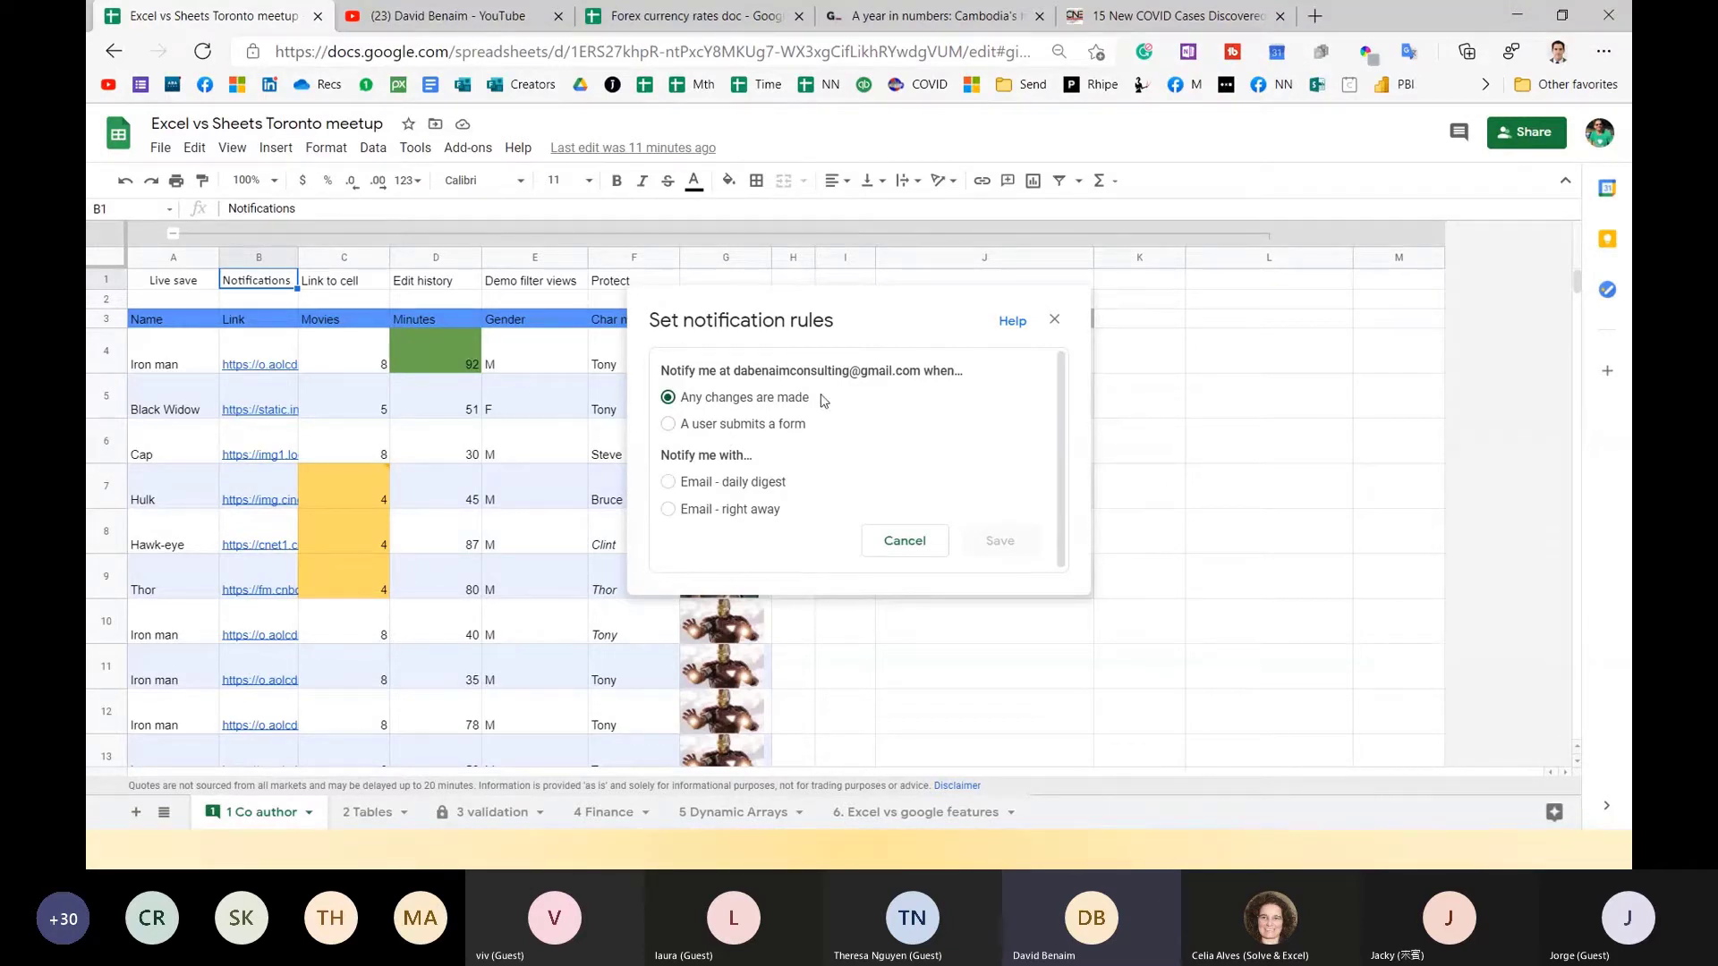
Set a notification rule that sends an email right away when any changes are made, save it and close the dialog.
drag(913, 307, 873, 305)
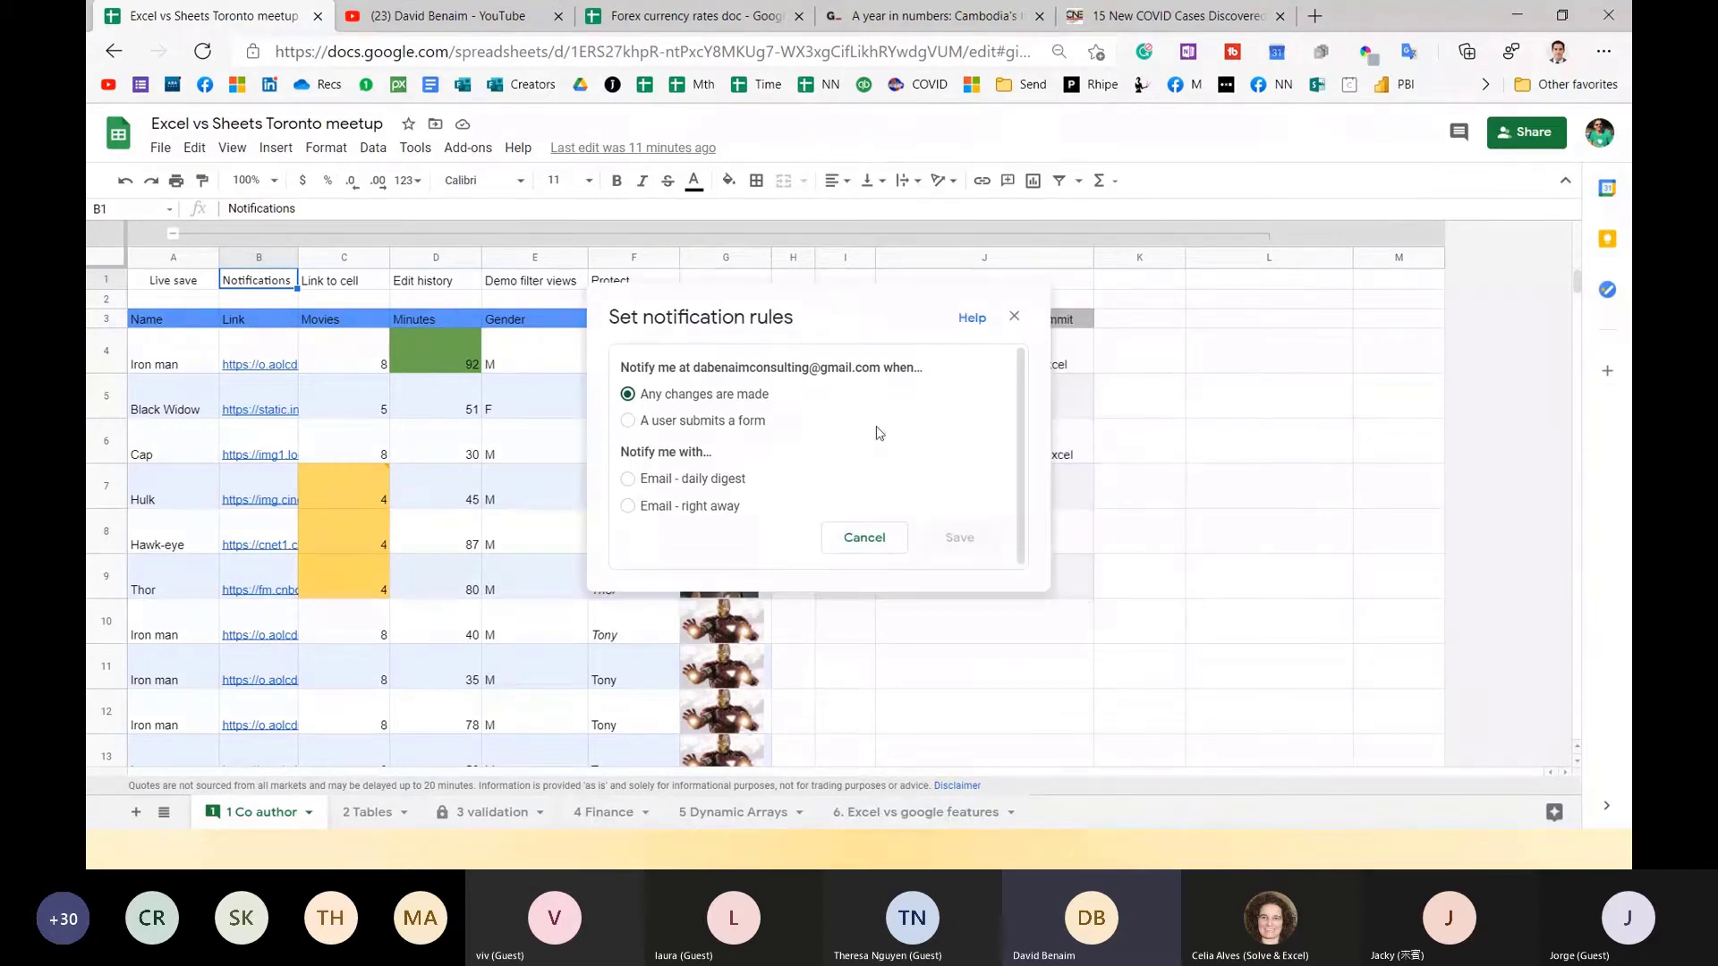
click(632, 481)
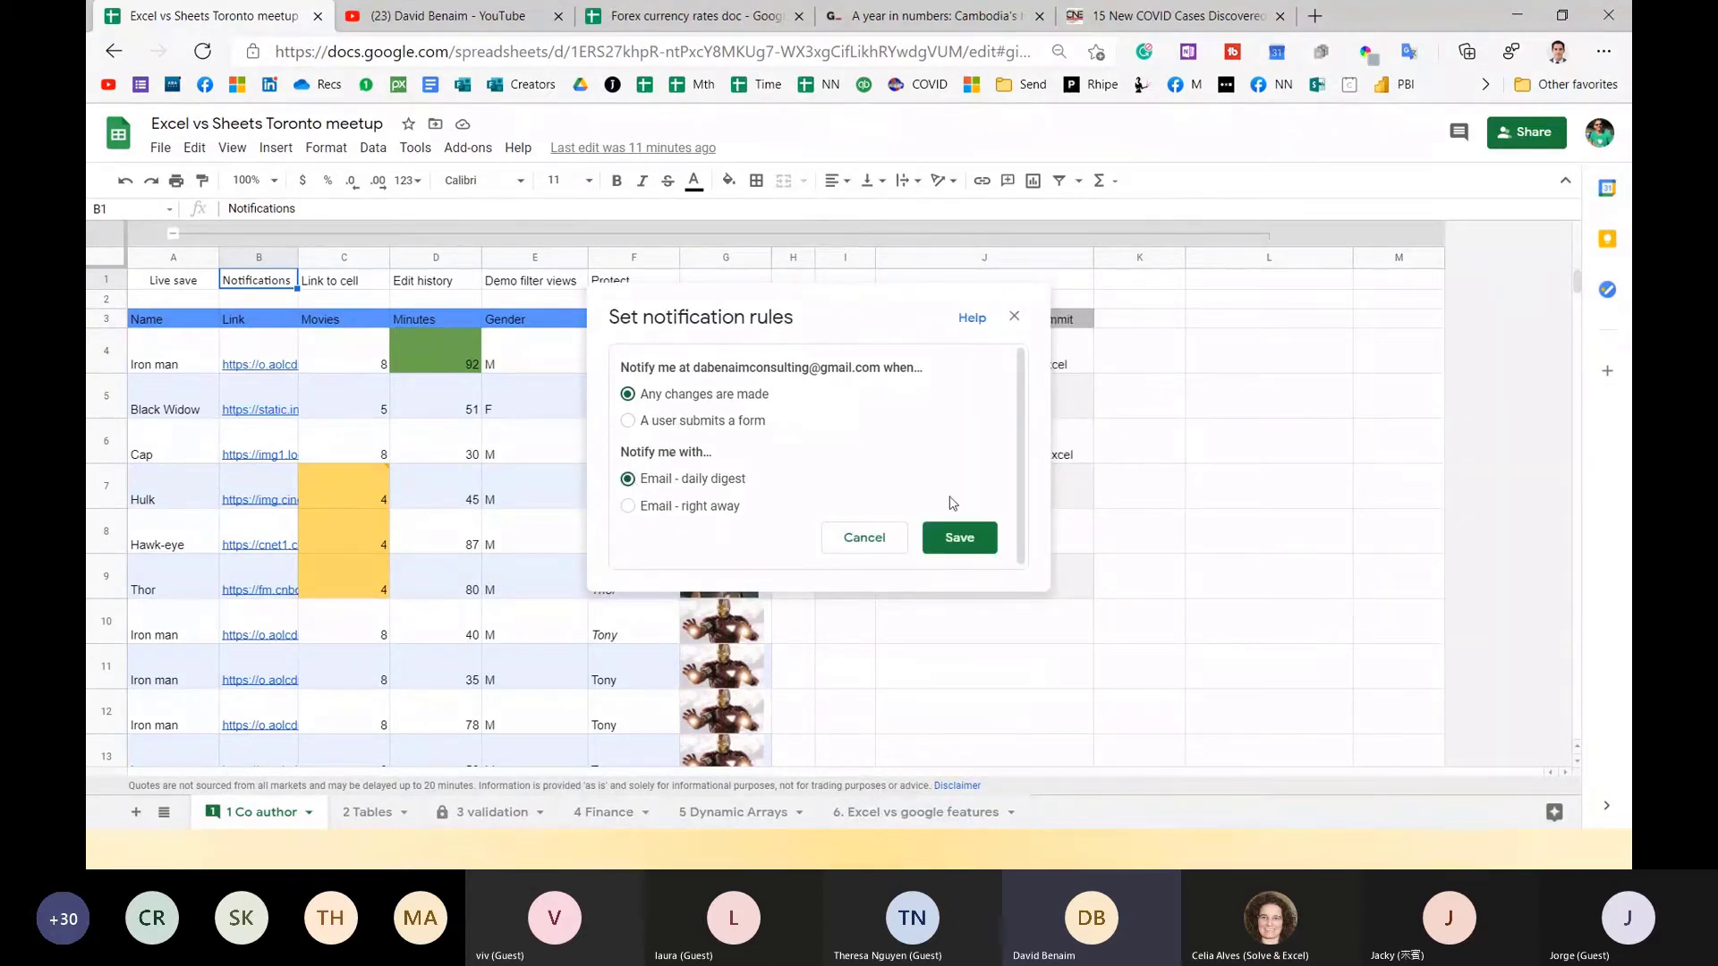
click(689, 507)
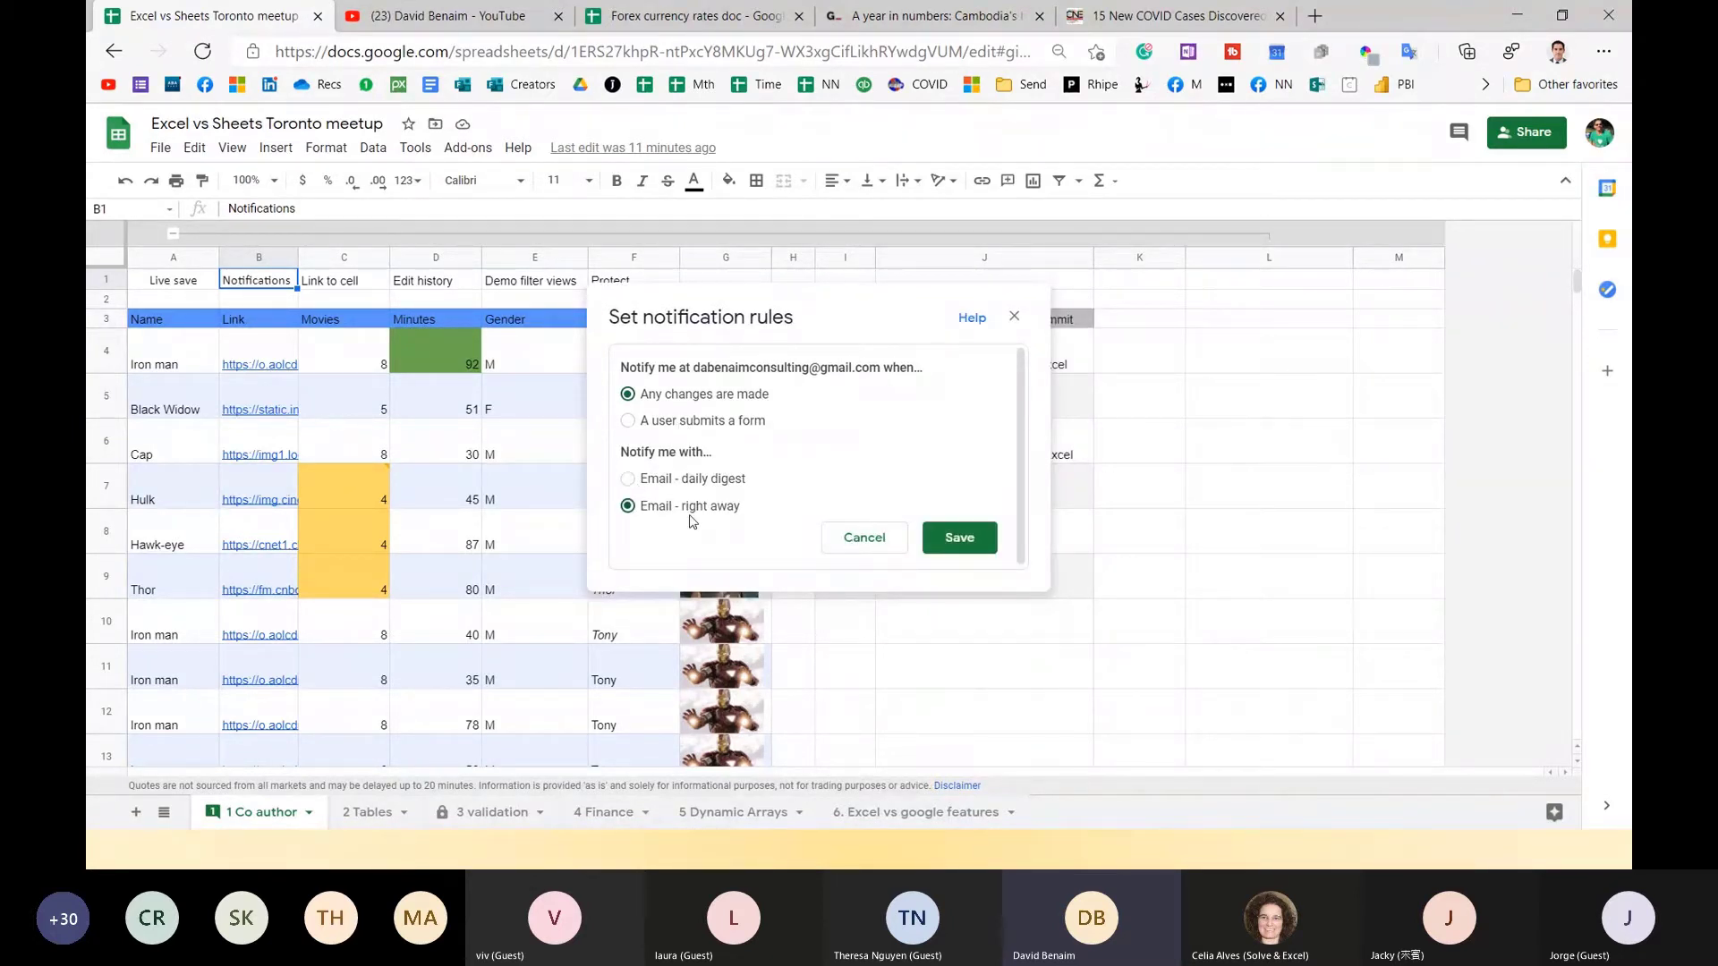
click(984, 544)
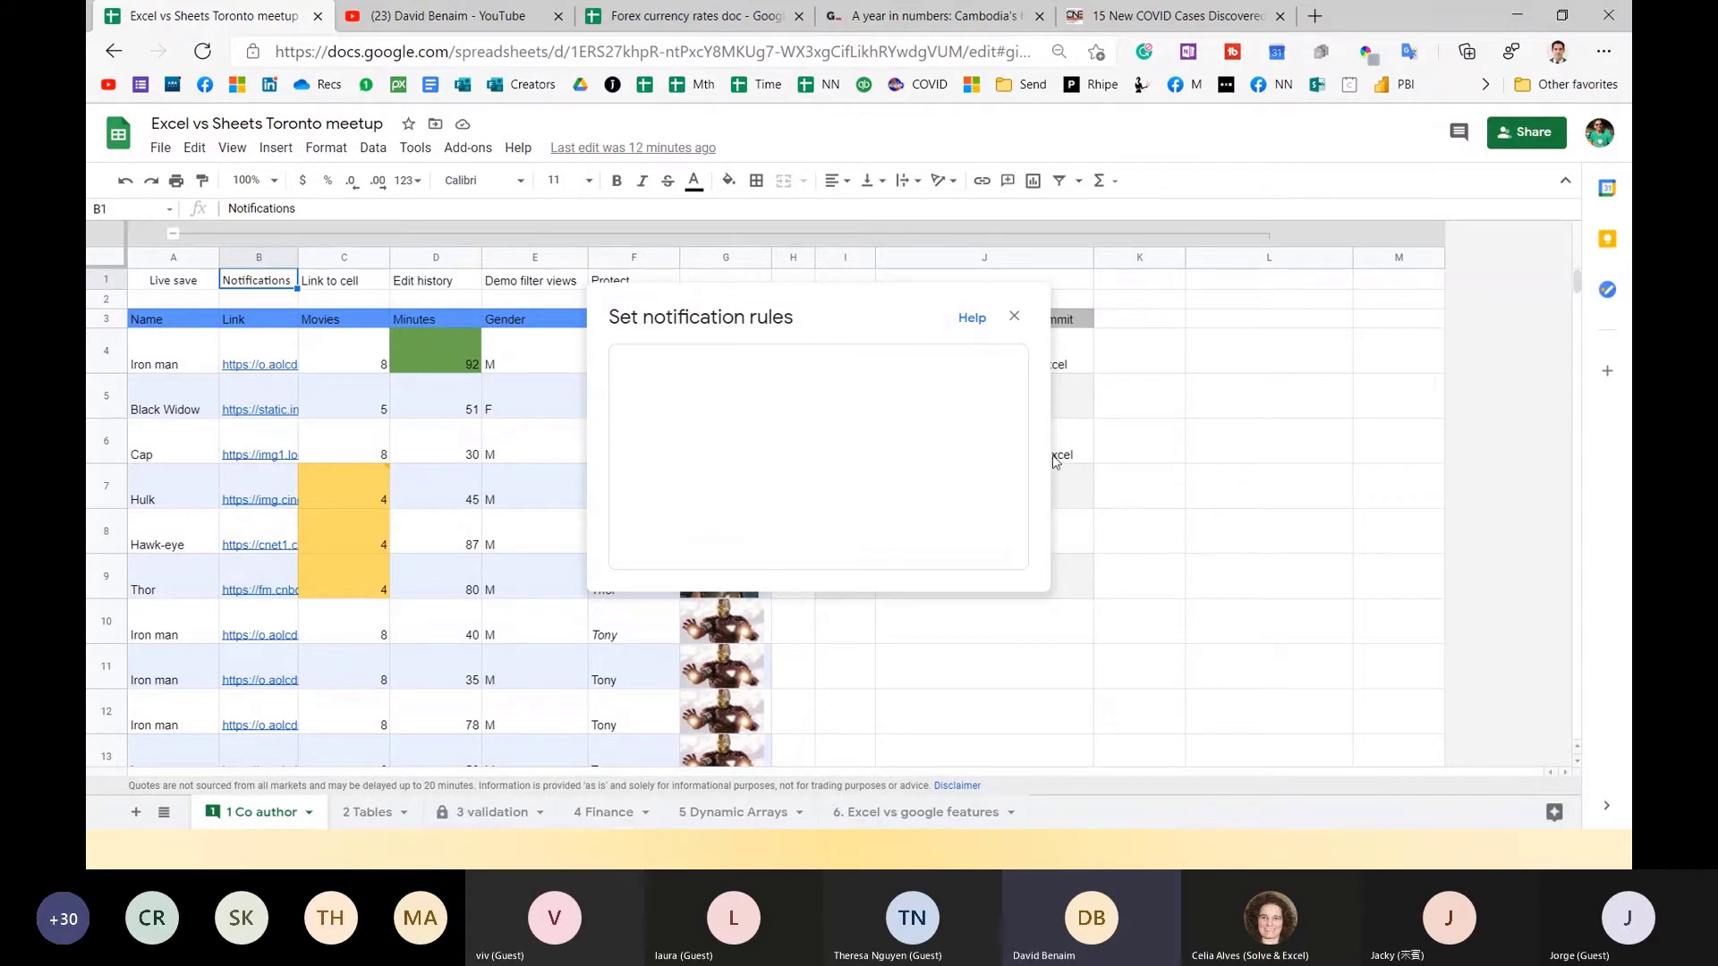
click(1011, 320)
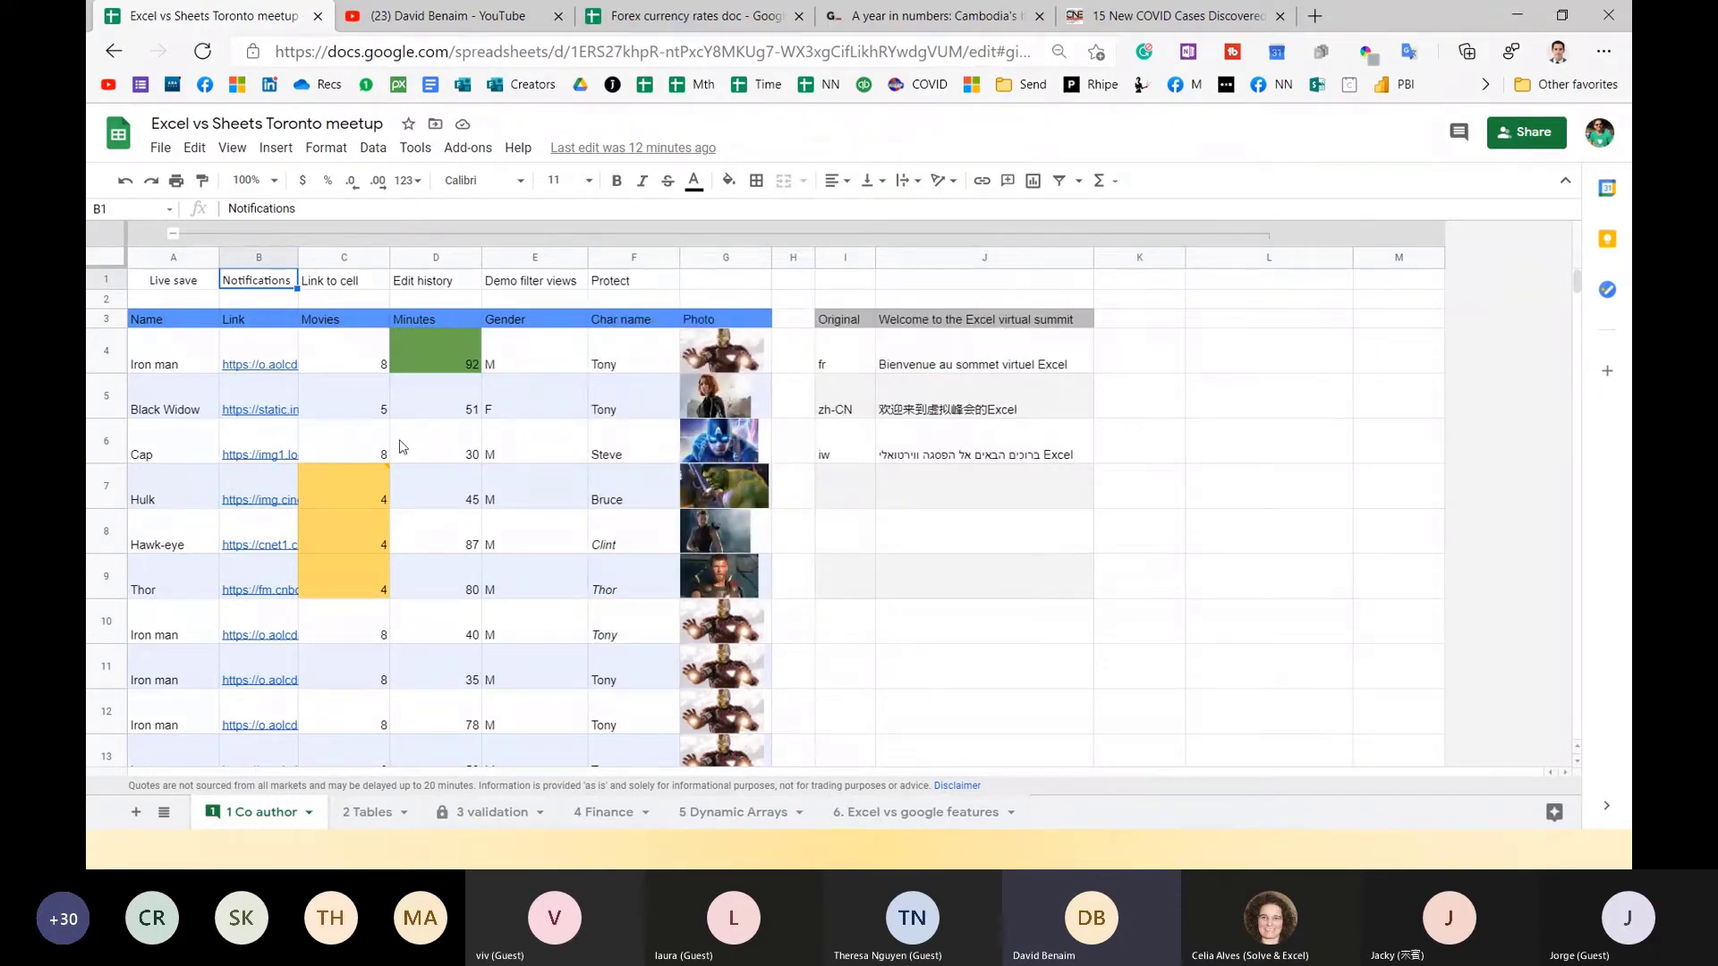
Copy a link to the range A7:E9, covering the Hulk, Hawk-eye and Thor rows.
click(348, 349)
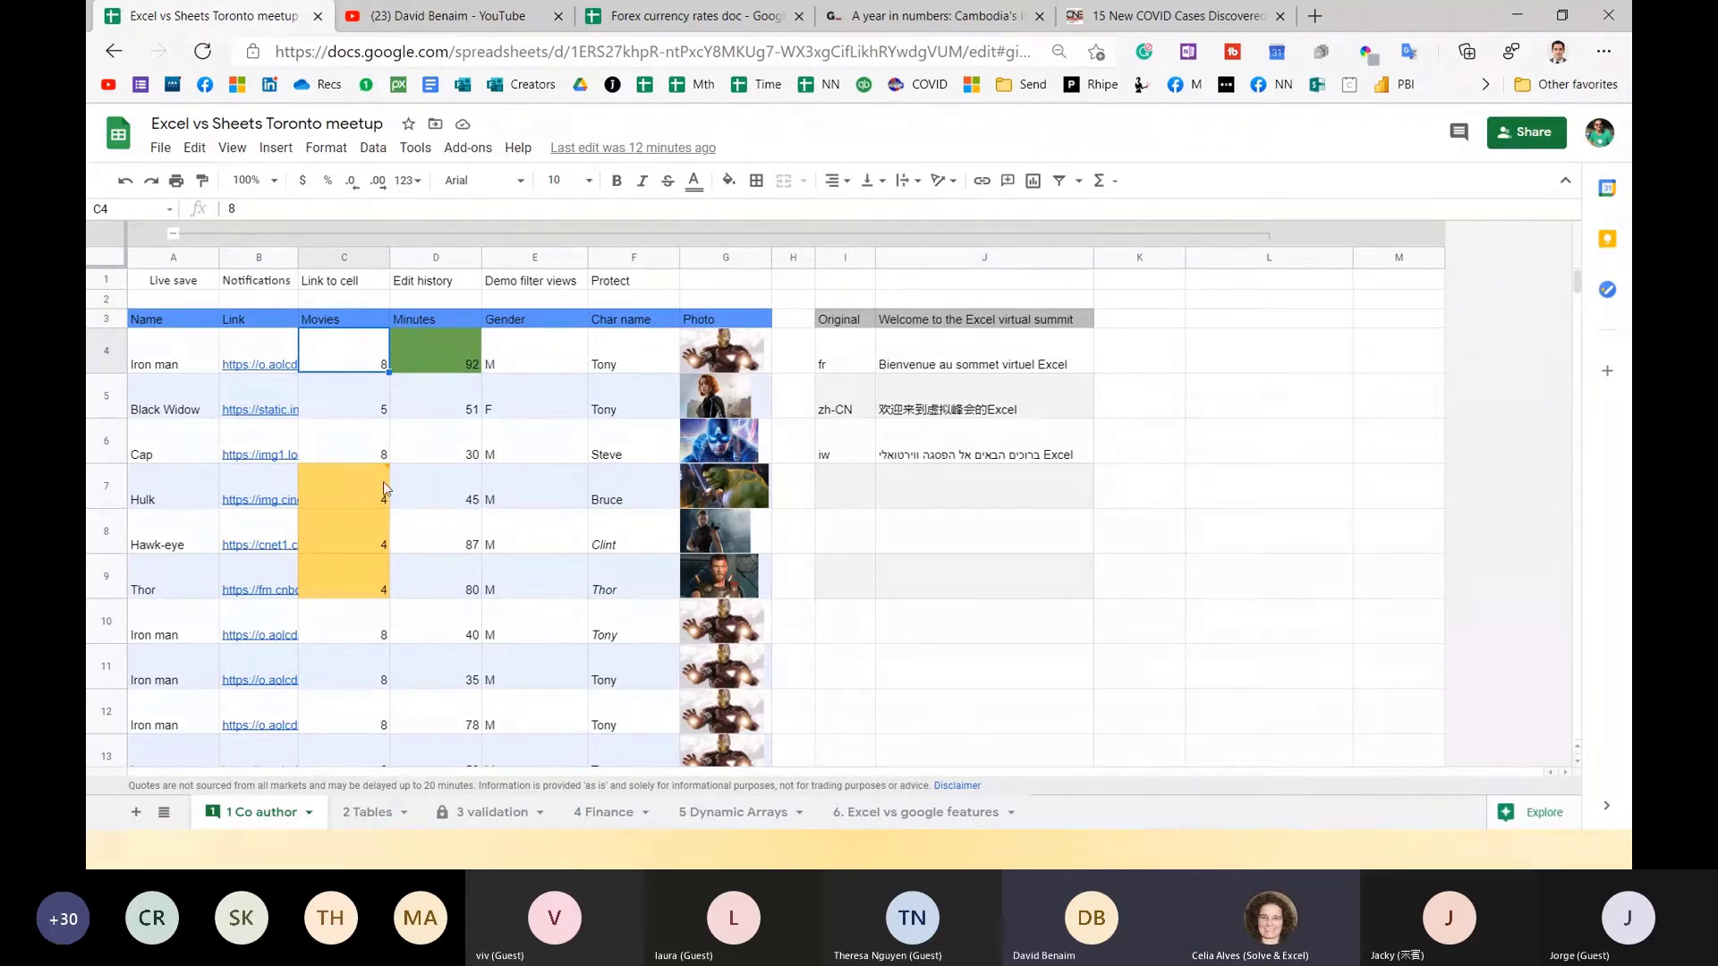
drag(183, 490, 467, 567)
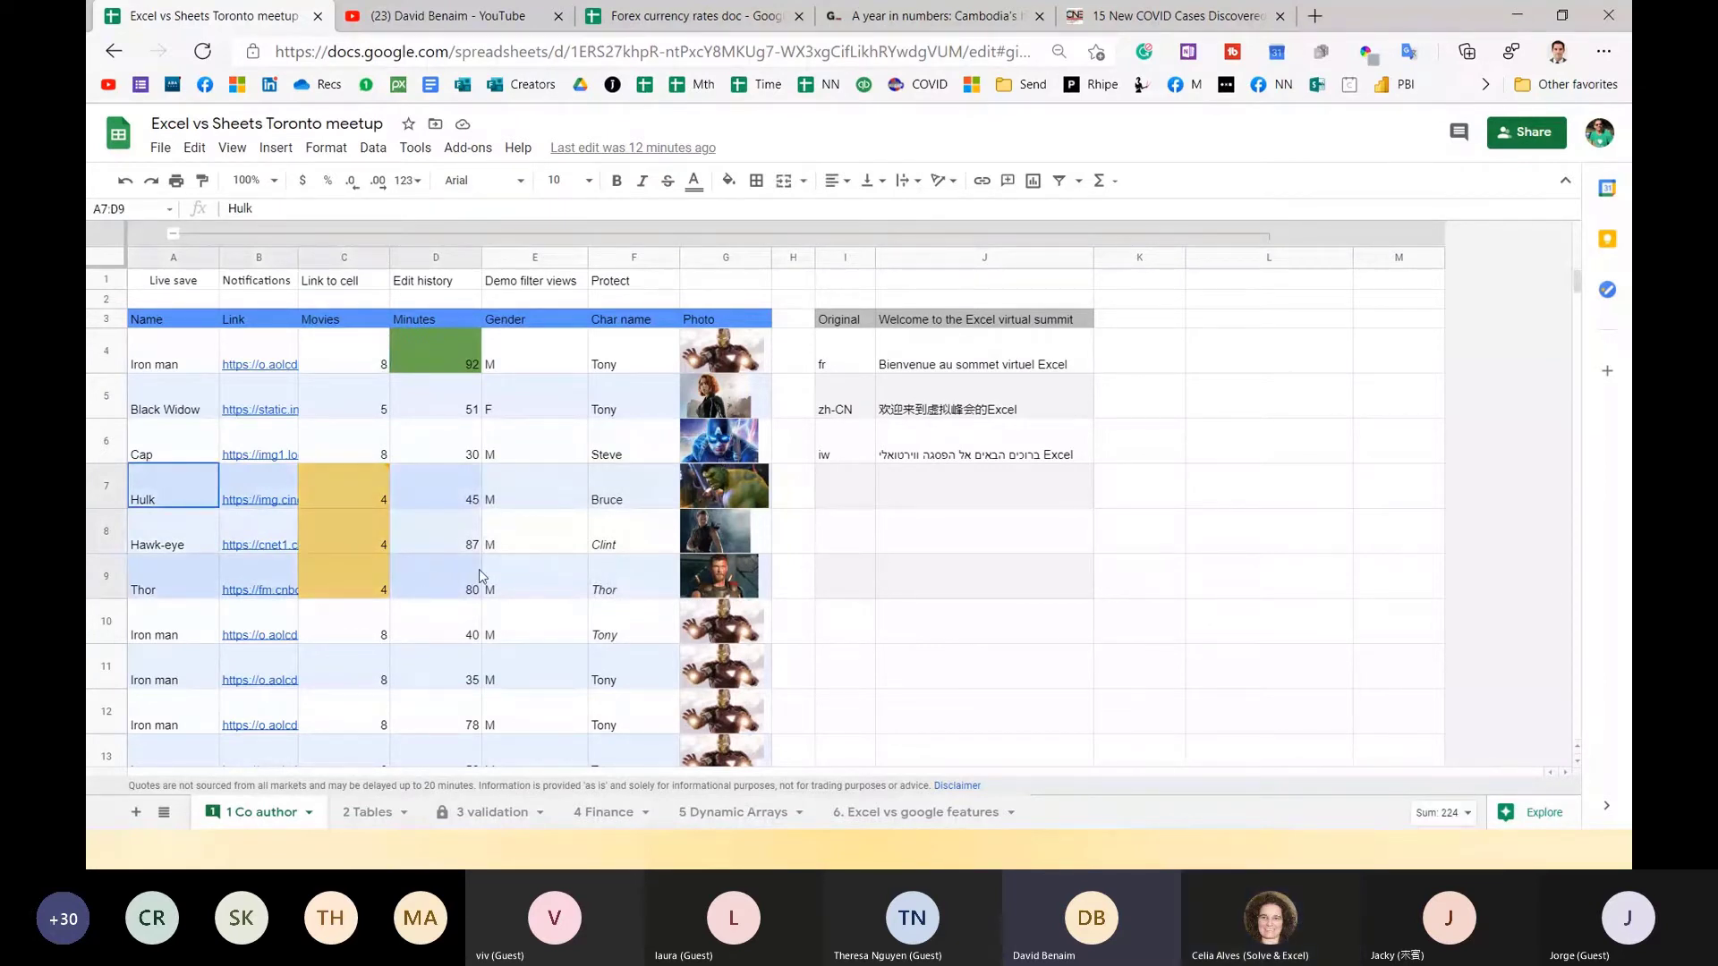
right_click(479, 573)
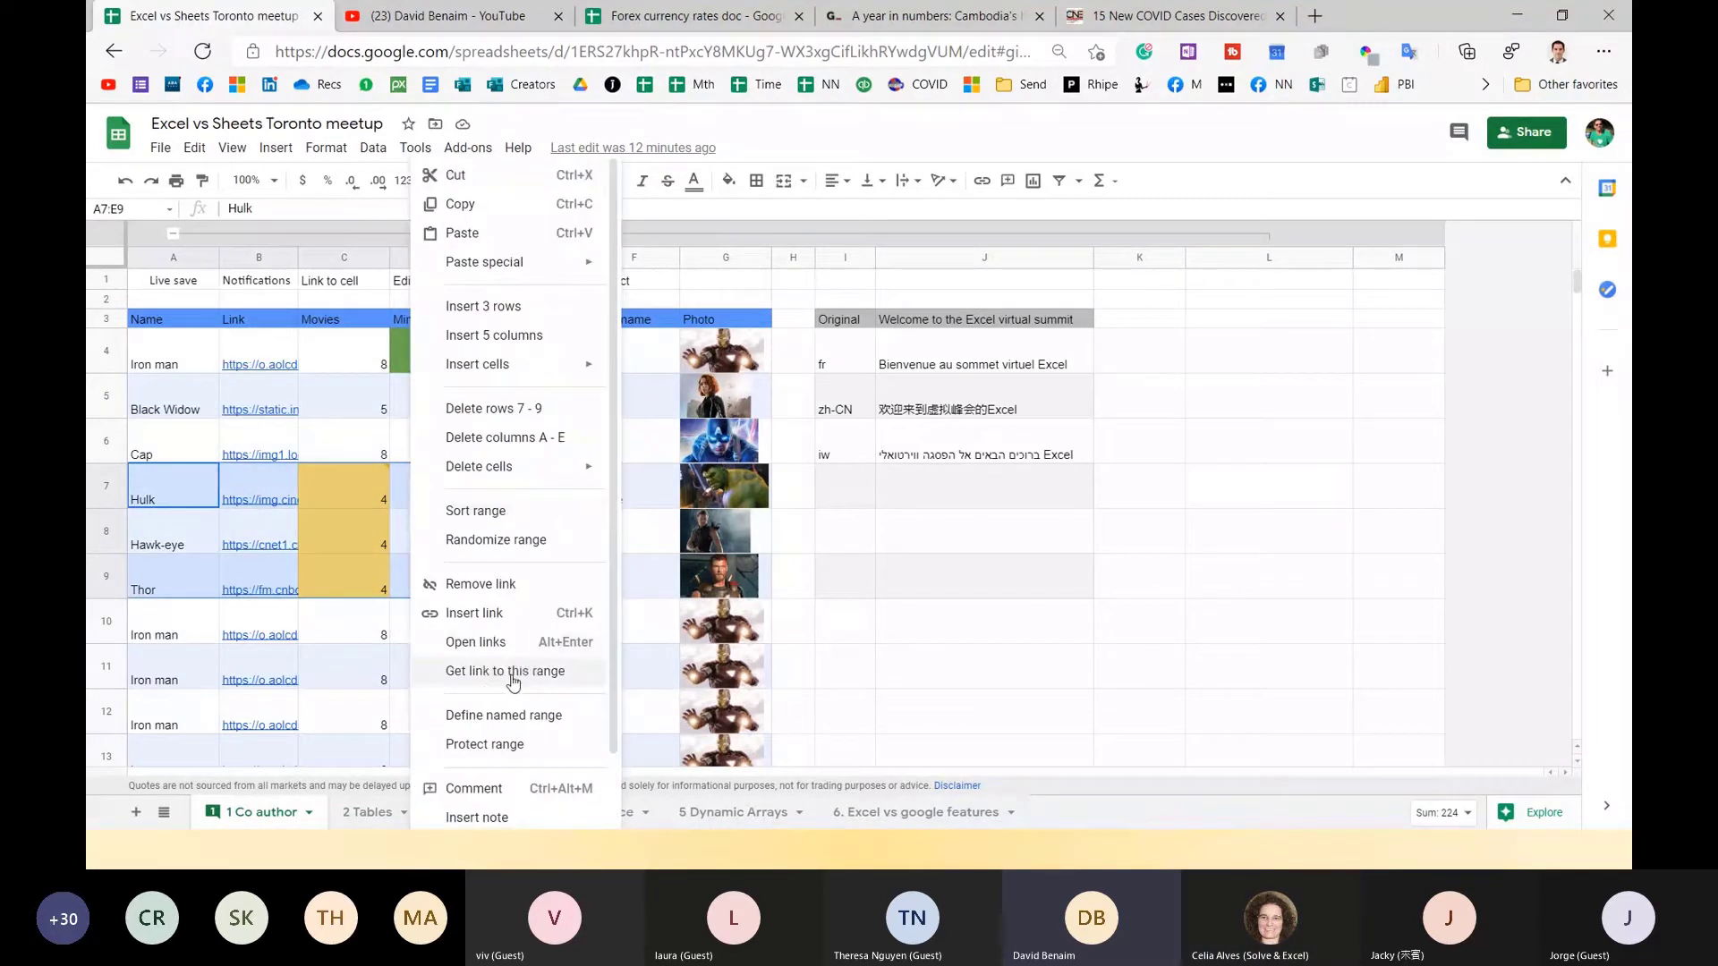
click(512, 681)
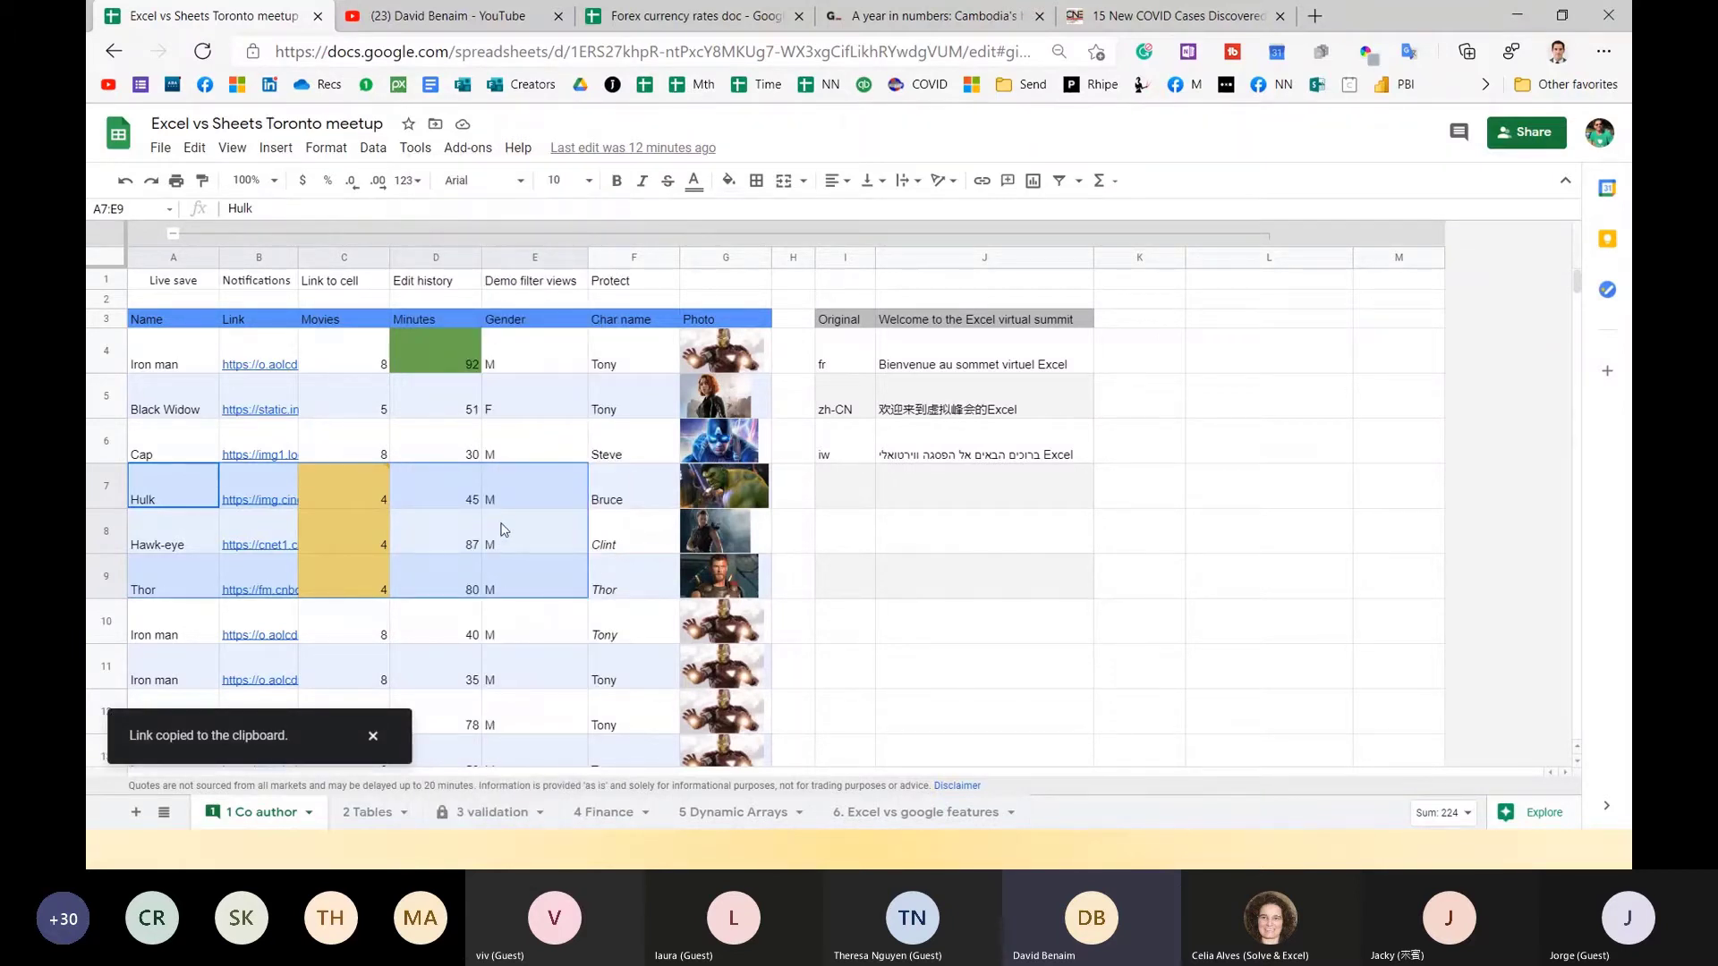
mouse_move(337, 497)
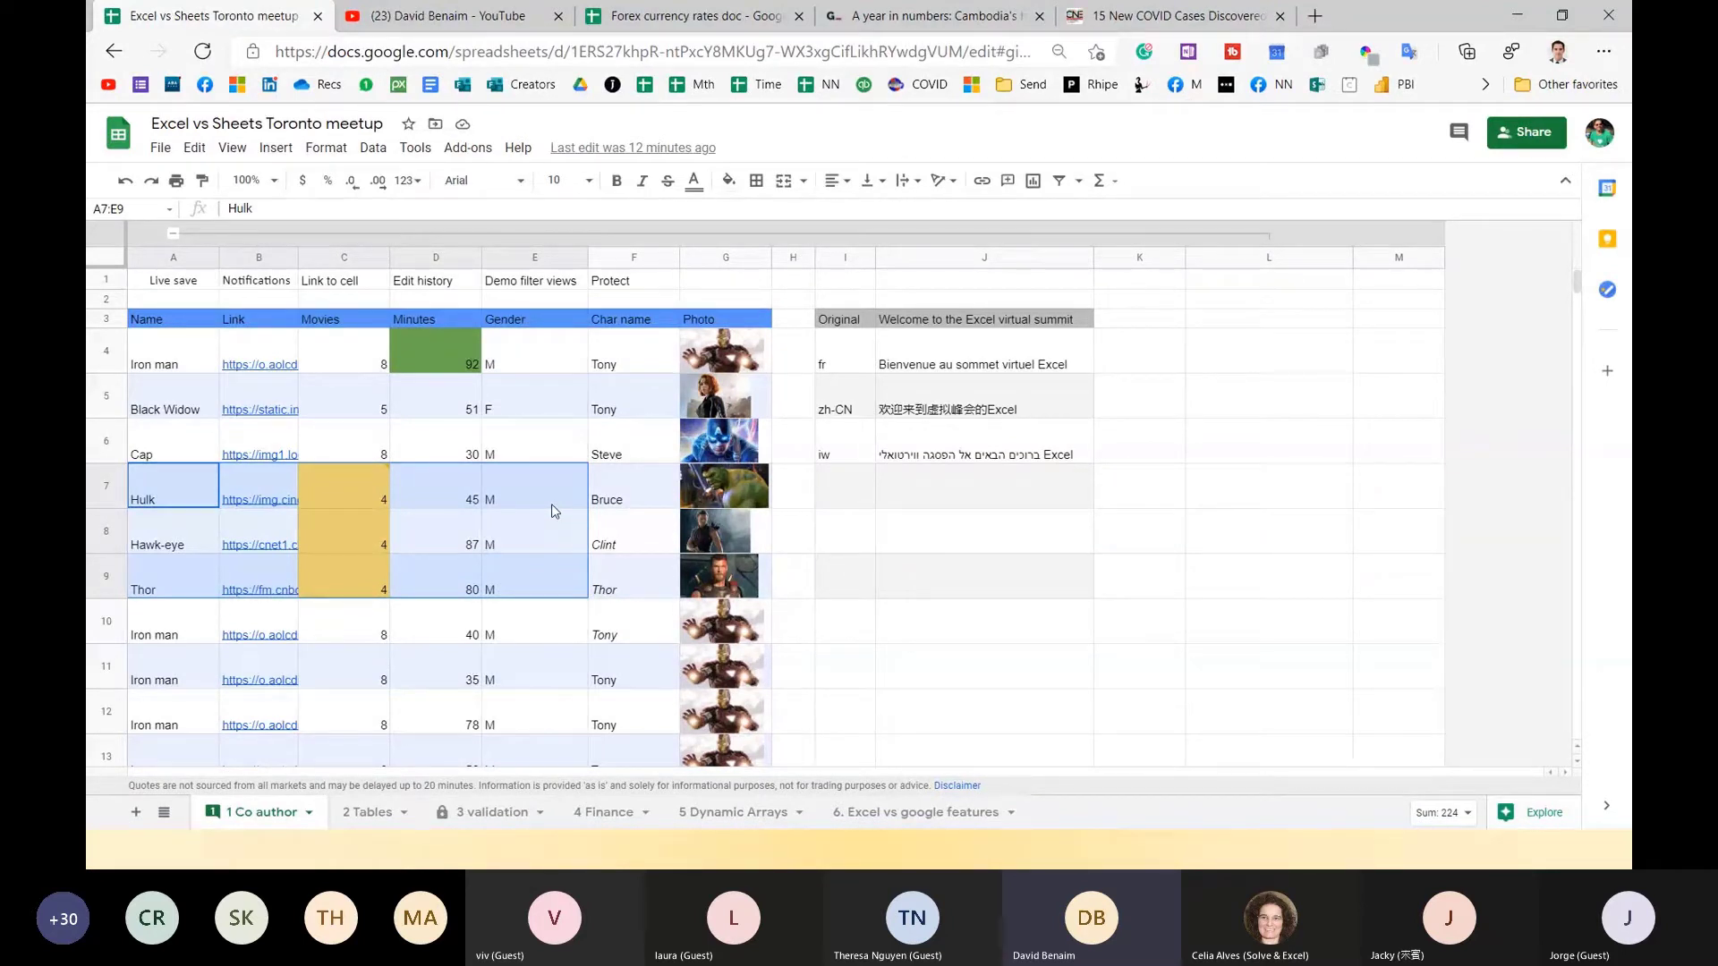
Show the edit history of the "Edit history" cell D1 and step back through its earlier changes to the oldest entry.
click(160, 367)
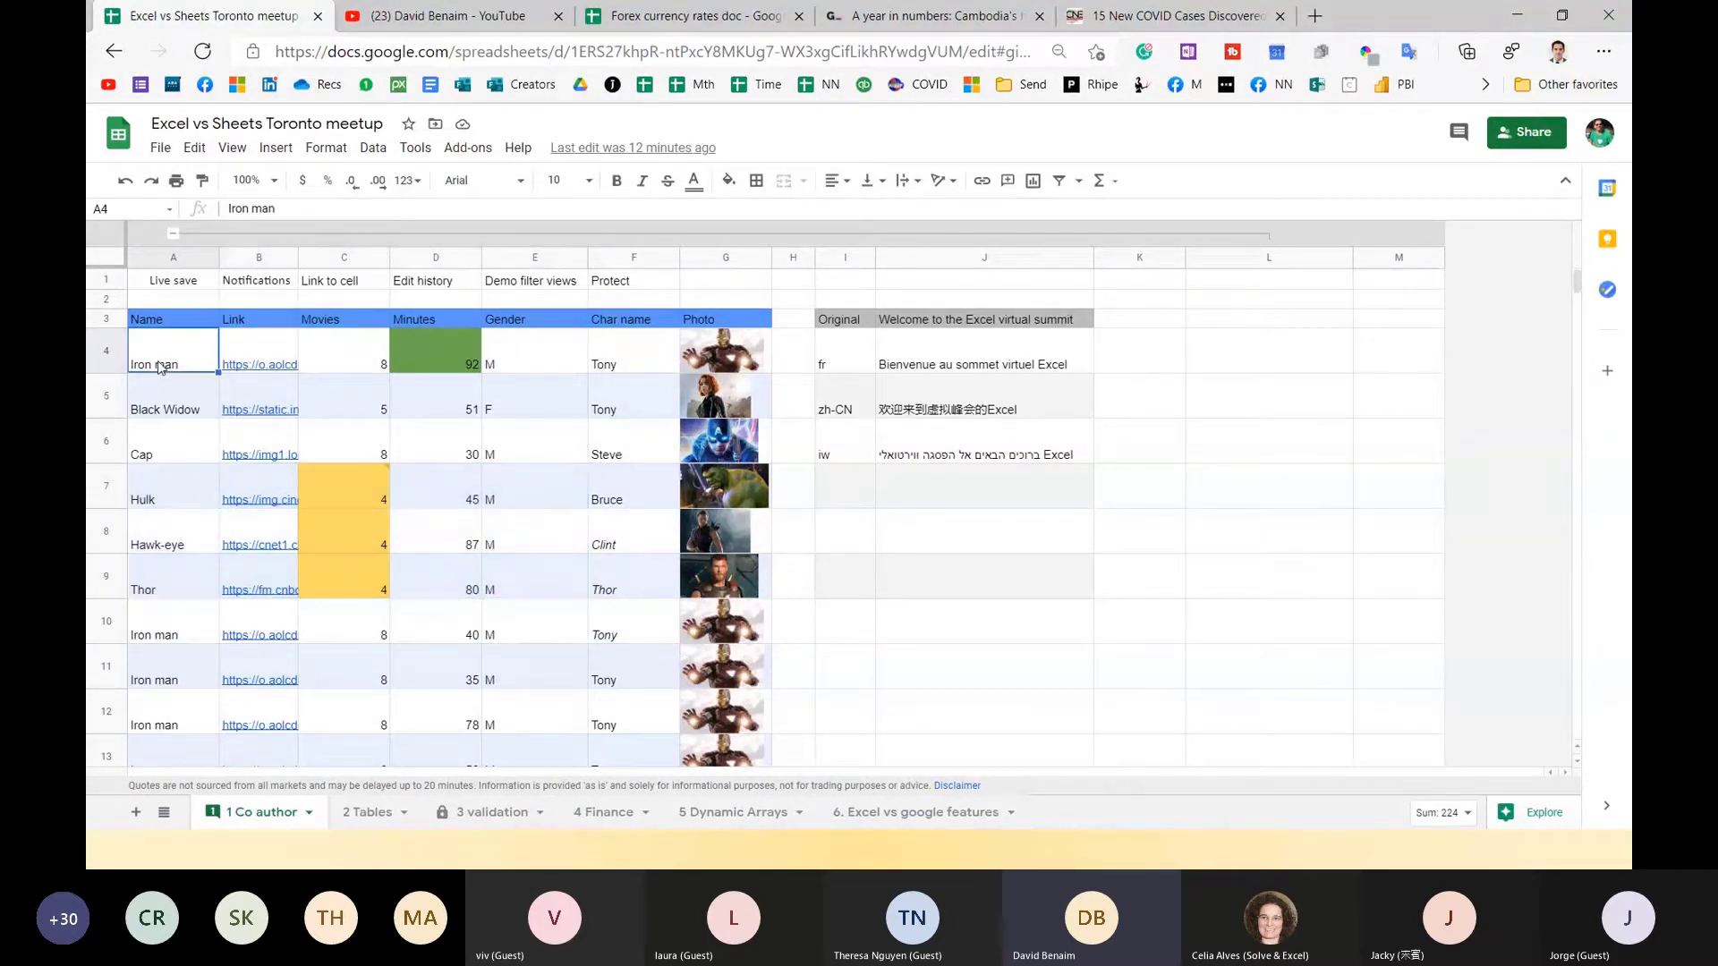
click(453, 367)
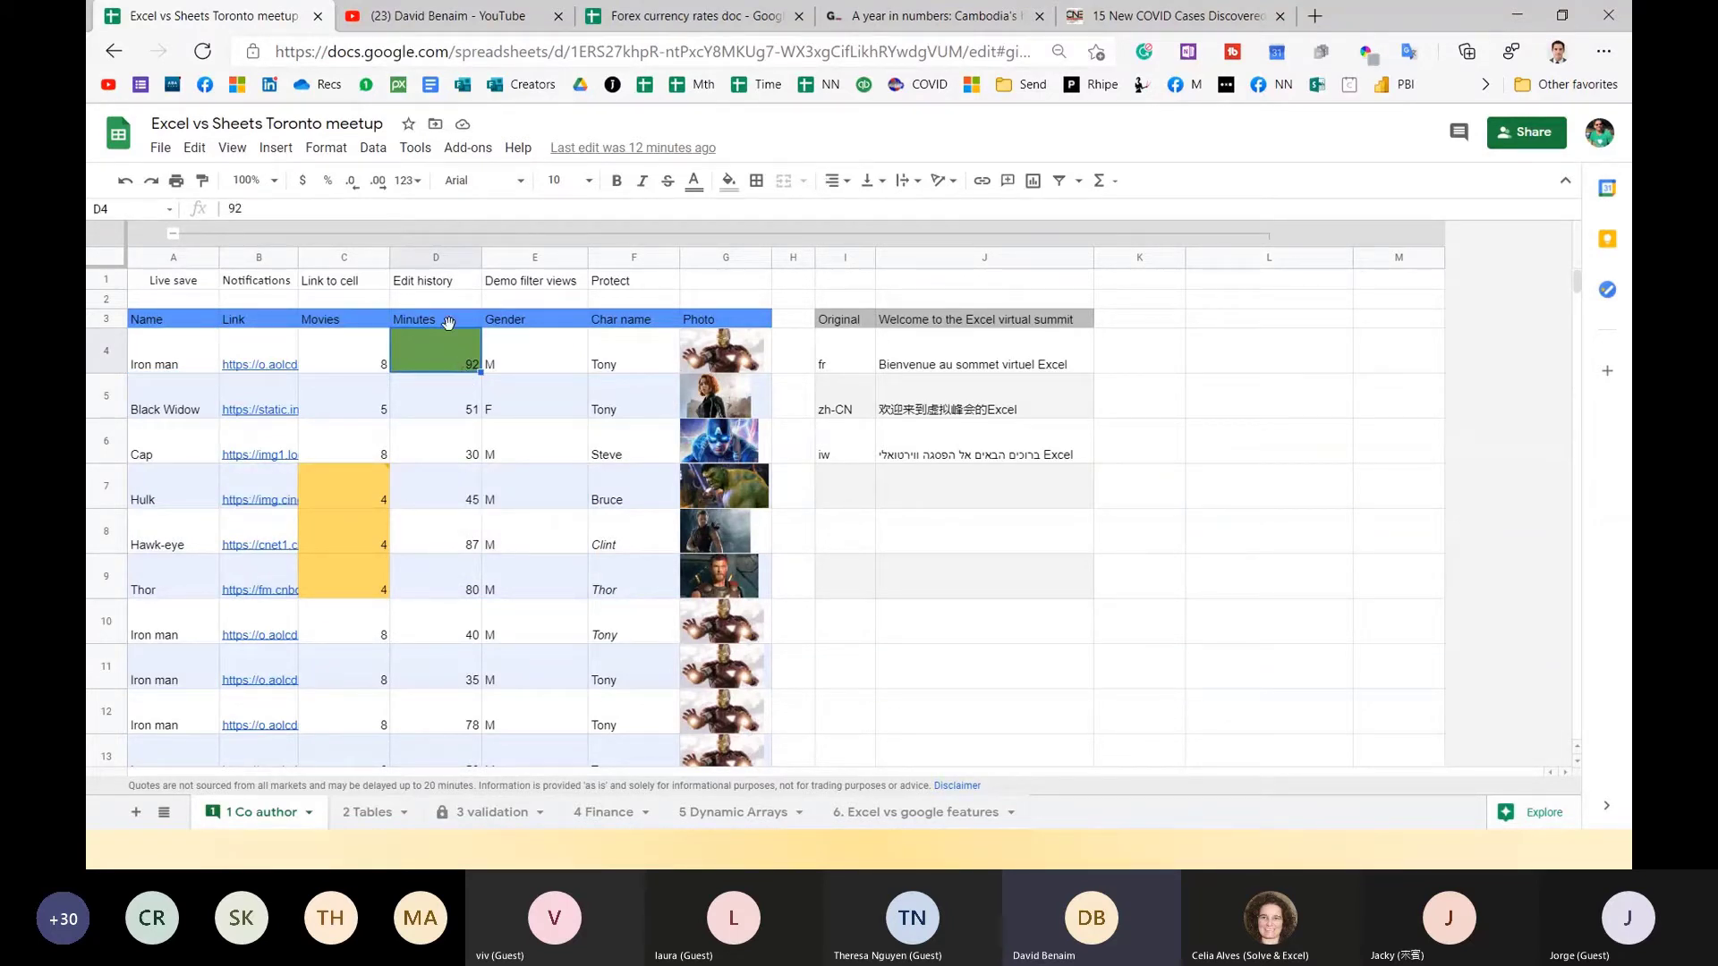
click(440, 283)
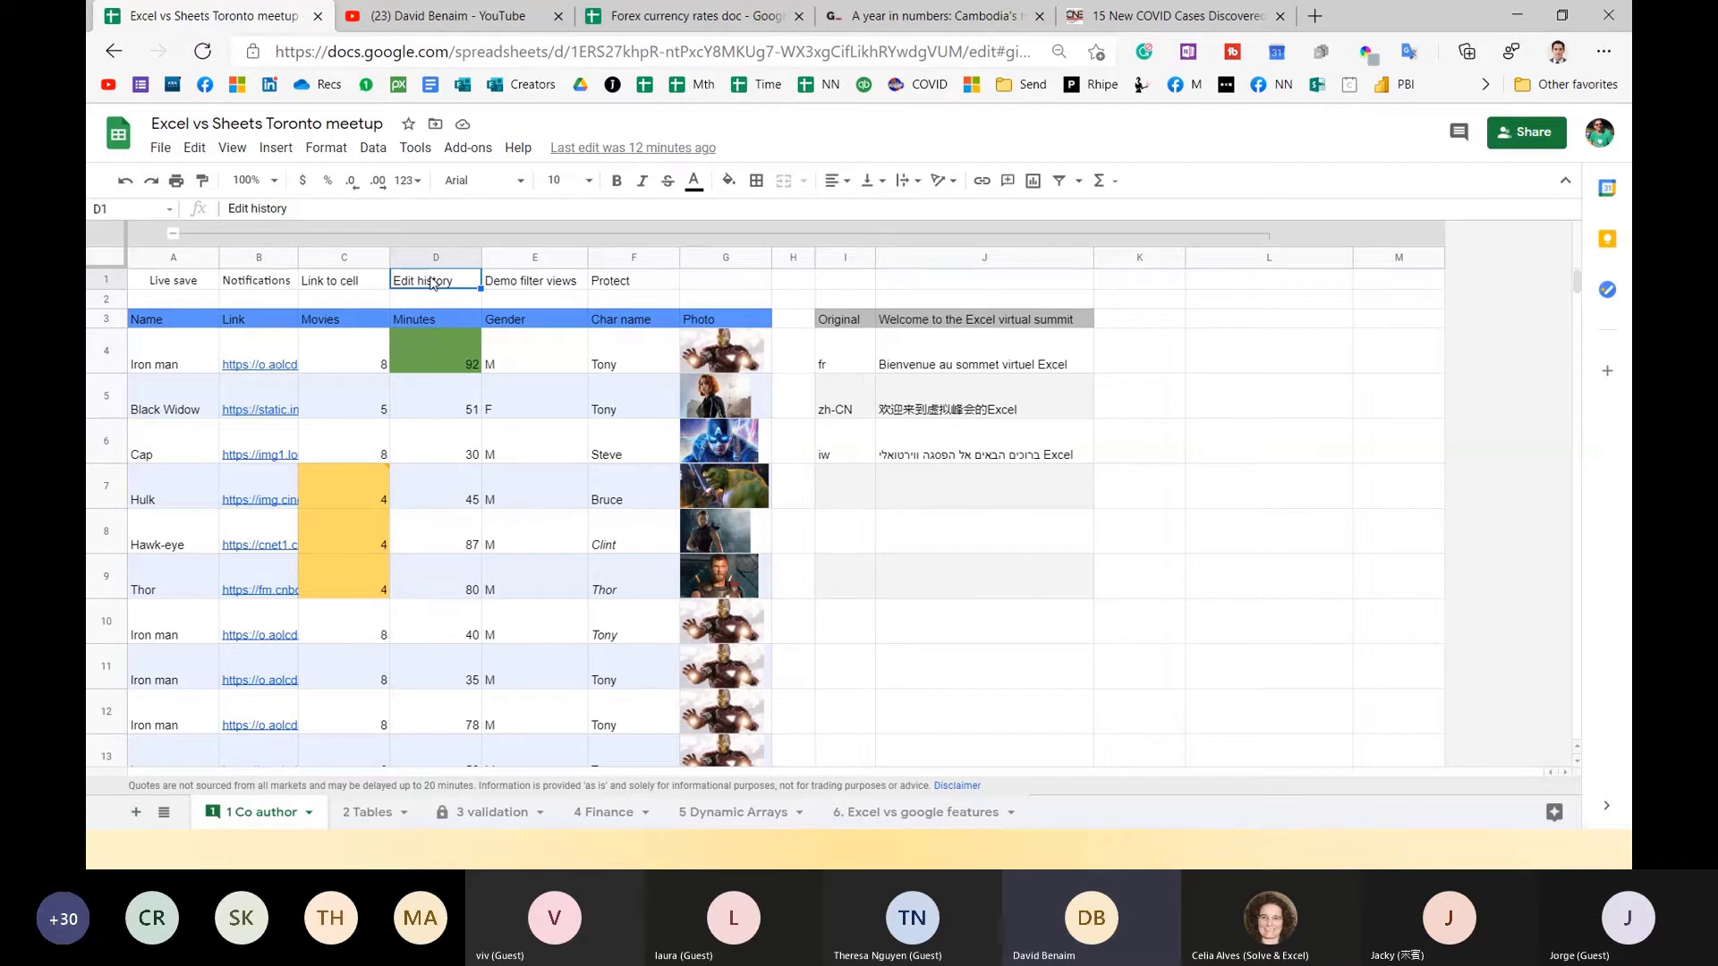
right_click(430, 282)
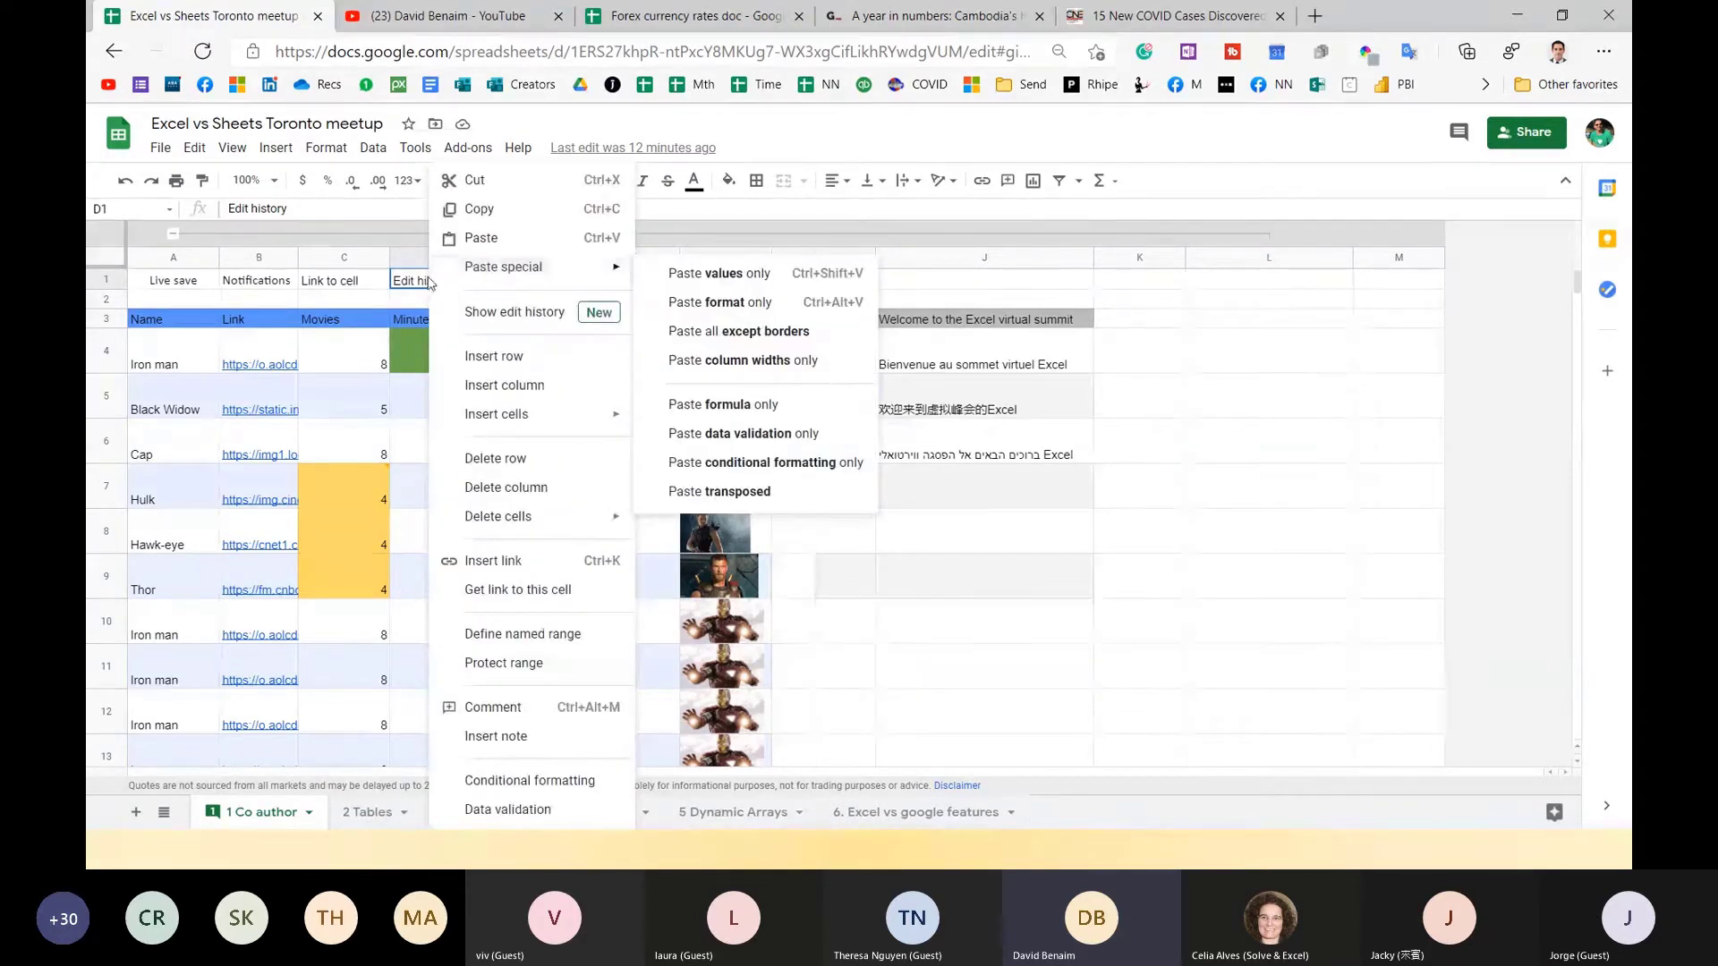
click(483, 313)
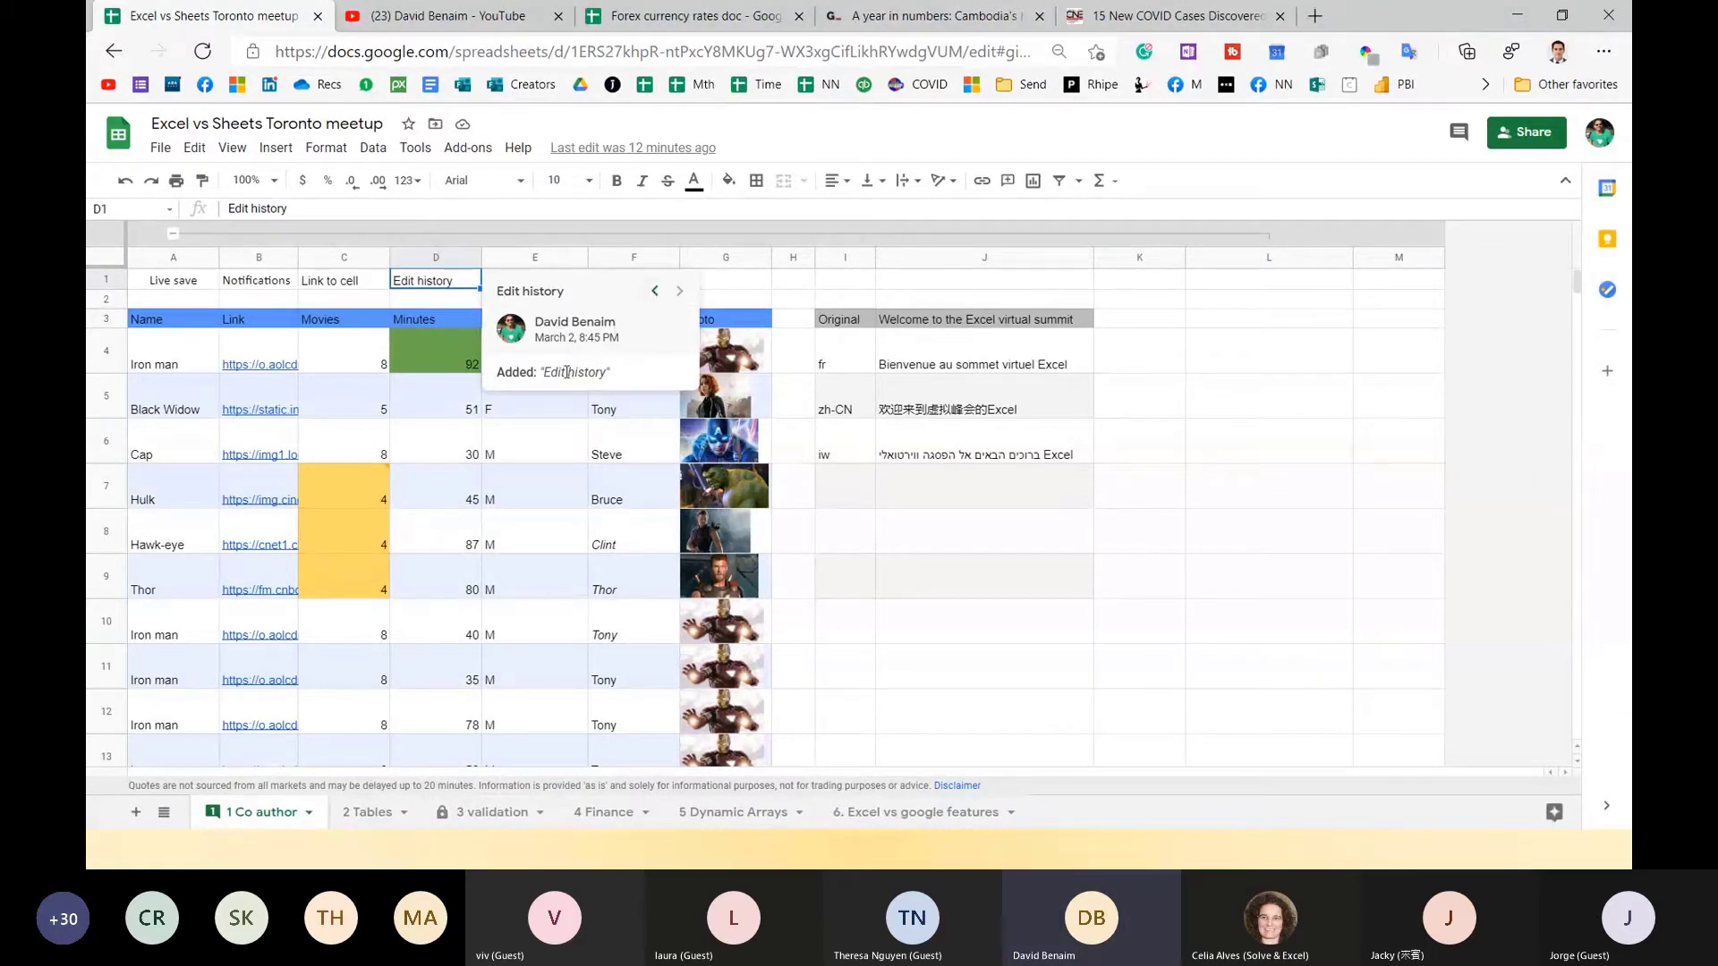
click(654, 291)
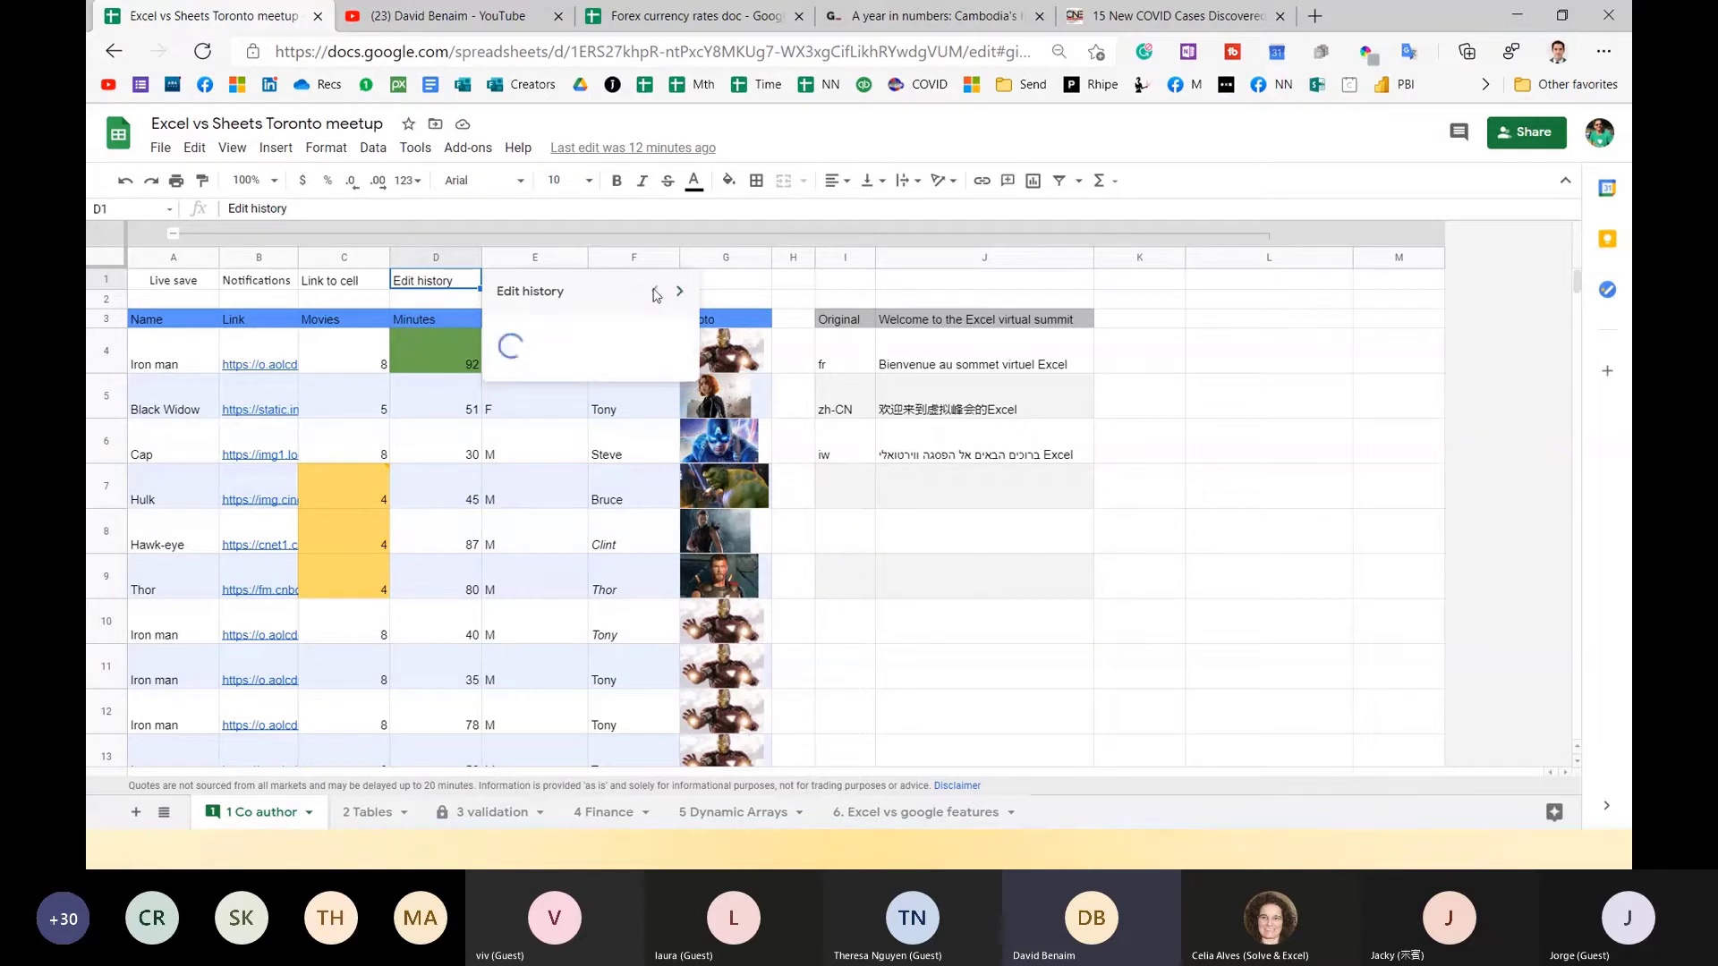
click(654, 293)
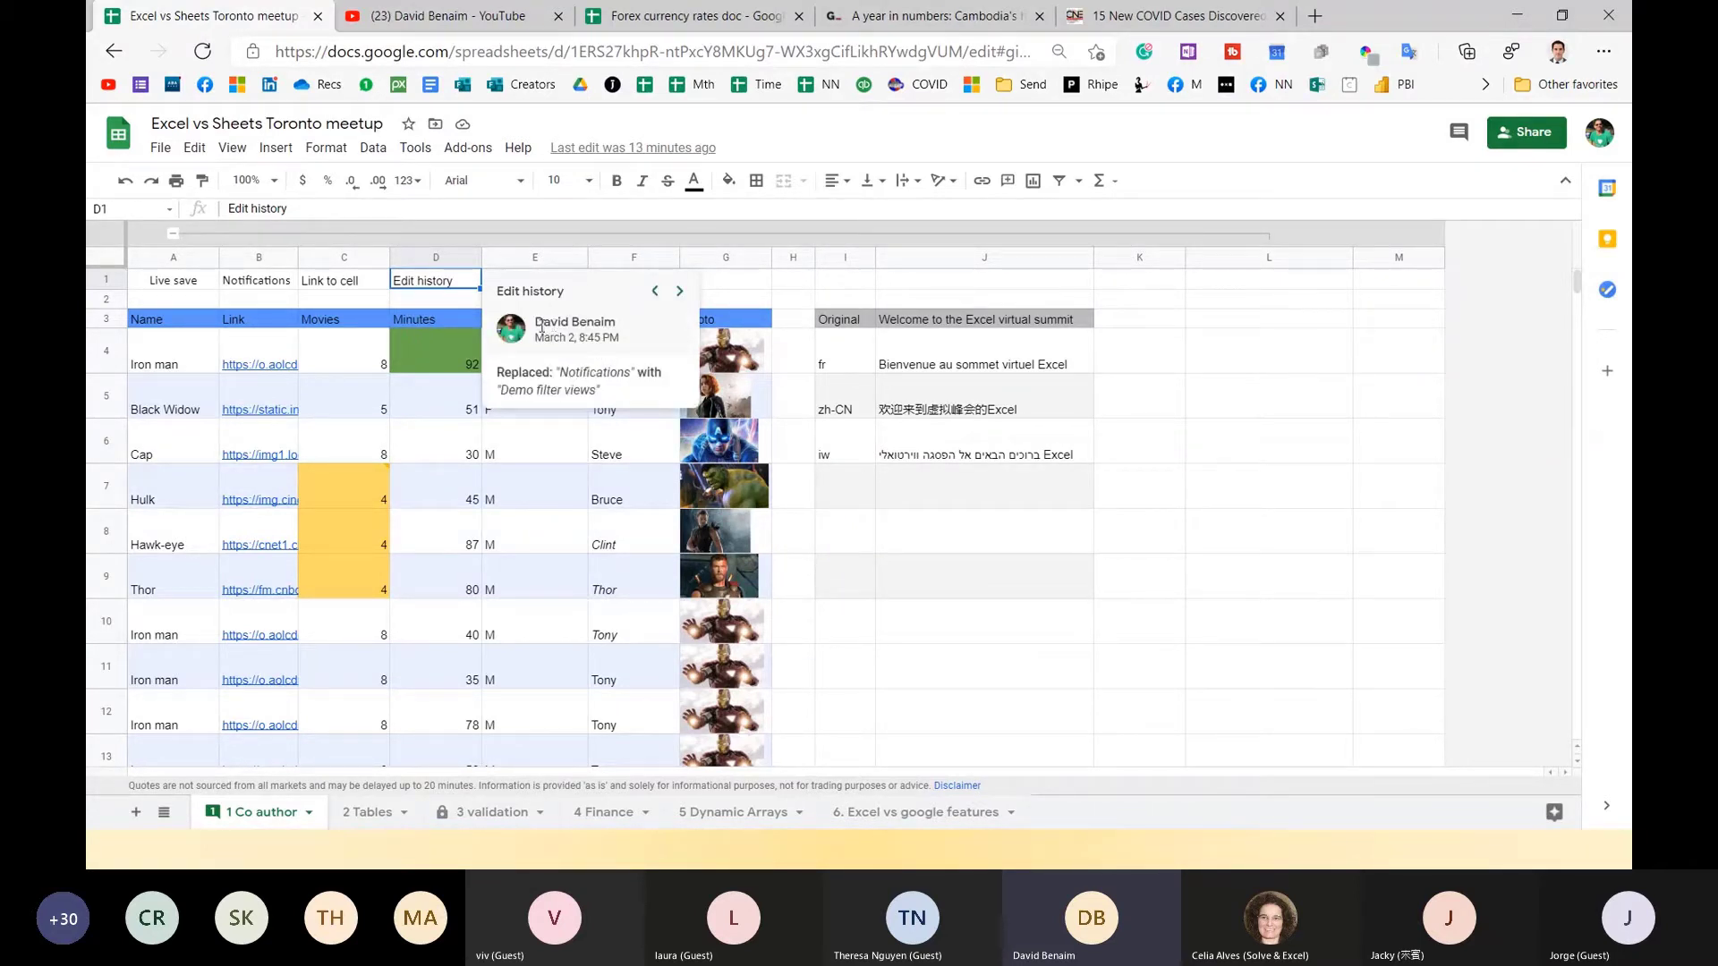
click(655, 292)
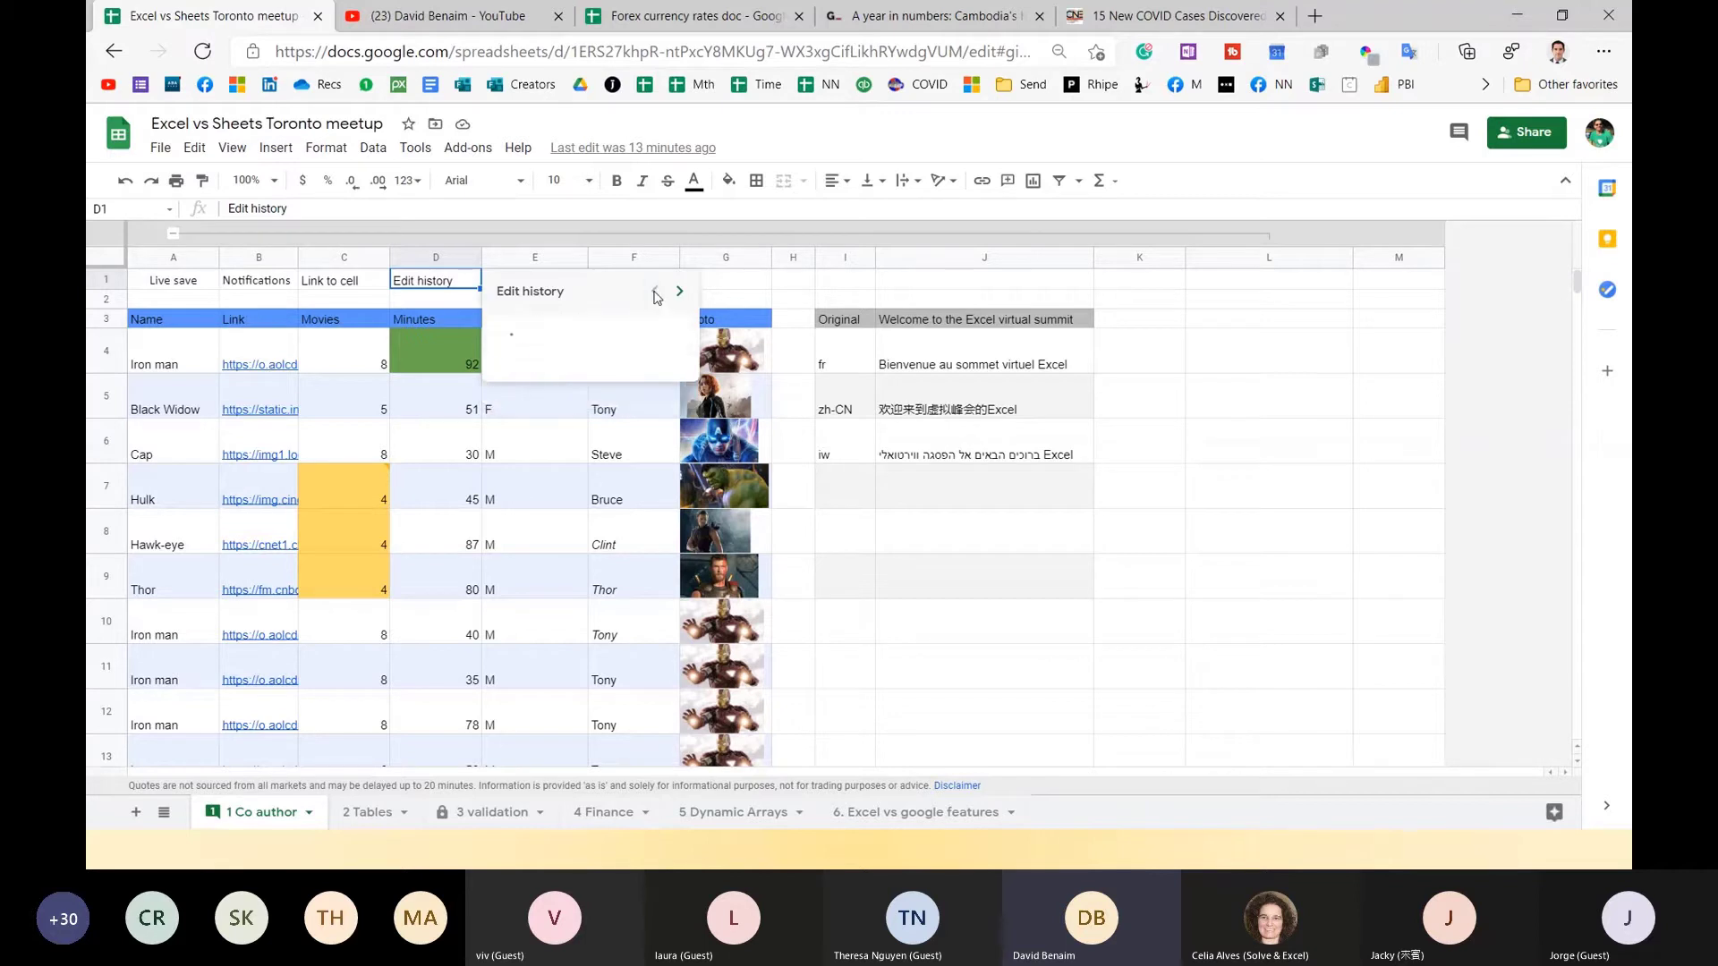
click(654, 293)
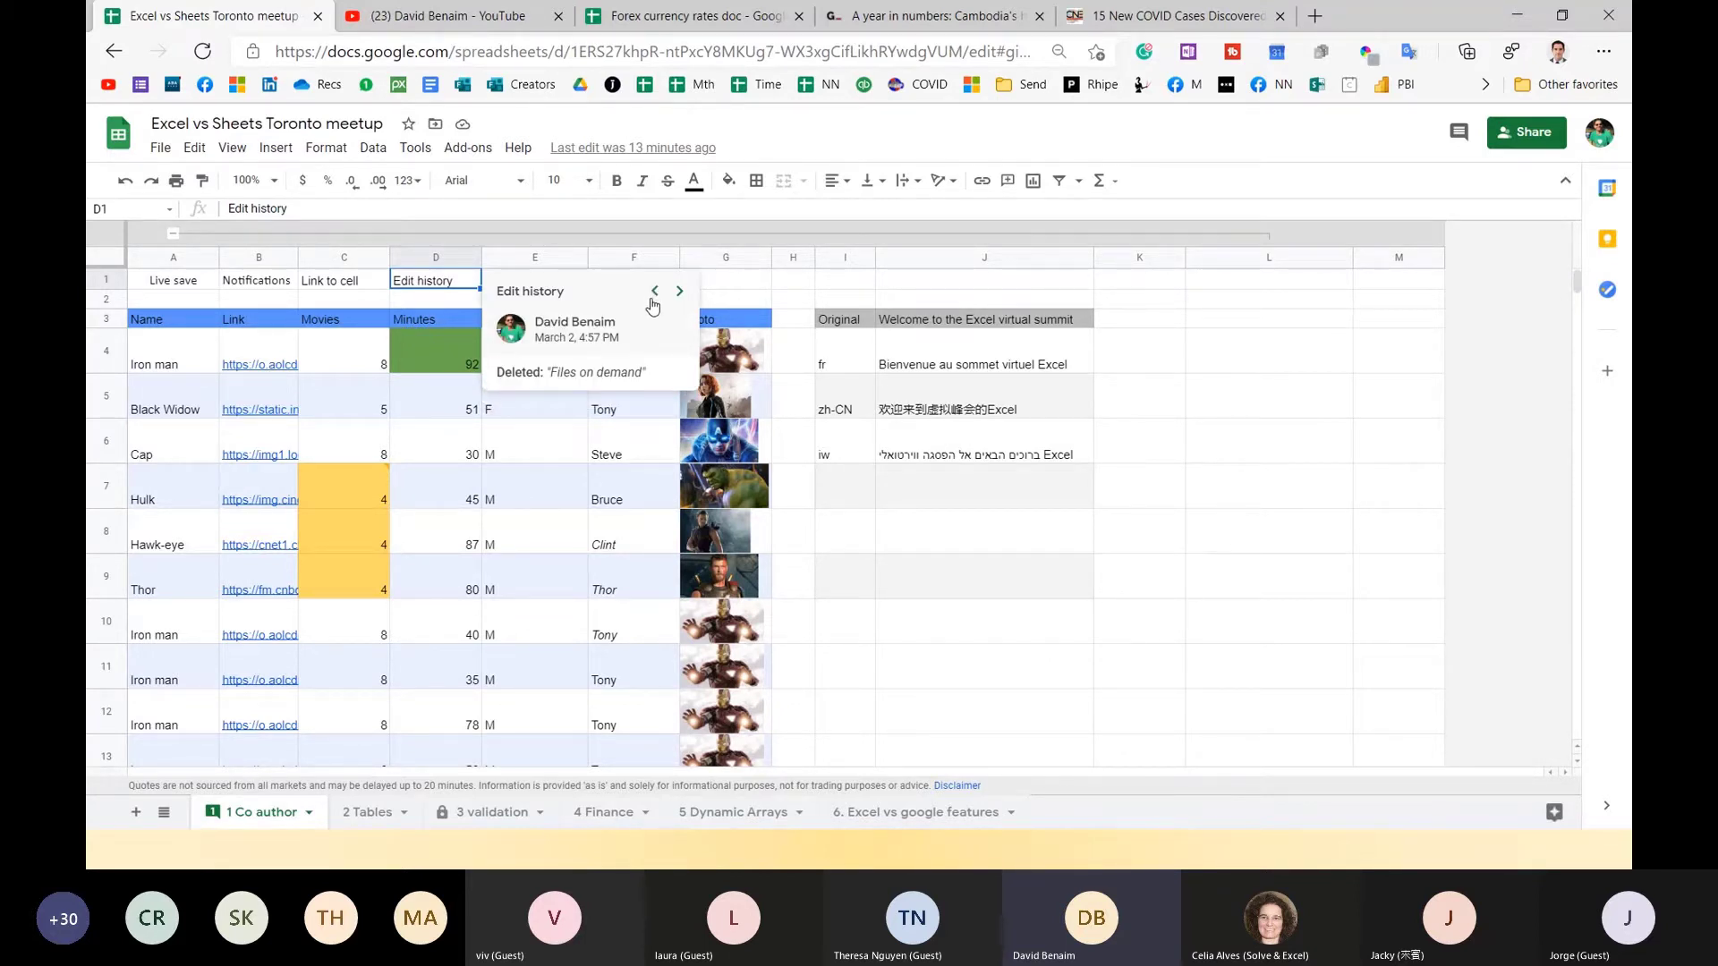
click(652, 300)
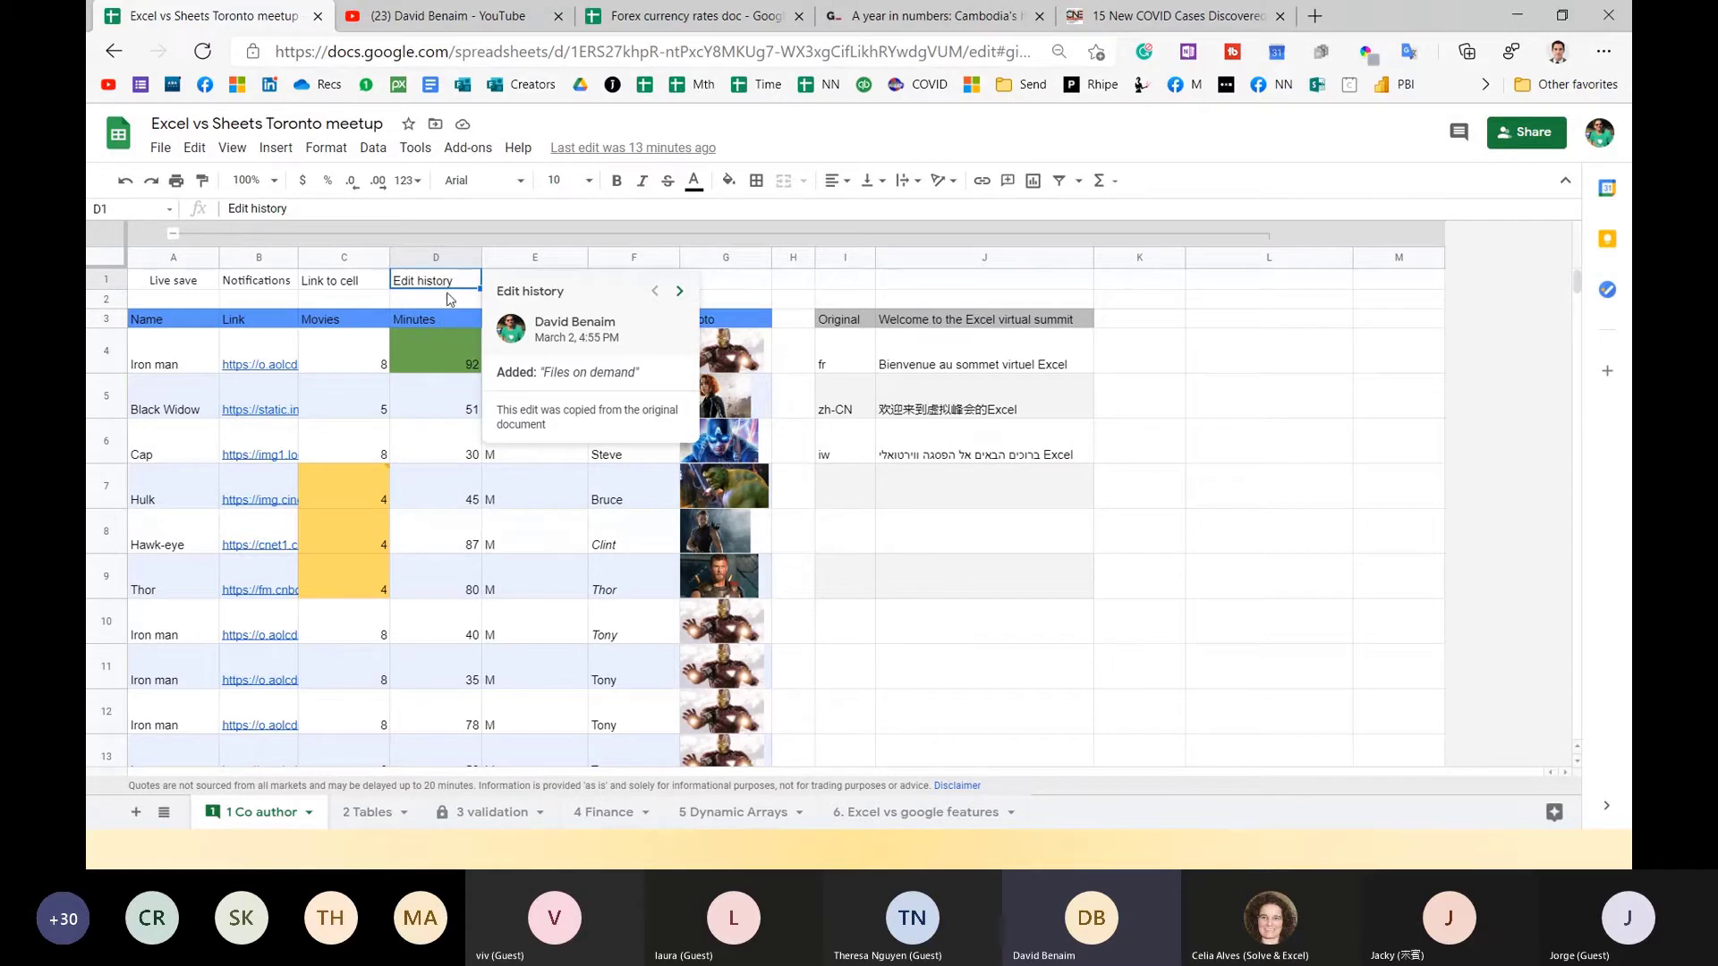
key(Escape)
Create a new filter view for the table from its Gender header cell.
click(555, 285)
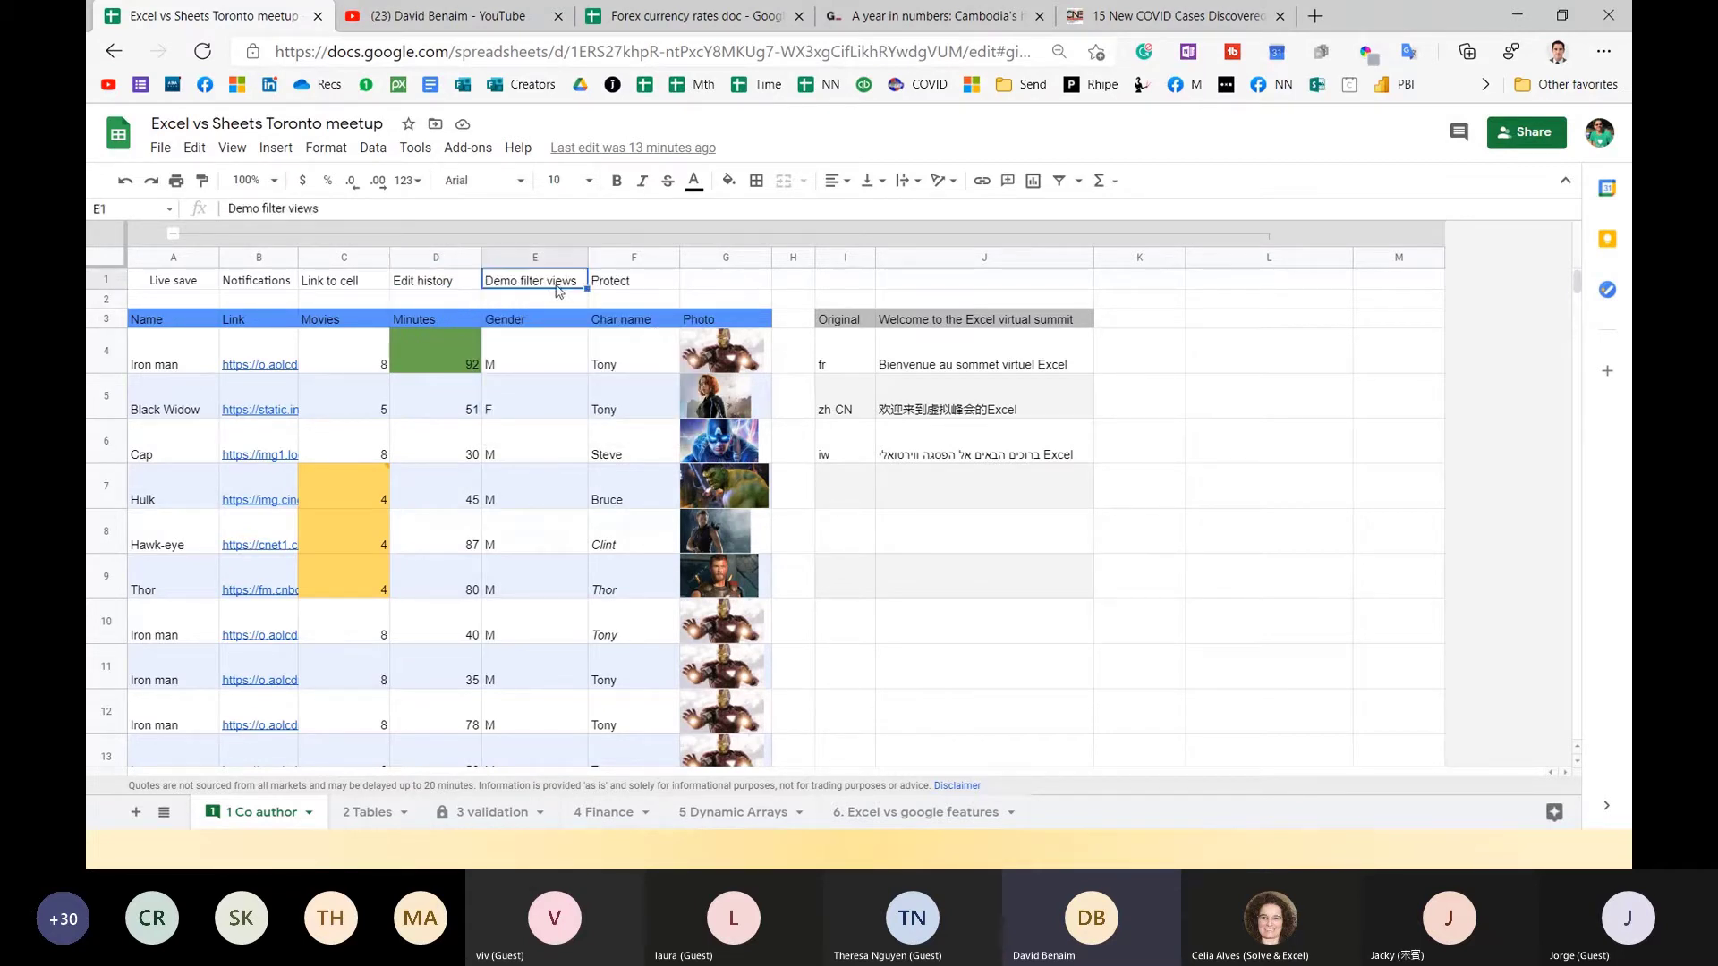
click(542, 326)
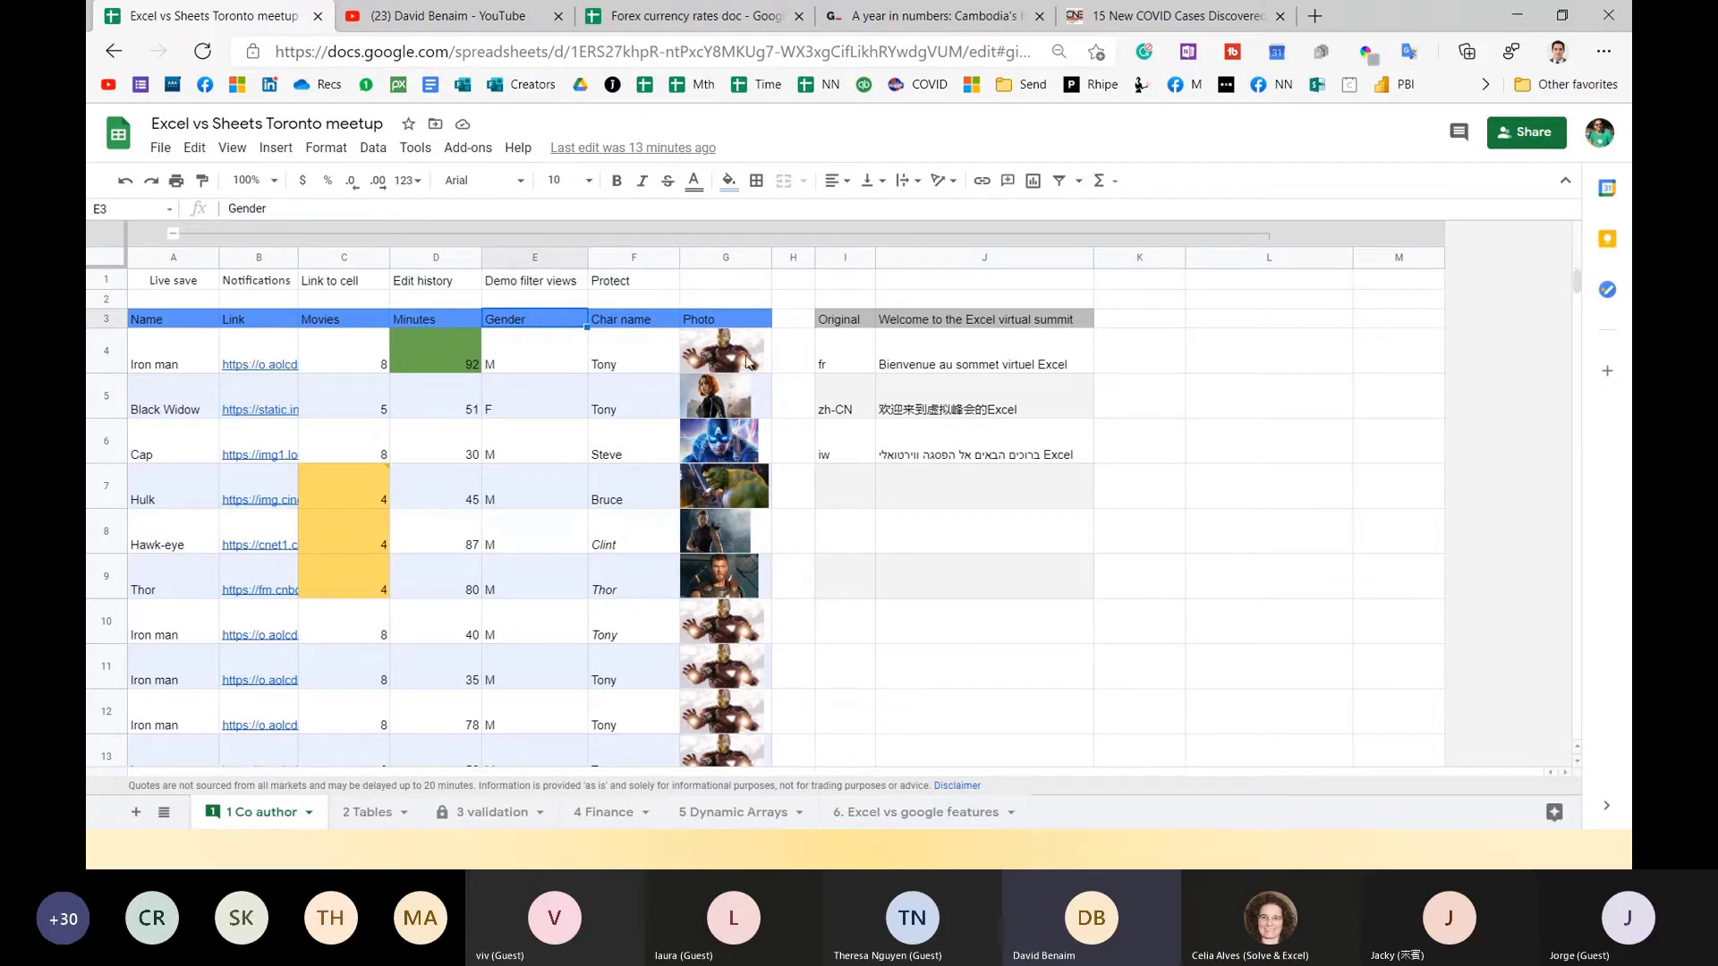
click(1080, 187)
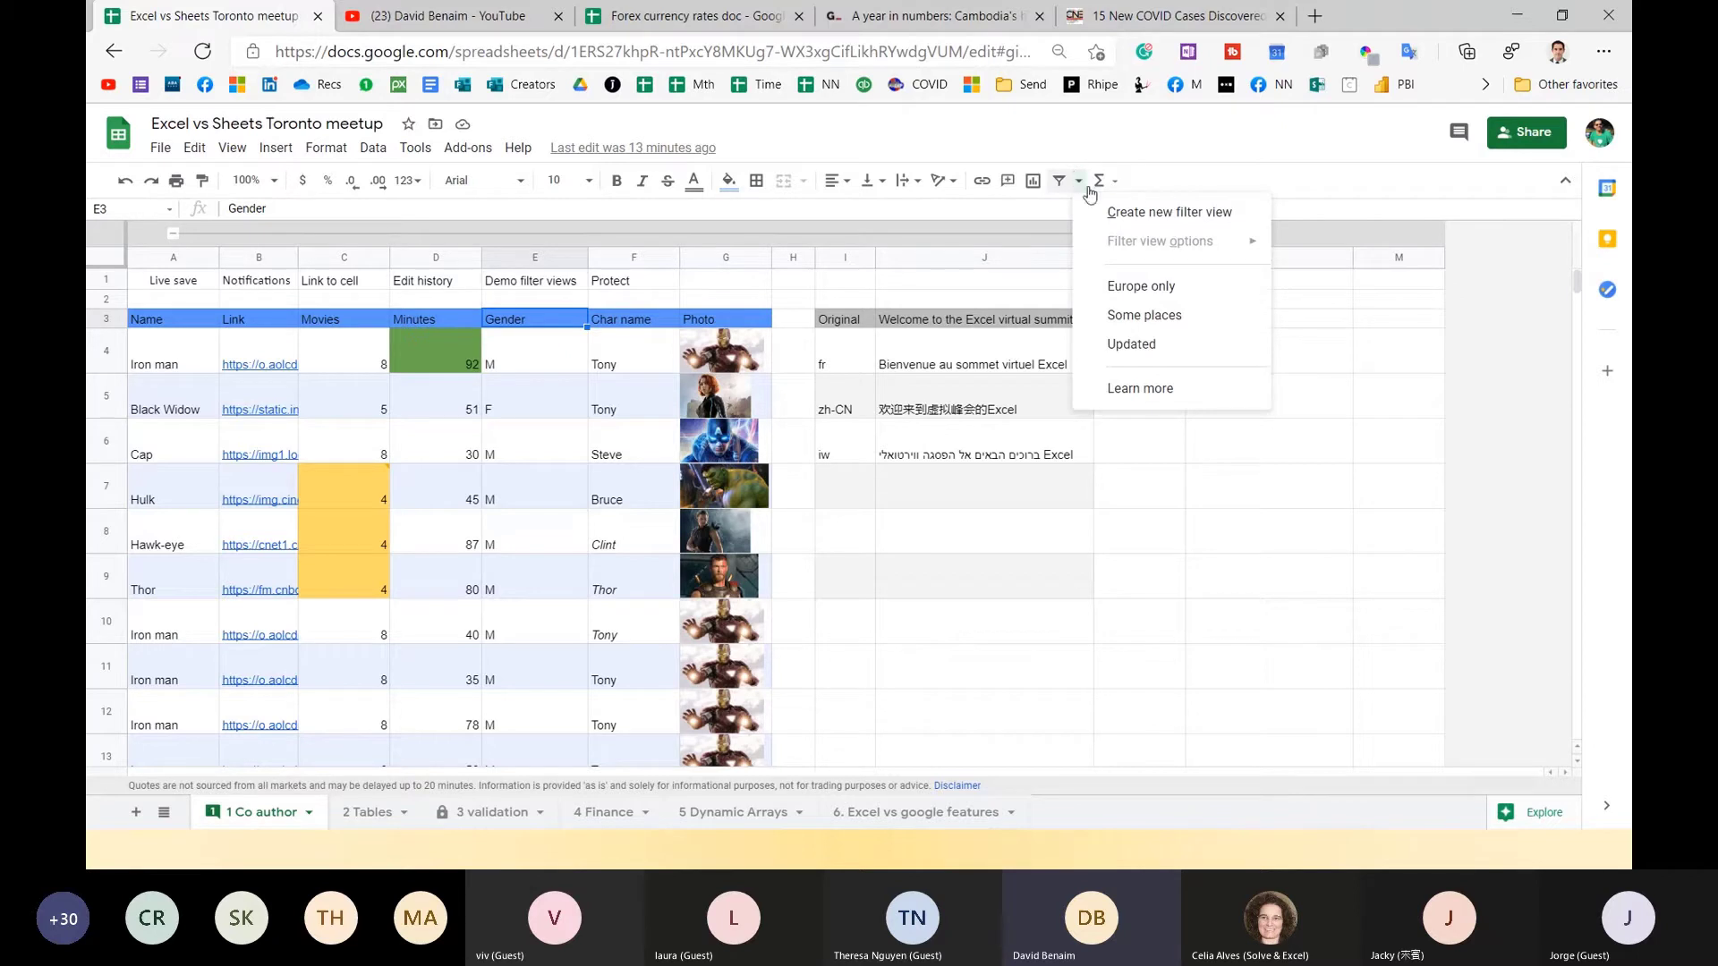
click(1165, 220)
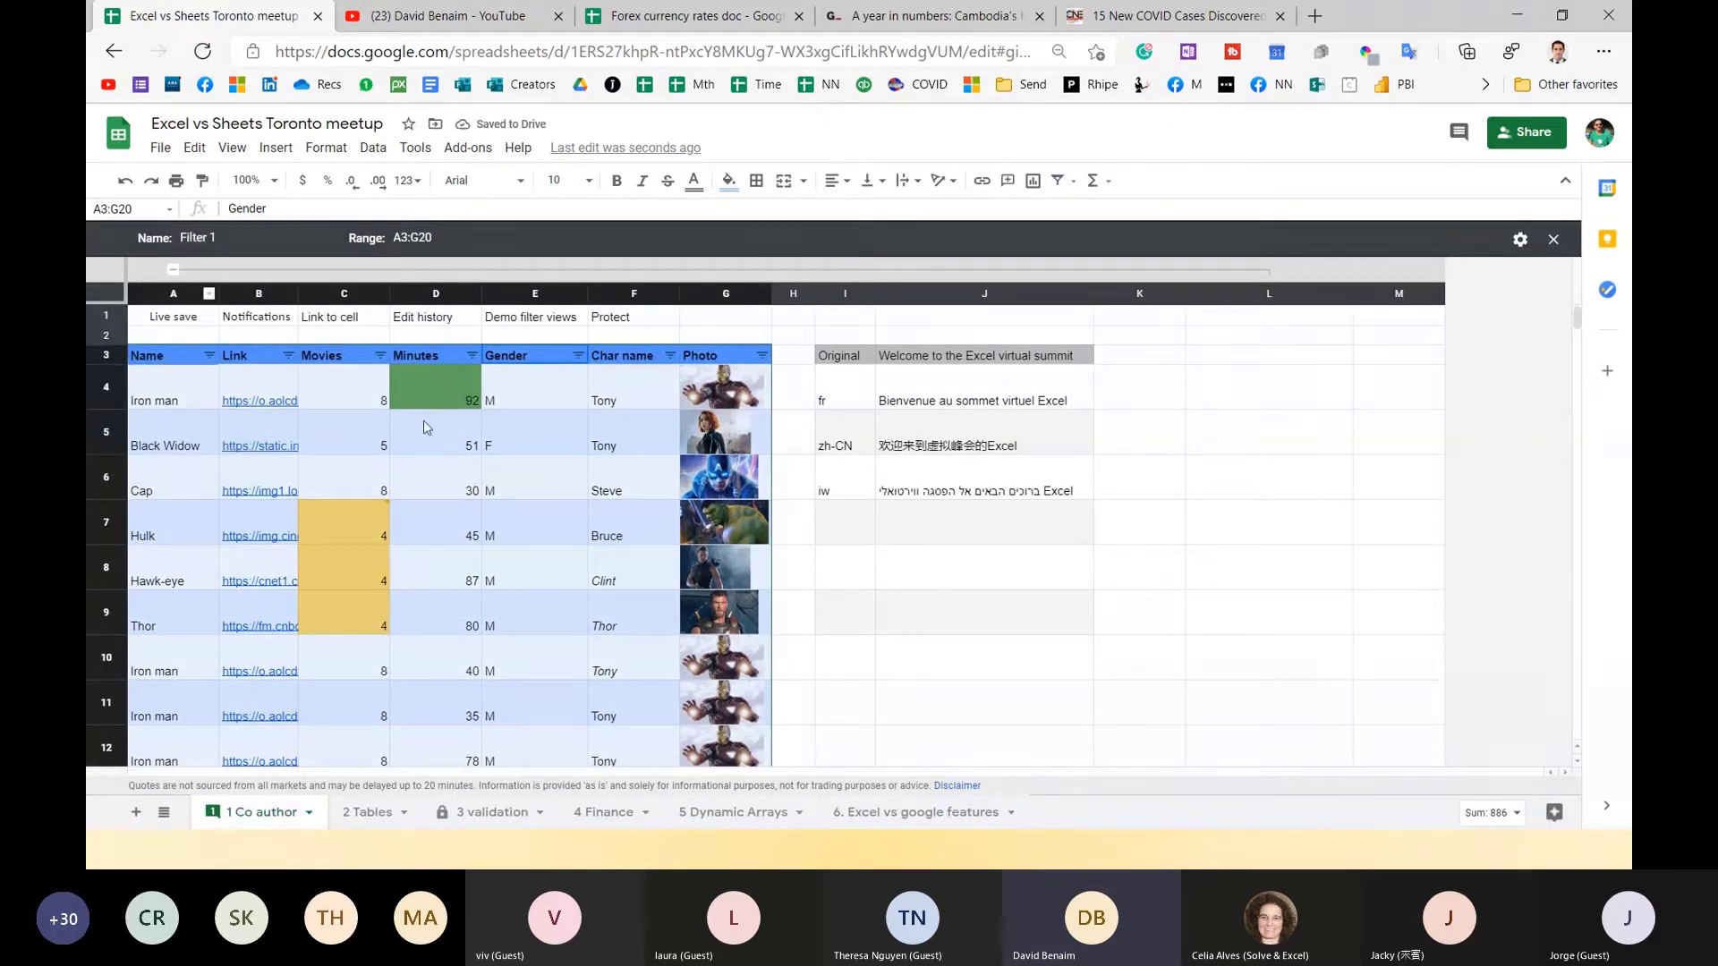
Filter the Gender column by values to show only F, excluding blanks and M.
click(578, 355)
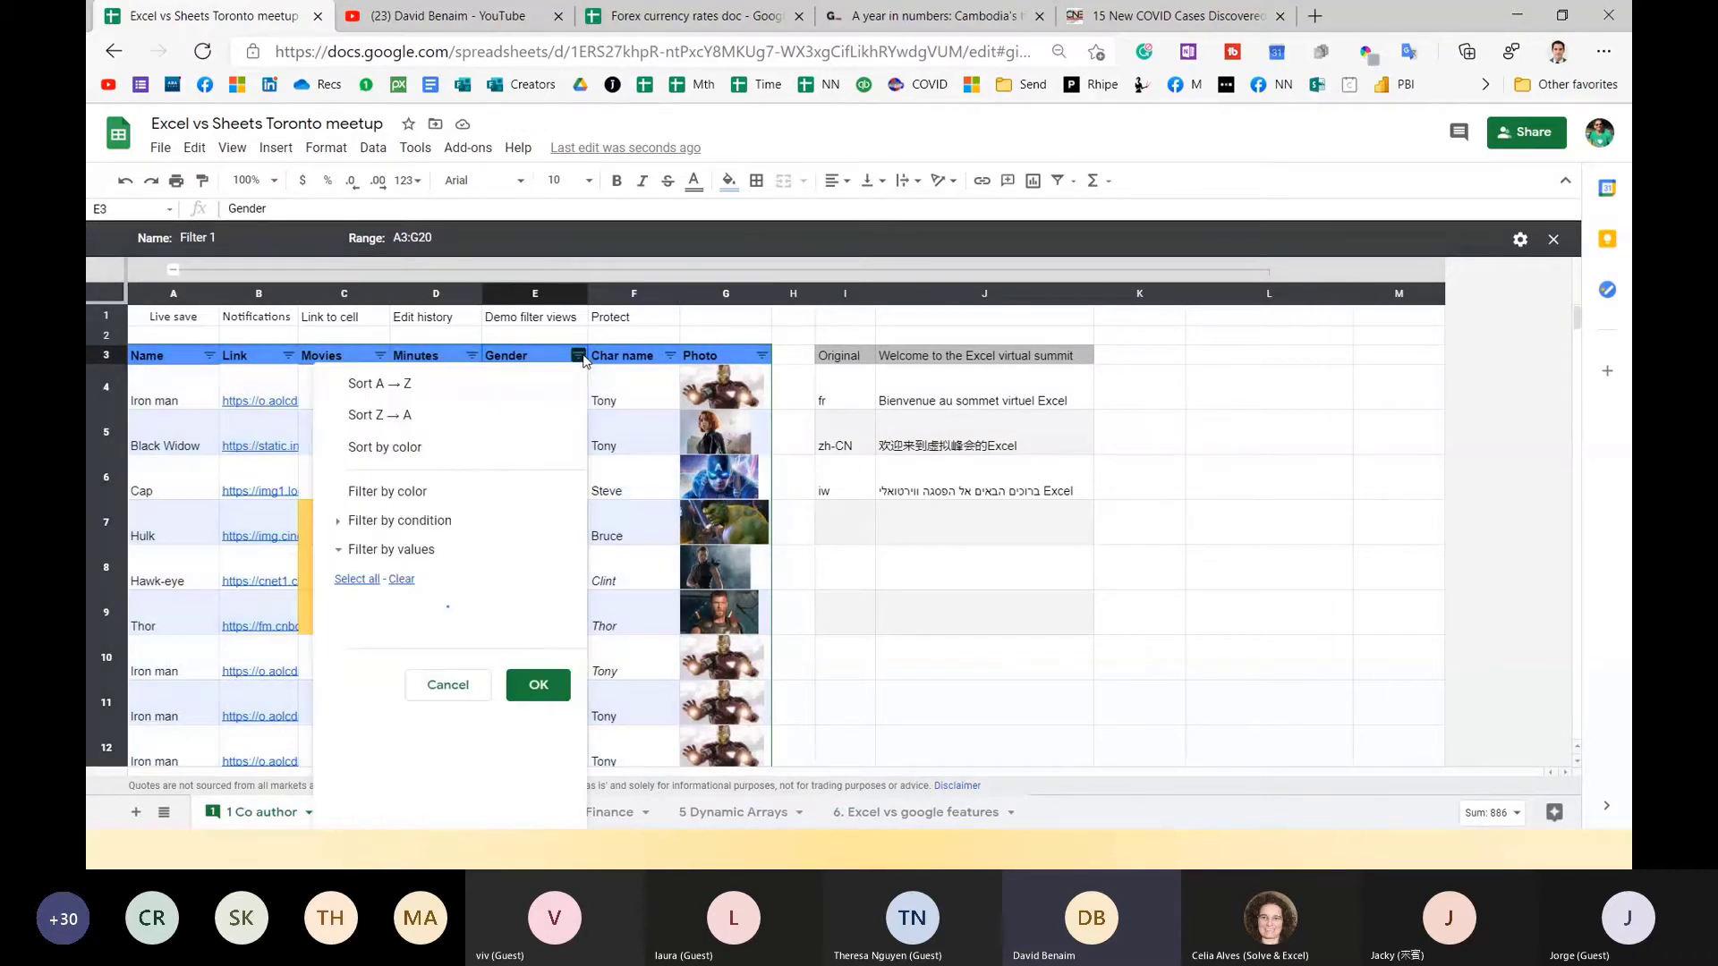
click(387, 654)
click(380, 712)
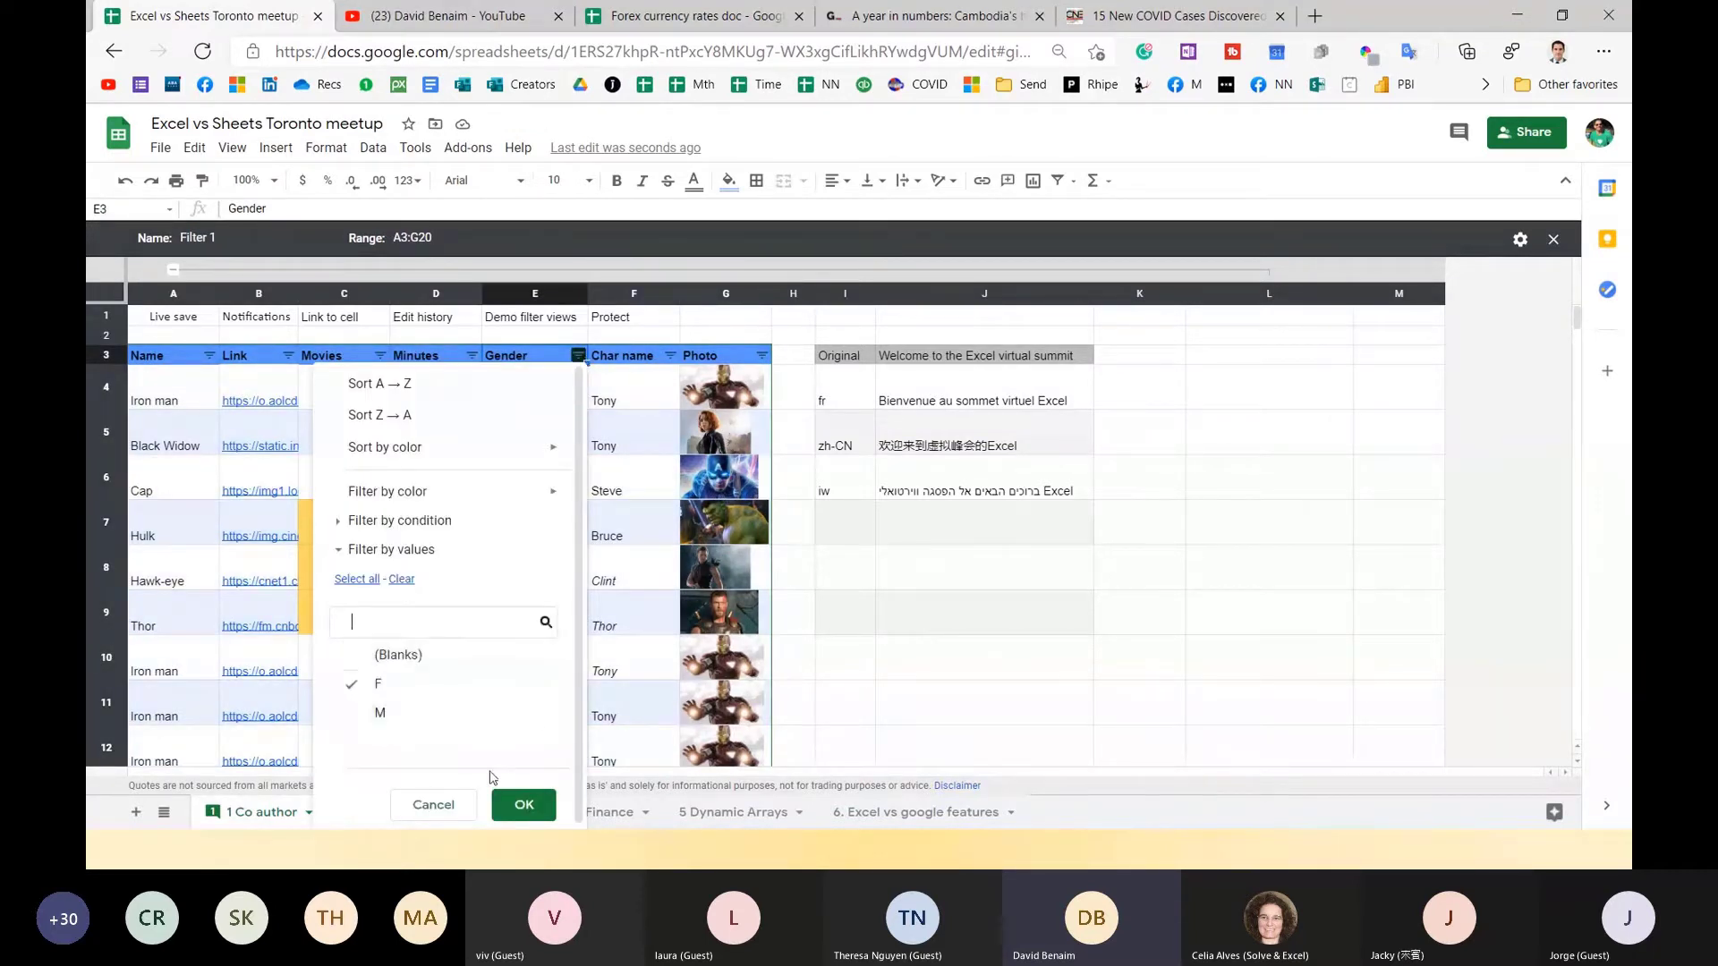
click(523, 804)
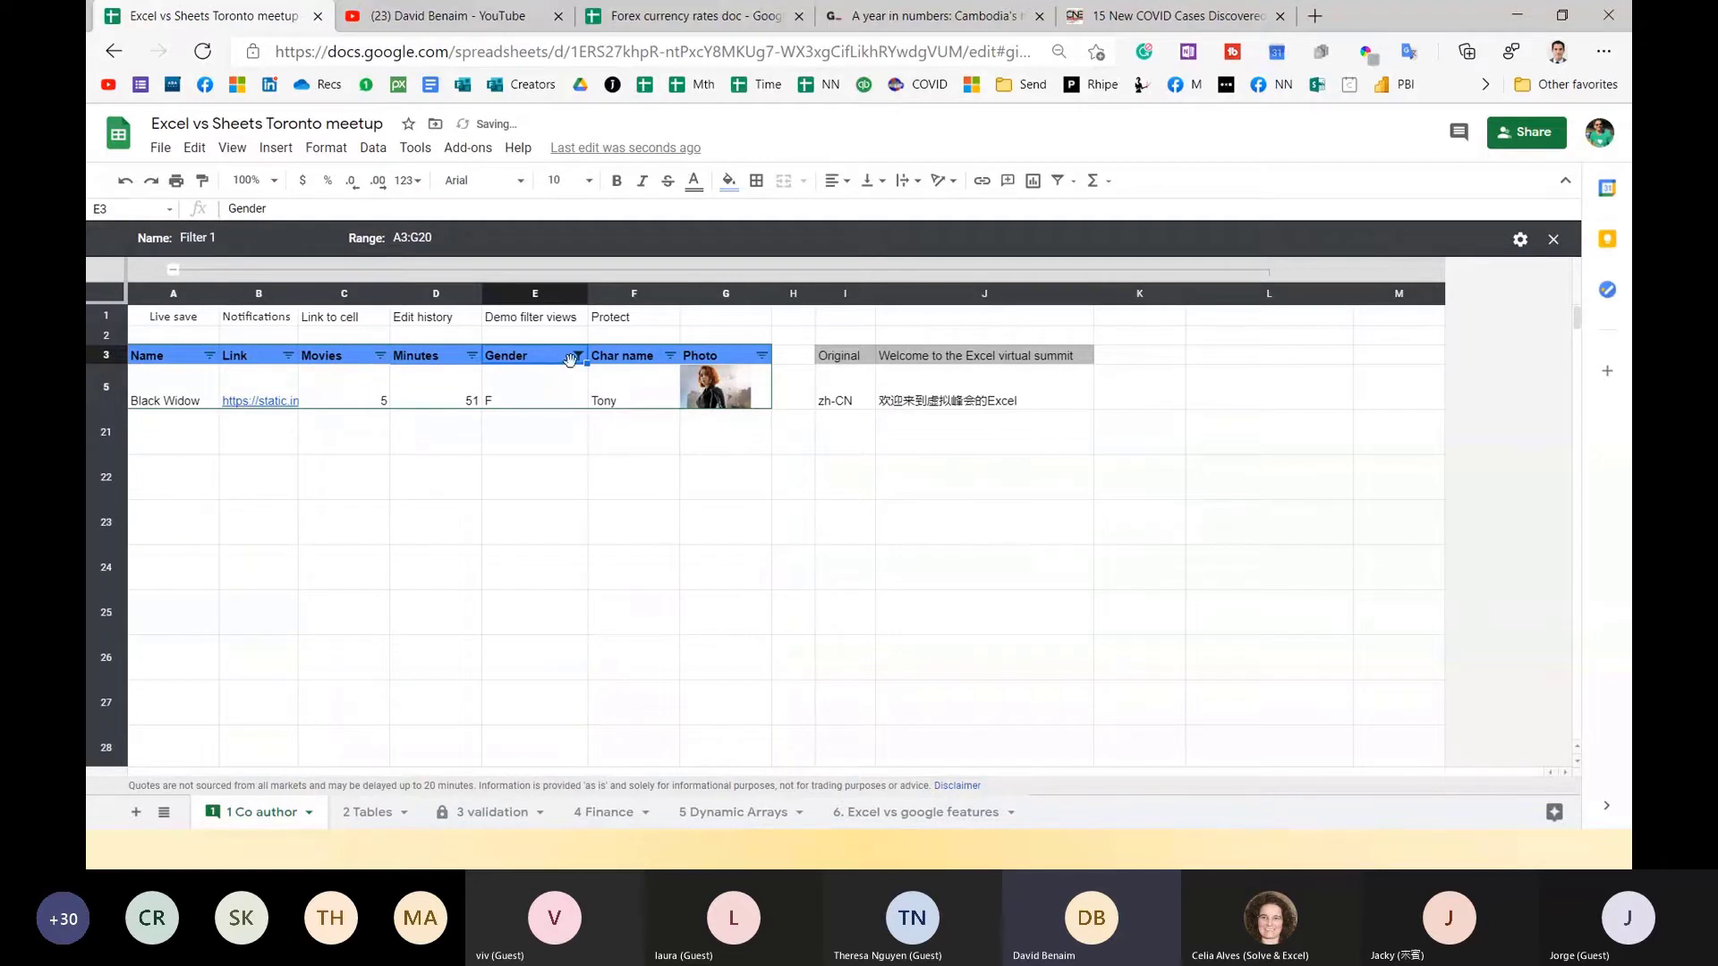
Look over the available filter view options and exit the current view by choosing None.
click(213, 237)
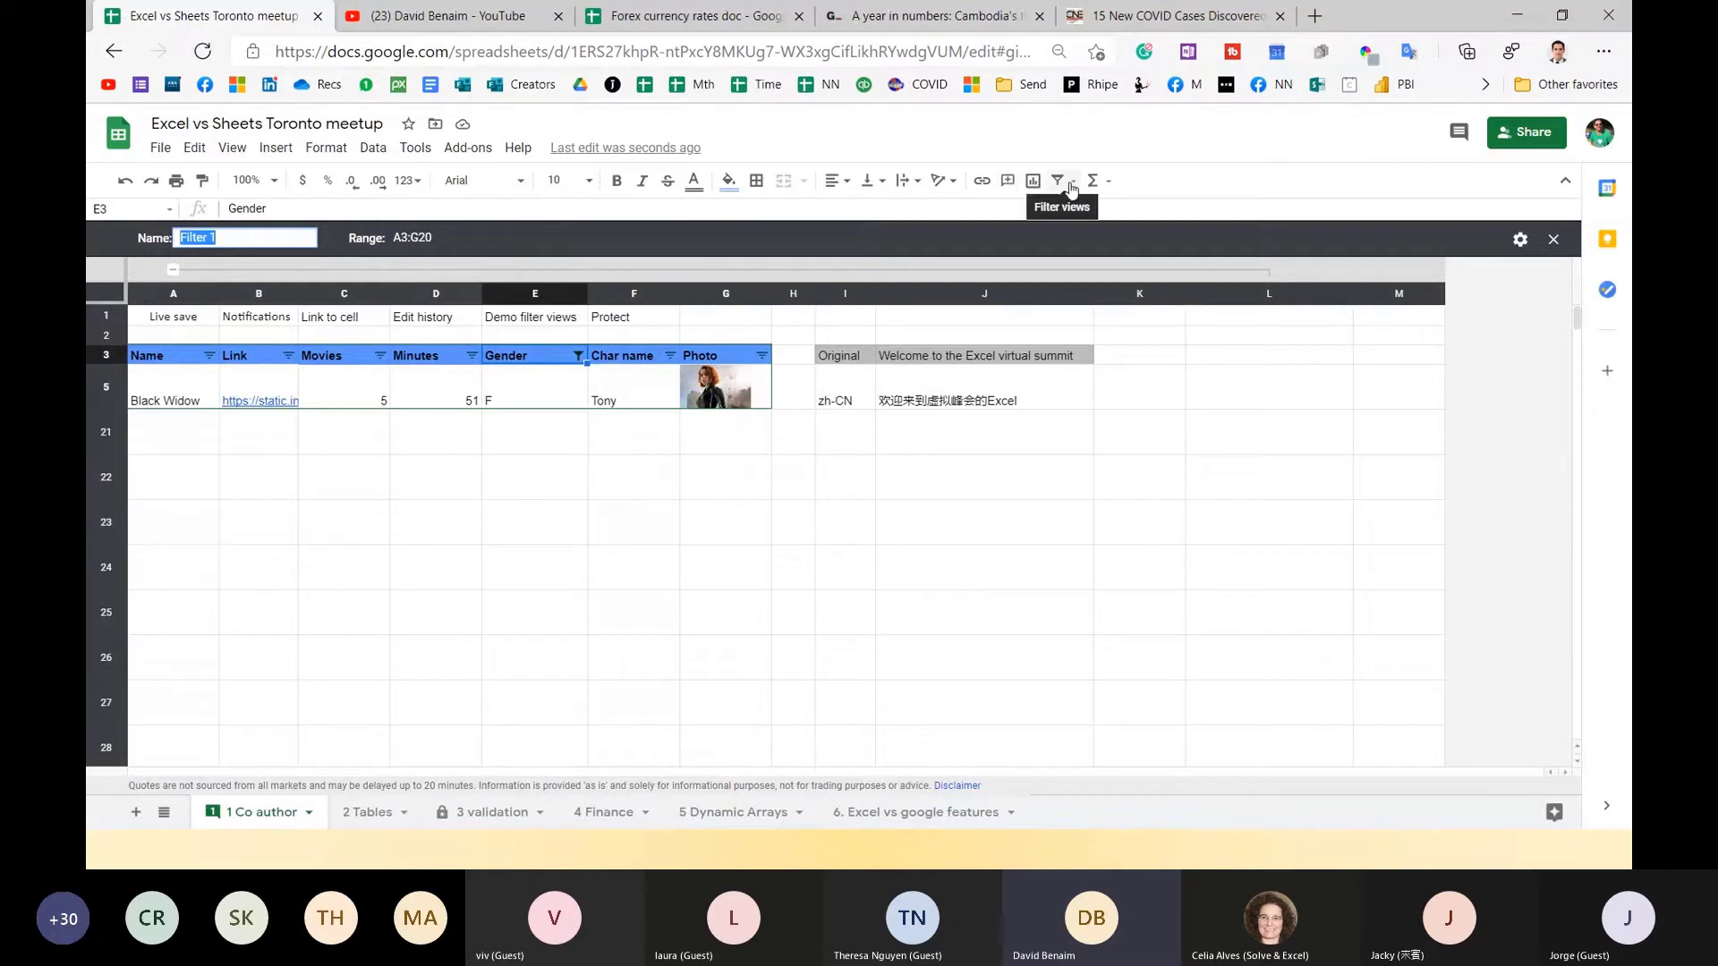
click(1072, 185)
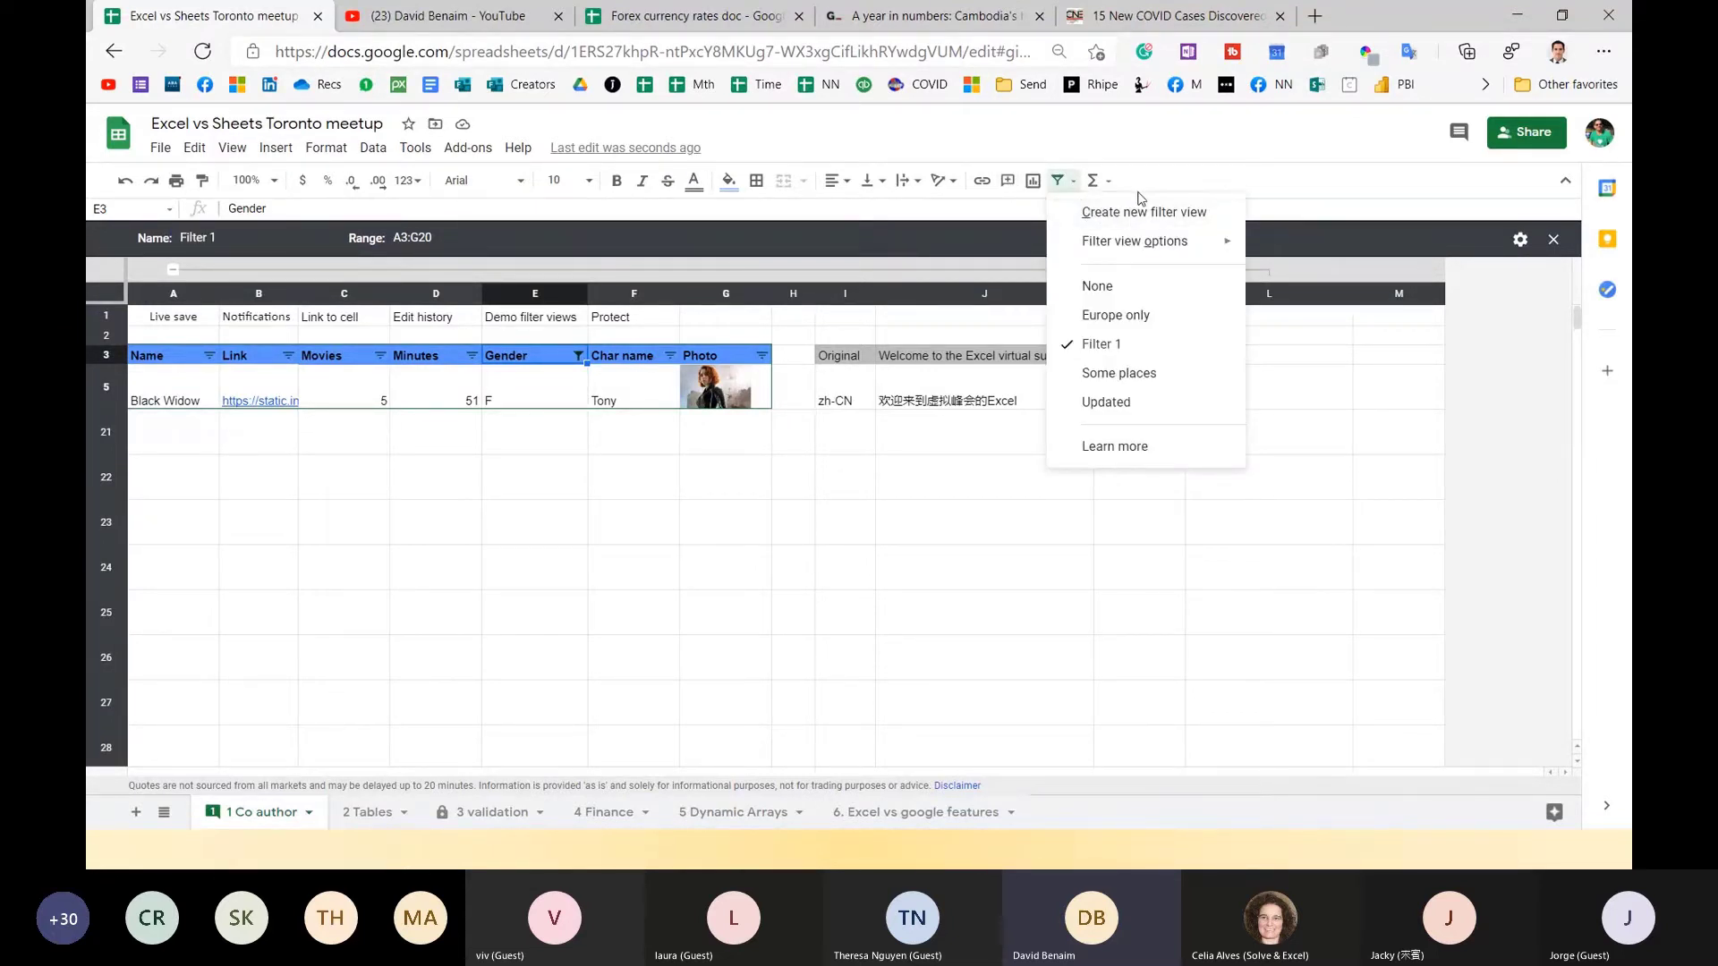
mouse_move(1151, 241)
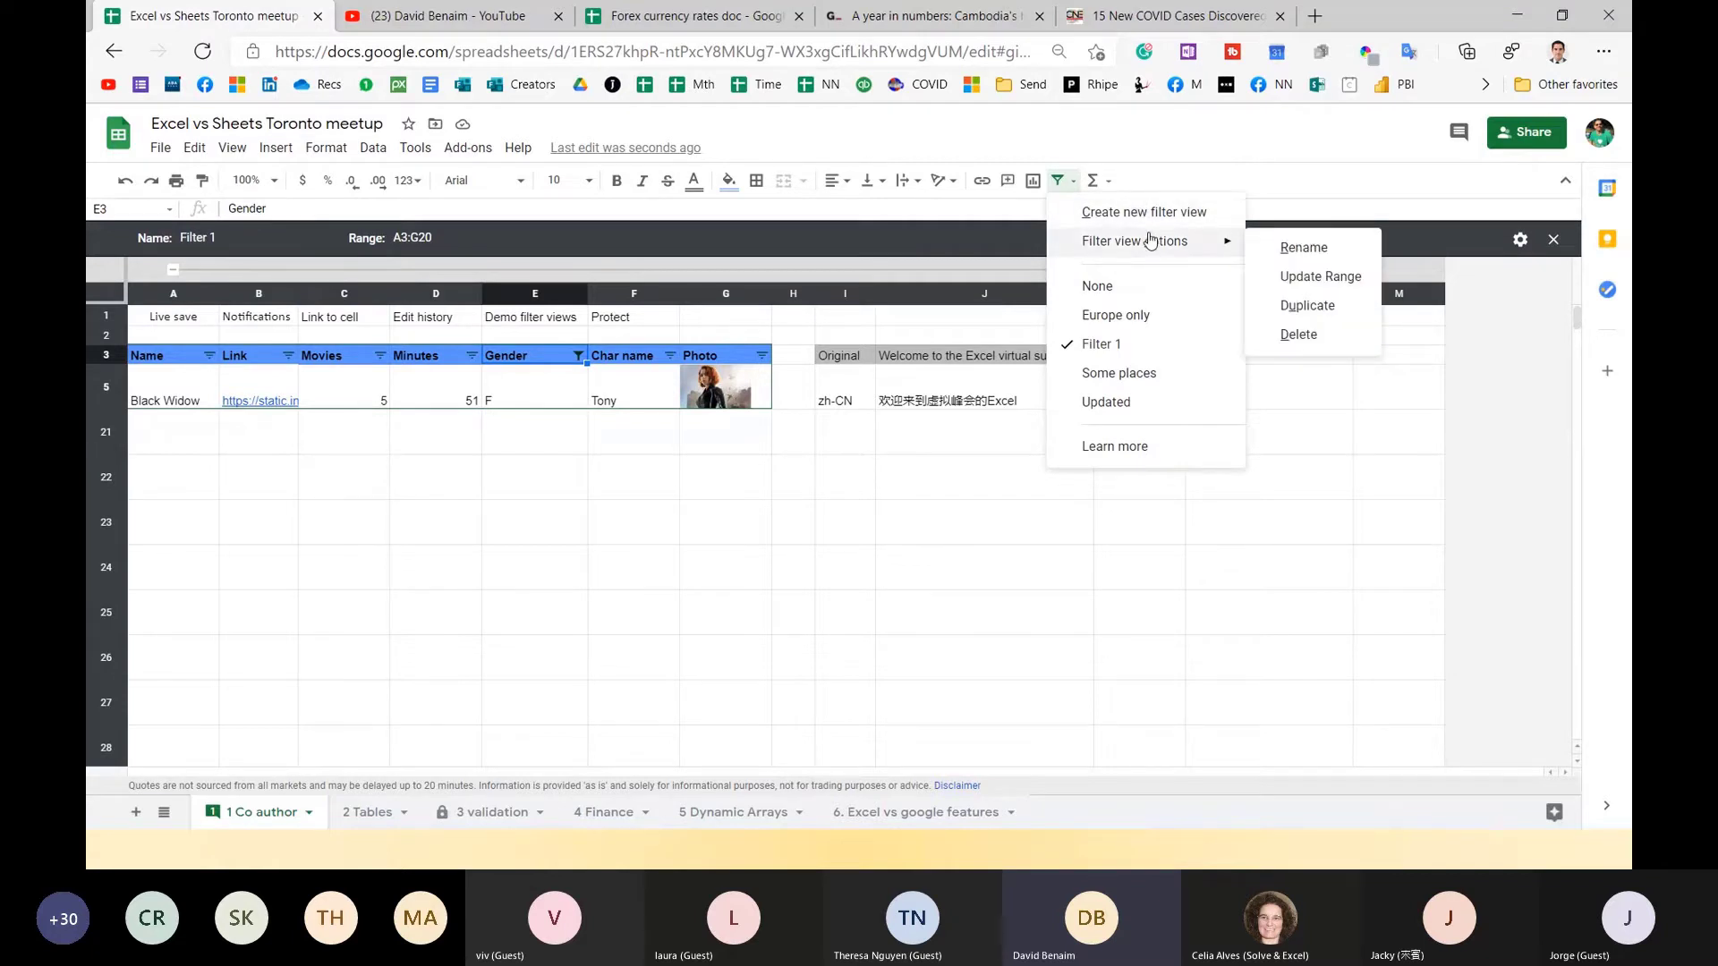
click(1059, 182)
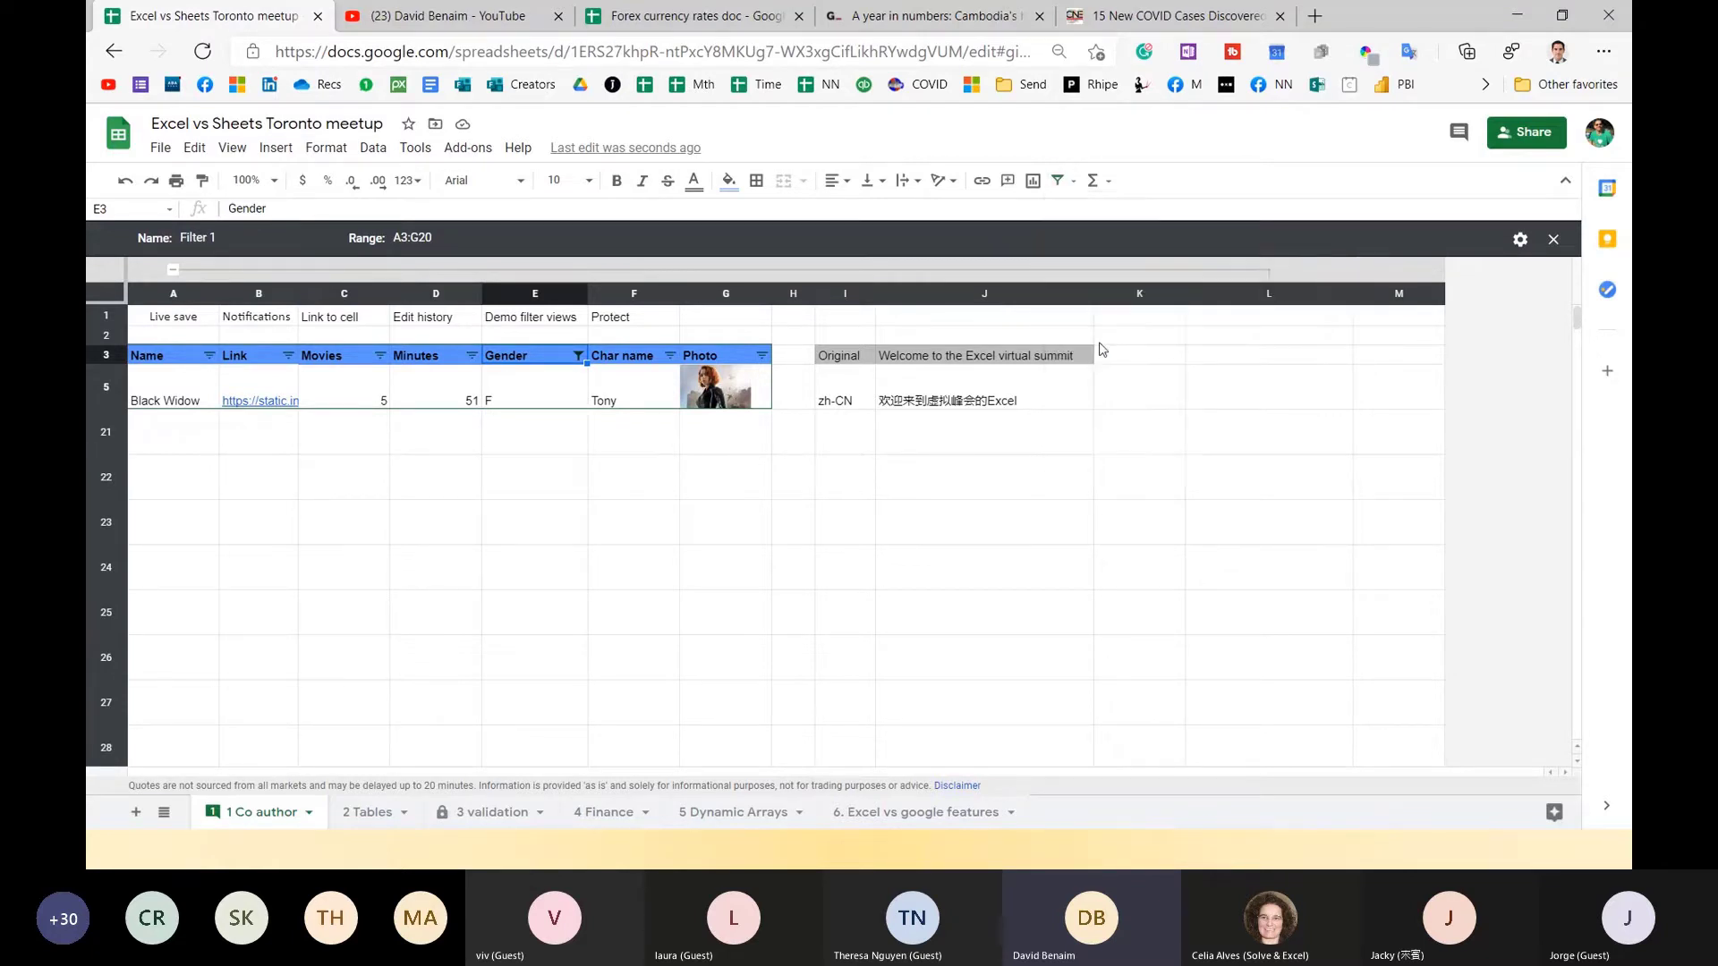
click(1059, 182)
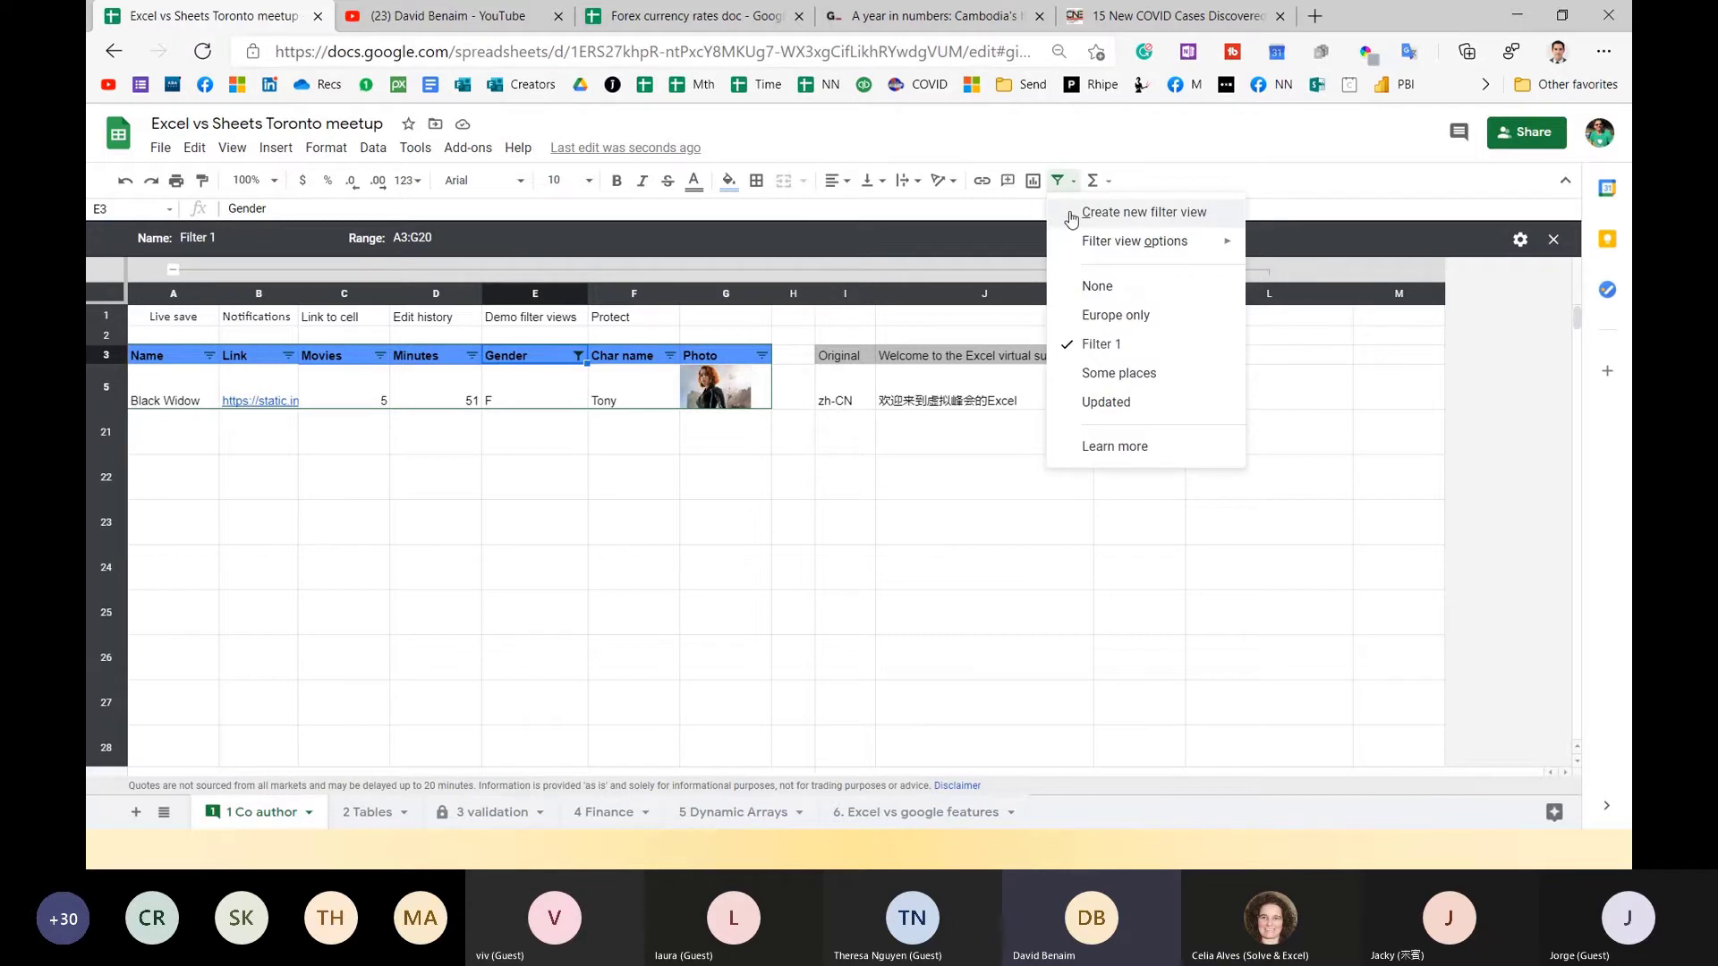
click(1099, 286)
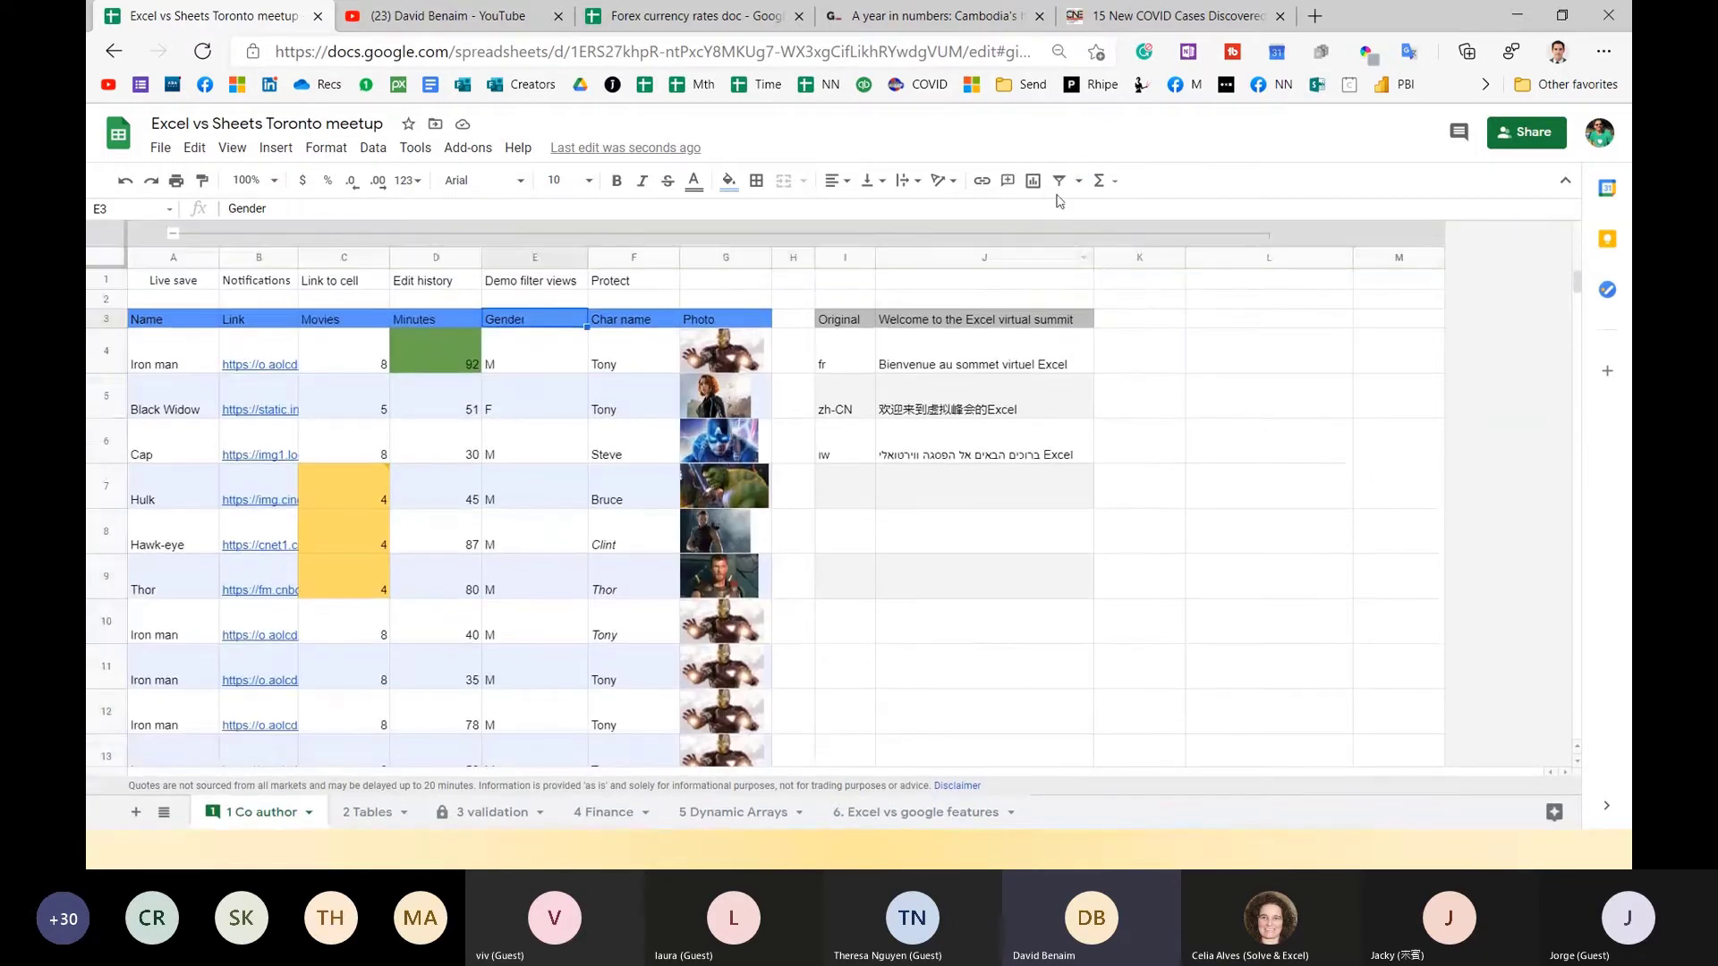
Turn on a standard filter for the table, starting from the Movies header cell.
key(Left)
key(Left)
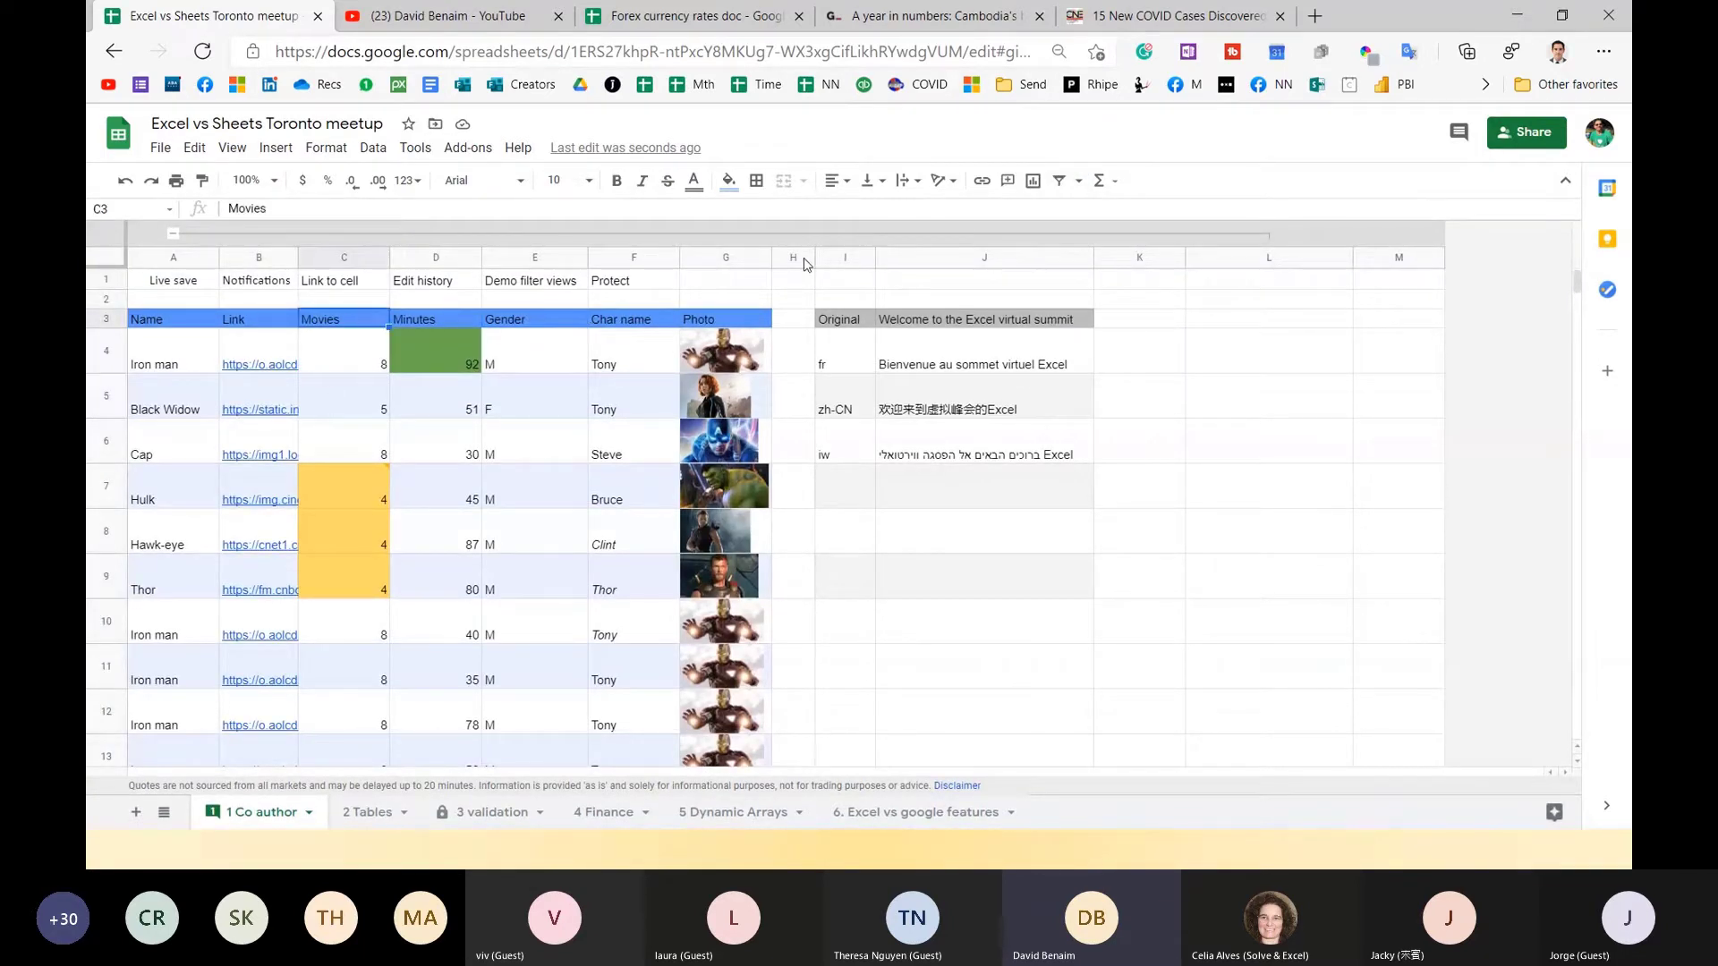
click(1059, 180)
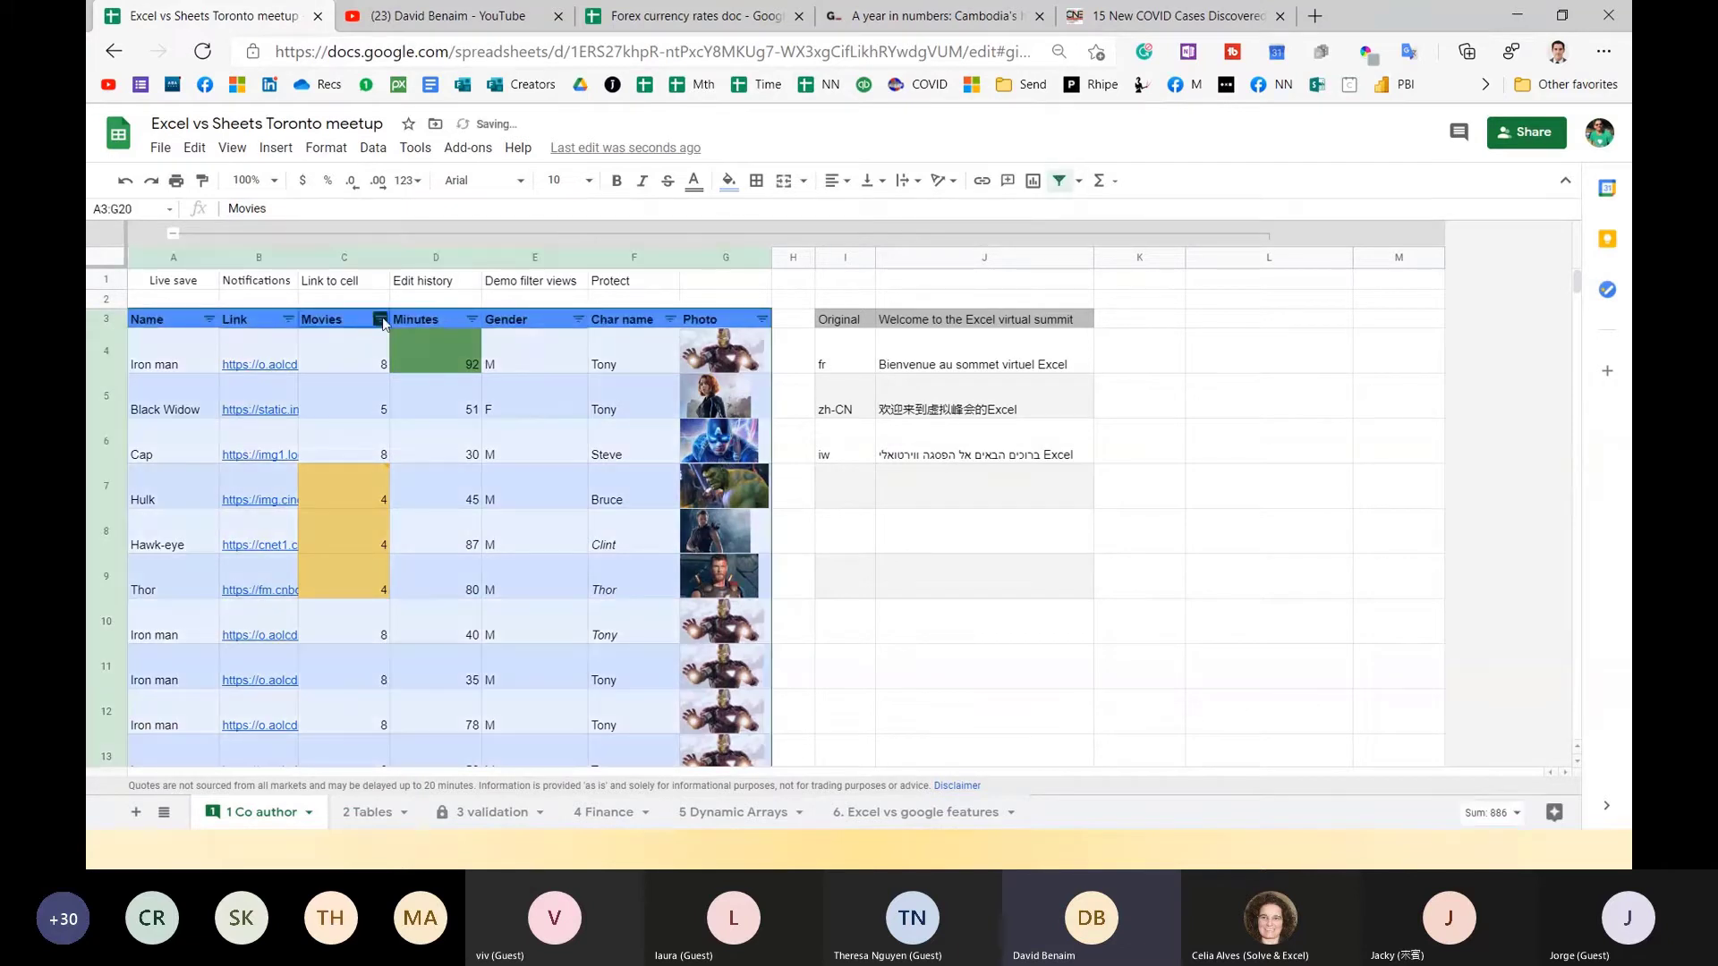
Filter the Movies column by values to show only 5 and 6, and select the neighbouring header cells.
click(381, 319)
click(204, 544)
click(214, 678)
click(219, 707)
click(340, 768)
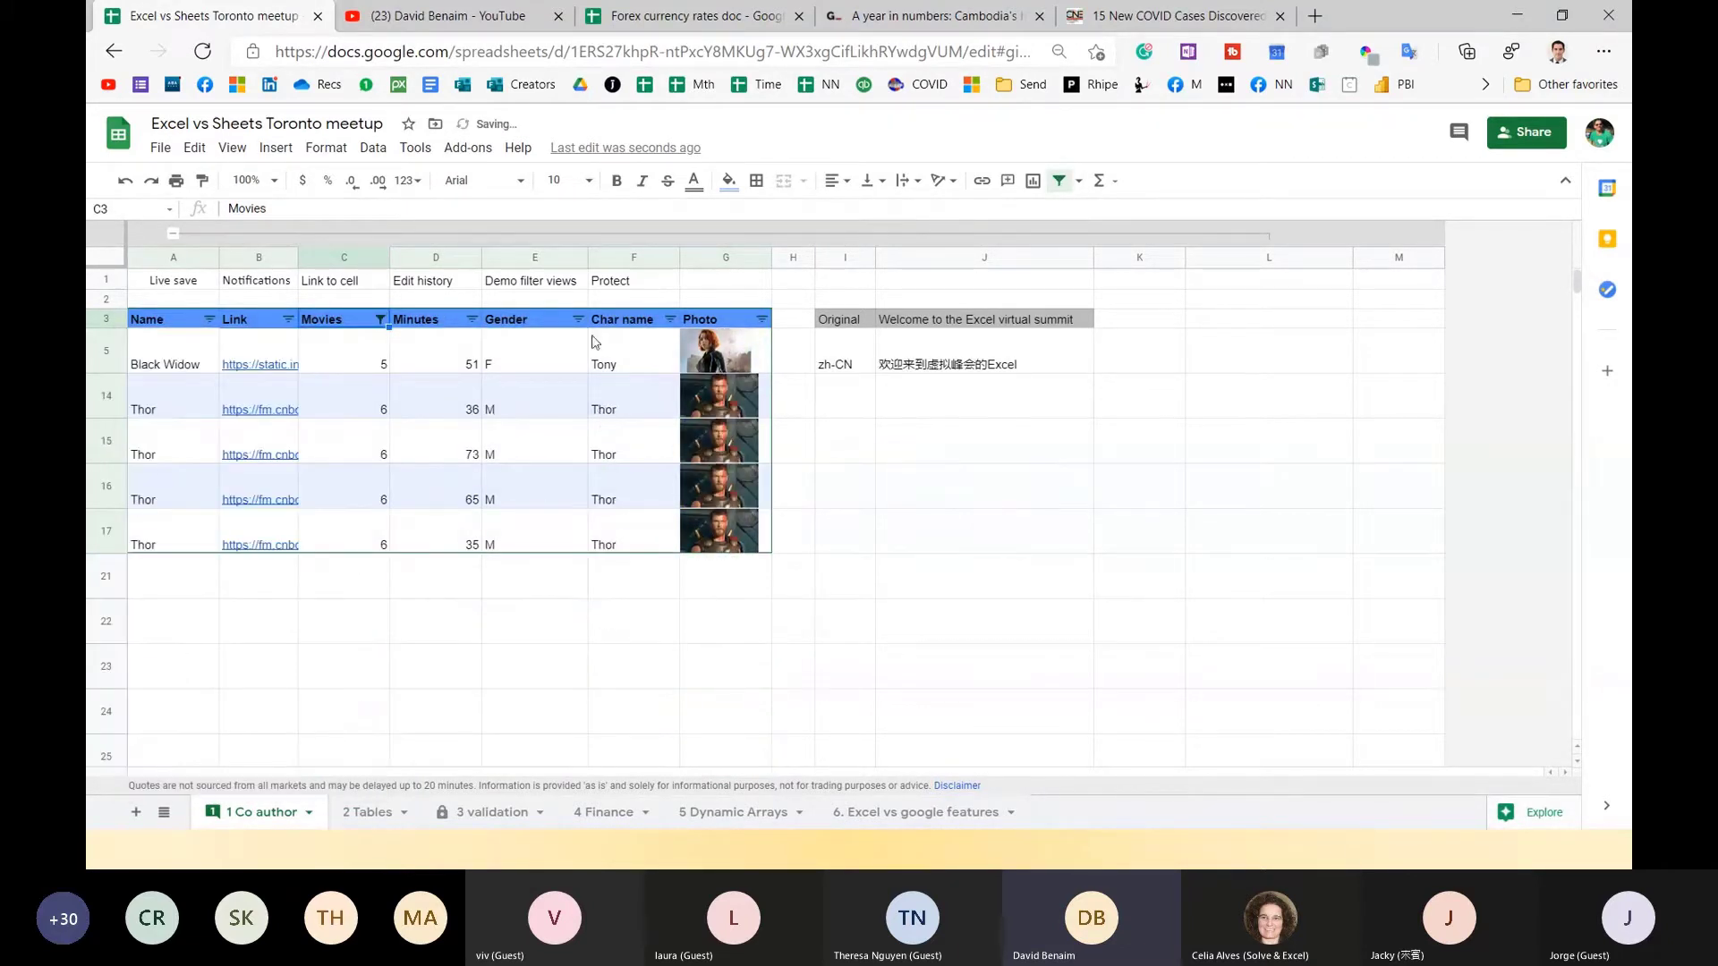
click(436, 322)
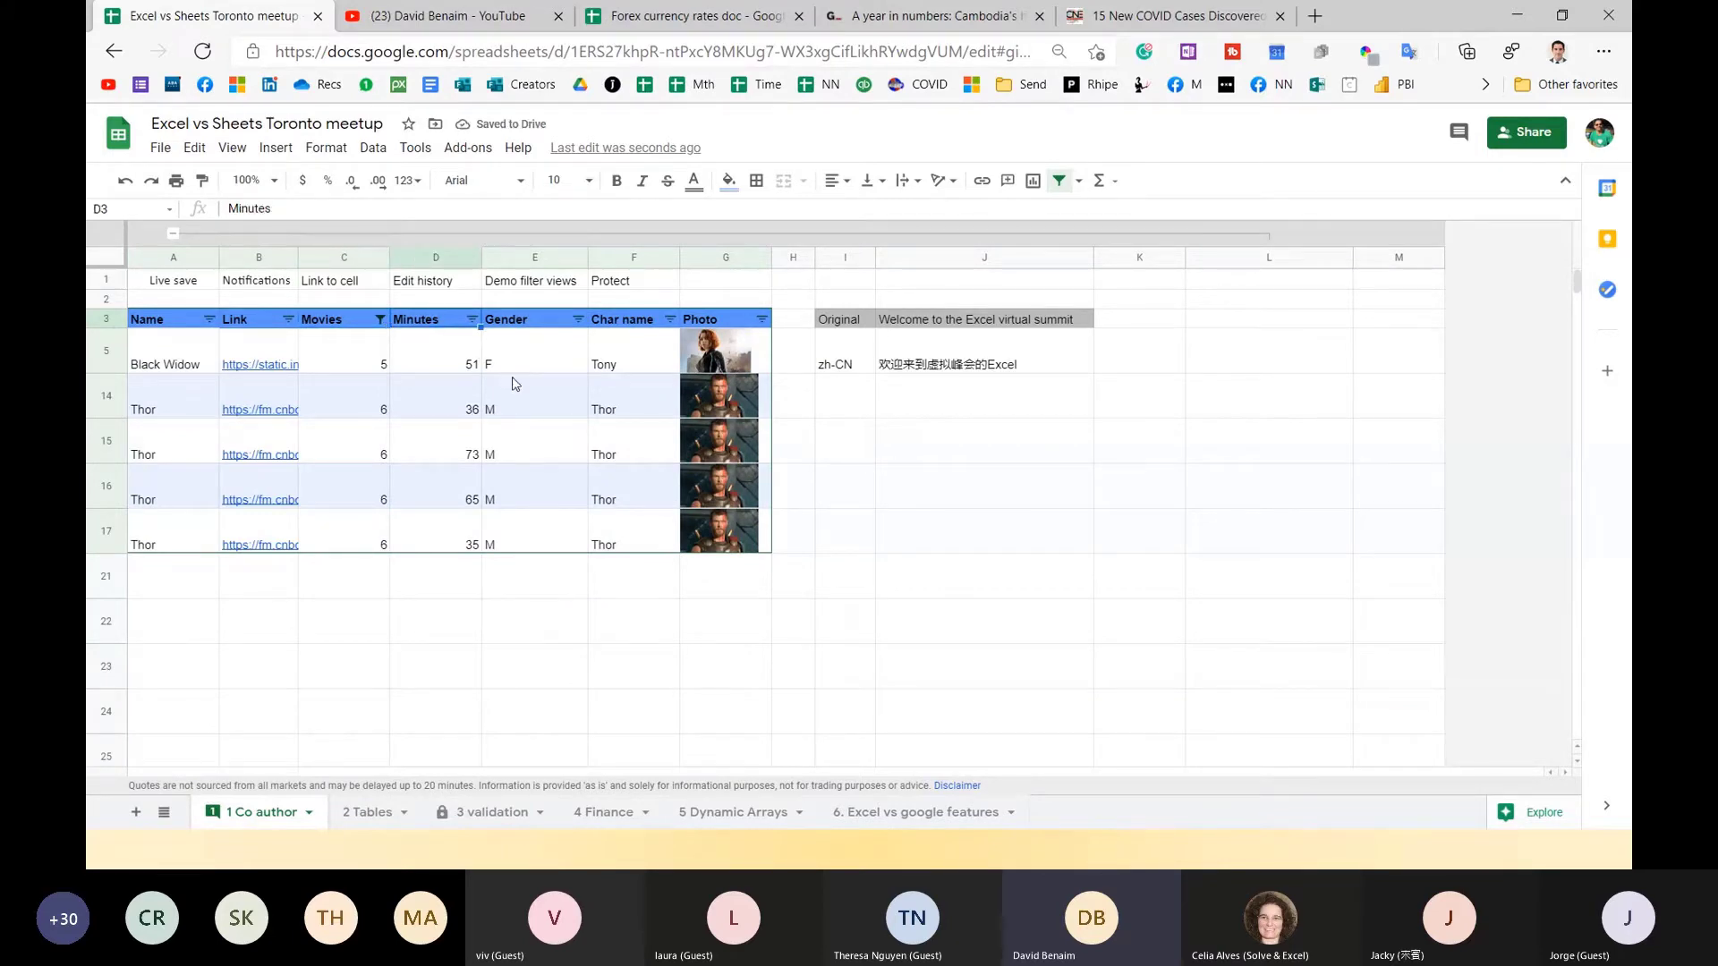
click(541, 324)
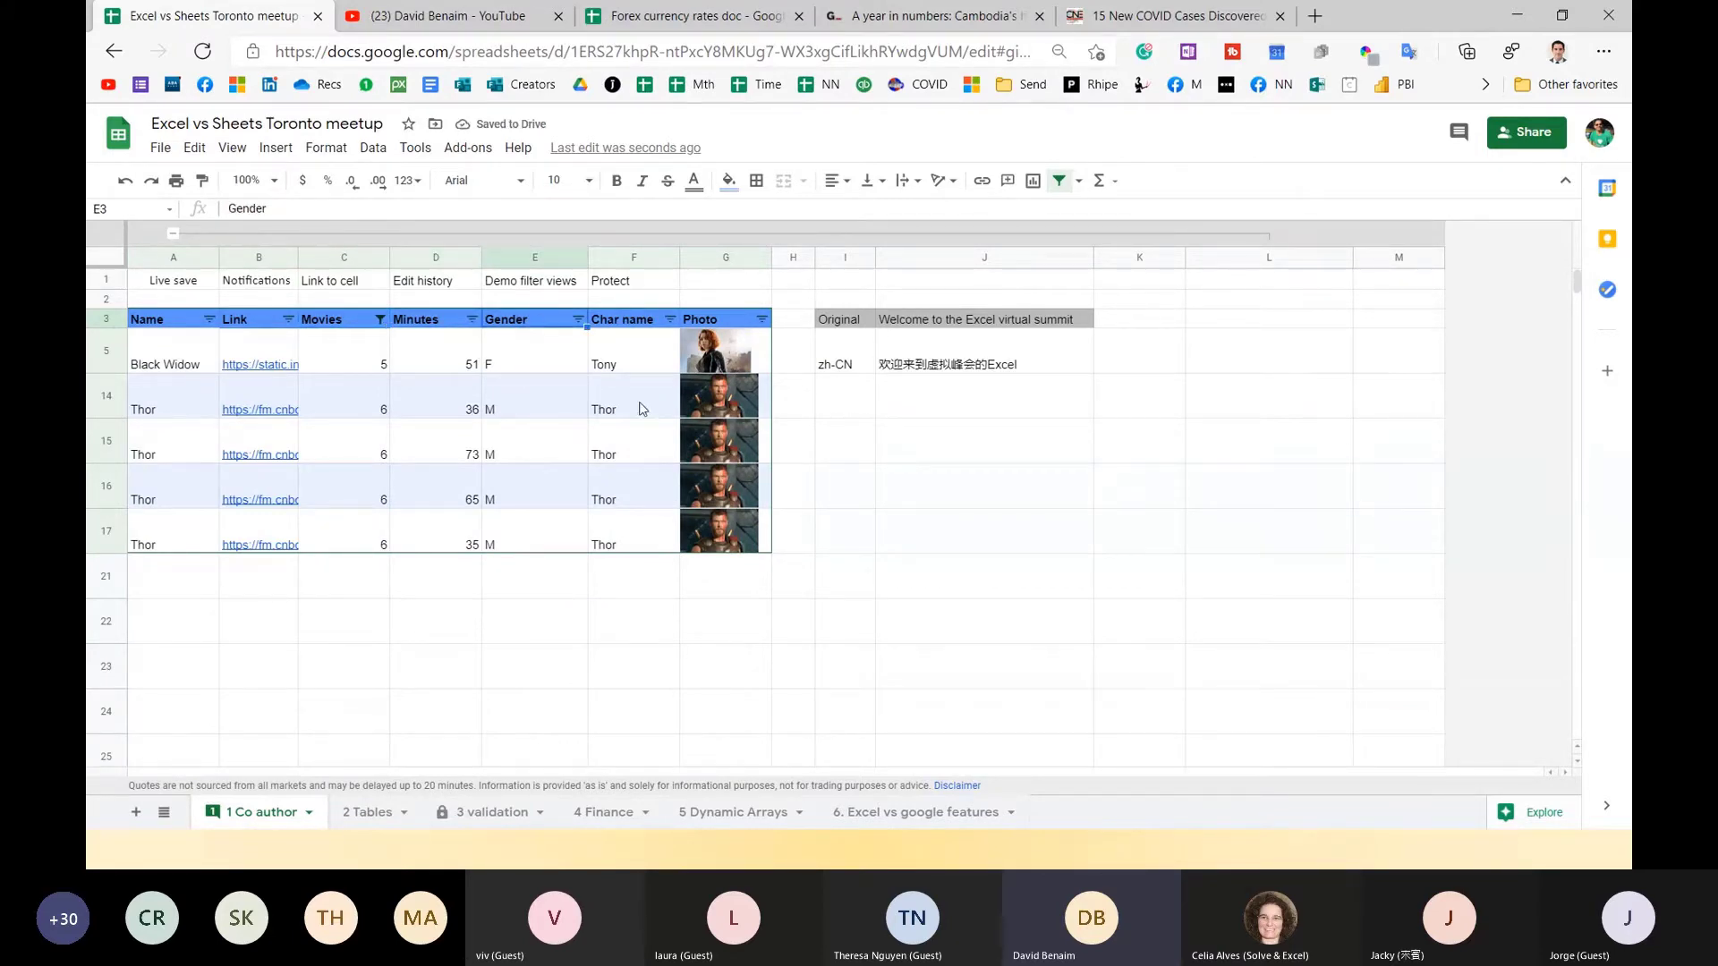
Switch to the Excel workbook and check the Sheet View options and the AutoSave requirements, starting from the Movies header cell.
key(alt+Tab)
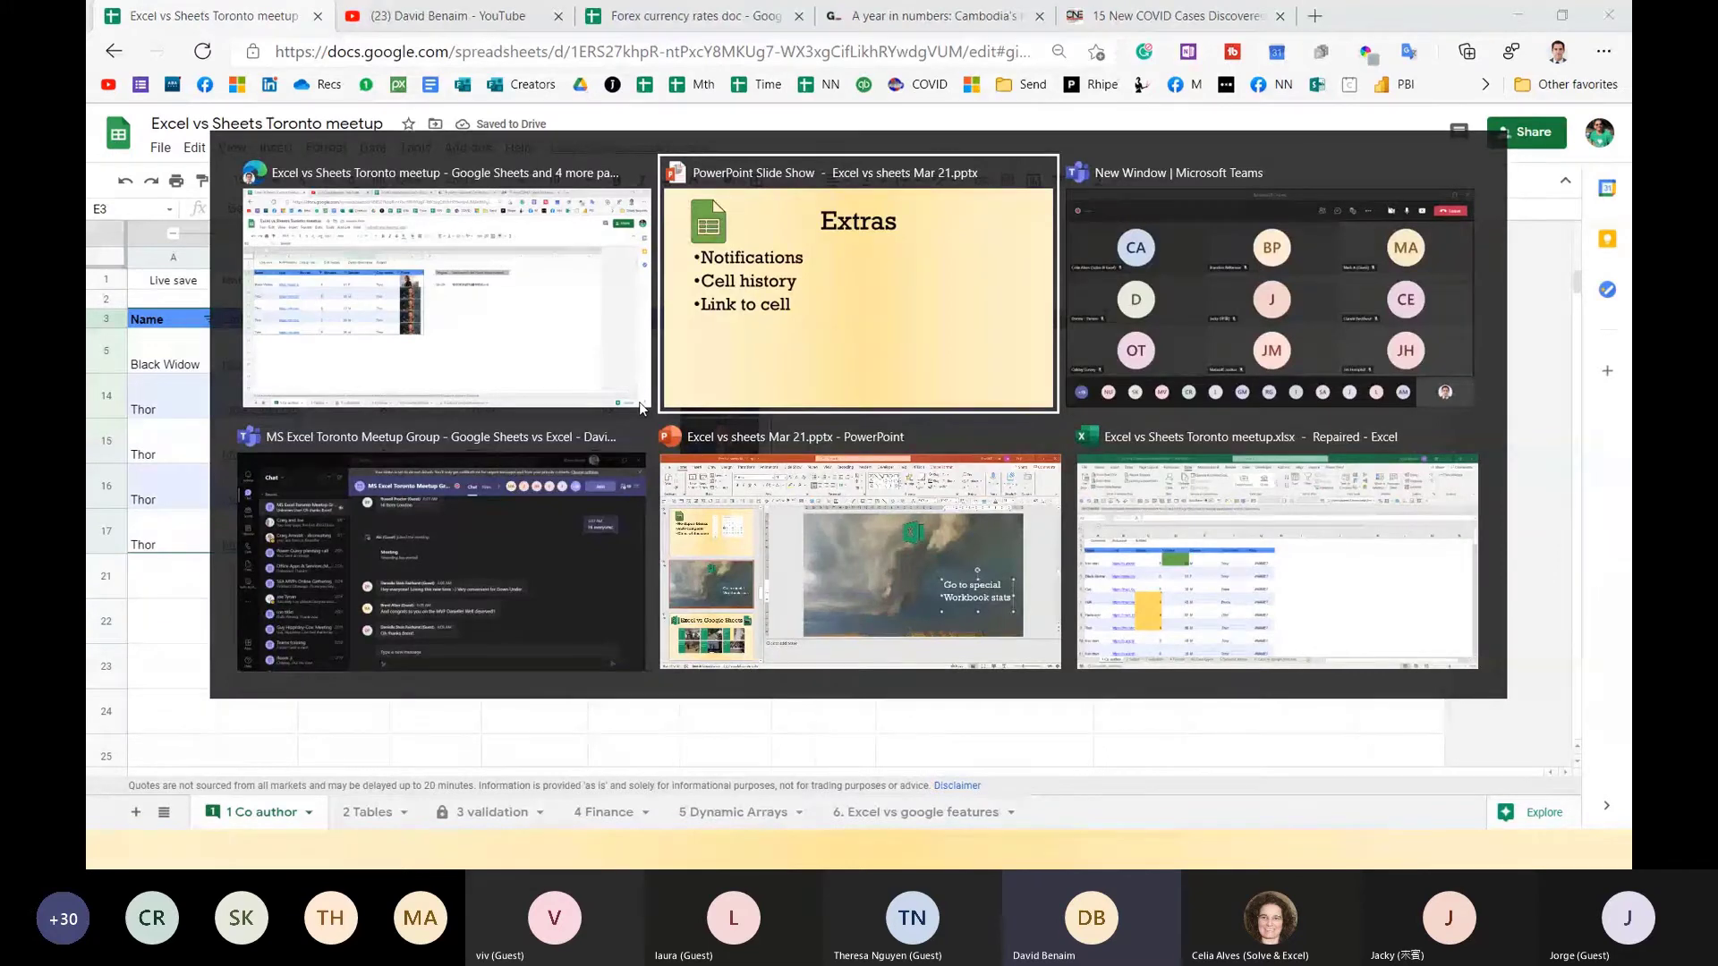
click(1146, 528)
click(325, 371)
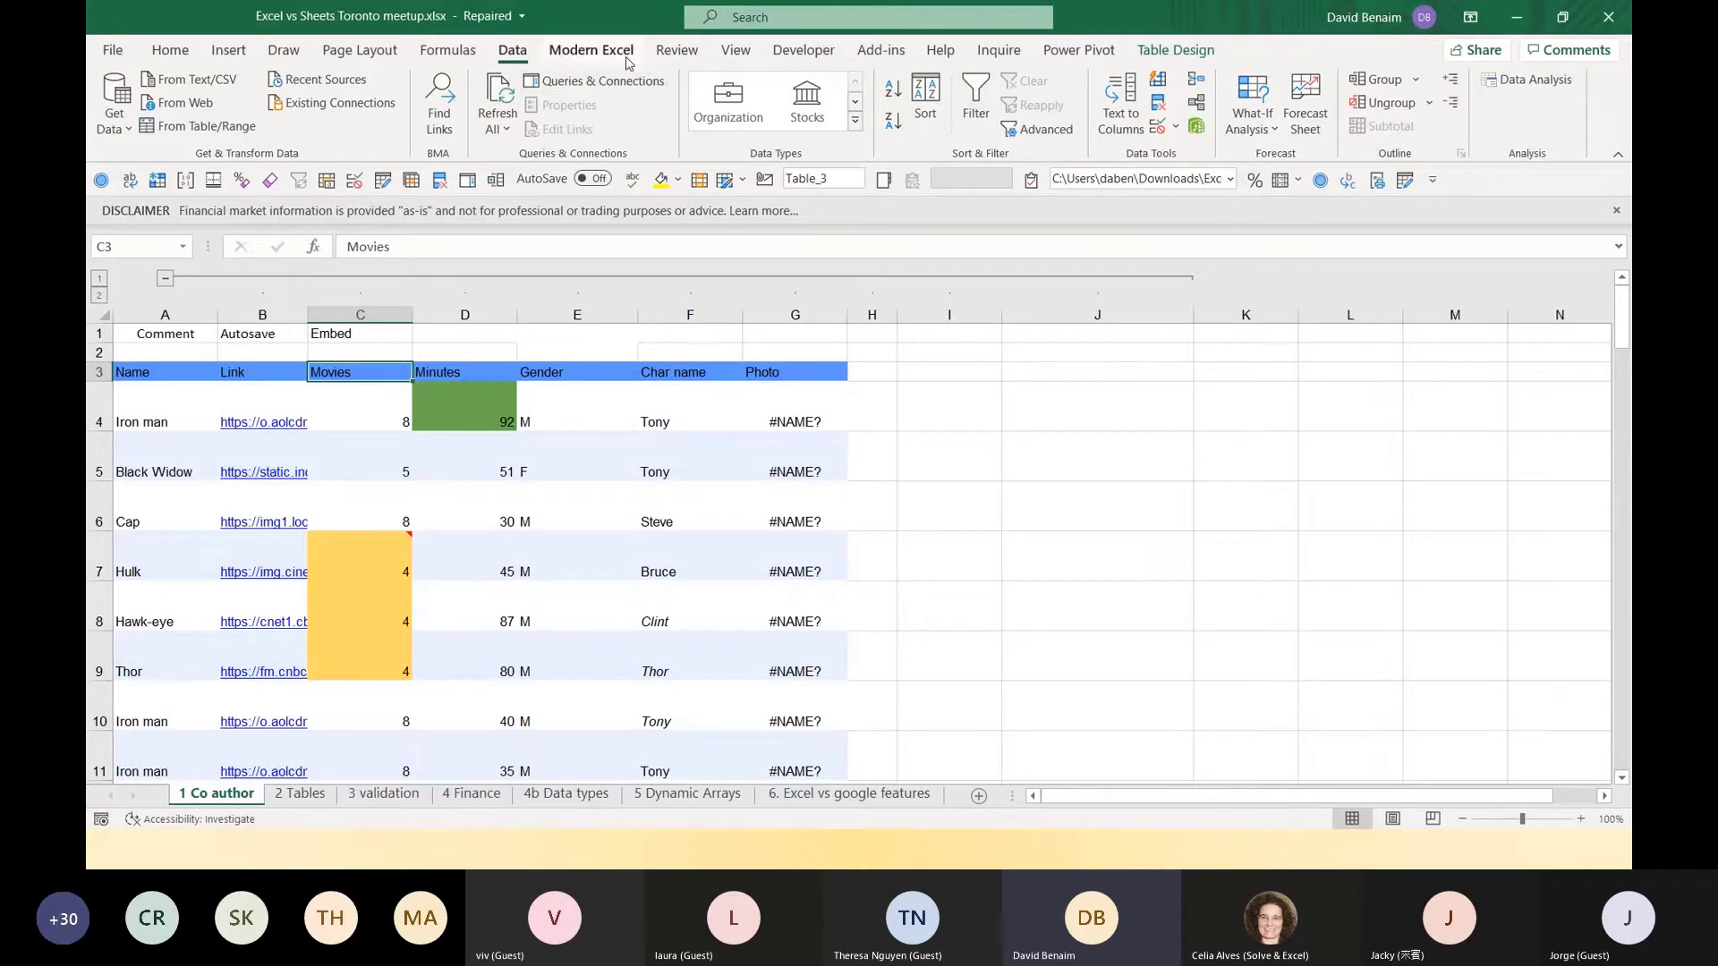
click(735, 51)
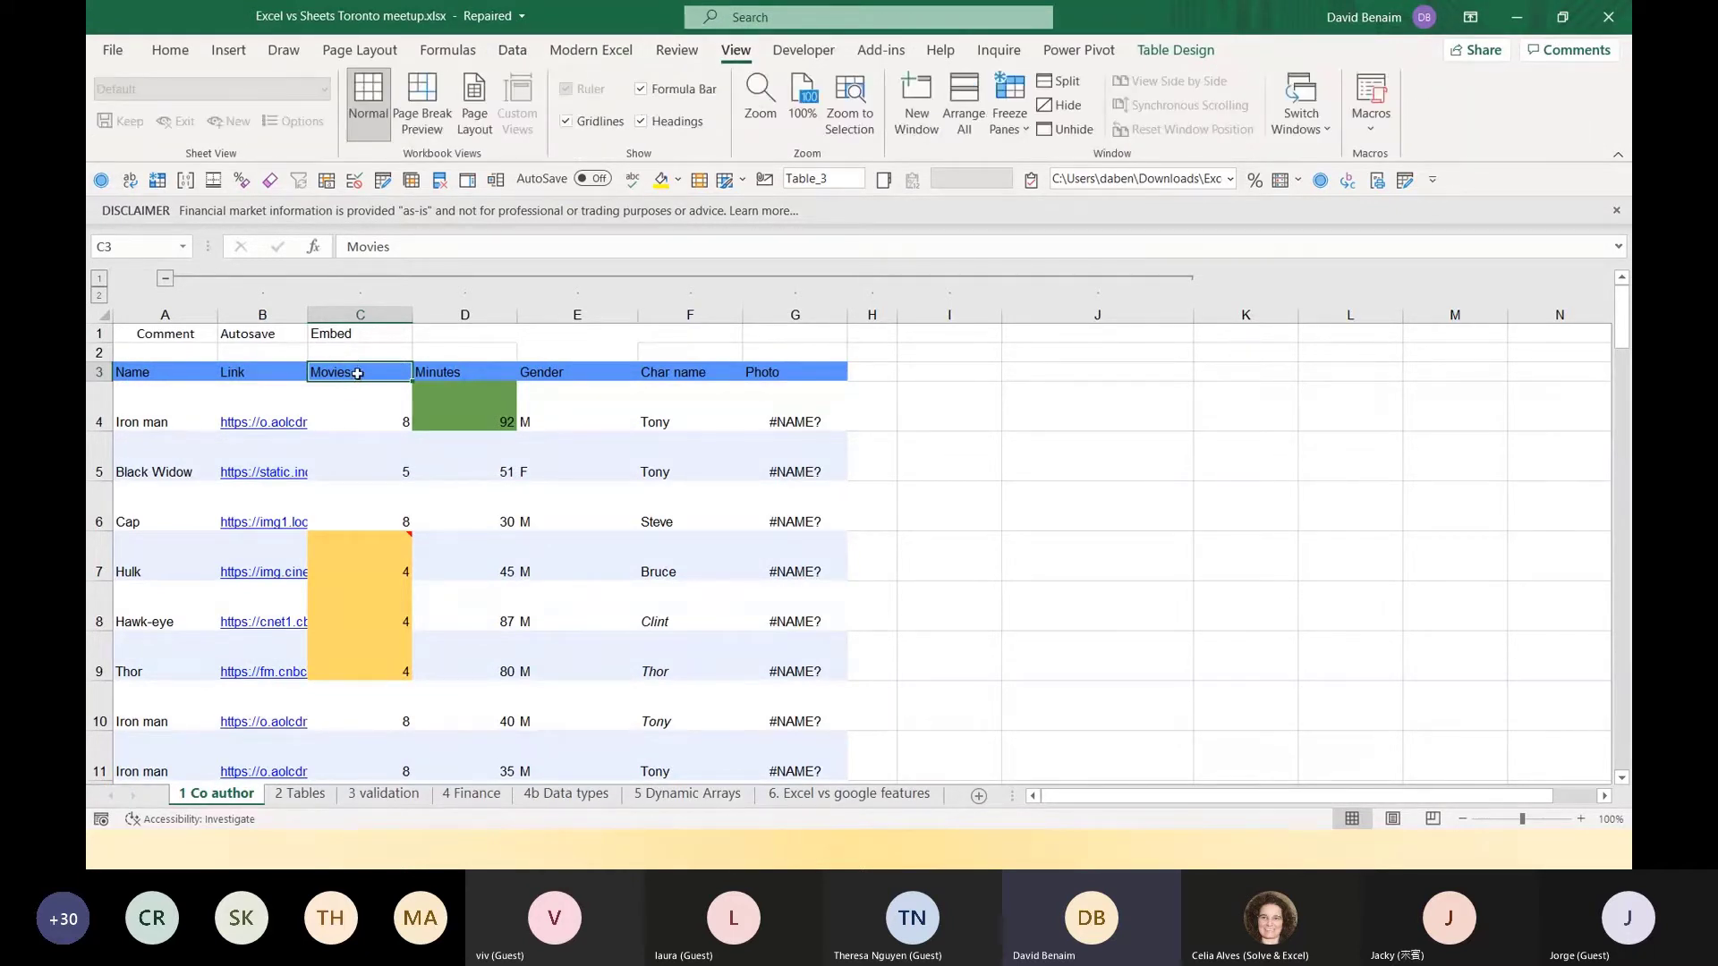
click(586, 181)
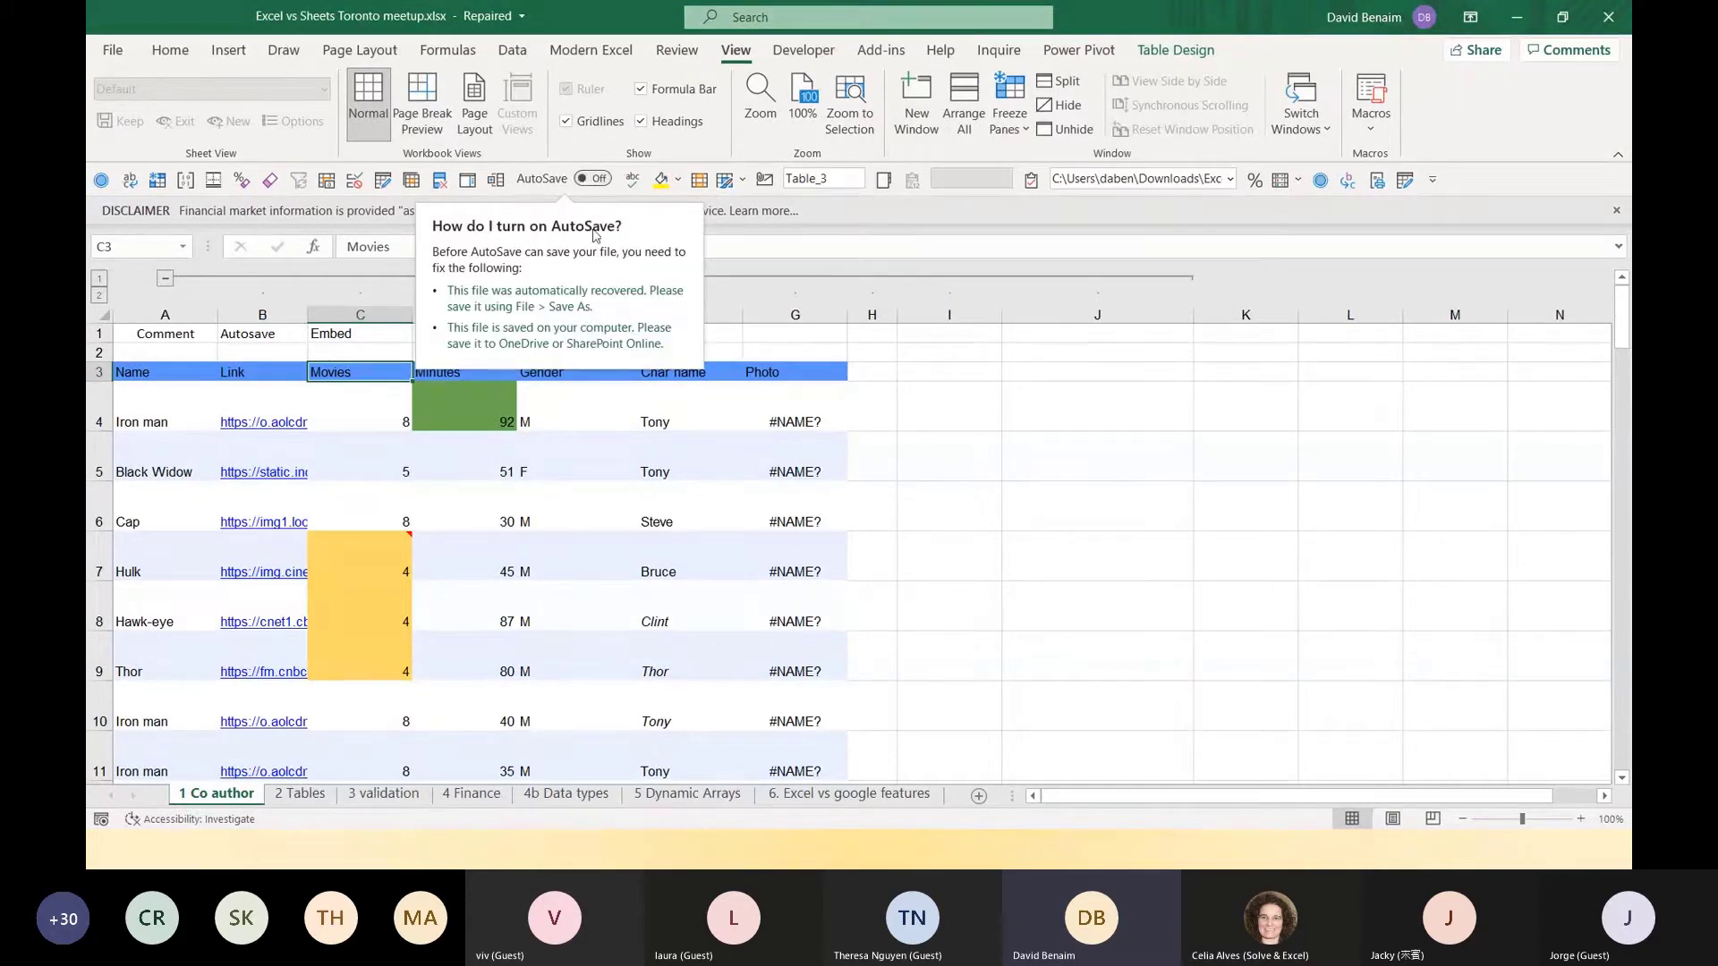
click(595, 181)
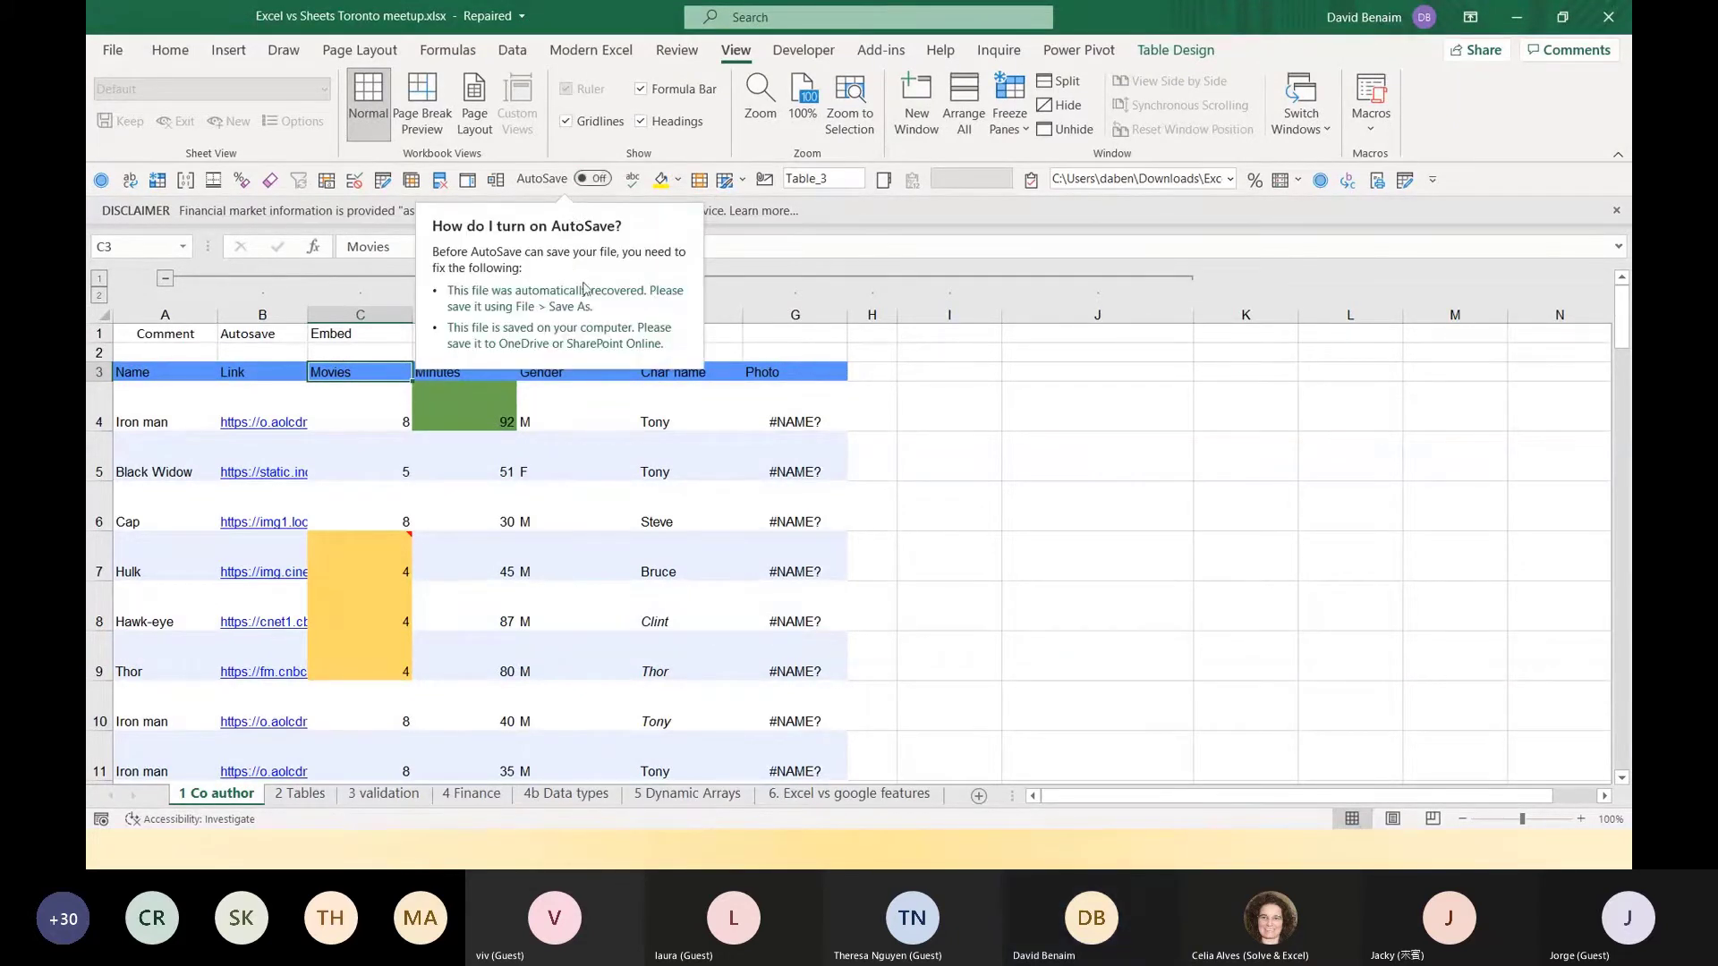
click(704, 400)
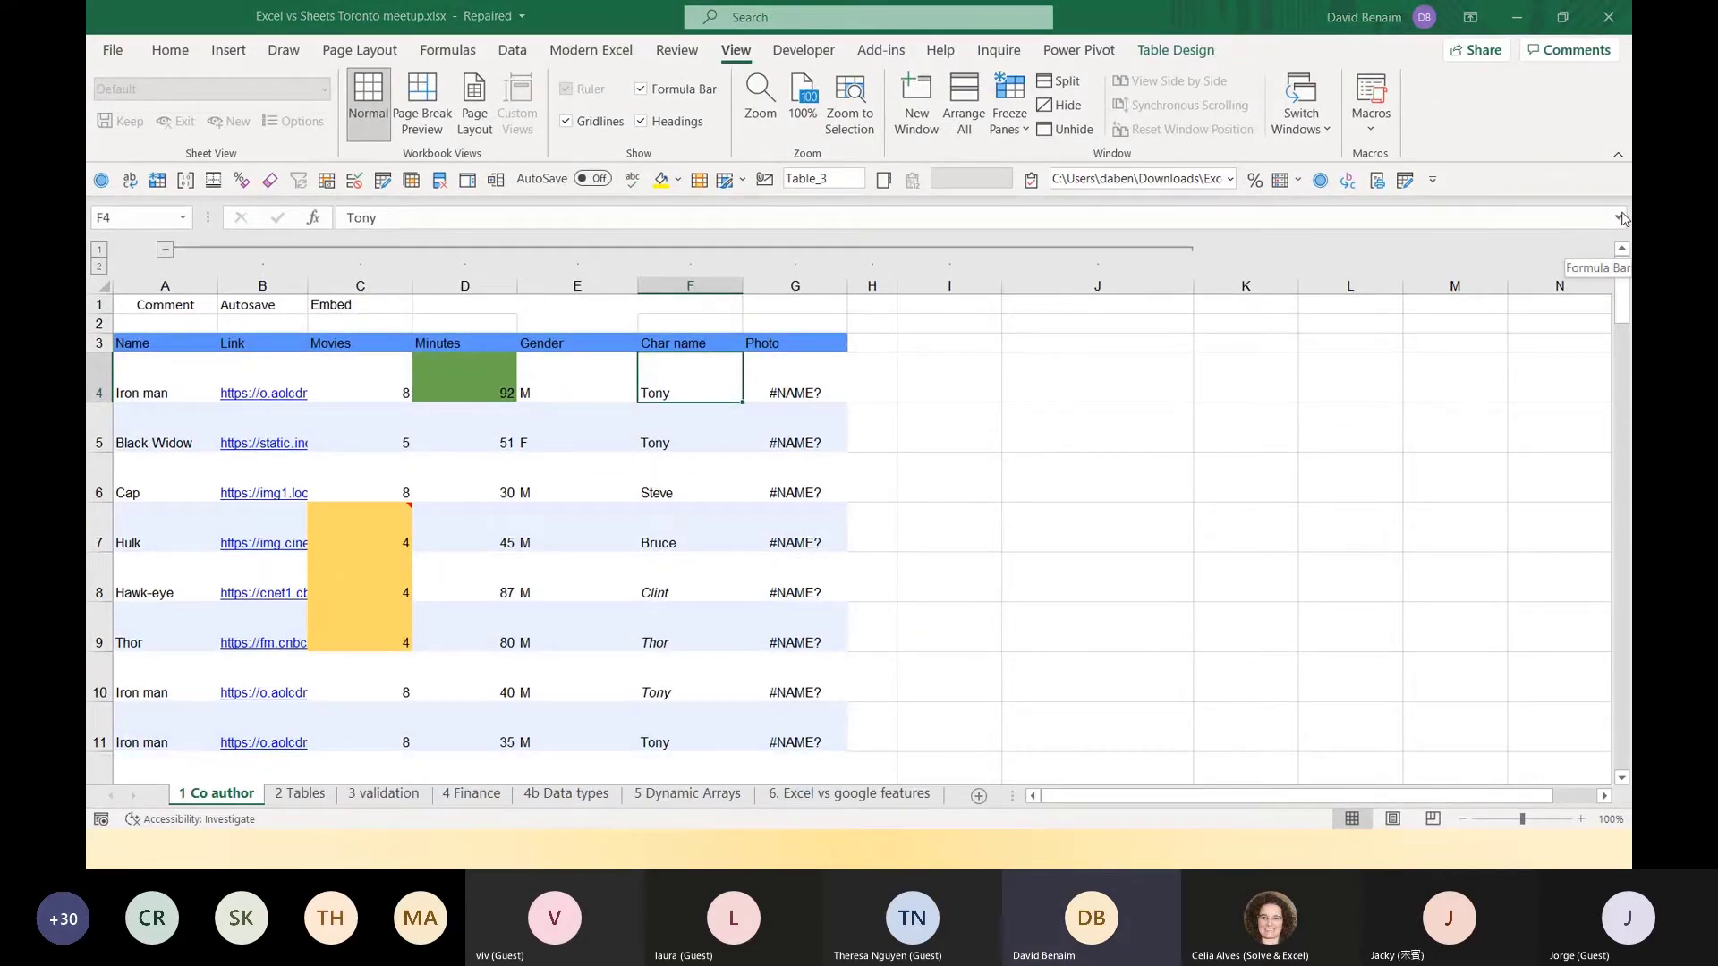
Switch back to Google Sheets and start protecting range C3:D16 of the 1 Co author sheet.
key(alt+Tab)
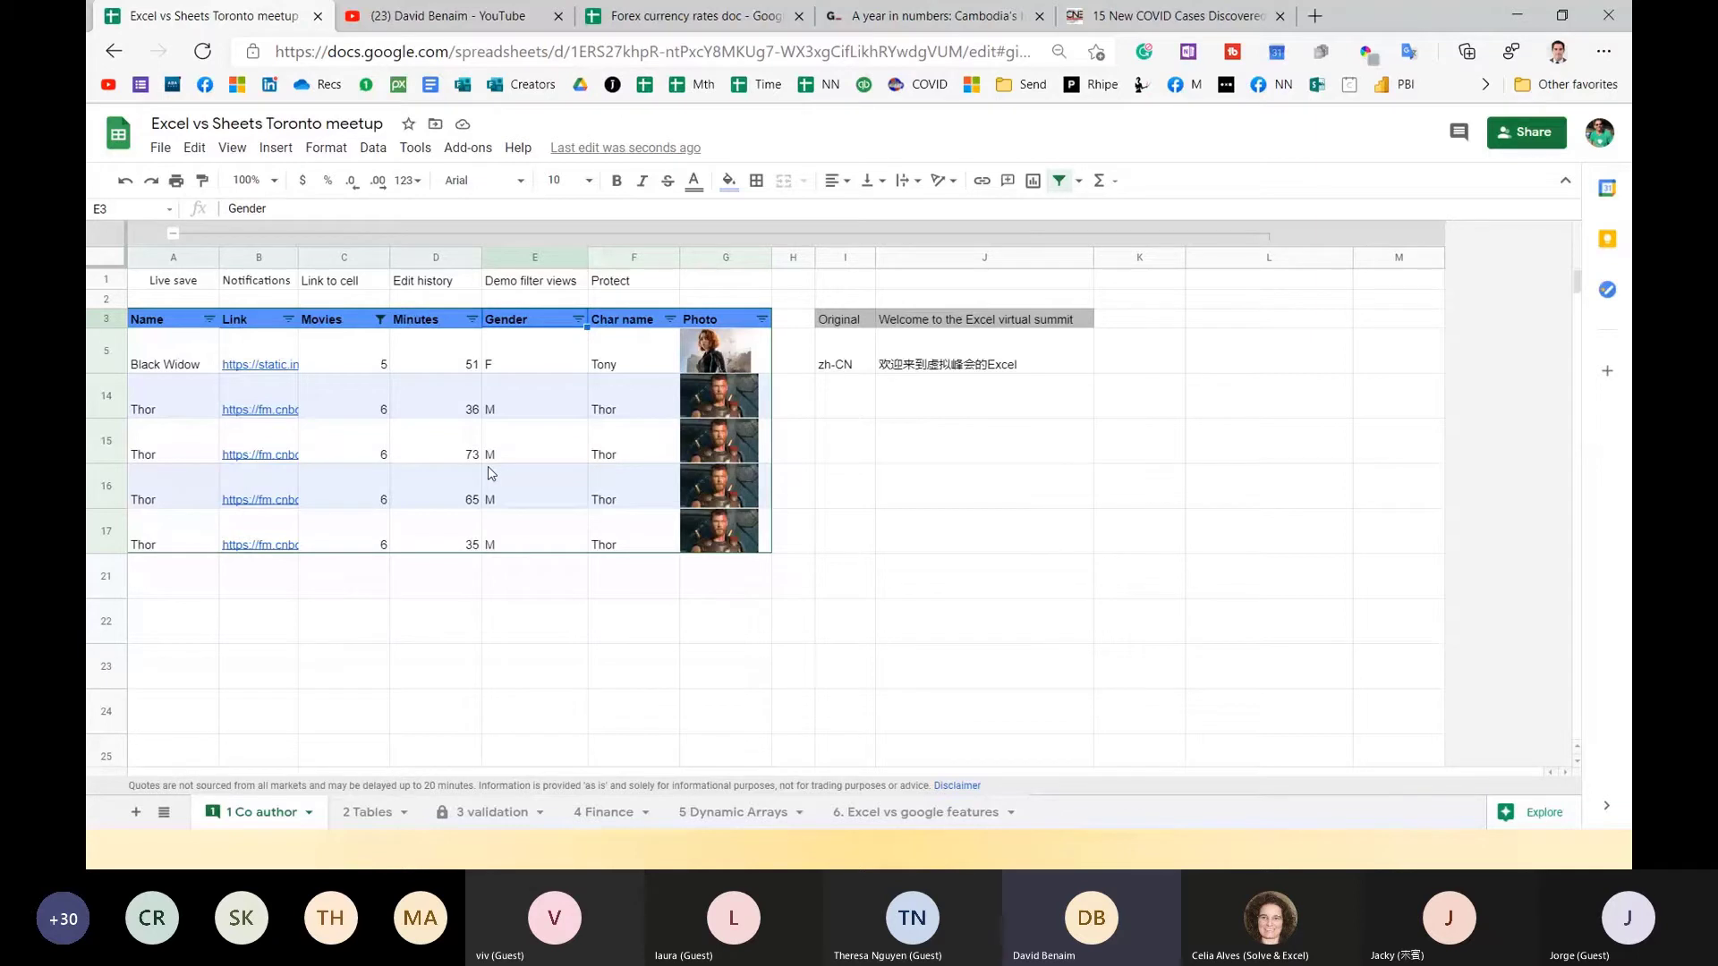
click(415, 148)
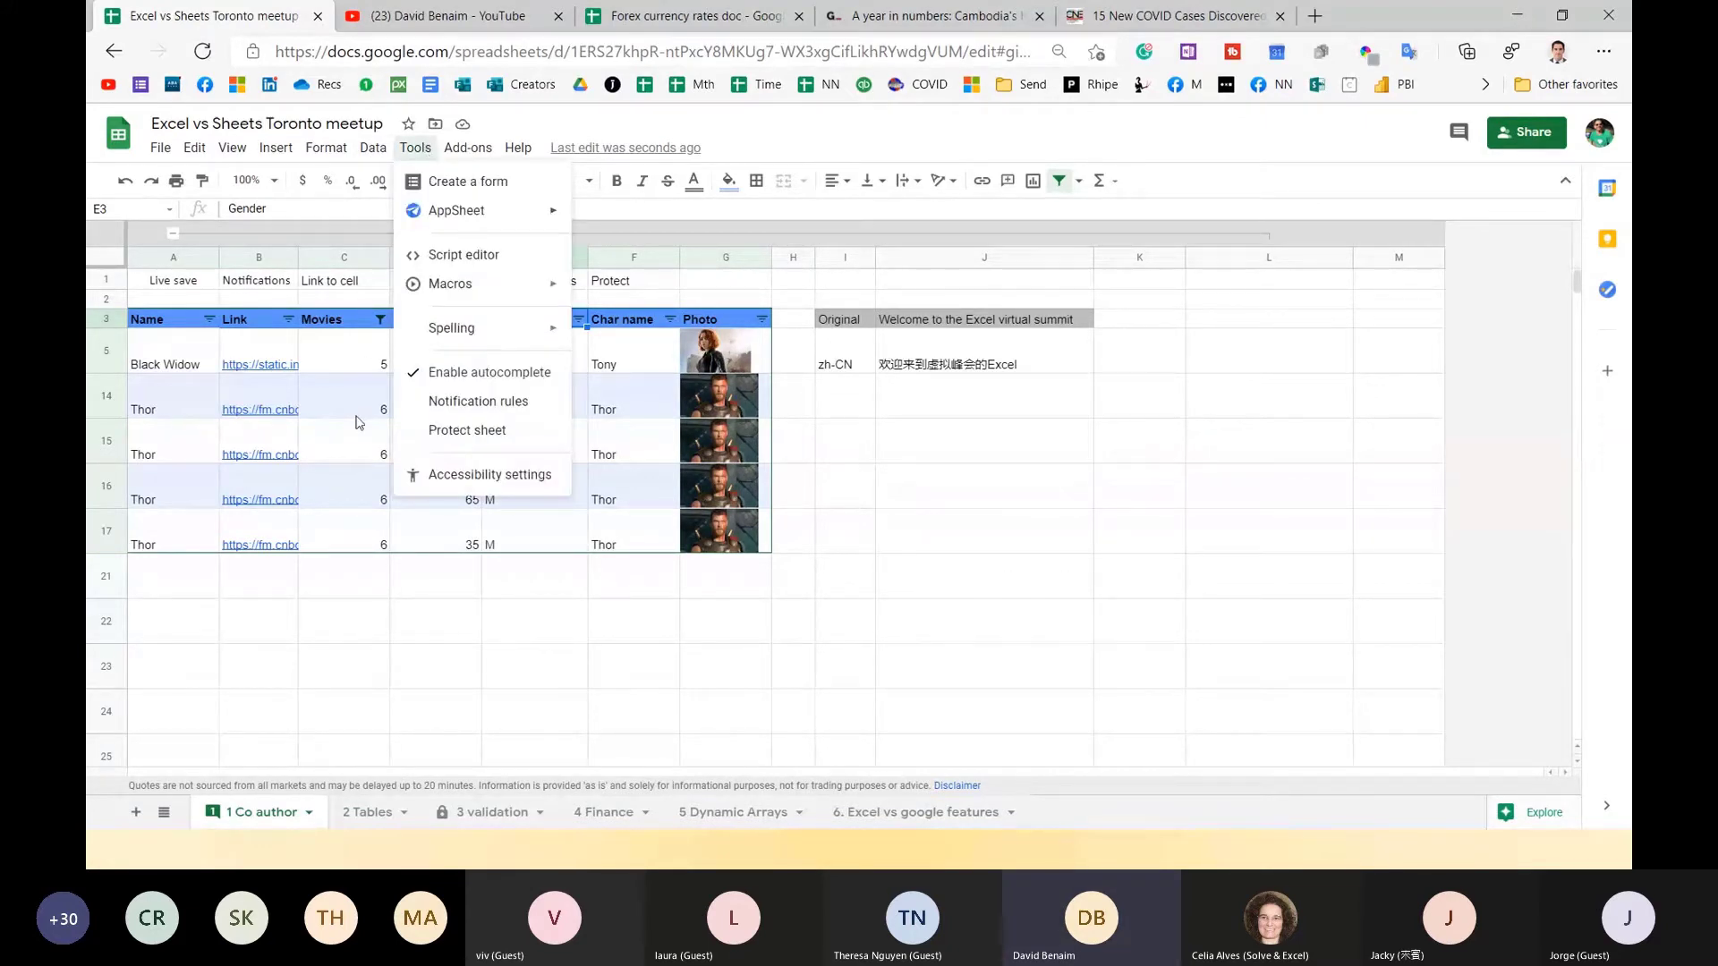
drag(344, 319, 438, 492)
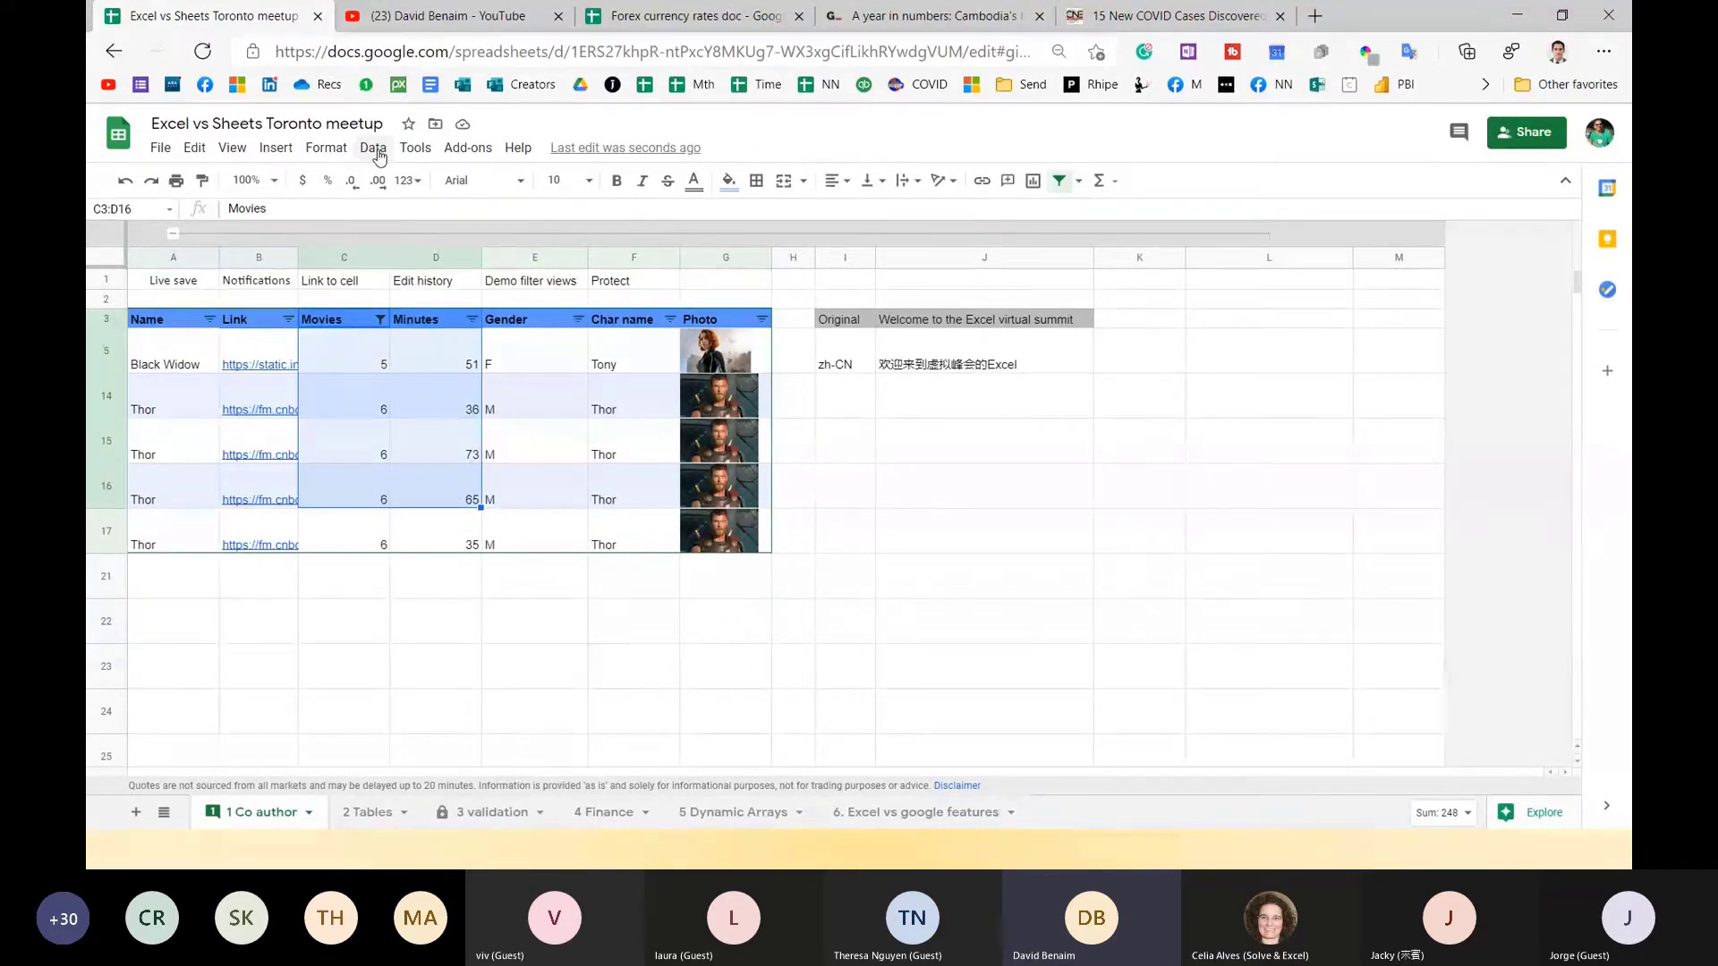
click(414, 149)
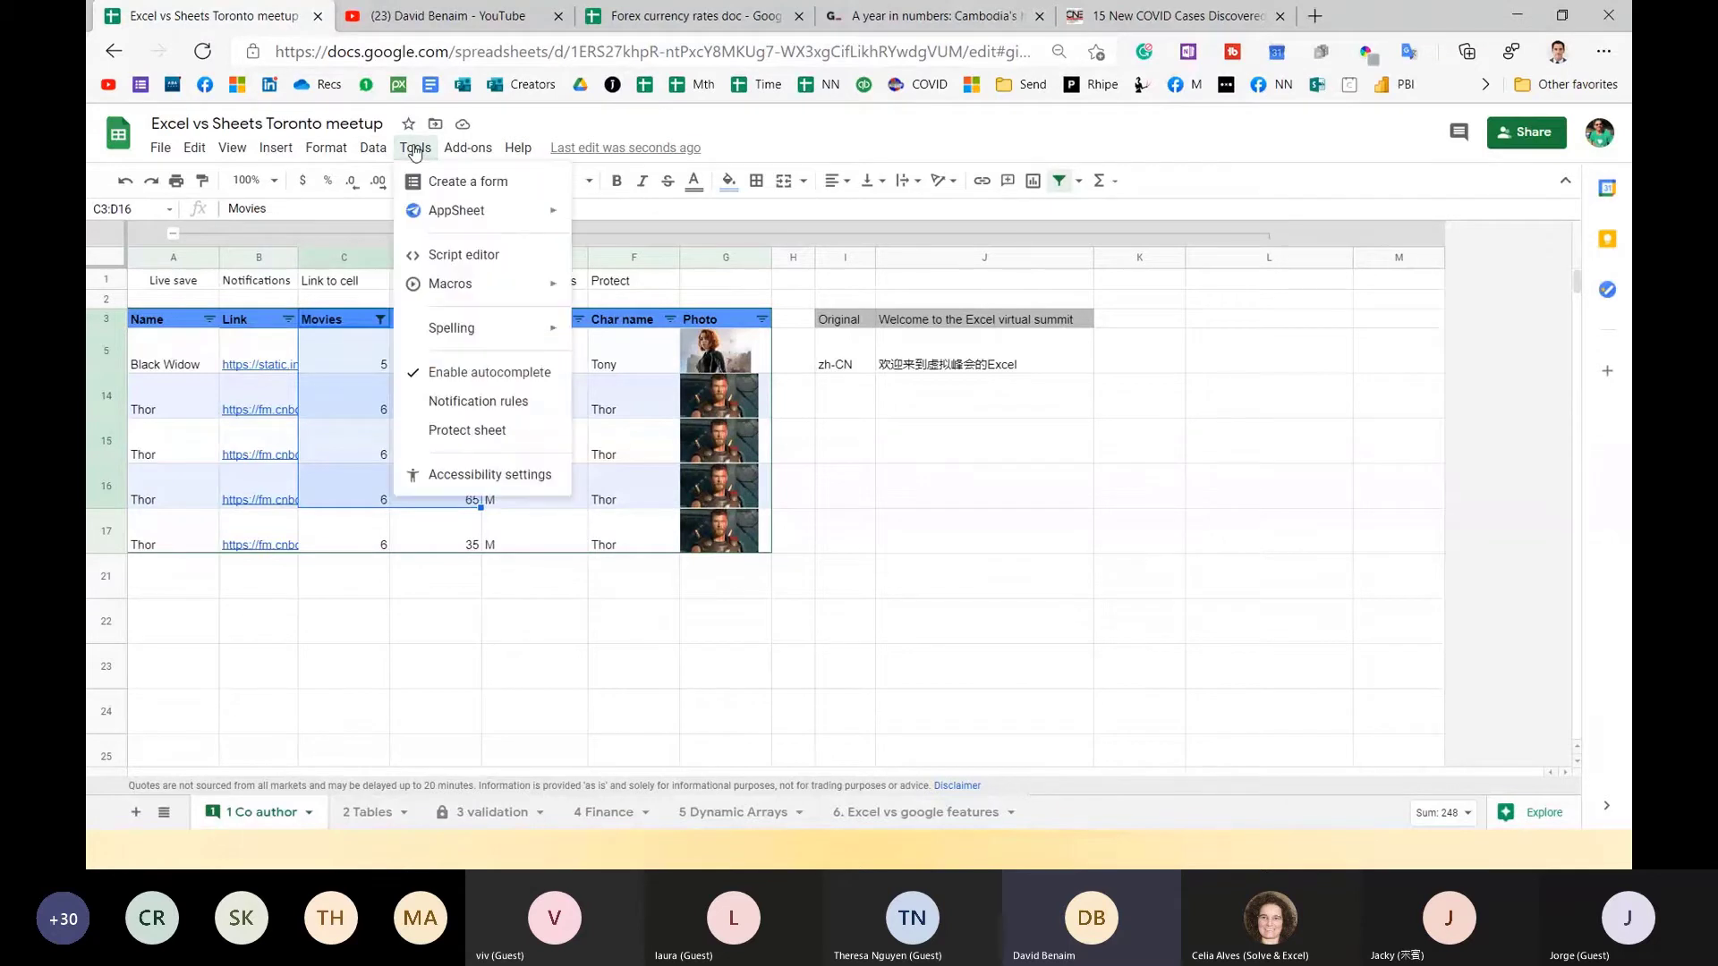
click(465, 430)
click(1384, 294)
click(1462, 351)
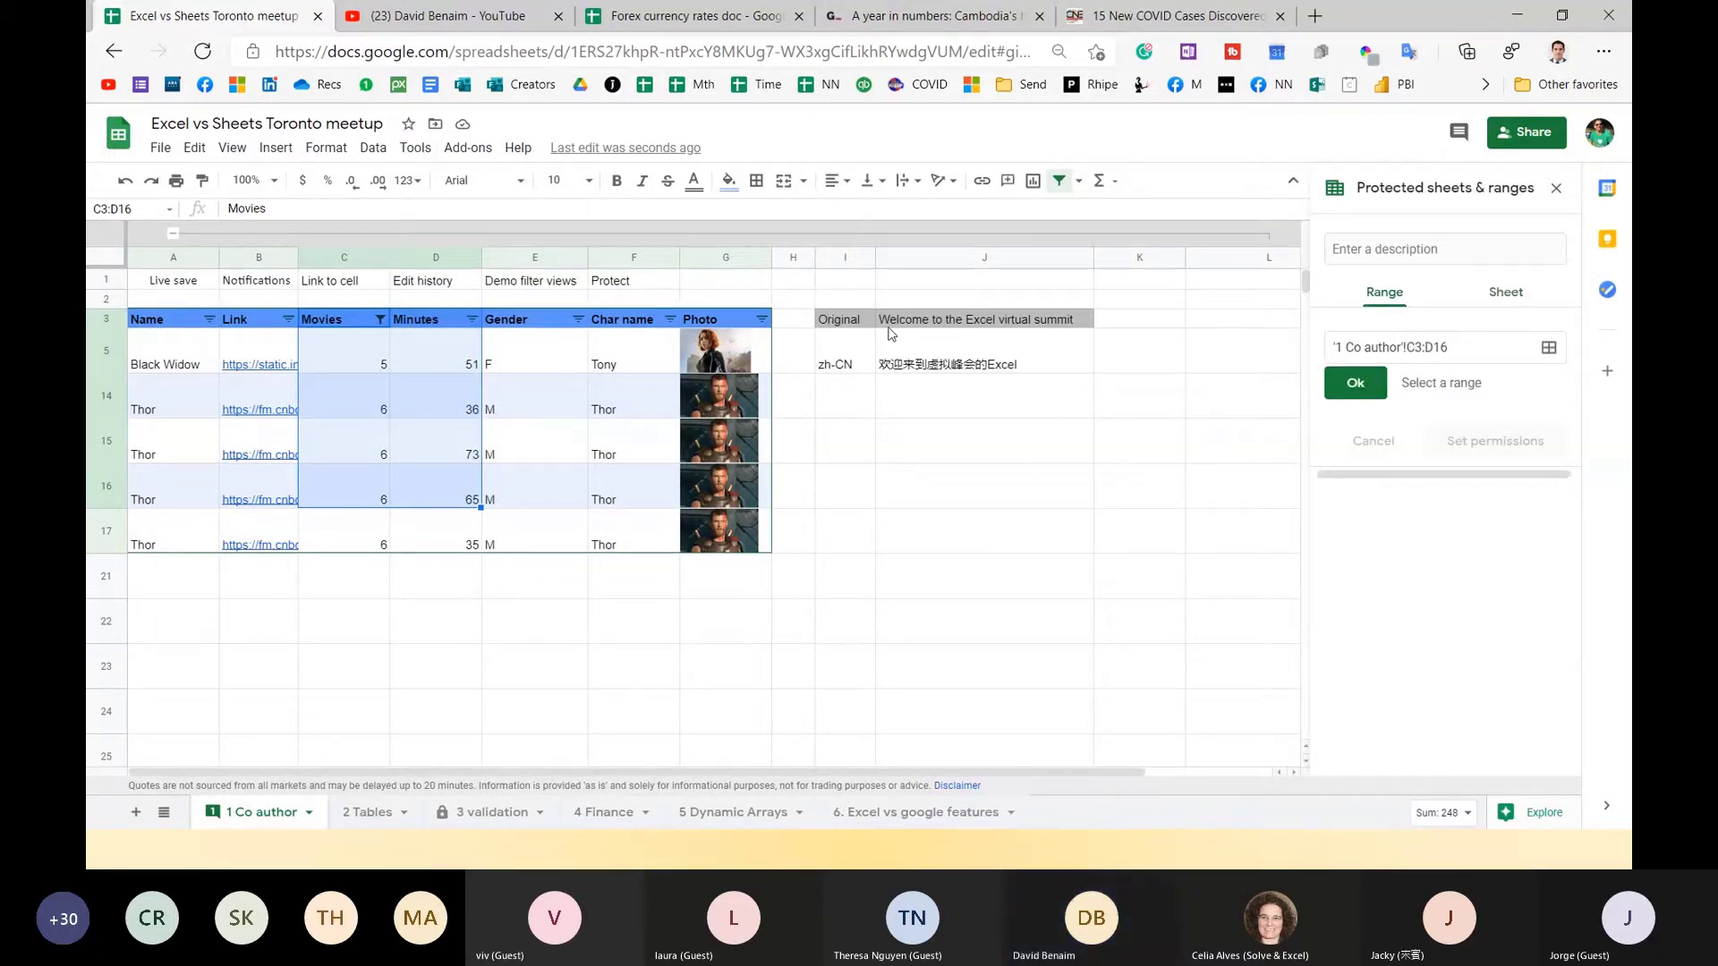
Change the range being protected to E3:F17, review its editing permissions, and close the protection settings.
drag(555, 323, 645, 548)
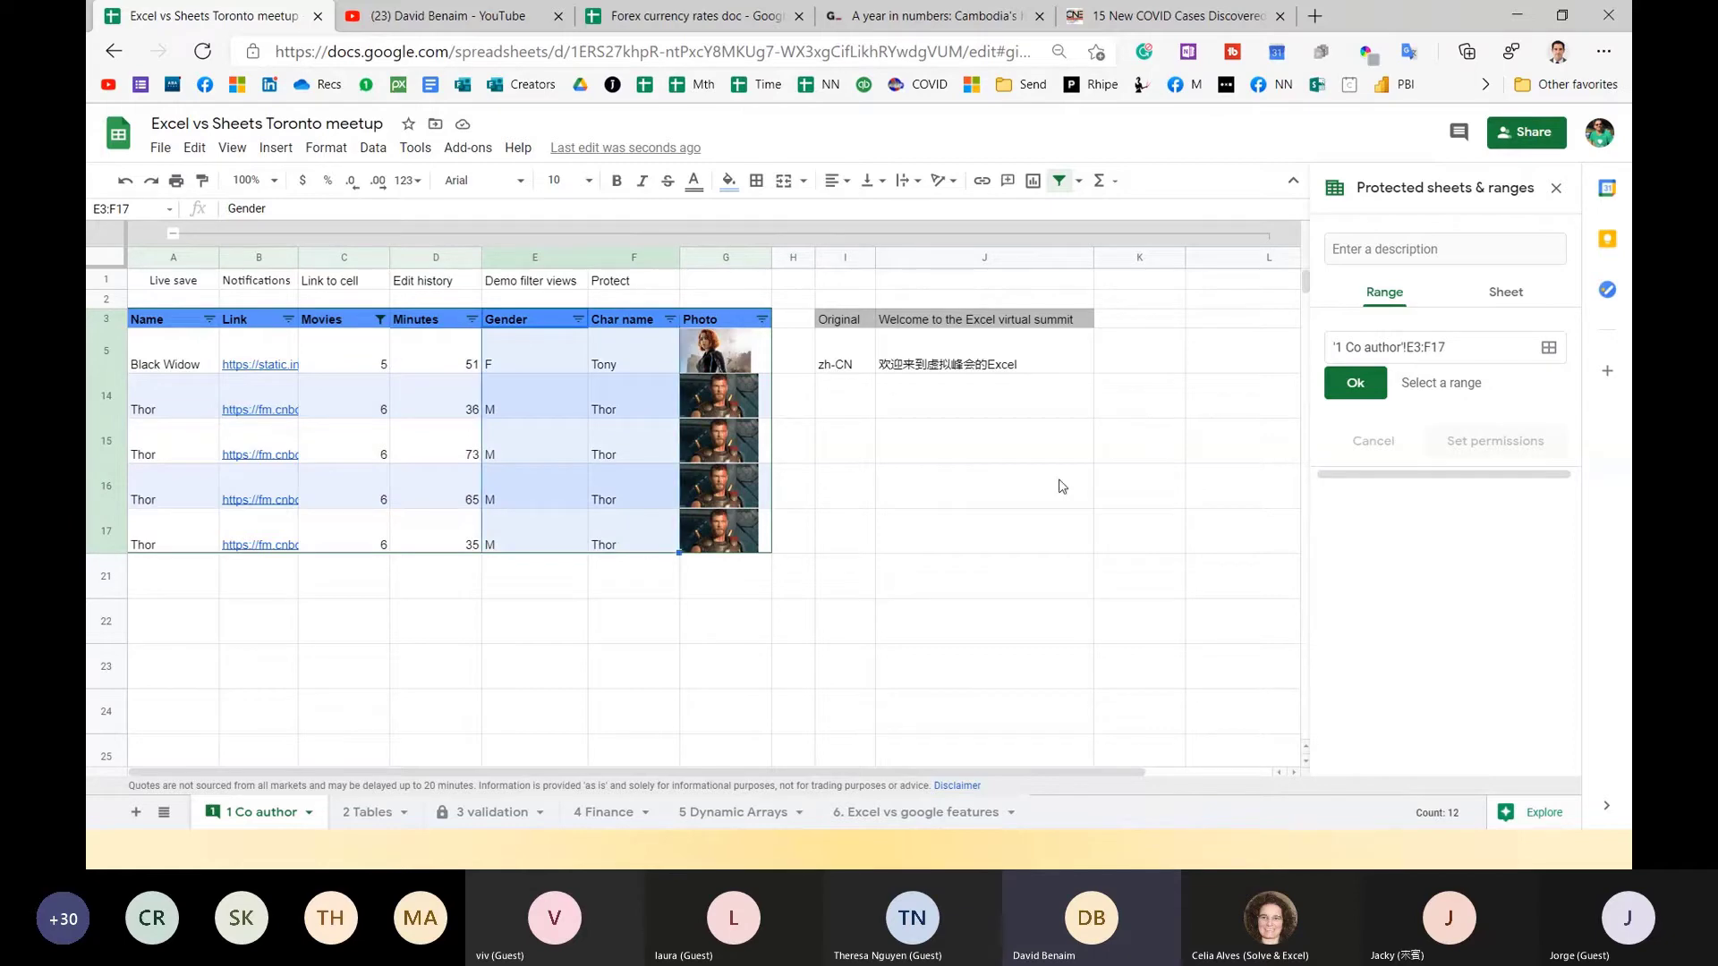
click(1378, 387)
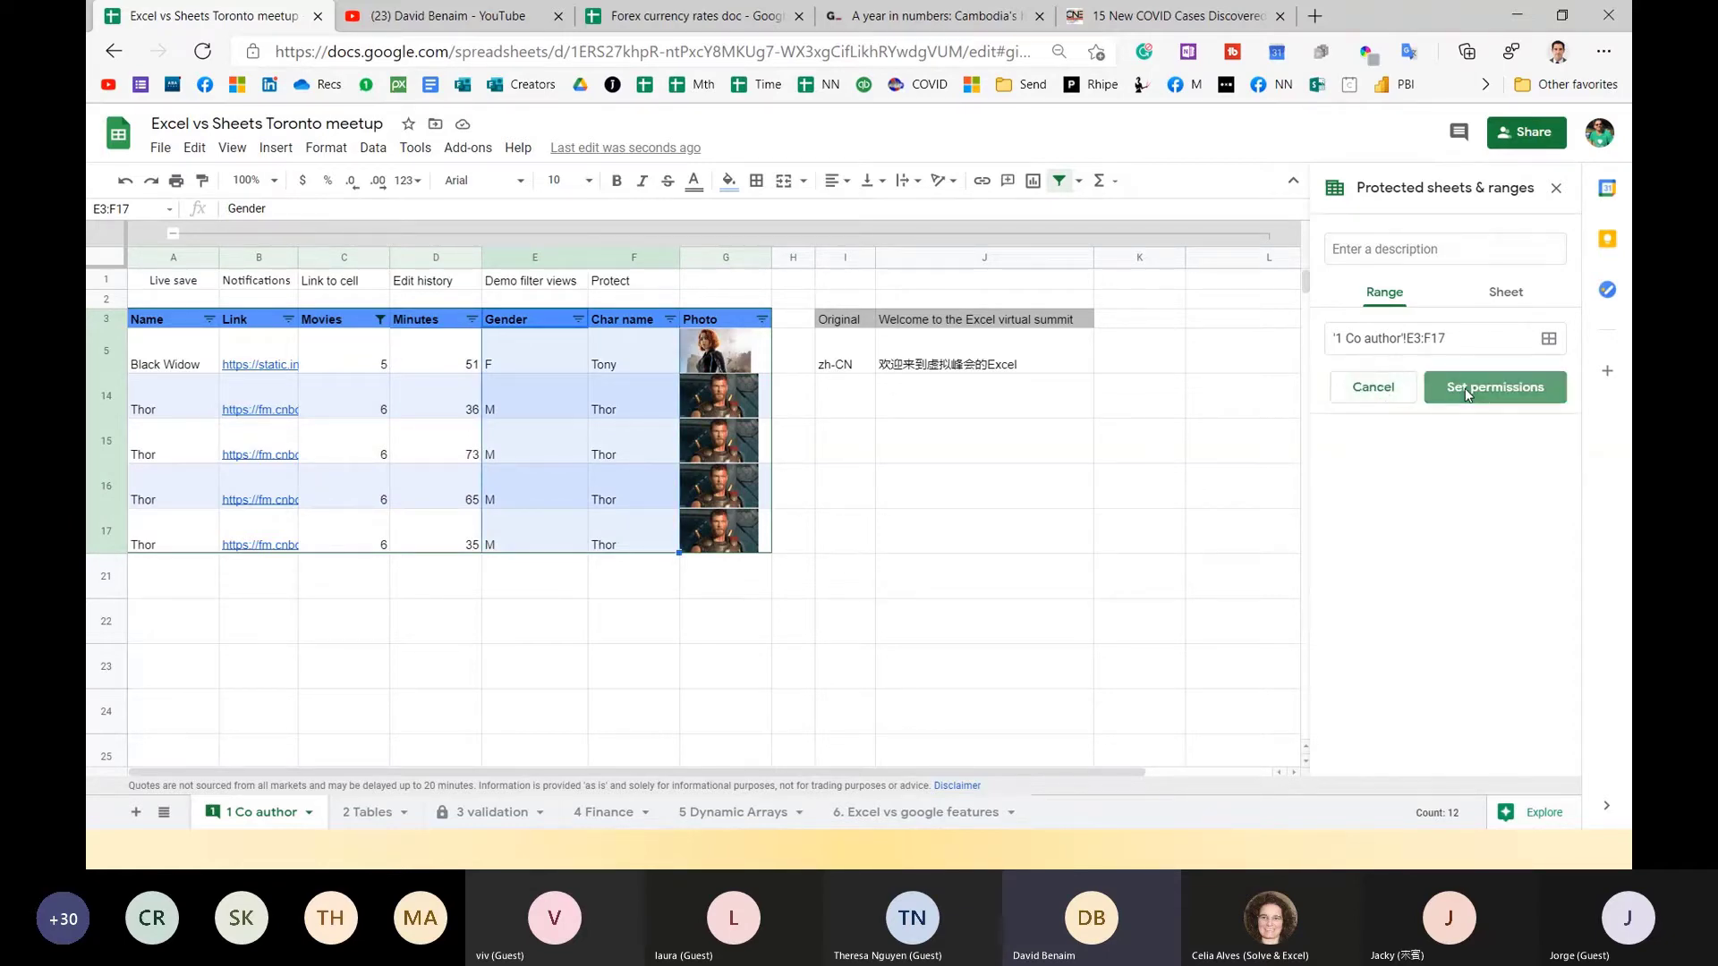
click(1463, 389)
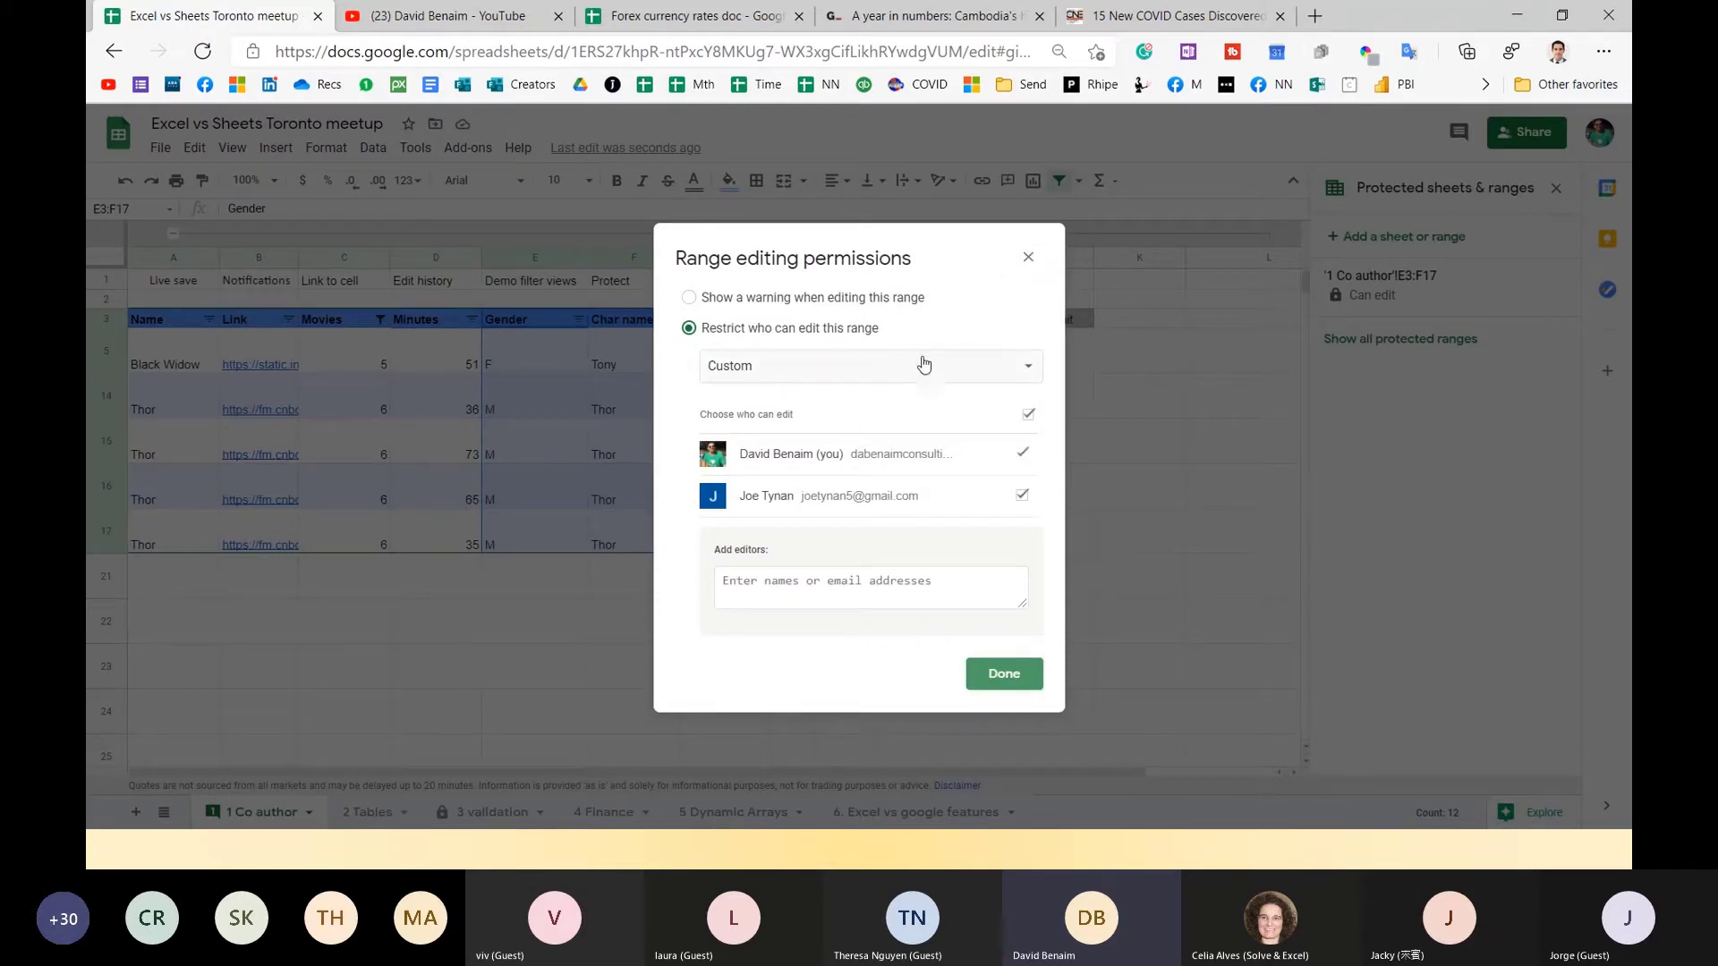
click(1027, 260)
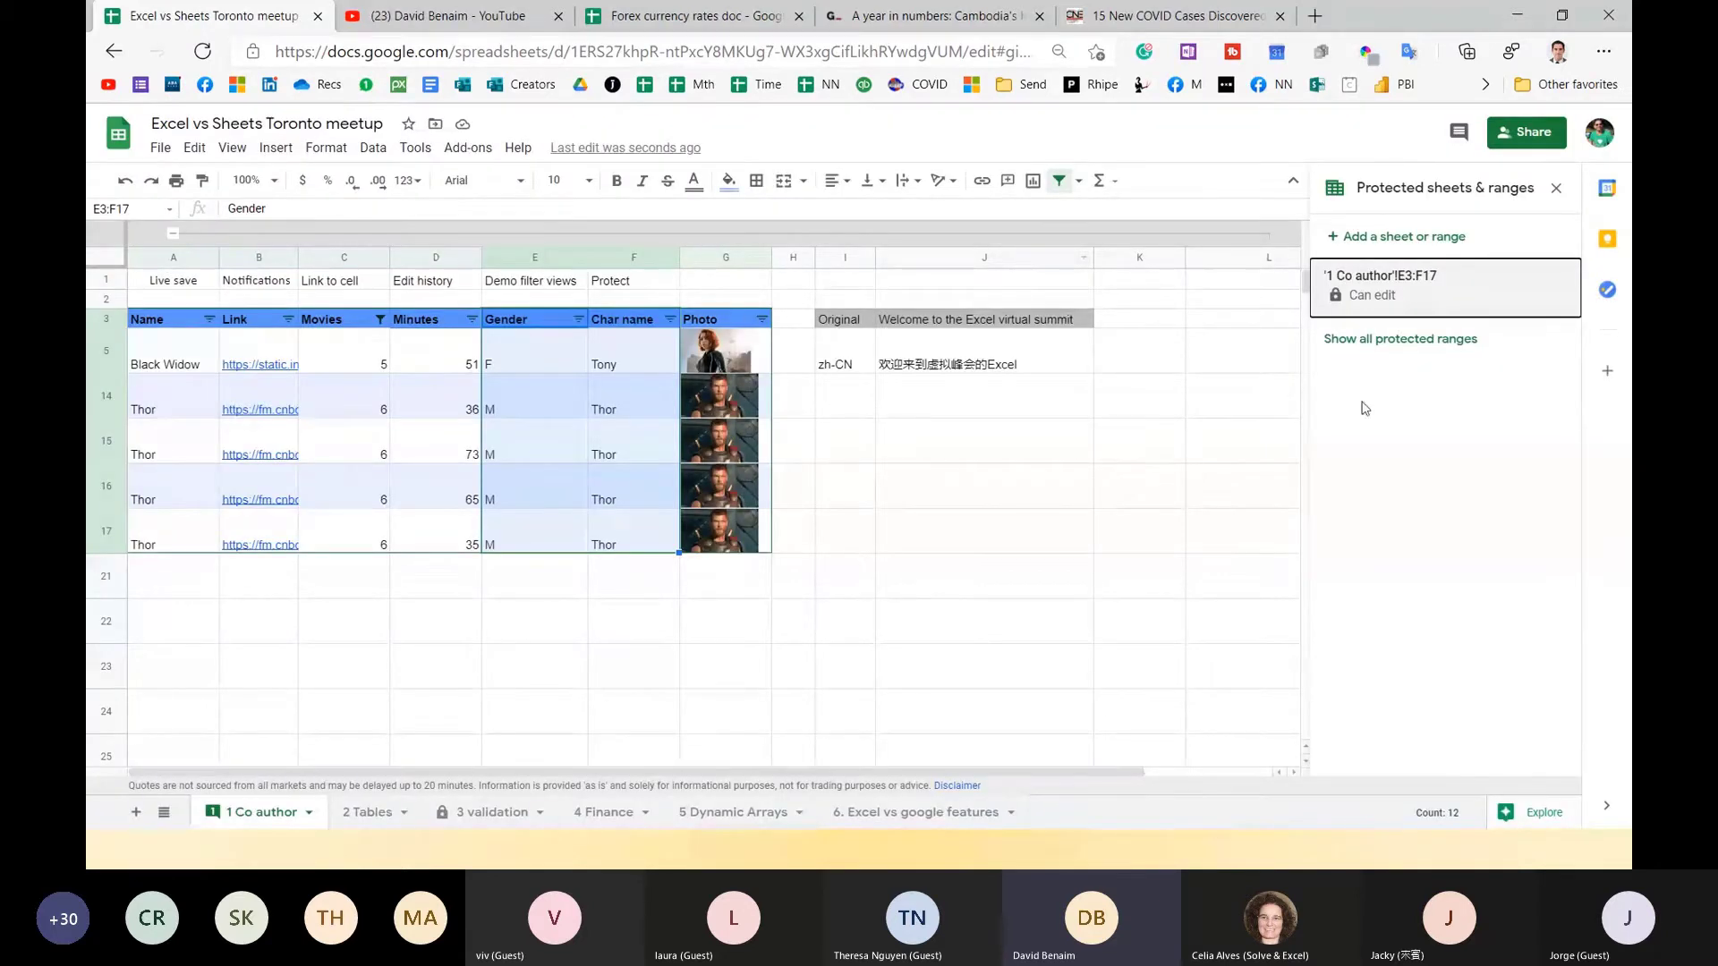
click(1556, 187)
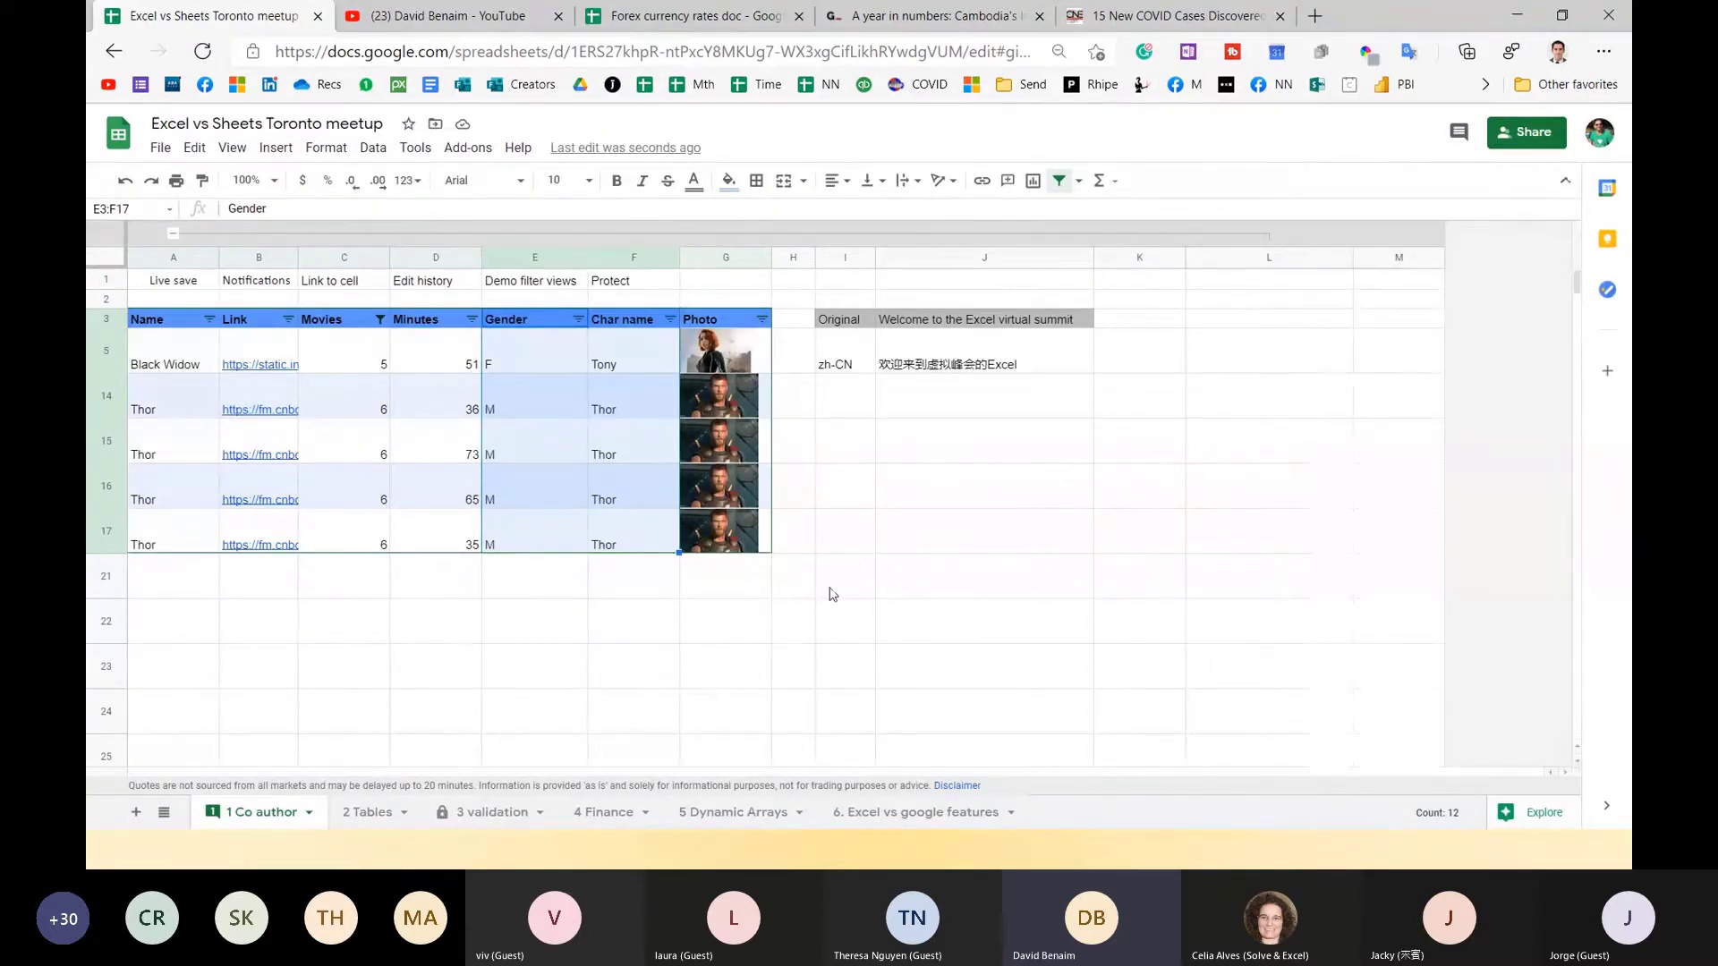
Turn off the table's standard filter and select the Gender header cell.
click(1059, 184)
click(547, 322)
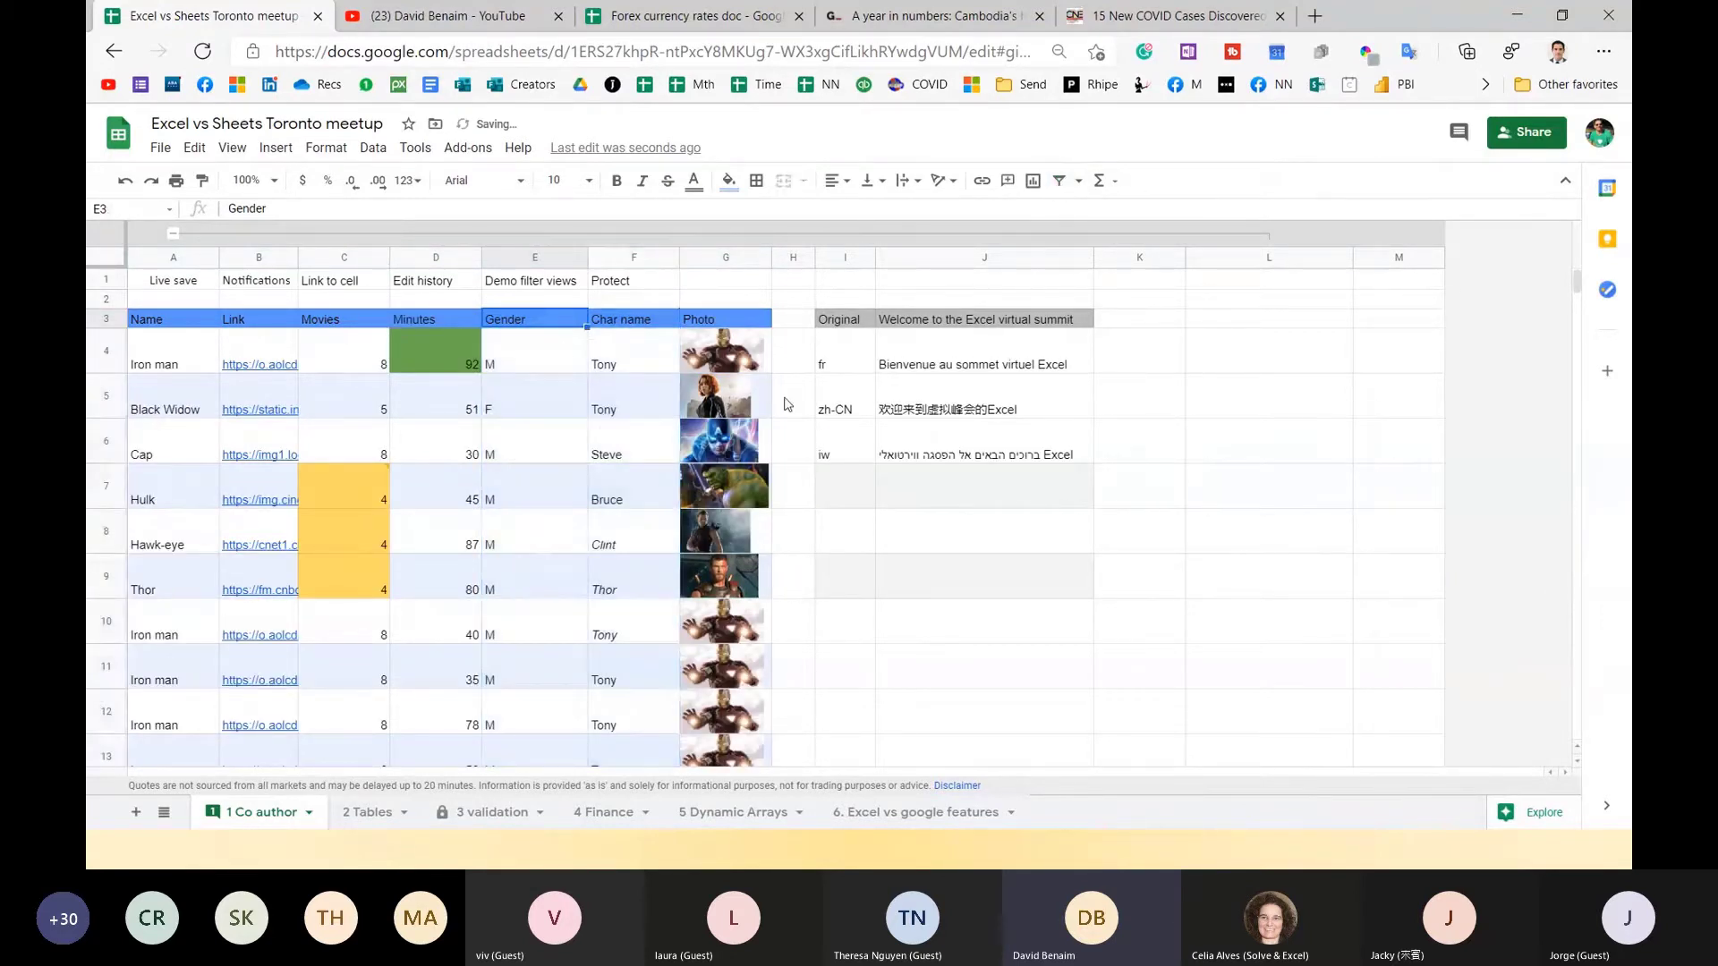
Examine the GOOGLETRANSLATE formulas in J4:J6 and the language codes they refer to.
click(957, 358)
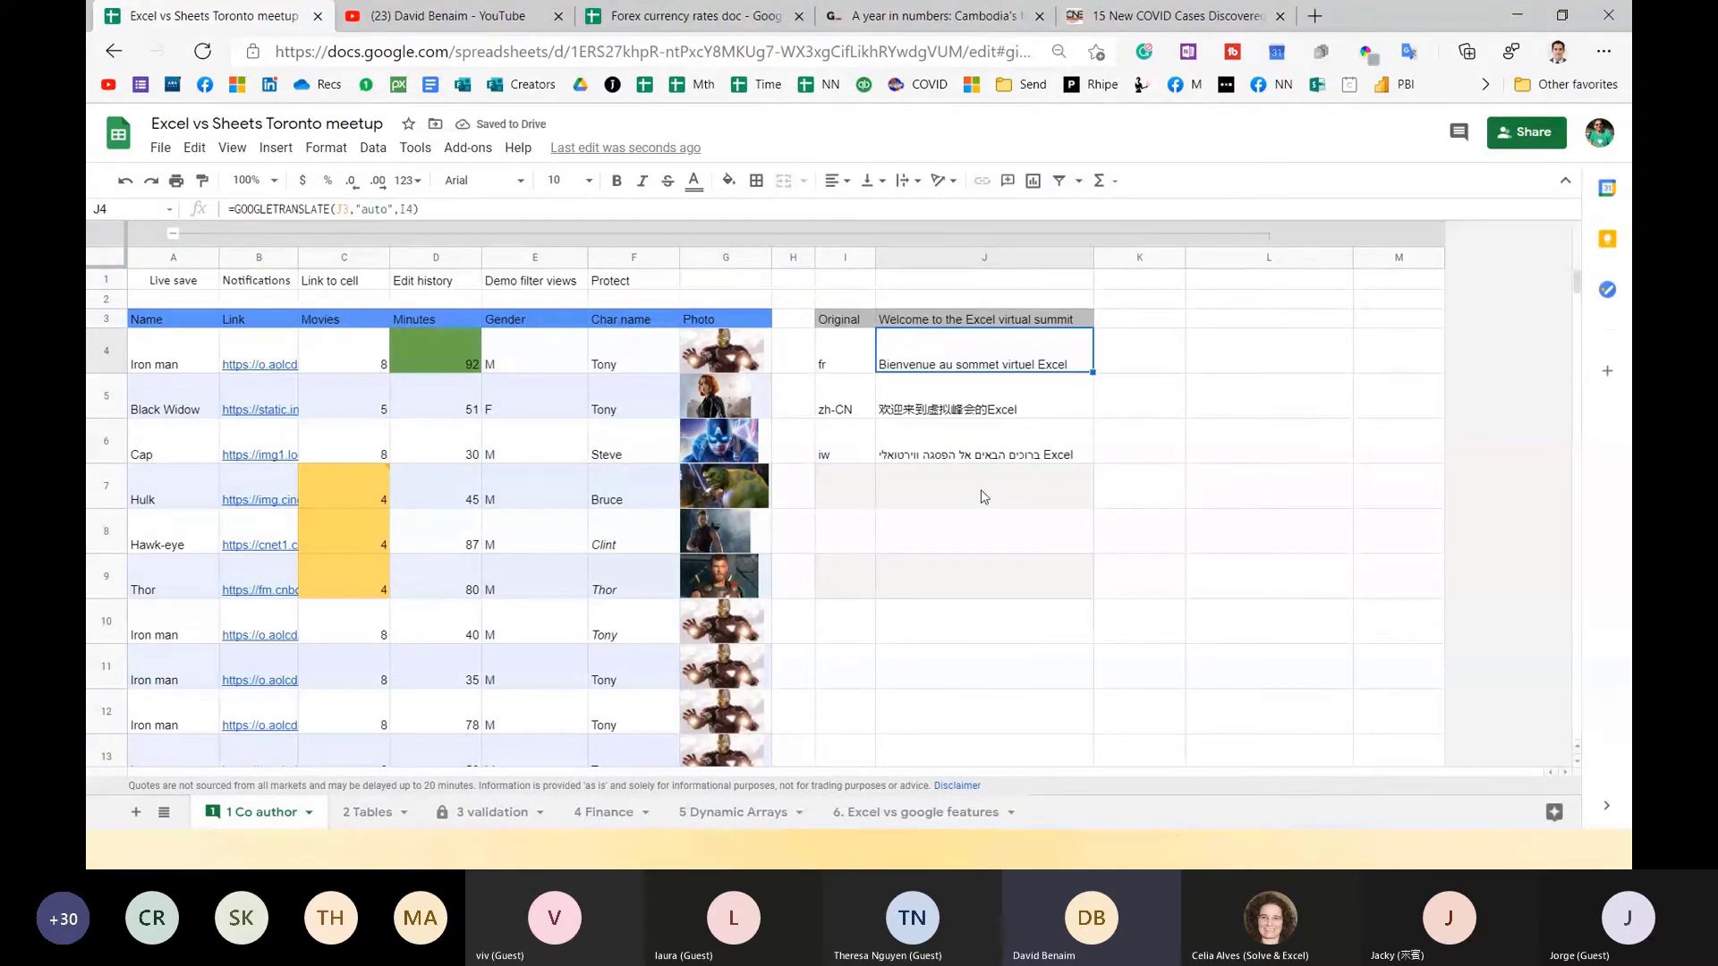
key(Down)
key(Down)
key(Up)
key(Up)
key(Left)
click(917, 347)
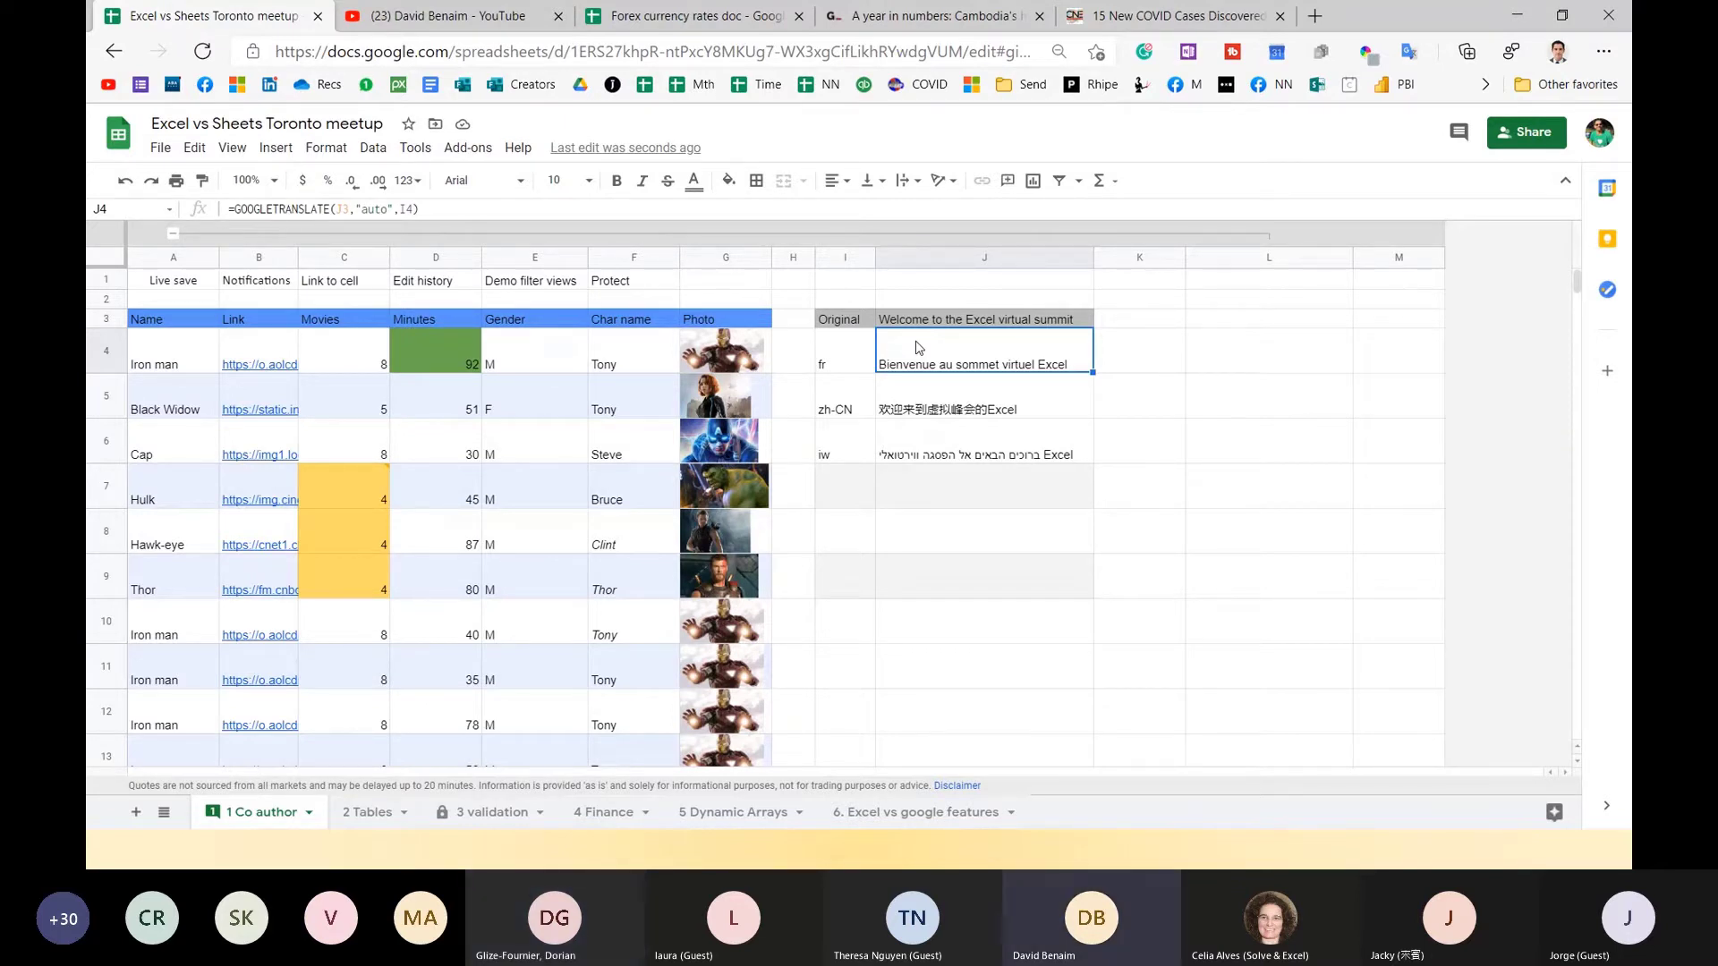
click(897, 410)
click(902, 458)
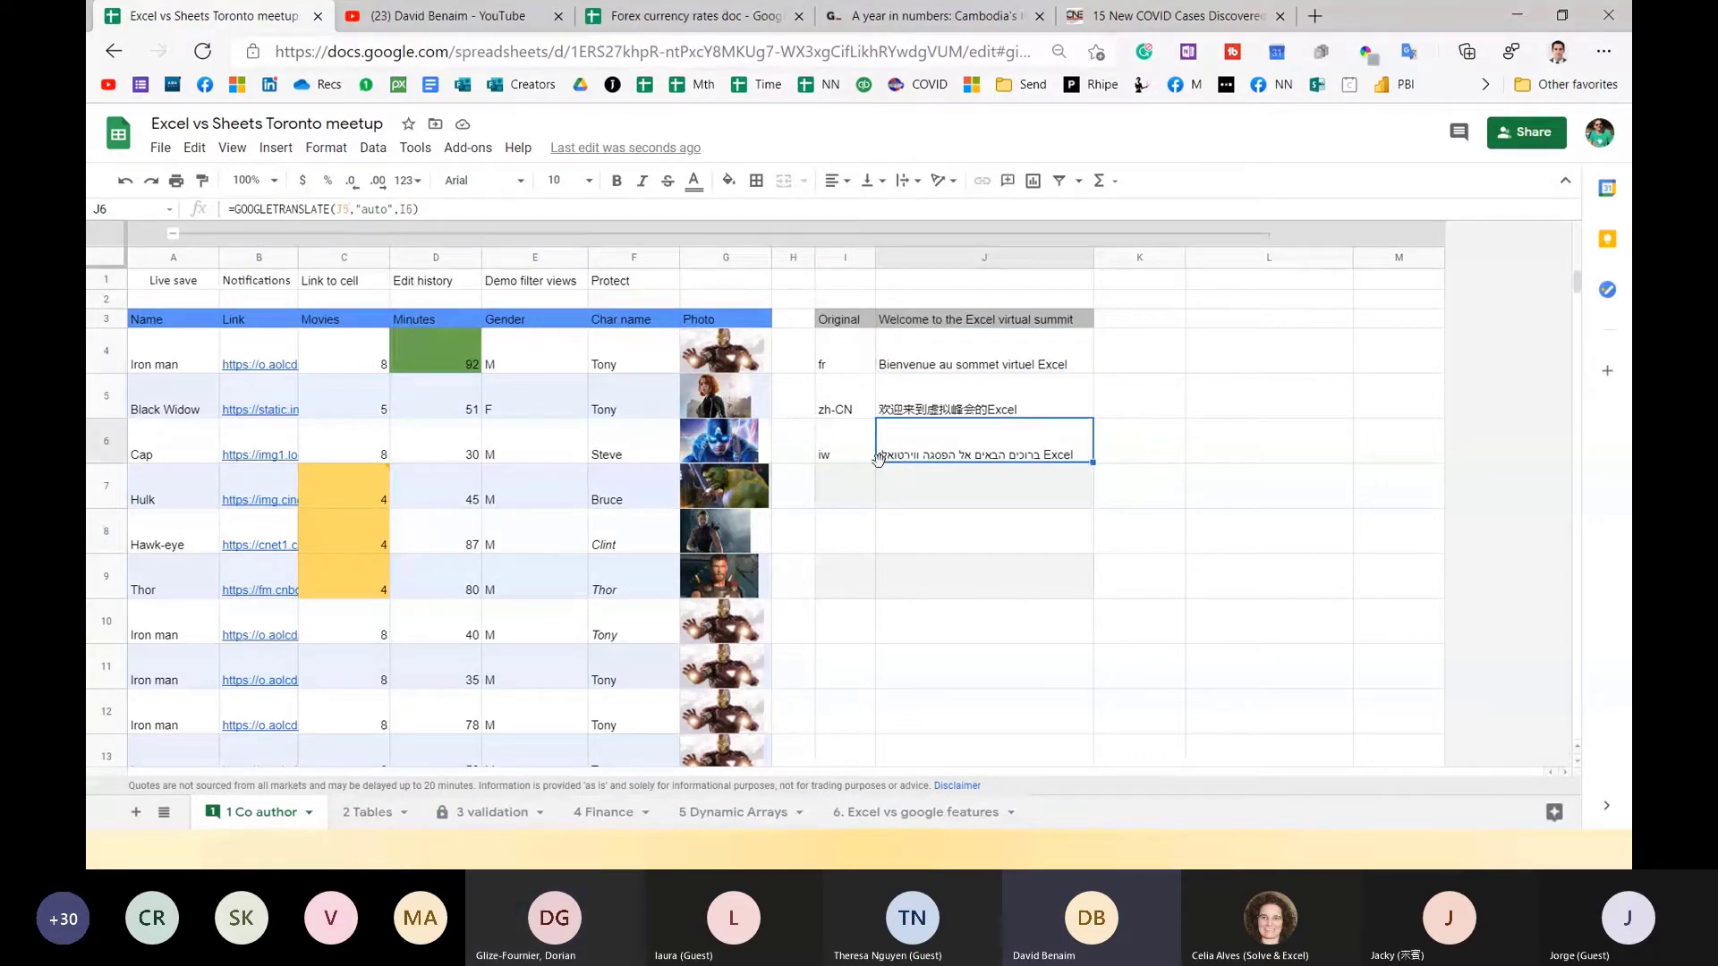
Enter the language code en in I7 and fill the GOOGLETRANSLATE formula from J6 down to J7.
click(834, 487)
text(en)
key(Return)
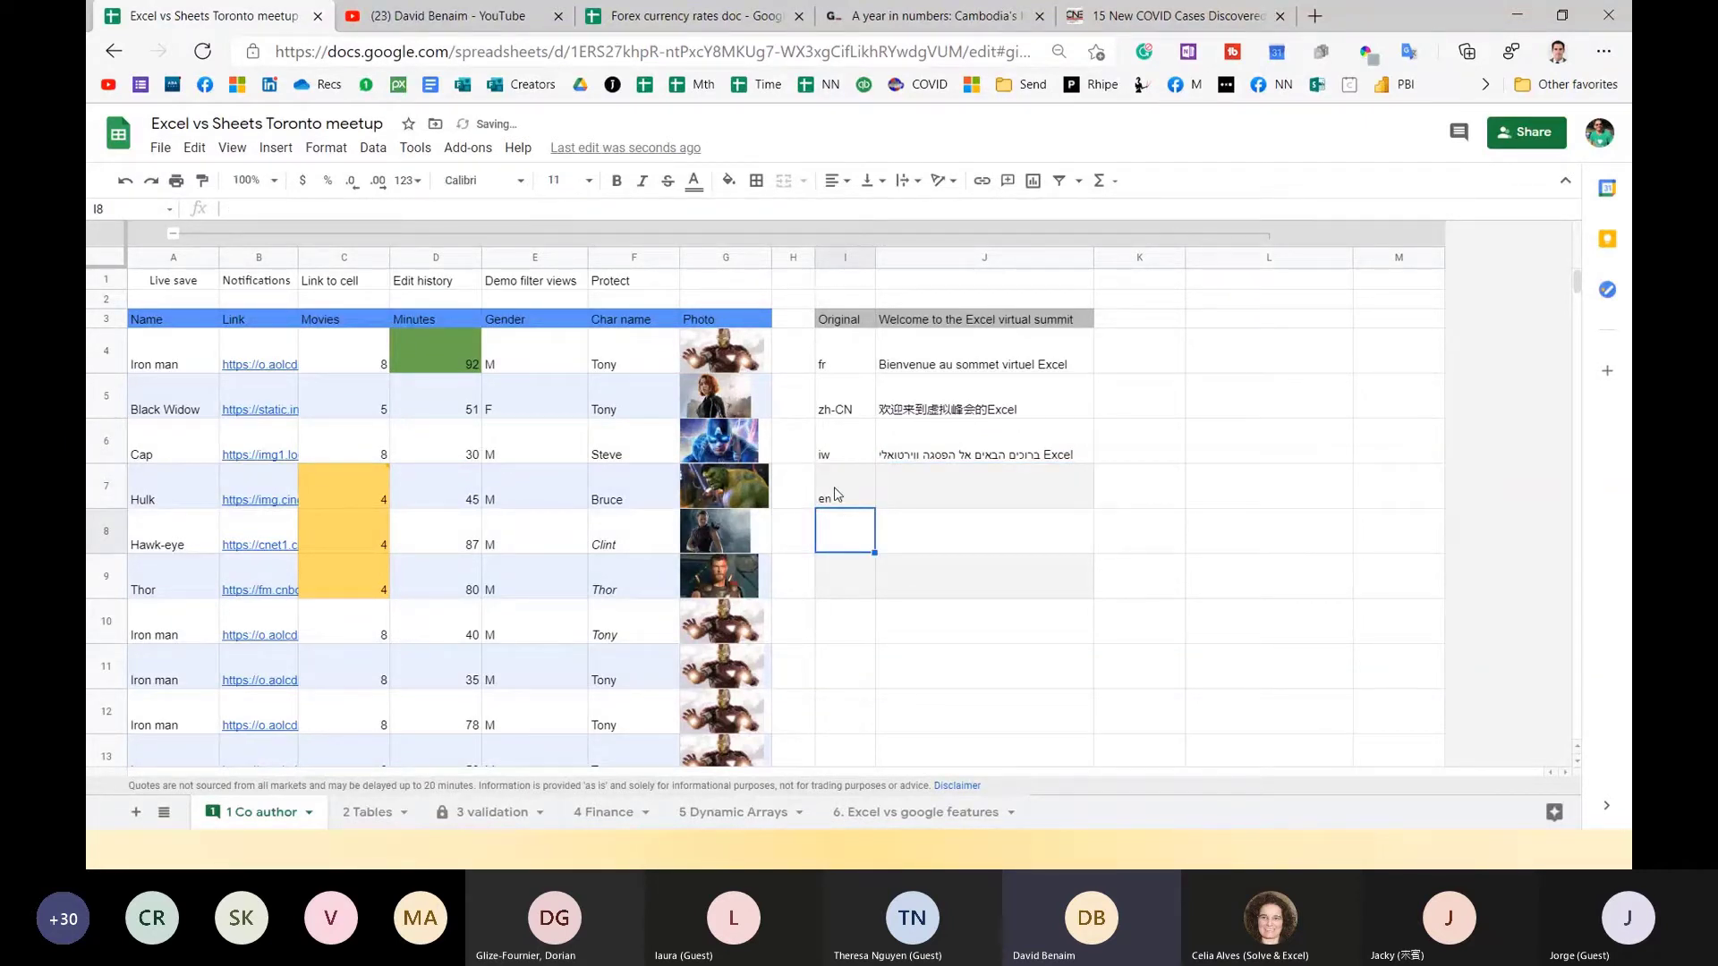
key(Up)
key(Up)
key(Right)
drag(1092, 463, 1097, 499)
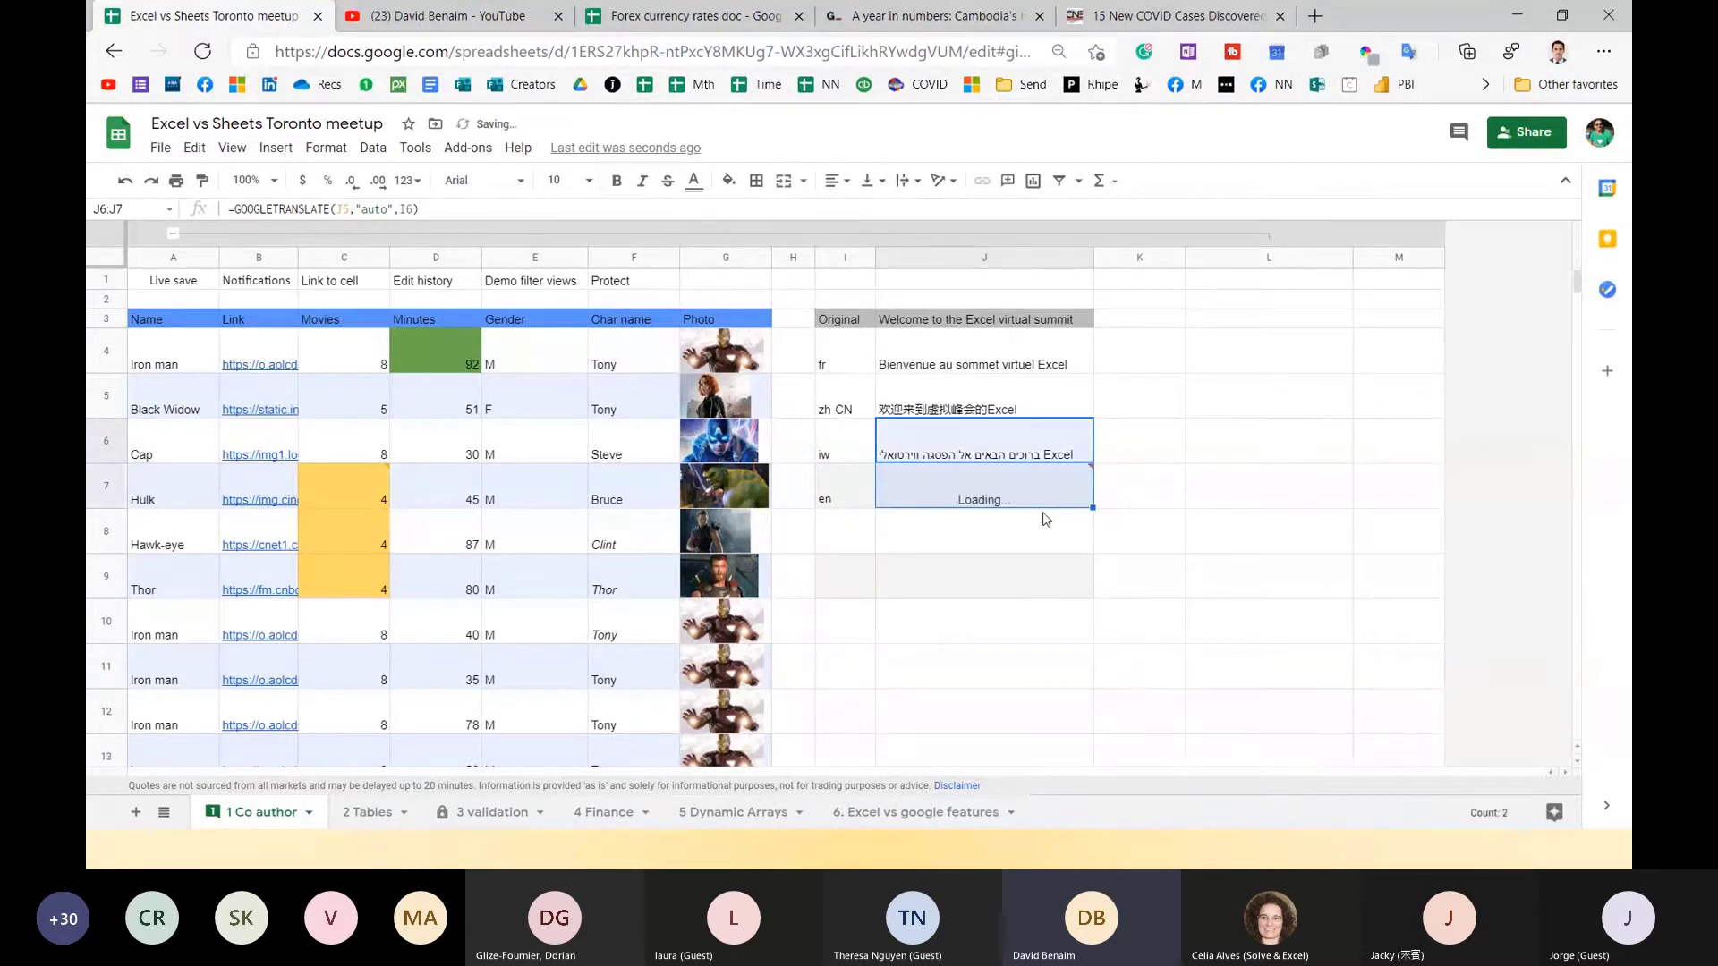
Examine the GOOGLETRANSLATE formula in J7, including its source and target language arguments, and compare it with J6.
click(982, 501)
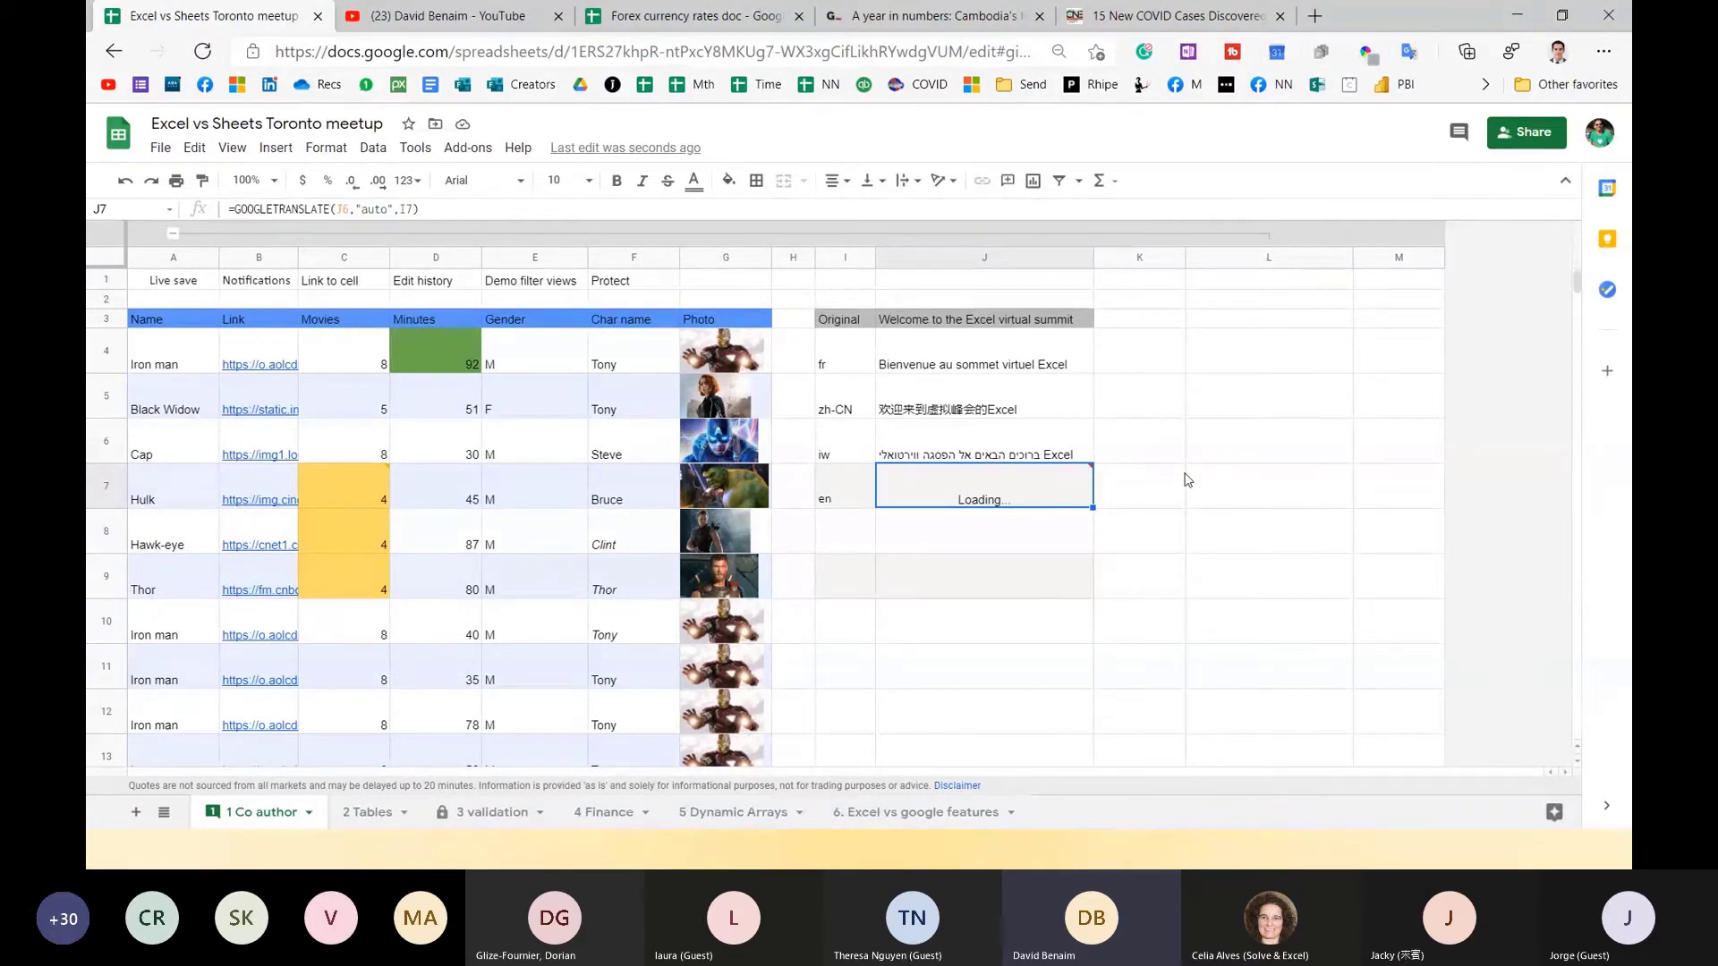
click(958, 452)
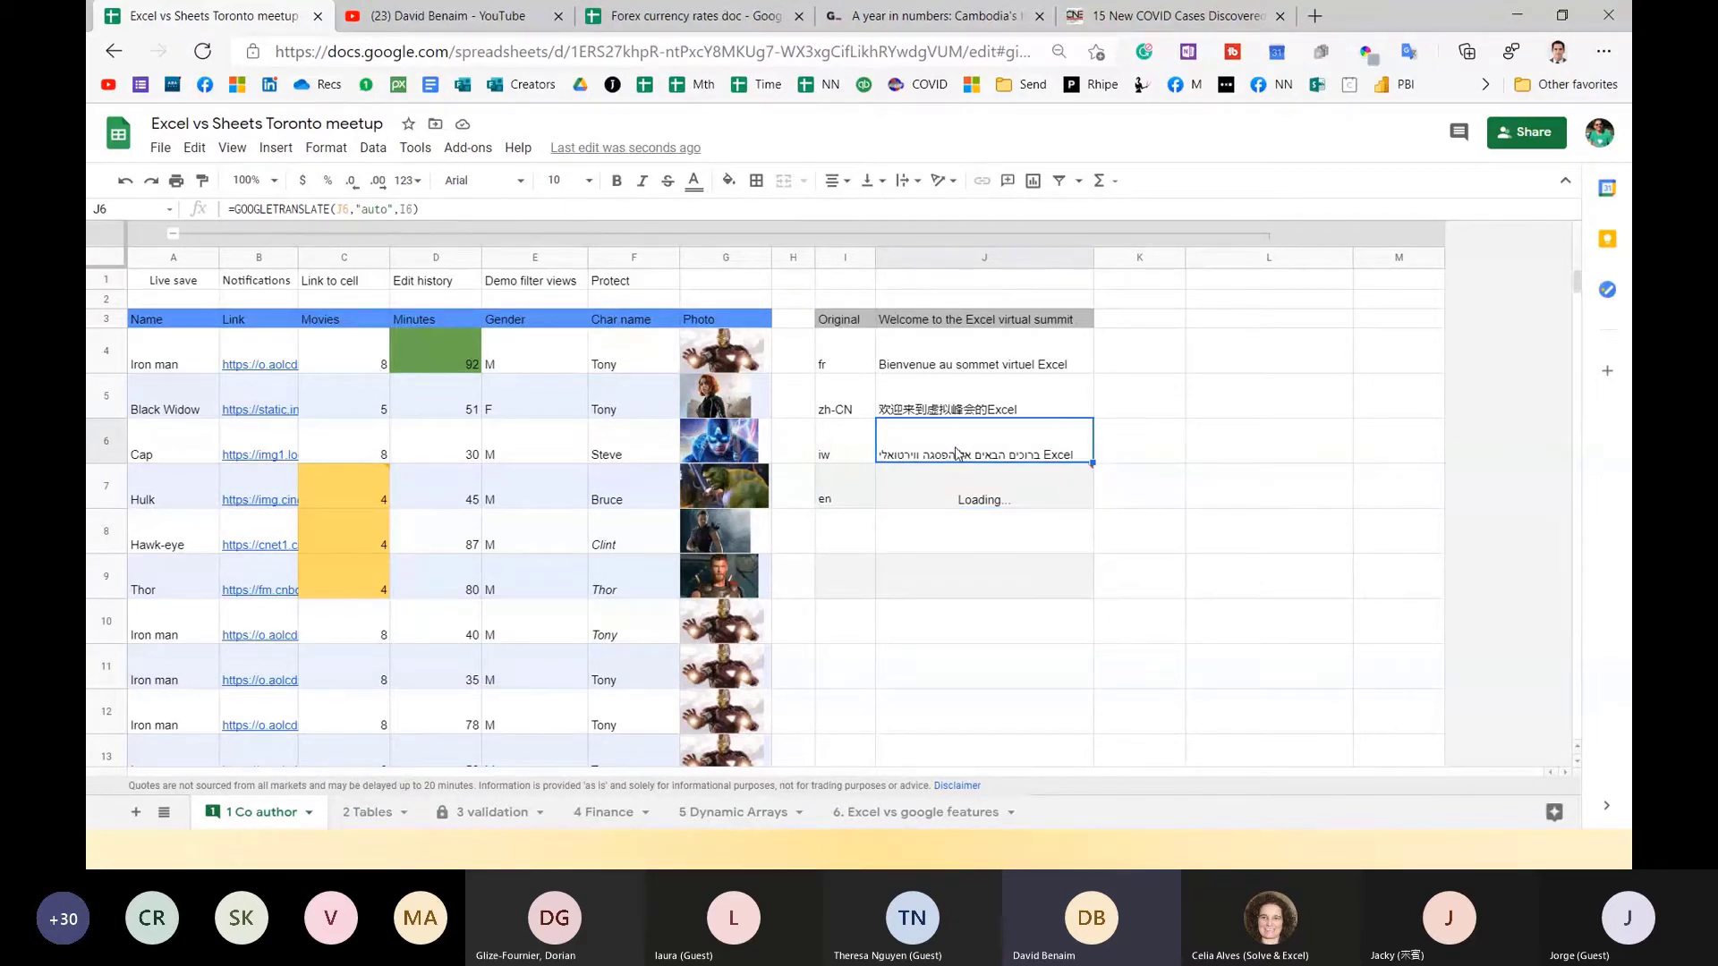
click(911, 504)
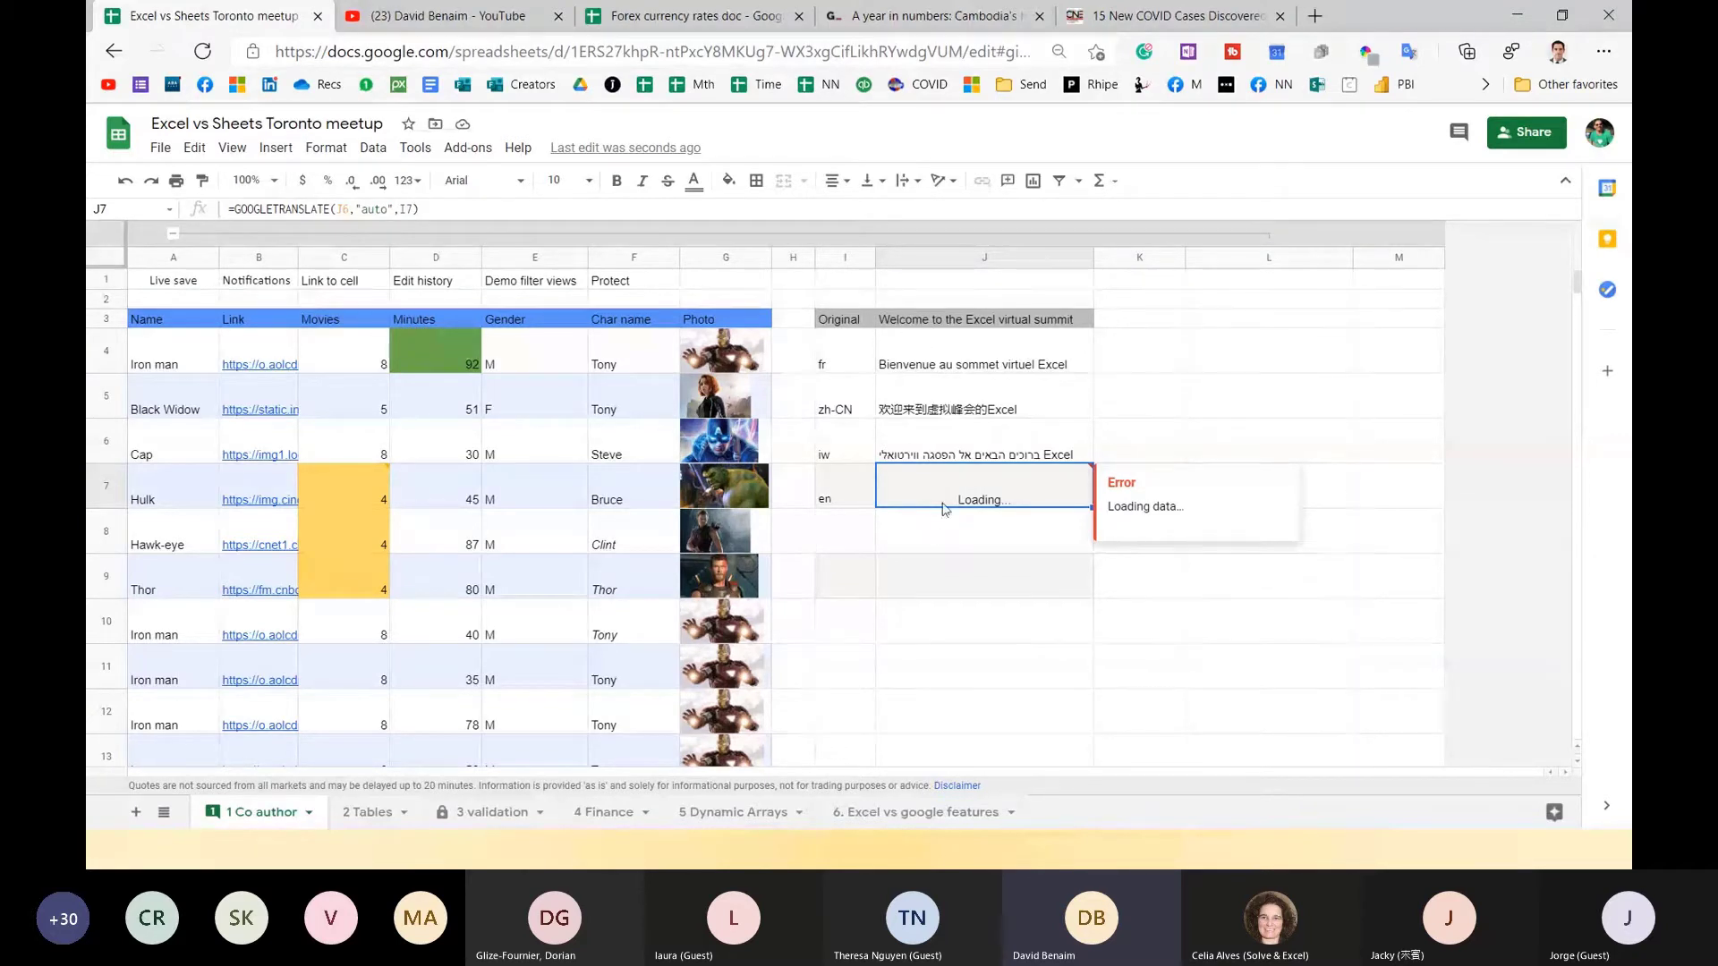
click(292, 209)
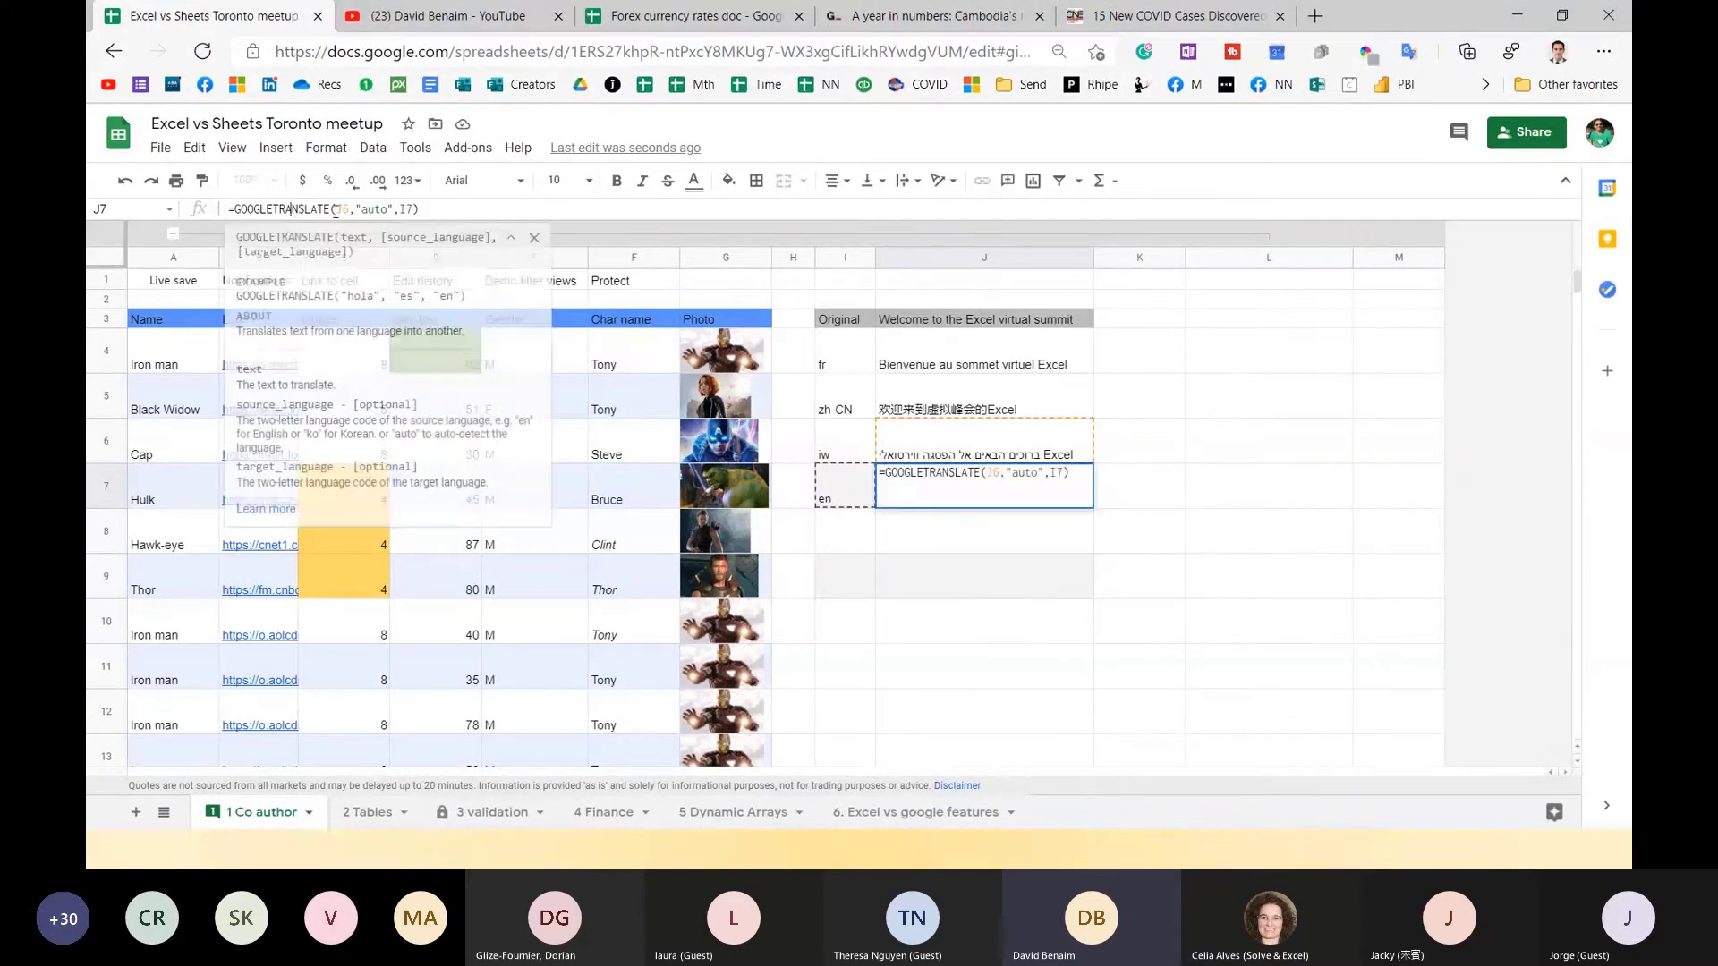
click(394, 210)
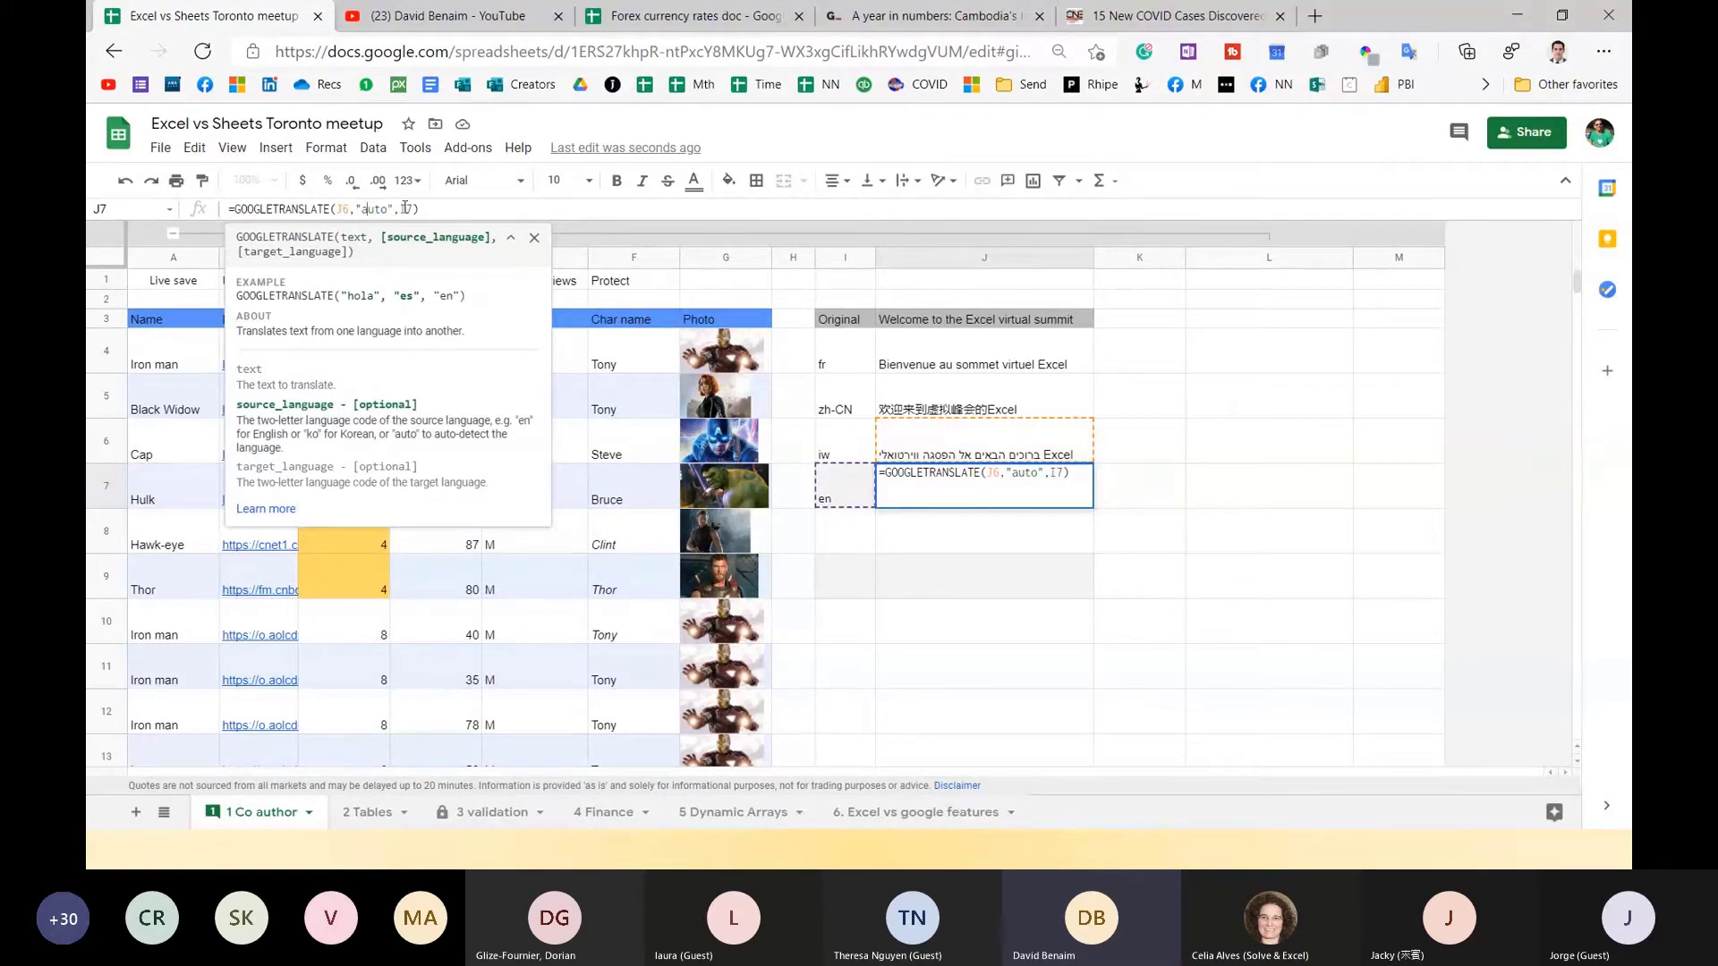
click(842, 489)
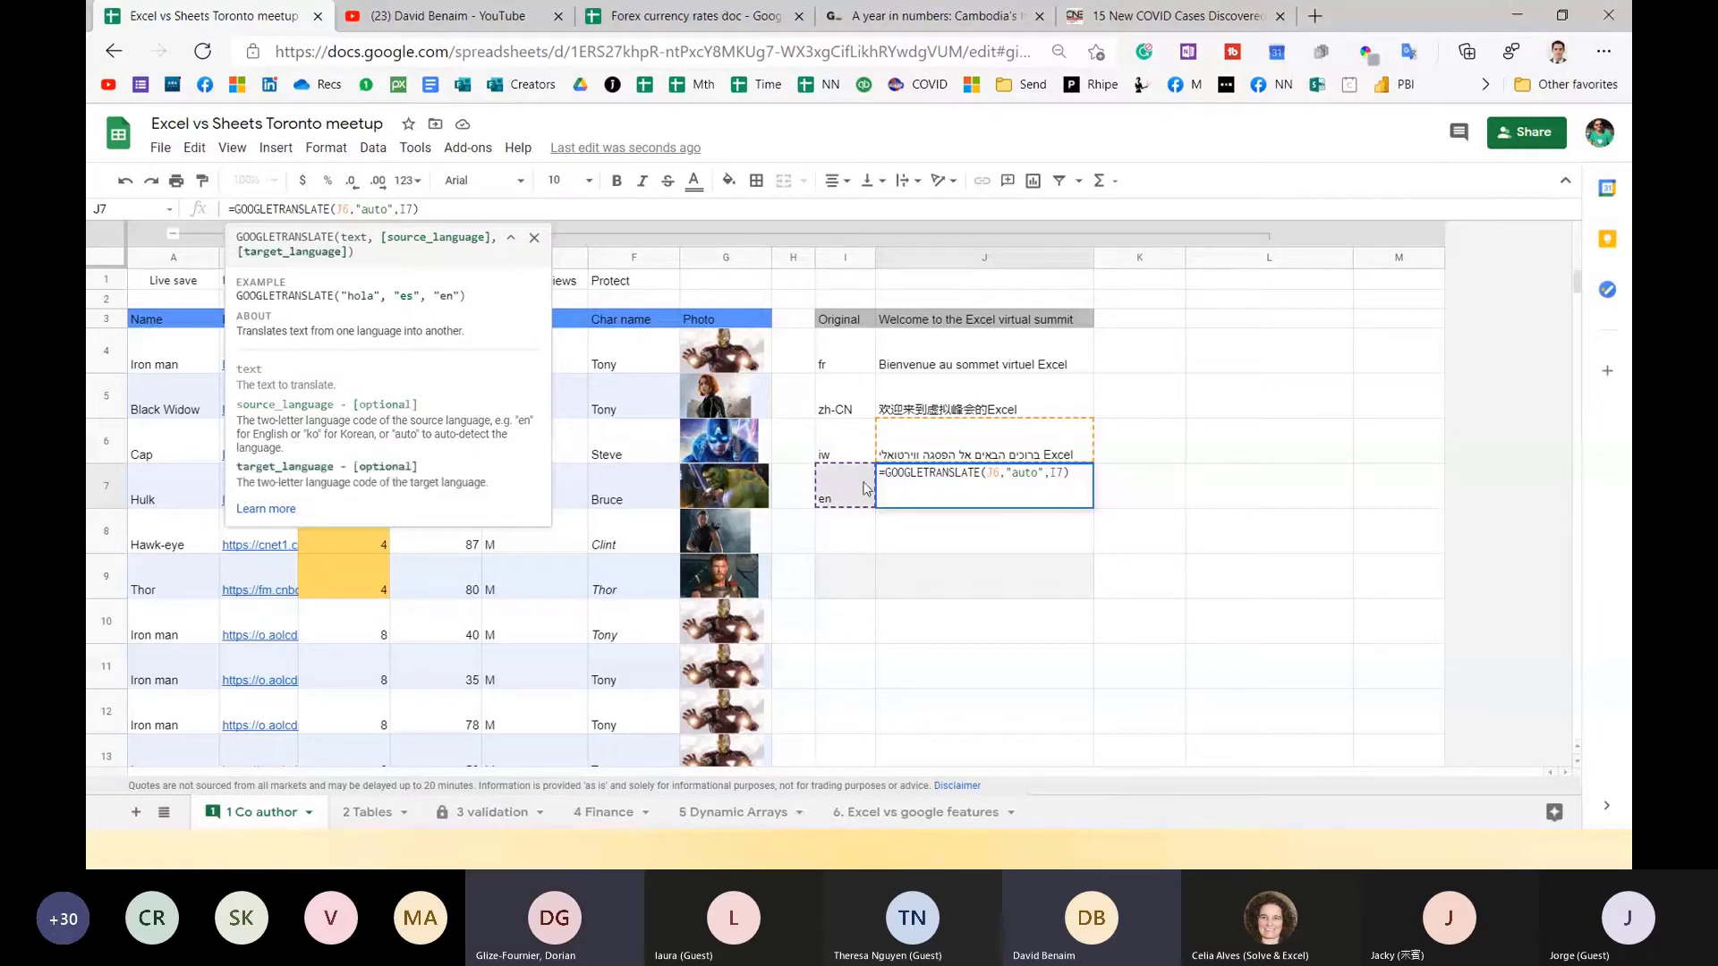
key(Return)
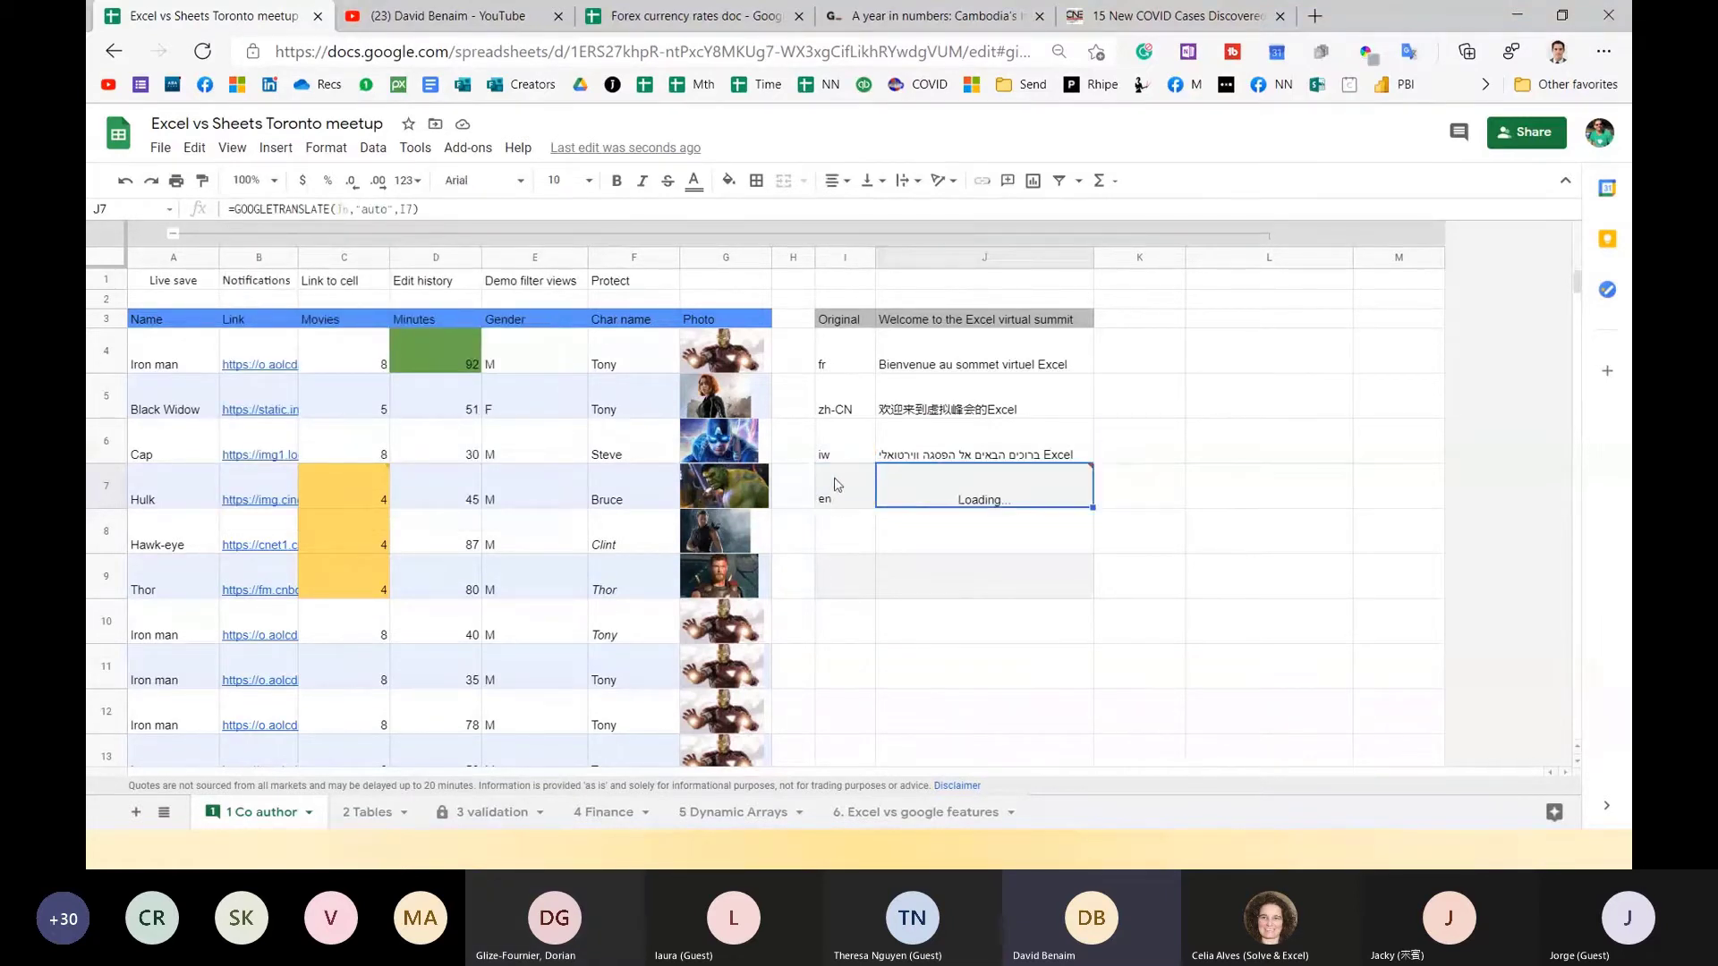
click(898, 458)
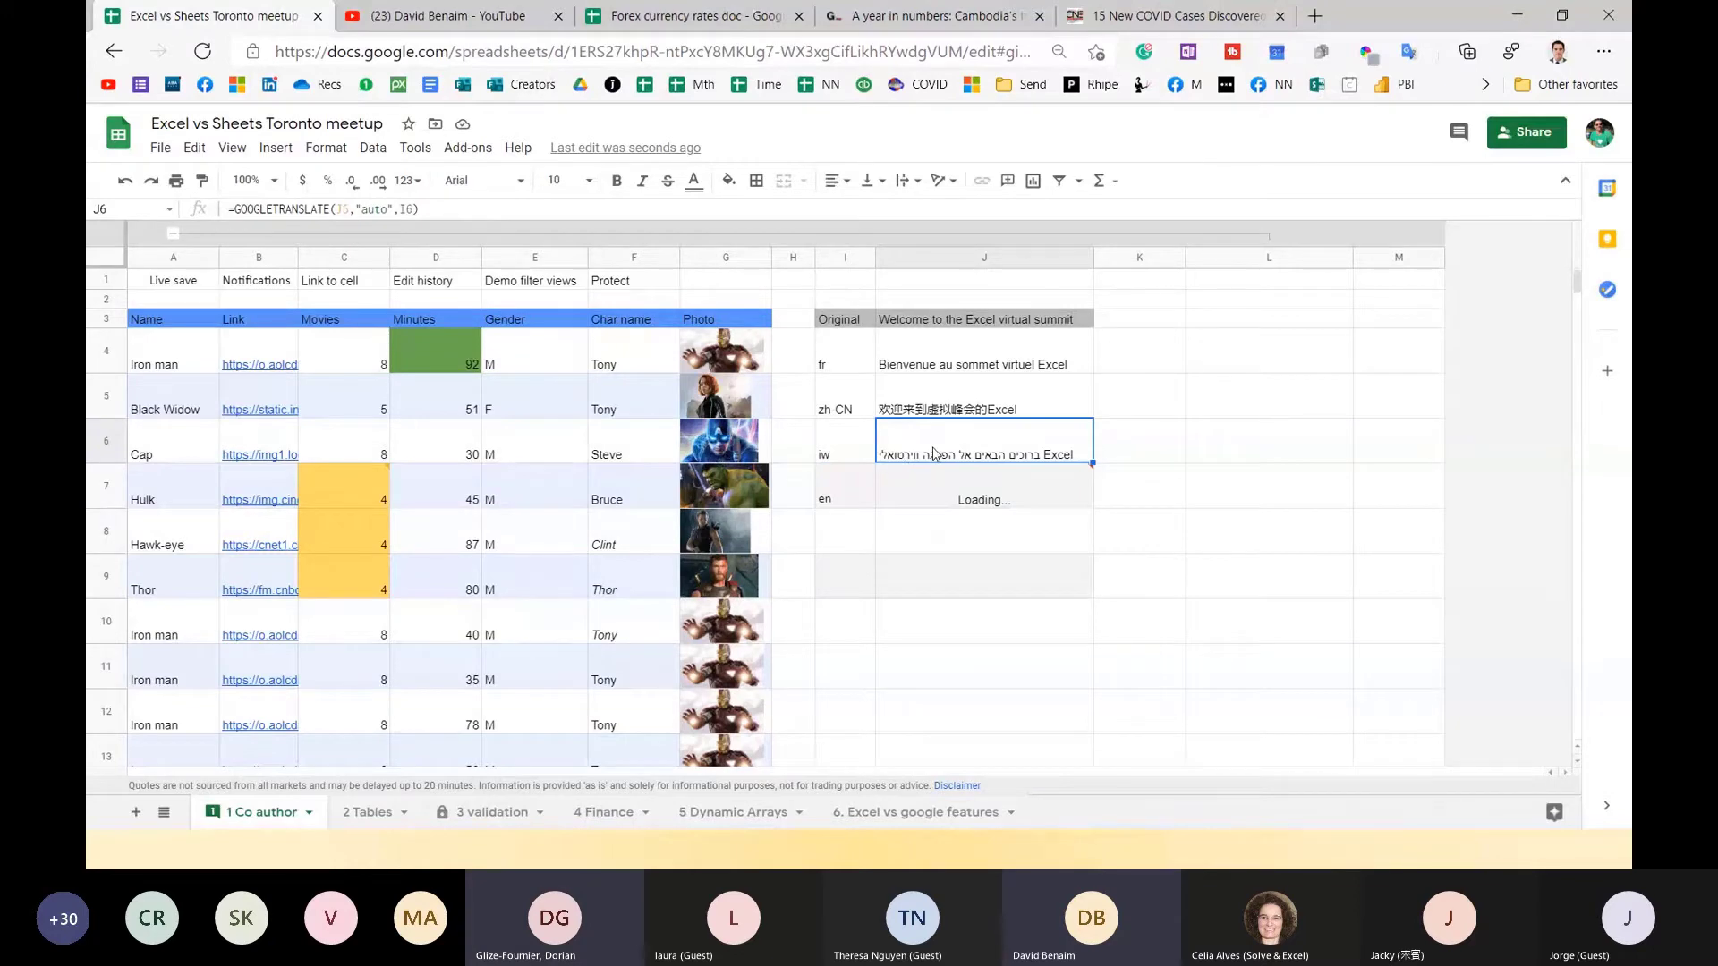
Switch to the PowerPoint slide show and advance to the slide showing Excel's mobile card view.
key(alt+Tab)
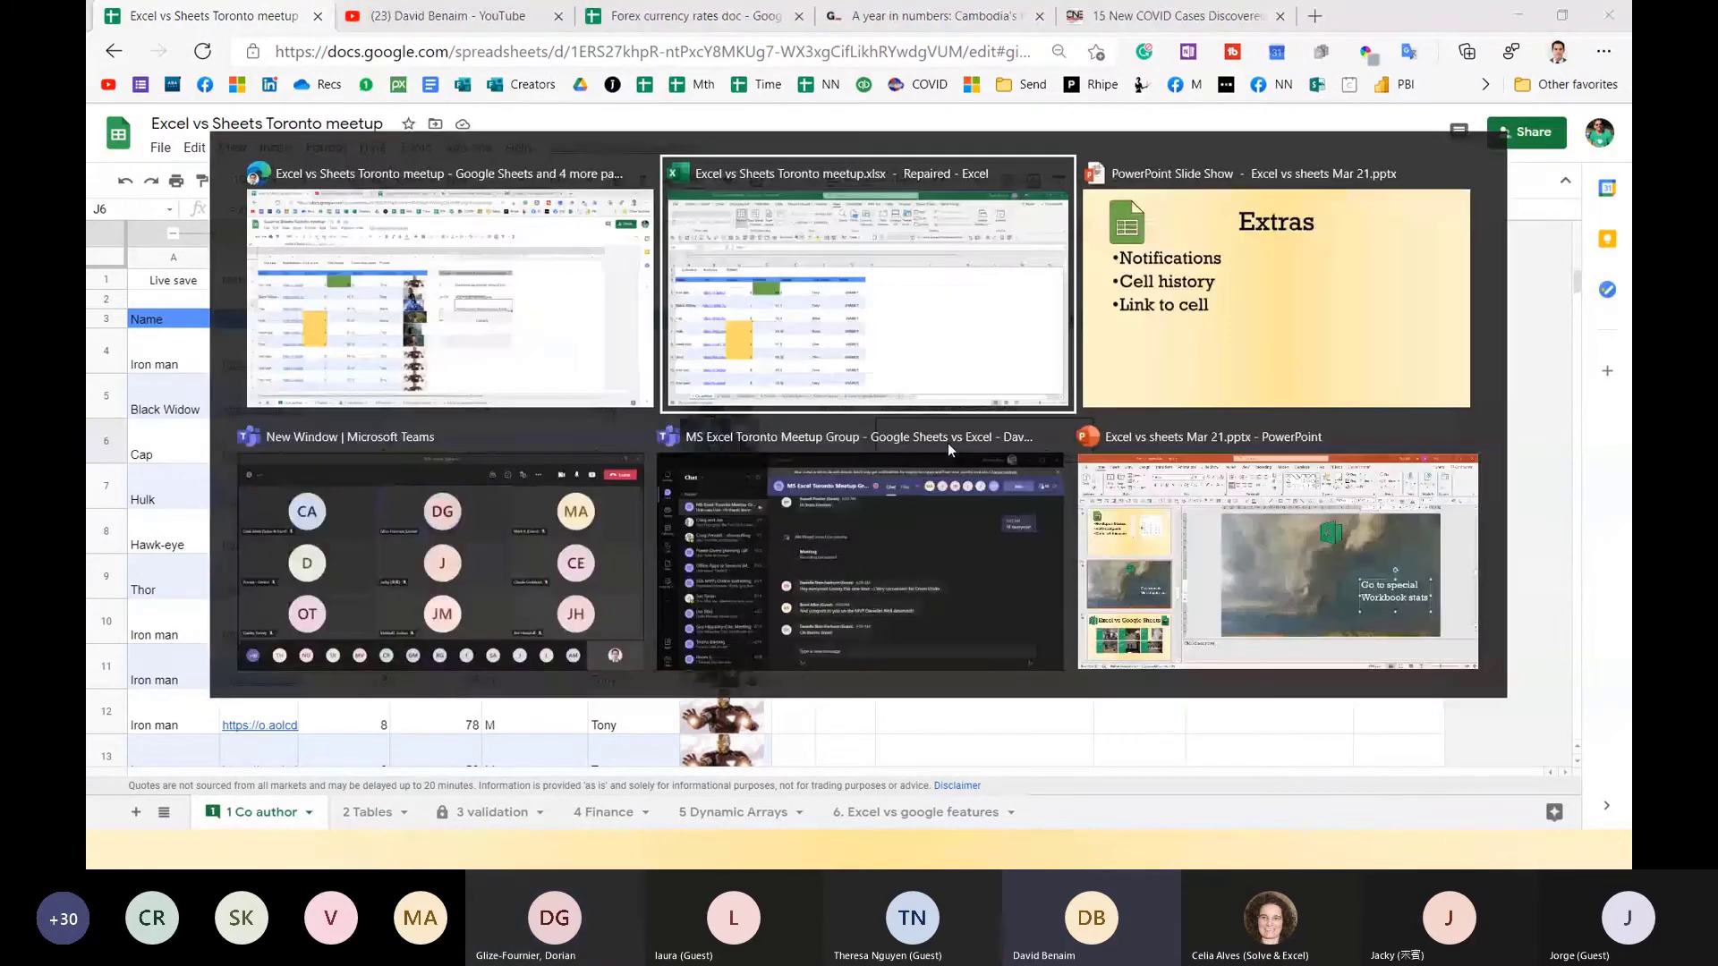
key(alt+Tab)
key(Right)
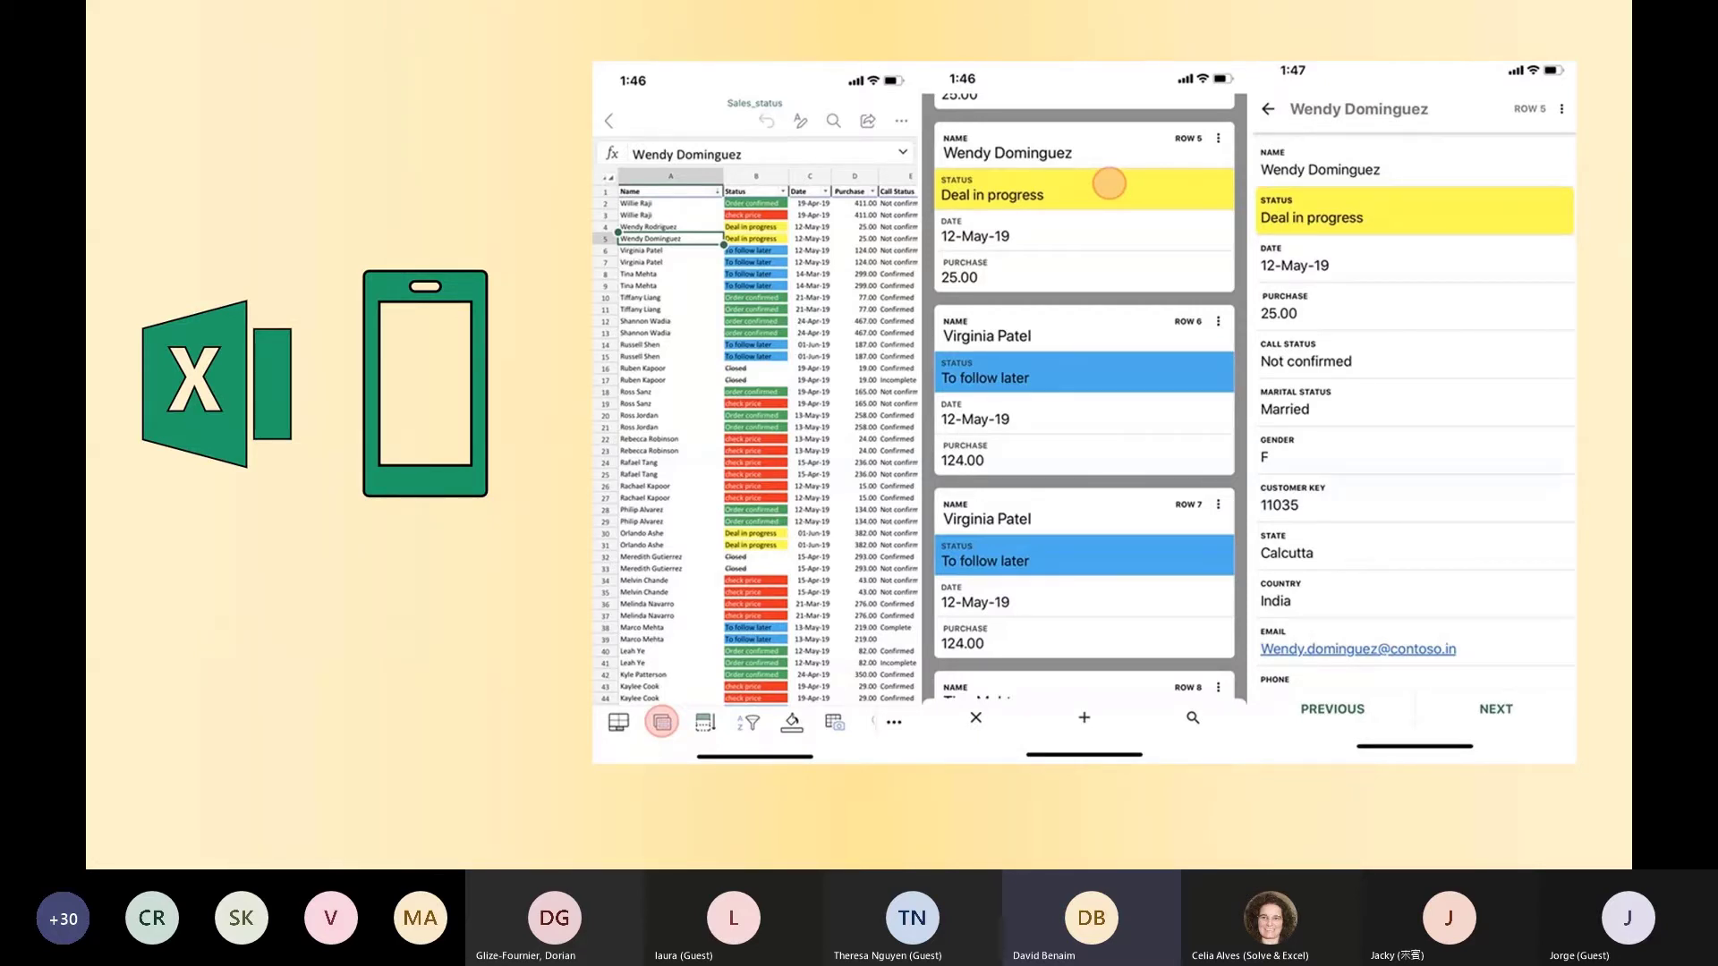
Advance the slide show through the section overview to the 2. Tables slide comparing tables and pivots.
key(Right)
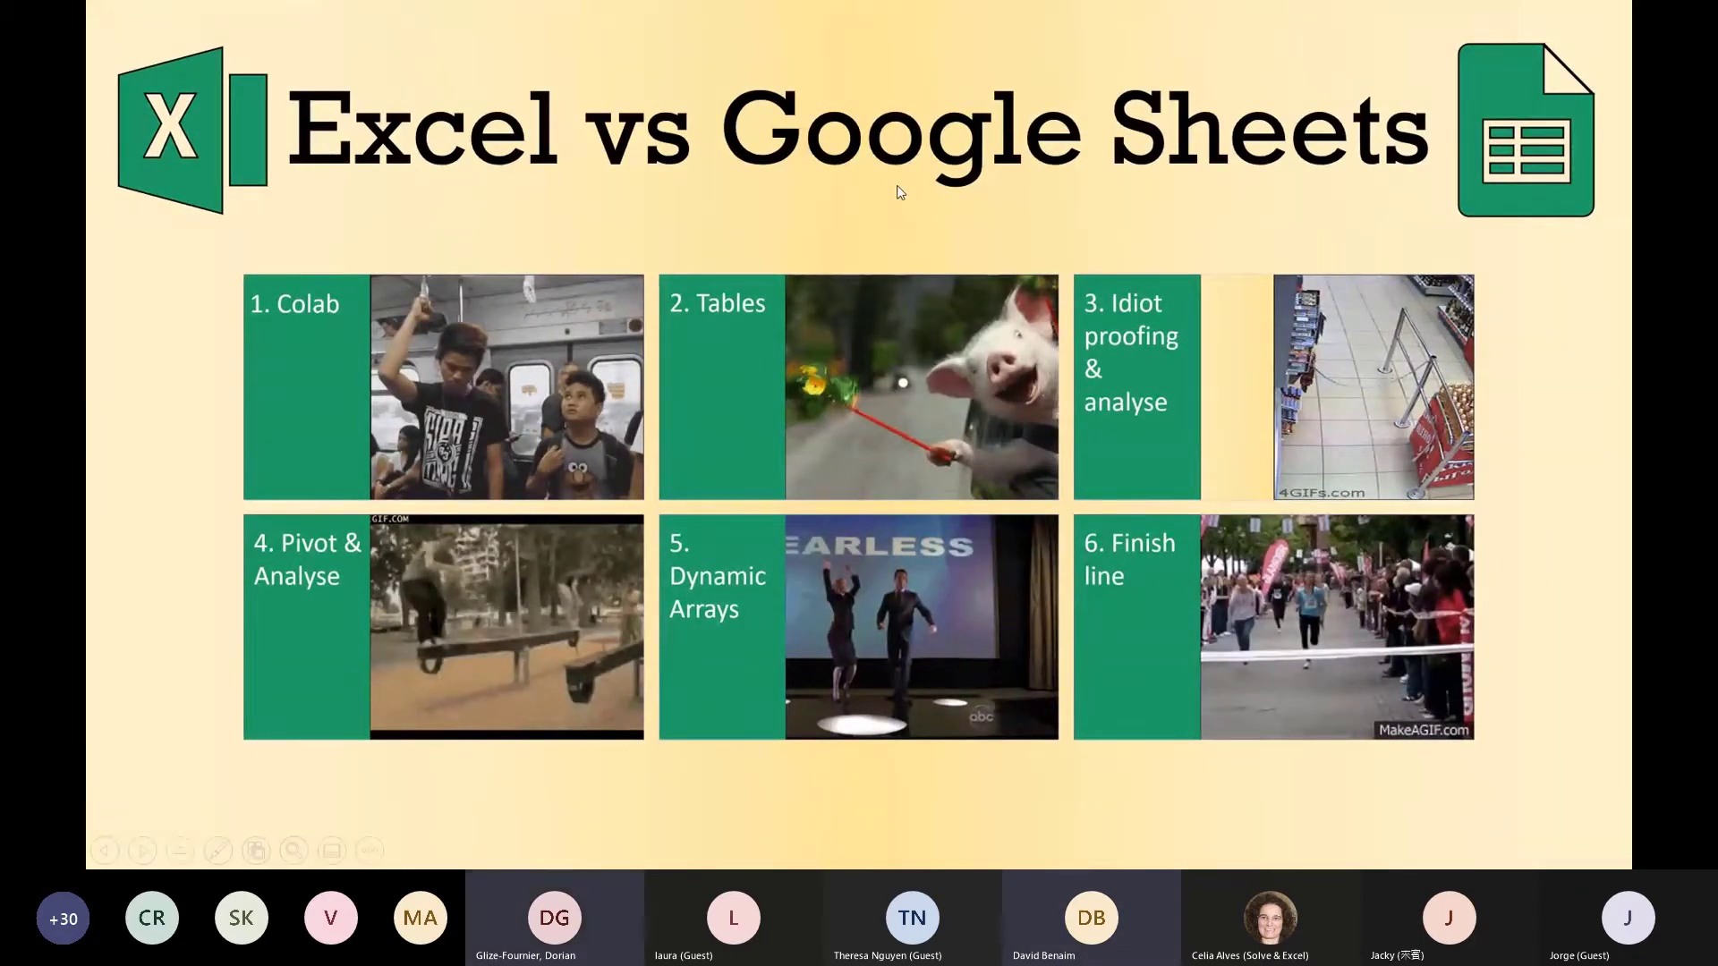
click(743, 366)
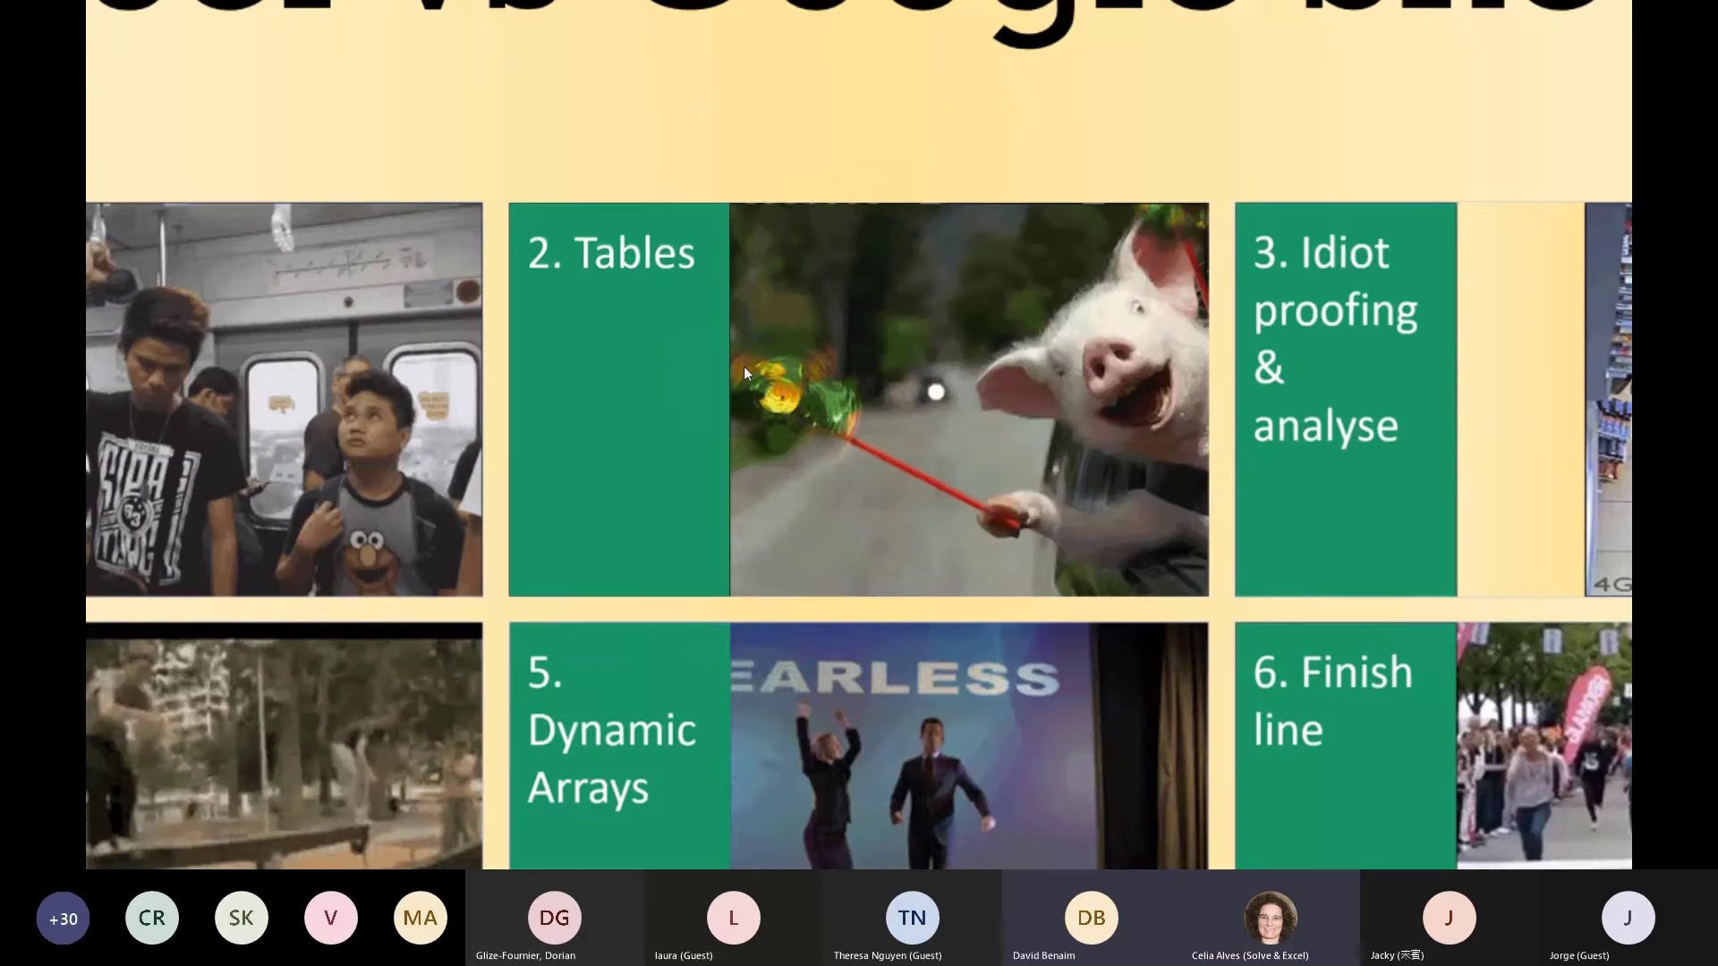
click(744, 367)
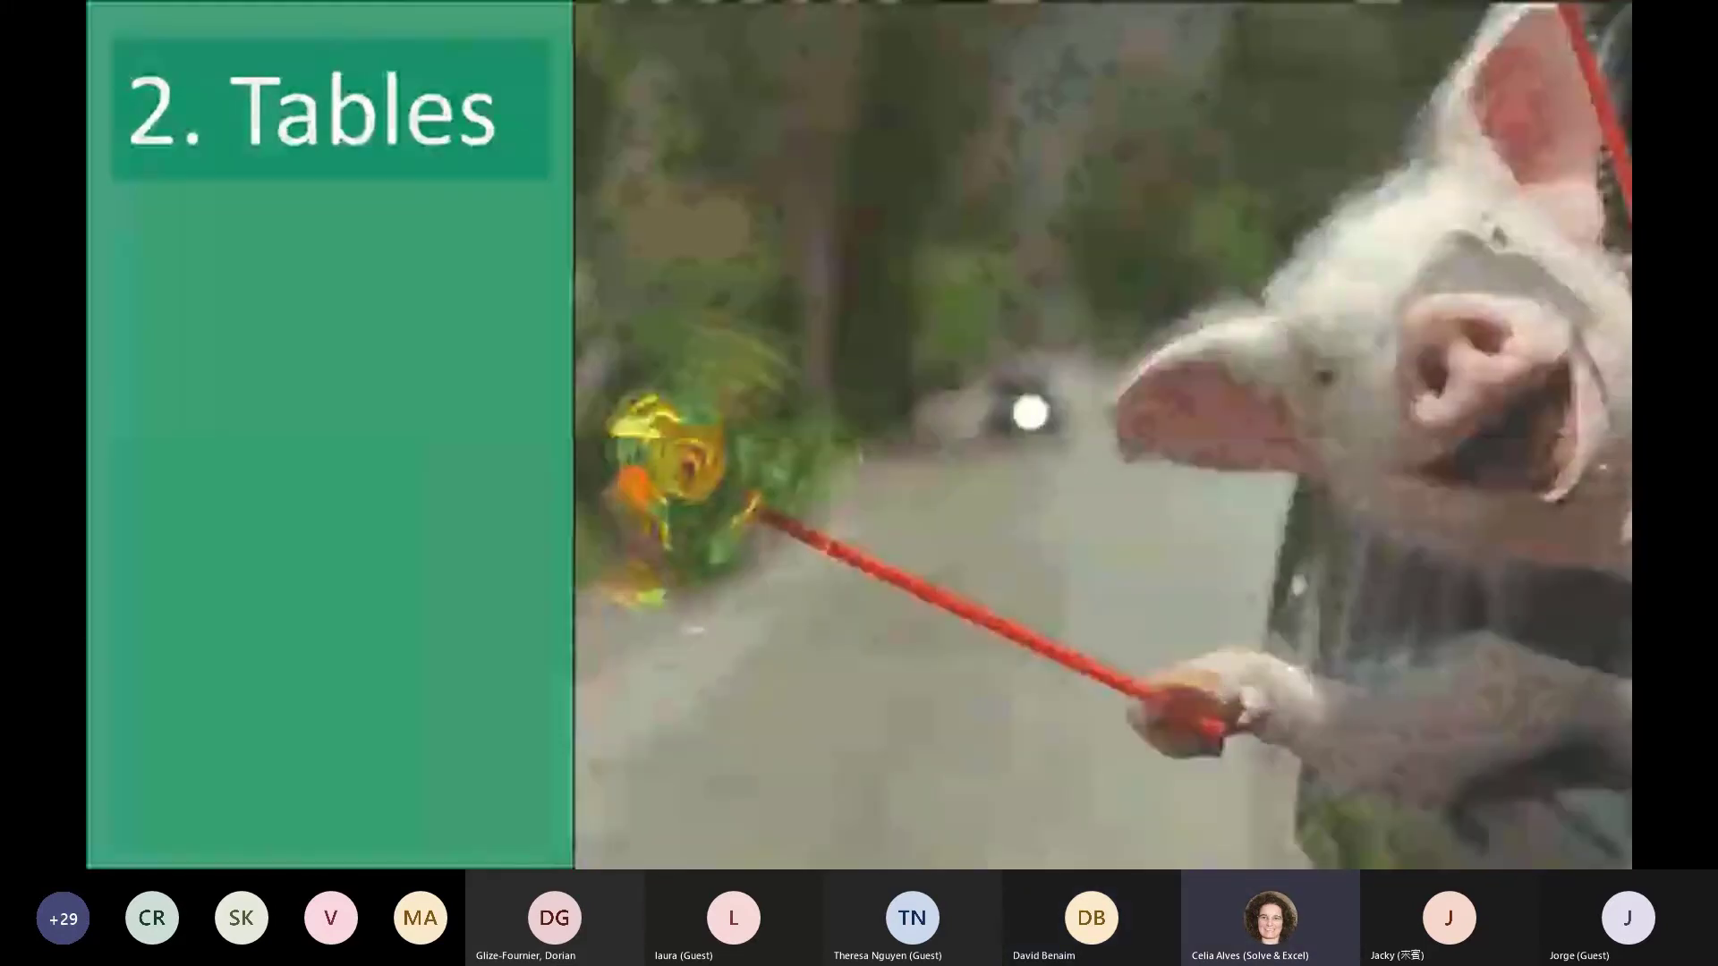
key(Right)
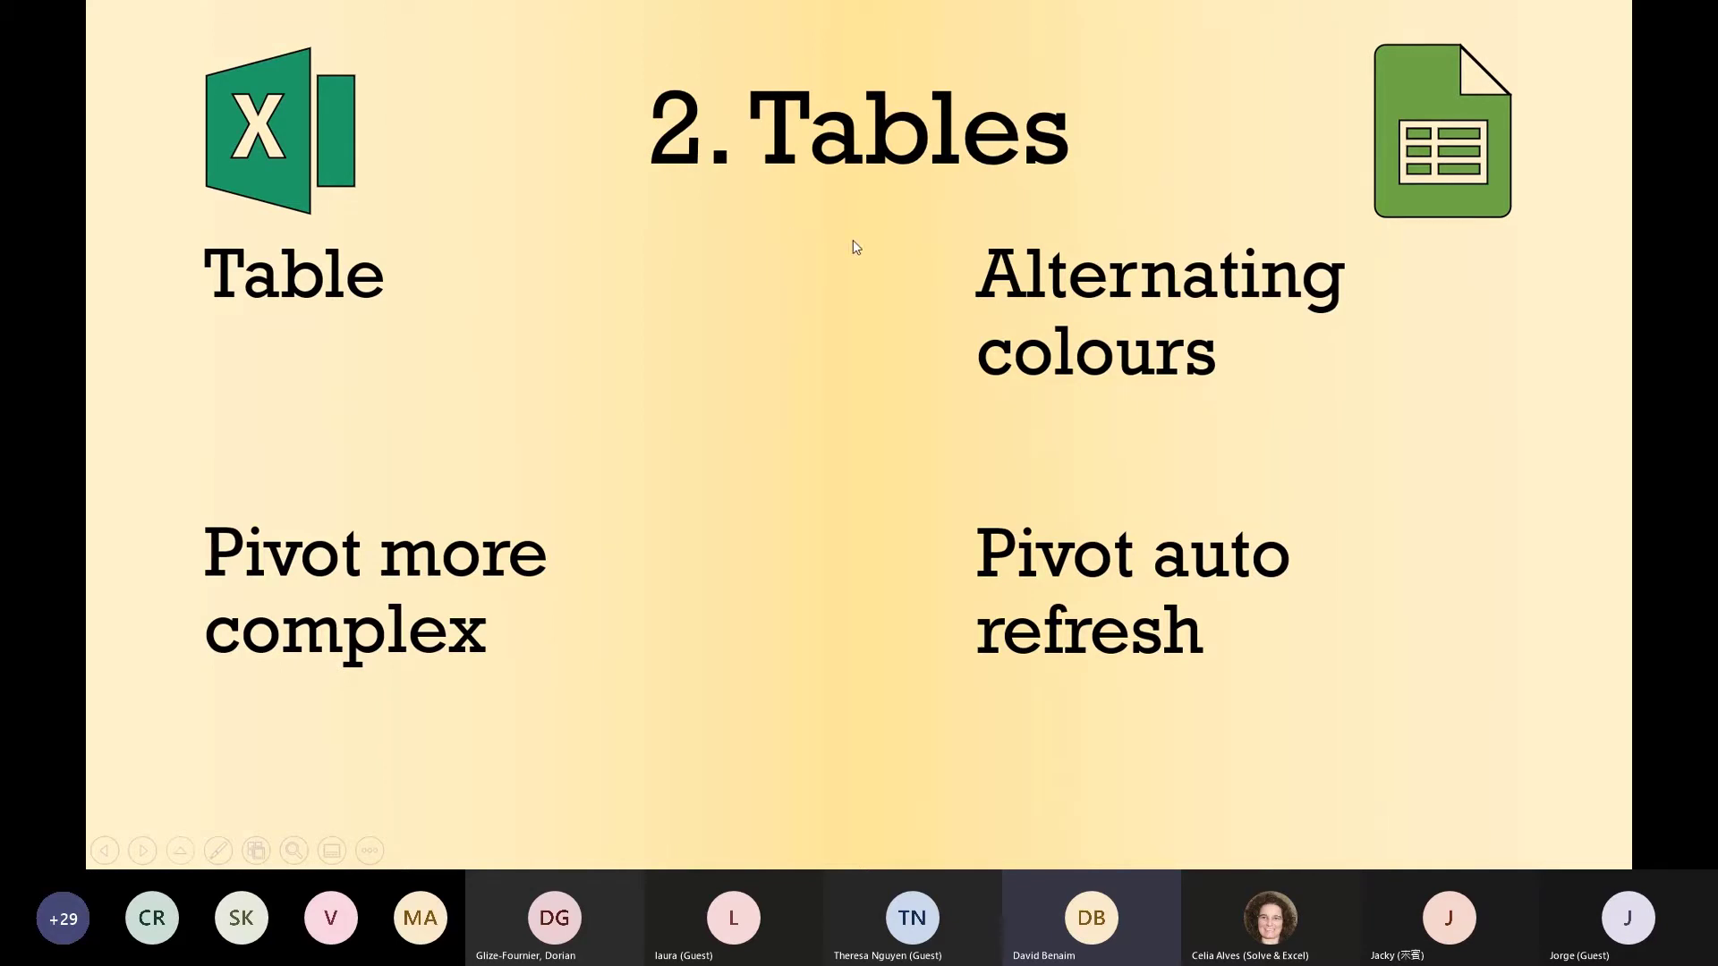
Switch to the Excel workbook and select the table headers A3:G3 on the 1 Co author sheet.
key(alt+Tab)
key(alt+Tab)
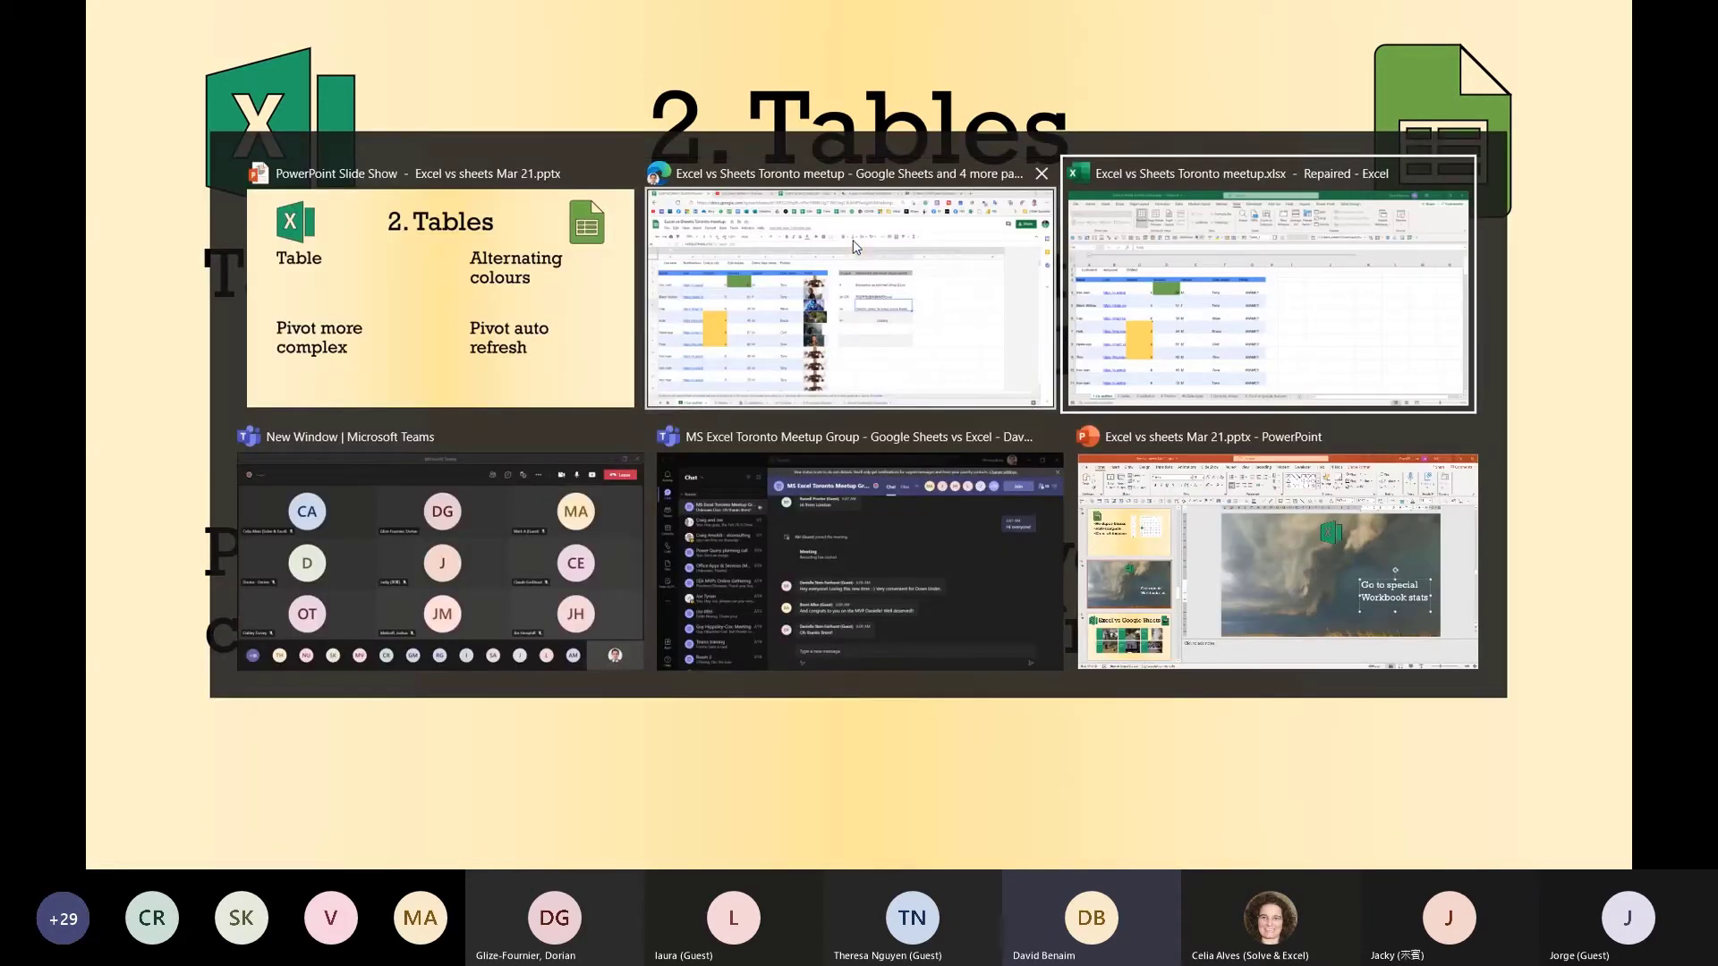
click(166, 344)
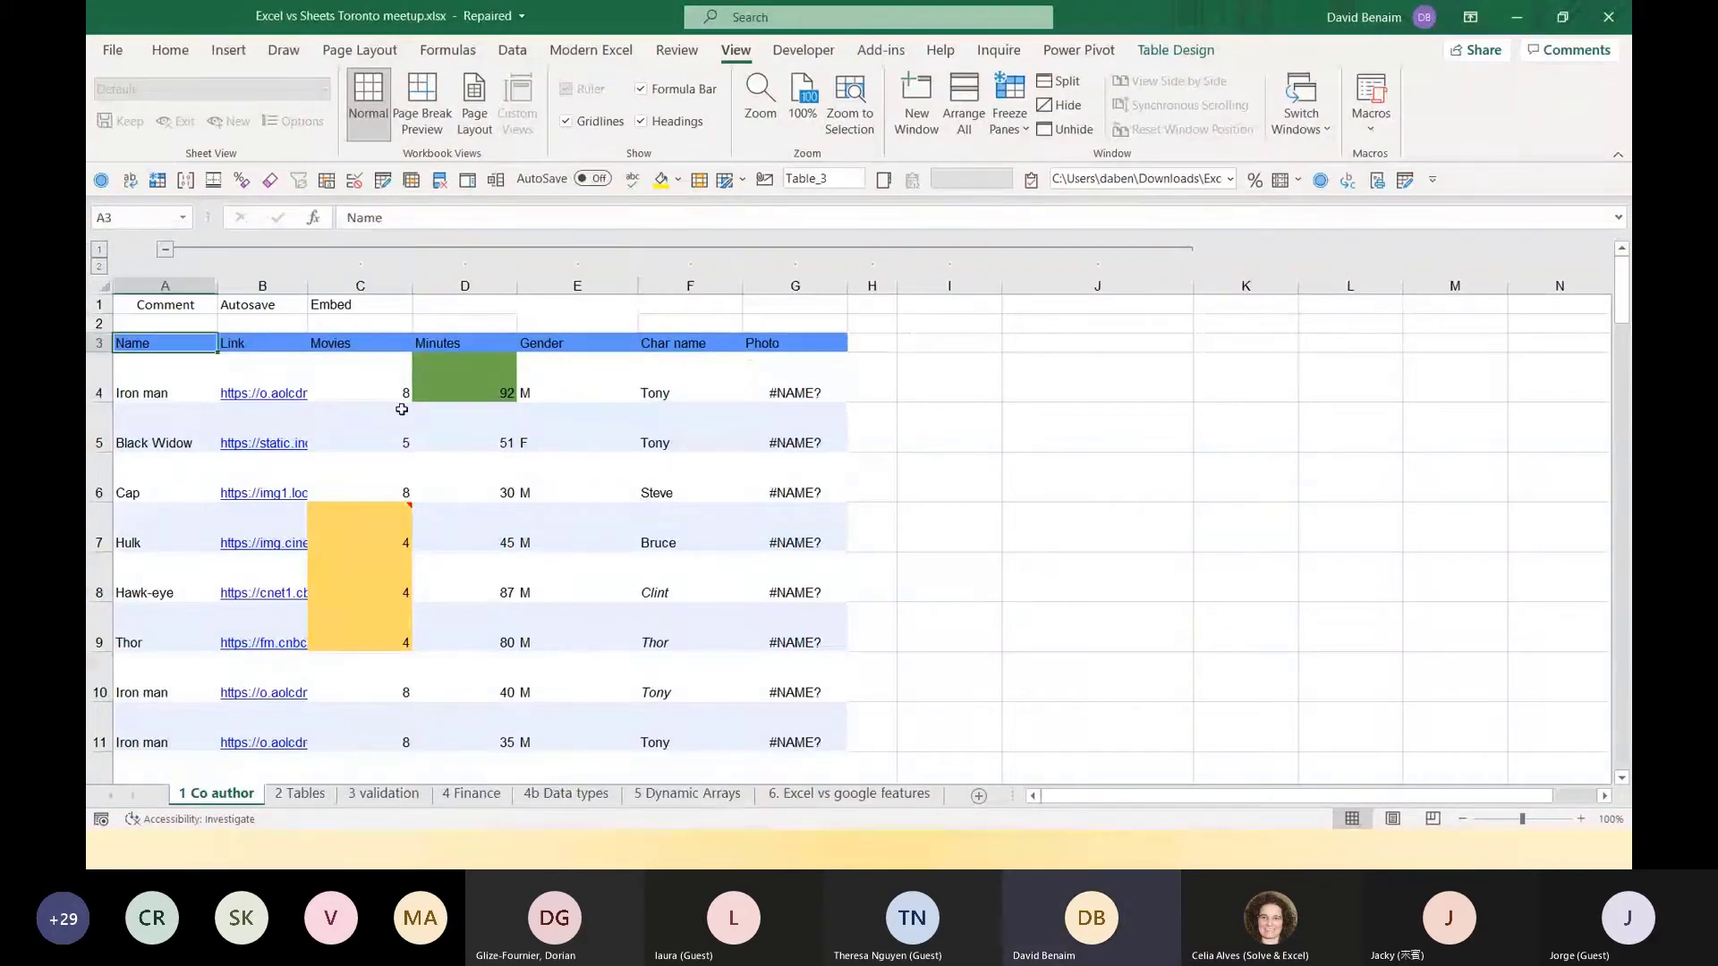
key(shift+Right)
key(shift+Right)
key(shift+Right)
key(shift+Right)
key(shift+Right)
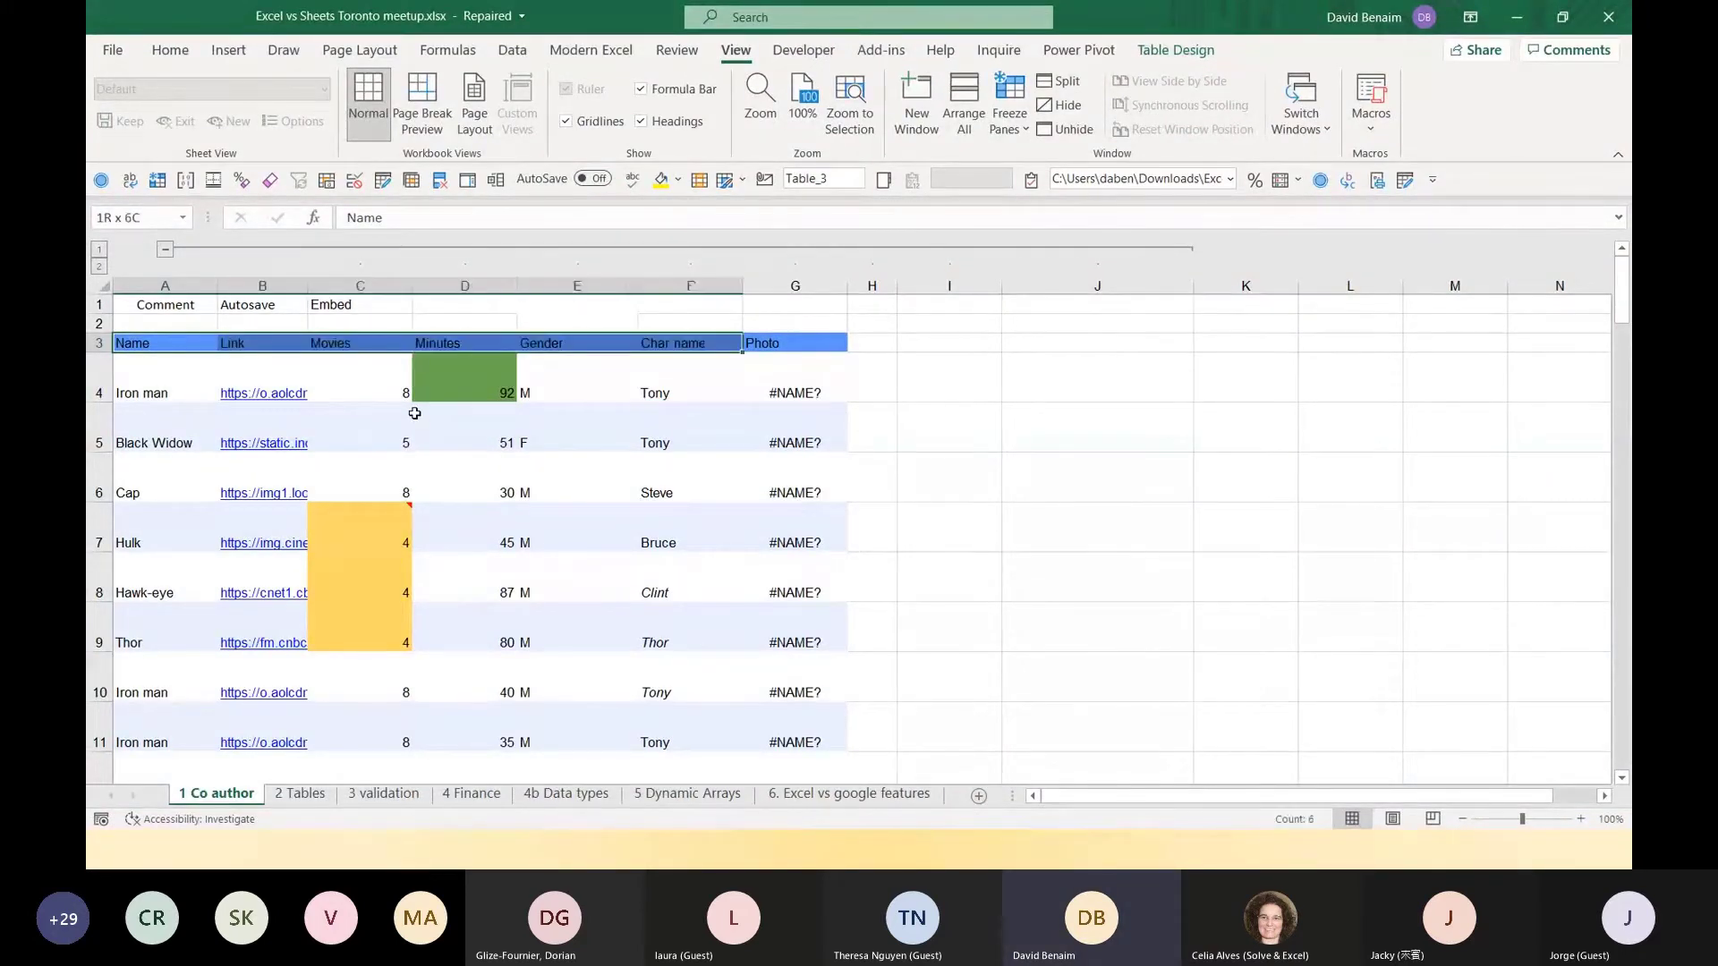
key(shift+Right)
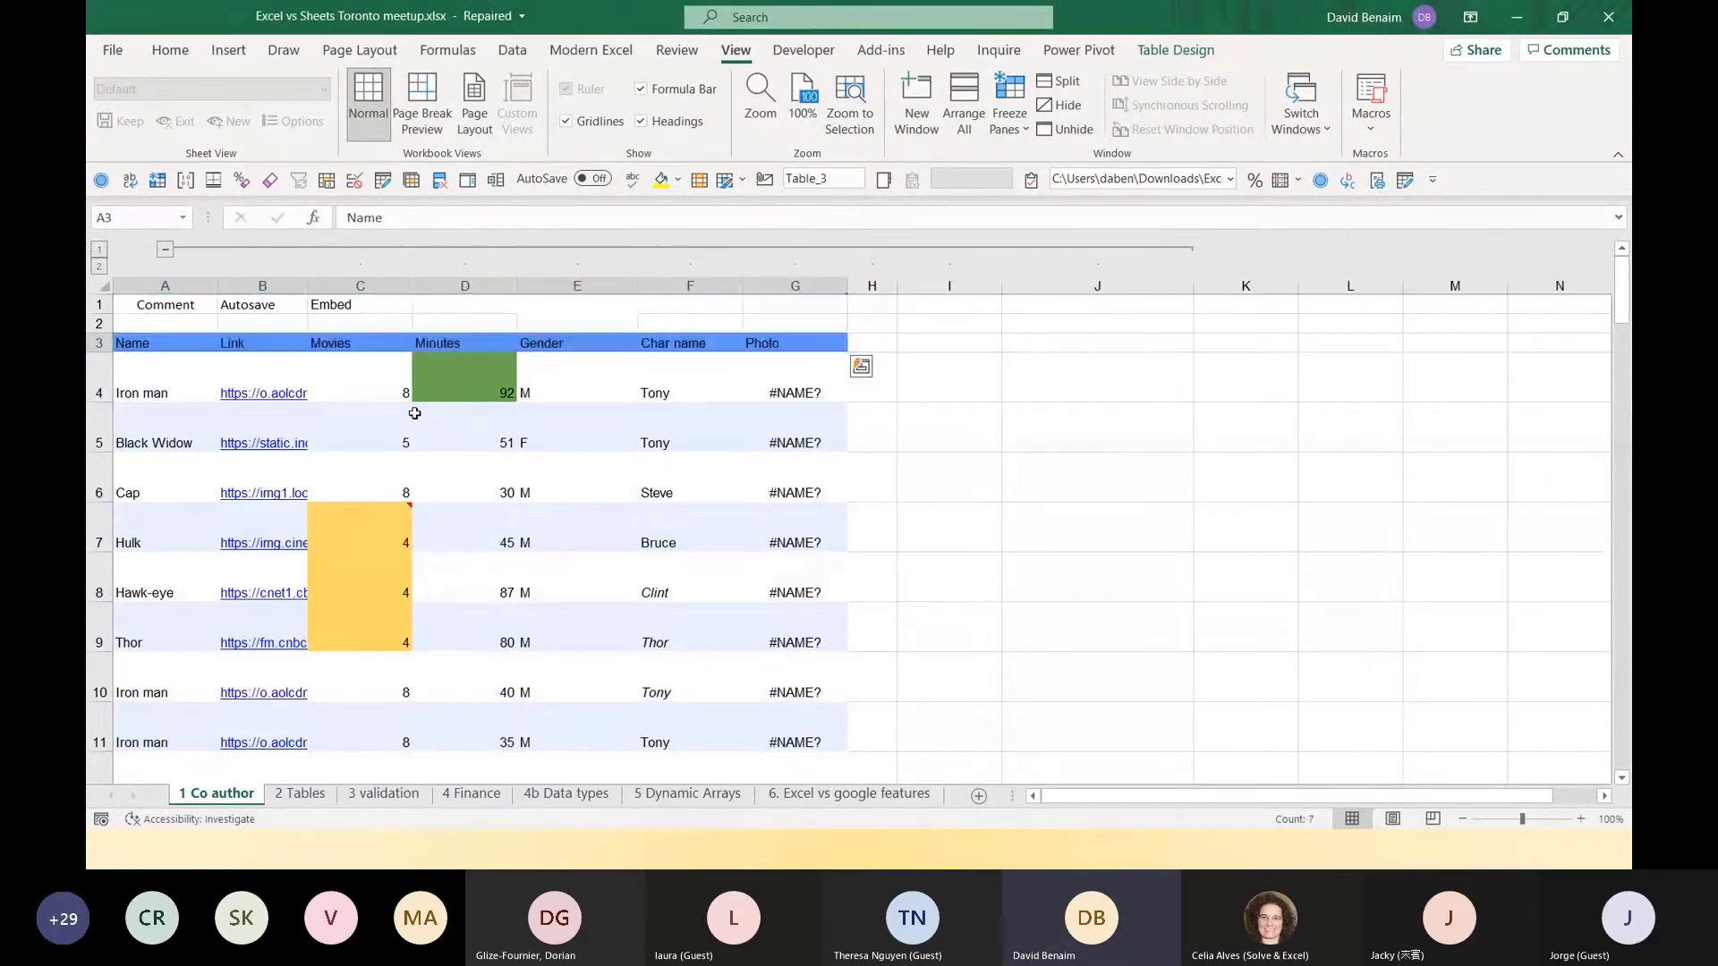
Convert the range A1:F15 on the 2 Tables sheet into a table with headers.
key(ctrl+Page_Down)
key(Up)
key(Up)
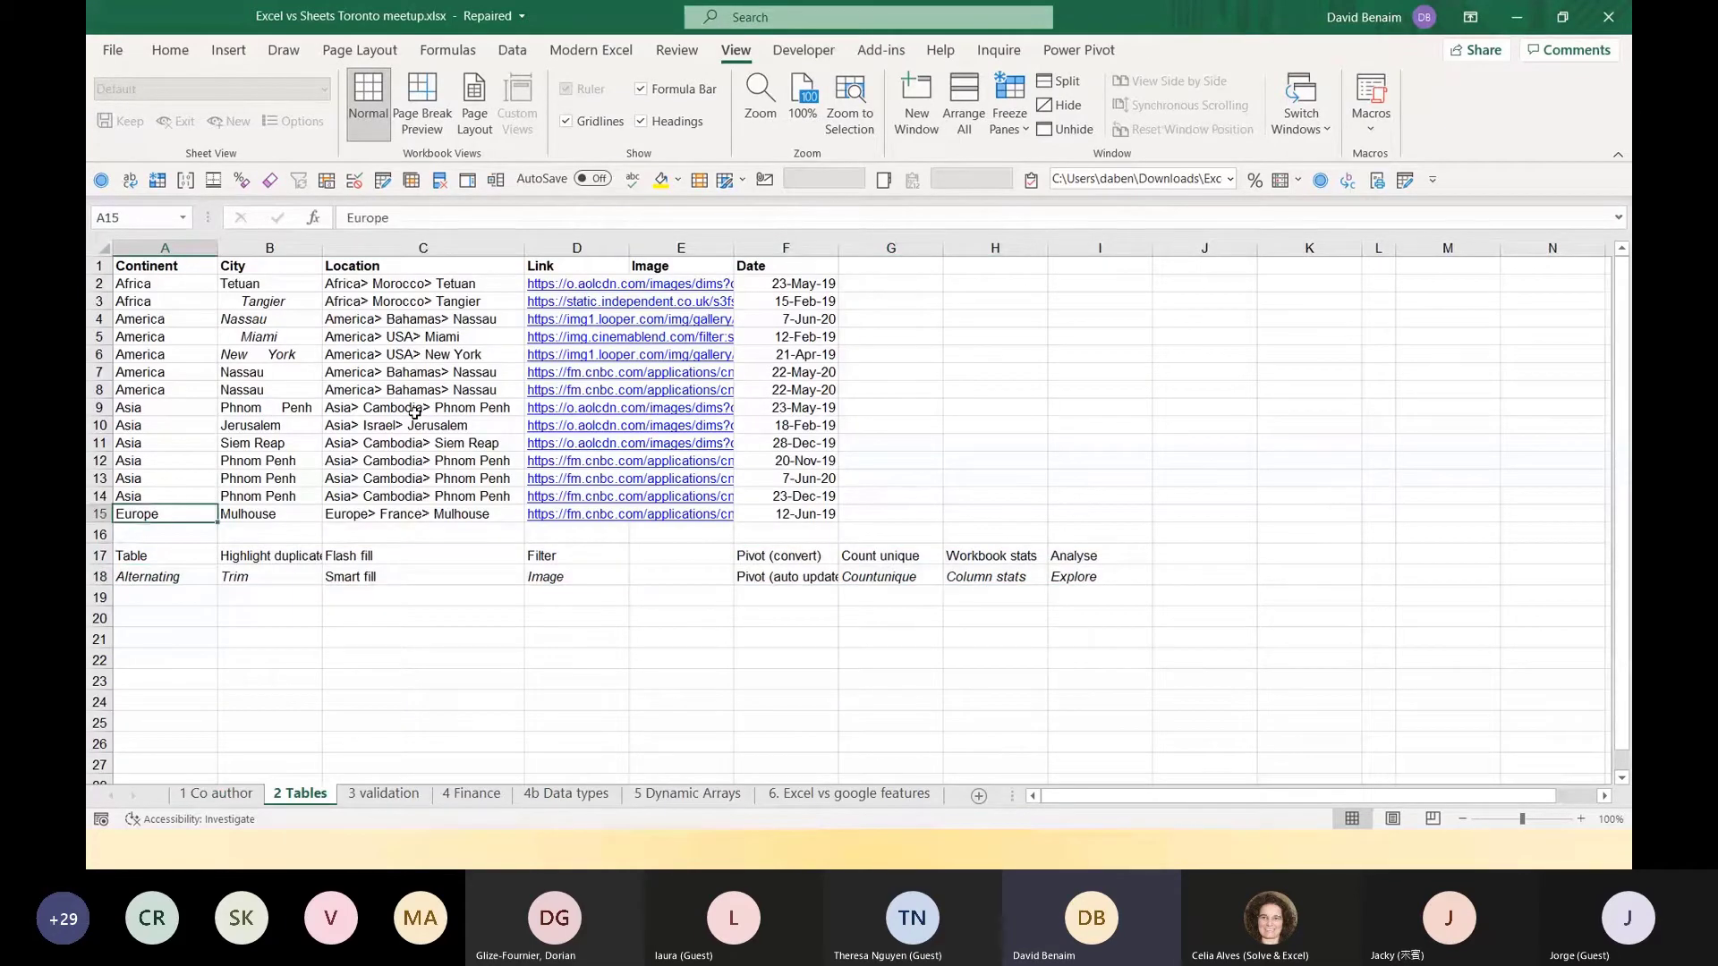
key(ctrl+shift+Up)
key(shift+Right)
key(shift+Right)
key(shift+Right)
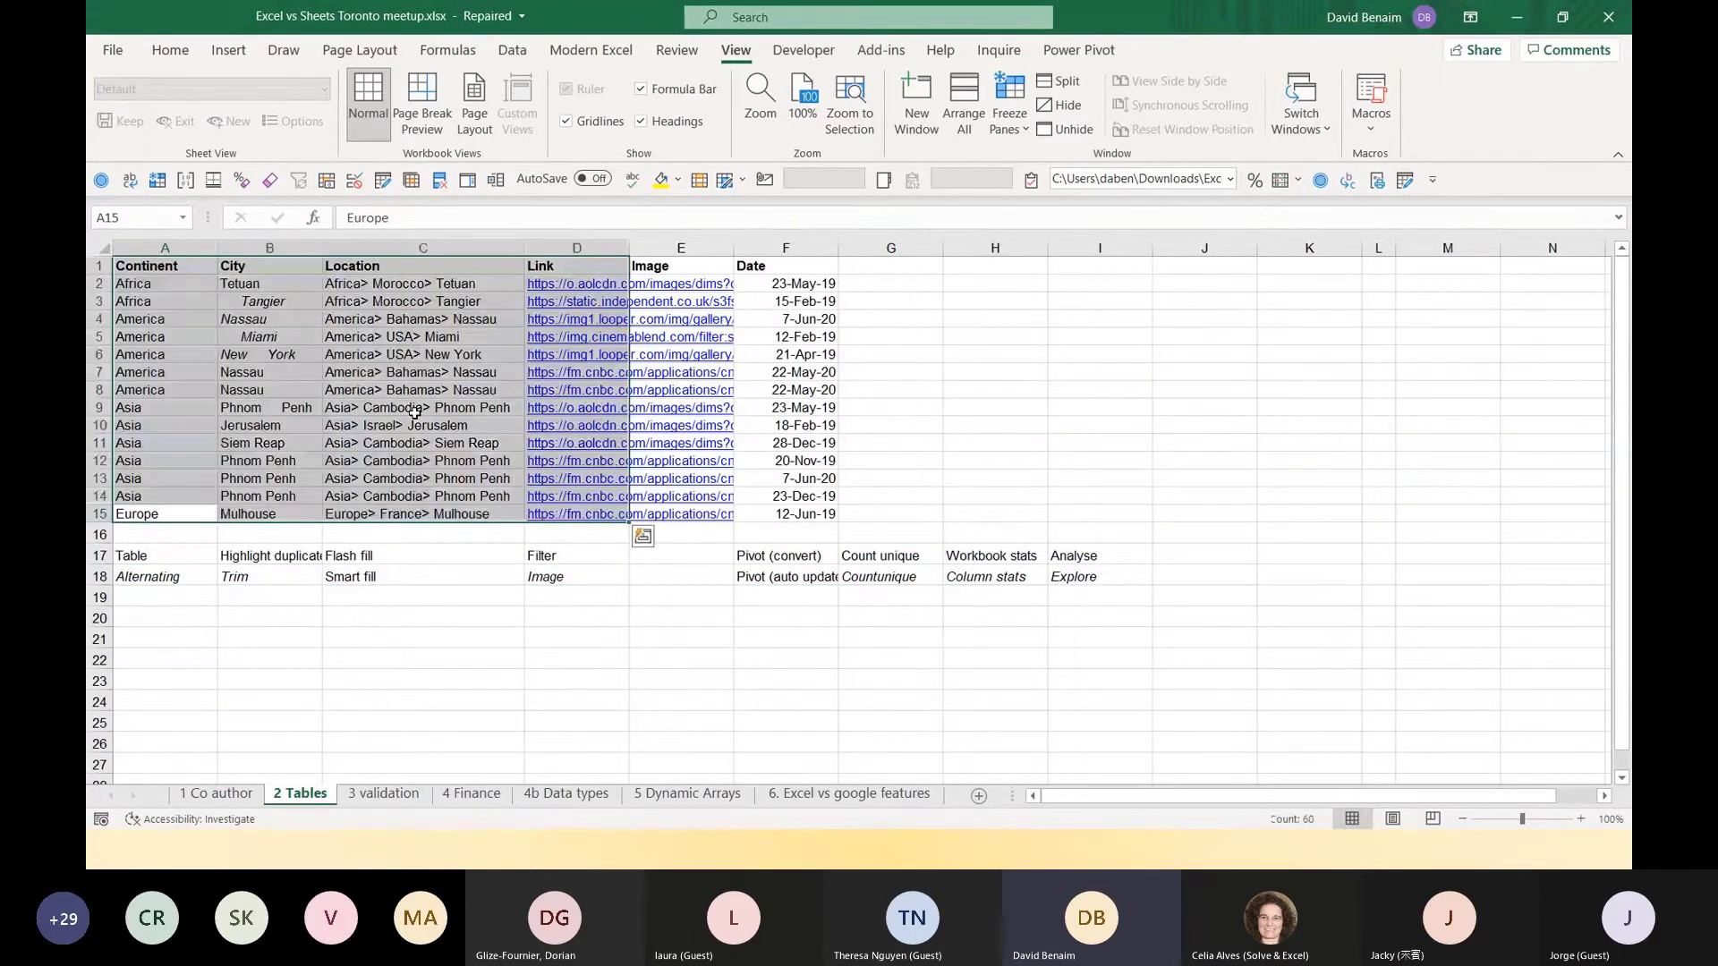
key(shift+Right)
key(shift+Right)
click(229, 49)
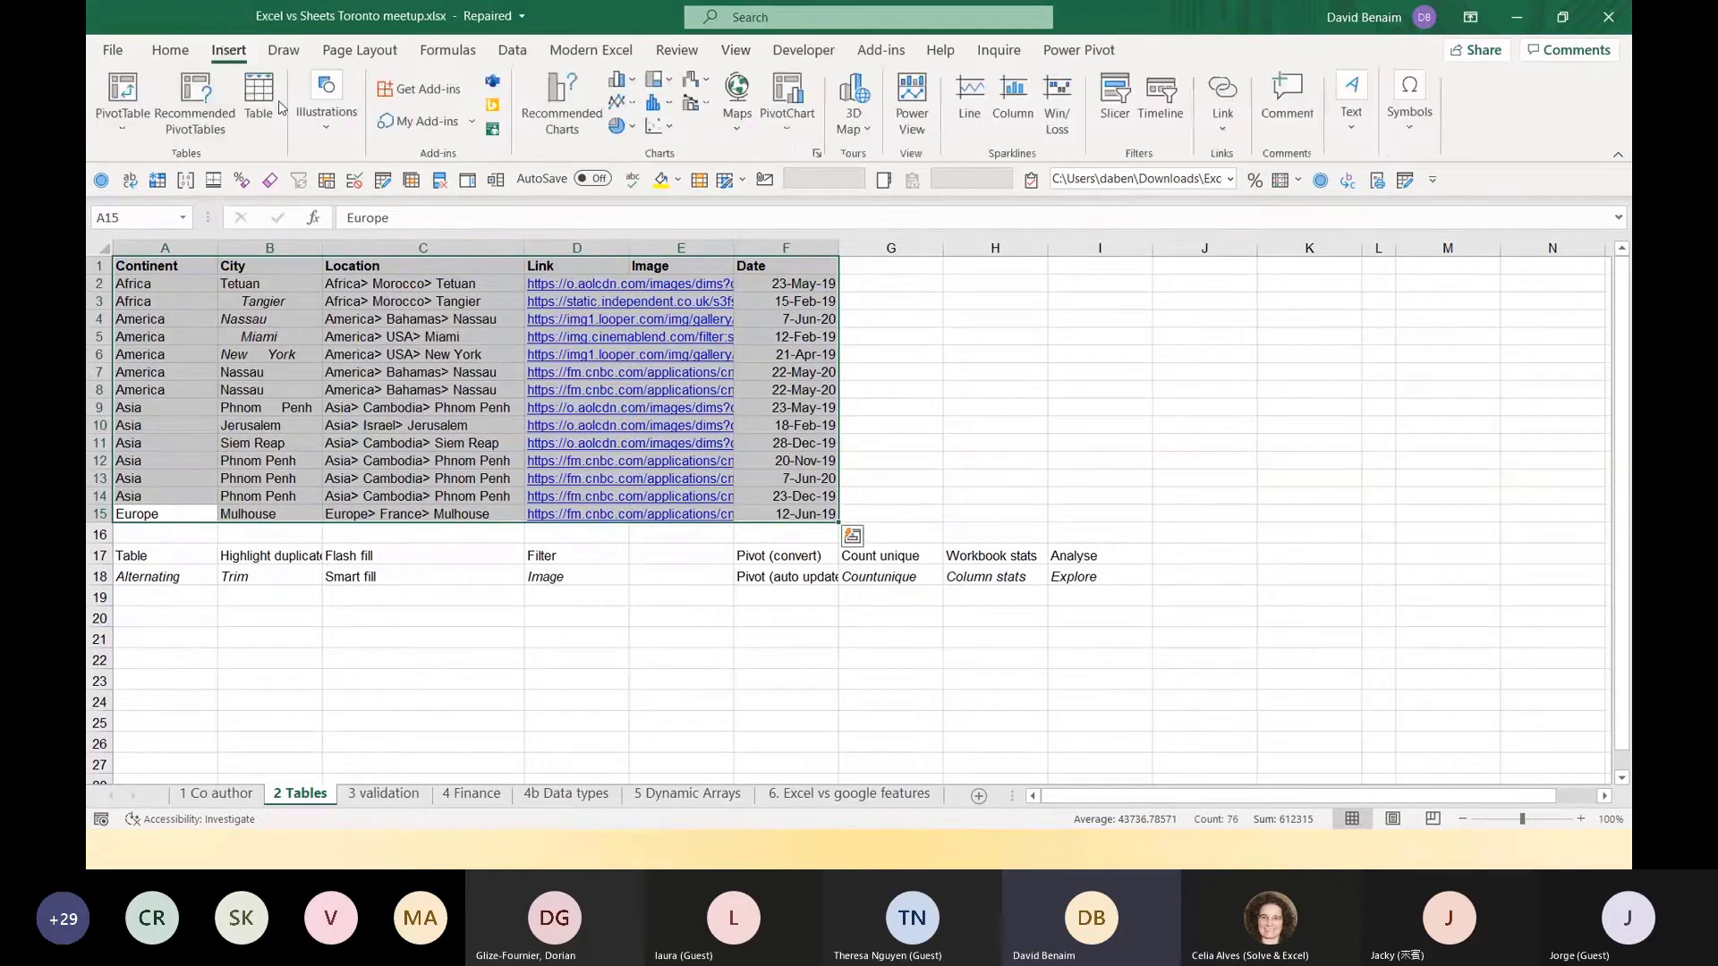
click(265, 99)
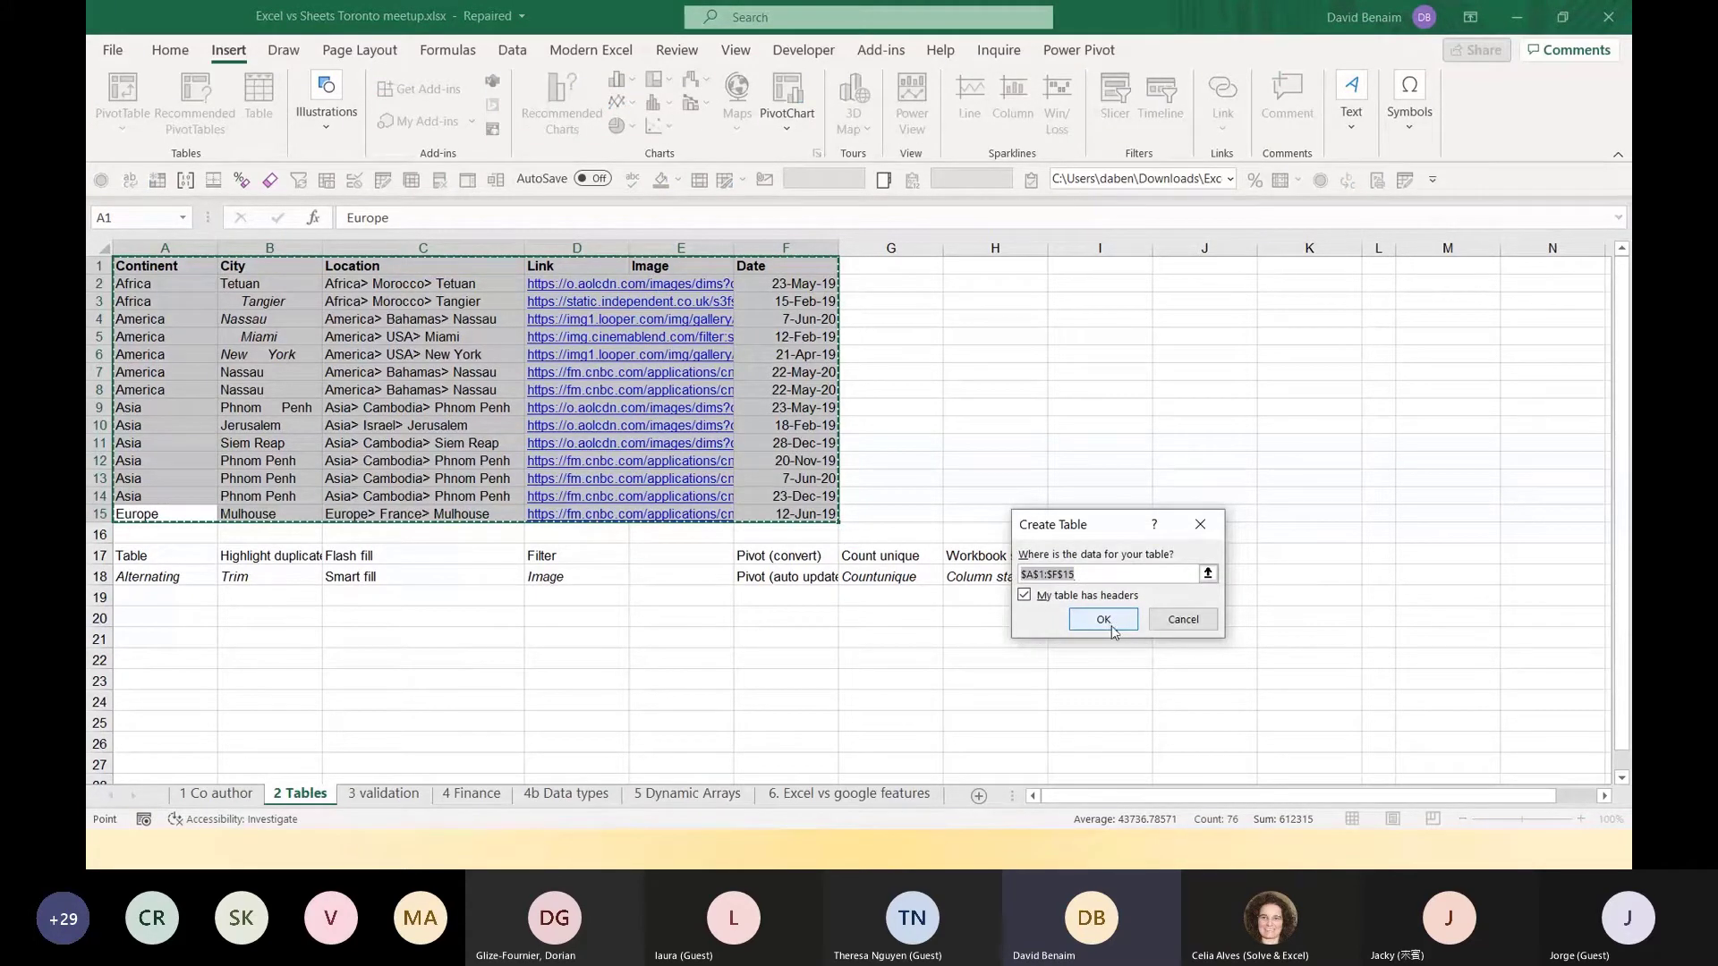
click(1104, 619)
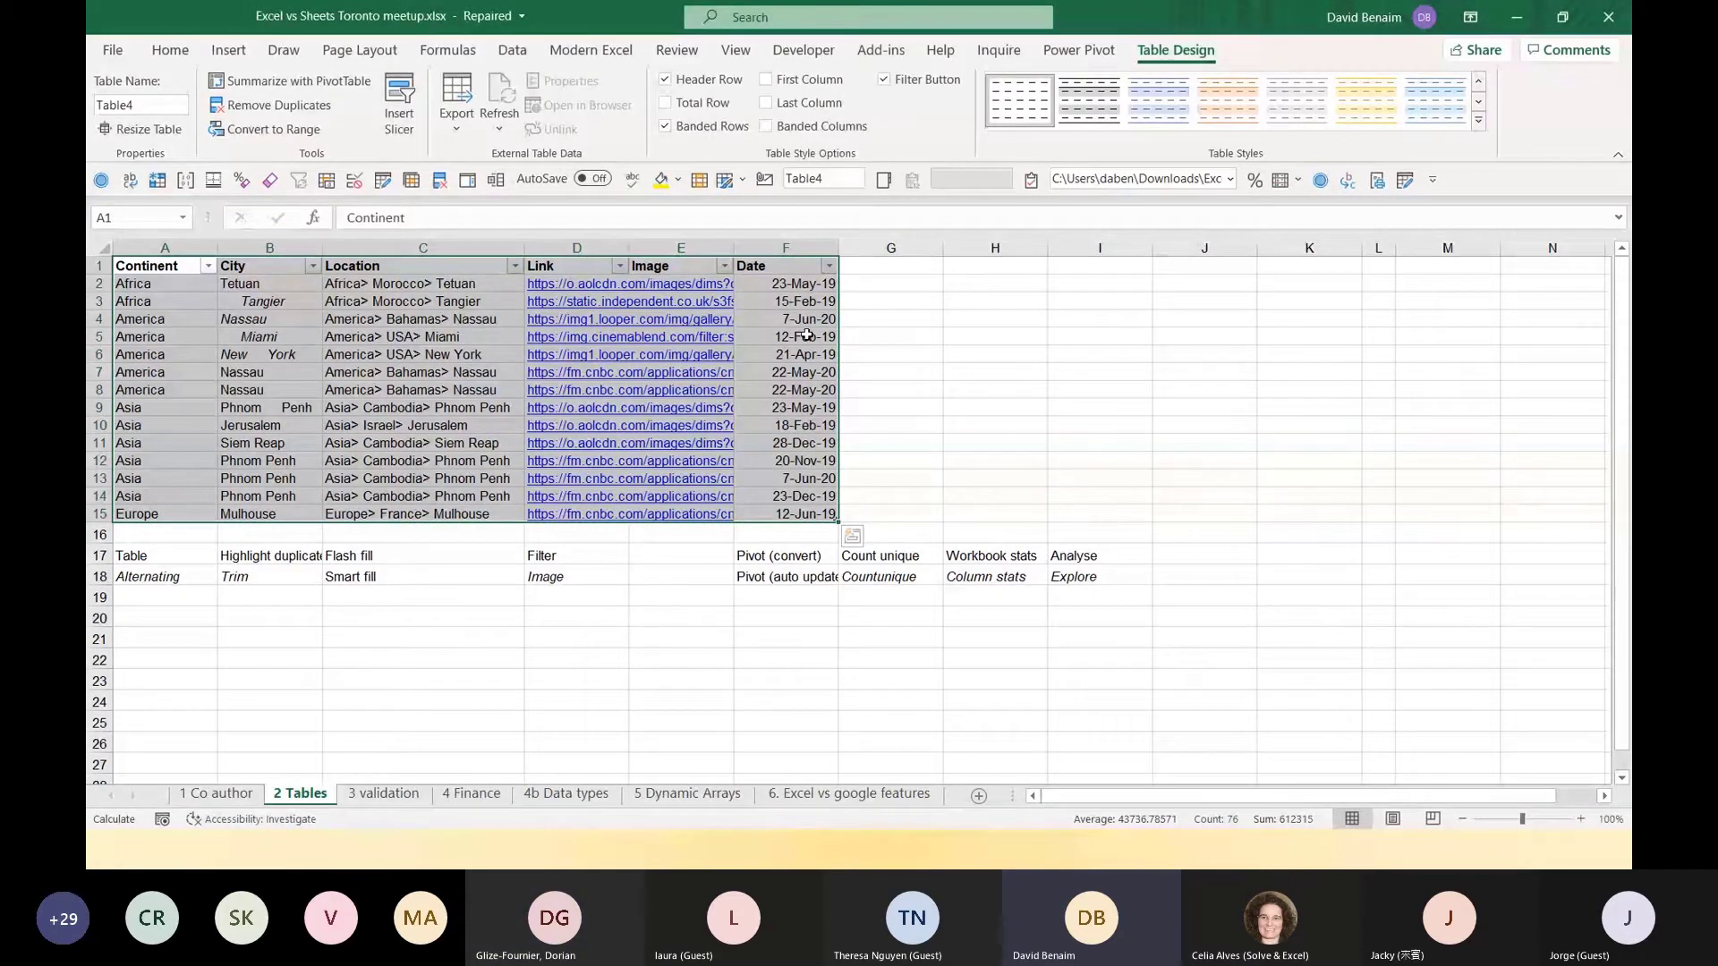
Apply the light yellow banded style to the new table.
click(1093, 106)
click(1227, 103)
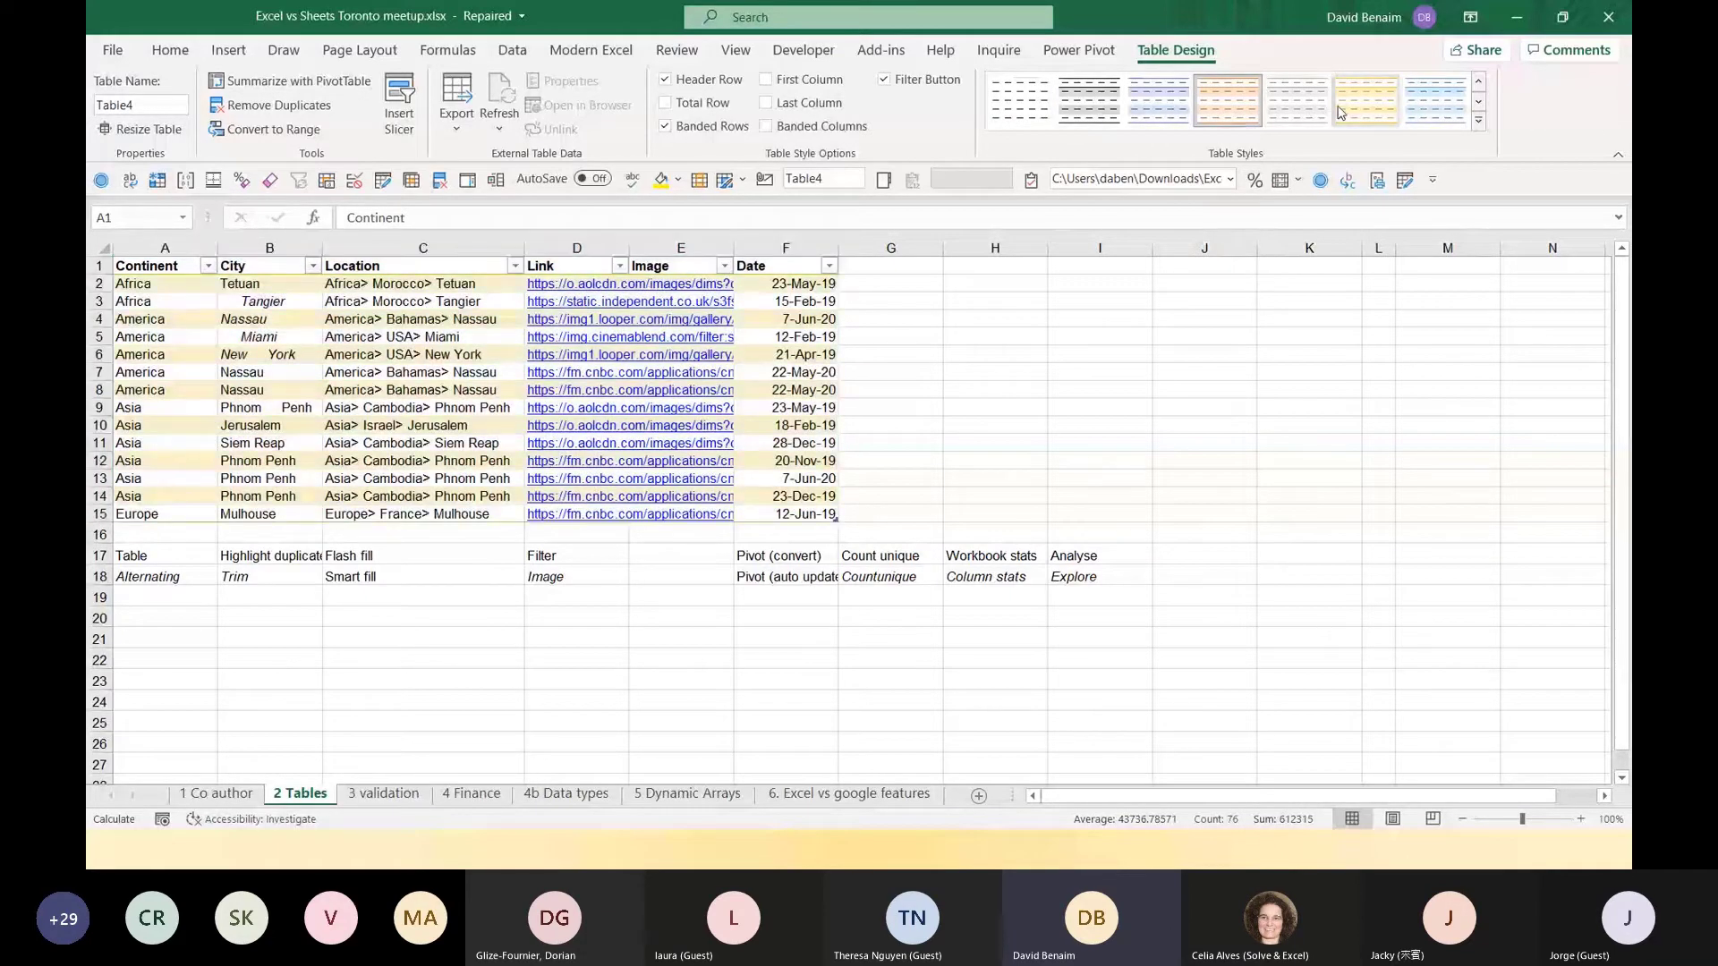
click(1365, 106)
click(1479, 121)
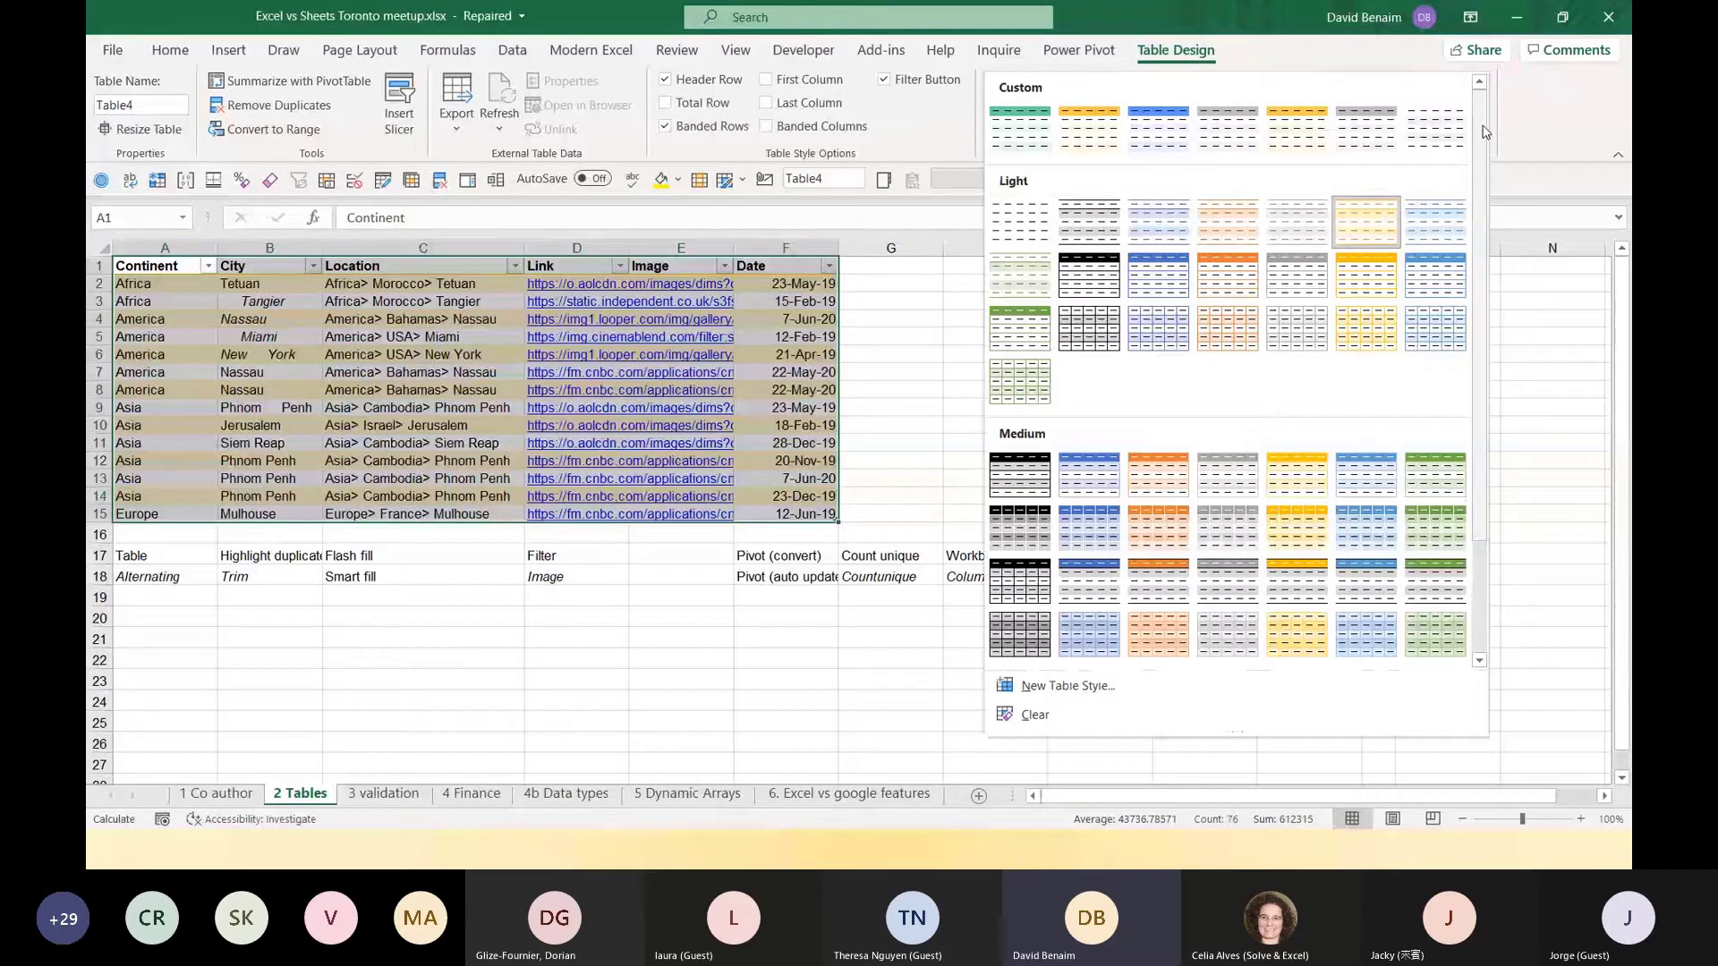
click(904, 284)
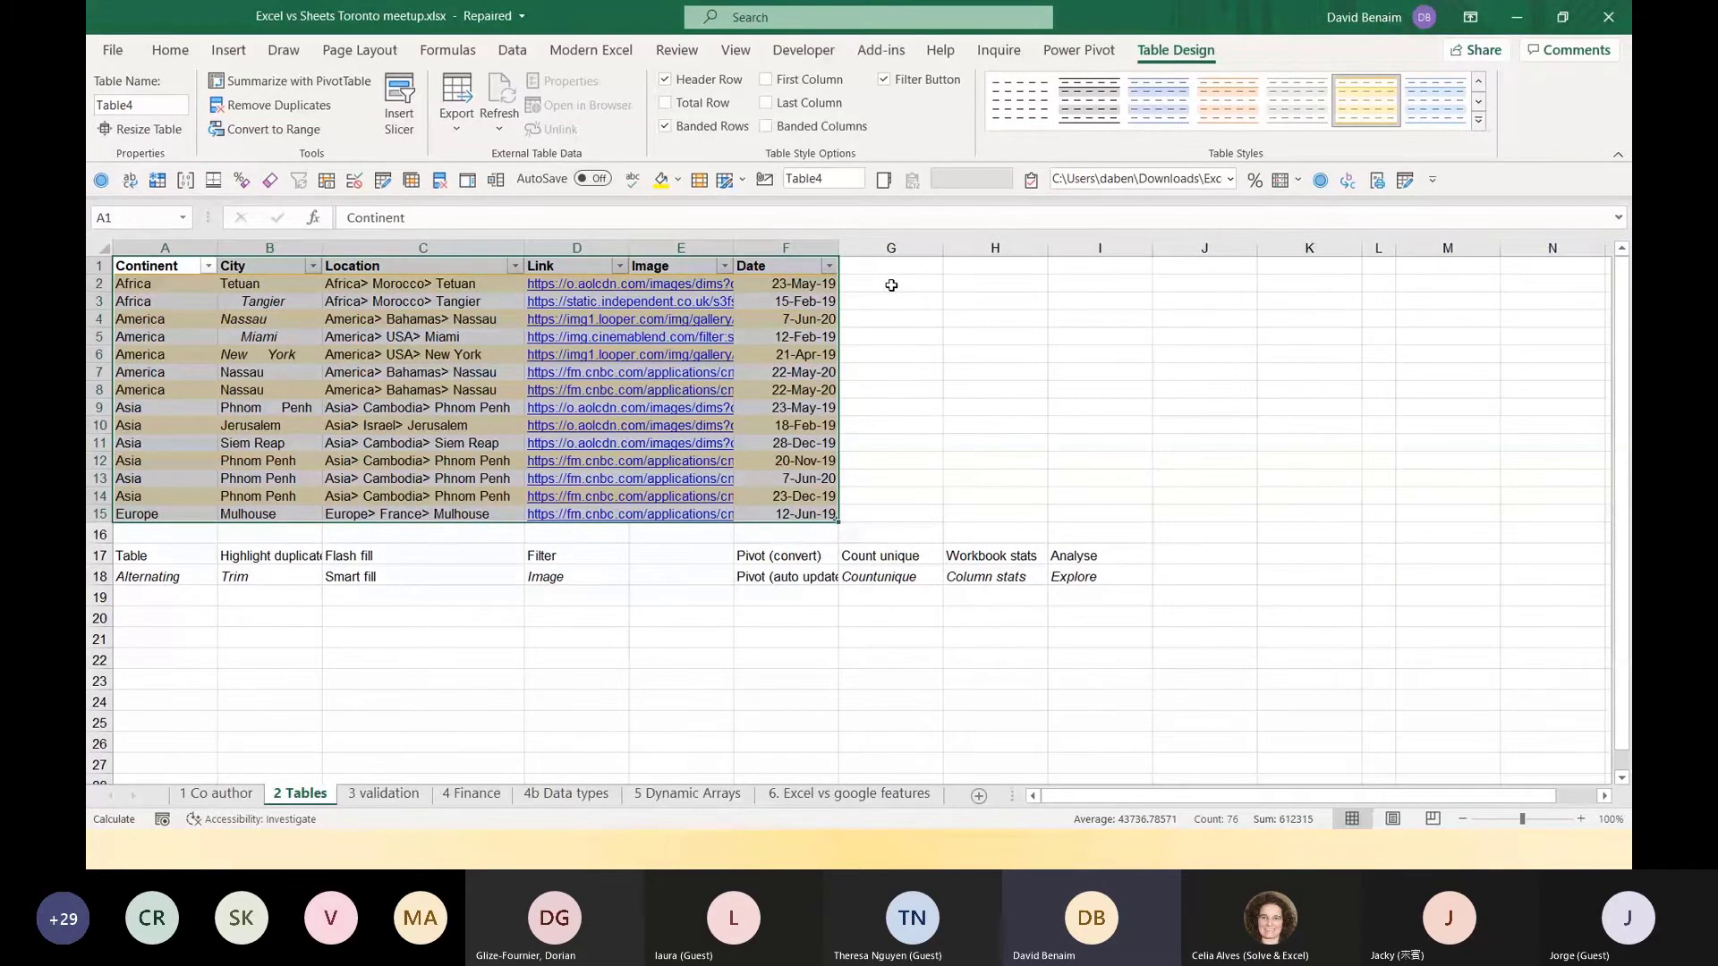
click(903, 284)
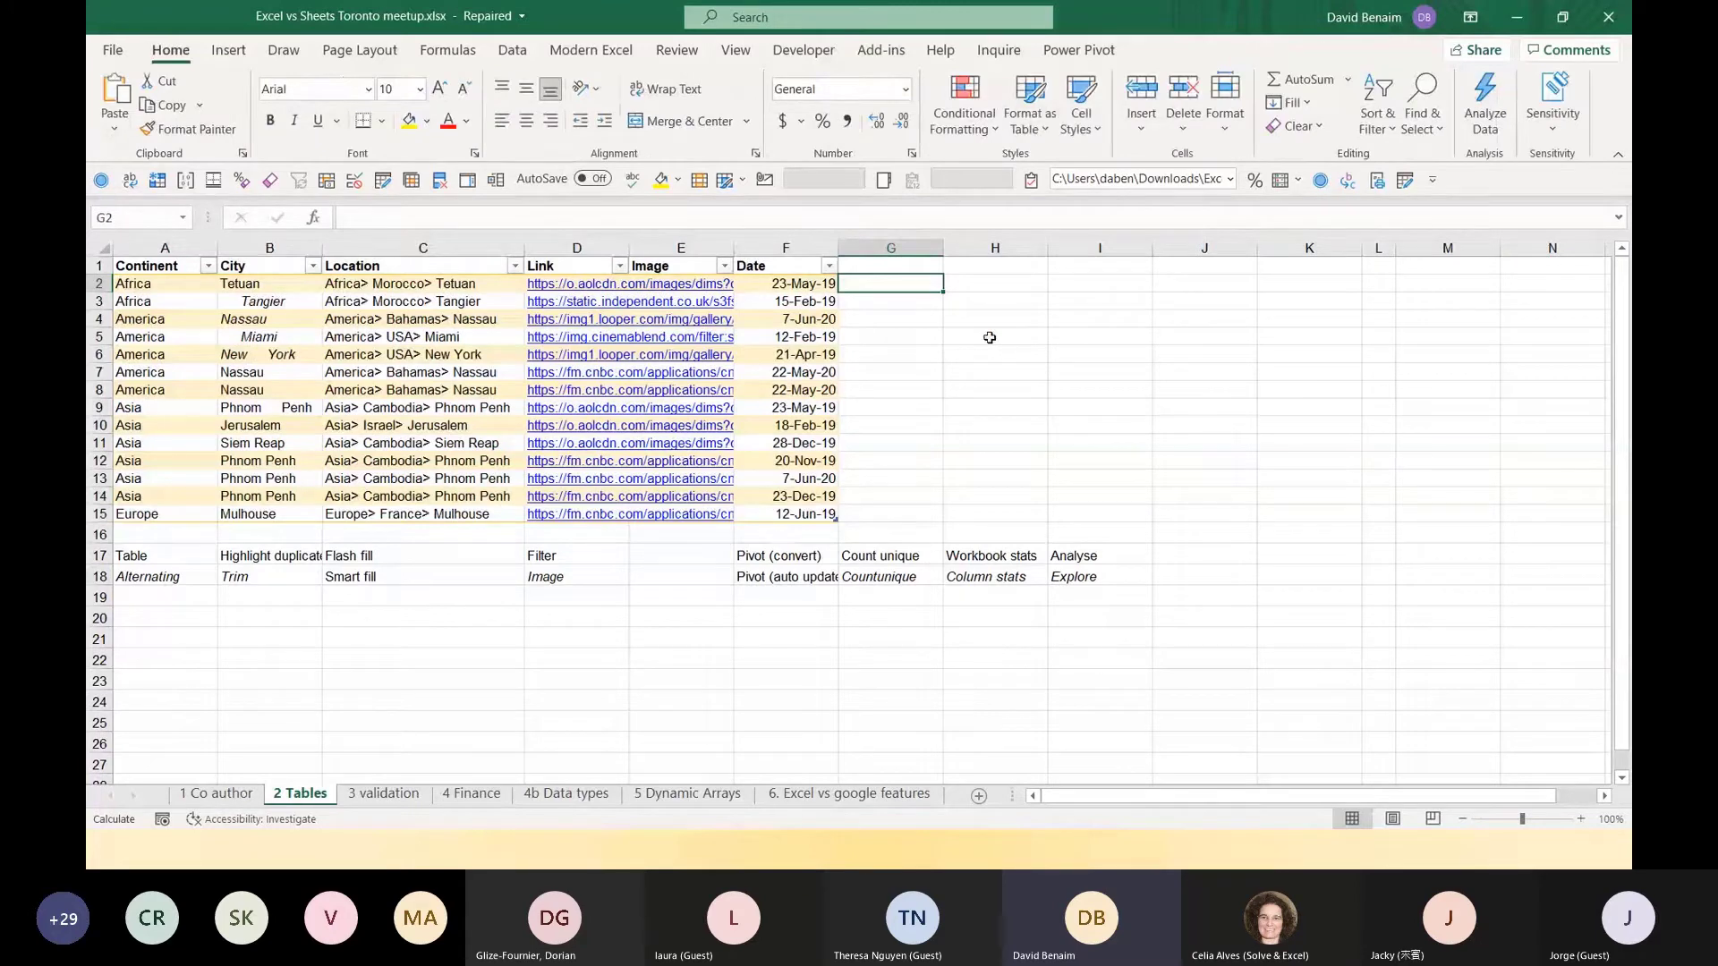
text(=[@City])
key(ctrl+Return)
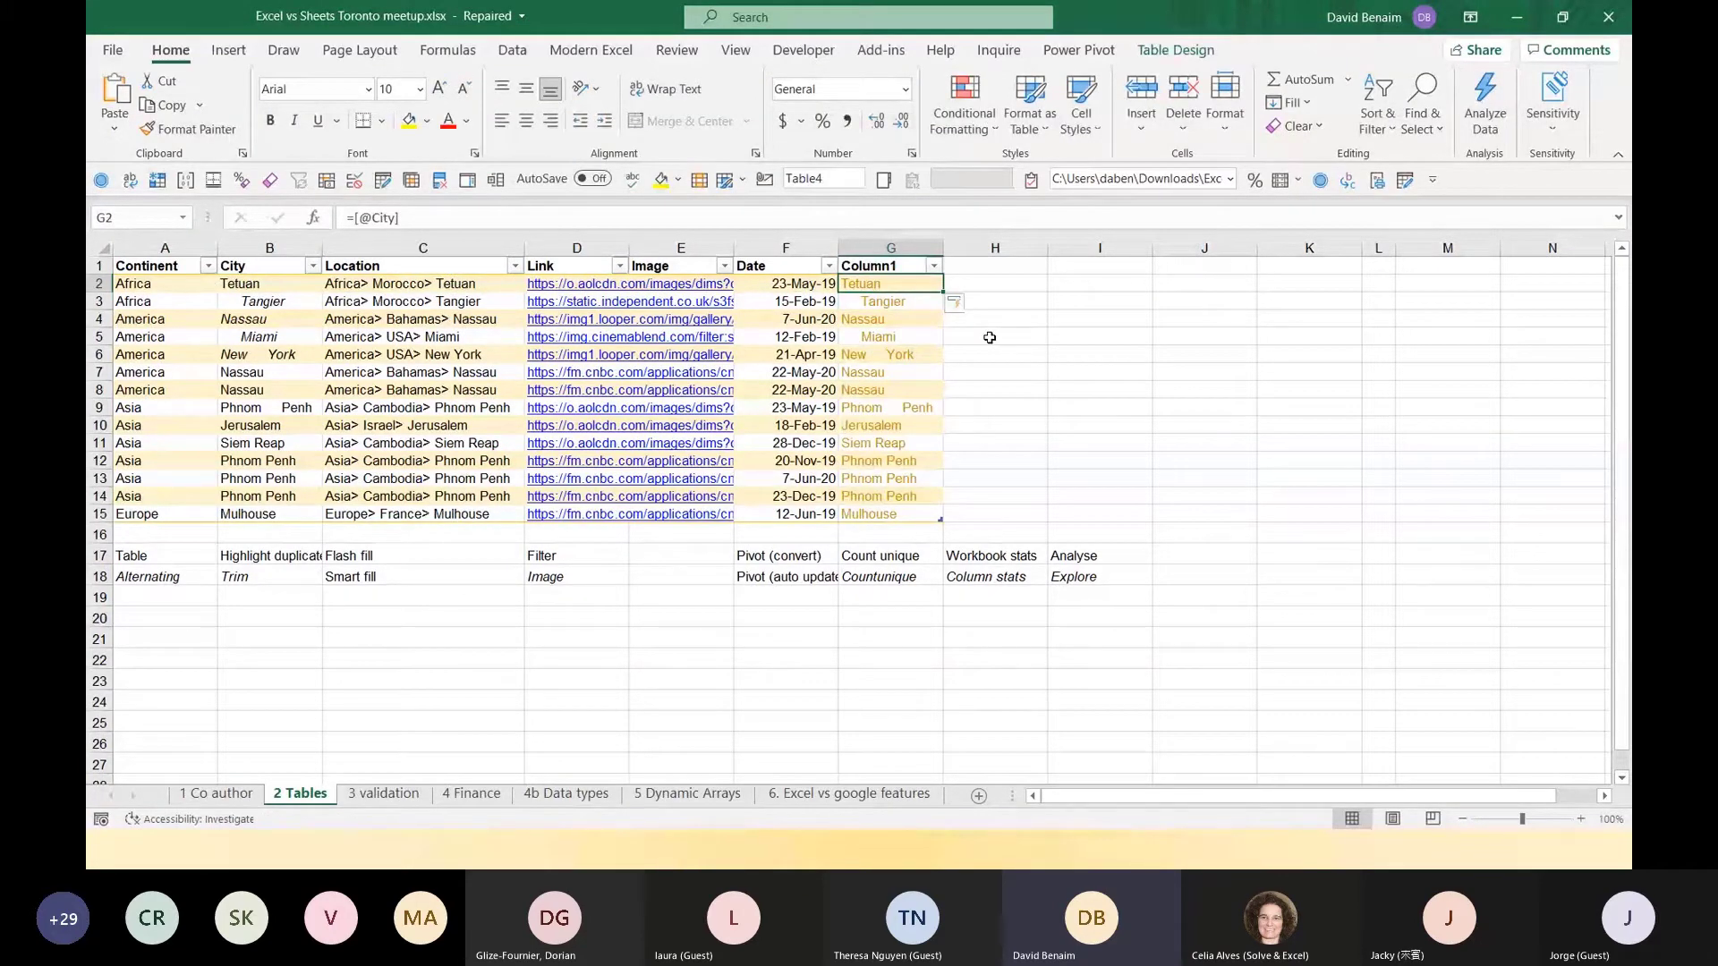
click(881, 266)
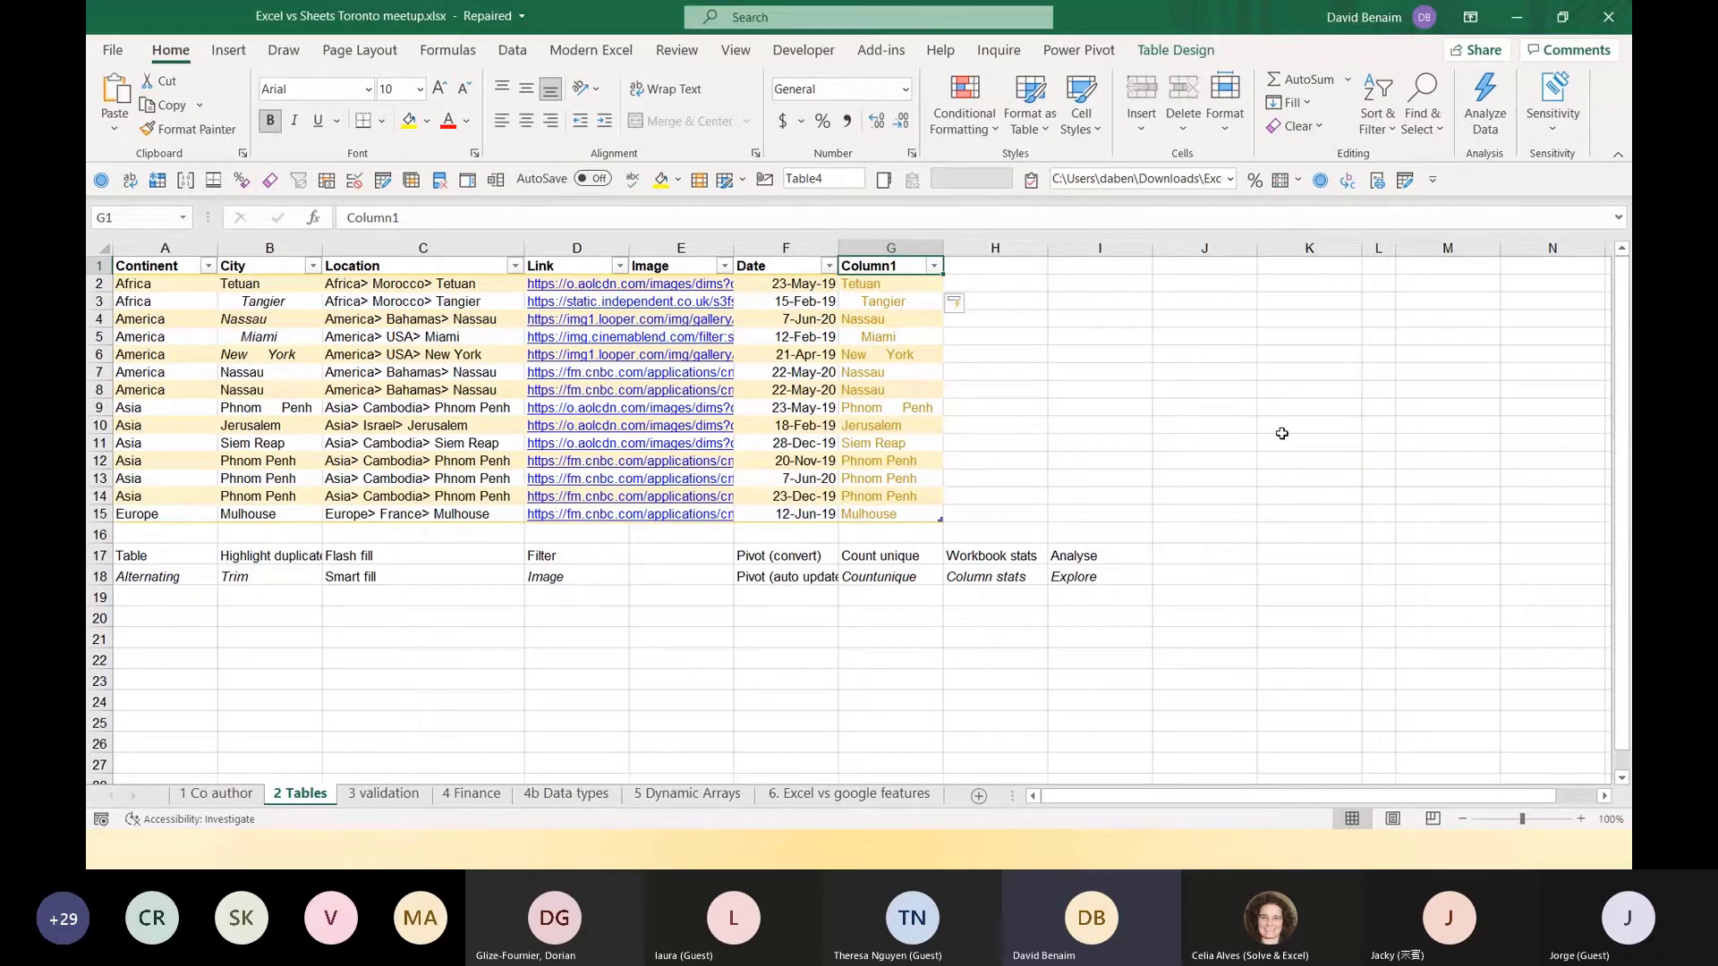
text(Like this)
key(Return)
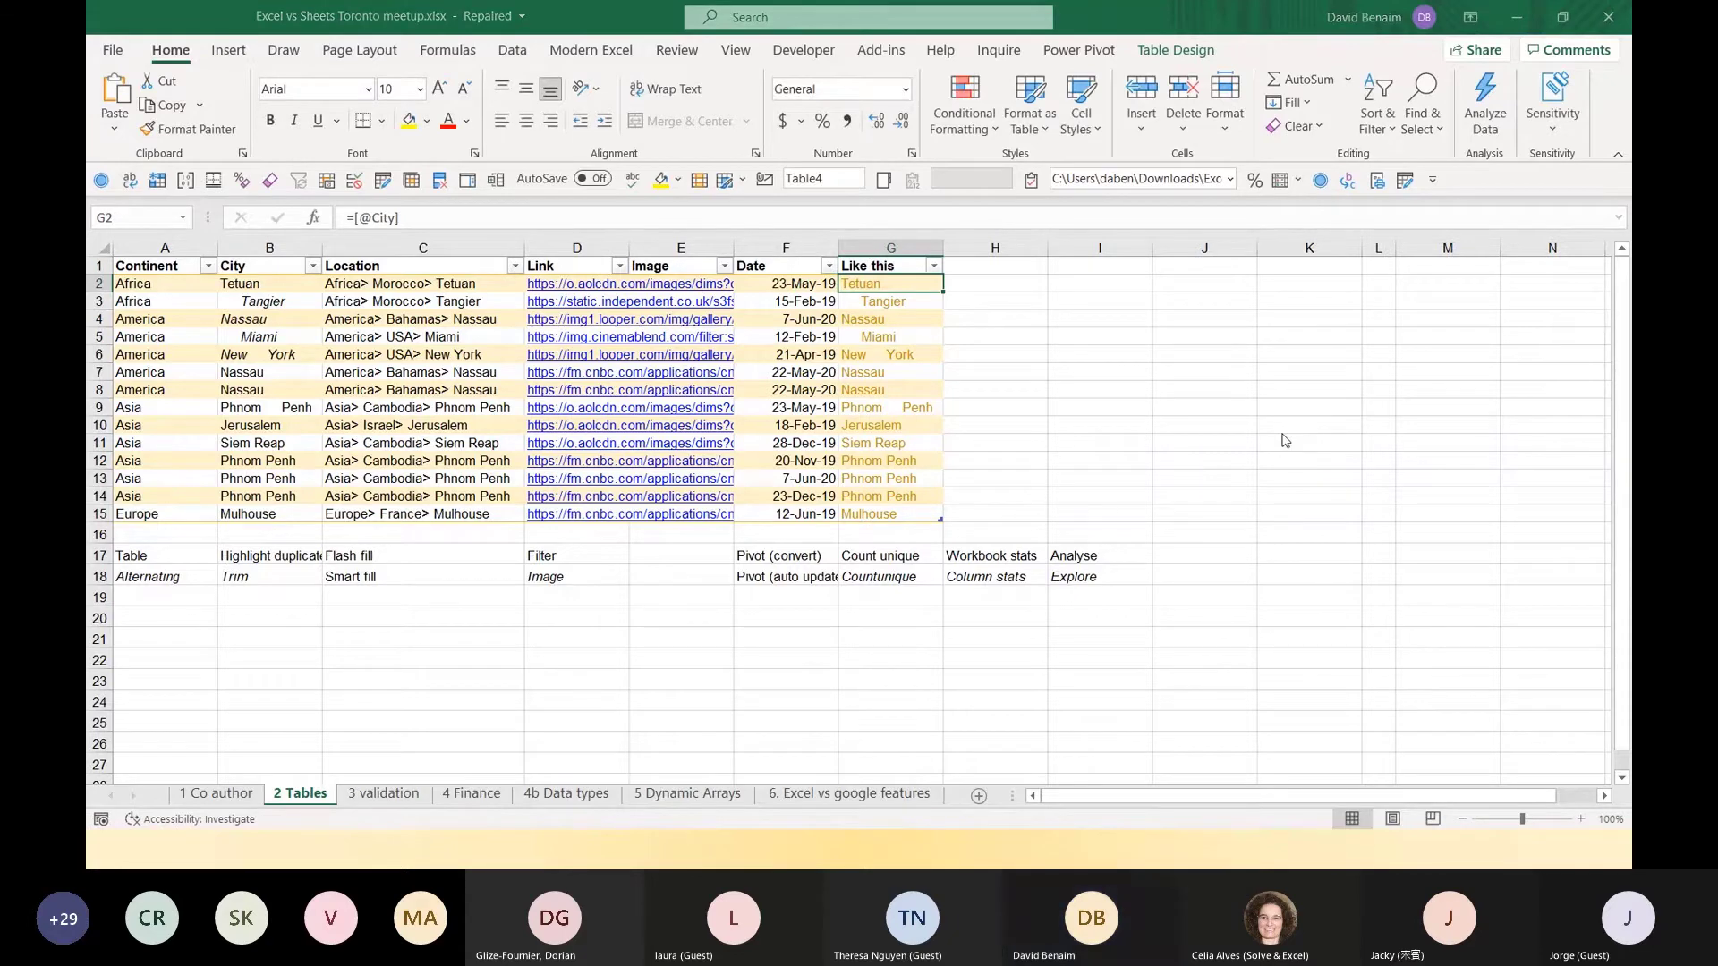
Save the workbook in another folder under the file name Excel vs Sheets Toronto meetup.xlsx.
key(F12)
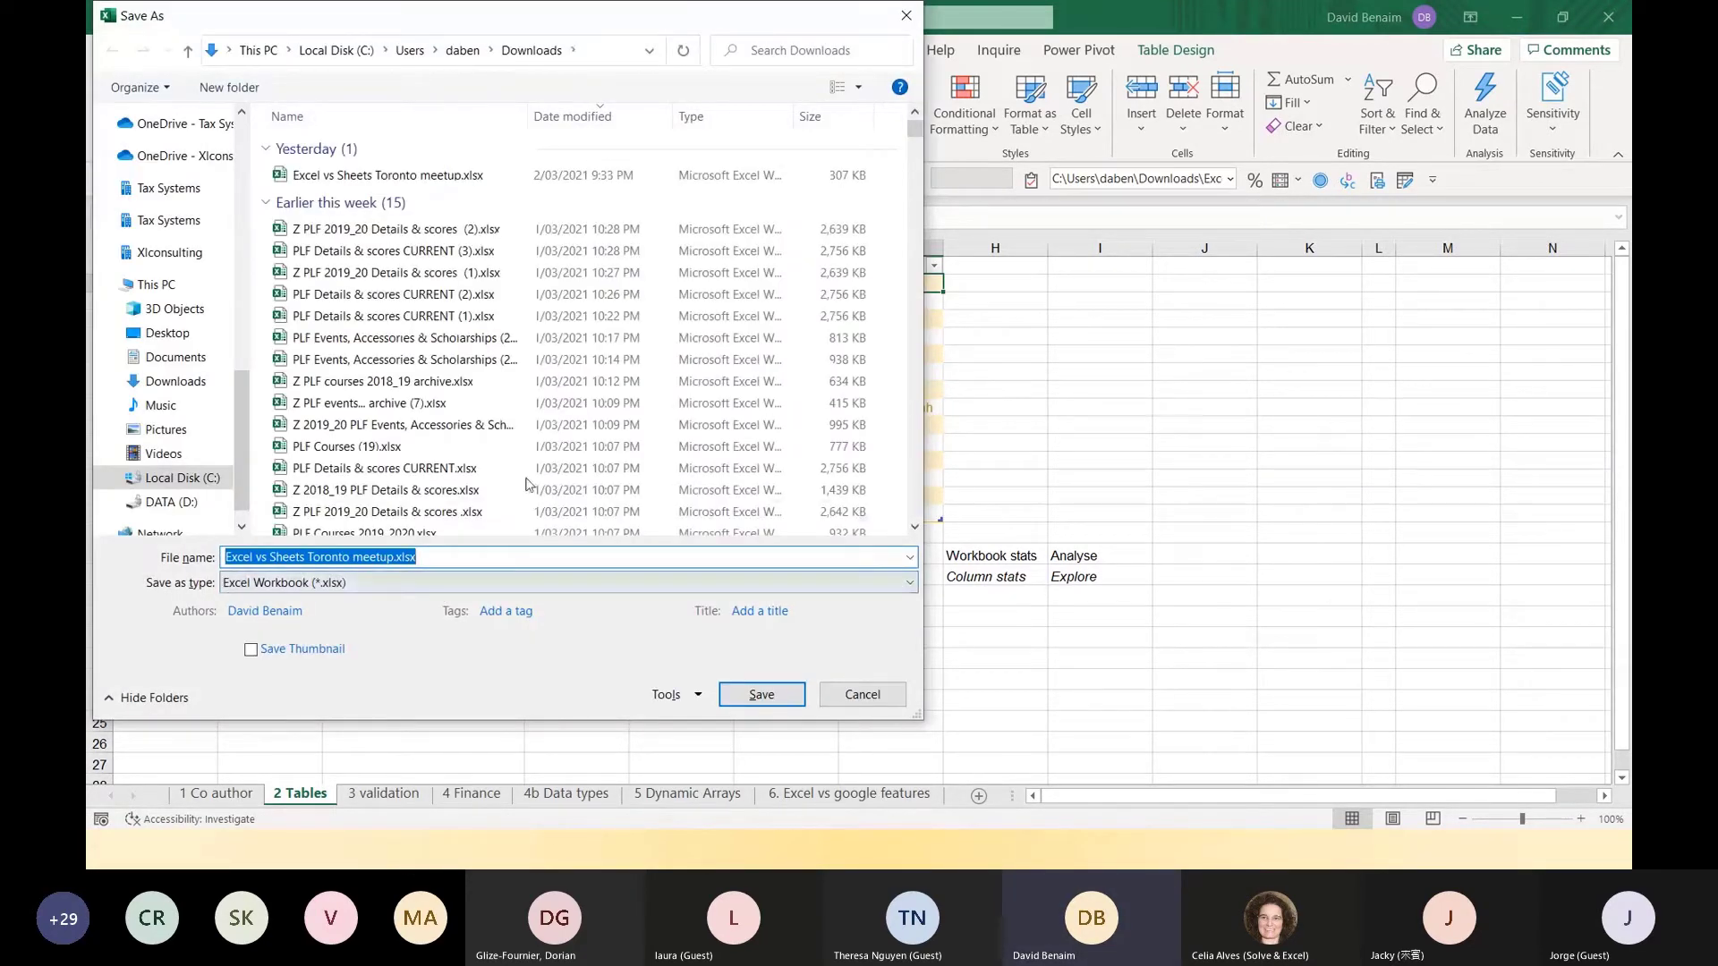
scroll(189, 258, up, 10)
click(181, 253)
click(757, 688)
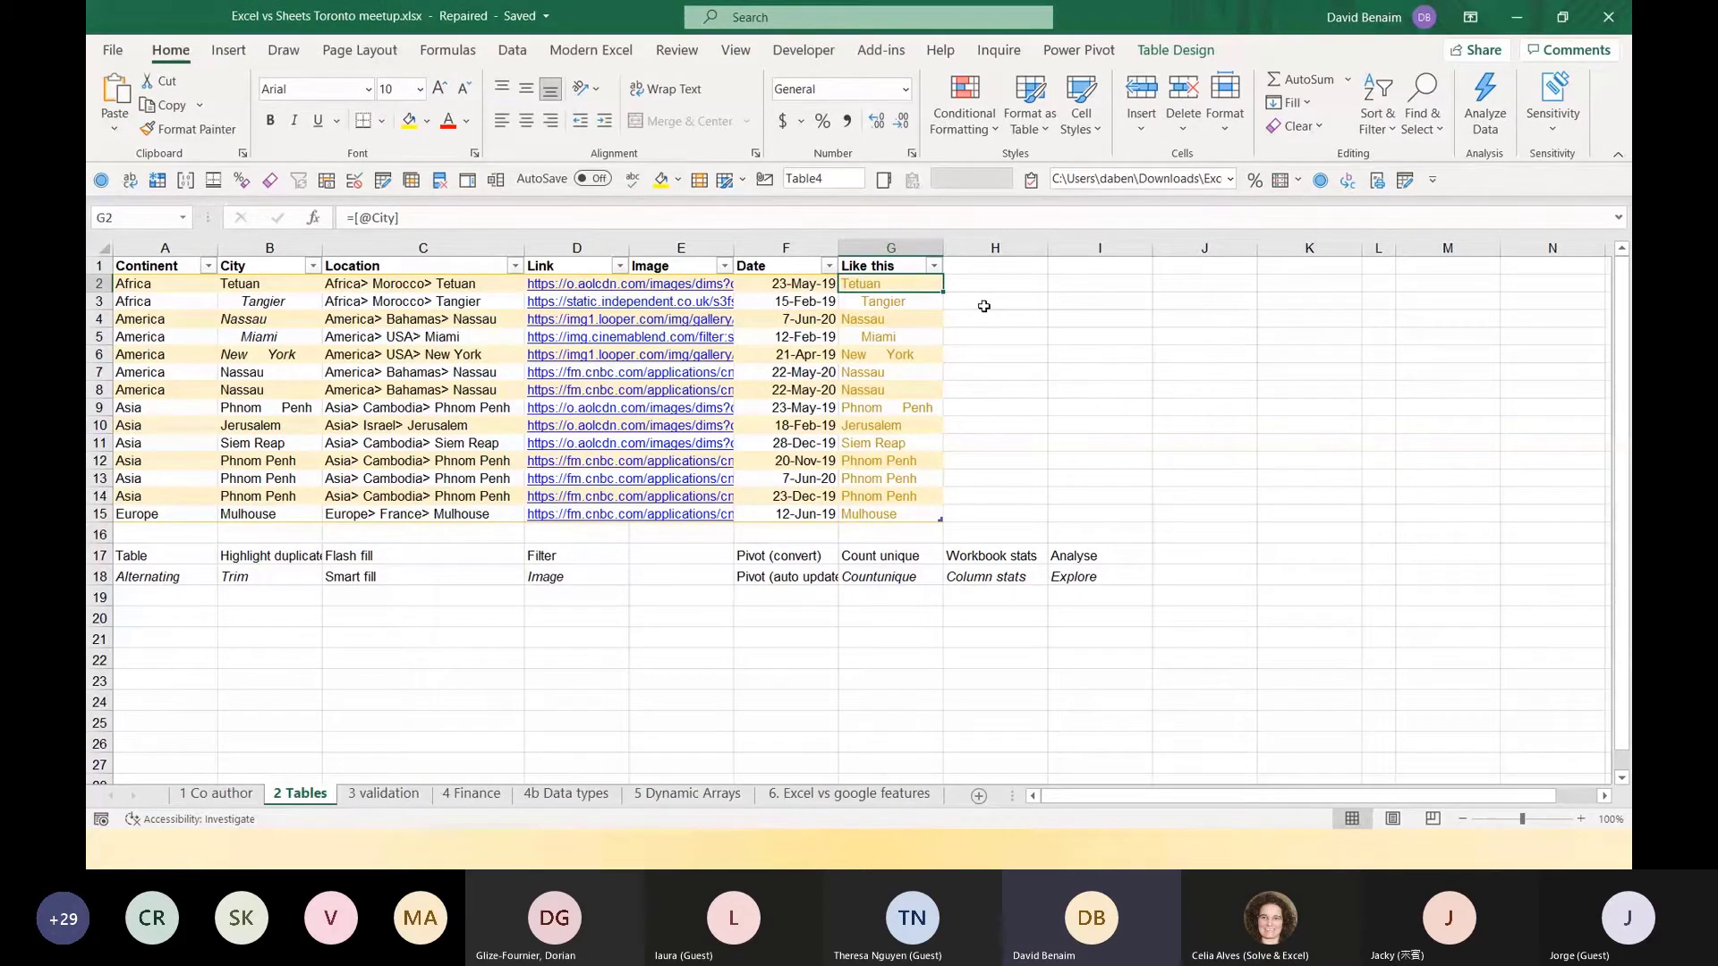
Examine the structured-reference formula in G7 and G14 of the "Like this" column.
key(Right)
click(888, 372)
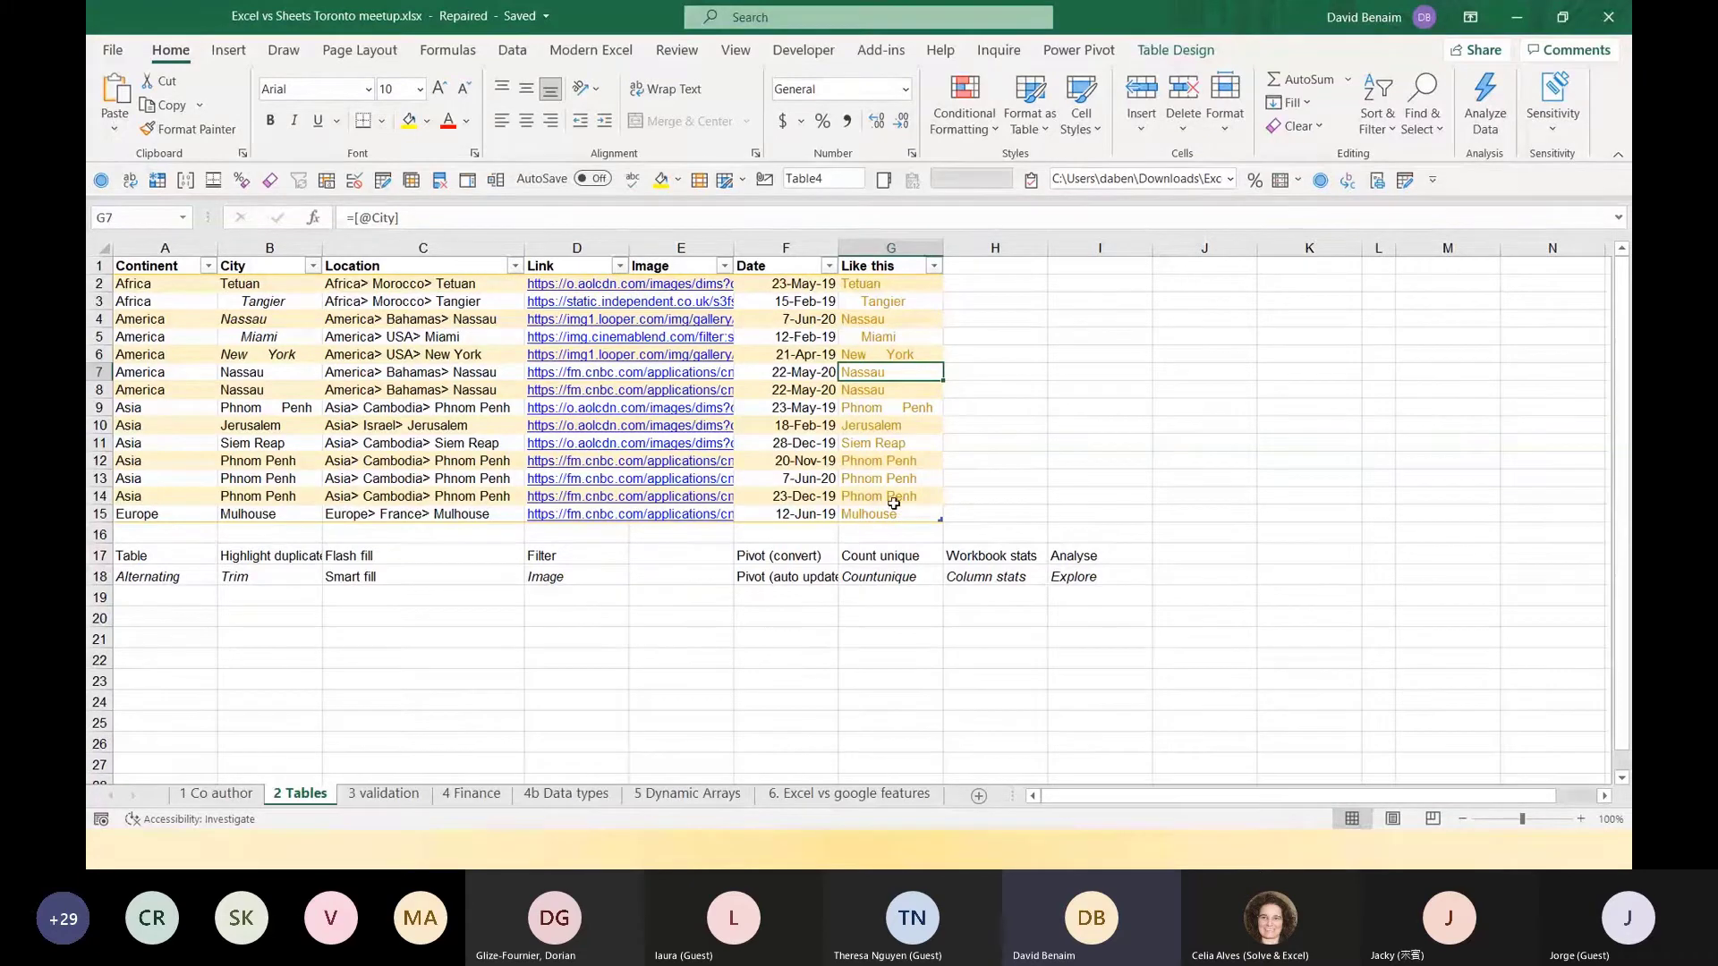
click(894, 498)
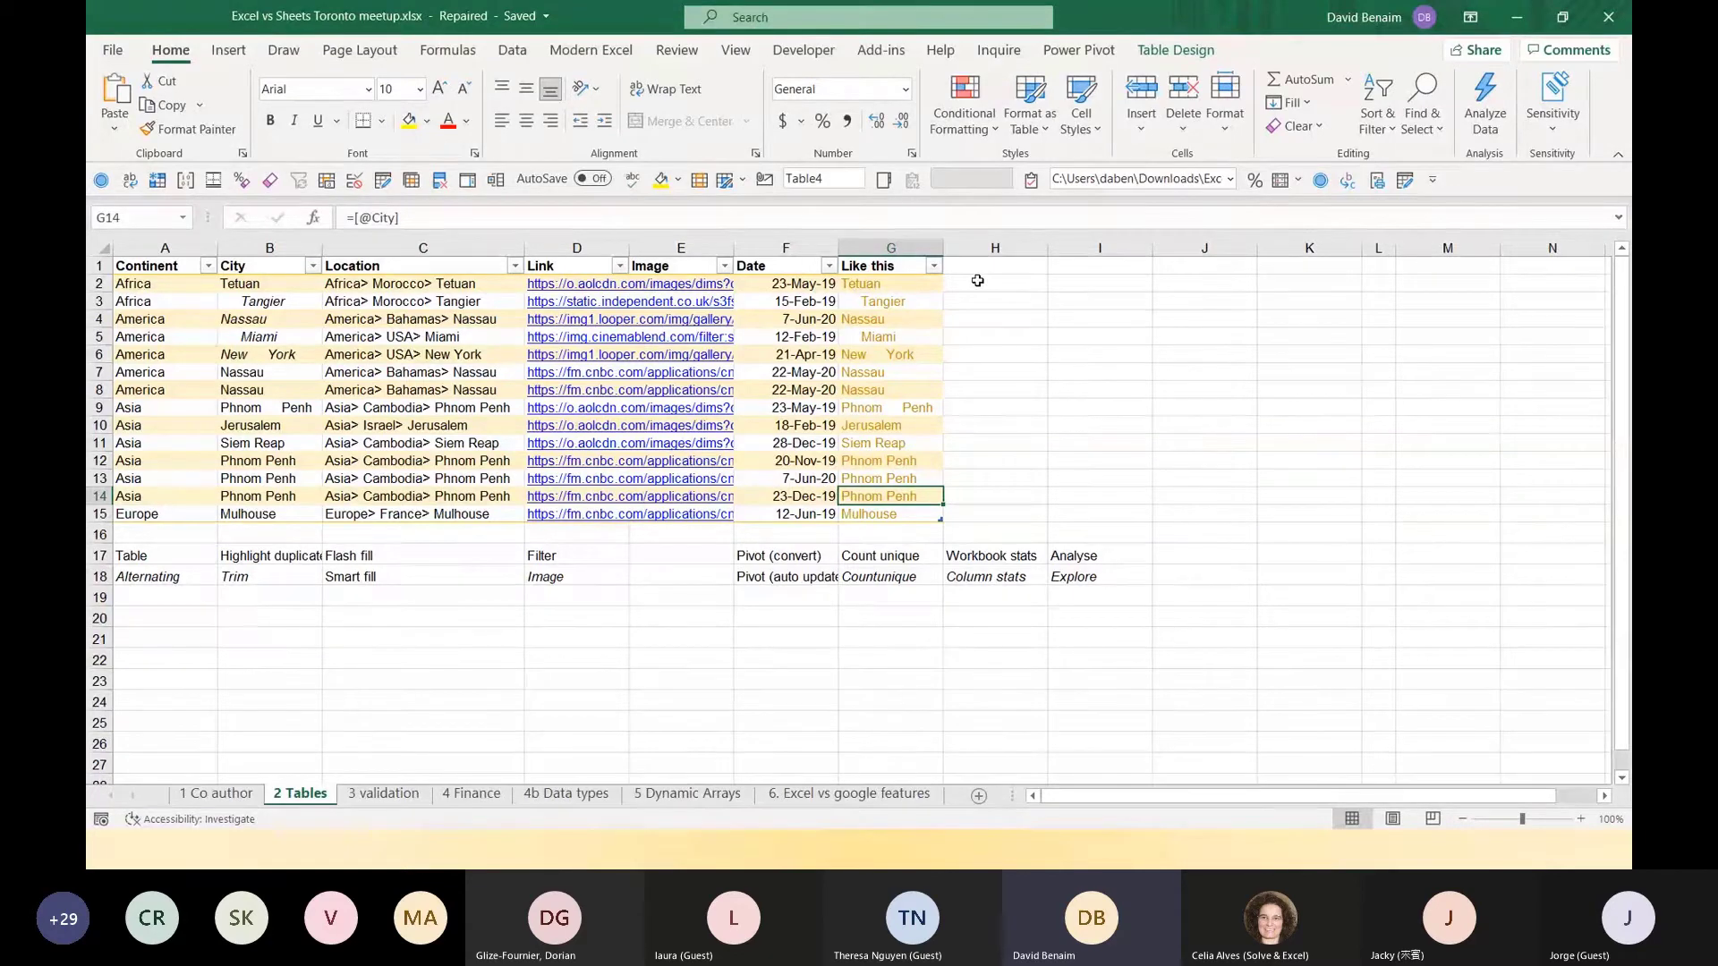
Enter =COUNTA(Table4[City]) in I2 to count the entries in the table's City column.
click(978, 282)
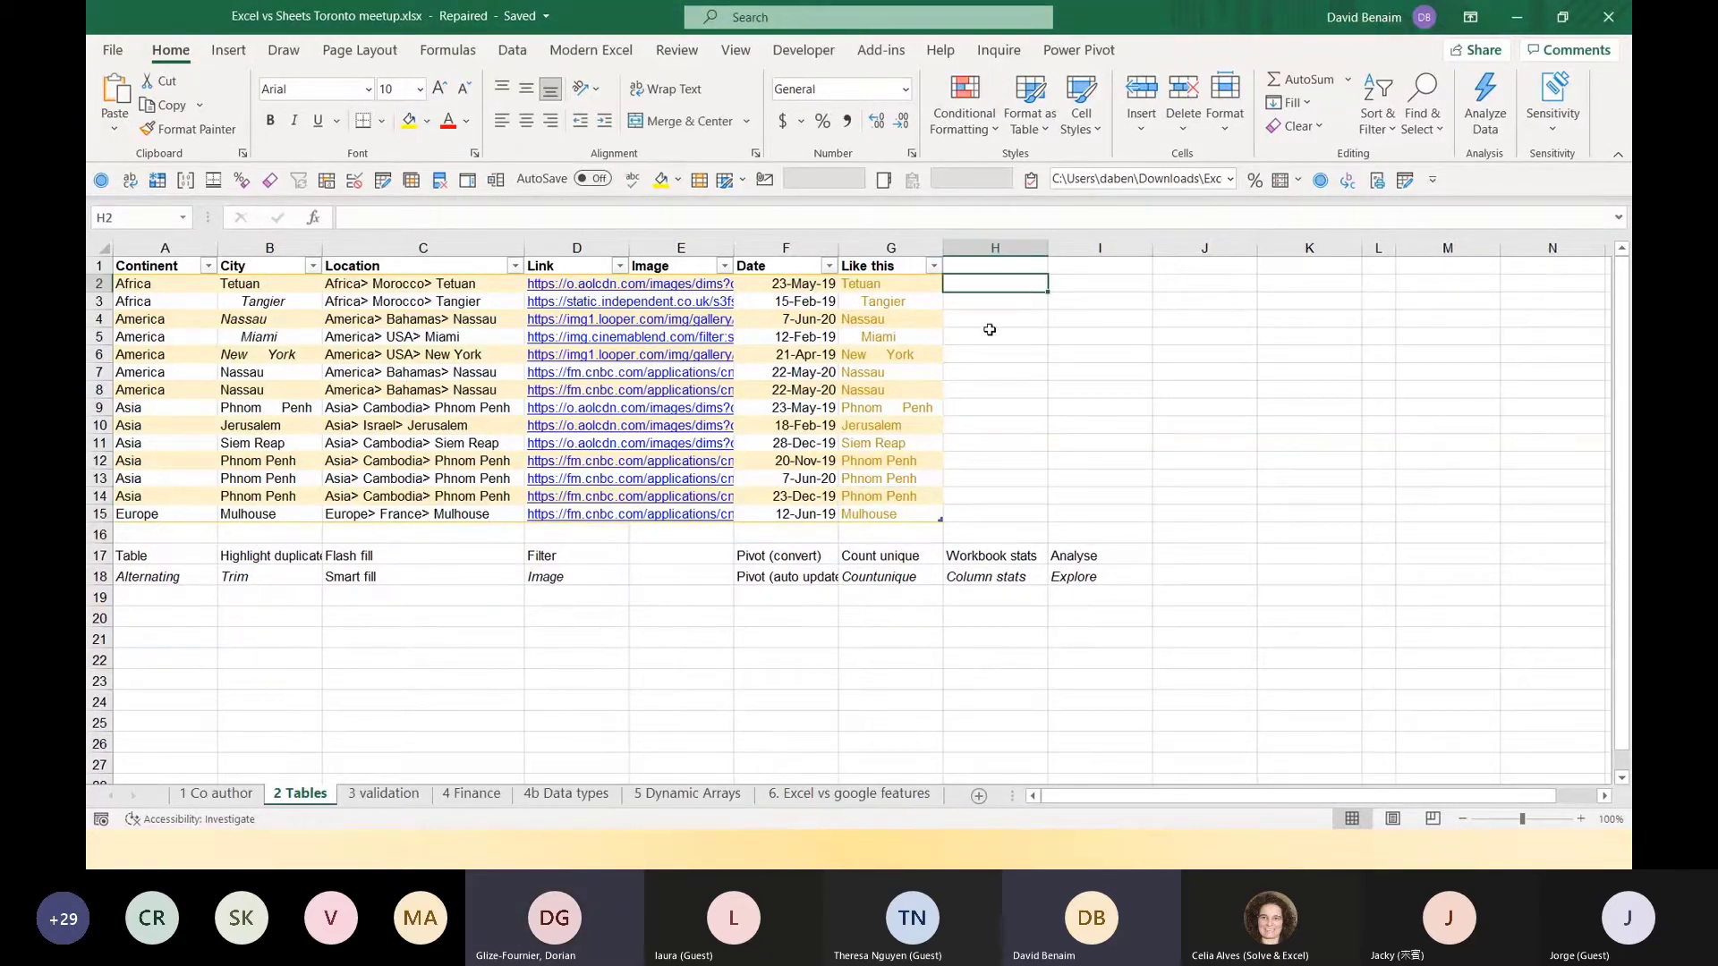
key(Right)
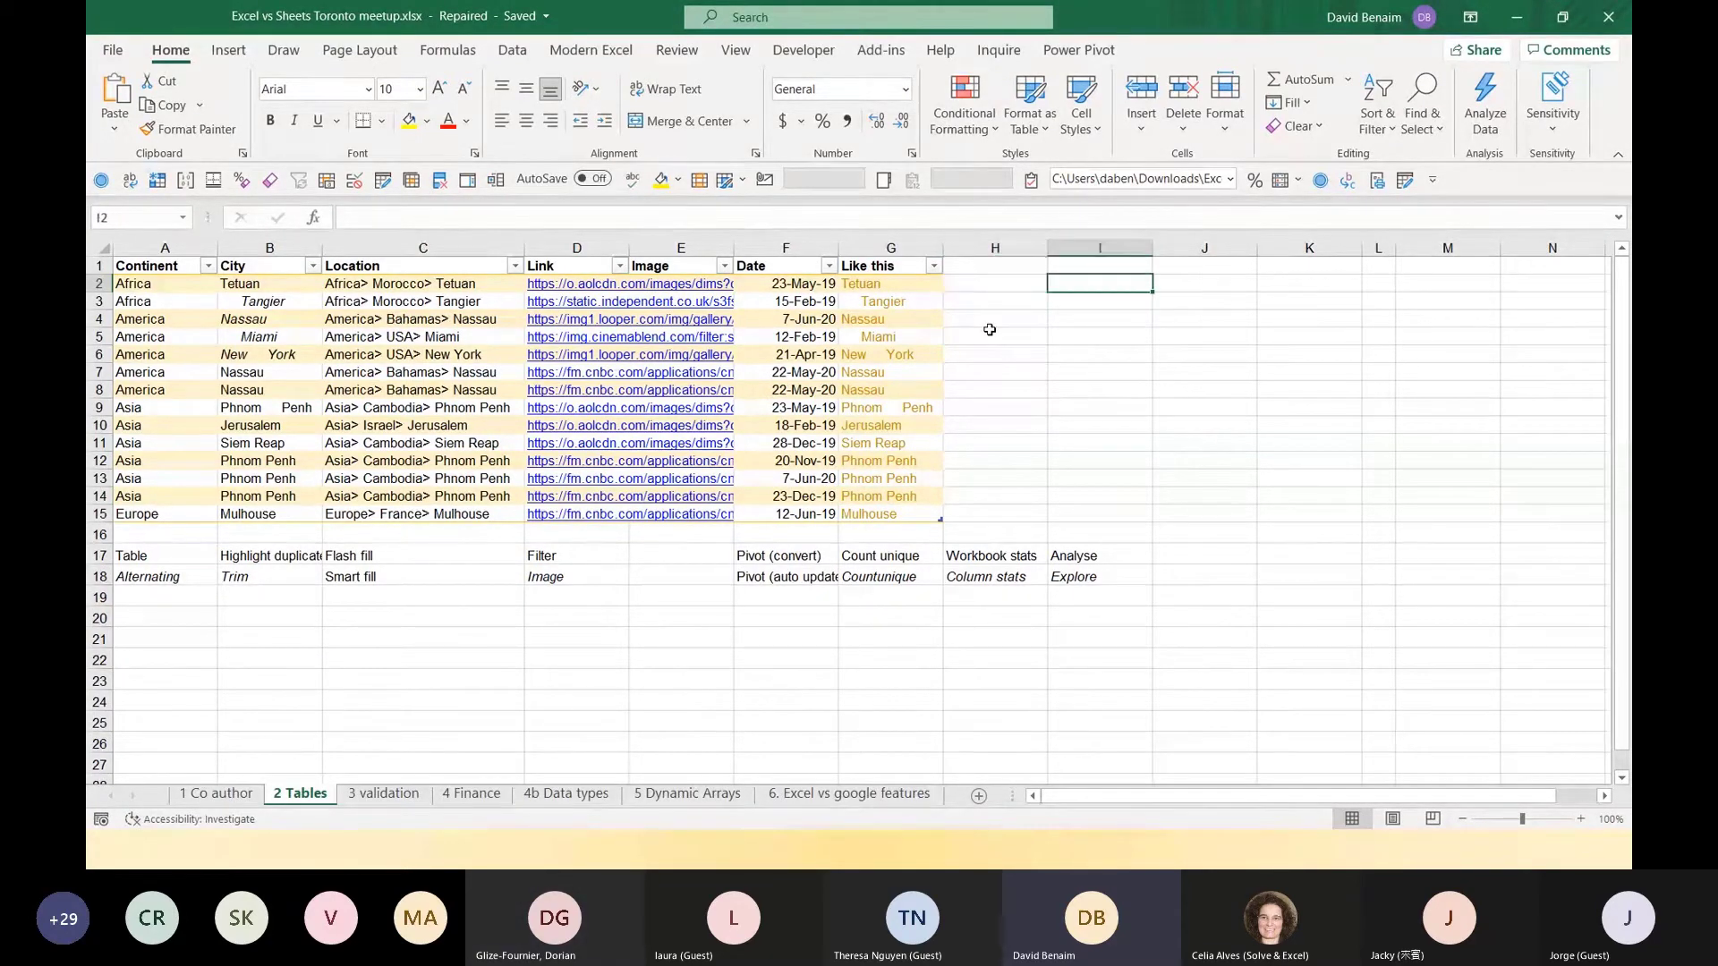
text(=counta)
key(Tab)
drag(238, 287, 266, 514)
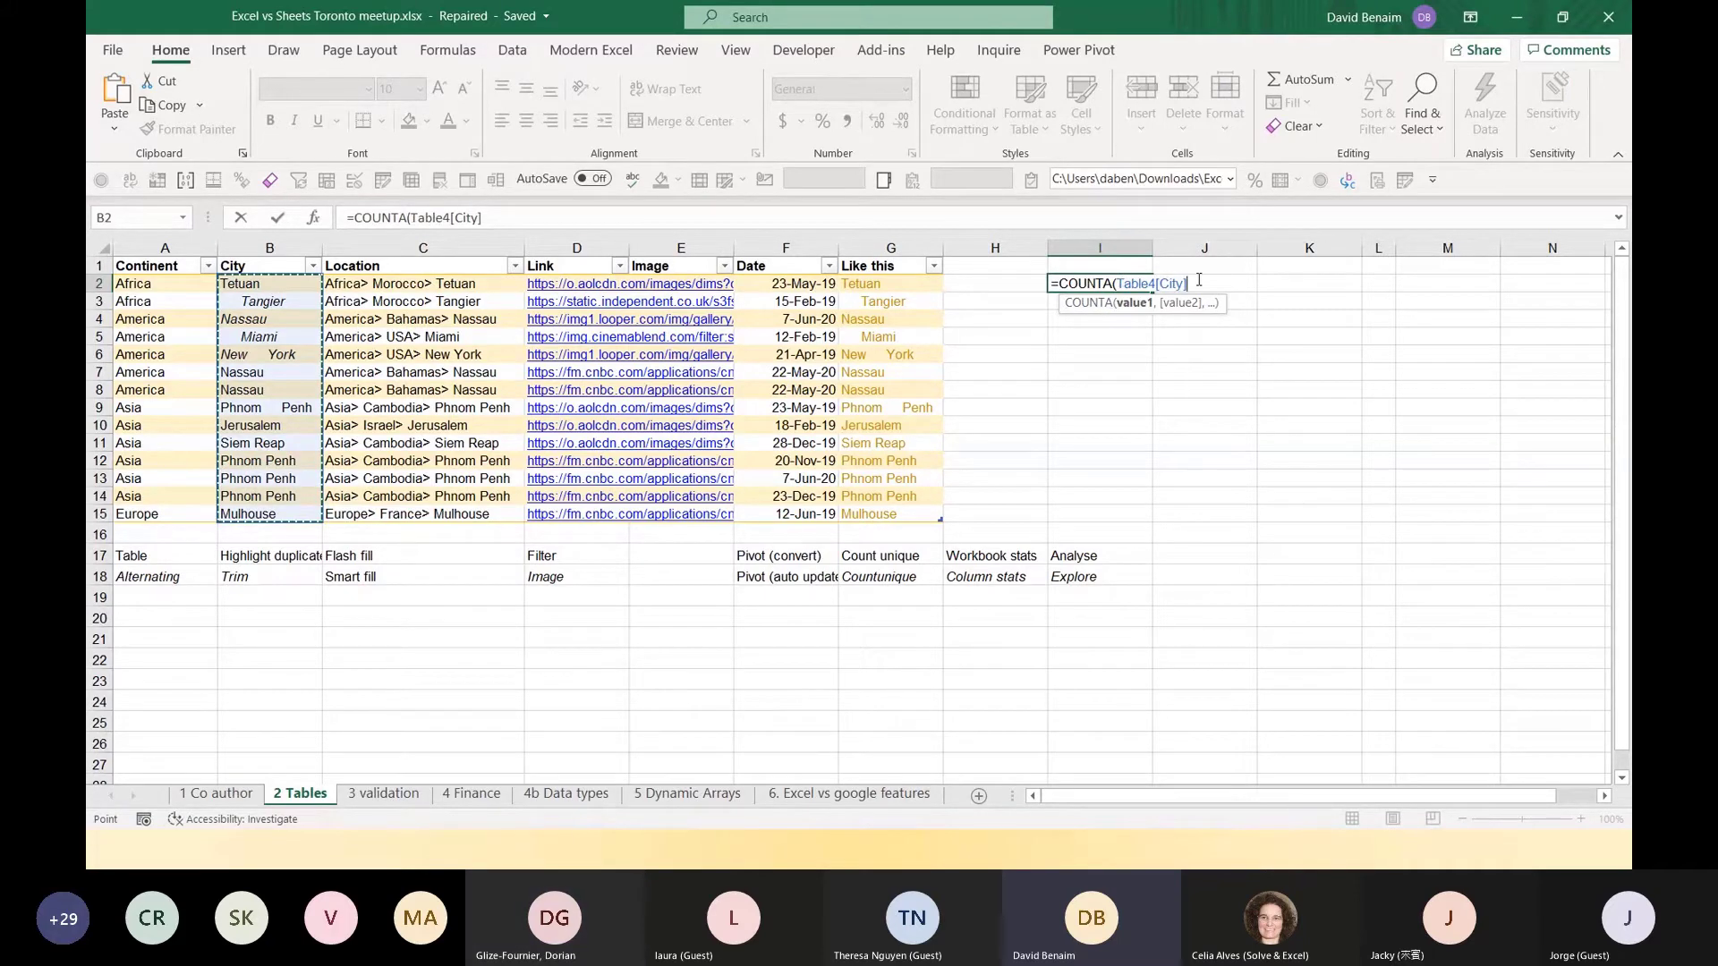
key(ctrl+Return)
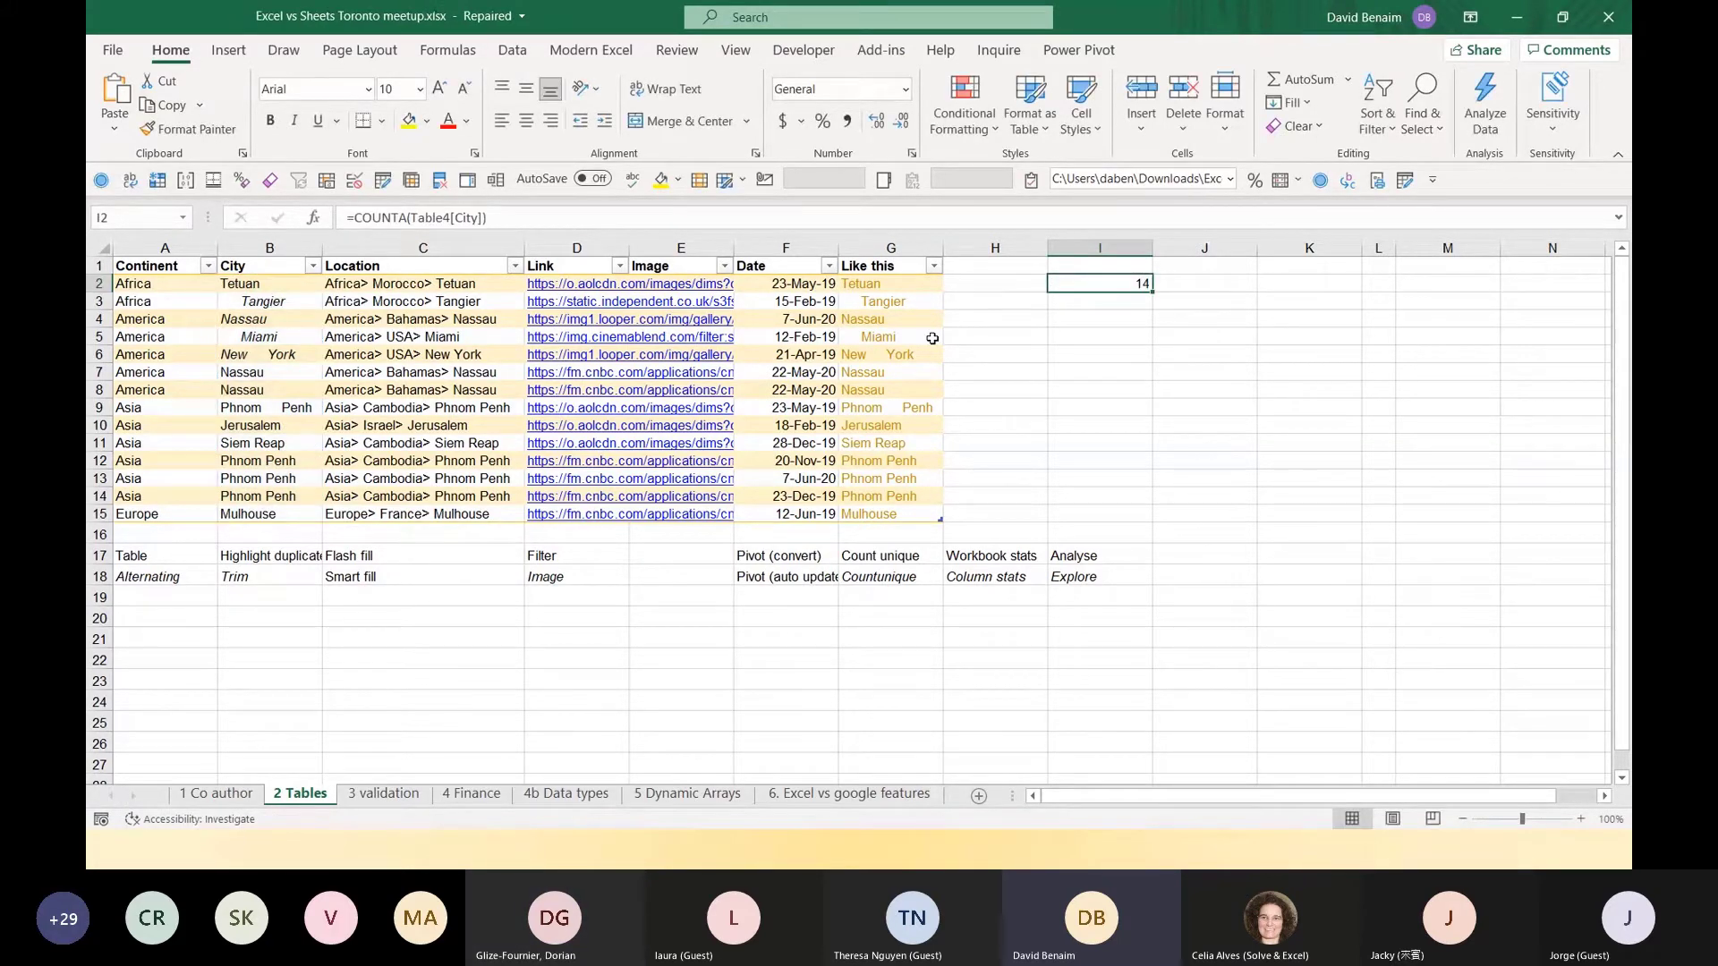
Enter Sdas in B16 directly below the table's City column to test automatic table expansion, and undo the entry.
click(272, 528)
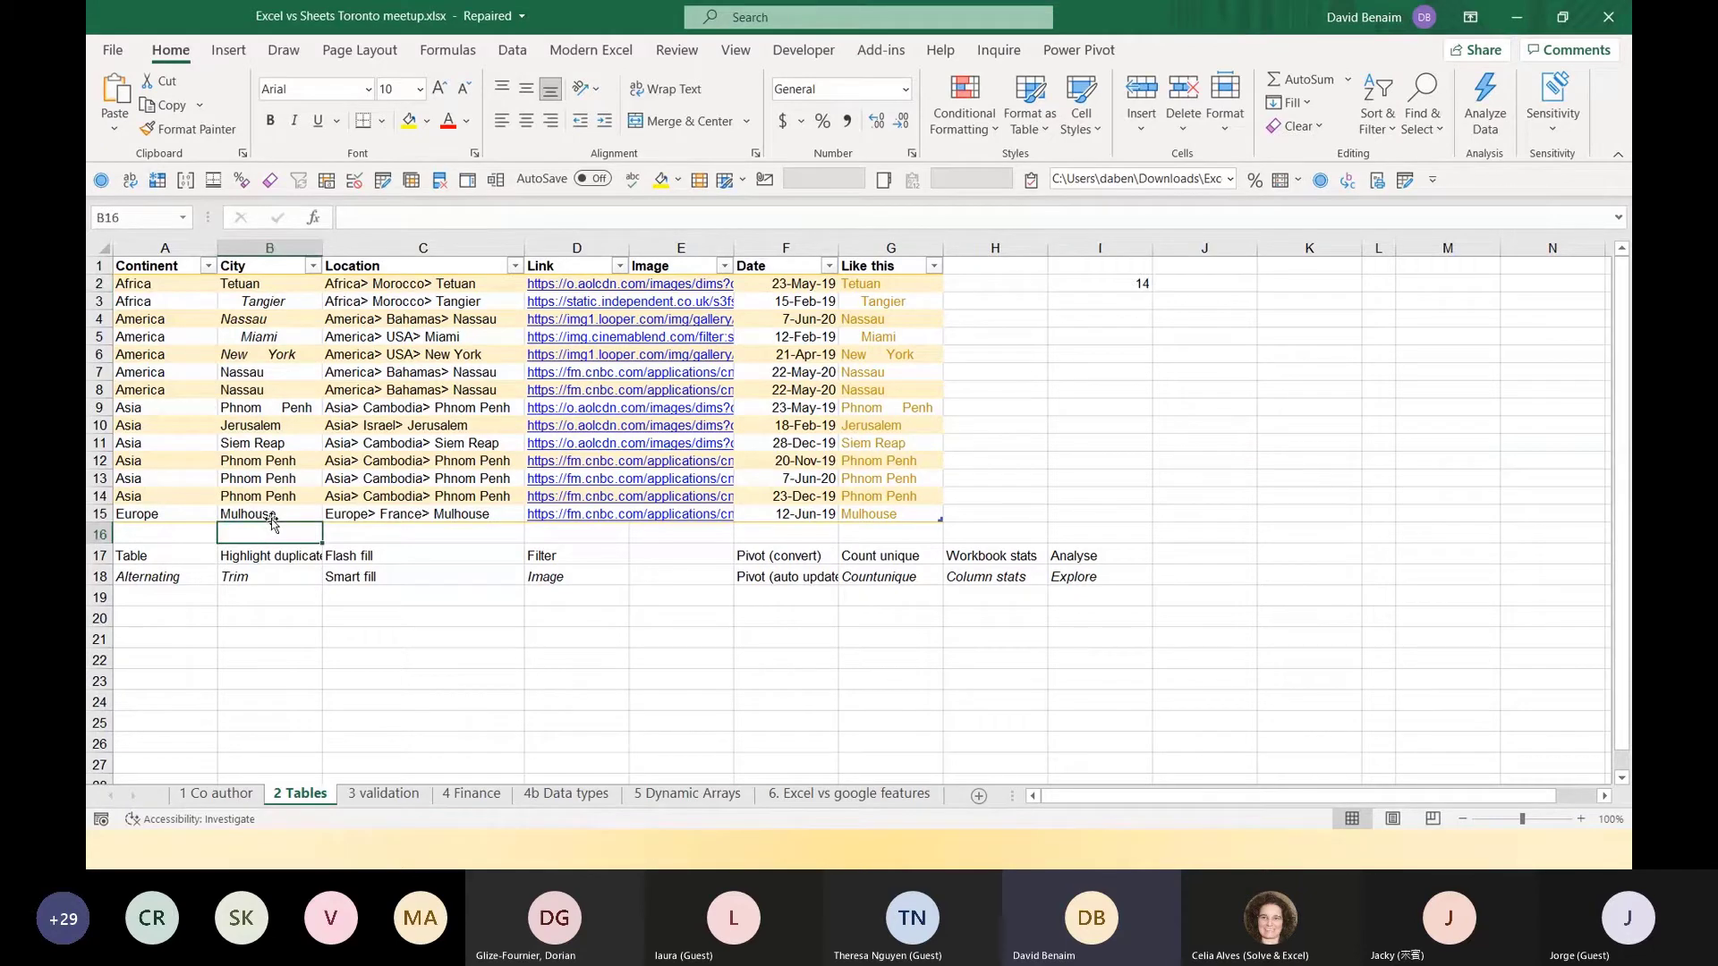
text(Sd)
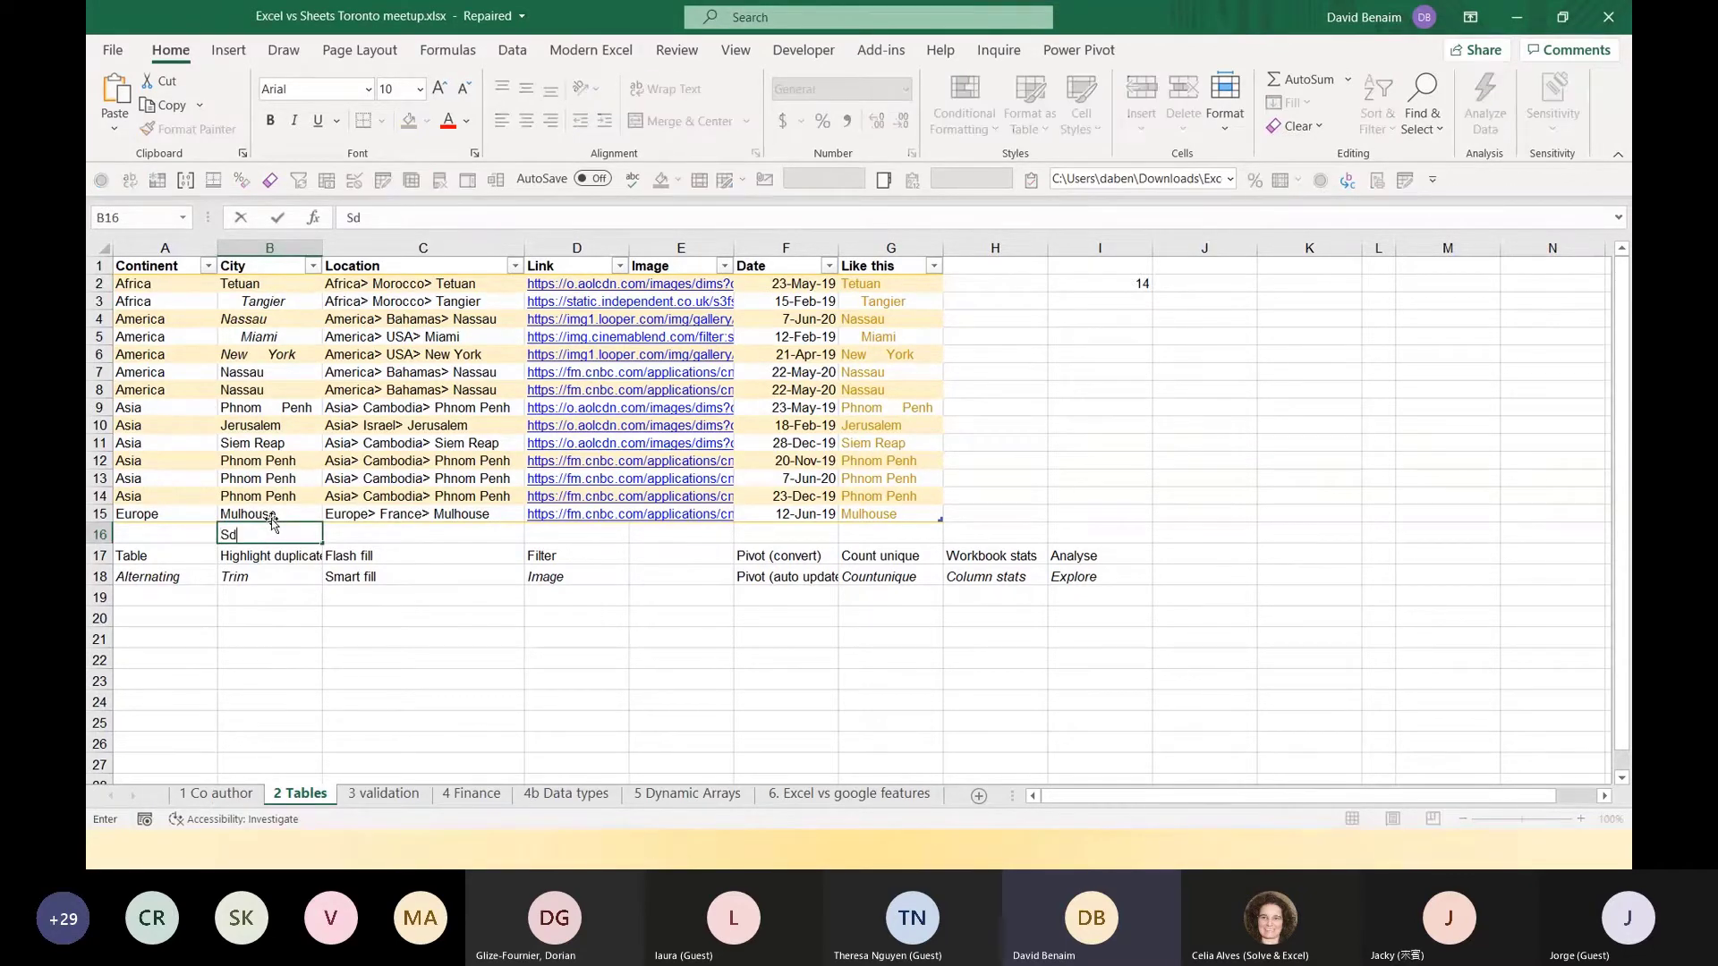
text(as)
key(Return)
click(274, 530)
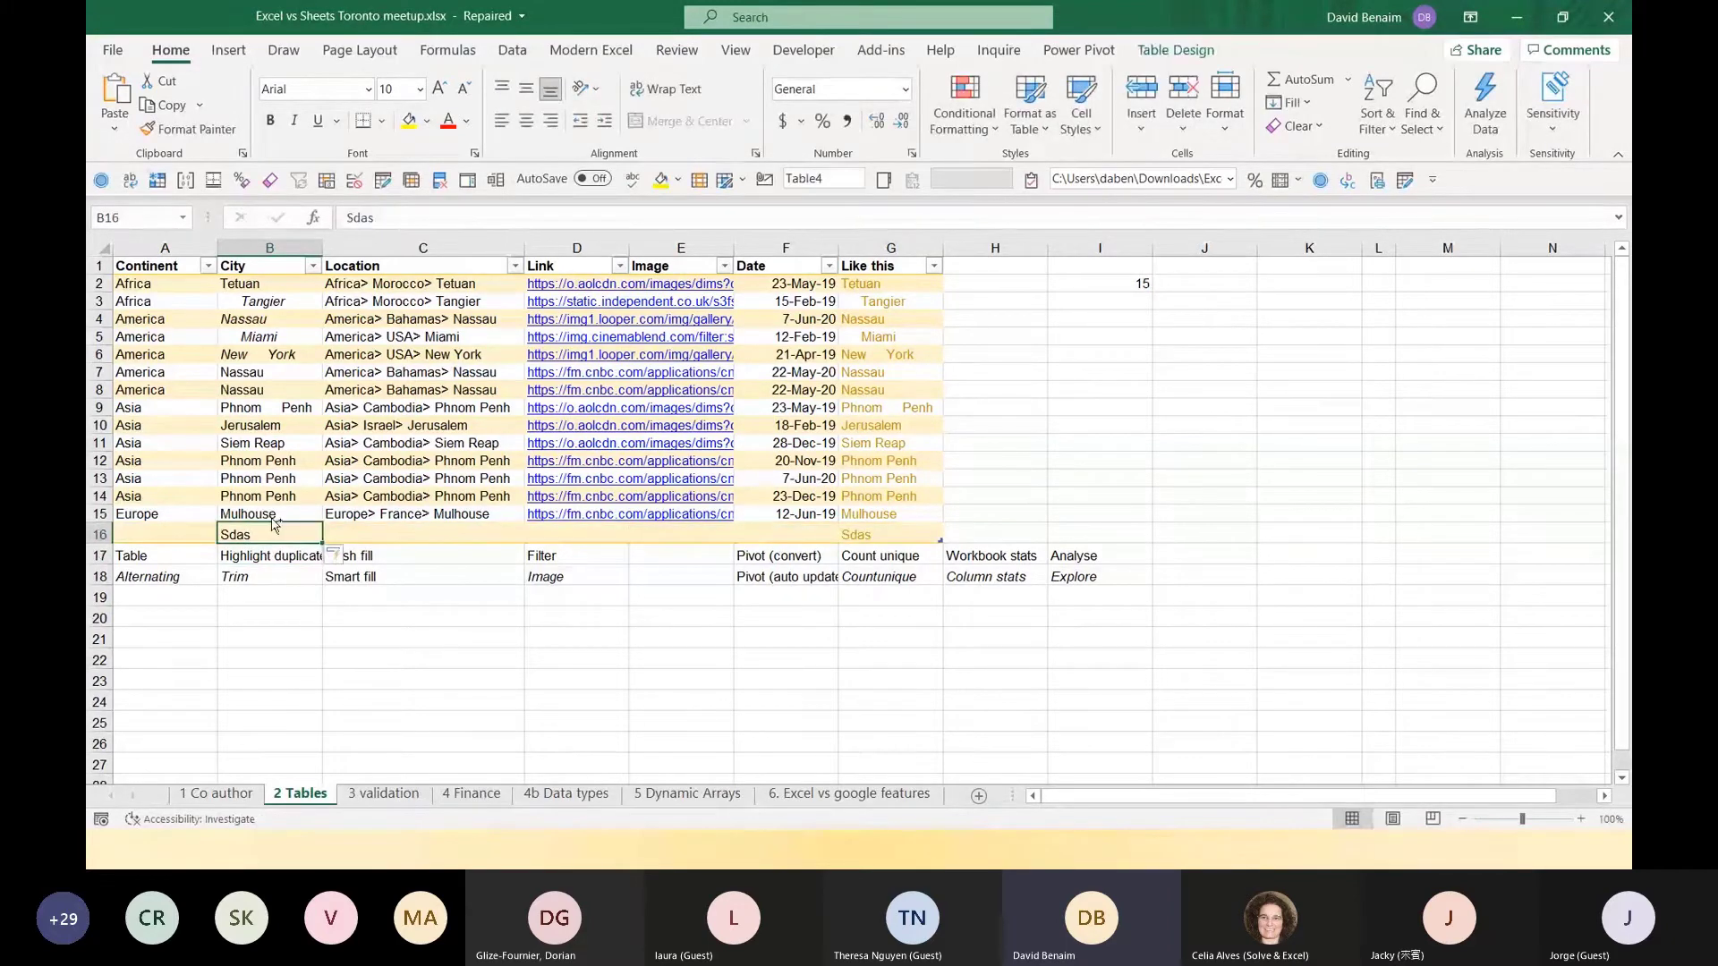
key(ctrl+z)
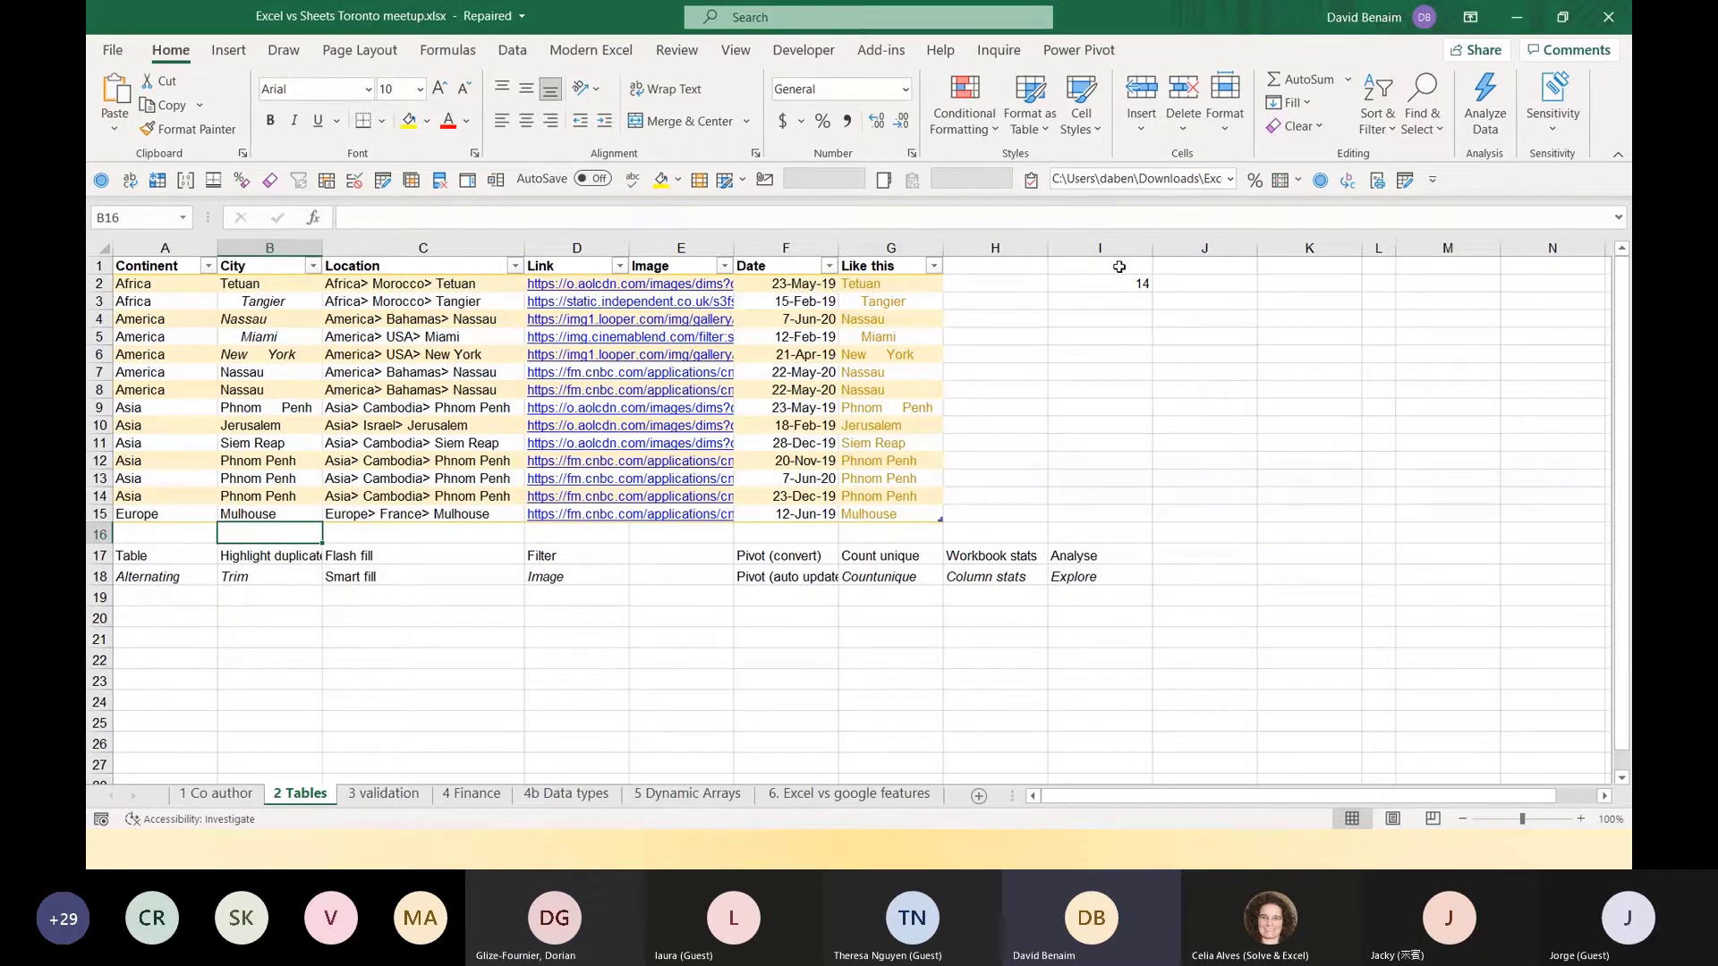
click(973, 286)
text(=)
key(Left)
key(Left)
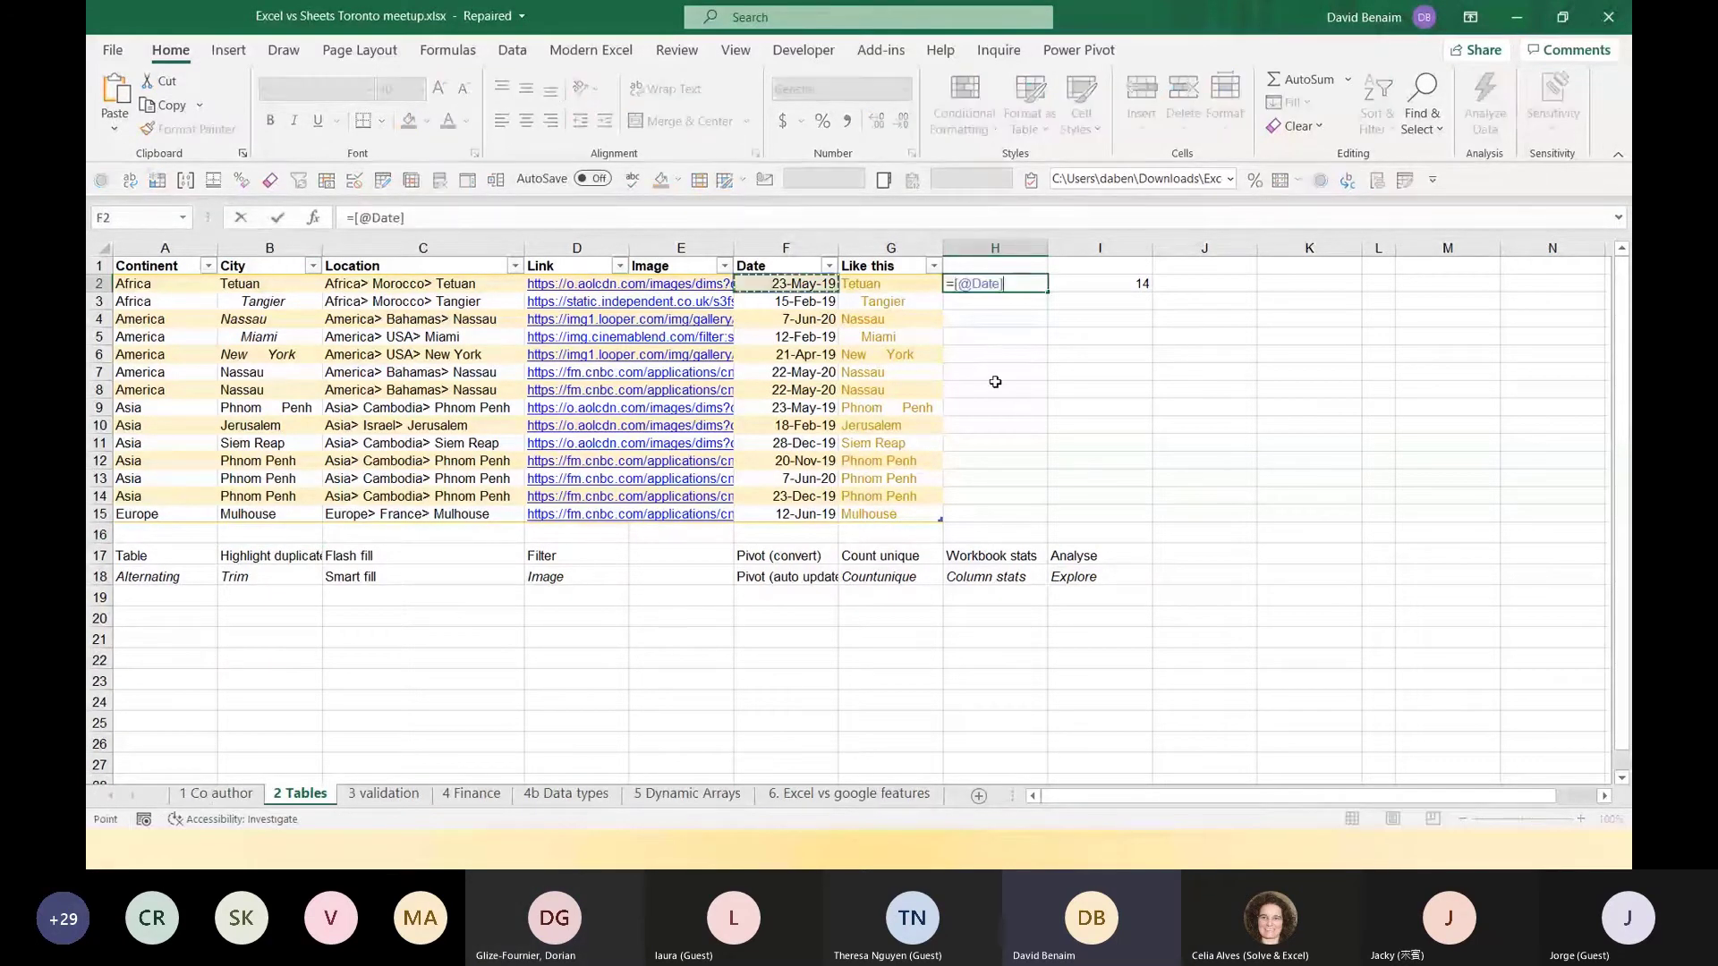
text(-5)
key(ctrl+Return)
click(1021, 305)
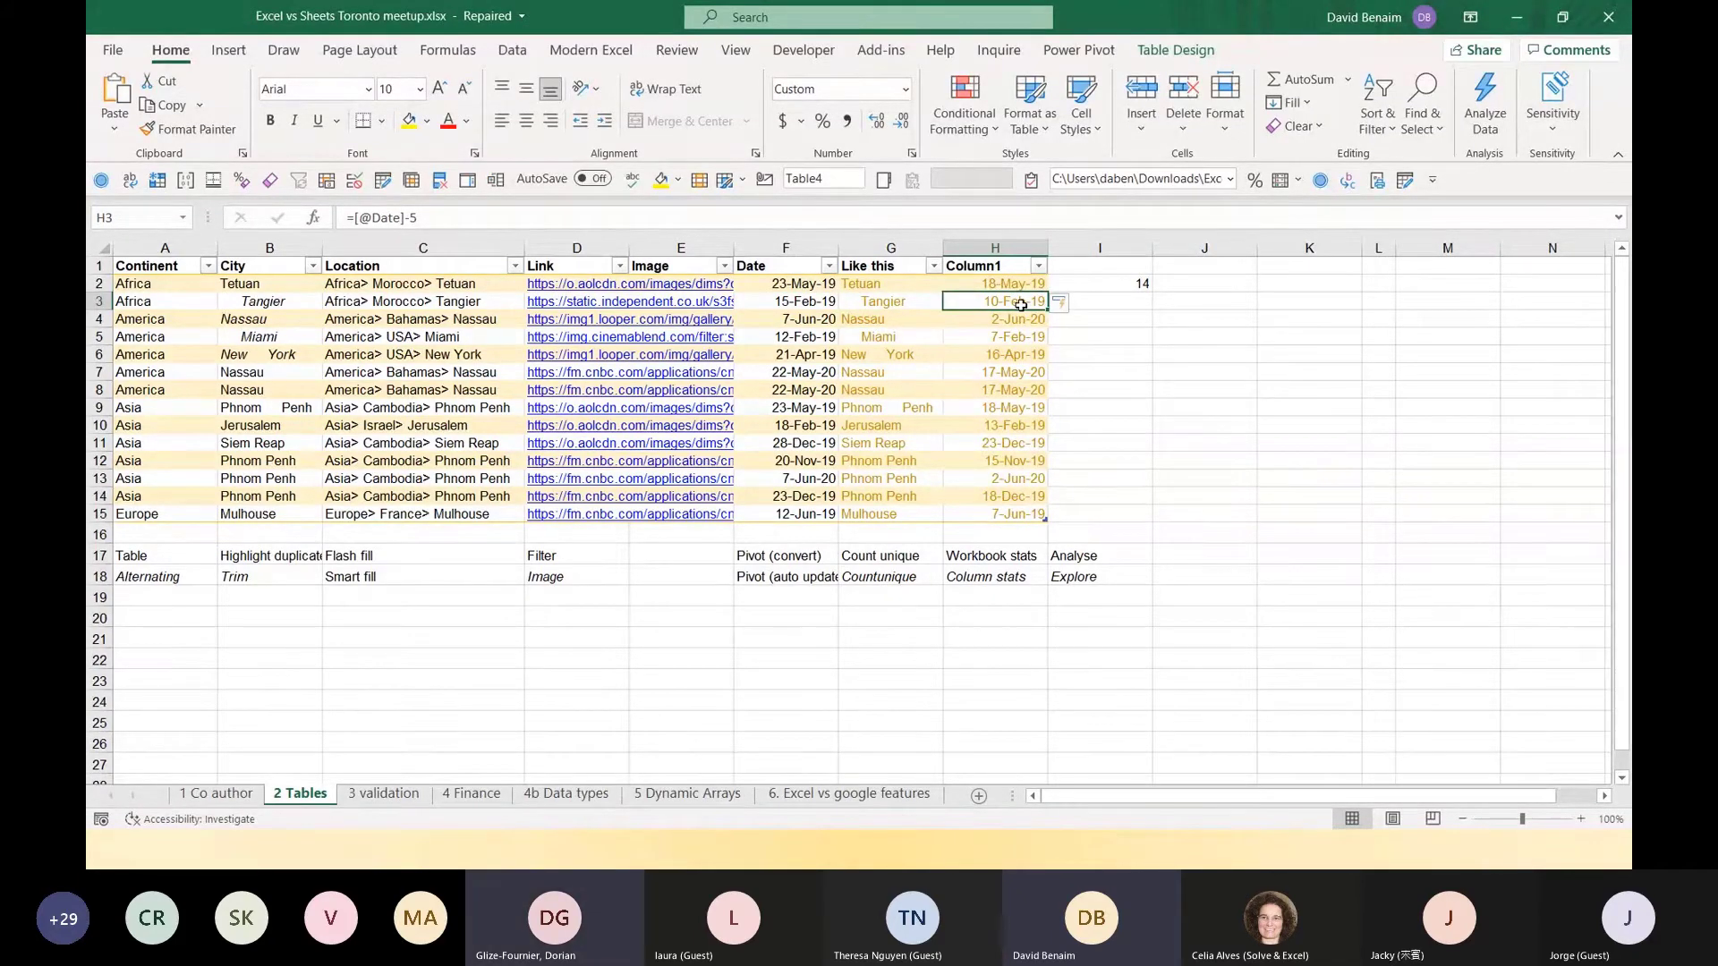
key(ctrl+z)
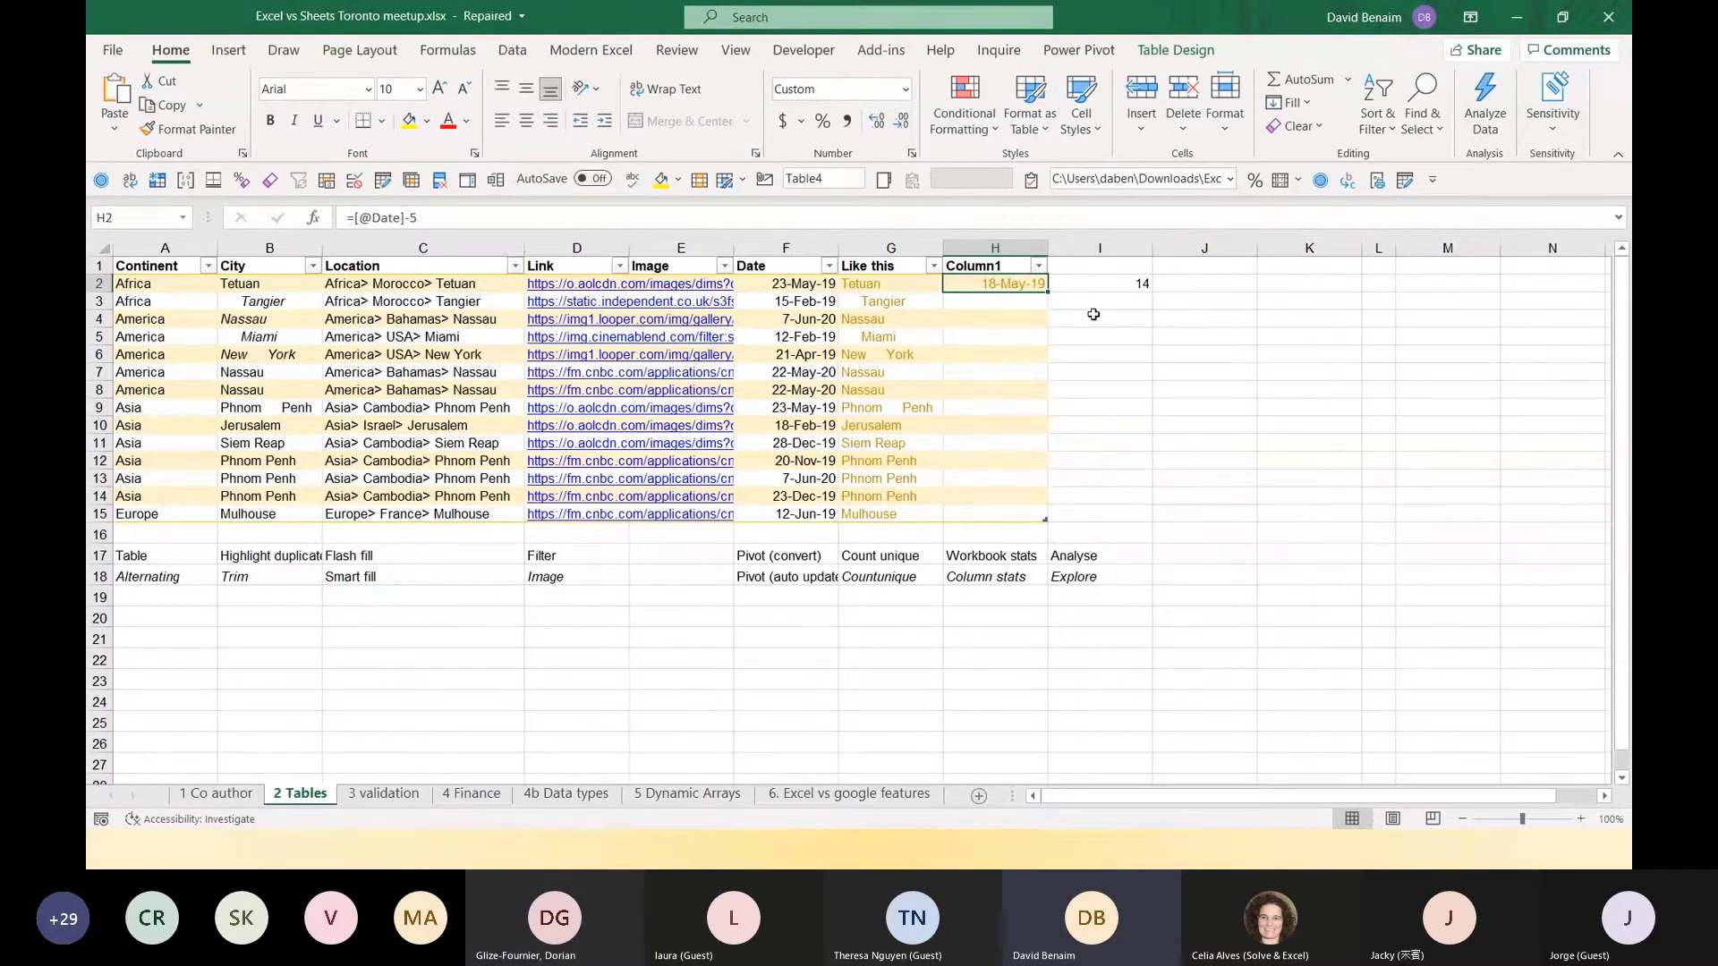
Undo the date formula in H2 and the COUNTA entry in I2, restoring the table to its previous columns.
key(ctrl+z)
key(ctrl+z)
key(ctrl+z)
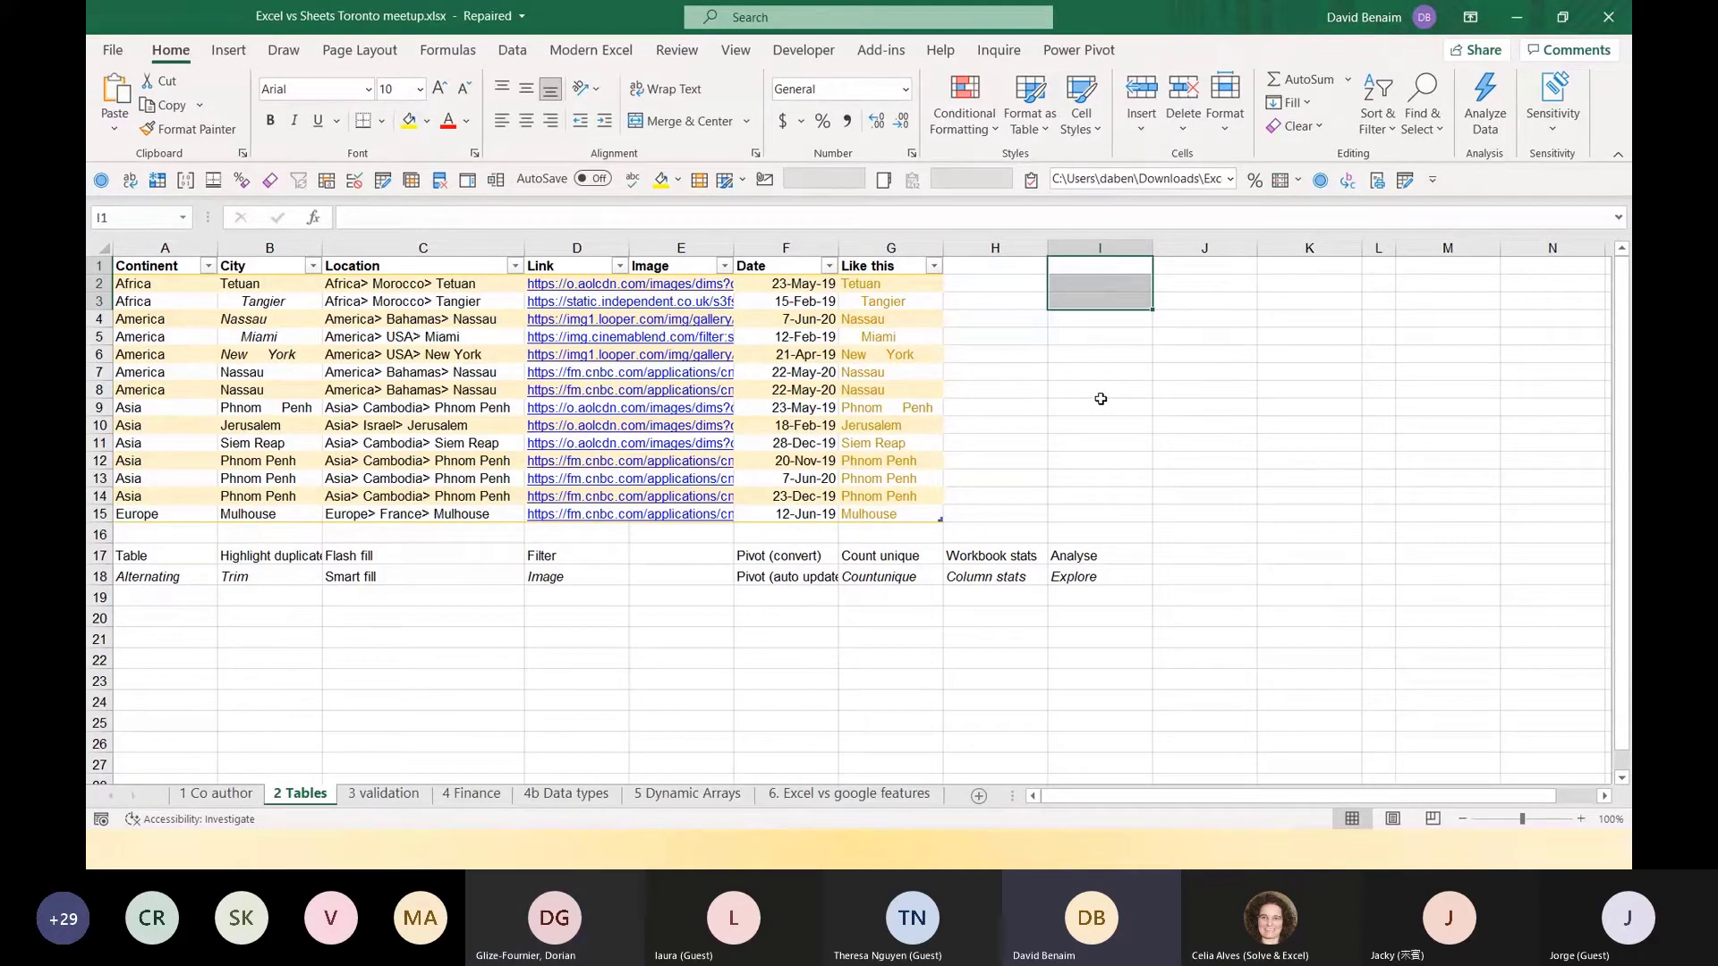
Add a total row to the table and open the list of summary functions for the "Like this" column.
click(897, 389)
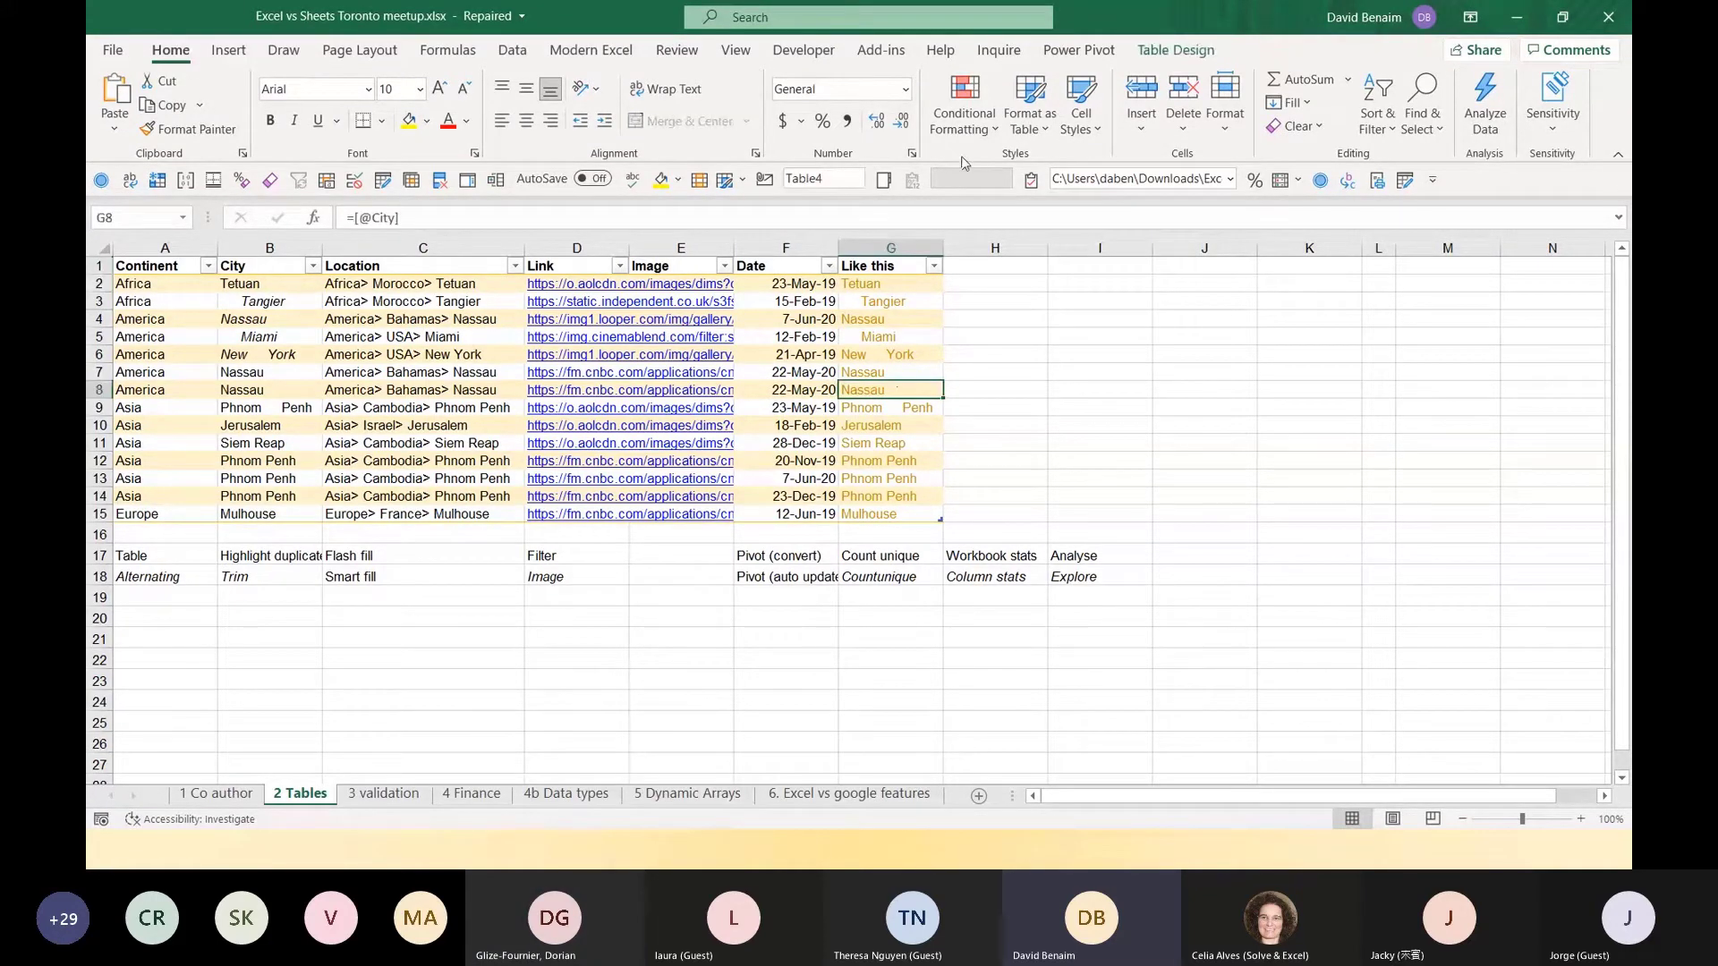
click(1175, 51)
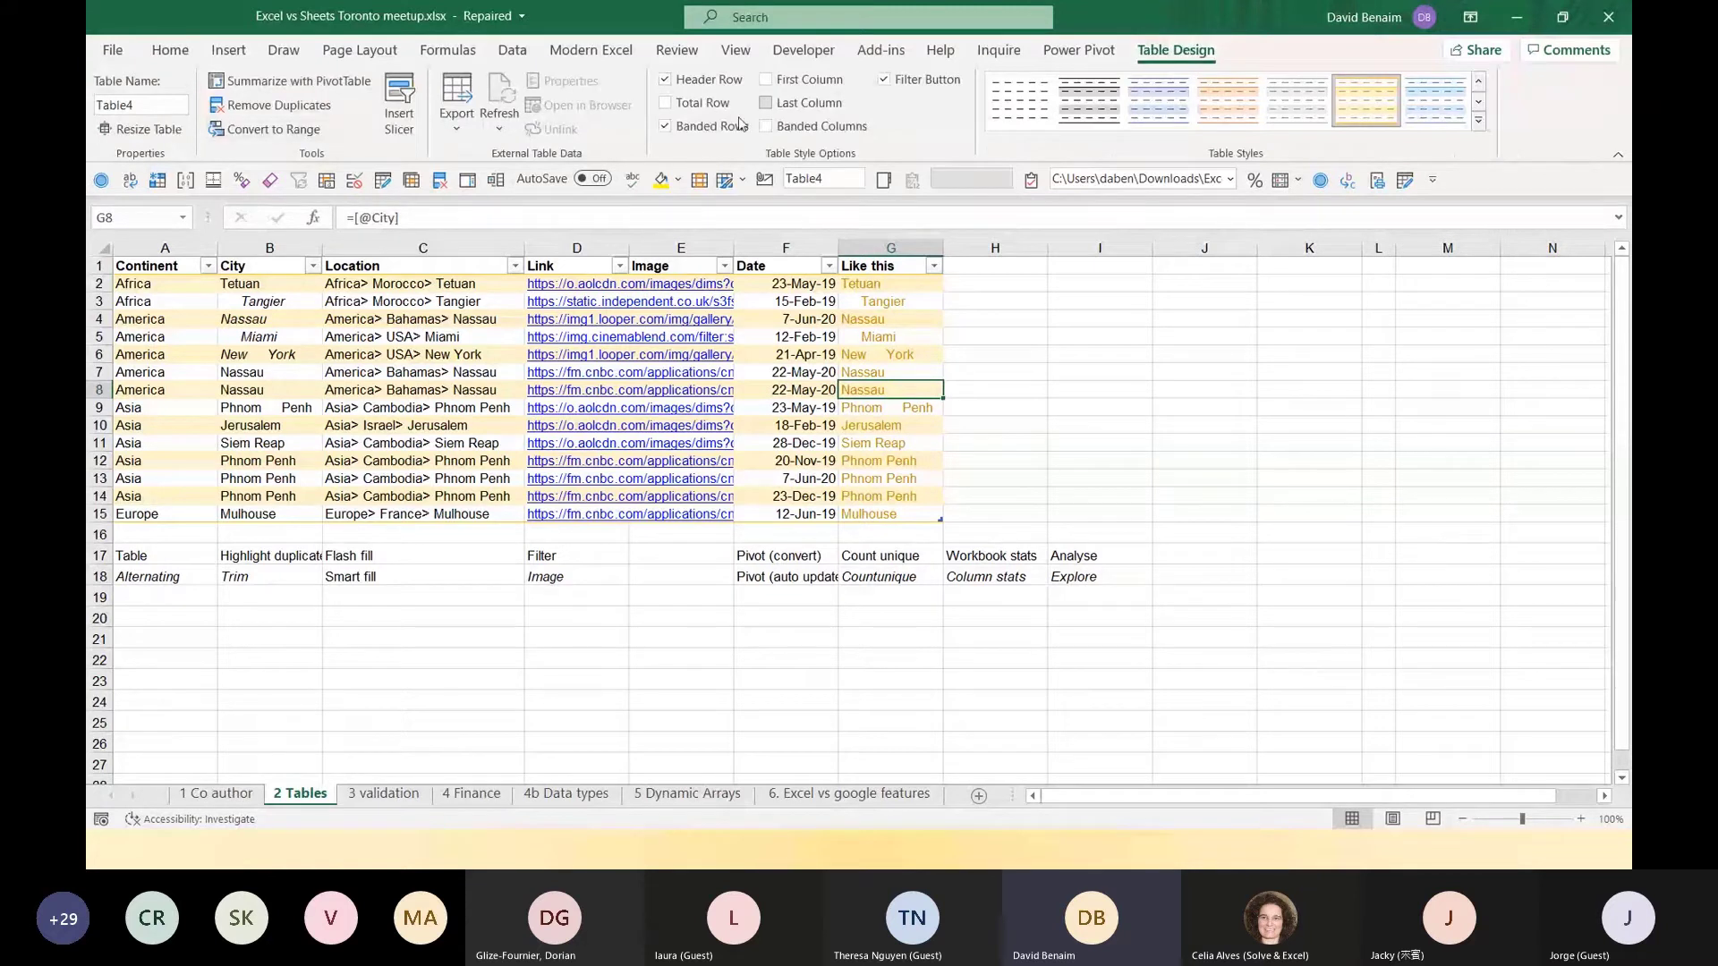
click(665, 103)
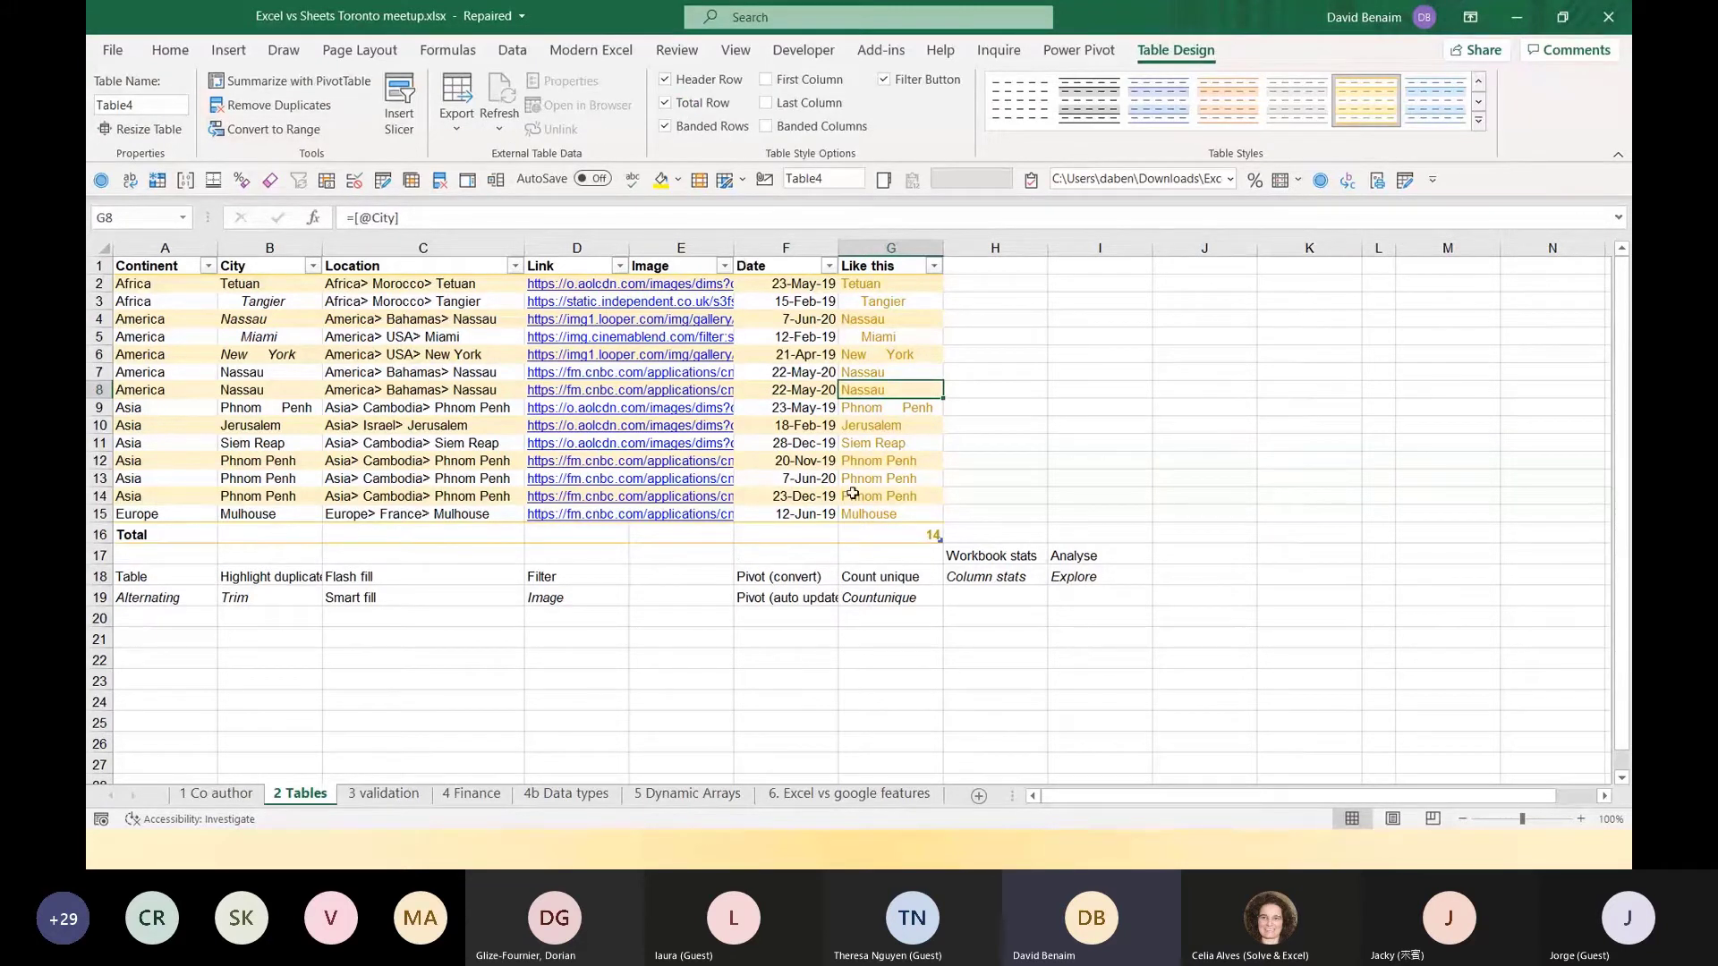
click(860, 536)
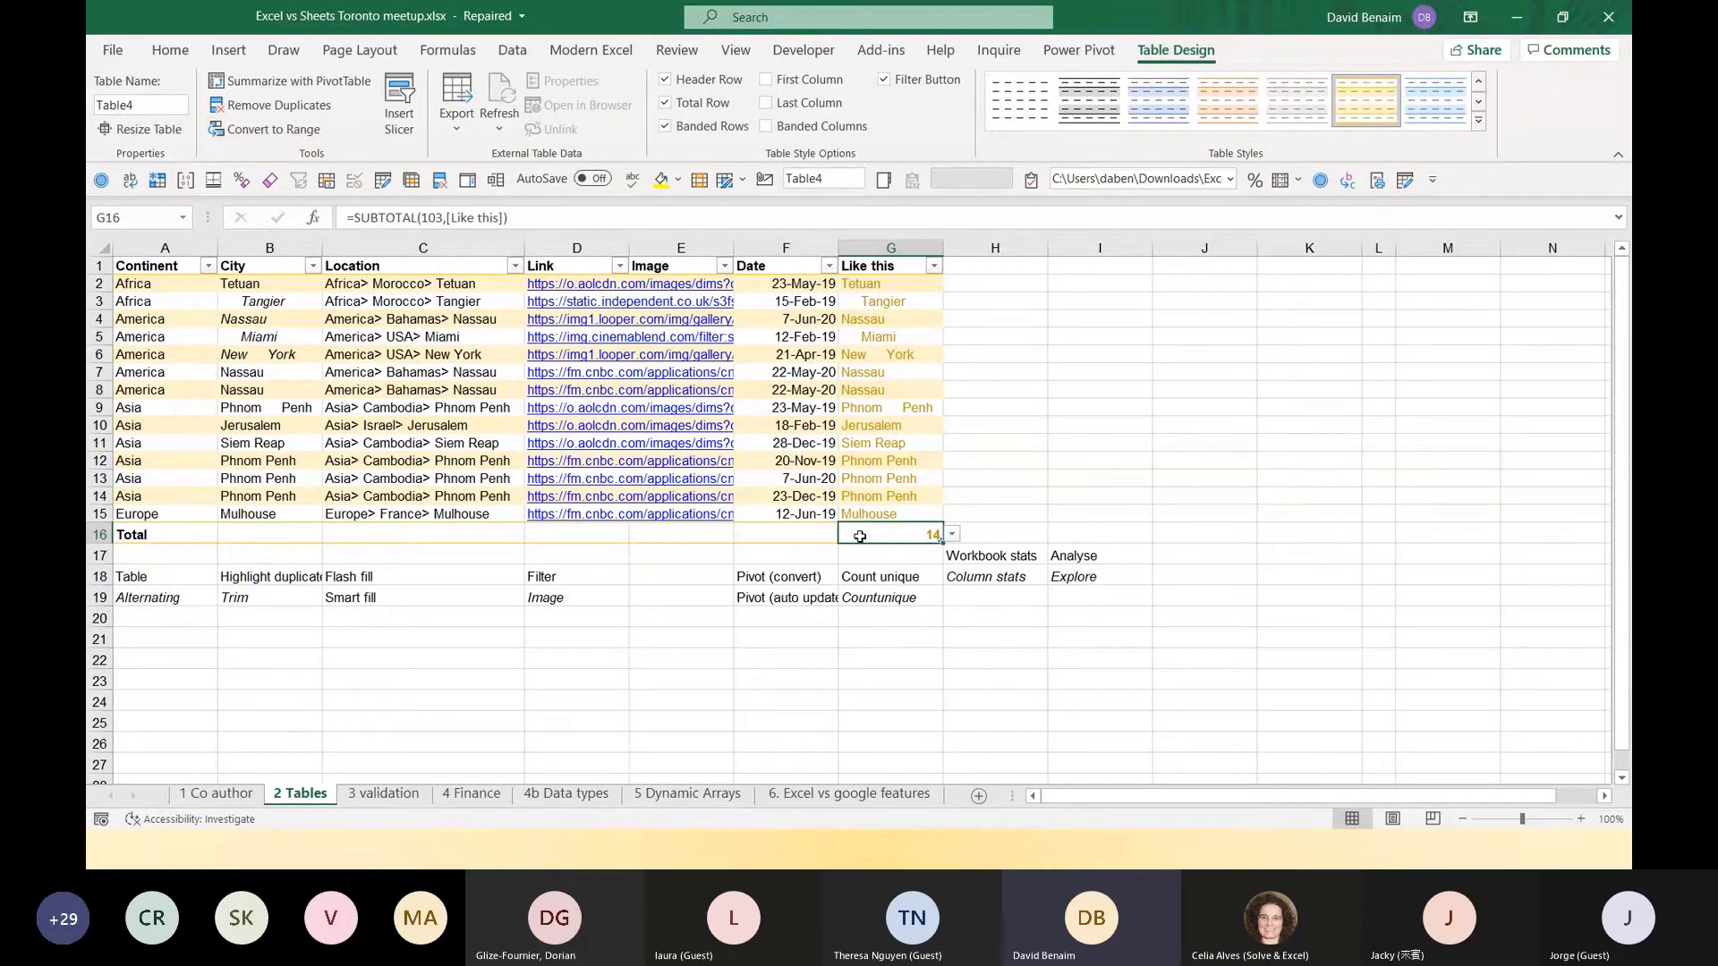
click(953, 536)
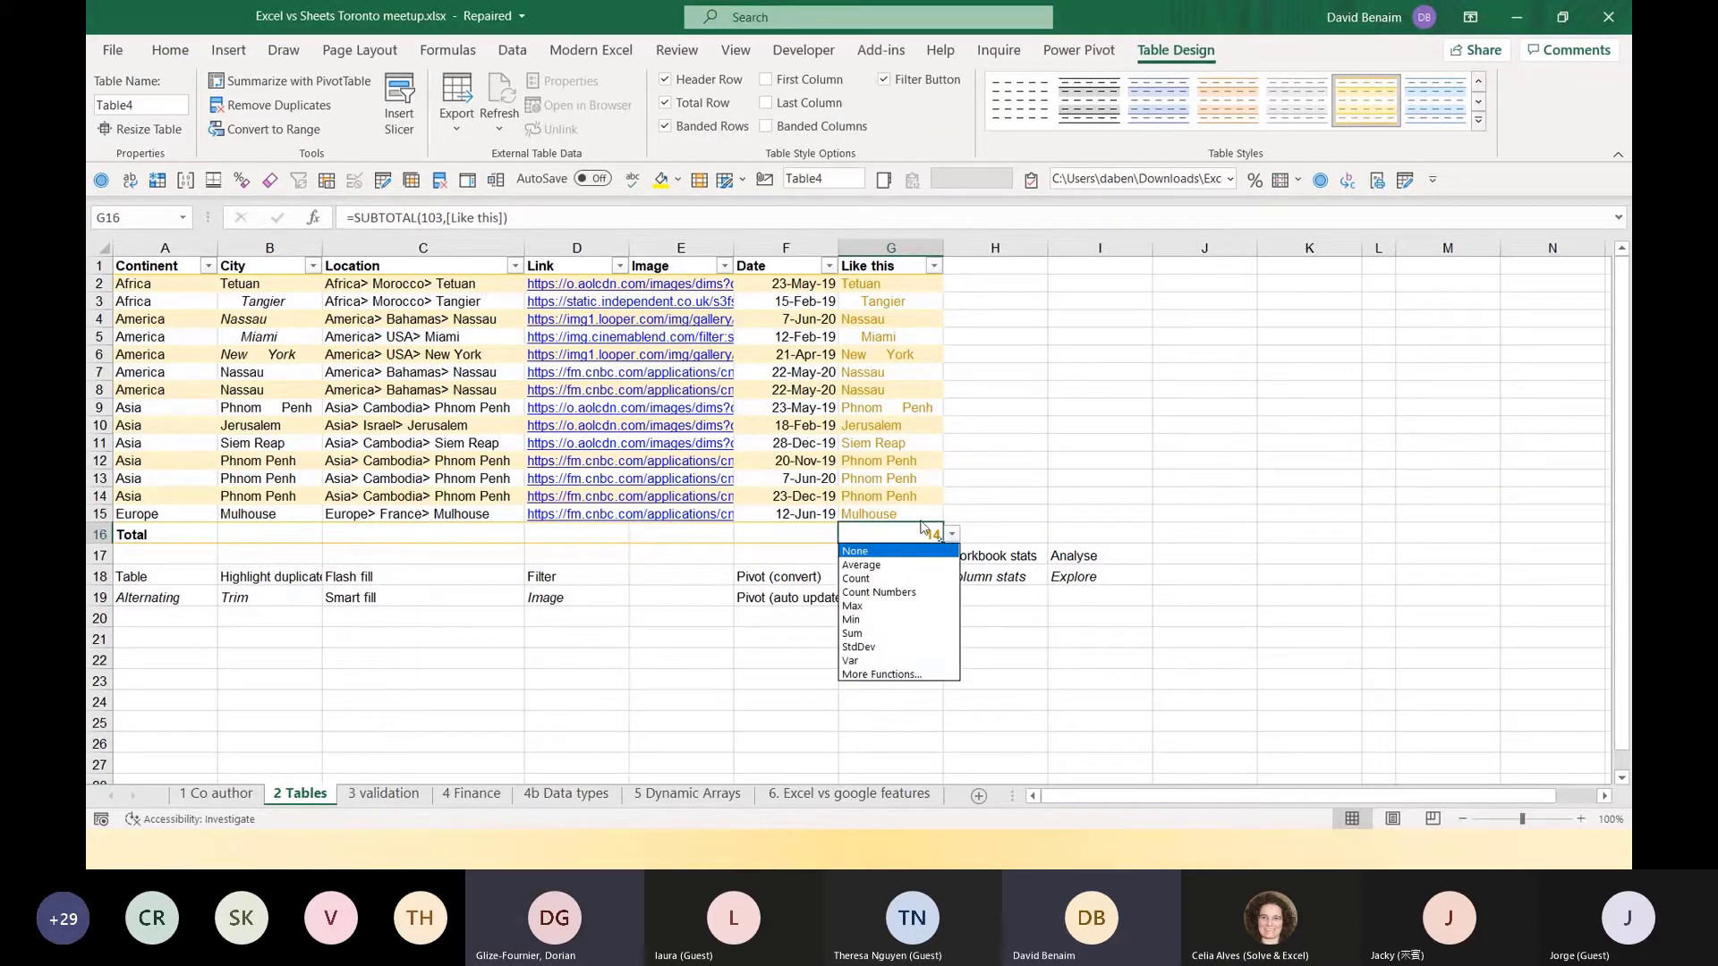
Copy the "Like this" total in G16 across the total row as far as the Location column.
click(925, 528)
drag(941, 541, 362, 537)
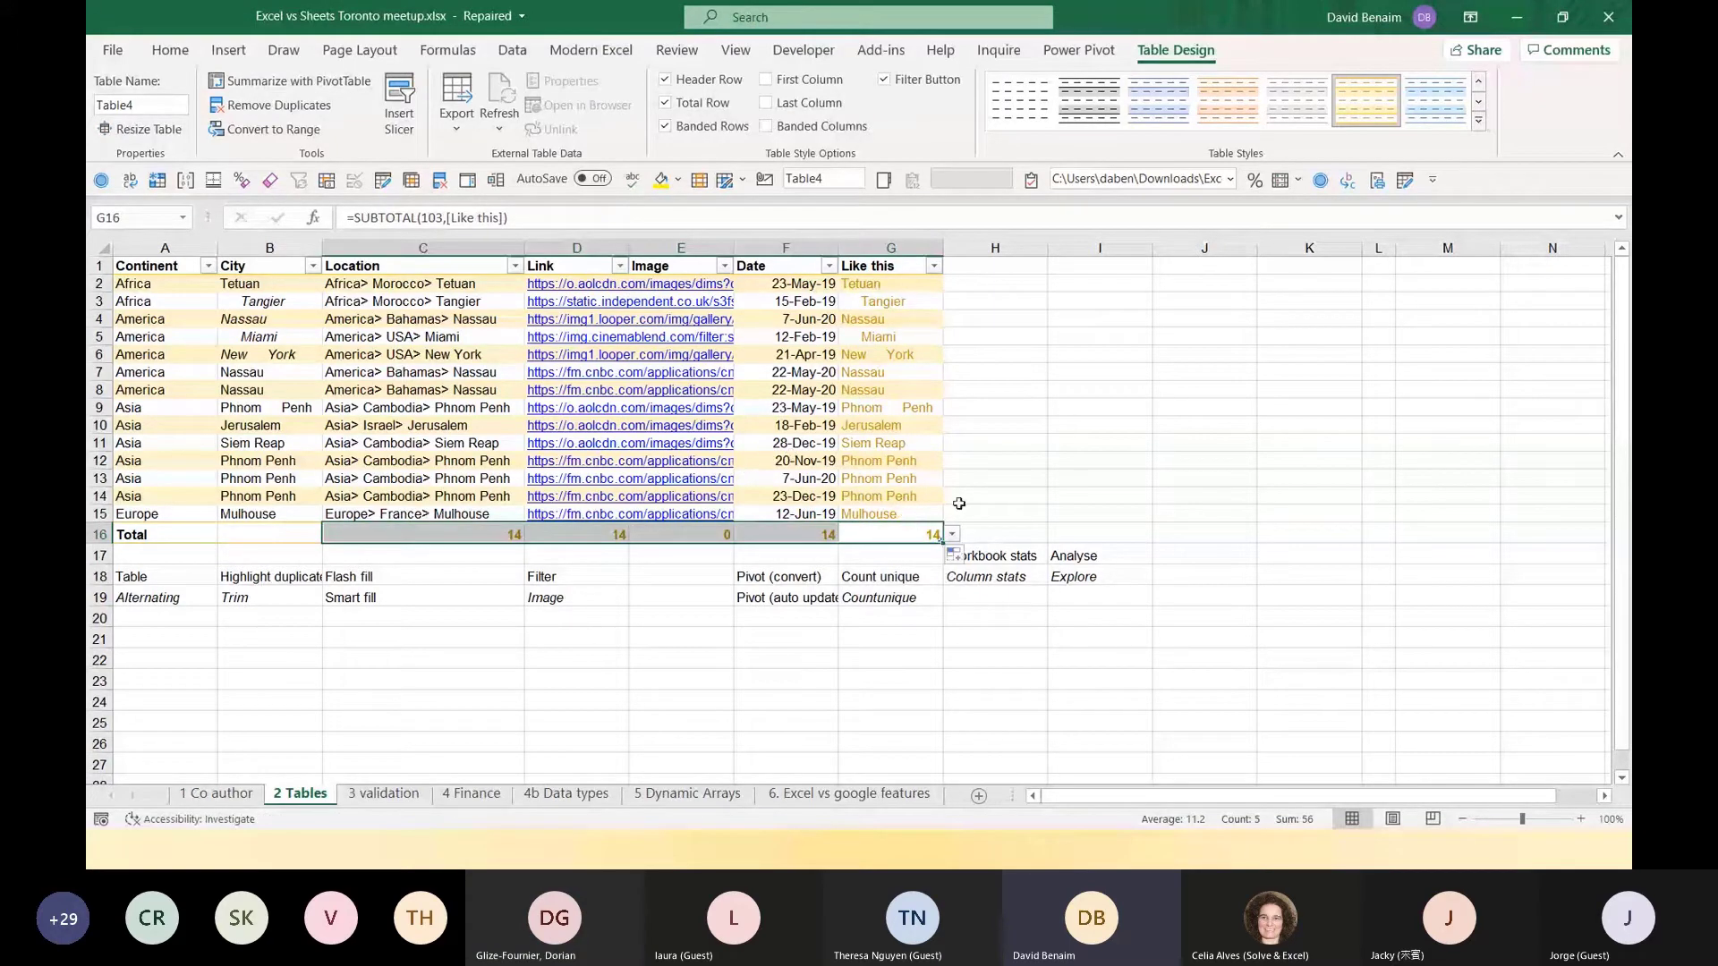
click(983, 370)
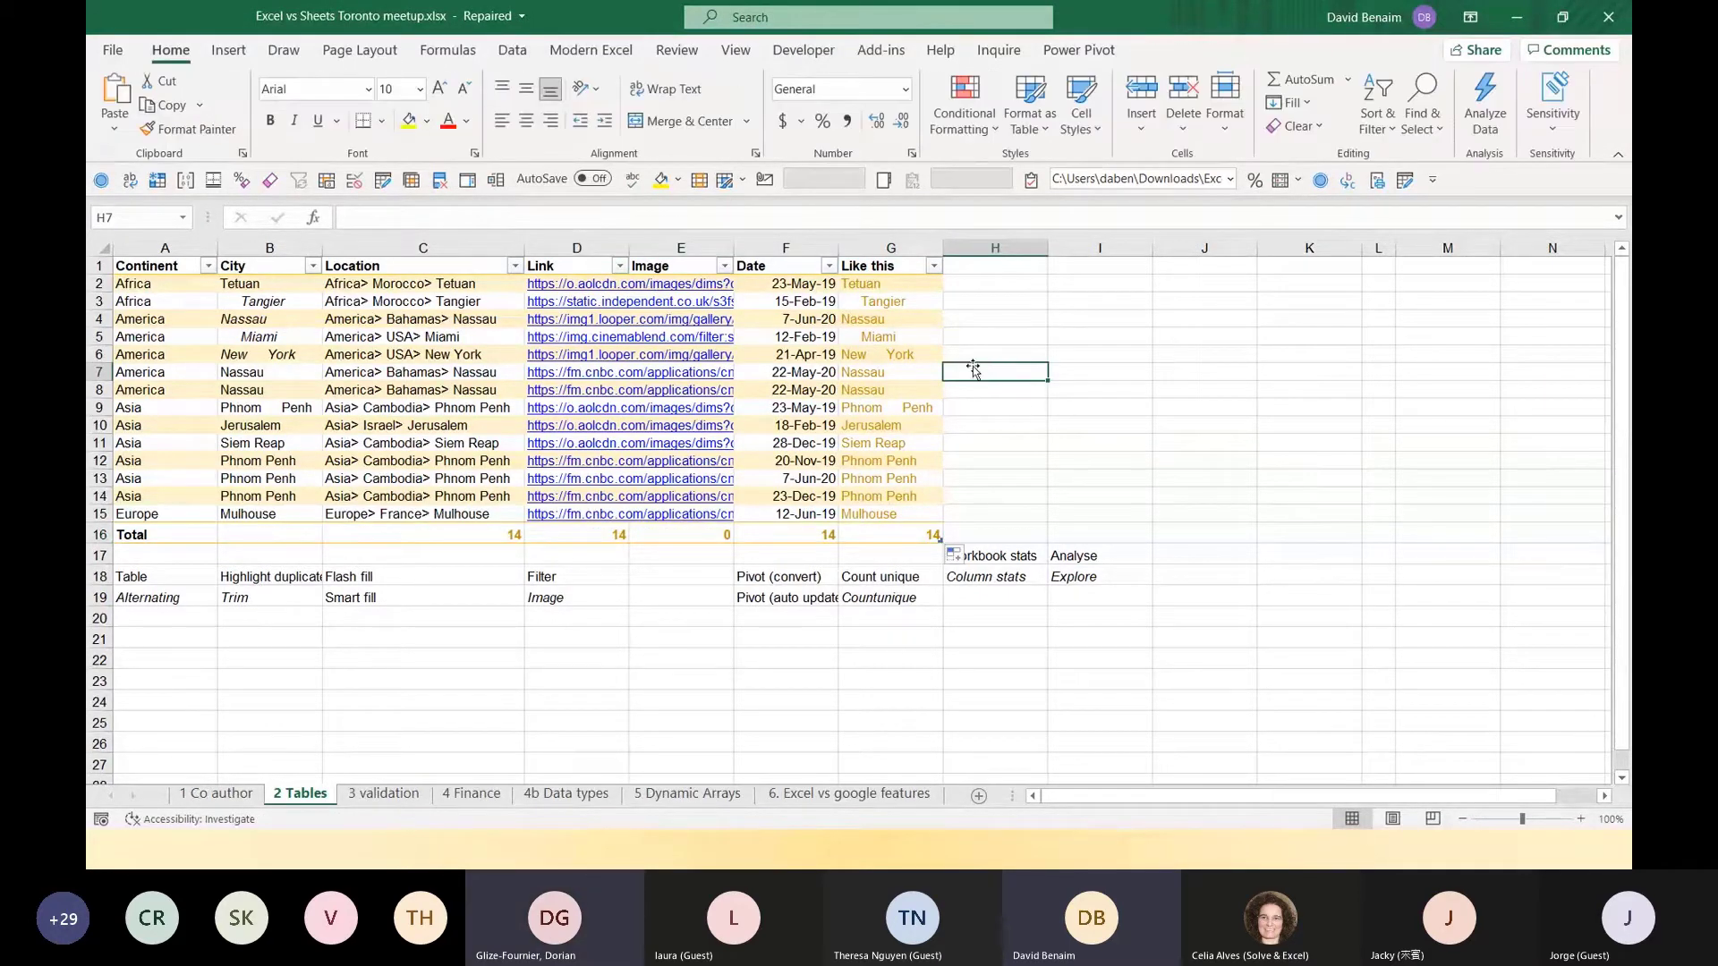
key(Left)
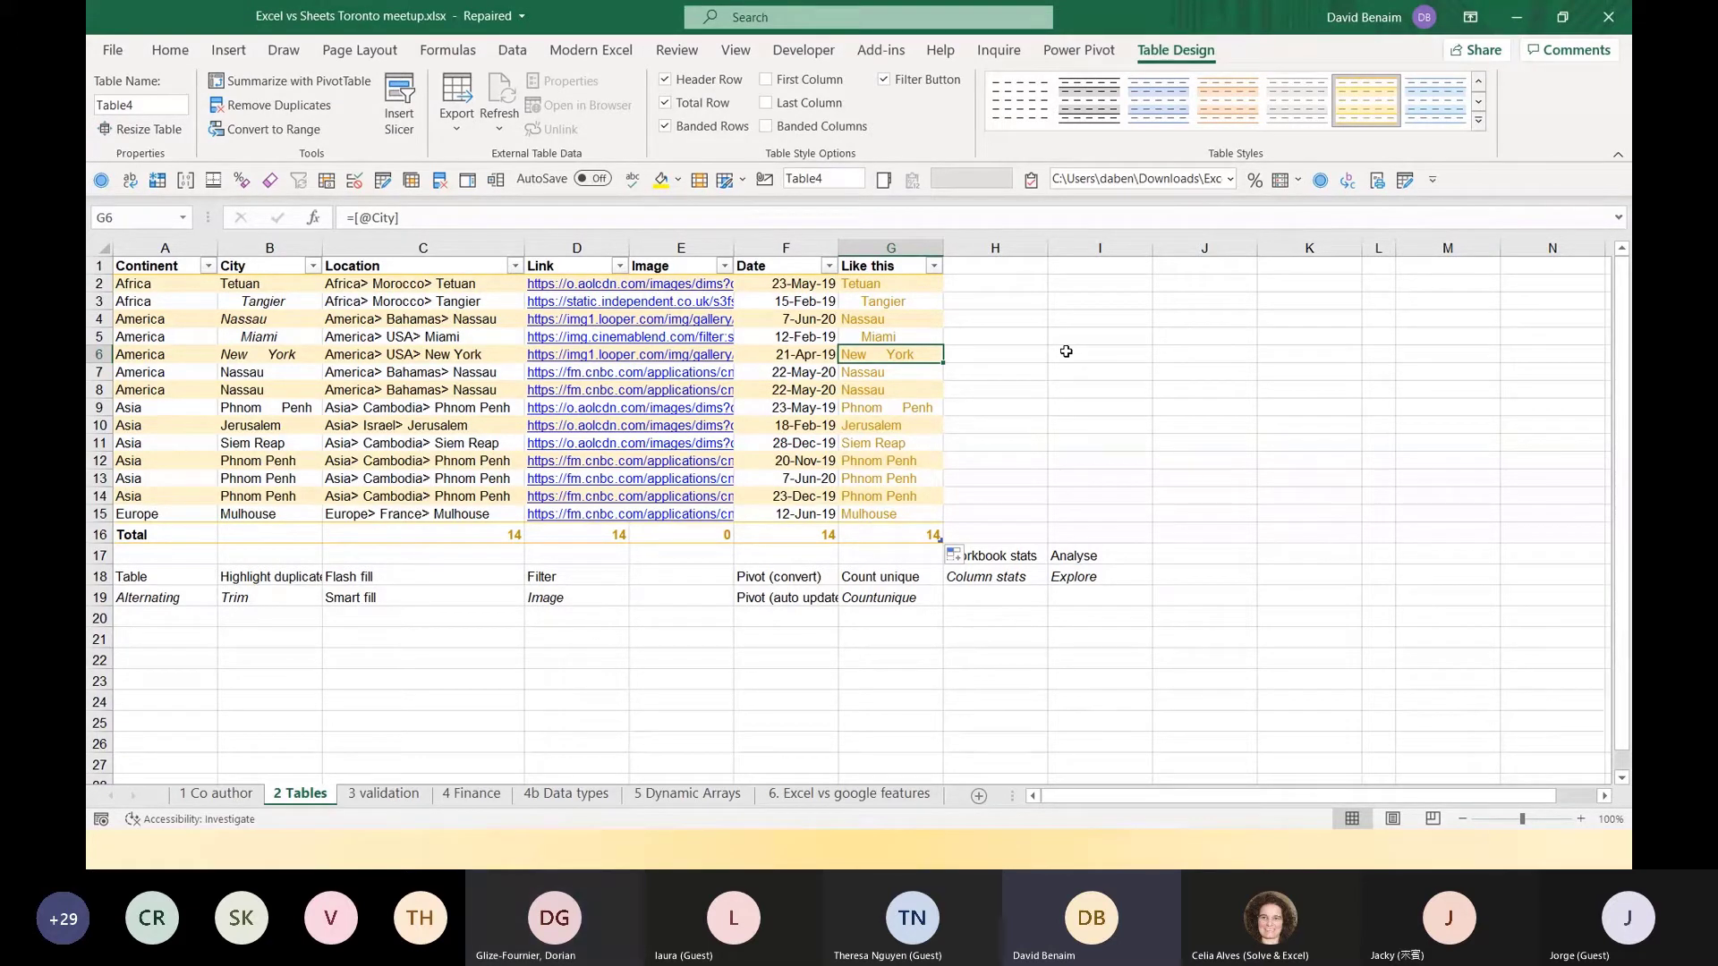
key(Left)
key(Left)
key(Left)
key(Left)
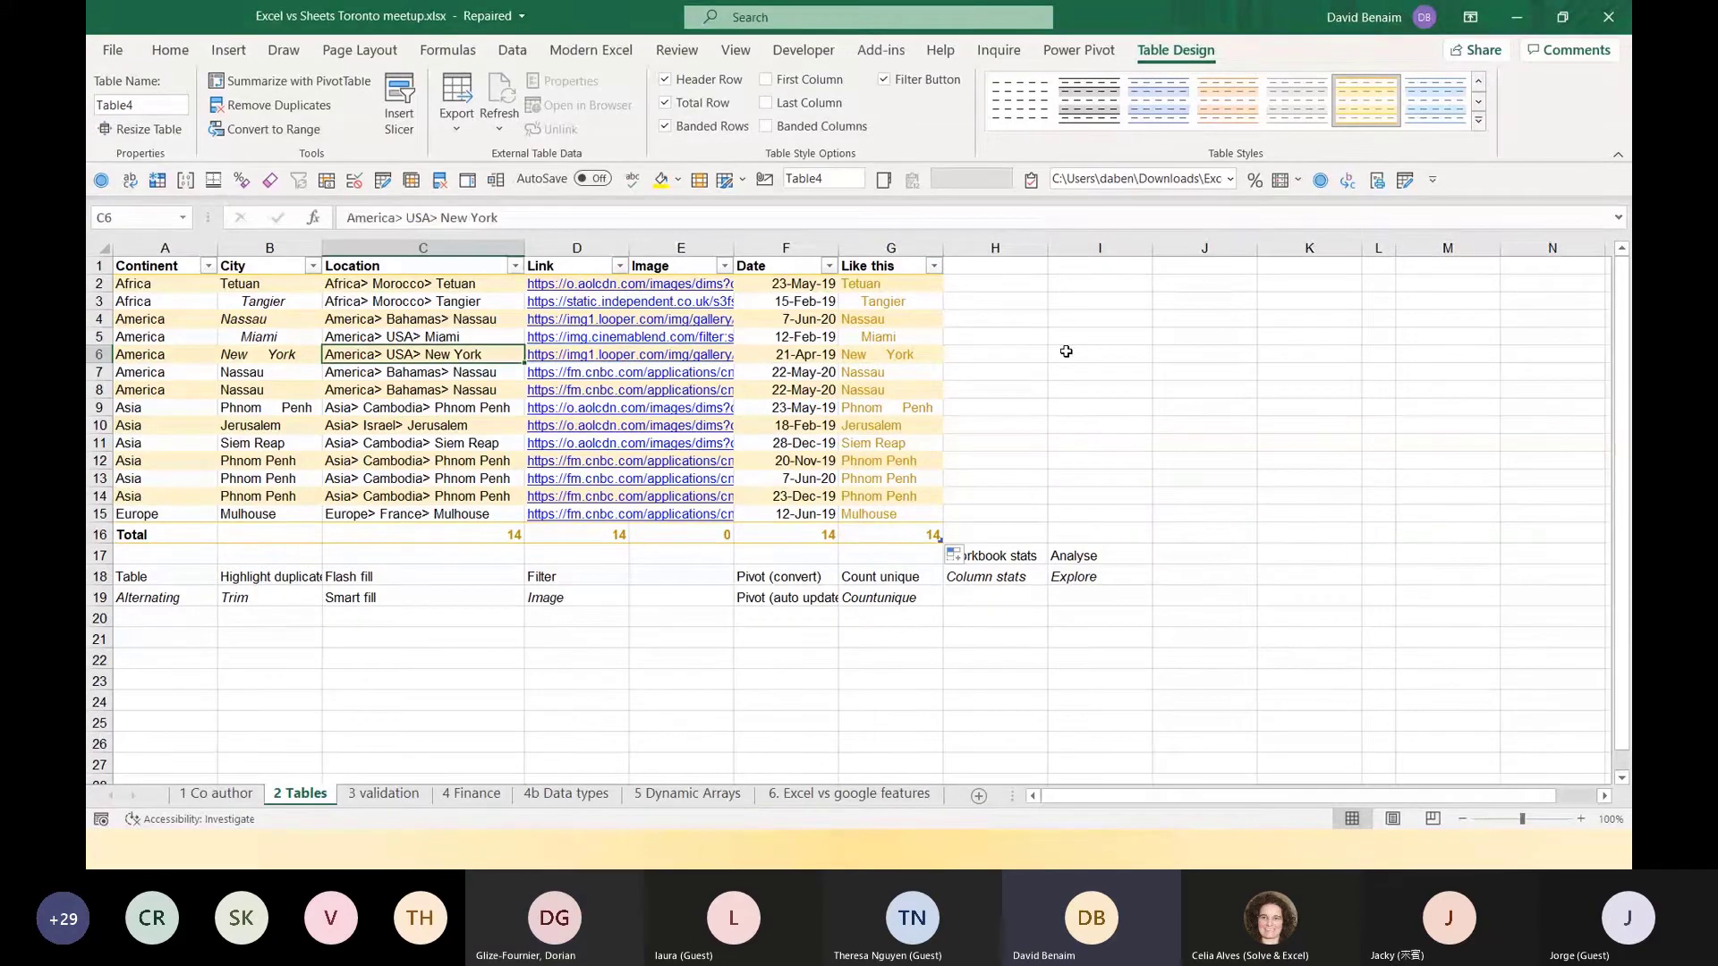
key(Left)
key(Right)
key(Right)
key(Right)
key(Right)
key(Right)
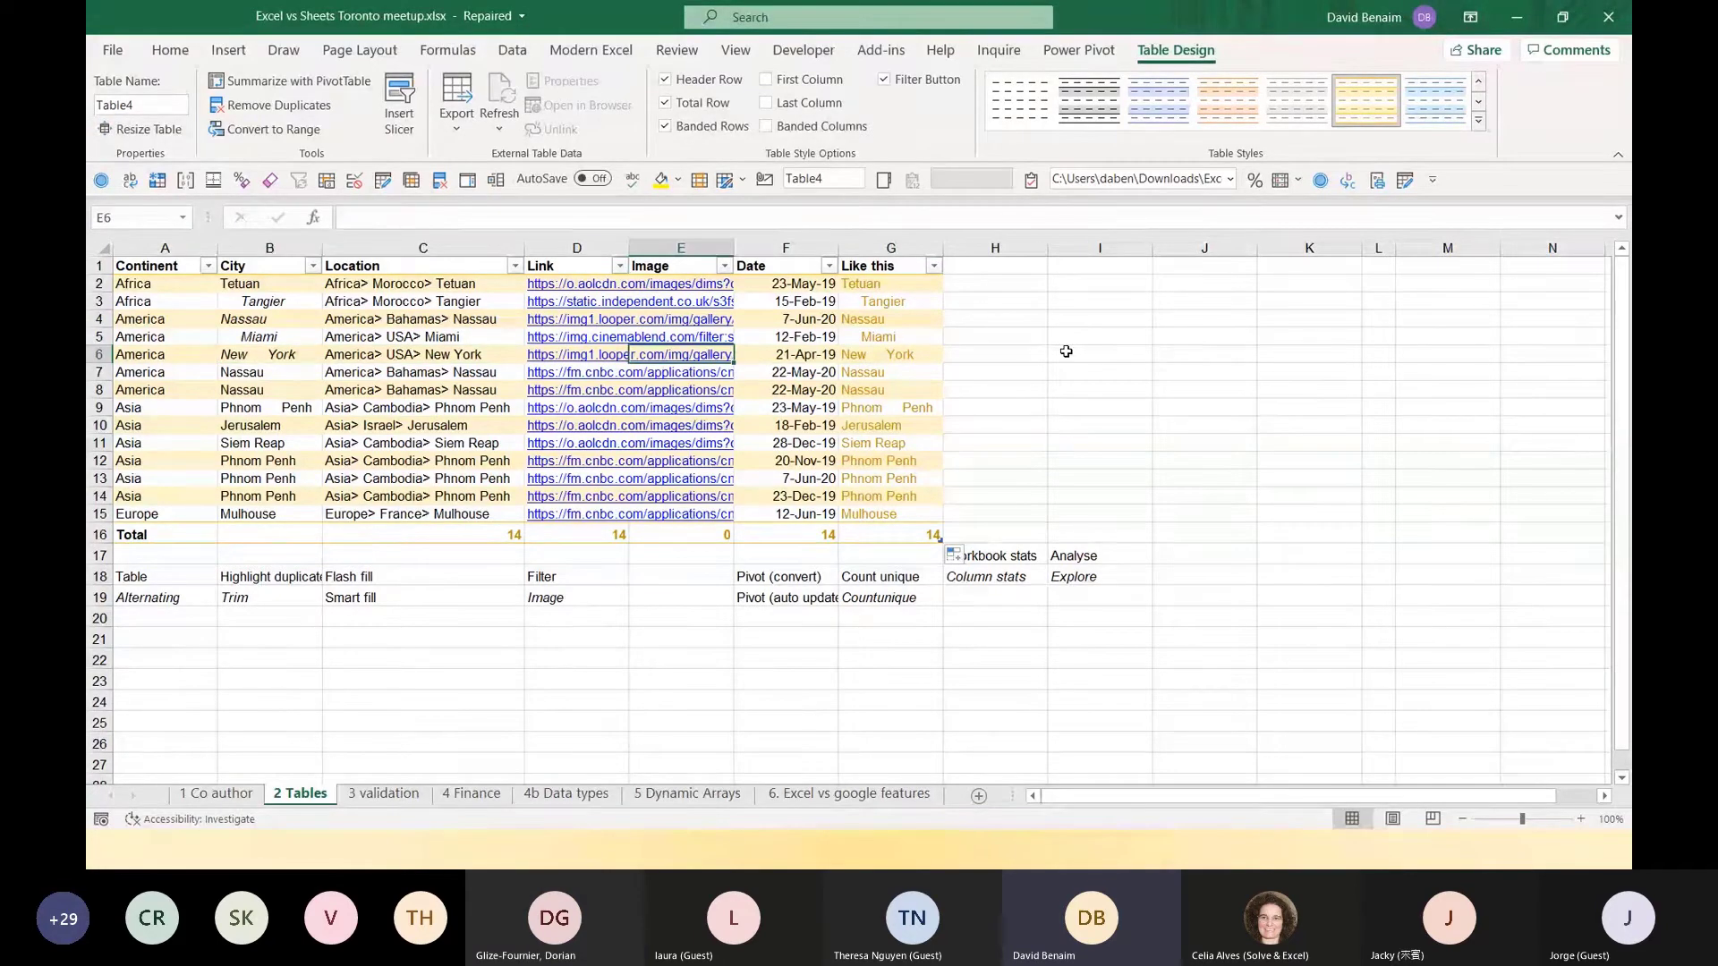
Highlight duplicate values in the table's Date column, F2:F15, using Green Fill with Dark Green Text.
key(Left)
key(Up)
key(Up)
key(Up)
key(Up)
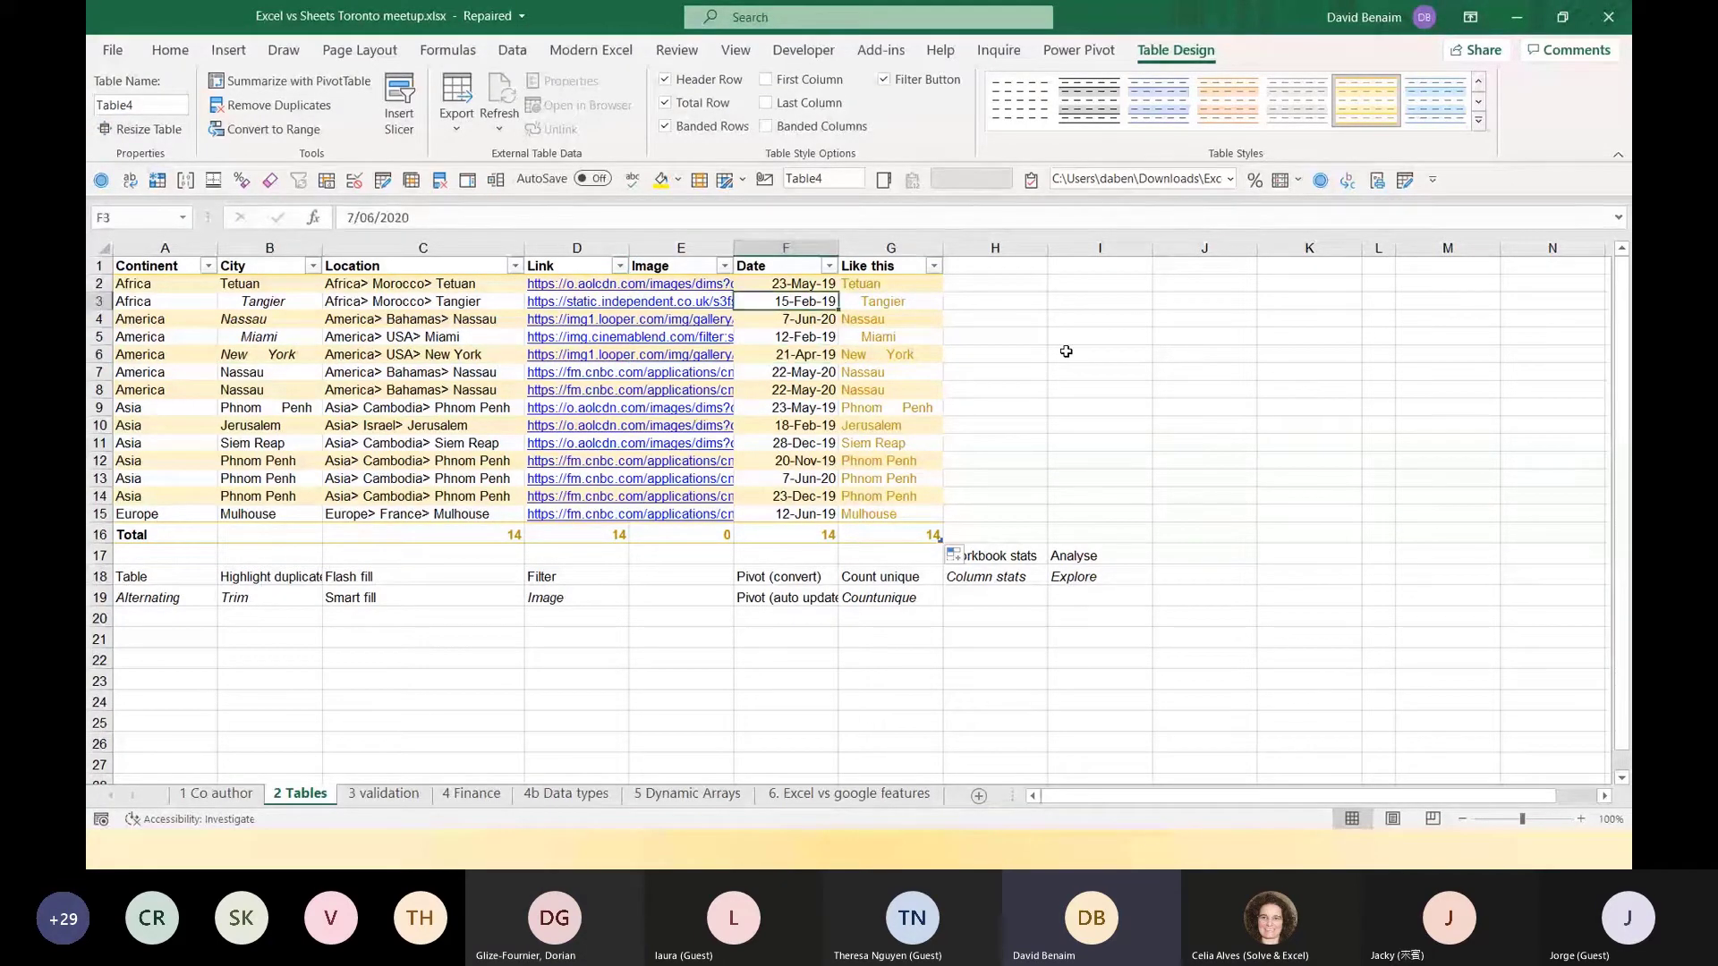
key(ctrl+shift+Down)
key(shift+Up)
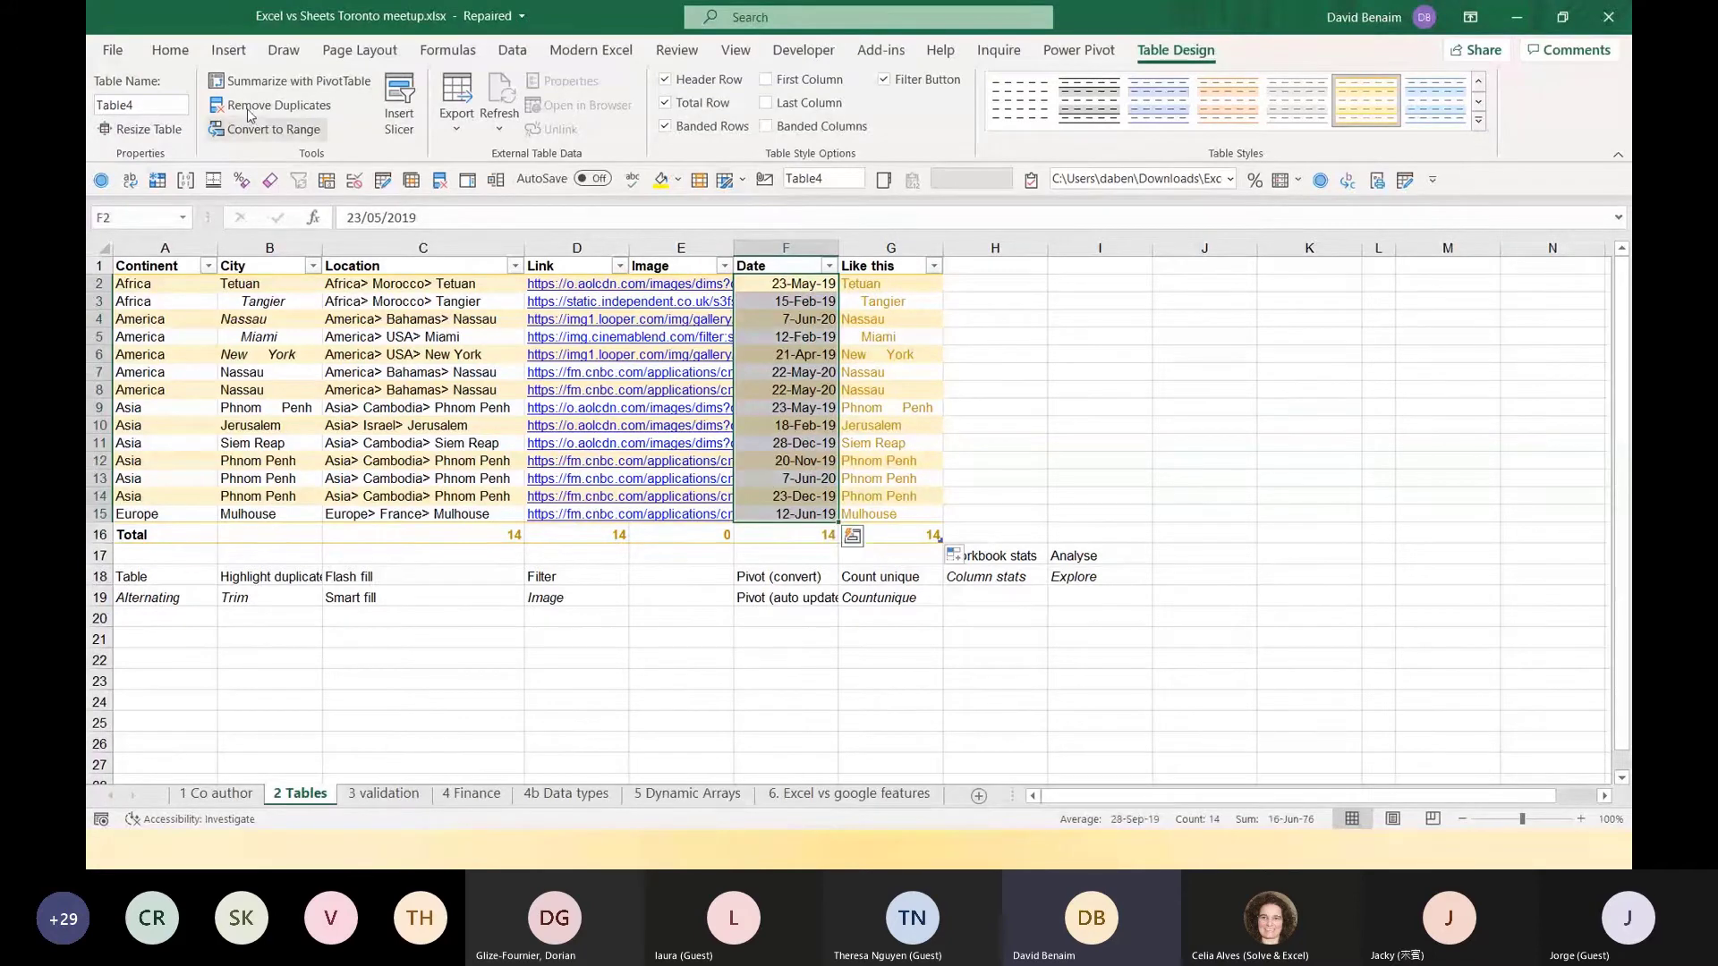
click(170, 50)
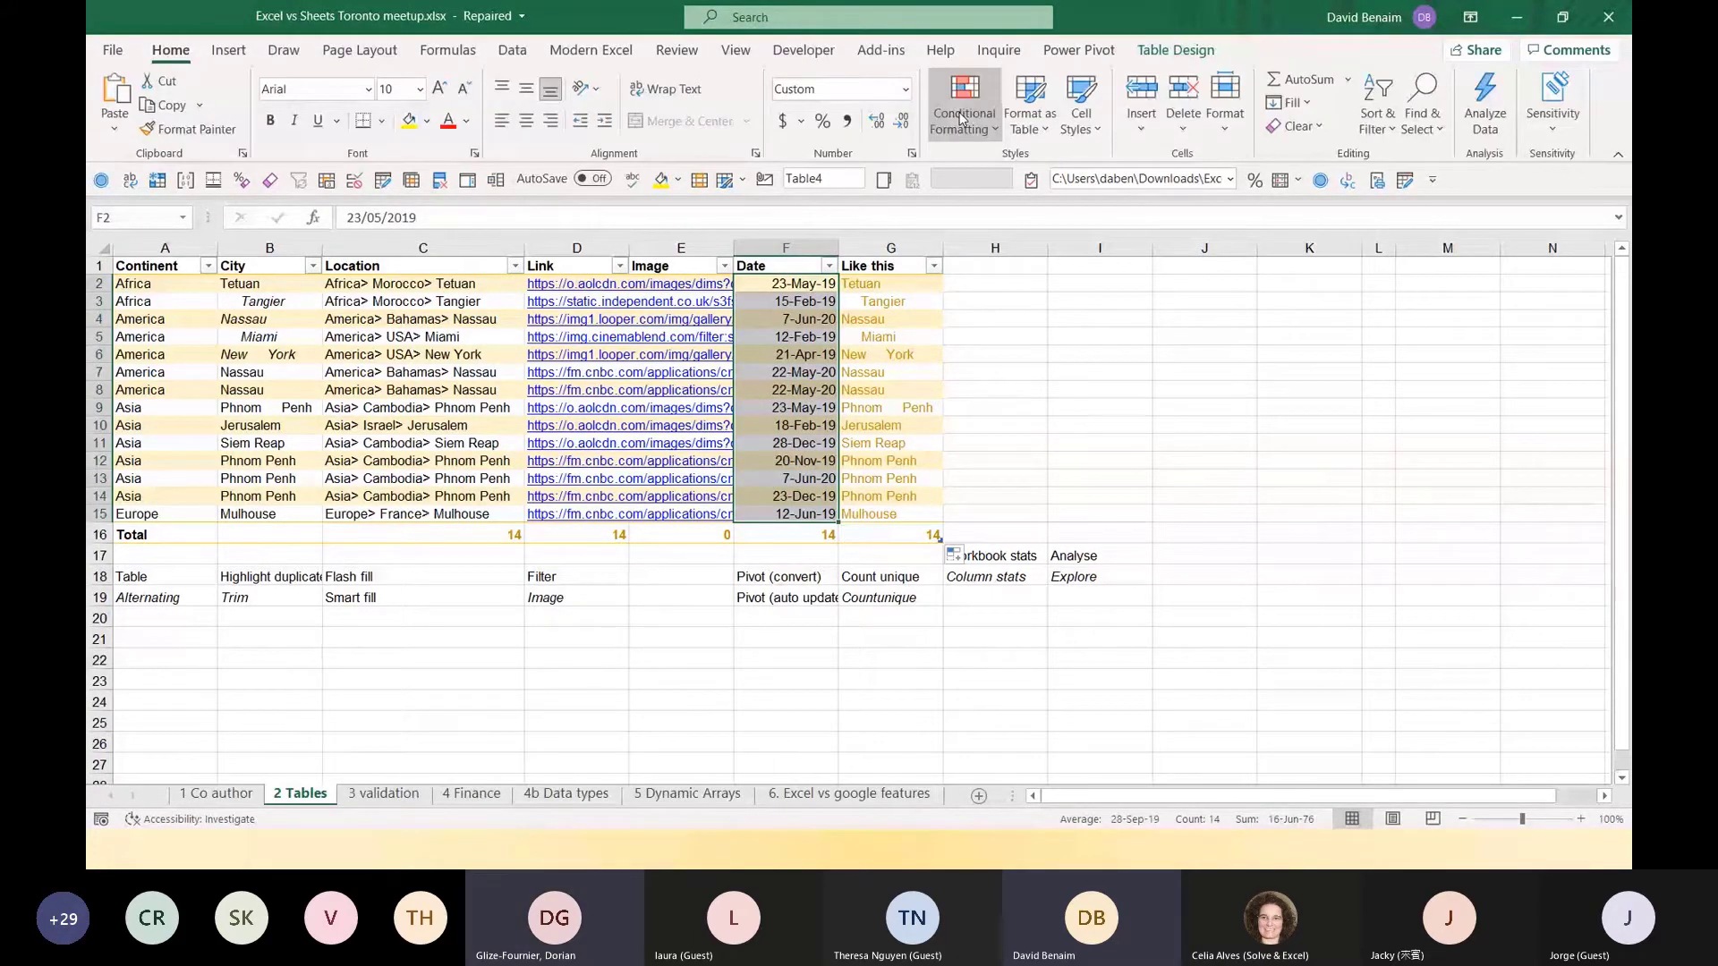
click(958, 130)
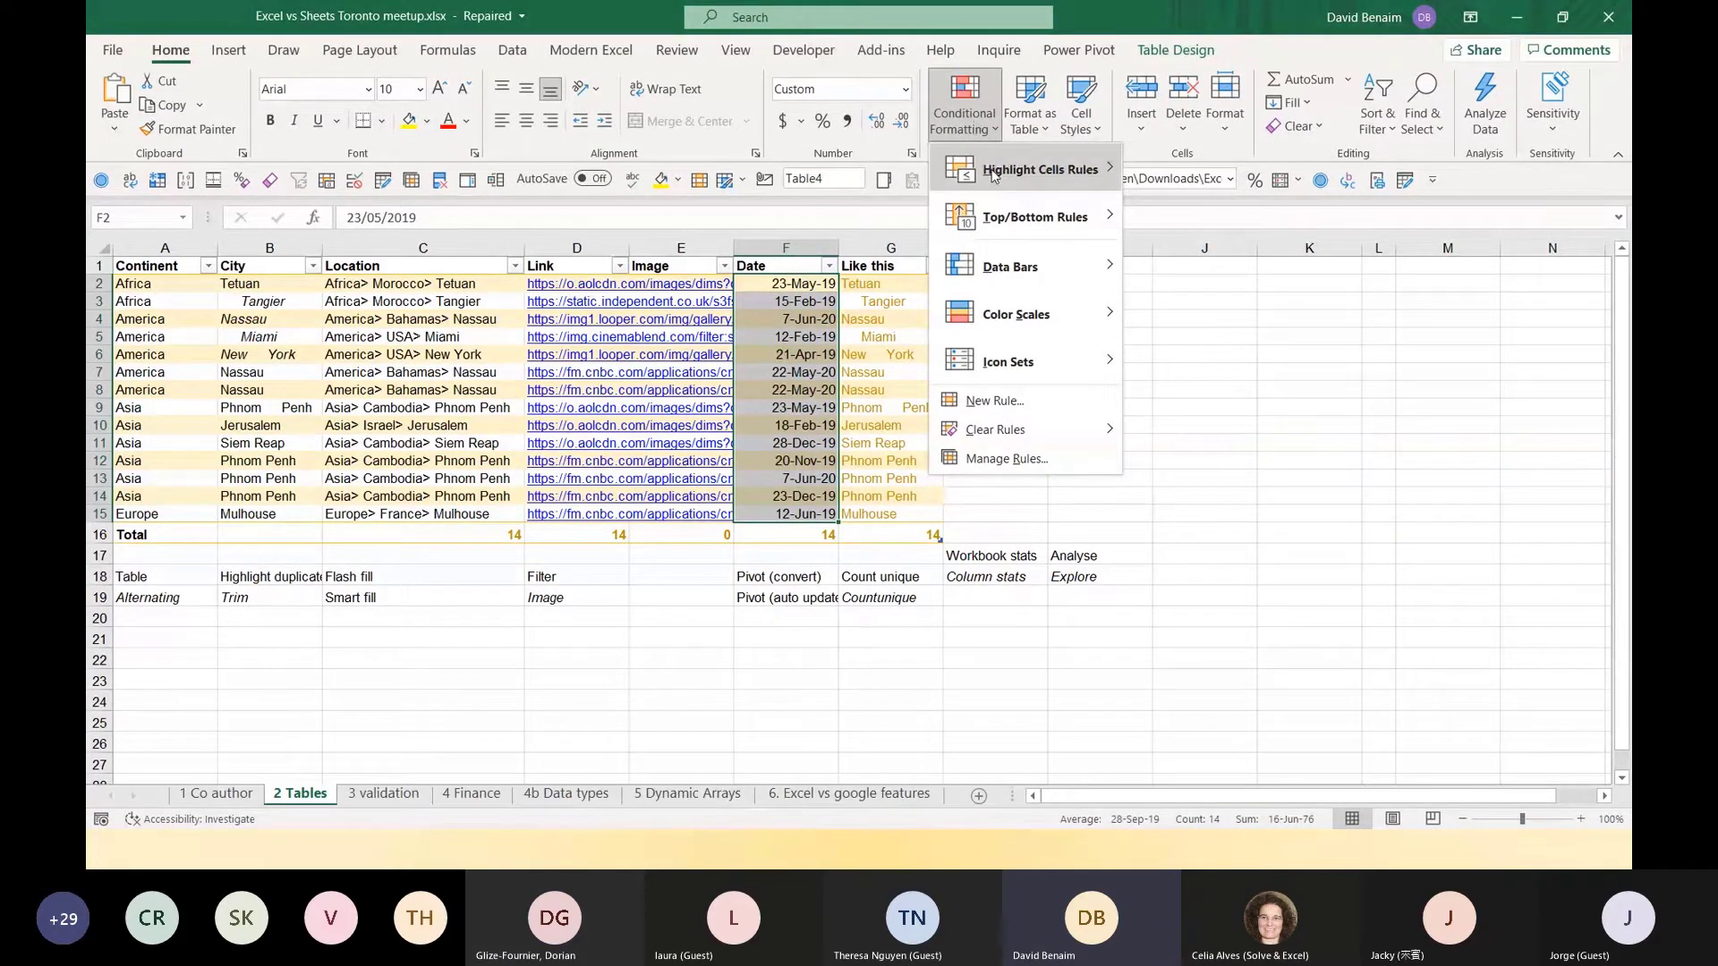
mouse_move(1025, 175)
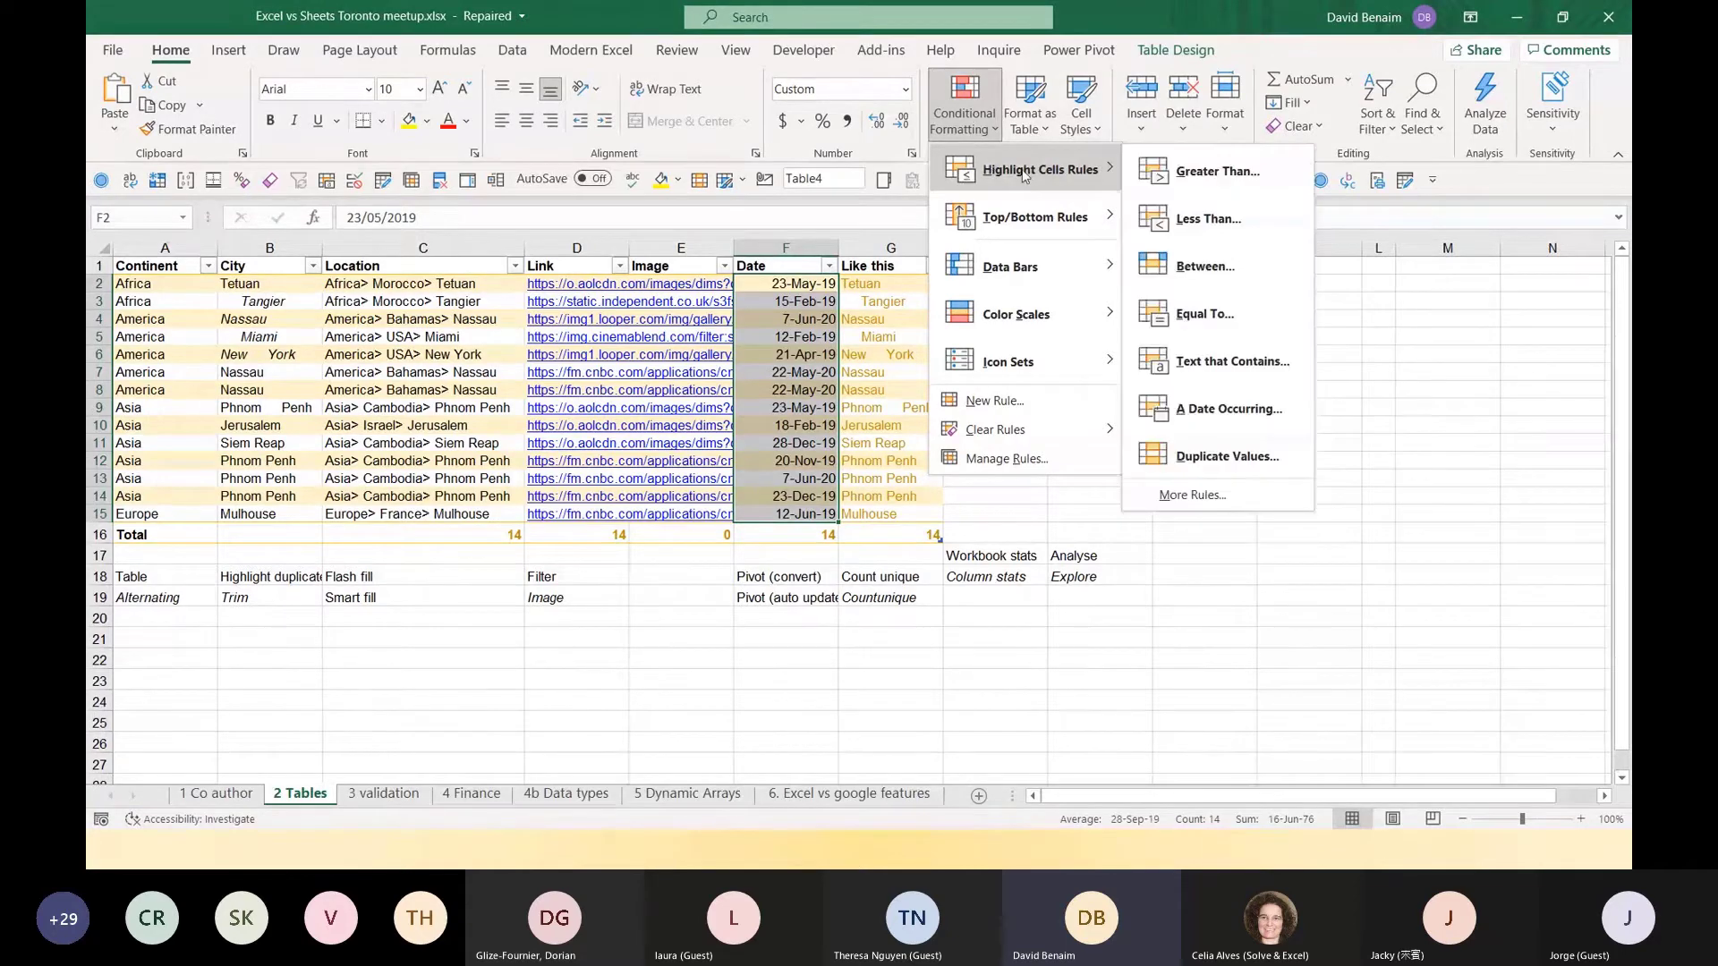
click(1221, 457)
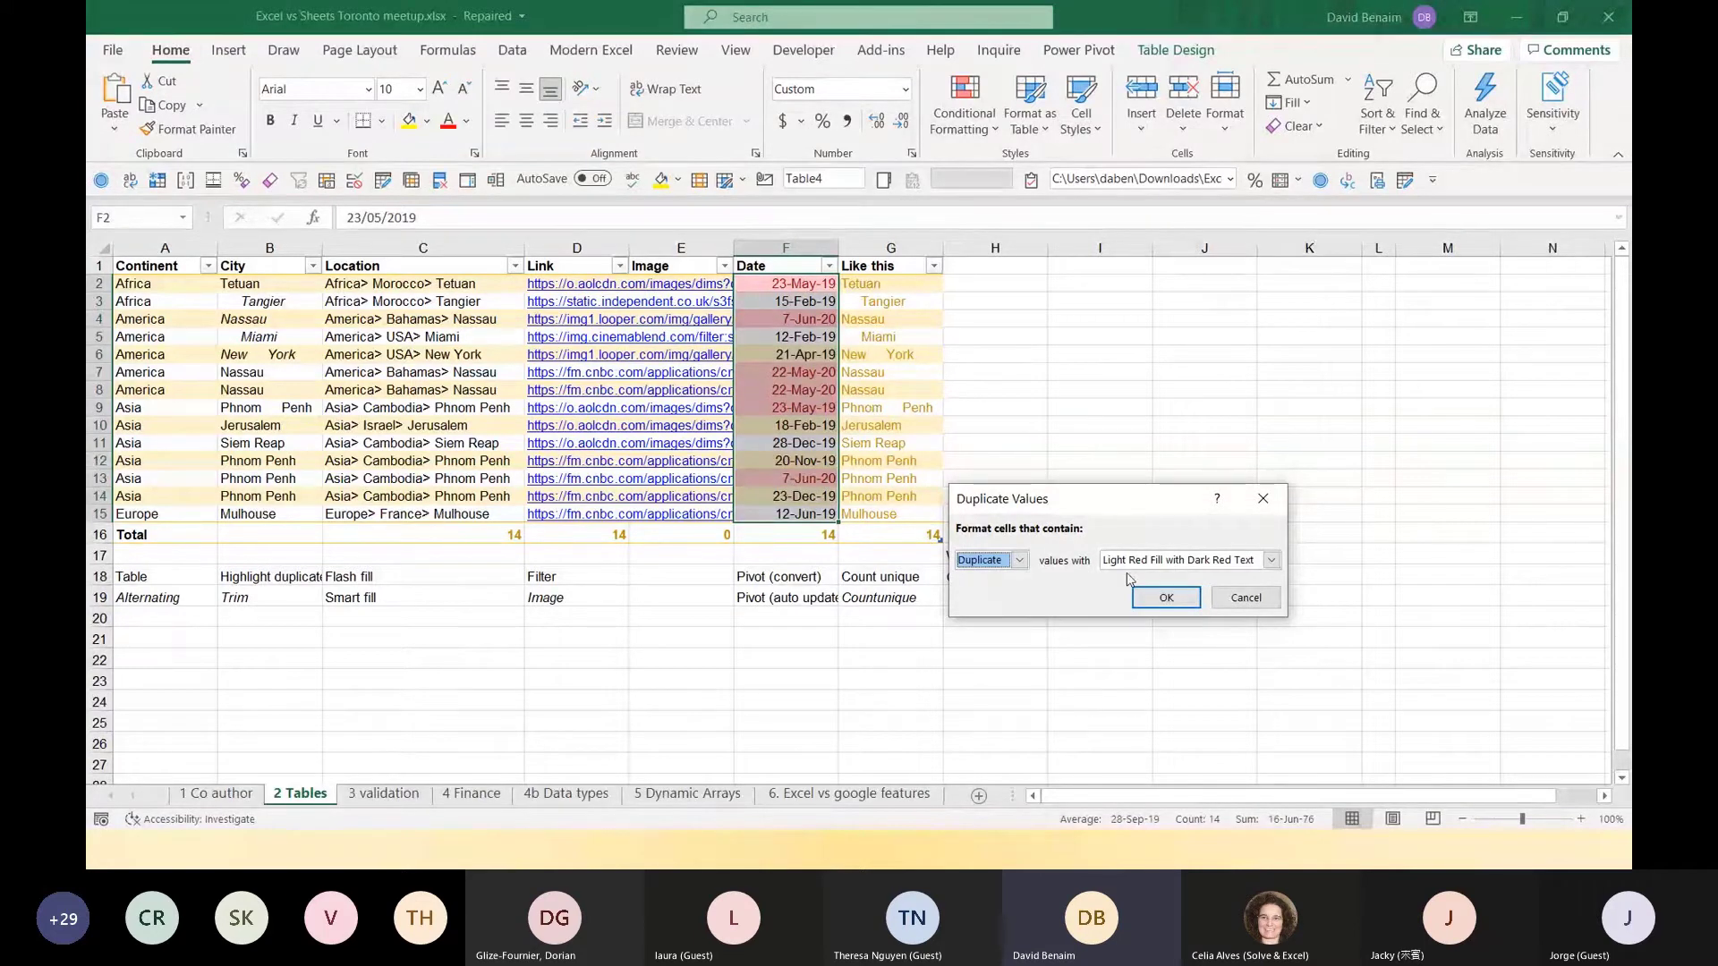
click(1134, 561)
click(1191, 607)
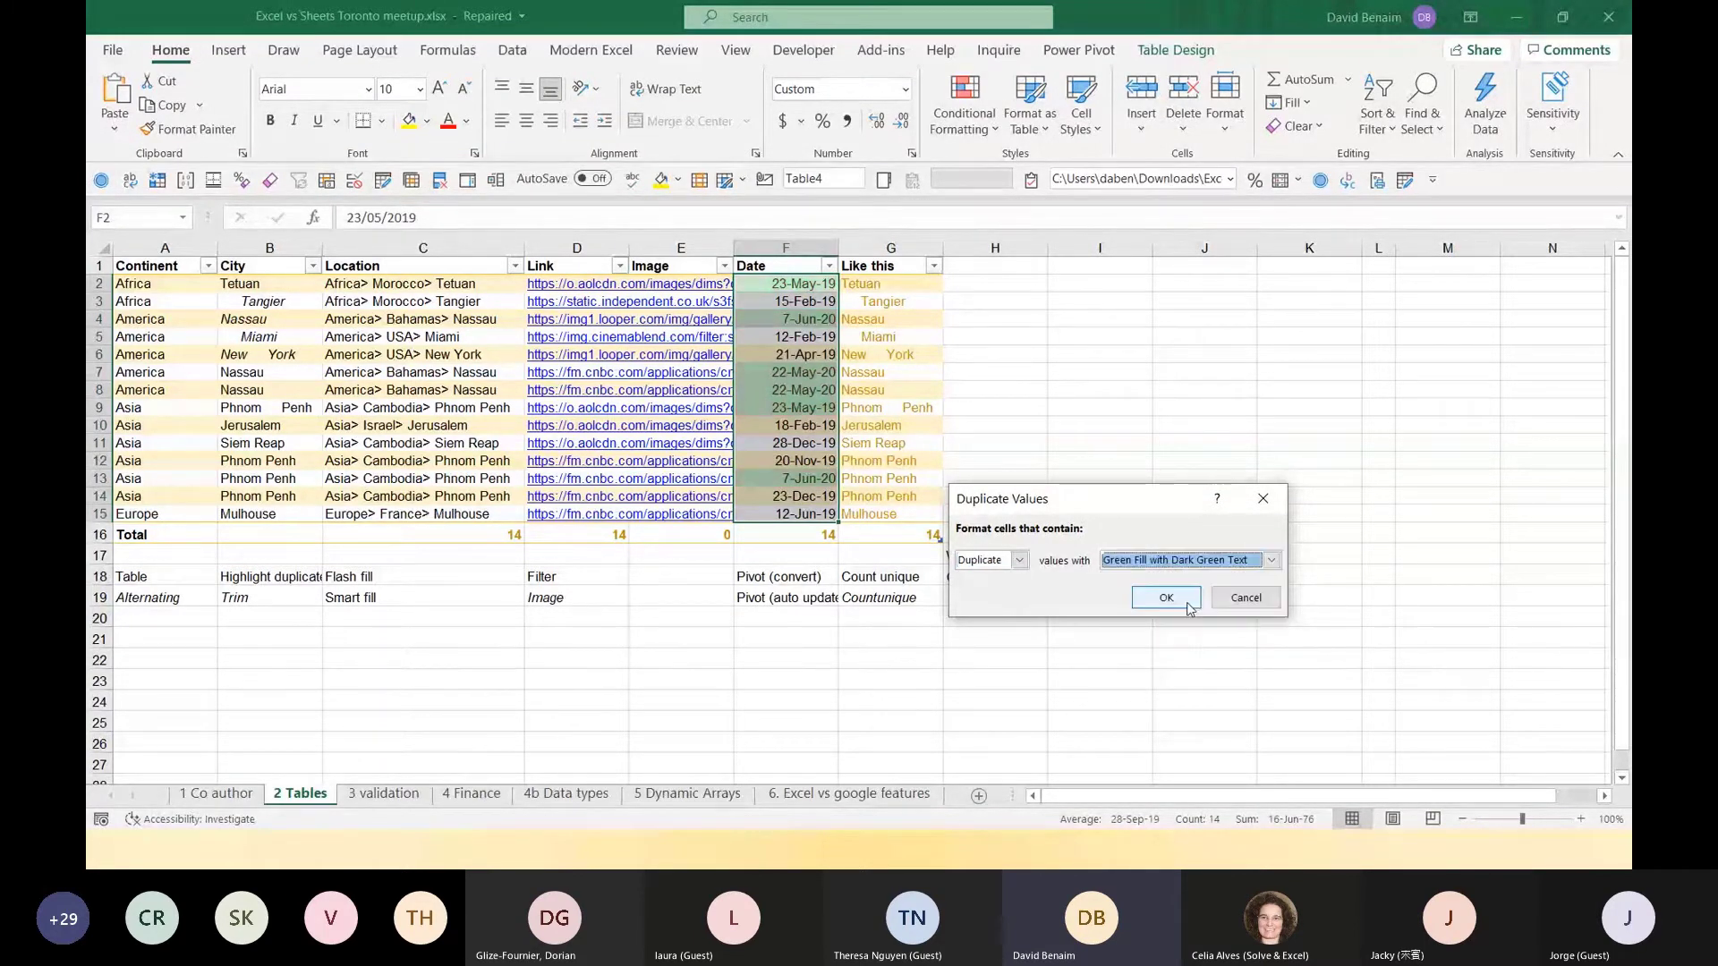
click(1166, 597)
Change the date in F4 to 7/06/2021 to test the duplicate highlighting.
click(800, 324)
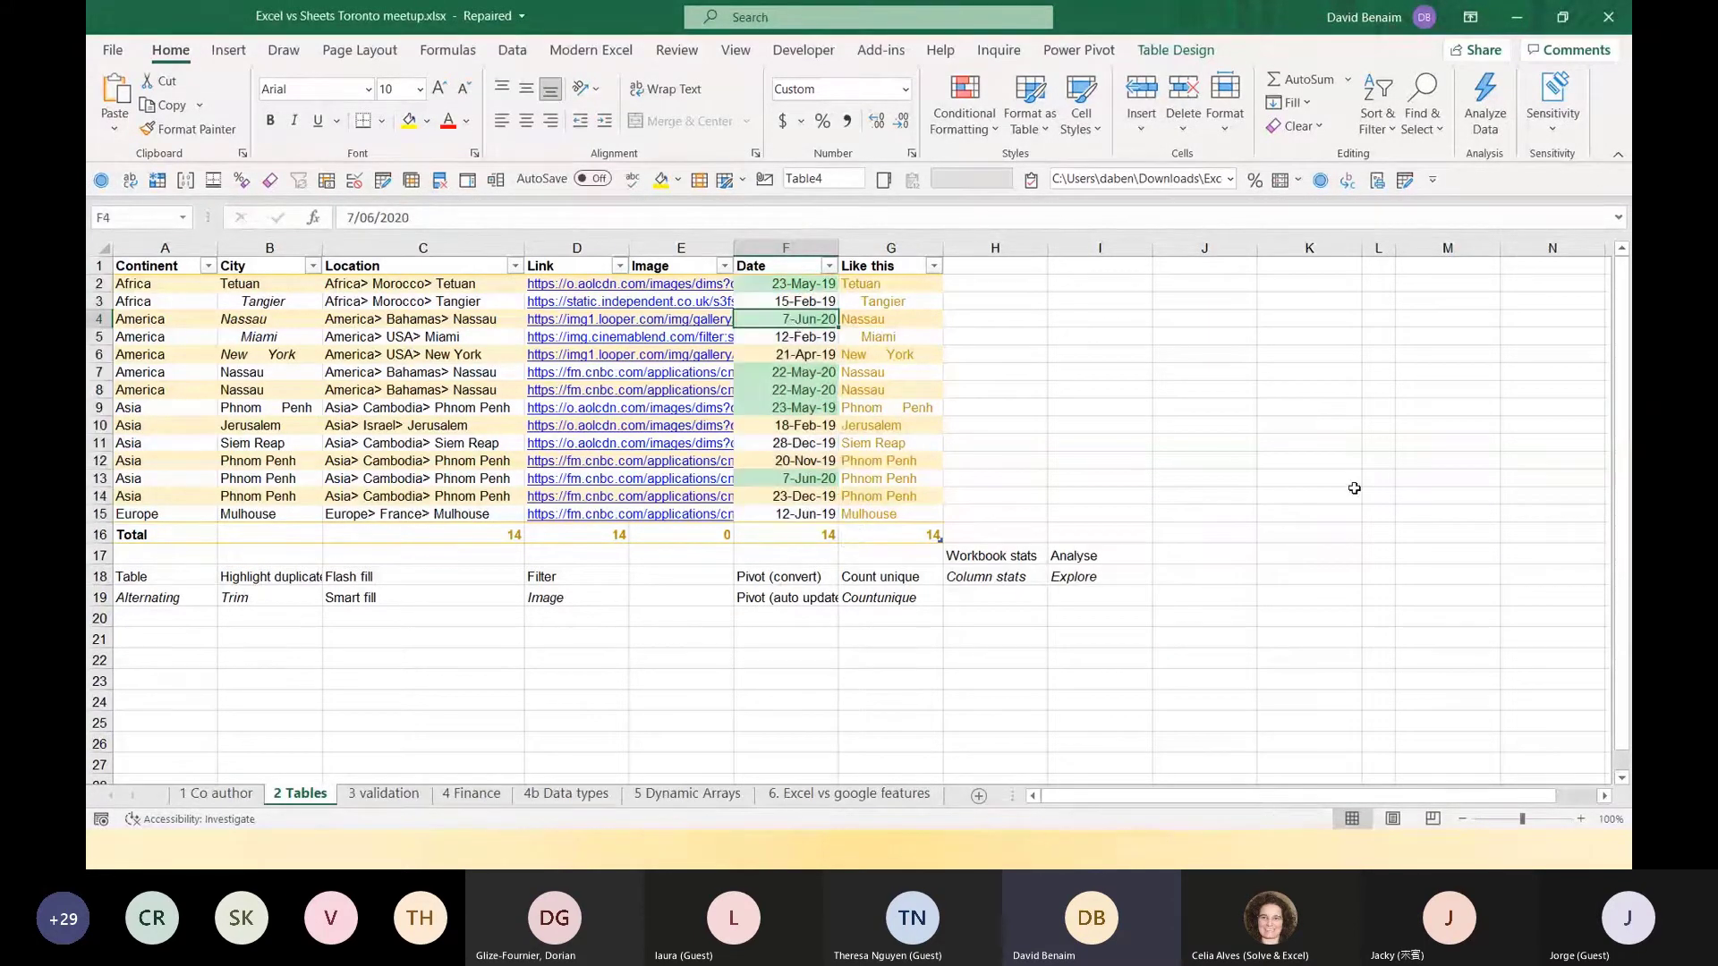
key(F2)
key(BackSpace)
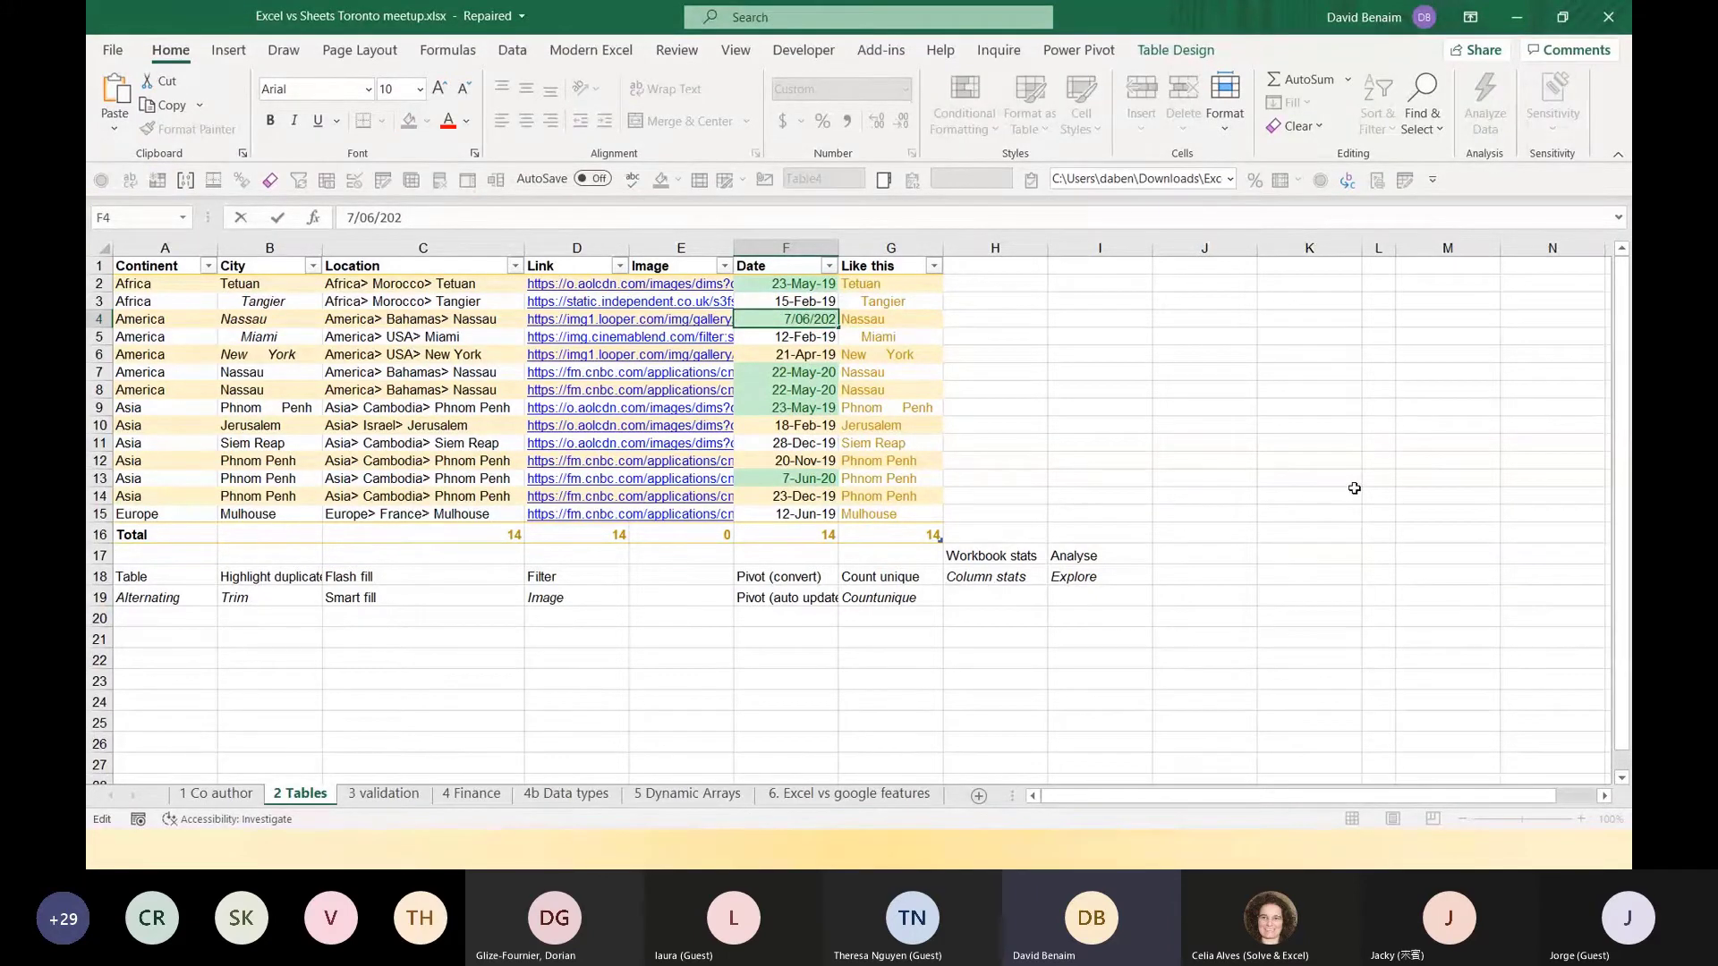
text(1)
key(Return)
key(ctrl+Up)
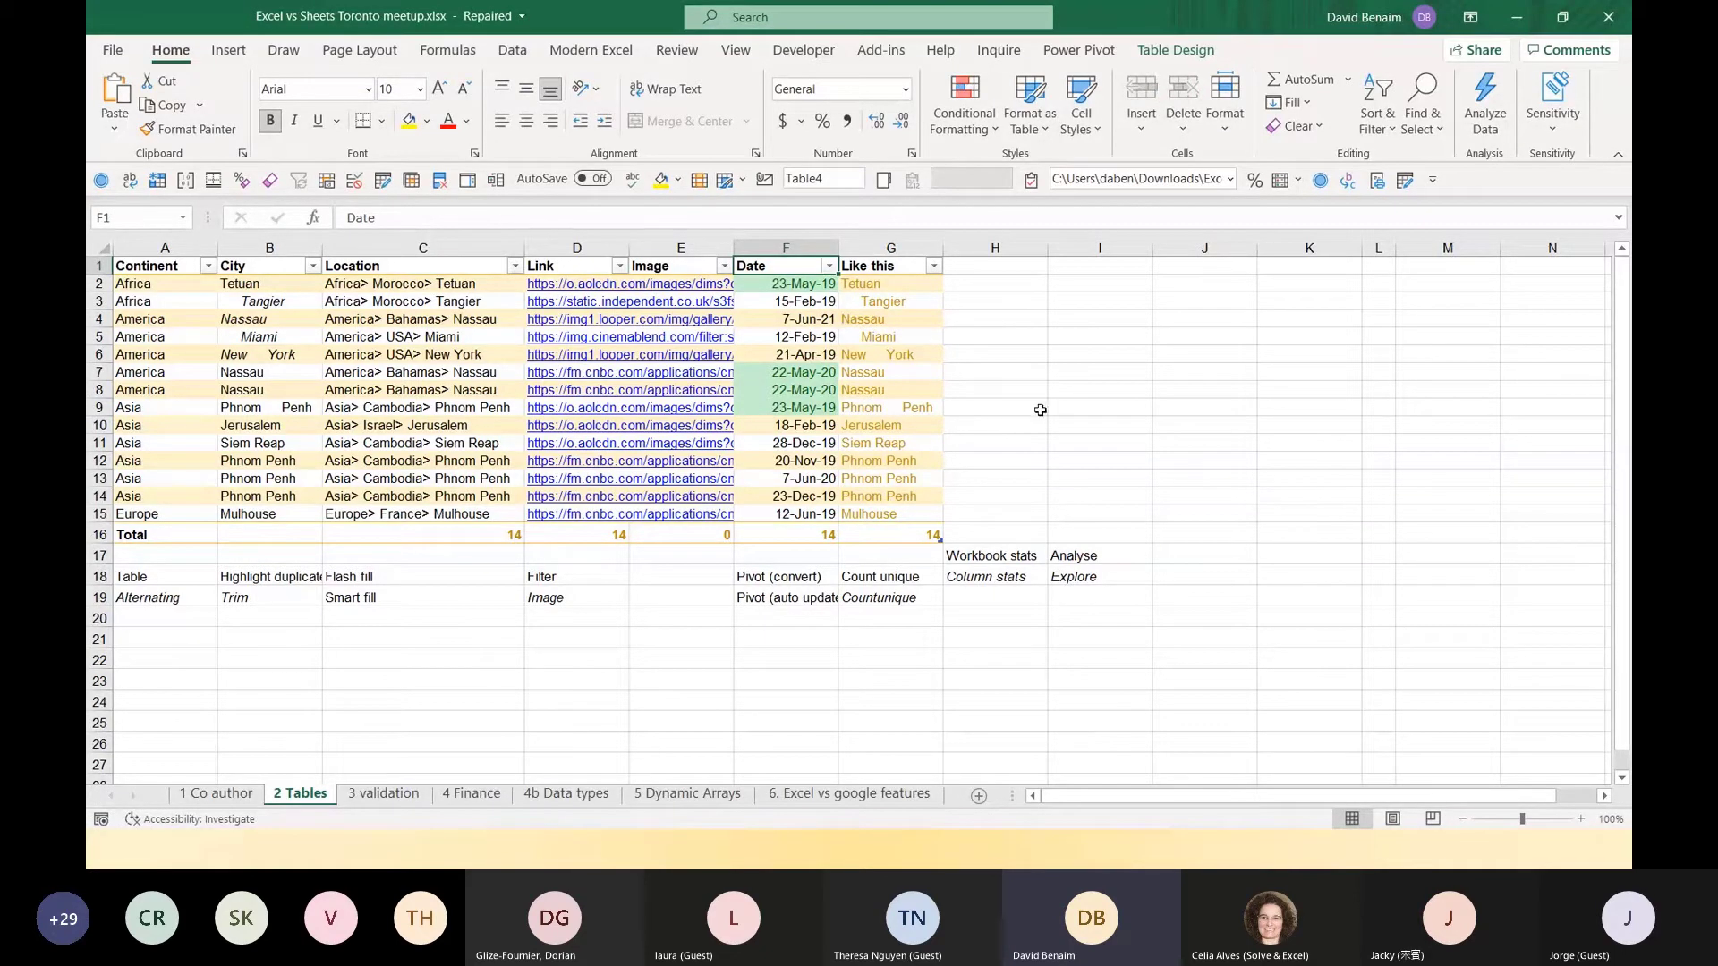
Switch to the Google Sheets version, open the 2 Tables sheet and select the data range A1:F15.
key(alt+Tab)
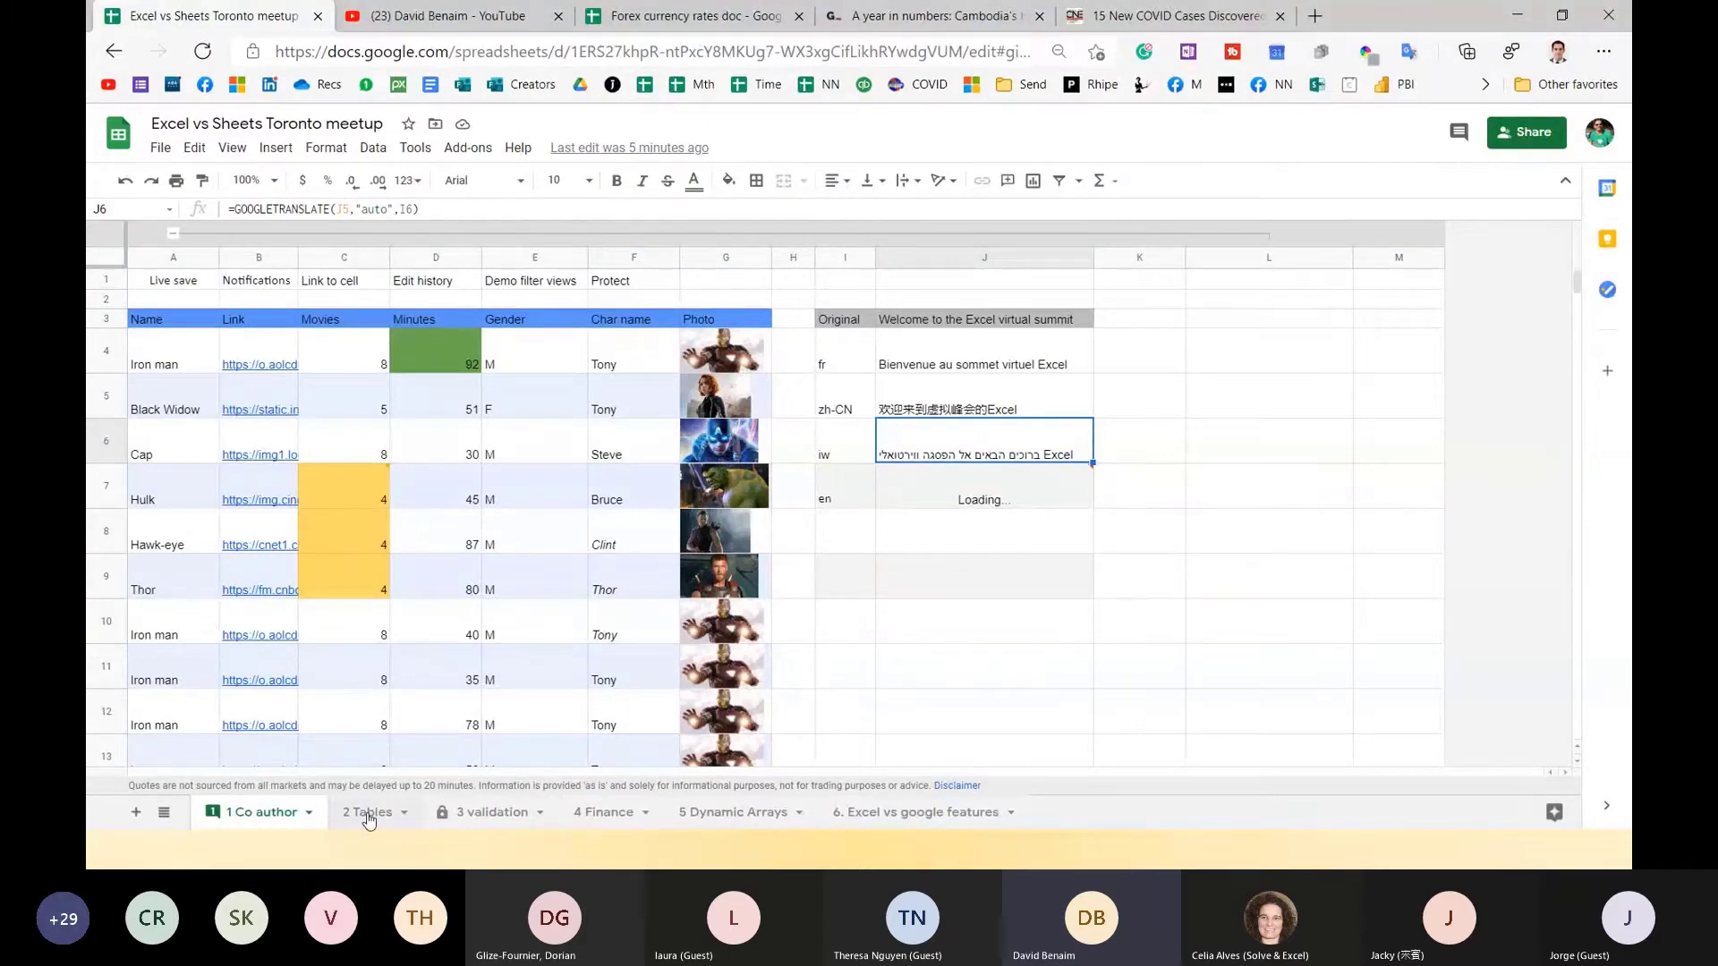
click(368, 820)
scroll(671, 626, down, 5)
drag(625, 812, 644, 340)
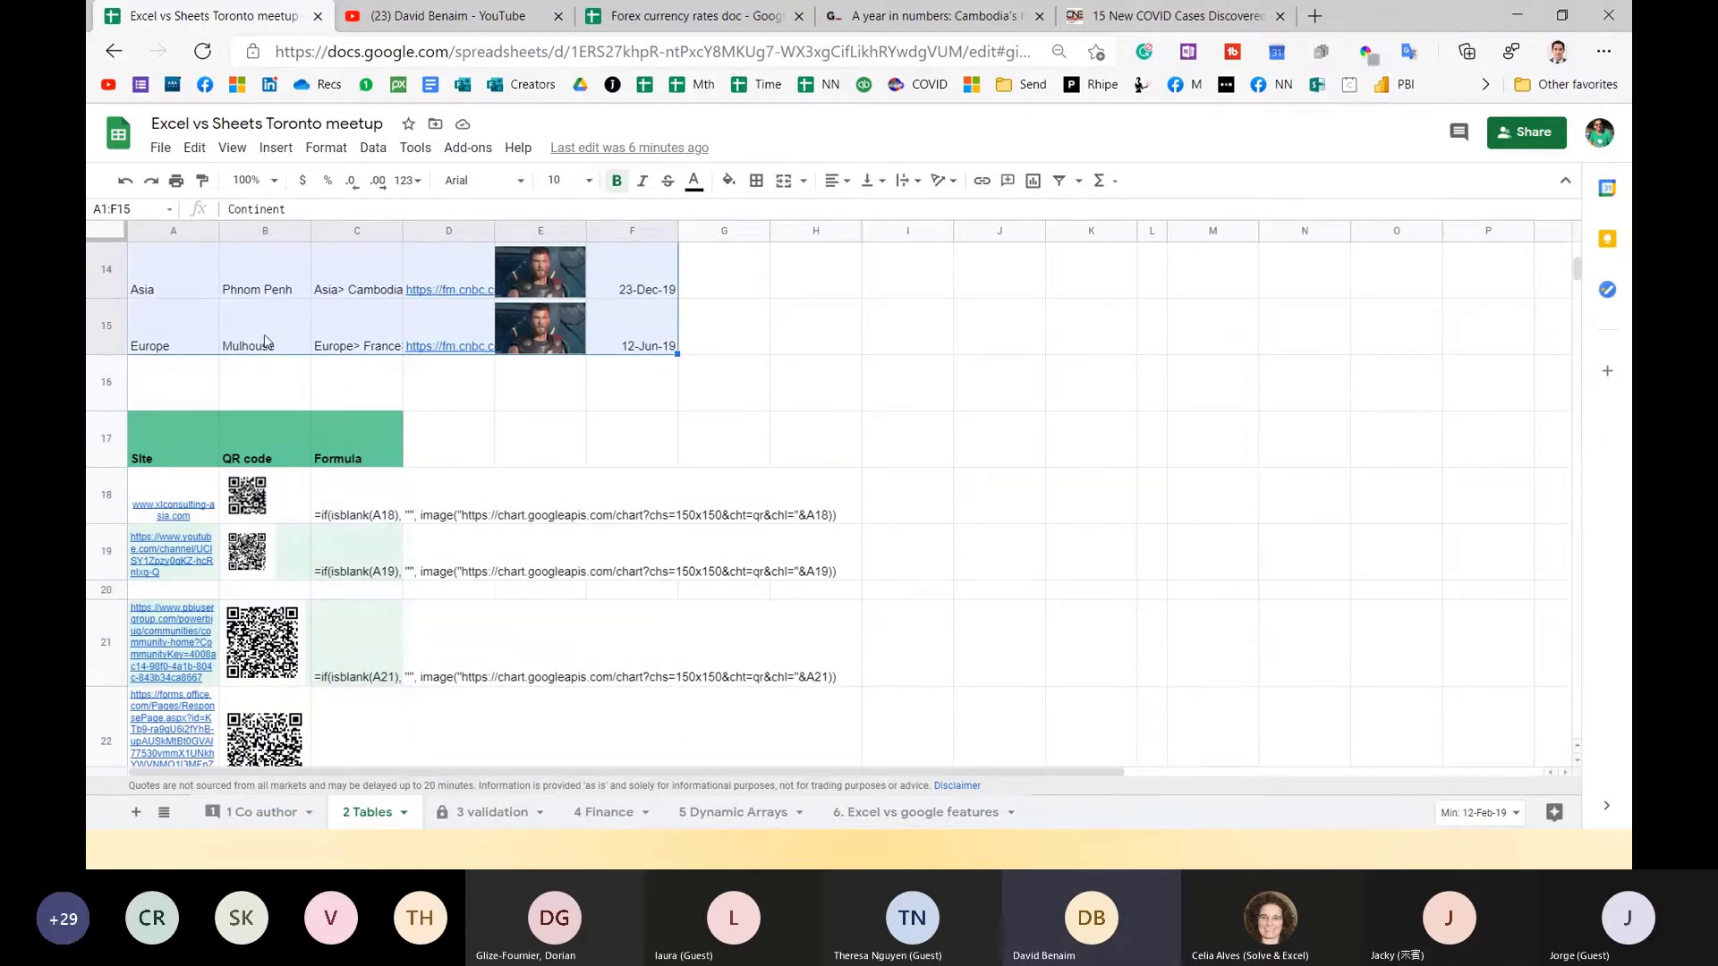
scroll(265, 341, up, 5)
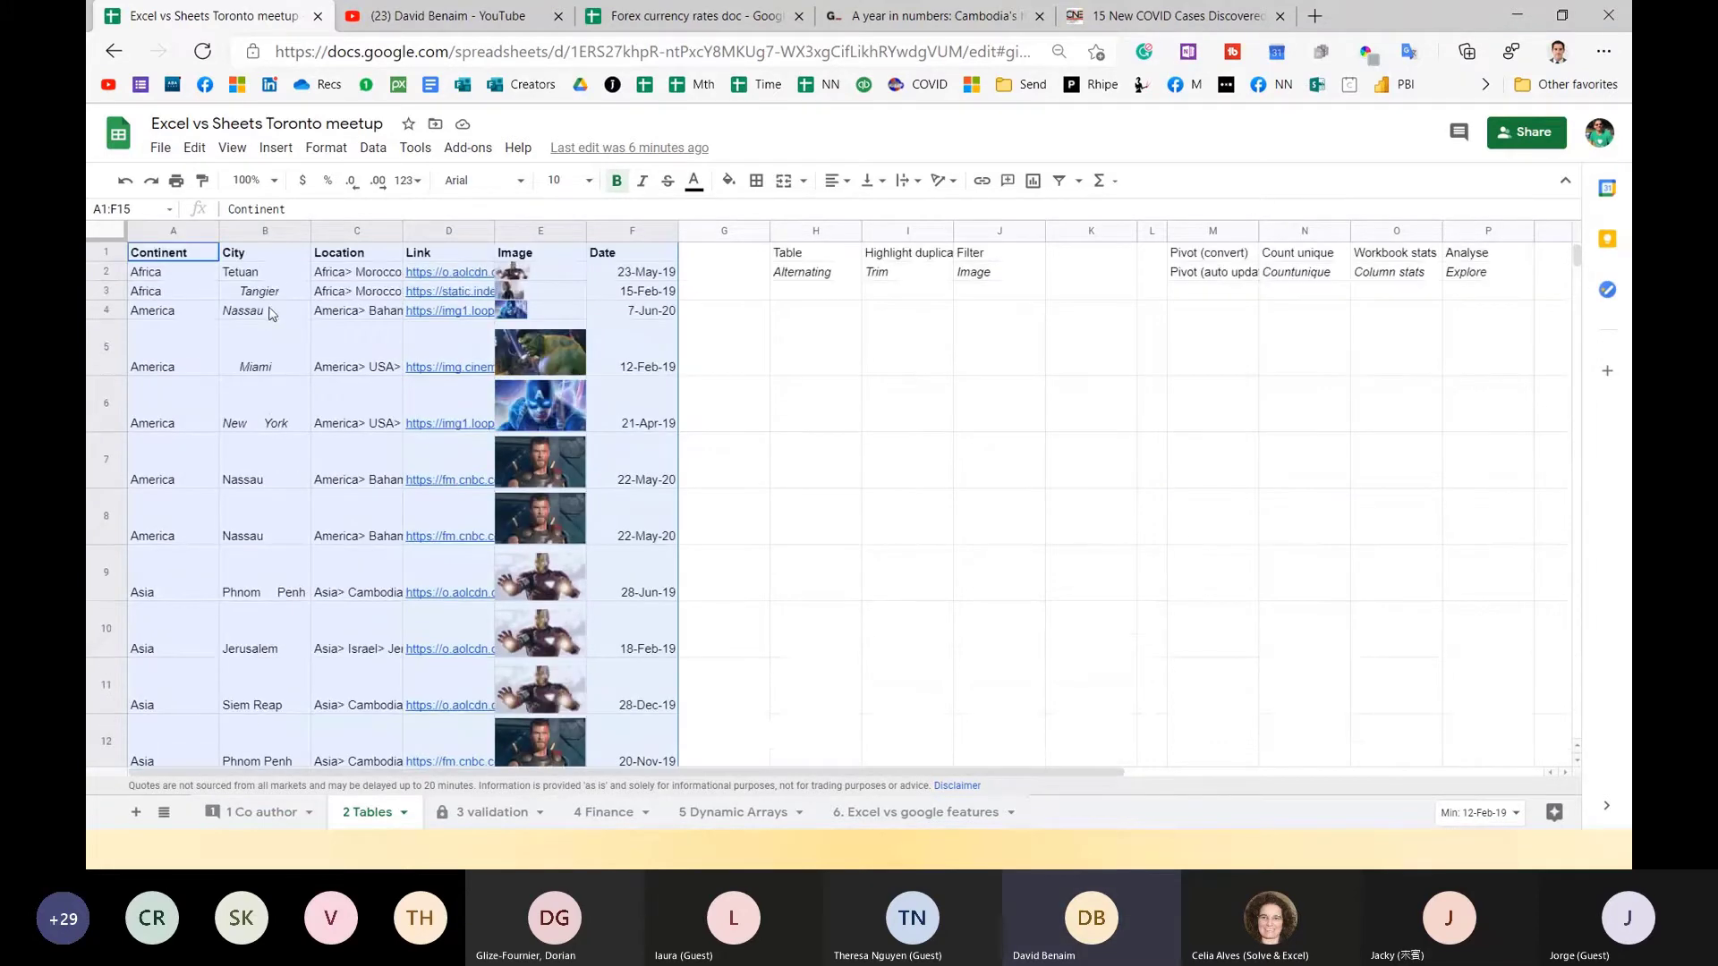
Apply alternating colors to A1:F15 with a header row, using the yellow default style.
click(325, 147)
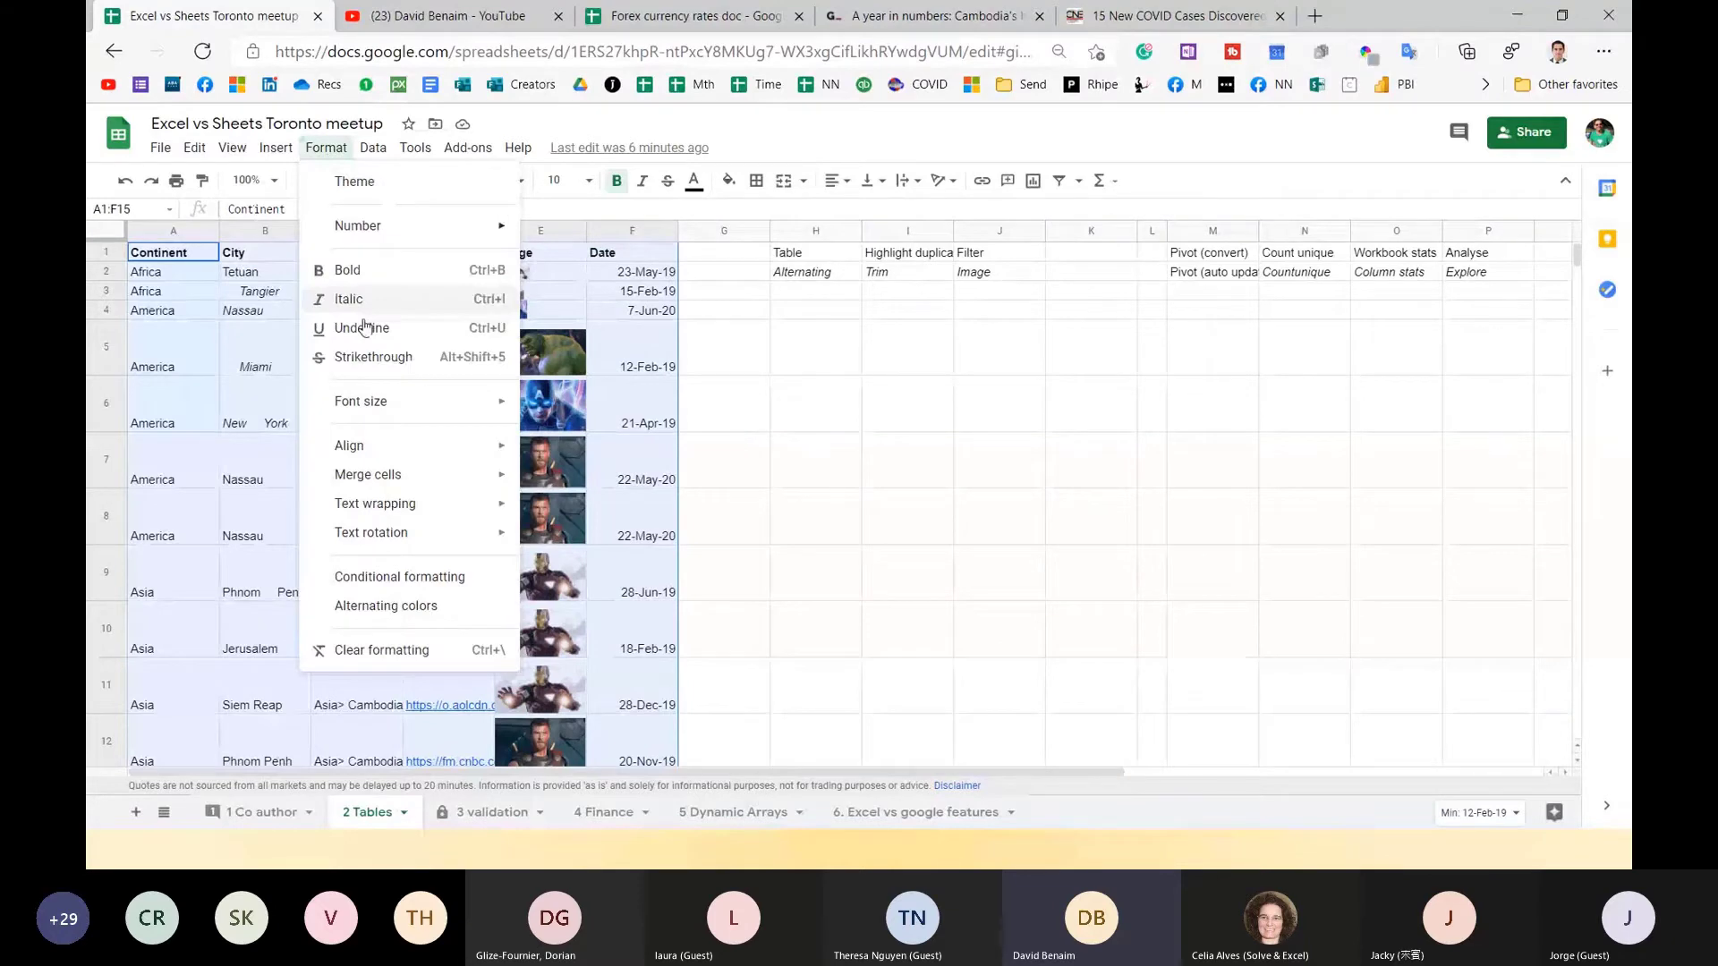
click(394, 604)
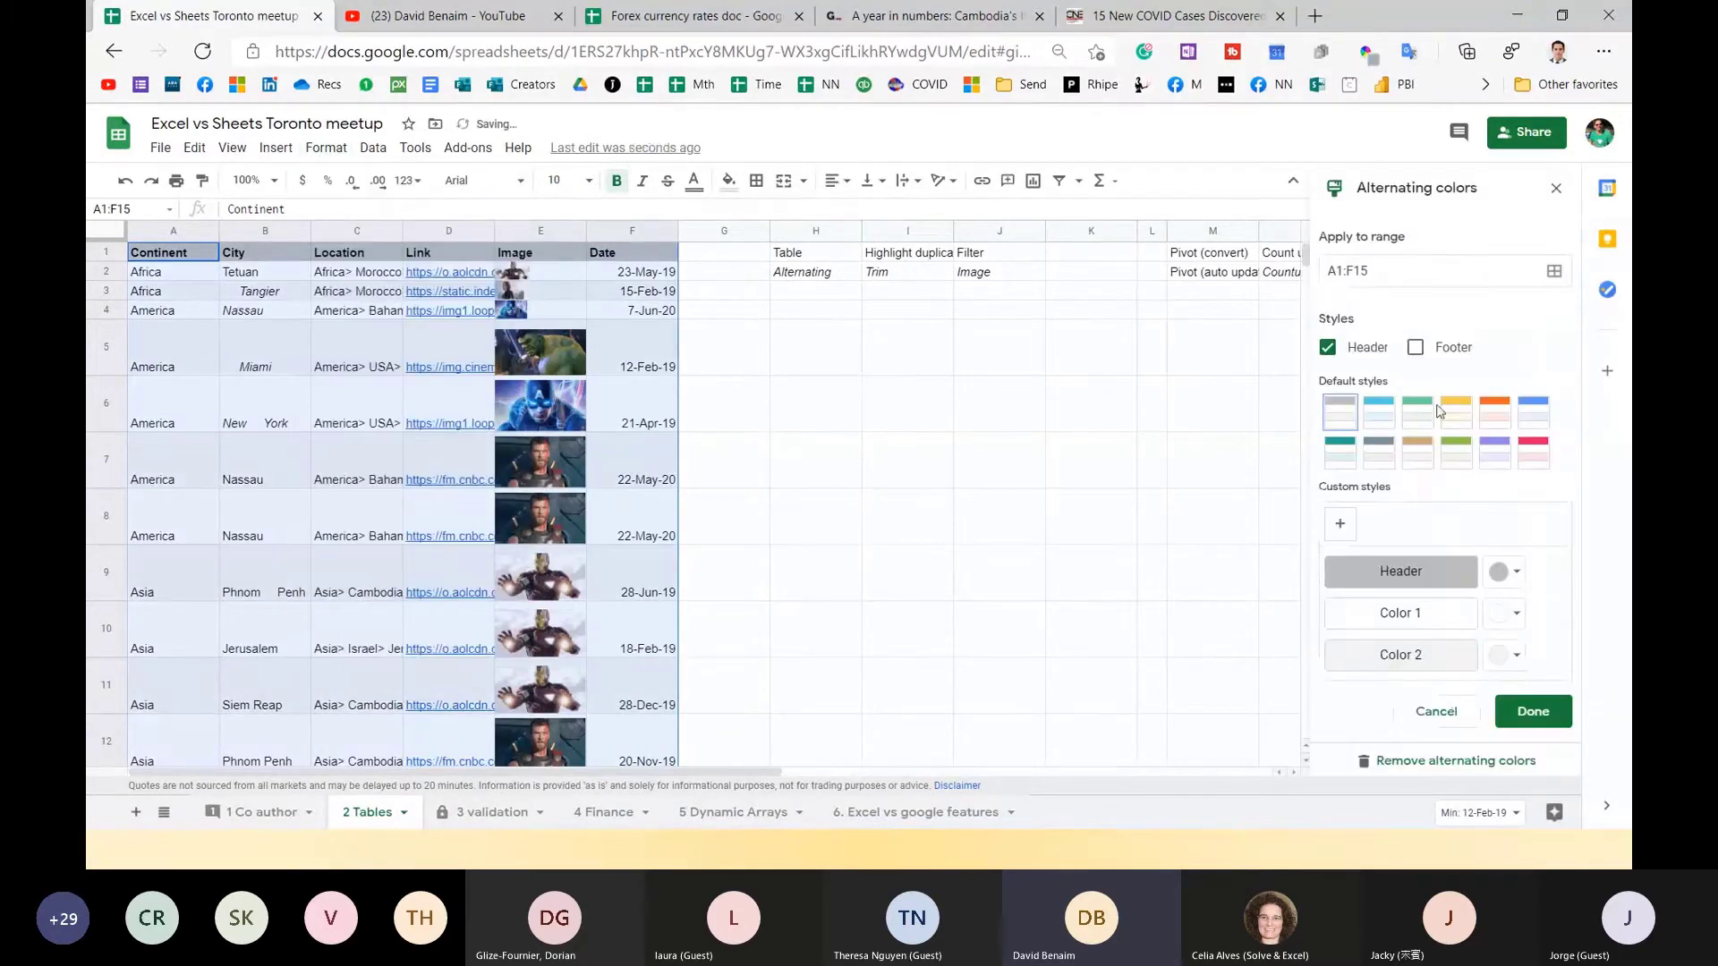
click(1422, 414)
click(1455, 413)
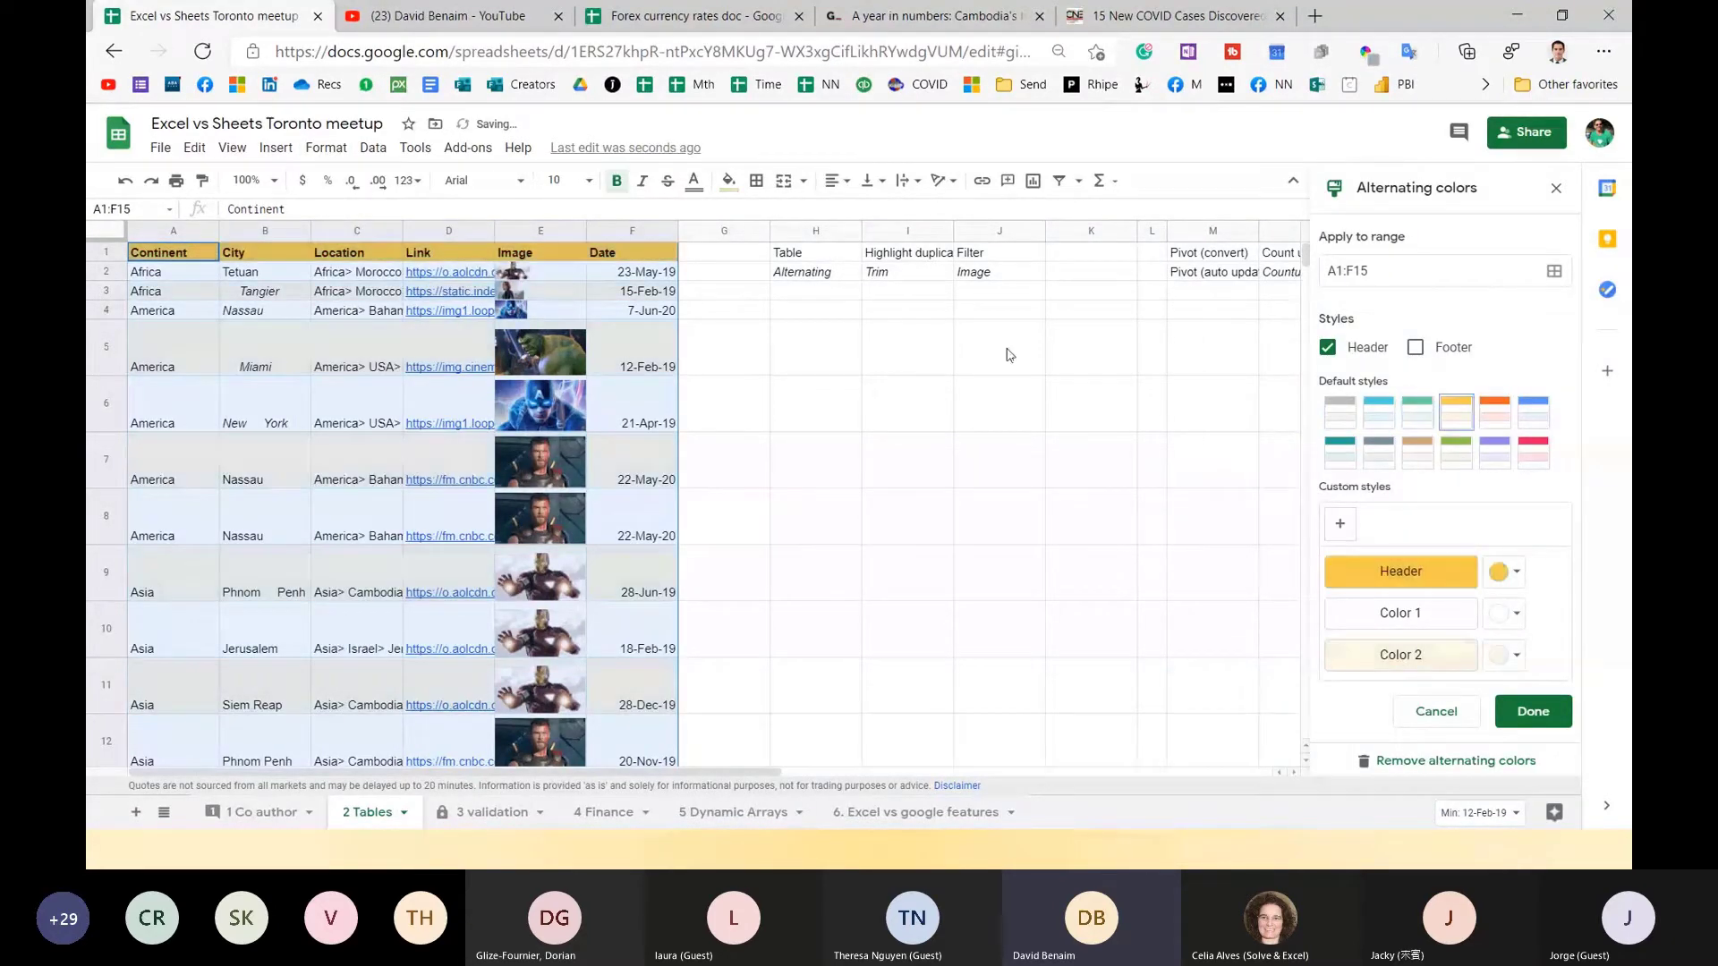
Enter the header New in G1 beside the data to test automatic expansion of the banding, and undo it.
click(736, 255)
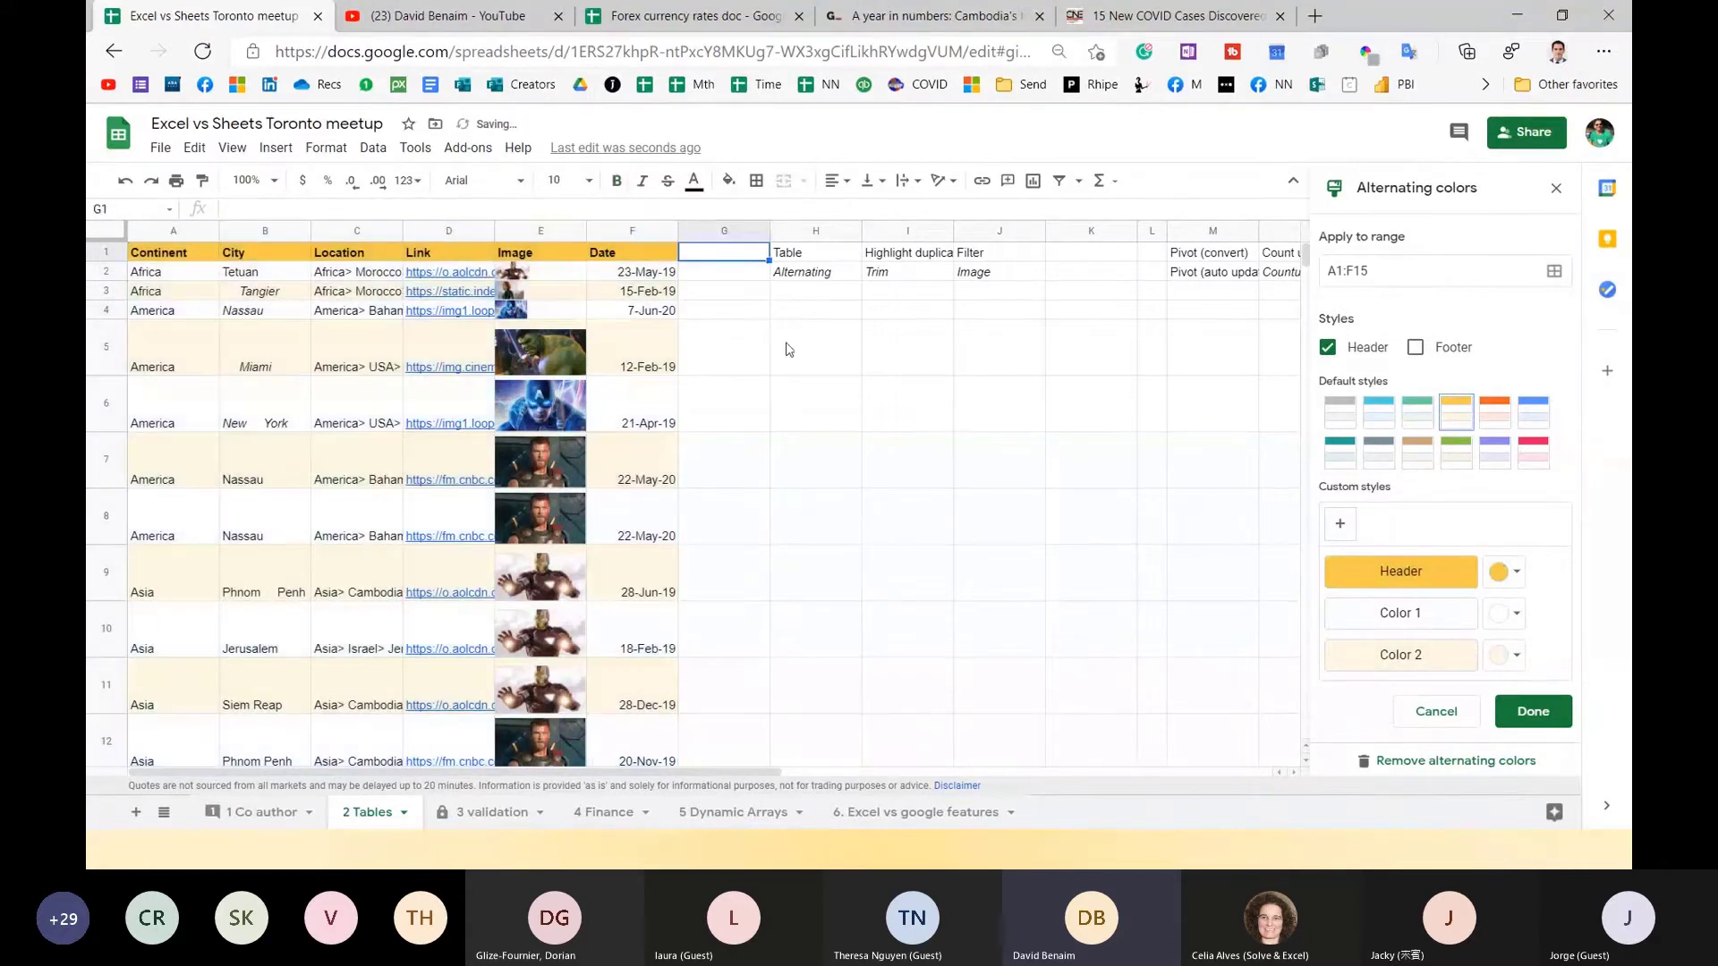
text(New)
key(Down)
key(Down)
key(Down)
key(Up)
key(Up)
key(Up)
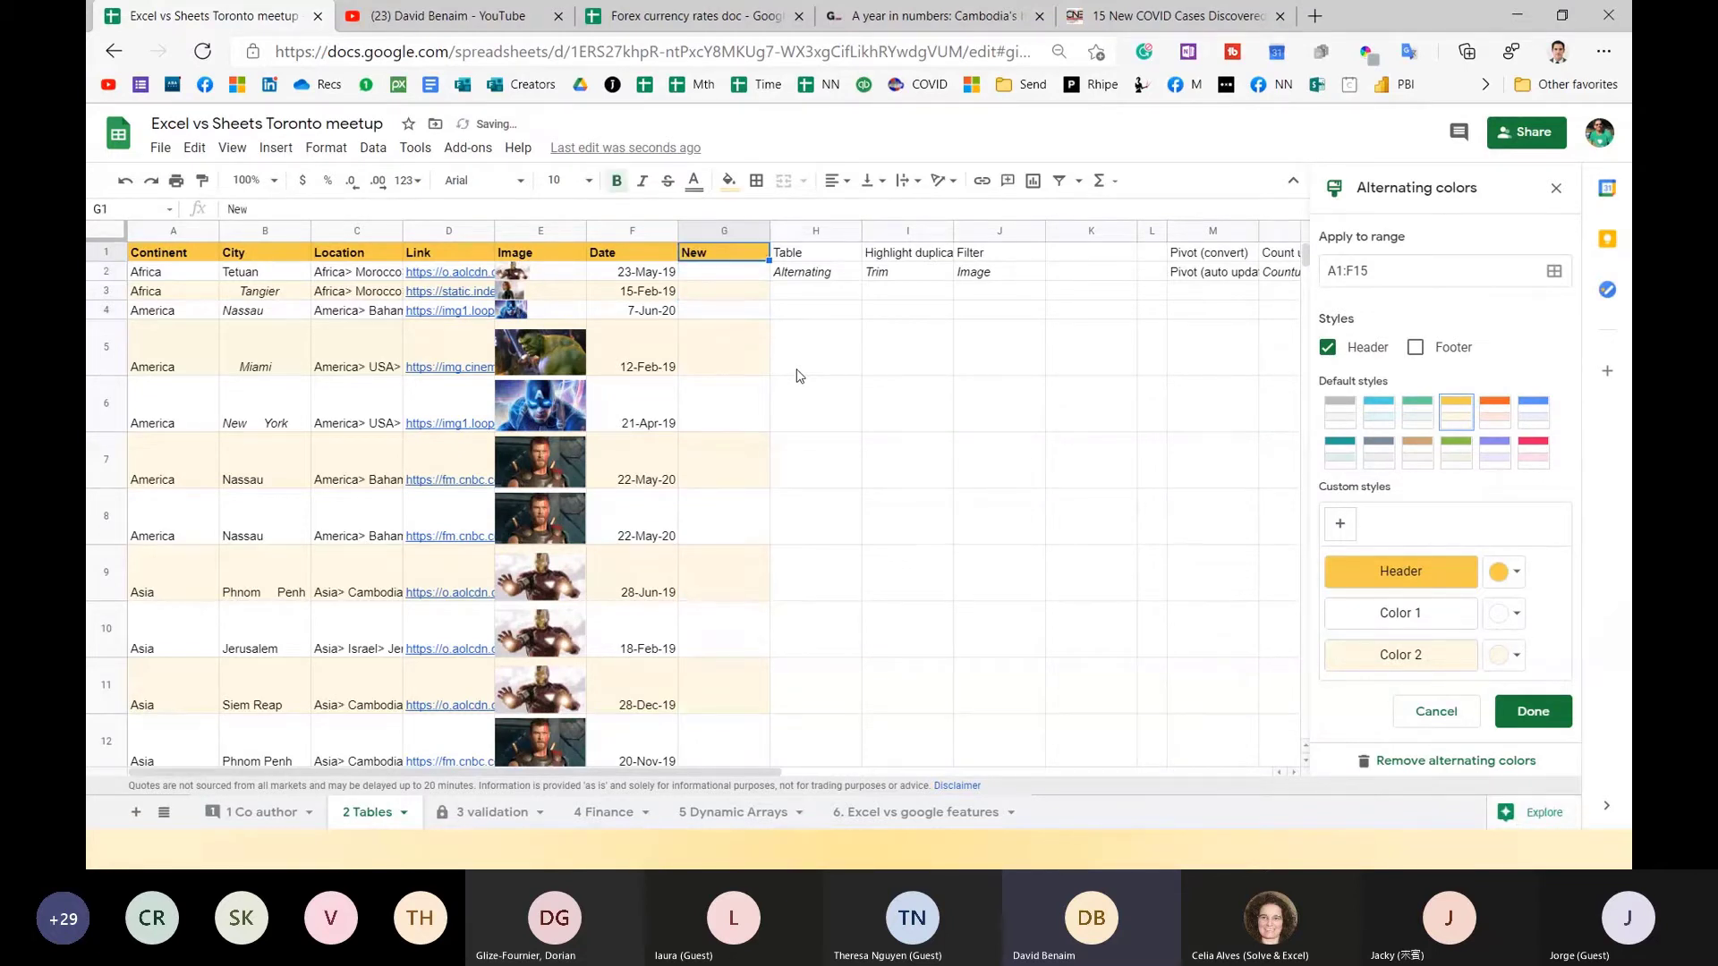
key(ctrl+z)
key(ctrl+z)
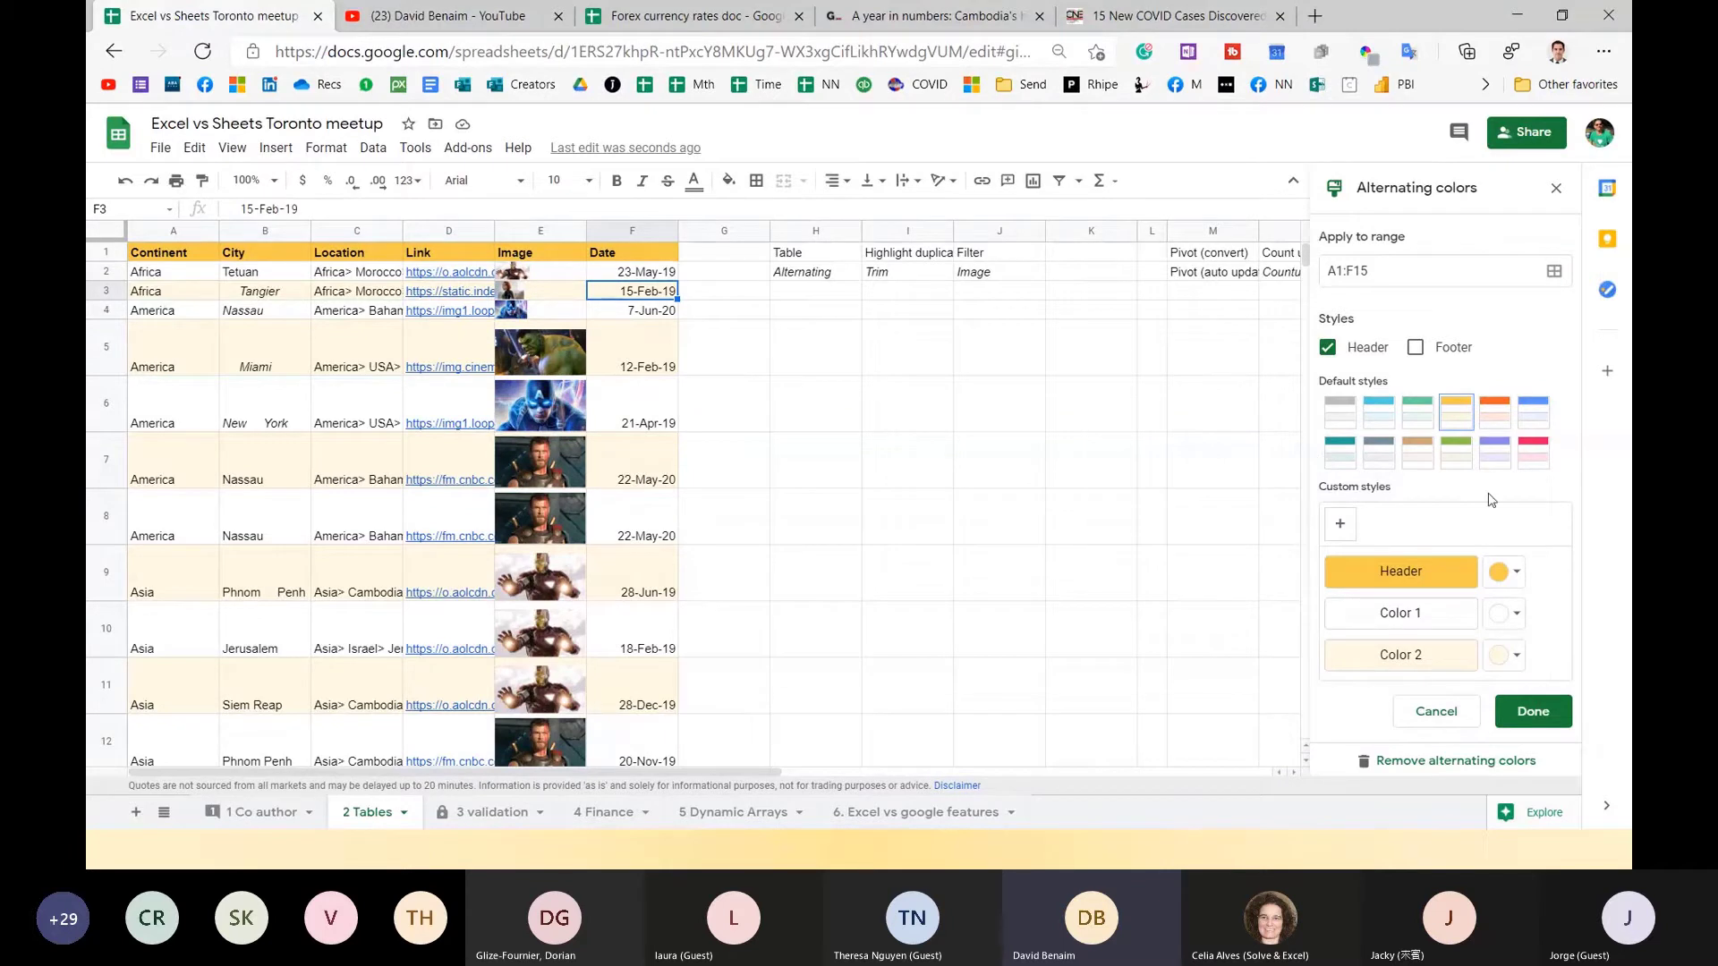
Close the alternating colors settings, go through the extent of the banded data and examine the image formula in E5.
click(1559, 191)
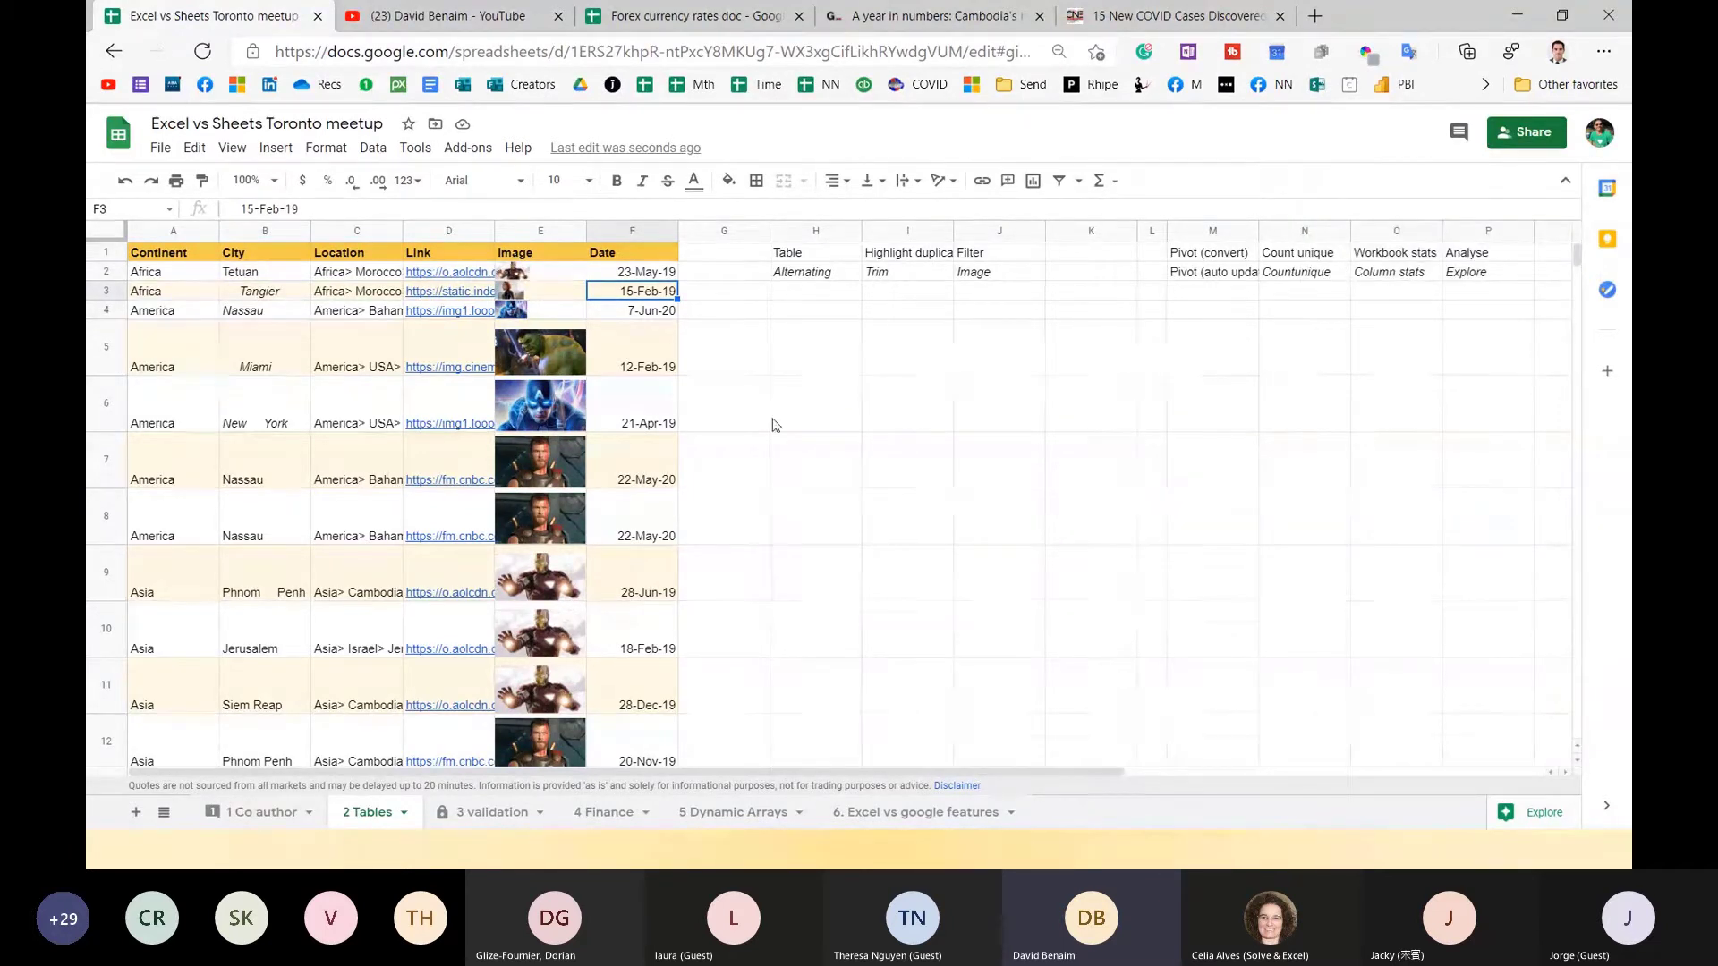
click(646, 447)
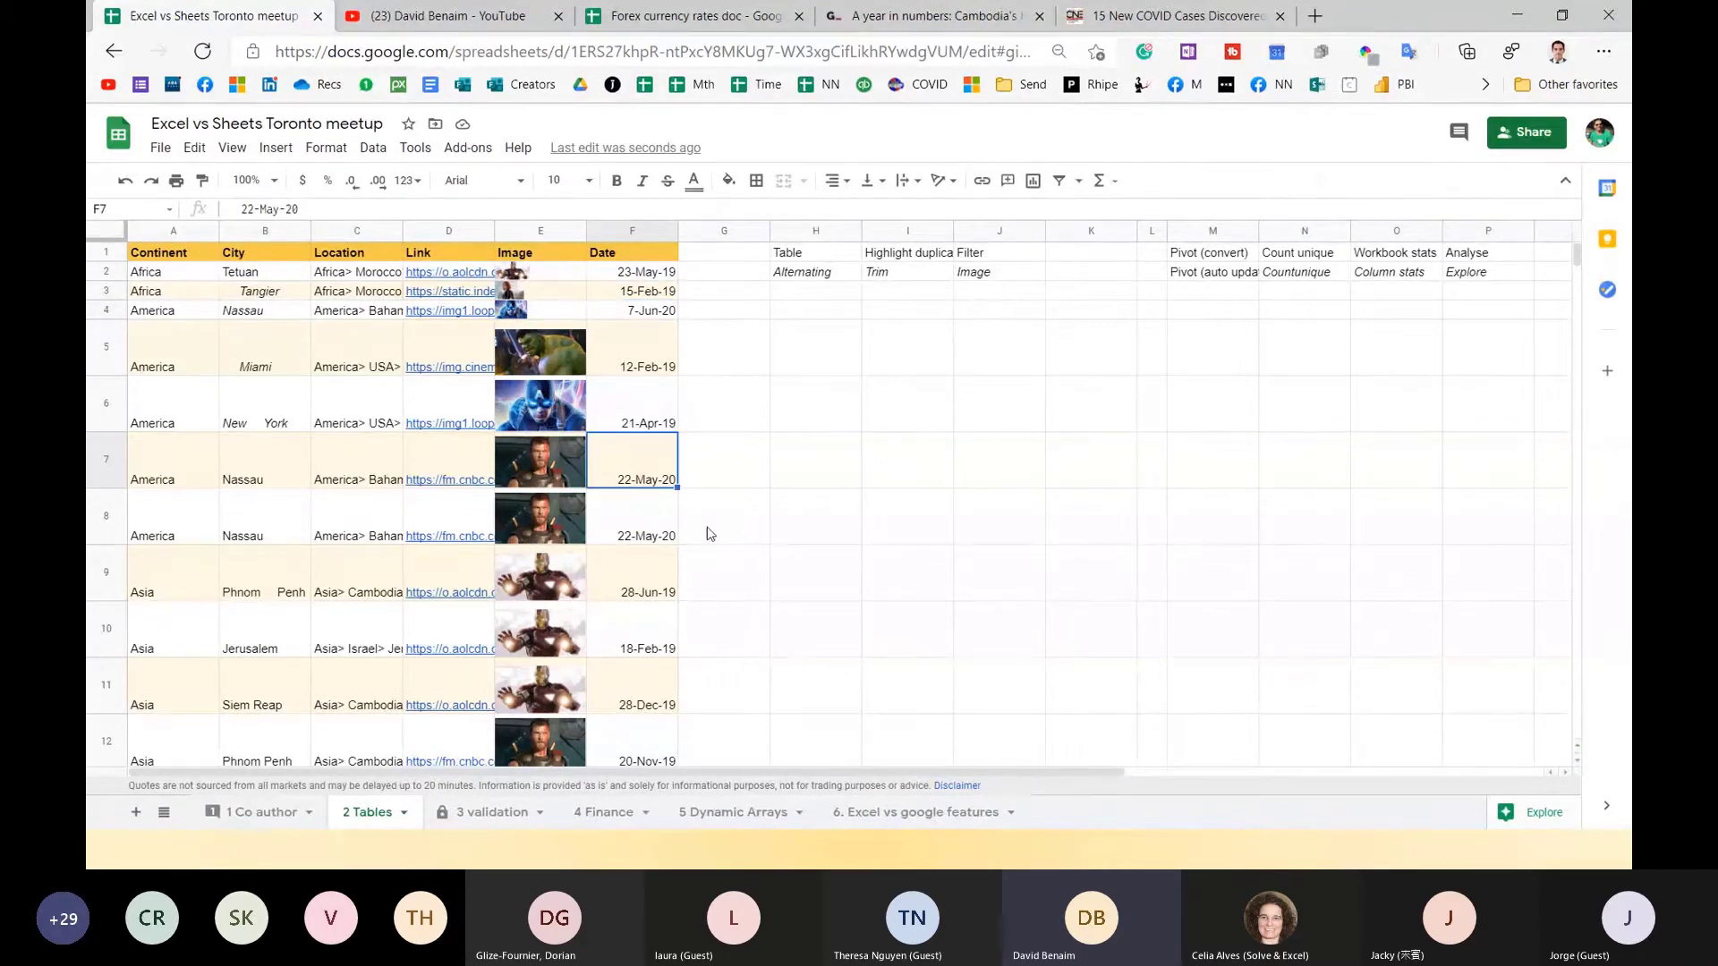
key(Home)
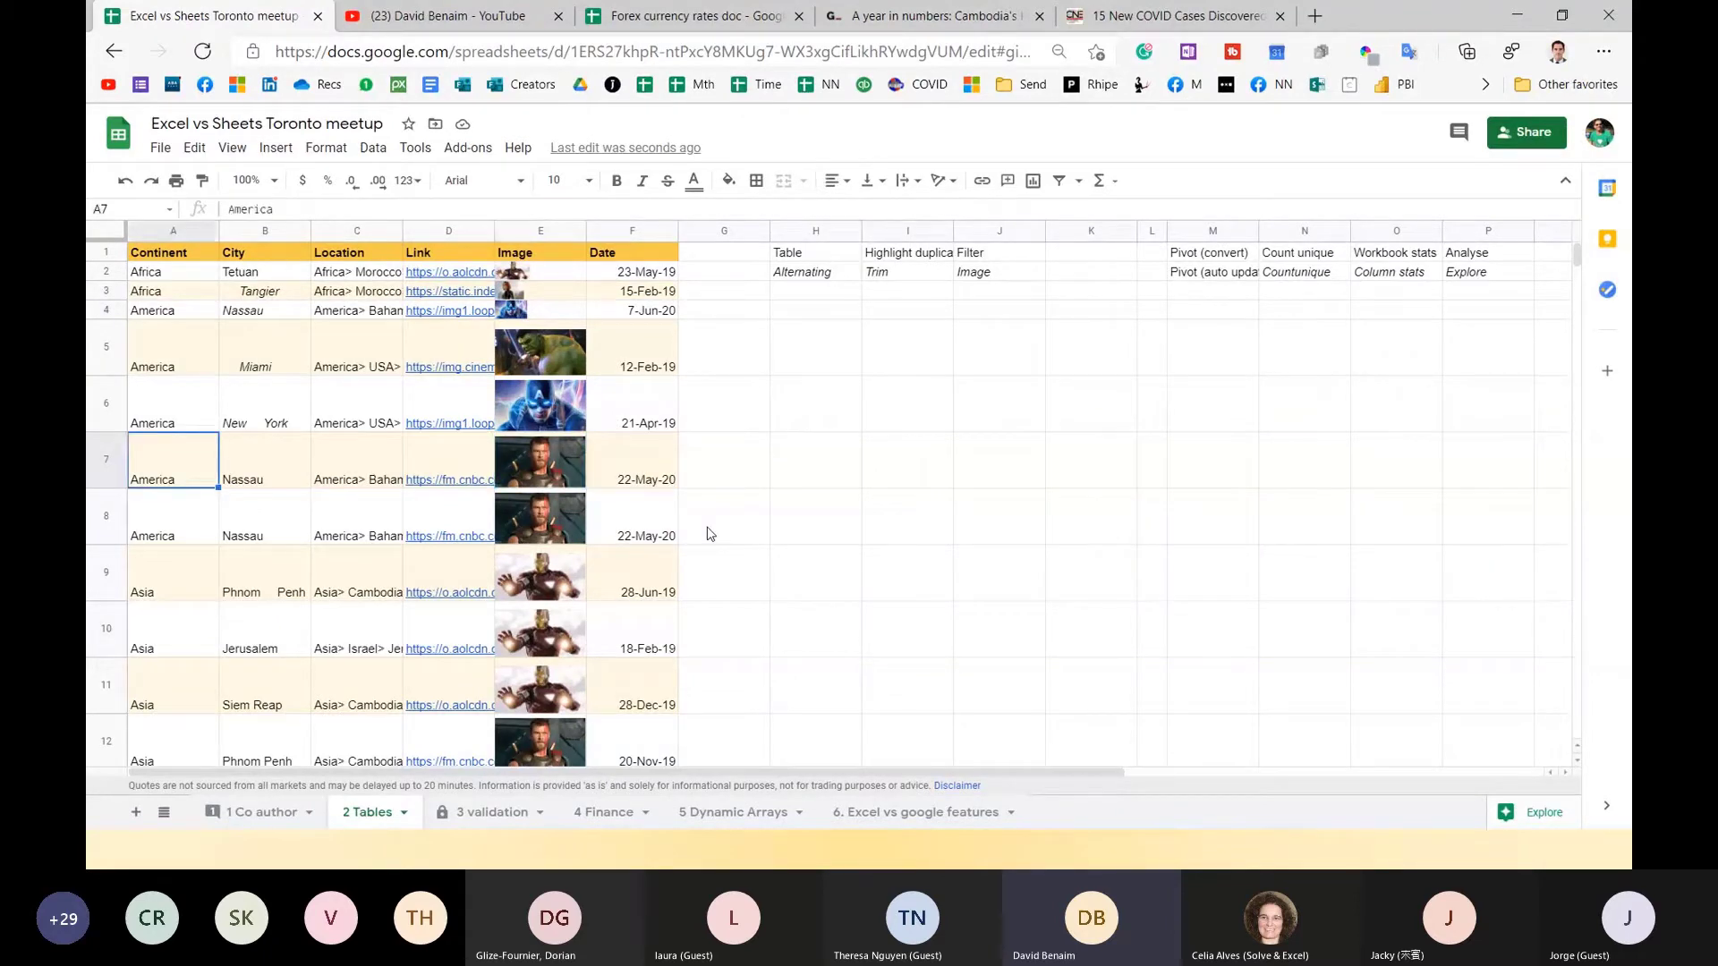
key(ctrl+Down)
key(ctrl+Up)
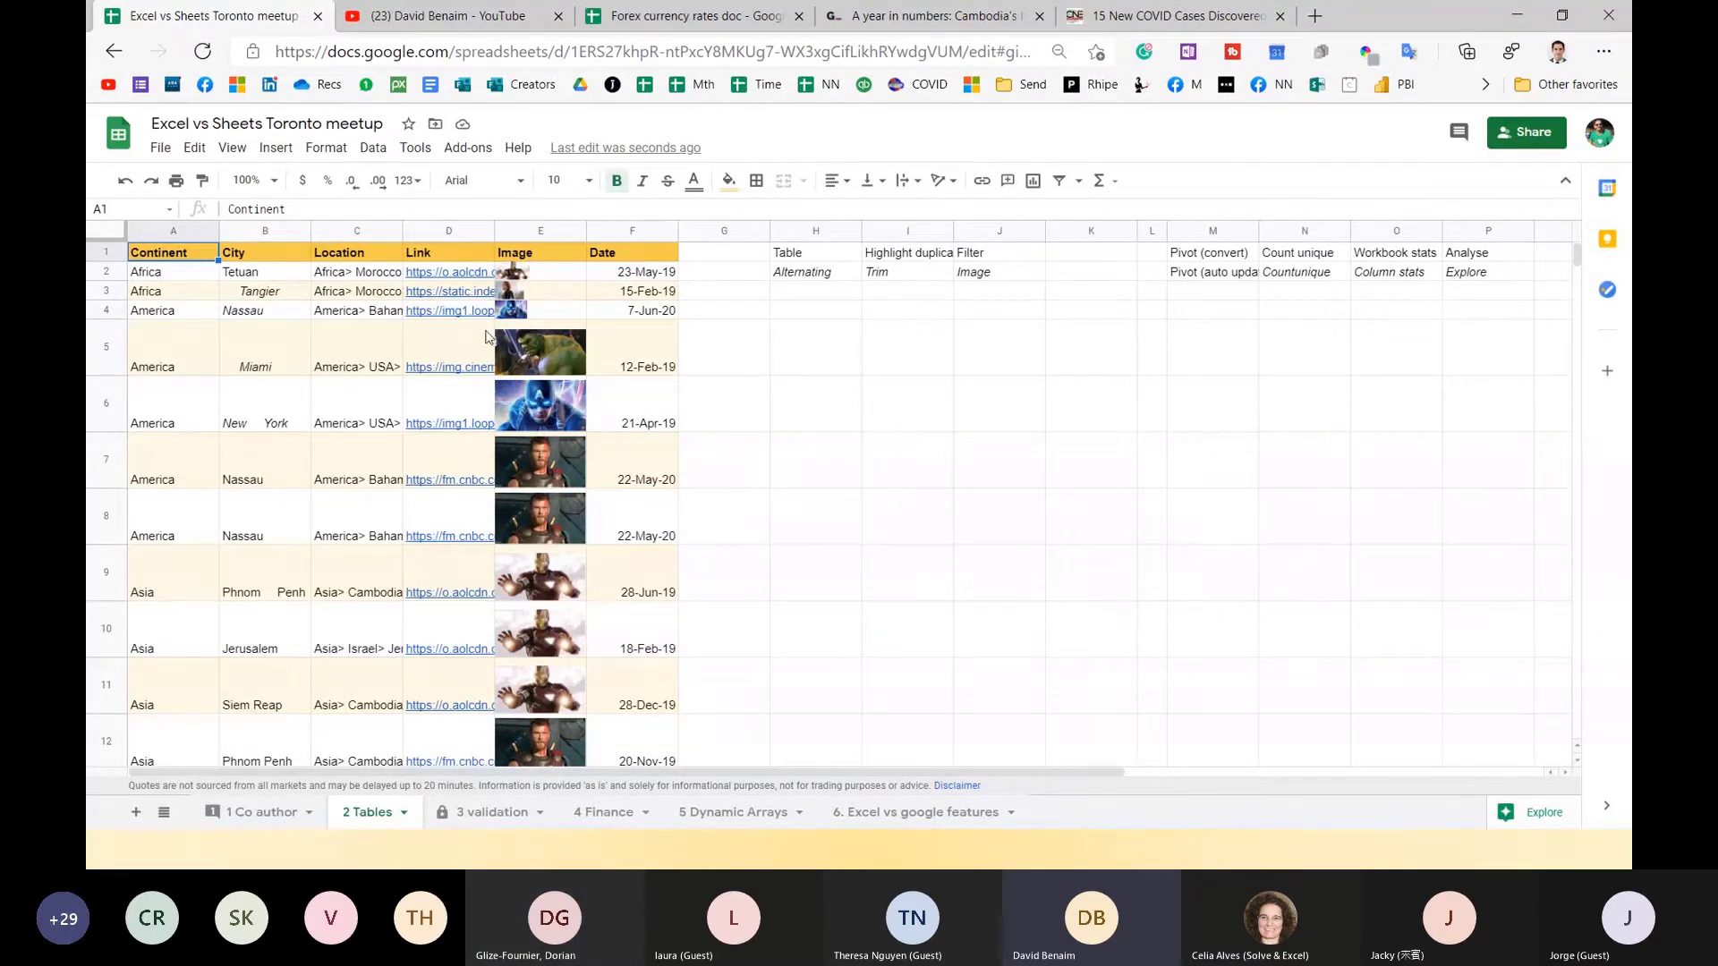
click(564, 355)
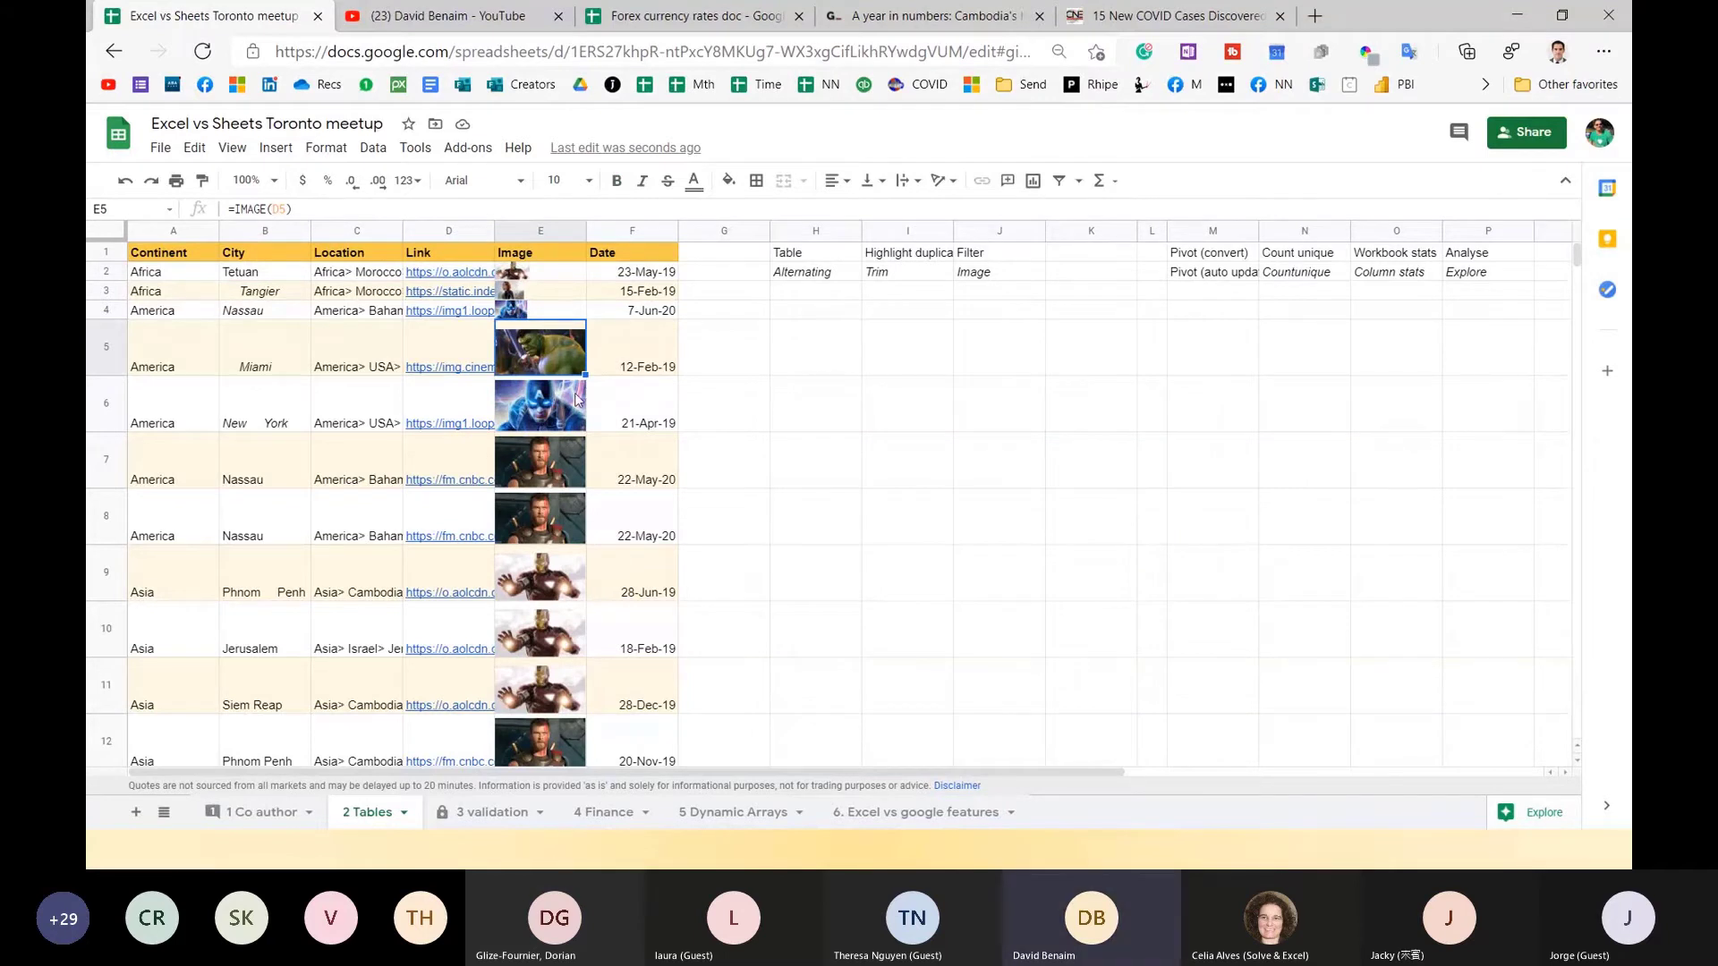
Check the image formulas in E6 and E7, and enter =IMAGE(D7,2) in I7.
click(575, 410)
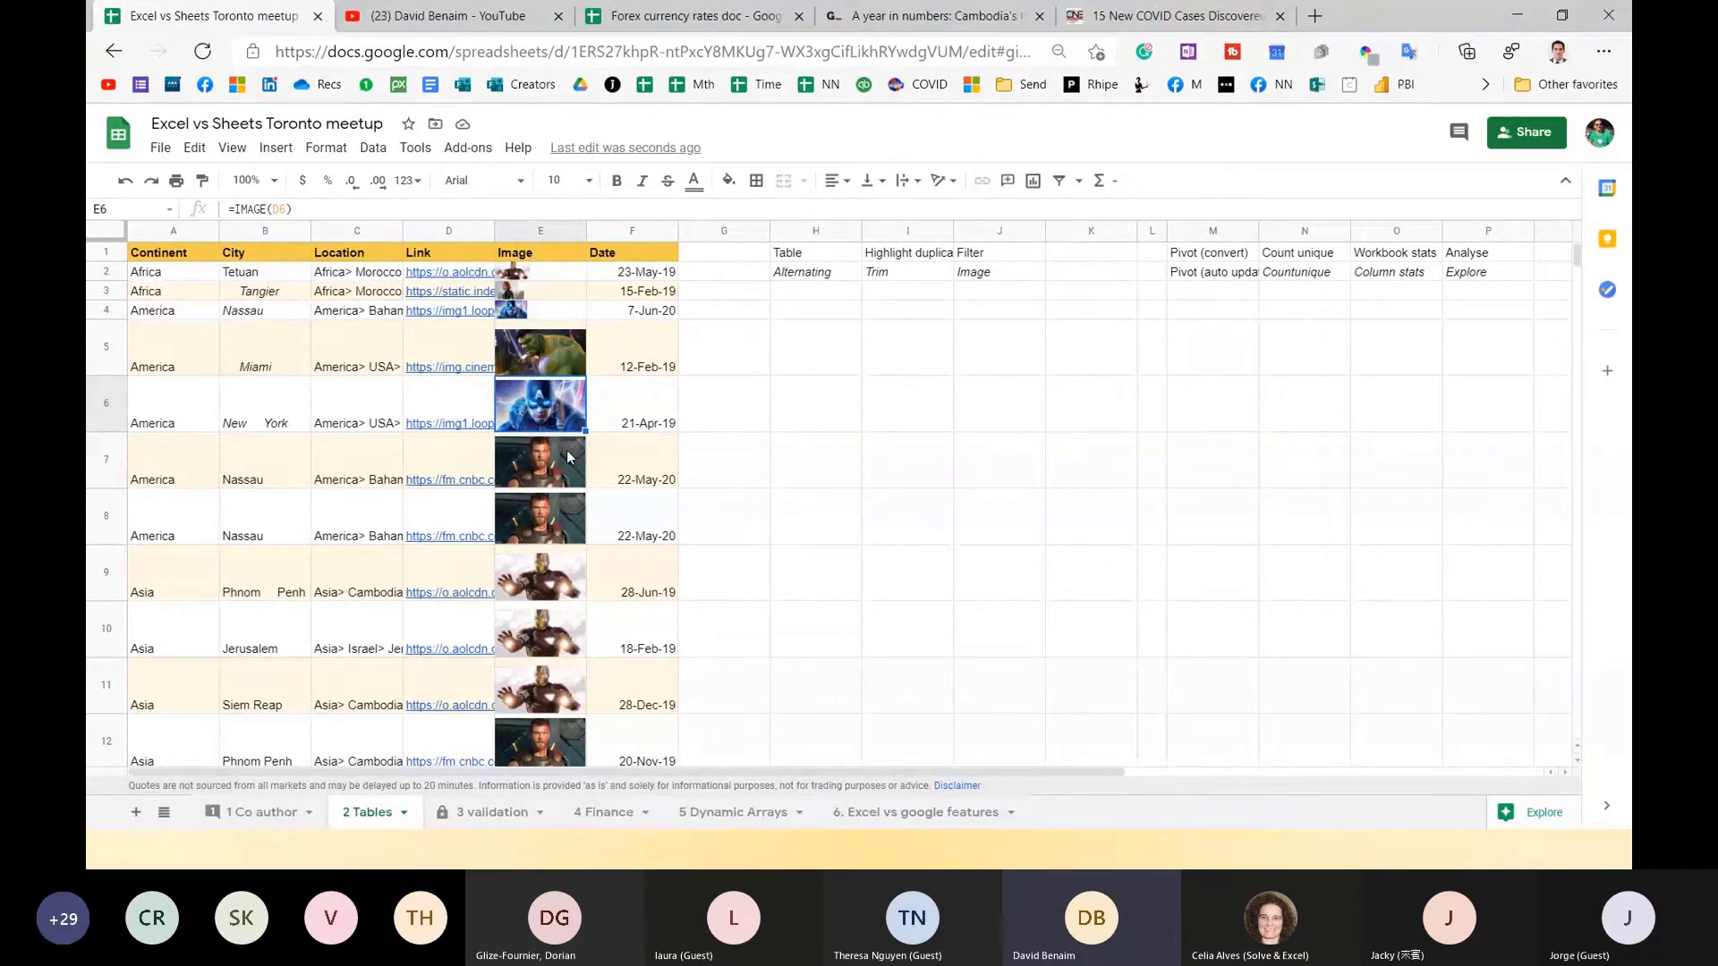
click(550, 477)
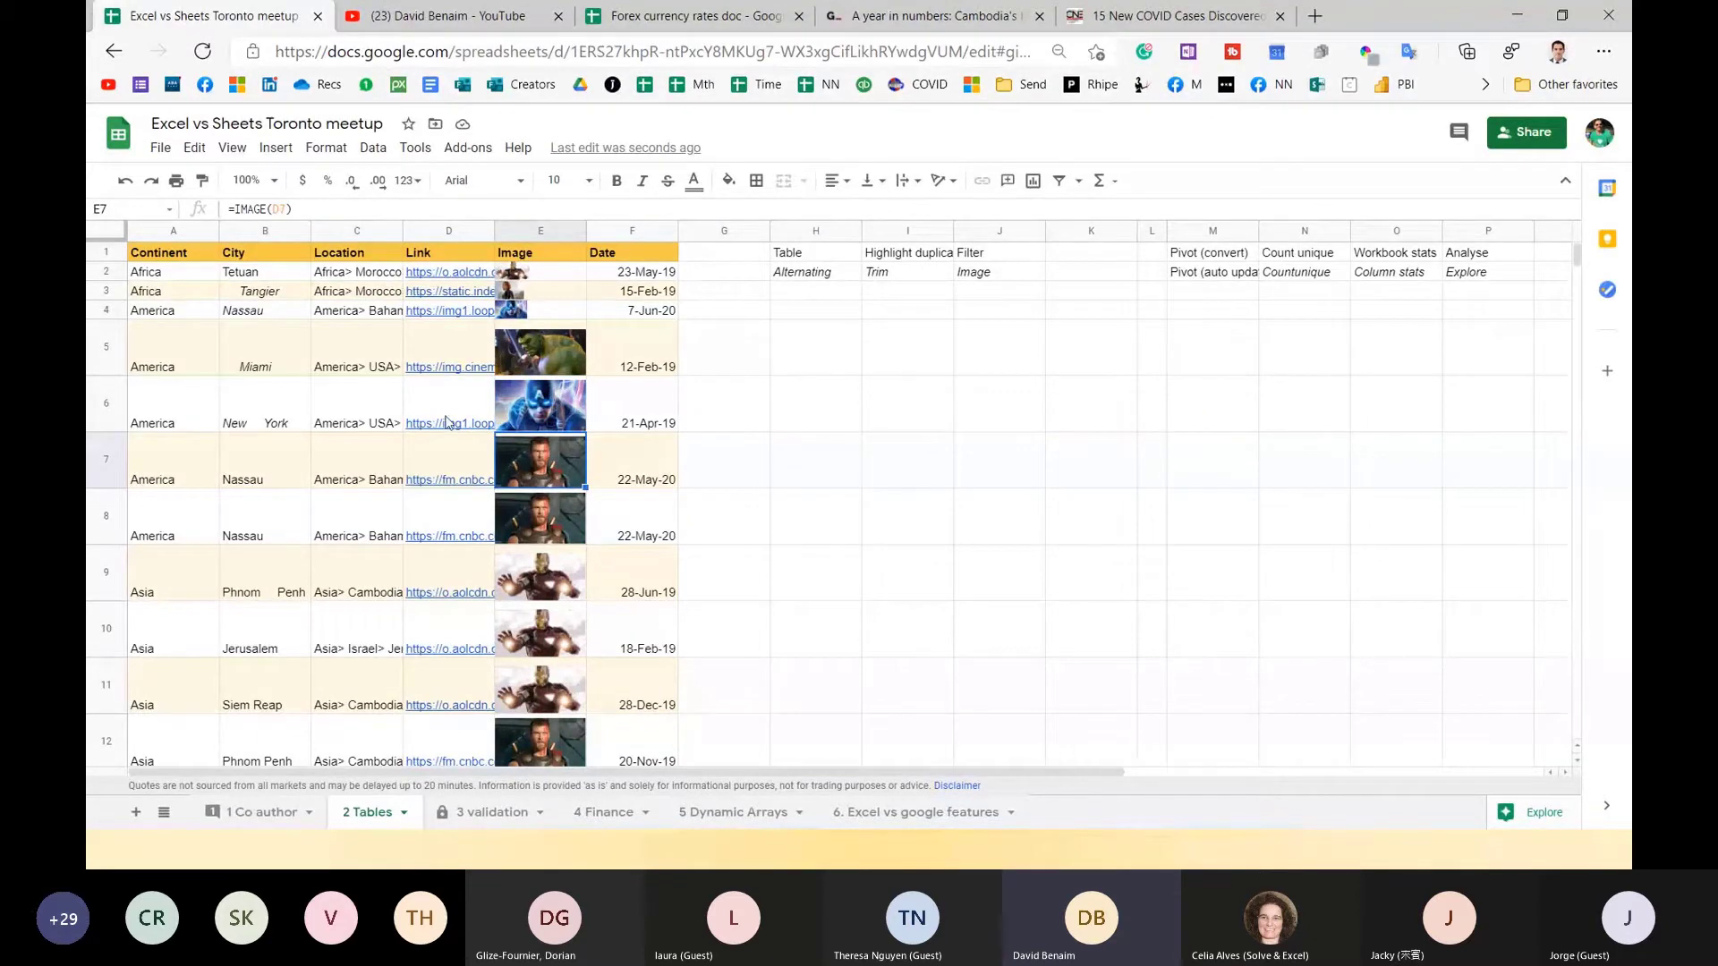
click(911, 486)
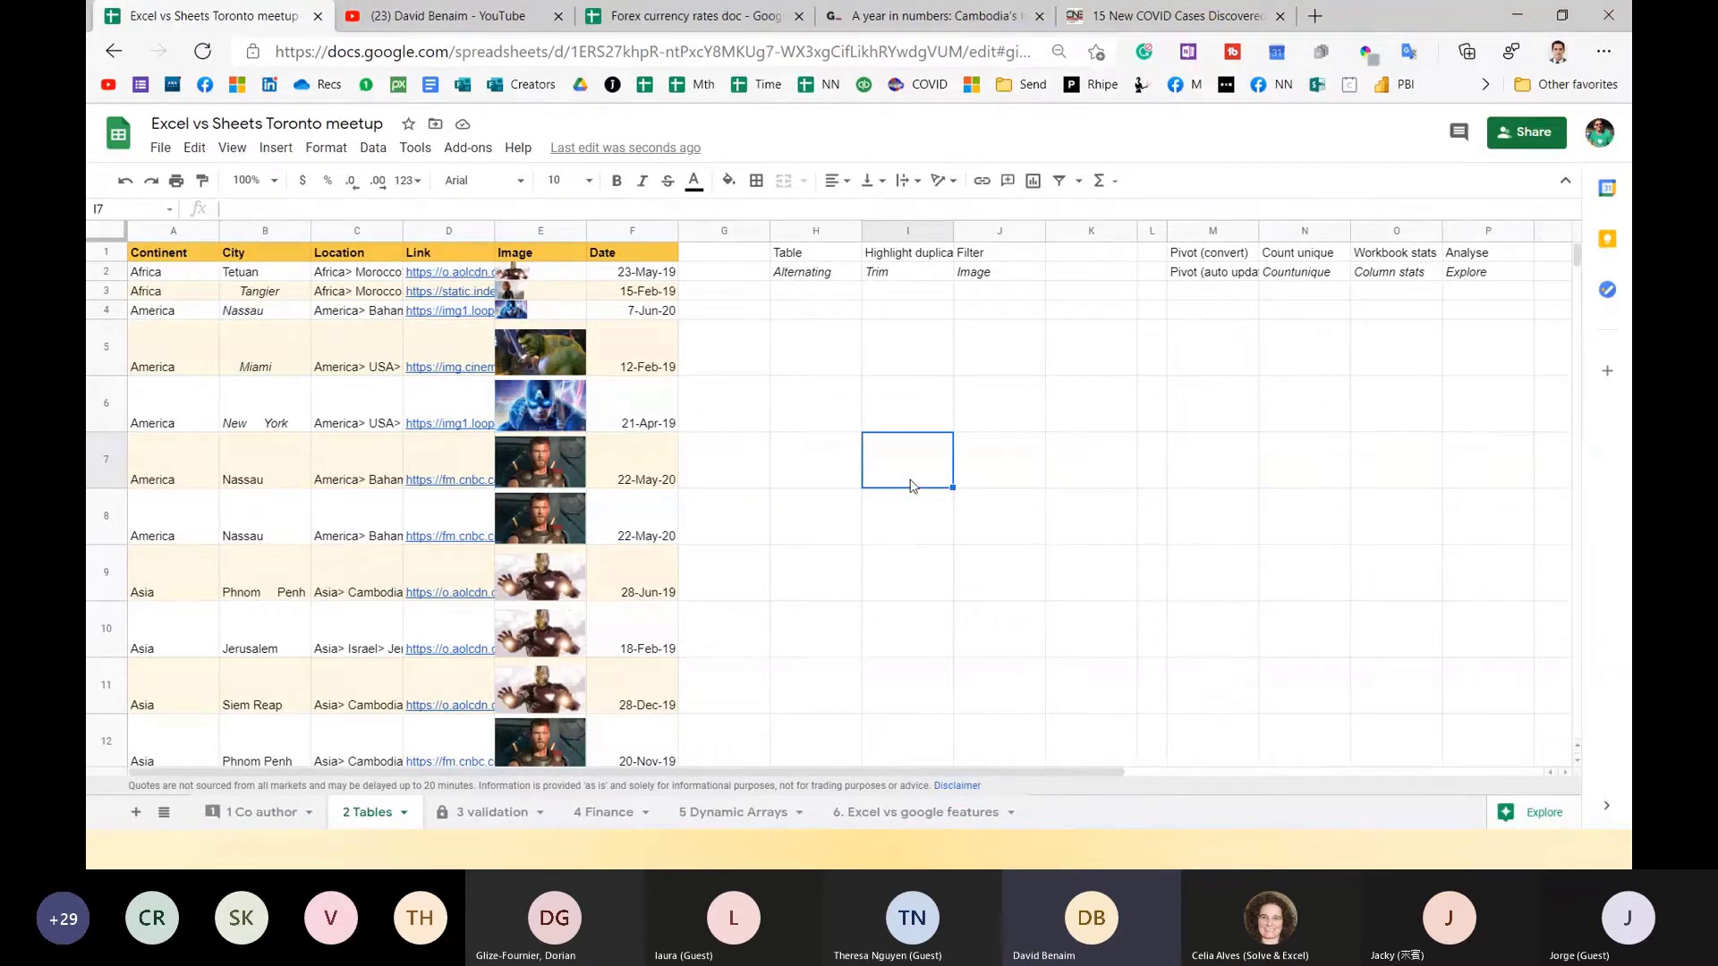
text(=IMAGE()
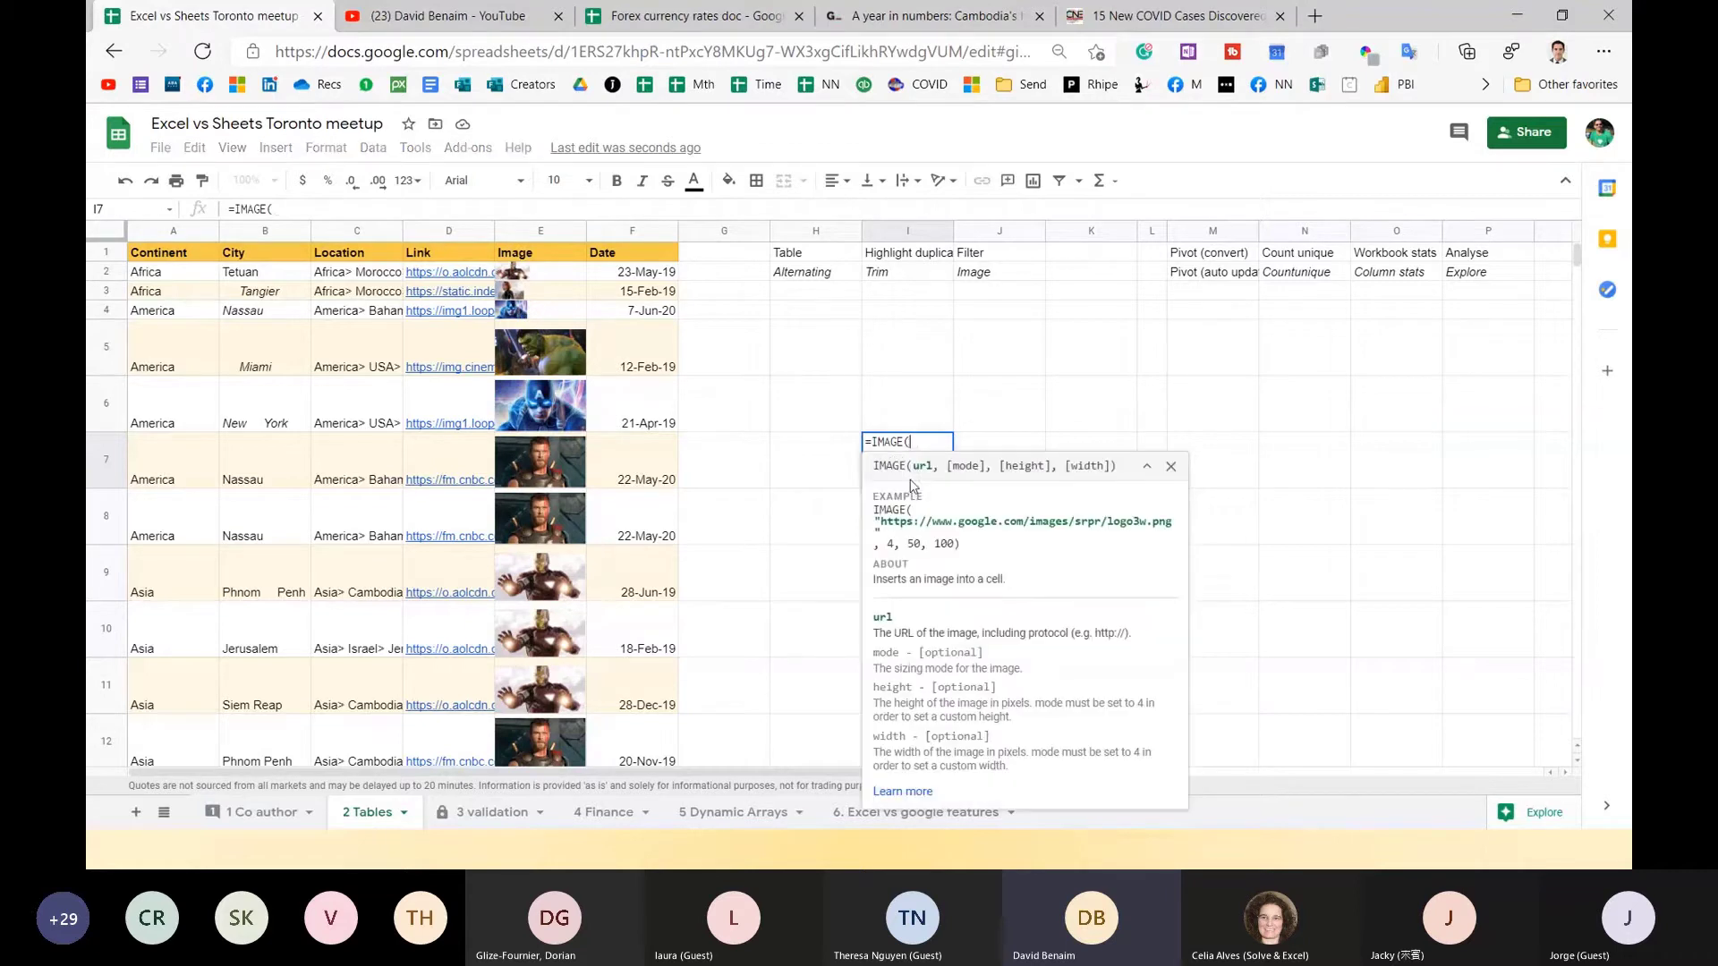
click(464, 461)
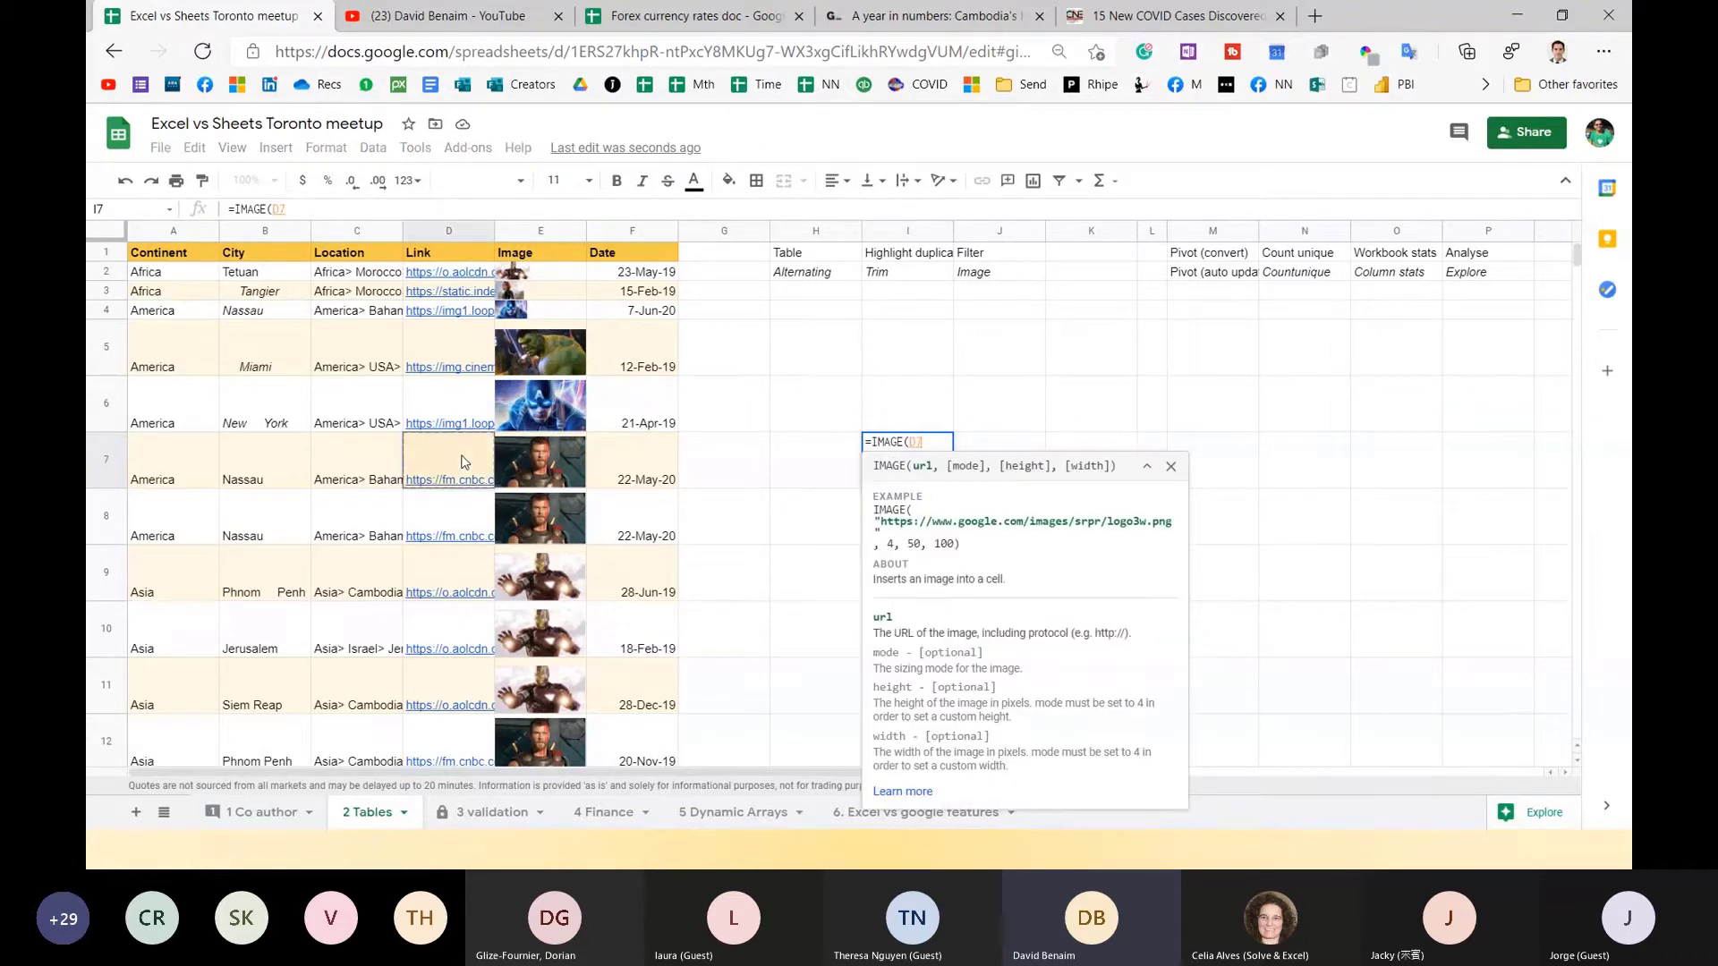
text(,)
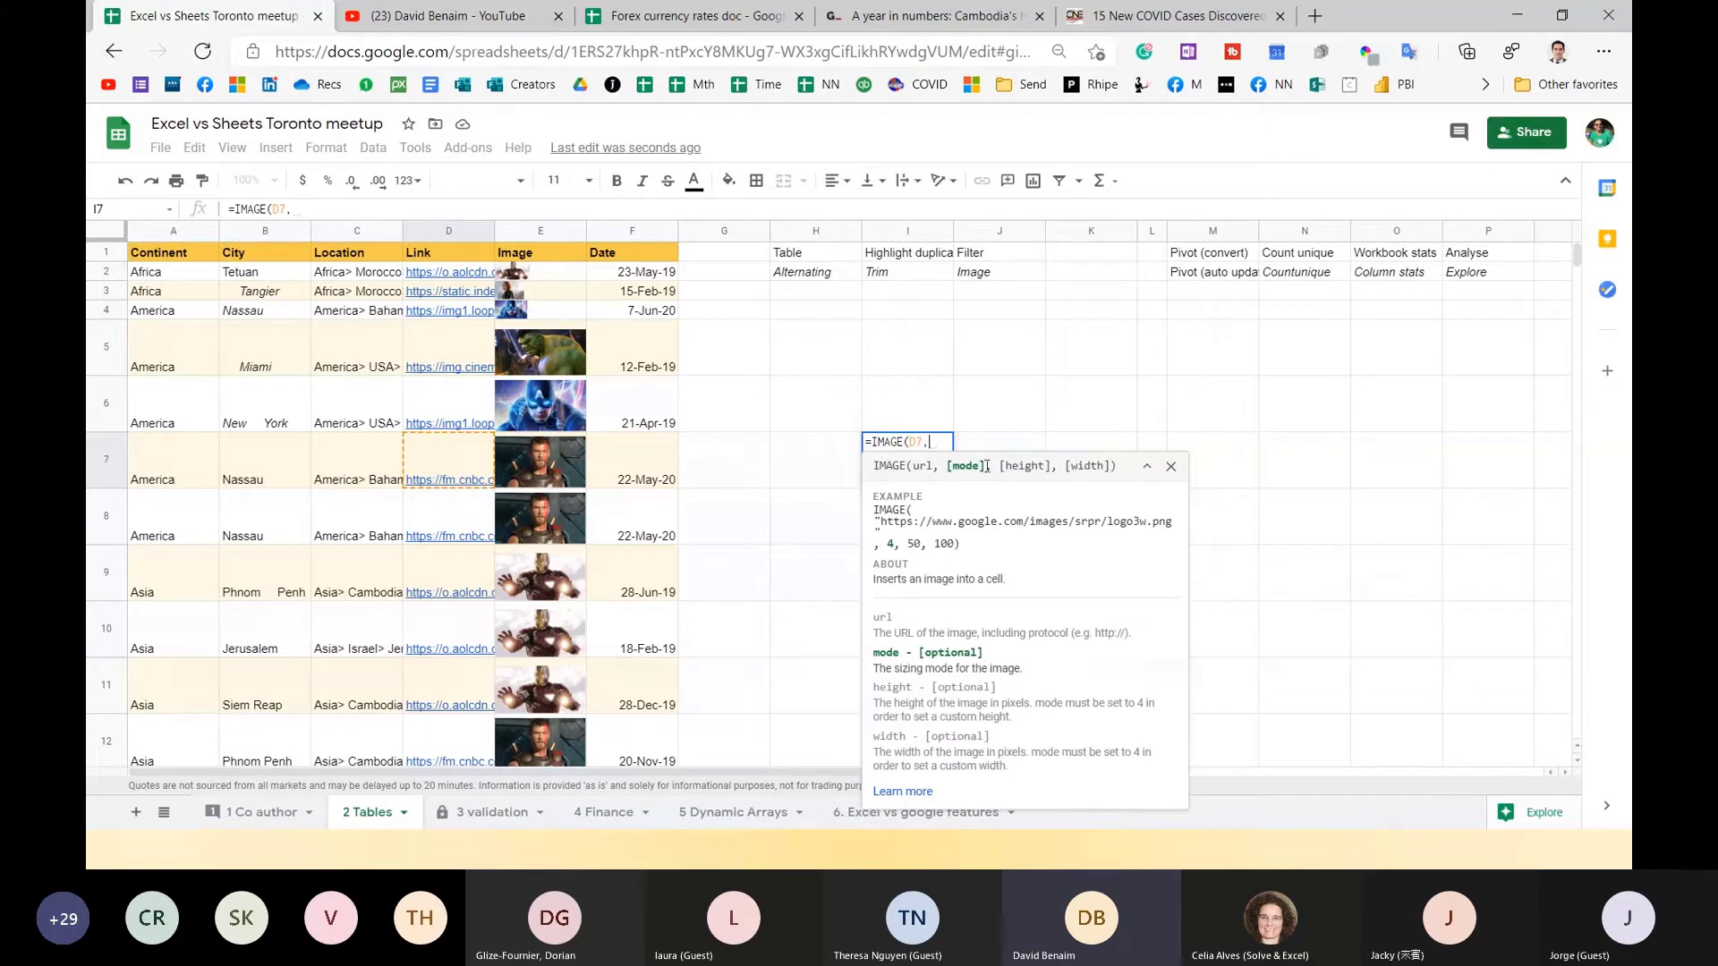
text(2)
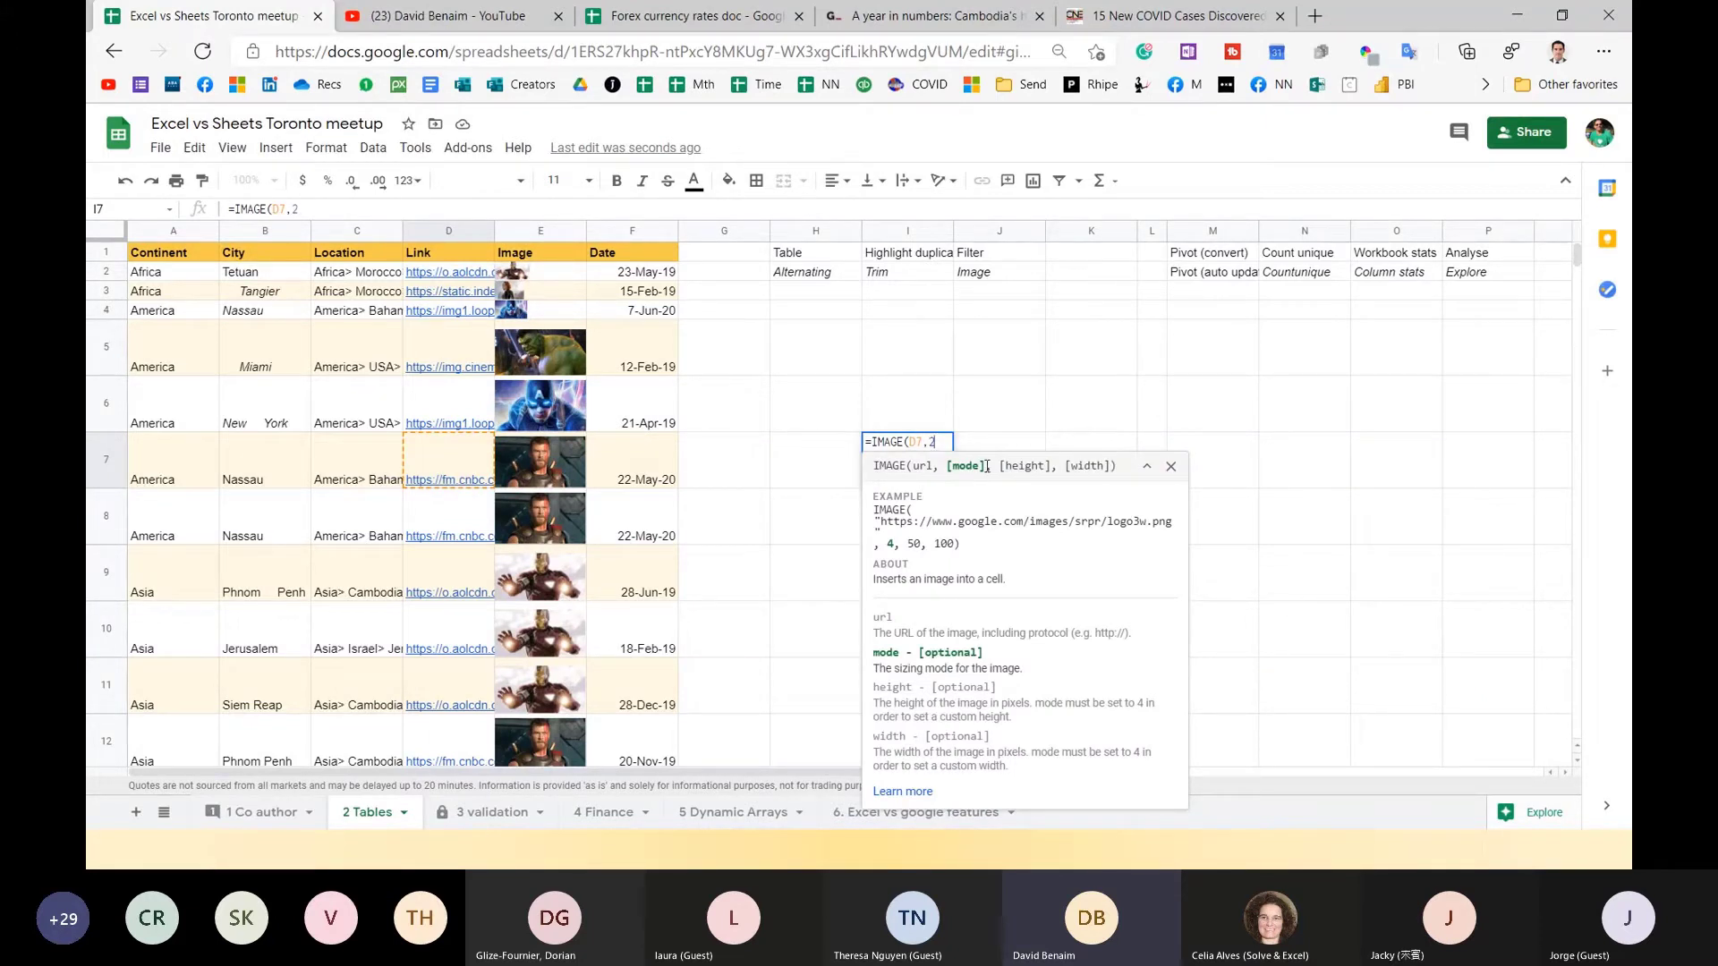
key(Return)
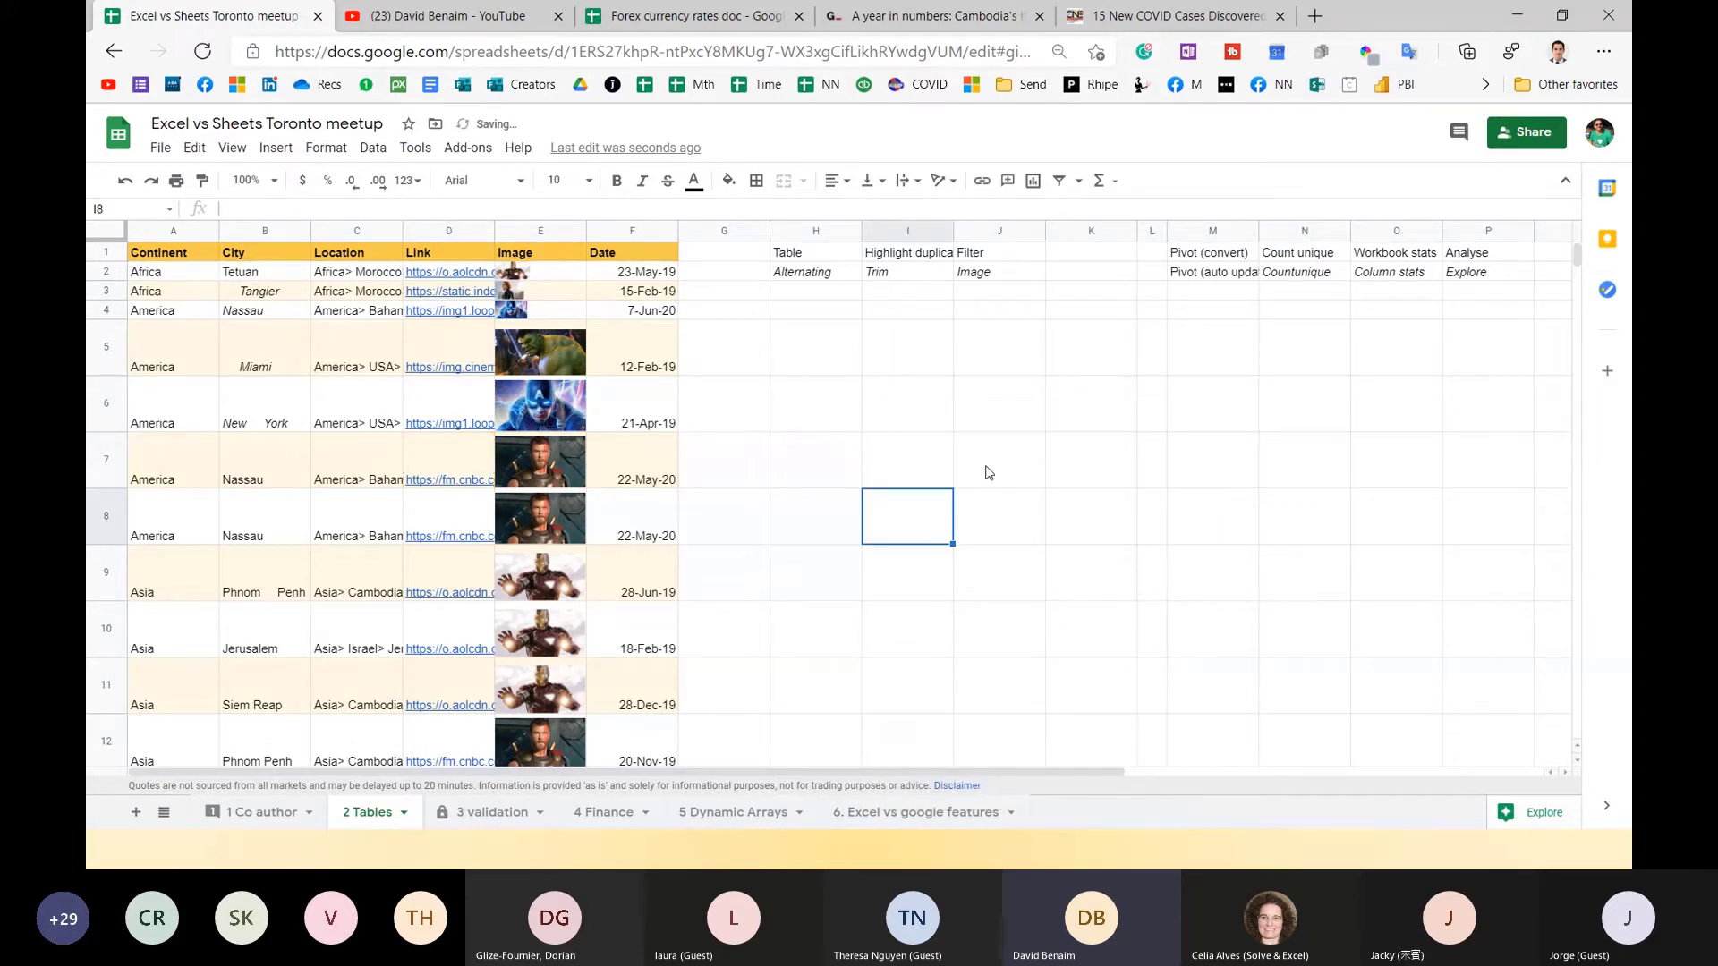
Make row 7 taller to test how the mode 2 image in I7 scales, and undo the resize.
key(Up)
drag(114, 487, 120, 559)
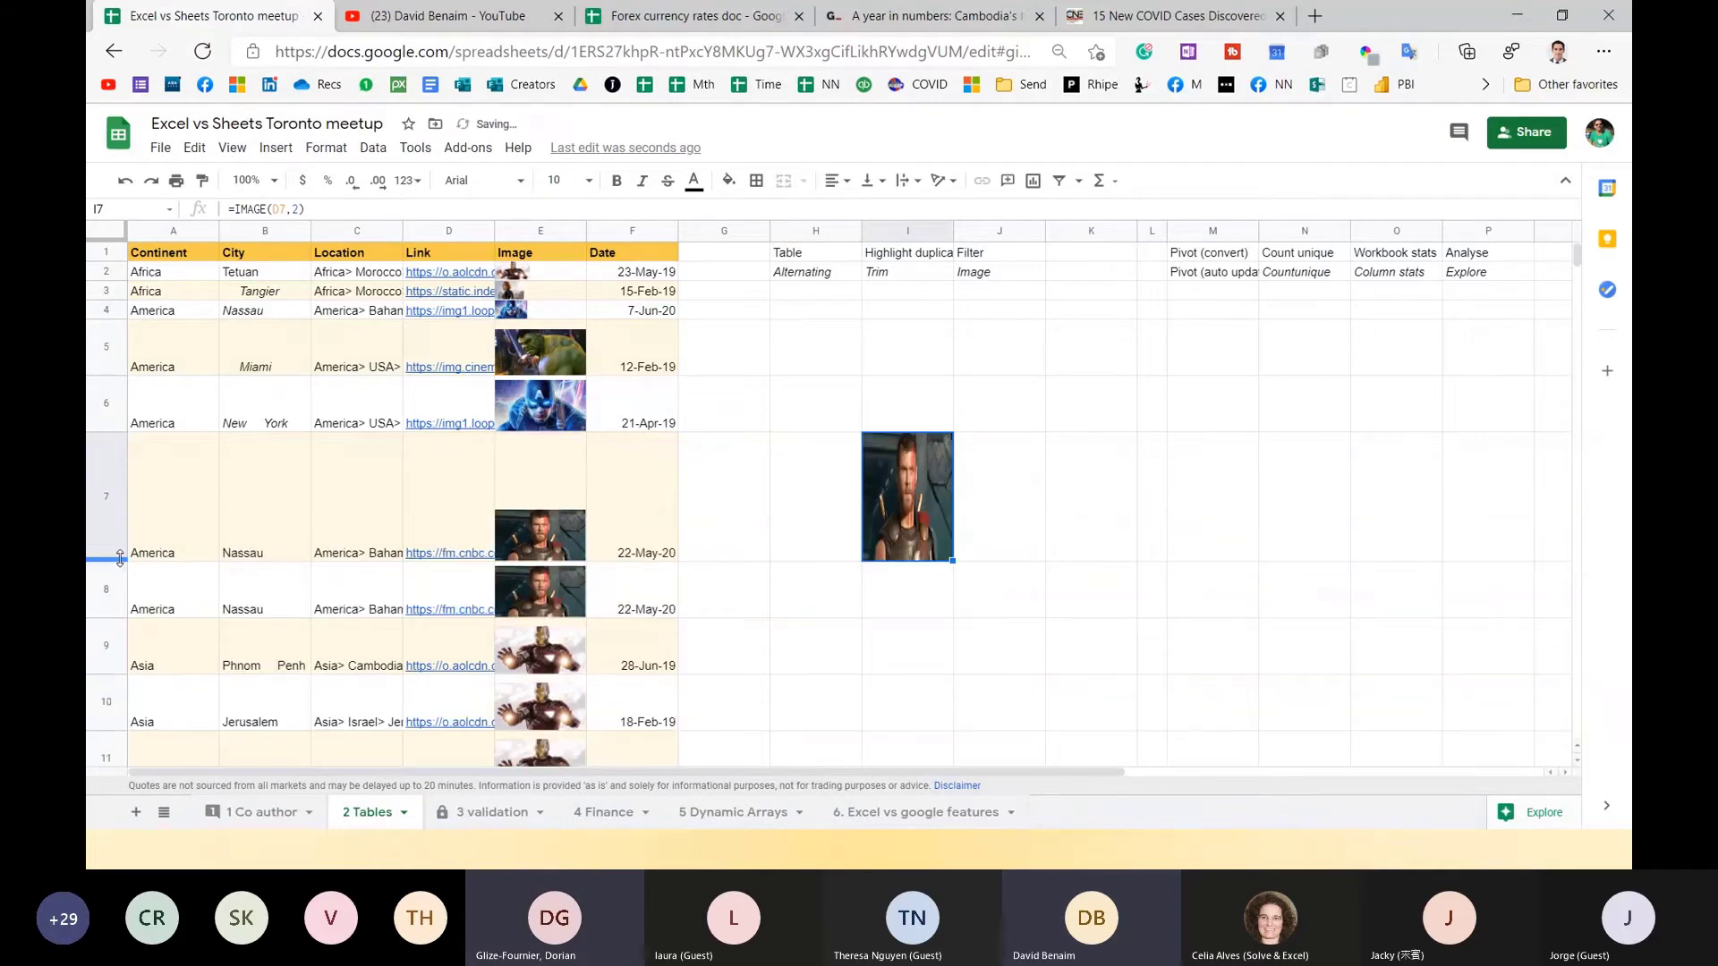
key(ctrl+z)
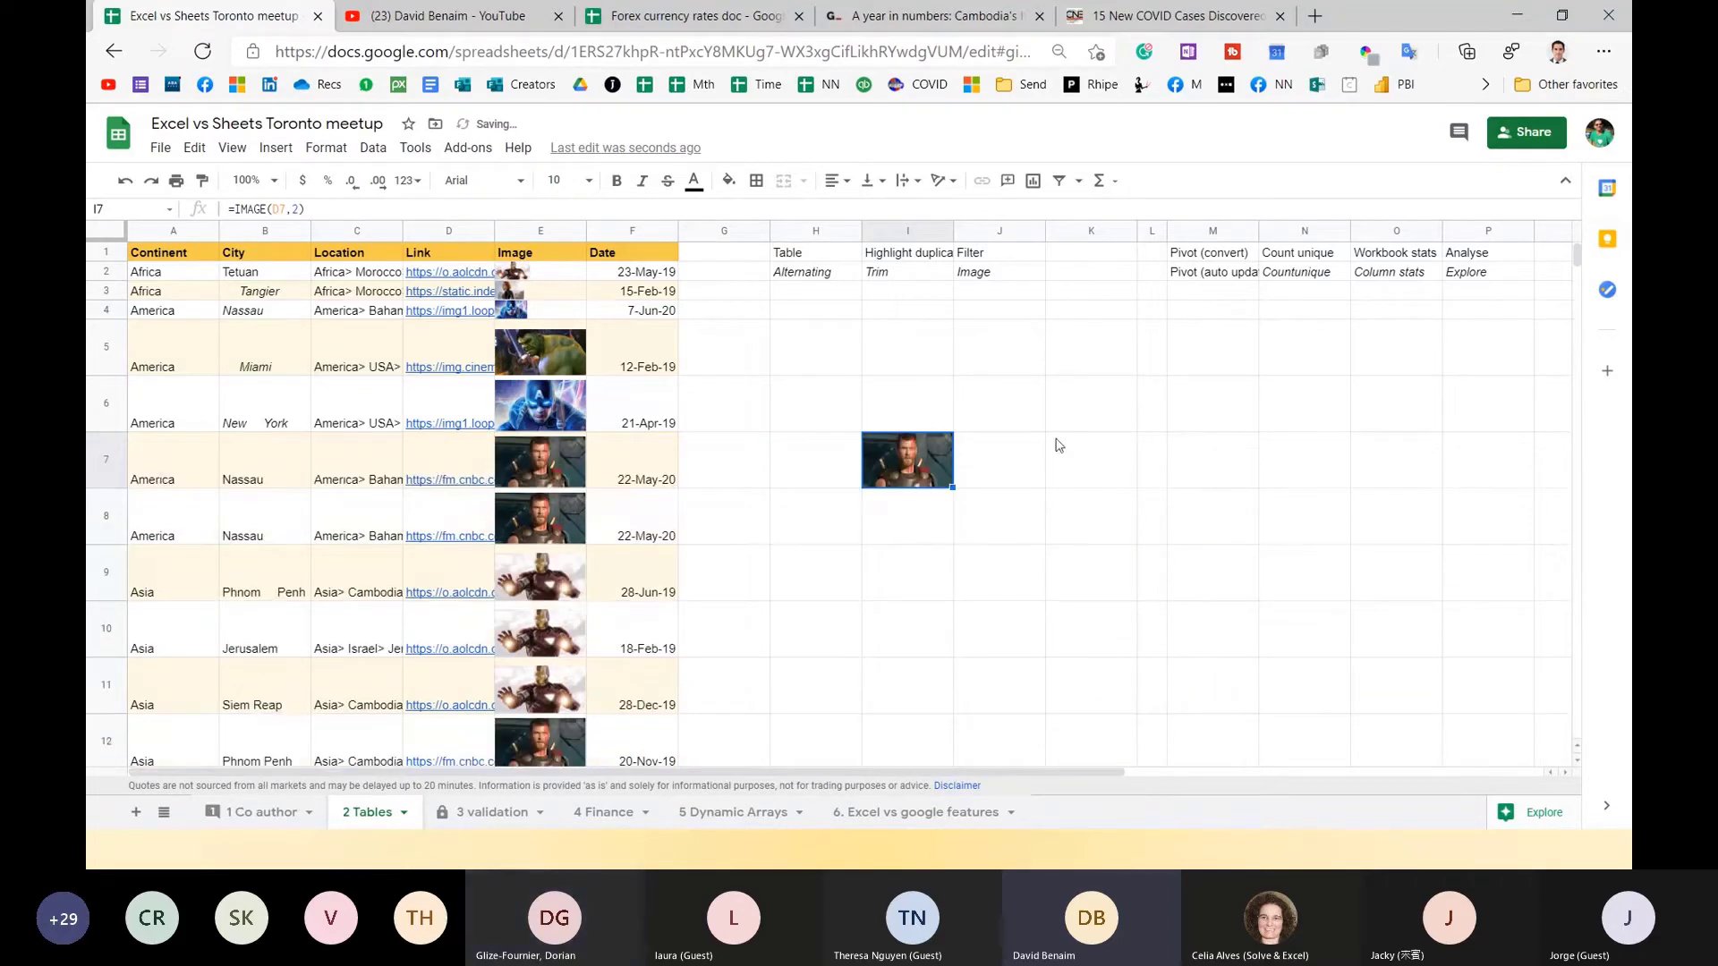
Remove the mode argument from the image formula in I7, leaving =IMAGE(D7).
click(295, 210)
key(BackSpace)
key(BackSpace)
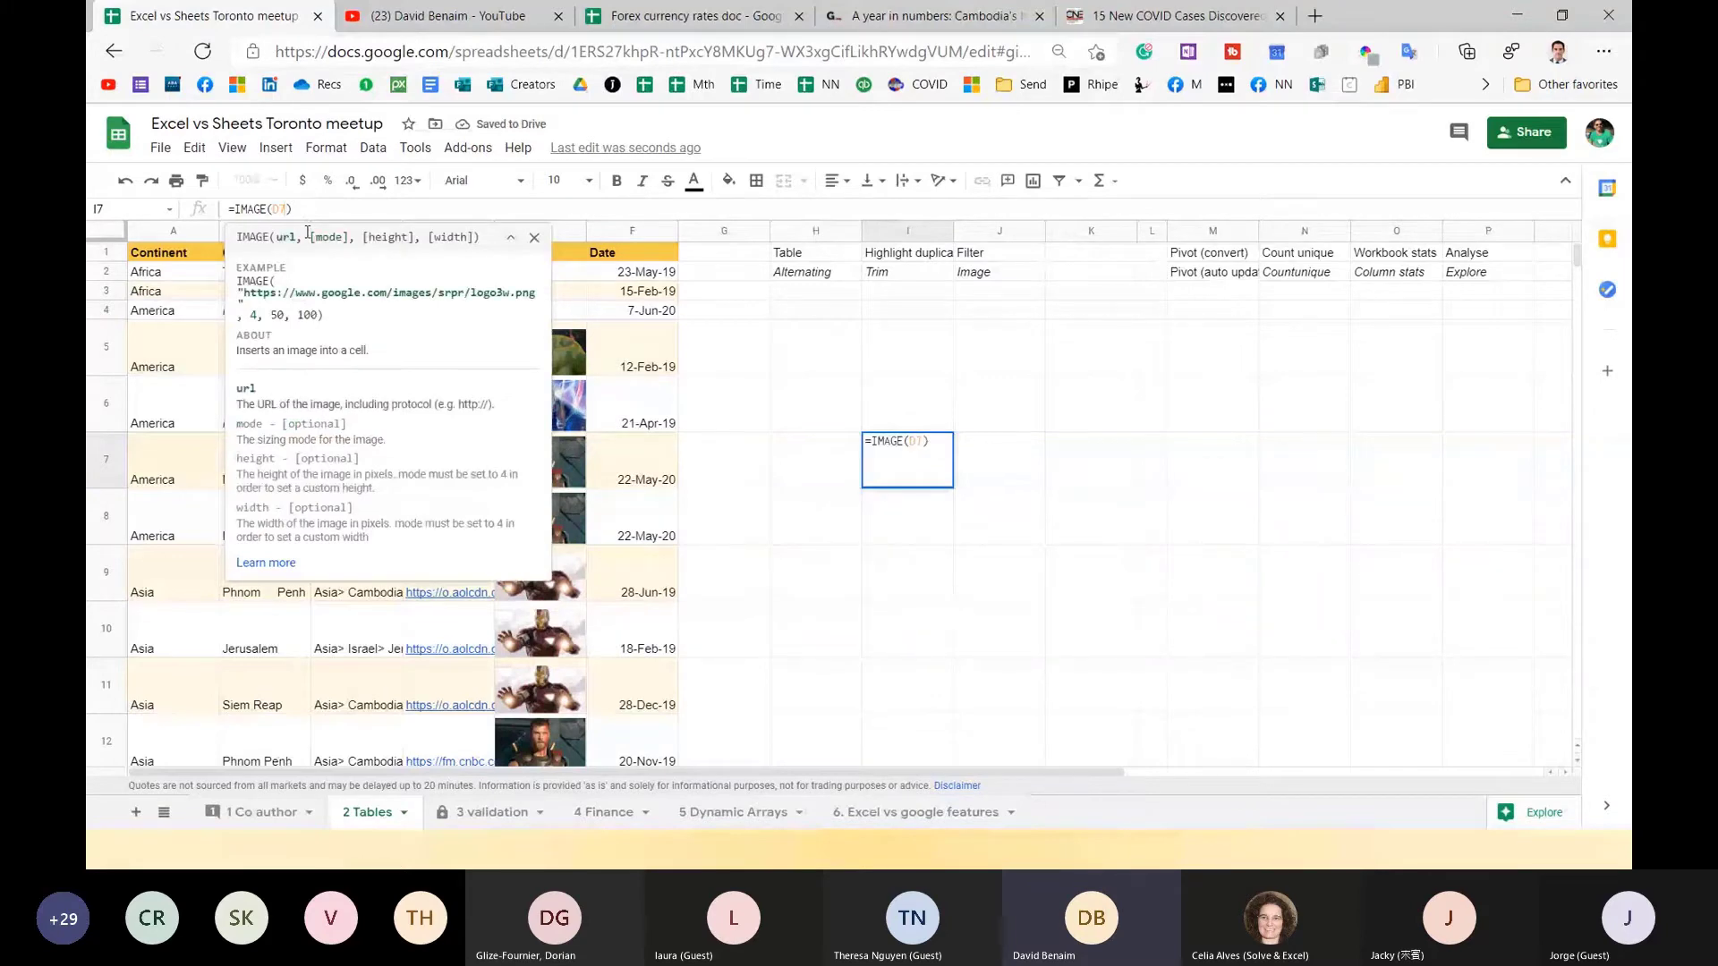
key(Return)
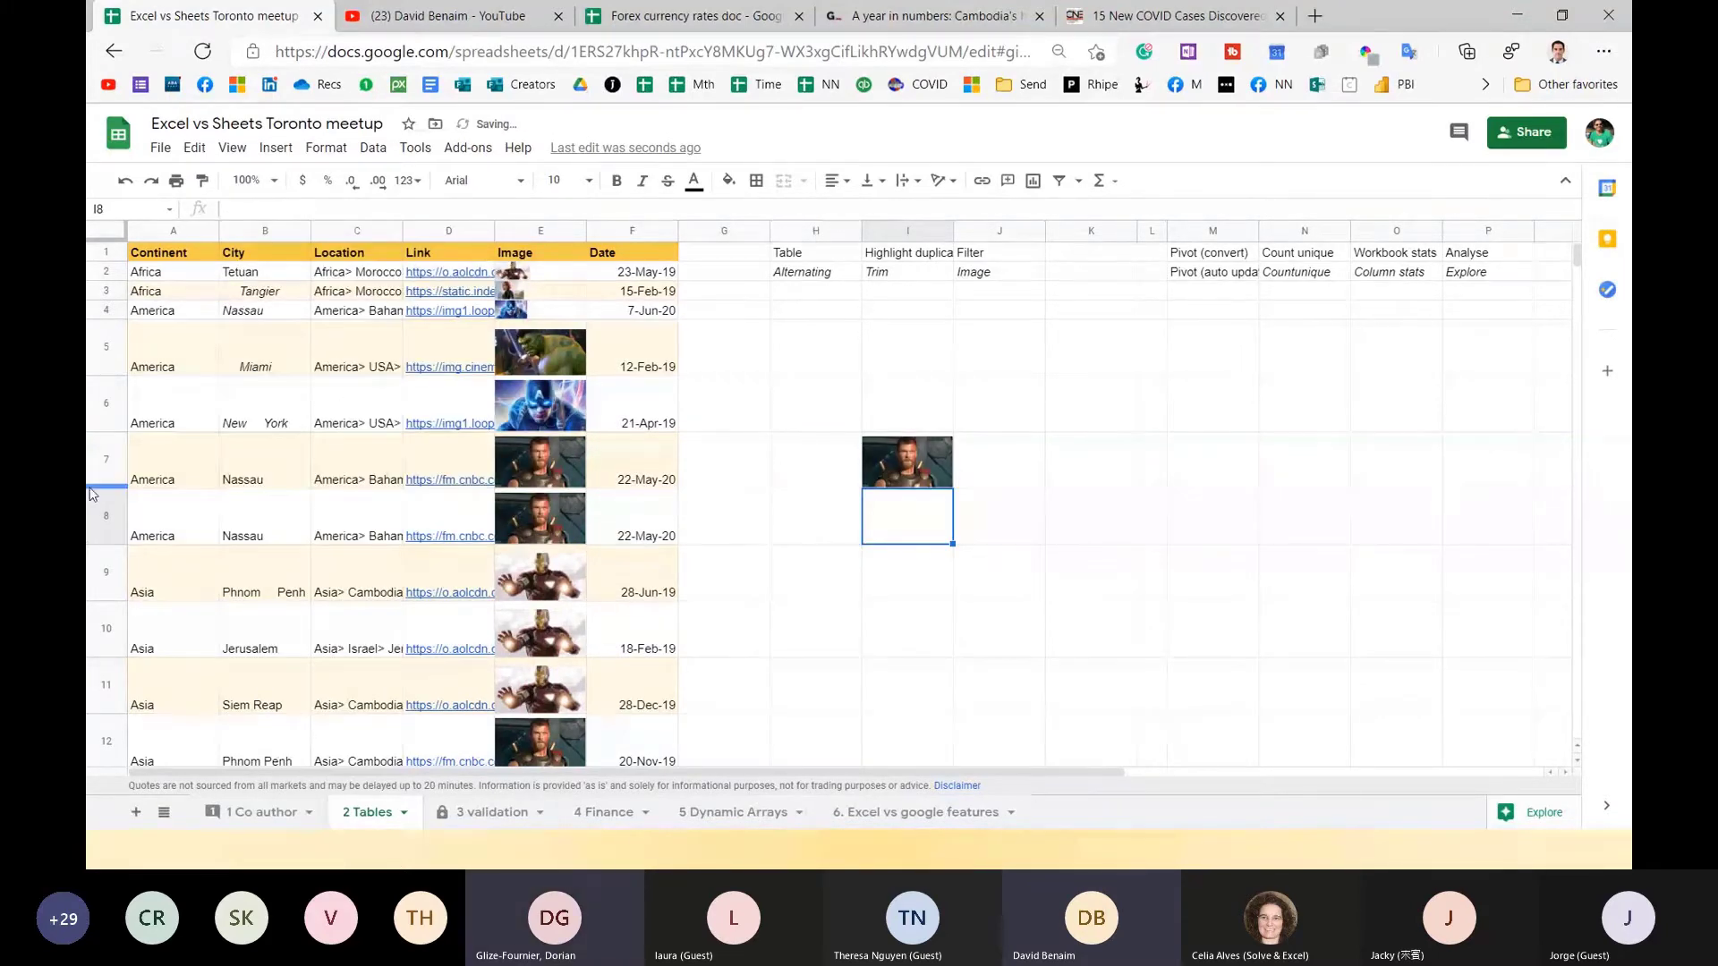
Make row 7 taller to test the default image sizing in I7, and undo the resize.
drag(111, 486, 111, 573)
click(901, 499)
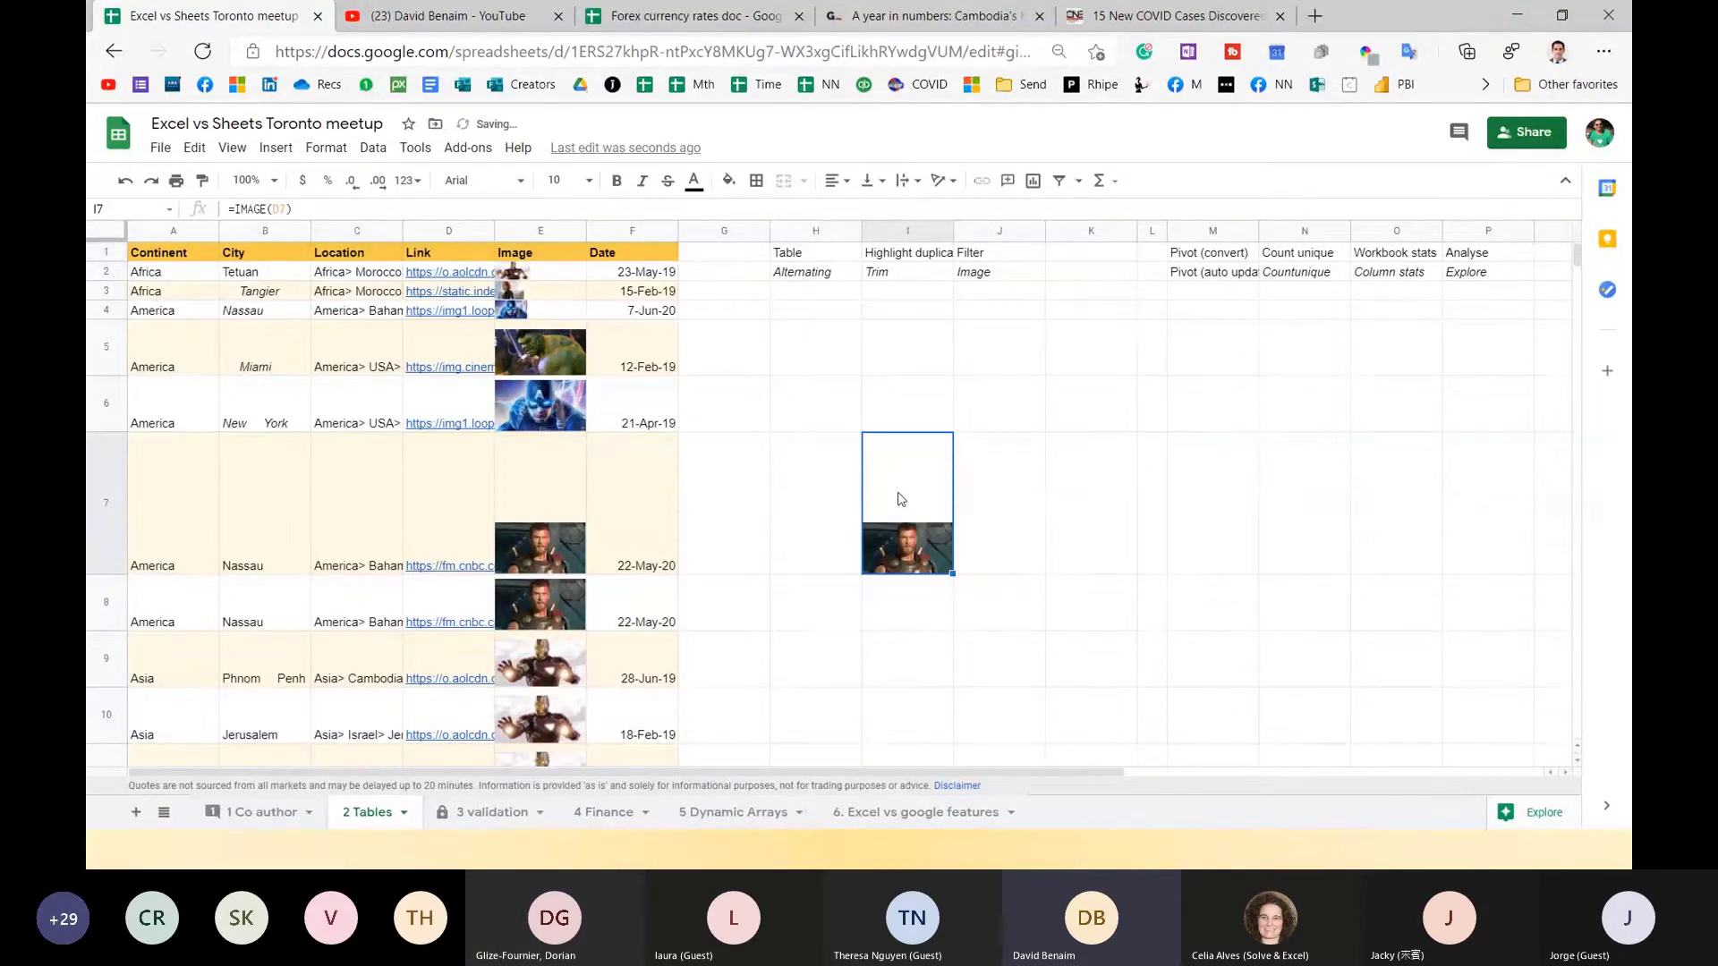
key(ctrl+z)
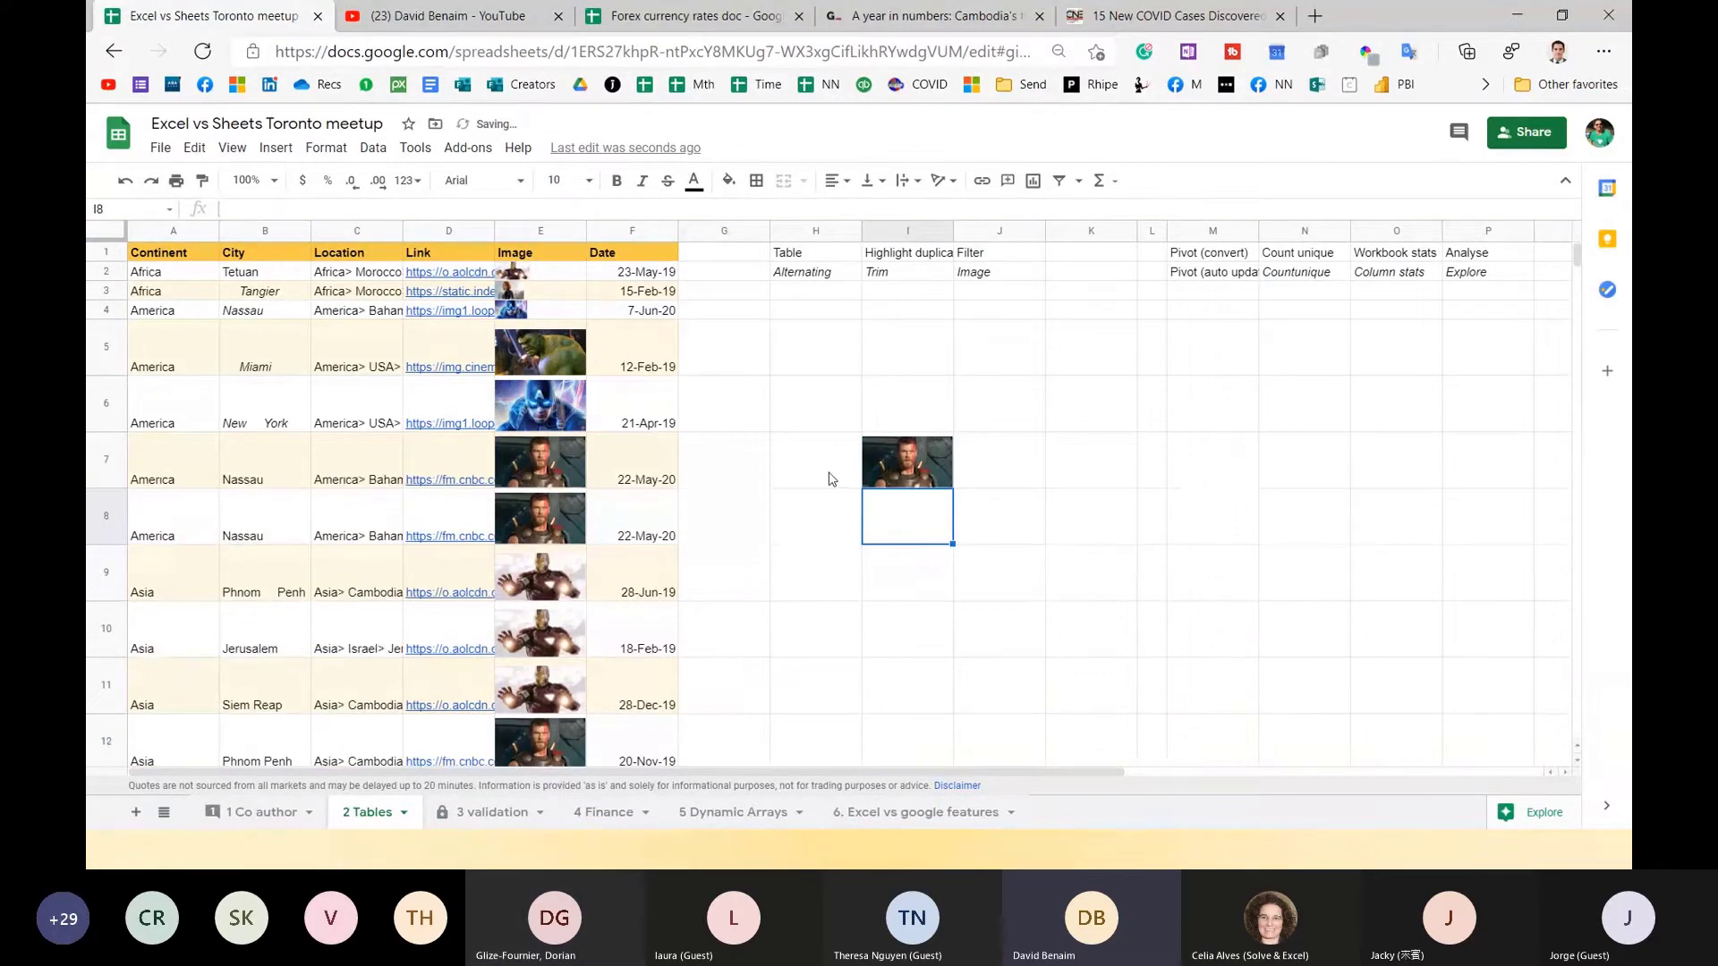
Examine the source options for inserting an image in cell J5, and close the dialog without inserting one.
click(992, 362)
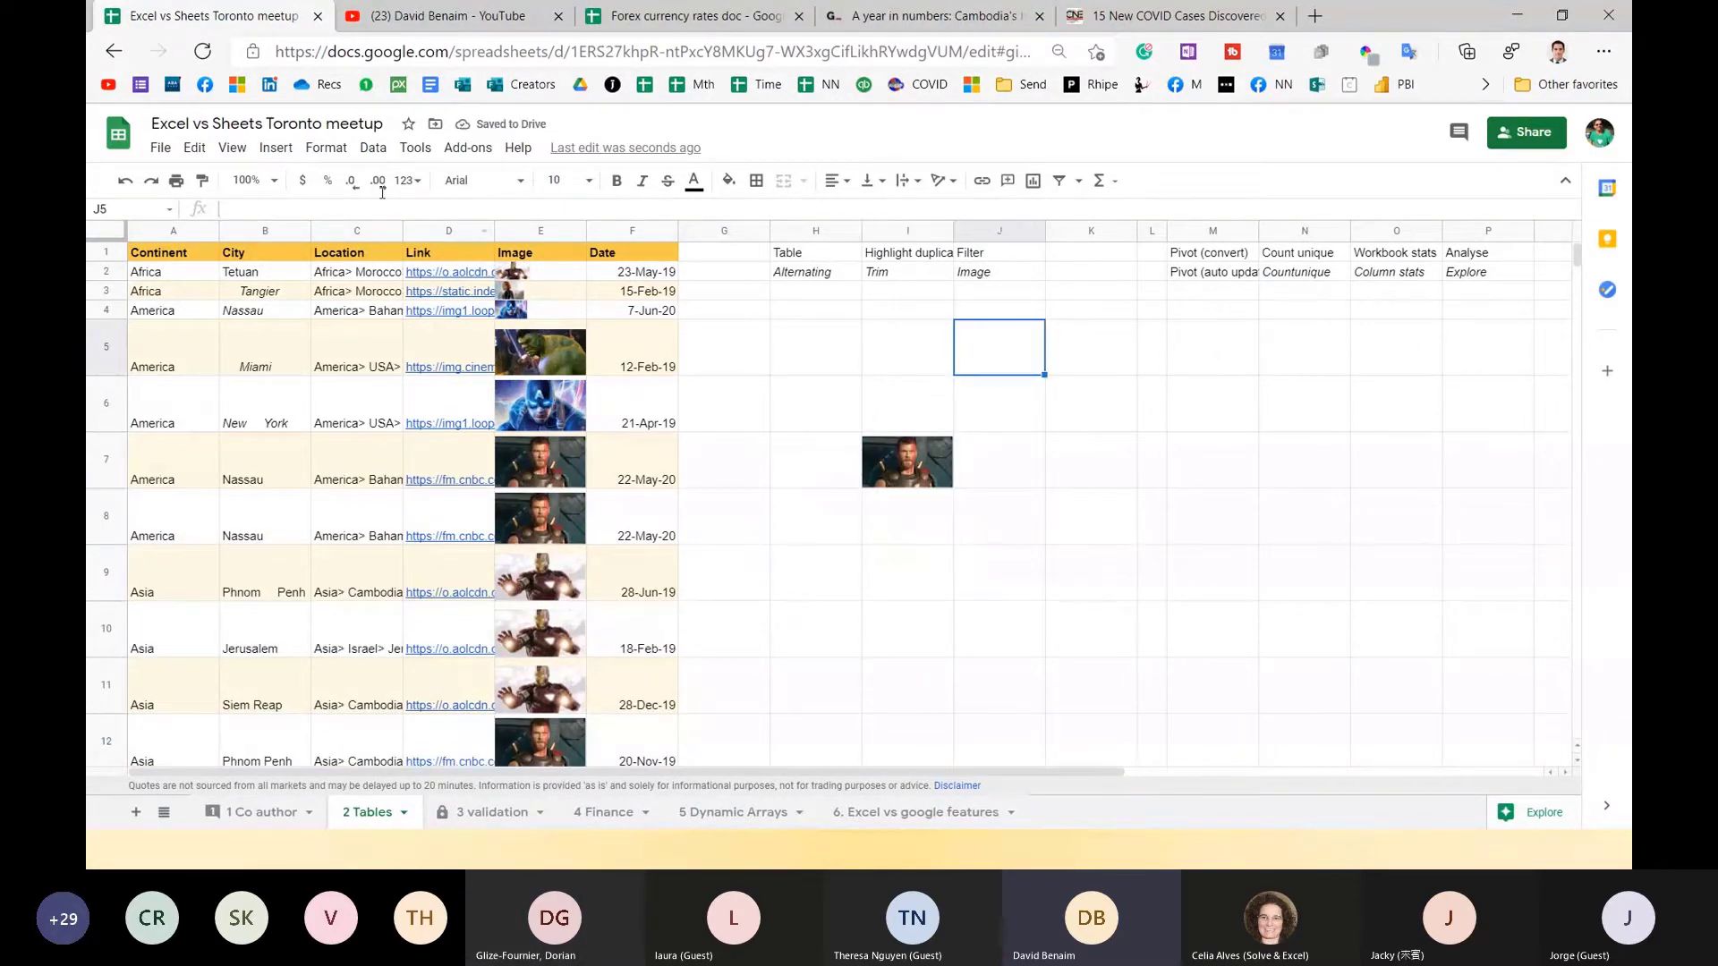
click(276, 148)
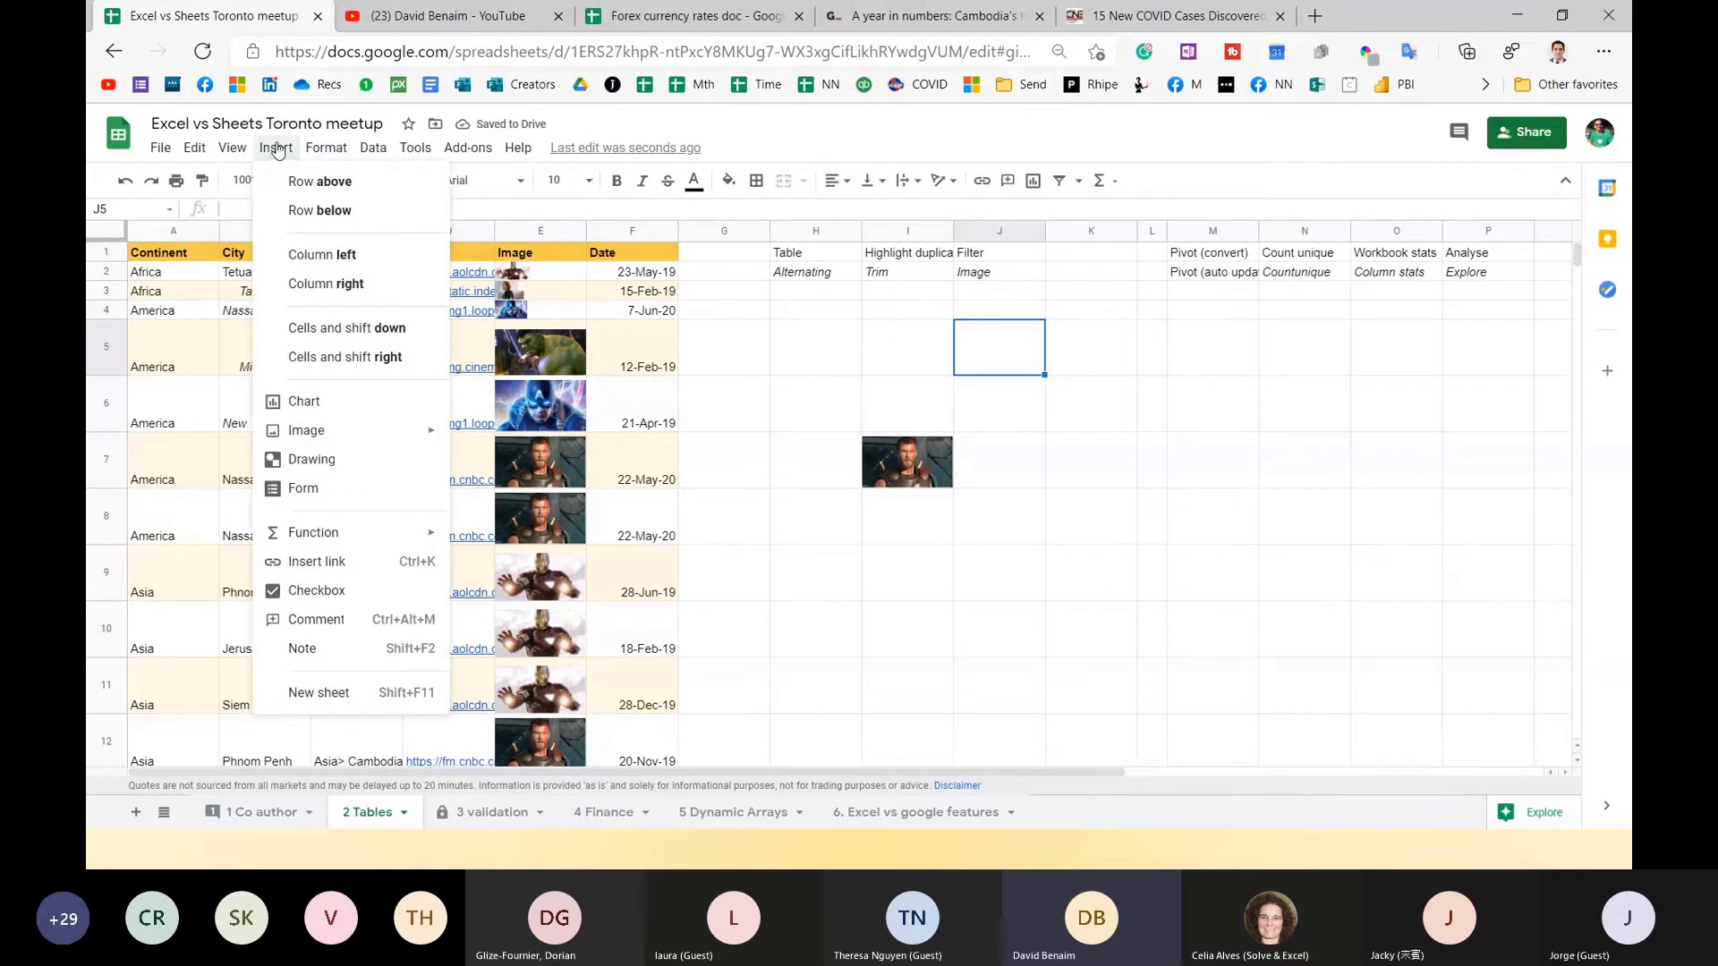
mouse_move(344, 439)
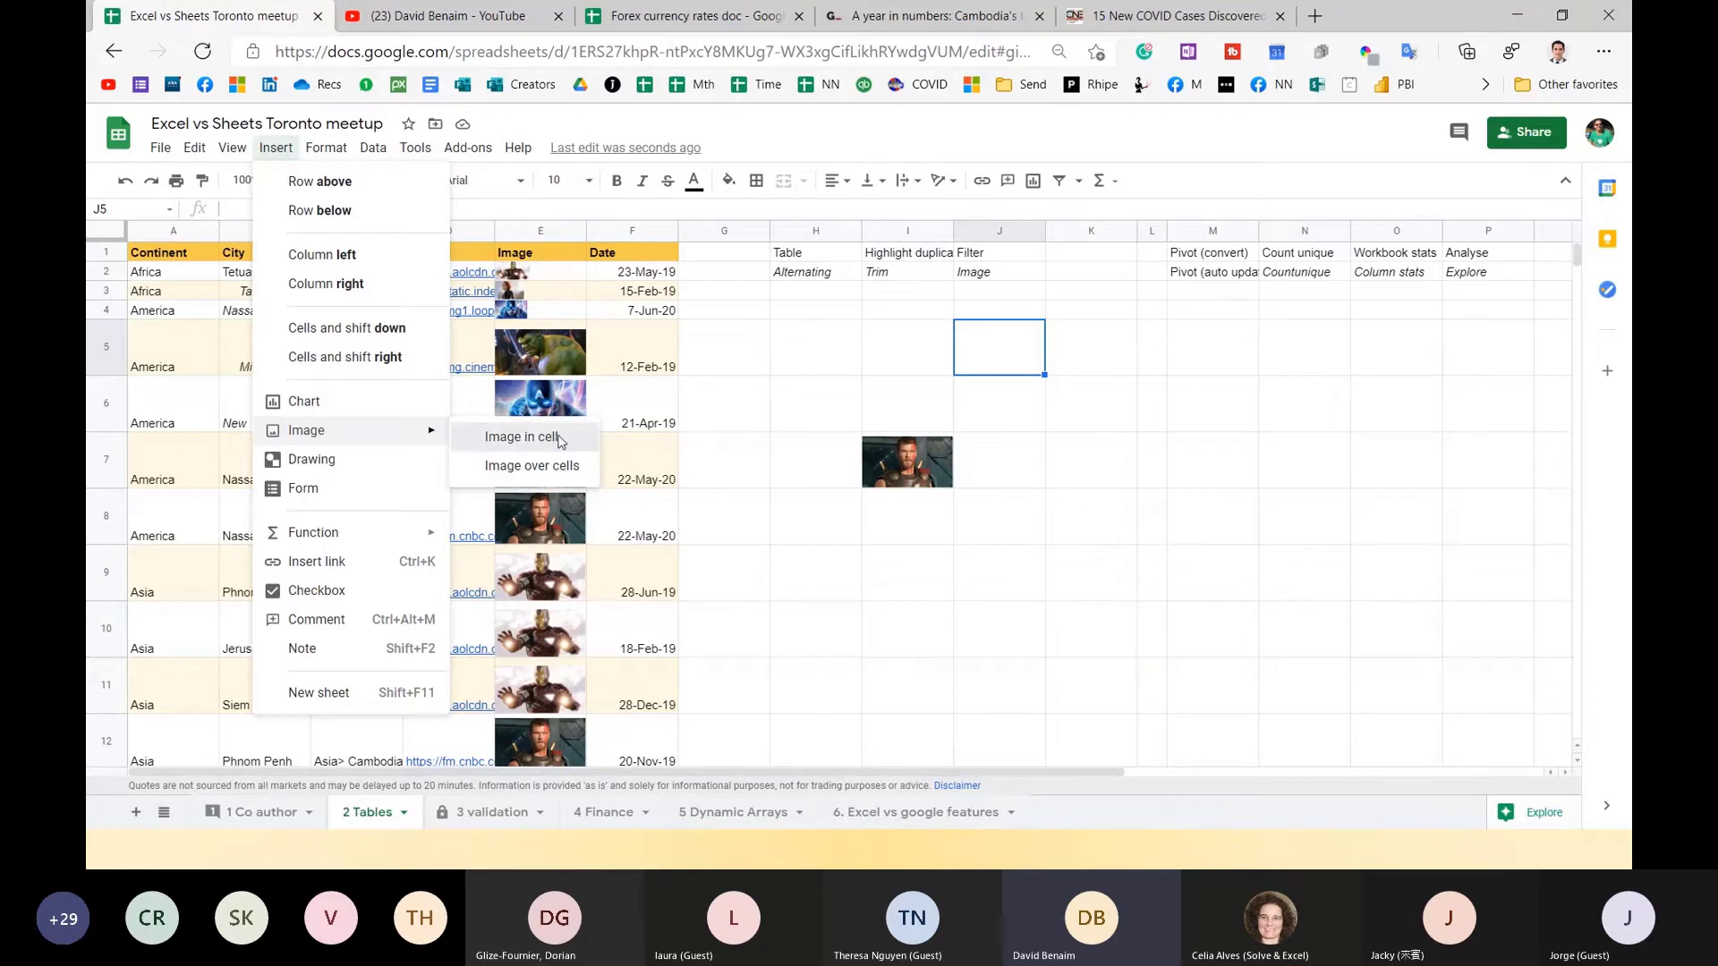
click(556, 440)
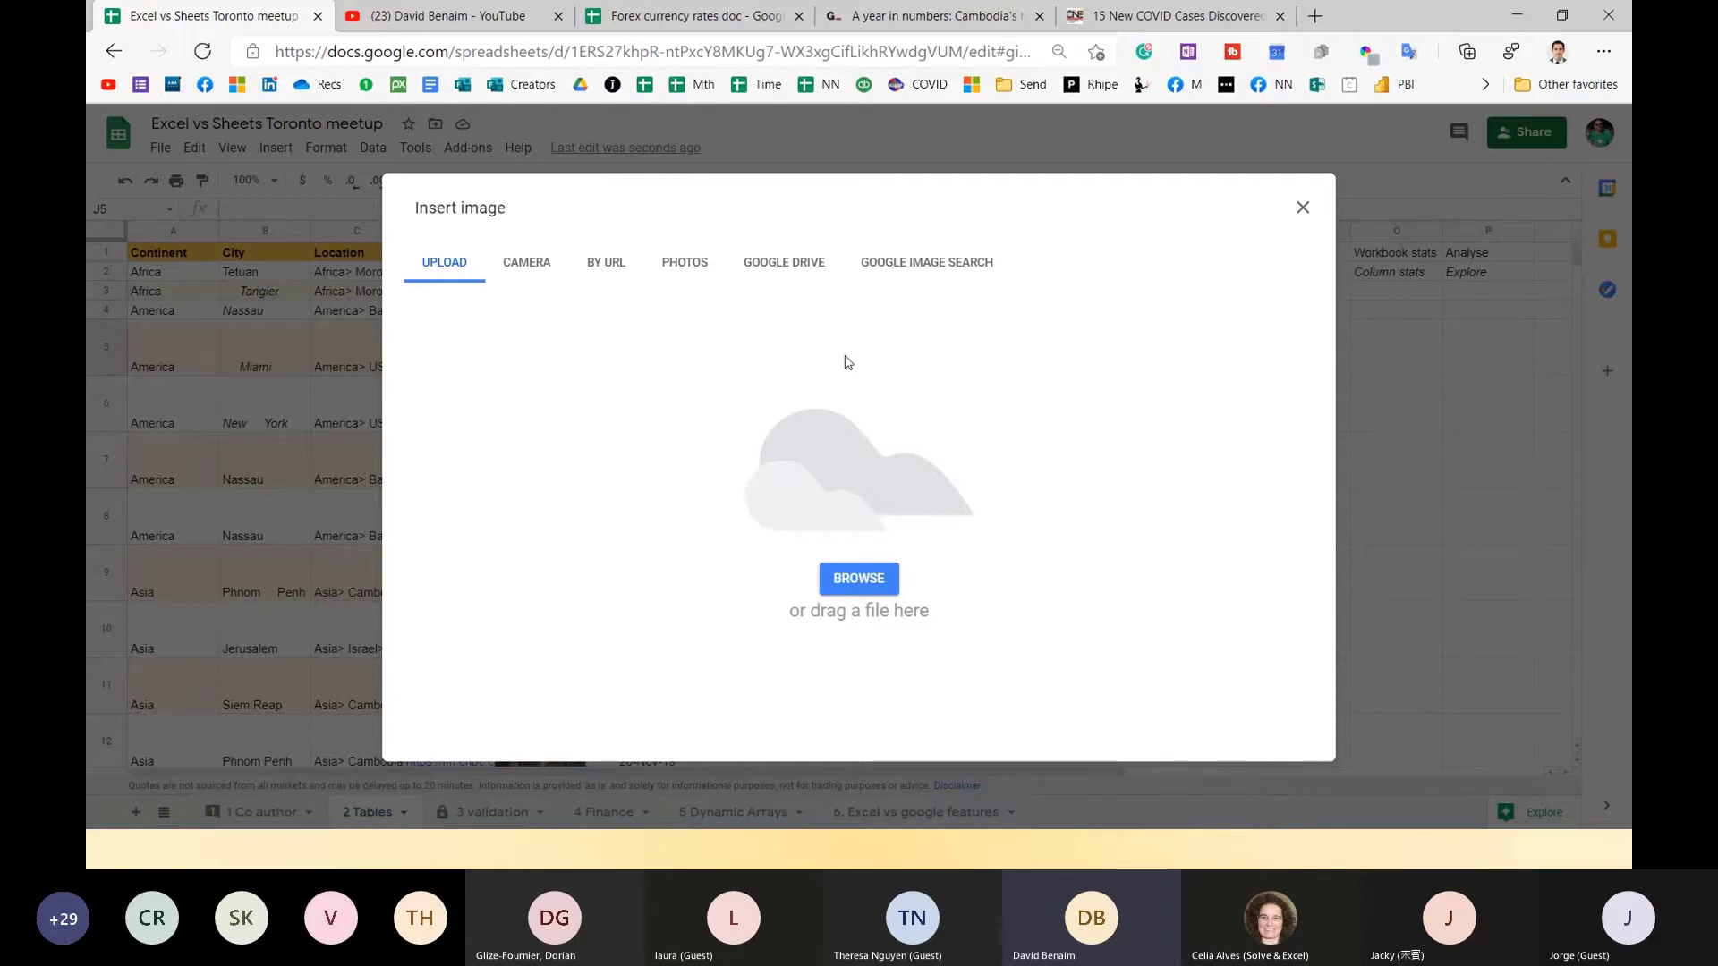
click(1303, 209)
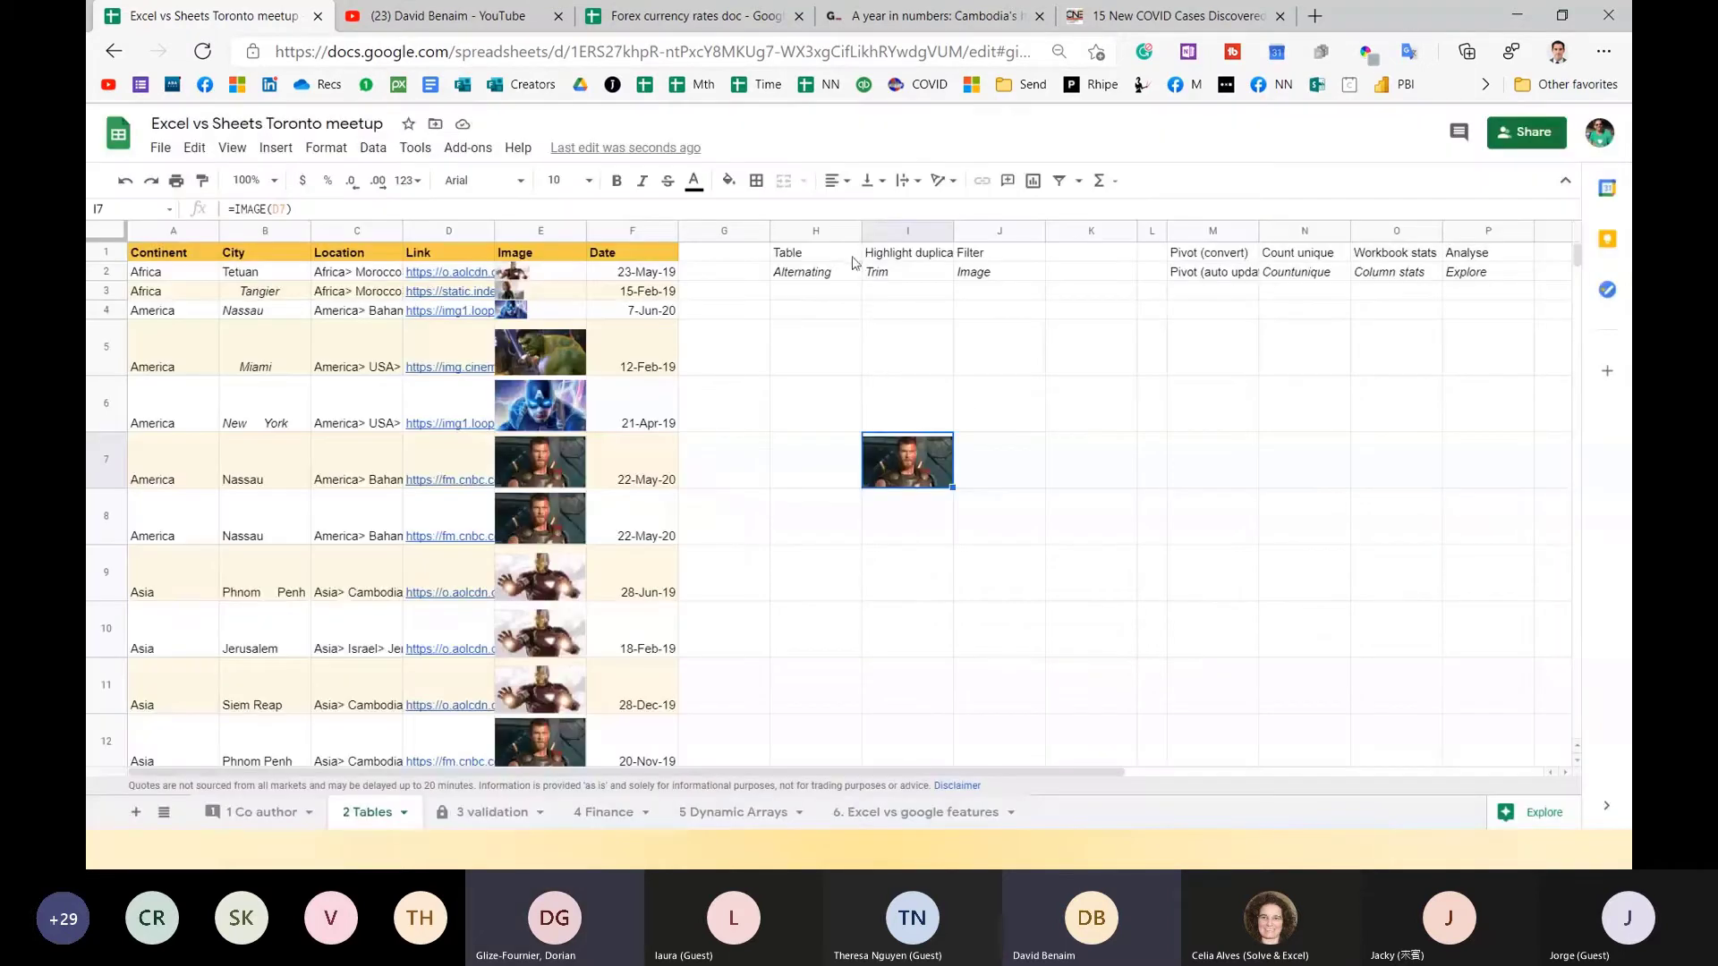
Clear the test image formula from the range I6:I8.
drag(908, 422, 909, 527)
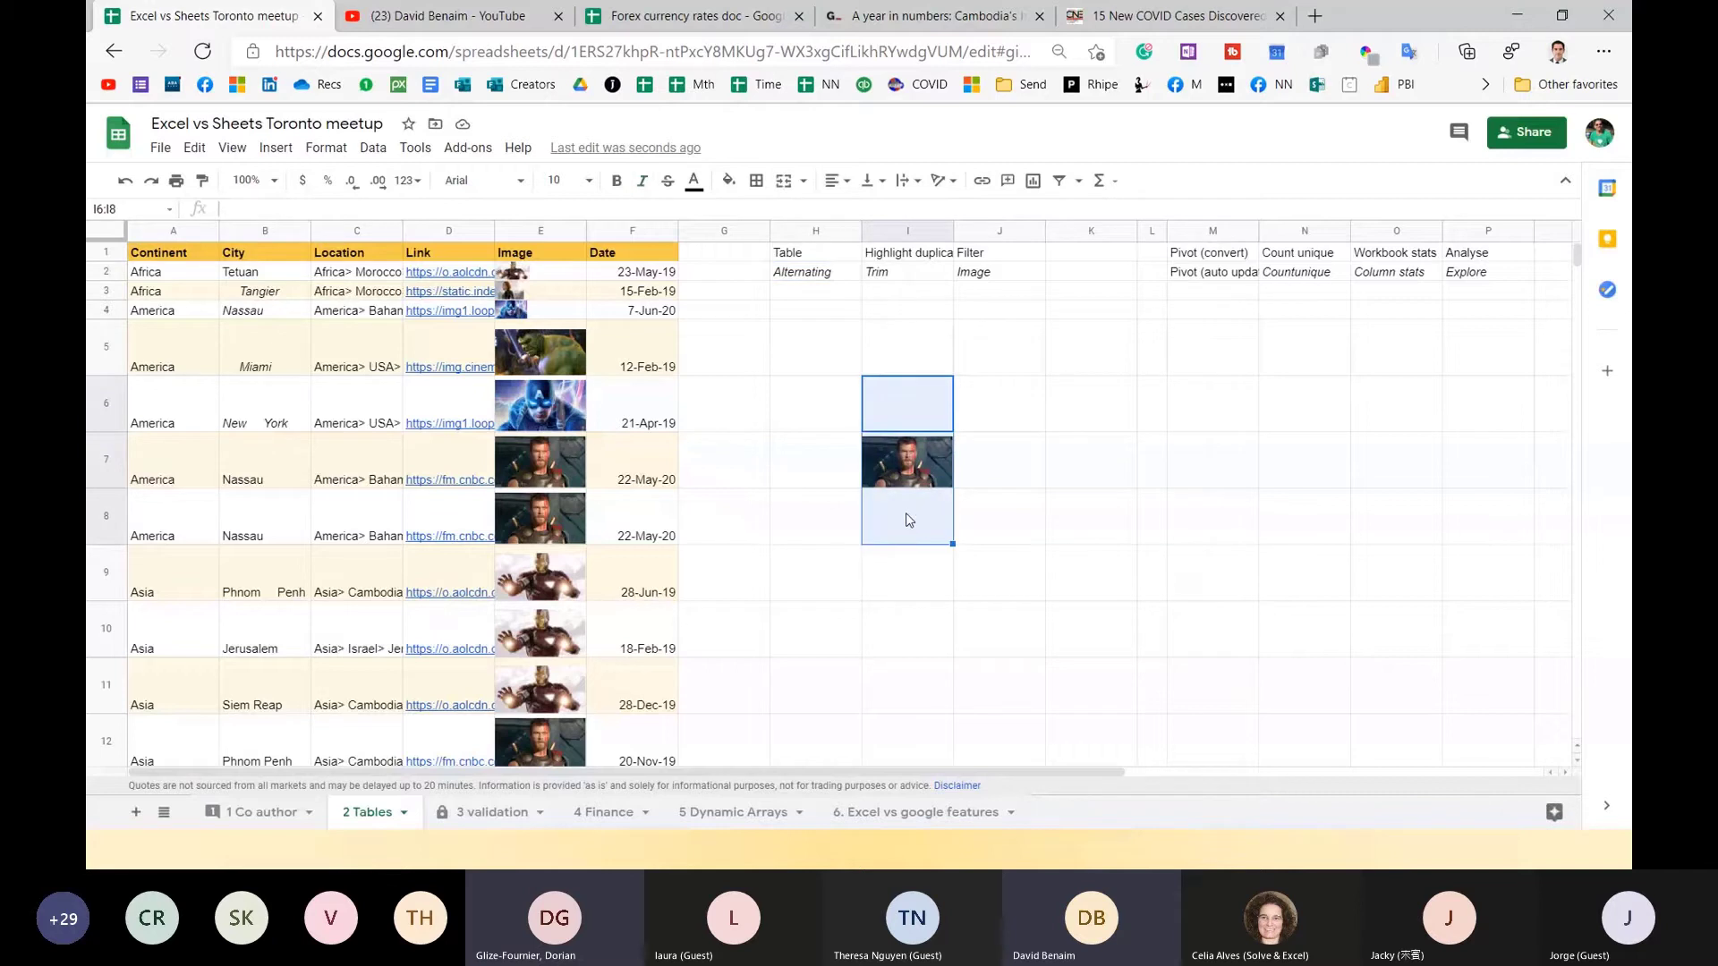
key(Delete)
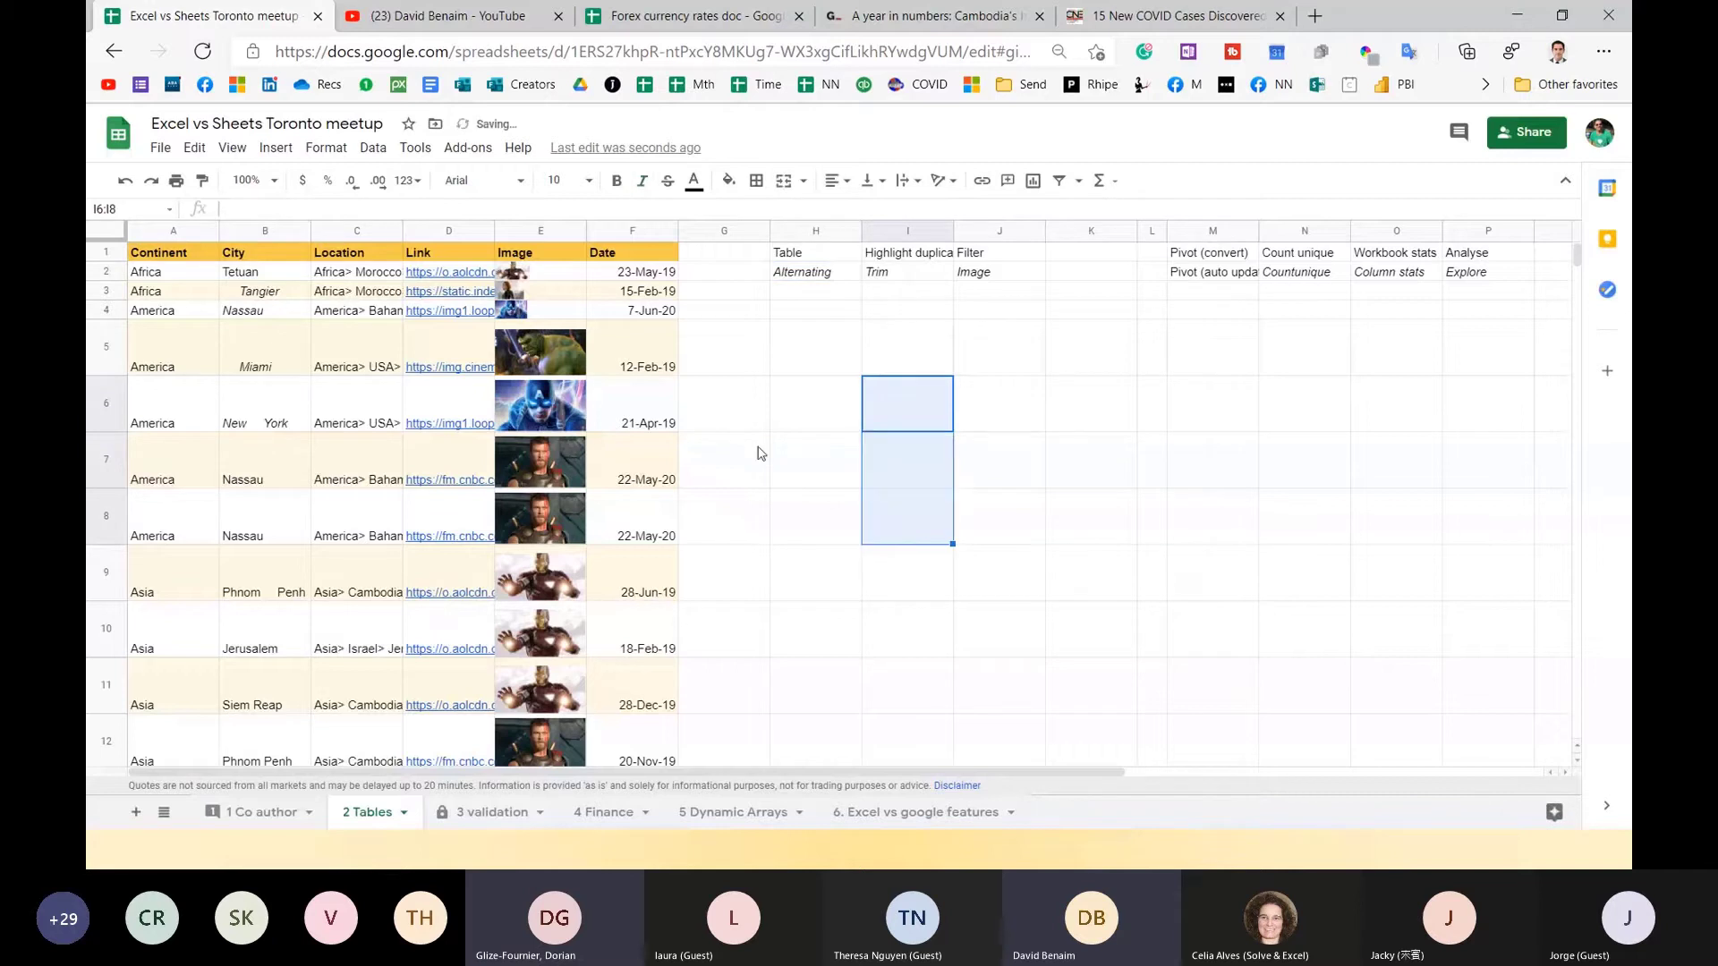
Trim the whitespace from the city names in B2:B15.
click(267, 274)
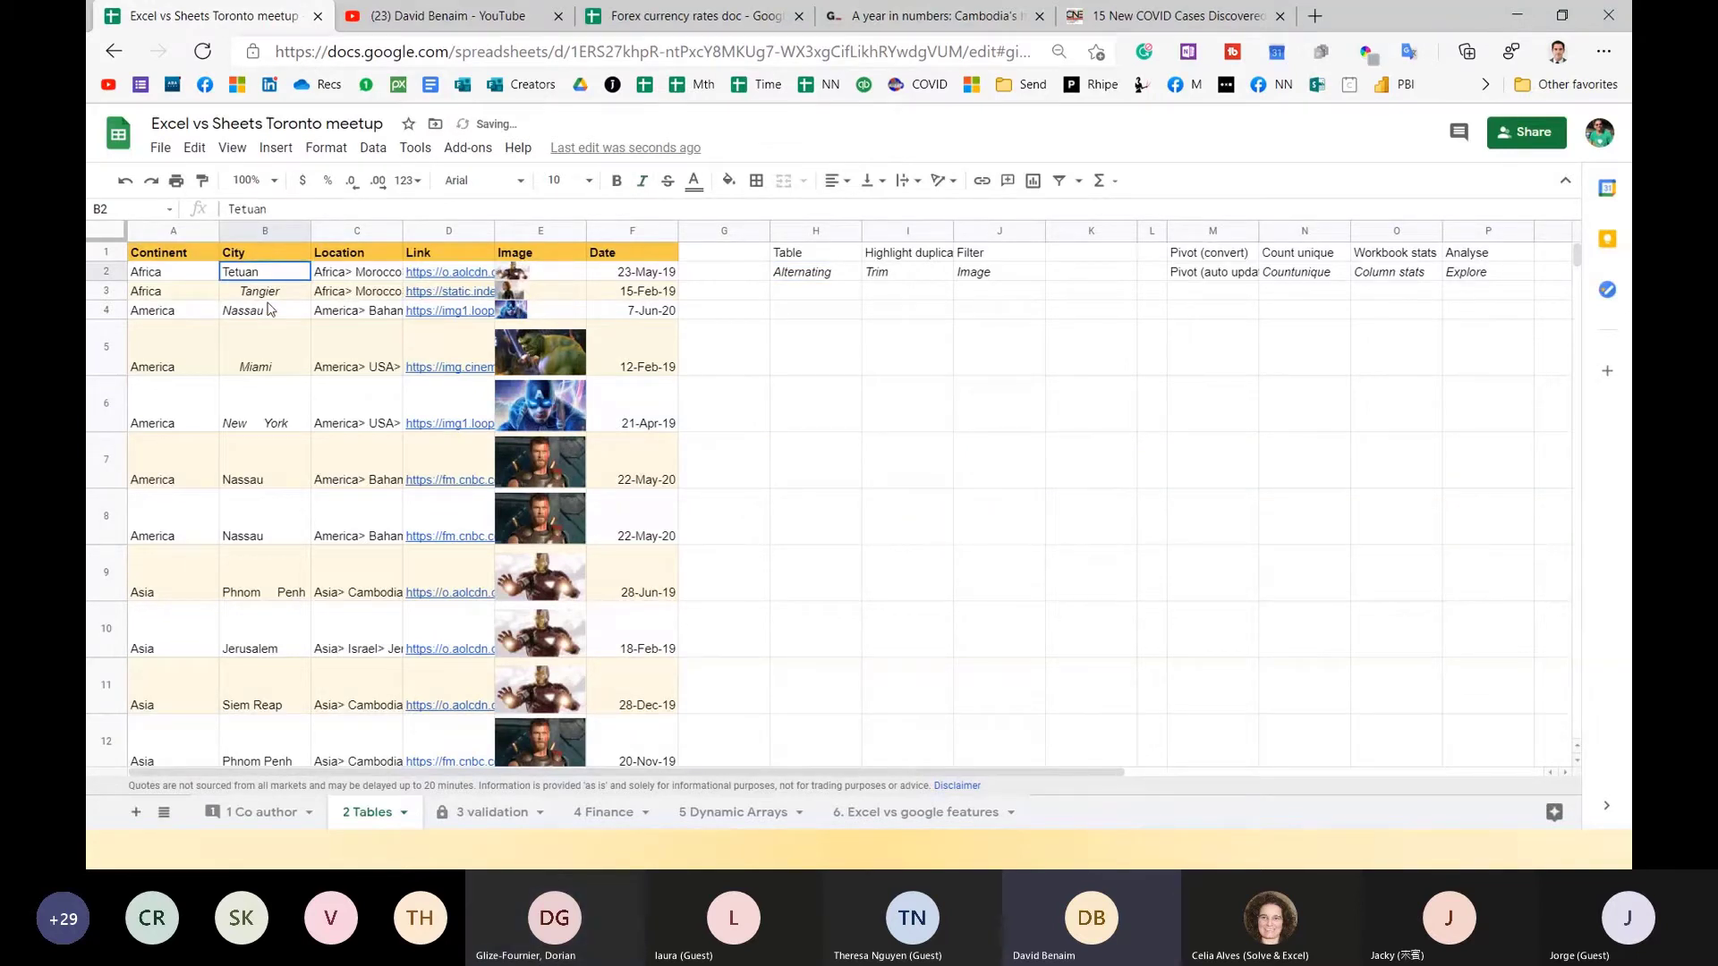
shift+click(287, 517)
shift+click(265, 743)
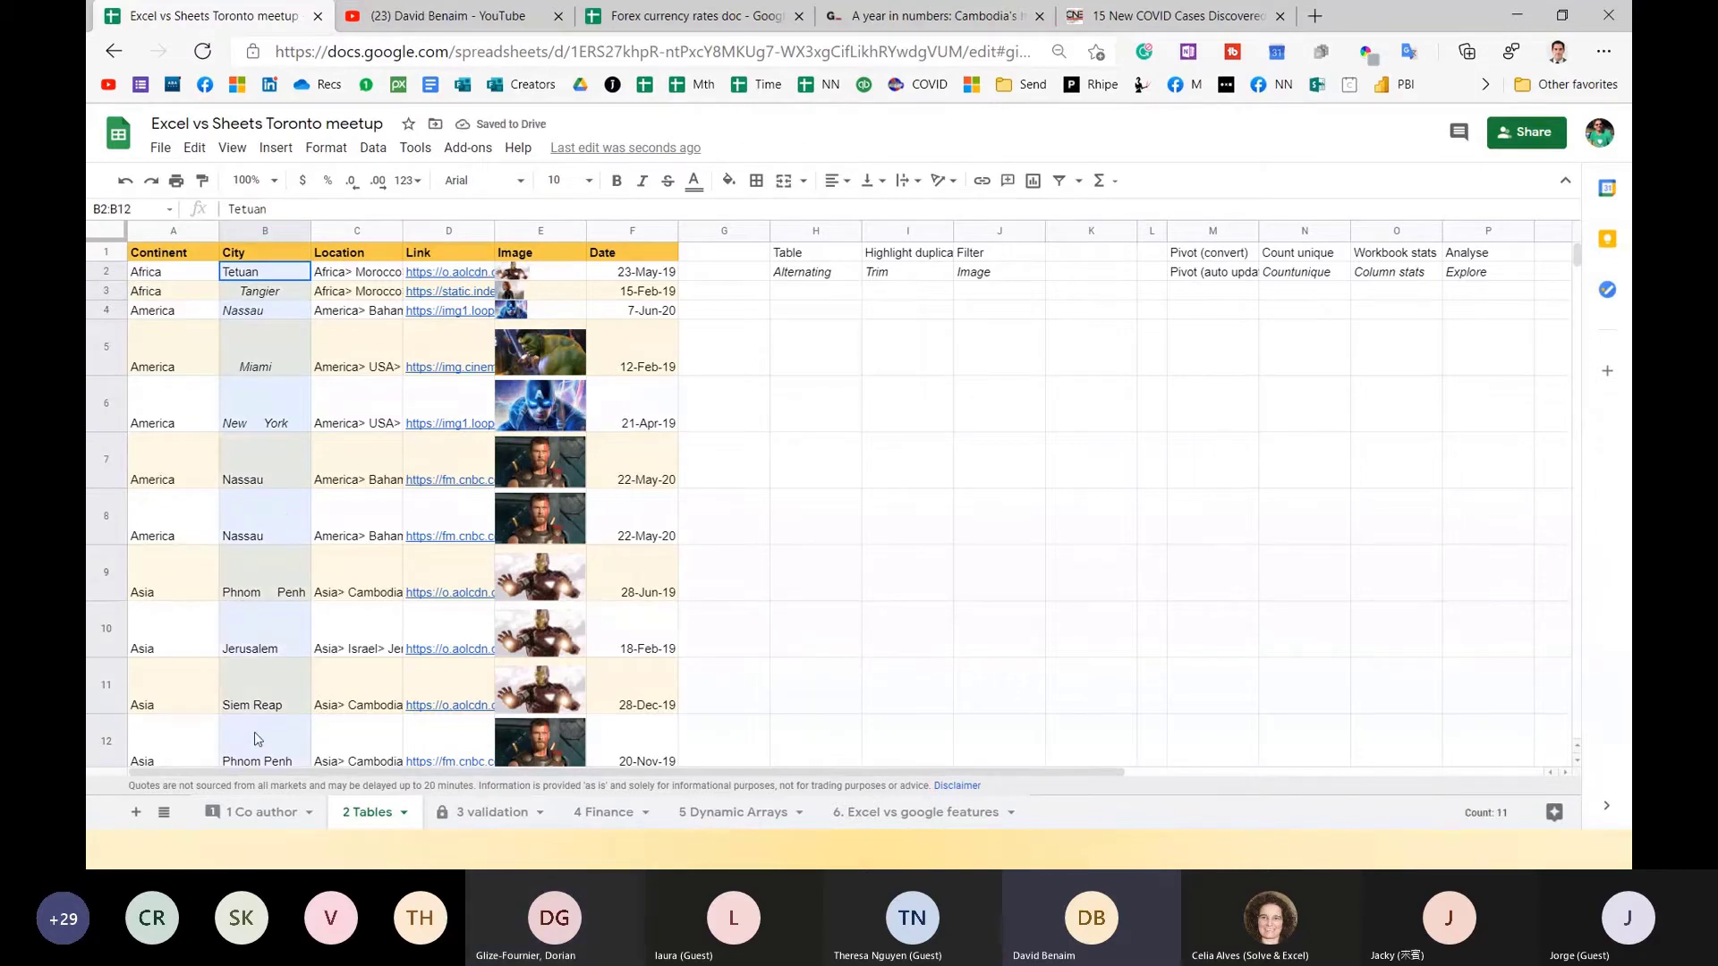
drag(263, 743, 259, 581)
scroll(258, 582, up, 4)
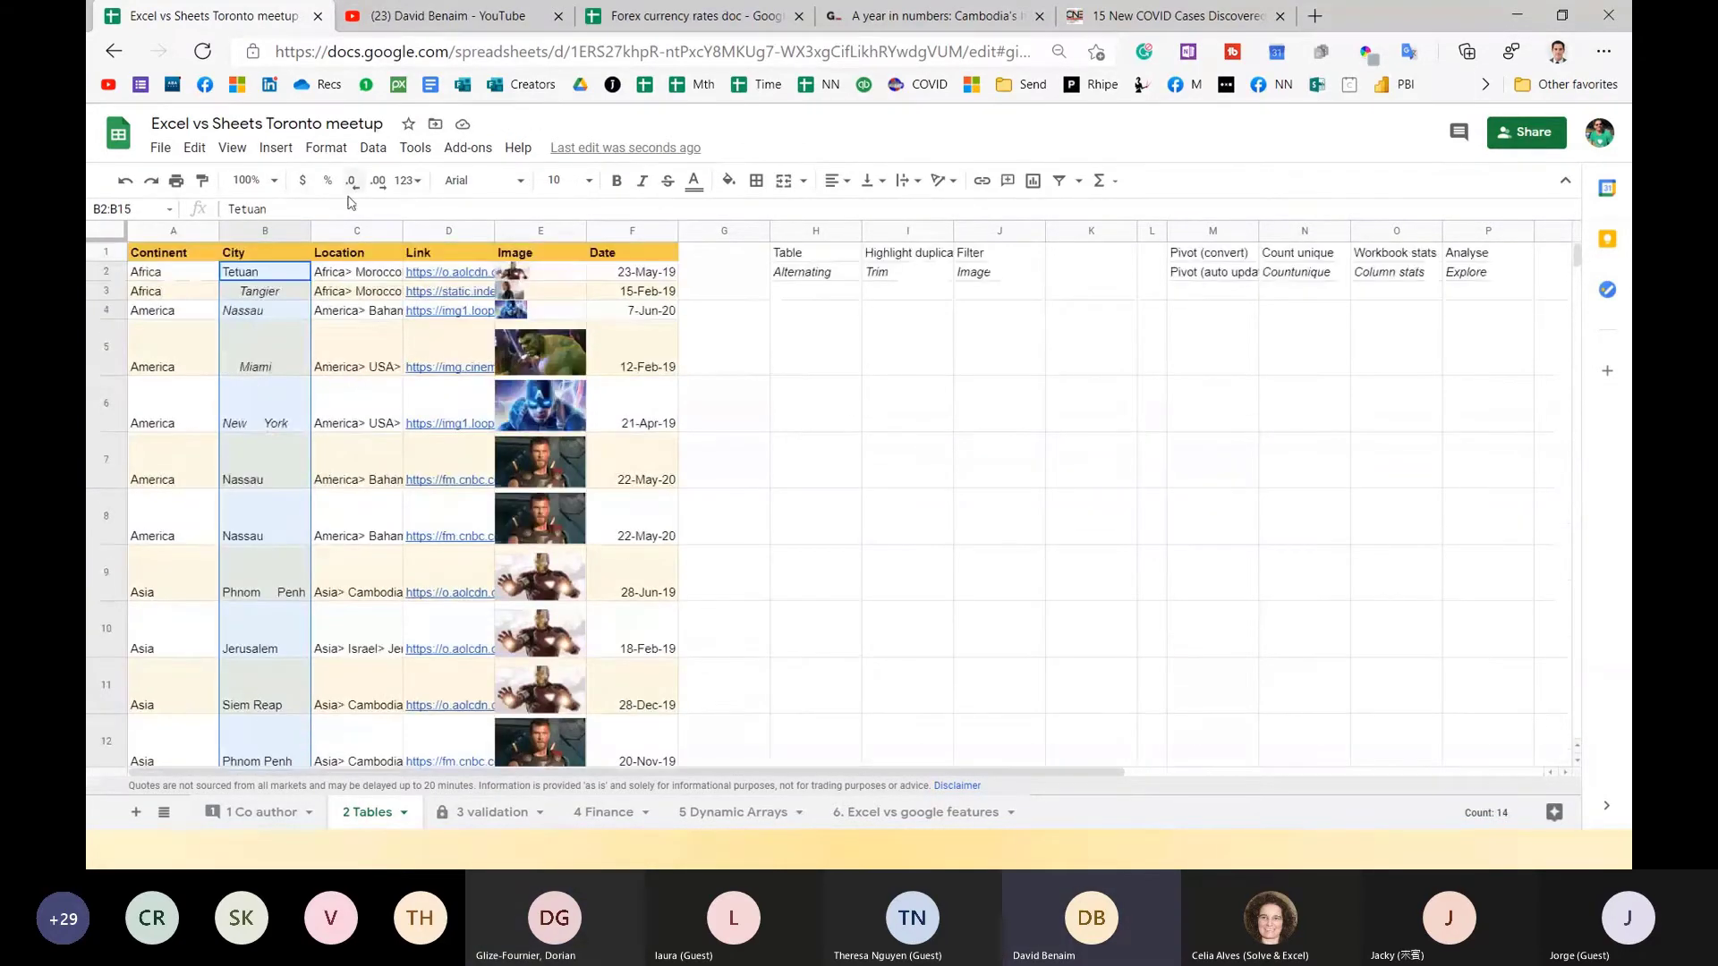
click(373, 148)
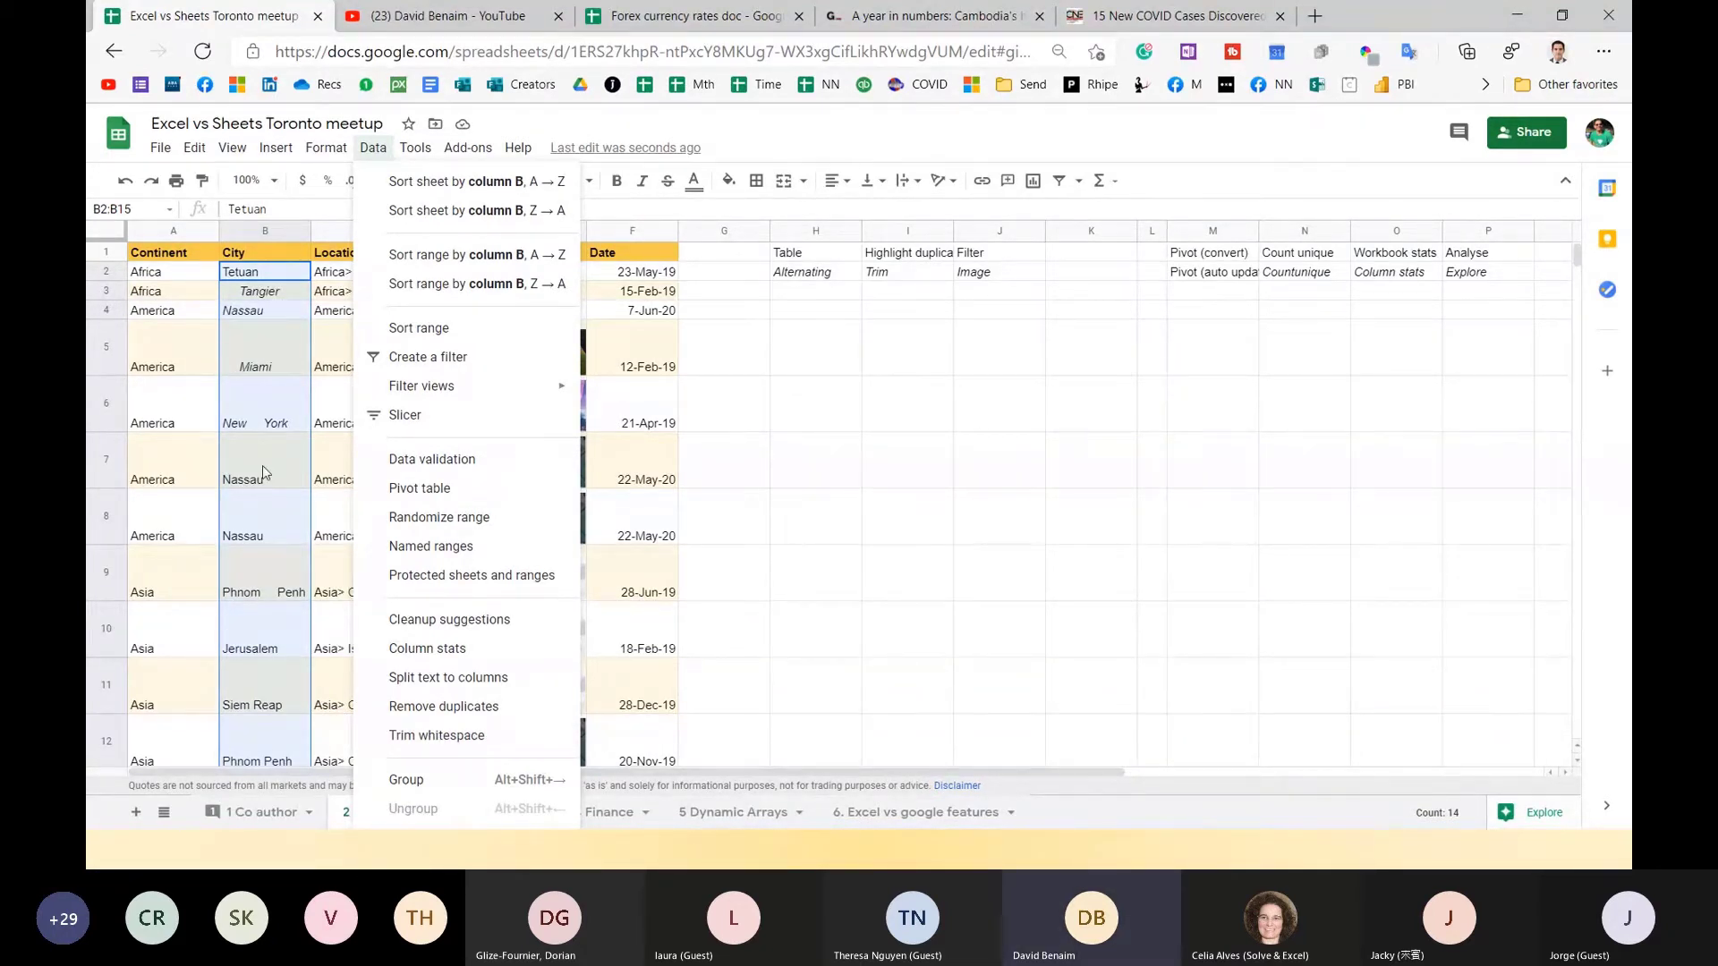
click(460, 731)
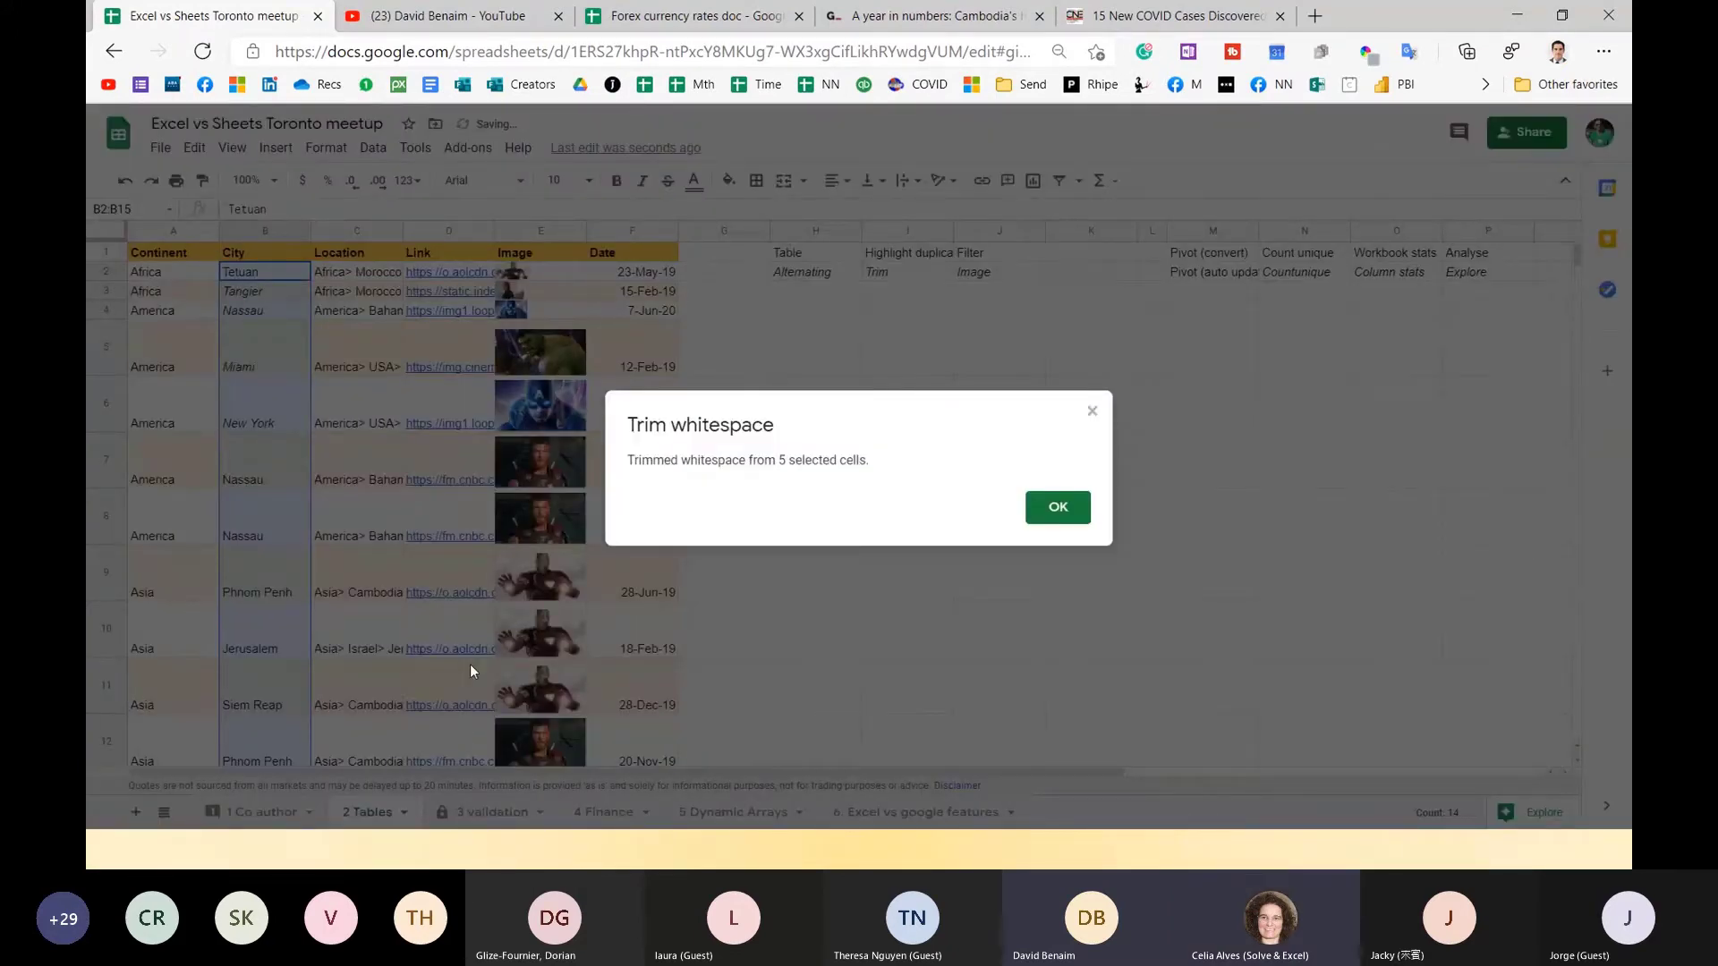
click(1056, 510)
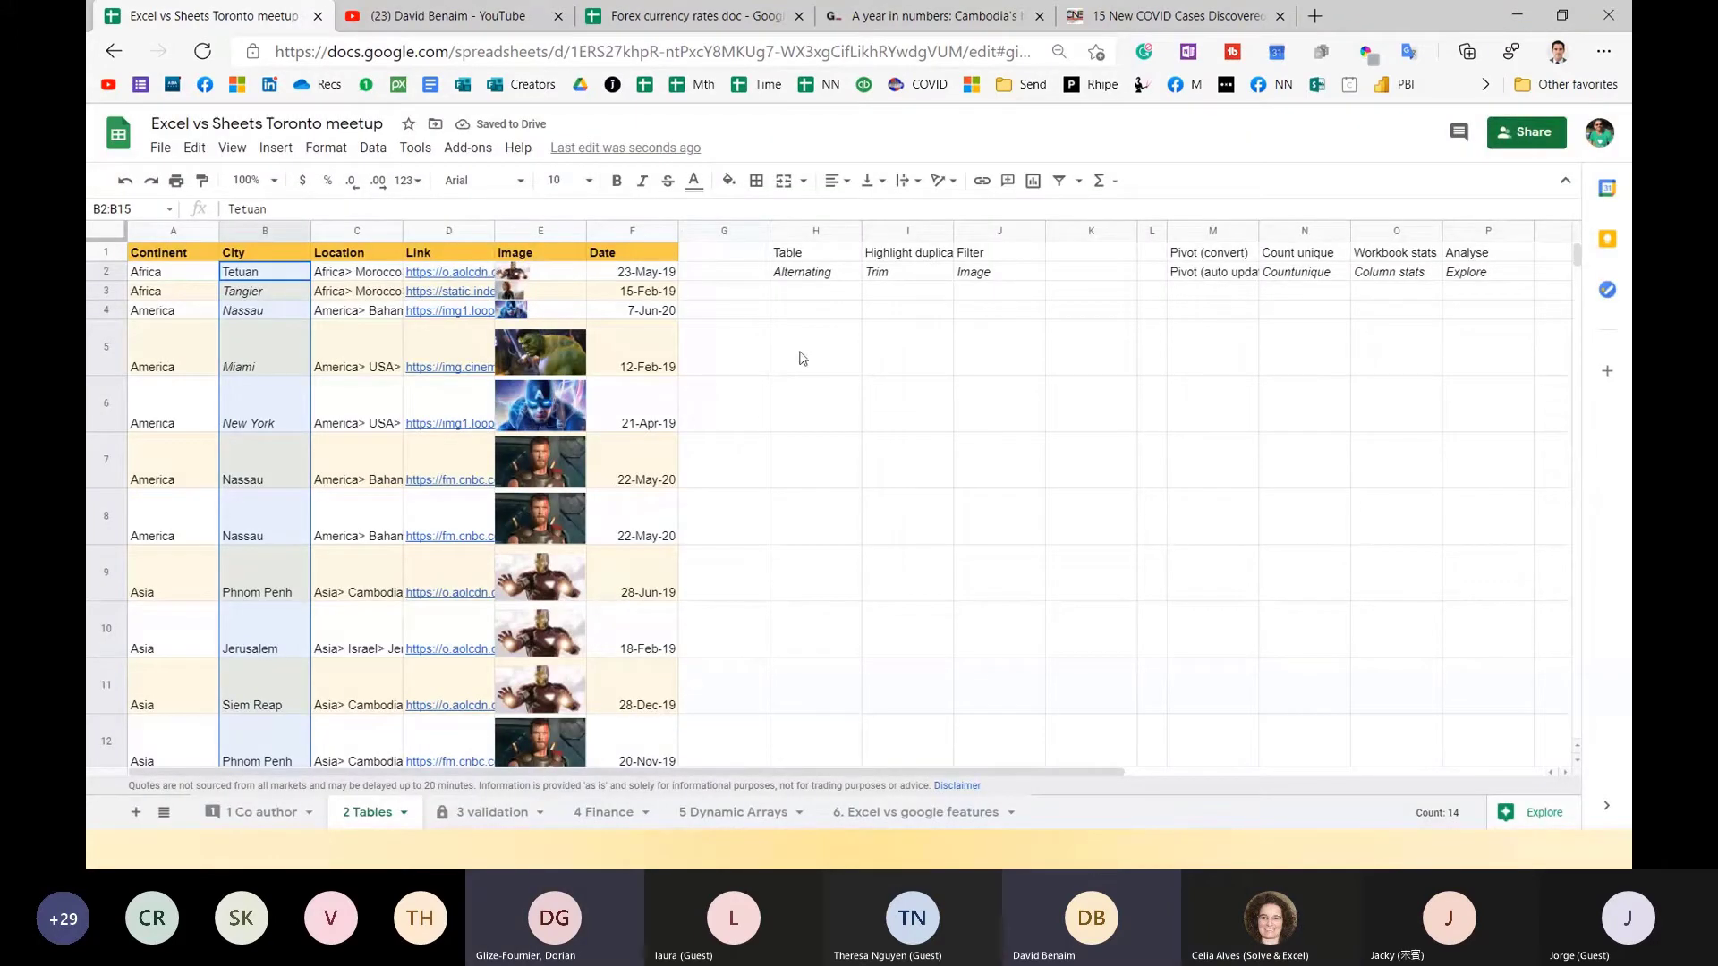
Start a TRIM formula in H5 to view its syntax help, and cancel the entry.
click(803, 358)
text(=t)
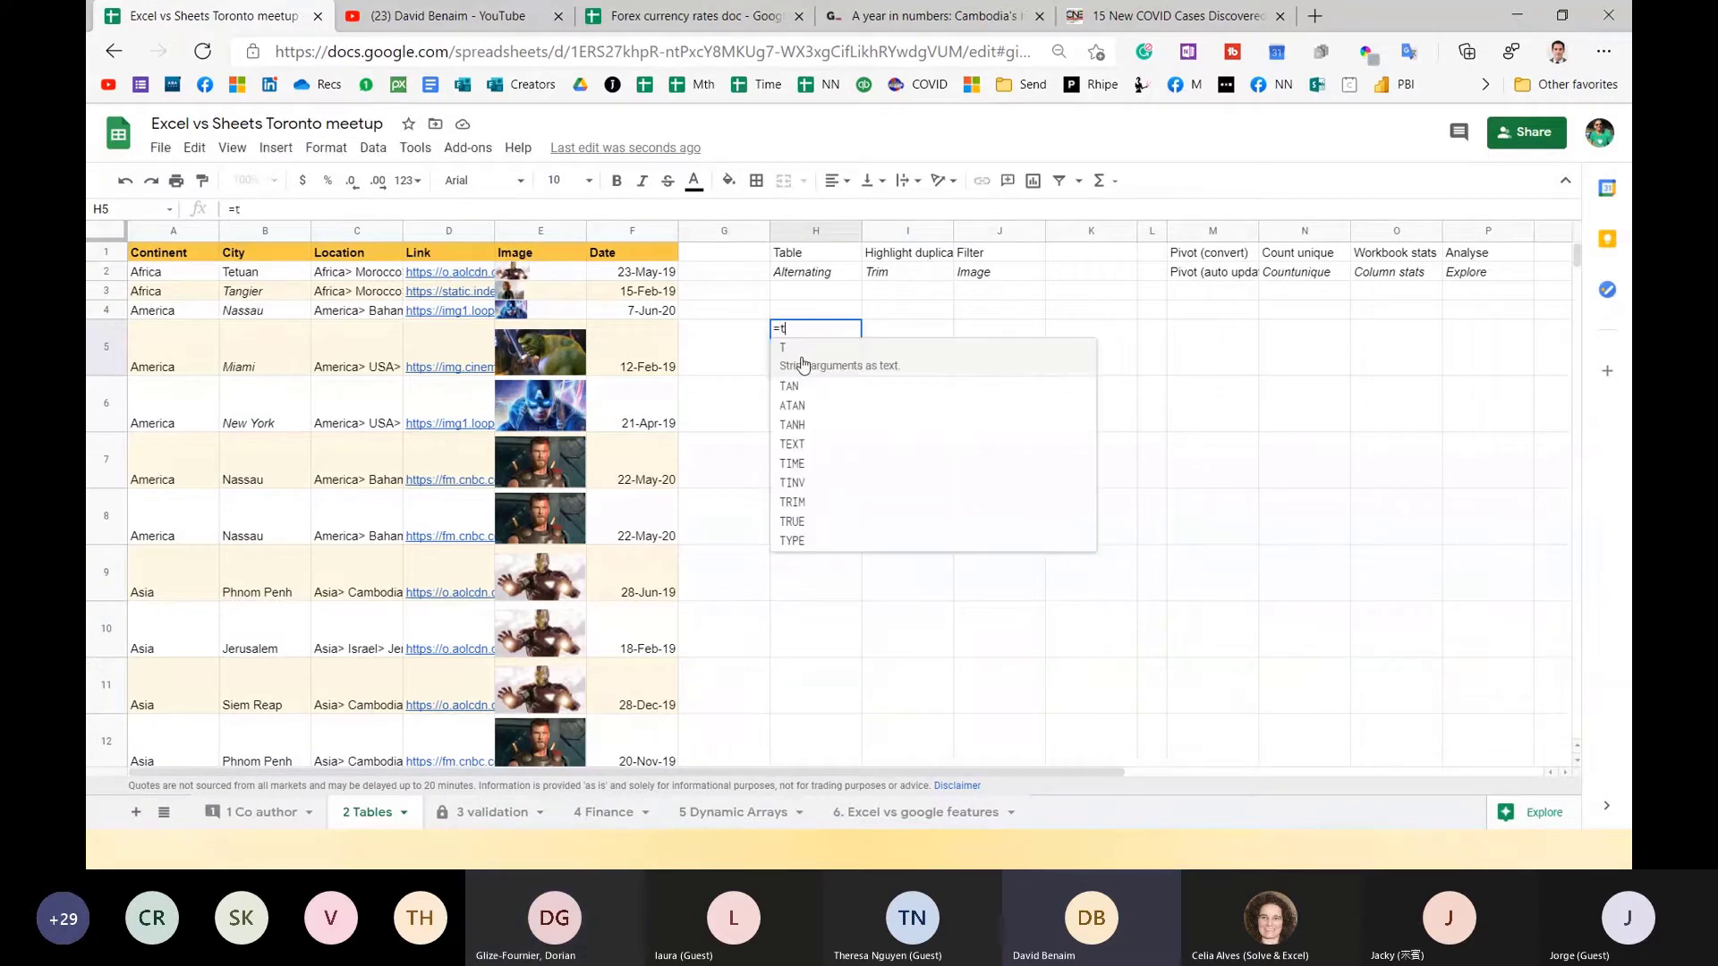
text(ri)
key(Tab)
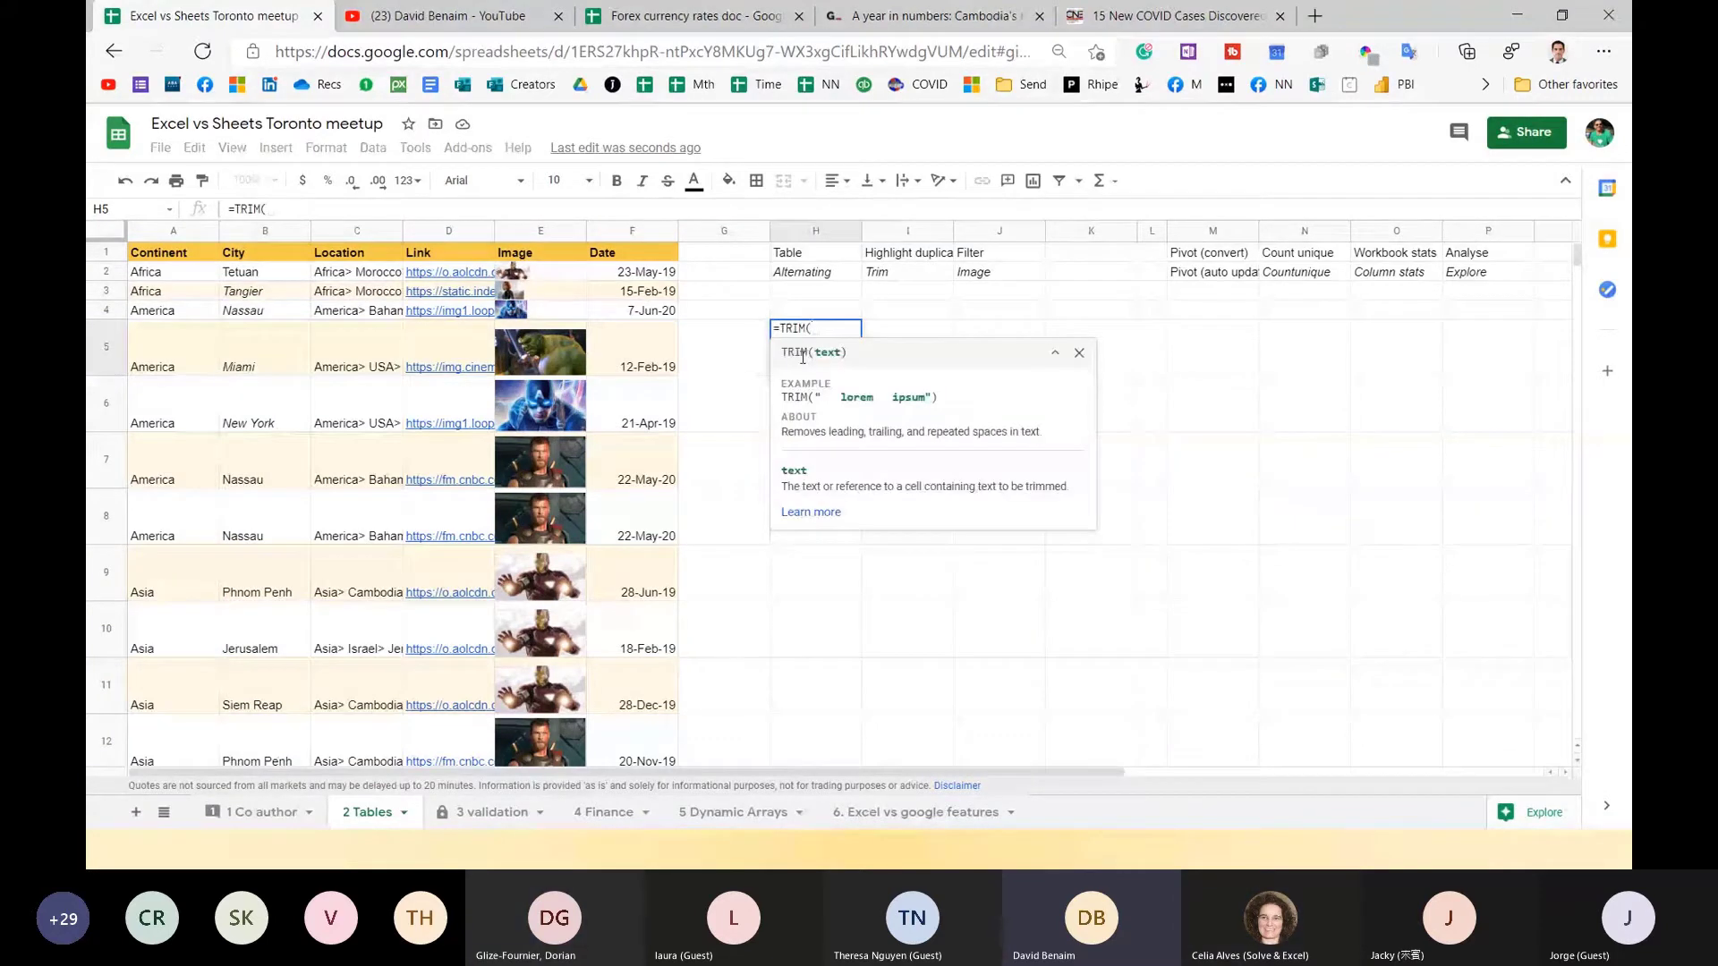
key(Escape)
key(Up)
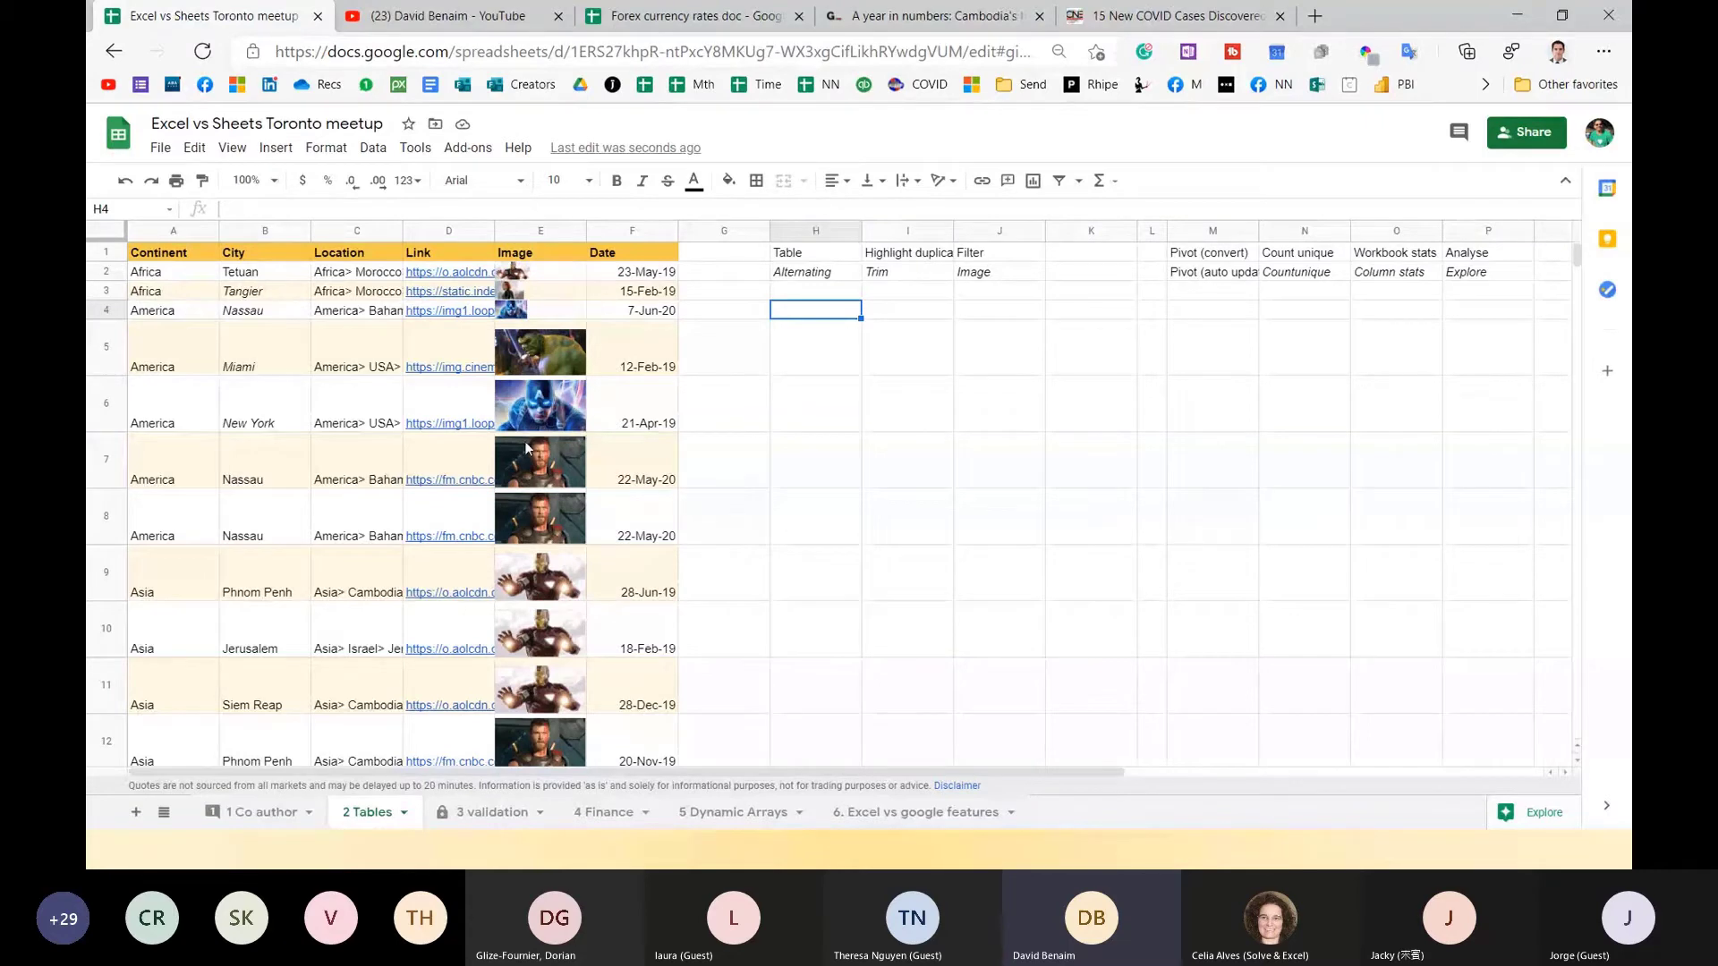
Examine the QR code formula in B18, its chart image URL and the site link in A18.
scroll(525, 444, down, 2)
scroll(524, 442, down, 3)
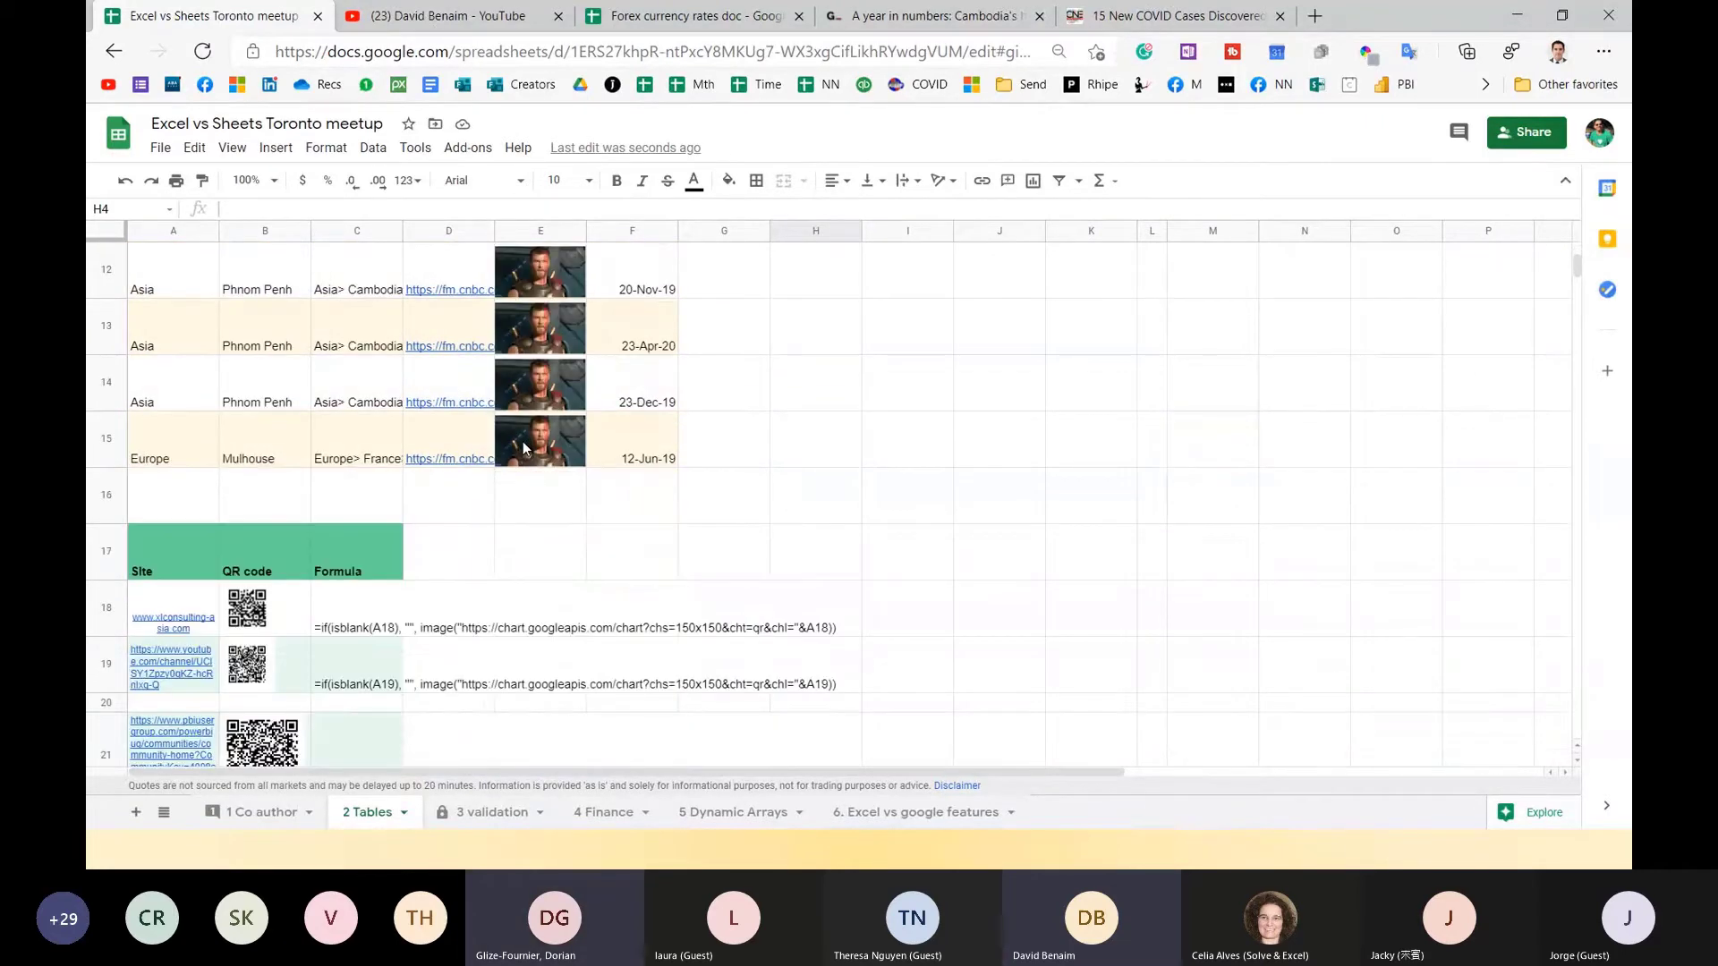
click(288, 562)
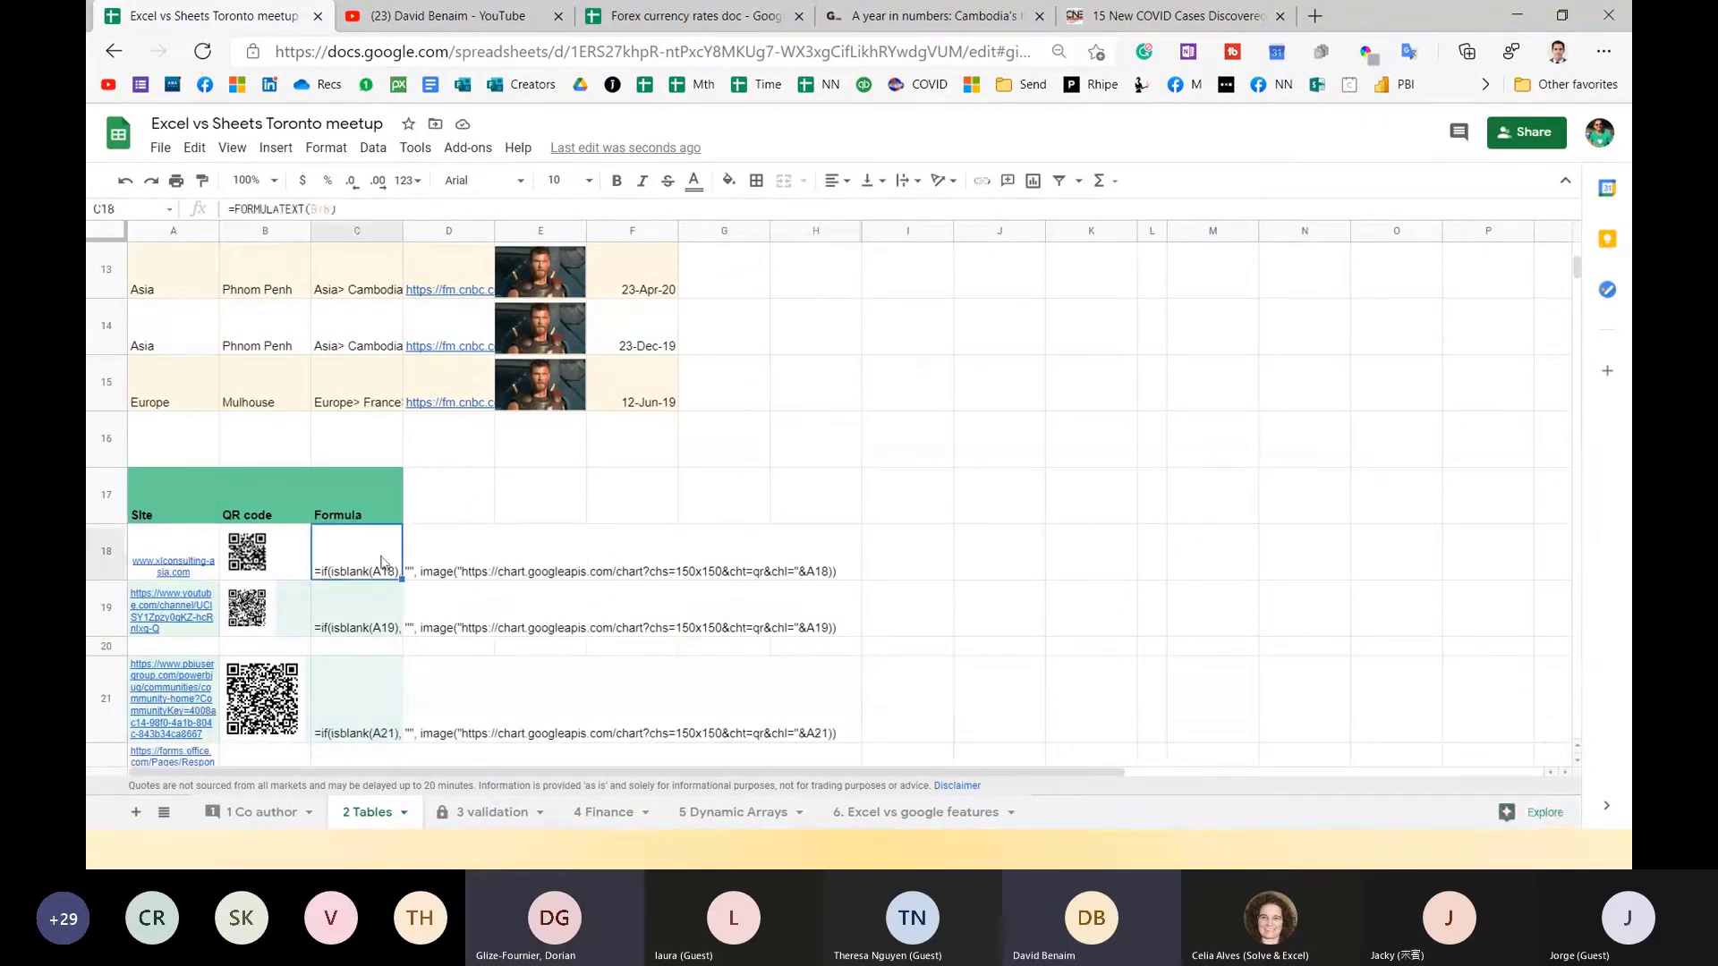
click(406, 207)
drag(405, 208, 596, 212)
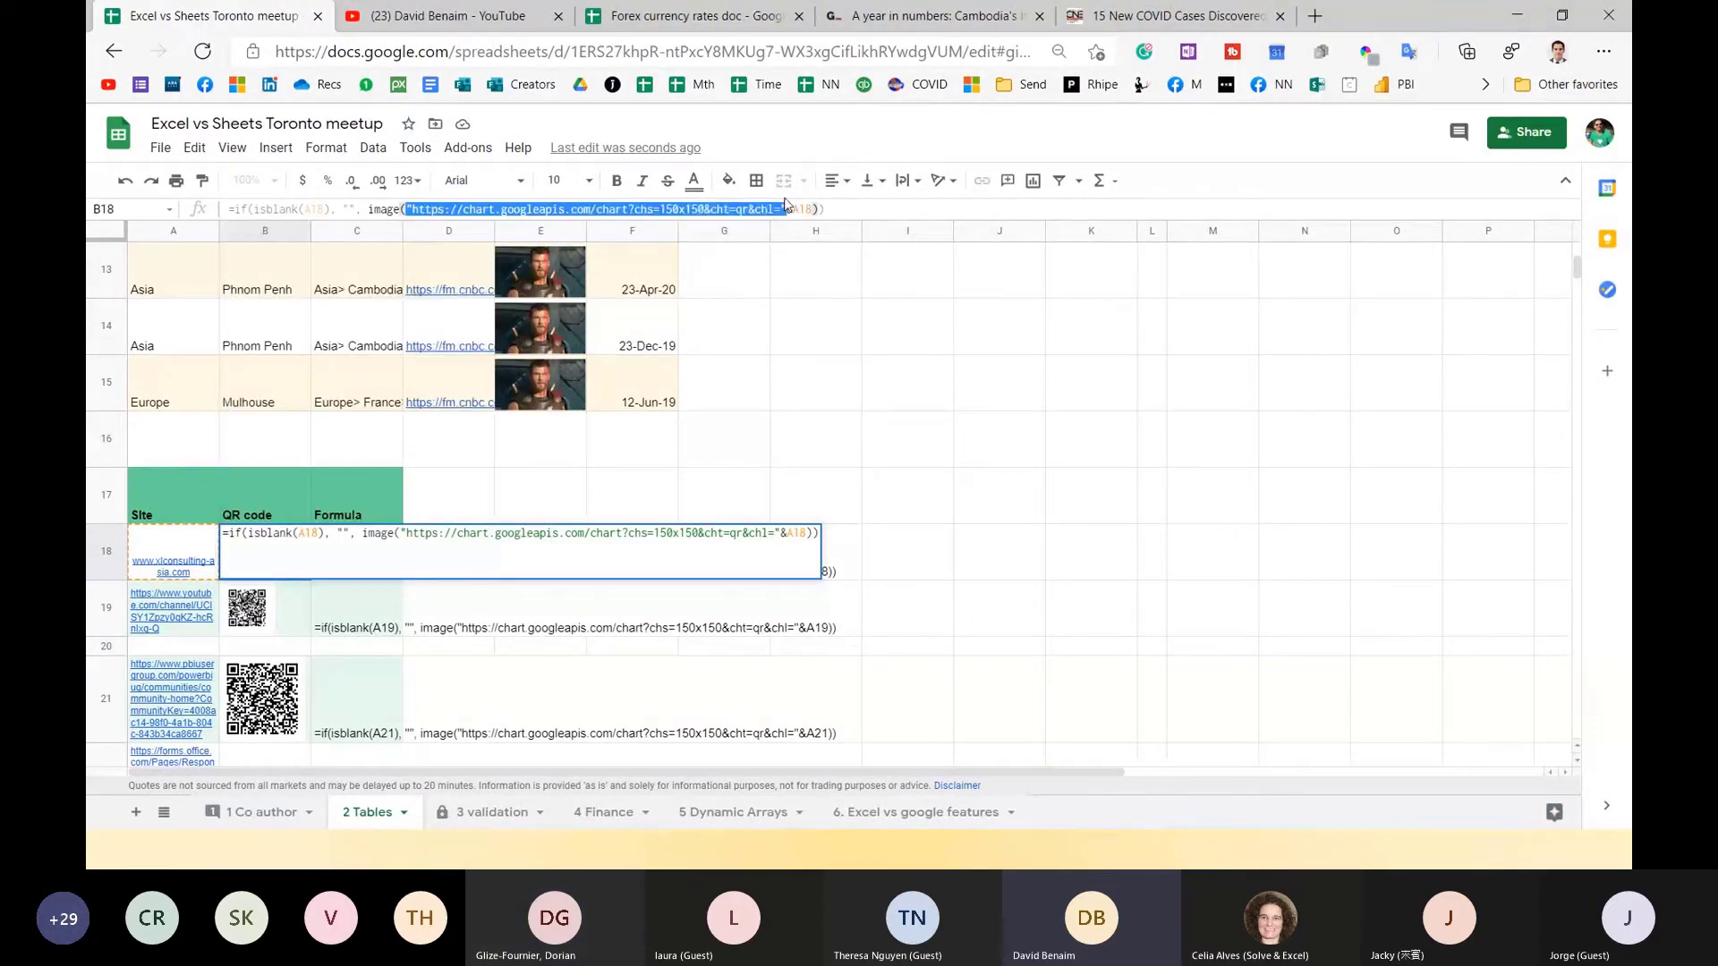
key(Escape)
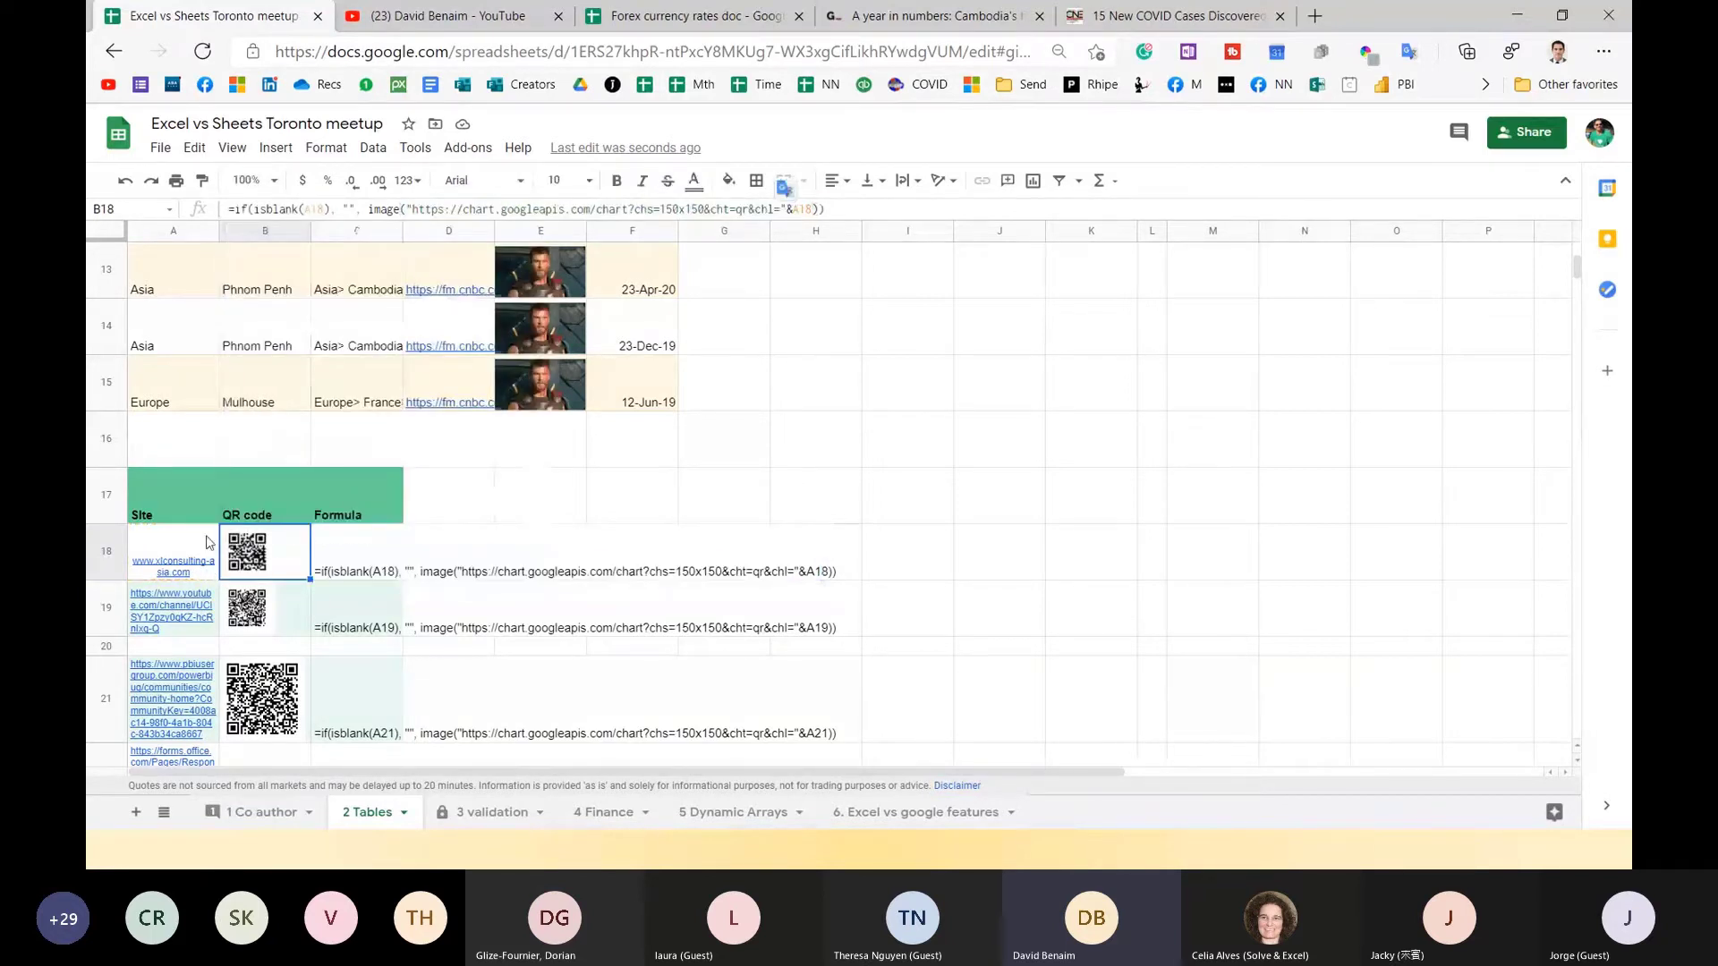
click(207, 542)
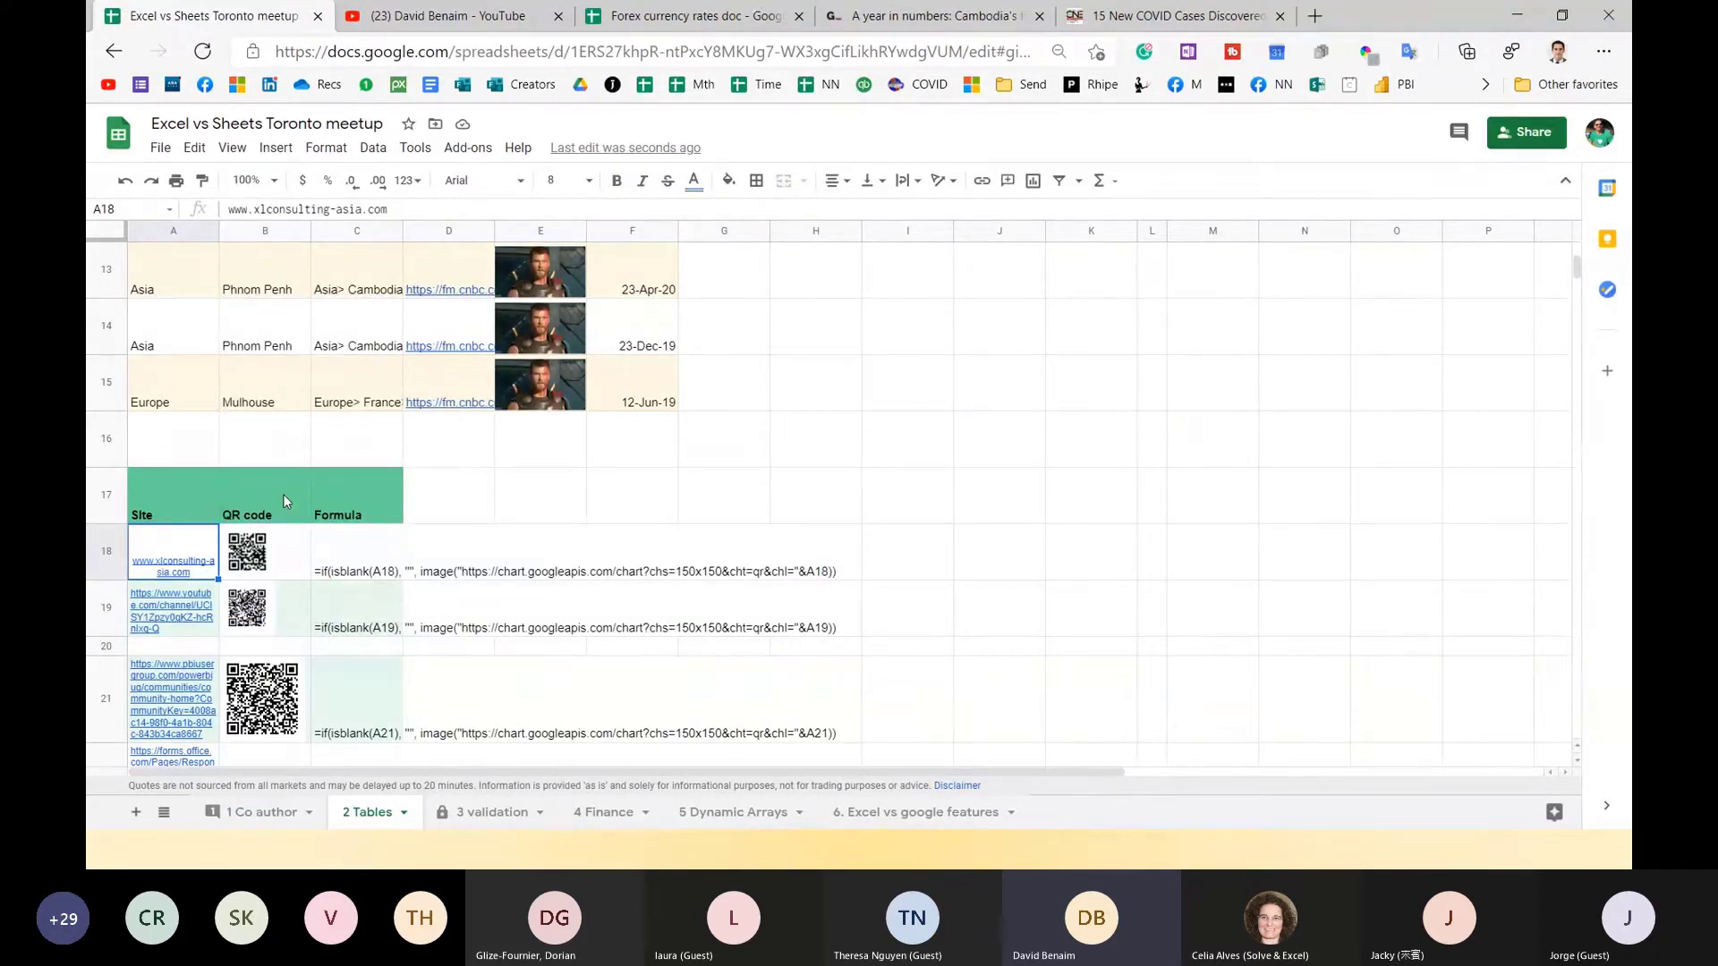
Copy the YouTube channel page's address and paste it as a new site entry in A24 of the QR code table.
click(447, 15)
click(464, 56)
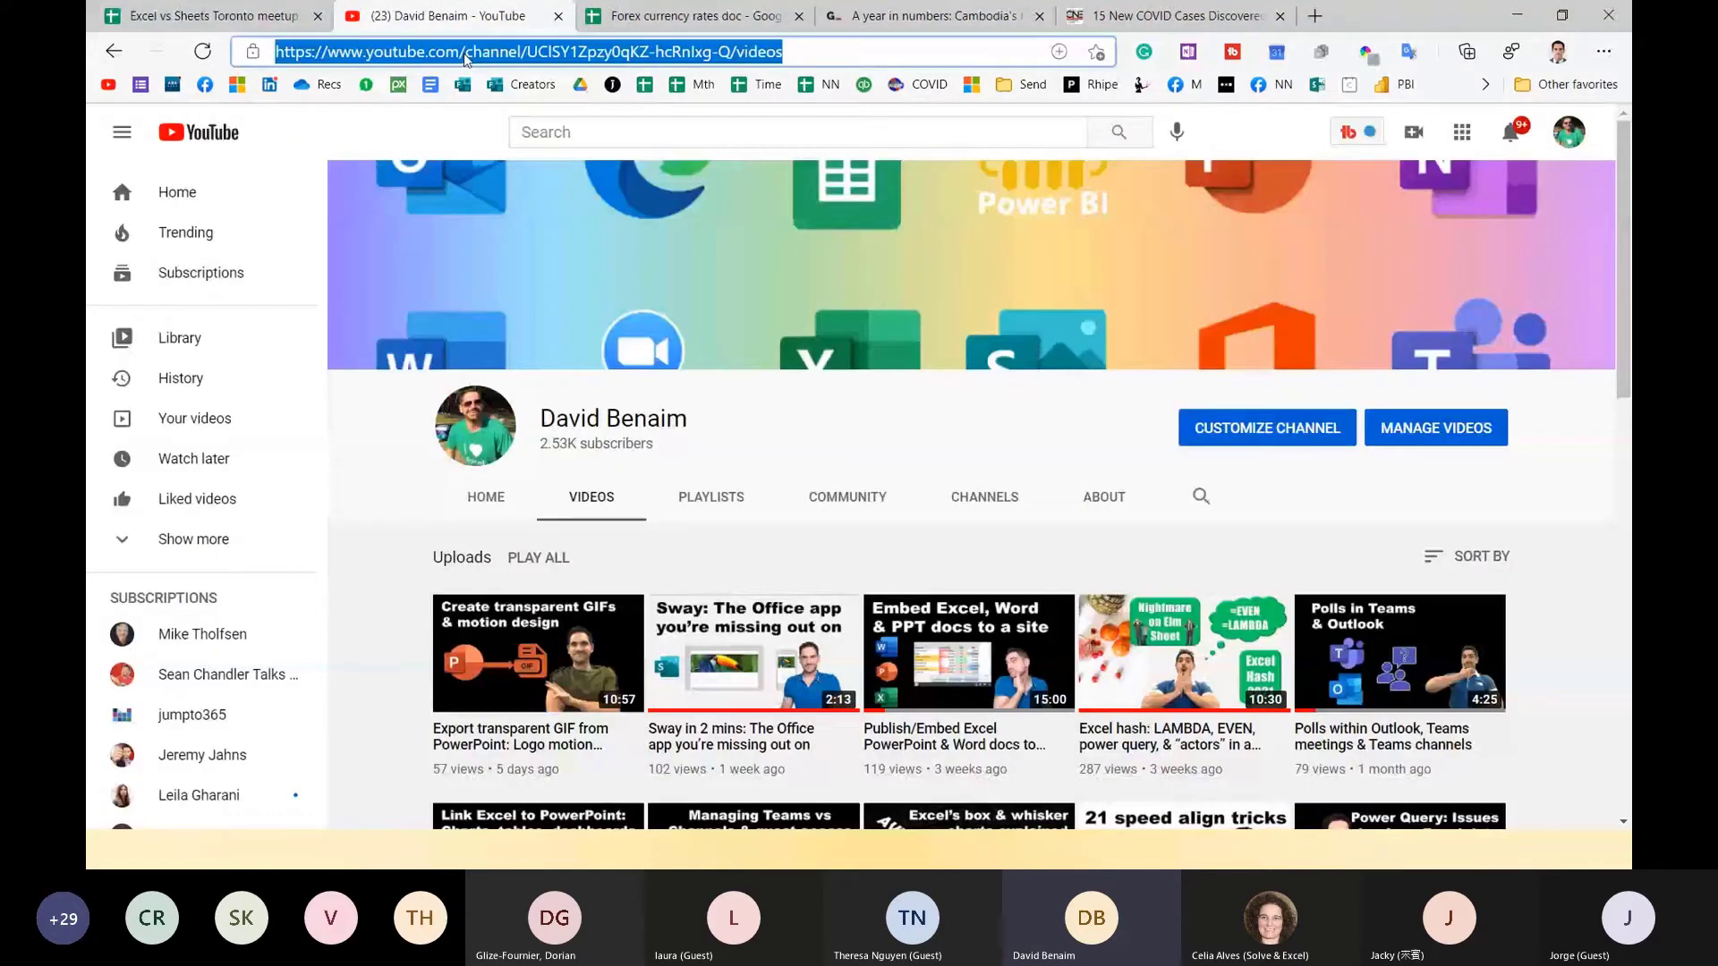
key(ctrl+shift+Tab)
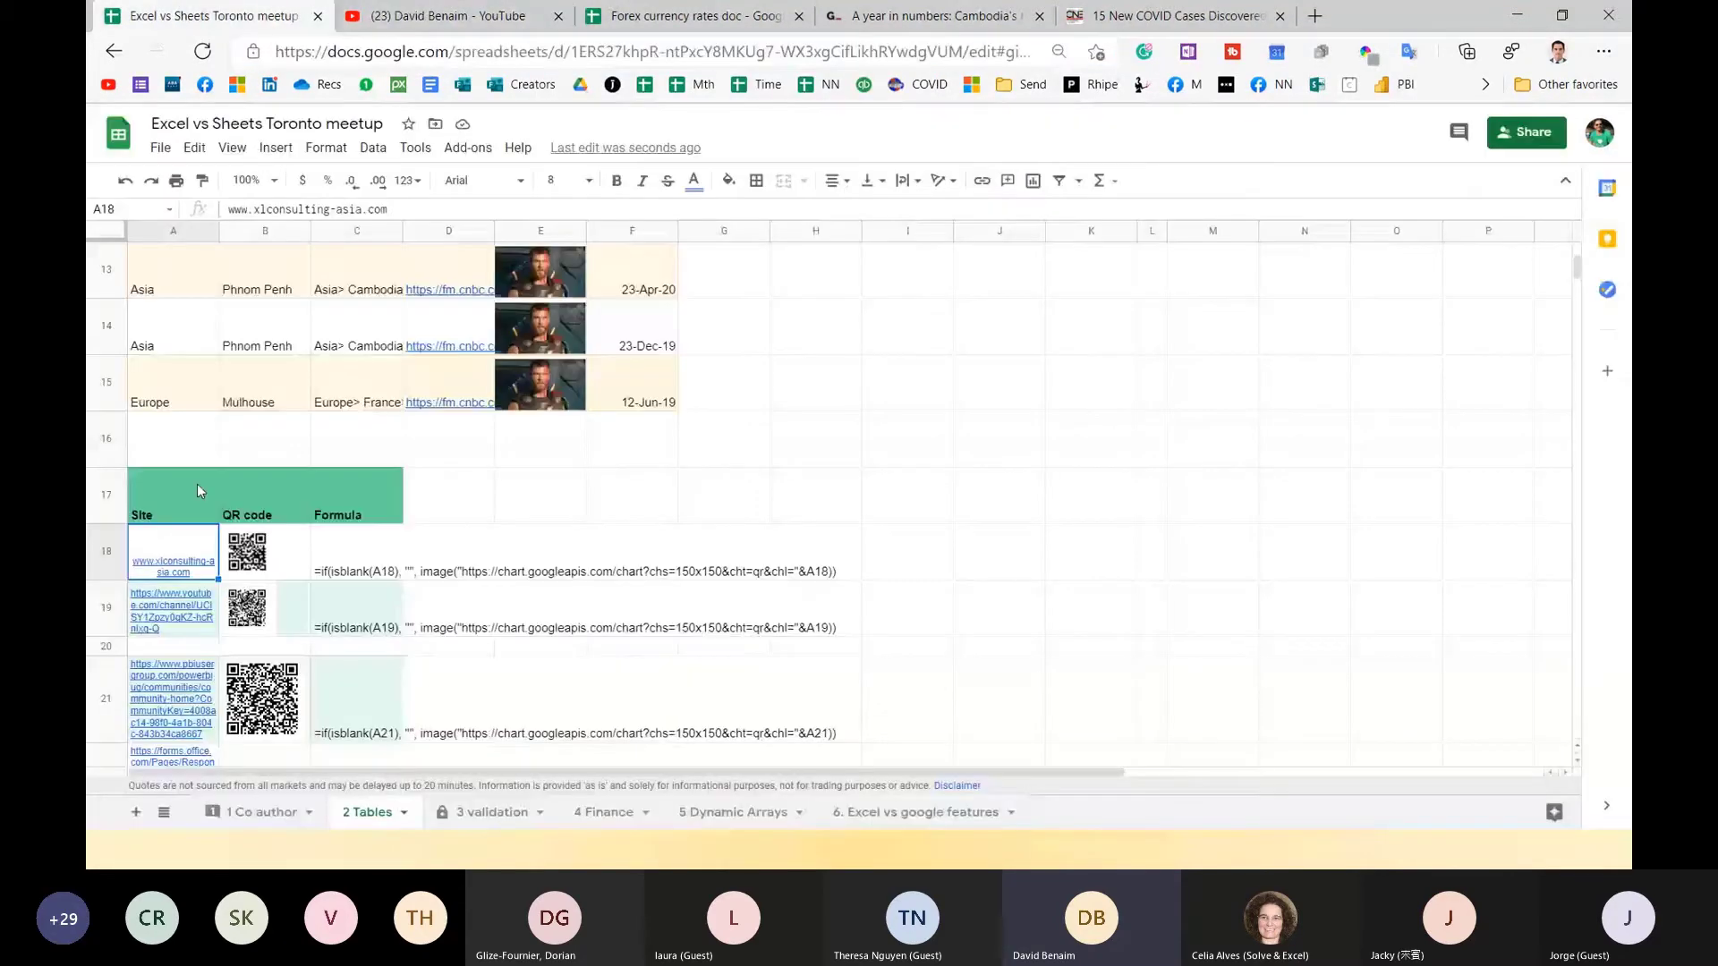
click(308, 571)
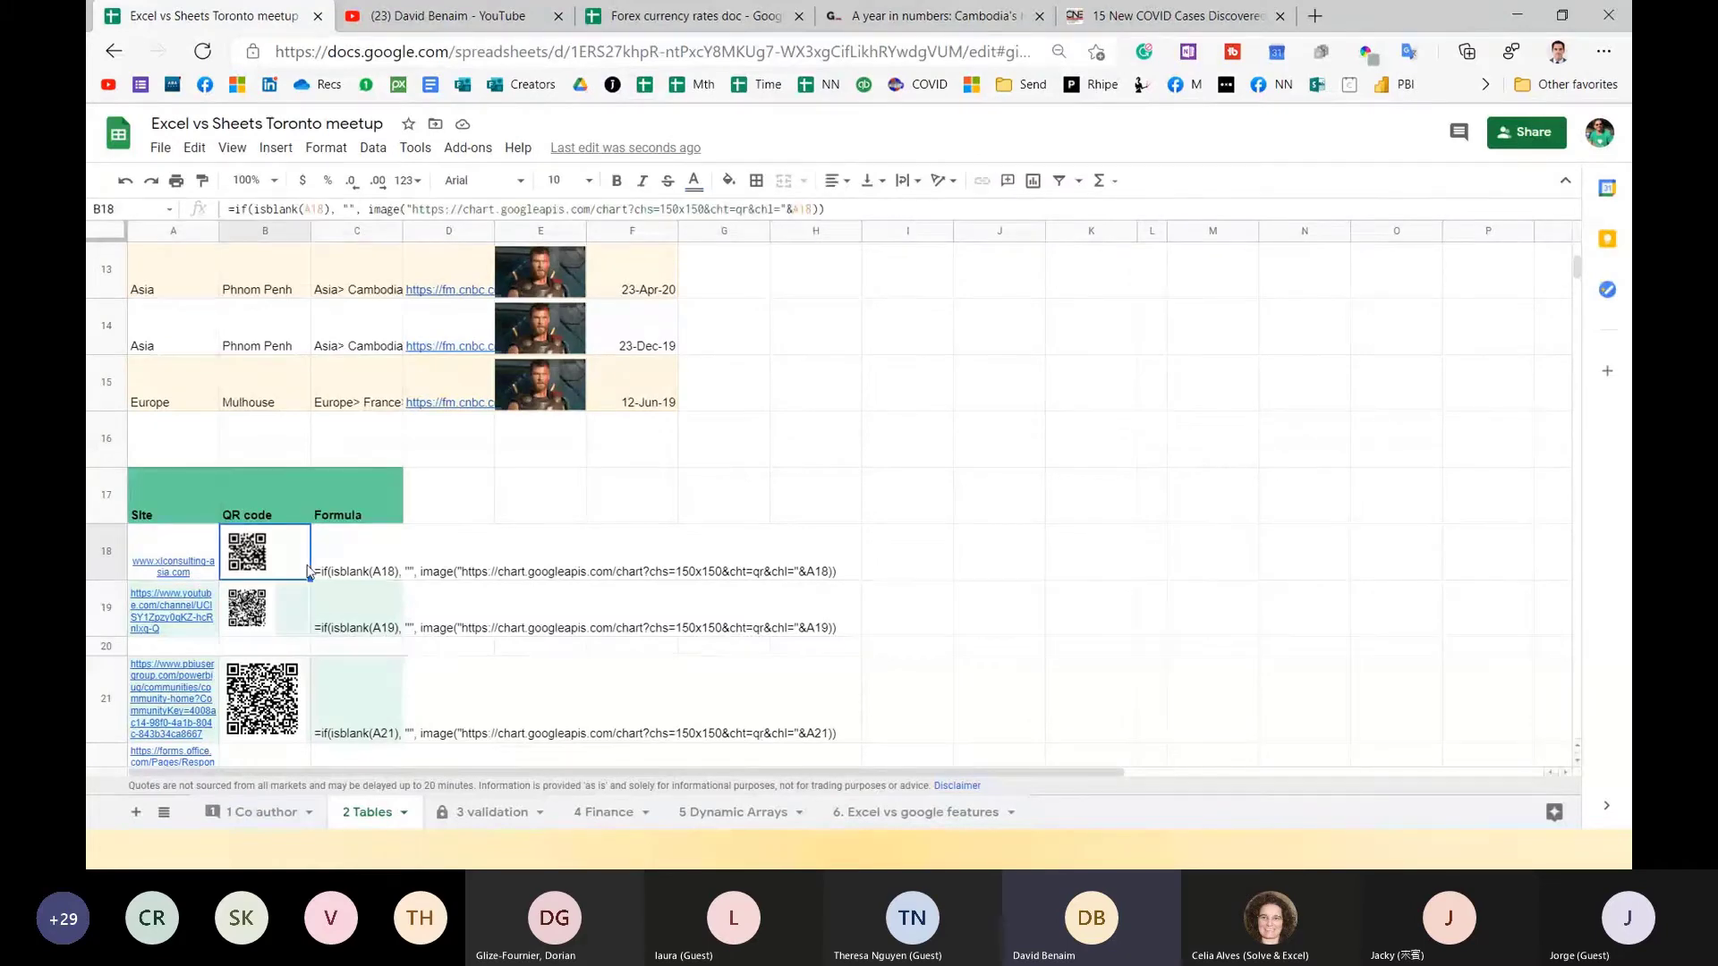
key(ctrl+Down)
key(Down)
key(Down)
key(Left)
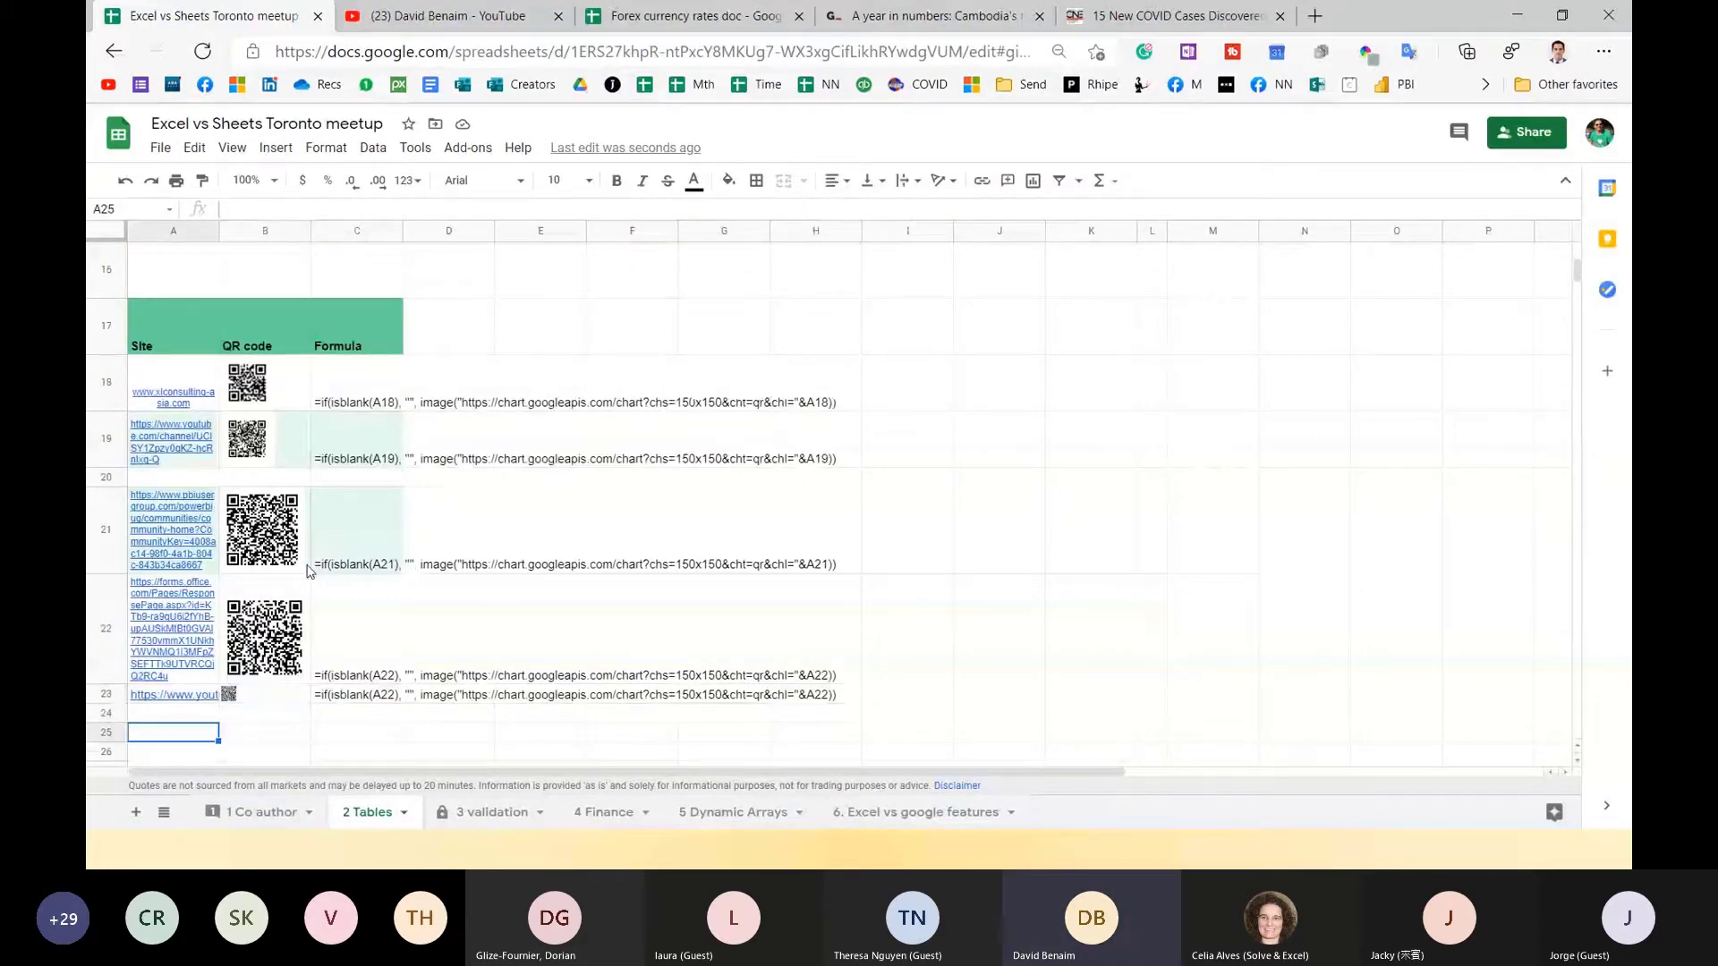
key(Up)
text((23) David Benaim - YouTube)
Fill the QR code formula from B23 down to B24 and fit the width of column B to its contents.
drag(263, 692, 280, 728)
key(ctrl+d)
click(296, 716)
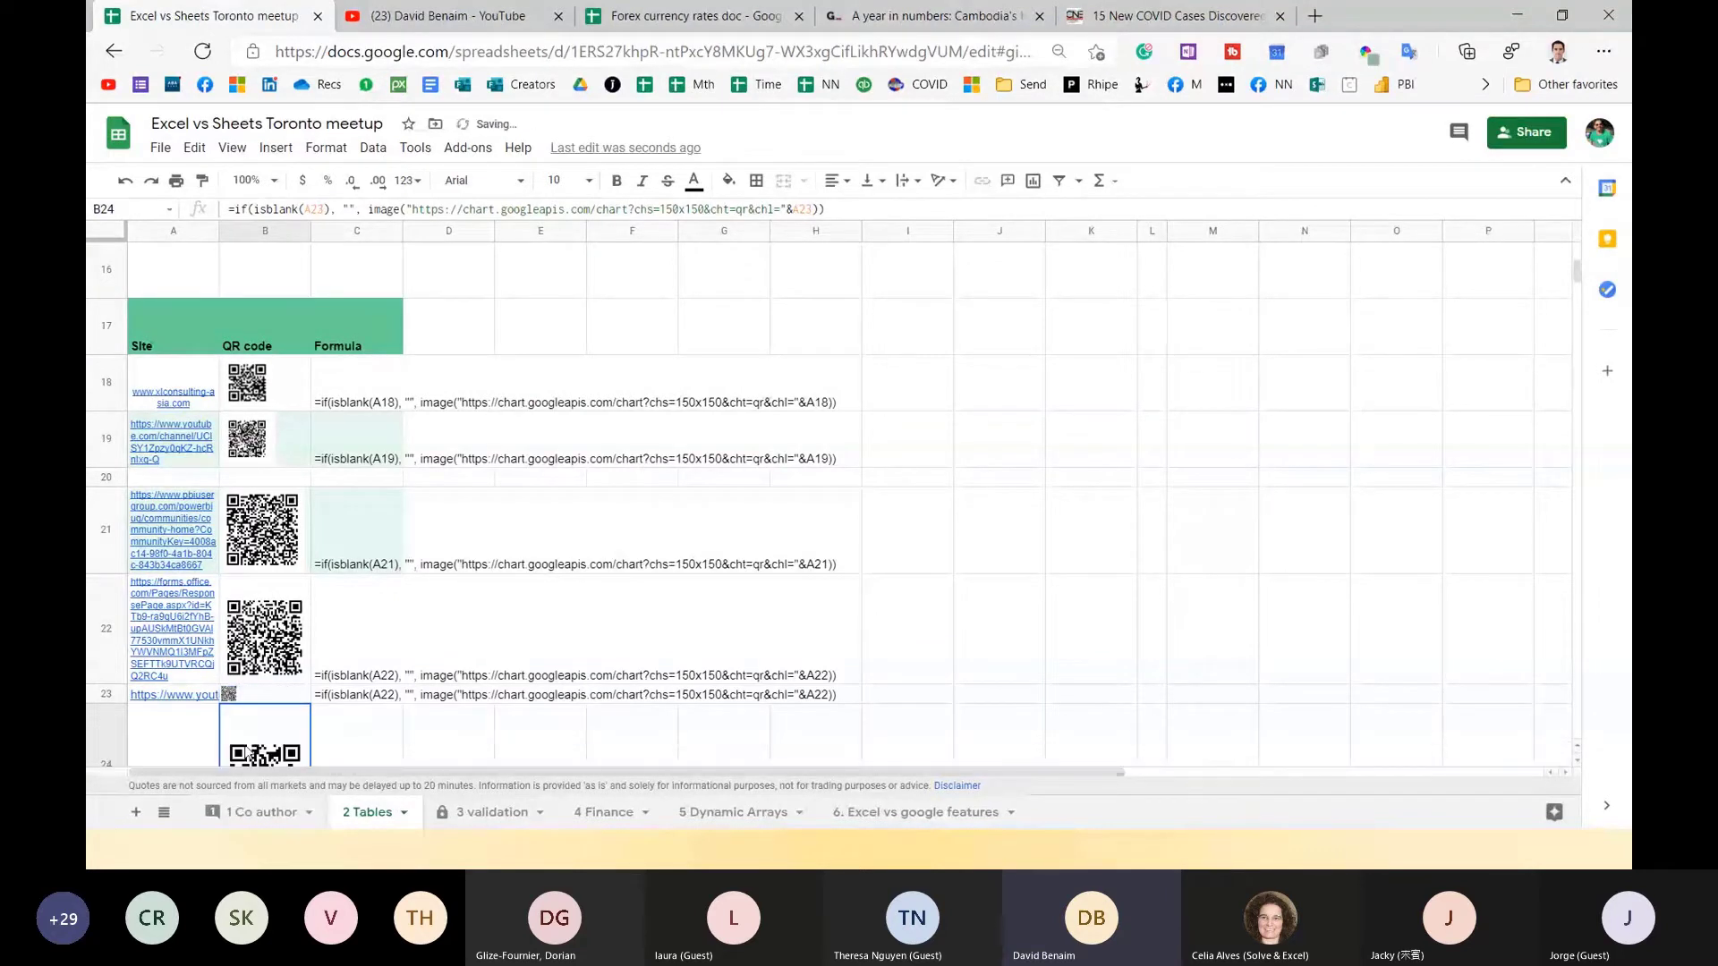
double_click(311, 231)
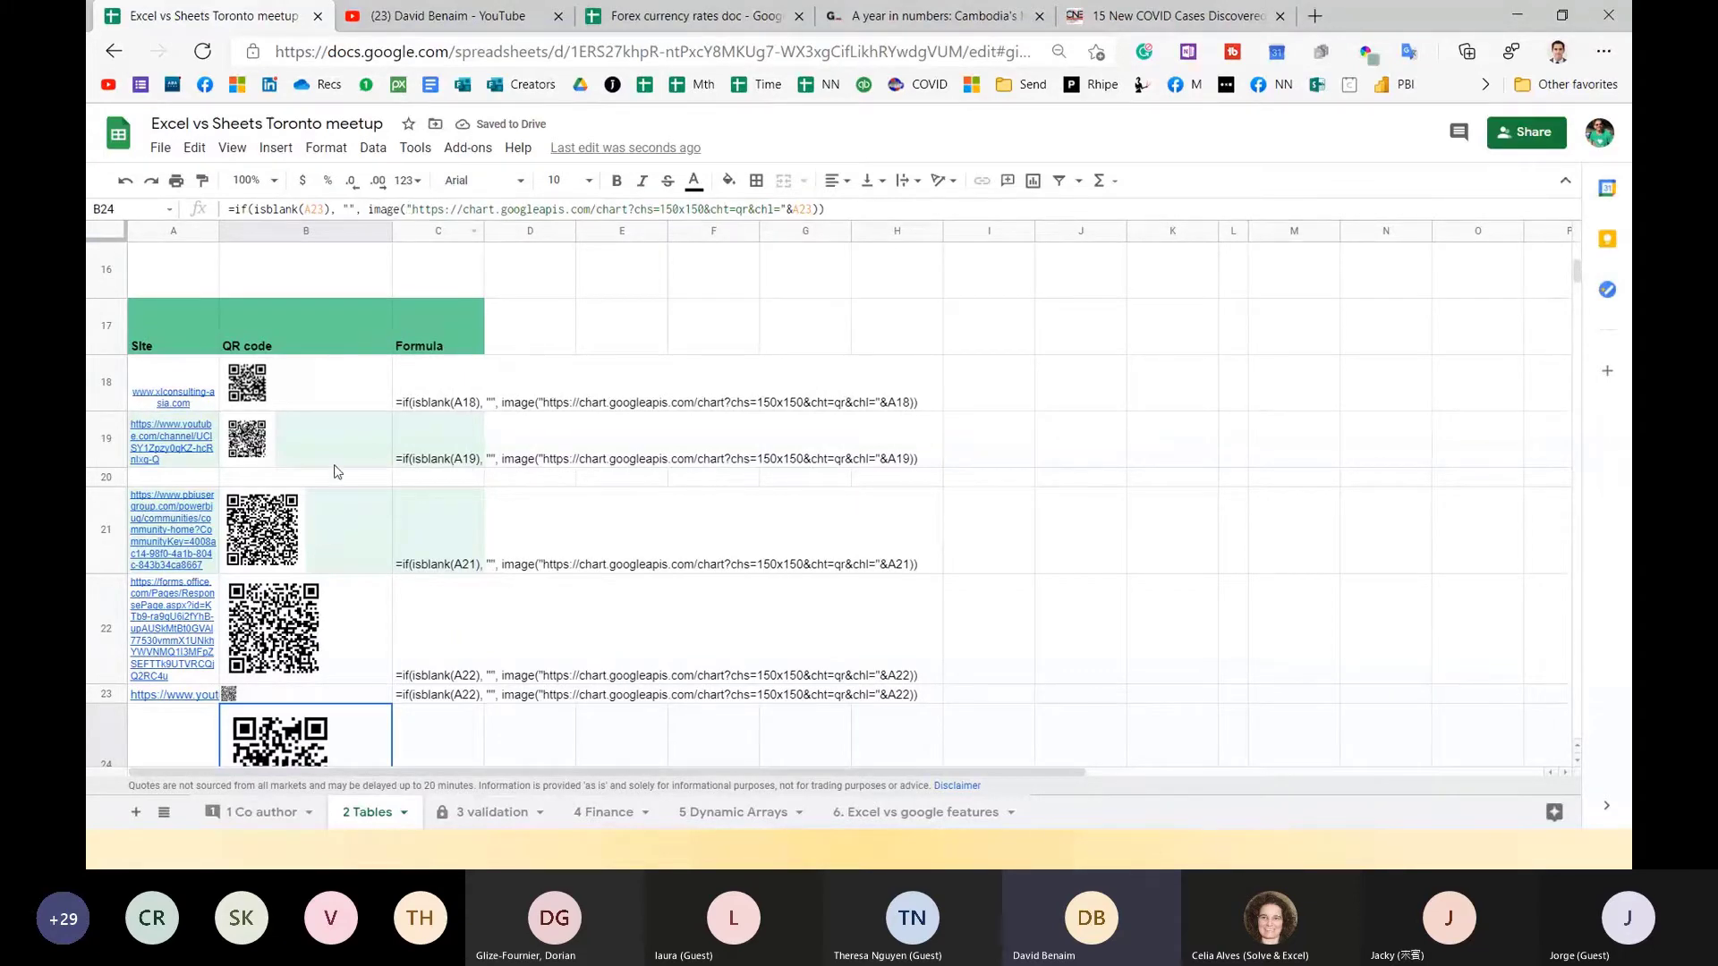
scroll(335, 465, up, 10)
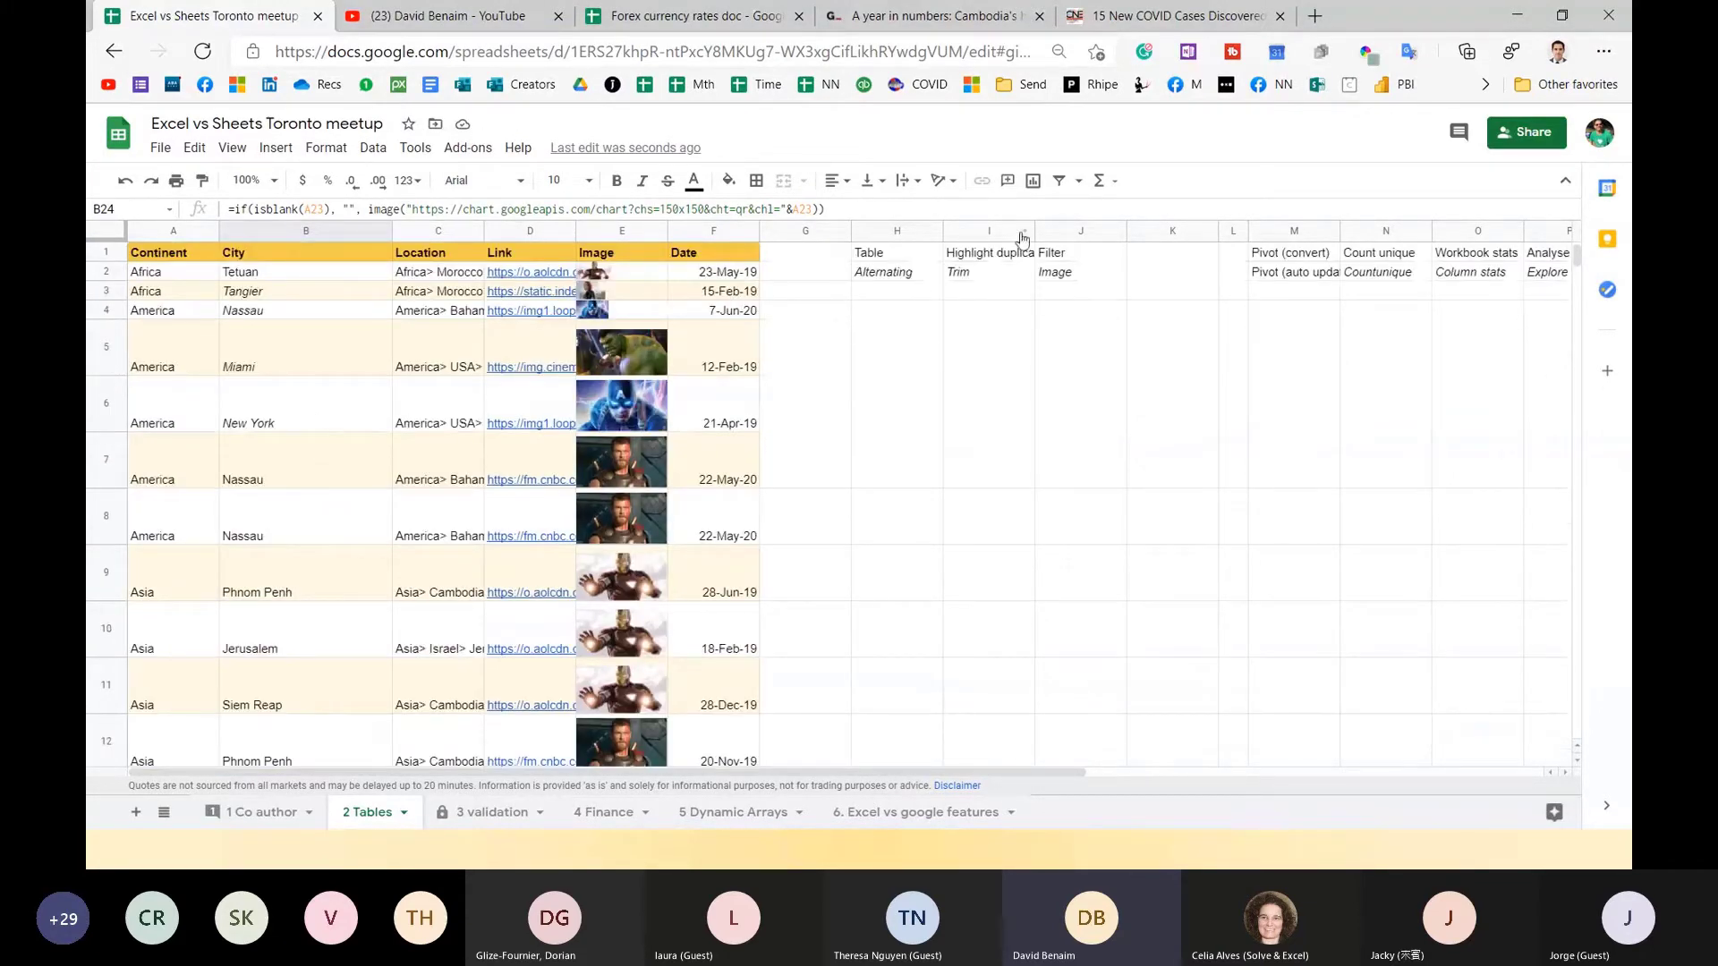
click(1053, 254)
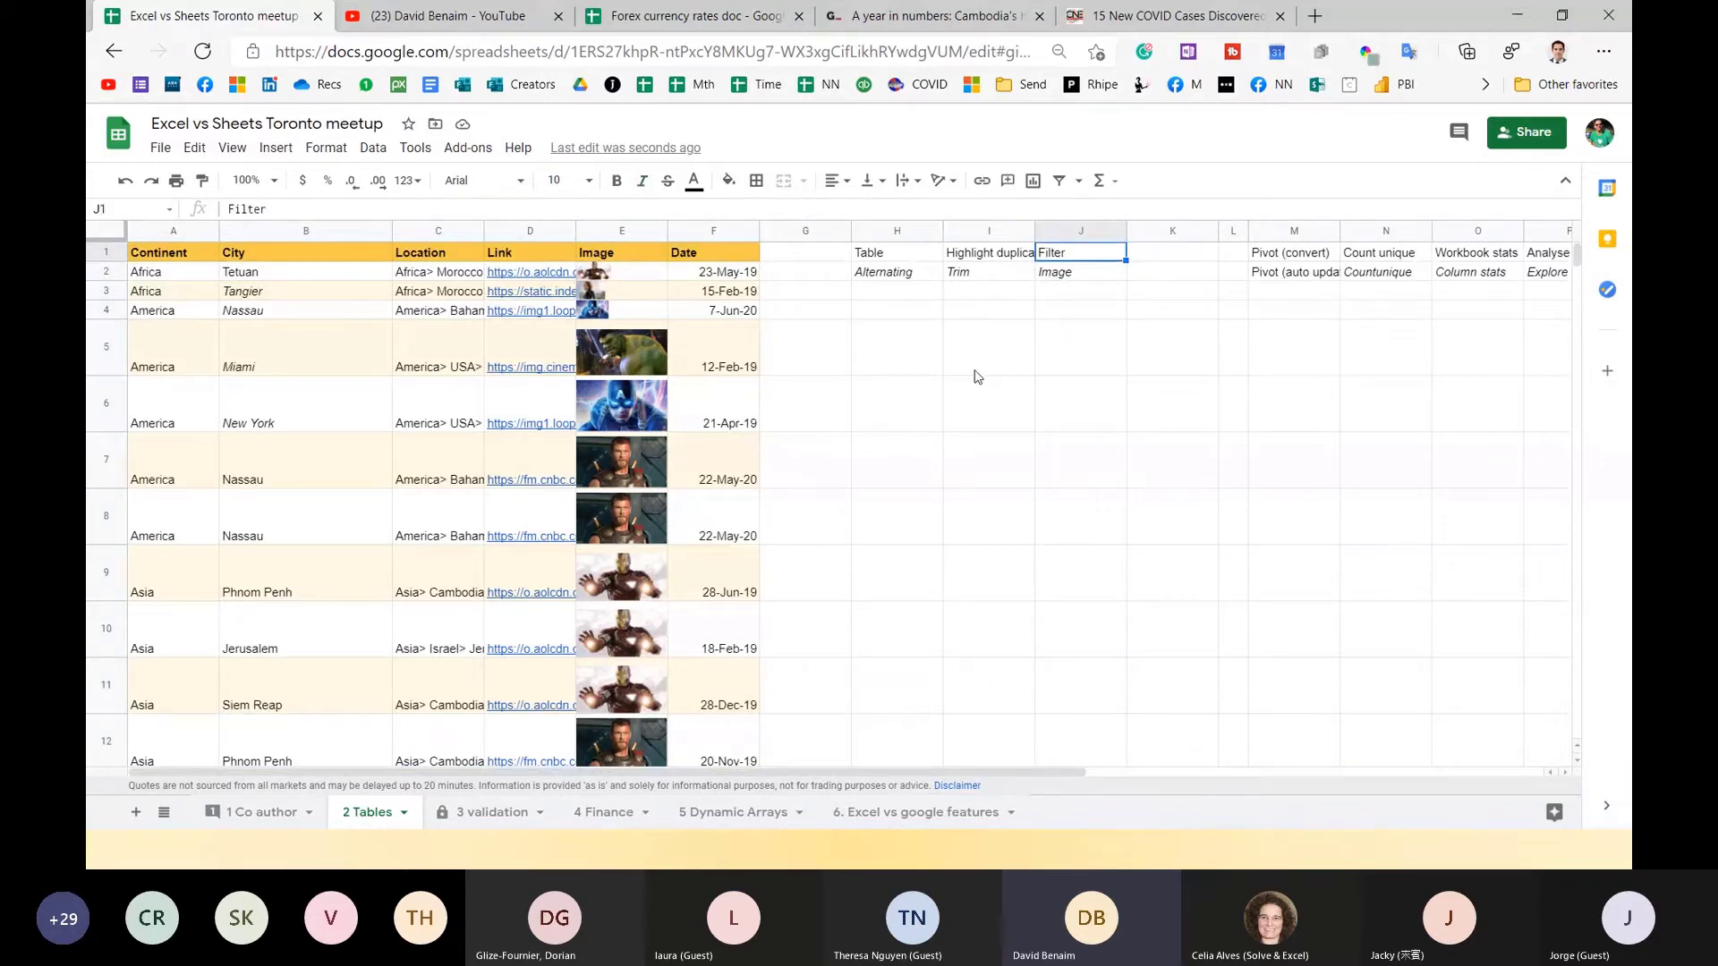
key(Left)
key(Left)
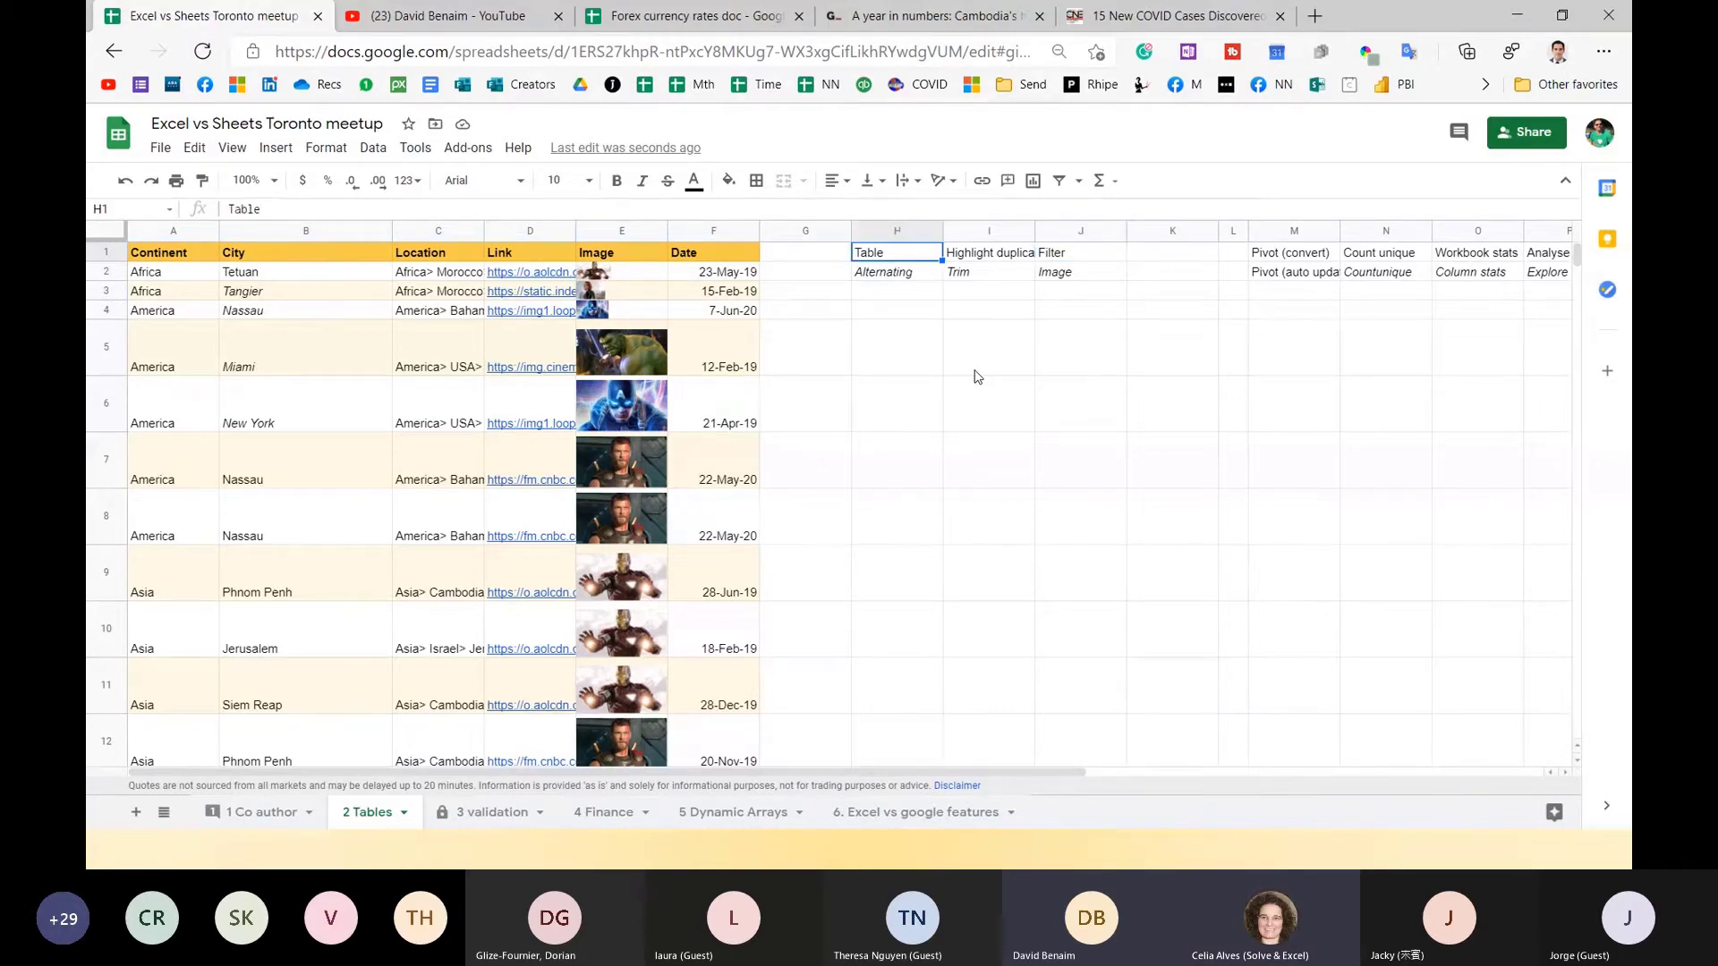
key(alt+Tab)
key(alt+shift+Tab)
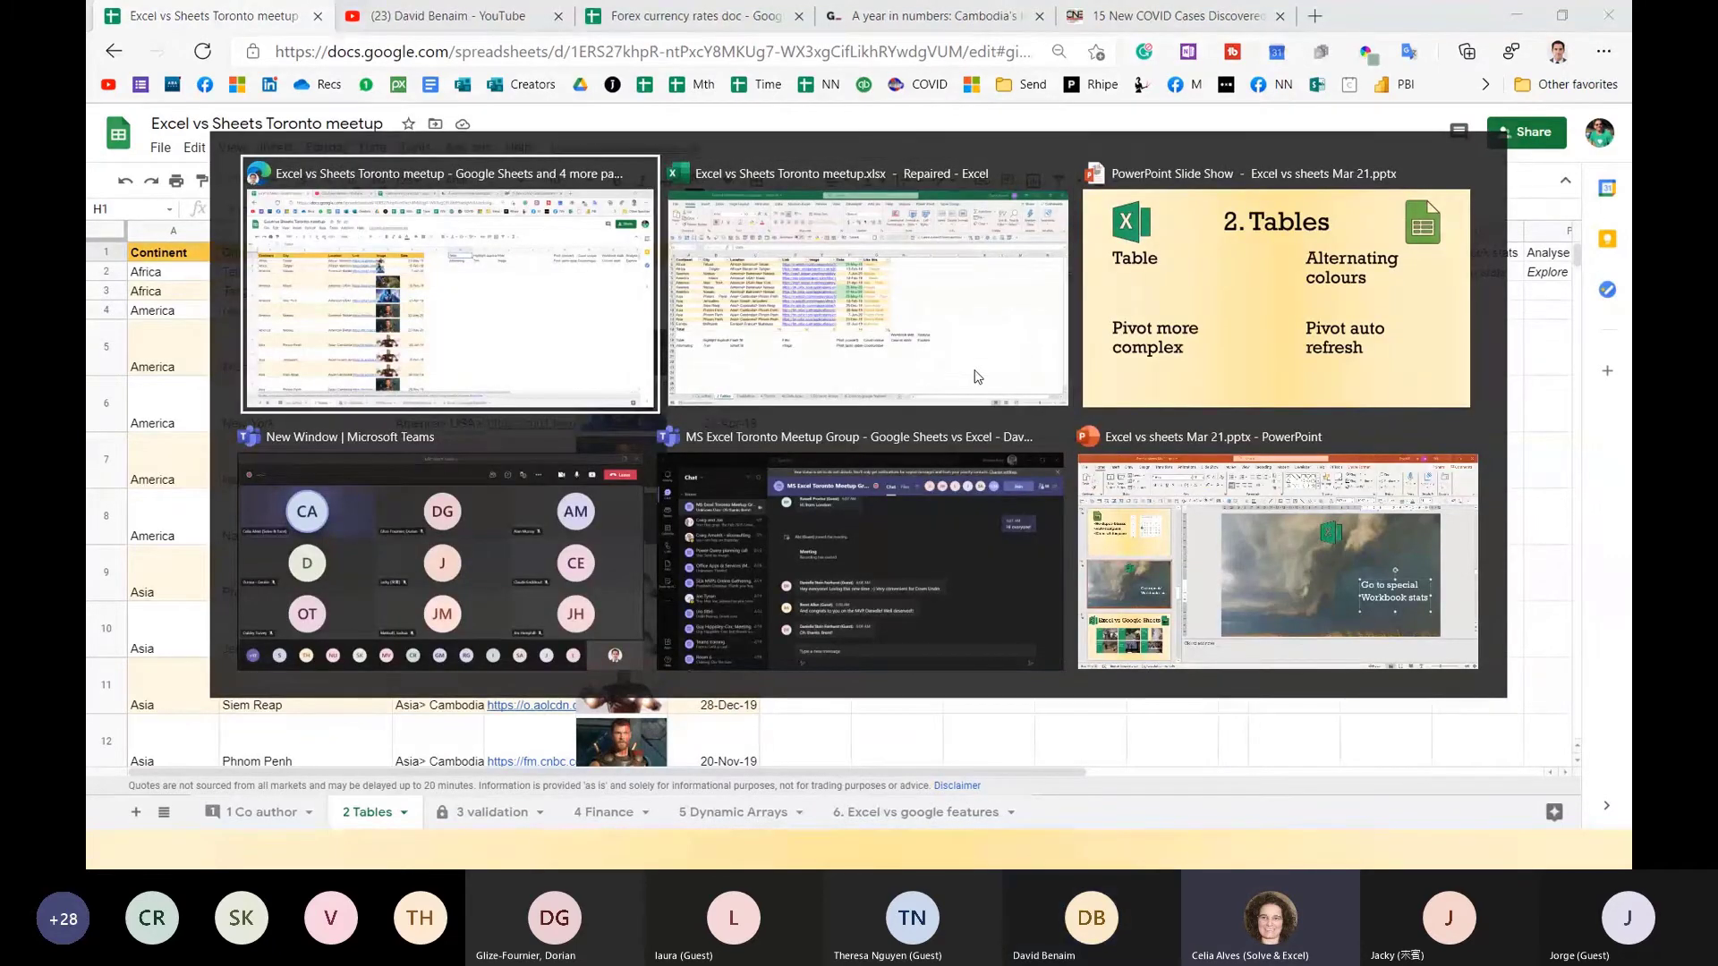
key(alt+Tab)
key(alt+shift+Tab)
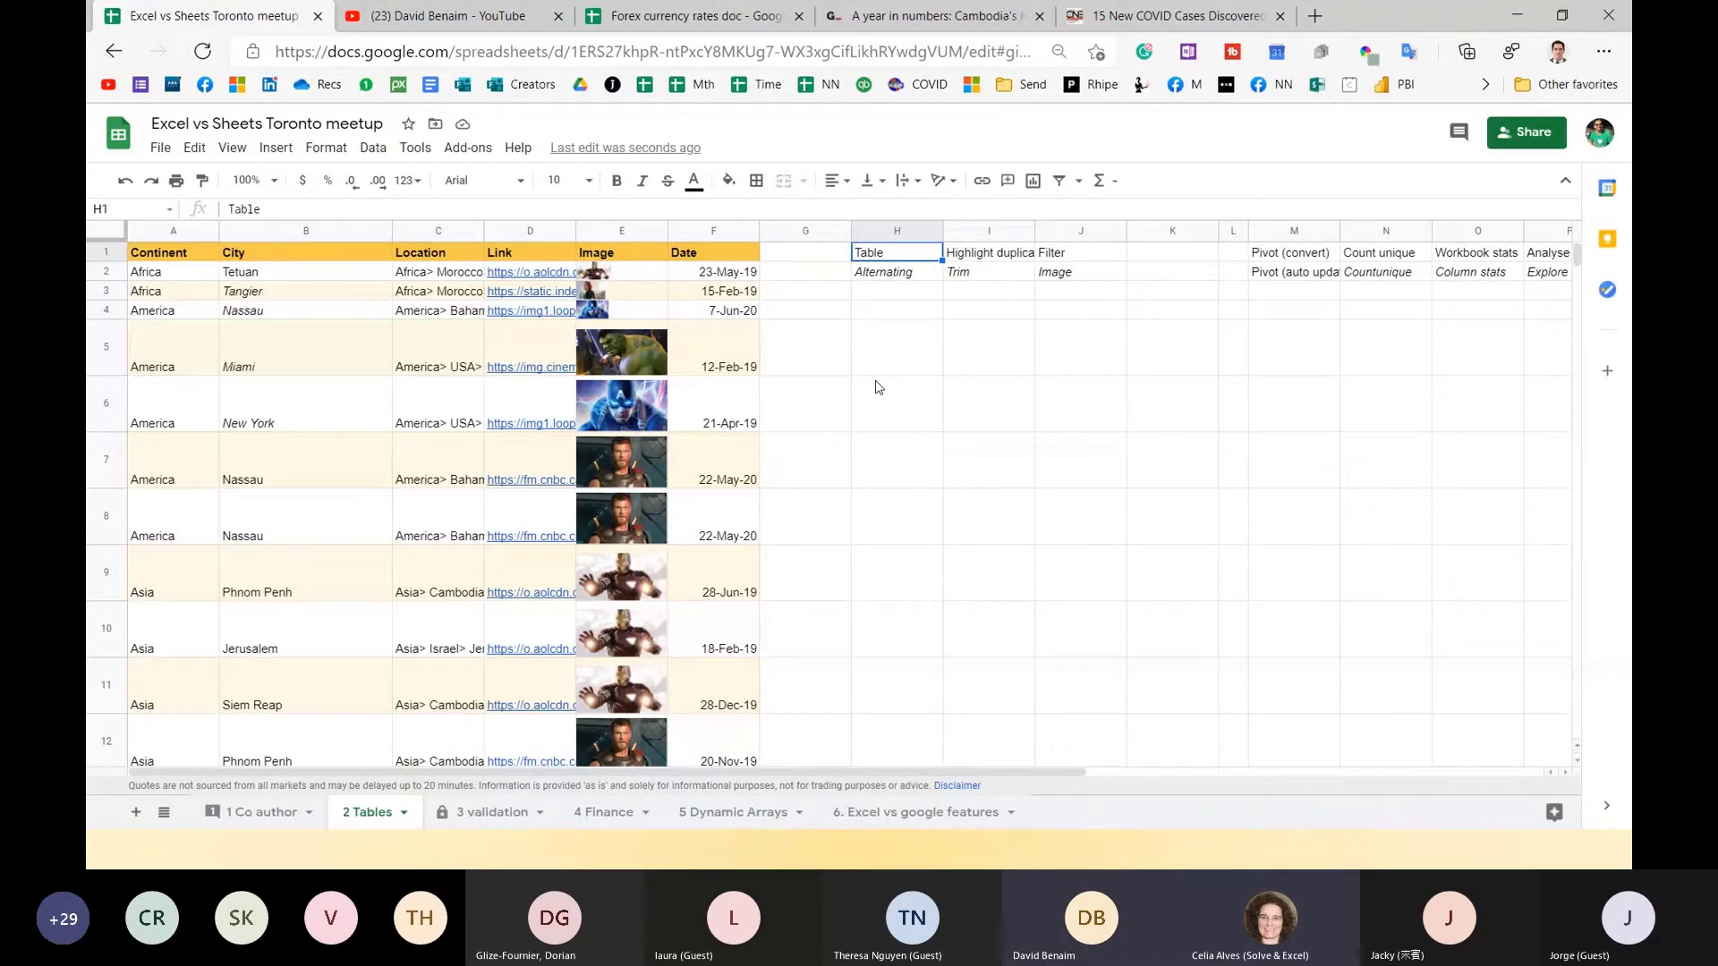
Copy the IMAGE part of the QR code formula in B18 with an equals sign added in front of it.
scroll(878, 387, down, 5)
click(336, 618)
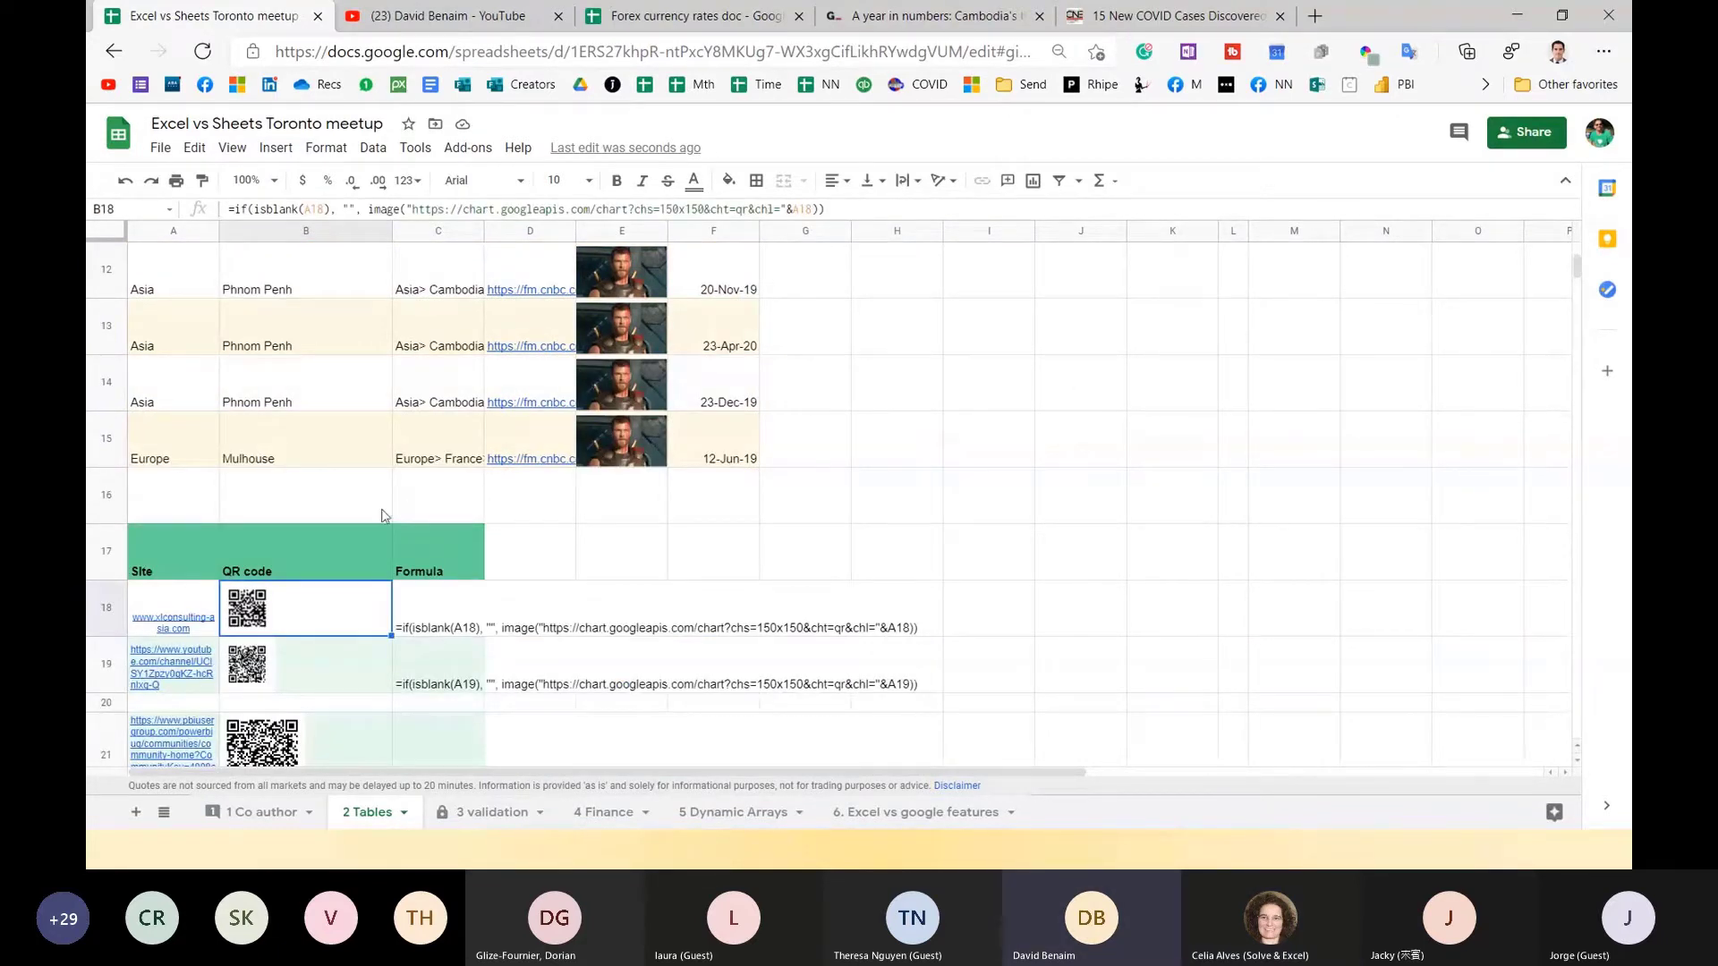
drag(412, 209, 775, 210)
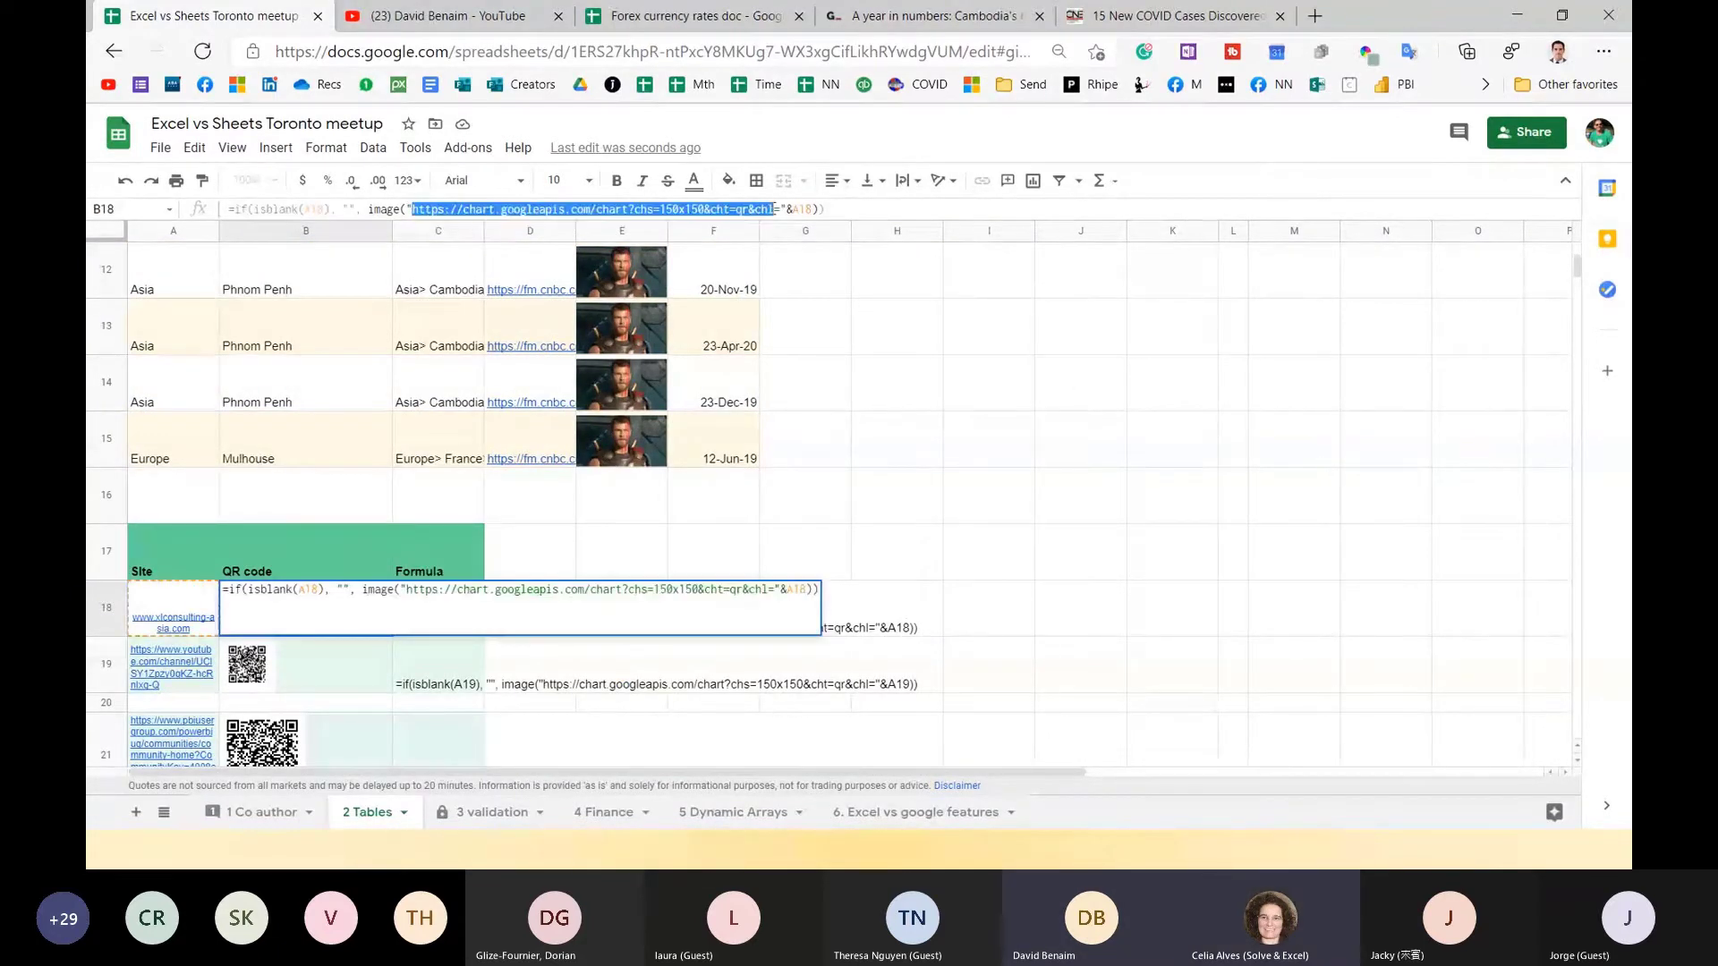
click(370, 209)
drag(368, 210, 820, 208)
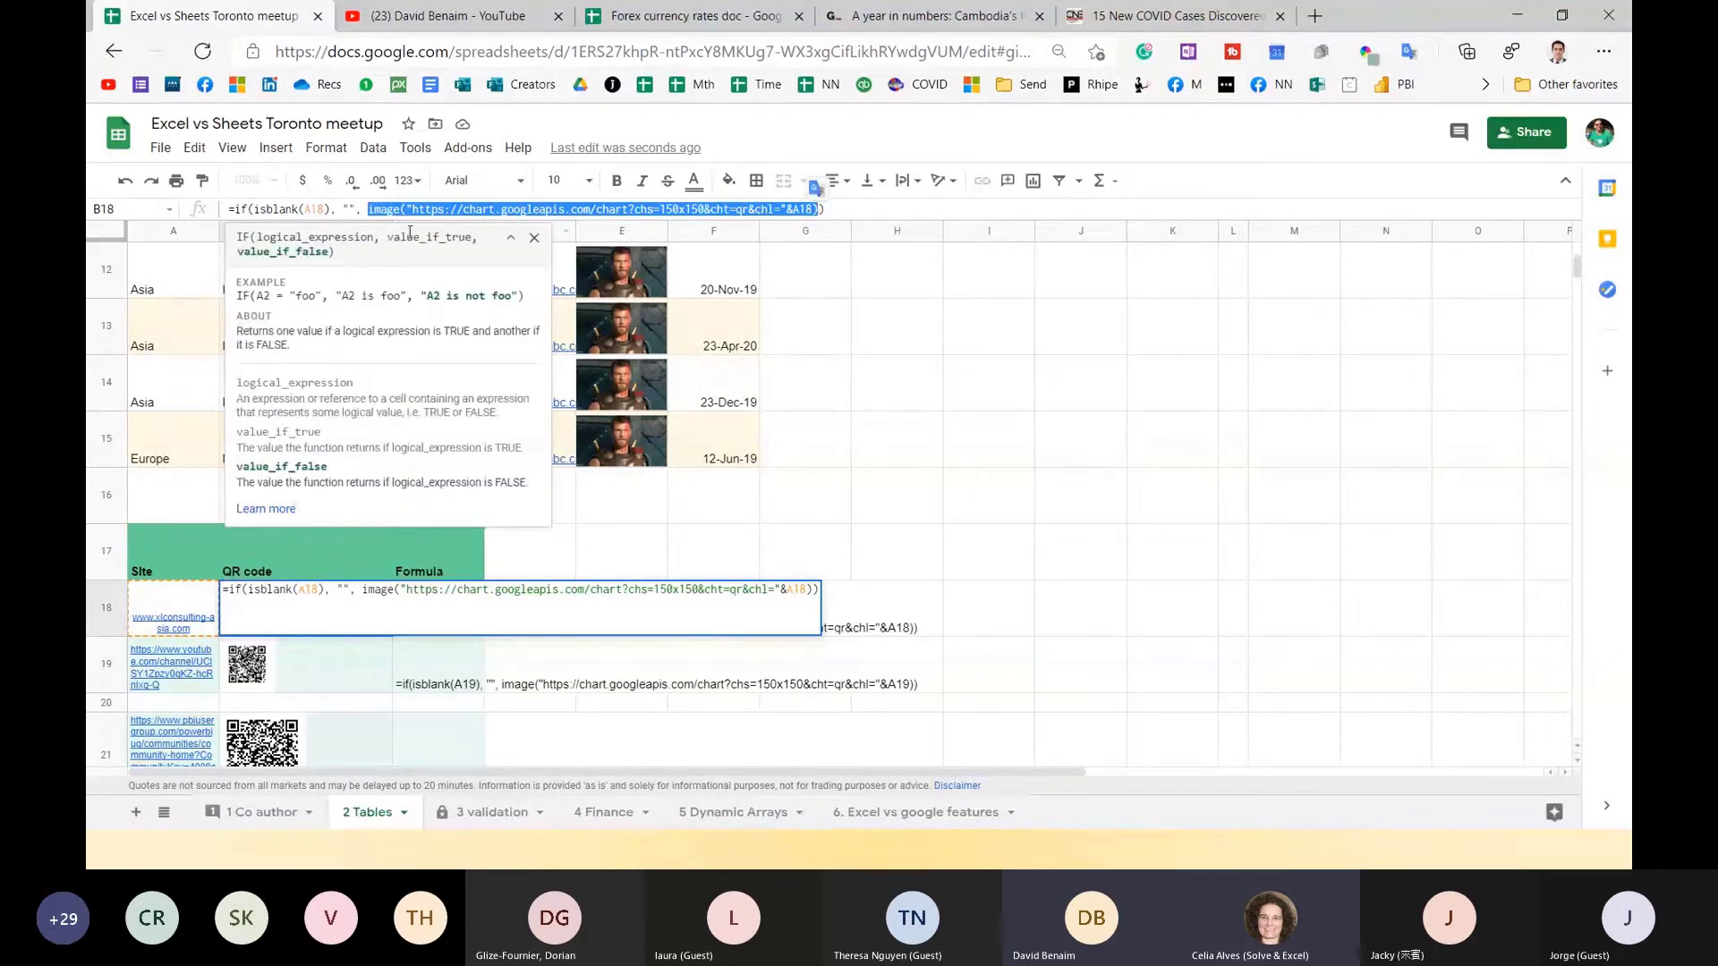
key(Left)
text(=)
key(shift+Right)
key(shift+Right)
key(shift+Right)
key(shift+Right)
key(shift+Right)
key(shift+Right)
key(shift+Right)
key(shift+Right)
key(shift+Right)
key(shift+Right)
key(shift+Right)
key(shift+Right)
key(shift+Right)
key(shift+Right)
key(shift+Right)
key(shift+Right)
key(shift+Right)
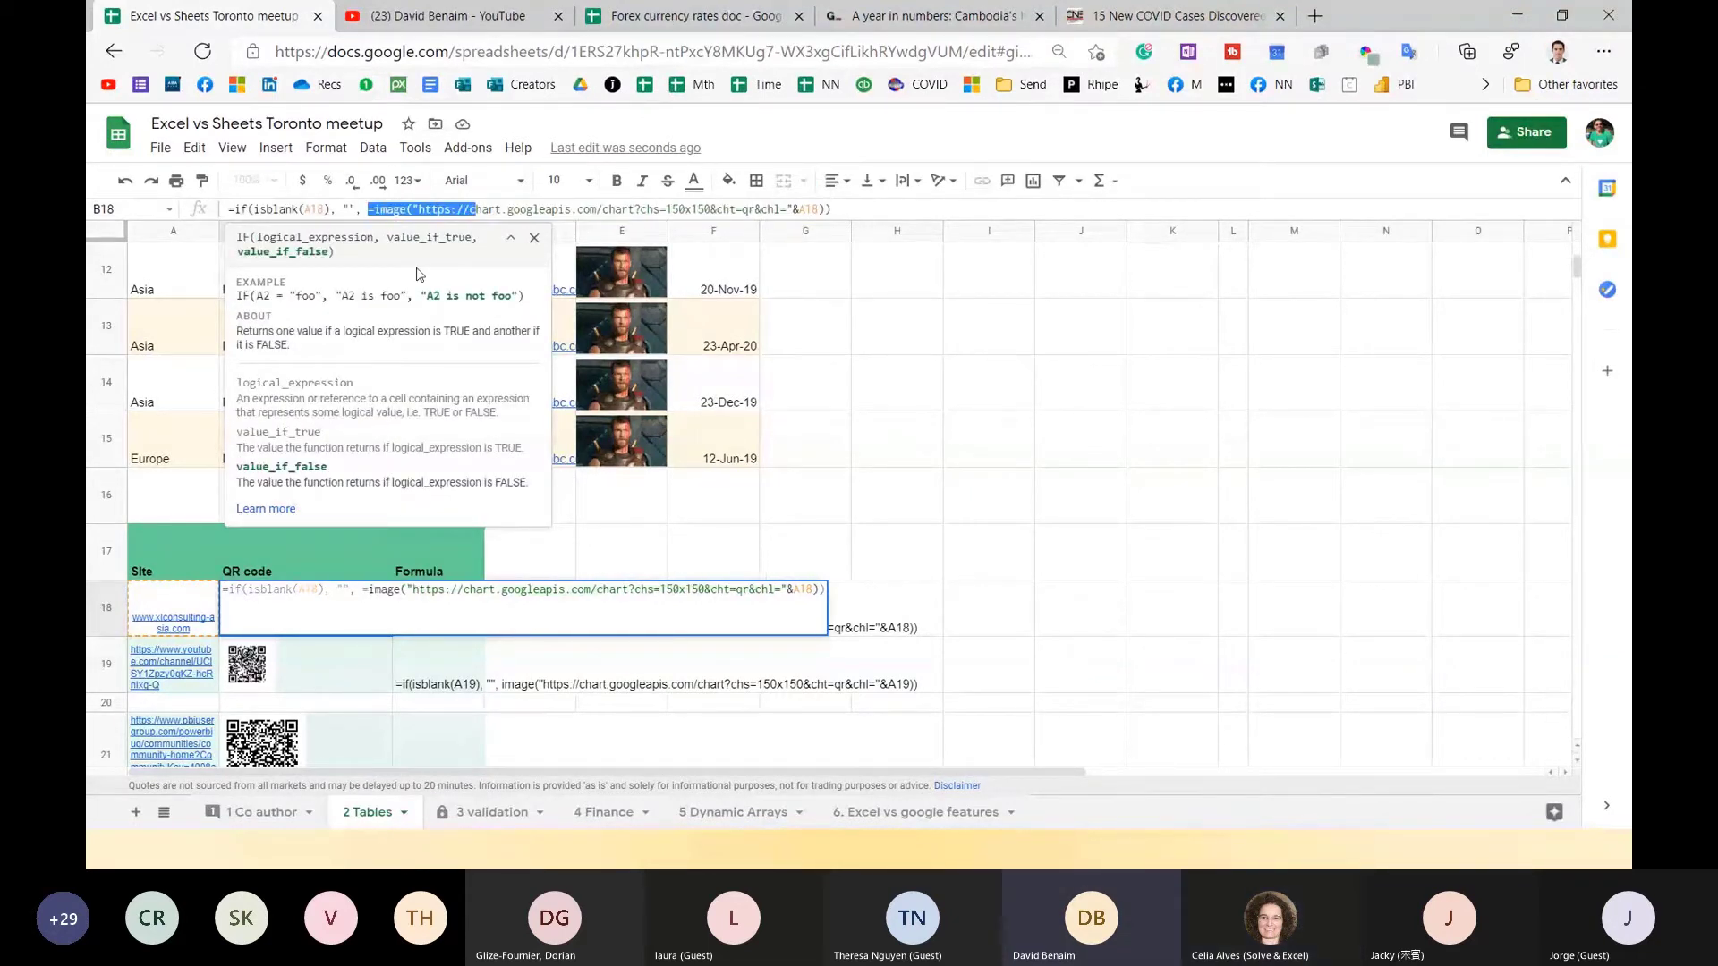
key(shift+Right)
key(shift+Right)
key(shift+Right)
key(shift+Right)
key(shift+Right)
key(shift+Right)
key(shift+Right)
key(shift+Right)
key(shift+Right)
key(shift+Right)
key(shift+Right)
key(shift+Right)
key(shift+Right)
key(shift+Right)
key(shift+Right)
key(shift+Right)
key(shift+Right)
key(shift+Right)
key(shift+Right)
key(shift+Right)
key(shift+Right)
key(shift+Right)
key(shift+Right)
key(shift+Right)
key(shift+Right)
key(shift+Right)
key(ctrl+c)
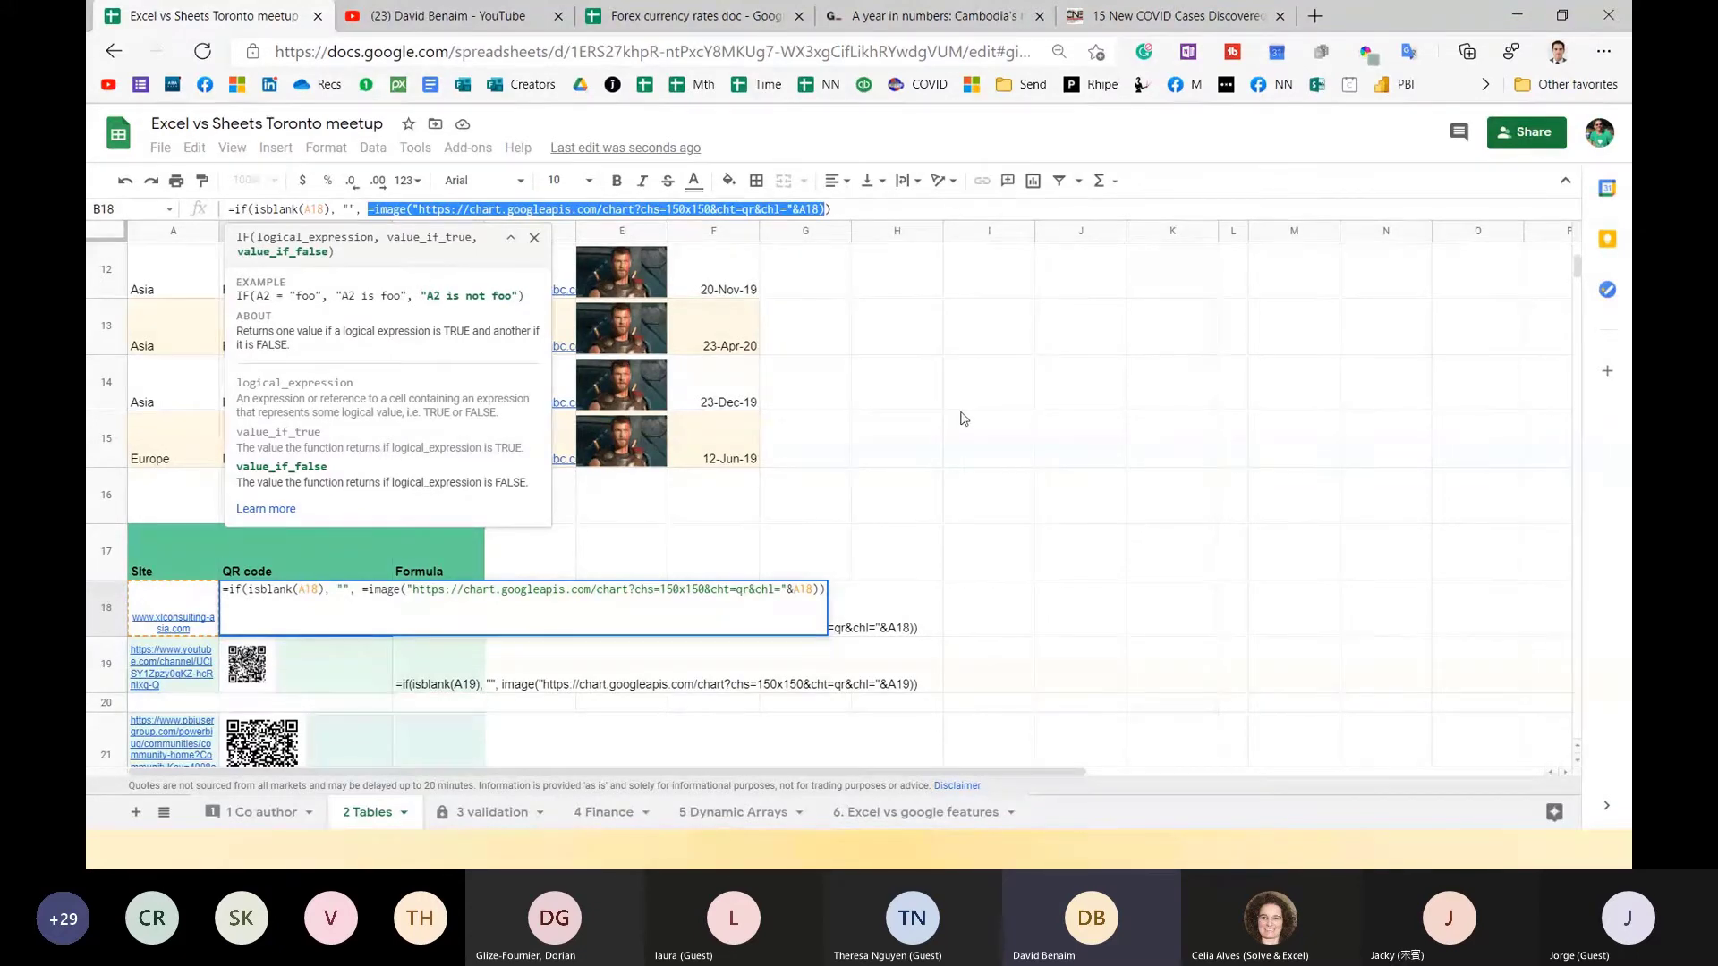
Switch to the Teams meeting chat and post the copied QR code IMAGE formula as a message.
key(alt+Tab)
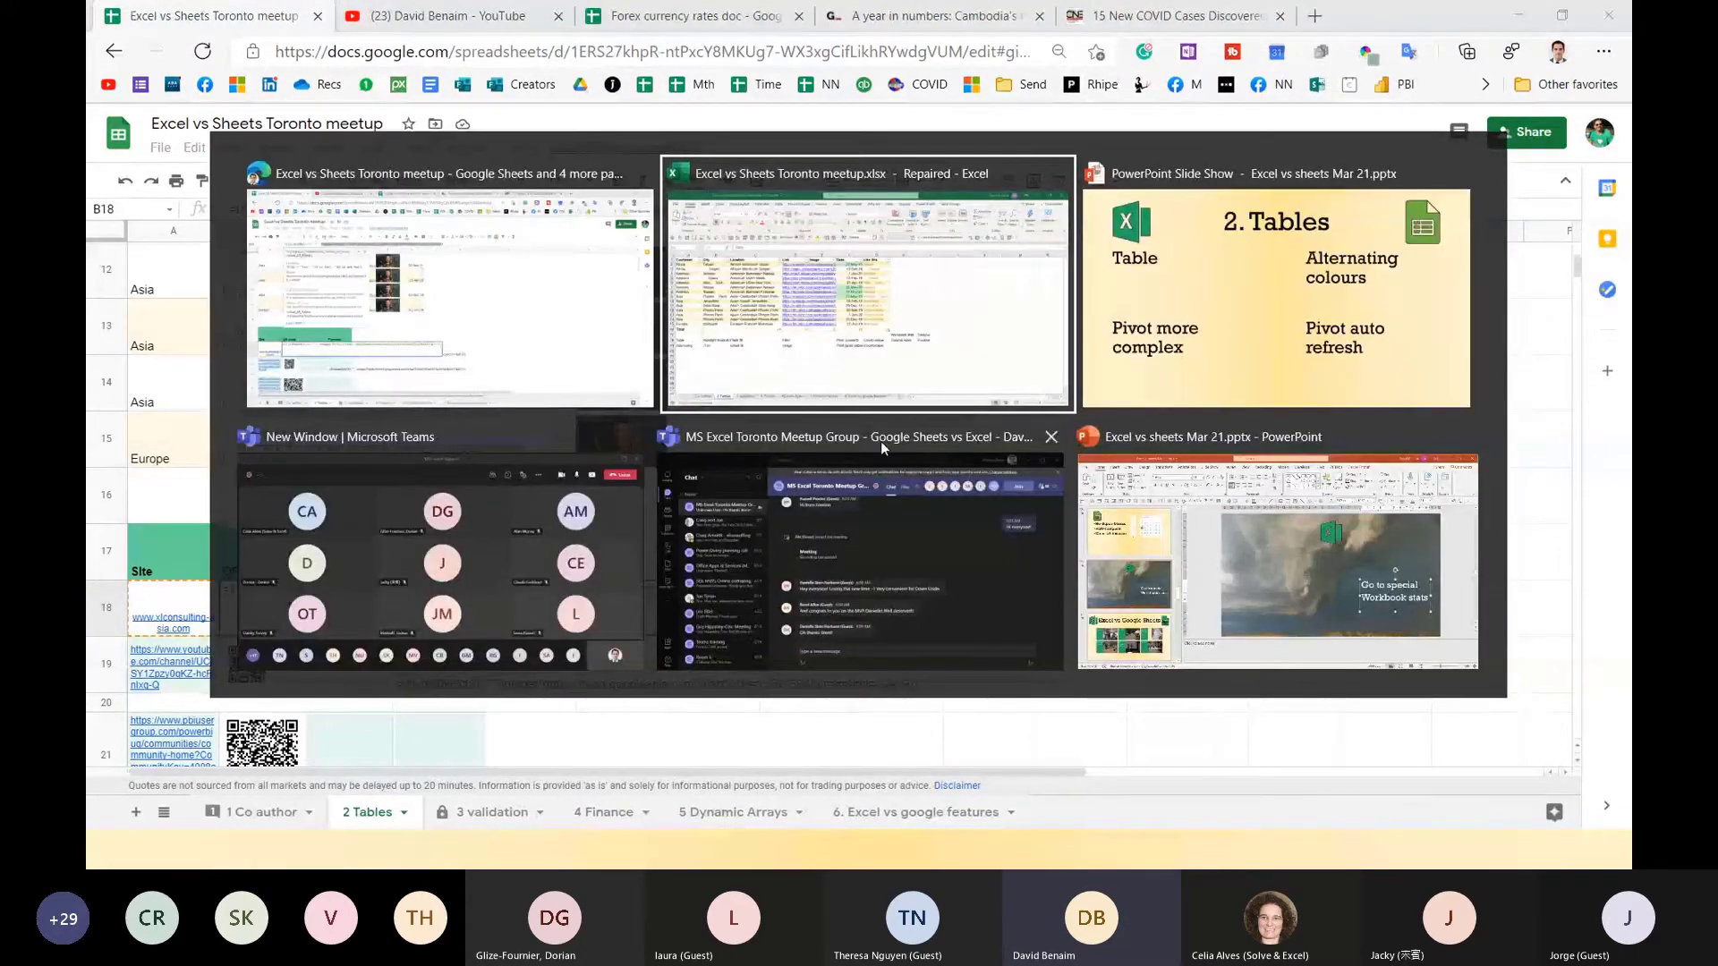
click(841, 505)
key(ctrl+v)
key(Return)
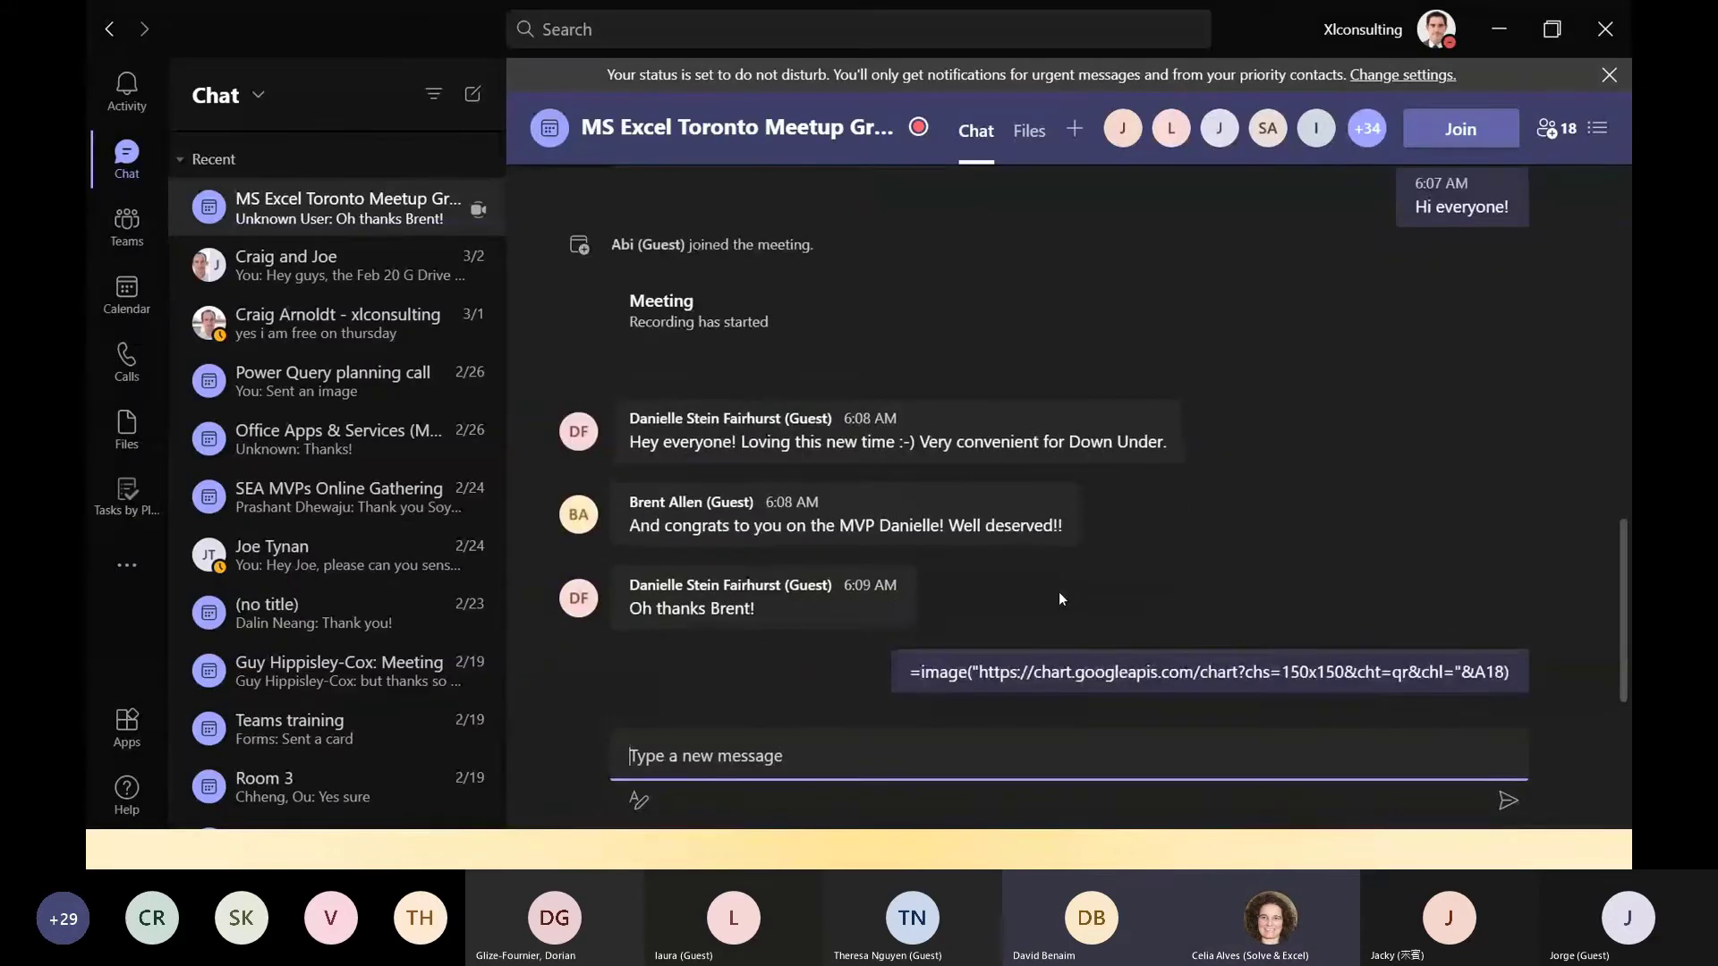
Switch back to Google Sheets and examine the IMAGE formula in E2 of the main table.
key(alt+Tab)
click(830, 347)
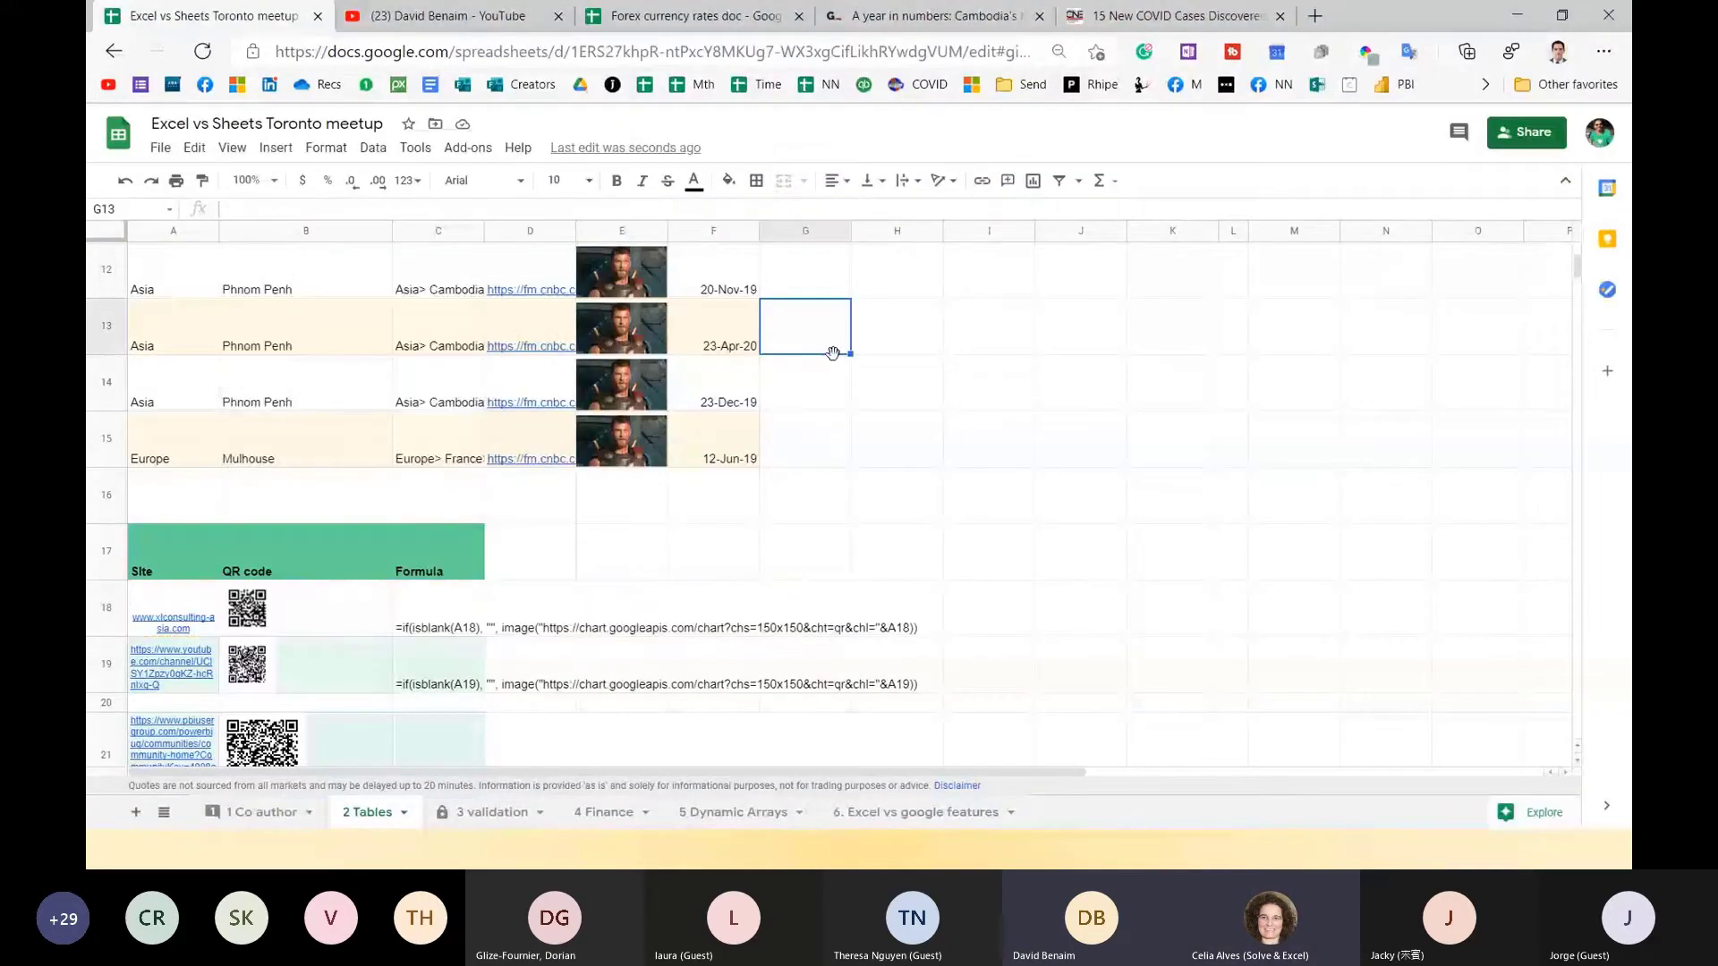
scroll(639, 410, up, 5)
scroll(639, 410, up, 2)
click(659, 278)
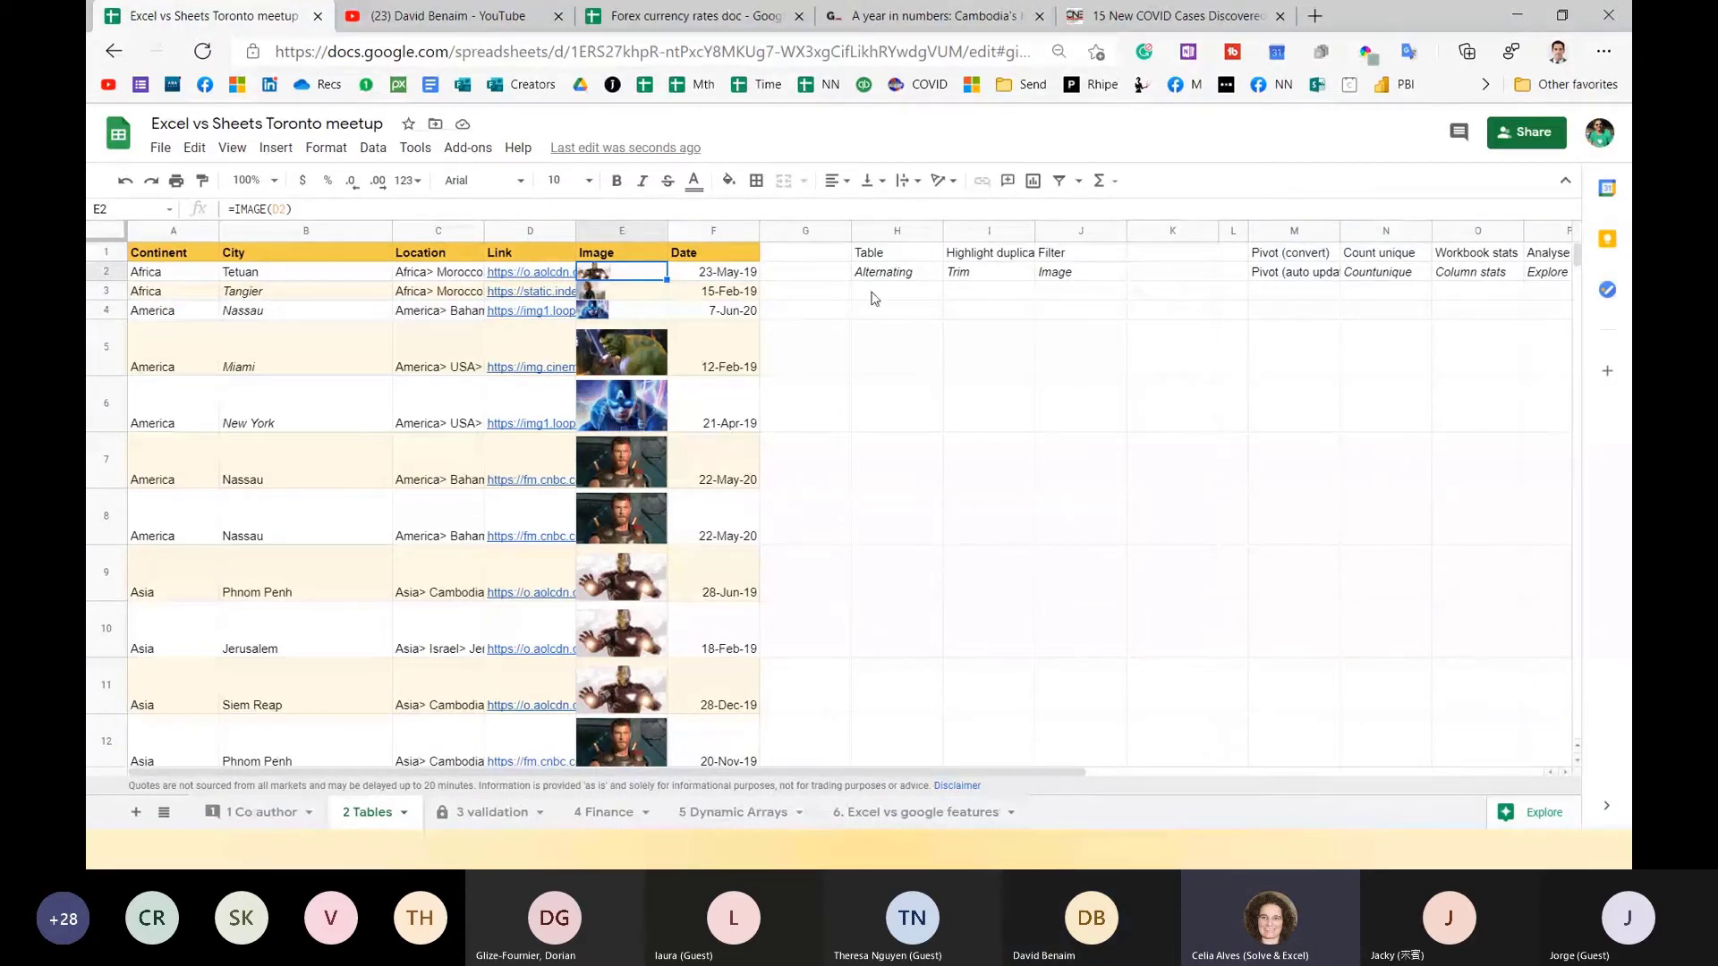
Switch to the Excel vs Sheets Toronto meetup workbook in Excel and examine the STOCKHISTORY formula in C5 of the 4 Finance sheet.
key(alt+Tab)
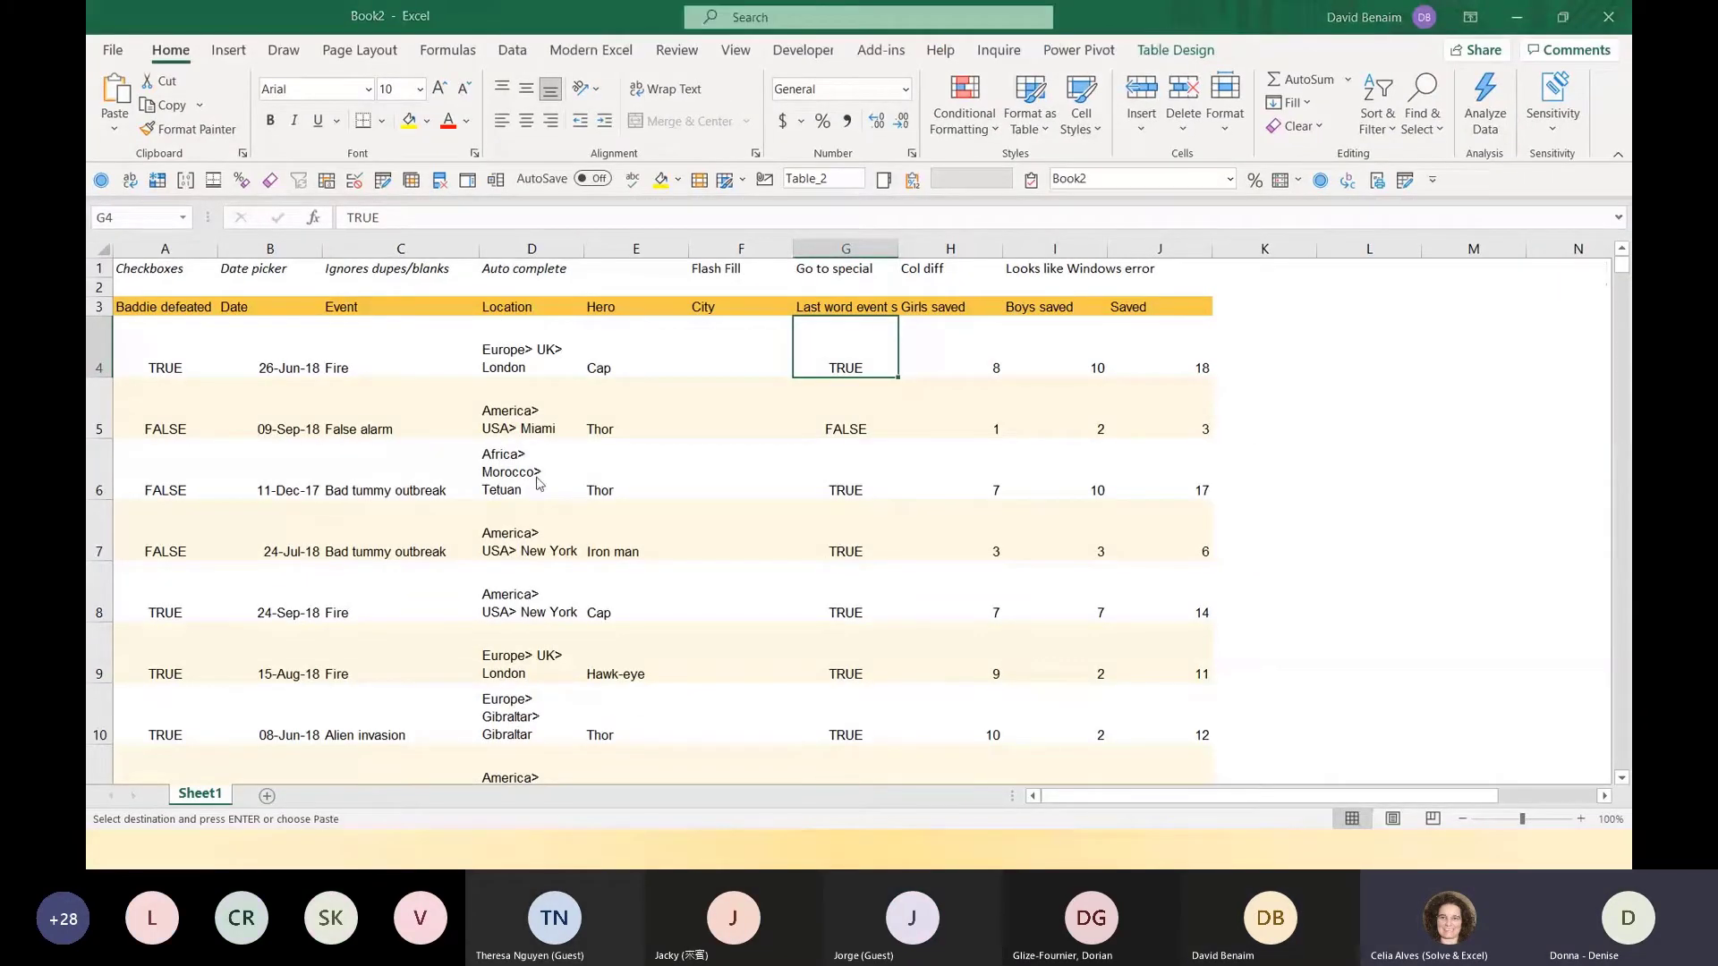
key(alt+Tab)
key(Tab)
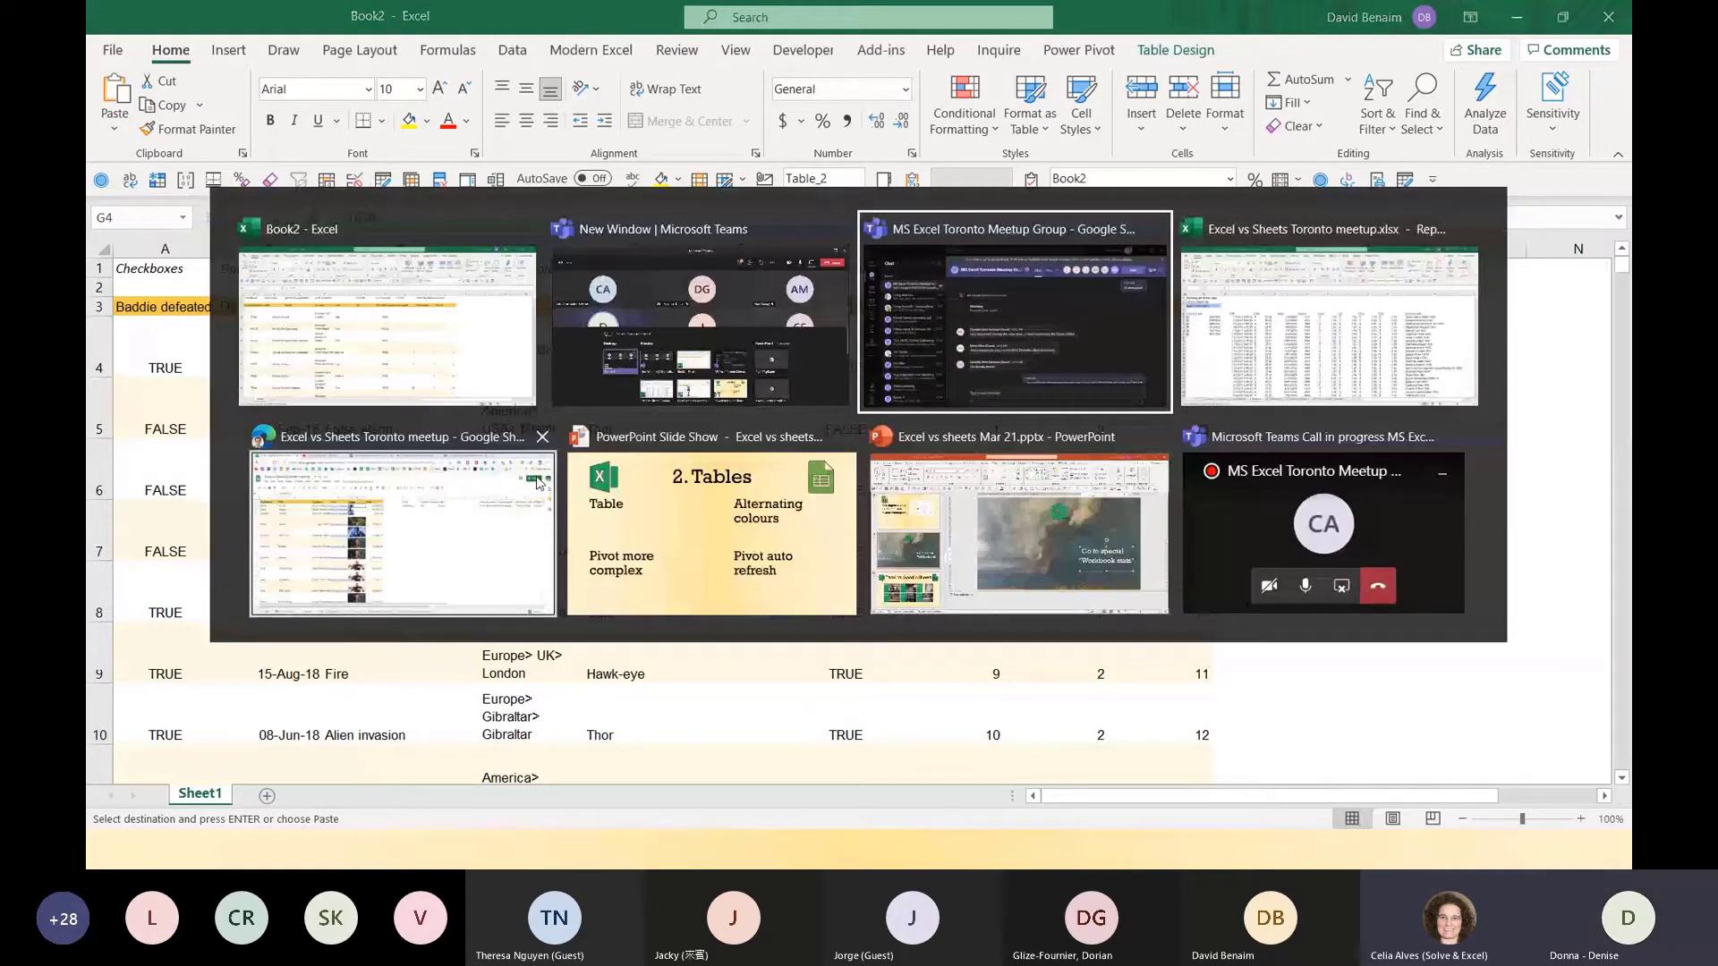
key(alt+Tab)
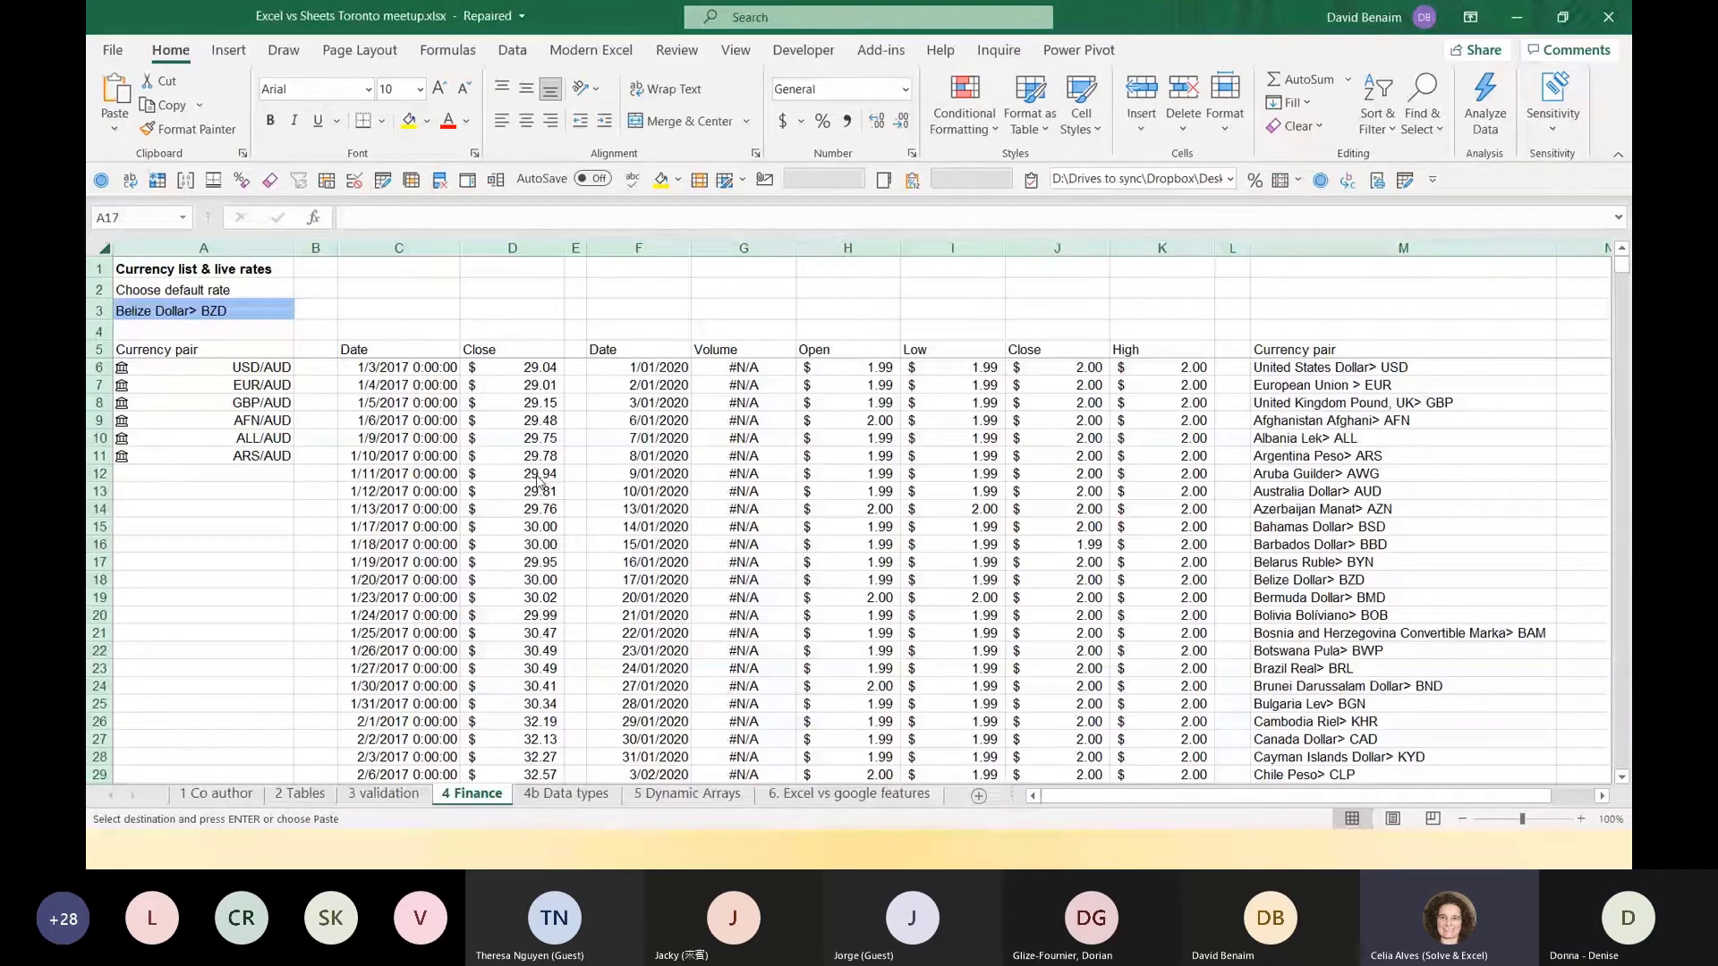
click(454, 491)
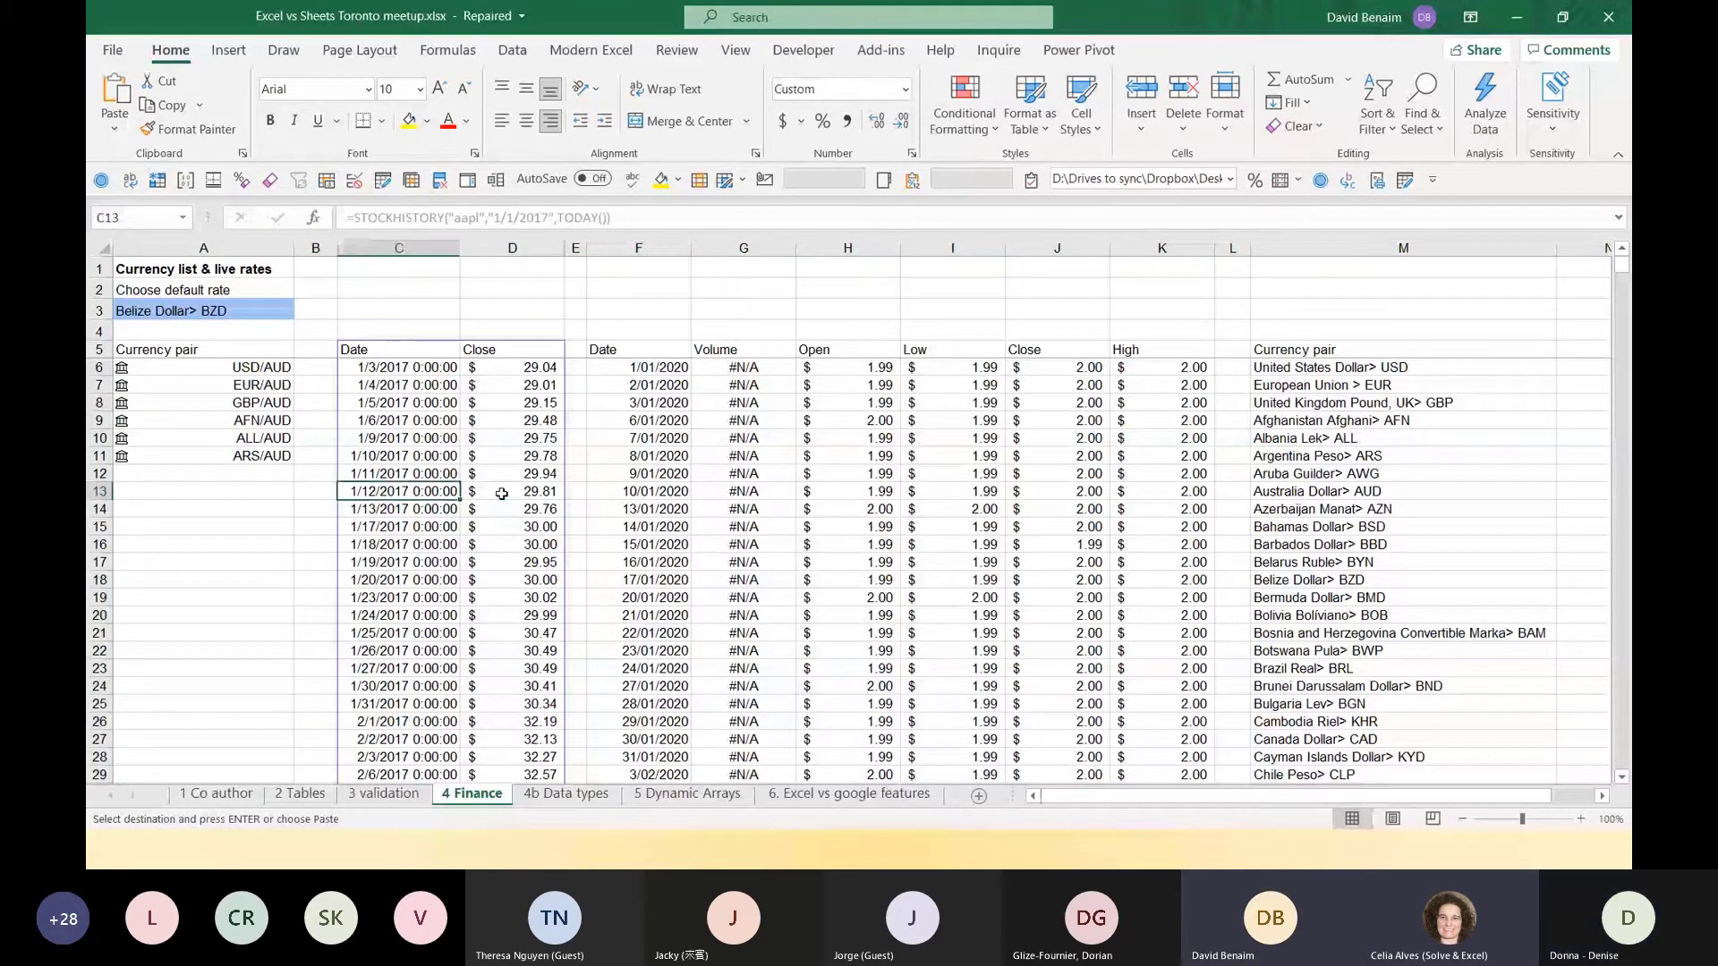
key(ctrl+Up)
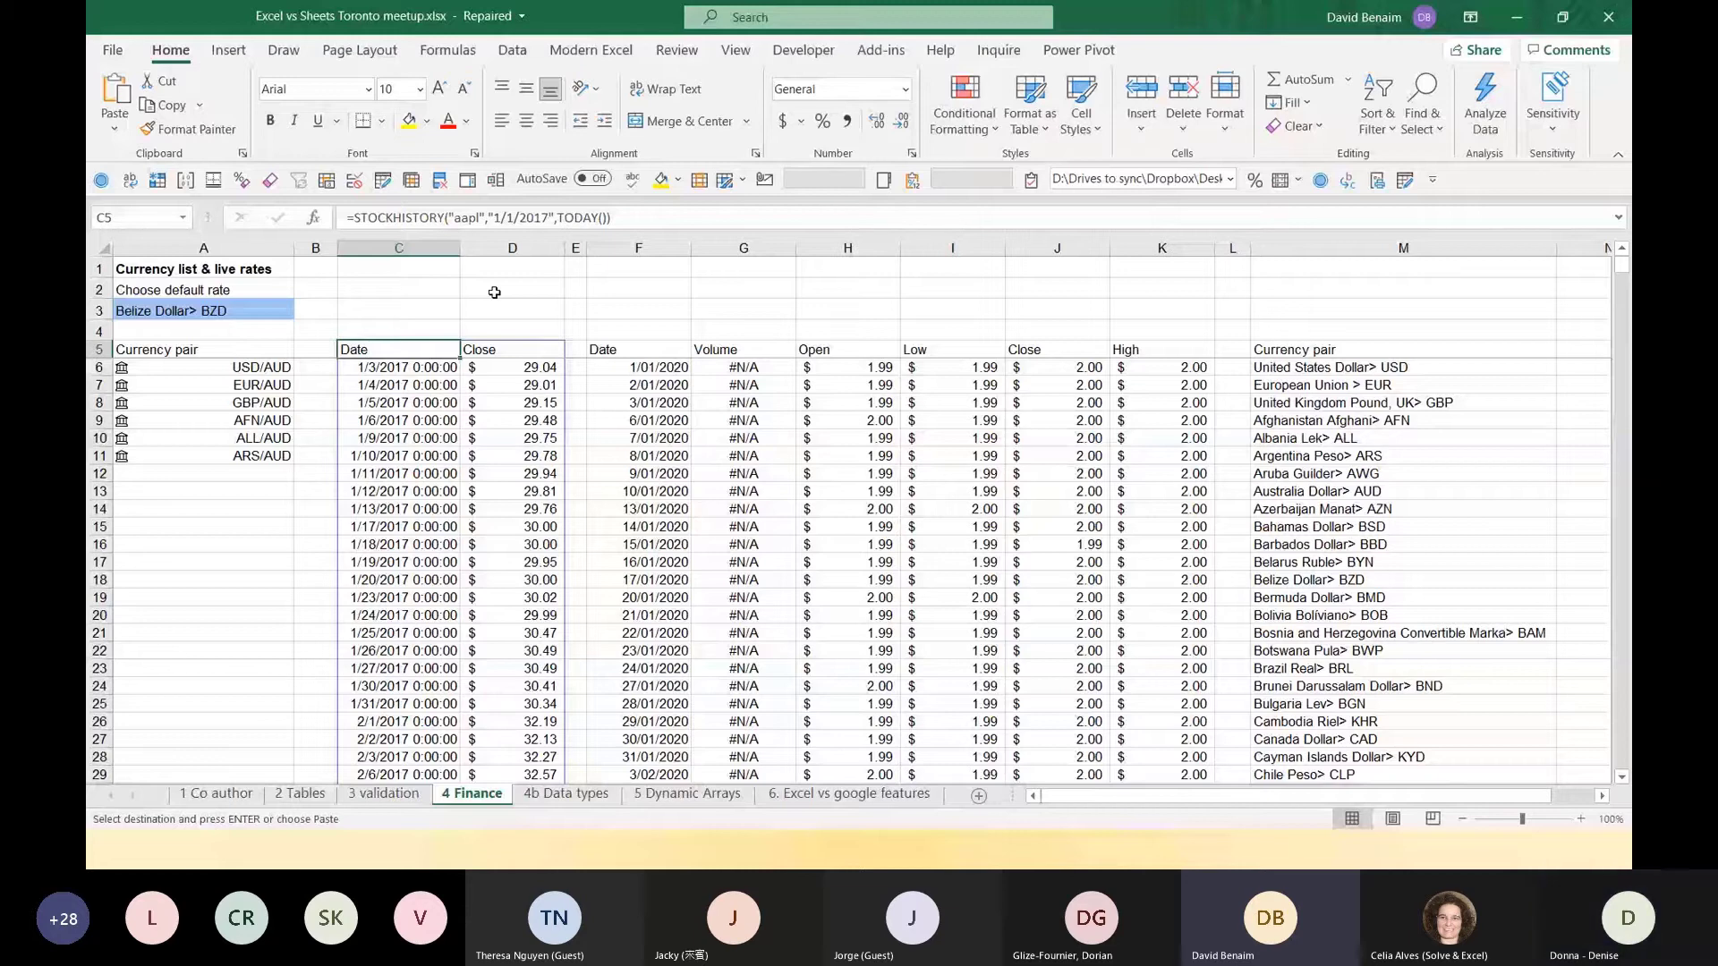
Switch back to Google Sheets and add a new column G after Date with the header Number.
key(alt+Tab)
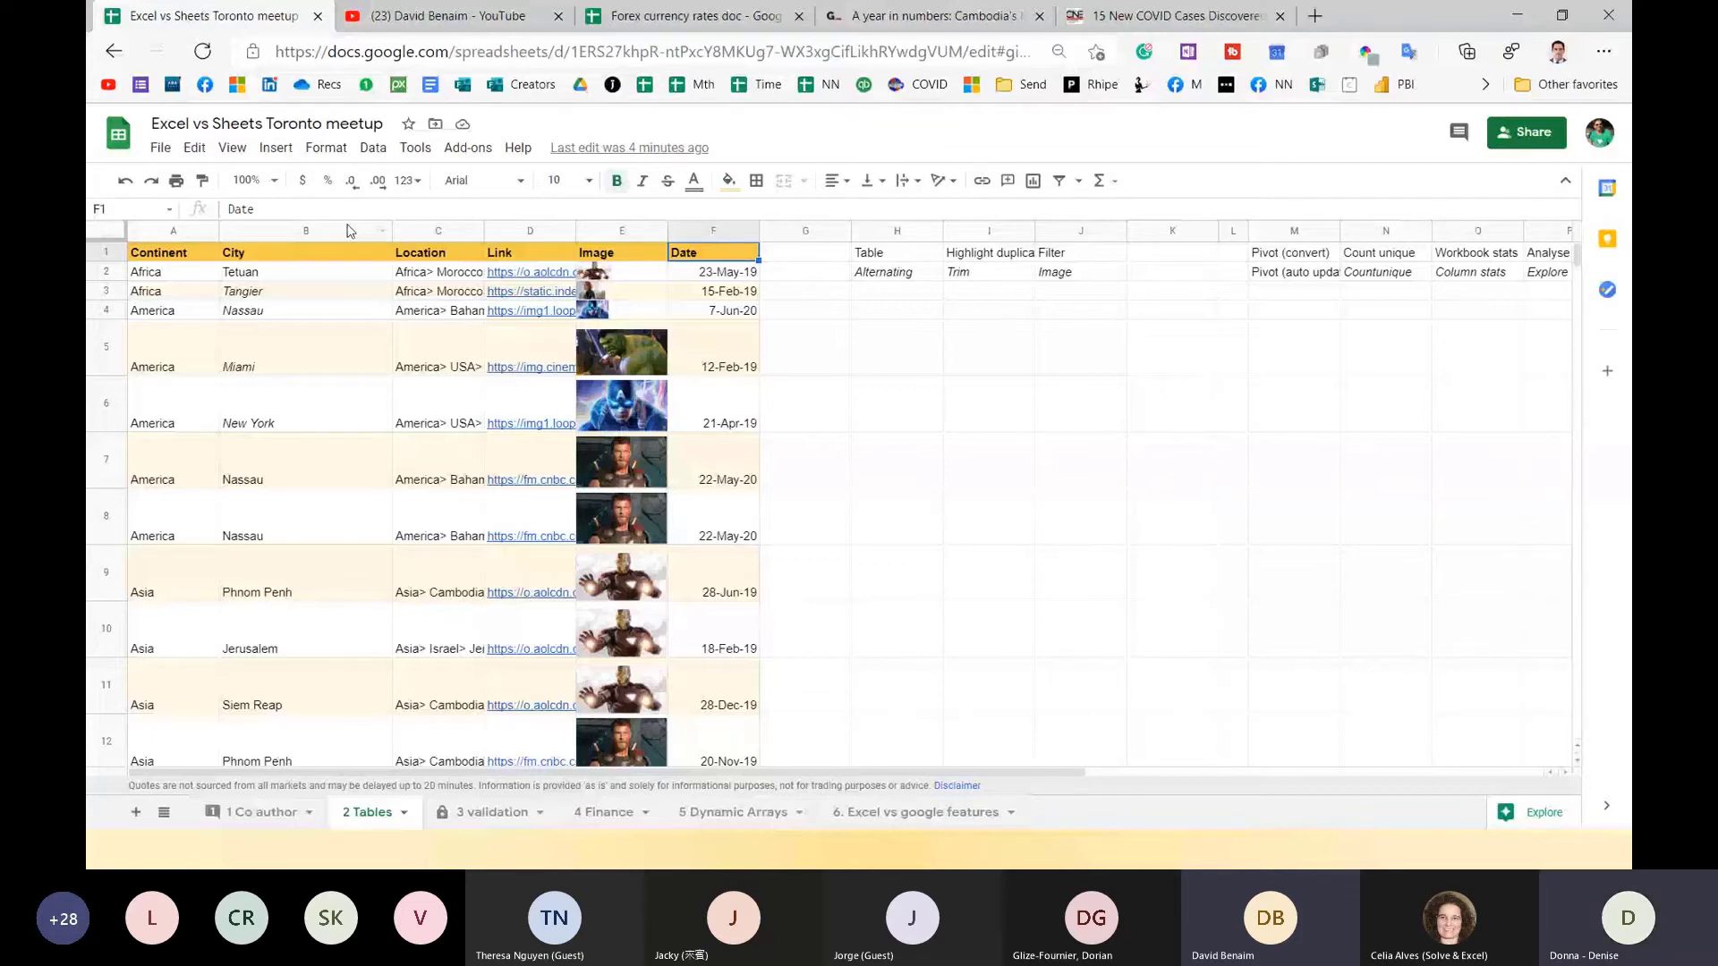
click(840, 260)
key(ctrl+shift+Down)
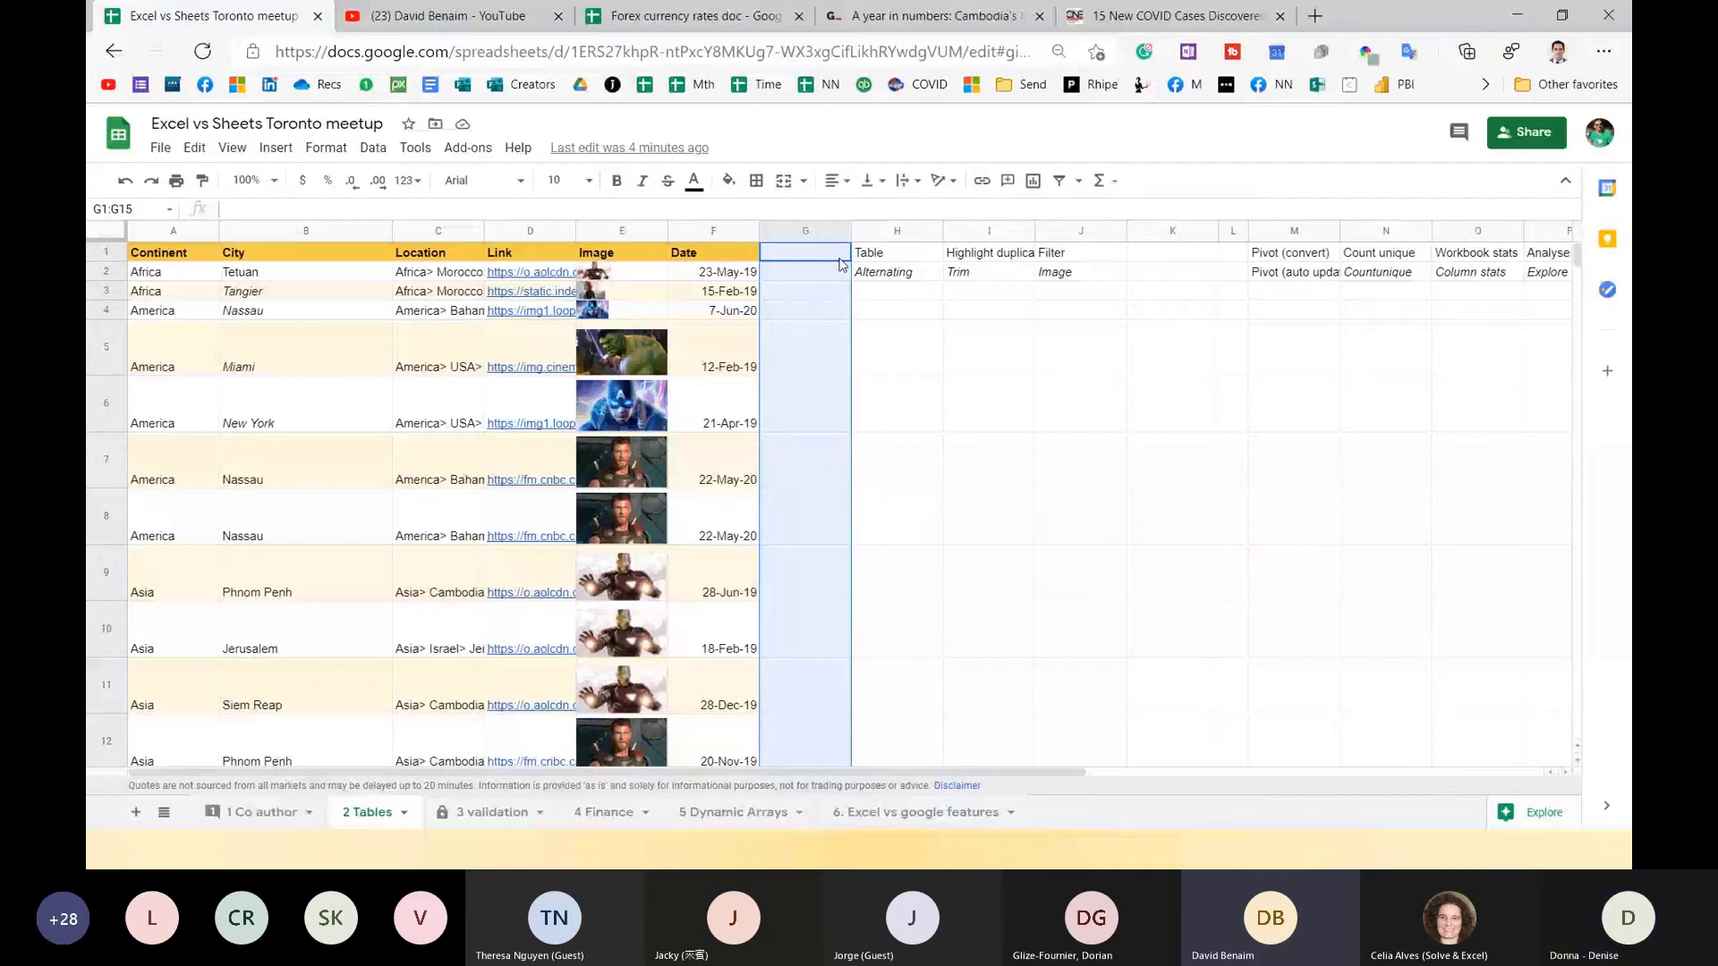
click(839, 259)
text(Number)
key(Return)
Fill G2:G15 of the Number column with the formula =RANDBETWEEN(4,900).
key(ctrl+shift+Down)
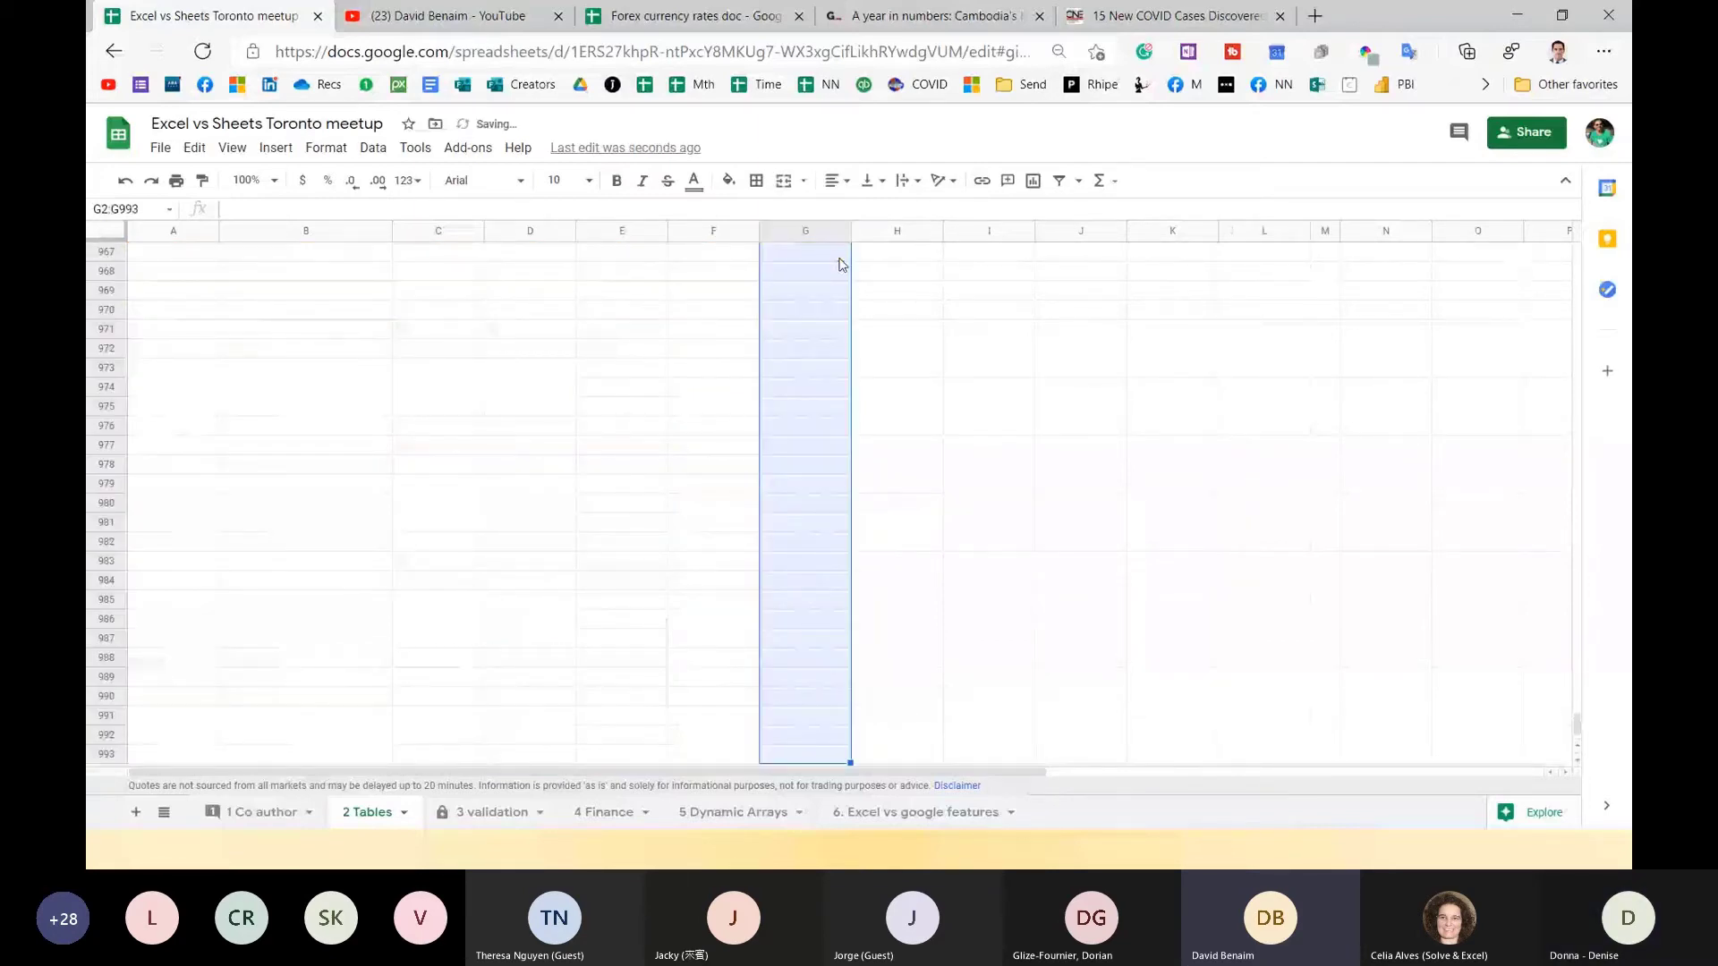
key(Left)
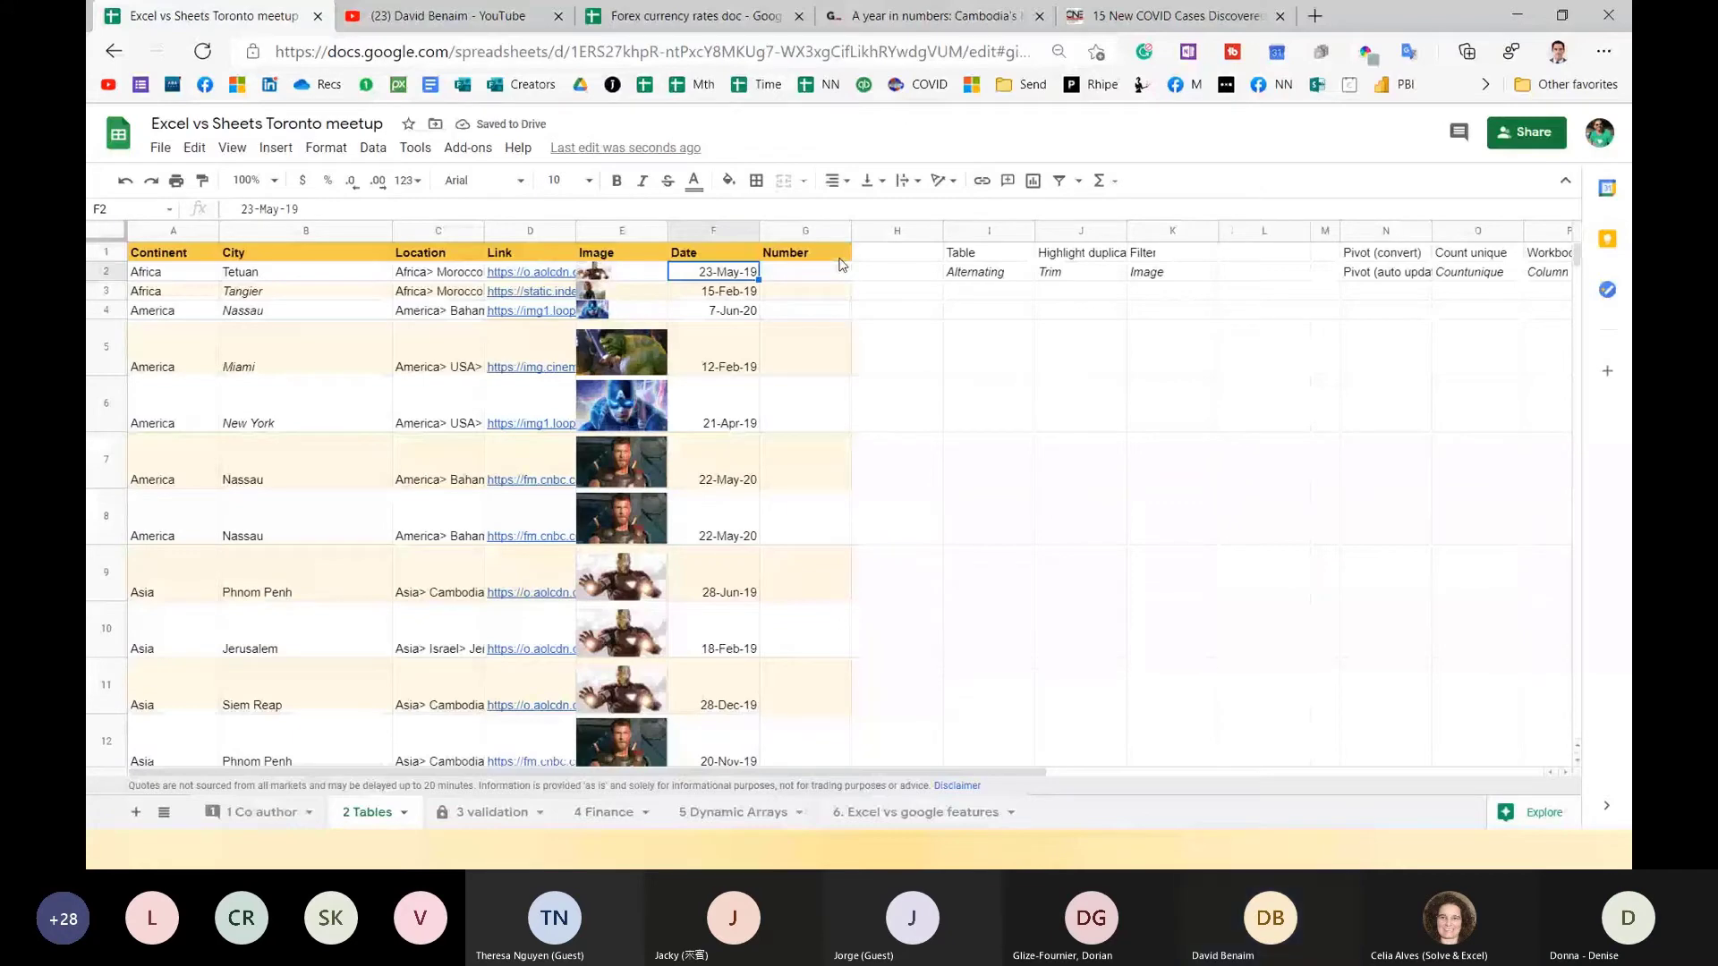
key(Right)
key(ctrl+shift+Down)
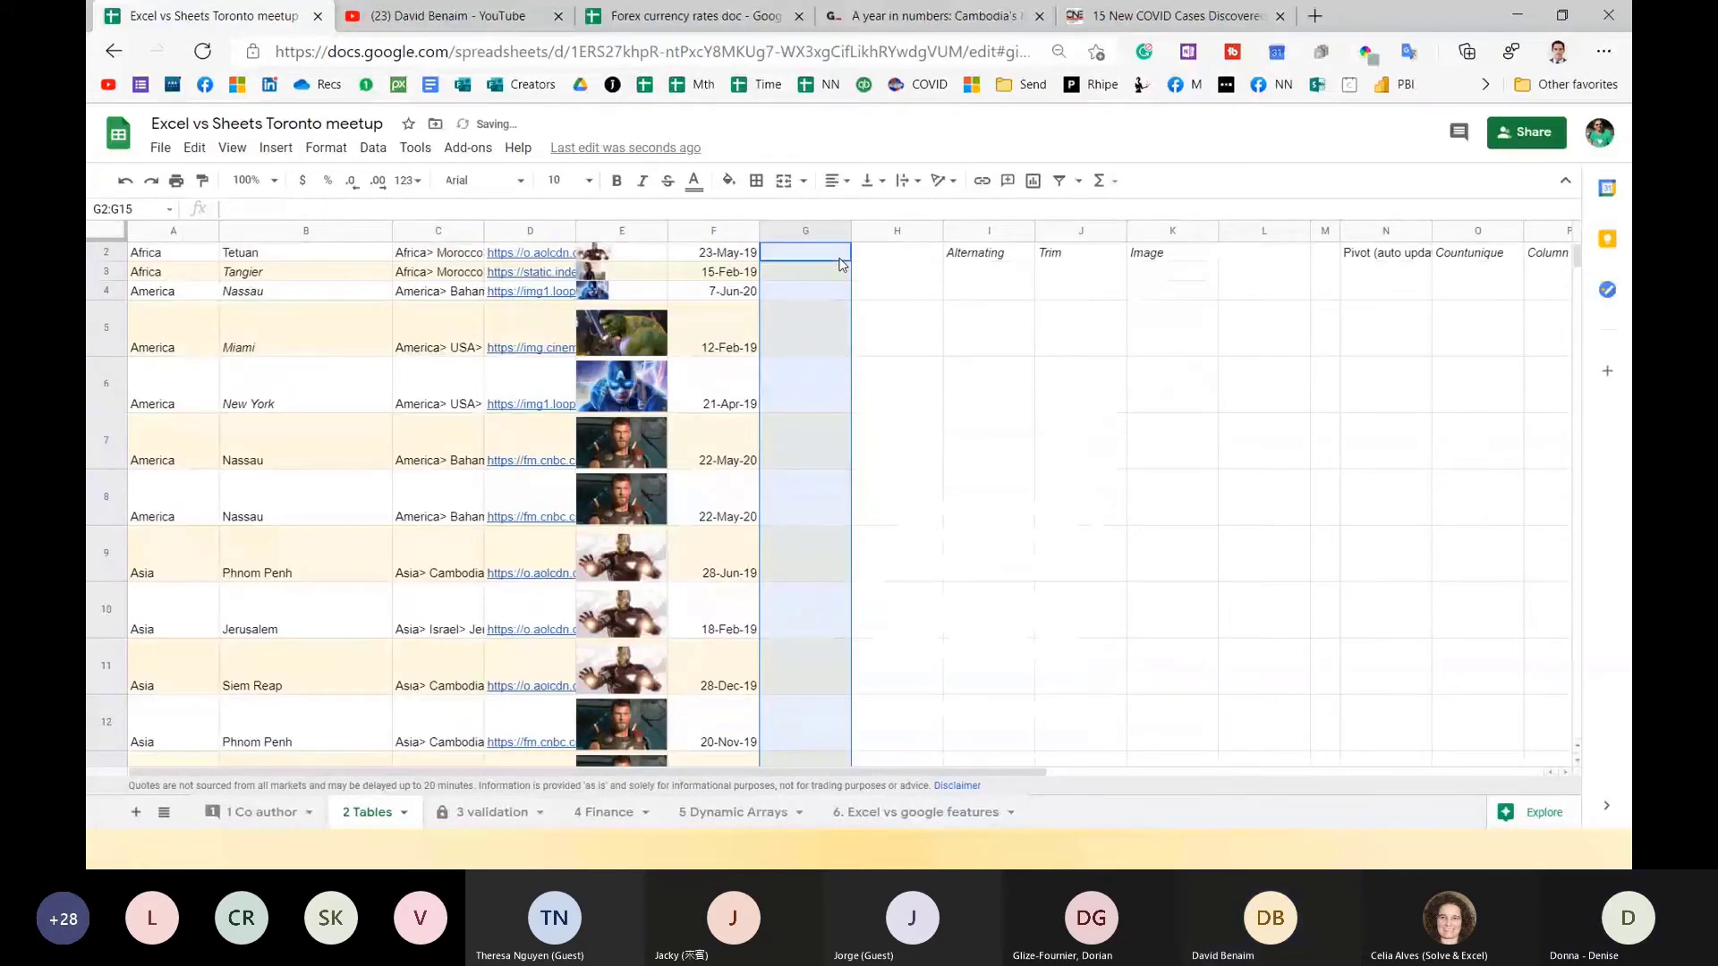
key(ctrl+Down)
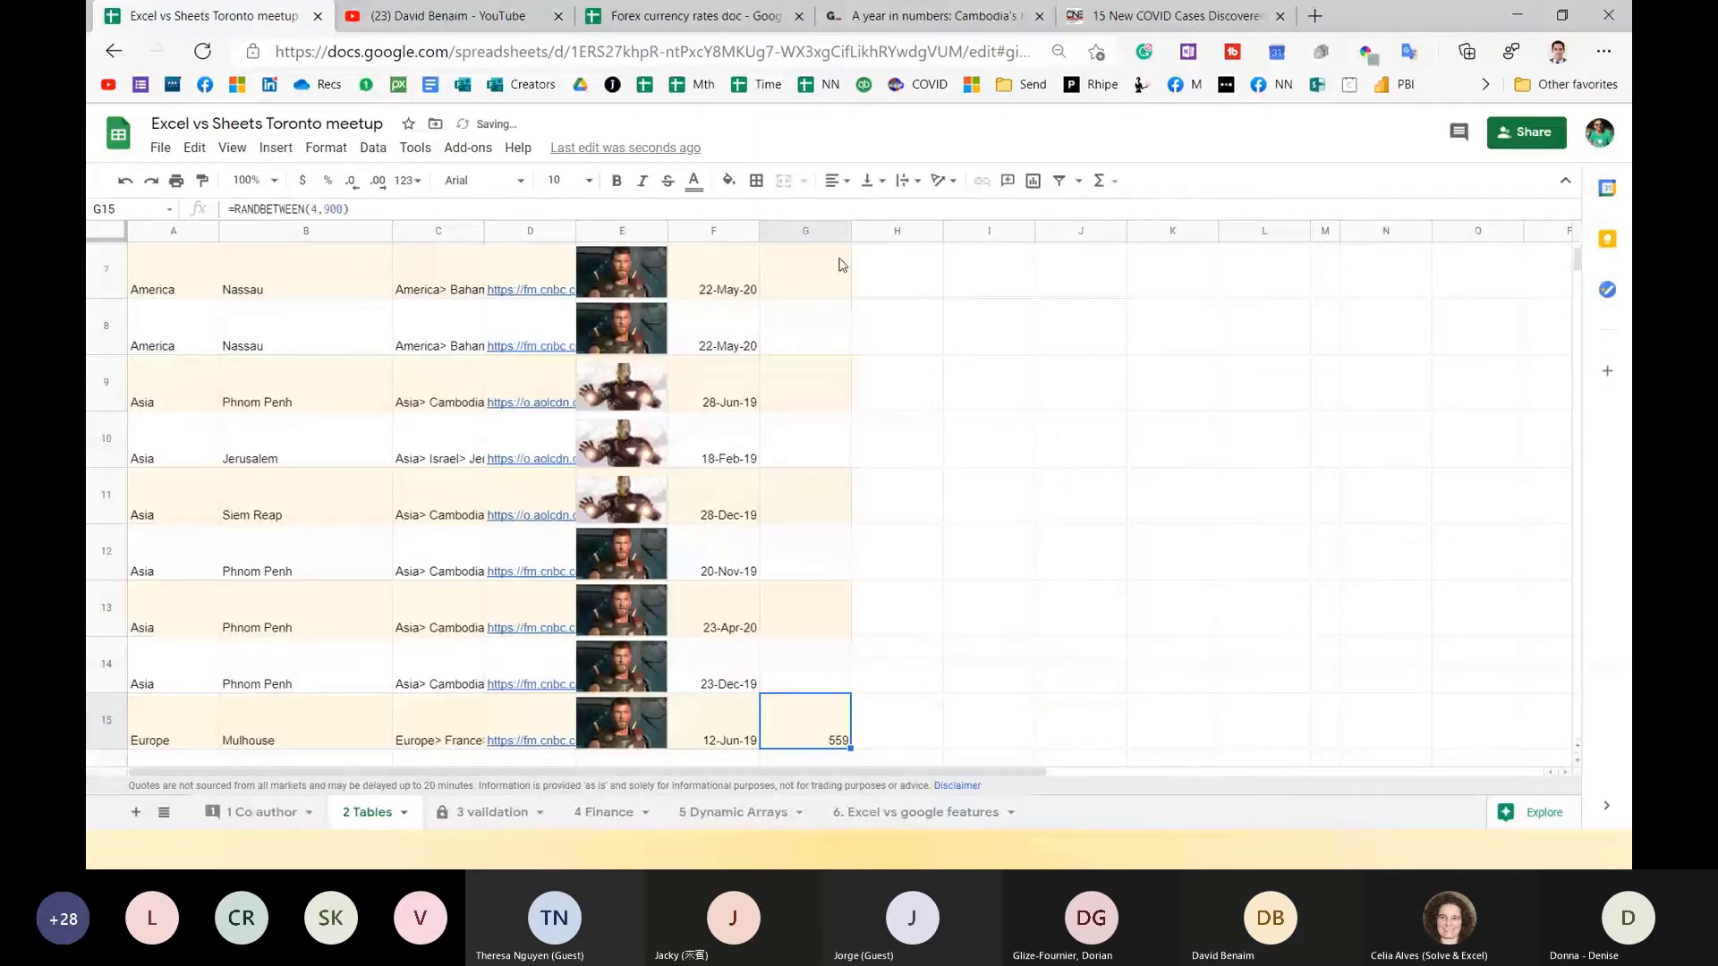
key(ctrl+Up)
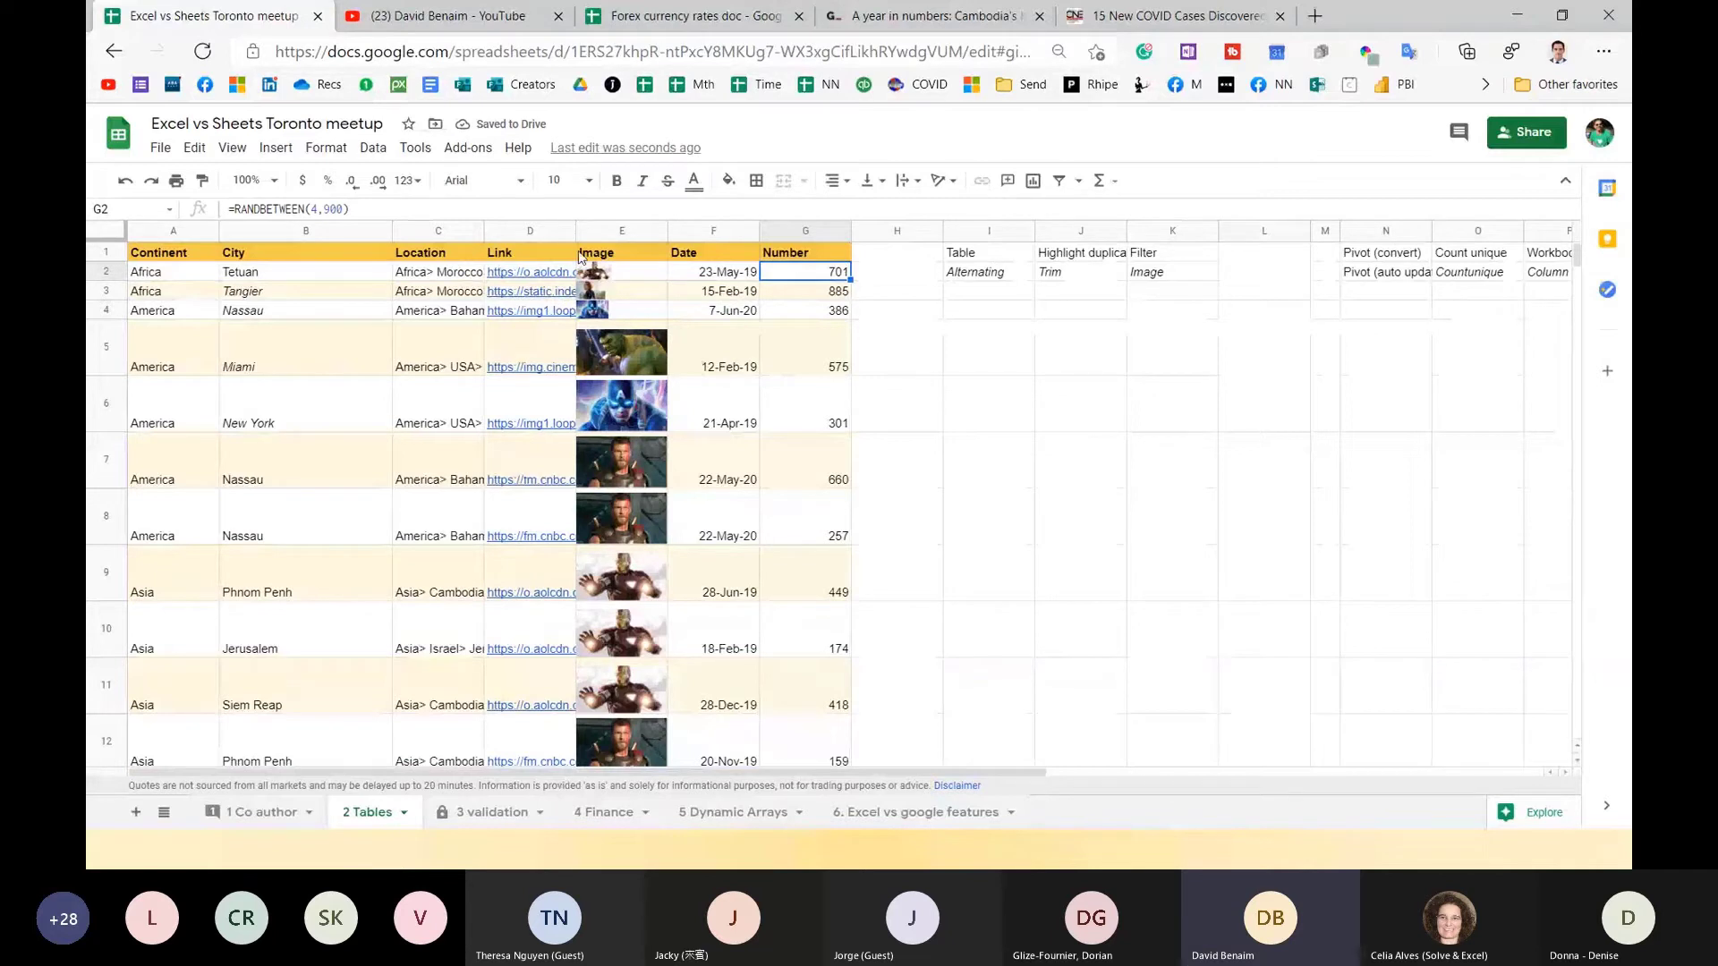
click(288, 232)
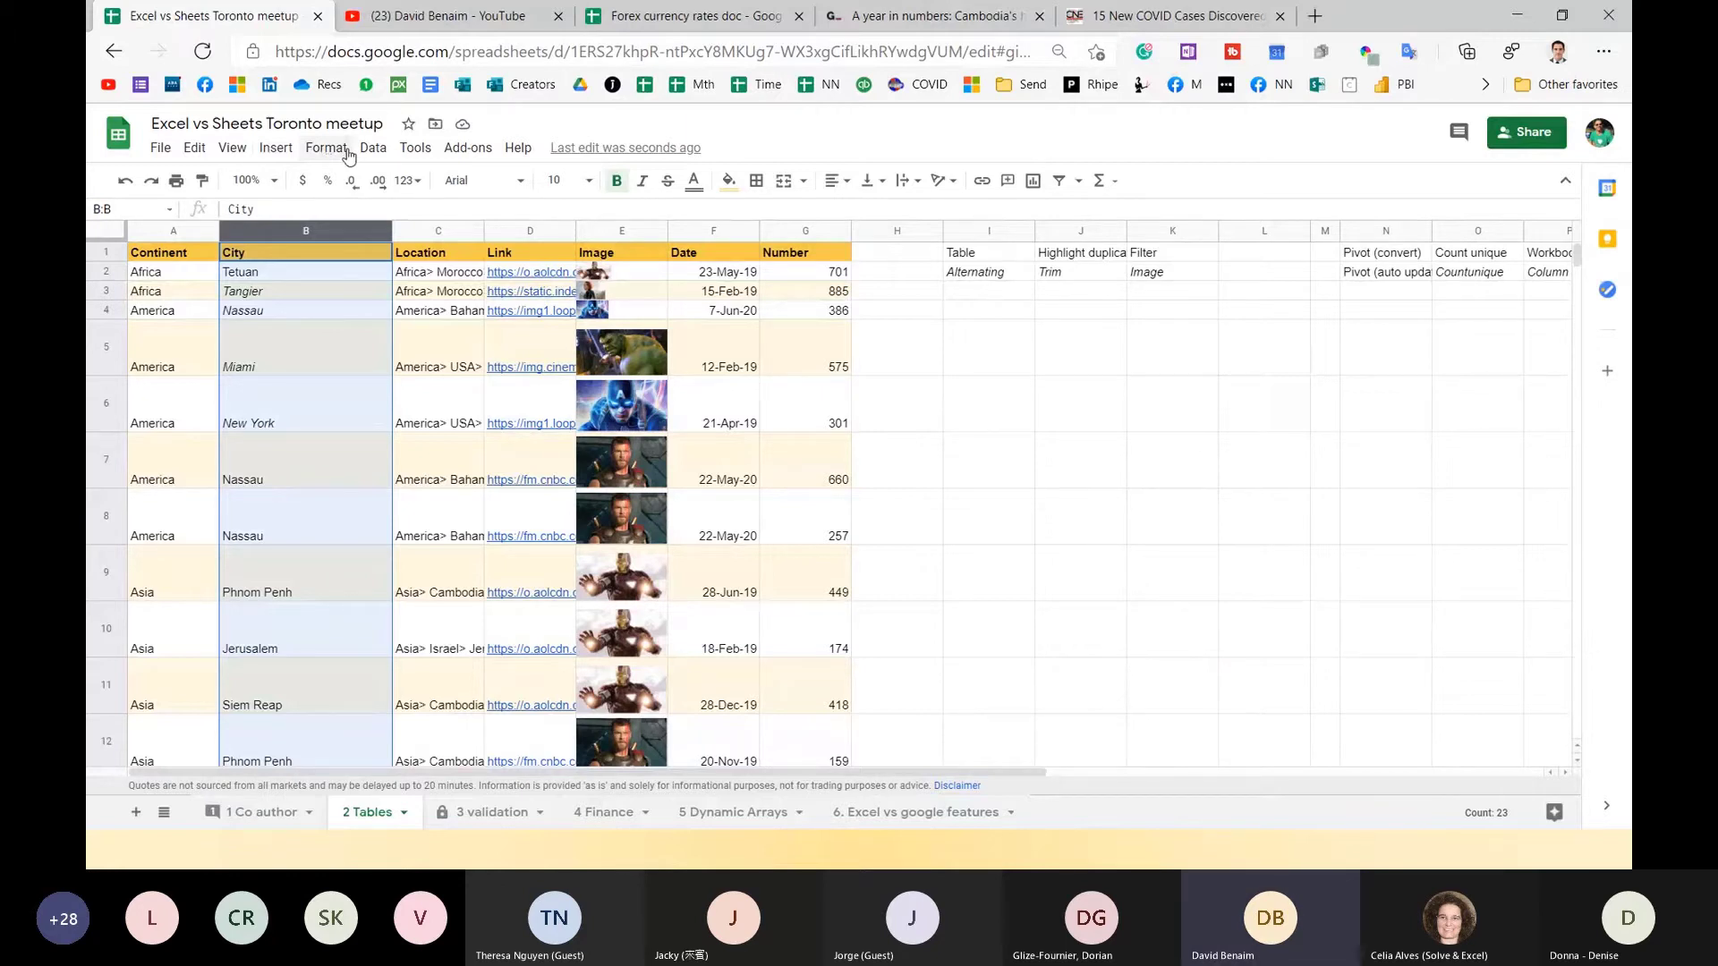
click(372, 148)
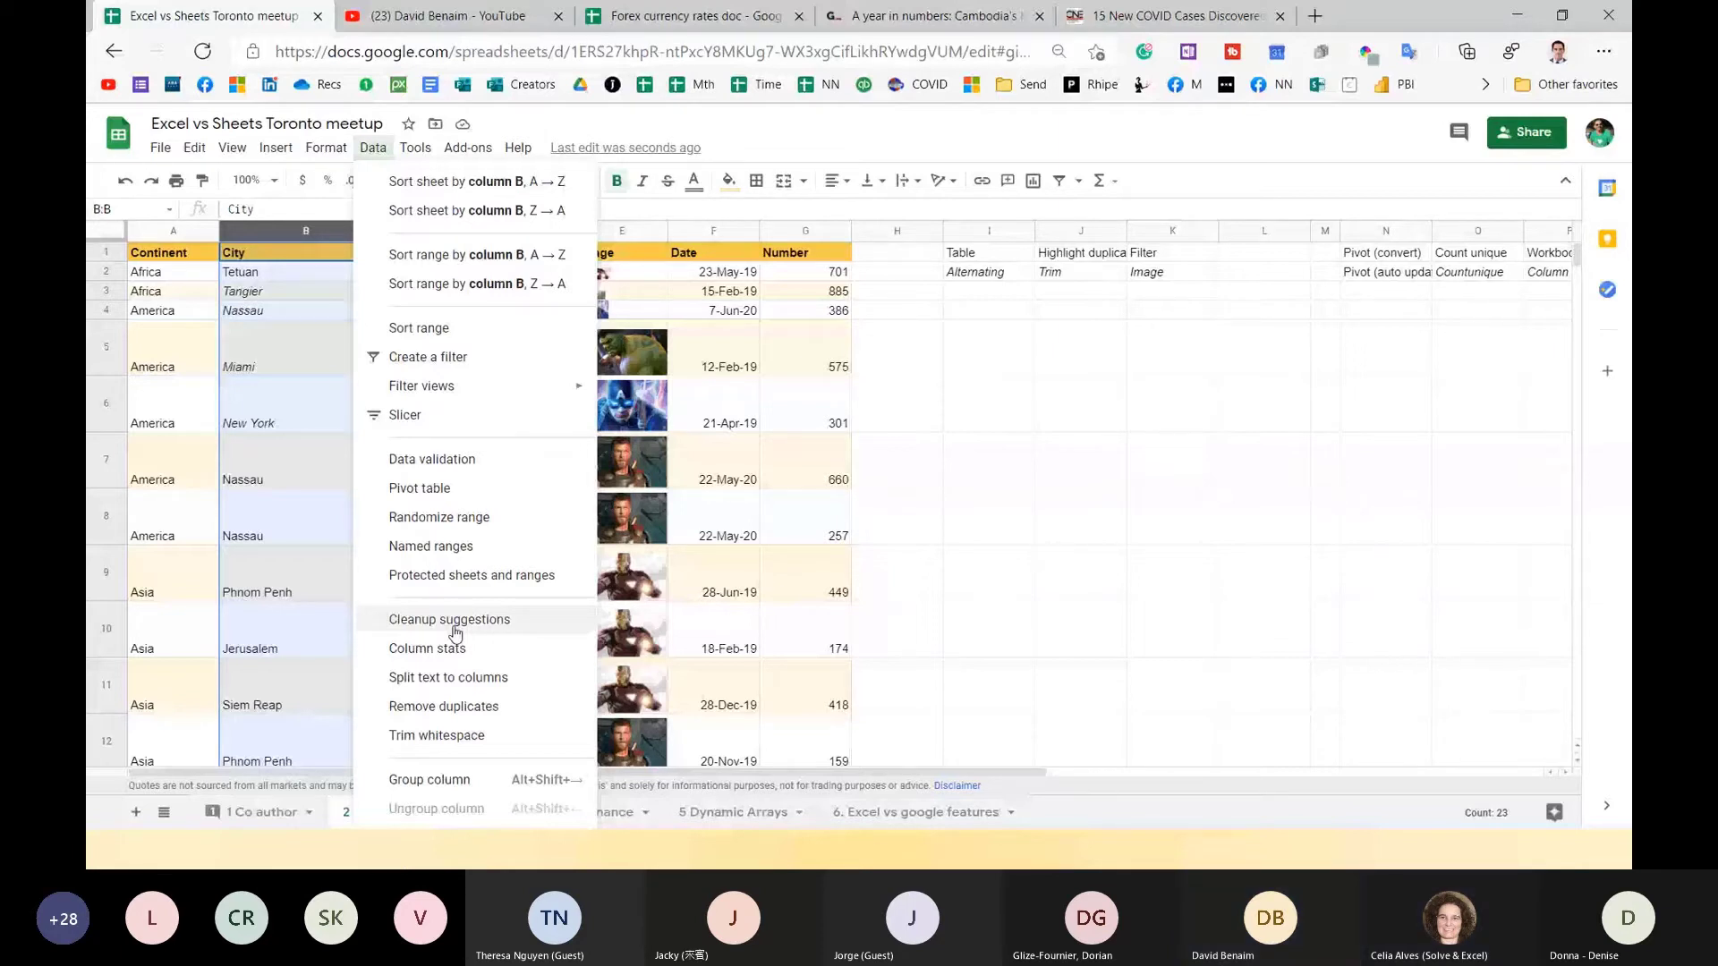
click(805, 231)
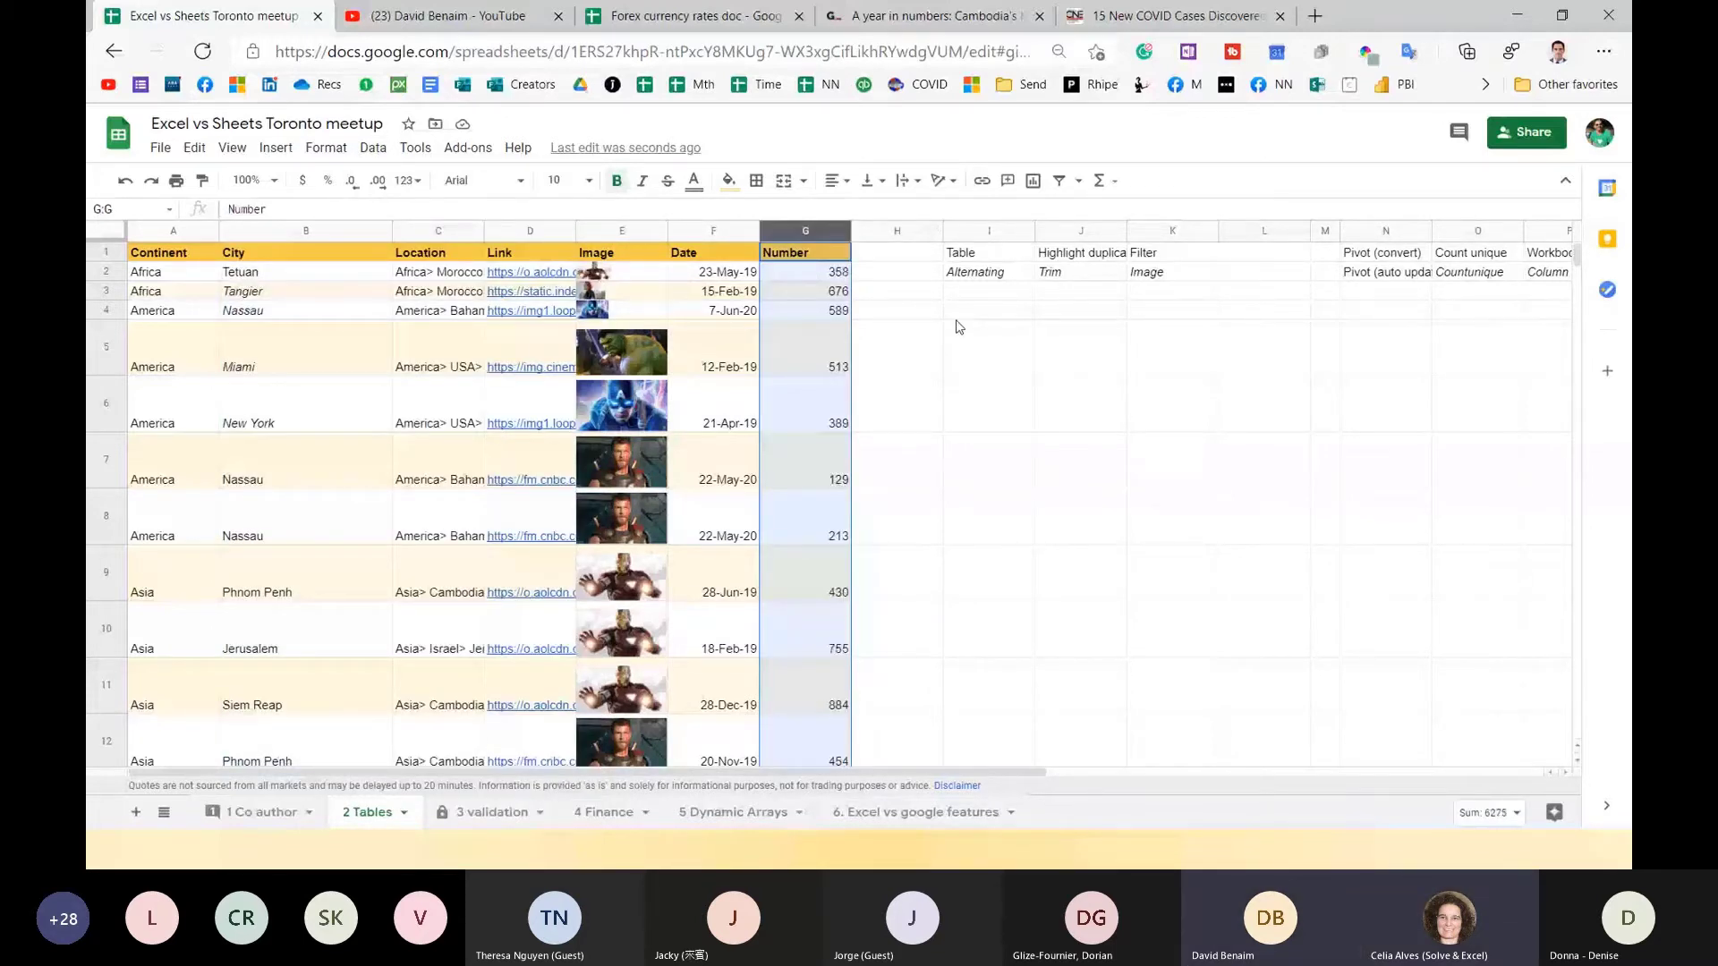
Switch to the PowerPoint presentation, end the slide show and check the Wi-Fi connection.
key(alt+Tab)
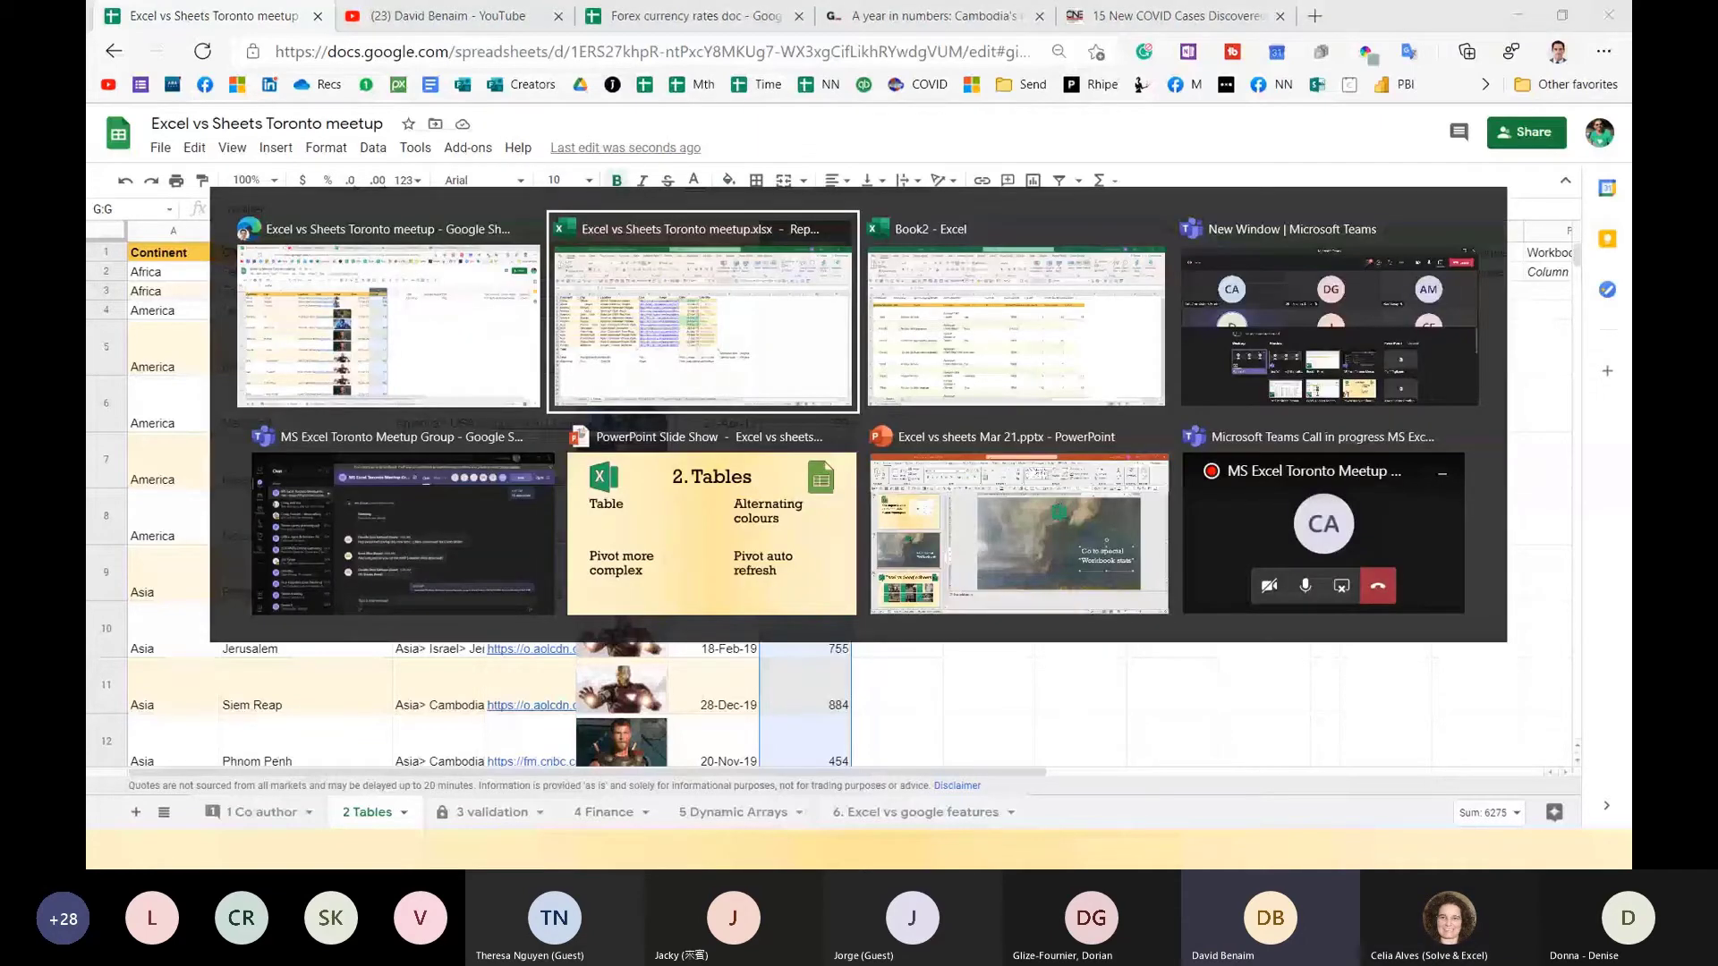
click(689, 560)
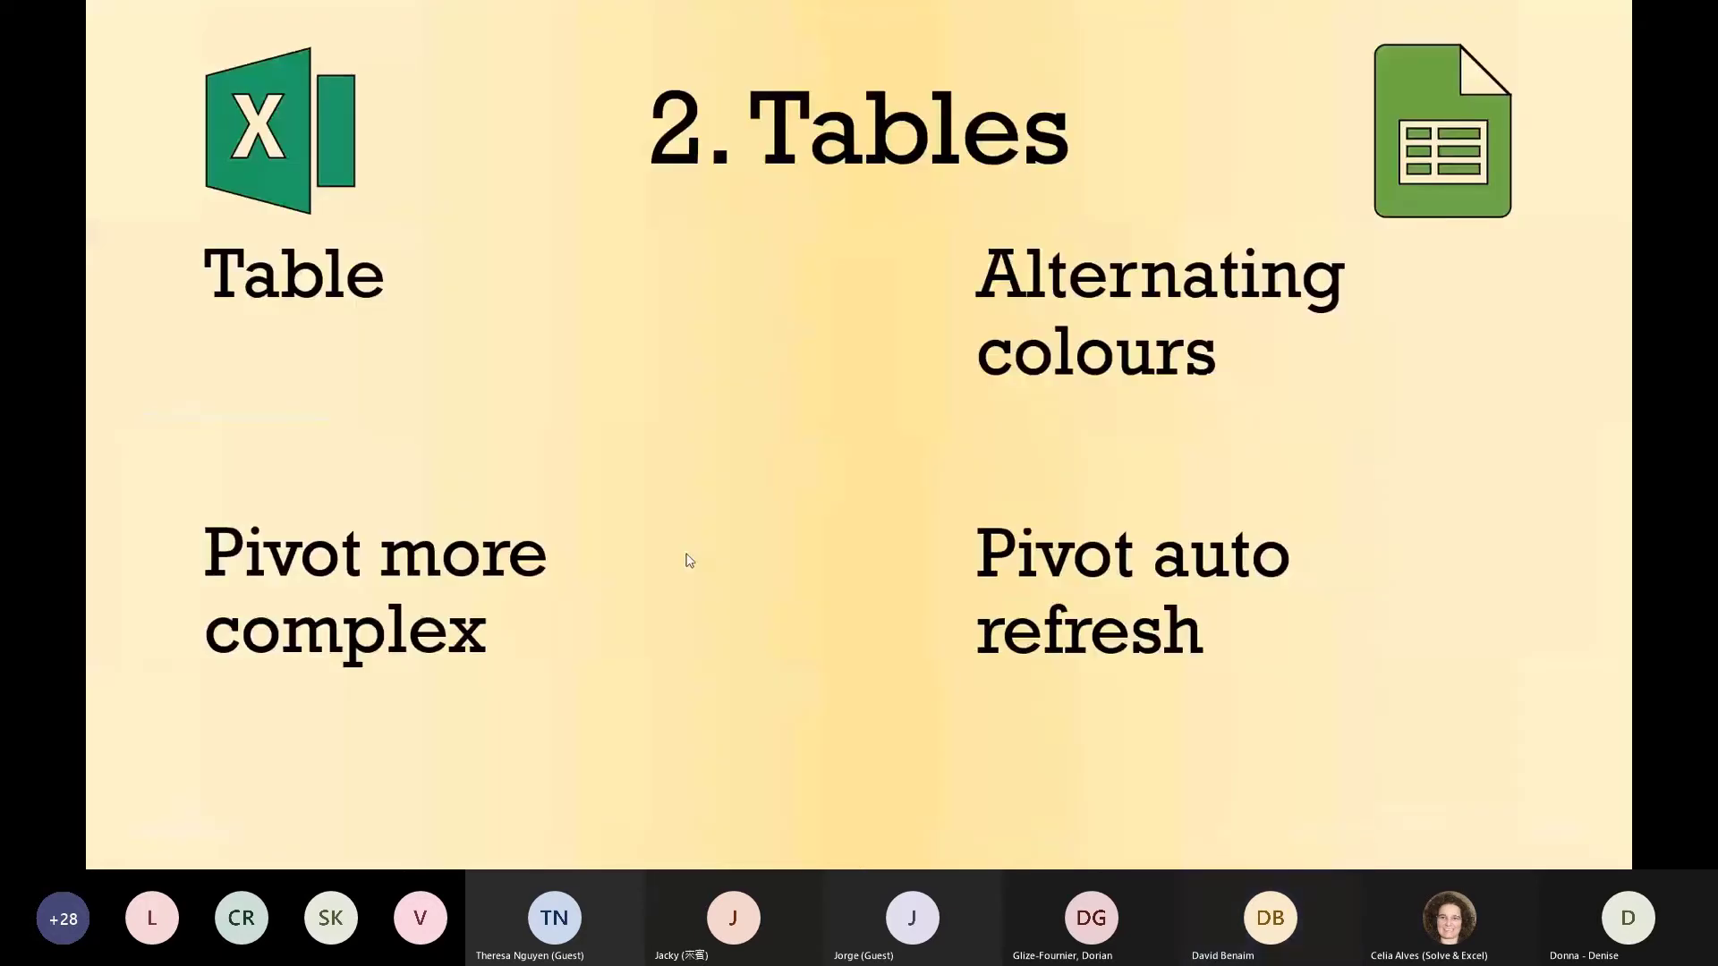
key(Escape)
click(1376, 849)
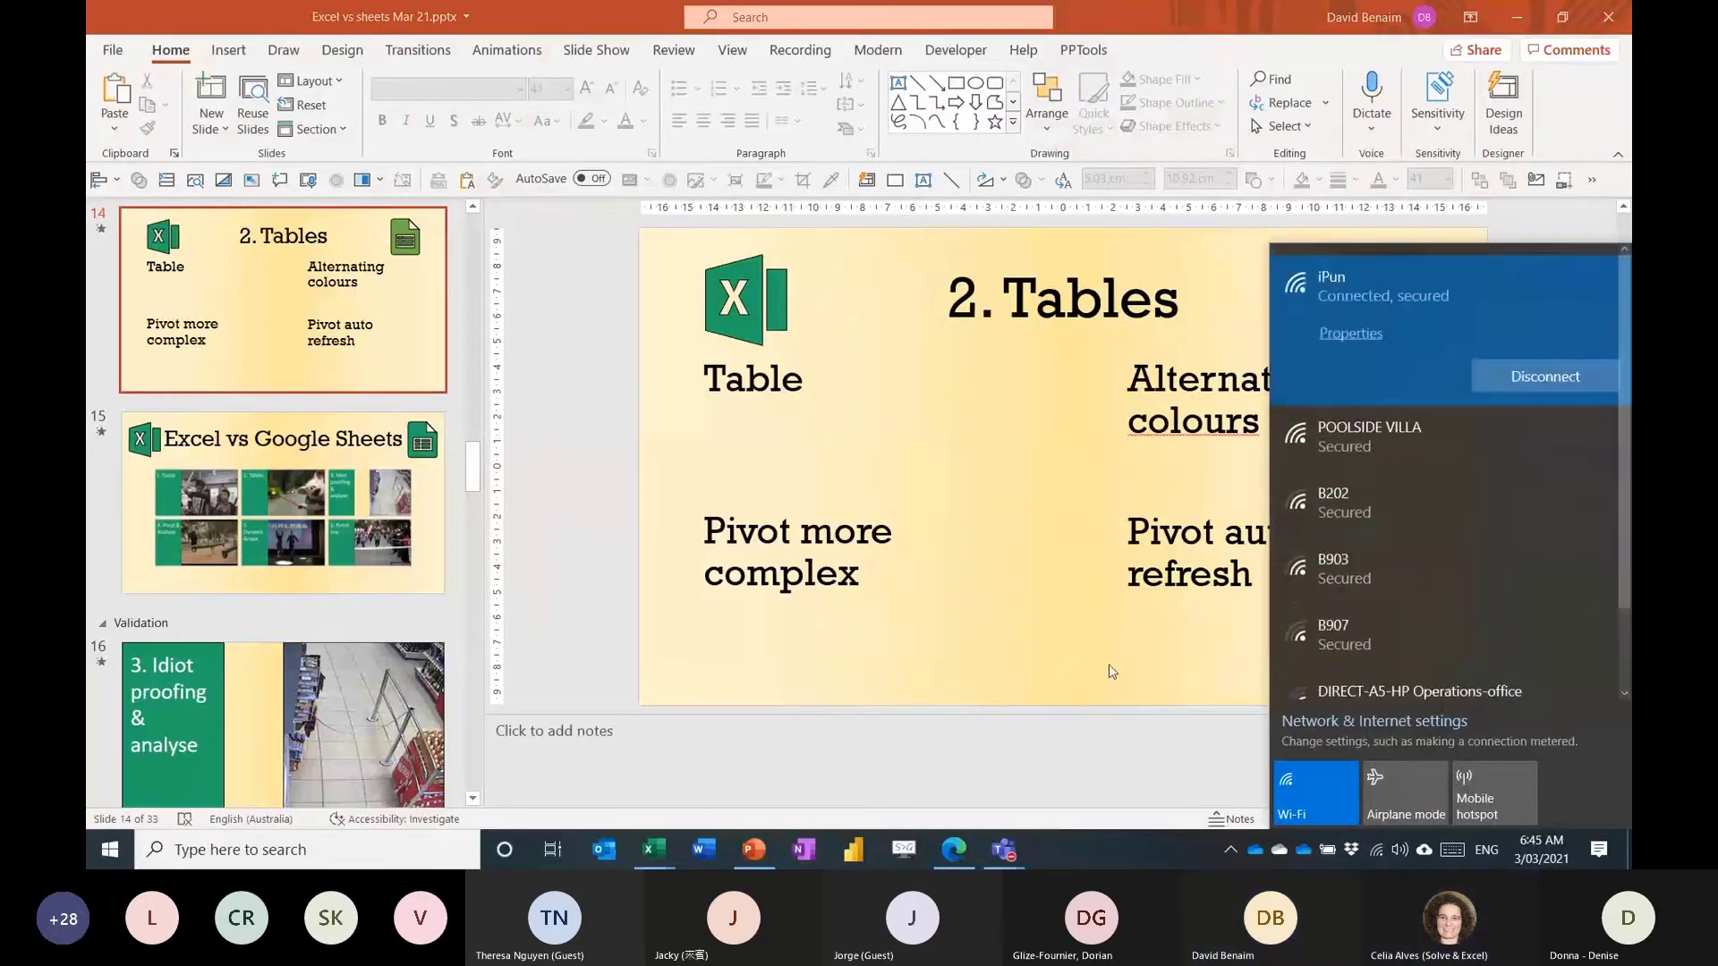
click(1110, 671)
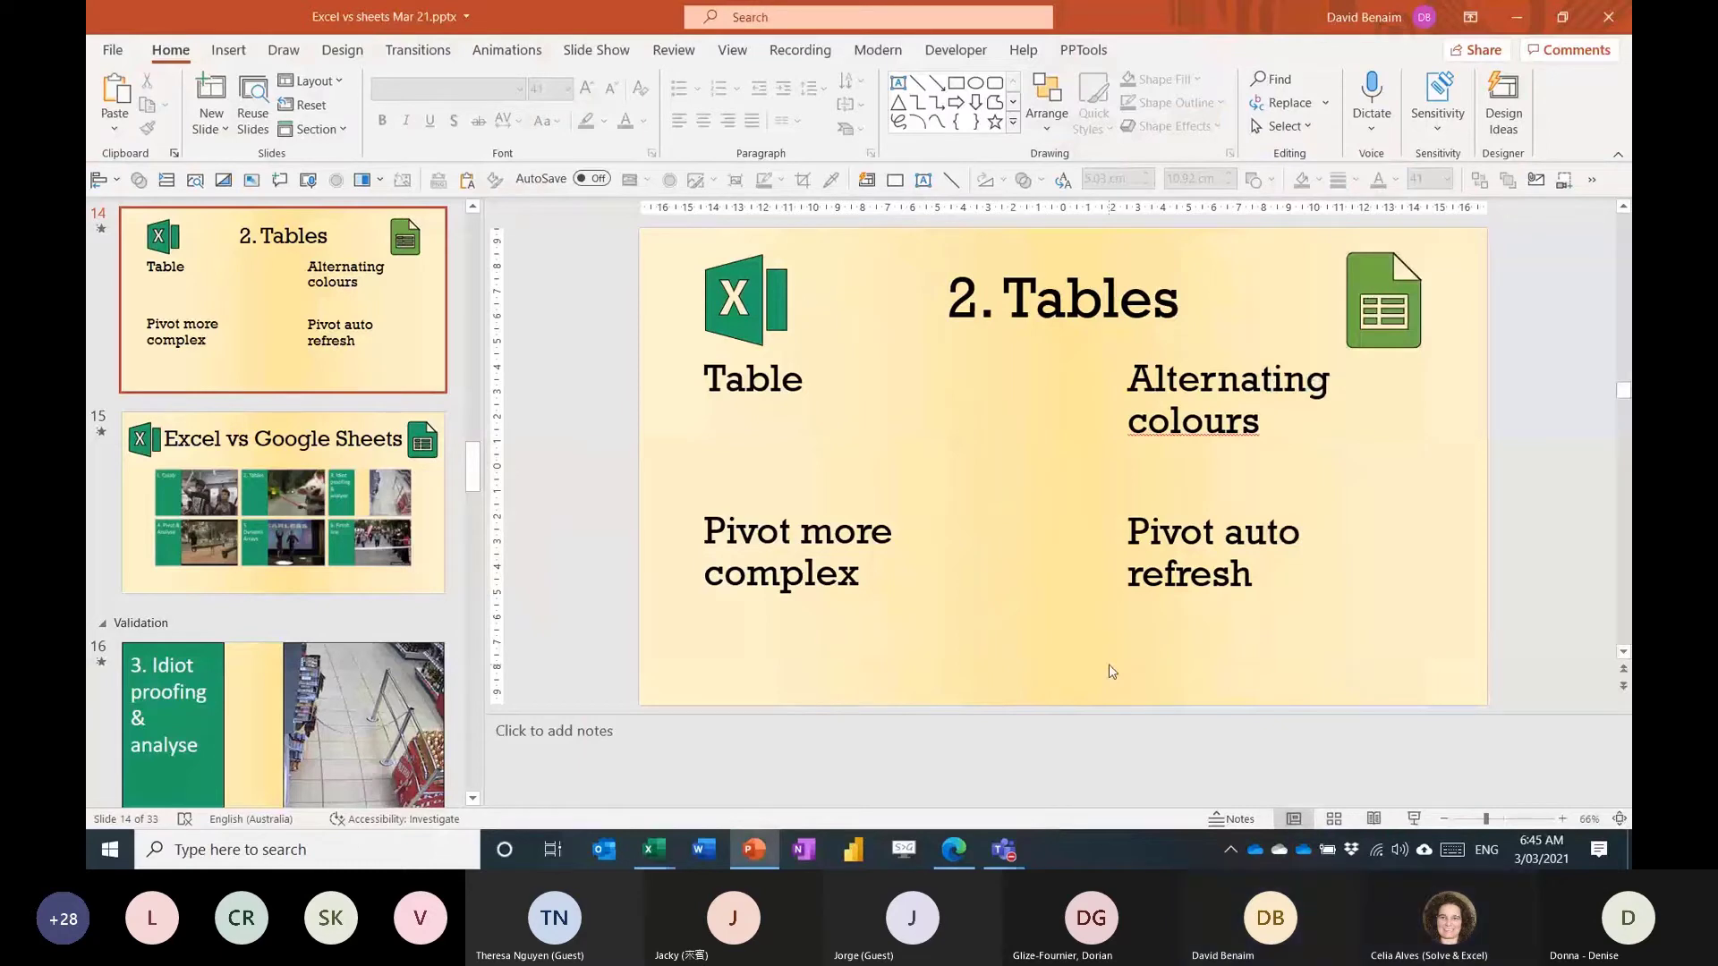
Switch back to Google Sheets and examine the column stats of the City column, ignoring 1 row.
key(alt+Tab)
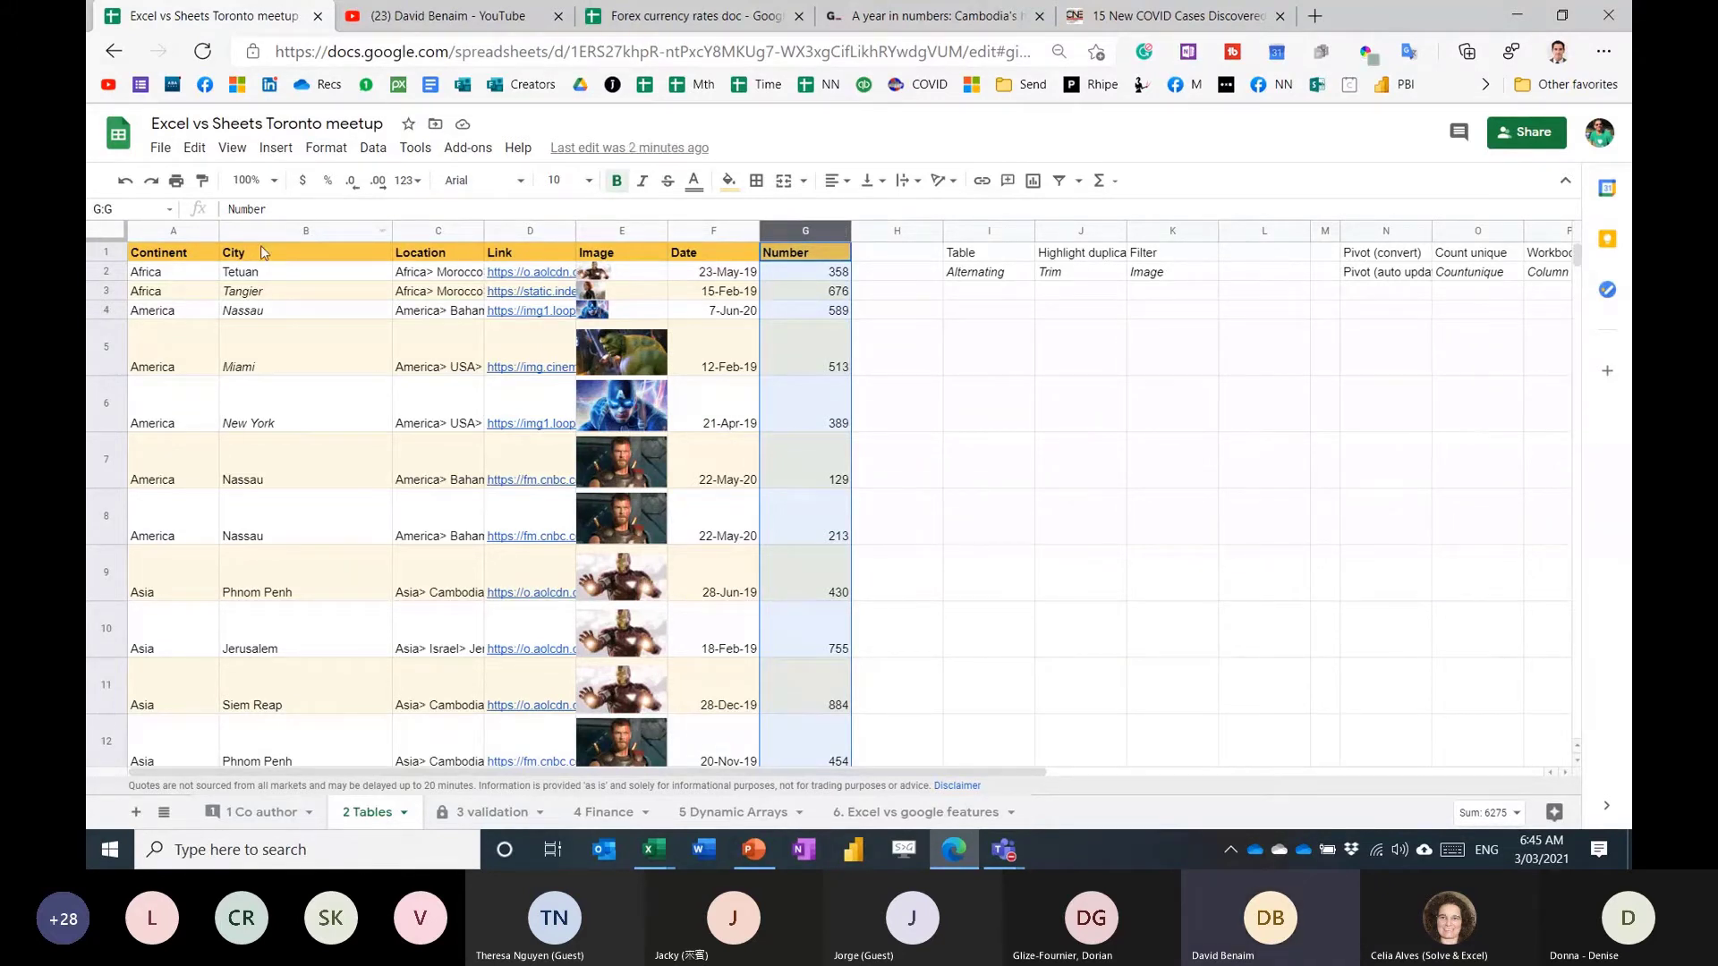
click(282, 231)
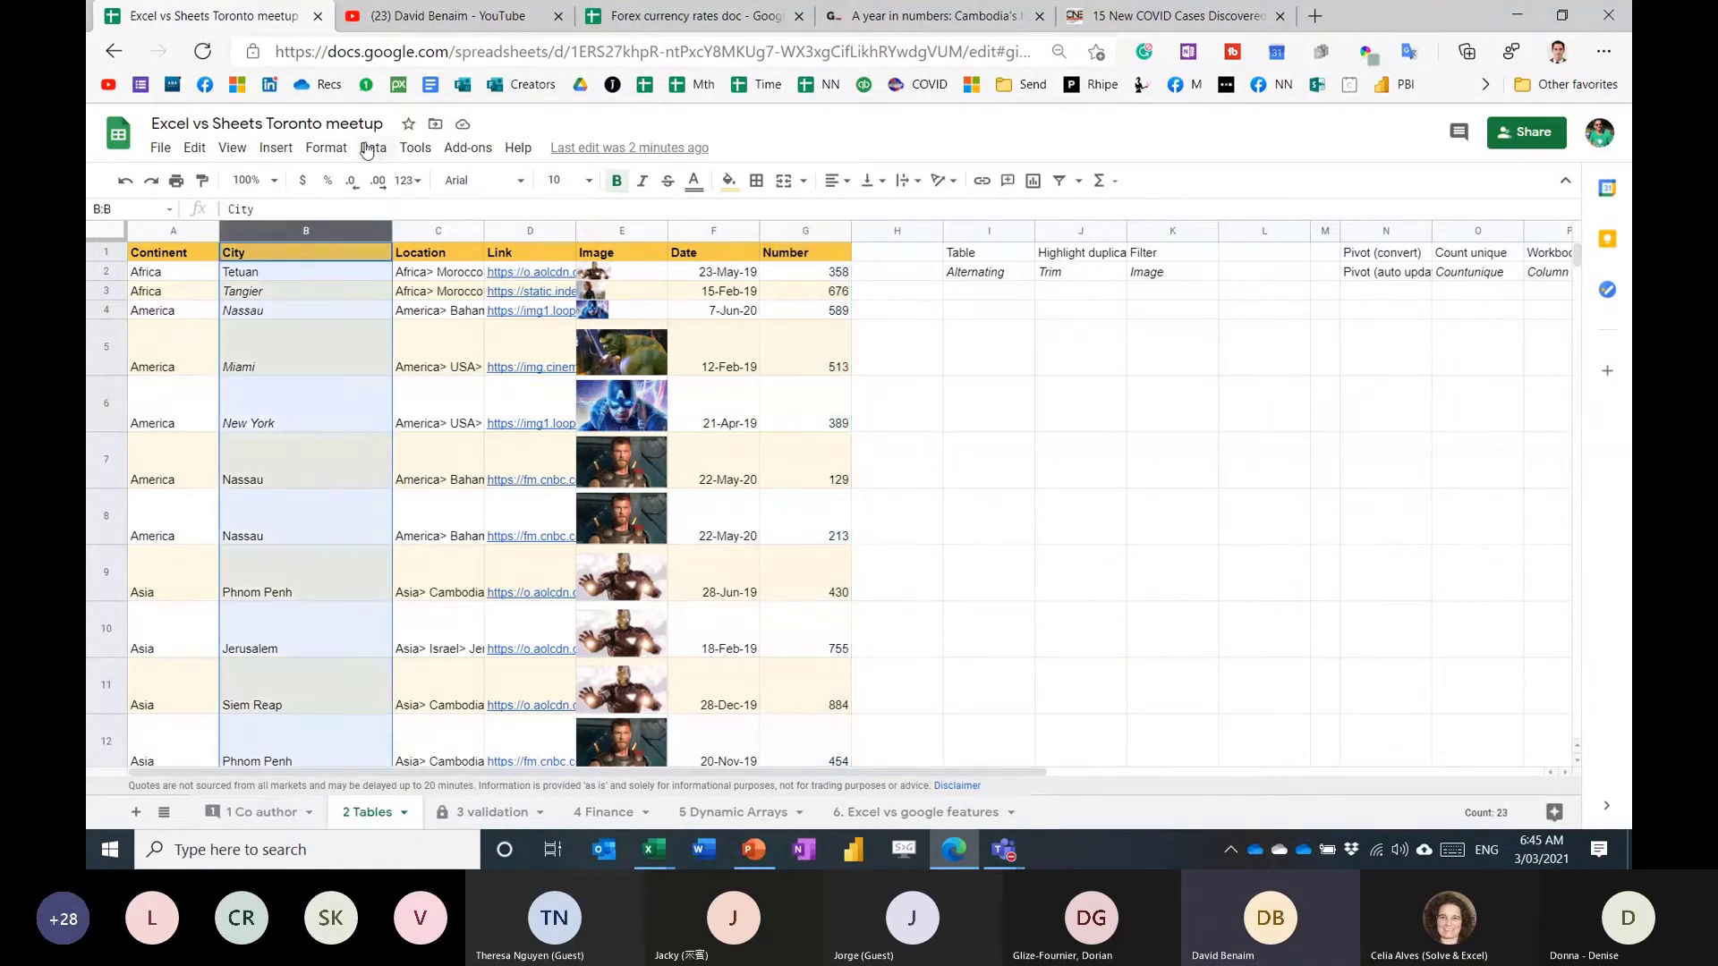
click(368, 149)
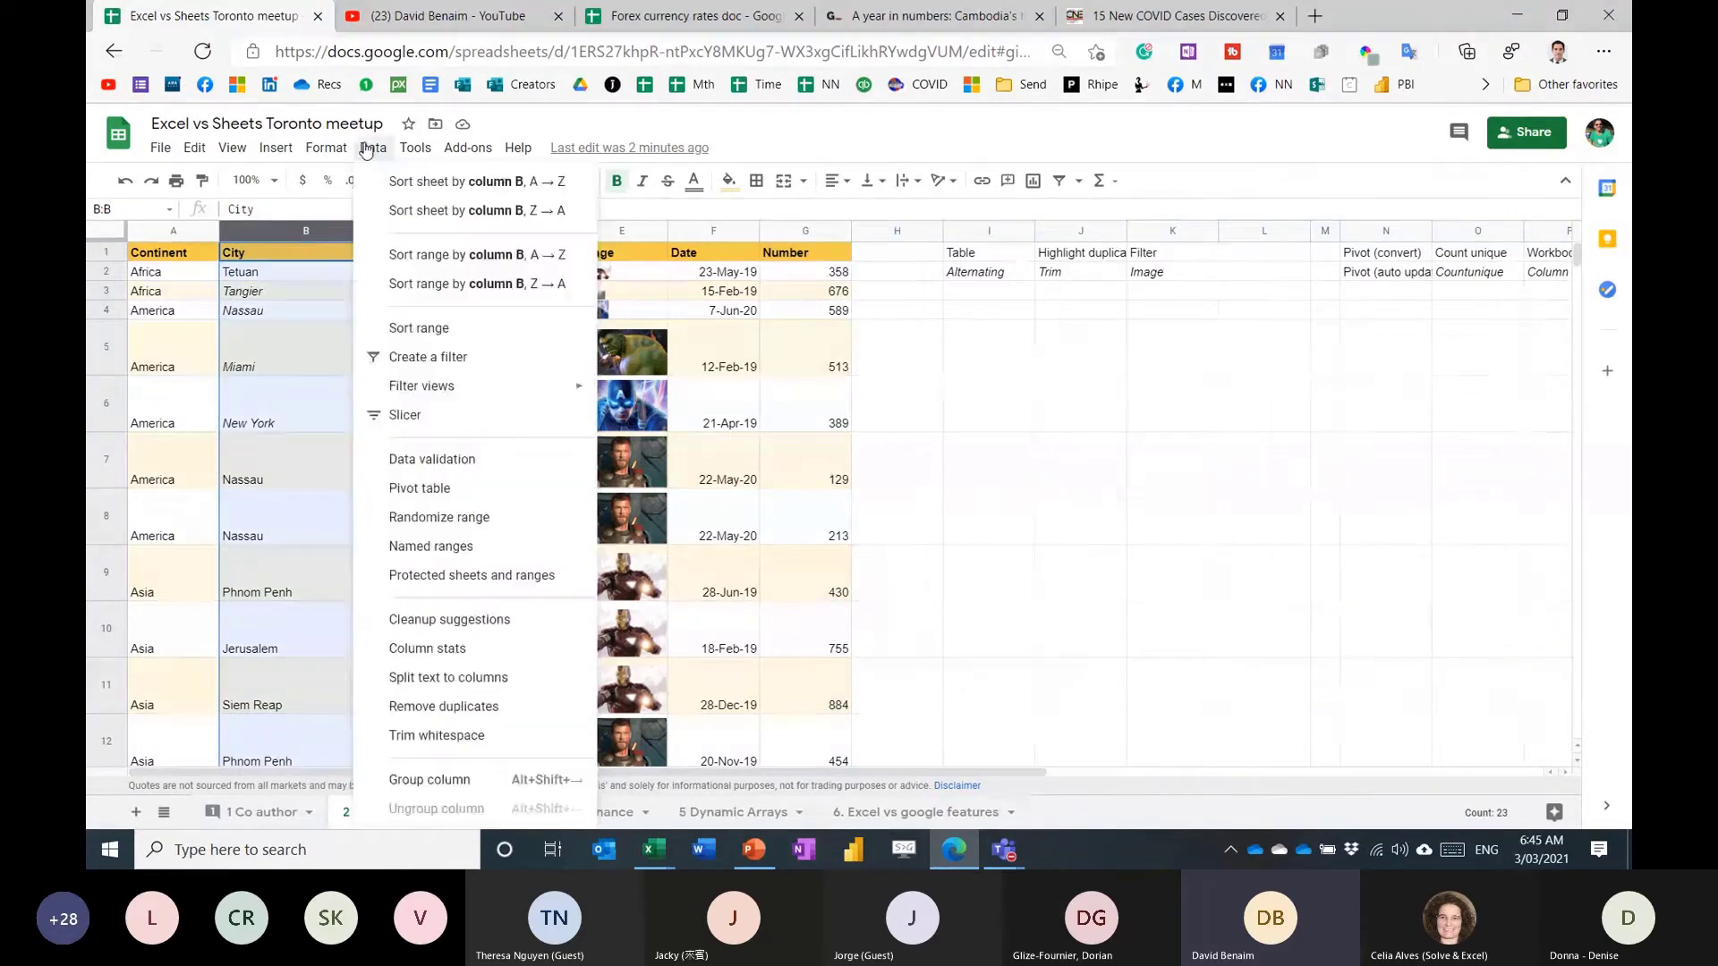
click(452, 653)
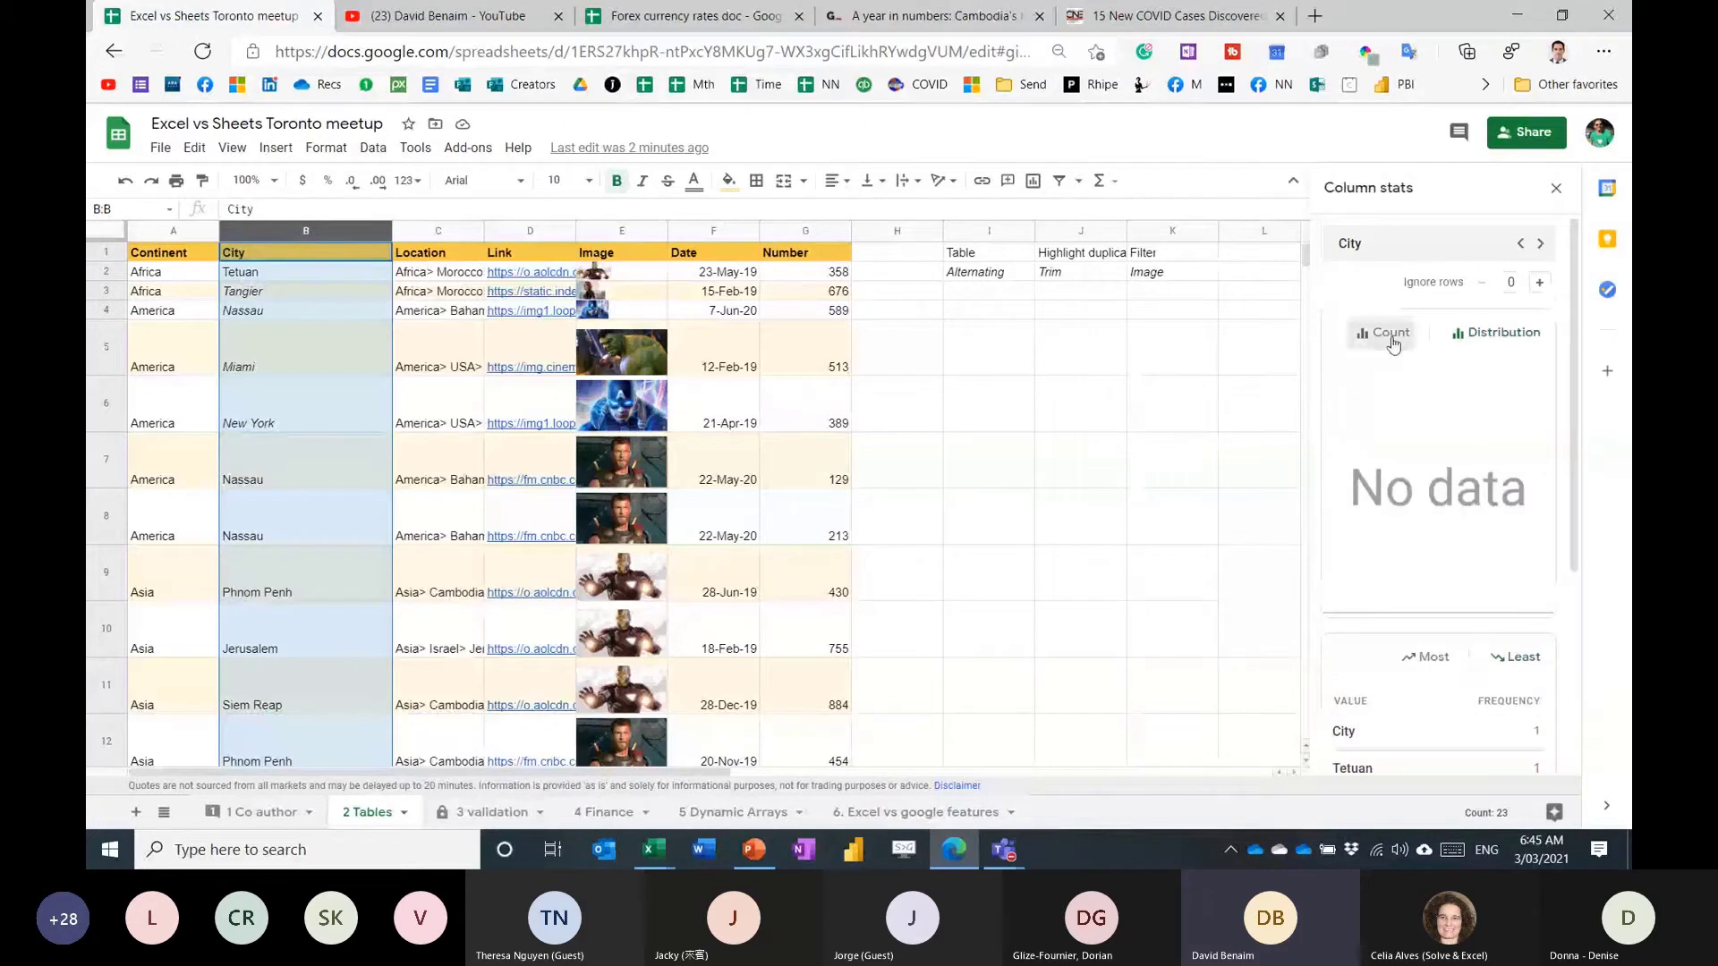
mouse_move(1439, 522)
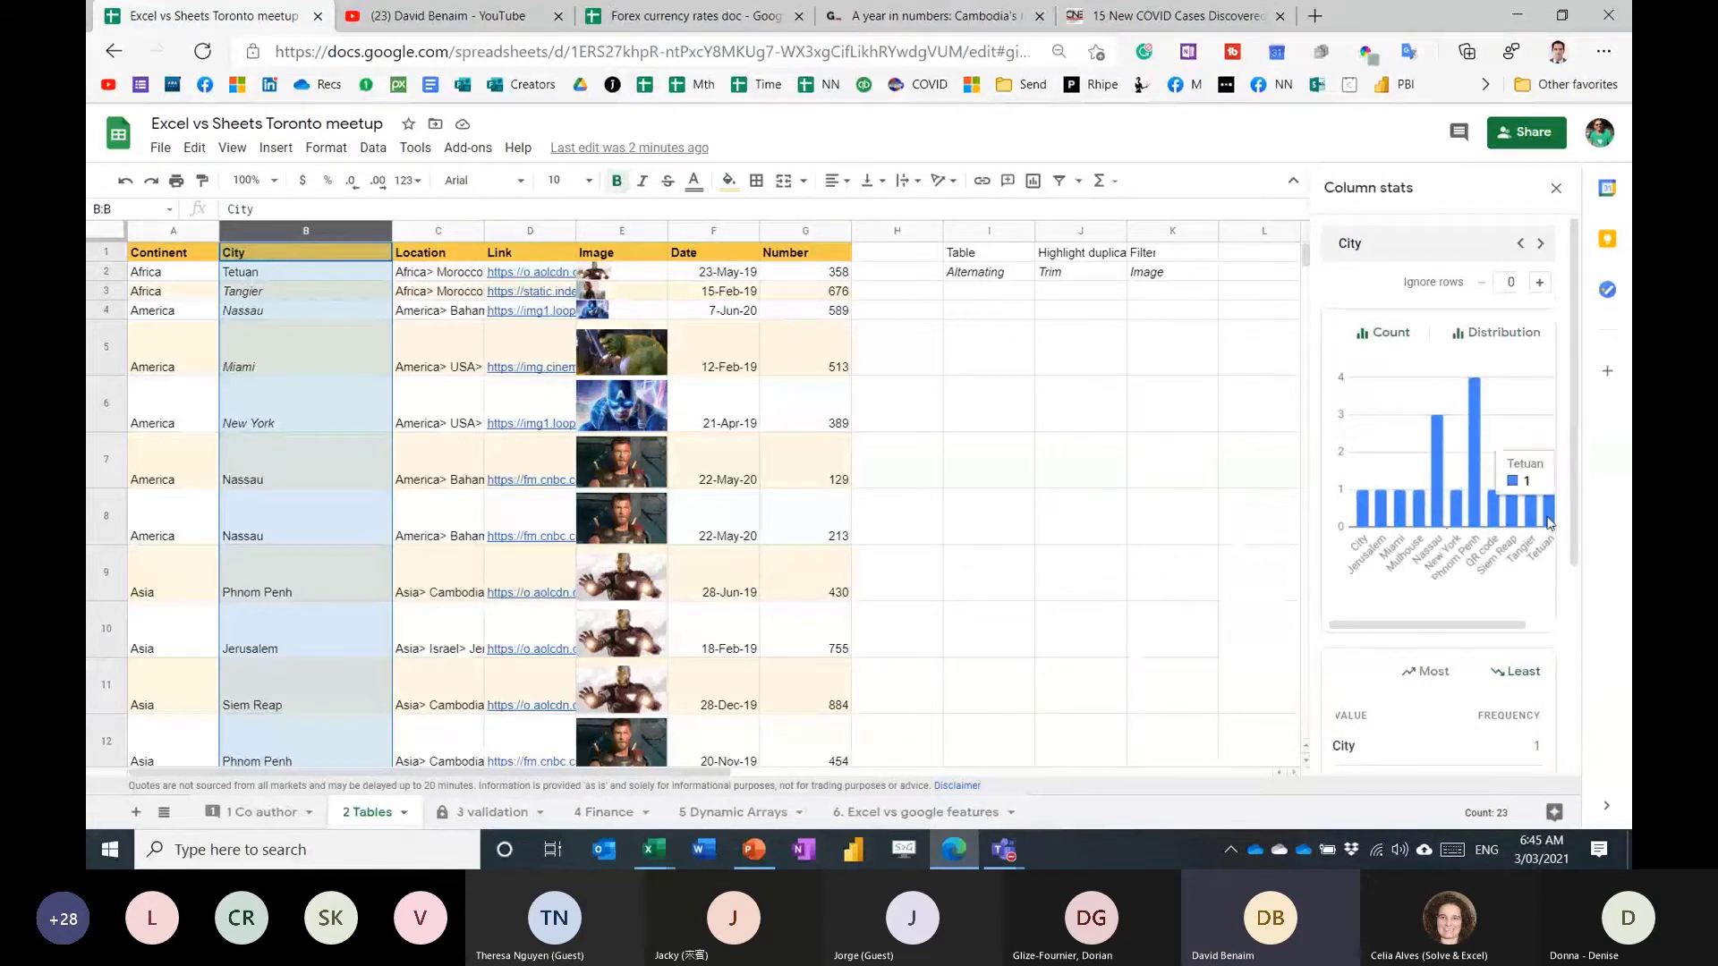
mouse_move(1511, 522)
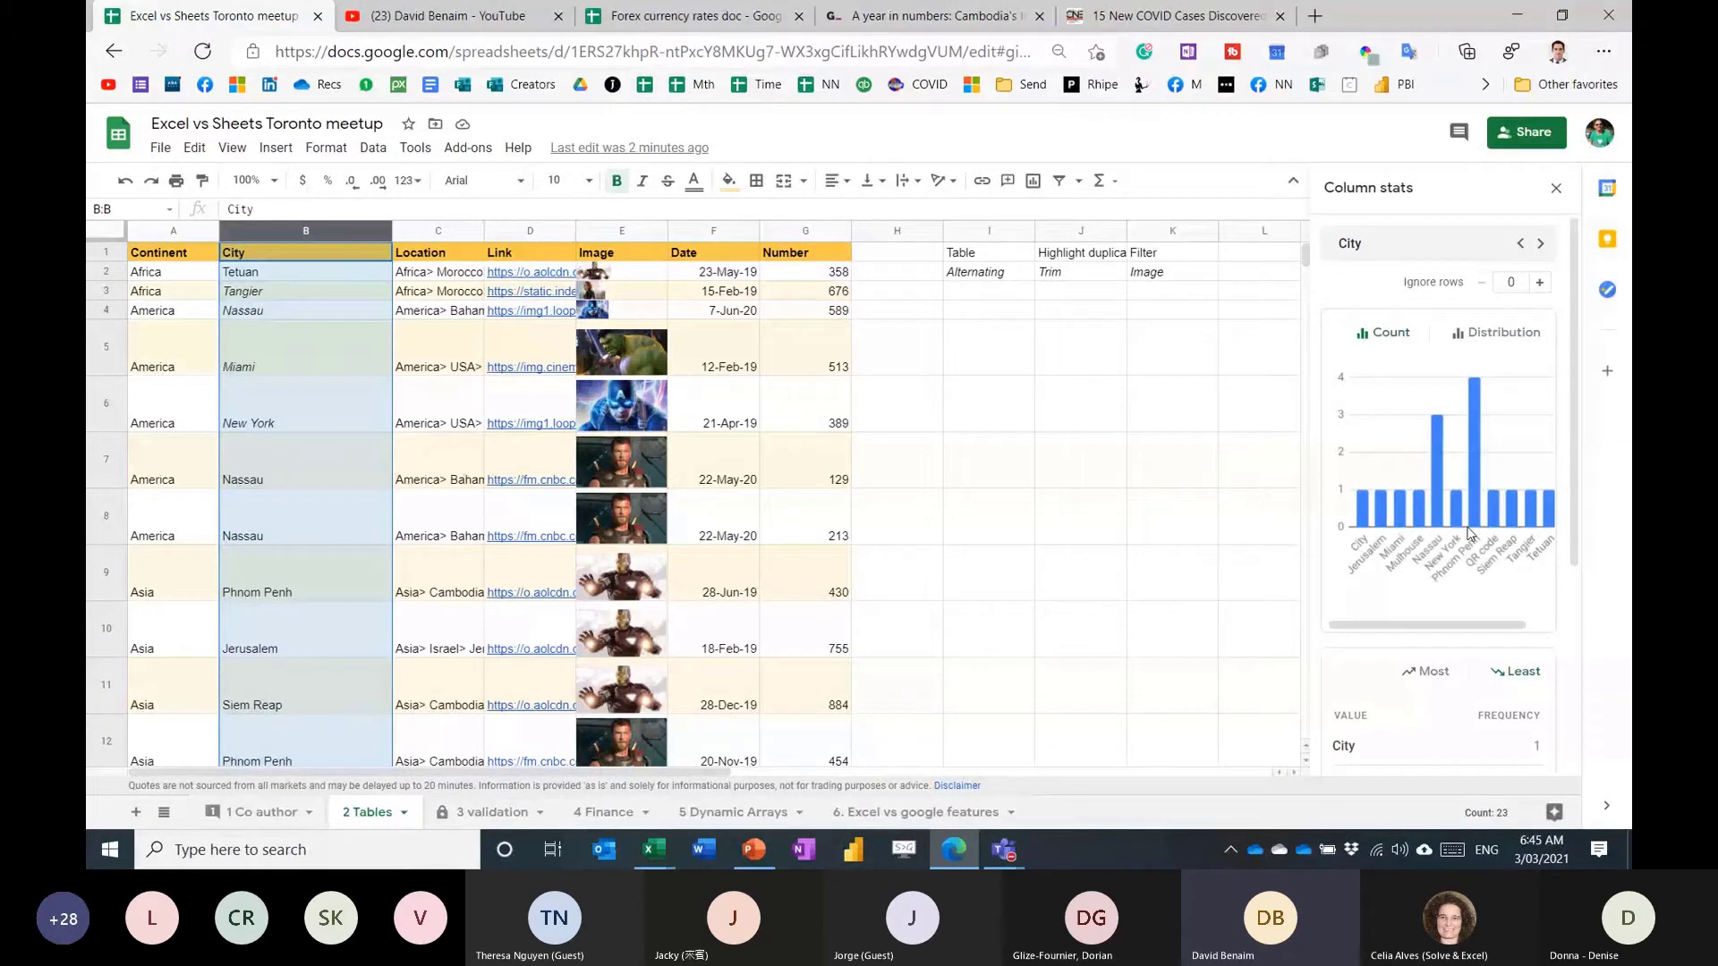
click(1540, 283)
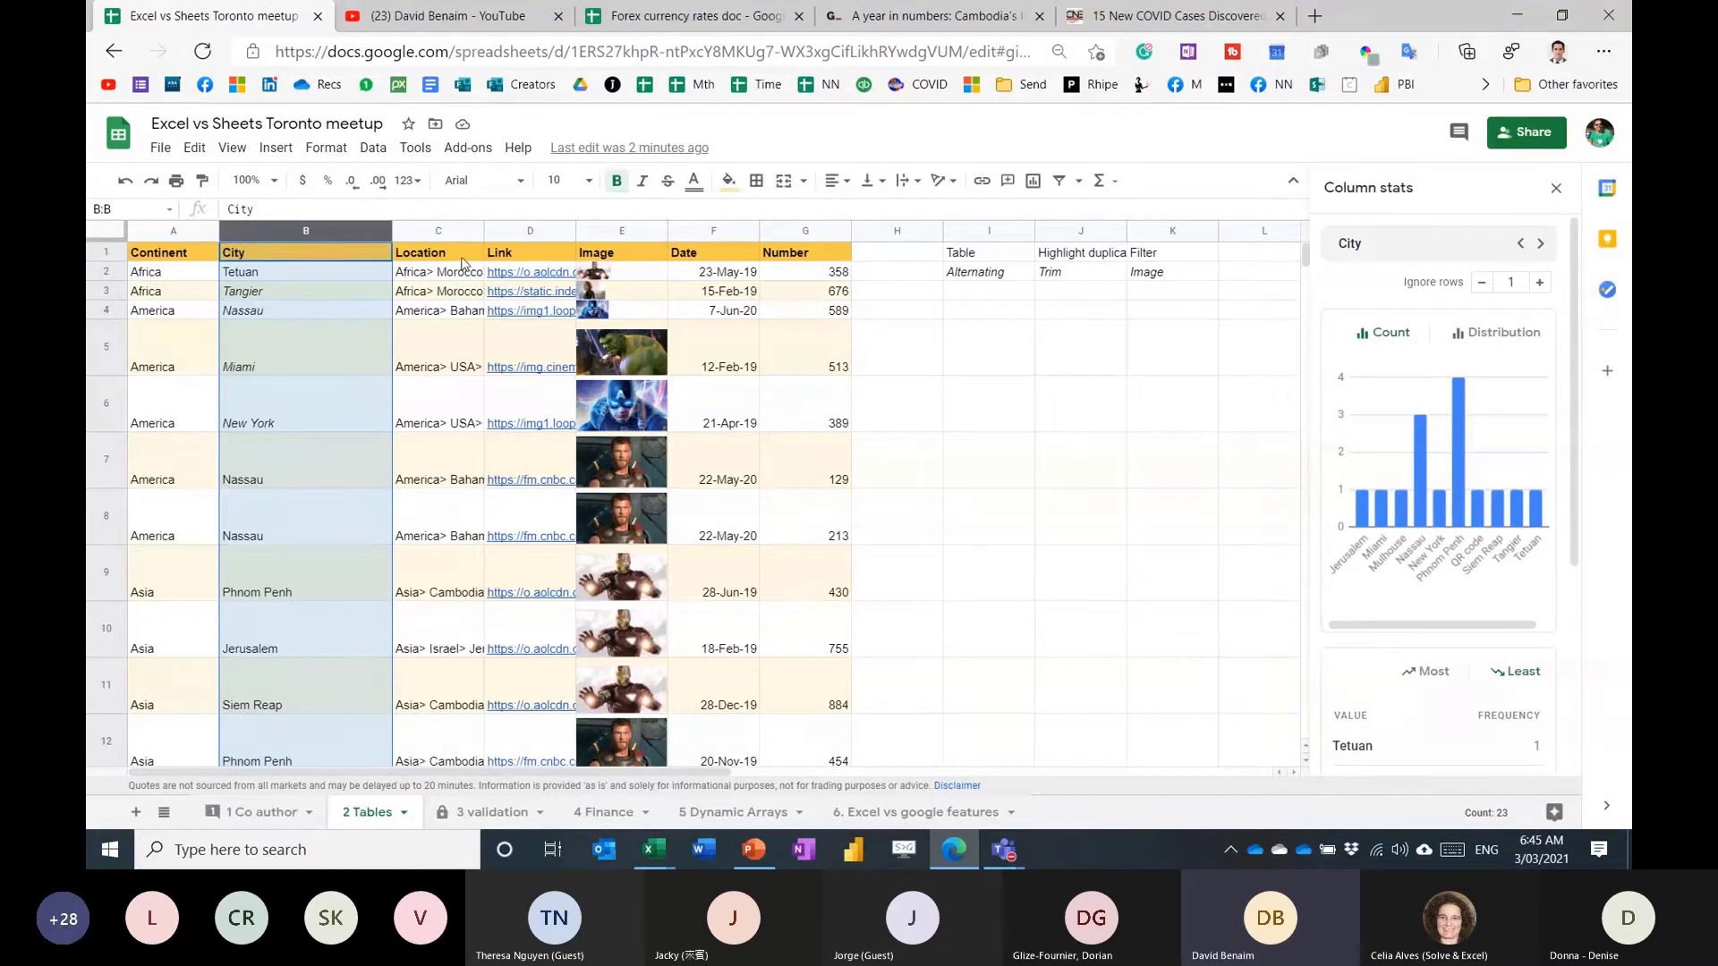
Examine the column stats of the Number column, including its distribution chart and summary values, and close them.
click(806, 231)
mouse_move(1371, 506)
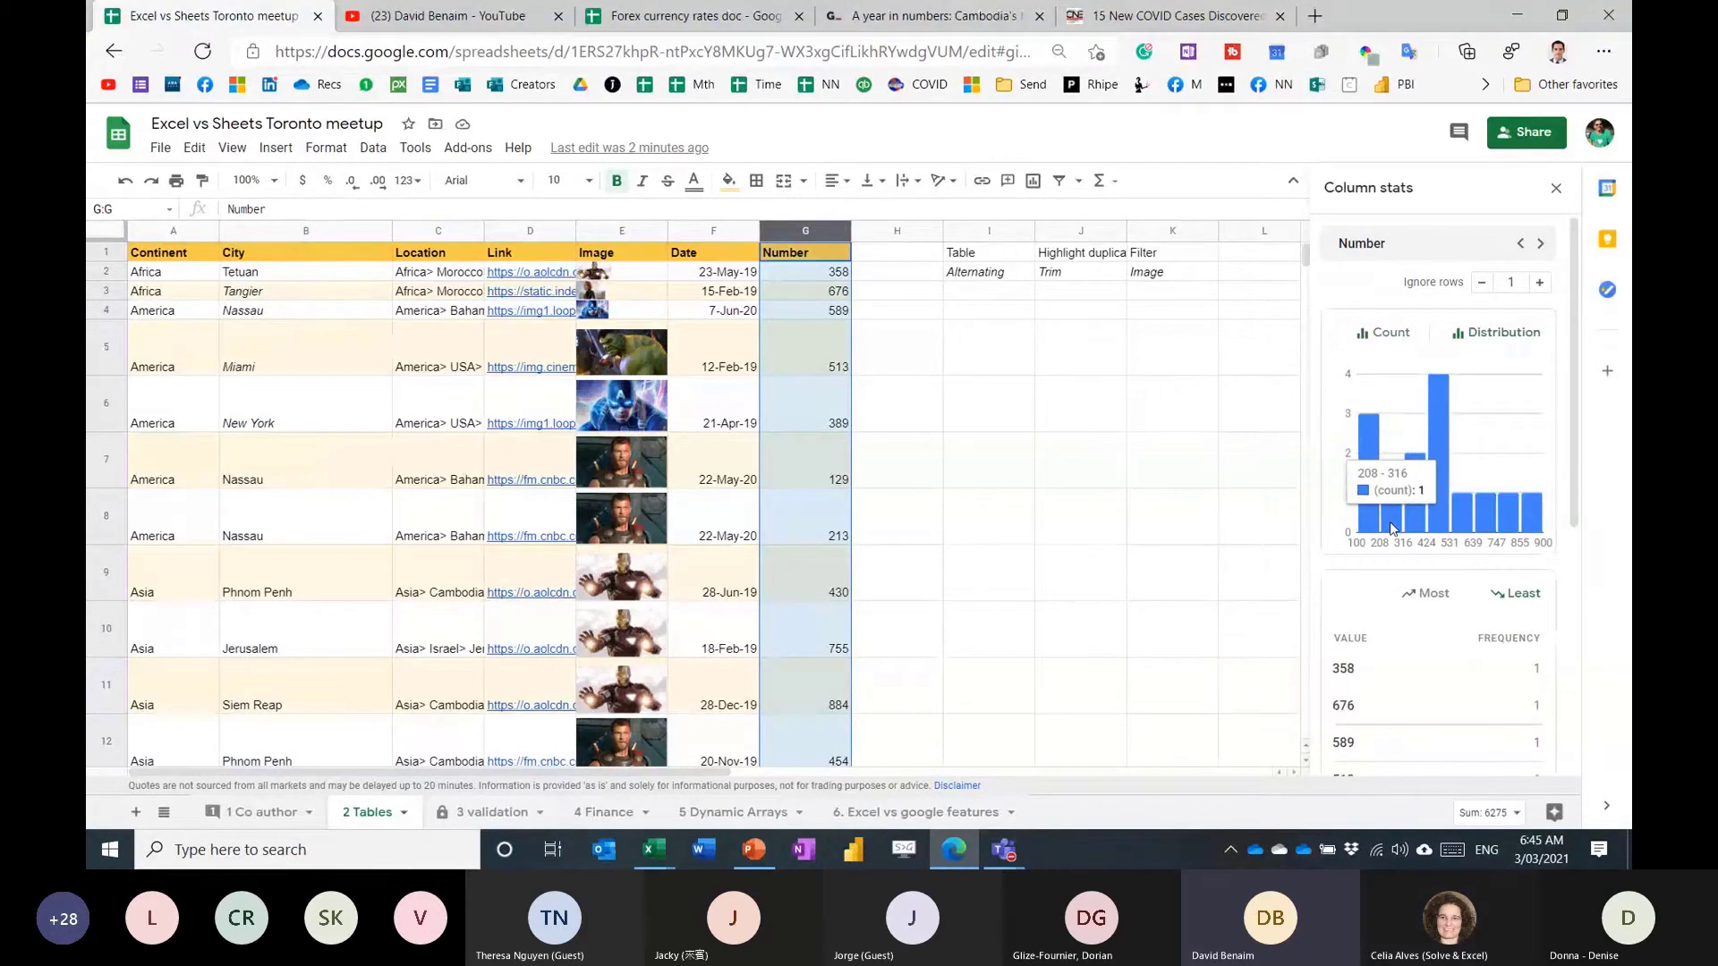
mouse_move(1494, 534)
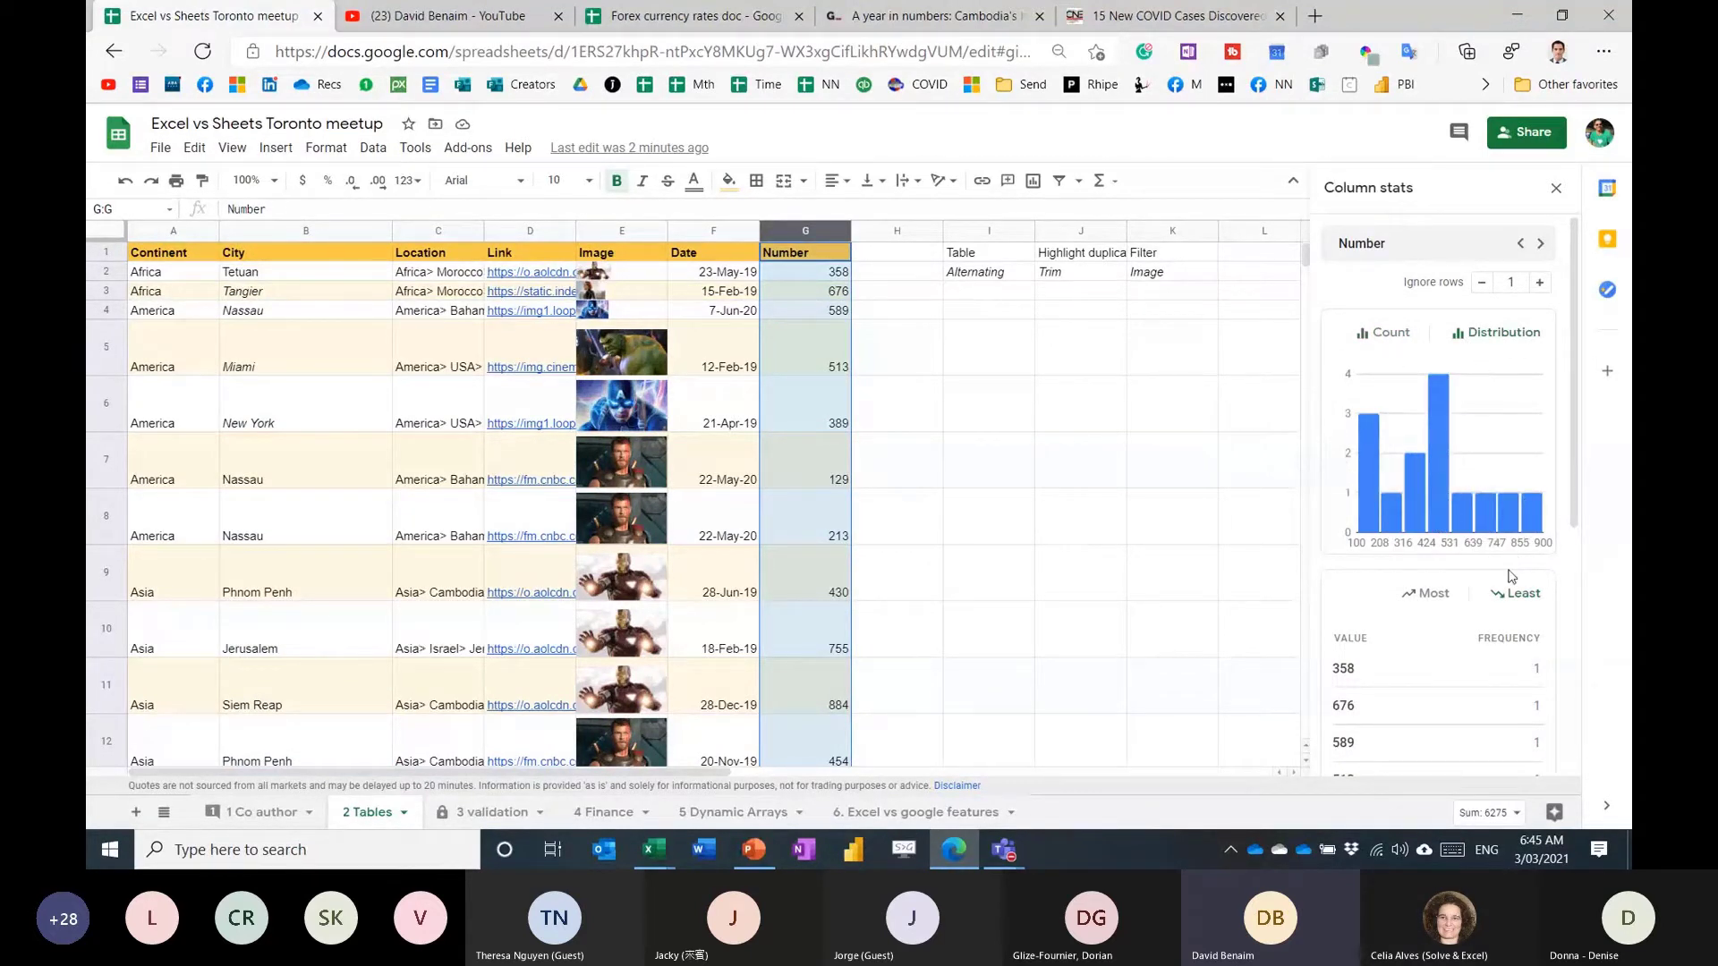
scroll(1494, 574, down, 5)
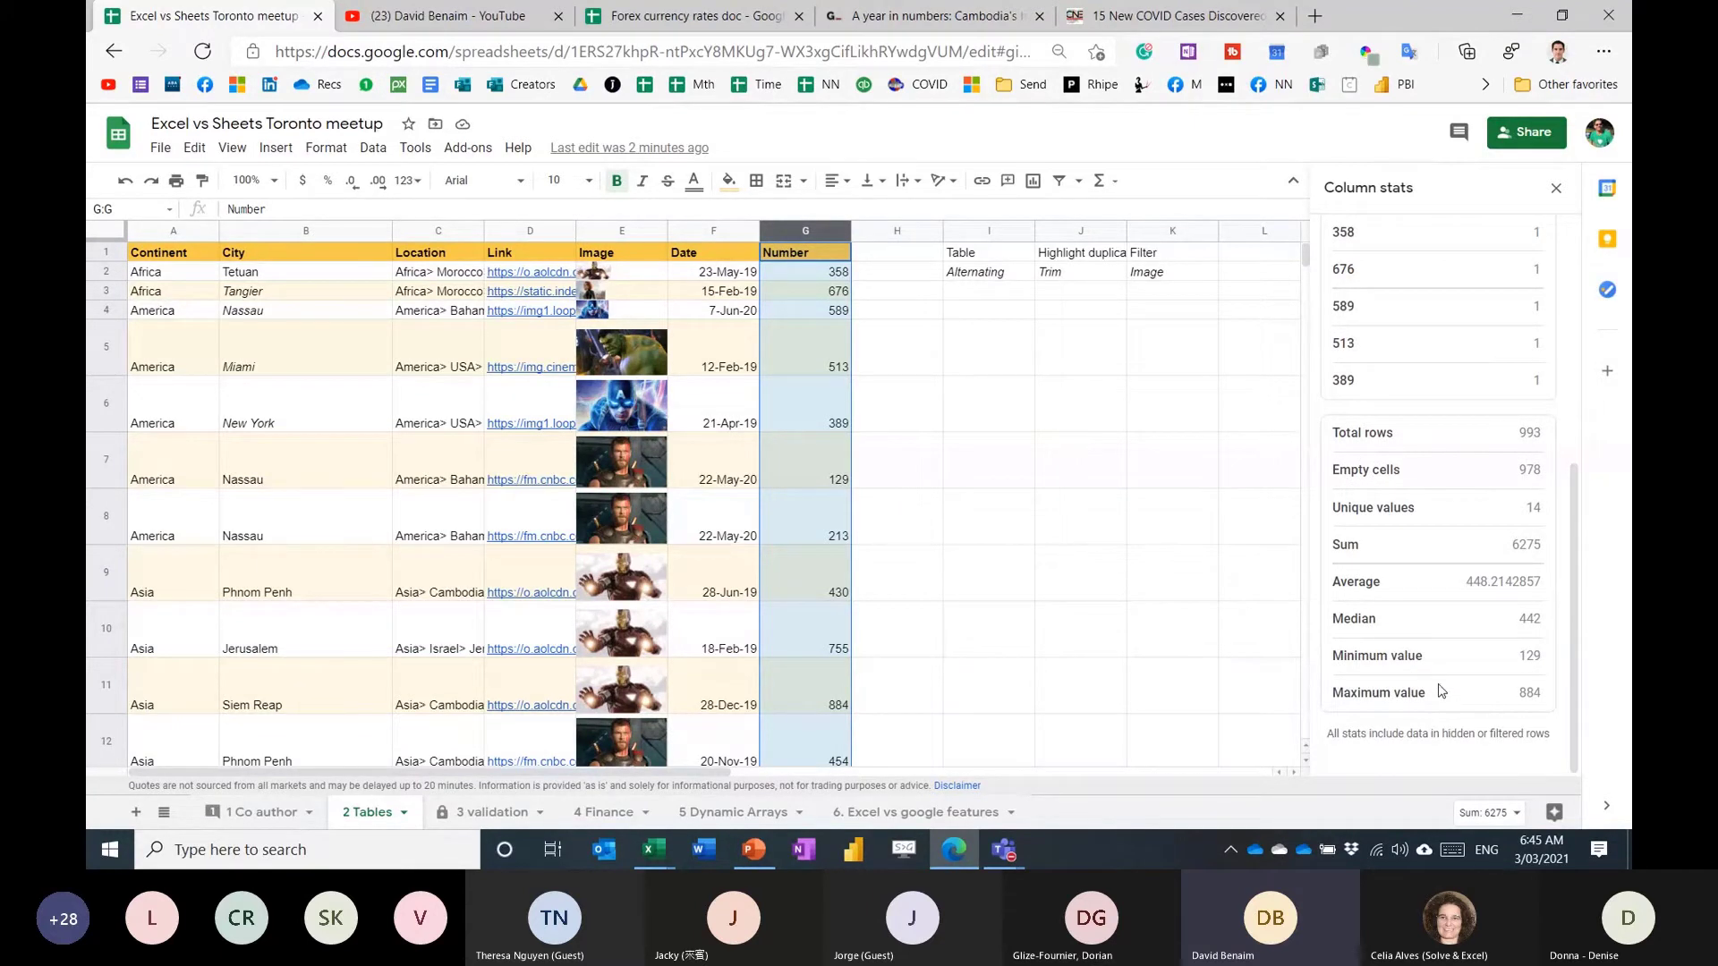
click(1558, 188)
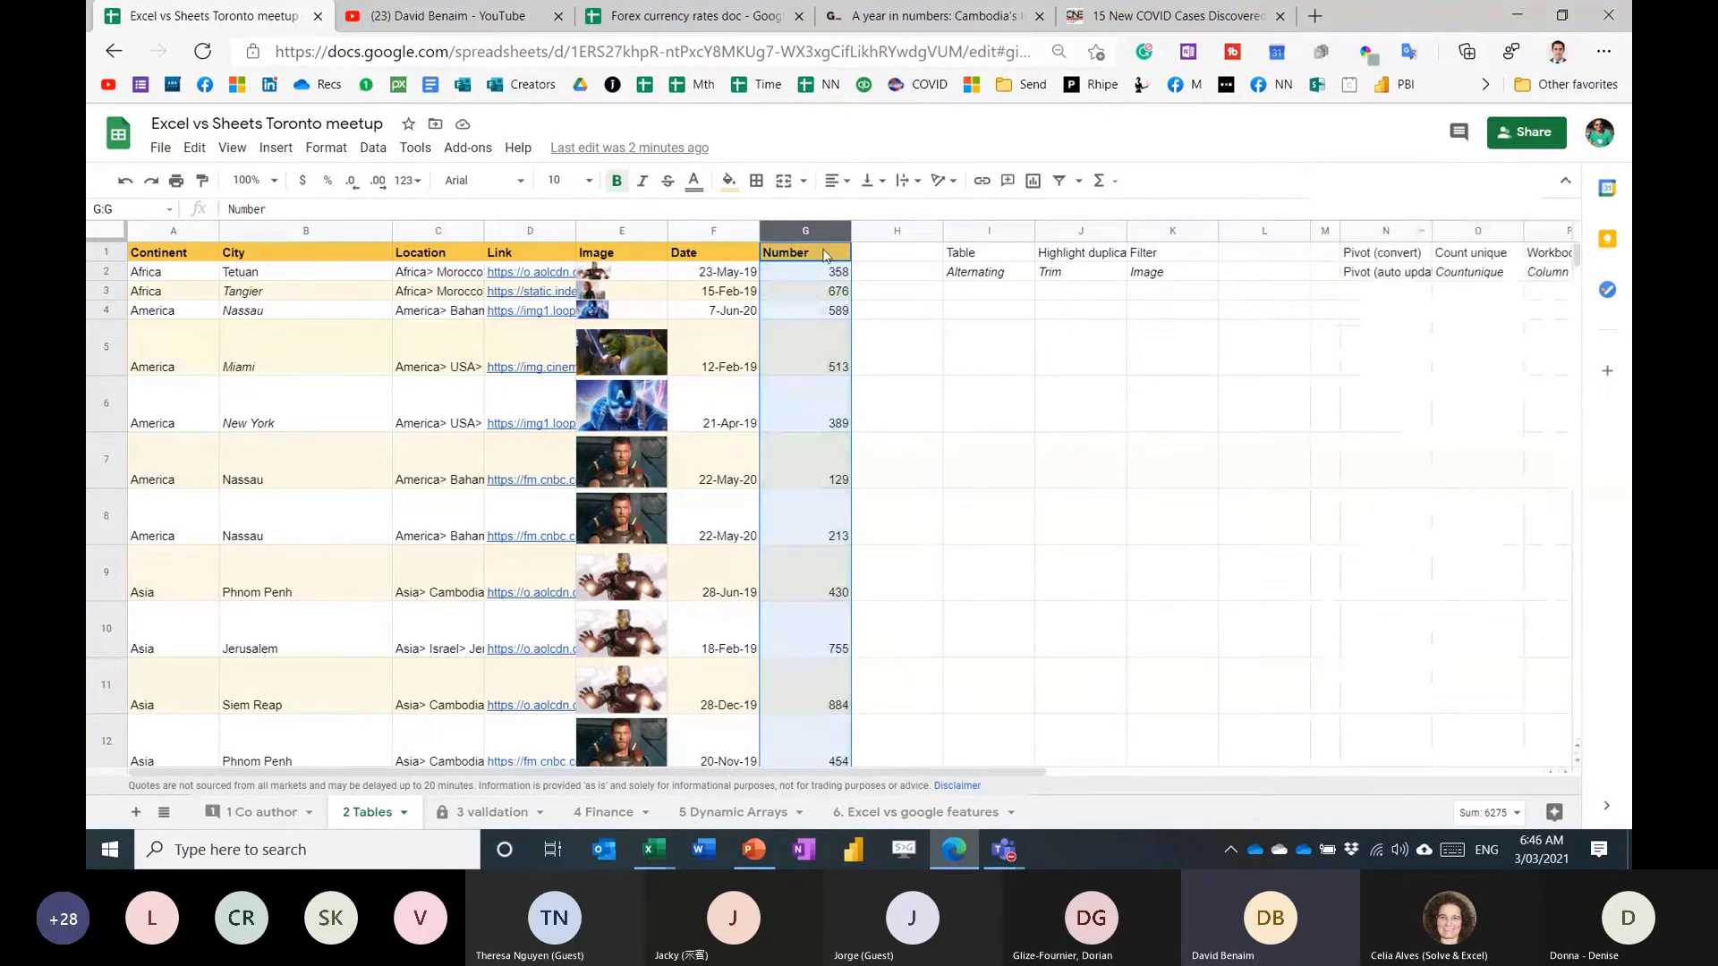
Try to view the Explore insights for the whole table A1:G15.
click(825, 255)
key(ctrl+a)
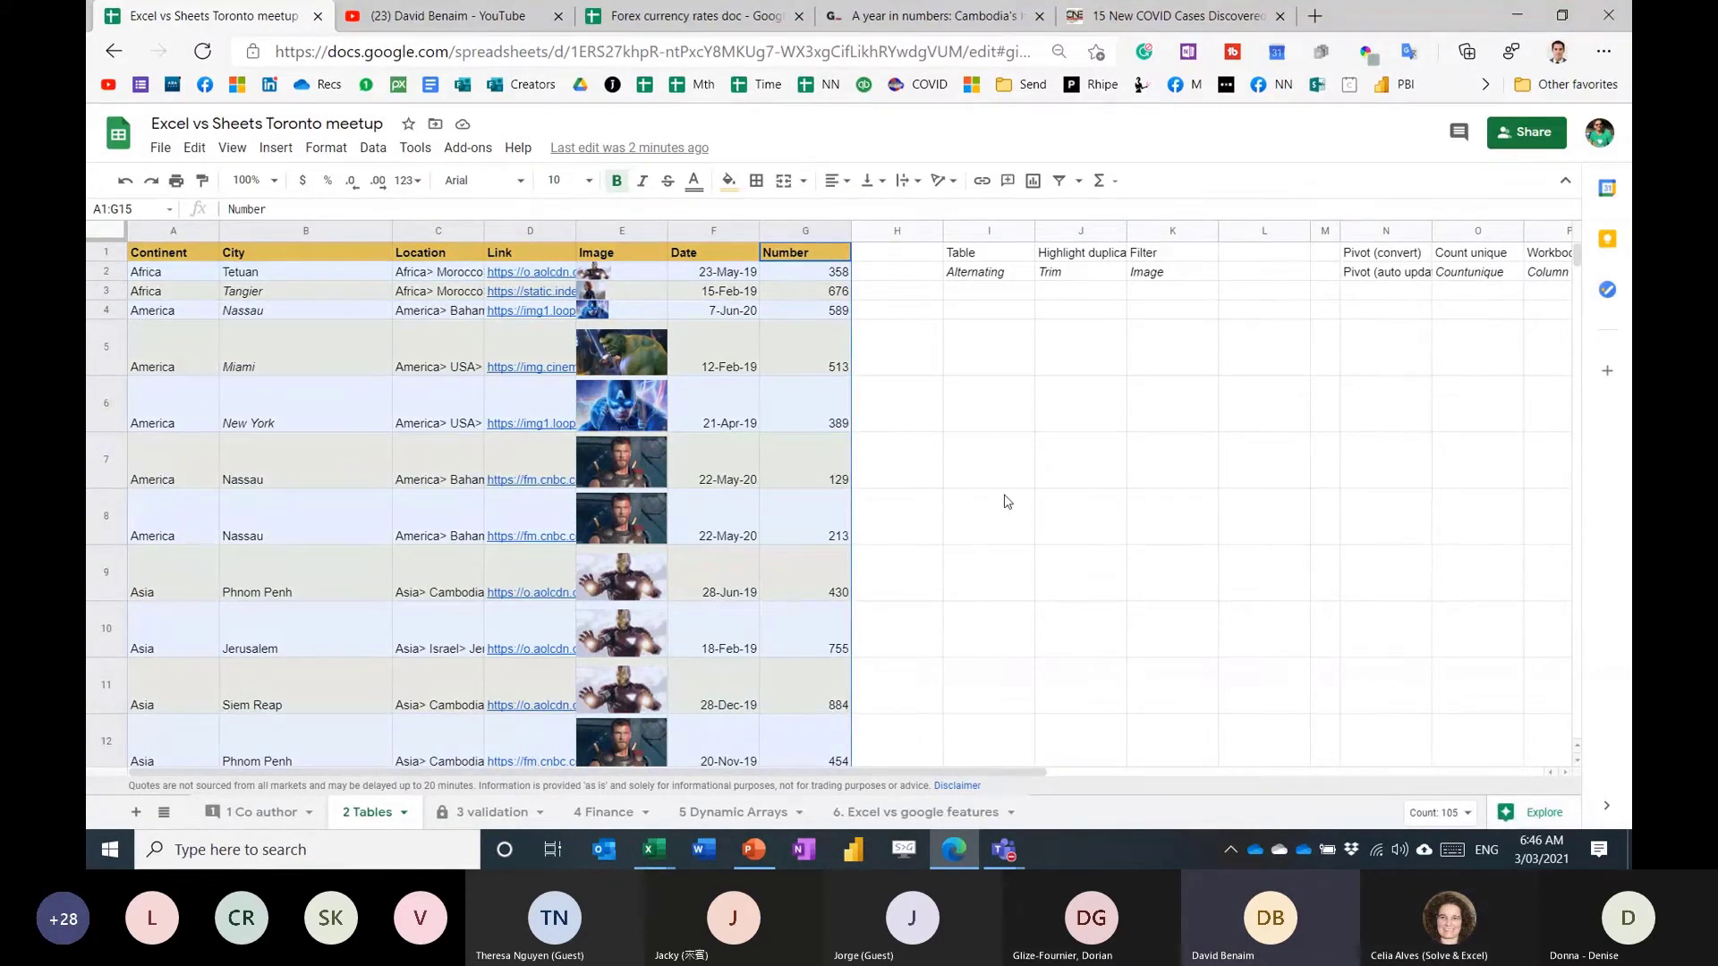
click(1530, 811)
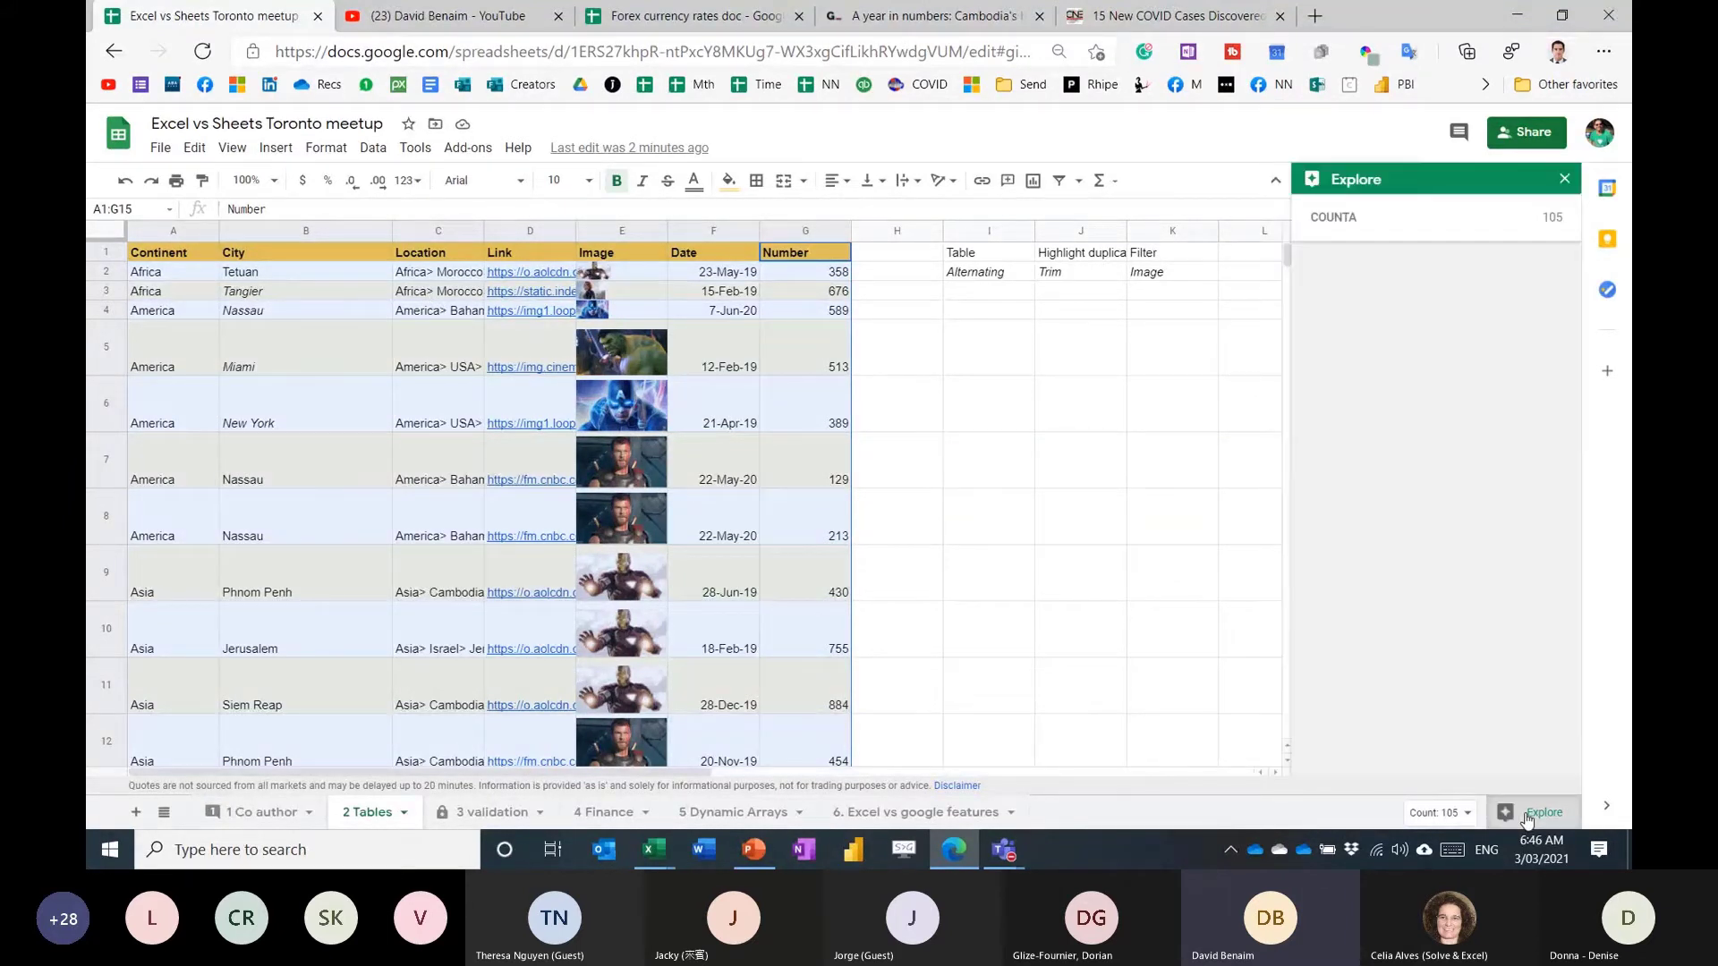
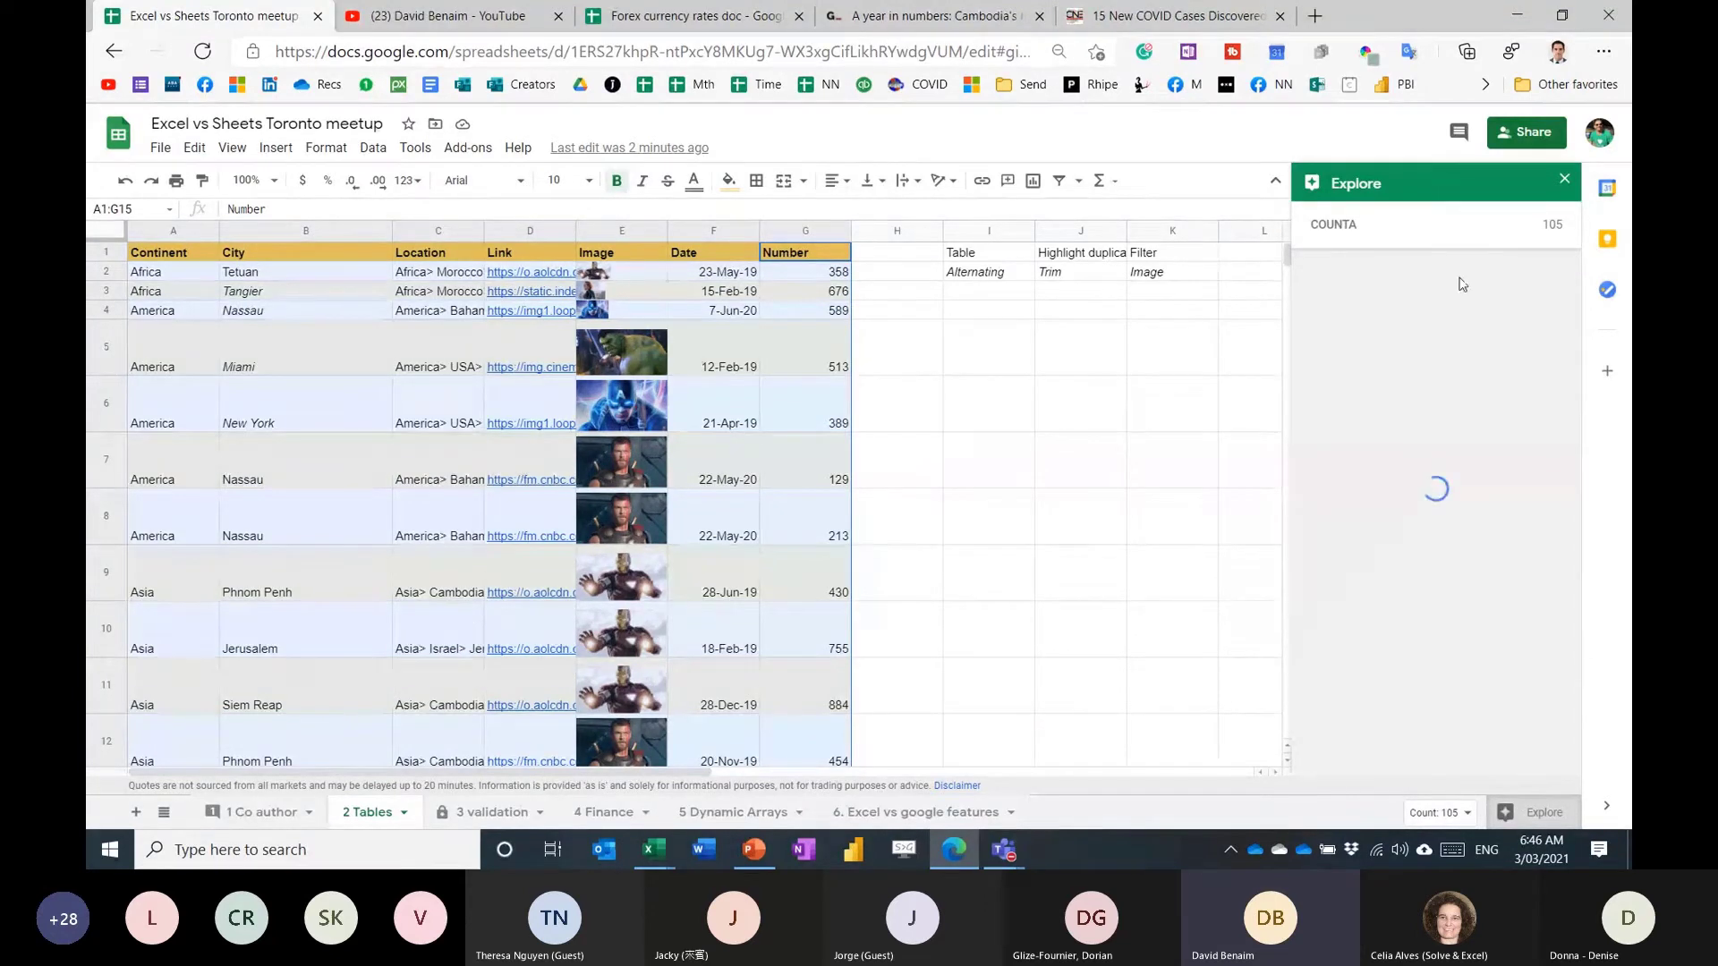
click(1564, 184)
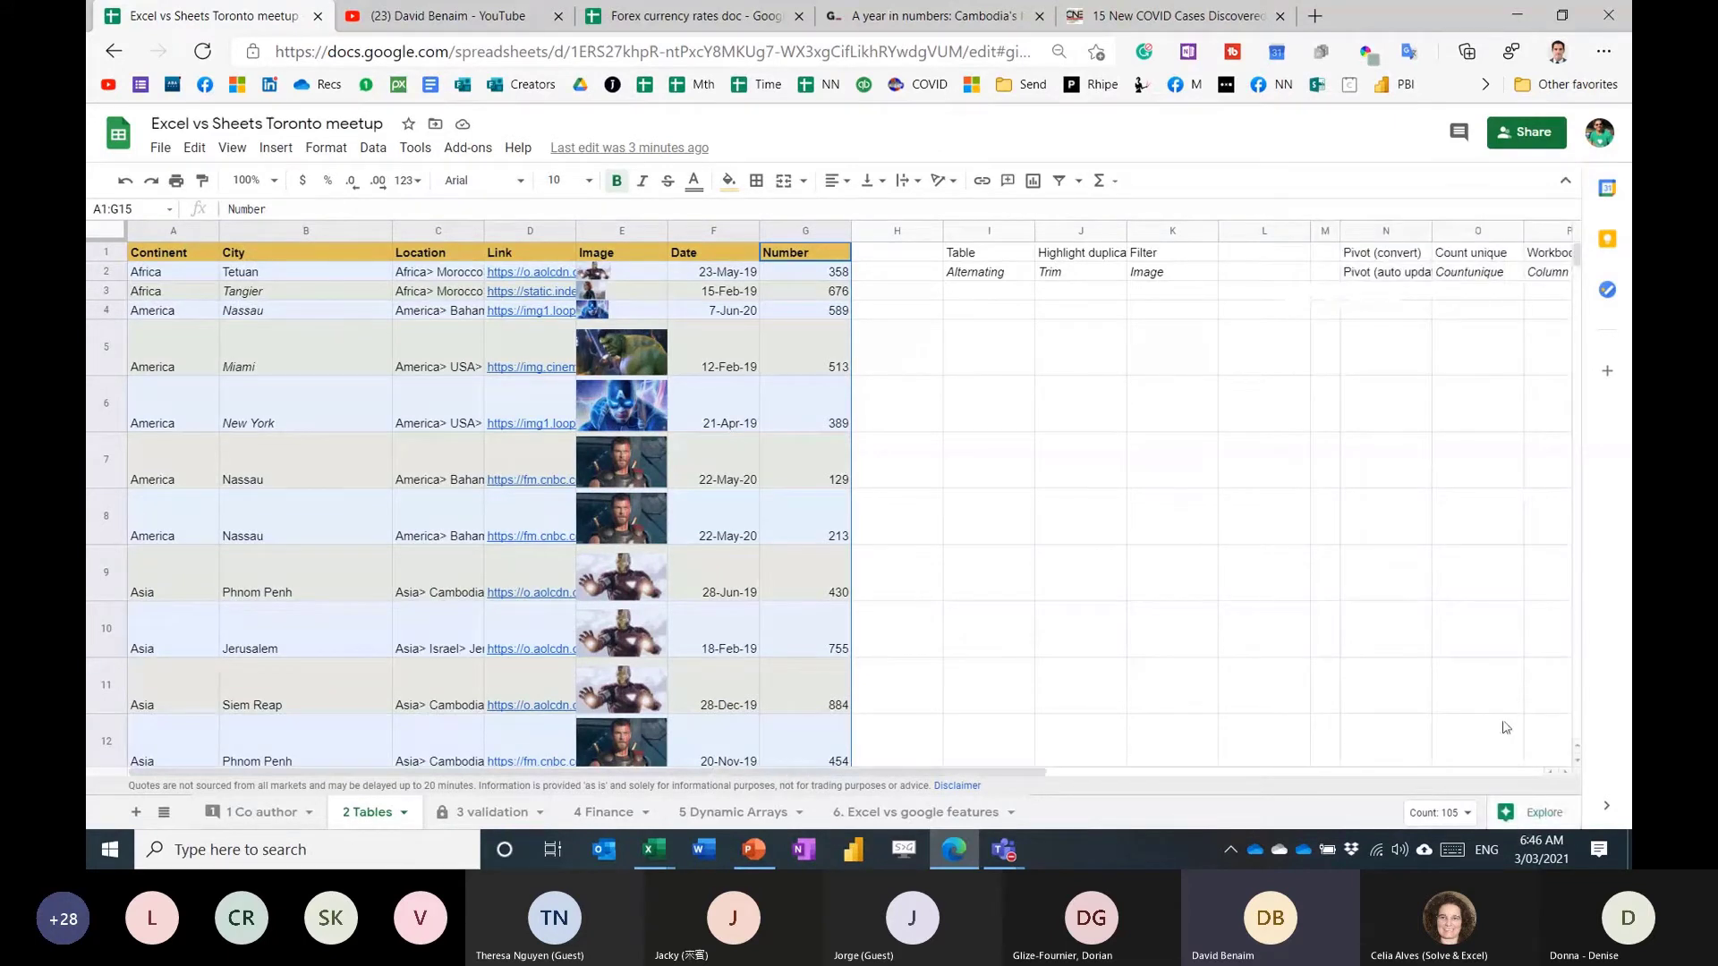
click(1533, 819)
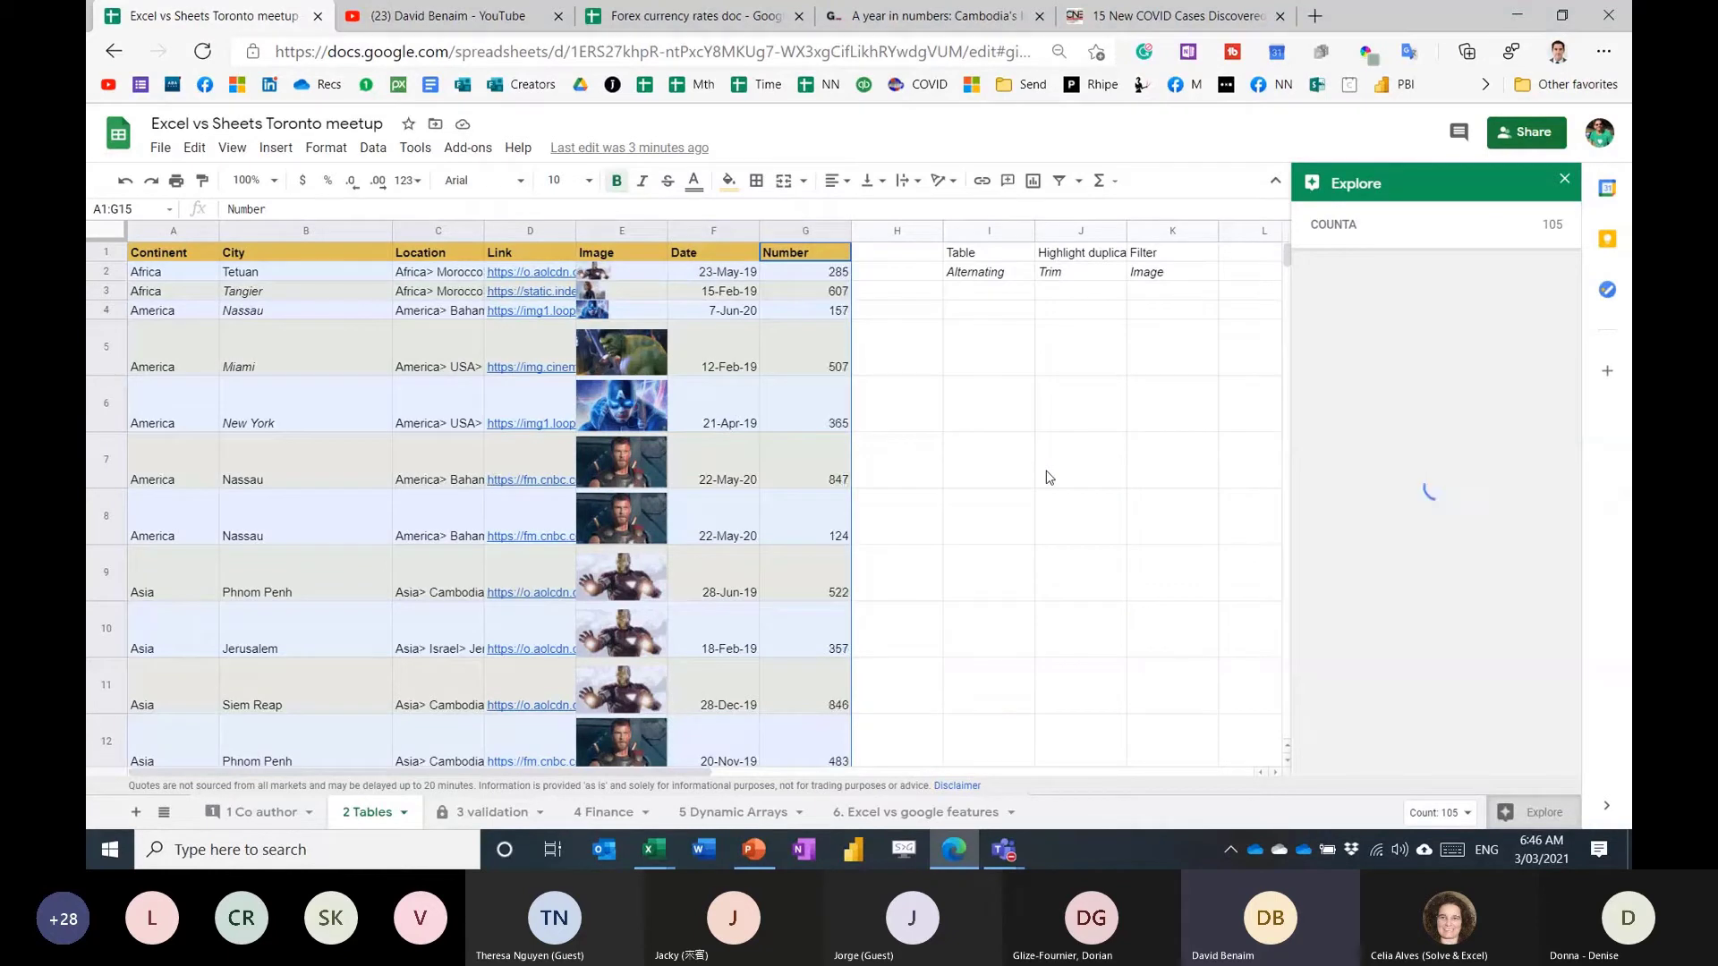
click(1564, 182)
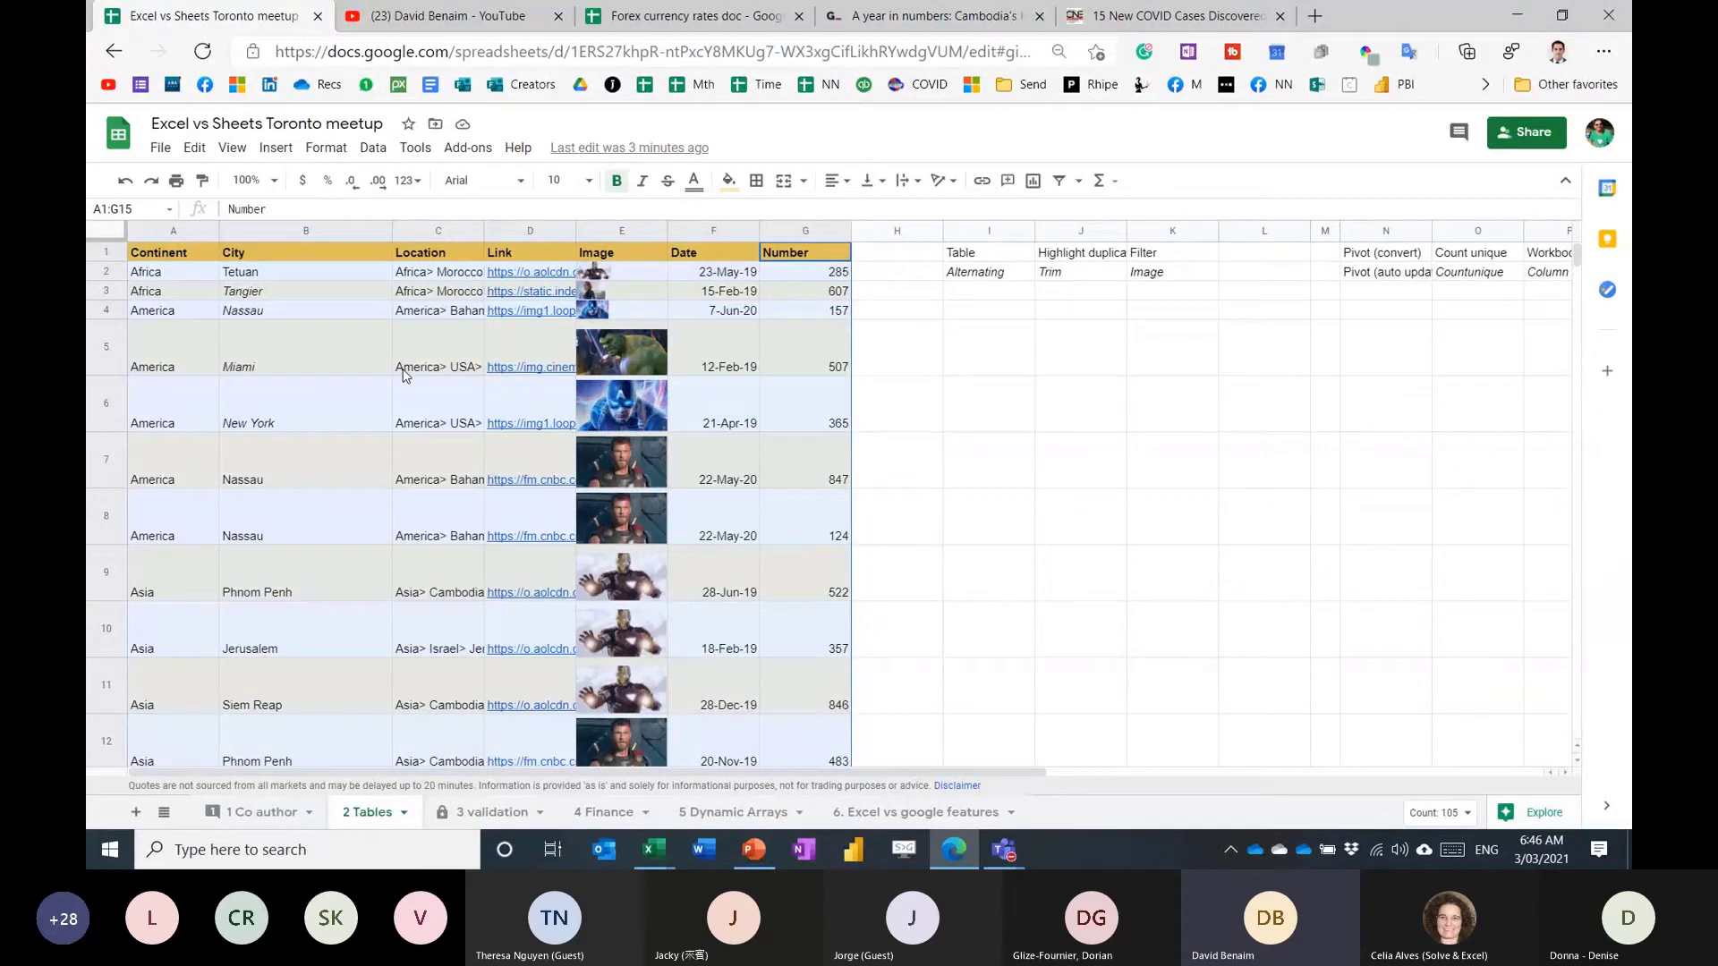
Create a pivot table from '2 Tables'!A1:G15 on the existing sheet at cell J6.
click(300, 258)
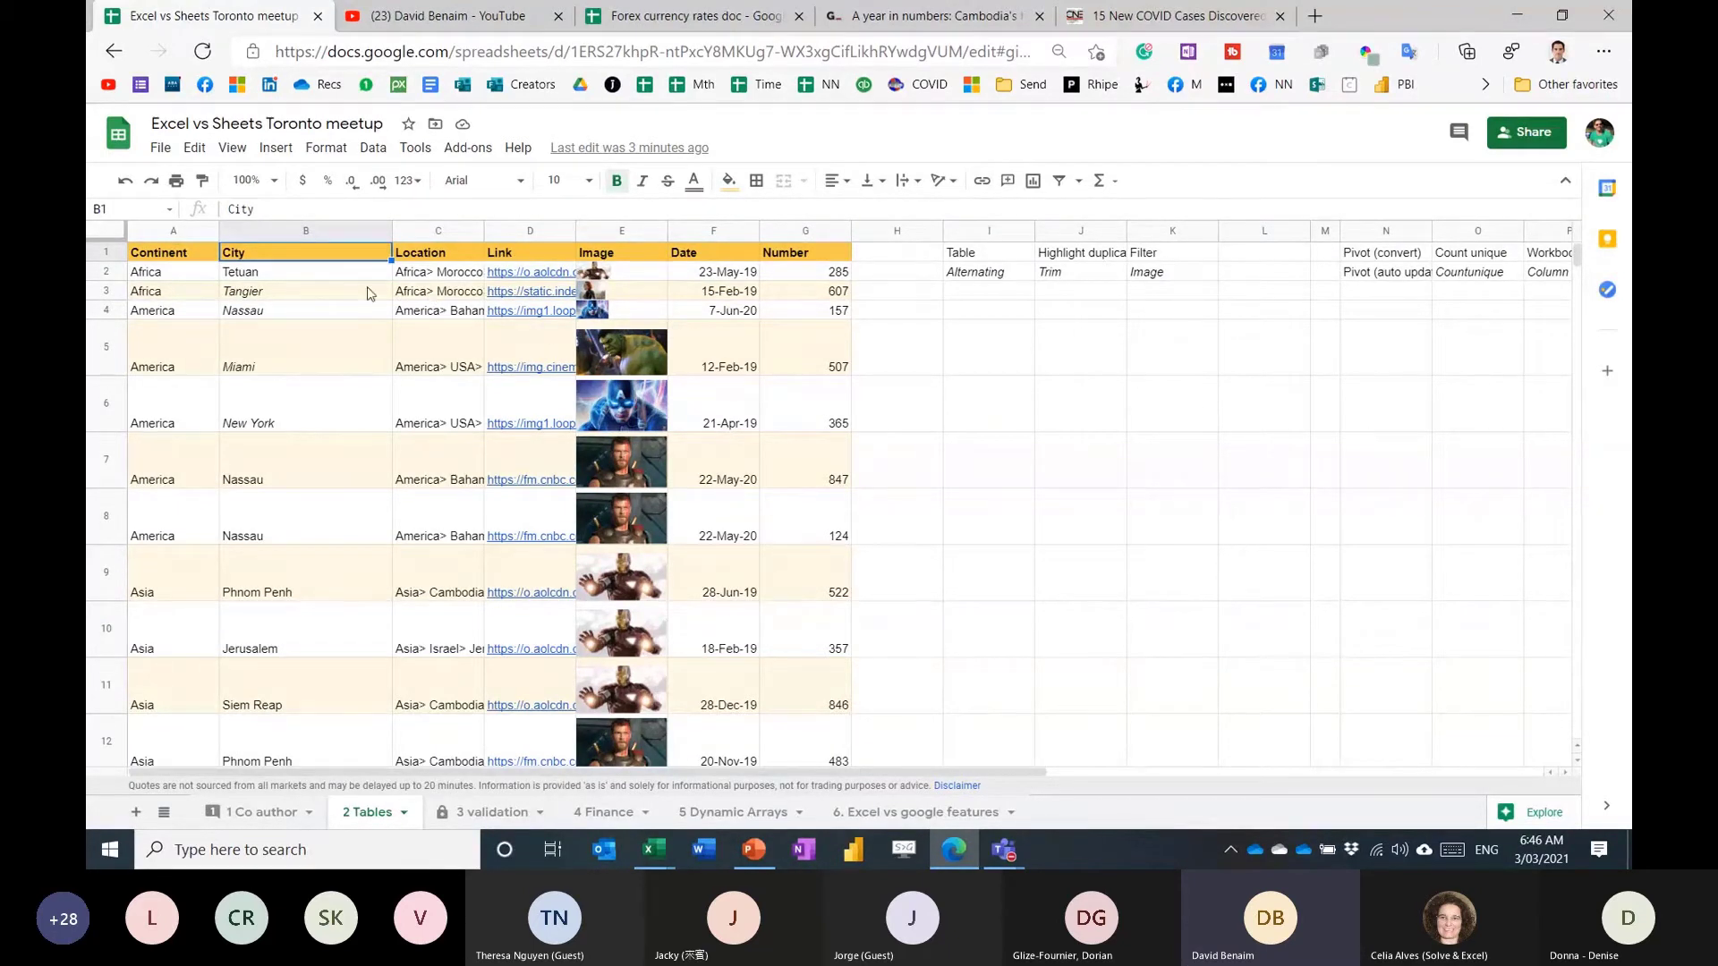
key(ctrl+a)
click(271, 148)
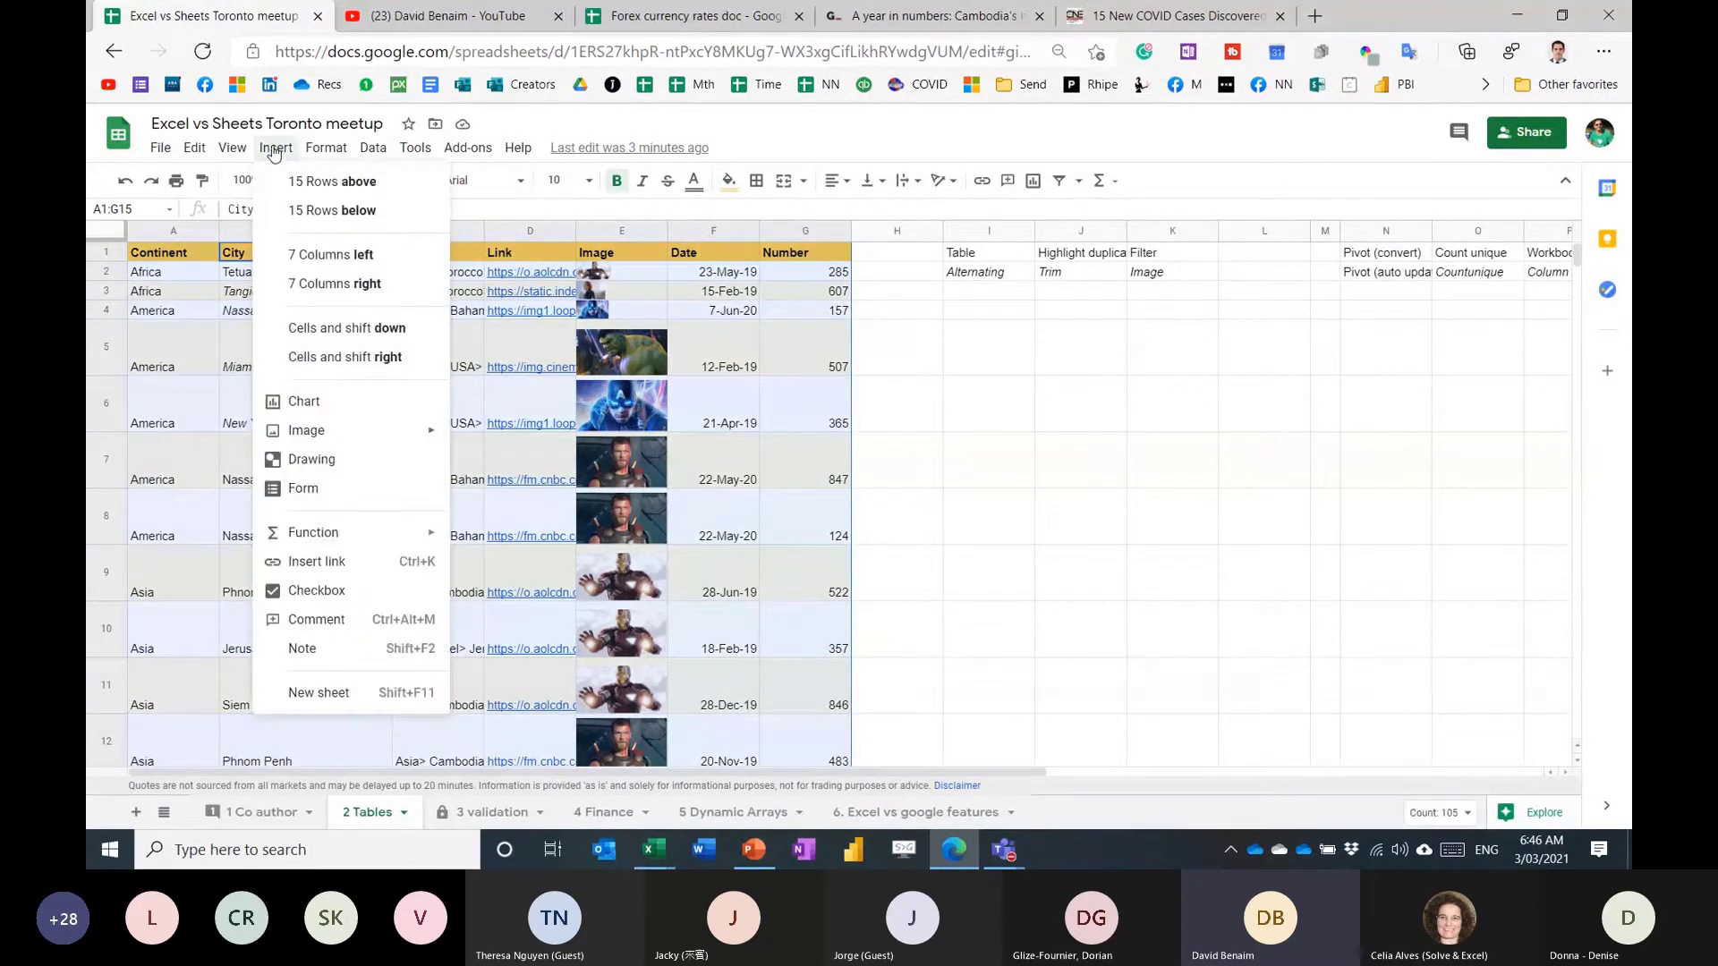
click(405, 149)
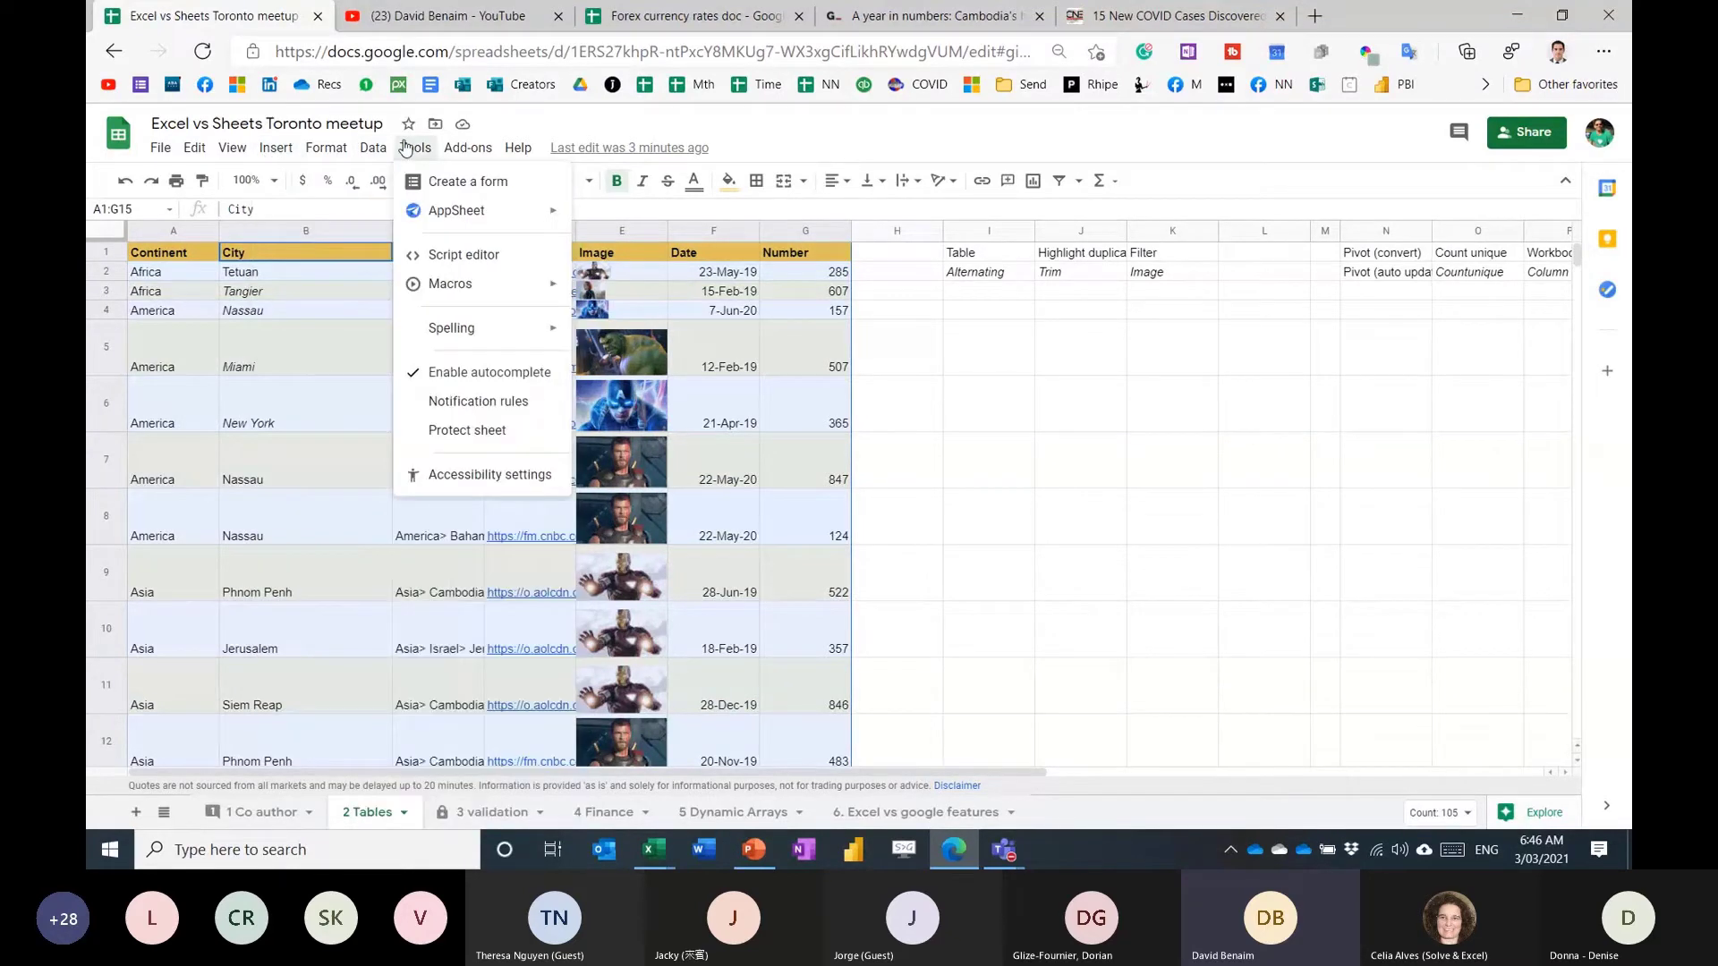
mouse_move(373, 148)
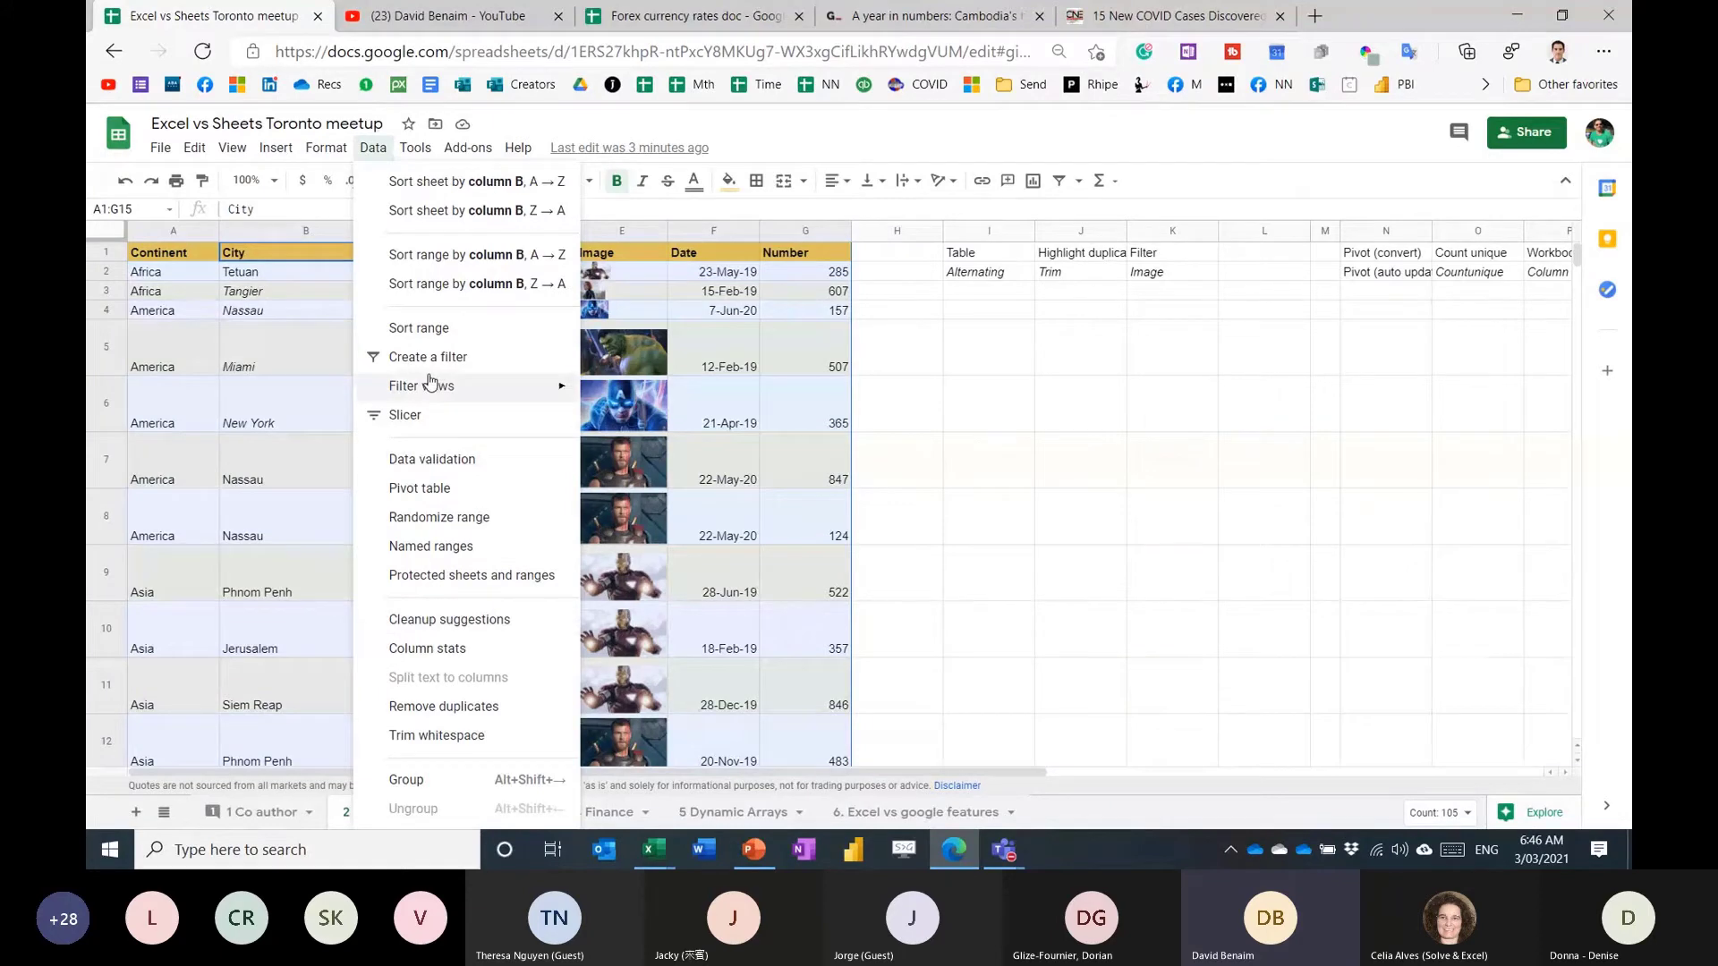
click(471, 487)
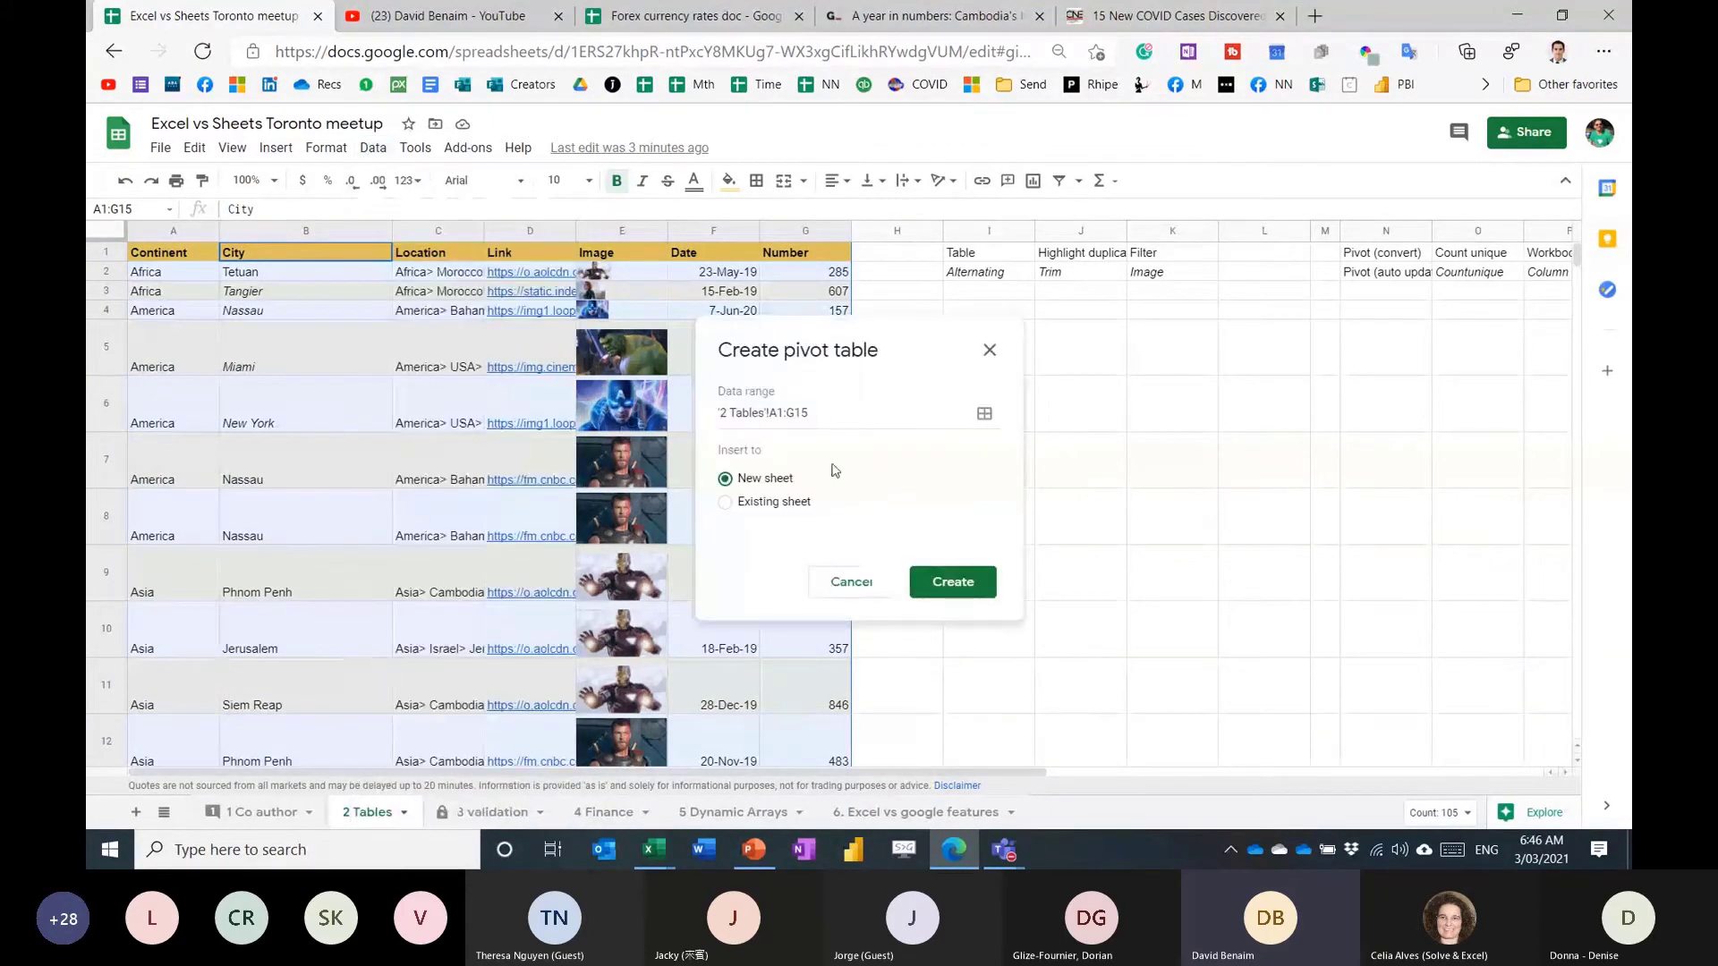
click(771, 502)
click(984, 534)
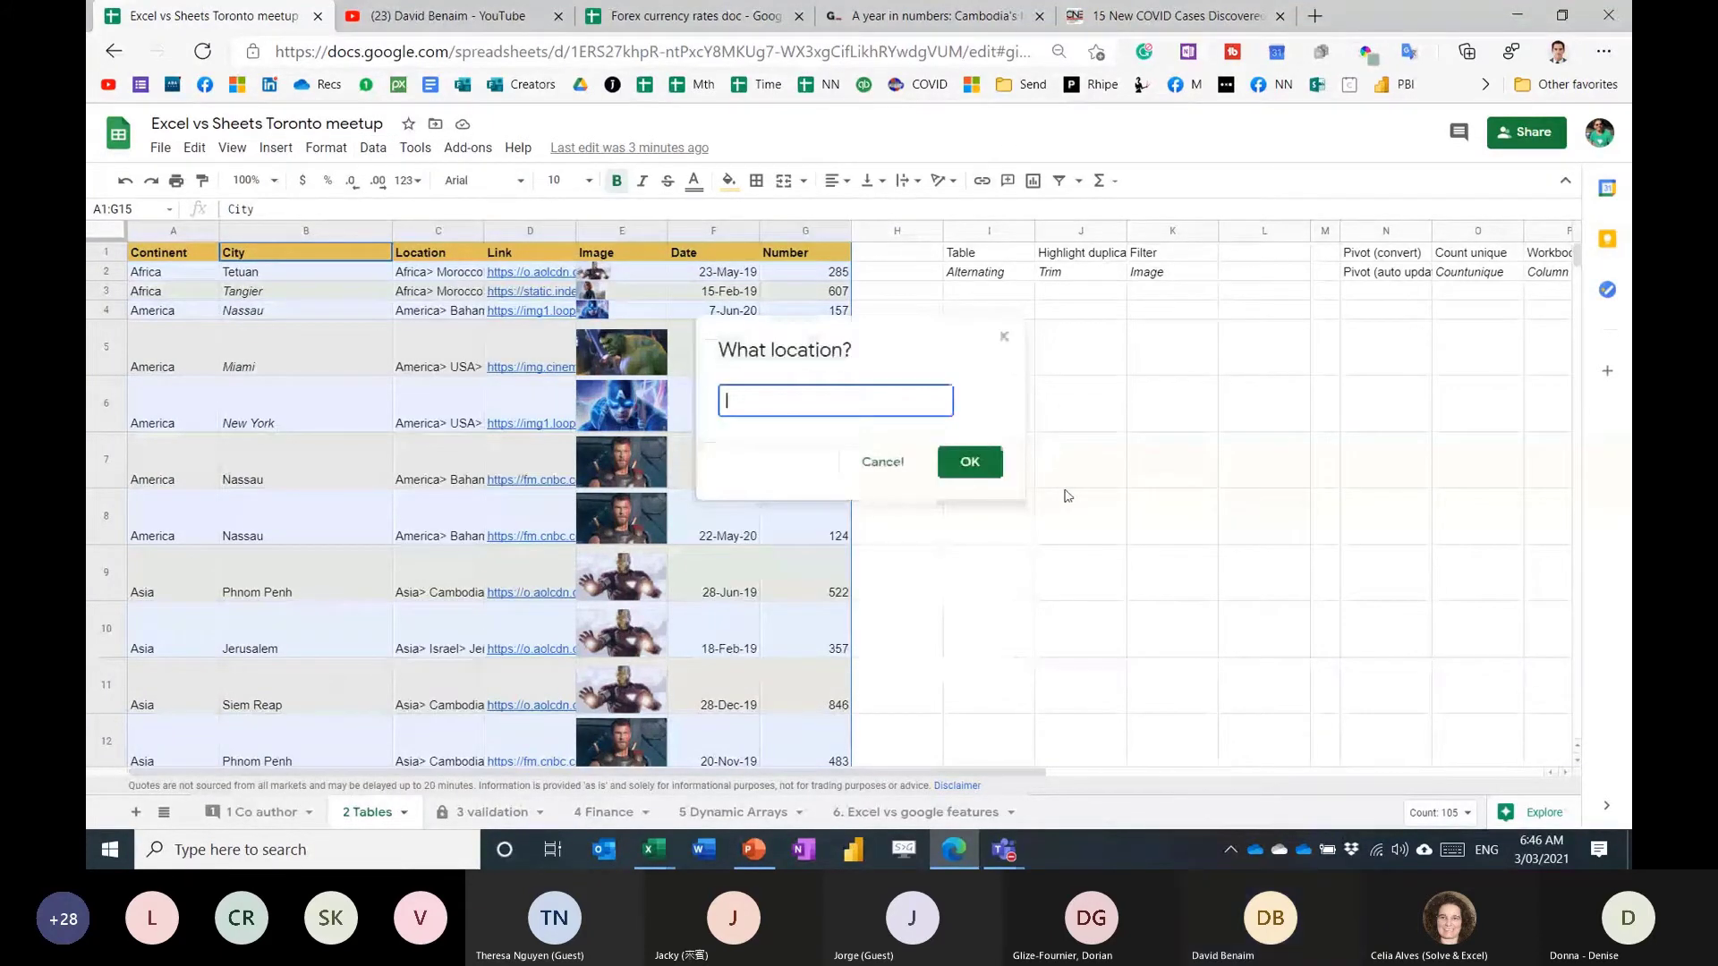
click(1097, 414)
key(Return)
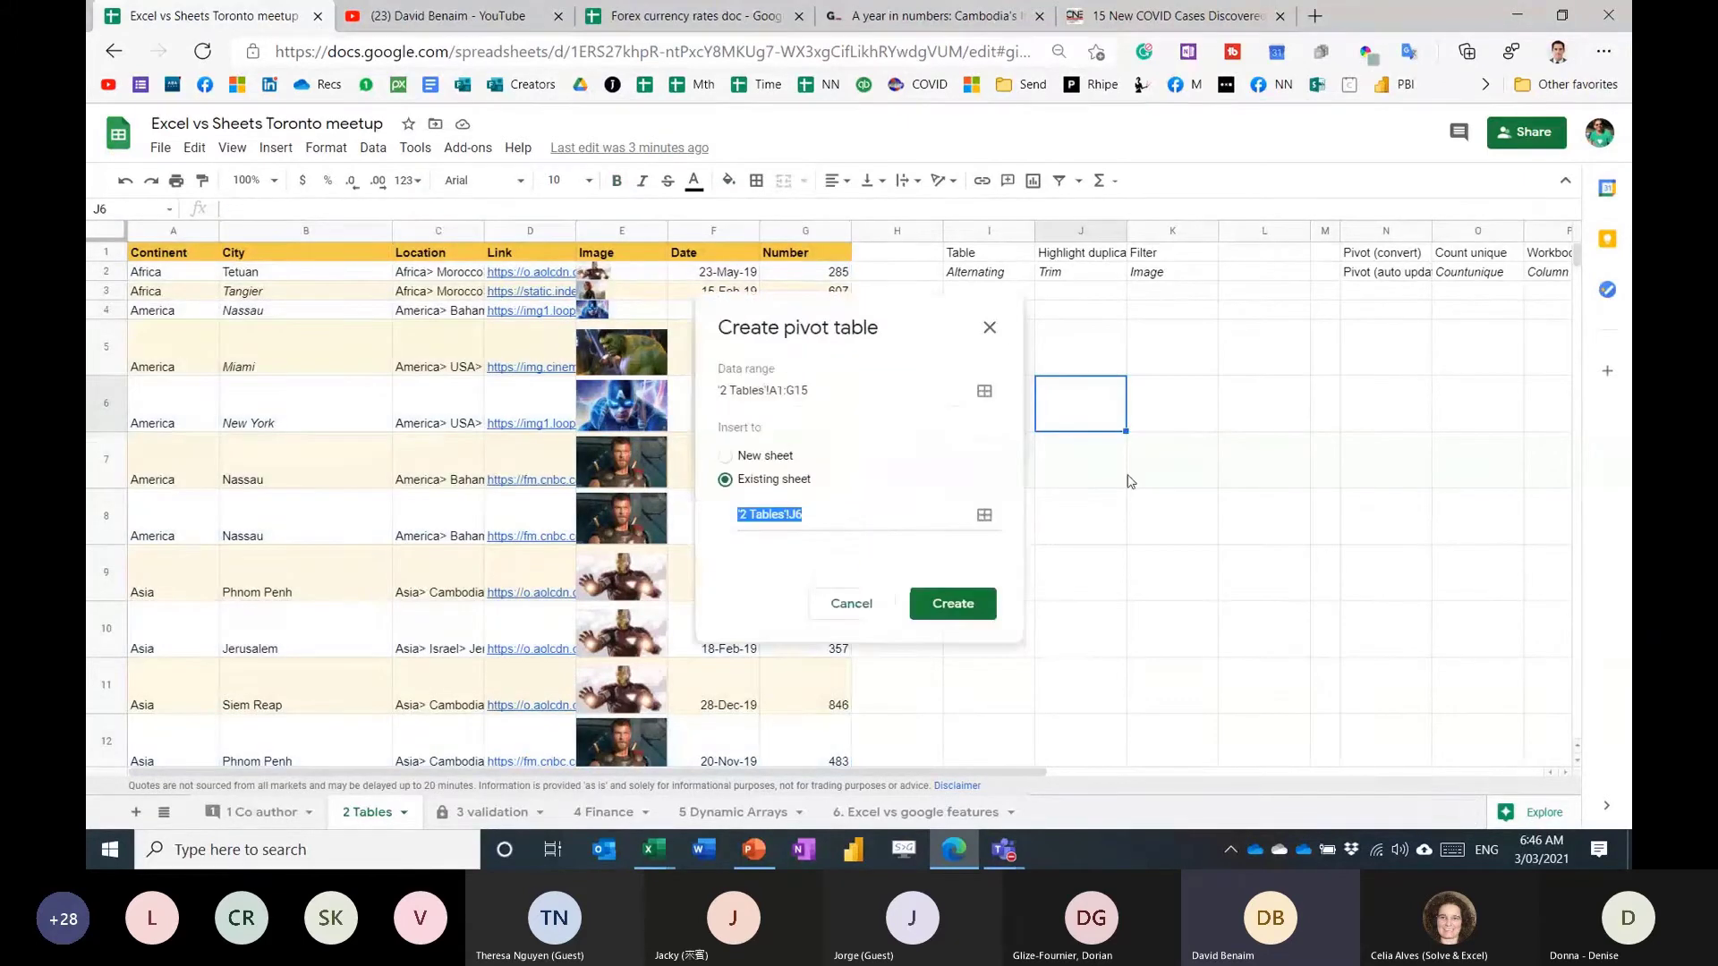
key(Return)
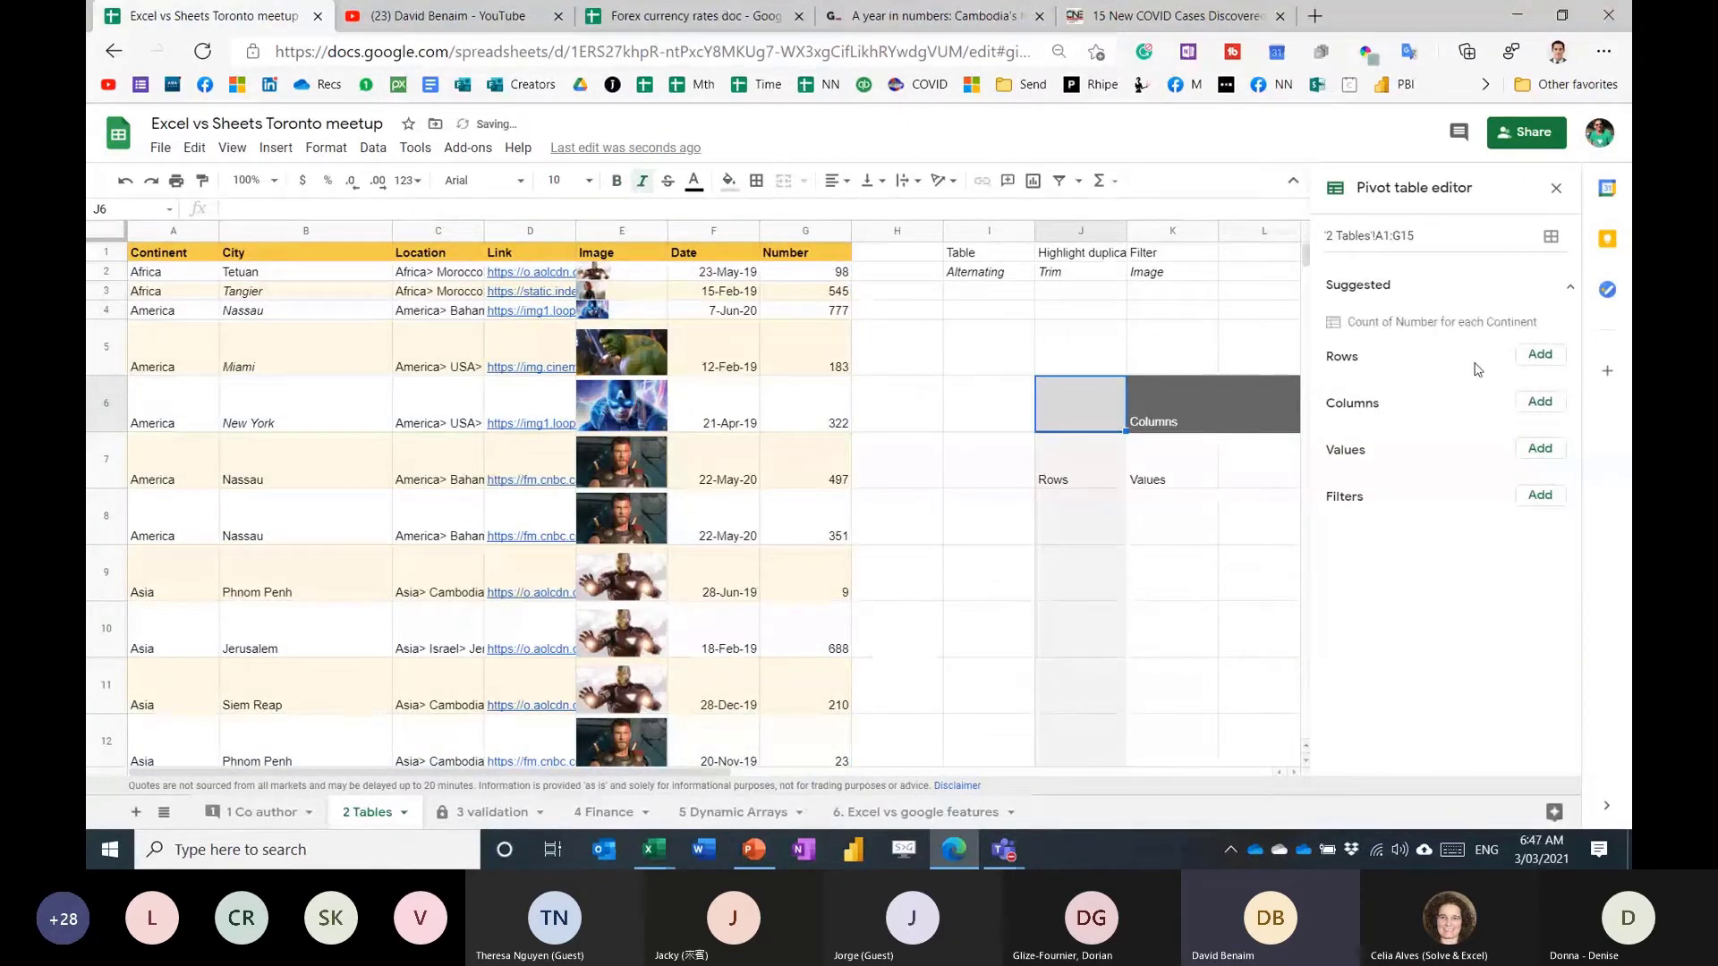
Add City as the pivot table's rows and Number as its values, summarized by SUM.
click(1537, 358)
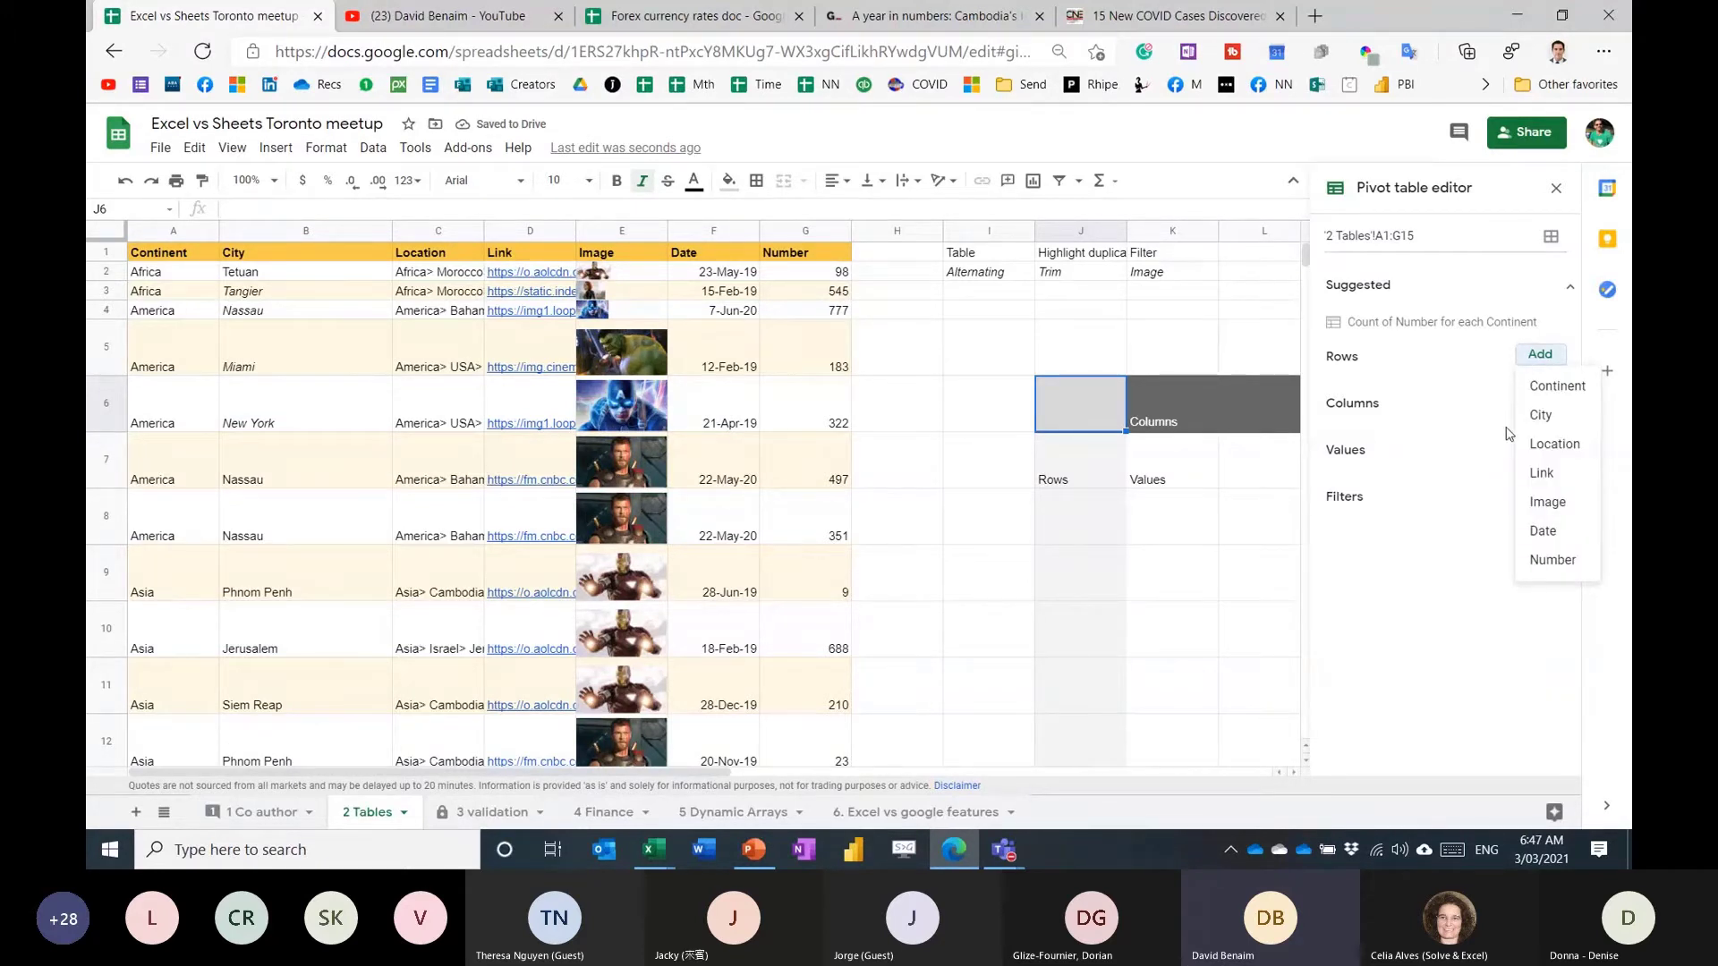
click(1539, 415)
click(1540, 543)
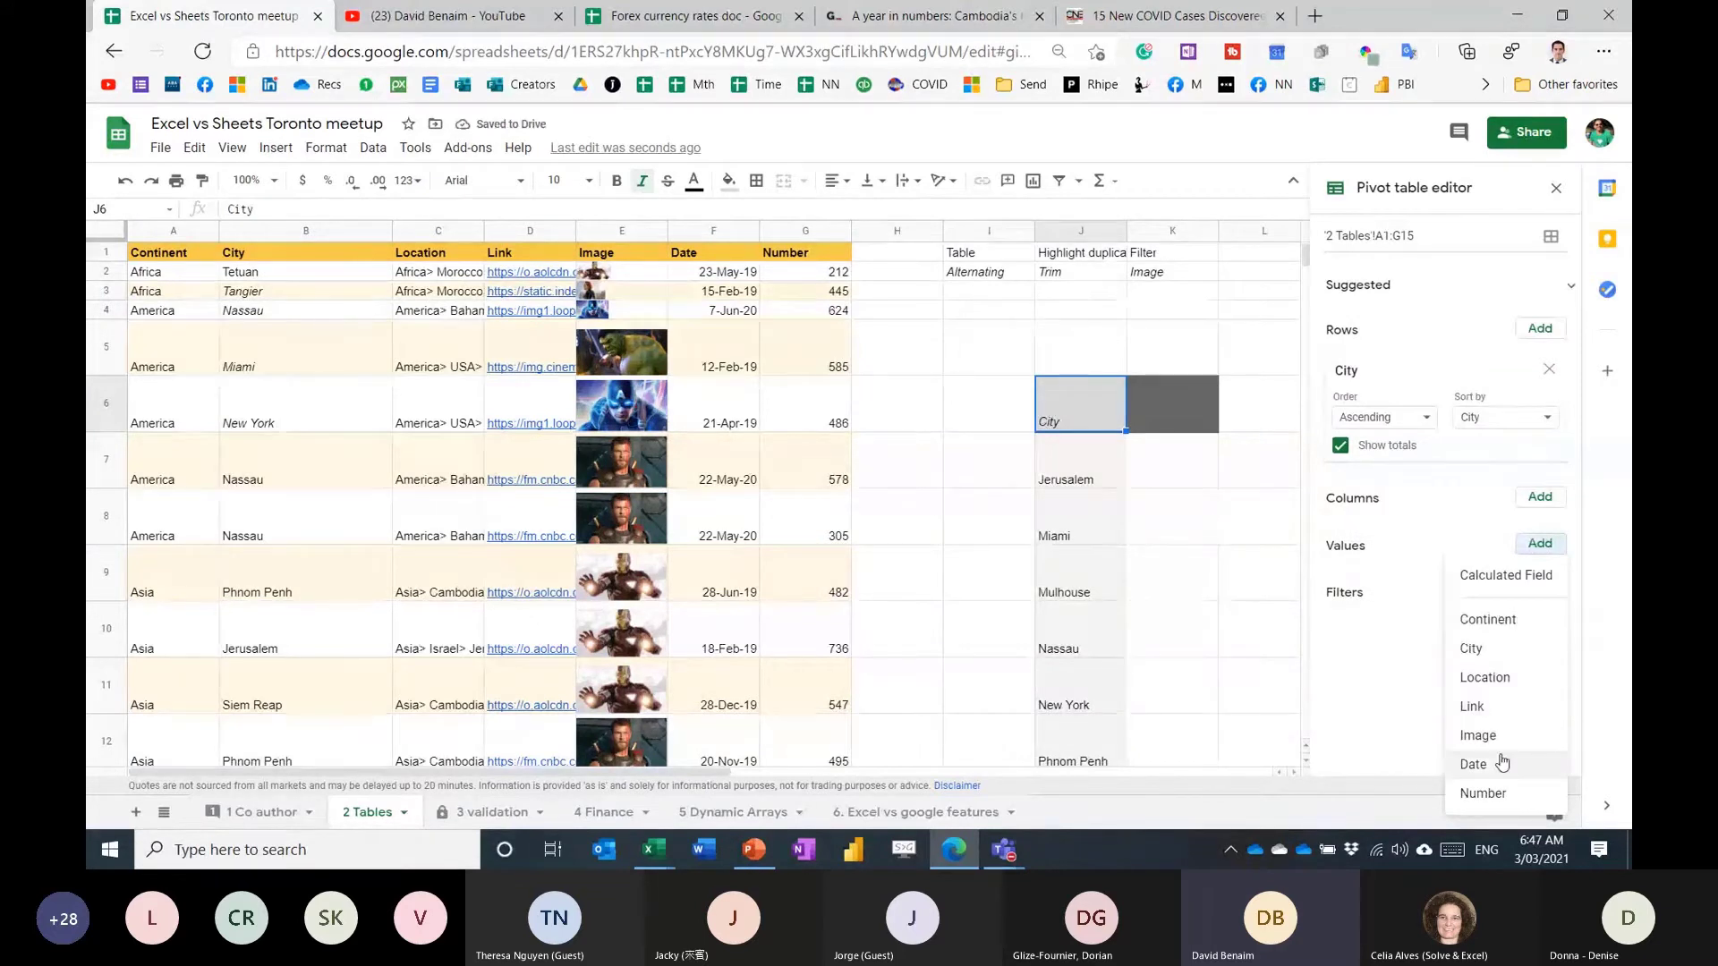
click(1485, 793)
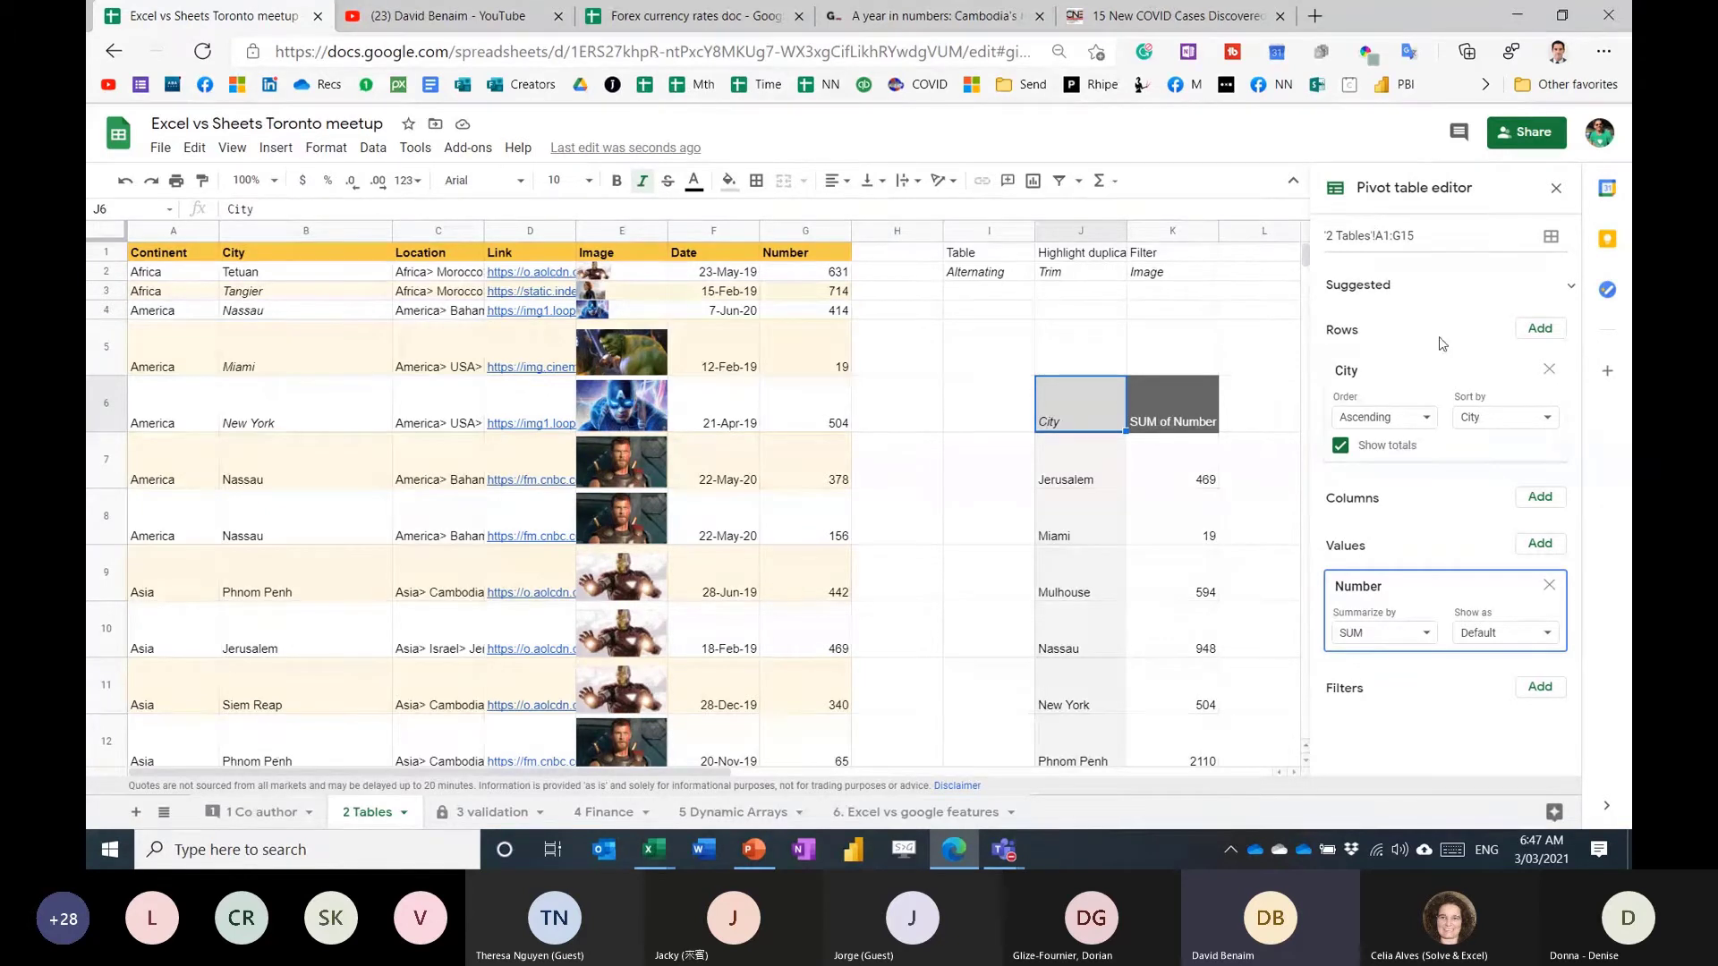
Show the pivot table's Number values as % of grand total, and restore the Default display.
click(1490, 632)
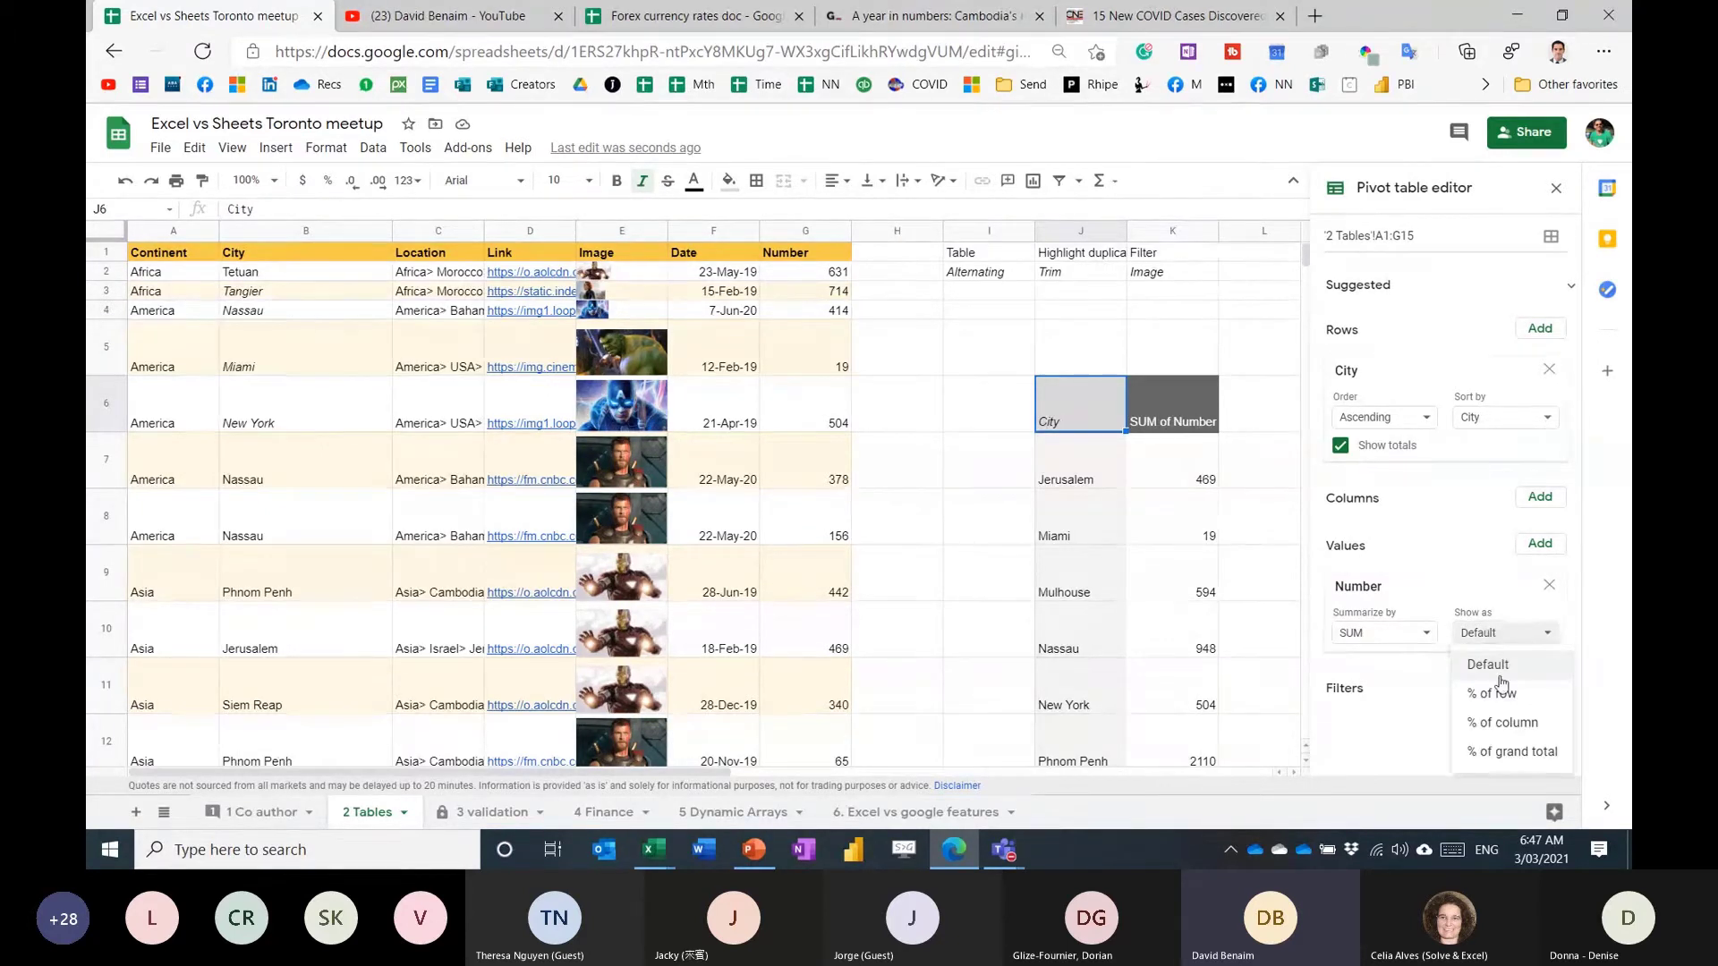
click(1503, 754)
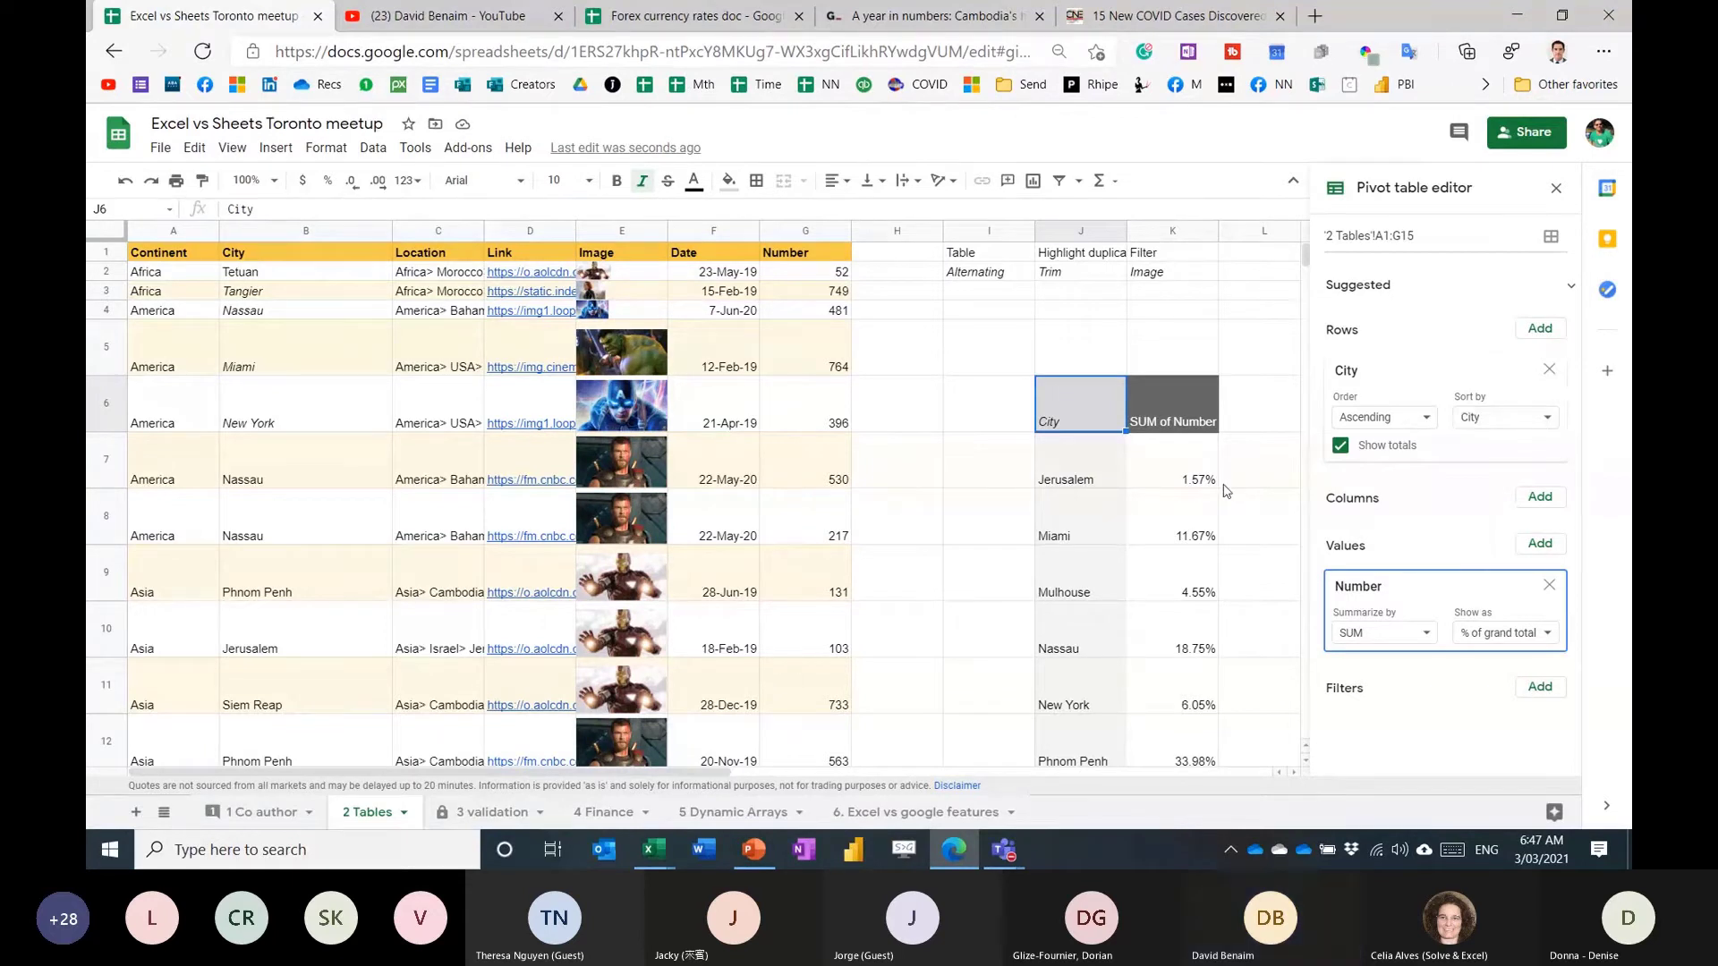
click(1481, 629)
click(1490, 662)
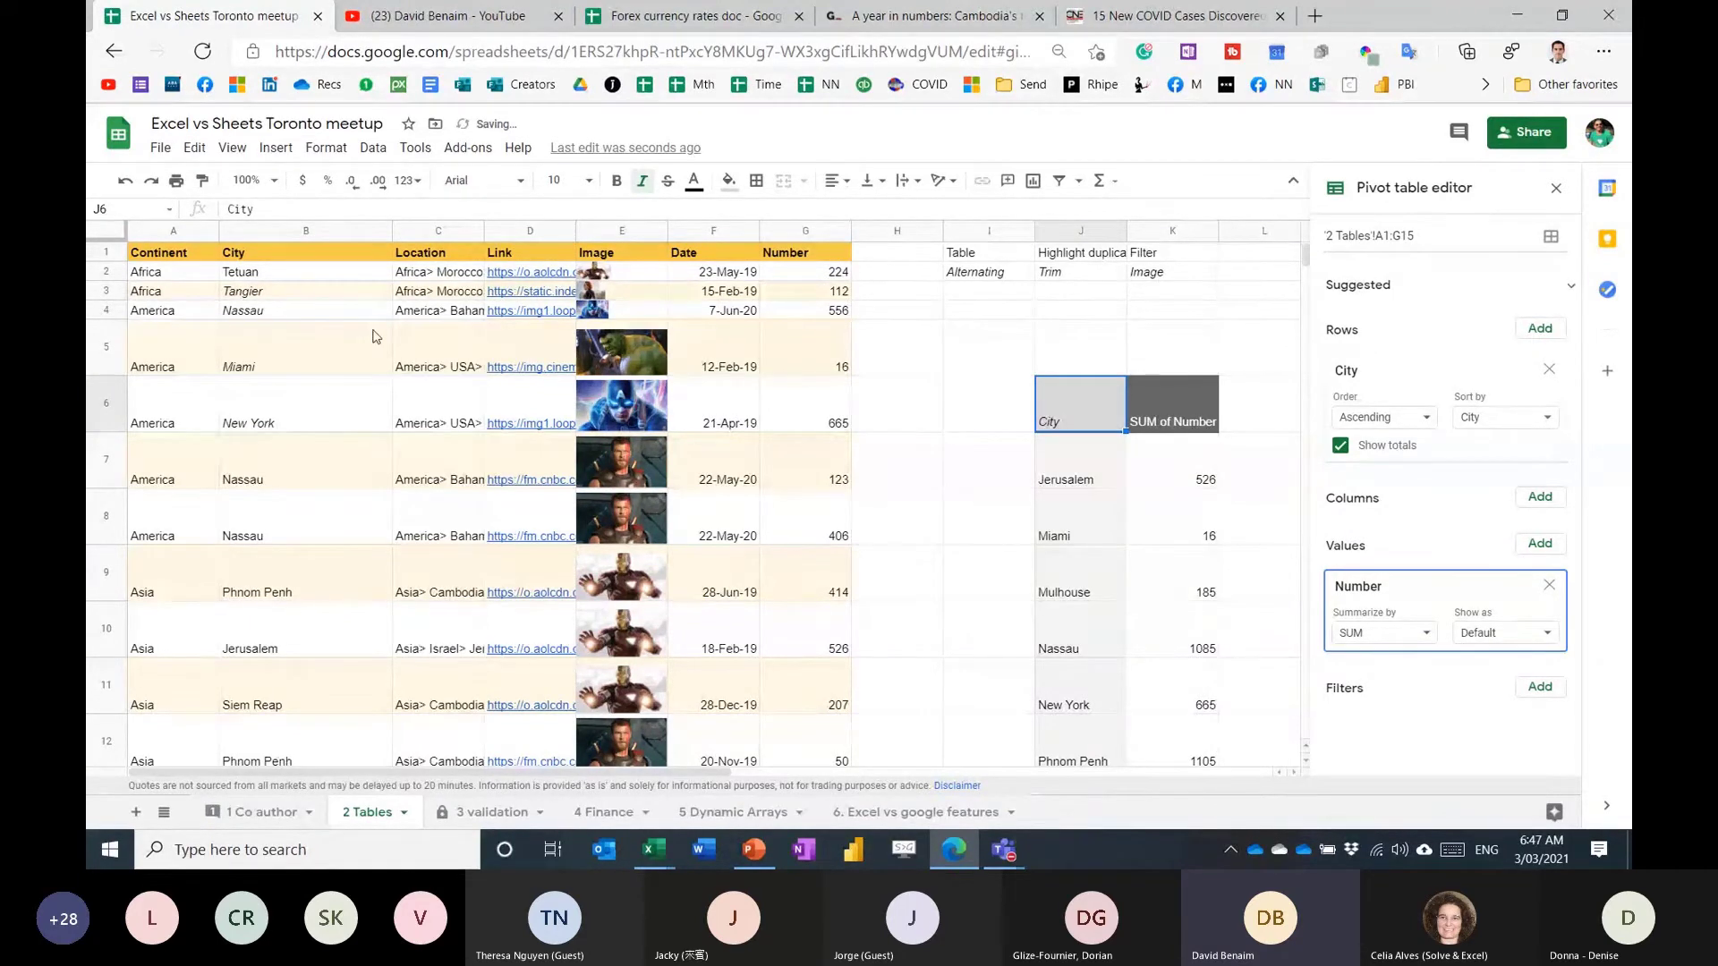
Change the city in B2 to Phnom Penh and check the pivot table's rows for the update.
click(263, 274)
text(Phn)
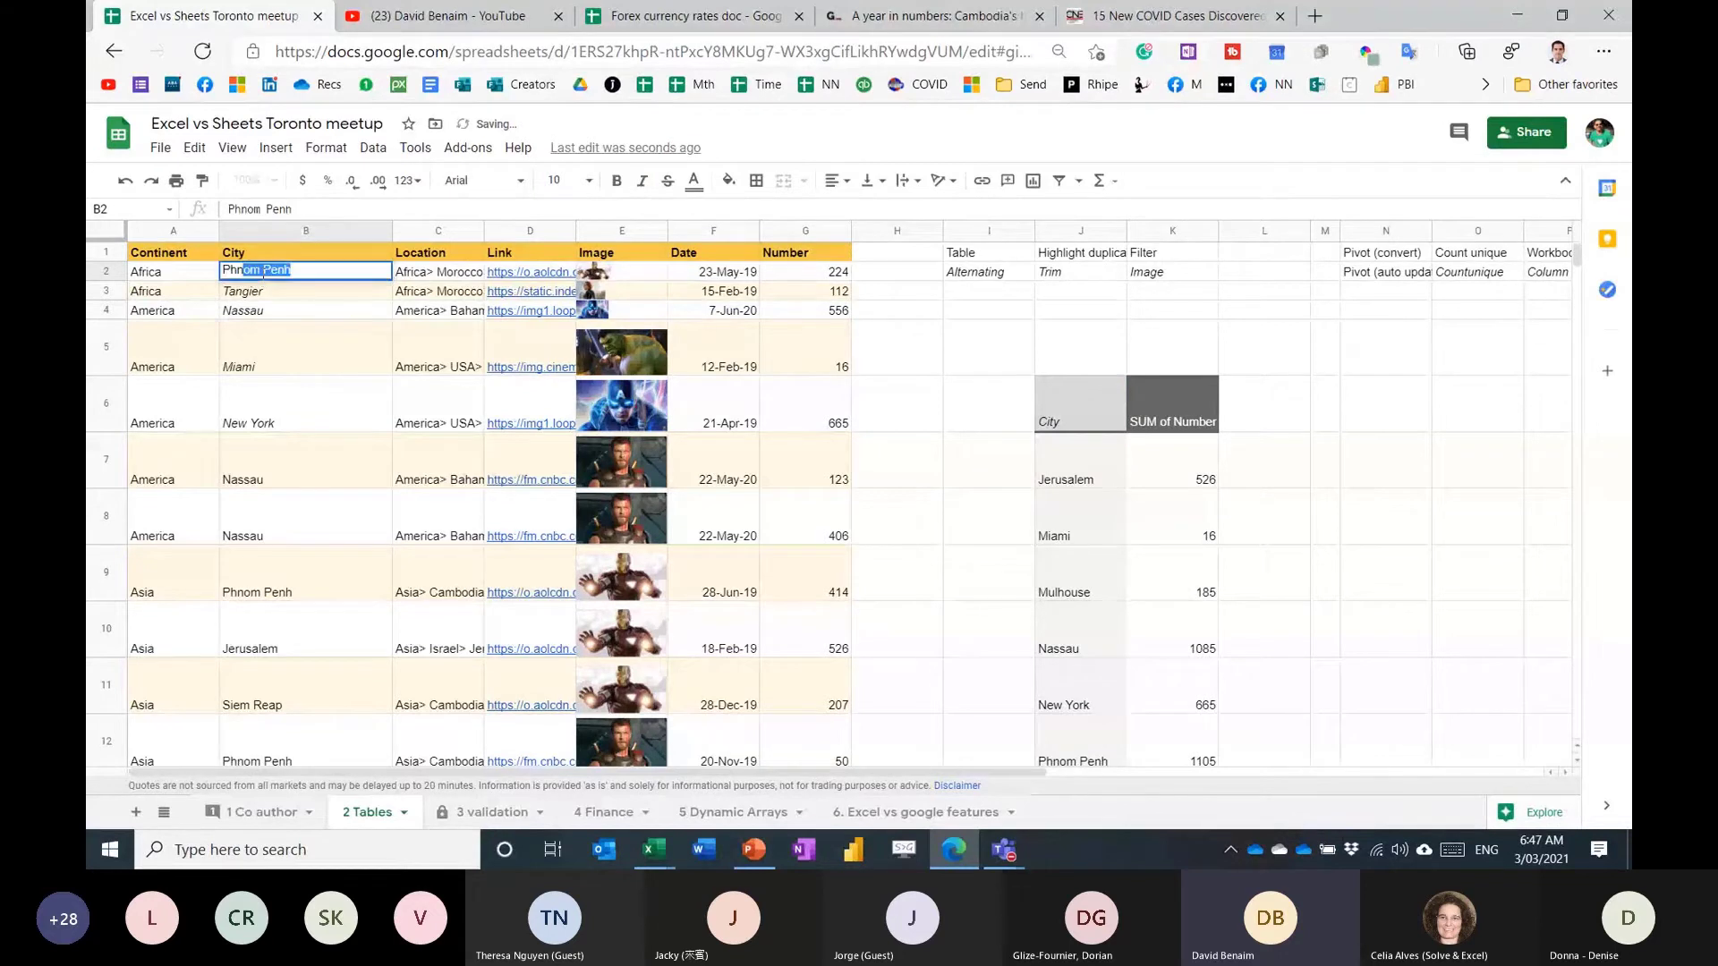
key(Return)
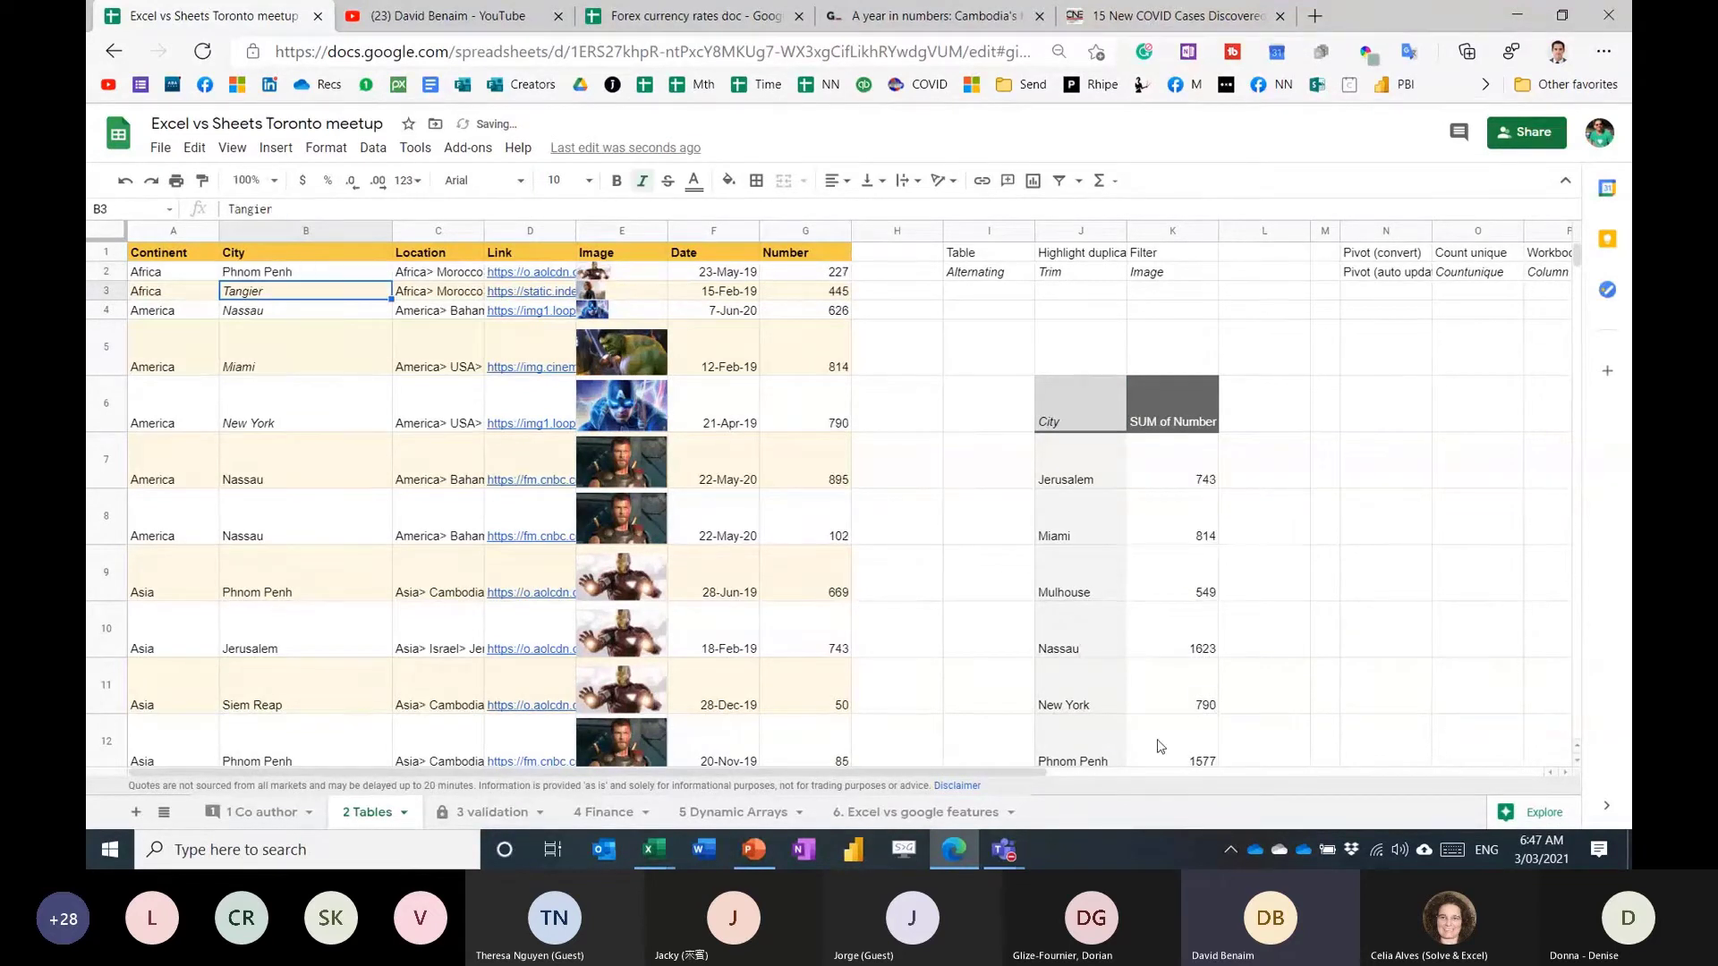
click(1110, 741)
click(1073, 460)
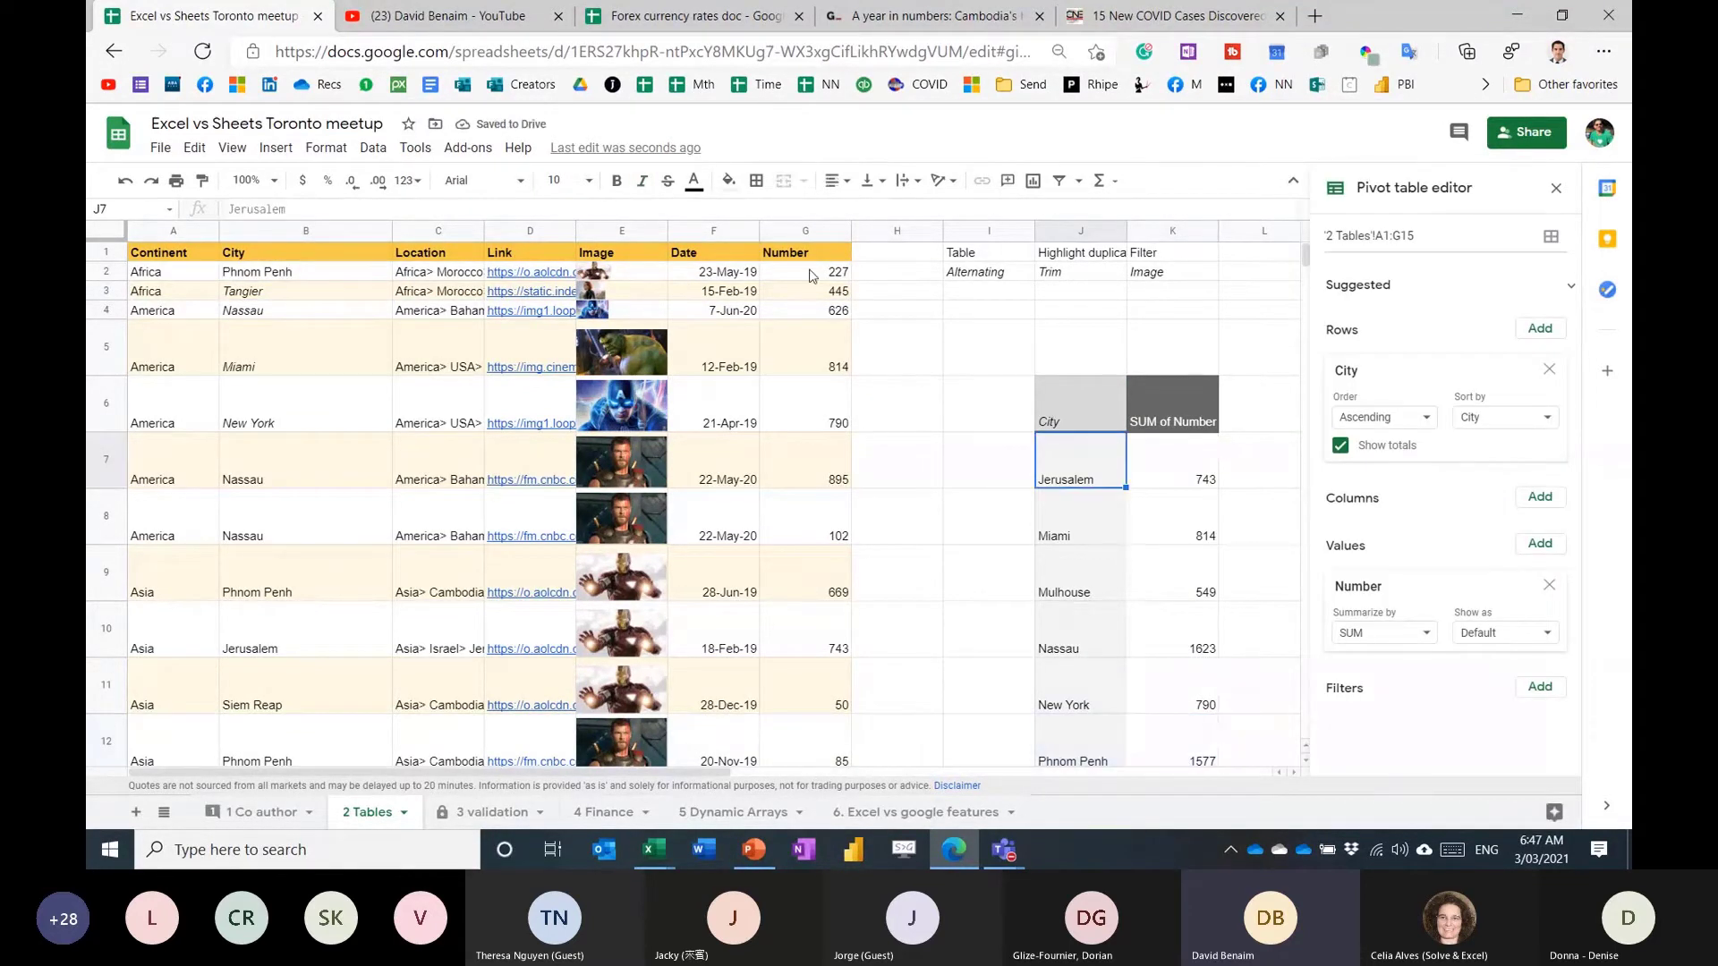
Set the number in G2 to 900000 and check the Phnom Penh sum in the pivot table.
click(805, 272)
text(900000)
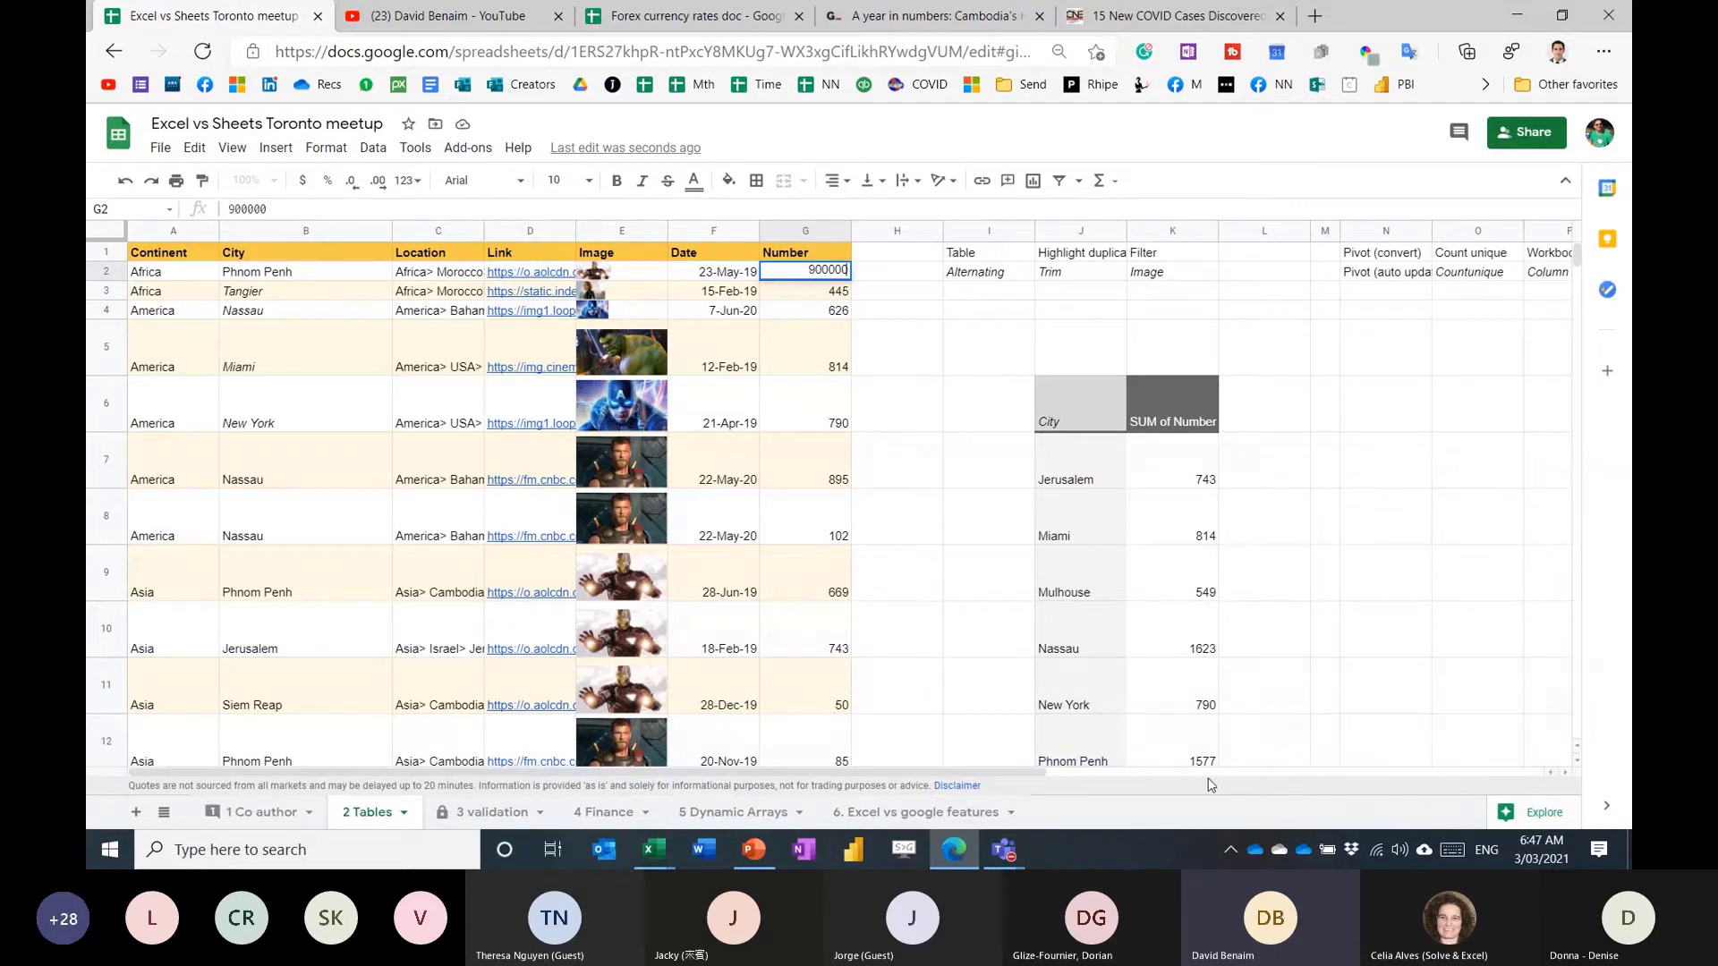
key(Return)
click(1190, 760)
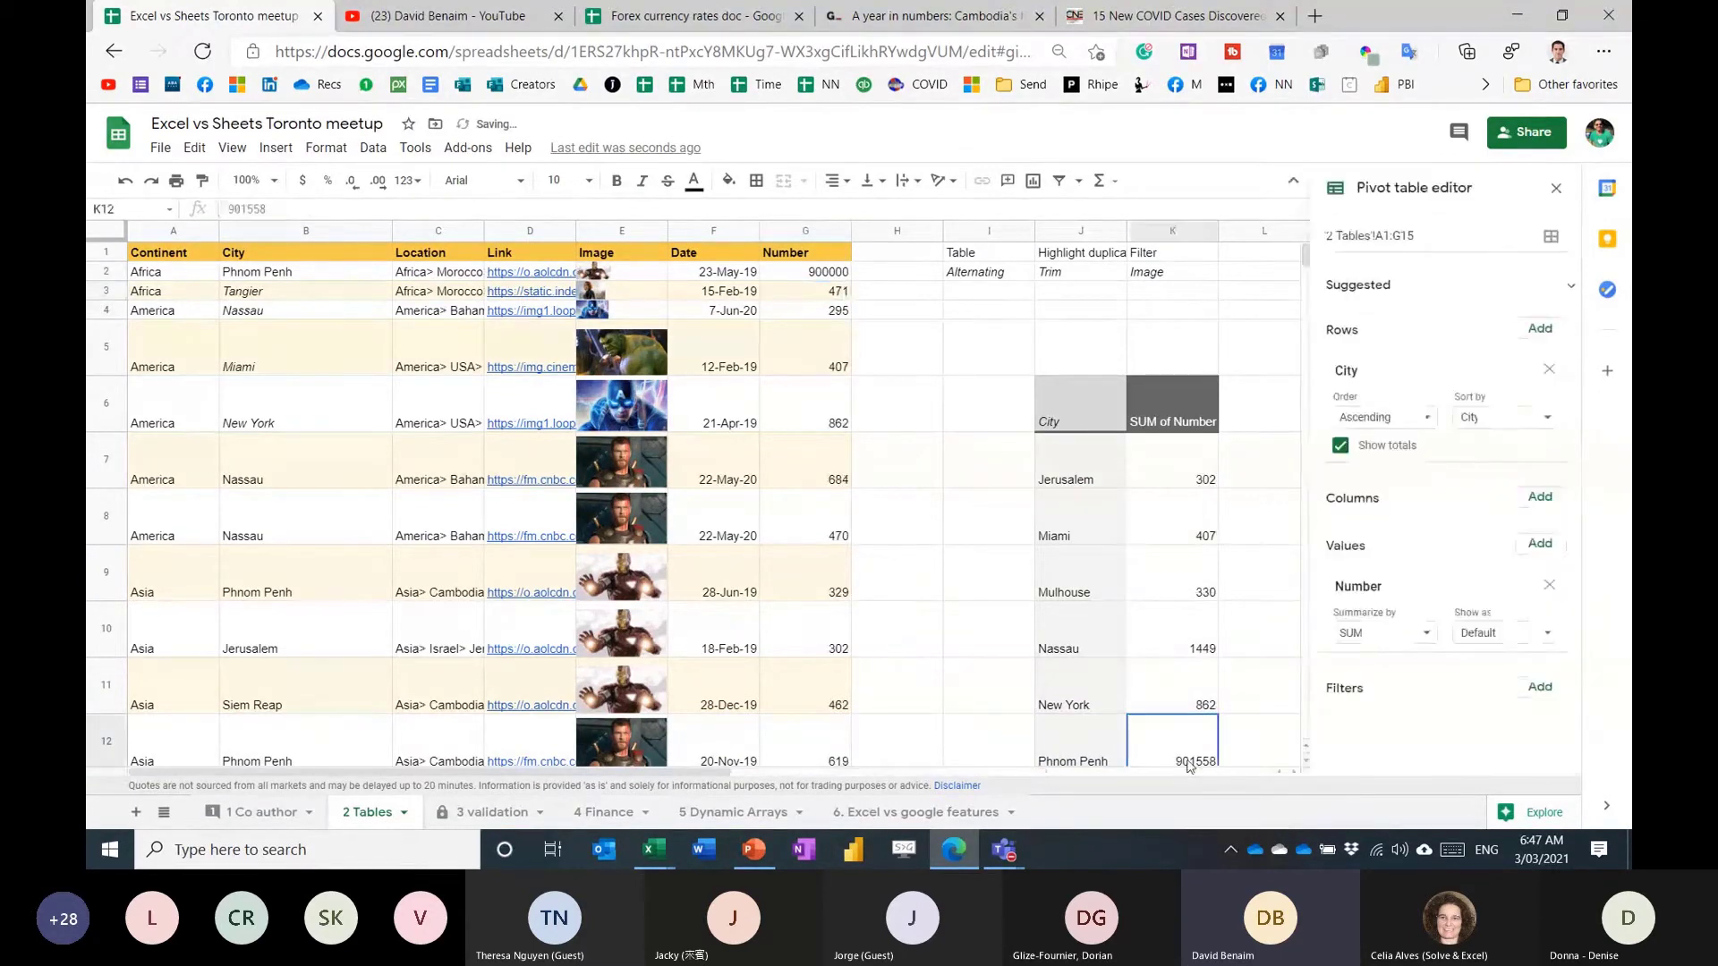
click(1183, 474)
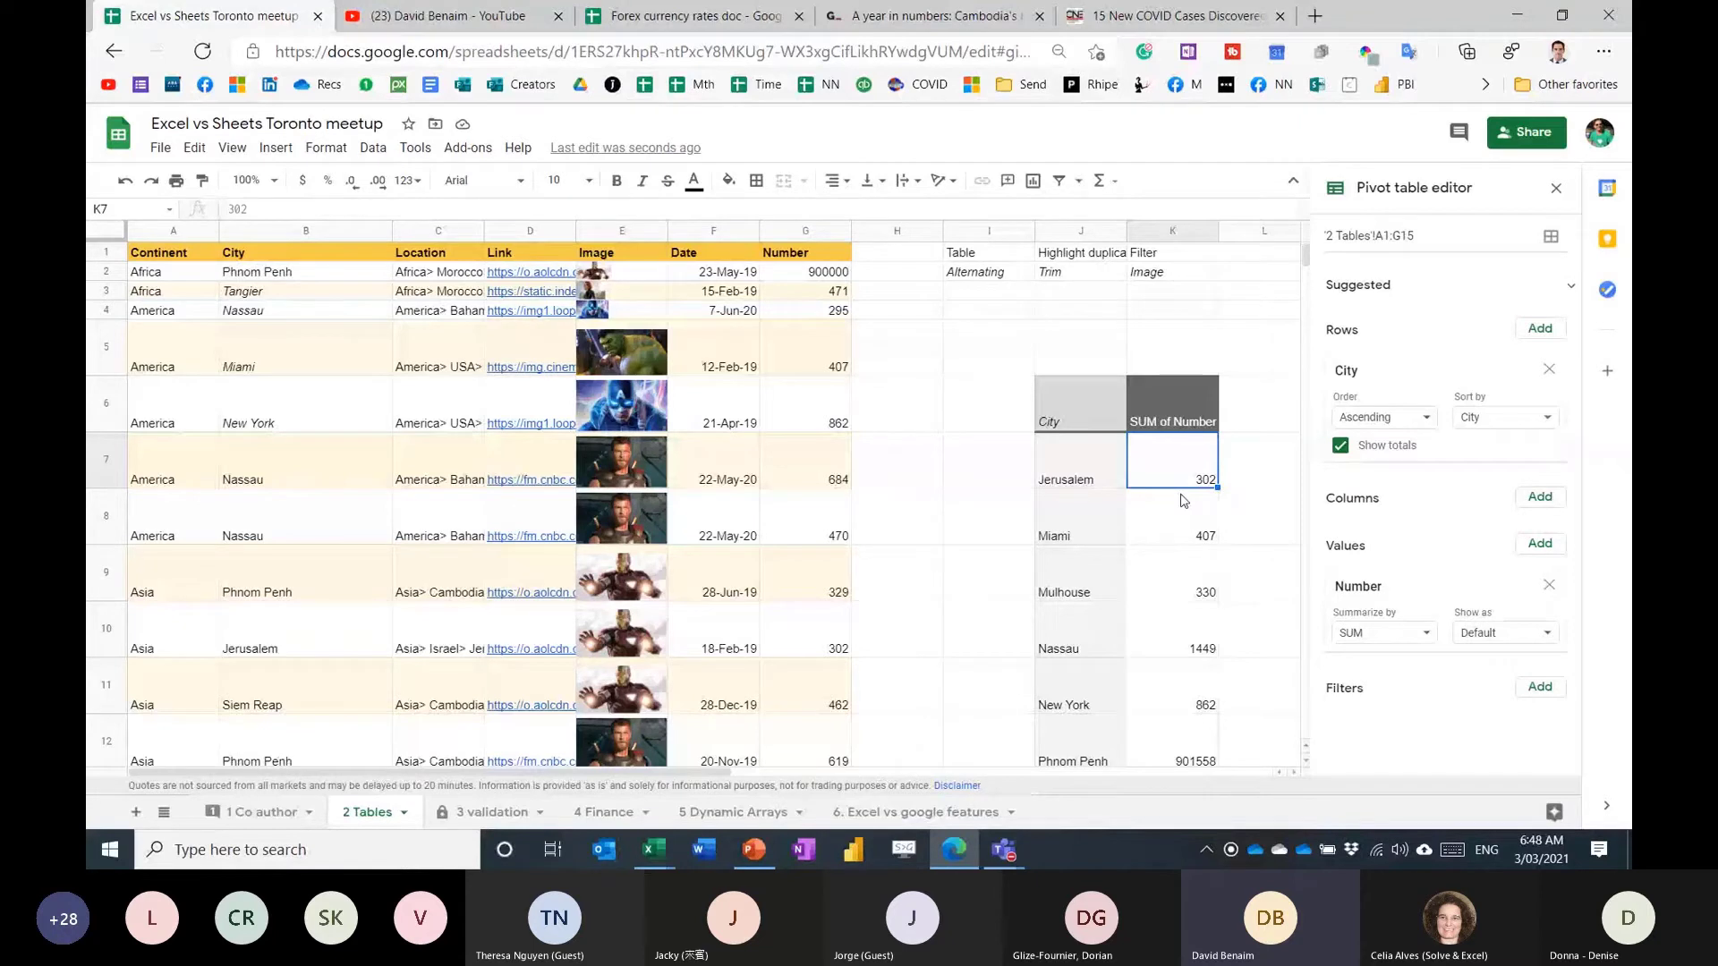
Count the unique cities in J4 with a COUNTUNIQUE formula over B2:B15.
key(Up)
key(Up)
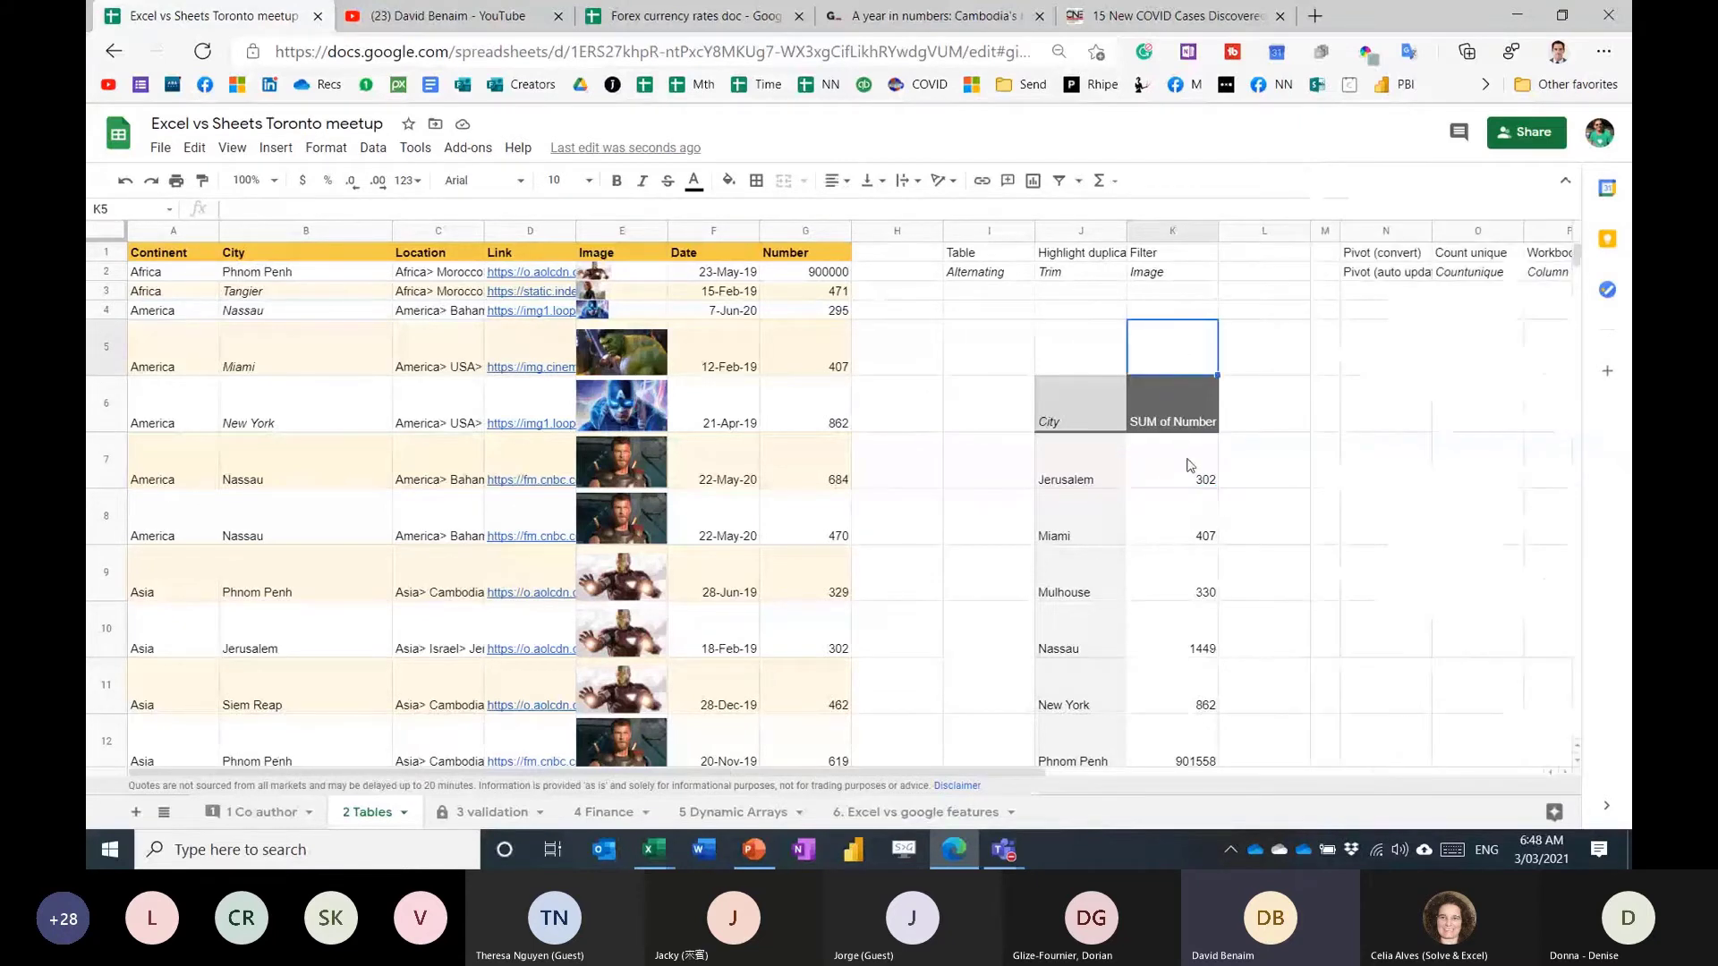
key(Left)
key(Left)
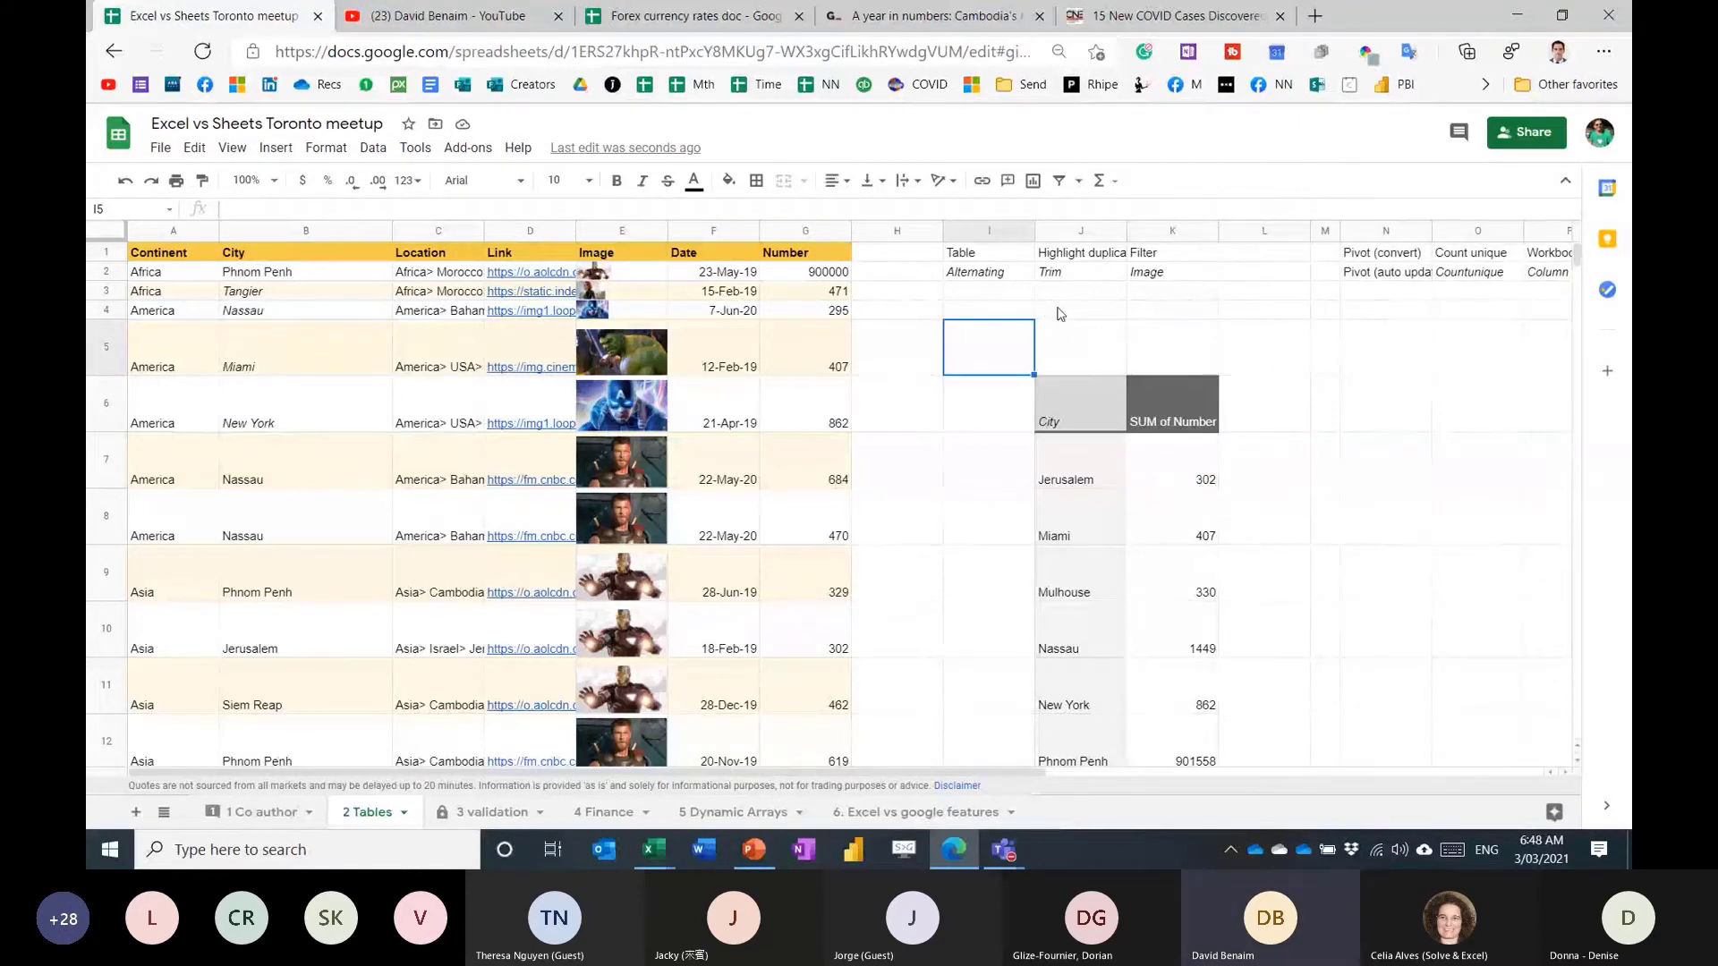
click(1061, 311)
text(=coun)
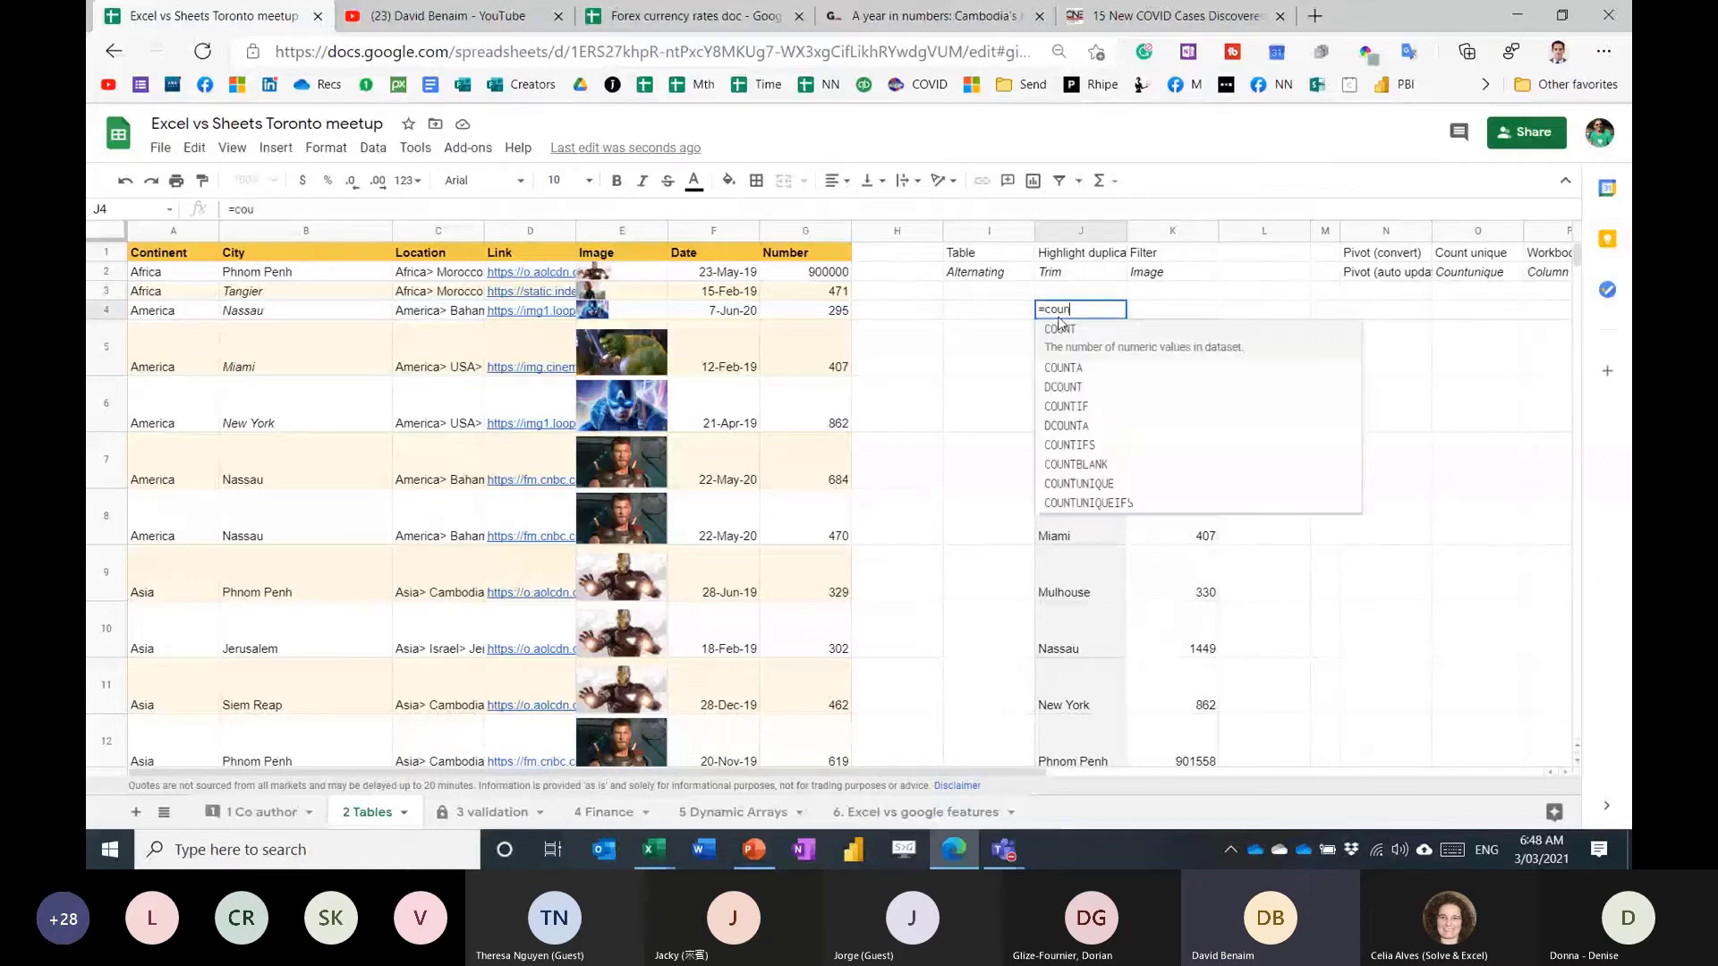
text(tu)
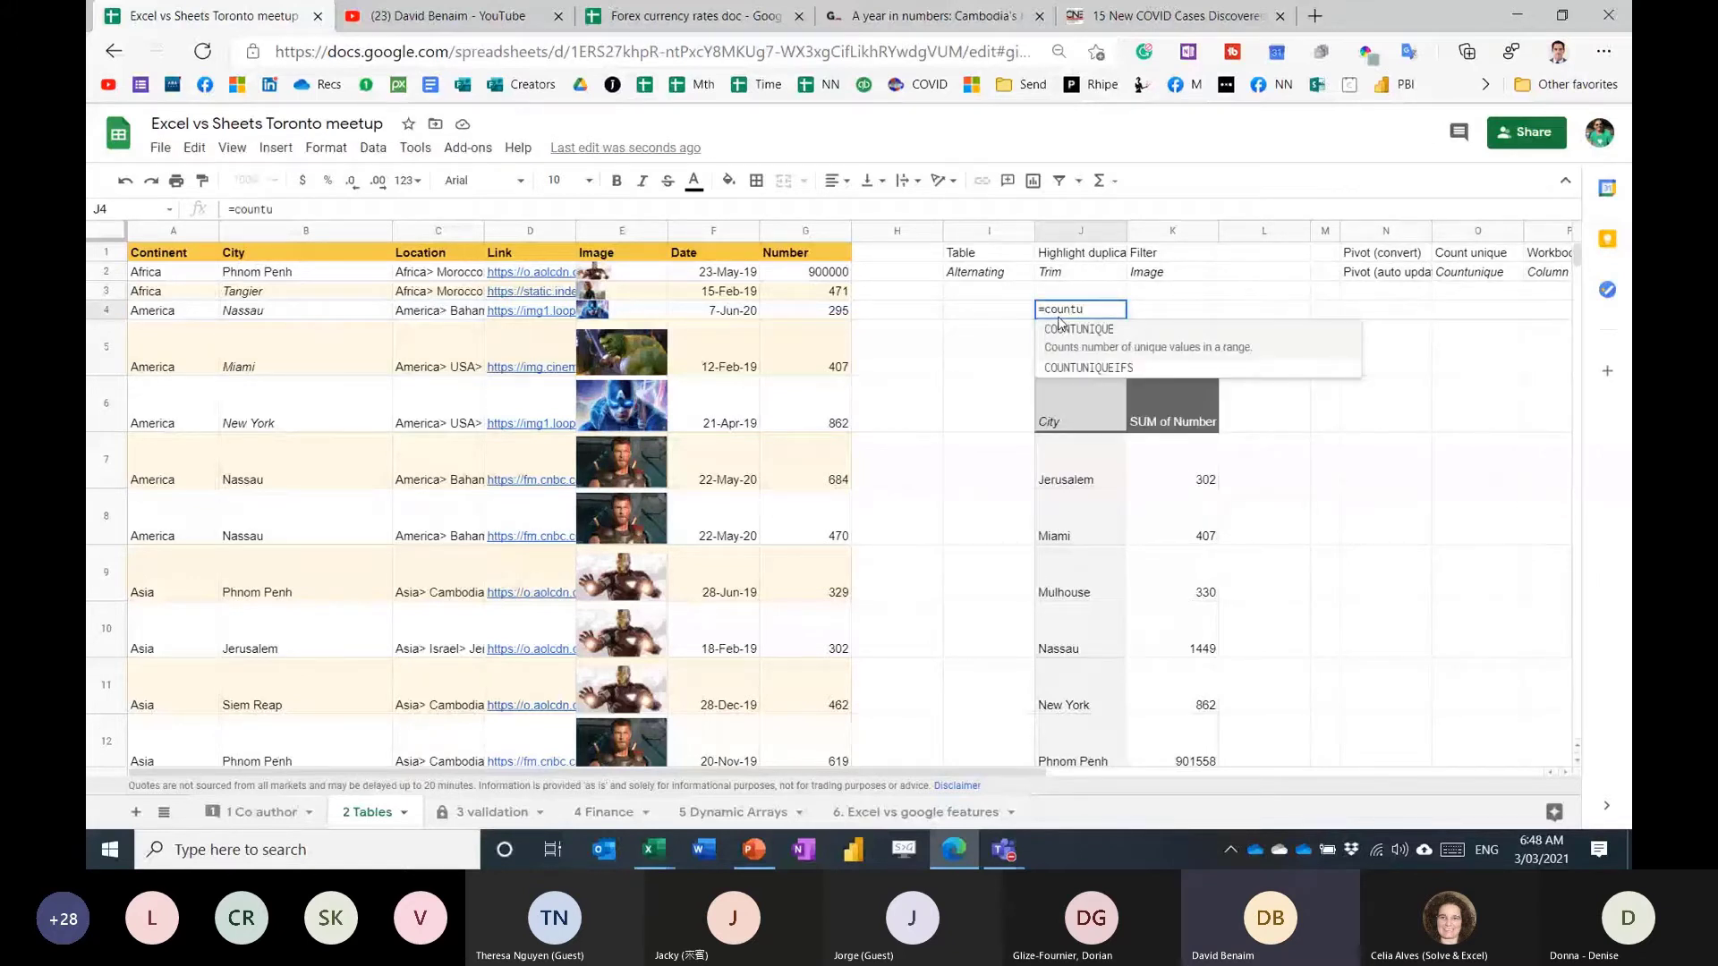
click(1131, 352)
drag(268, 271, 383, 564)
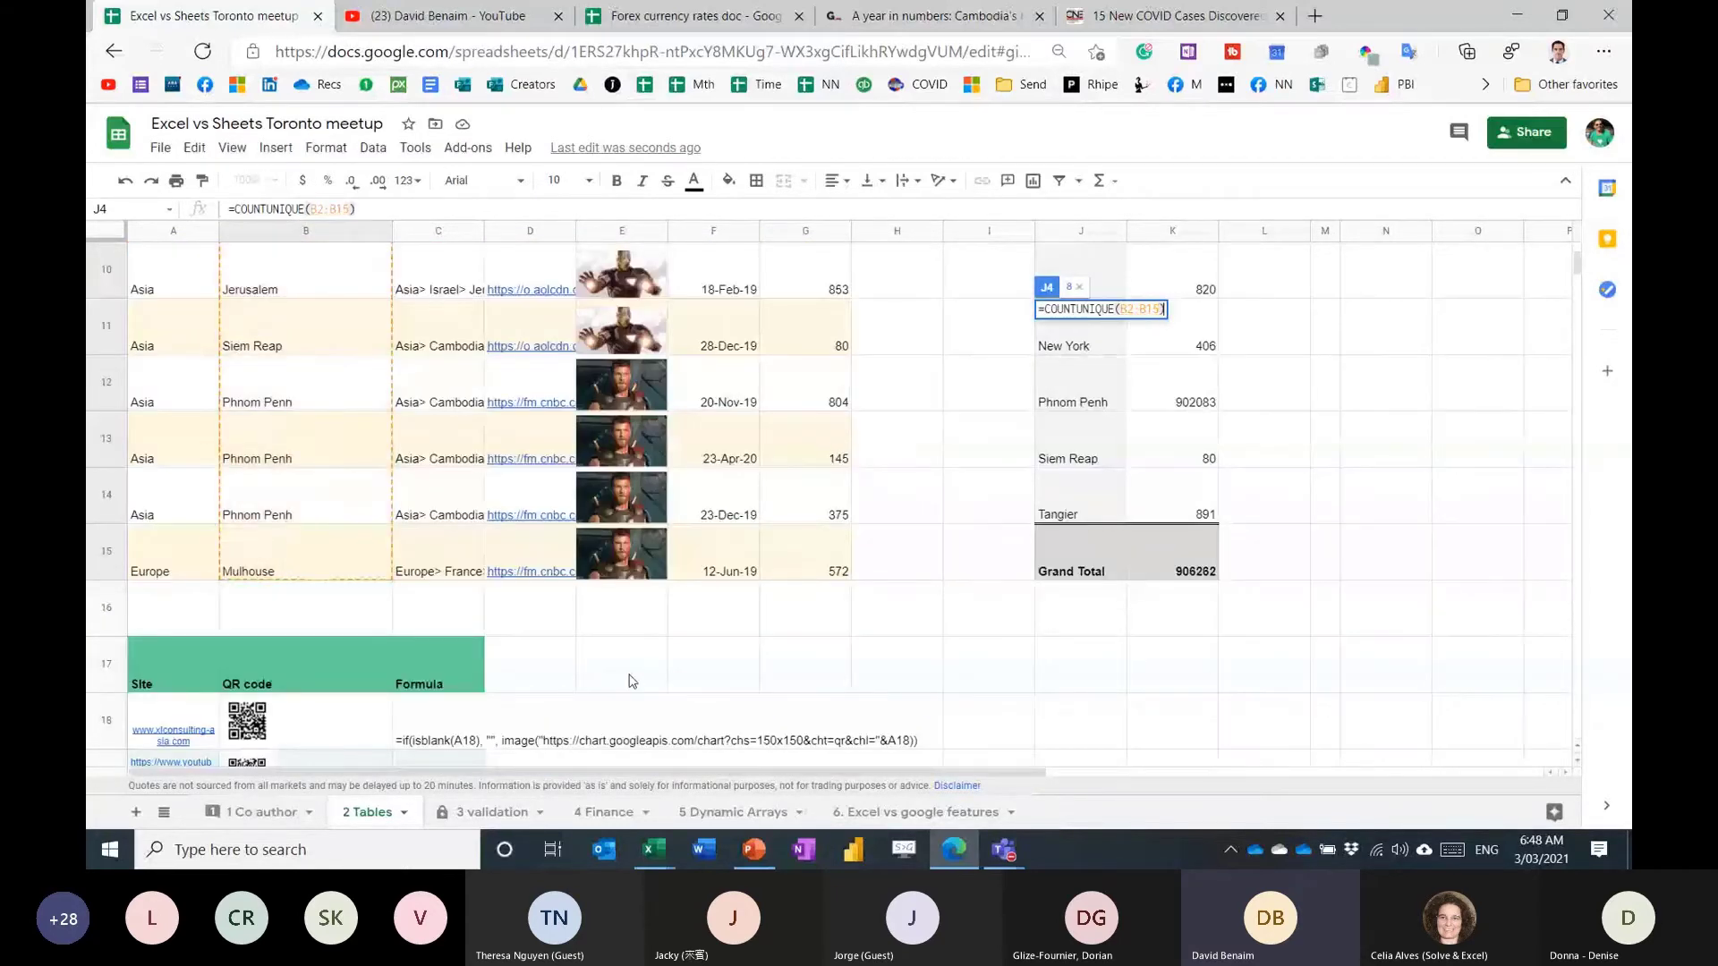
key(Return)
scroll(631, 682, up, 1)
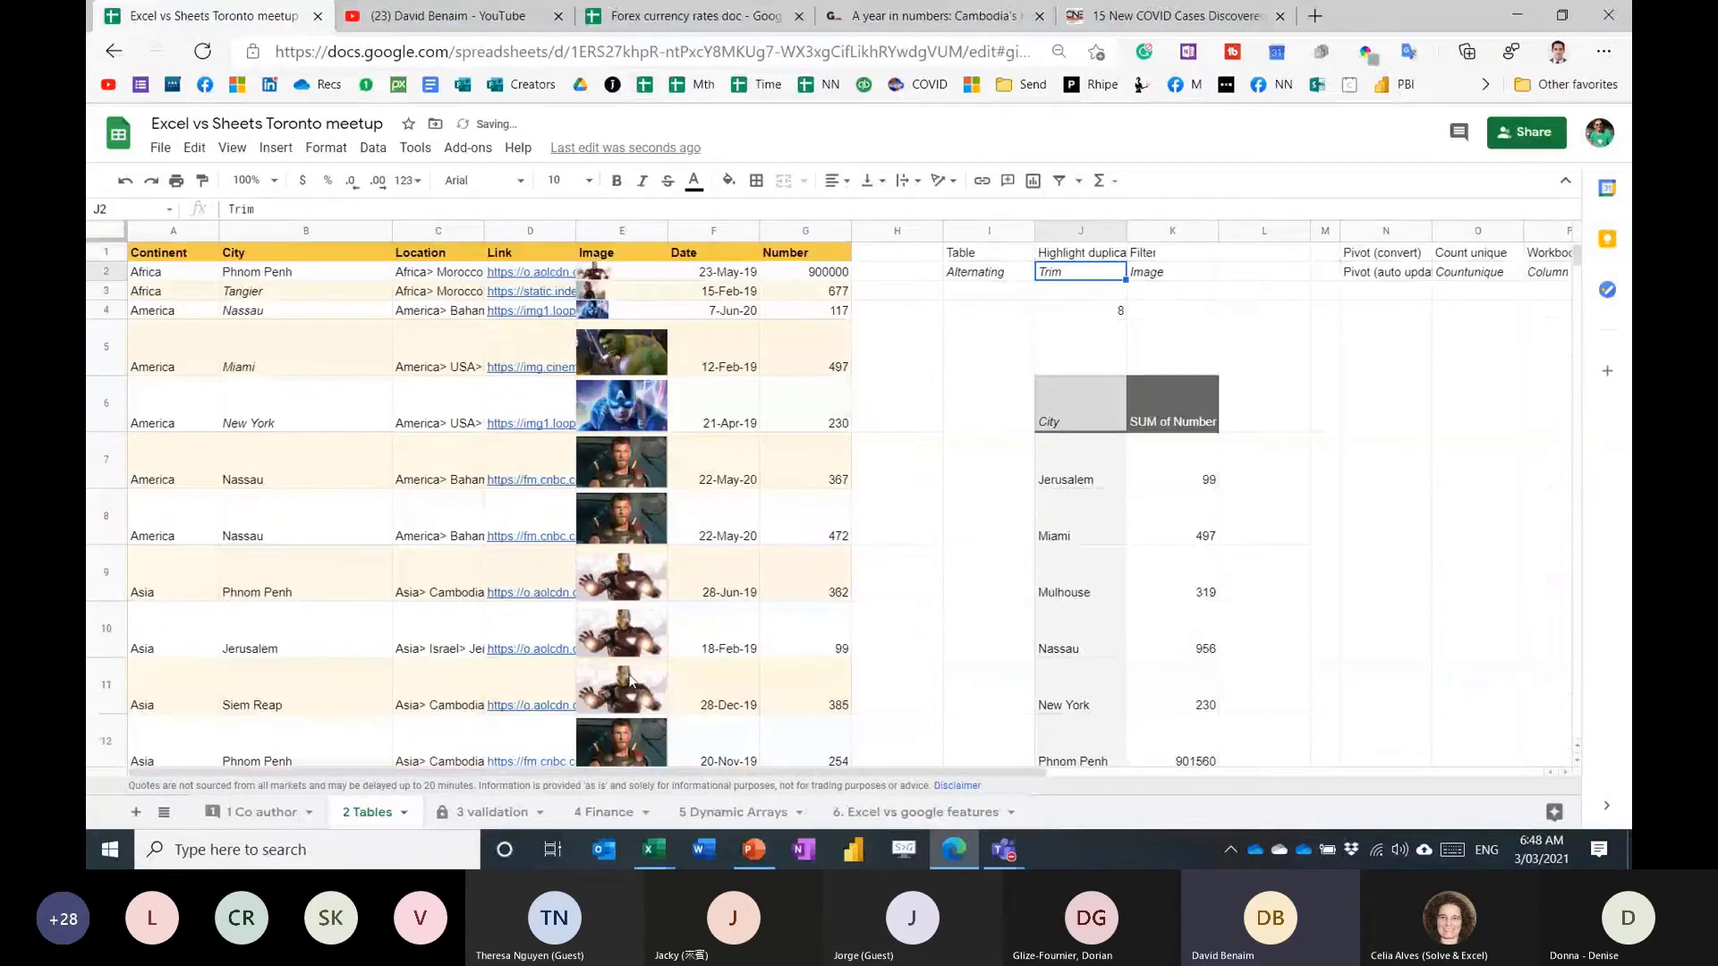
click(305, 209)
text(i)
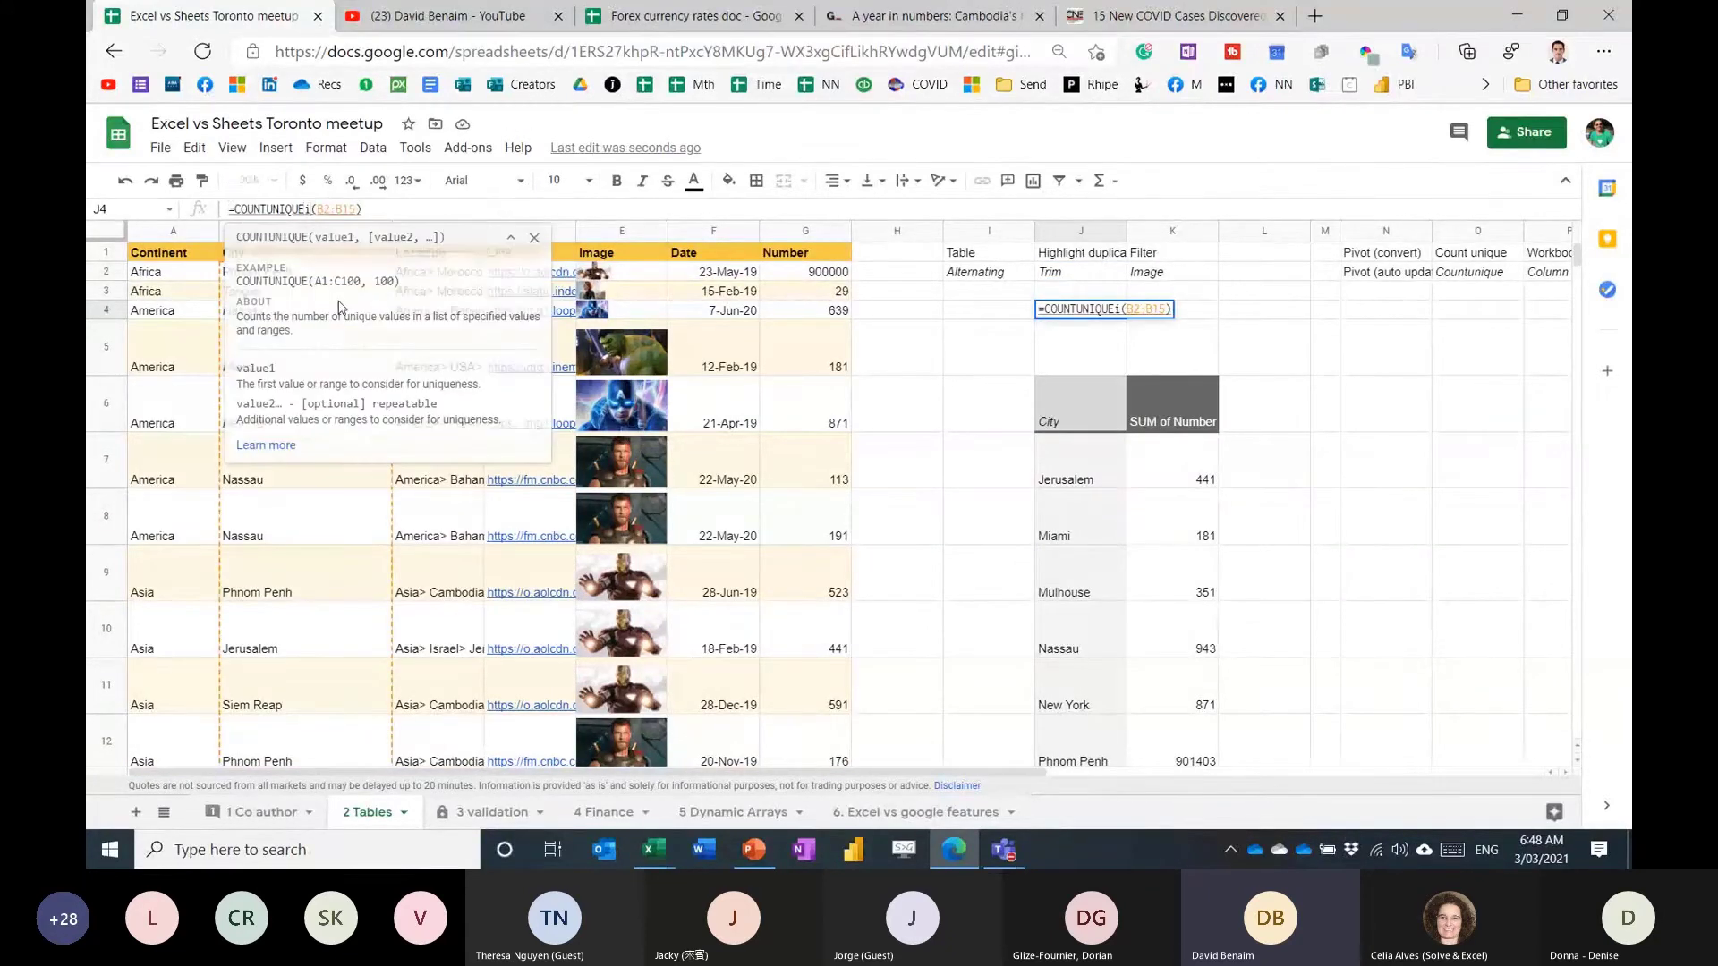
key(Escape)
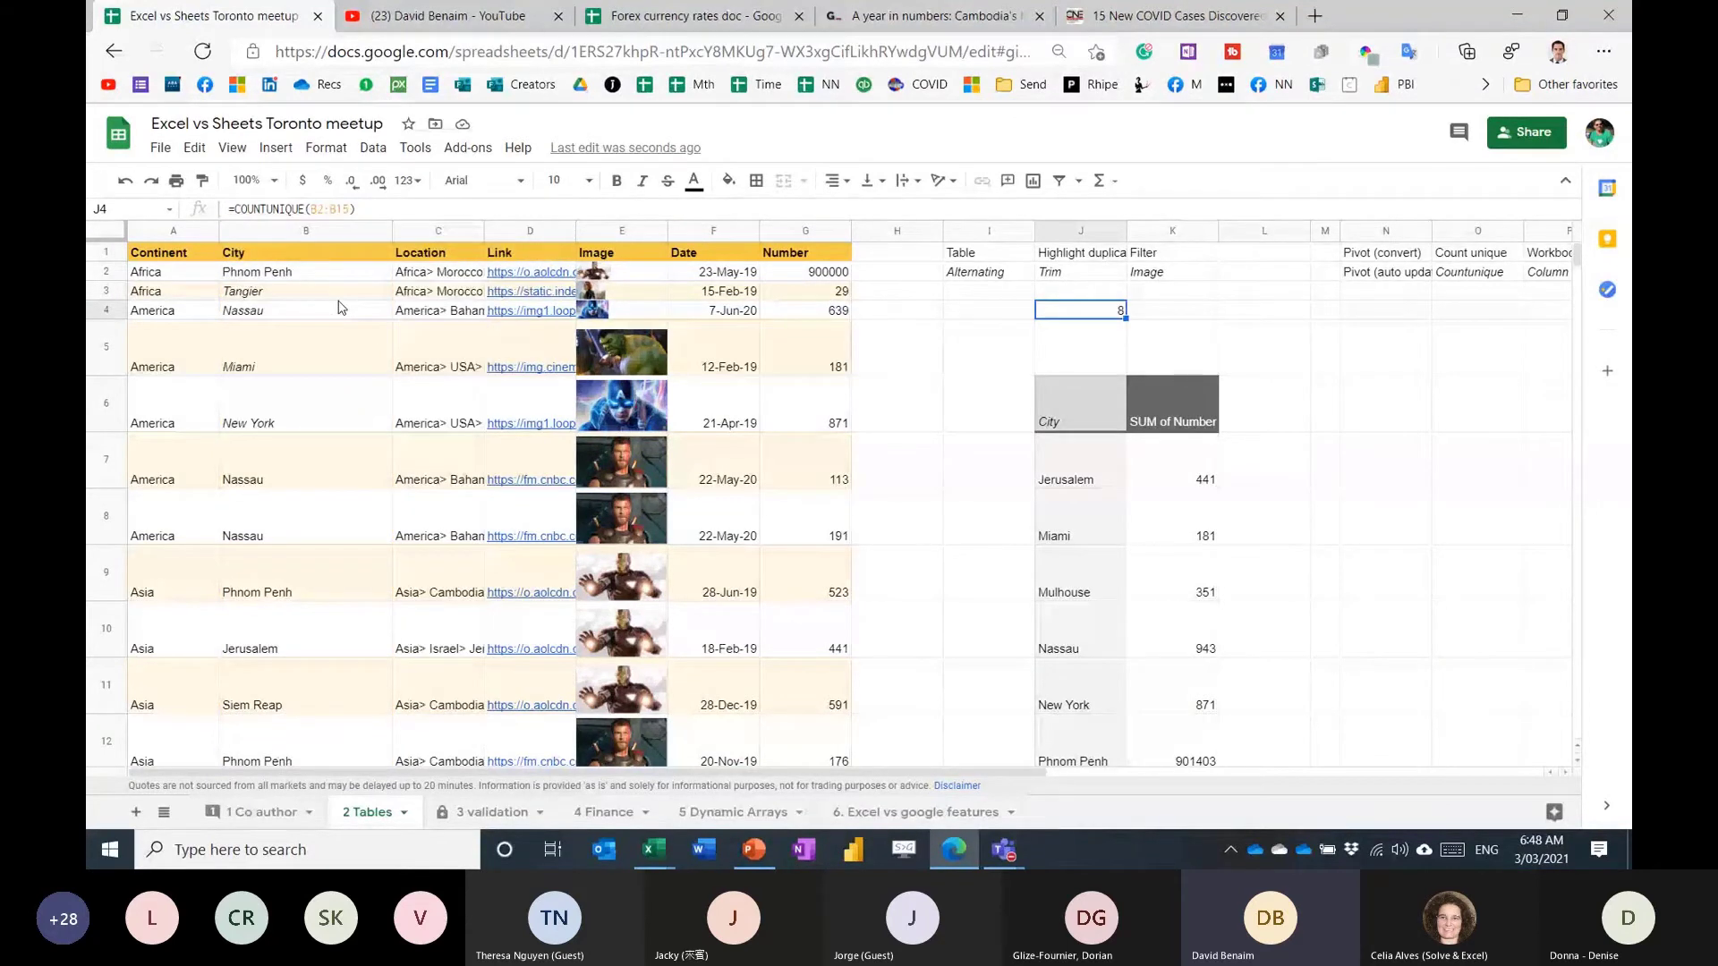
Check the total count of city entries in B2:B15 for comparison with the unique count in J4.
drag(268, 271, 311, 434)
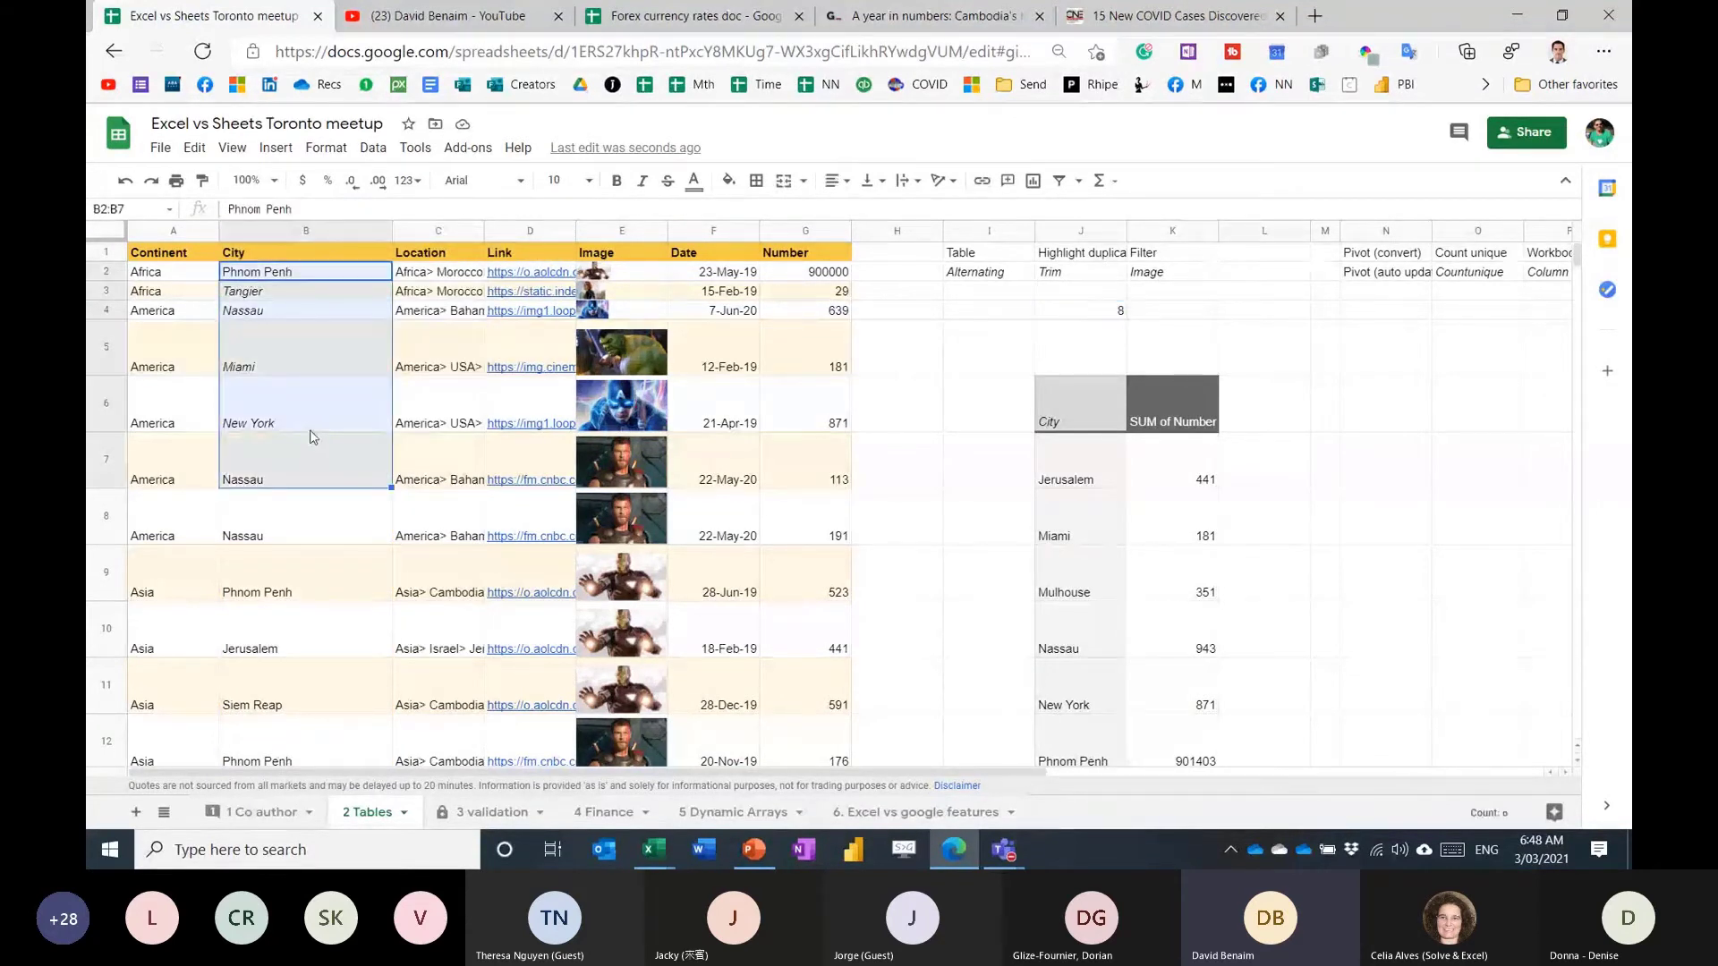
click(327, 407)
drag(318, 273, 313, 394)
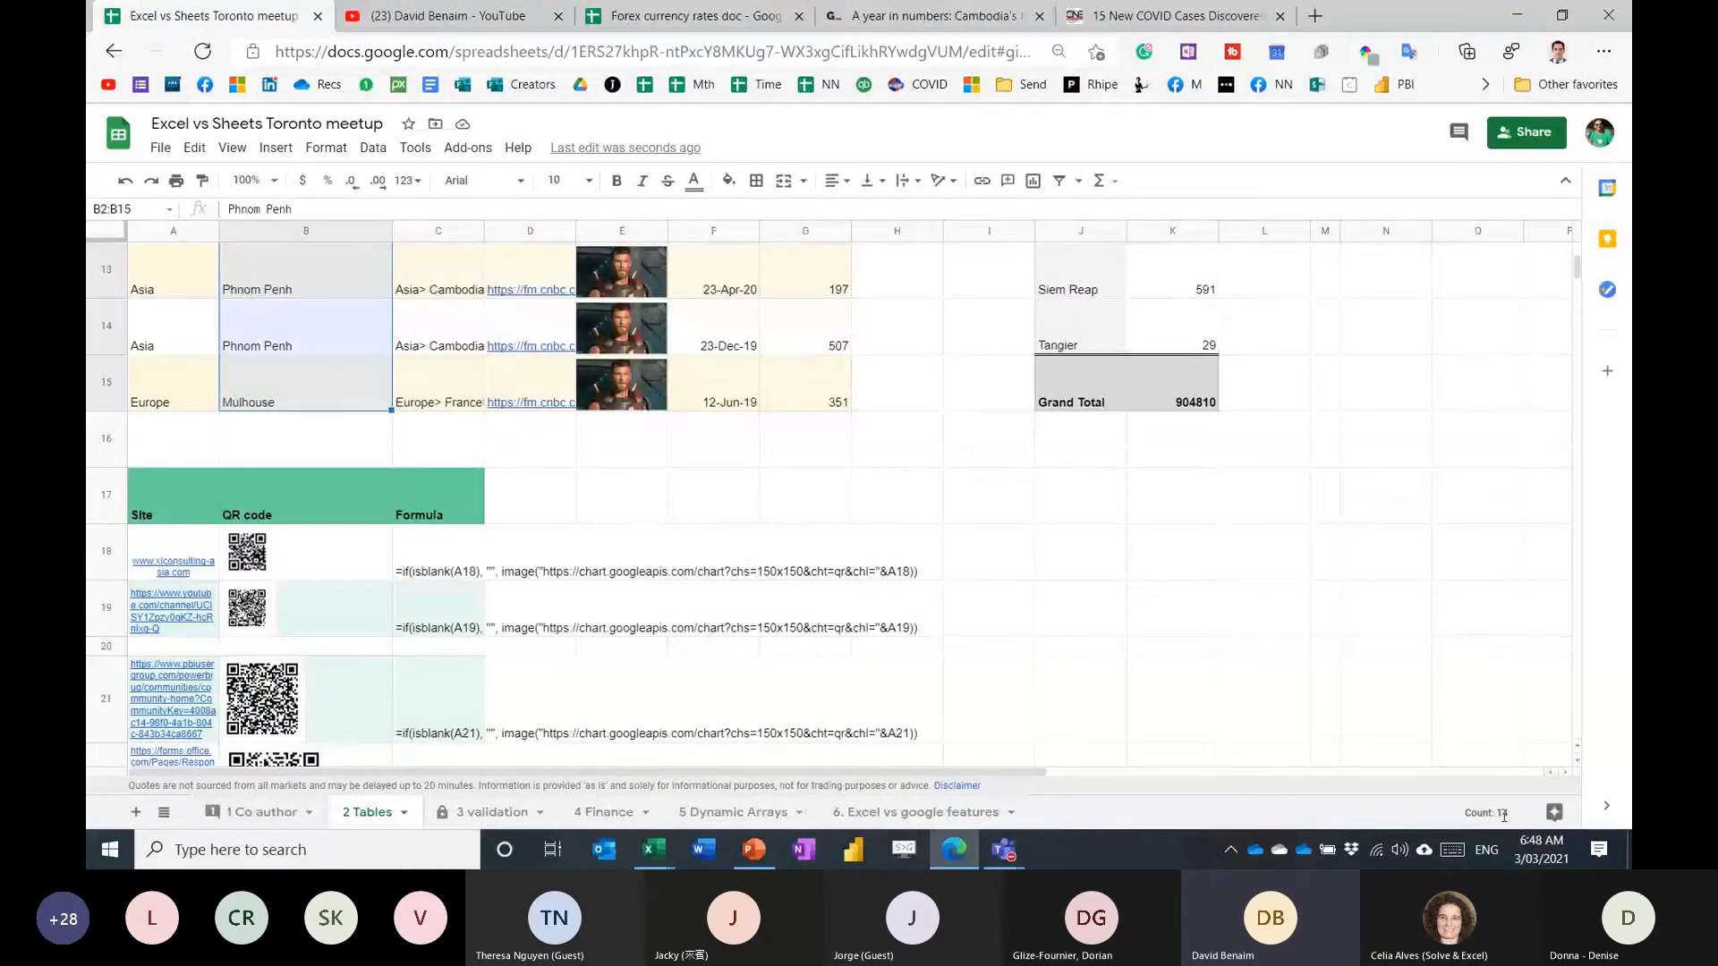
scroll(1000, 546, up, 5)
scroll(1001, 546, up, 2)
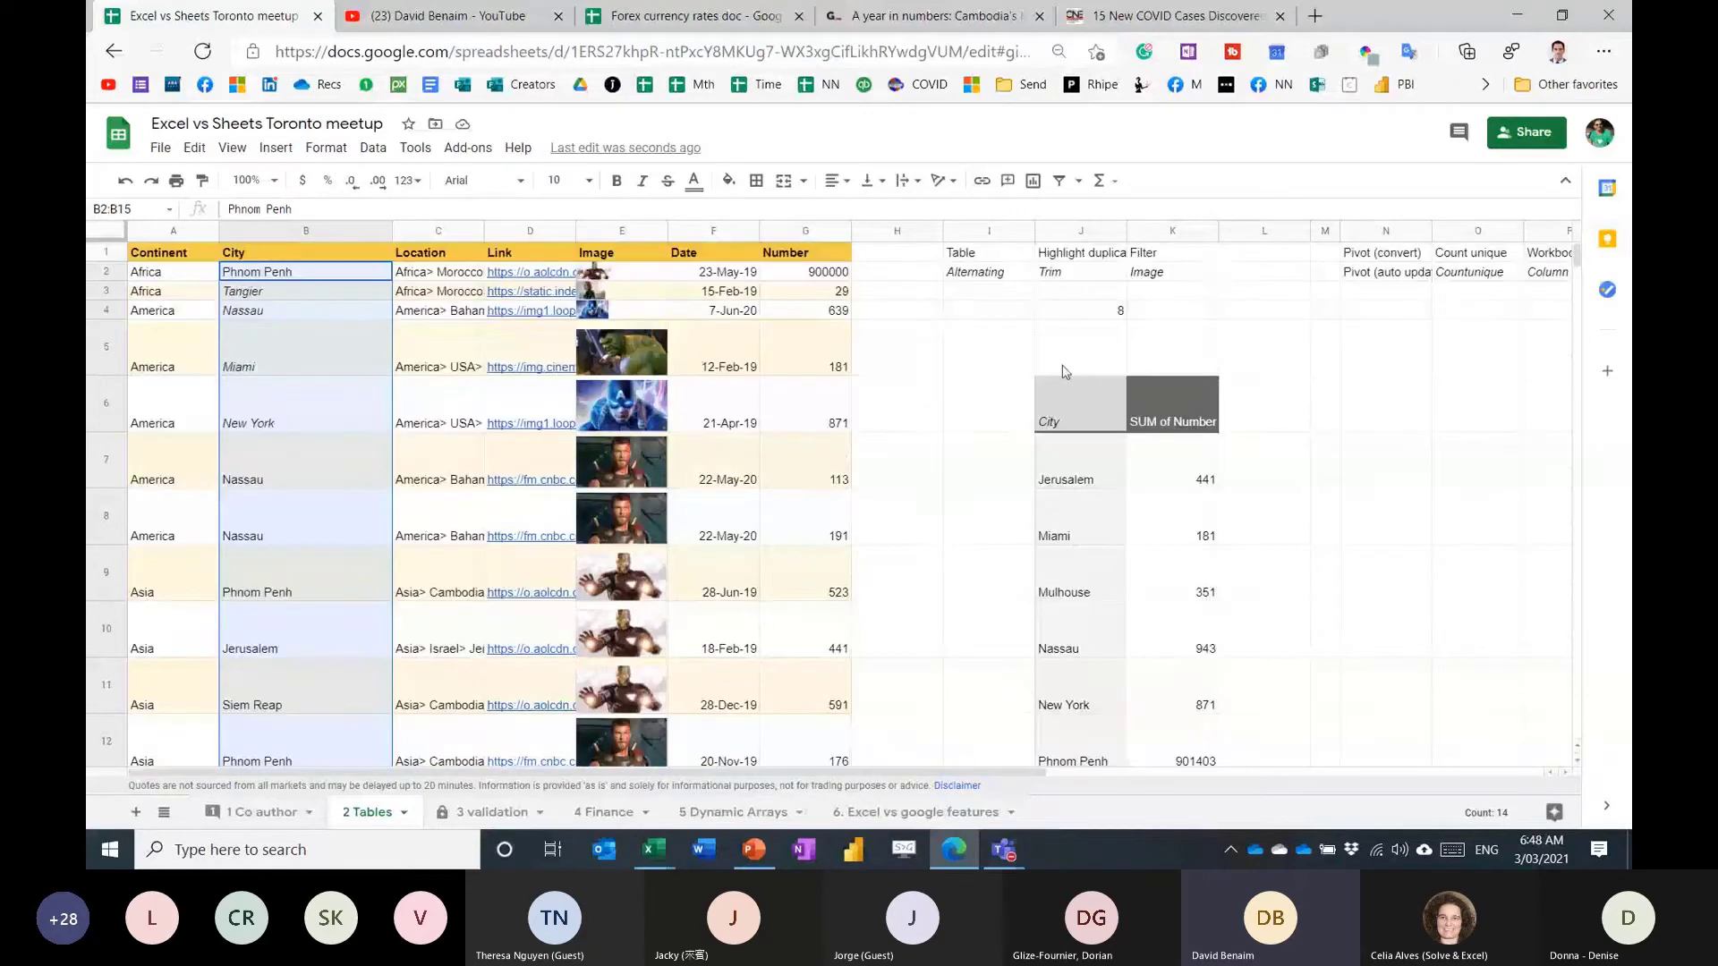
click(1092, 311)
Switch to the Excel workbook and run Analyze Data on the table in the 2 Tables sheet.
key(alt+Tab)
key(alt+Tab)
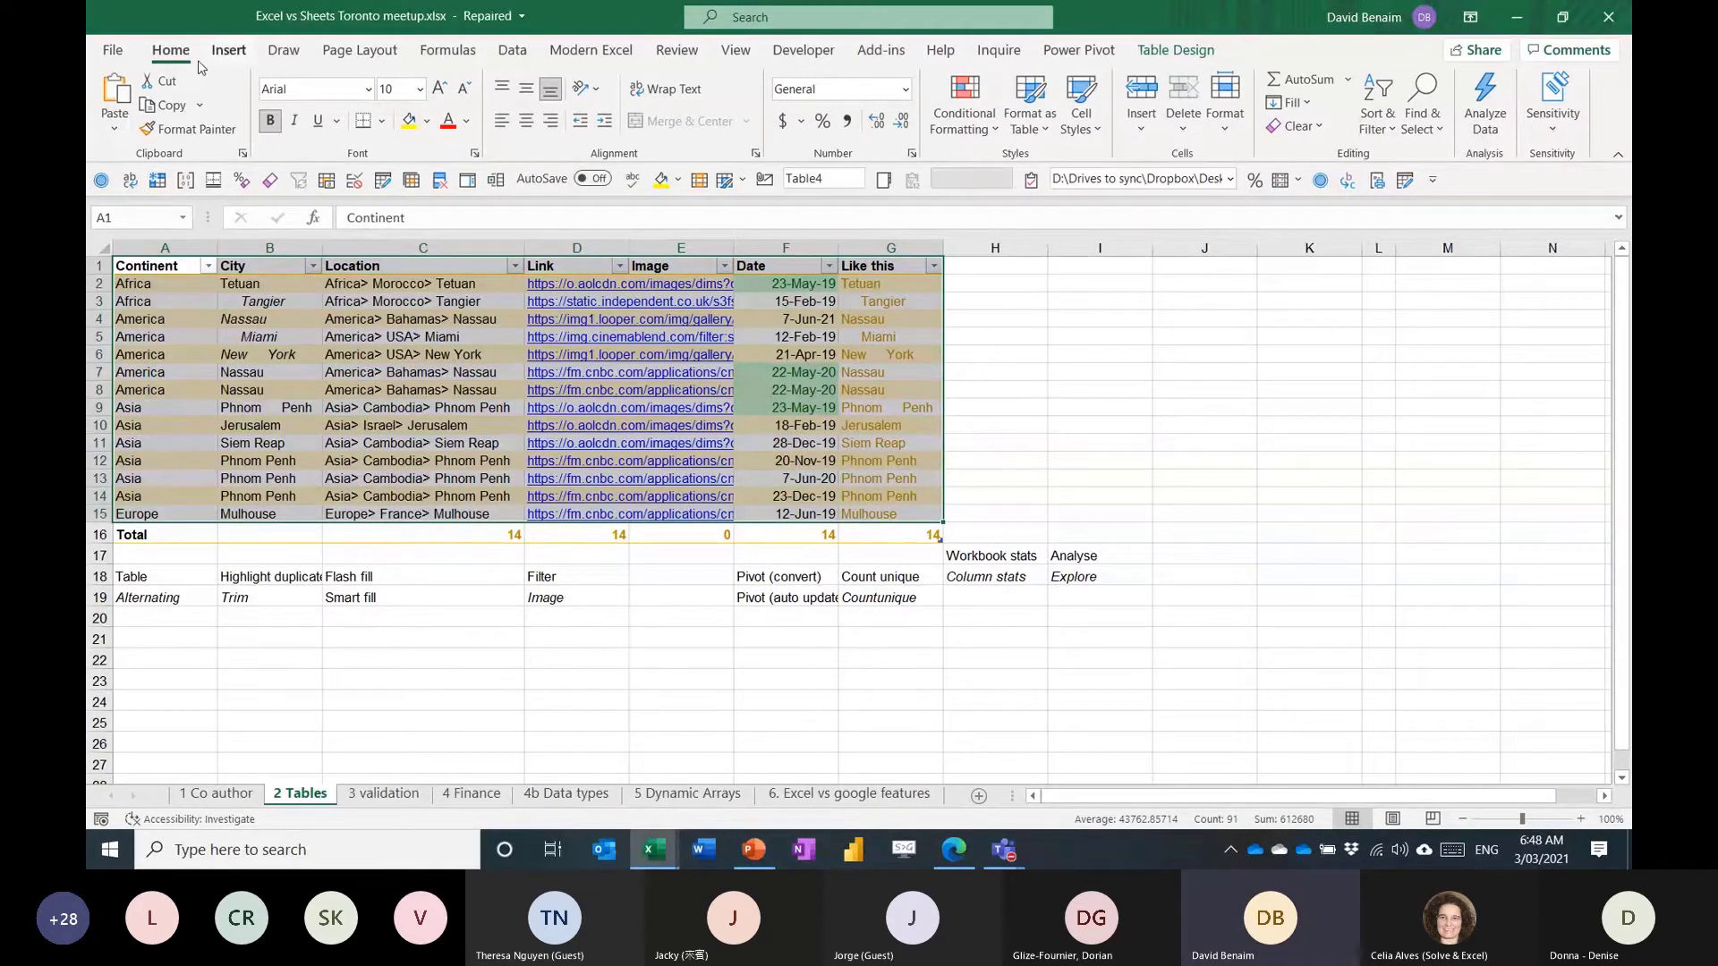
click(1485, 100)
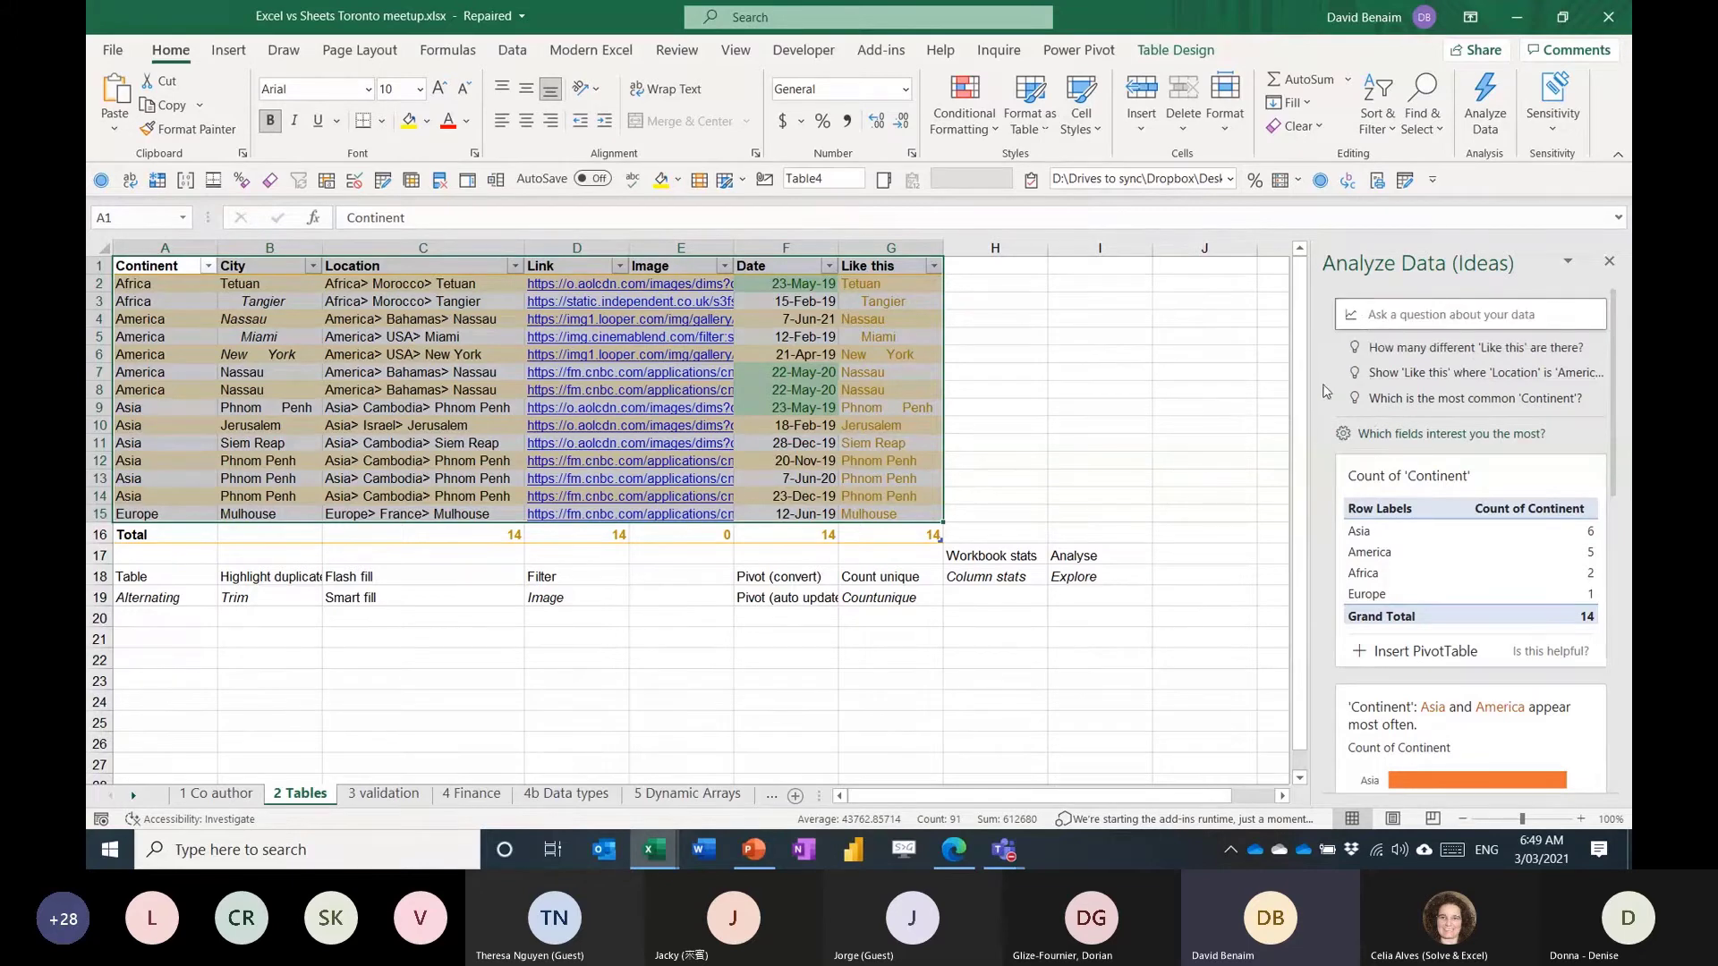
Expand the Analyze Data suggestions to show all results and examine the suggested charts.
scroll(1430, 493, down, 5)
scroll(1430, 493, down, 3)
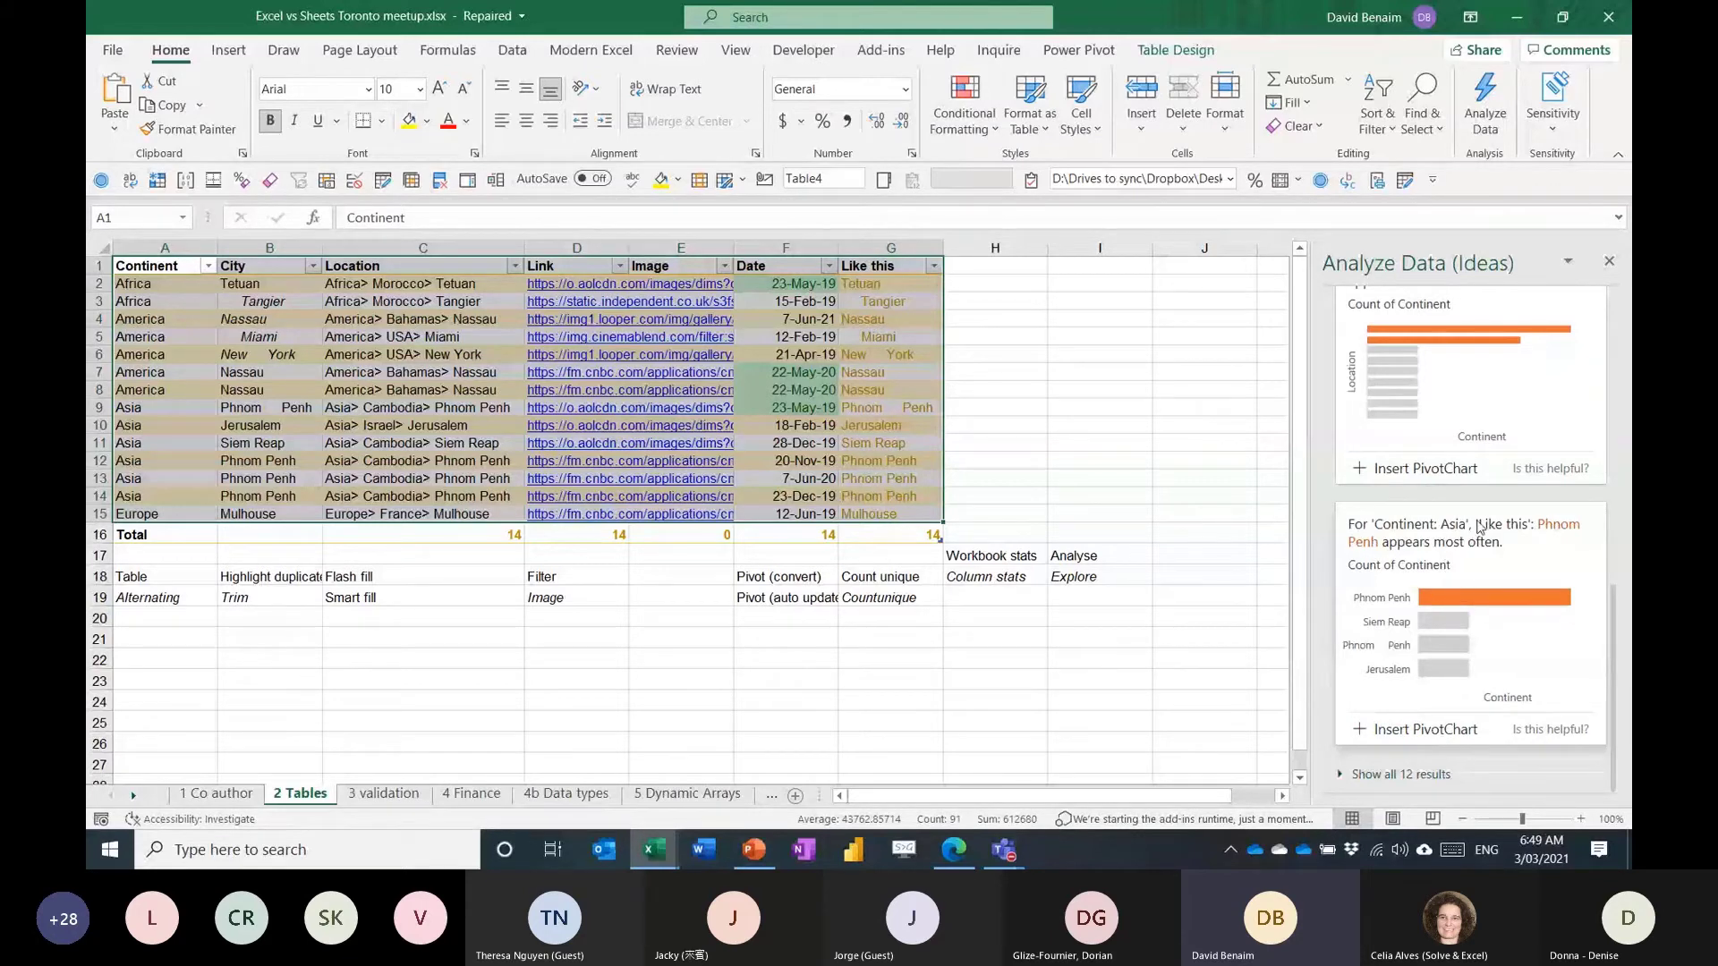
click(1408, 775)
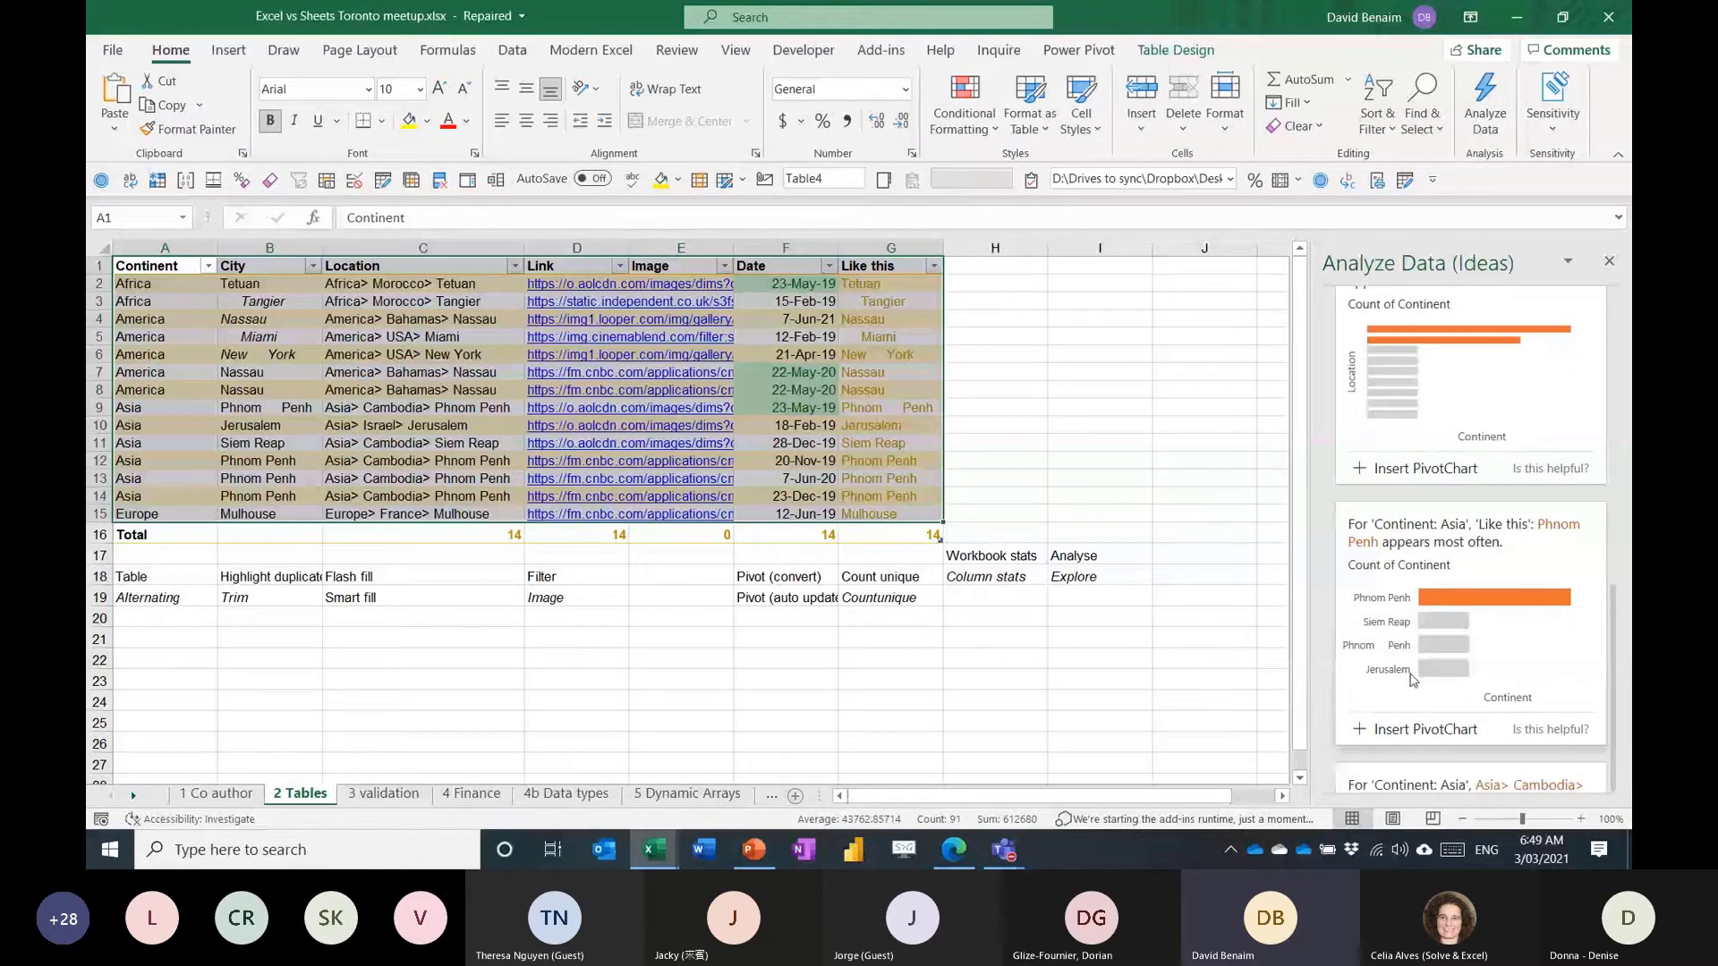
scroll(1413, 667, down, 8)
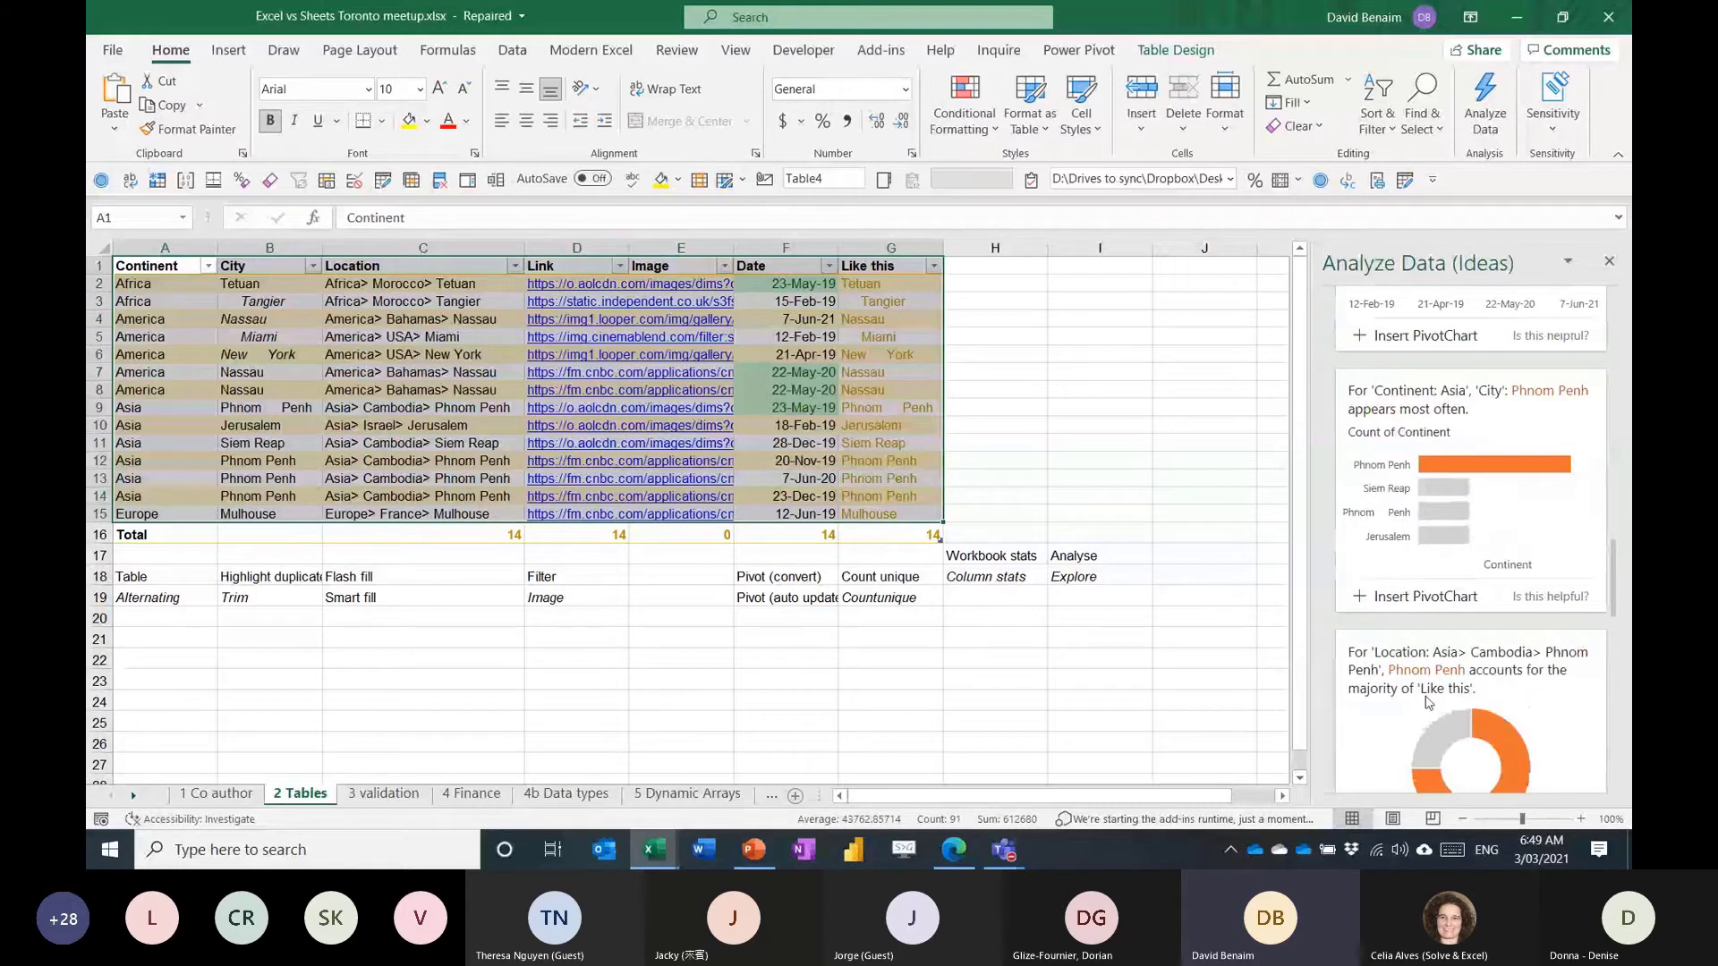
scroll(1430, 707, down, 3)
scroll(1434, 713, down, 2)
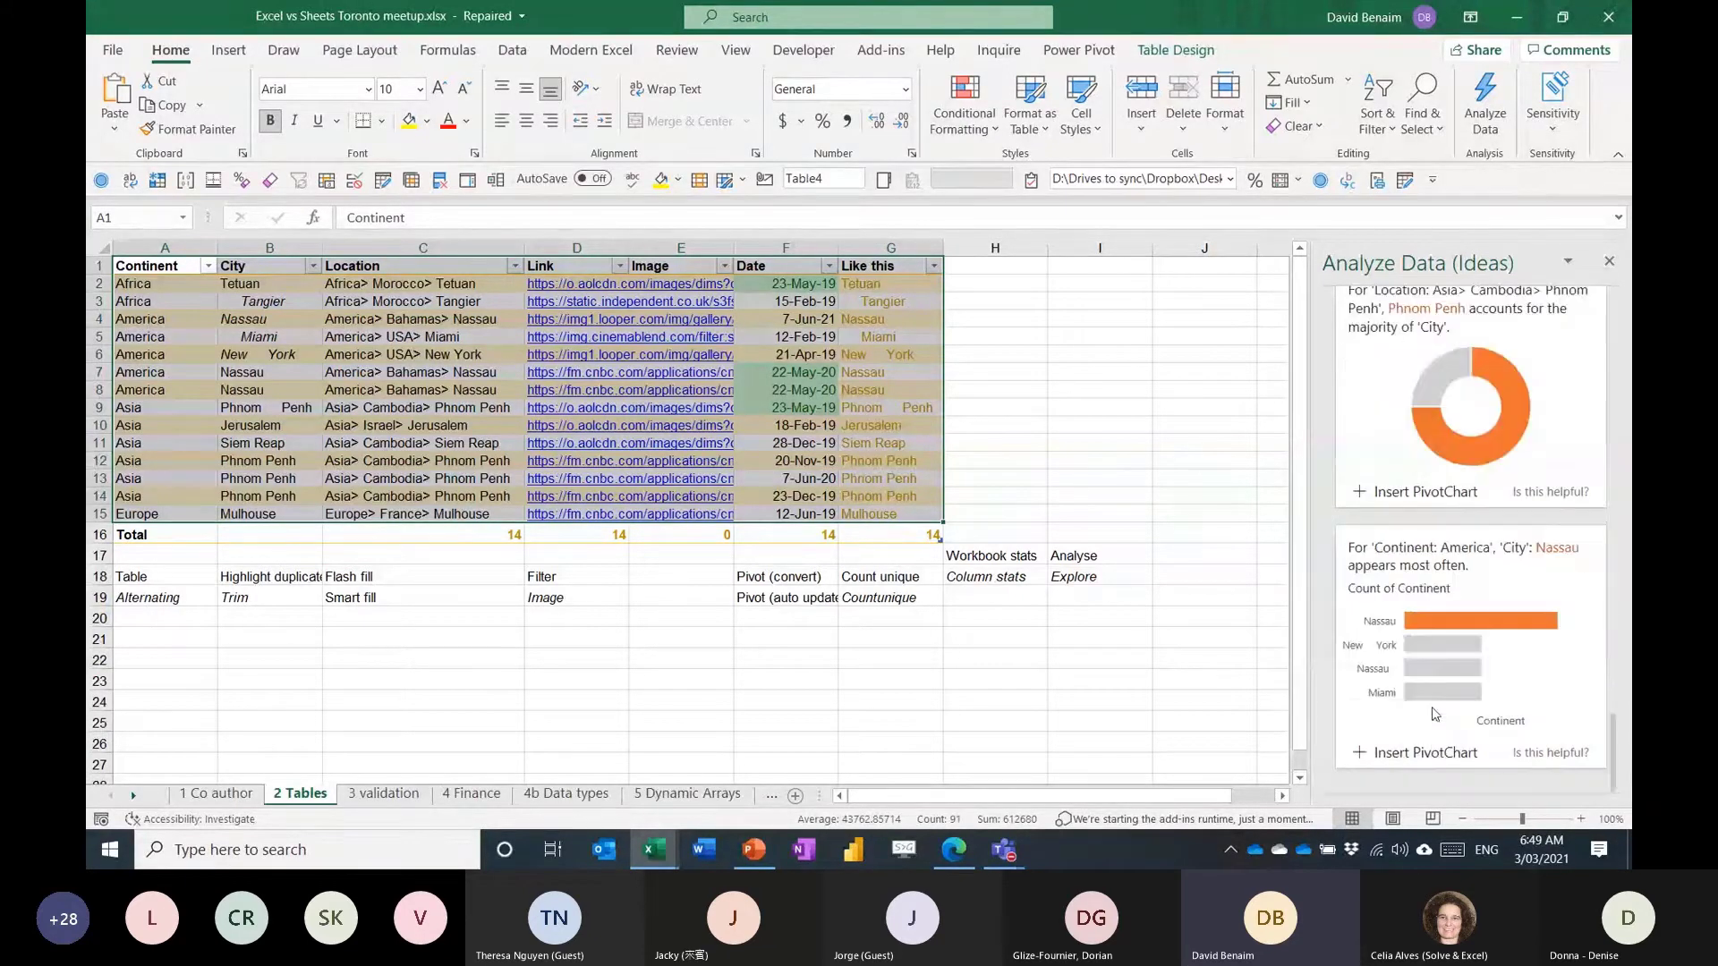
scroll(1435, 713, down, 5)
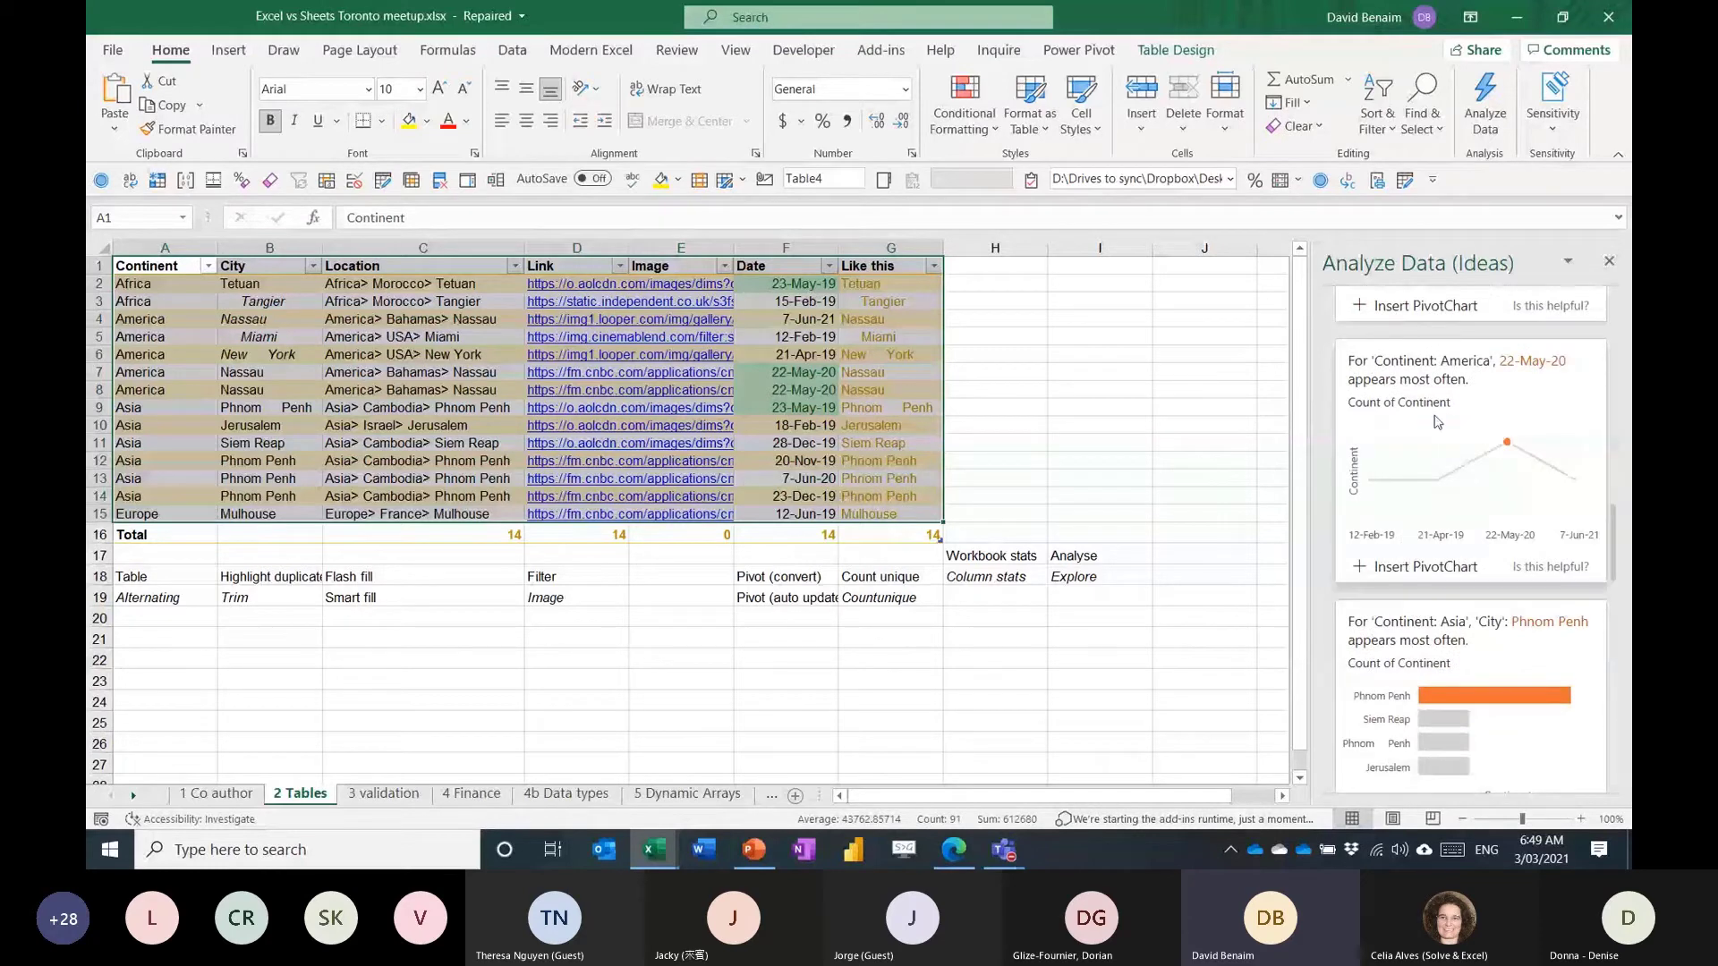
Insert the suggested 22-May-20 PivotChart for Continent America, view its new sheet, and return to the 2 Tables sheet.
click(1422, 569)
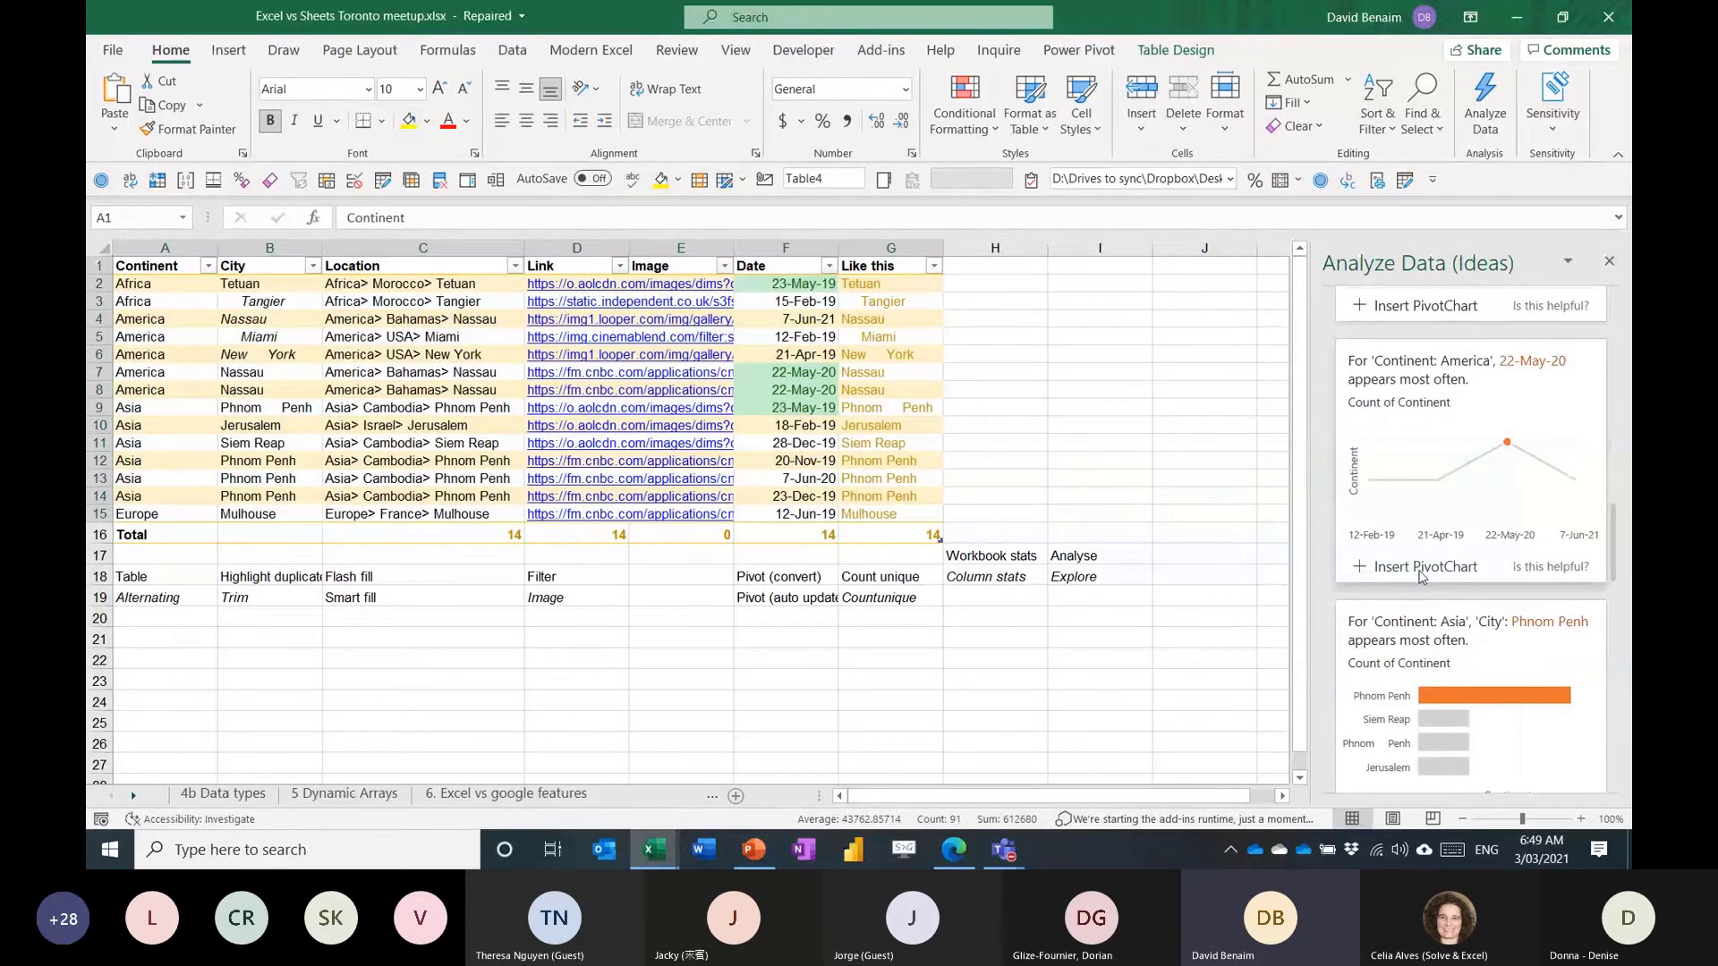
click(128, 795)
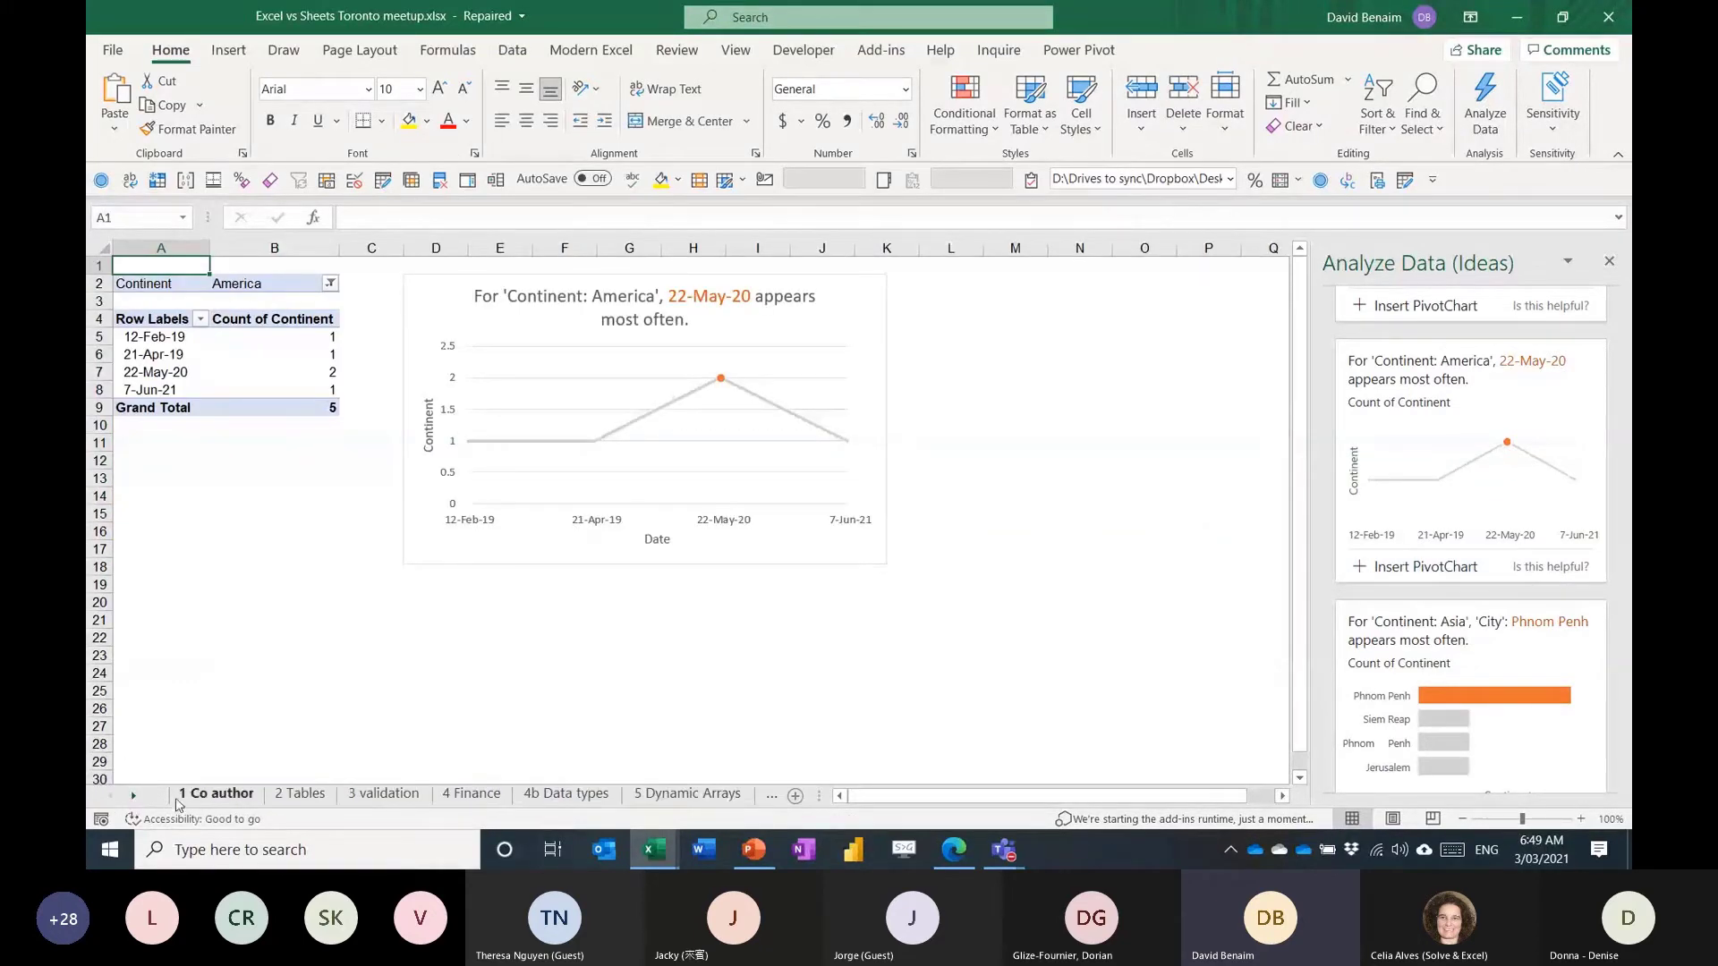
click(288, 798)
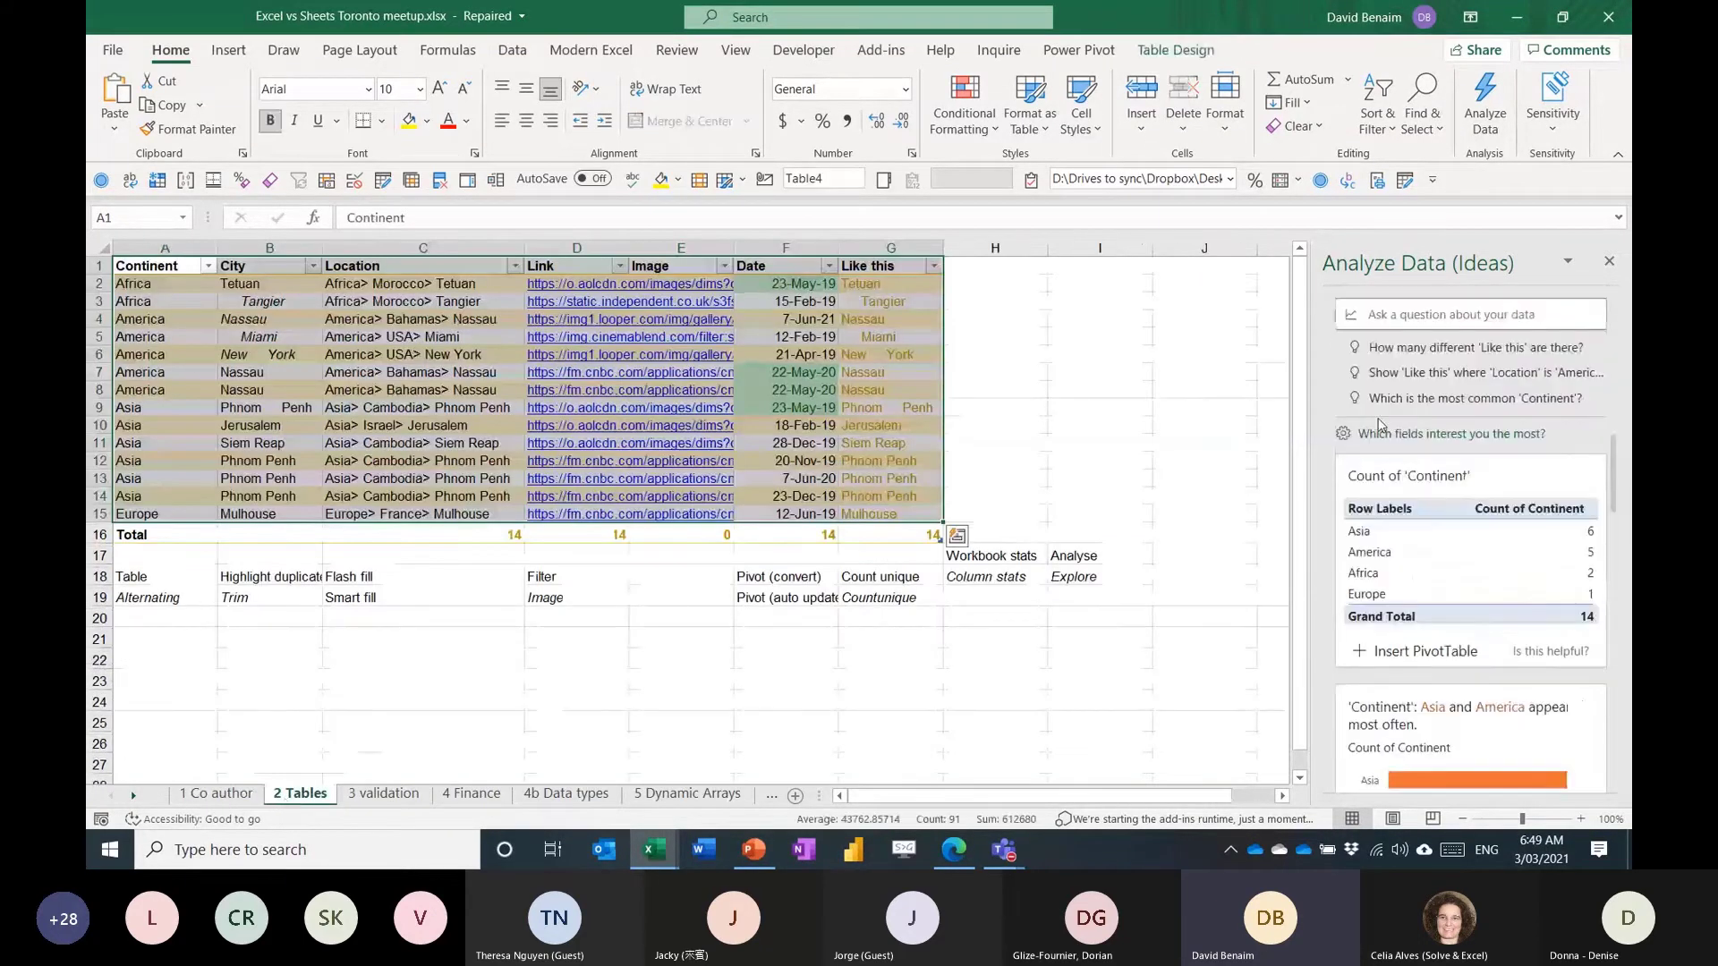
click(1389, 311)
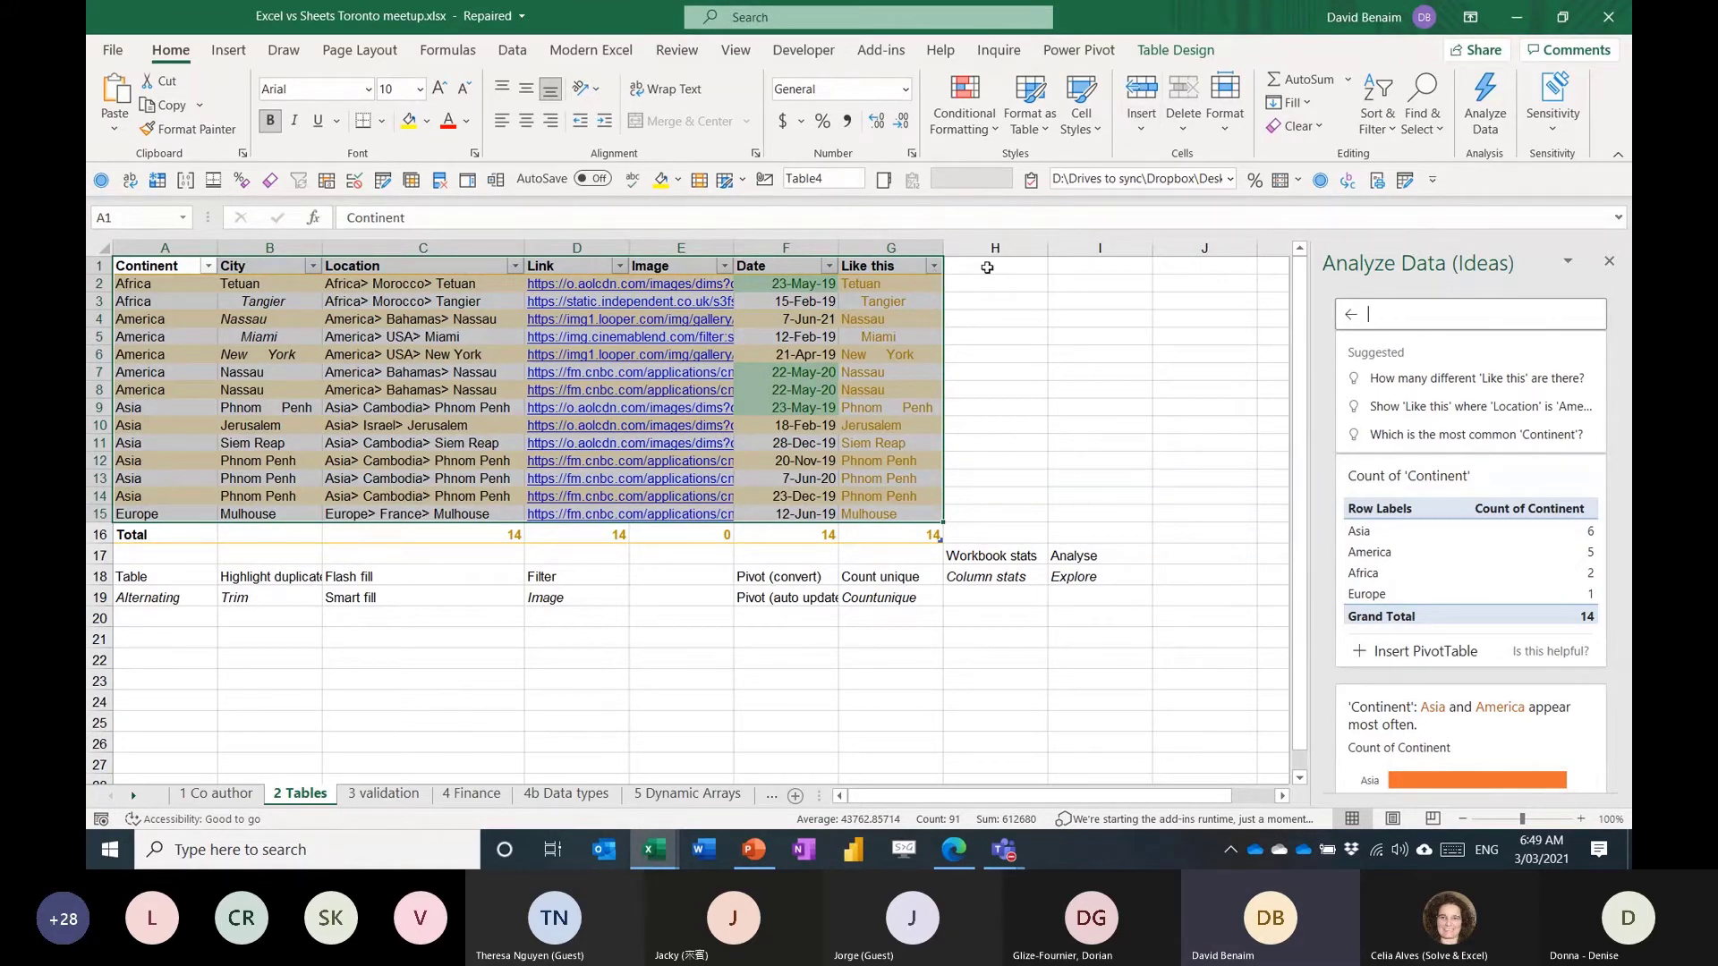
Add an Amount column to the table in H1 and start a RANDBETWEEN formula in H2 with 8 as the lower bound.
click(987, 267)
text(Amount)
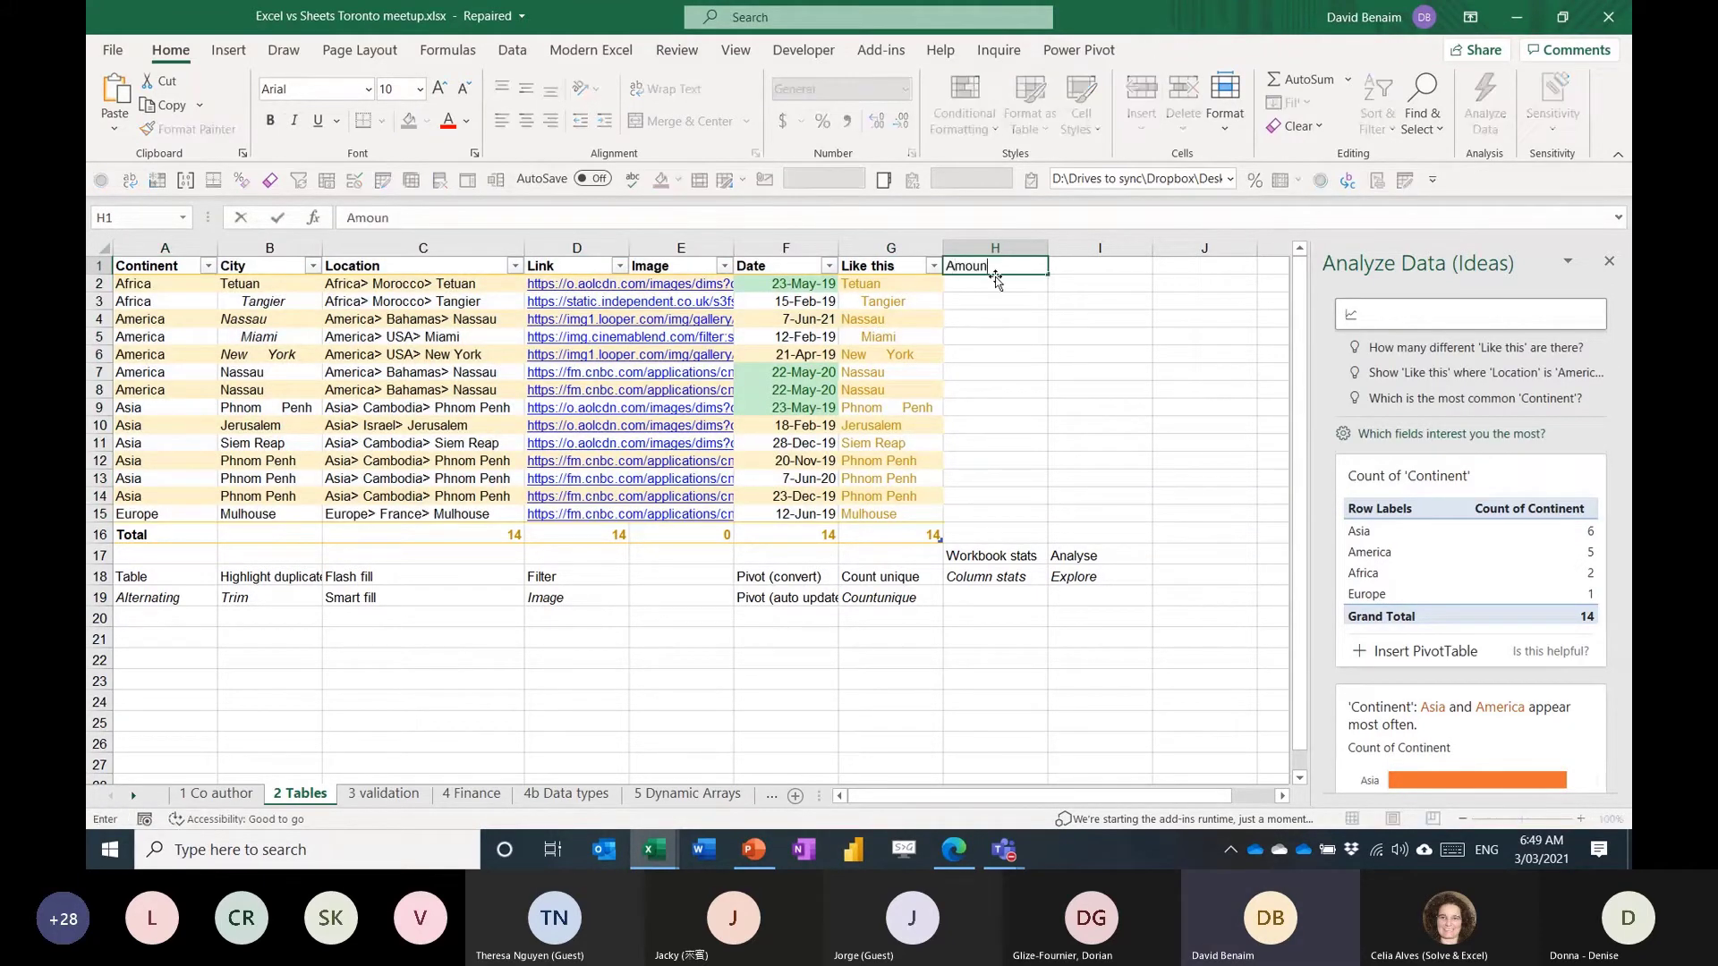
key(Return)
text(=randb)
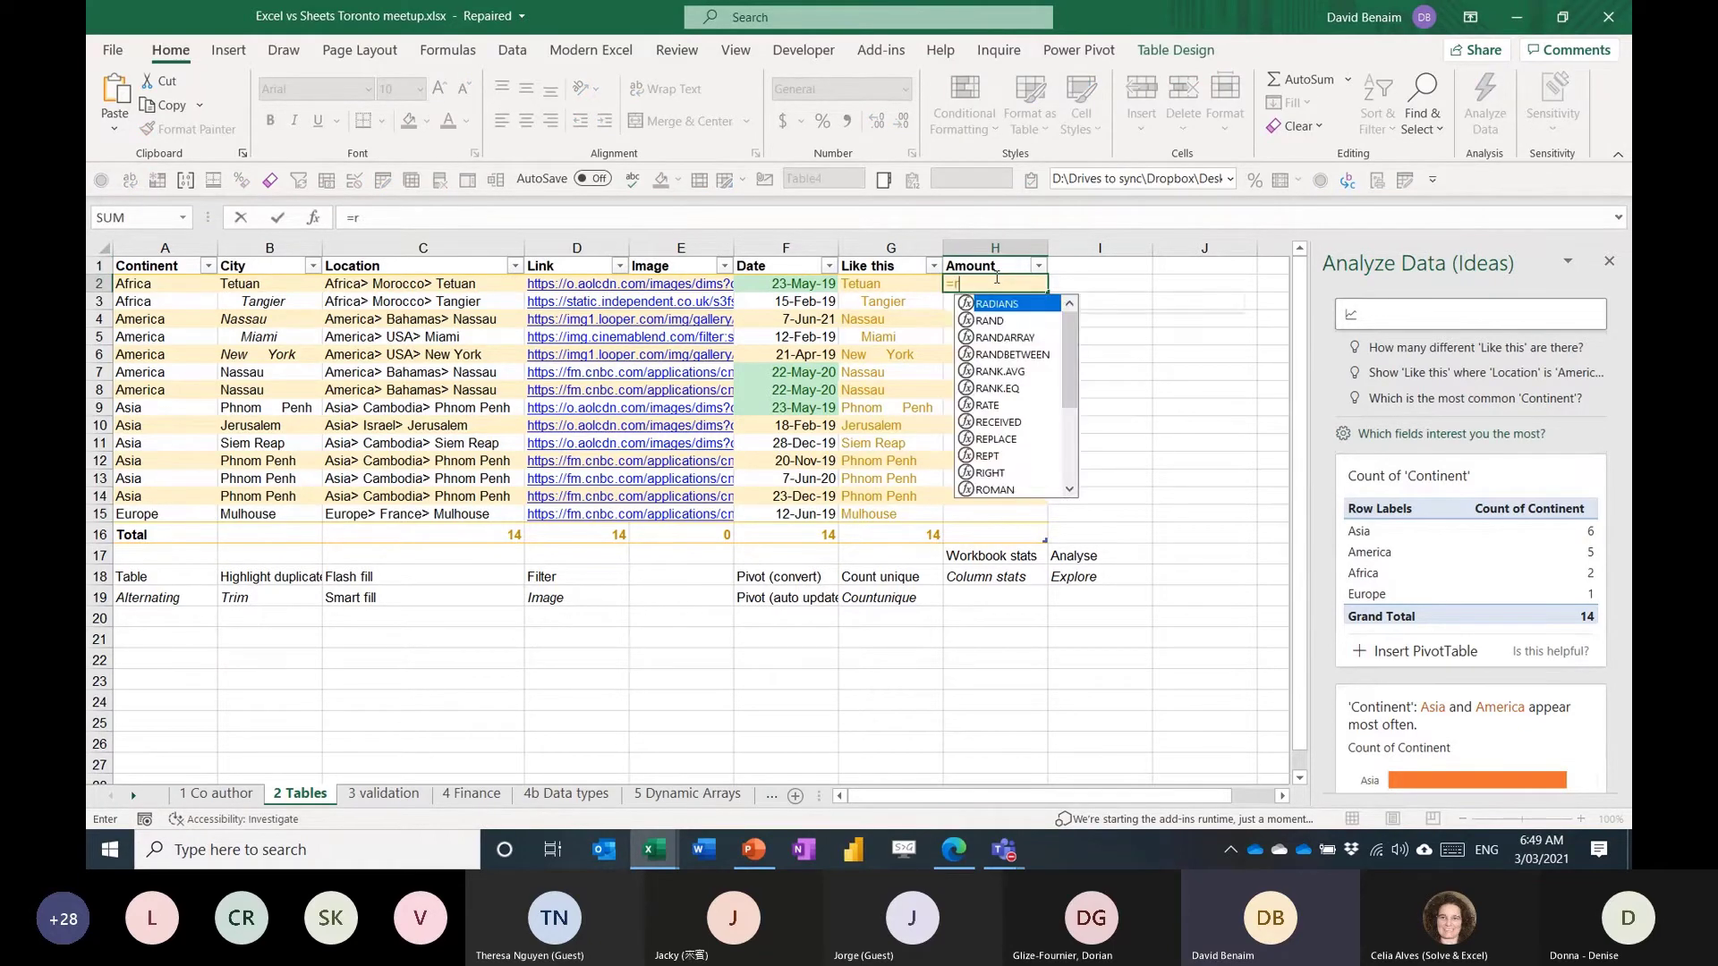
key(Tab)
text(8,9)
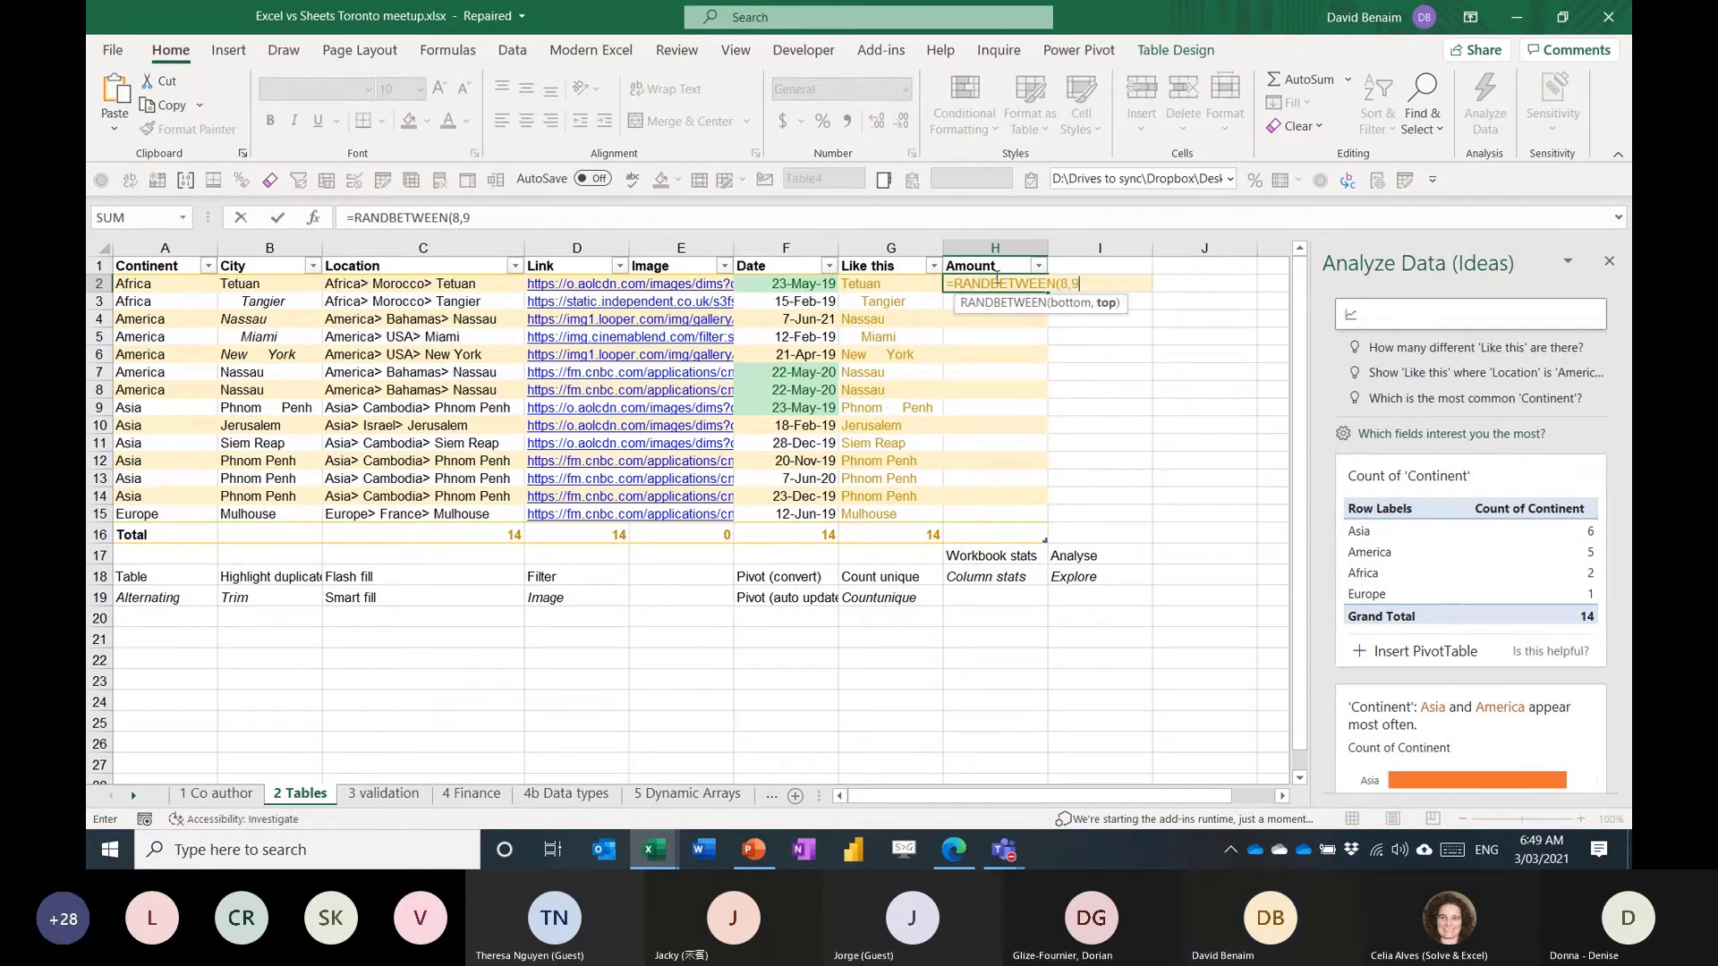
Fill the Amount column with =RANDBETWEEN(8,900) and paste the results back as fixed values.
text(00))
key(ctrl+Return)
key(ctrl+shift+Down)
key(ctrl+c)
key(ctrl+alt+v)
key(Return)
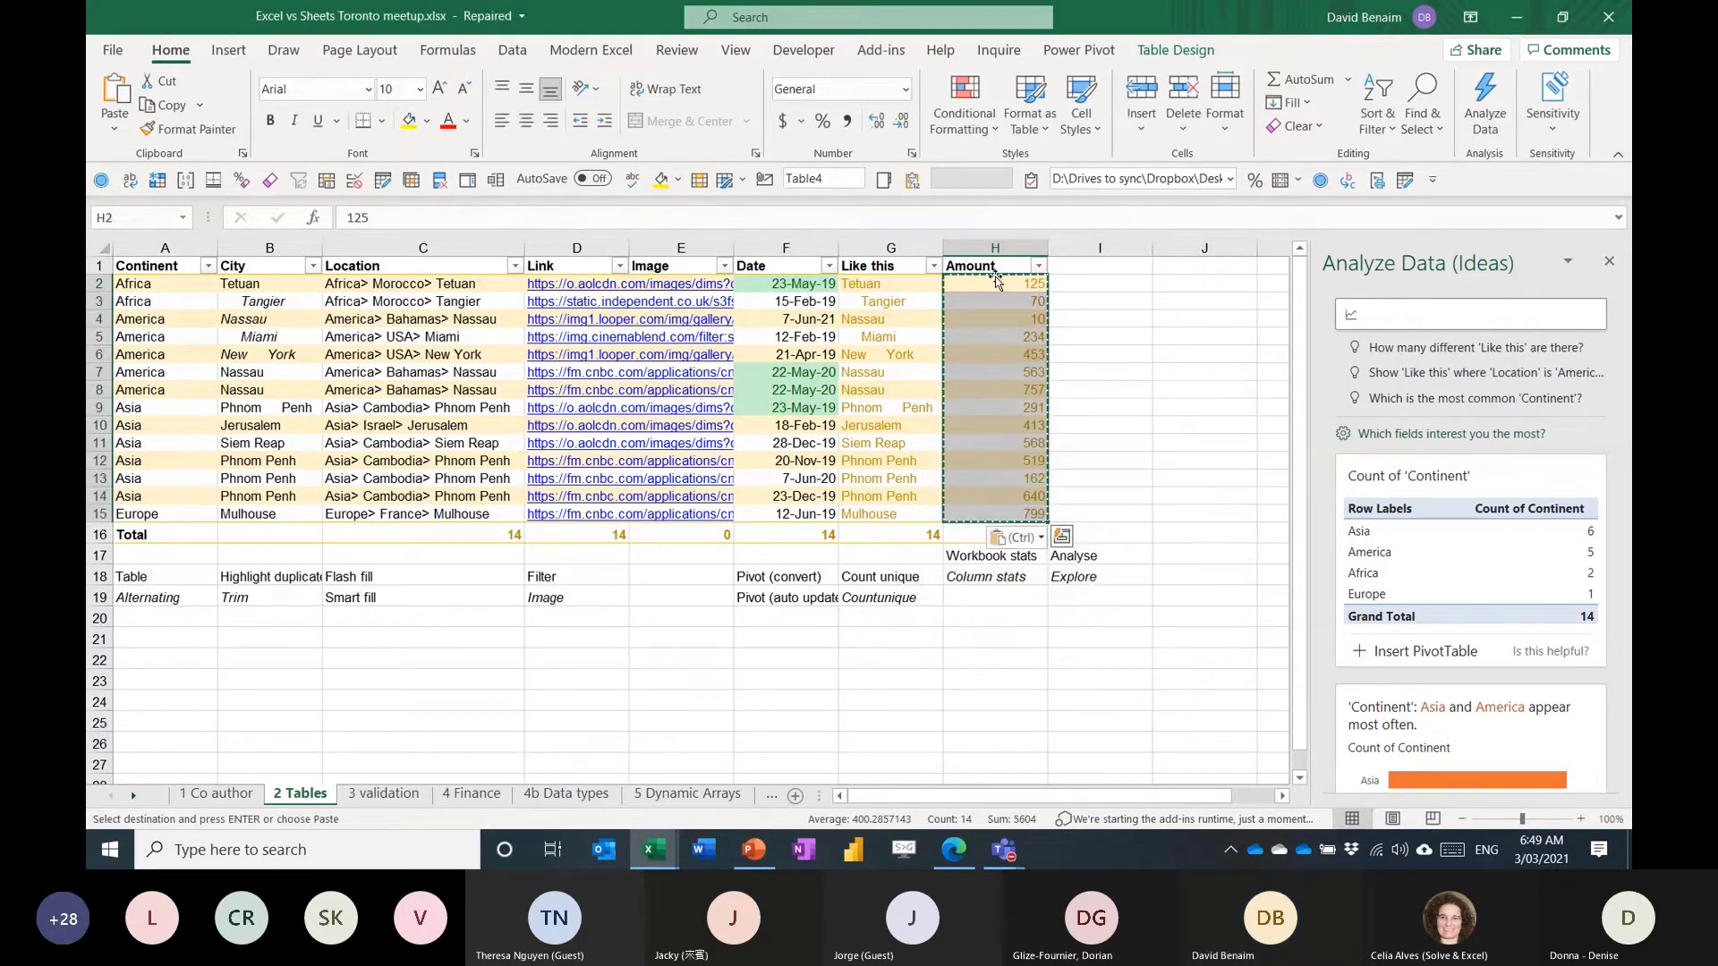
Restart Analyze Data on the whole table including the Amount column, and ask it for "amount by city".
click(1609, 260)
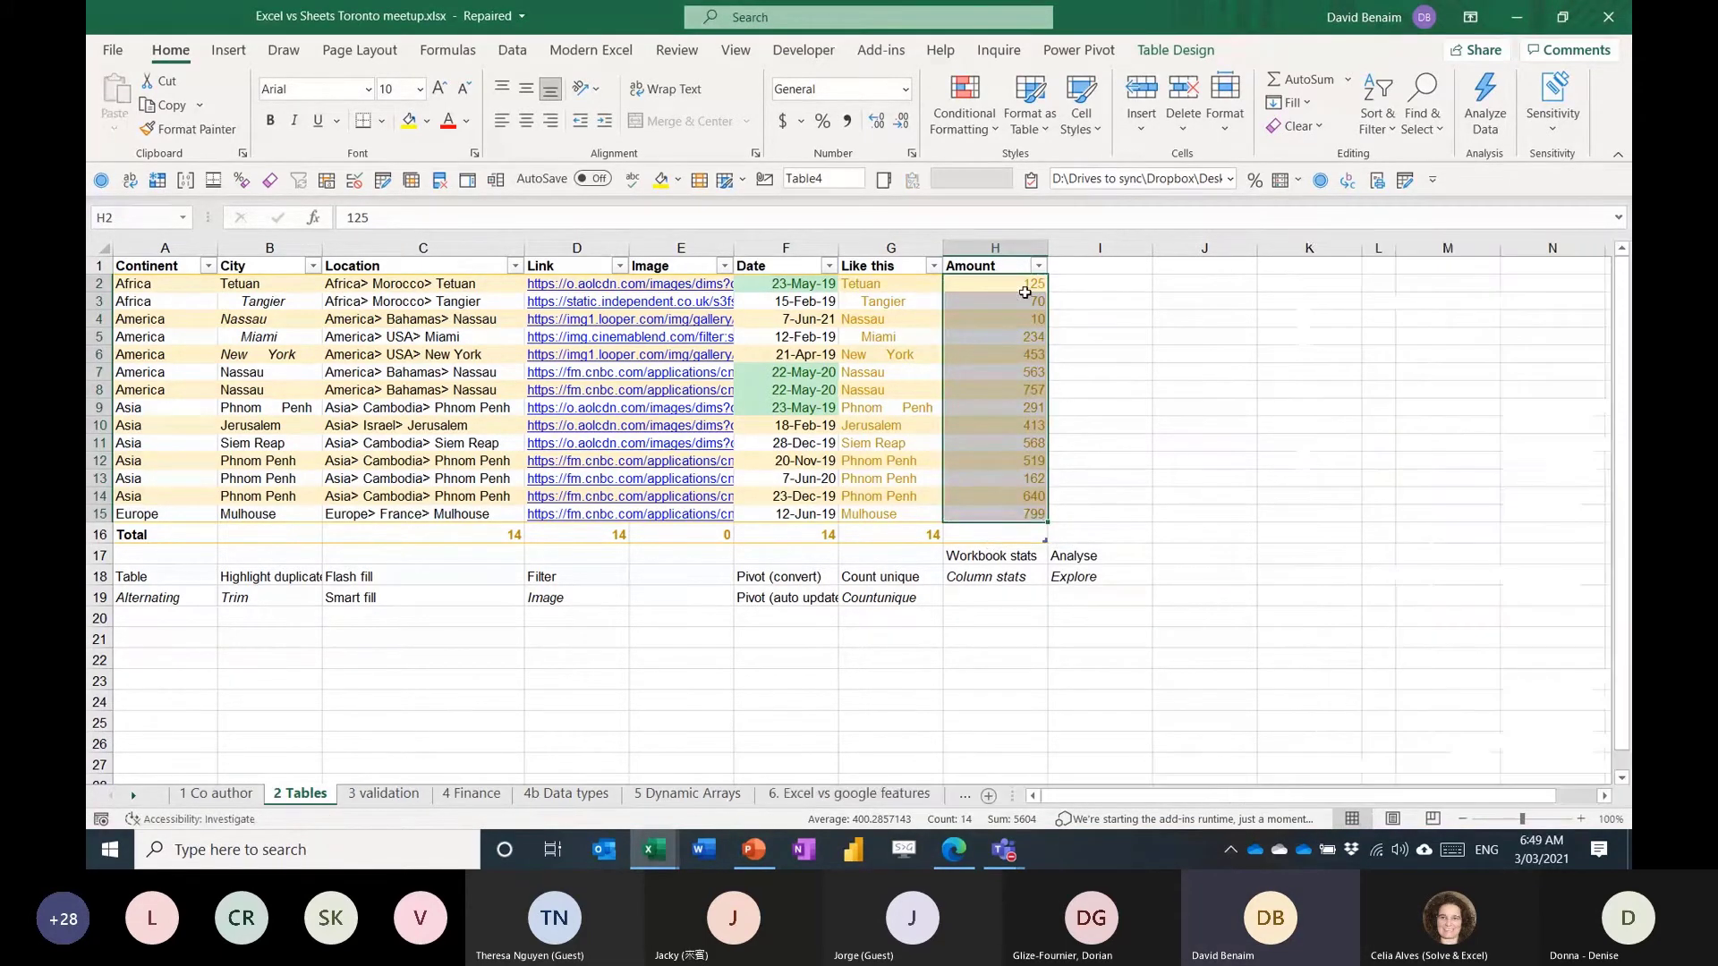
key(ctrl+a)
key(ctrl+a)
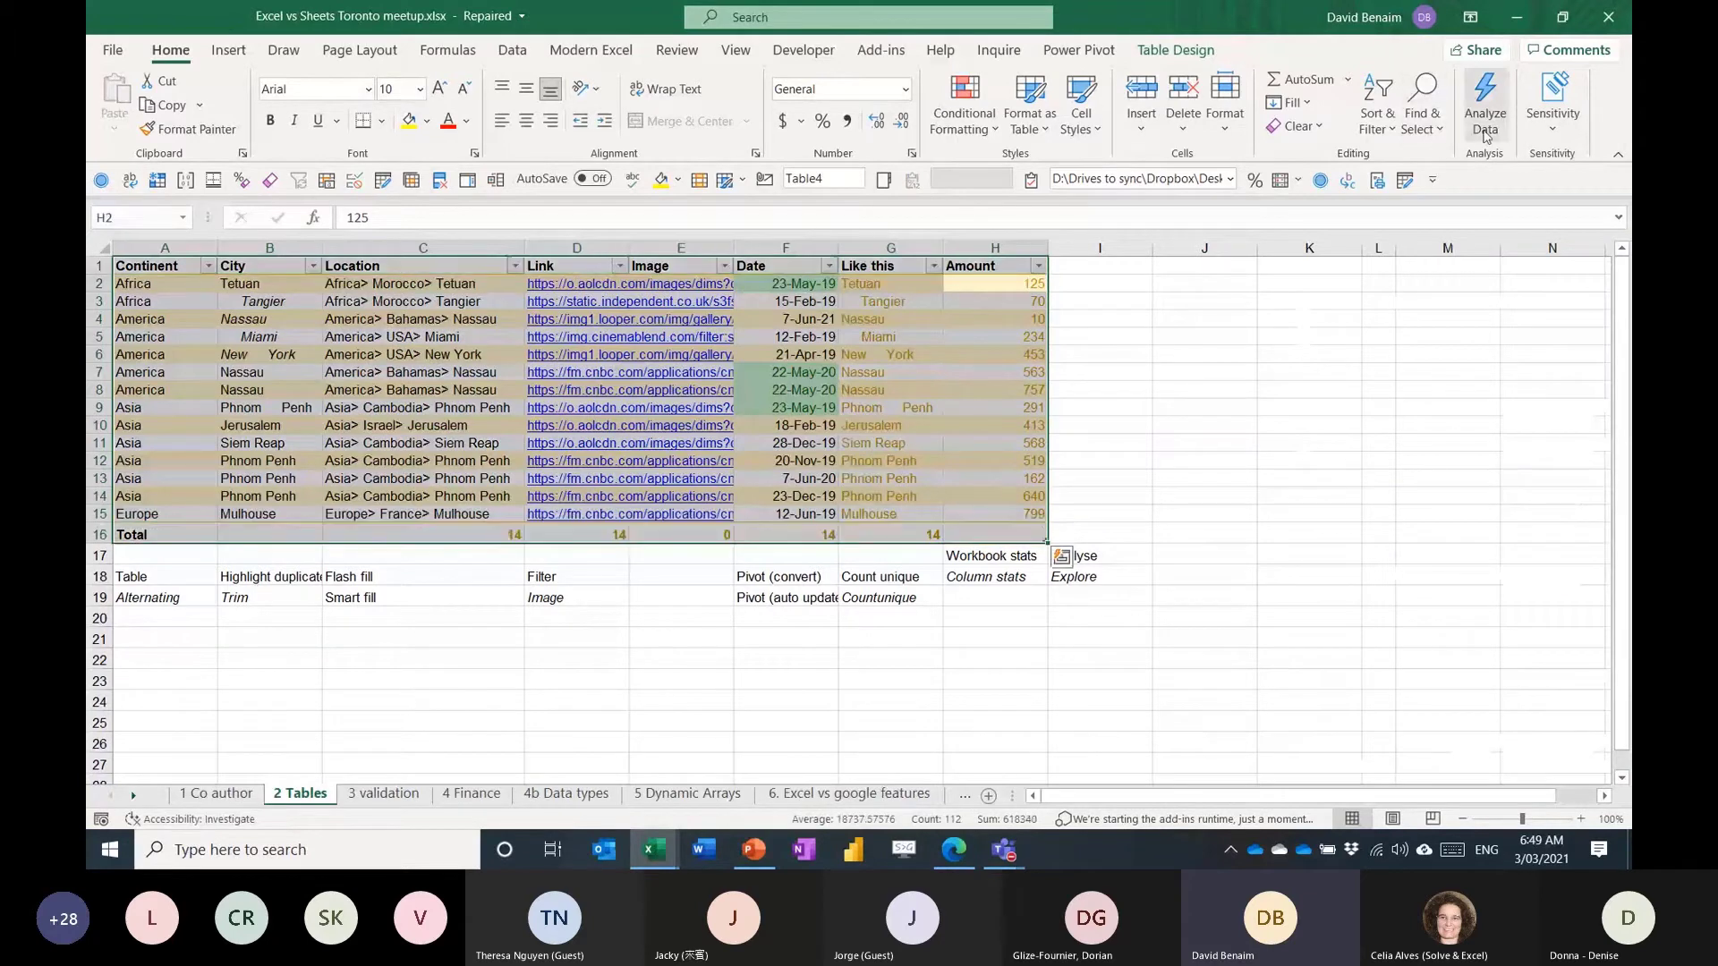
click(1484, 103)
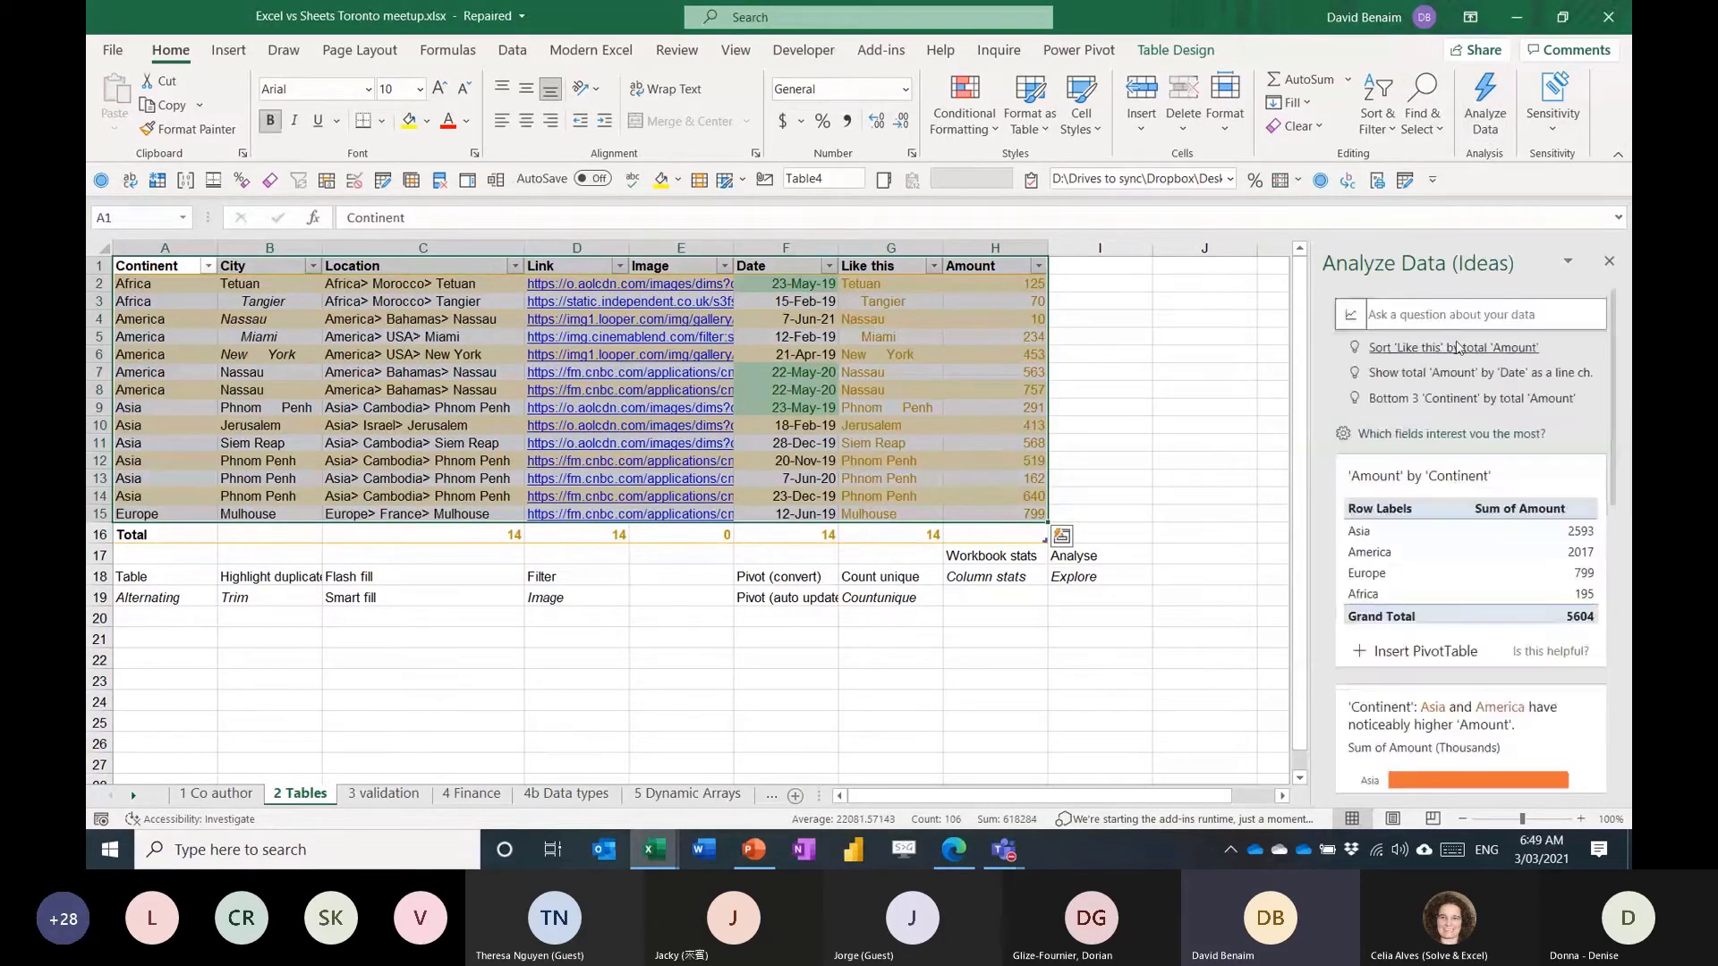
click(1440, 318)
text(a)
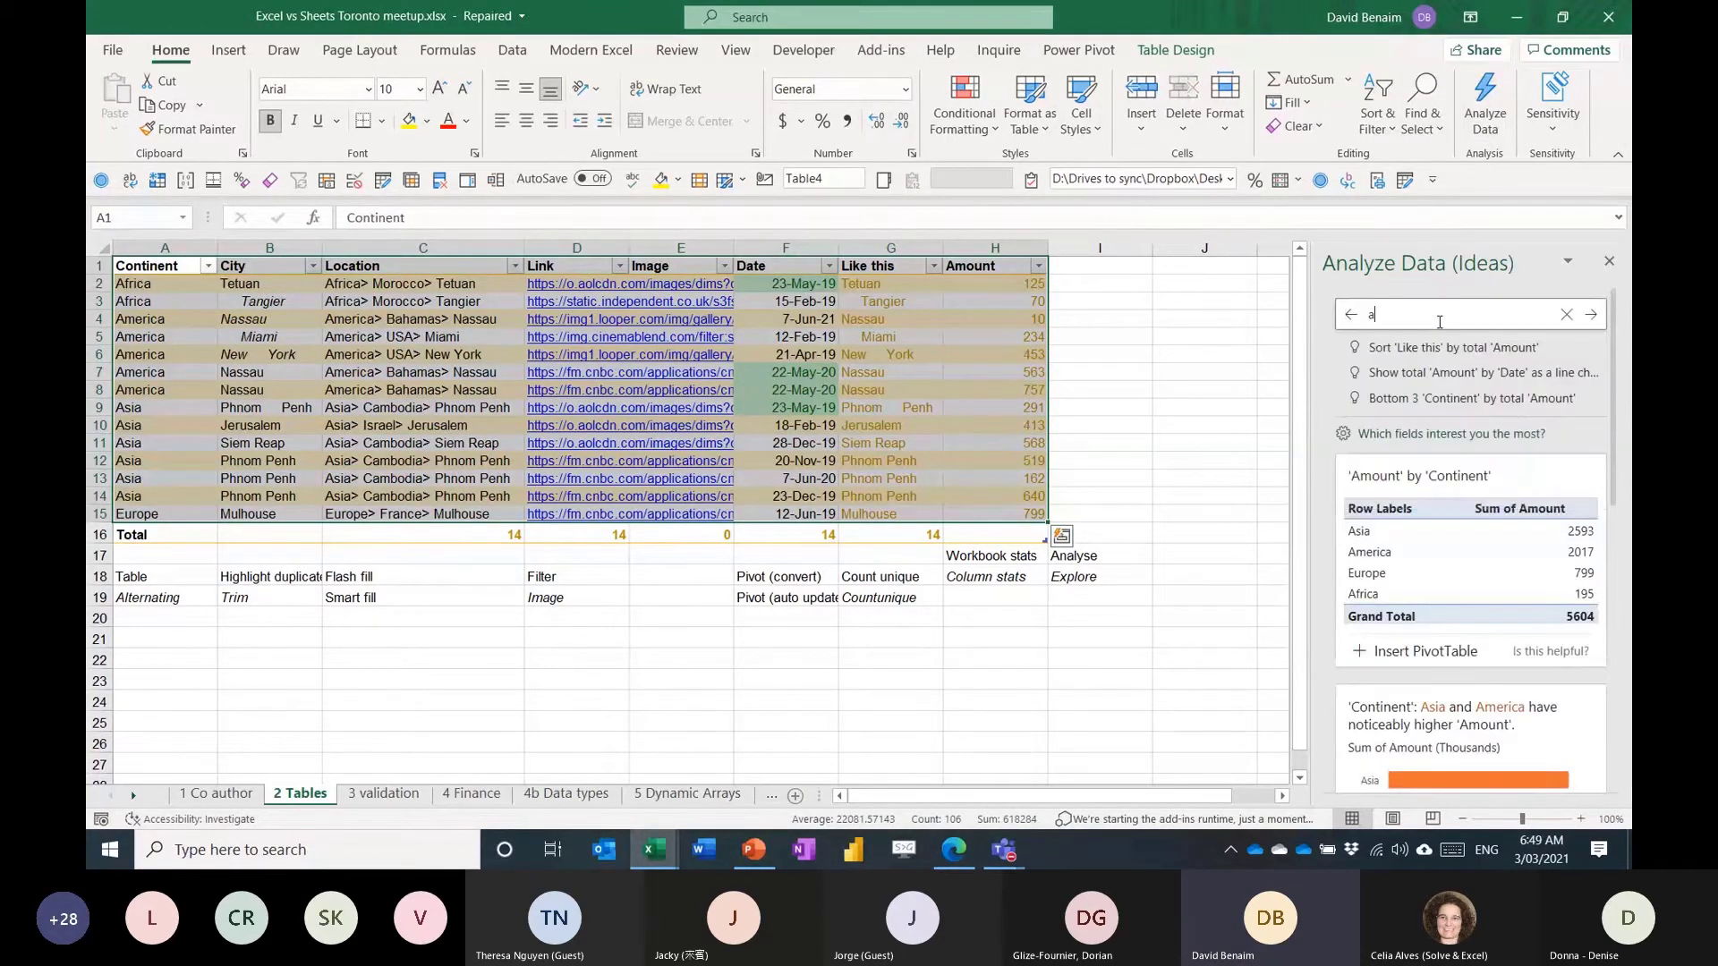
text(mount by city)
key(Return)
Extend the data question to "amount by city in pie" to get the answer as a pie chart.
click(1479, 316)
text(in)
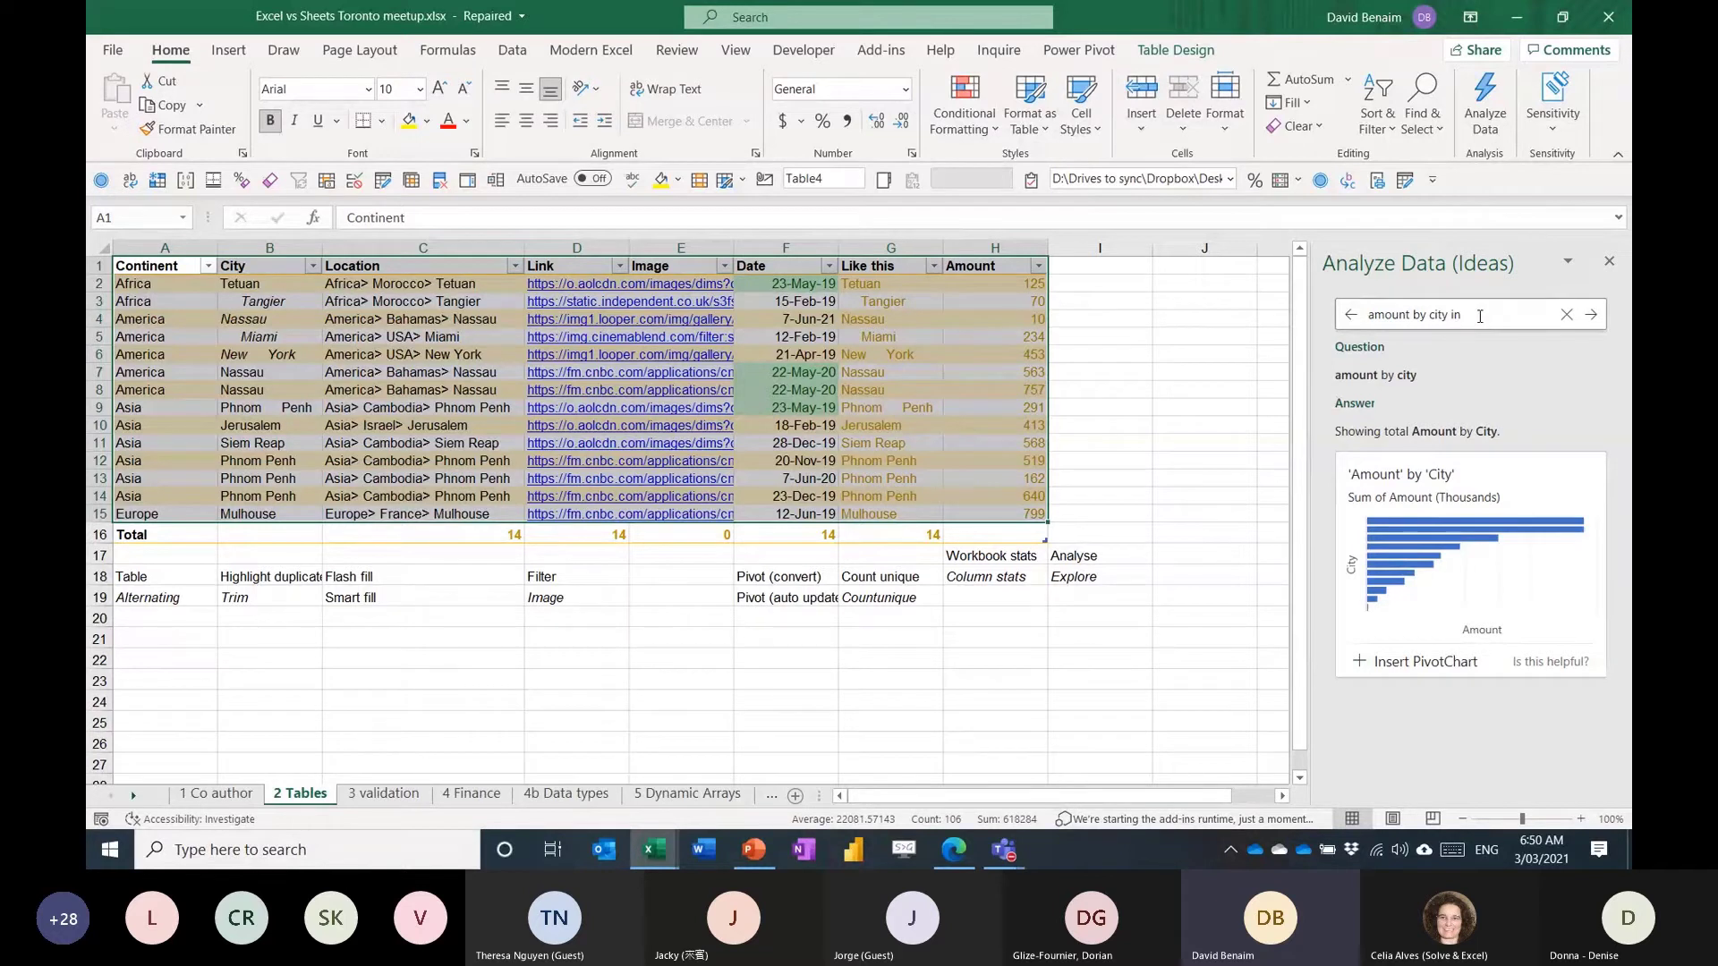
text( pie)
key(Return)
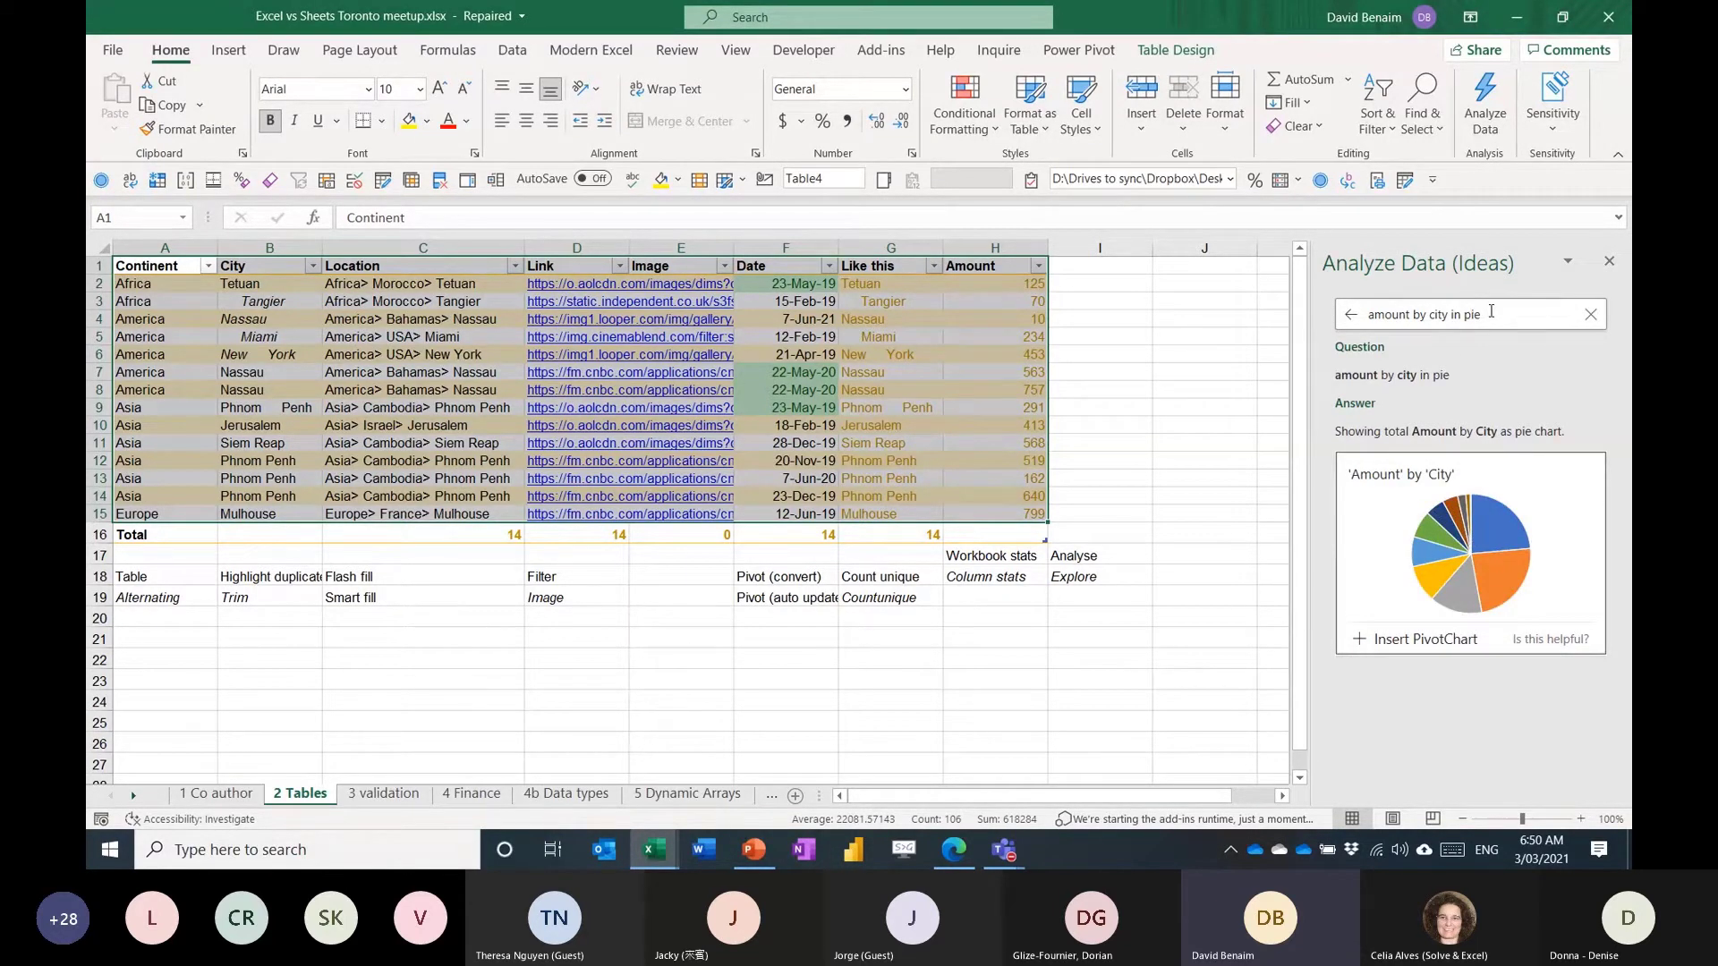
Replace the question with one about the number of cities, using the suggested "How many different 'City' are there?".
drag(1481, 314, 1141, 308)
key(BackSpace)
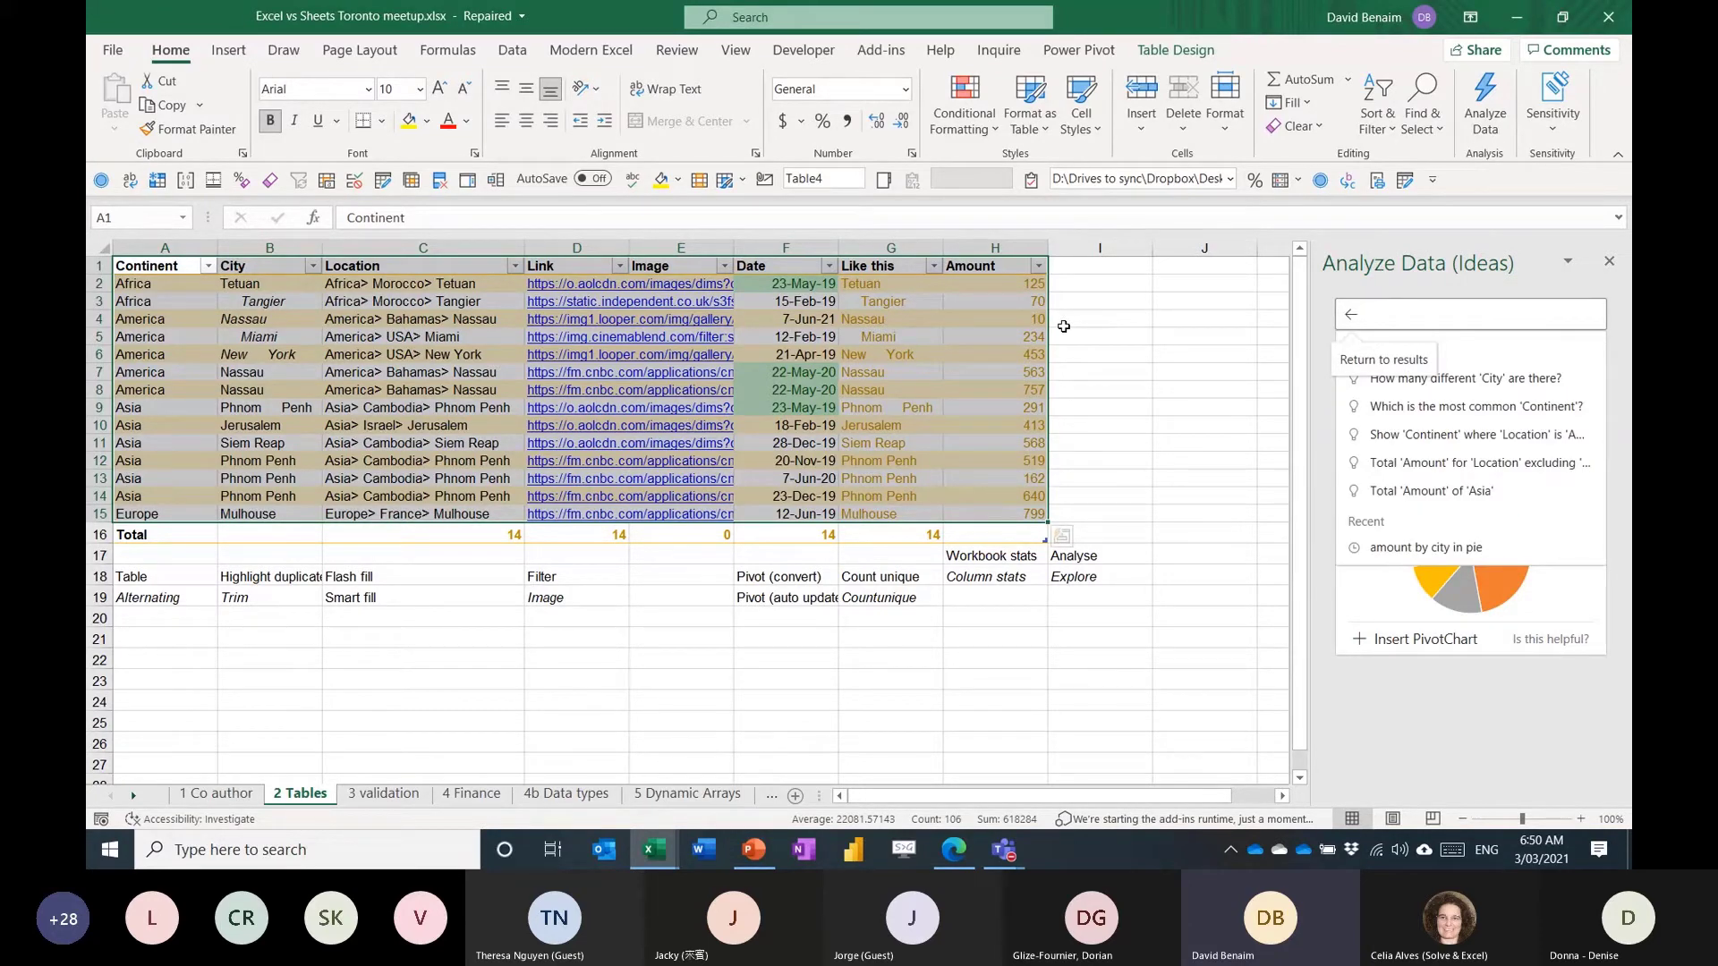
text(h)
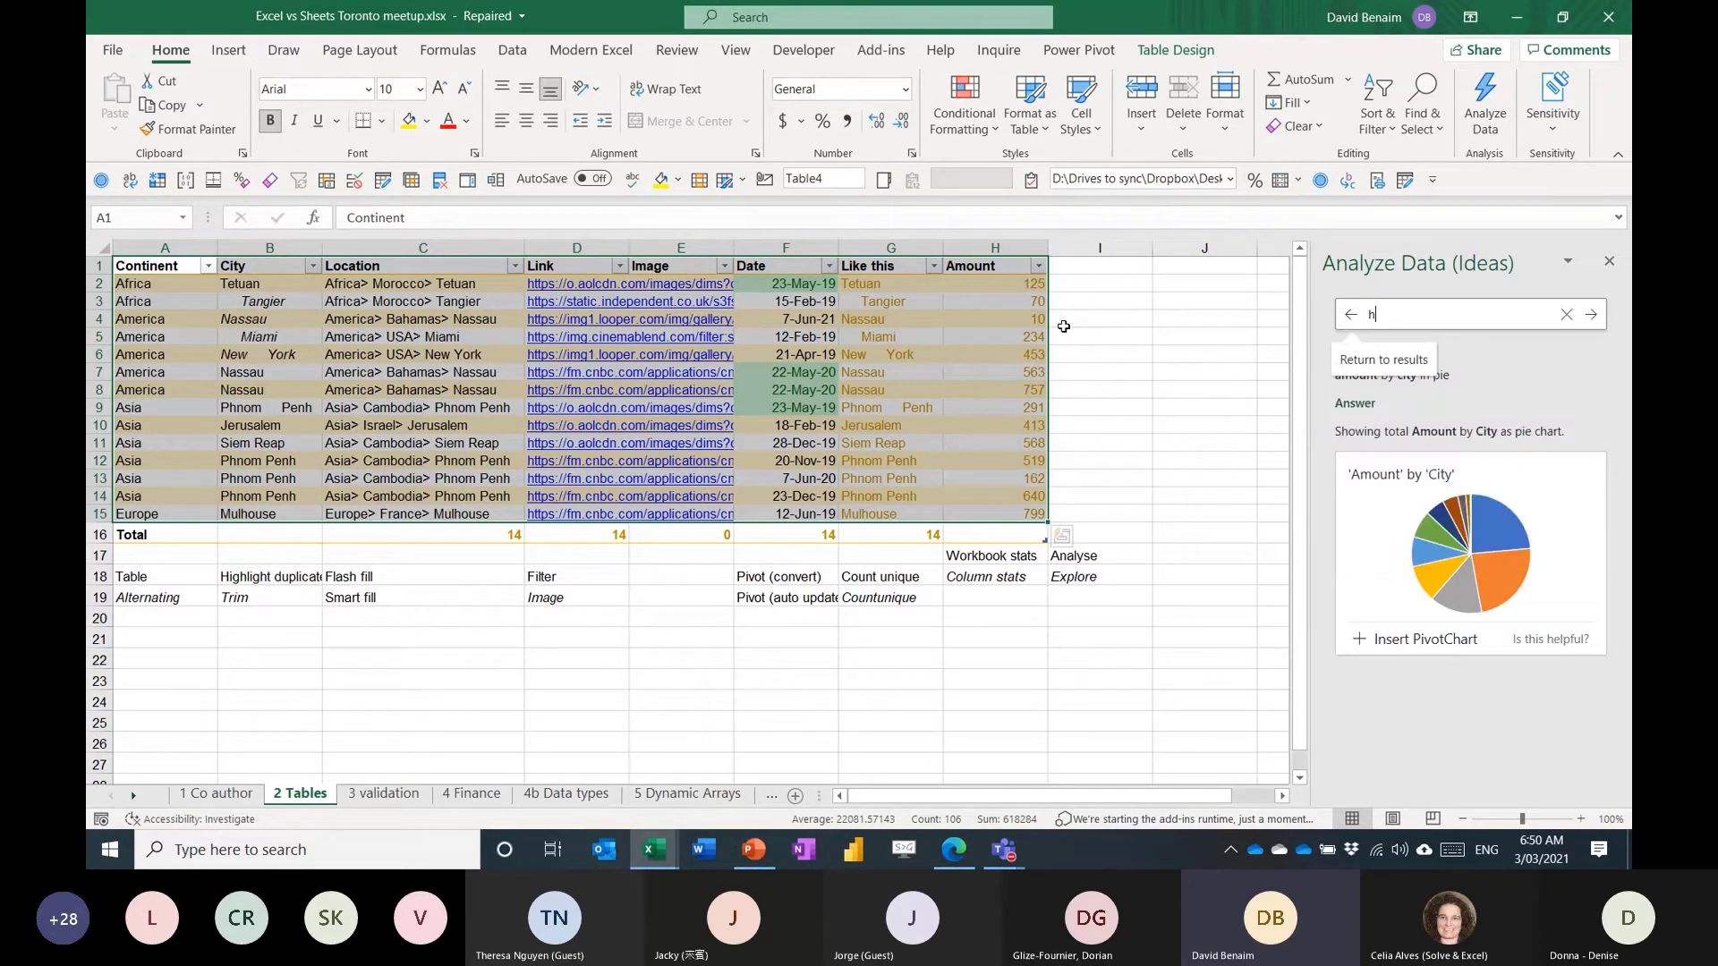
text(ow many ities)
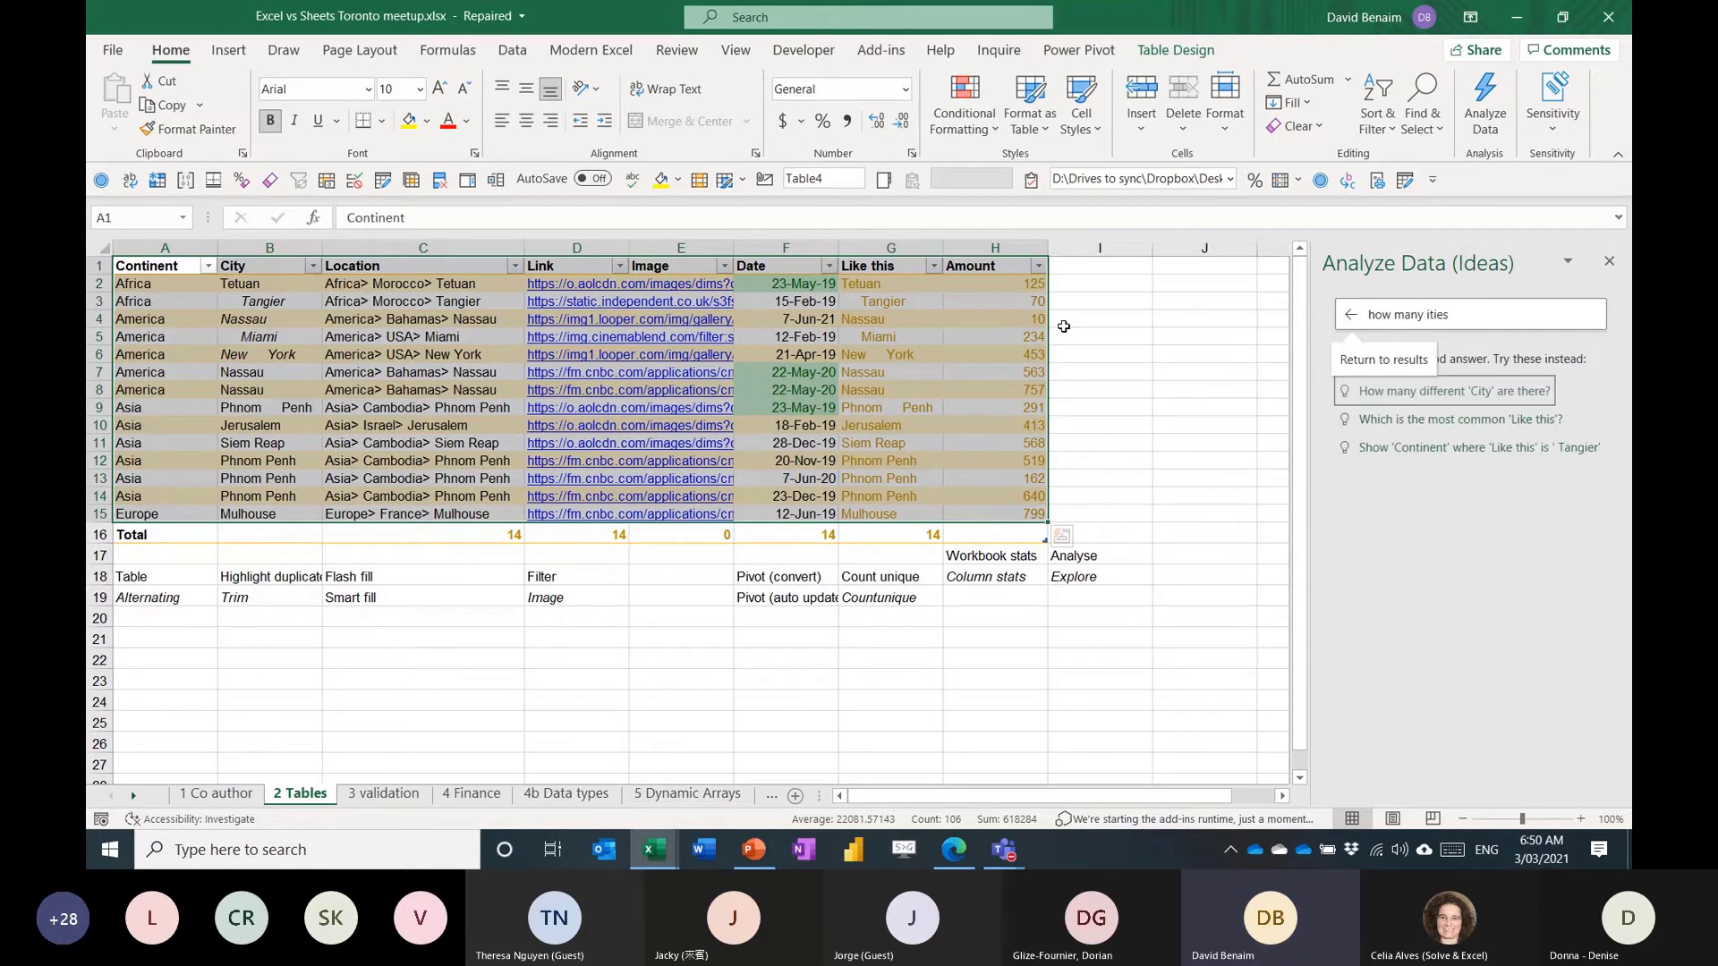
click(1396, 391)
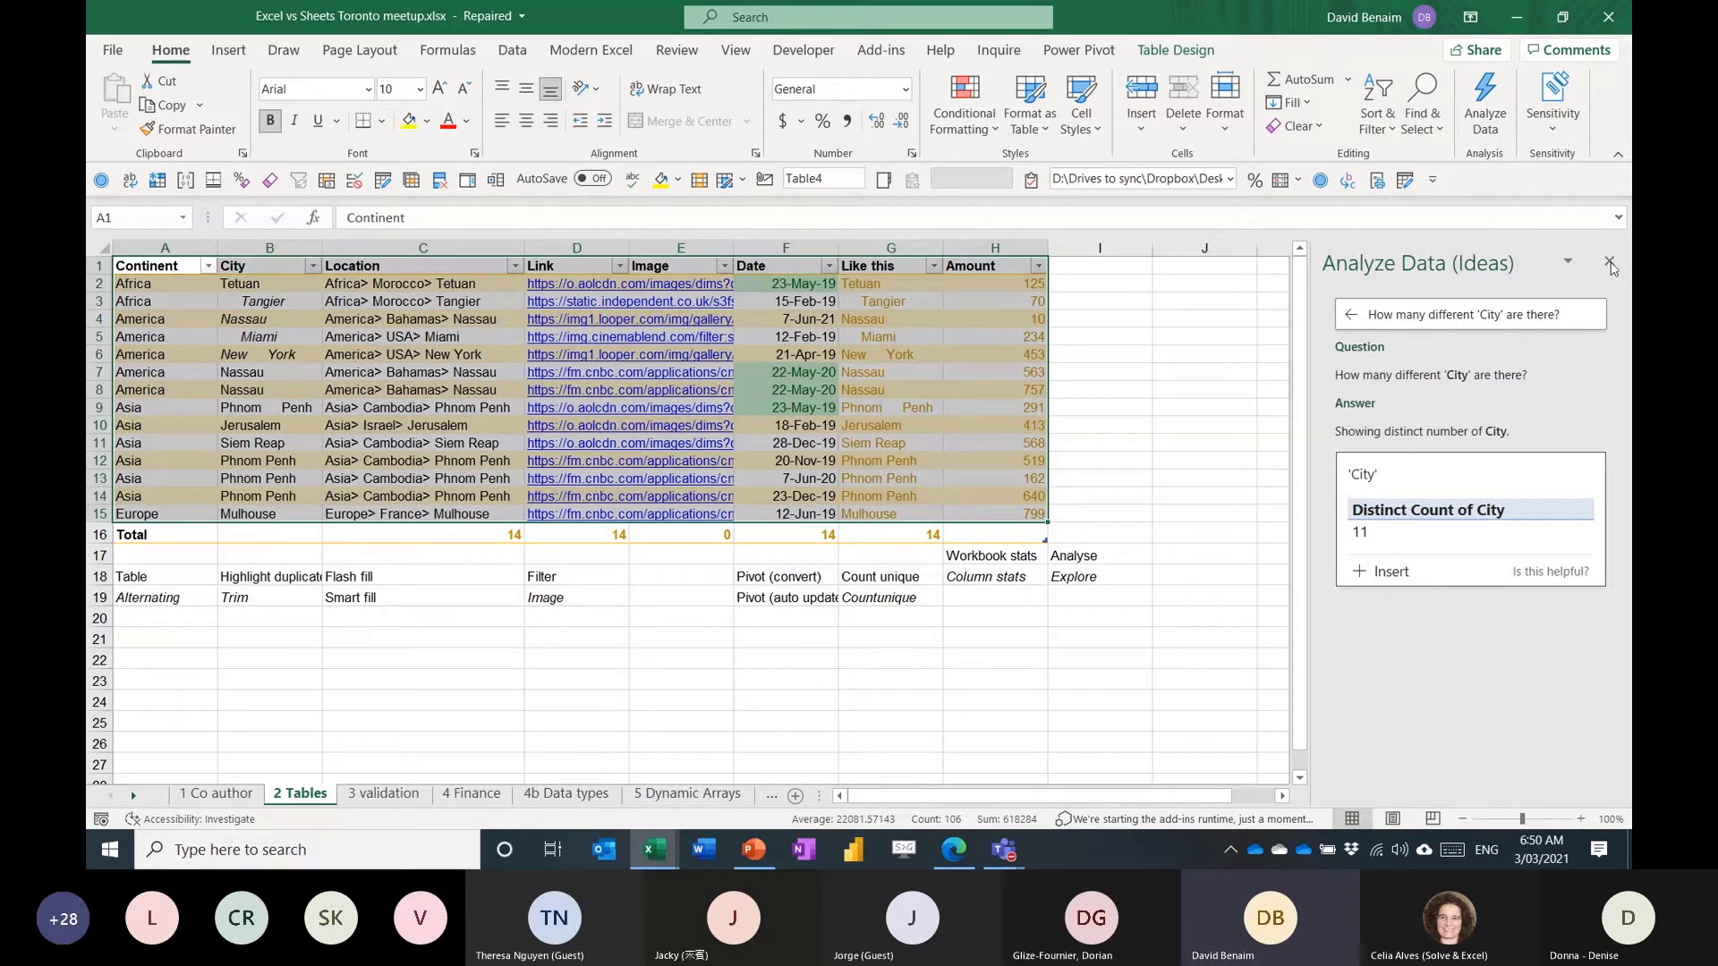
Insert the distinct city count answer into the workbook and inspect the formula behind it.
click(1392, 580)
drag(355, 217, 277, 187)
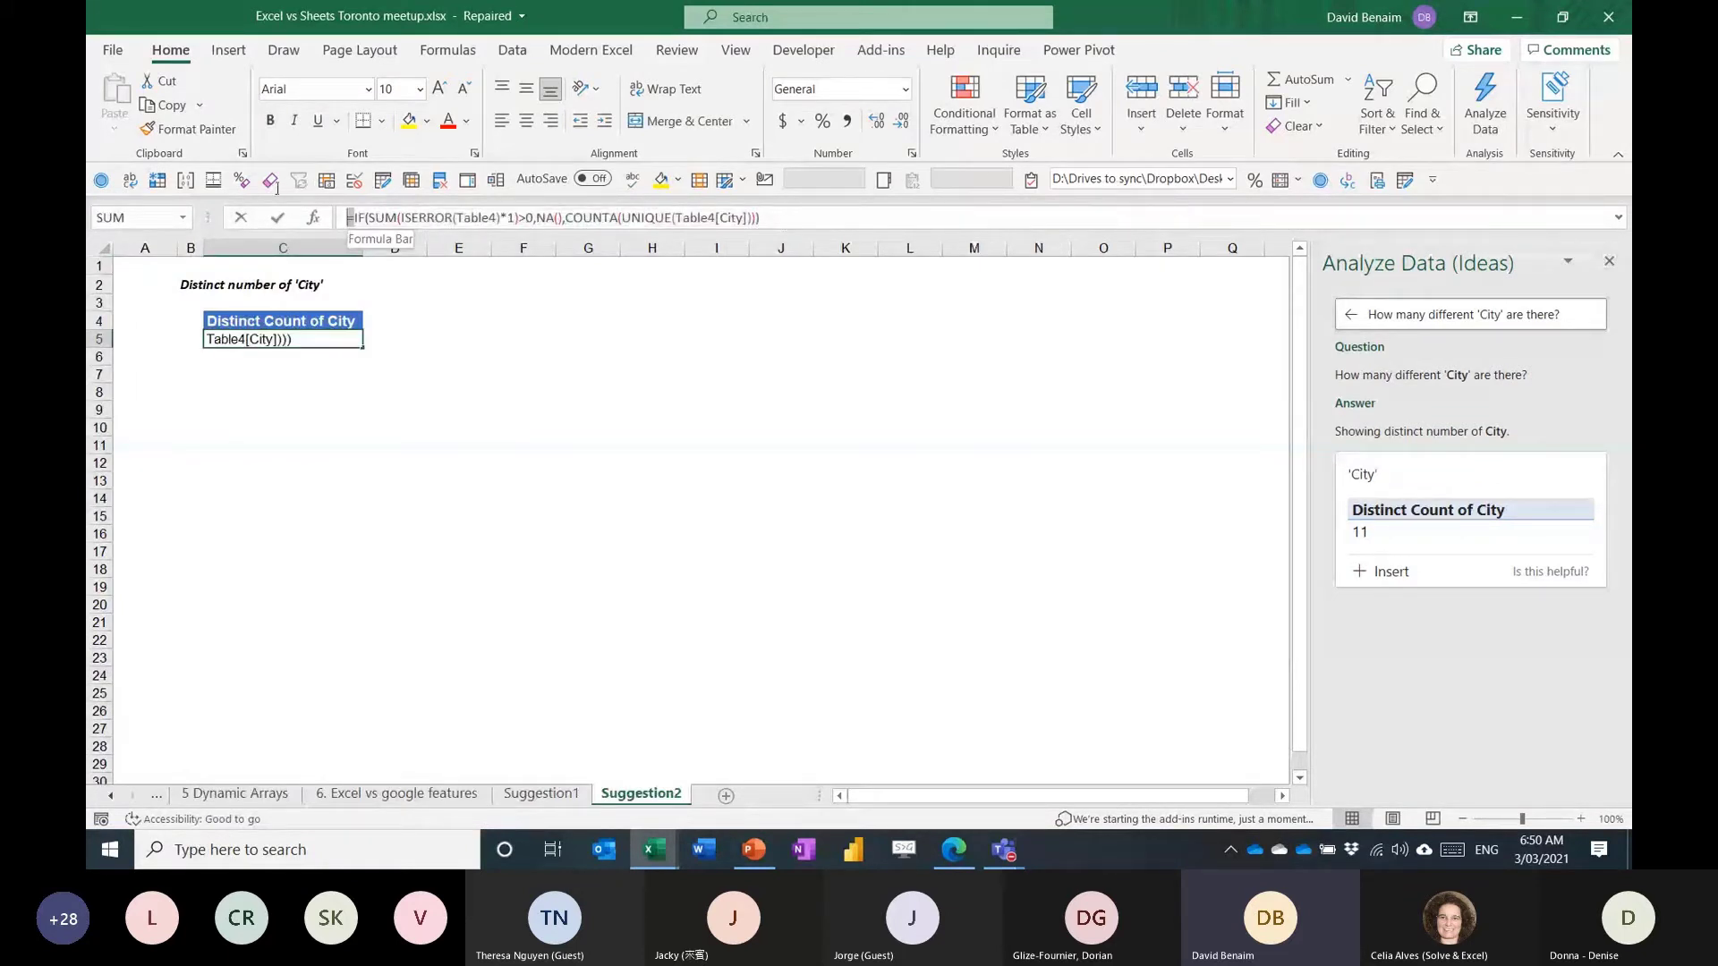
key(Escape)
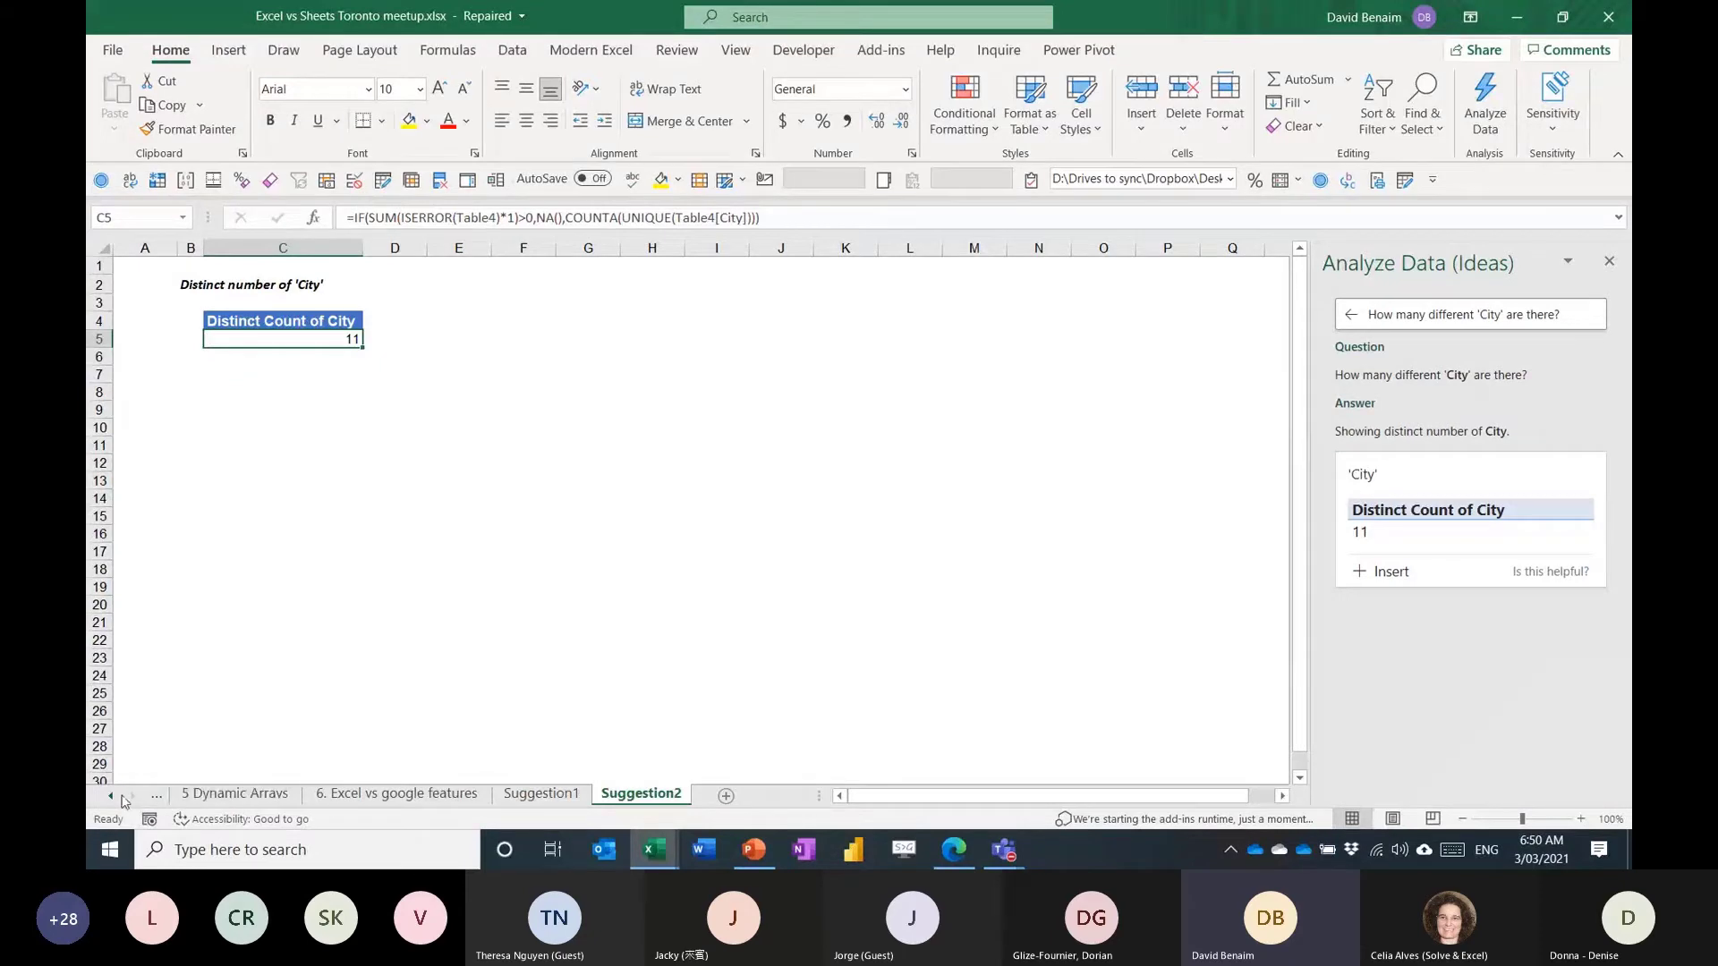
Create a PivotTable from the whole table on the 2 Tables sheet, placed at cell C24, with its data added to the Data Model.
scroll(241, 801, up, 5)
click(277, 797)
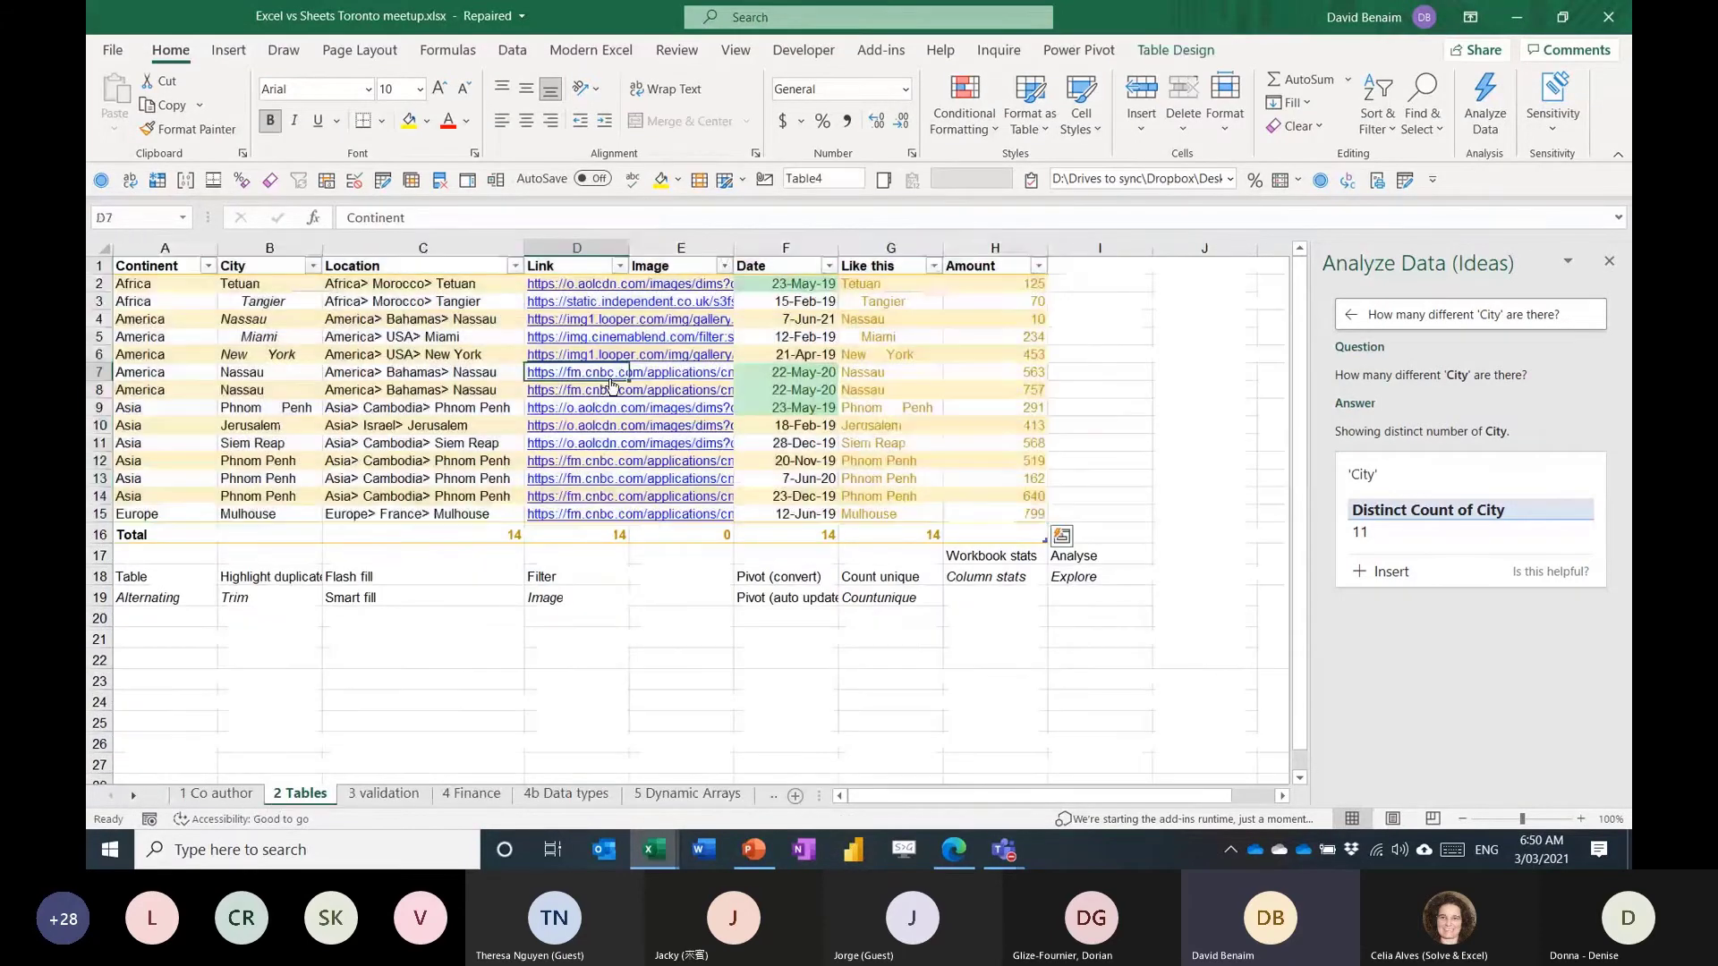
click(609, 374)
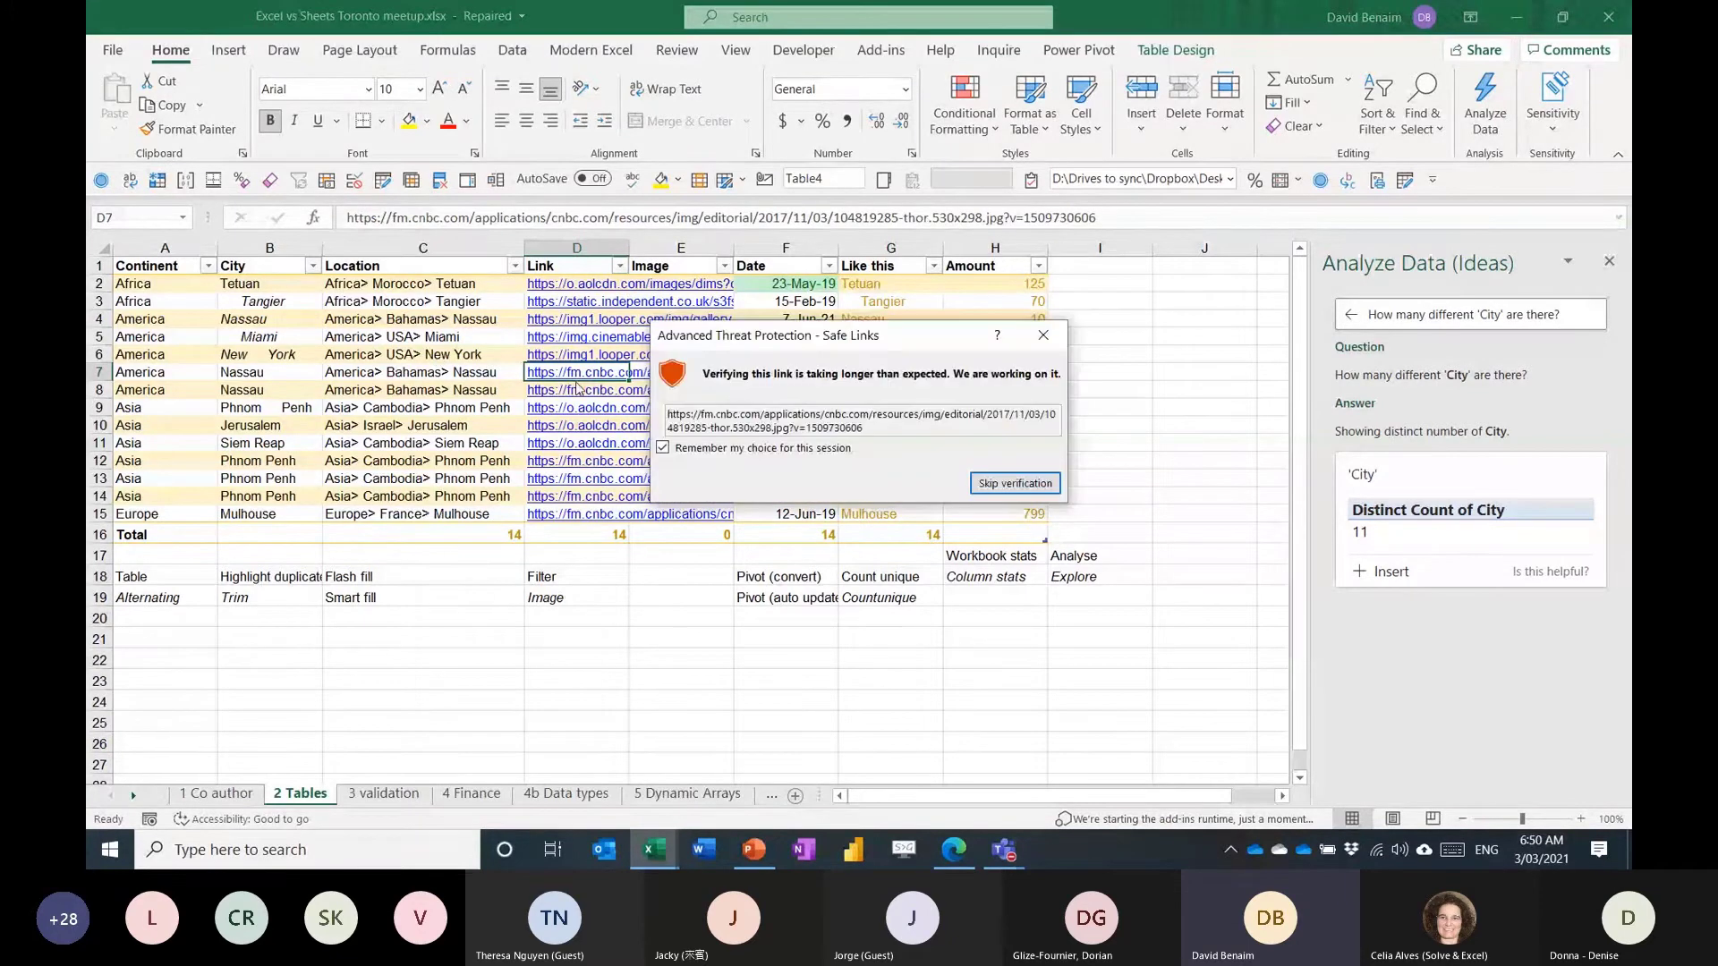
click(424, 351)
key(ctrl+a)
key(ctrl+a)
click(228, 50)
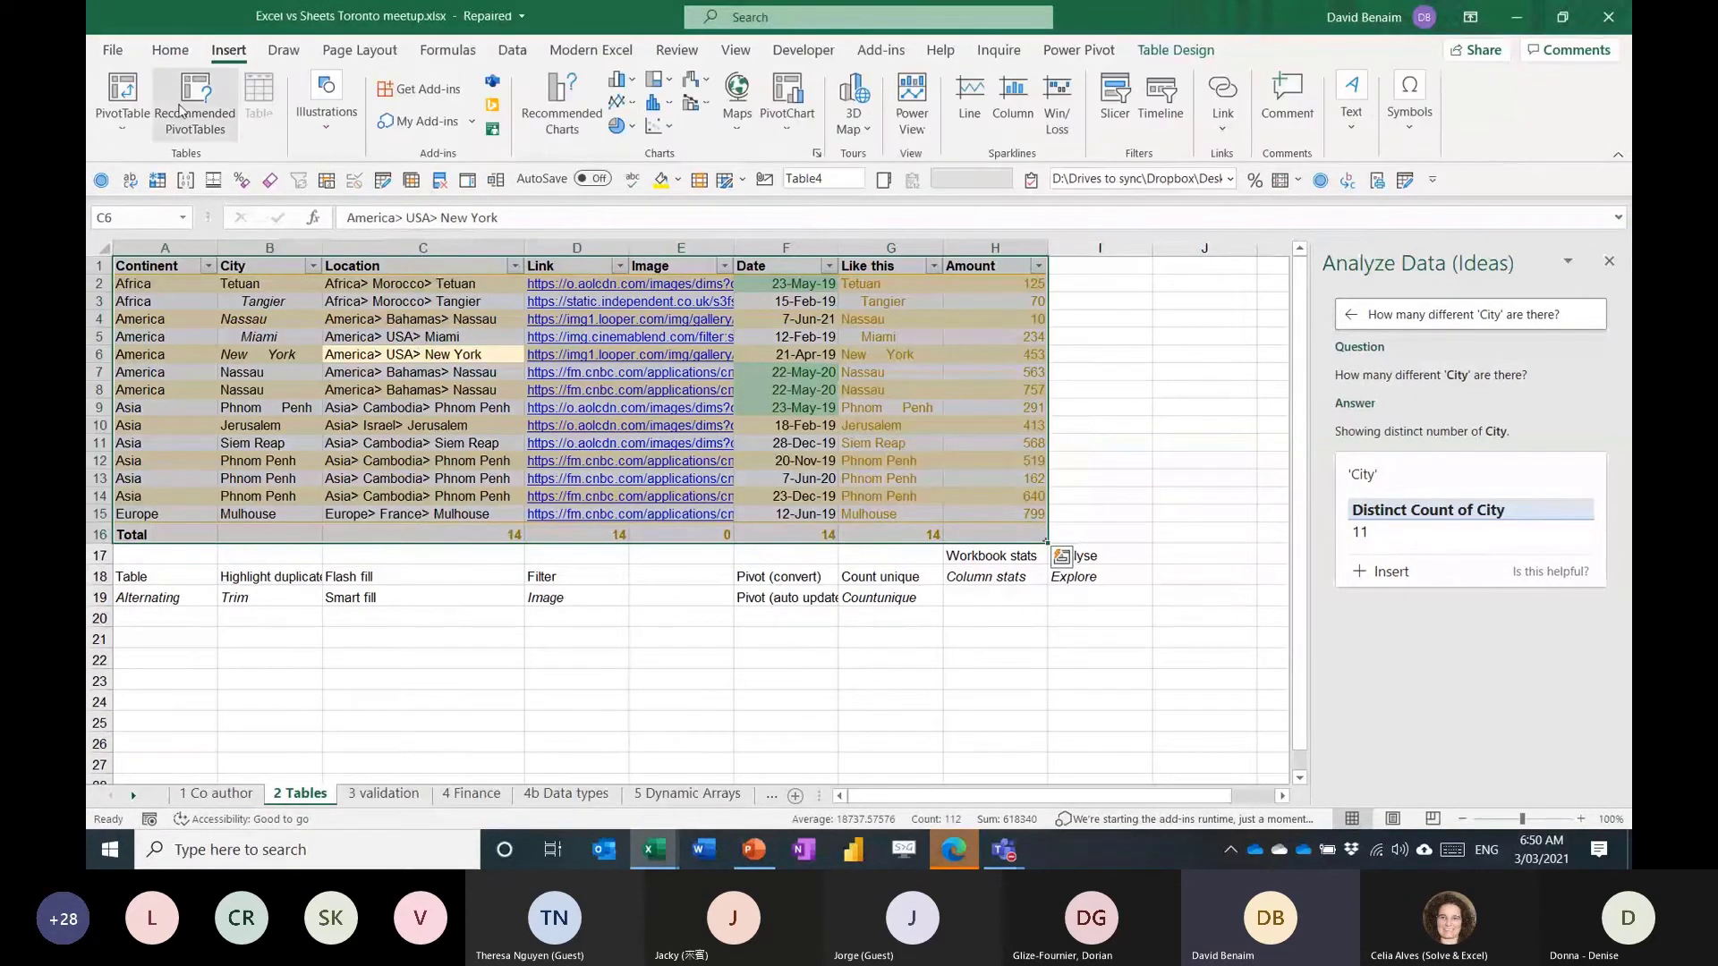
click(125, 99)
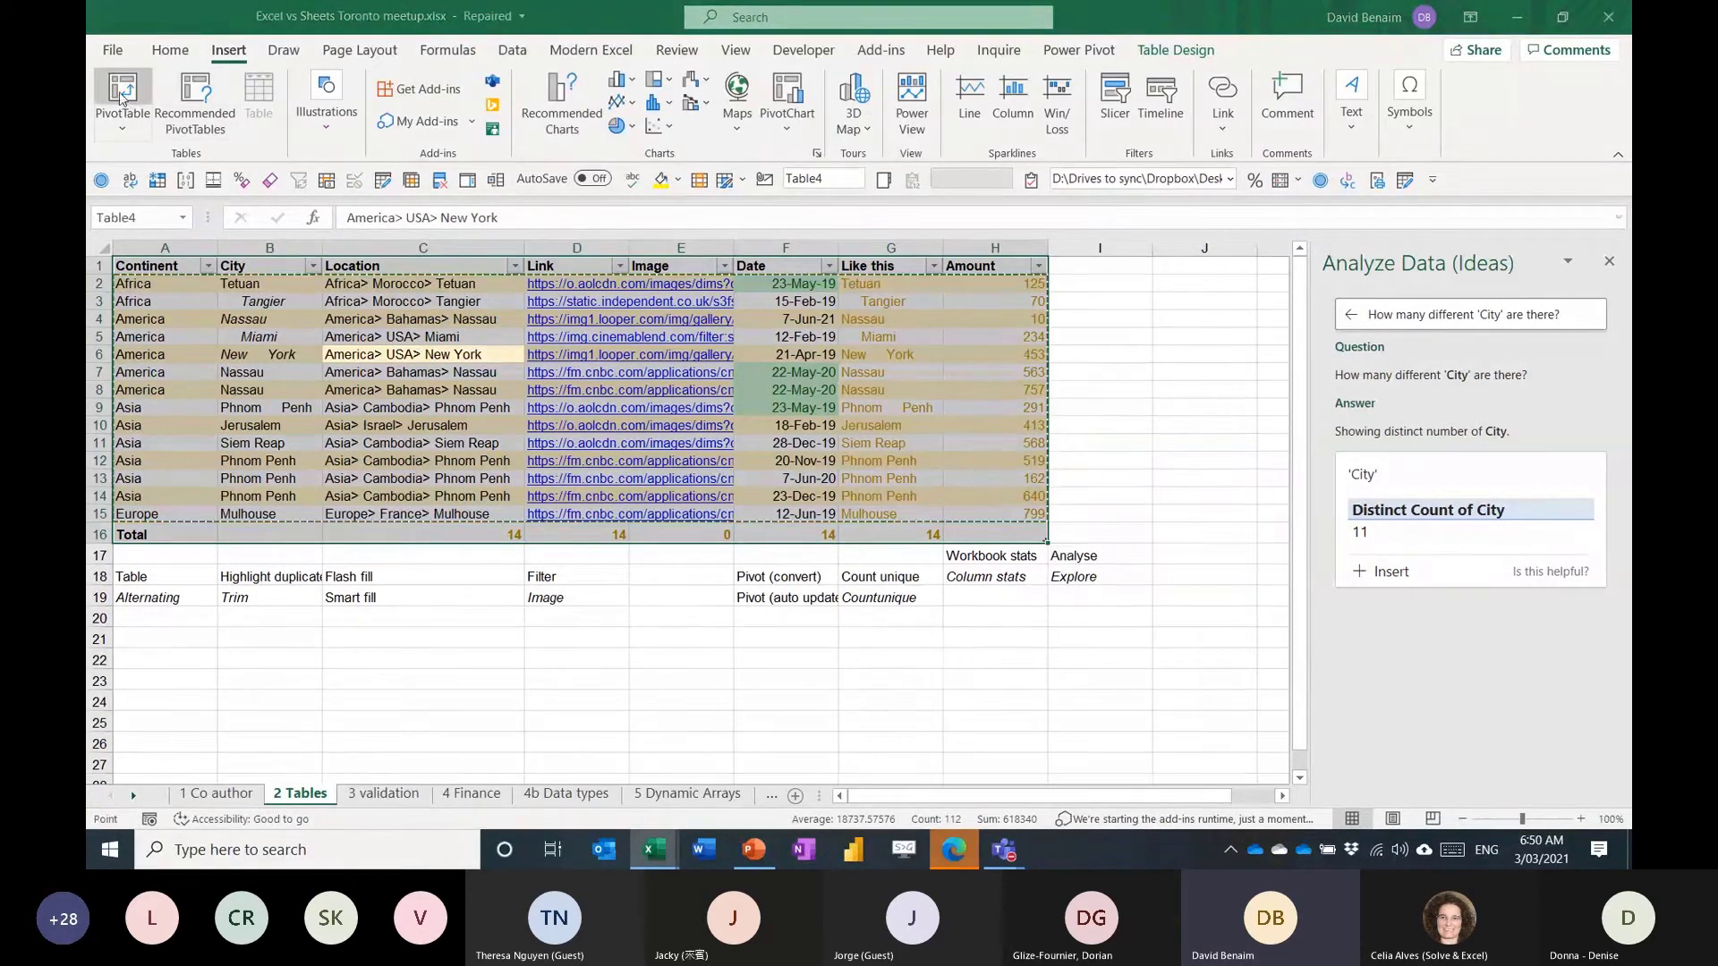
click(975, 600)
click(1025, 680)
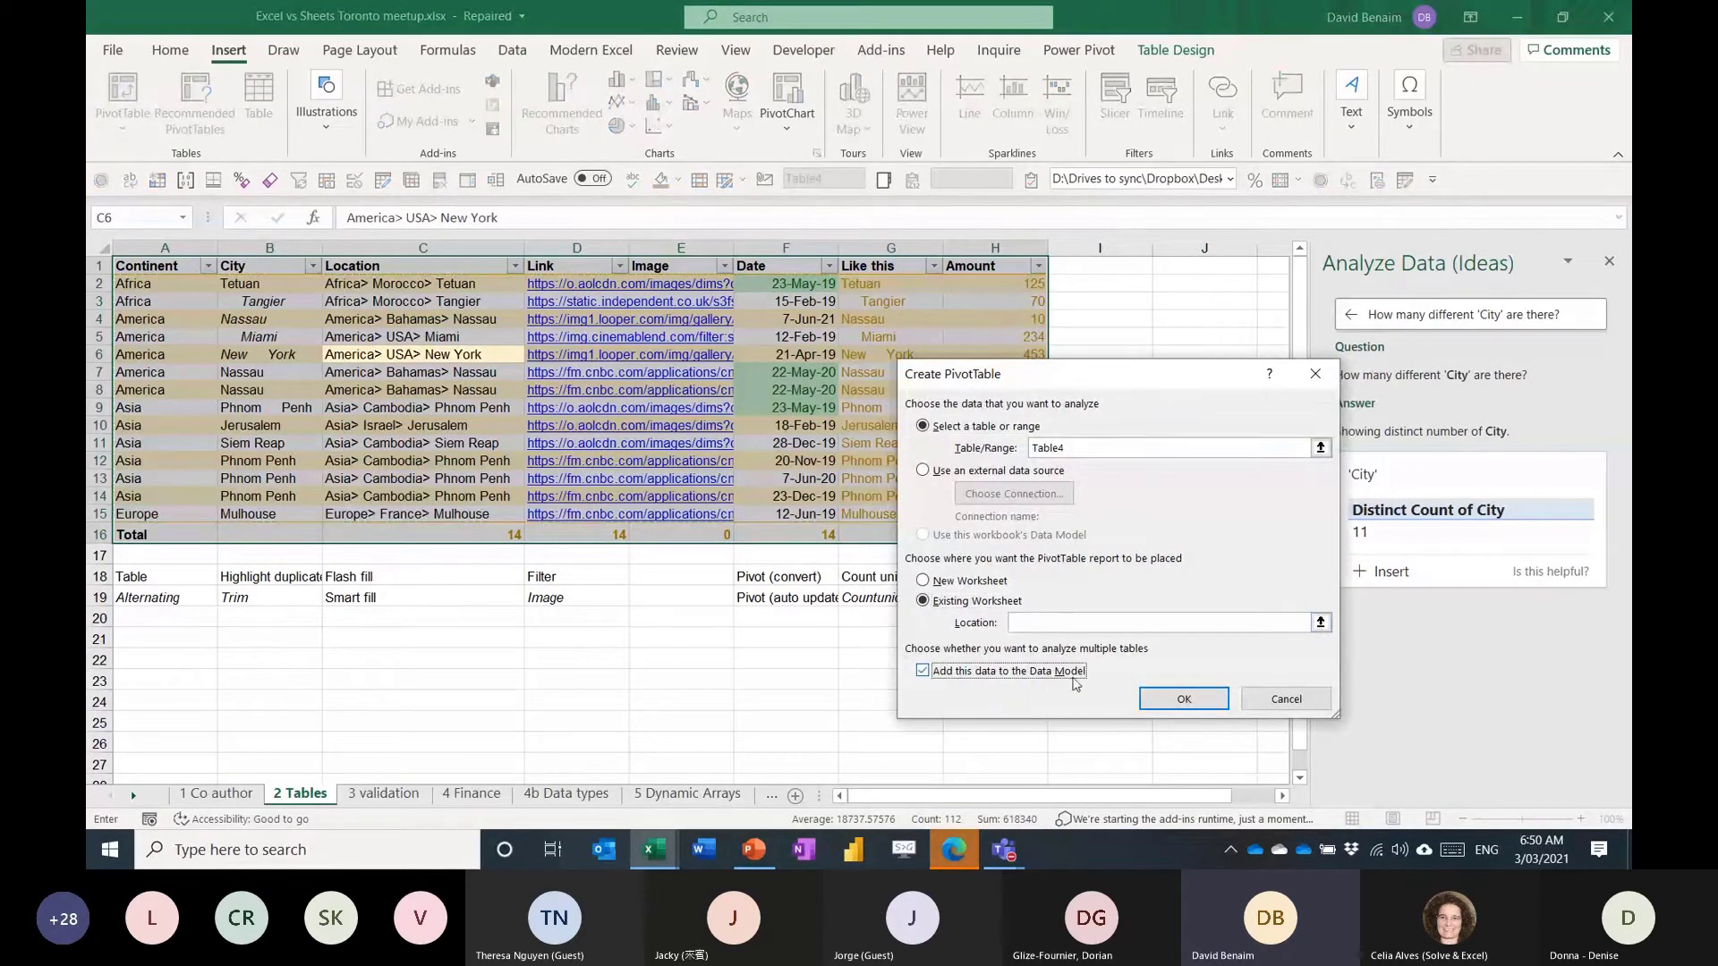
click(1320, 622)
click(429, 692)
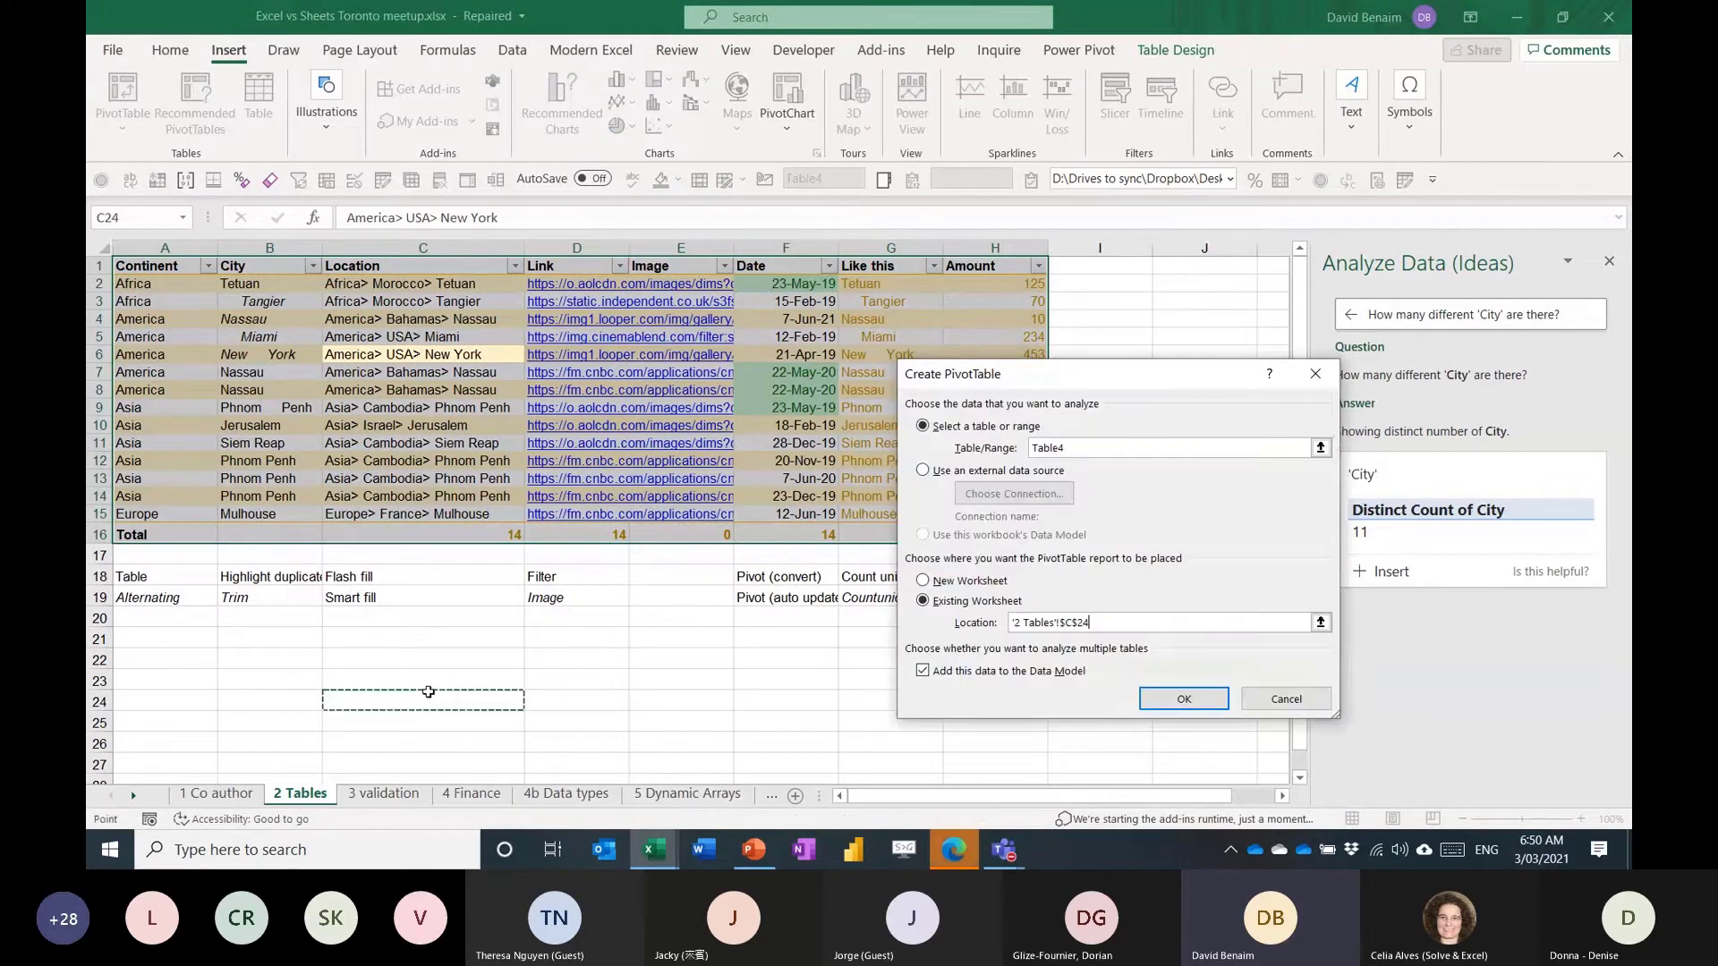
key(Return)
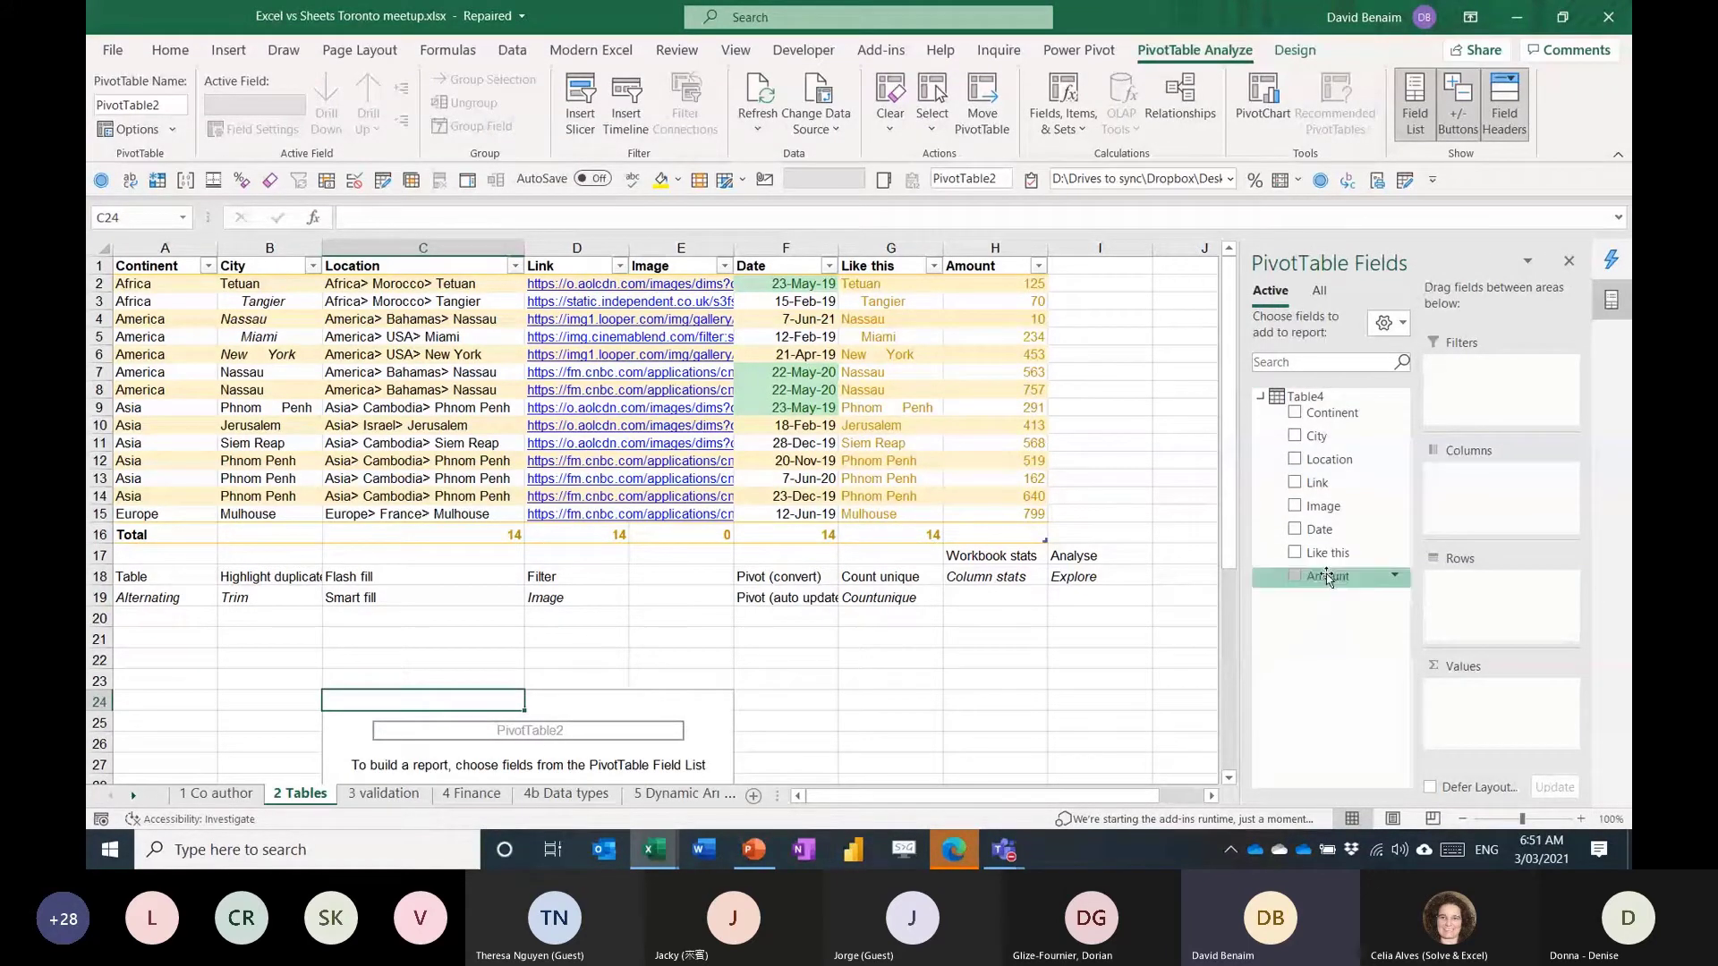
Add City to the PivotTable values and summarize it by Distinct Count.
drag(1317, 439, 1481, 689)
click(1482, 689)
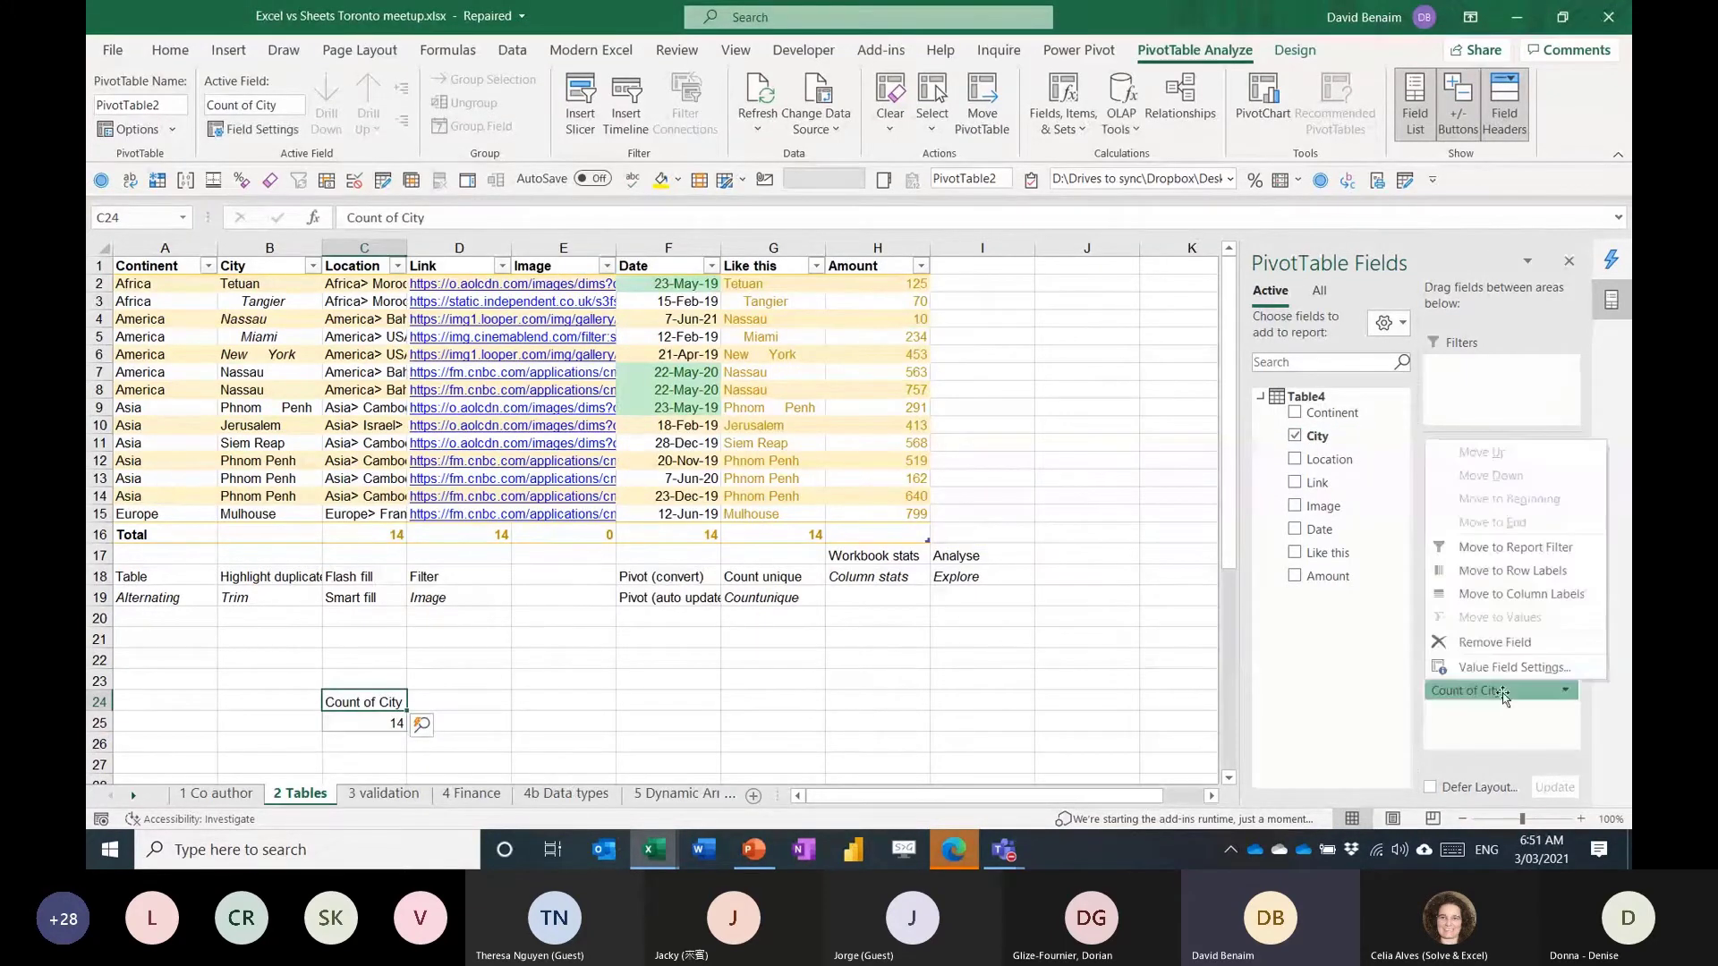
click(1512, 668)
scroll(1065, 609, down, 3)
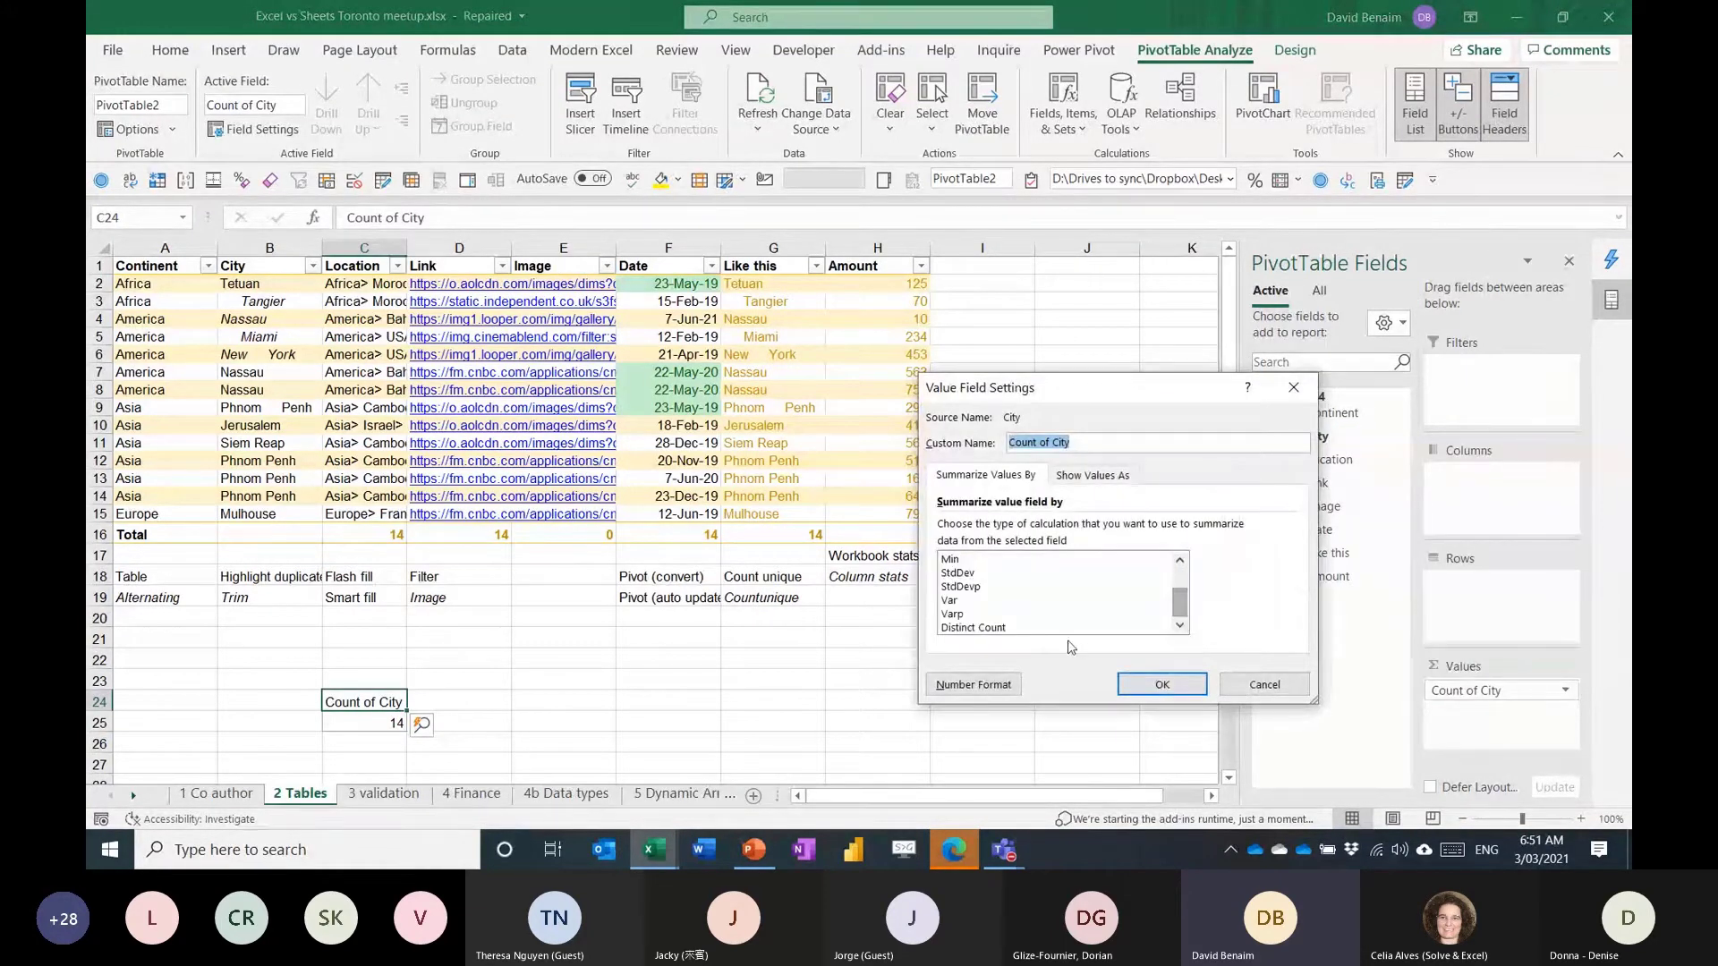
double_click(1038, 627)
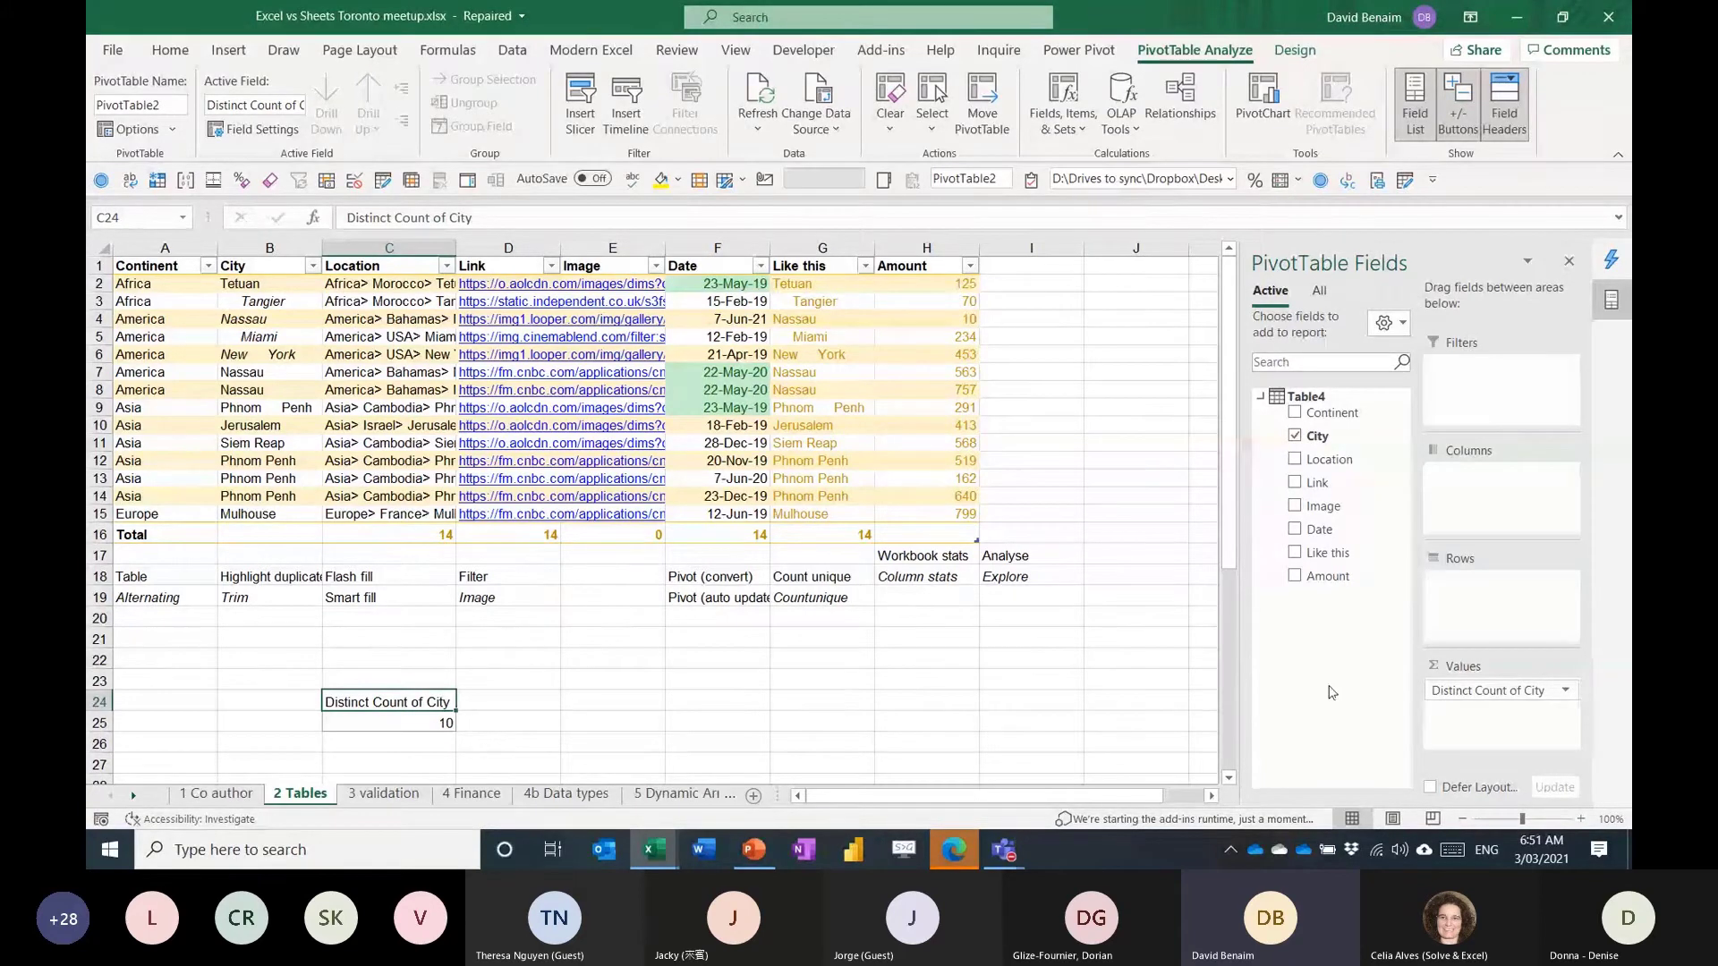
Add Continent to the PivotTable values summarized by Distinct Count, and remove it again.
drag(1331, 412, 1487, 716)
click(1487, 713)
click(1486, 706)
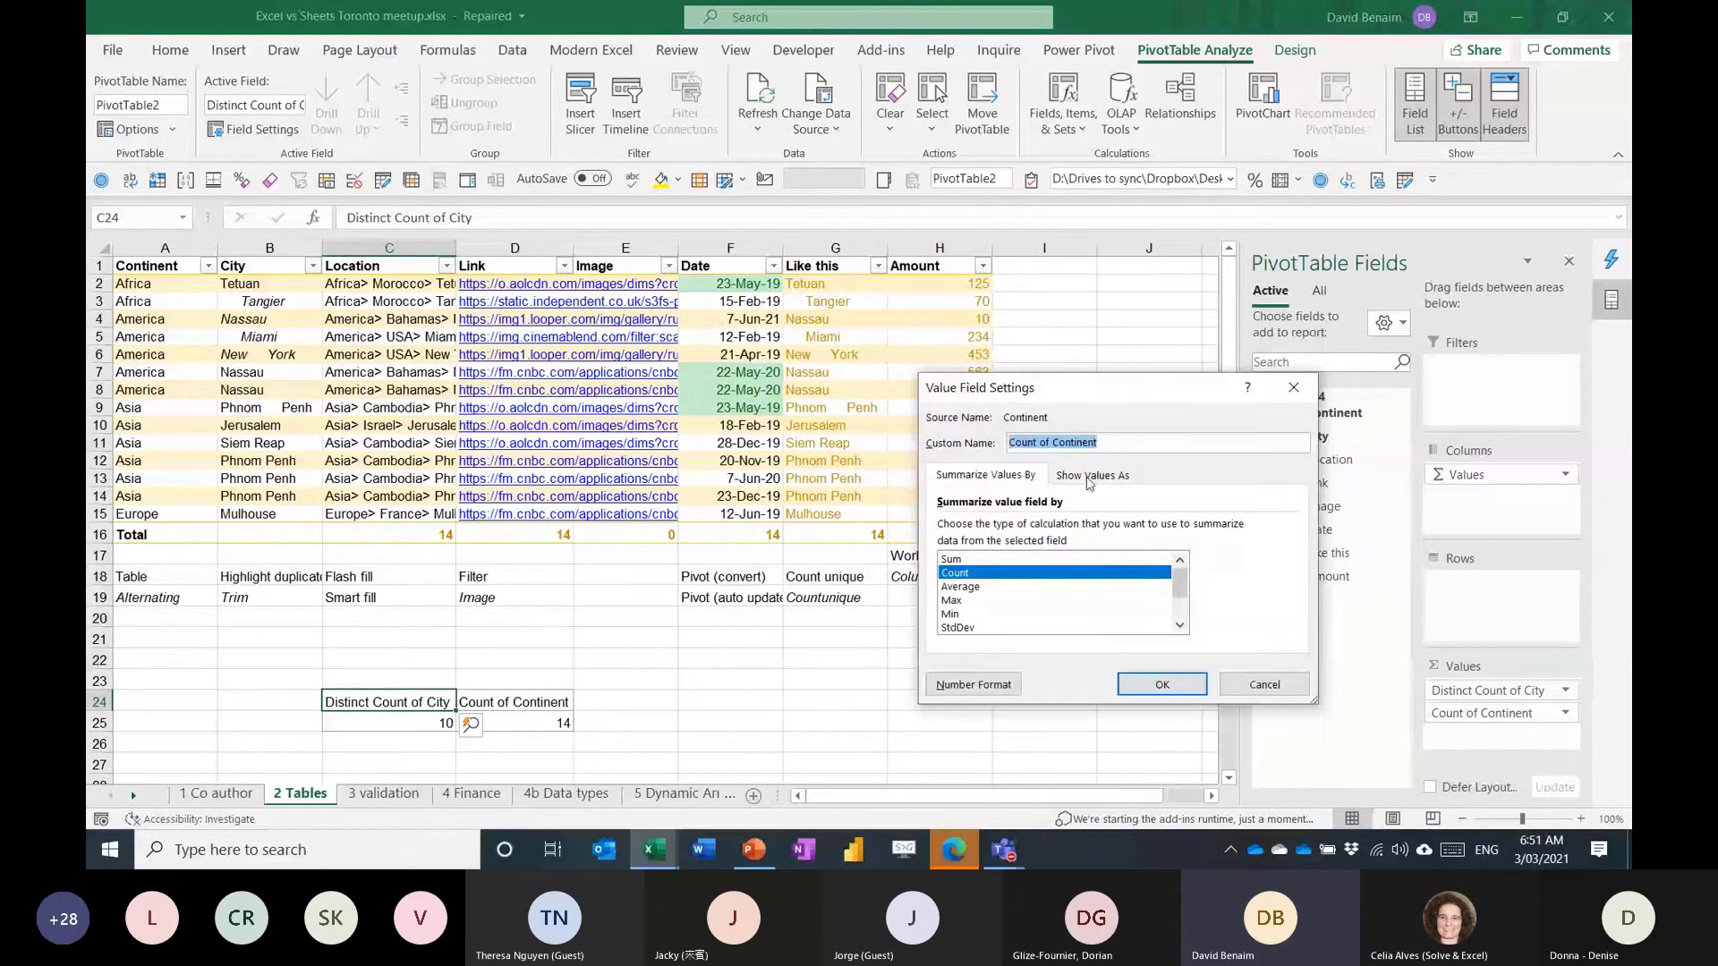
click(959, 627)
key(Return)
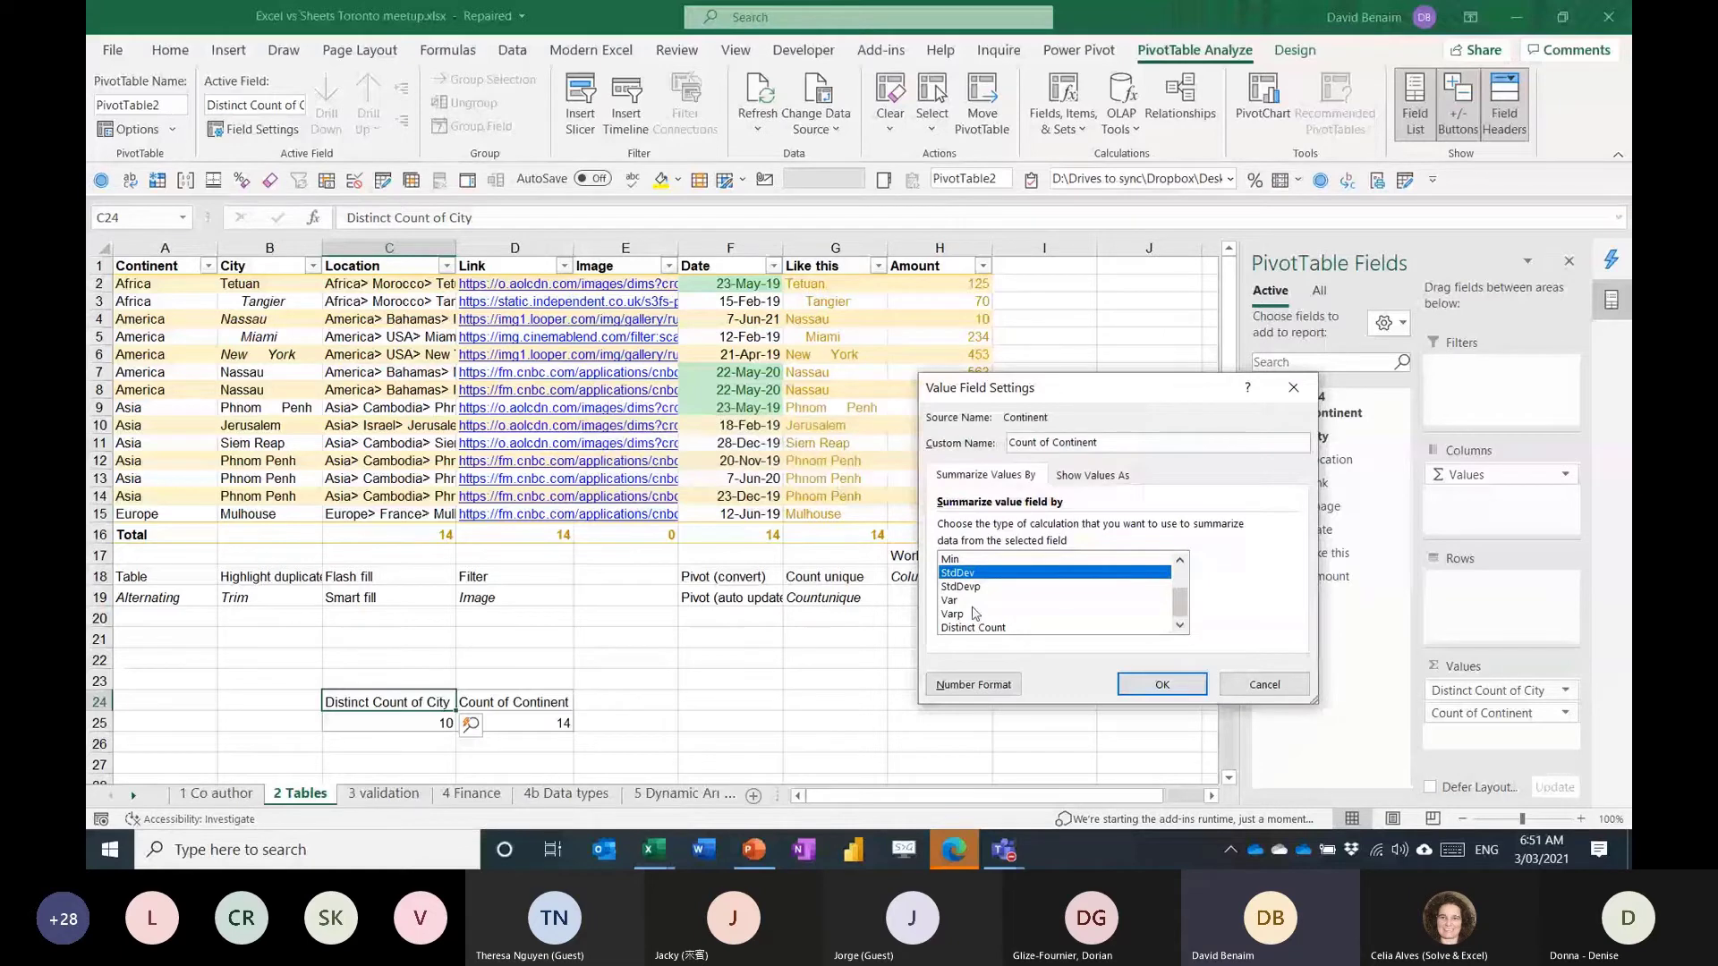
double_click(972, 627)
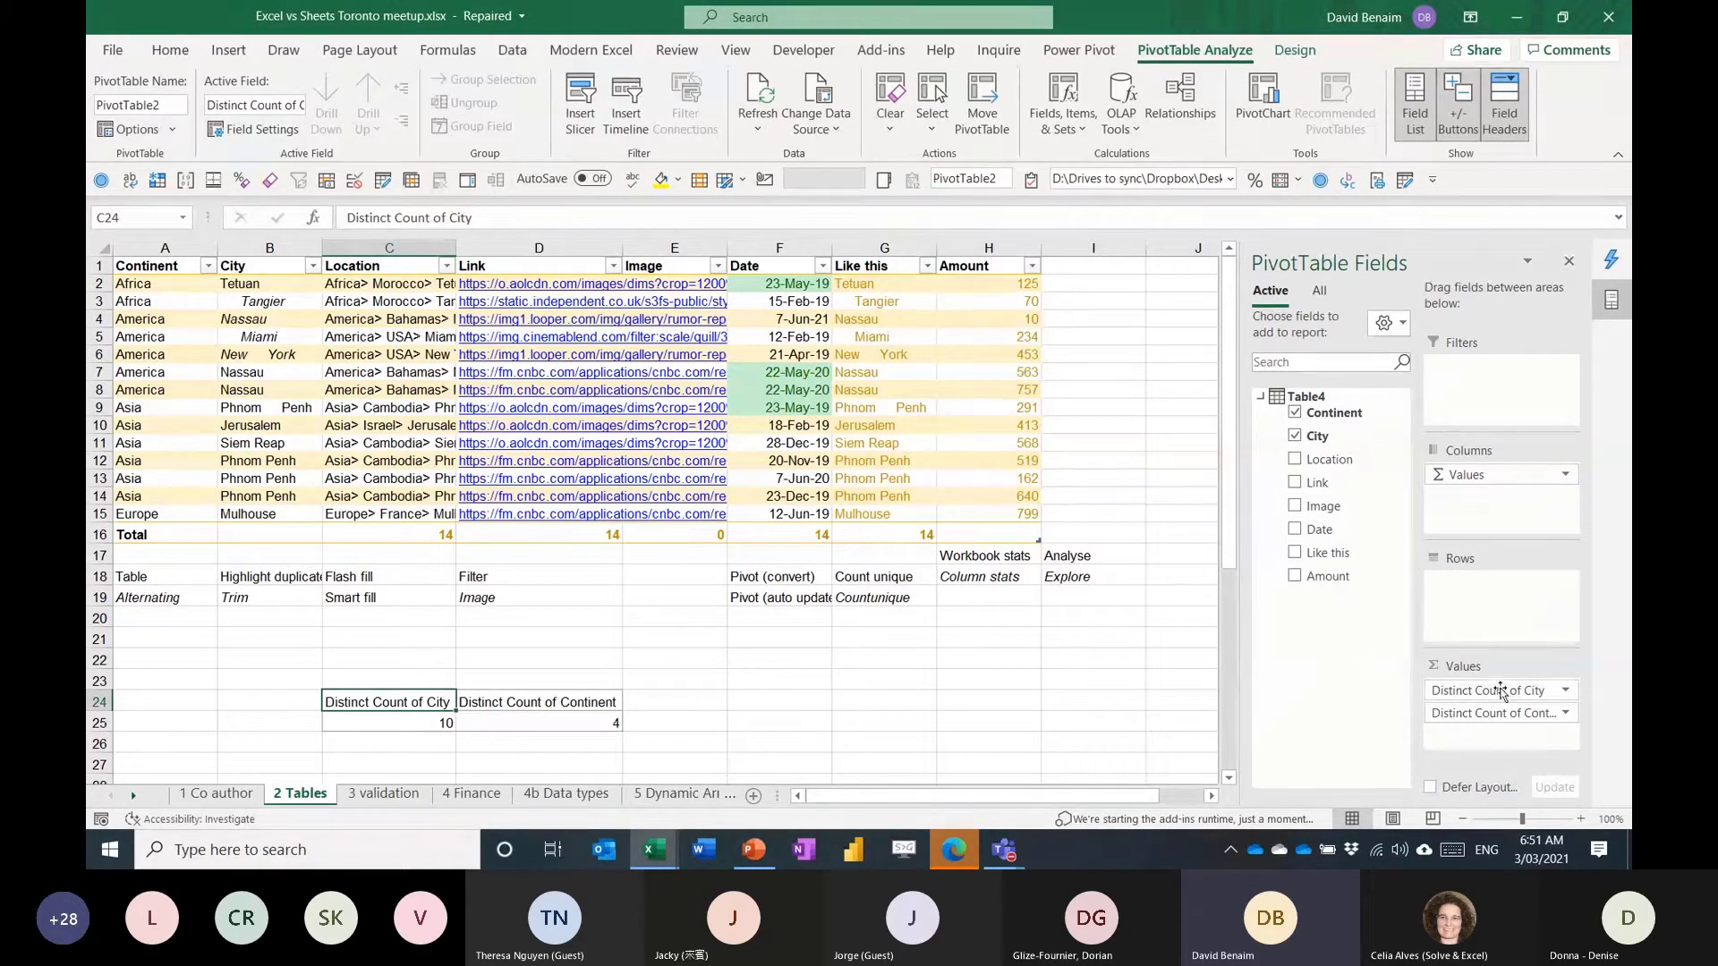
drag(1500, 690, 1060, 675)
Break the PivotTable down by Date in the rows and add the sum of Amount to the values.
drag(1318, 537, 1432, 582)
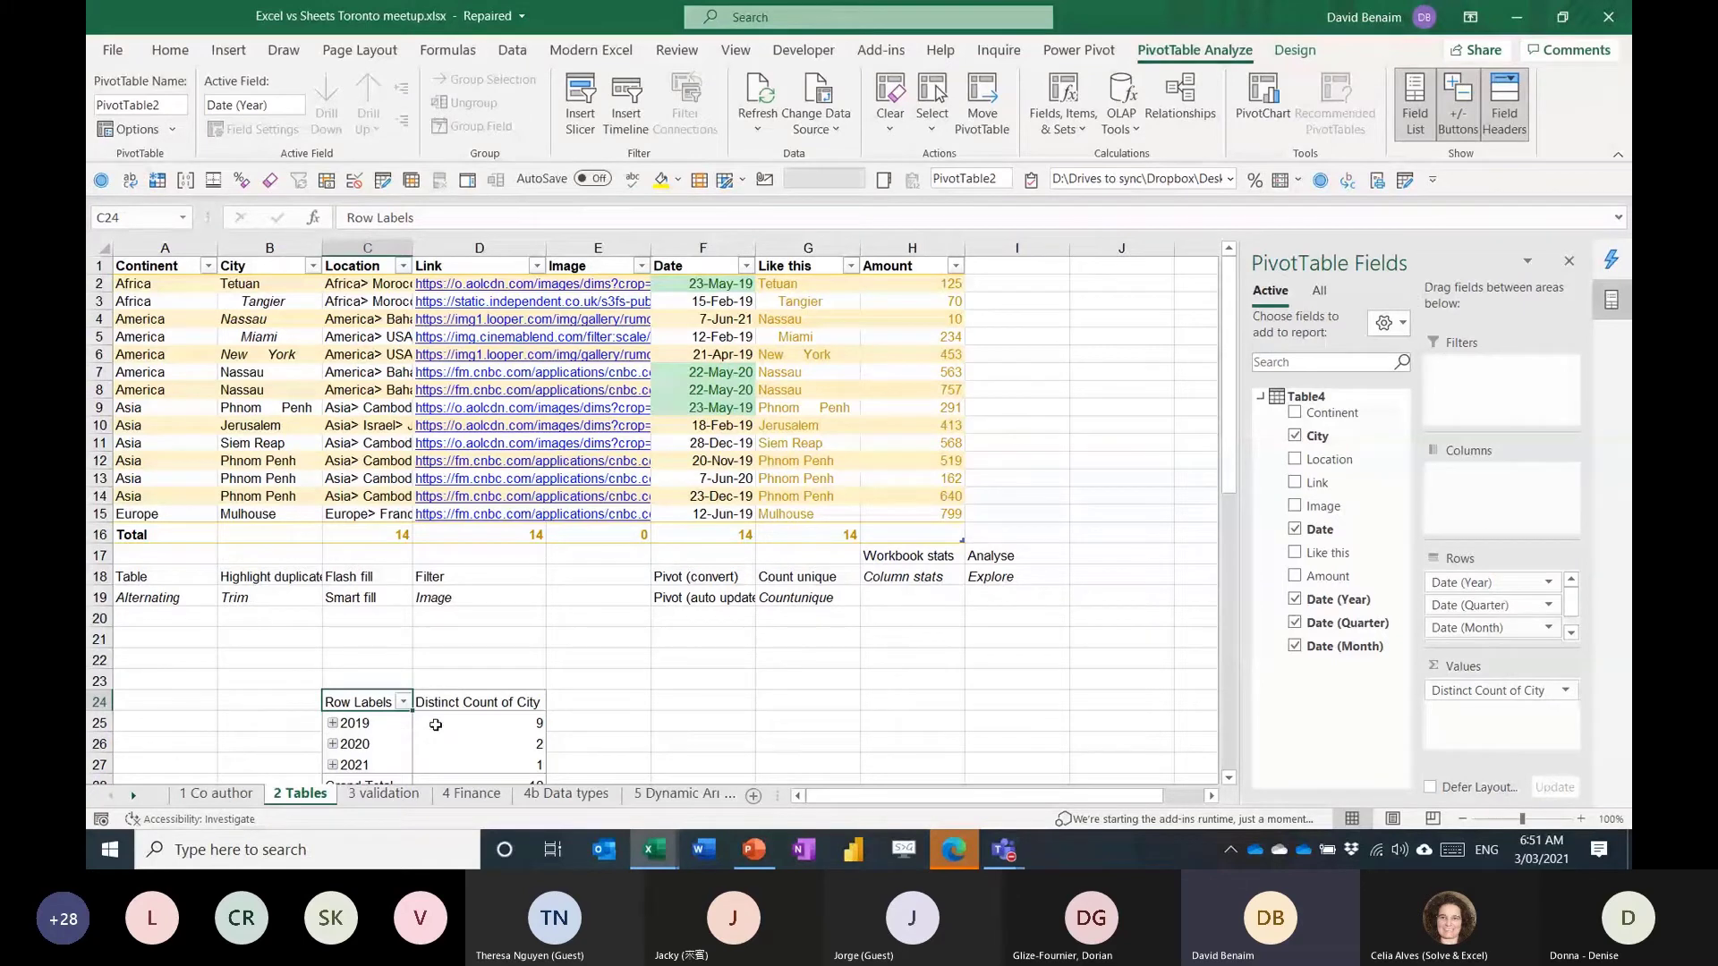
click(1324, 579)
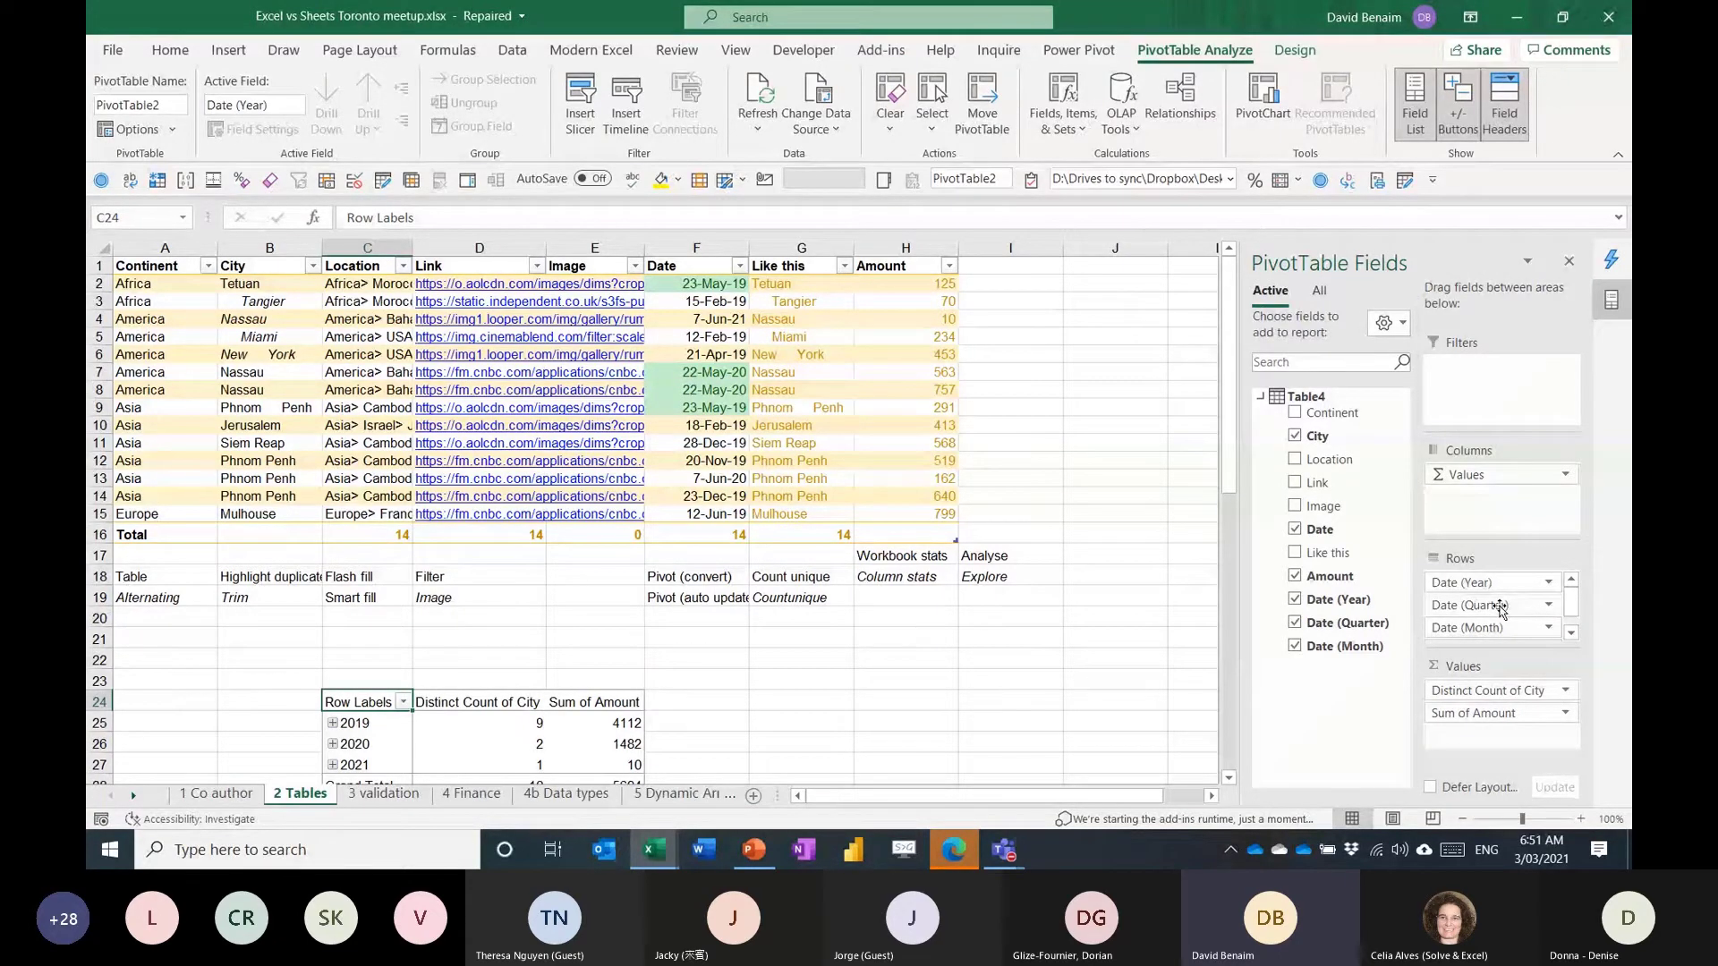
Regroup the PivotTable's dates by months and years only, leaving out quarters, and show the months under each year.
right_click(374, 721)
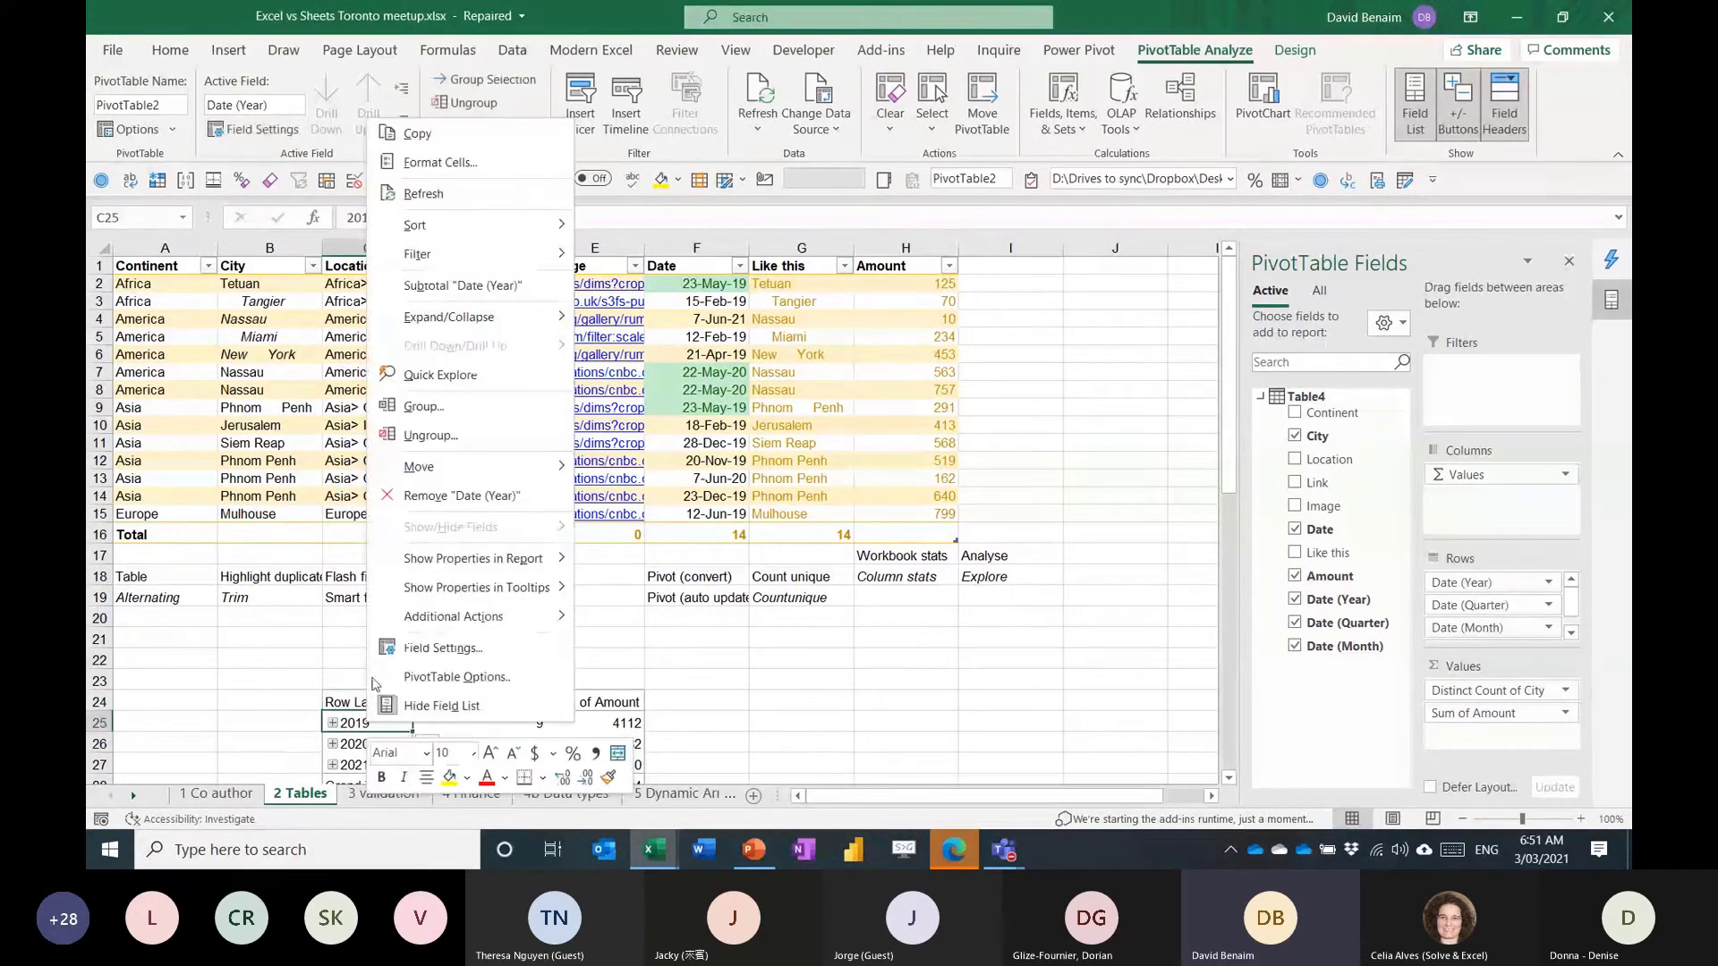
click(423, 406)
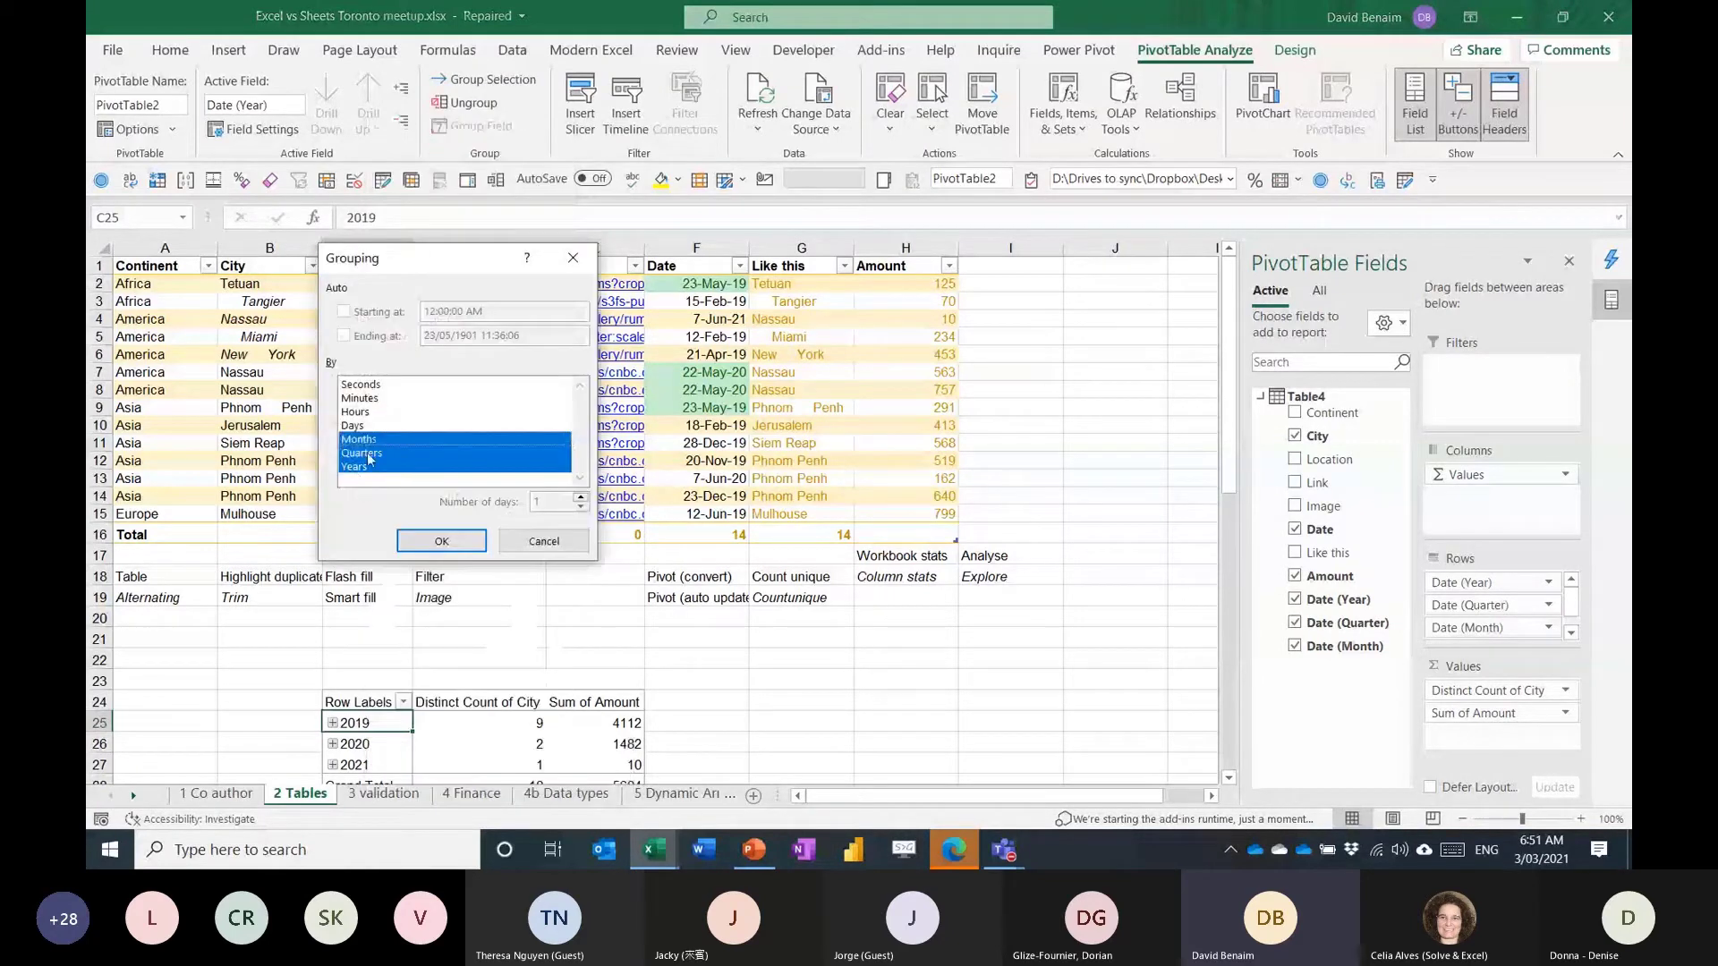
ctrl+click(371, 453)
click(441, 541)
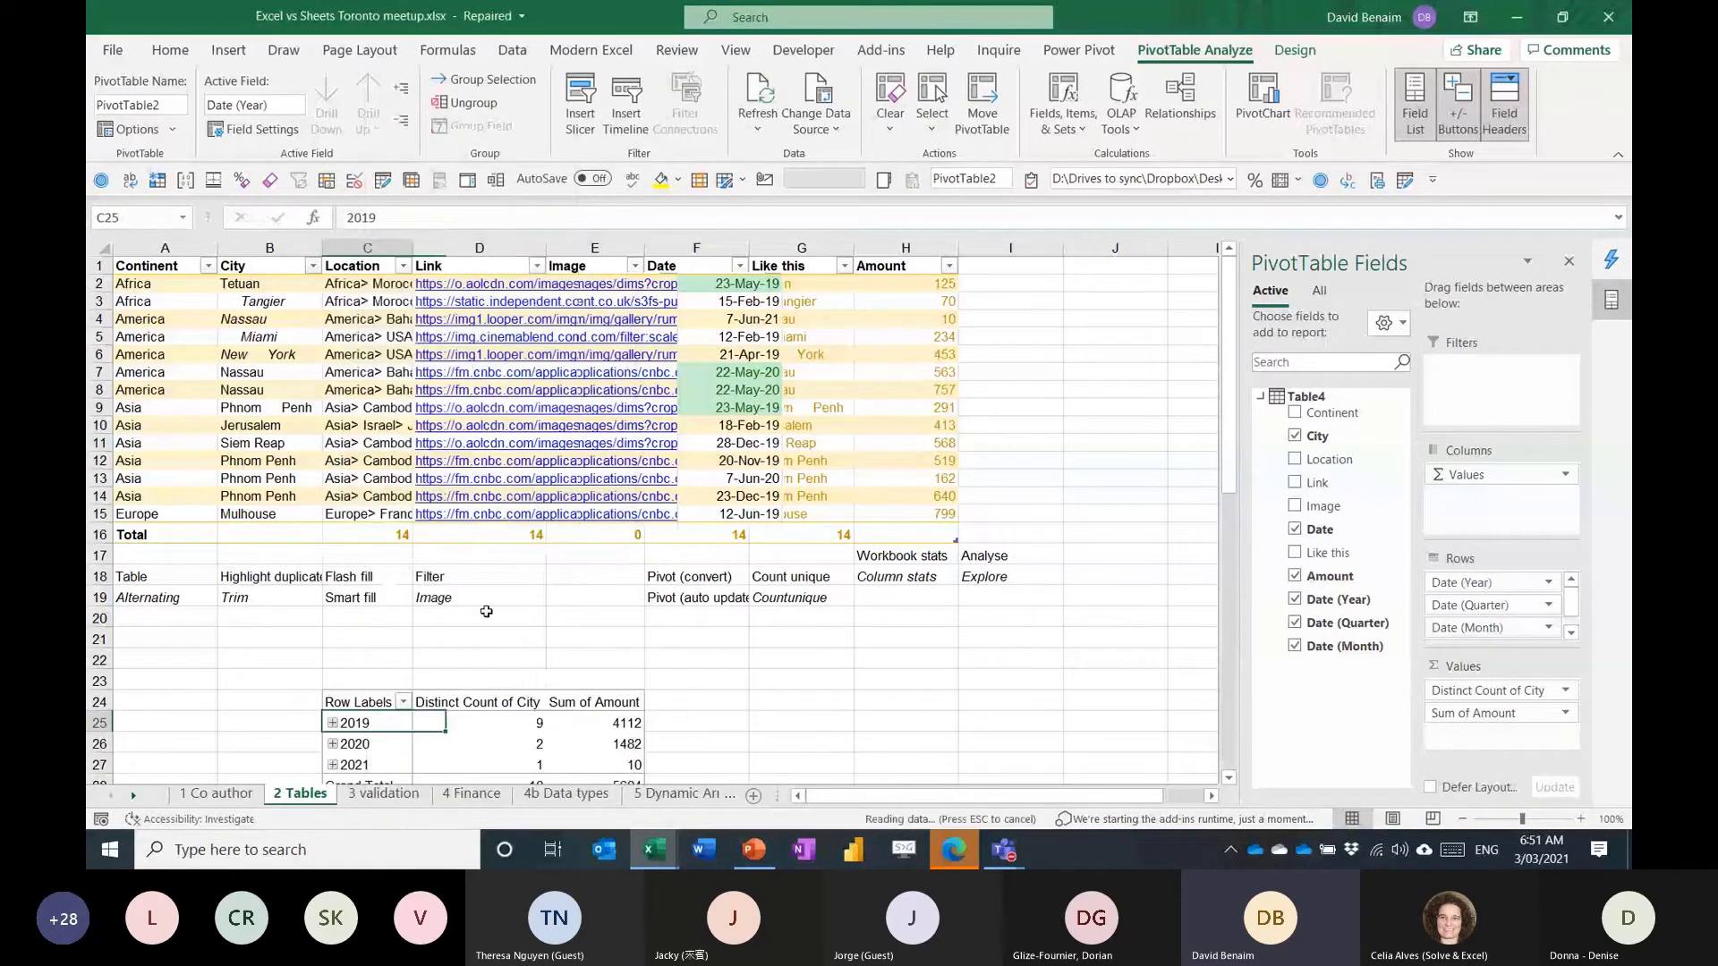
drag(696, 743, 660, 710)
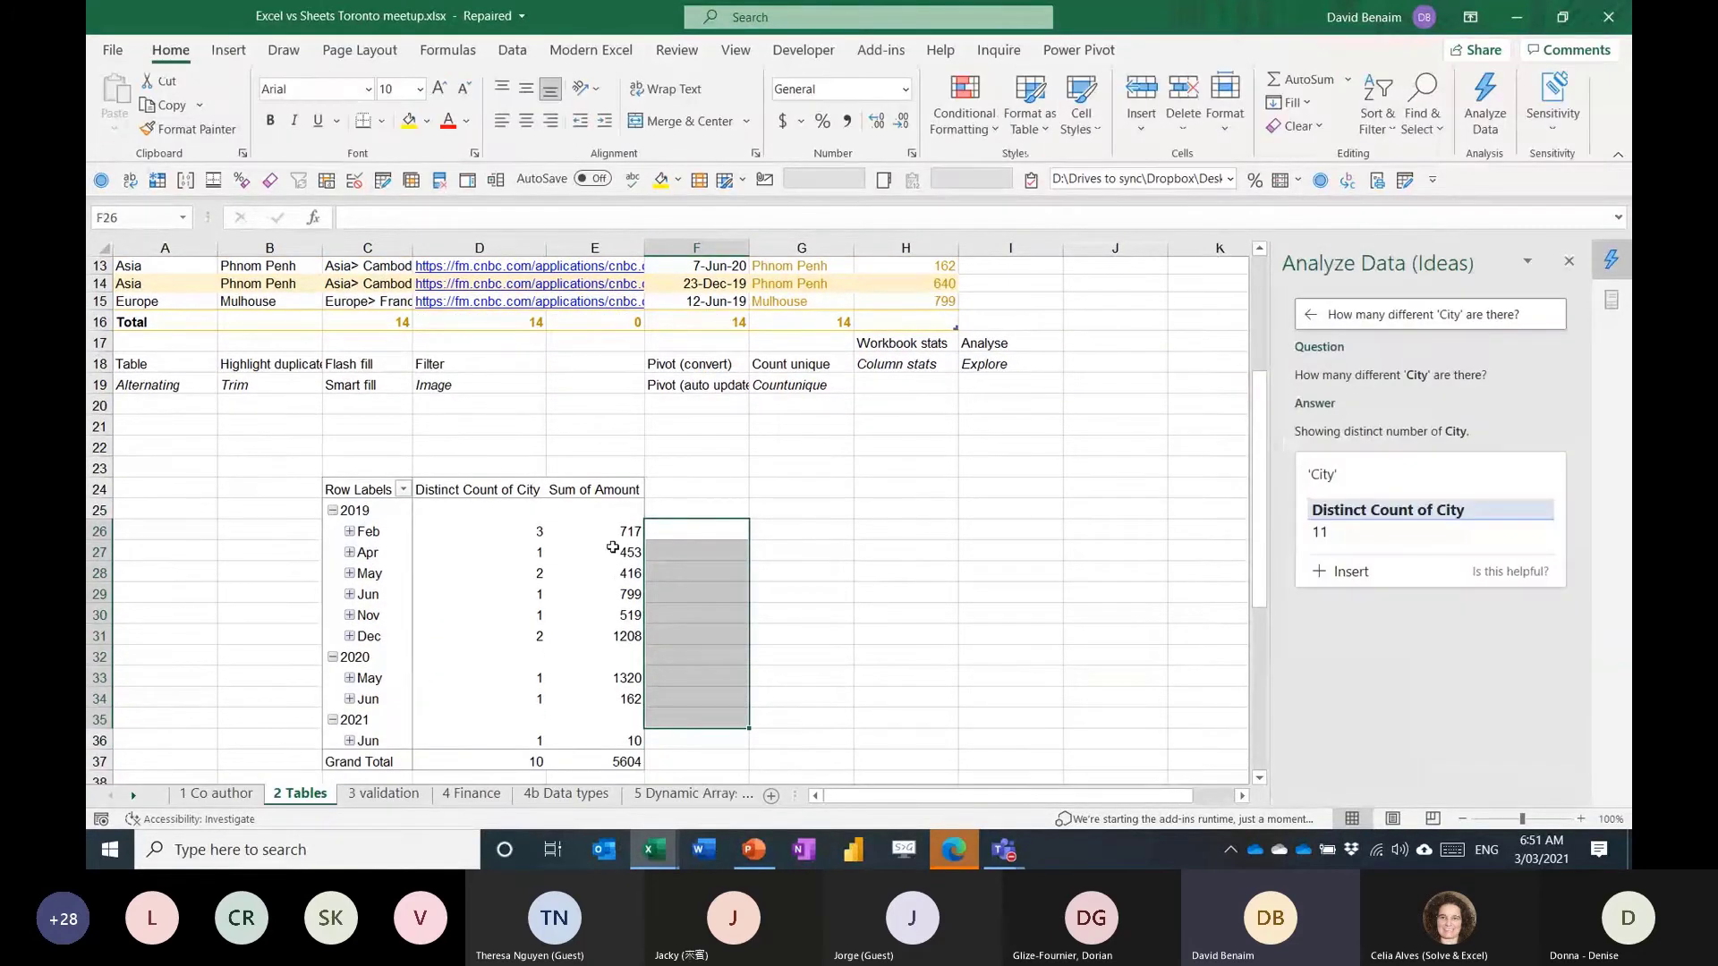
Add Amount to the PivotTable values a second time and show it as % Difference From the previous Date (Month).
click(612, 547)
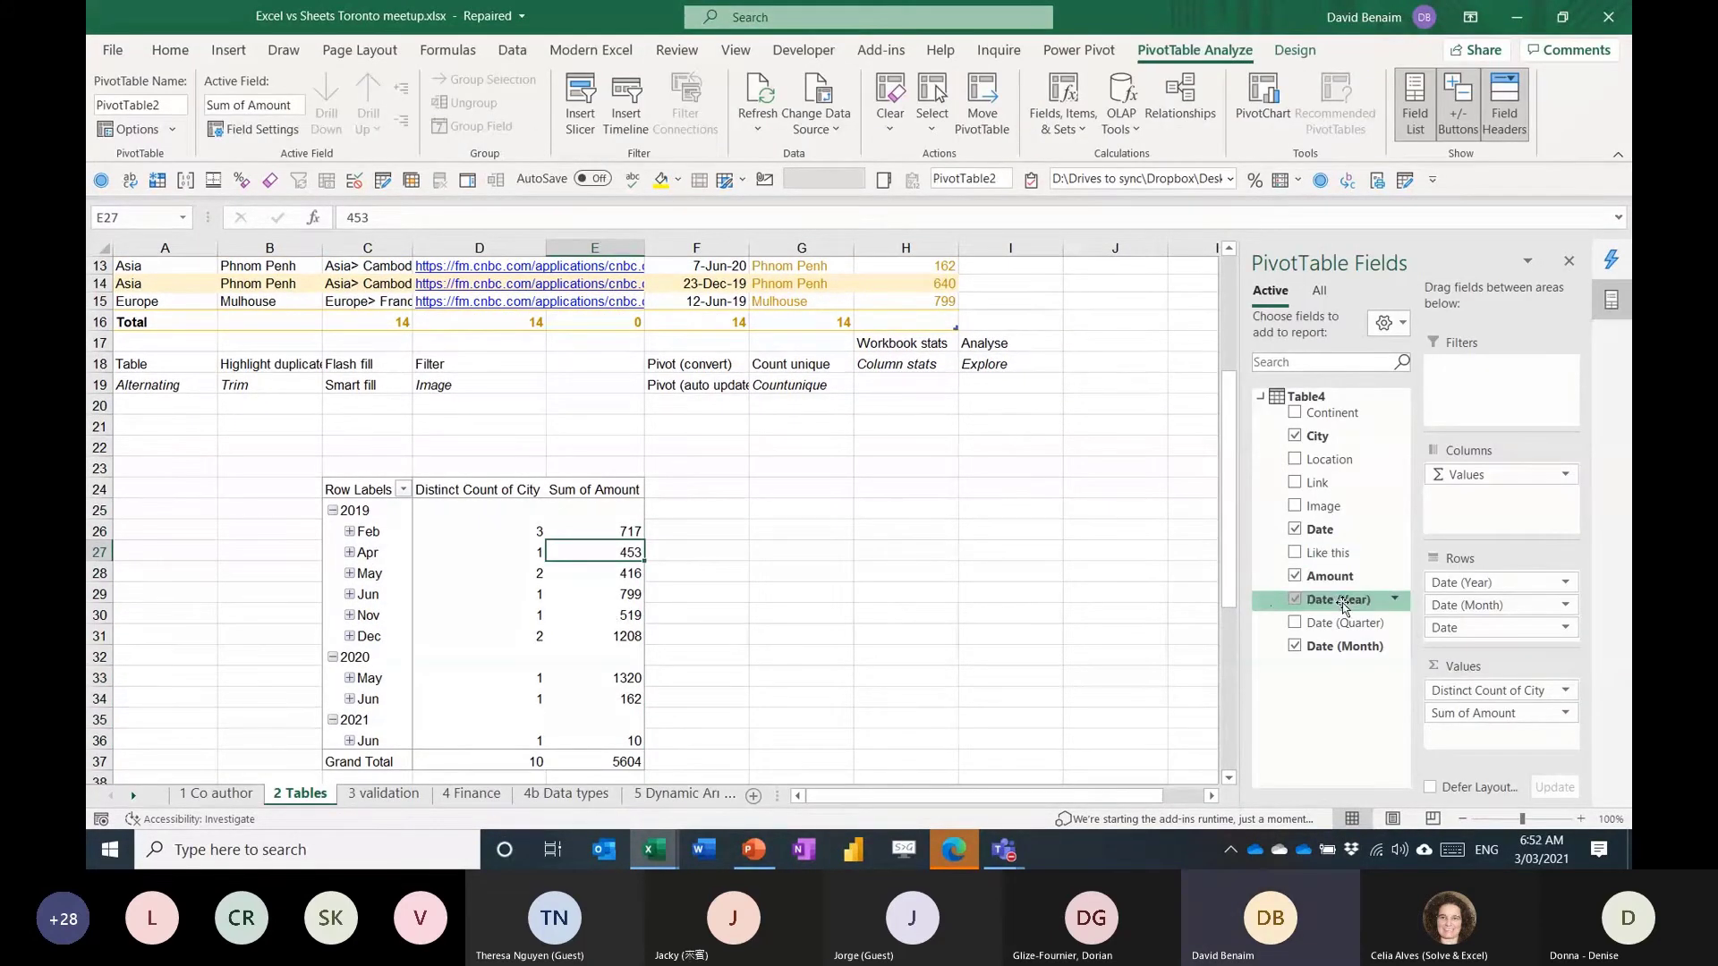
drag(1339, 578, 1496, 735)
right_click(698, 545)
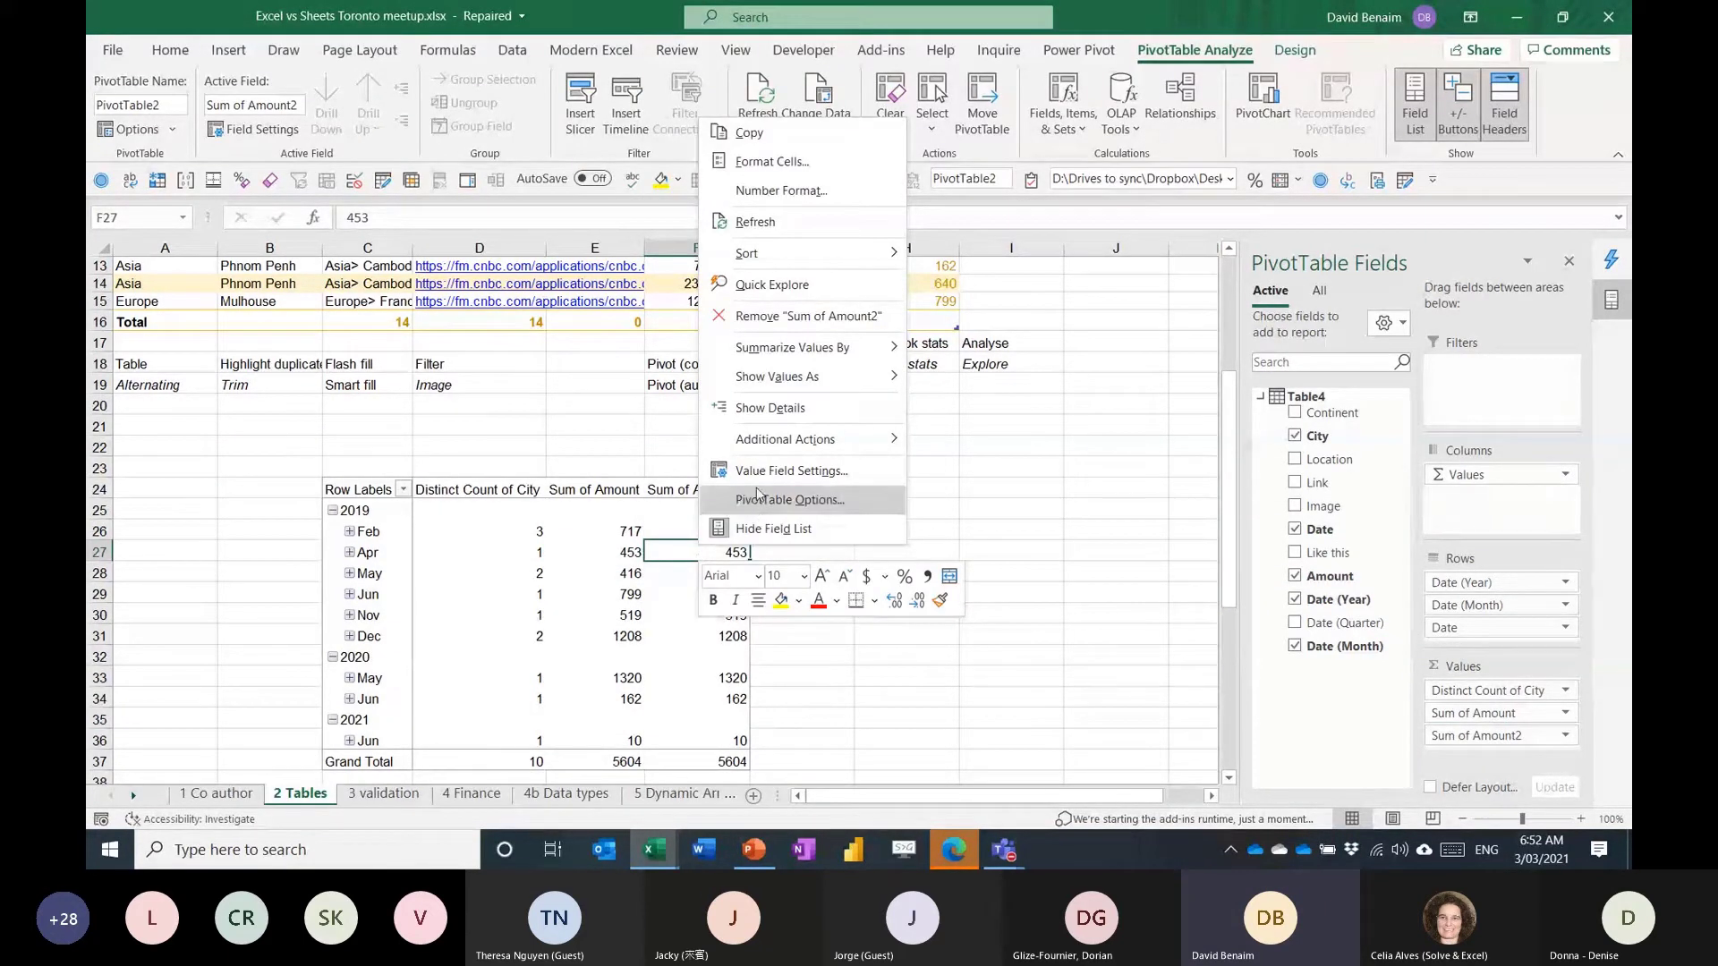
mouse_move(812, 387)
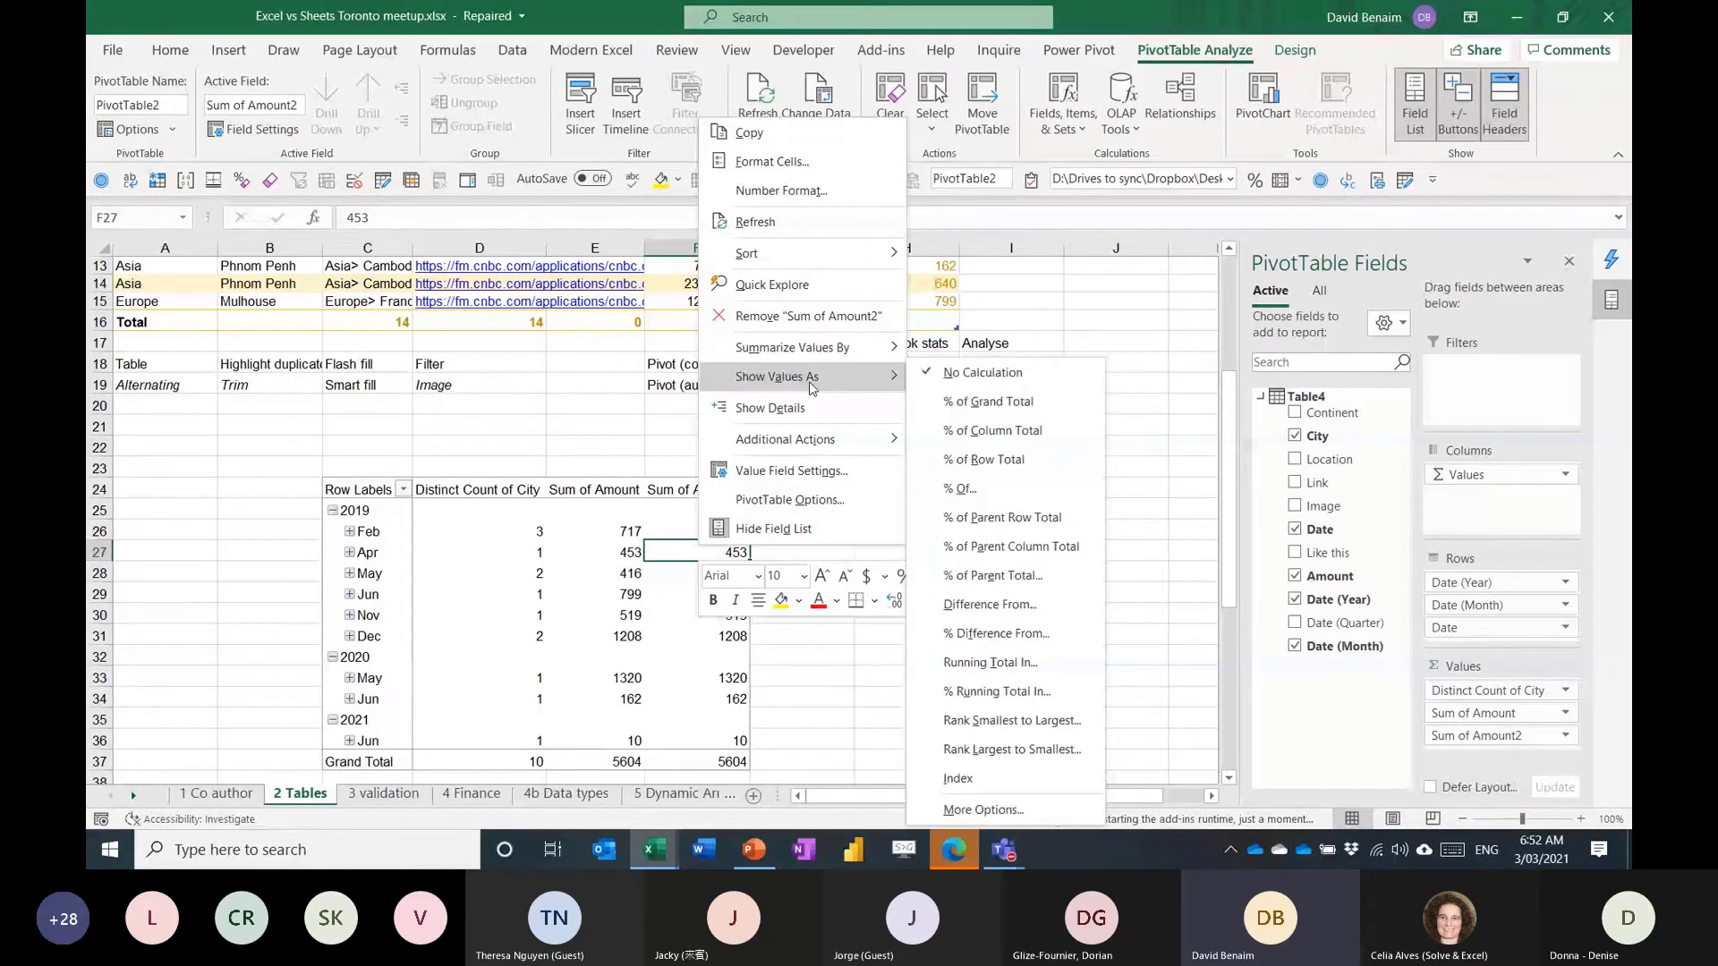
click(995, 633)
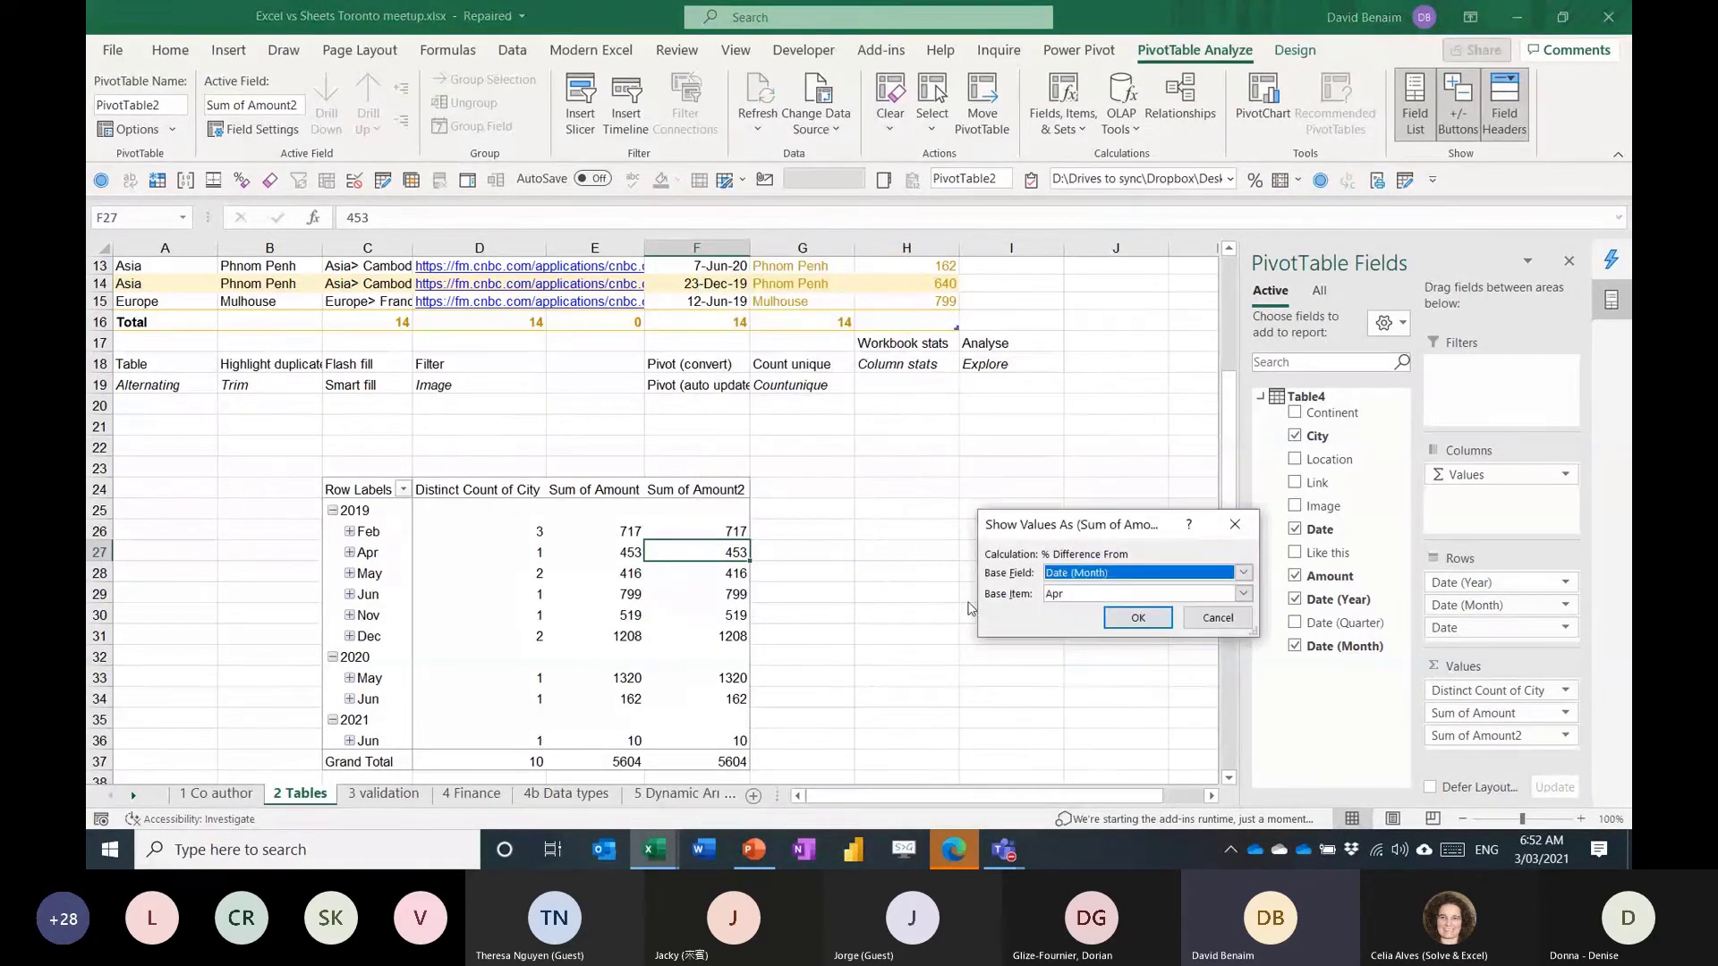
click(1046, 595)
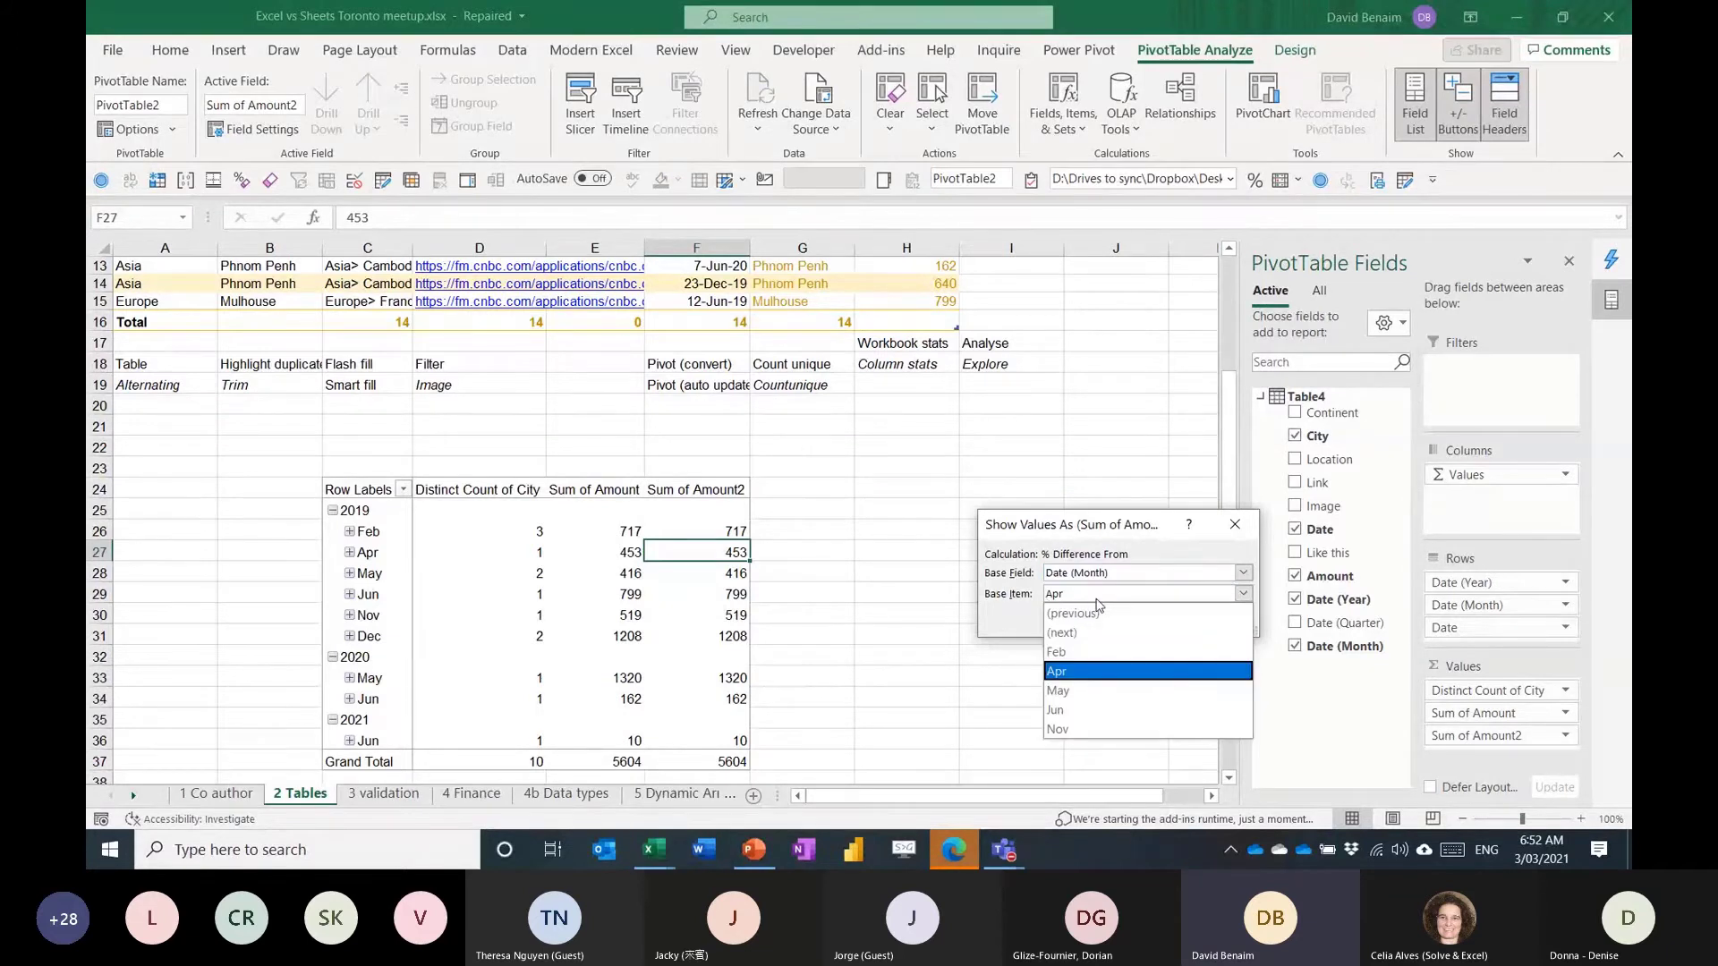
click(1102, 617)
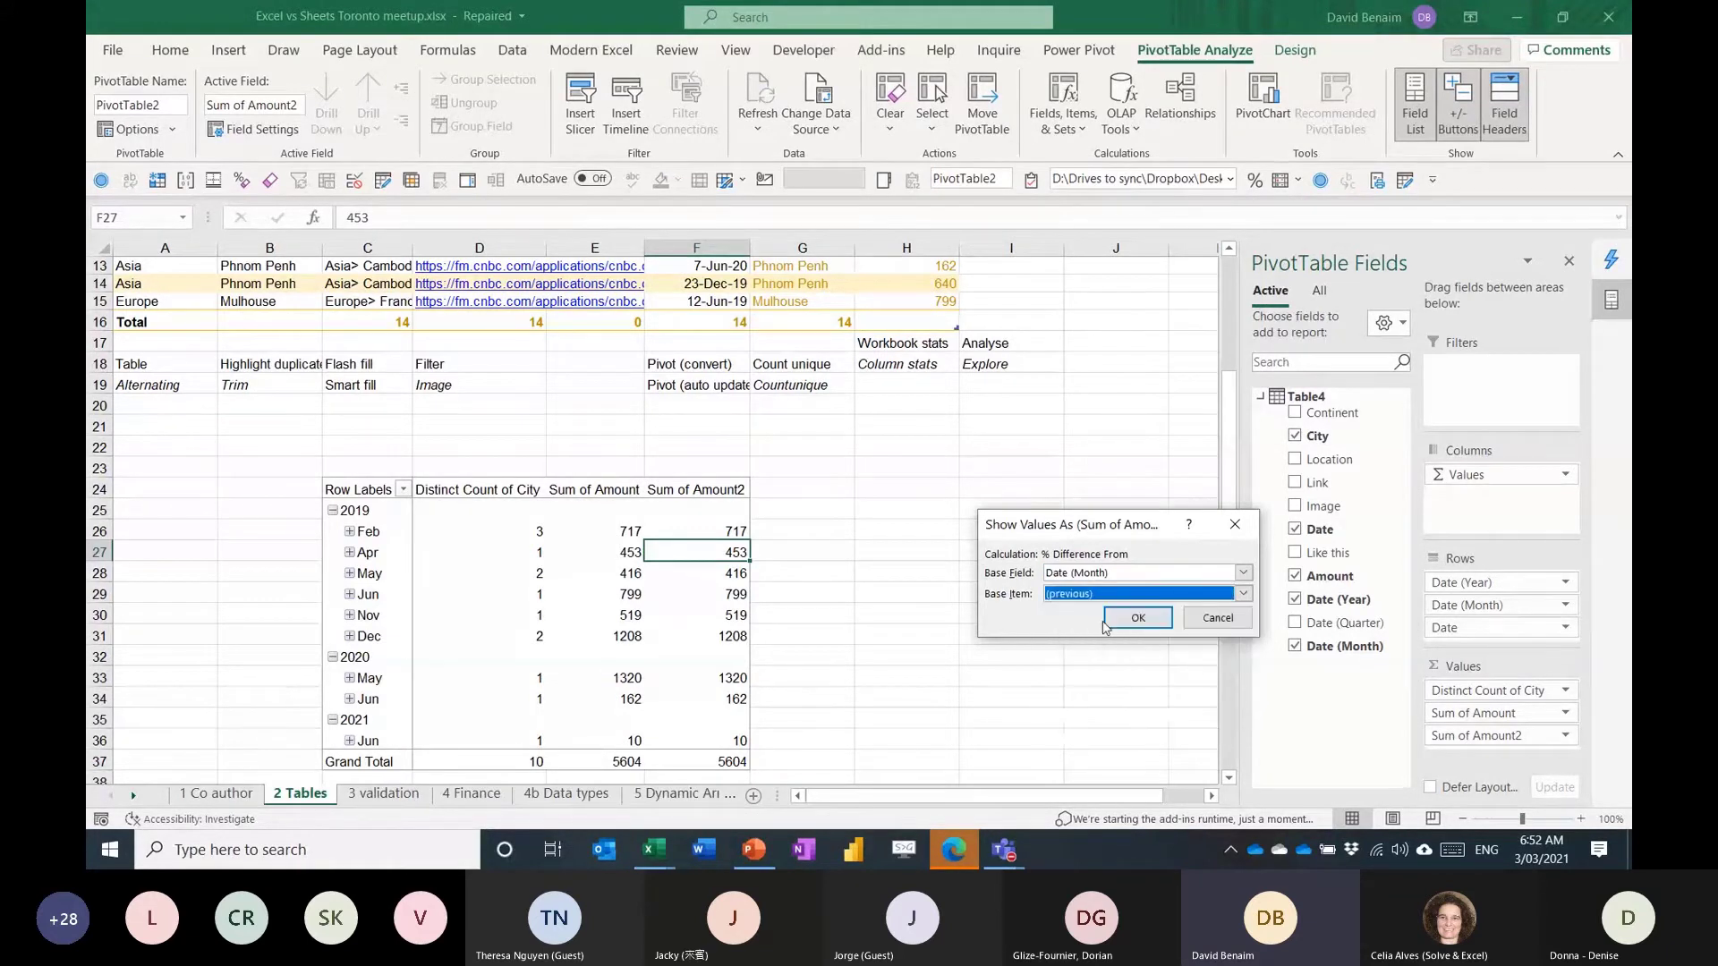
click(1129, 618)
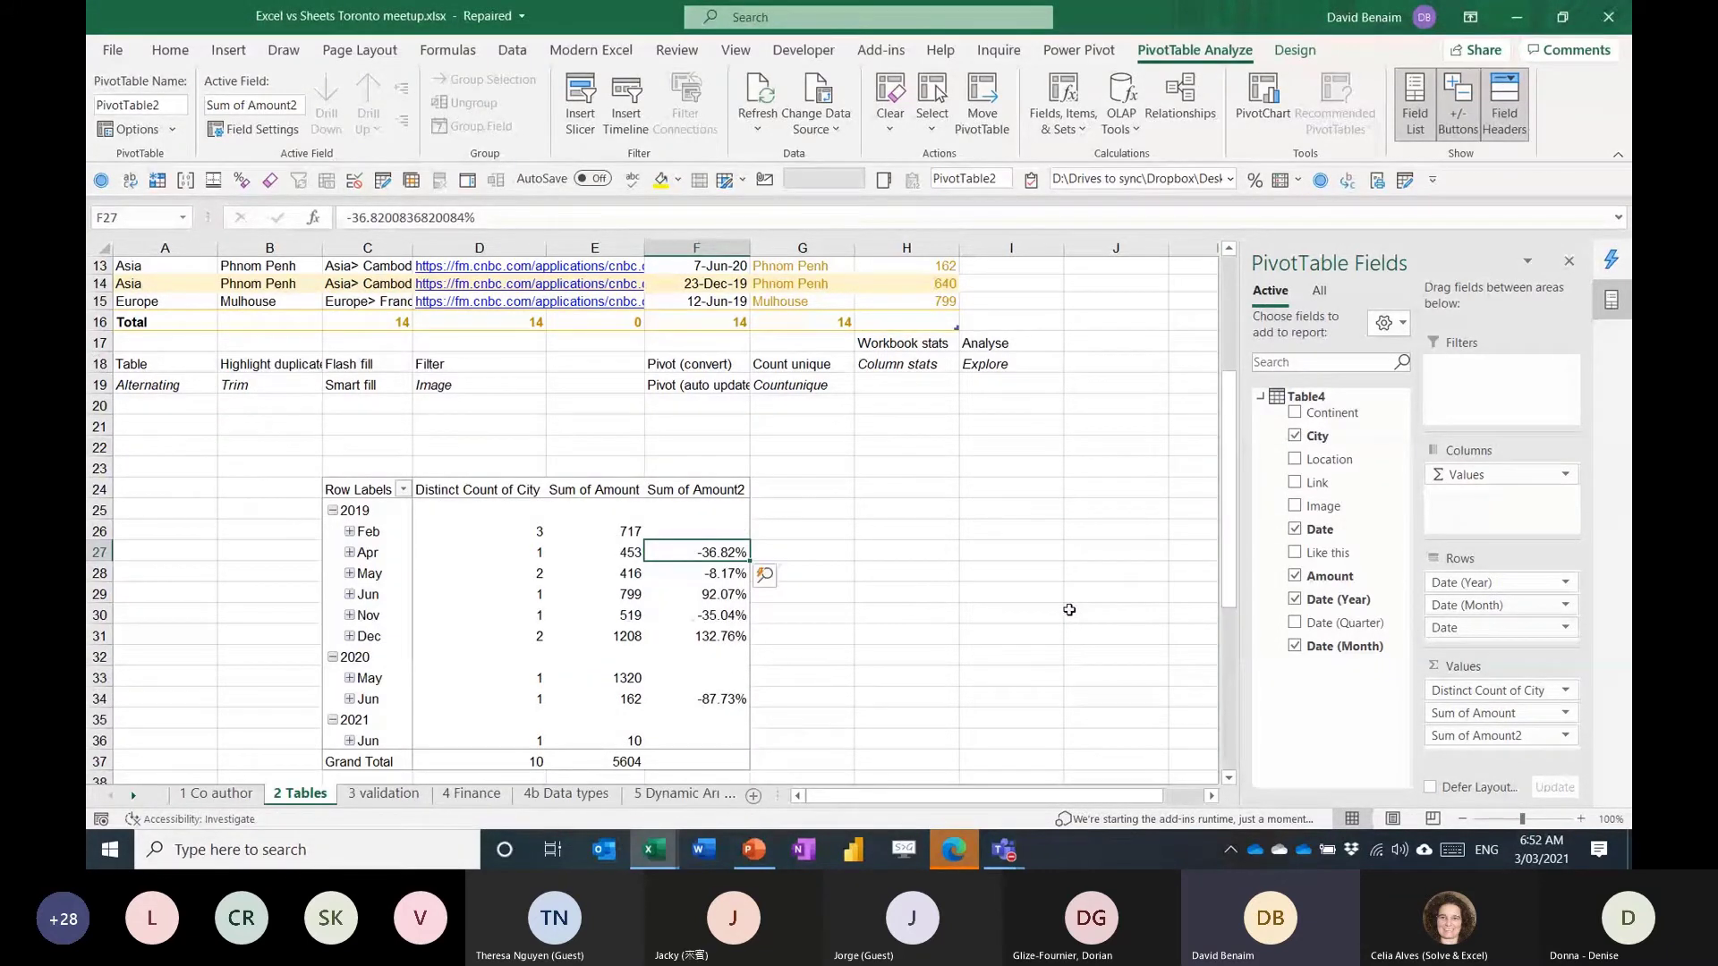
mouse_move(687, 554)
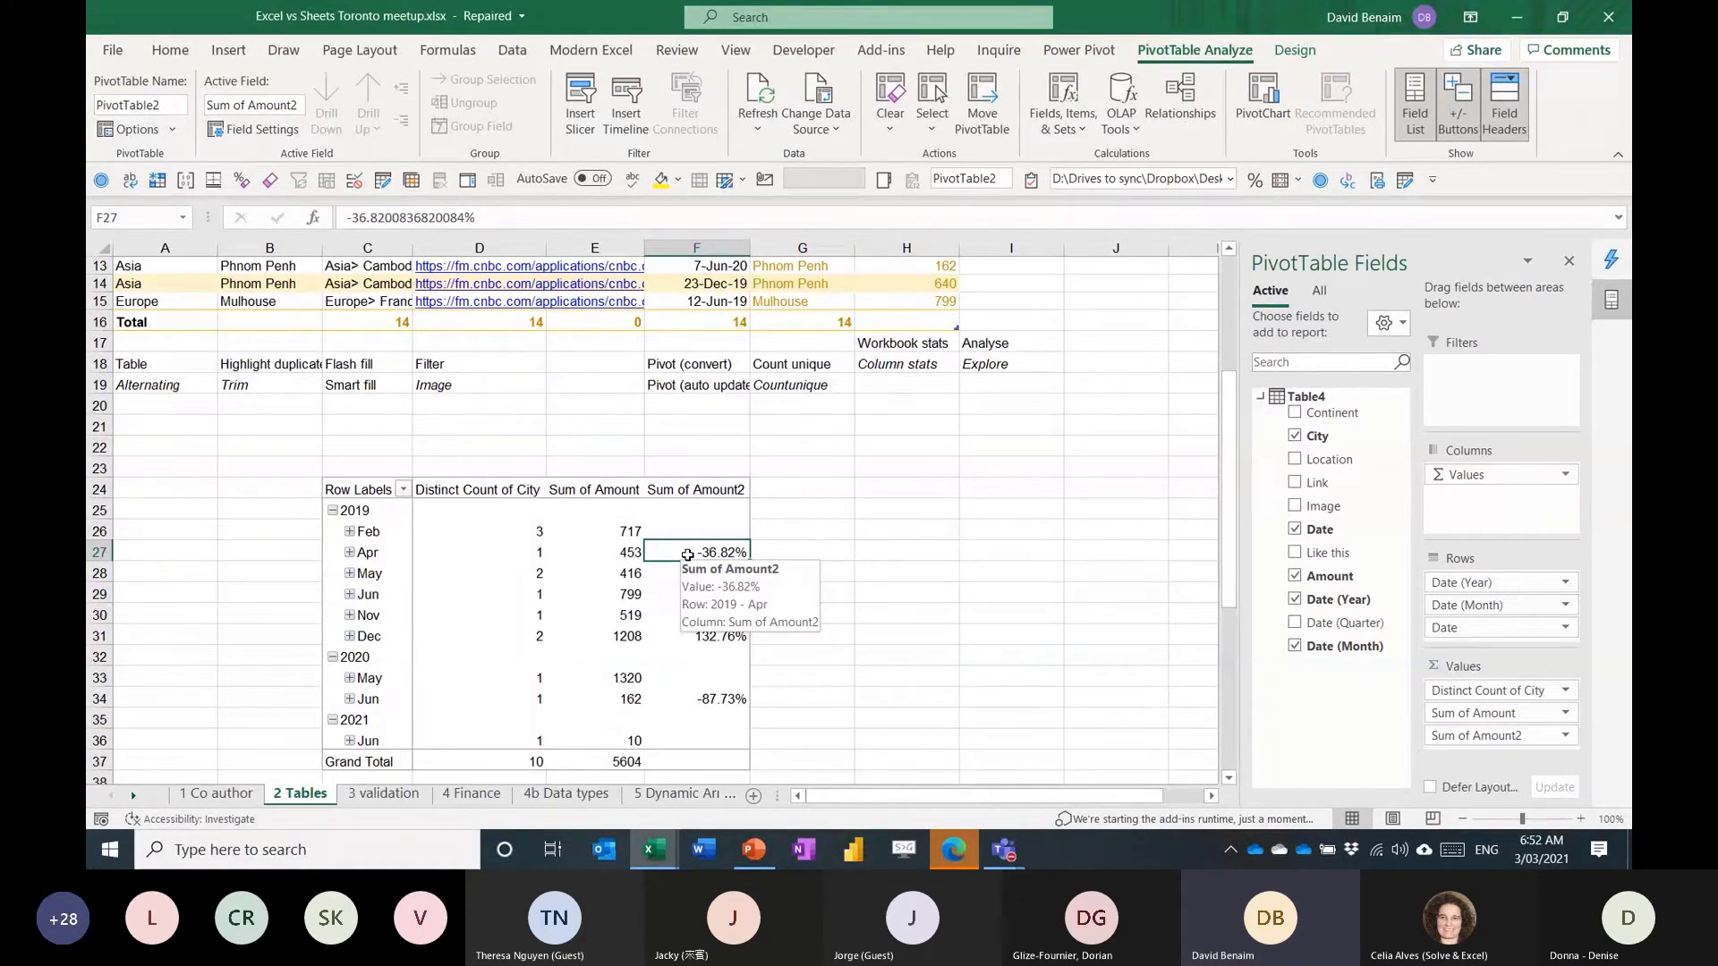
drag(687, 554, 689, 740)
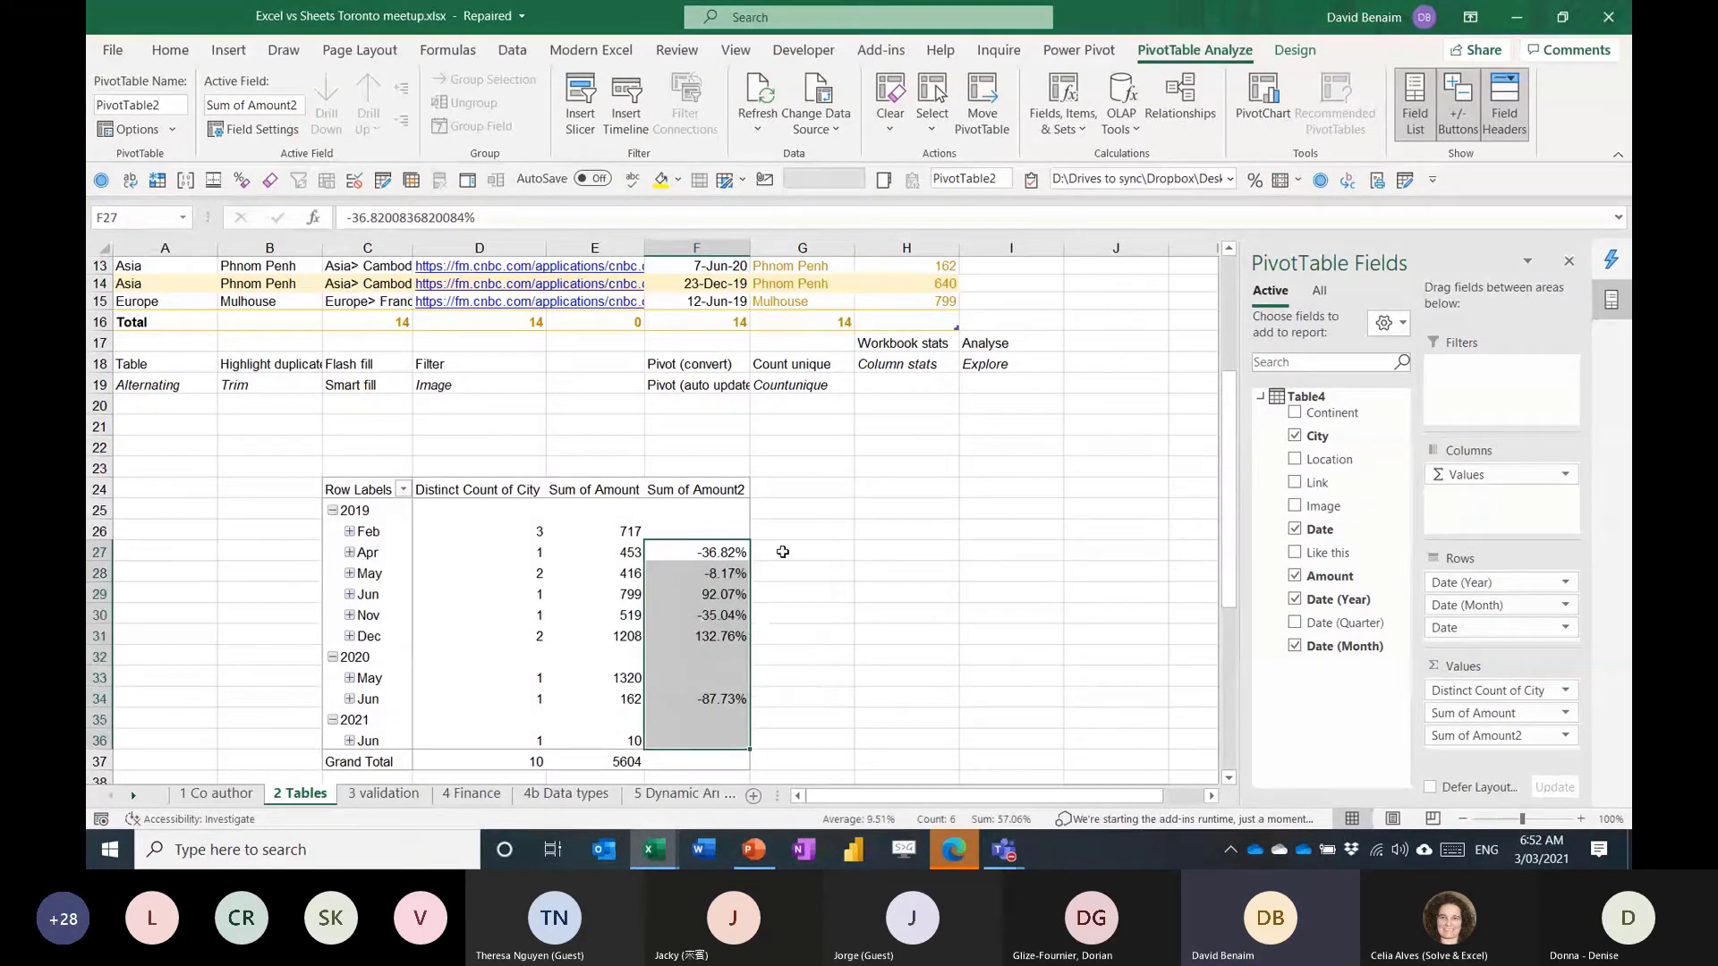
click(691, 510)
drag(691, 510, 697, 725)
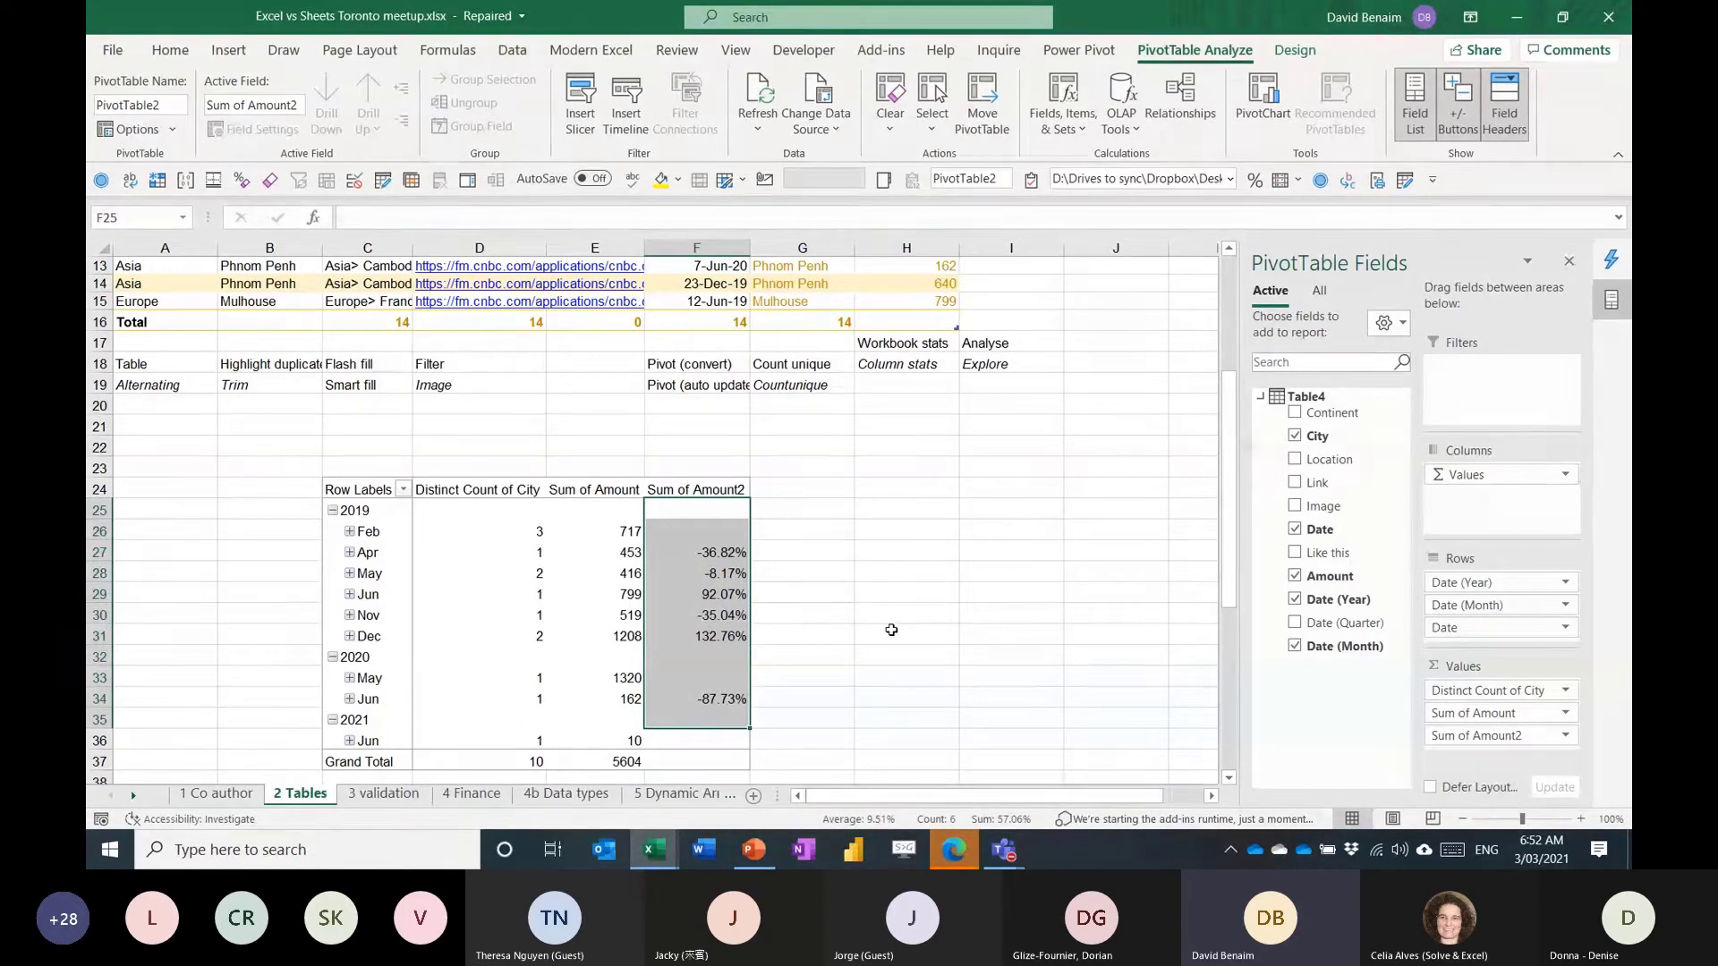
scroll(778, 499, up, 4)
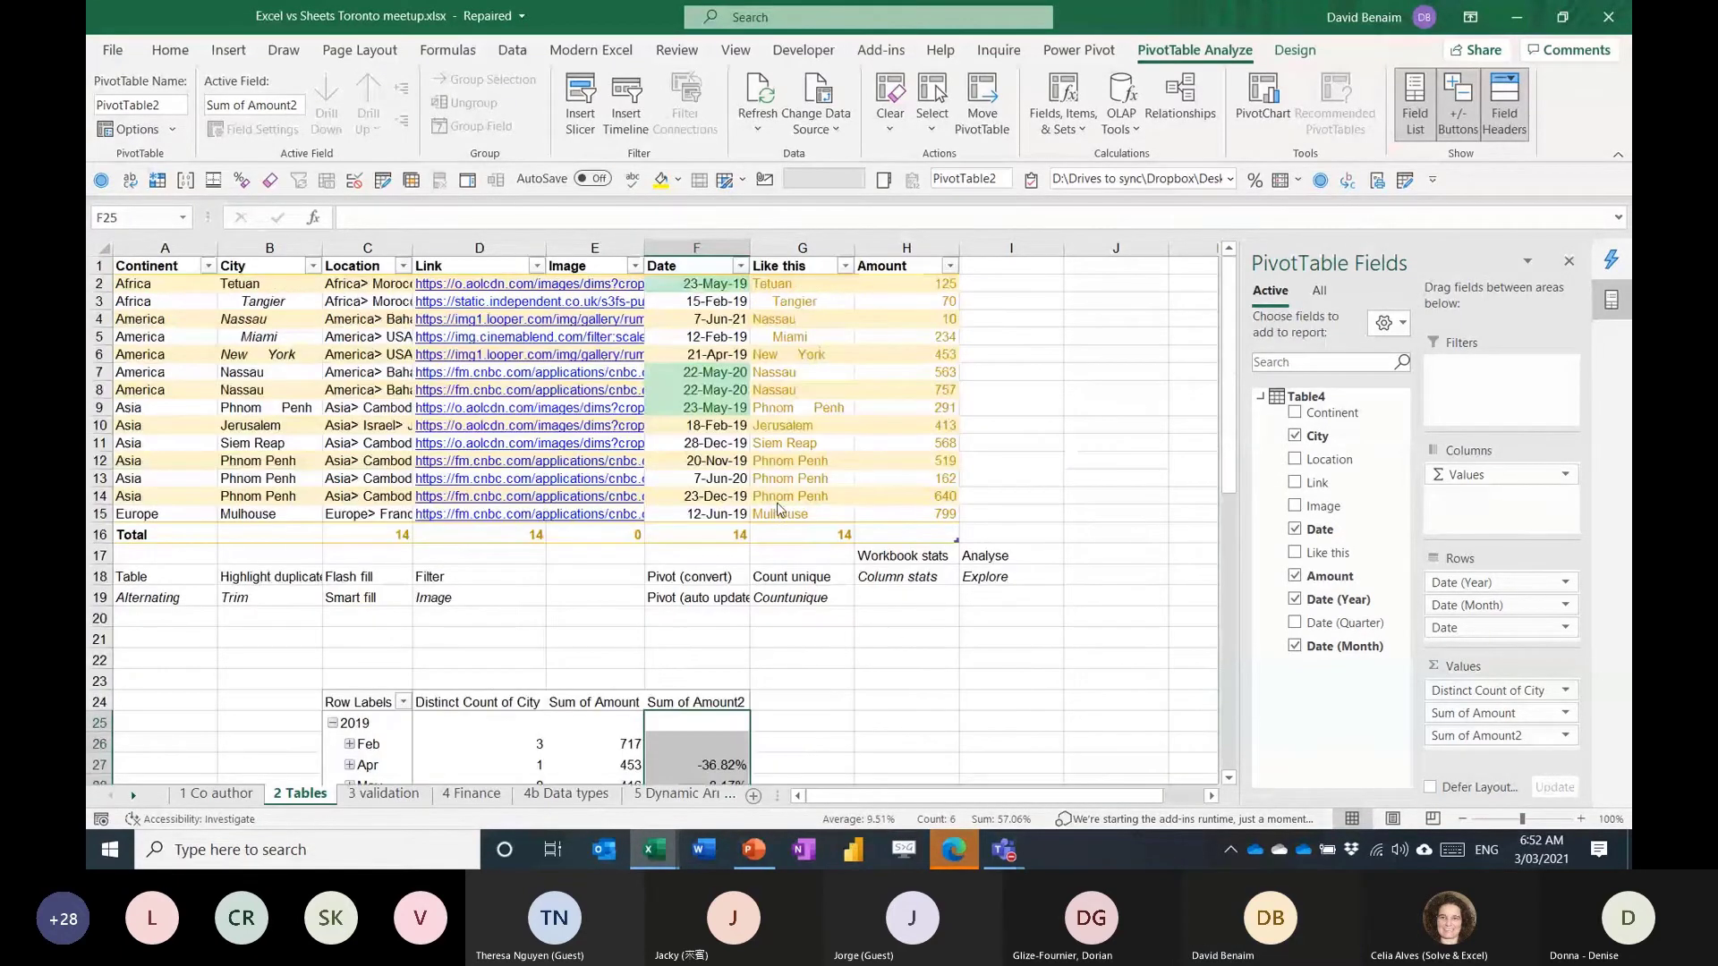
Switch to the Edge browser and bring up the Excel vs Sheets Toronto meetup spreadsheet in Google Sheets.
key(alt+Tab)
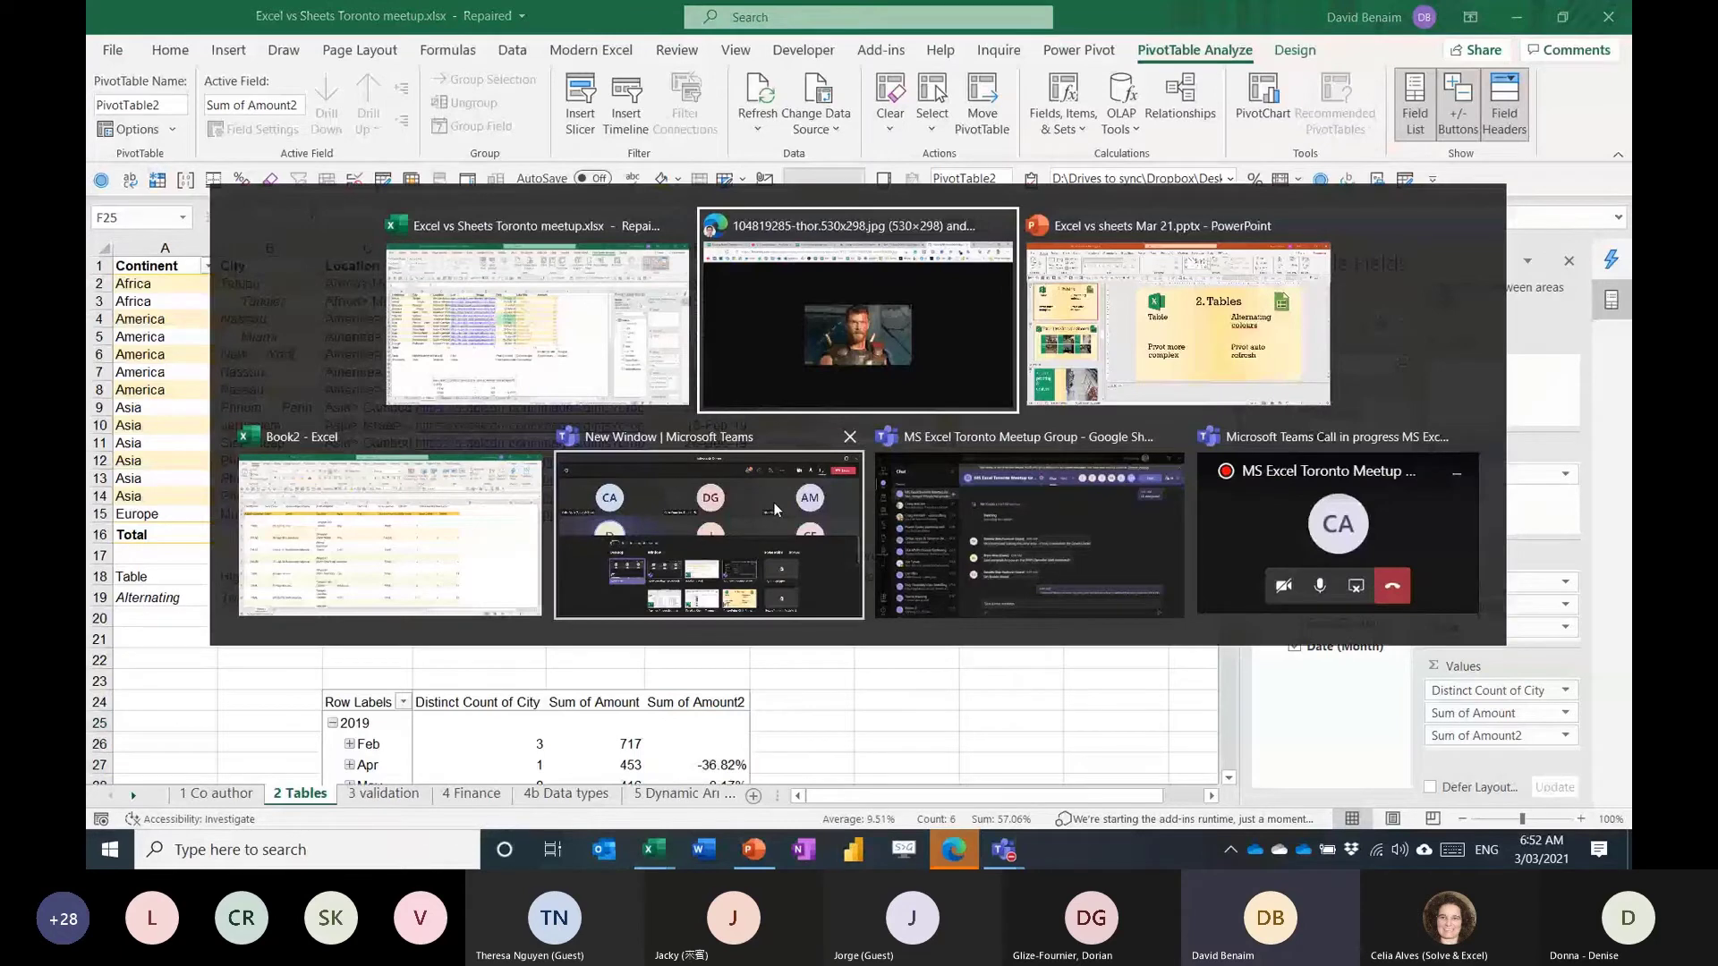
key(alt+Tab)
key(alt+Tab)
key(alt+shift+Tab)
key(alt+shift+Tab)
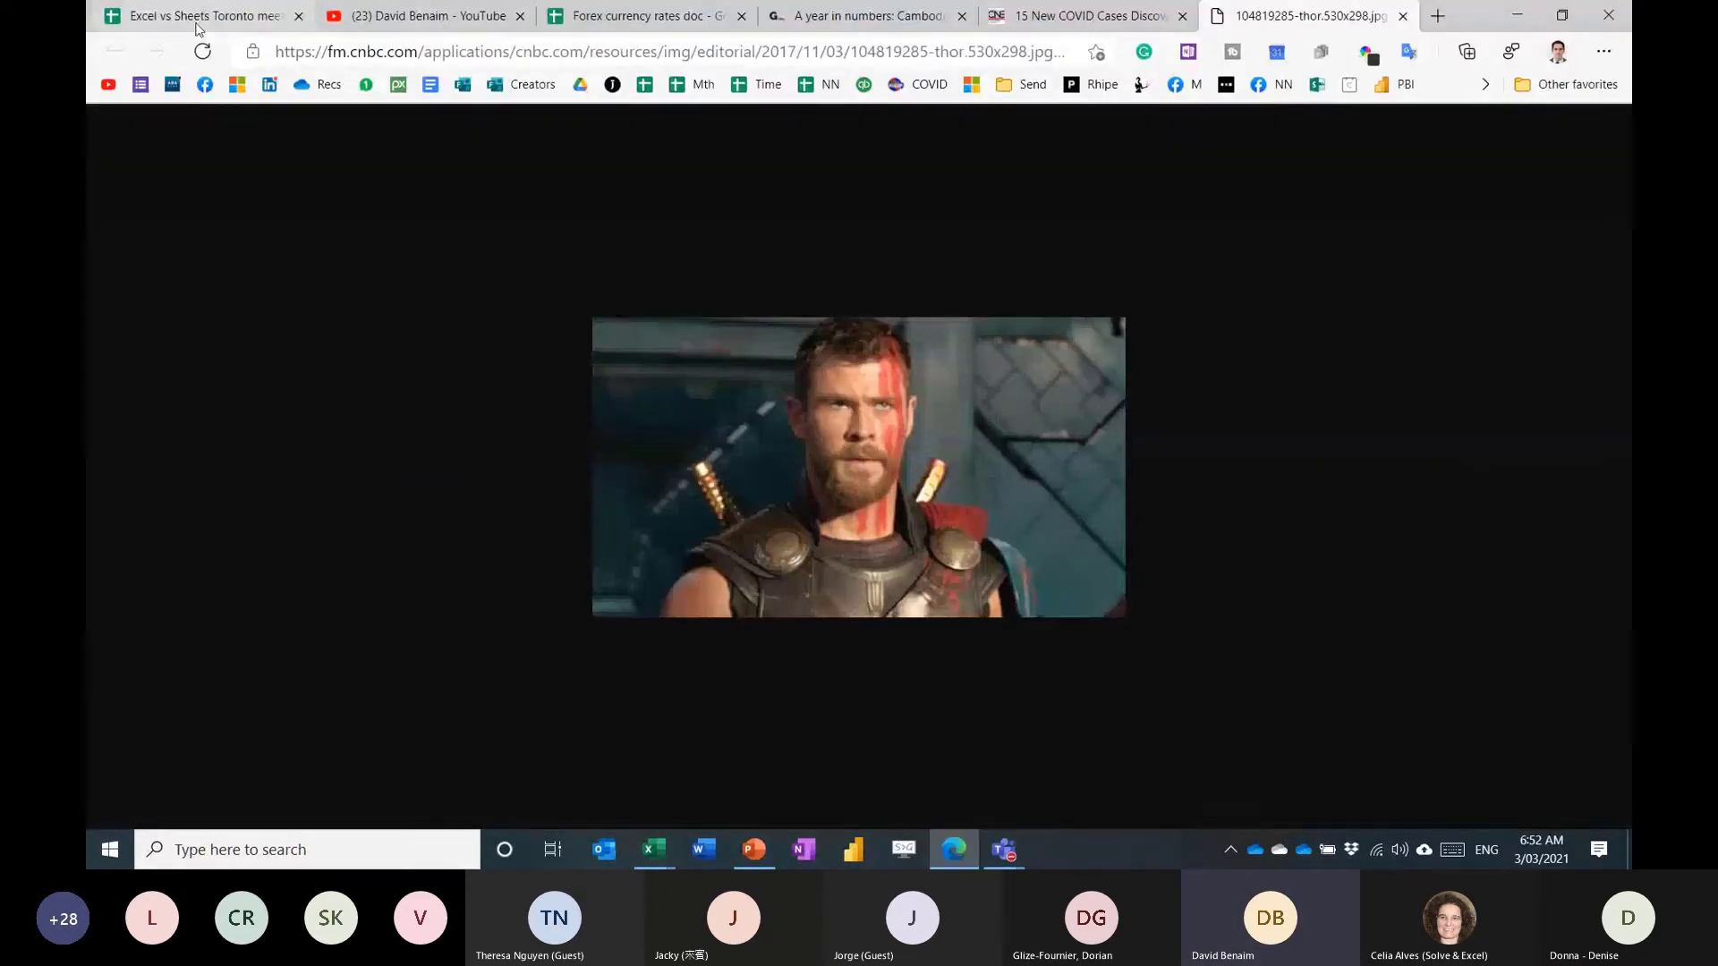
click(197, 25)
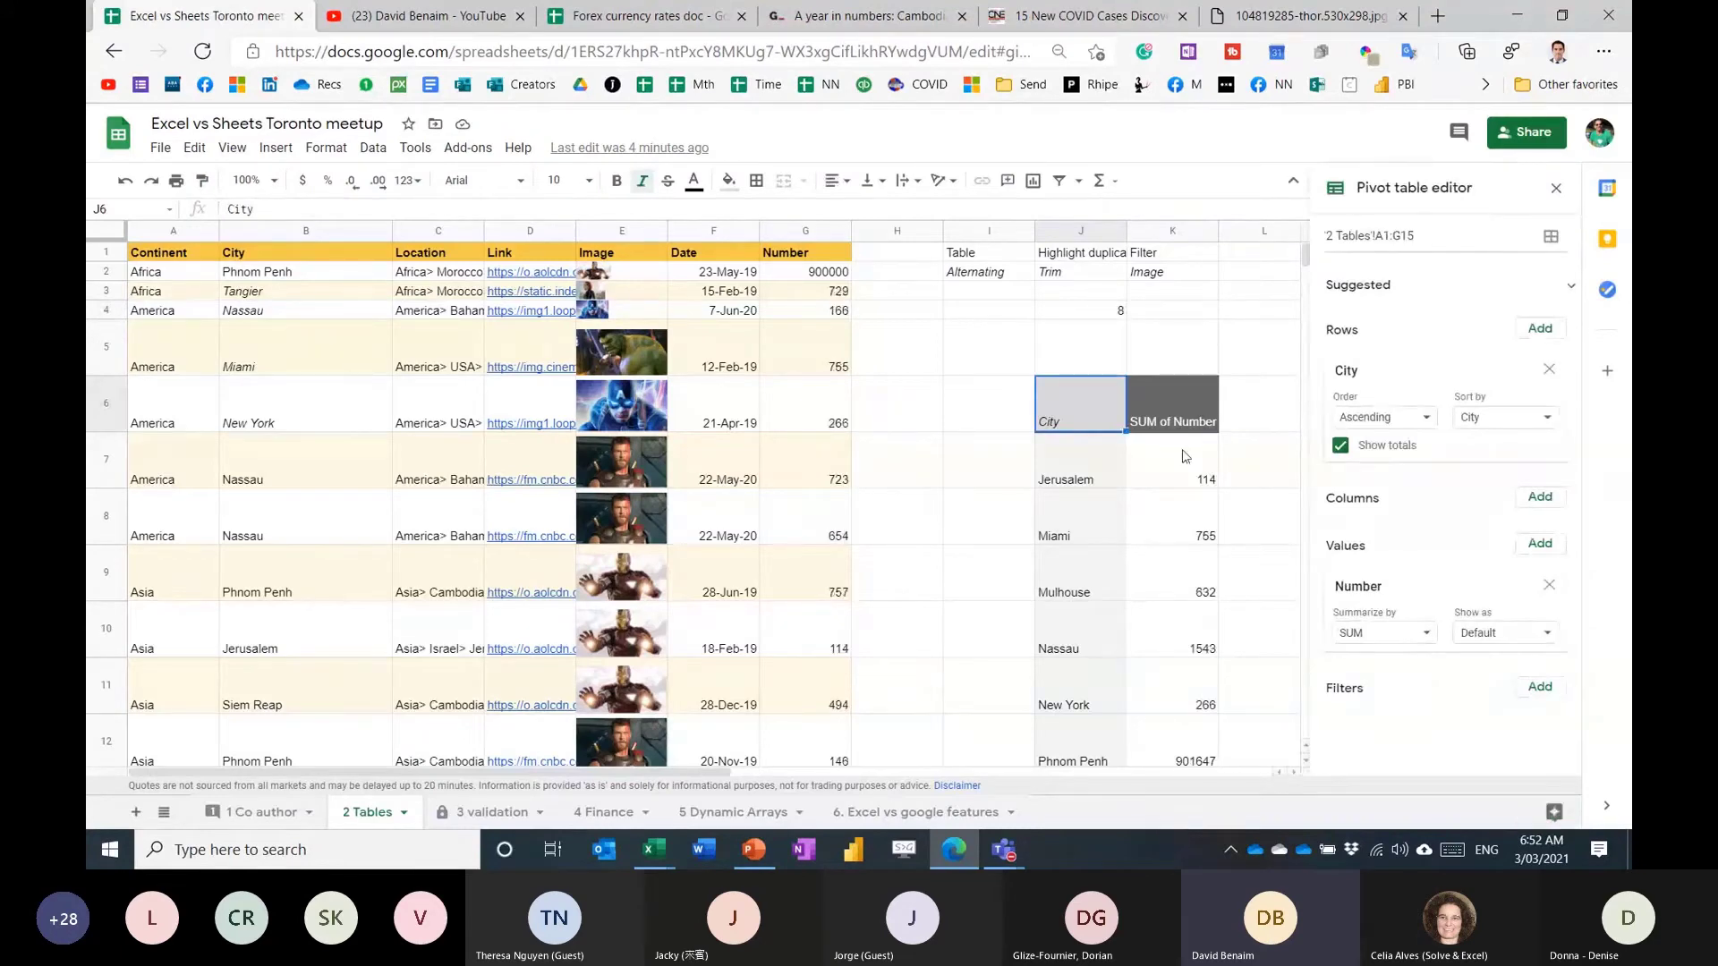
Select the whole data table A1:G15, open Explore for it, and close Explore again.
click(740, 338)
key(ctrl+a)
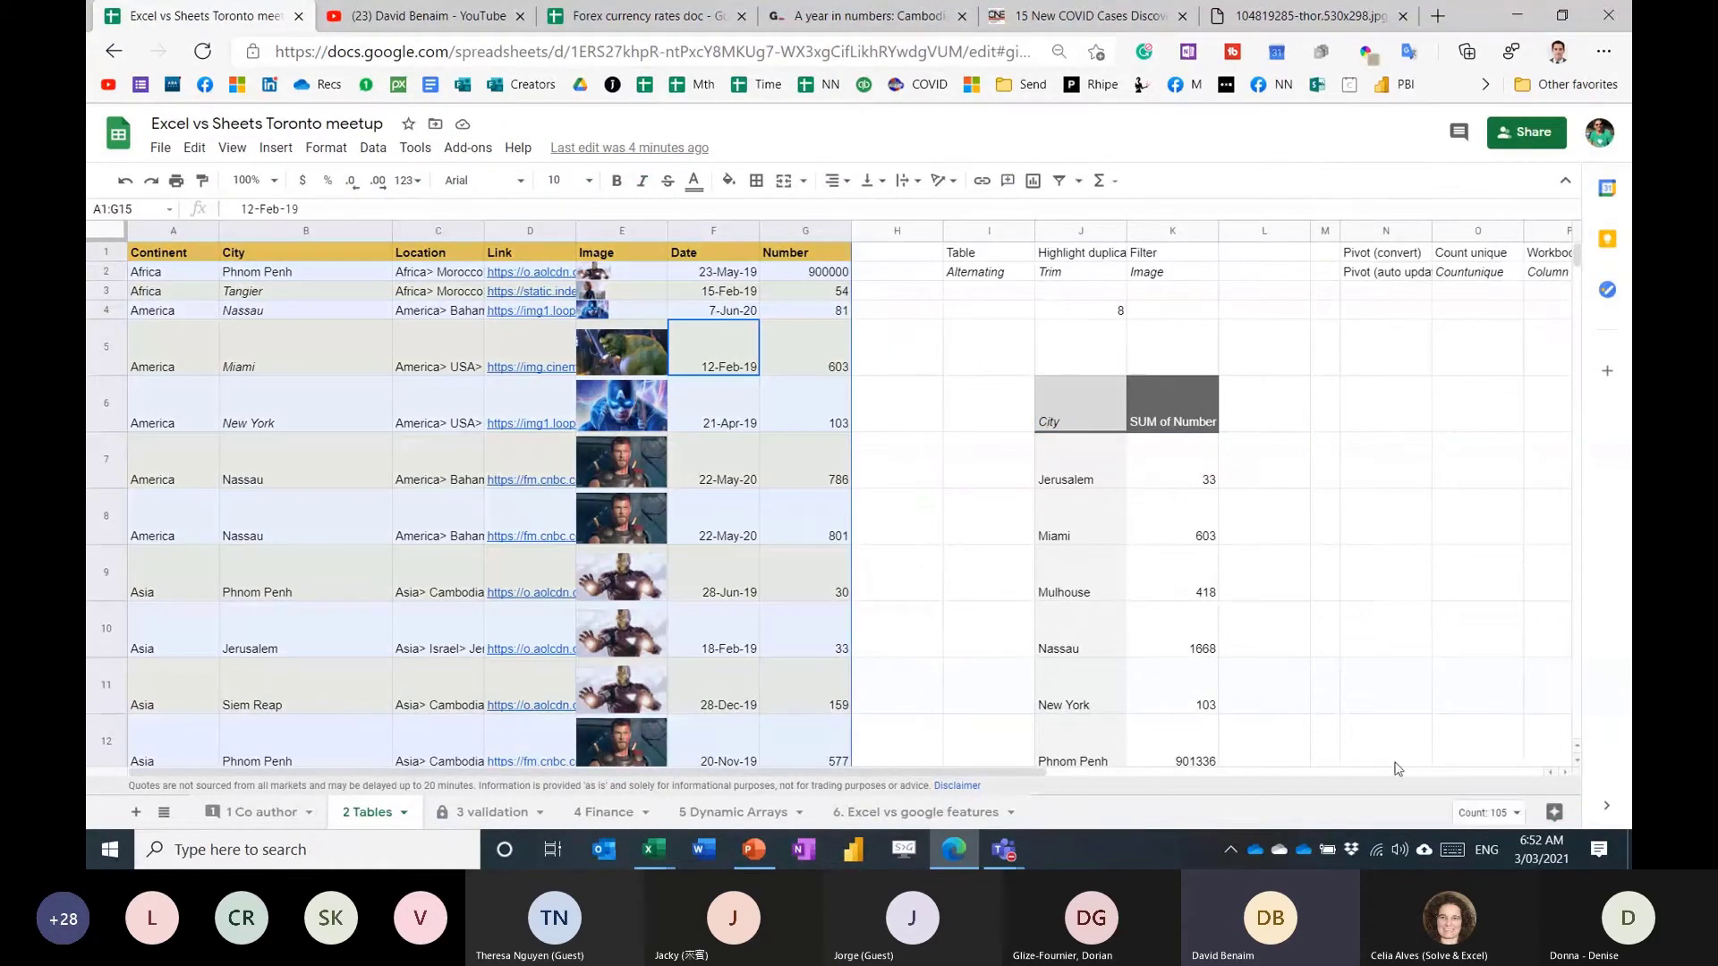
key(alt+shift+x)
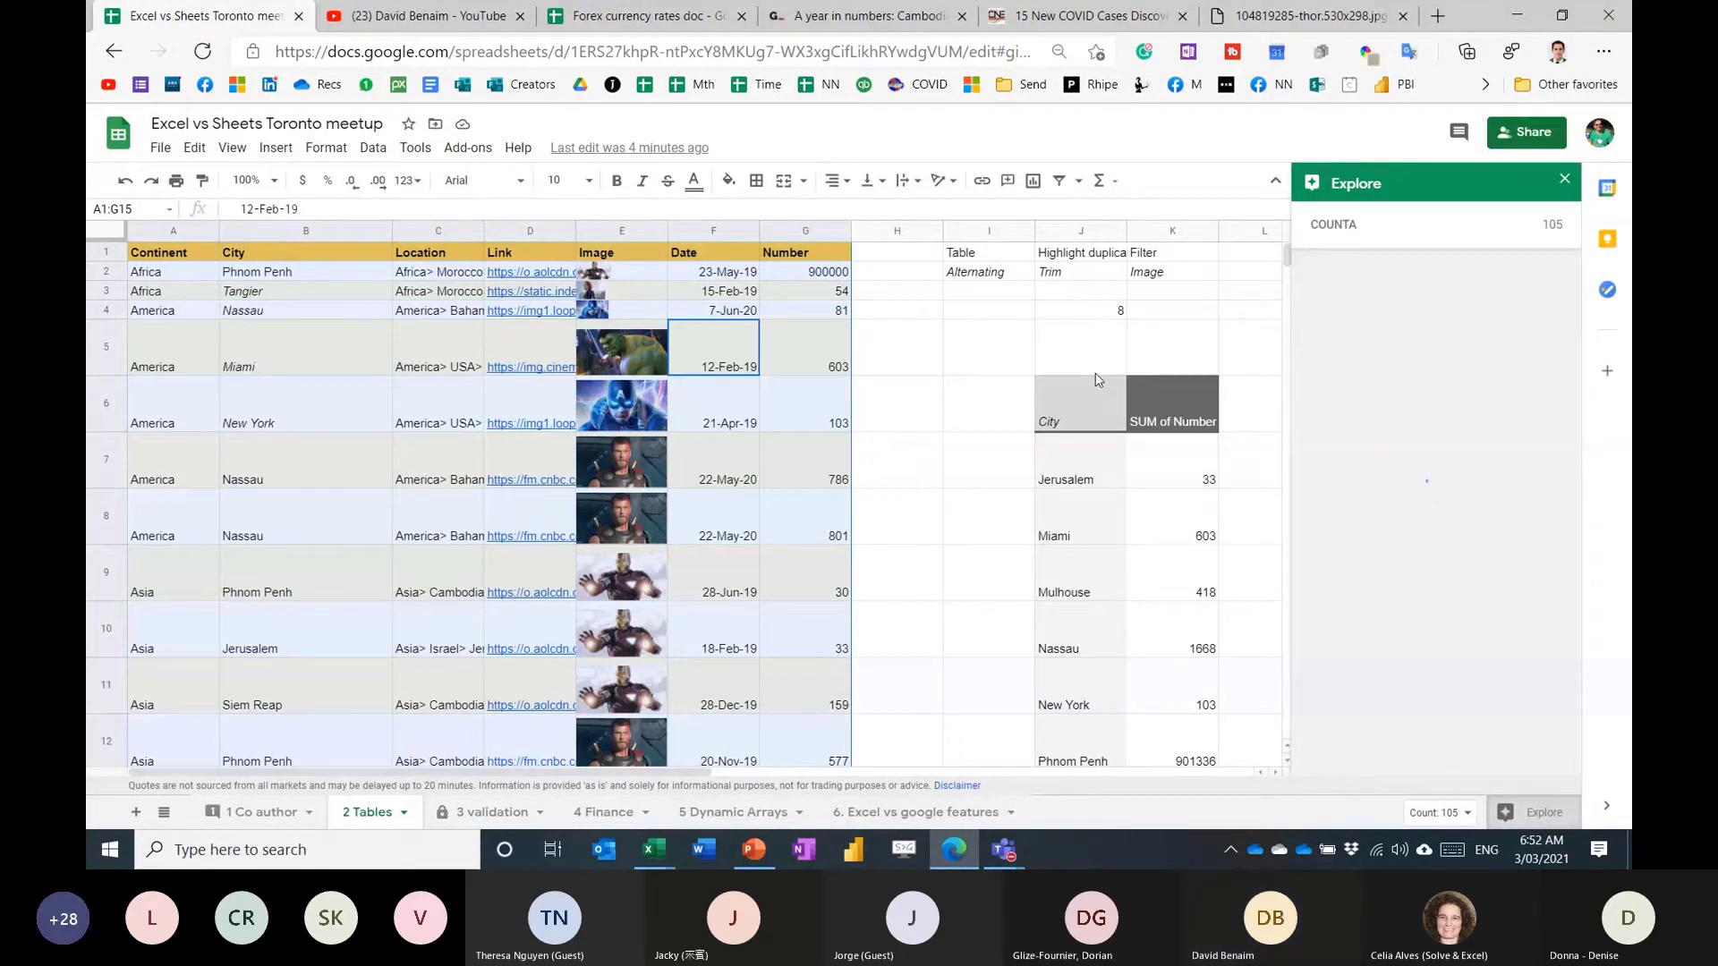
drag(1109, 338, 935, 273)
click(829, 316)
click(1564, 179)
Go through the feature comparison labels in rows 1 and 2, from Pivot and Count unique to Workbook stats and Analyse.
drag(692, 403, 89, 410)
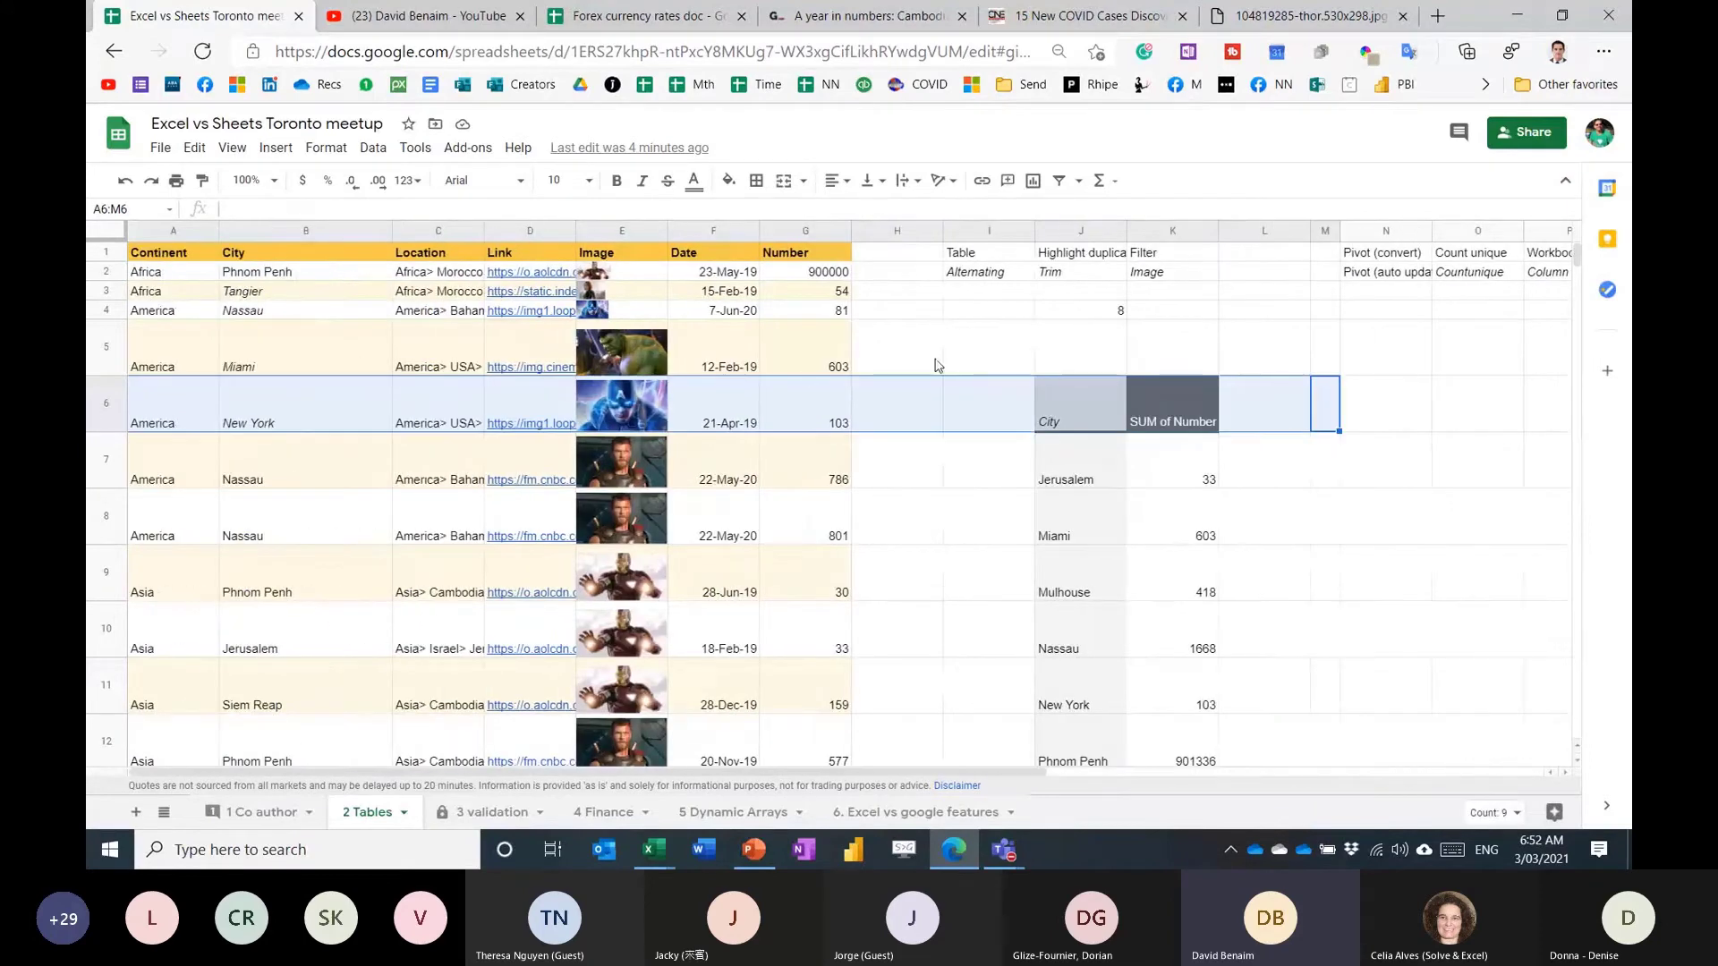
click(984, 351)
key(Right)
key(Right)
key(Right)
key(Right)
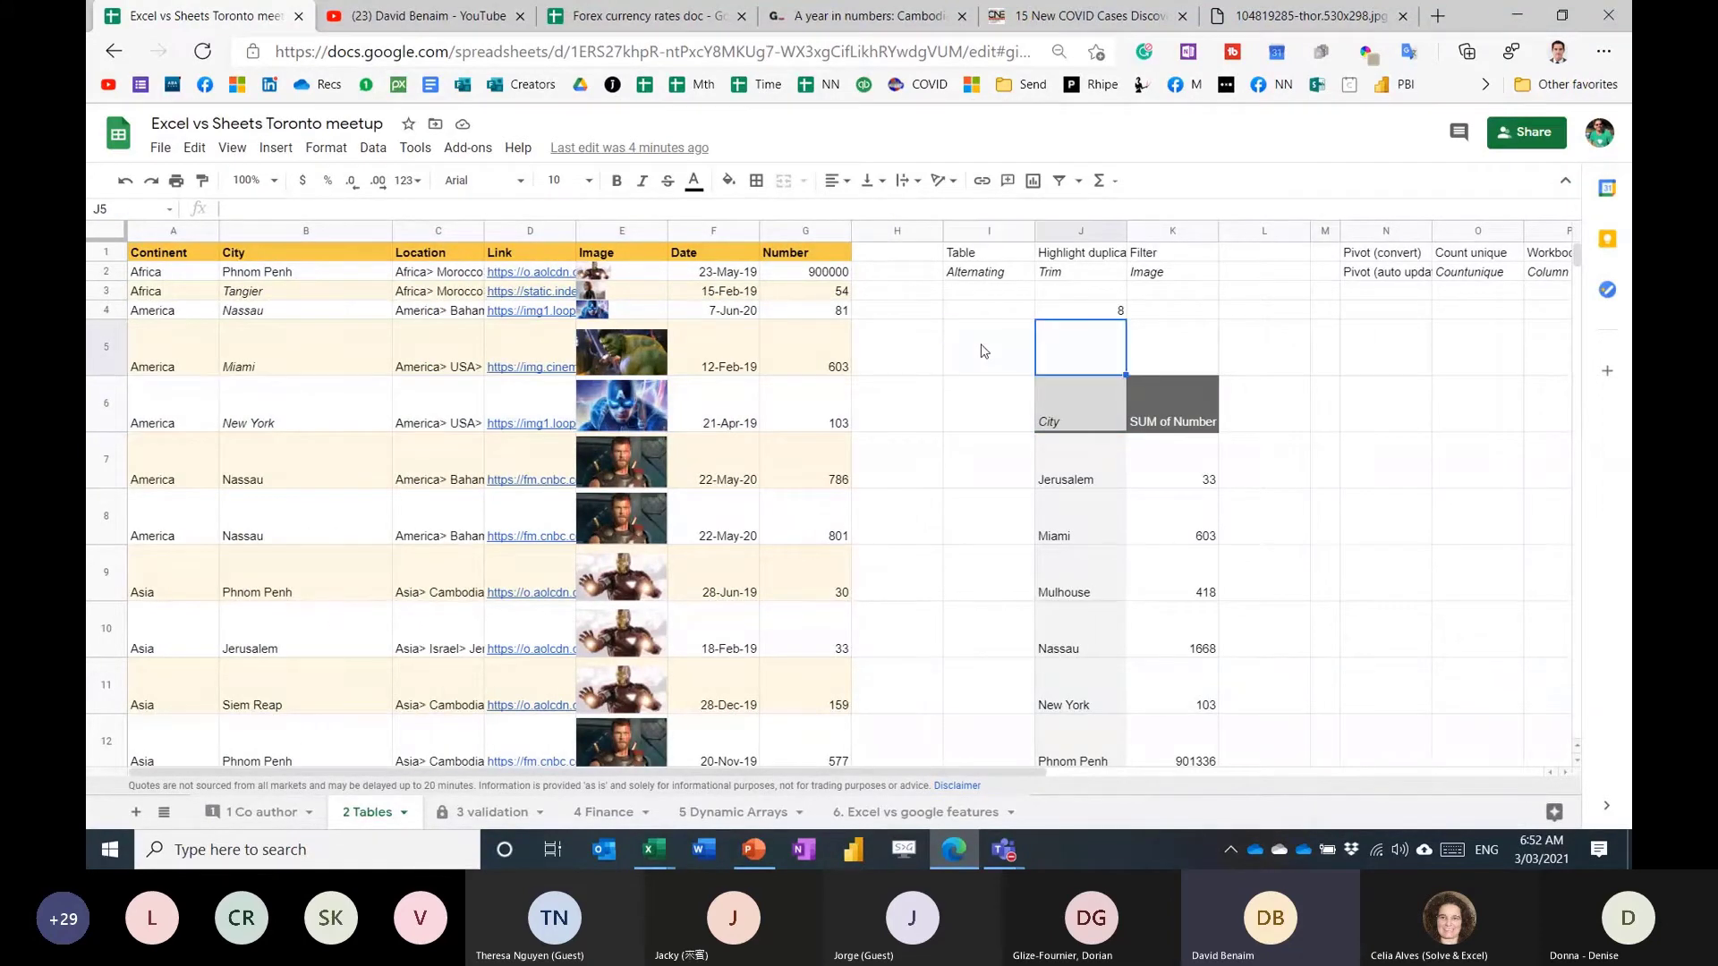
key(Right)
key(Up)
key(Up)
key(Up)
key(Up)
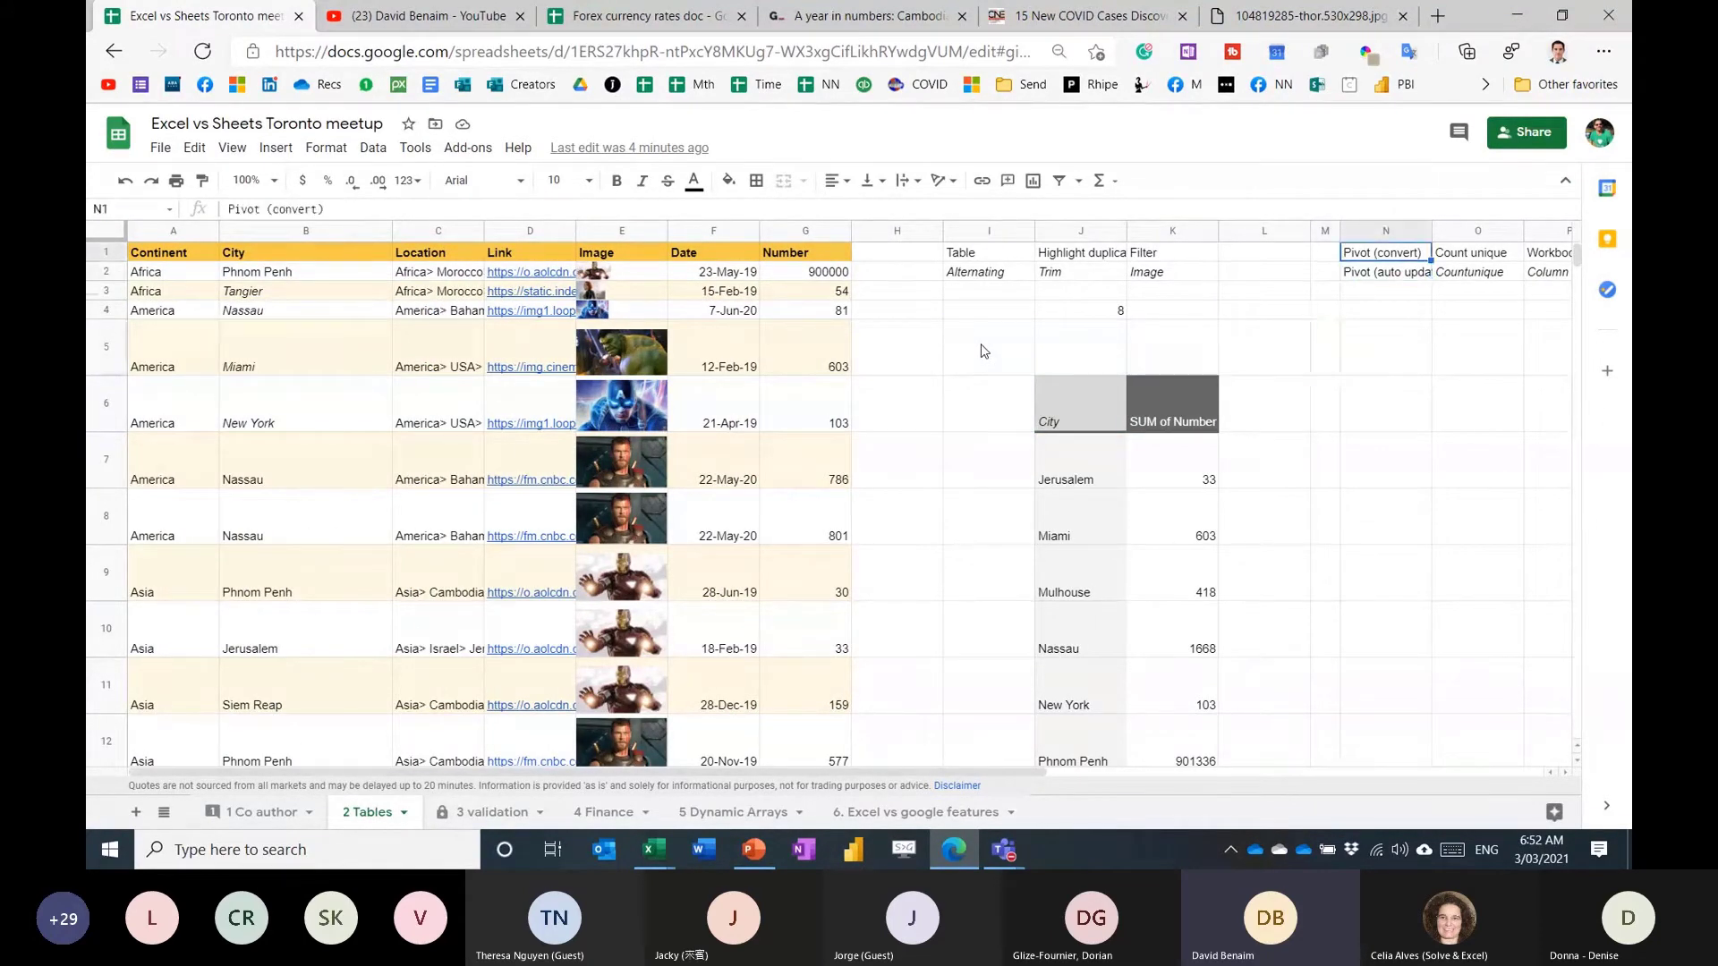
key(Right)
key(Right)
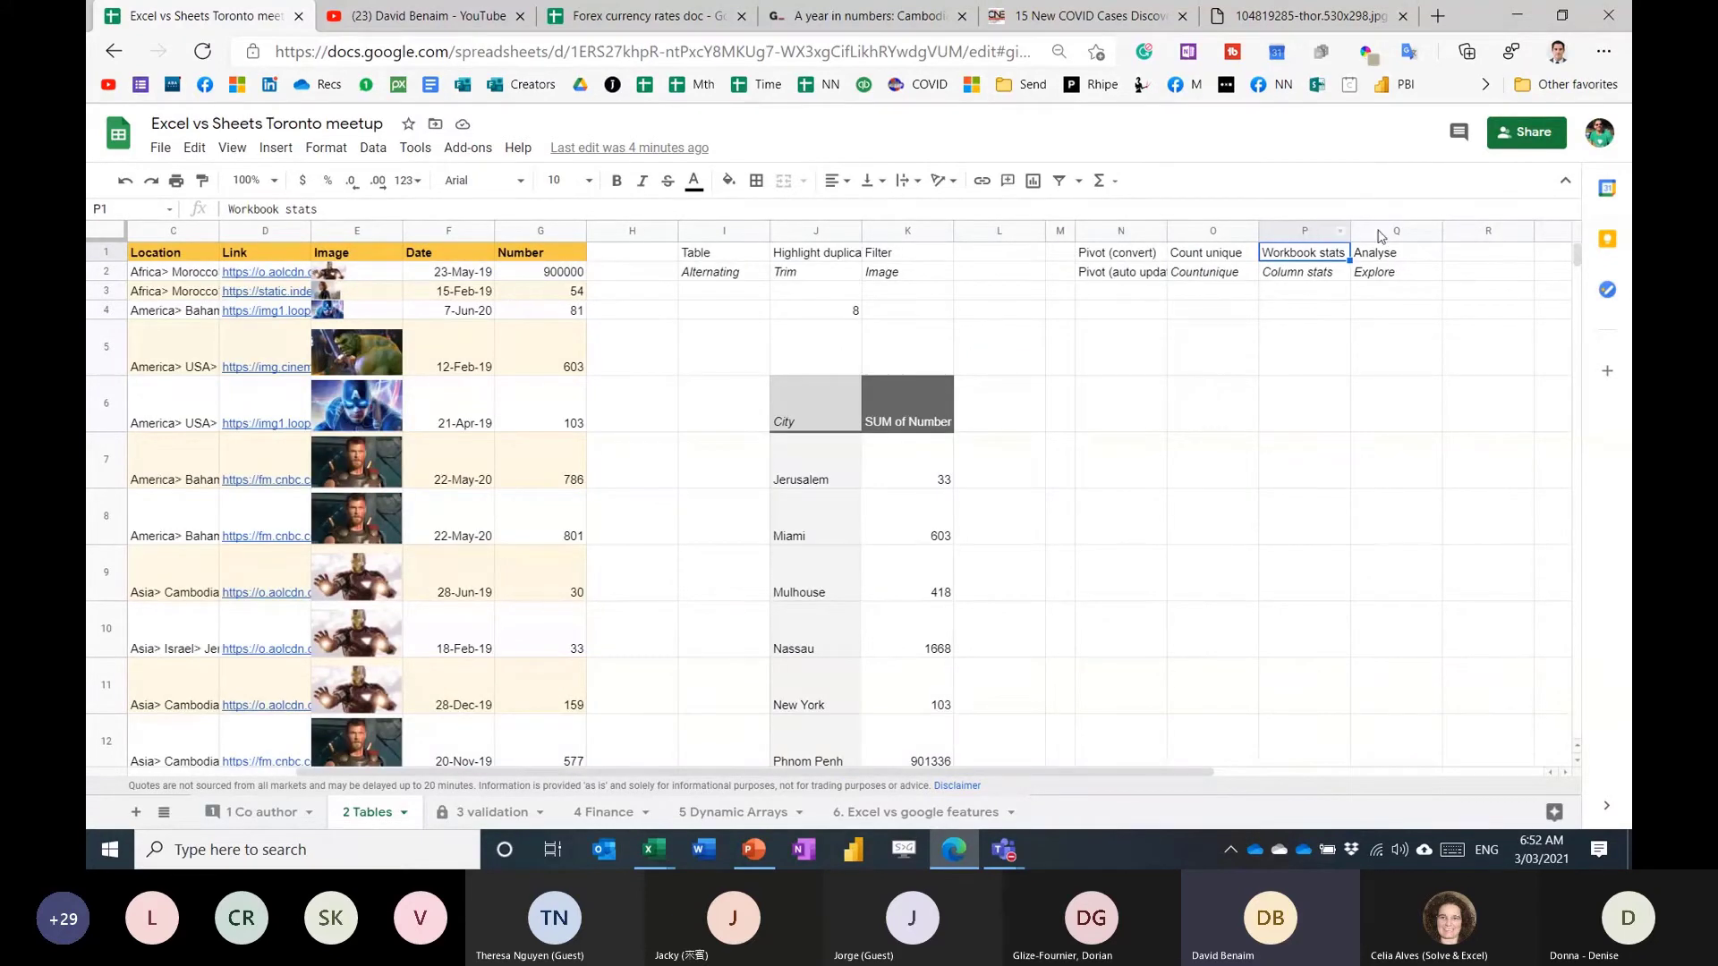
key(shift+Left)
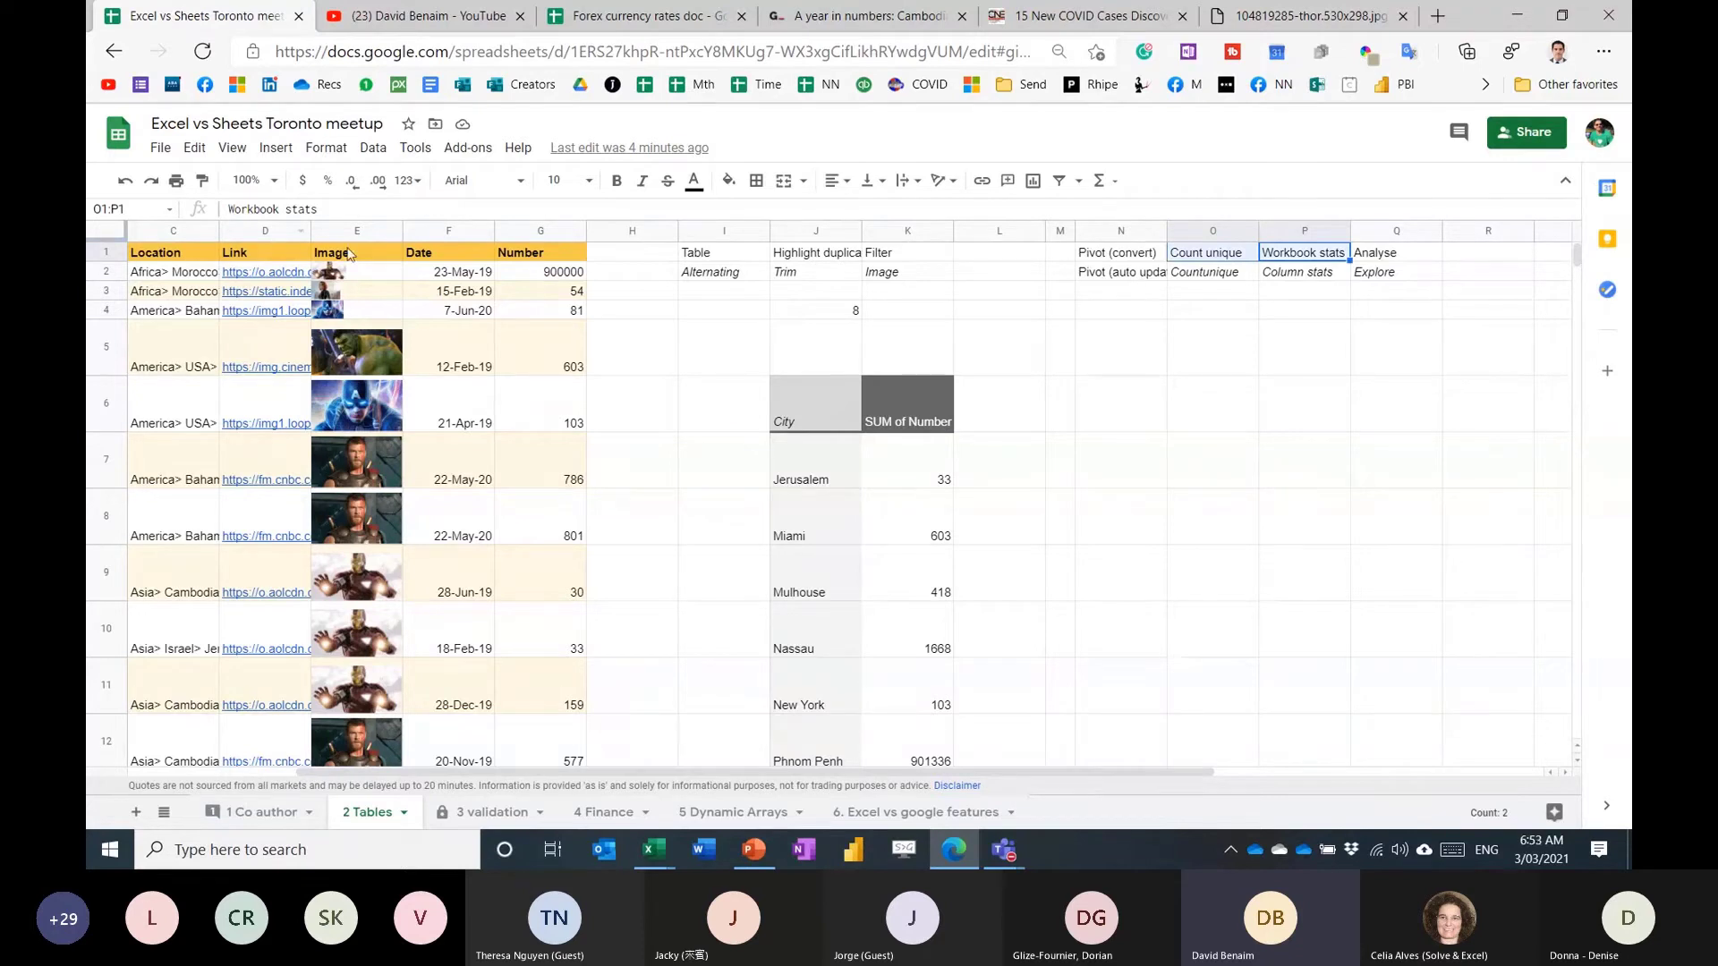
click(1212, 278)
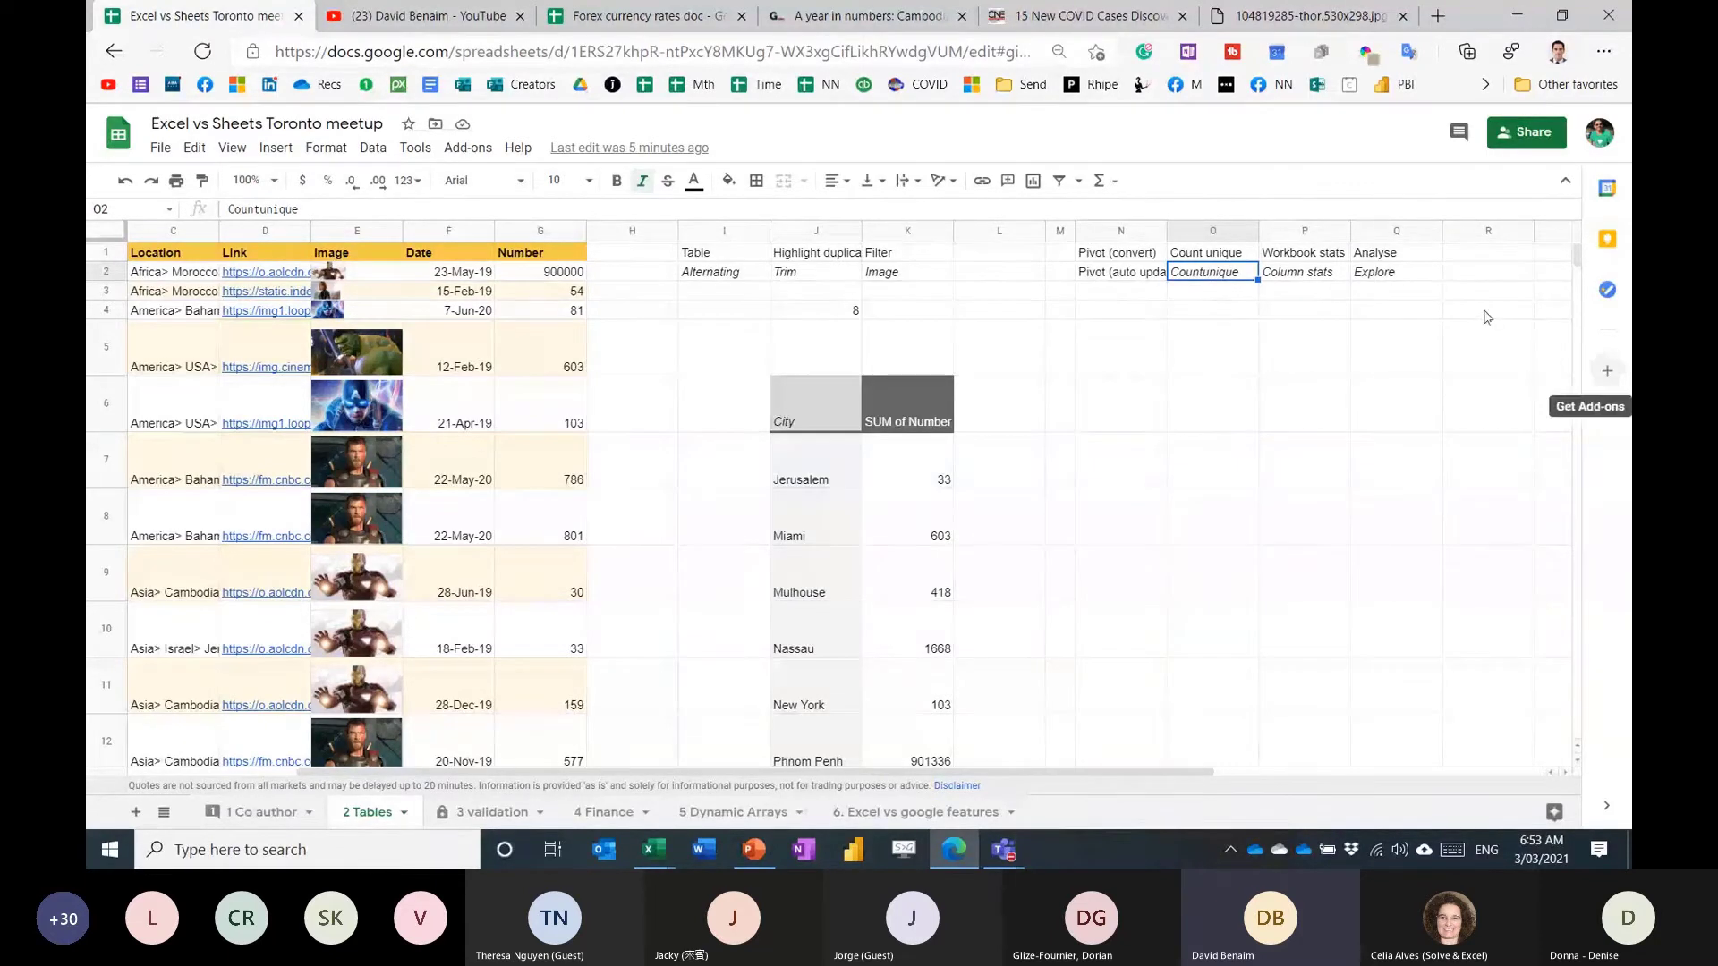
click(1392, 254)
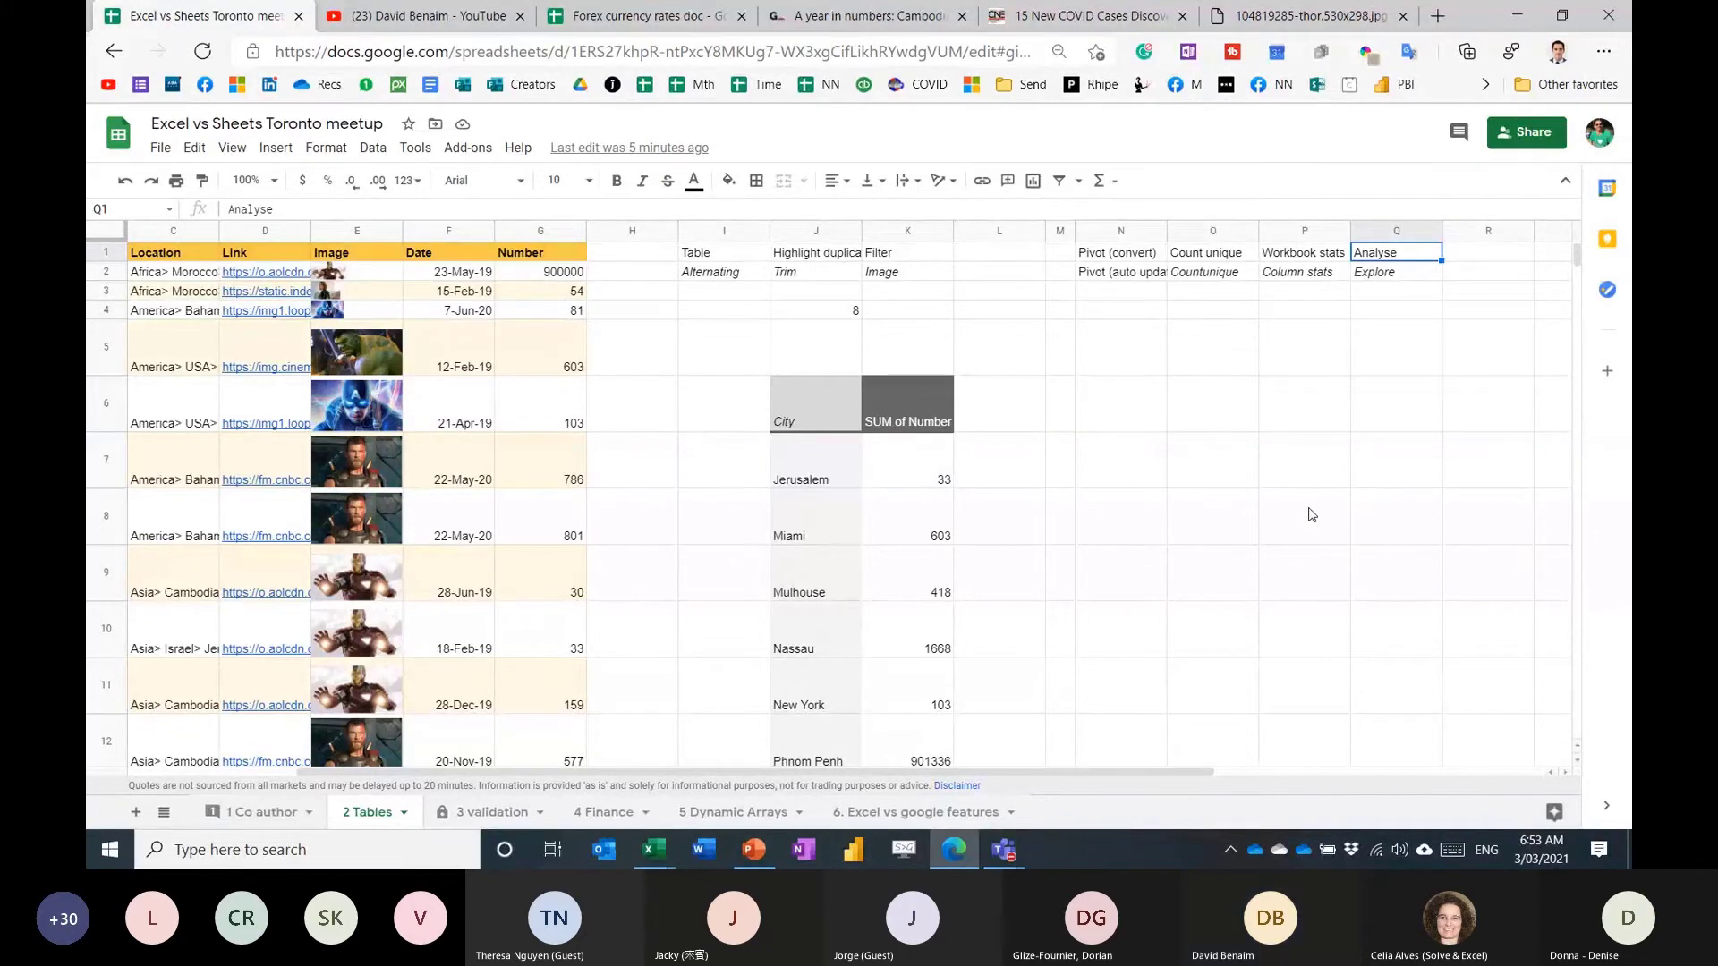
Switch to the PowerPoint presentation and show slide 15, the Excel vs Google Sheets overview.
key(alt+Tab)
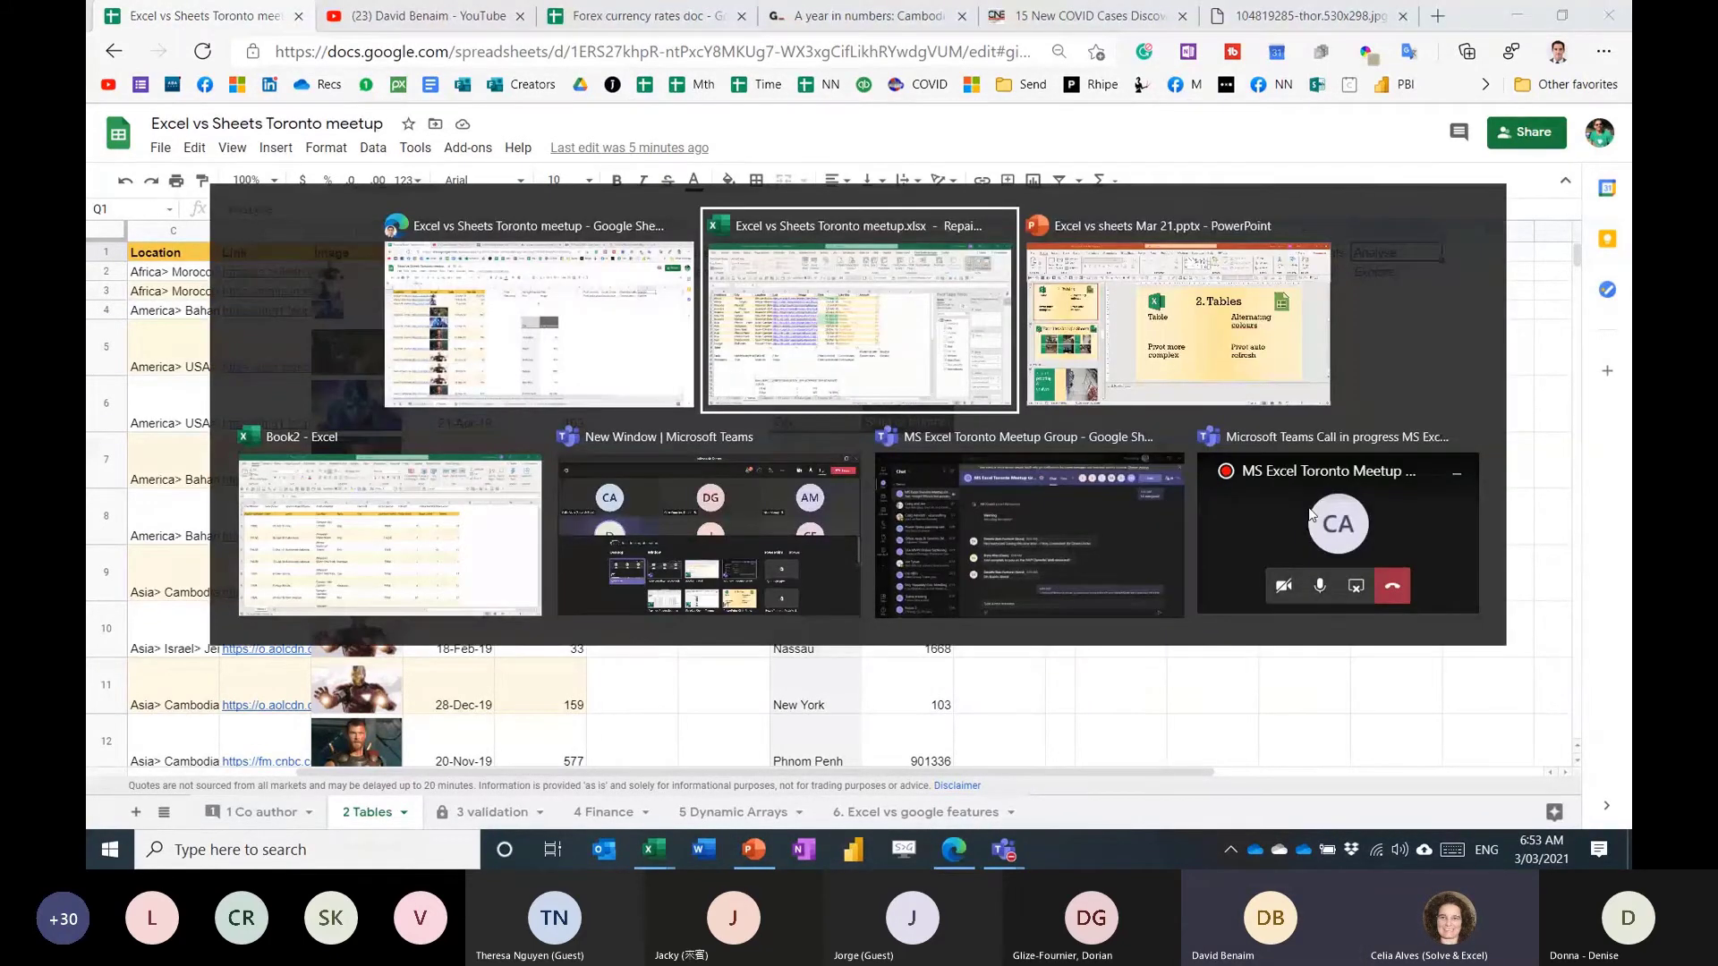
key(Tab)
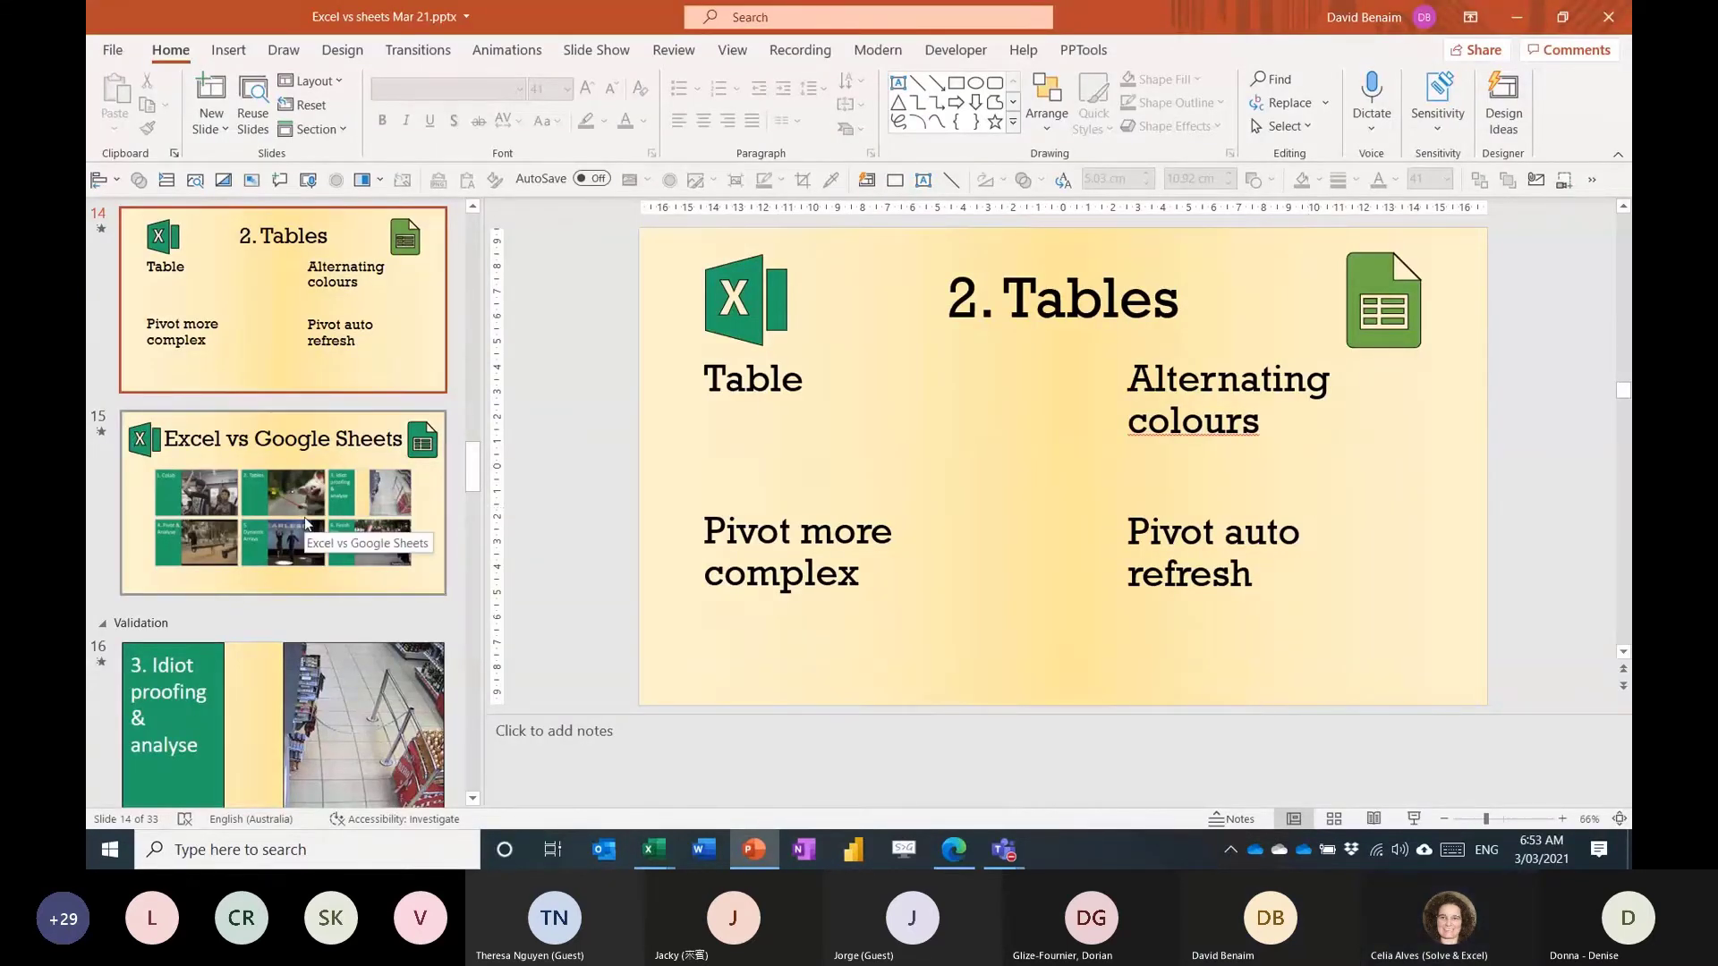
click(305, 524)
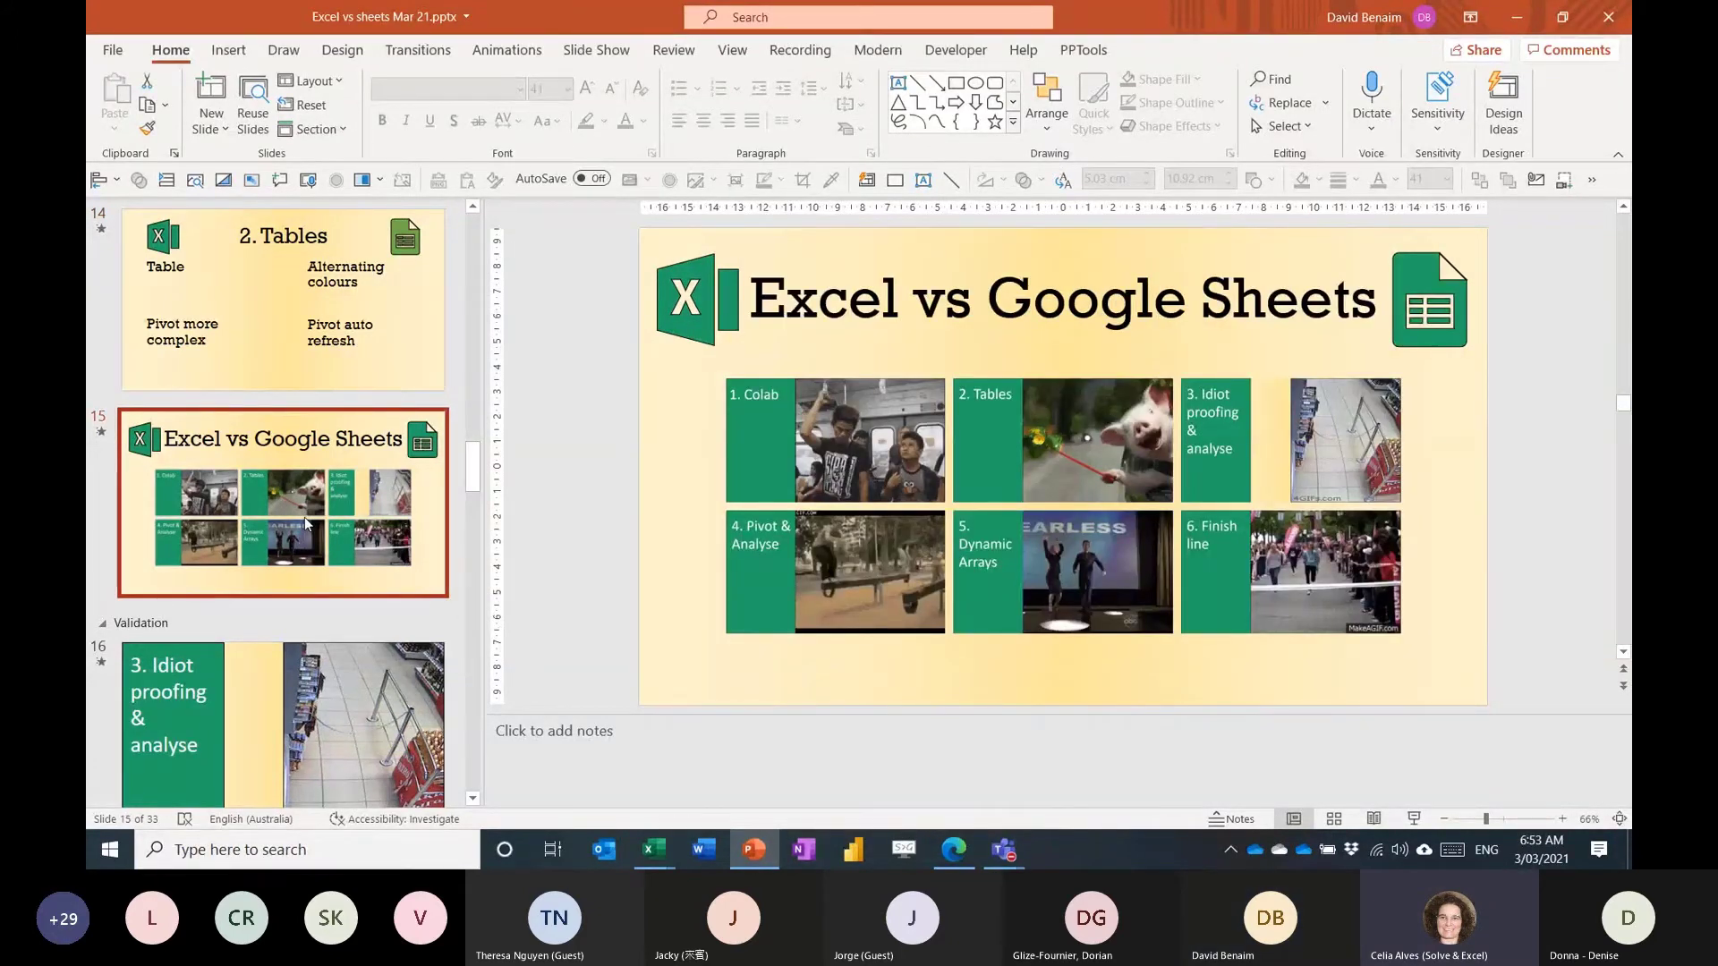
Return to the Google Sheets spreadsheet and review the feature labels in row 2, from Pivot (auto update) to Explore.
key(alt+Tab)
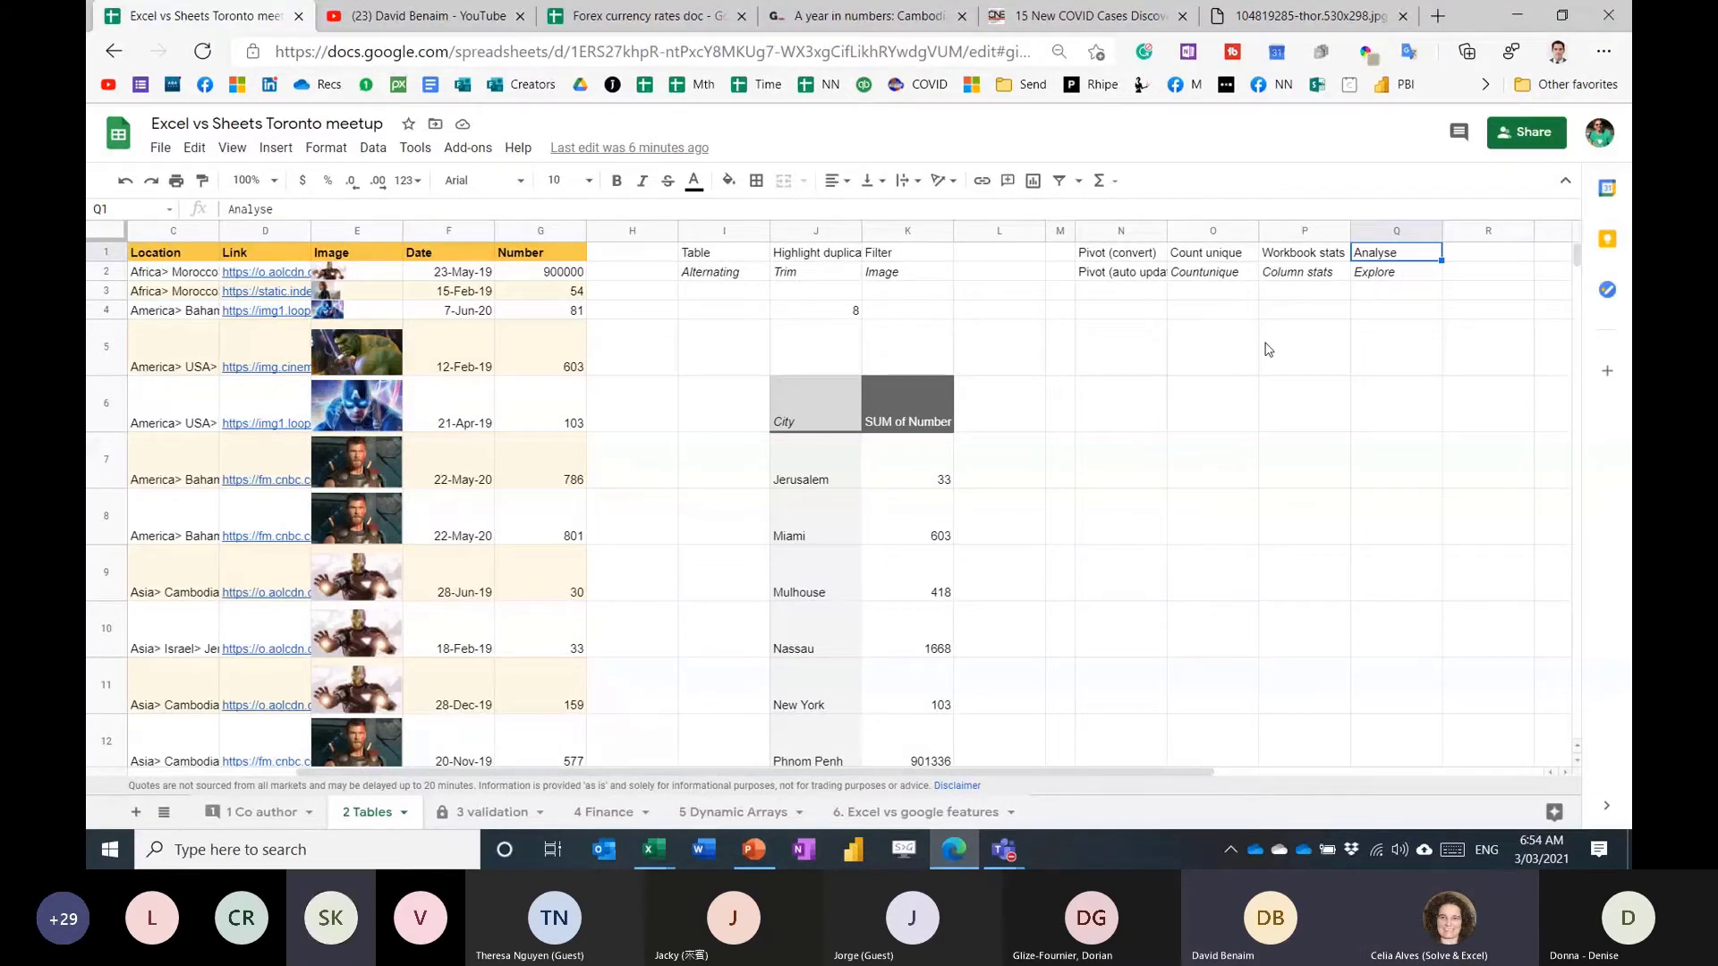
key(Left)
key(Left)
key(Left)
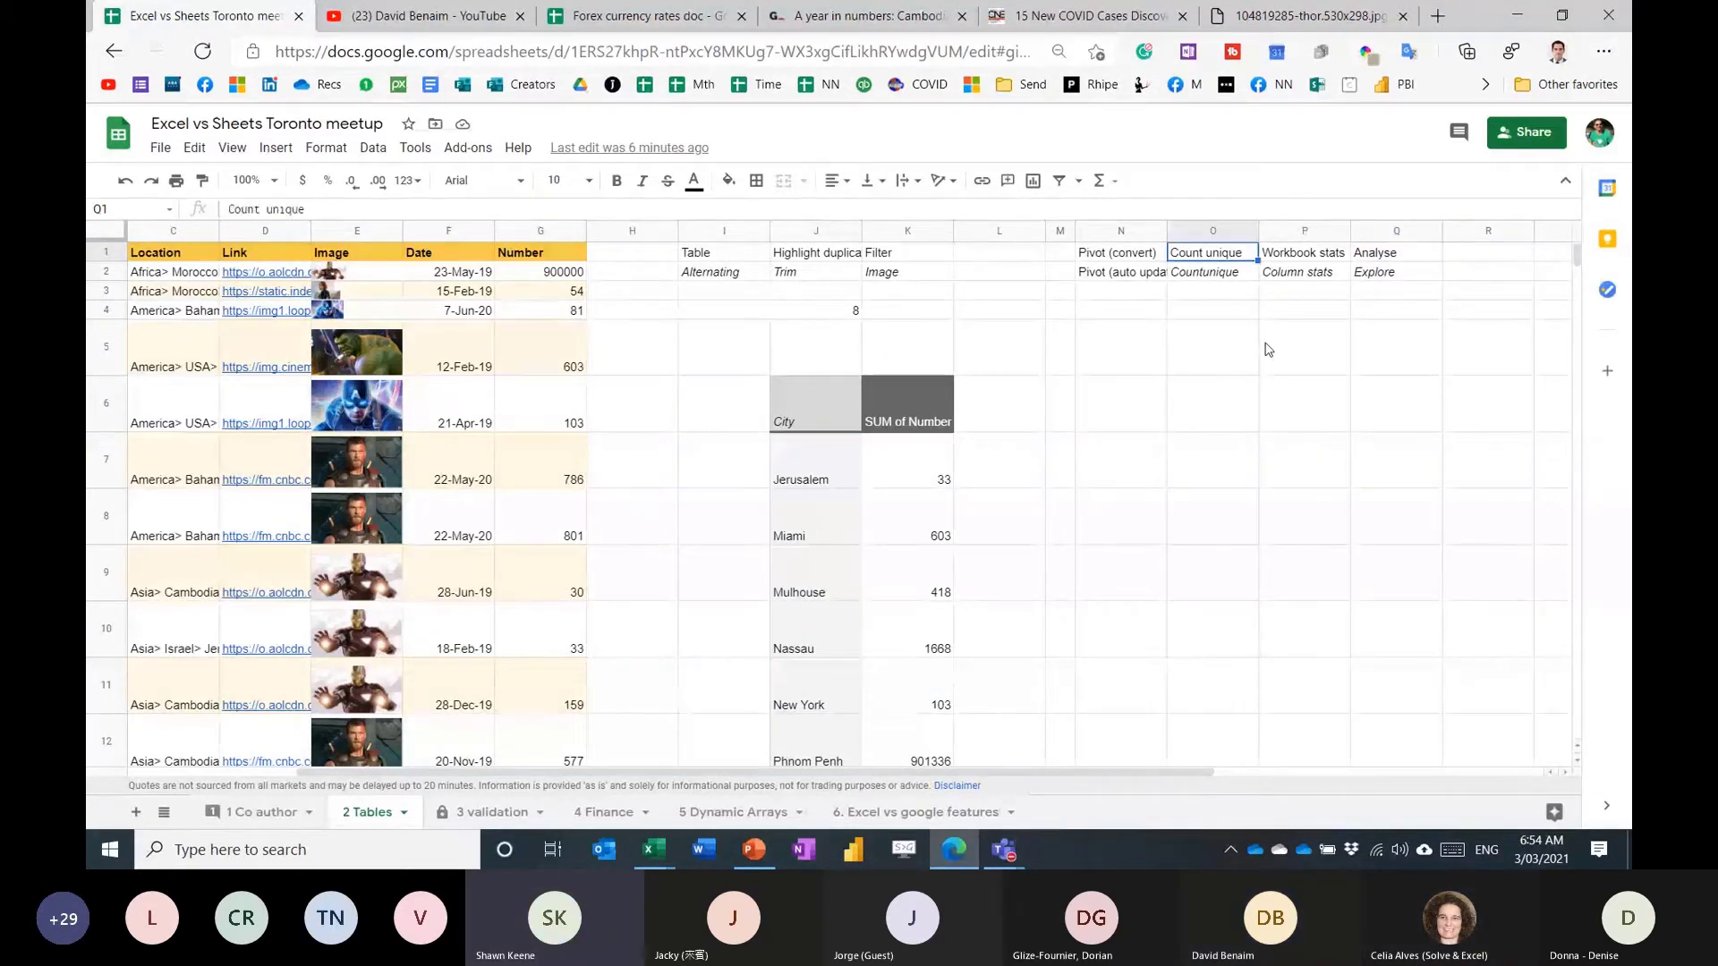
key(Down)
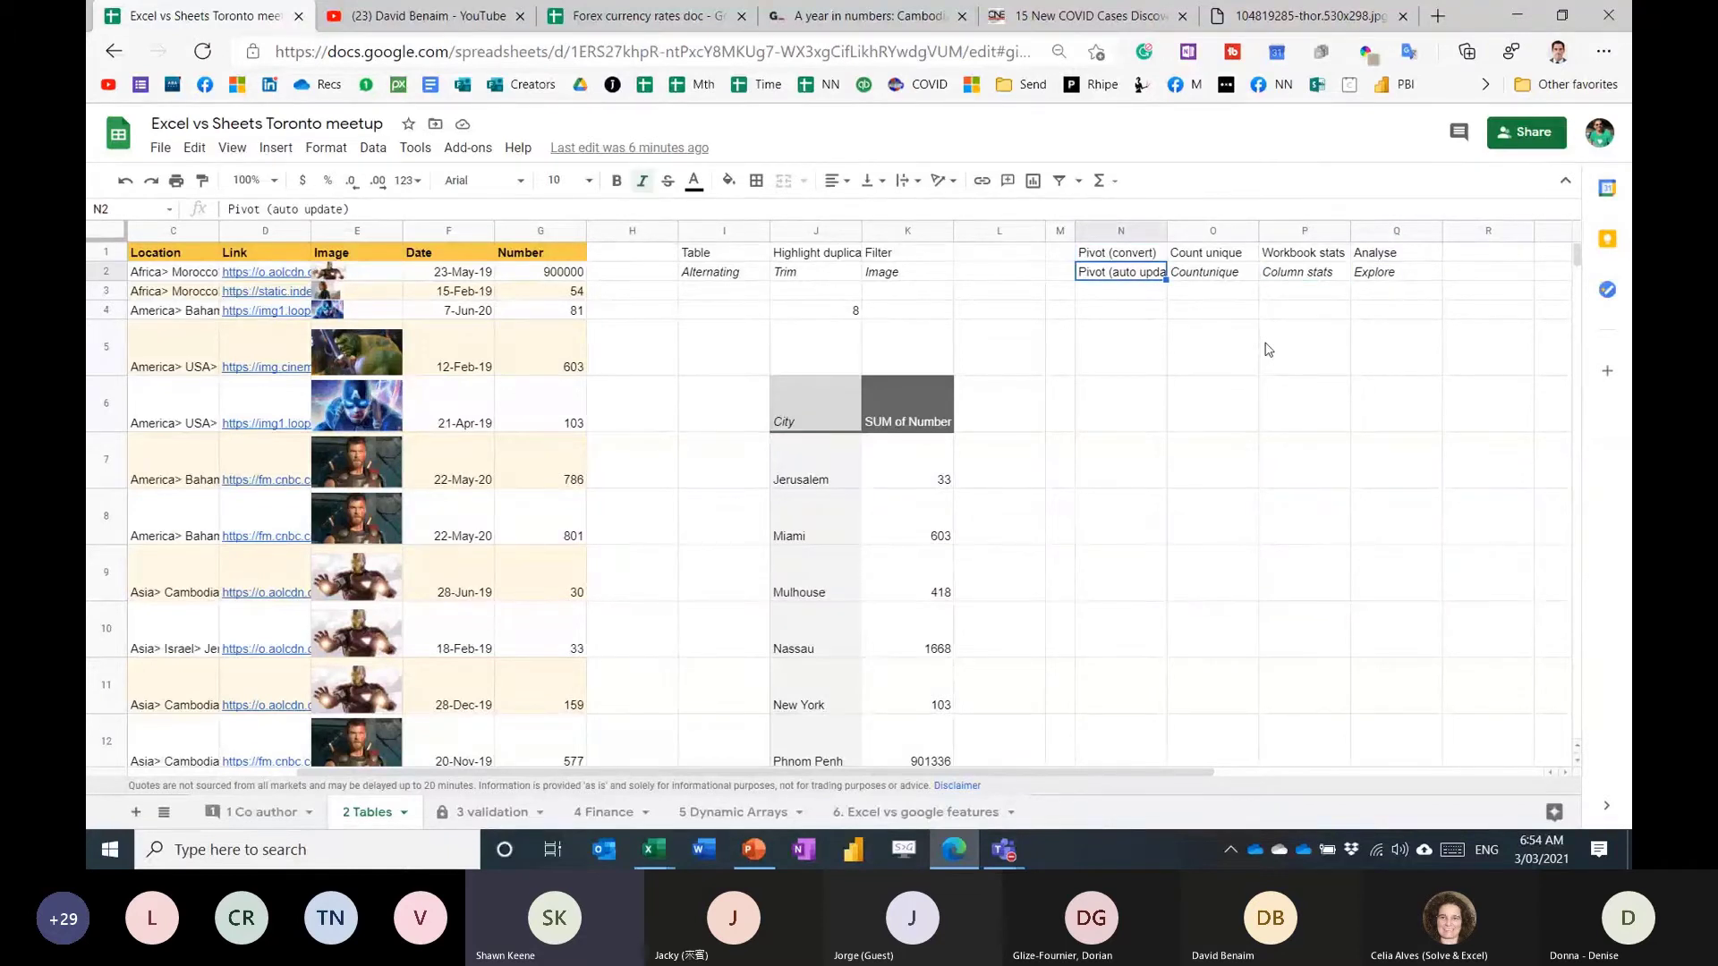
key(Right)
key(Right)
key(Right)
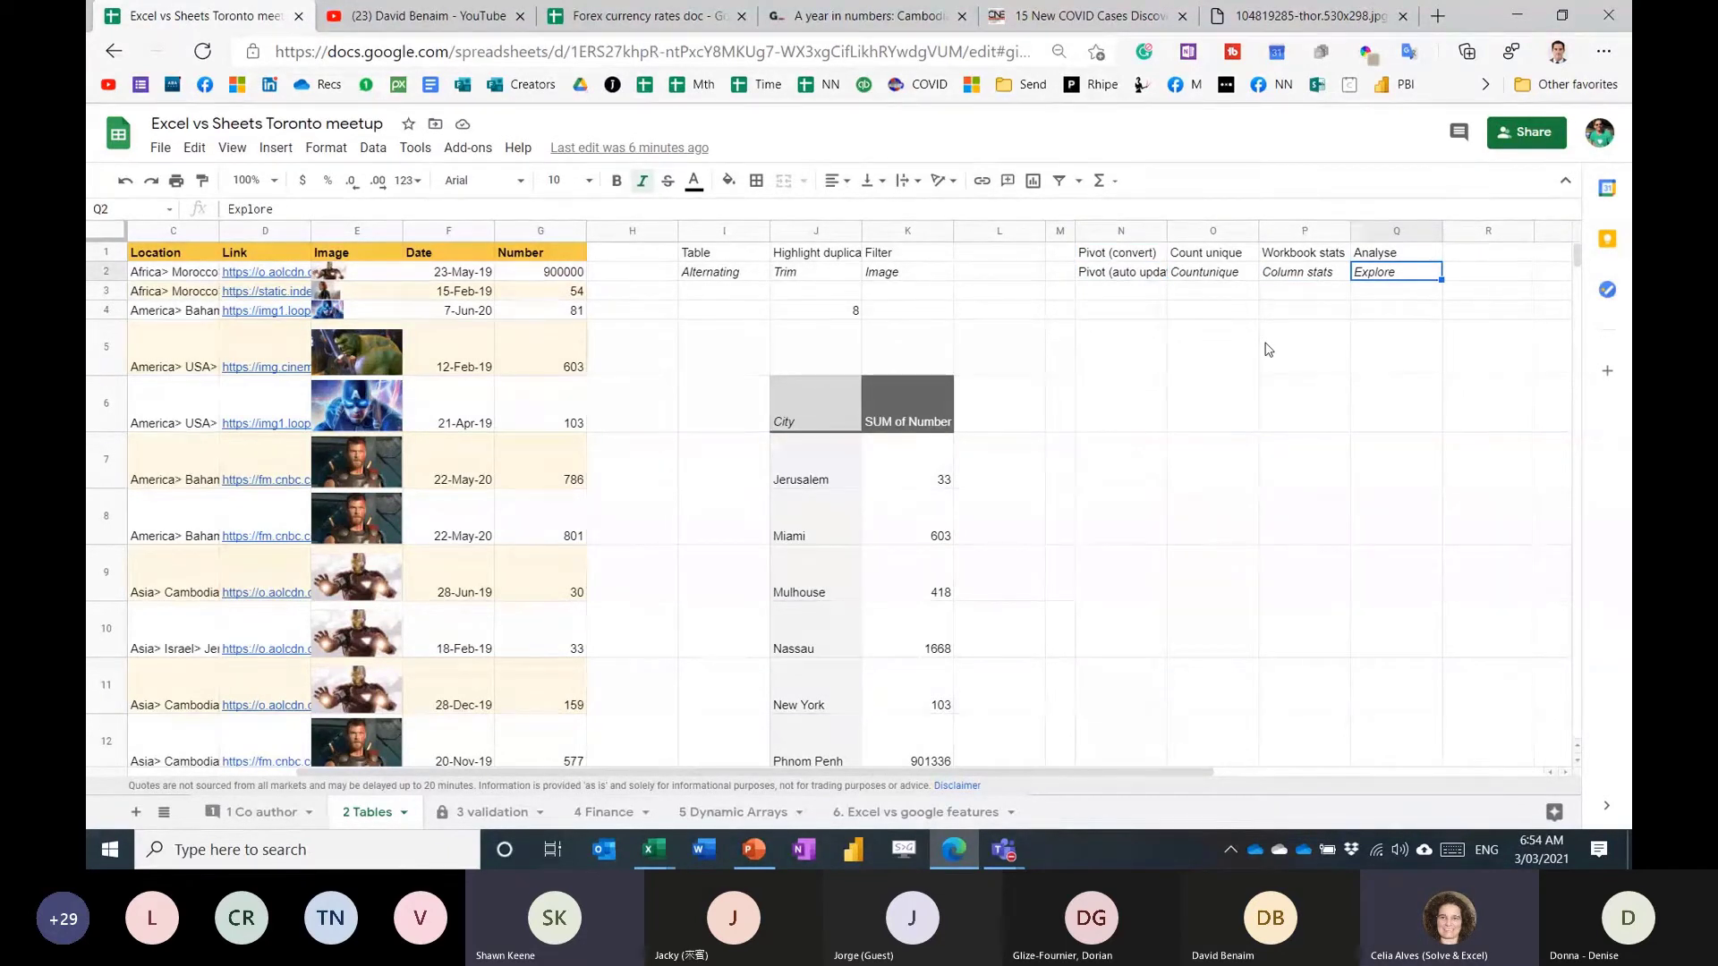
click(1029, 277)
drag(1035, 278, 1363, 282)
click(1362, 283)
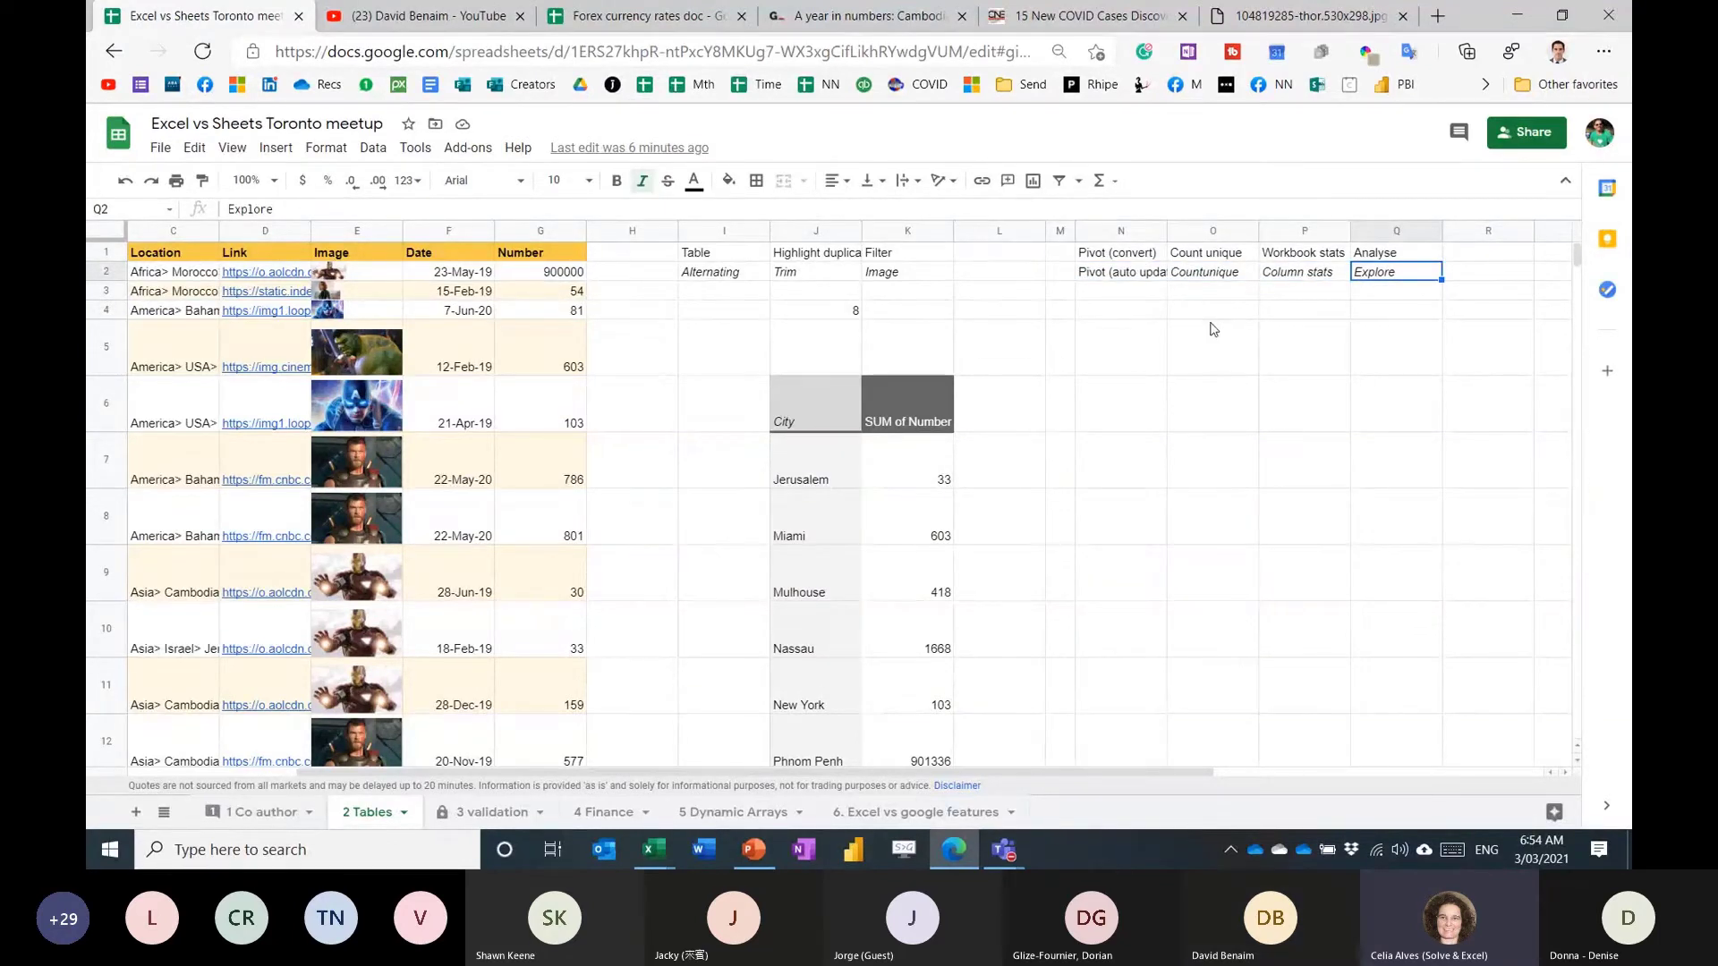
click(1062, 276)
drag(1063, 276, 1369, 278)
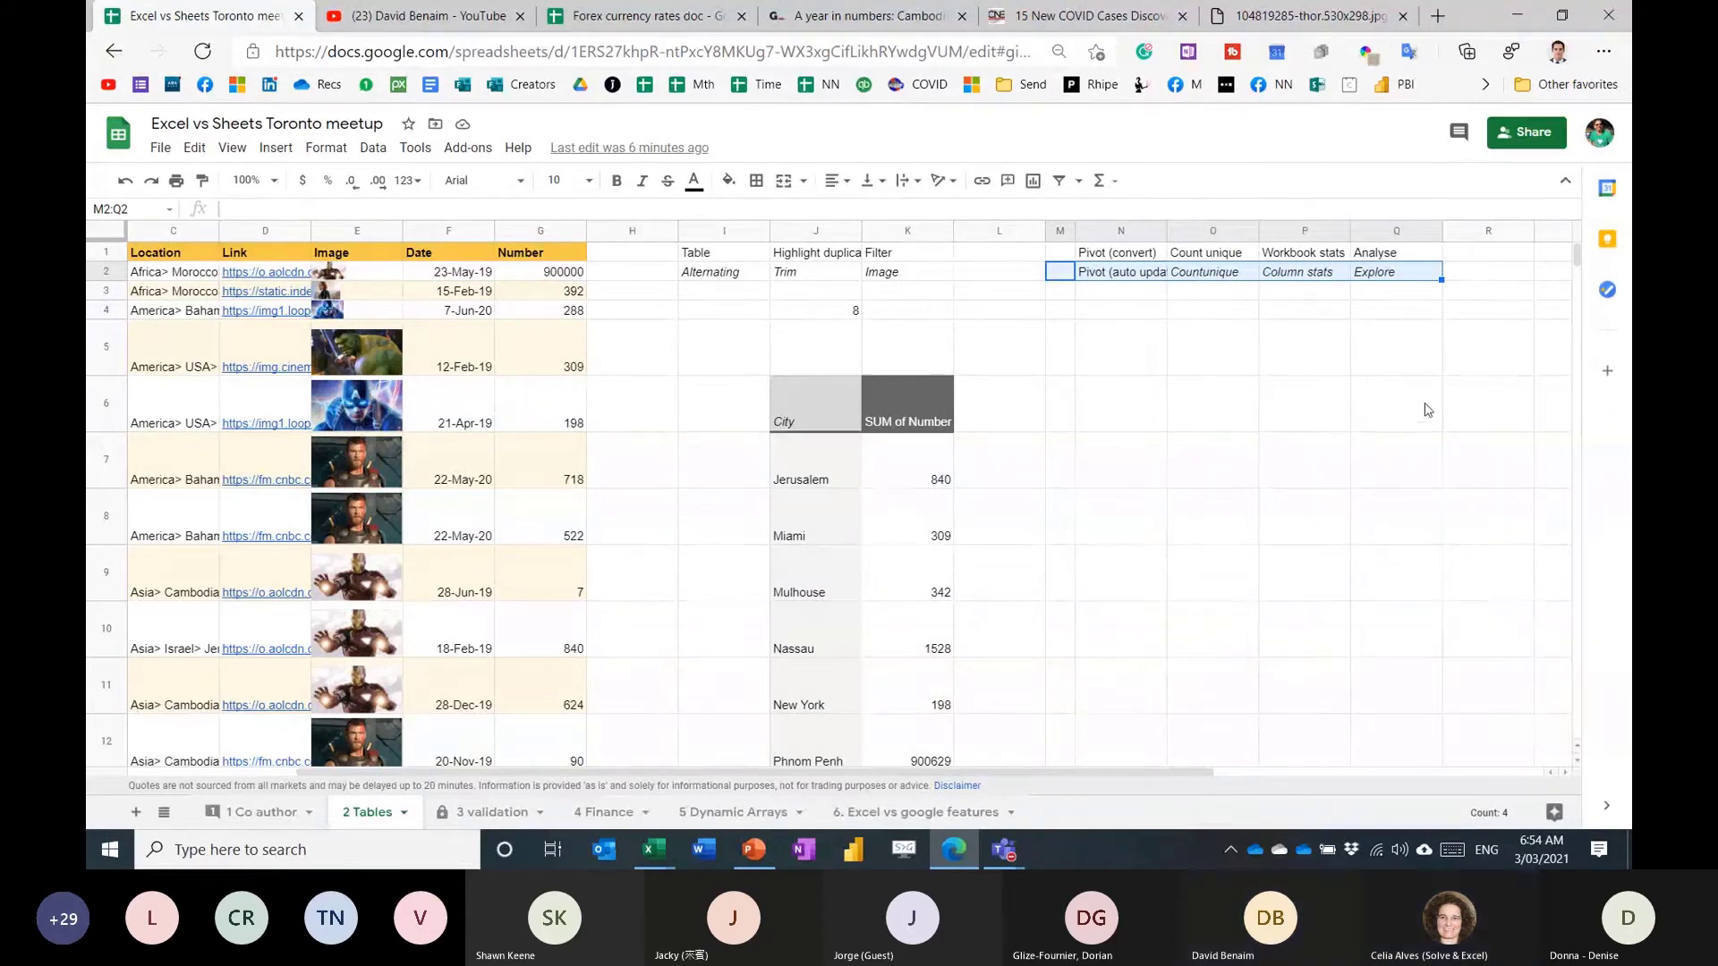
Check the computer's Wi-Fi connection and return to the spreadsheet.
click(1376, 850)
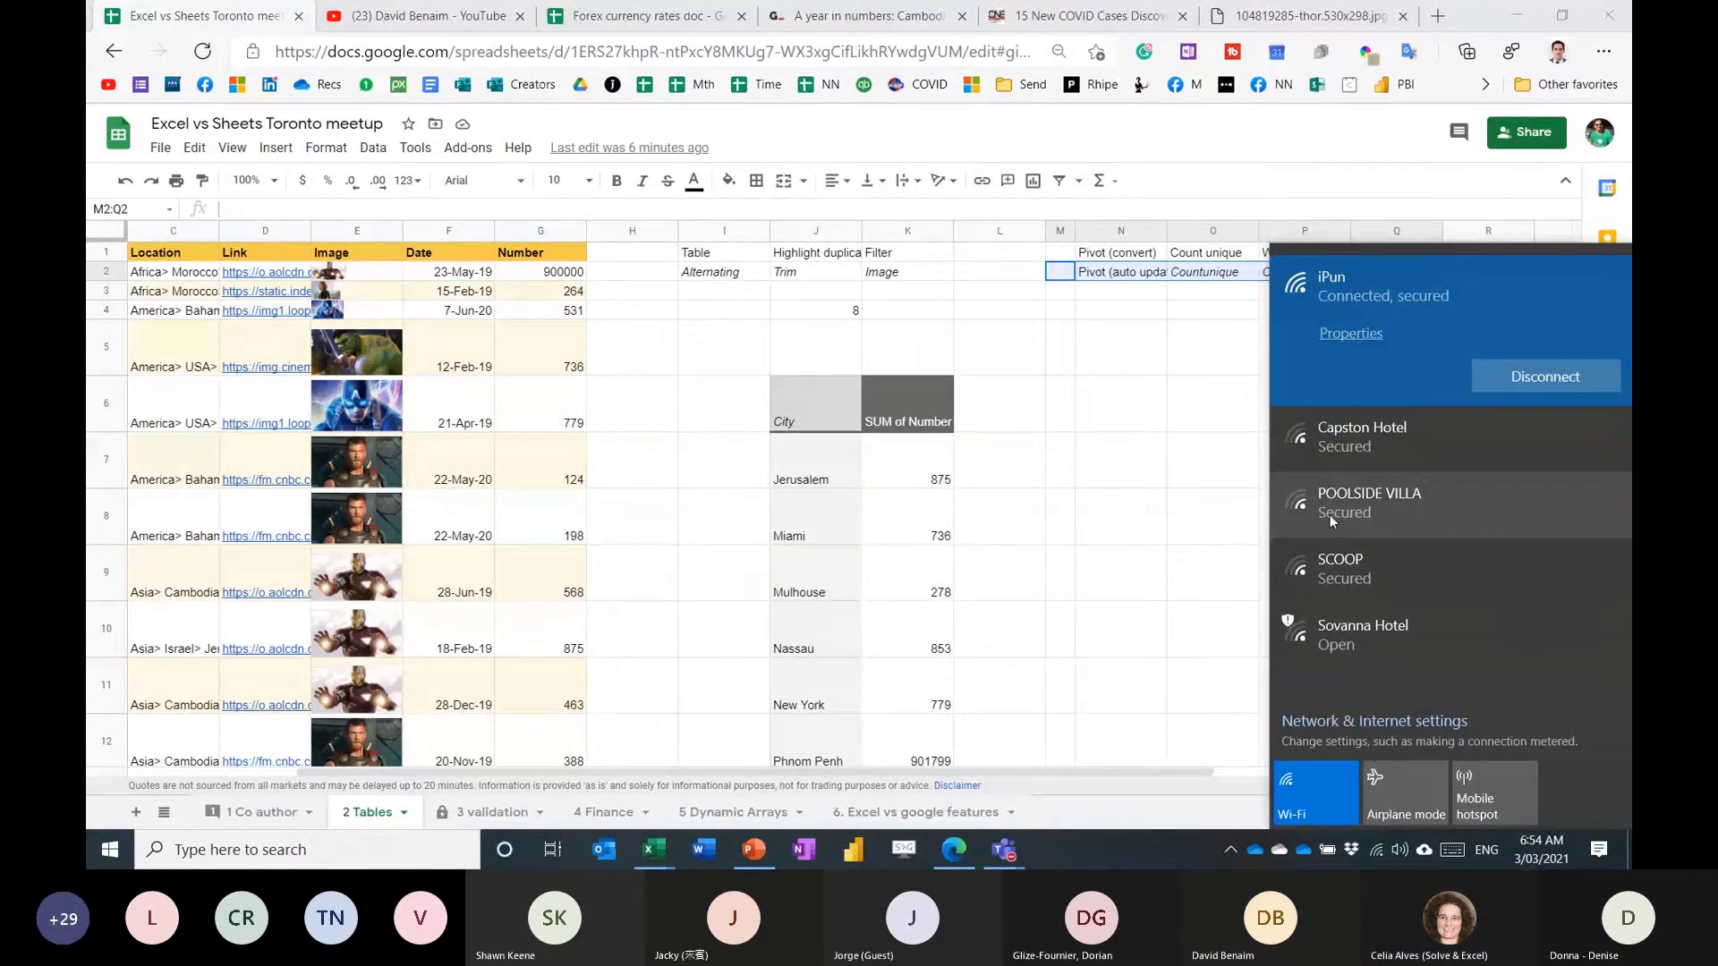
click(1172, 480)
click(1173, 480)
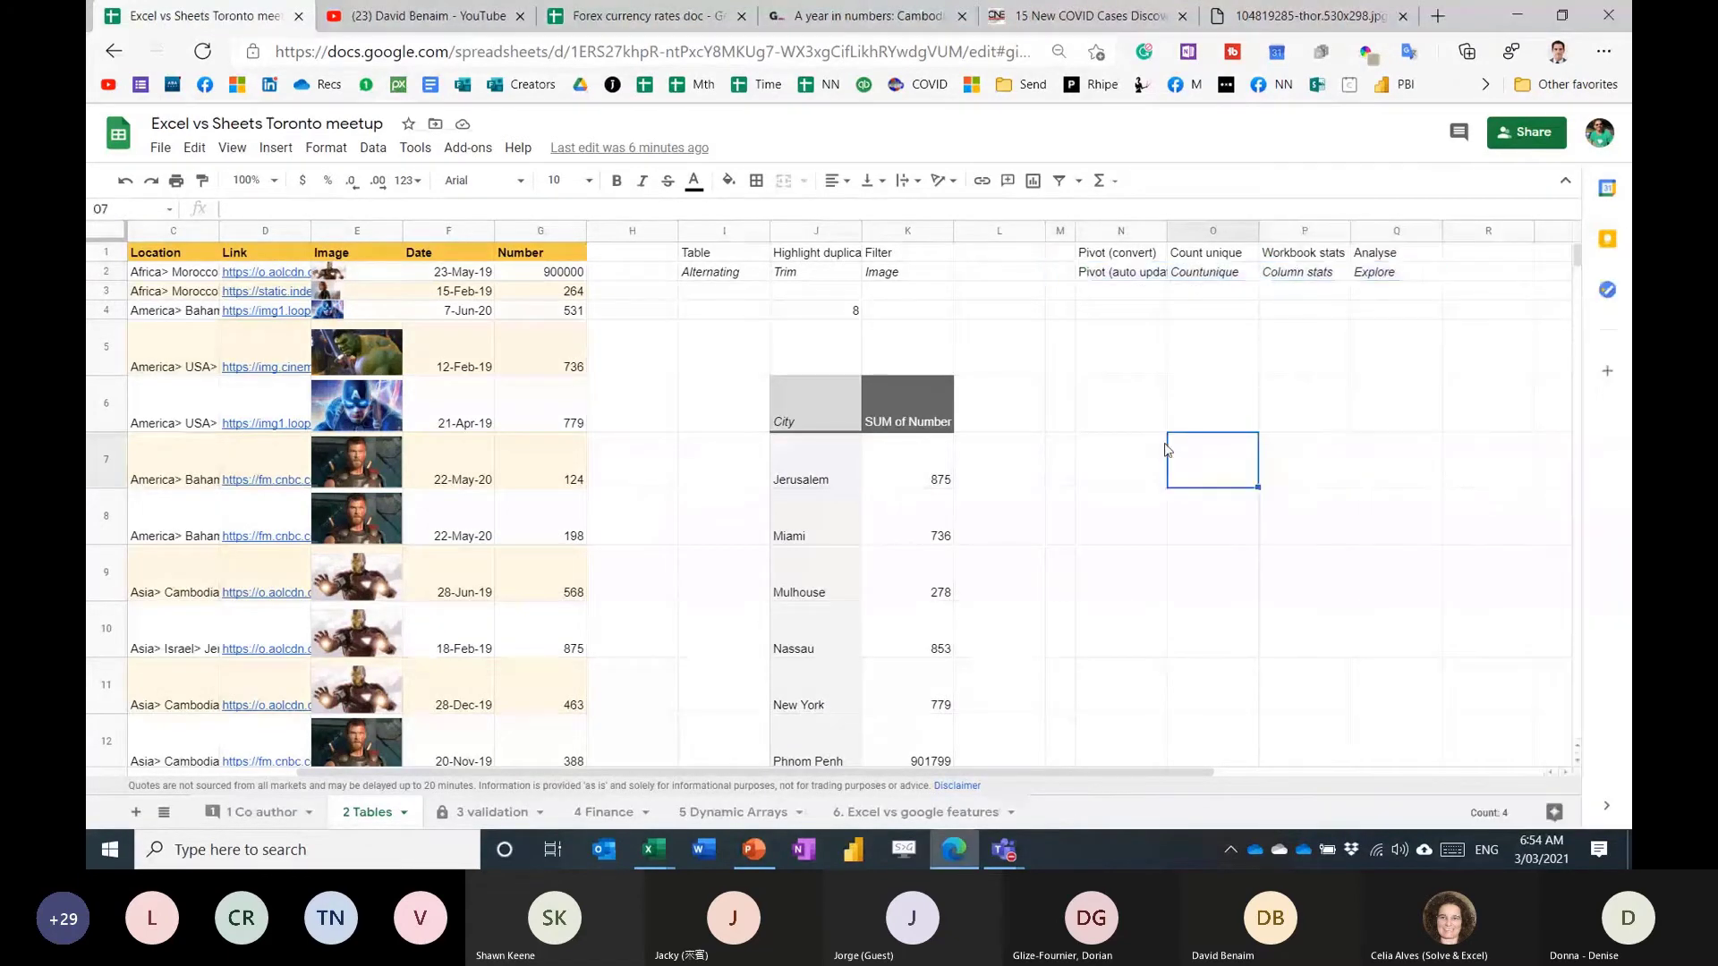
click(1154, 412)
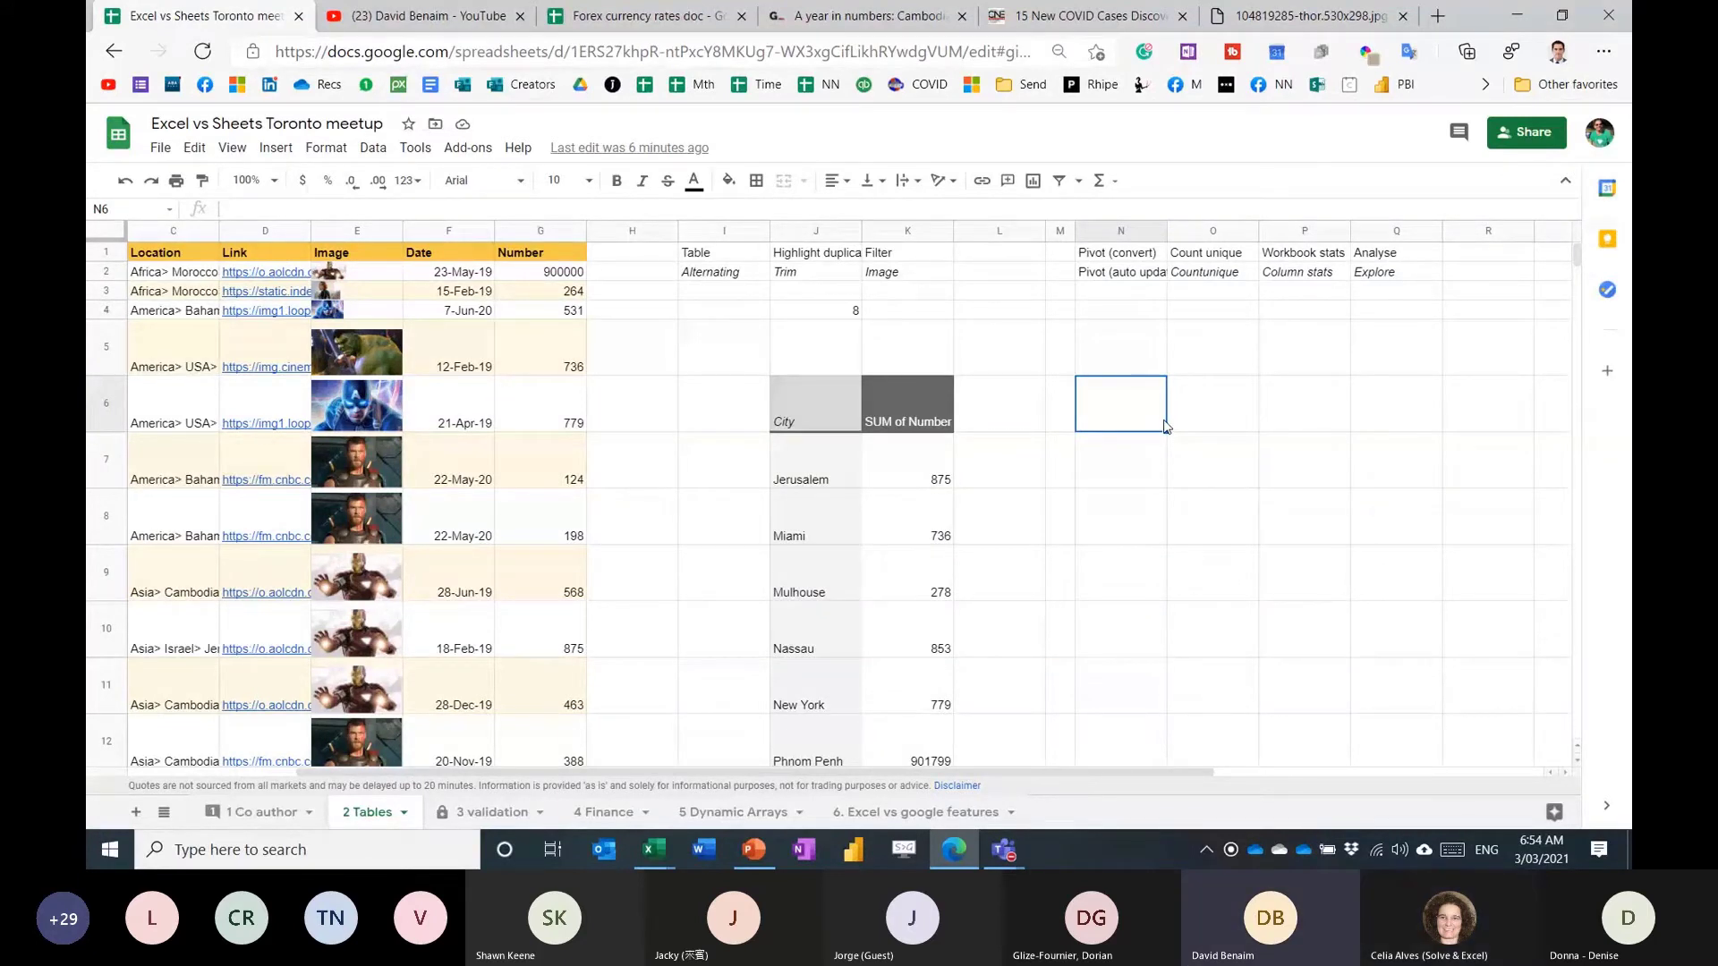
Review the feature labels in row 1, from Pivot (convert) through Count unique and Workbook stats to Analyse.
key(Up)
key(Up)
key(Up)
key(Up)
key(Up)
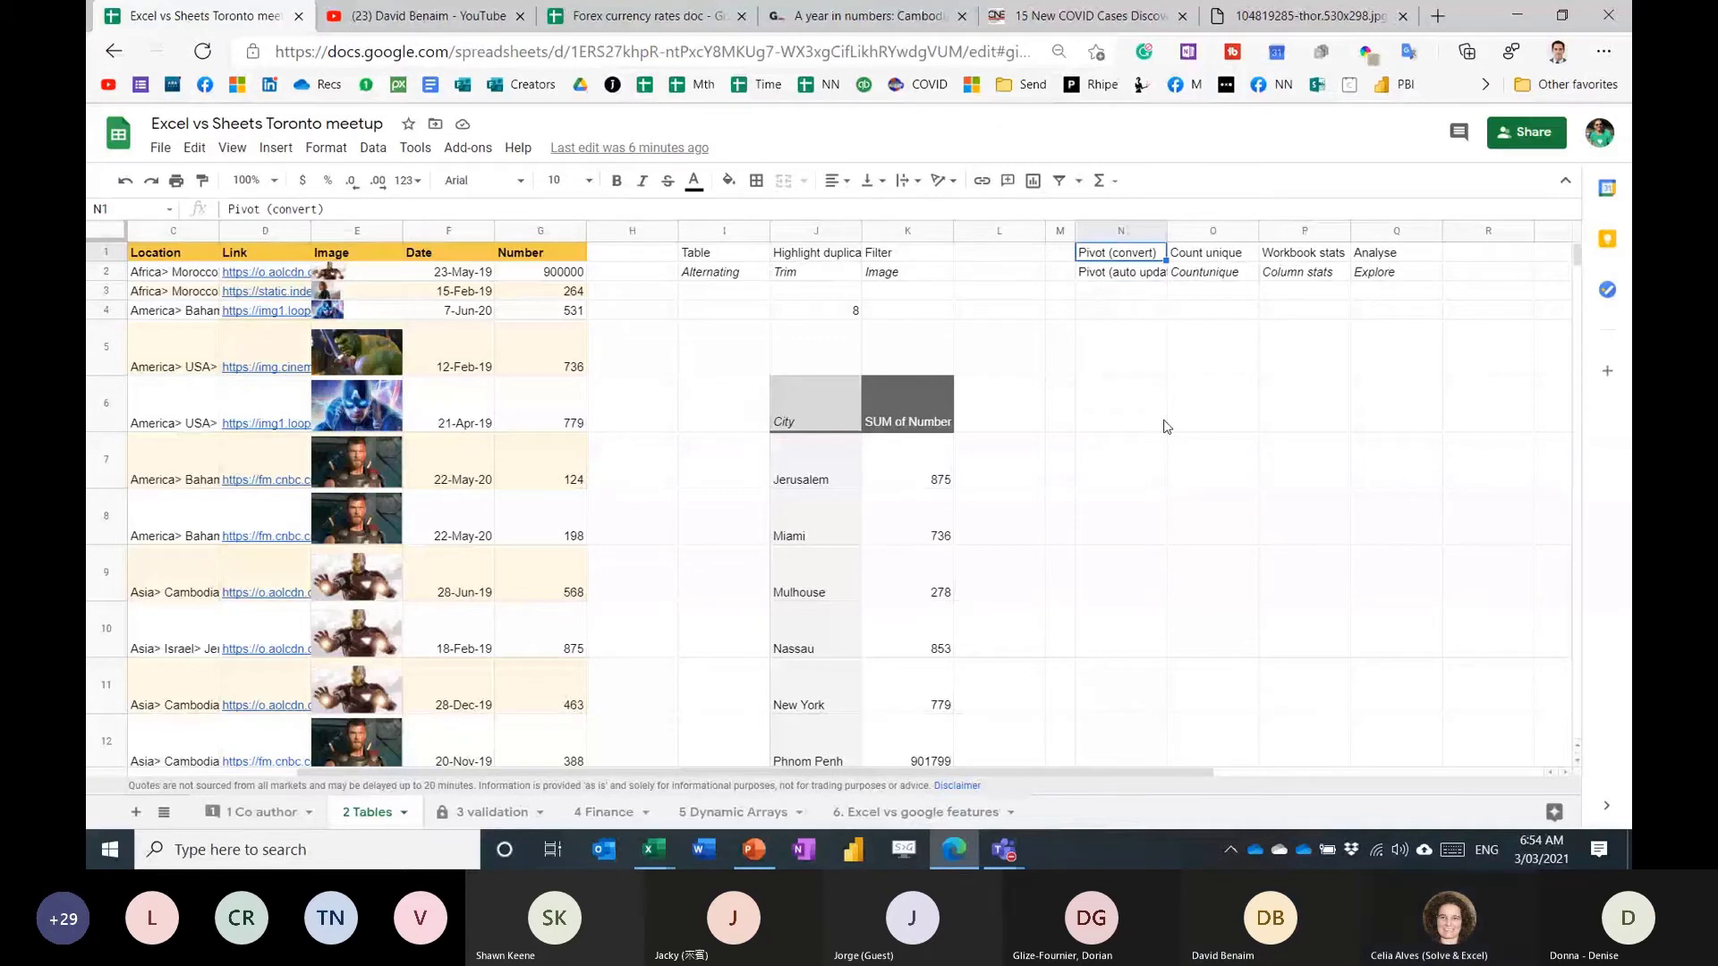
key(Left)
key(Right)
key(Right)
key(Right)
key(Right)
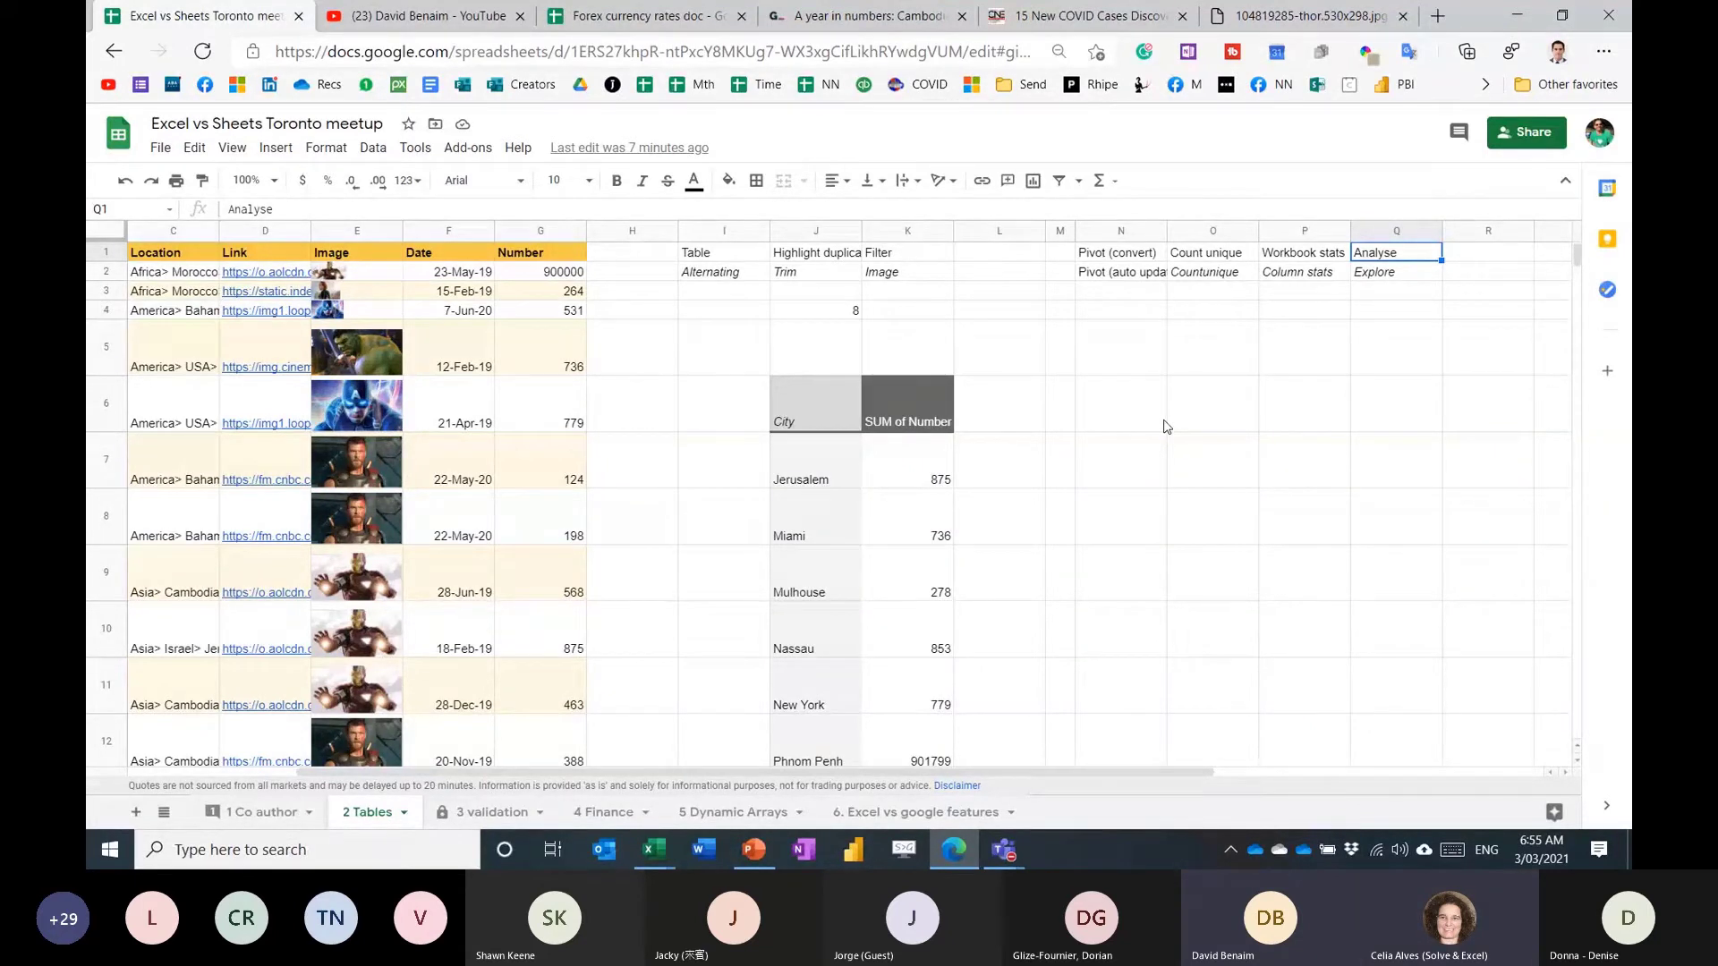
Highlight the feature label block N1:Q2, and the Count unique and Workbook stats labels in O1:P2, for comparison.
key(ctrl+Left)
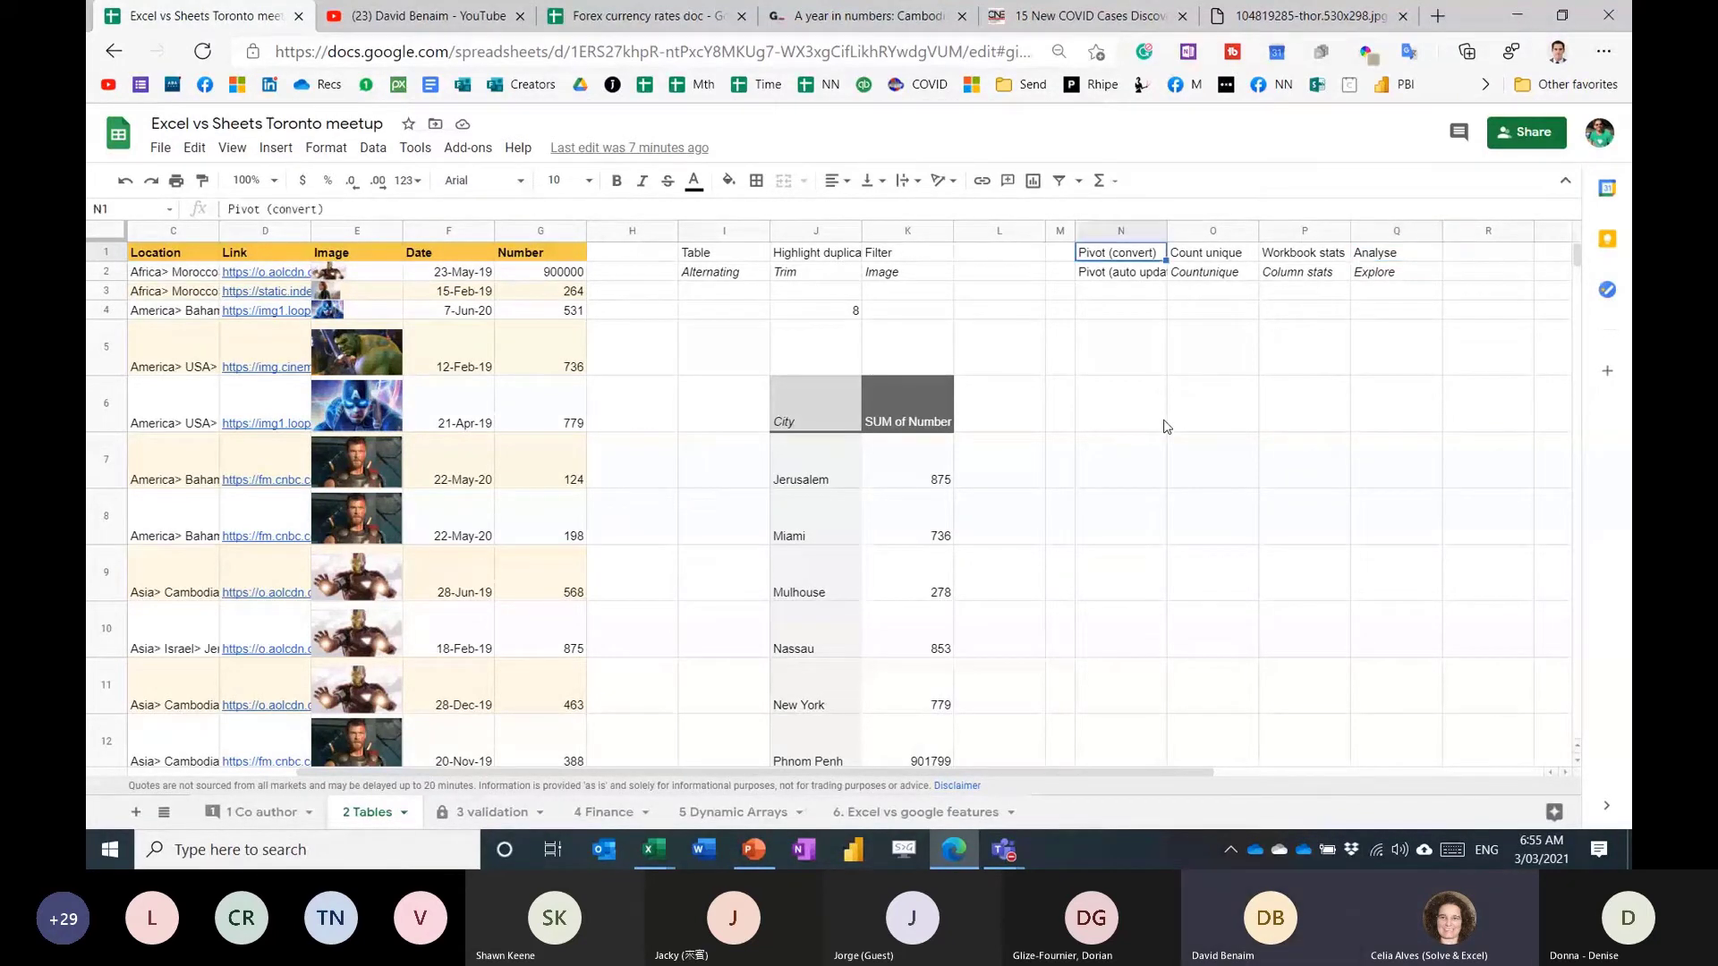
key(ctrl+a)
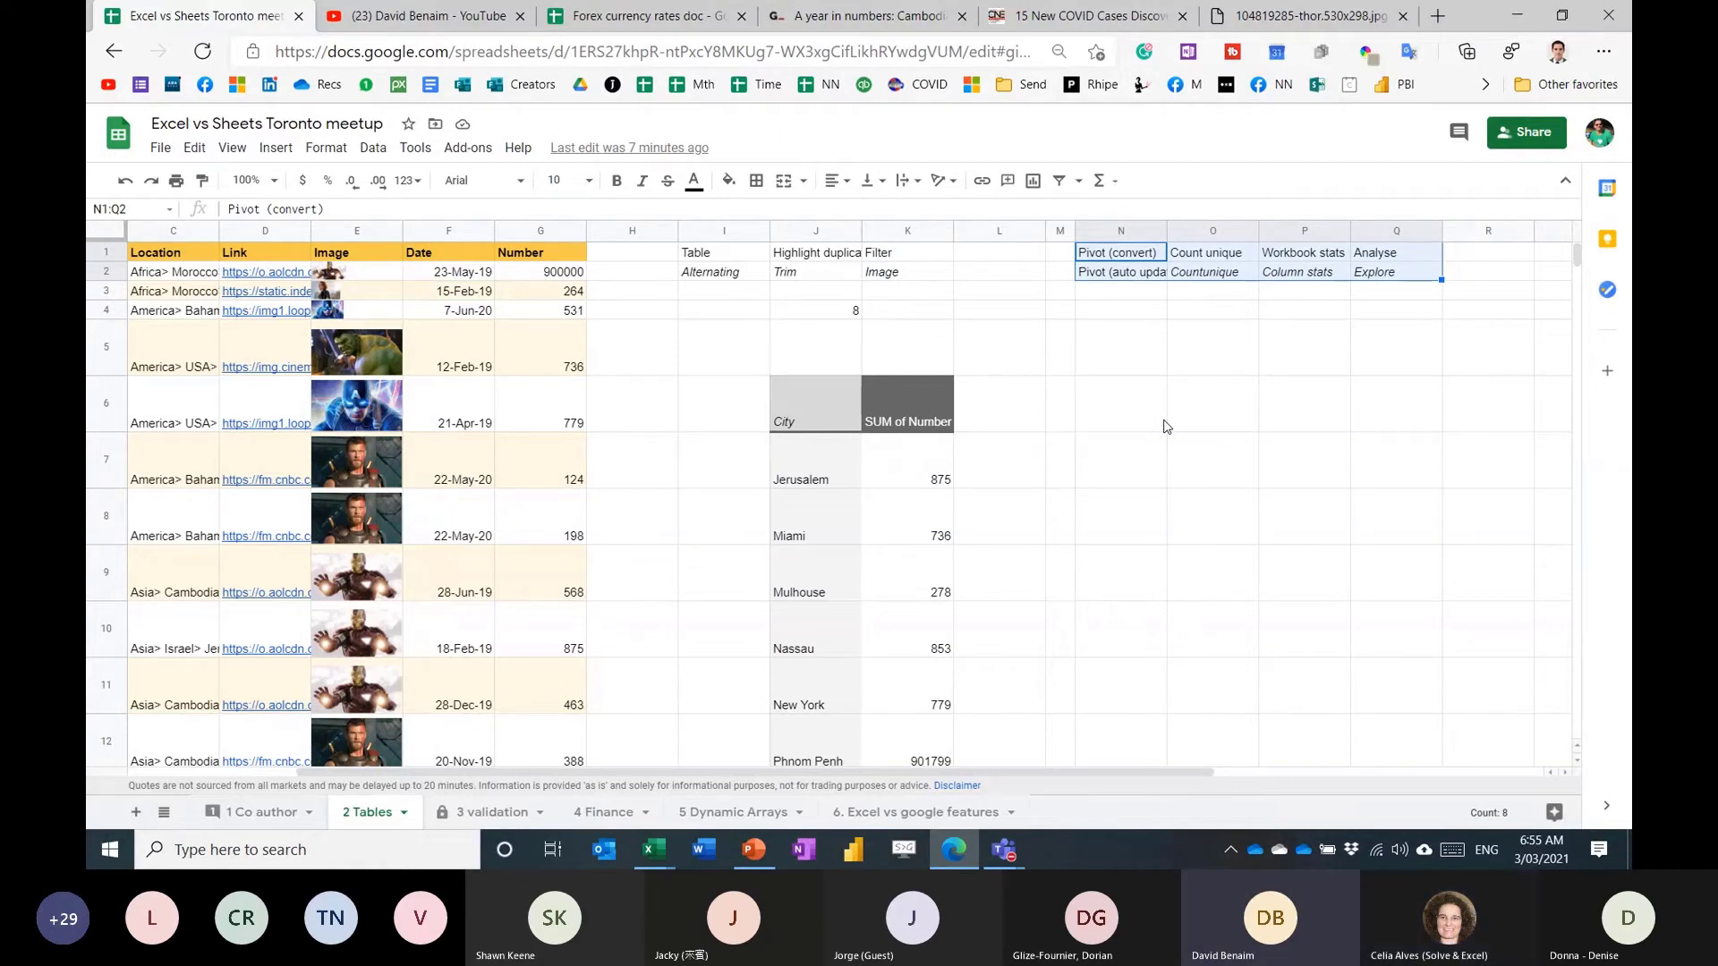
click(1206, 257)
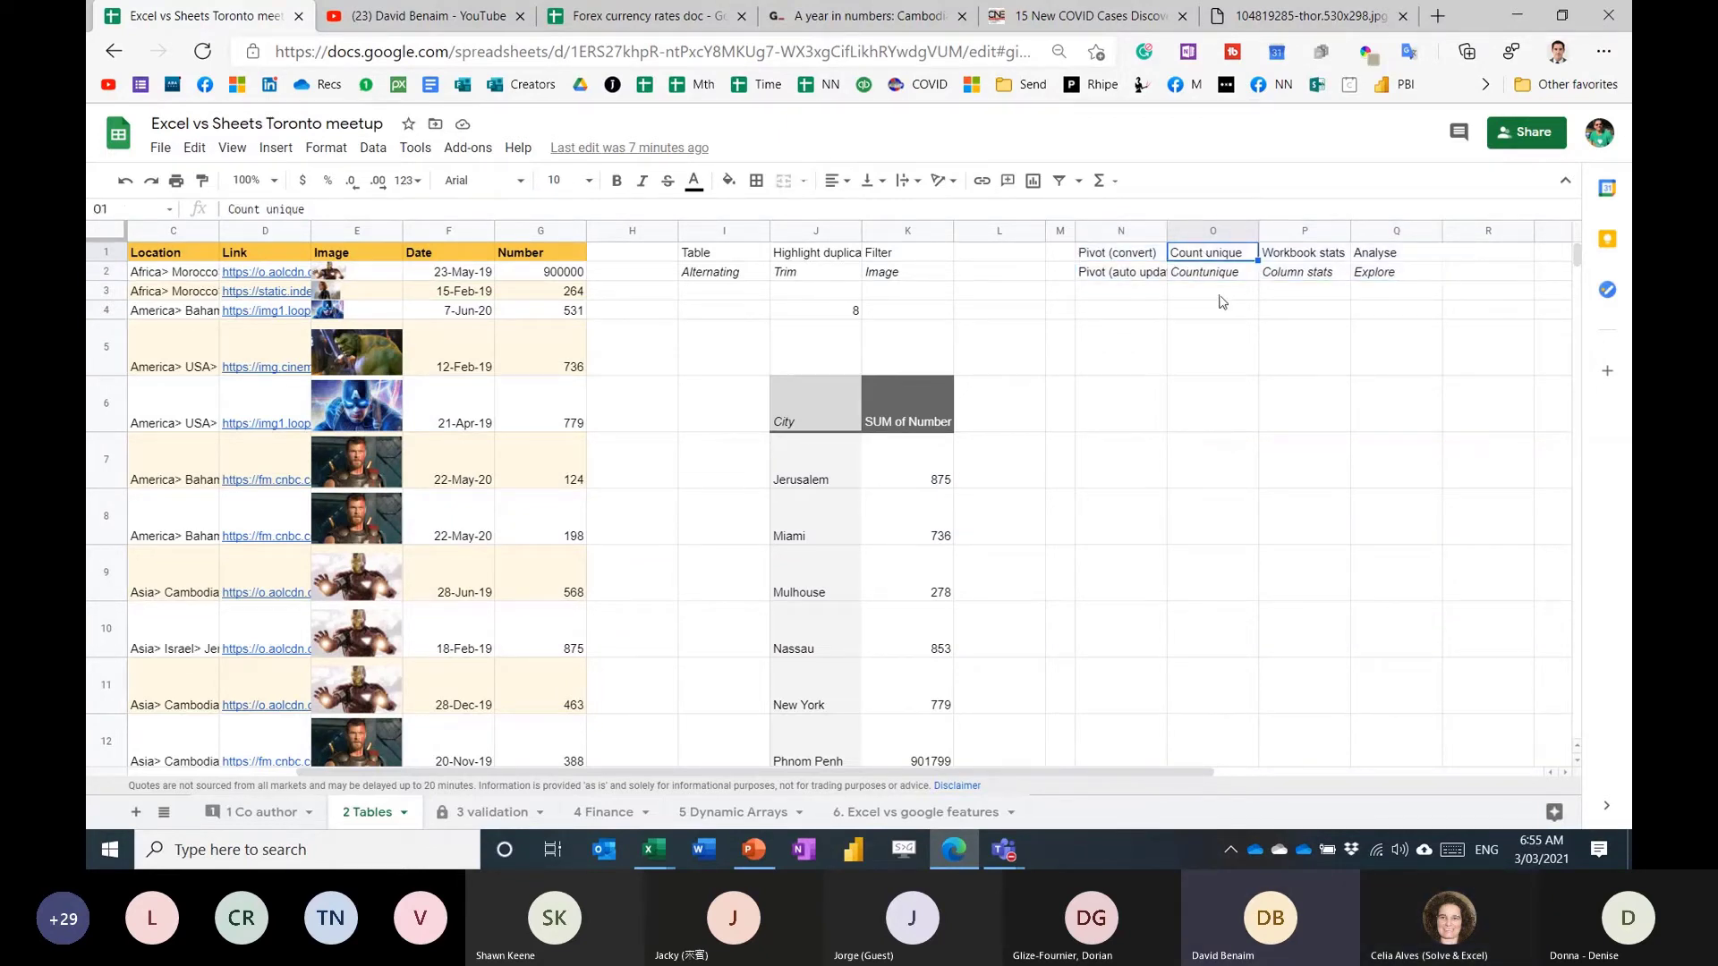
key(shift+Right)
key(shift+Down)
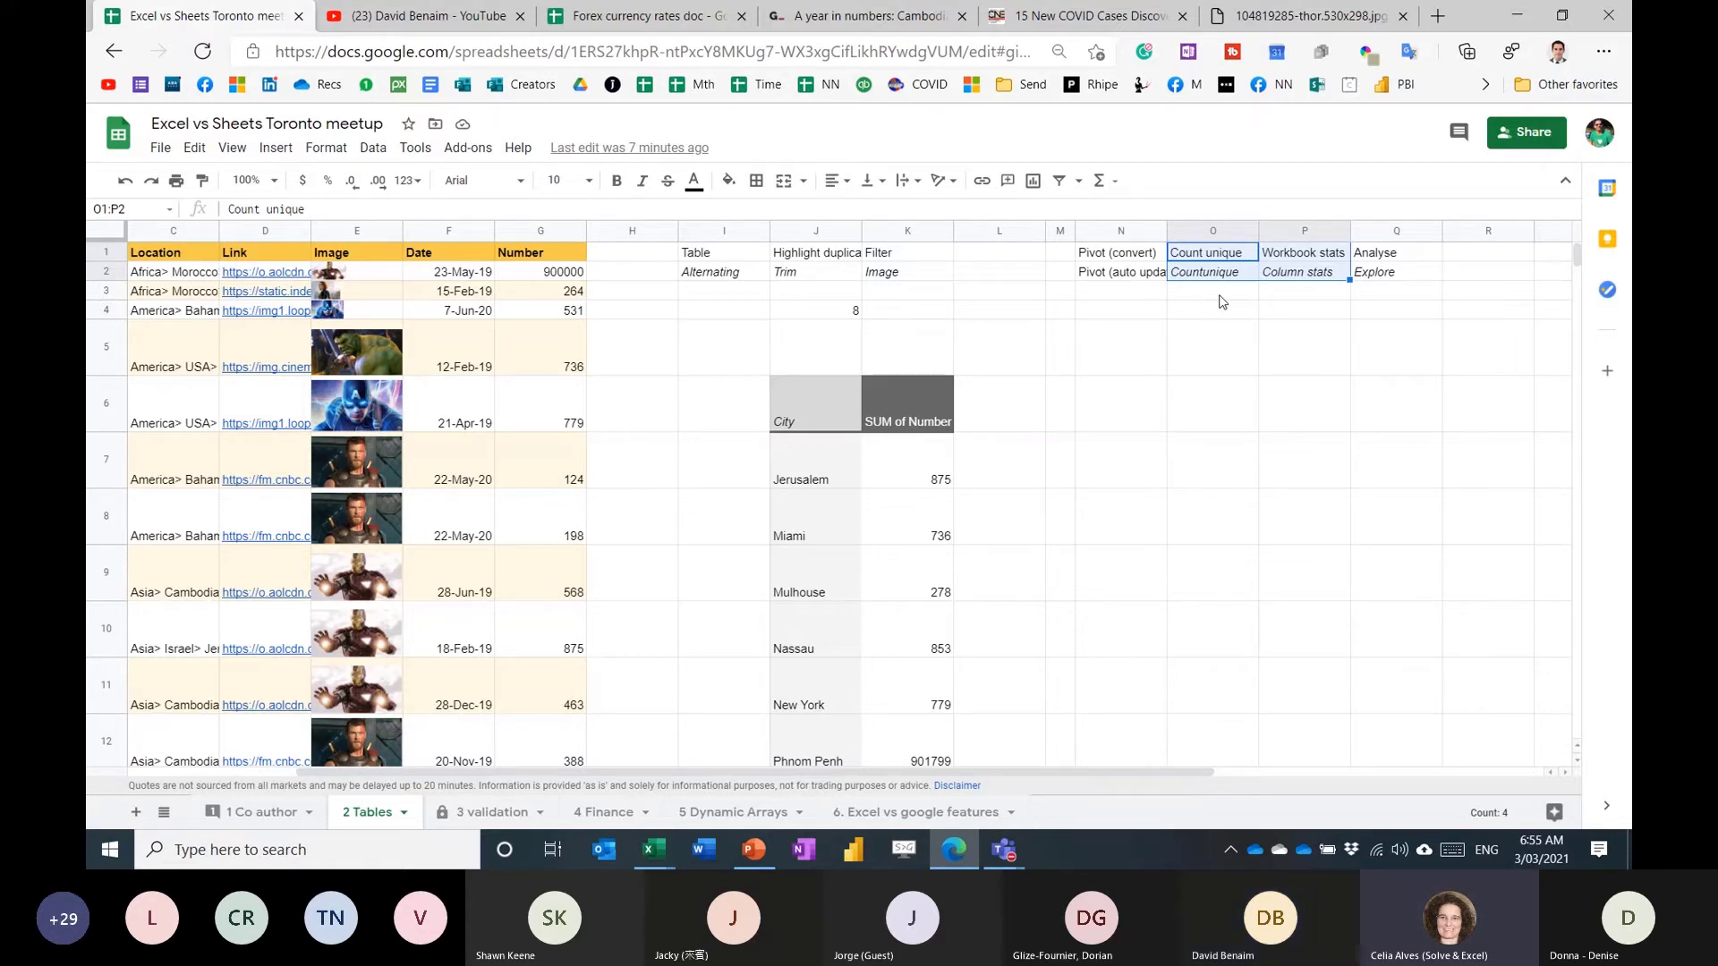
key(Right)
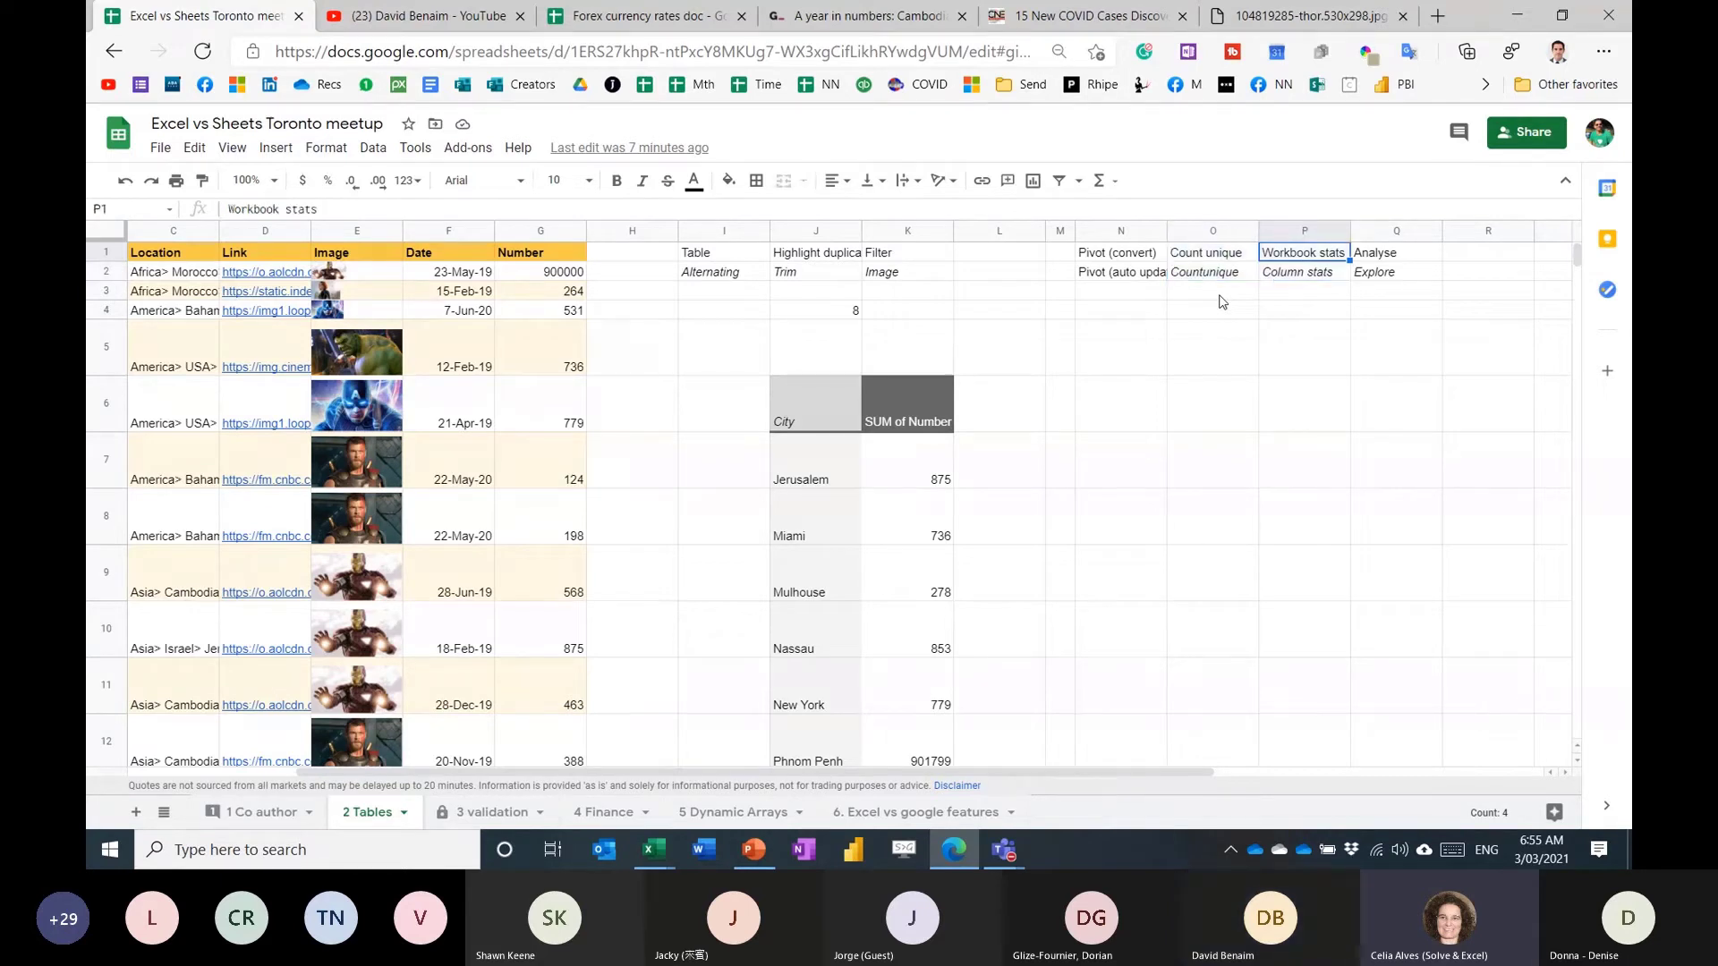
key(Right)
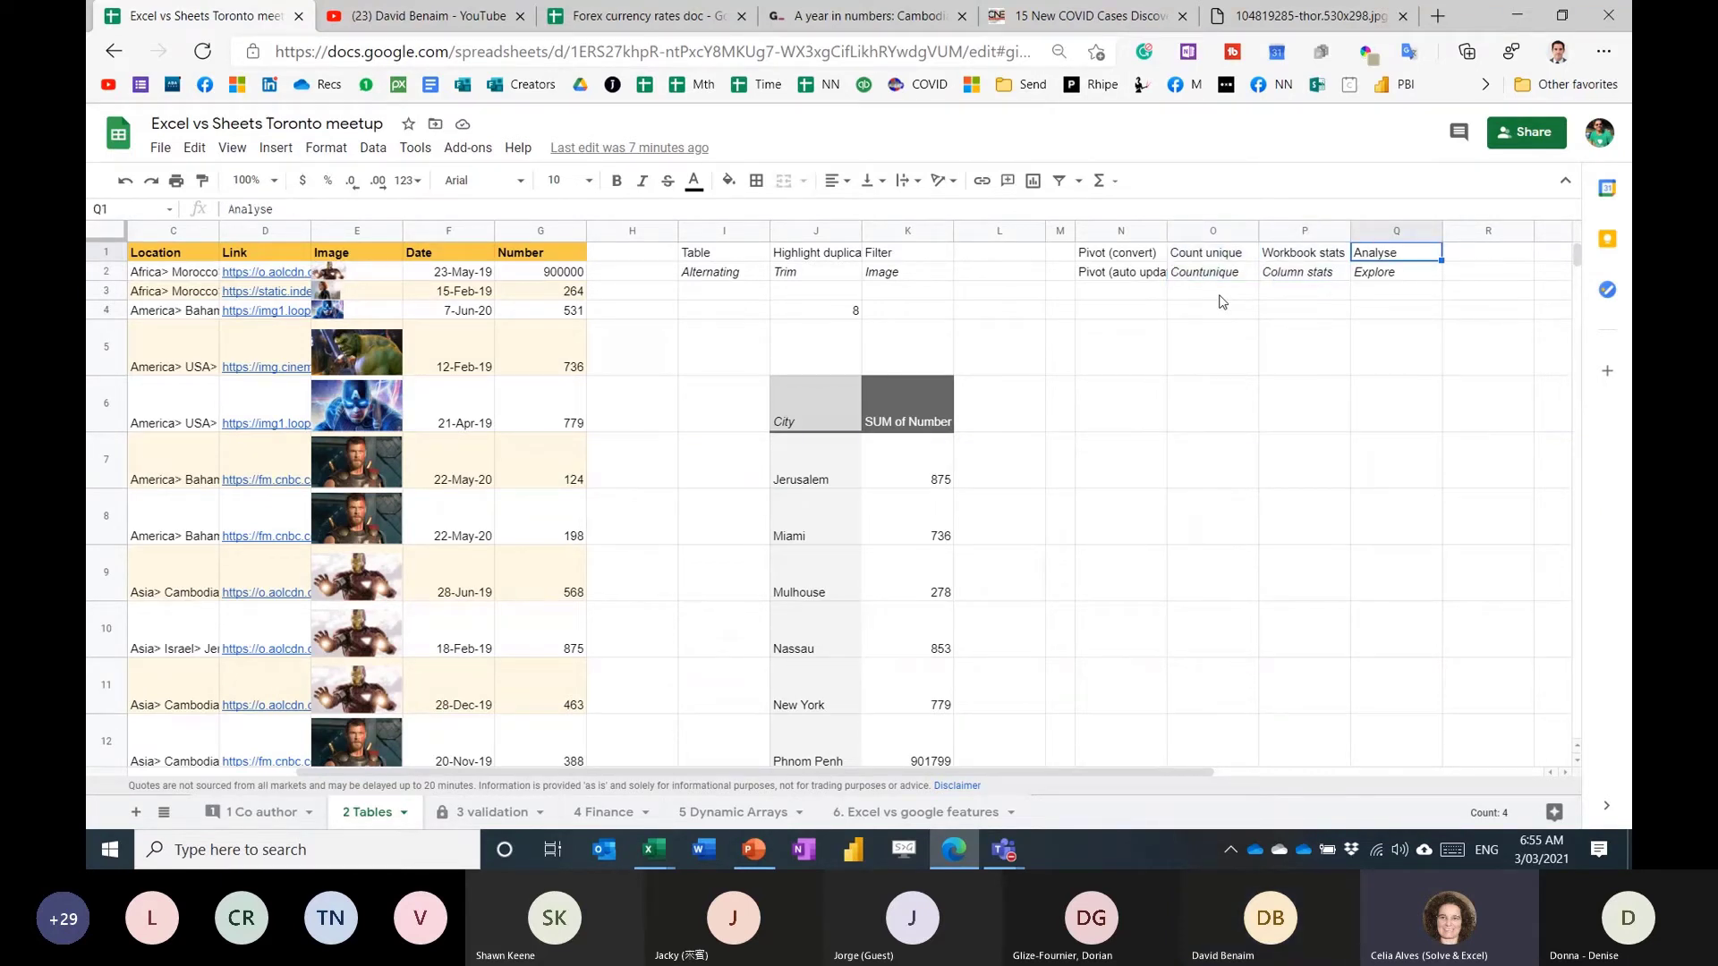
key(Left)
key(Left)
key(shift+Right)
key(shift+Down)
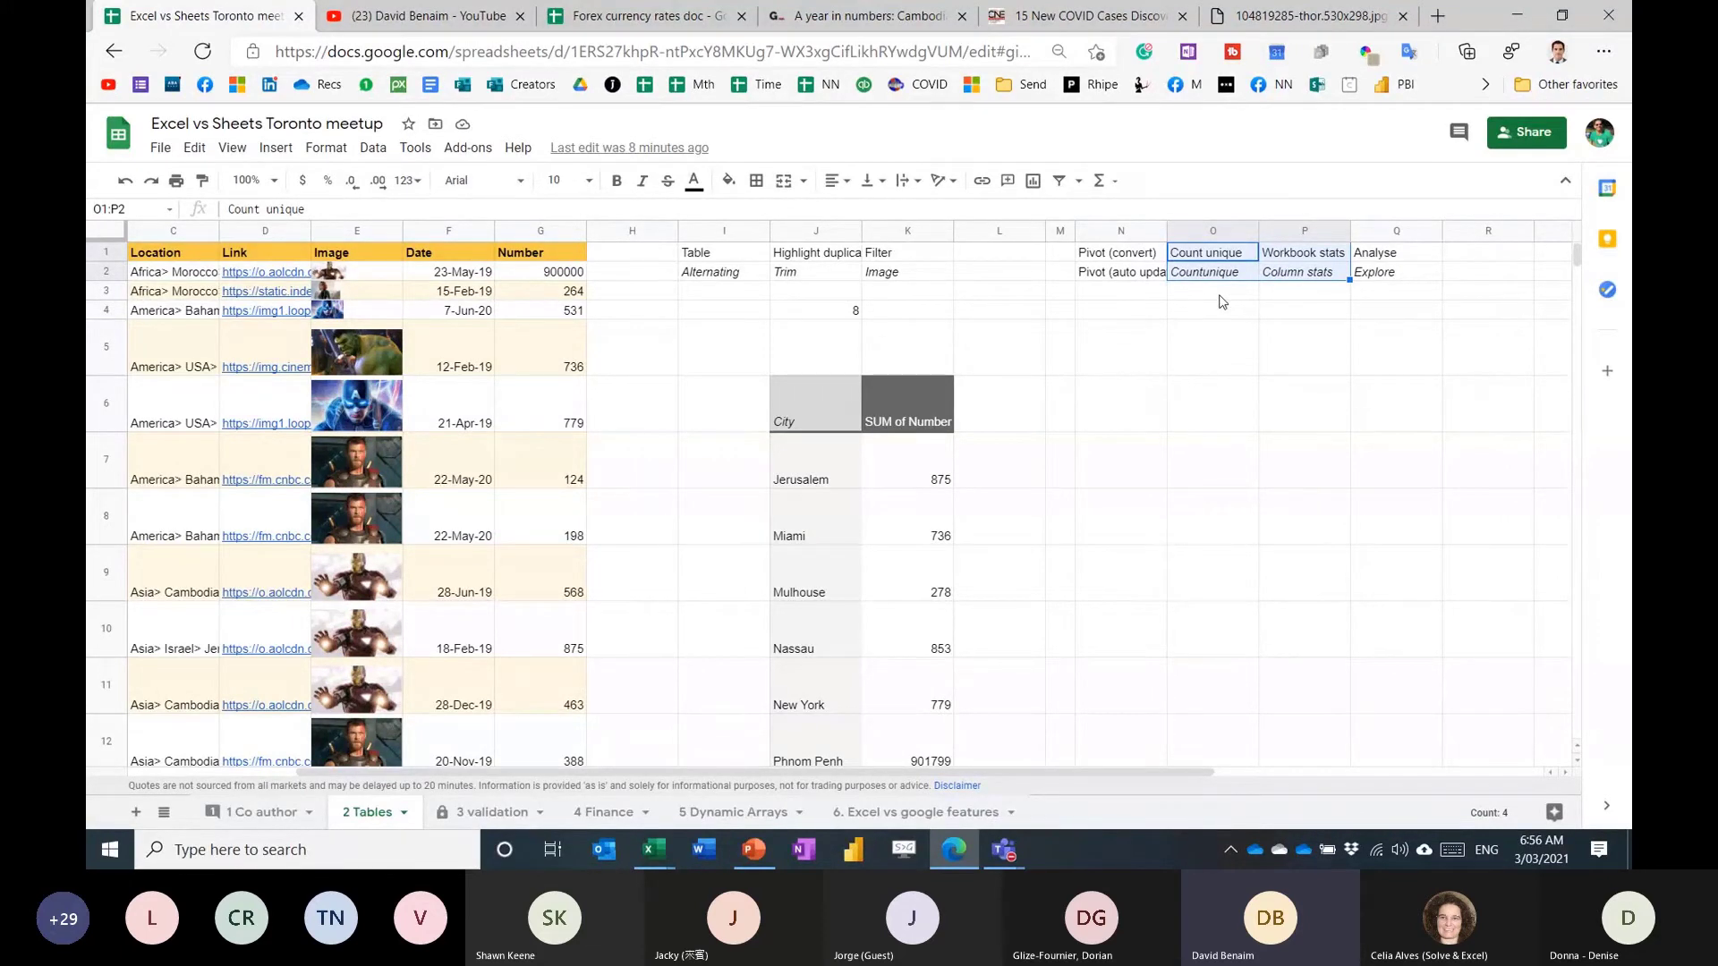
click(1204, 344)
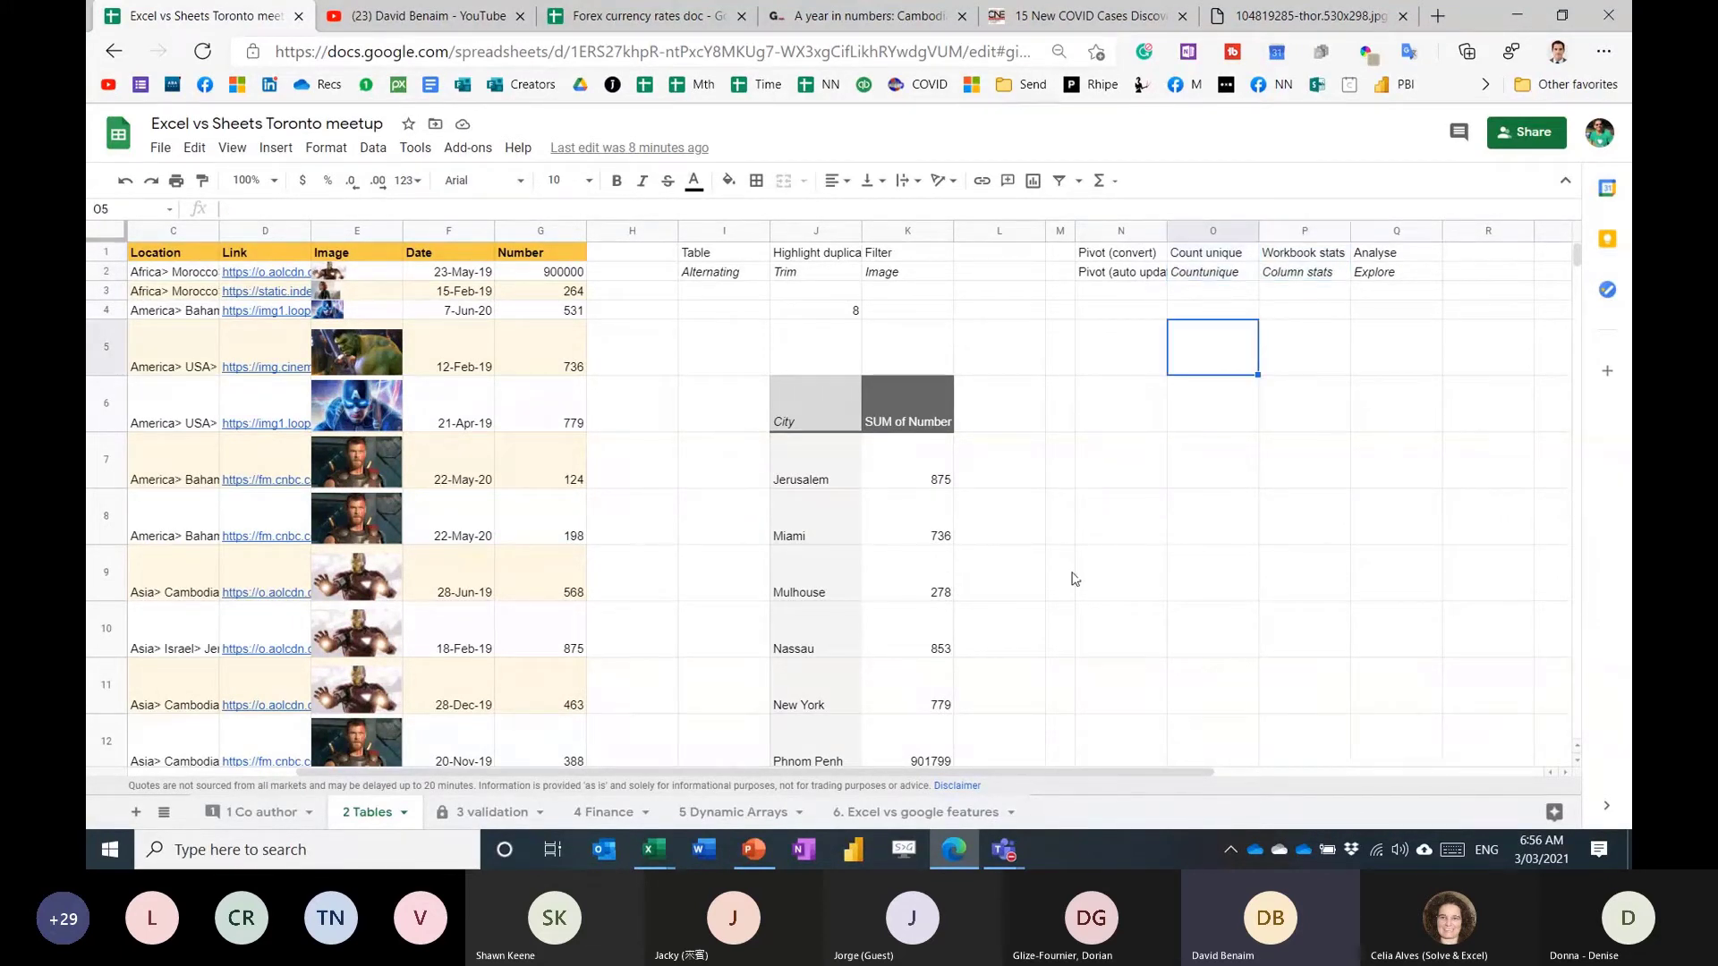
Open the 3 validation sheet and try the Baddie defeated checkboxes in rows 7 and 8, leaving only row 8 of the two ticked.
click(489, 814)
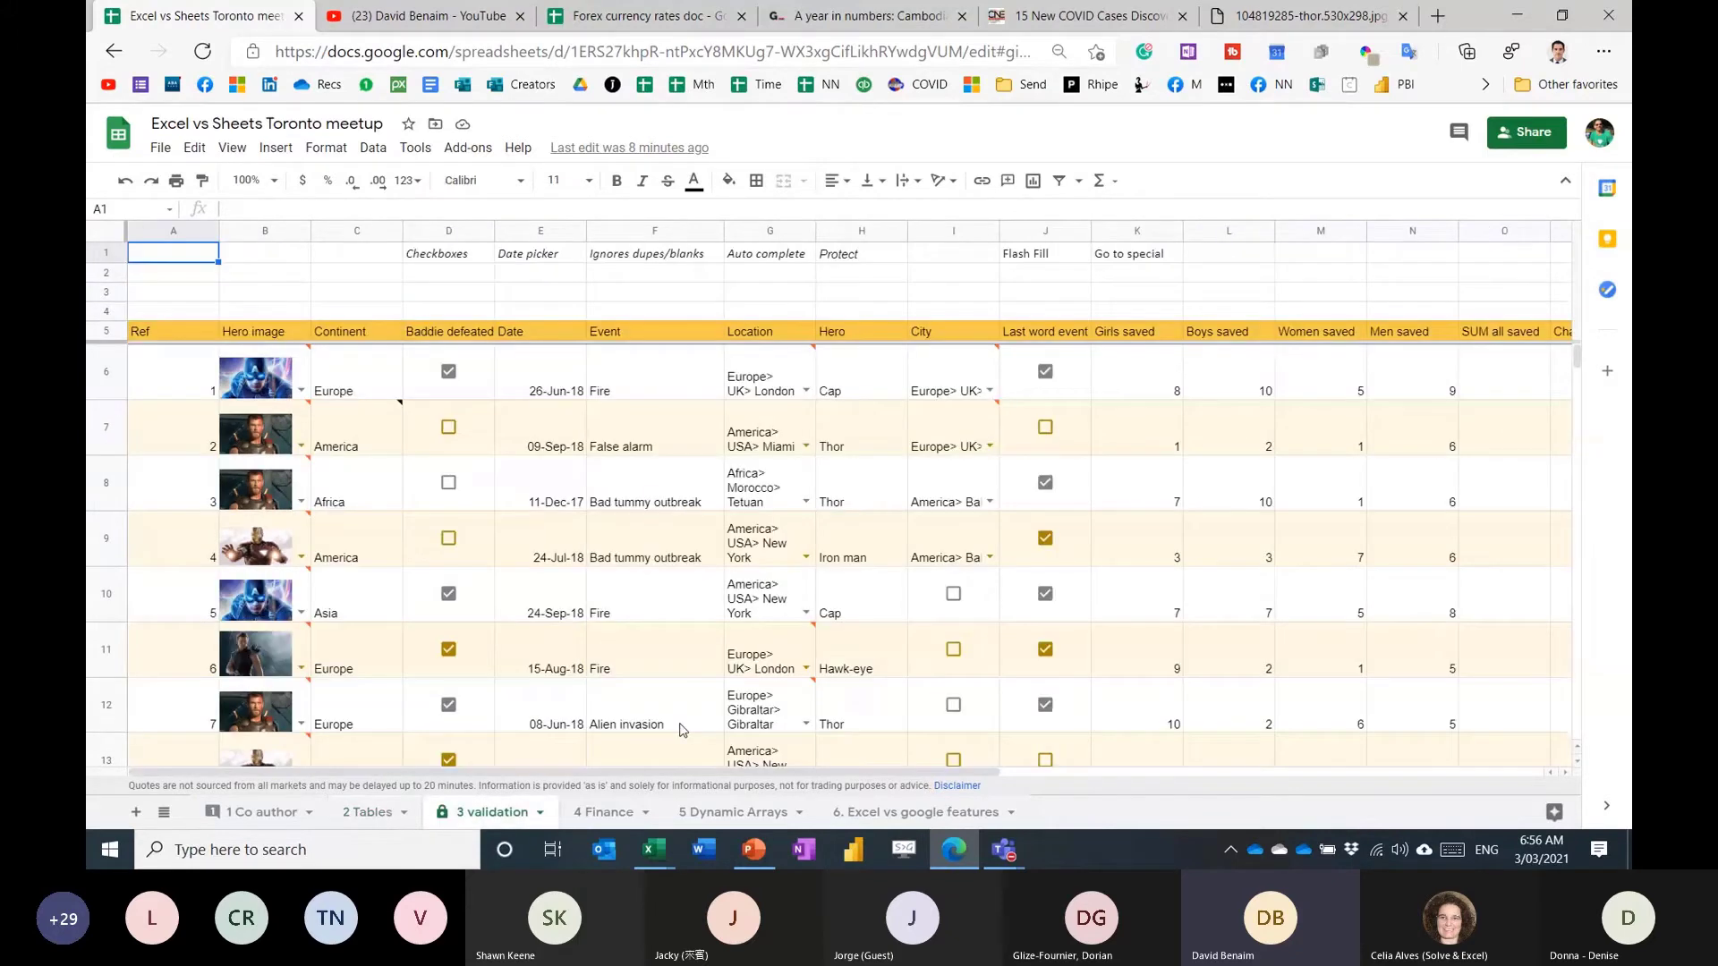
click(468, 279)
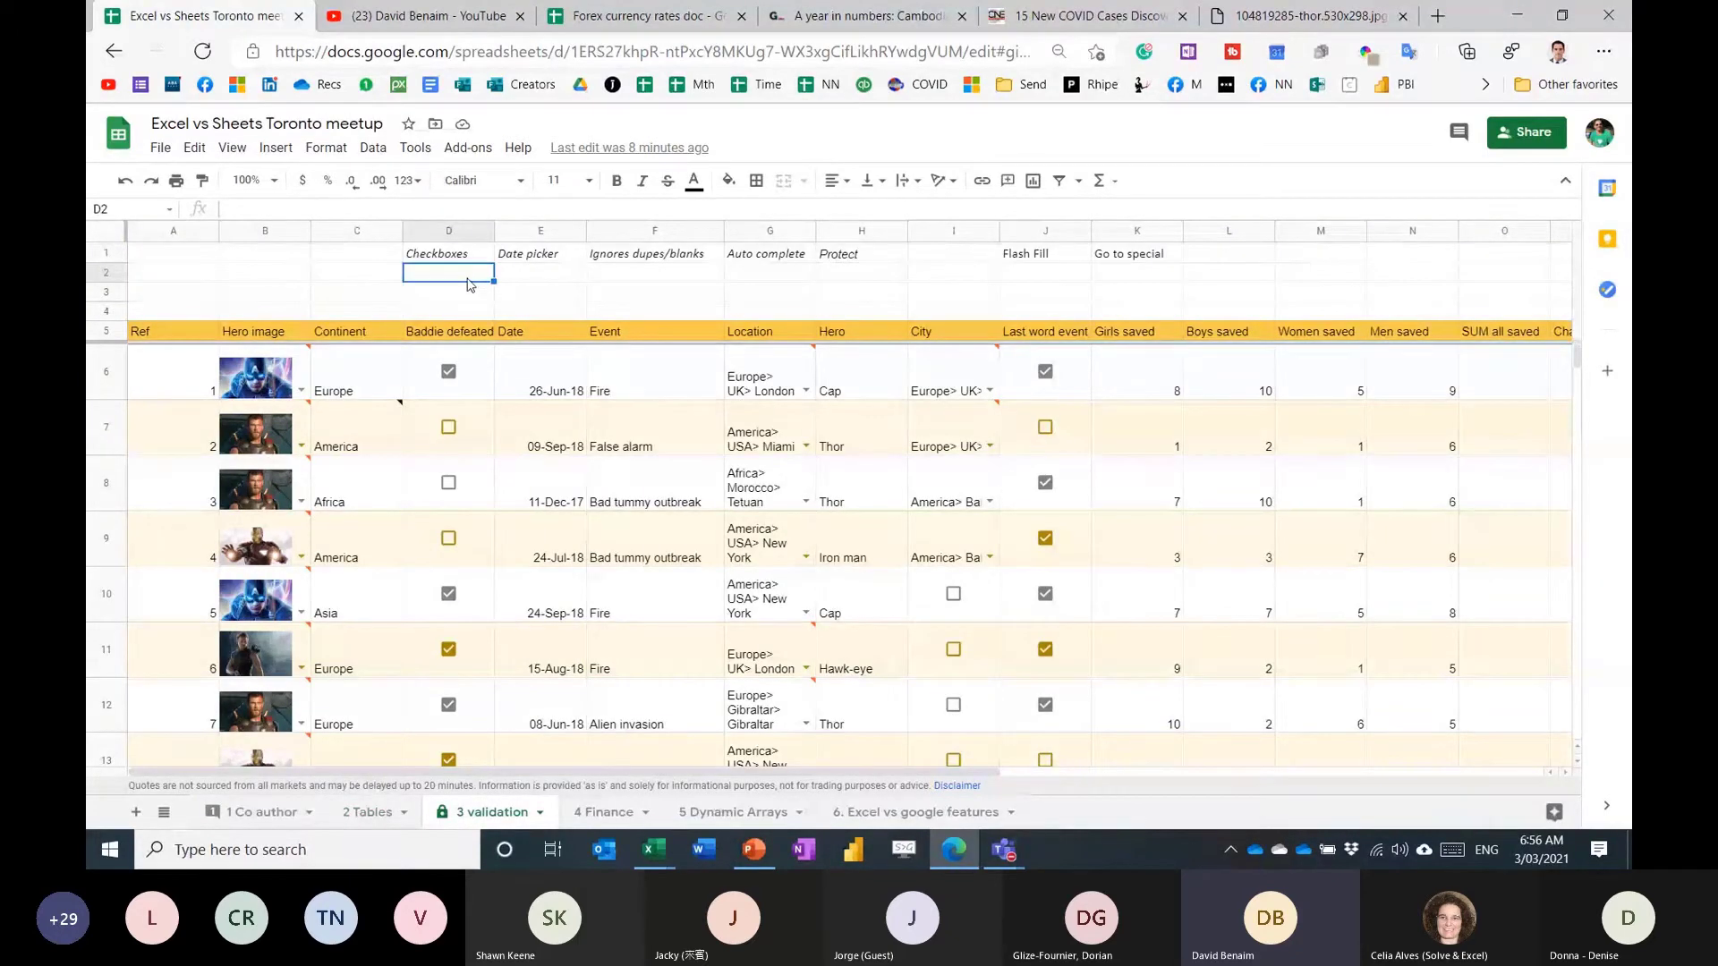
click(448, 427)
click(448, 481)
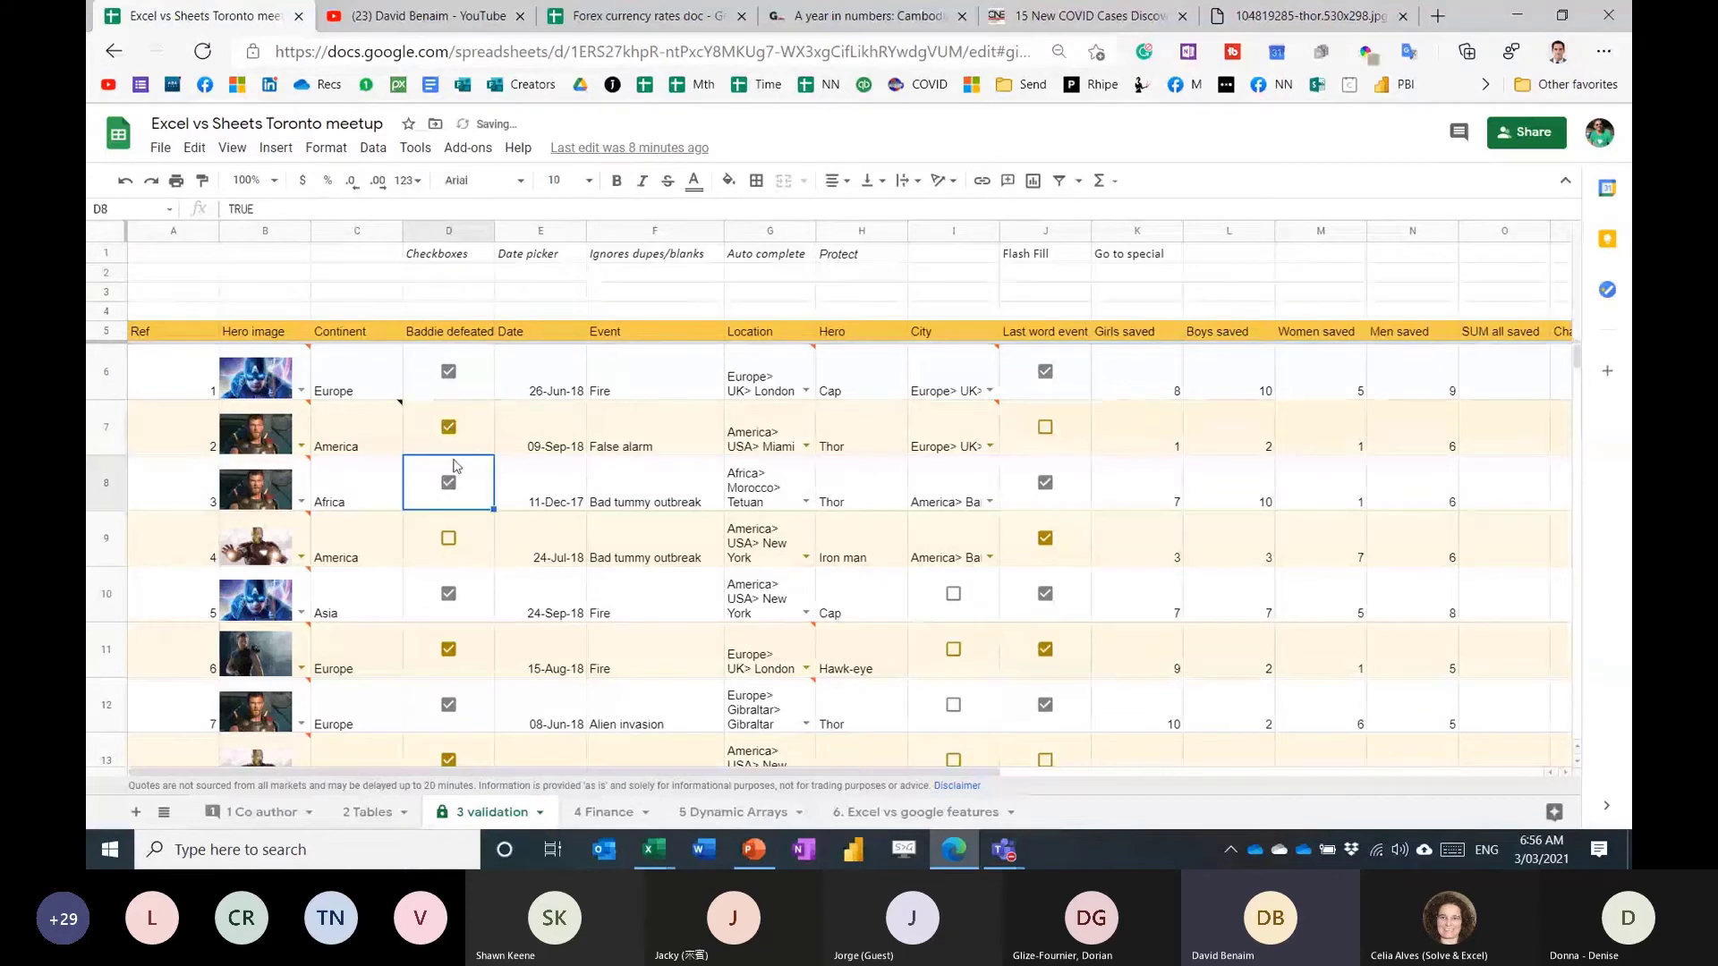
click(450, 428)
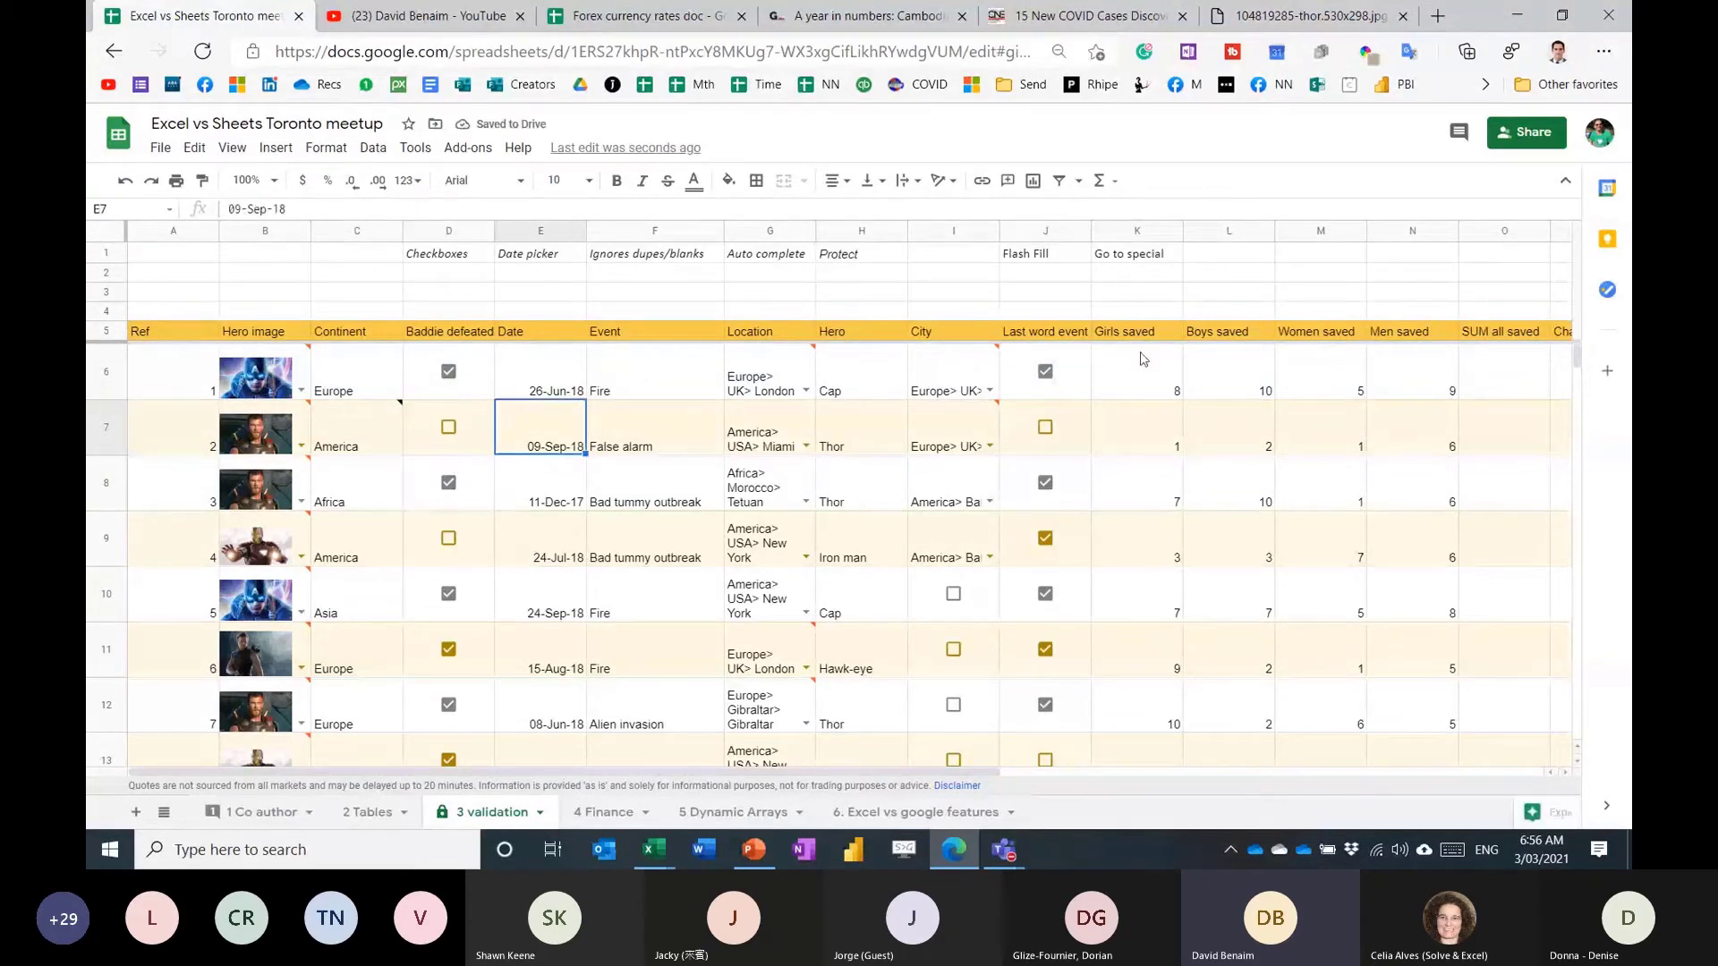
Insert checkboxes in the empty range U7:W11 of the 3 validation sheet.
scroll(1139, 356, right, 10)
key(shift+Down)
key(shift+Down)
key(shift+Down)
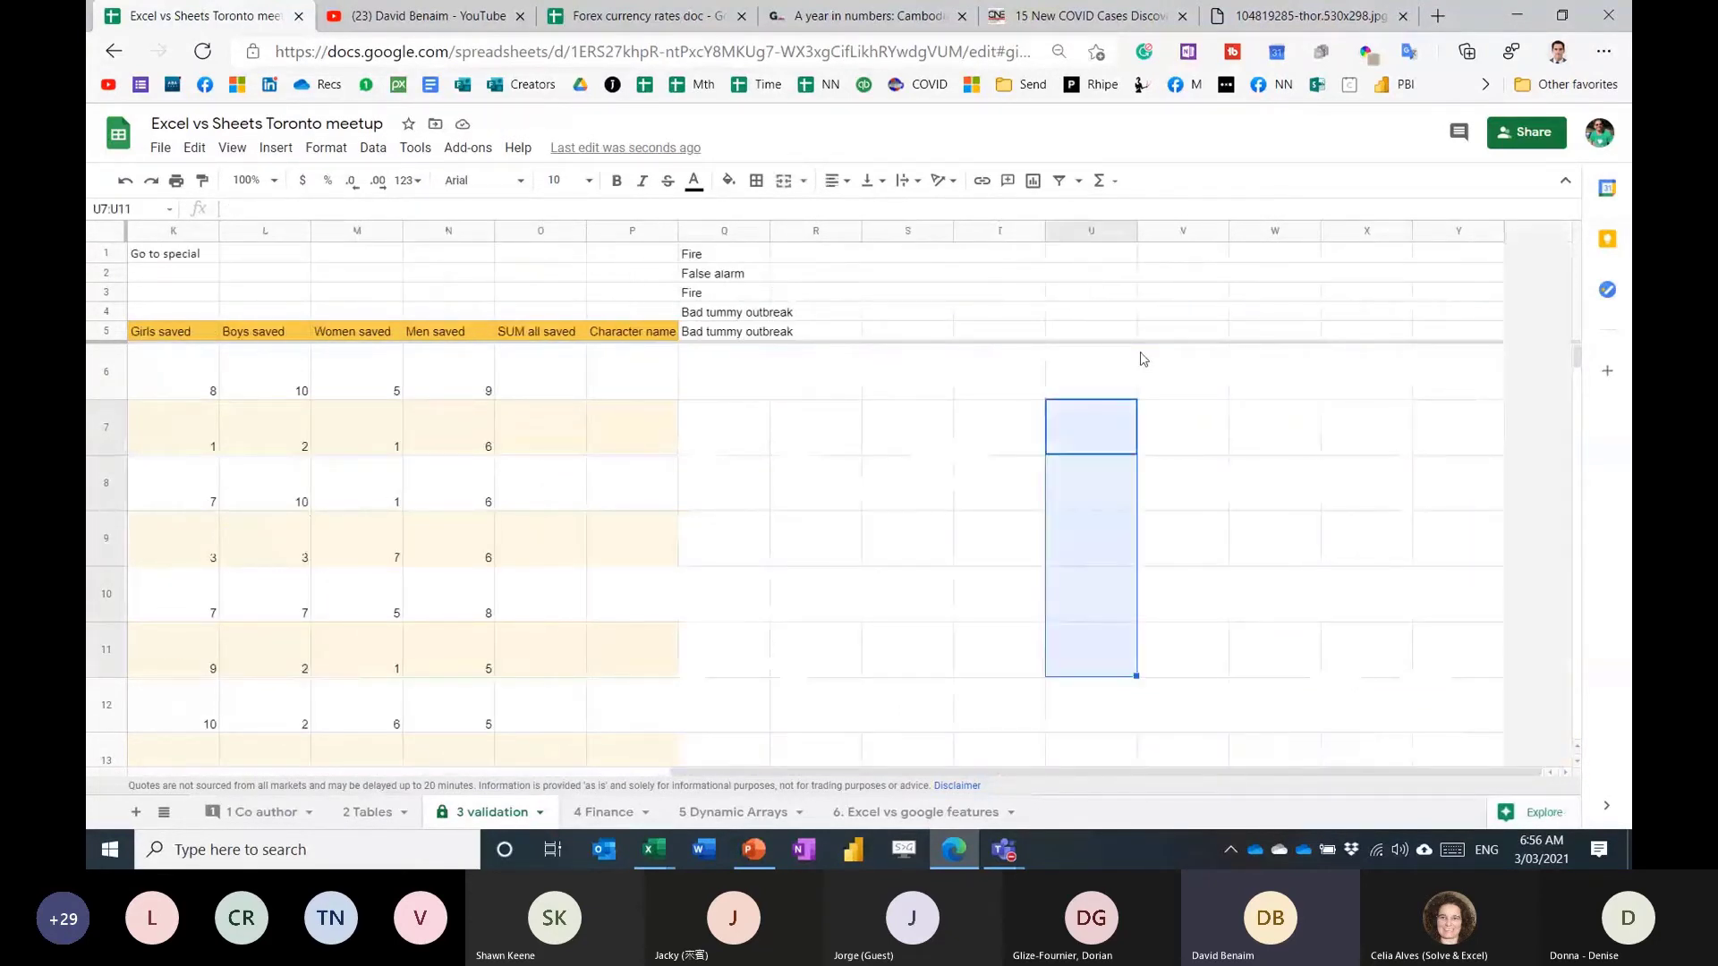
key(shift+Right)
key(shift+Right)
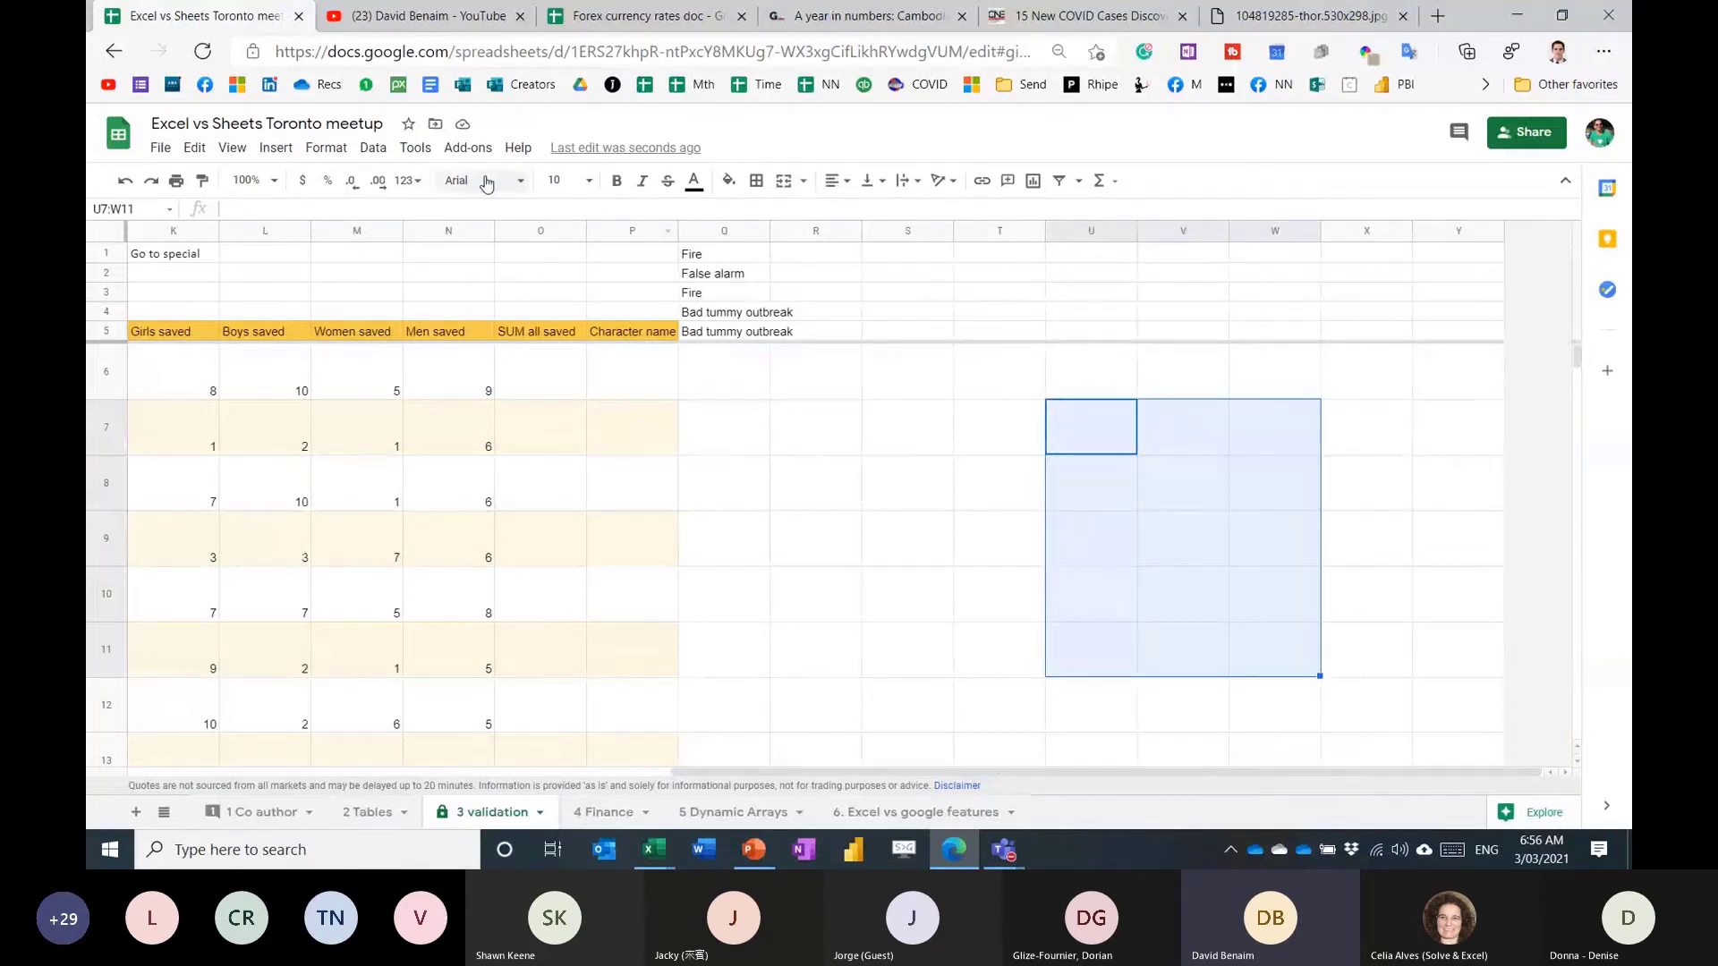
click(279, 150)
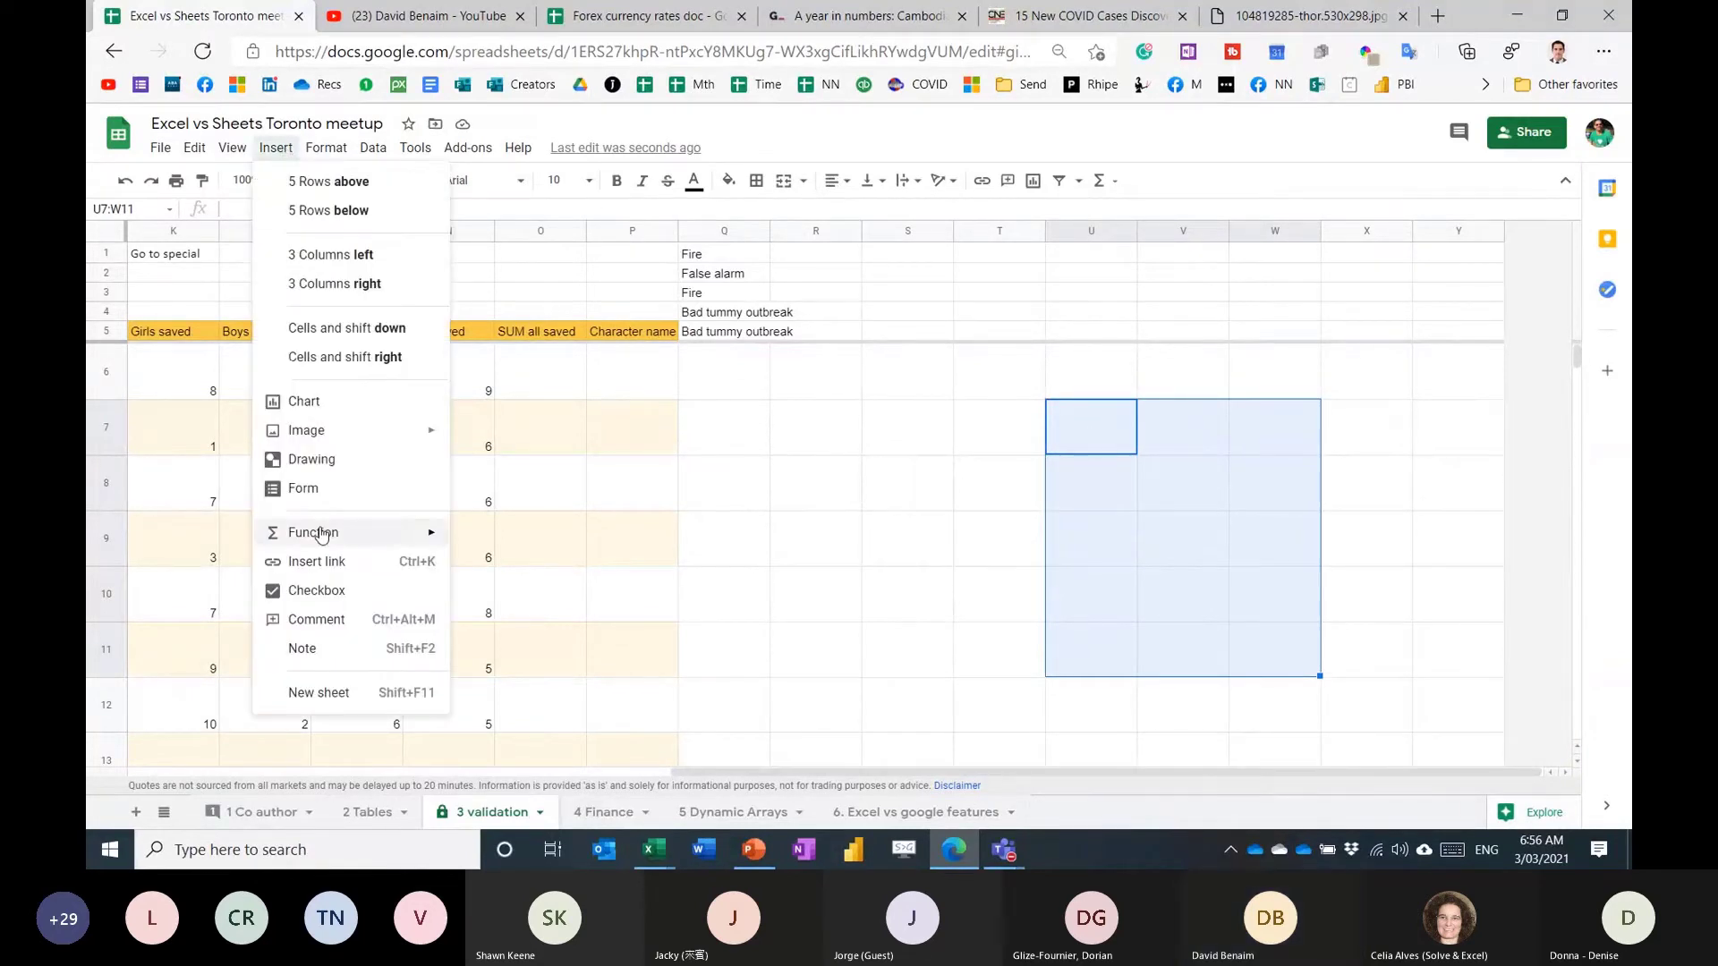
click(328, 606)
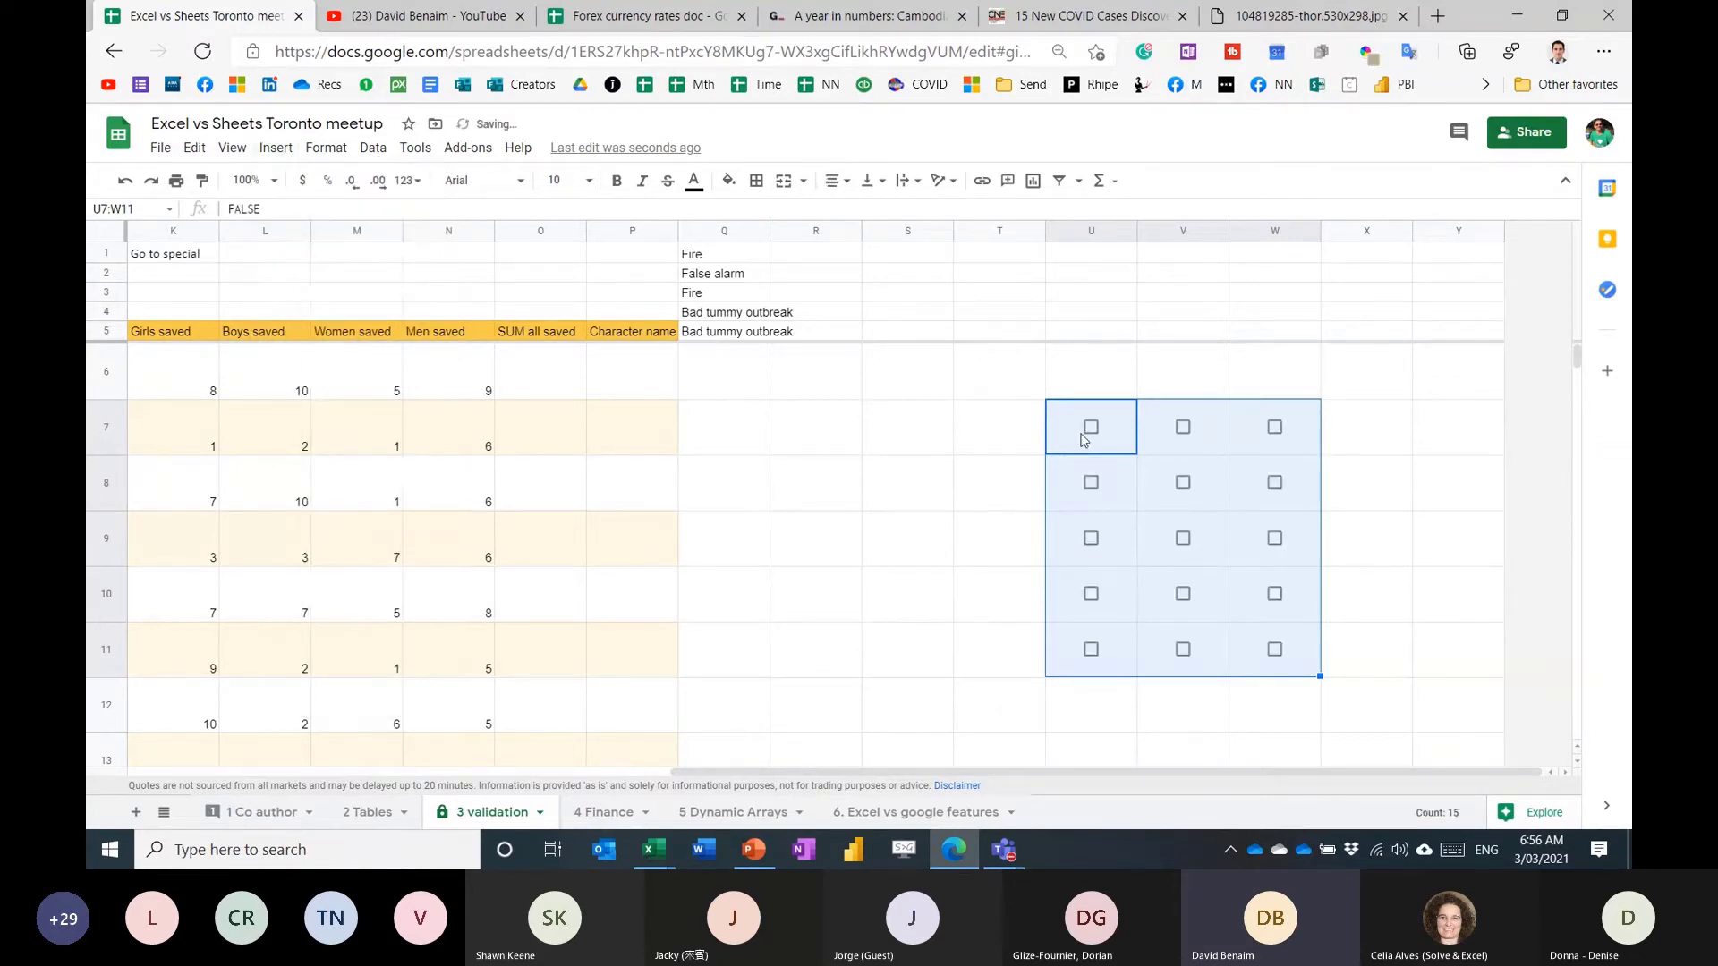
Tick the checkboxes in U7, U8, V7, W8 and W9, and tick the block U9:V10 all at once.
click(1084, 436)
click(1092, 480)
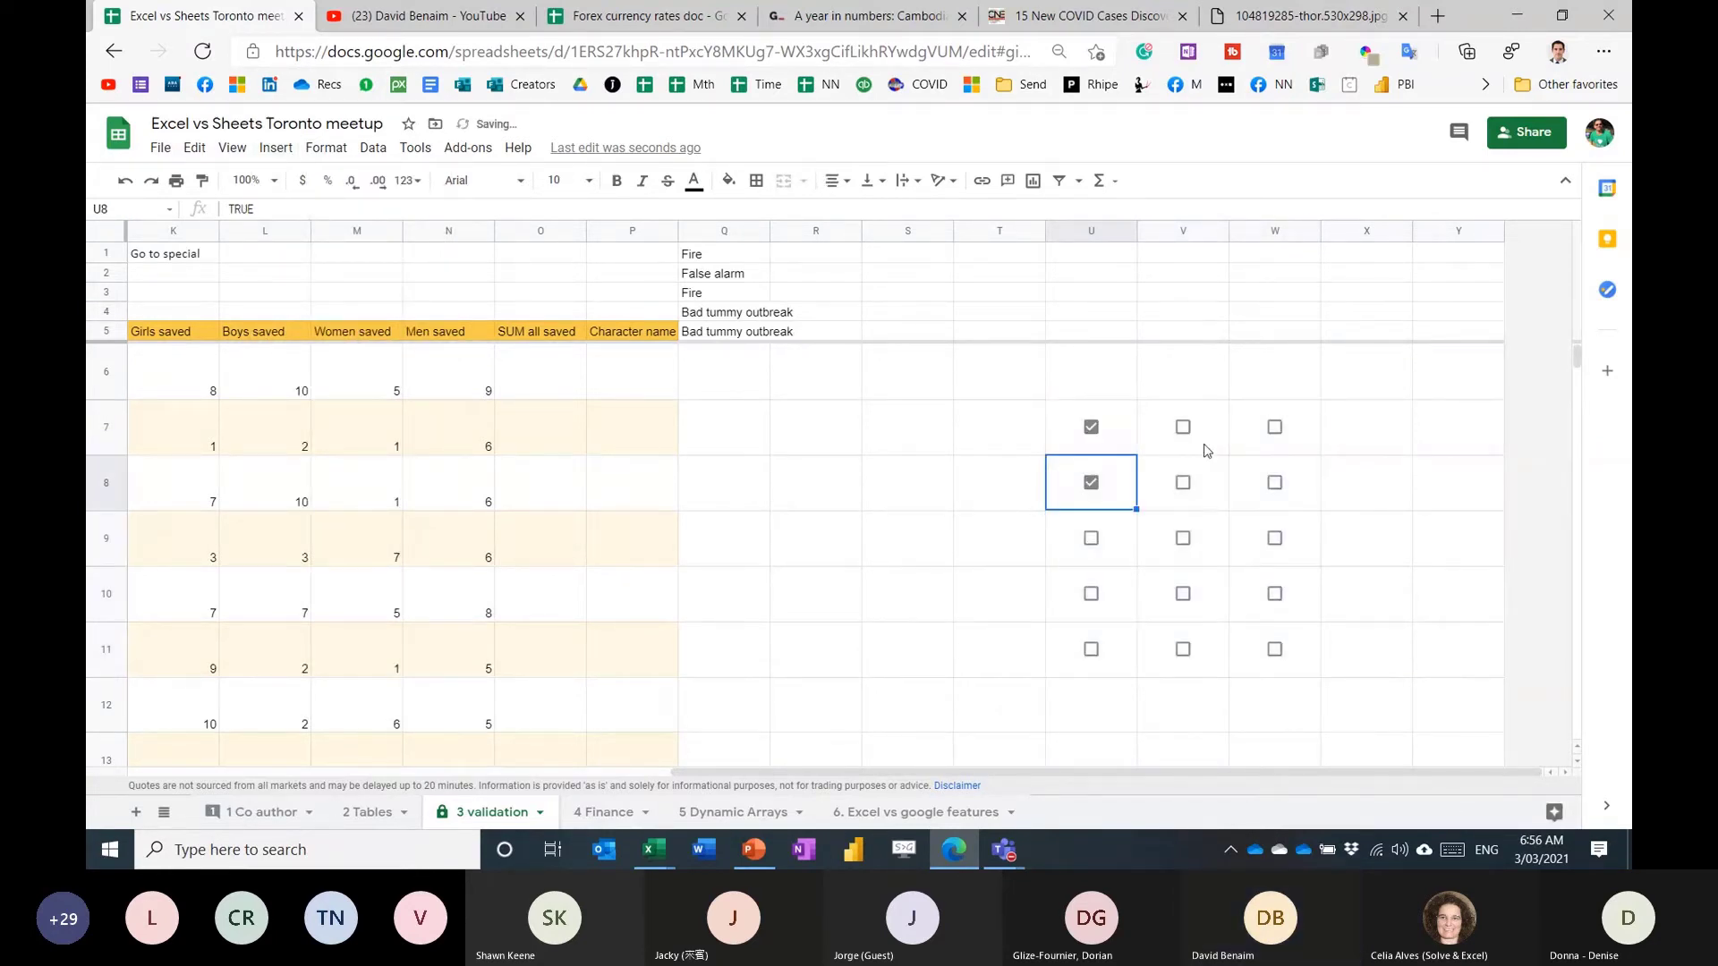
click(1183, 426)
click(1274, 483)
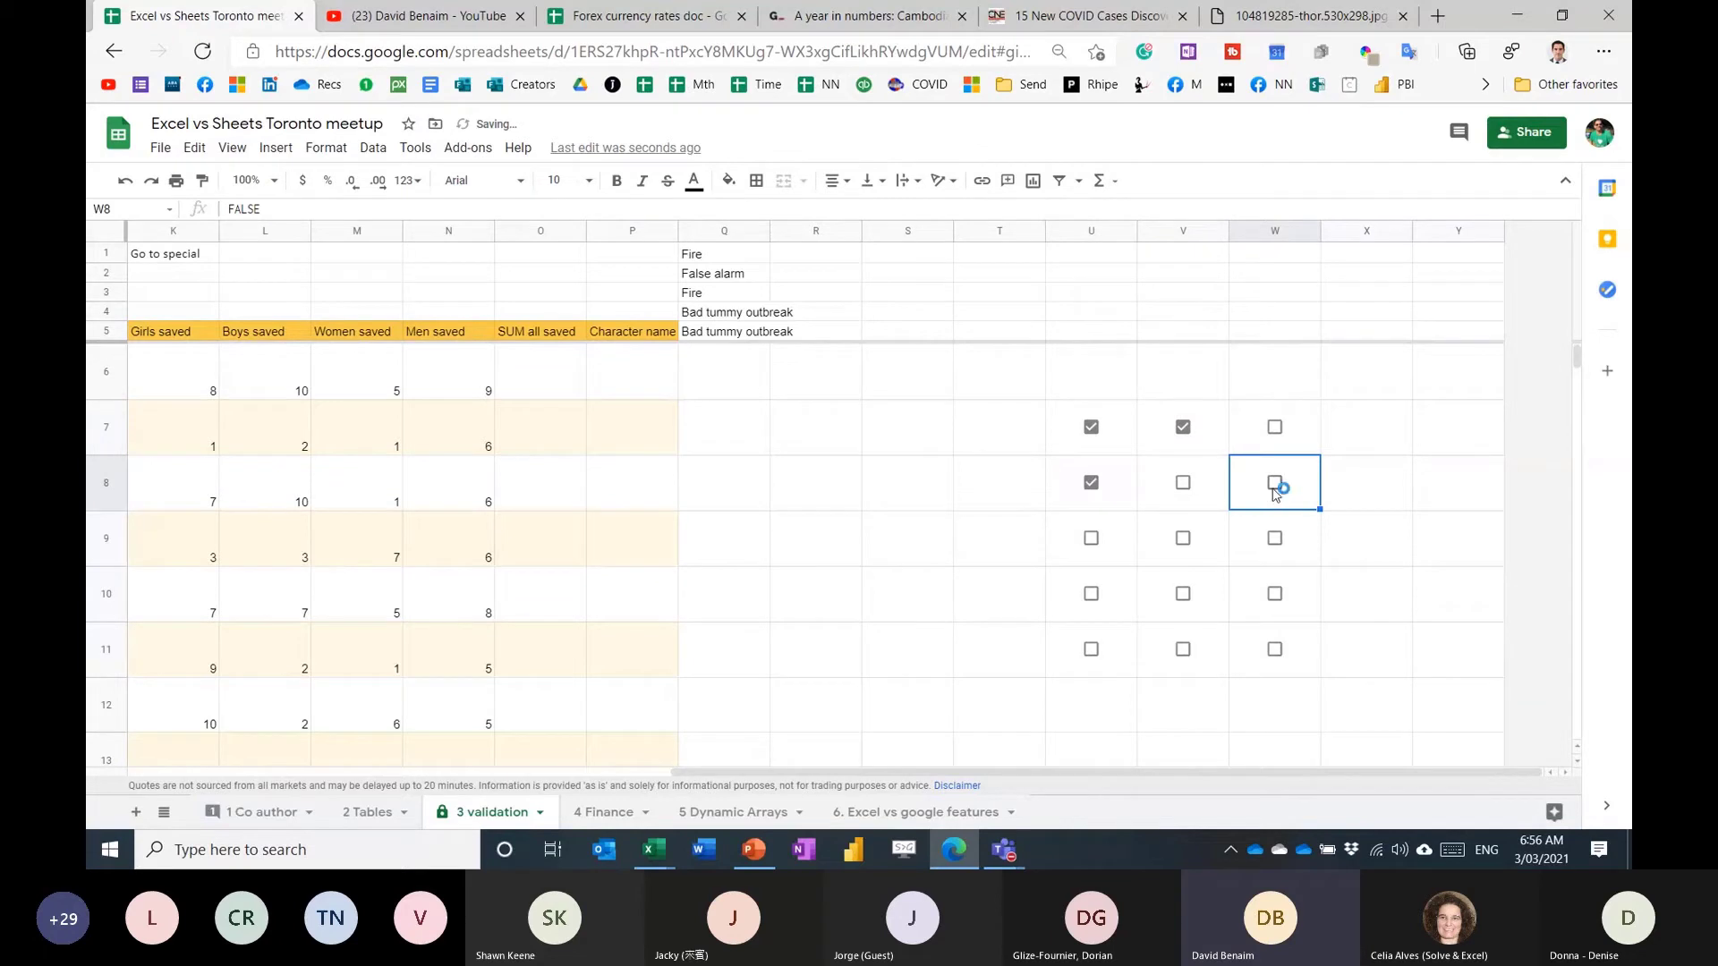
click(1276, 539)
drag(1124, 543, 1200, 595)
key(space)
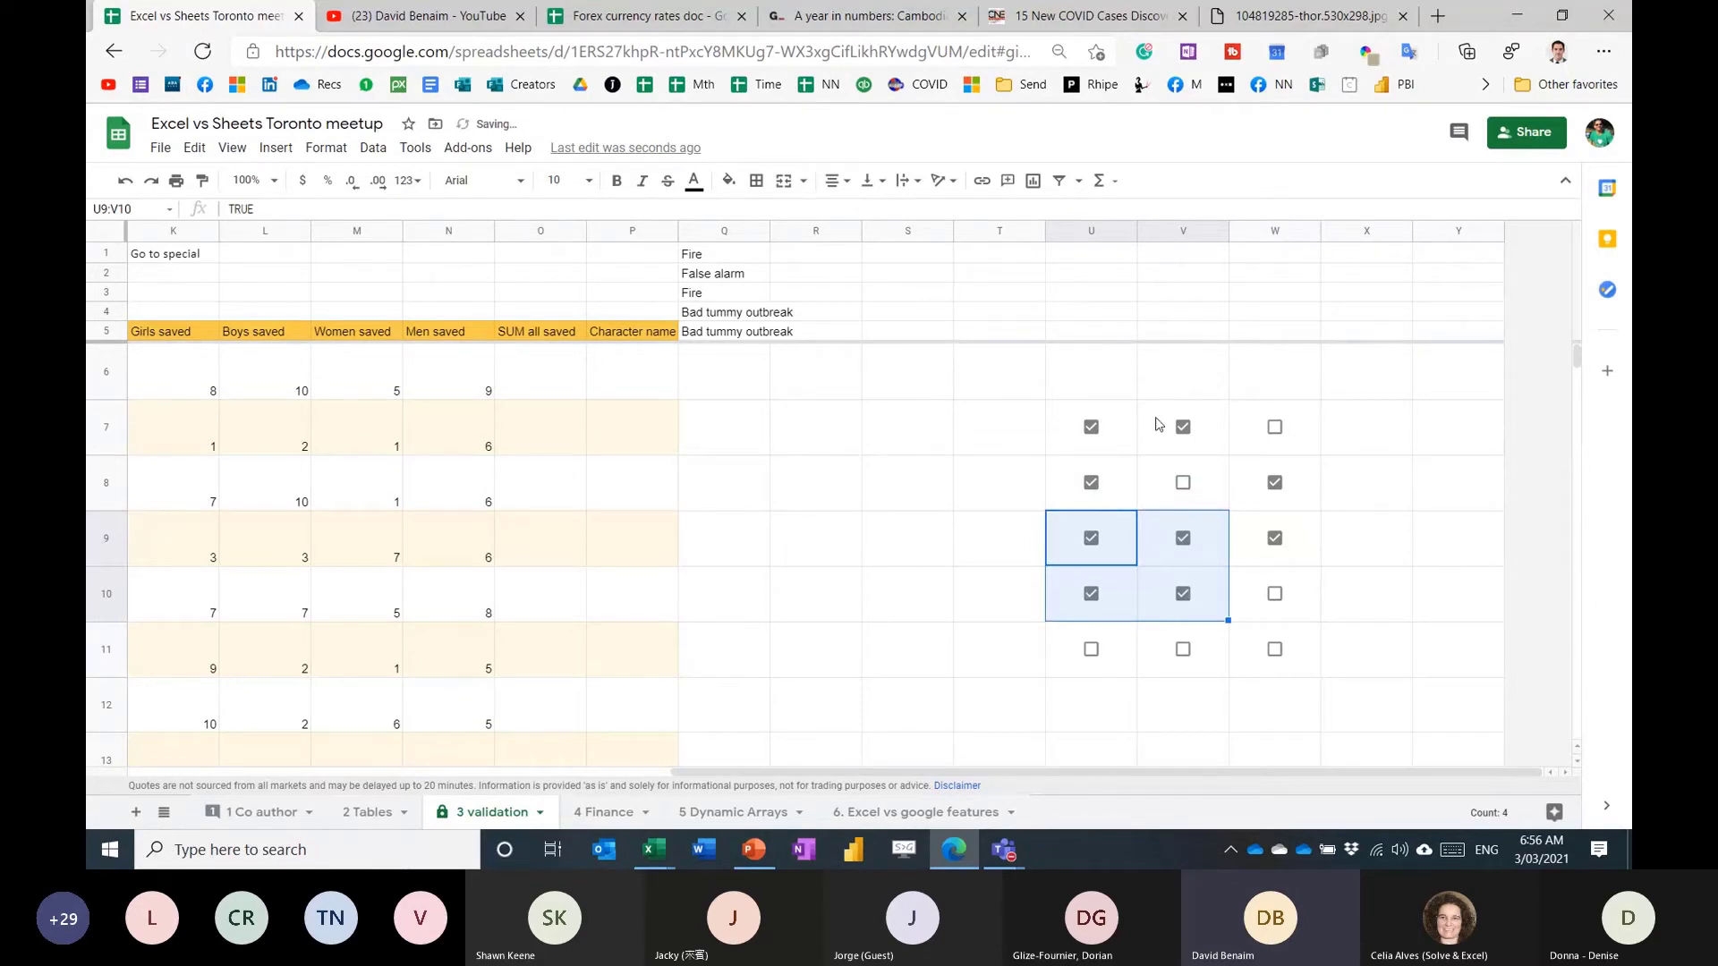
Give the checkboxes in U7:W11 custom cell values through data validation, with 3 for checked and 1 for unchecked.
drag(1129, 424, 1288, 656)
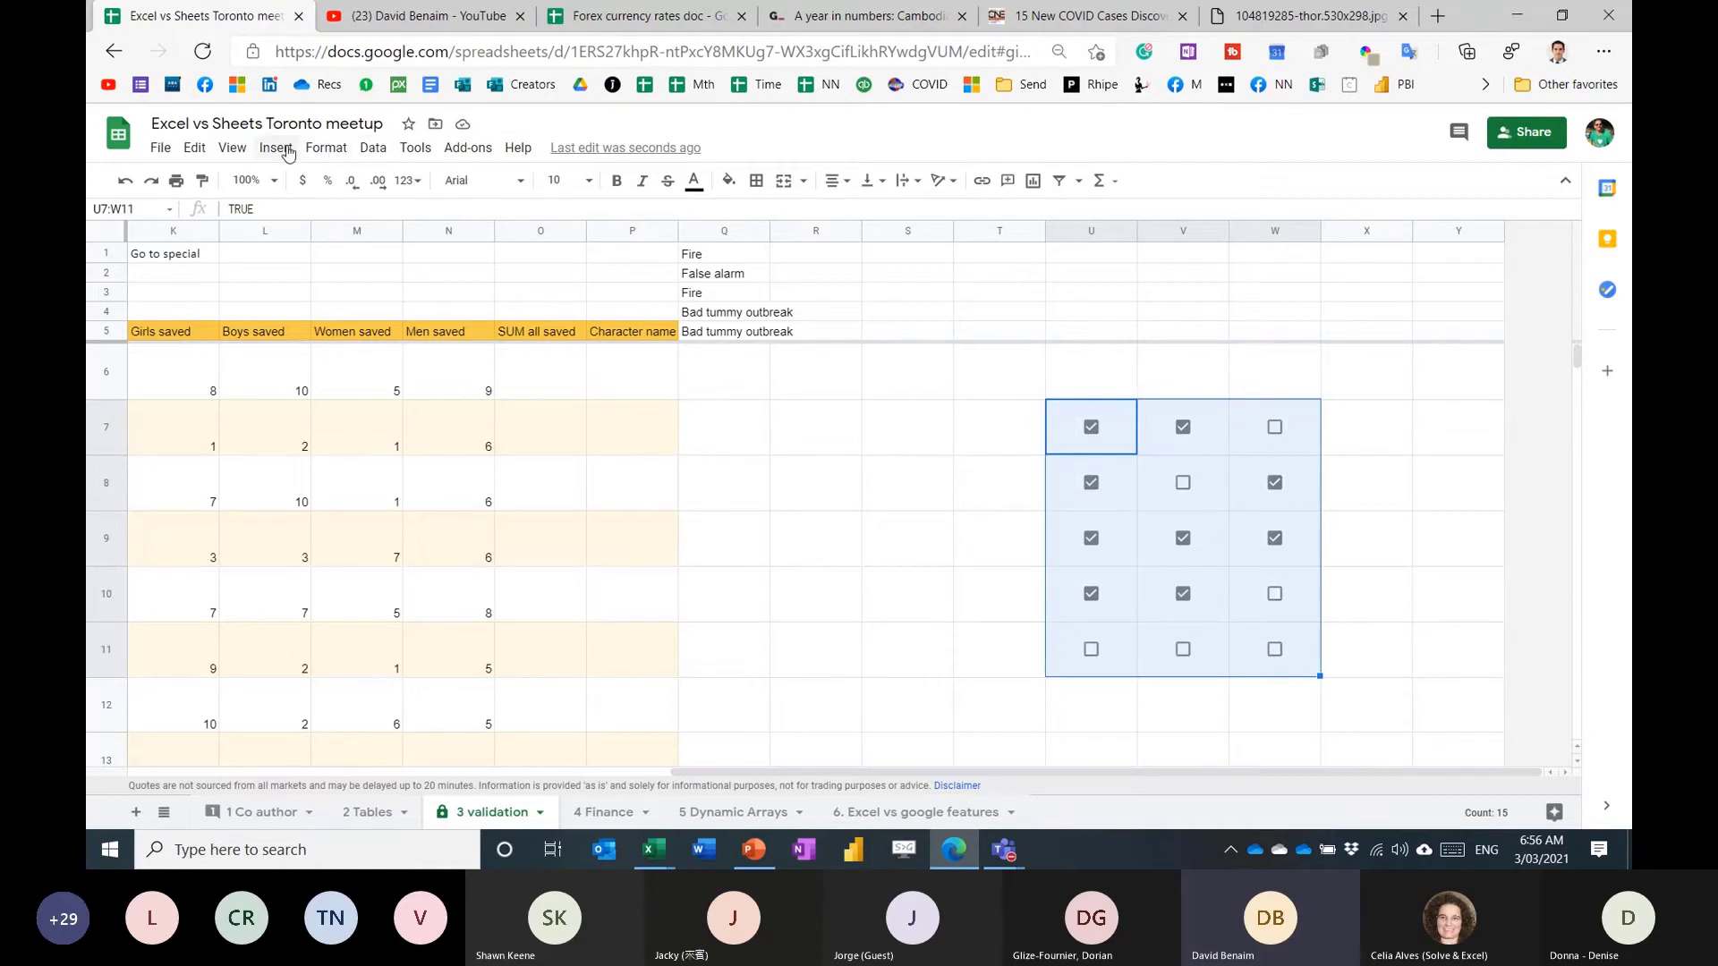
click(373, 150)
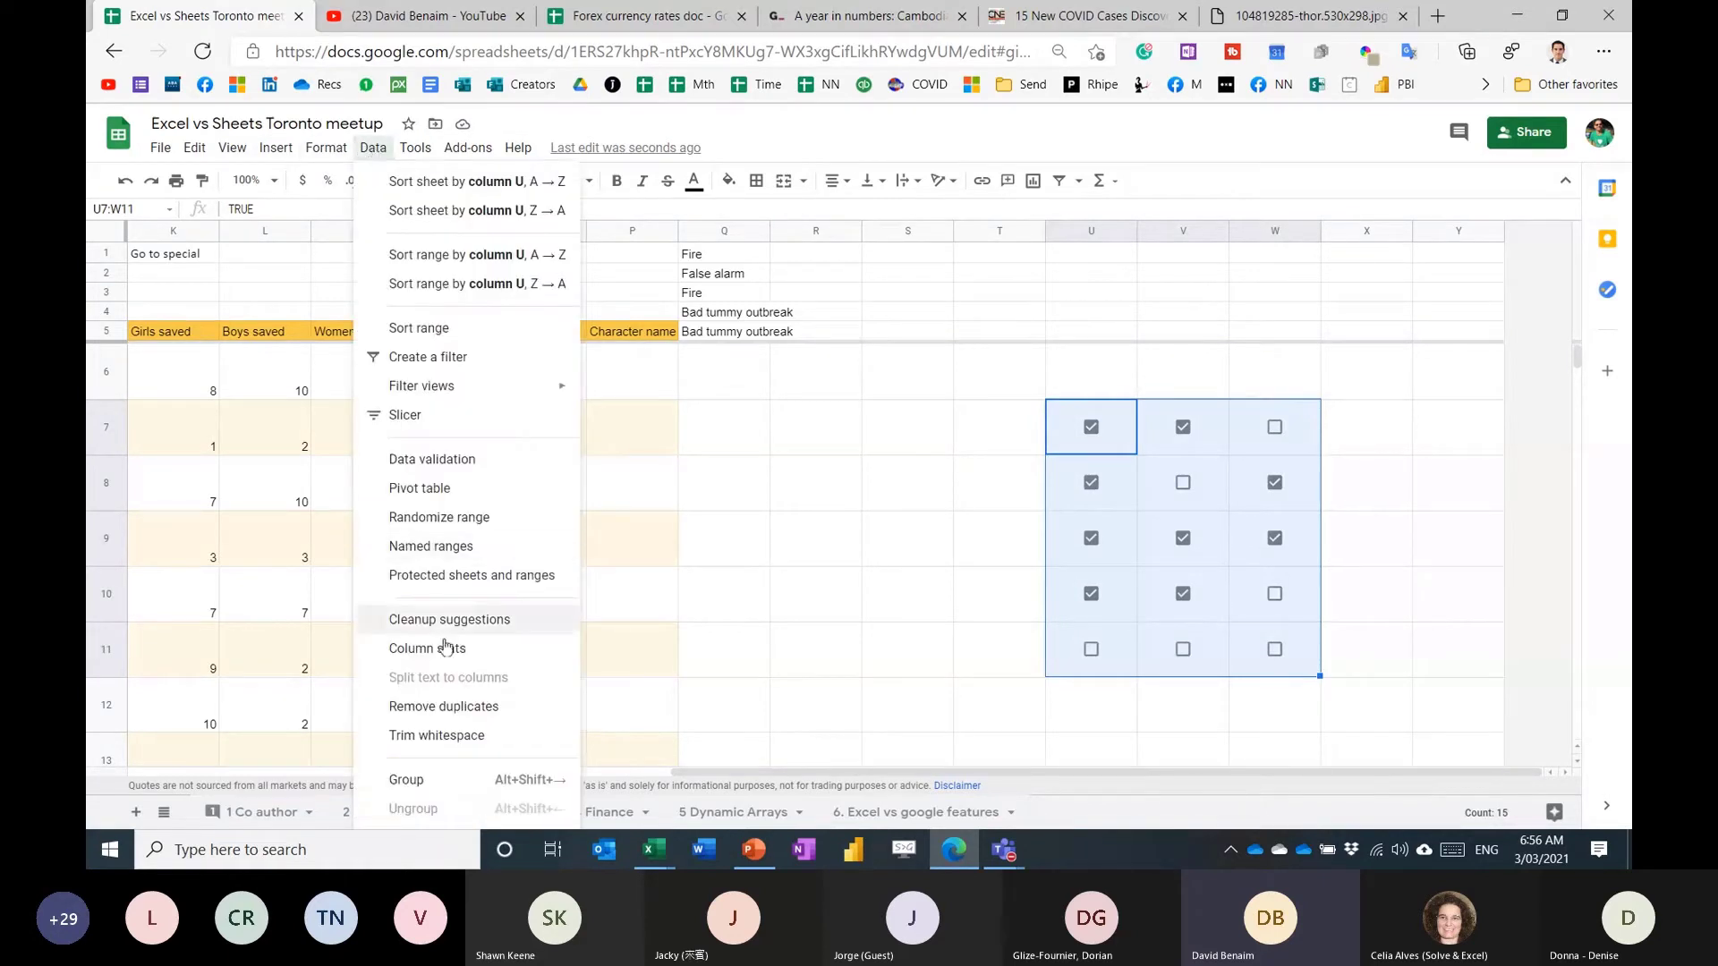
click(432, 459)
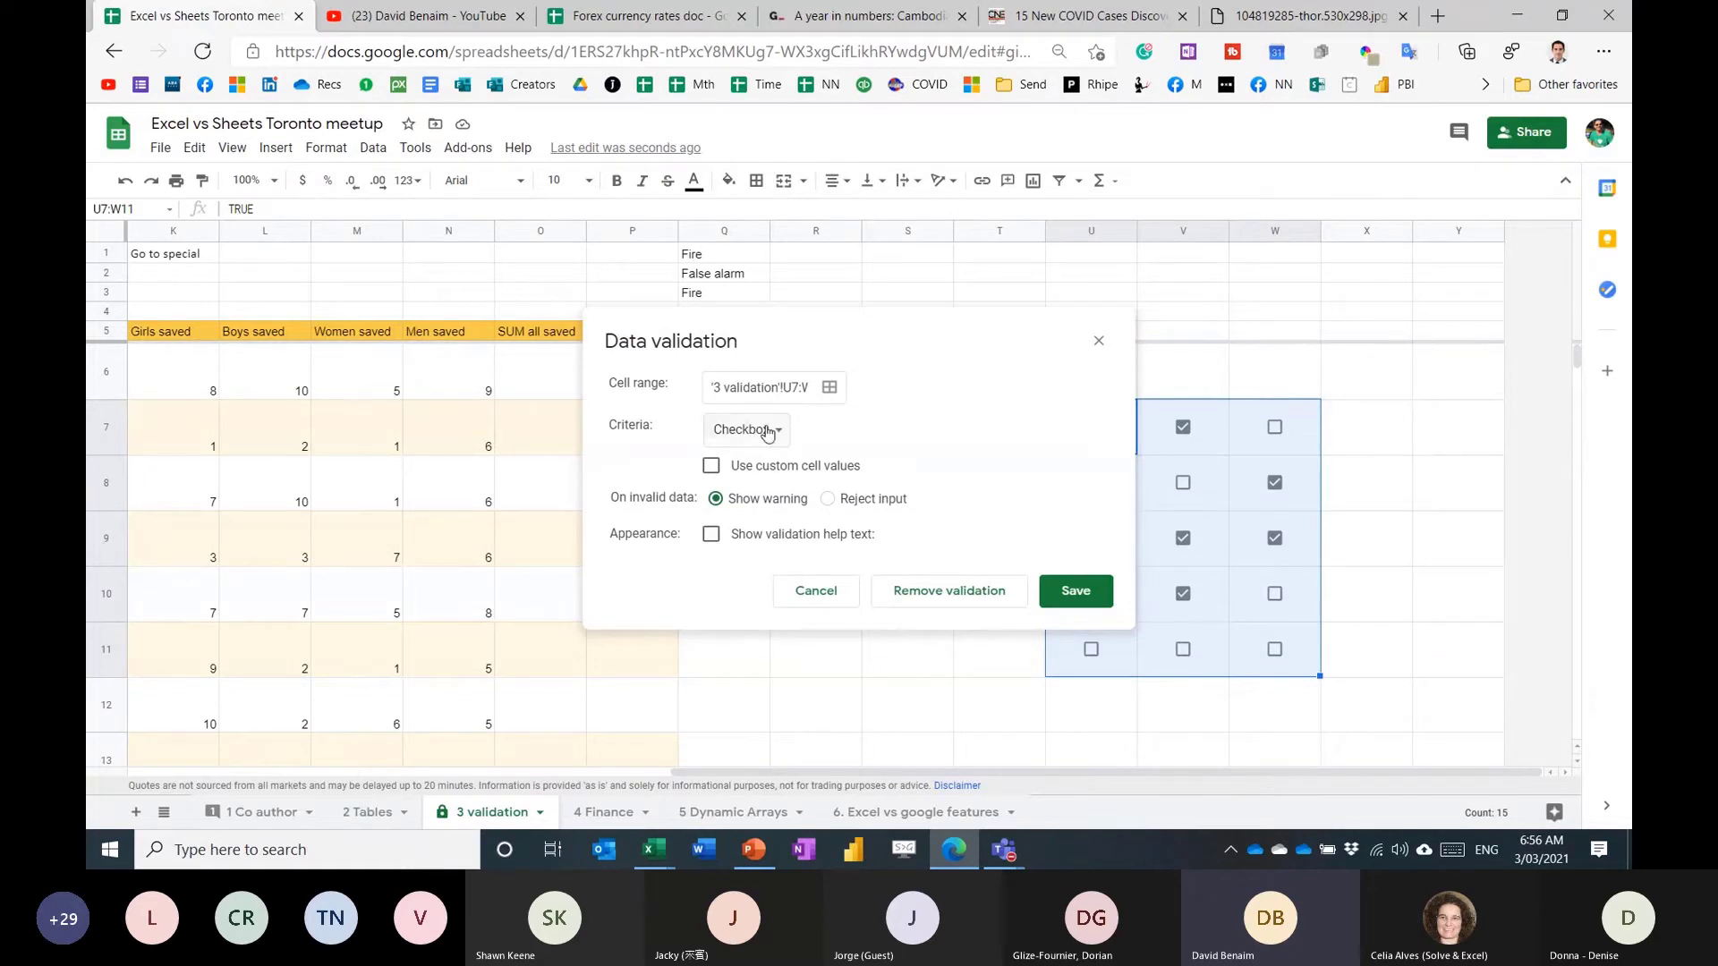
click(711, 466)
click(833, 507)
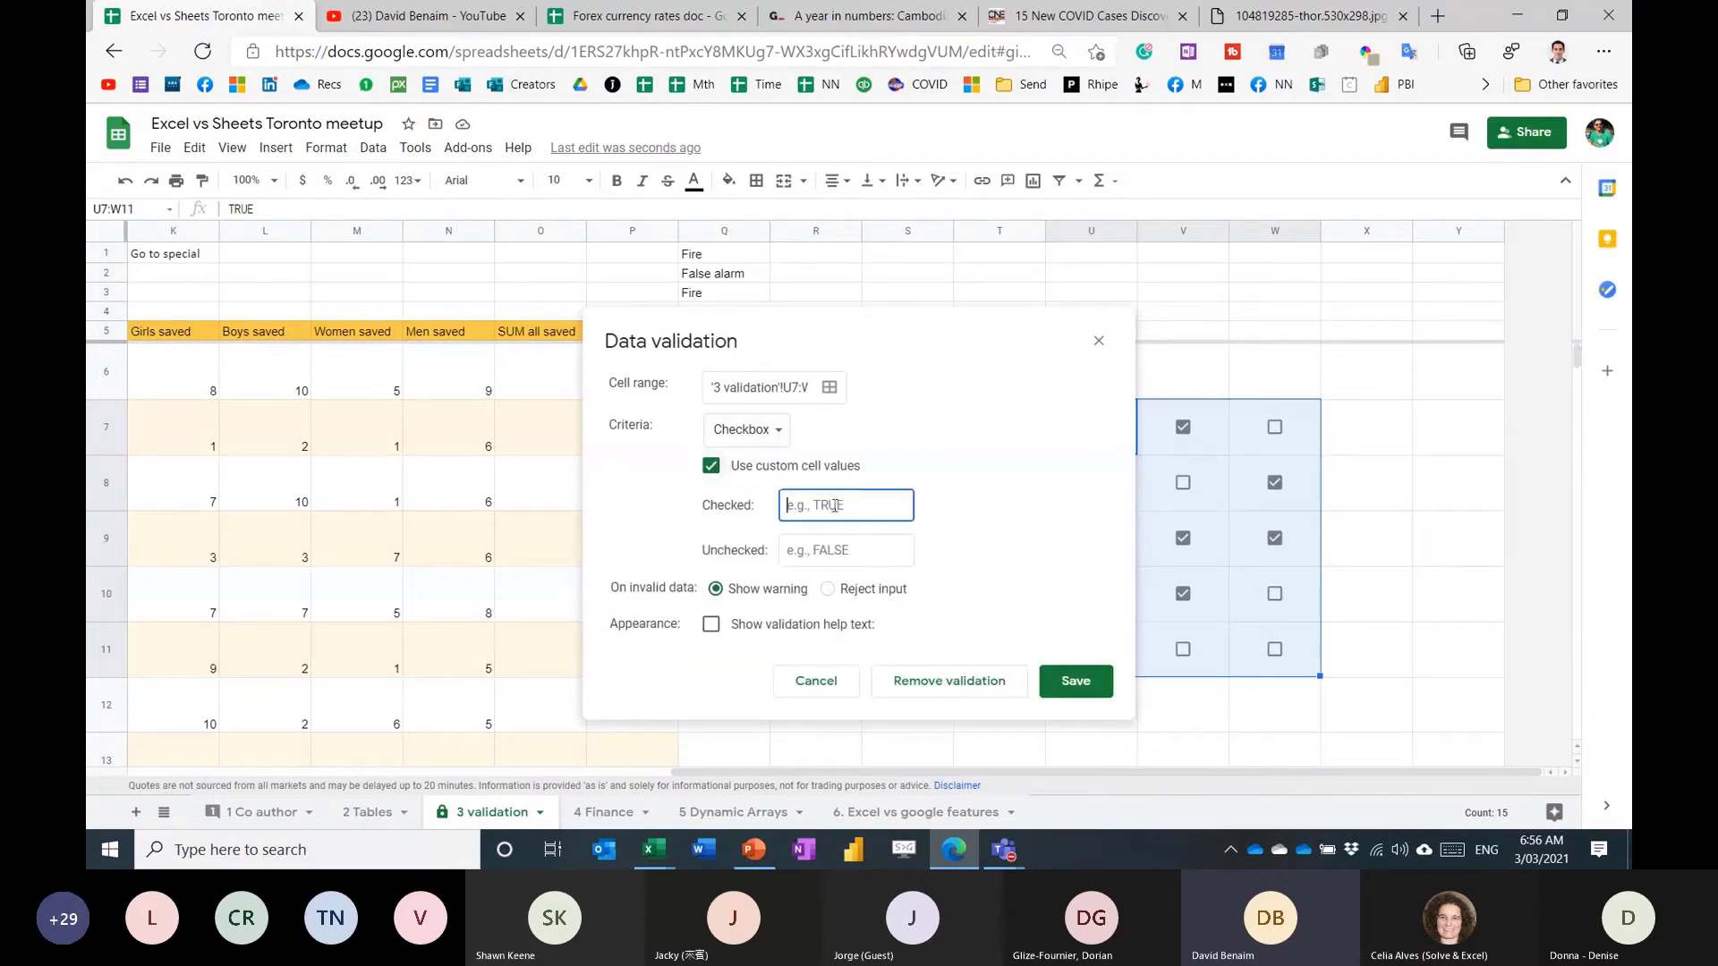
text(3)
click(839, 543)
text(1)
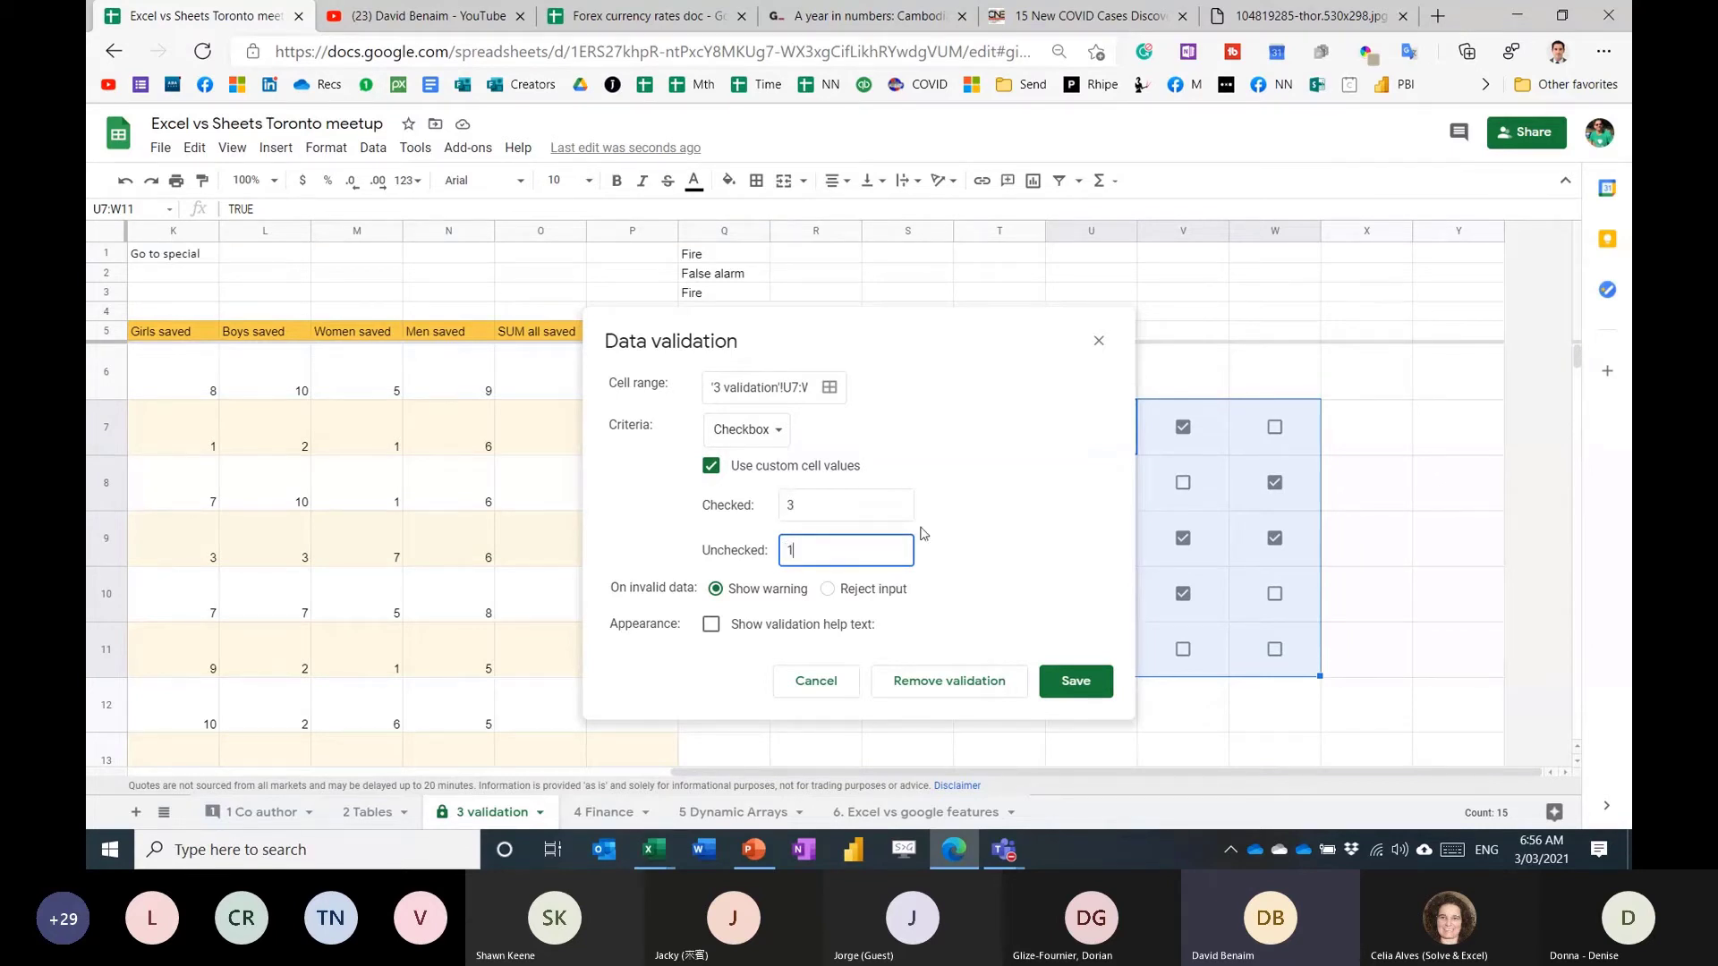
click(1070, 680)
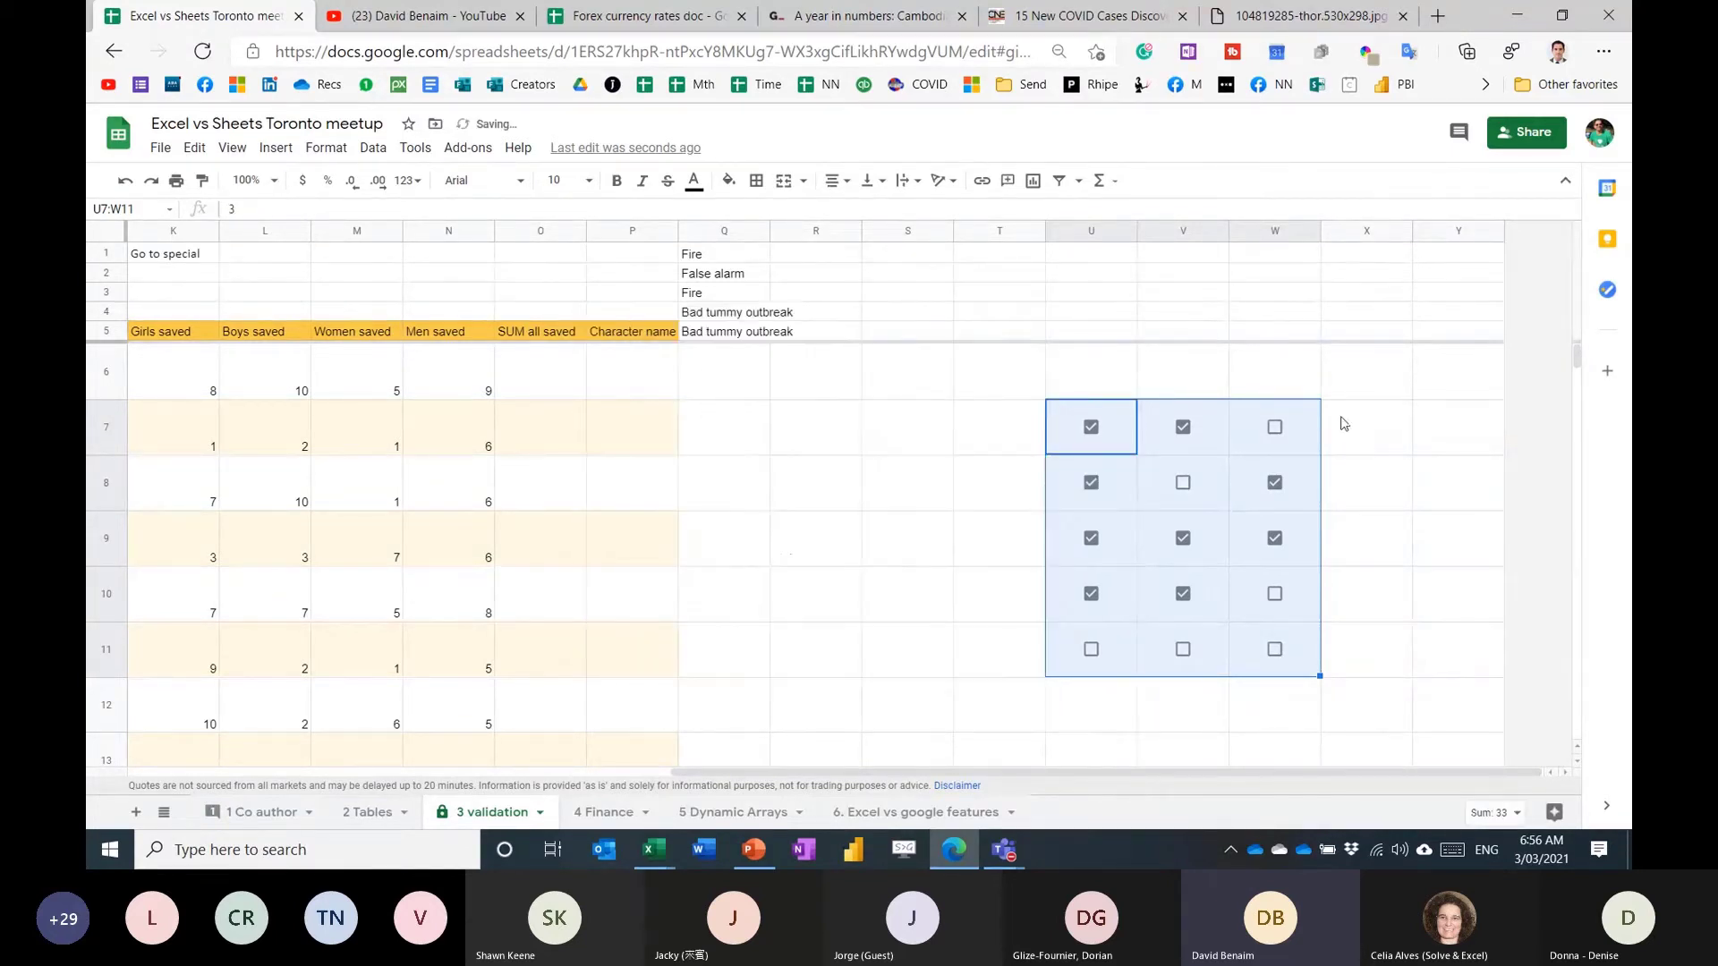
Enter the formula =SUM(U7:U11) in cell U5 to total the first checkbox column.
click(1112, 333)
text(=SUM(U7:U11)
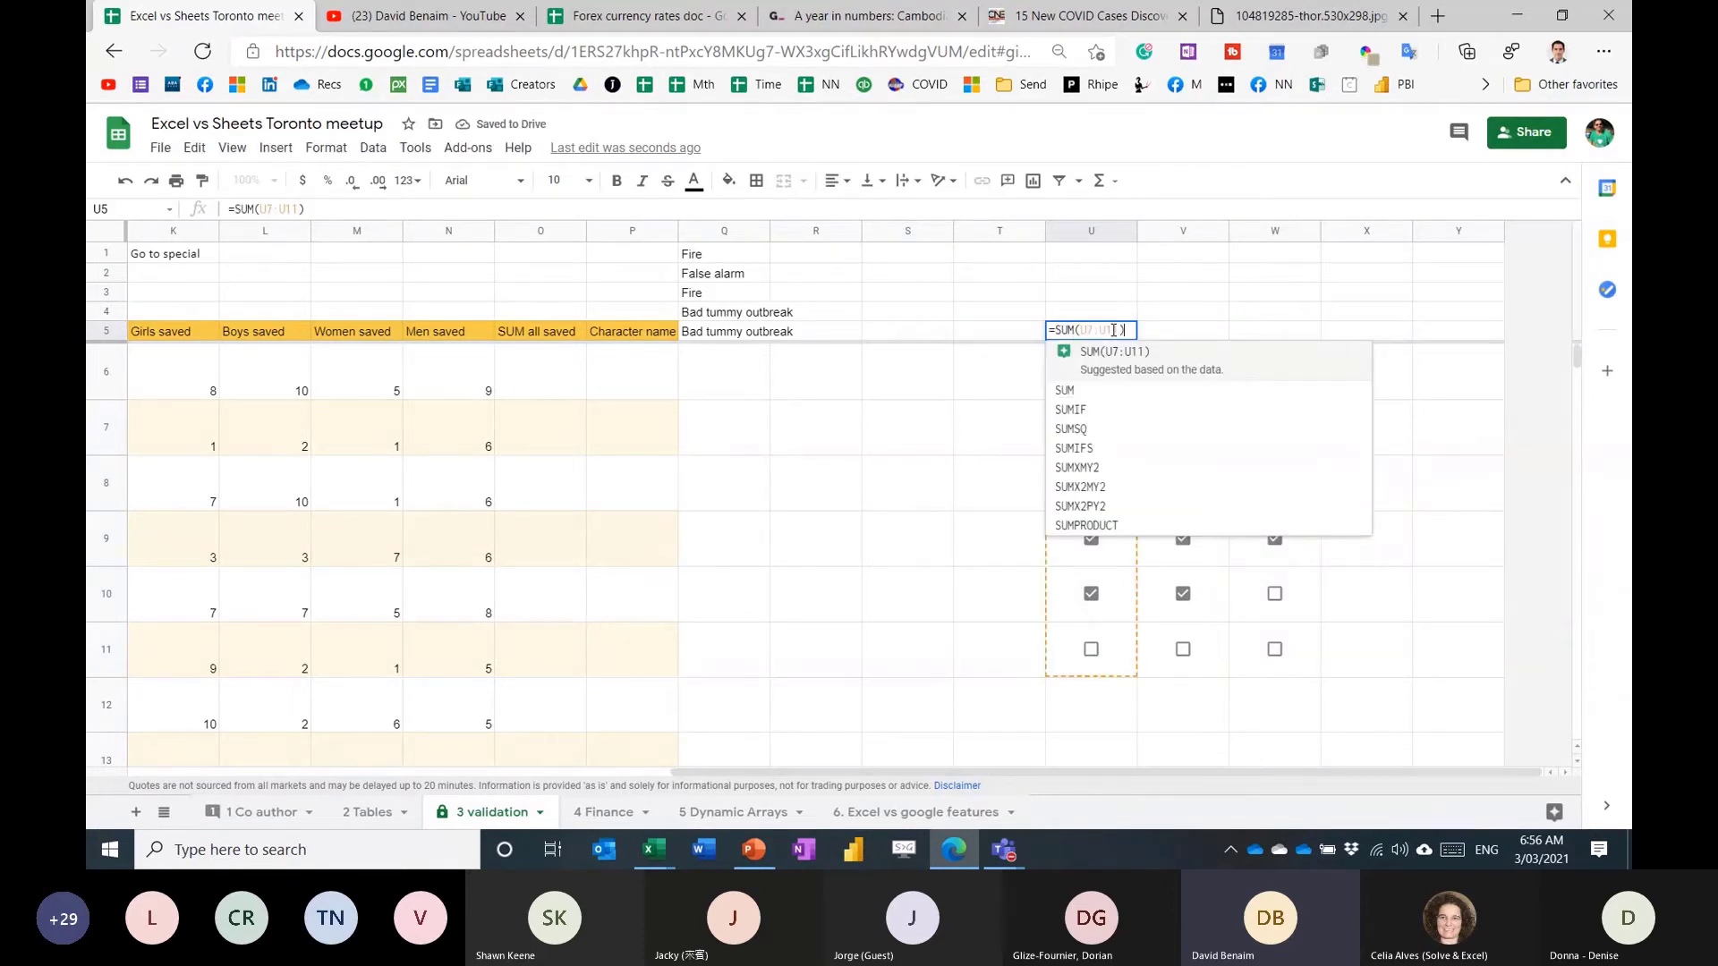
key(Tab)
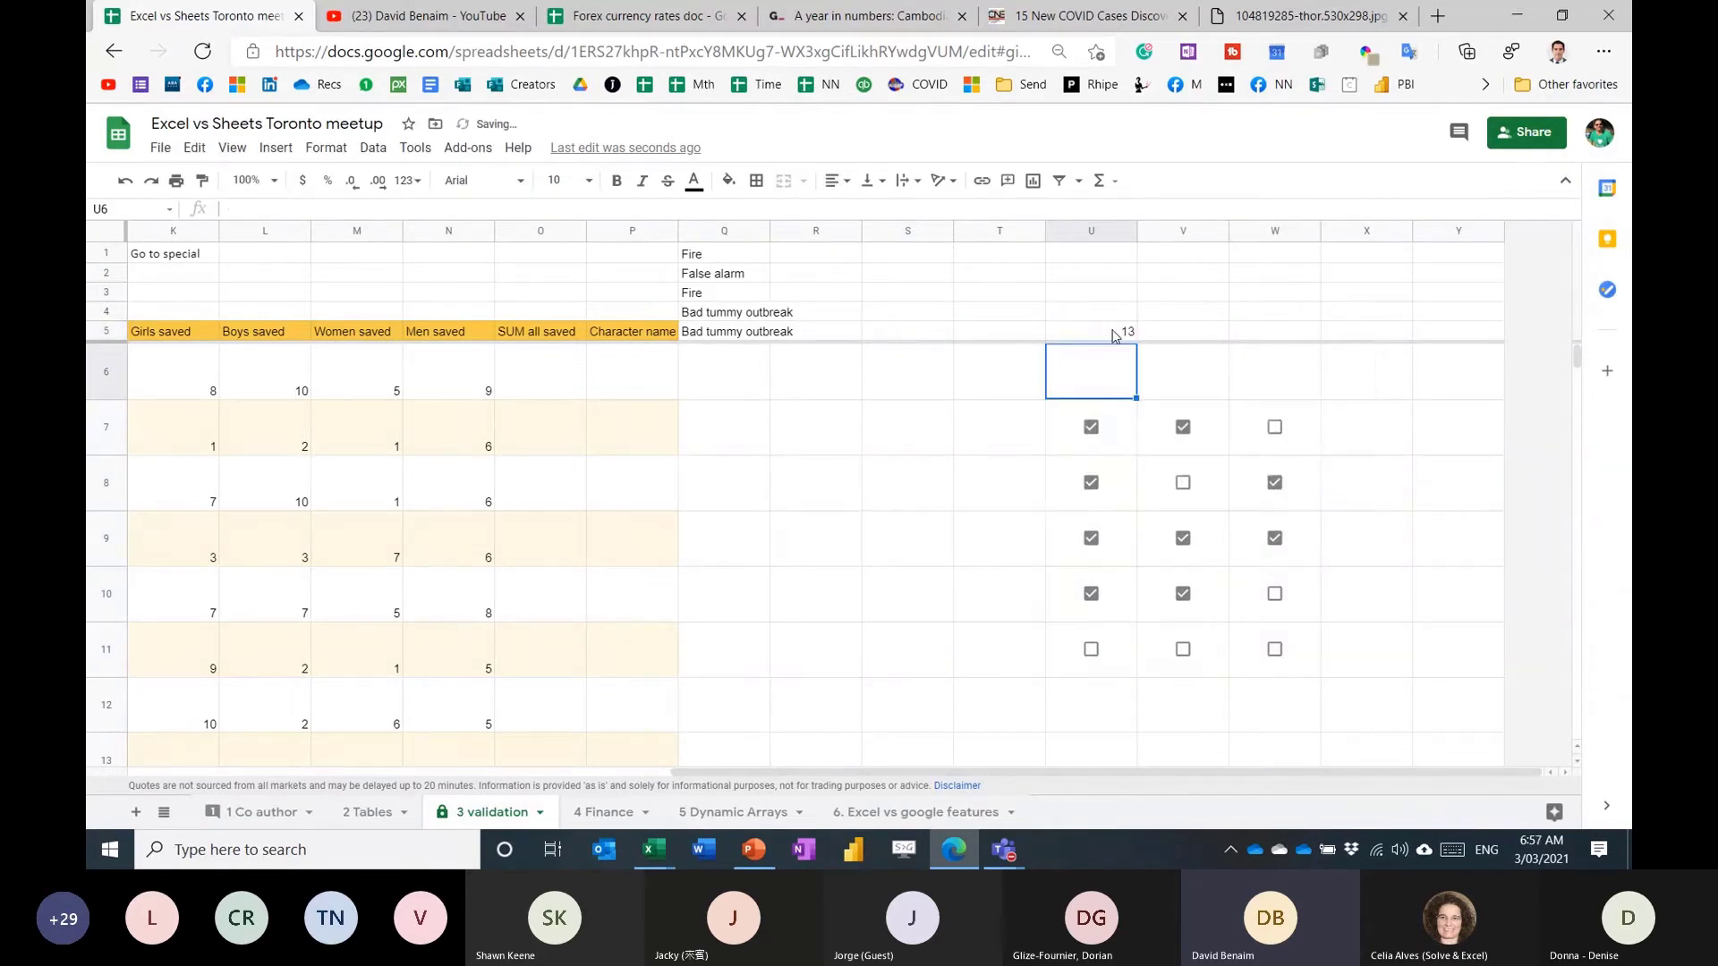
Test the total by unticking the checkboxes in U9 and U7.
click(1112, 481)
click(1117, 541)
click(1123, 598)
click(1123, 664)
click(1095, 539)
click(1091, 429)
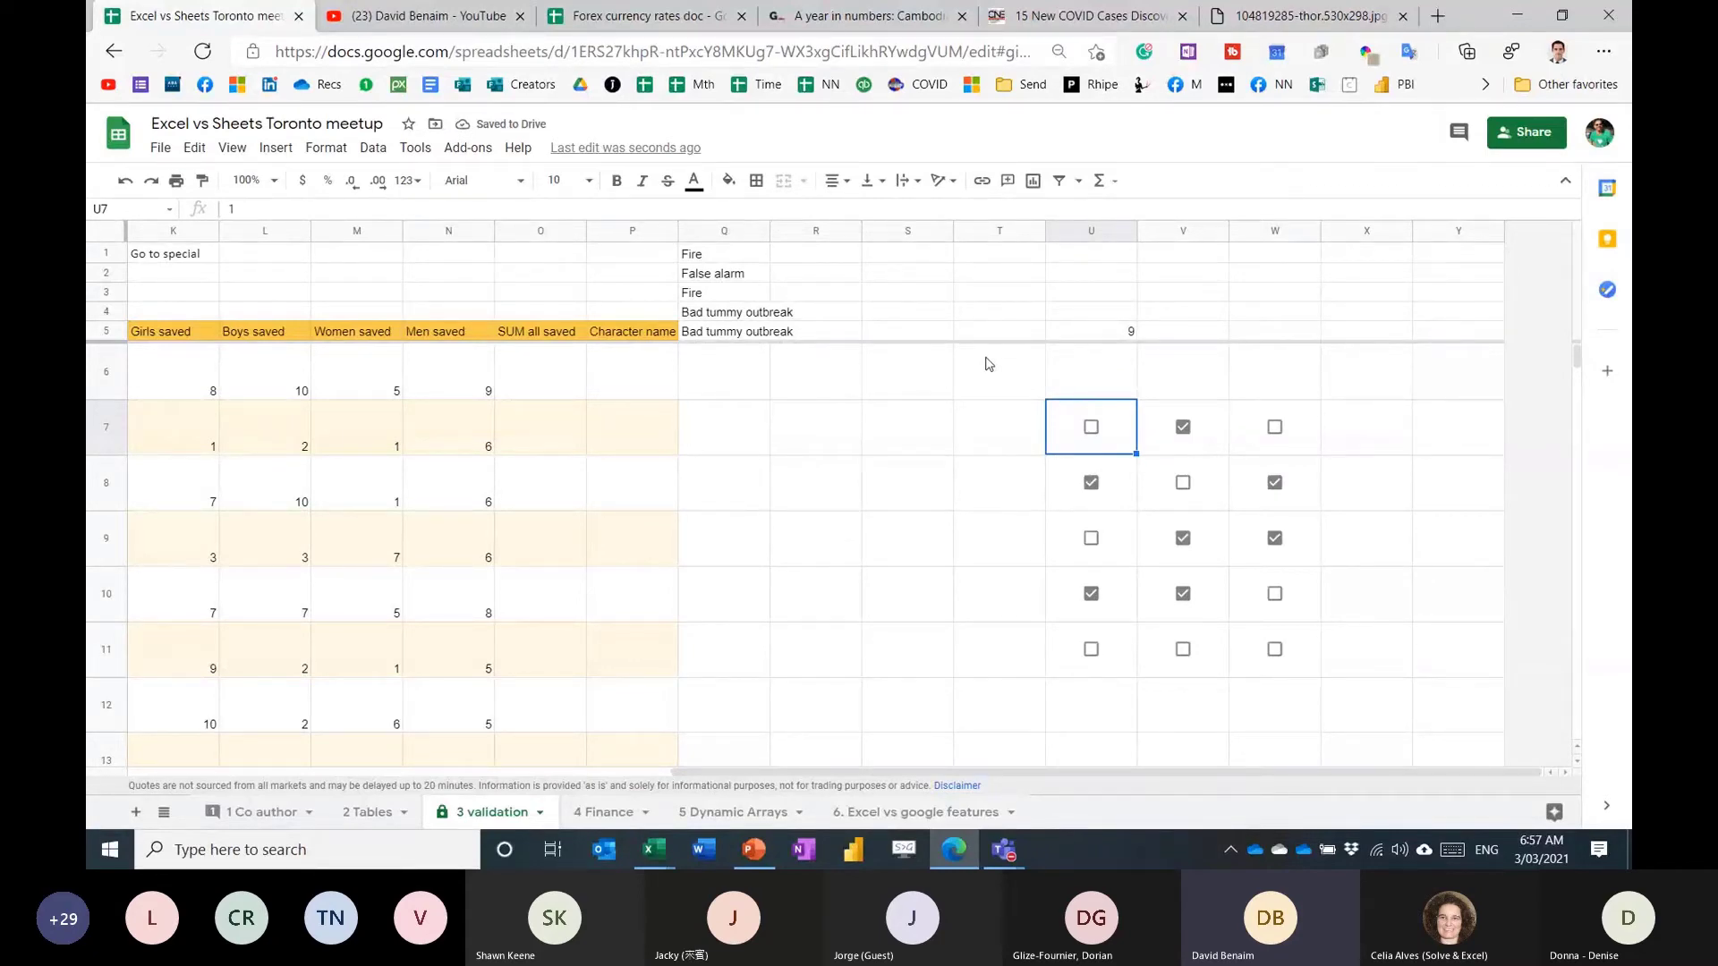
Change the date in E7 of the hero table to 11-Apr-18 using the date picker.
drag(968, 313, 90, 309)
click(179, 312)
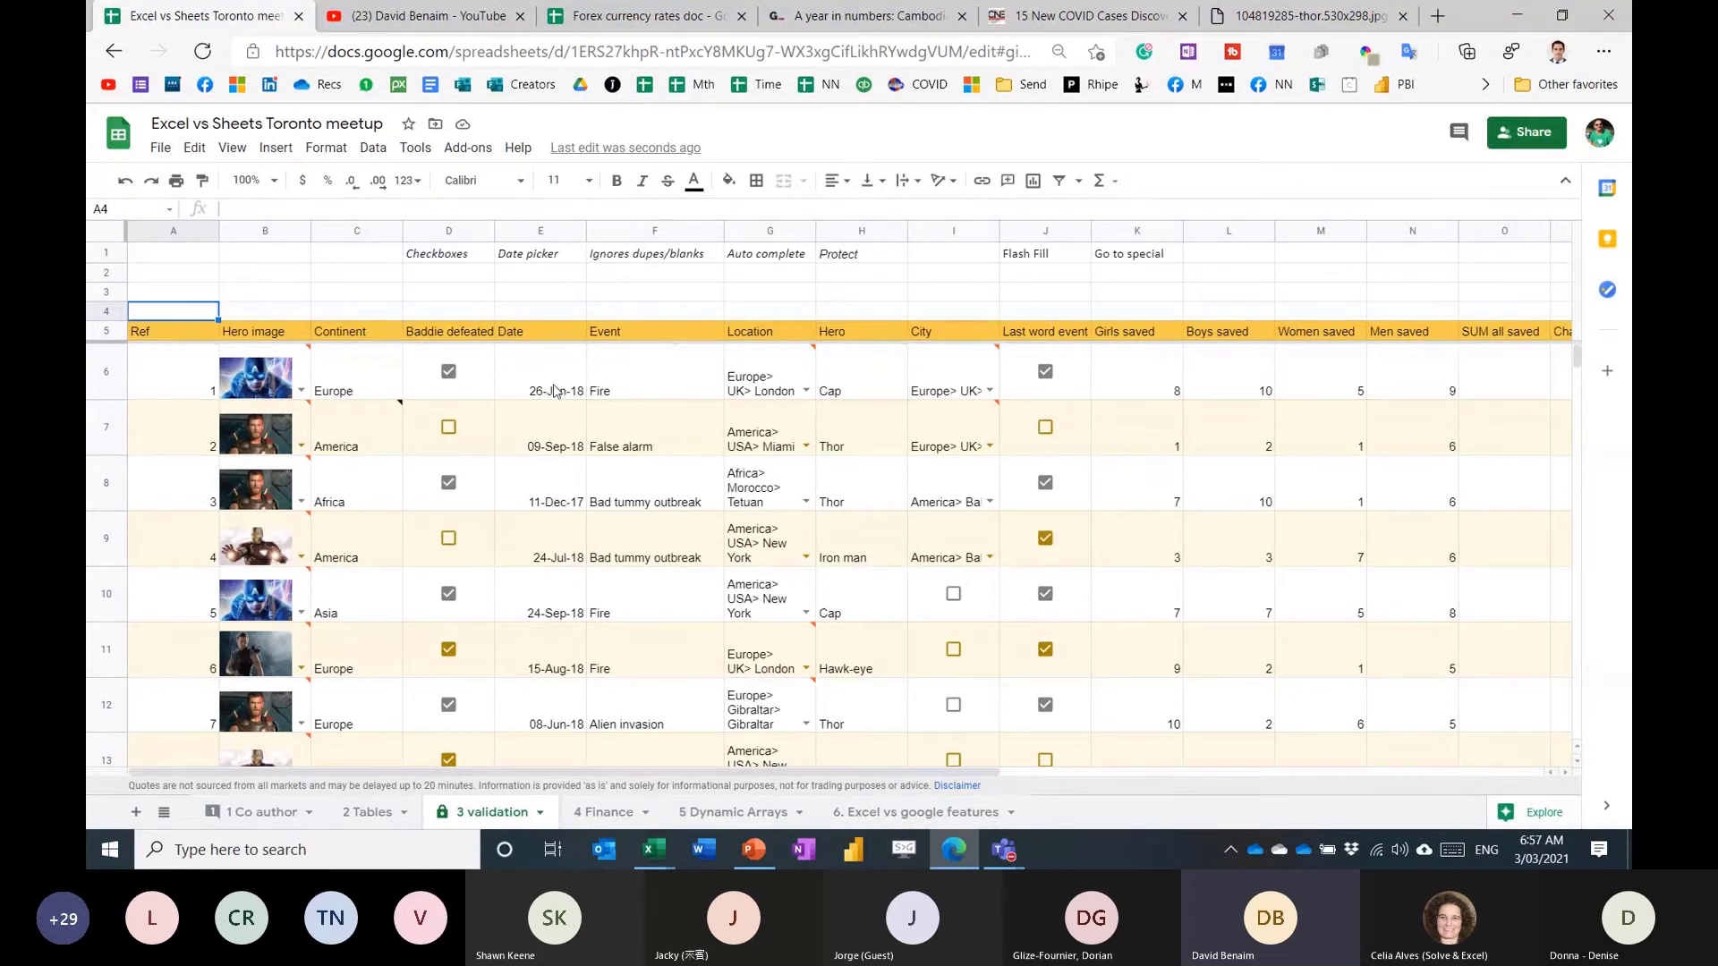
double_click(550, 433)
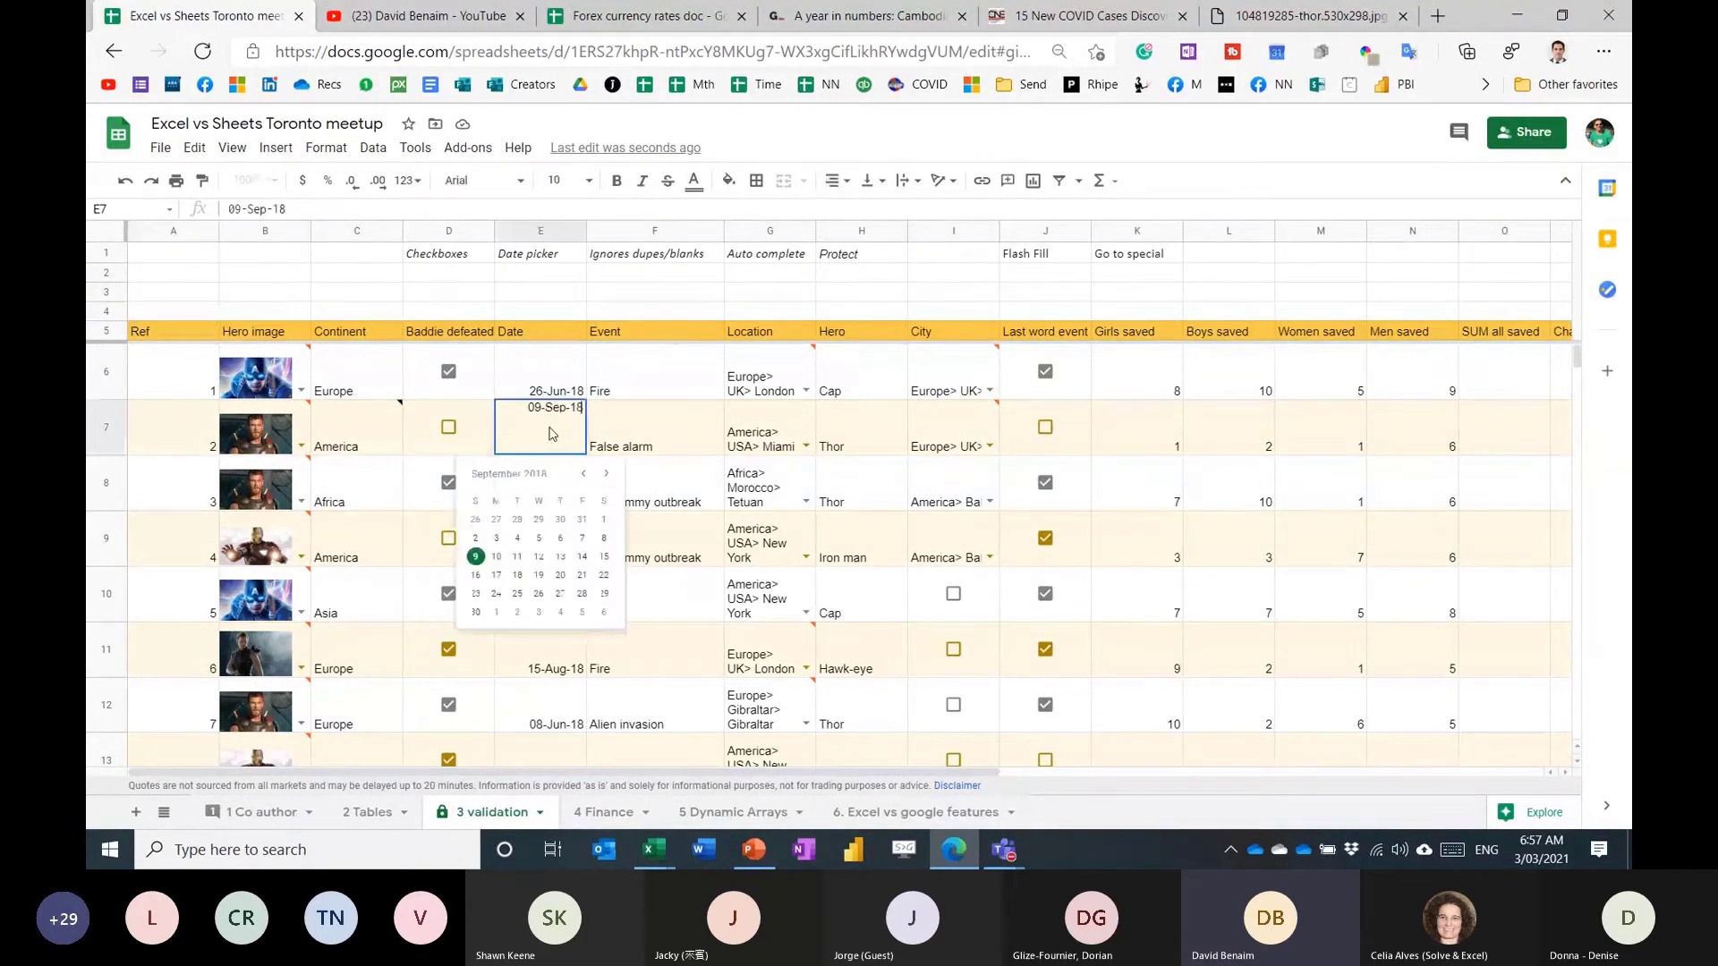
scroll(548, 541, up, 5)
click(537, 538)
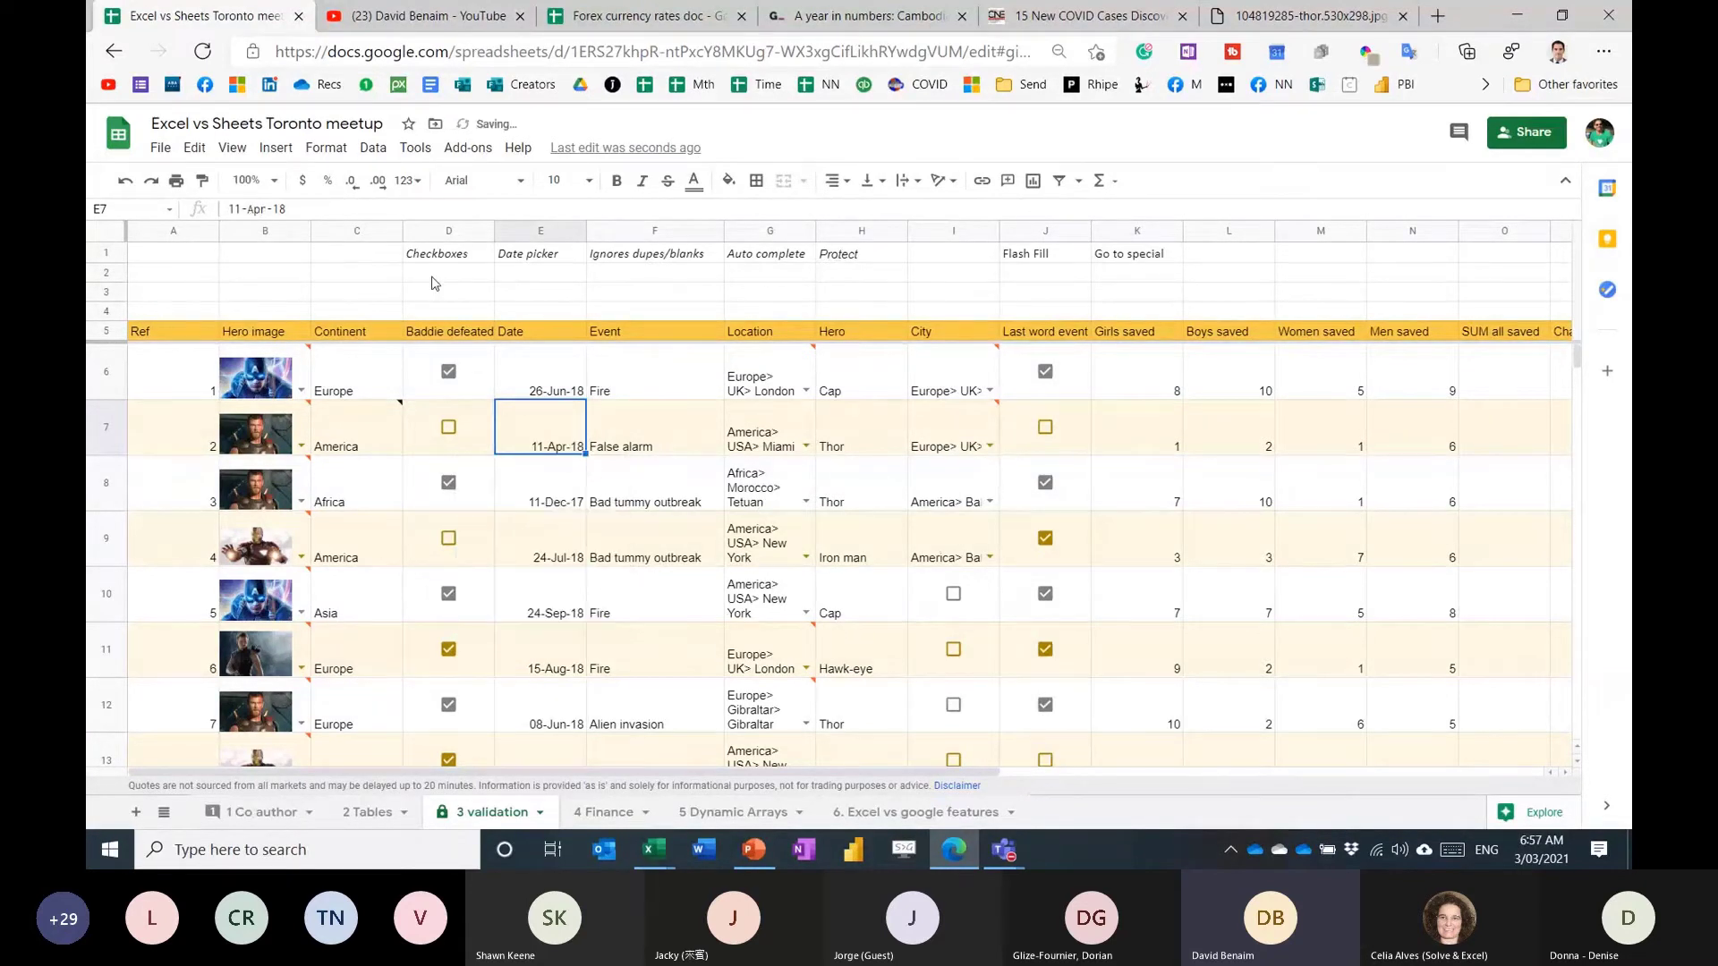
Apply a valid-date data validation rule to cell D3 and open its date picker.
click(447, 291)
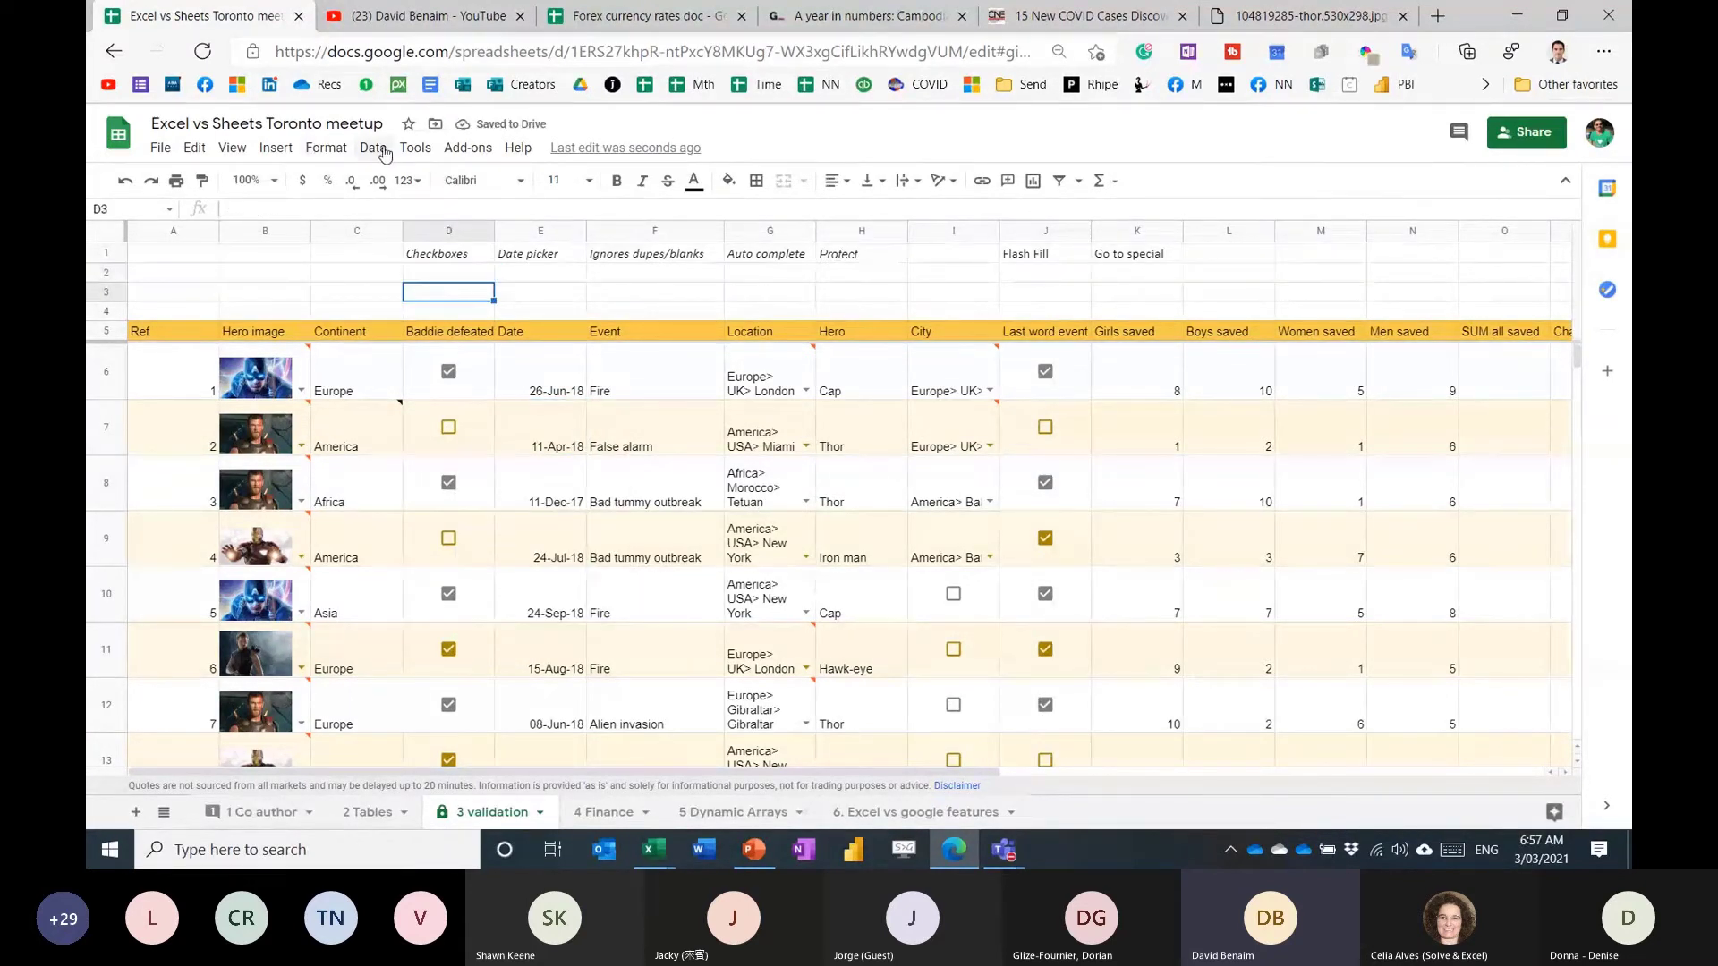
click(376, 148)
click(466, 390)
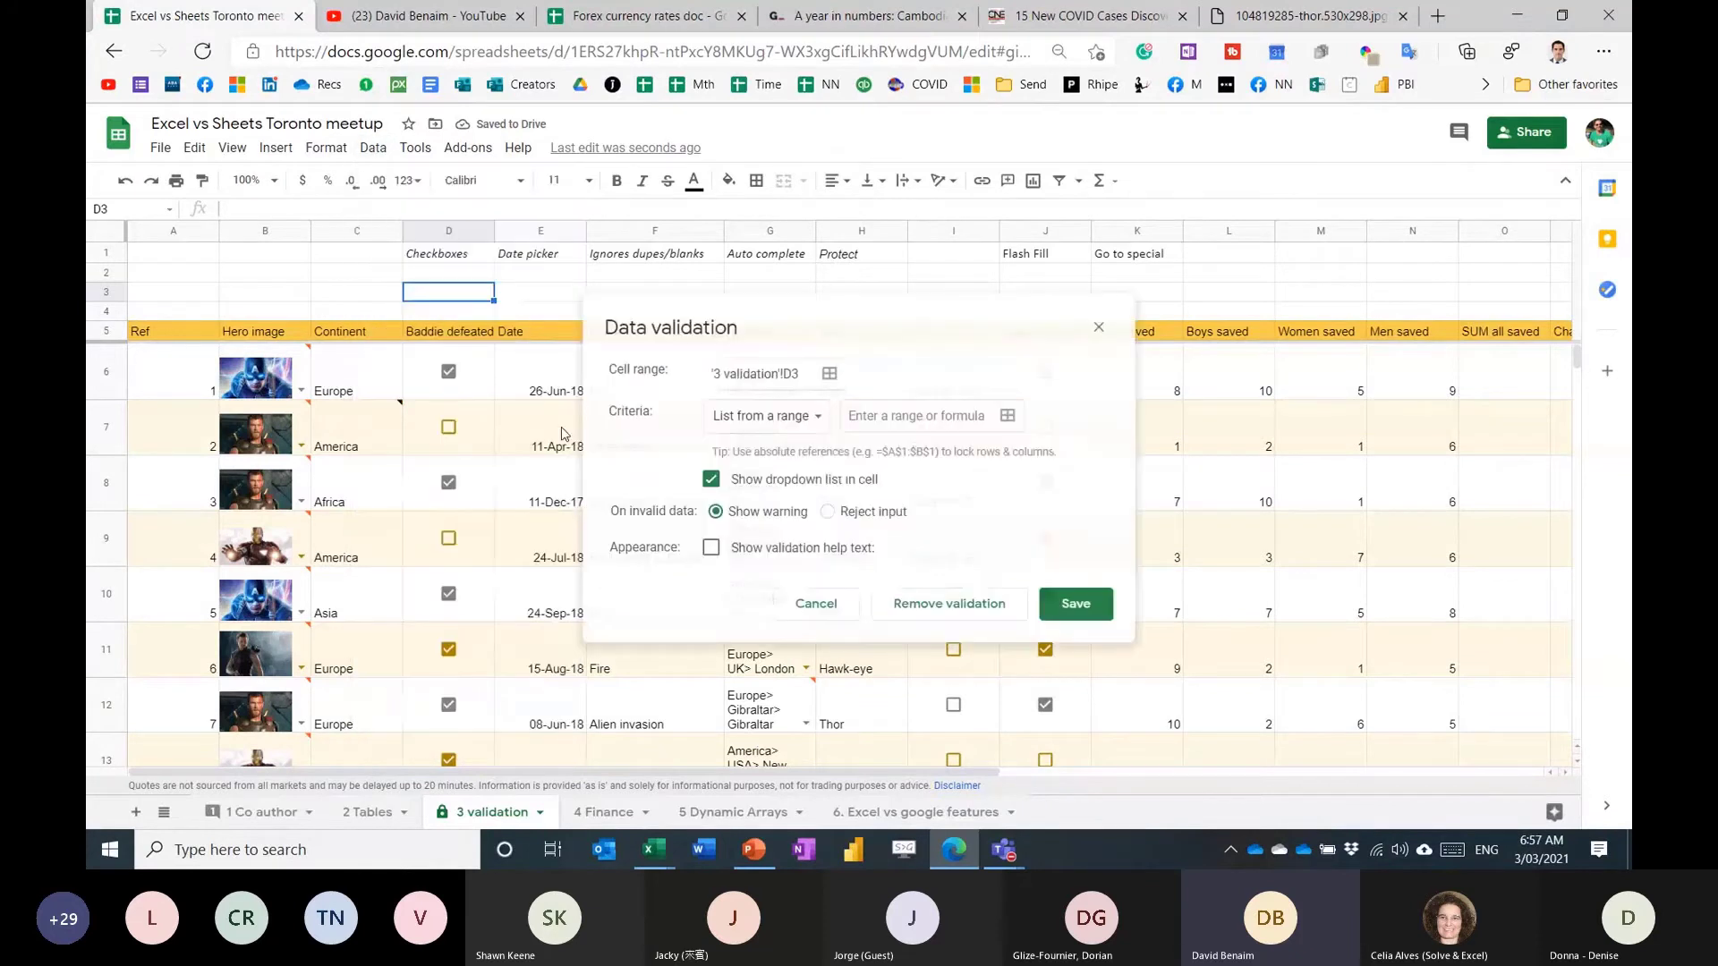
click(808, 422)
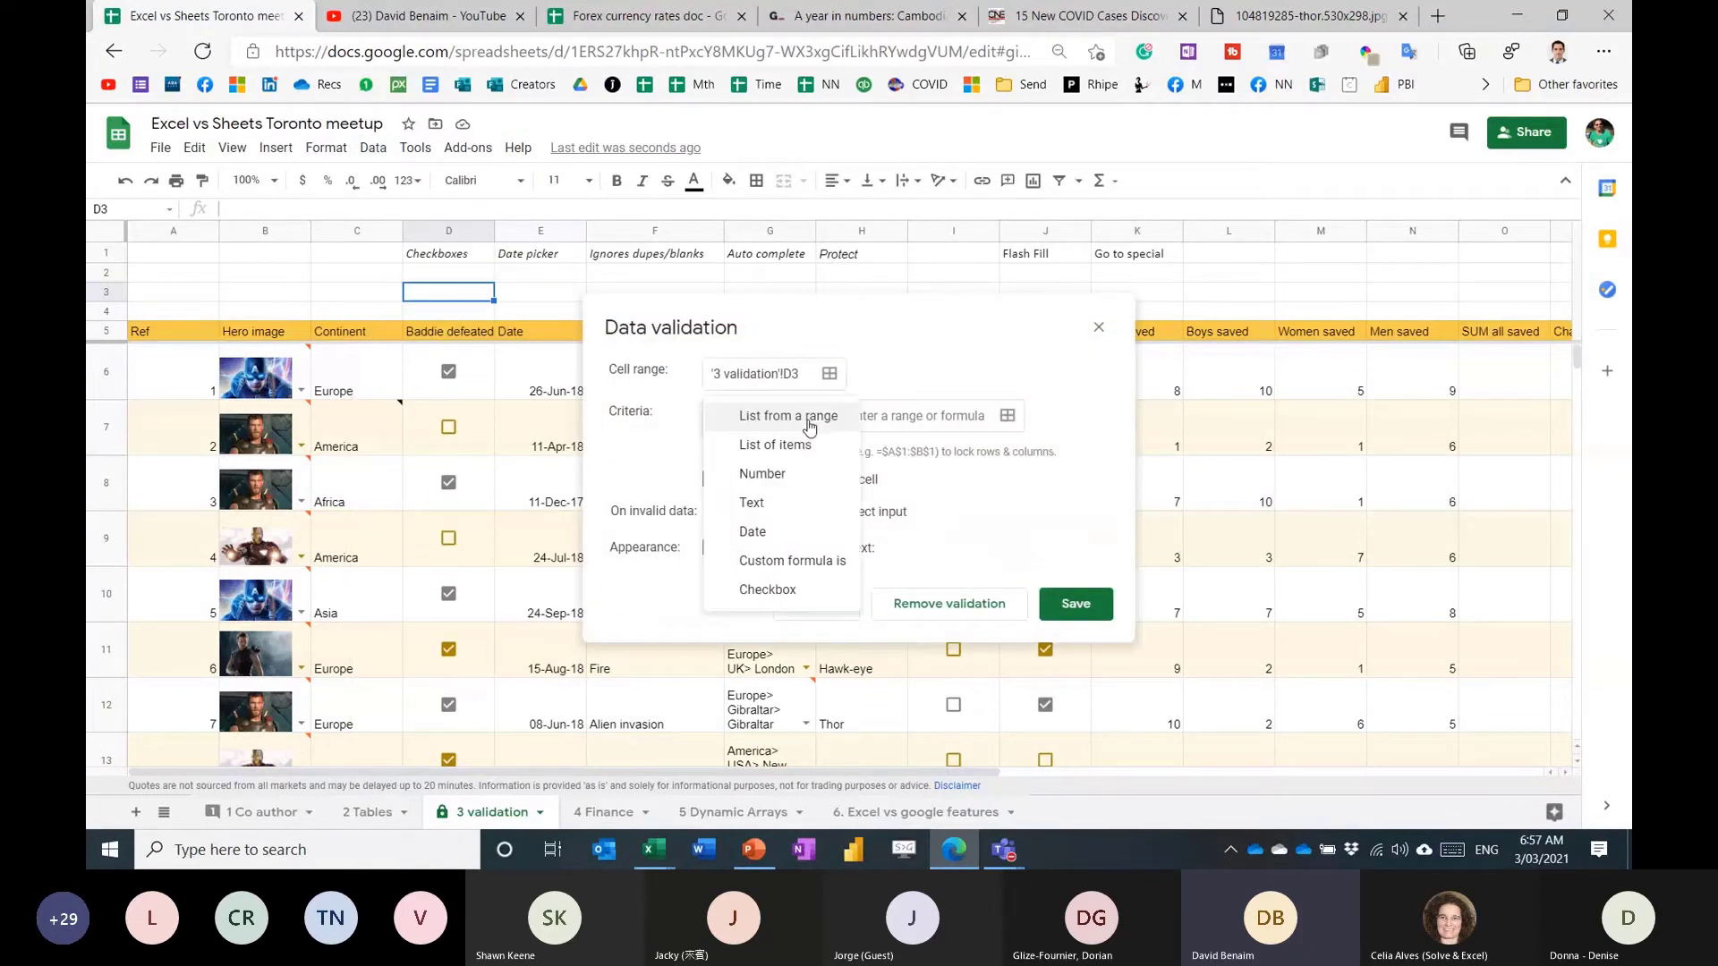
click(758, 531)
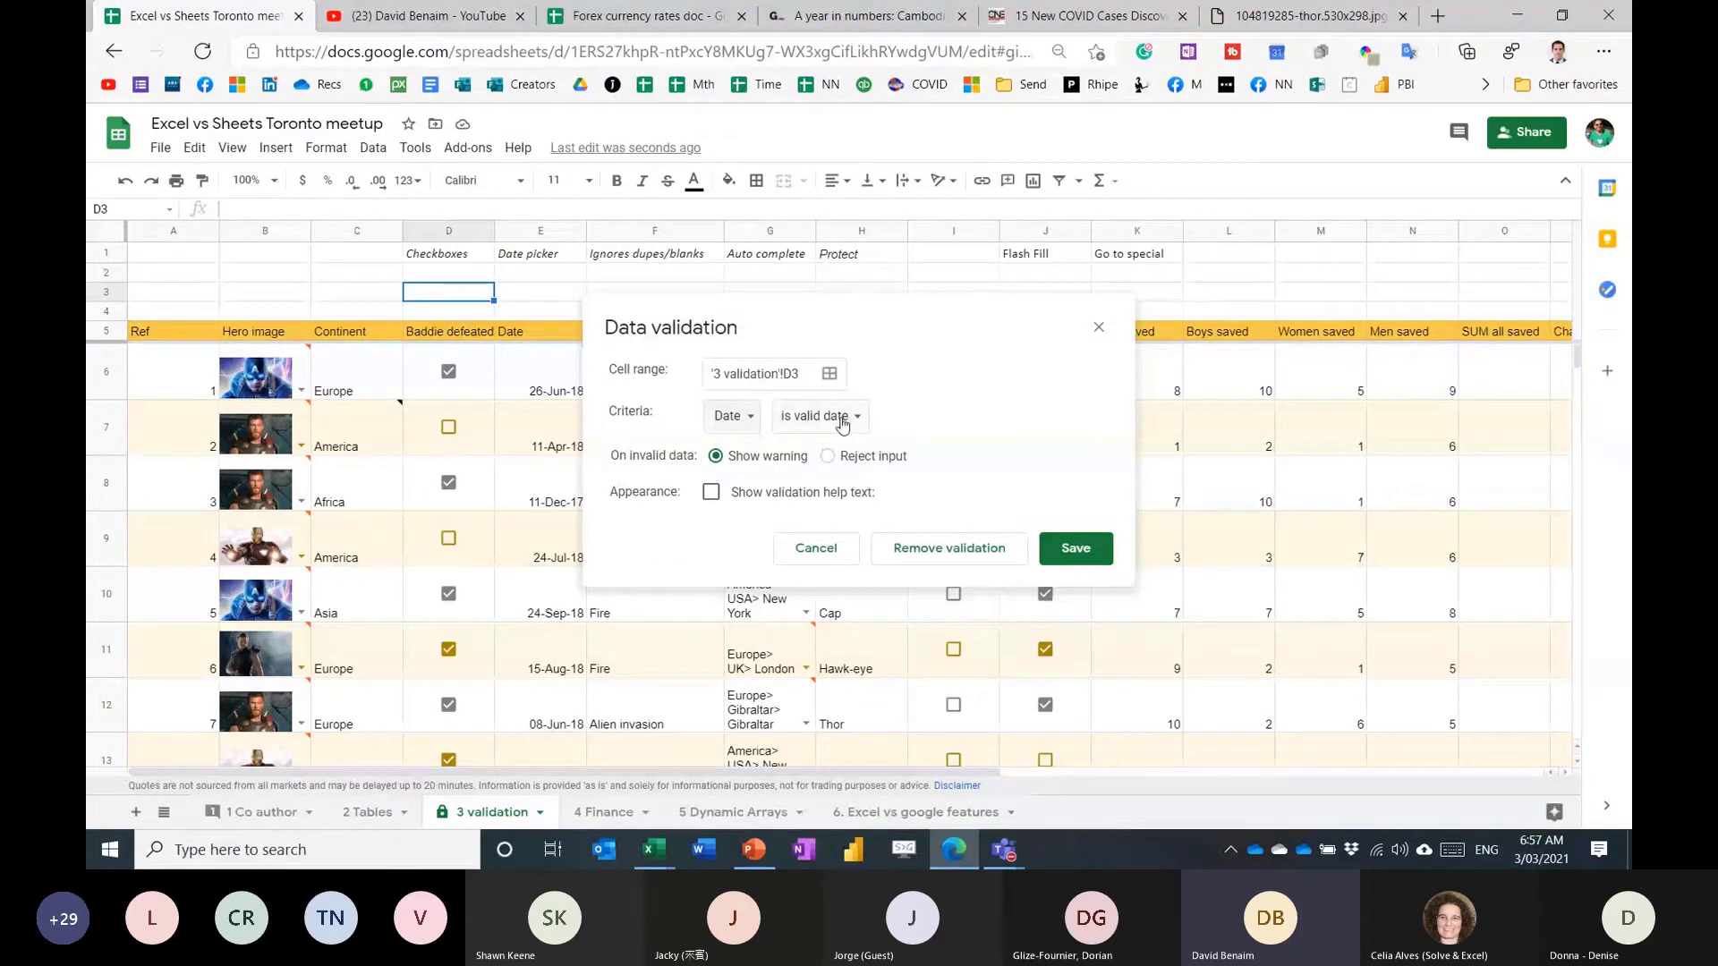
key(Return)
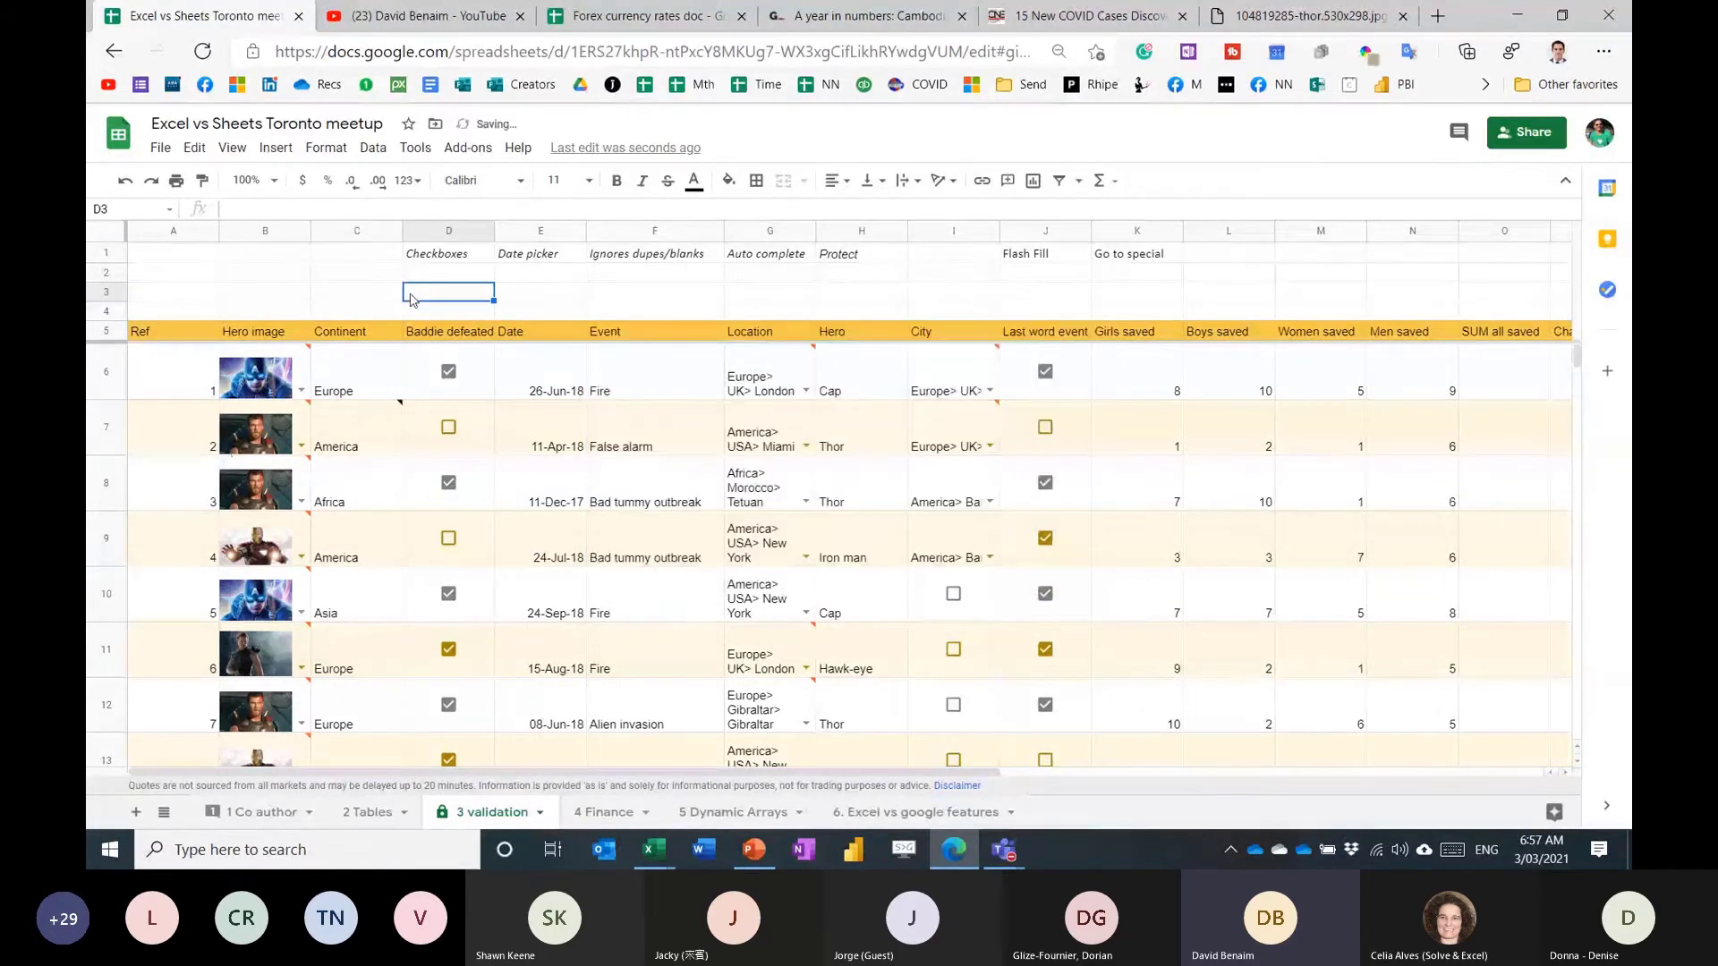
double_click(411, 298)
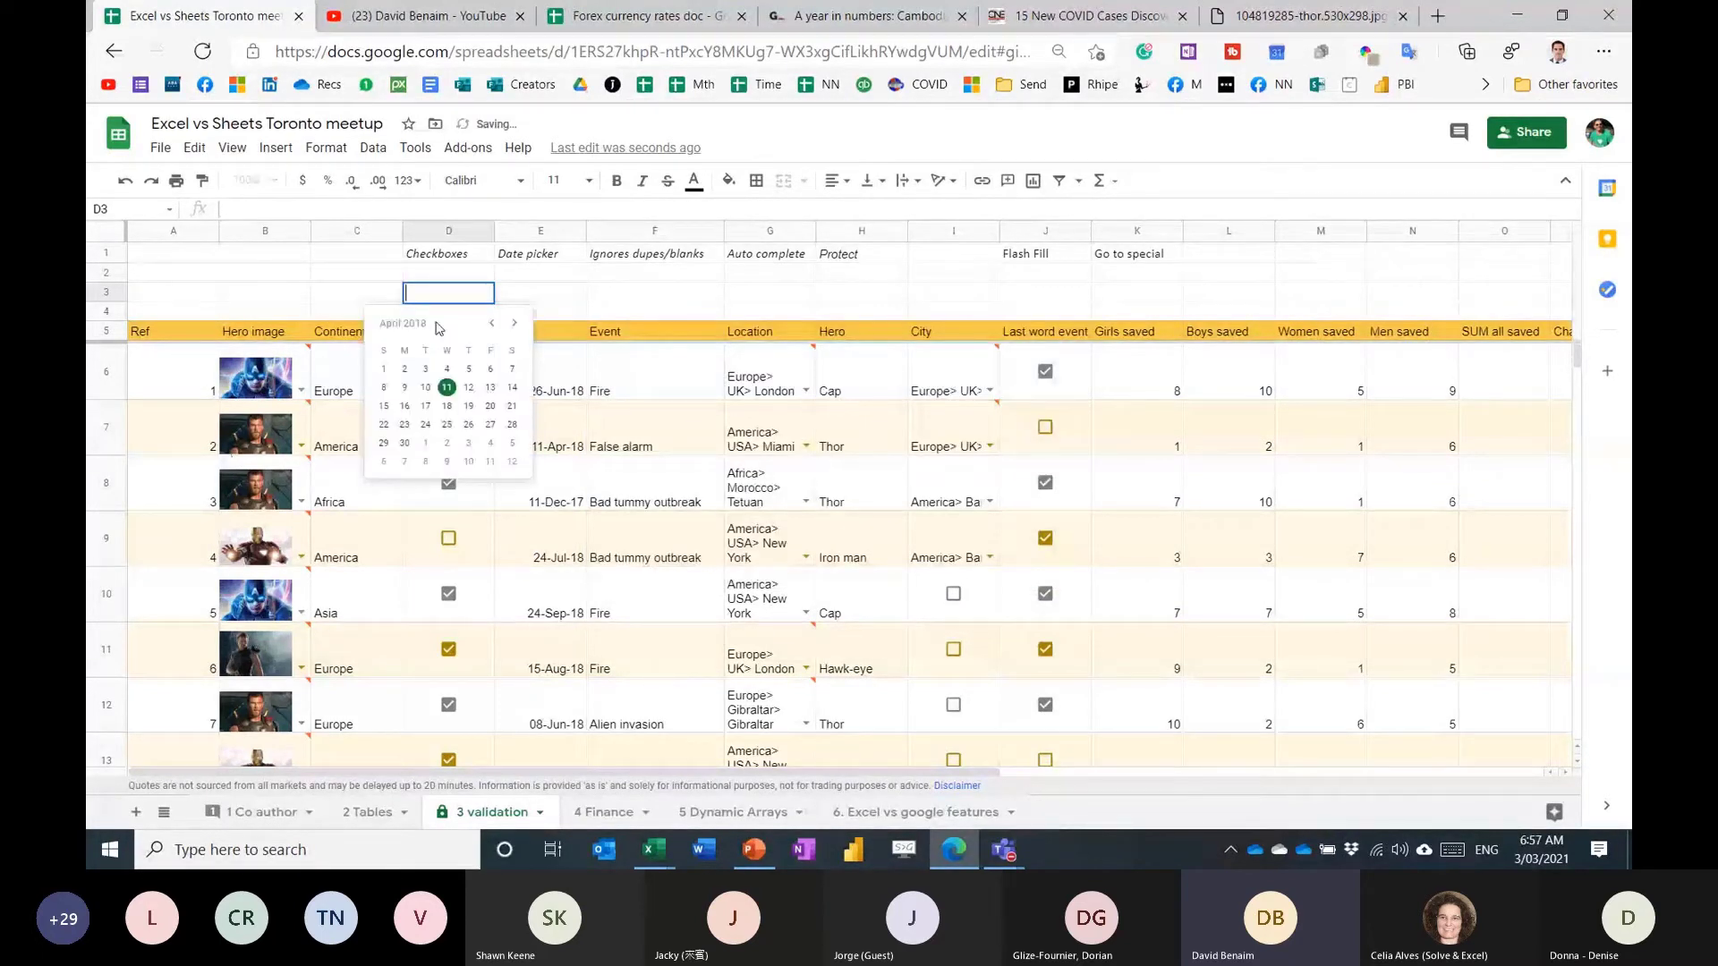
click(561, 299)
Enter the date 4 Mar 18 in F3 and bring up its date picker without changing the date.
click(612, 301)
text(4 mat)
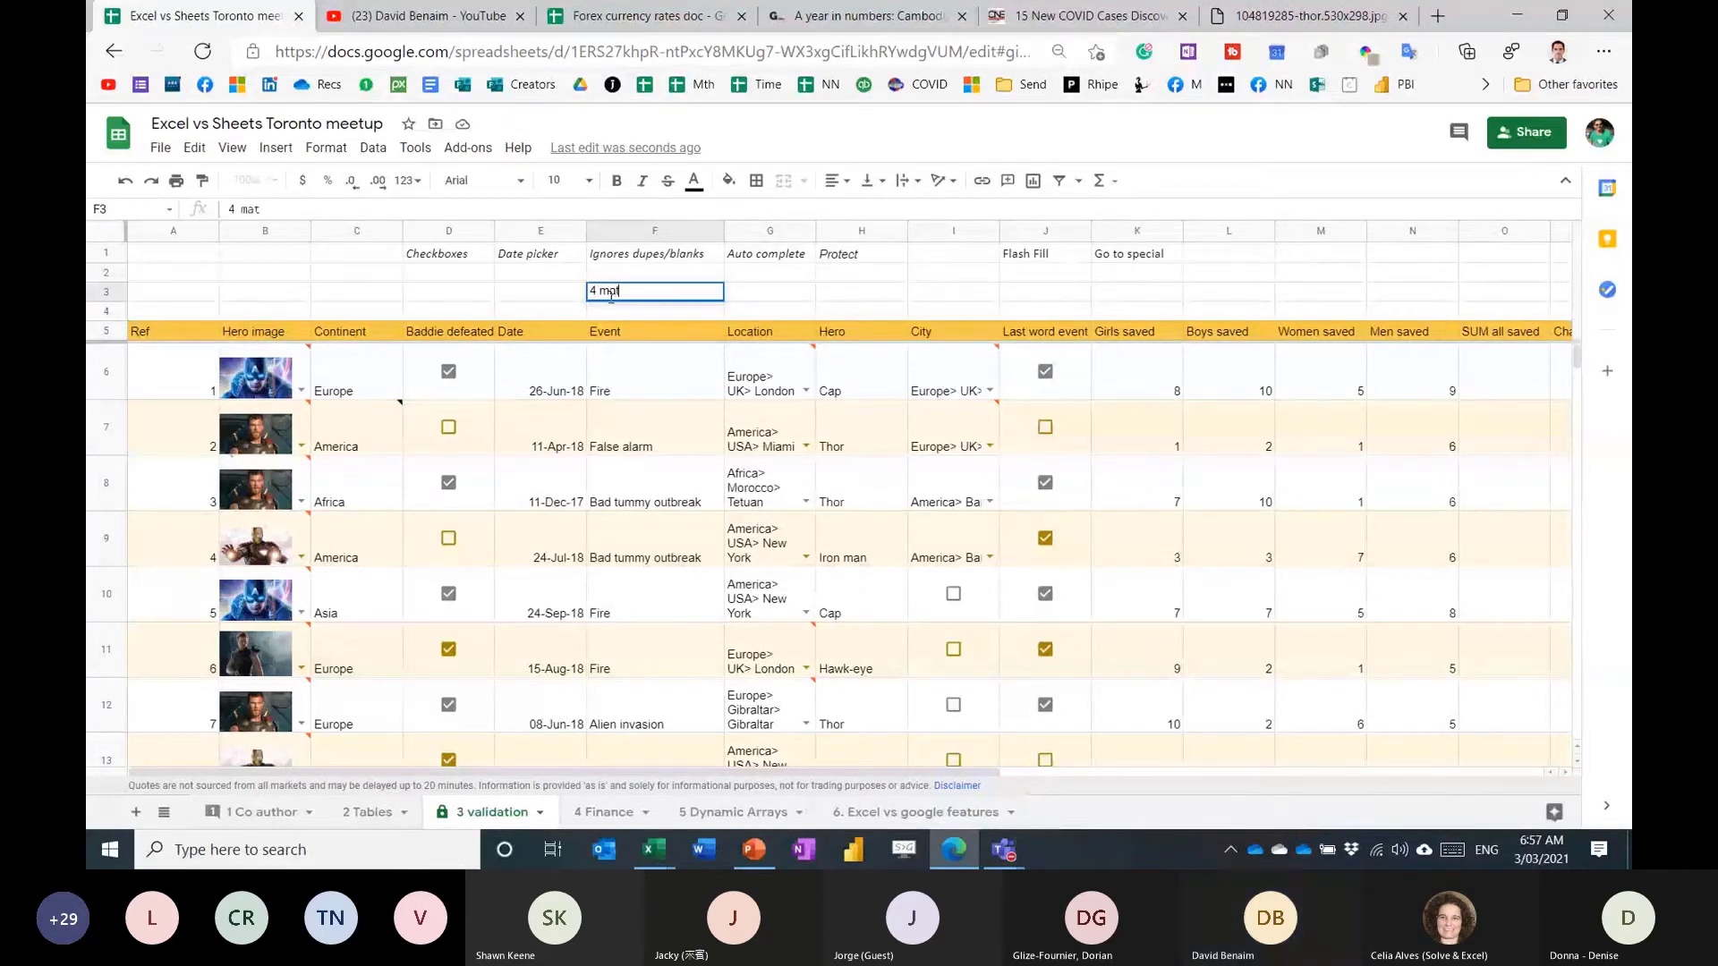
key(BackSpace)
text(r 18)
key(ctrl+Return)
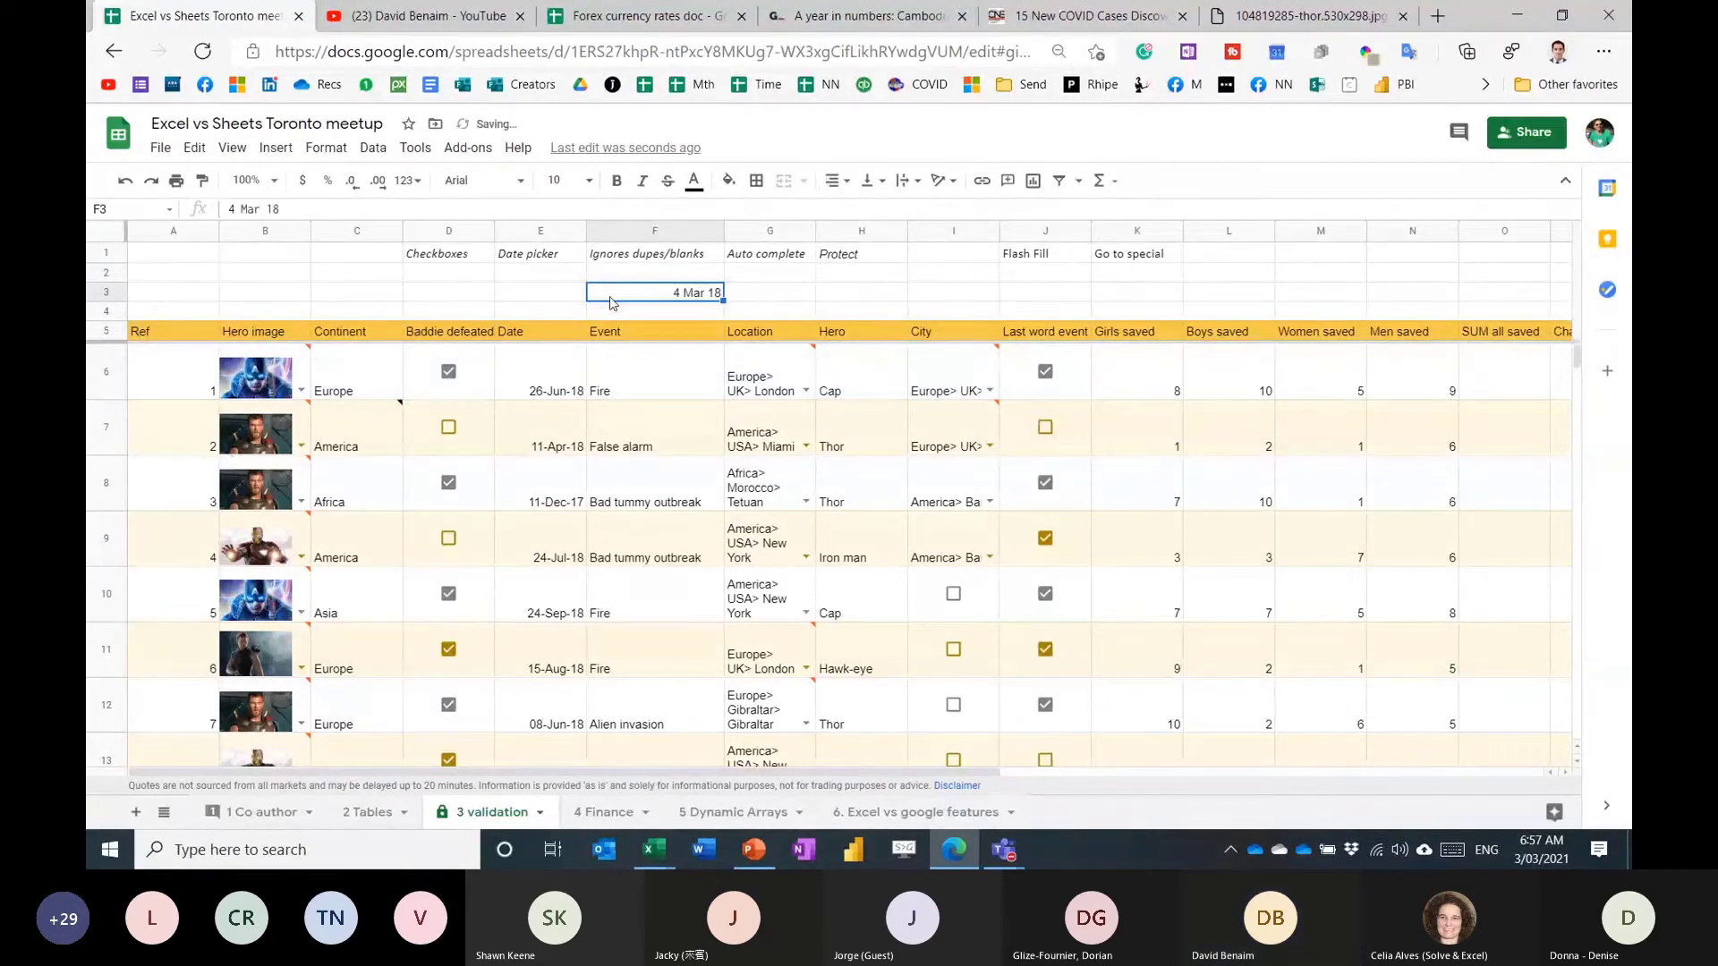
double_click(612, 299)
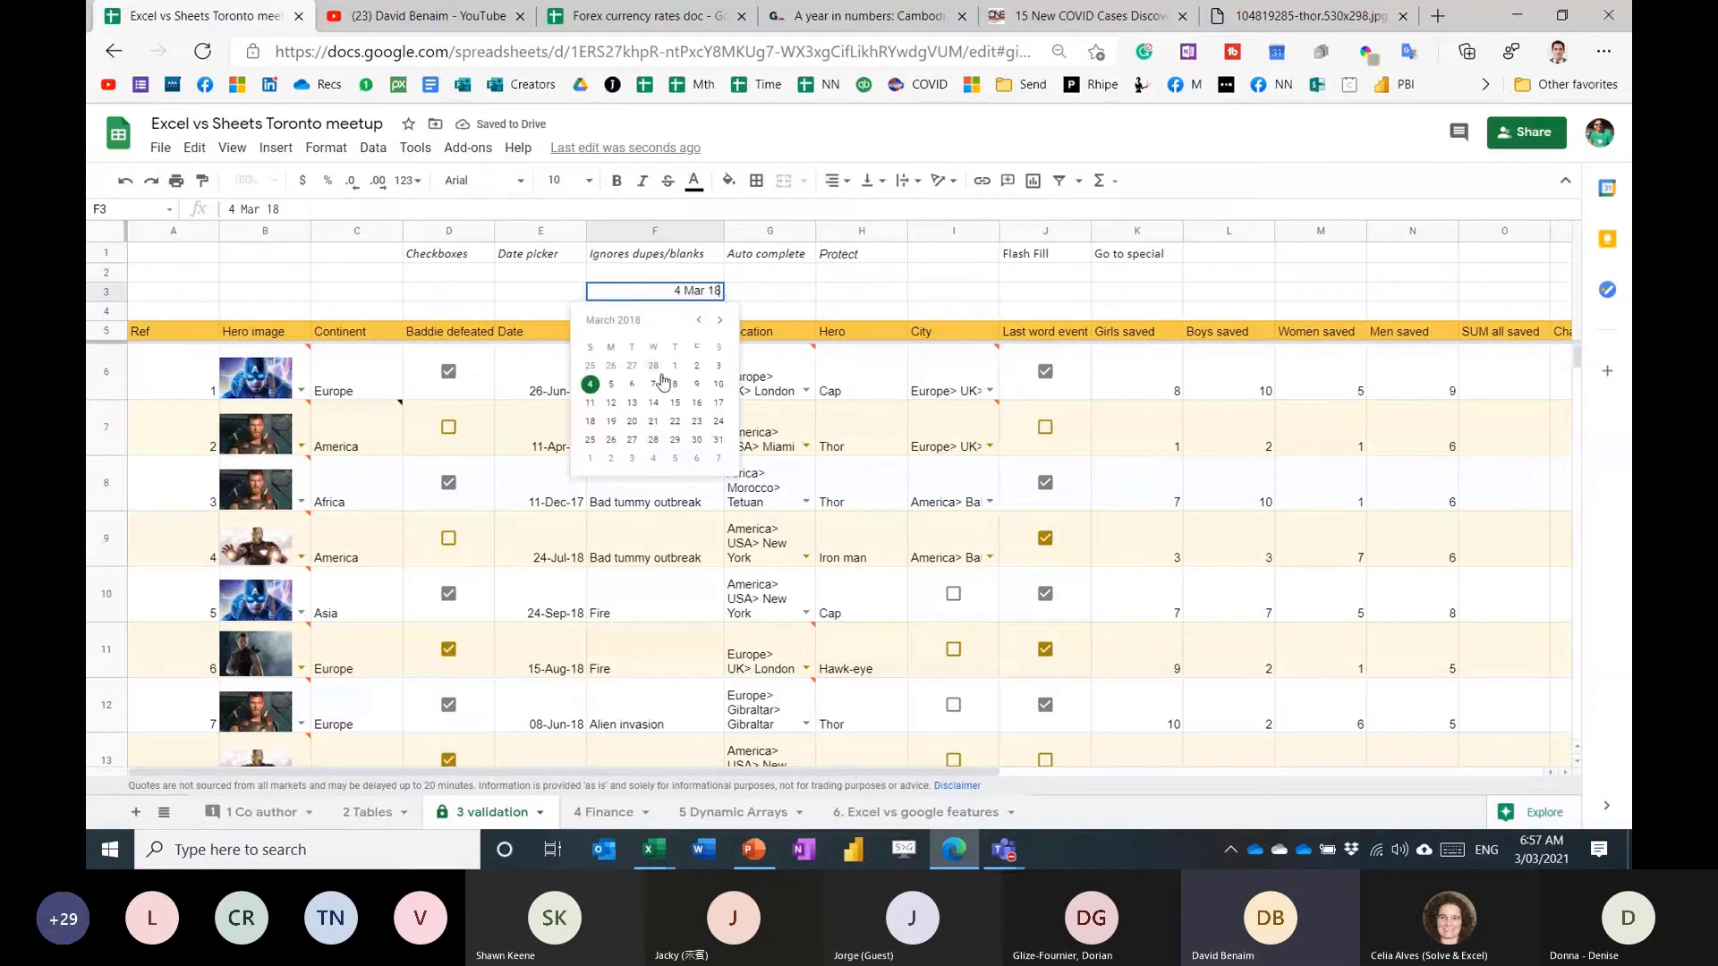
key(Escape)
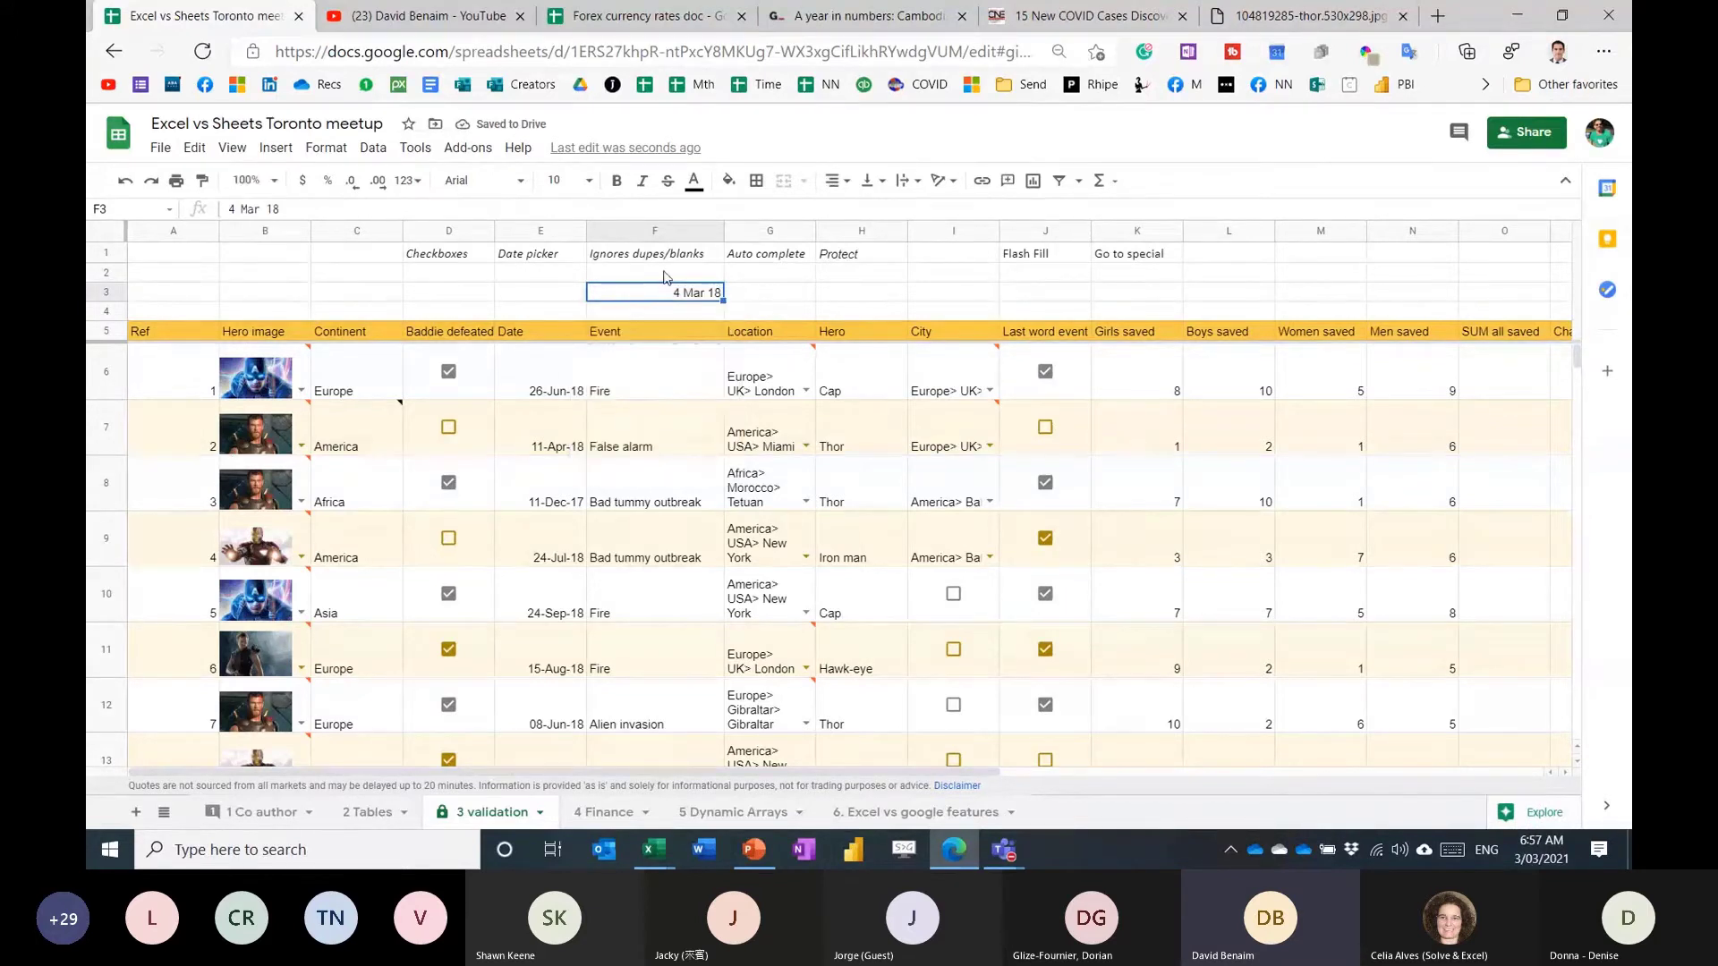
Clear the contents of cells F2:F4.
drag(664, 277, 662, 313)
key(Delete)
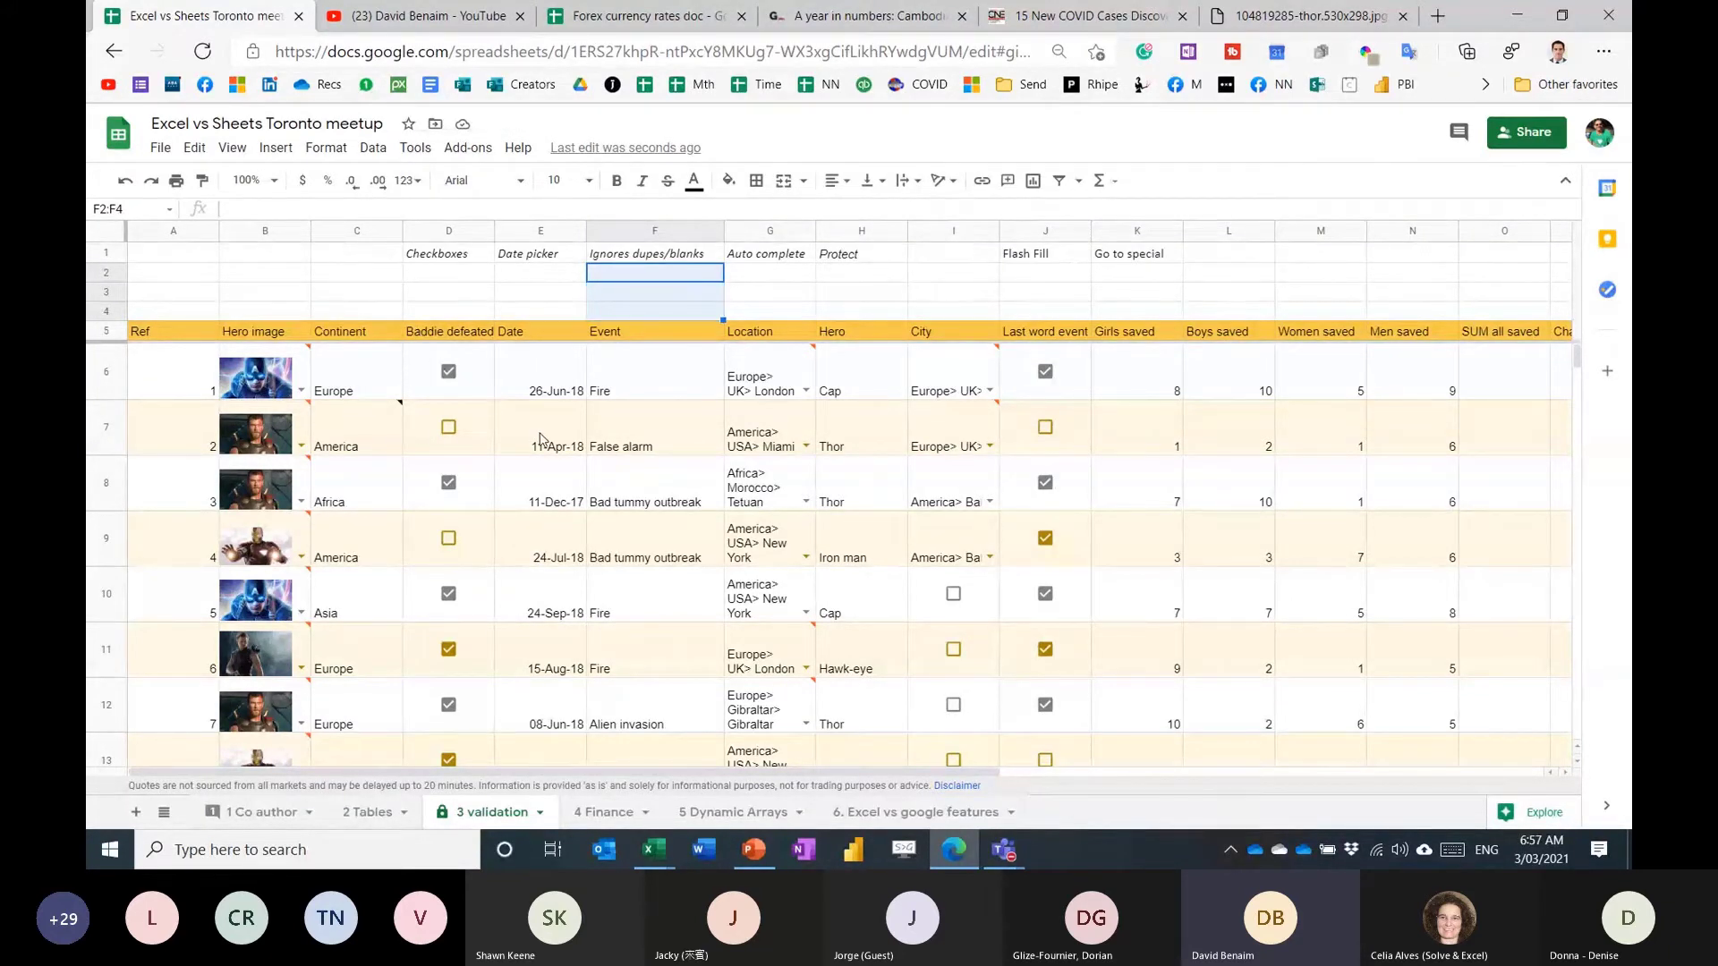
Widen the Location column so that entries such as the London one in G6 fit on one line.
click(542, 438)
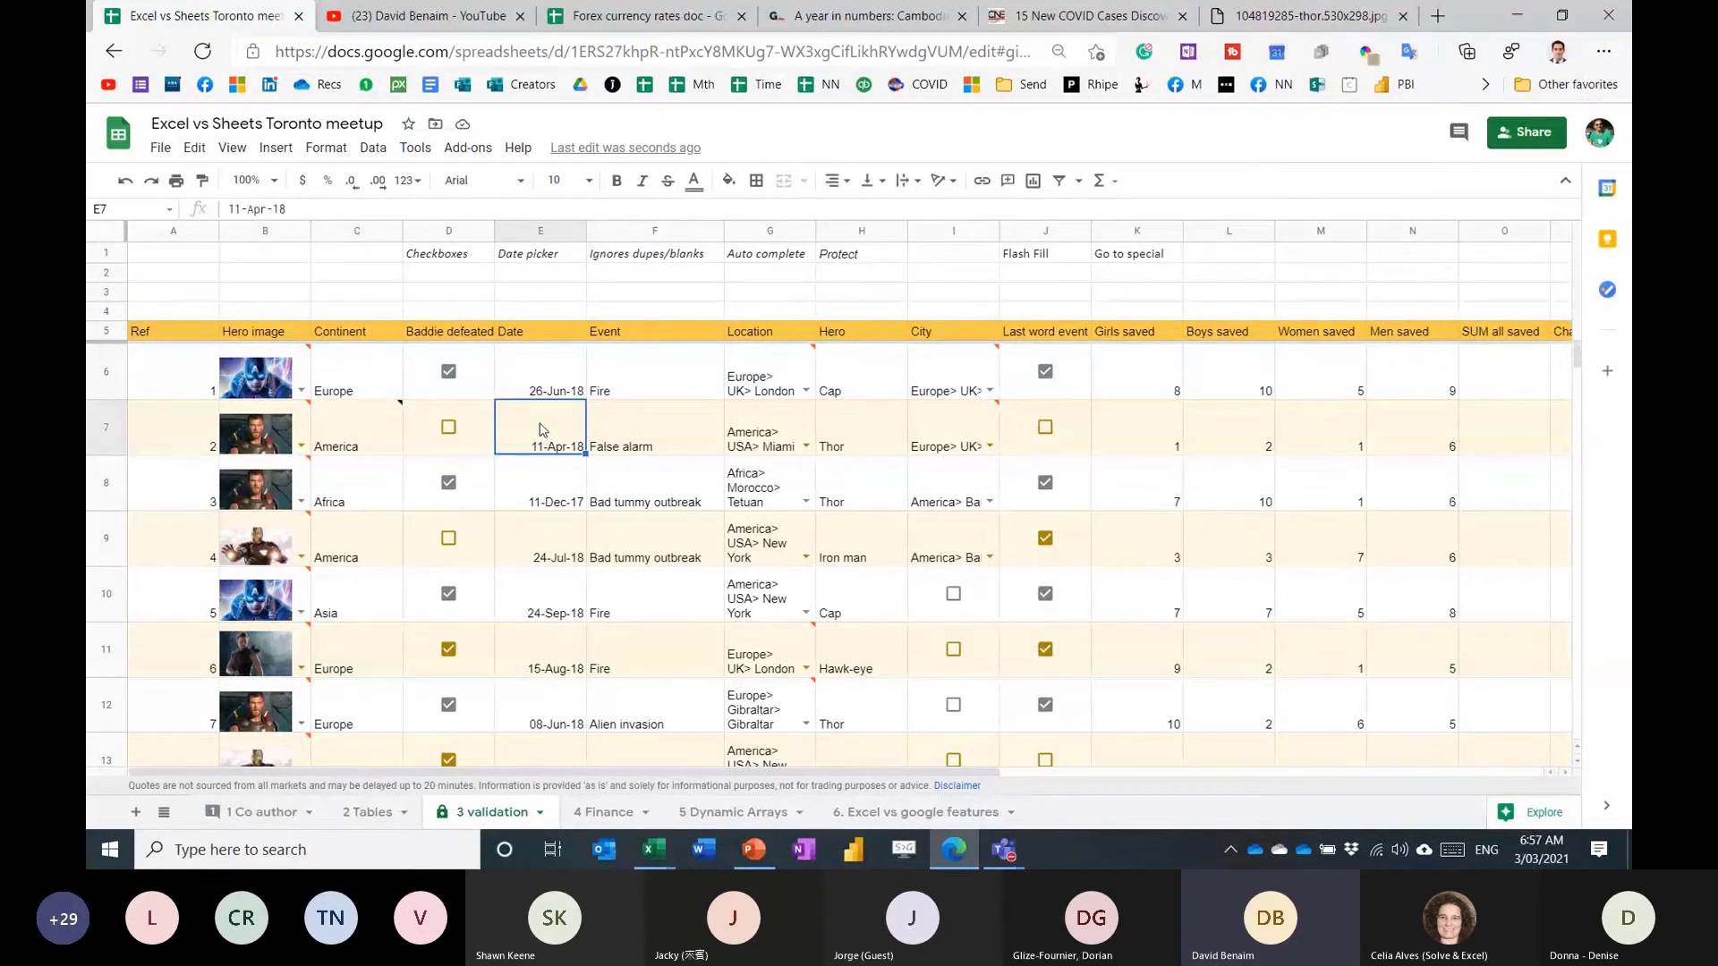
click(677, 449)
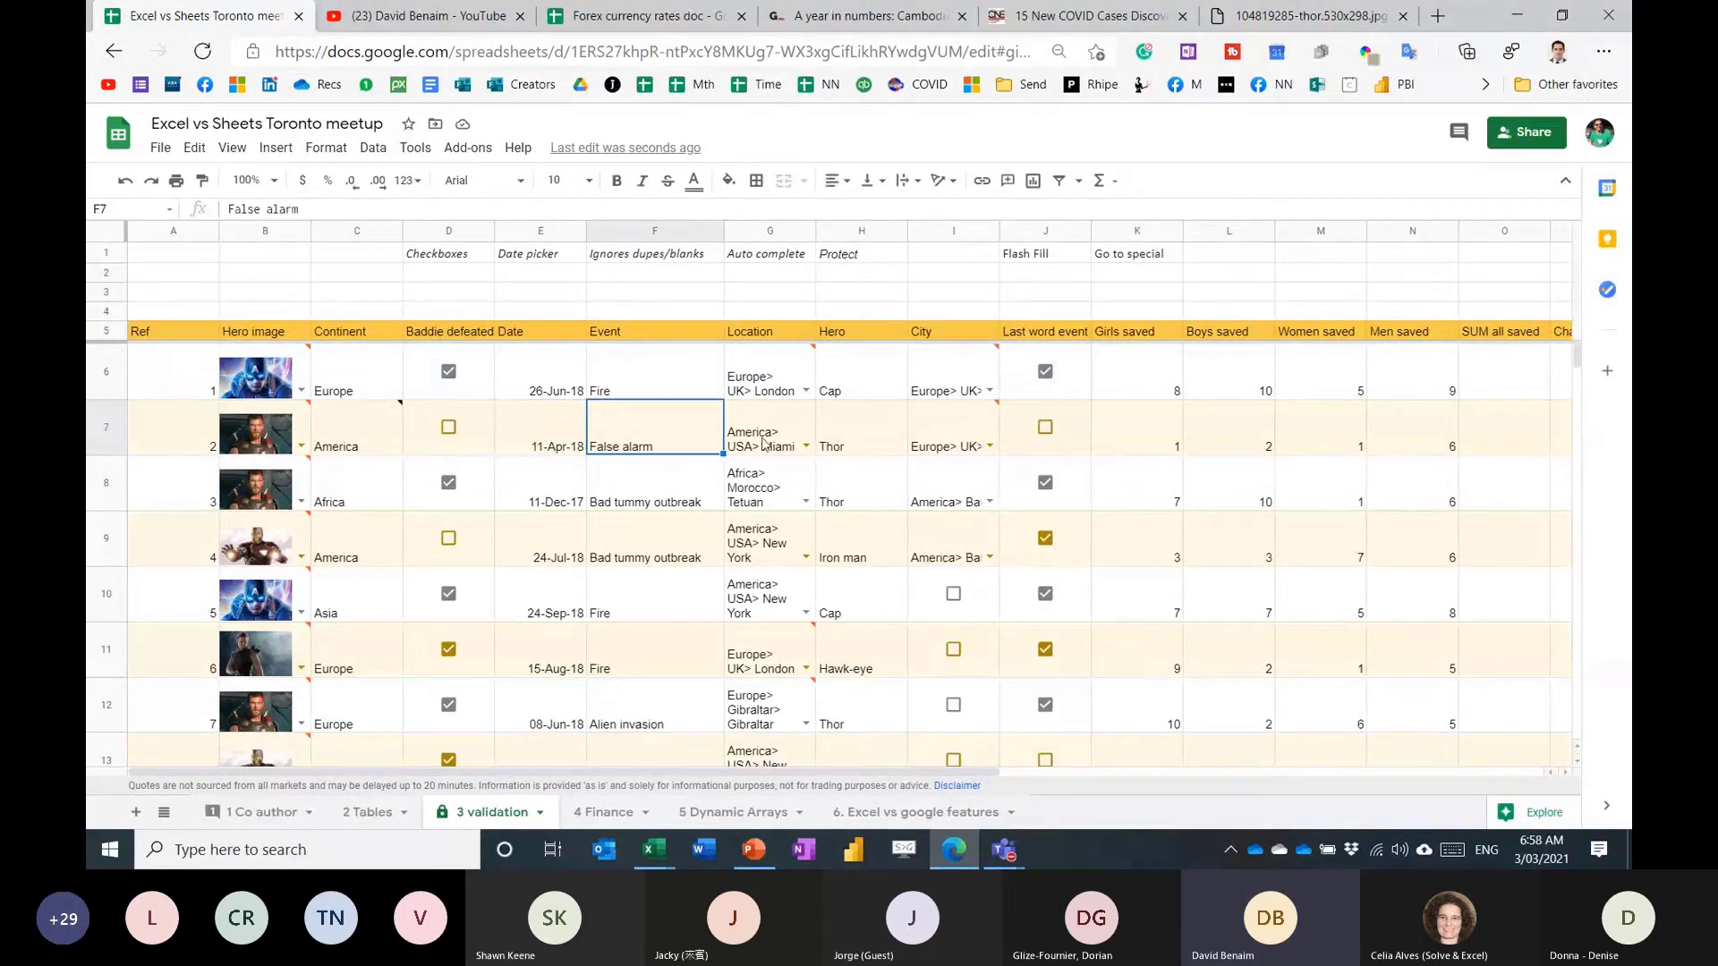
click(779, 389)
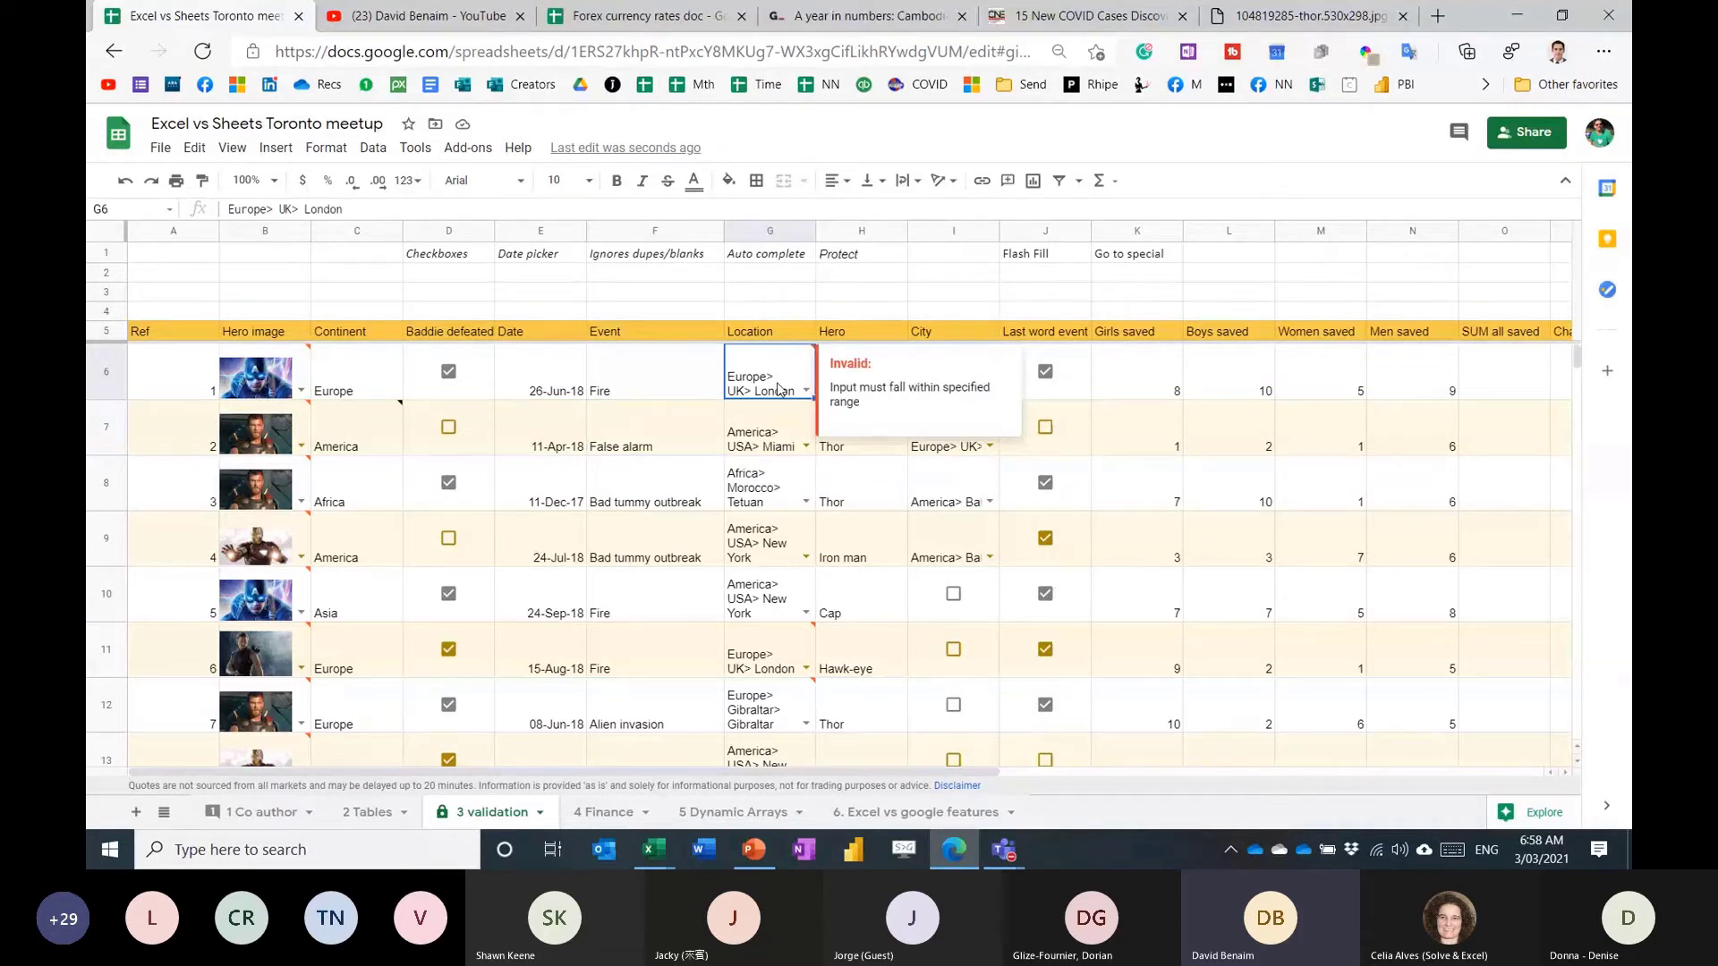
key(Up)
key(Up)
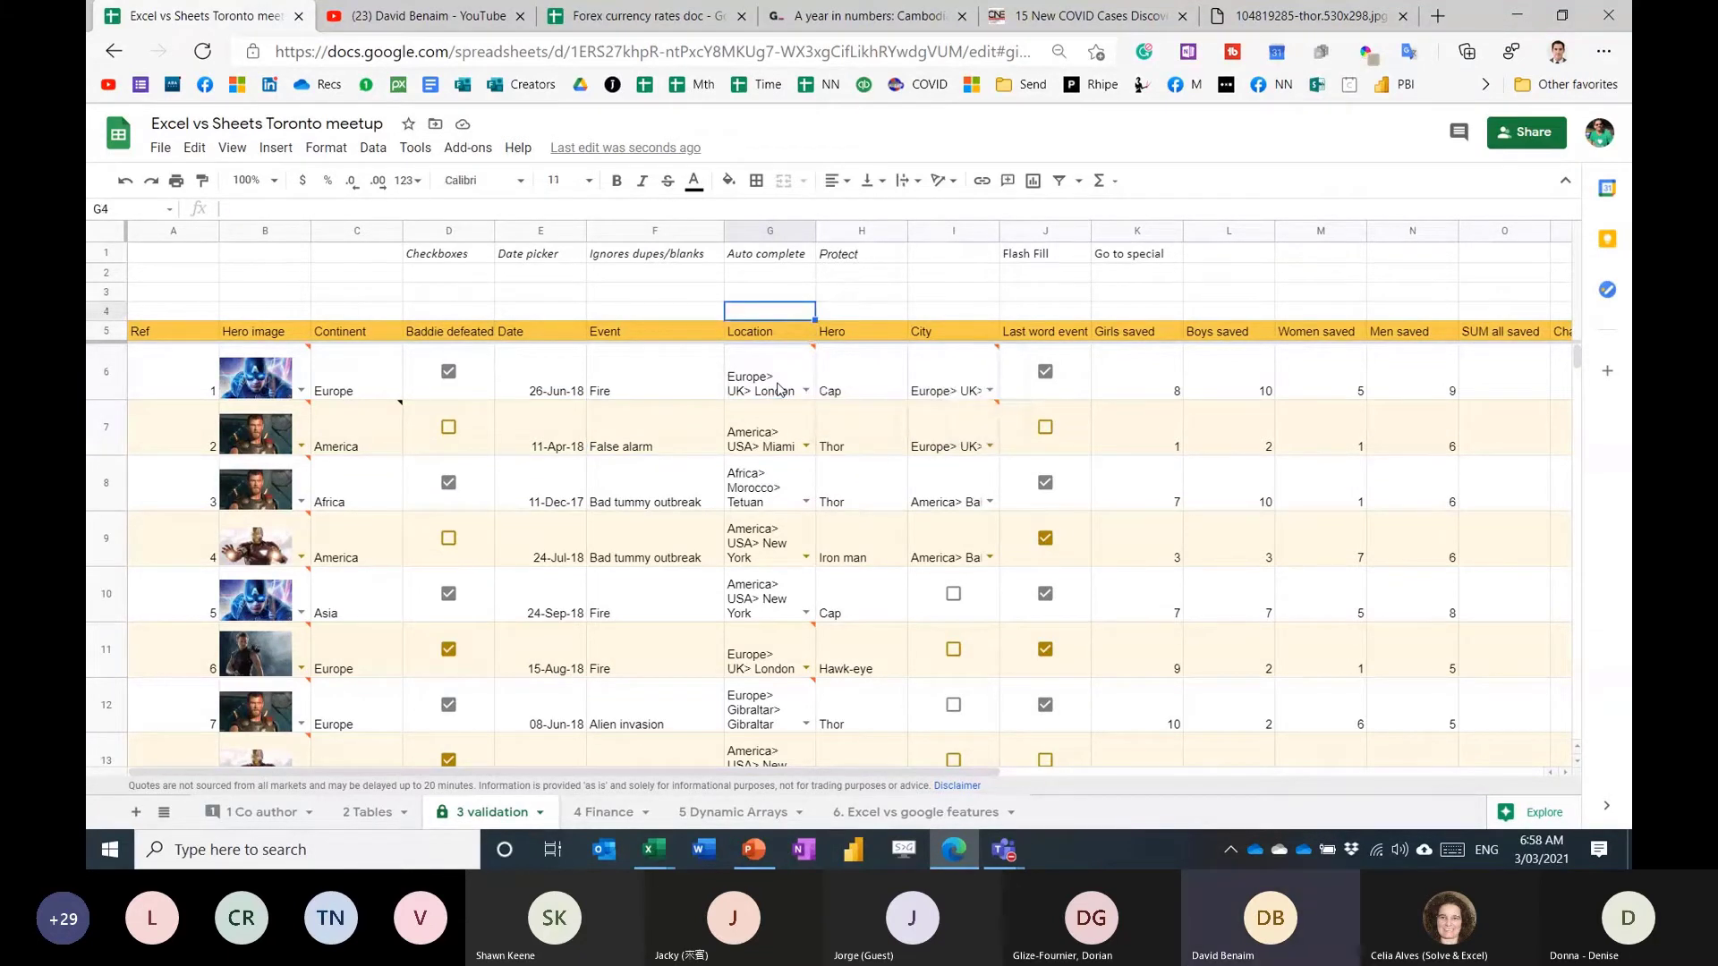
drag(815, 230, 906, 229)
mouse_move(796, 380)
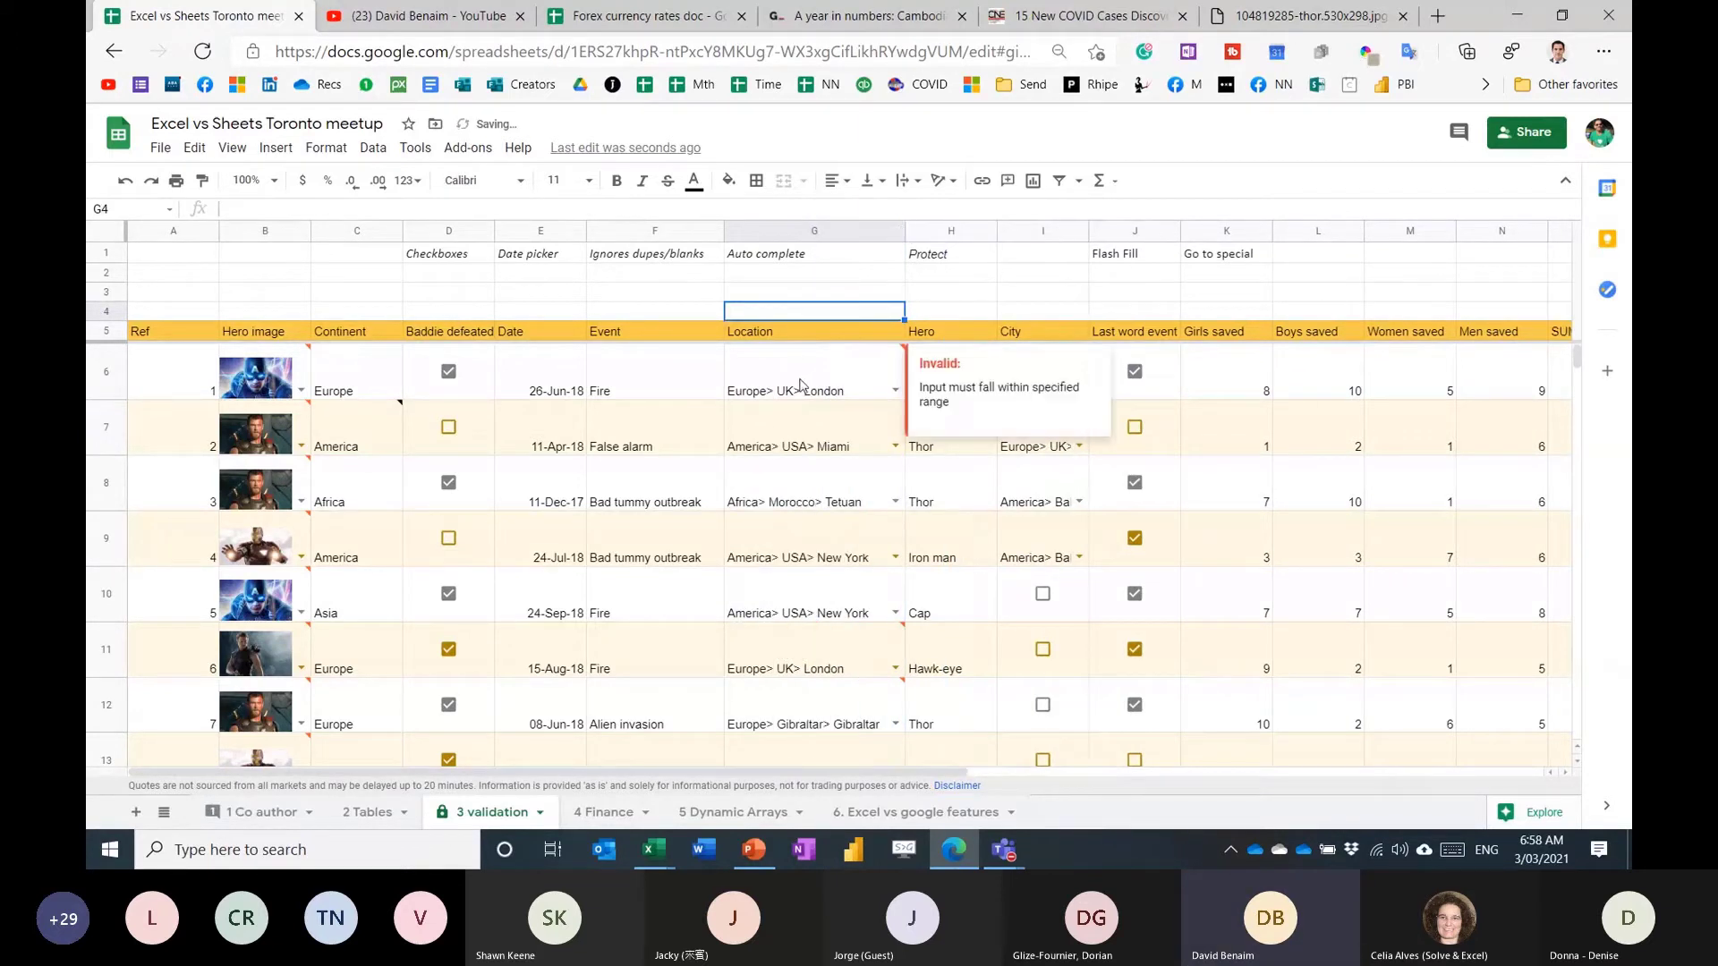
Fill G54, in the row with Ref 49, with Asia> Cambodia> Phnom Penh using the autocomplete suggestion for "ph".
click(798, 282)
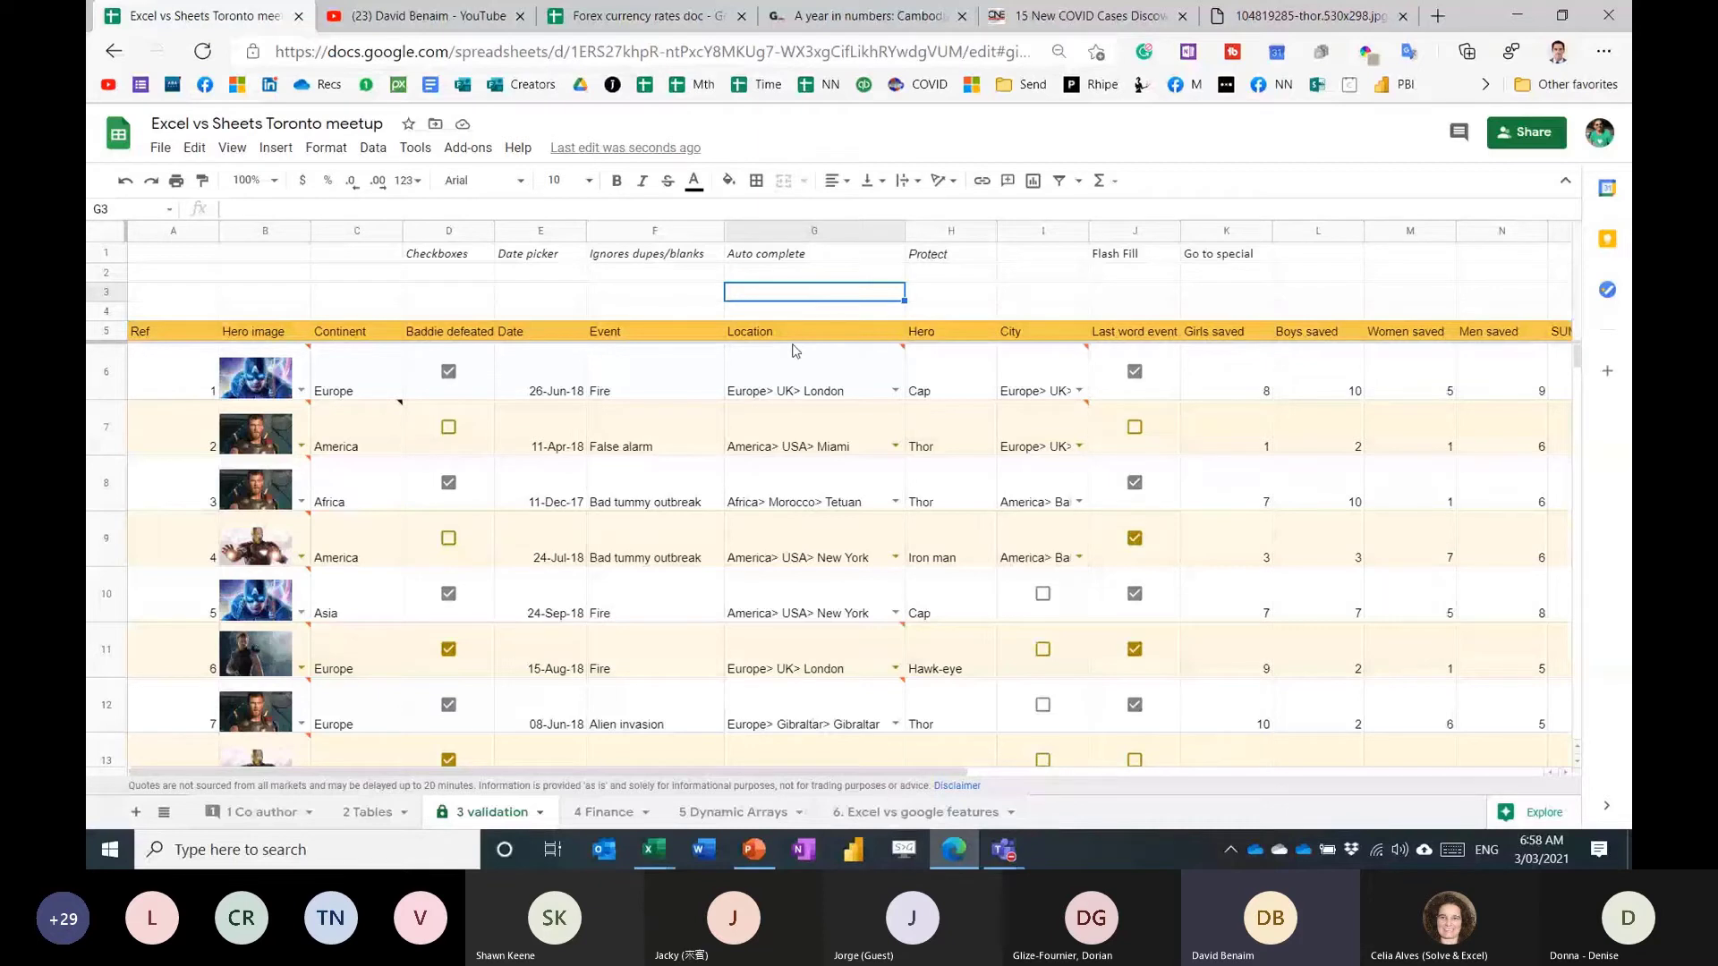
click(786, 310)
key(Down)
key(Down)
key(Down)
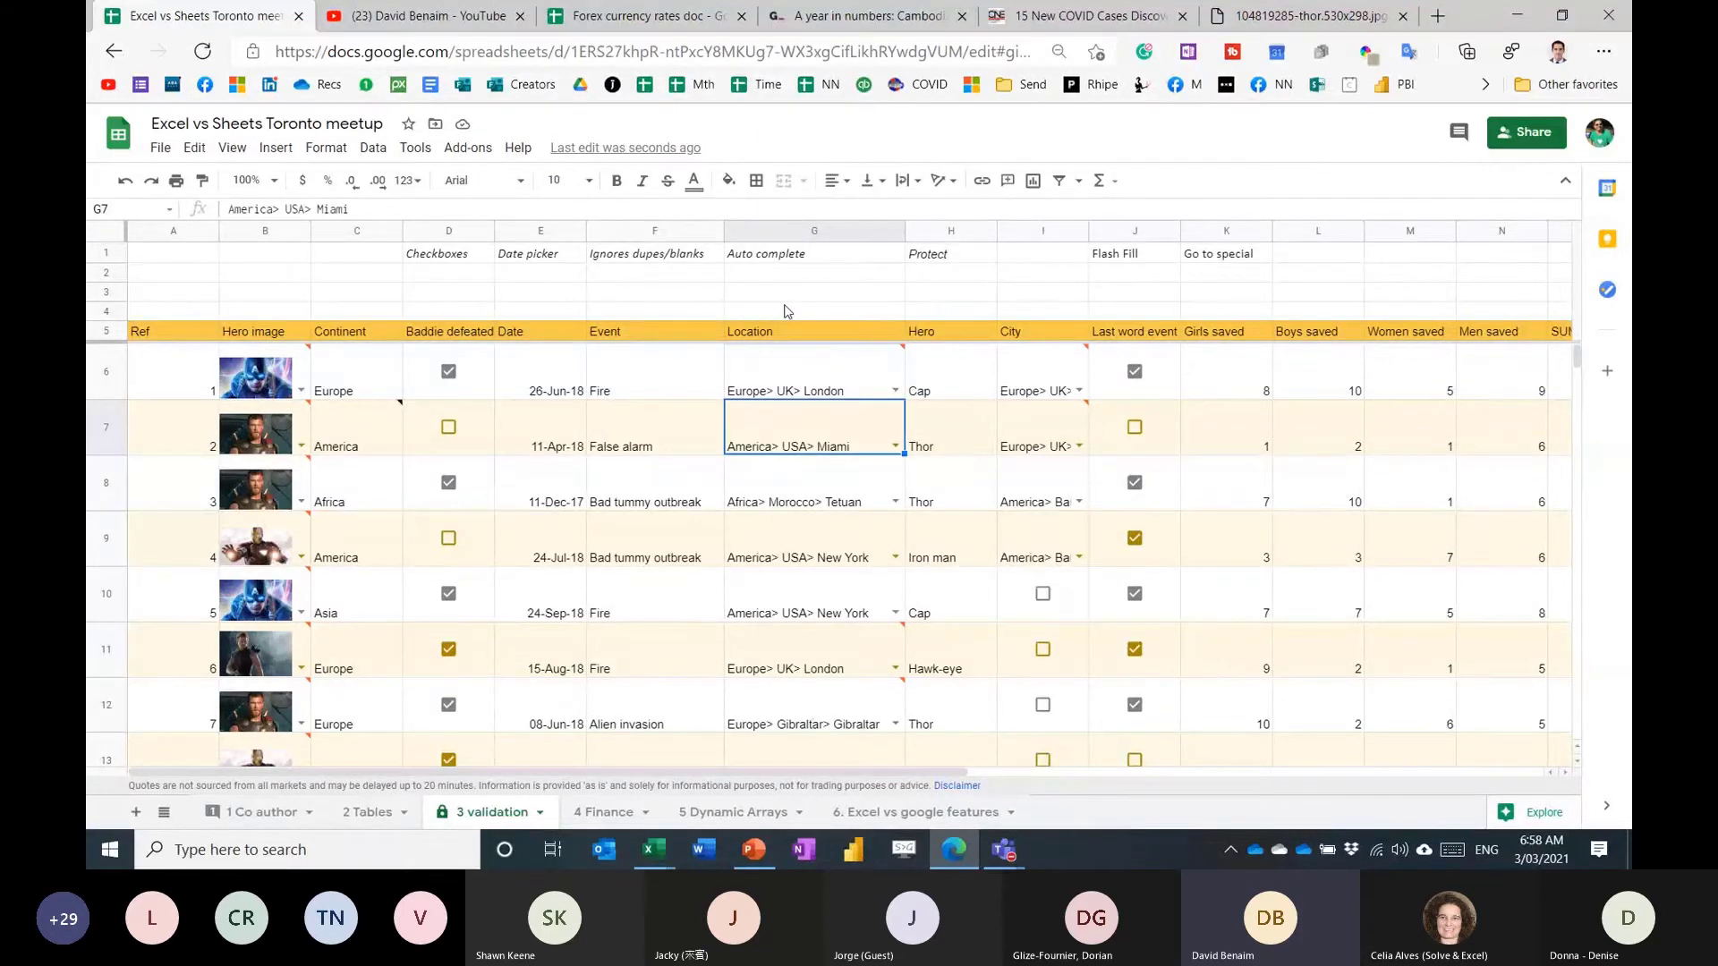
key(ctrl+Down)
key(Down)
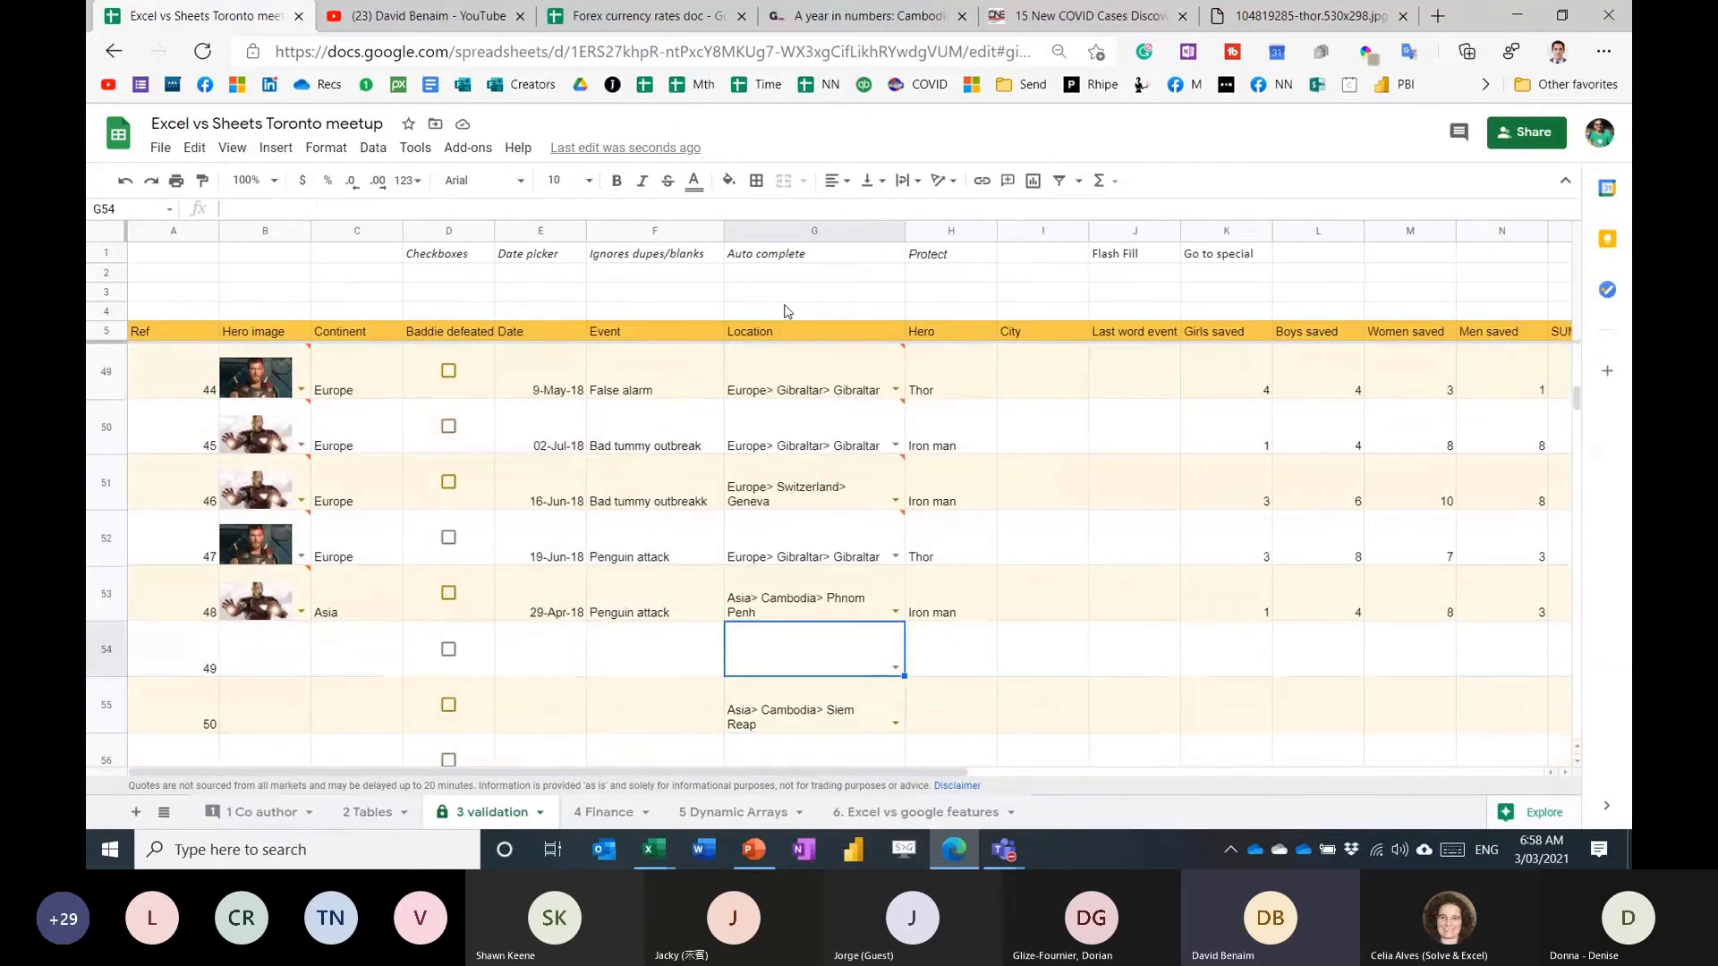
text(Asia> Cambodia> Phnom Penh)
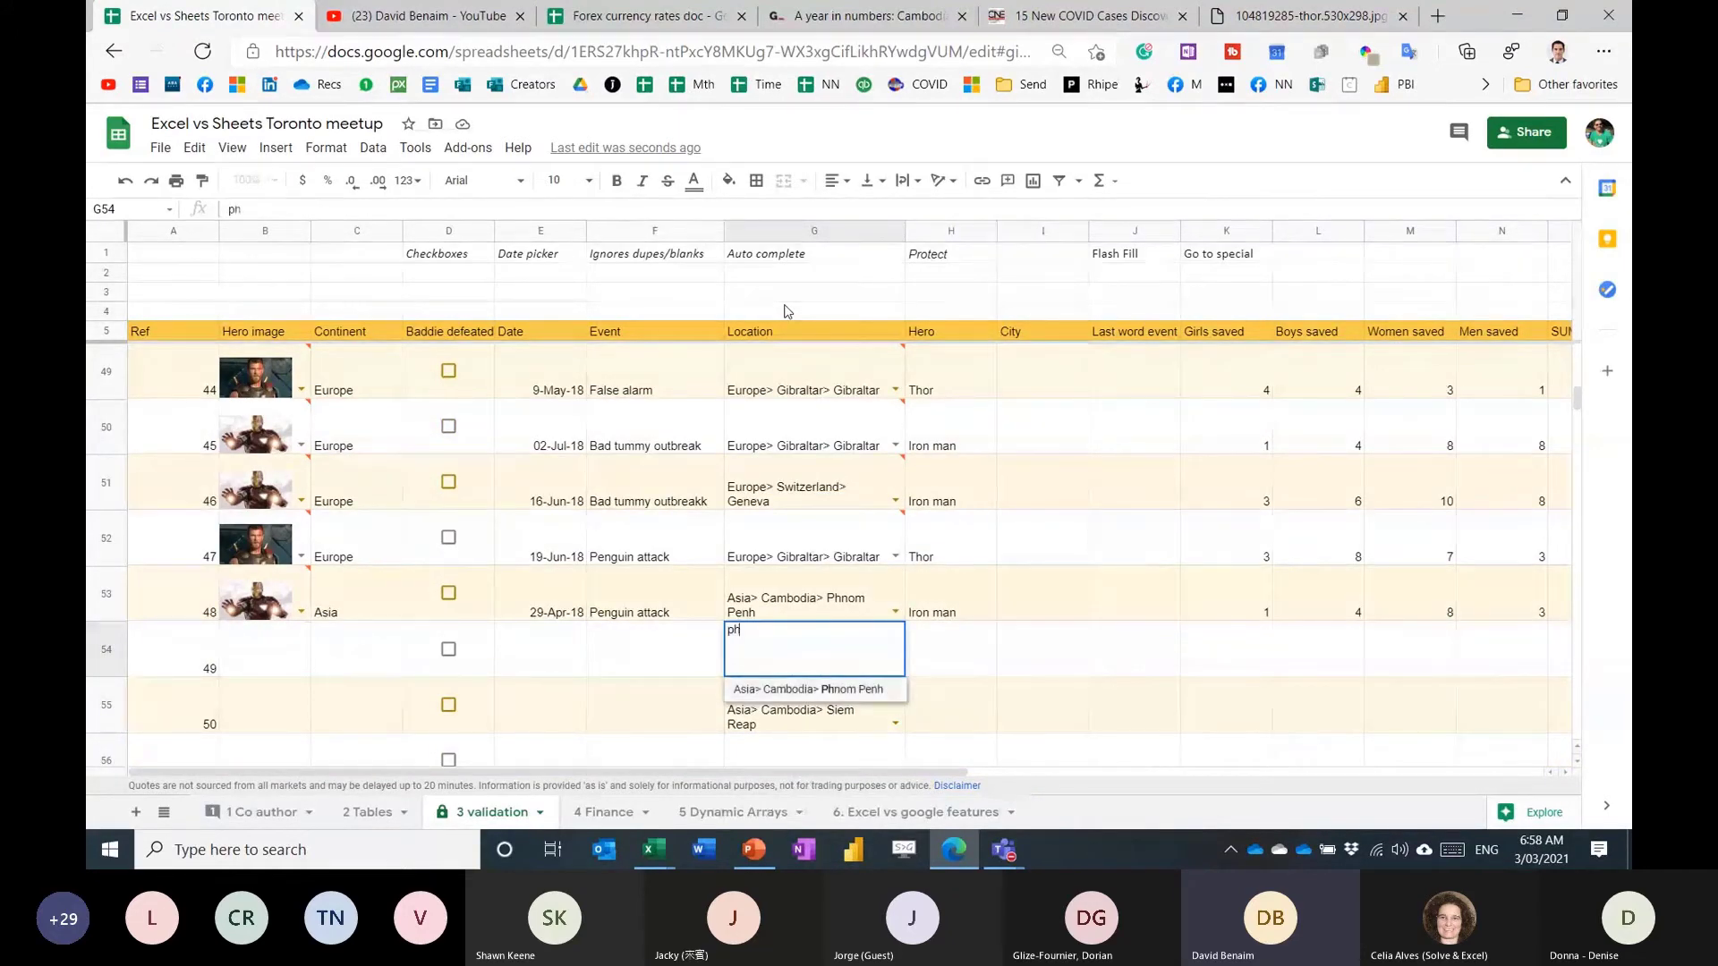
key(Return)
key(Up)
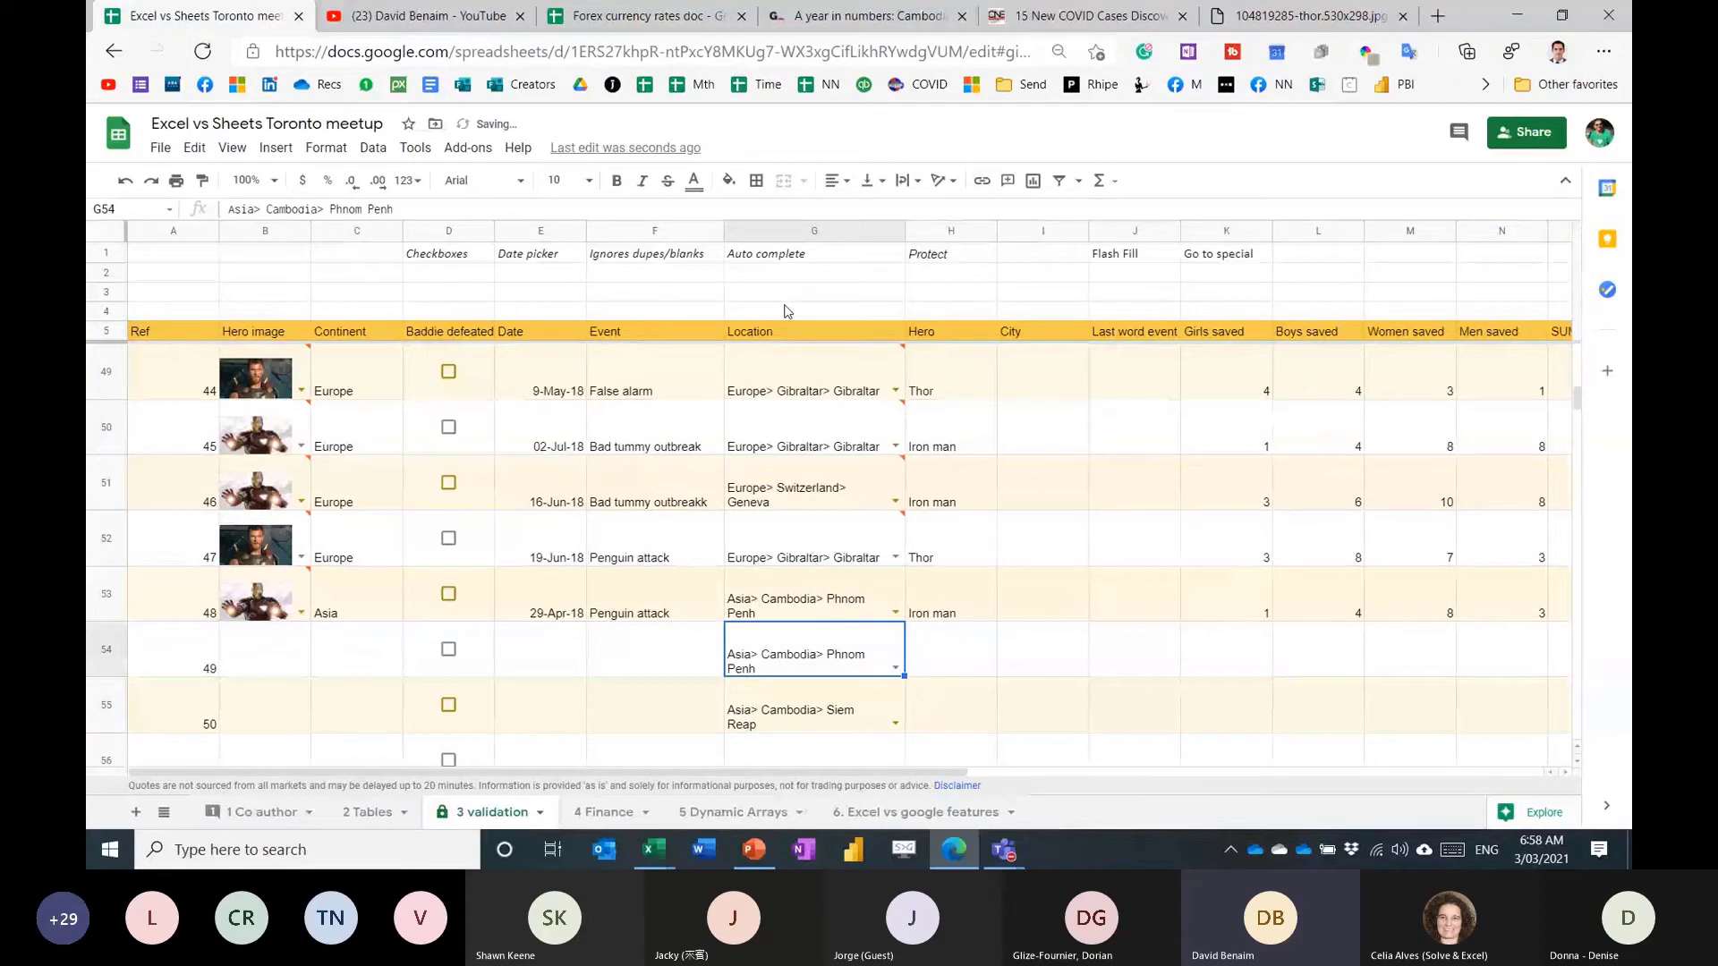
Clear the locations in G54:G56.
key(shift+Down)
key(shift+Down)
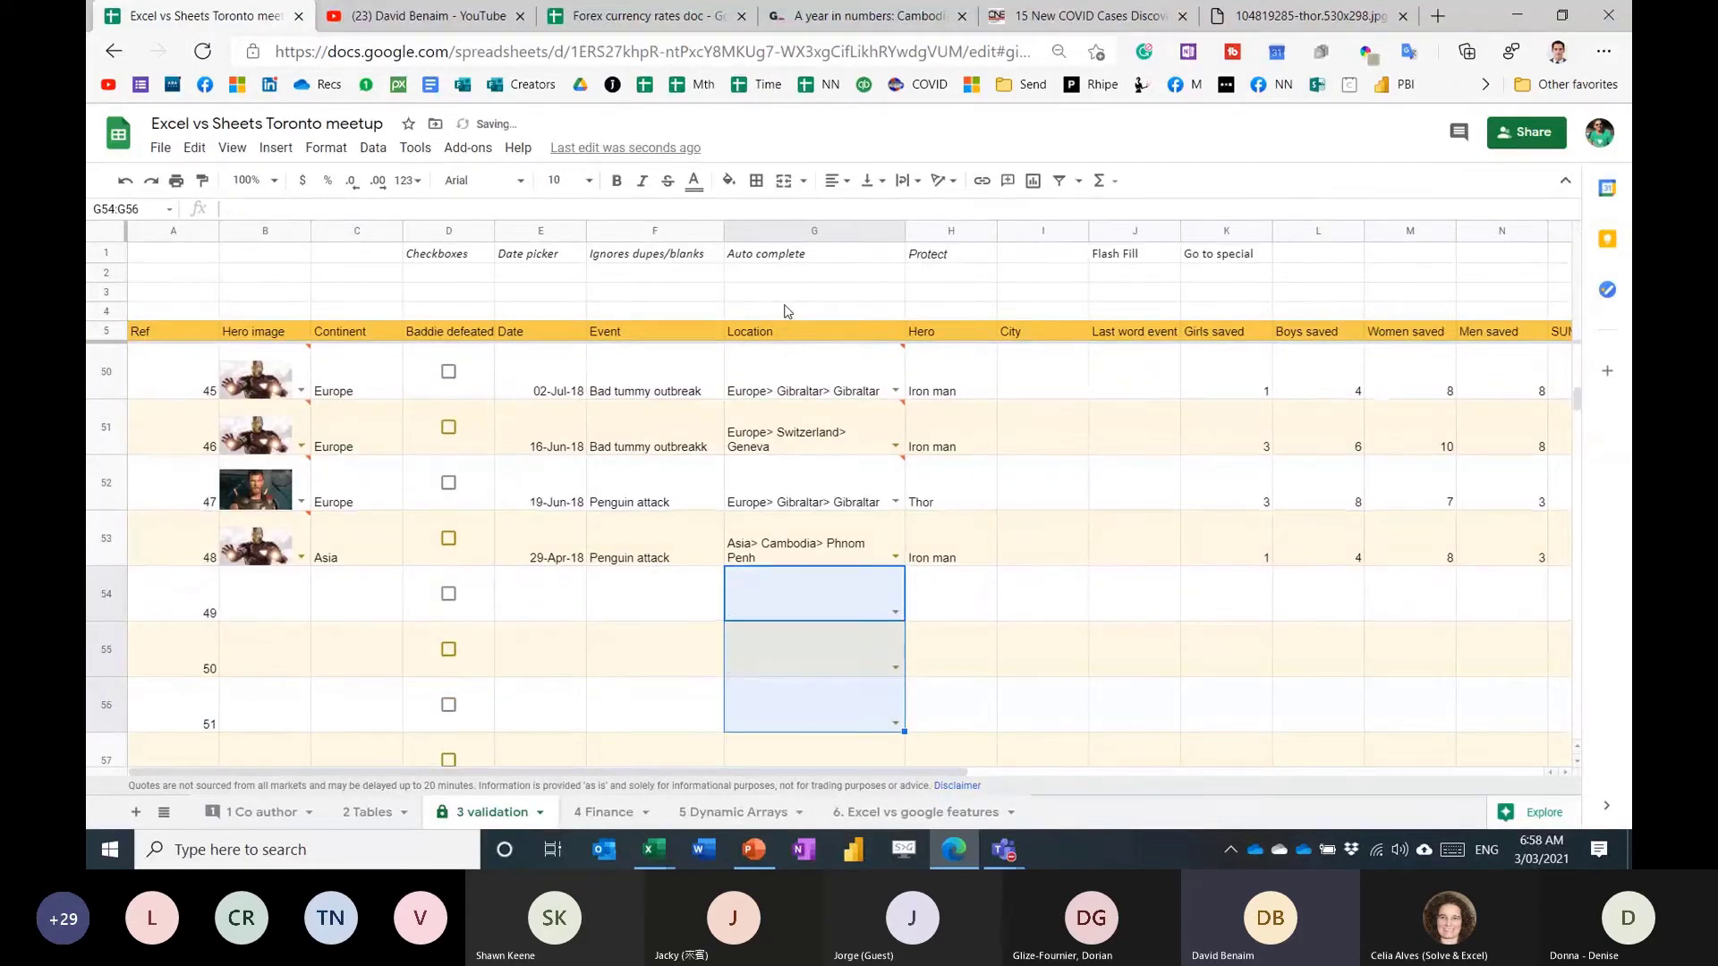
key(Delete)
Fill G59 with Asia> Israel> Jerusalem from the autocomplete suggestions for "as".
key(Down)
key(Down)
key(Down)
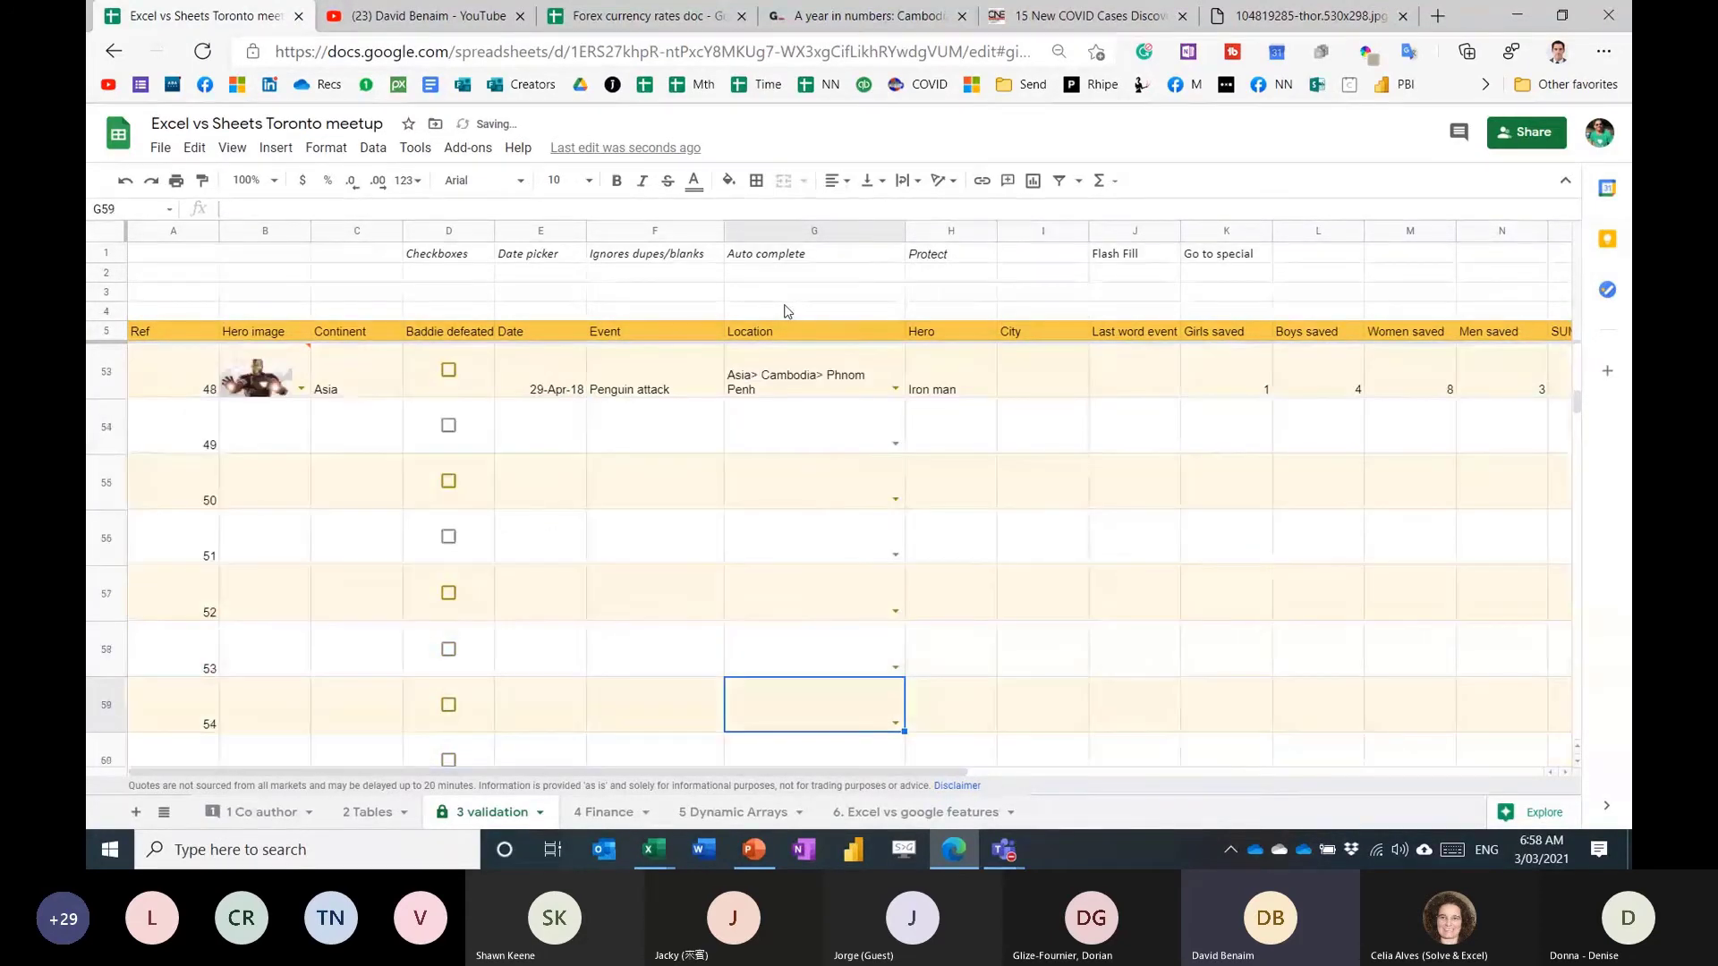
text(as)
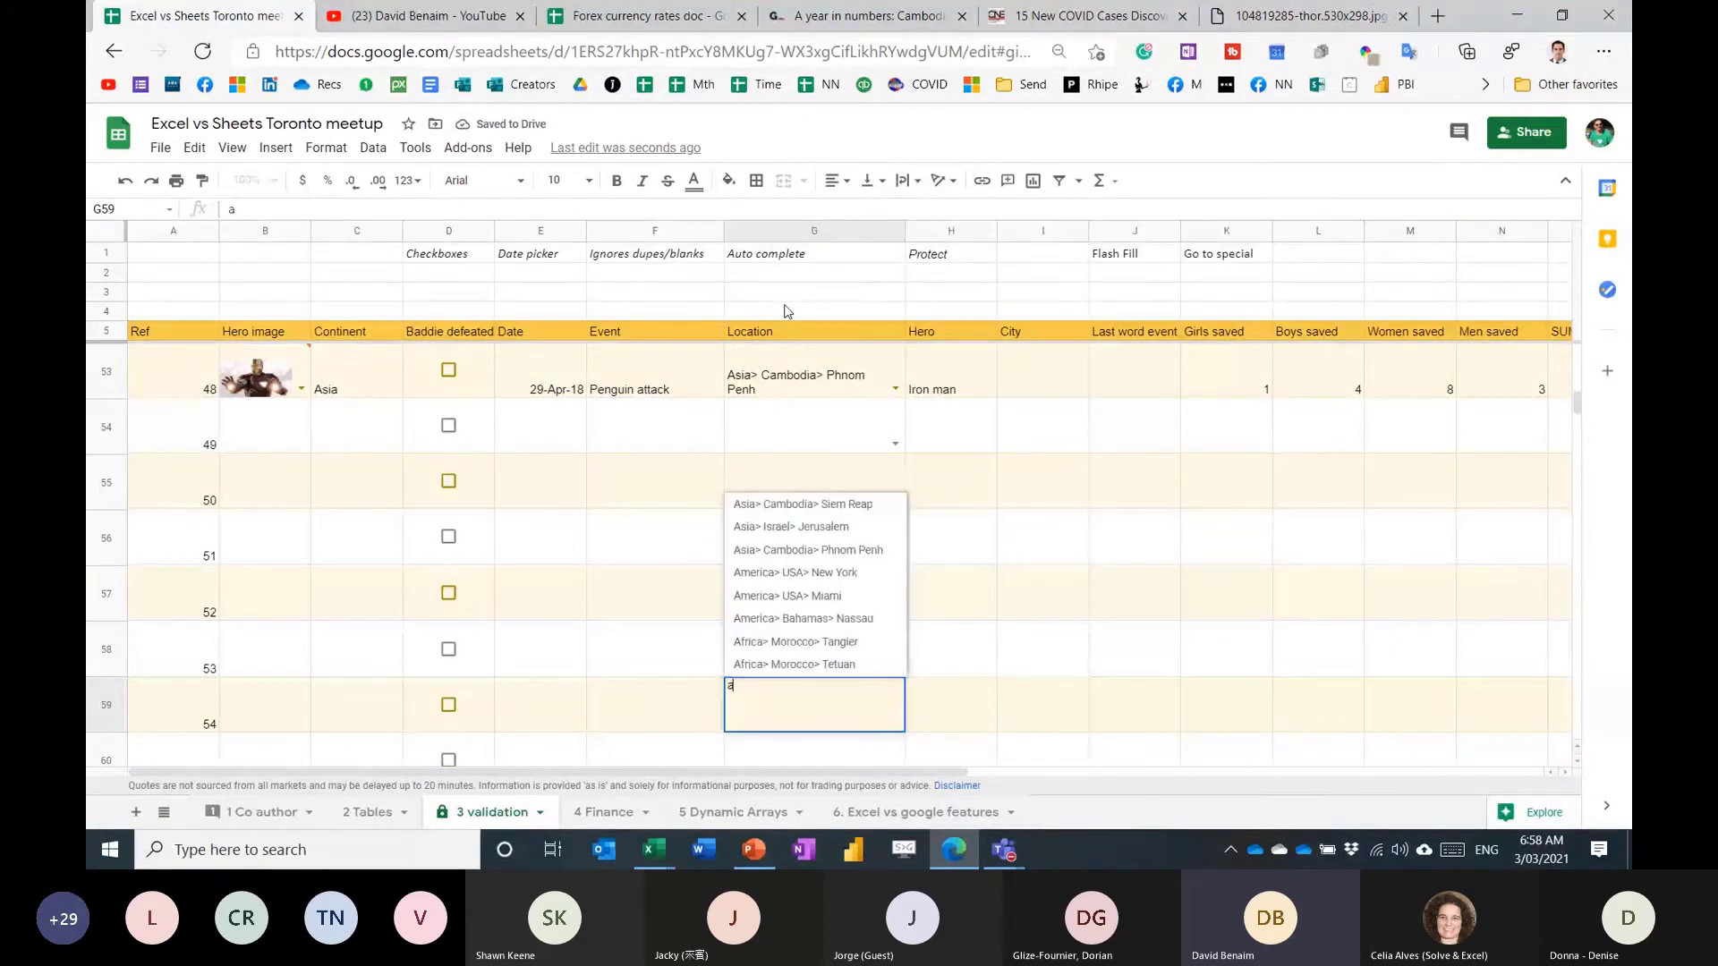
key(Down)
key(Down)
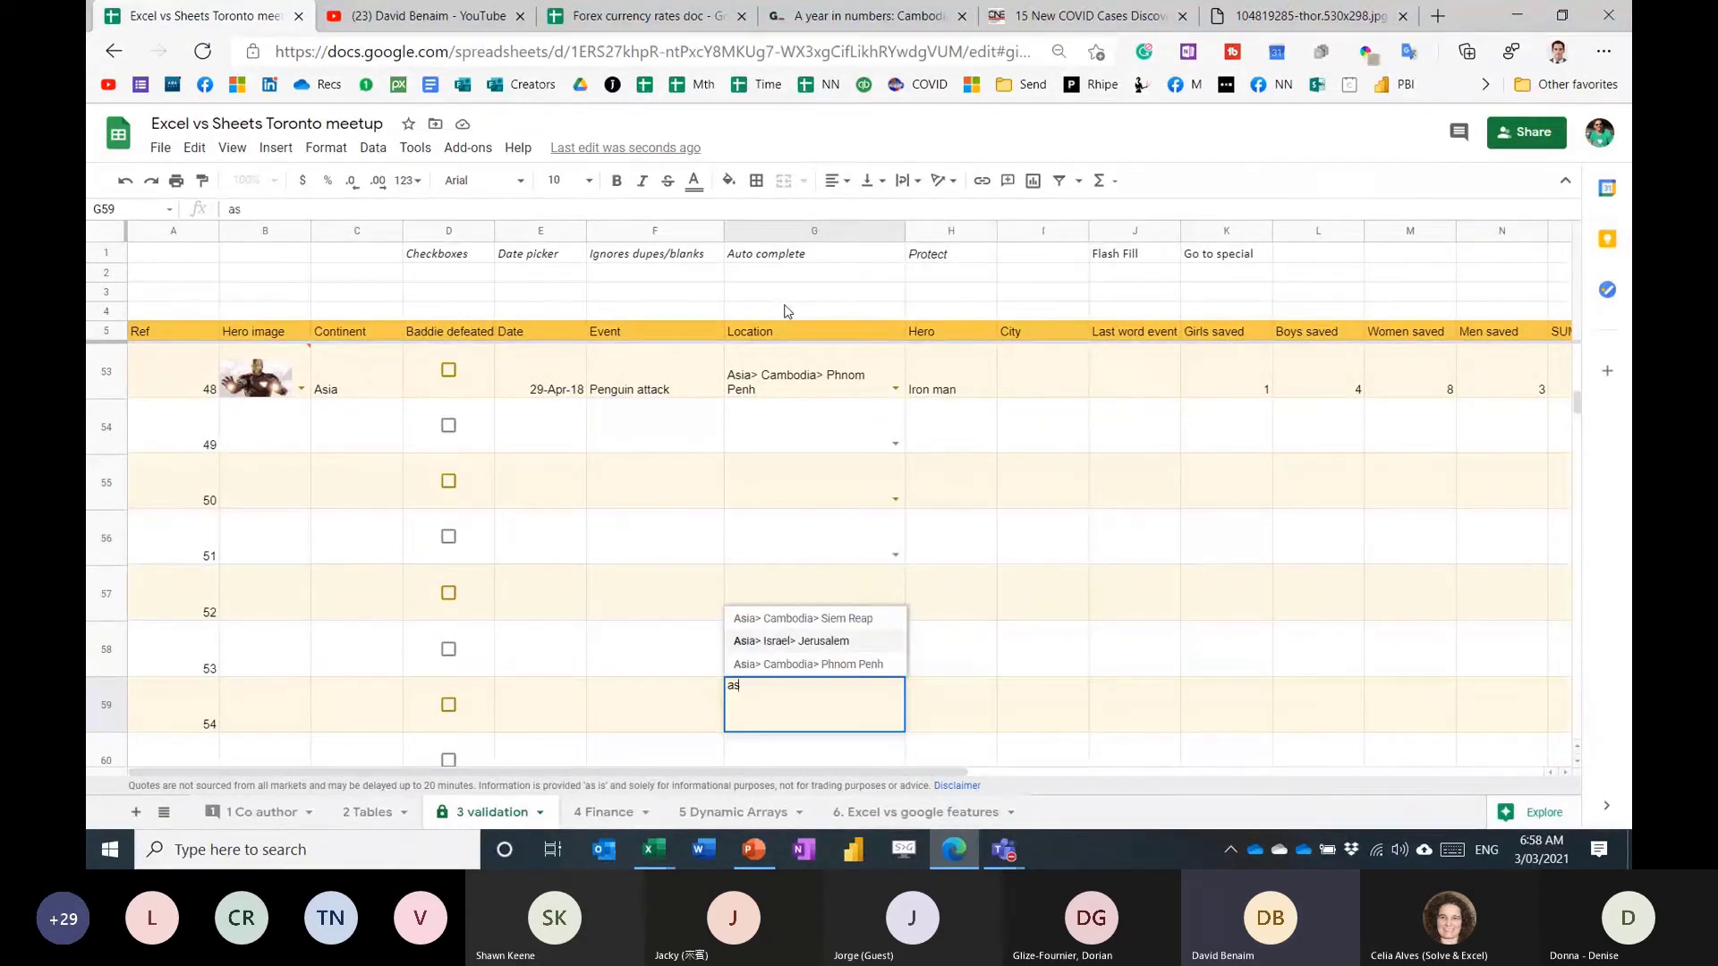
key(Return)
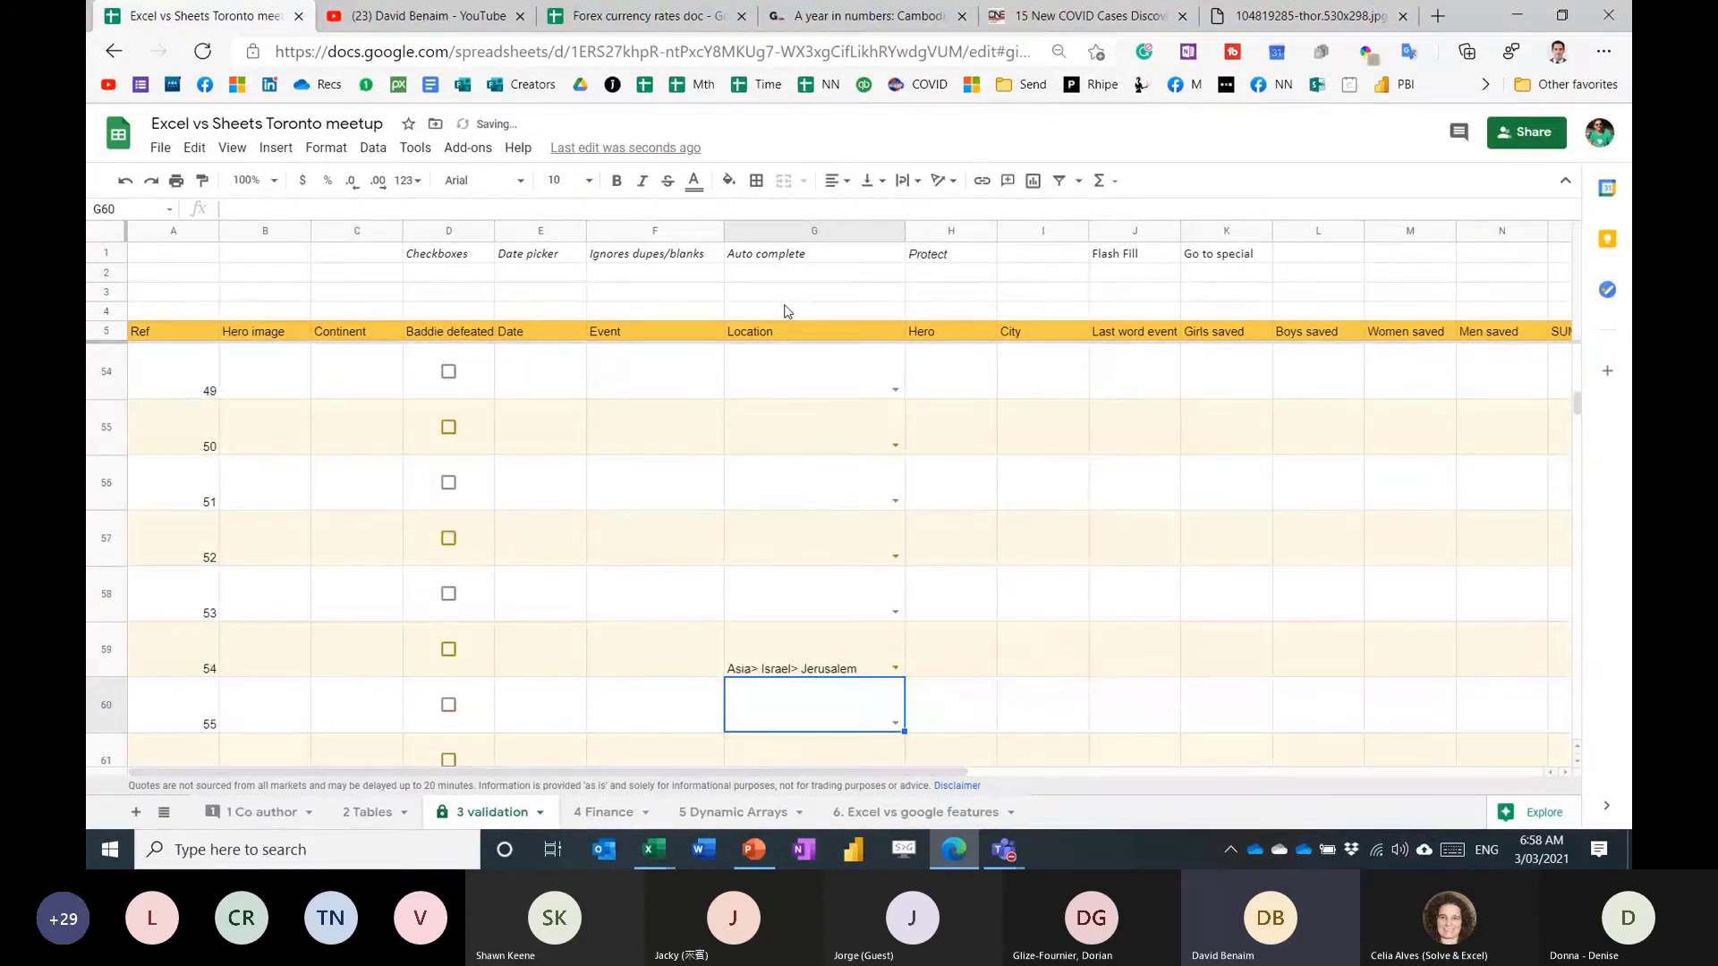
Fill G60 with Africa> Morocco> Tetuan from the autocomplete suggestions.
text(morocco)
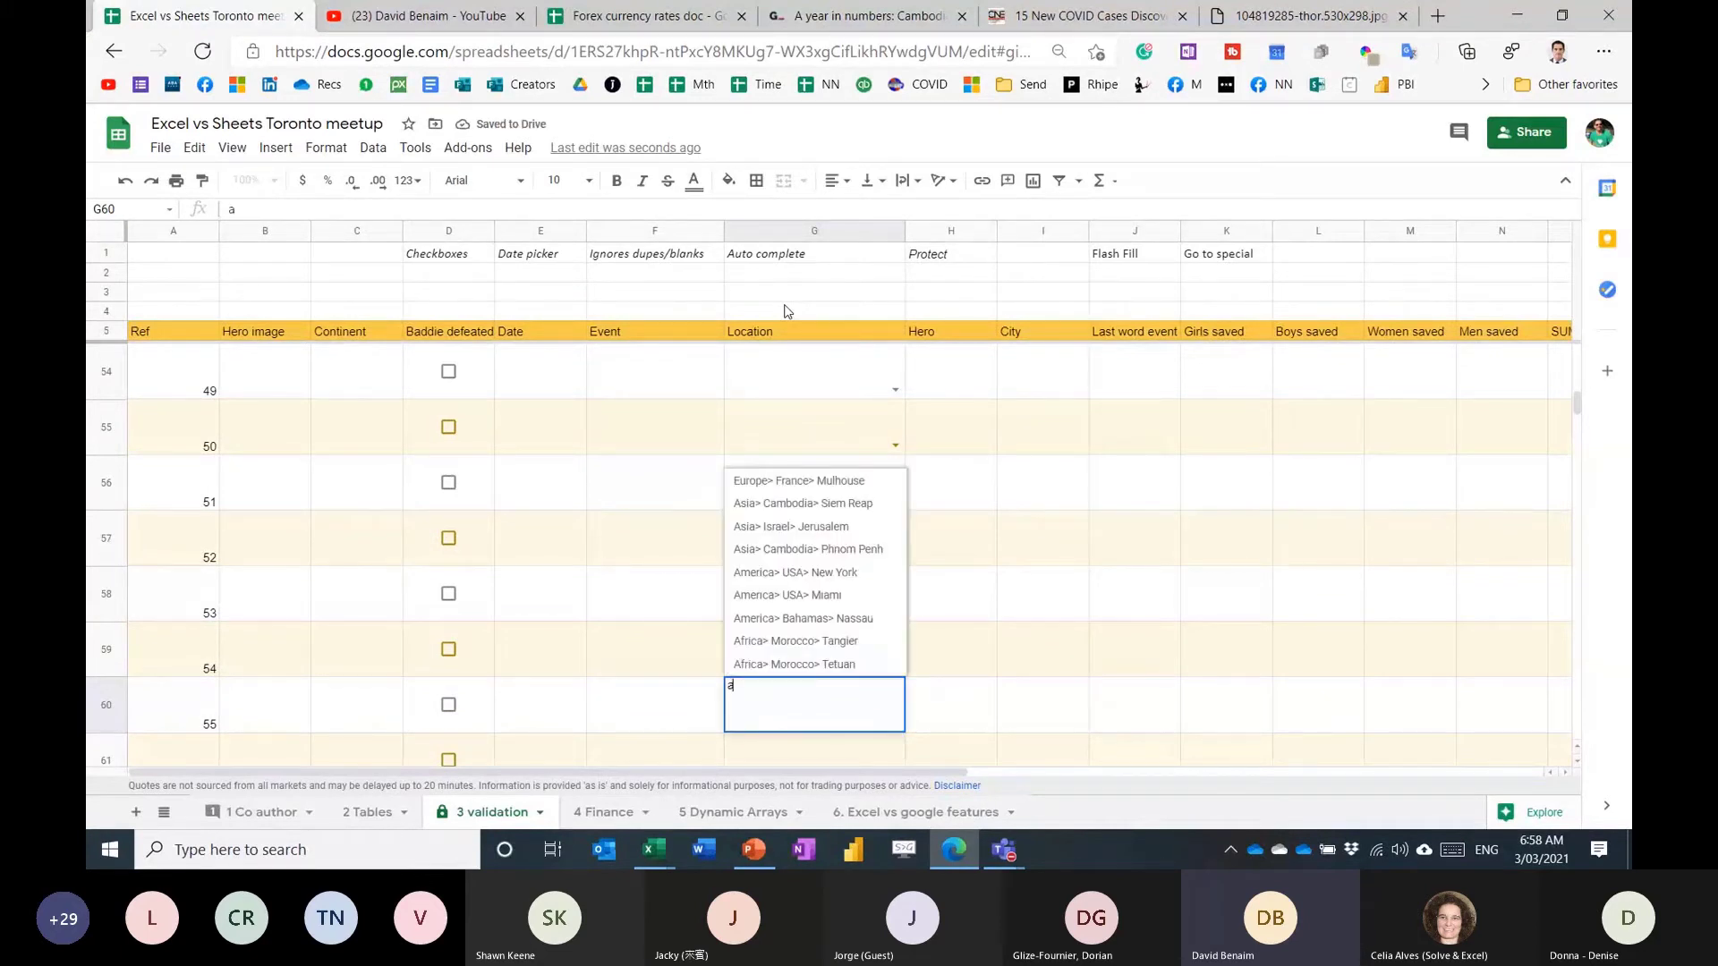
key(Down)
key(Return)
key(Up)
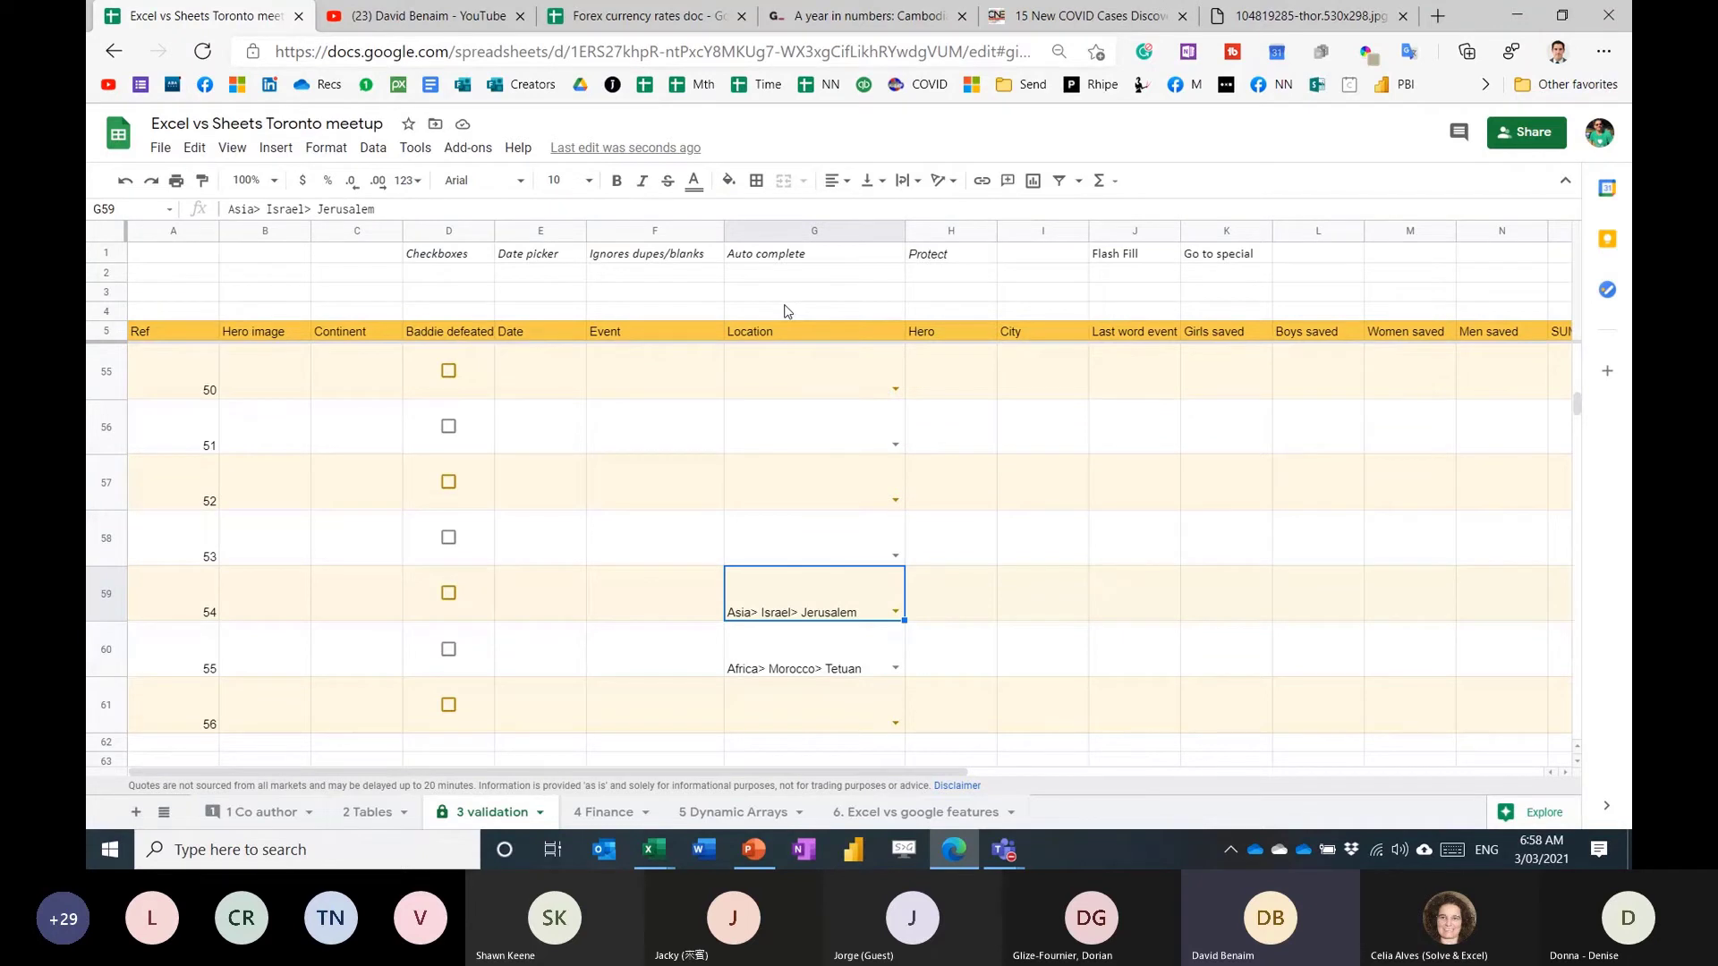
Examine the dropdown list of locations in G55 without choosing an entry.
click(809, 334)
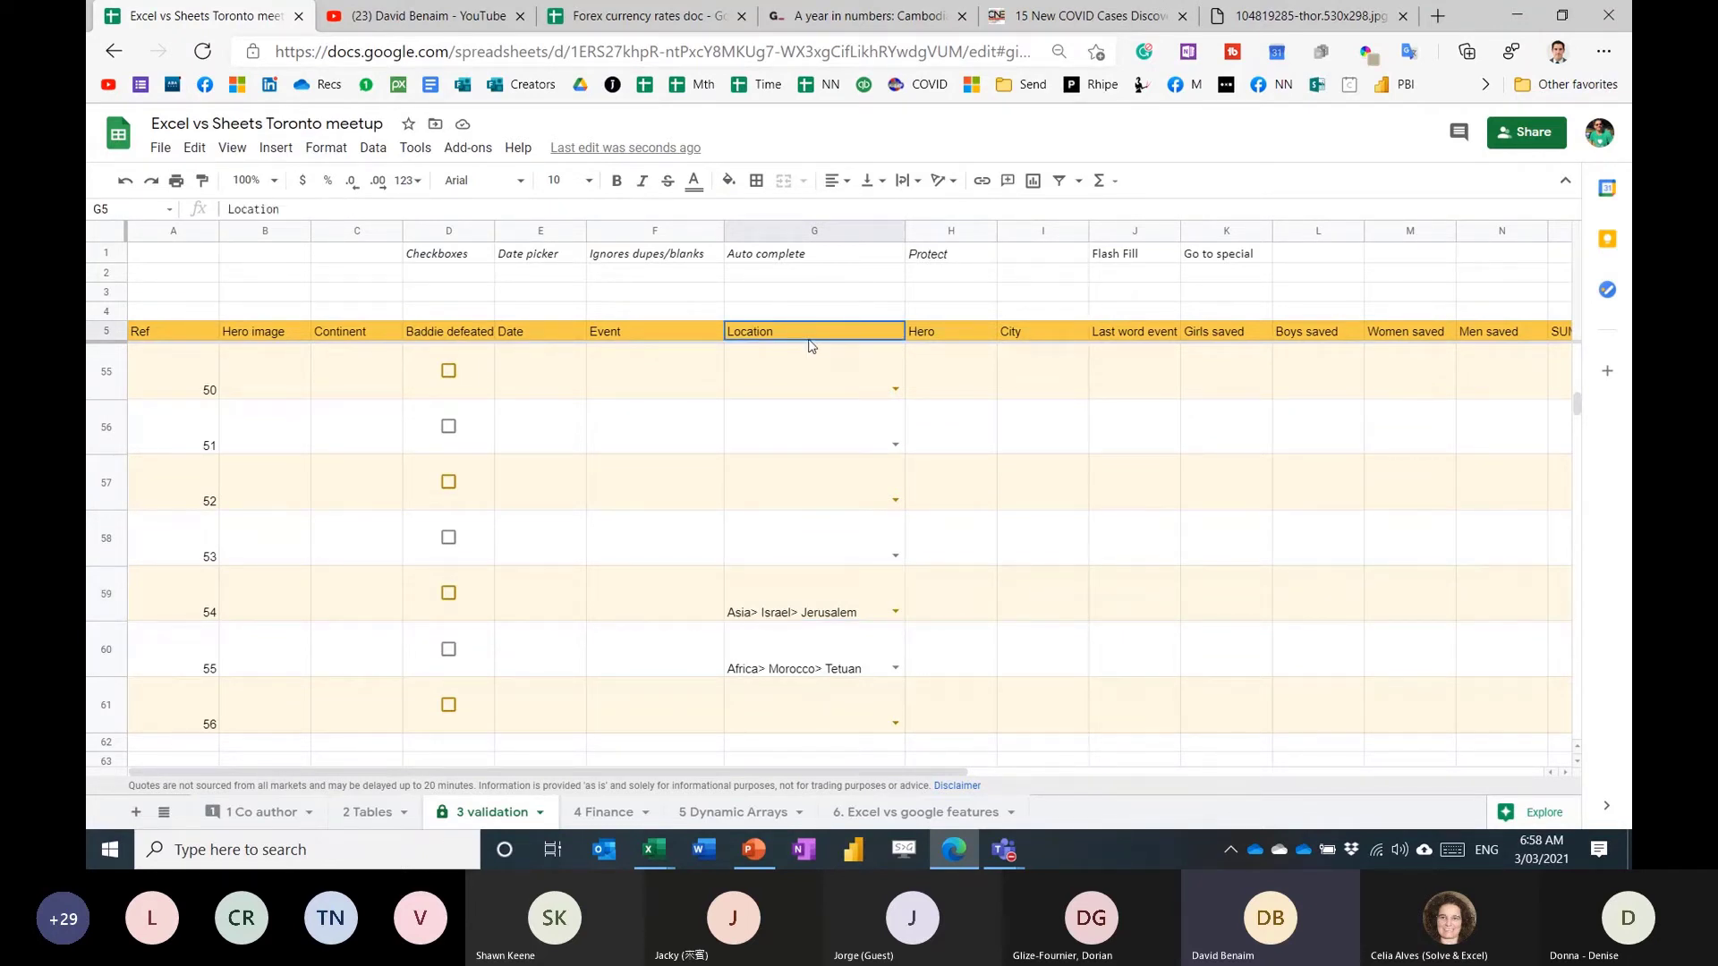
key(Down)
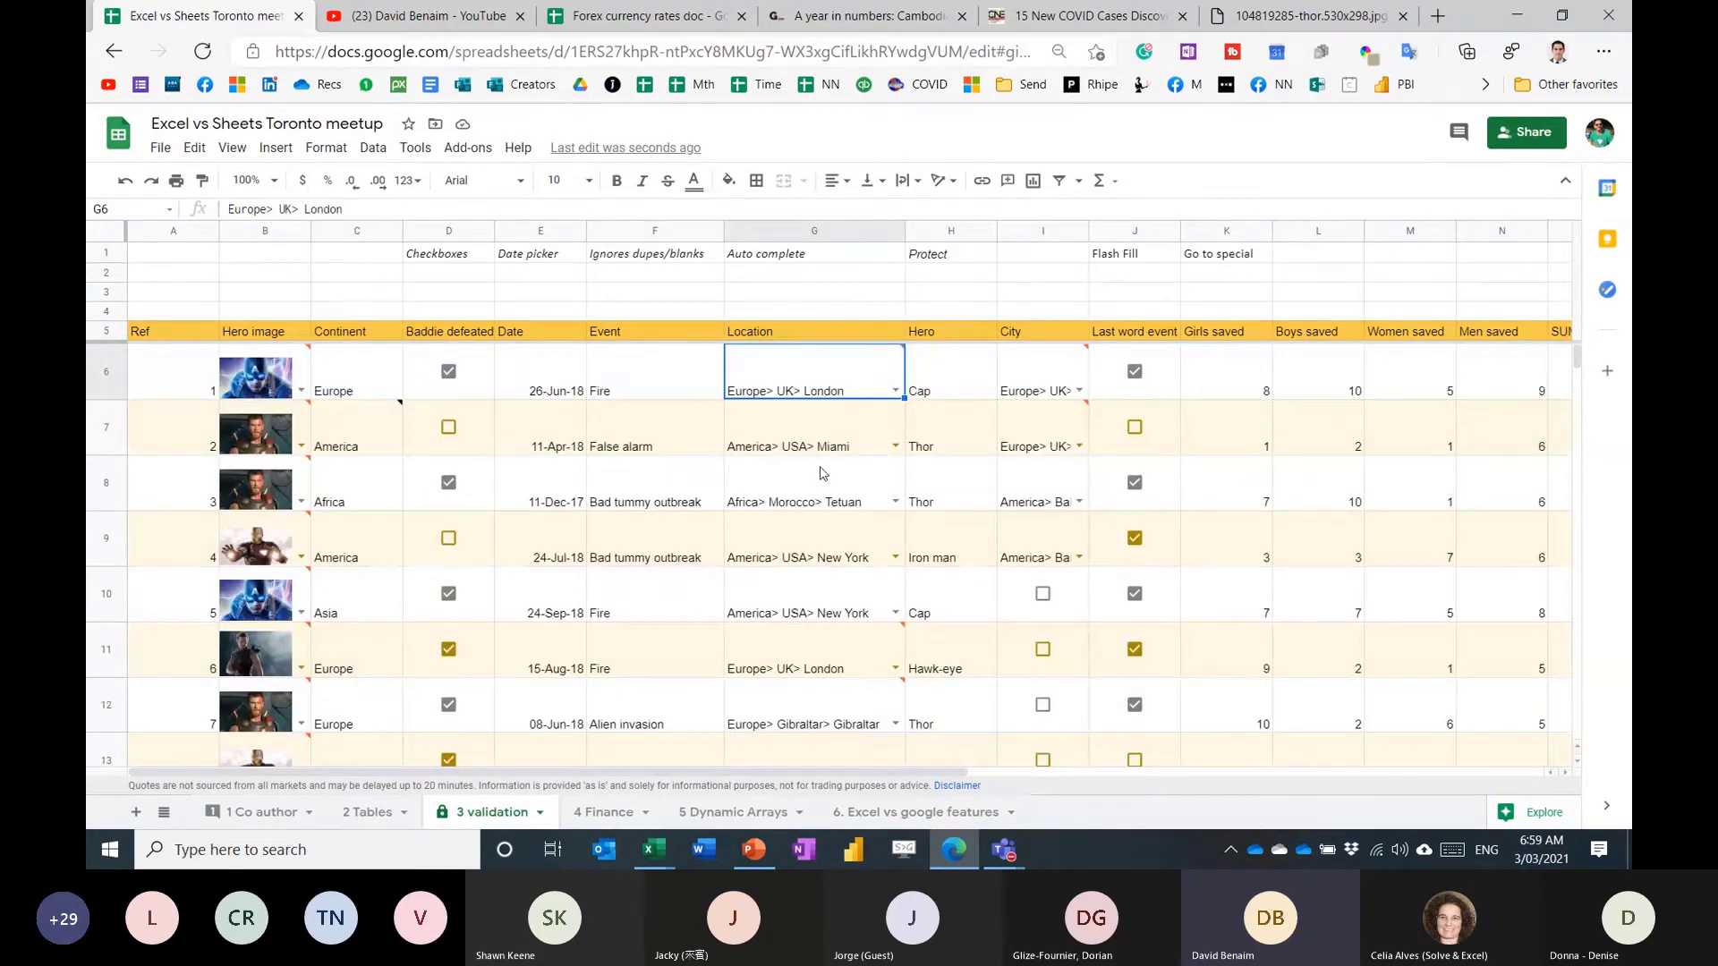
key(ctrl+Down)
key(ctrl+Down)
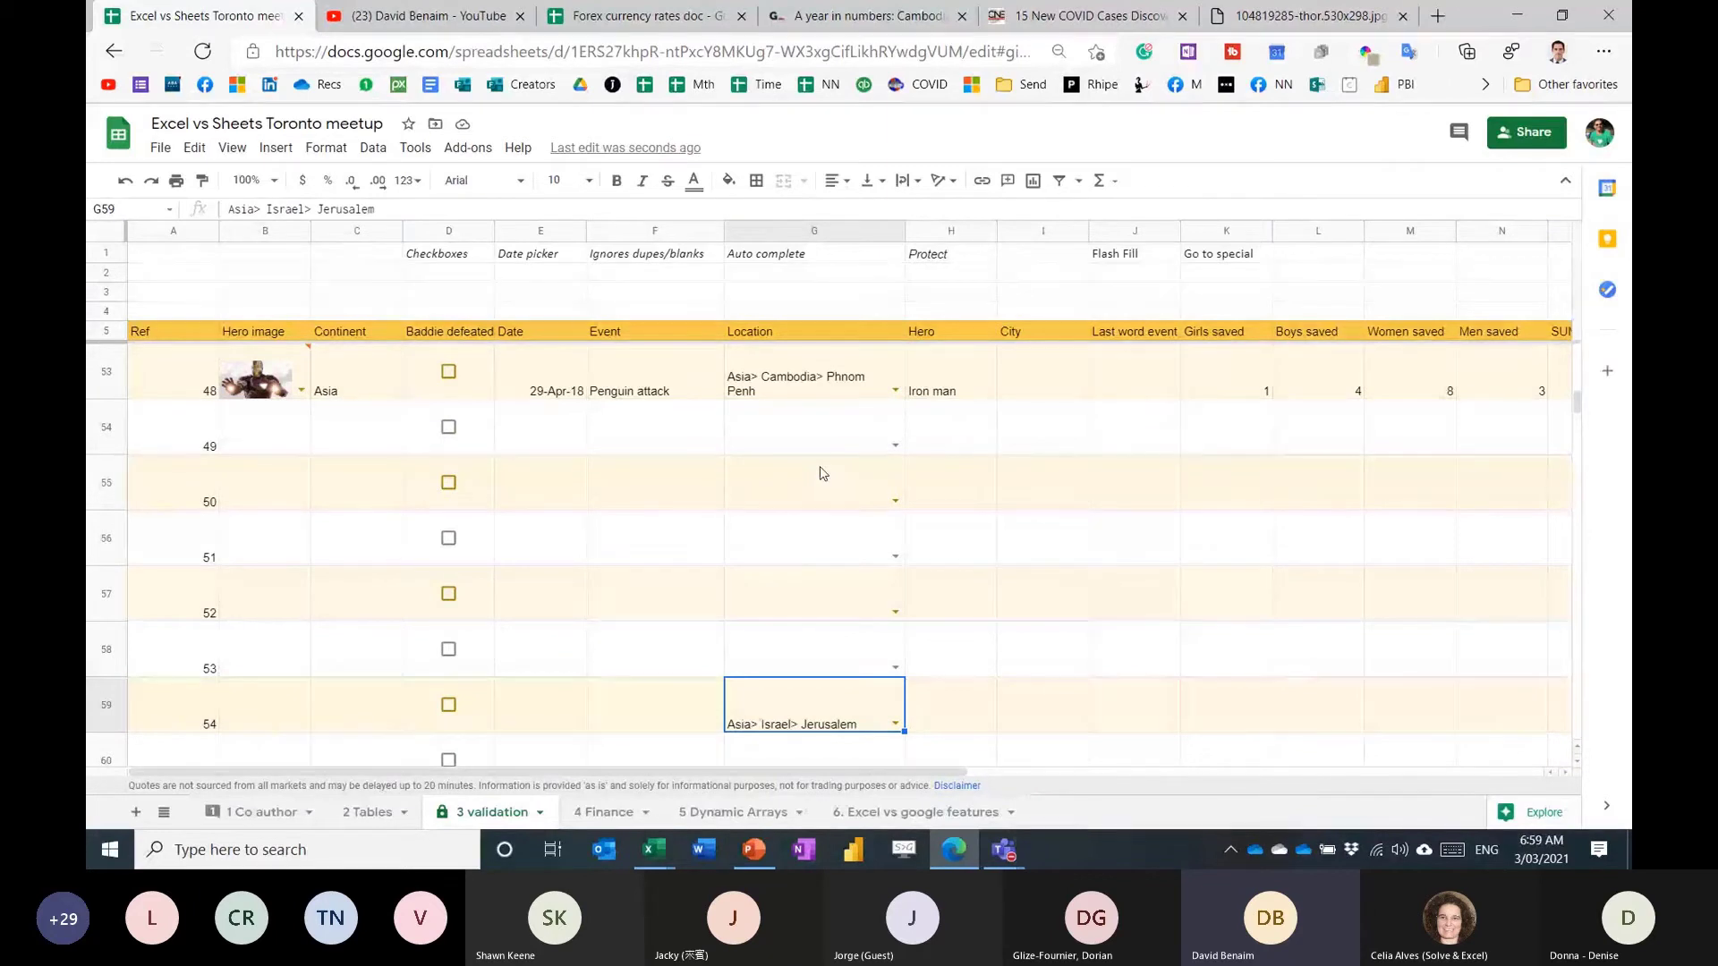
key(Up)
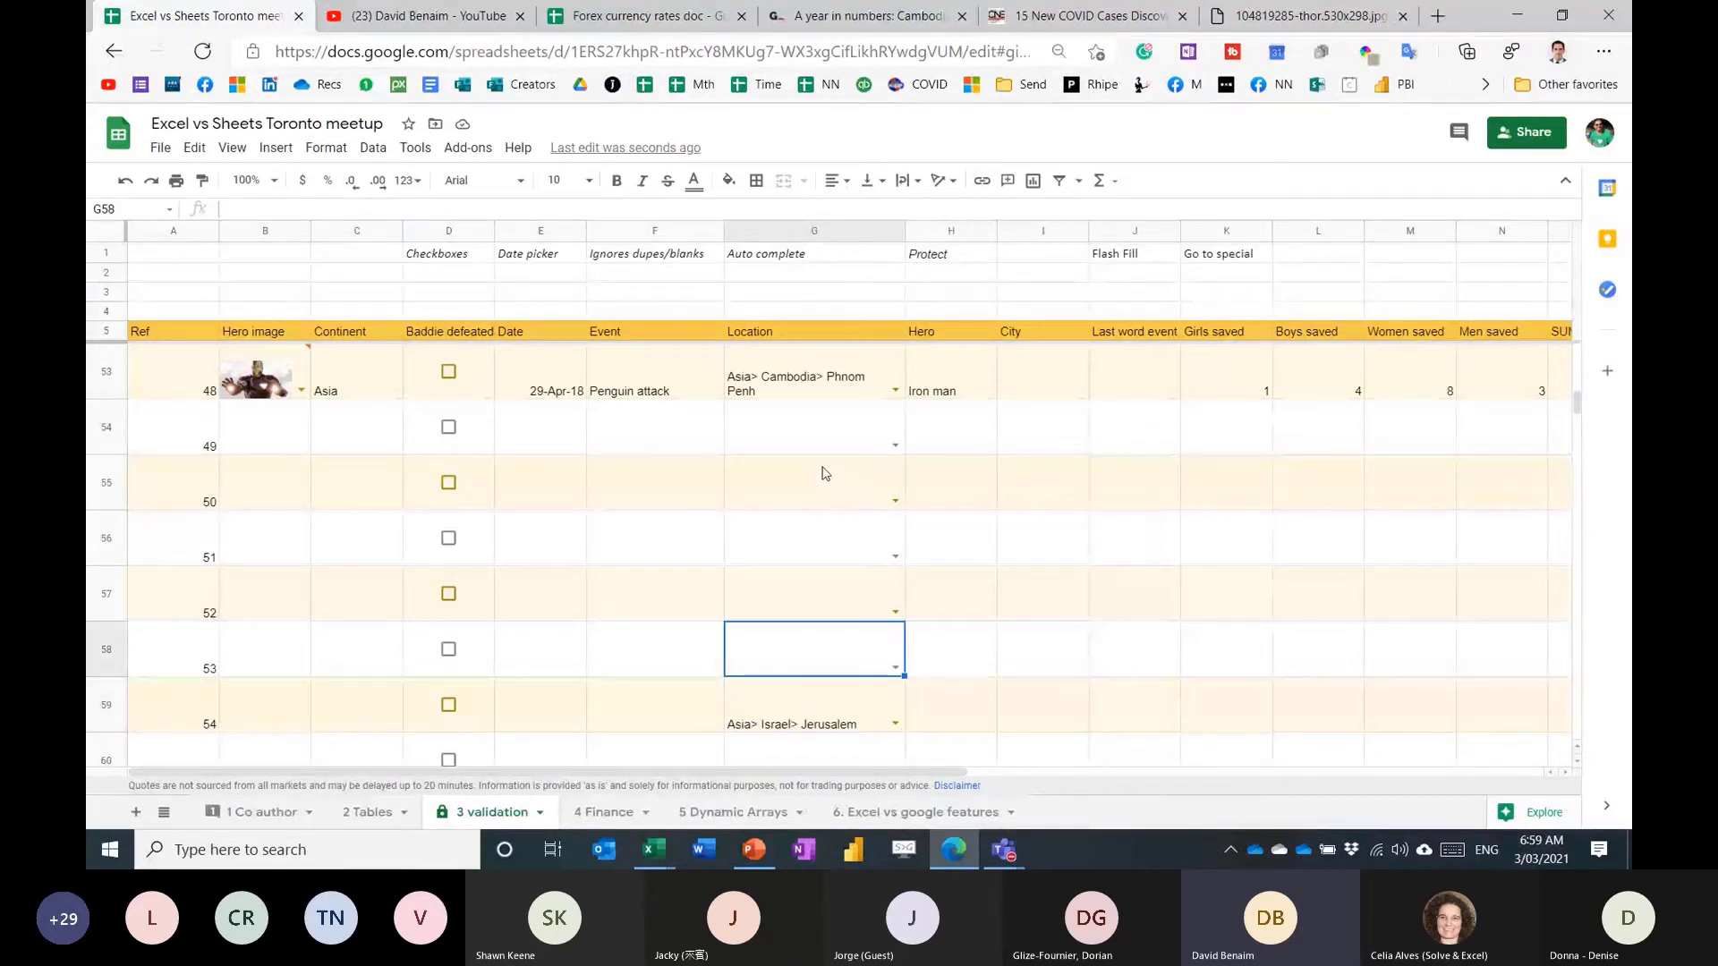
click(895, 500)
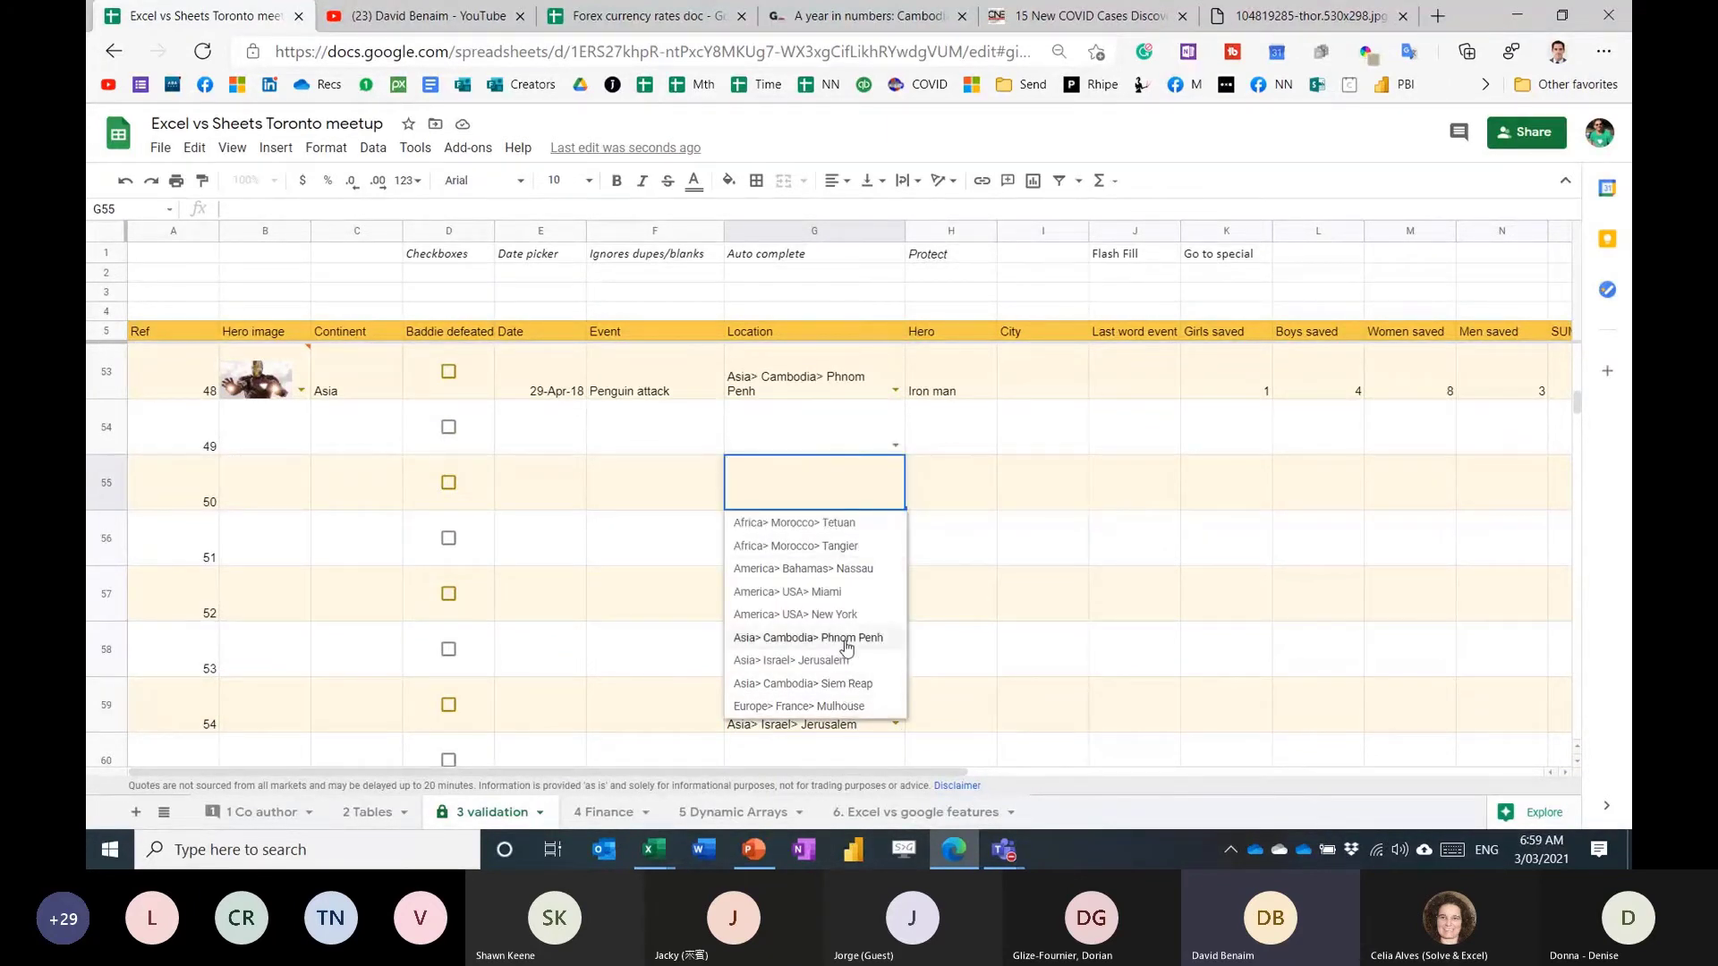
key(Escape)
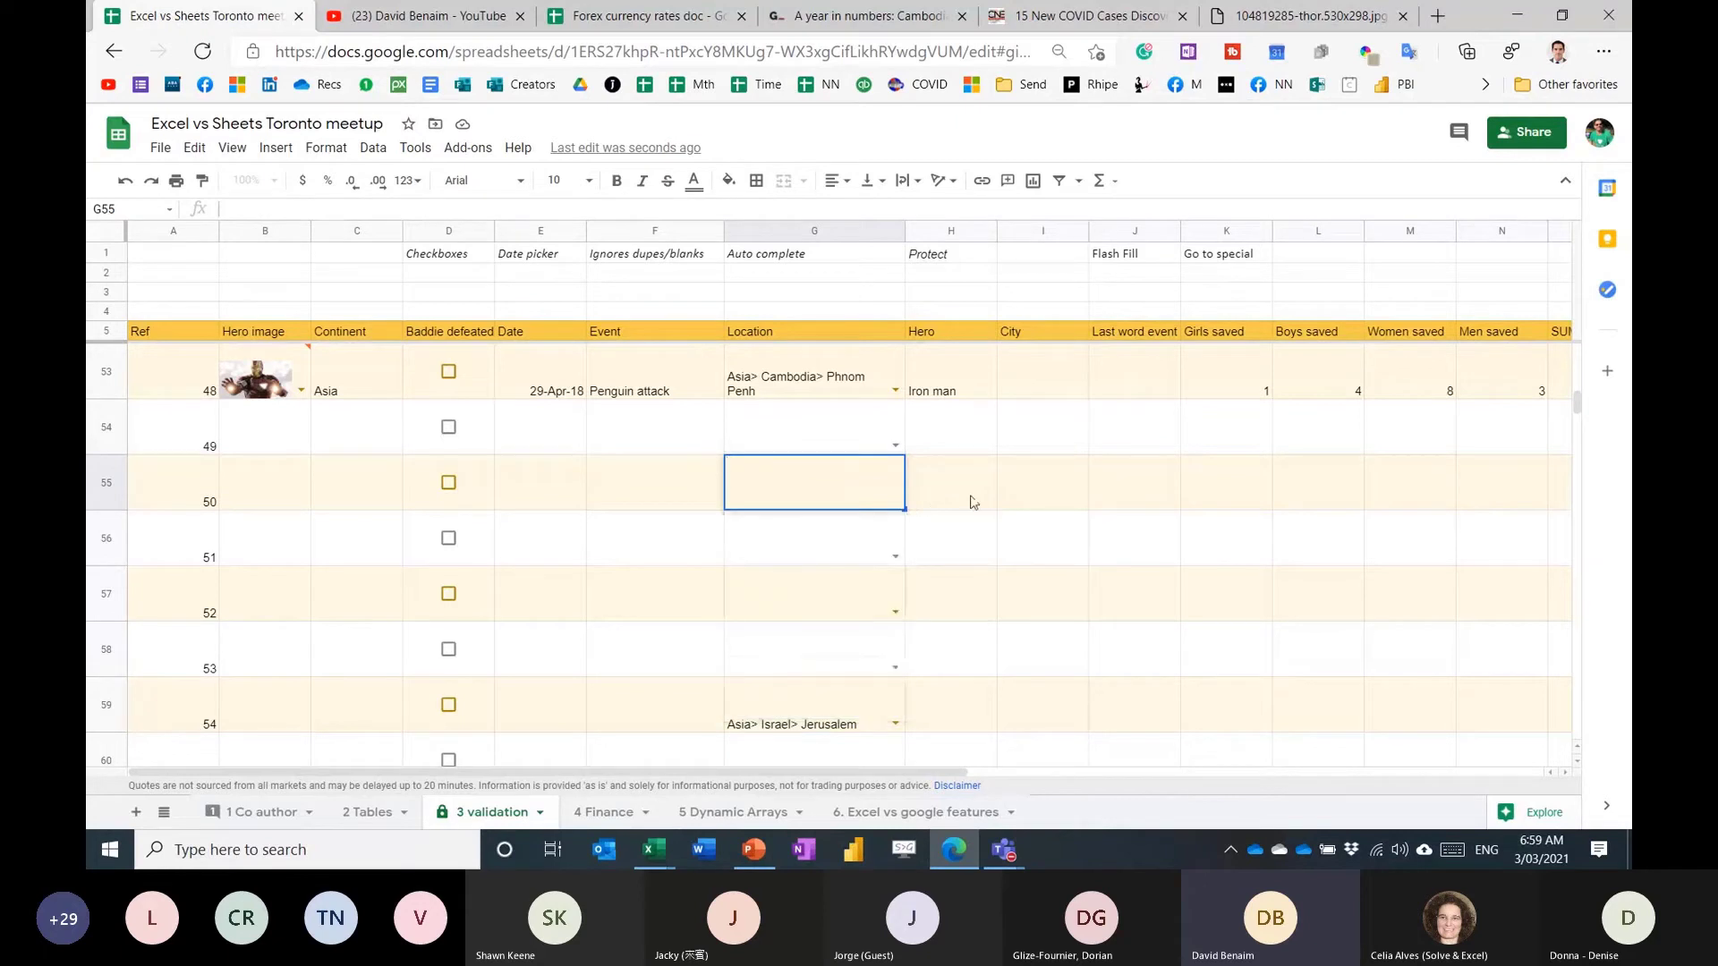
click(861, 553)
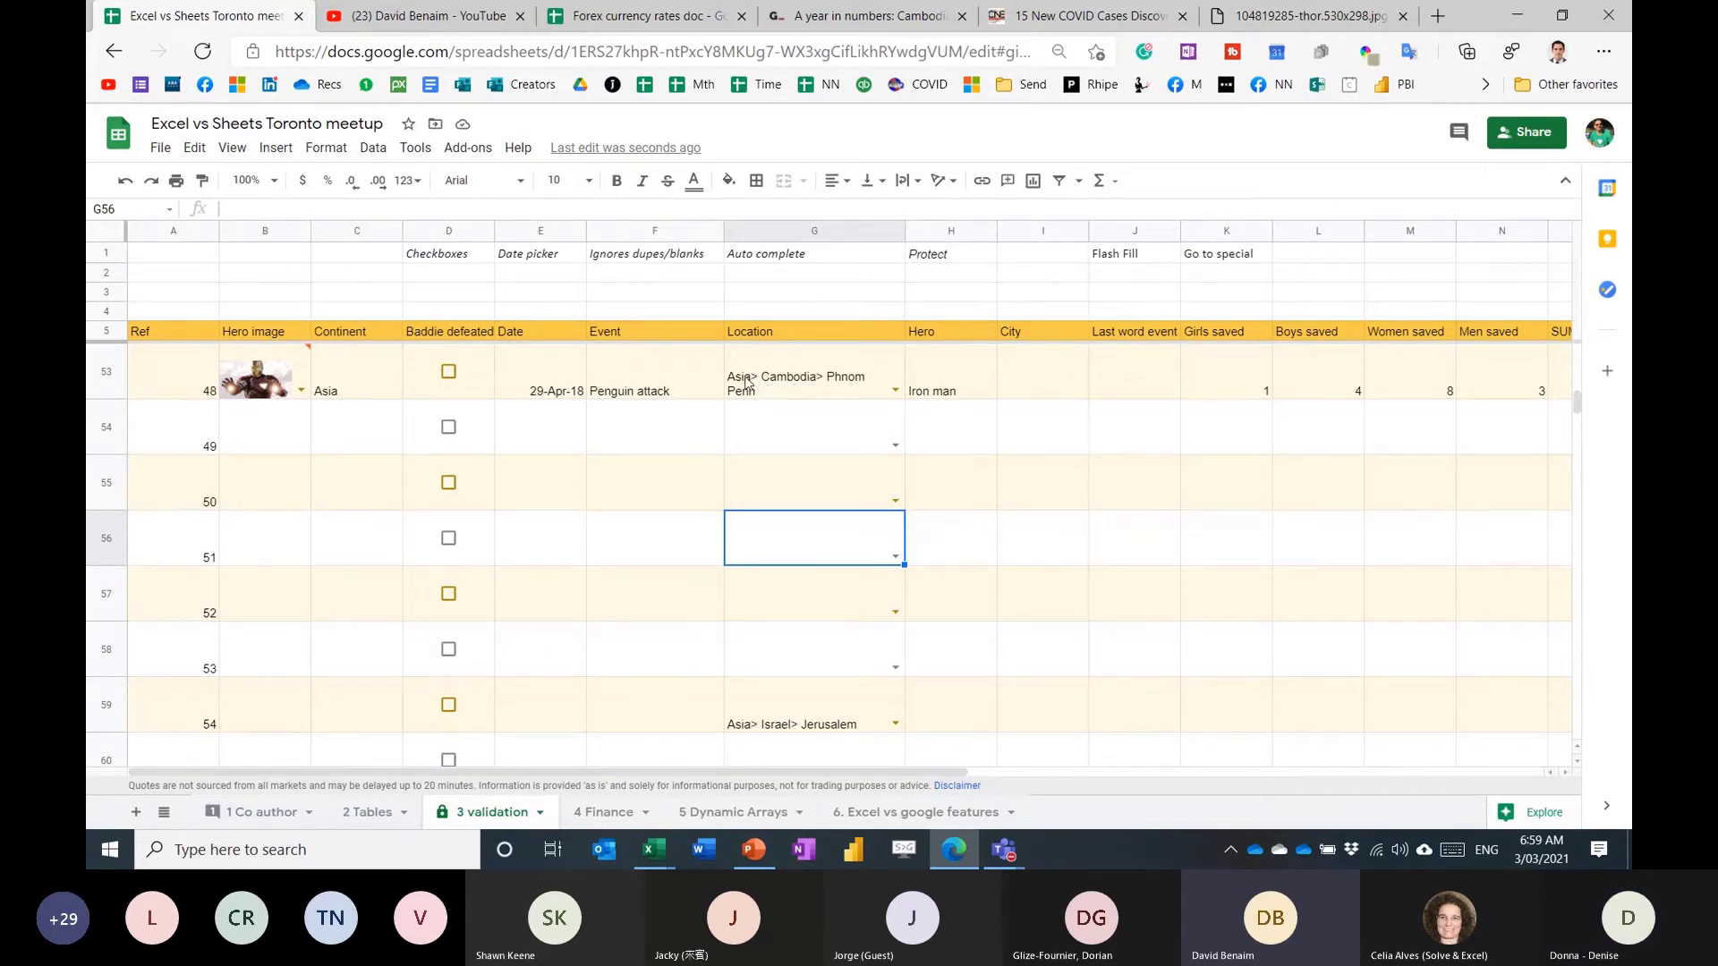
Use autocomplete to fill G56 with Asia> Cambodia> Phnom Penh, G57 with Asia> Cambodia> Siem Reap and G58 with Asia> Israel> Jerusalem.
text(phn)
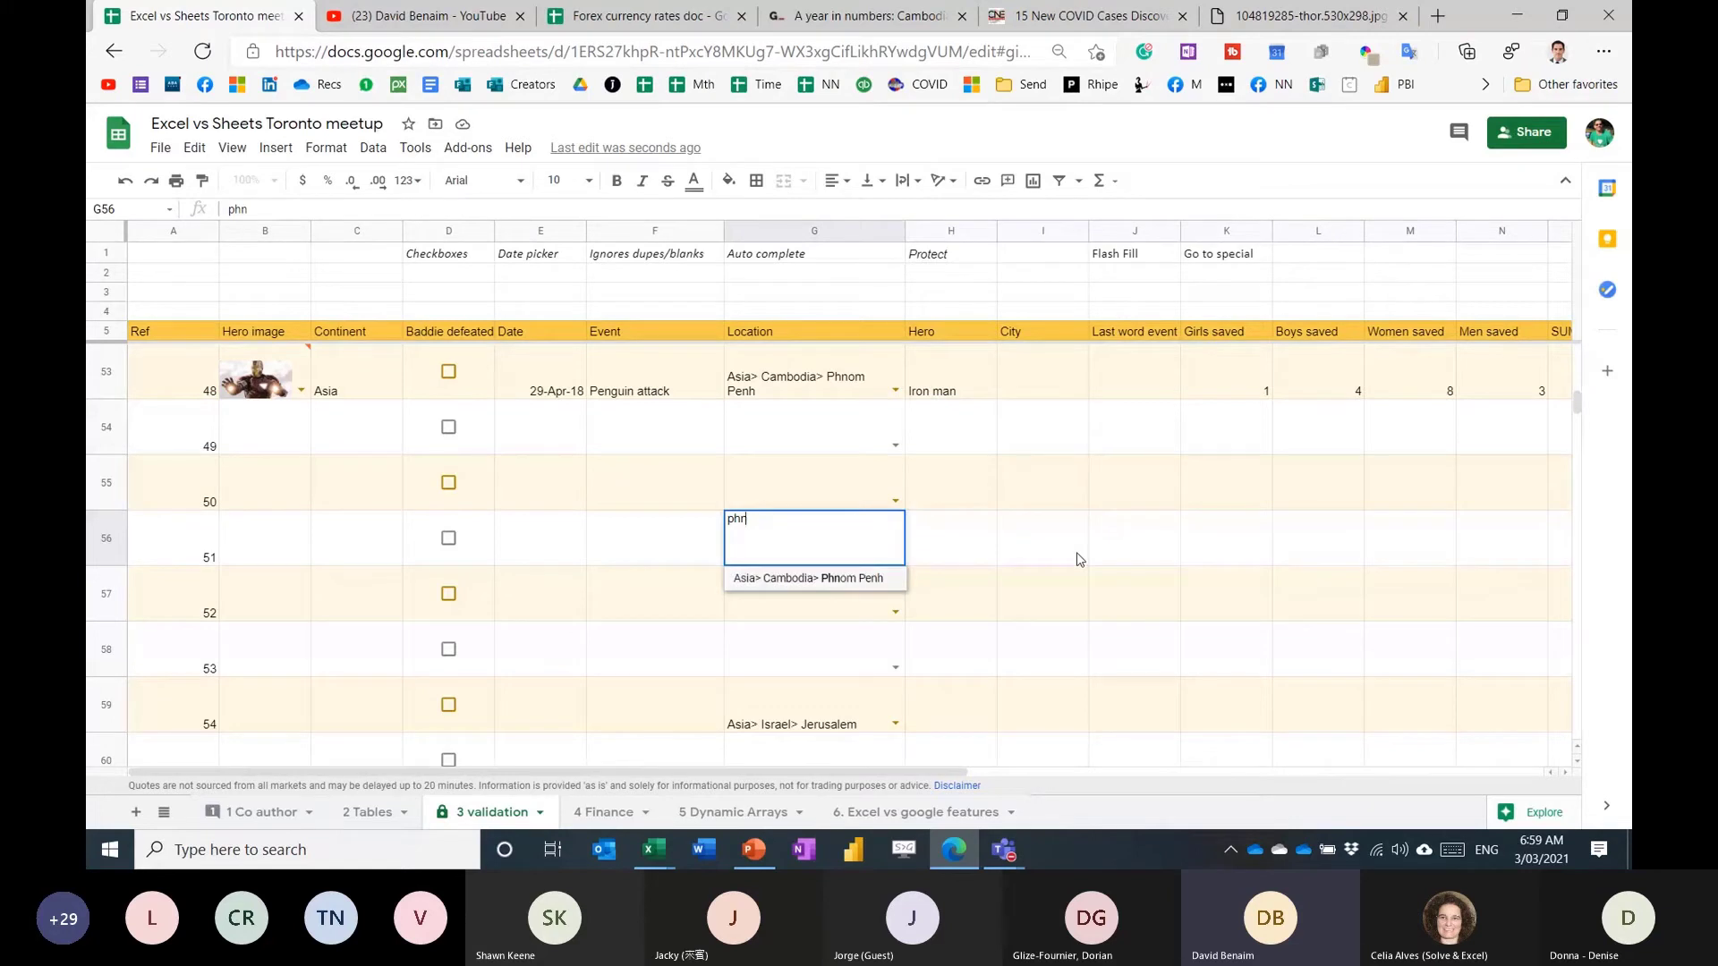
key(Return)
text(ca)
key(Down)
key(Down)
key(Return)
text(as)
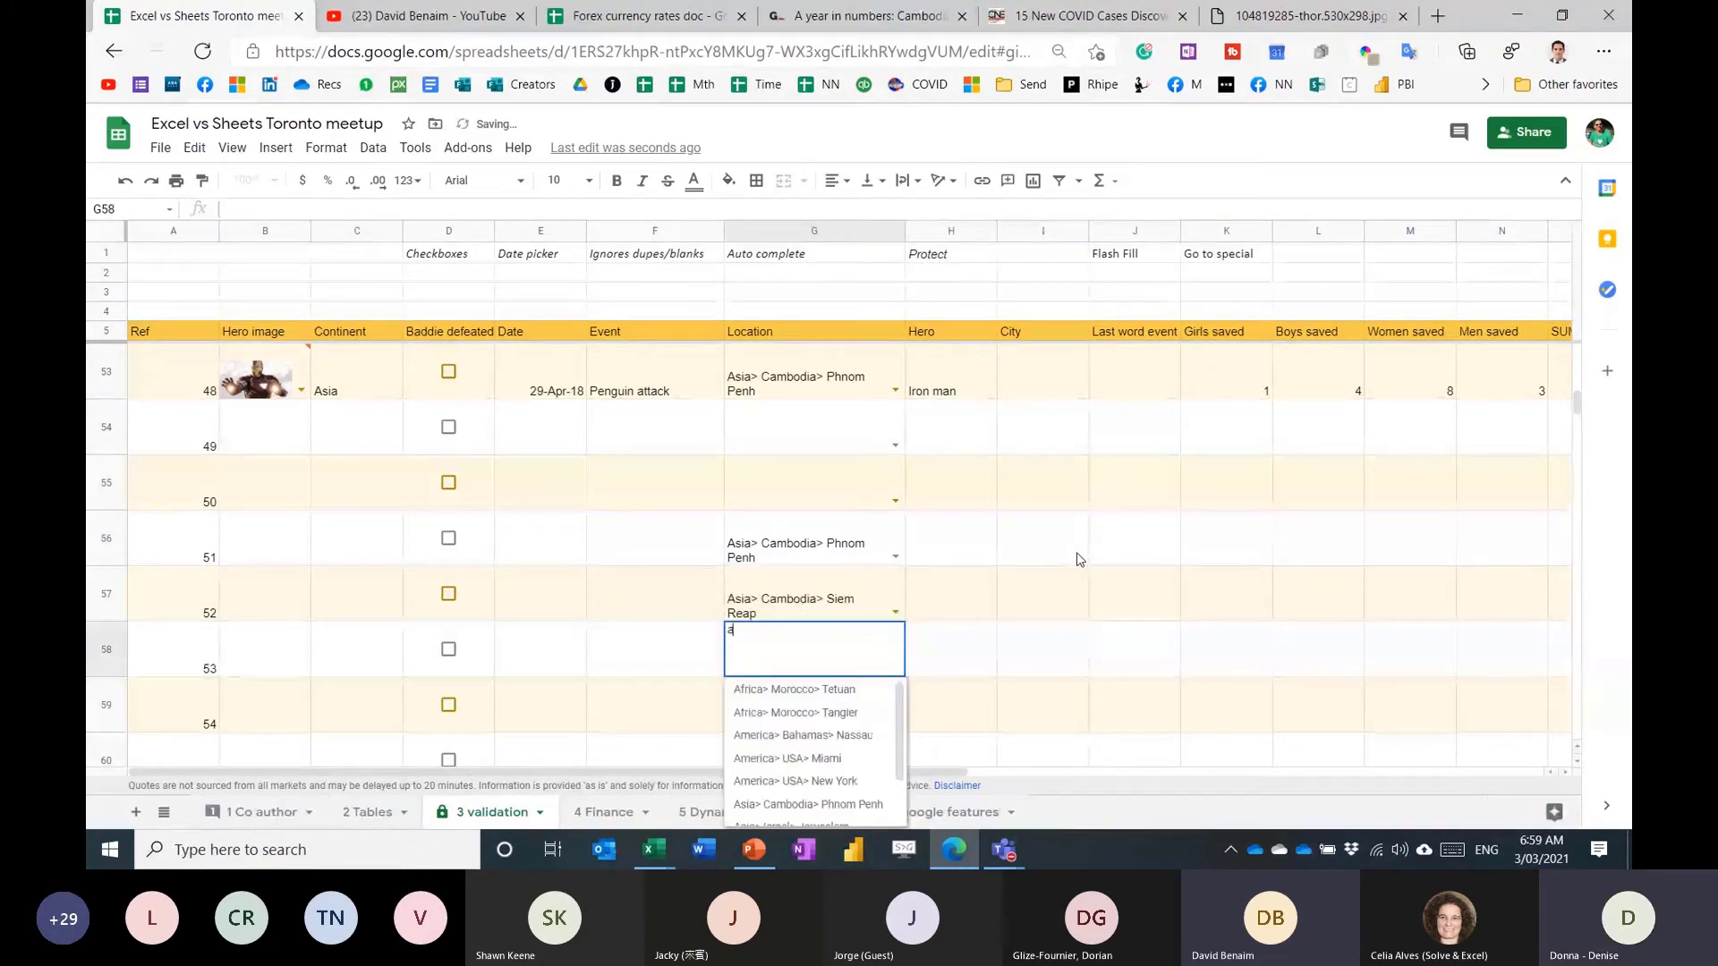
key(Return)
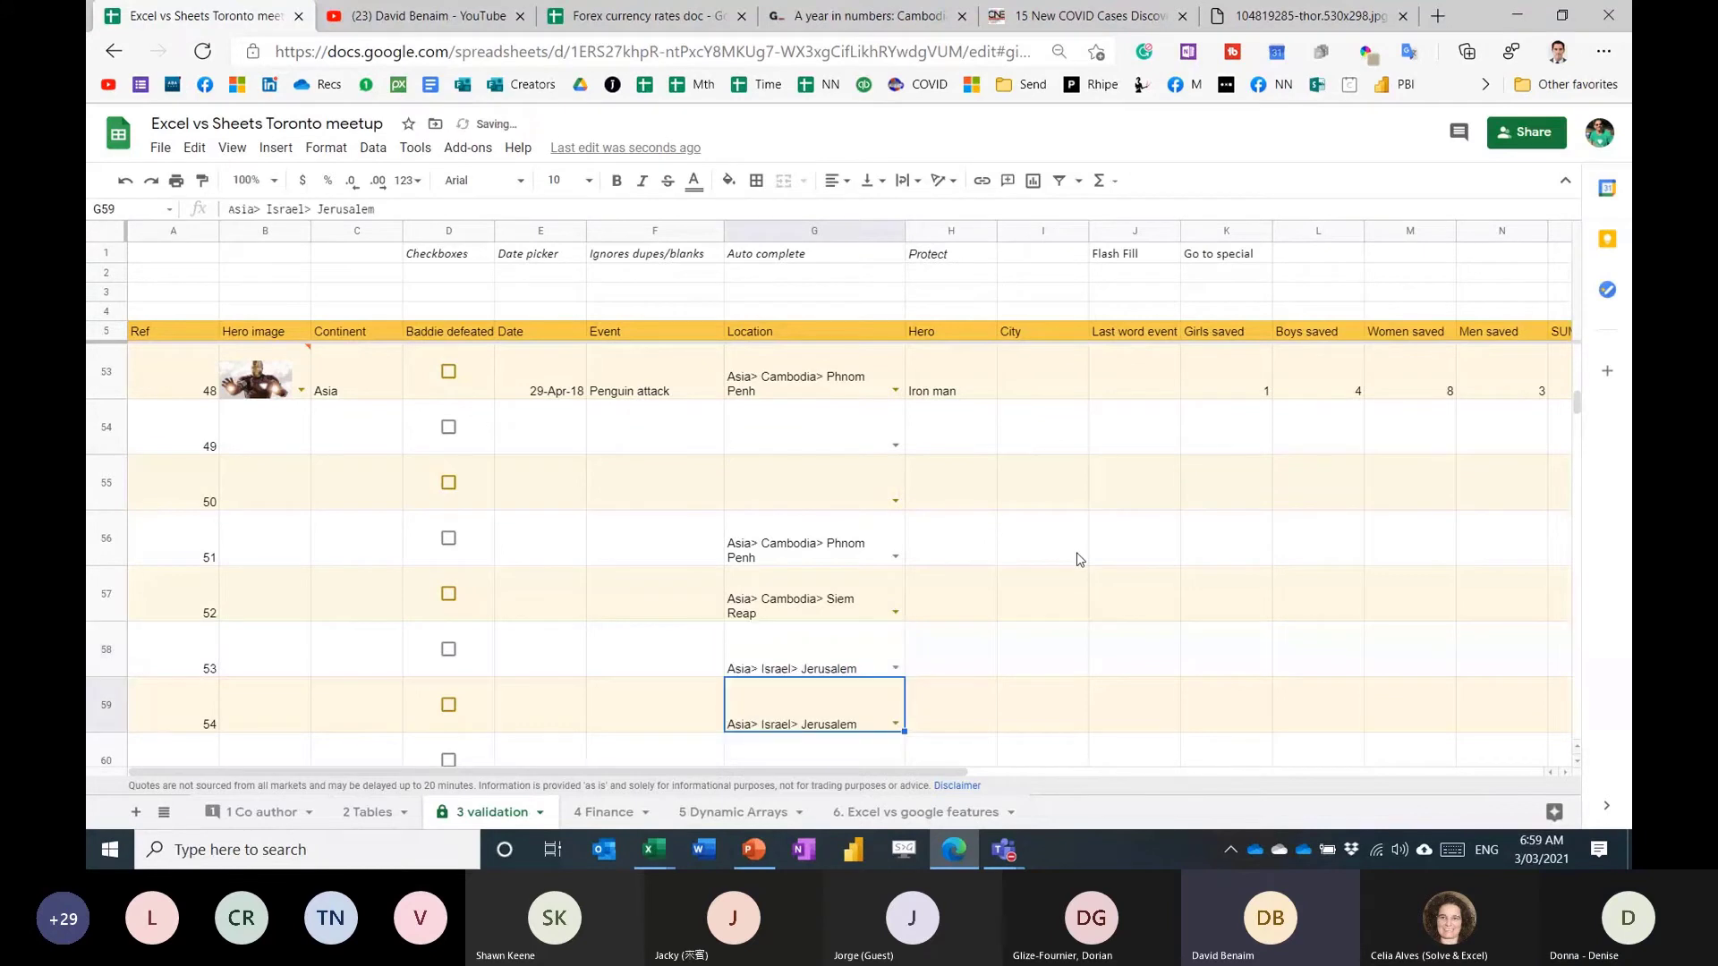
Clear the locations in G56:G60.
key(Up)
key(Up)
key(Up)
key(shift+Down)
key(shift+Down)
key(shift+Down)
key(shift+Down)
key(Delete)
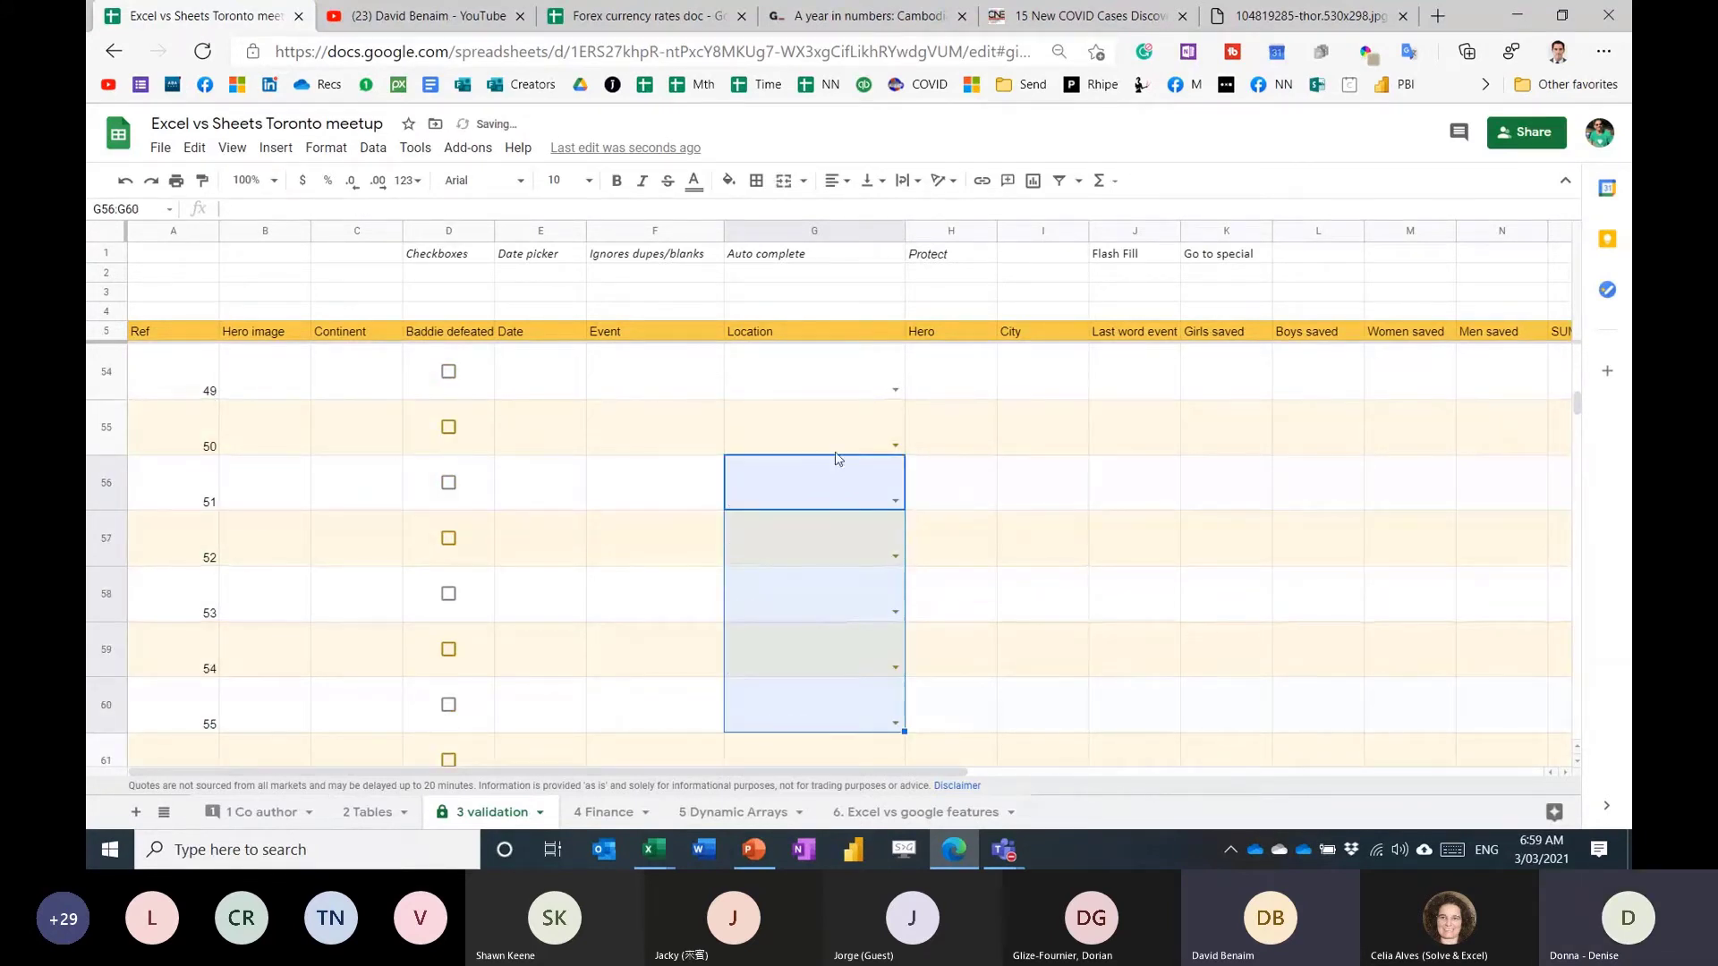
click(805, 445)
drag(817, 480, 824, 659)
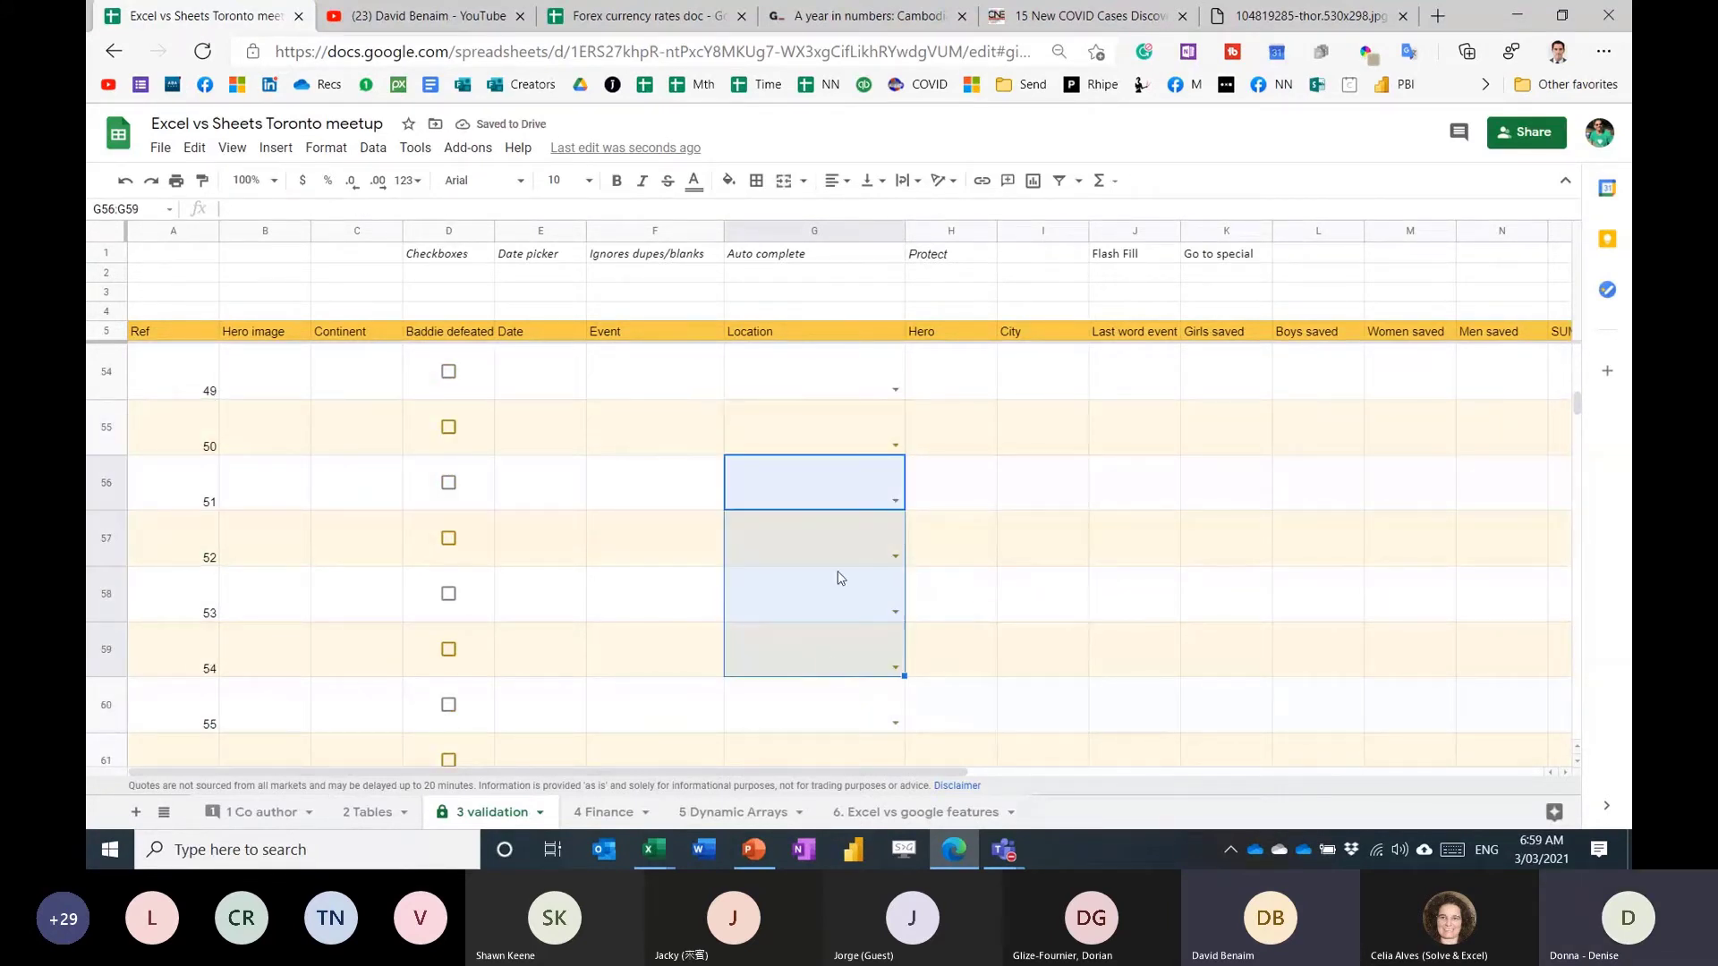
click(832, 503)
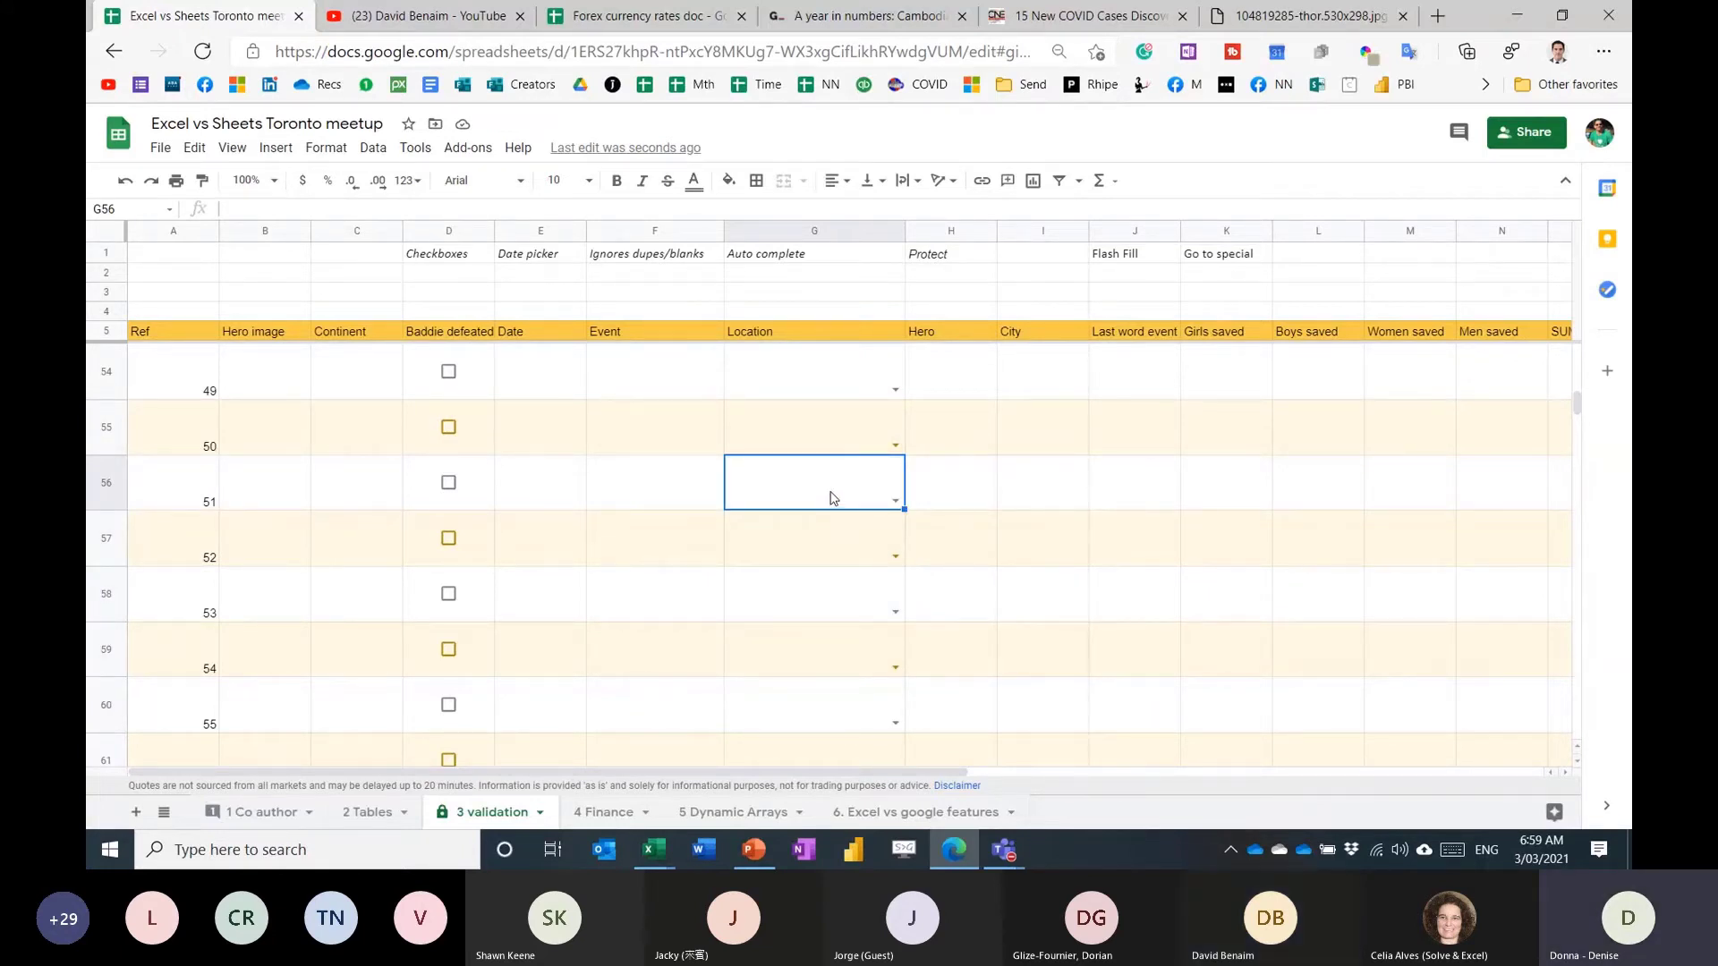
scroll(832, 498, up, 8)
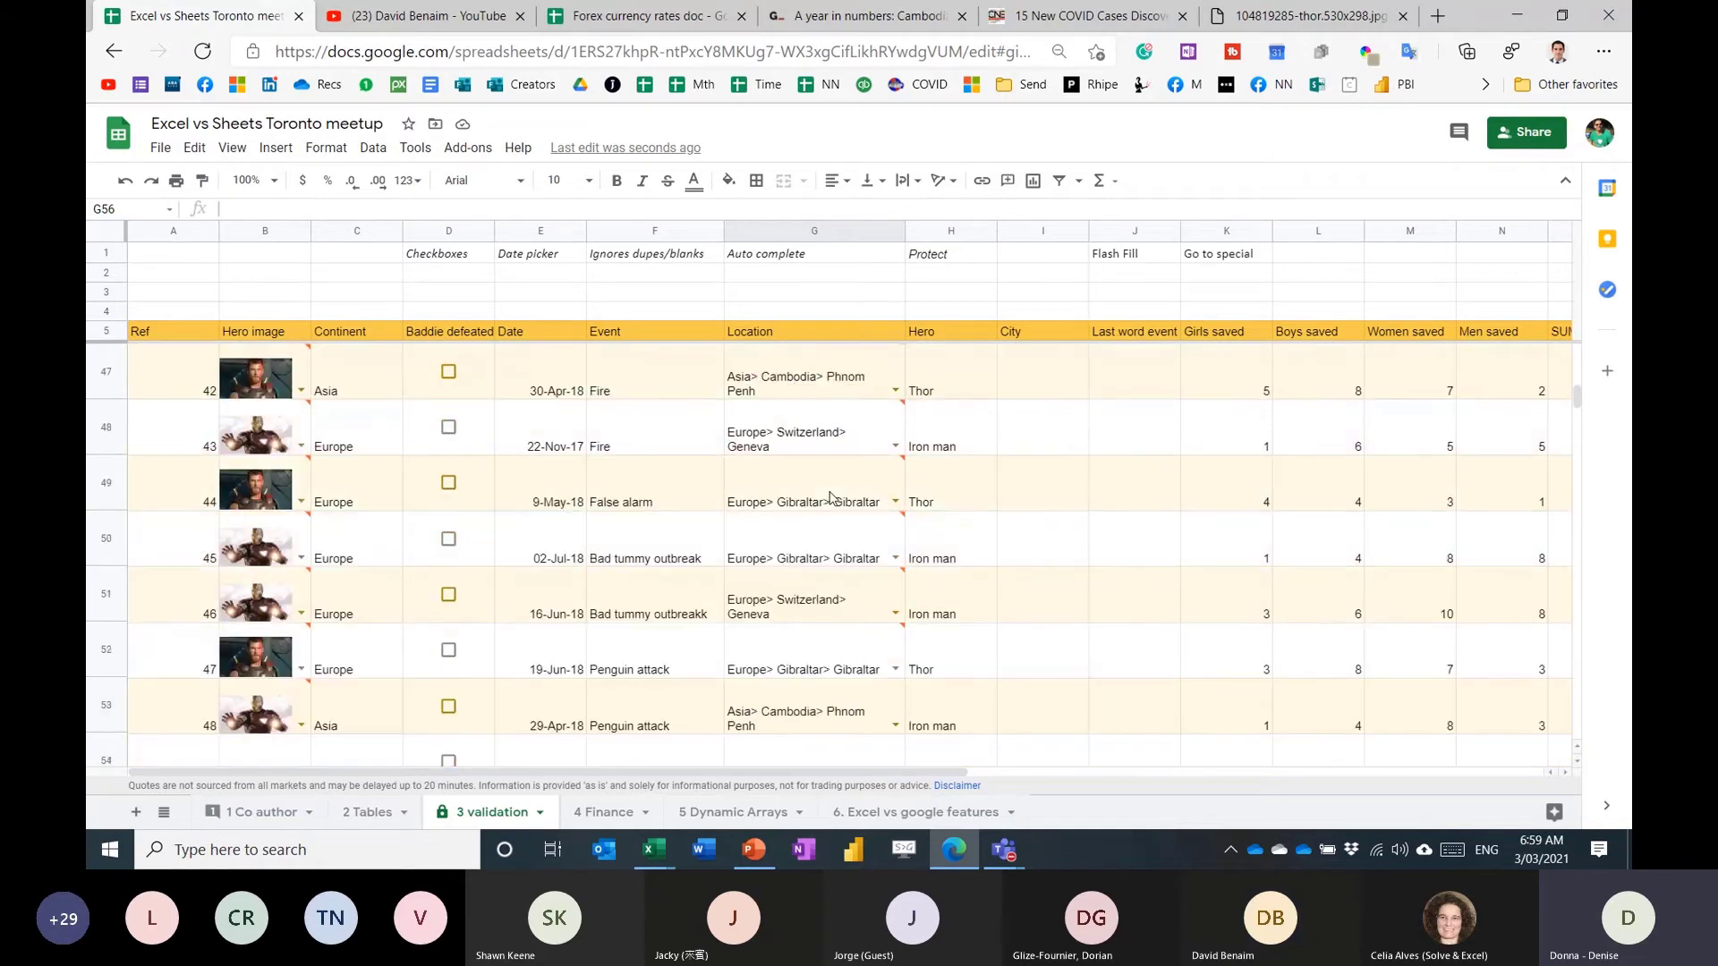
scroll(832, 498, up, 9)
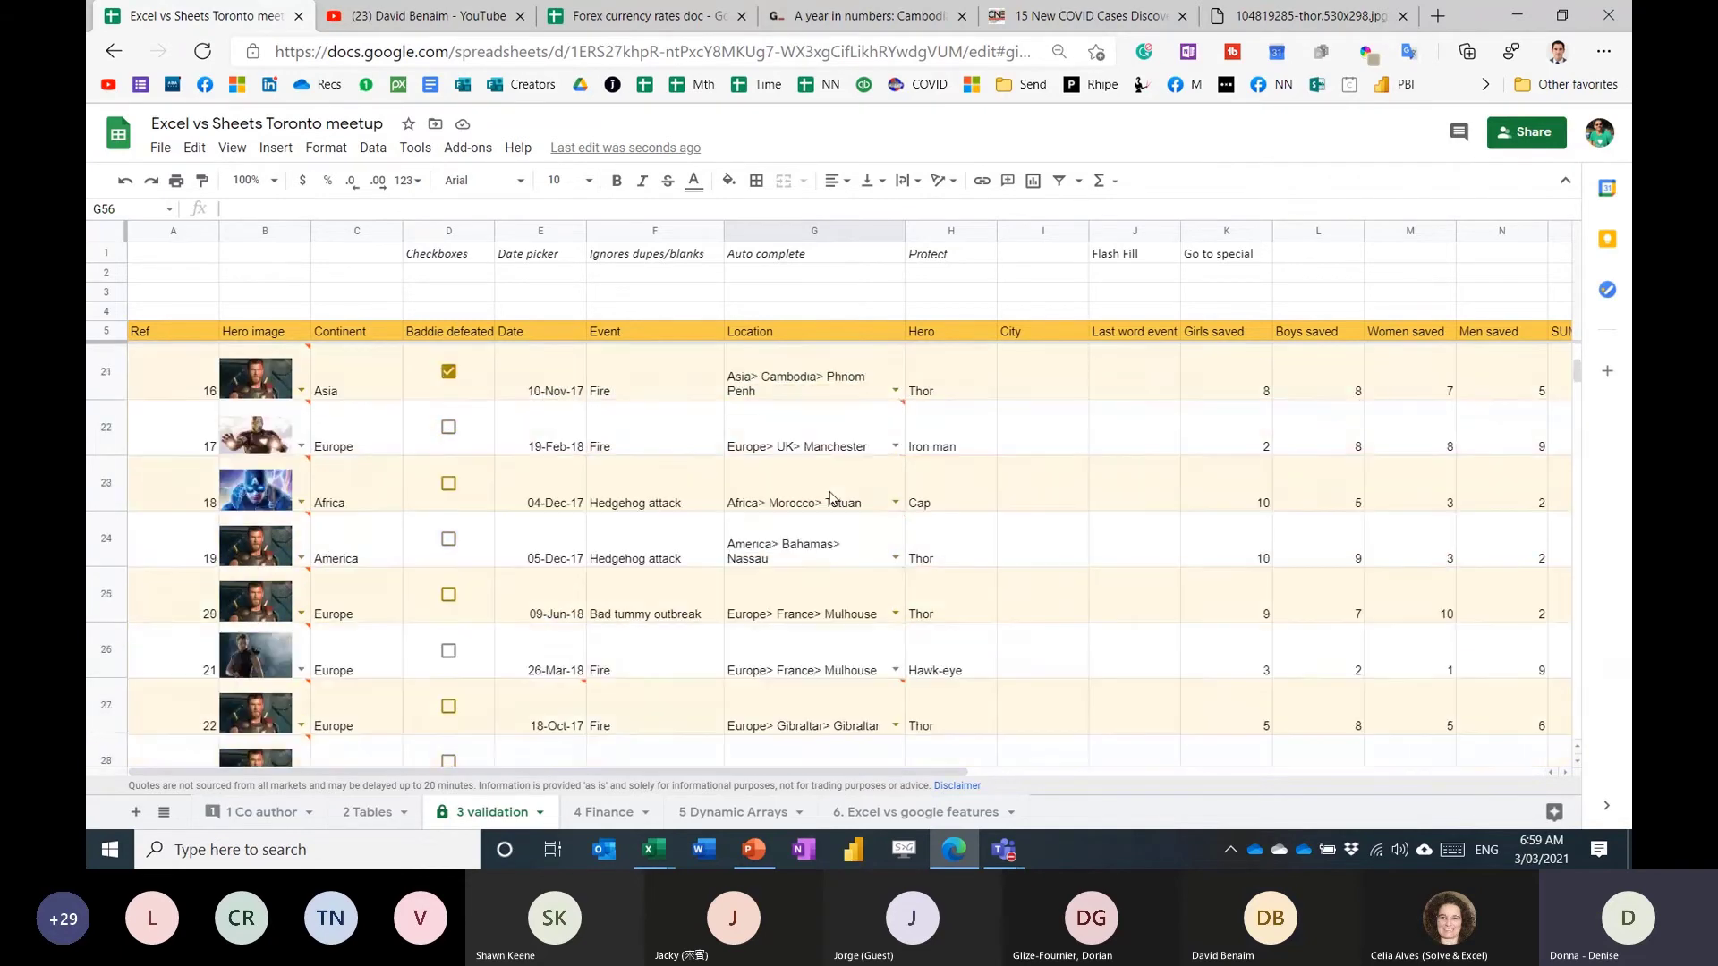
scroll(829, 498, down, 15)
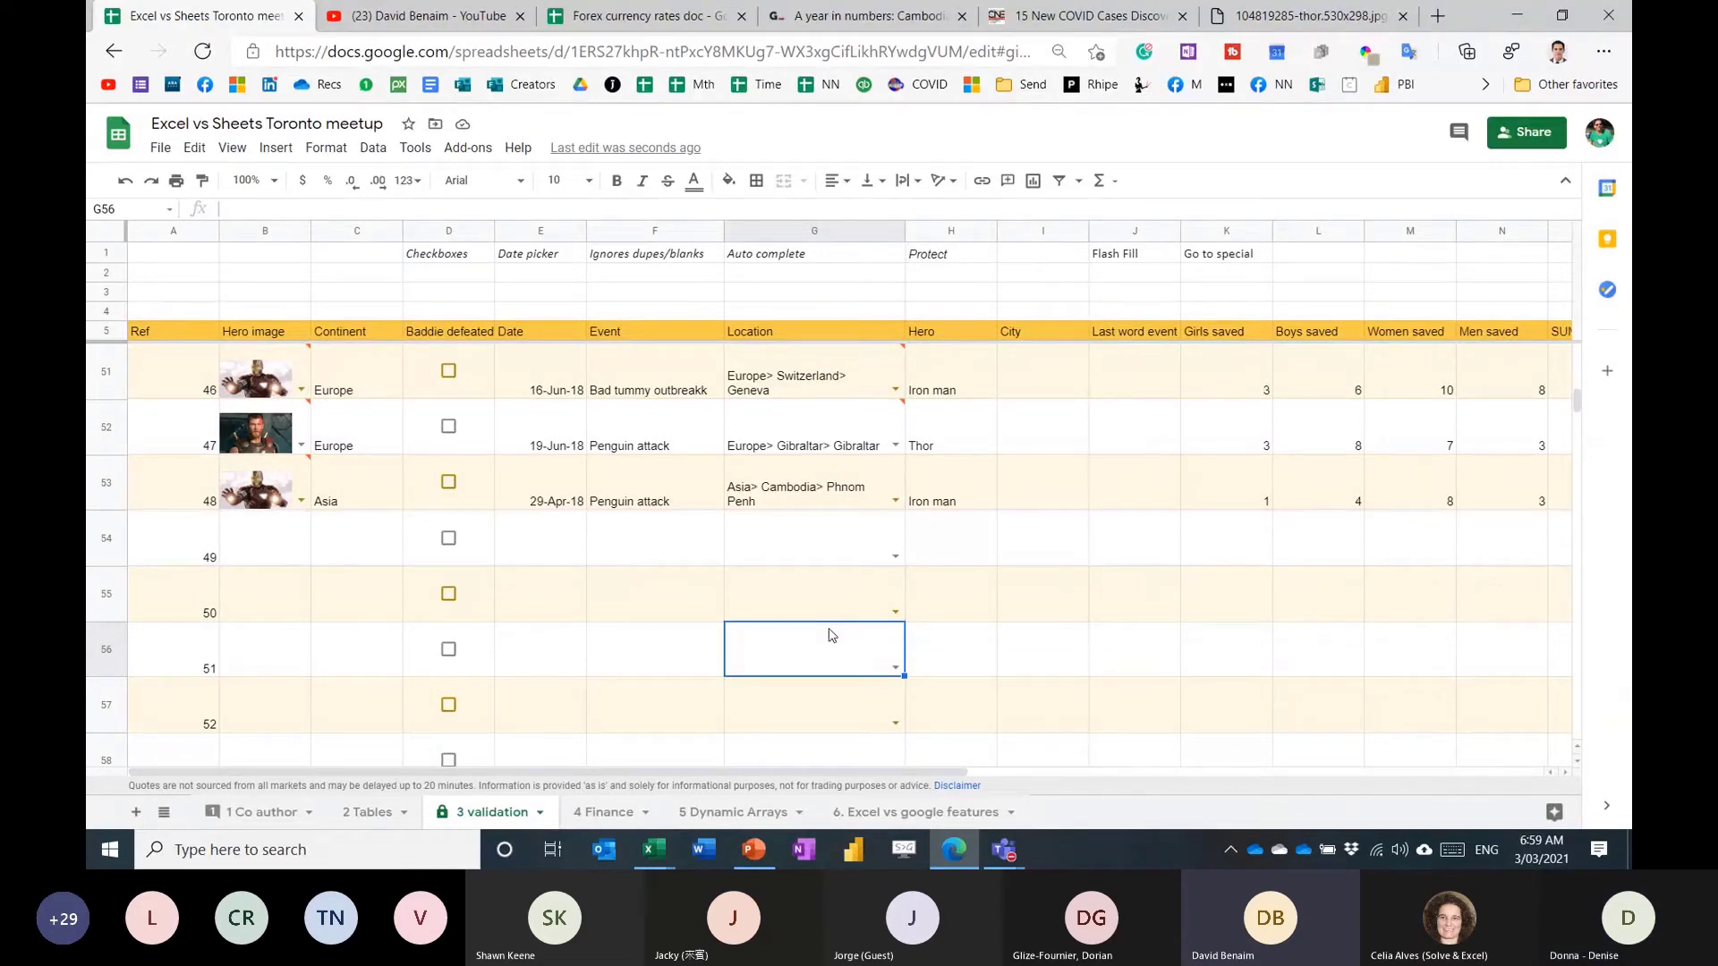
Switch to the Excel vs Sheets Toronto meetup workbook in Excel and open the 3 validation sheet.
key(alt+Tab)
key(alt+Tab)
key(Escape)
key(alt+Tab)
click(389, 799)
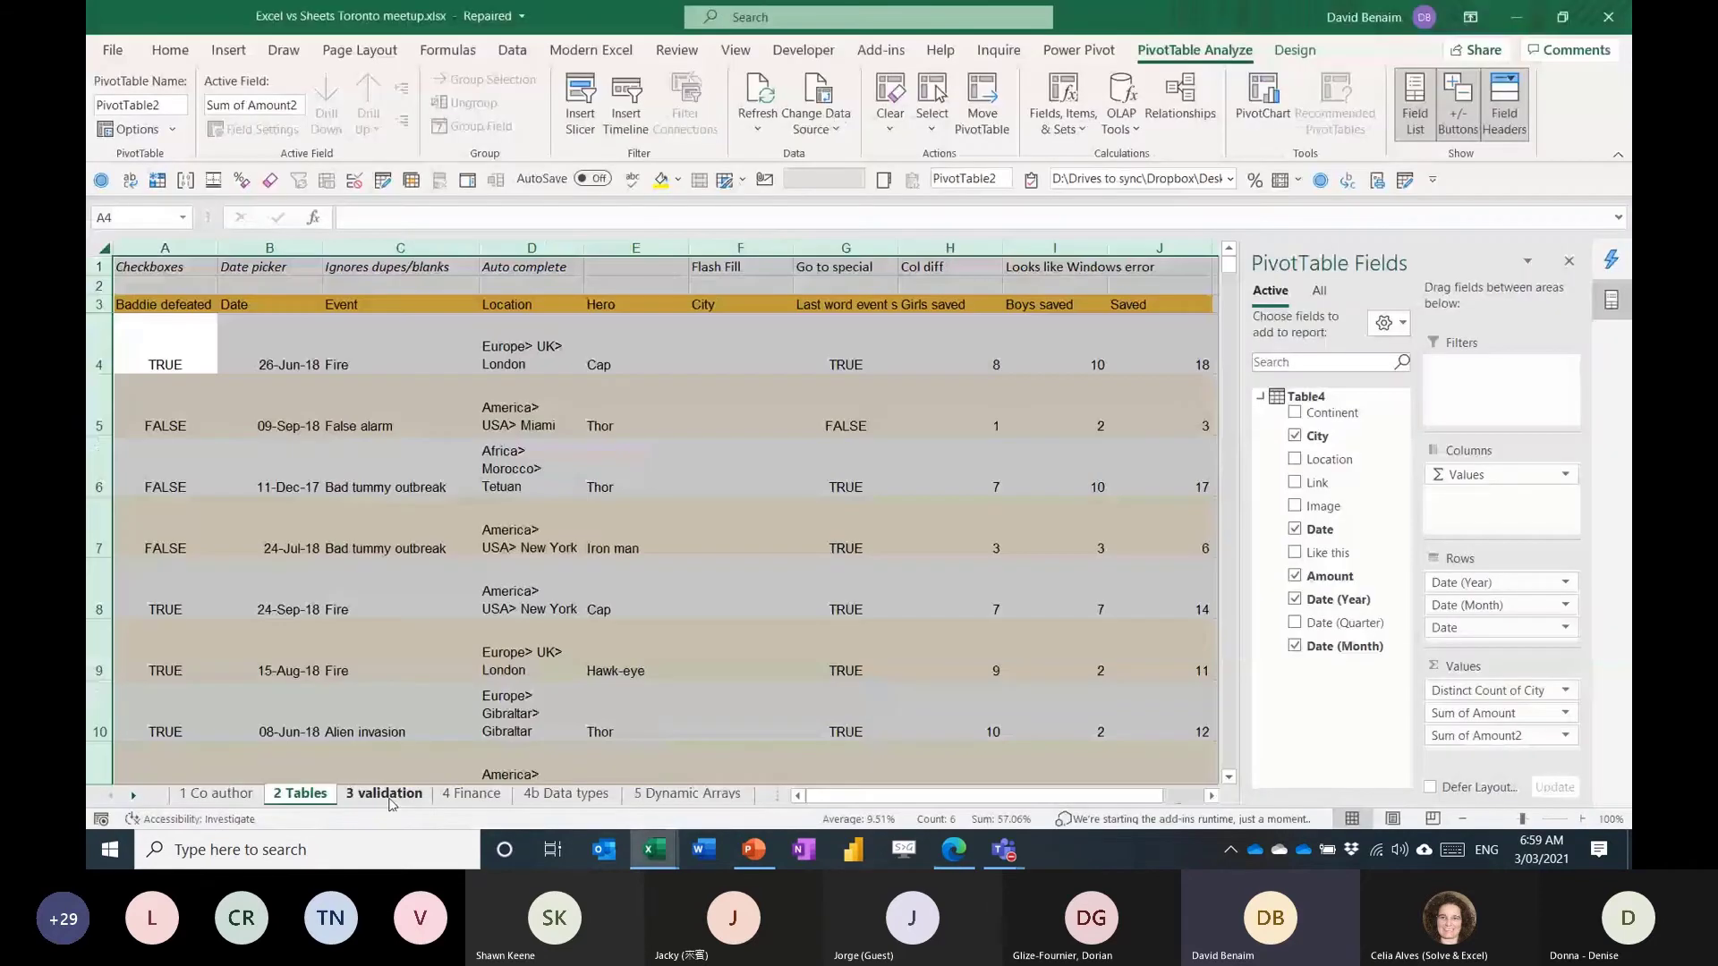
Enter siem reap in D60, directly below the last row of the Location column.
click(551, 363)
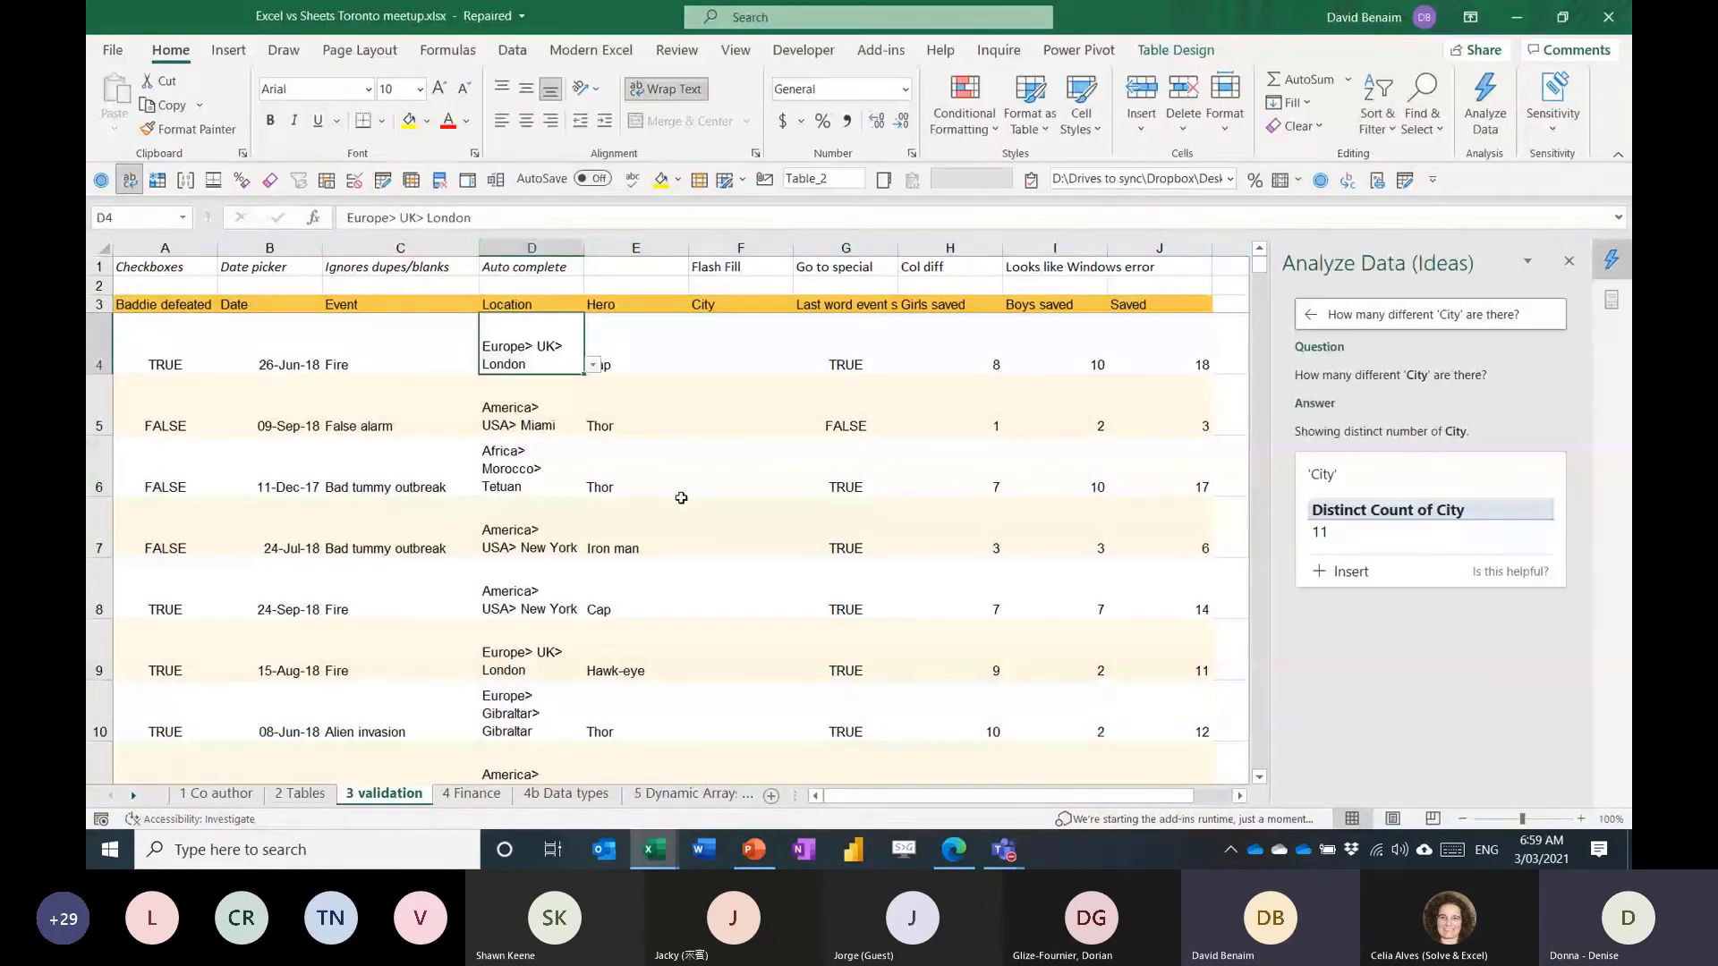
click(593, 365)
click(538, 357)
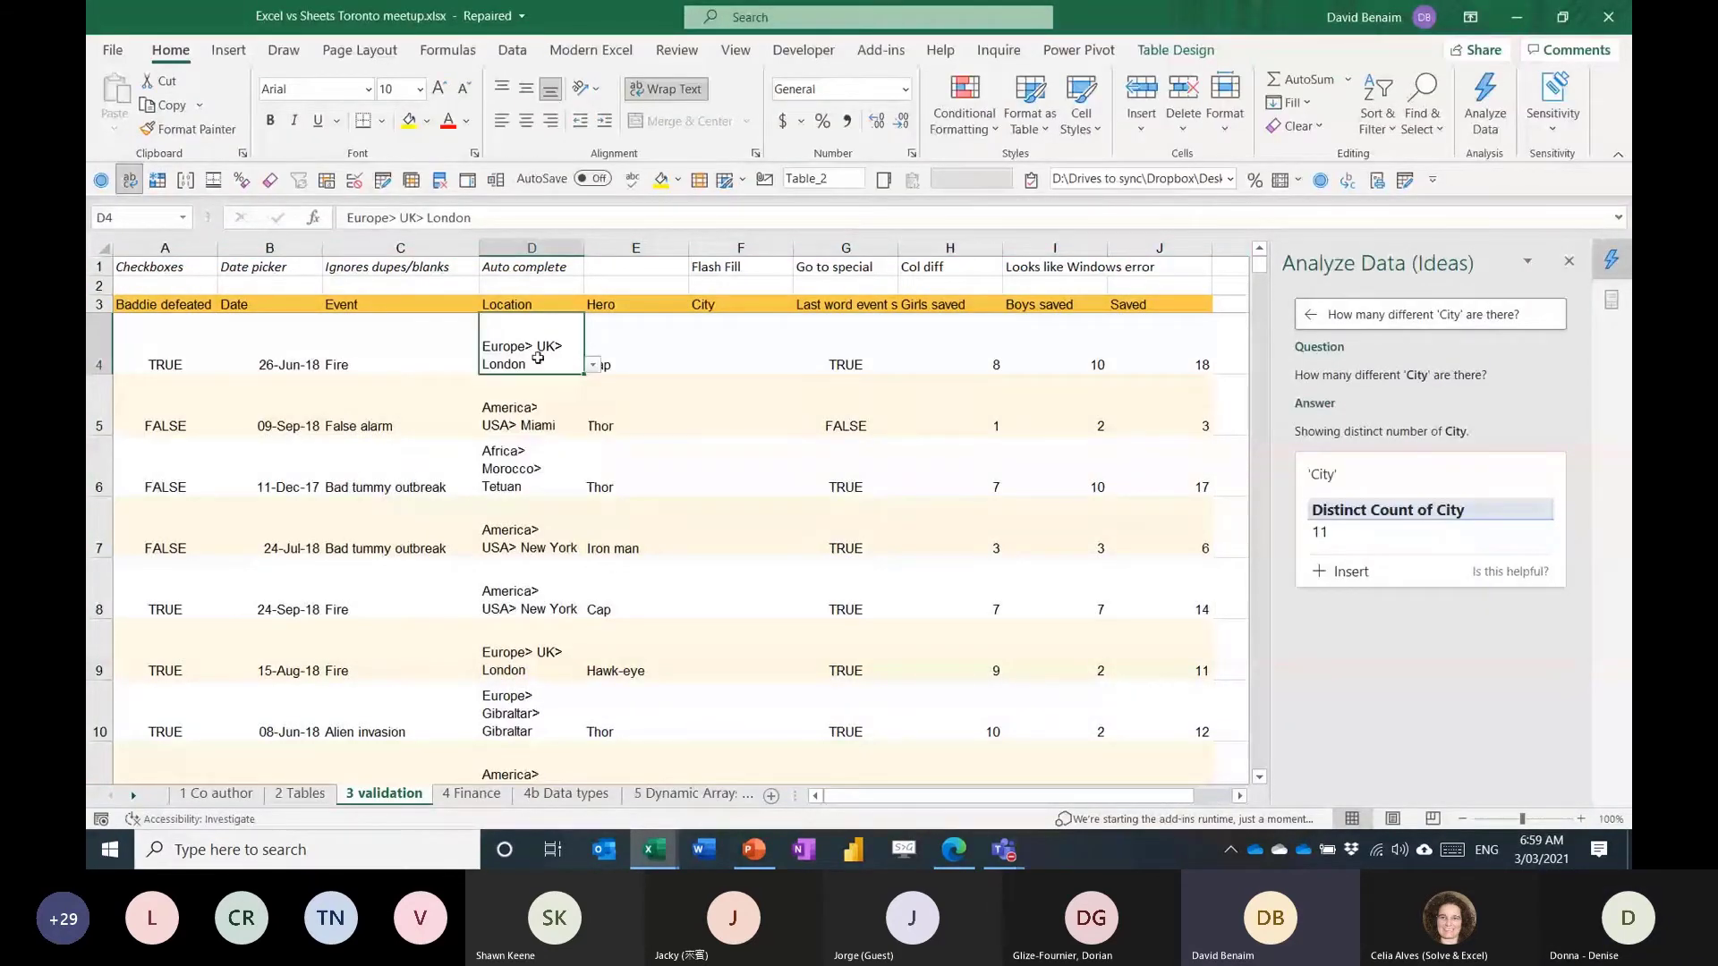
key(ctrl+Down)
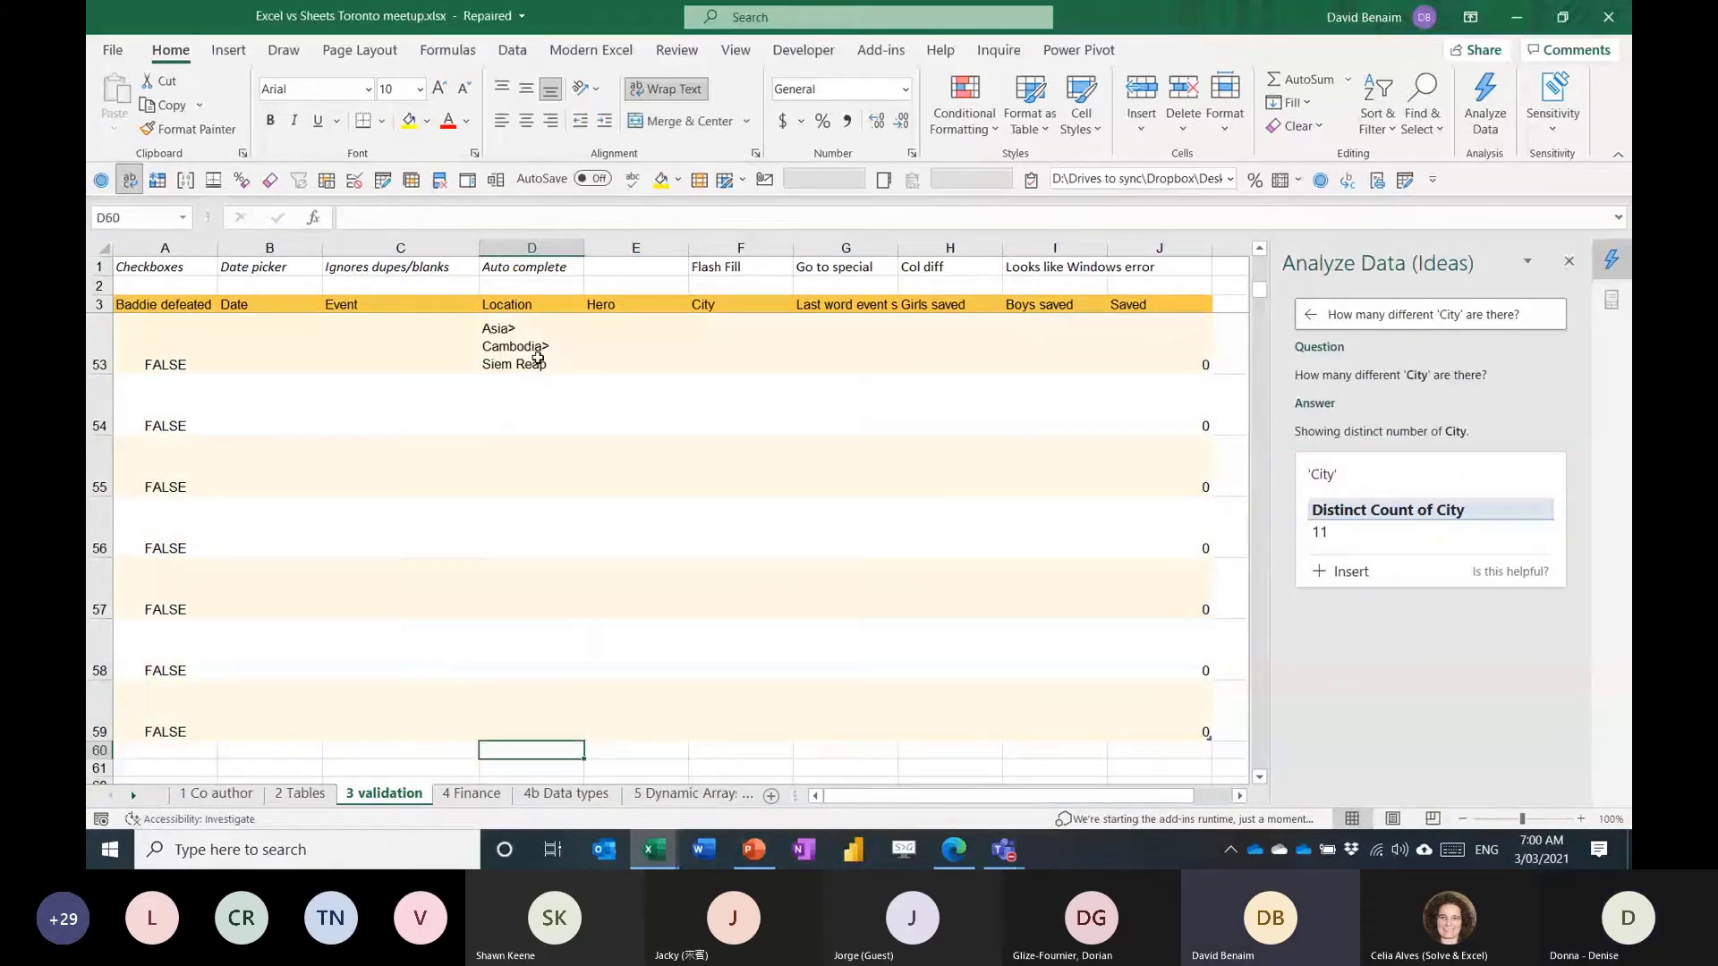
text(siem reap)
key(Return)
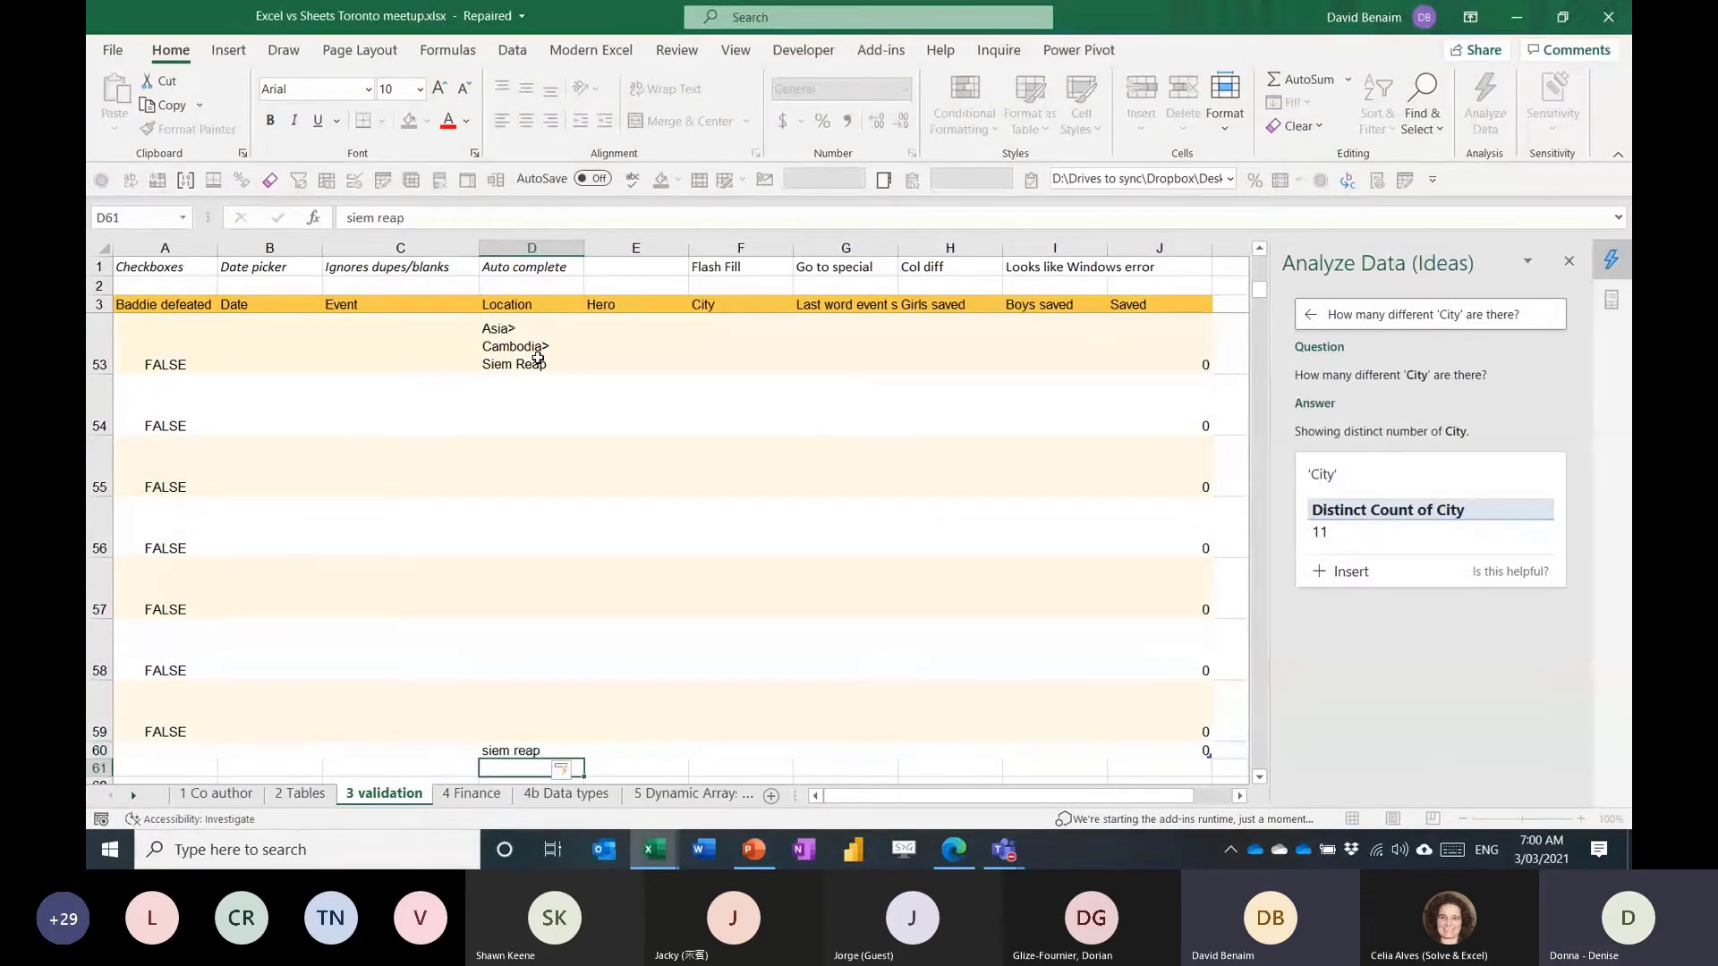
Try autocompleting a location in D58 from the letter "s", and cancel the entry.
key(Up)
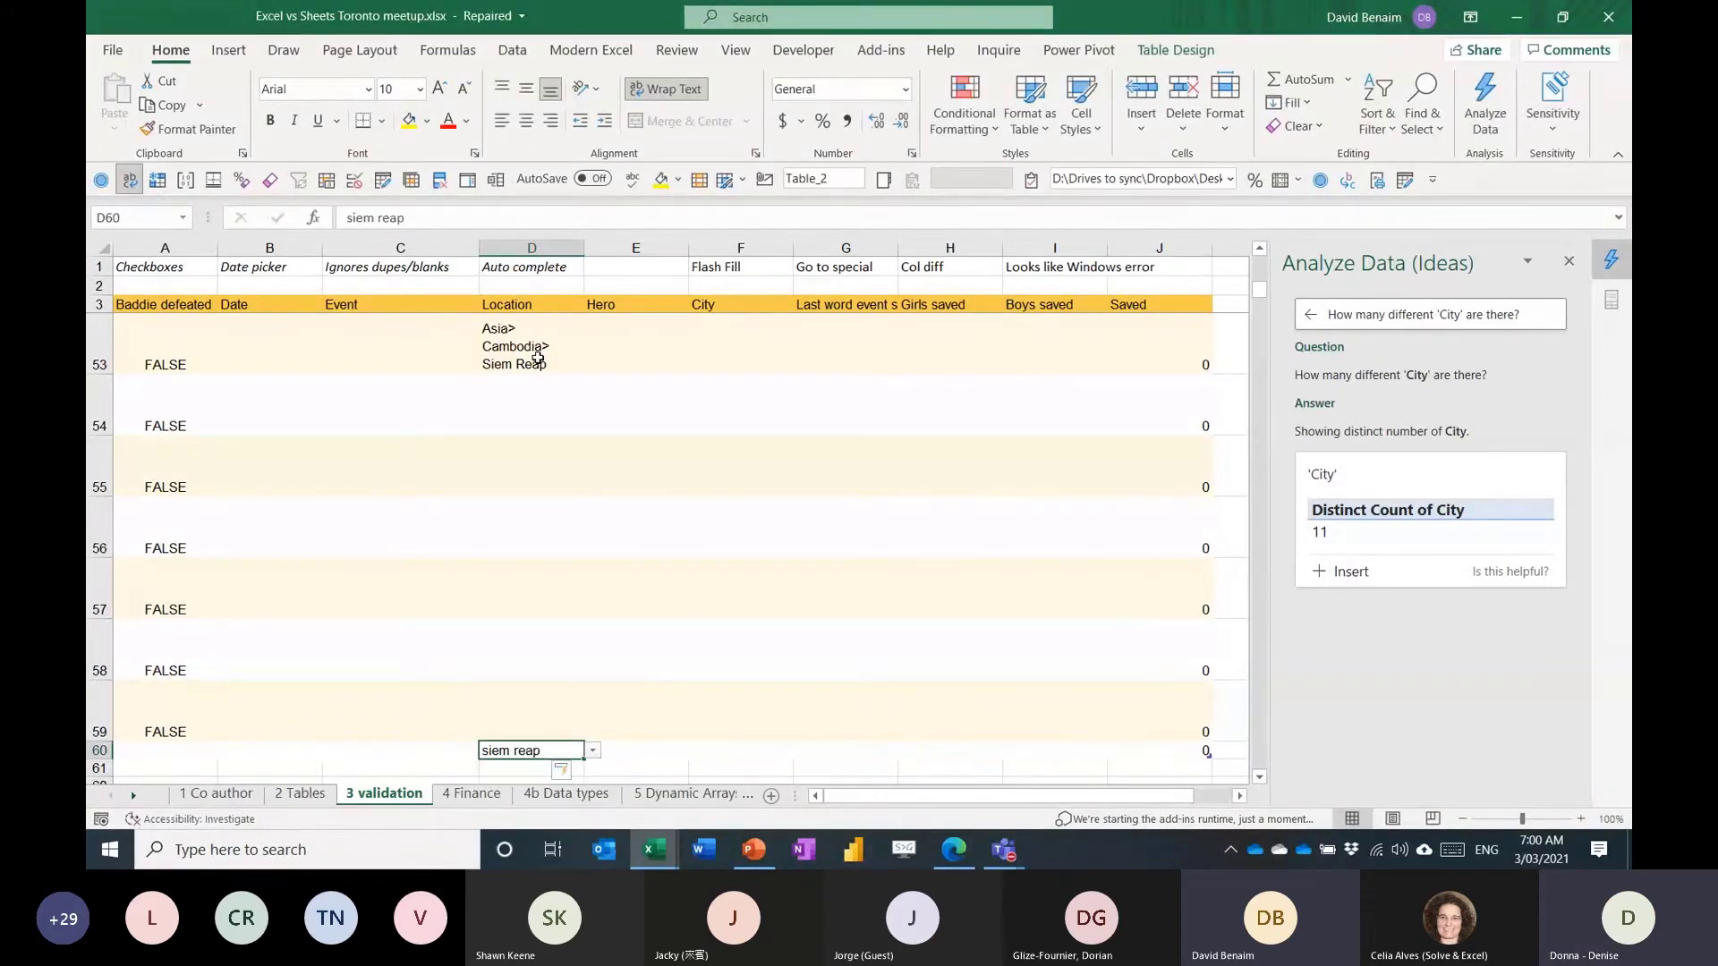
key(Up)
key(Up)
key(Down)
key(Up)
text(s)
key(Escape)
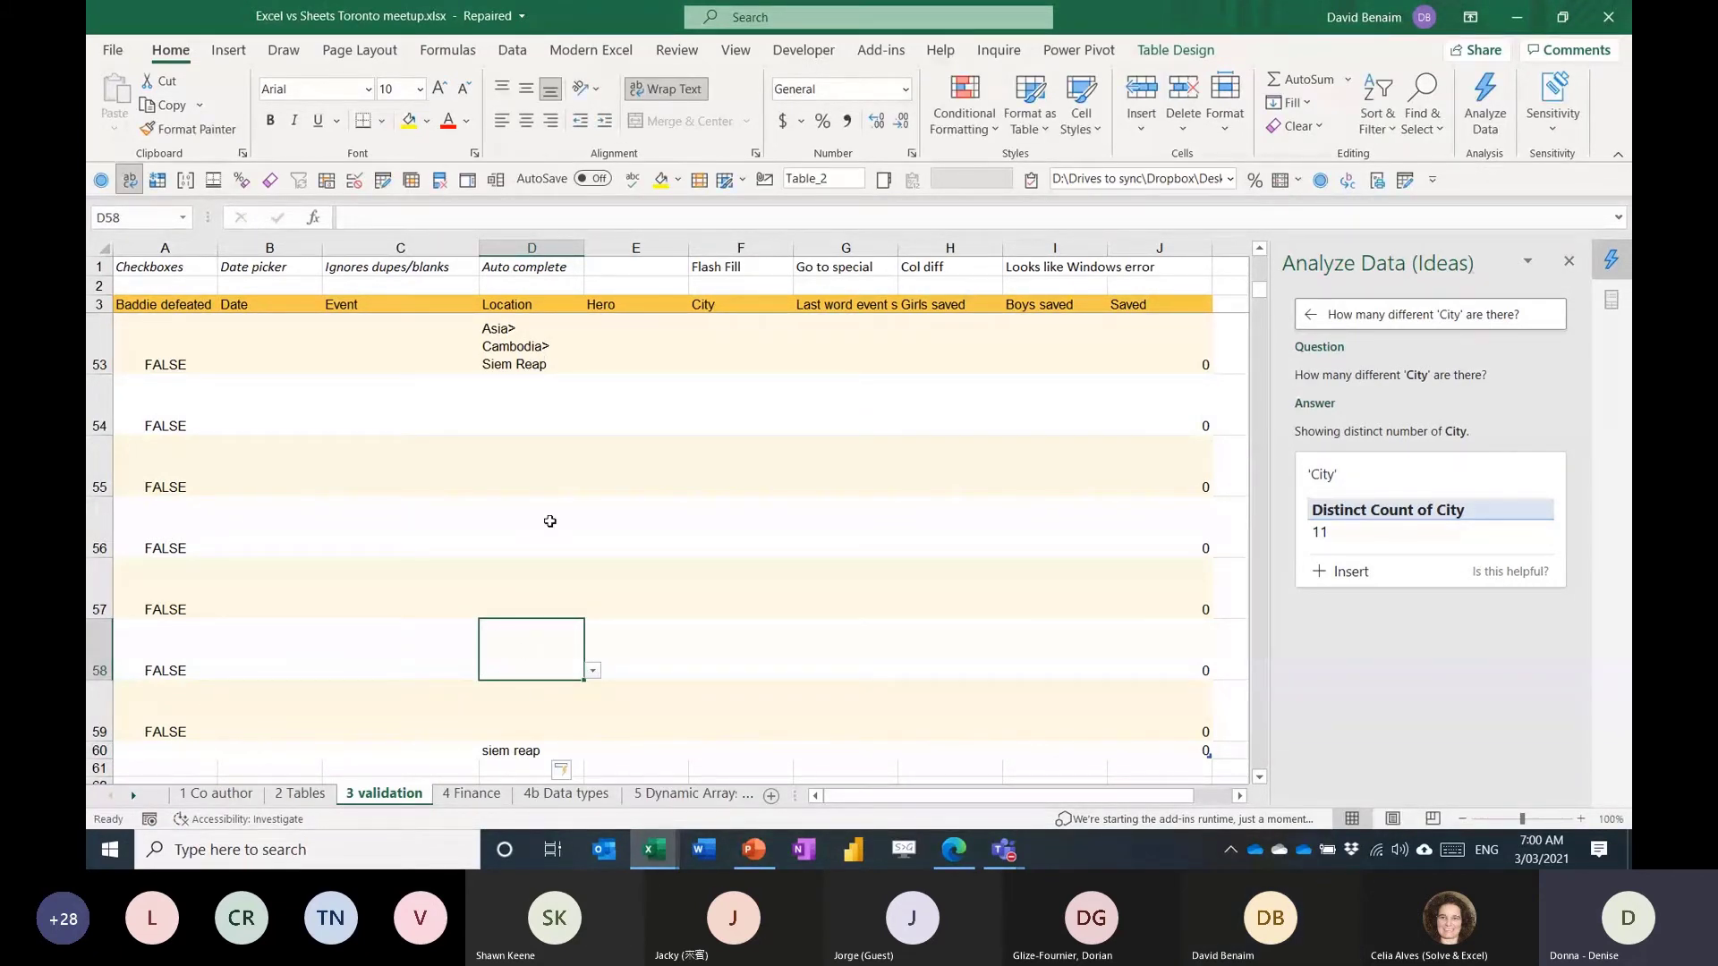
Close the Analyze Data pane and examine the location dropdown list in D55 without choosing an entry.
drag(550, 462, 565, 633)
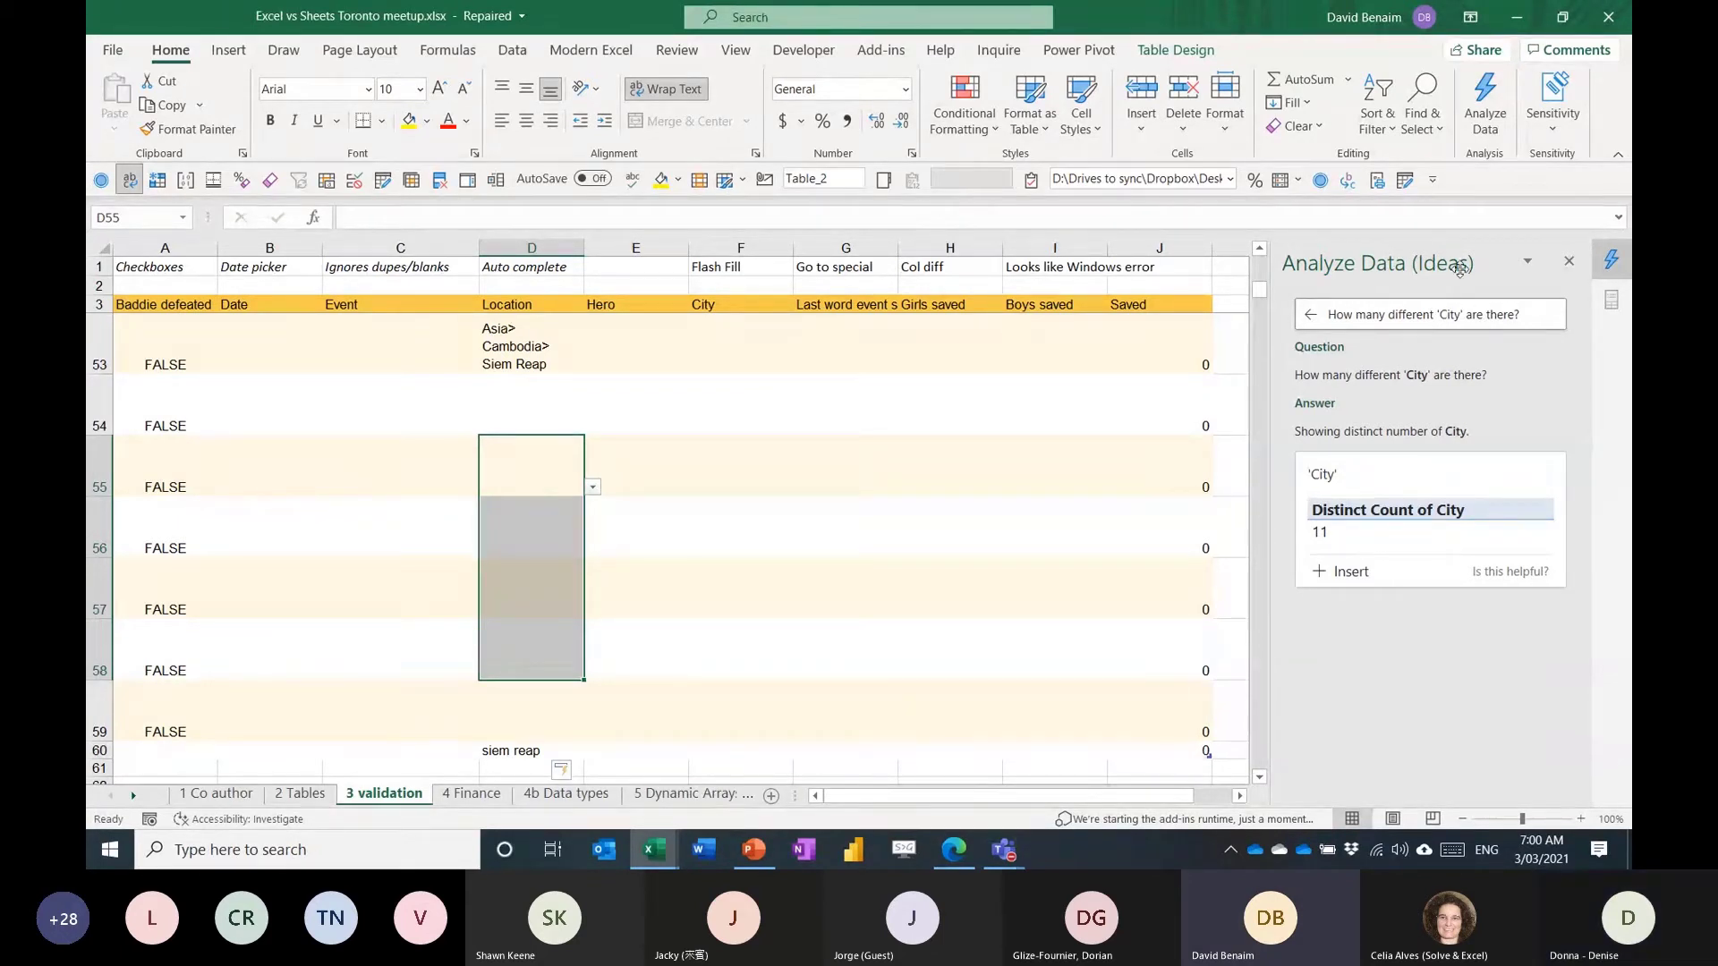
click(1569, 260)
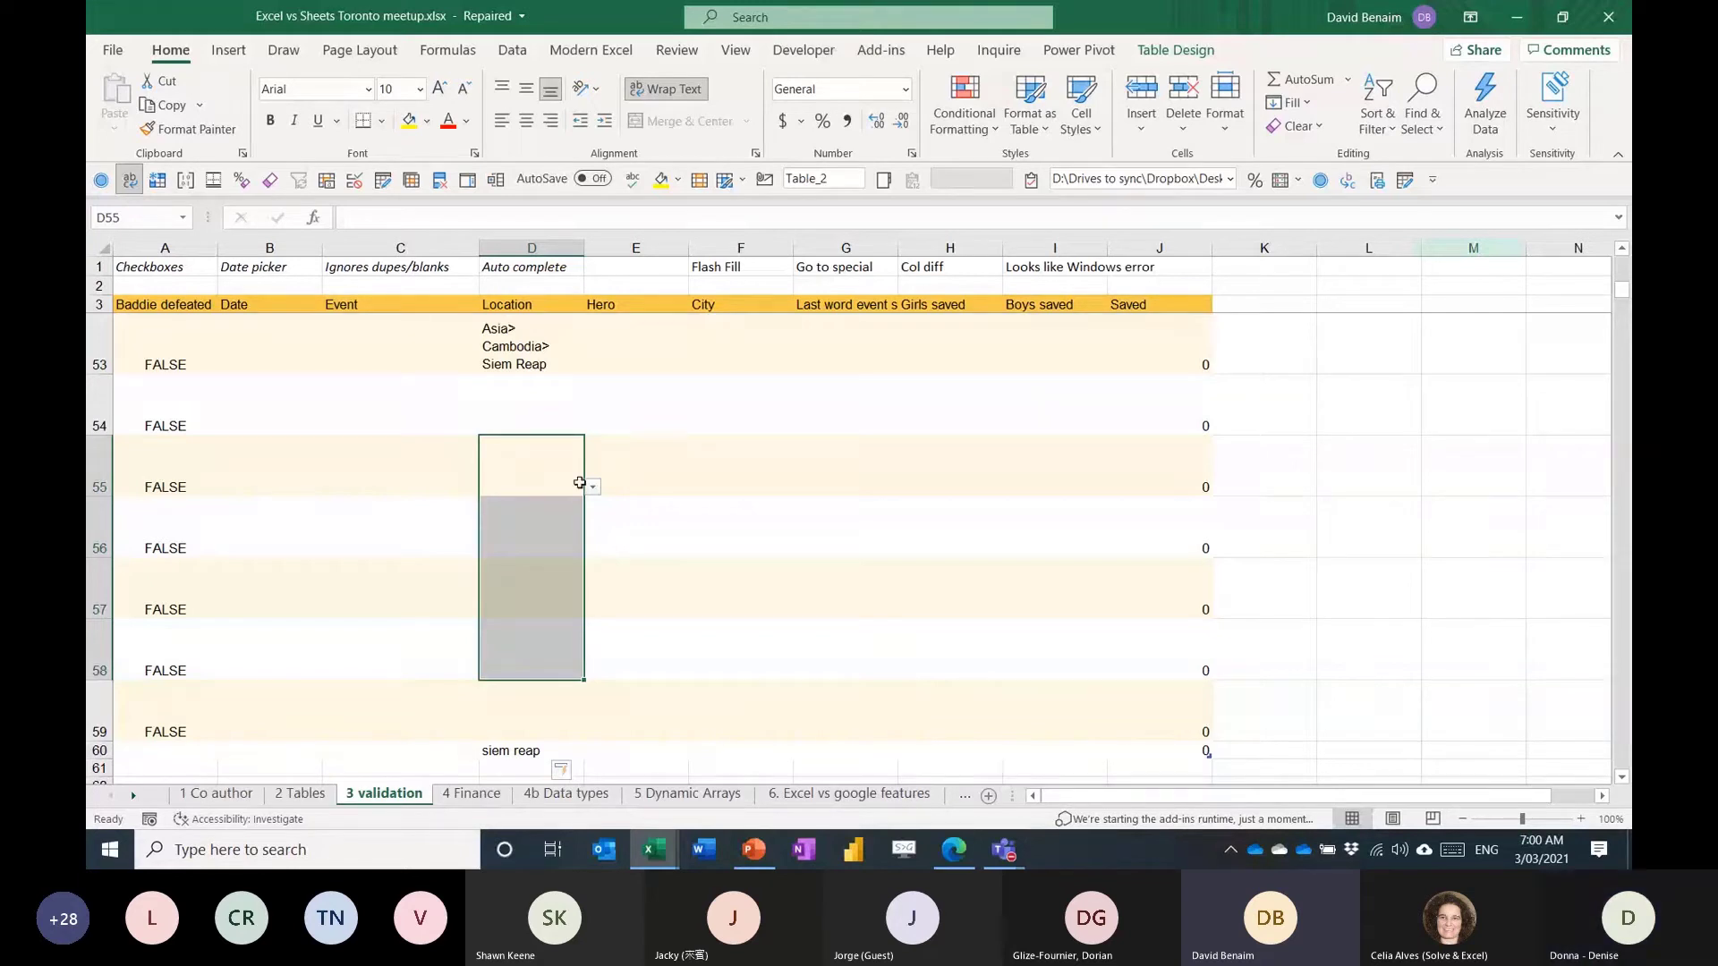
click(592, 487)
drag(591, 553, 591, 579)
scroll(593, 601, up, 5)
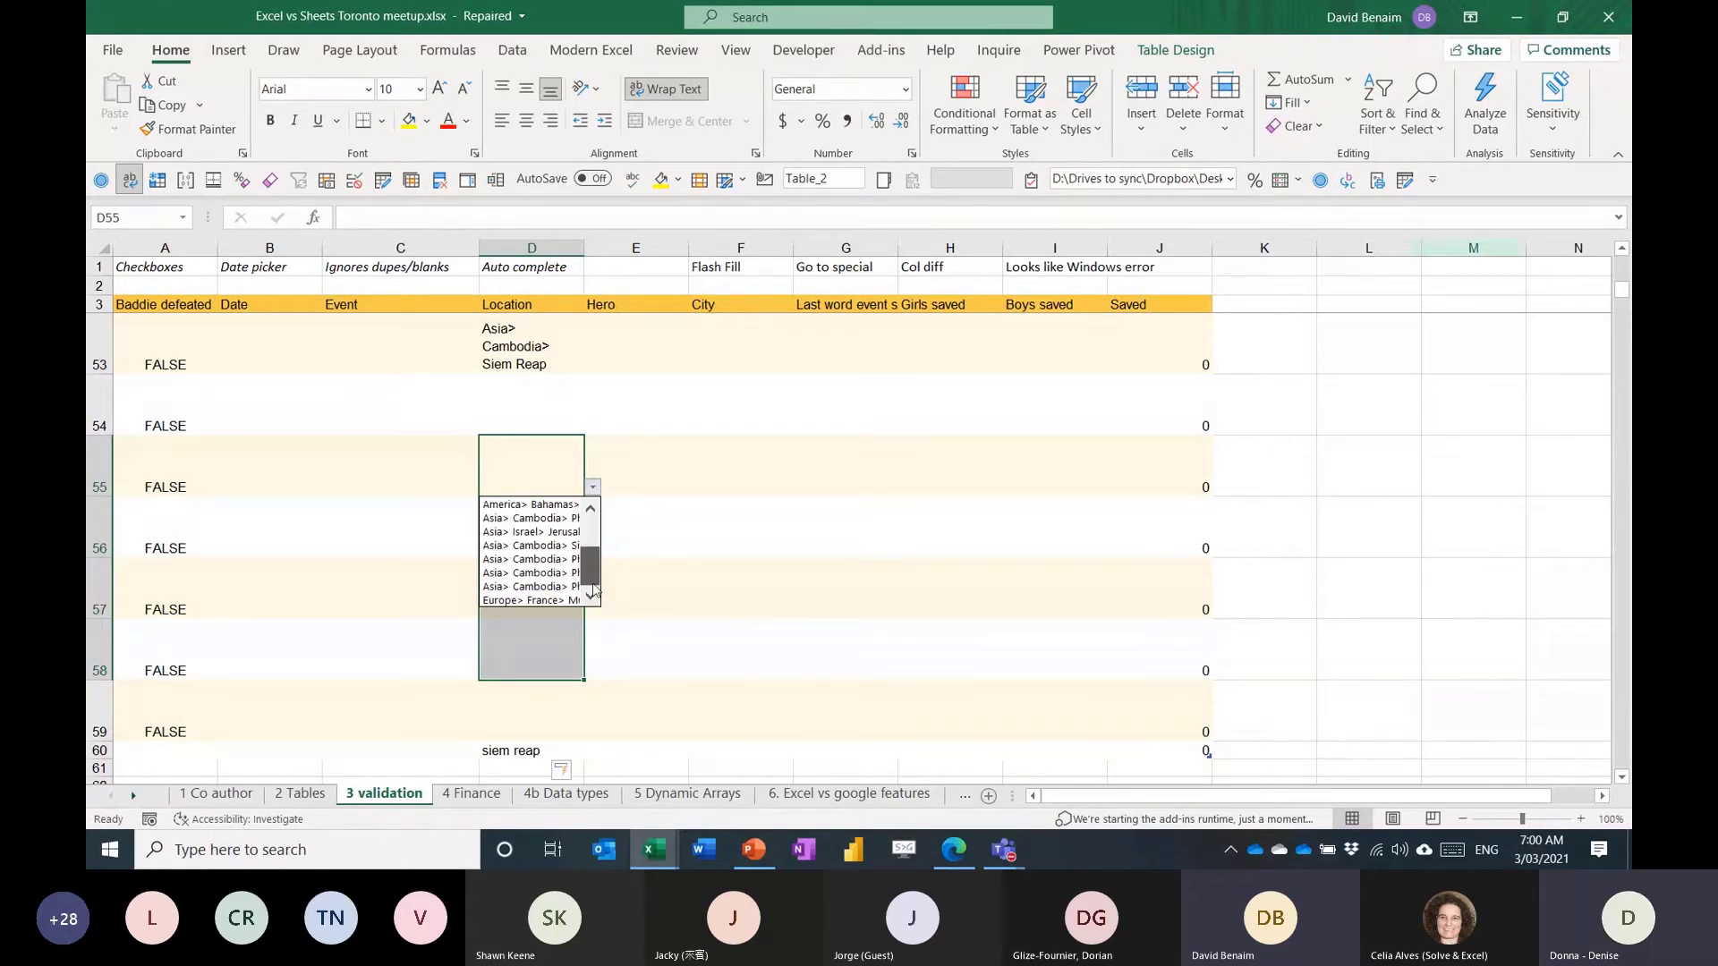
scroll(594, 597, down, 2)
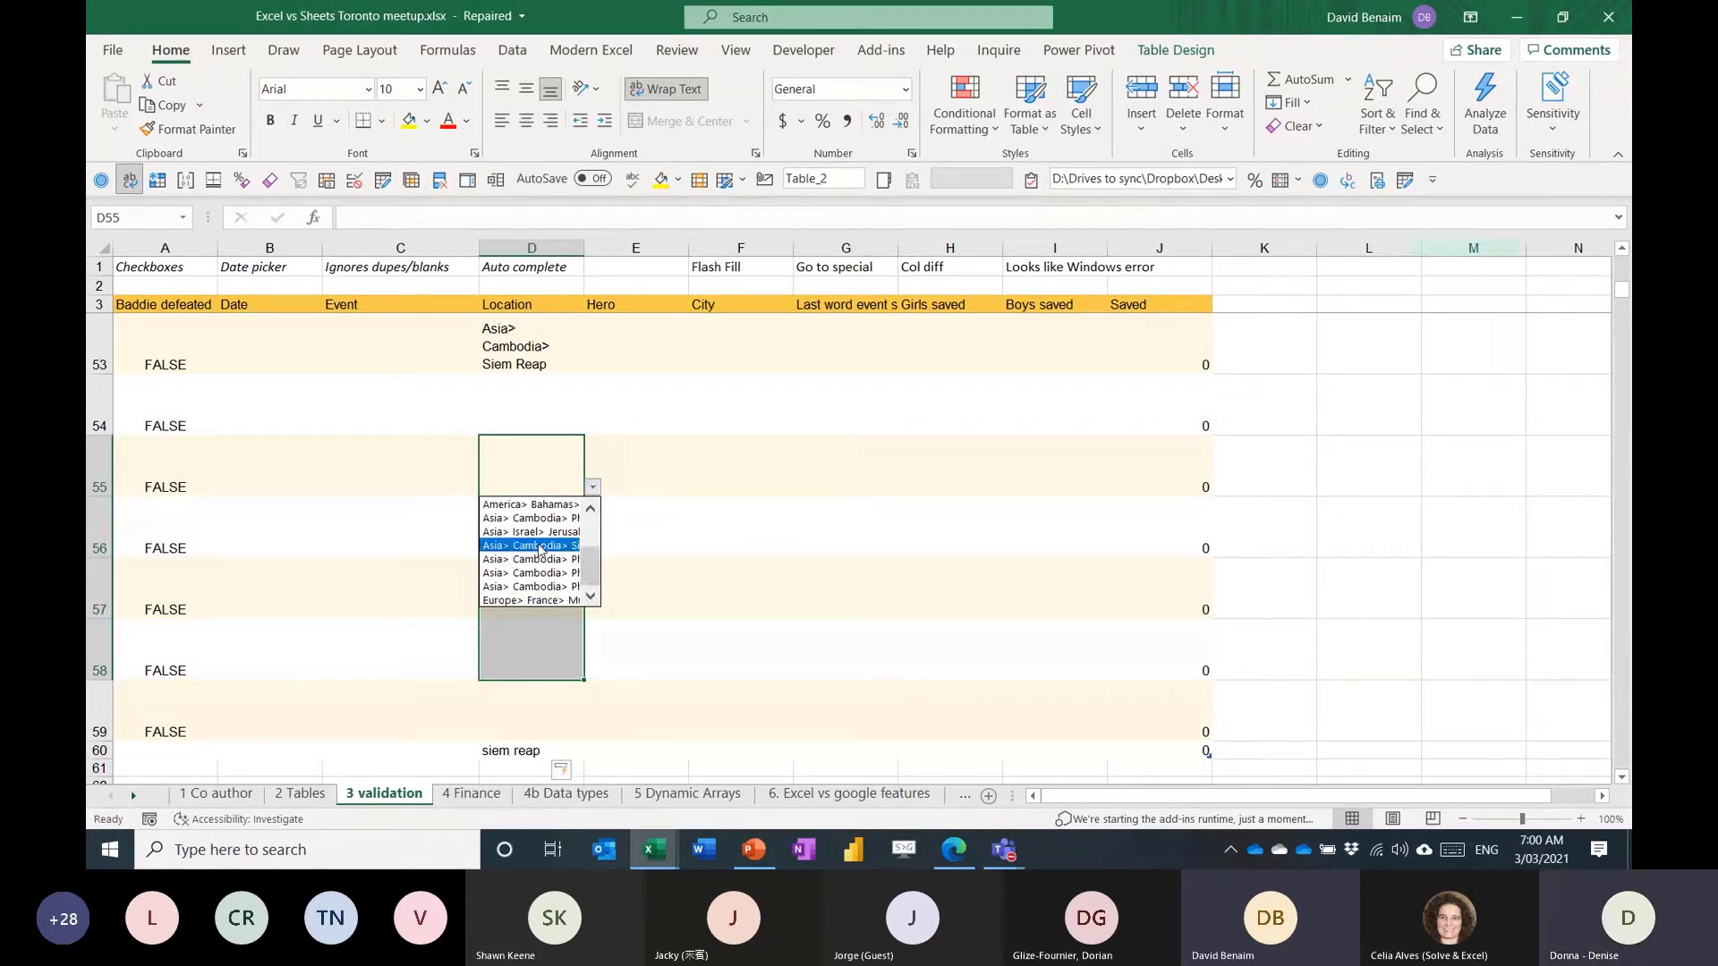
click(1365, 404)
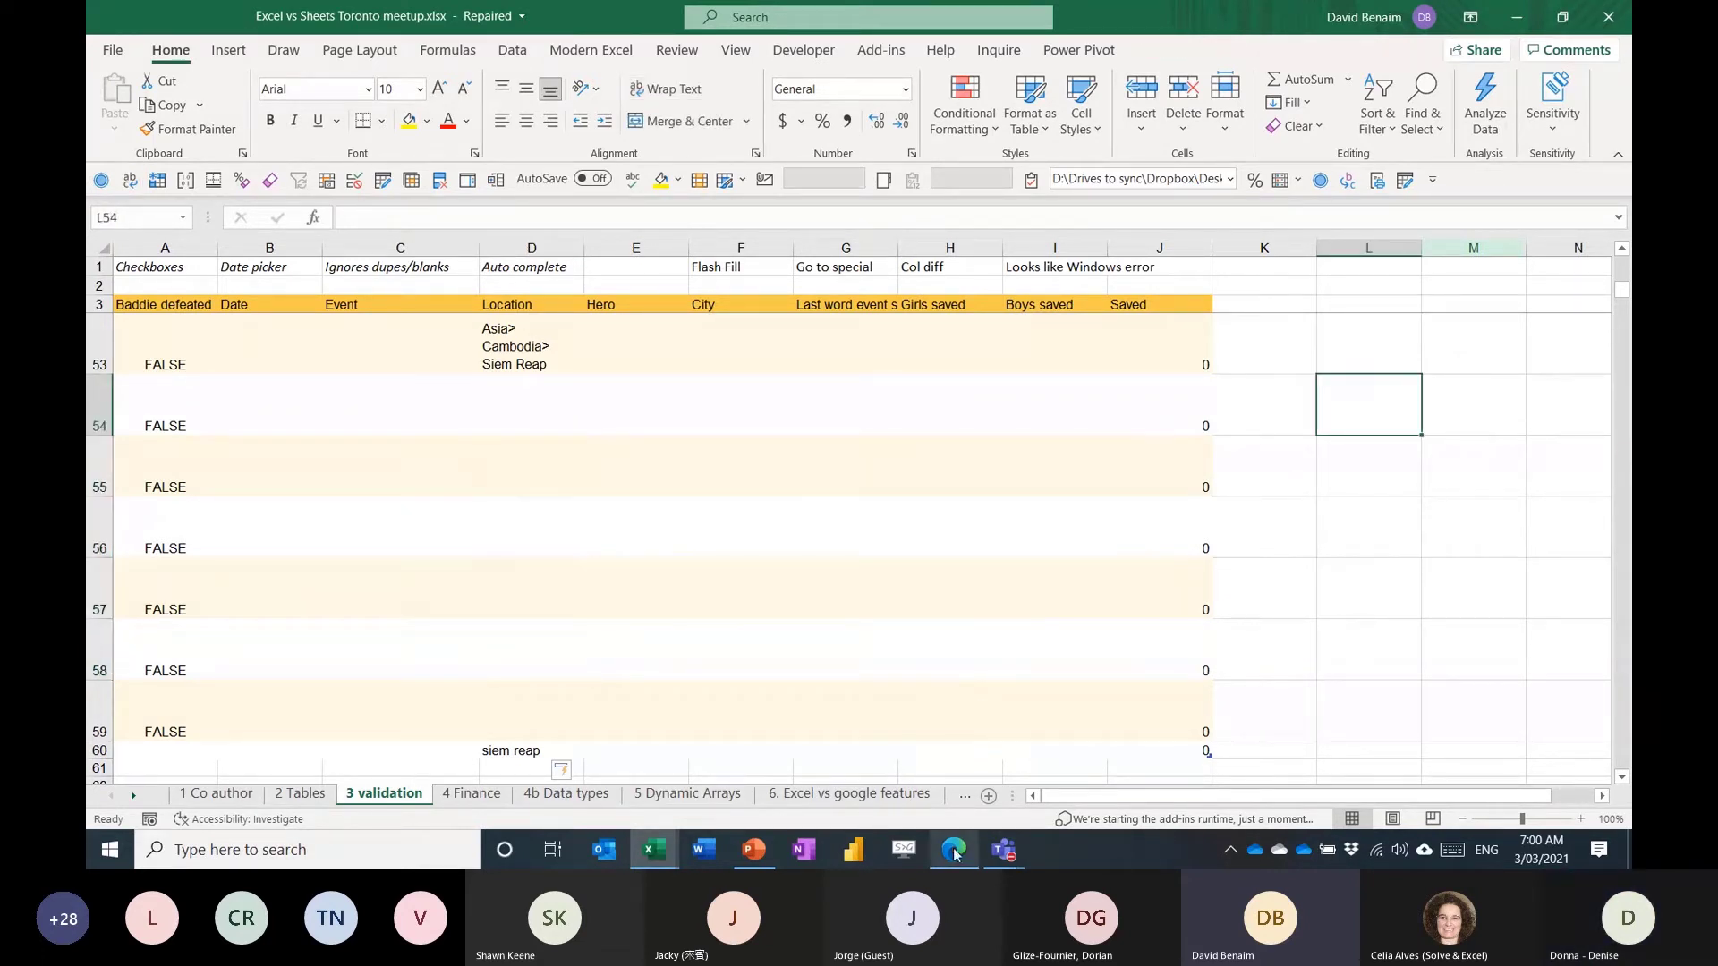
Enter the list values UK, France and Spain in O1:O3, in the empty area beside the table.
mouse_move(956, 852)
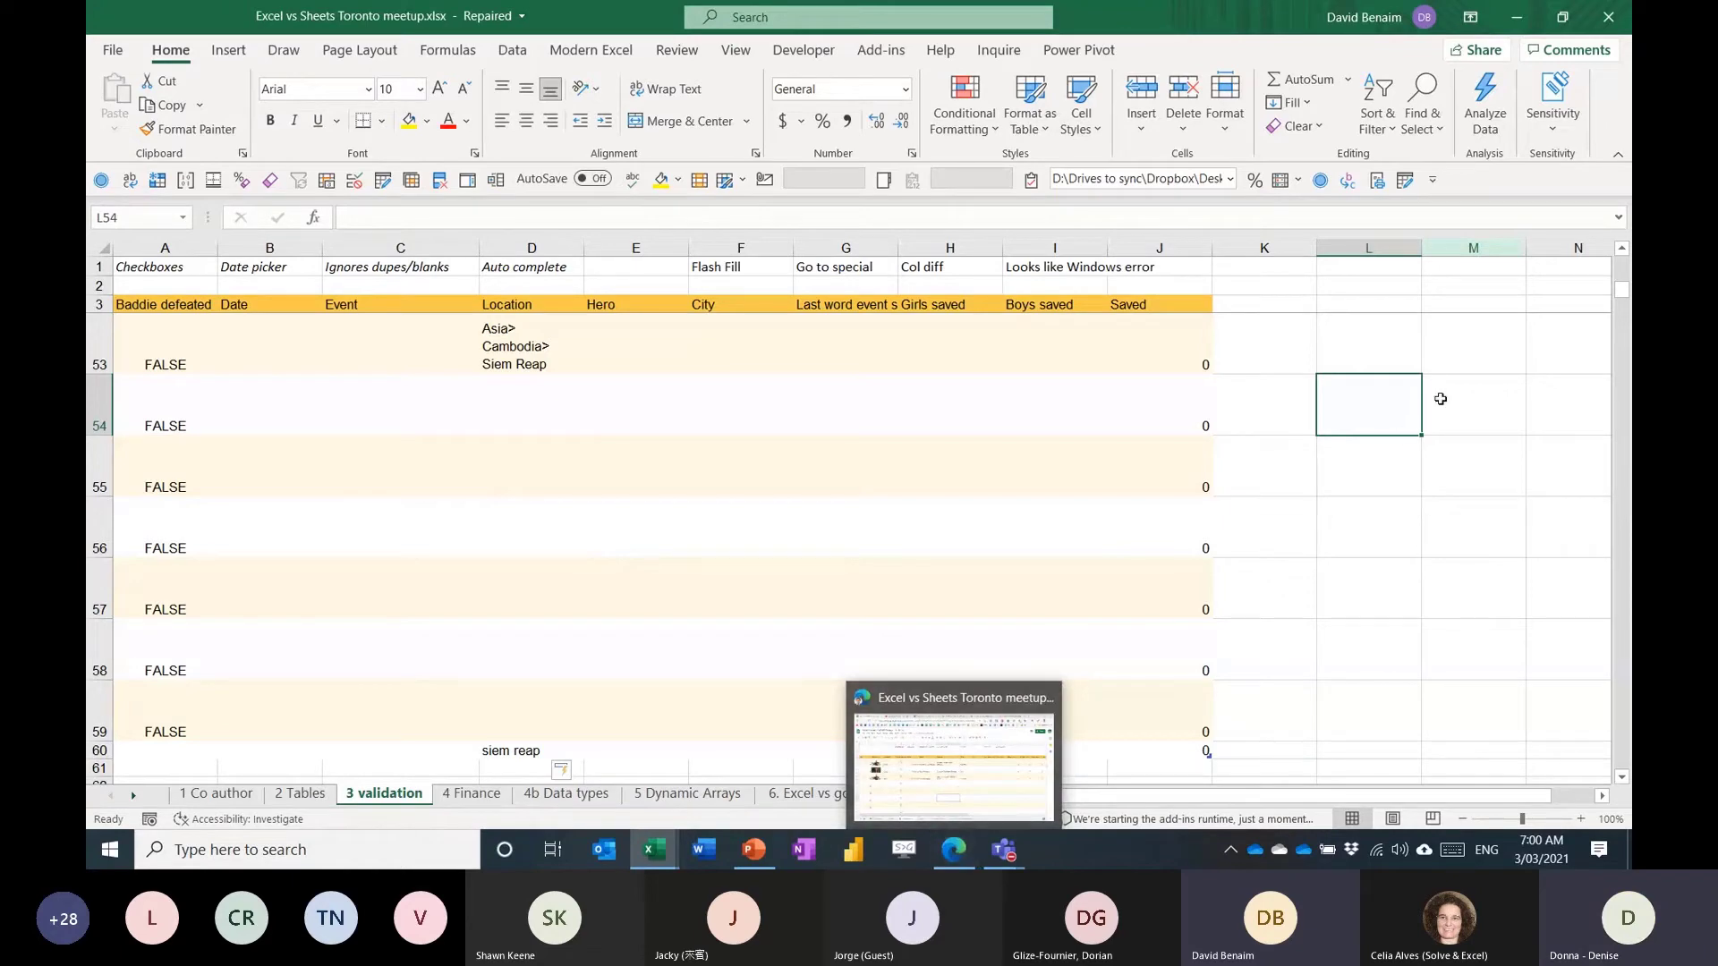
drag(1366, 291, 1407, 294)
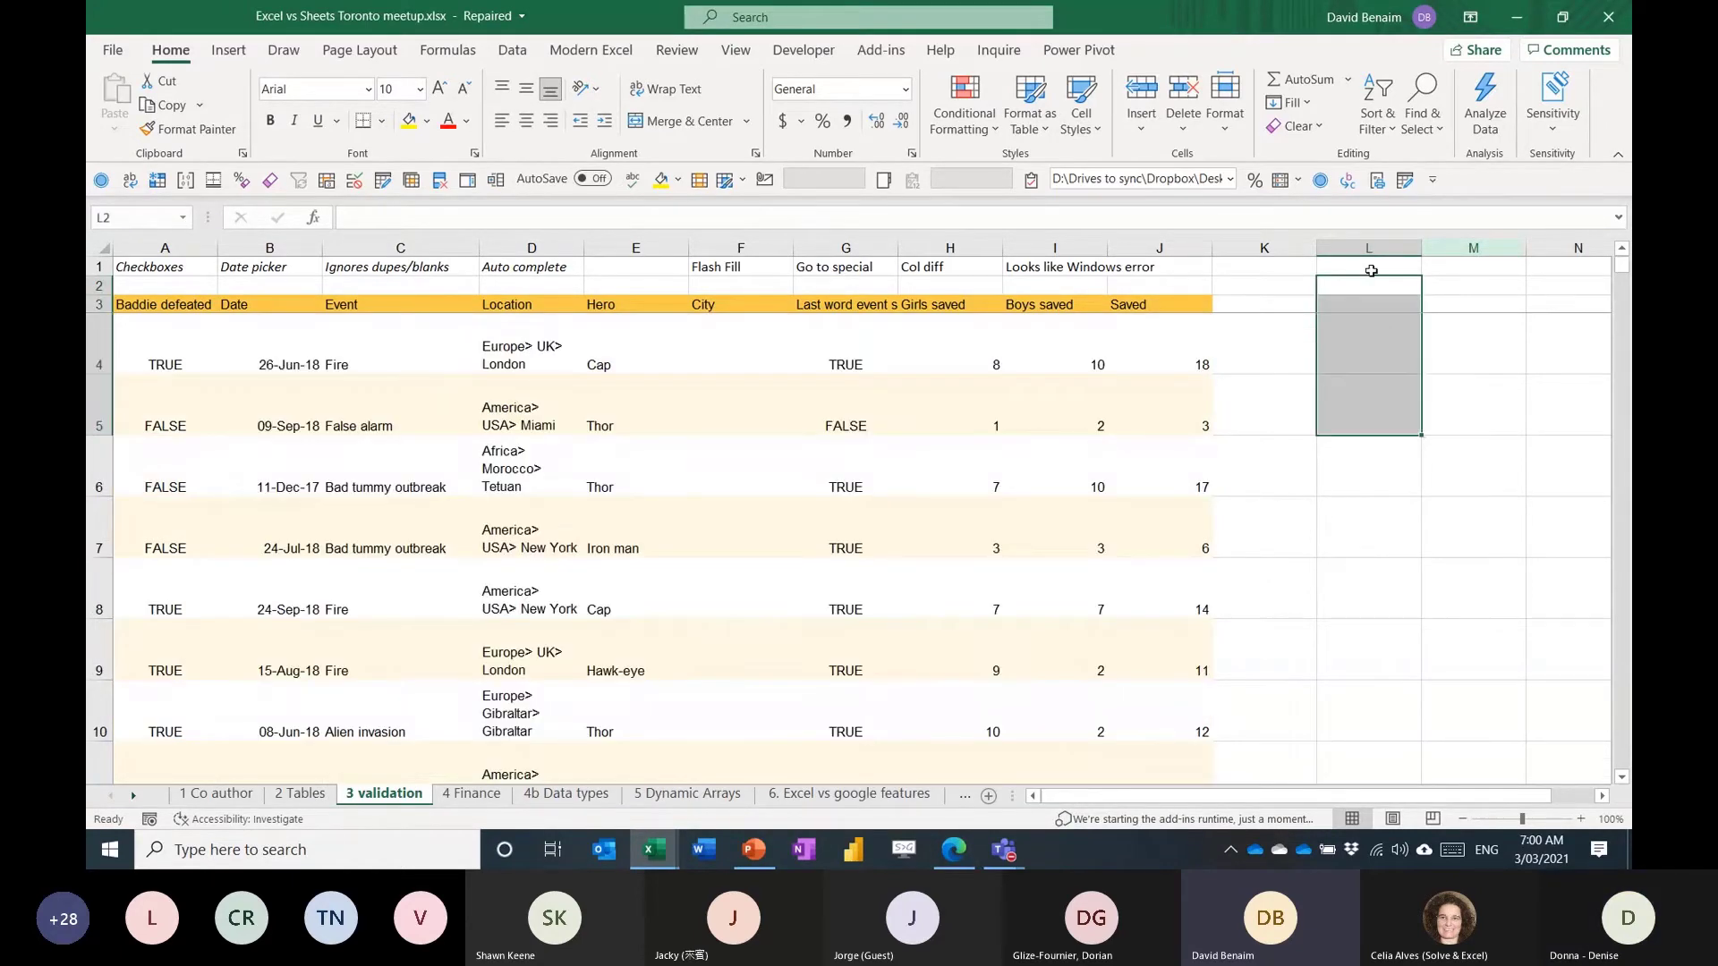
key(Right)
key(Right)
key(Right)
key(Right)
key(Right)
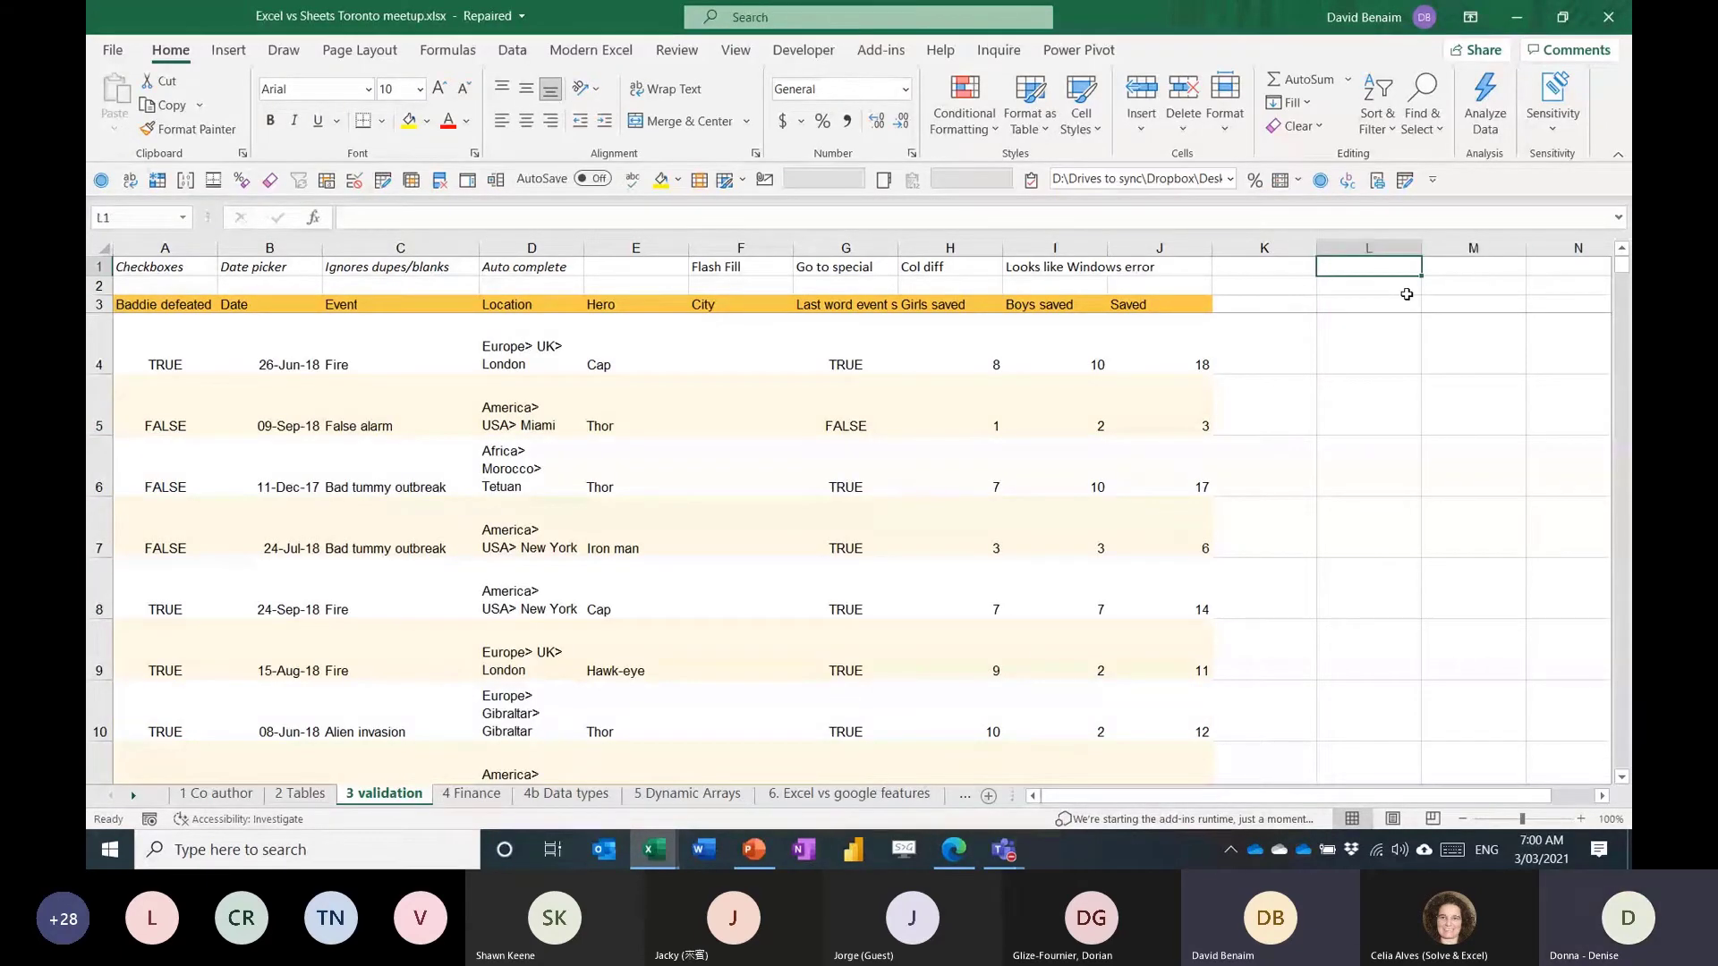
key(Left)
key(Left)
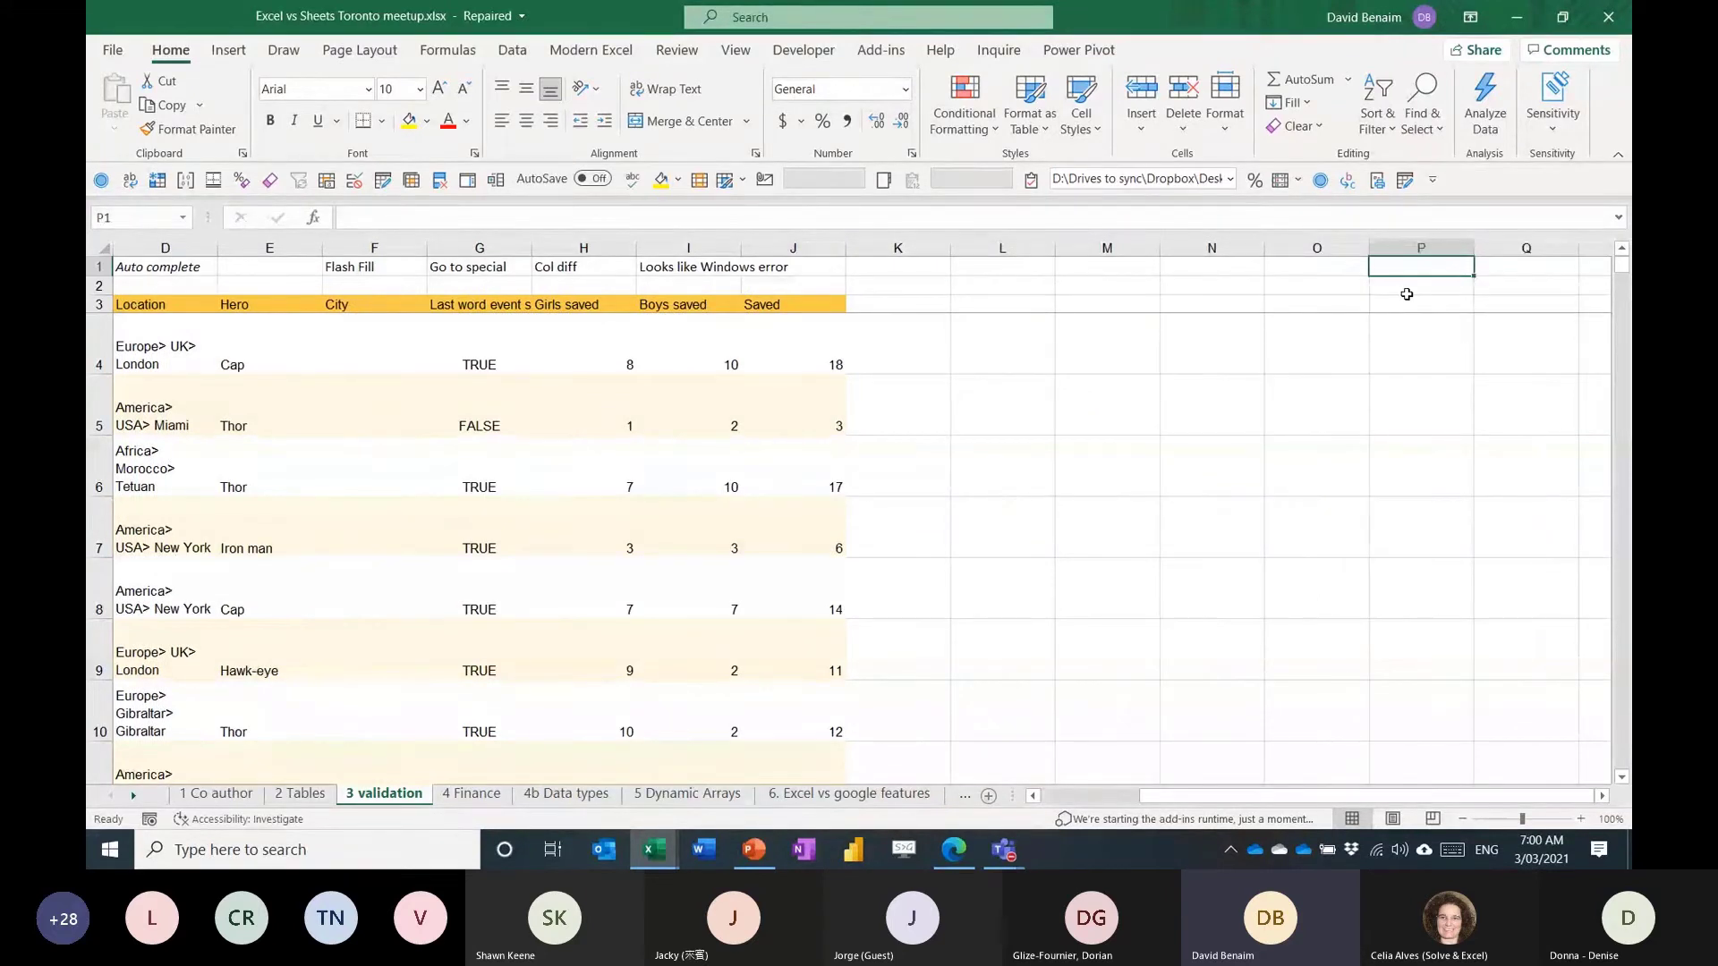
text(UK)
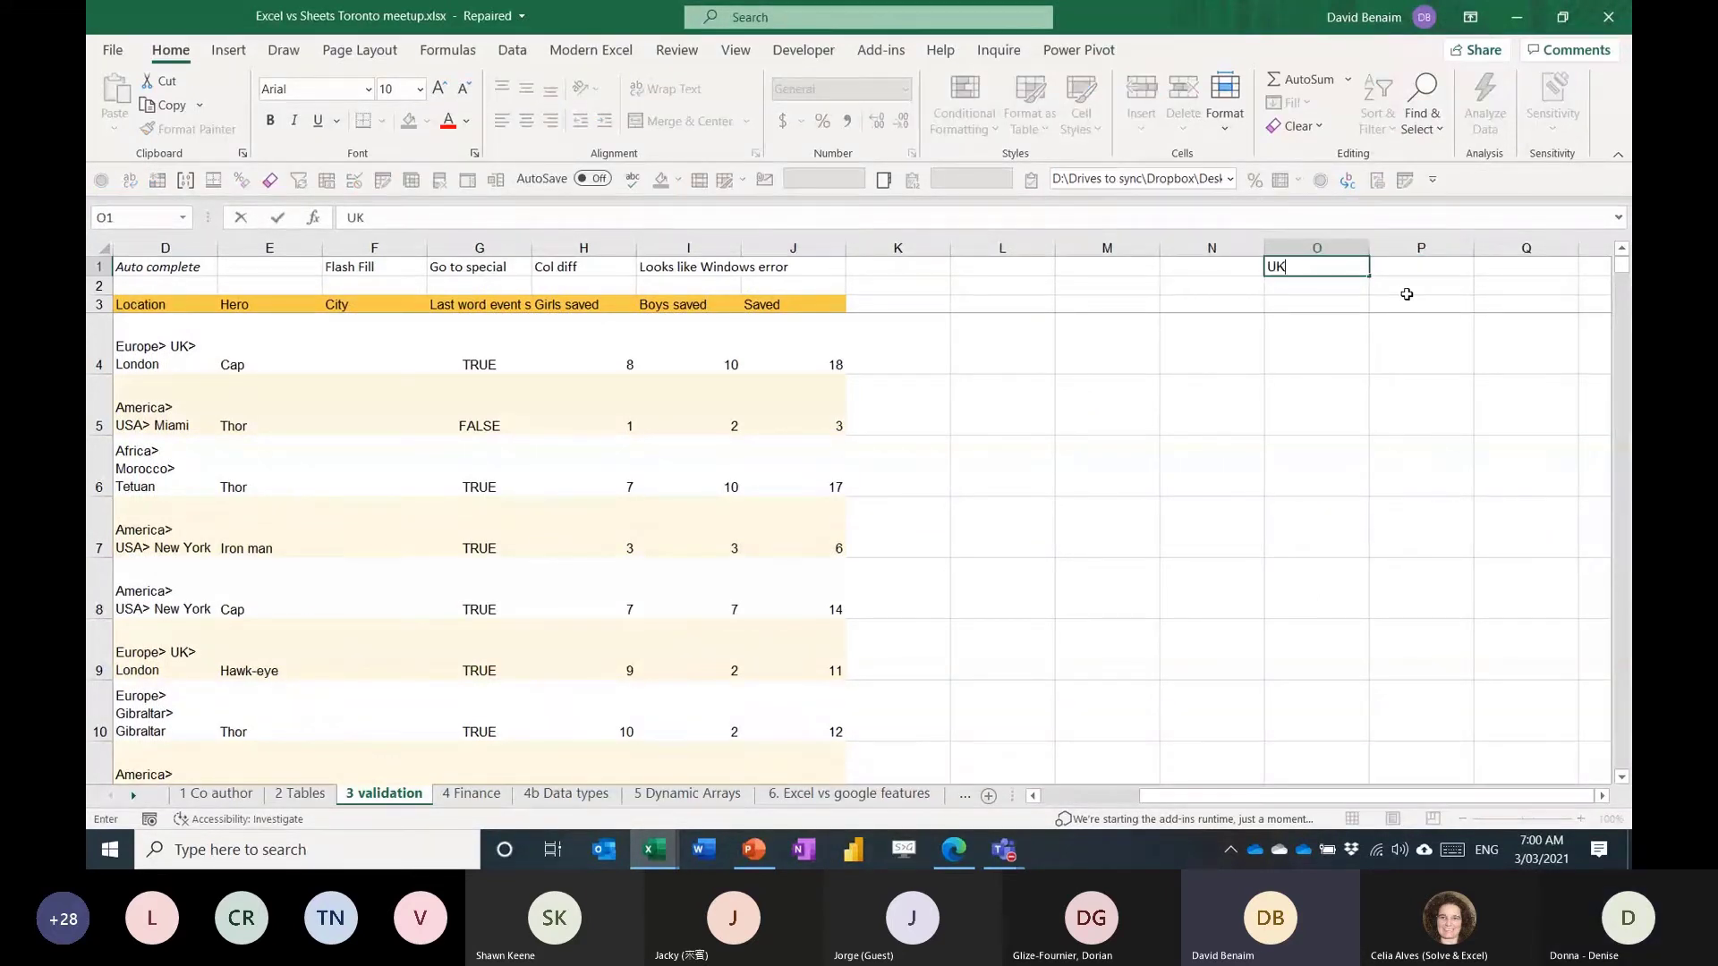
key(Return)
text(France)
key(Return)
text(Spa)
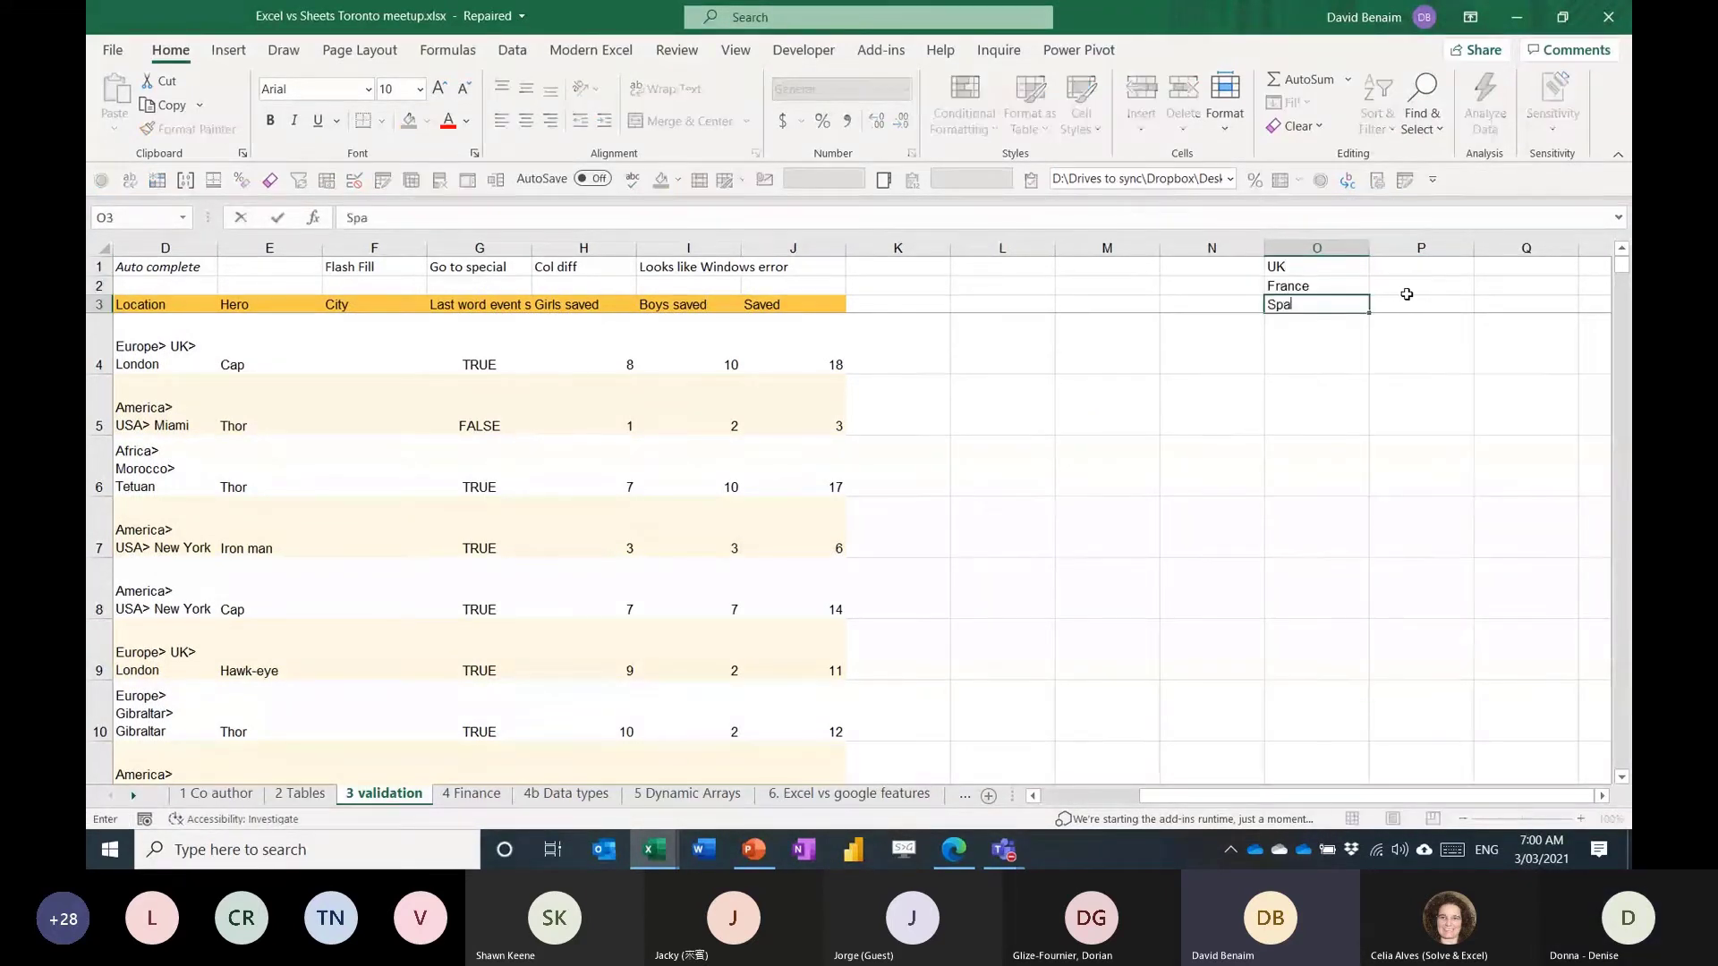
text(in)
key(Return)
Add list data validation to L1 with O1:O3 as its source.
key(Up)
key(Up)
key(Up)
key(Left)
key(Left)
key(Left)
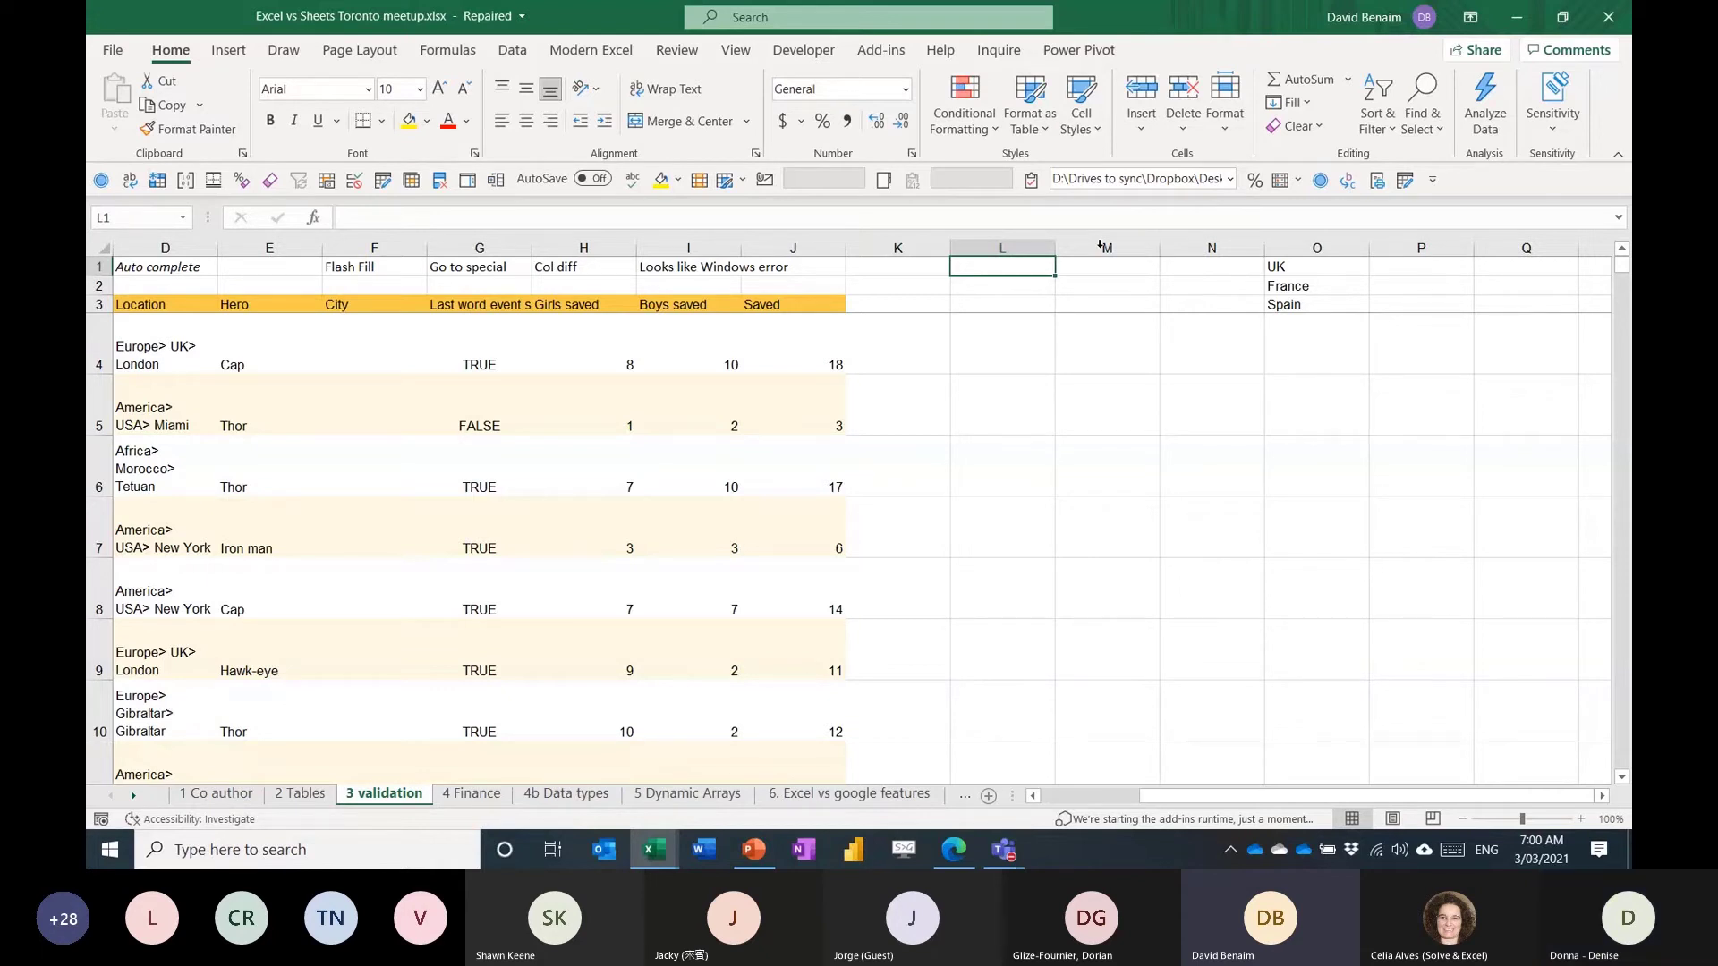
key(alt+a)
key(v)
key(v)
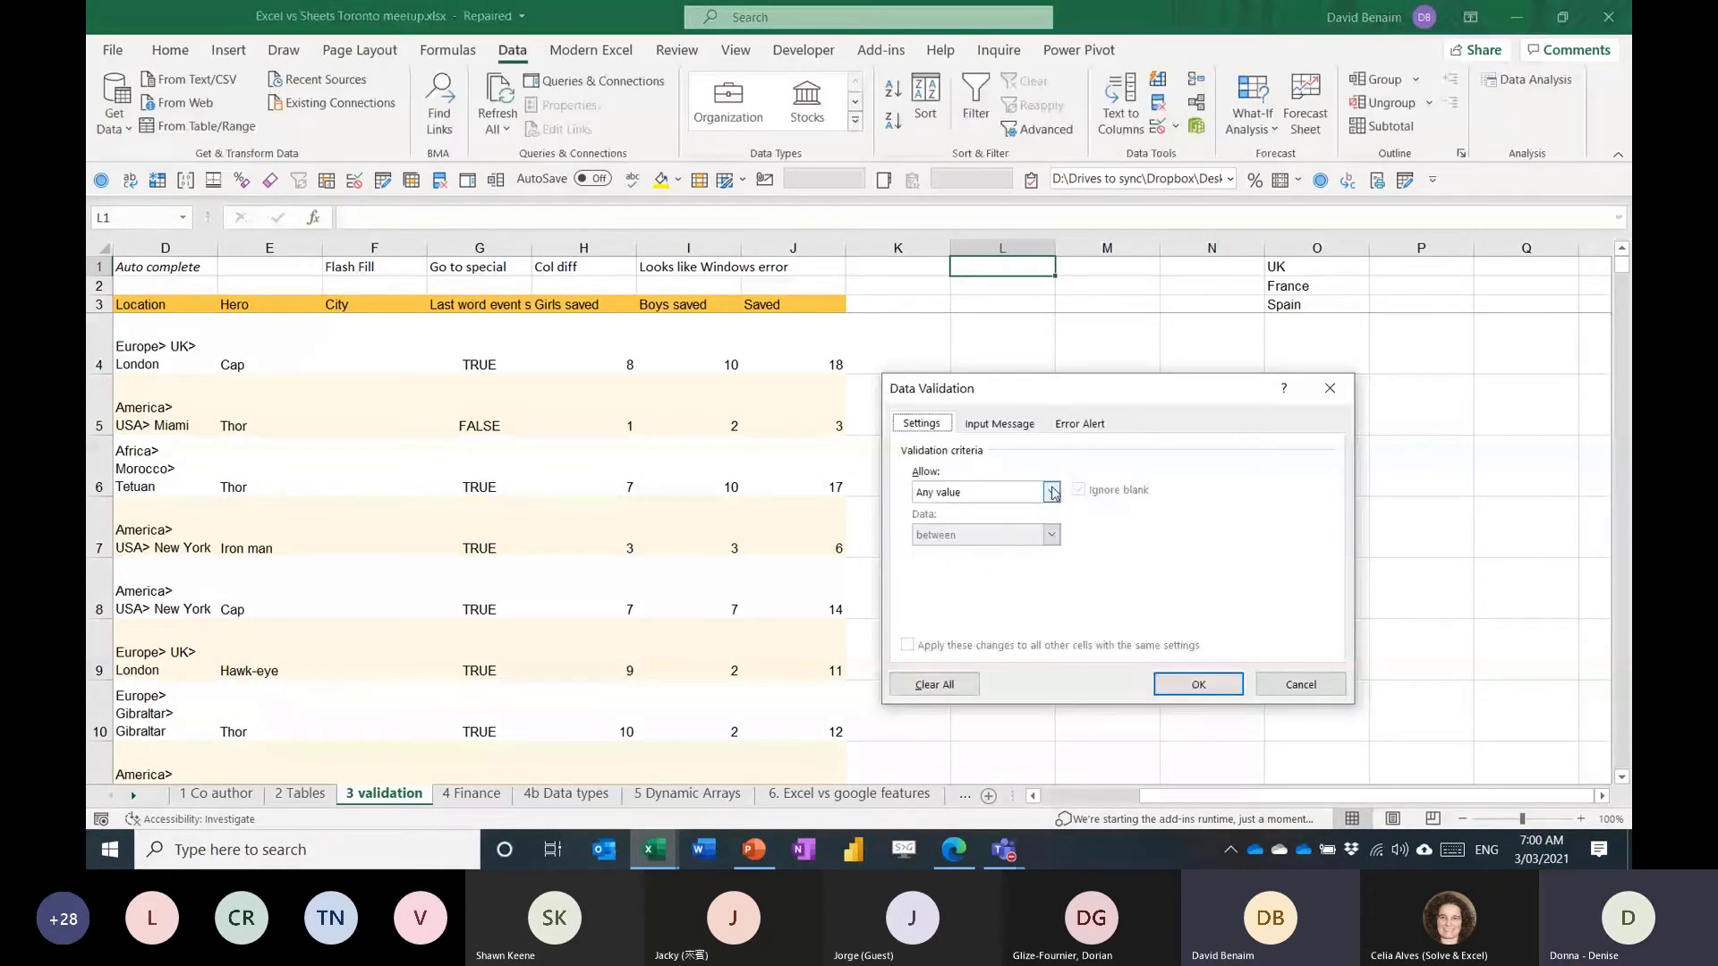
click(1052, 493)
click(948, 550)
click(1207, 577)
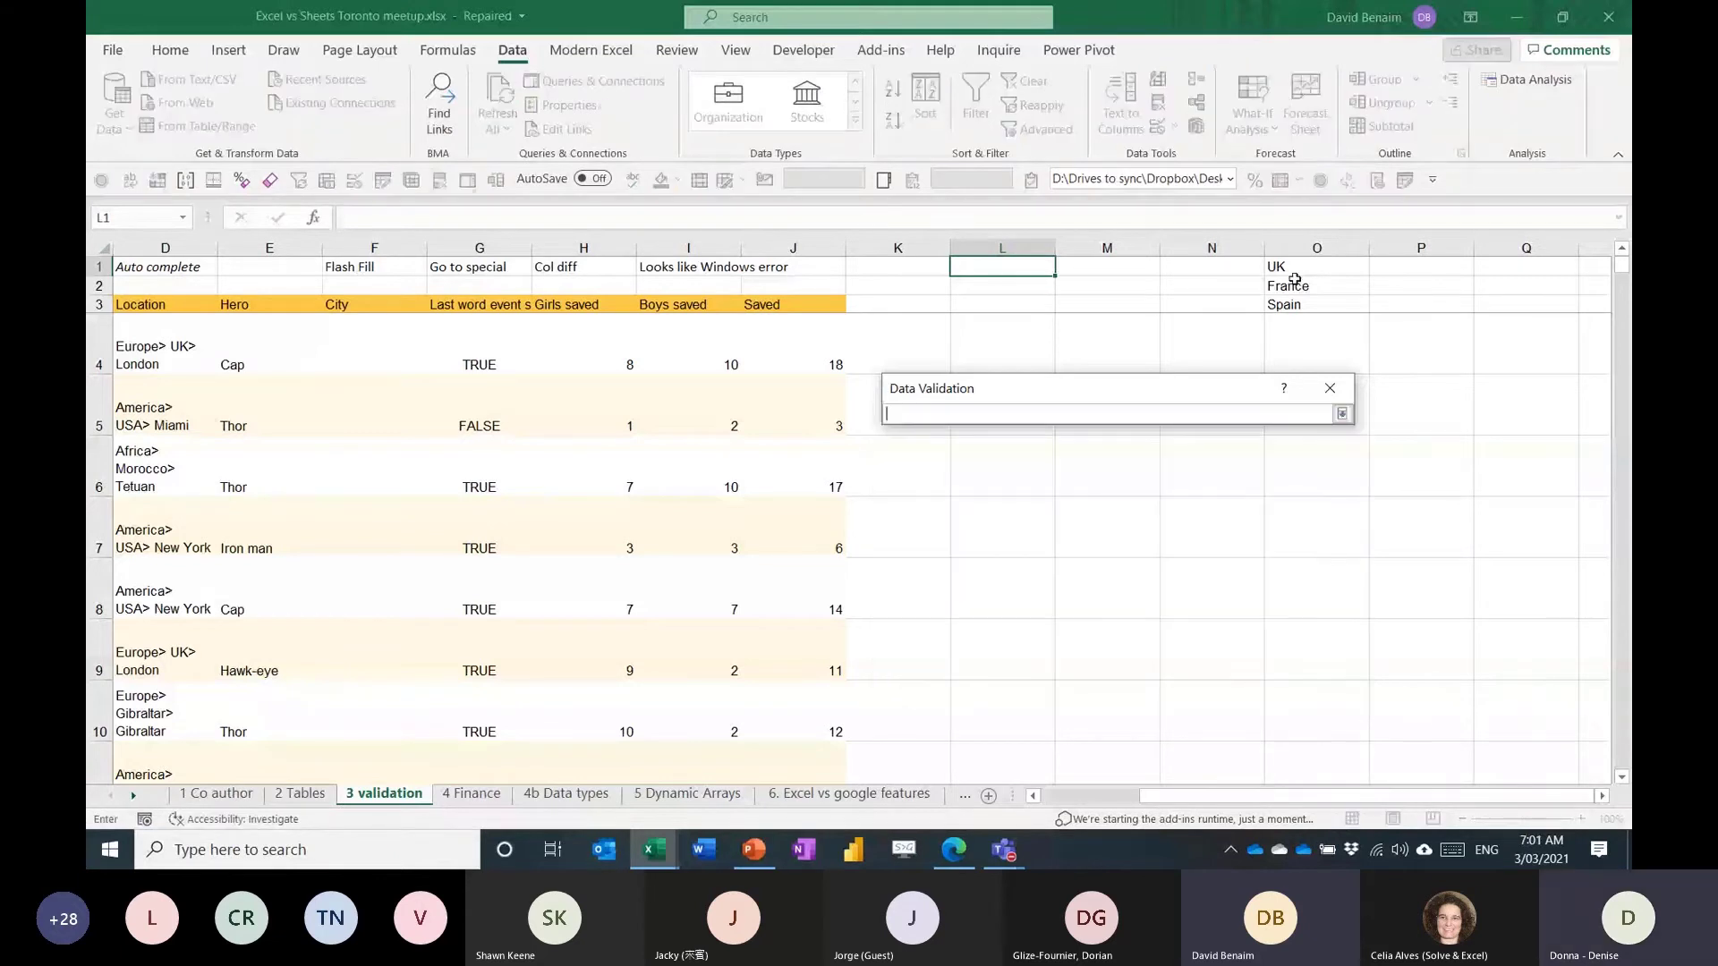
drag(1288, 265, 1288, 304)
click(1190, 683)
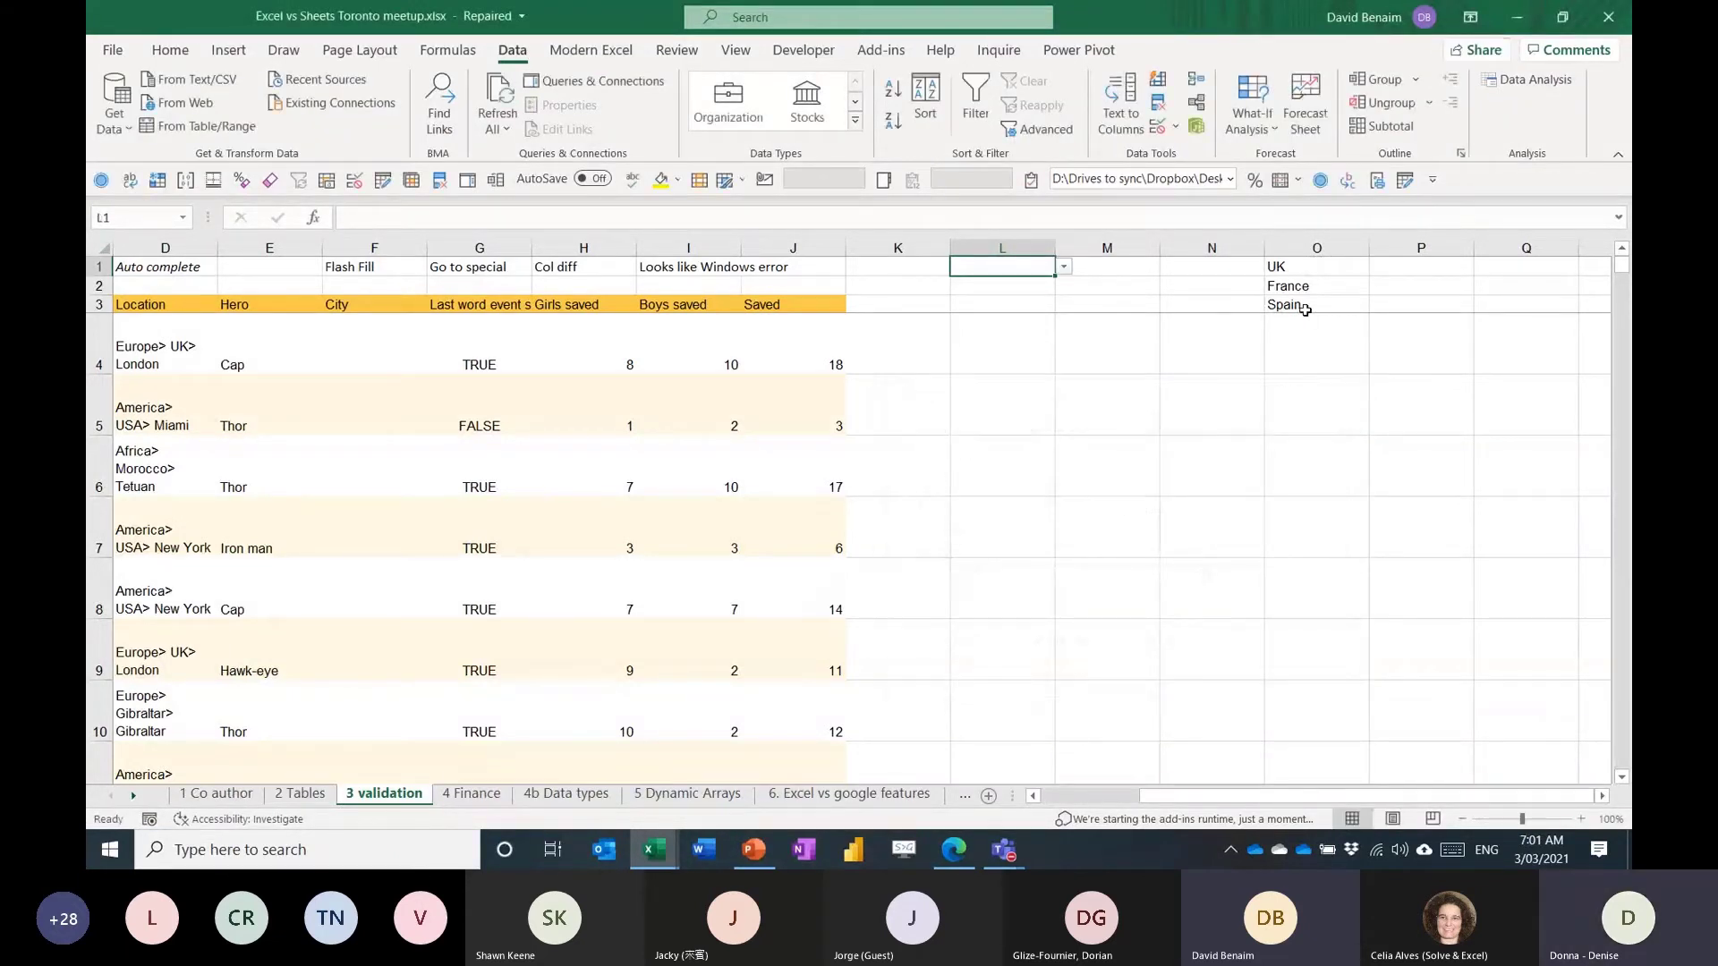
Copy the L1 dropdown down to L3 and choose France in L1.
drag(1054, 276, 1048, 306)
click(1036, 274)
click(1064, 266)
click(1020, 297)
Try autocompleting an entry in L2 from "SPa", and cancel it.
click(1022, 285)
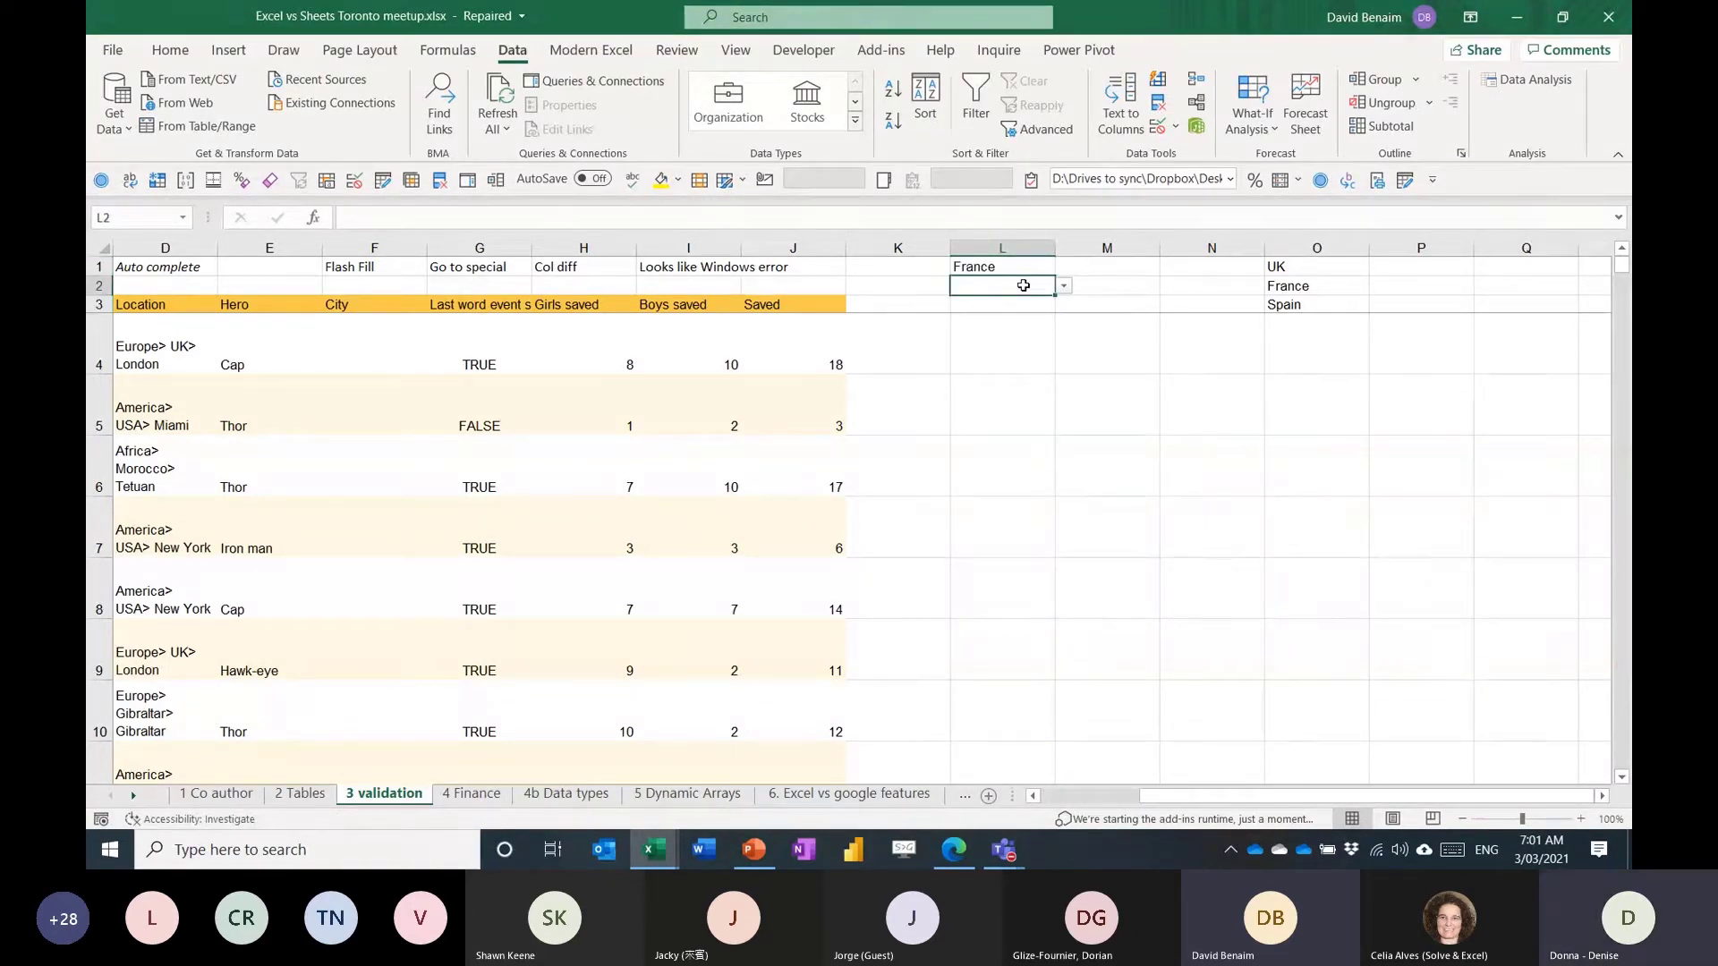
text(SPa)
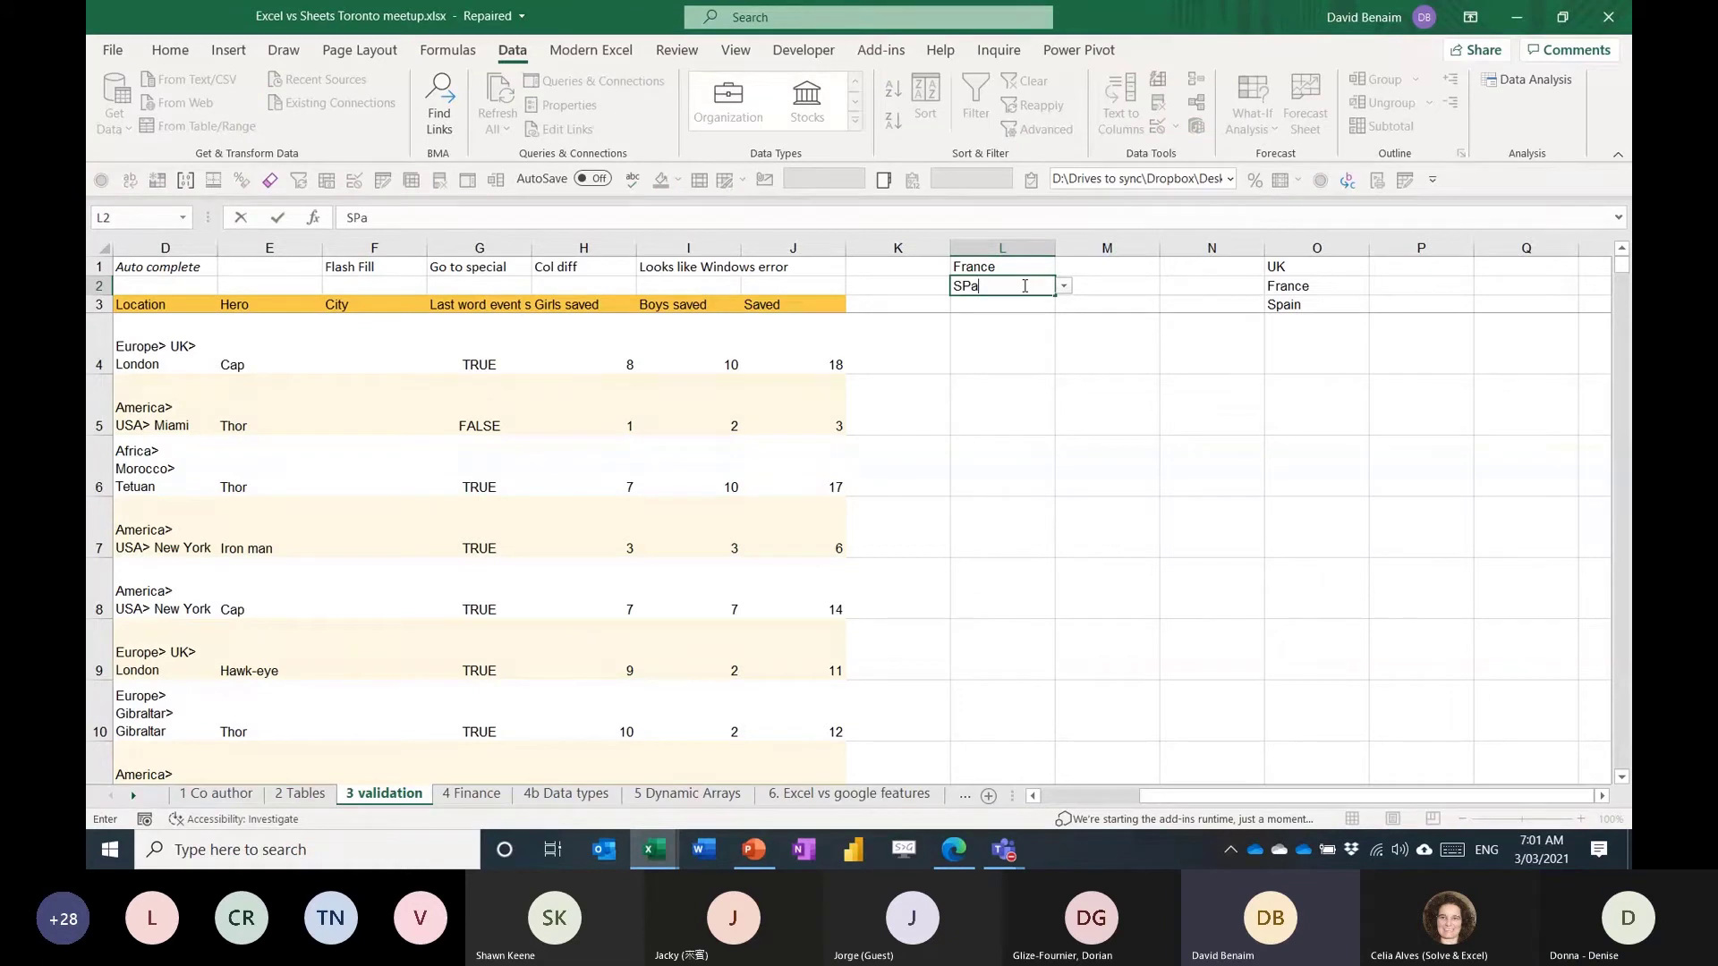
key(Escape)
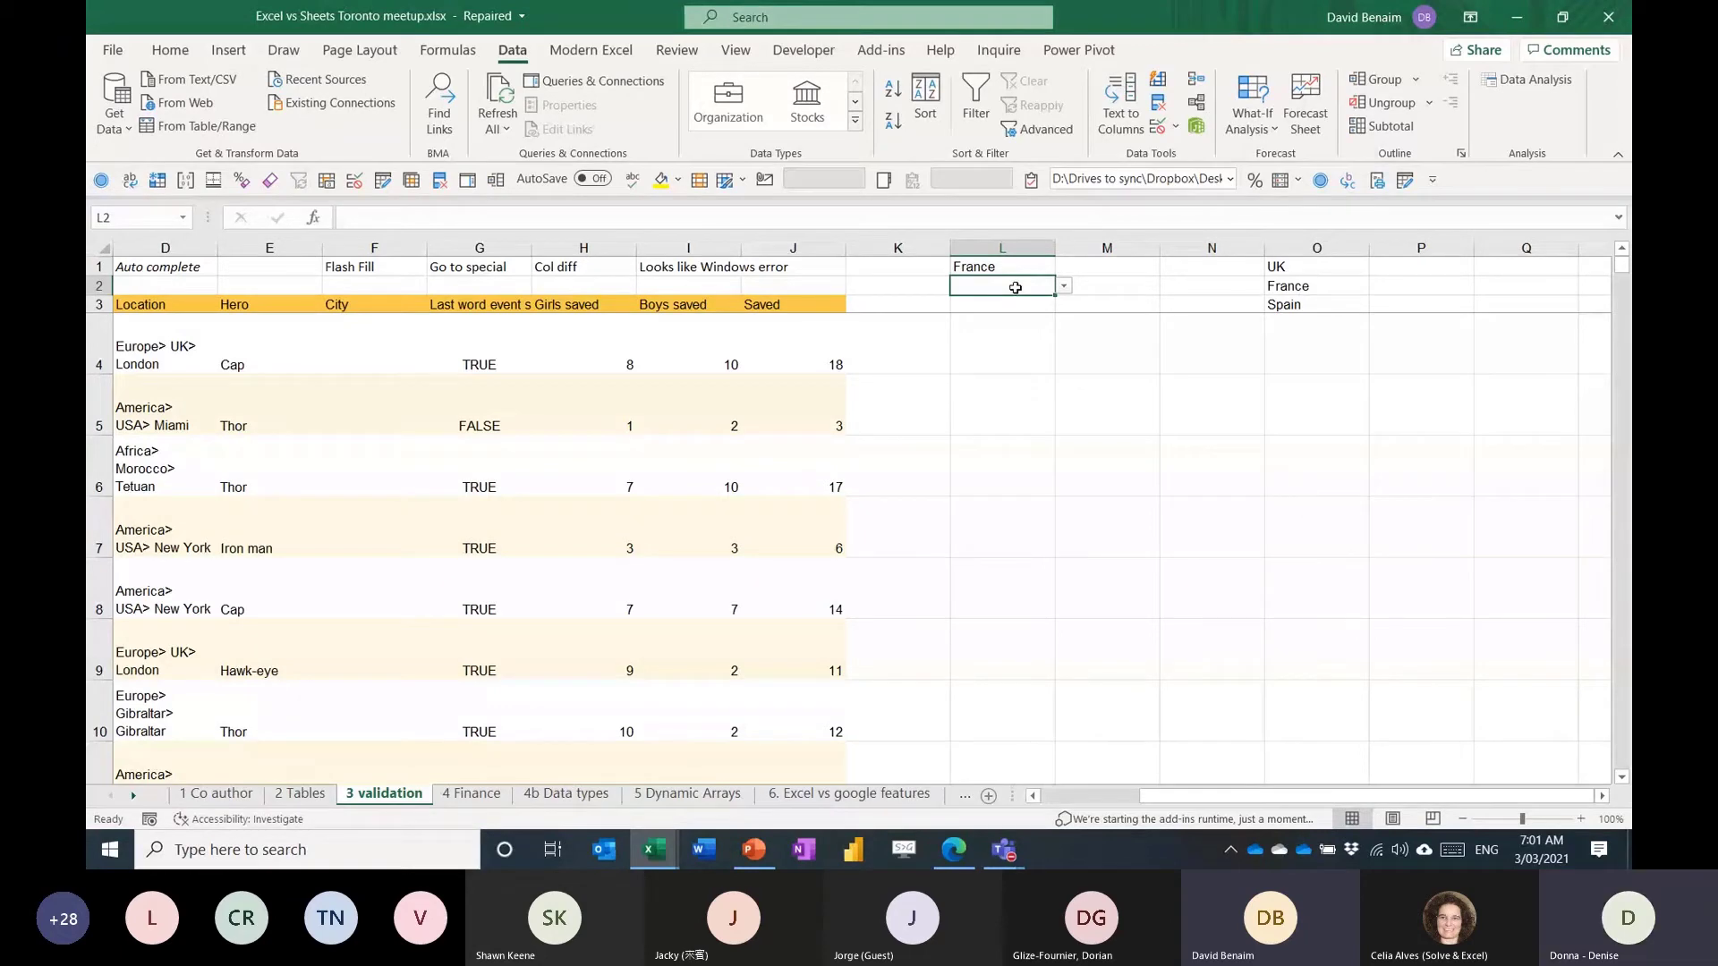
Switch to the Google Sheets copy and inspect the full Location entry in G51.
key(alt+Tab)
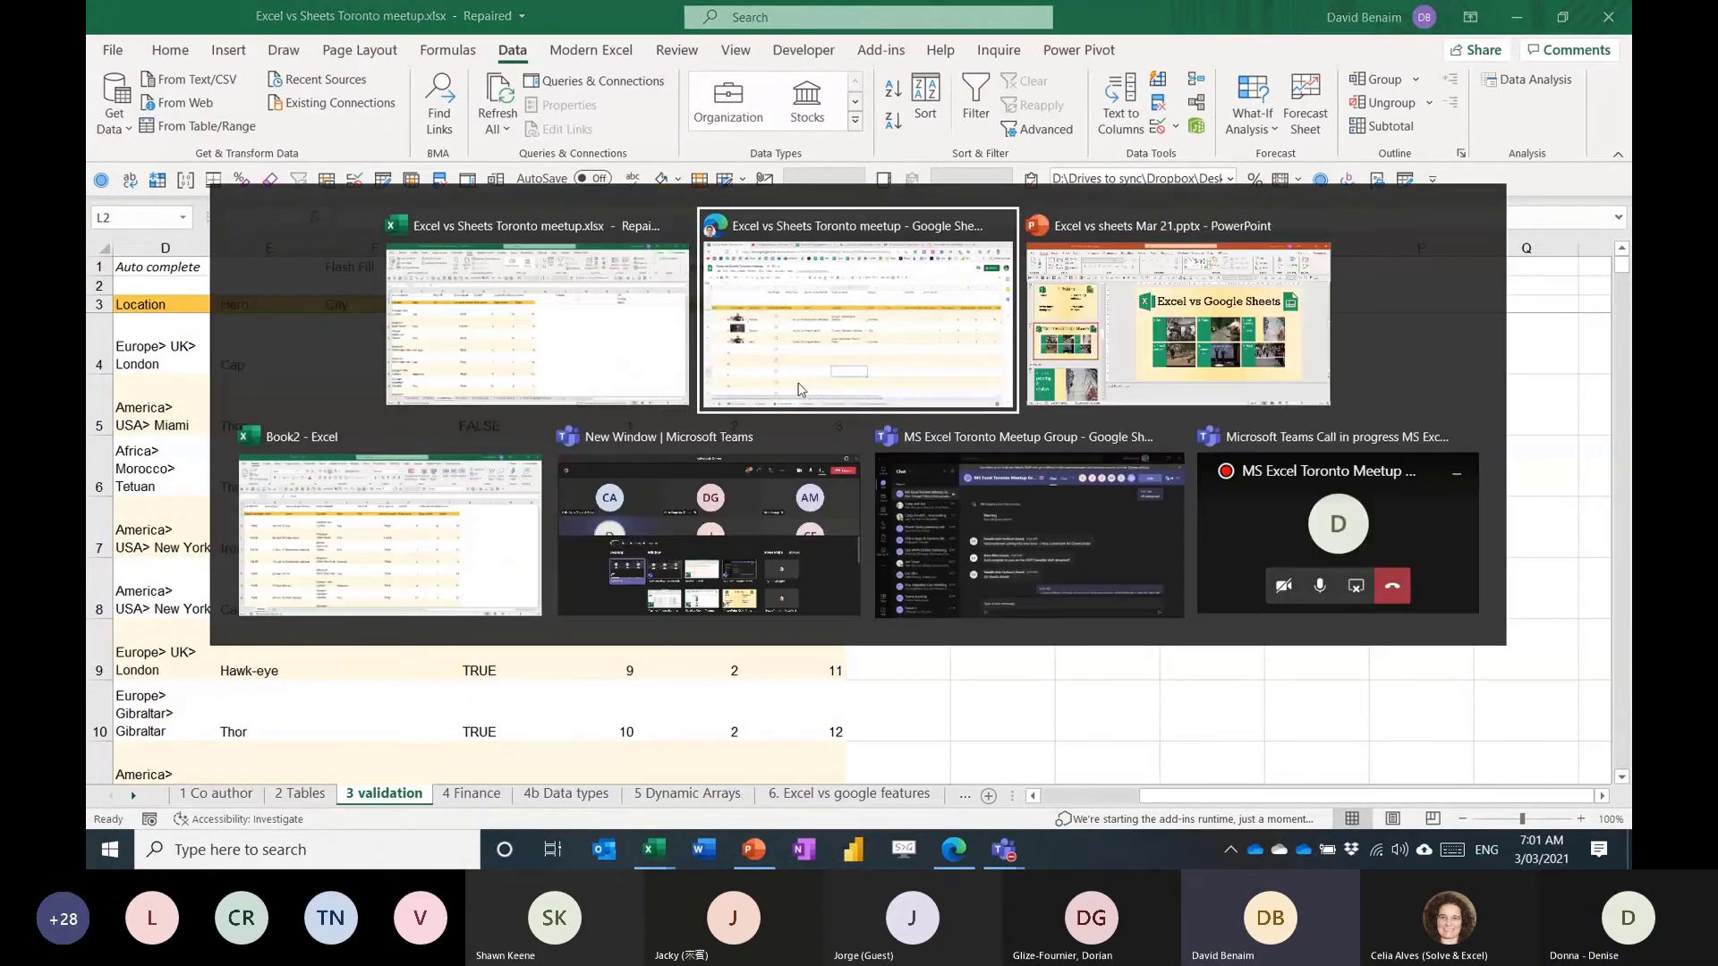
click(802, 389)
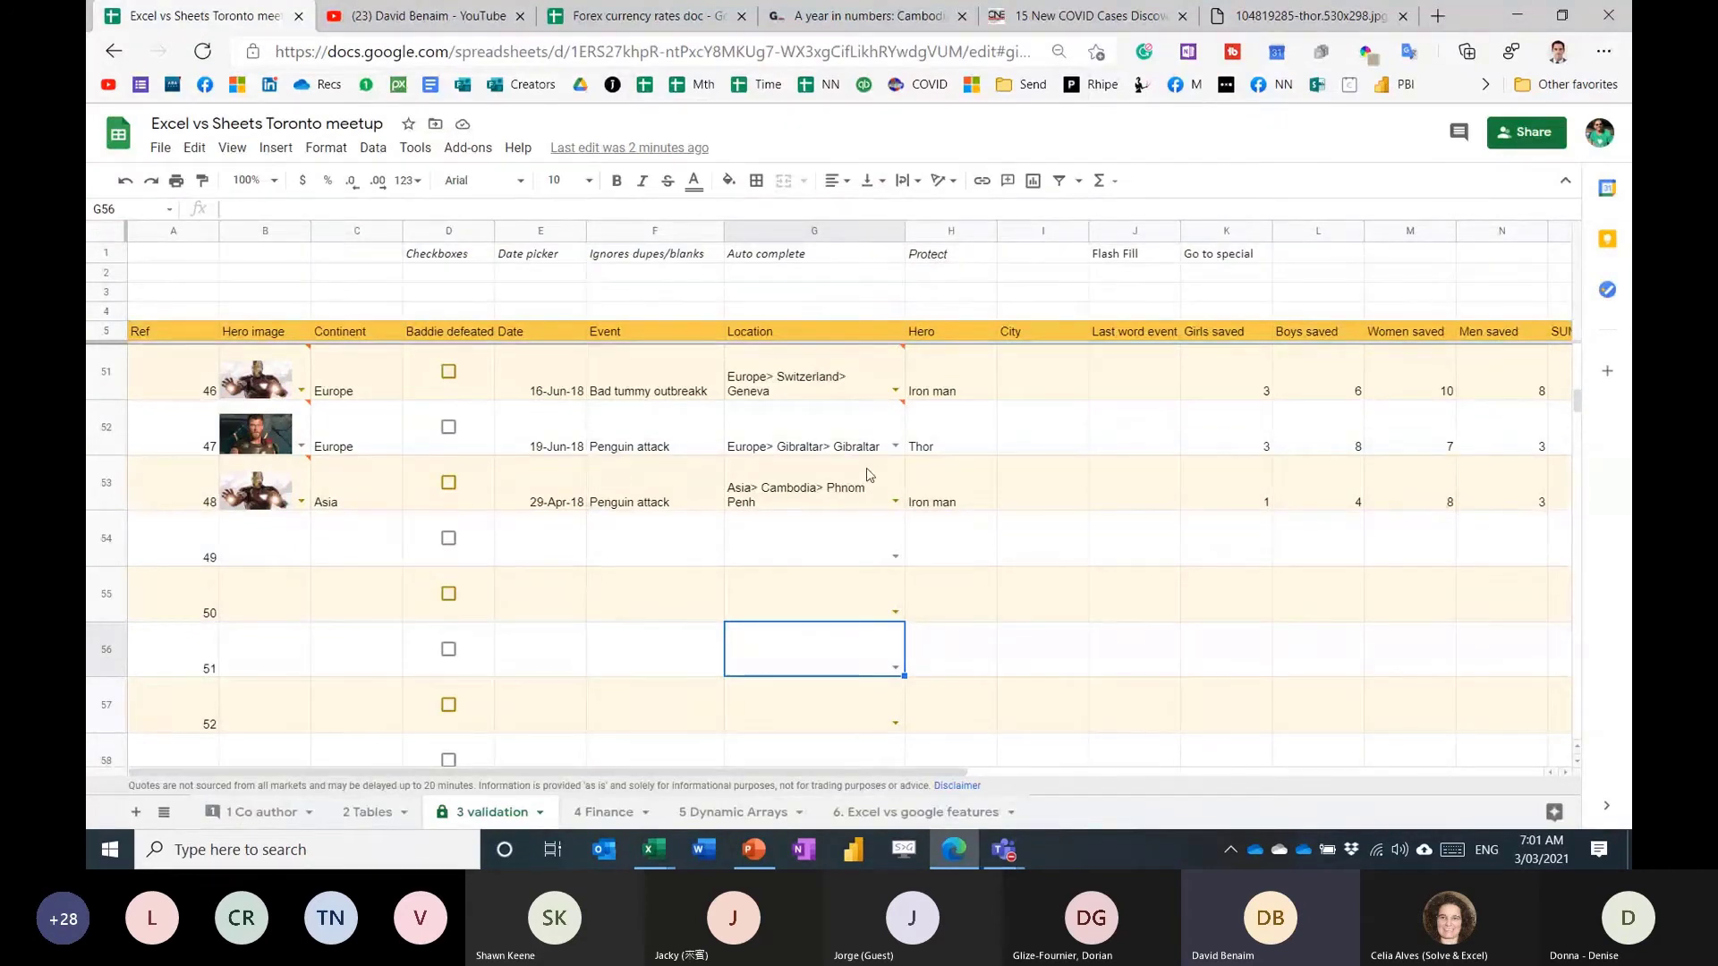
click(805, 380)
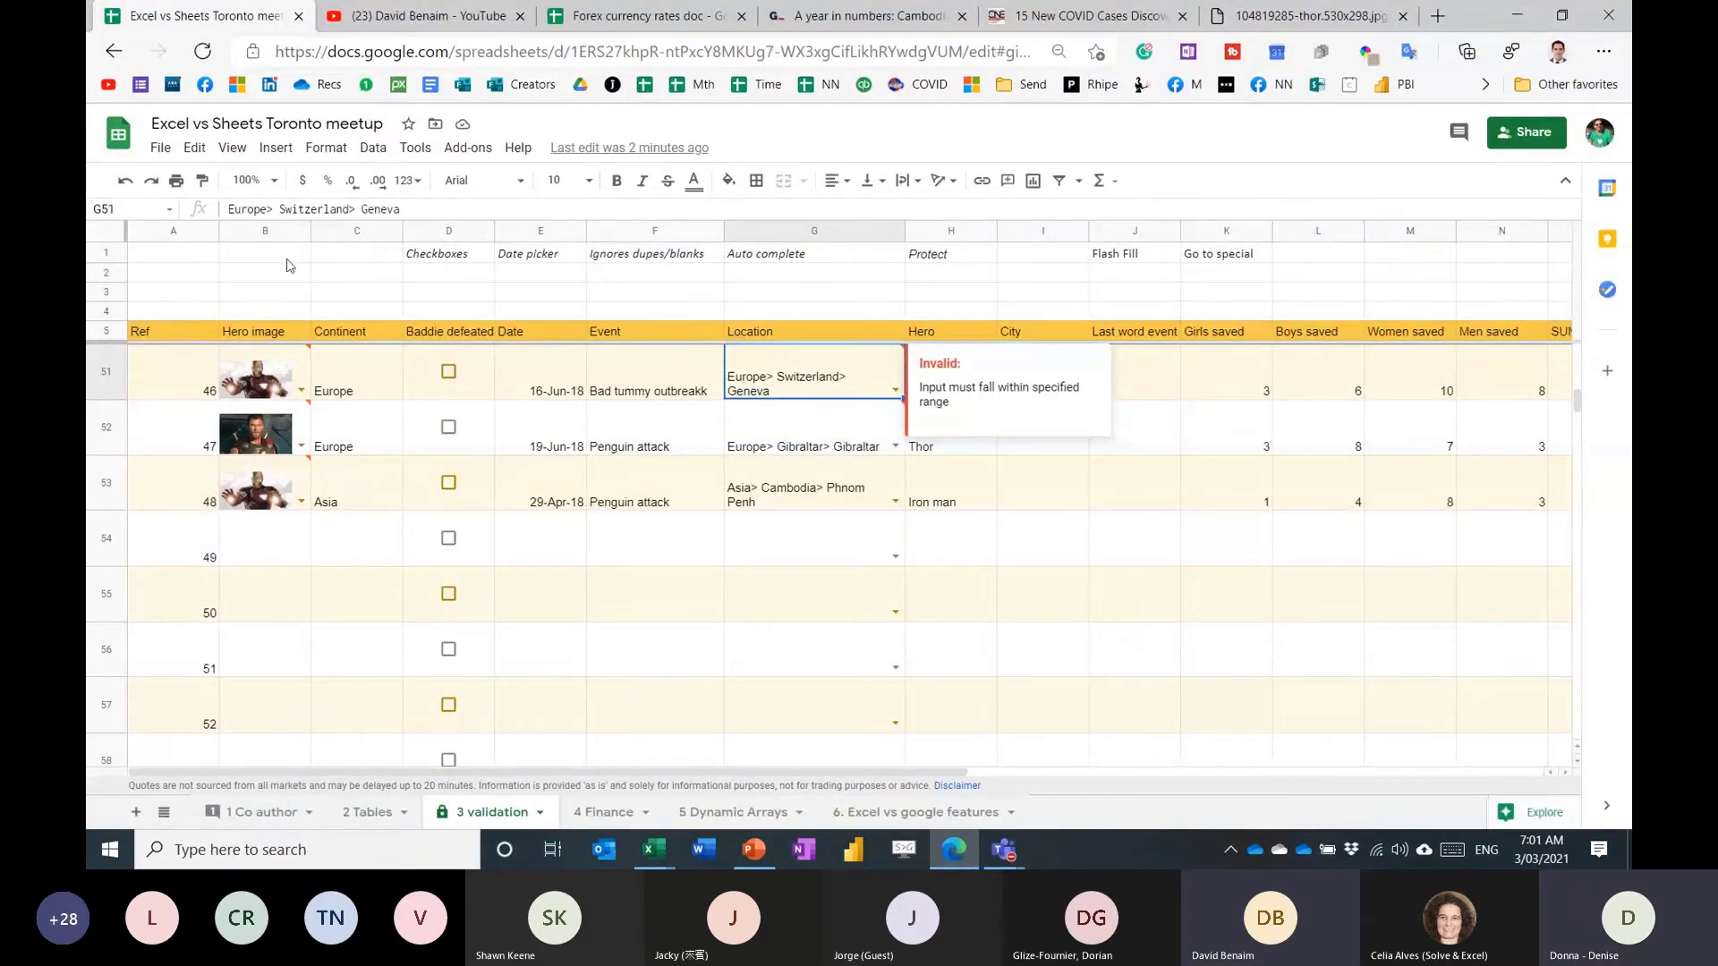
drag(230, 208, 400, 210)
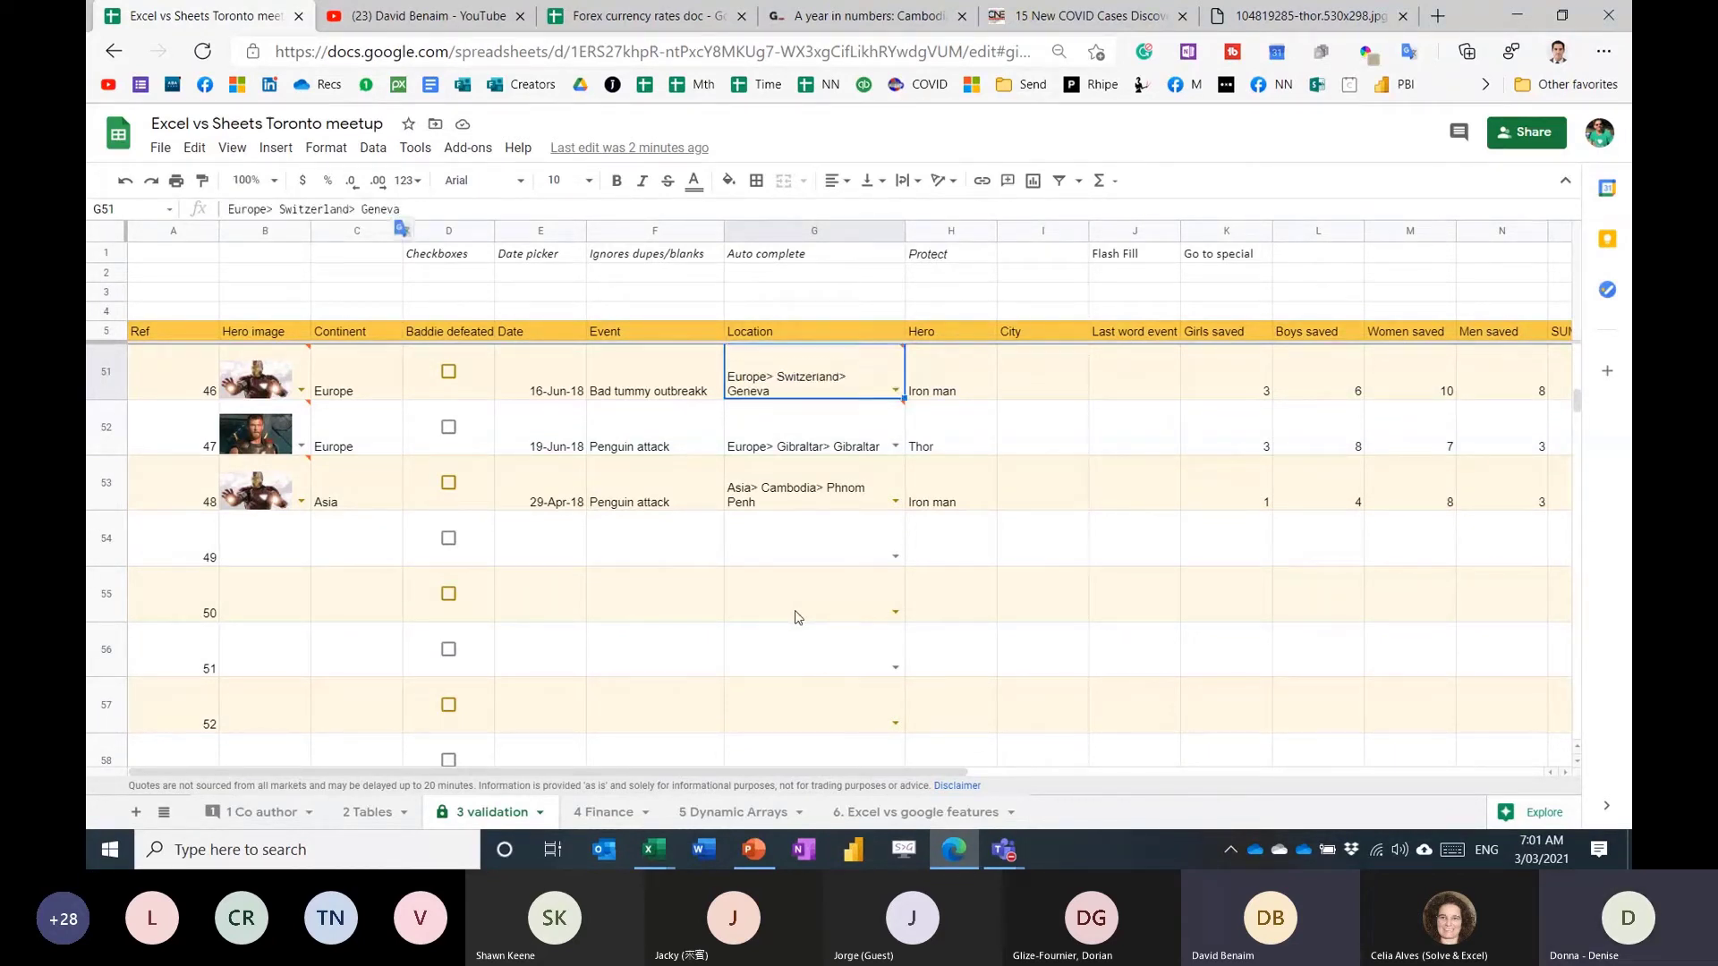
Try autocompleting a Location entry in G56 from "swi", and cancel it.
click(800, 632)
text(swi)
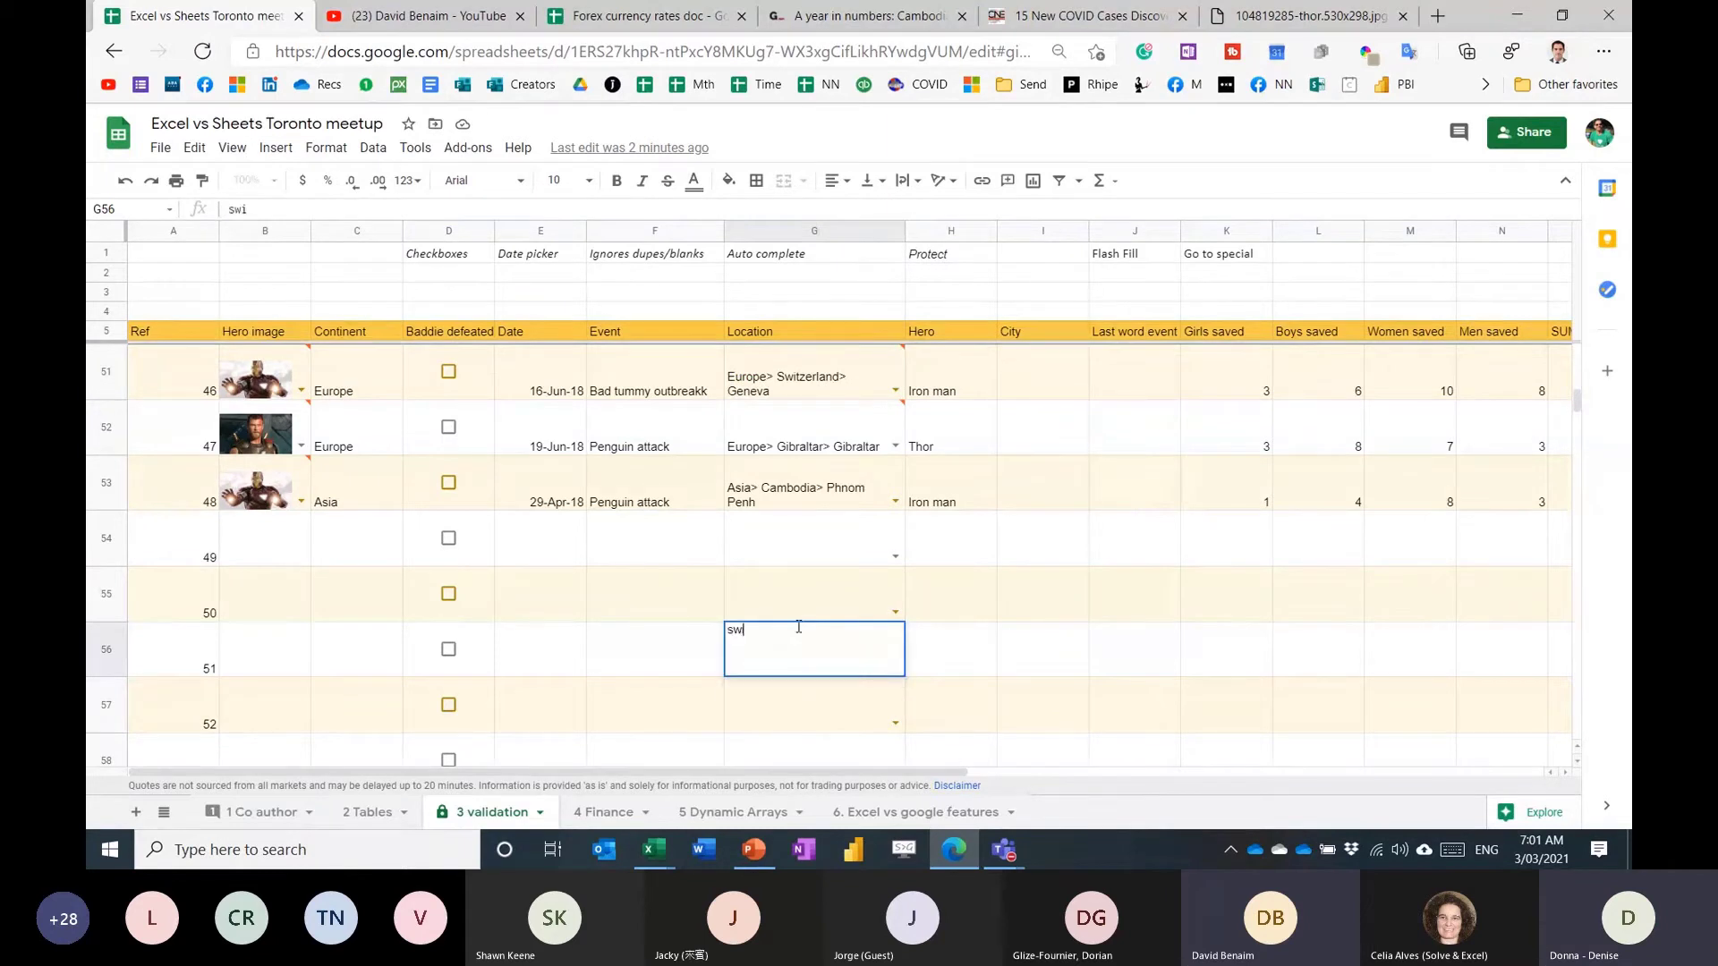
key(Escape)
Fill G55 with Europe> France> Mulhouse by autocompleting from "eu", and view the cell's dropdown options.
key(Up)
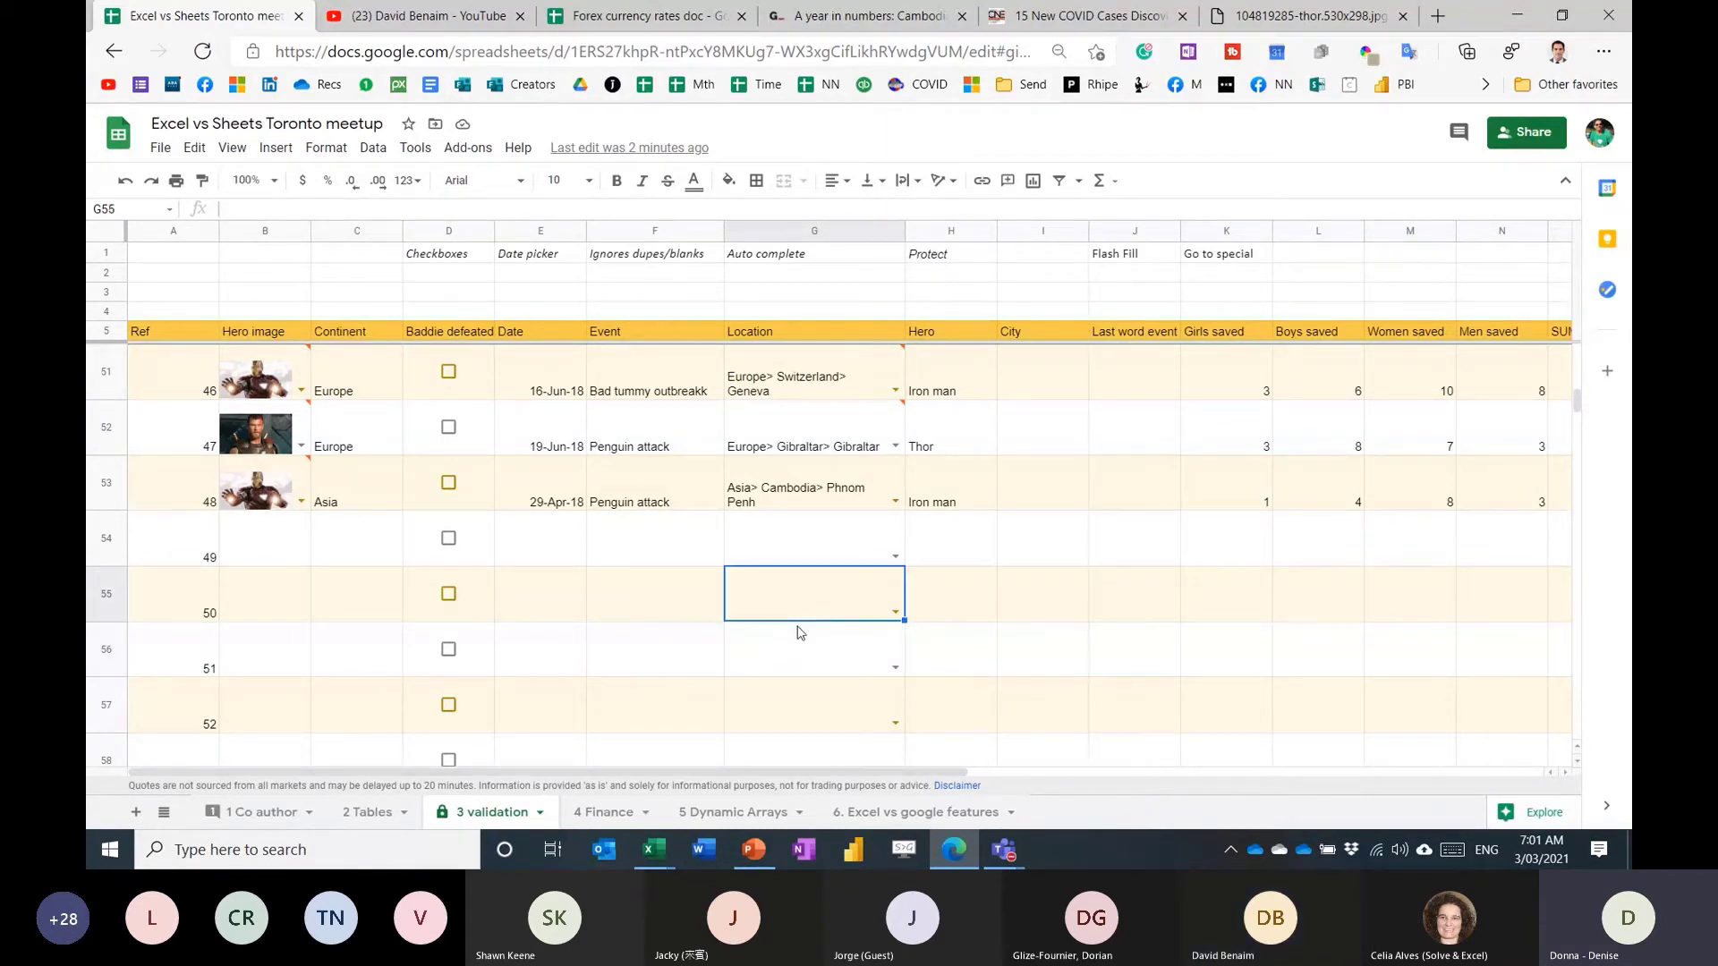
text(eu)
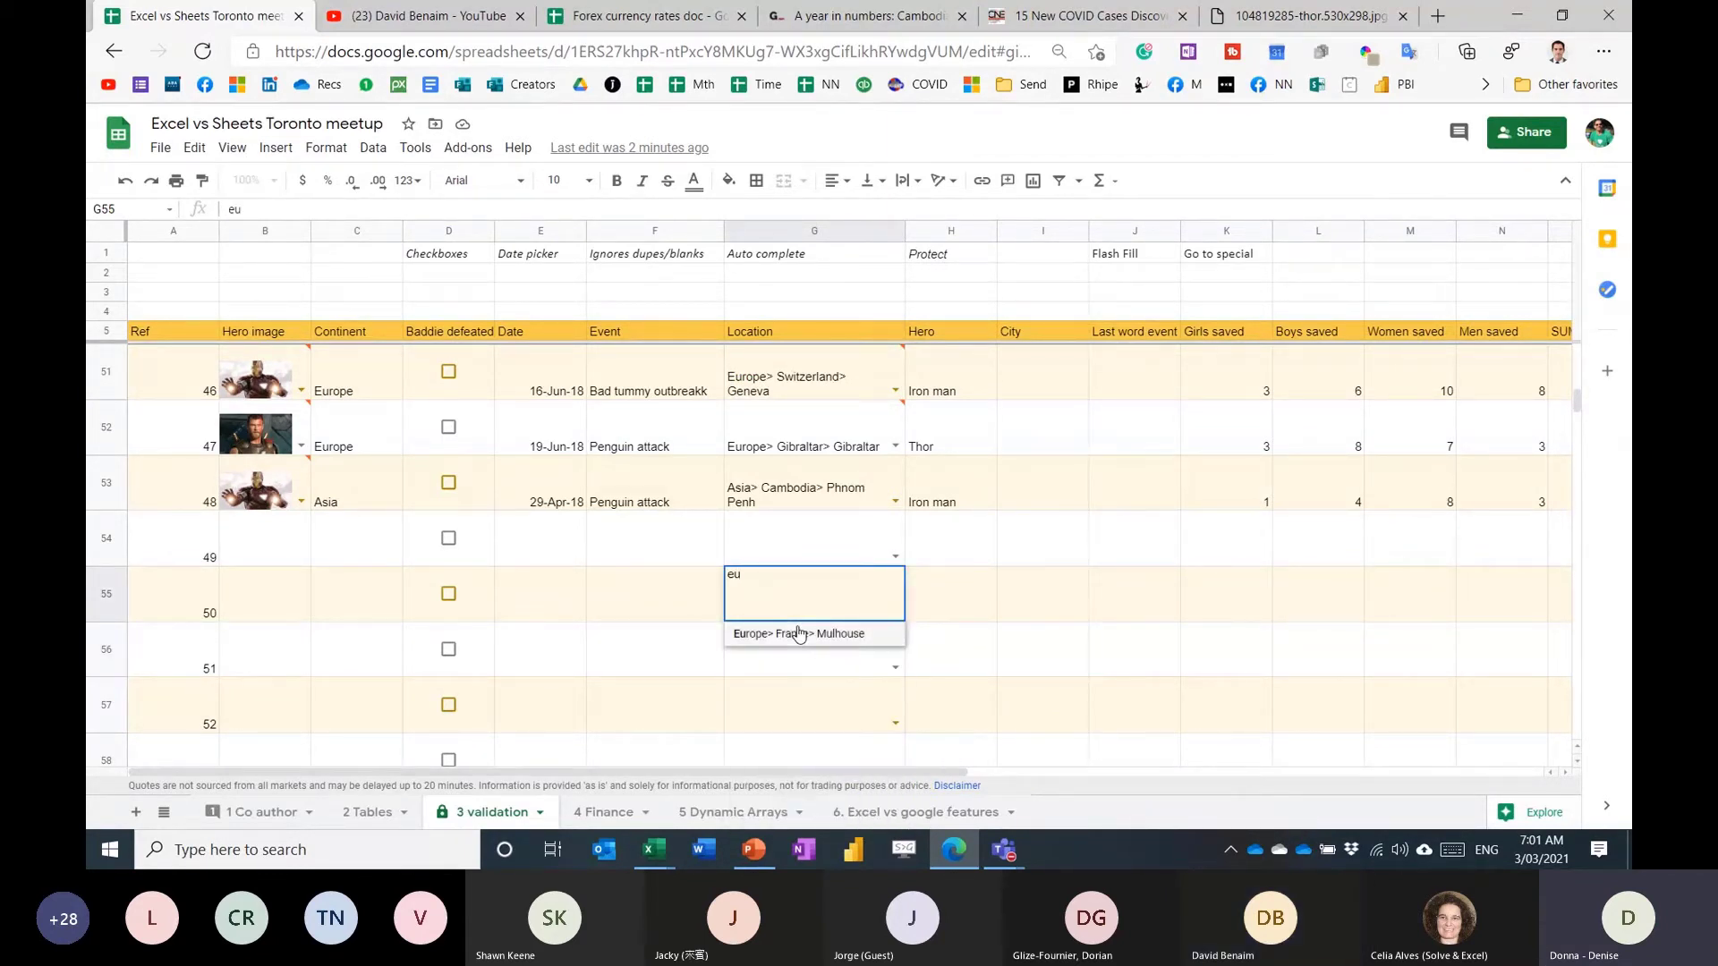
click(799, 634)
key(Up)
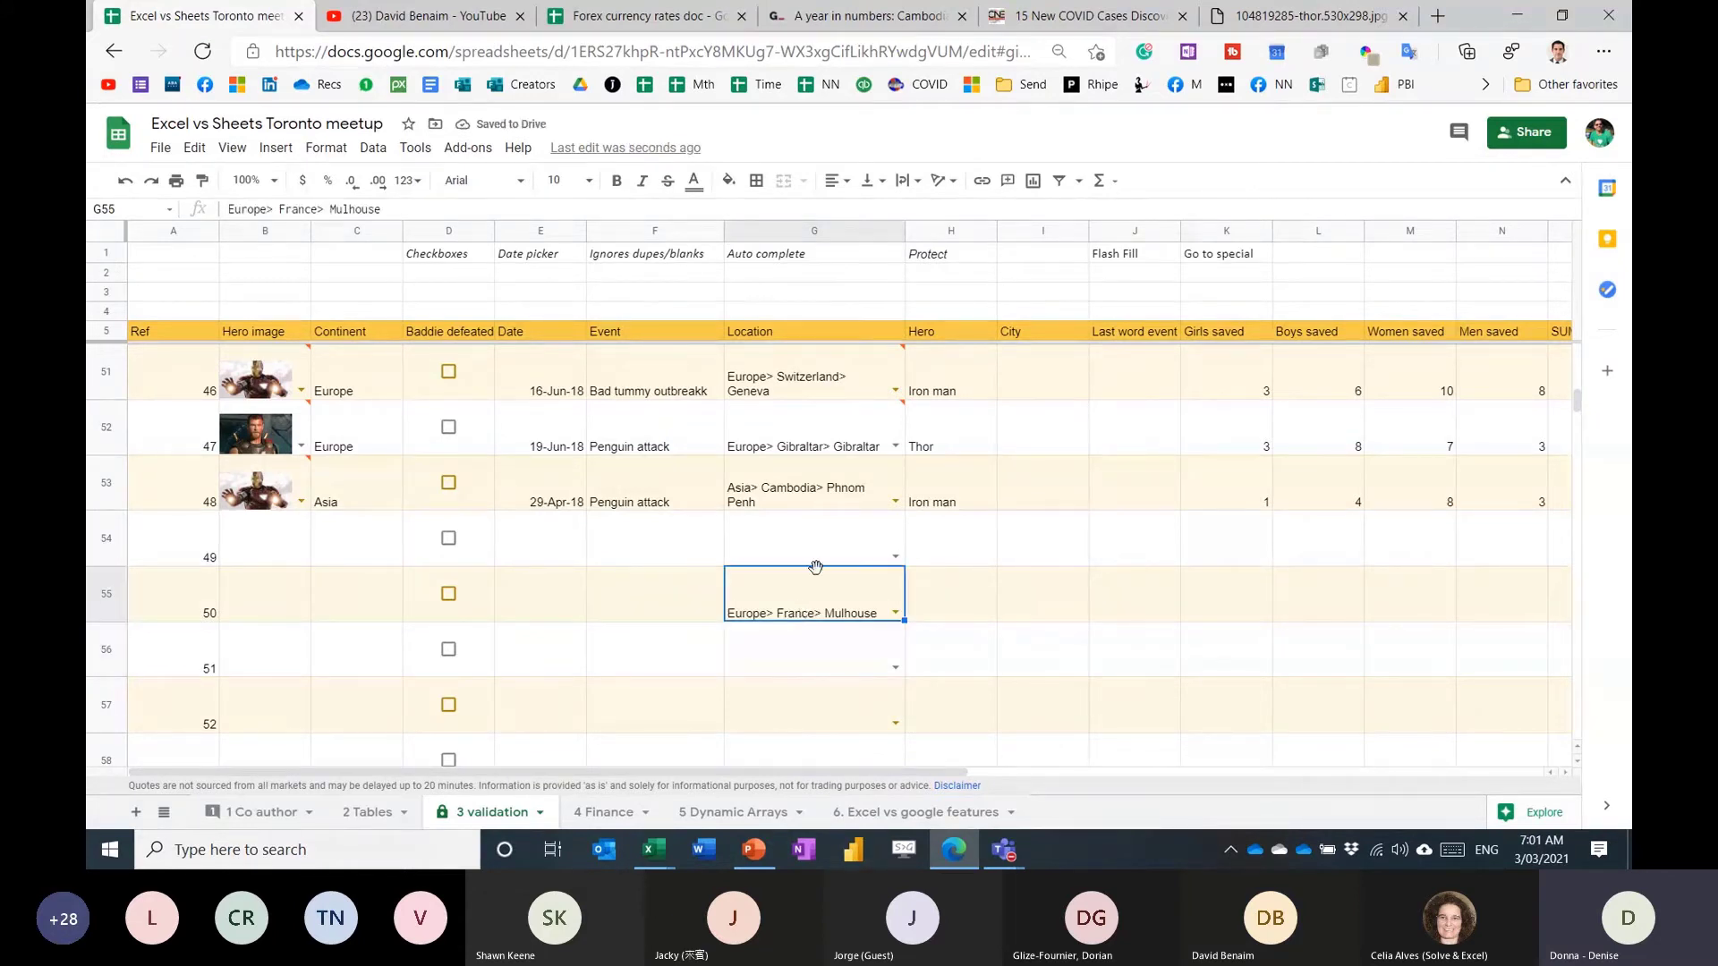
click(895, 614)
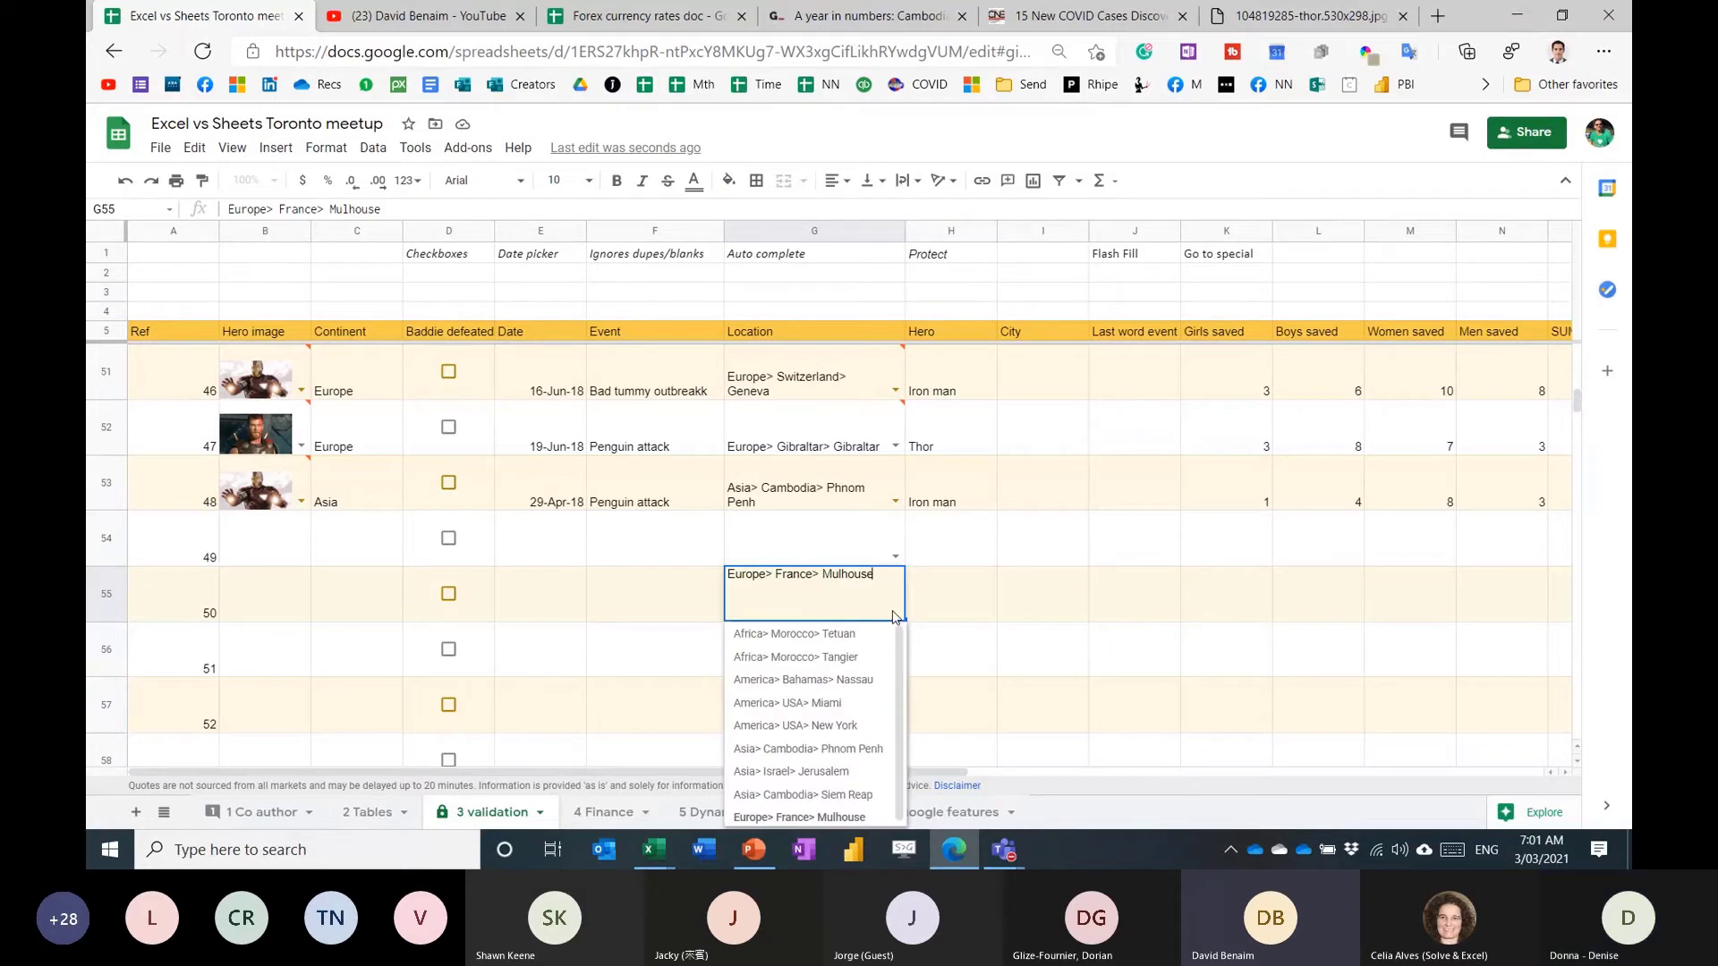
click(1043, 593)
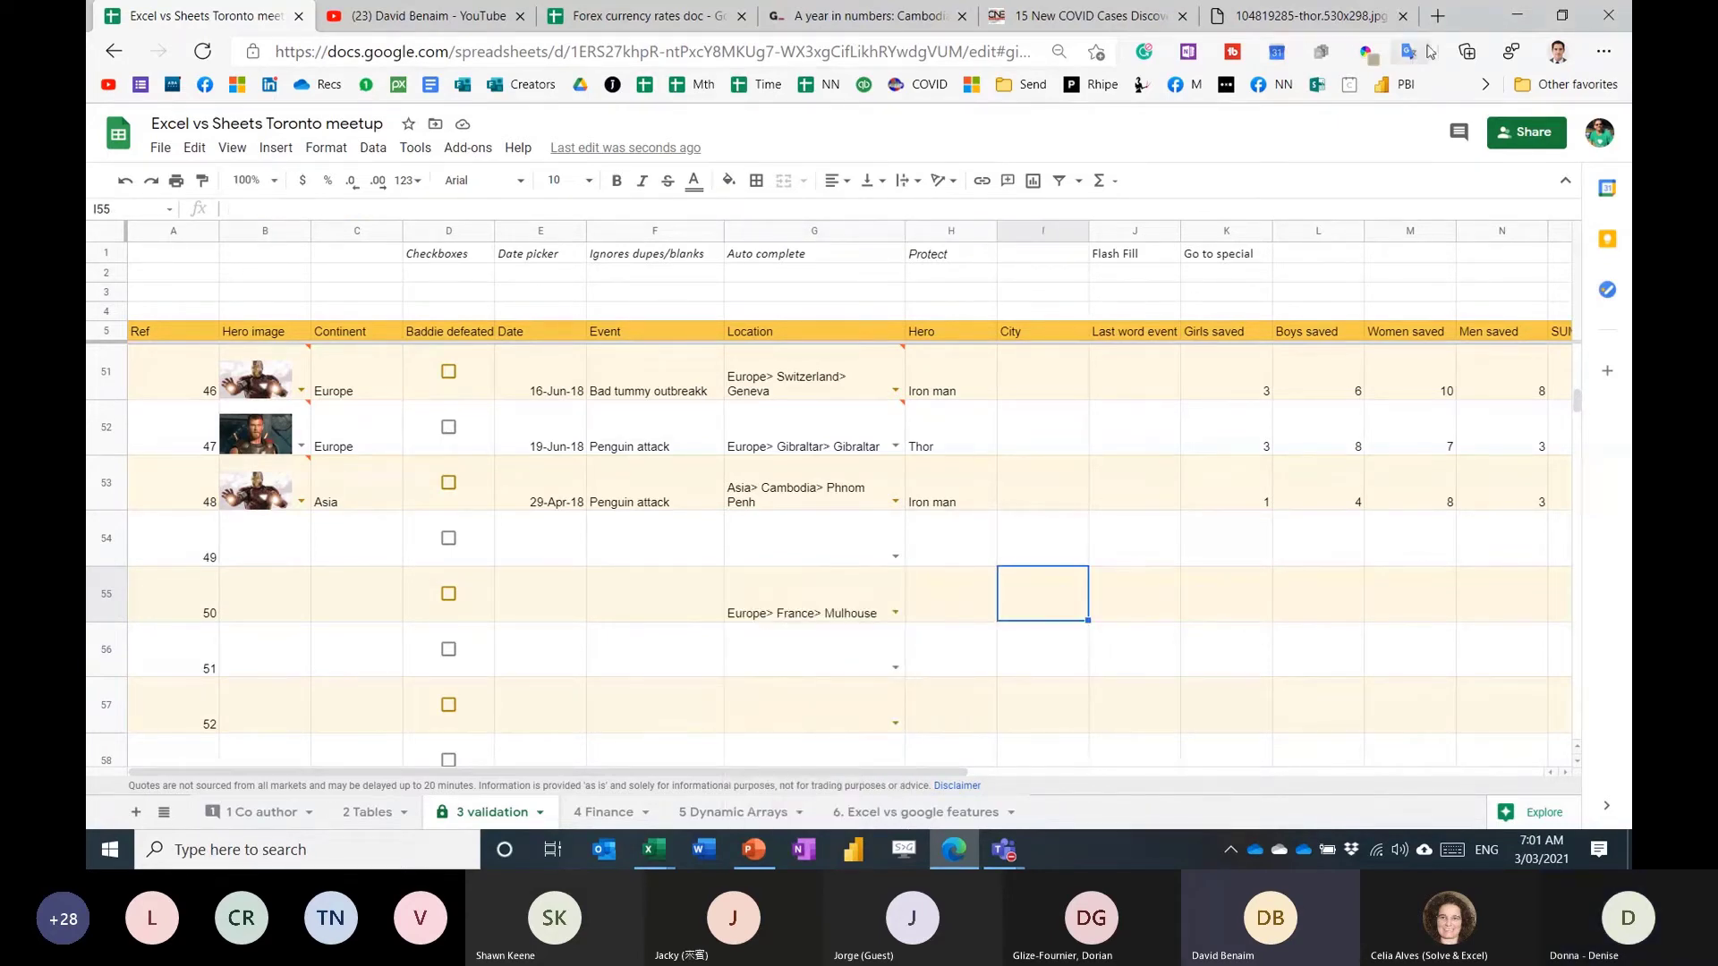
Search the web for Expedia in a new browser tab and open its main travel site.
click(1438, 16)
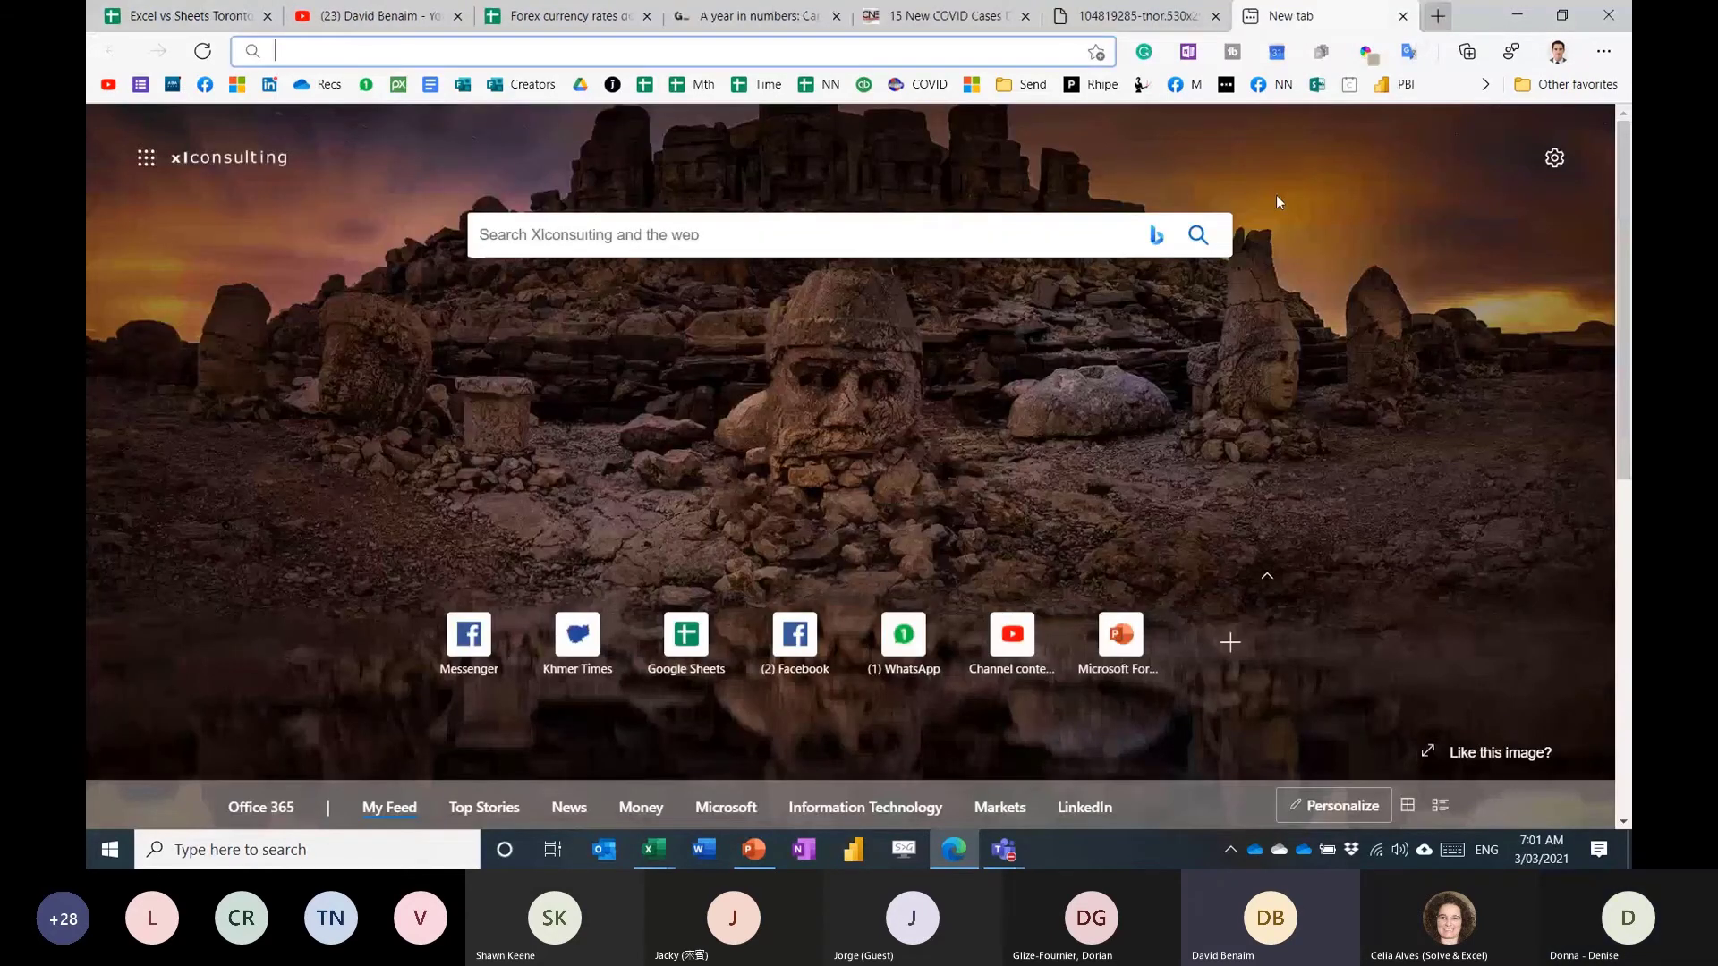
text(expedi)
key(Return)
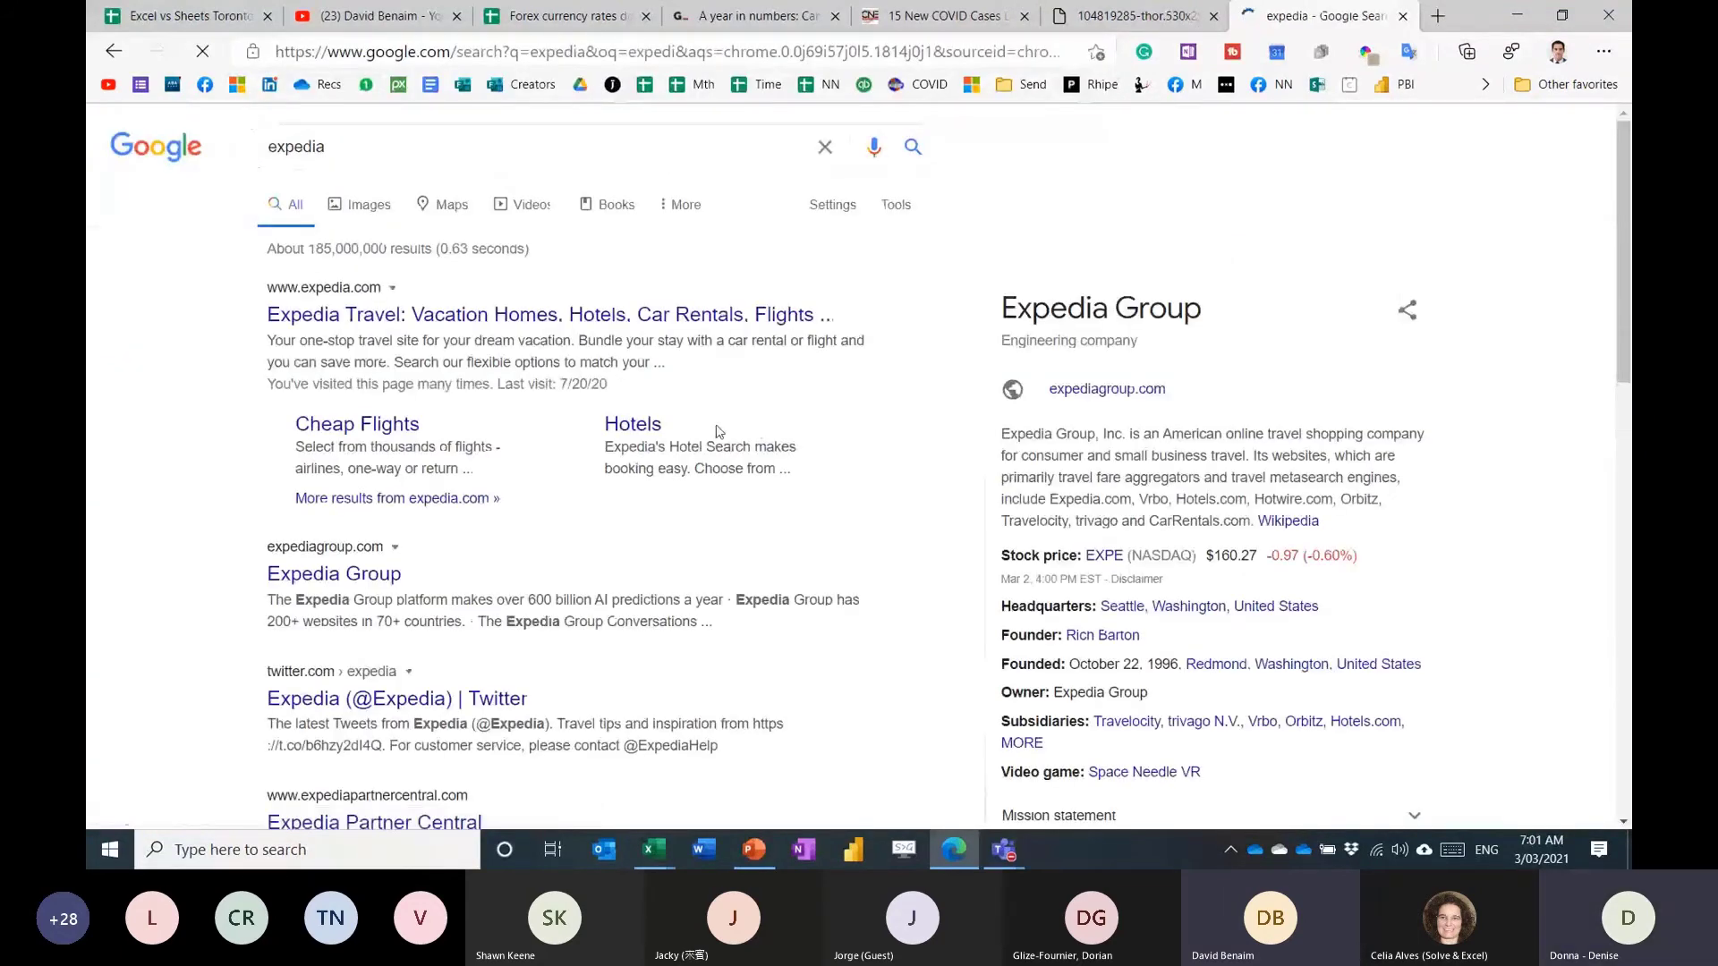
click(587, 315)
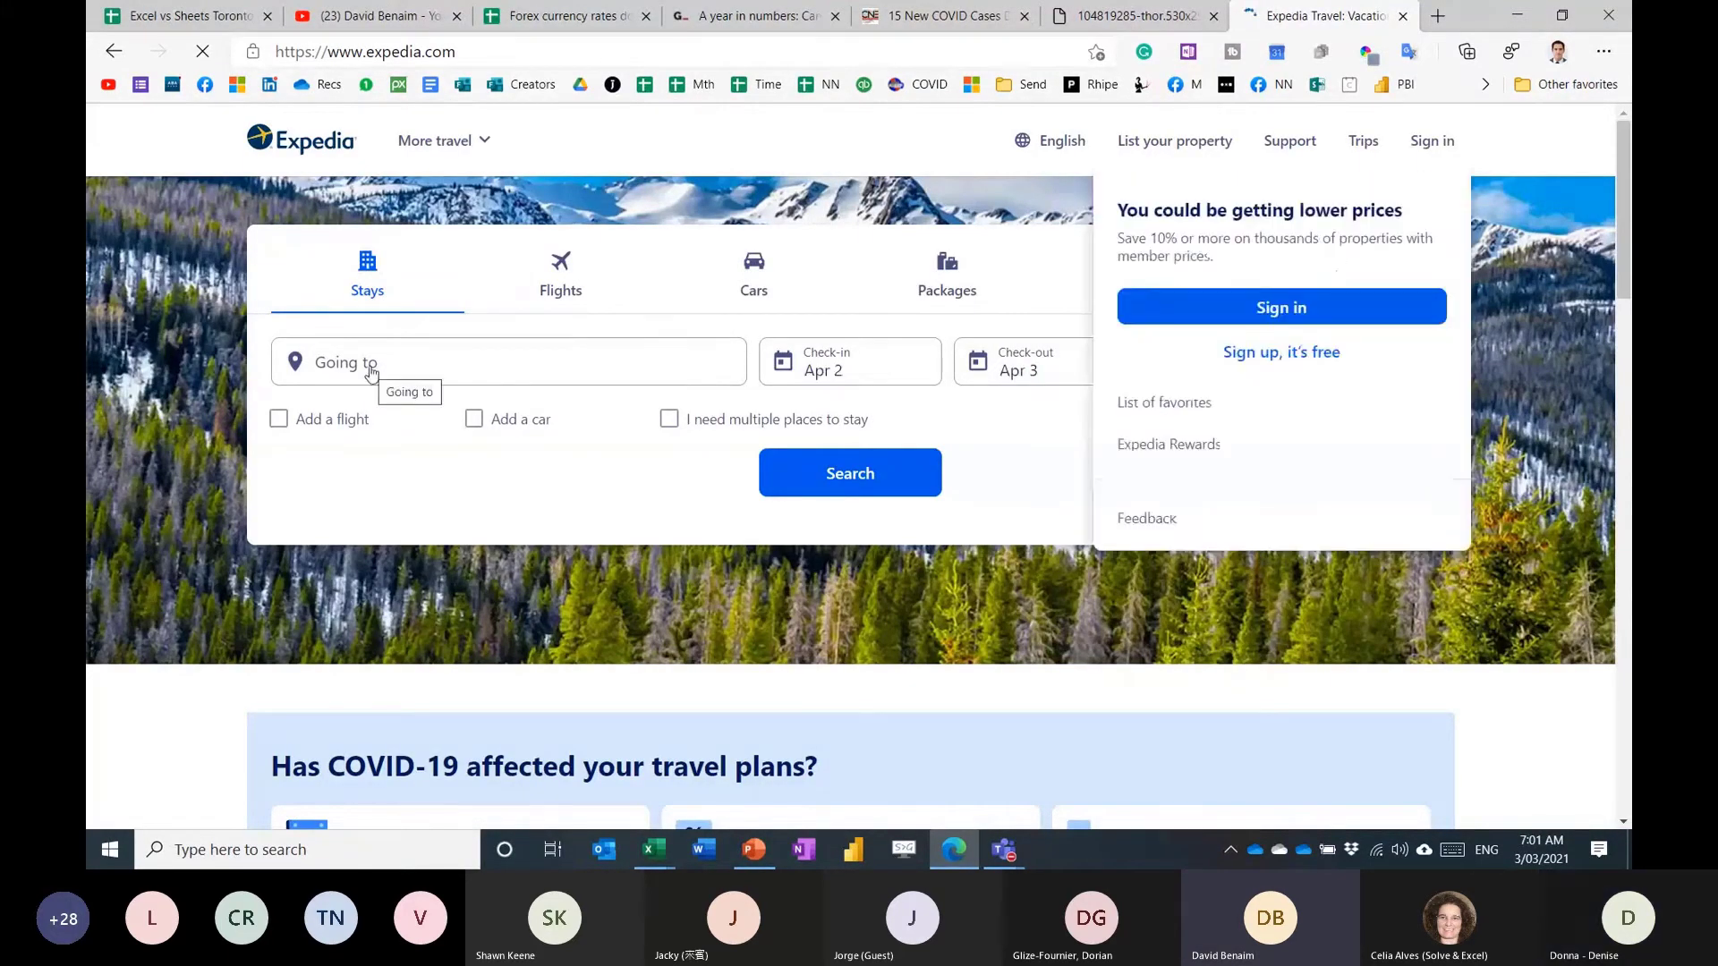
Look through the destination suggestions for "lon" and "london" in the stay search, and clear the entry.
click(432, 363)
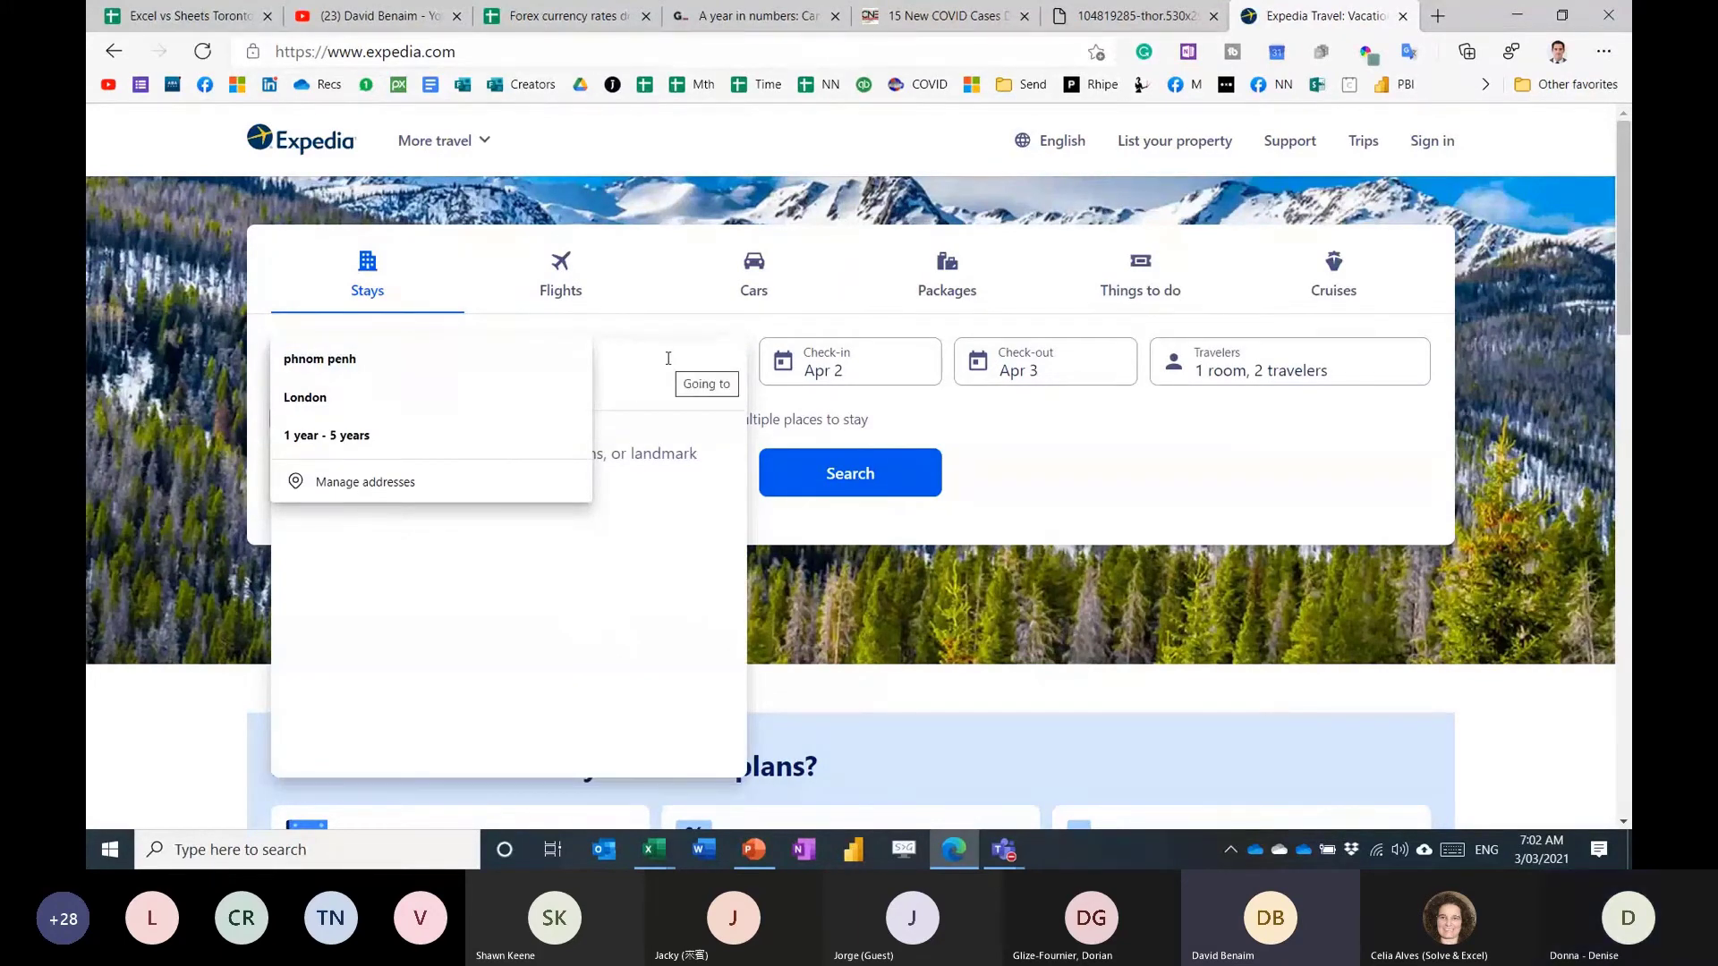
text(l)
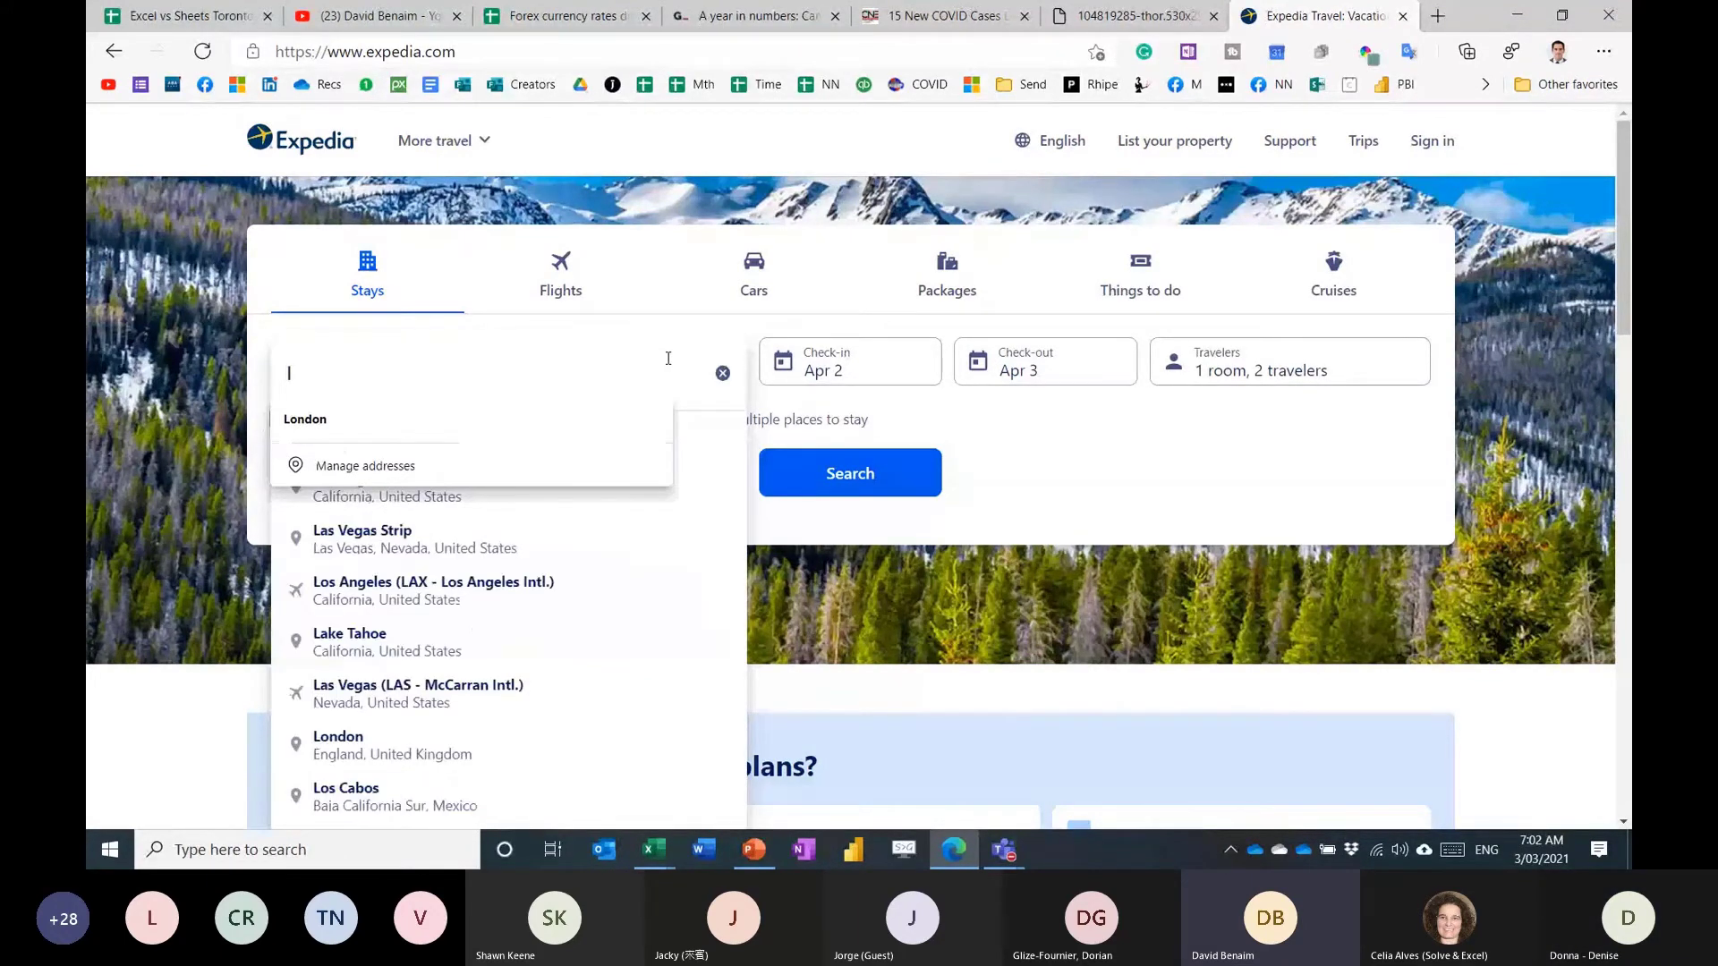
text(on)
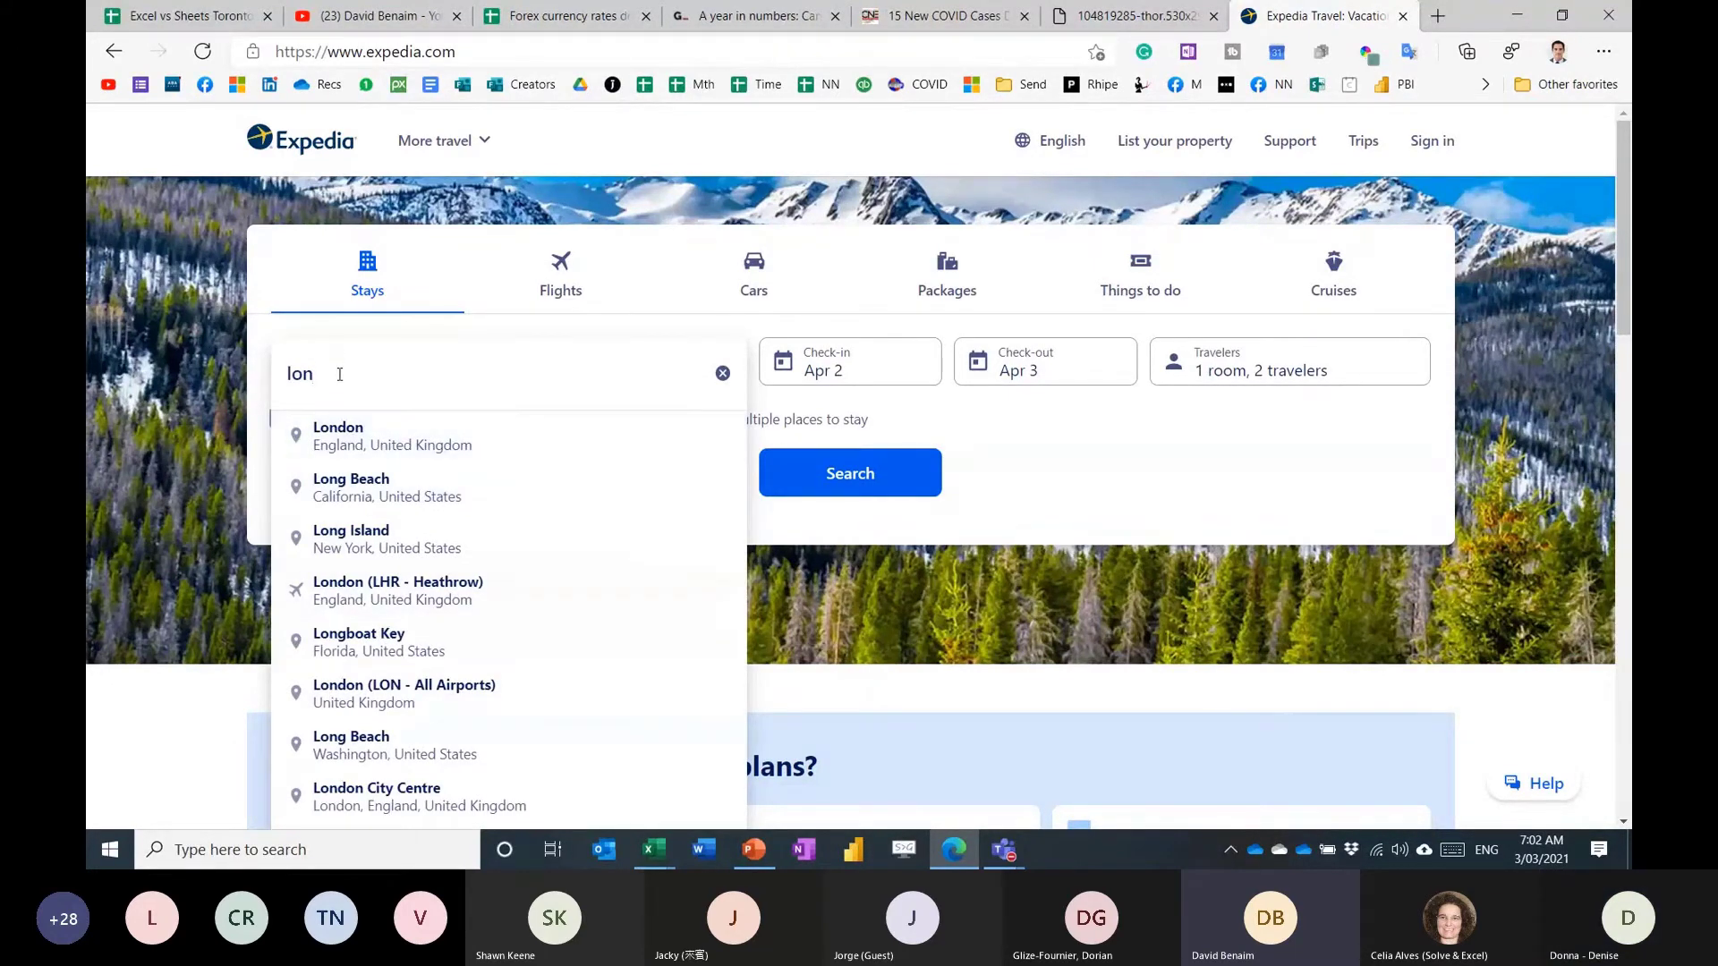
click(224, 383)
text(london)
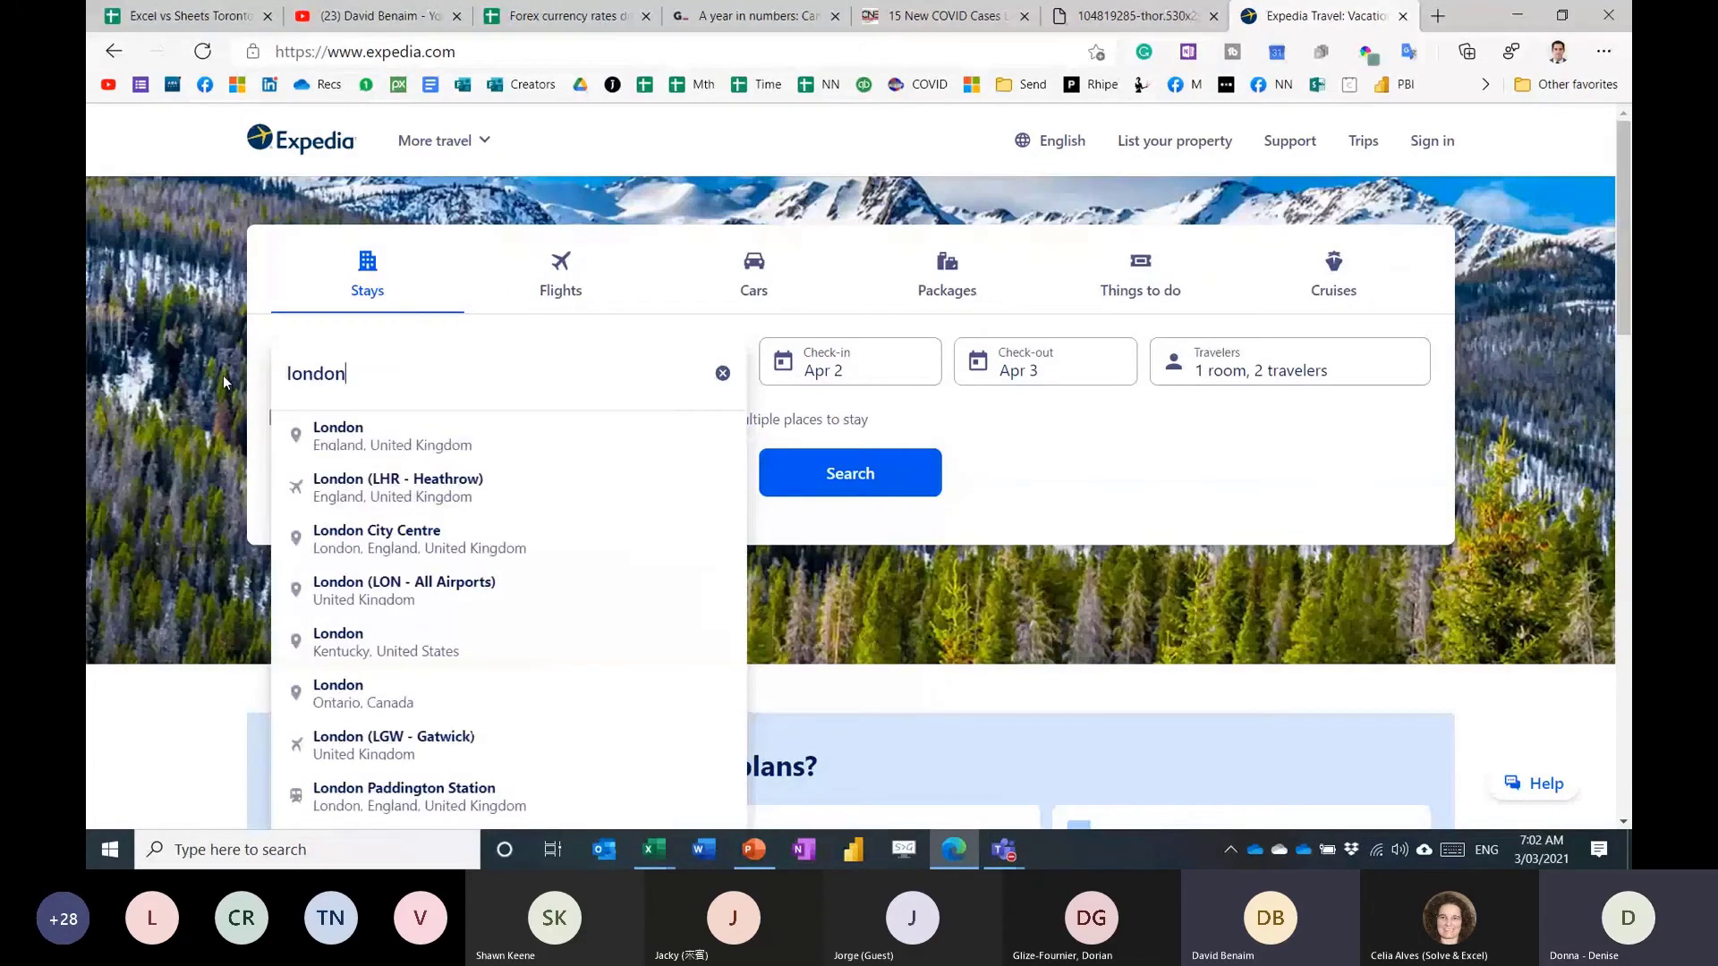
scroll(443, 460, down, 8)
scroll(448, 460, up, 4)
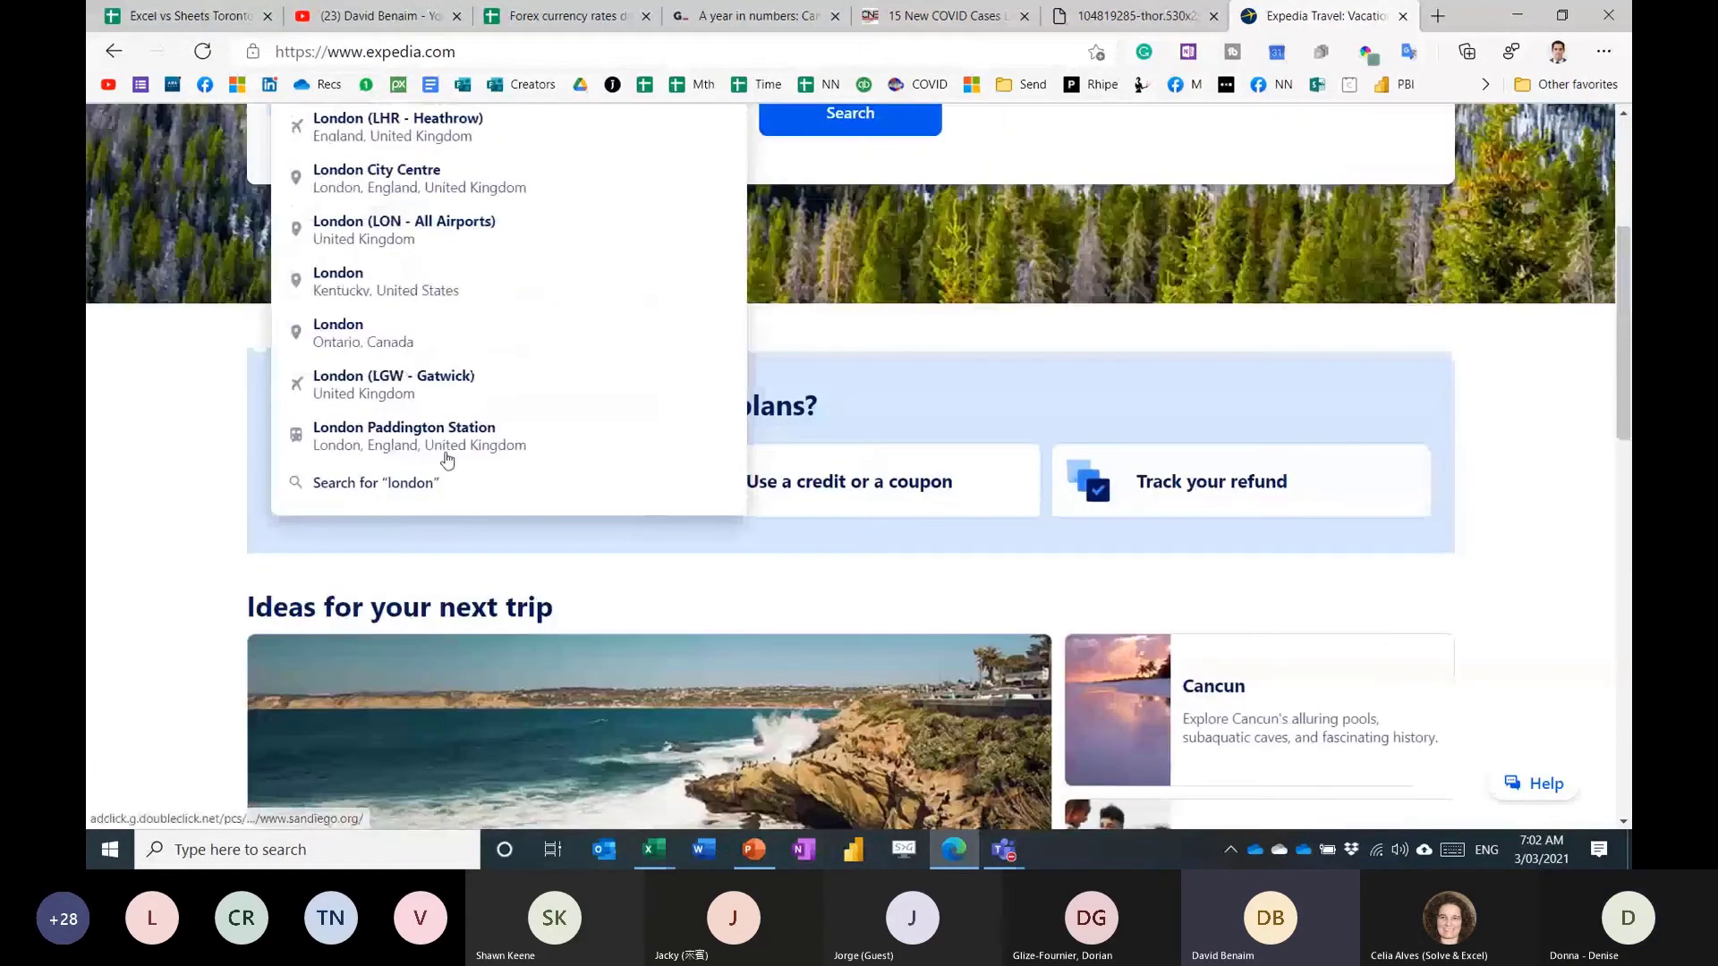
scroll(447, 460, up, 4)
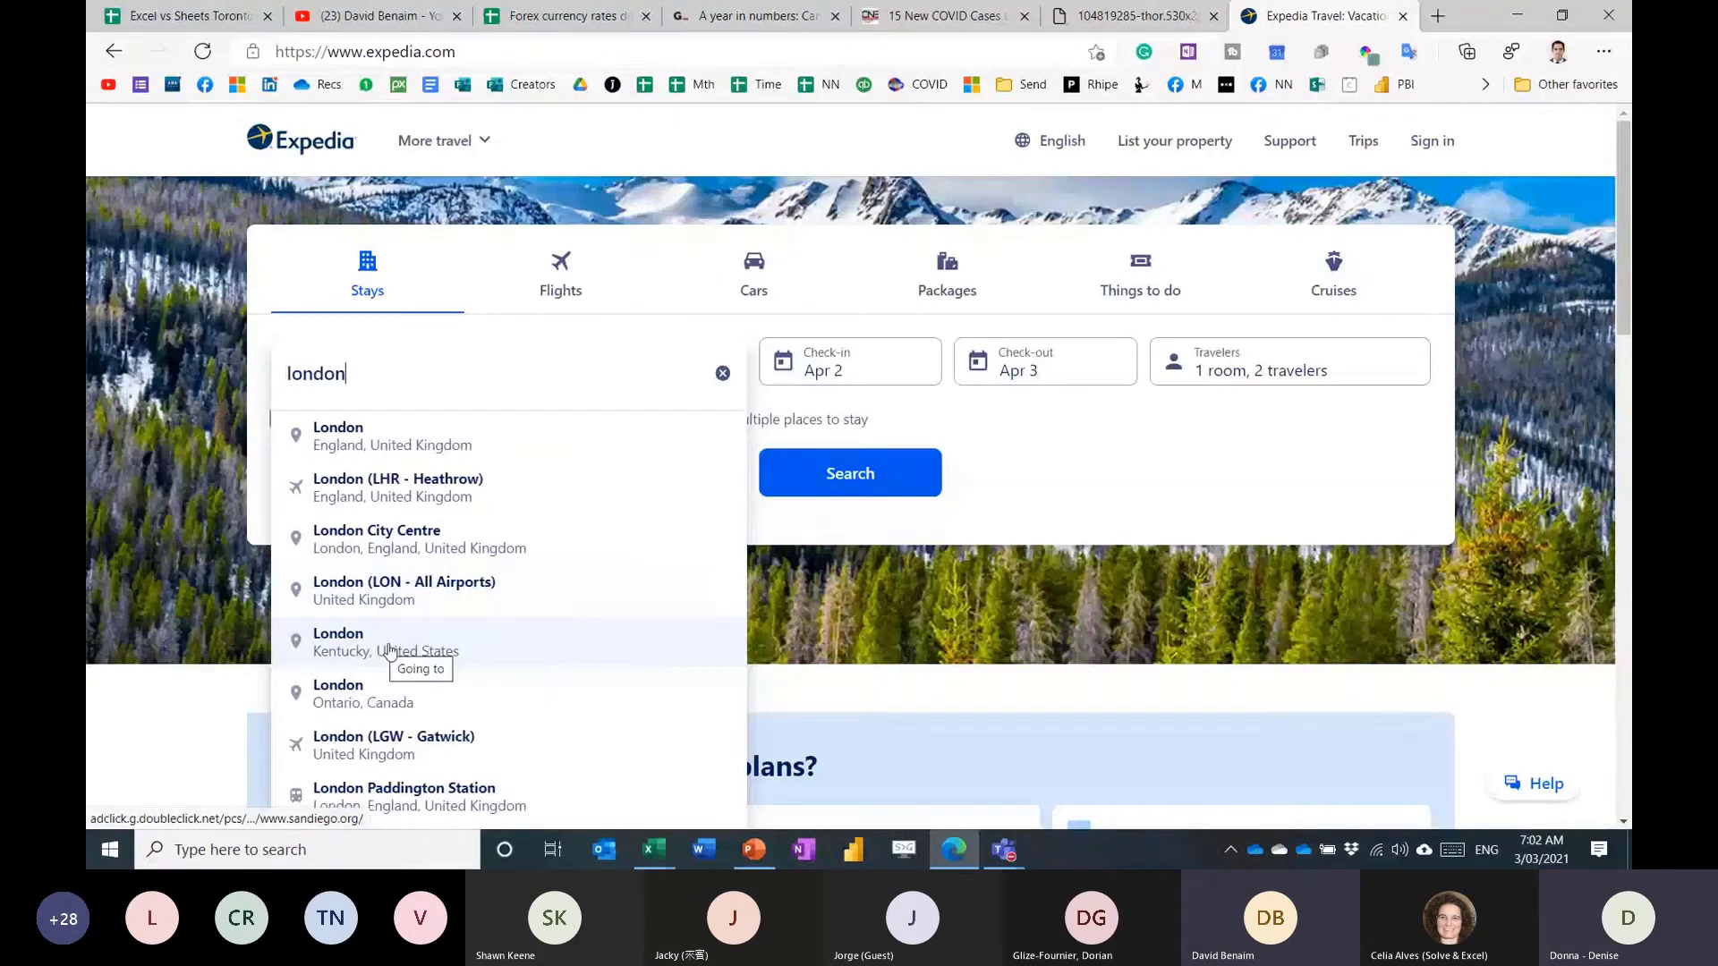
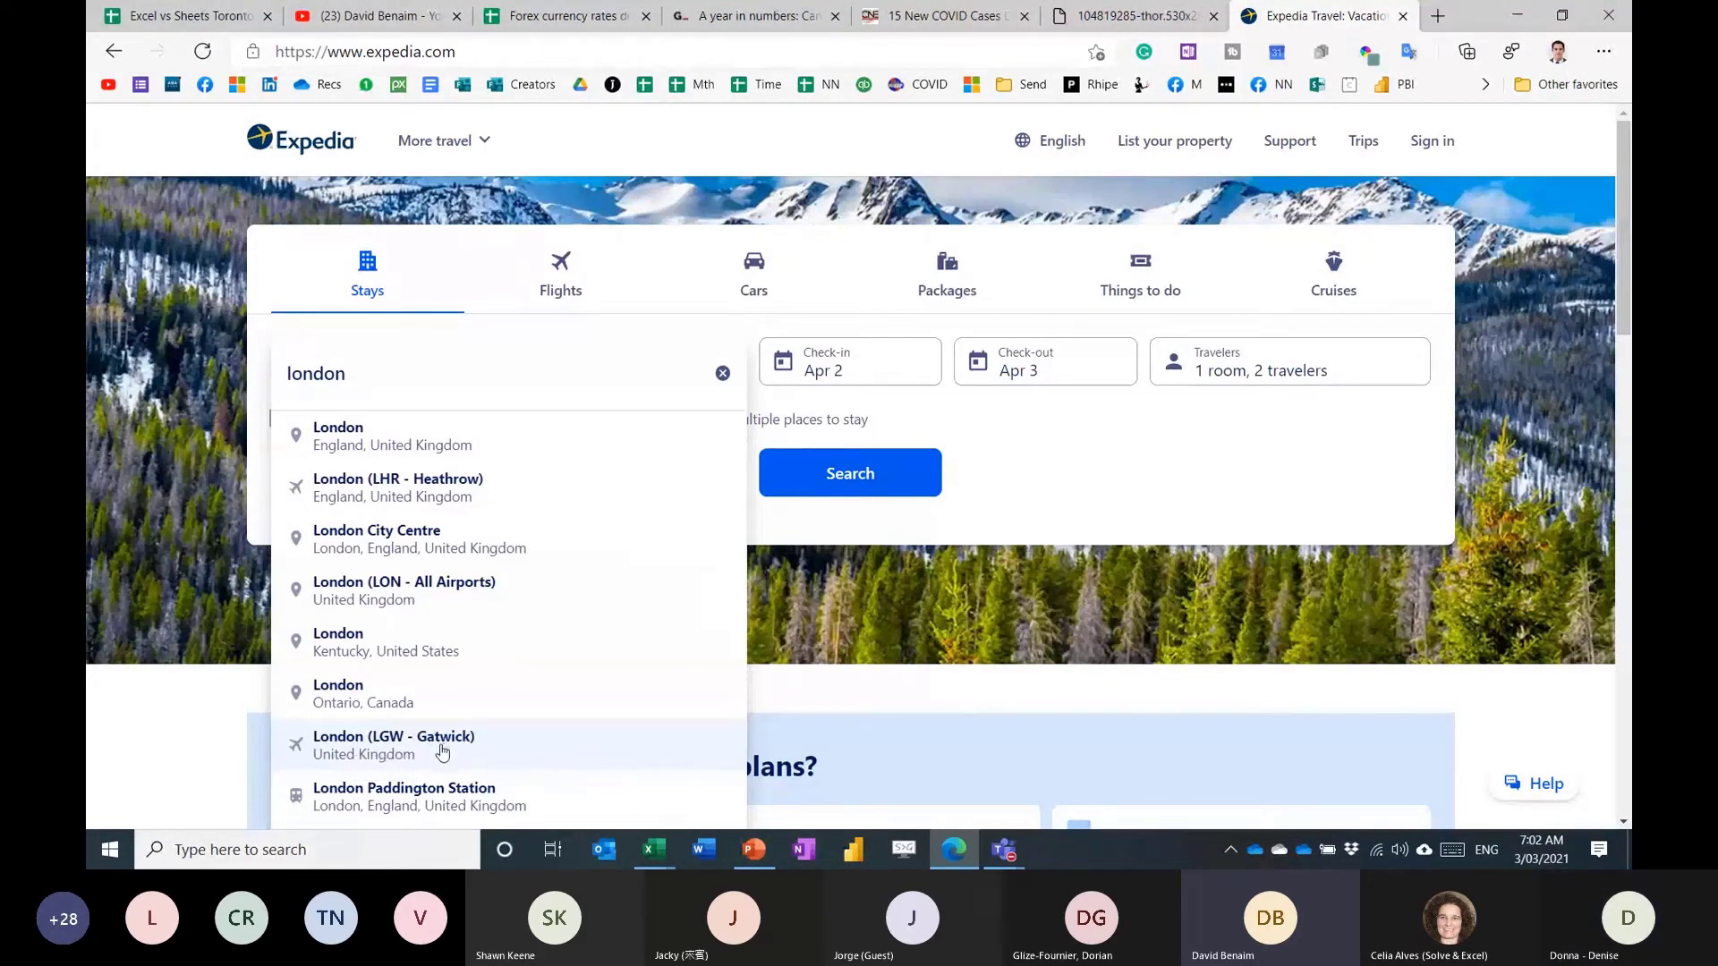
double_click(365, 376)
key(BackSpace)
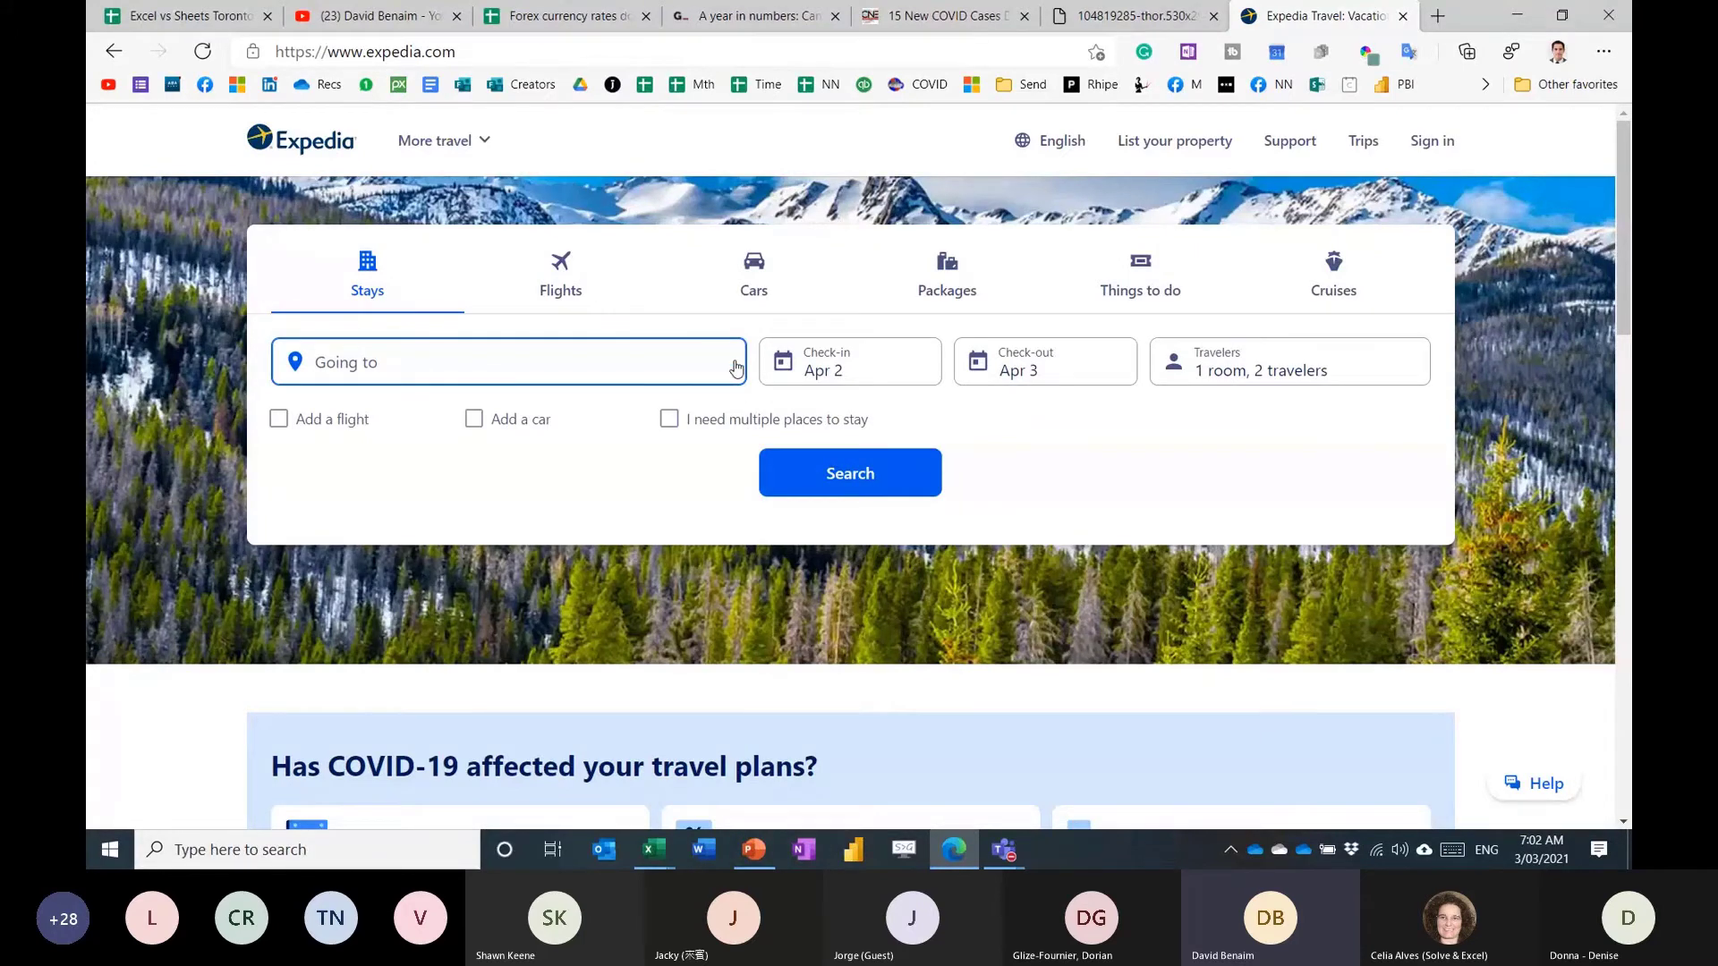
Switch back to the Excel workbook, view the dropdown options in L1, and select K1:L3.
key(alt+Tab)
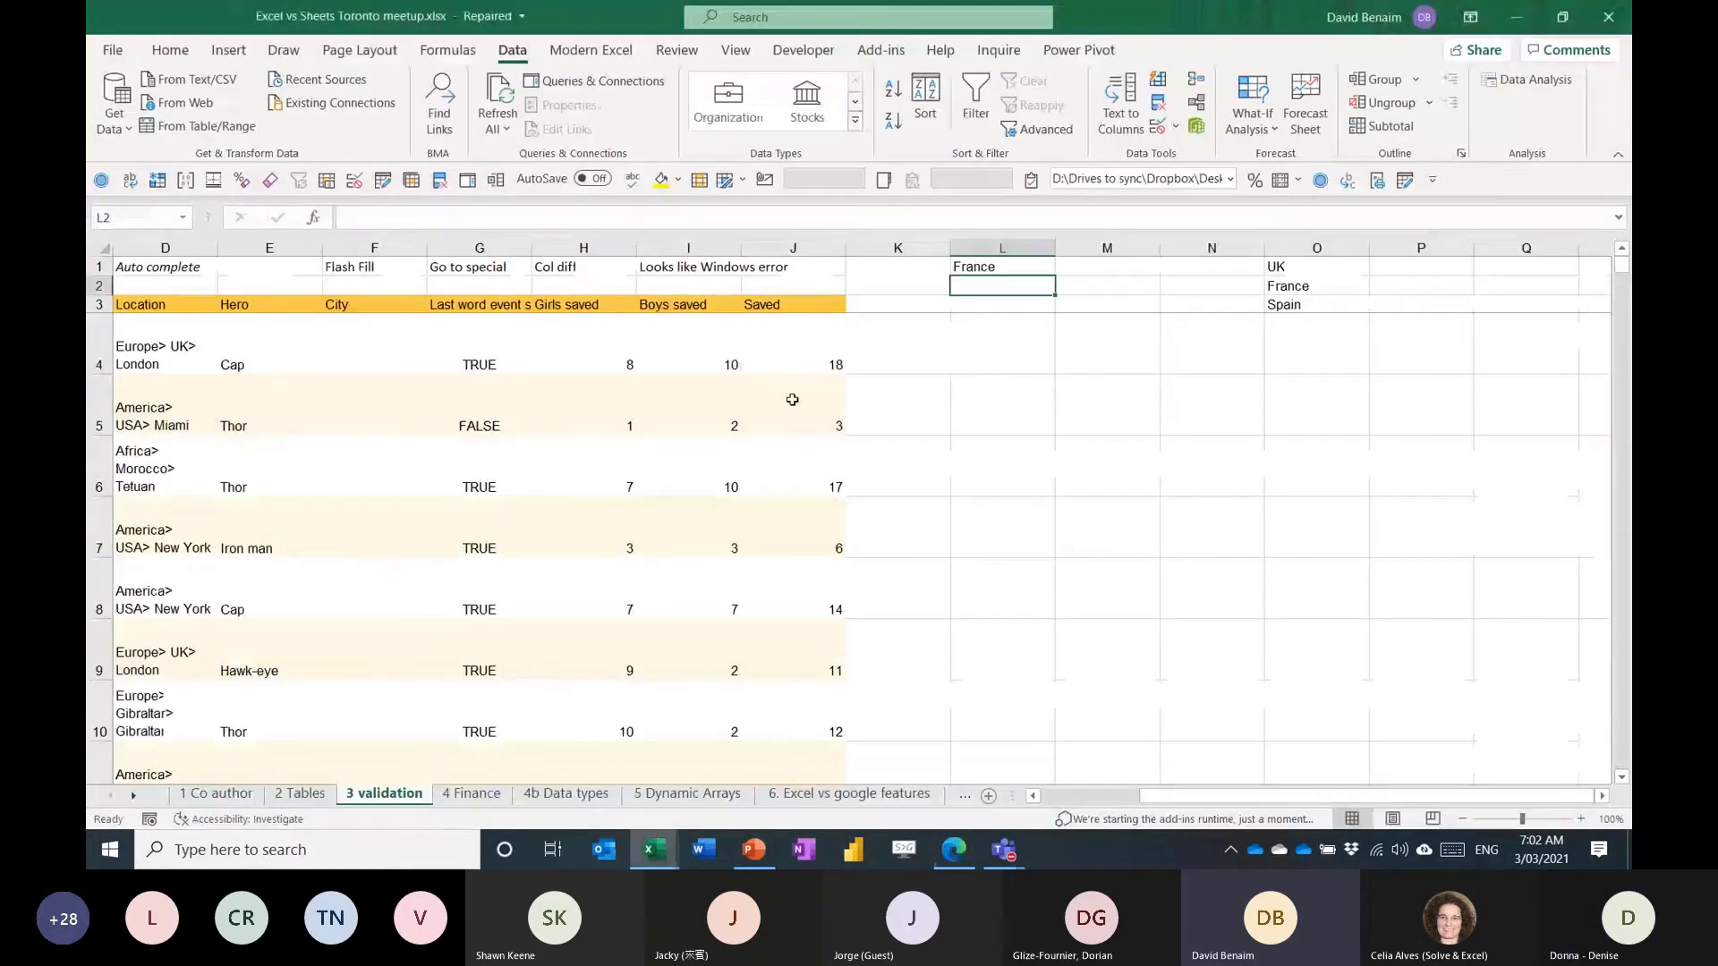
click(1004, 269)
click(1063, 266)
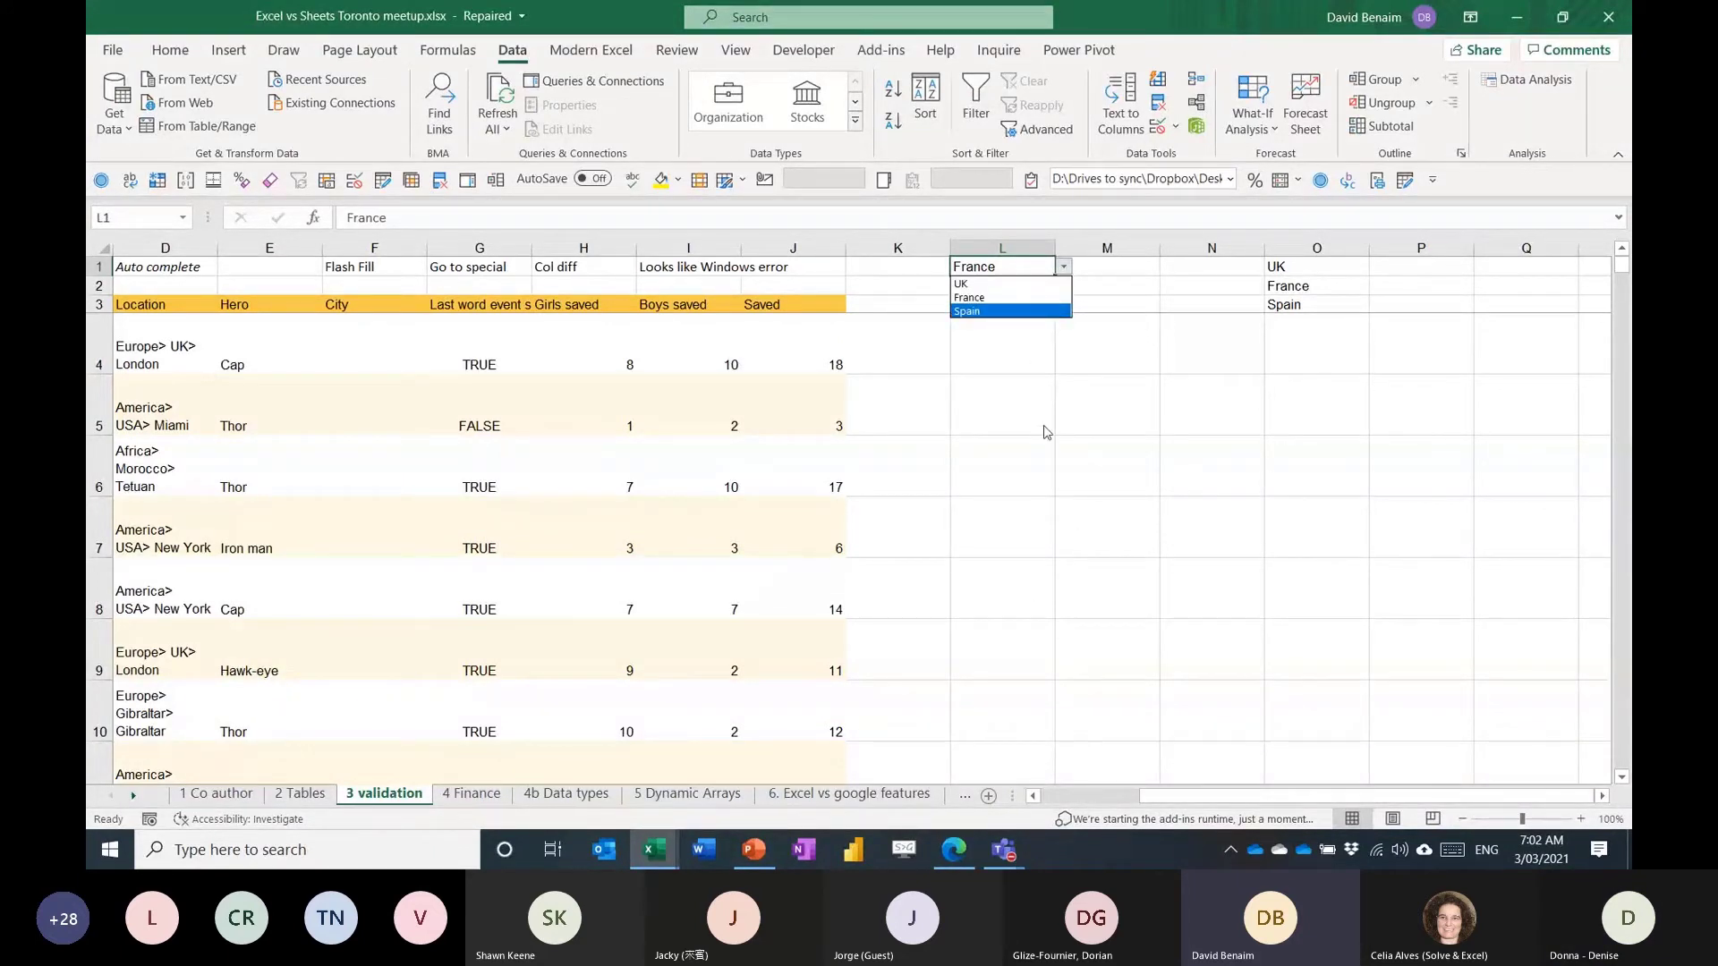
key(Escape)
drag(930, 268, 1000, 299)
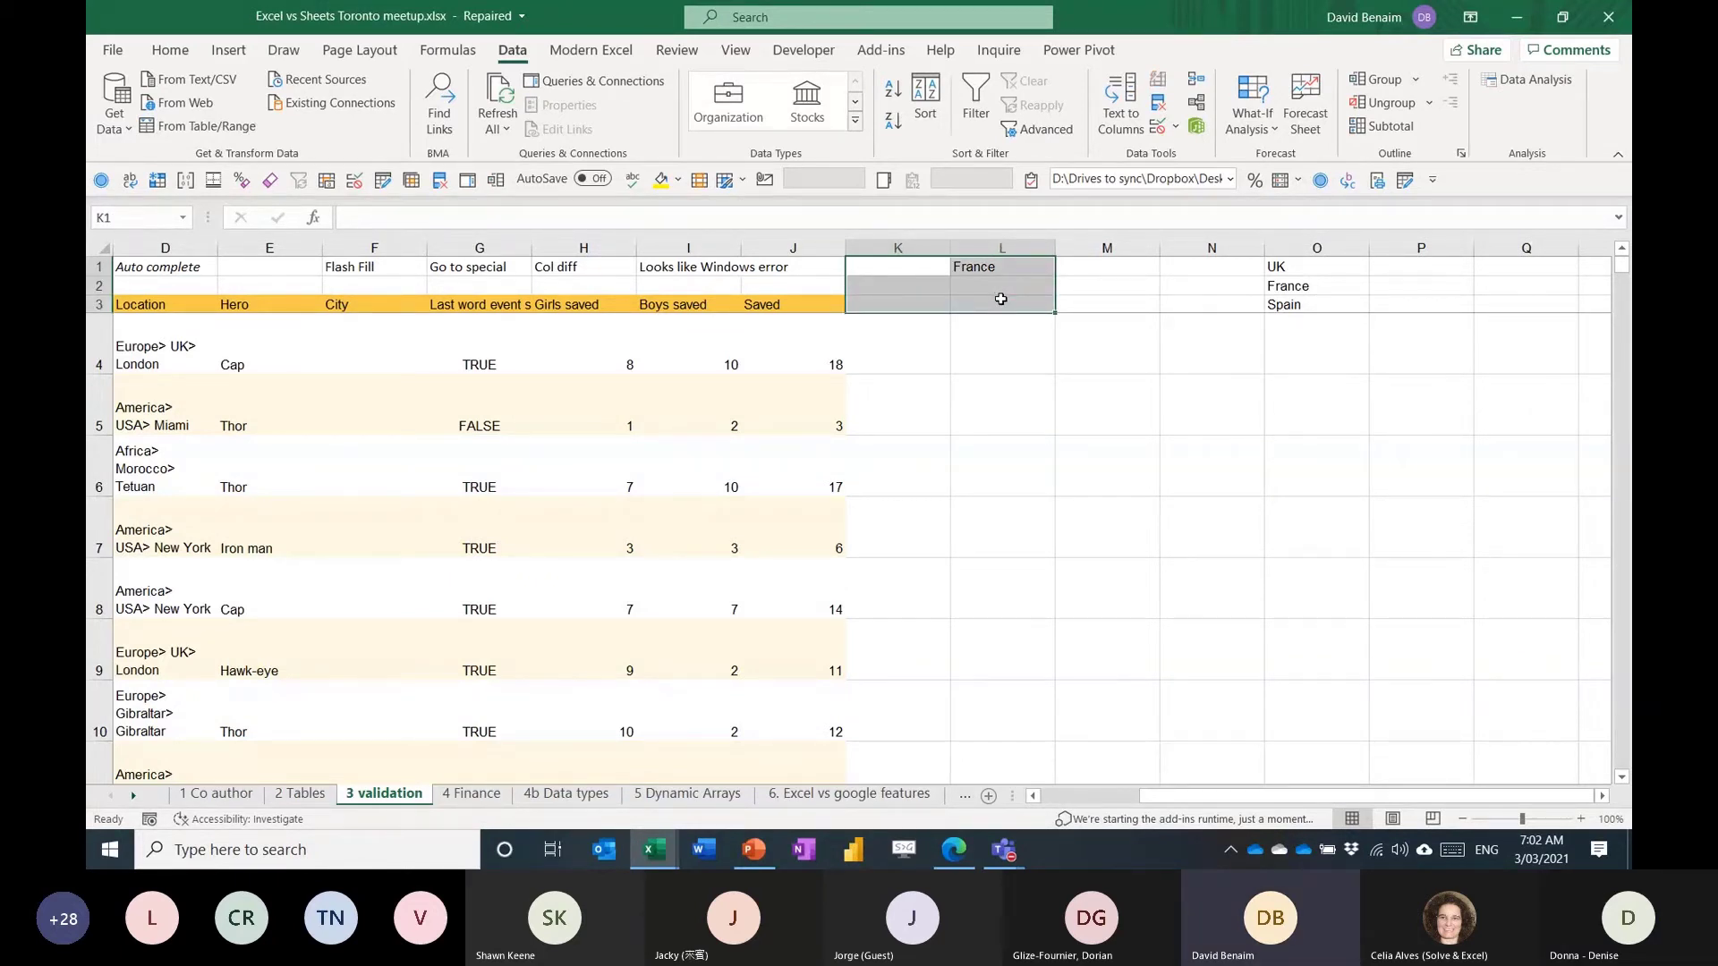
Switch to the browser and return to the Excel vs Sheets Toronto meetup spreadsheet.
key(alt+Tab)
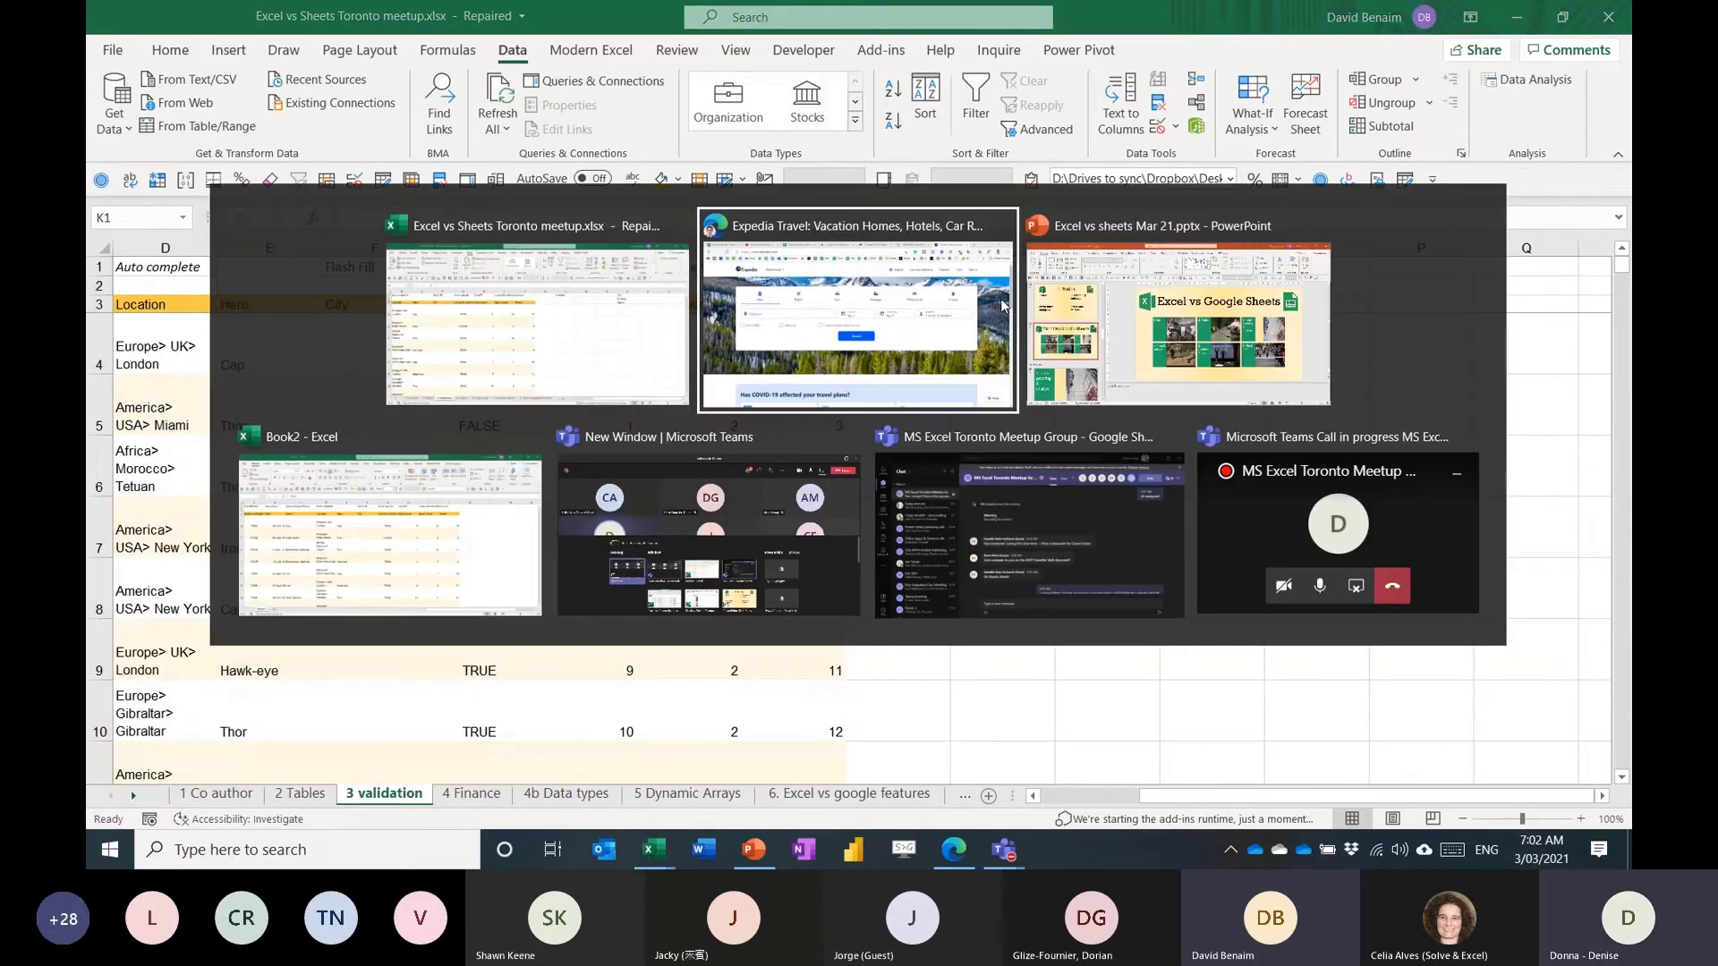
key(ctrl+shift+Tab)
key(ctrl+shift+Tab)
key(ctrl+shift+Tab)
key(ctrl+shift+Tab)
key(ctrl+shift+Tab)
key(ctrl+shift+Tab)
key(ctrl+shift+Tab)
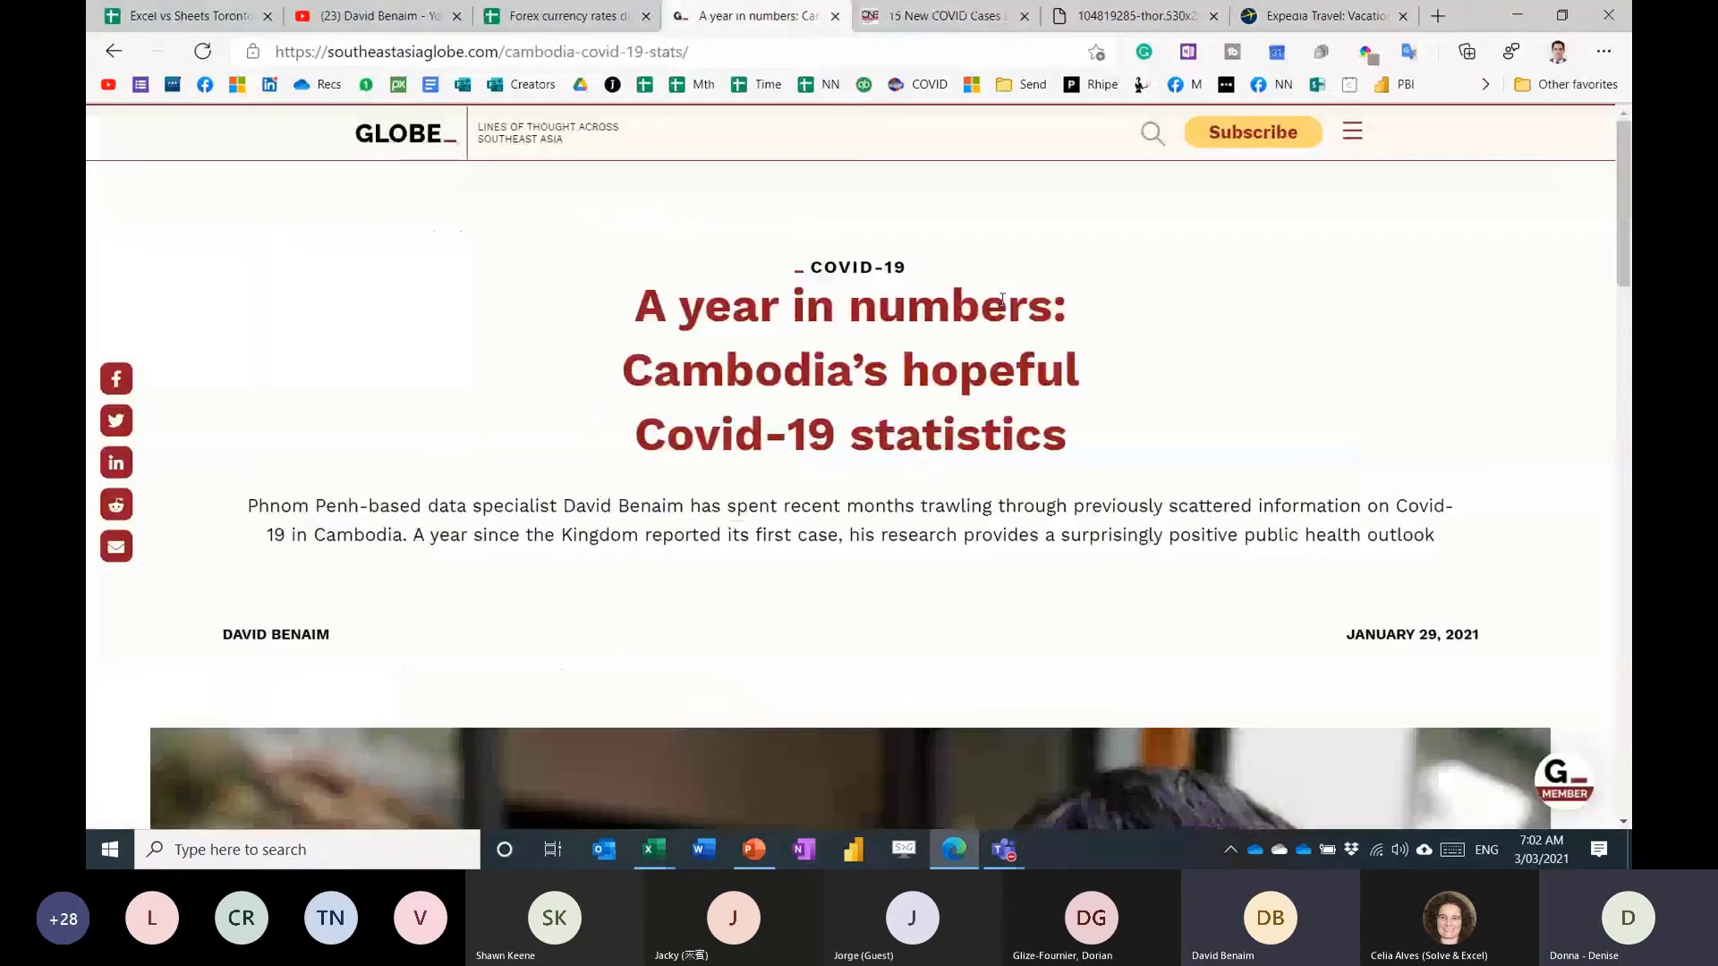
key(ctrl+Tab)
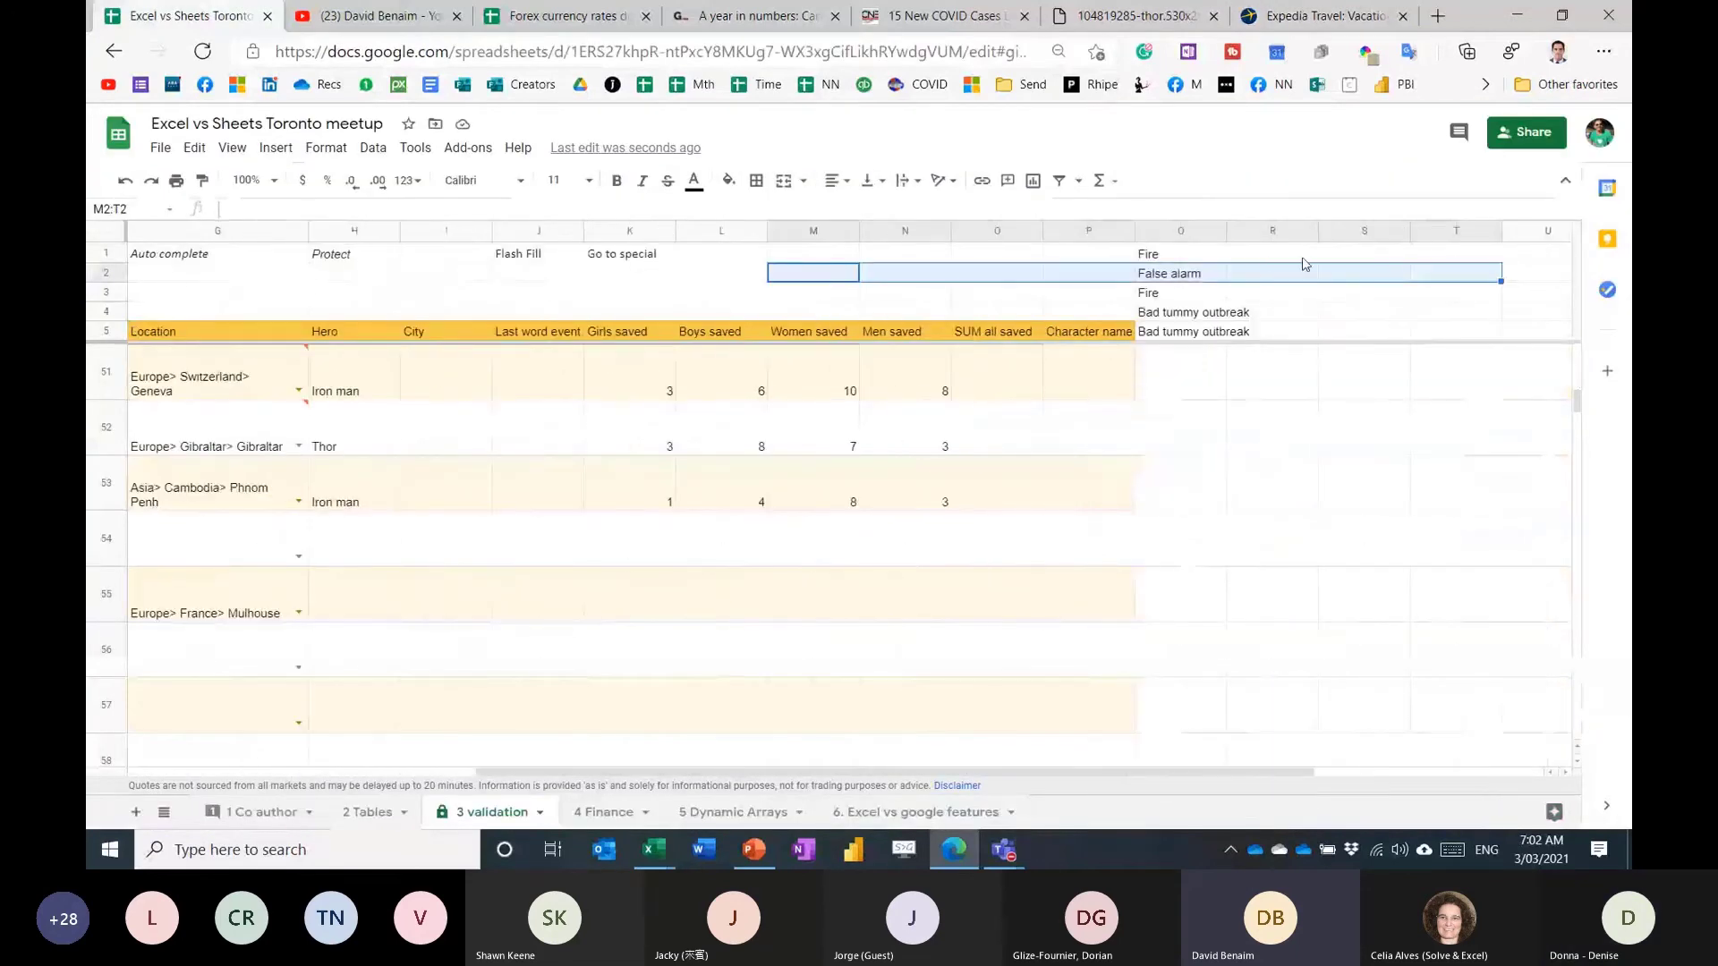
Highlight the event list in Q1:Q5 beside the table to examine its repeated entries.
scroll(1190, 287, right, 2)
drag(1181, 254, 1190, 345)
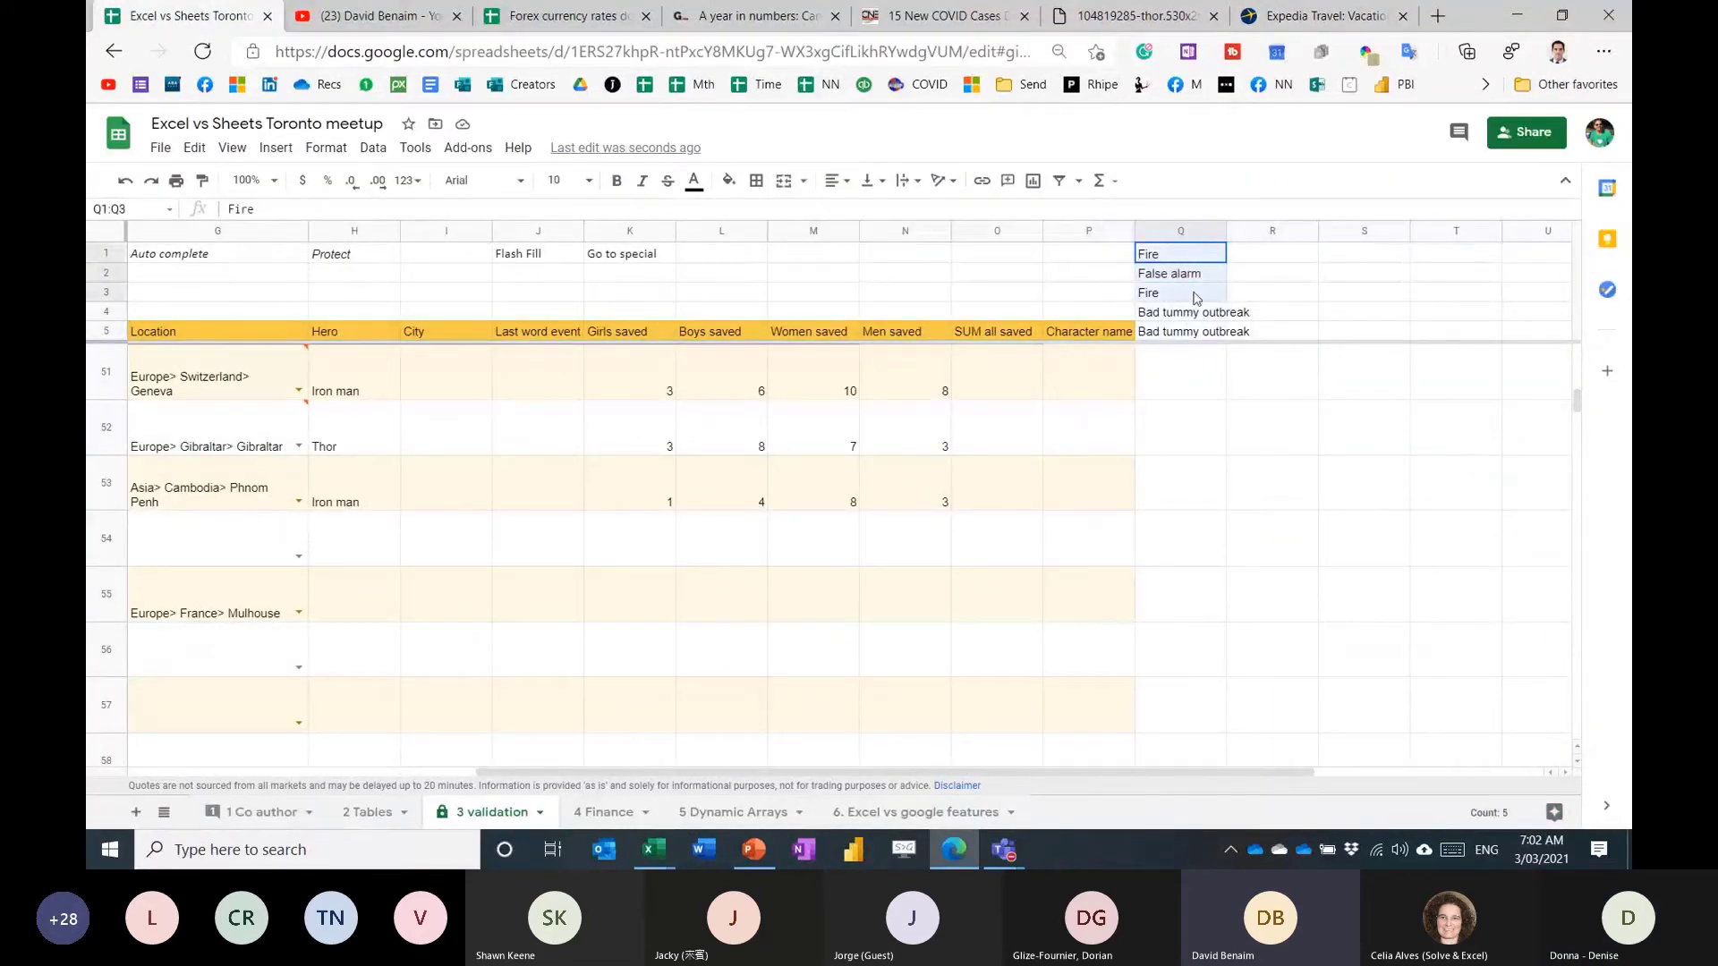
click(1198, 257)
drag(1199, 258, 1196, 337)
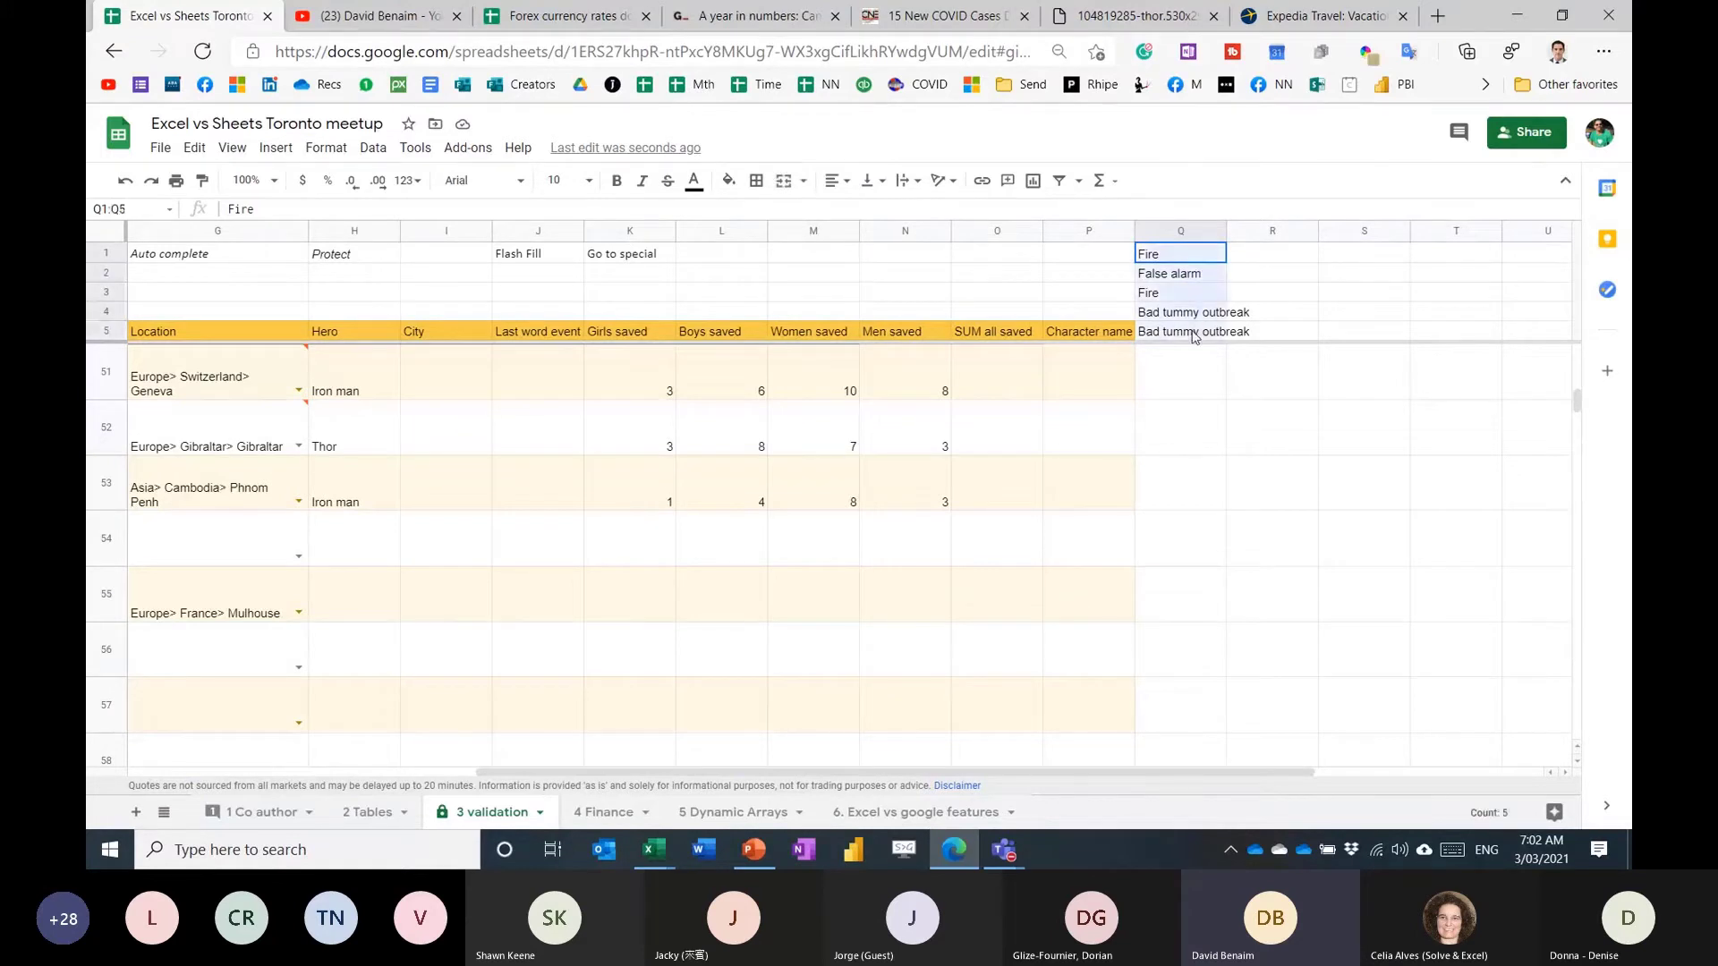
click(1188, 256)
drag(1188, 256, 1190, 311)
Add a list-from-a-range data validation to S1:S3, using the event list in Q1:Q5 as its source.
drag(1377, 256, 1378, 298)
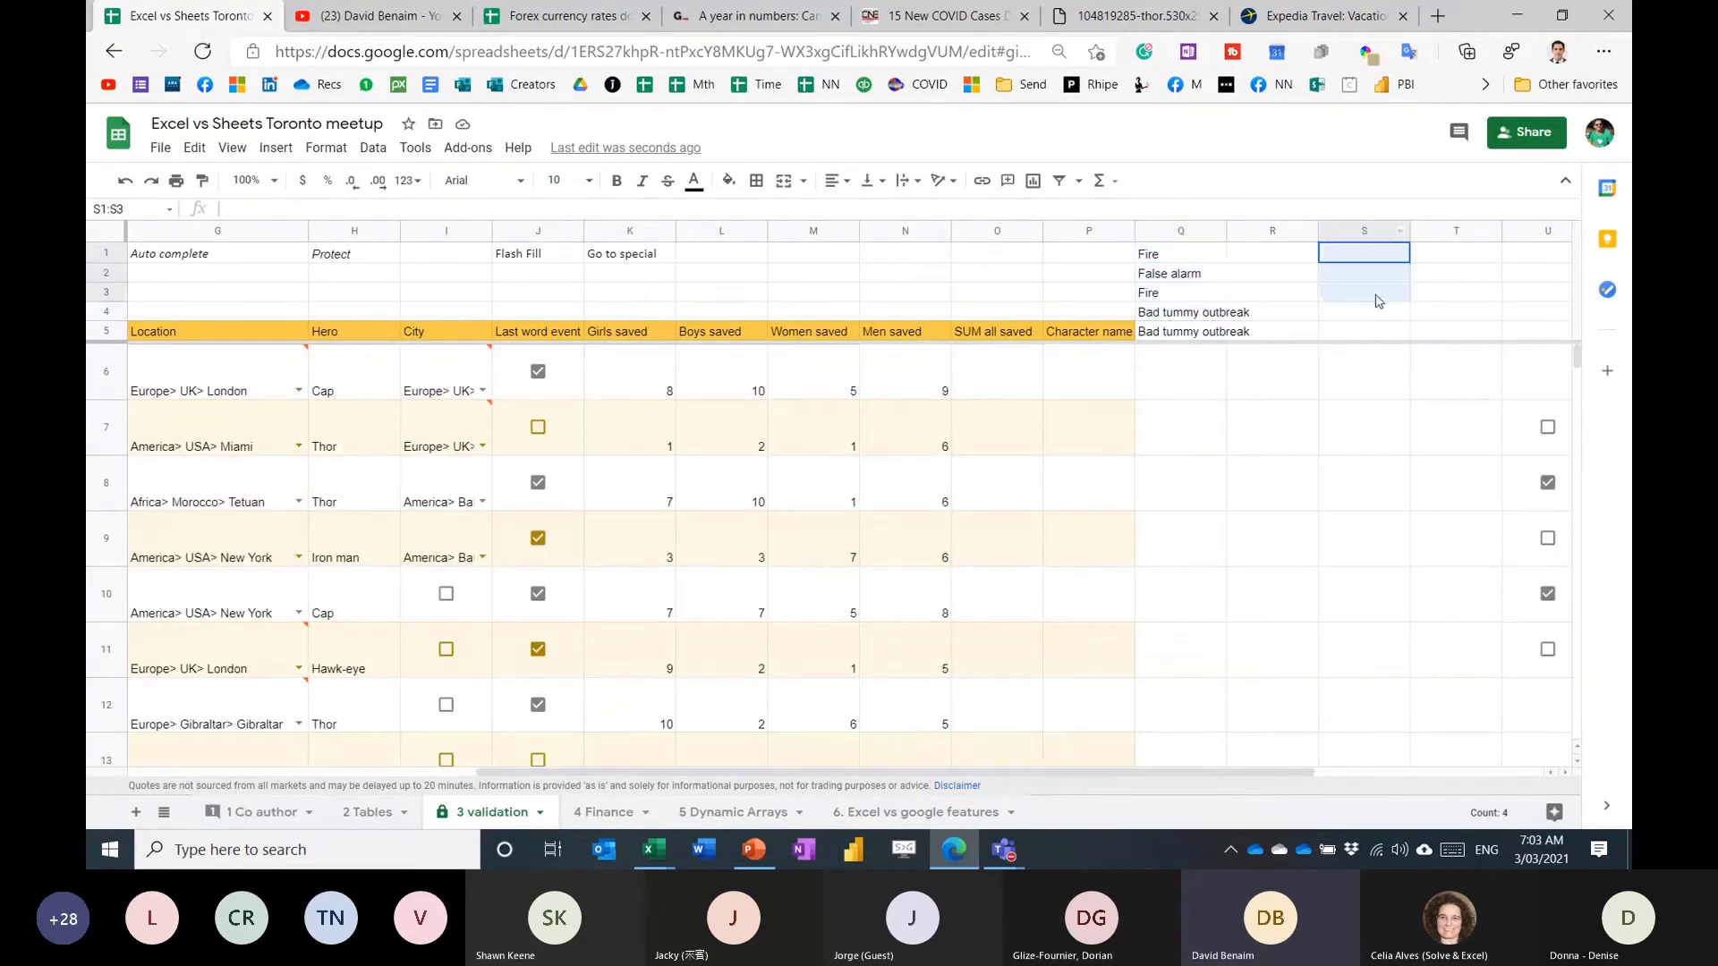
click(367, 151)
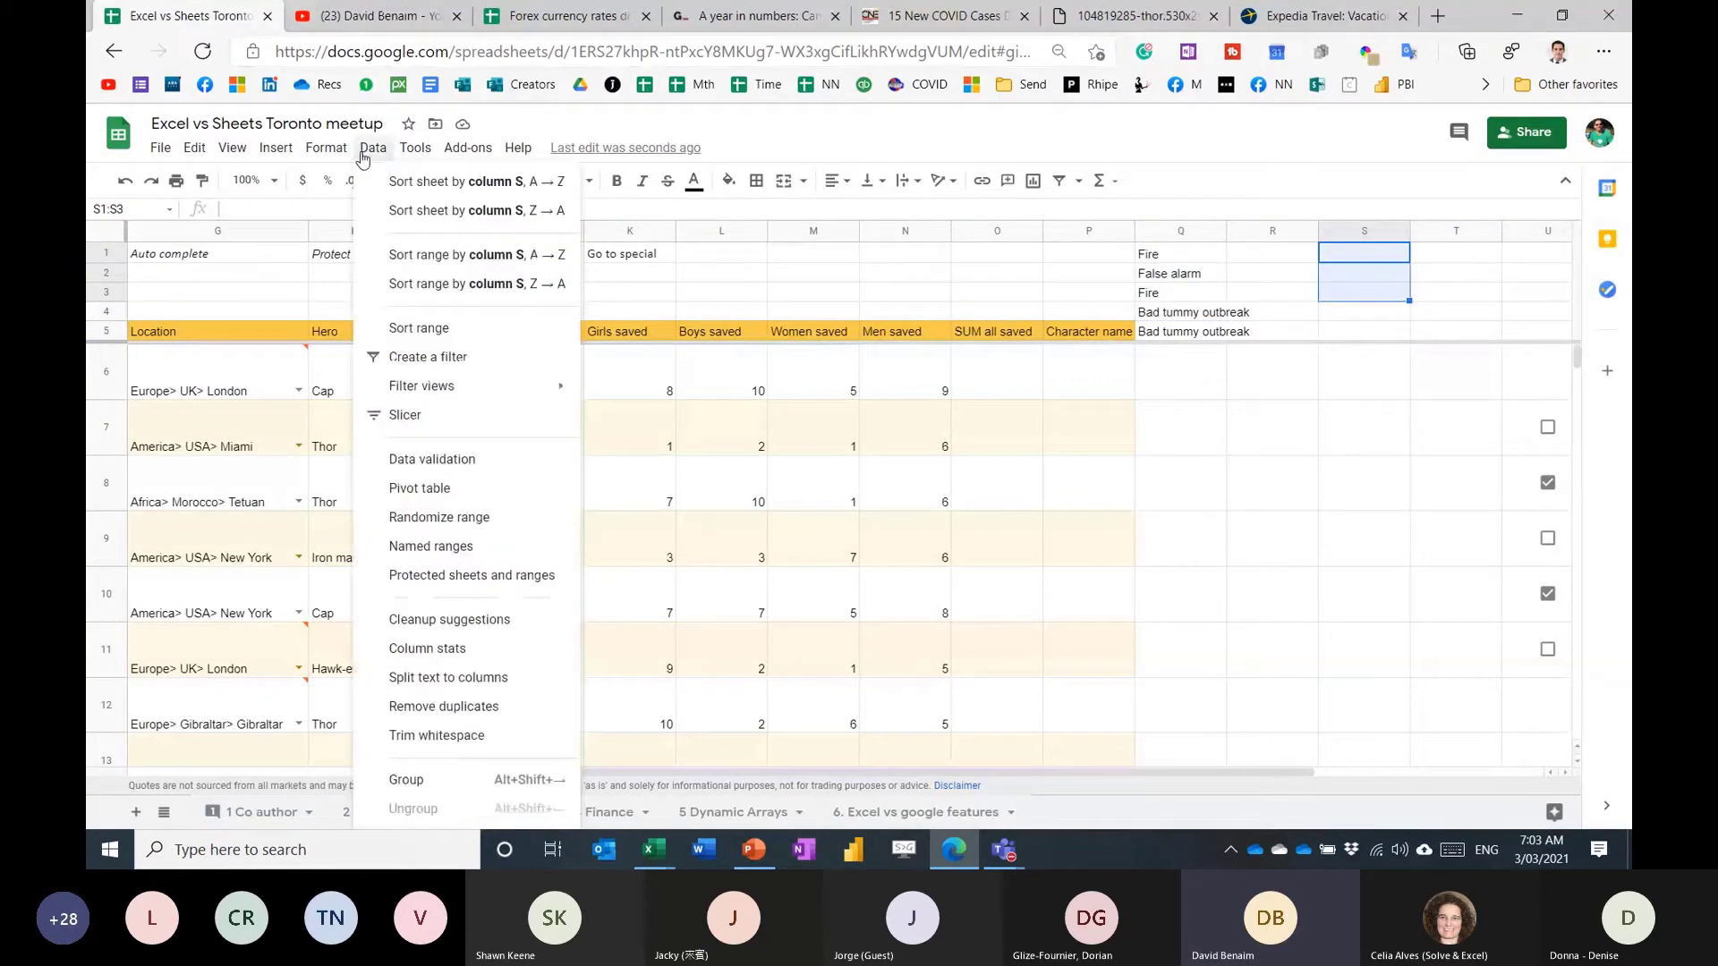
click(447, 459)
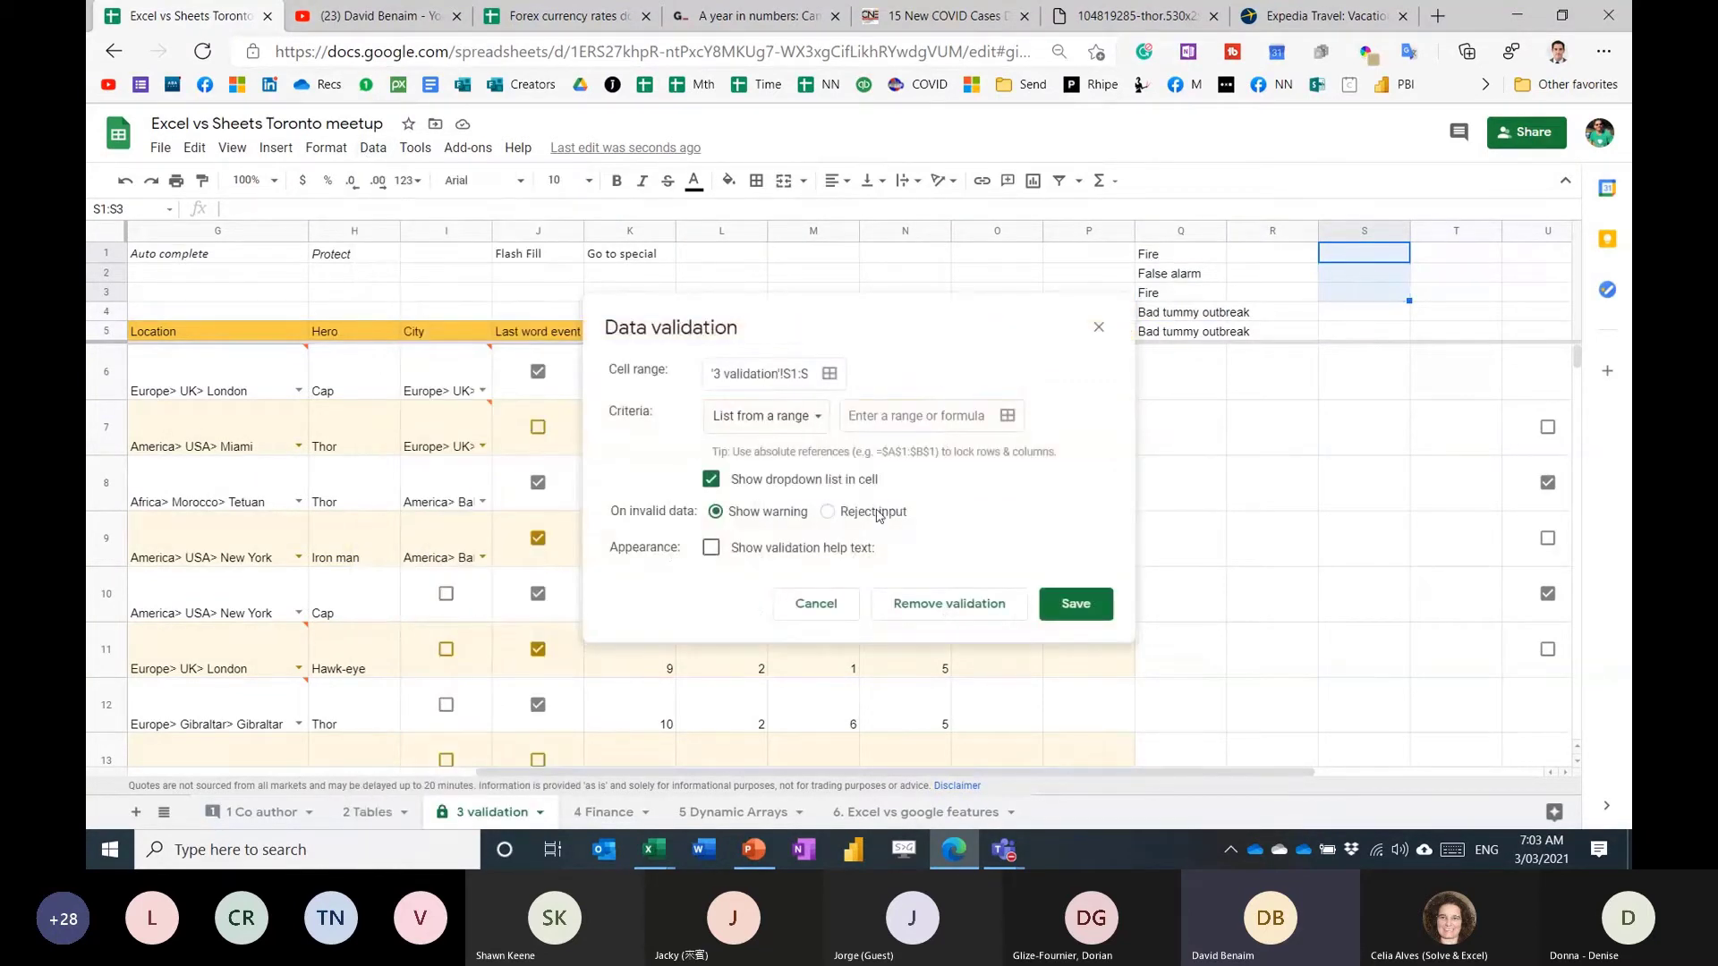
click(1007, 416)
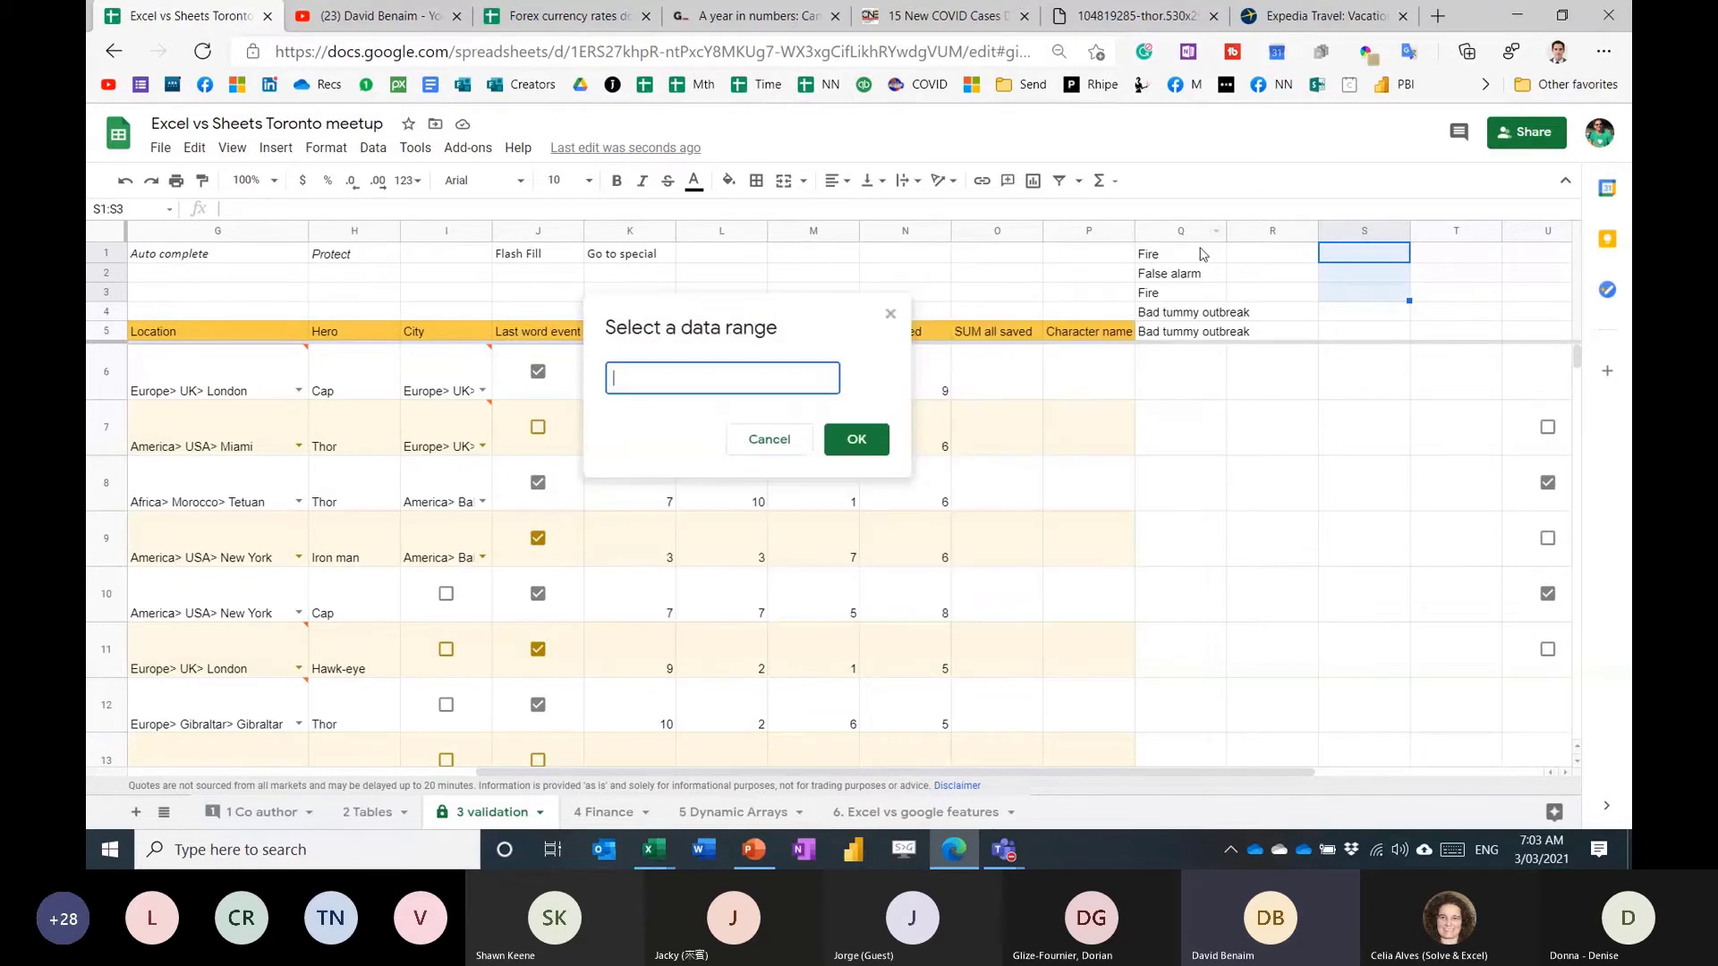
drag(1202, 260, 1199, 331)
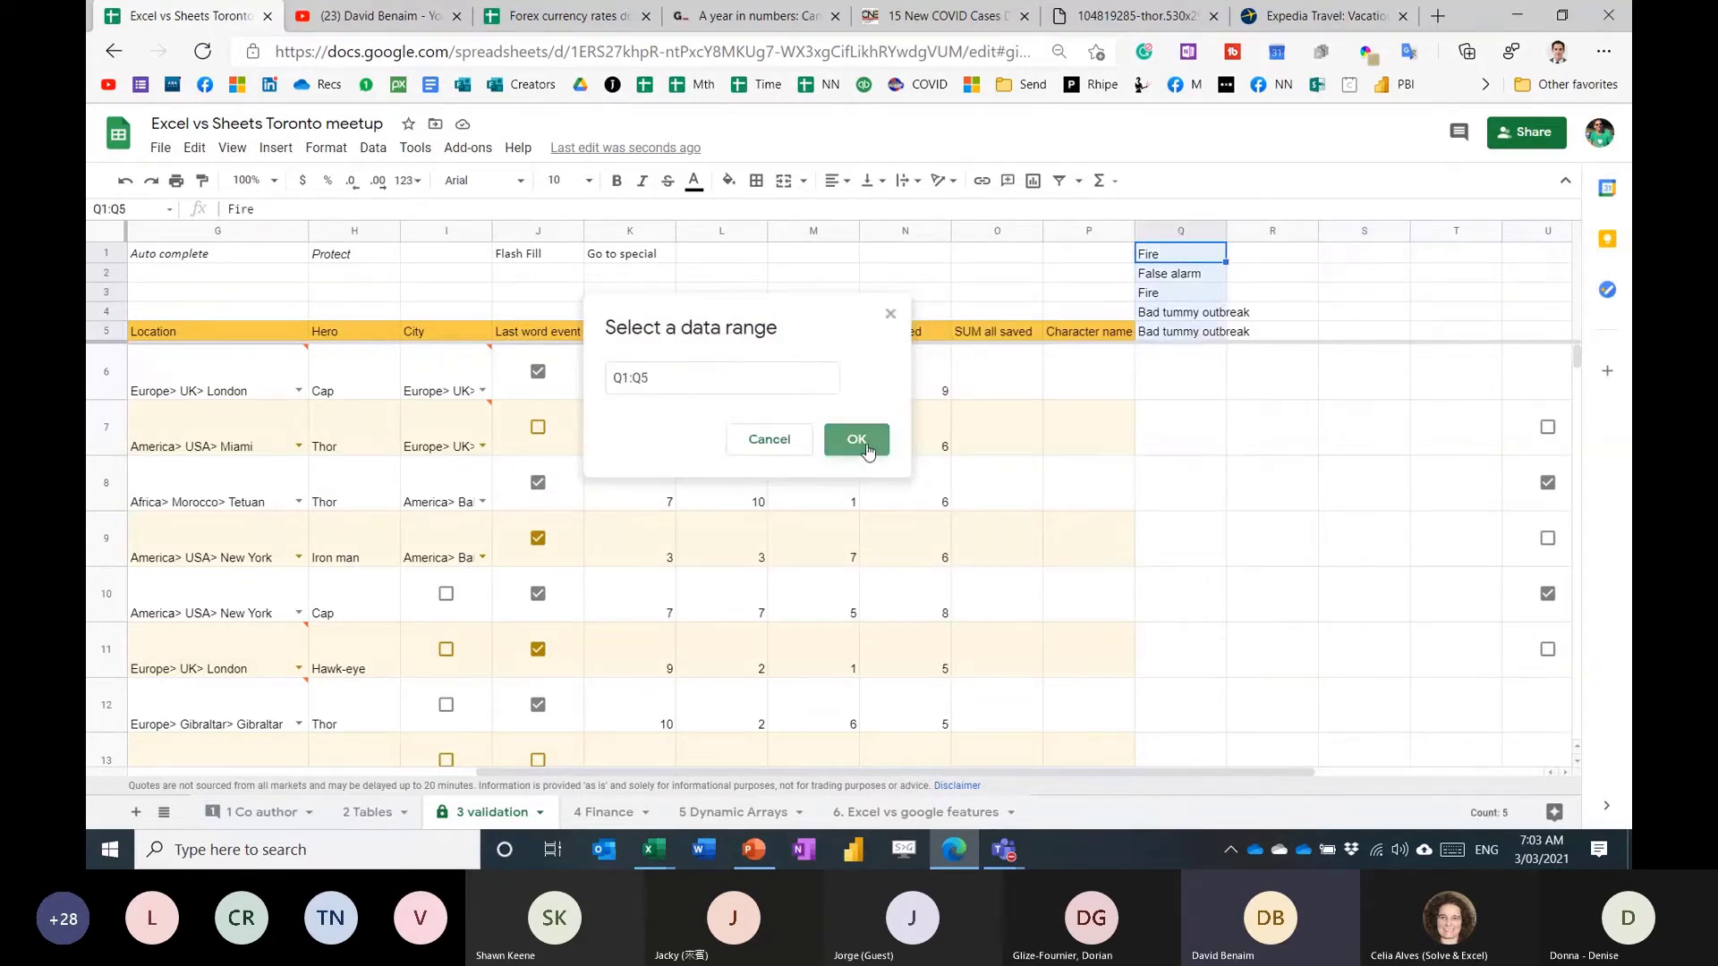
click(856, 439)
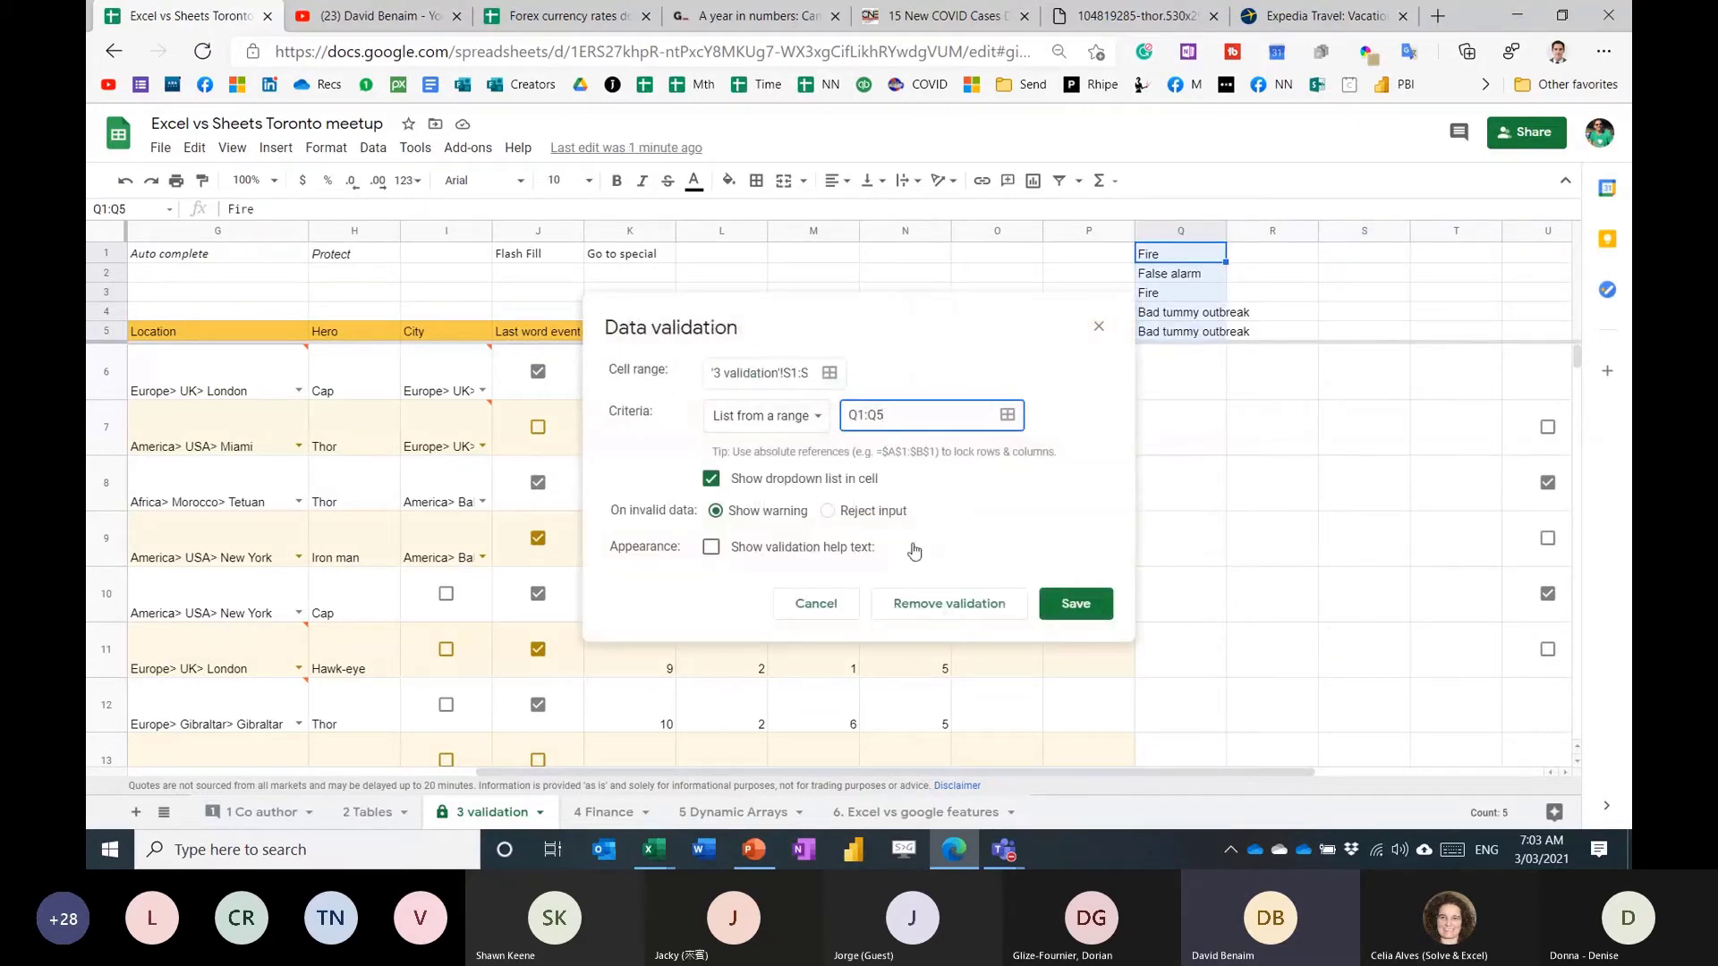
click(1076, 603)
Compare the dropdown options in S1 with the source entries in Q1:Q5.
click(1369, 257)
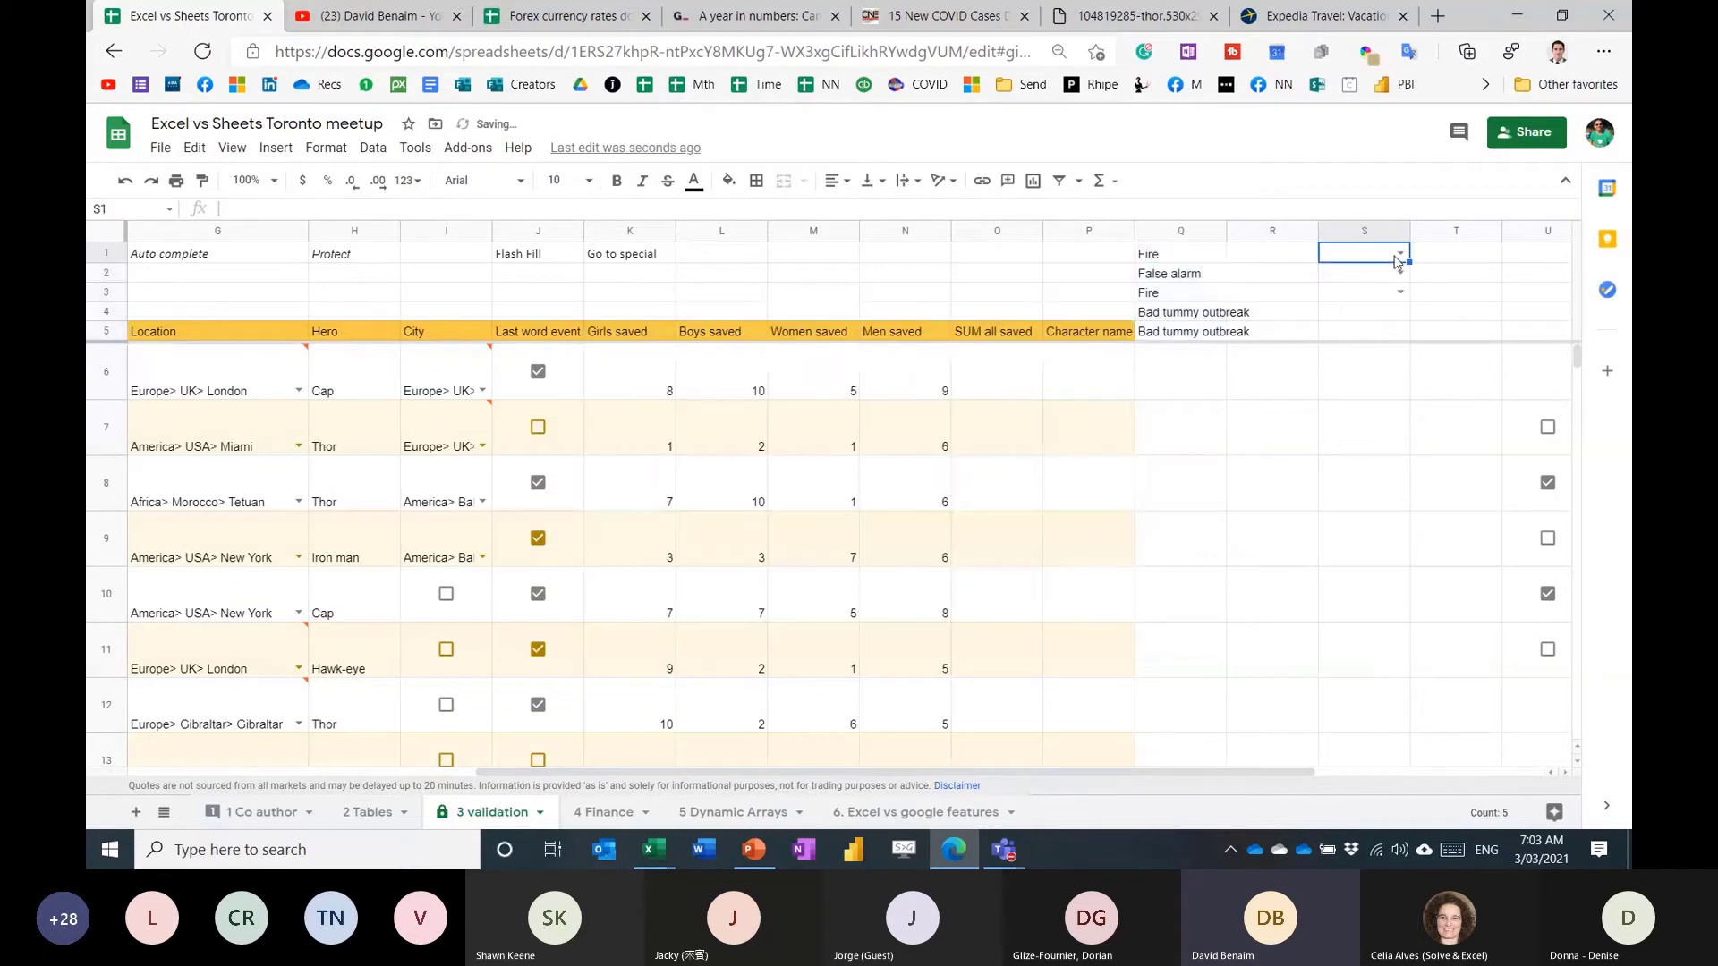
click(1400, 255)
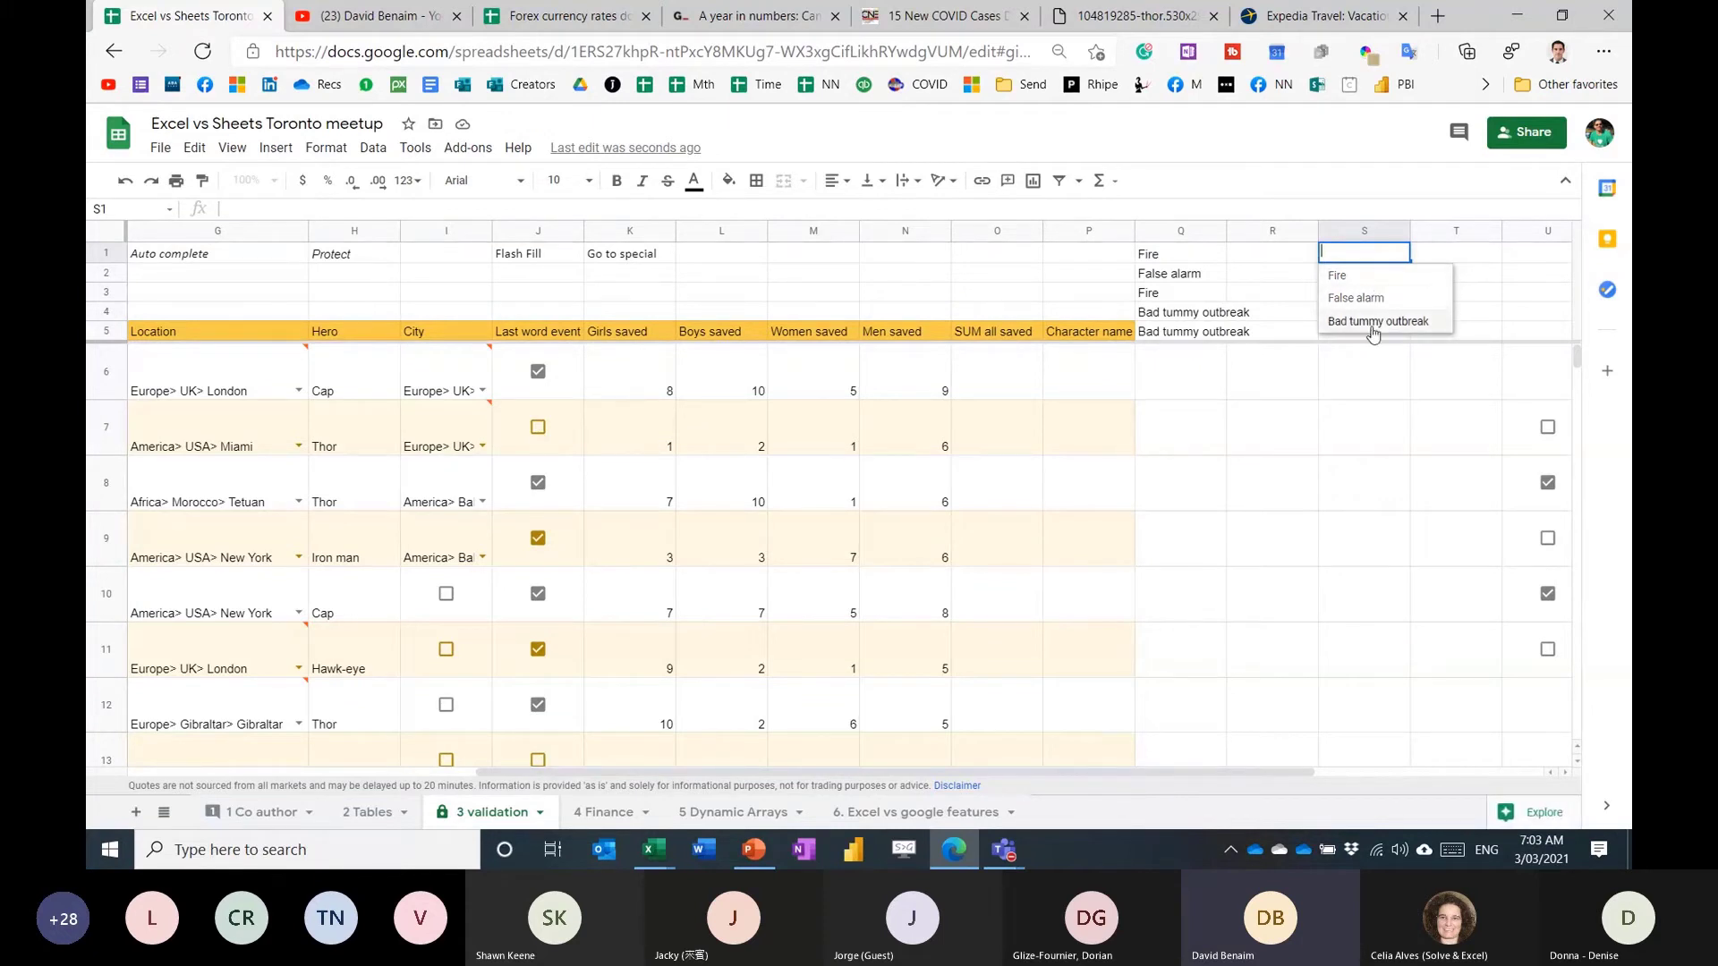
click(1194, 375)
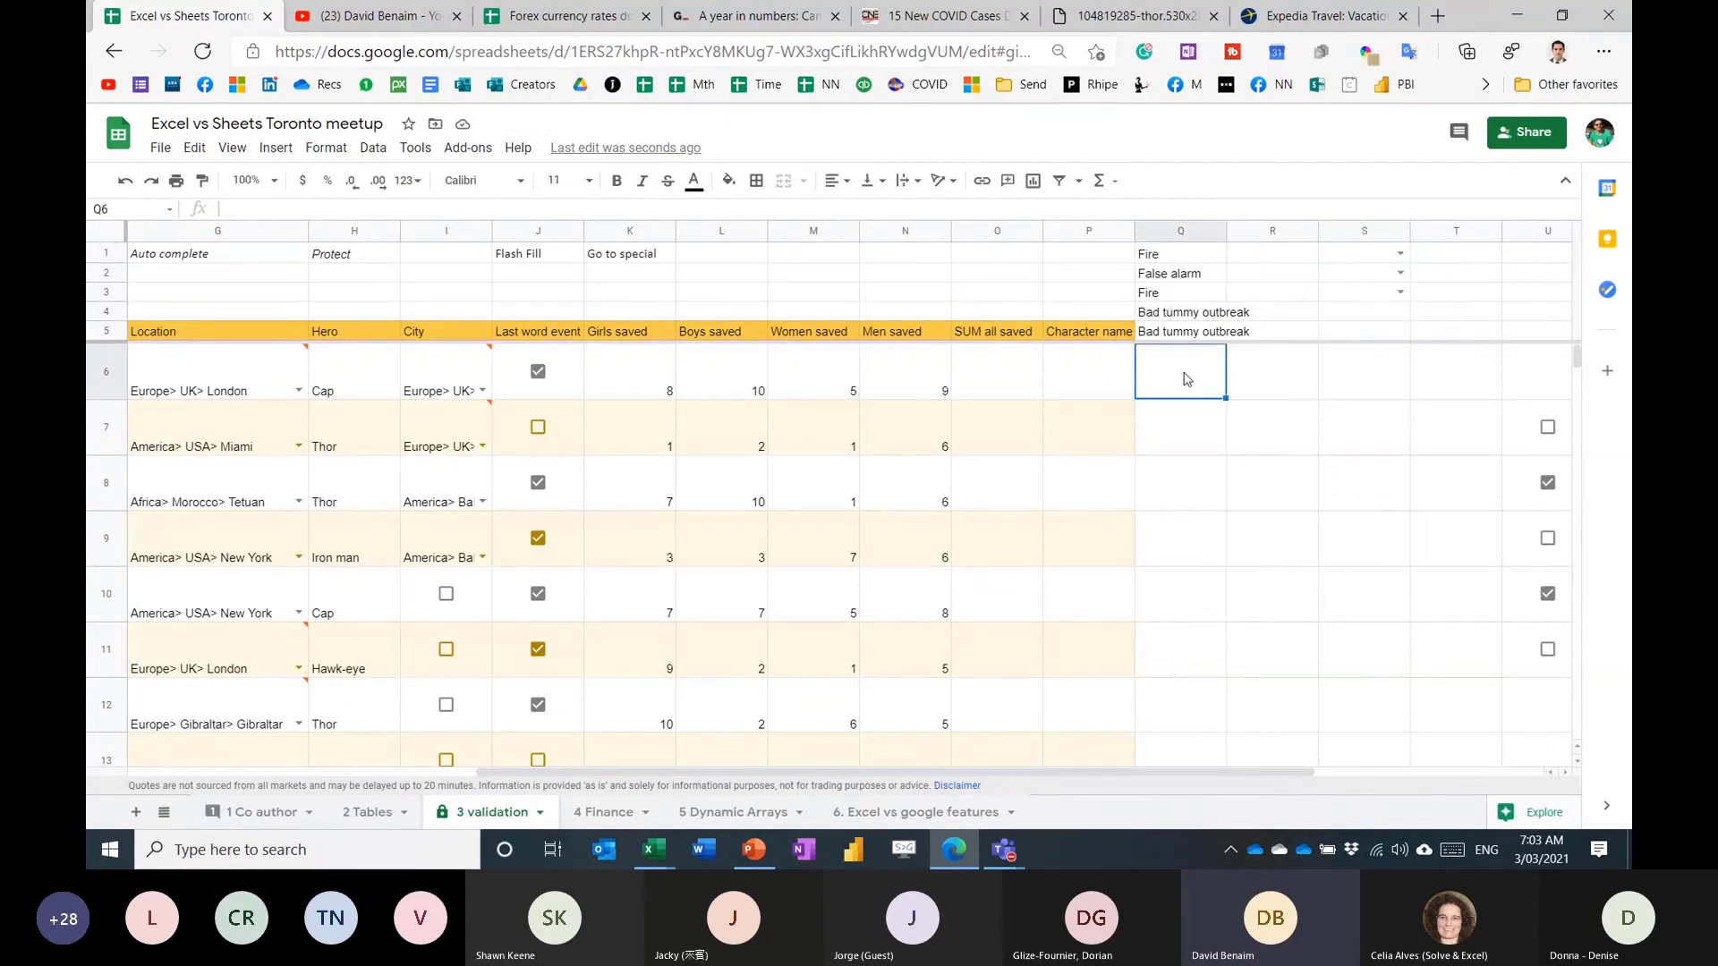
click(1399, 253)
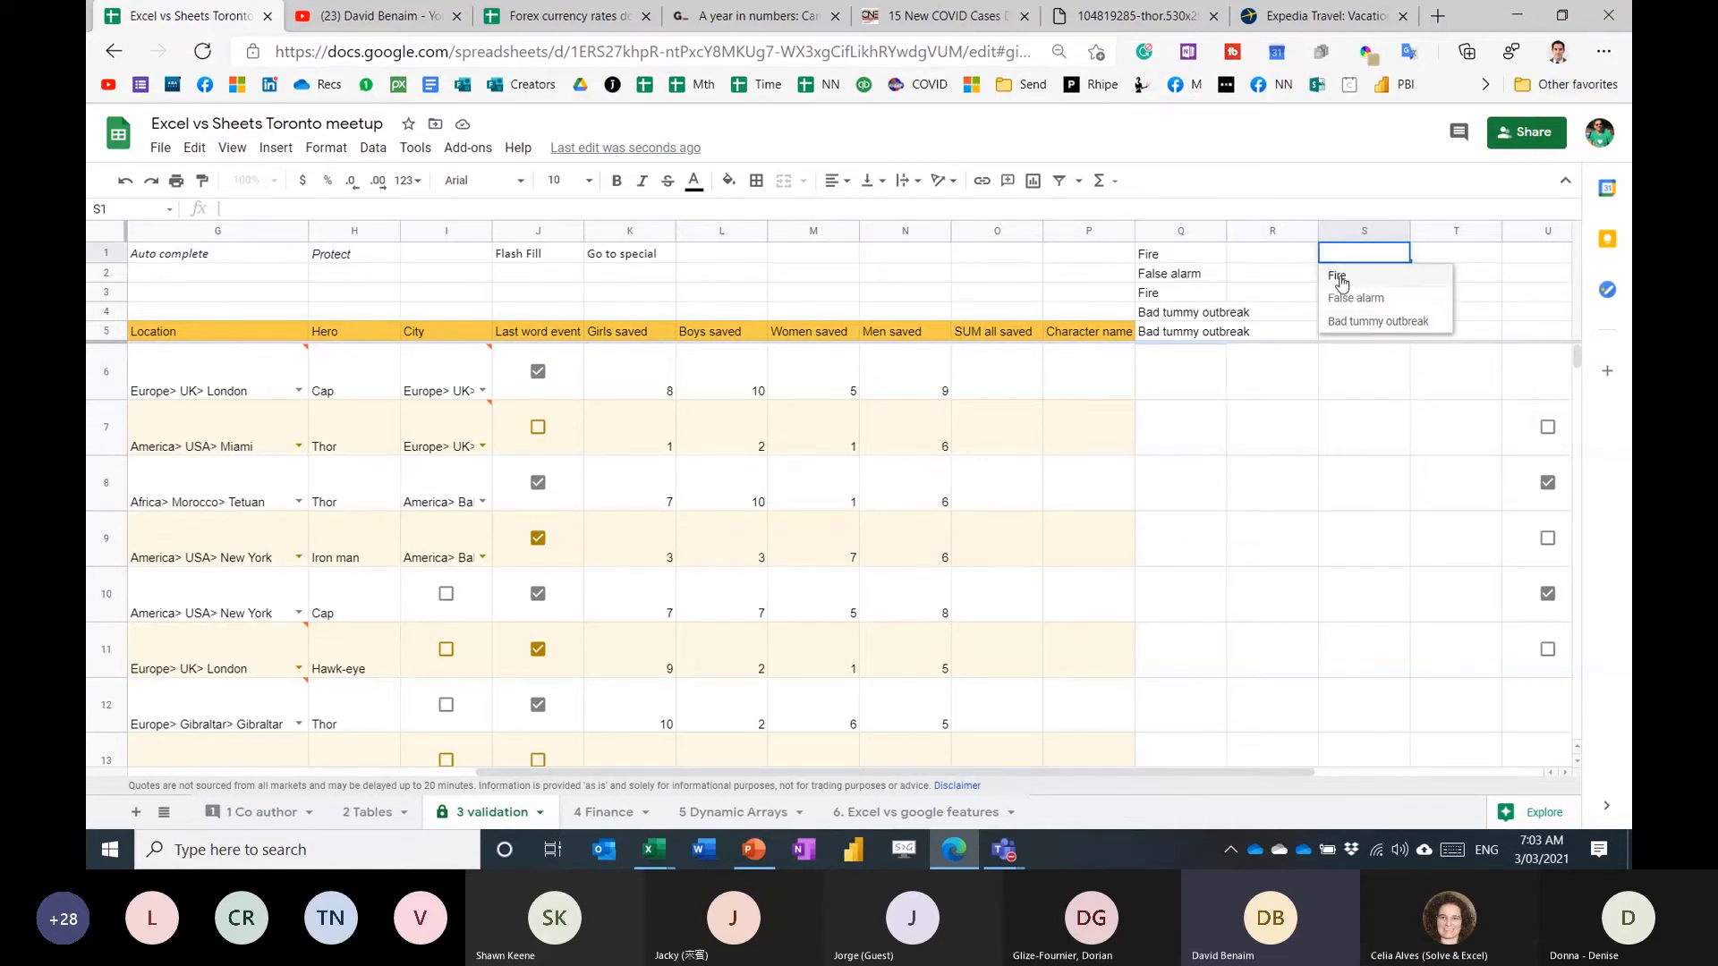
click(1291, 261)
drag(1163, 253, 1163, 333)
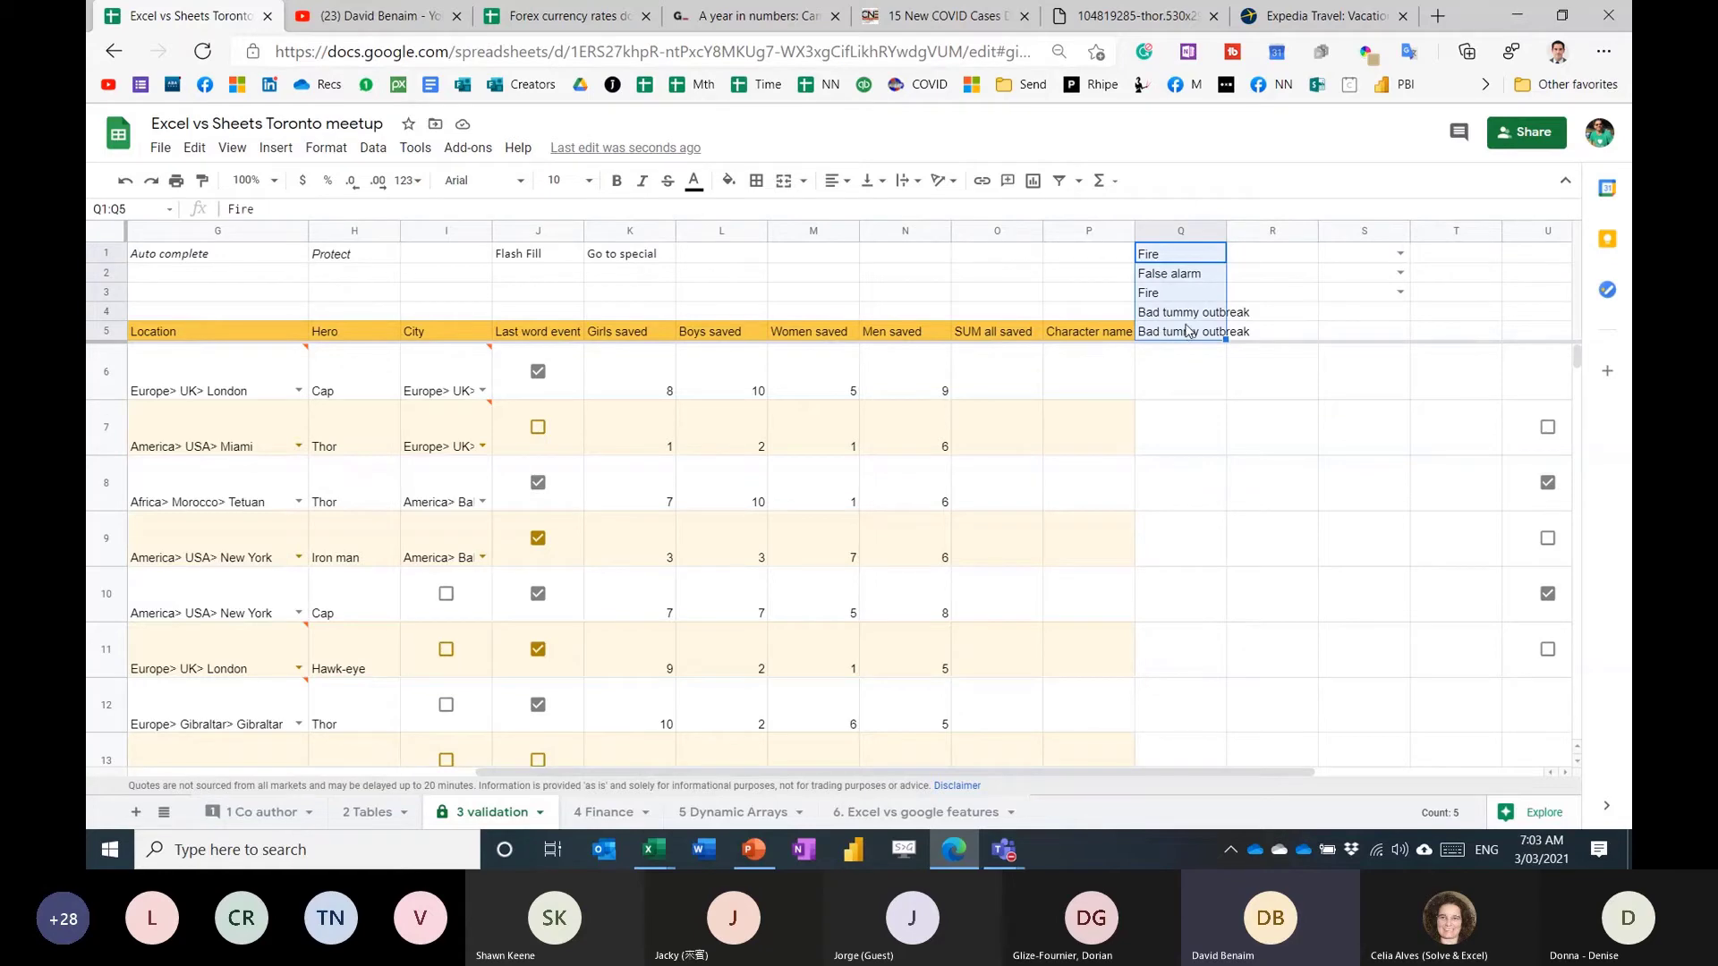
Switch to the Excel workbook and extend the country list with Spain in both O4 and O5.
key(alt+Tab)
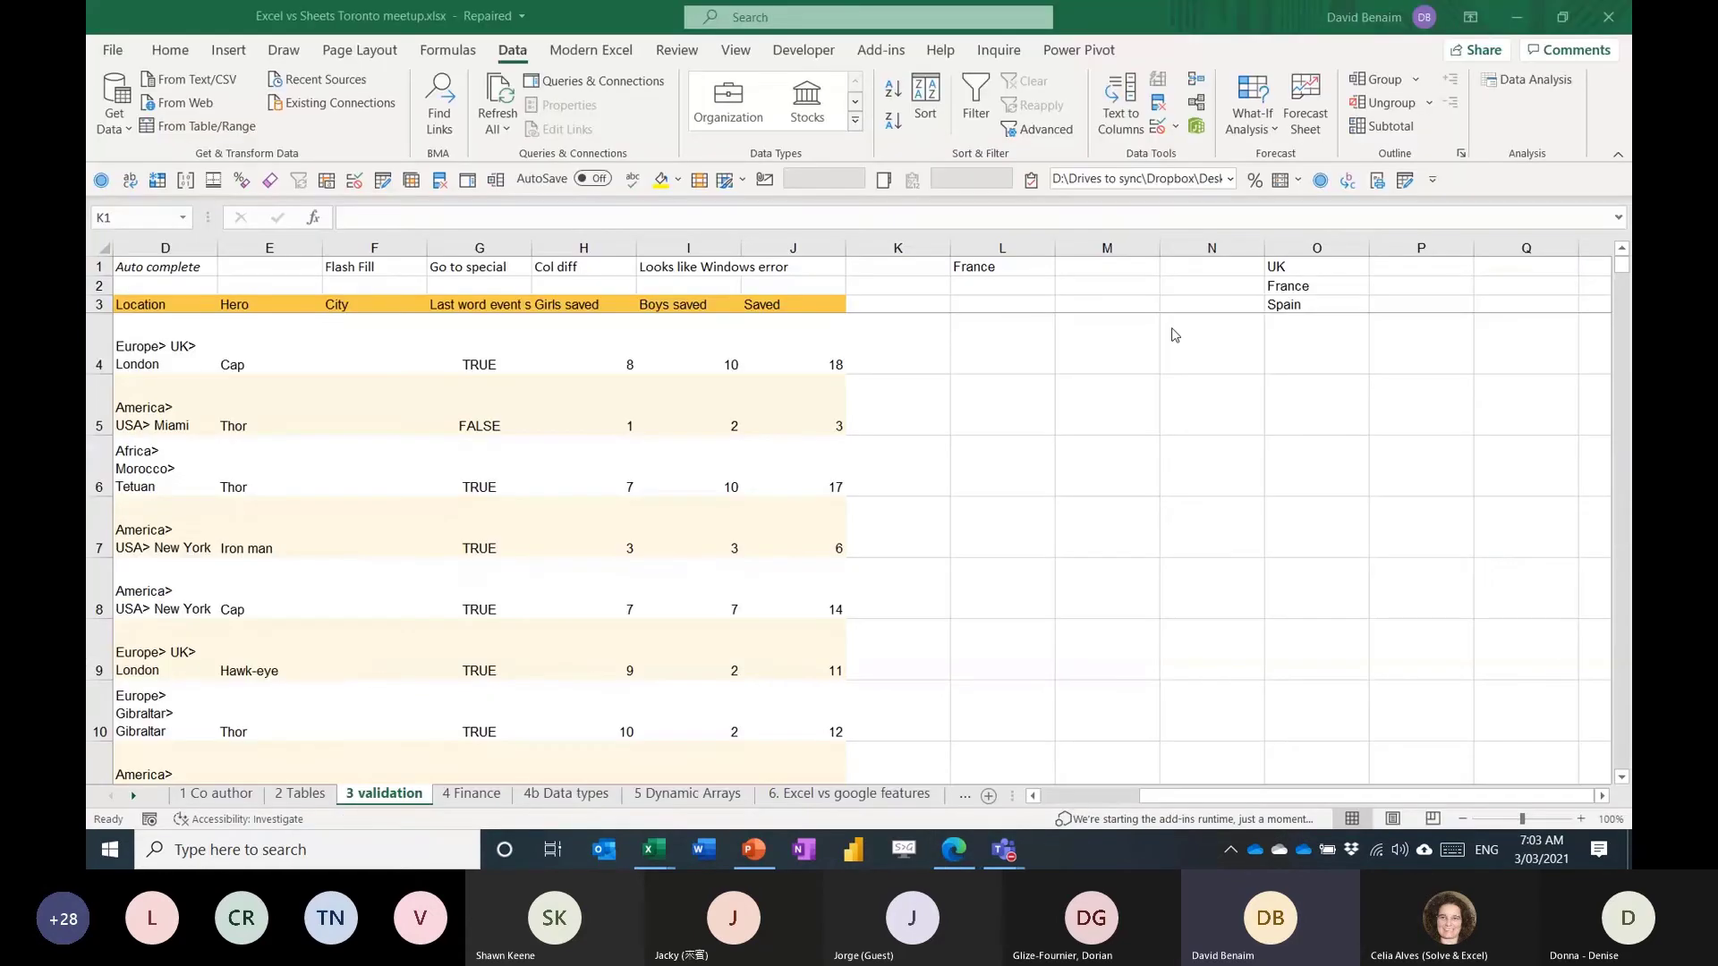
click(1313, 332)
text(Spain)
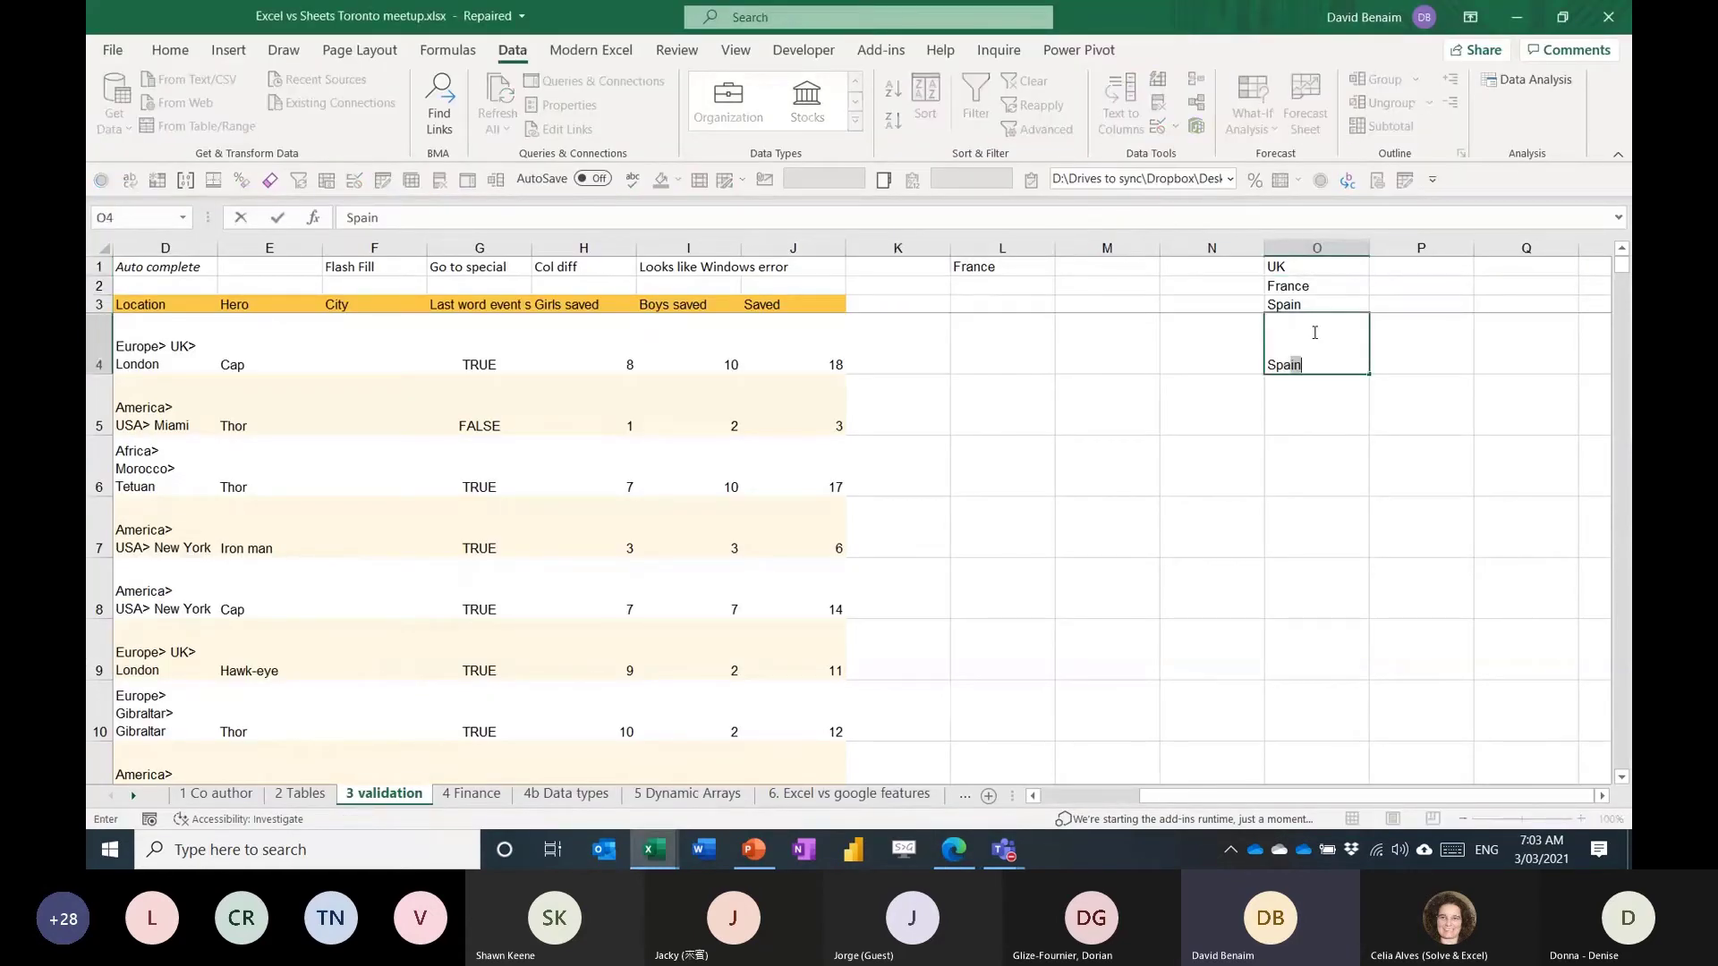
key(Return)
text(Spain)
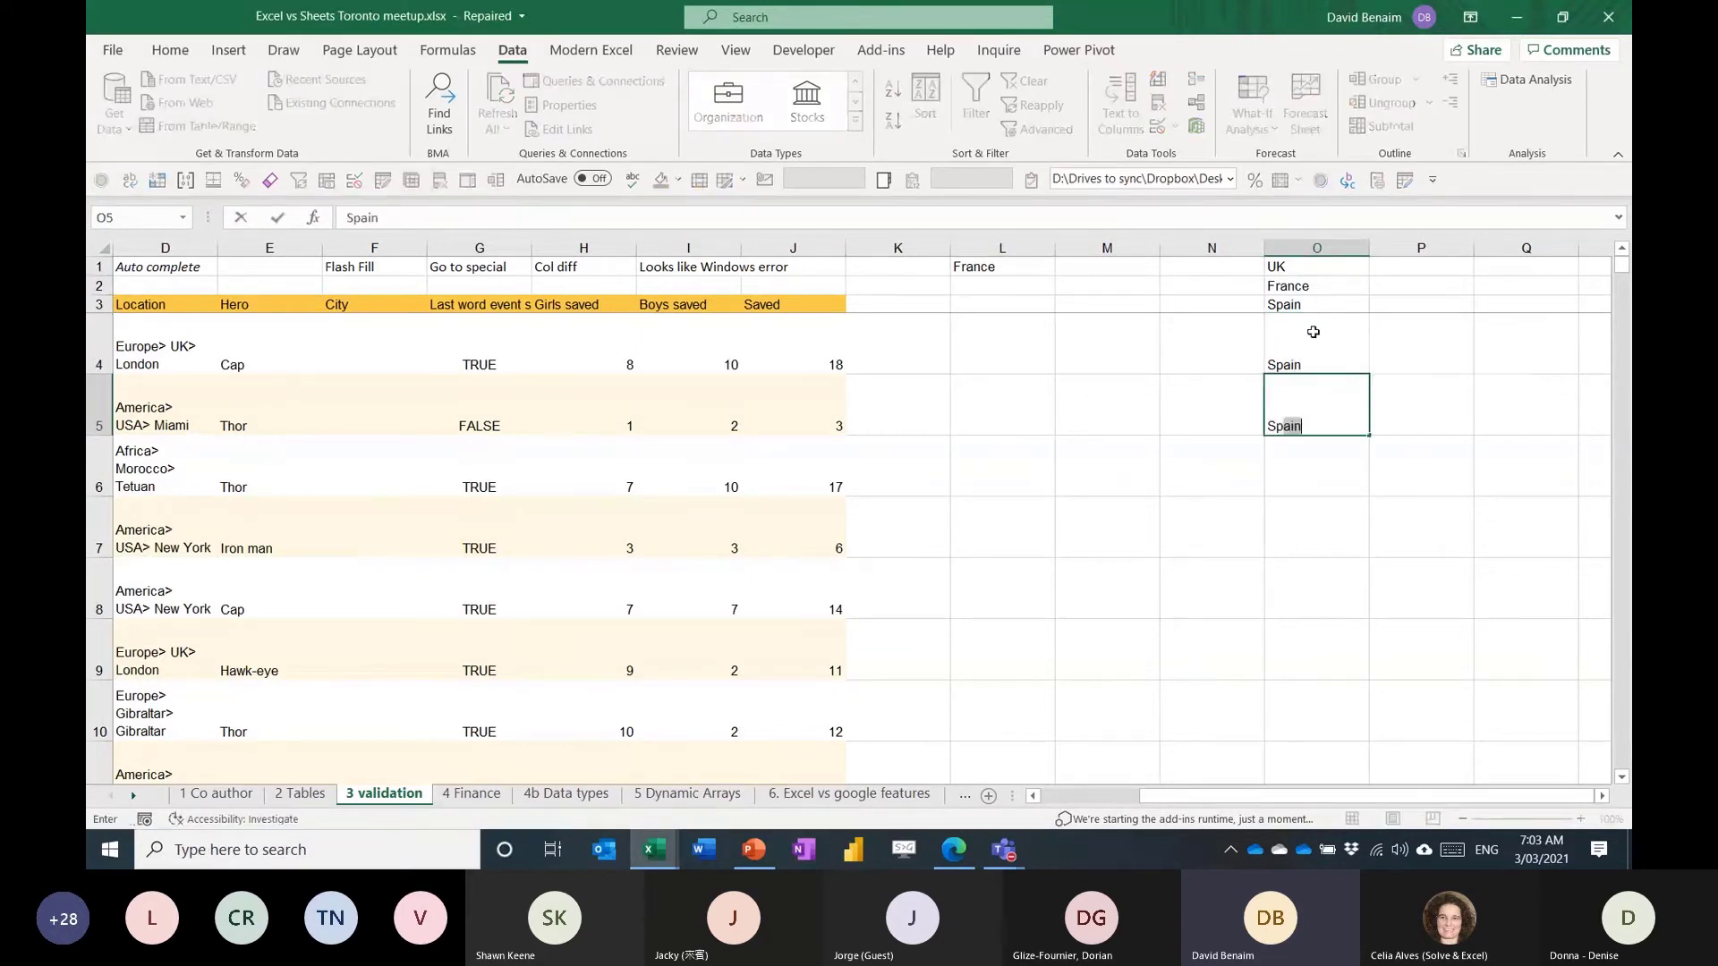
key(Return)
Add a list data validation to M1, sourced from the countries starting at O1 and the blank cells below them.
click(1078, 270)
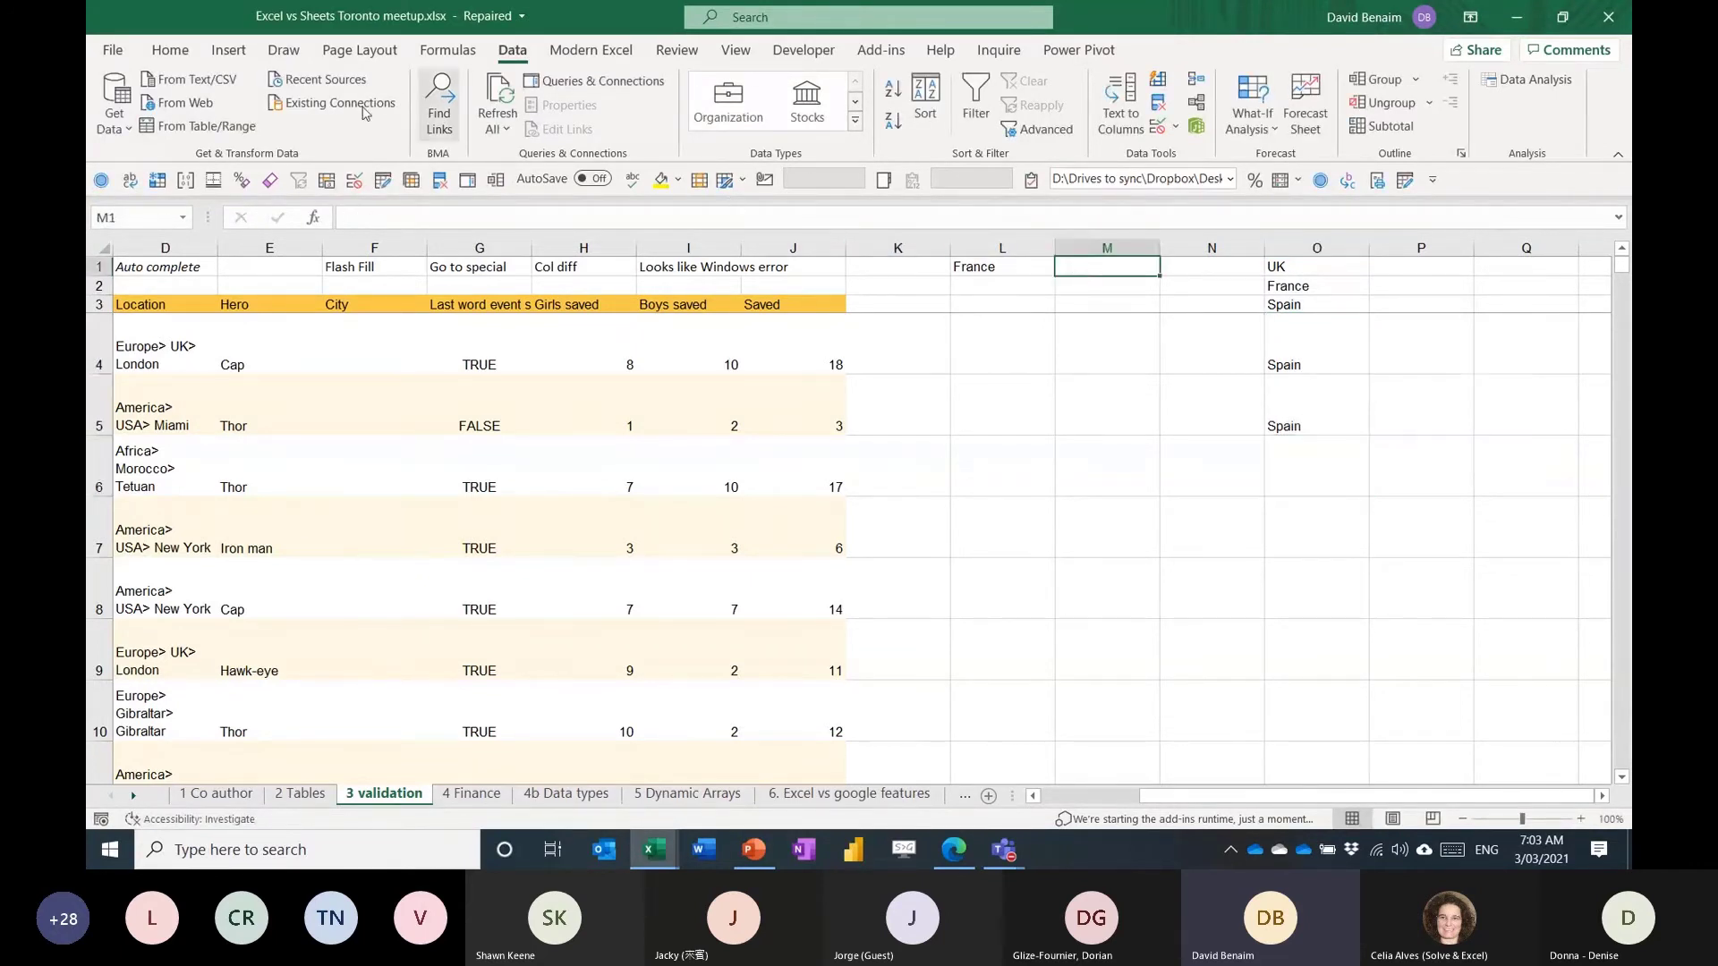
click(1158, 130)
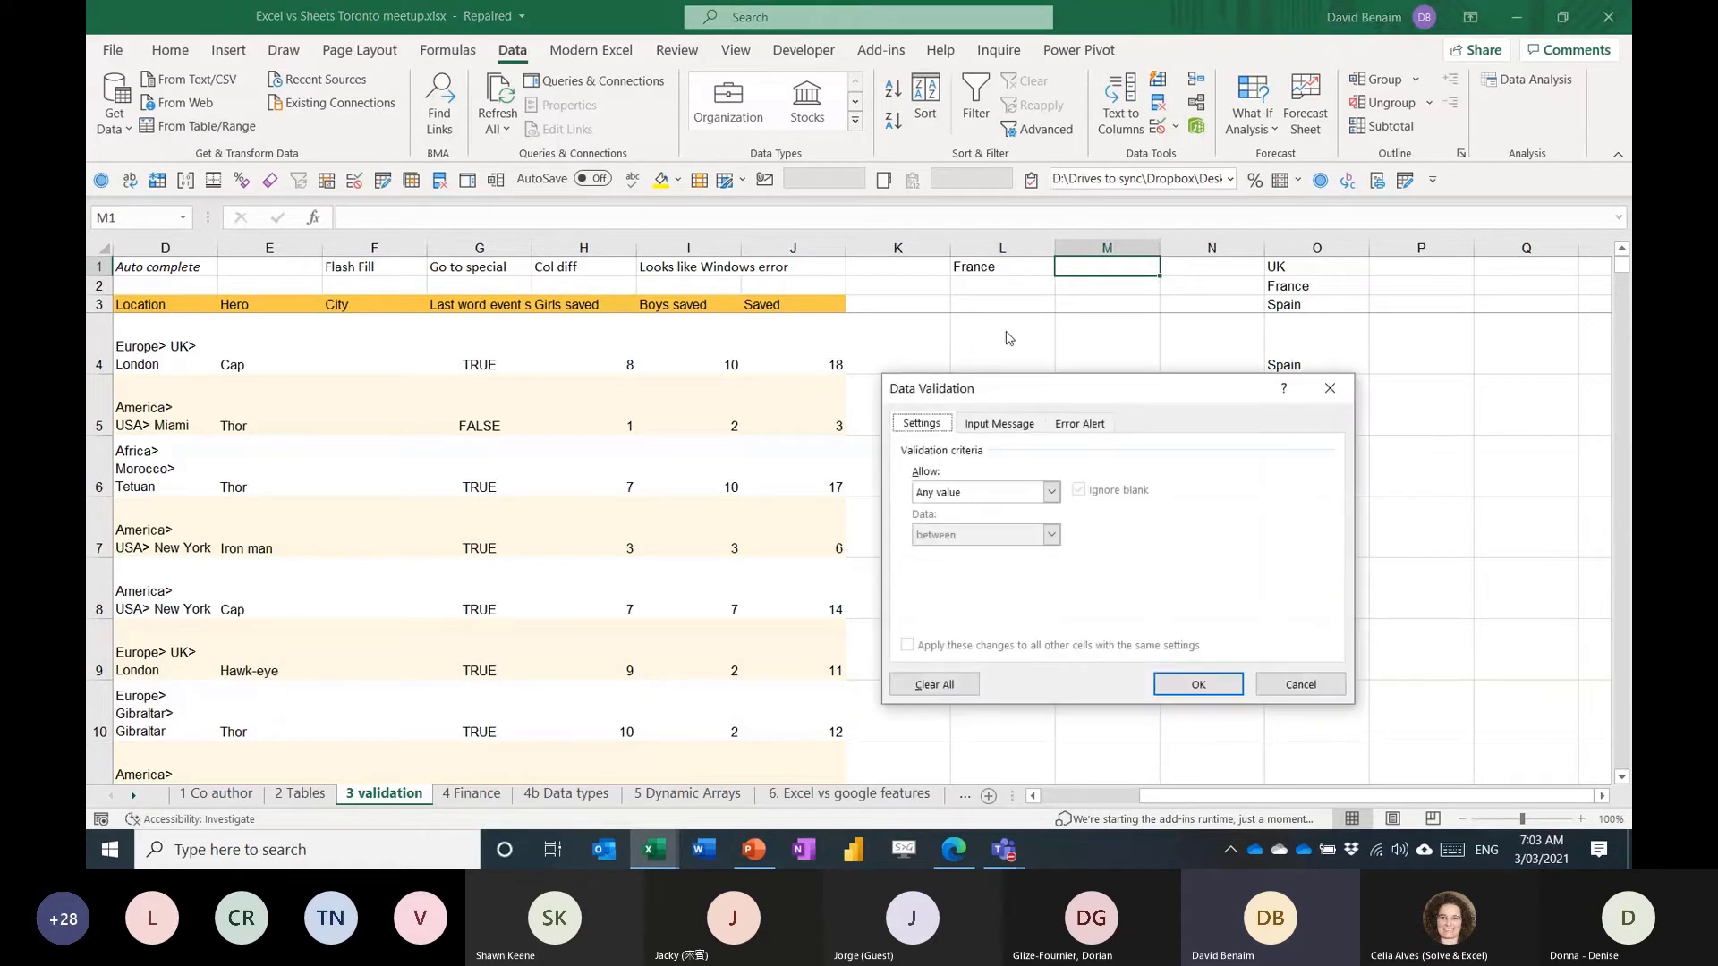
click(1050, 492)
click(996, 552)
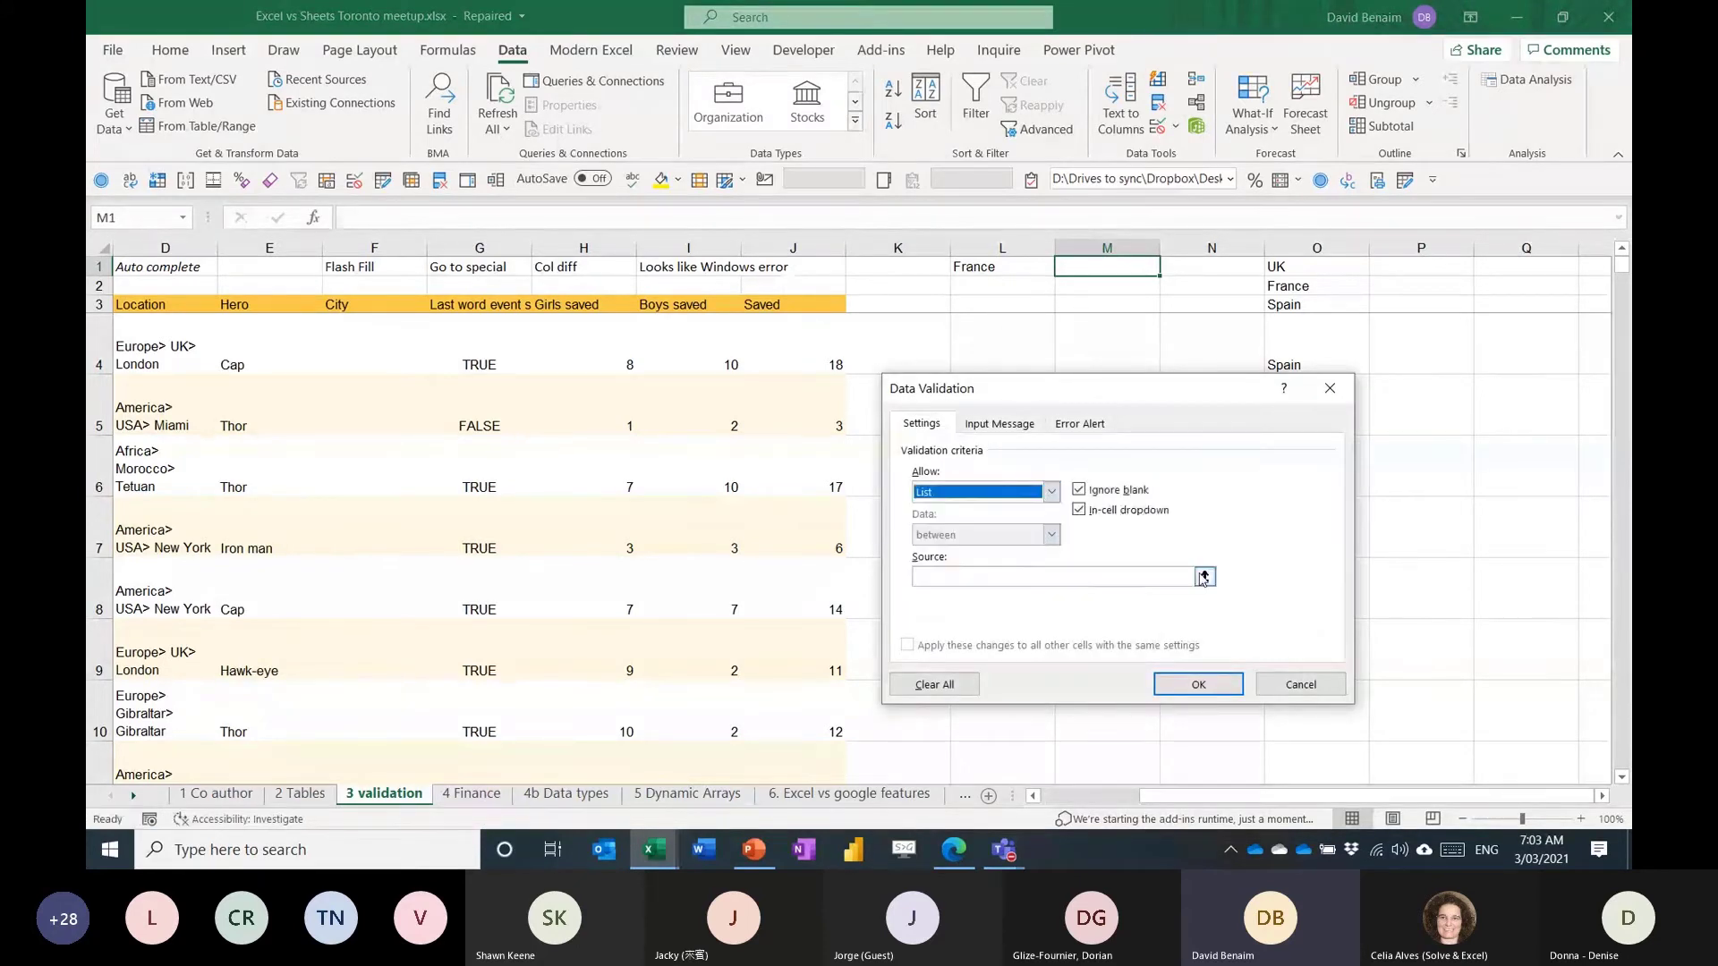
click(1331, 537)
drag(1313, 269, 1311, 632)
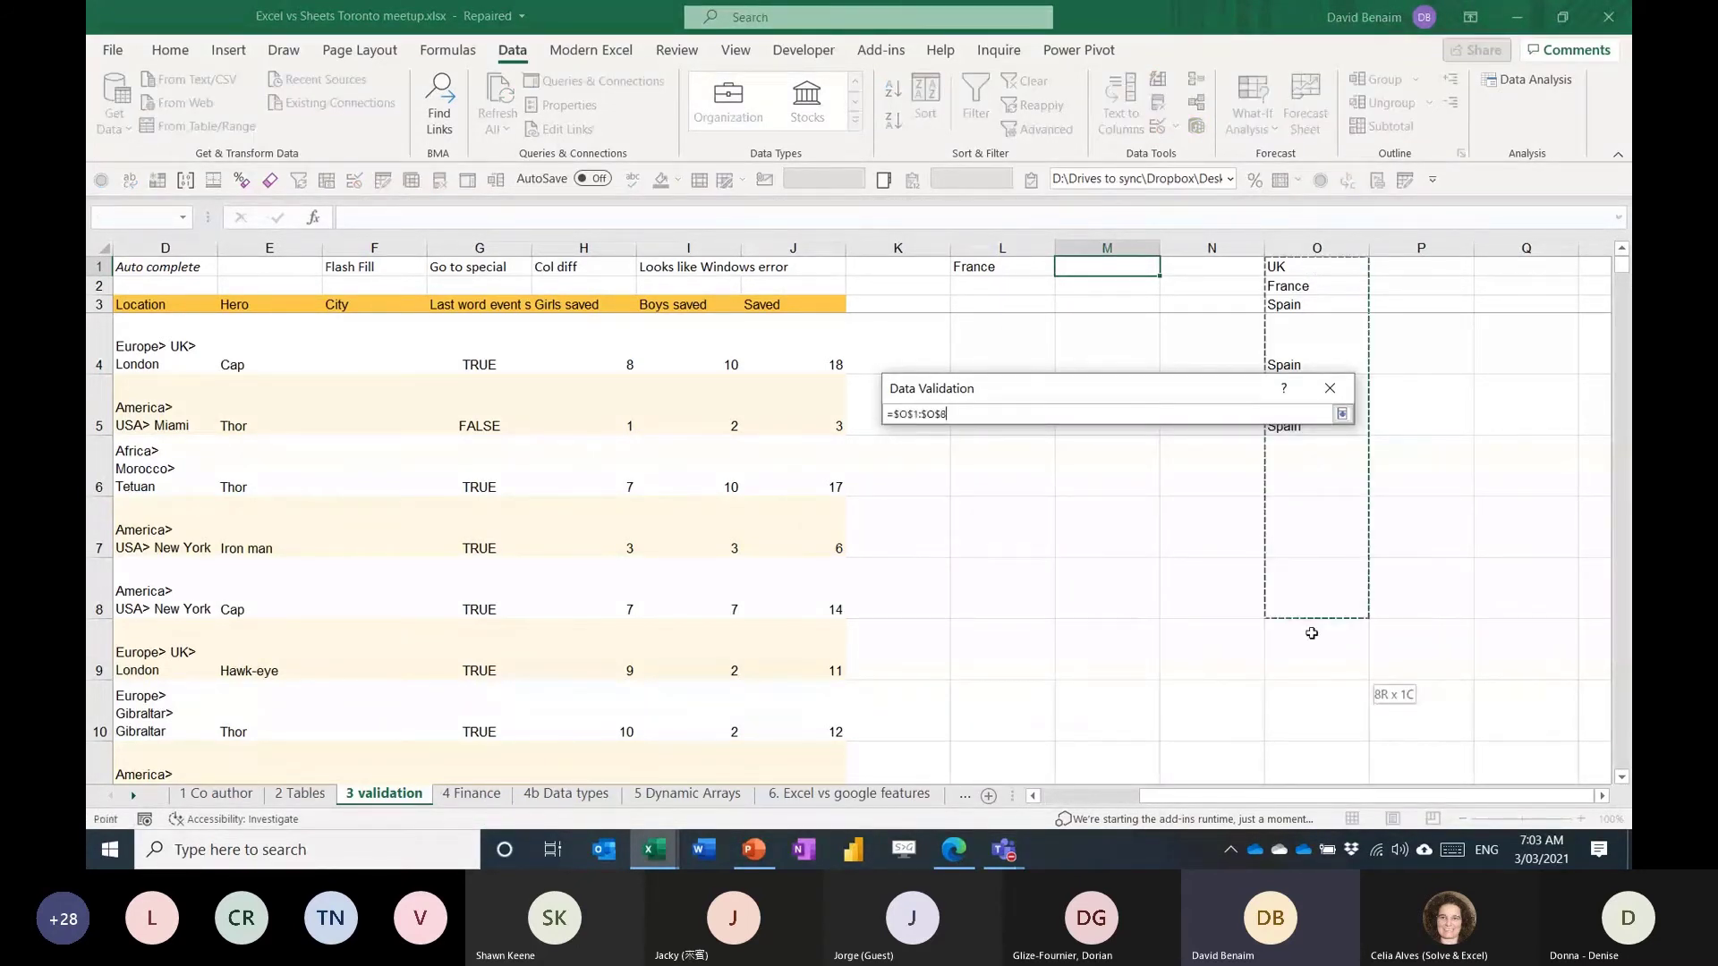
key(Return)
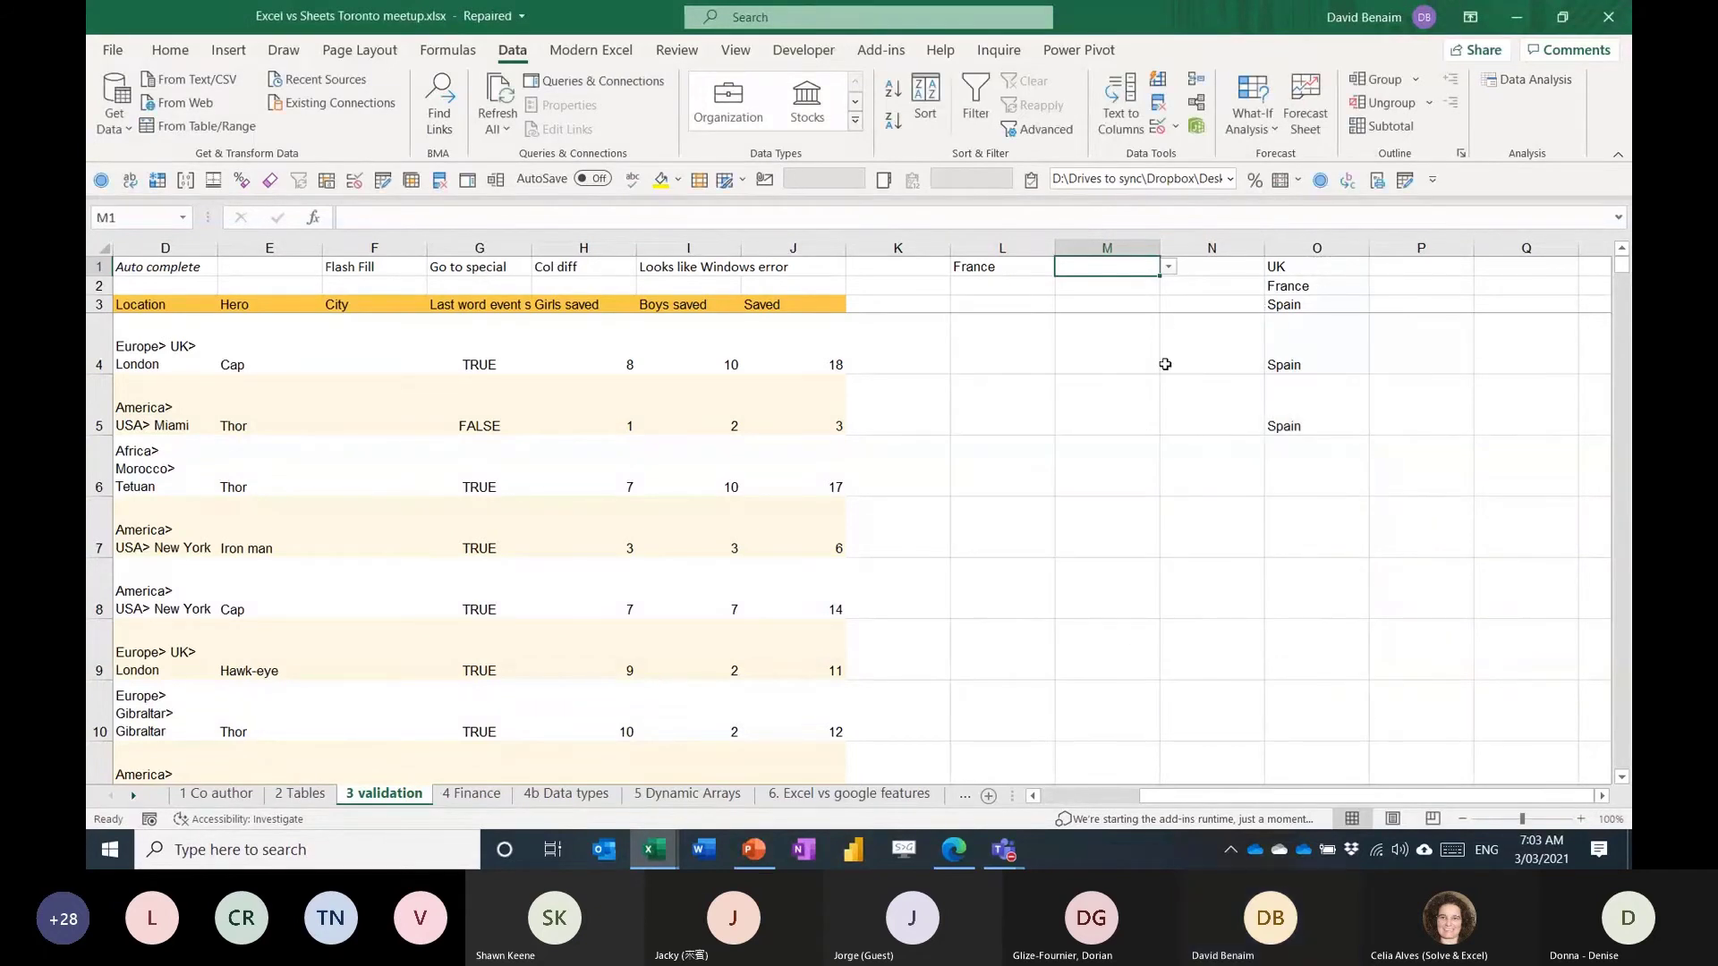
Examine how the dropdown options in M1 treat duplicates and blanks, and close the list without choosing a value.
click(1167, 267)
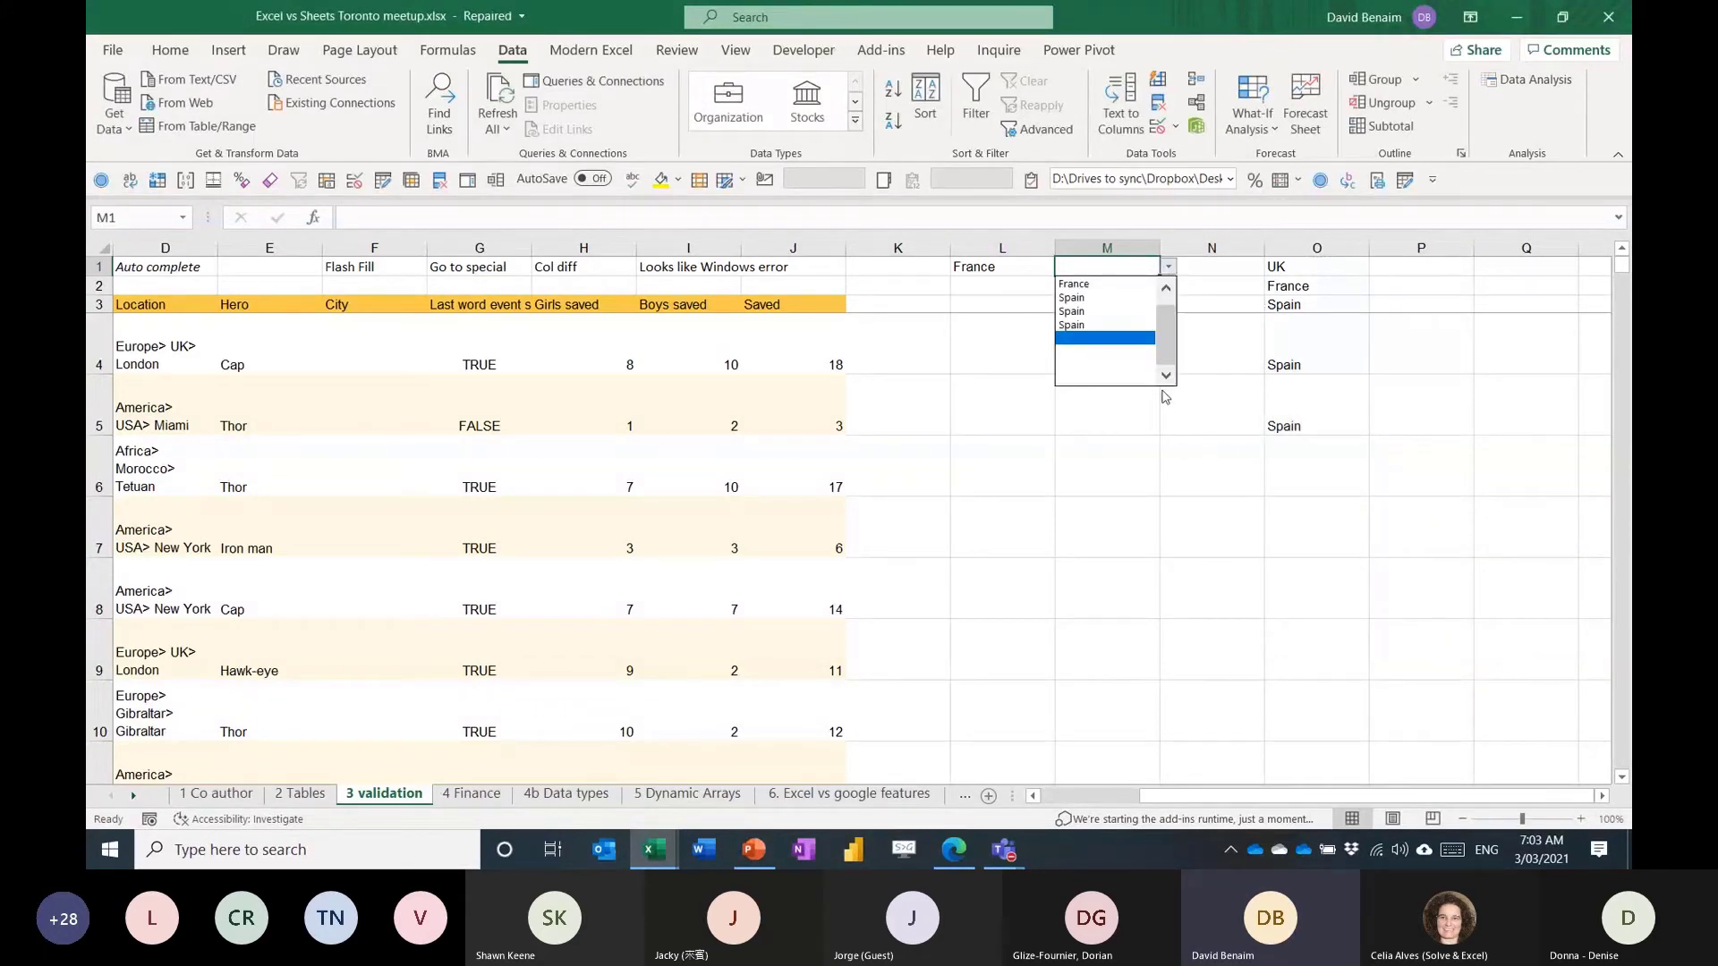
click(1166, 287)
key(Escape)
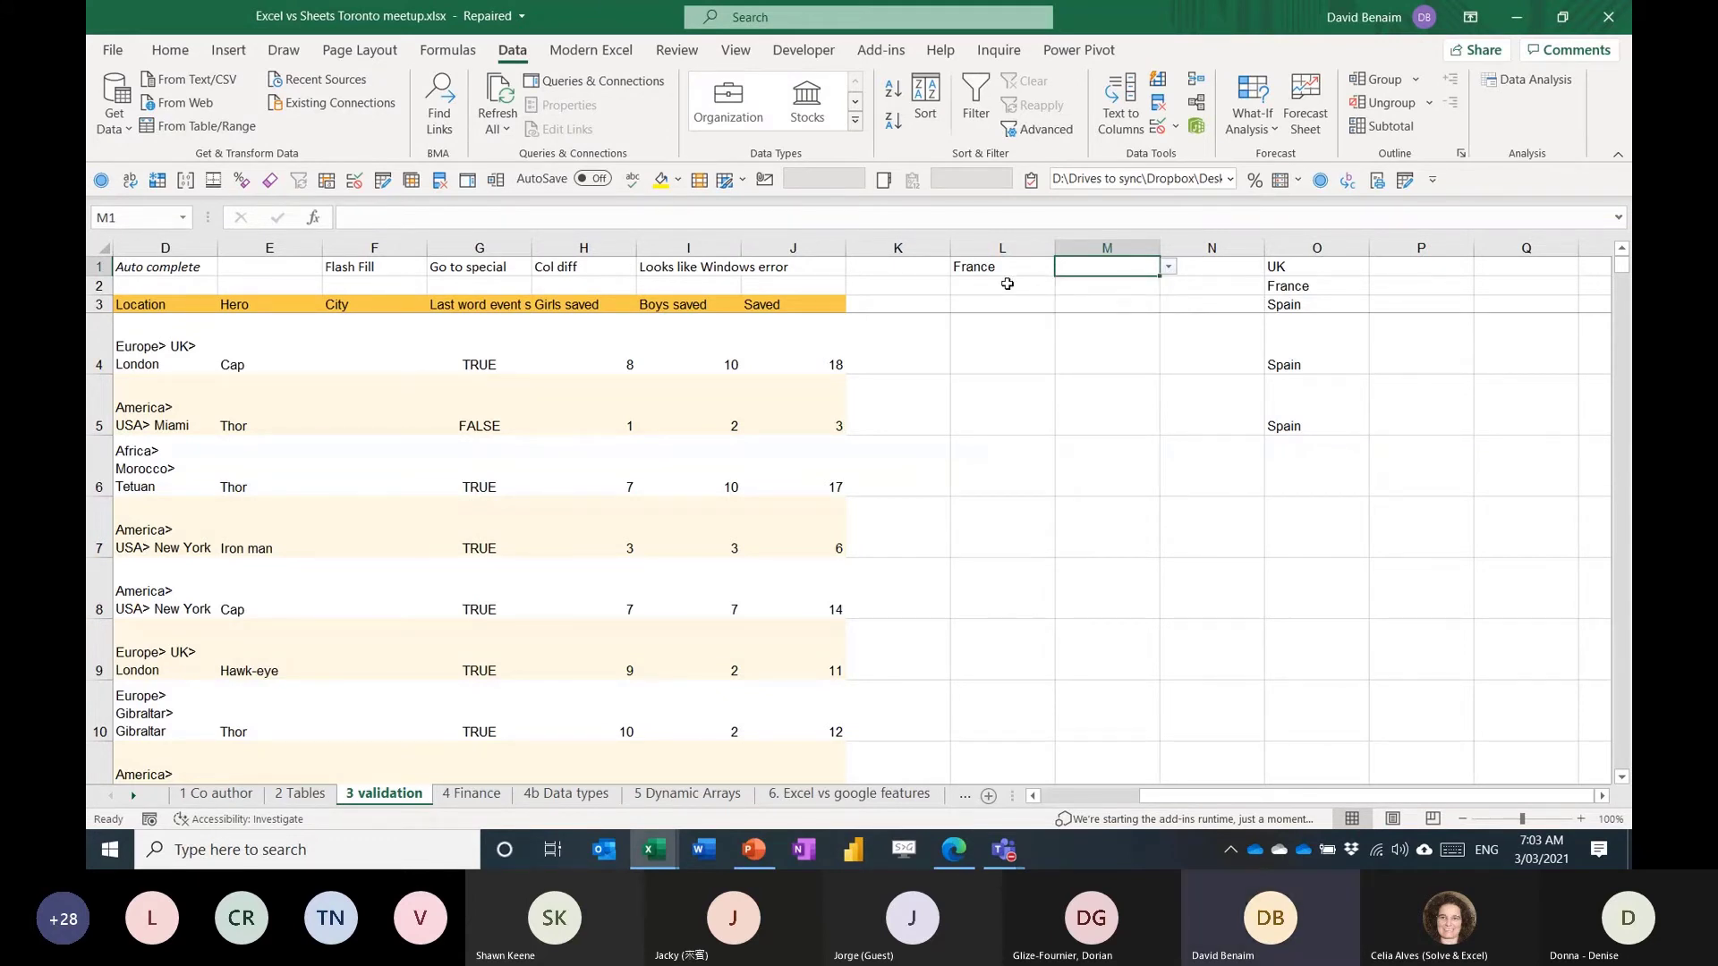
key(Left)
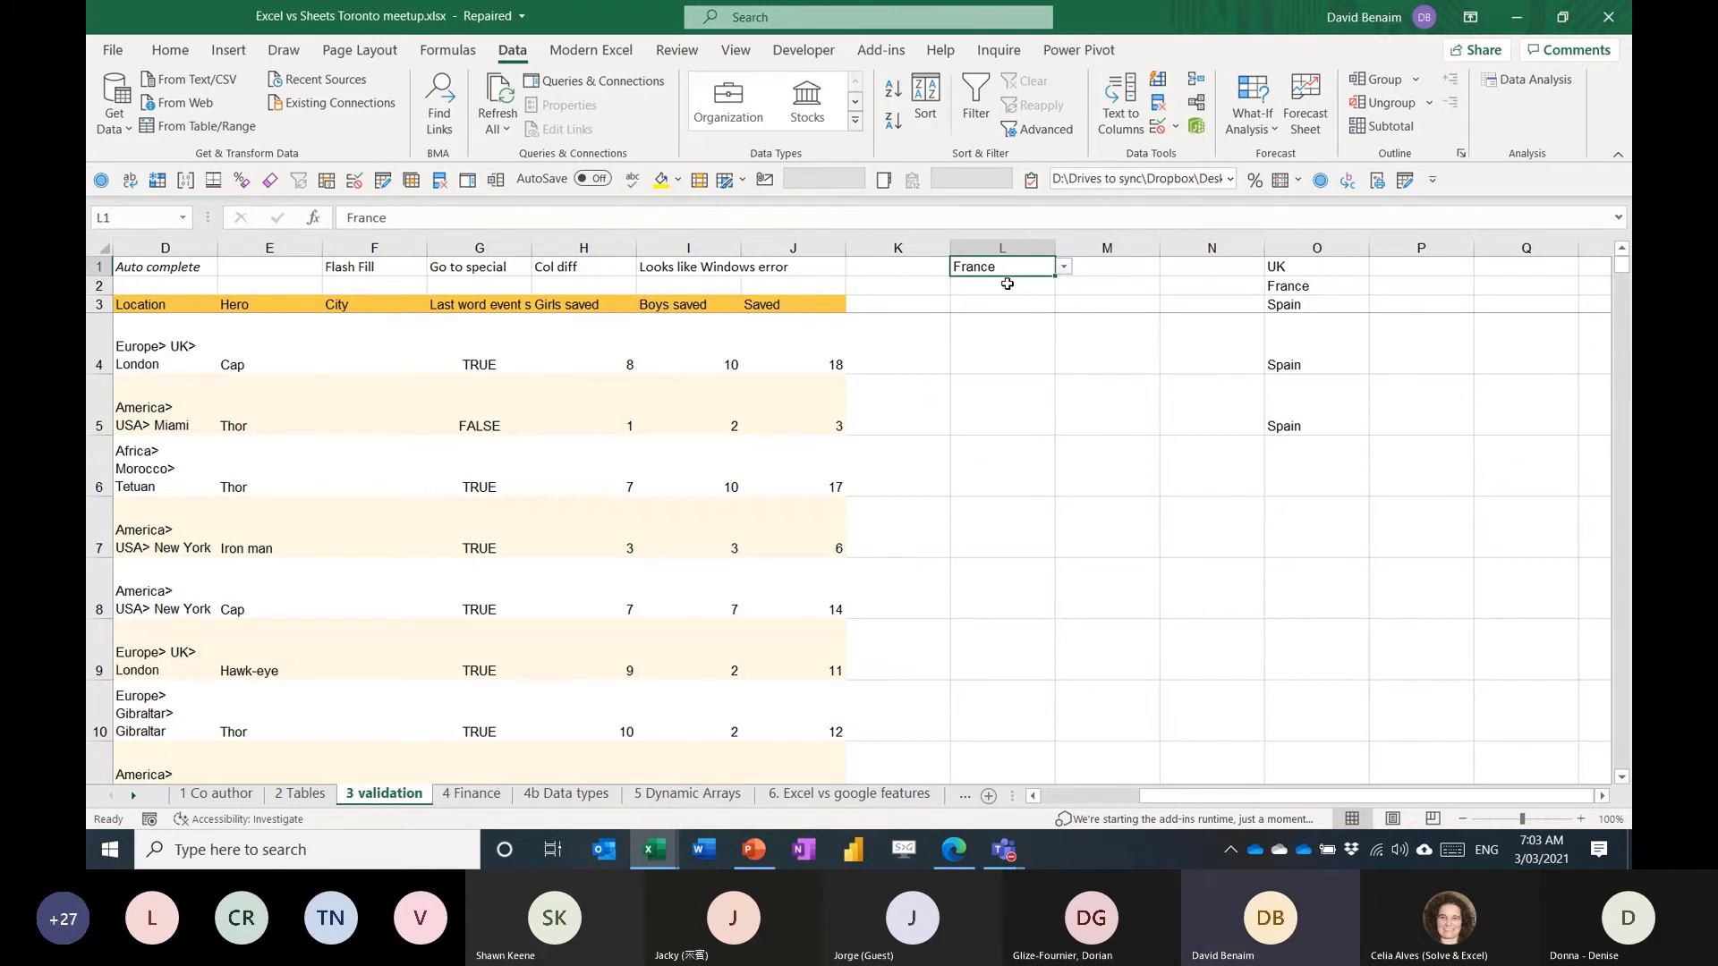
key(Right)
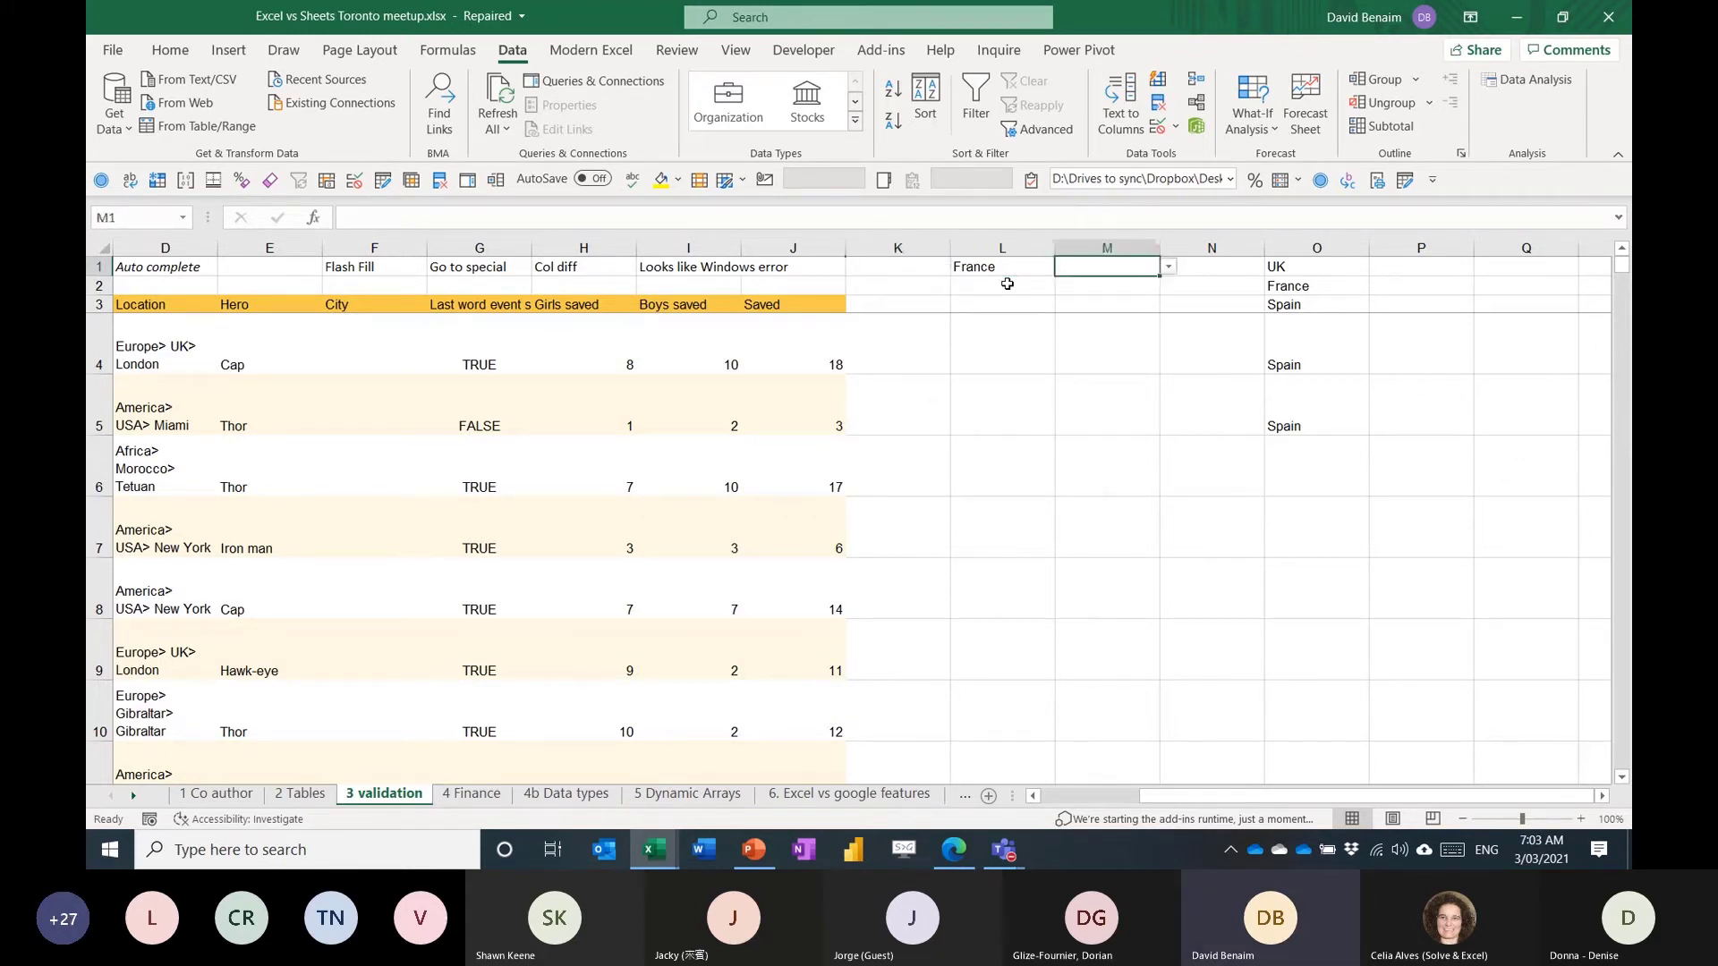
key(Left)
key(Left)
key(Left)
key(Left)
key(Left)
key(Down)
key(Down)
key(Down)
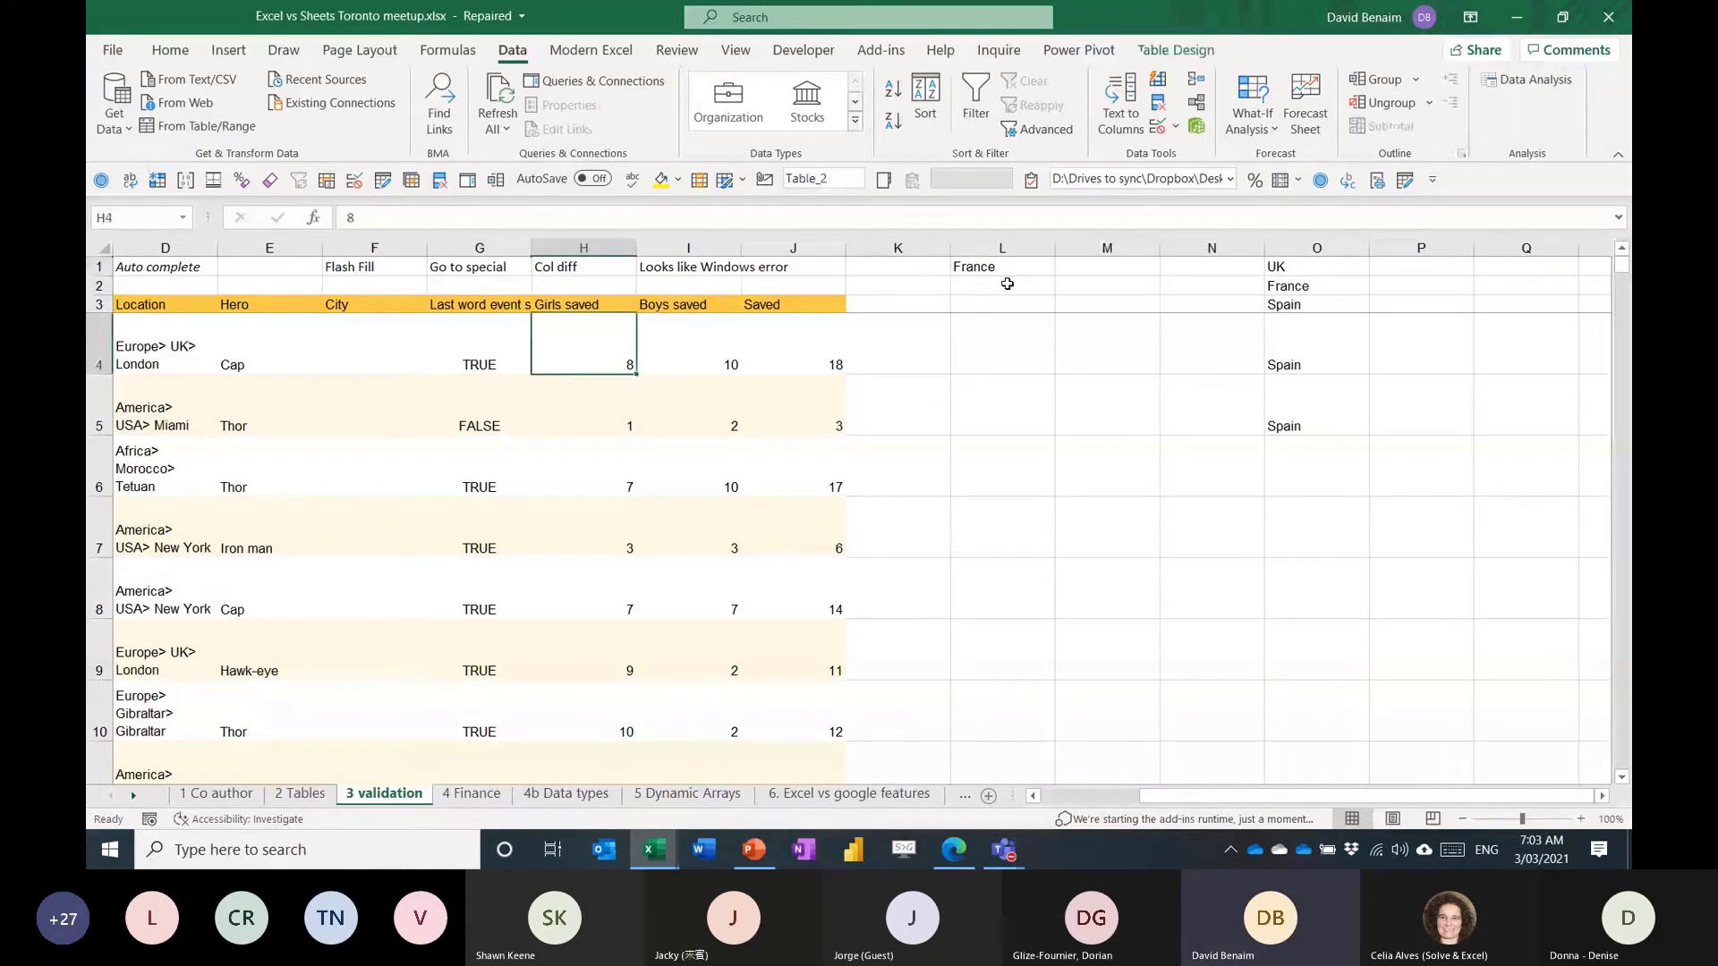
Use Go To Special to select all cells with data validation on the sheet, and review the highlighted cells.
key(ctrl+Home)
click(1264, 266)
click(171, 50)
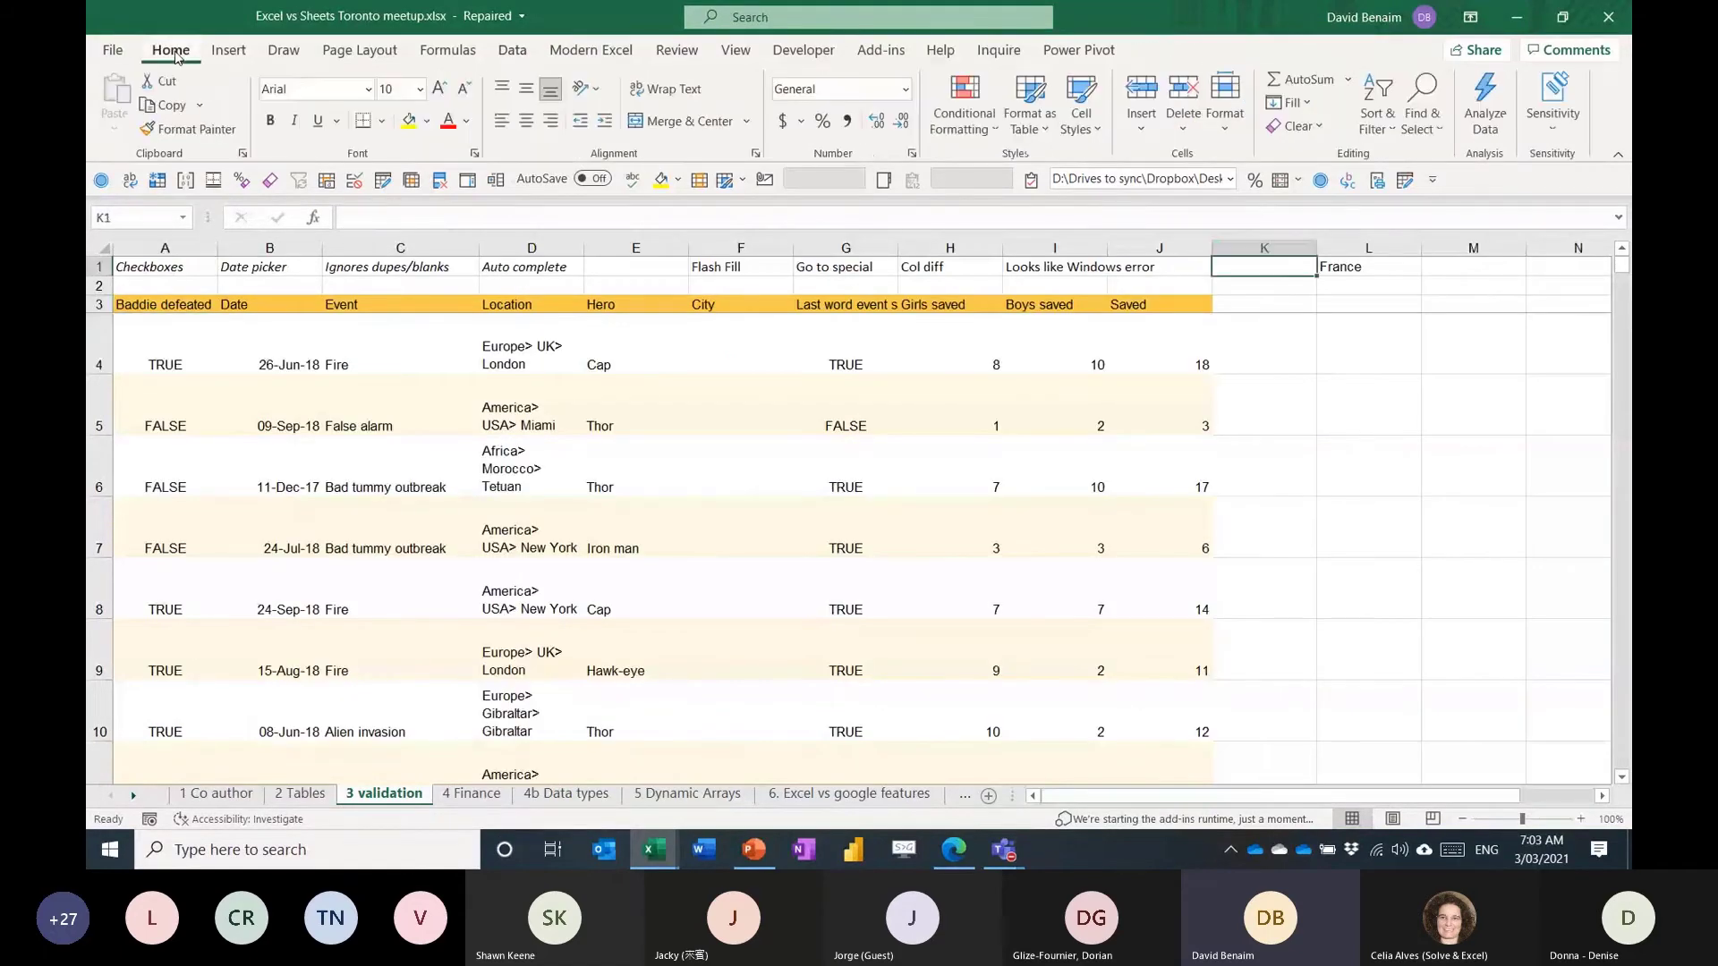
click(1432, 125)
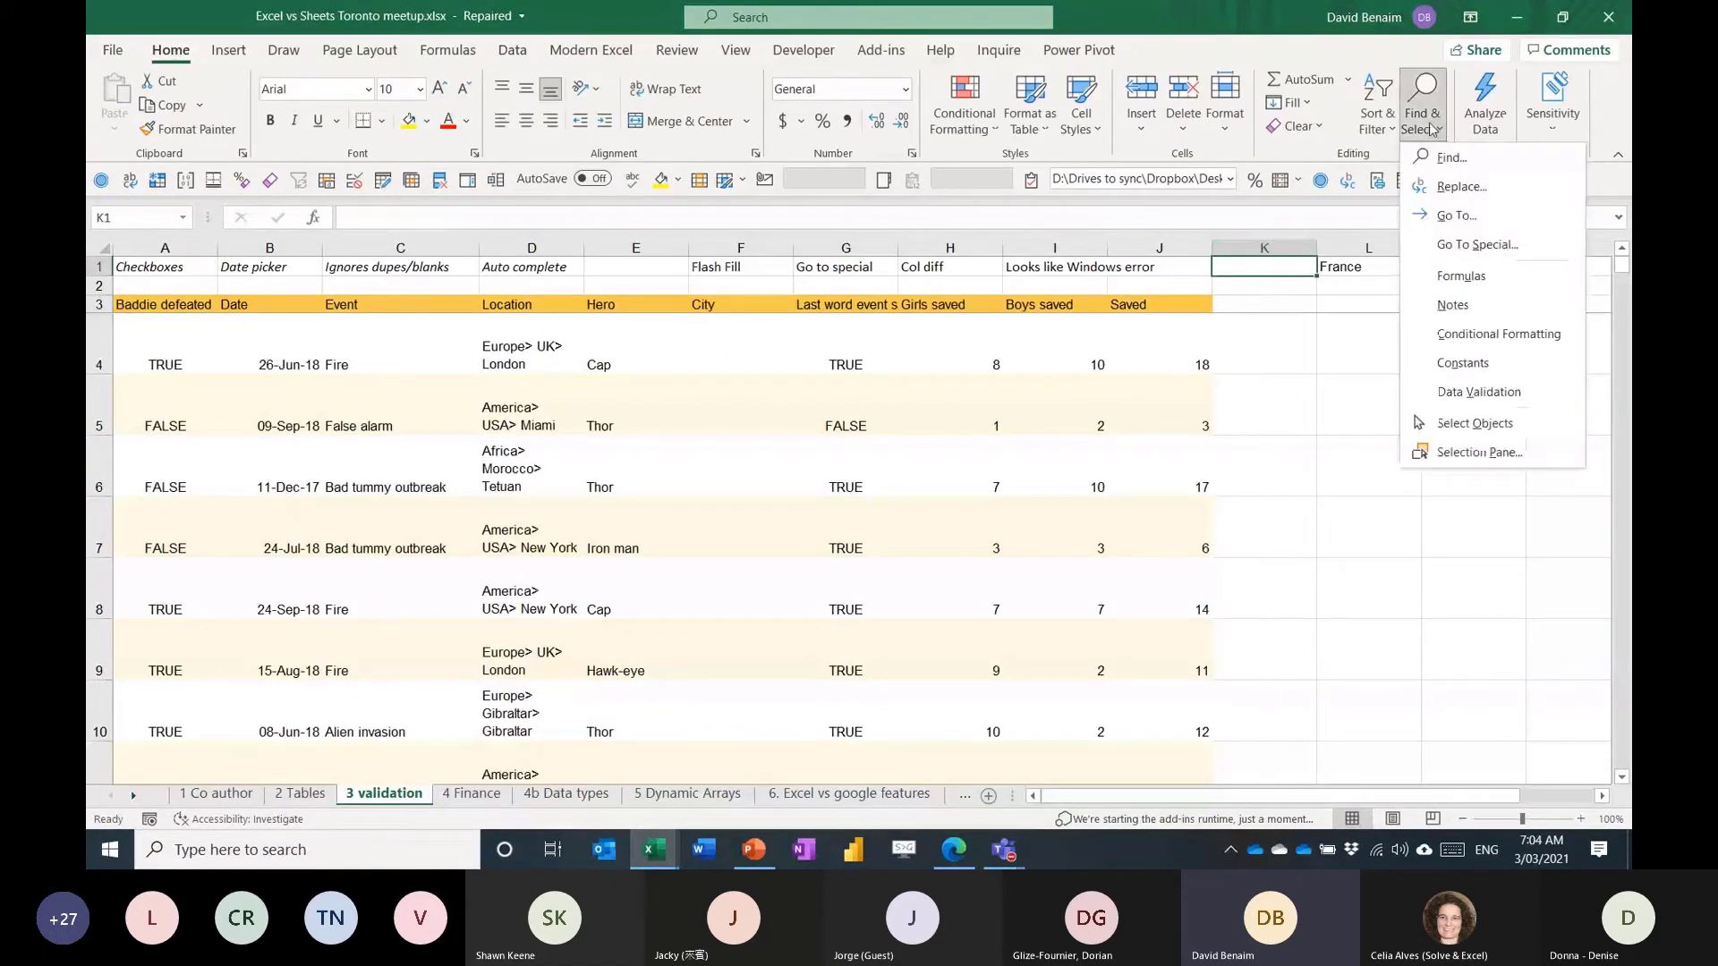
click(1477, 244)
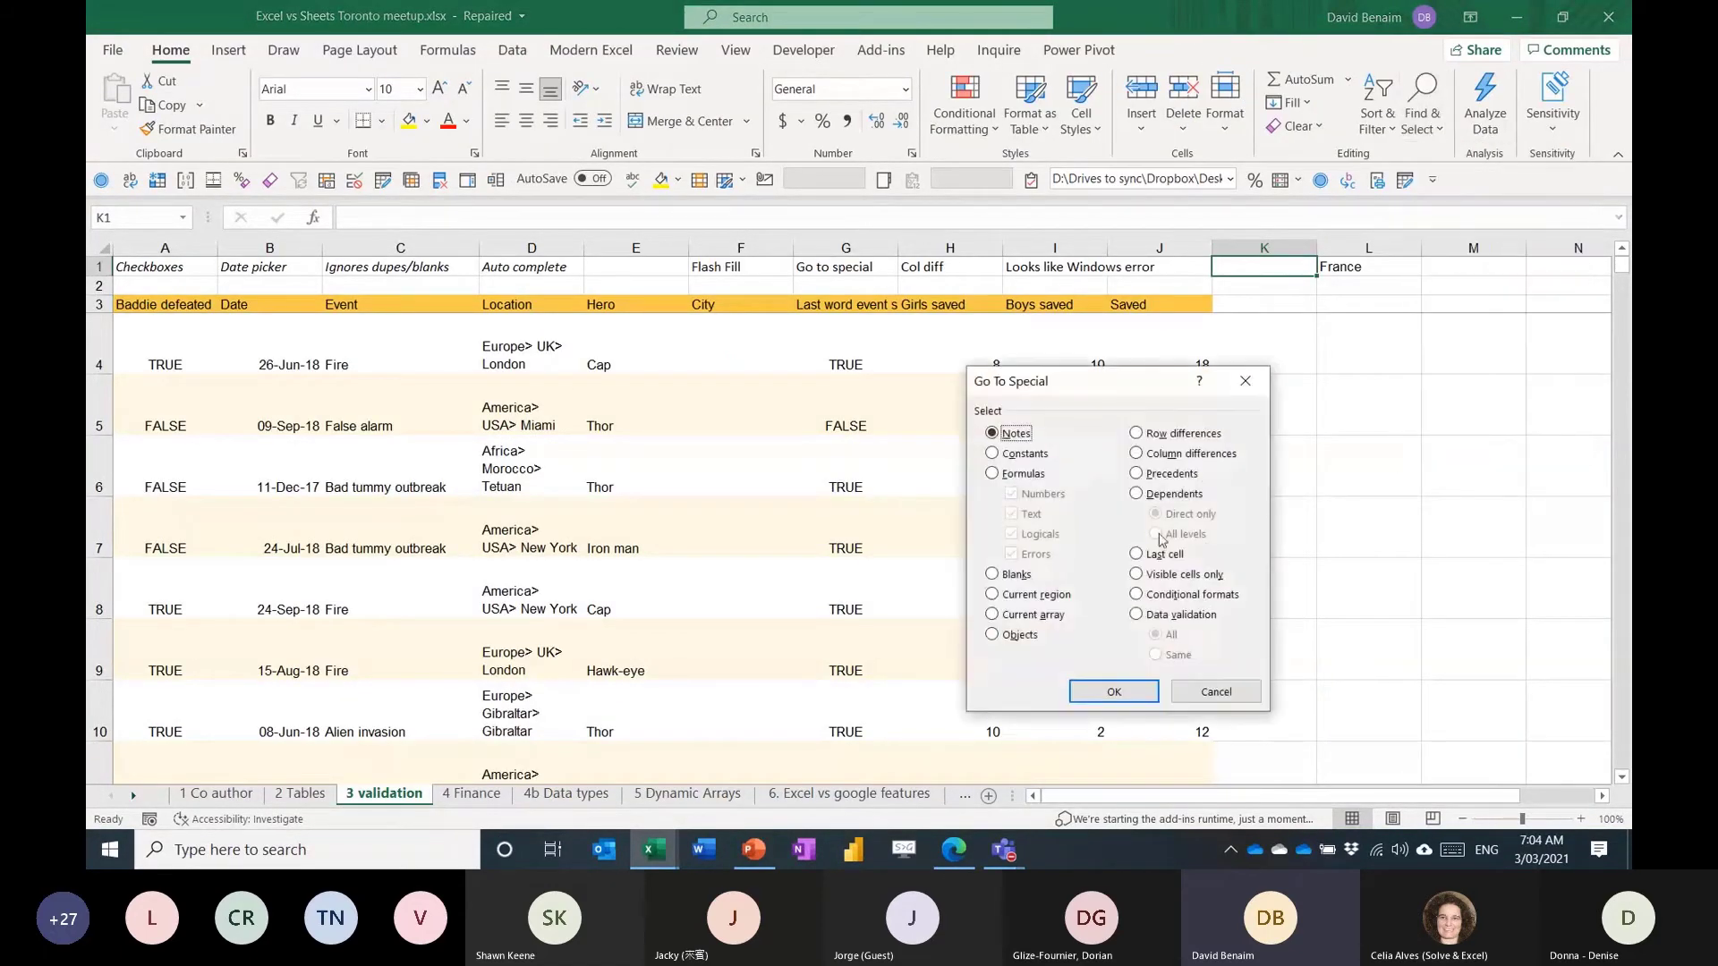
click(1164, 617)
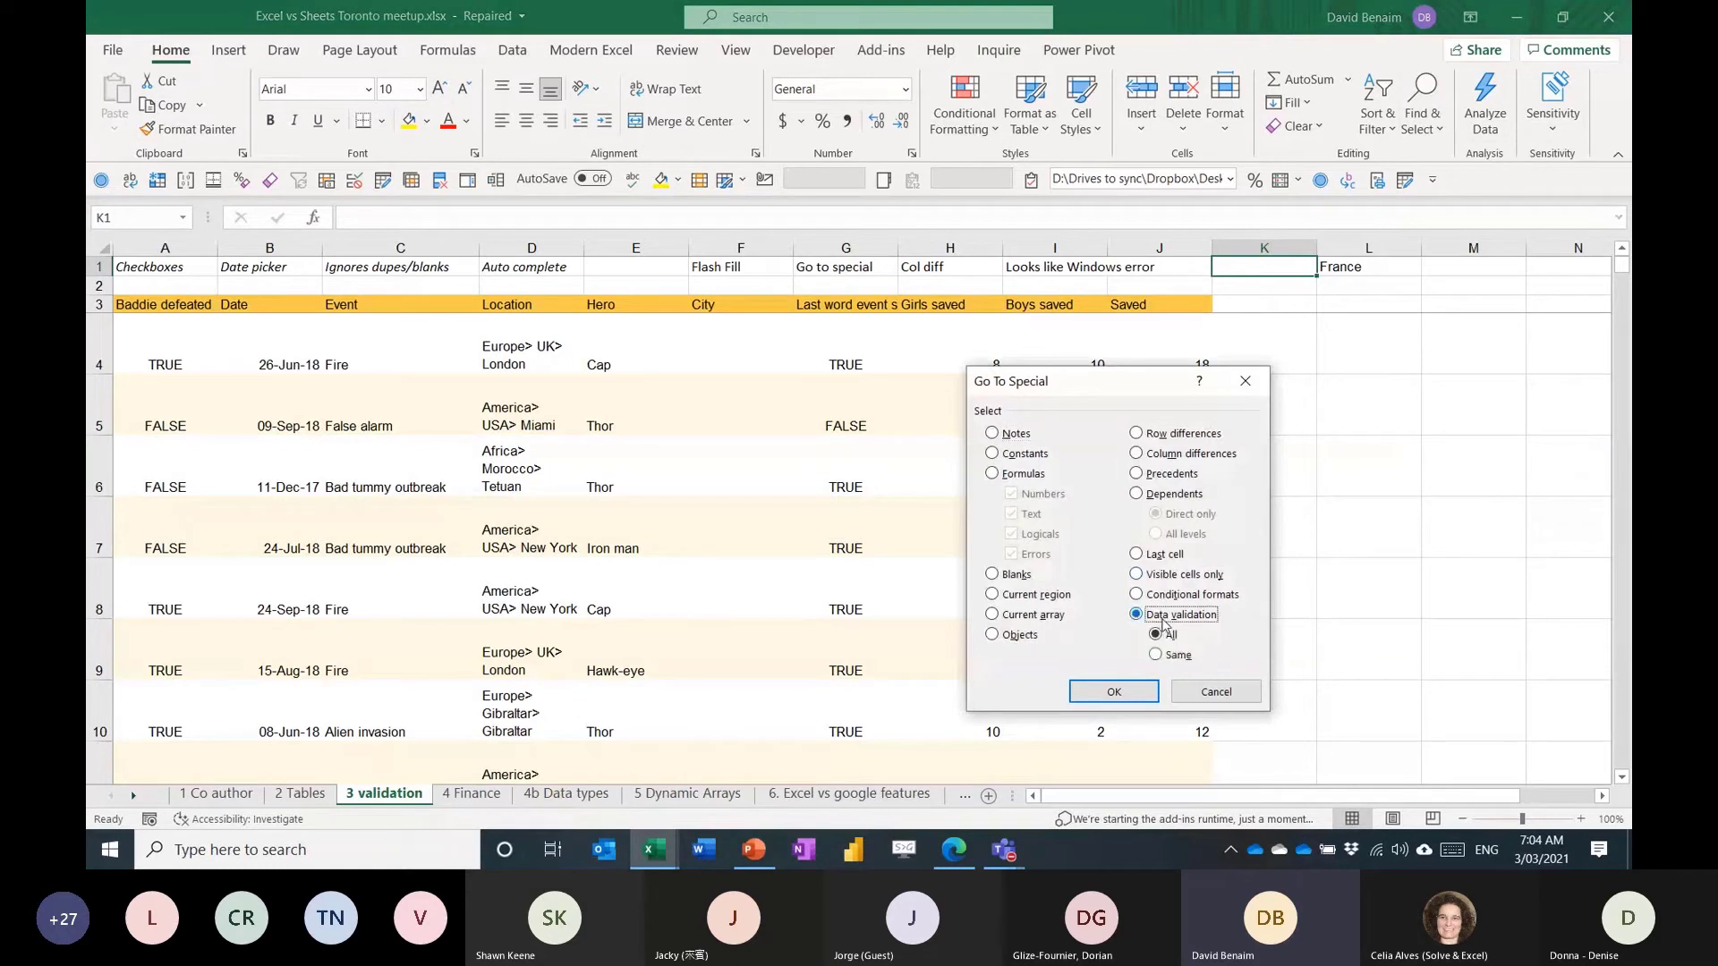
click(1127, 695)
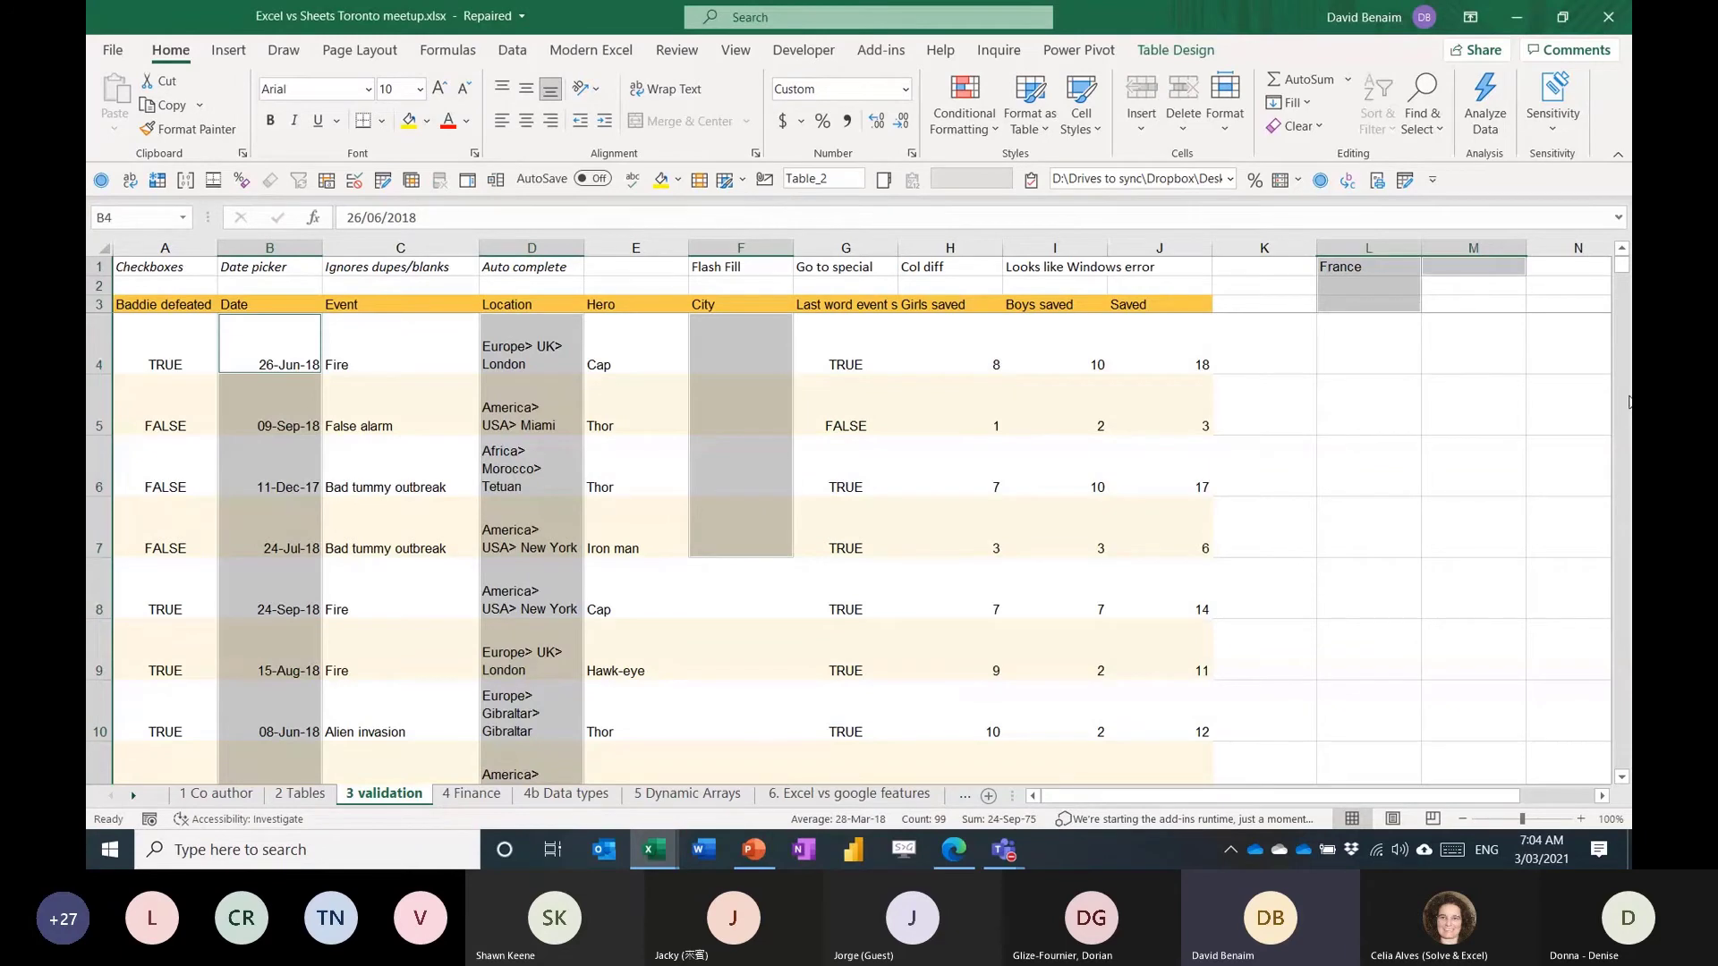
scroll(1628, 401, down, 9)
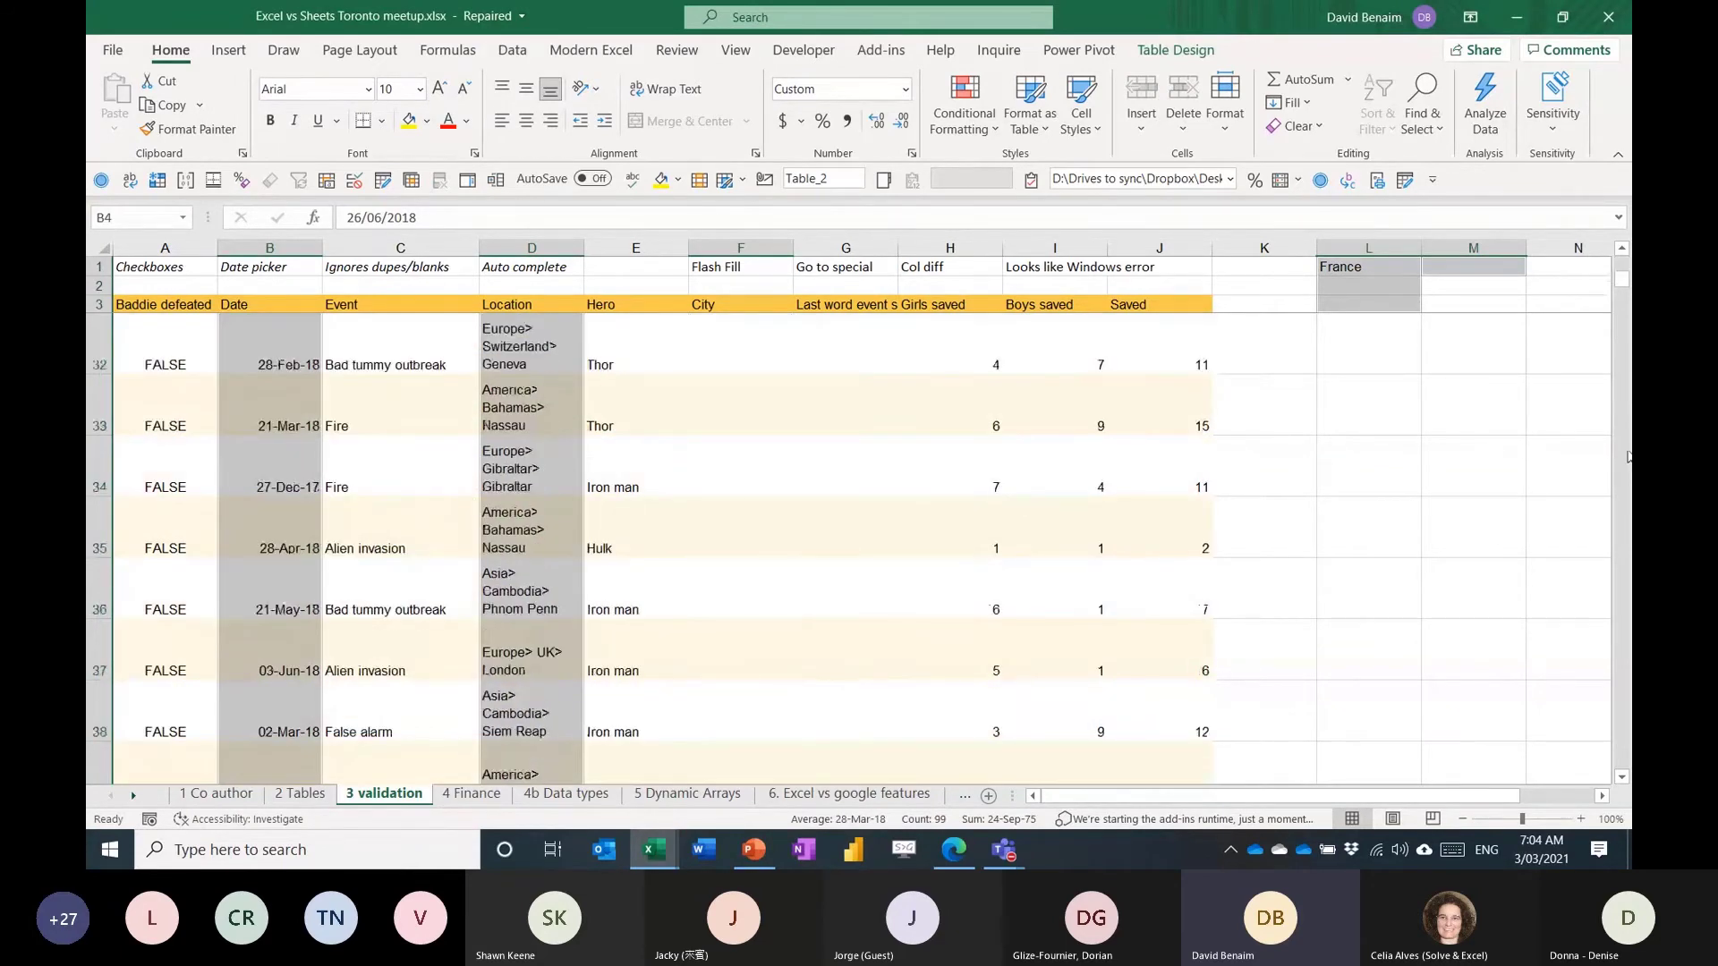
scroll(537, 465, up, 9)
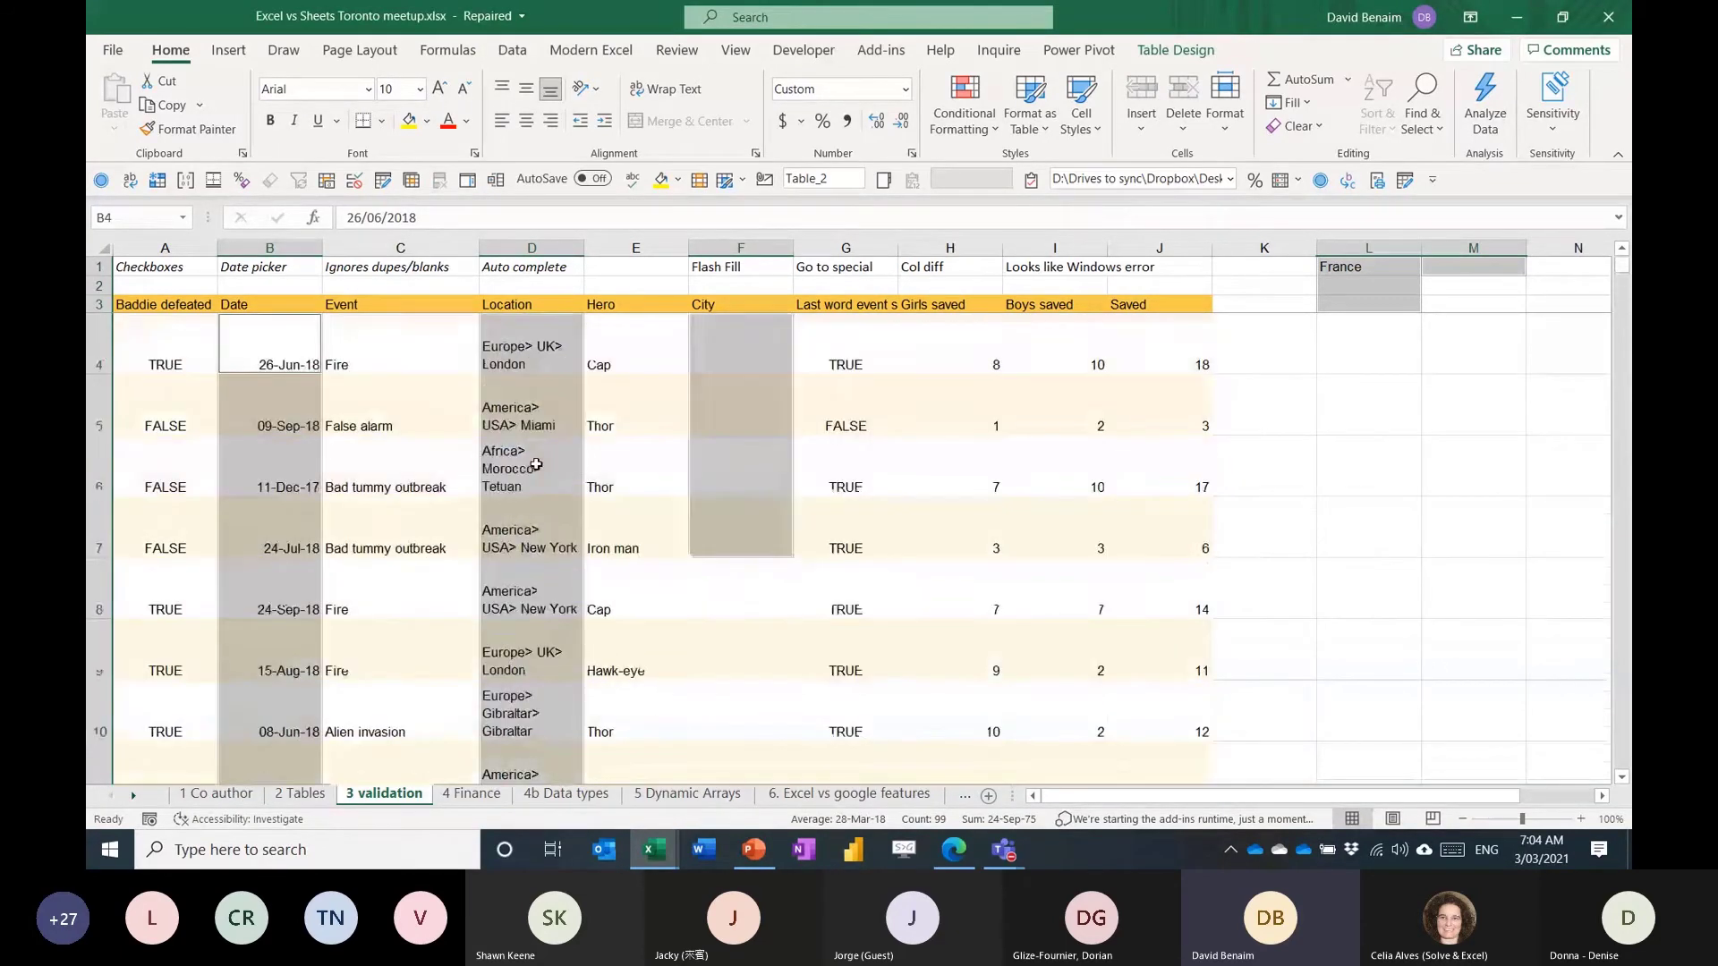
Starting from D5, use Go To Special to select all cells with the same data validation.
click(532, 413)
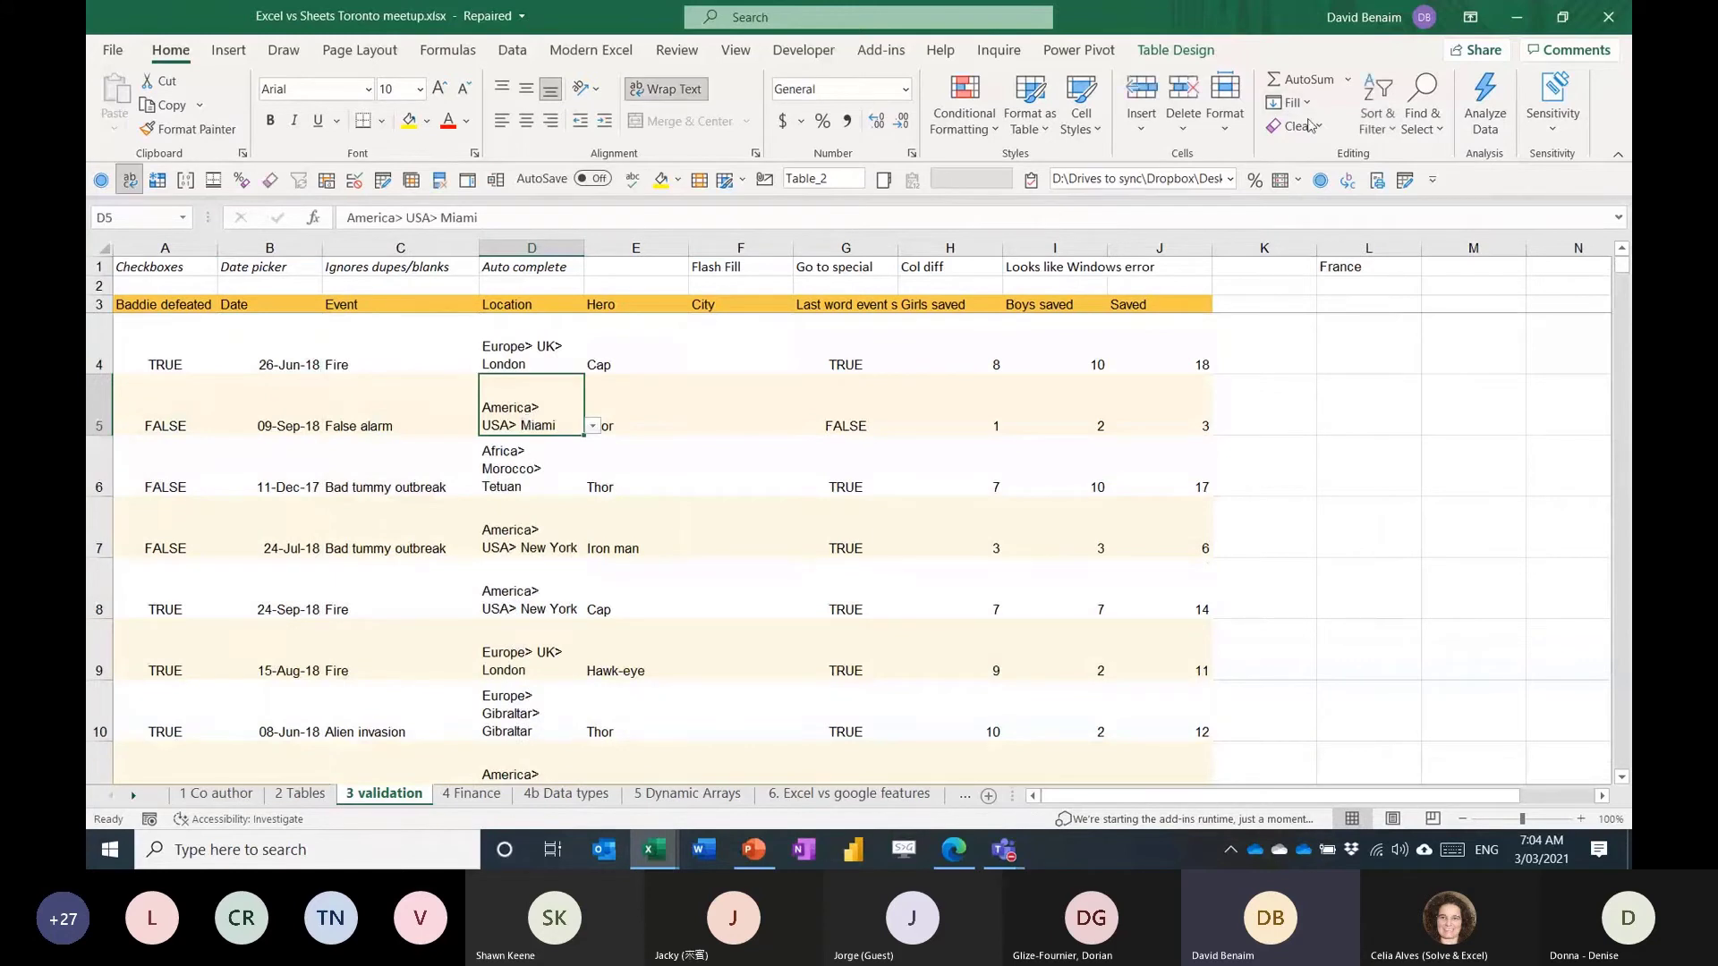
click(1422, 106)
click(1490, 253)
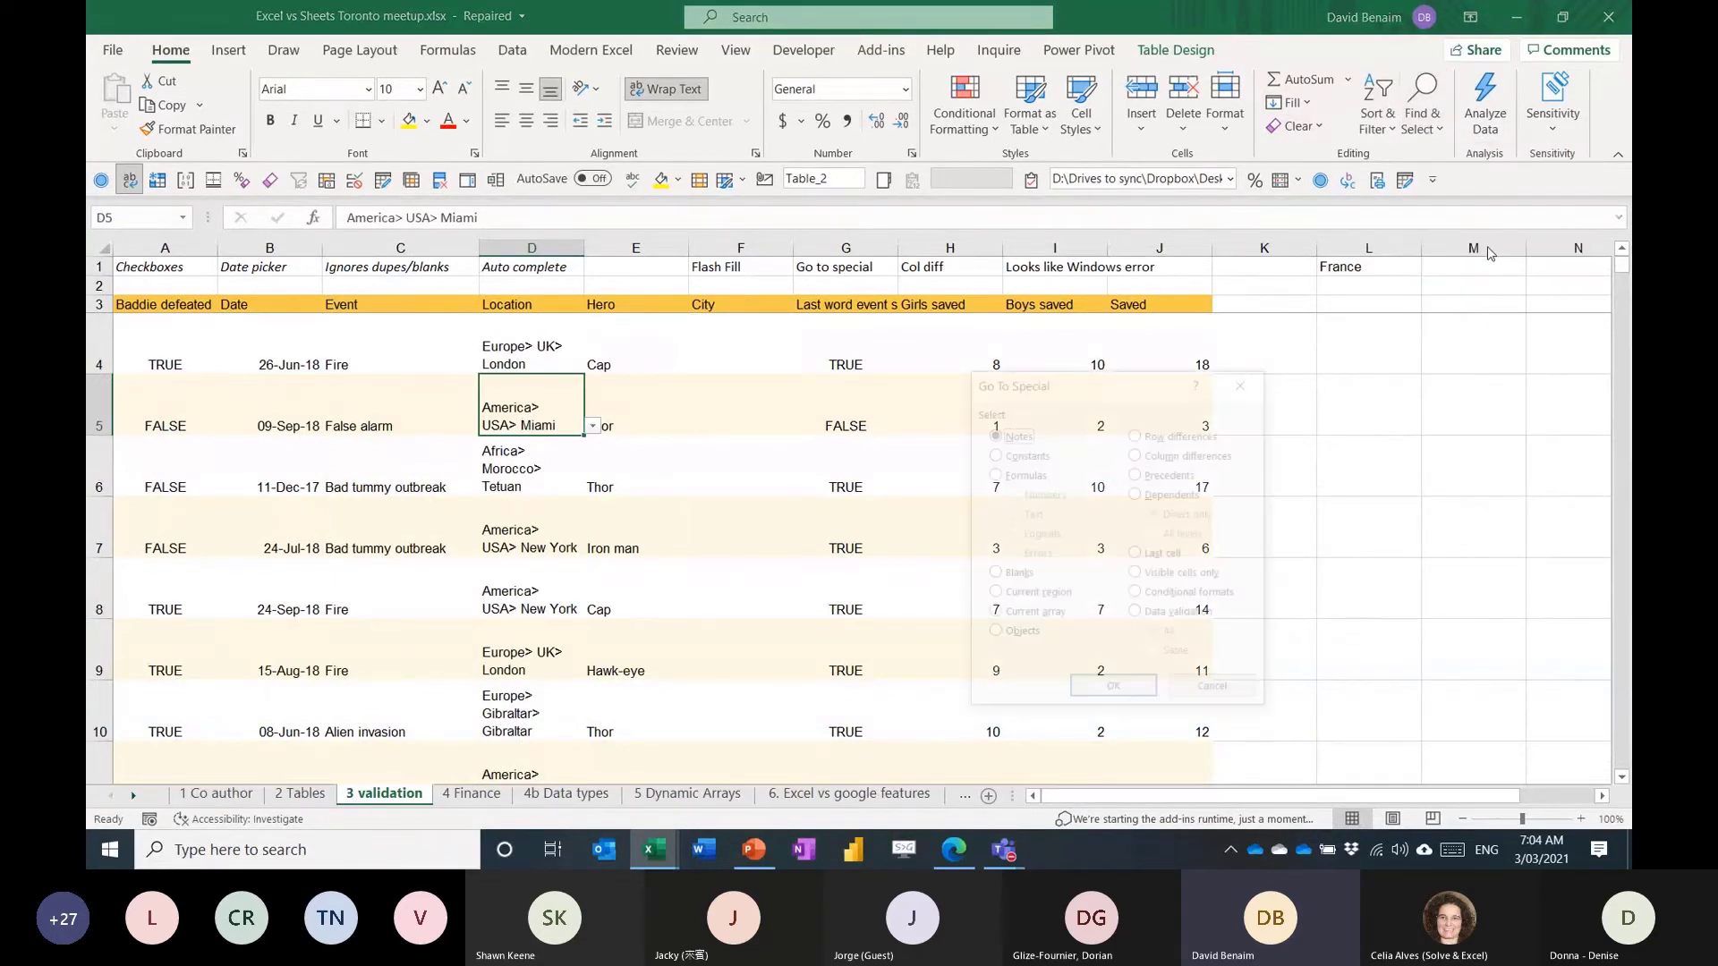
click(1136, 614)
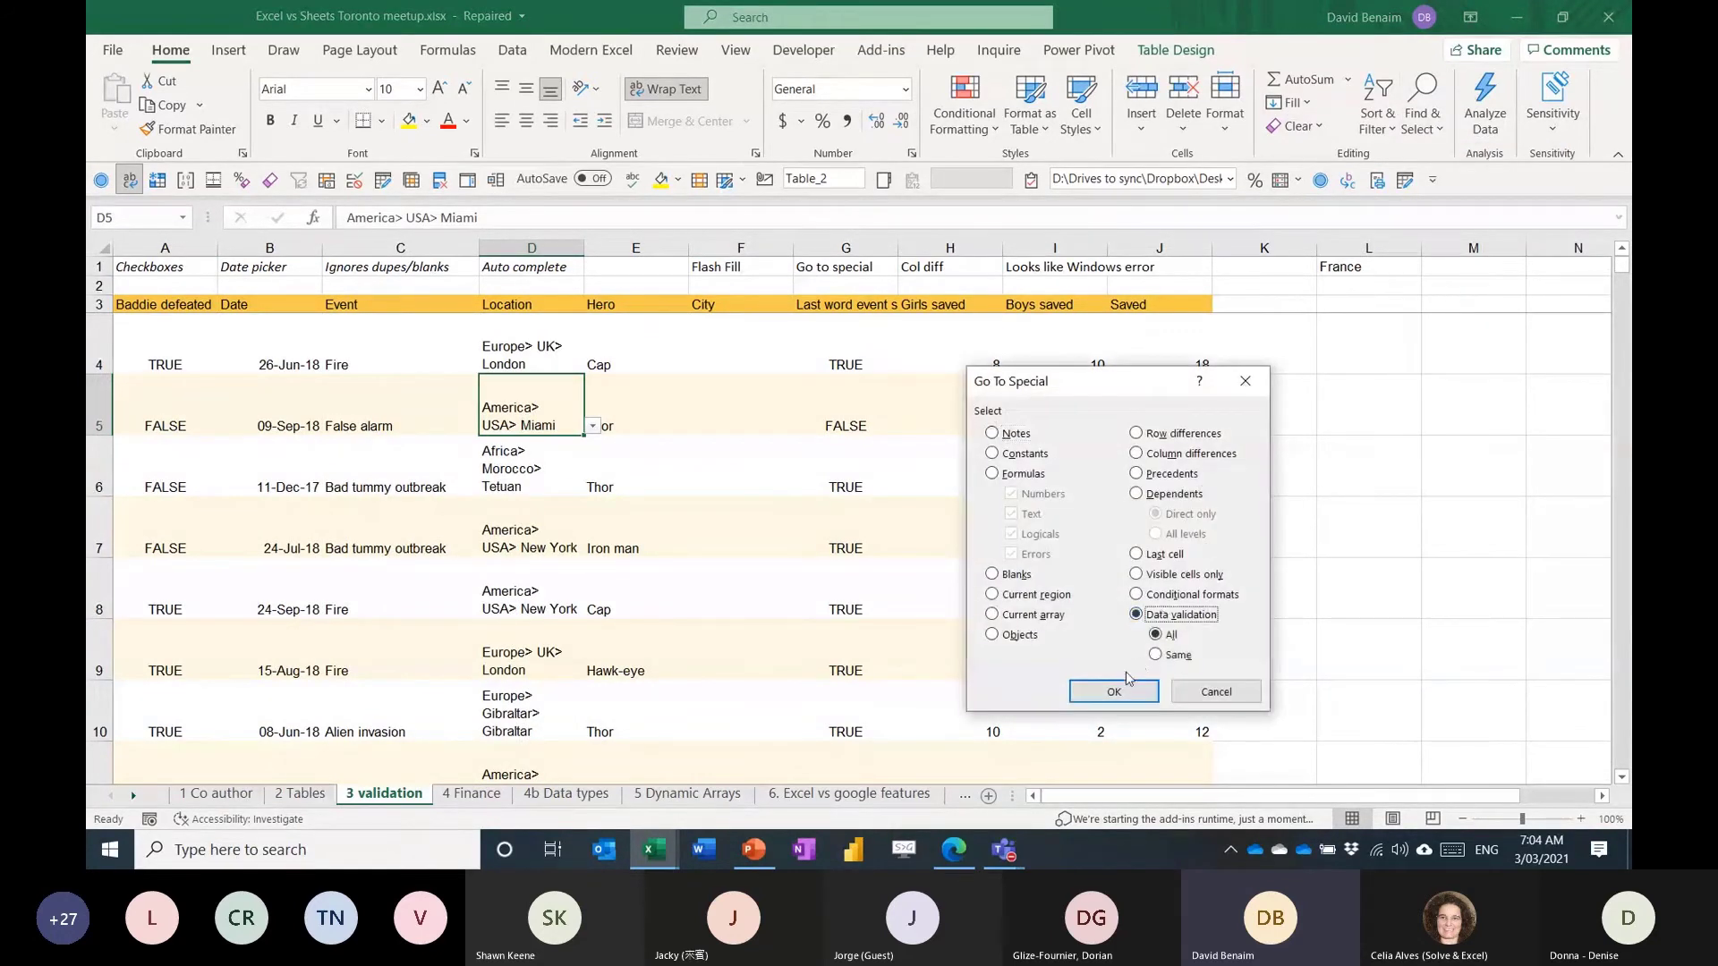
key(alt+e)
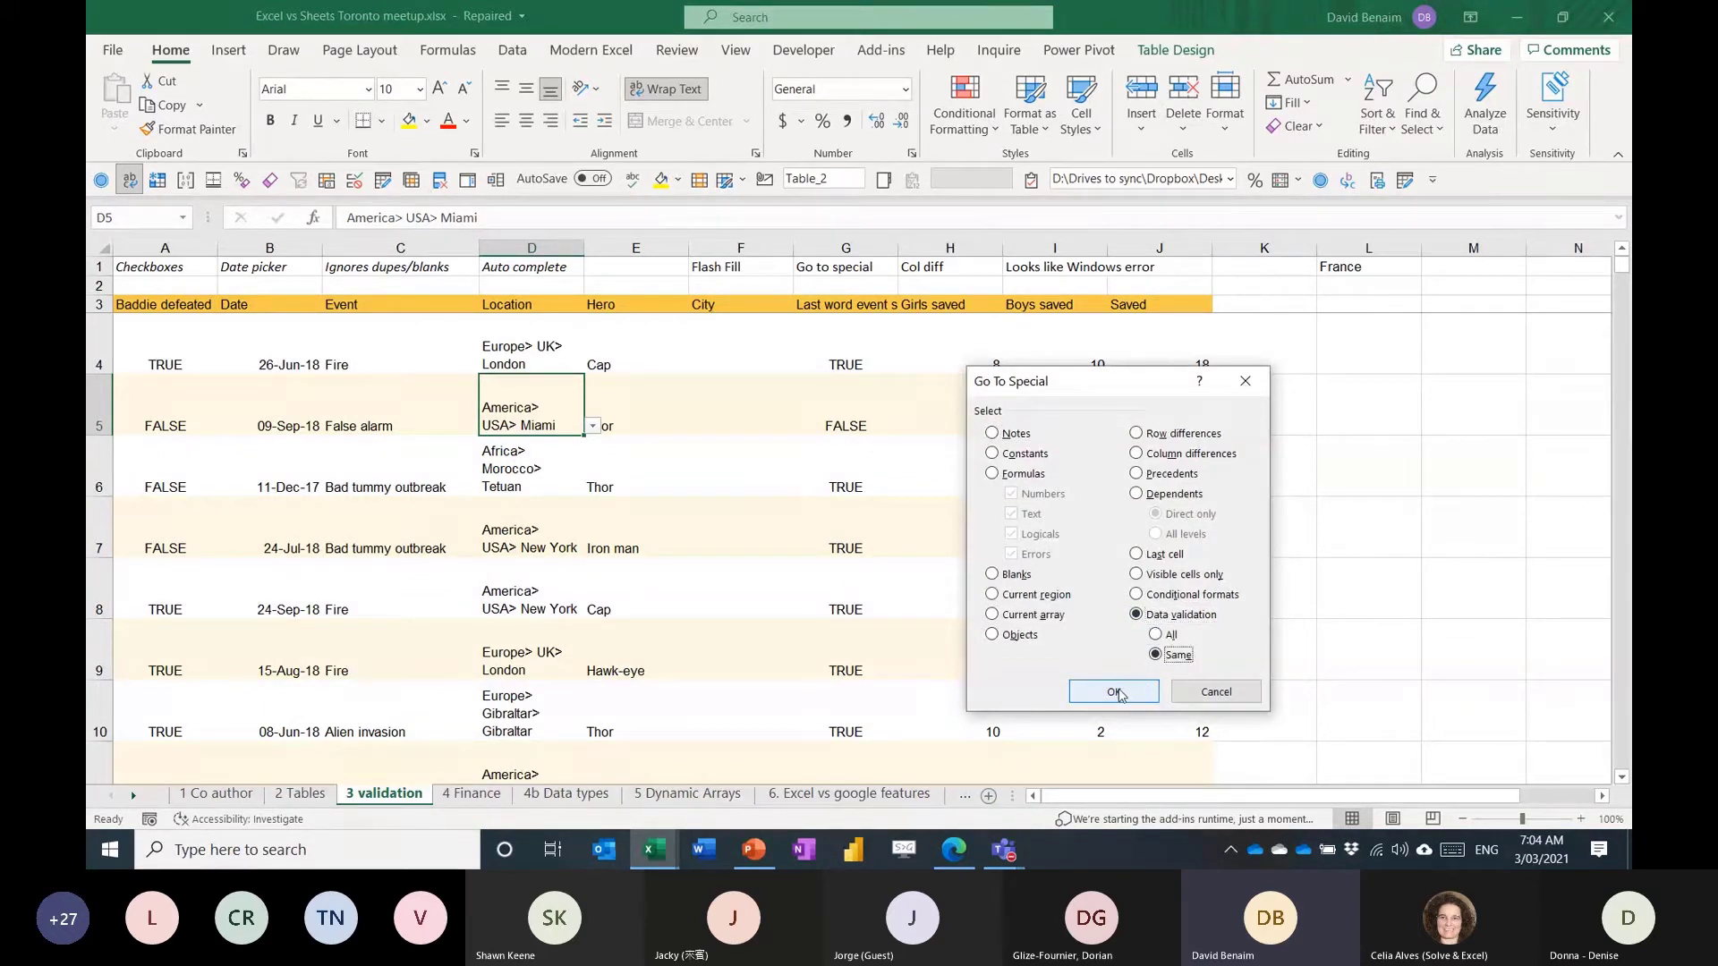
click(1114, 692)
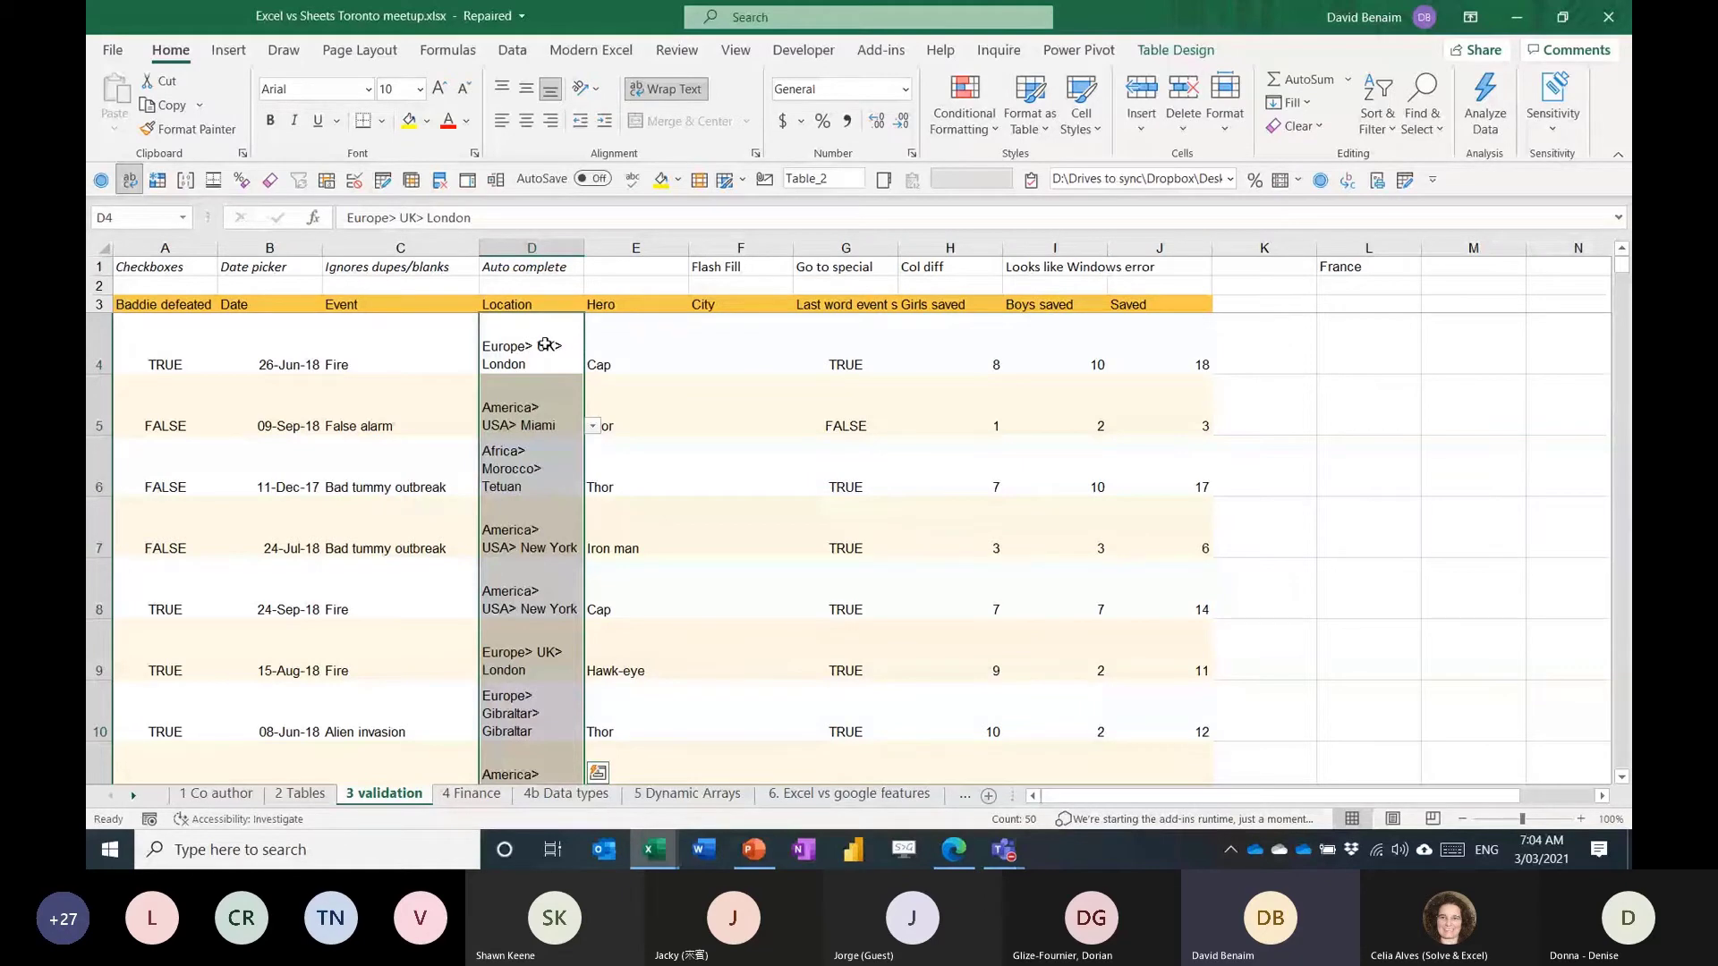
Examine the formulas in the Saved column from J4 down to J9 for inconsistencies, leaving the cells unedited.
click(1168, 354)
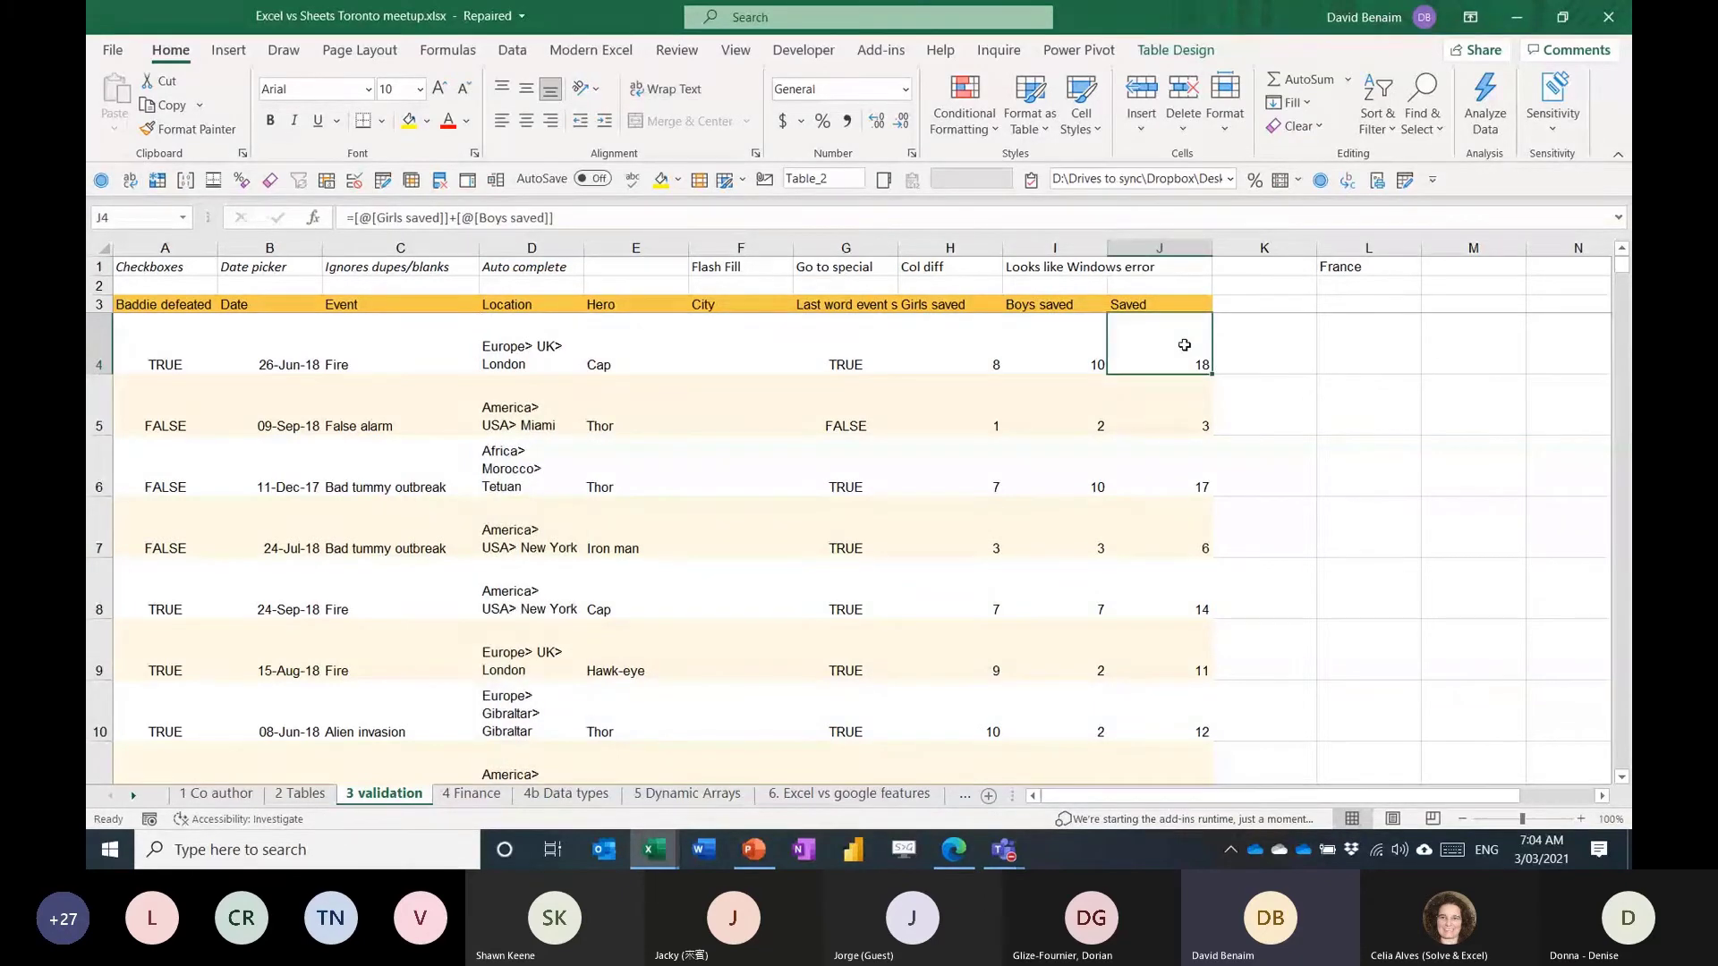
key(ctrl+shift+Down)
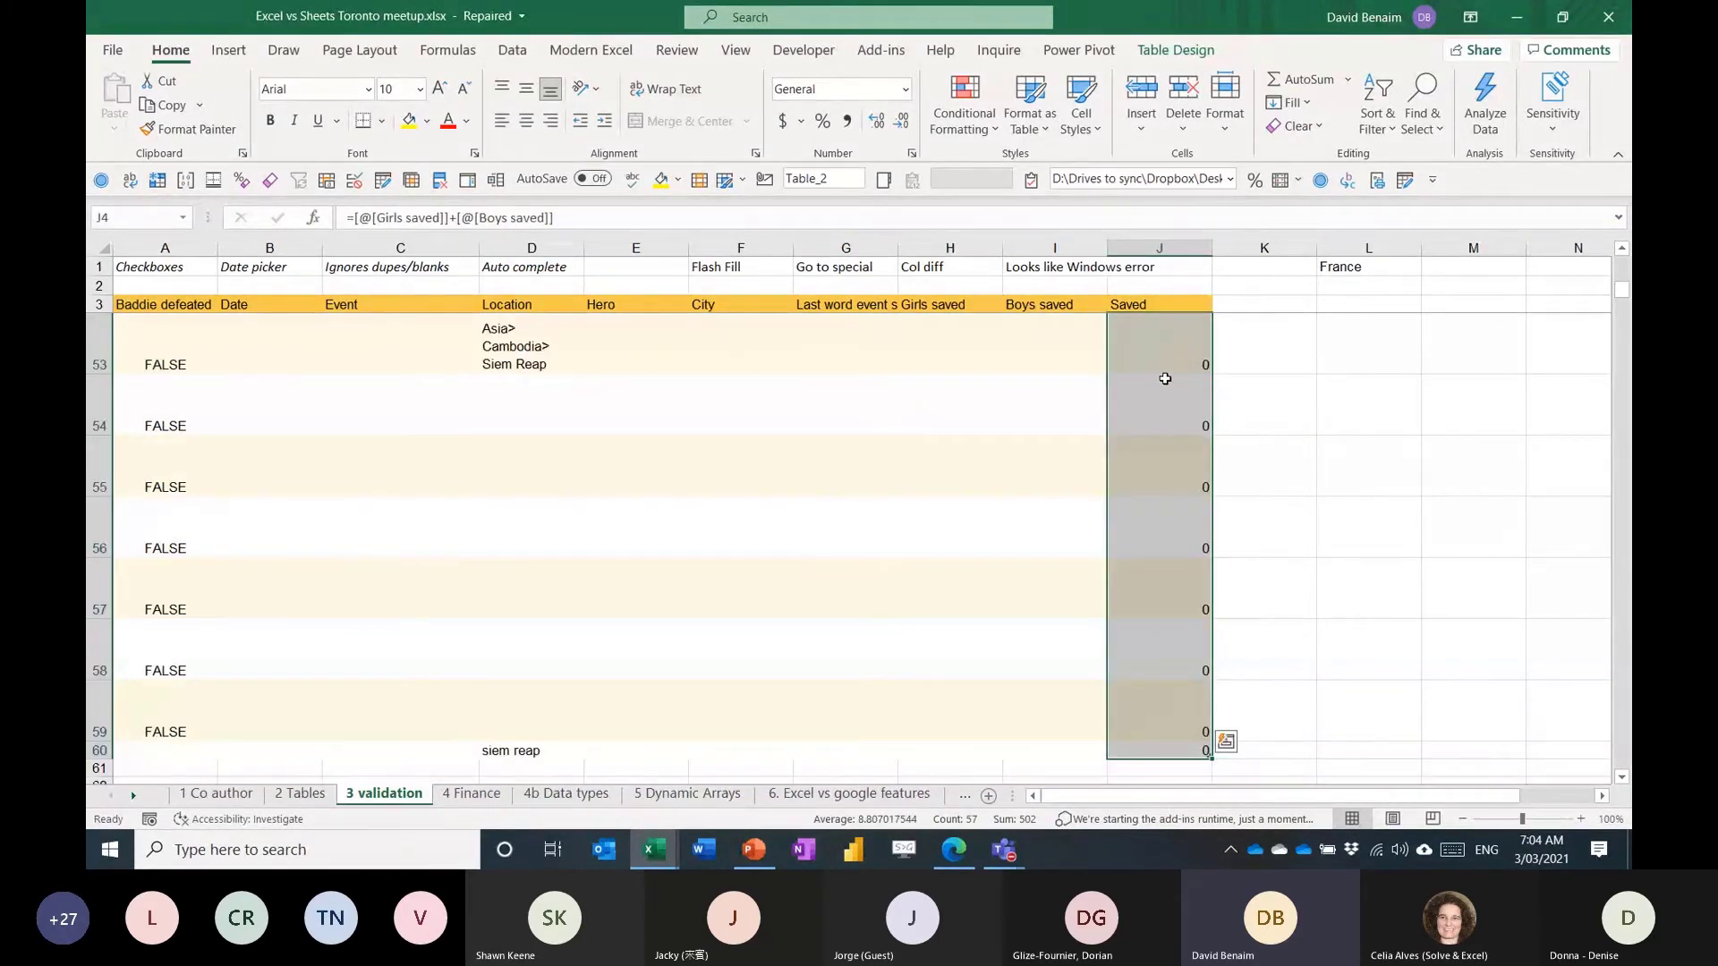
key(ctrl+BackSpace)
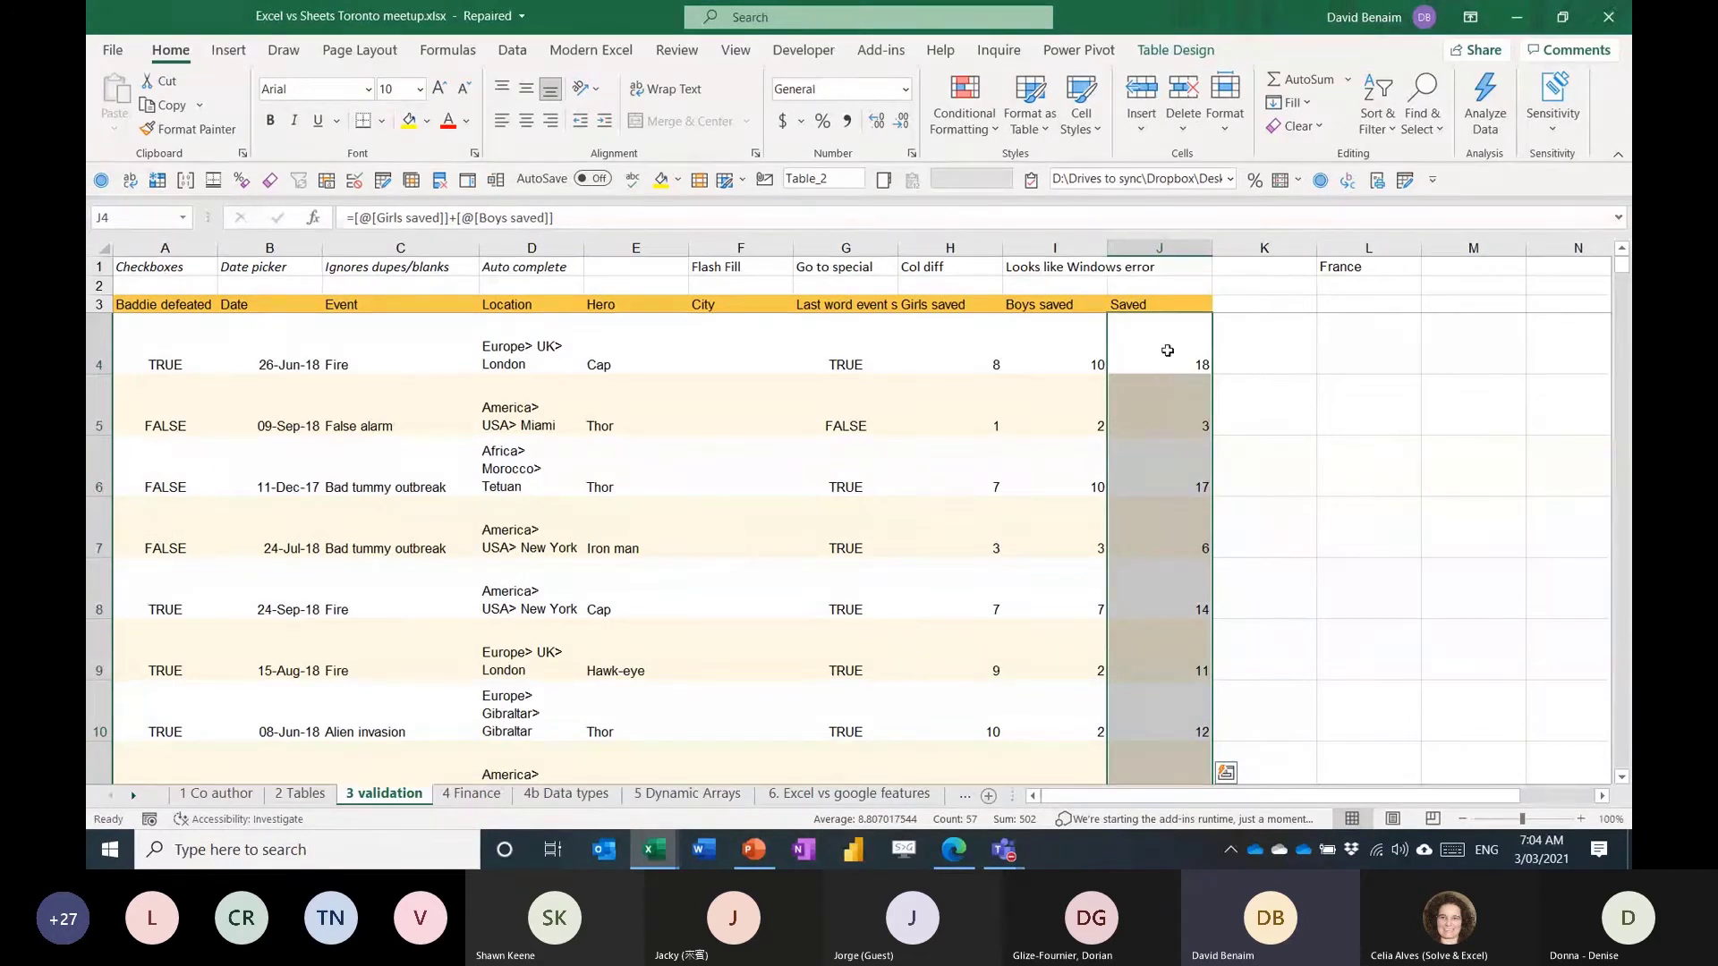
click(1170, 364)
key(Down)
key(Down)
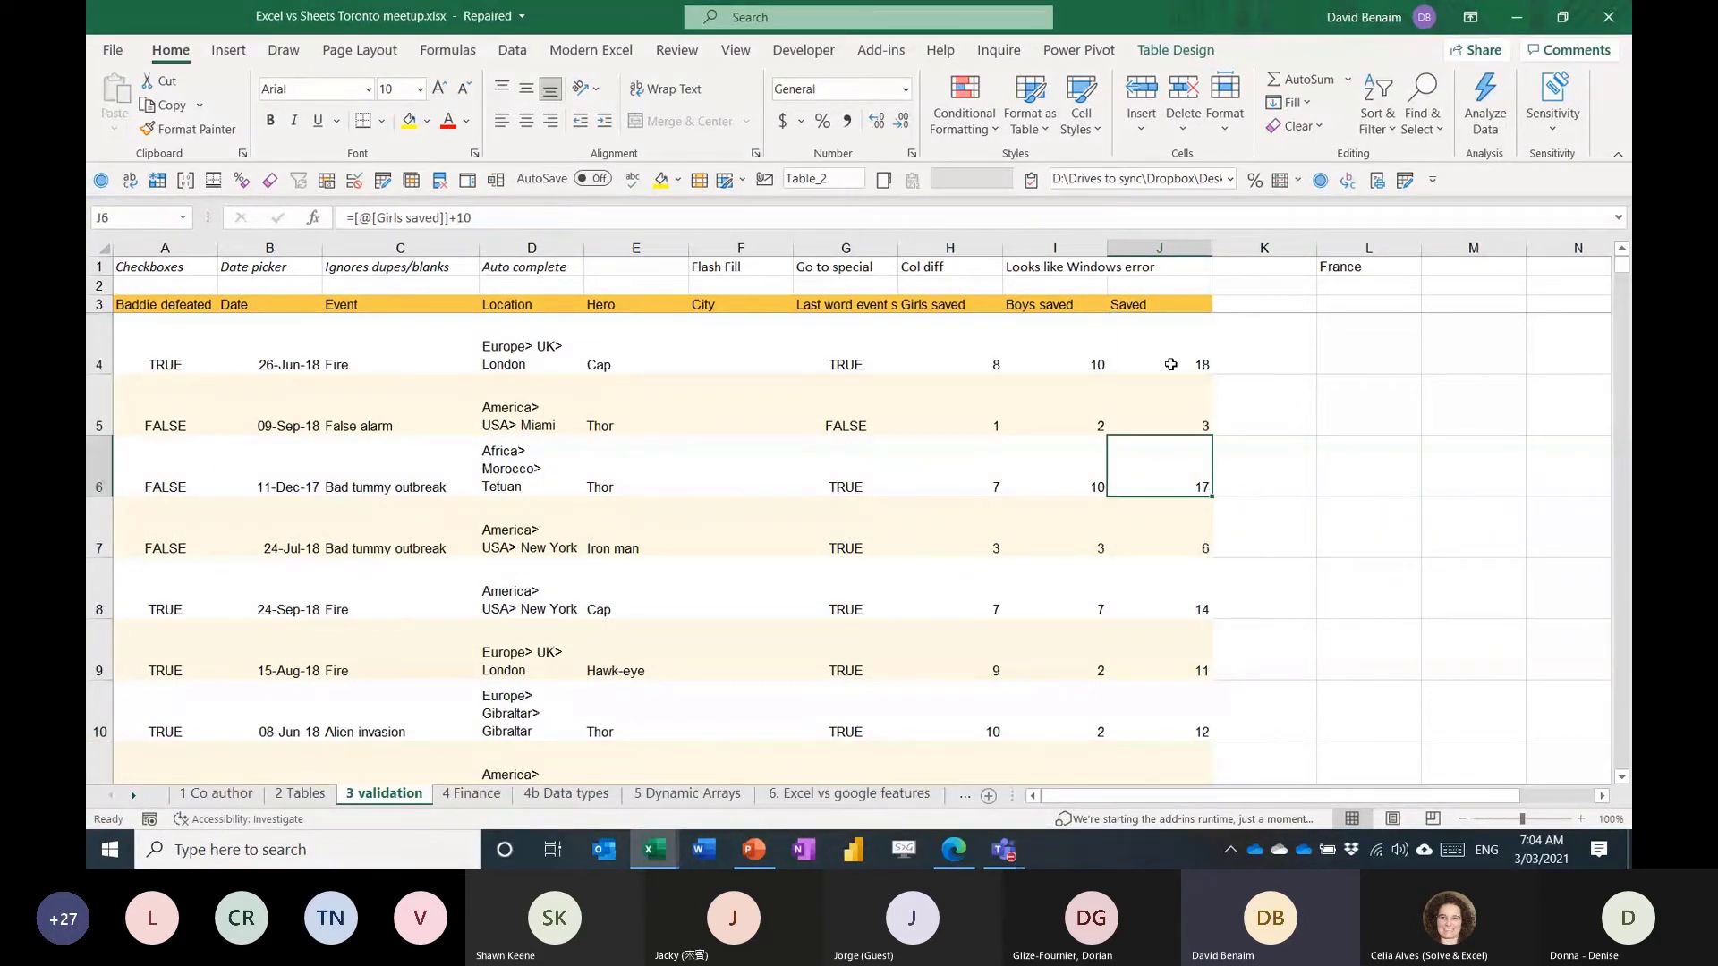
key(F2)
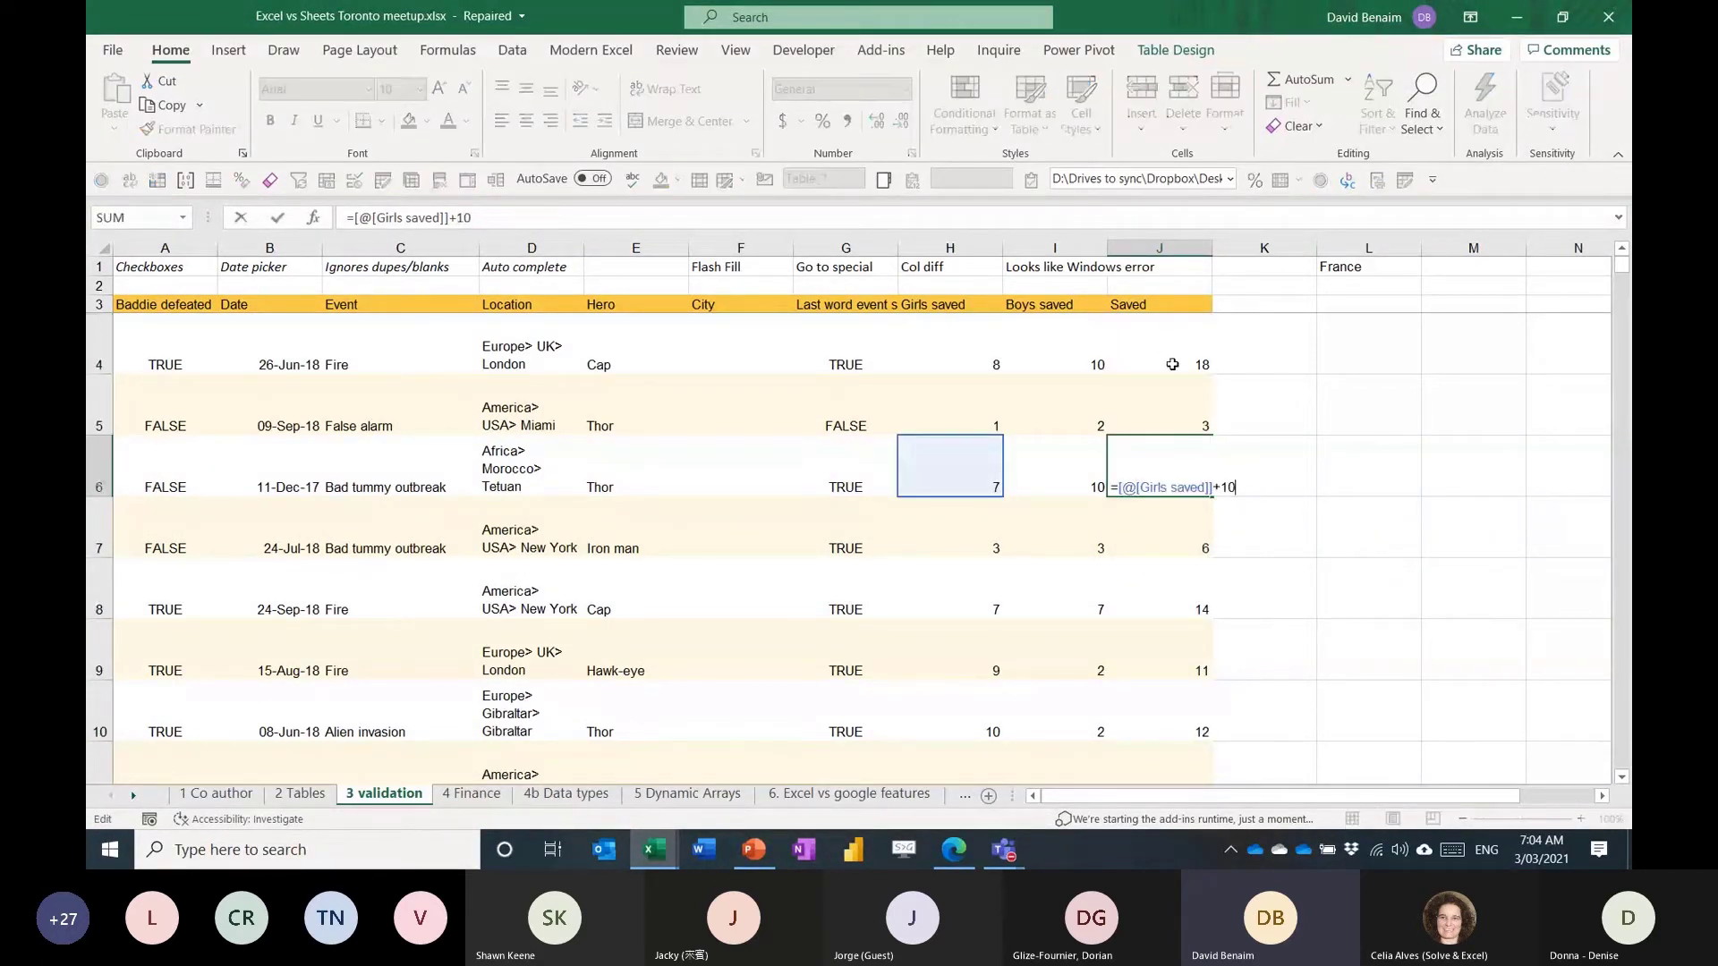
key(Escape)
key(Down)
key(Down)
key(Down)
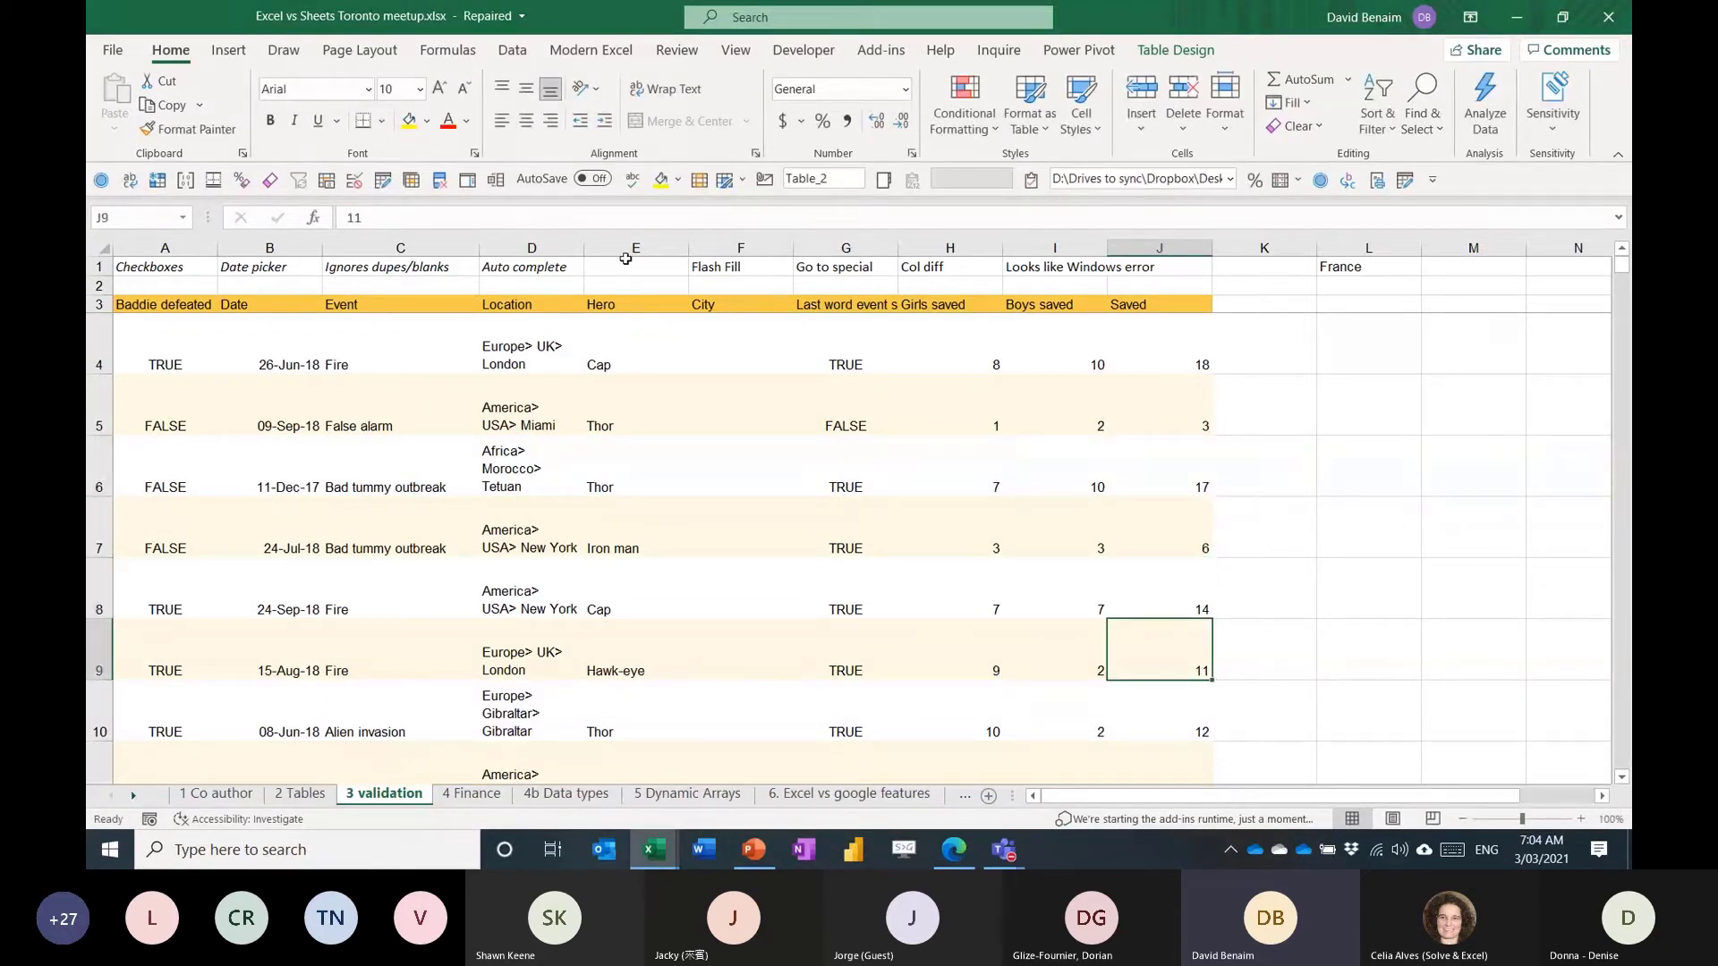
Select the Saved column from J4 down, find its column differences with Go To Special, and fill those cells yellow.
click(1181, 357)
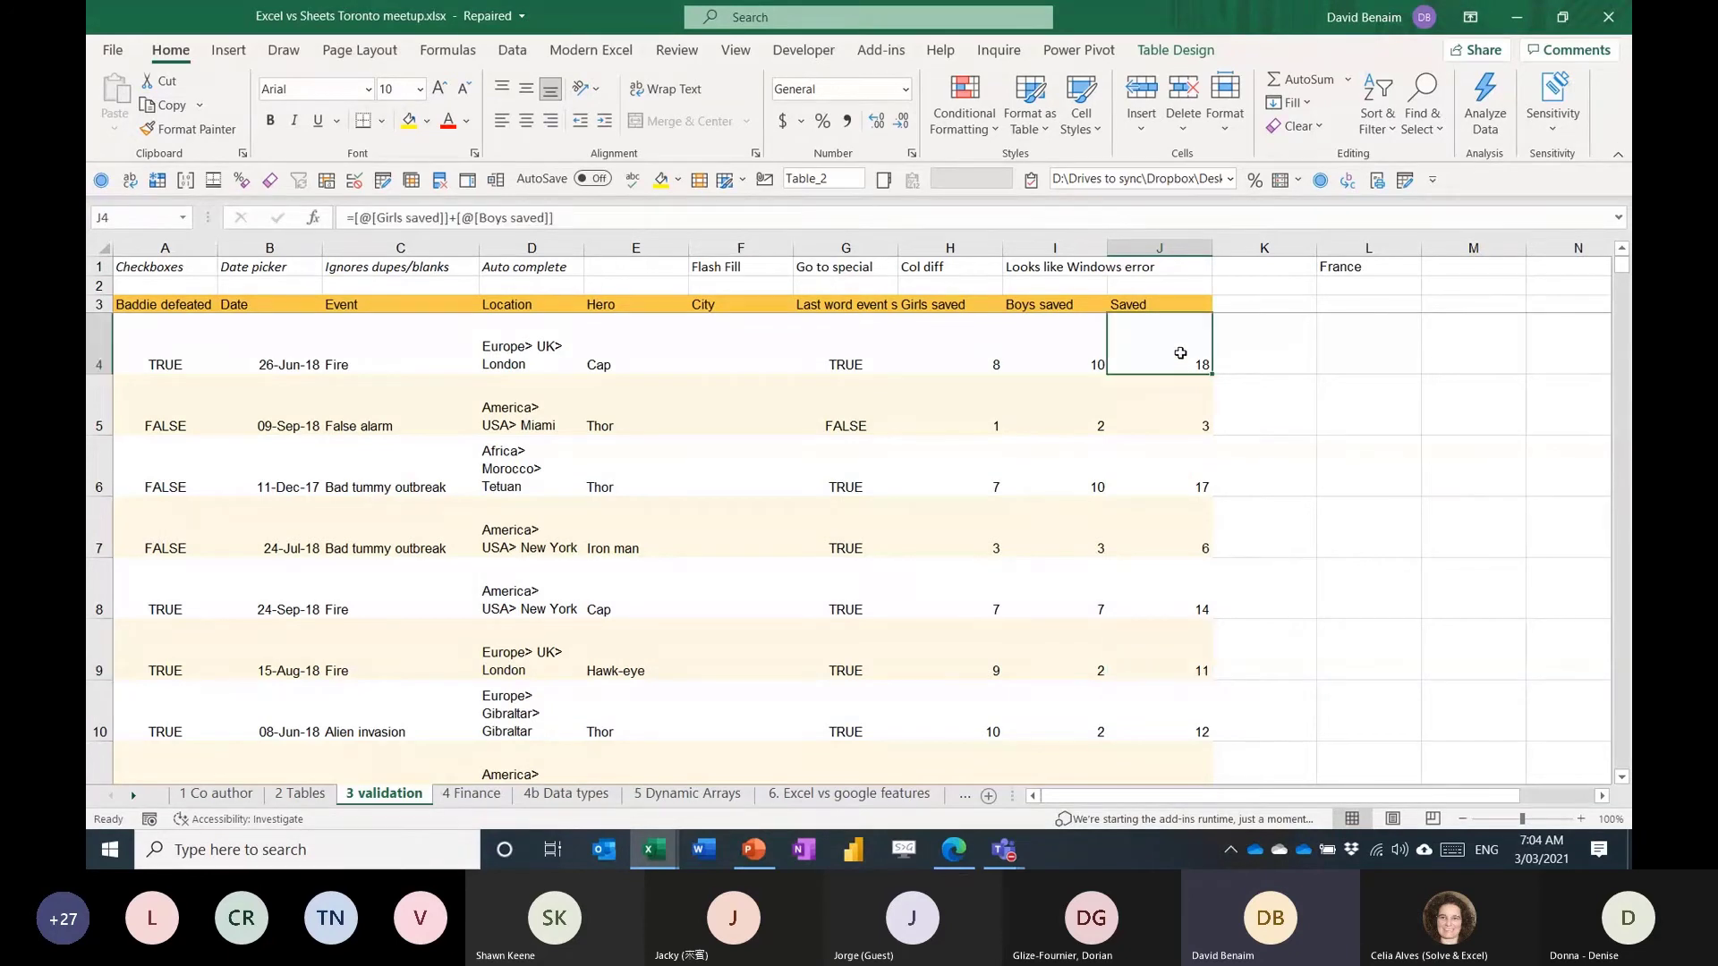
key(ctrl+shift+Down)
click(1422, 103)
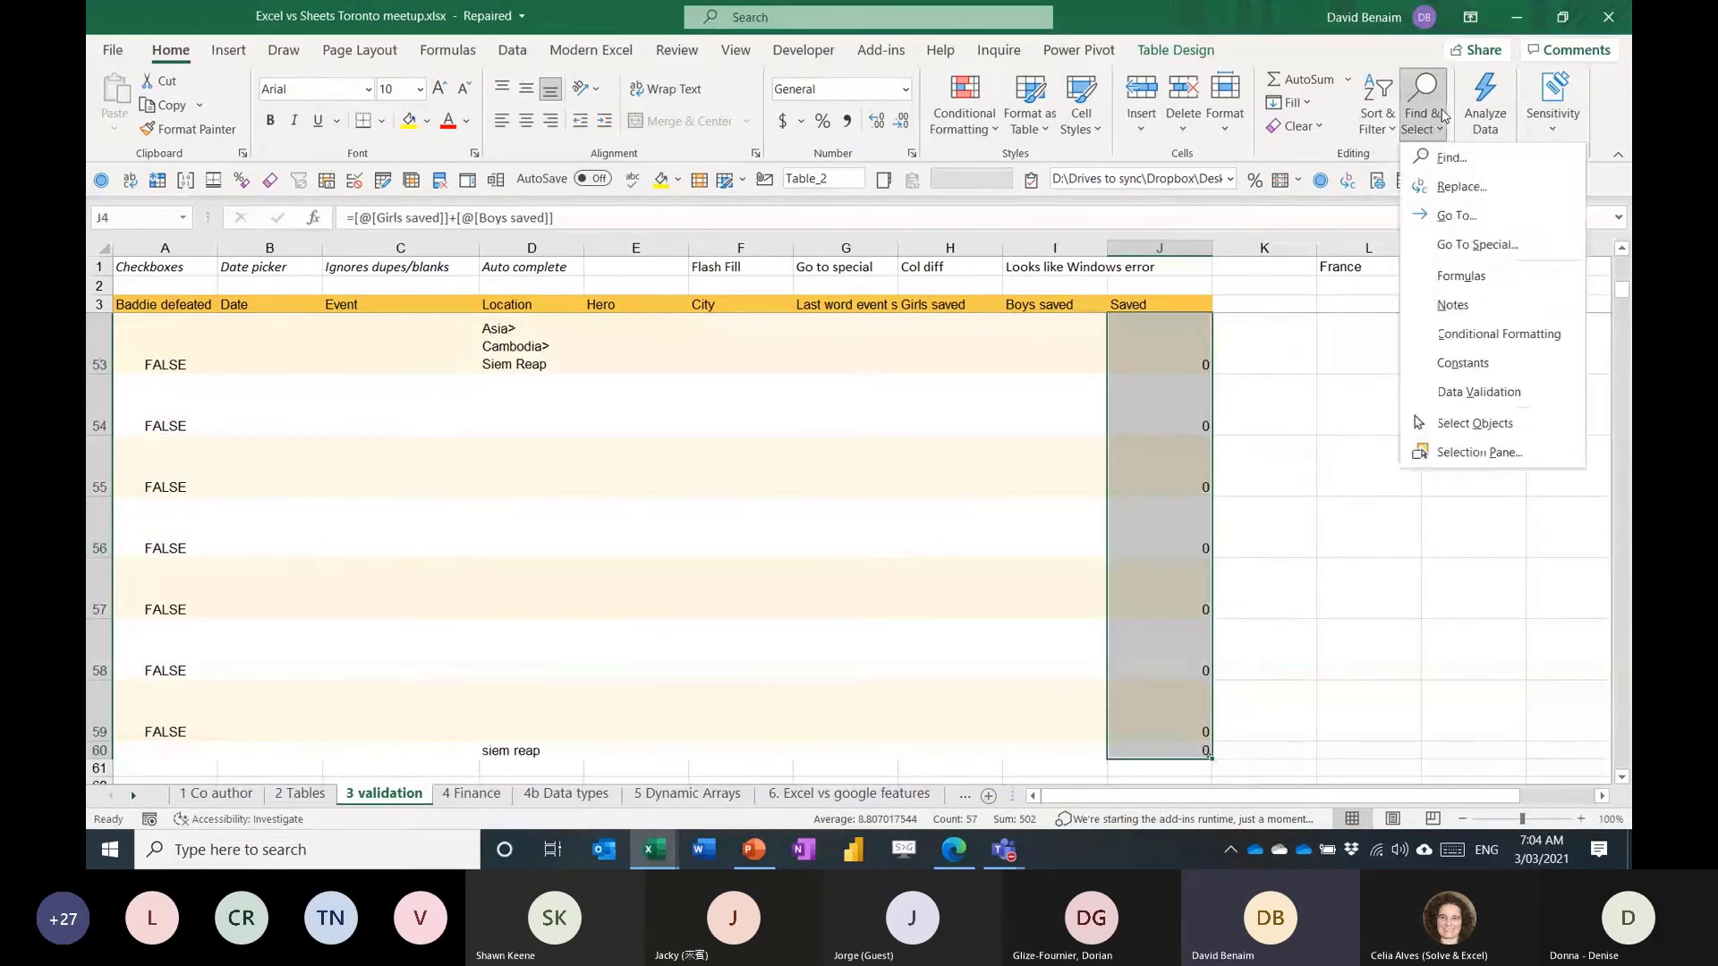
click(1477, 244)
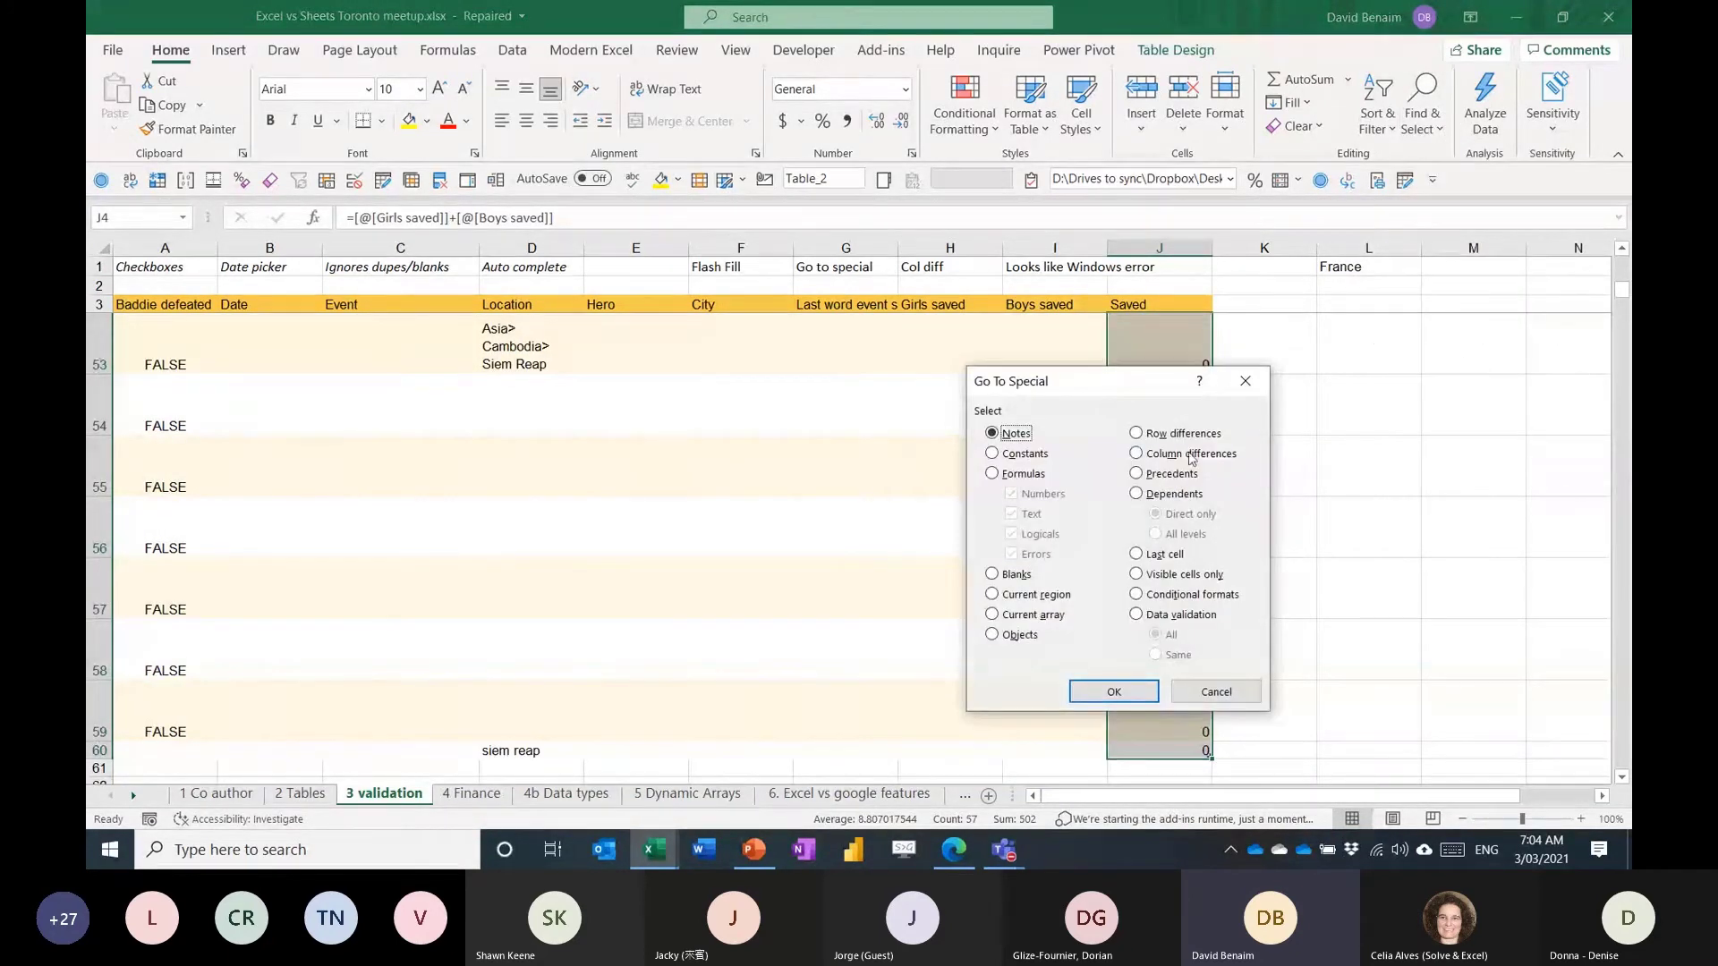
click(1174, 456)
click(1109, 689)
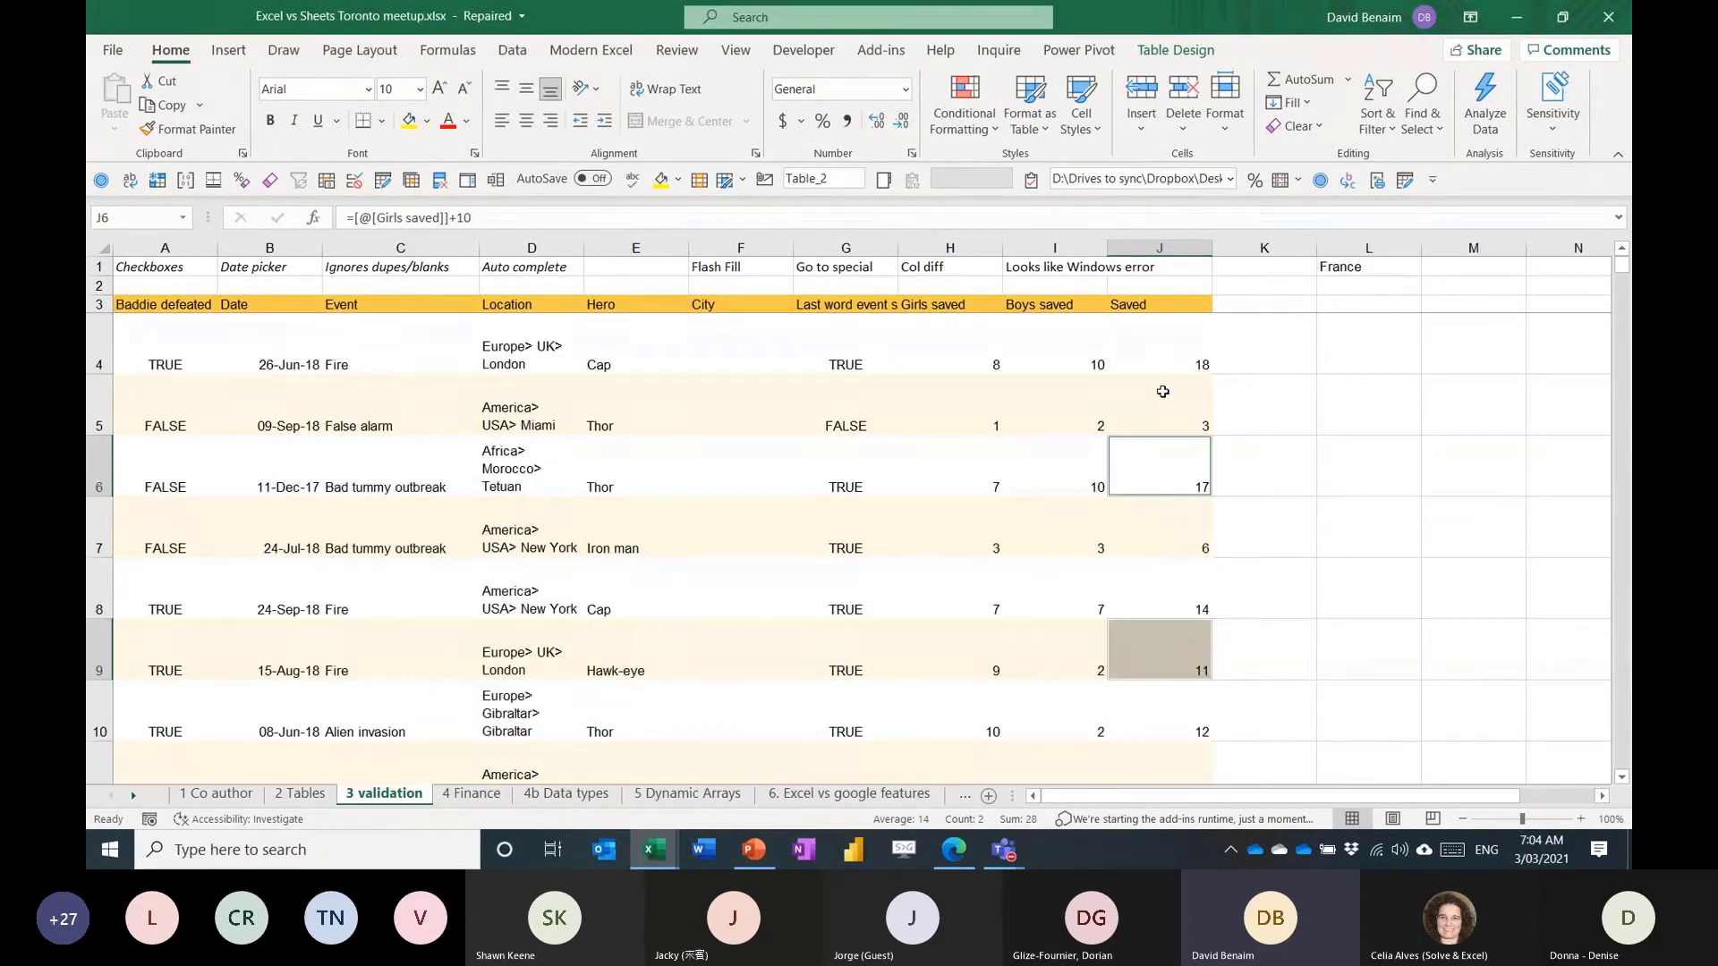
key(F4)
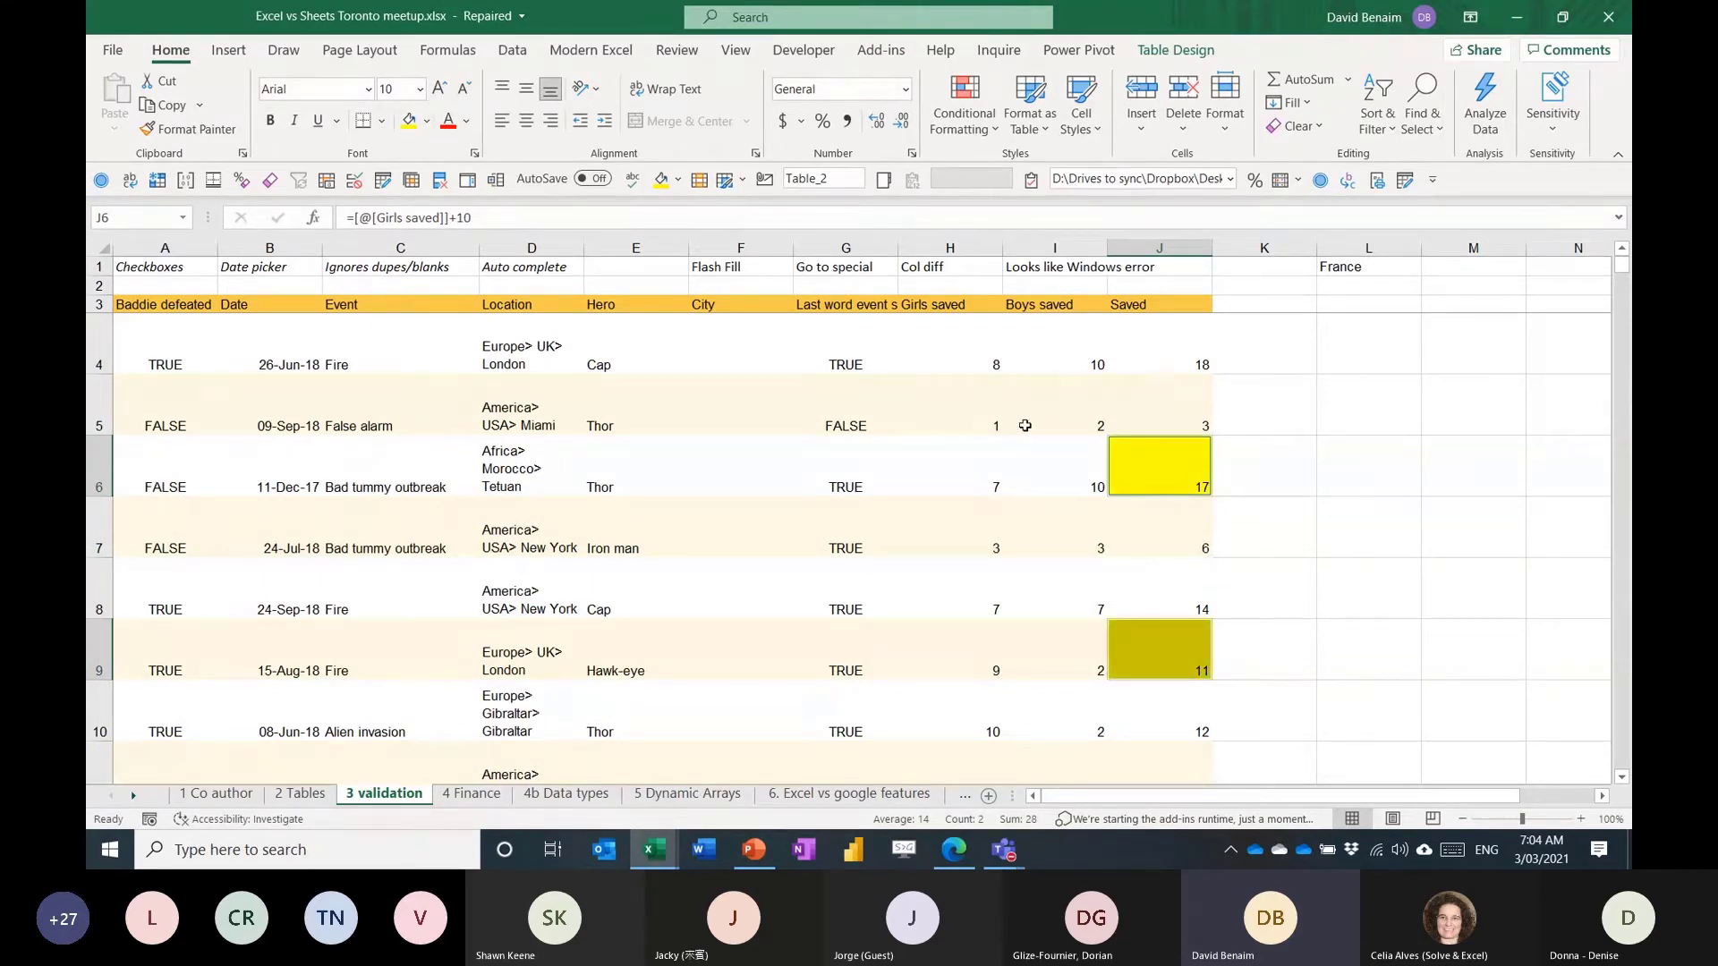
Compare the contents of the yellow cells in the Saved column with the formulas in the neighbouring rows.
click(1143, 720)
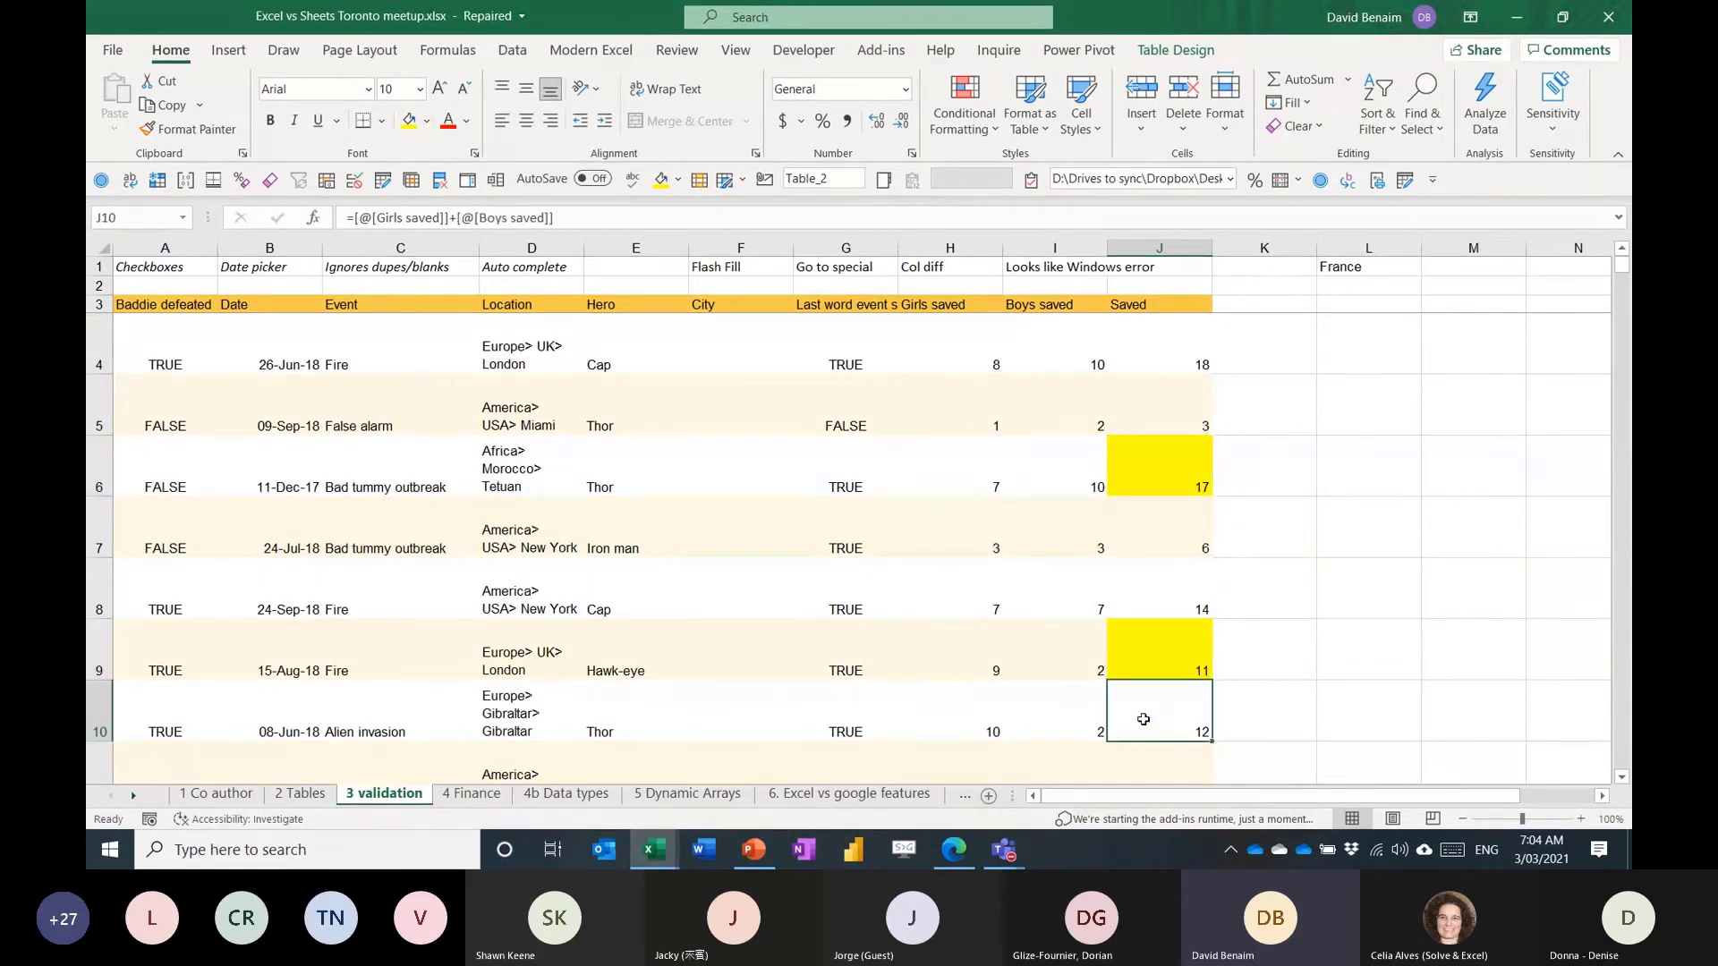
key(Up)
click(1169, 465)
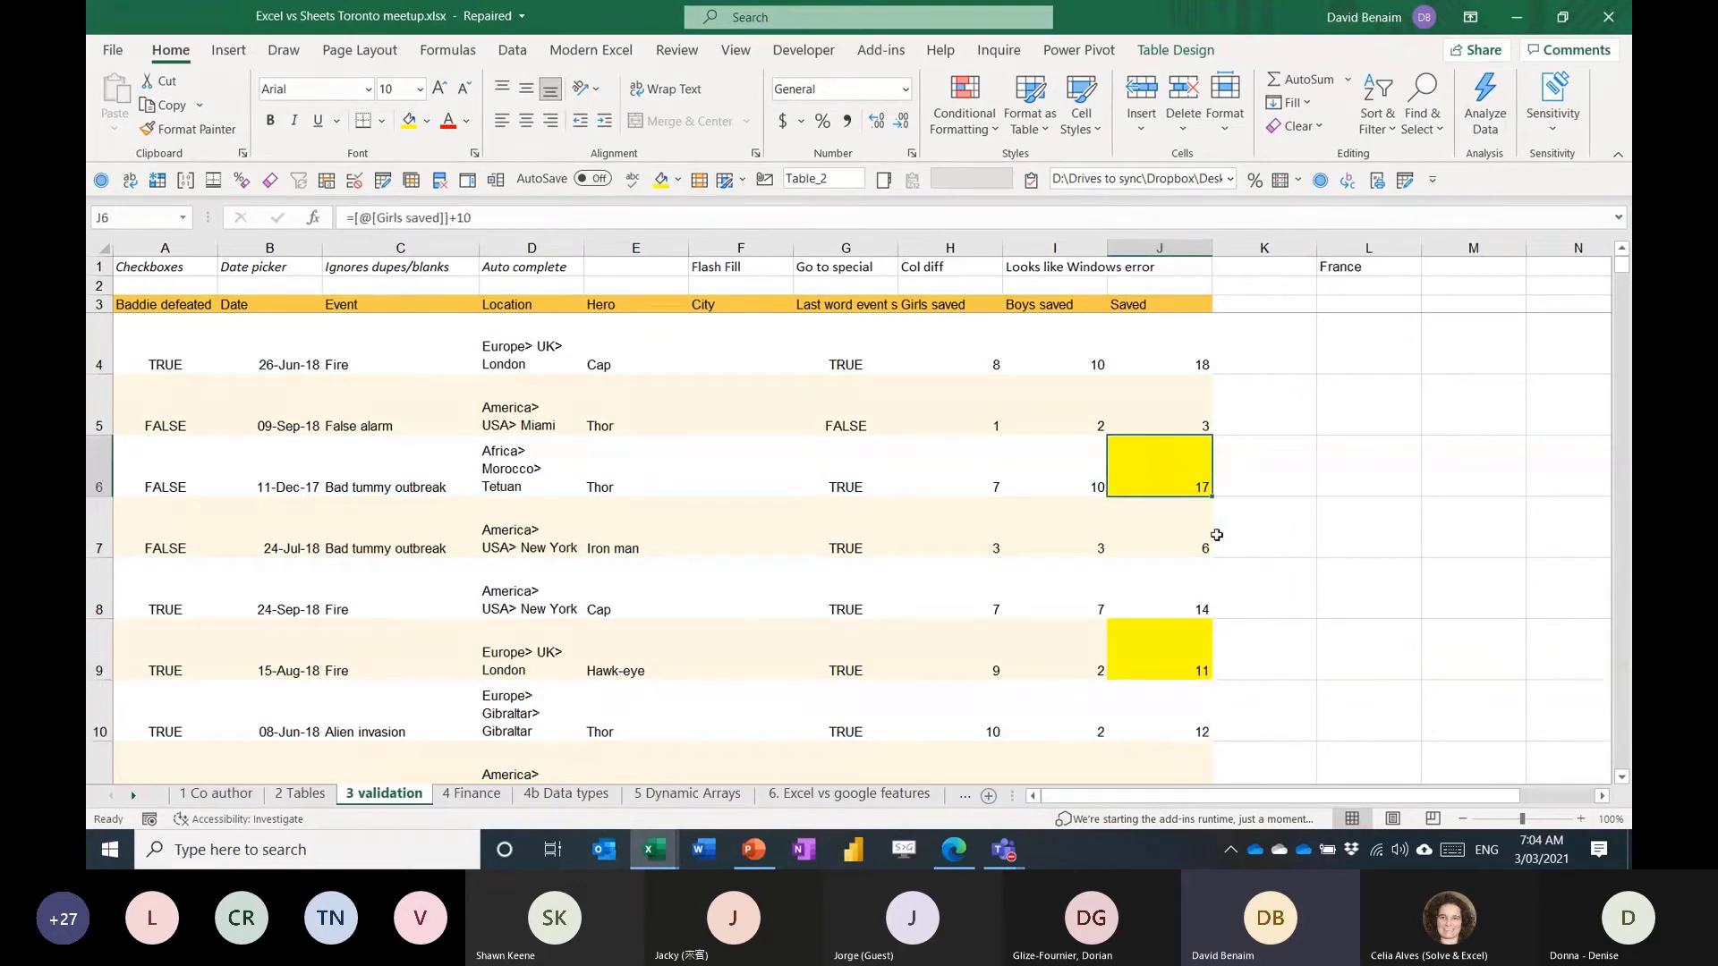
key(Down)
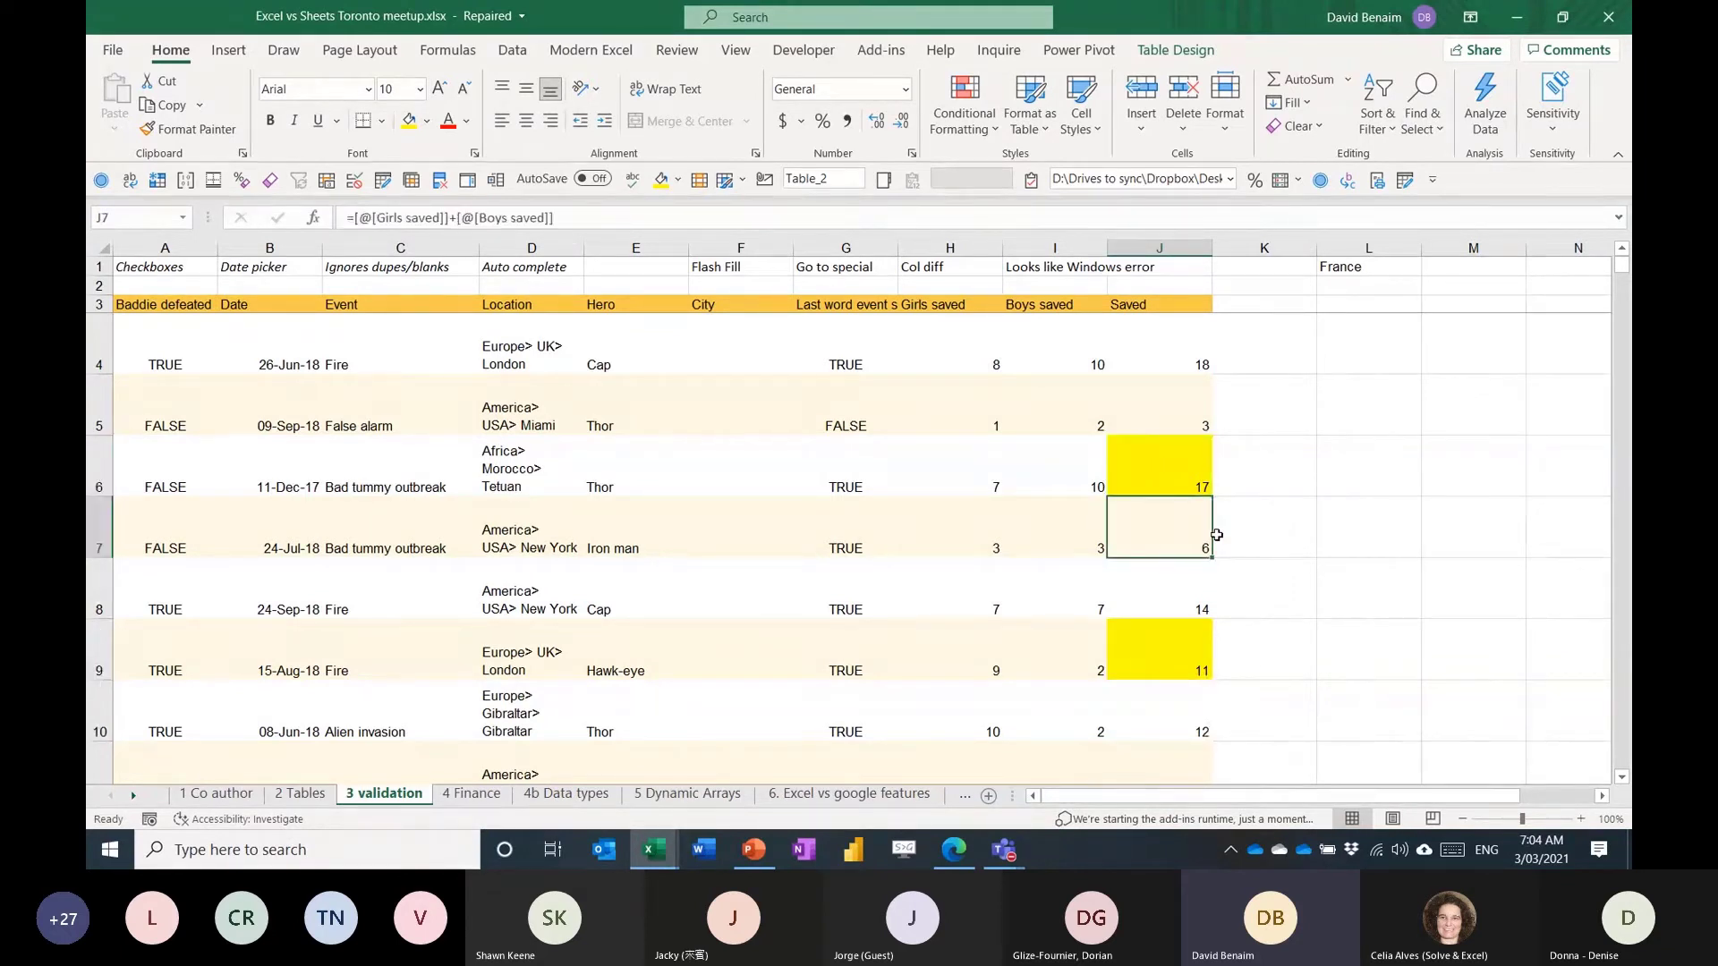
key(Down)
key(Down)
key(Up)
key(Up)
key(Up)
key(Up)
key(Up)
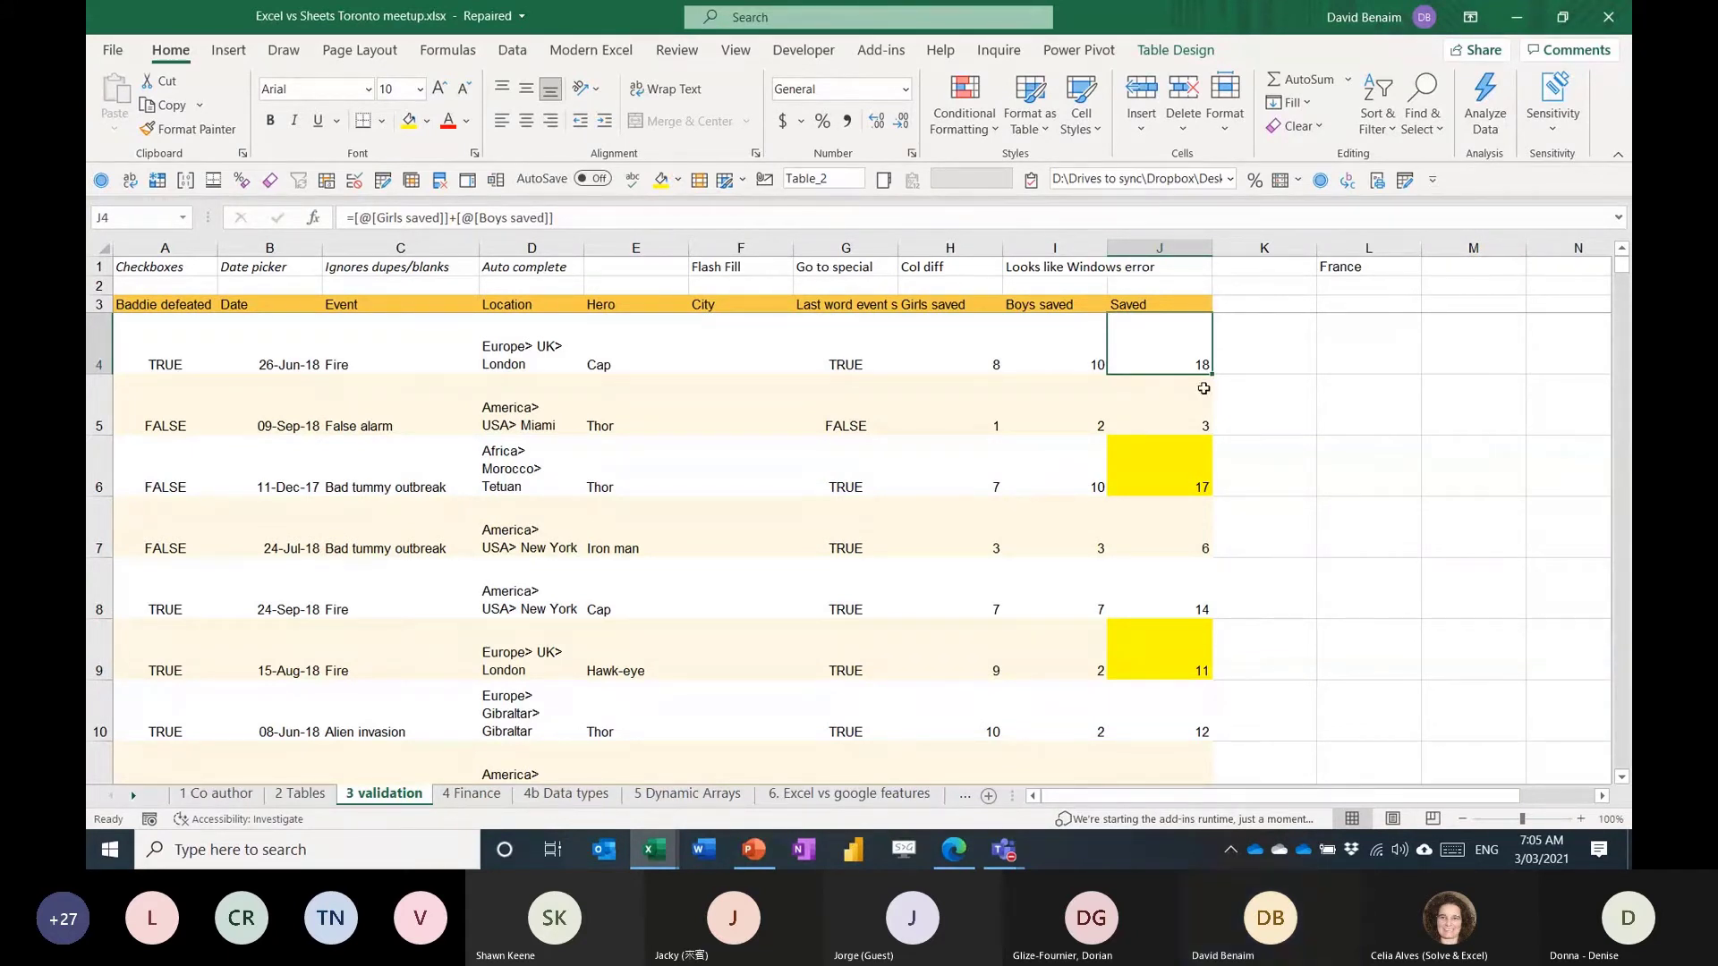
click(1324, 357)
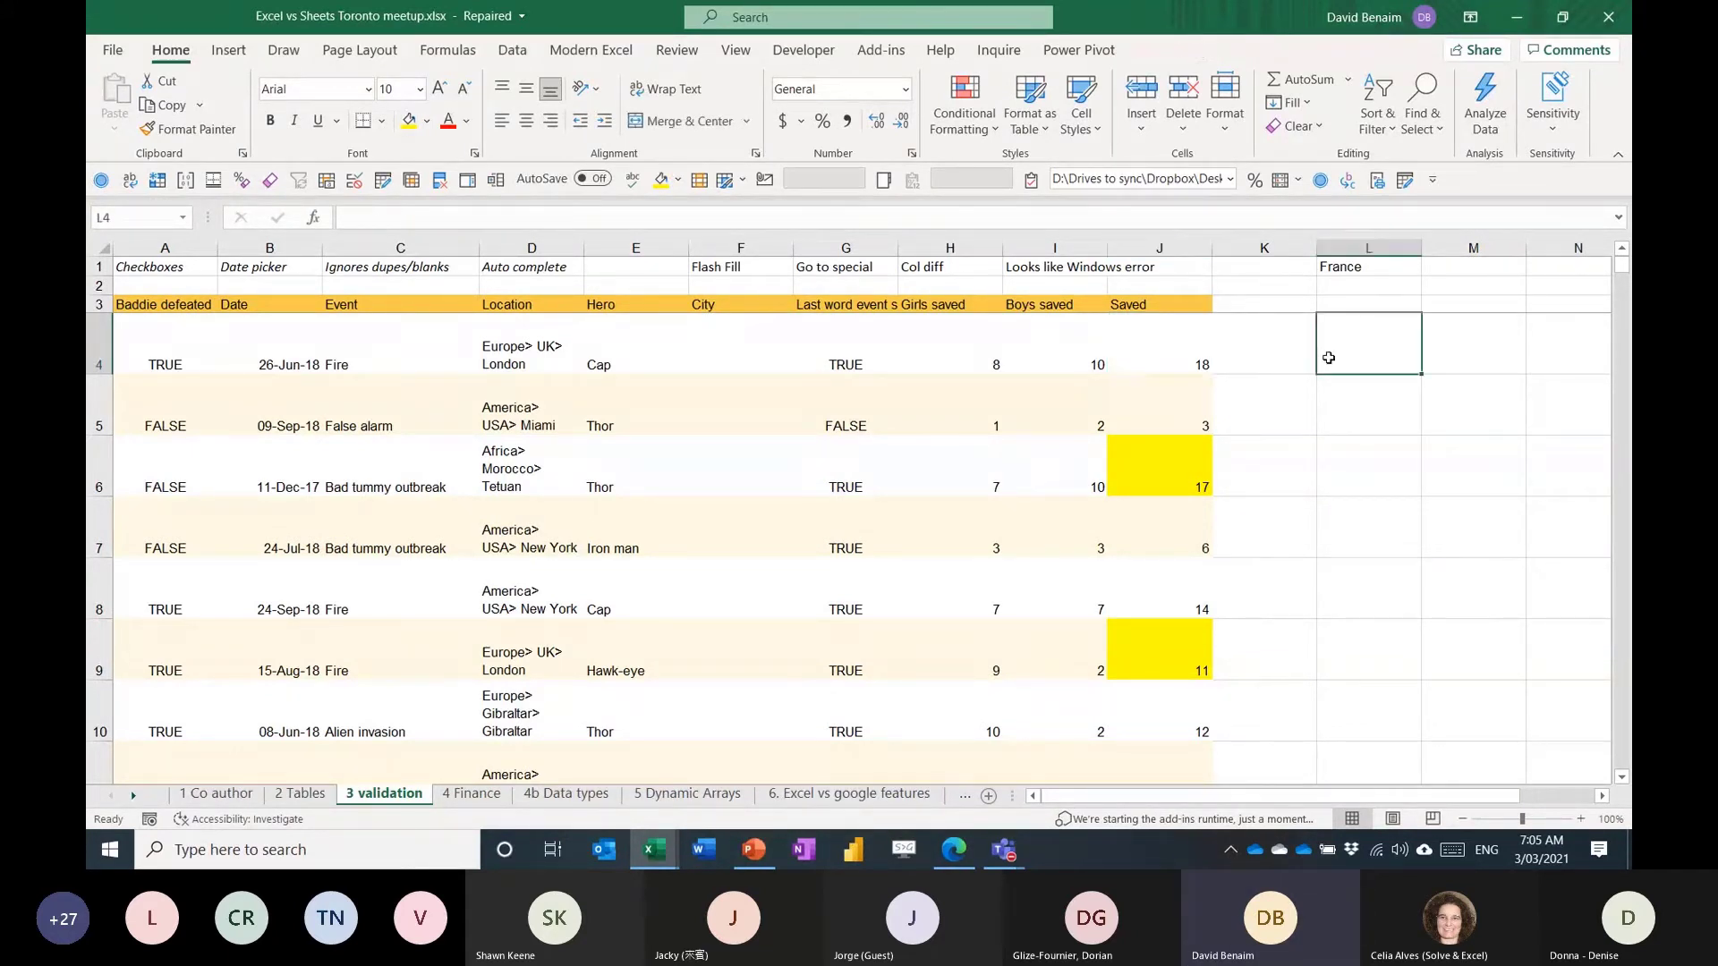
click(1110, 355)
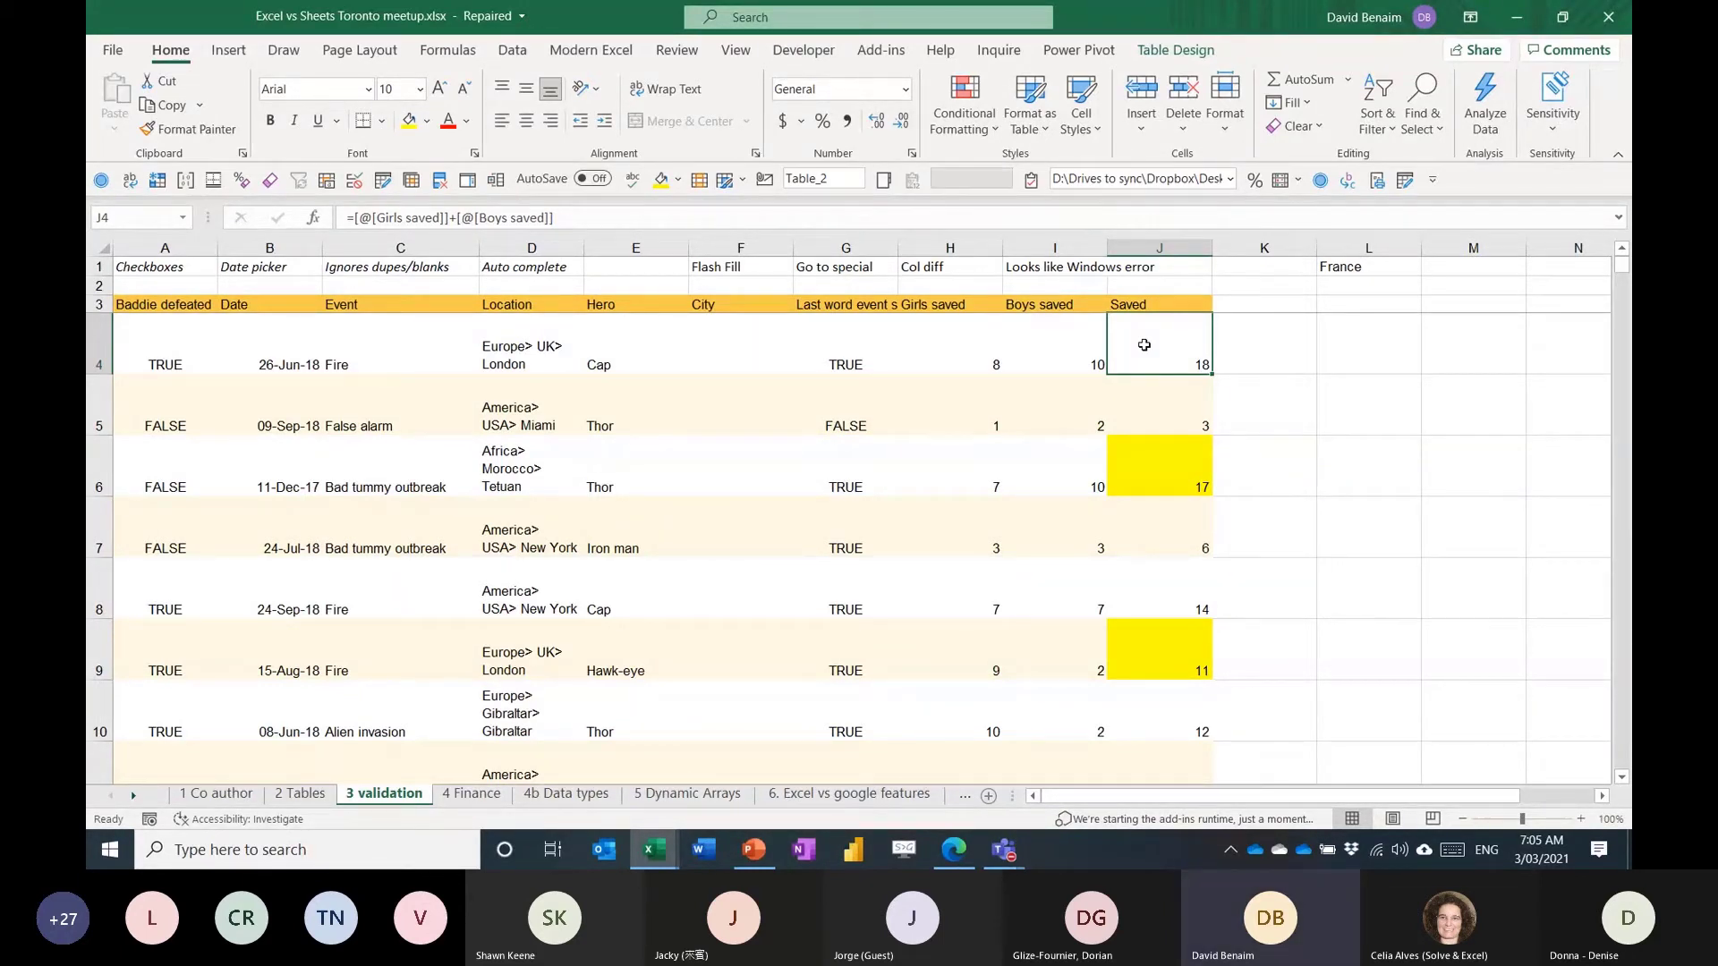
Clear the contents of K1:L3, including the country chosen in L1.
key(Up)
key(Right)
key(Right)
key(Up)
key(Up)
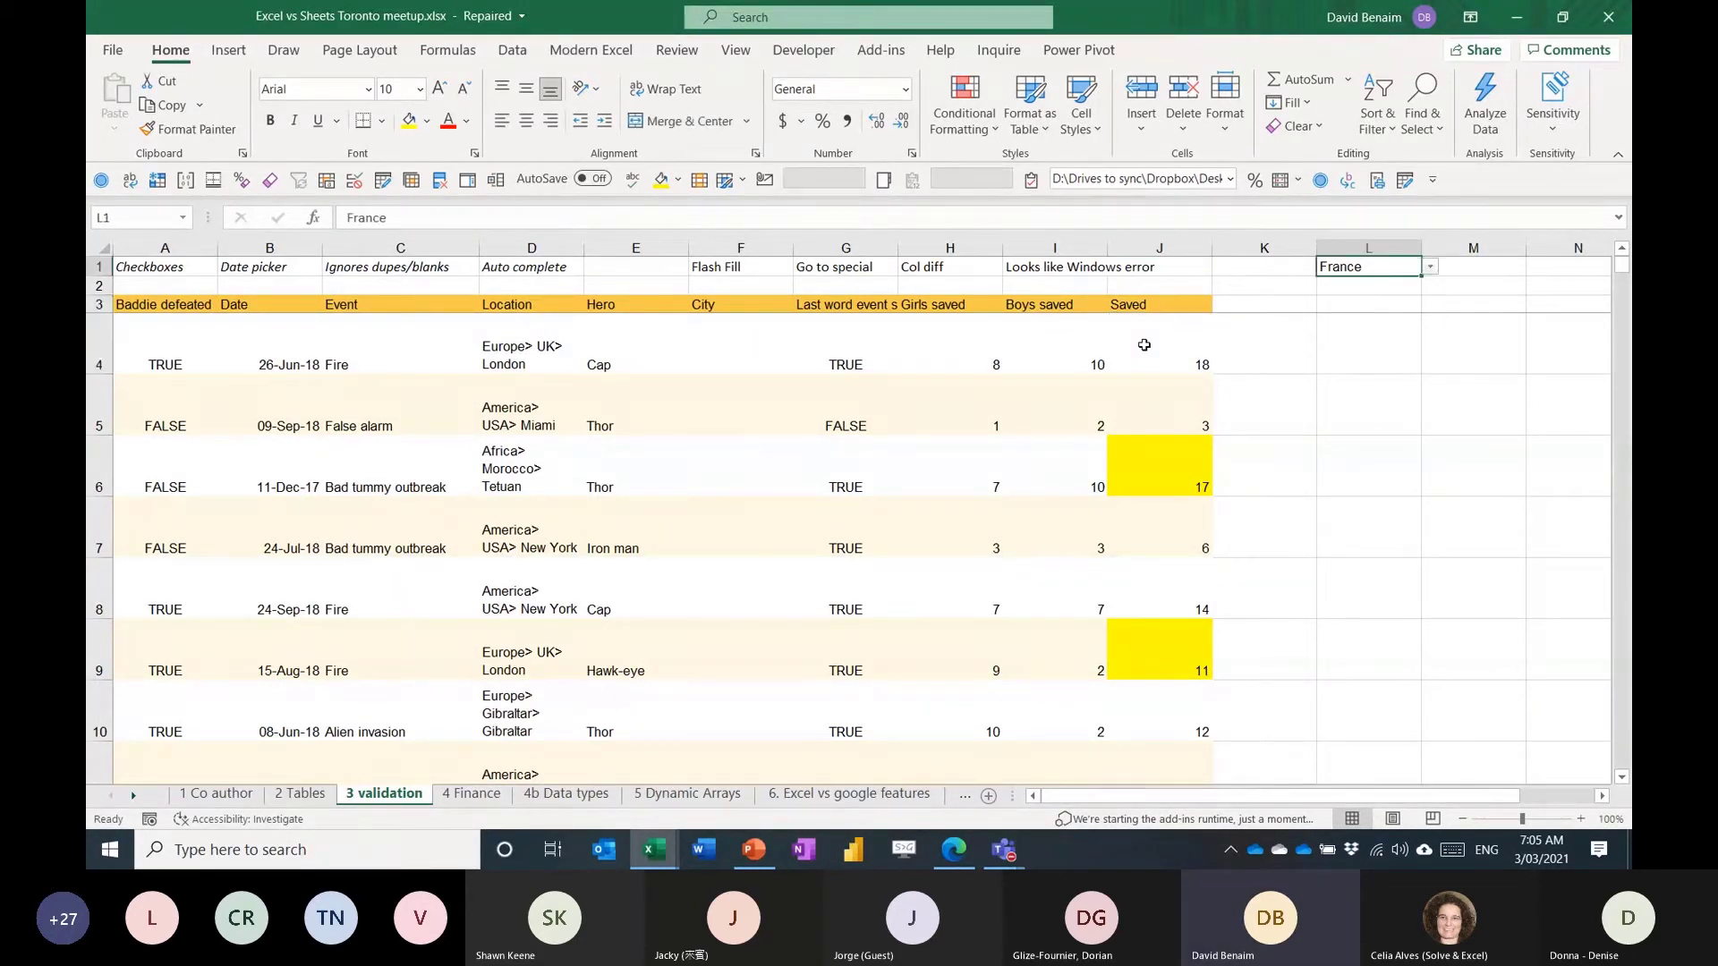
click(1429, 266)
drag(1270, 268, 1371, 315)
key(Delete)
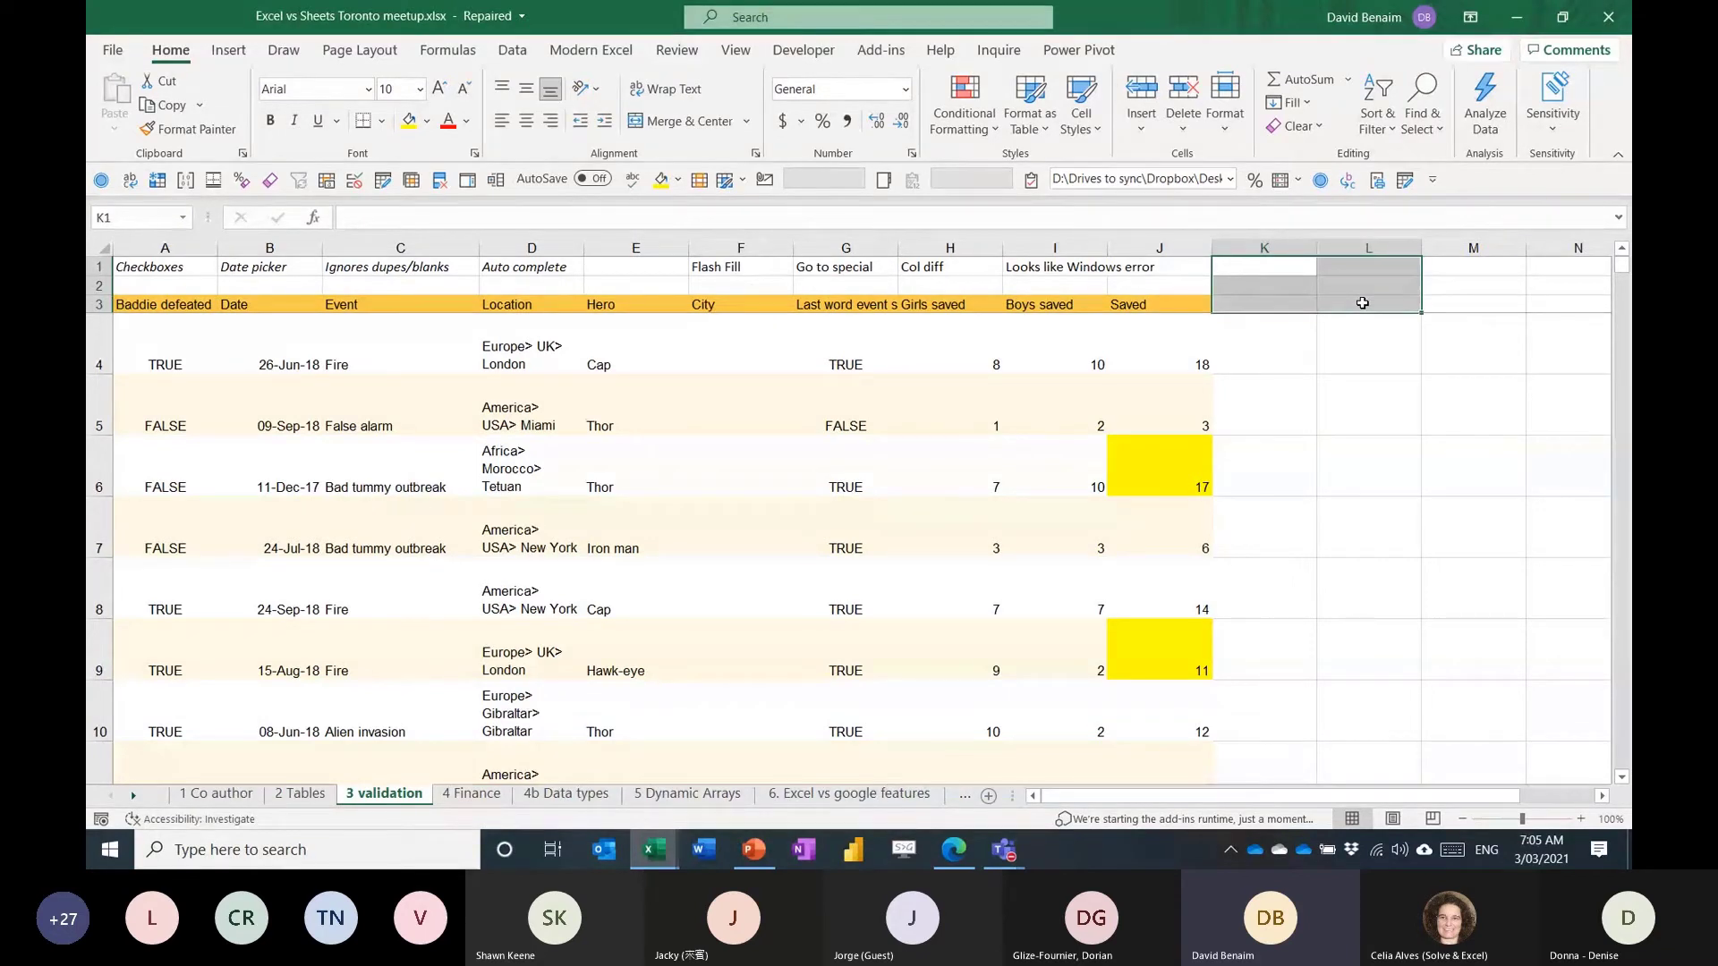
key(Right)
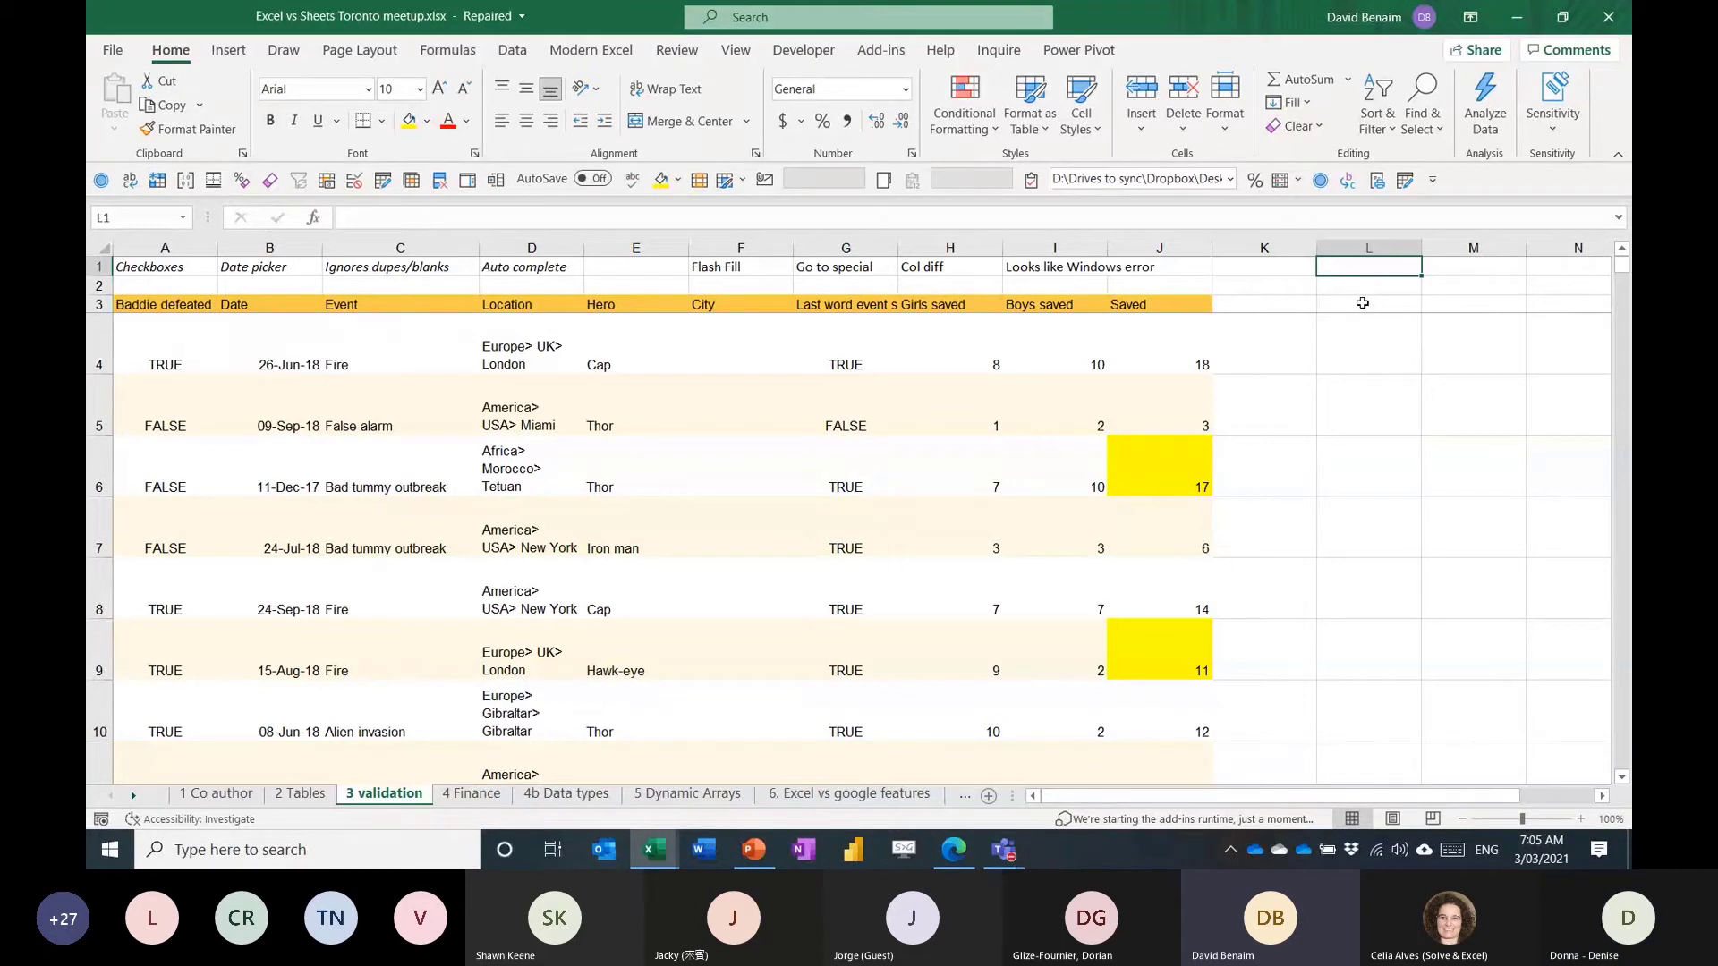
key(shift+Right)
key(shift+Down)
key(shift+Down)
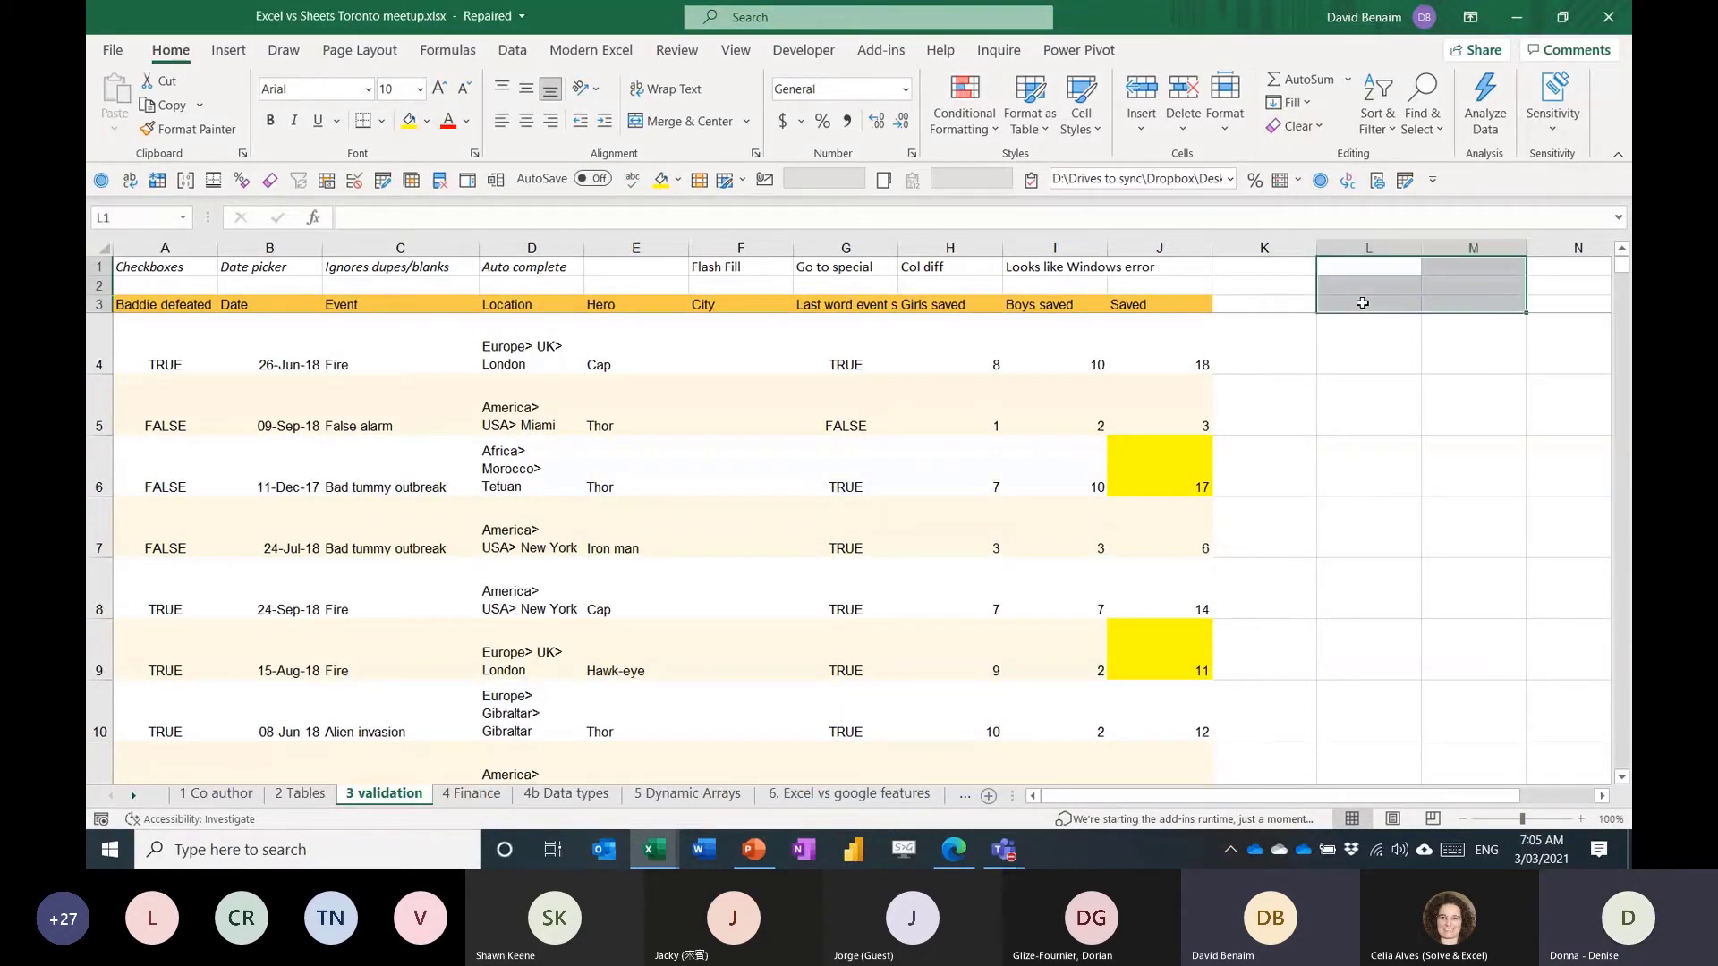
key(Down)
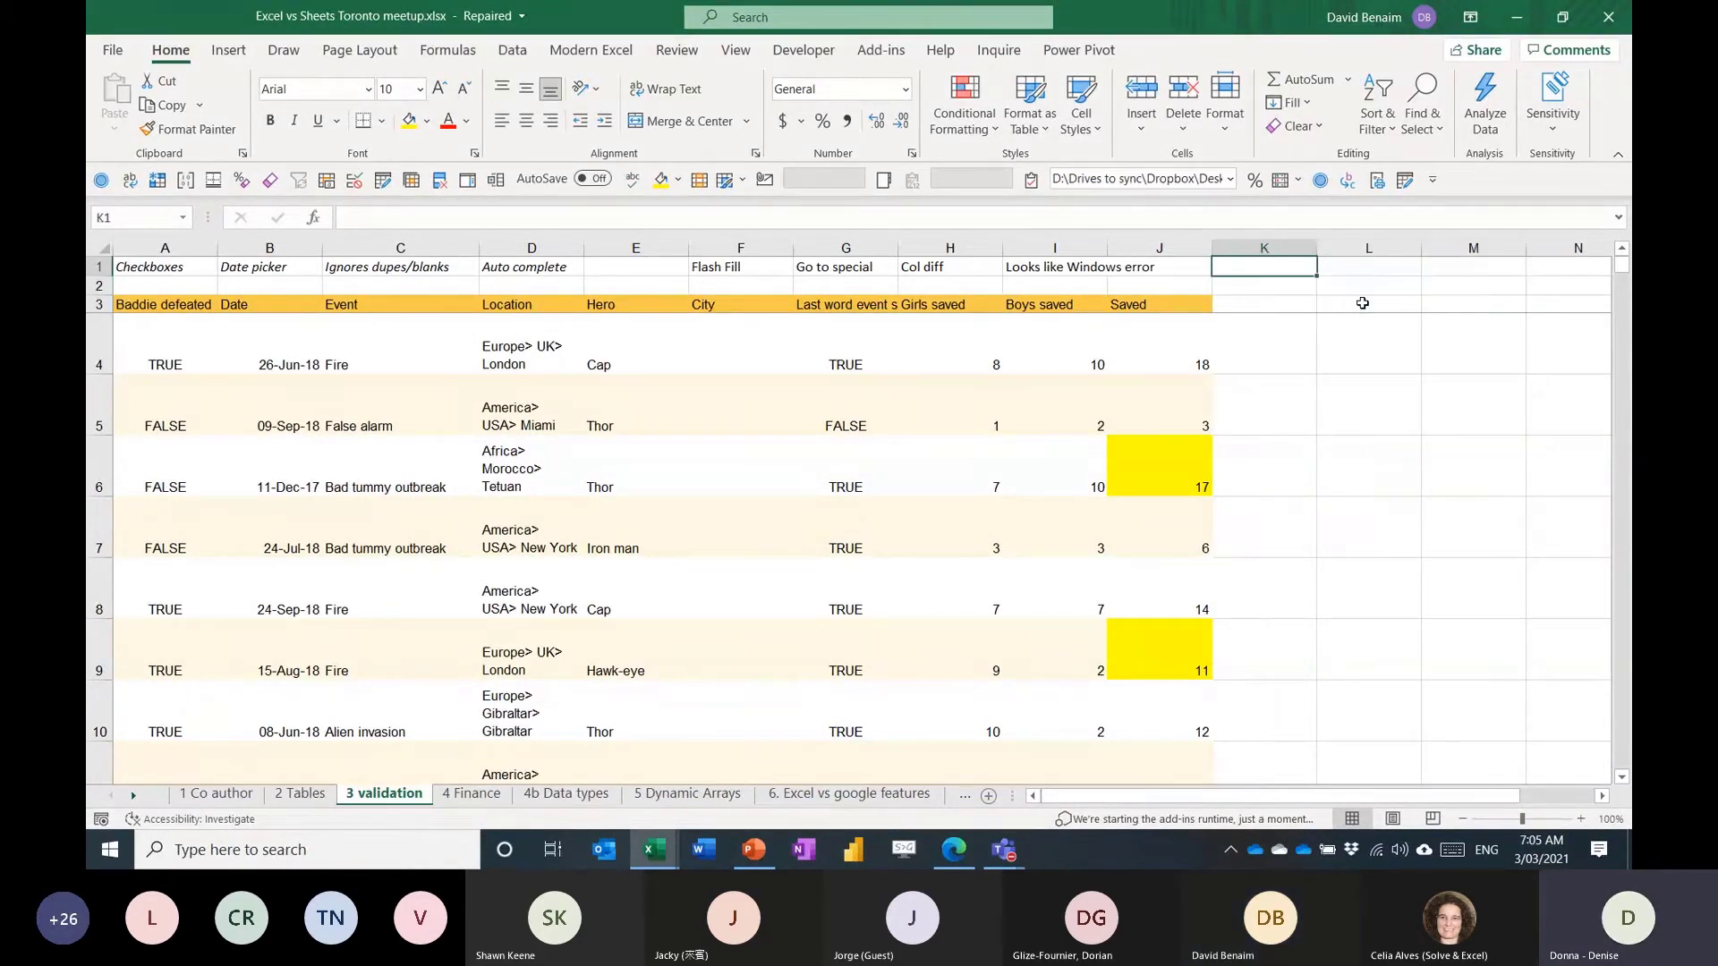
key(Right)
key(Up)
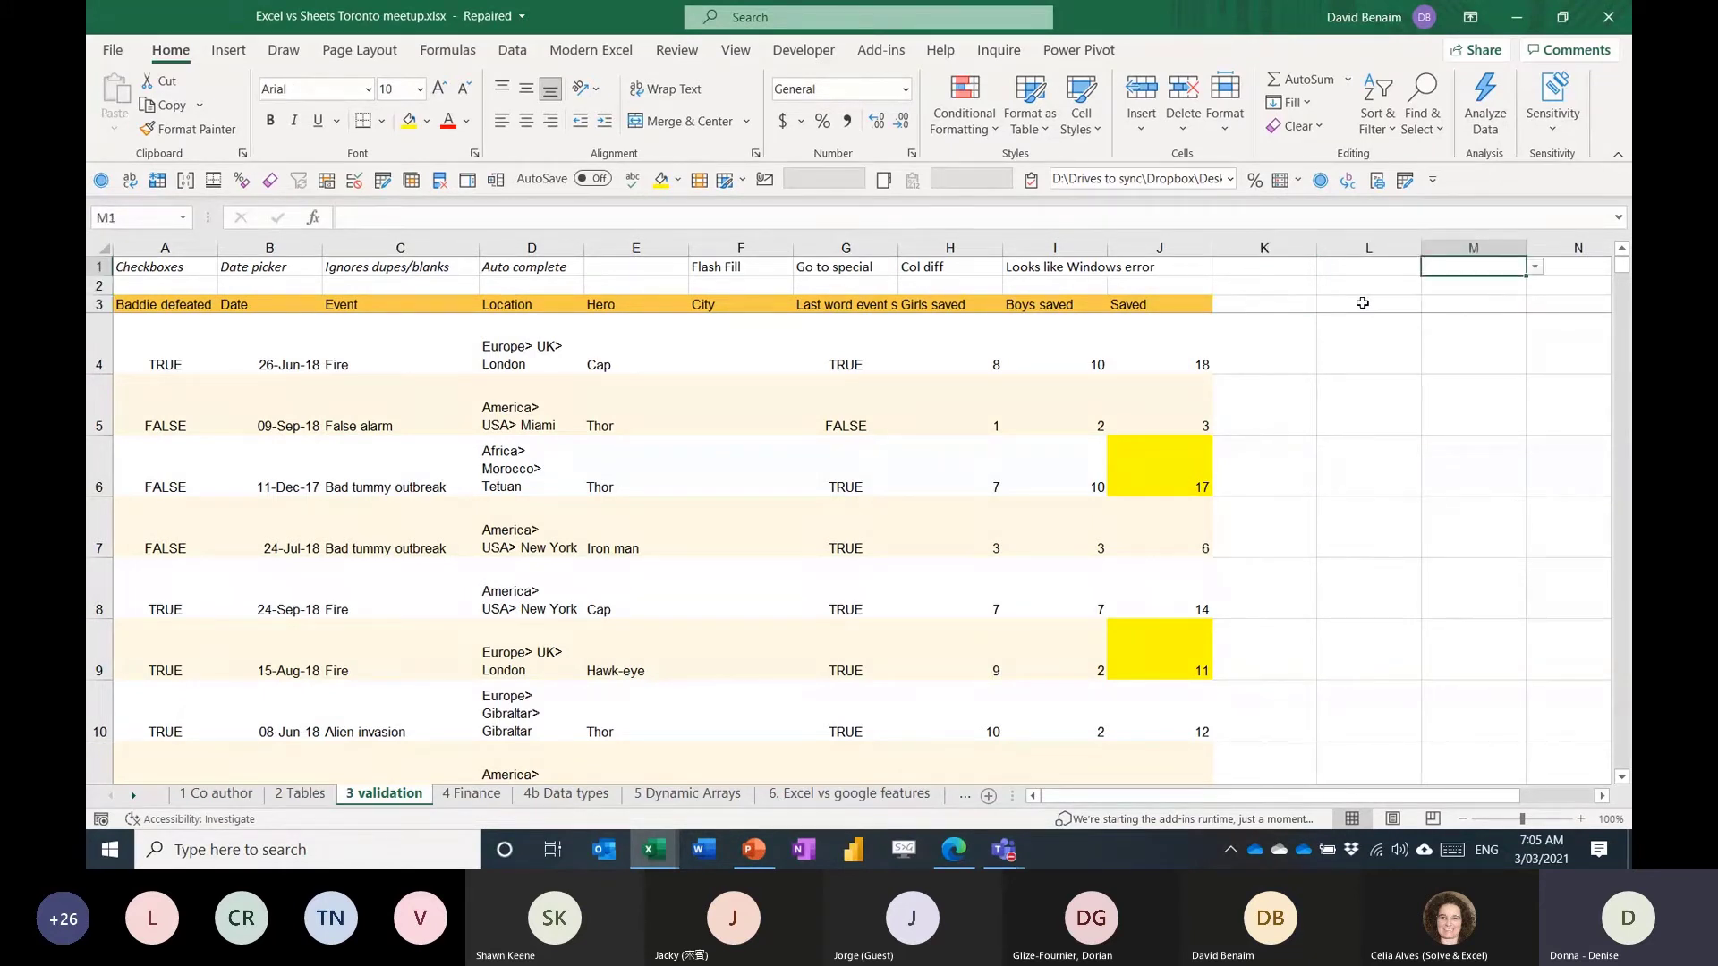
click(1363, 303)
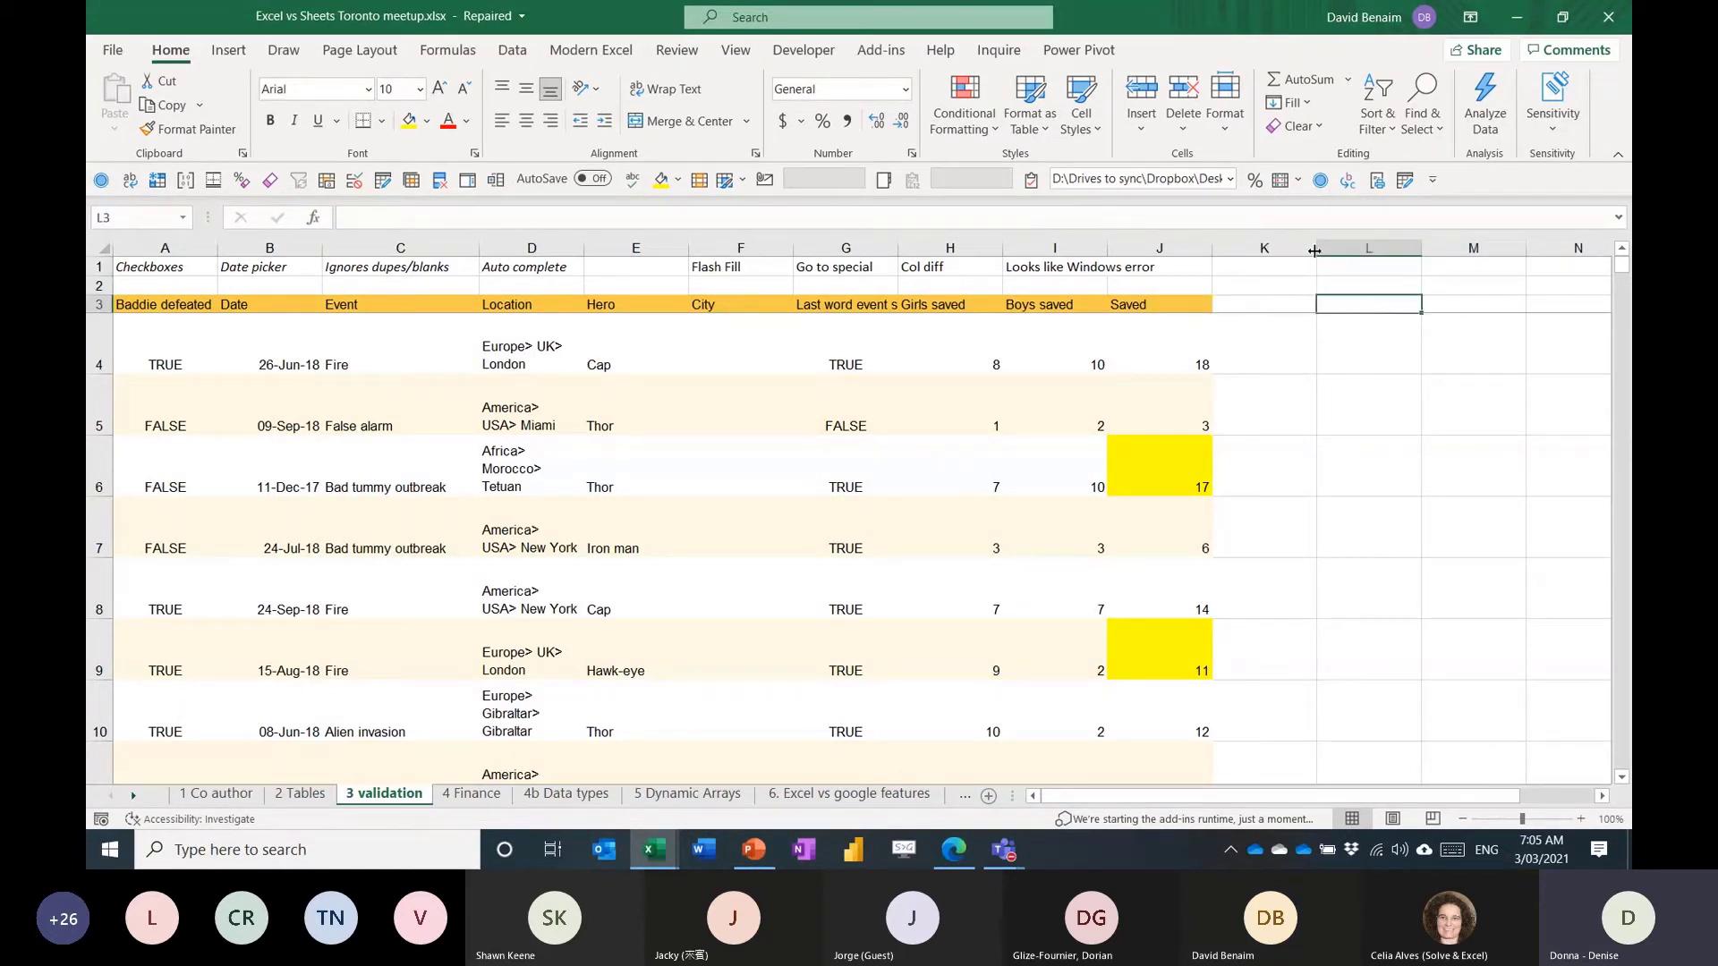
click(1353, 284)
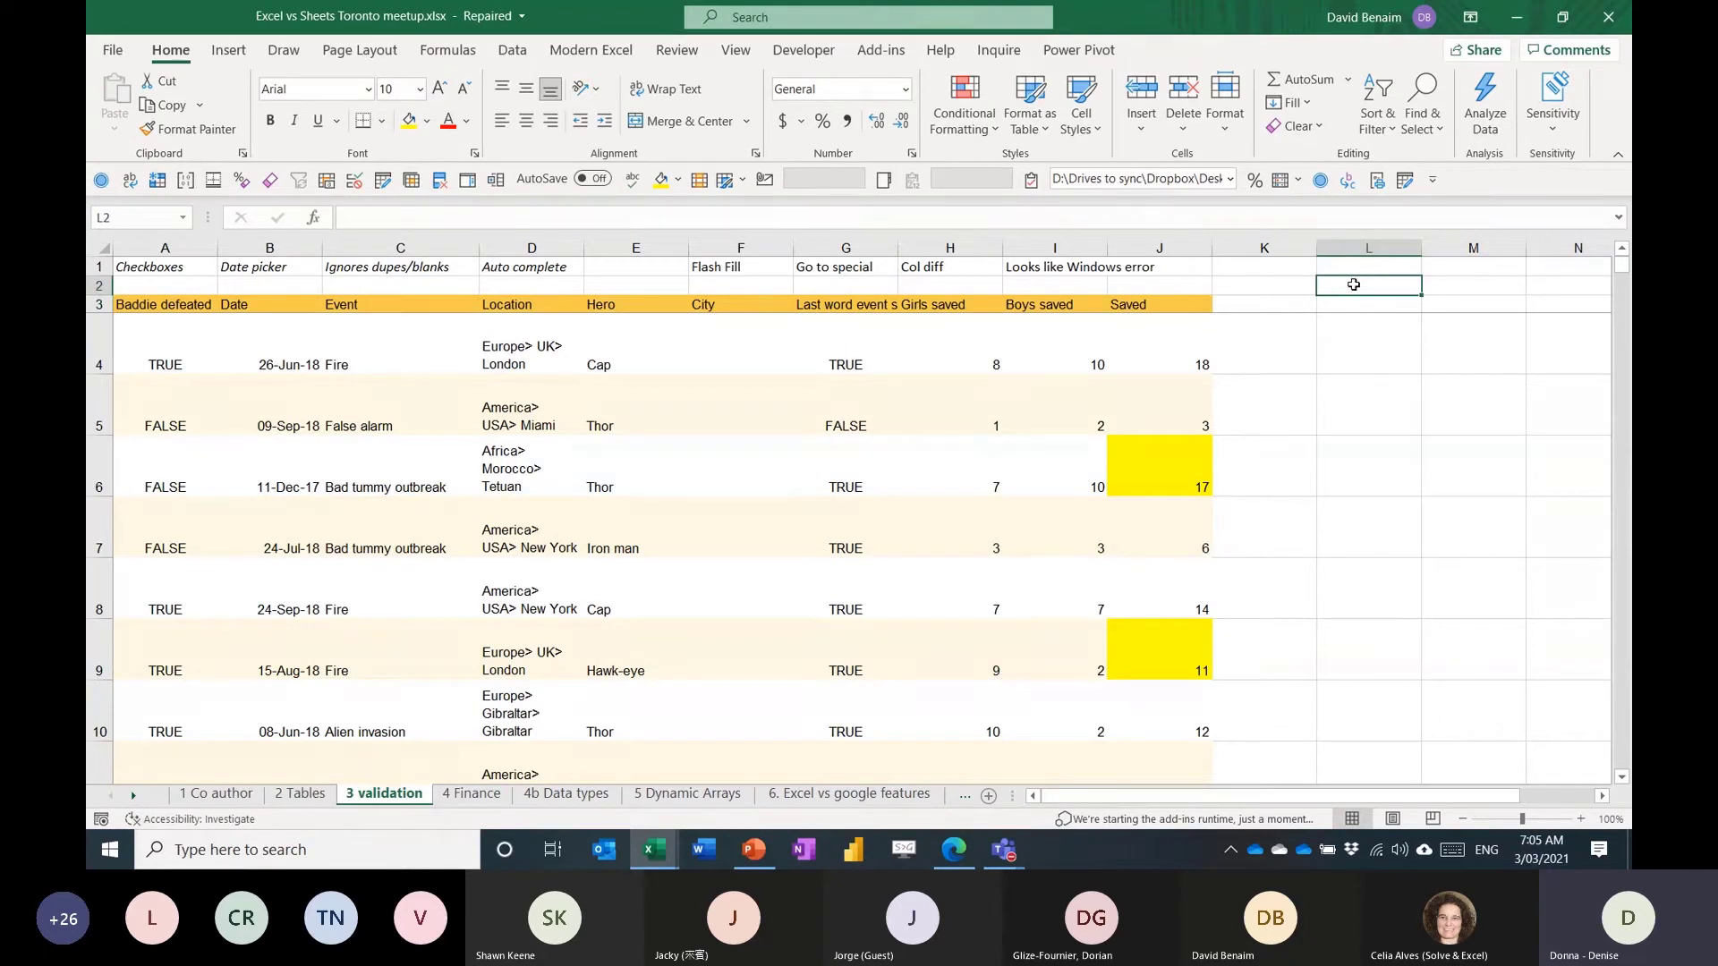
click(1362, 305)
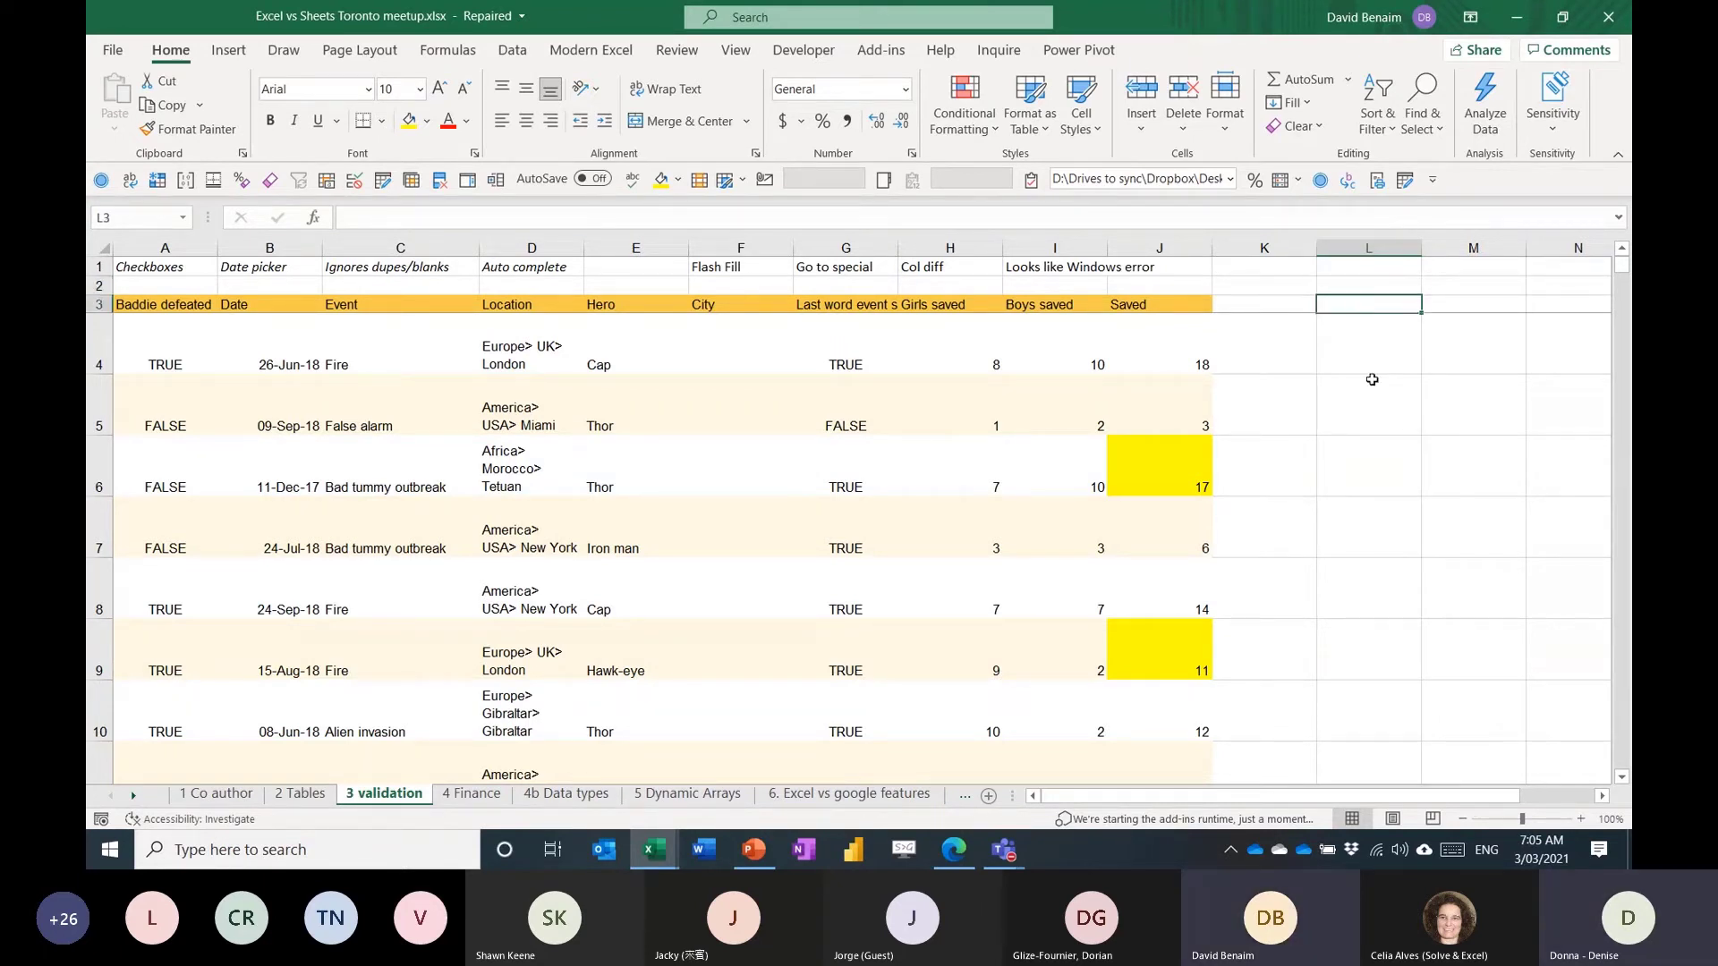
click(1280, 383)
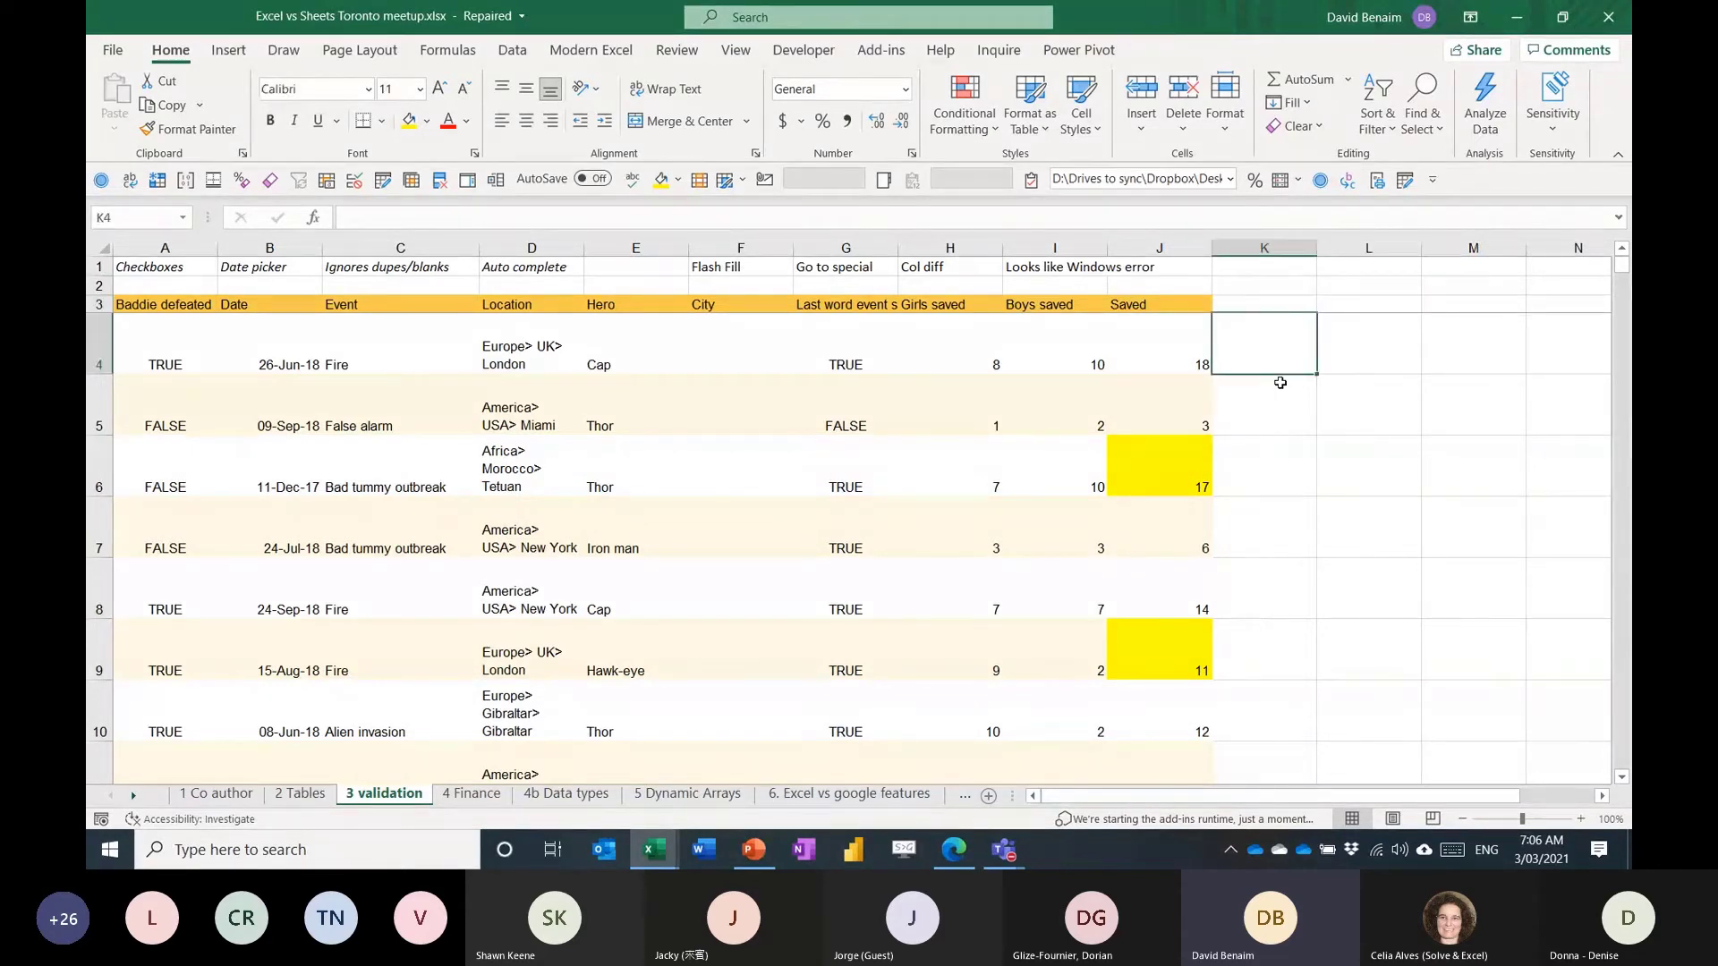
Widen the Location column so that each location fits on one line, and leave the row heights as they are.
key(Home)
drag(583, 248, 712, 256)
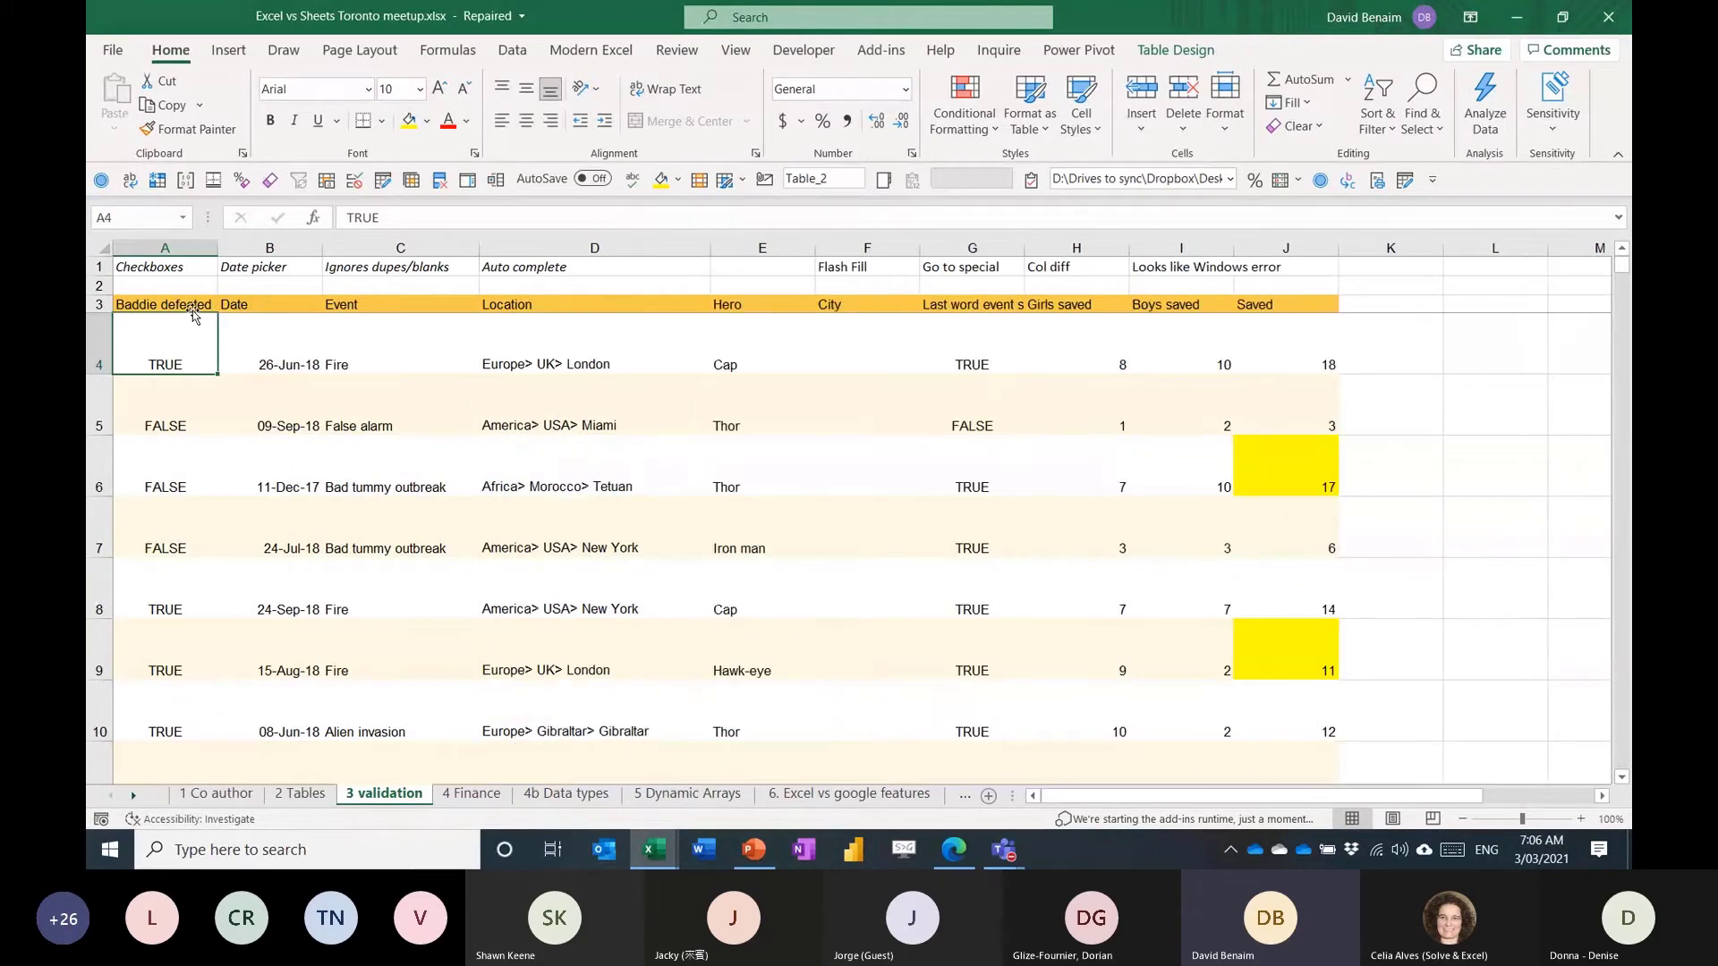
drag(97, 341, 253, 839)
scroll(863, 489, up, 6)
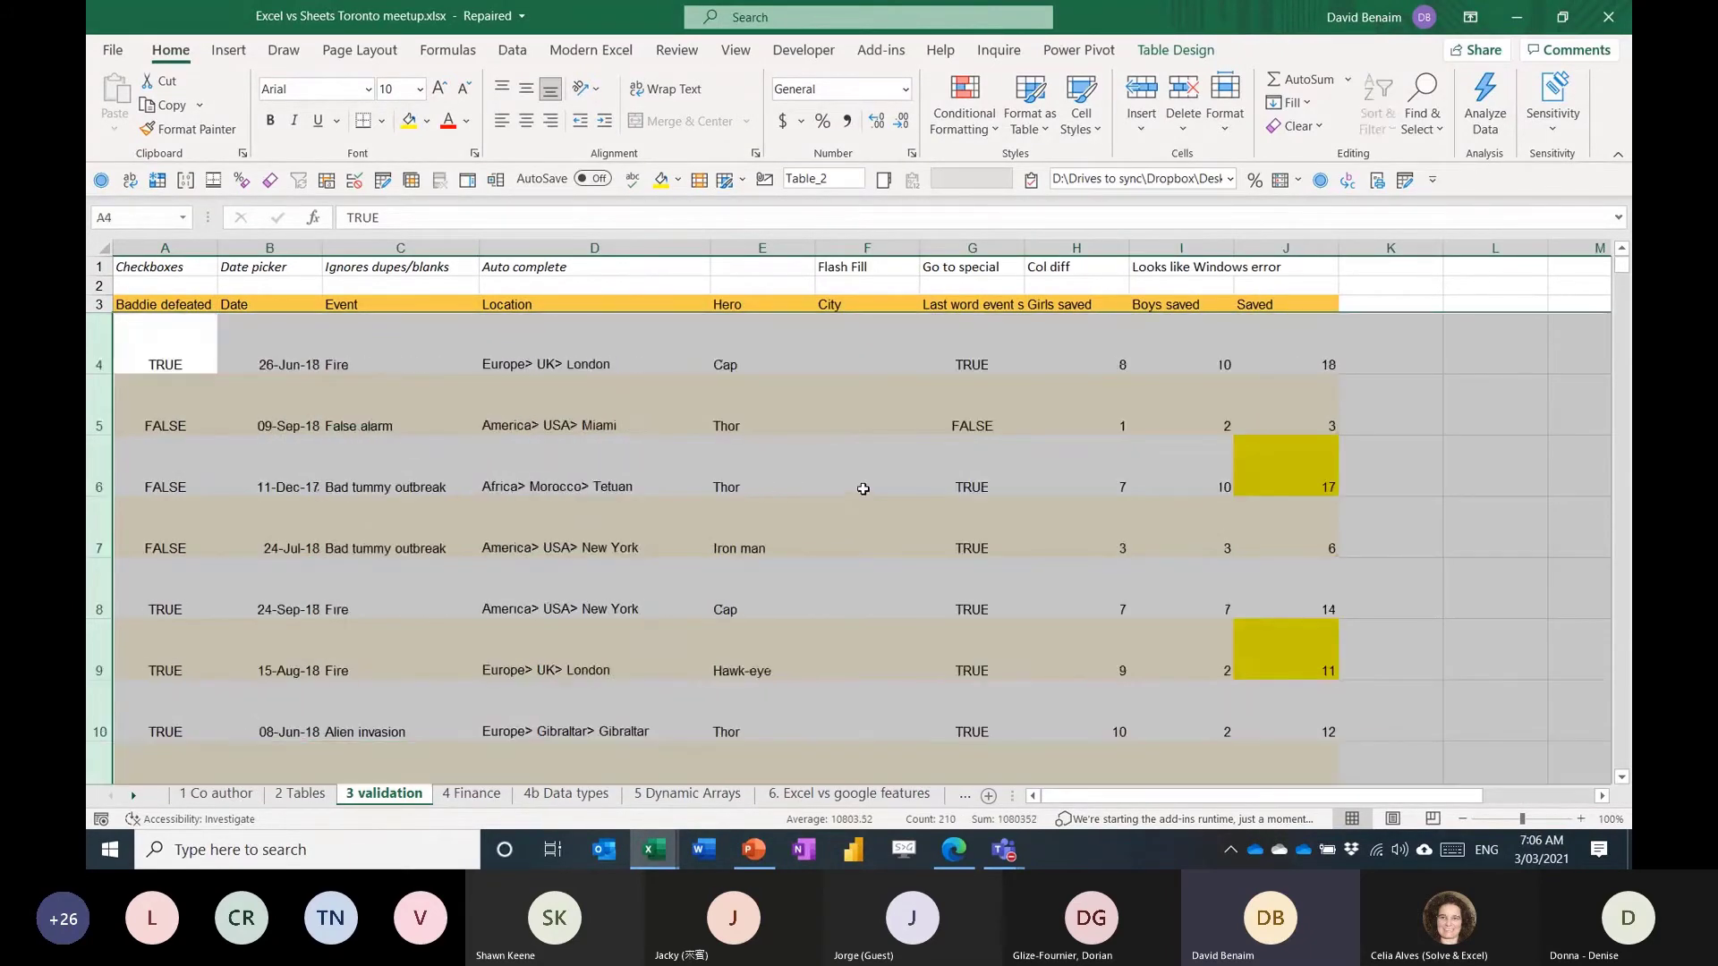
click(1476, 339)
click(1485, 409)
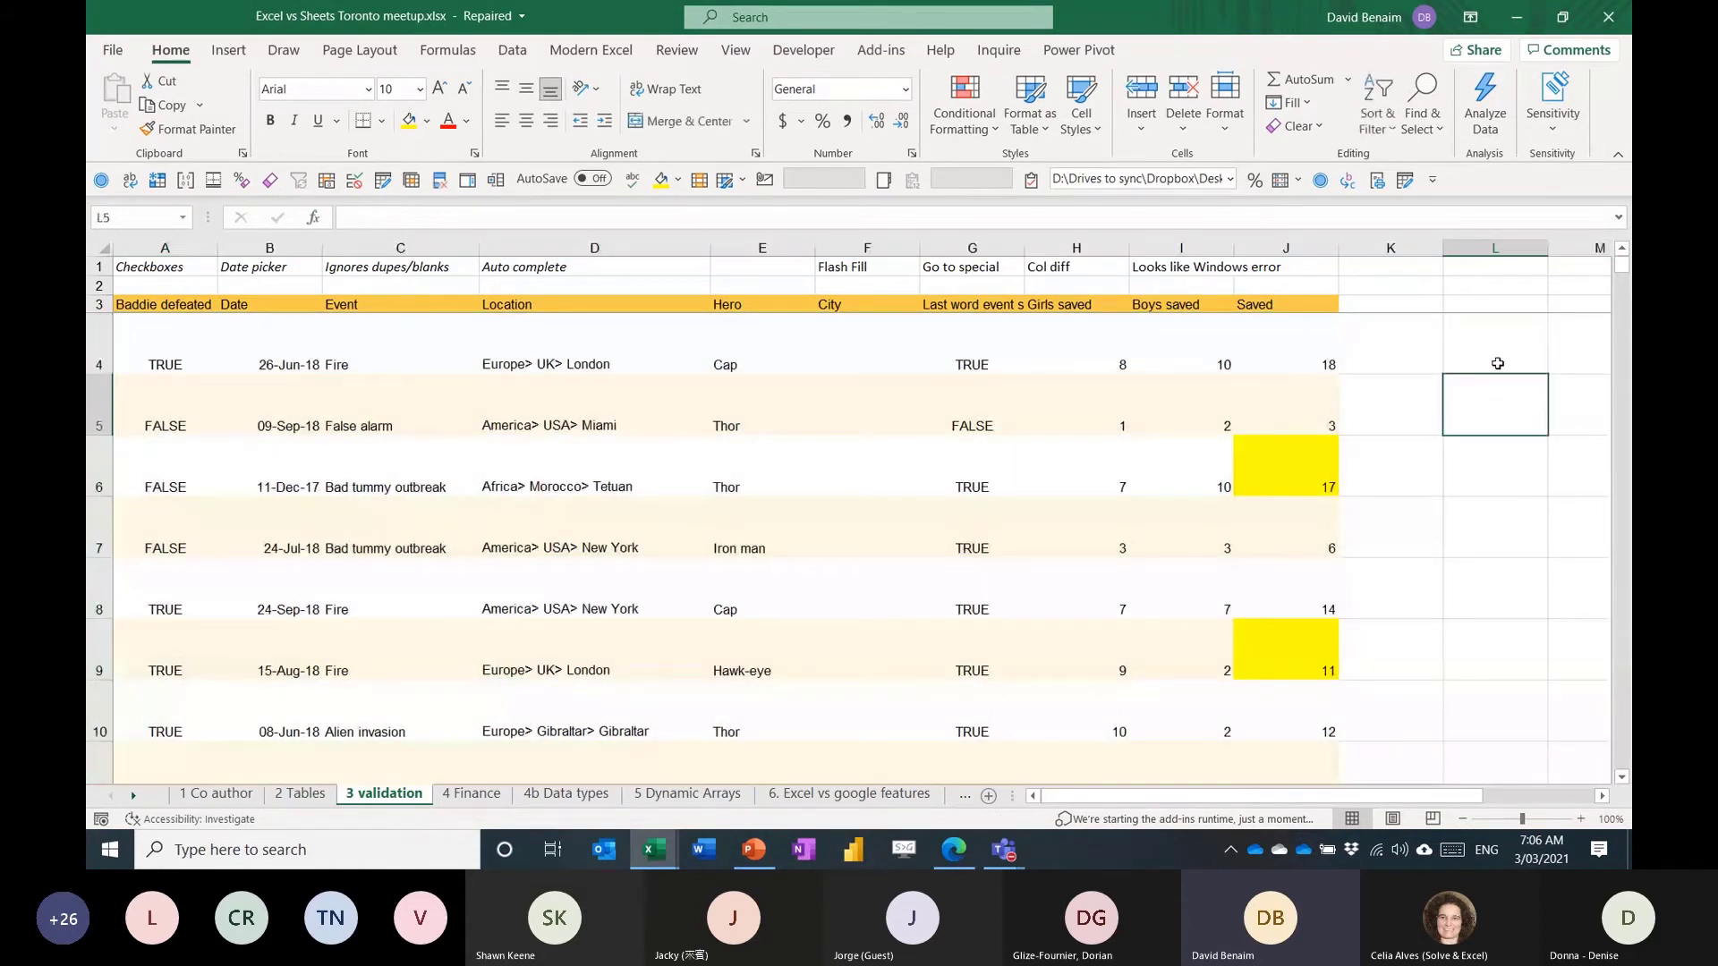
Insert a check box form control inside cell L4 of the 3 validation sheet.
click(1502, 344)
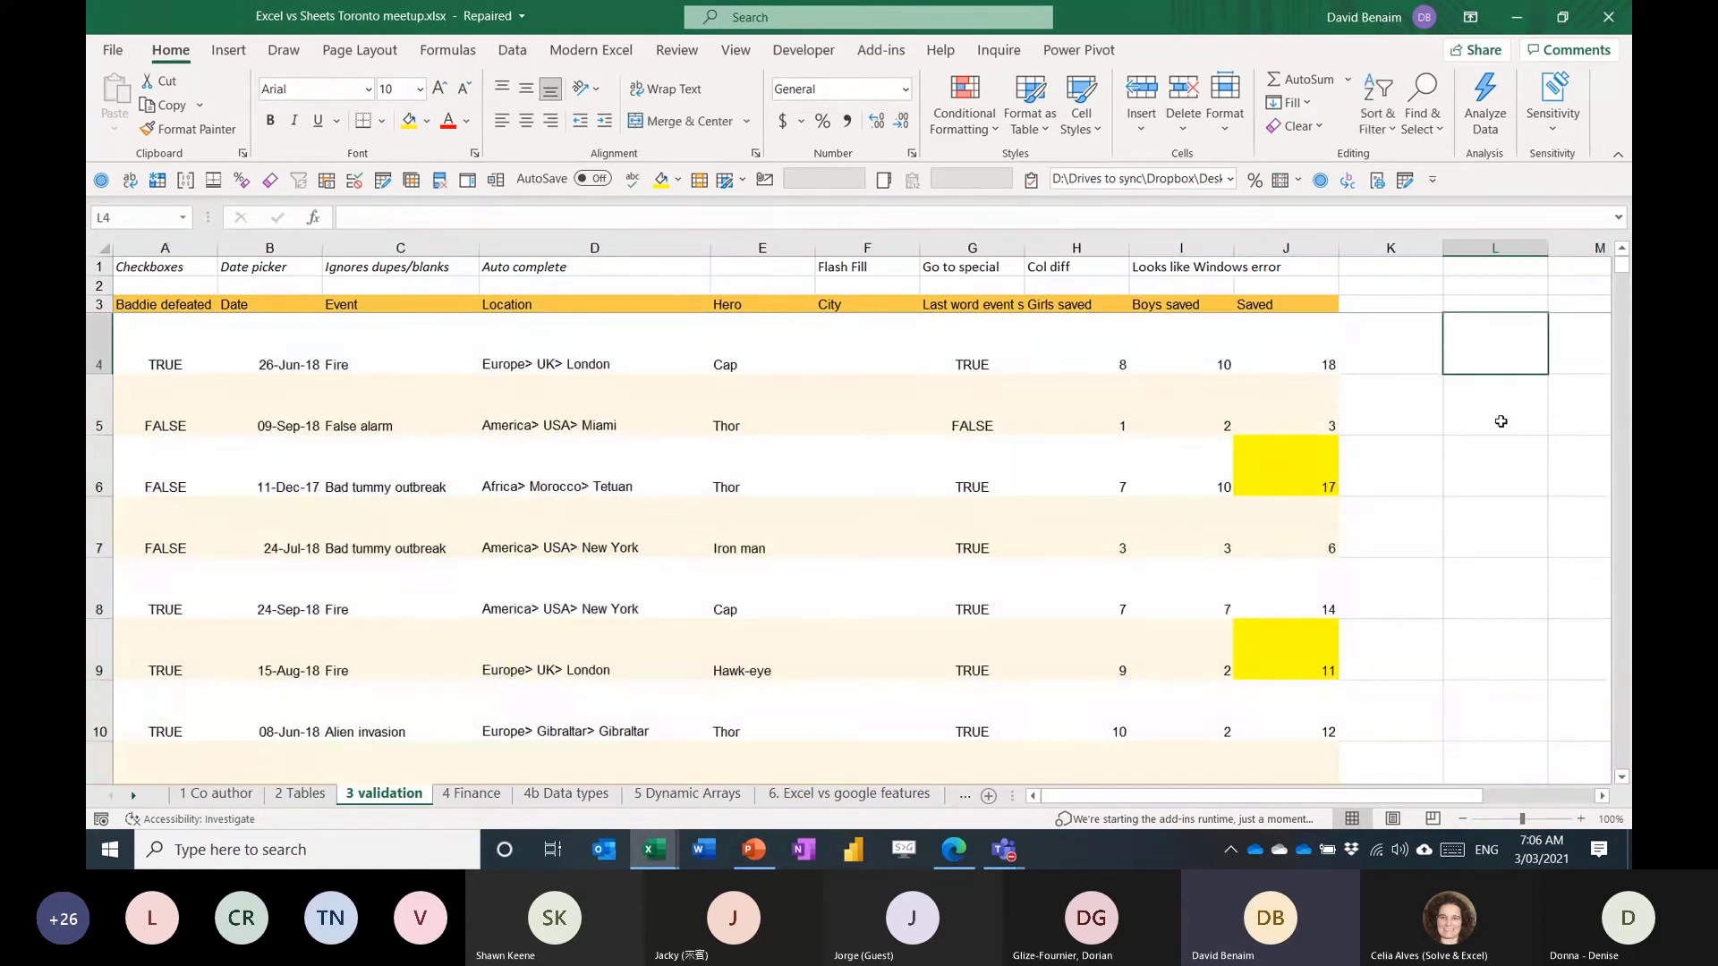
click(1501, 421)
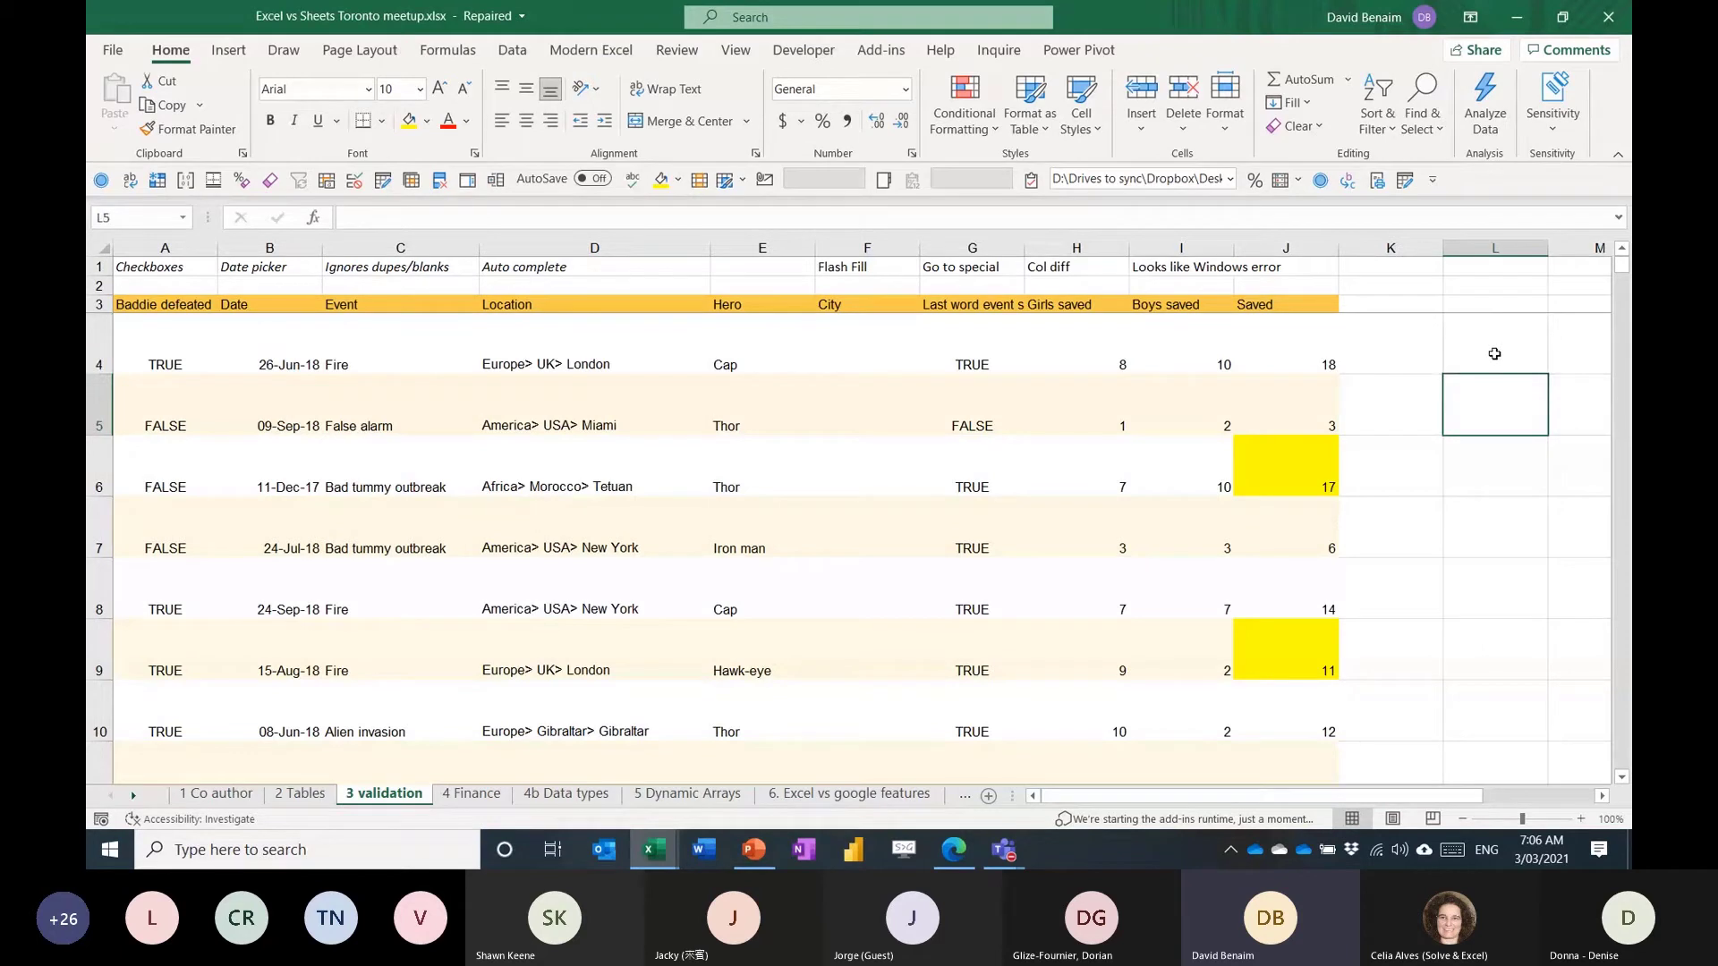
drag(1494, 305, 1488, 651)
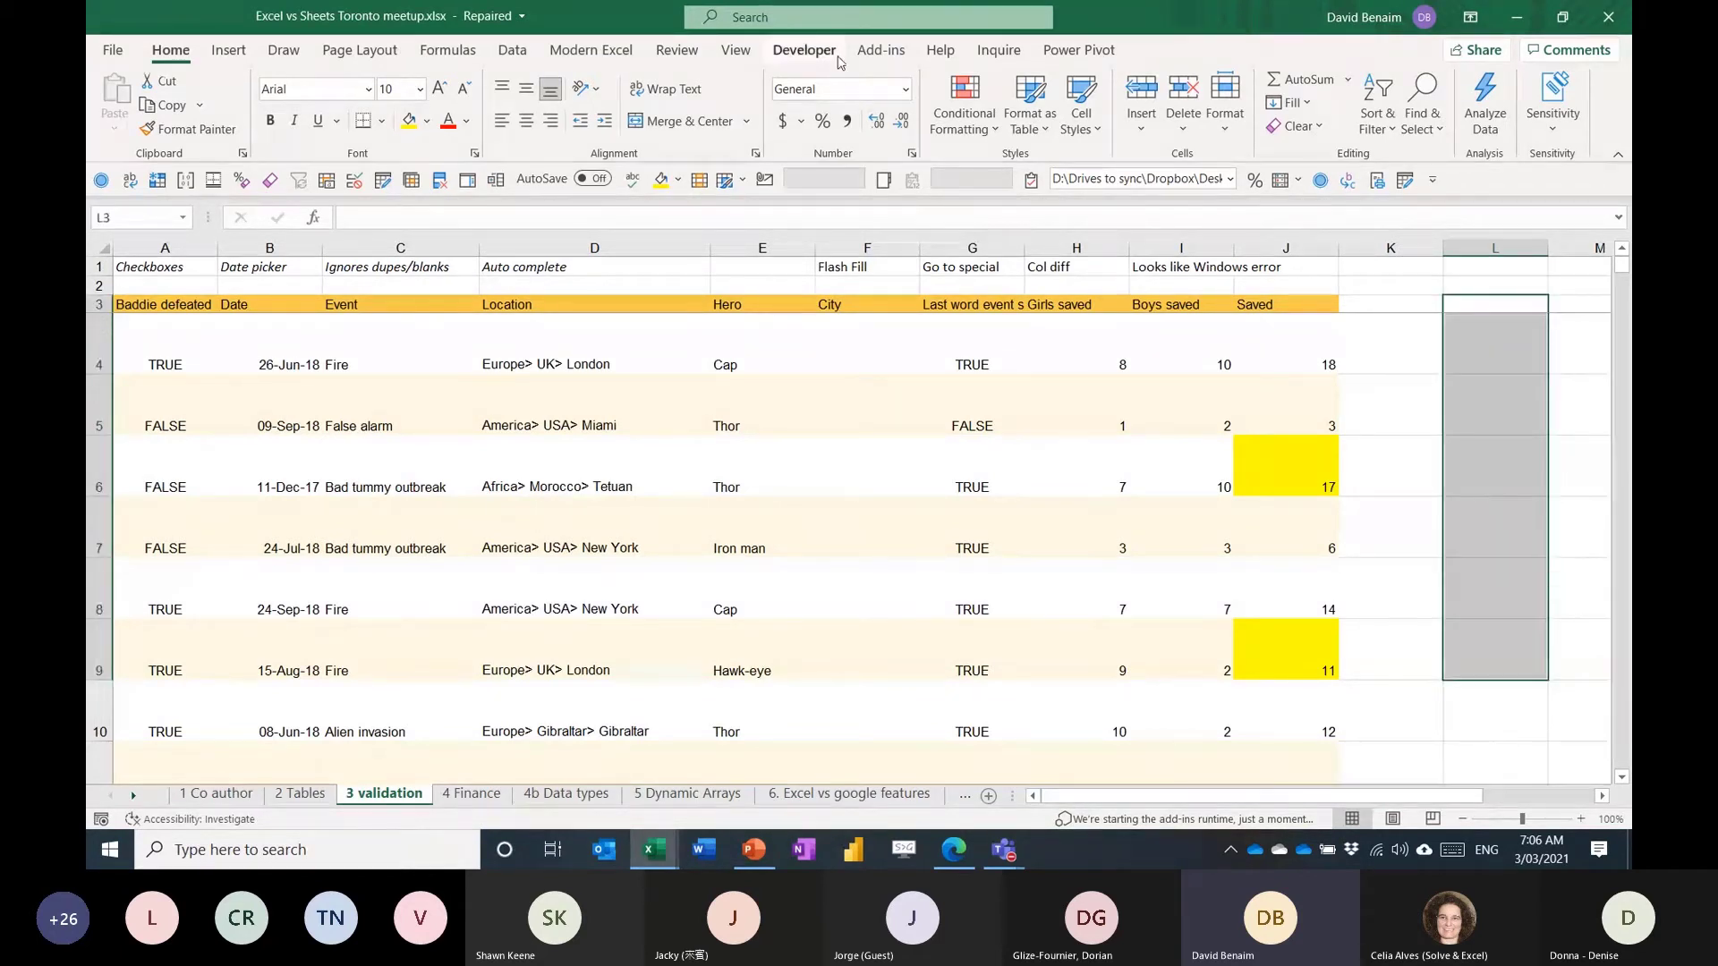
click(805, 50)
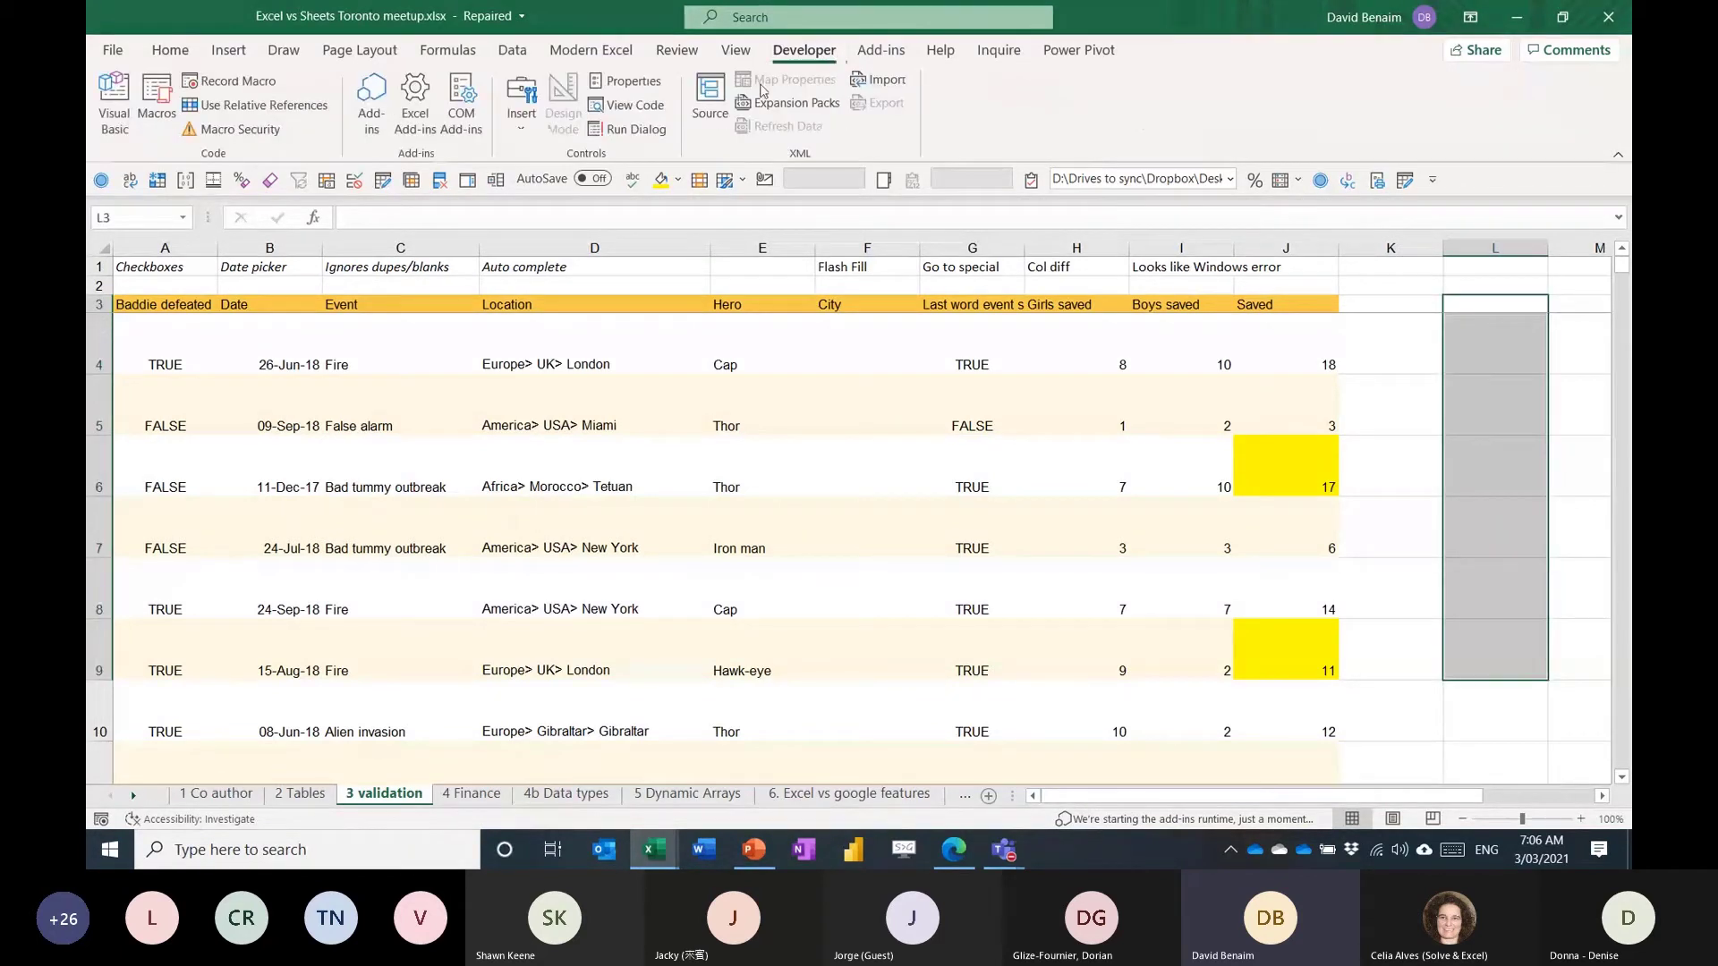
click(528, 134)
click(569, 177)
drag(1466, 328, 1499, 353)
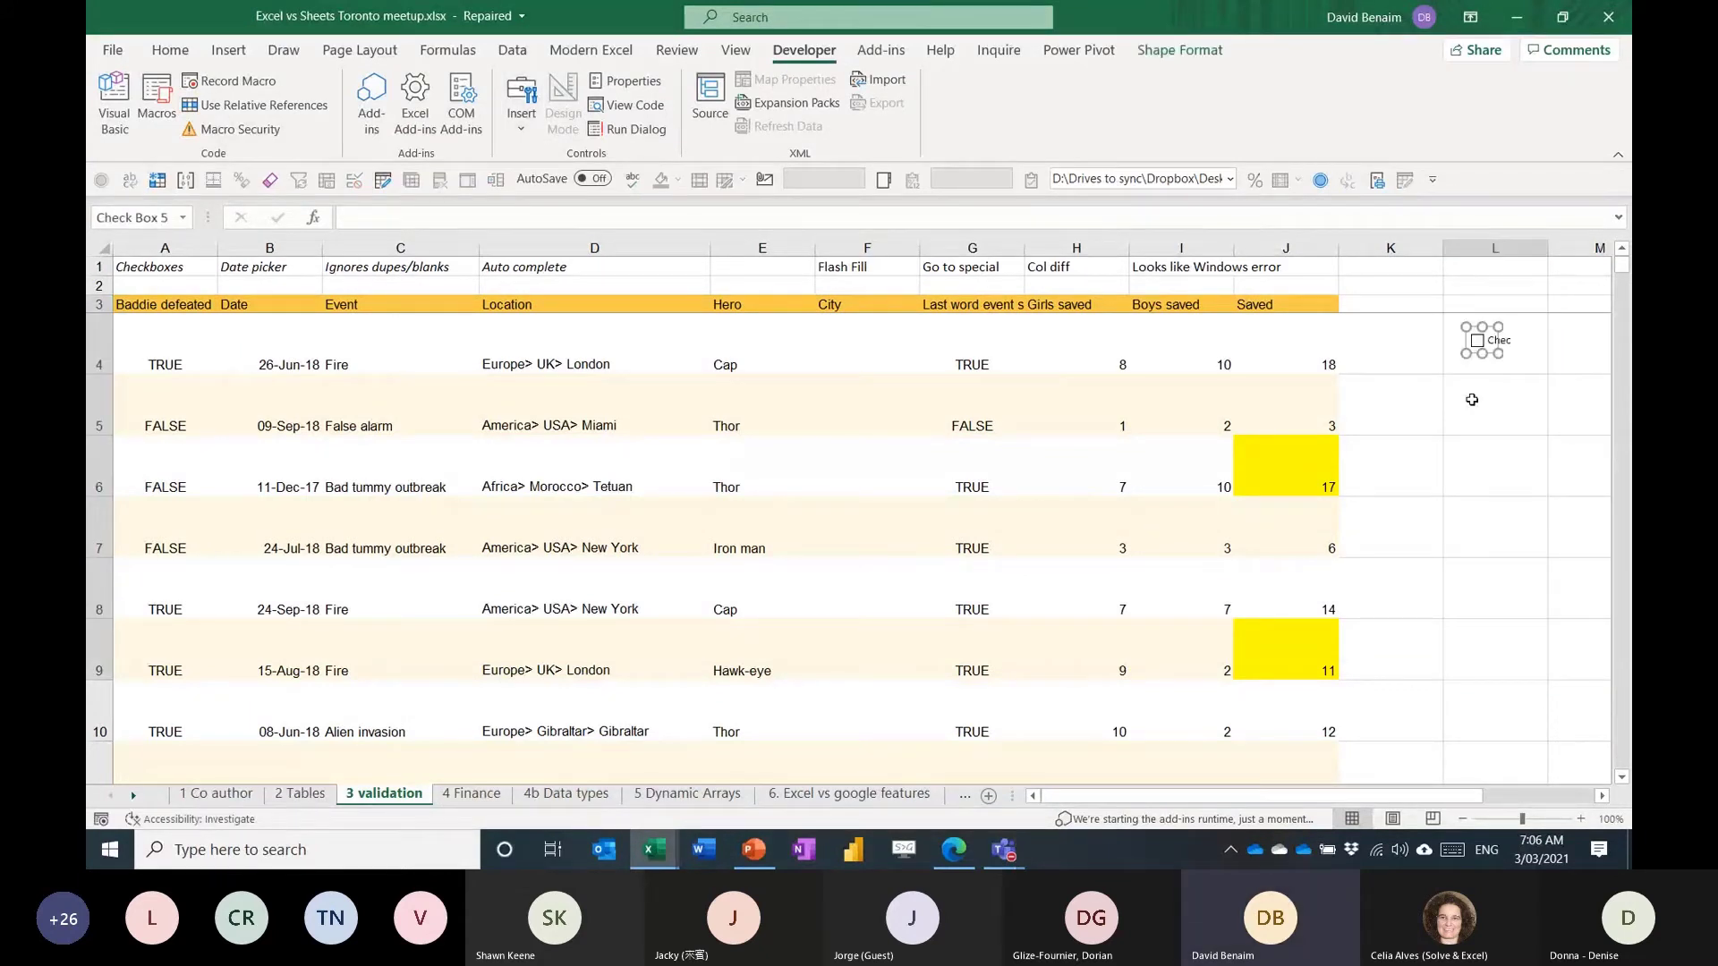
Test the check box in L4 by ticking and unticking it, and delete it from the sheet.
click(1472, 399)
click(1496, 346)
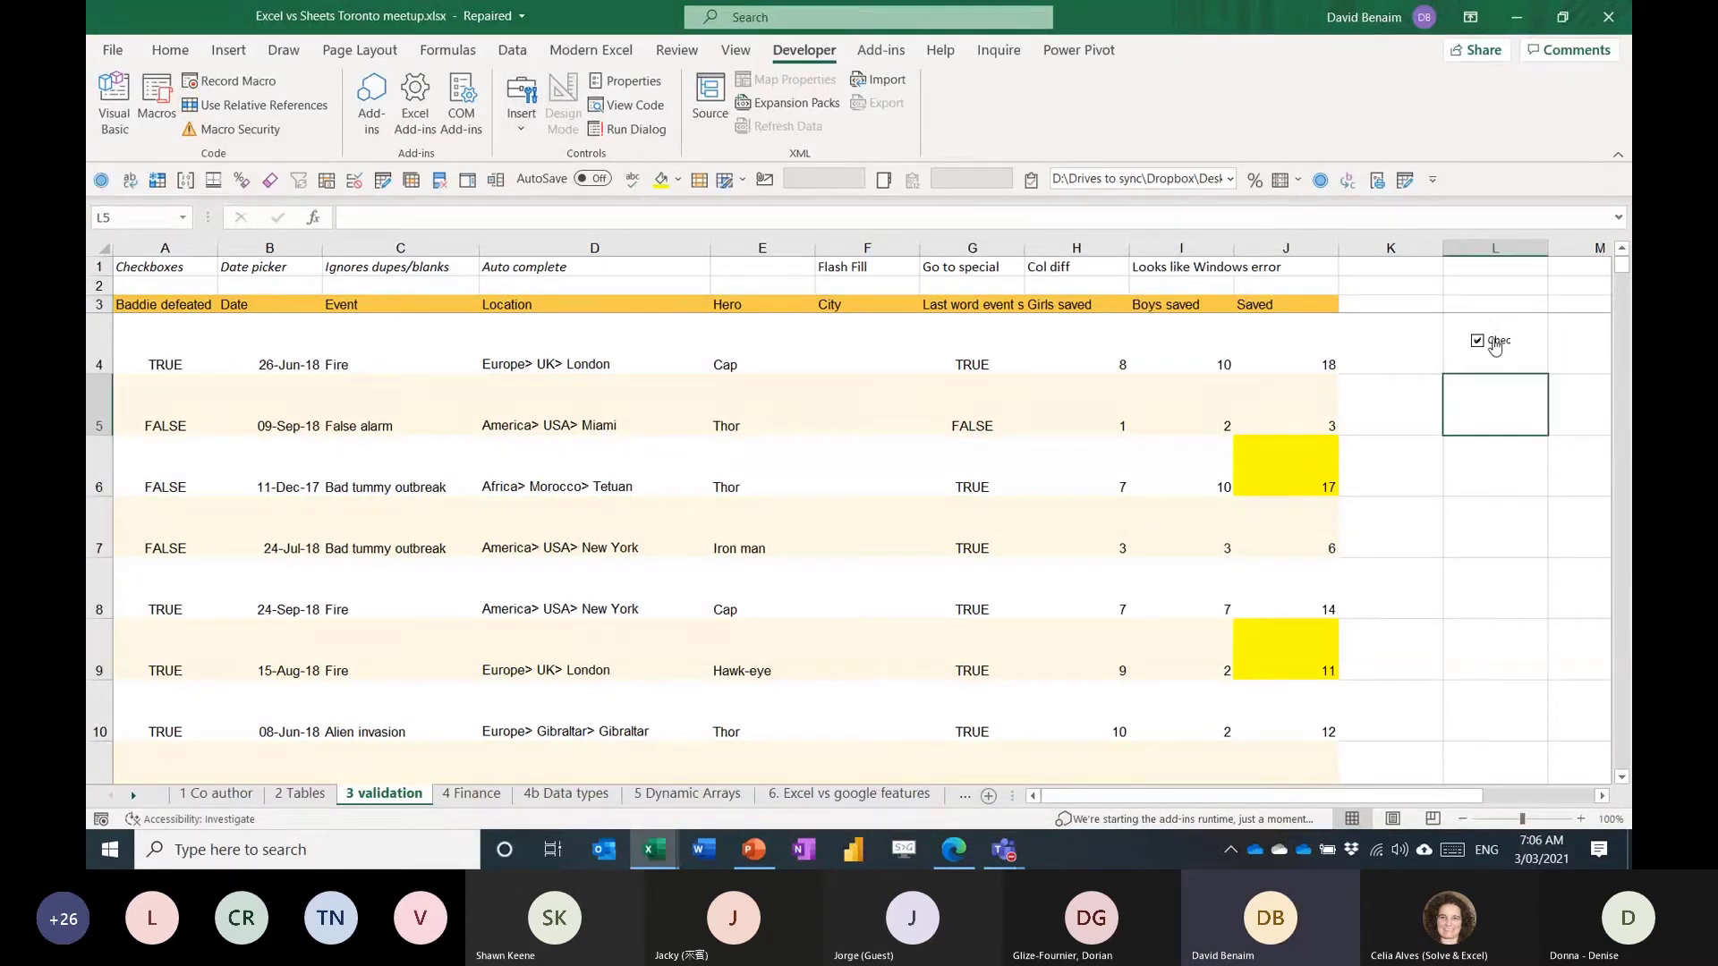
click(1495, 345)
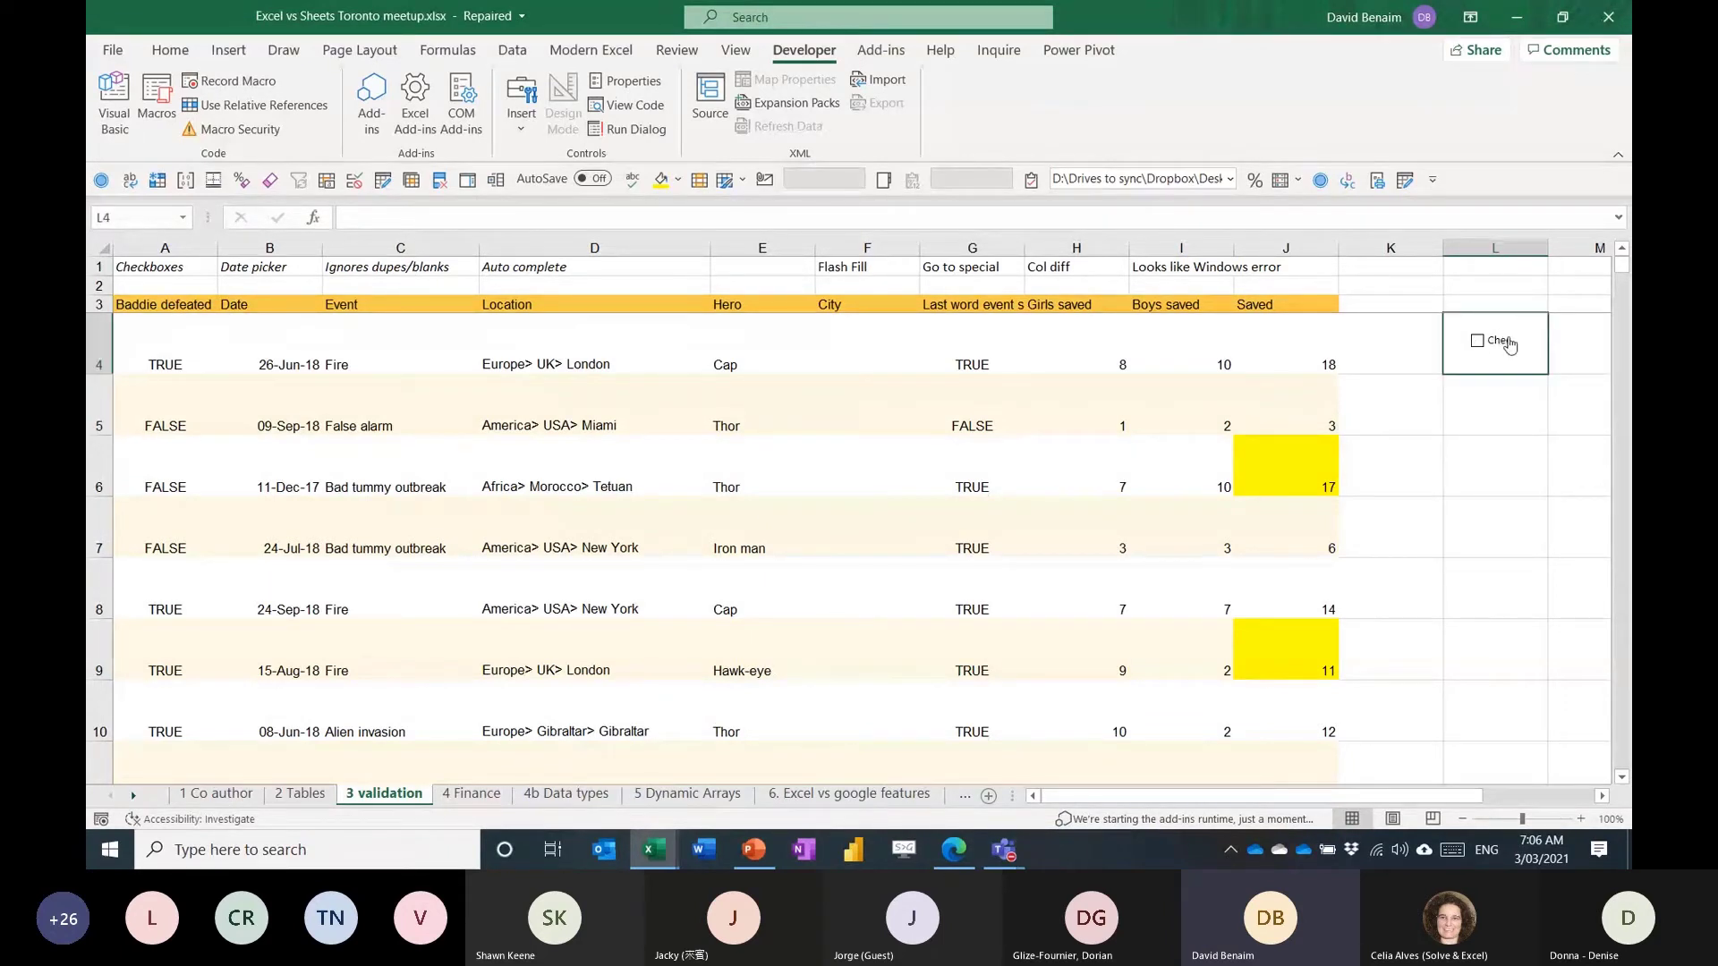
right_click(1507, 338)
key(Escape)
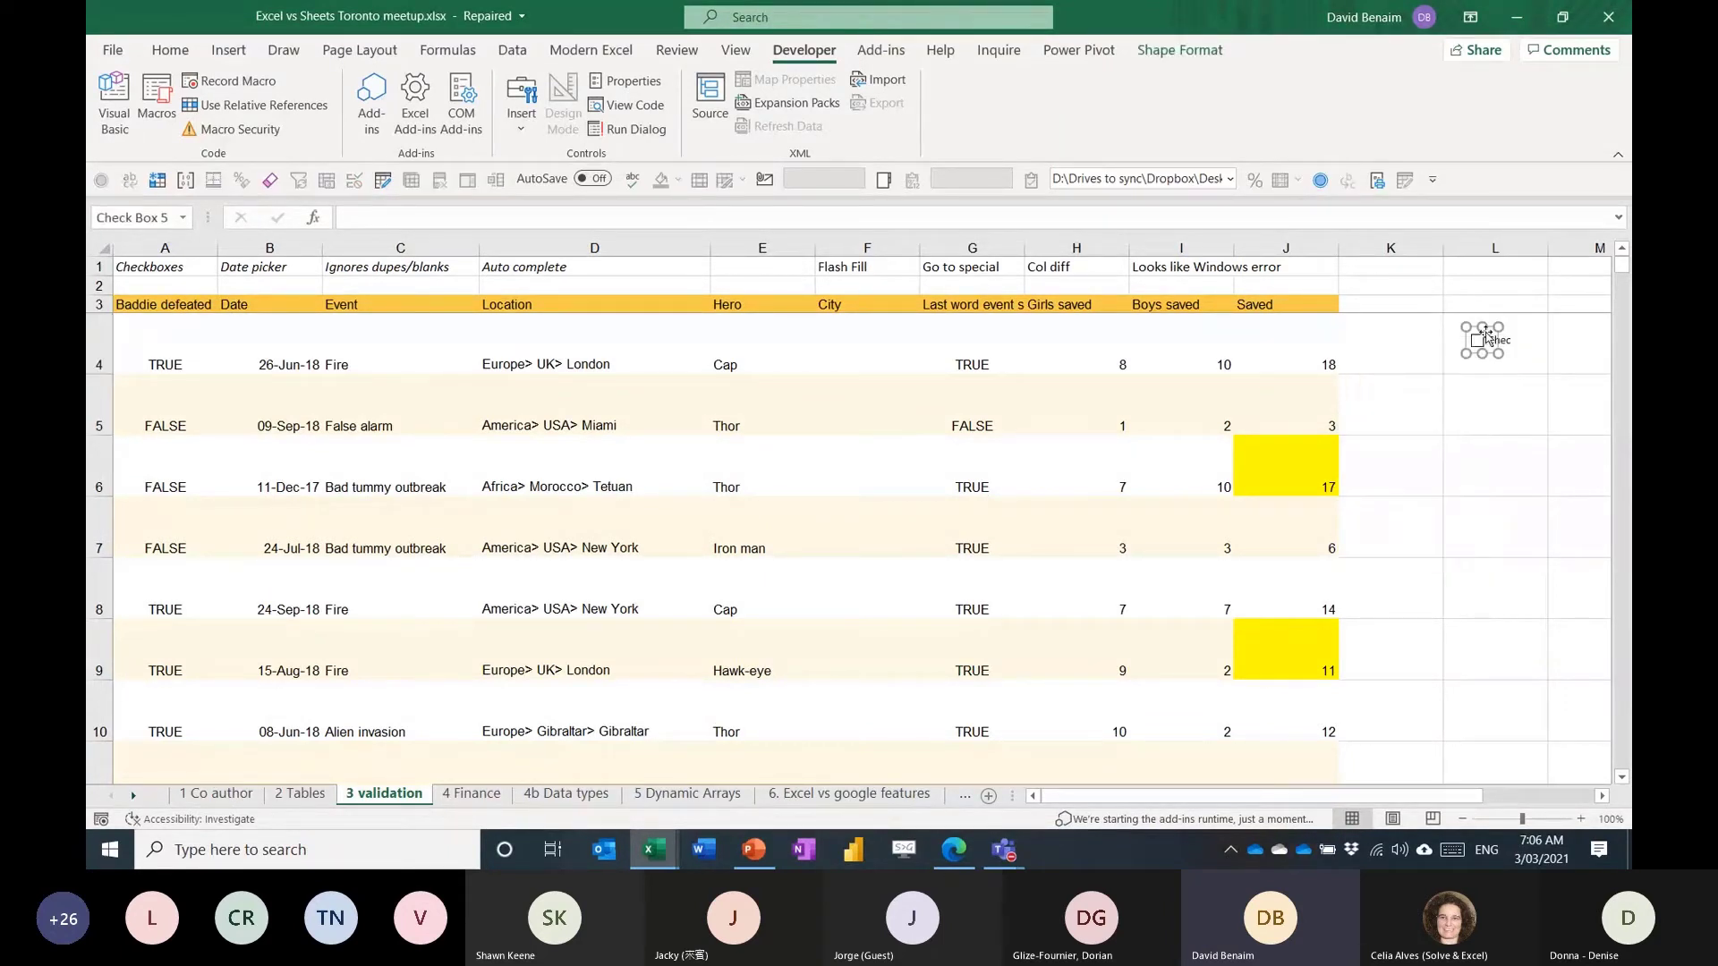
key(Delete)
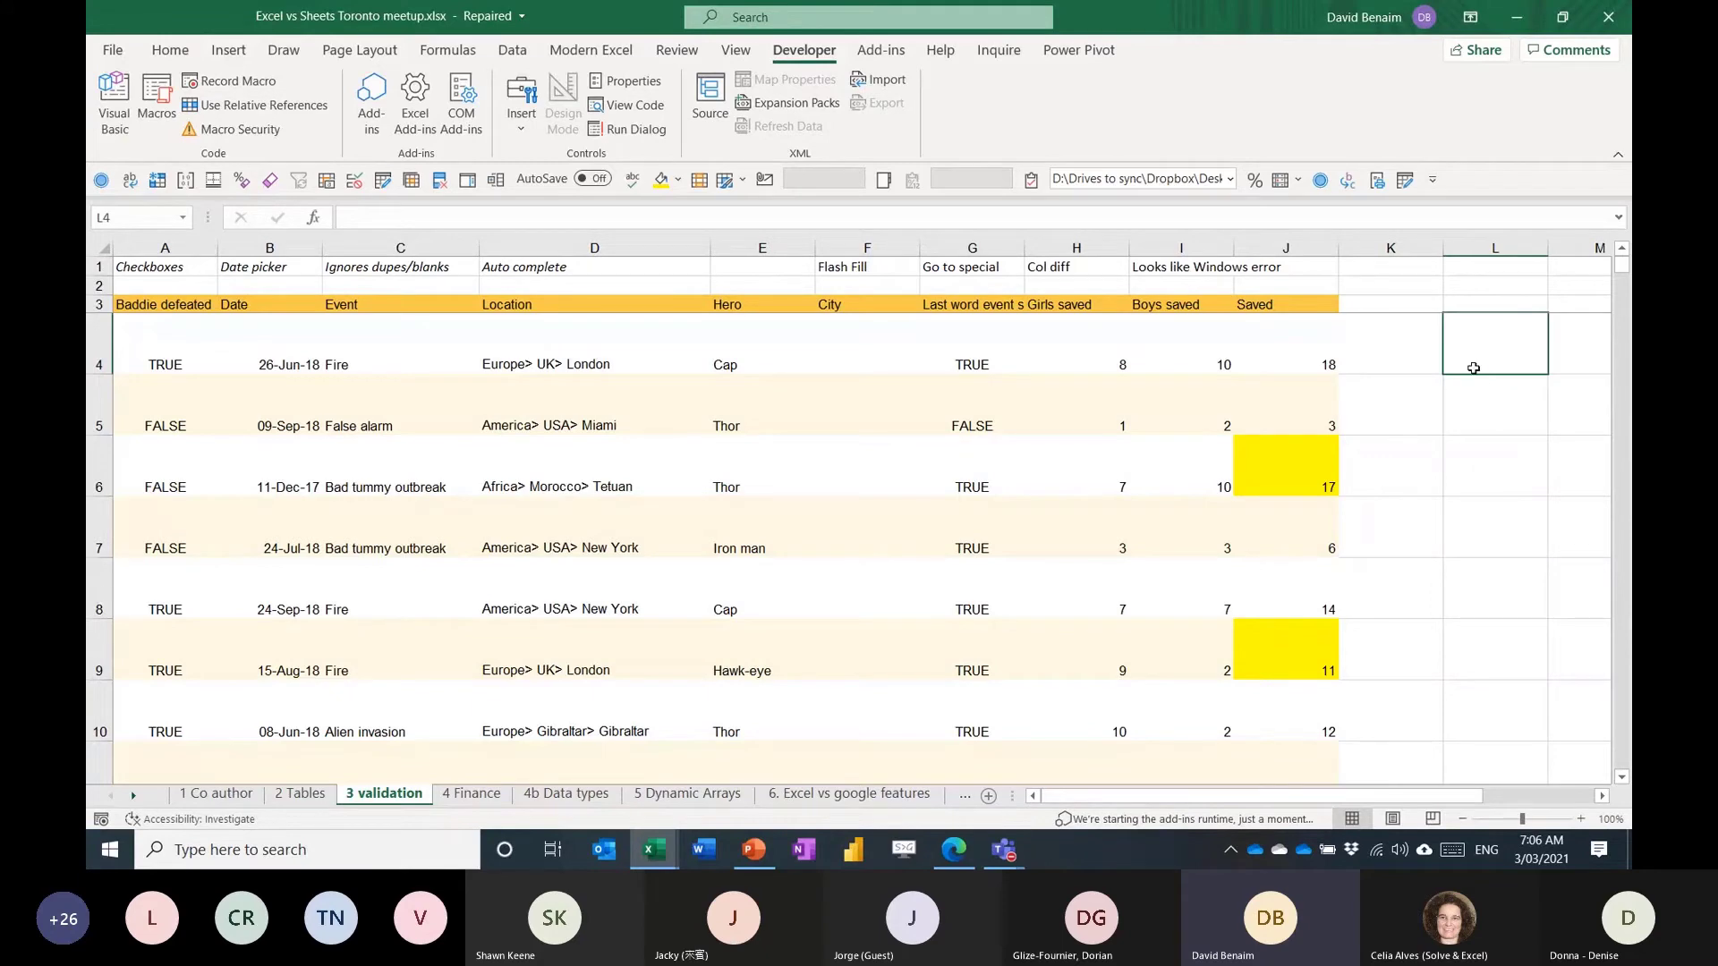
drag(1472, 350, 1597, 741)
click(240, 58)
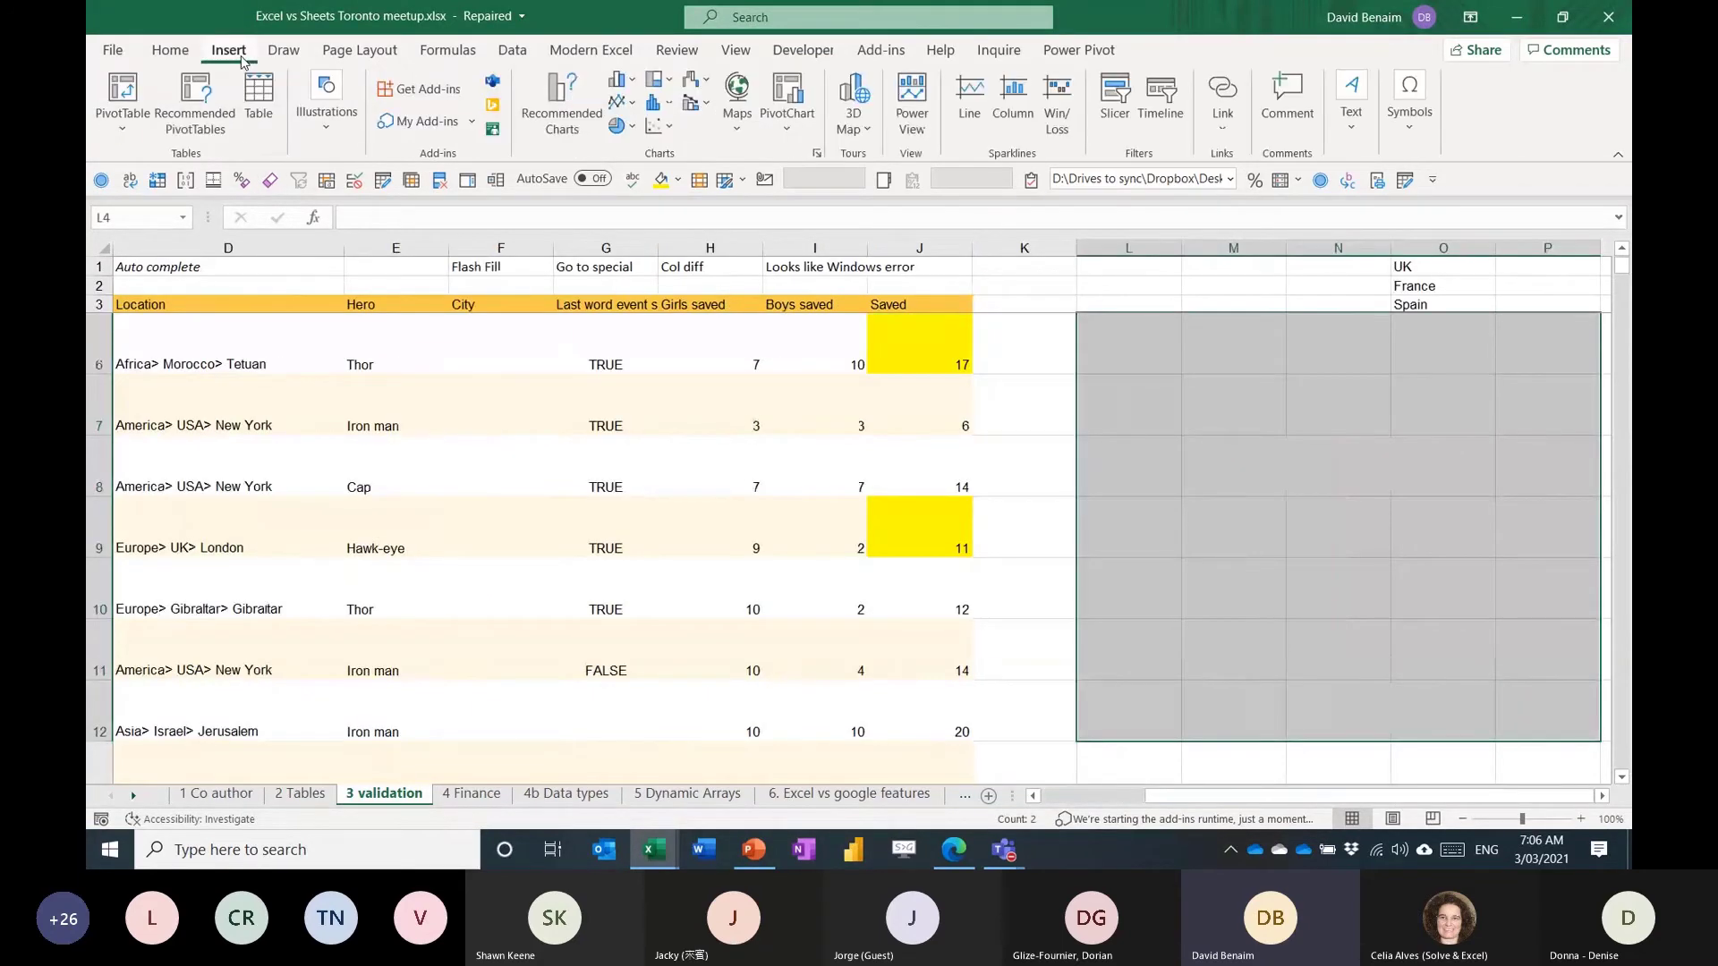
click(1176, 348)
Switch to the Google Sheets version of the workbook and go to cell C1, beside the Checkboxes column heading.
key(alt+Tab)
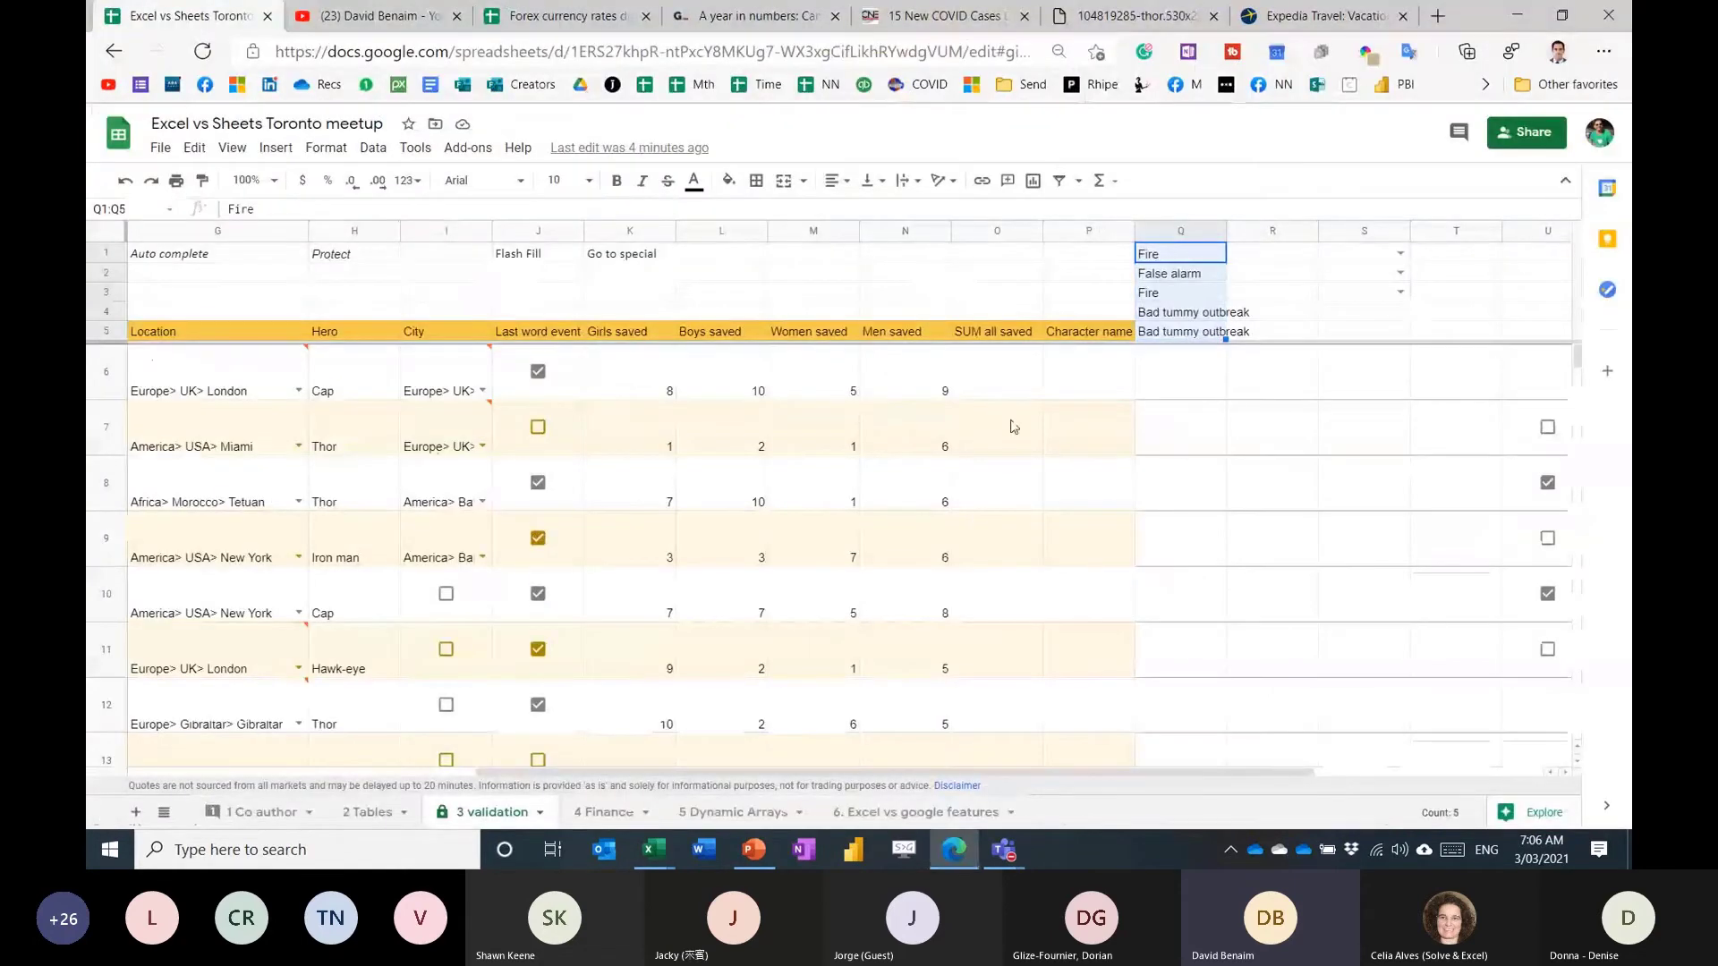
click(1071, 277)
key(Left)
key(Left)
key(Left)
key(Left)
key(Left)
key(Left)
key(Left)
key(Left)
key(Left)
key(Left)
key(Left)
key(Left)
key(Left)
key(Up)
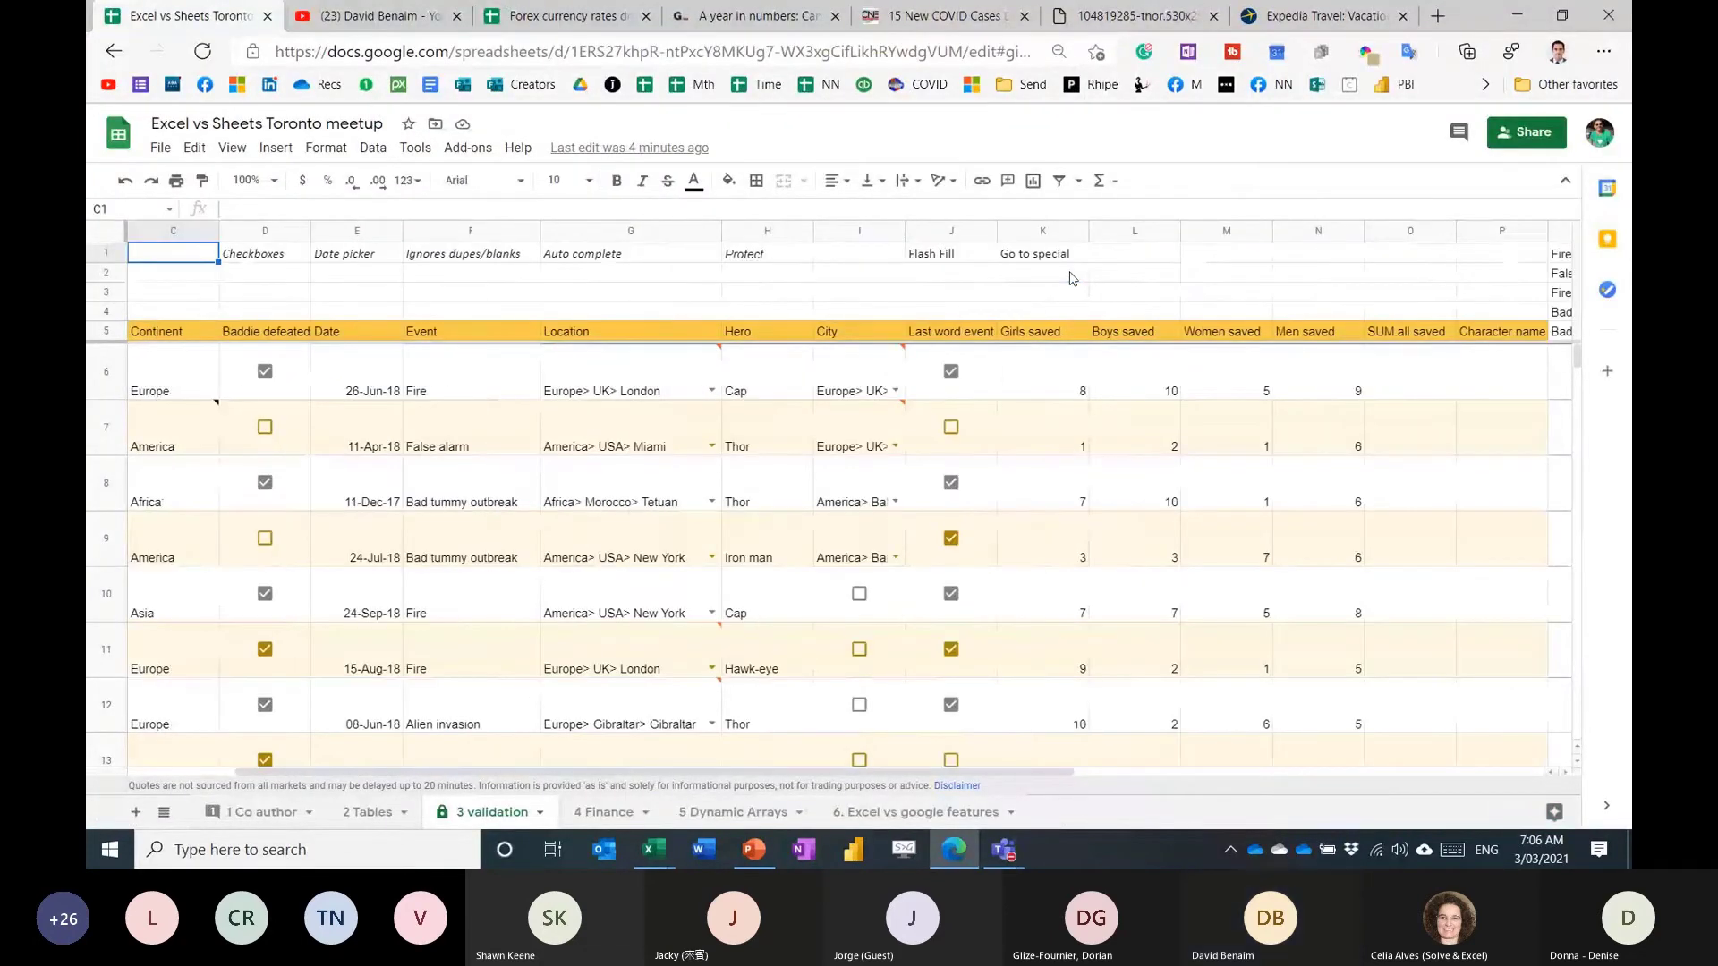
Look through the row 1 feature notes on the 3 validation sheet, across to column T.
key(Right)
key(Right)
key(Right)
key(Right)
key(Right)
key(Right)
key(Left)
key(Left)
key(Left)
key(Left)
key(Left)
key(Left)
key(Left)
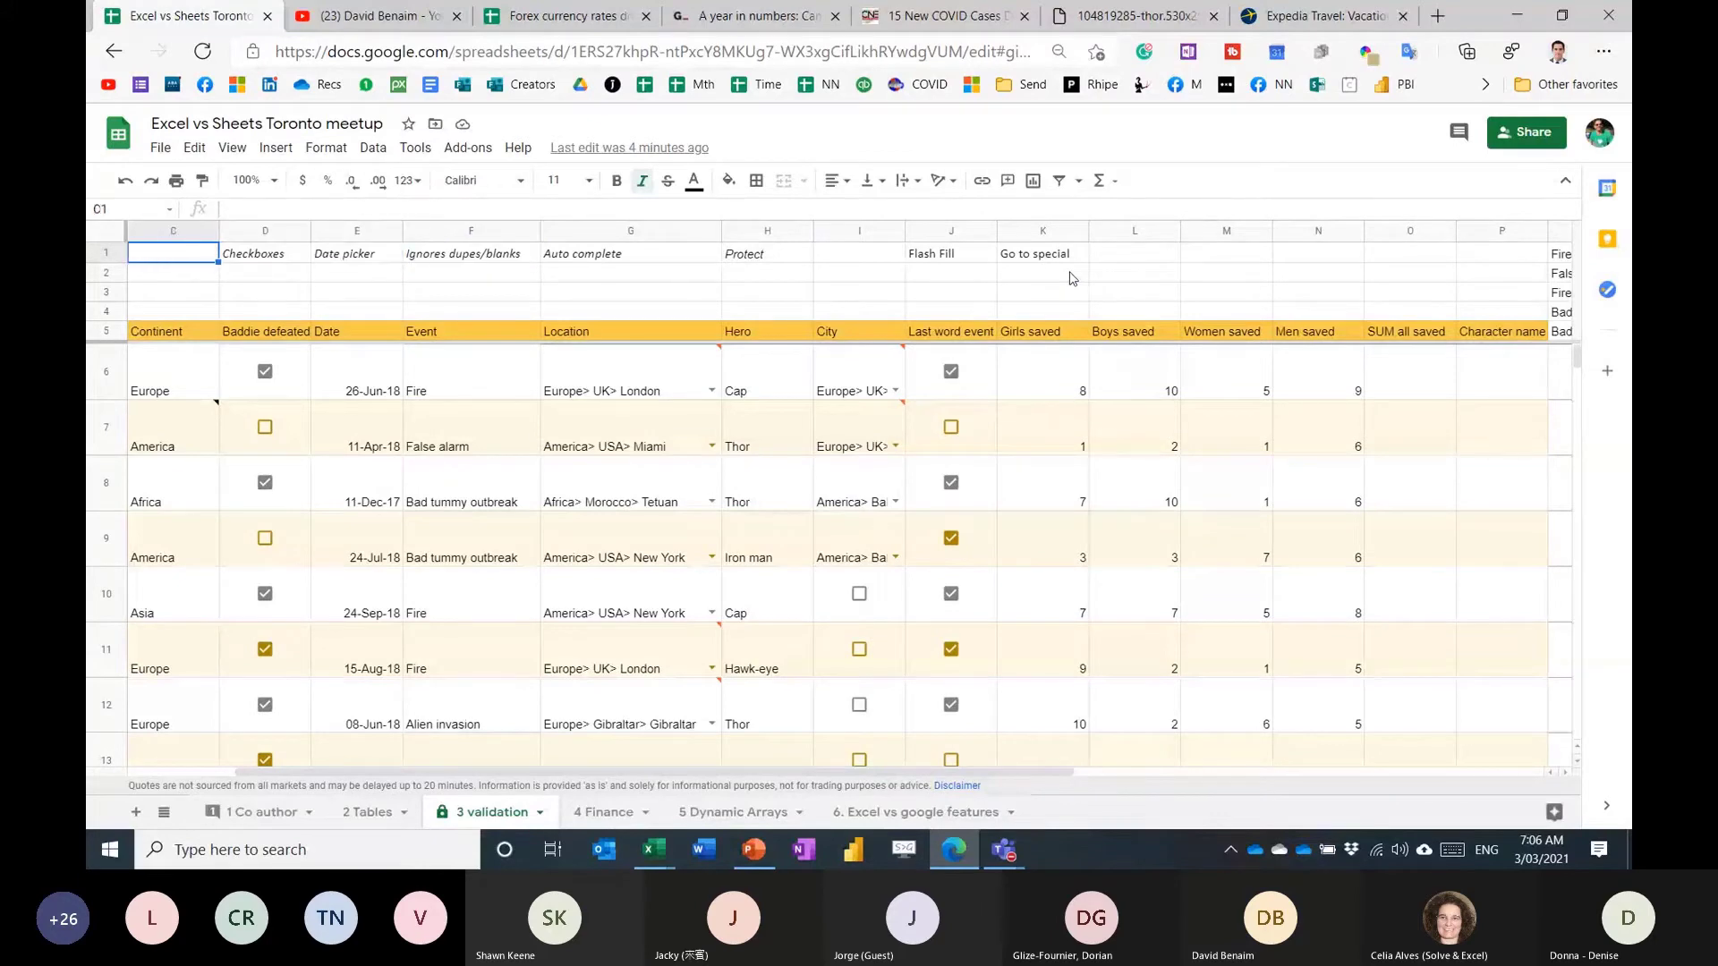
key(Left)
key(Right)
key(Right)
key(Right)
key(Right)
key(Right)
key(Right)
key(Right)
key(Right)
key(Right)
key(Right)
key(Right)
key(Right)
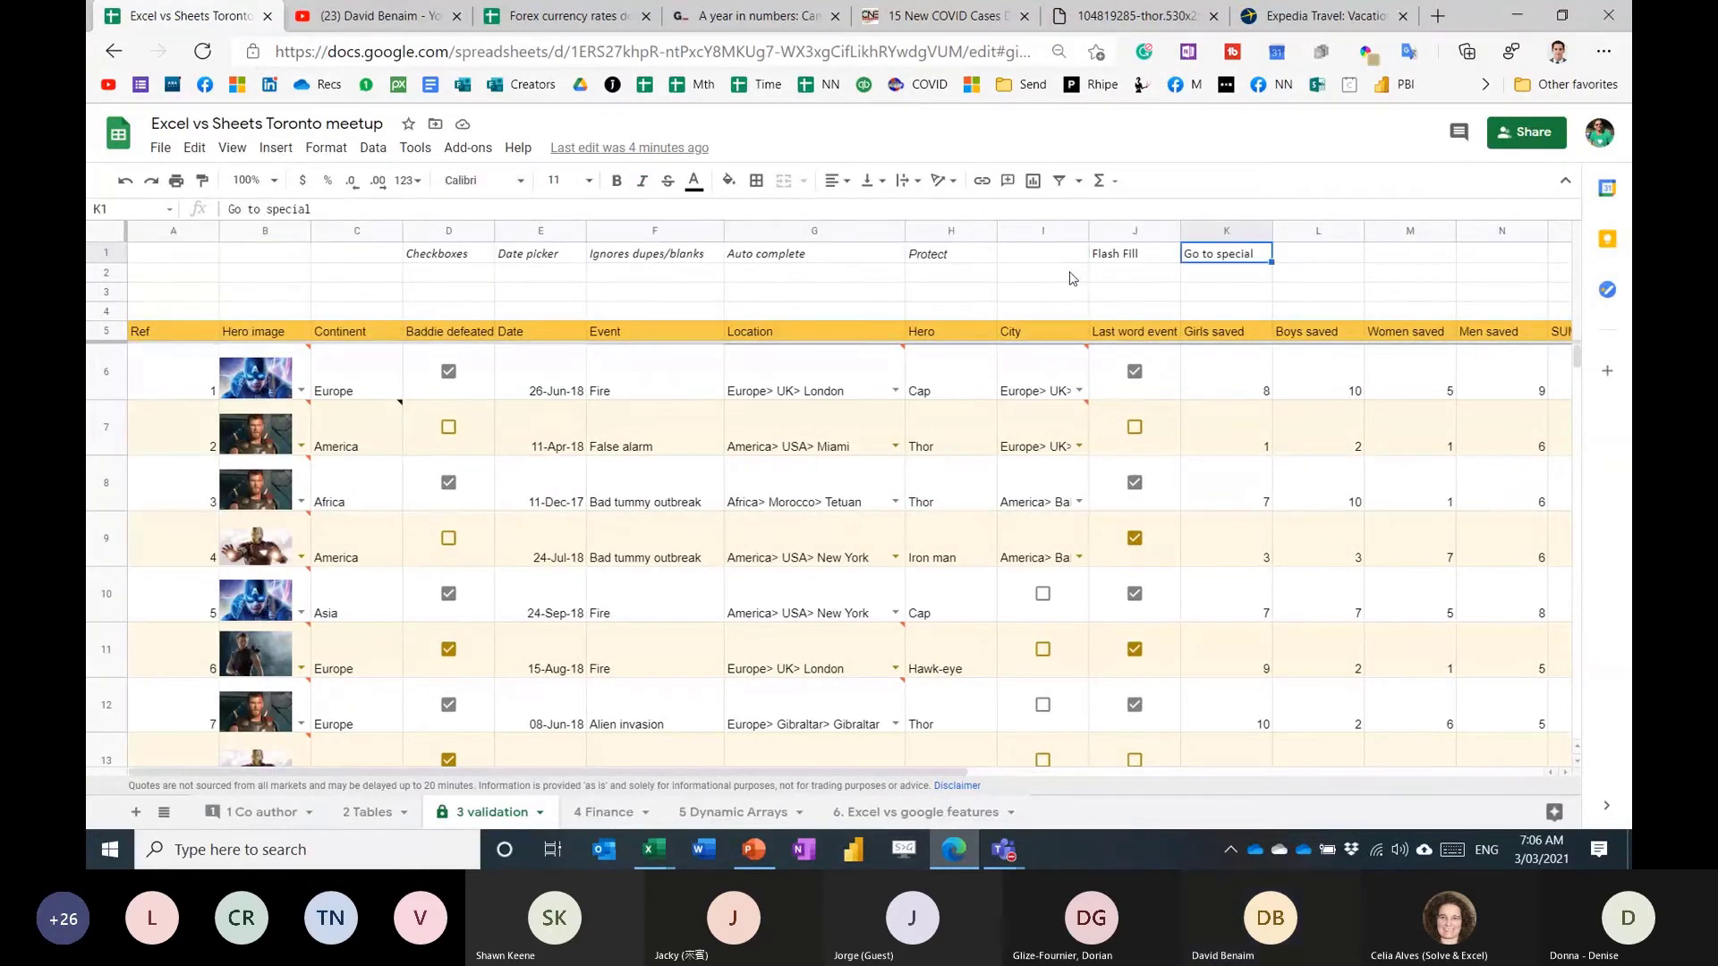
key(Right)
key(Right)
key(Right)
key(Right)
key(Right)
key(Right)
key(Right)
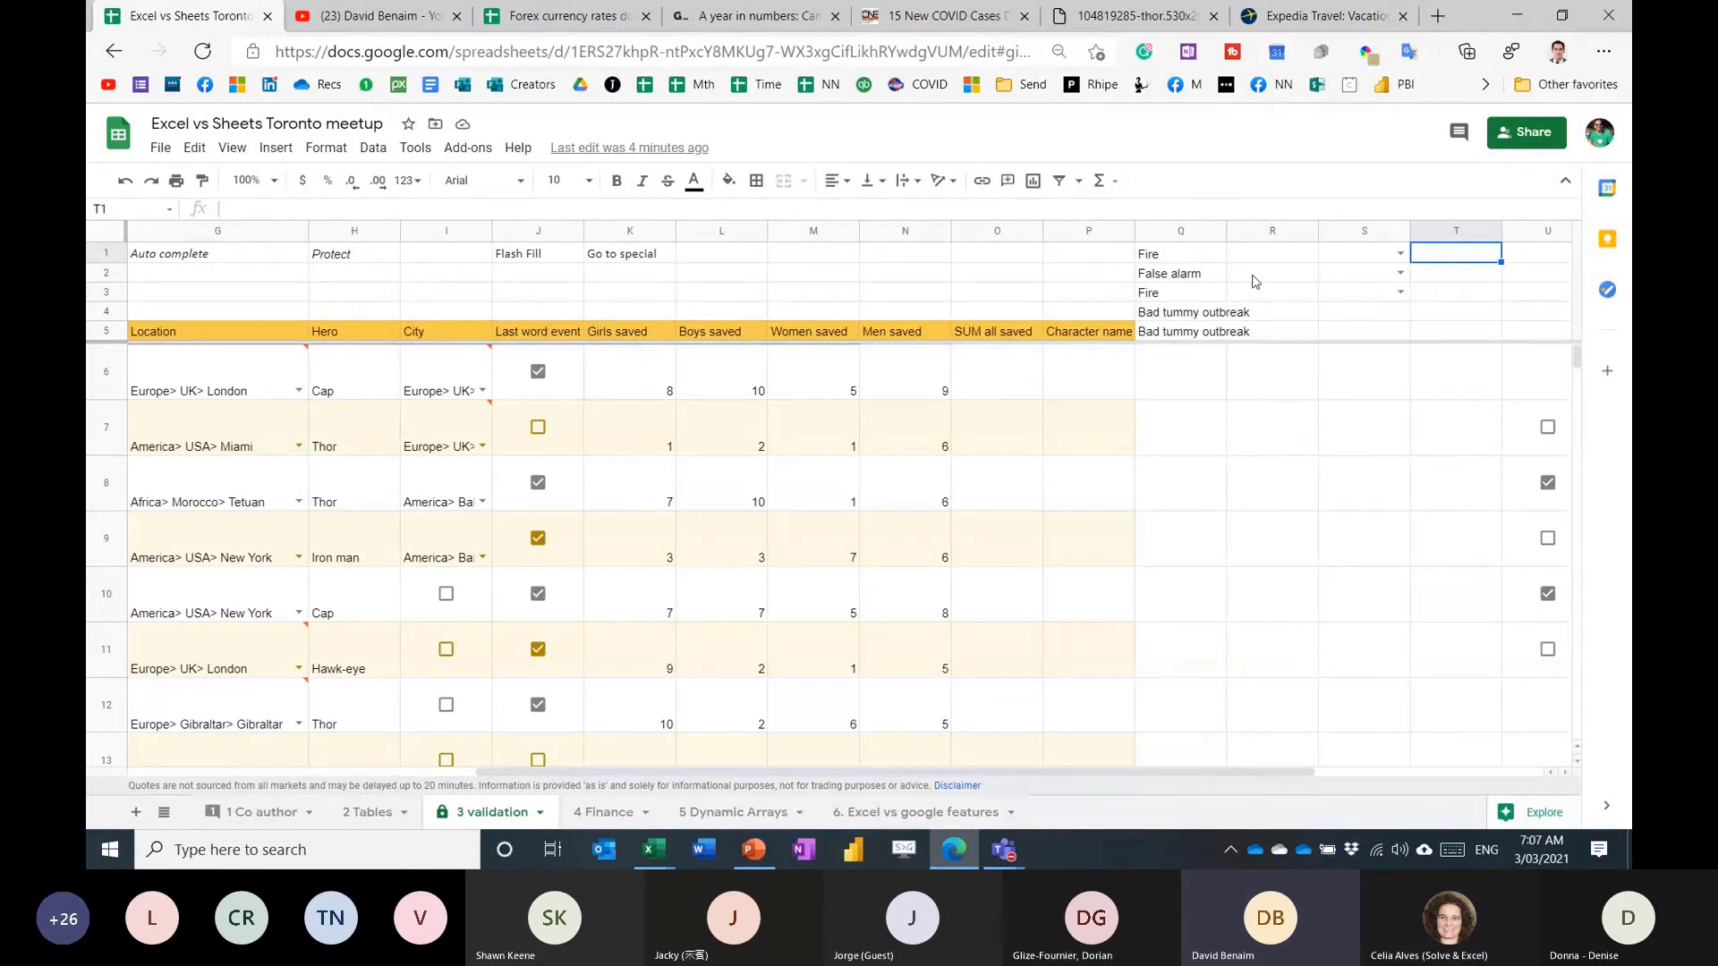
Examine the event list and its dropdown cells in P1:S4 of the 3 validation sheet.
drag(1106, 256, 1333, 297)
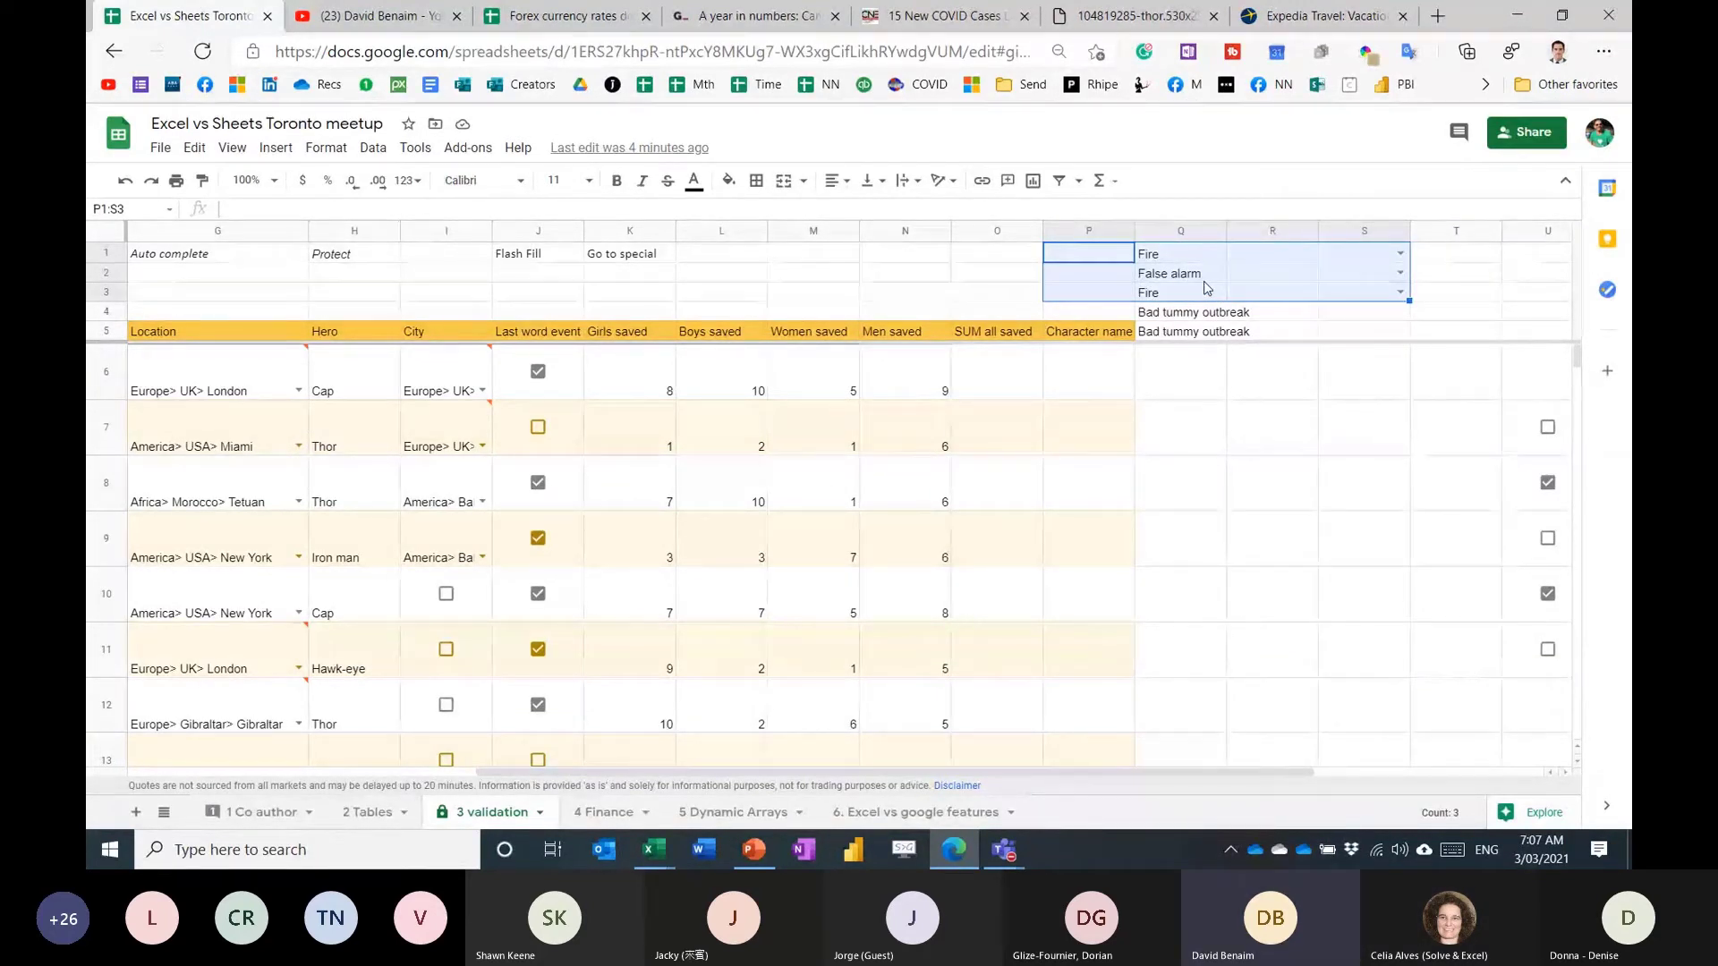
key(shift+Down)
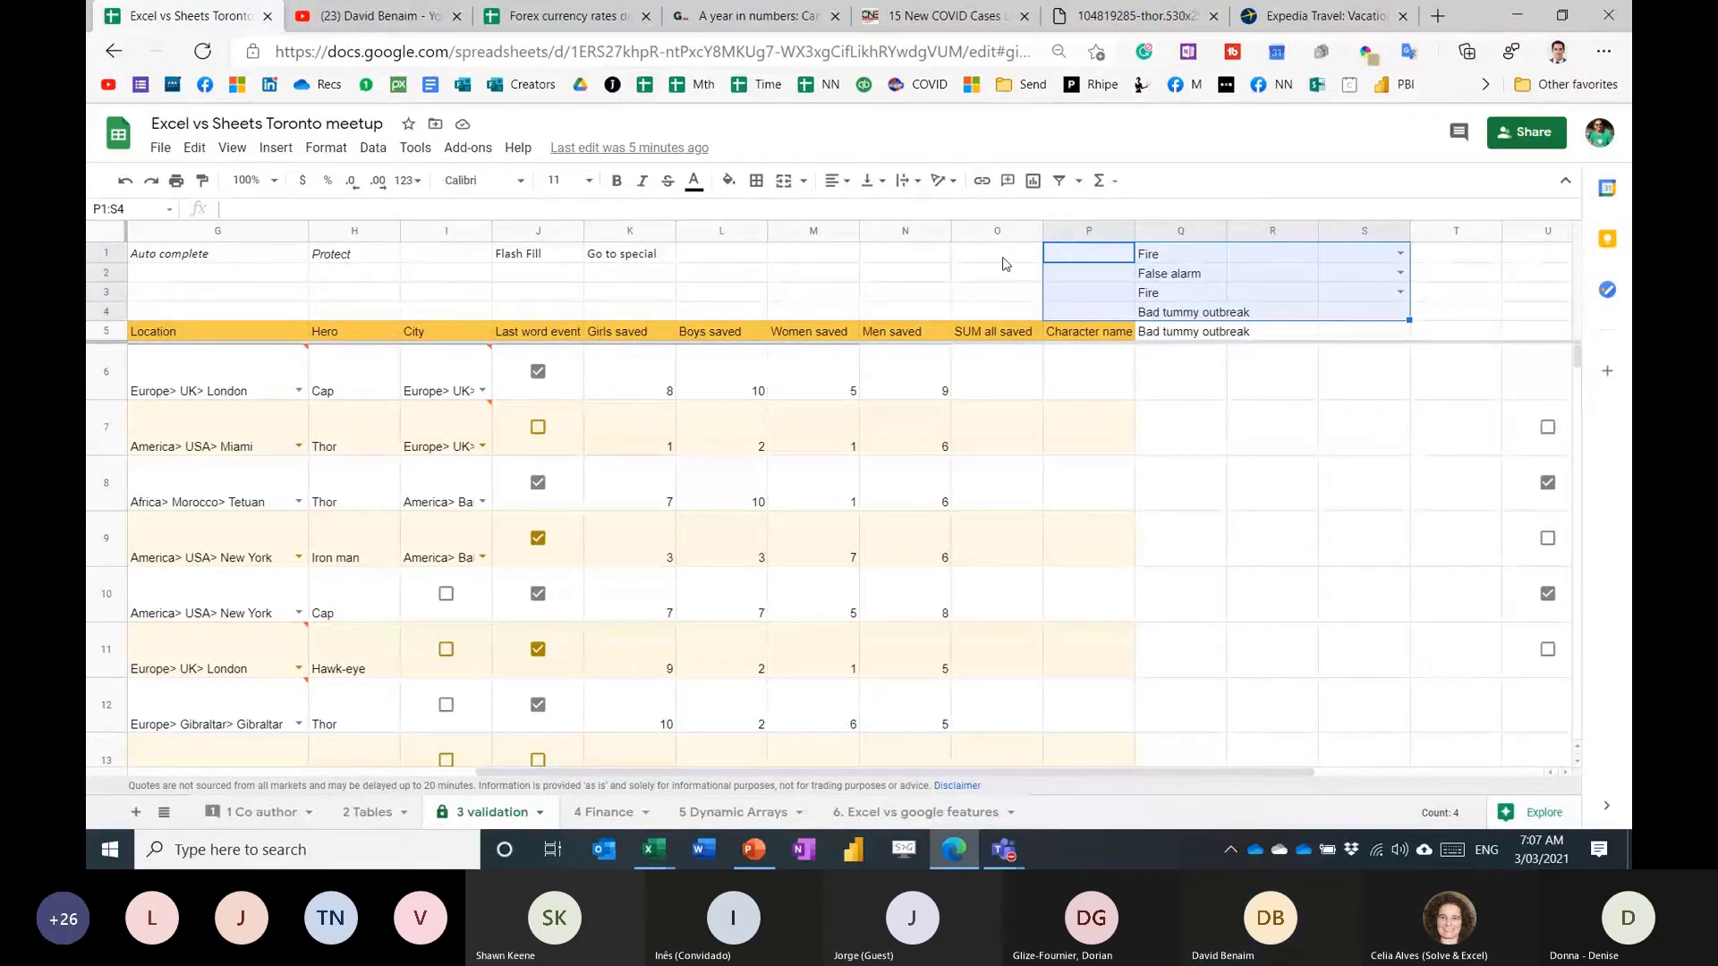
click(818, 259)
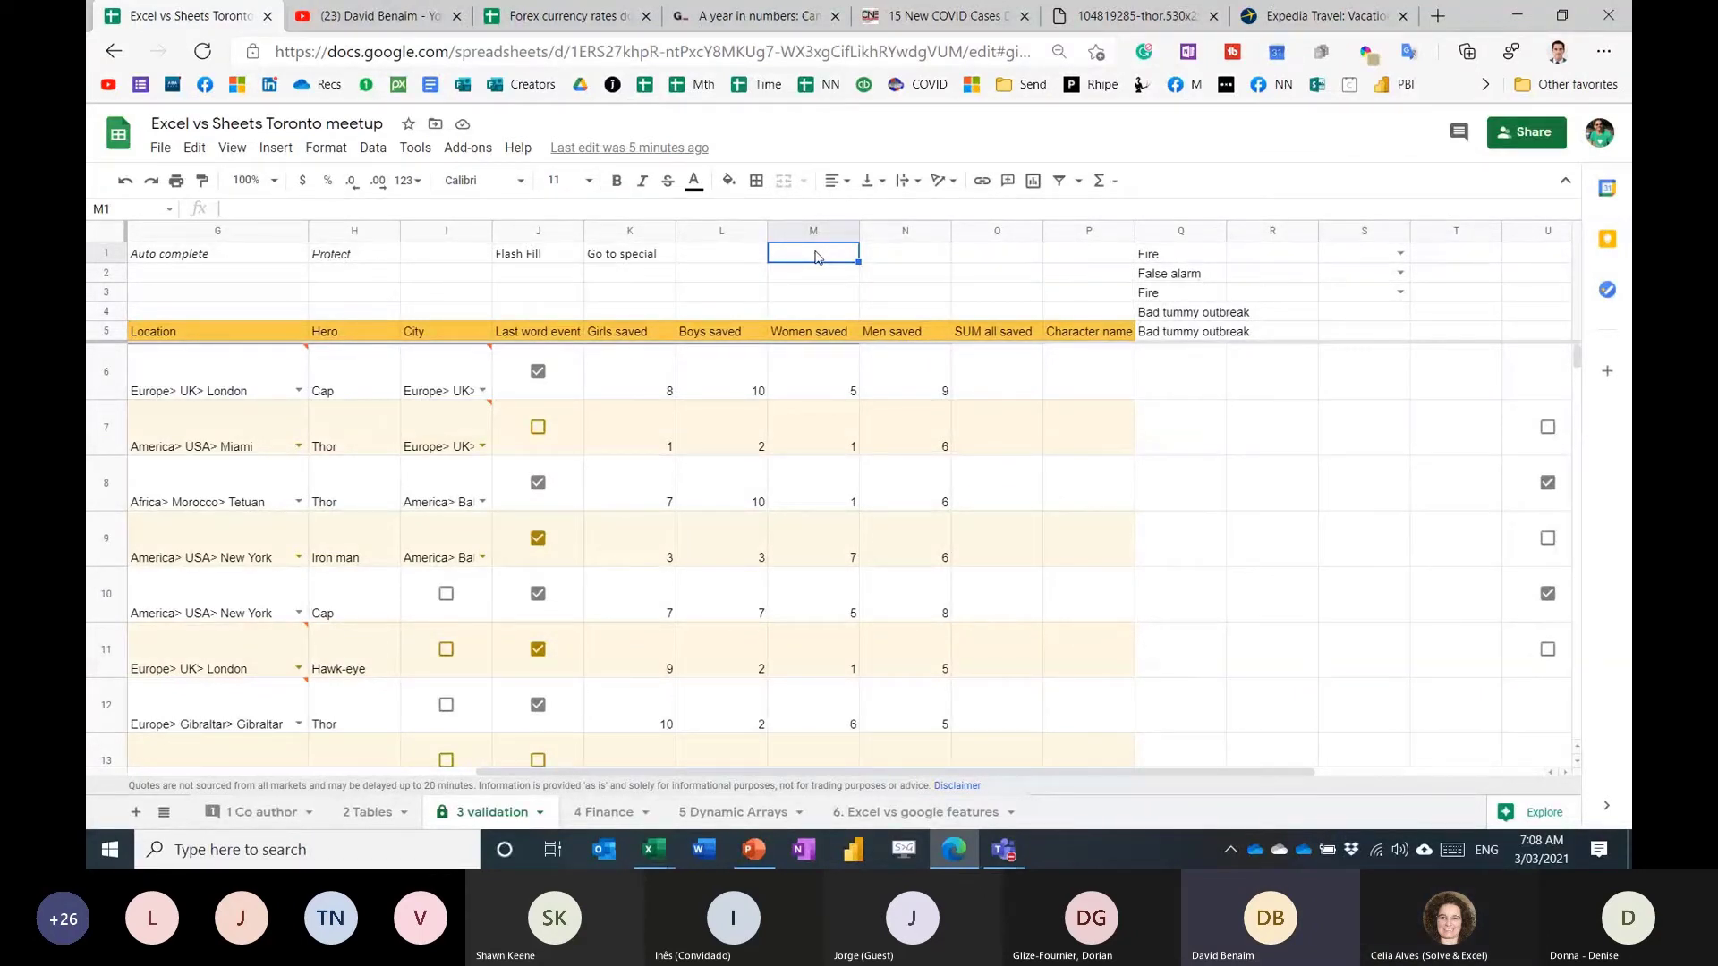
key(Right)
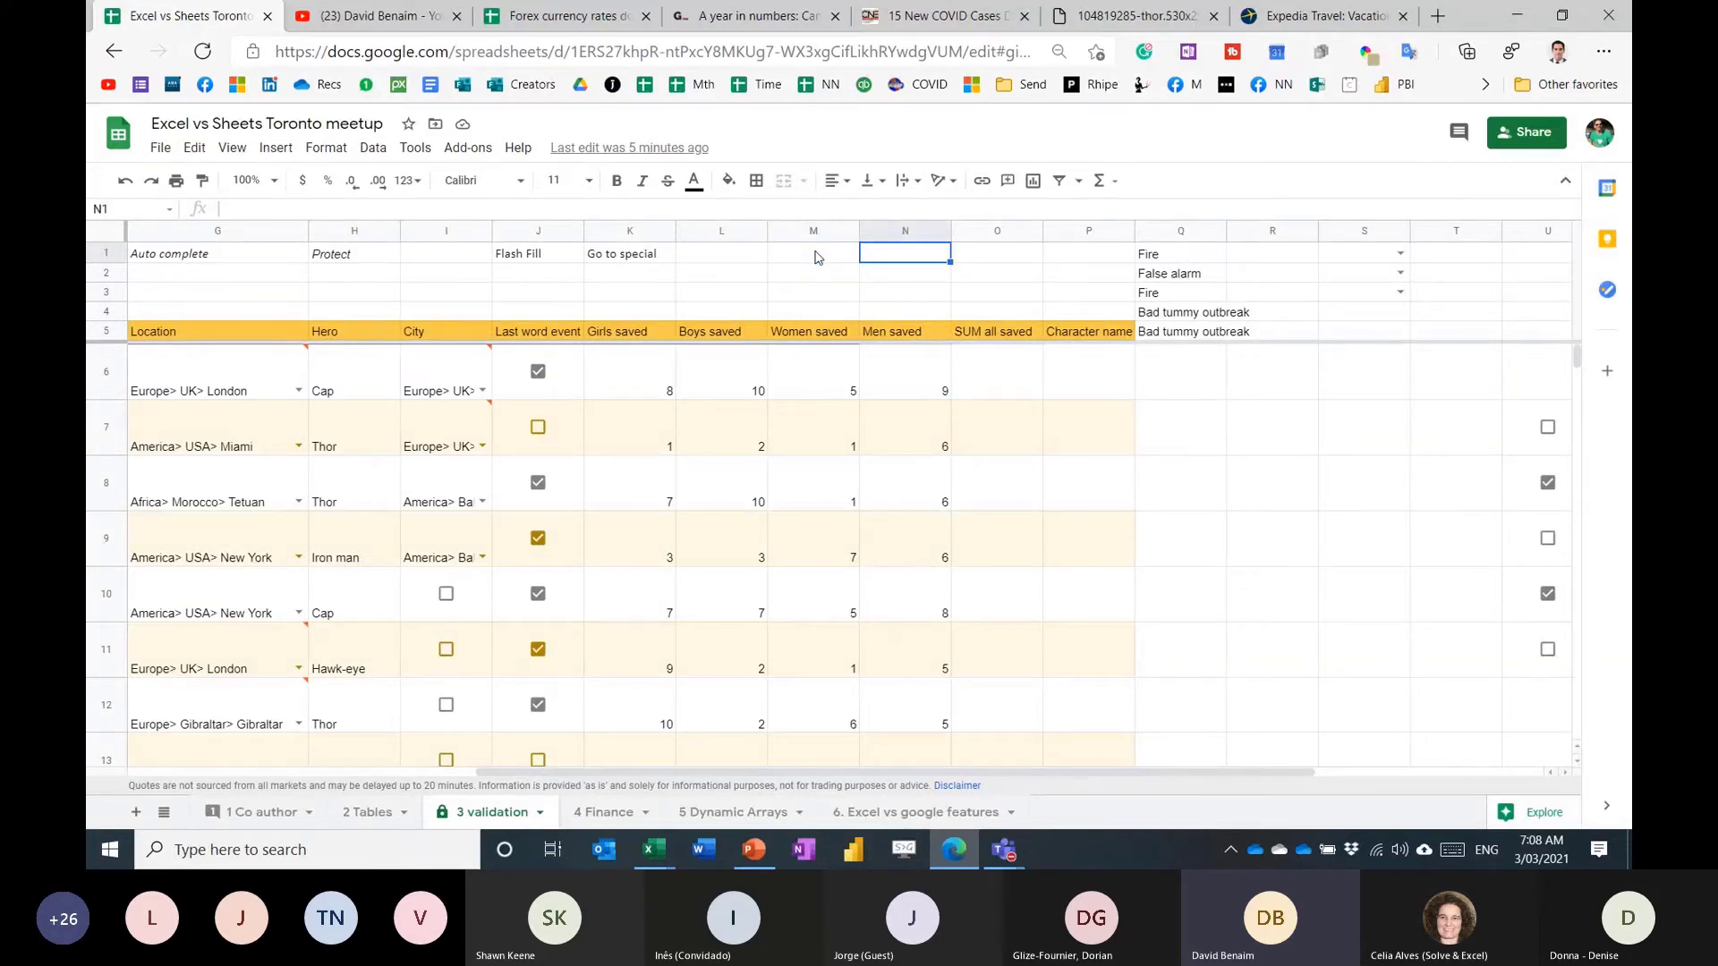
Switch to the Excel workbook and open the data validation settings for cells M1:M3 on the 3 validation sheet.
key(alt+Tab)
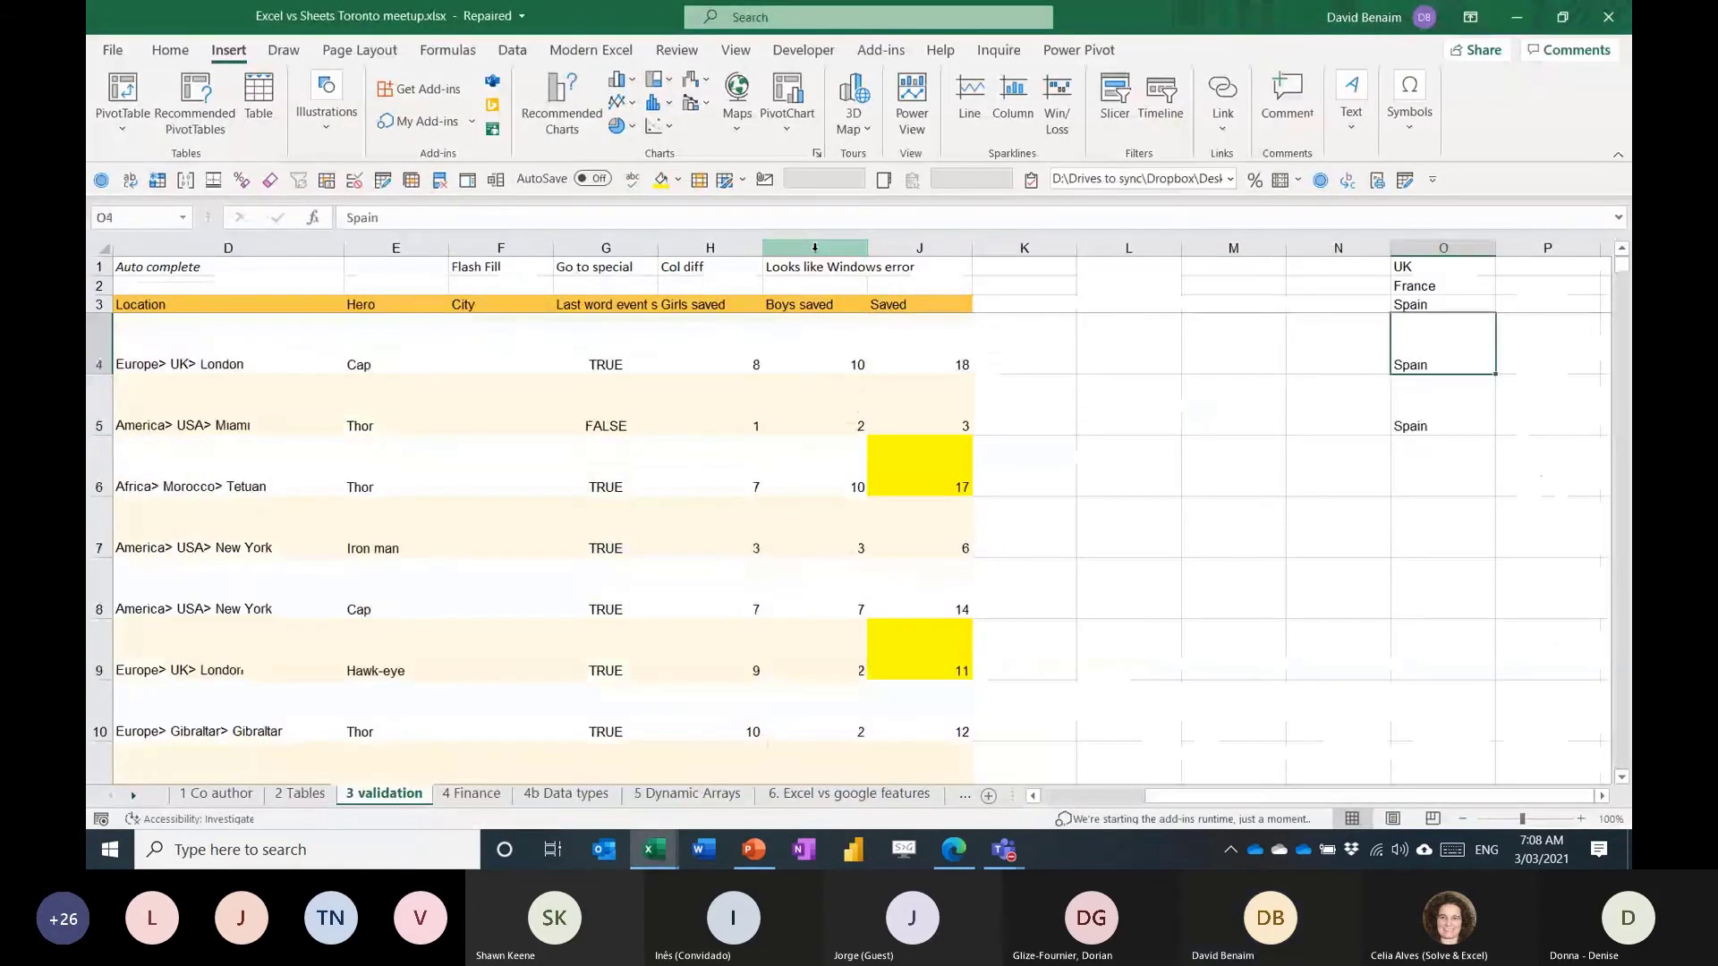
key(Up)
key(Up)
key(Up)
key(Left)
key(Left)
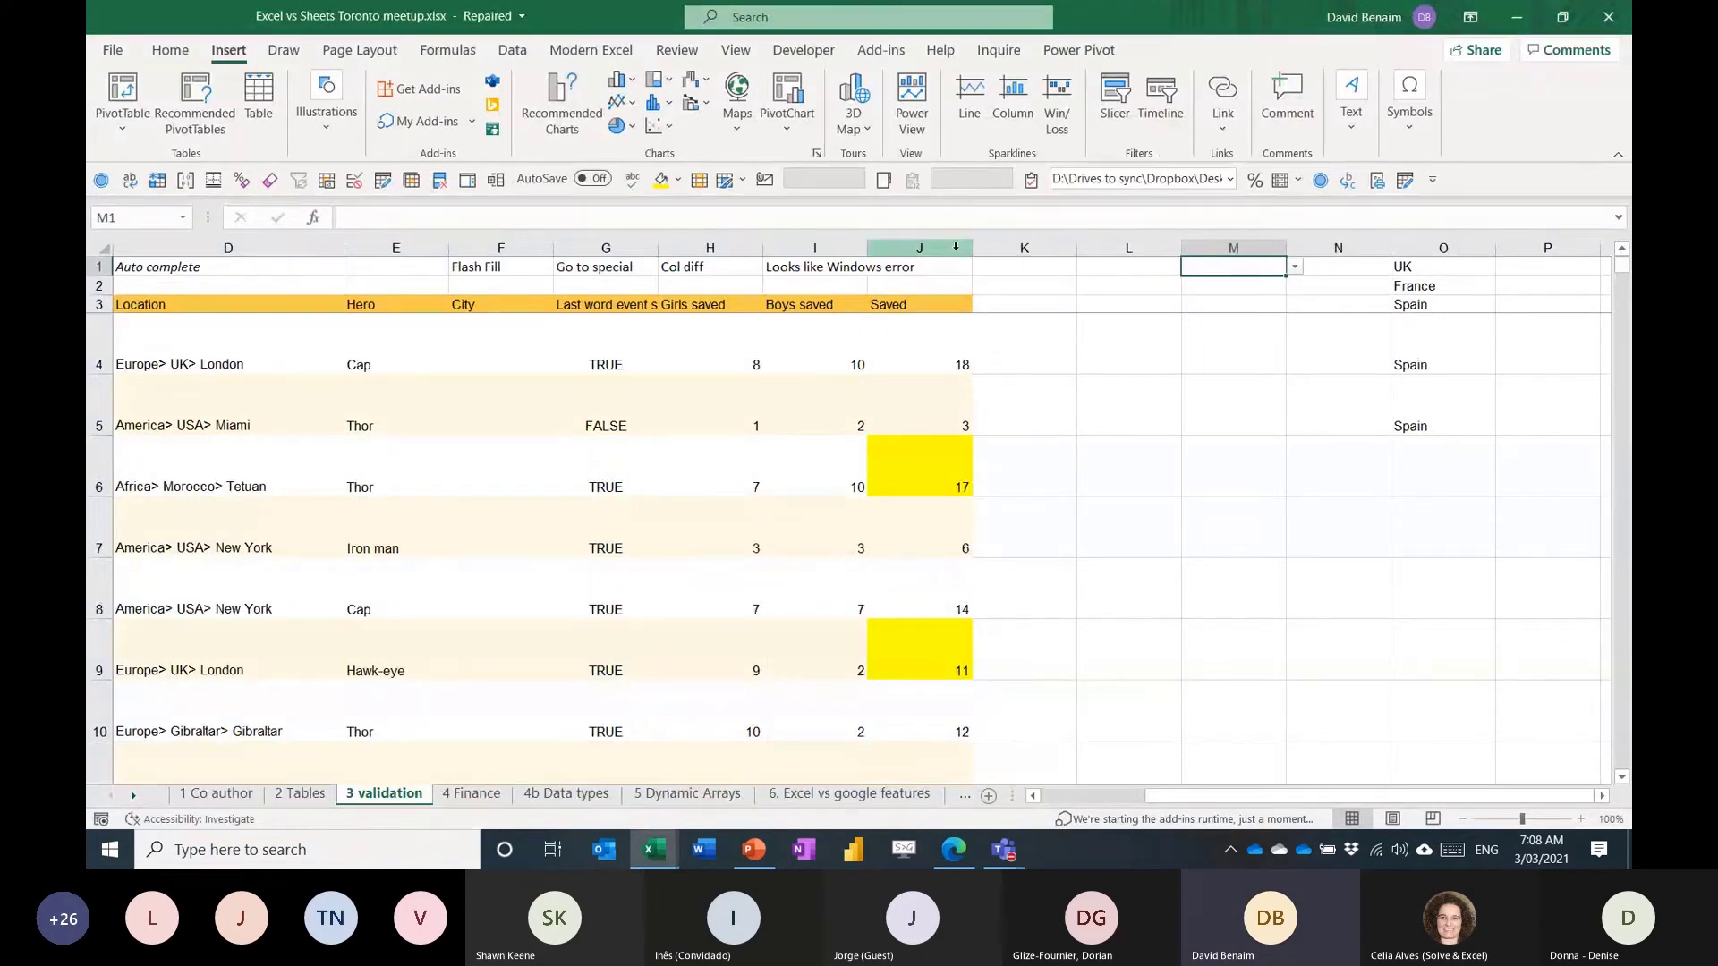
drag(1257, 268, 1251, 305)
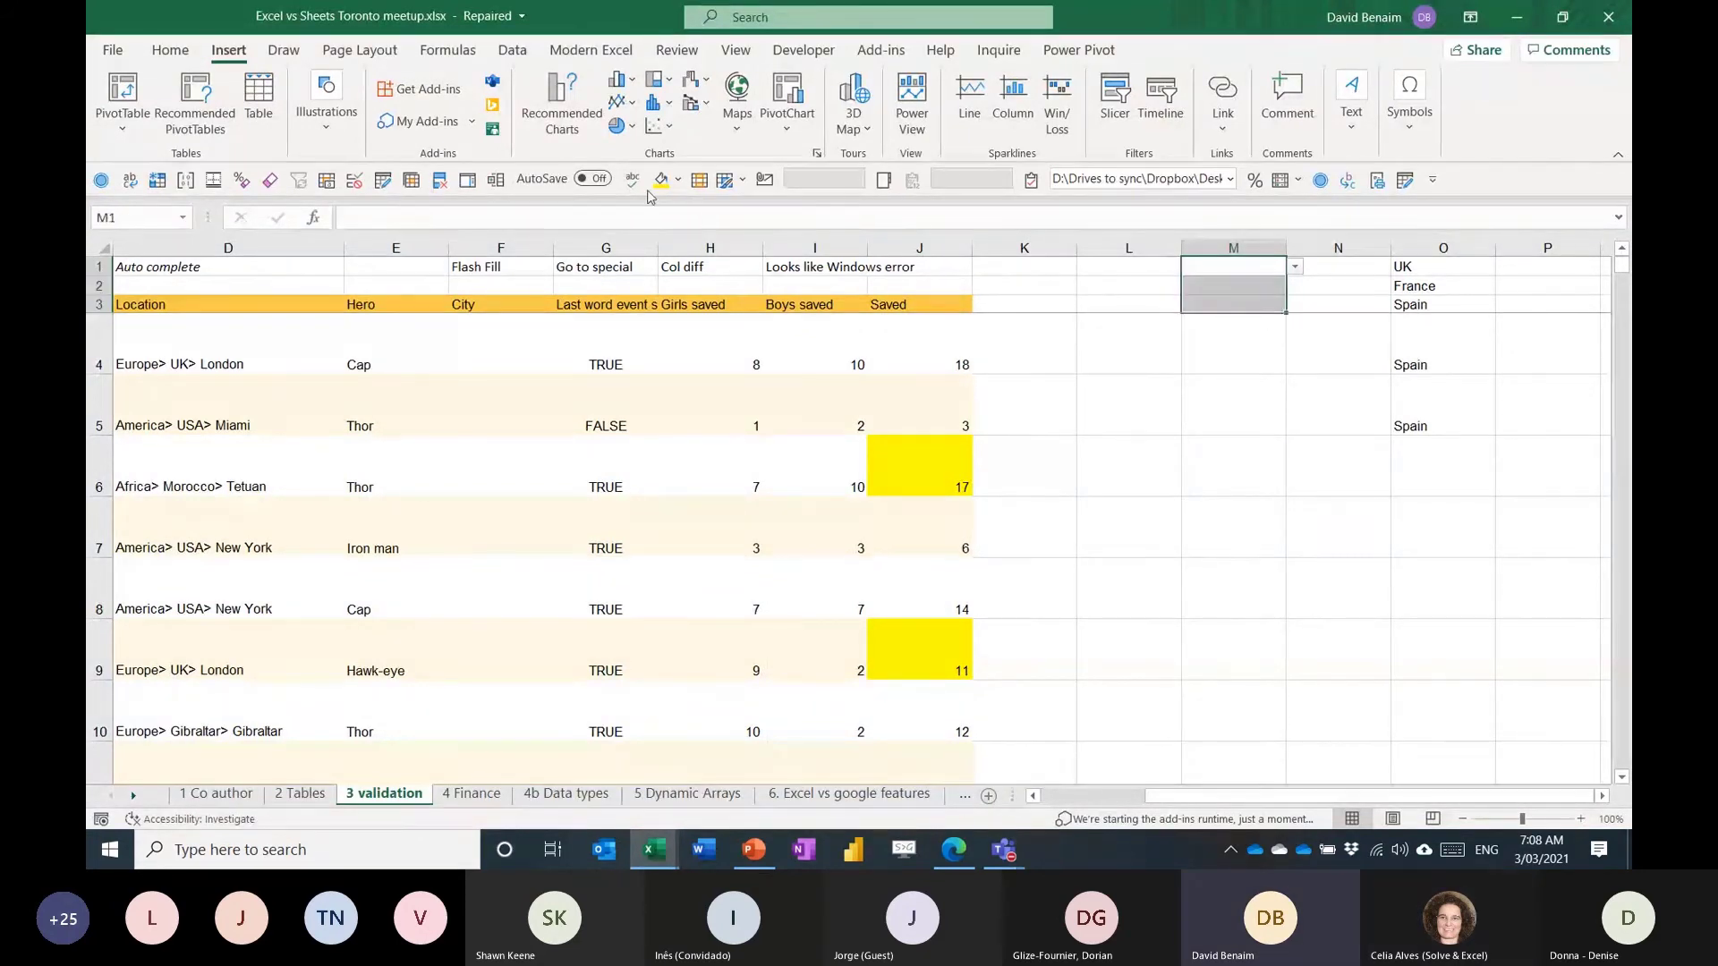
click(513, 49)
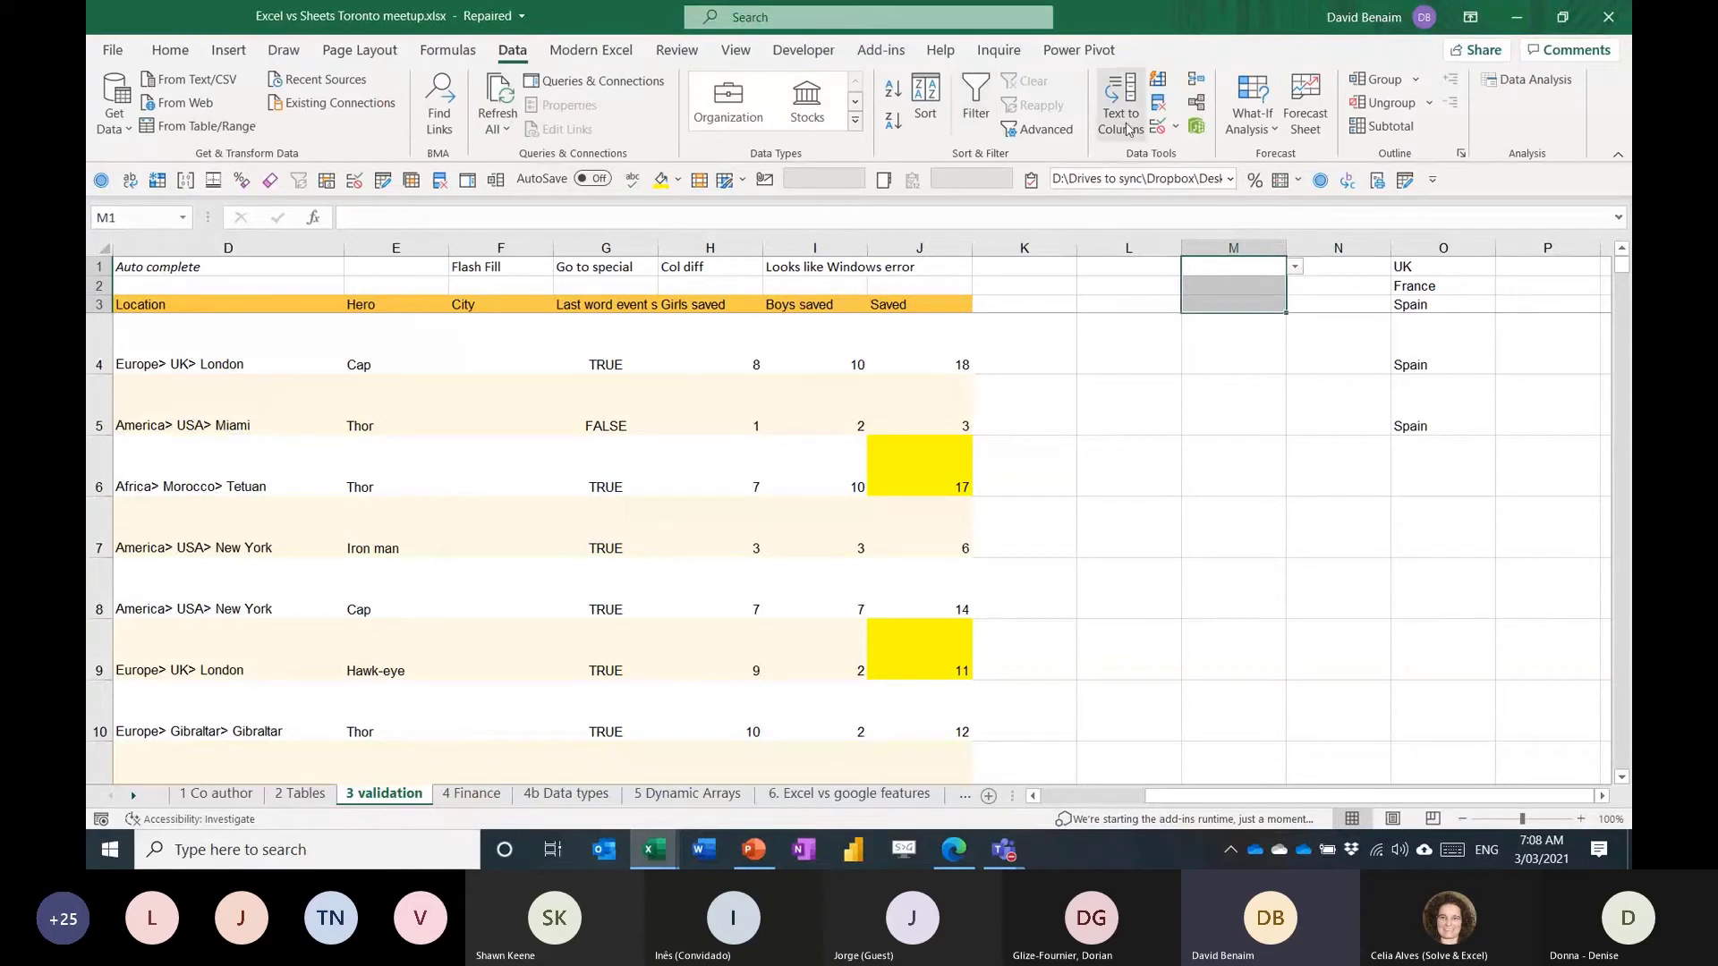
click(1157, 125)
click(788, 480)
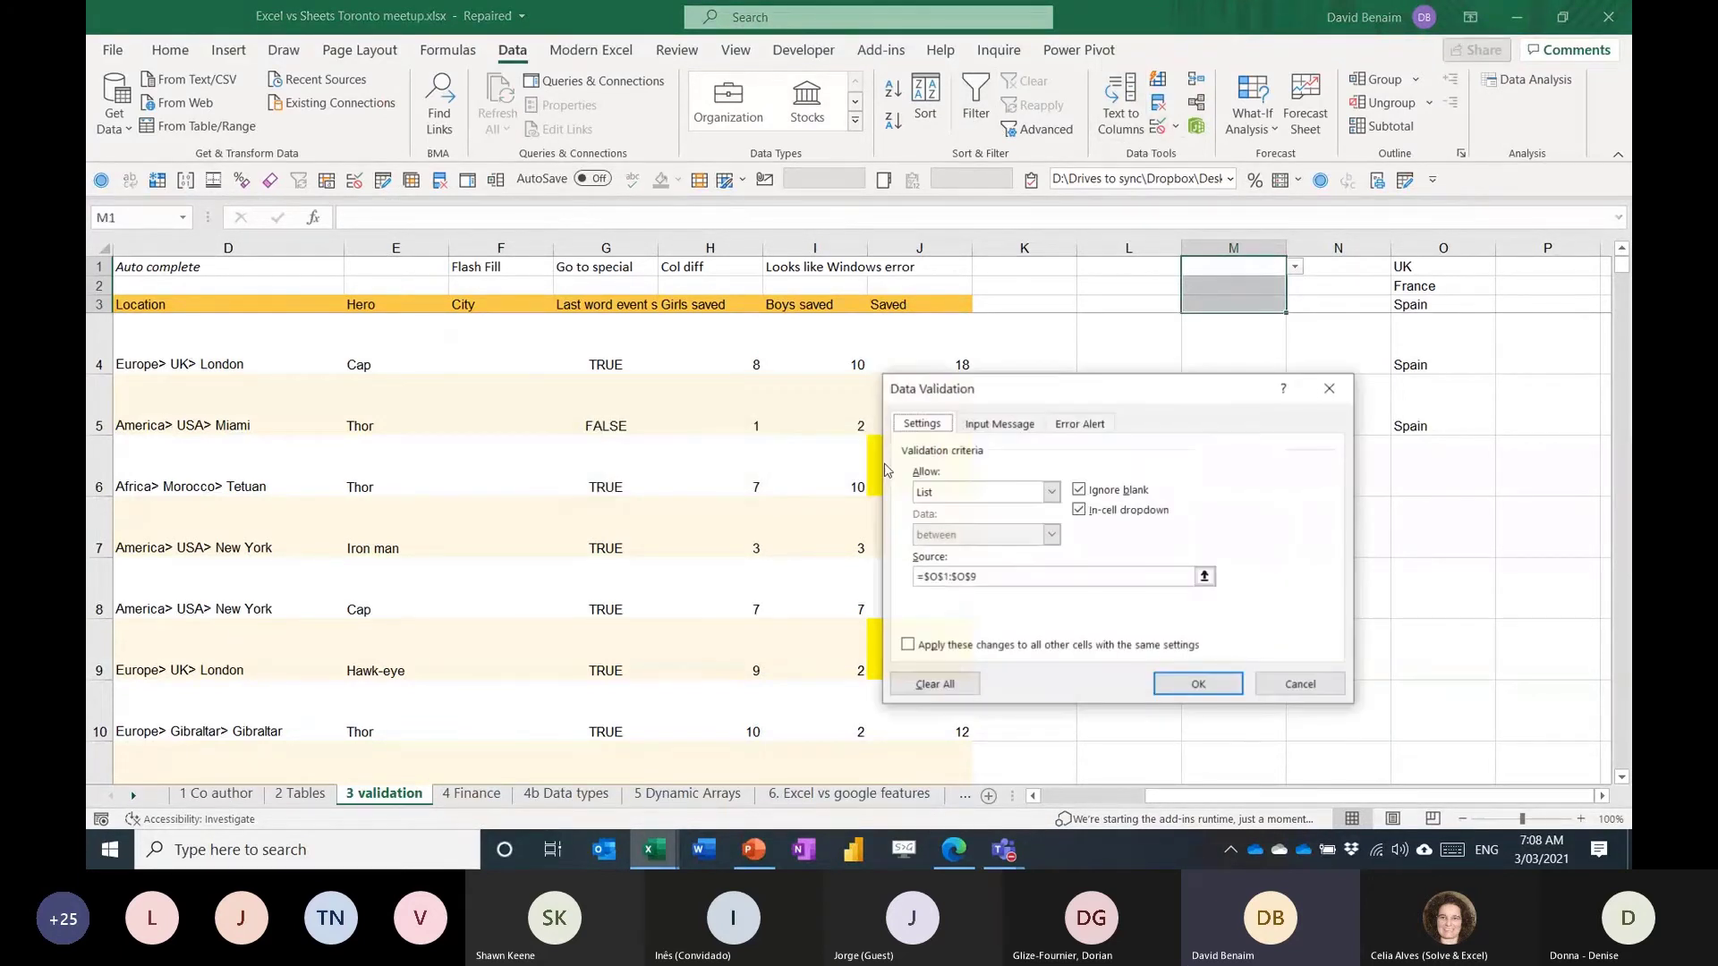
Set the M1:M3 validation to a custom rule with the formula =UNIQUE(O1:O7).
click(1042, 492)
click(976, 607)
click(917, 580)
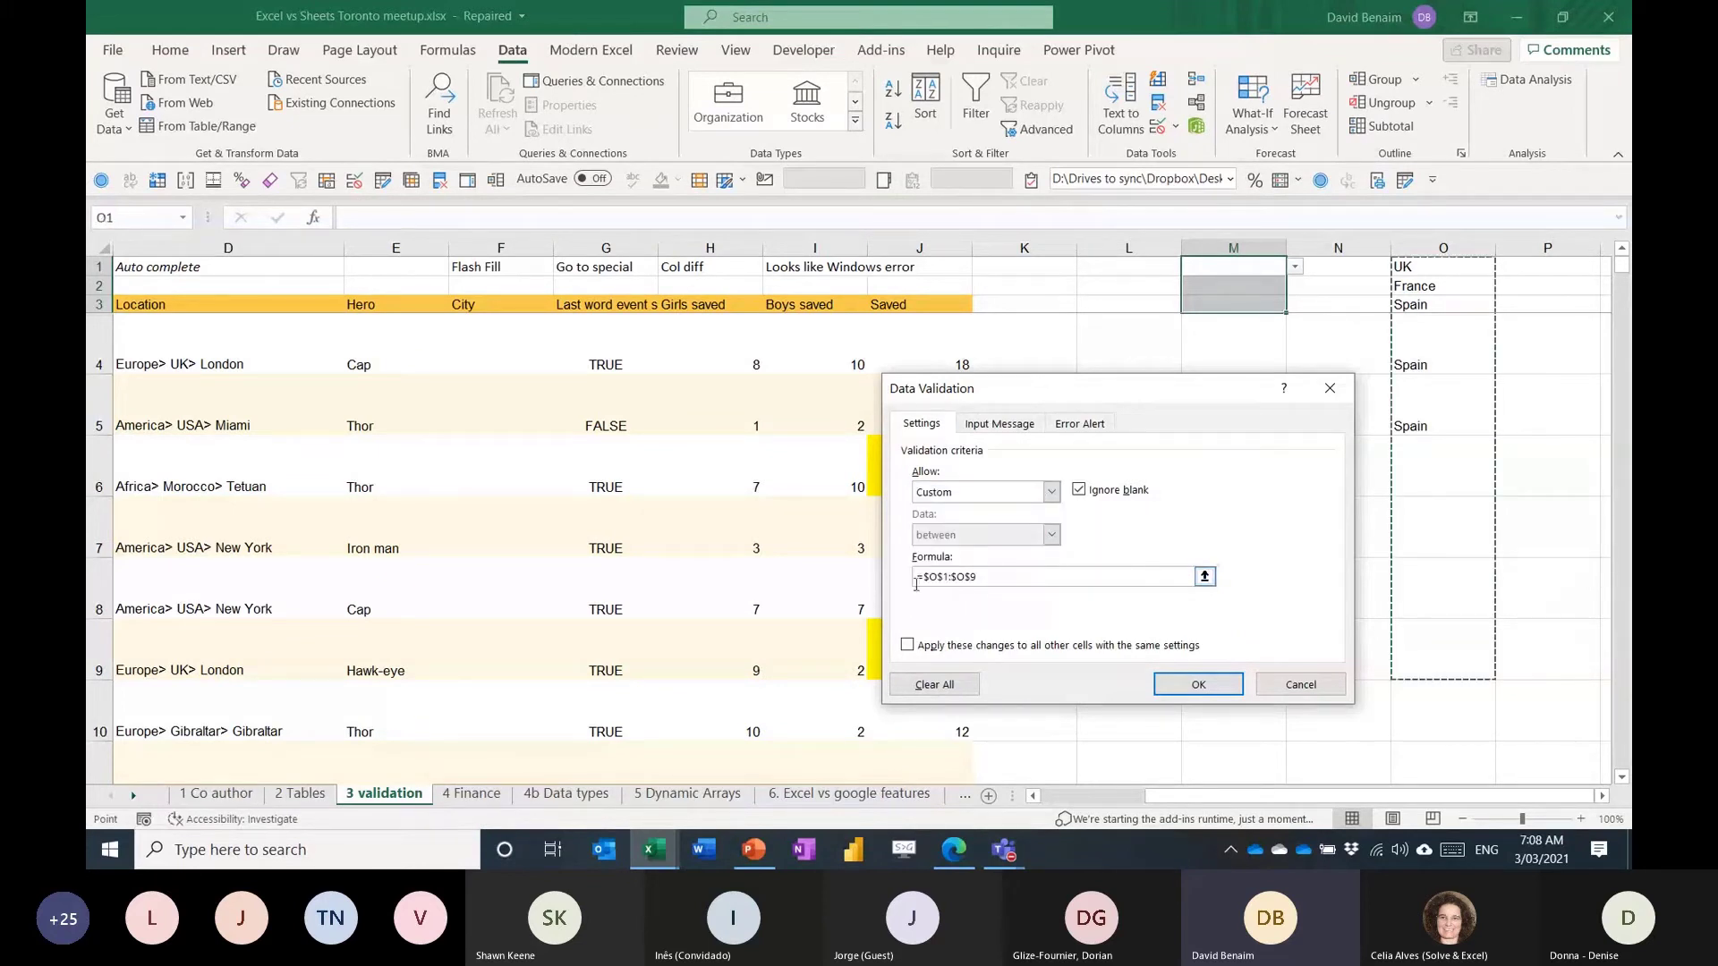
drag(922, 577, 991, 573)
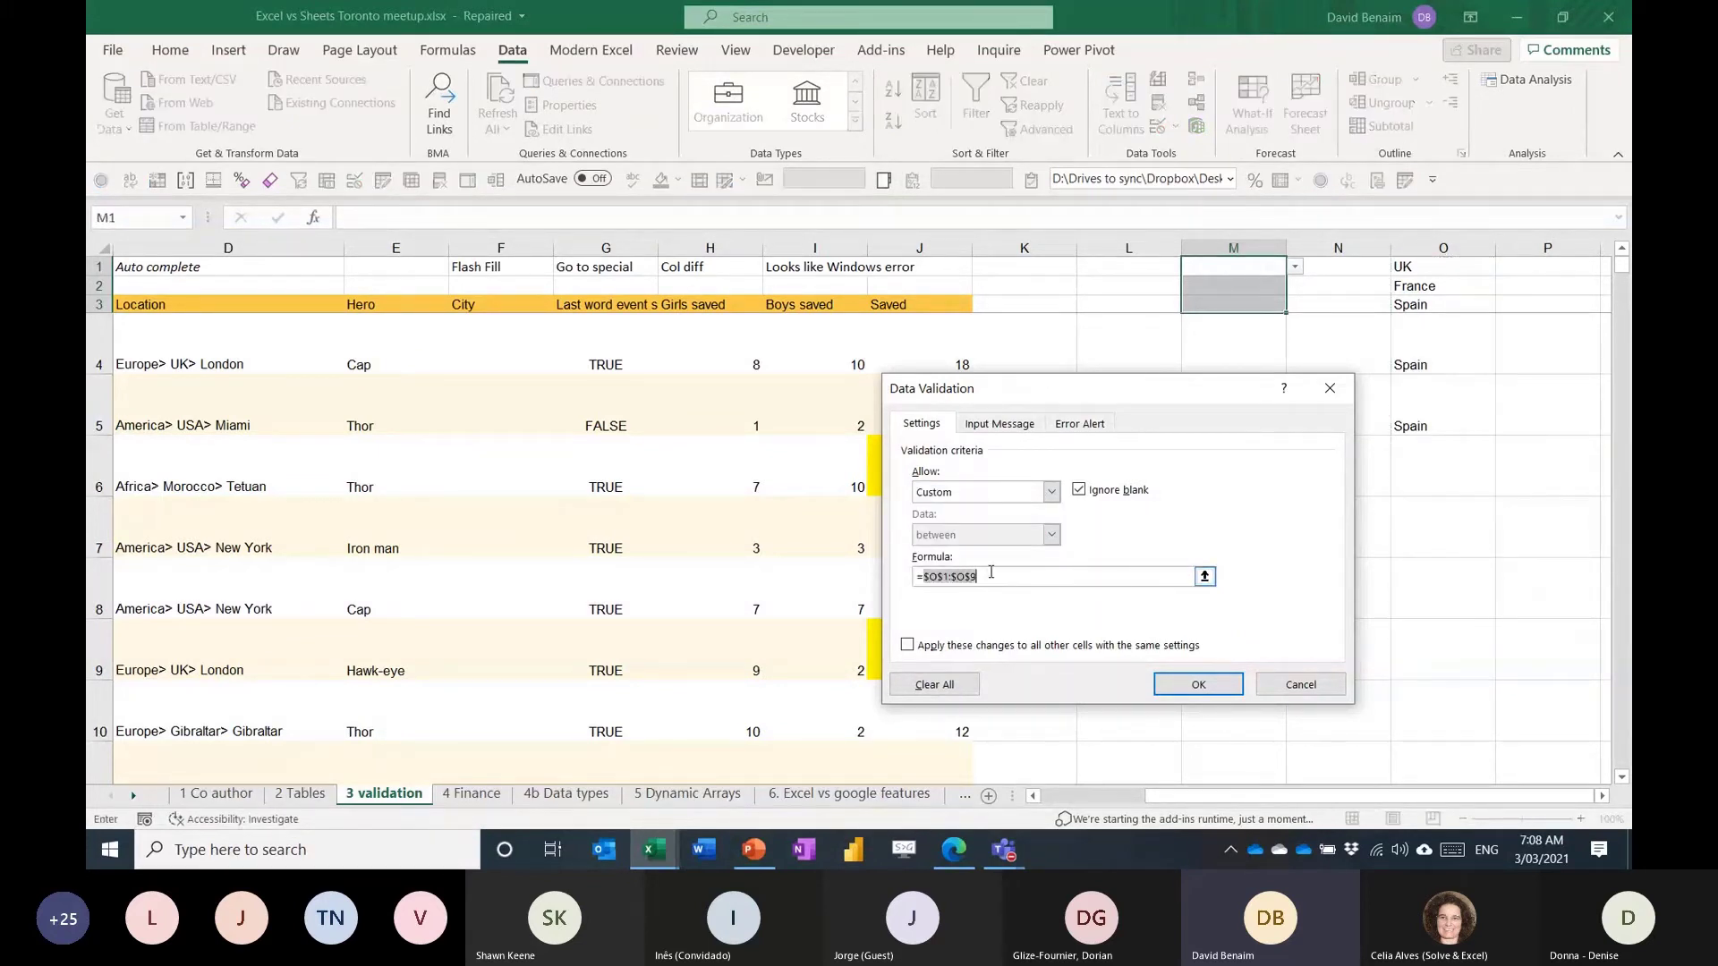
text(UNIQUE()
drag(1469, 266, 1459, 510)
text())
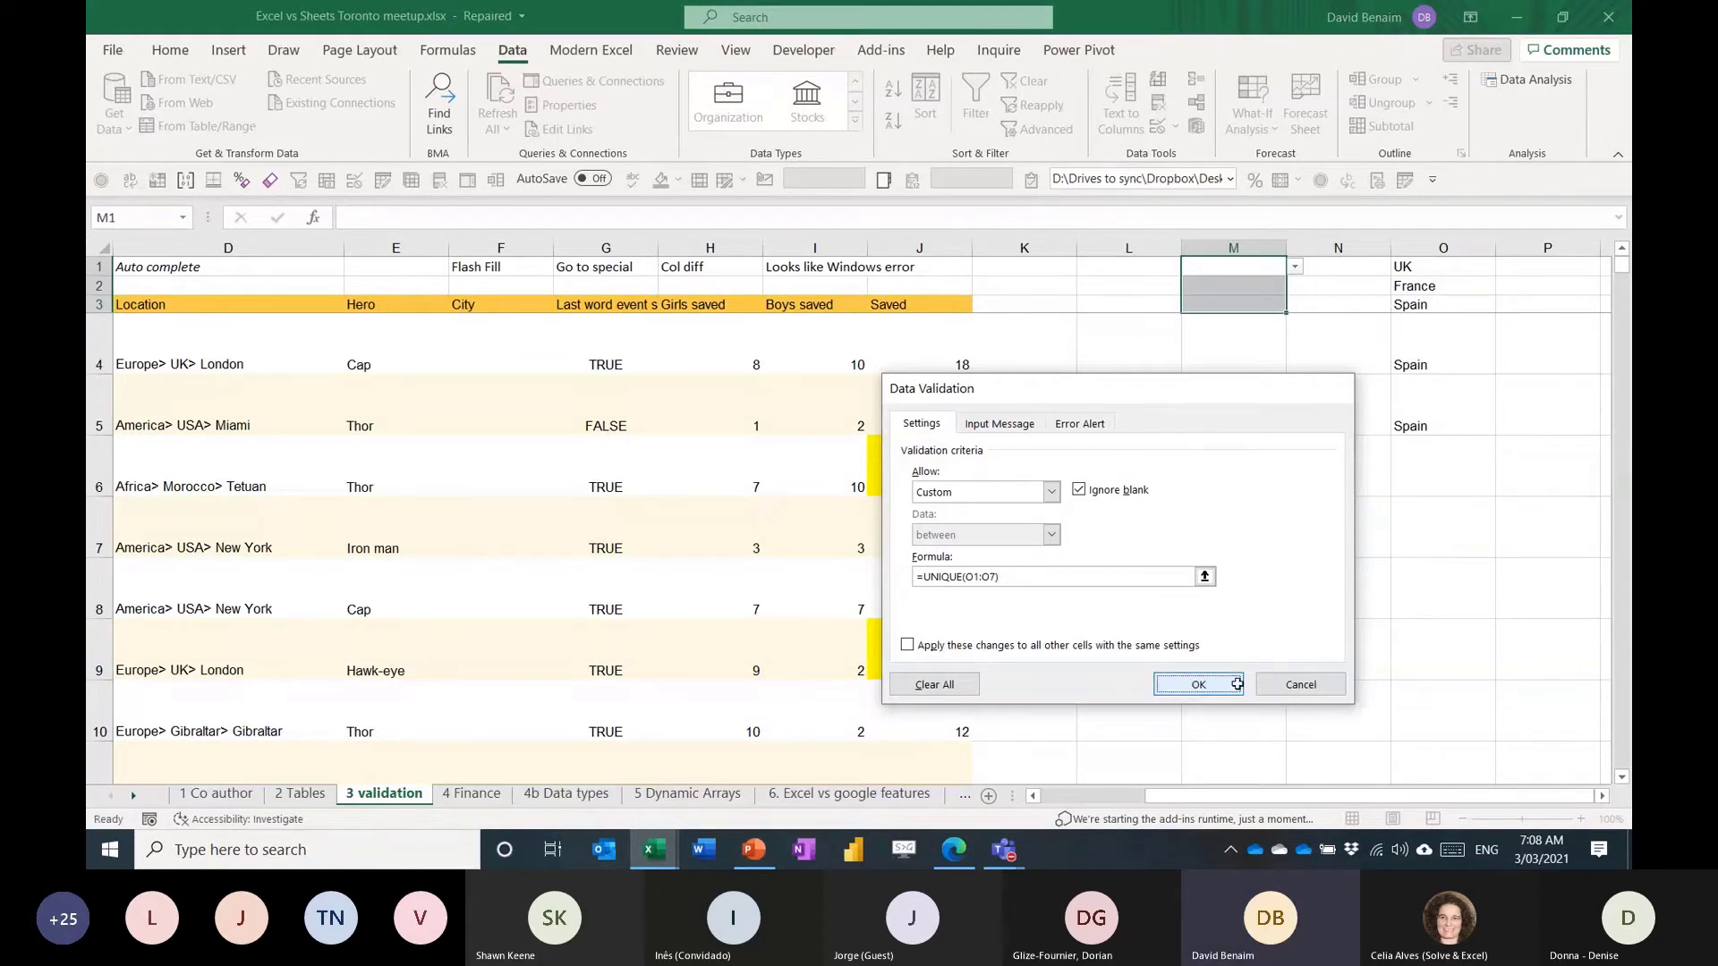
click(1237, 684)
Try entering UK in cell M1 to test the custom validation rule.
click(1274, 268)
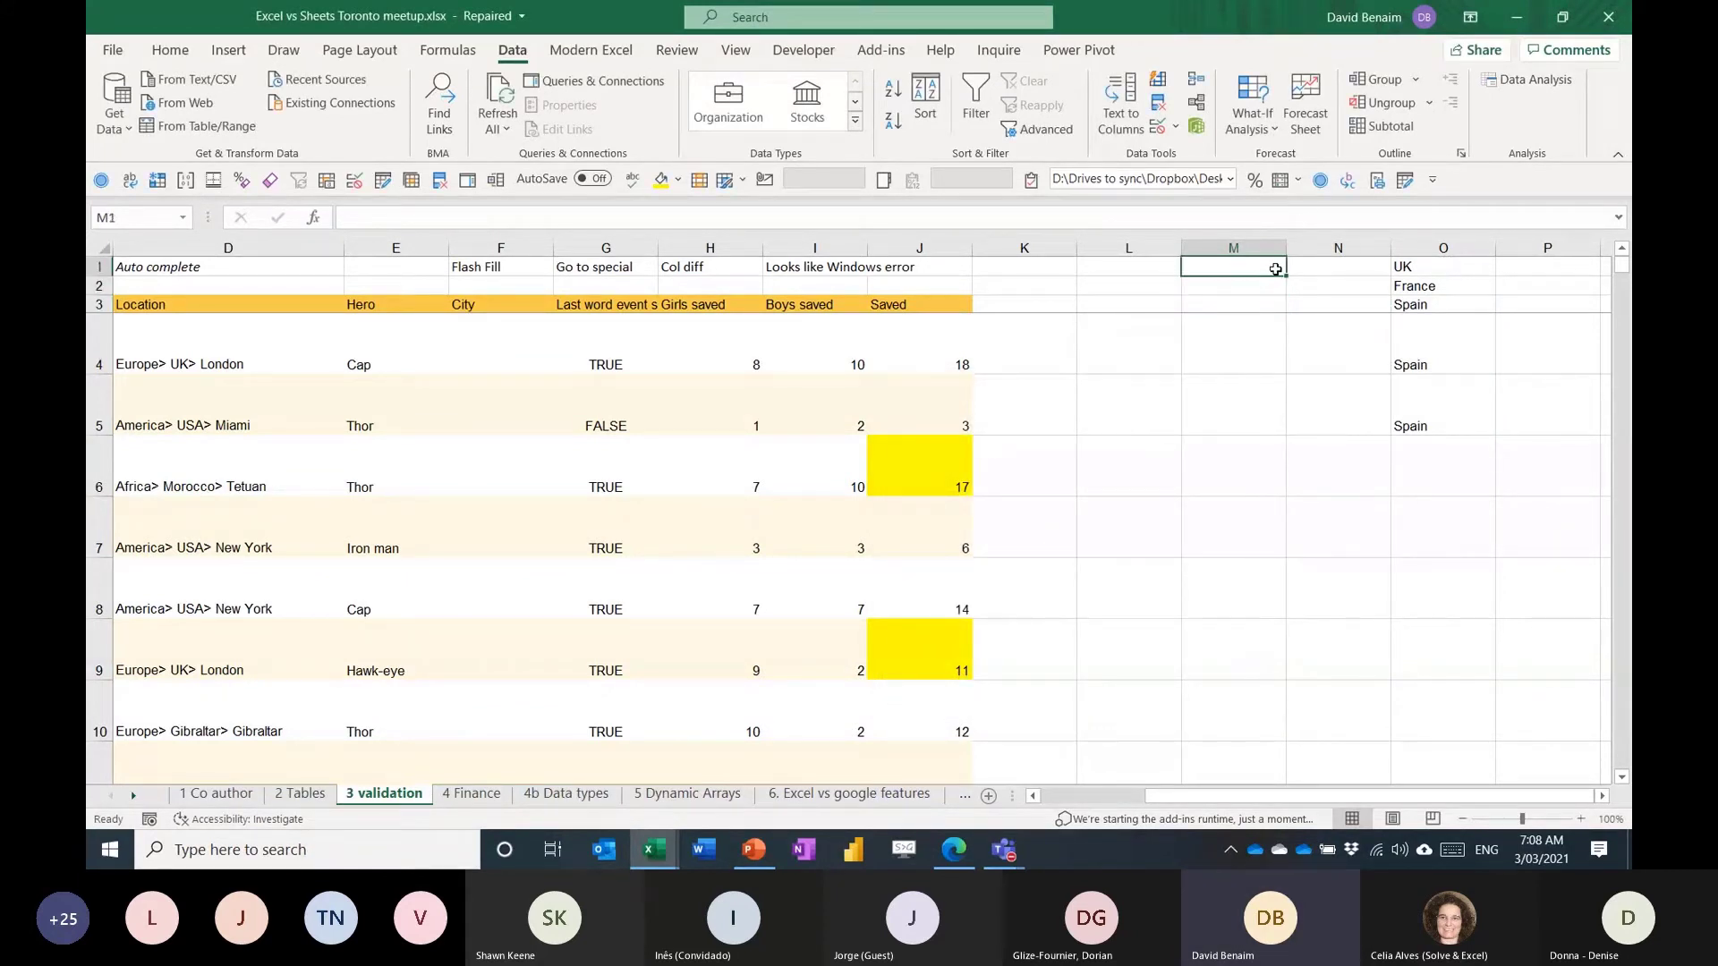
text(UK)
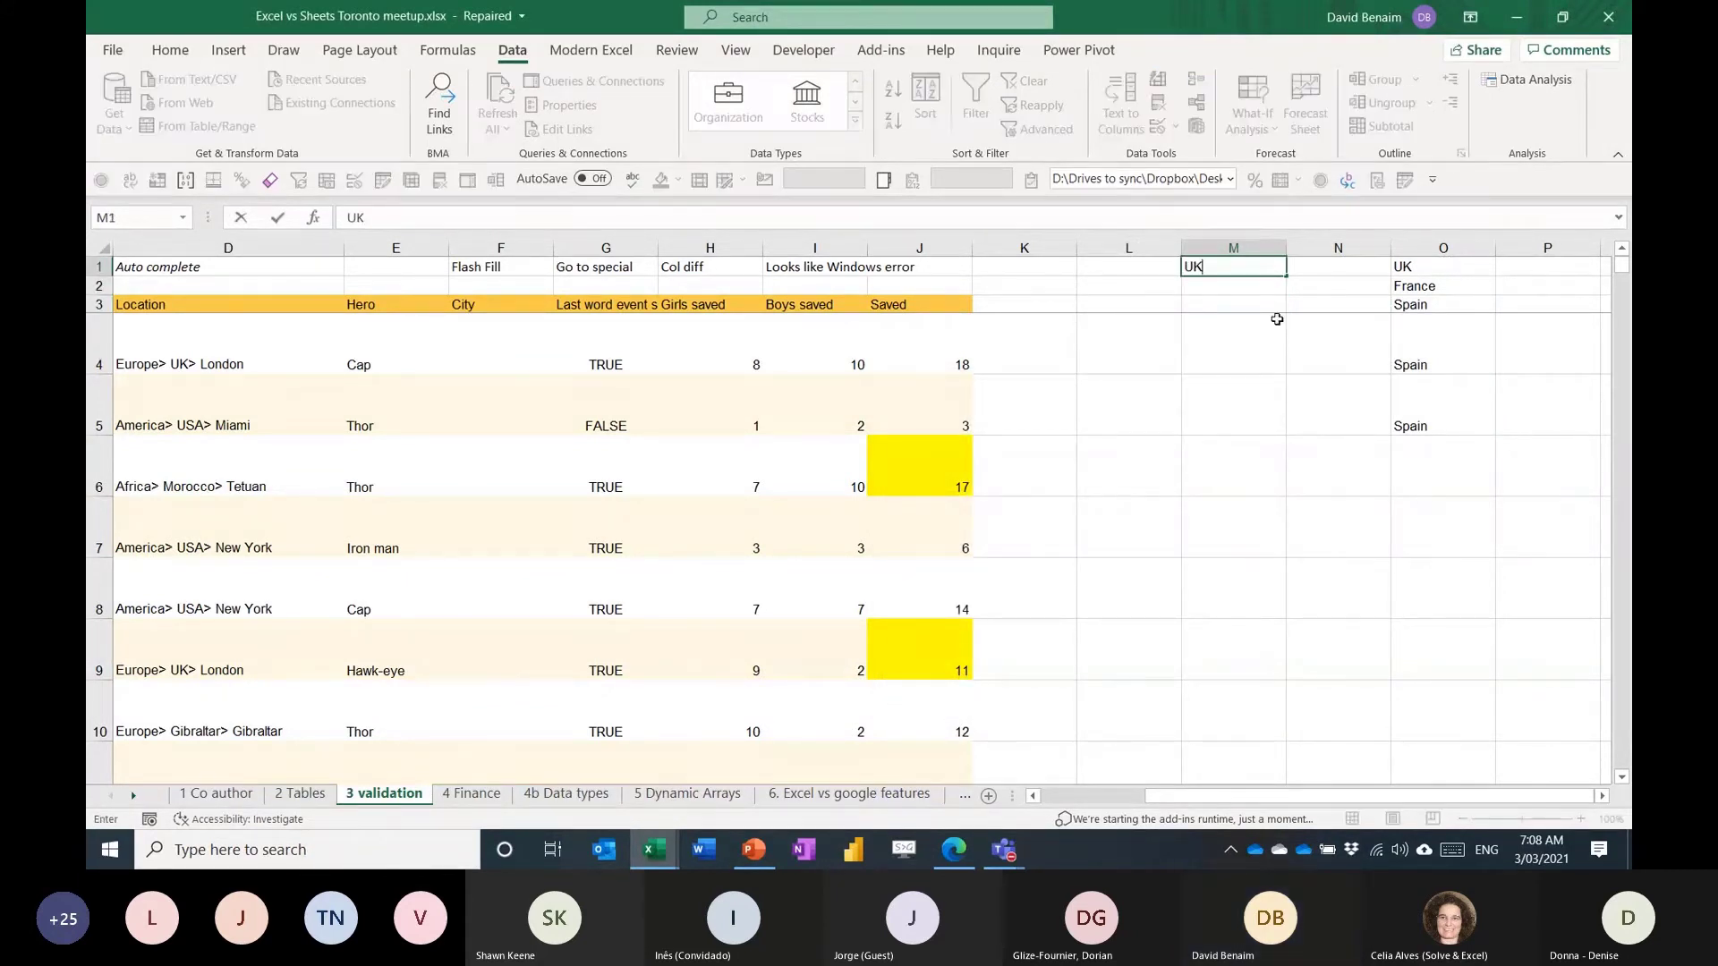
key(Tab)
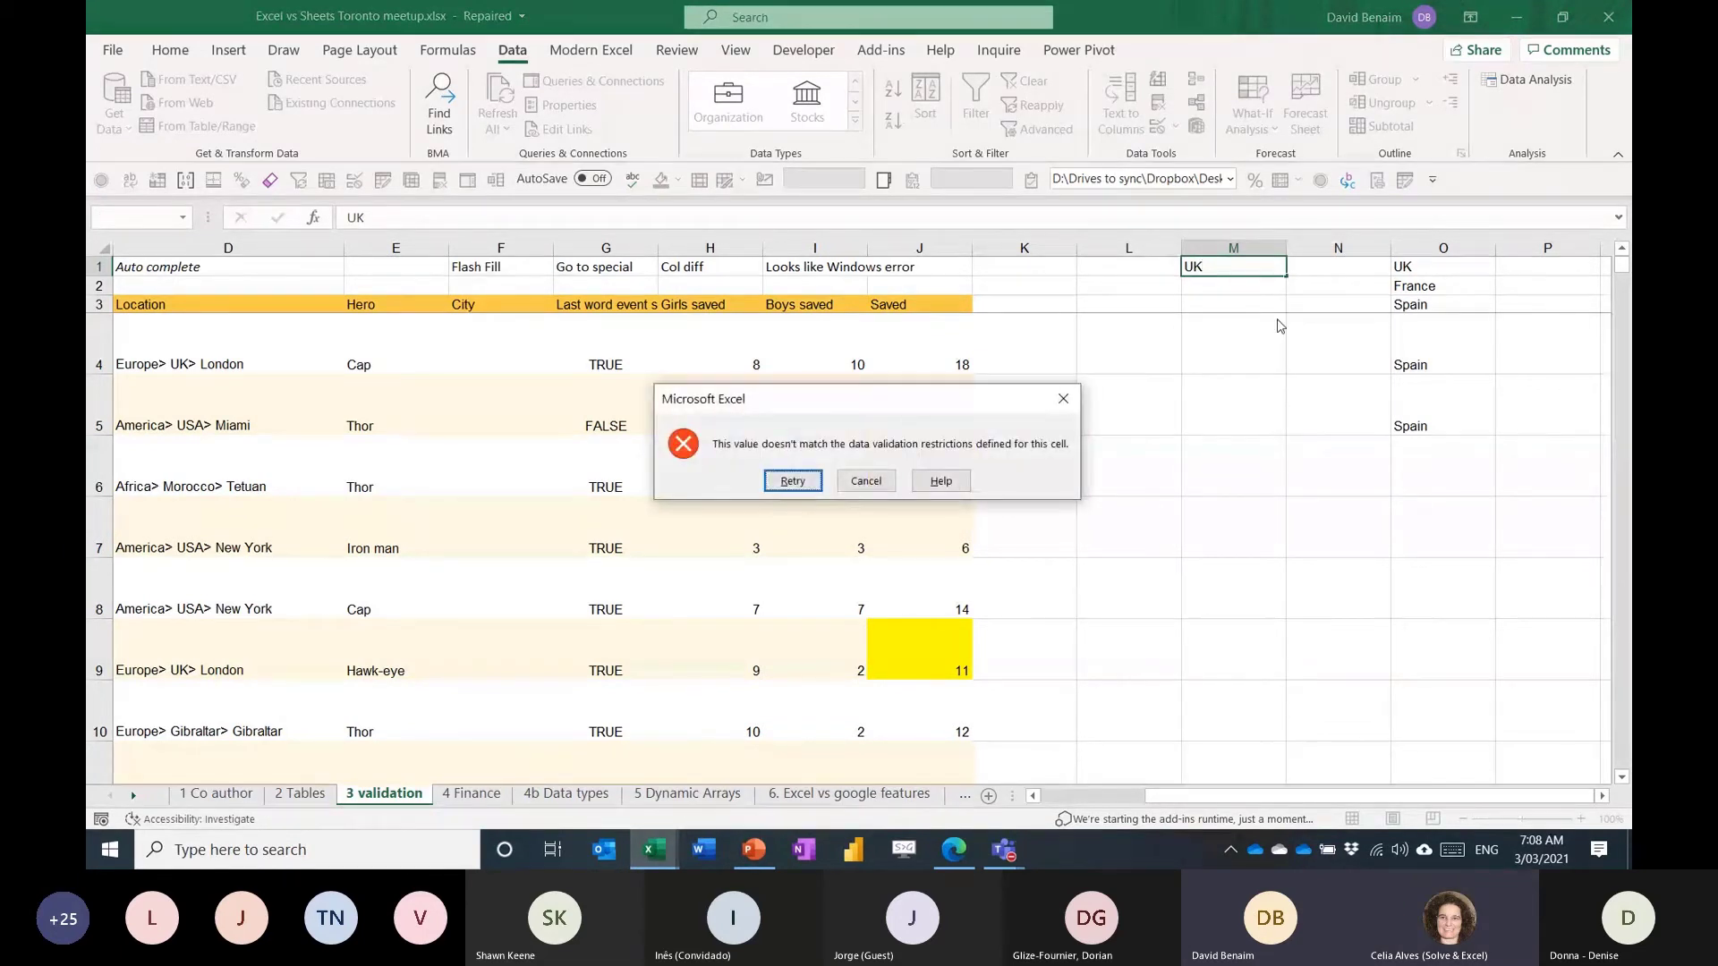
key(Escape)
Clear the contents of cells L1:O7, including the country list in column O.
key(Left)
key(Left)
key(shift+Right)
key(shift+Right)
key(shift+Right)
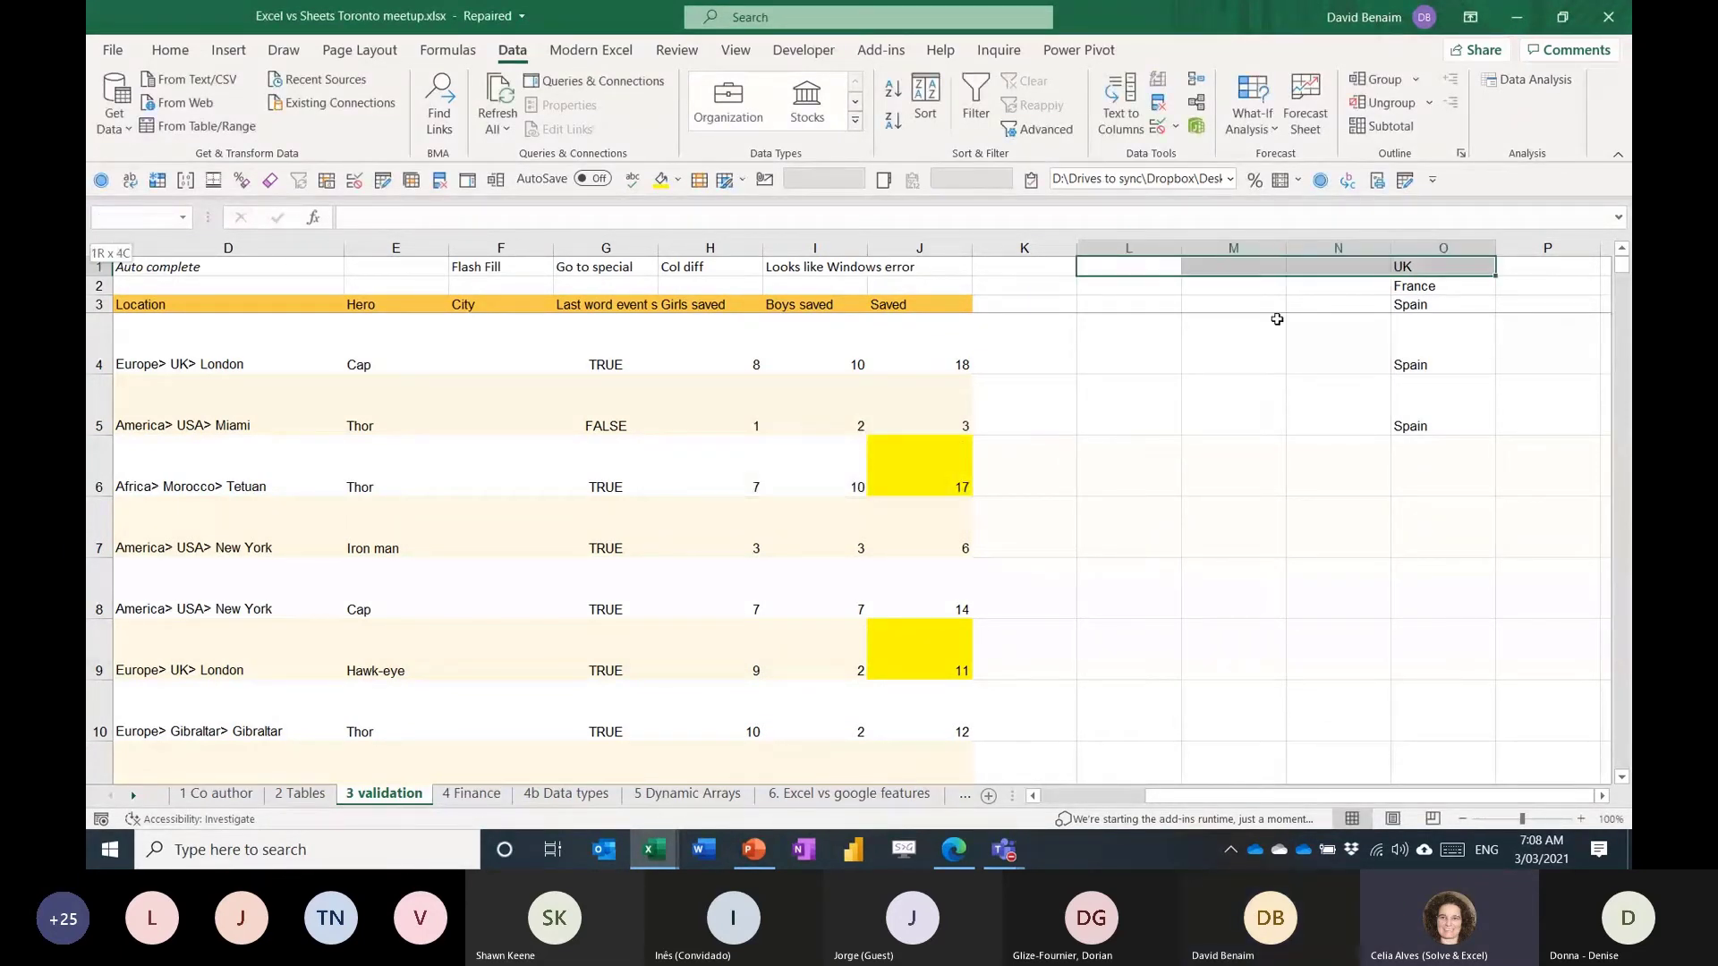
key(shift+Down)
key(shift+Down)
key(shift+Down)
key(shift+Down)
key(shift+Down)
key(shift+Down)
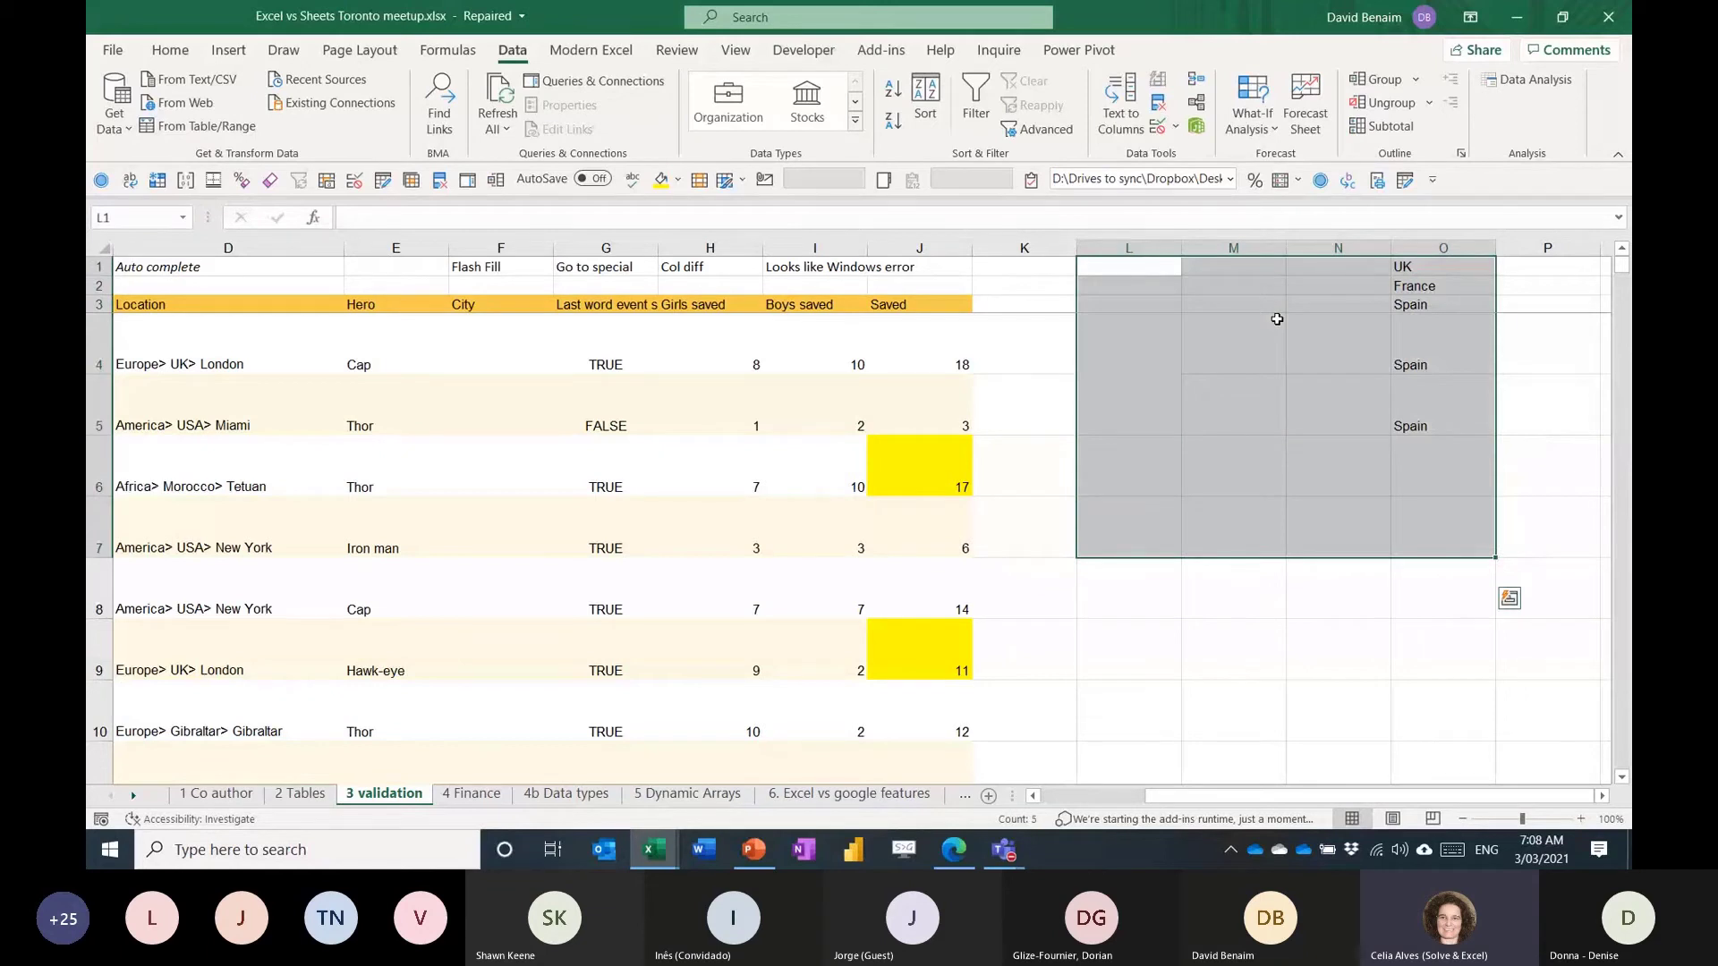
key(Delete)
key(Up)
key(Right)
key(Left)
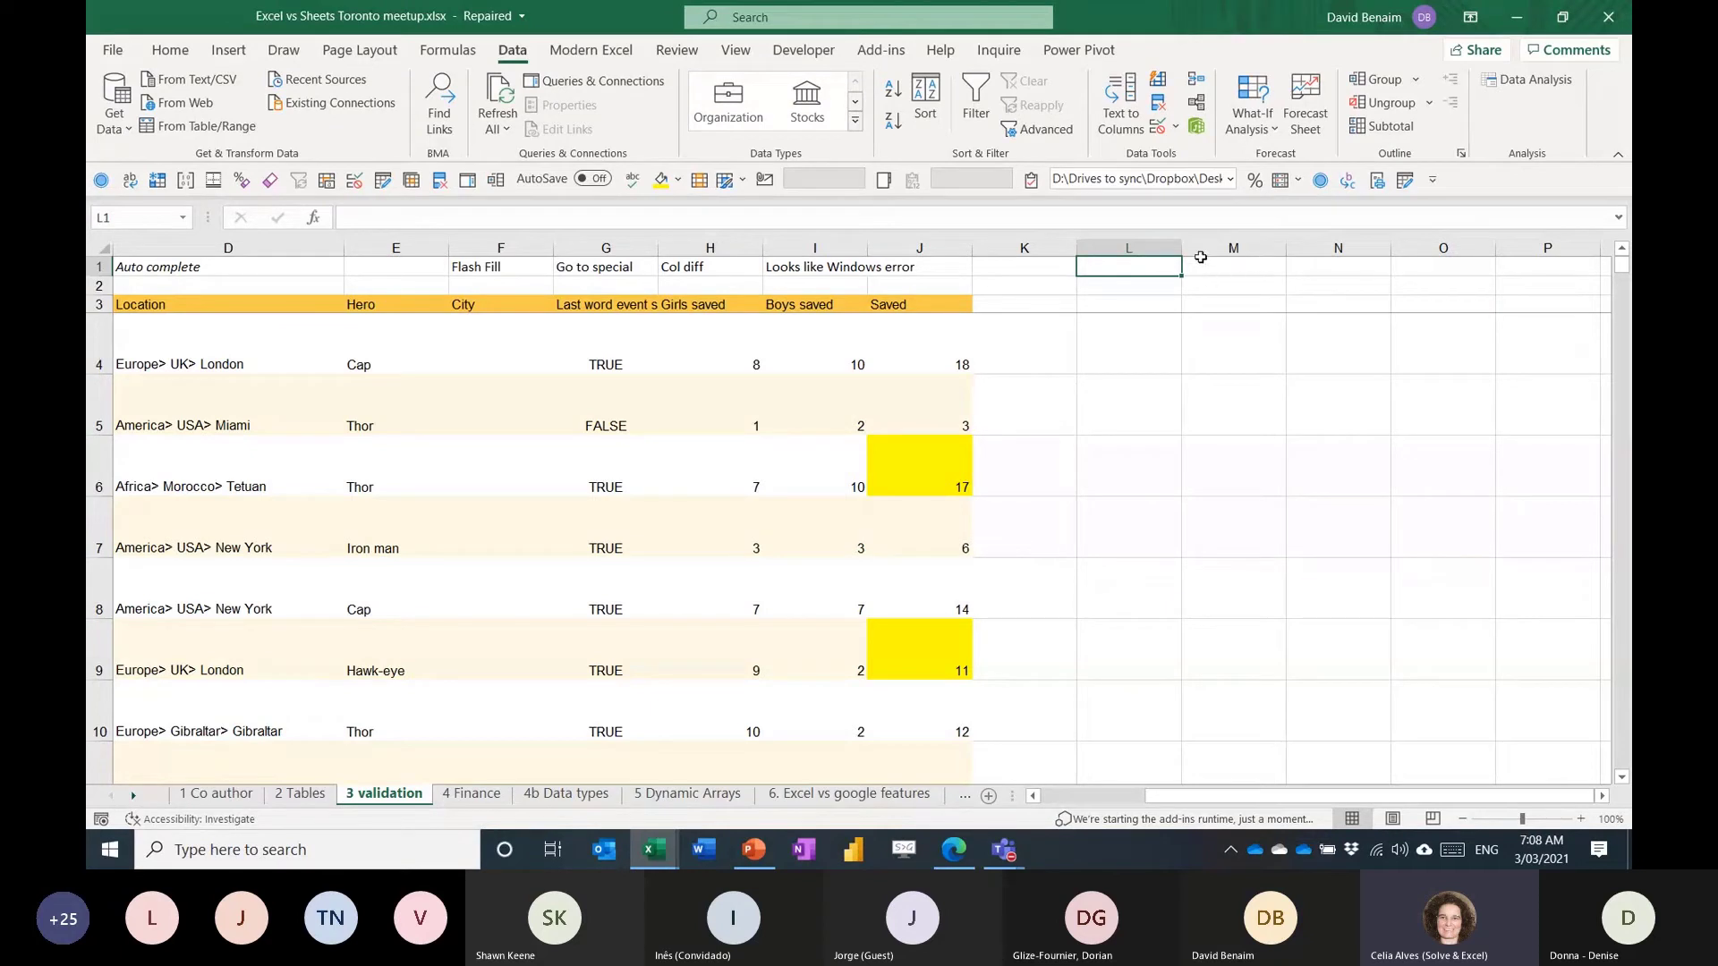
Enter =UNIQUE(E4:E51) in cell M2 to list the distinct heroes.
key(Down)
key(Right)
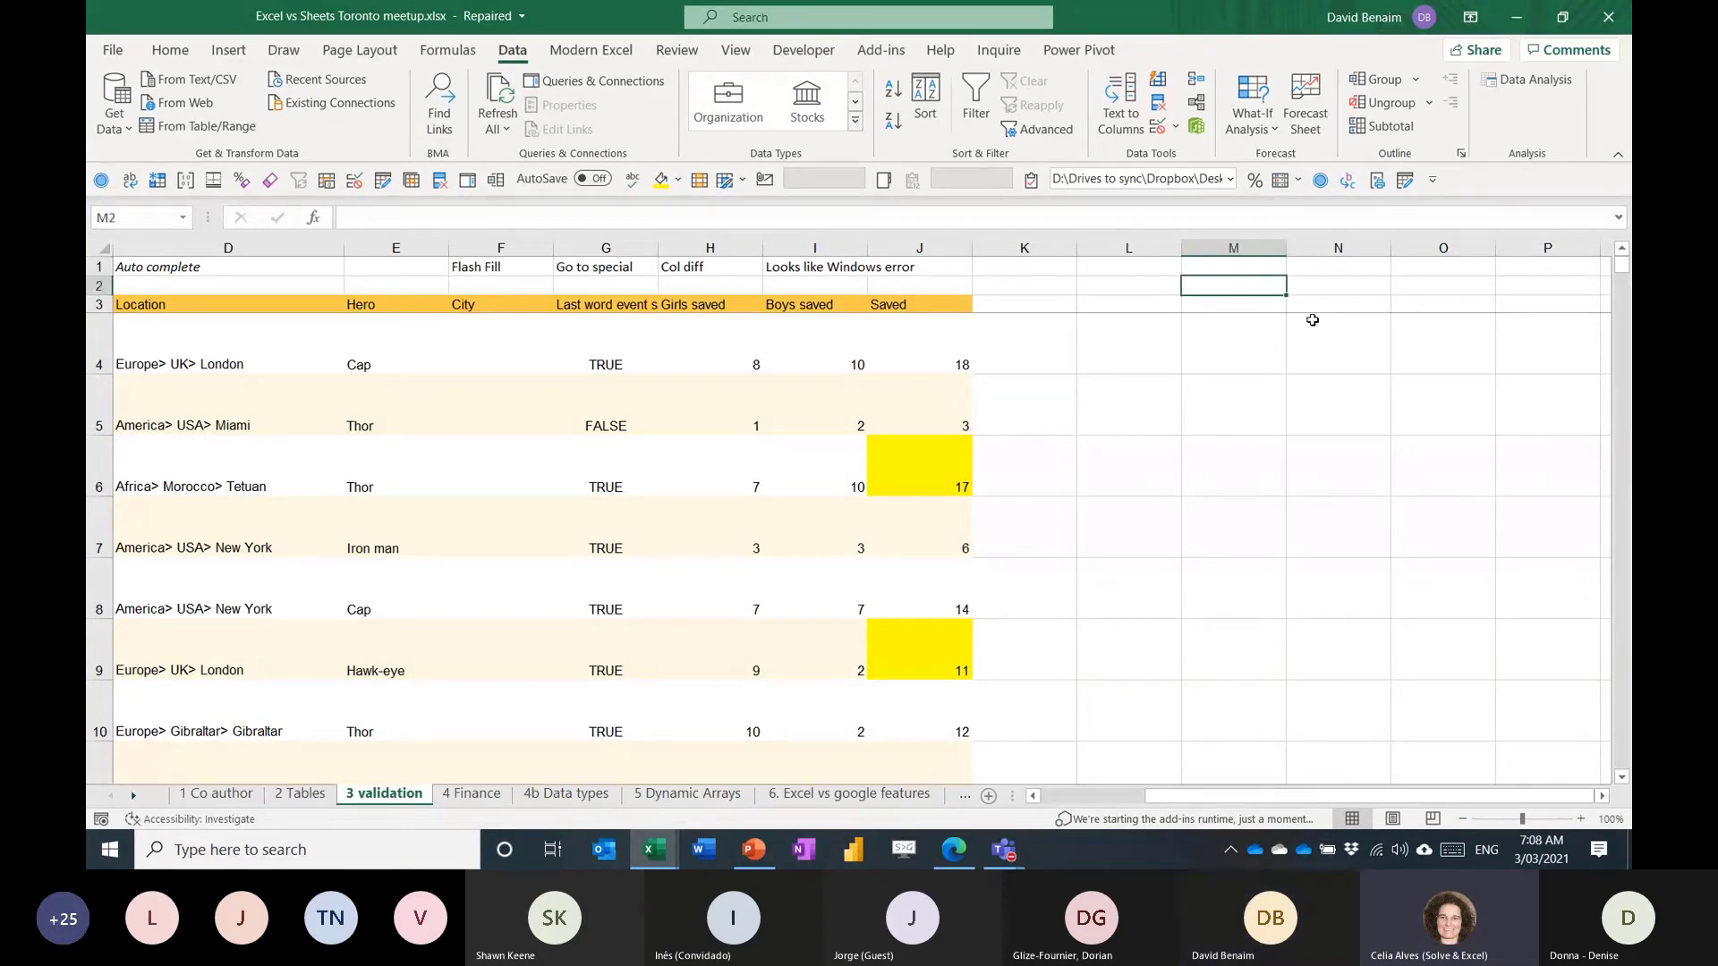
text(=uniq)
key(Tab)
key(Left)
key(Left)
key(Left)
key(Left)
key(Left)
key(Left)
key(Left)
key(Down)
key(Down)
key(Left)
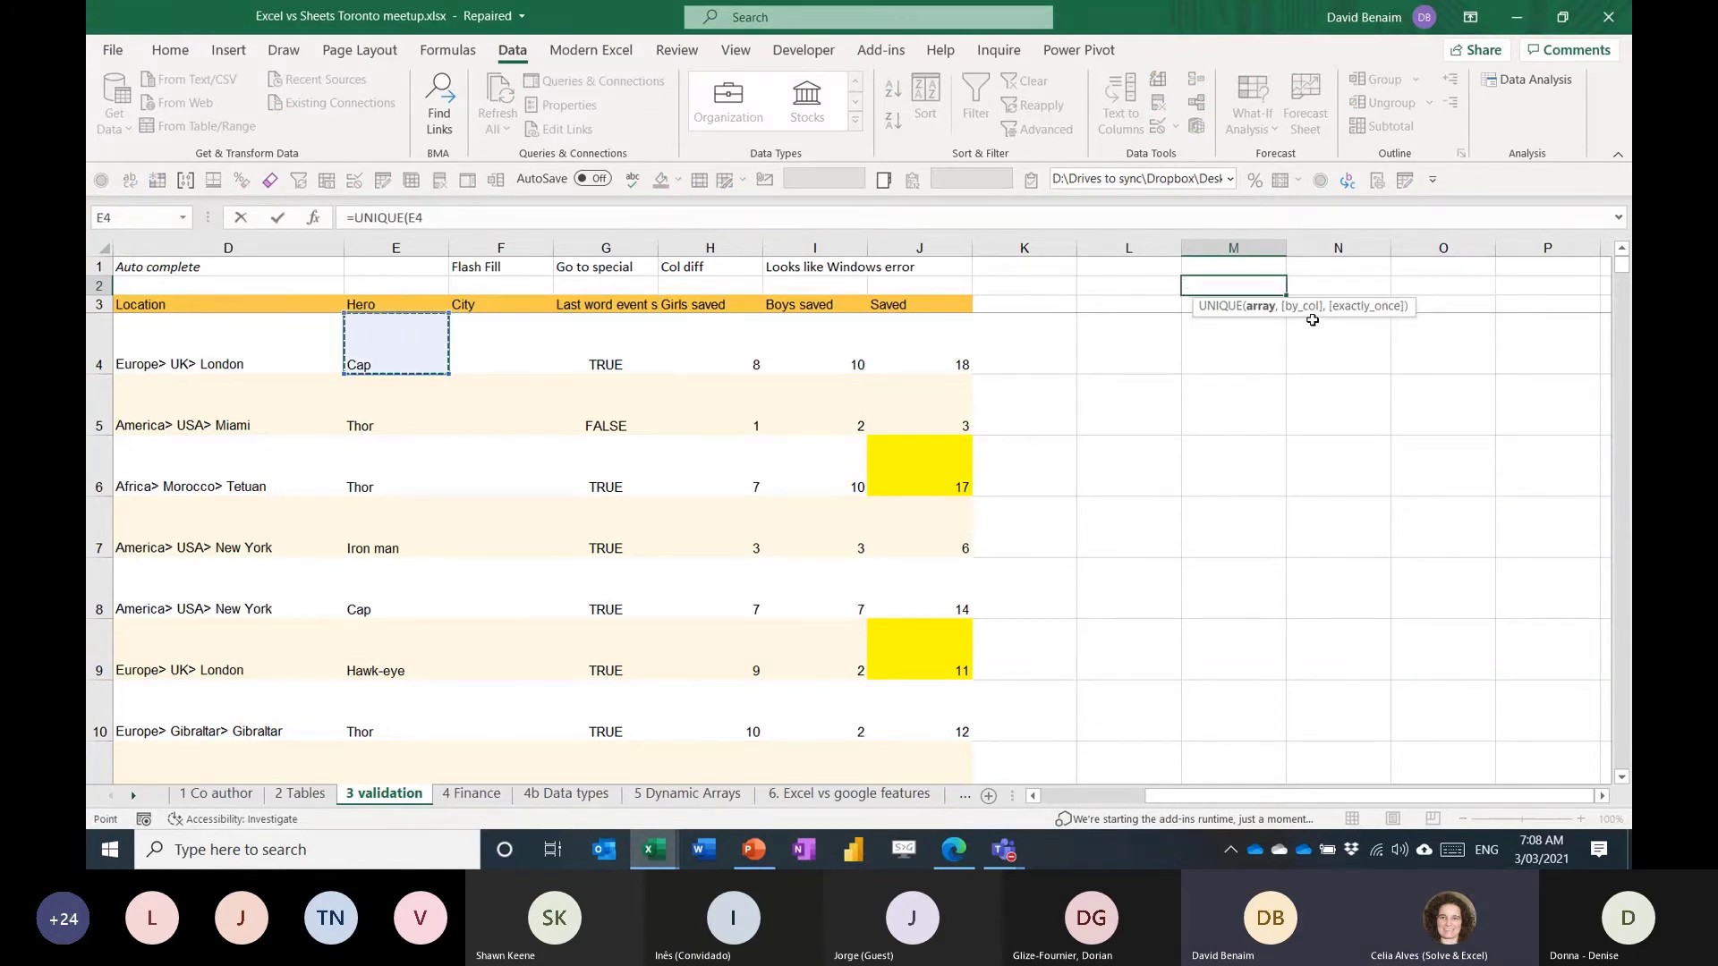
key(ctrl+shift+Down)
text())
key(ctrl+Return)
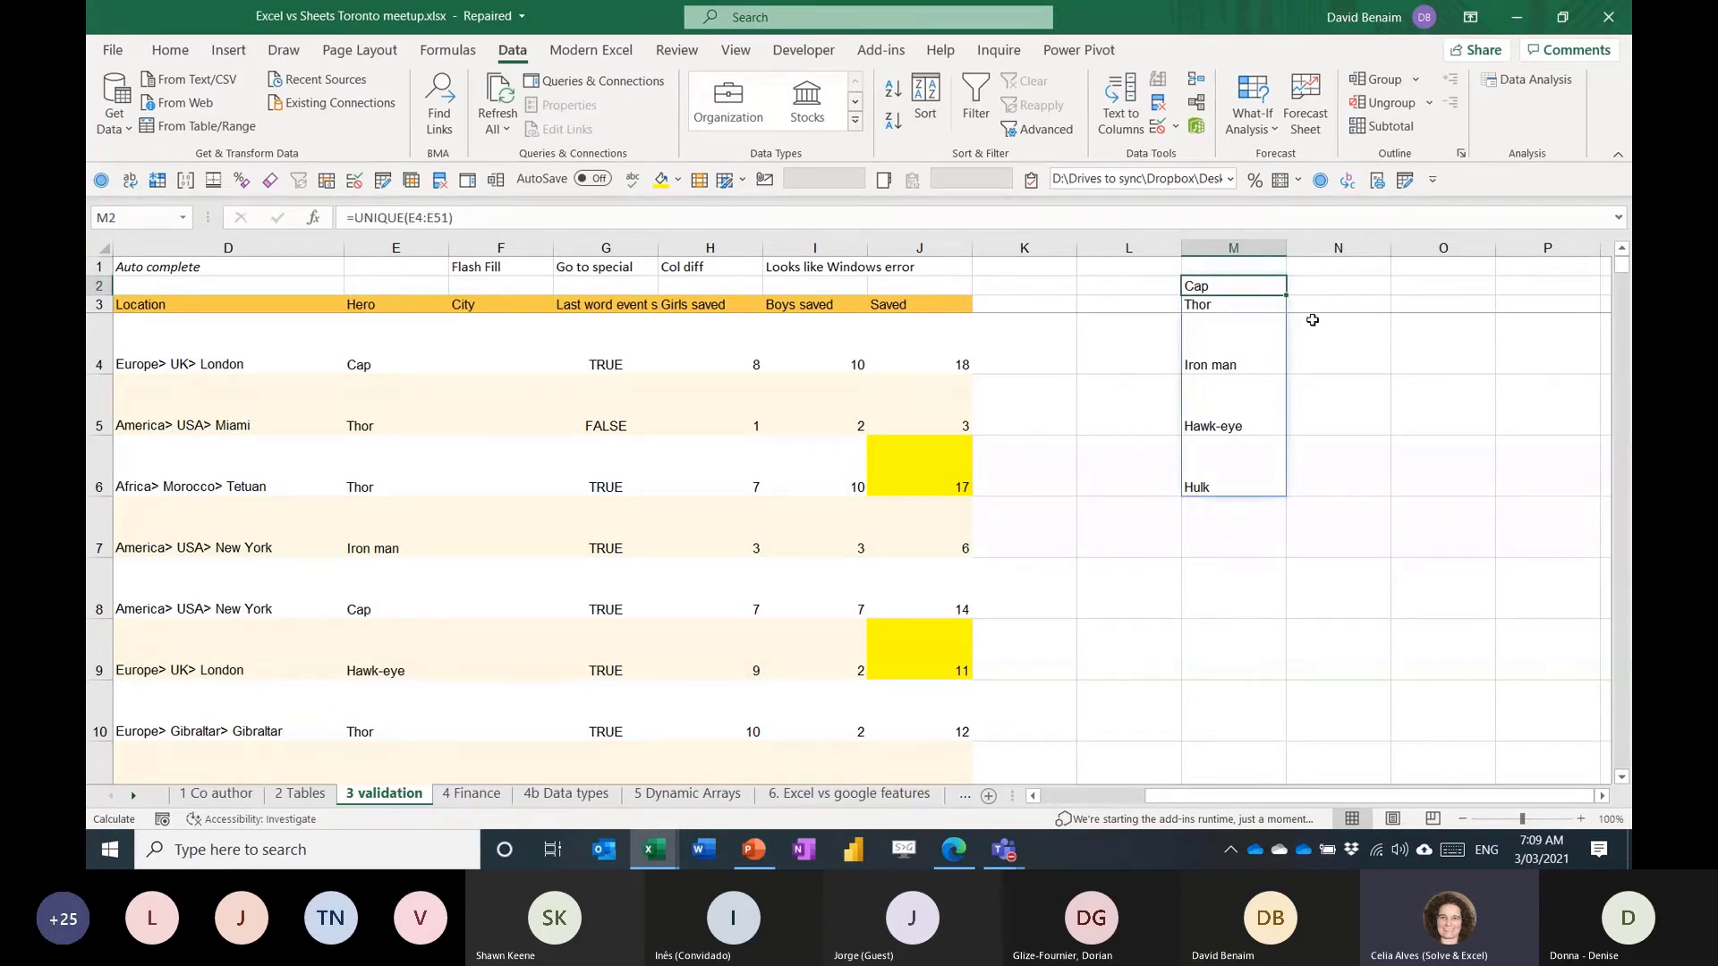
Delete the unique hero list from cells M1:M7.
key(Left)
key(Right)
key(Right)
key(Right)
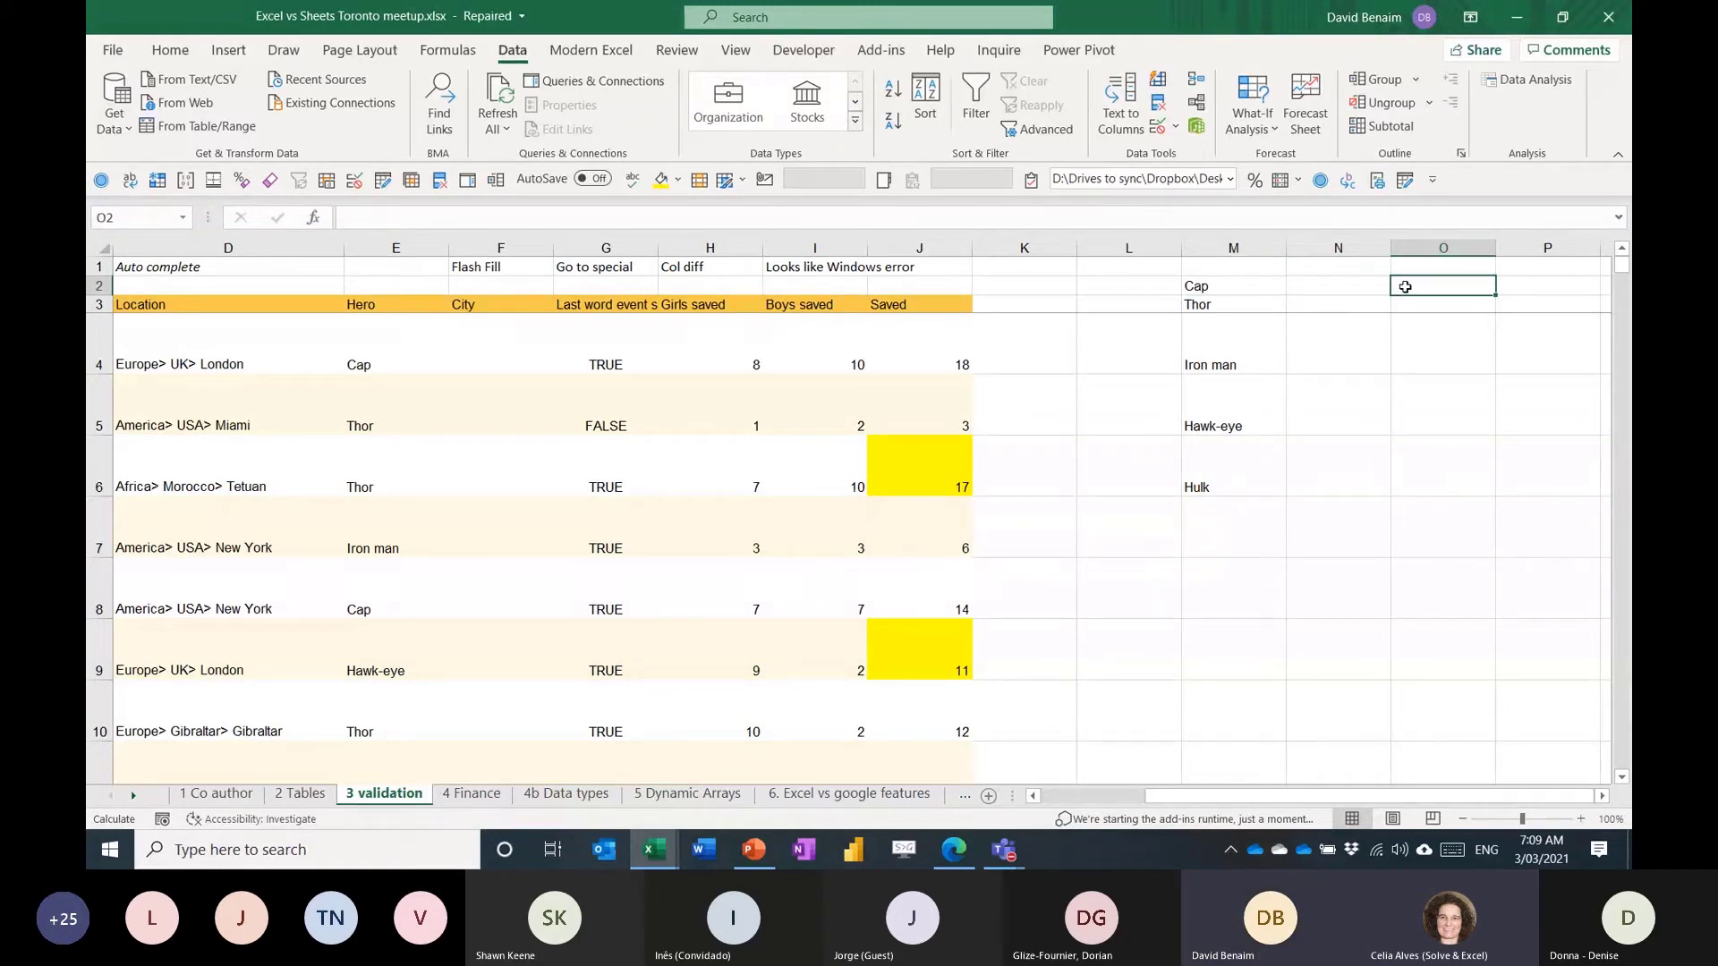
click(1259, 285)
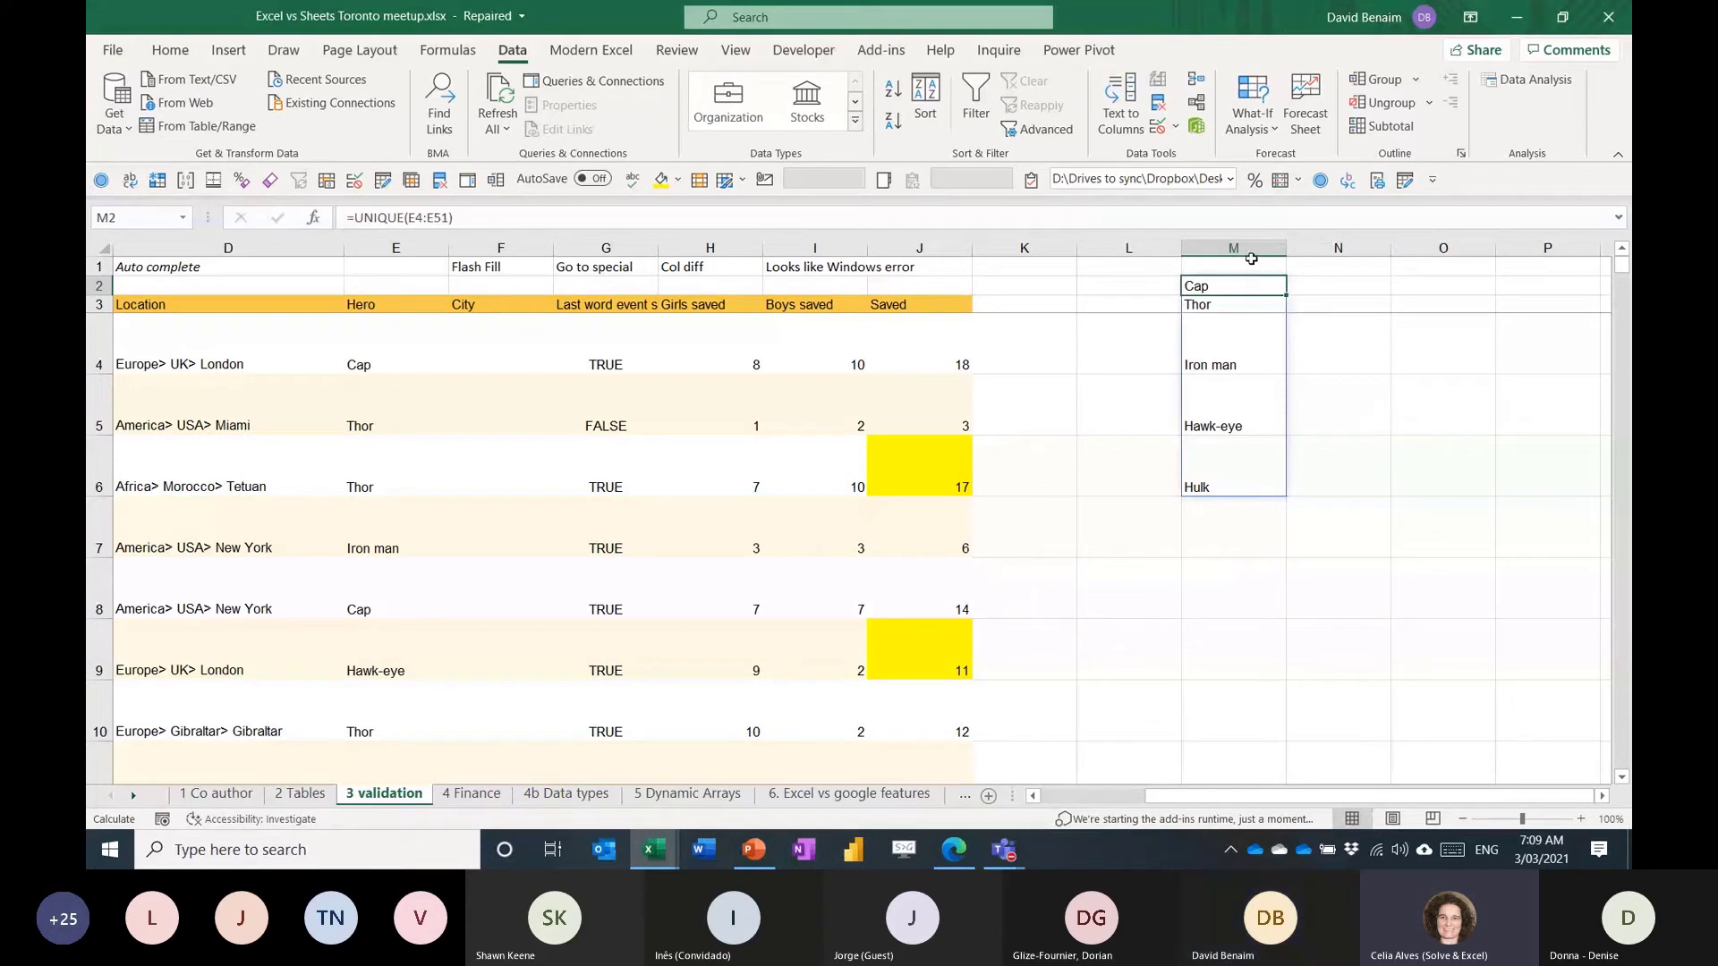
drag(1251, 266, 1235, 528)
key(Delete)
drag(1163, 269, 1237, 532)
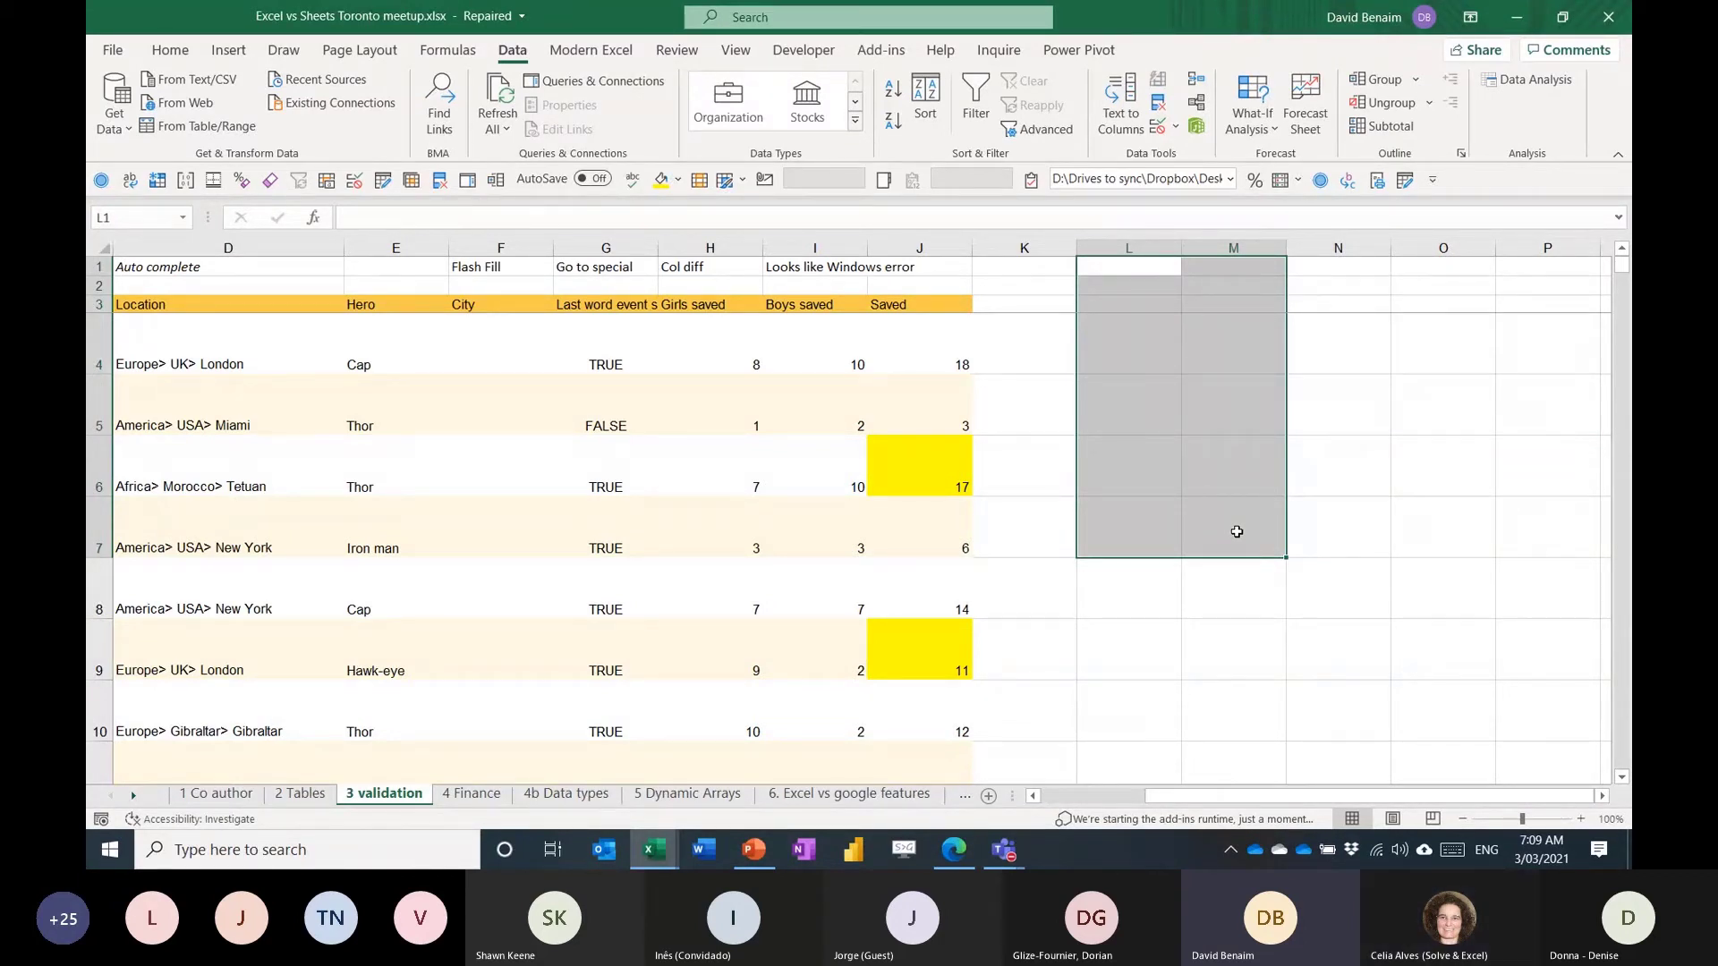
key(Left)
key(Left)
key(Down)
key(Down)
key(Right)
key(Right)
key(Down)
key(Up)
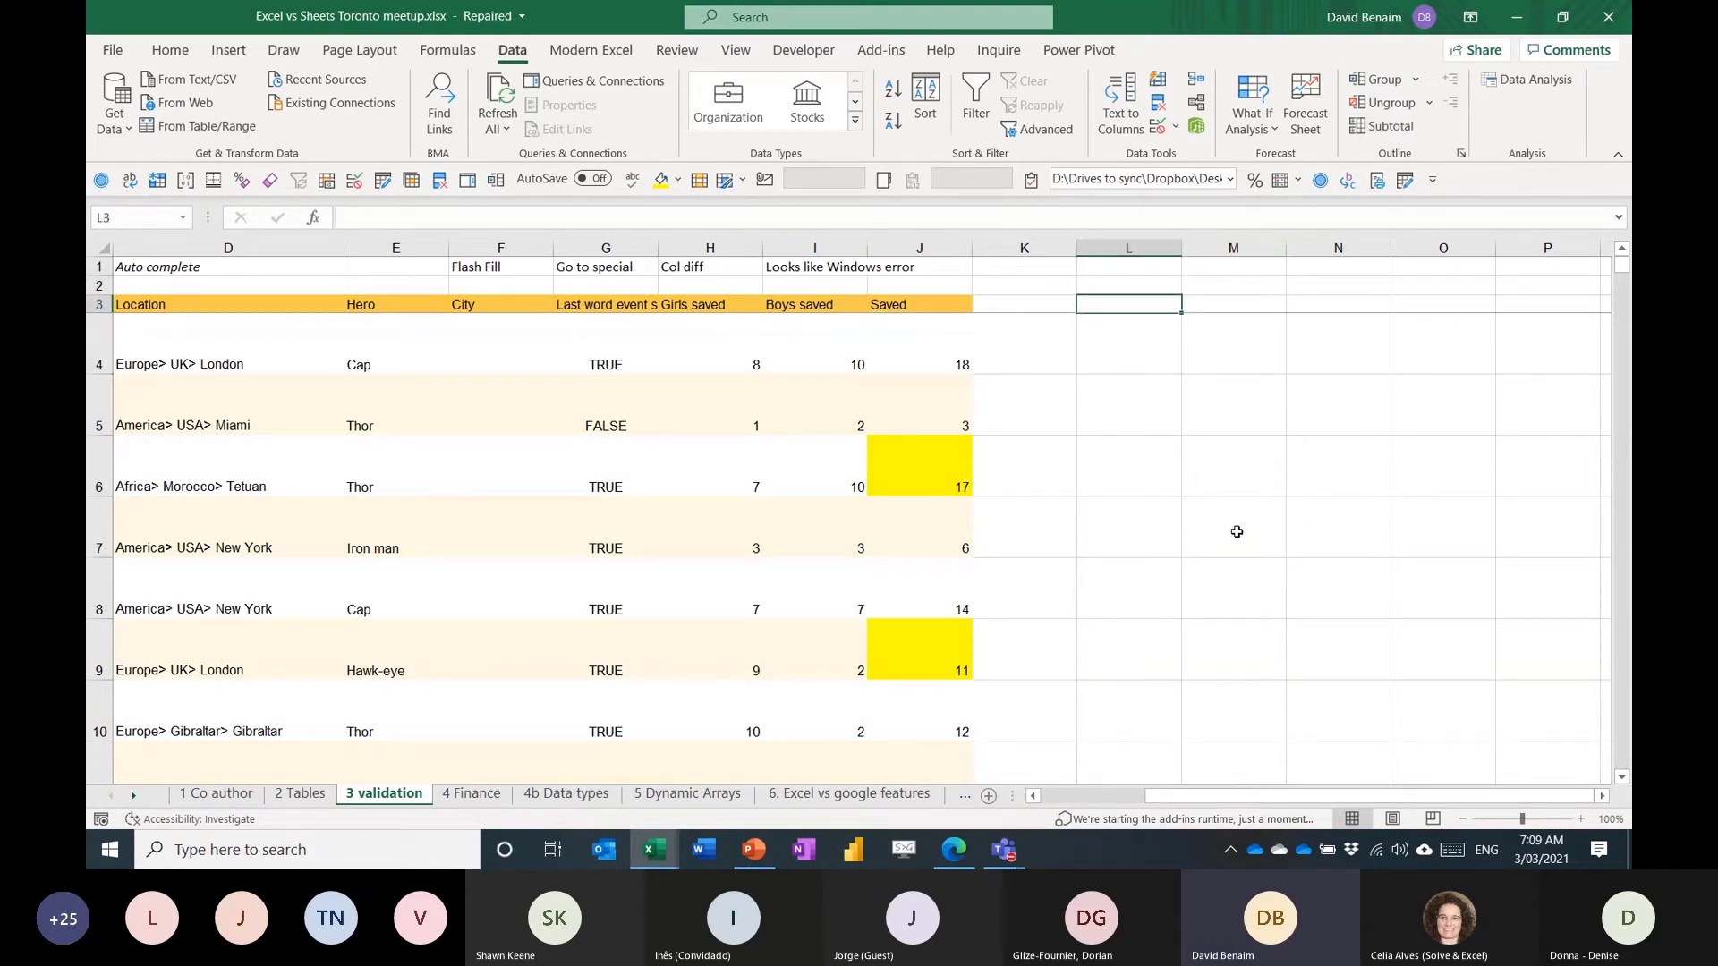
Switch to the Google Sheets file and inspect the UNIQUE formula in J7 of the 5 Dynamic Arrays sheet.
key(alt+Tab)
key(ctrl+Down)
key(Down)
key(Up)
key(Up)
key(Down)
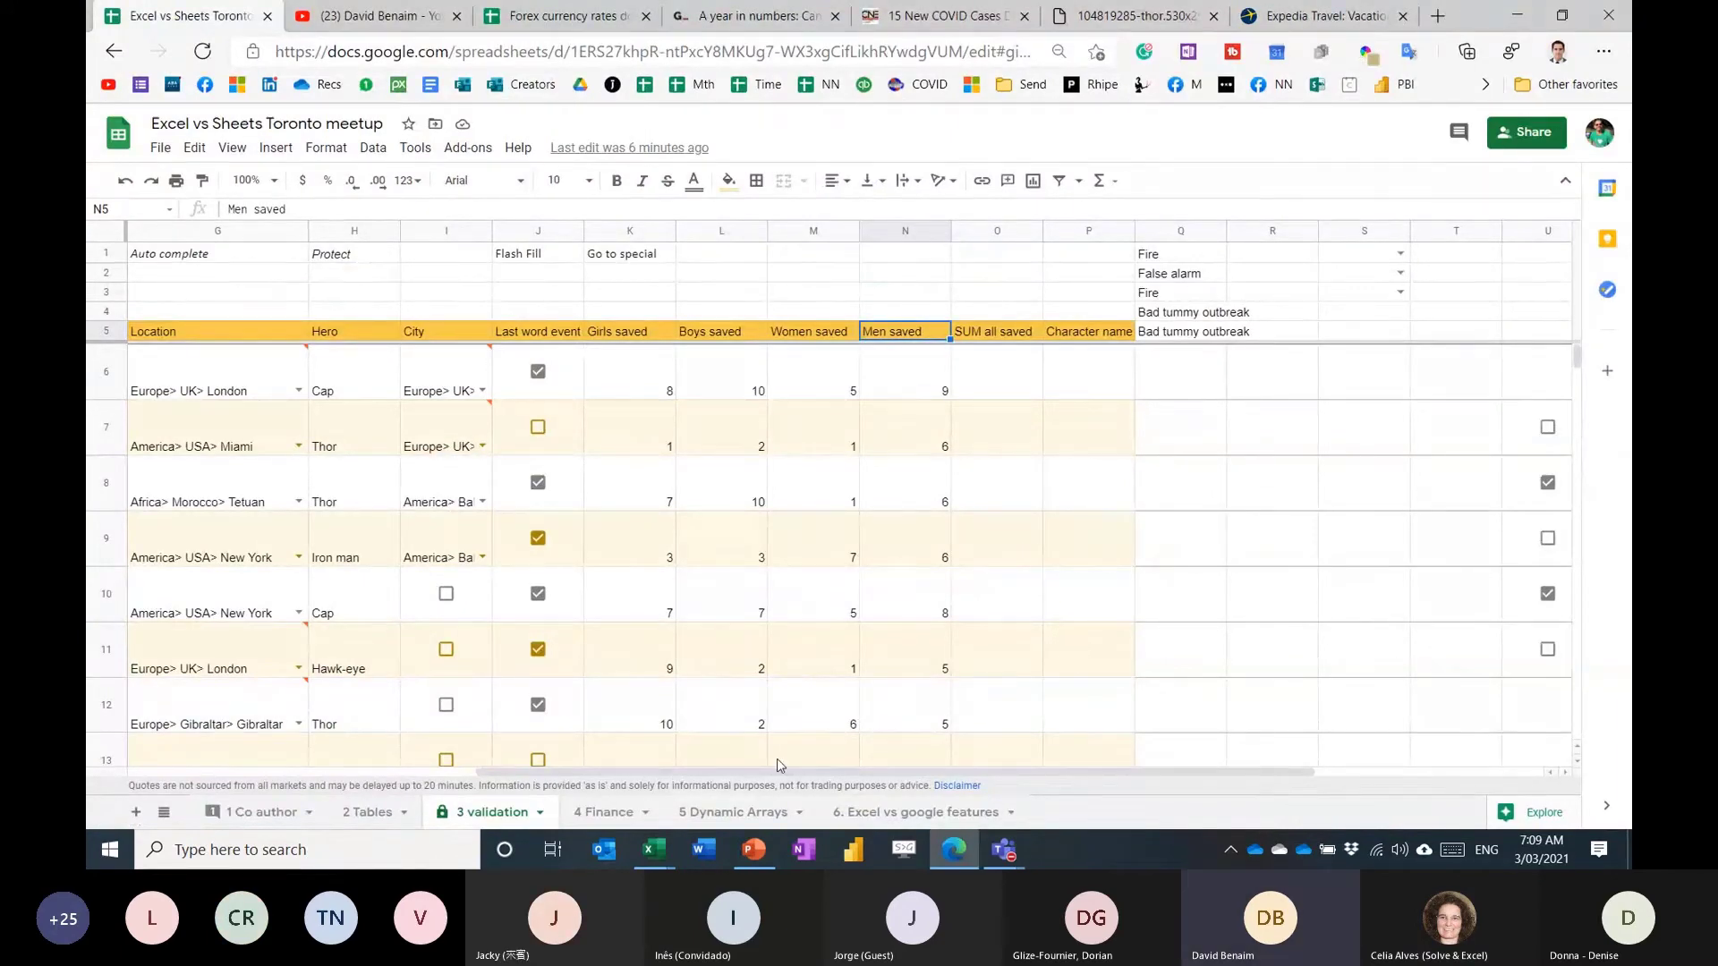
click(713, 814)
click(832, 318)
click(831, 356)
click(829, 374)
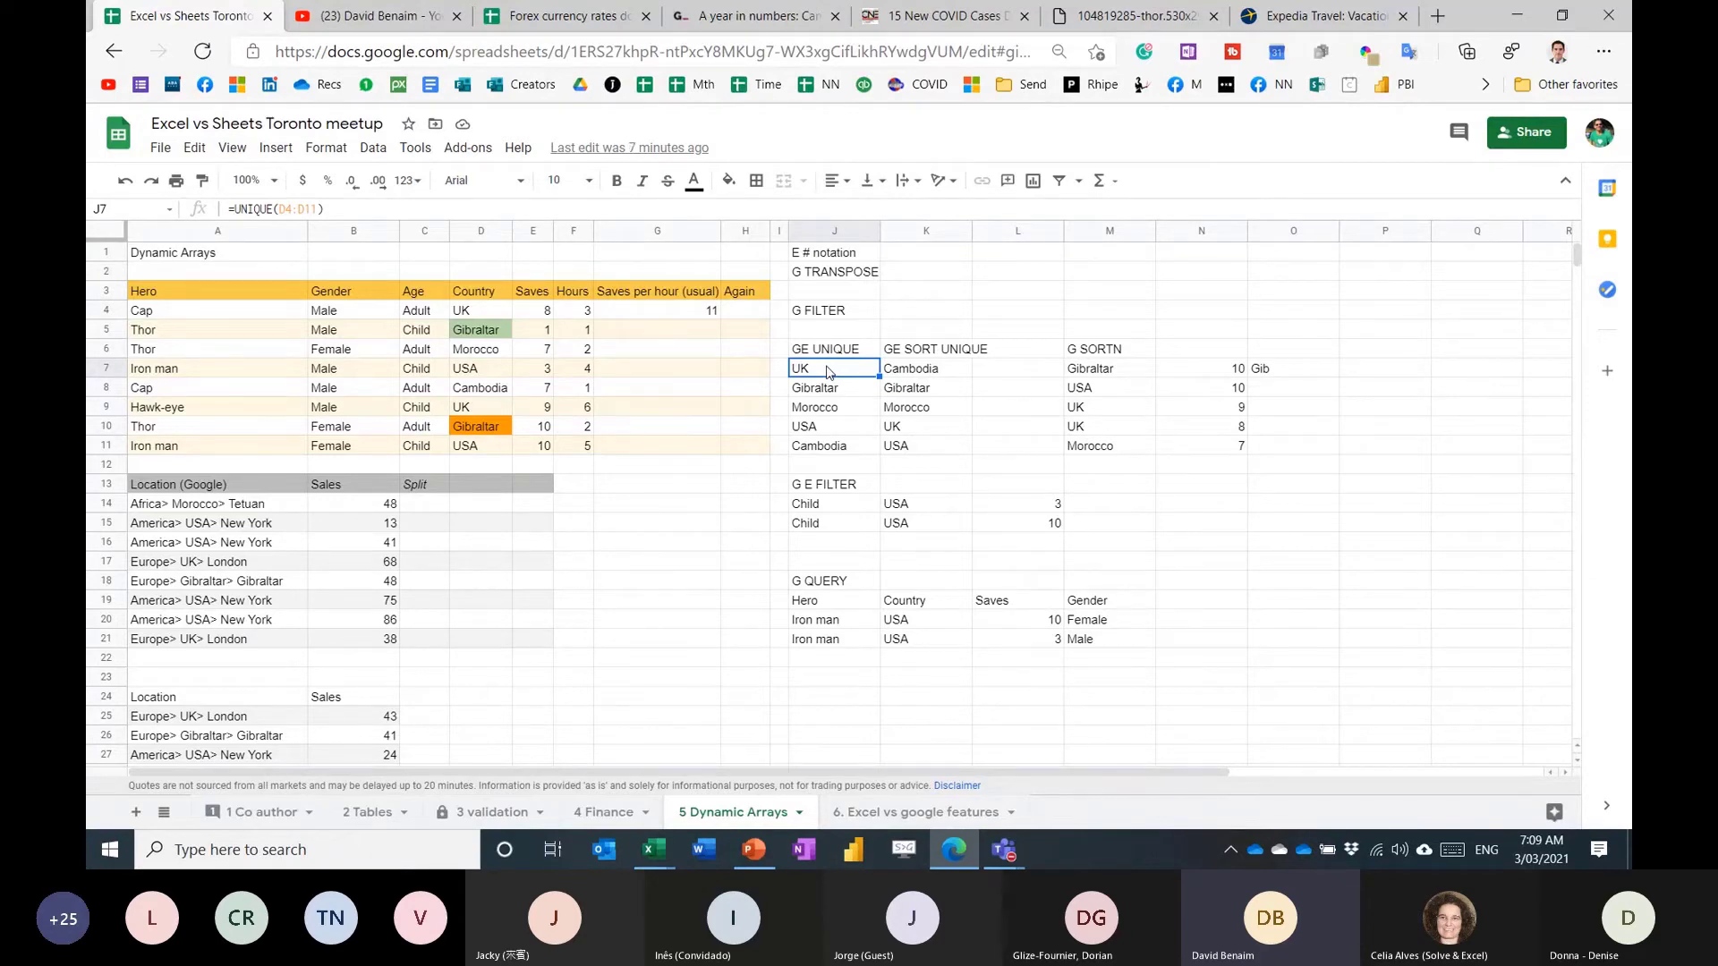
On the Excel workbook's 5 Dynamic Arrays sheet, clear the old formula results from J7 across and down, keeping the row 6 headings.
key(alt+Tab)
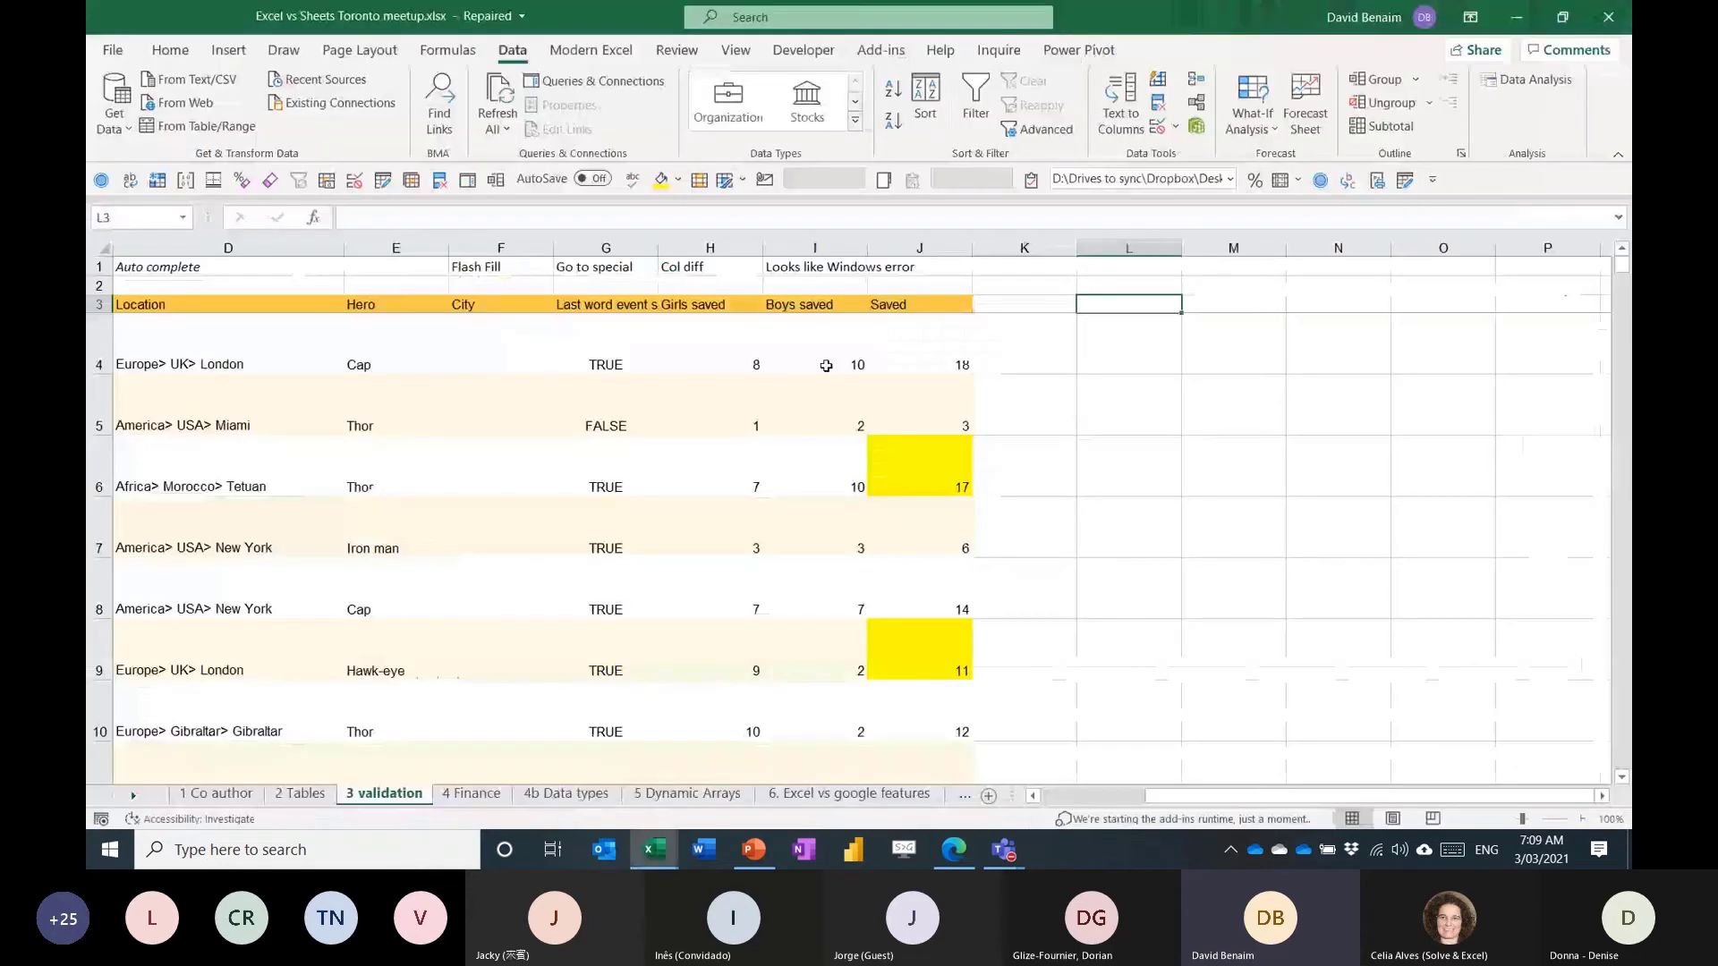
click(687, 795)
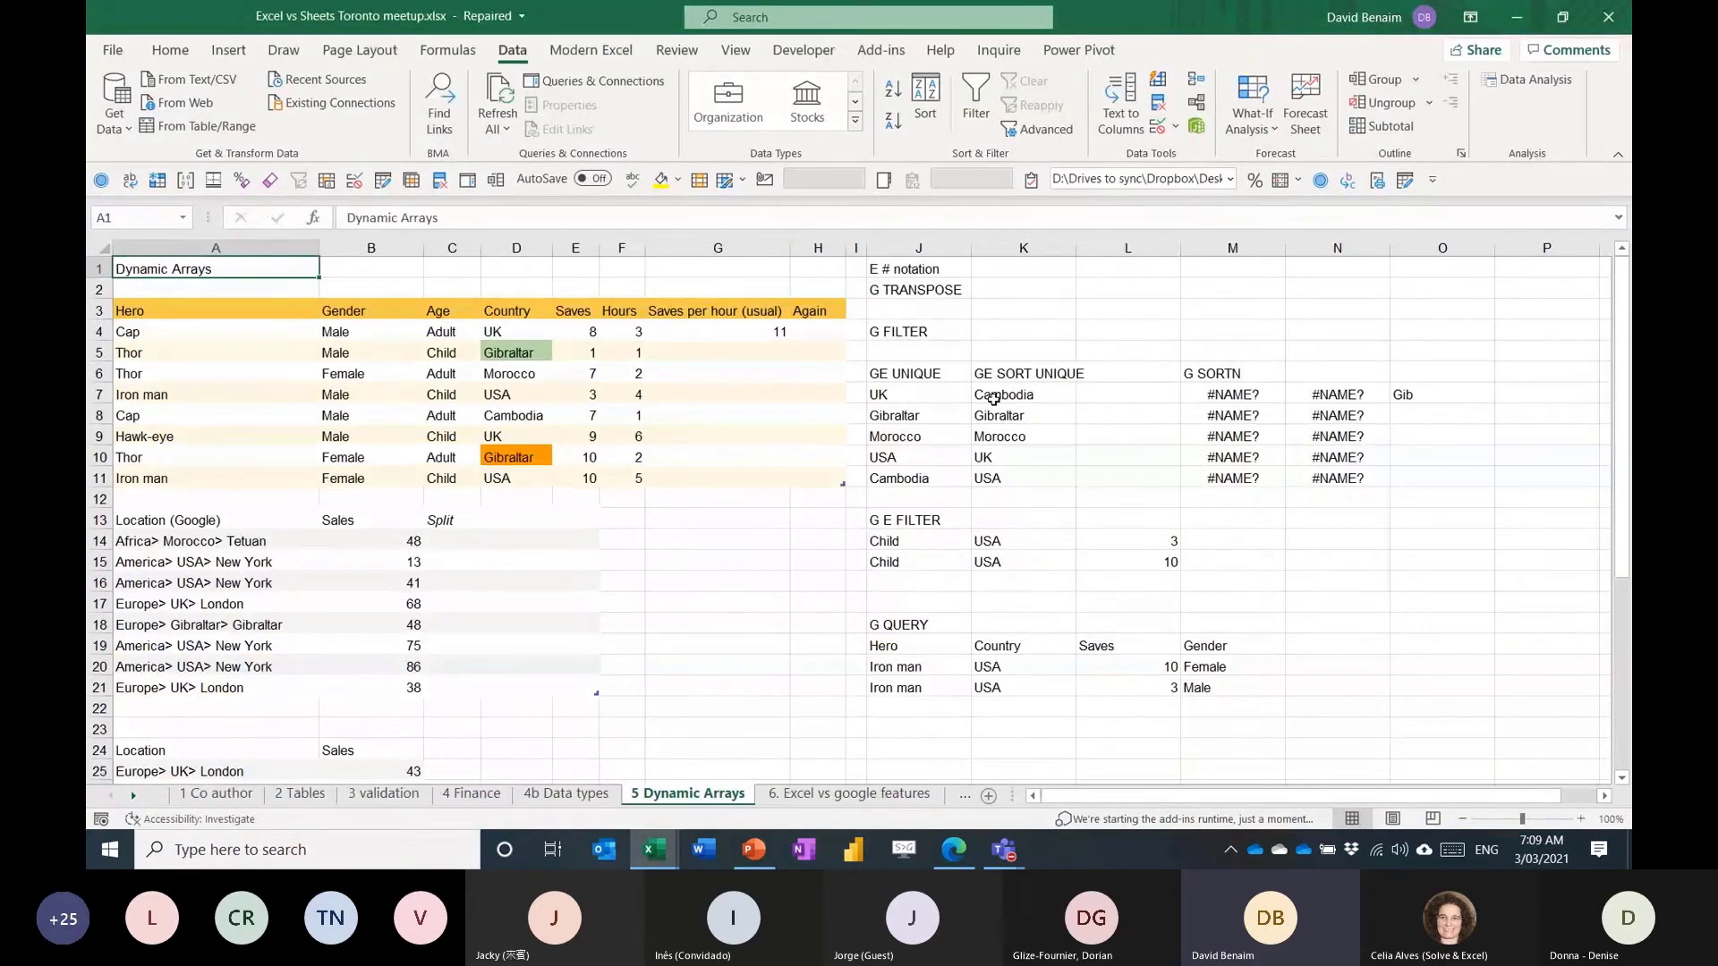
click(917, 394)
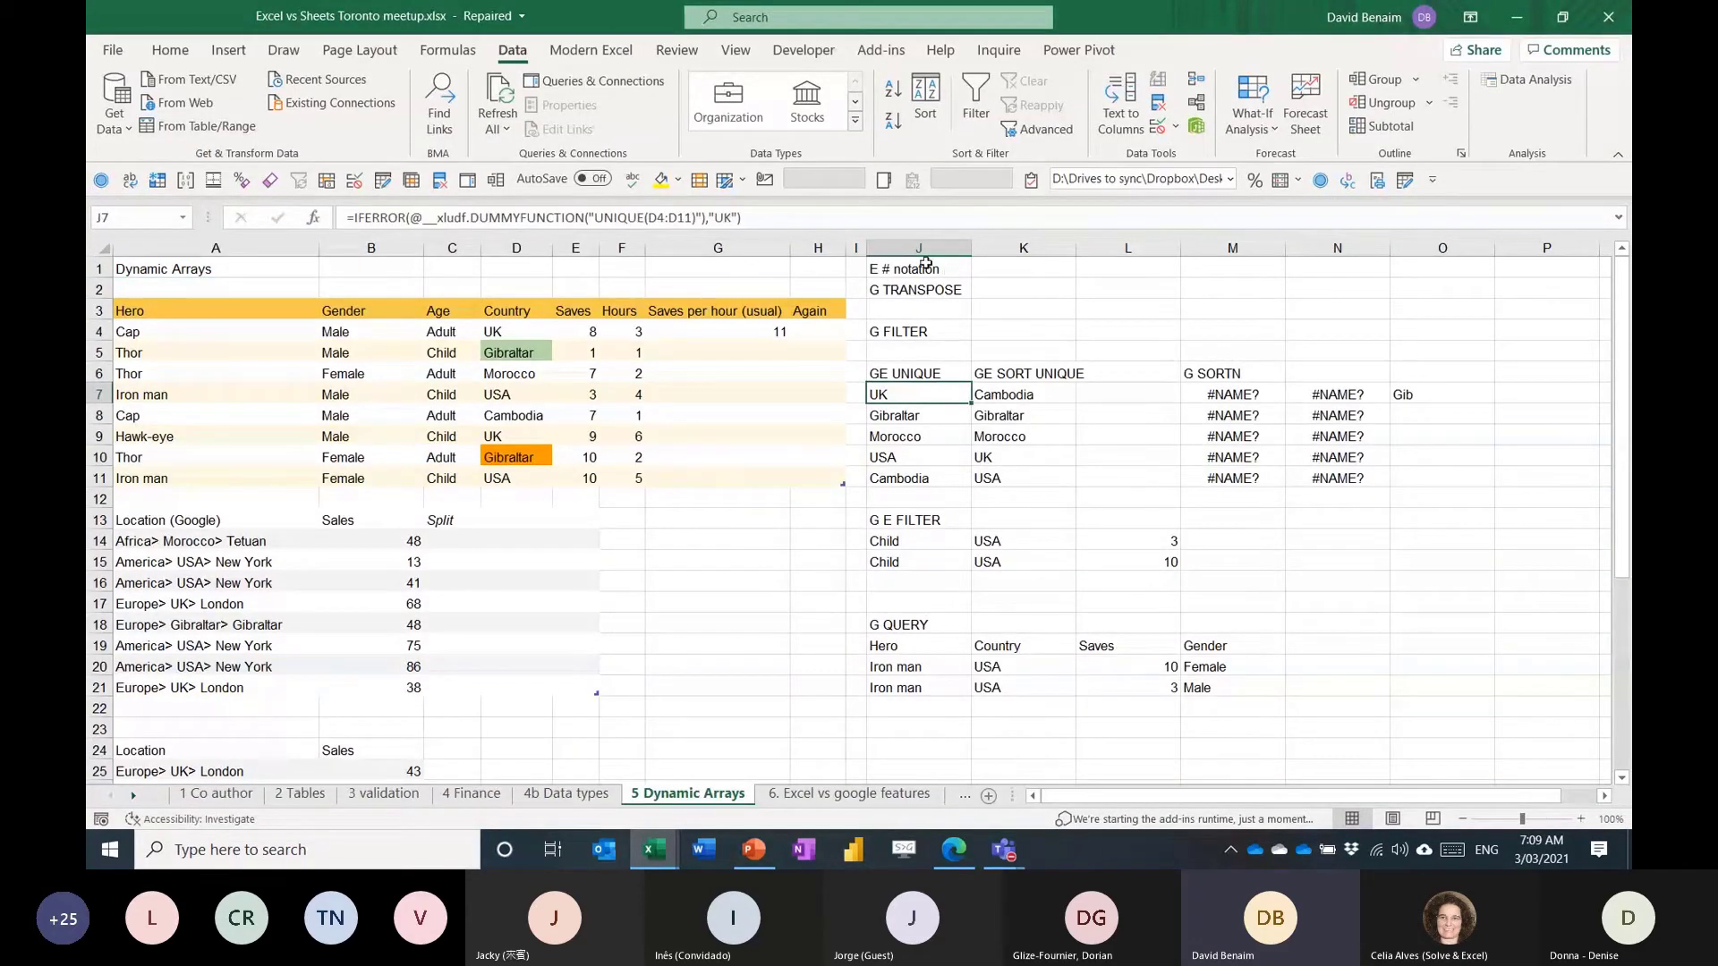
key(shift+Right)
key(shift+Right)
key(shift+Right)
key(shift+Right)
key(shift+Right)
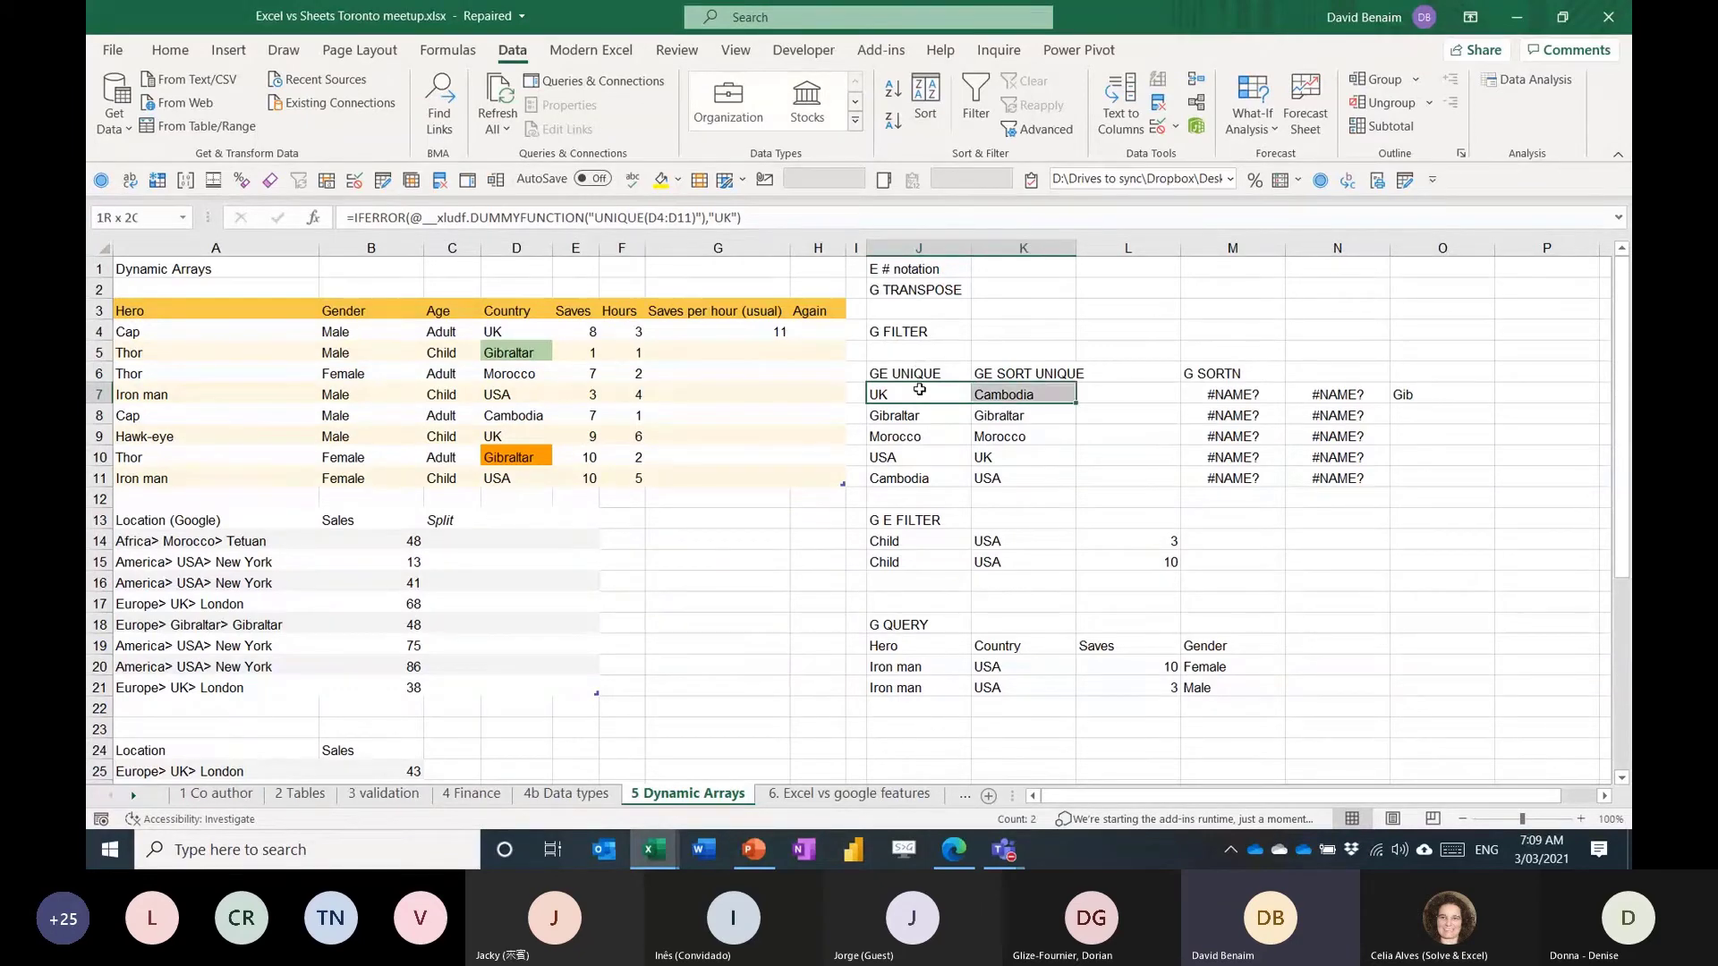
key(shift+Down)
key(shift+Down)
key(shift+Down)
key(shift+Down)
scroll(918, 390, down, 6)
Enter =UNIQUE(Table_5[Hero]) in cell J7 under the GE UNIQUE heading.
drag(918, 389, 919, 389)
scroll(919, 389, up, 6)
text(=uniq)
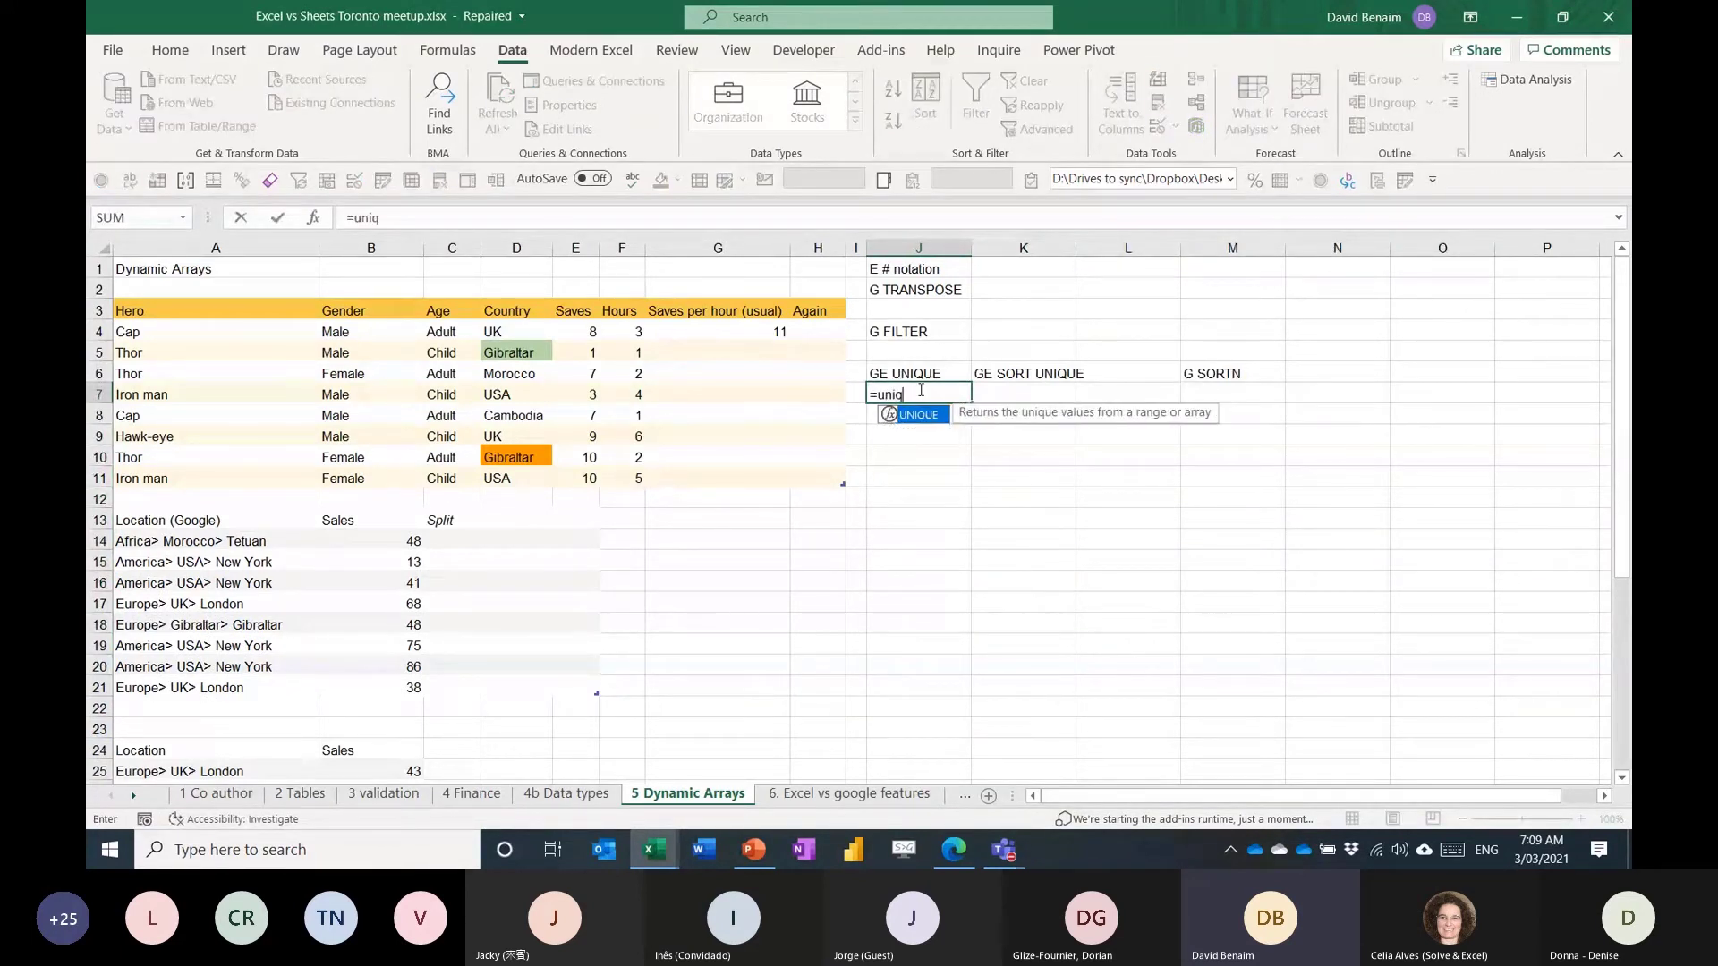
key(Tab)
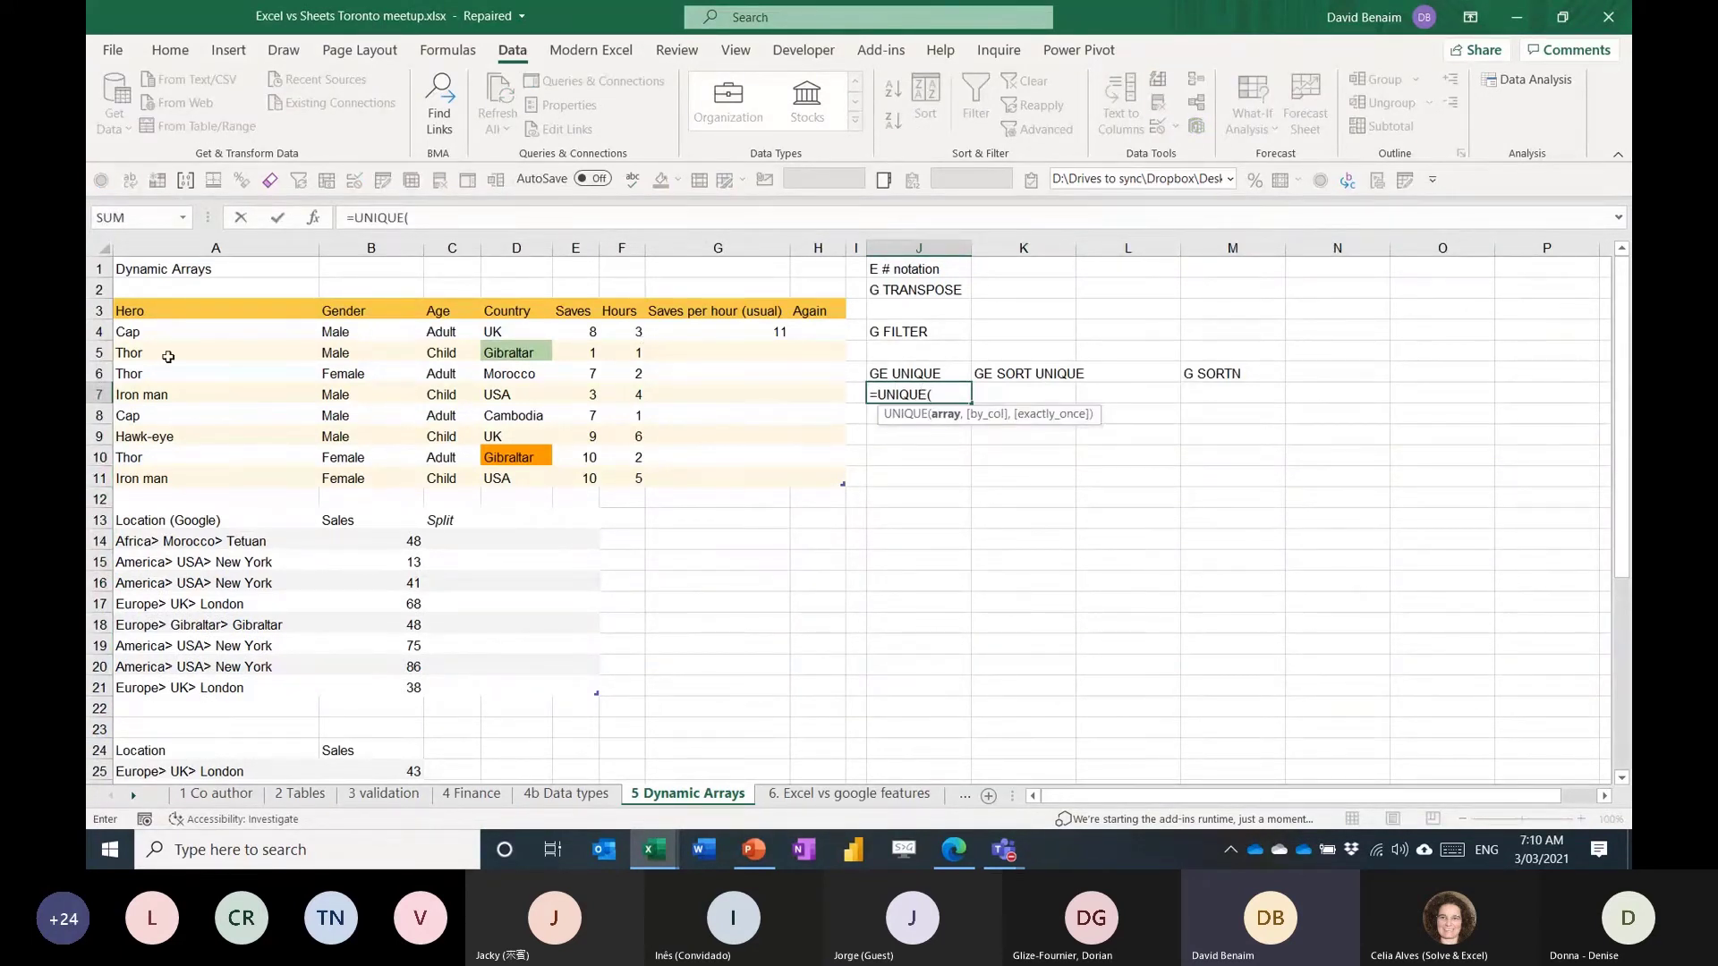
drag(170, 334, 186, 472)
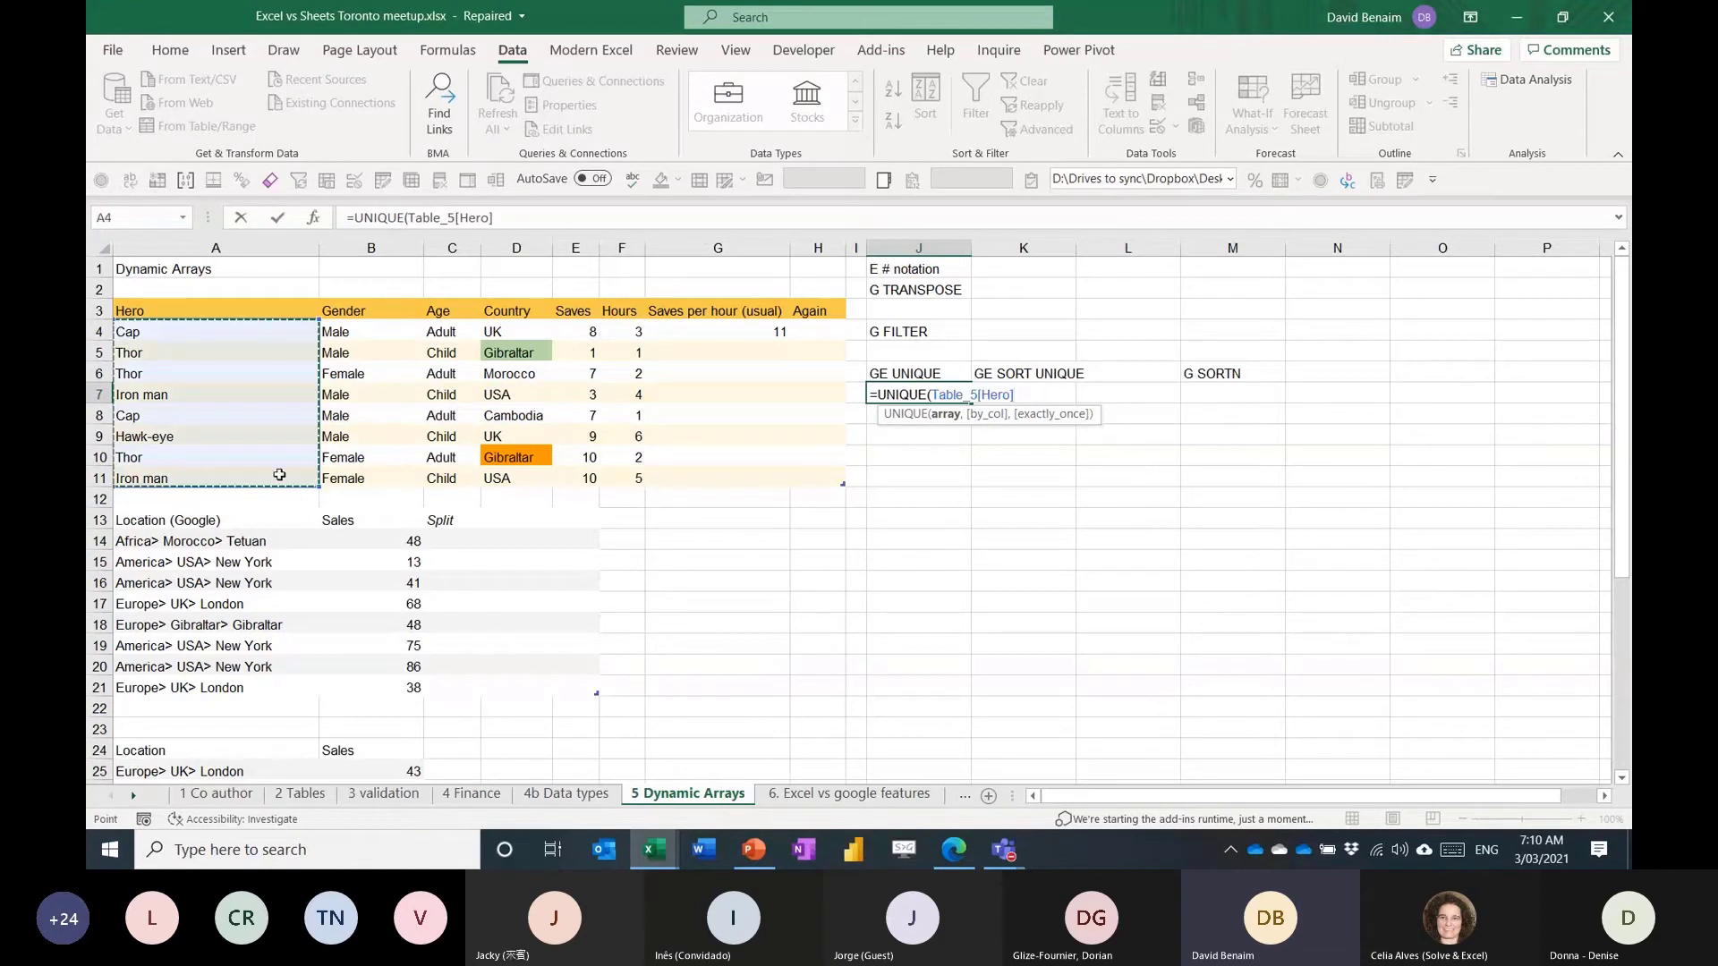
key(Tab)
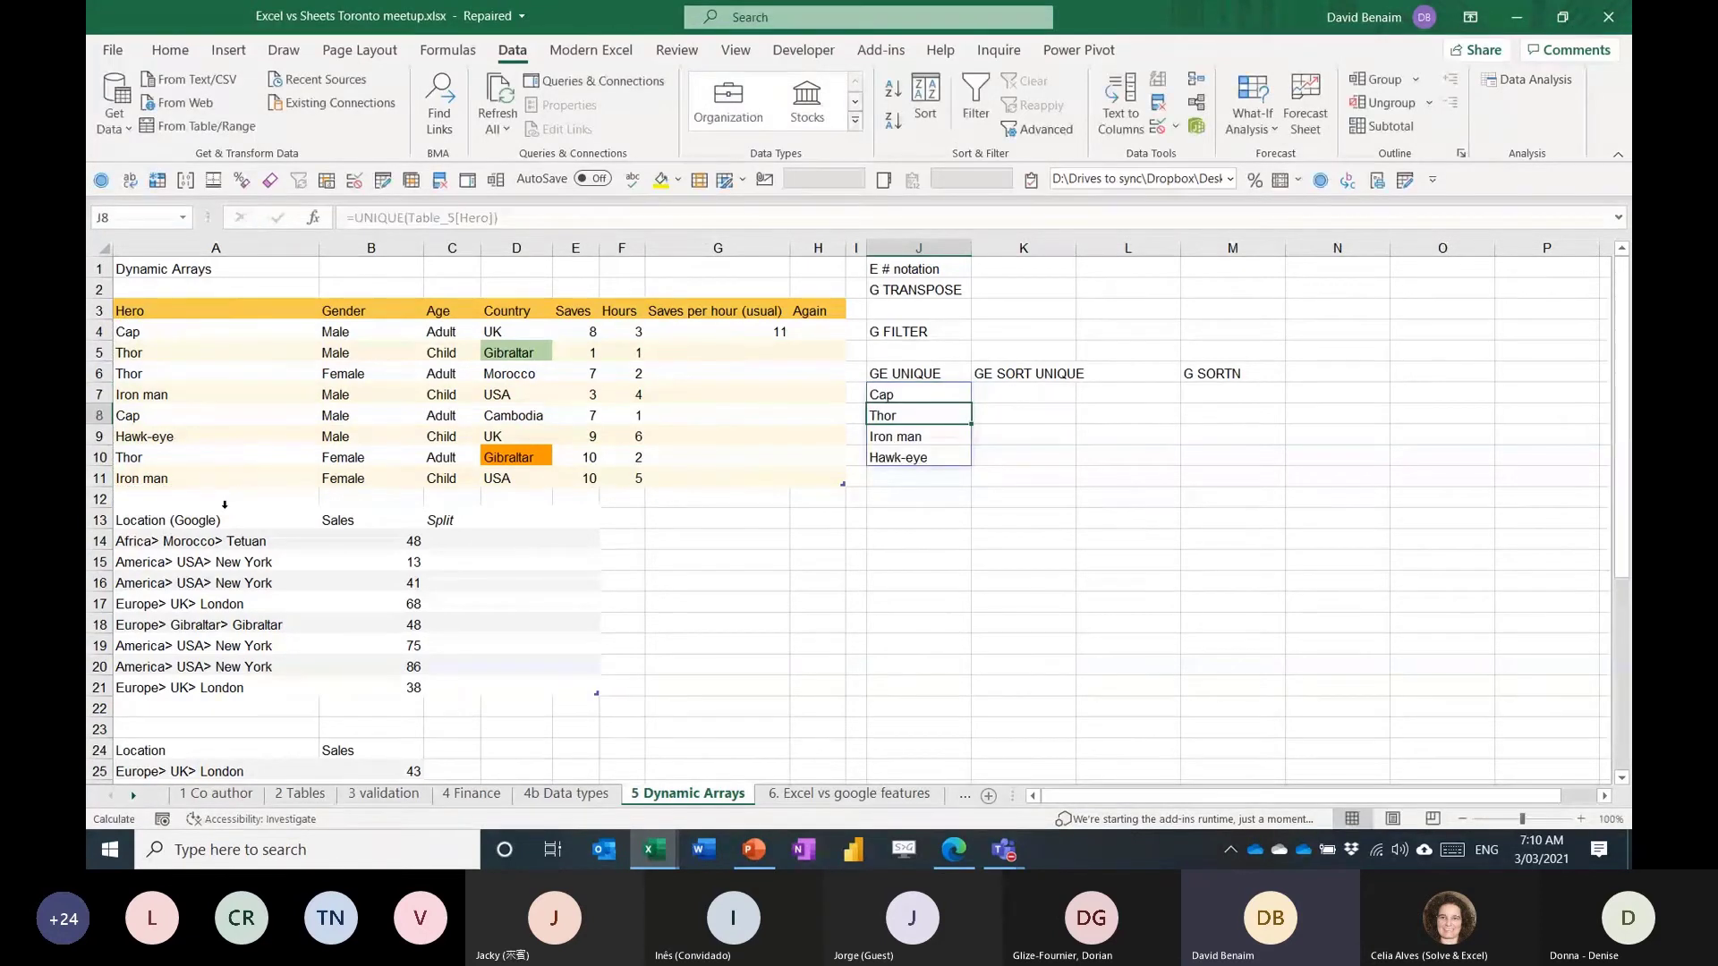
Enter =SORT(UNIQUE(Table_5[Hero])) in cell K7 under the GE SORT UNIQUE heading, accepting the suggested formula correction.
text(=)
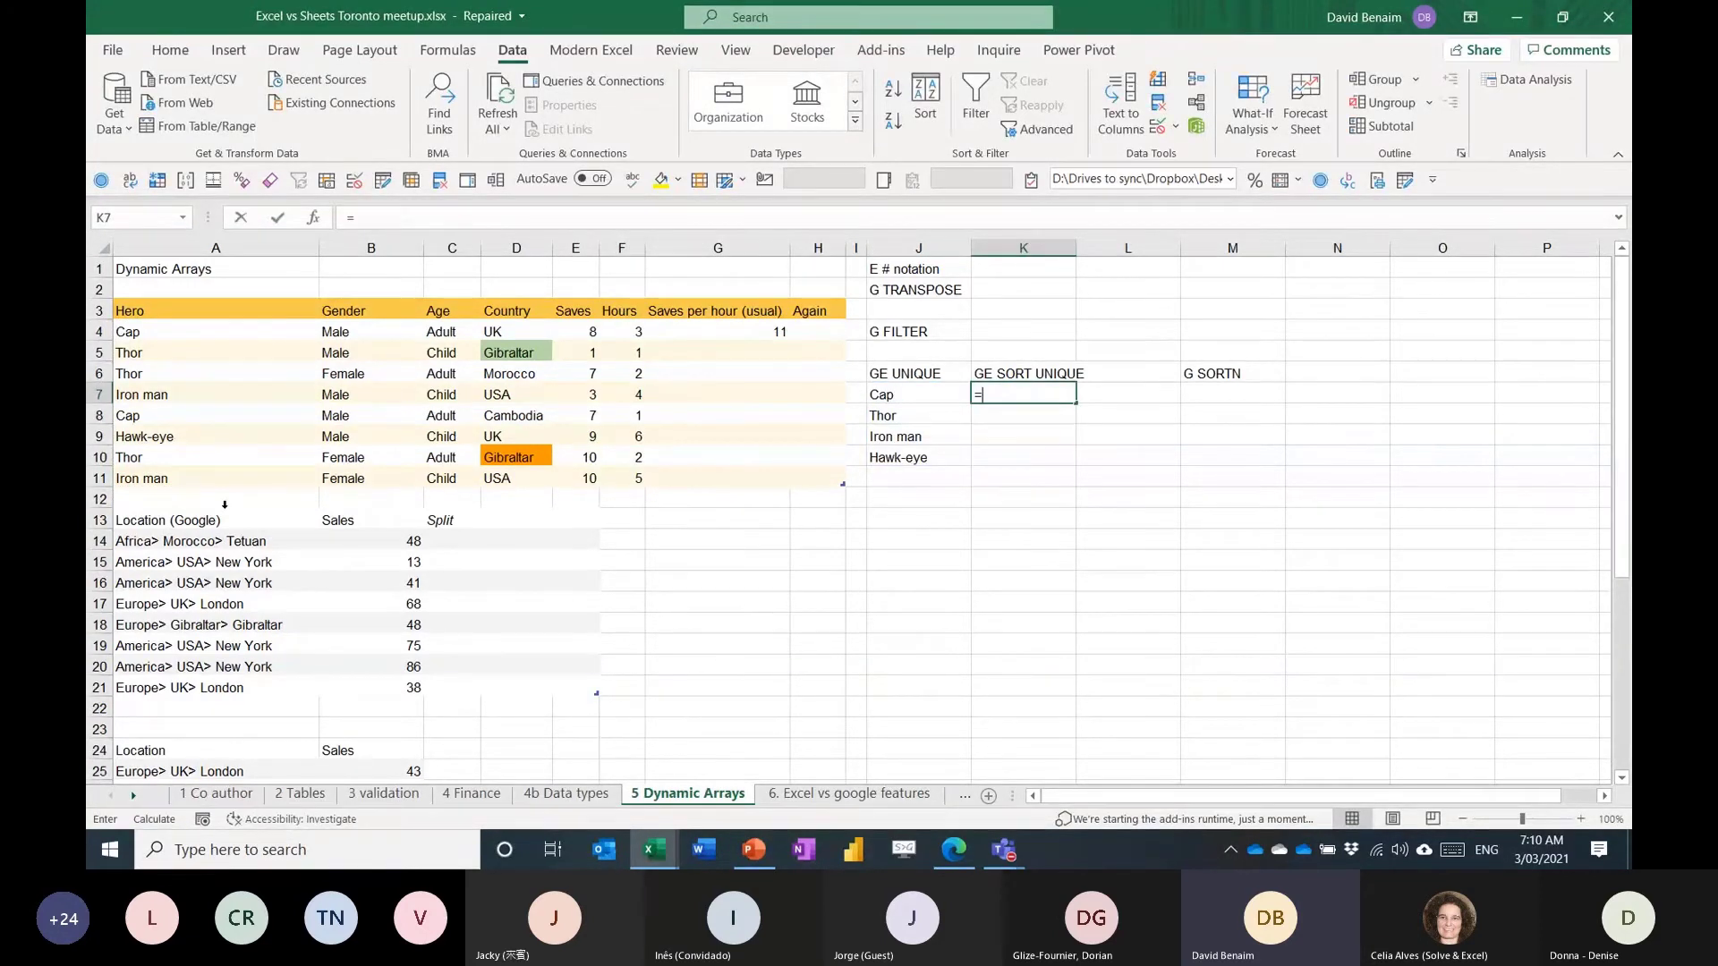
text(SORT(uniq)
key(Tab)
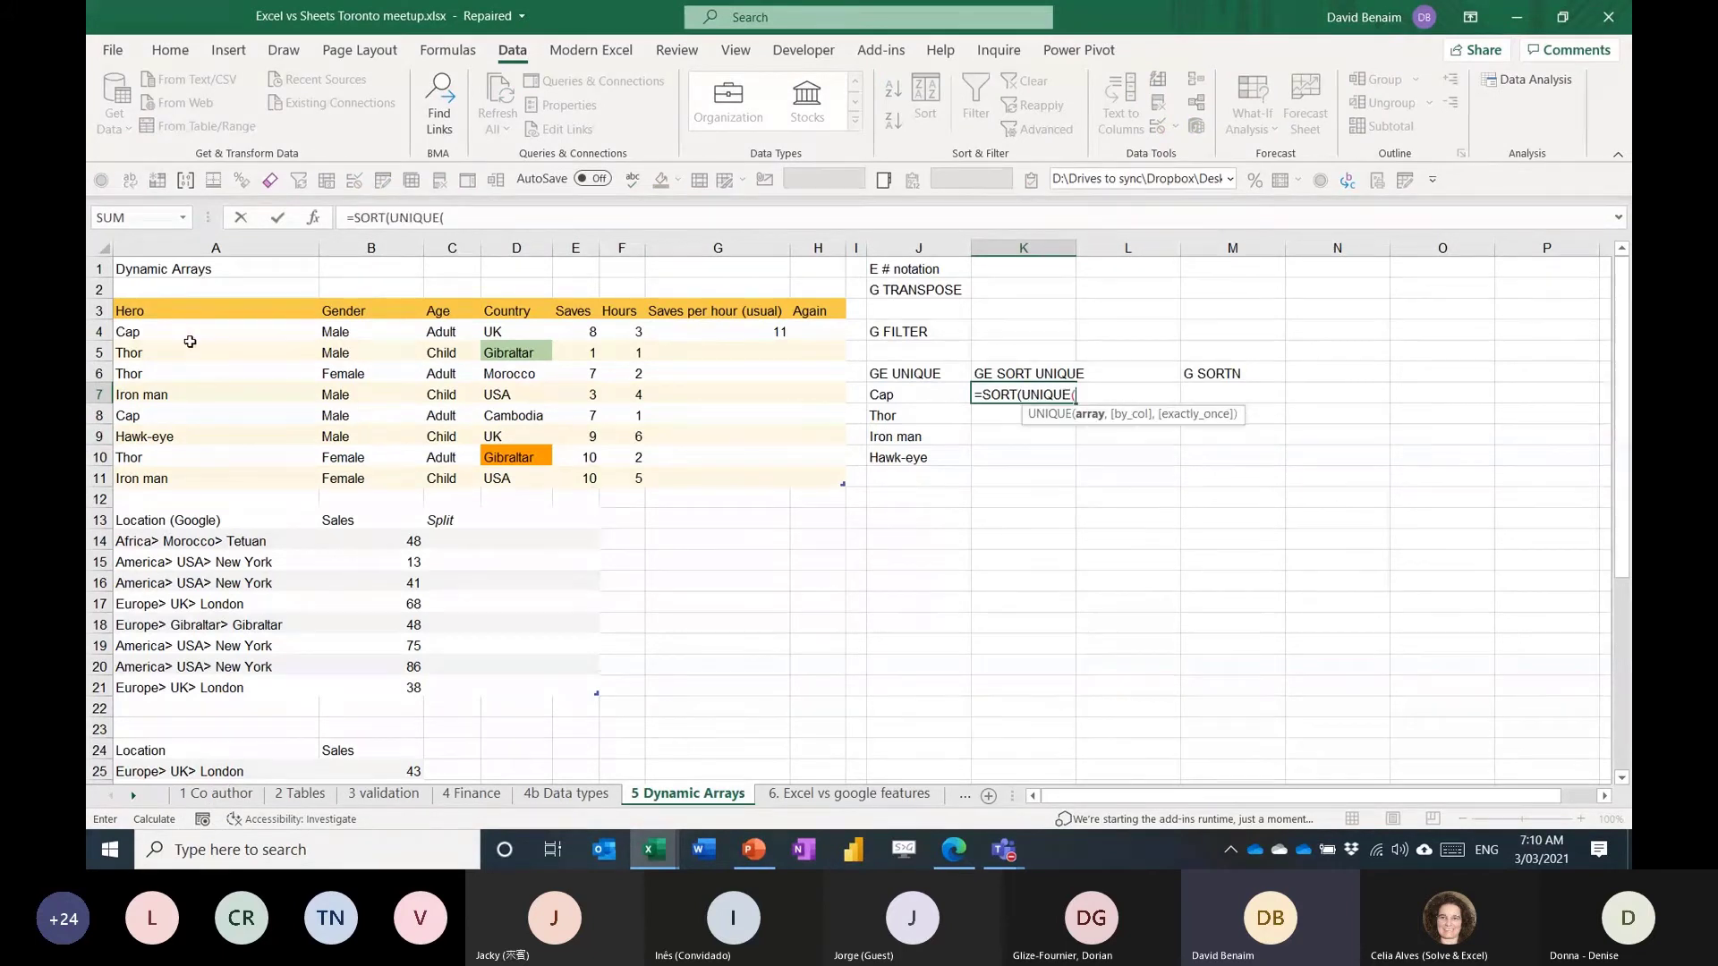
drag(190, 341, 230, 474)
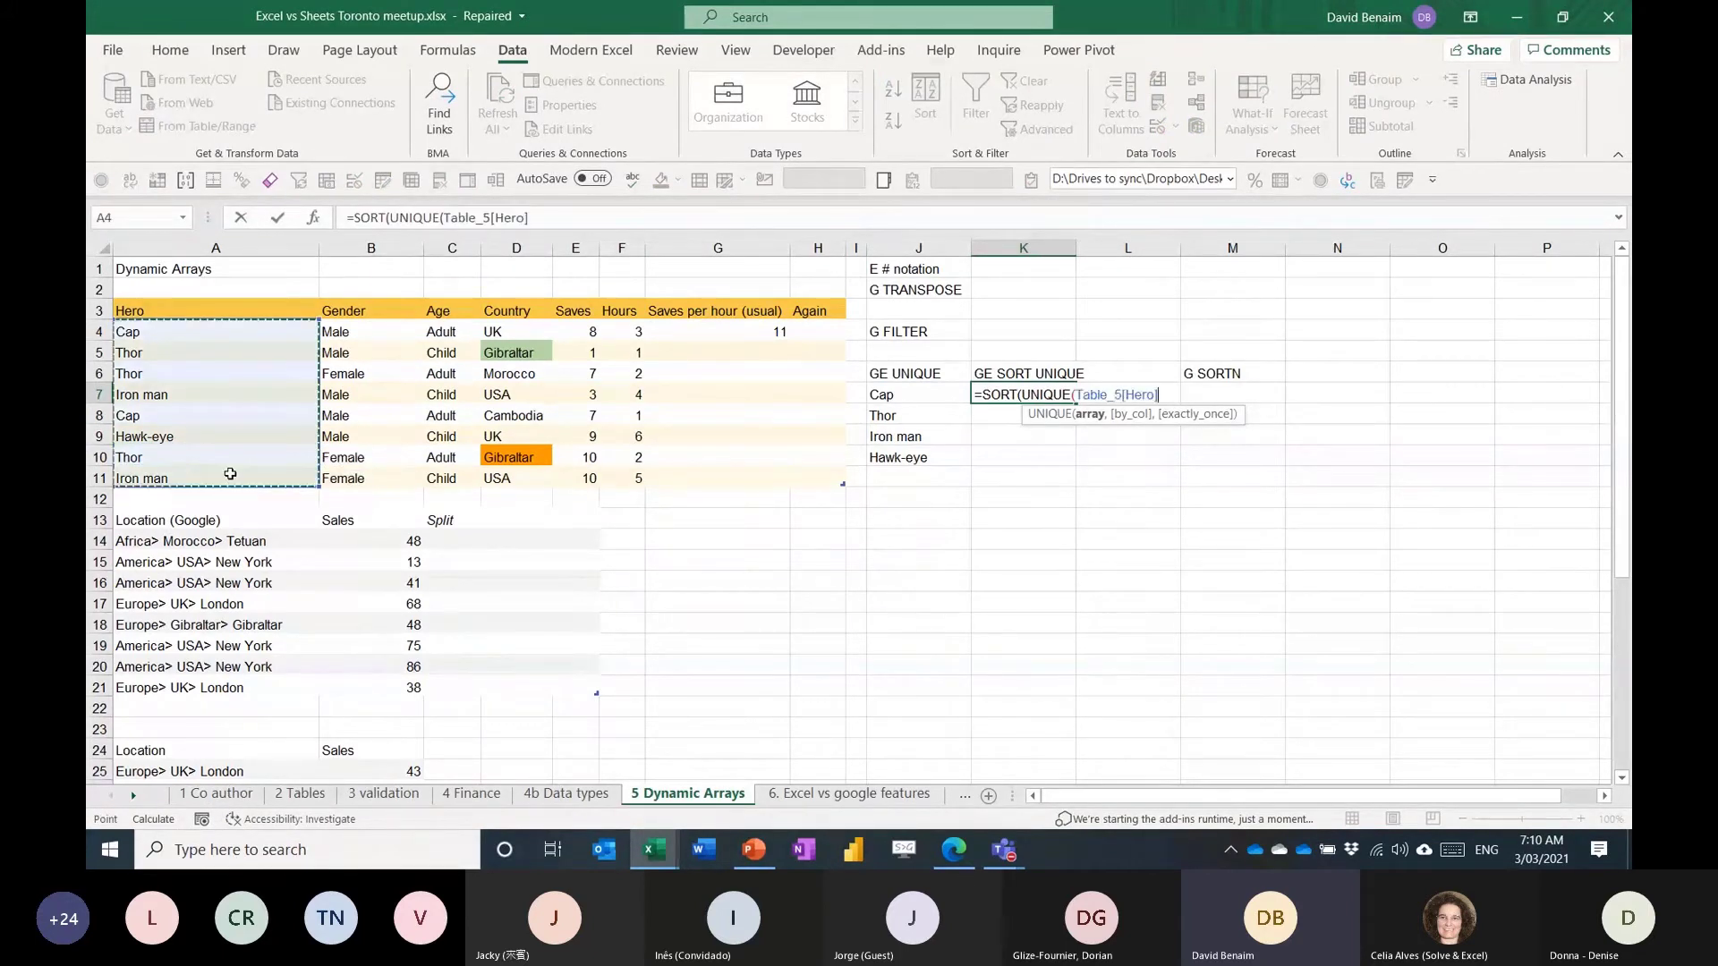
key(Return)
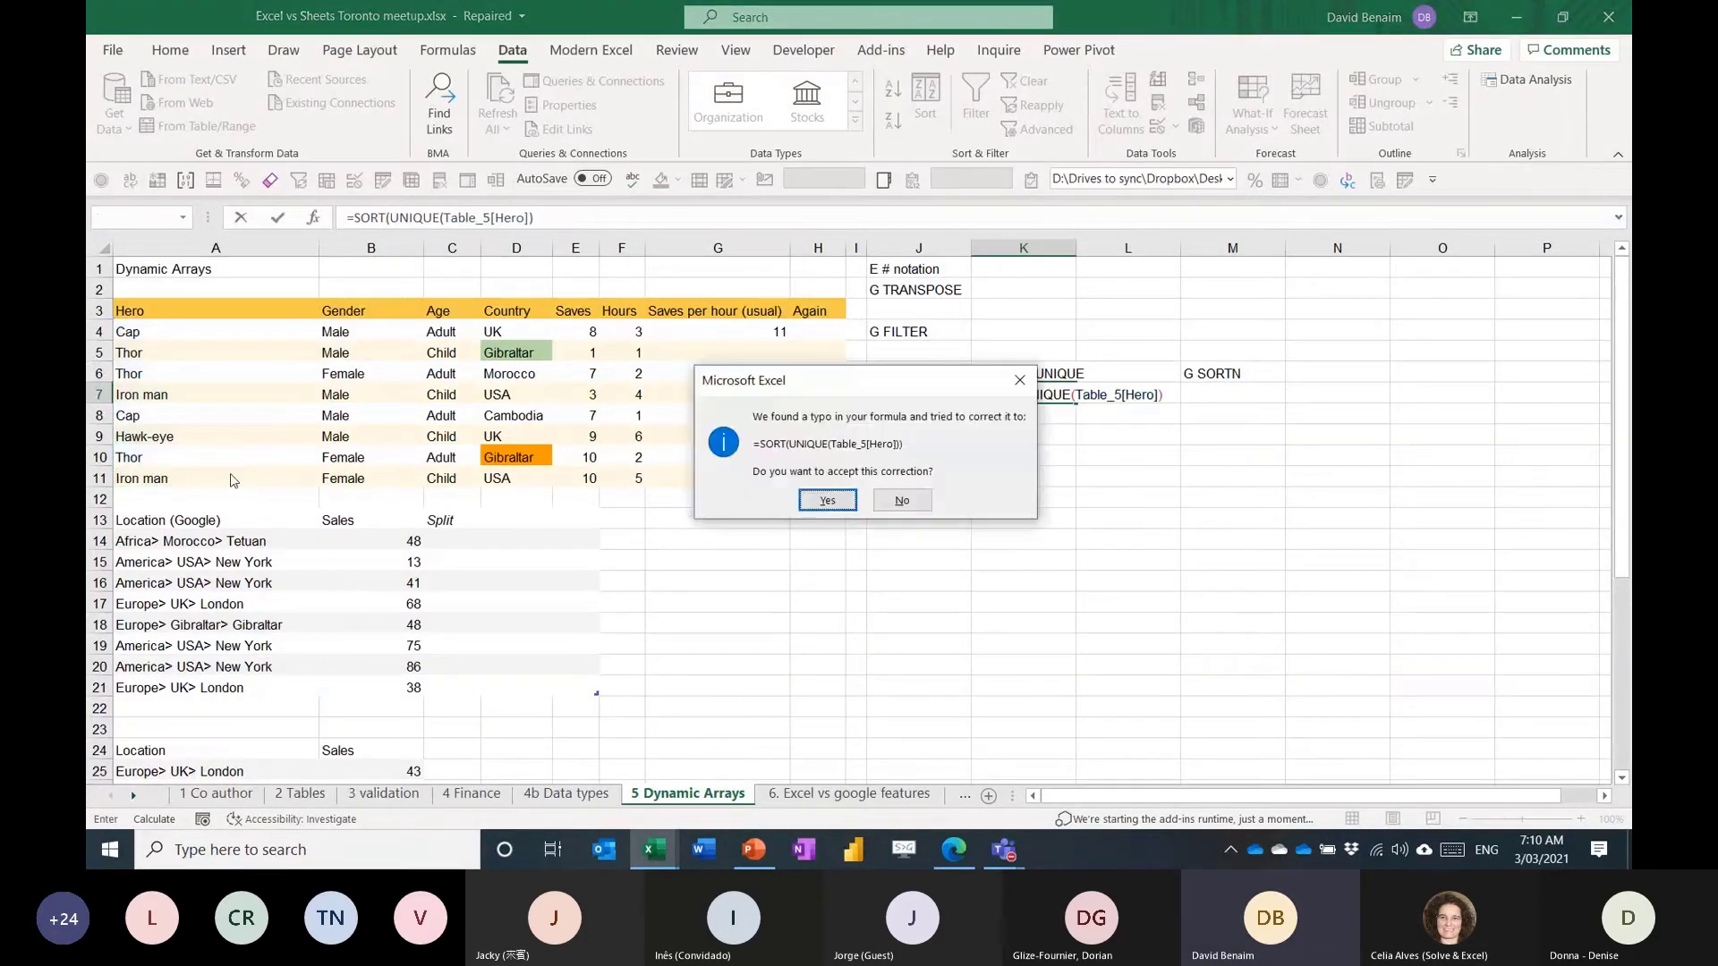
key(Return)
Enter =FILTER(Table_5[[Hero]:[Hours]],Table_5[Gender]="female") in cell J13.
key(Up)
key(Right)
key(Right)
key(Left)
key(Left)
key(Left)
key(Down)
key(Down)
key(Down)
key(Down)
key(Down)
key(Down)
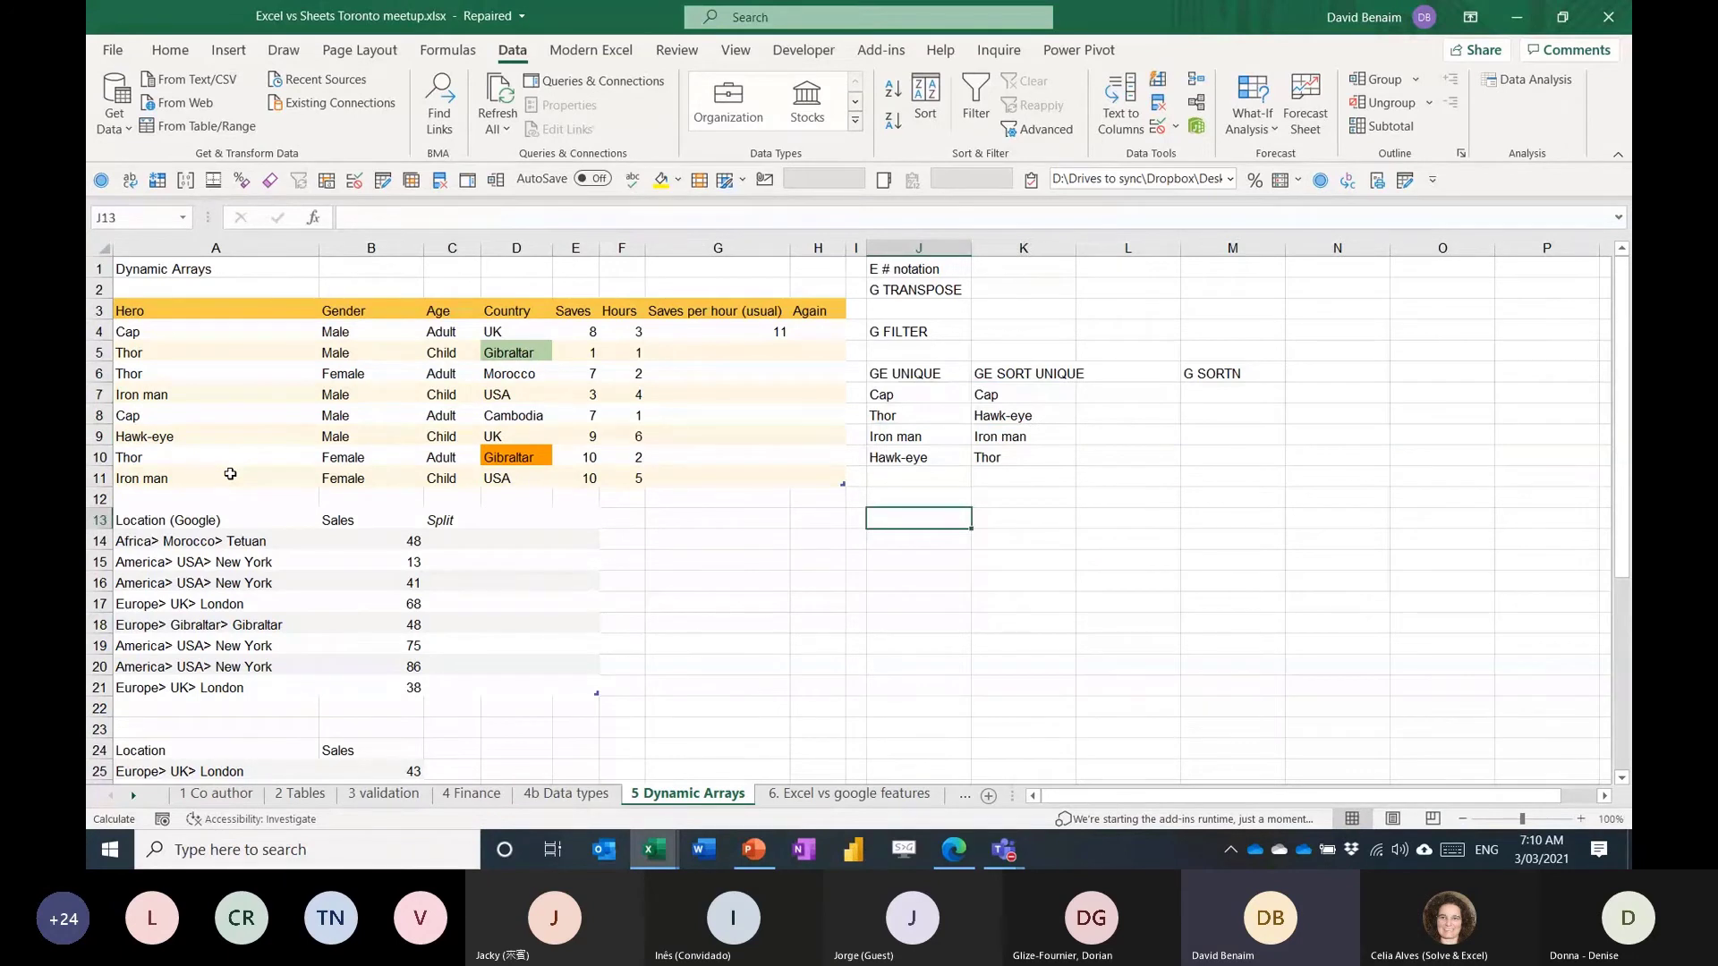
text(=filt)
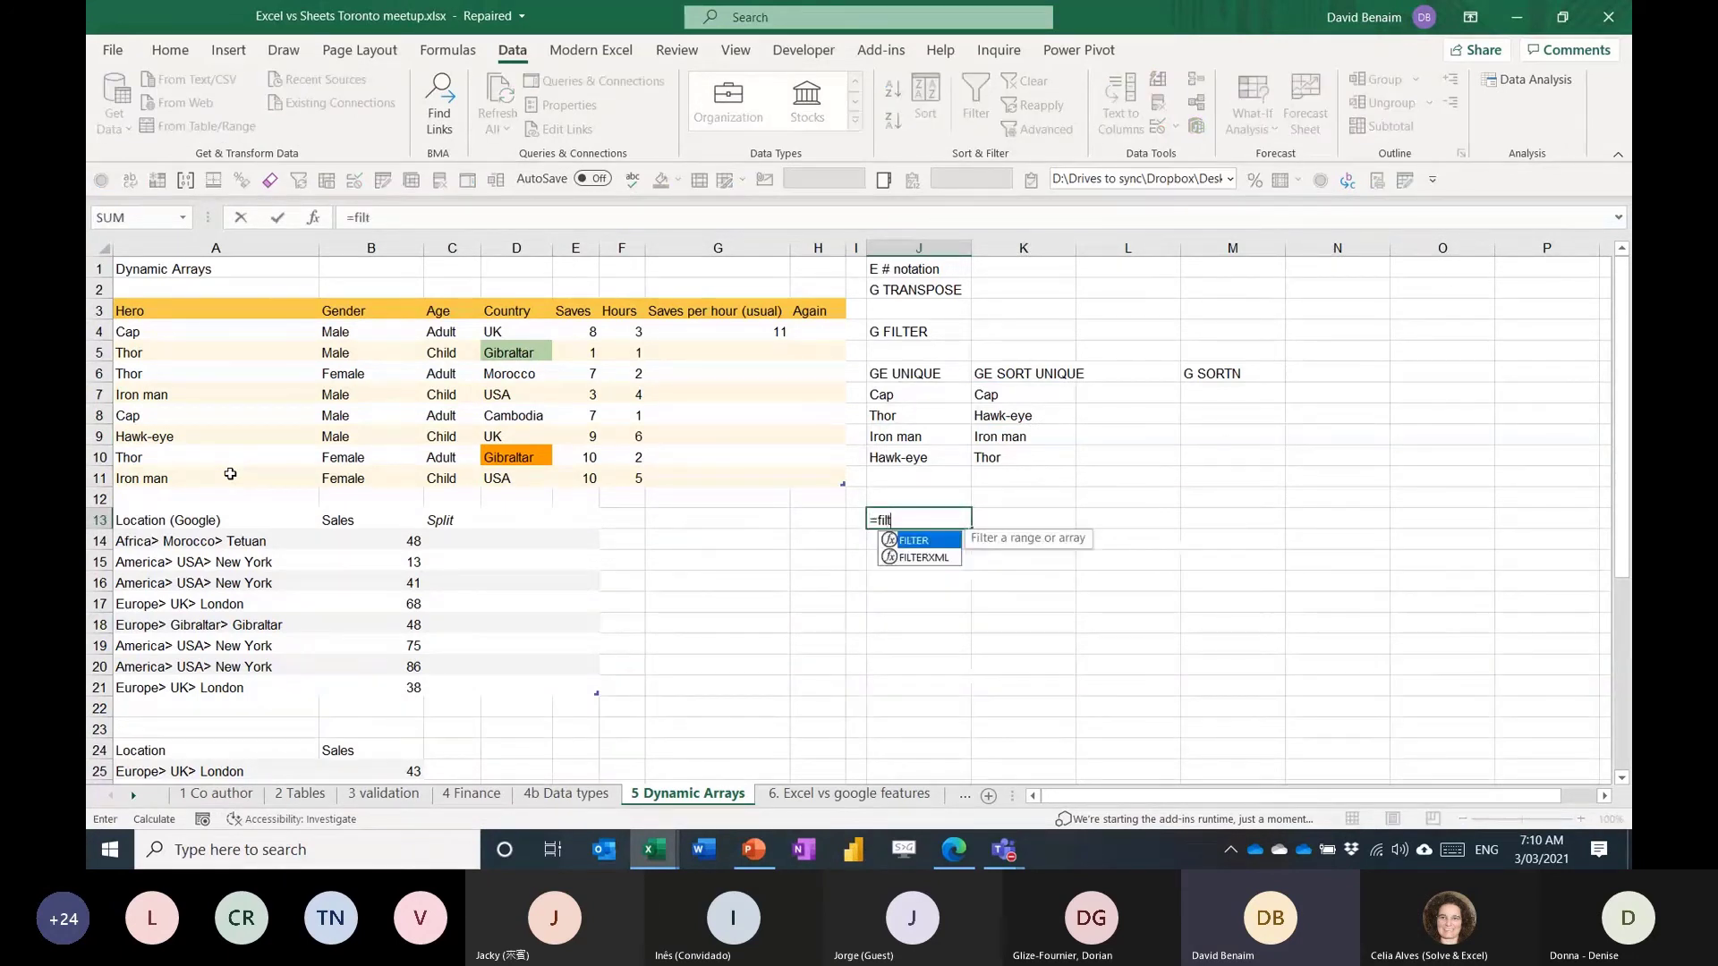
key(Tab)
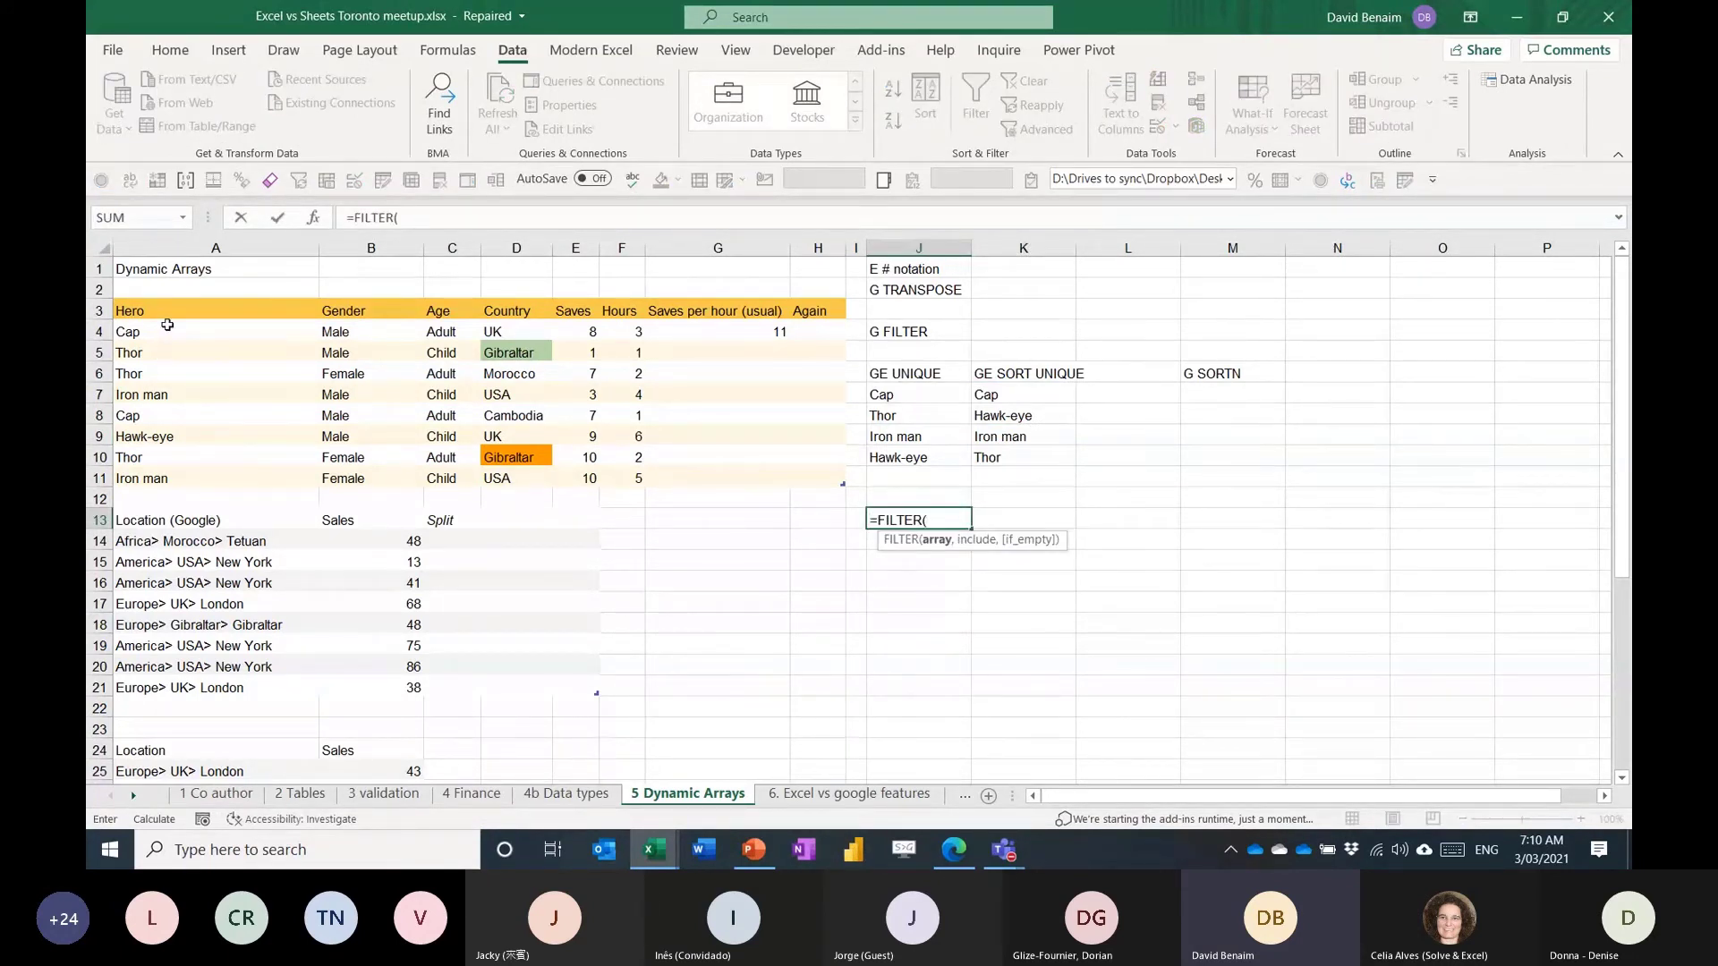
drag(168, 325, 625, 480)
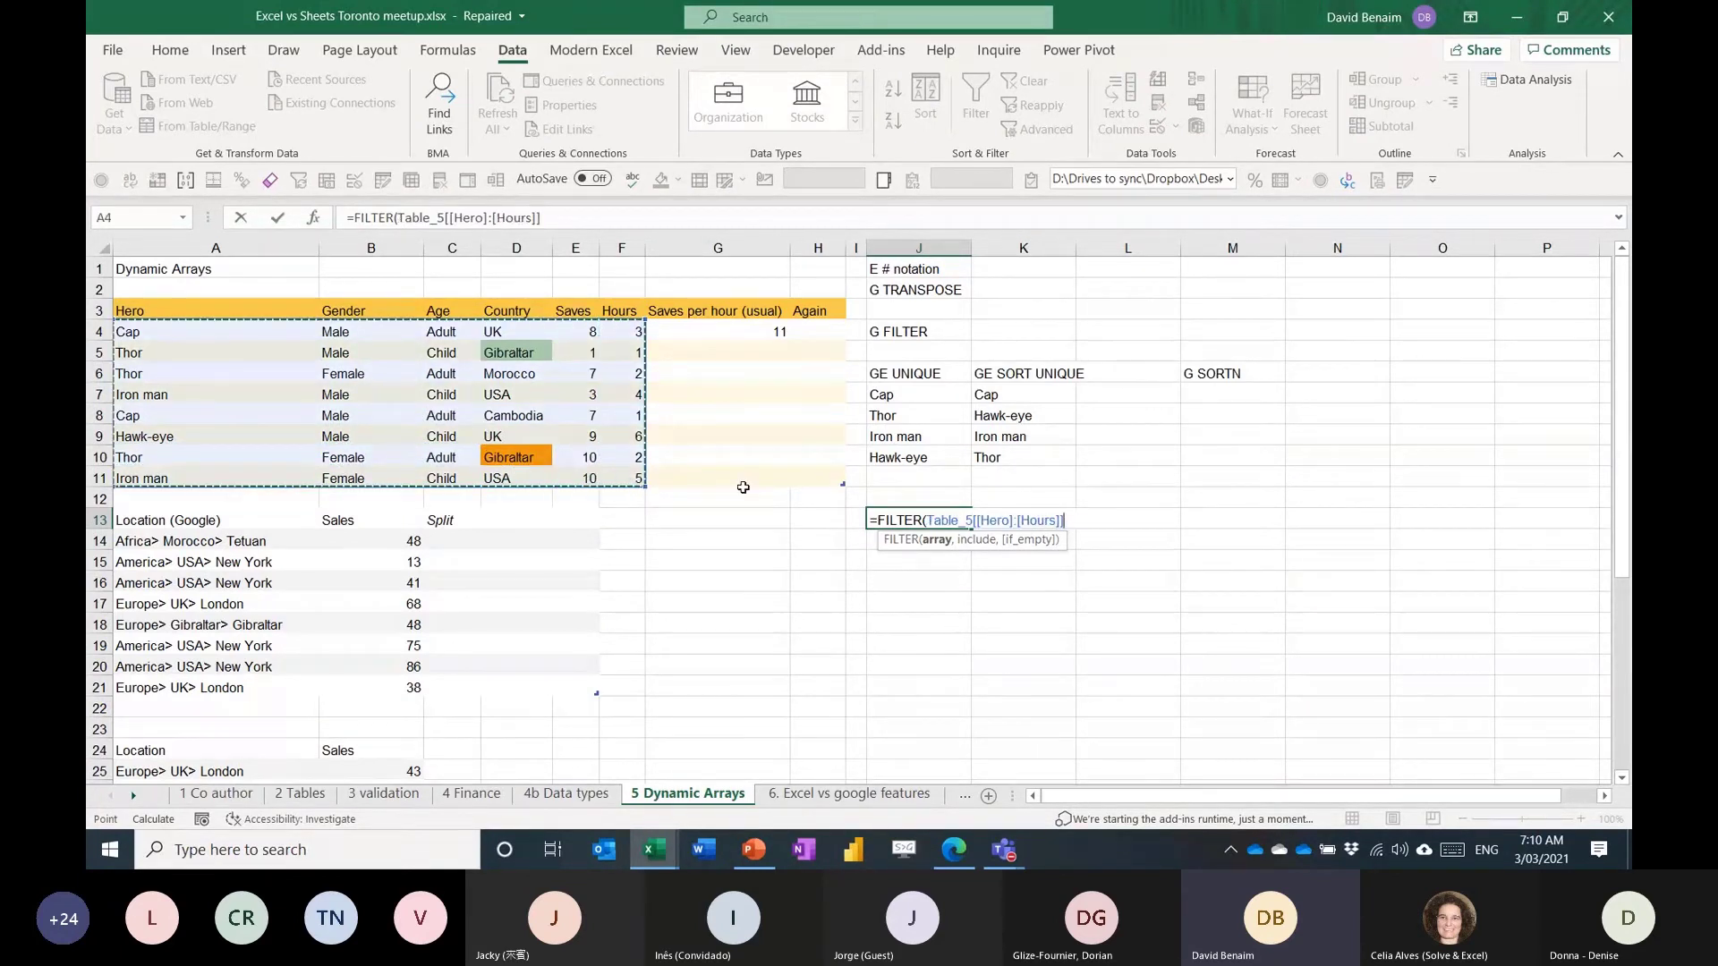
text(,)
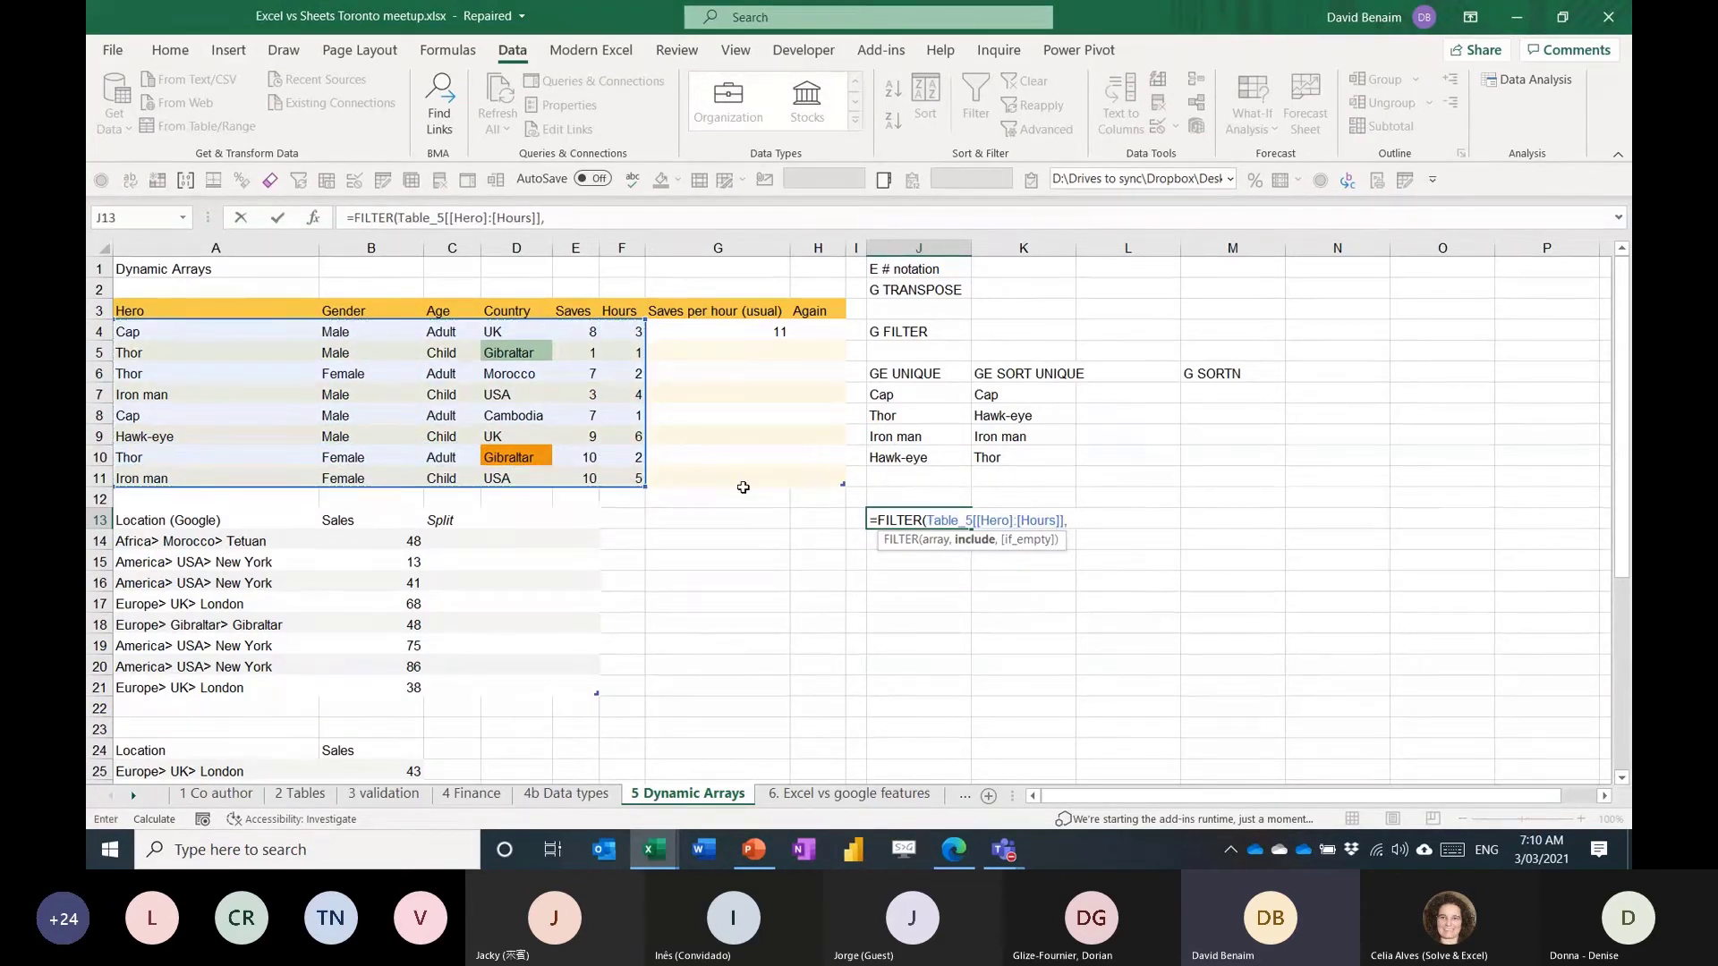
drag(373, 331, 361, 479)
text(="female)
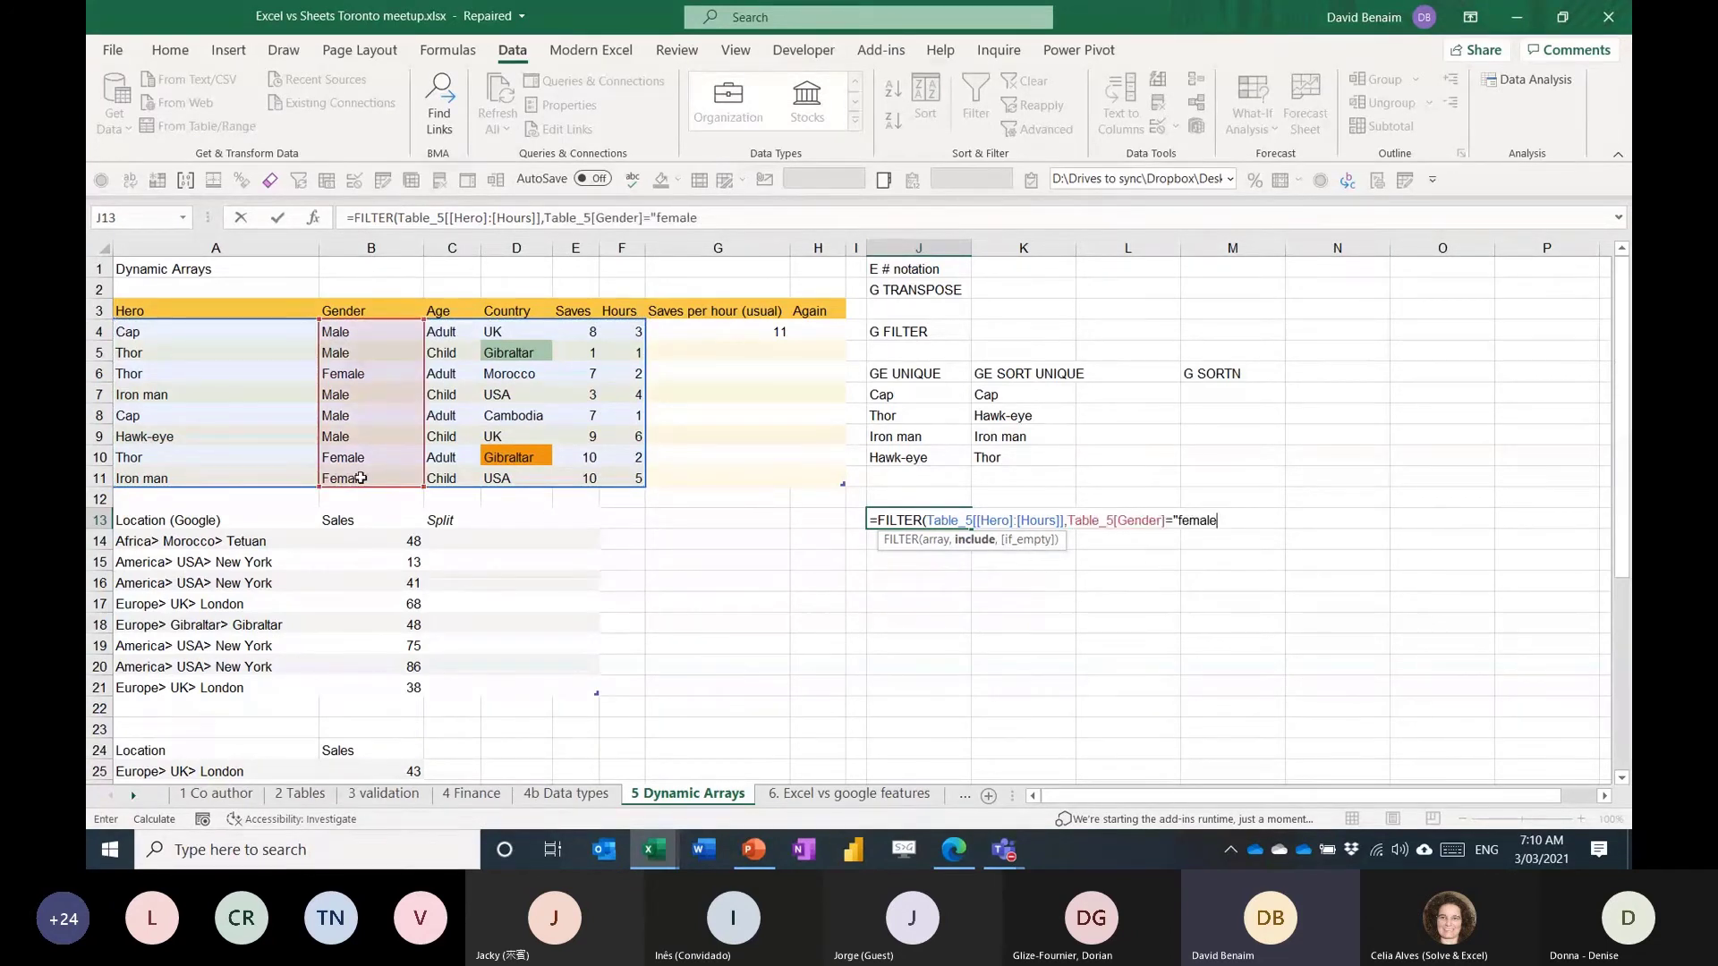
text("))
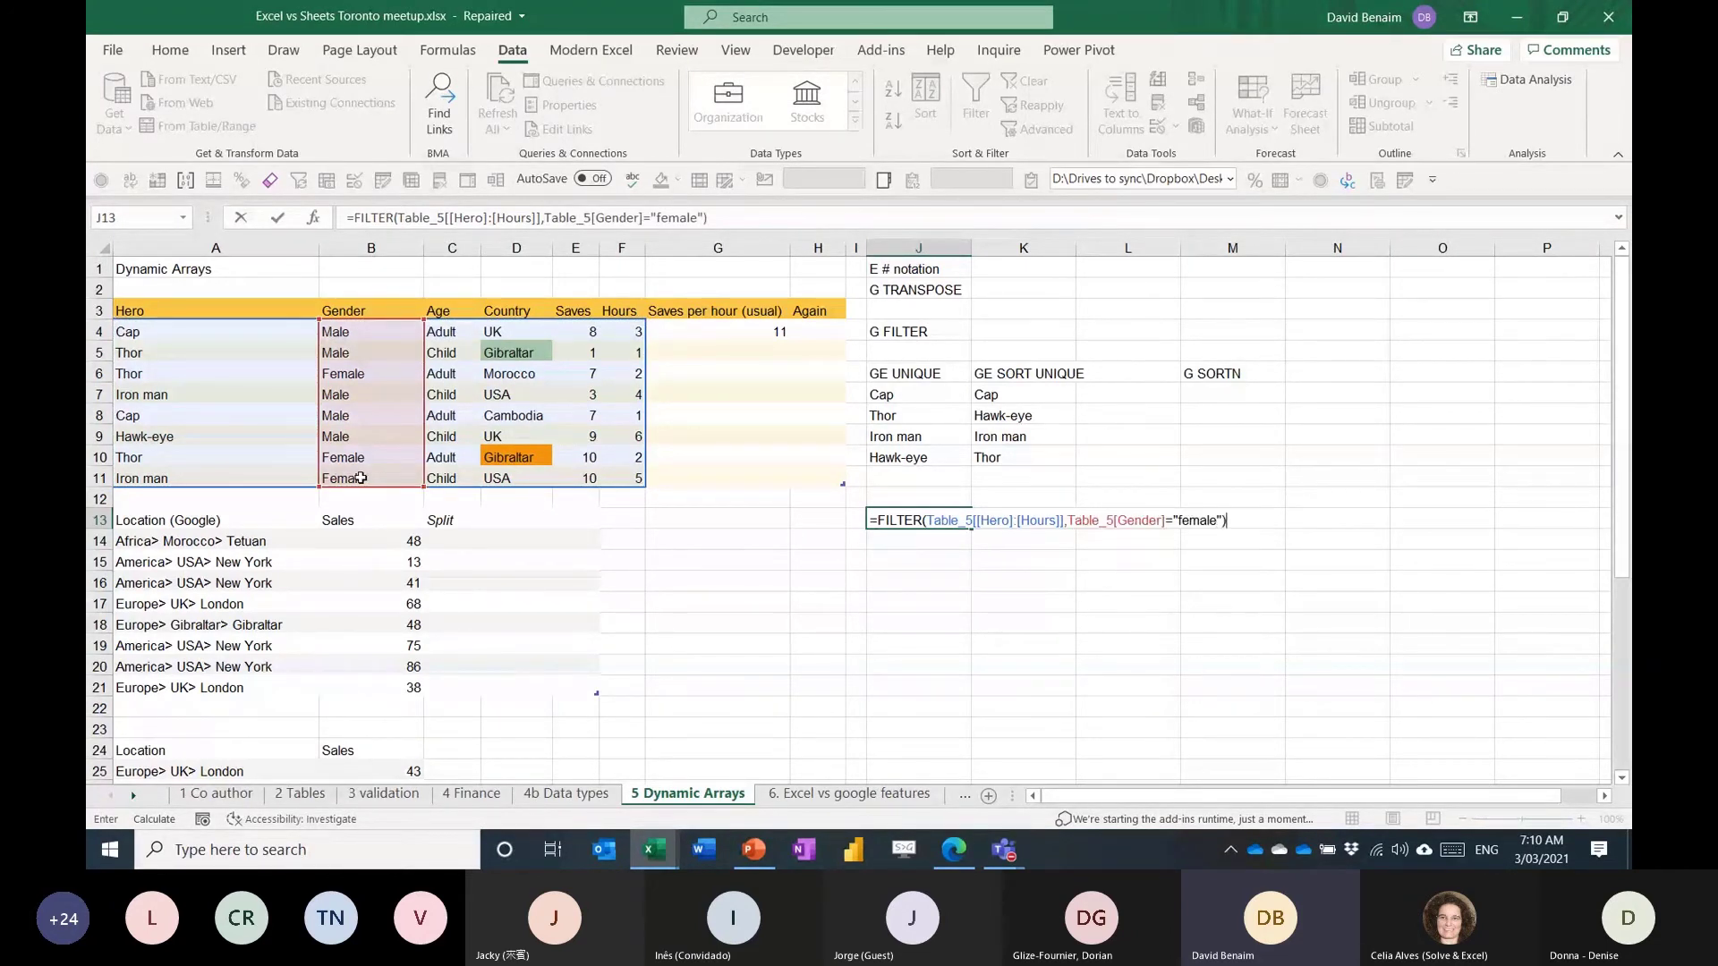
key(ctrl+Return)
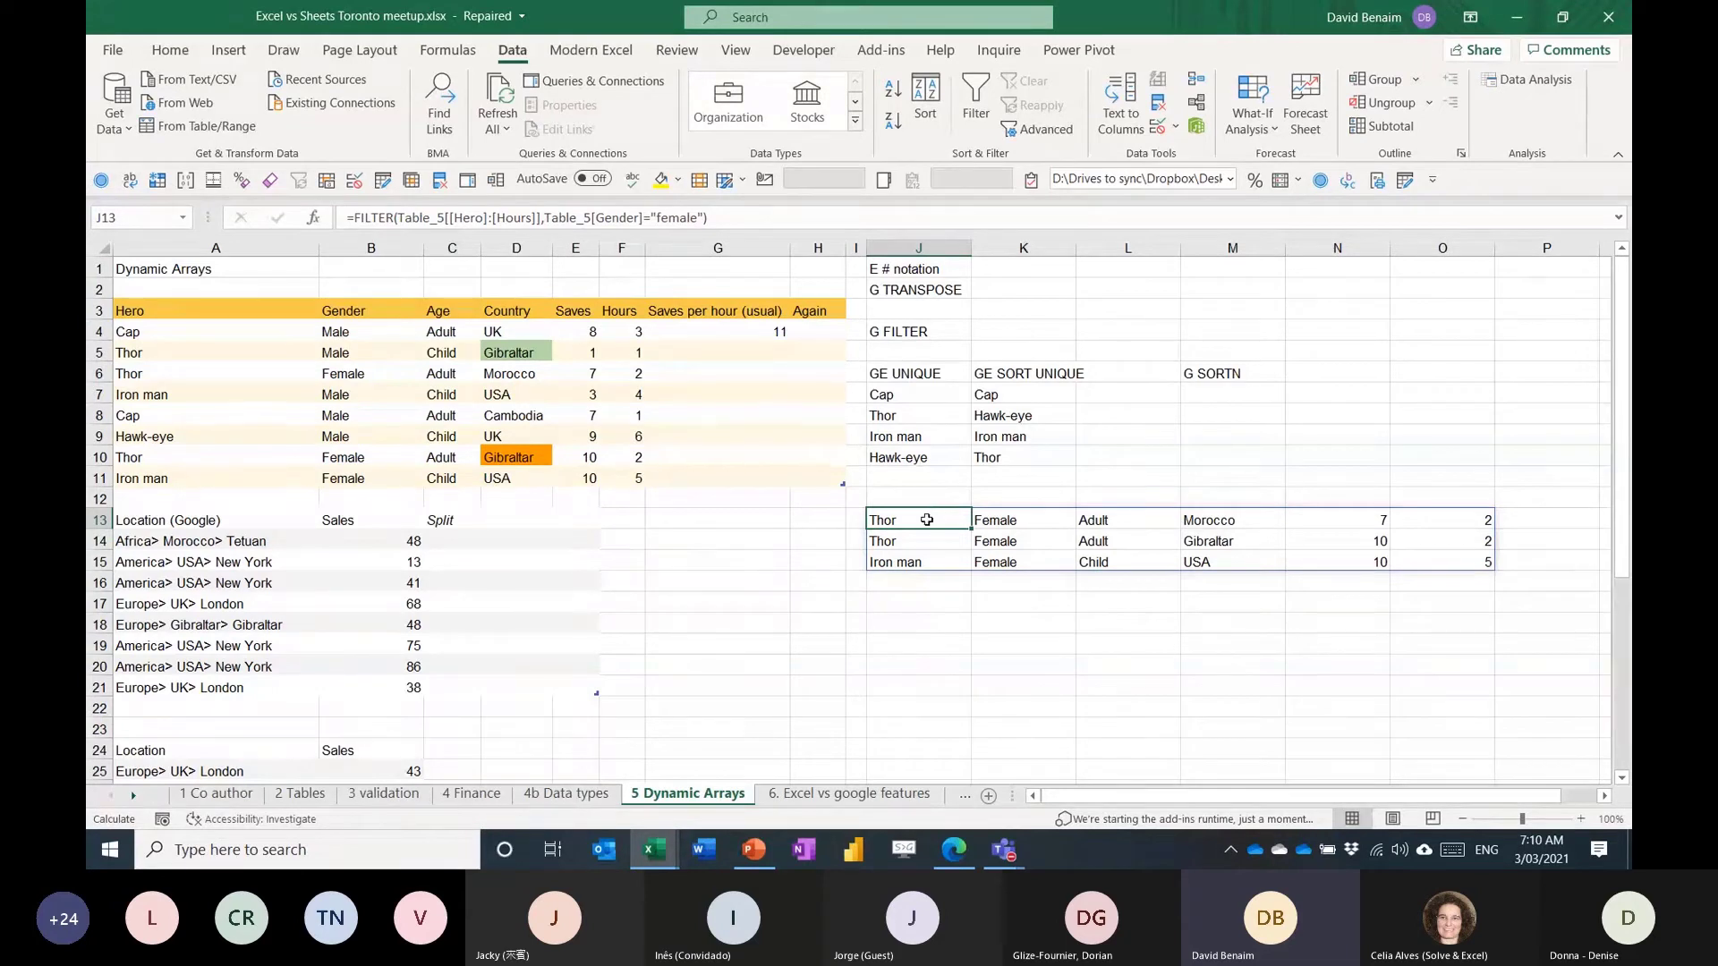
Examine the formula shown in the cells of the FILTER spill range along row 13.
key(Down)
key(Up)
key(Right)
key(Right)
key(Right)
key(Right)
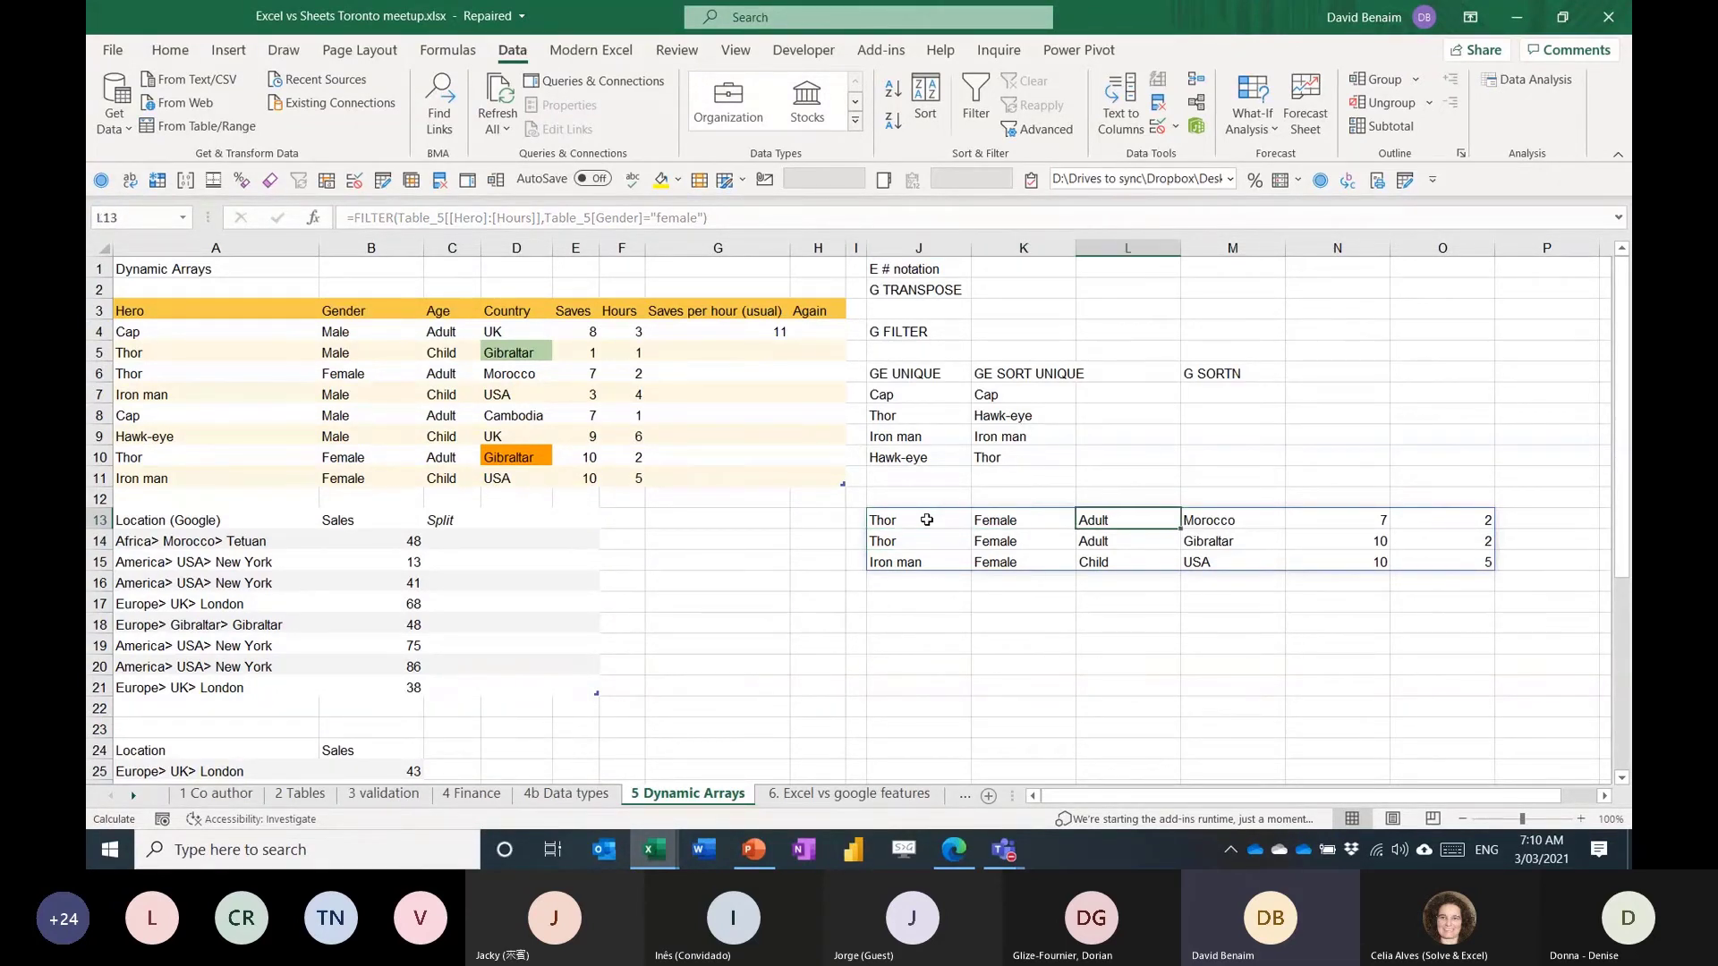
key(Left)
key(Left)
key(Left)
key(Left)
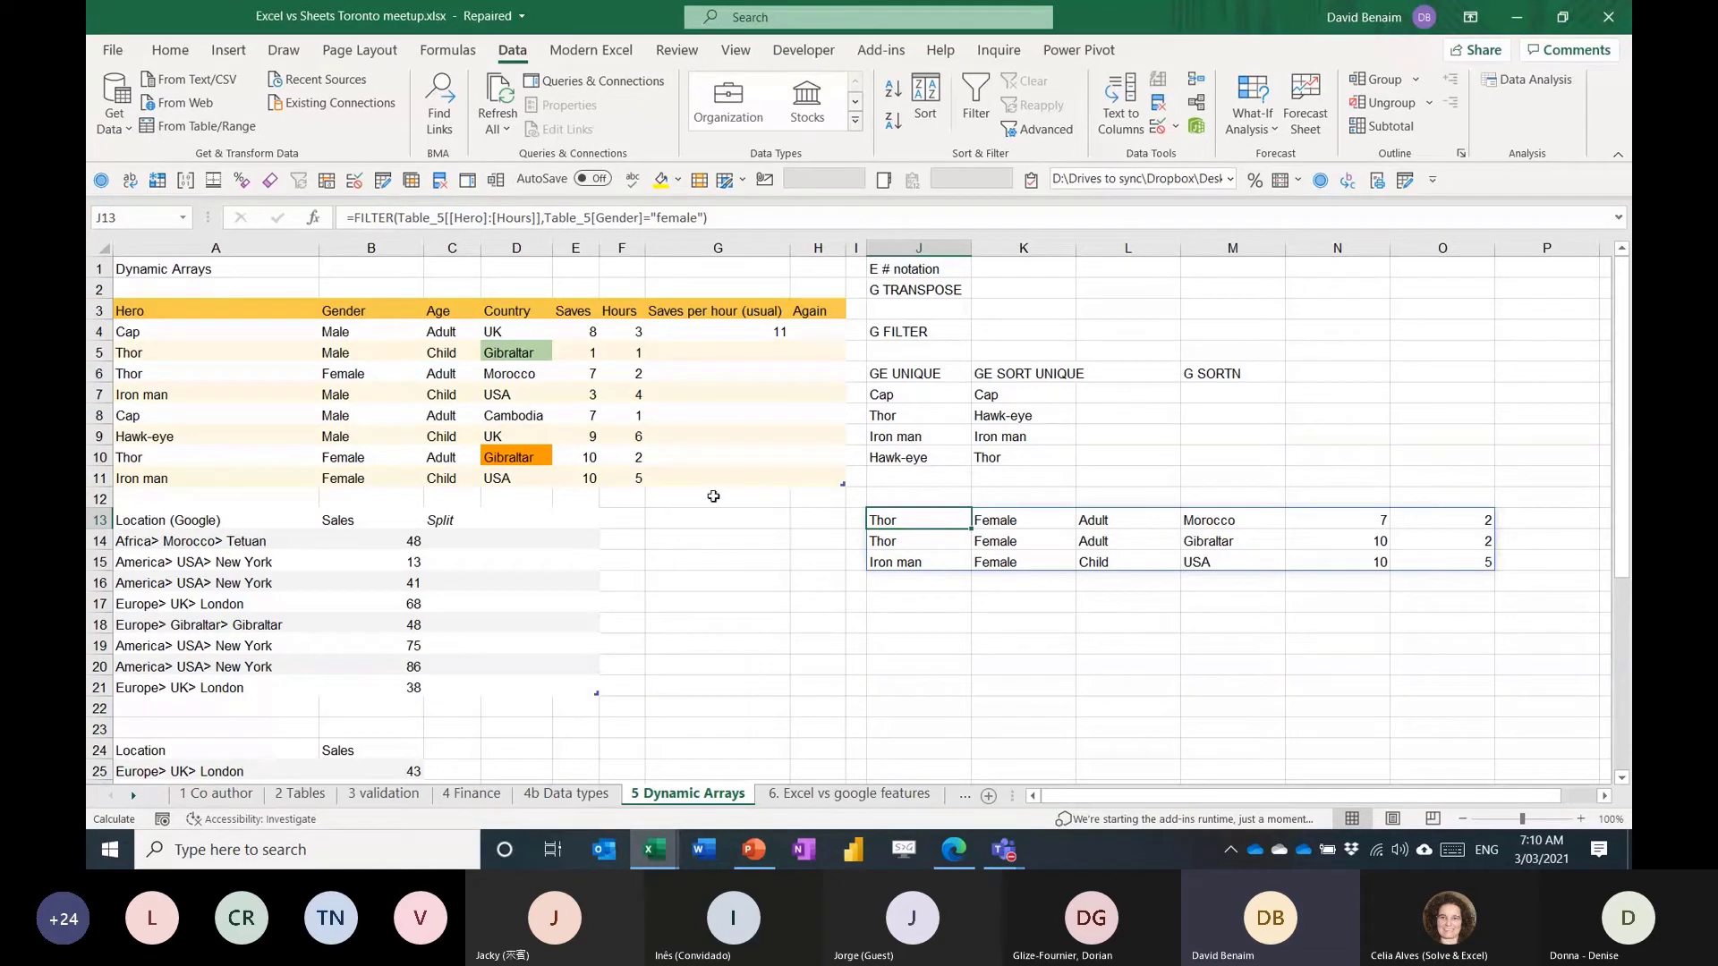
click(902, 617)
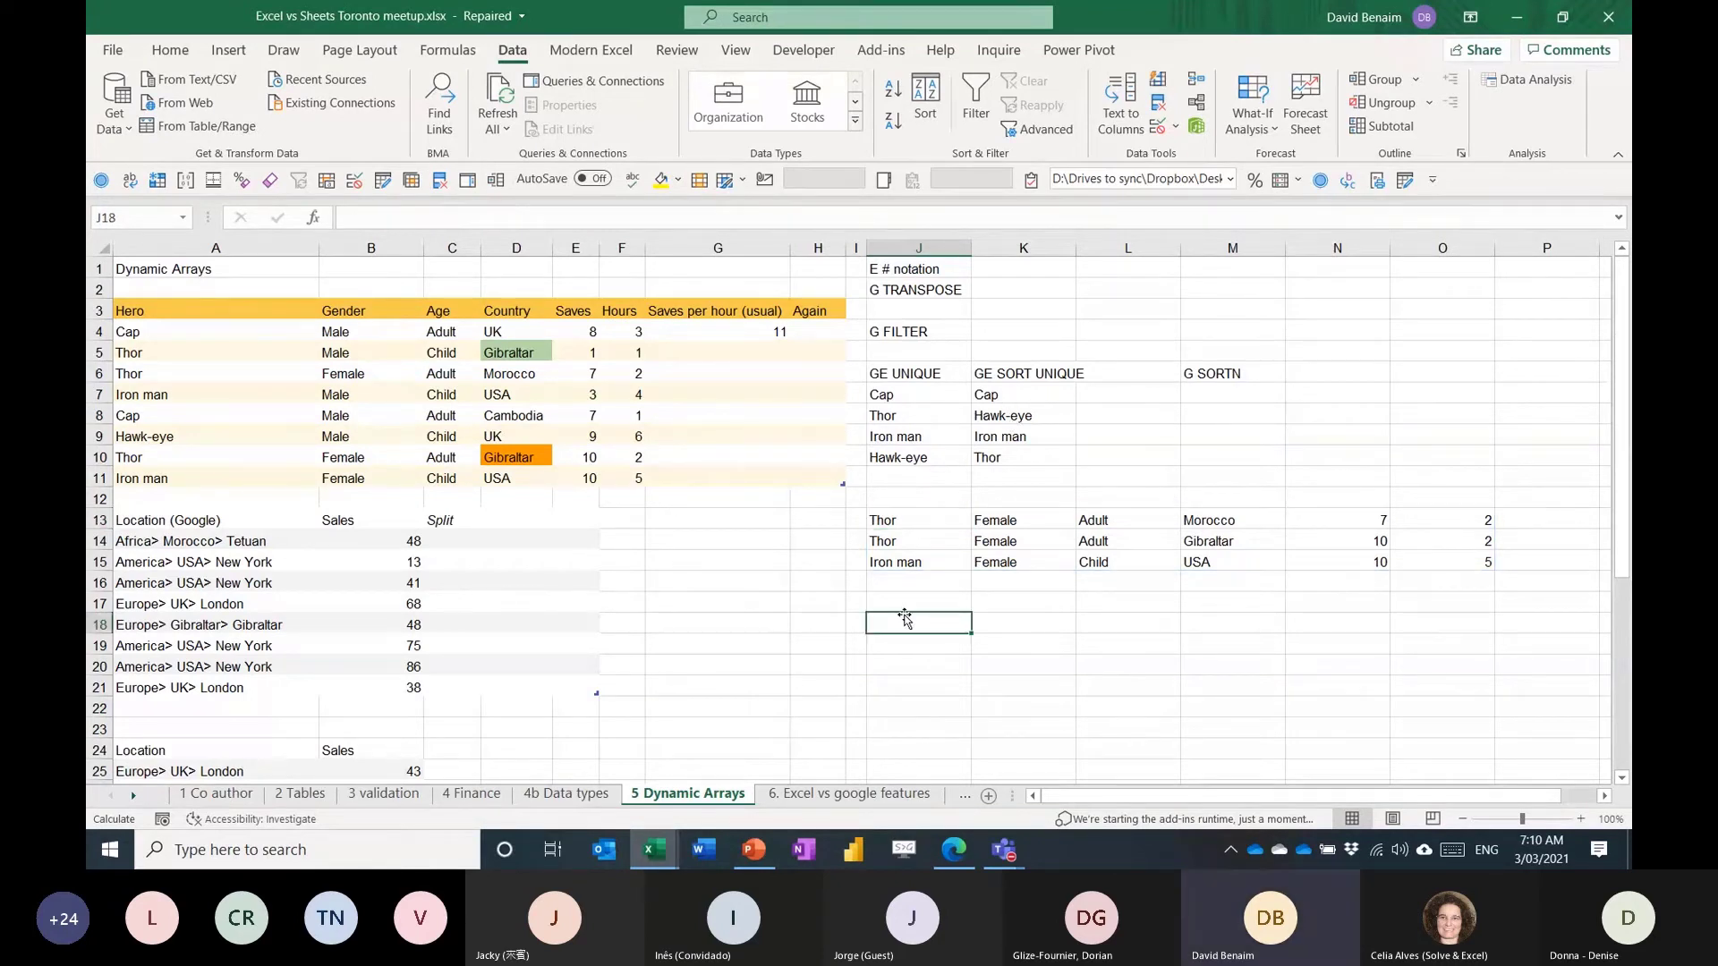
text(=fil)
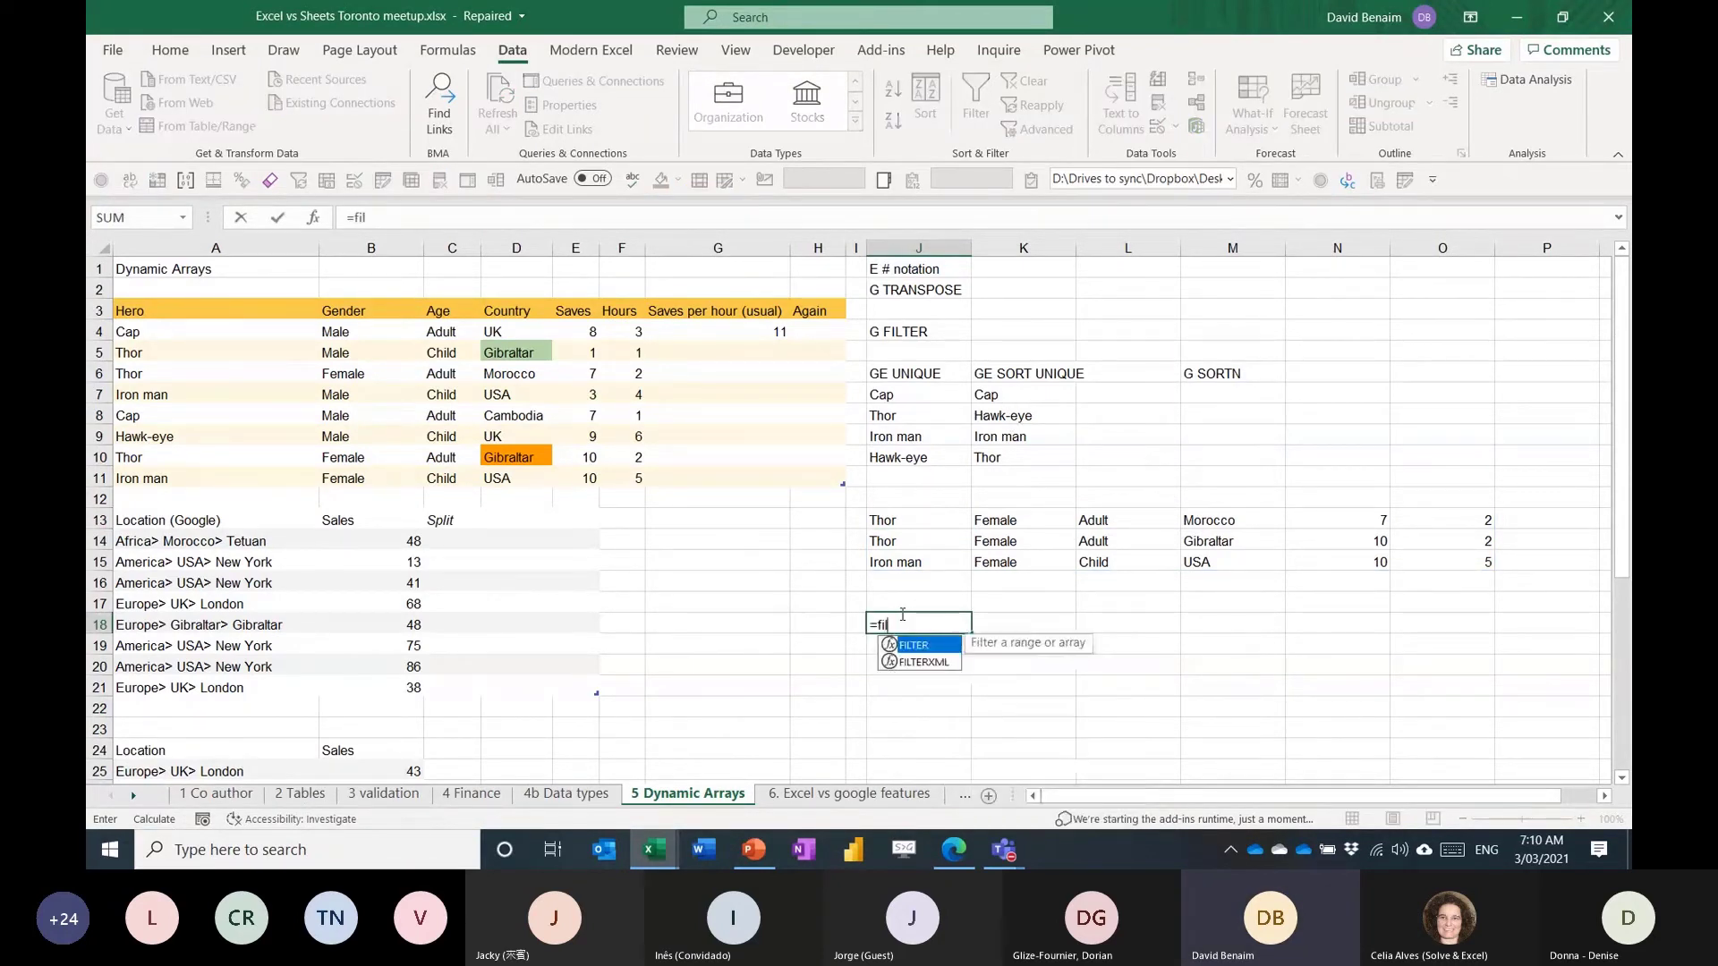
key(Tab)
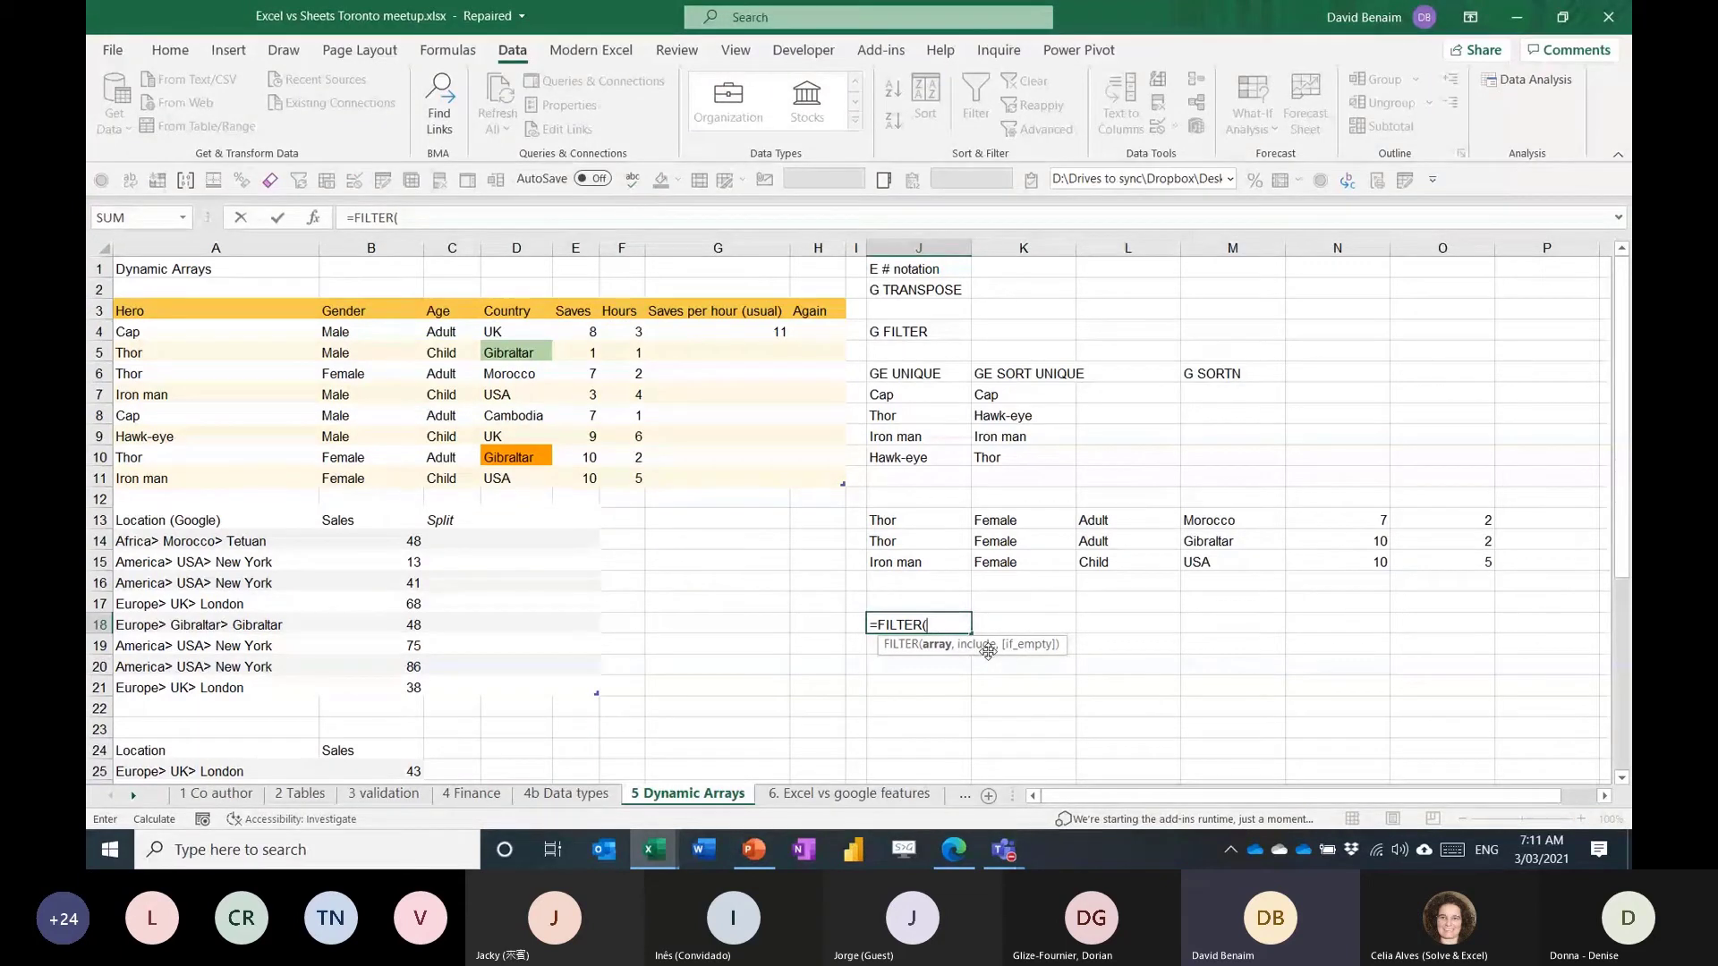
key(Escape)
Try copying the hero table's header row A3:H3 to J12 above the filtered rows, and undo the paste.
drag(886, 521, 1401, 558)
drag(246, 310, 818, 310)
key(ctrl+c)
click(850, 329)
click(1023, 541)
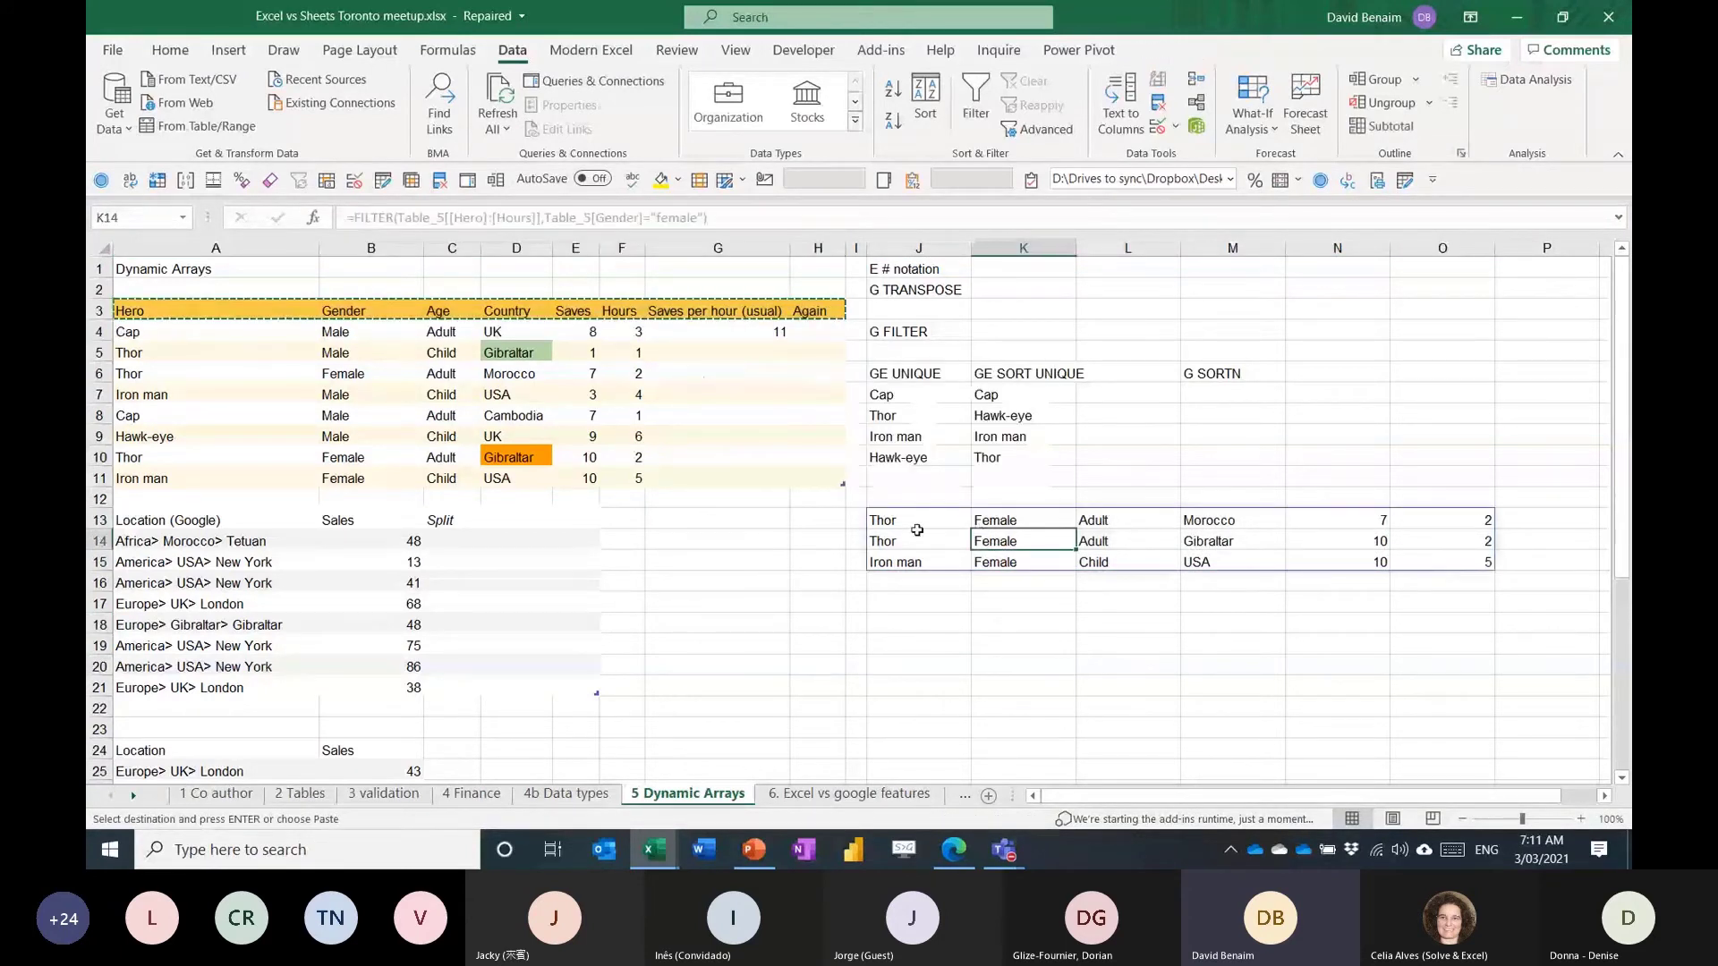
click(913, 498)
key(ctrl+v)
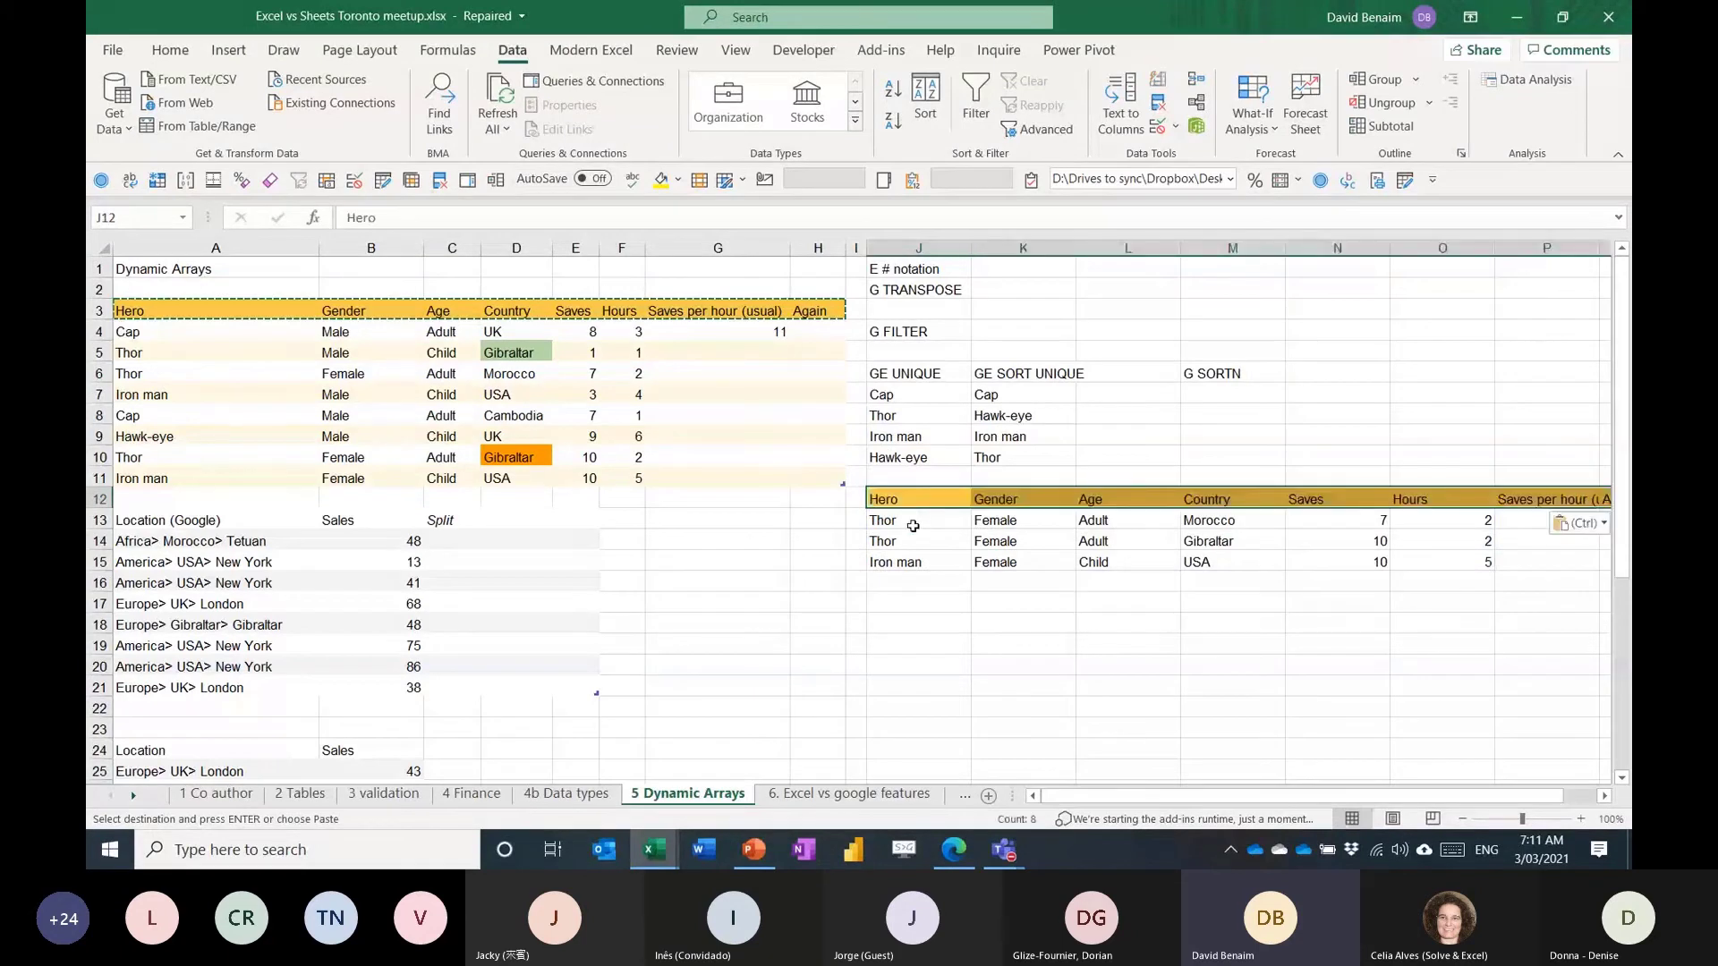
key(ctrl+z)
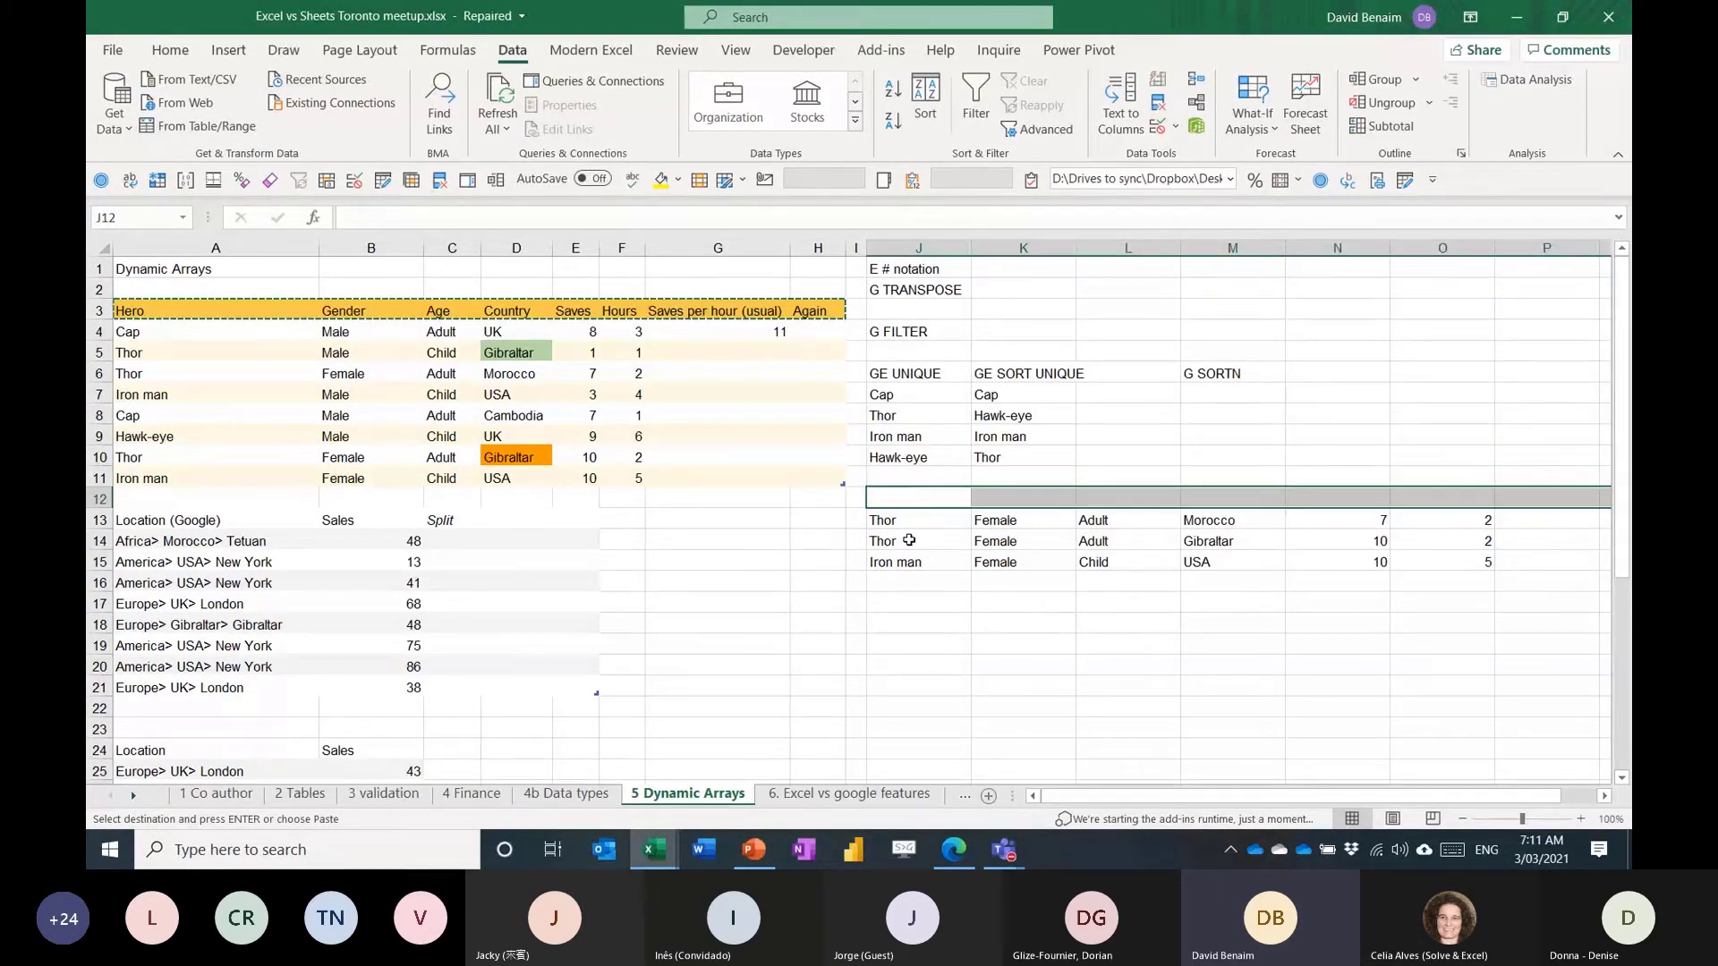
Review the FILTER formula in J13 against the Hero and Age columns of the source table.
click(906, 521)
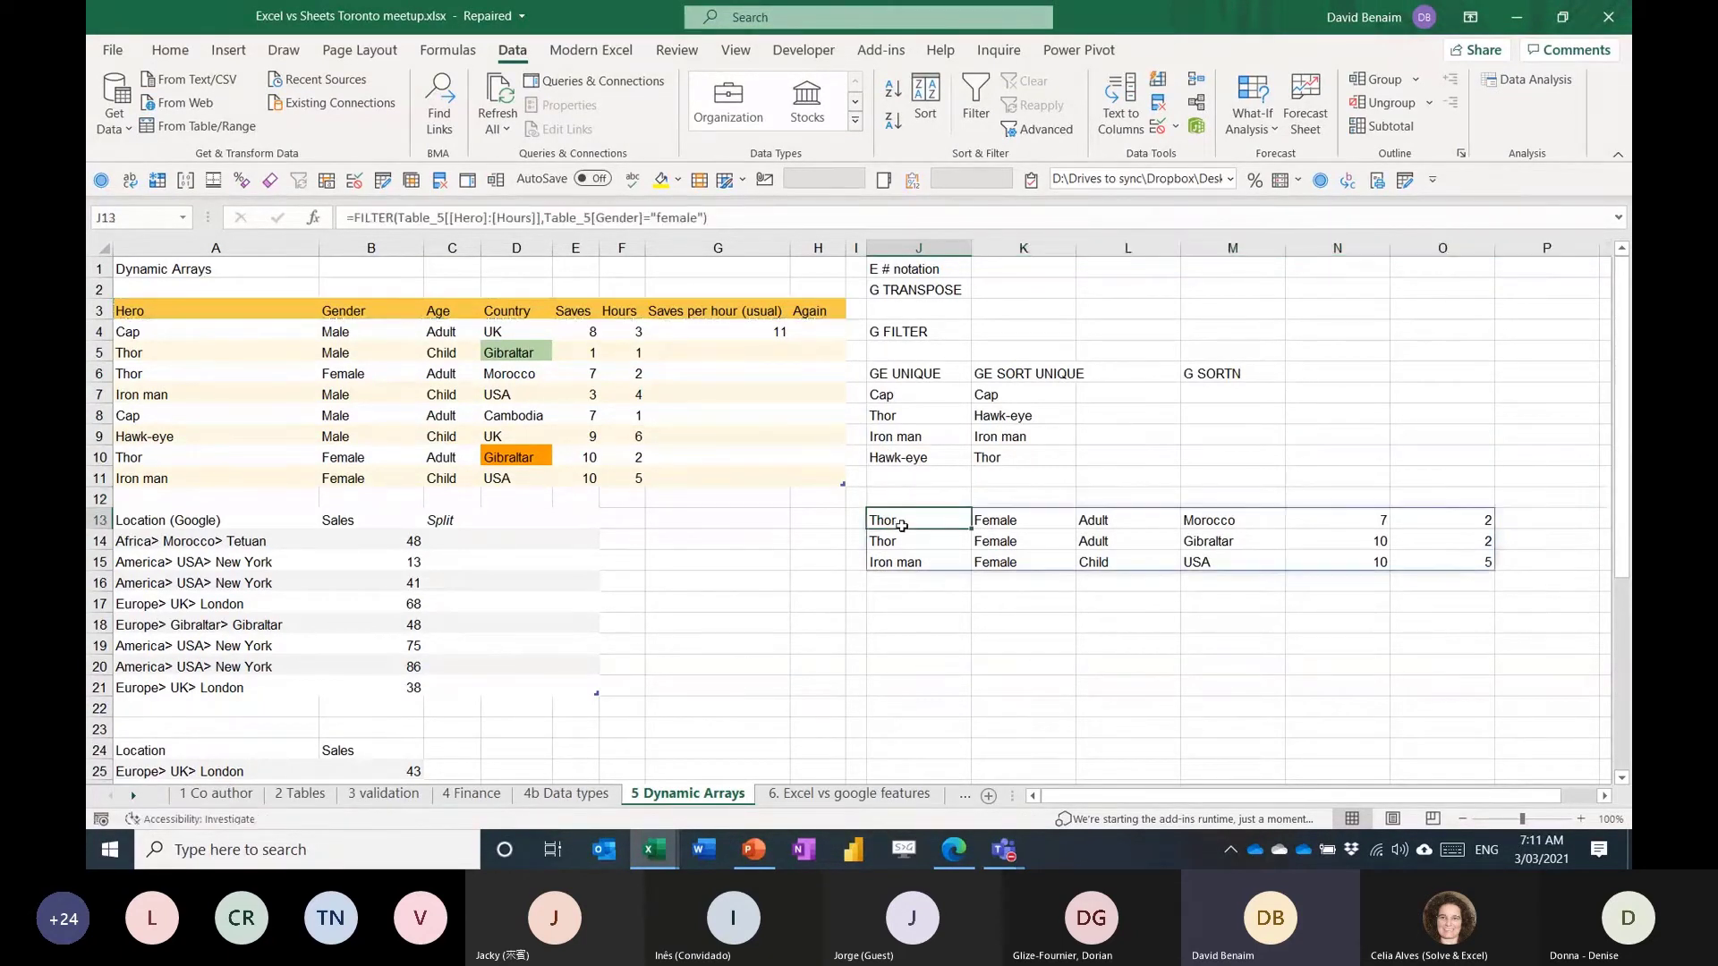
drag(217, 330, 250, 476)
drag(442, 329, 442, 479)
click(940, 521)
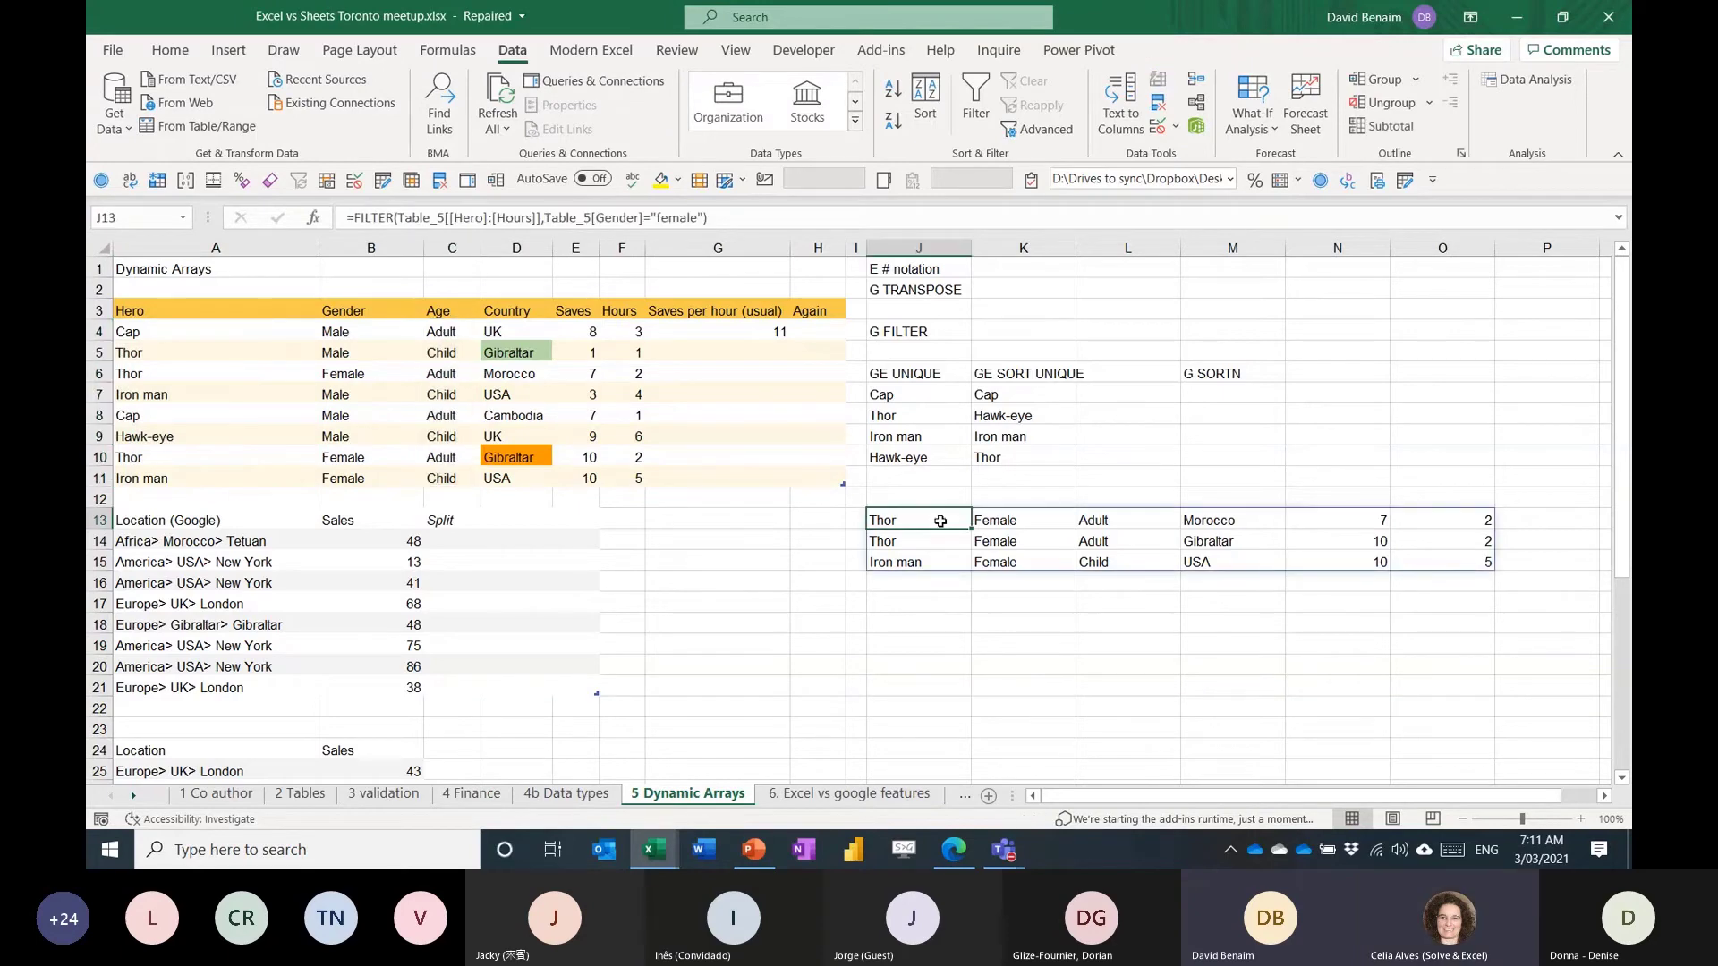
click(1197, 391)
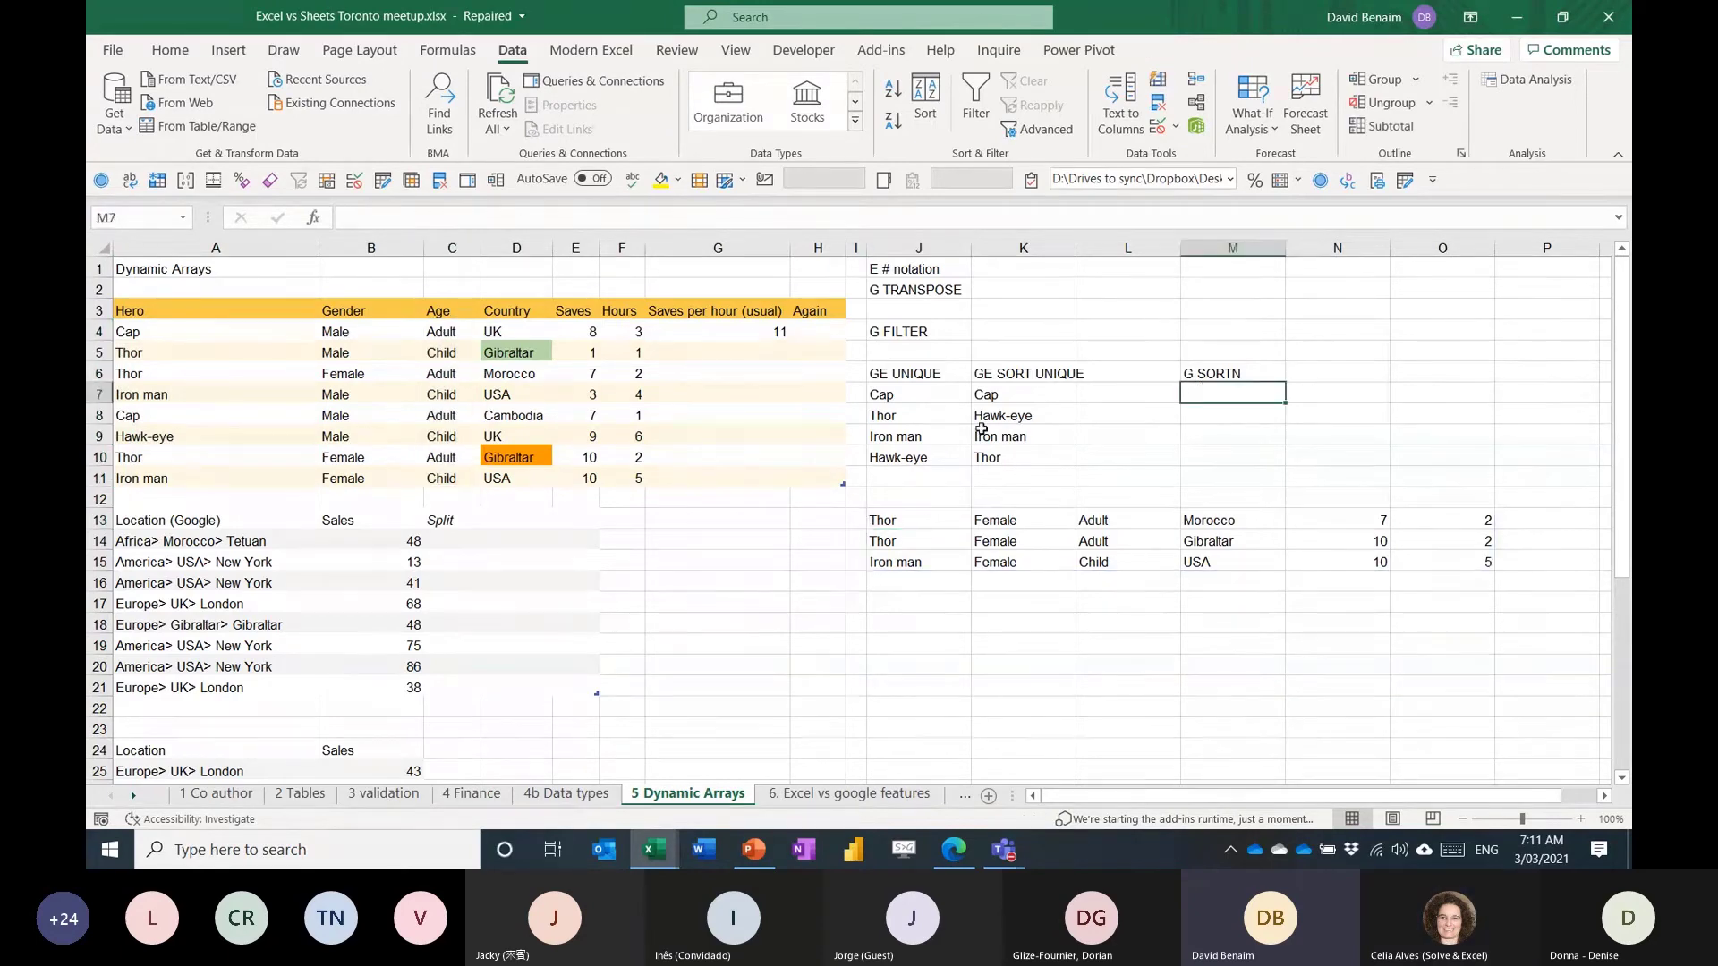
Switch to the Google Sheets file and go to the empty cell J23 below the G QUERY results.
key(alt+Tab)
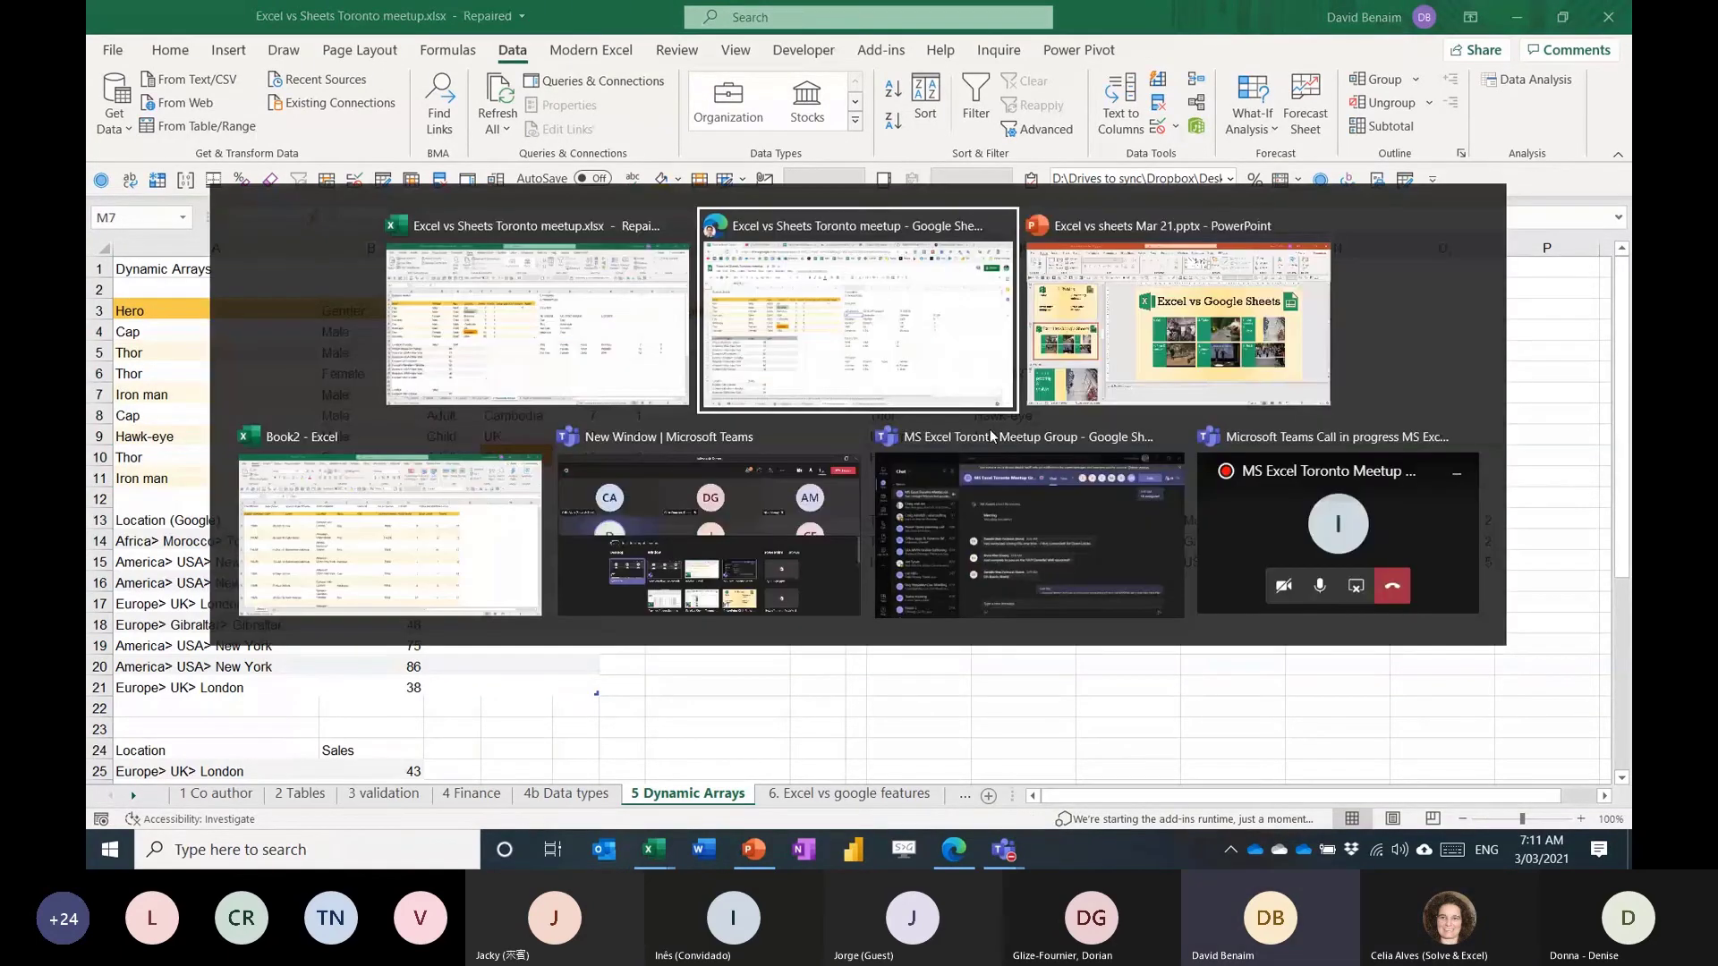
key(Down)
key(Down)
key(Down)
key(Down)
key(Down)
key(Down)
key(Down)
key(Down)
key(Down)
key(Down)
key(Down)
key(Down)
key(Down)
key(Down)
key(Down)
key(Down)
key(Down)
Enter =FILTER(A4:F11,B4:B11="male",C4:C11="child") in cell J23.
text(=FILTER()
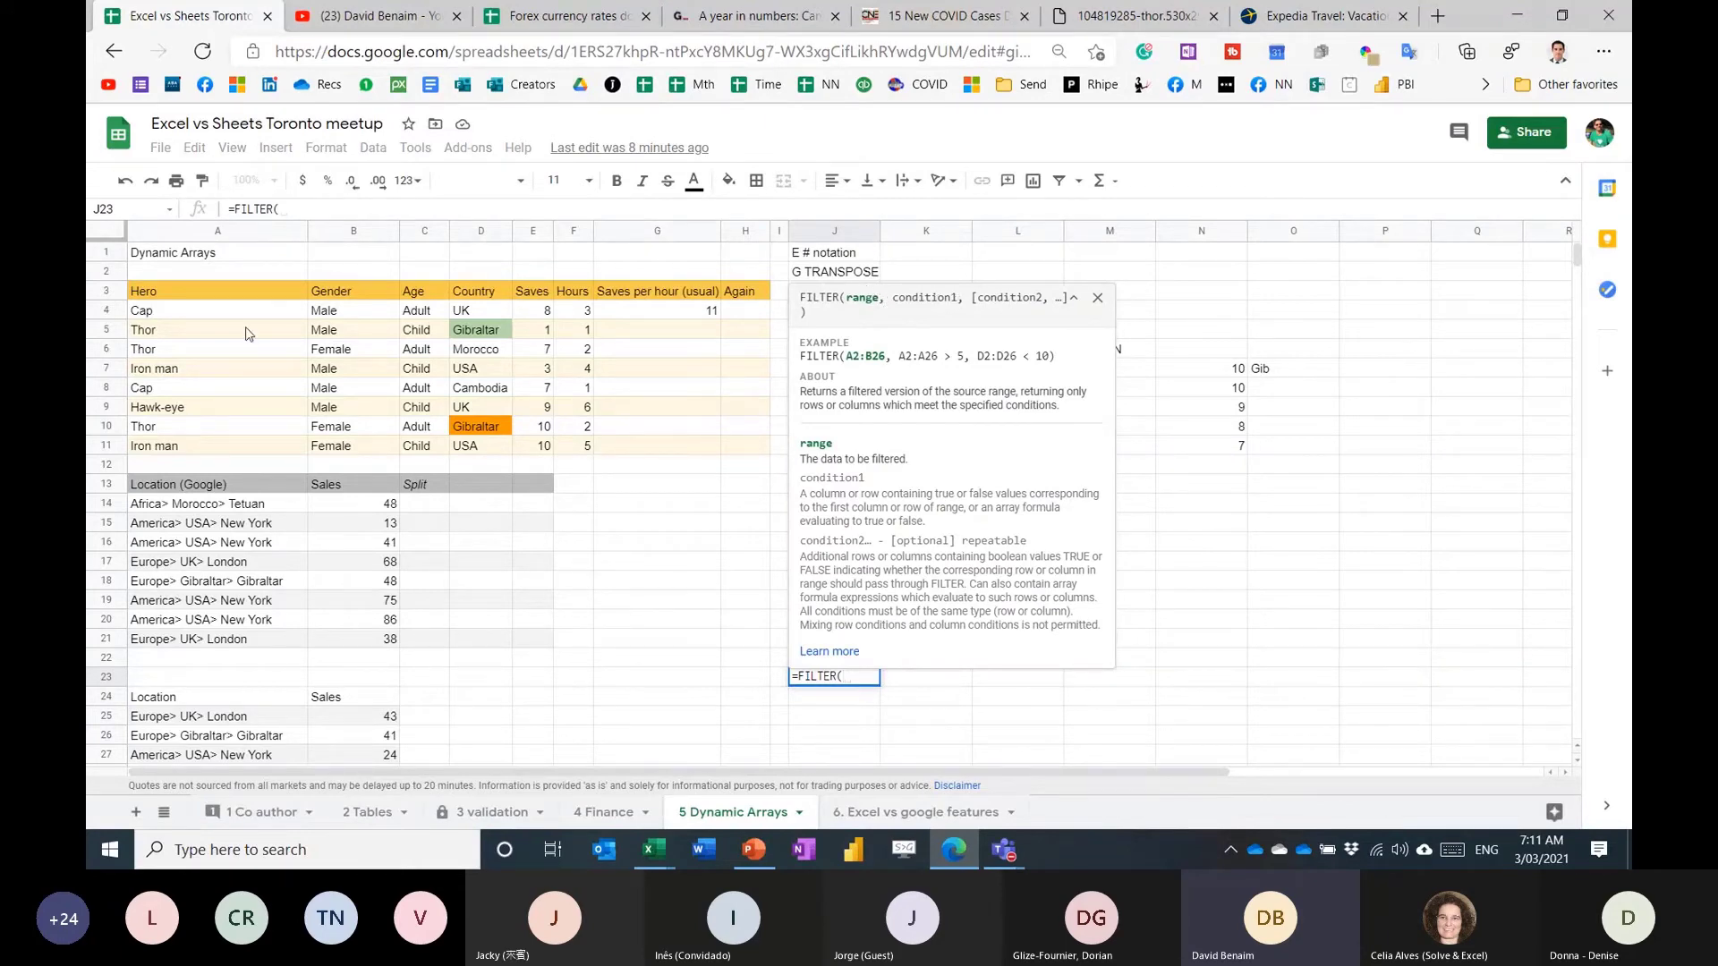
drag(215, 315, 567, 454)
text(,)
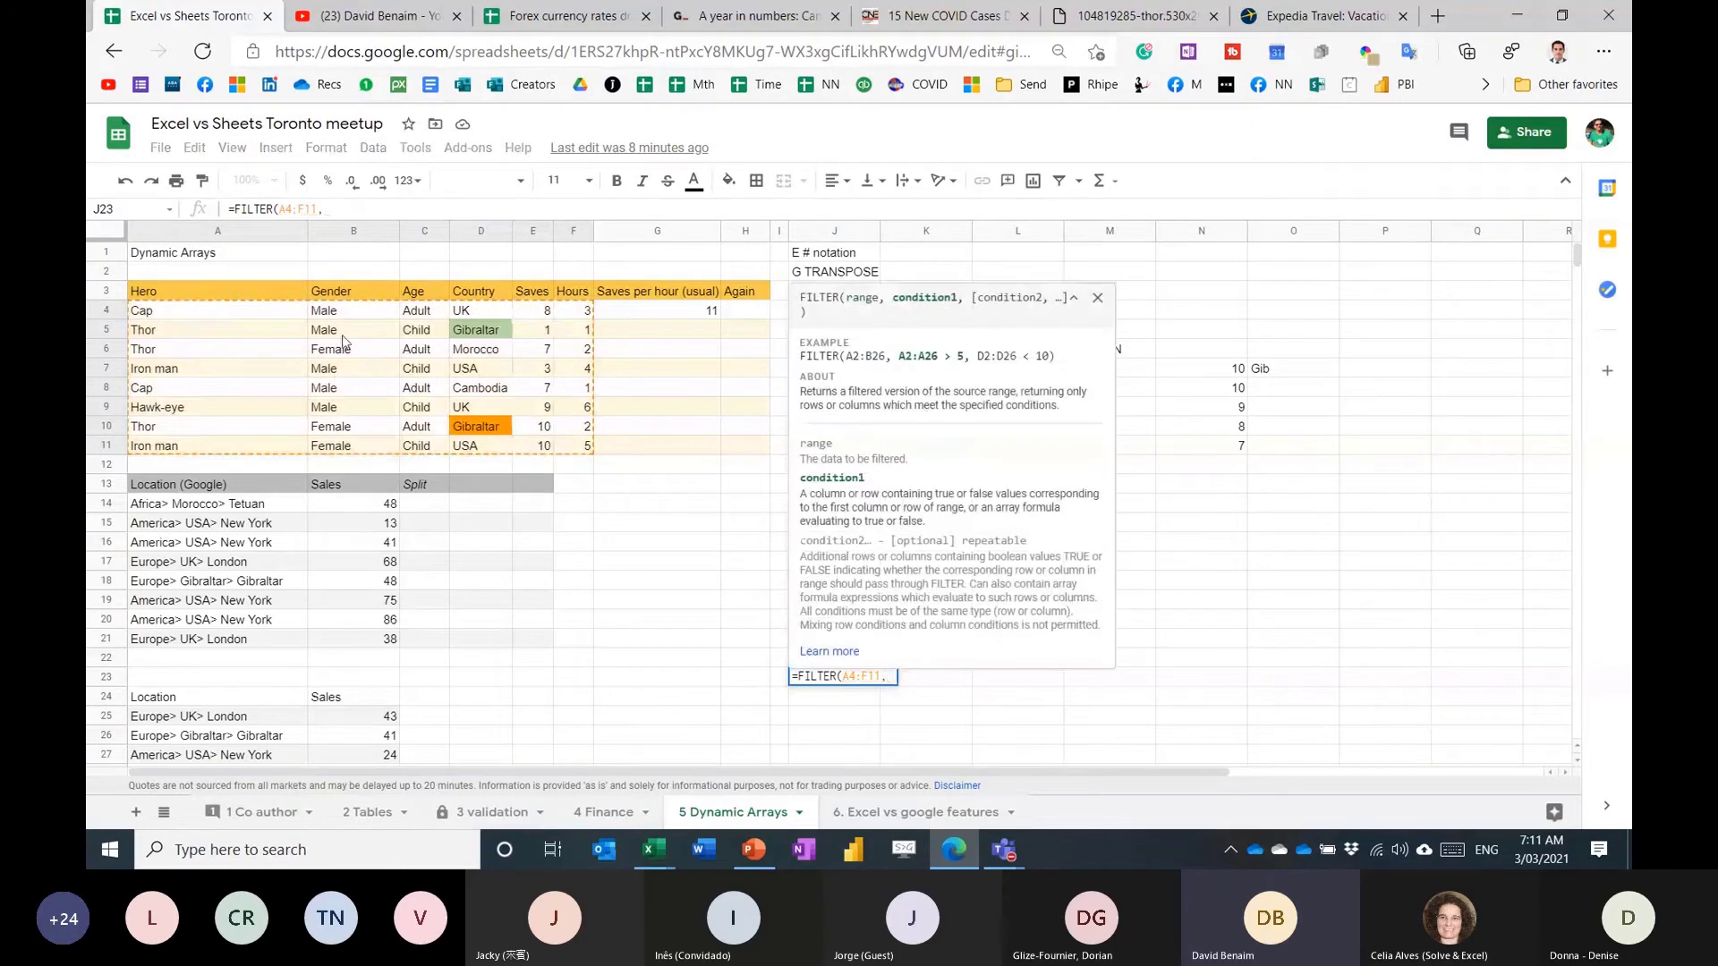
drag(342, 313, 340, 451)
text(="male",)
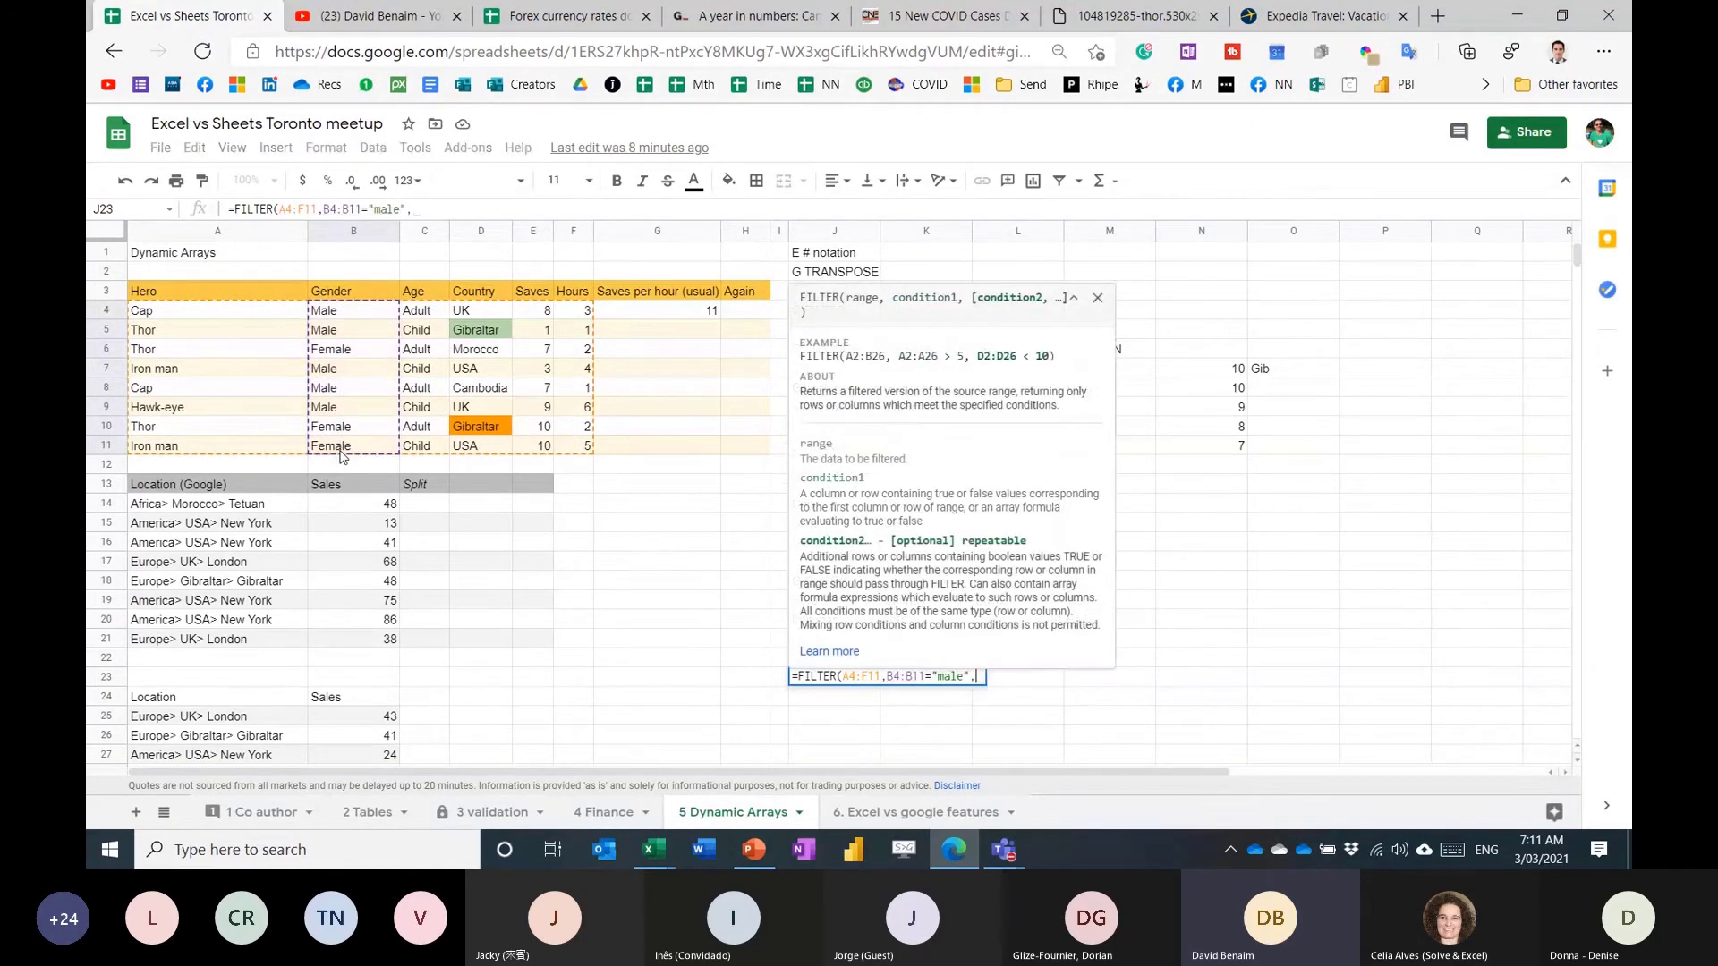
drag(416, 311, 416, 448)
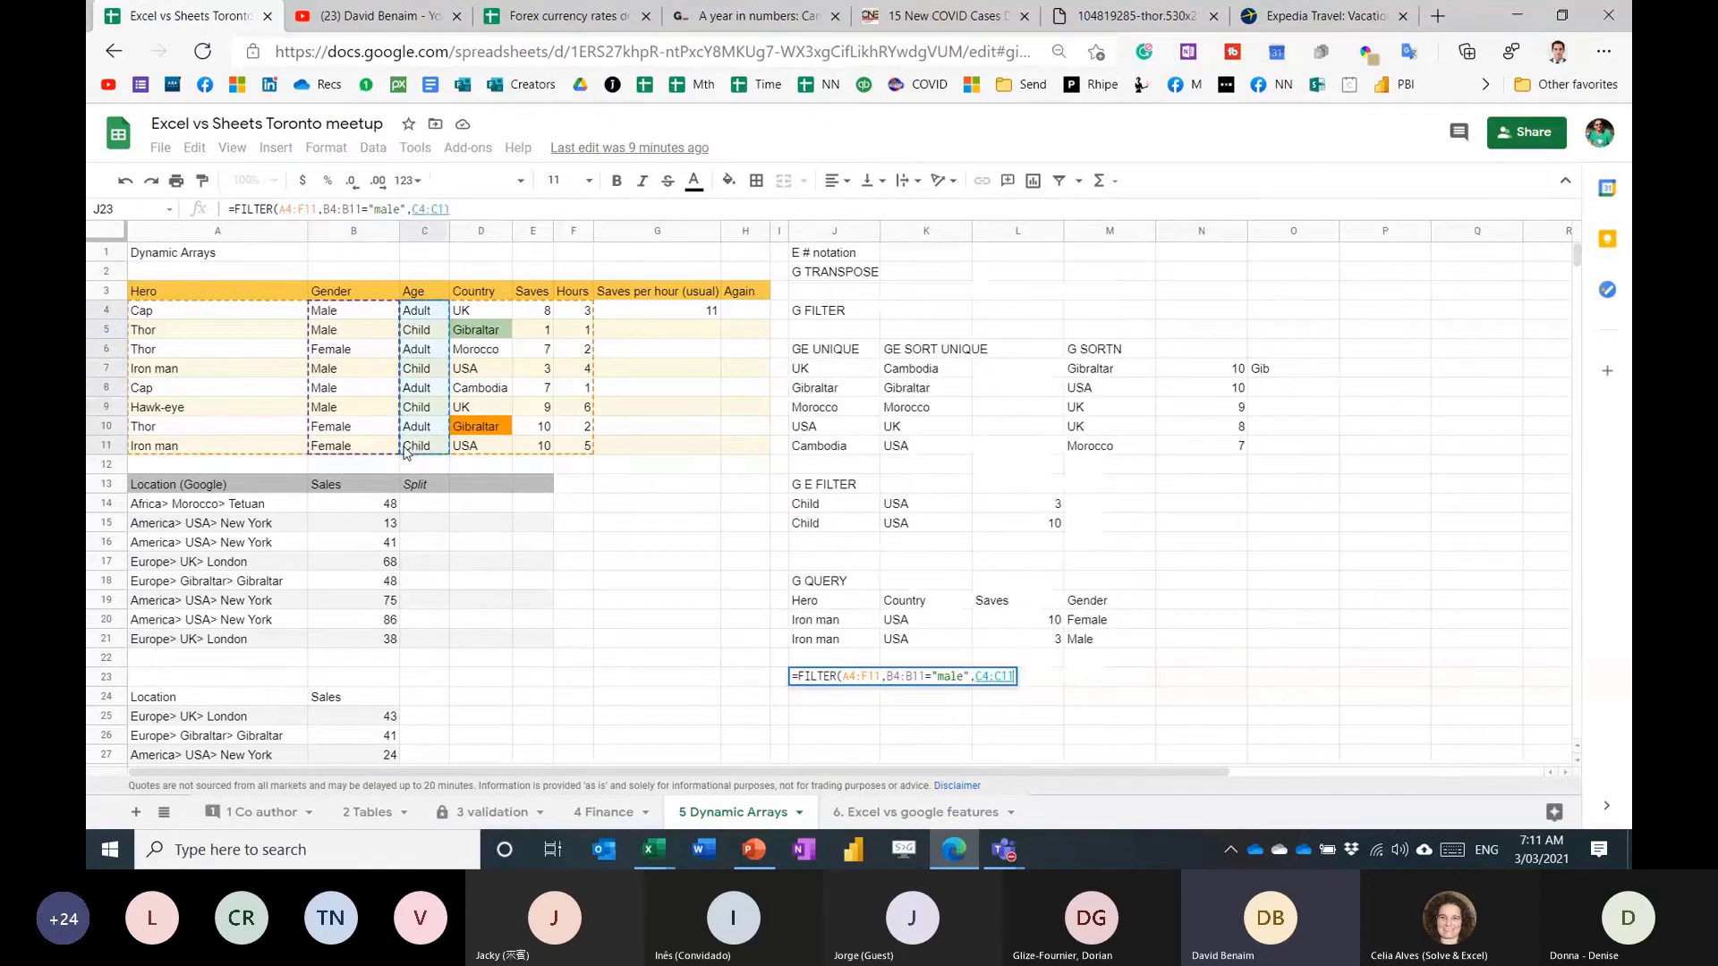
text(="child")
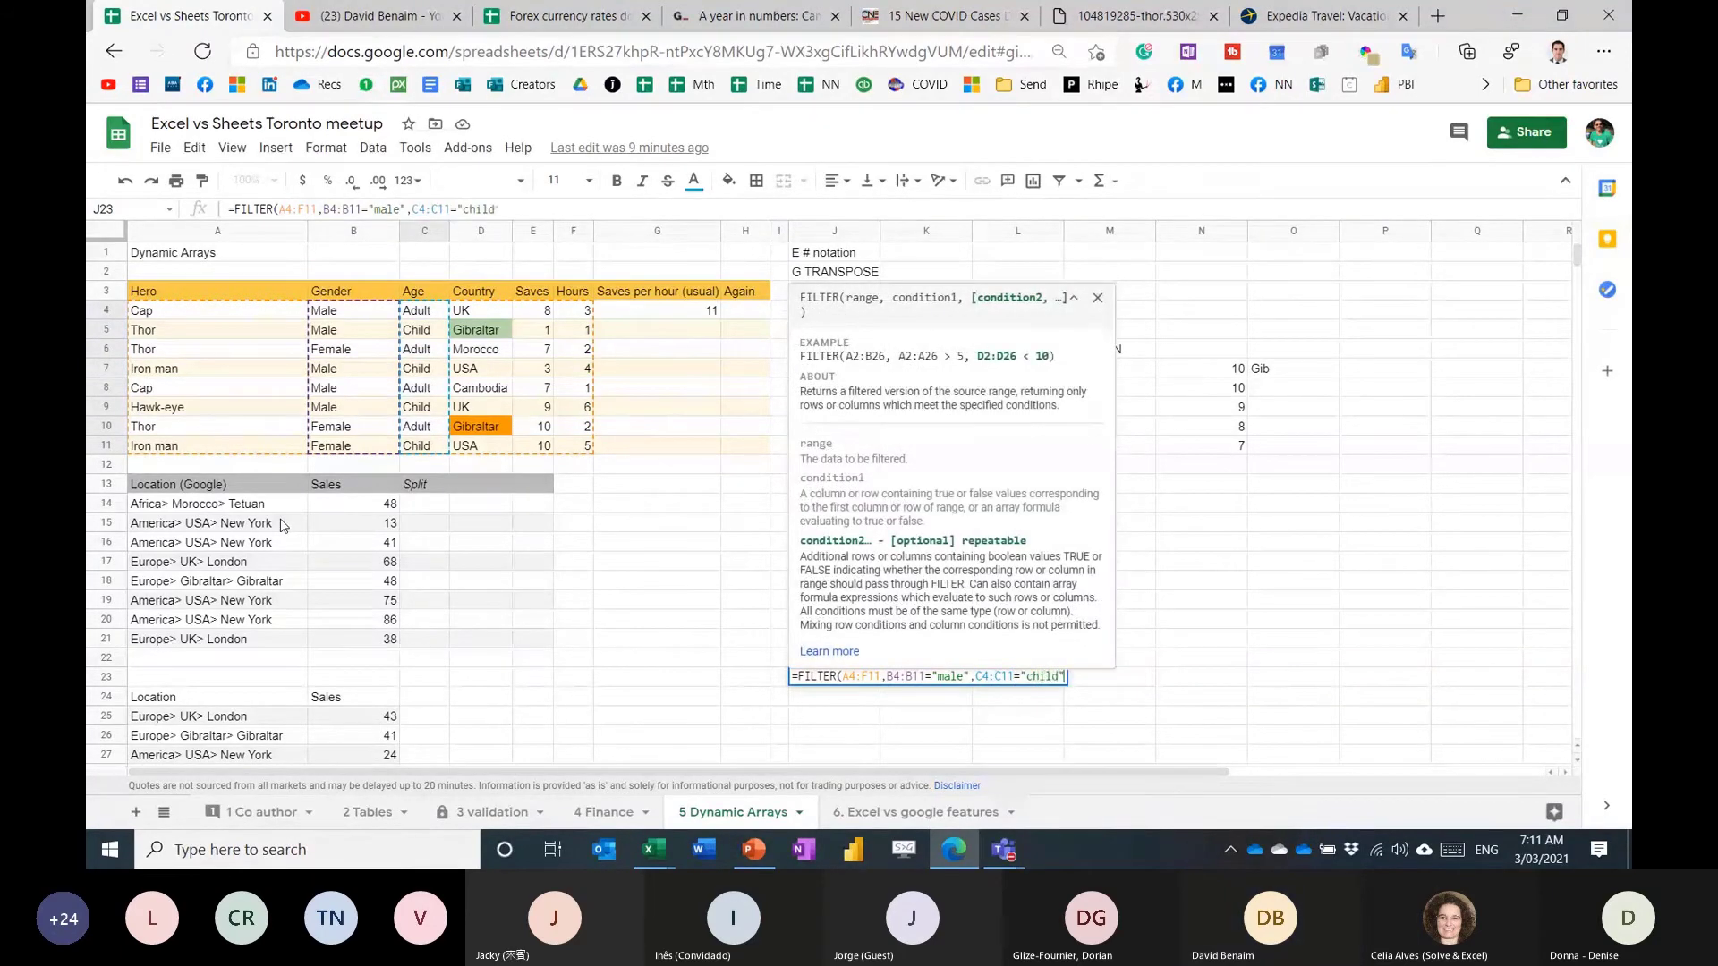
key(Return)
Examine the cells filled by the FILTER formula from J23 and return to its source cell.
key(Down)
key(Right)
key(Right)
key(Right)
key(Up)
key(Up)
key(Right)
key(Right)
key(ctrl+Left)
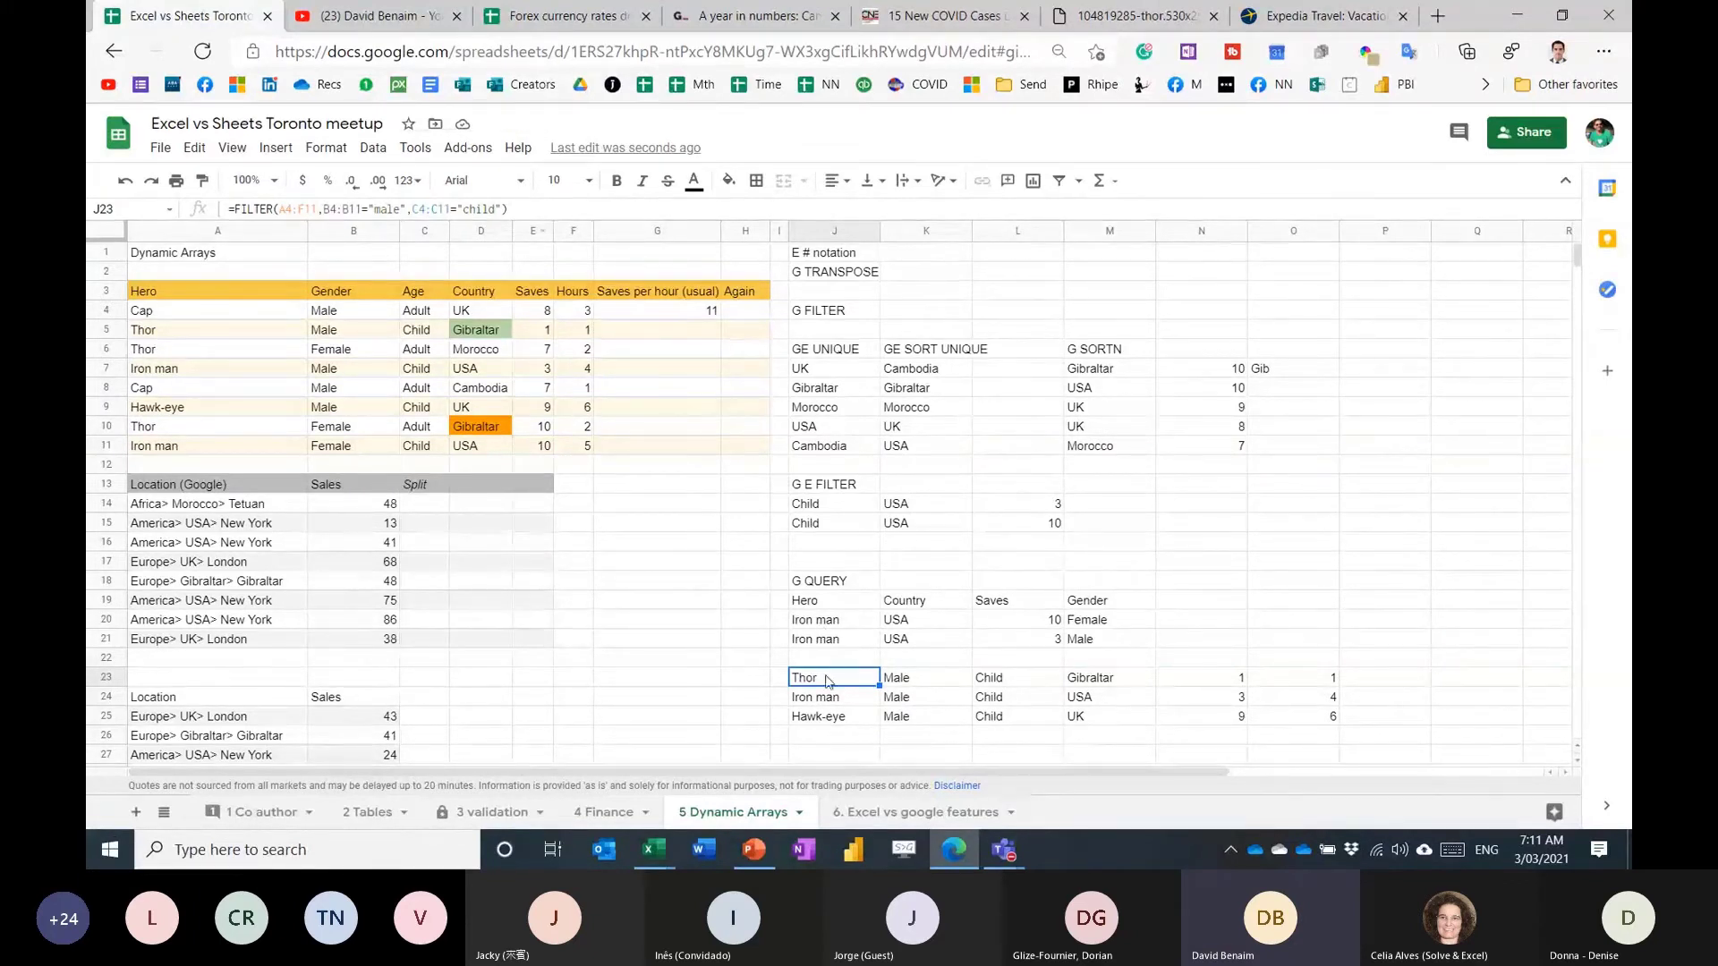
Delete the male child filter results from J23:O25.
drag(843, 687, 1308, 721)
key(Delete)
key(Up)
key(Up)
key(Up)
key(Up)
key(Up)
key(Down)
key(Down)
key(Down)
key(Down)
key(Down)
key(Down)
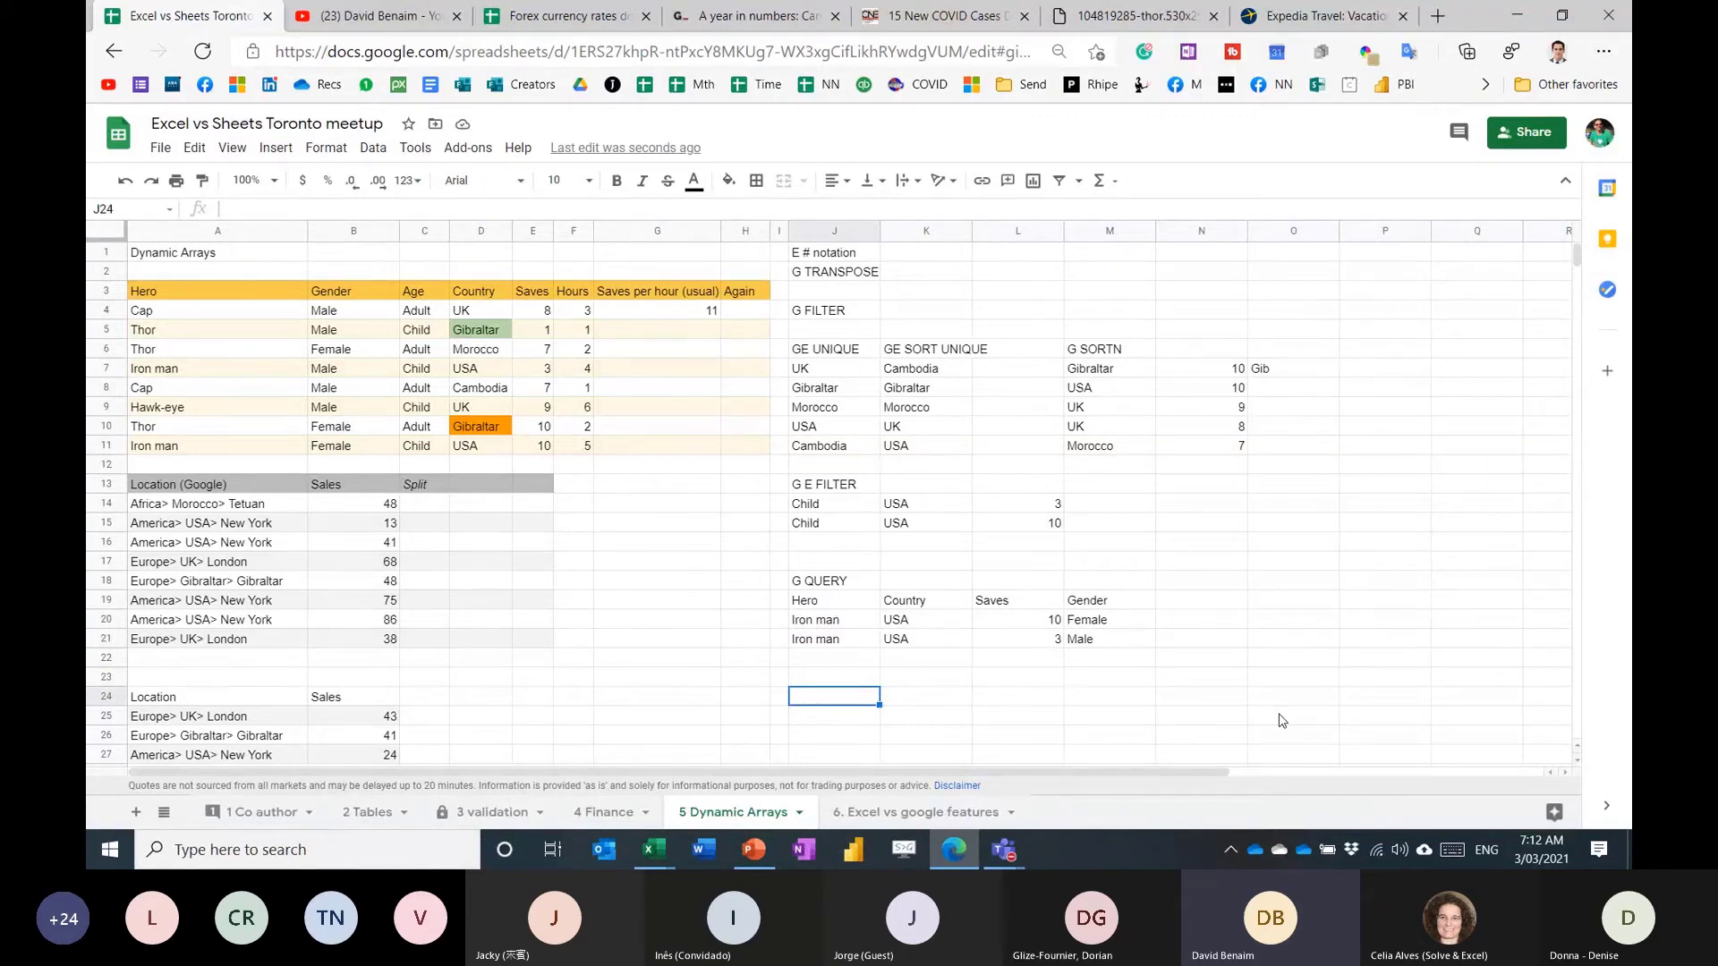
Enter =QUERY(A3:F11,"select C, A, E where B='Male'") in cell J24.
text(=que)
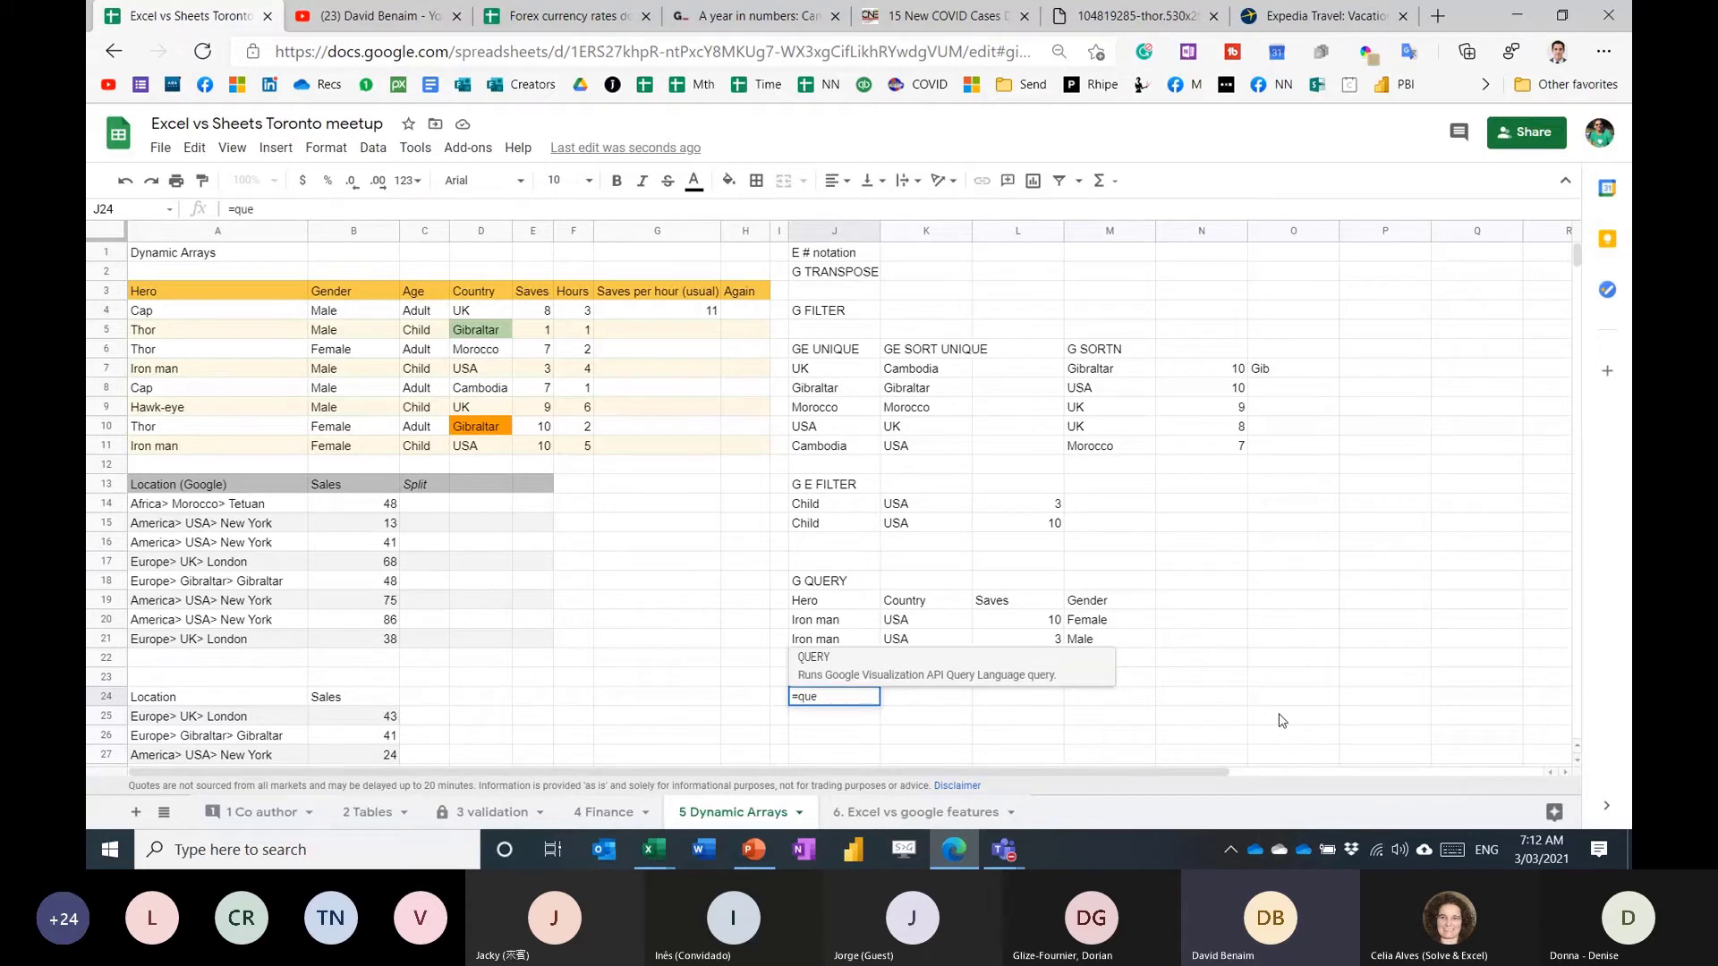
key(Tab)
drag(160, 299, 566, 445)
text(,)
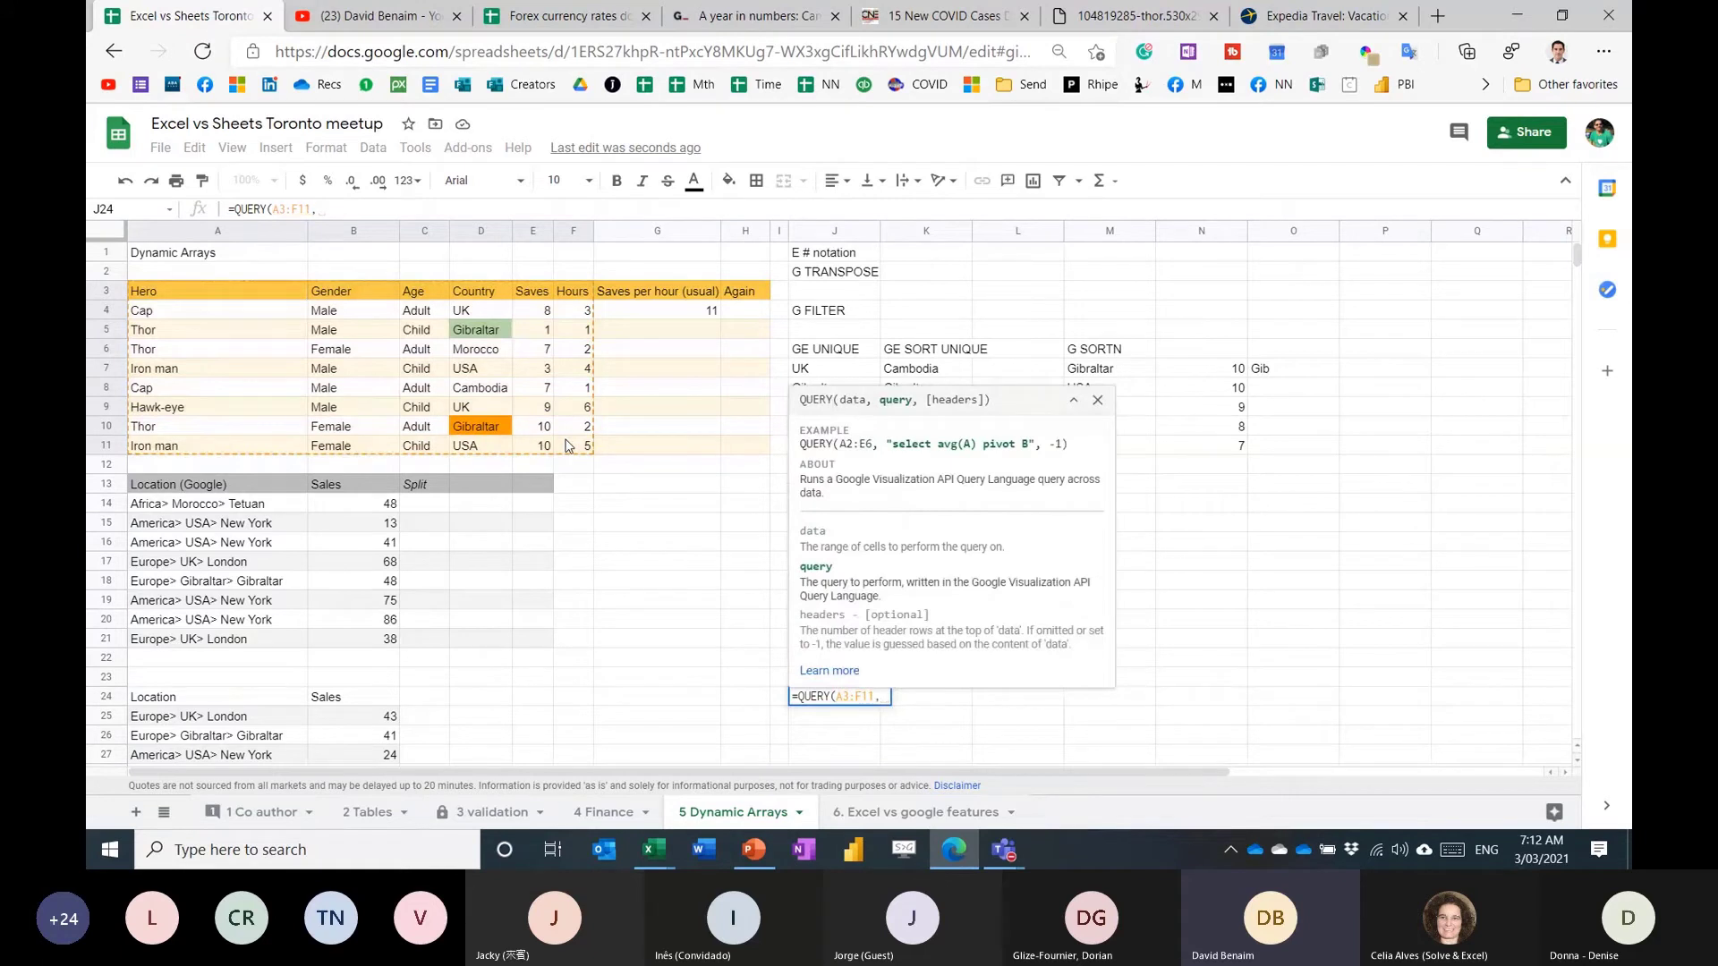
text("select C, A, )
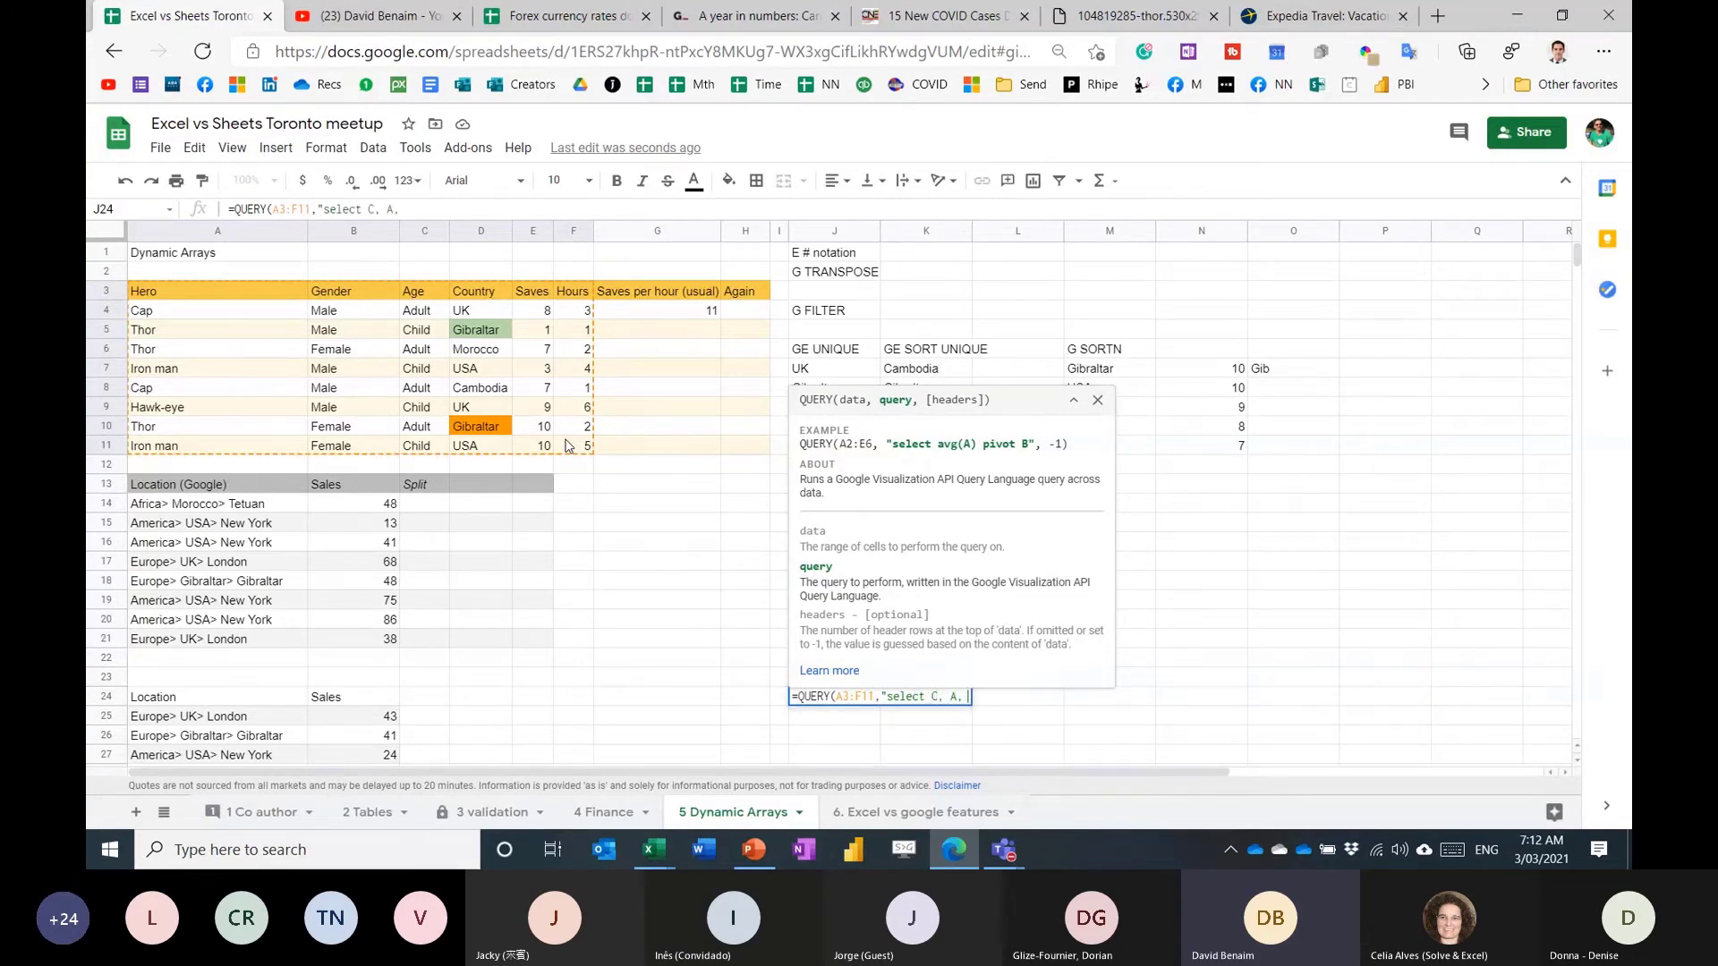
text(B)
text( where)
text( B)
text(=")
text(Male")
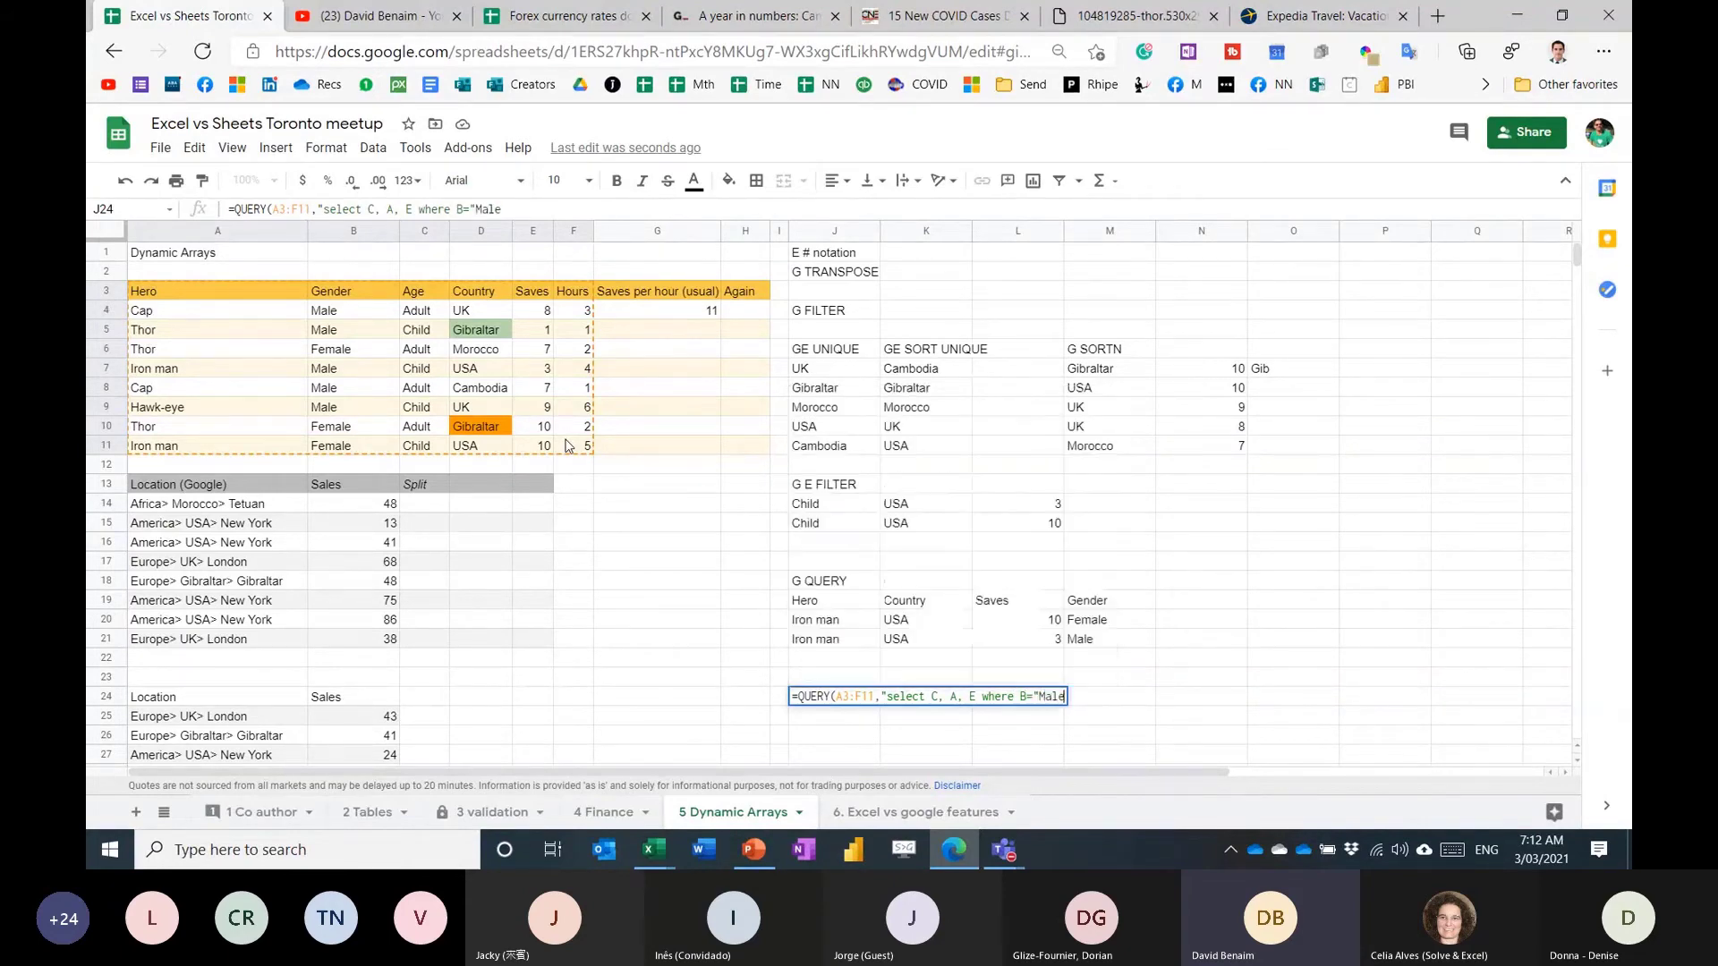
key(BackSpace)
key(BackSpace)
key(BackSpace)
key(BackSpace)
key(BackSpace)
key(BackSpace)
text('Male')
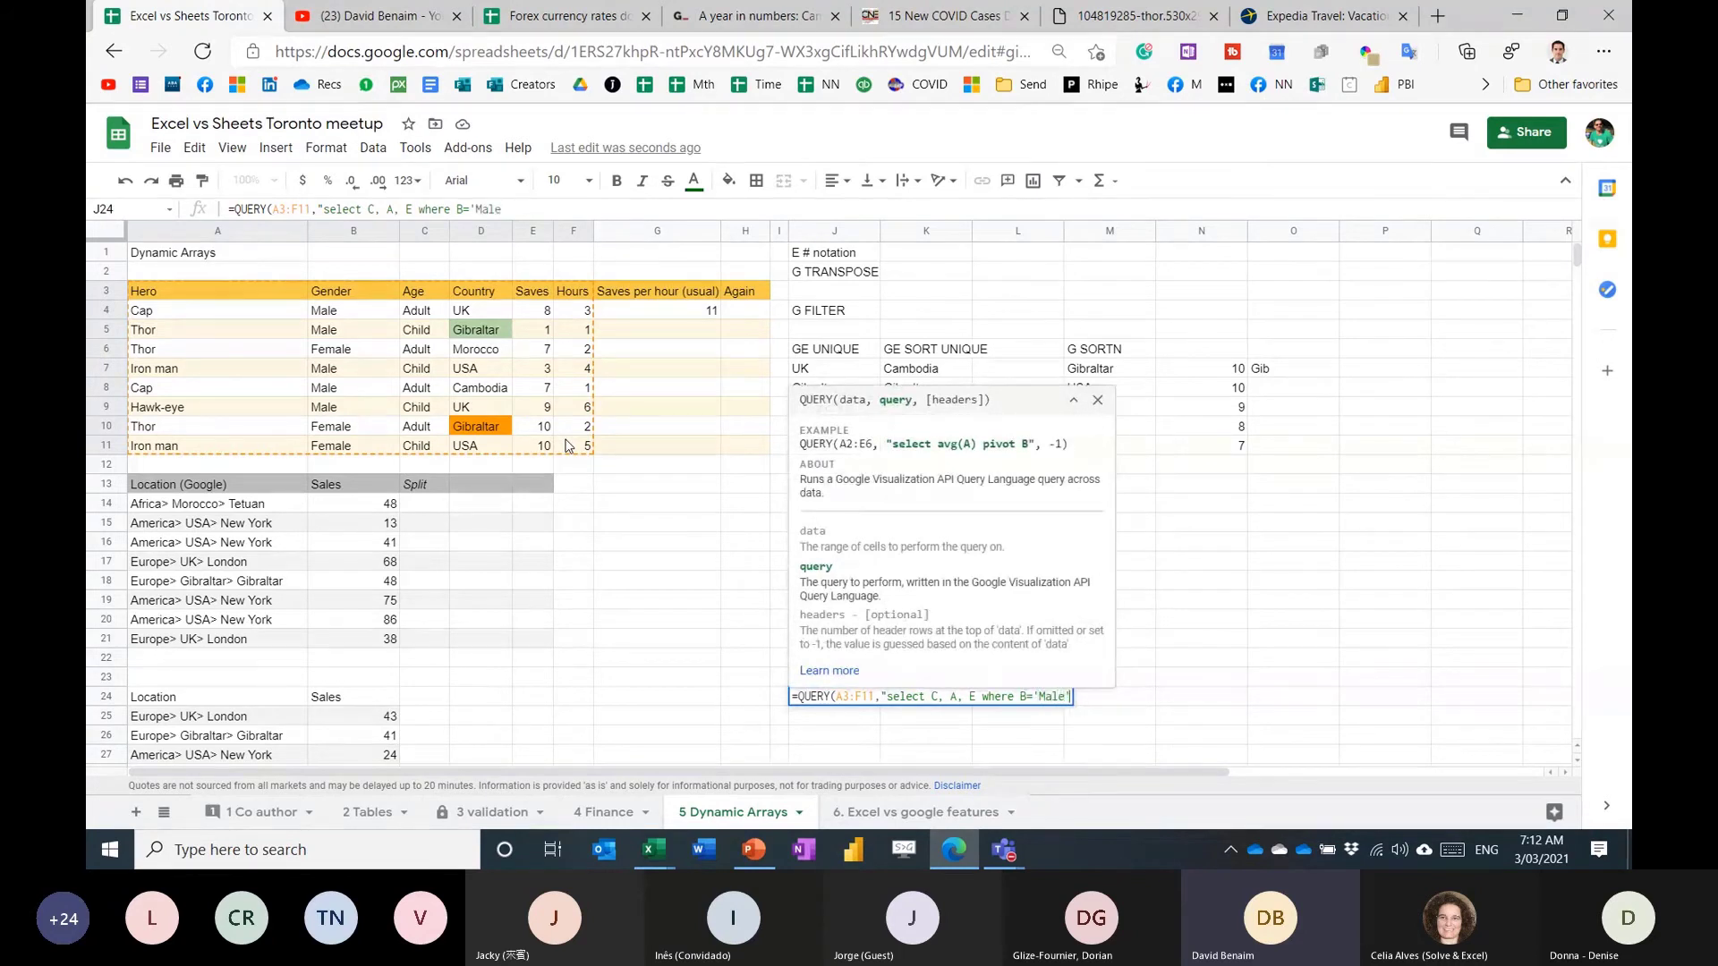
text("))
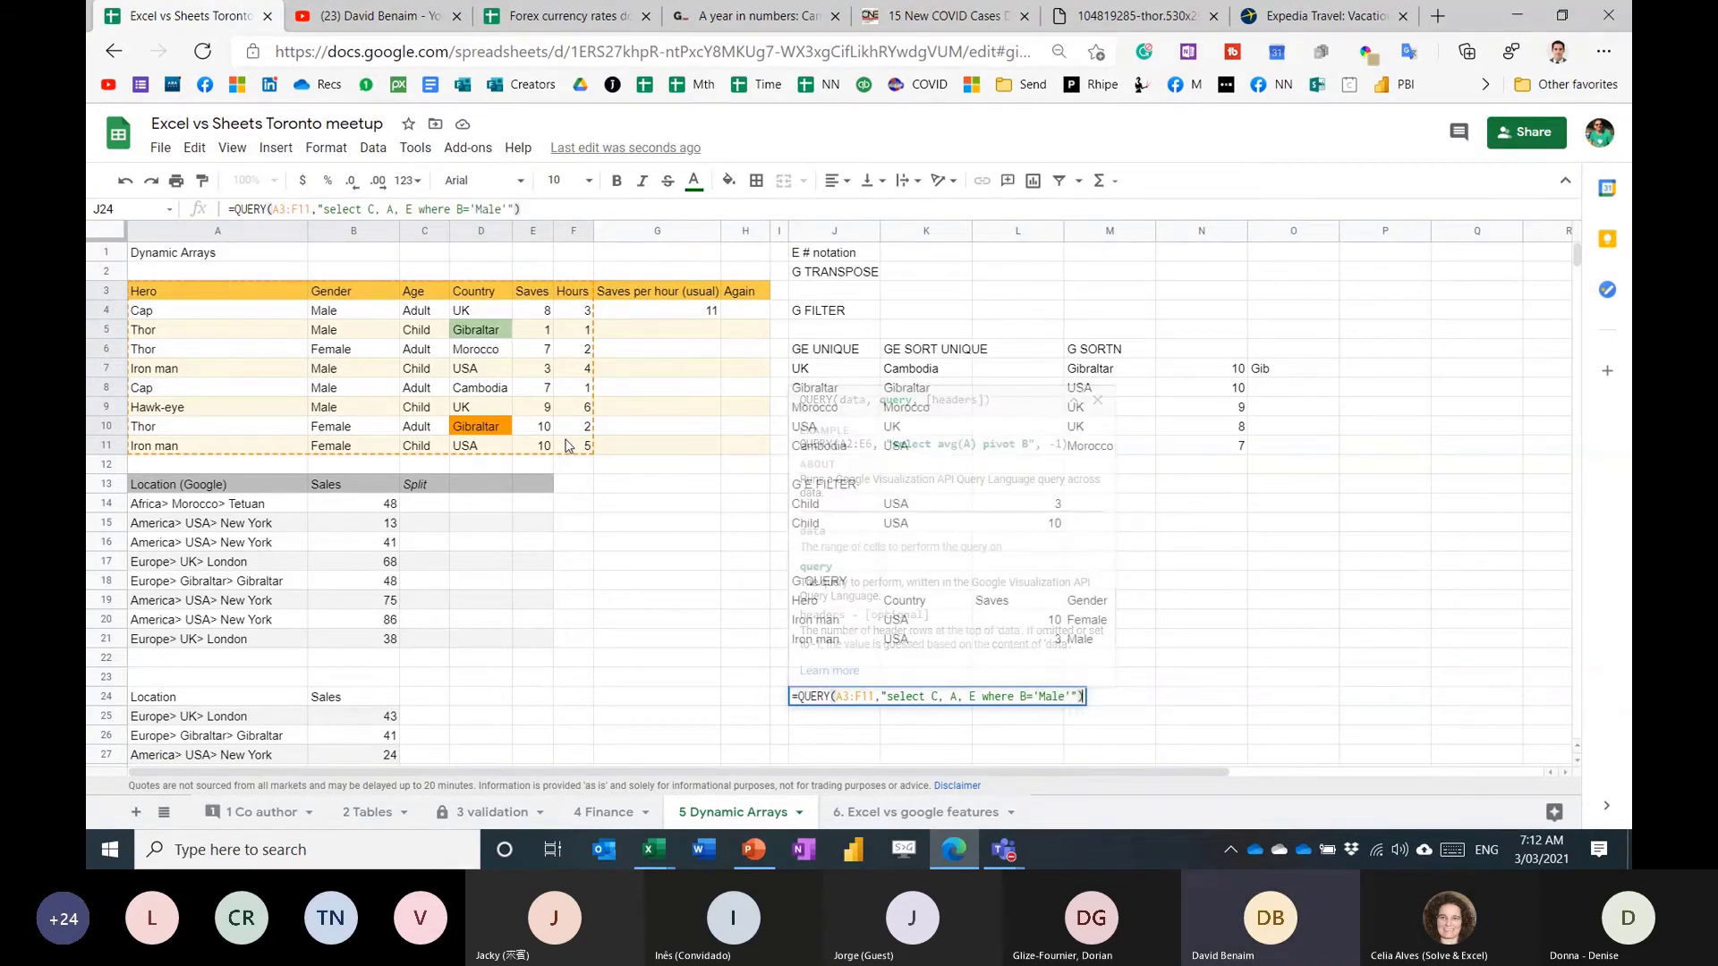
key(Return)
key(Down)
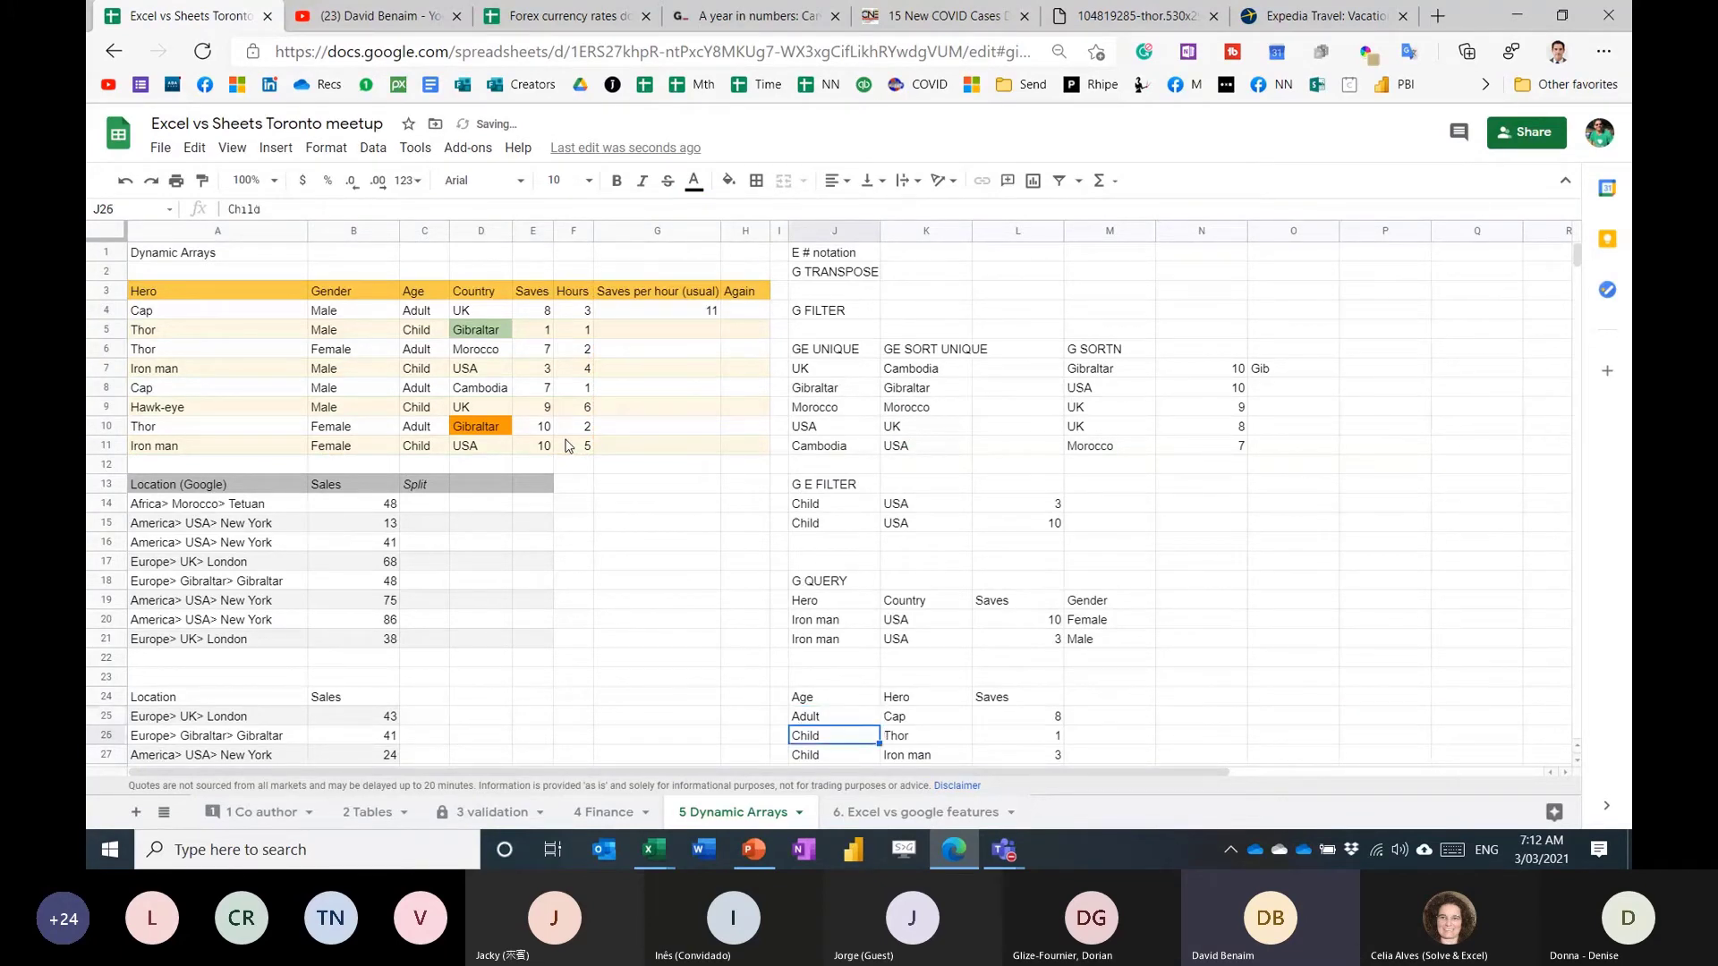
Examine the header row of the query output in J24:L24 and the formula behind the G QUERY table in J19.
scroll(565, 446, down, 1)
key(Up)
key(Up)
key(shift+Right)
key(shift+Right)
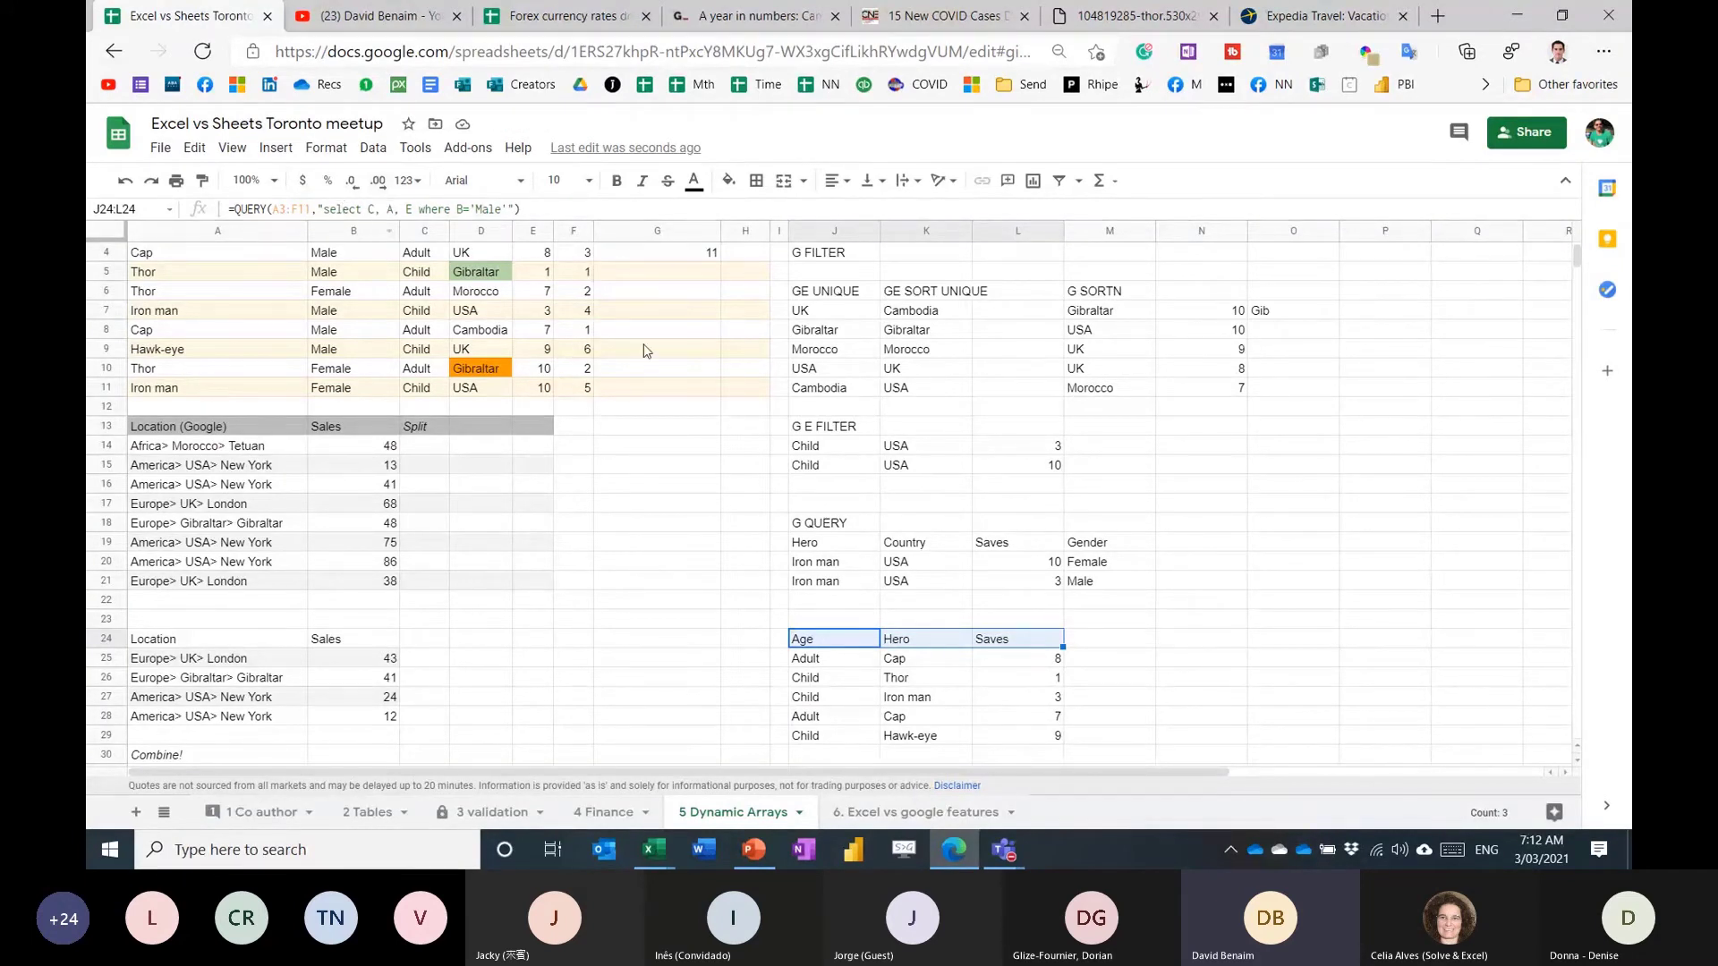
click(828, 527)
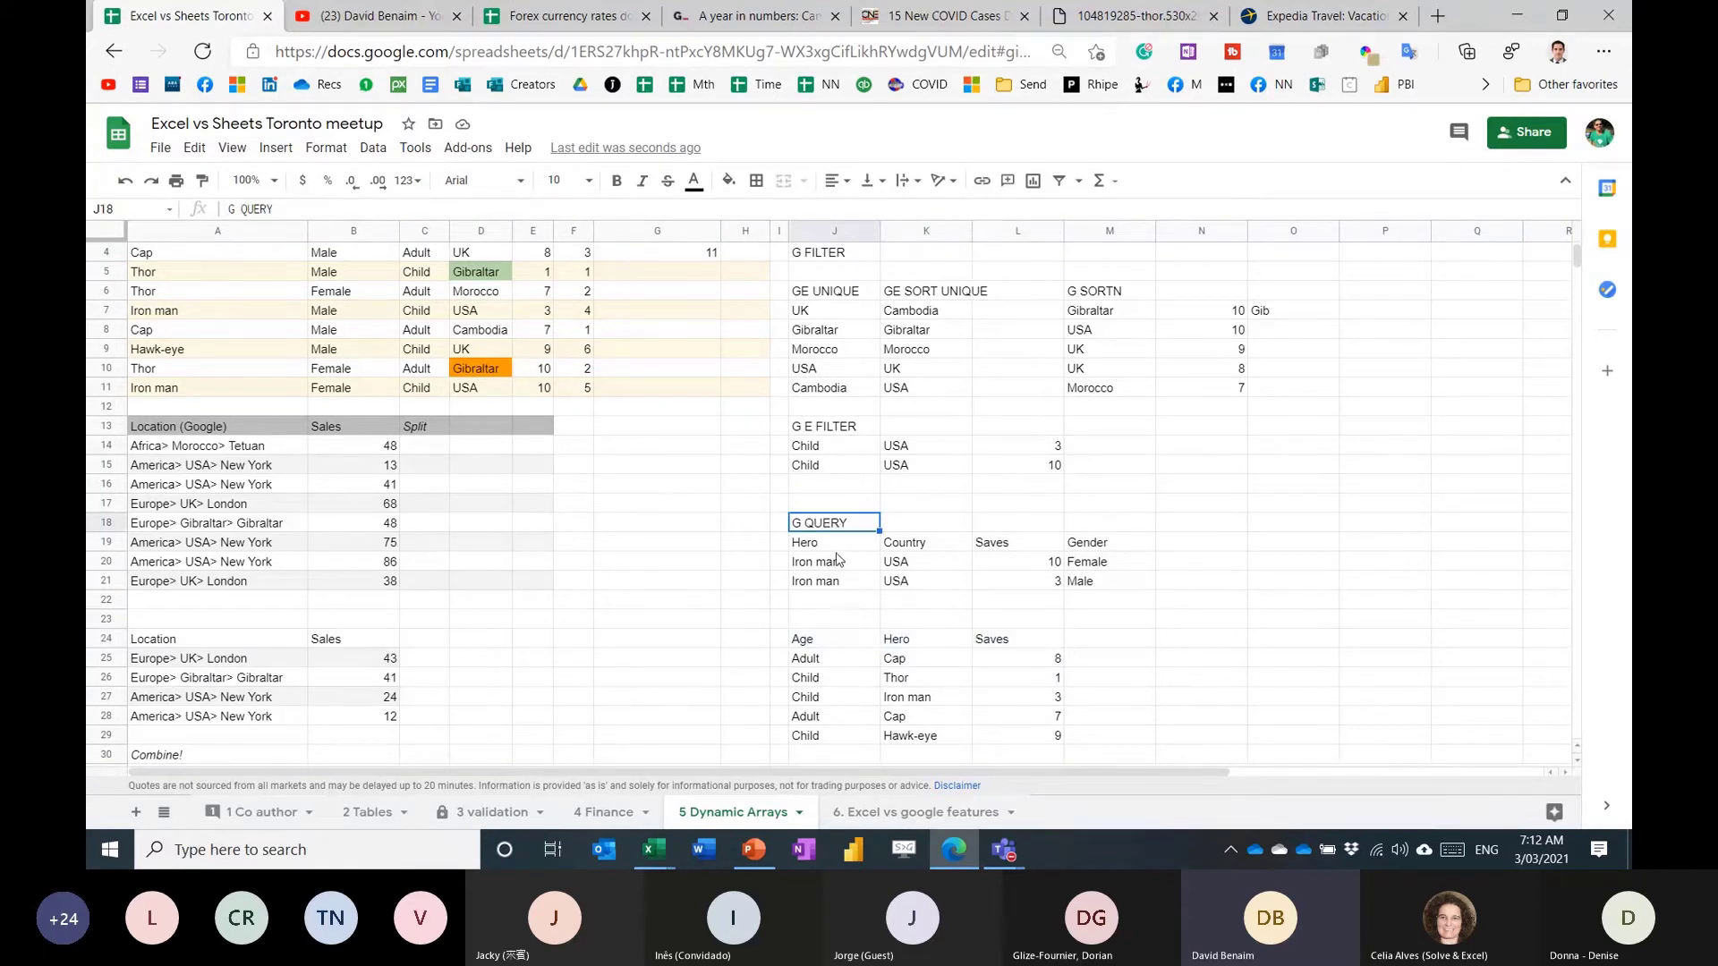
click(837, 548)
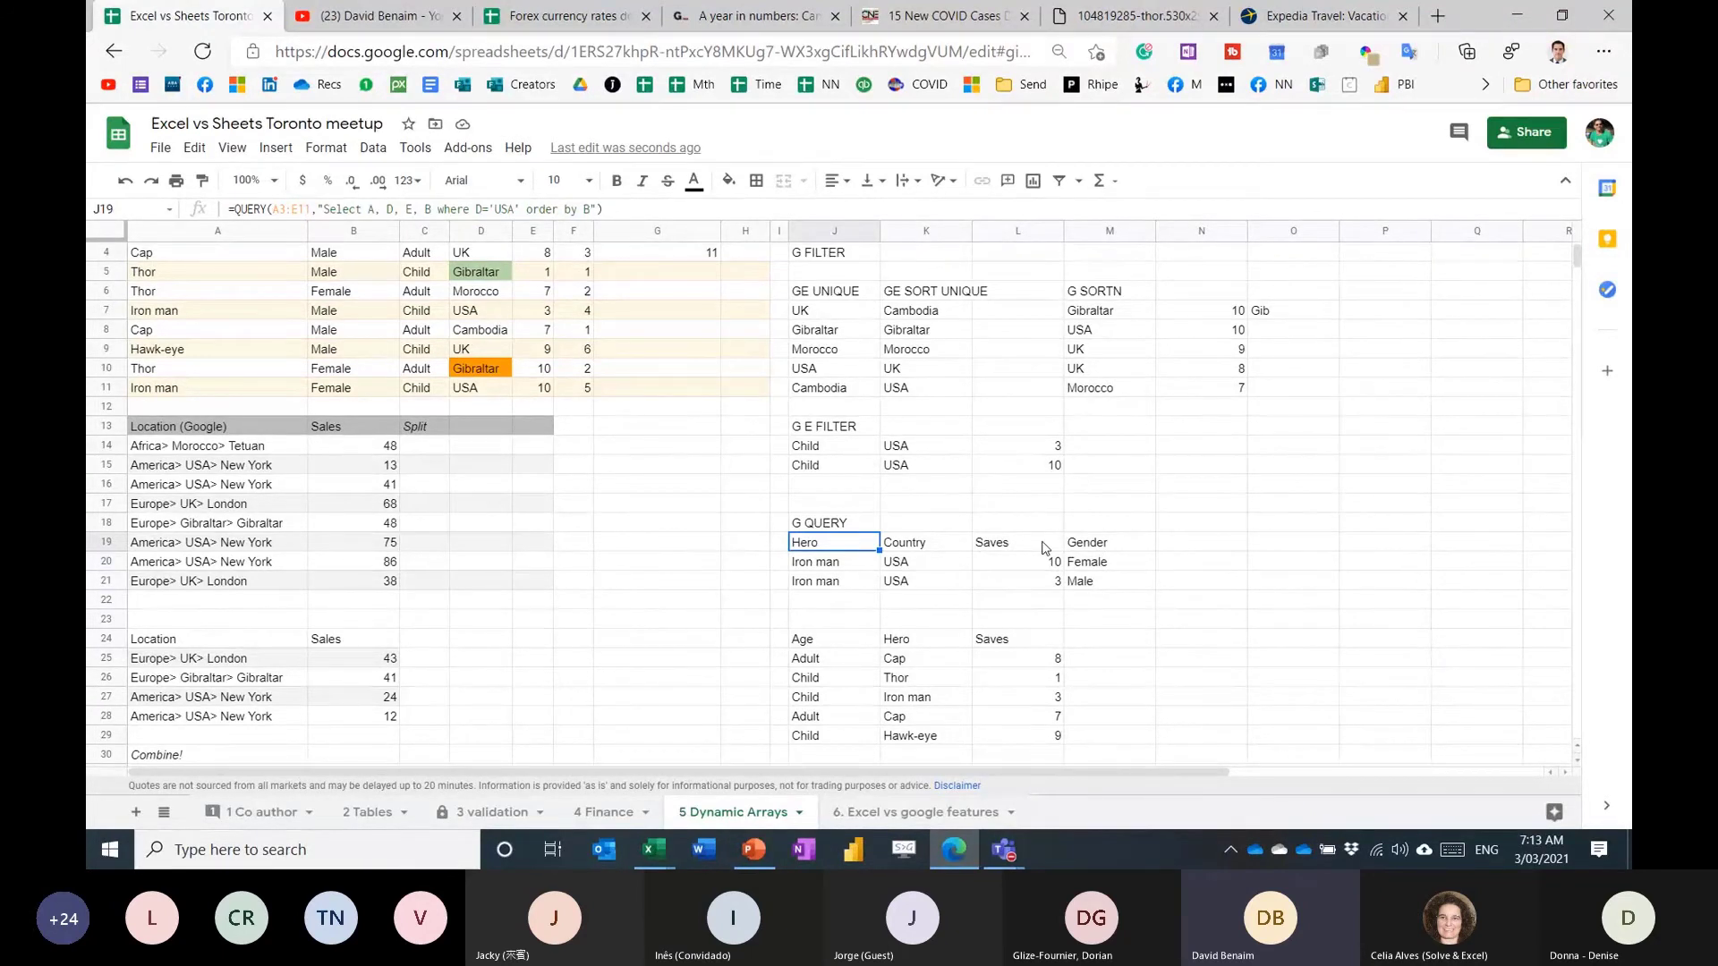
Enter =SORTN(A4:B8,5,0,E4:E8,TRUE) in the empty cell N14 and return to that cell to check its formula.
key(Up)
key(Up)
key(Up)
key(Up)
key(Up)
key(Up)
key(Up)
key(Up)
key(Up)
key(Up)
key(Up)
key(Up)
key(Up)
key(Up)
key(Up)
key(Up)
key(Up)
key(Up)
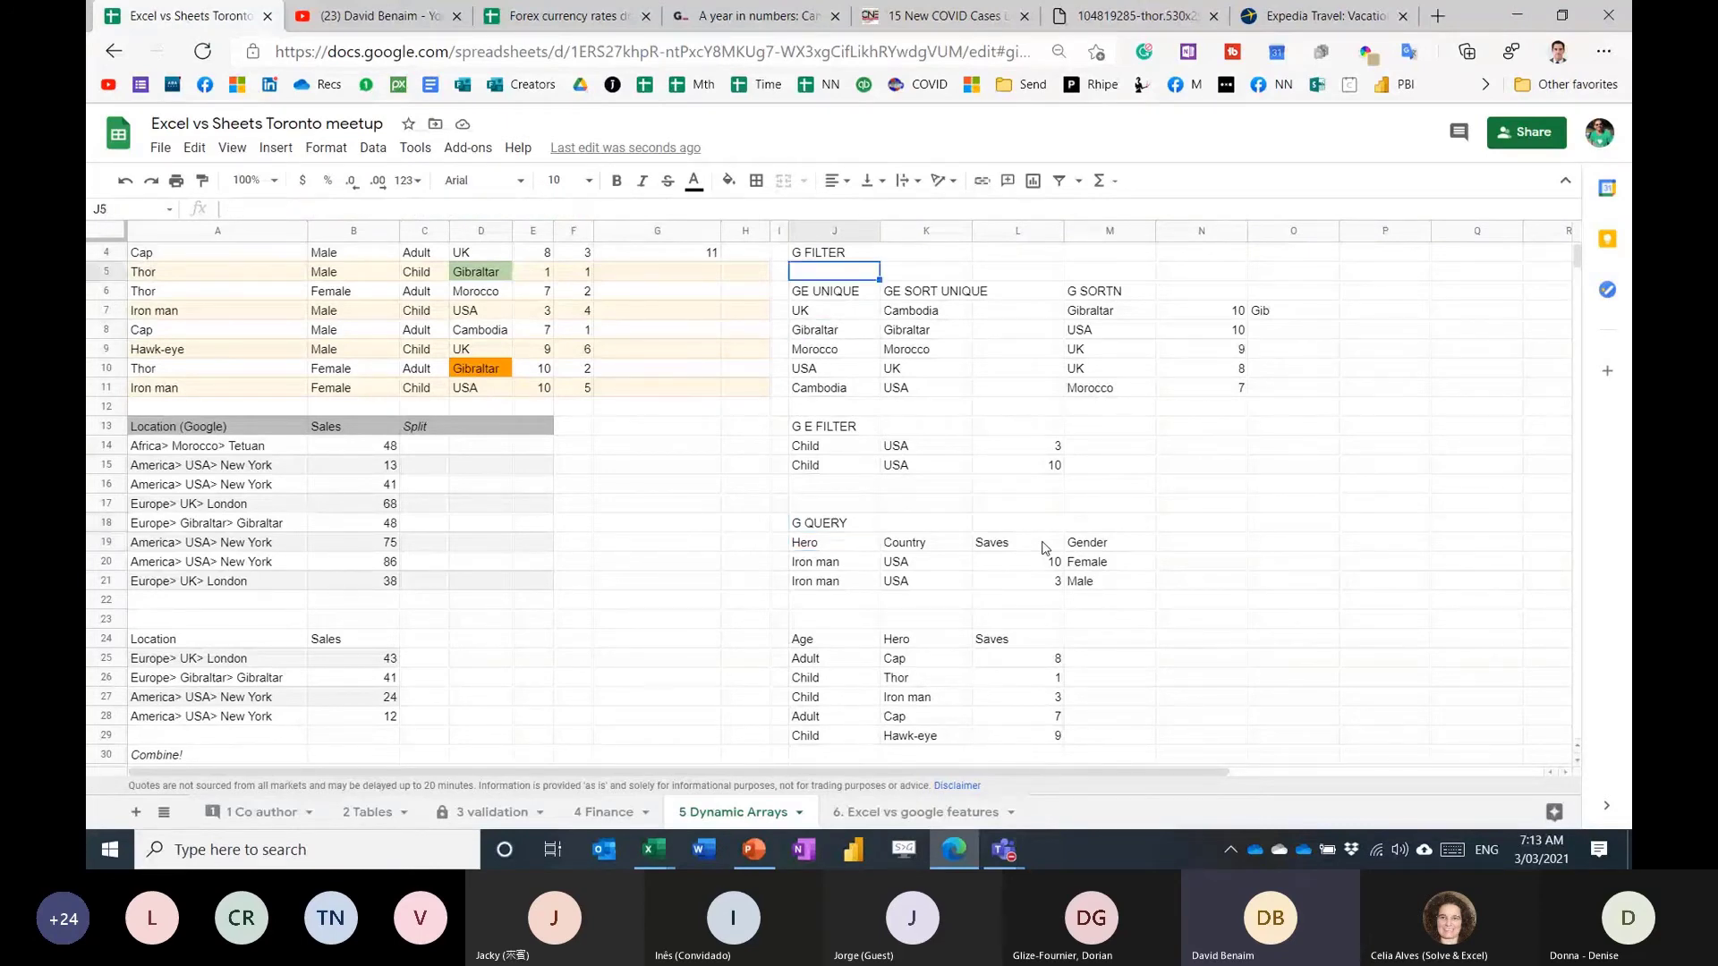
key(Right)
key(Right)
key(Right)
key(Right)
key(Down)
key(Down)
key(Down)
key(Down)
key(Down)
key(Down)
key(Right)
key(Right)
key(Down)
key(Down)
key(Down)
key(Down)
key(Left)
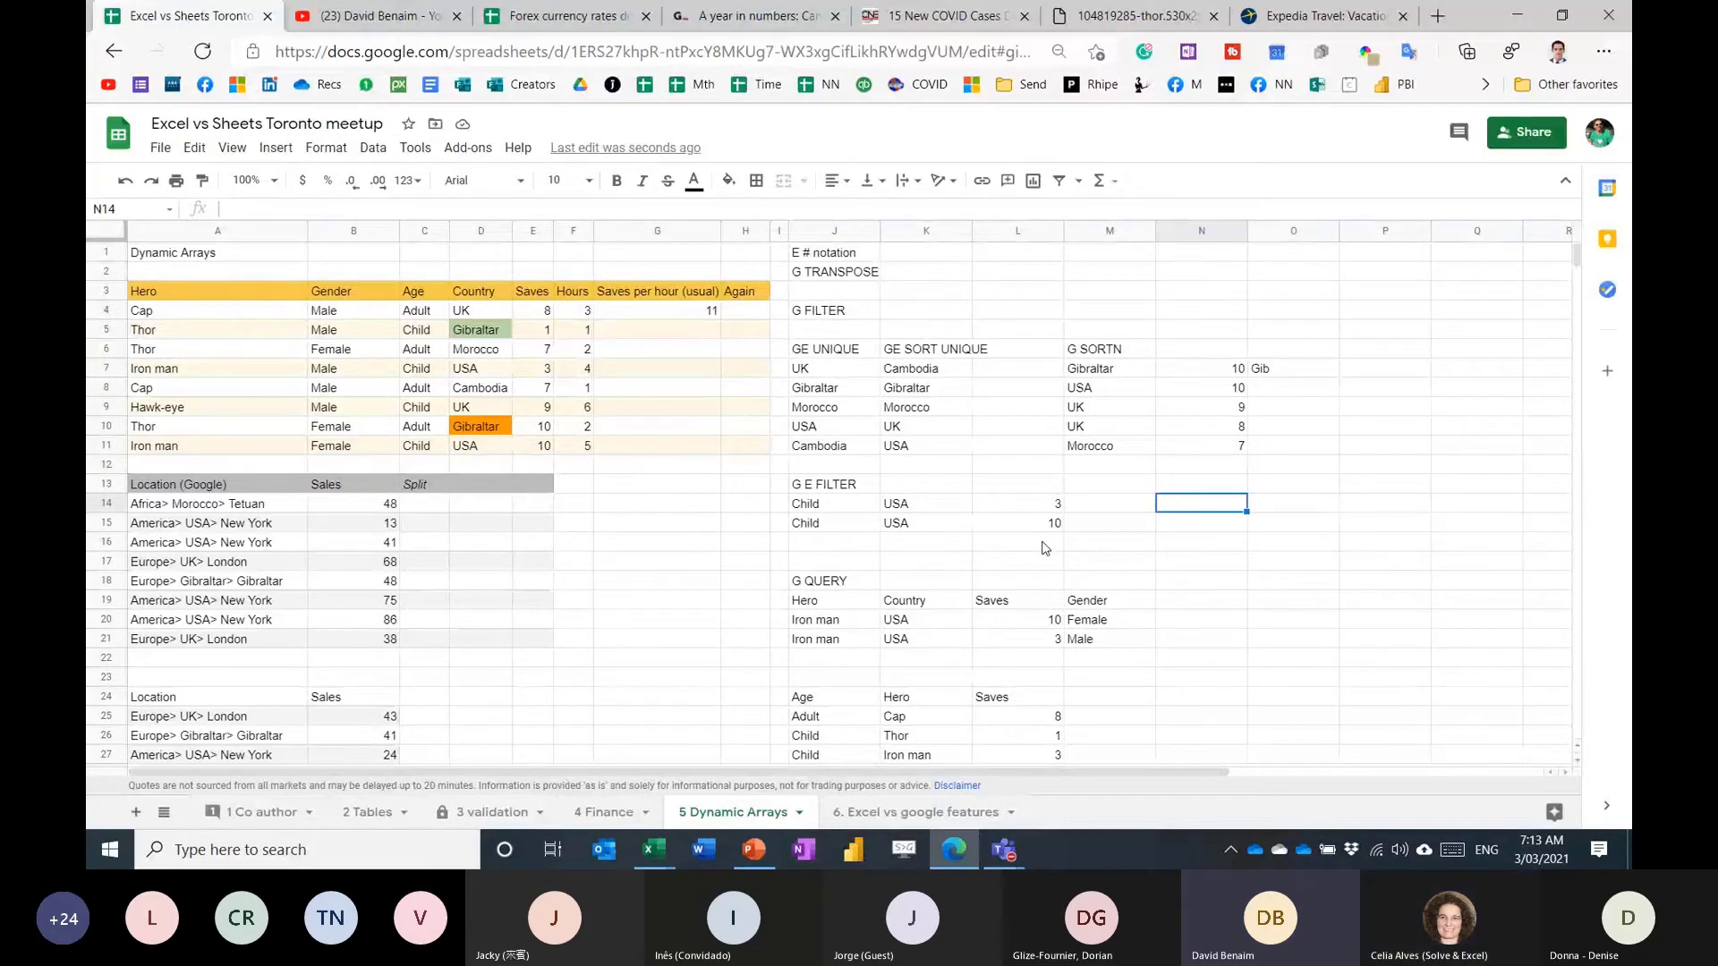
text(=)
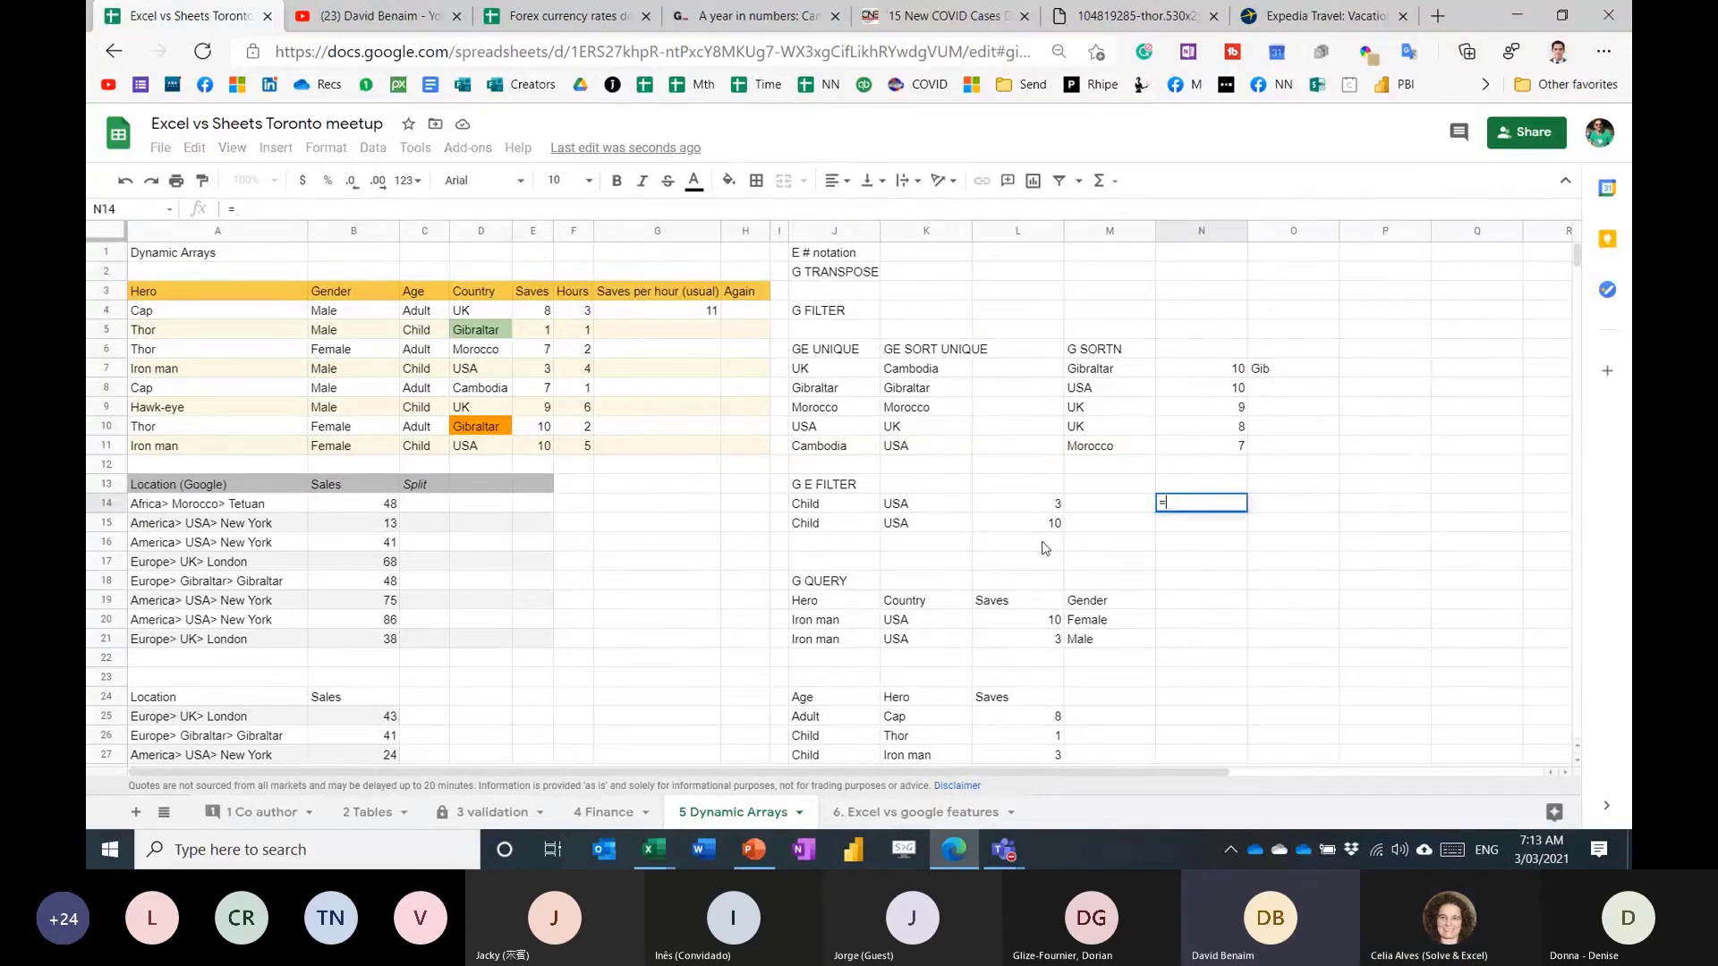
text(SORTN()
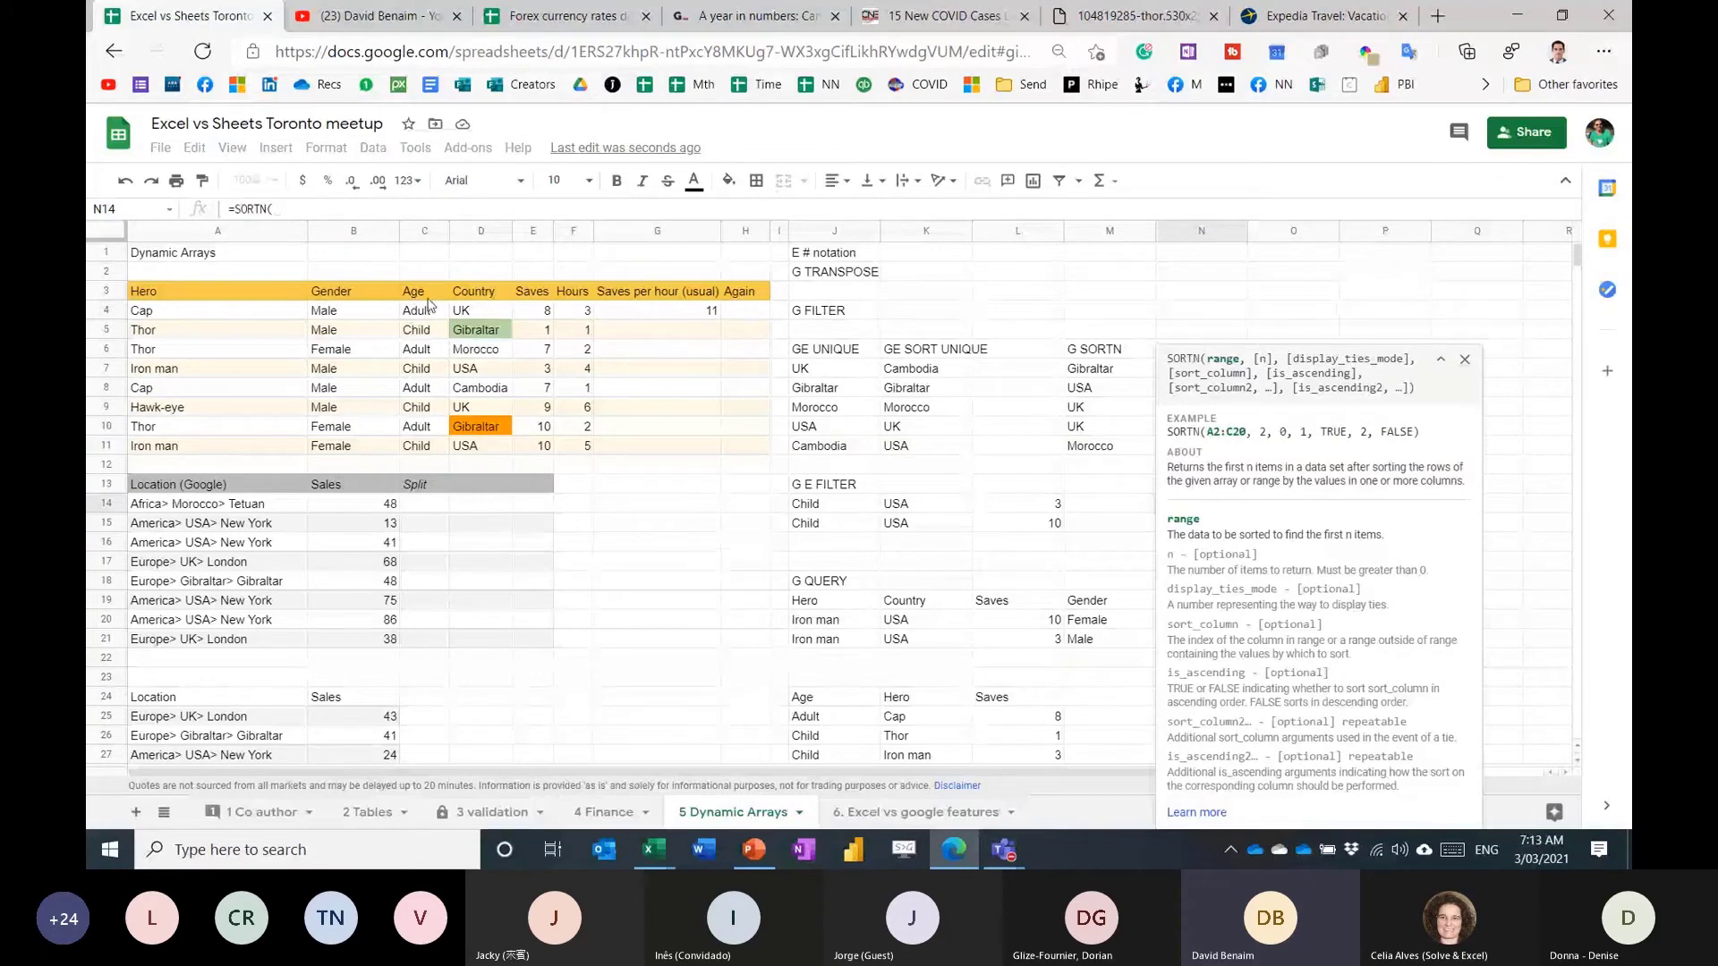
drag(206, 313, 331, 403)
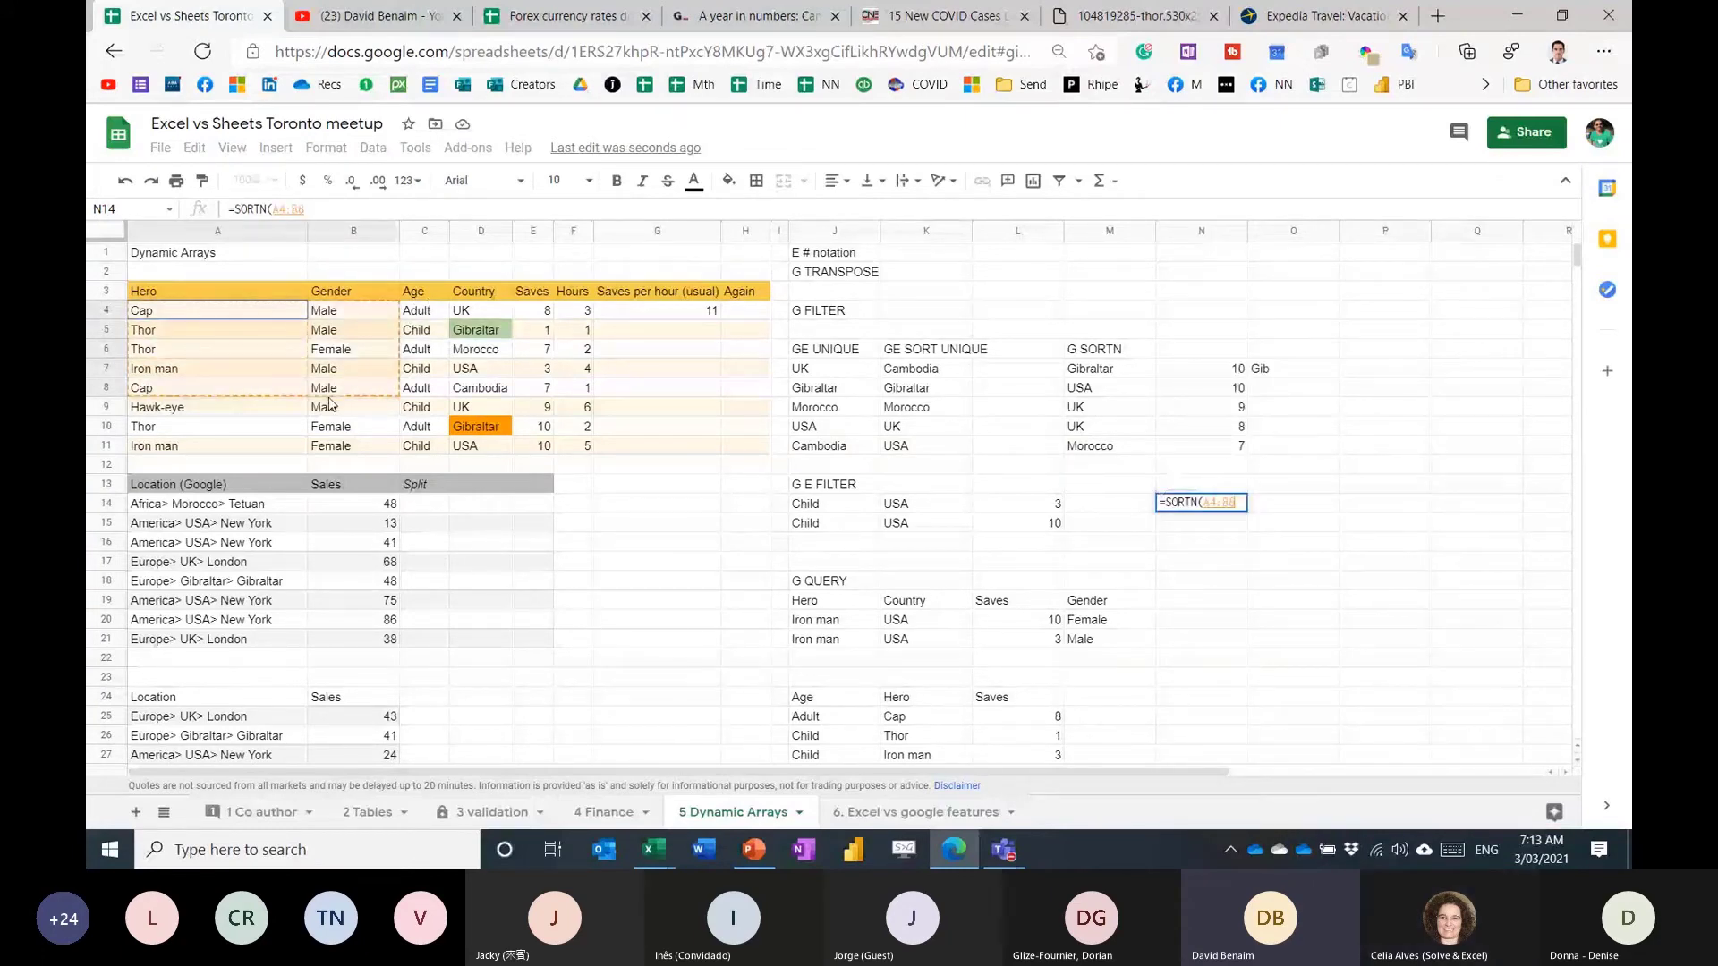
text(,)
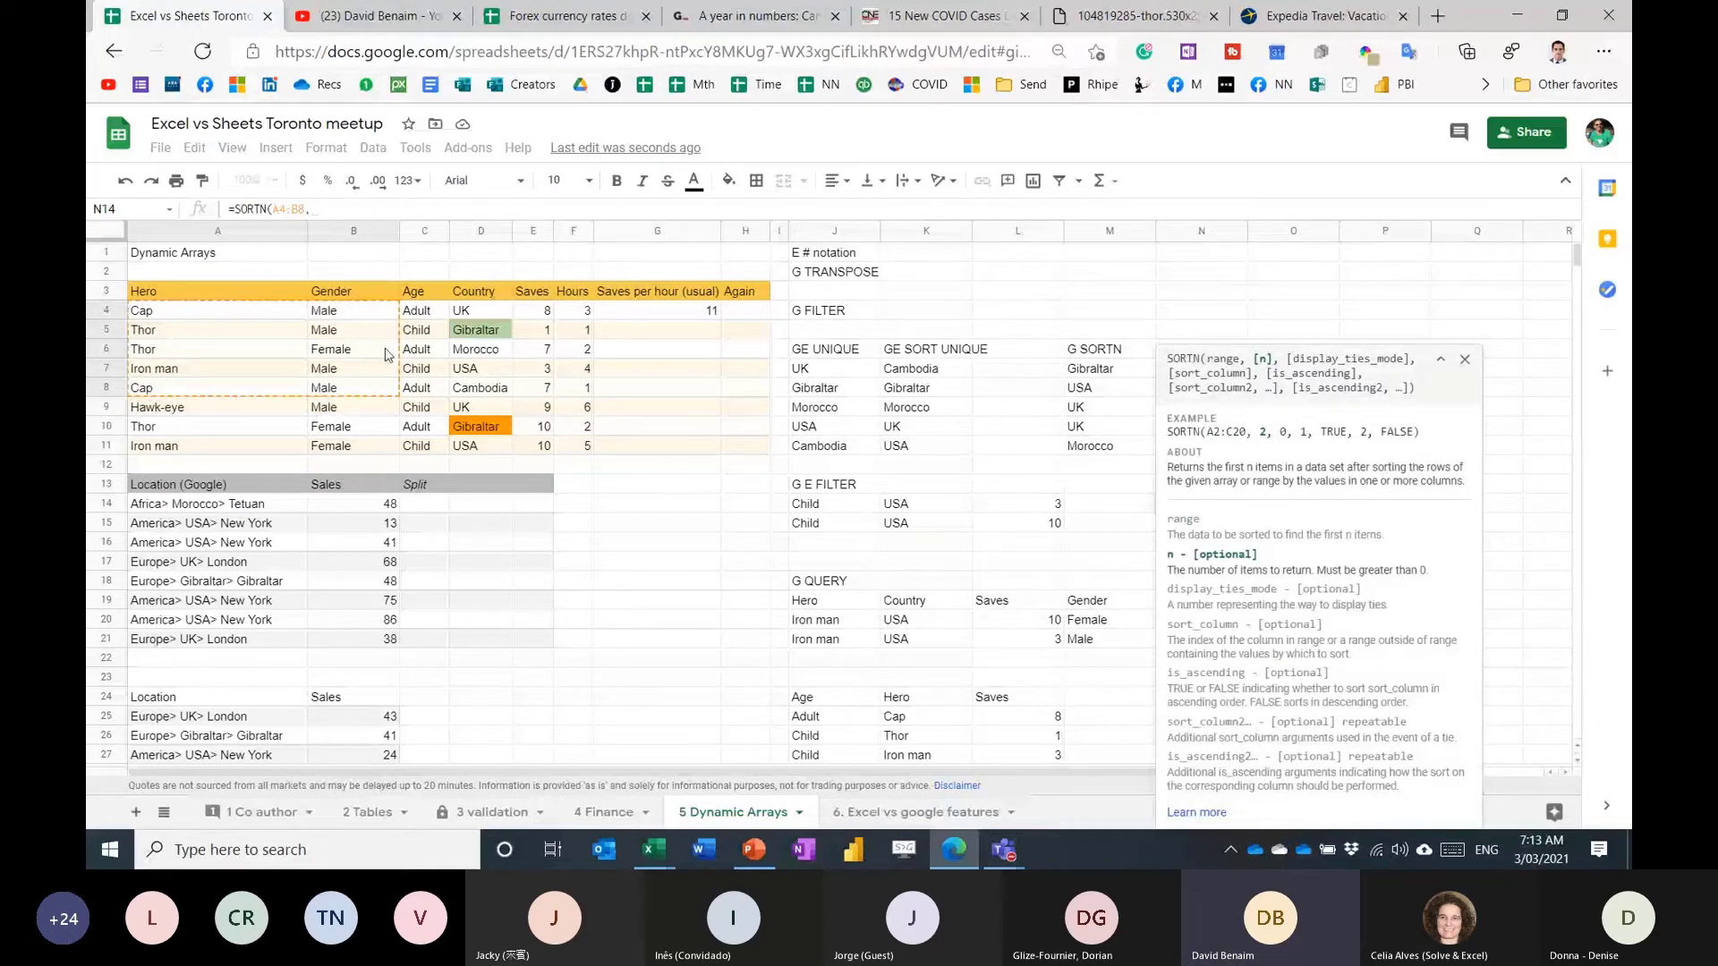
text(5,)
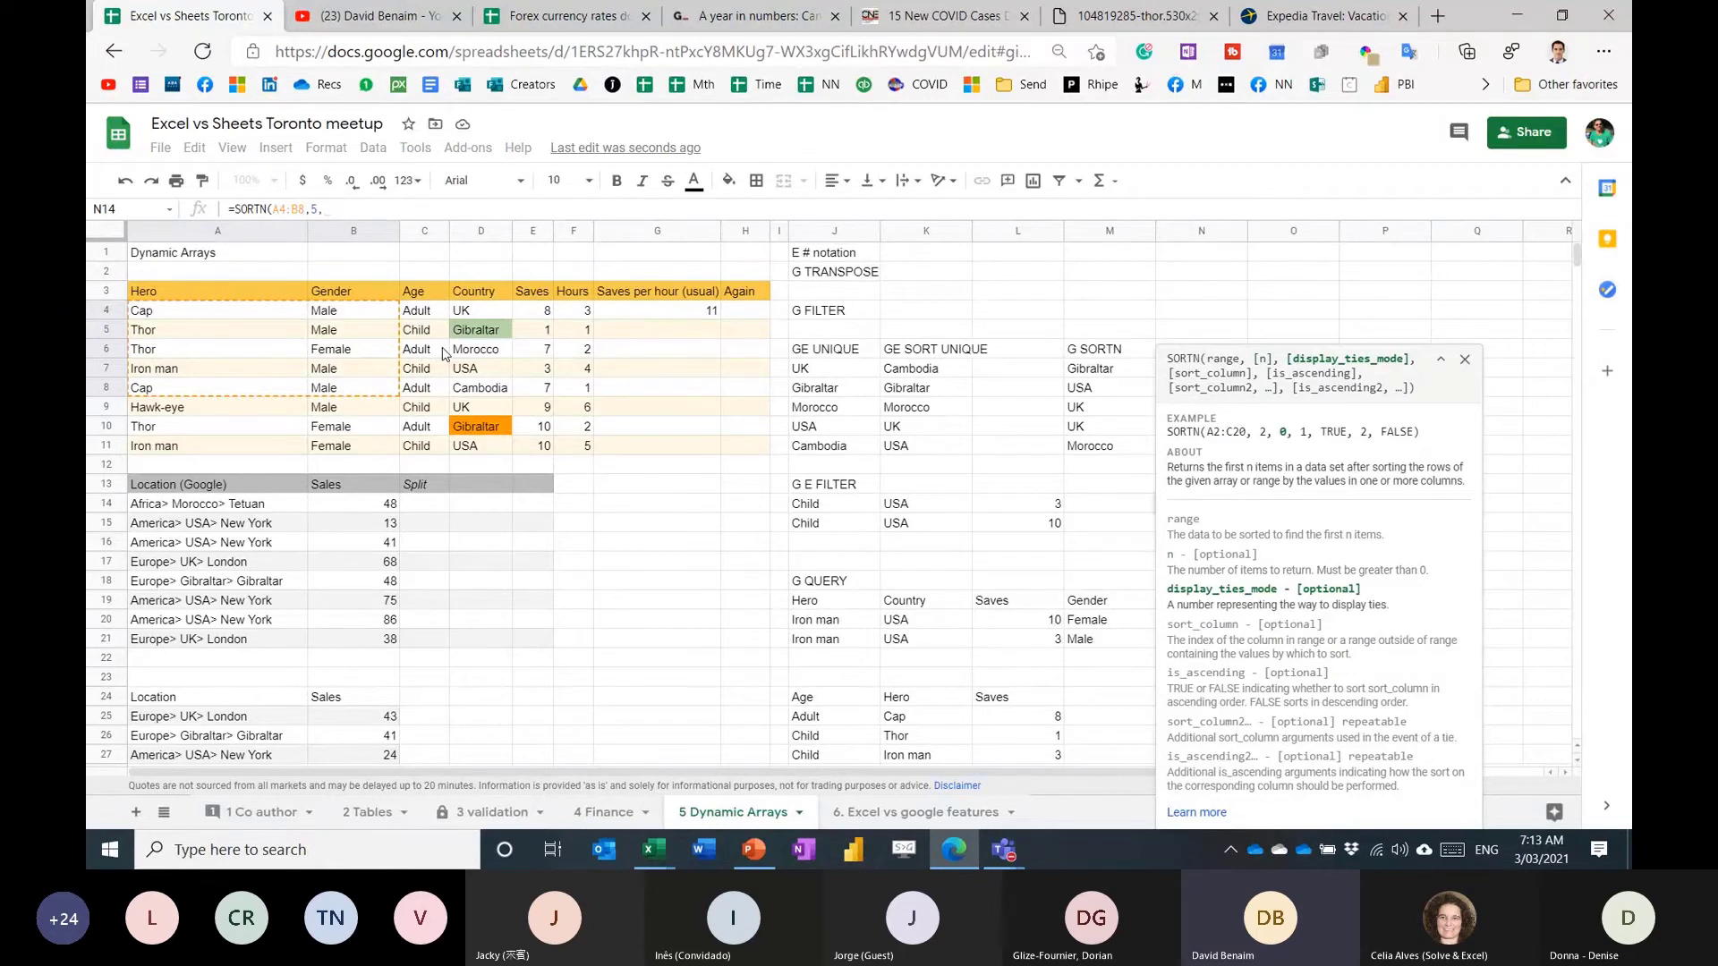
text(0,)
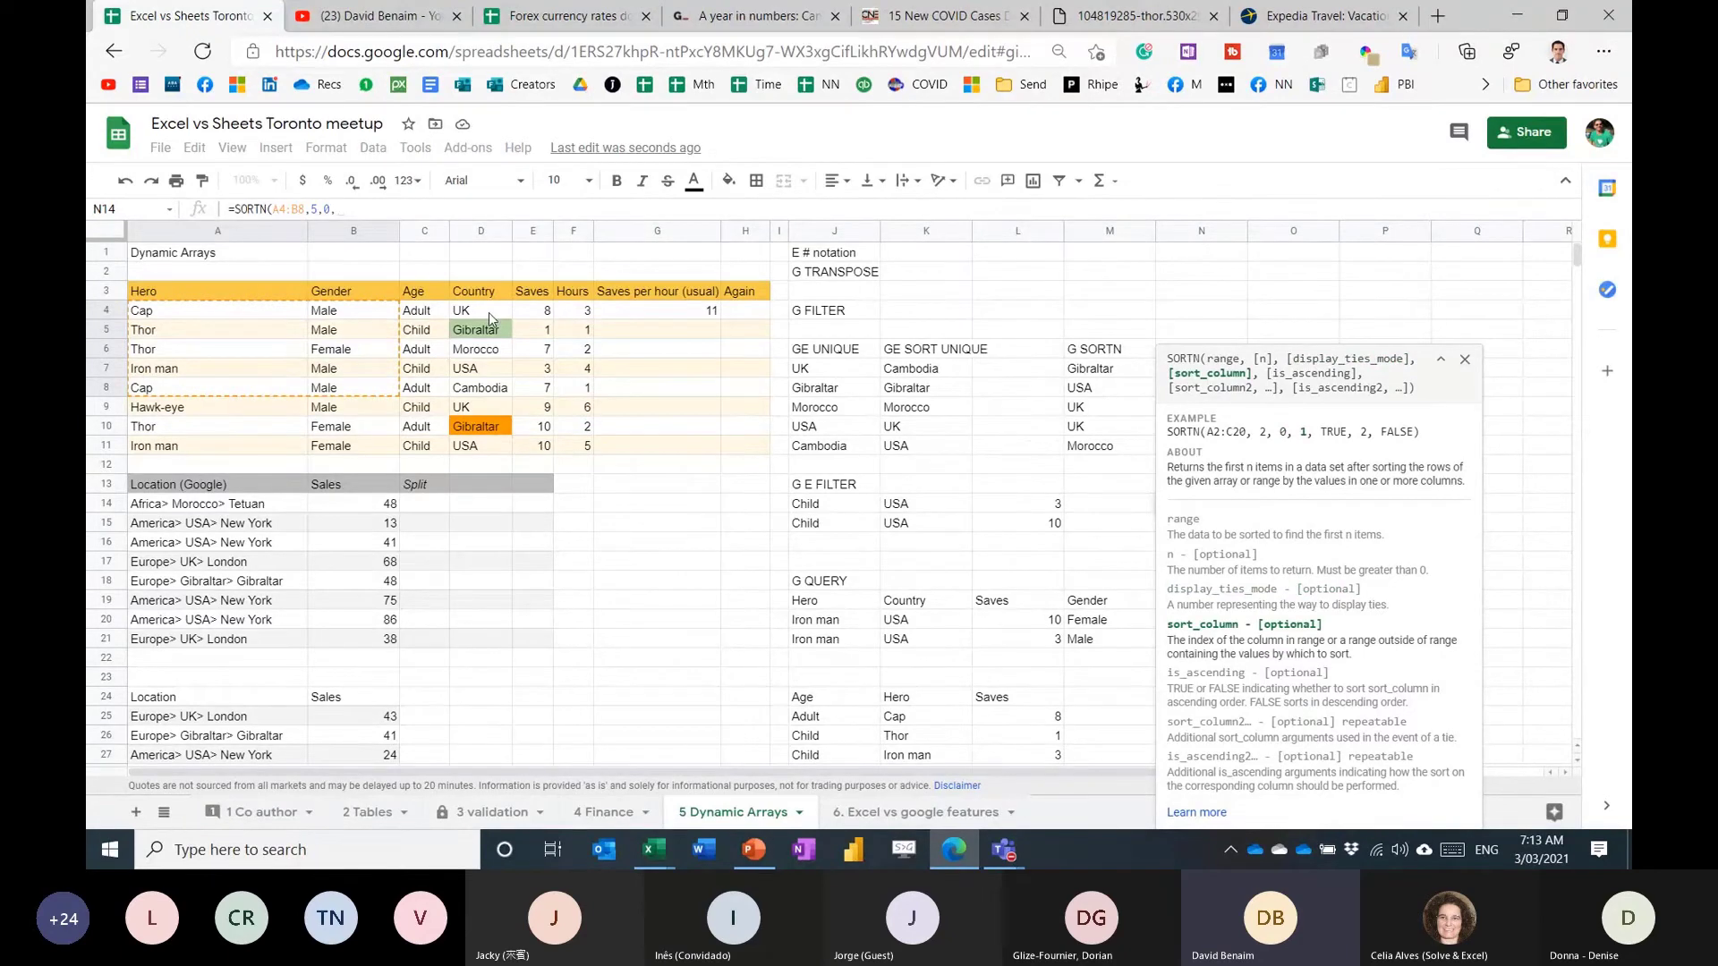
drag(535, 311, 546, 394)
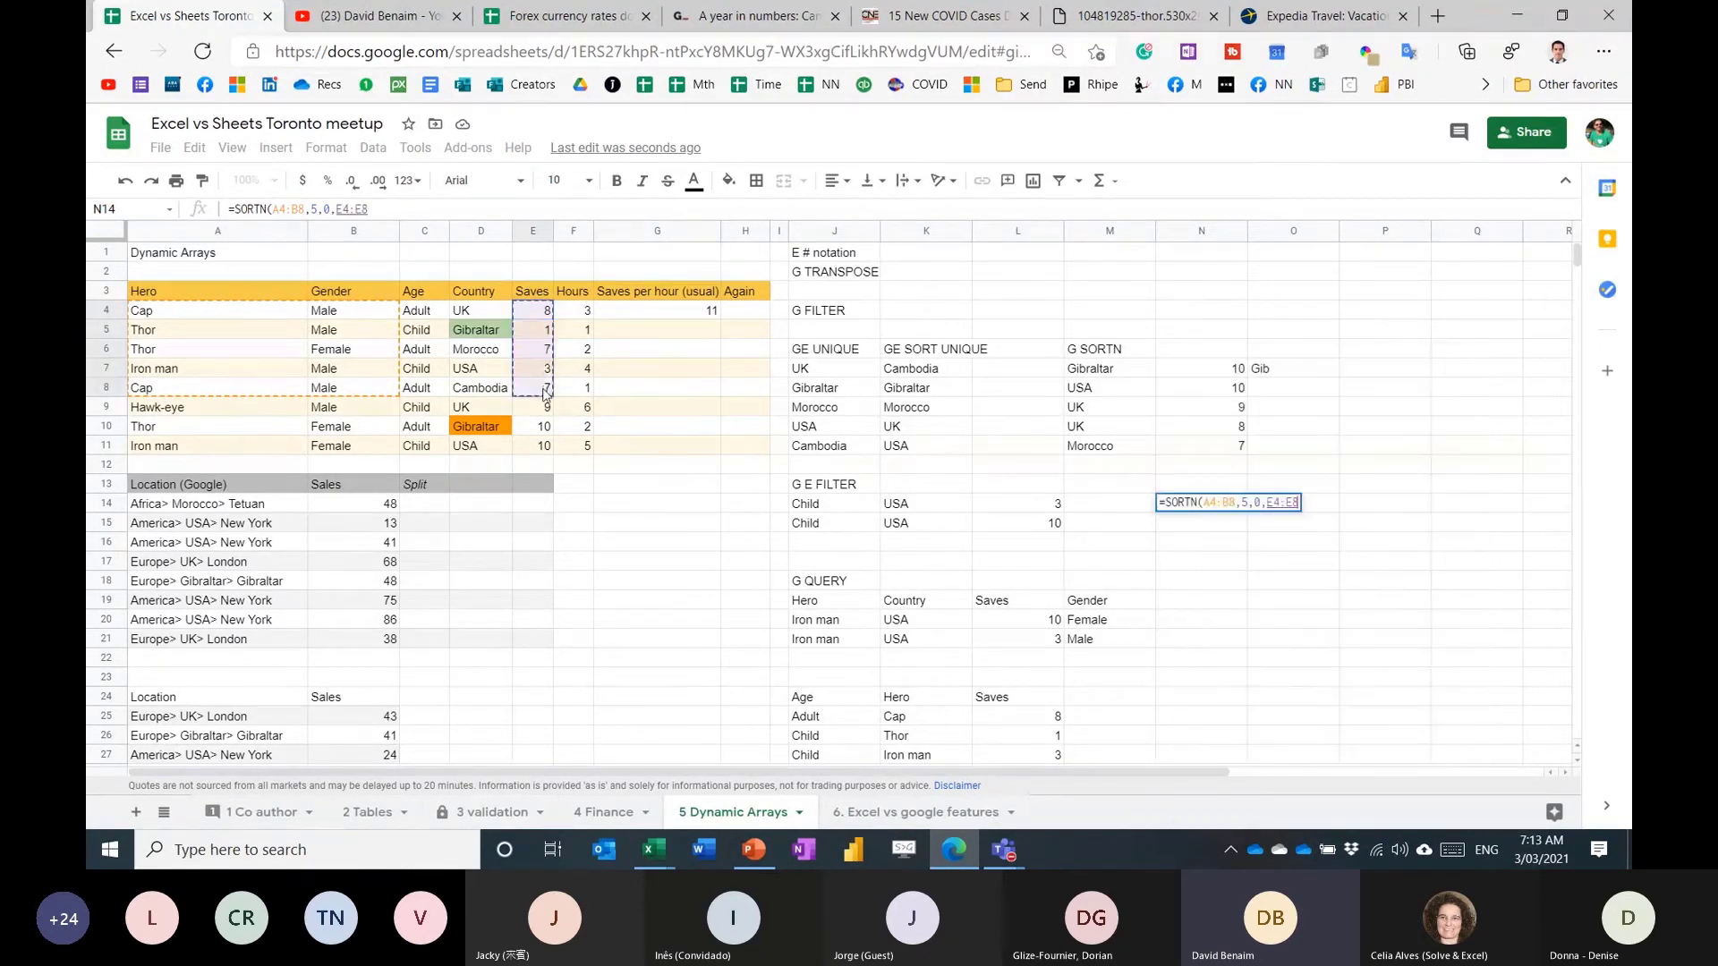
text(,)
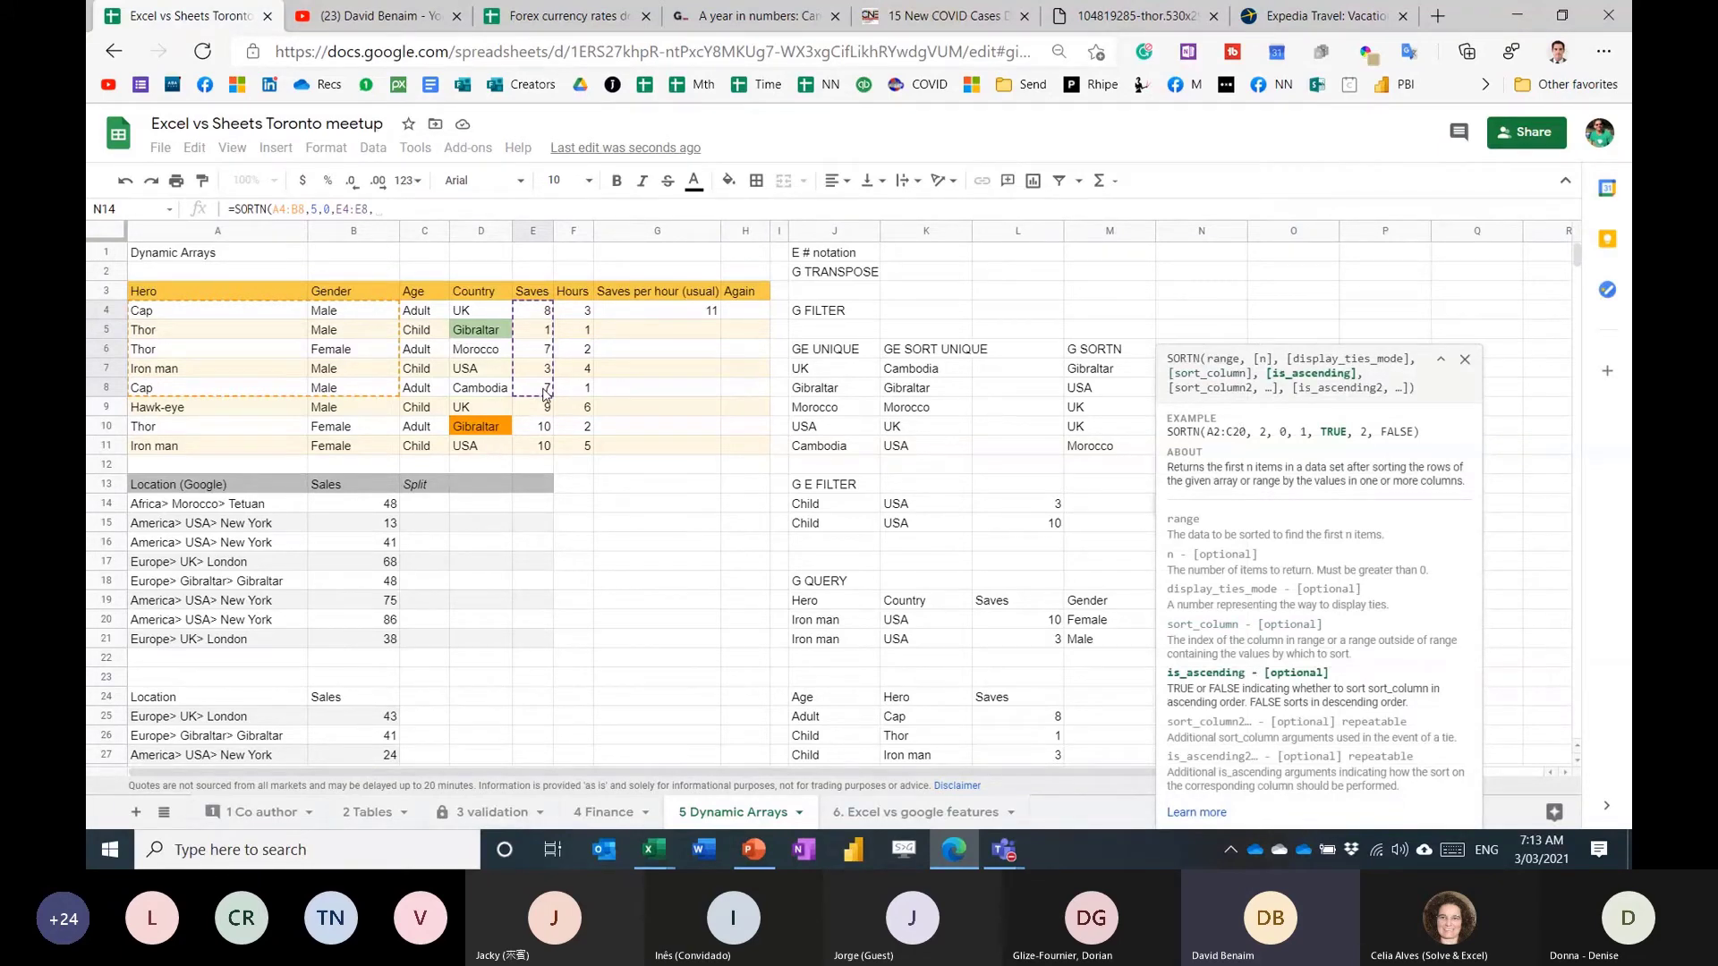
key(Return)
key(Right)
key(Down)
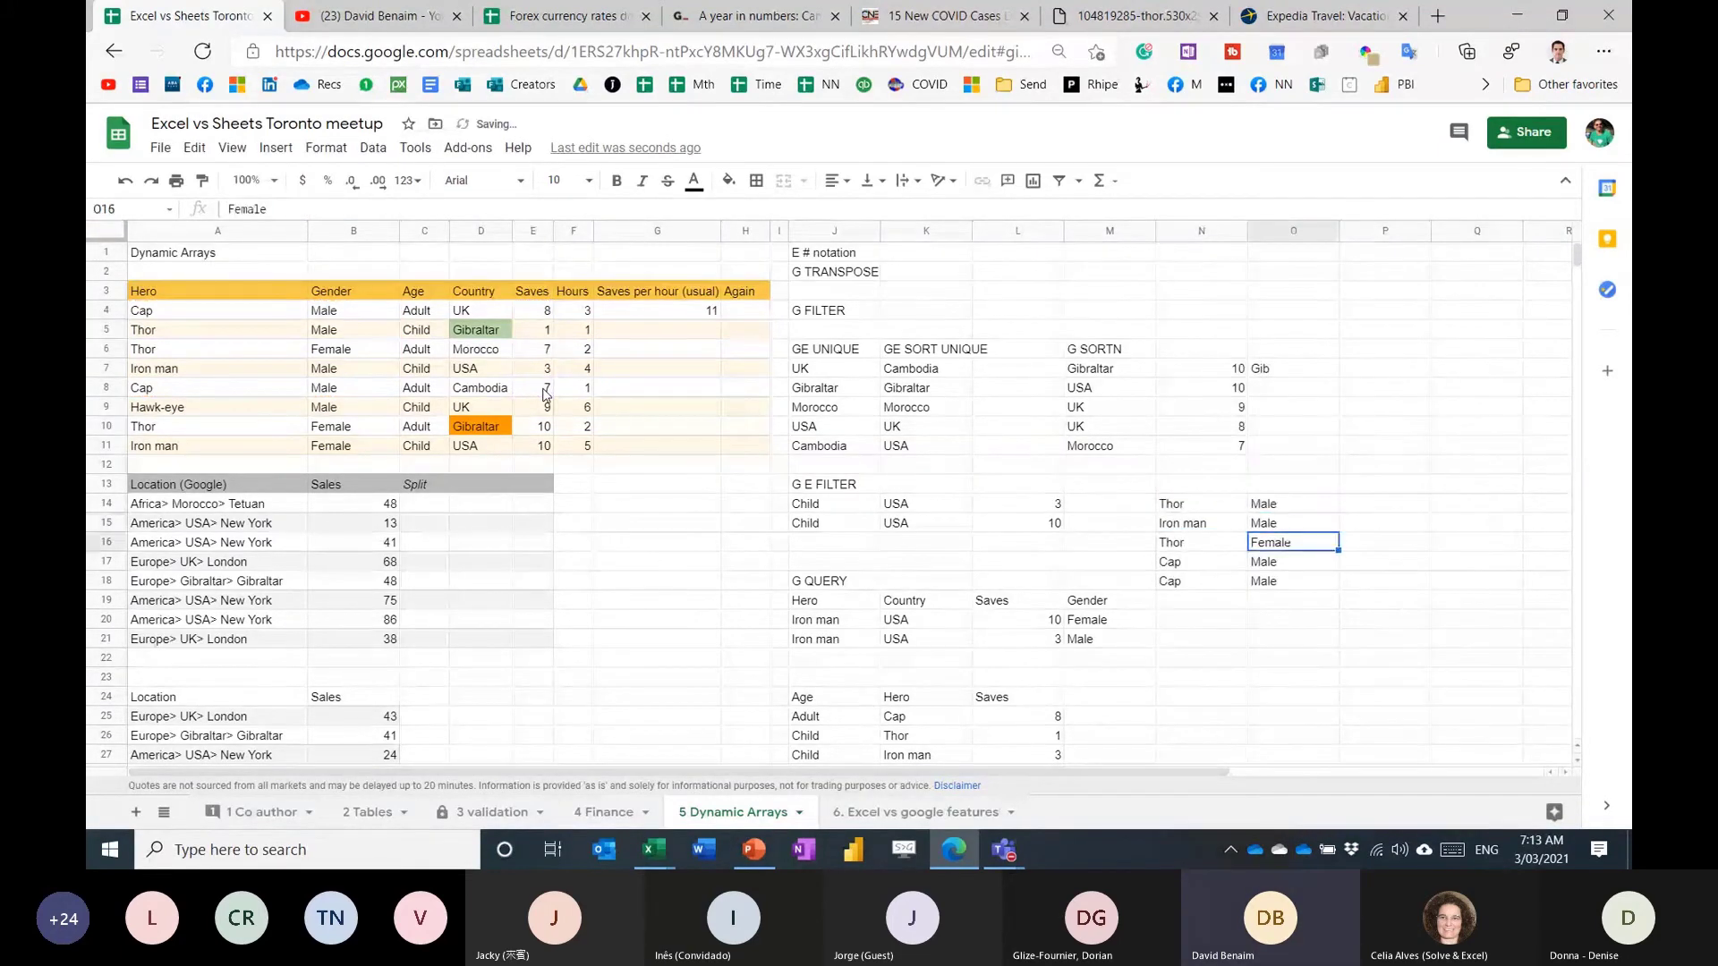
key(Left)
key(Up)
key(Up)
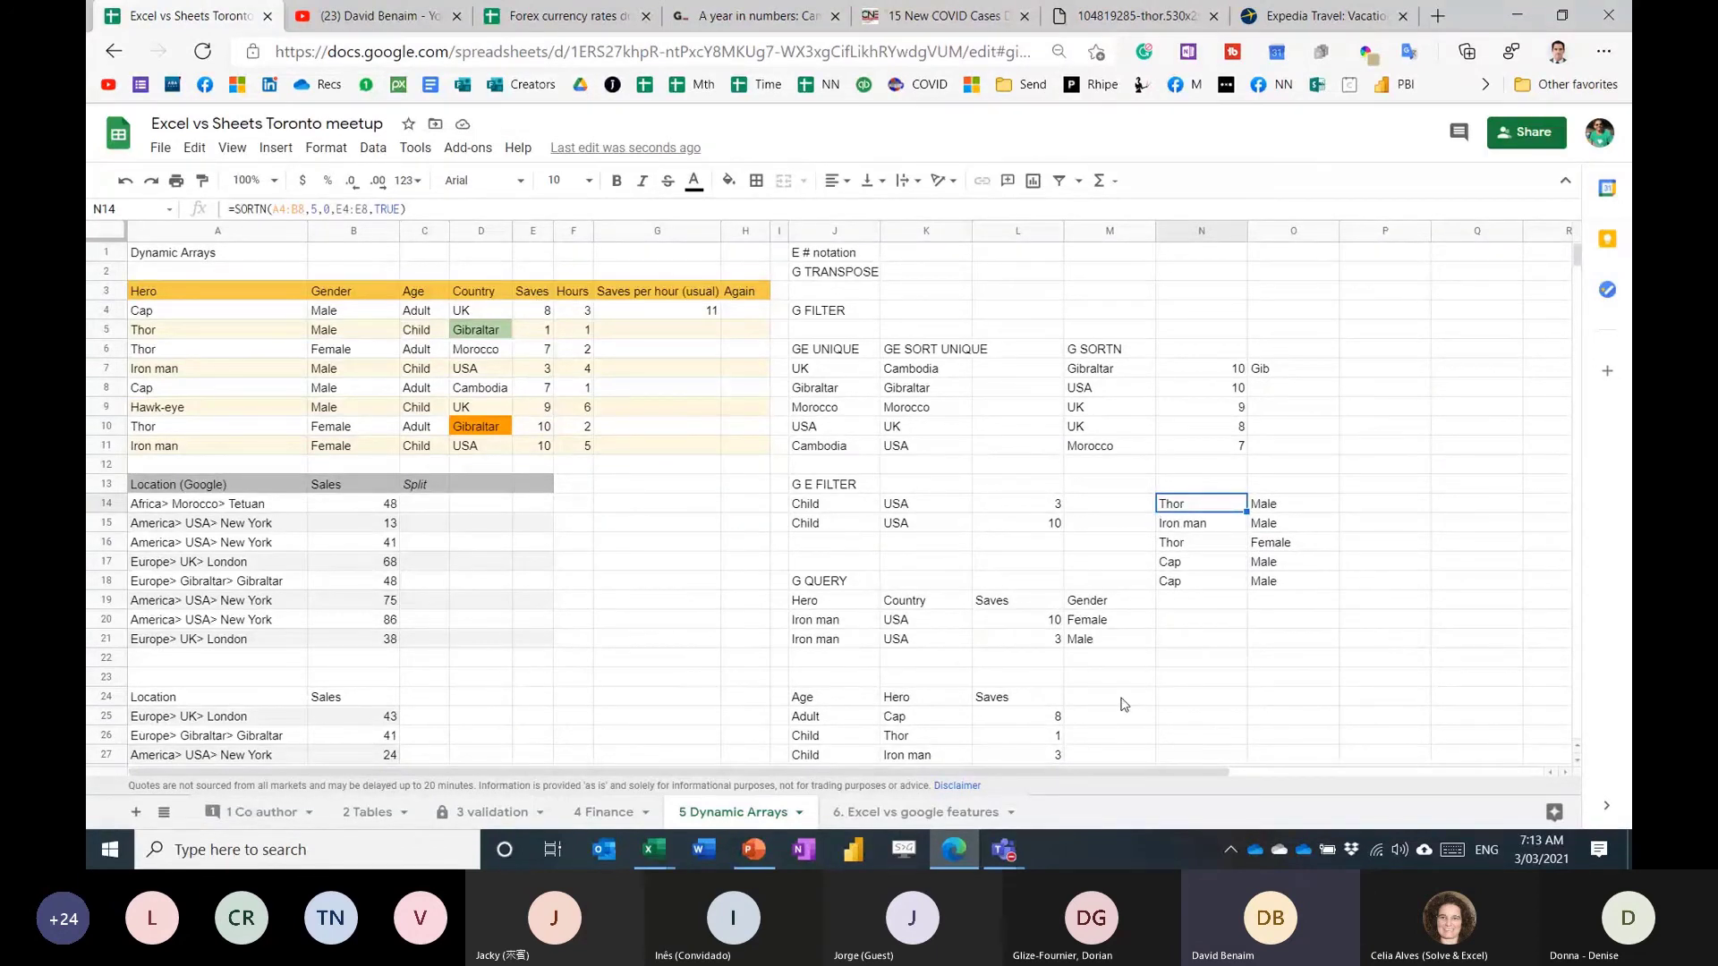
Enter =SPLIT(A14,">") in cell C14 and fill it down to C21.
click(1172, 680)
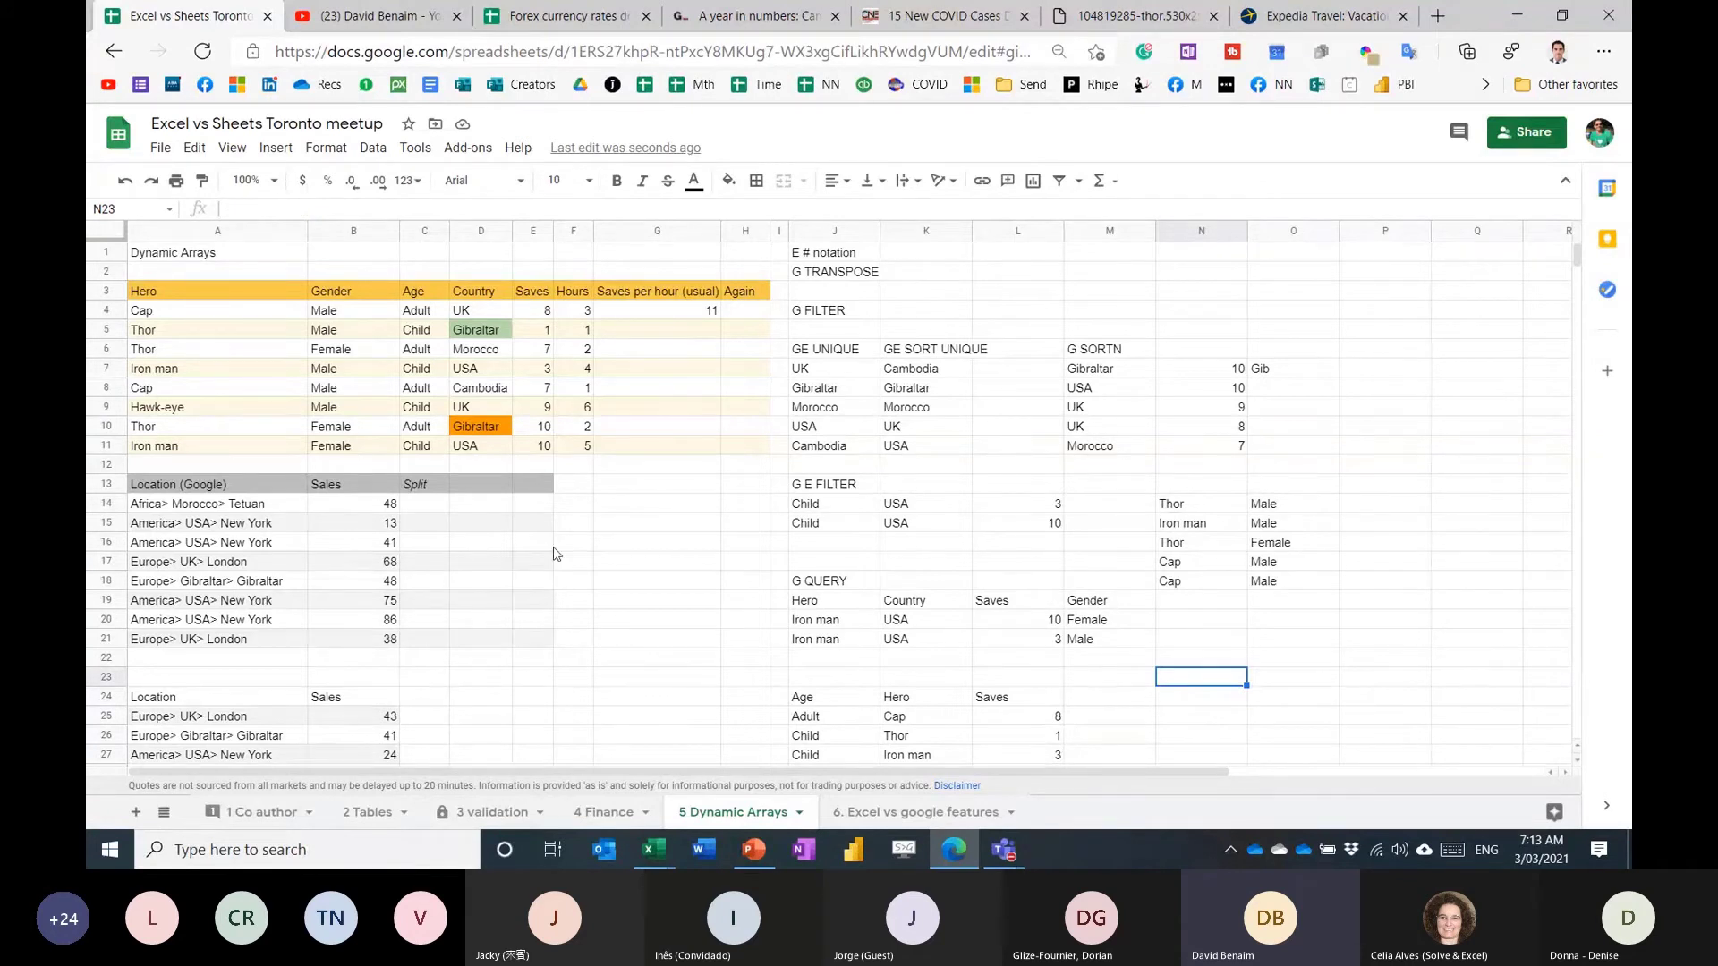
click(443, 508)
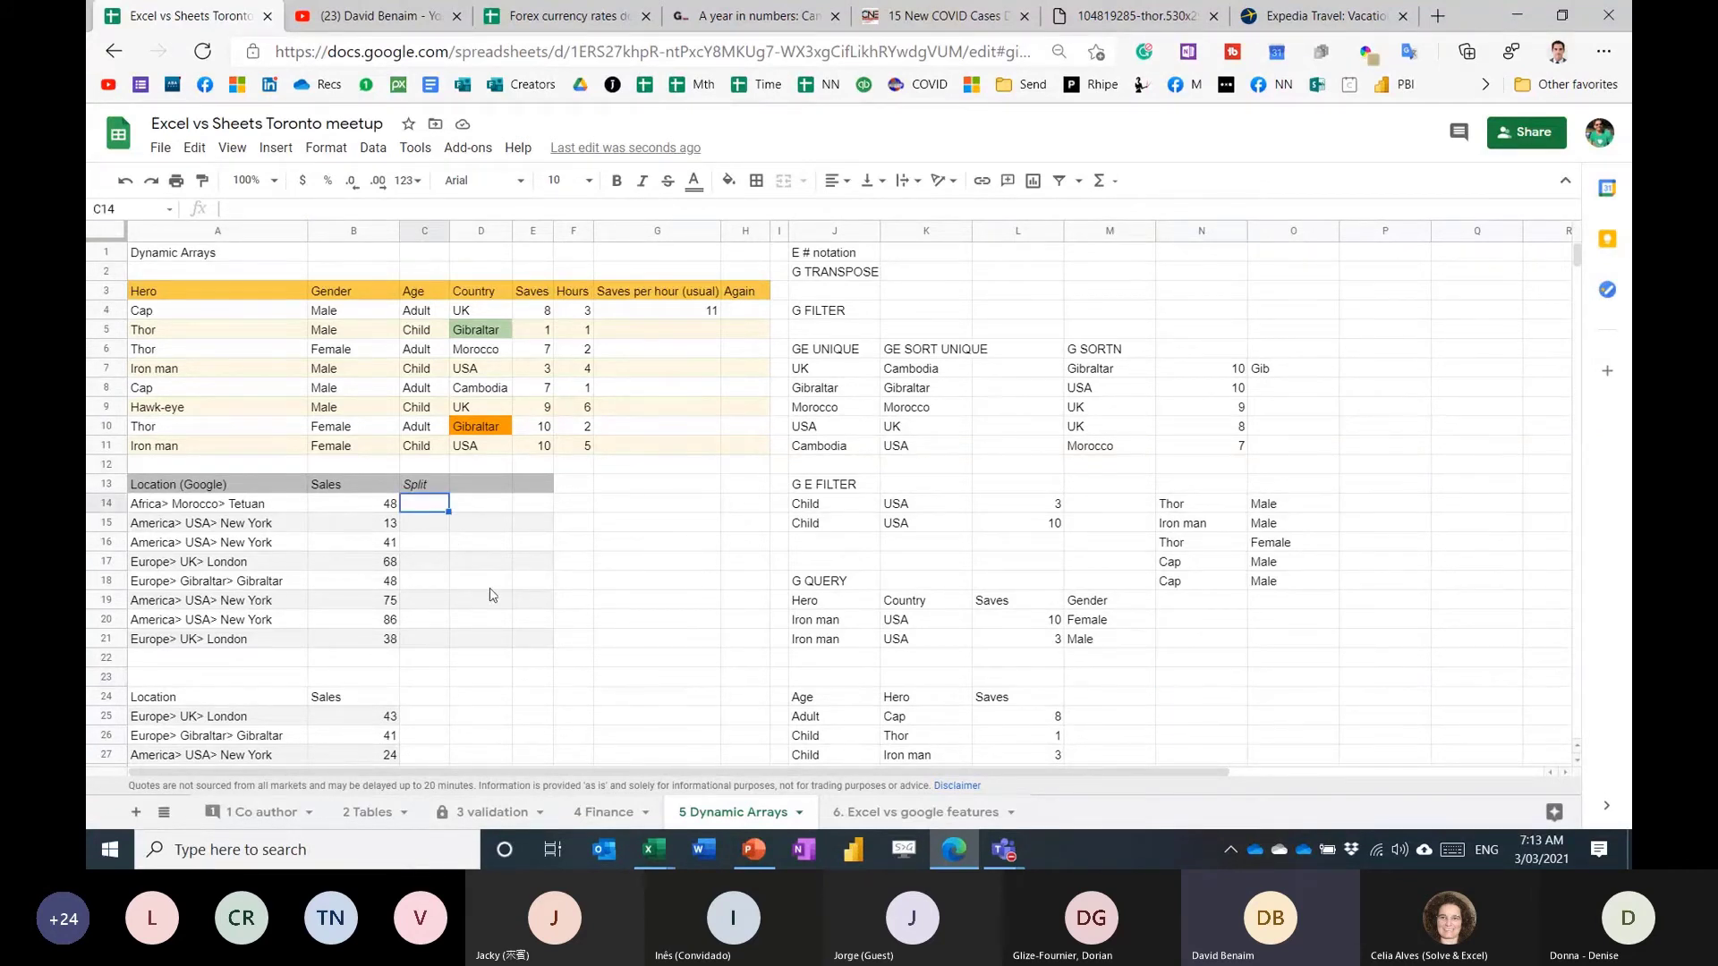
text(=SPLIT()
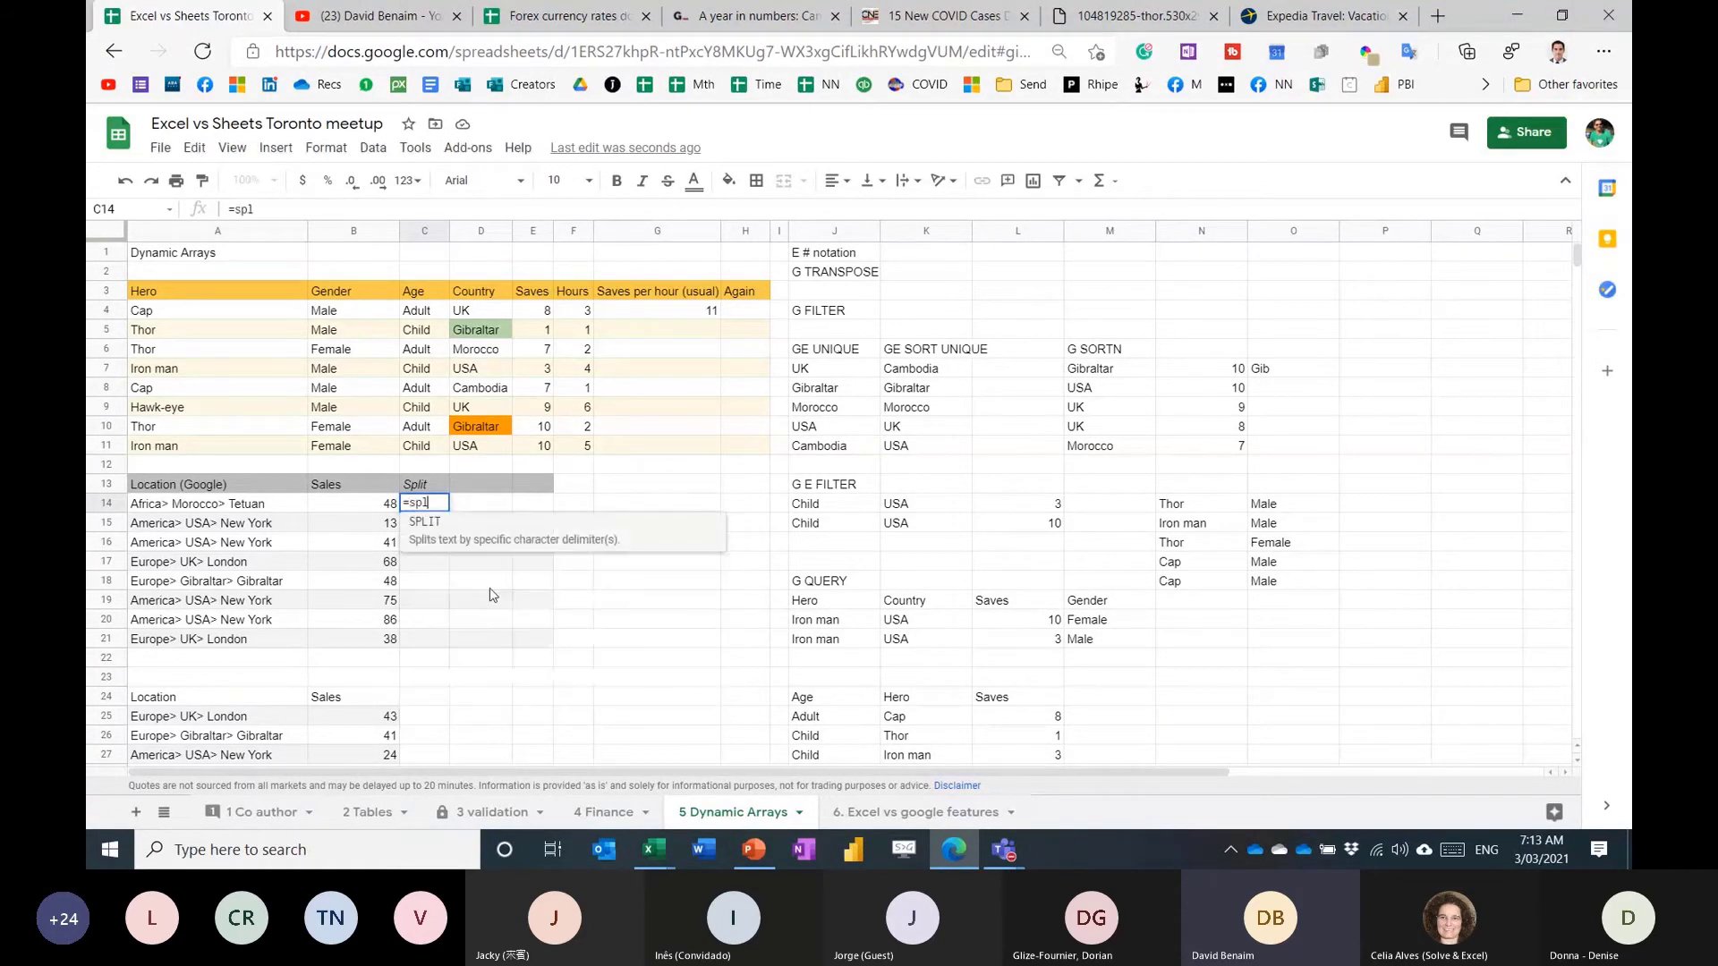
key(Left)
key(Left)
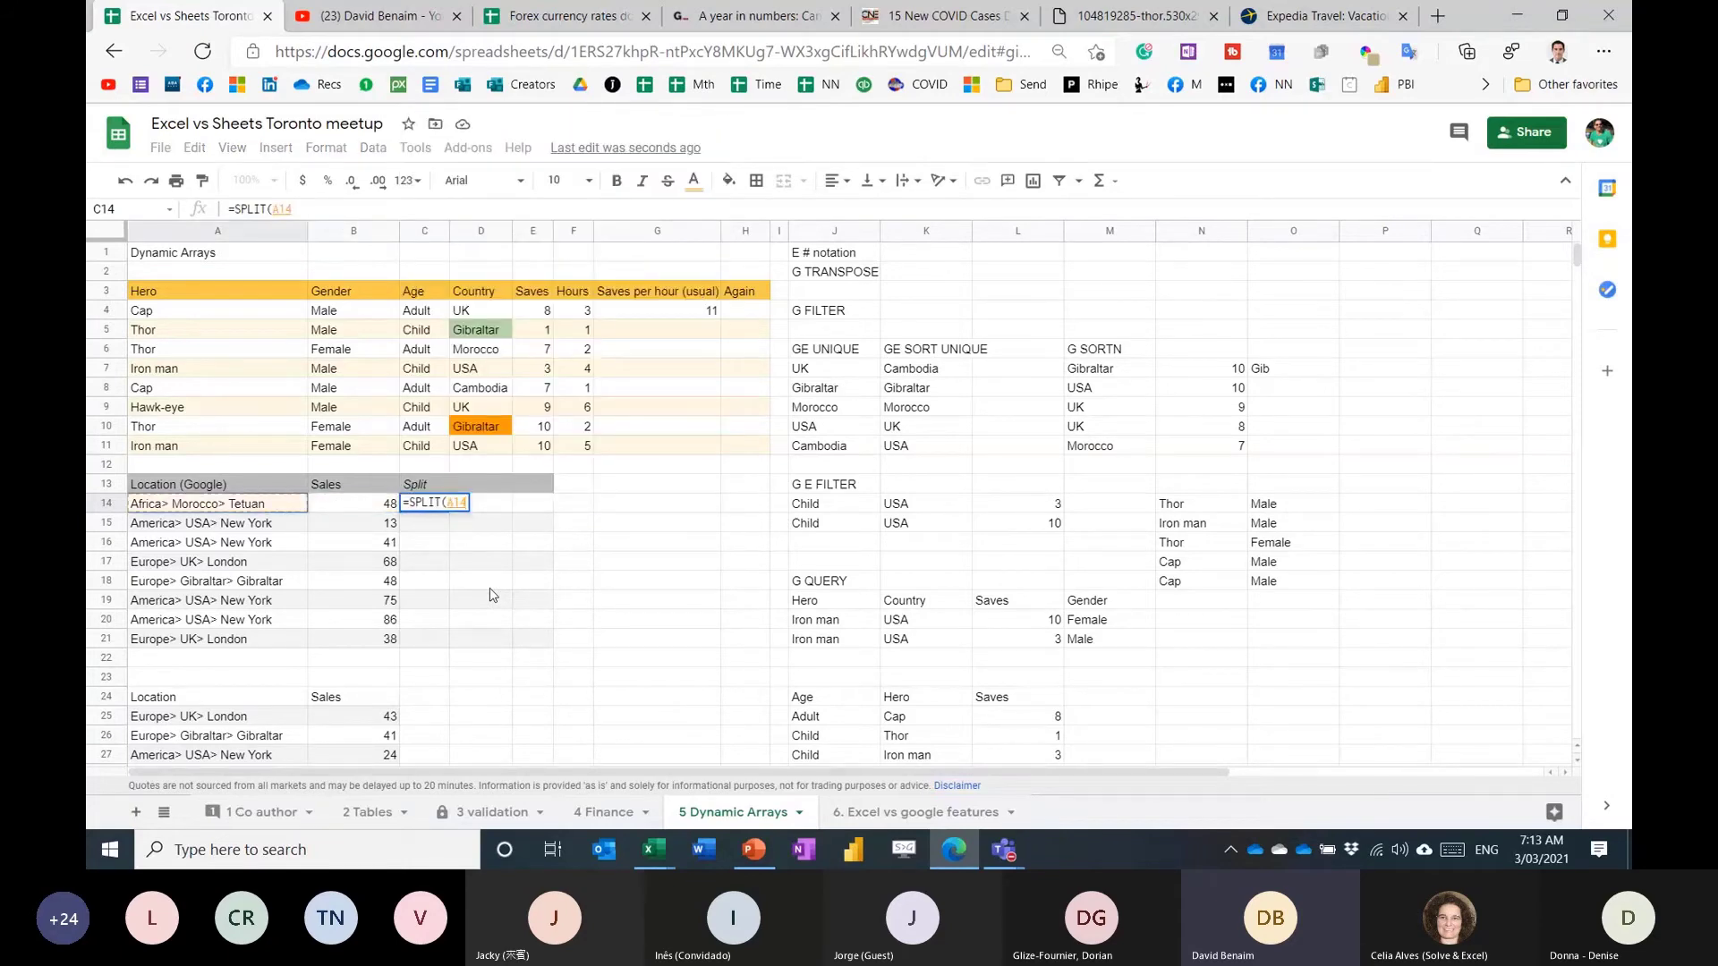
text(,">)
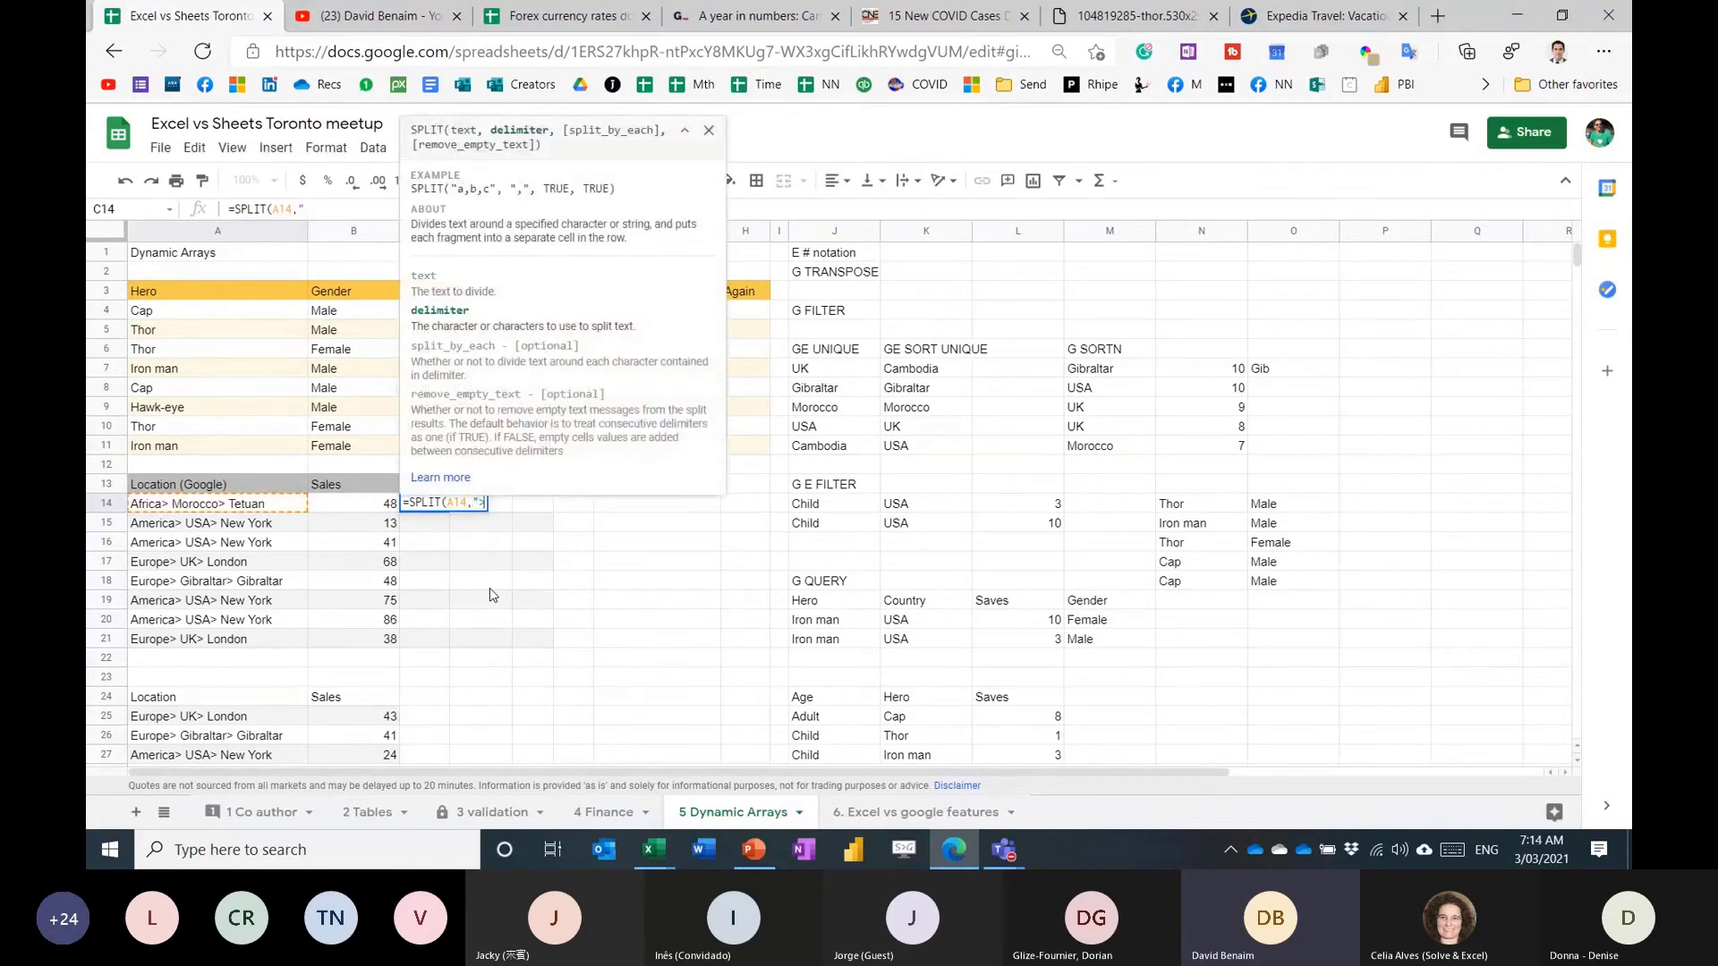
text(")
text())
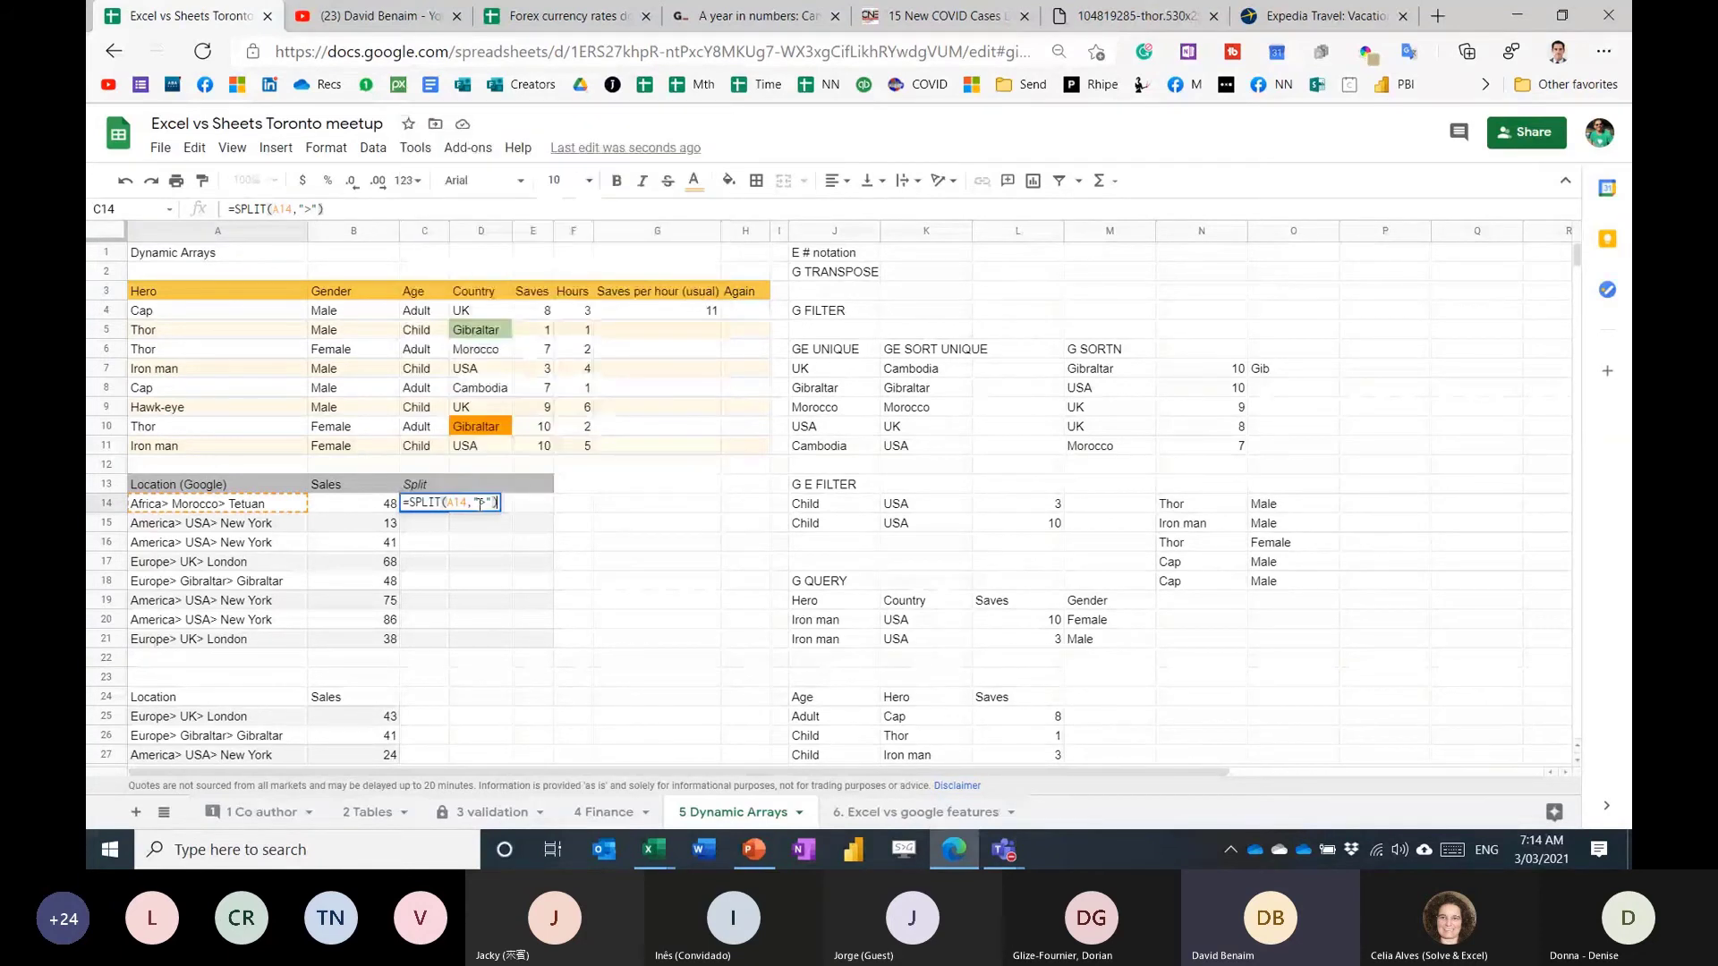
key(ctrl+Return)
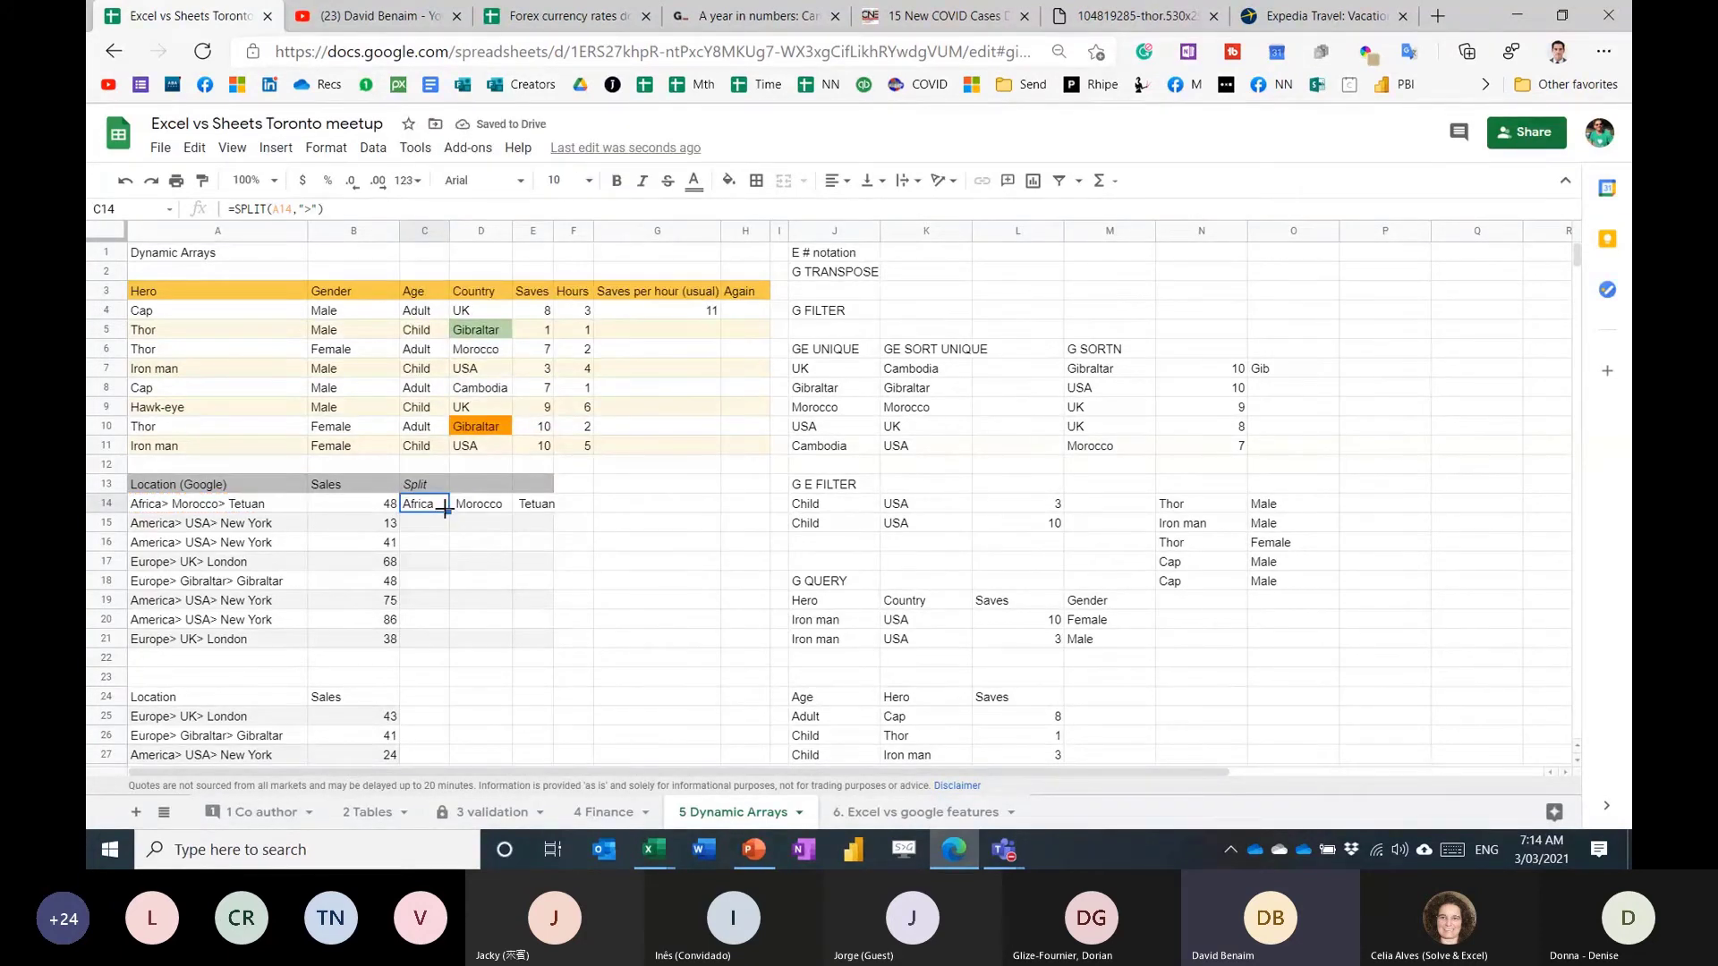
drag(445, 512, 446, 642)
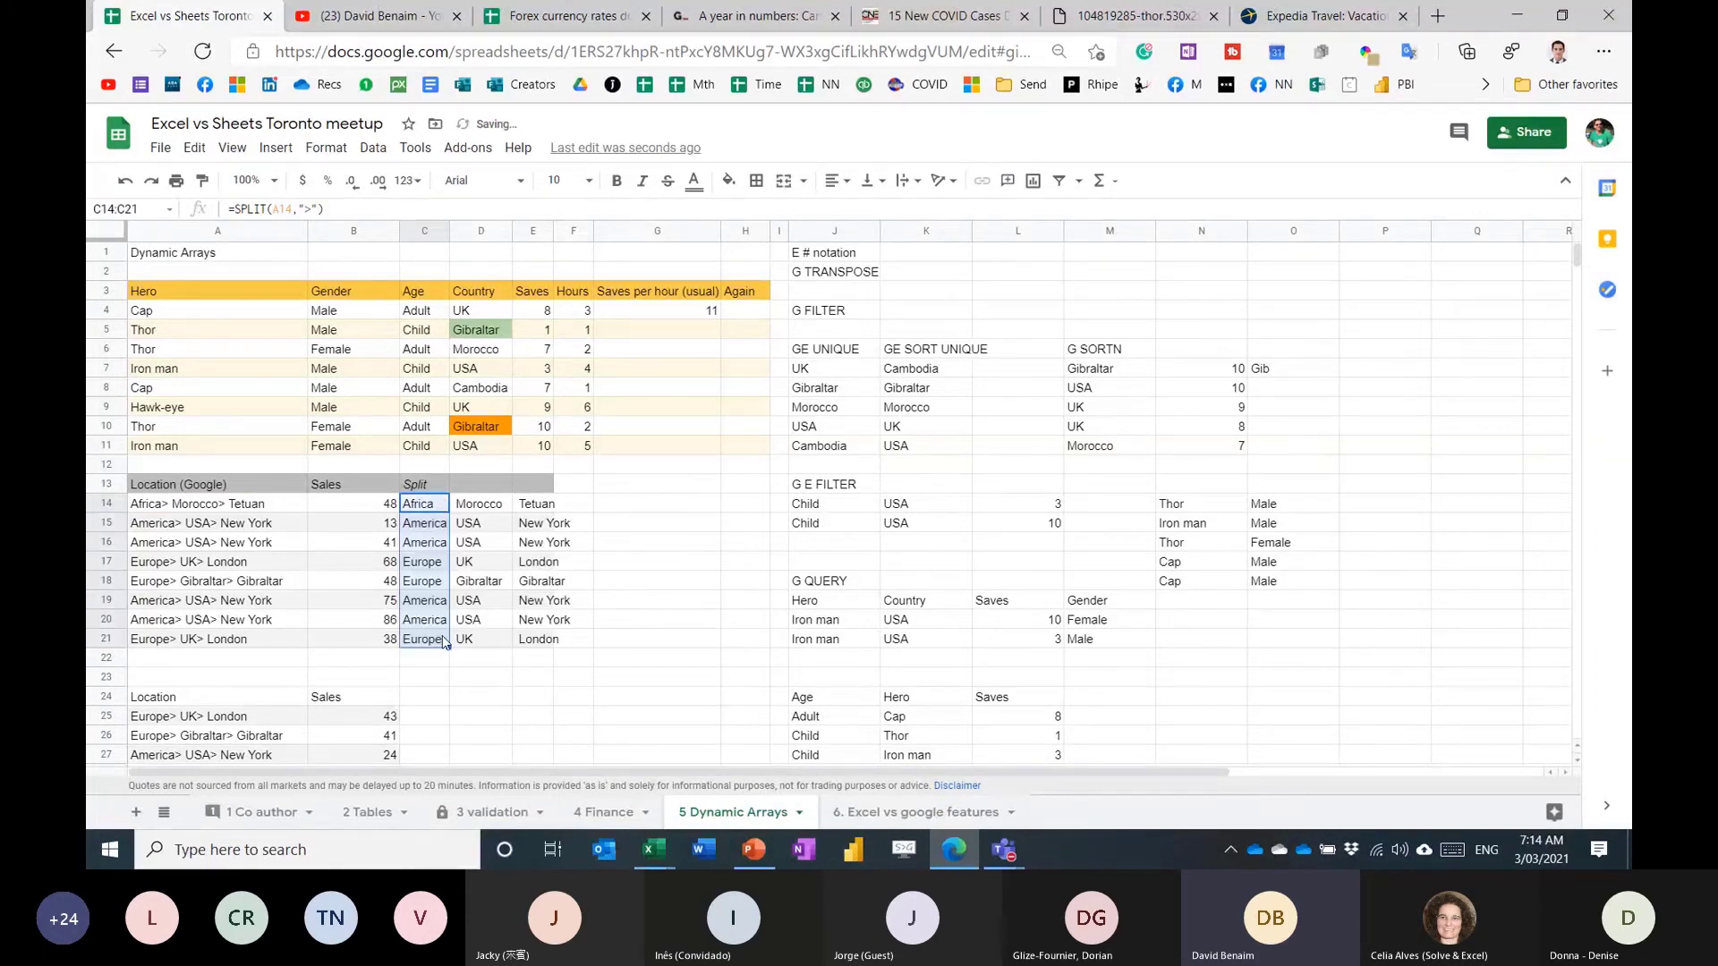
key(Down)
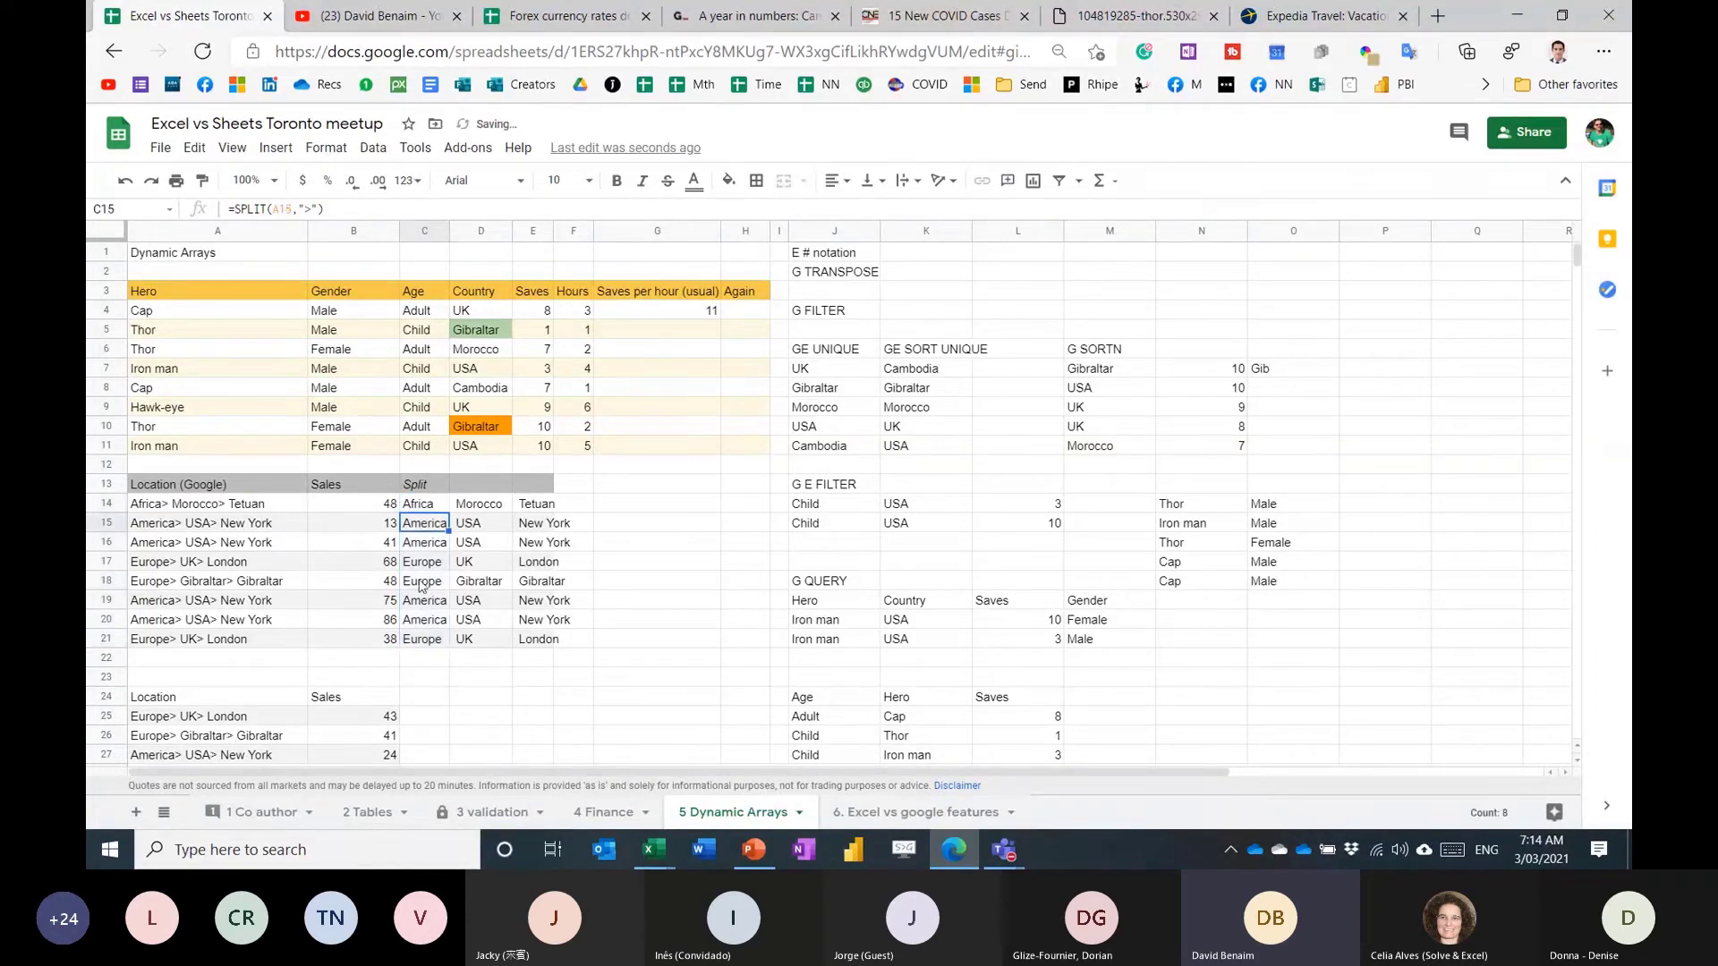
Examine the Location and Sales source table and the formula of the Combine! table in A31.
click(223, 723)
drag(460, 734, 462, 716)
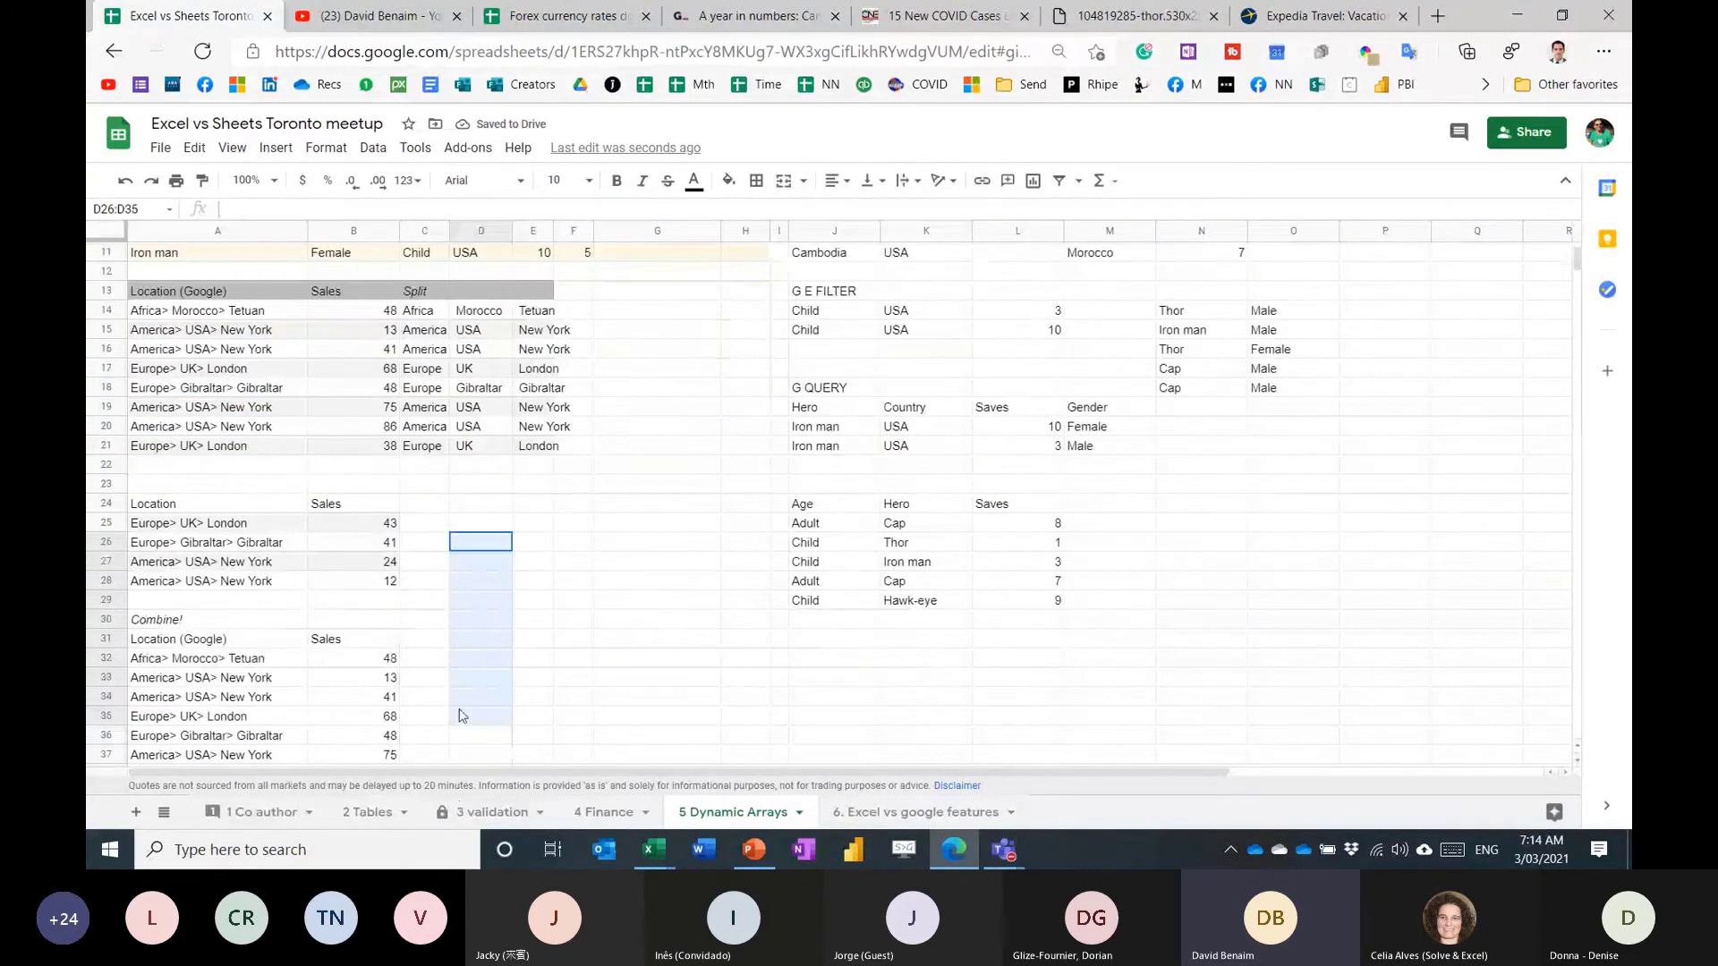
click(458, 659)
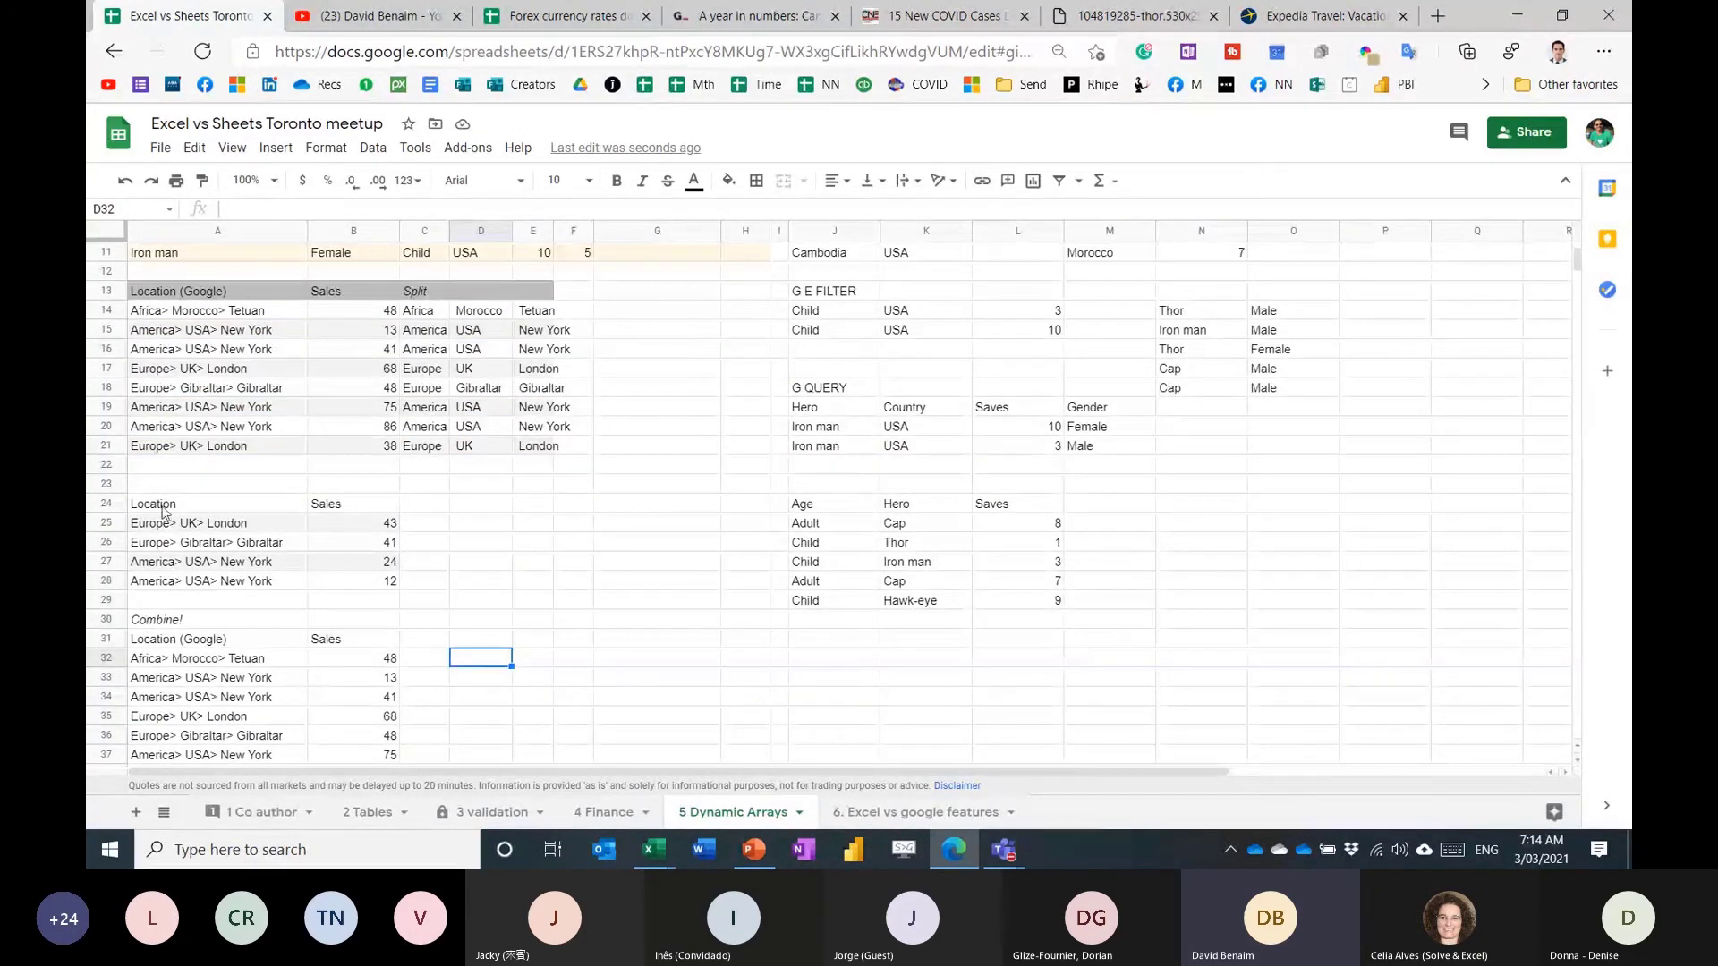
drag(240, 292, 358, 466)
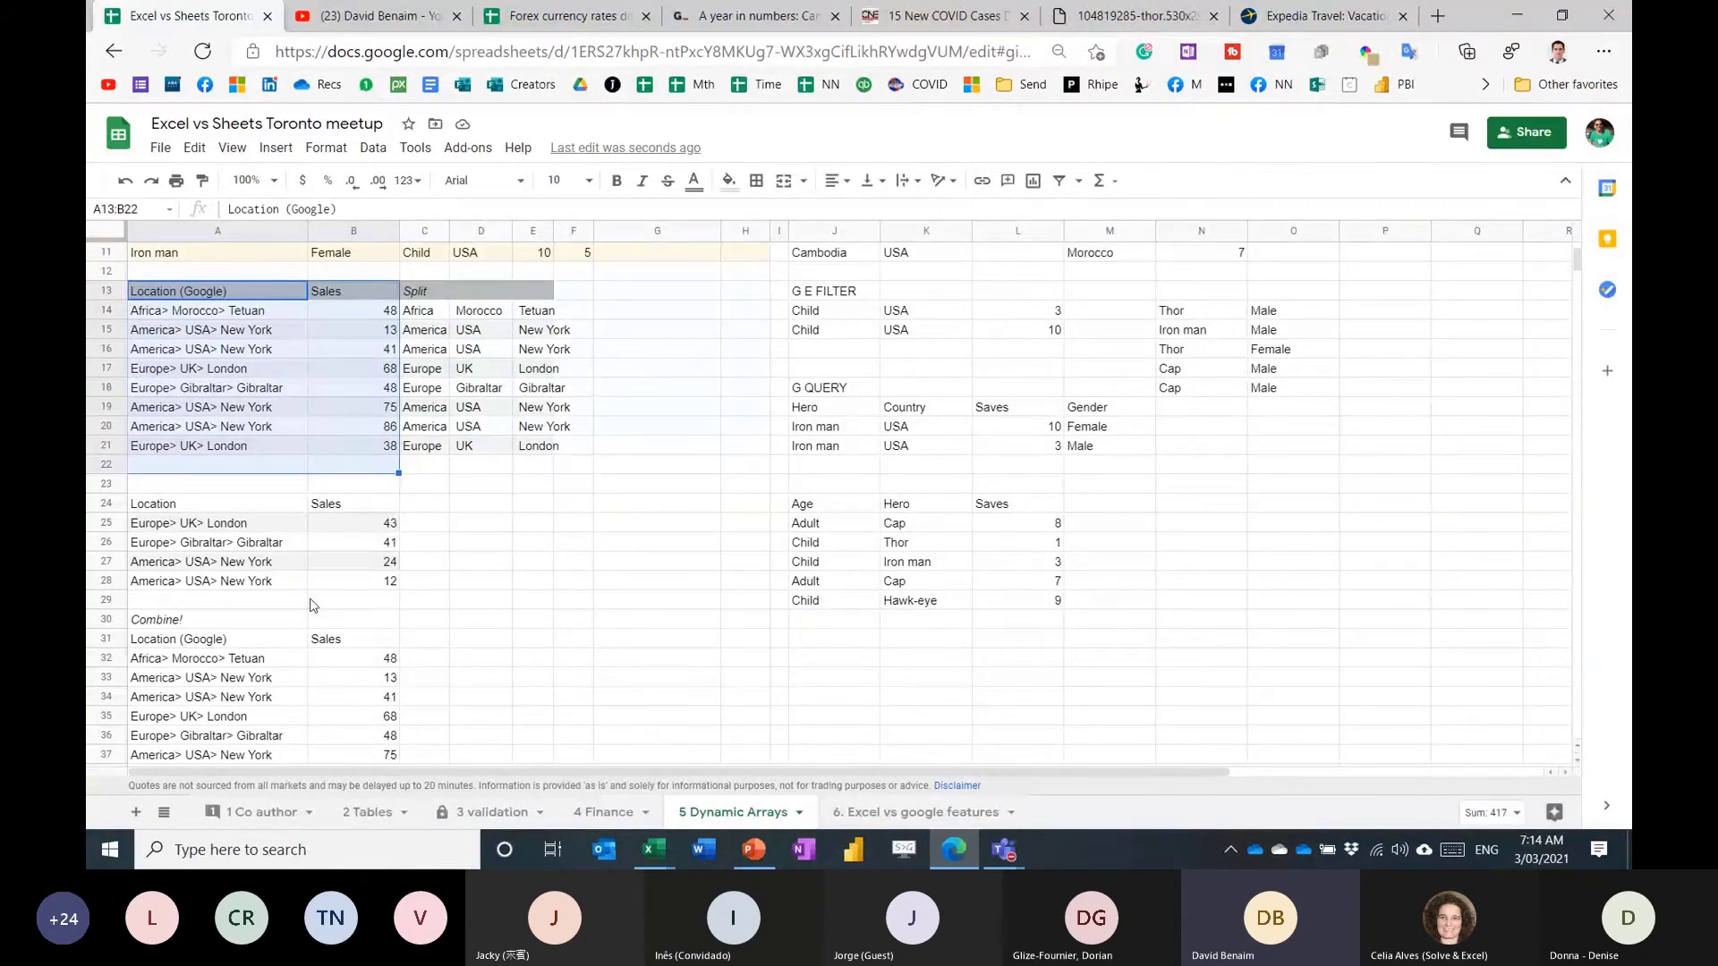
click(207, 635)
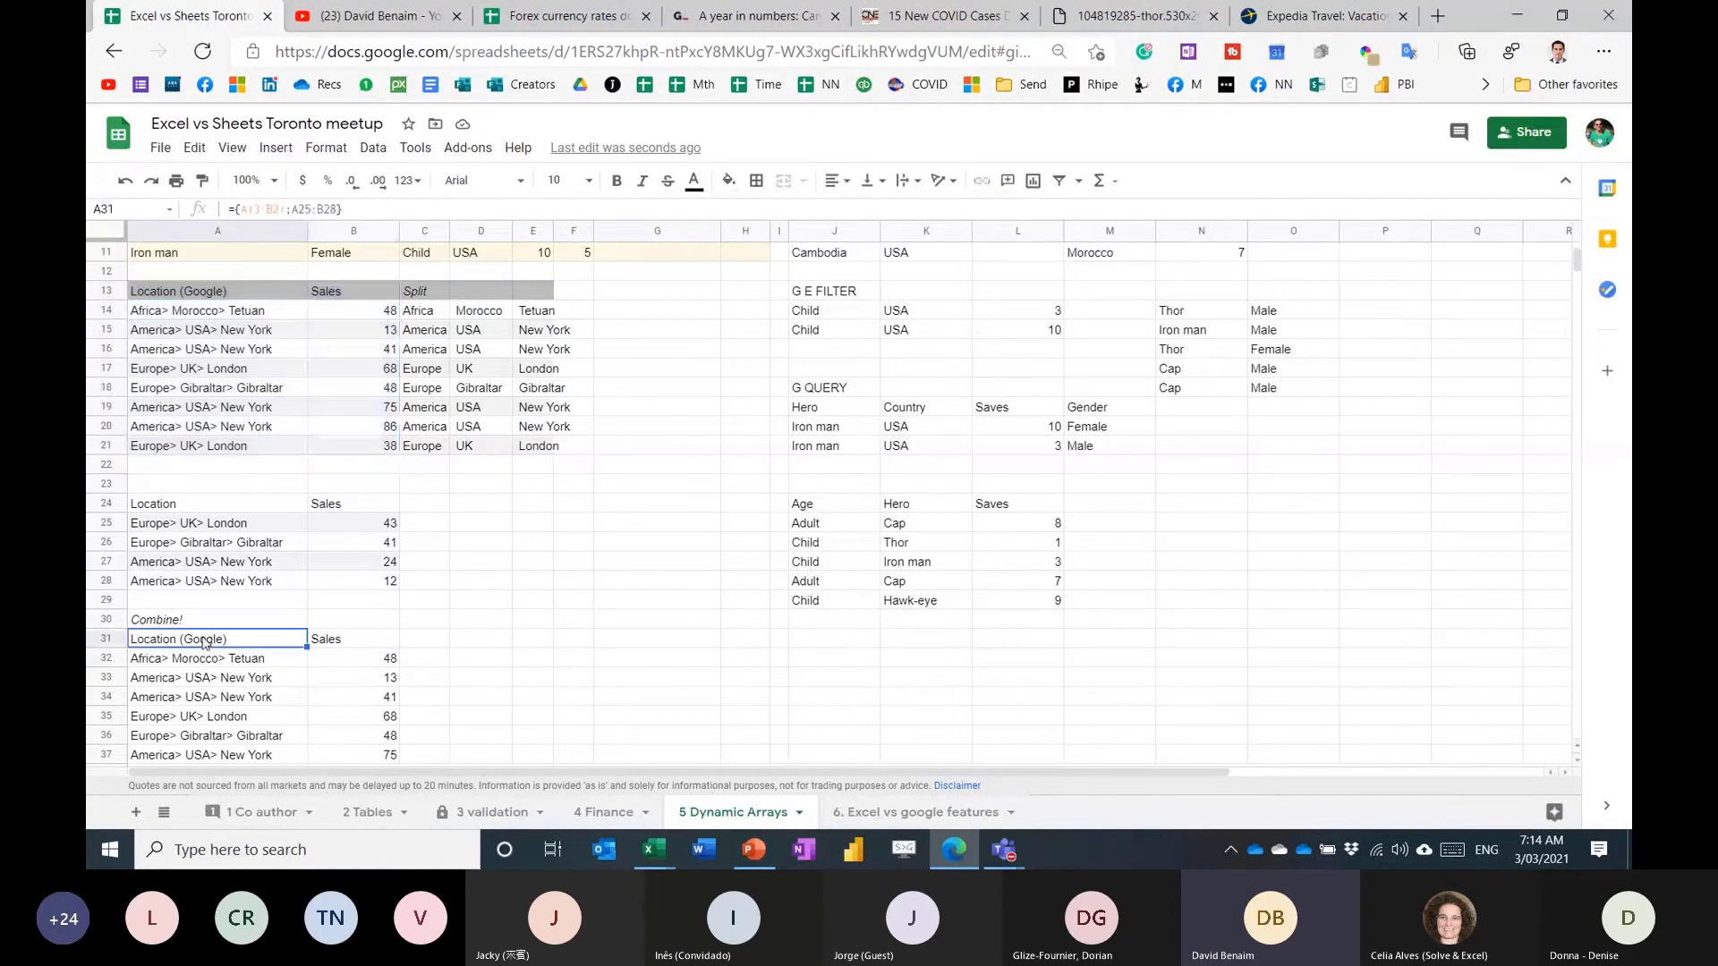
Enter ={A13:B21;A32:B37} in cell F32 to stack the two ranges, and fit column F's width to its contents.
click(535, 662)
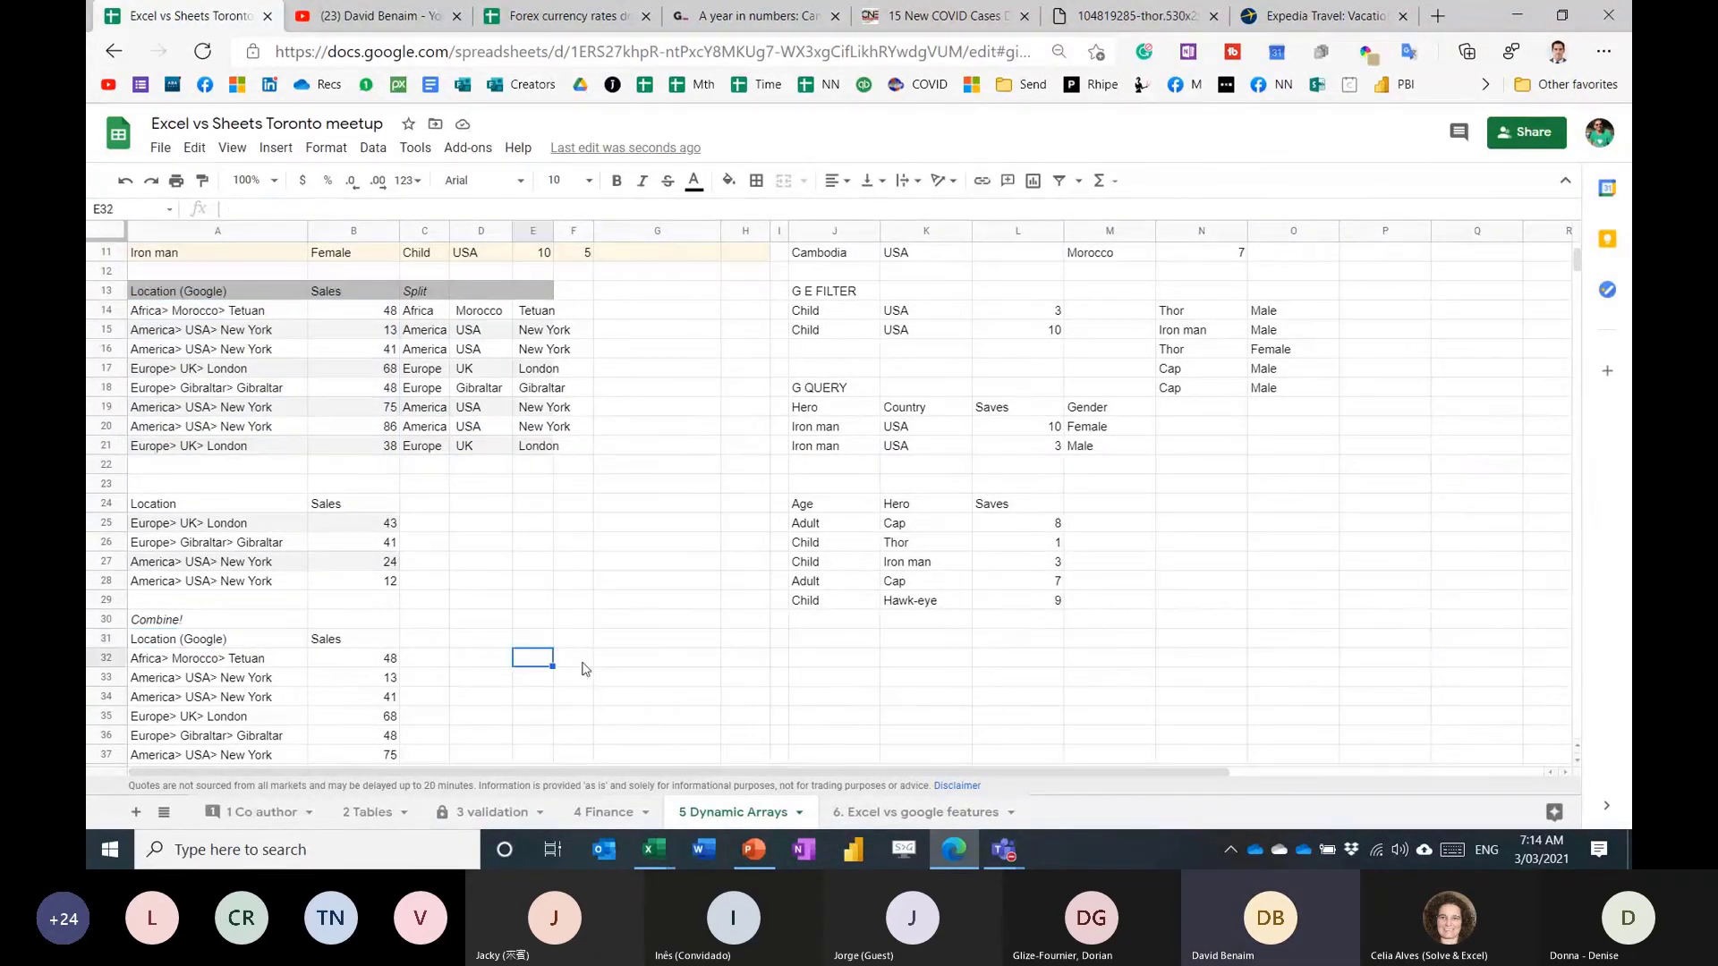
key(Right)
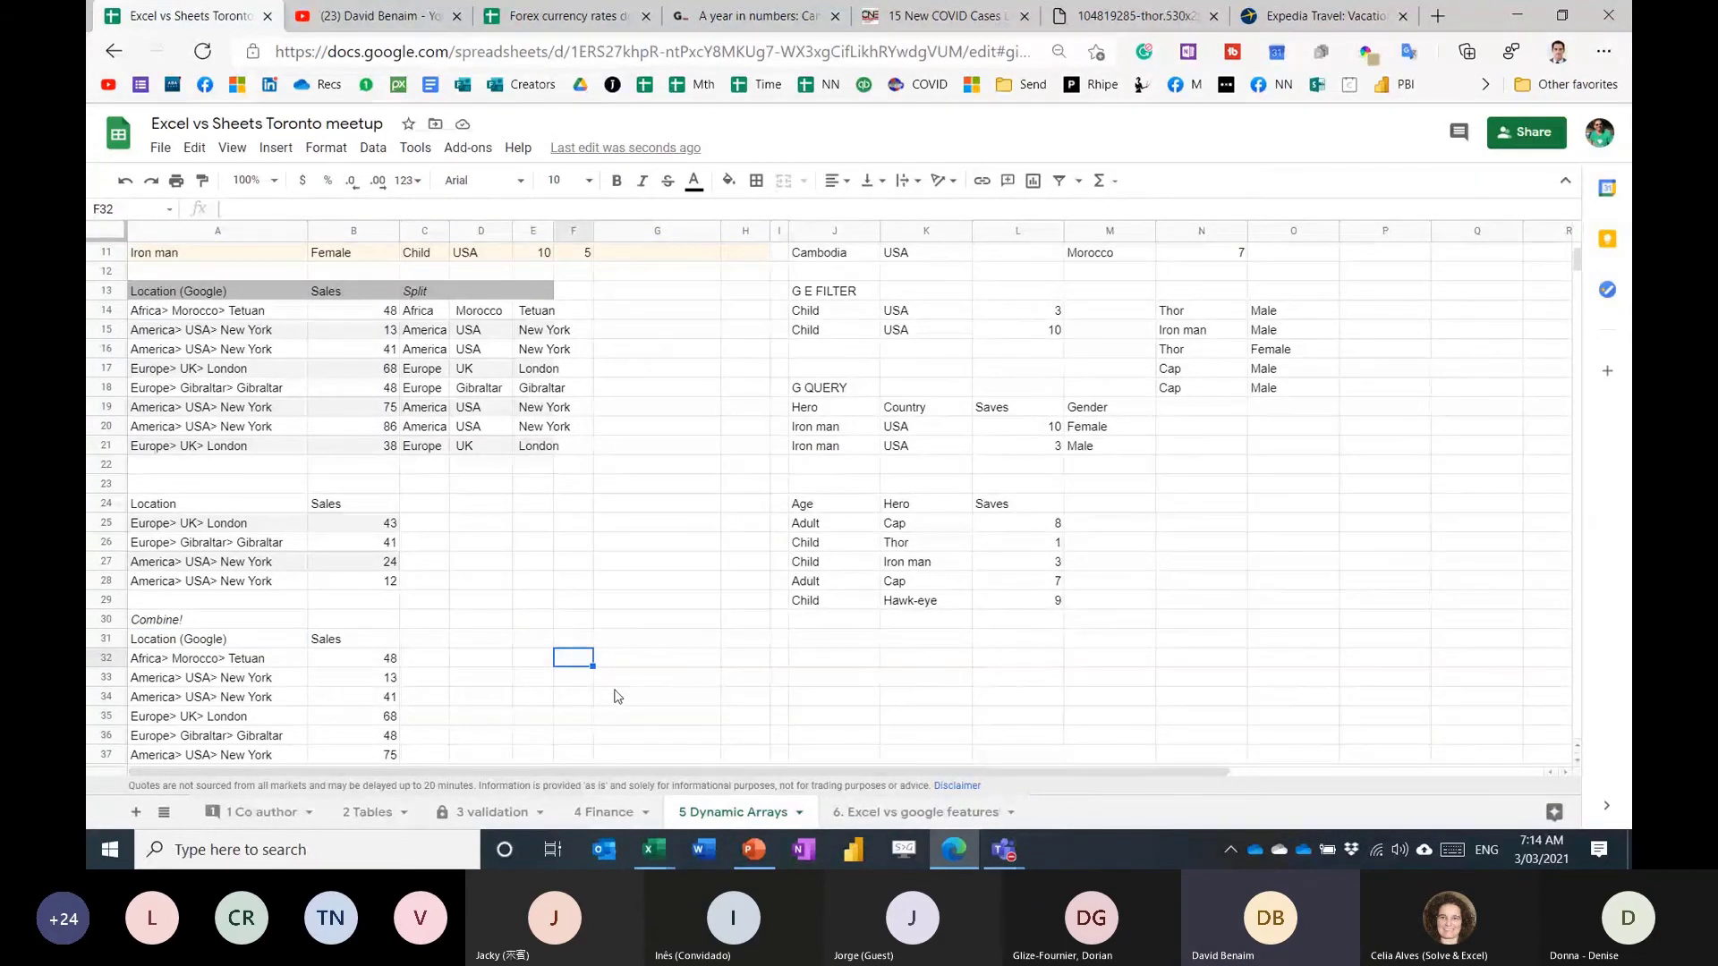
text(={)
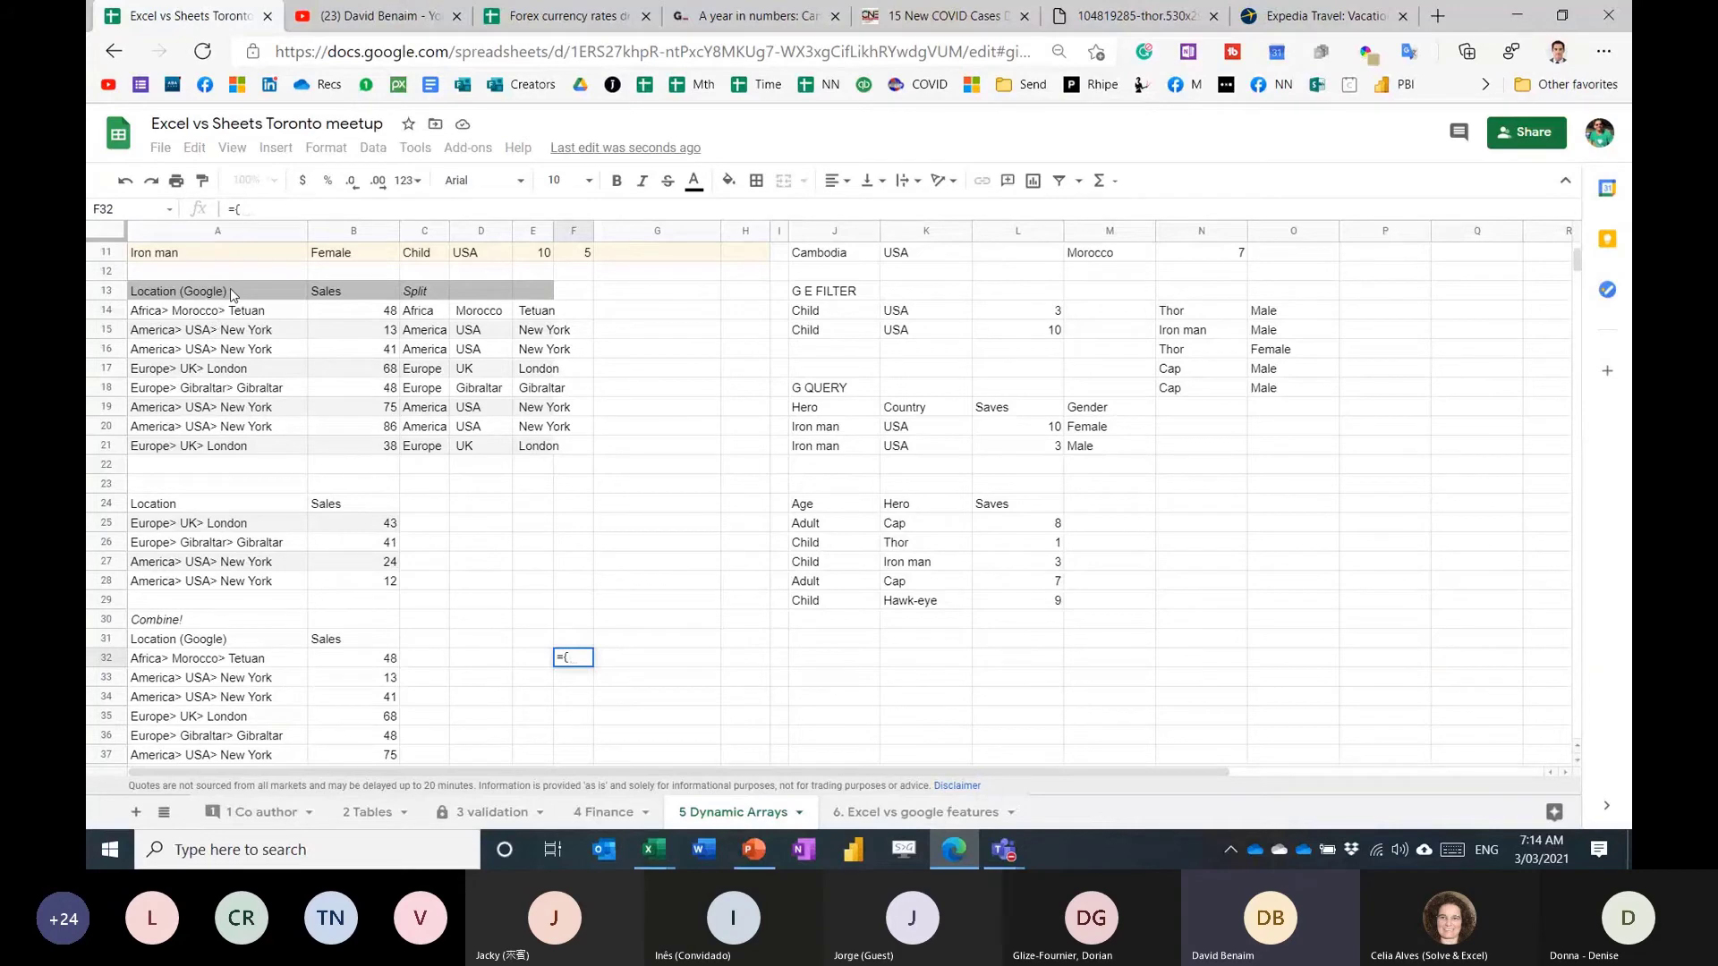
drag(231, 295, 376, 445)
text(;)
drag(196, 659, 367, 753)
key(Return)
key(Down)
key(Down)
key(Down)
key(Down)
key(Down)
key(Down)
key(Down)
key(Down)
key(Down)
key(Down)
key(Down)
key(Down)
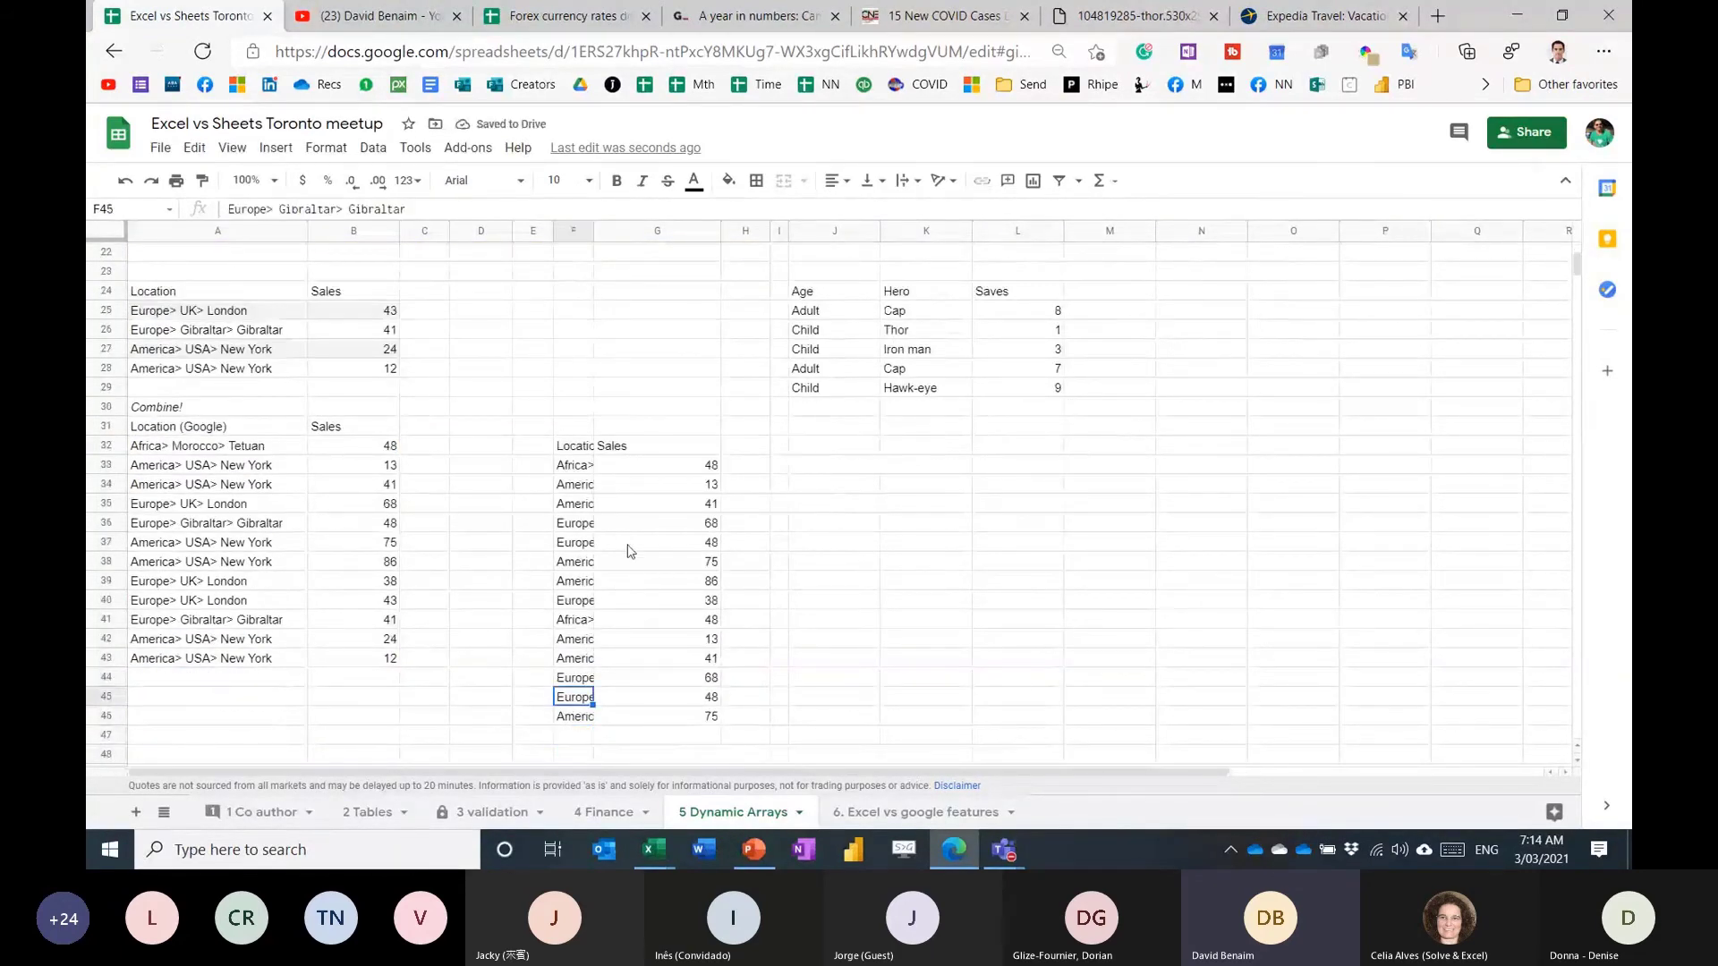
drag(591, 230, 591, 229)
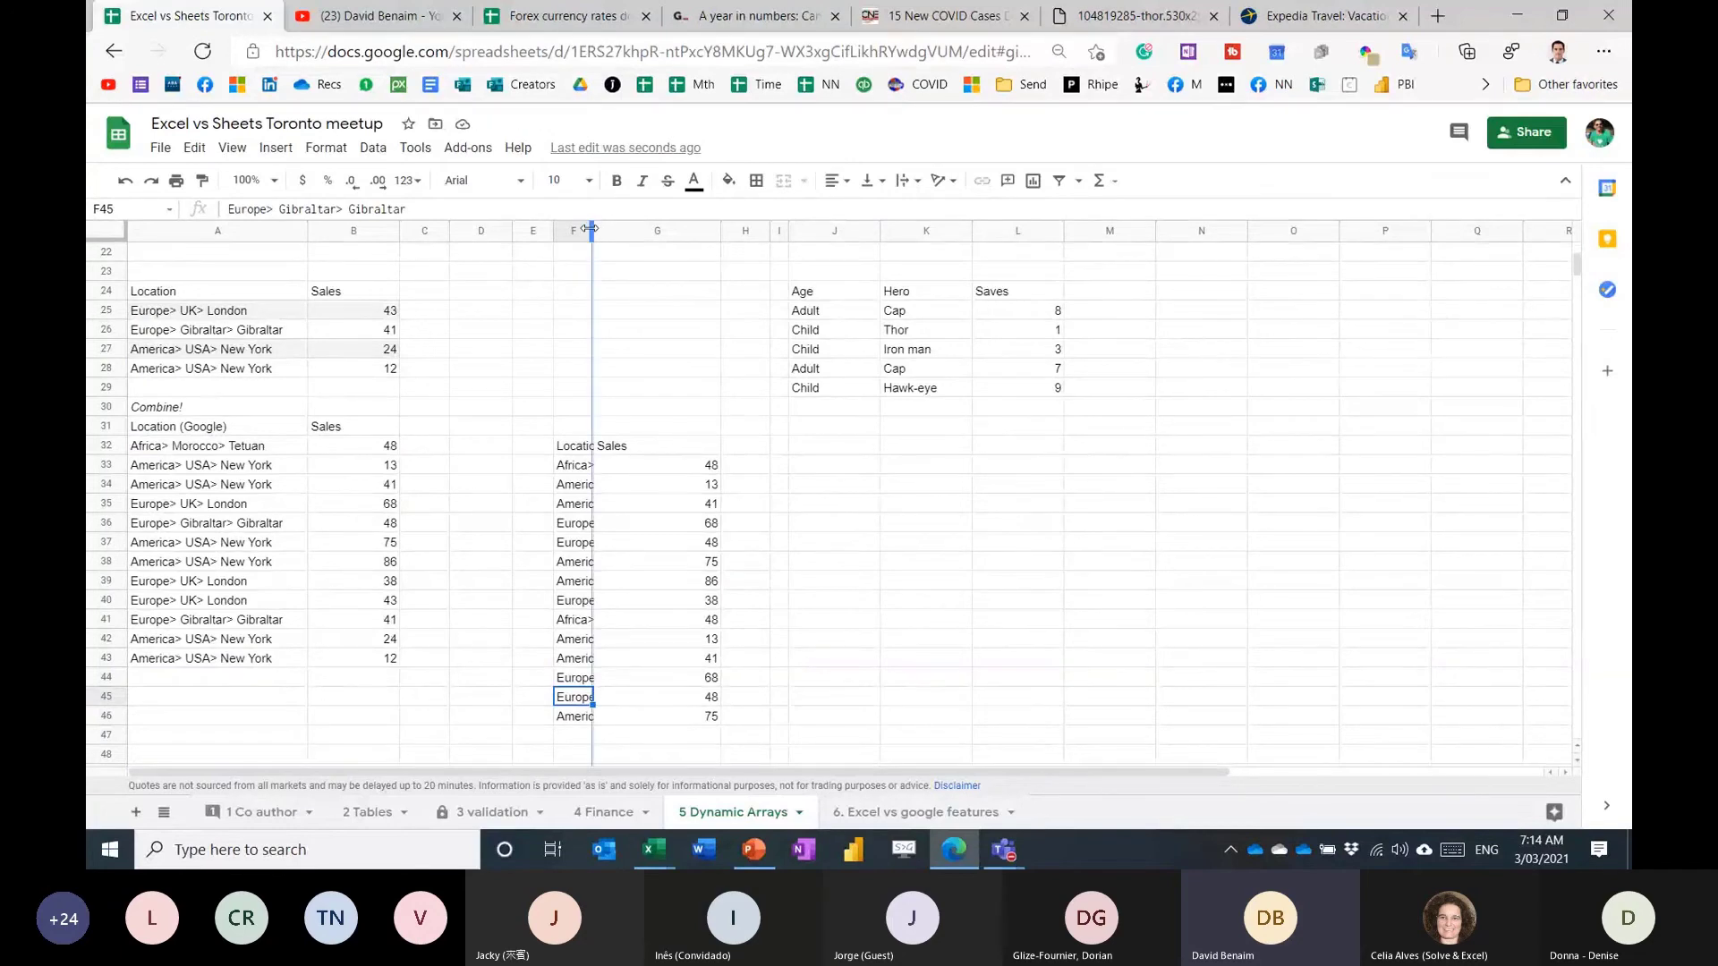
double_click(591, 229)
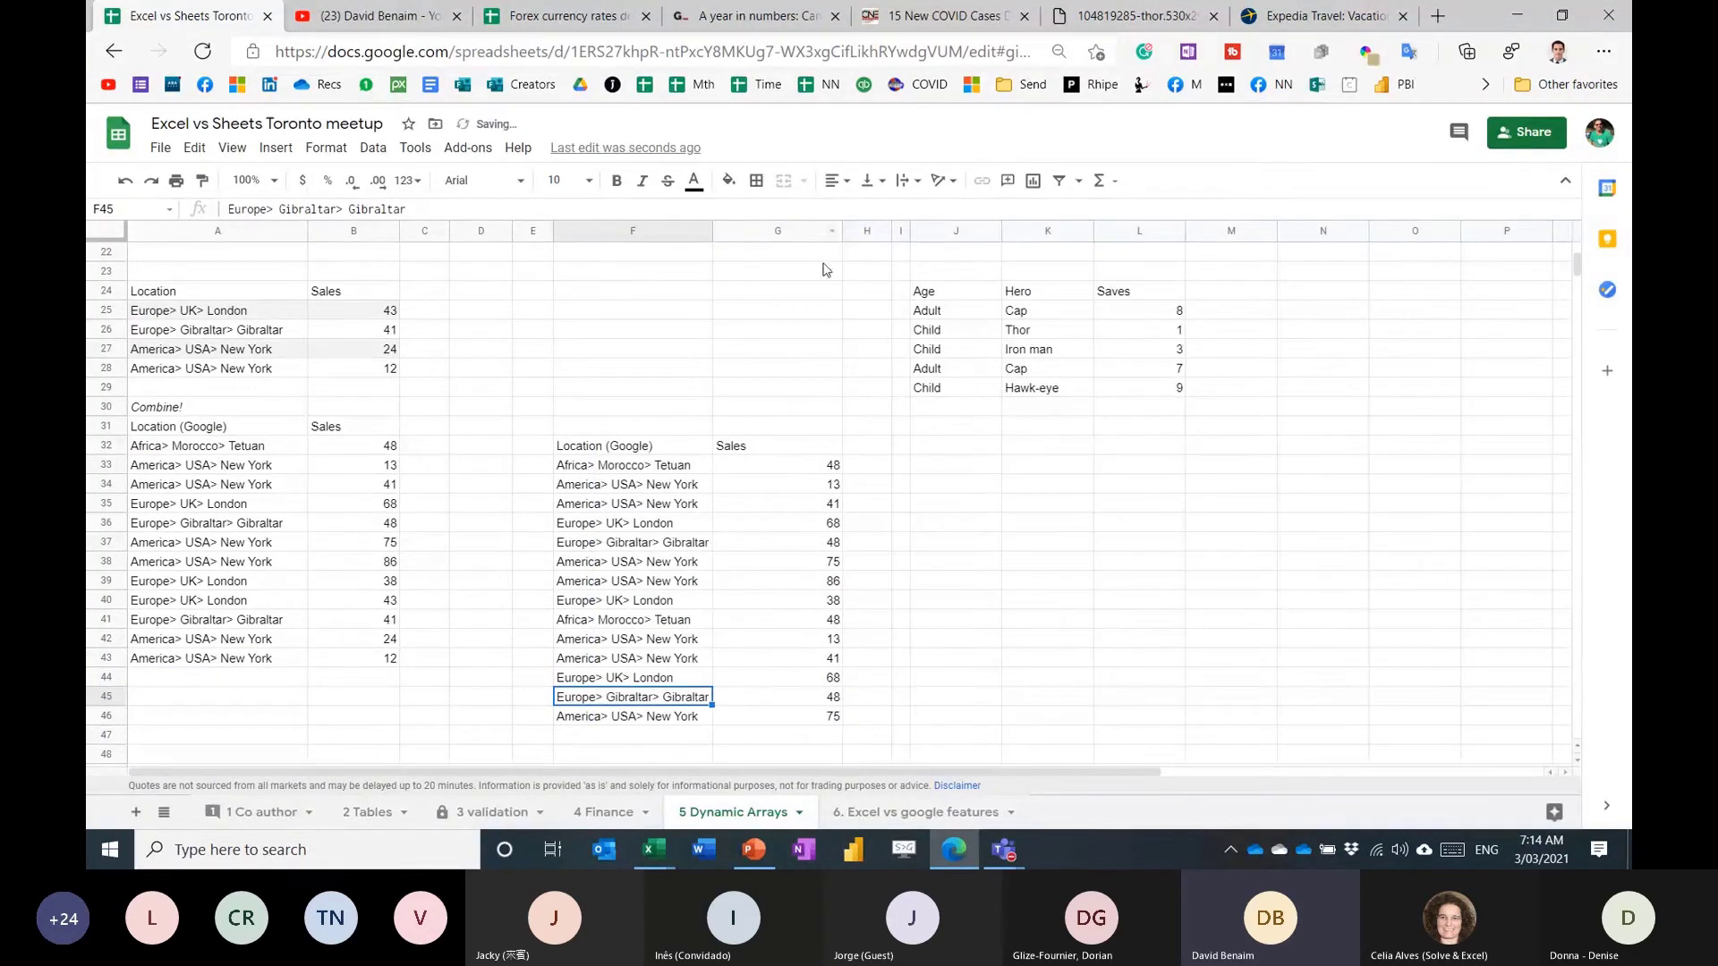
Switch to the Excel workbook, enter =COUNTA(J13#) in J19, and check the FILTER formula behind the spilled range in J13.
key(alt+Tab)
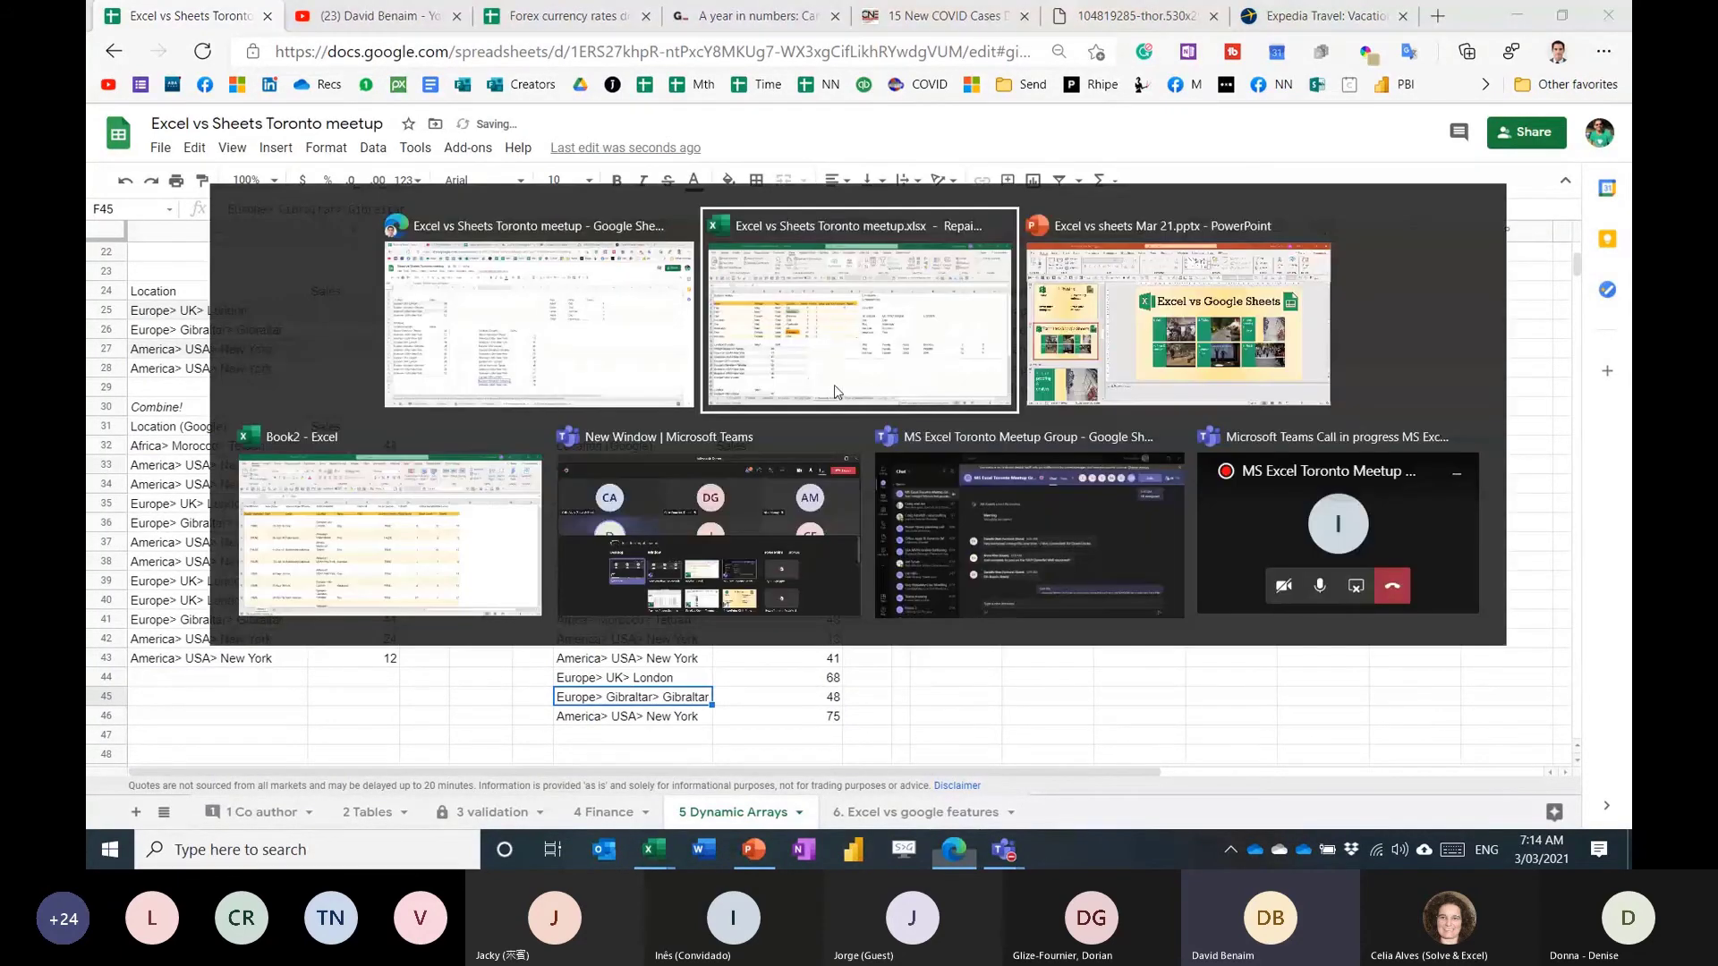
click(913, 648)
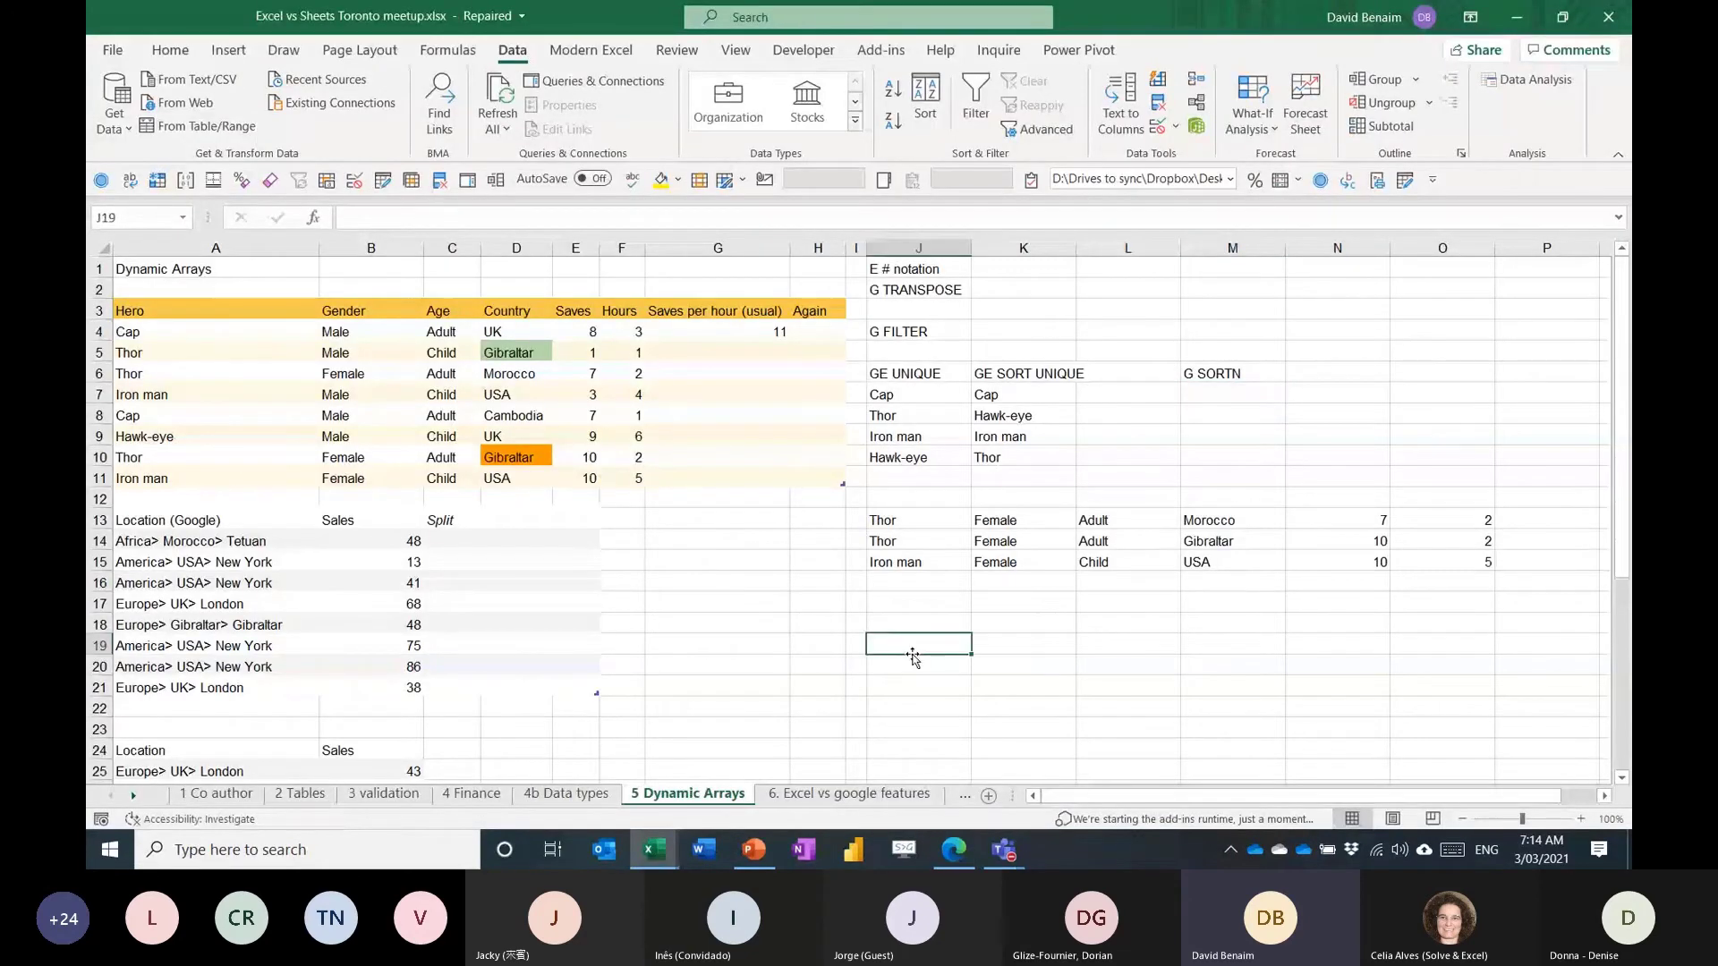
text(=)
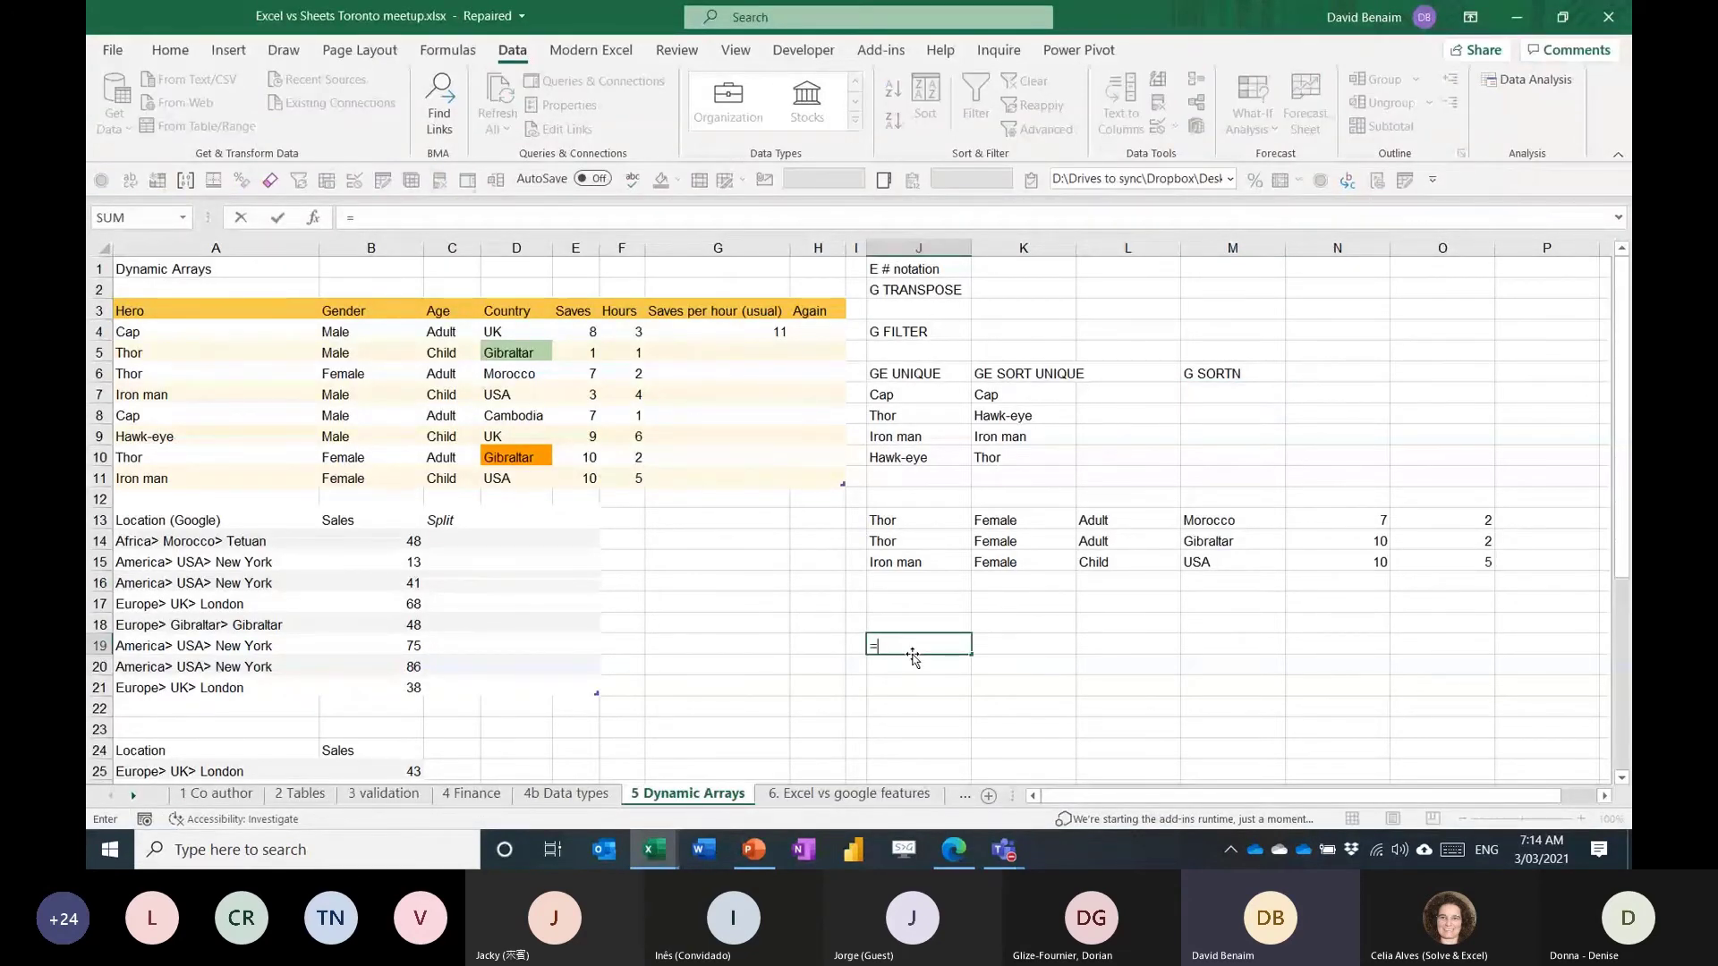
text(COUNTA()
drag(884, 521, 1437, 556)
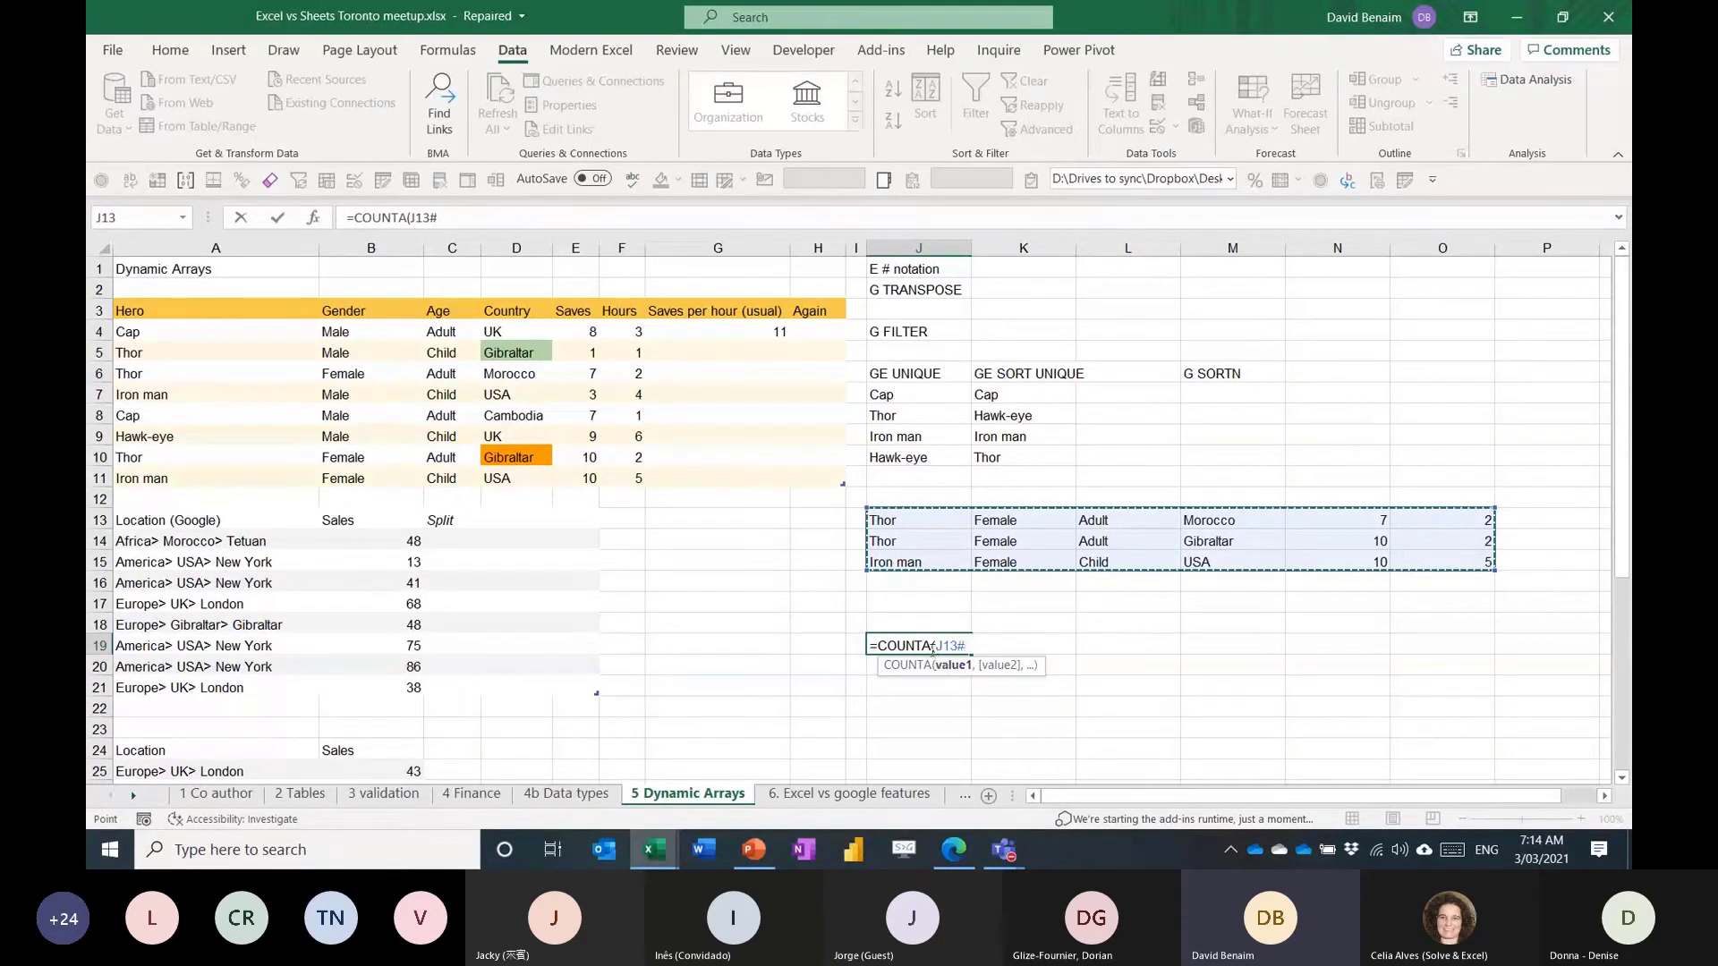
key(Return)
key(Up)
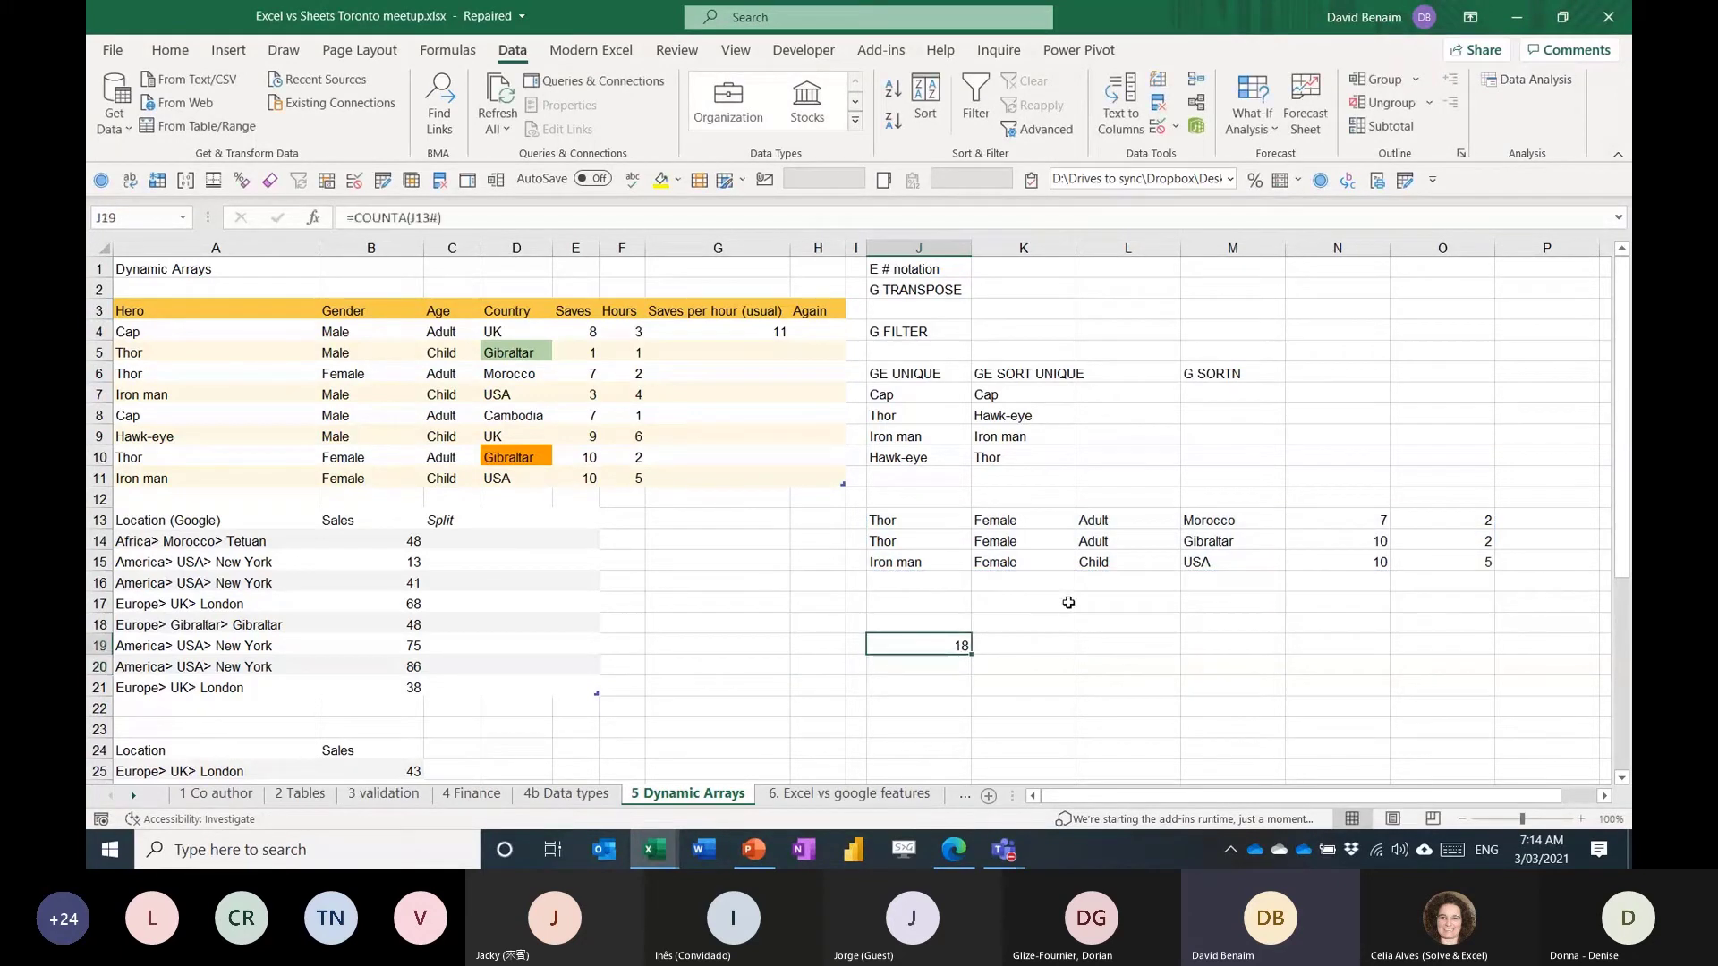
click(884, 514)
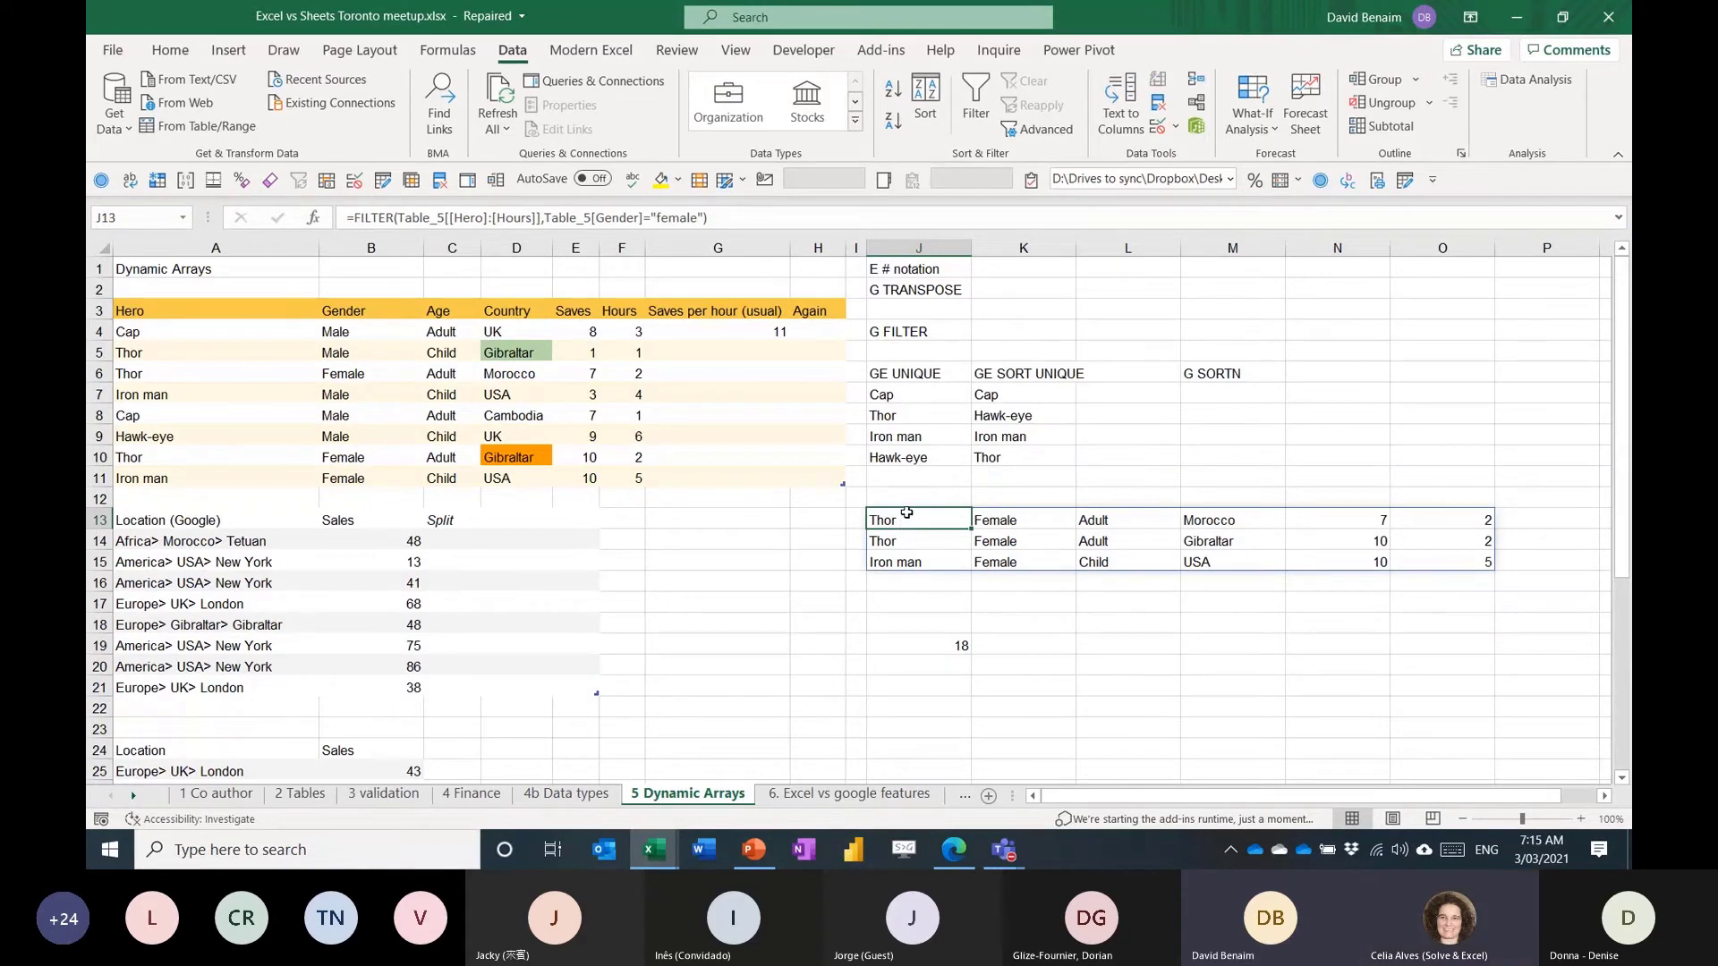
Switch back to the Google Sheets file, try =E4:E11/F4:F11 in G4 under Saves per hour, and clear the cell.
key(alt+Tab)
scroll(499, 437, up, 3)
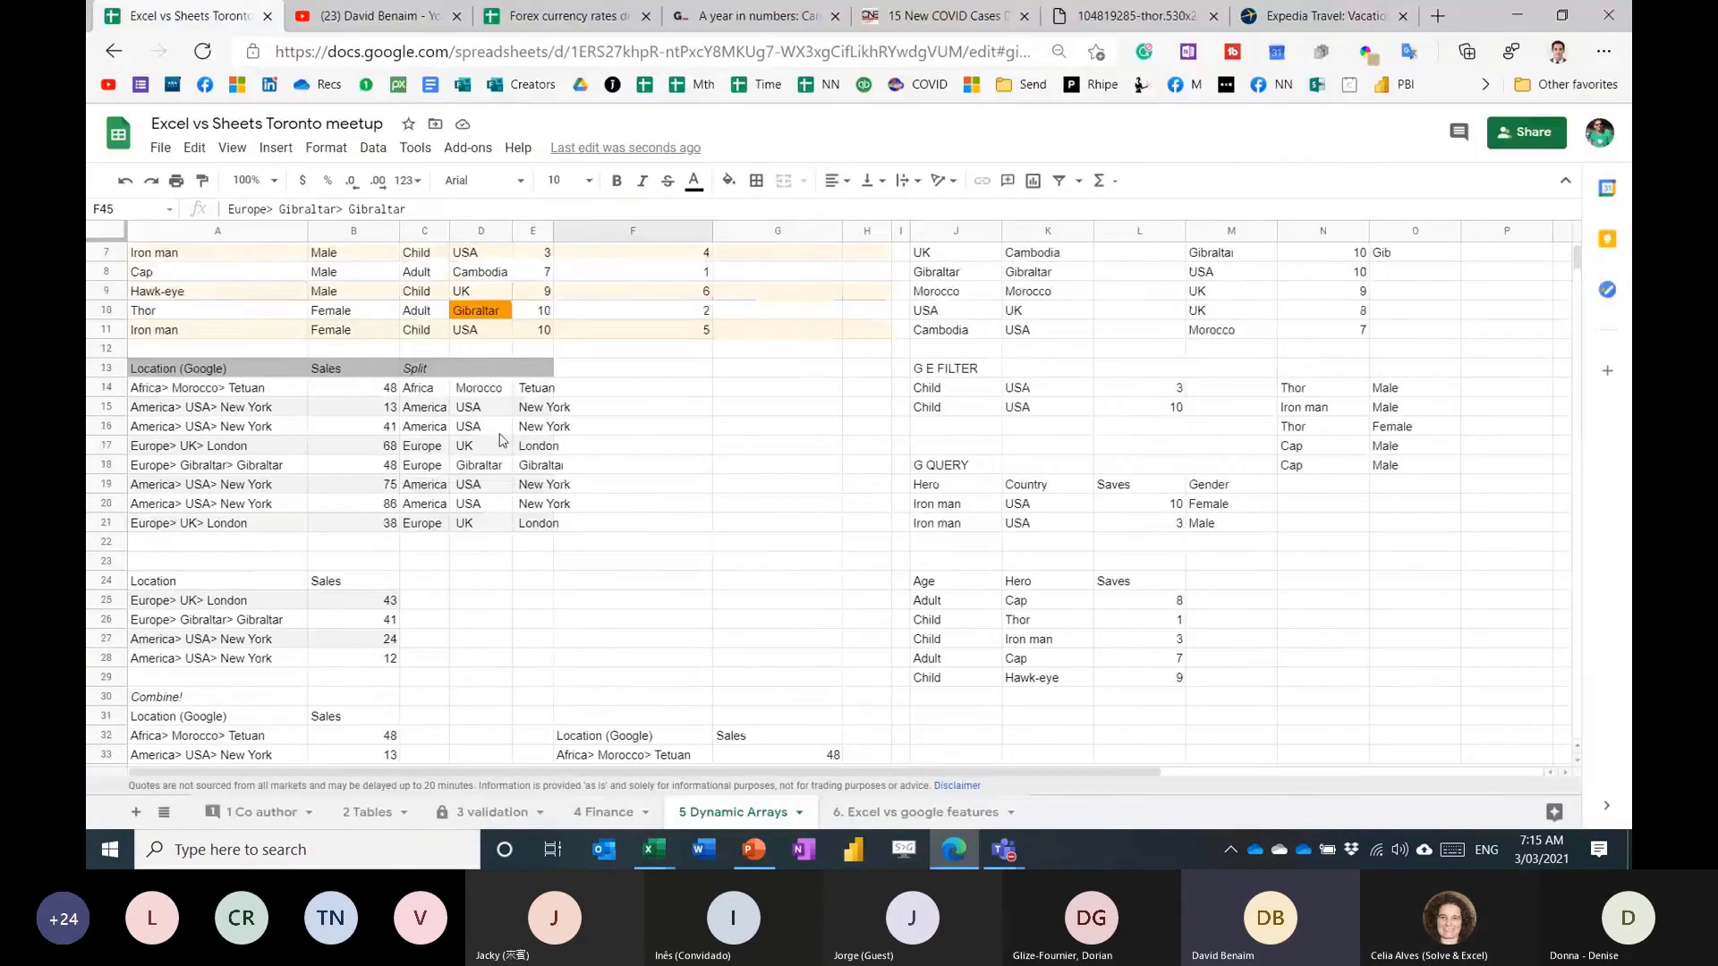
click(796, 309)
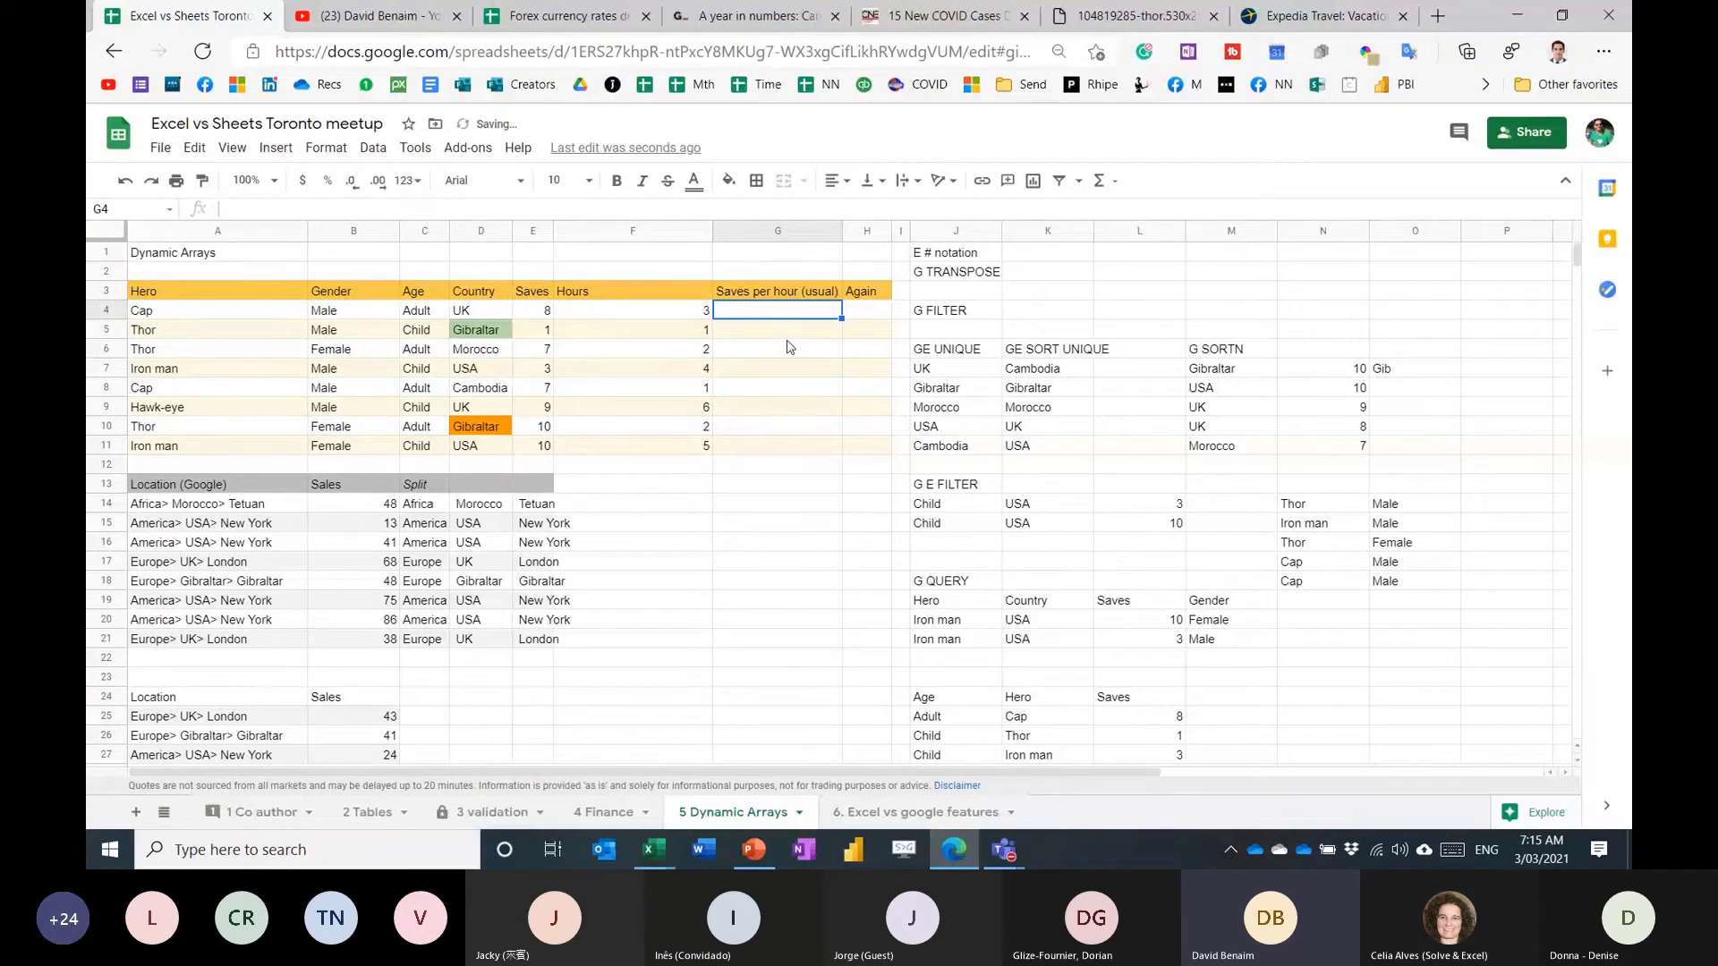
text(=)
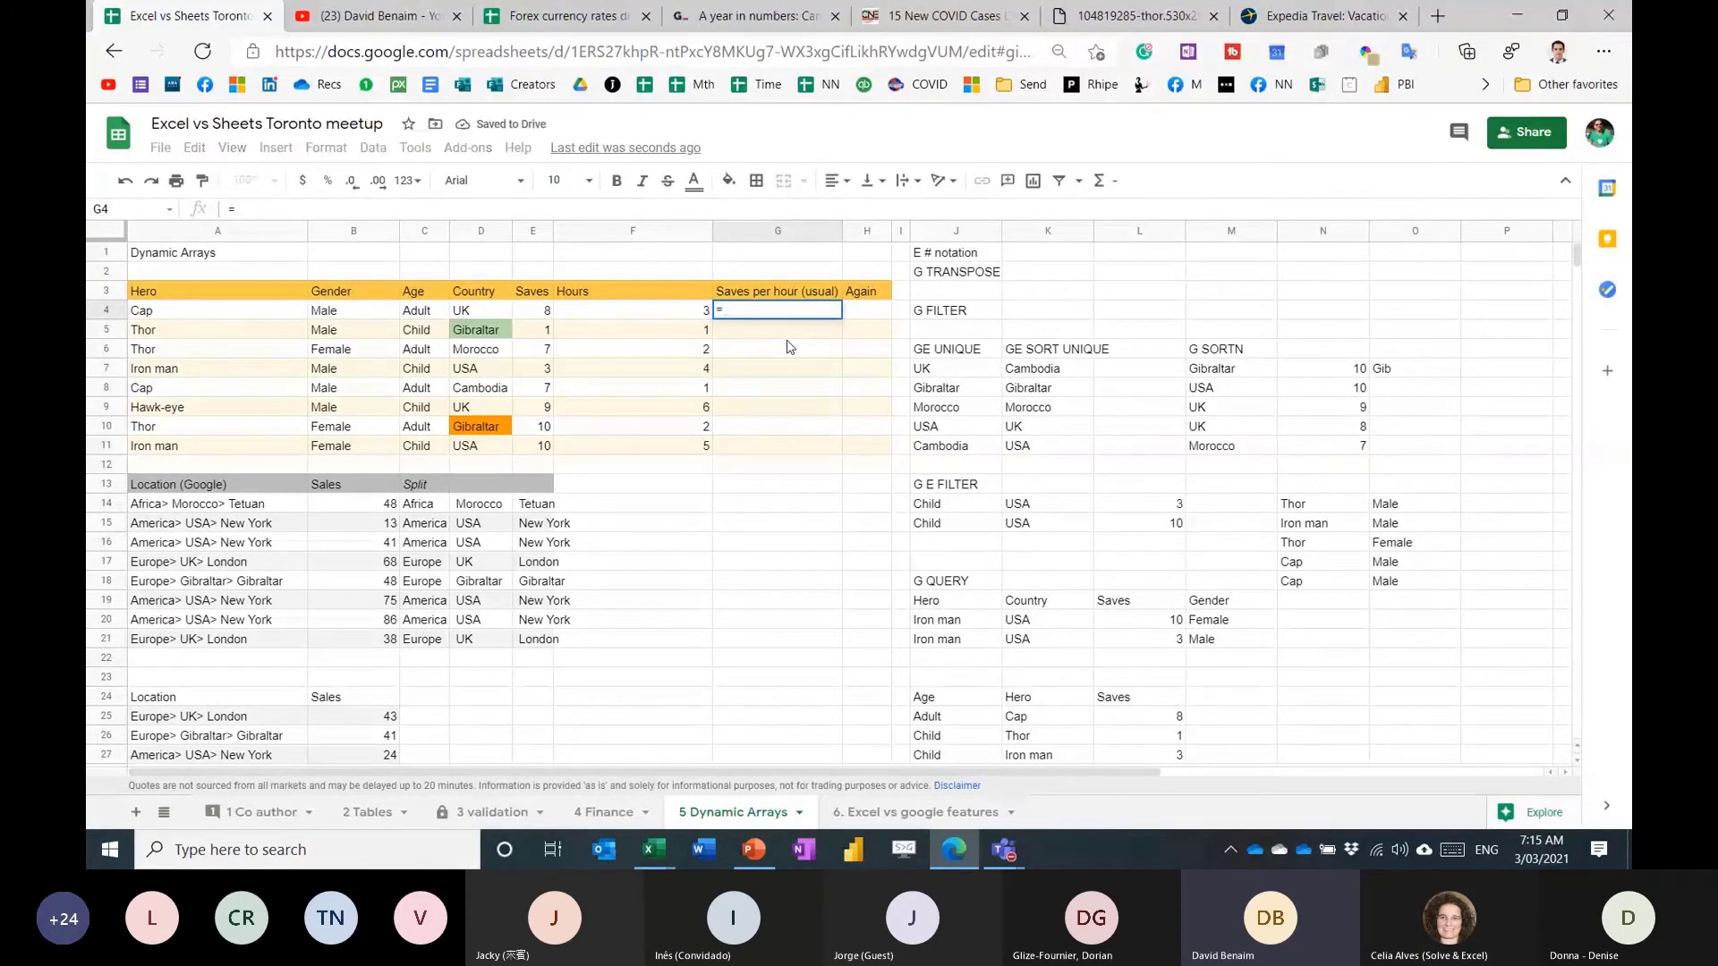
key(Left)
key(Left)
key(ctrl+shift+Down)
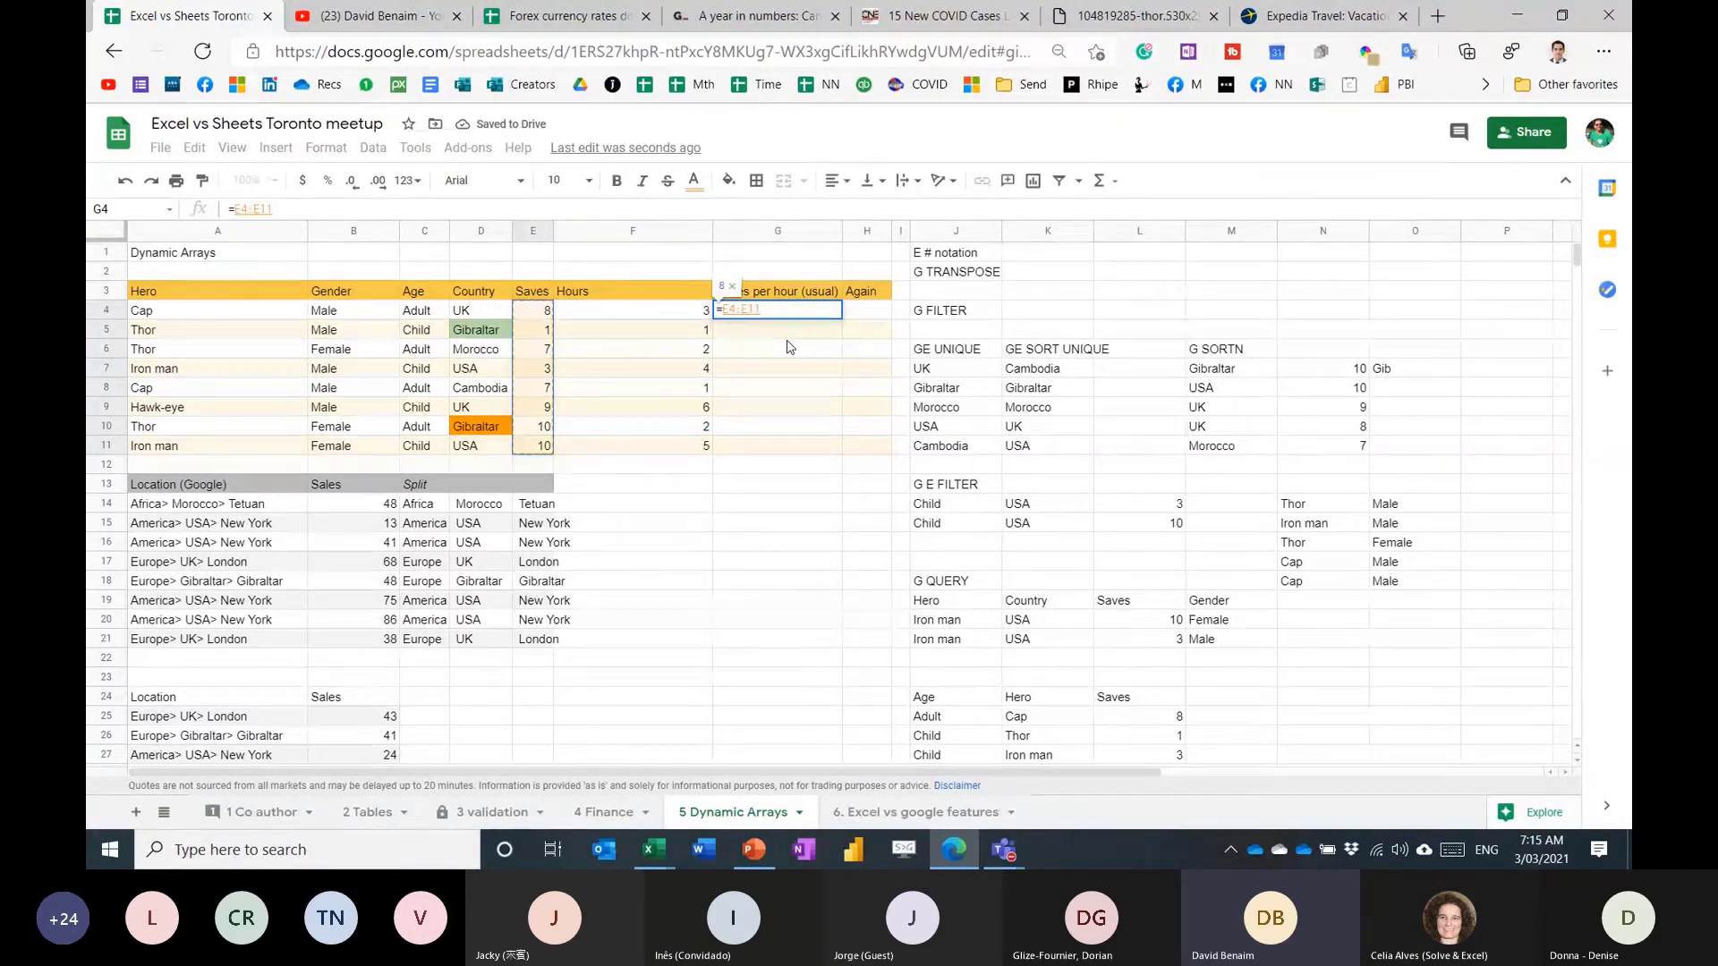
text(/)
key(Right)
key(ctrl+shift+Down)
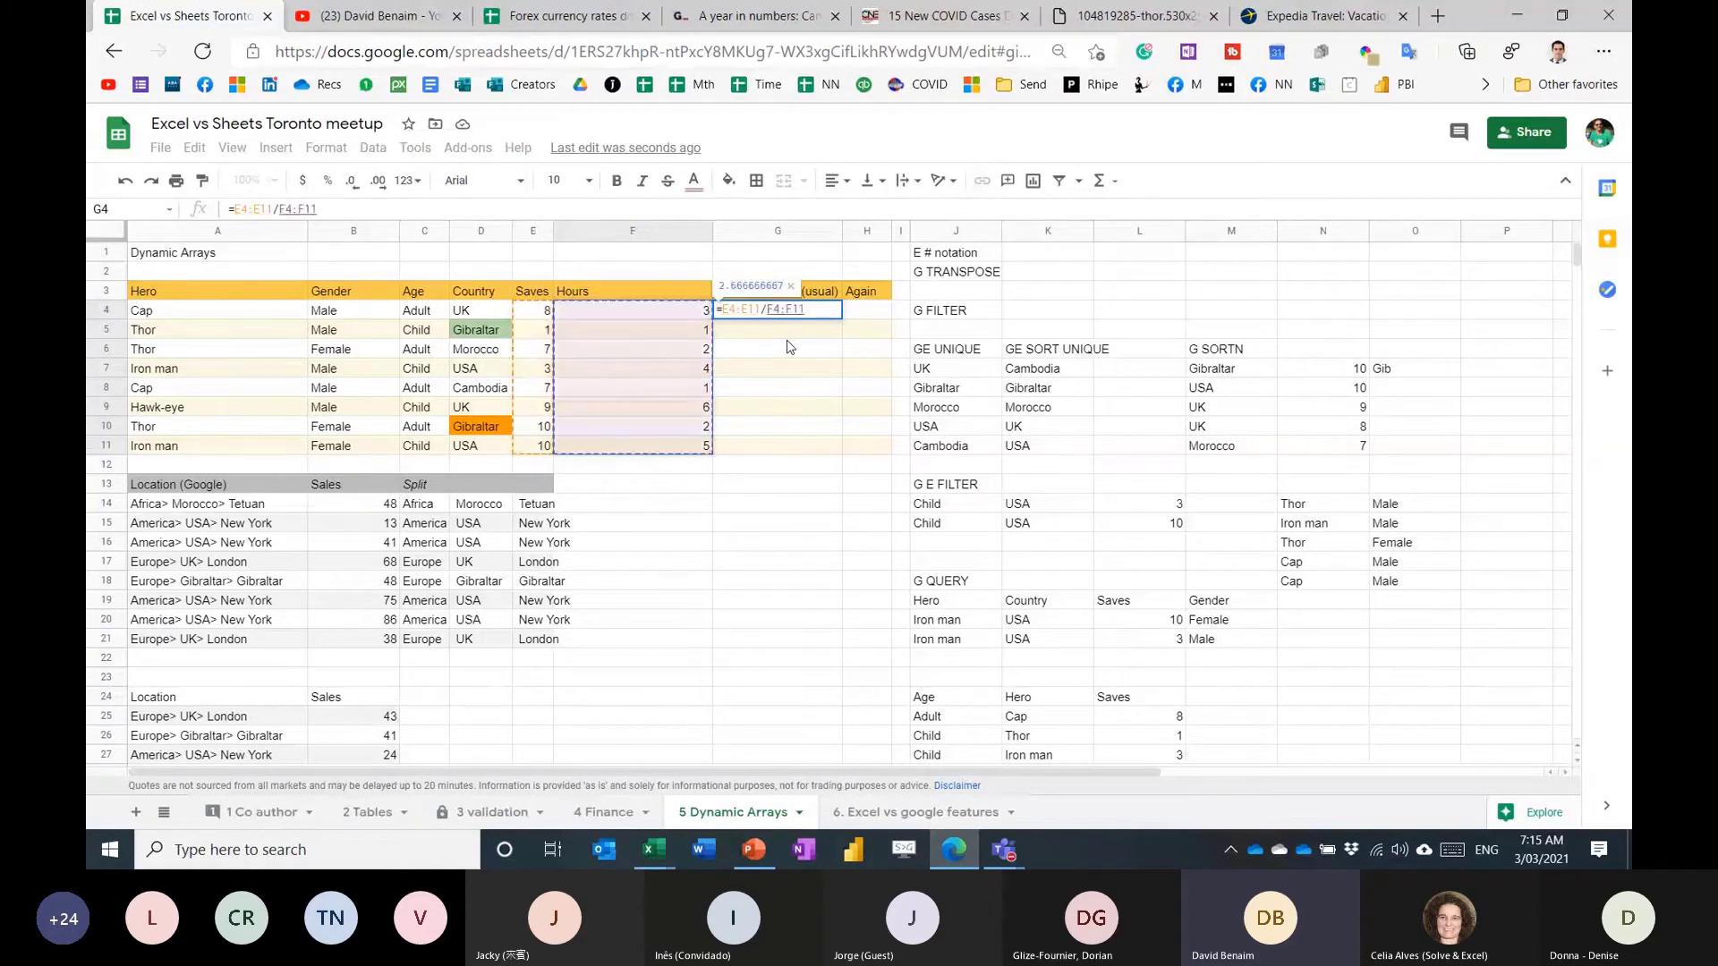
key(ctrl+Return)
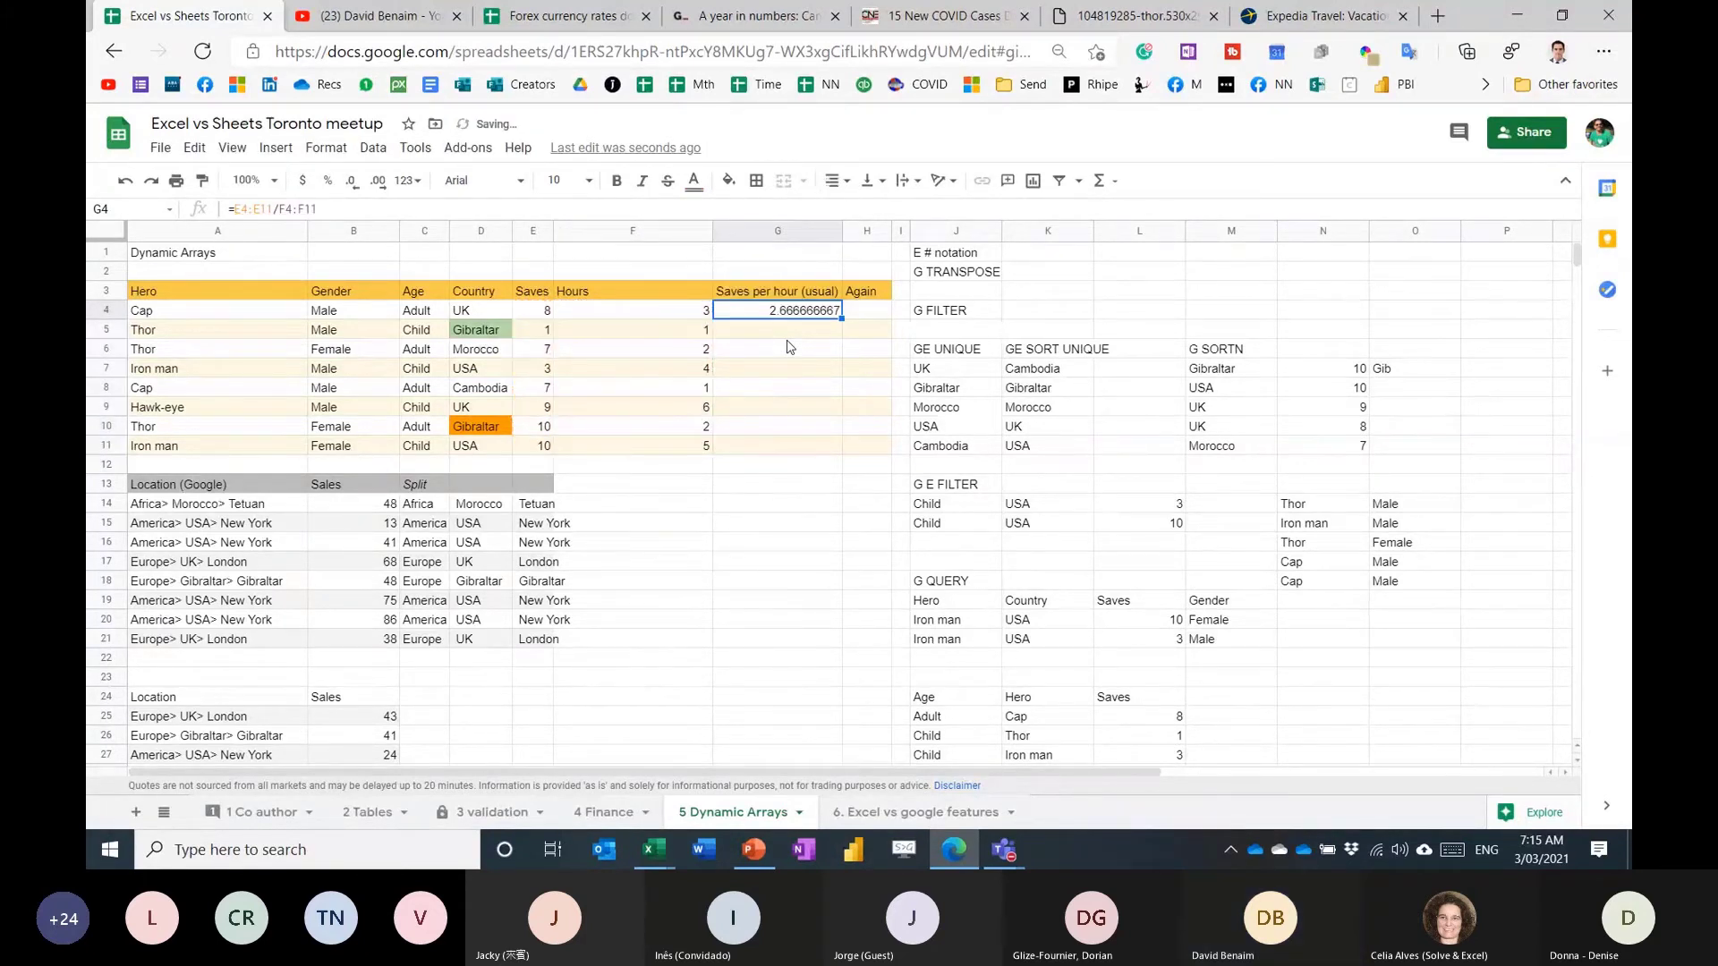
key(Delete)
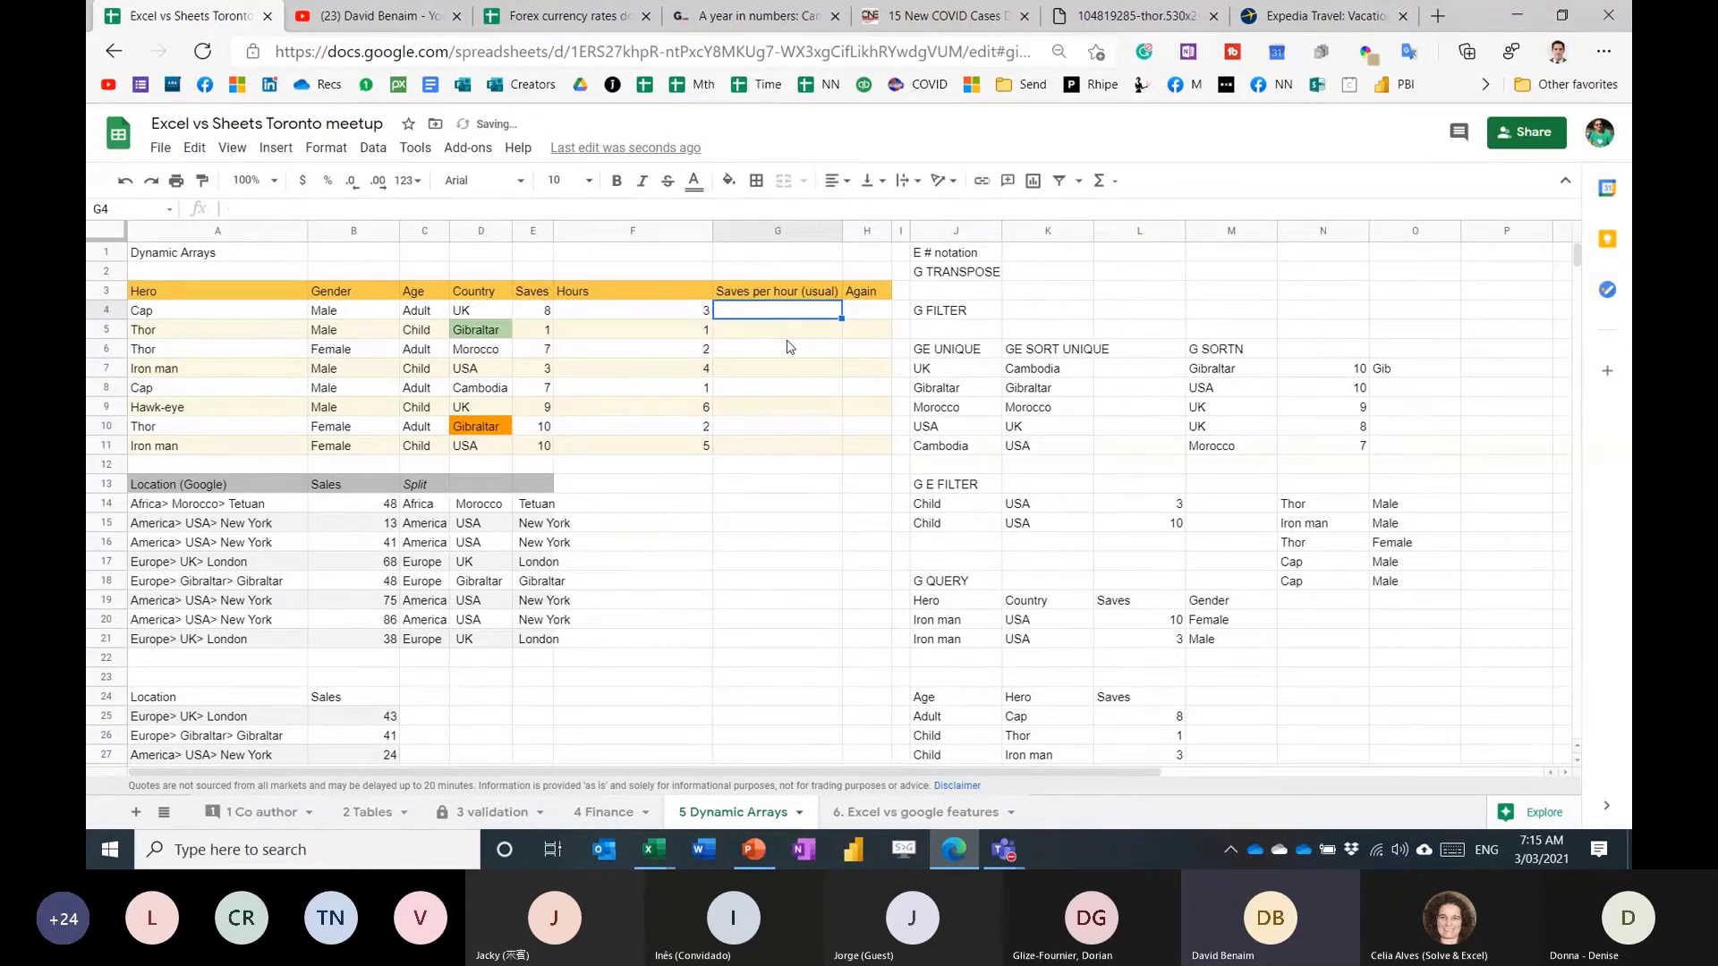
Try =ARRAYFORMULA(E4:E11/F4:F11) in G4 for the Saves per hour column, and clear the column's results.
text(=arra)
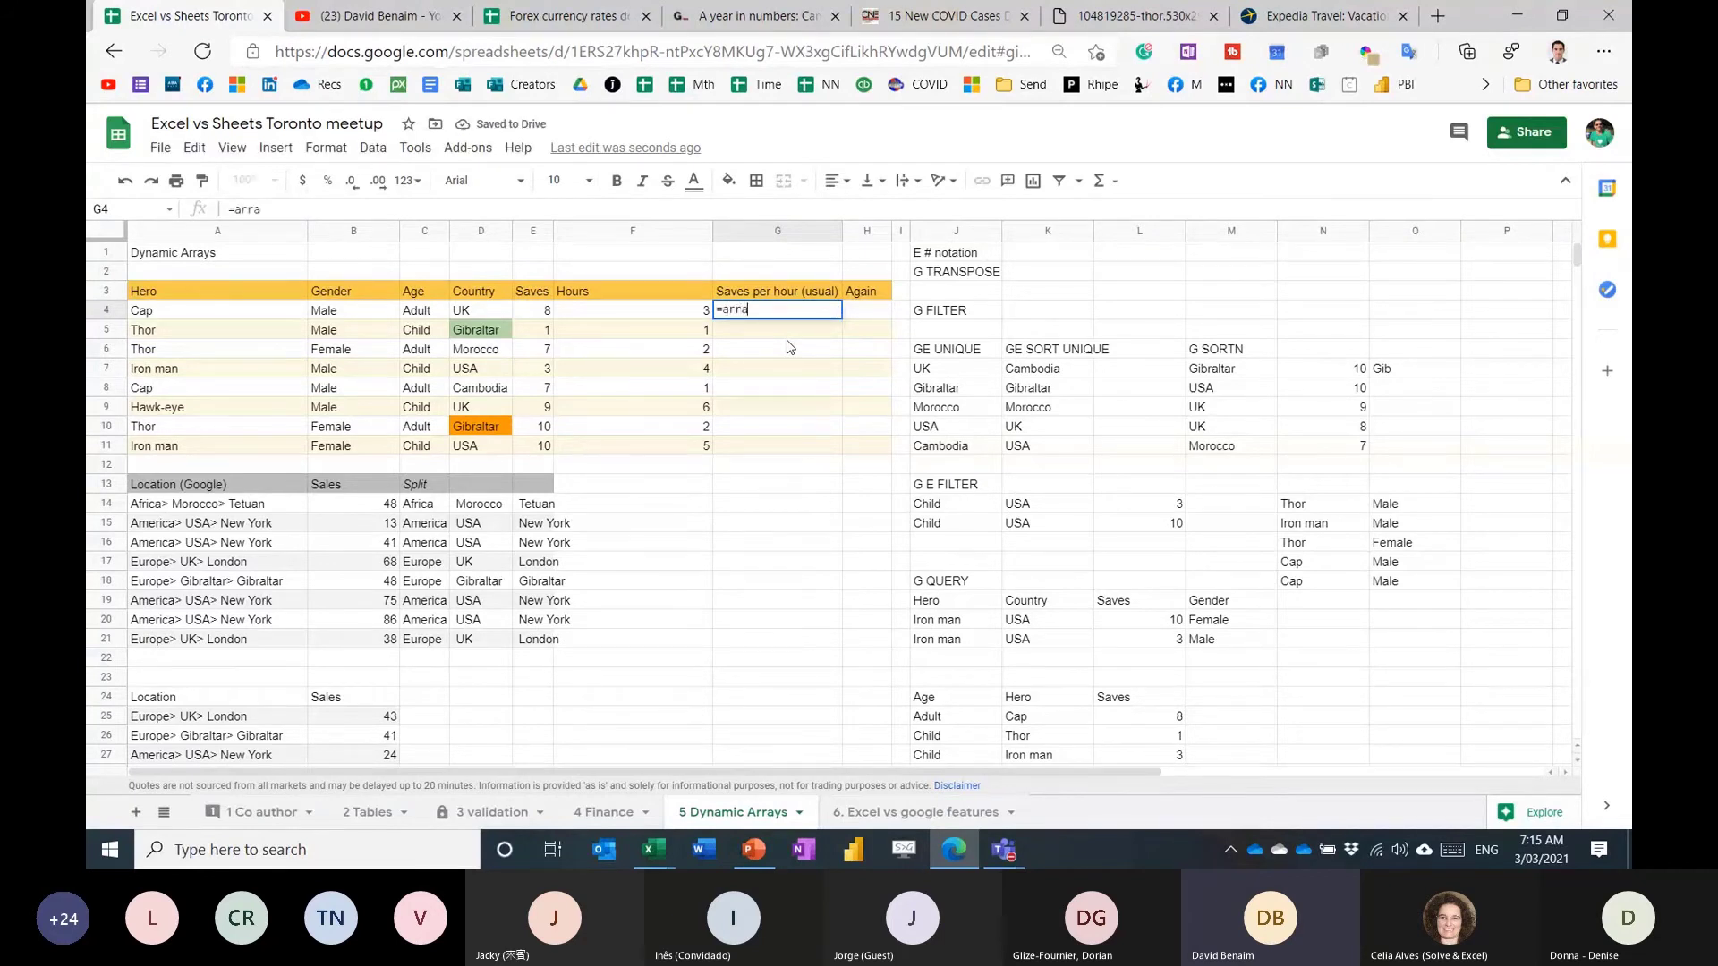
text(yformula()
drag(533, 310, 545, 446)
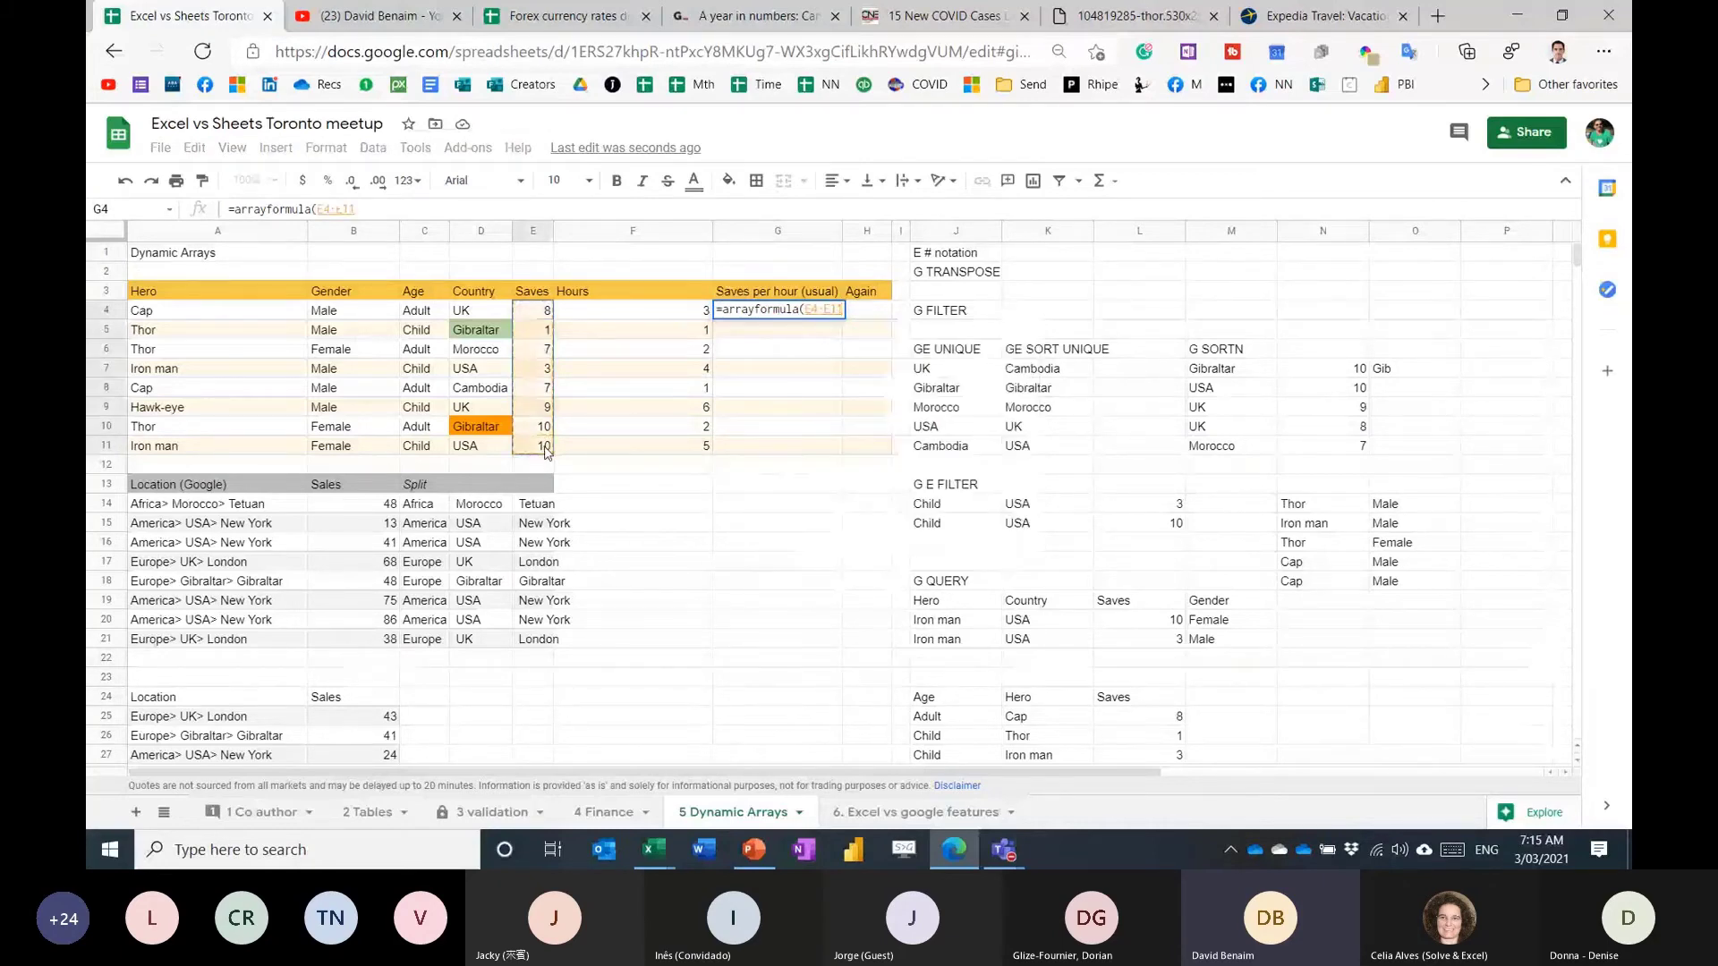
text(/)
drag(631, 310, 637, 448)
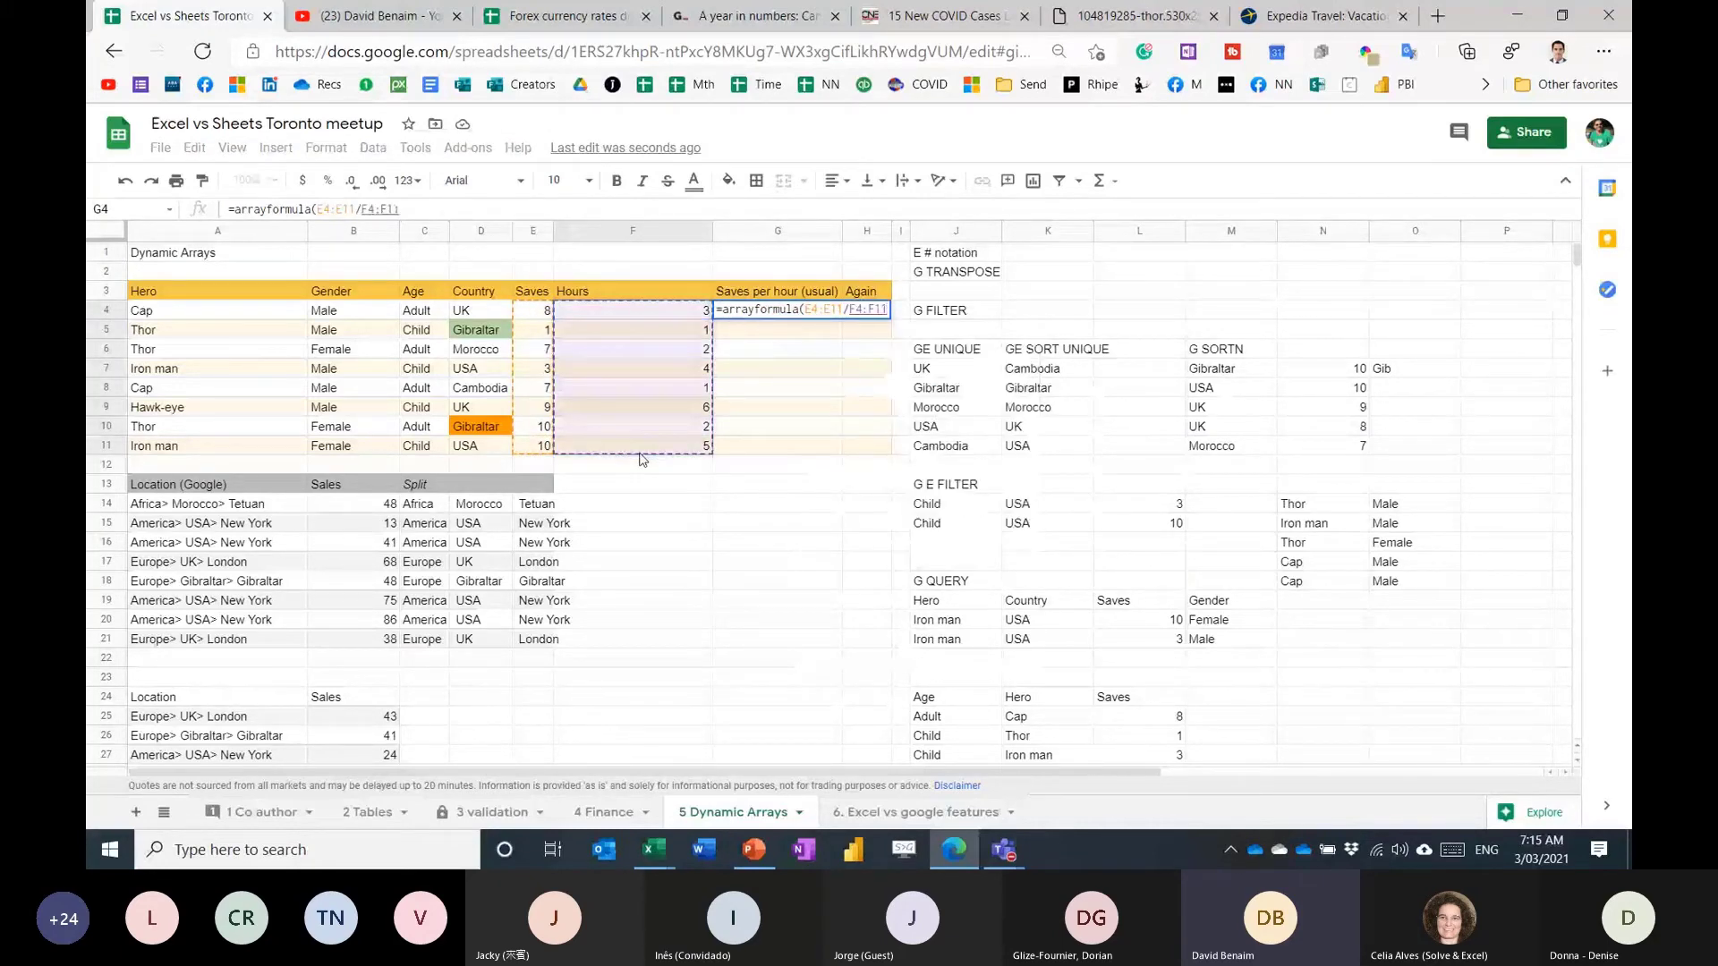
key(Return)
key(Down)
key(Down)
key(Down)
key(Down)
key(Down)
key(Down)
key(ctrl+shift+Up)
key(Delete)
key(Left)
key(Left)
key(Left)
key(Left)
key(Left)
key(Left)
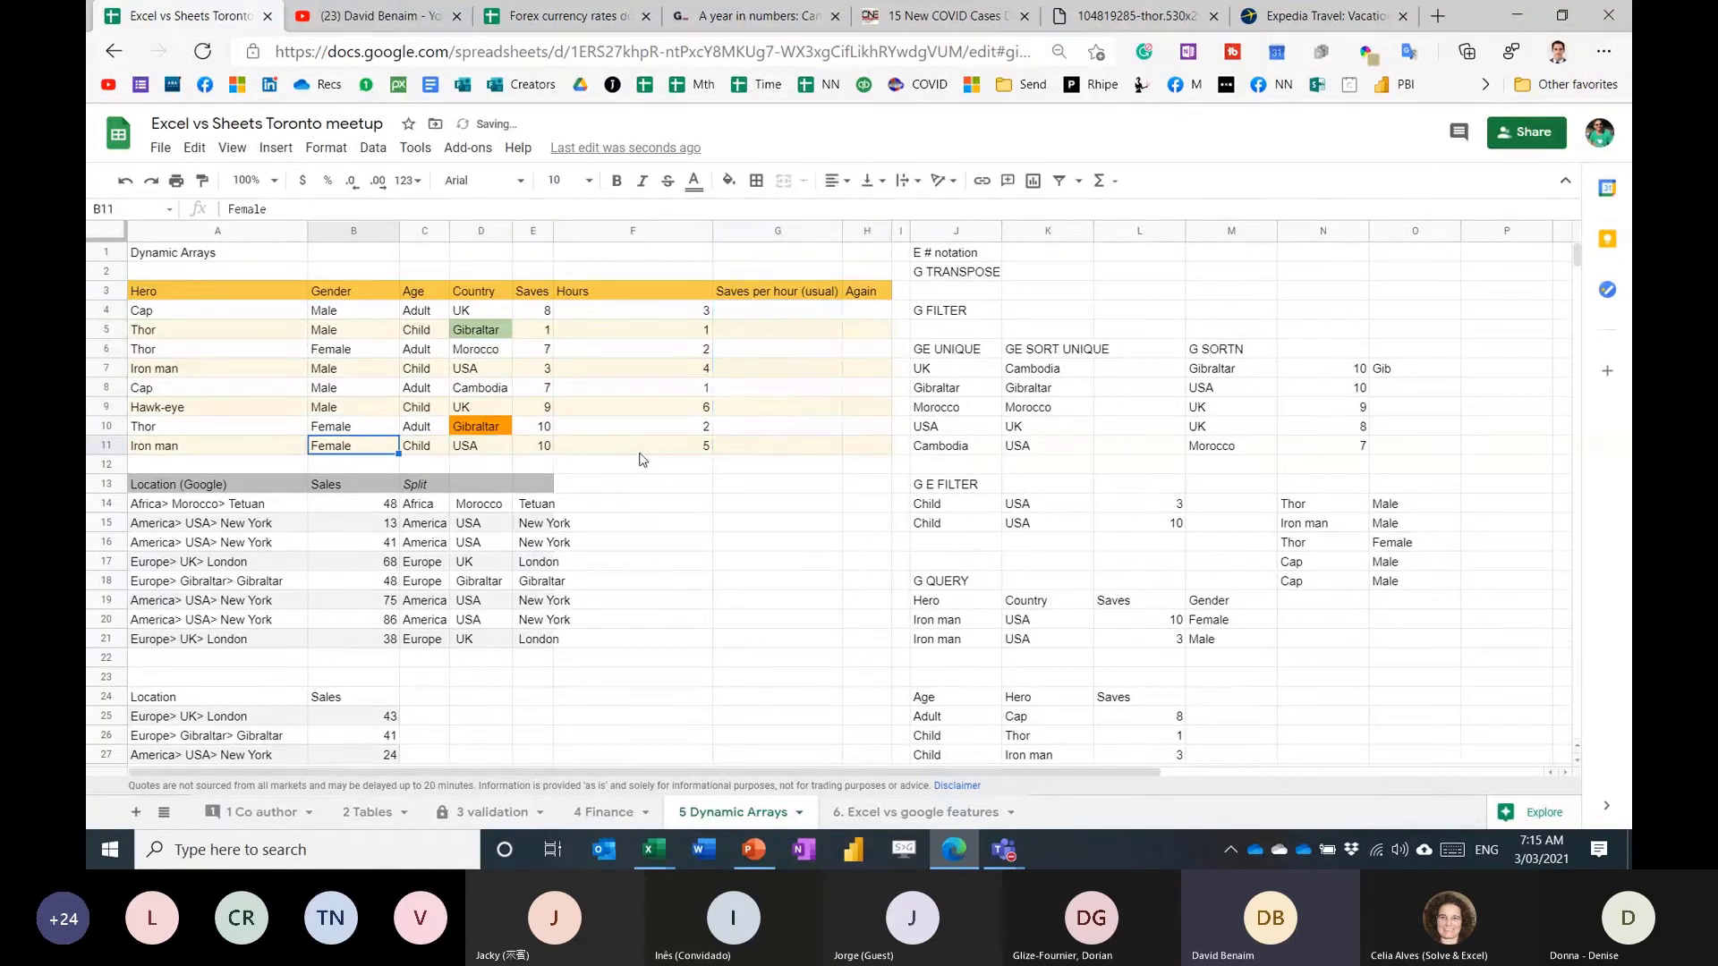
key(Right)
key(Right)
key(Right)
key(Right)
key(Right)
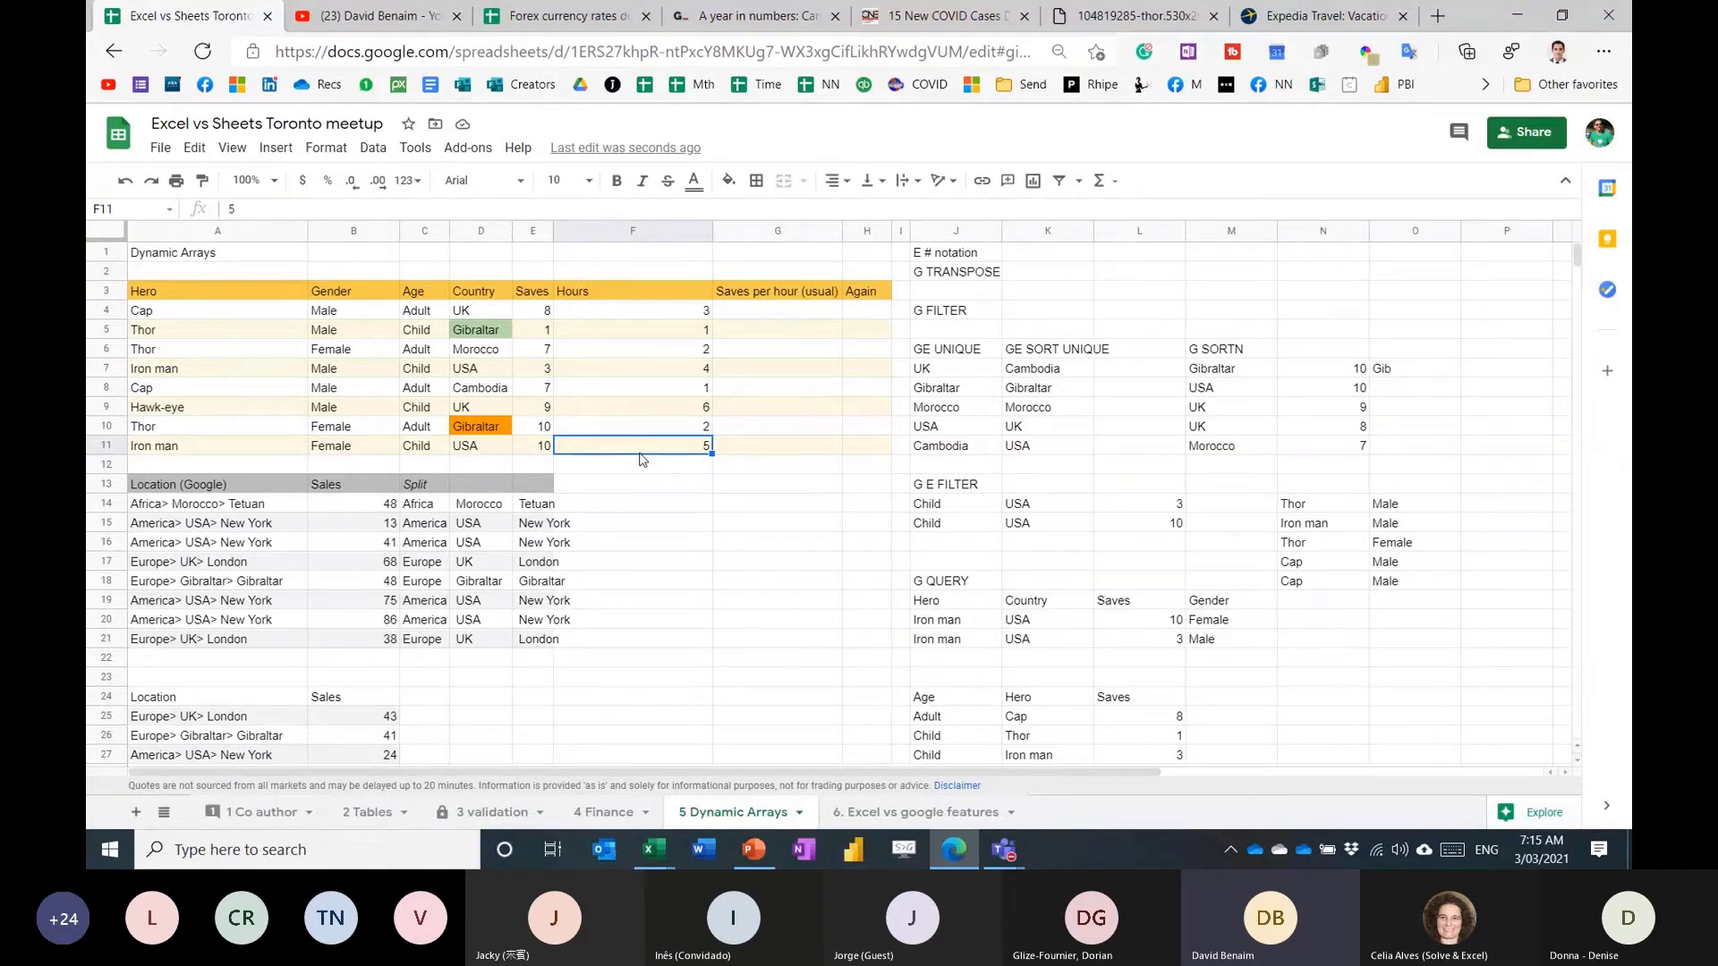
Examine the SPLIT formula in C14 and the array formula behind the stacked table in F32.
click(426, 503)
scroll(412, 572, down, 3)
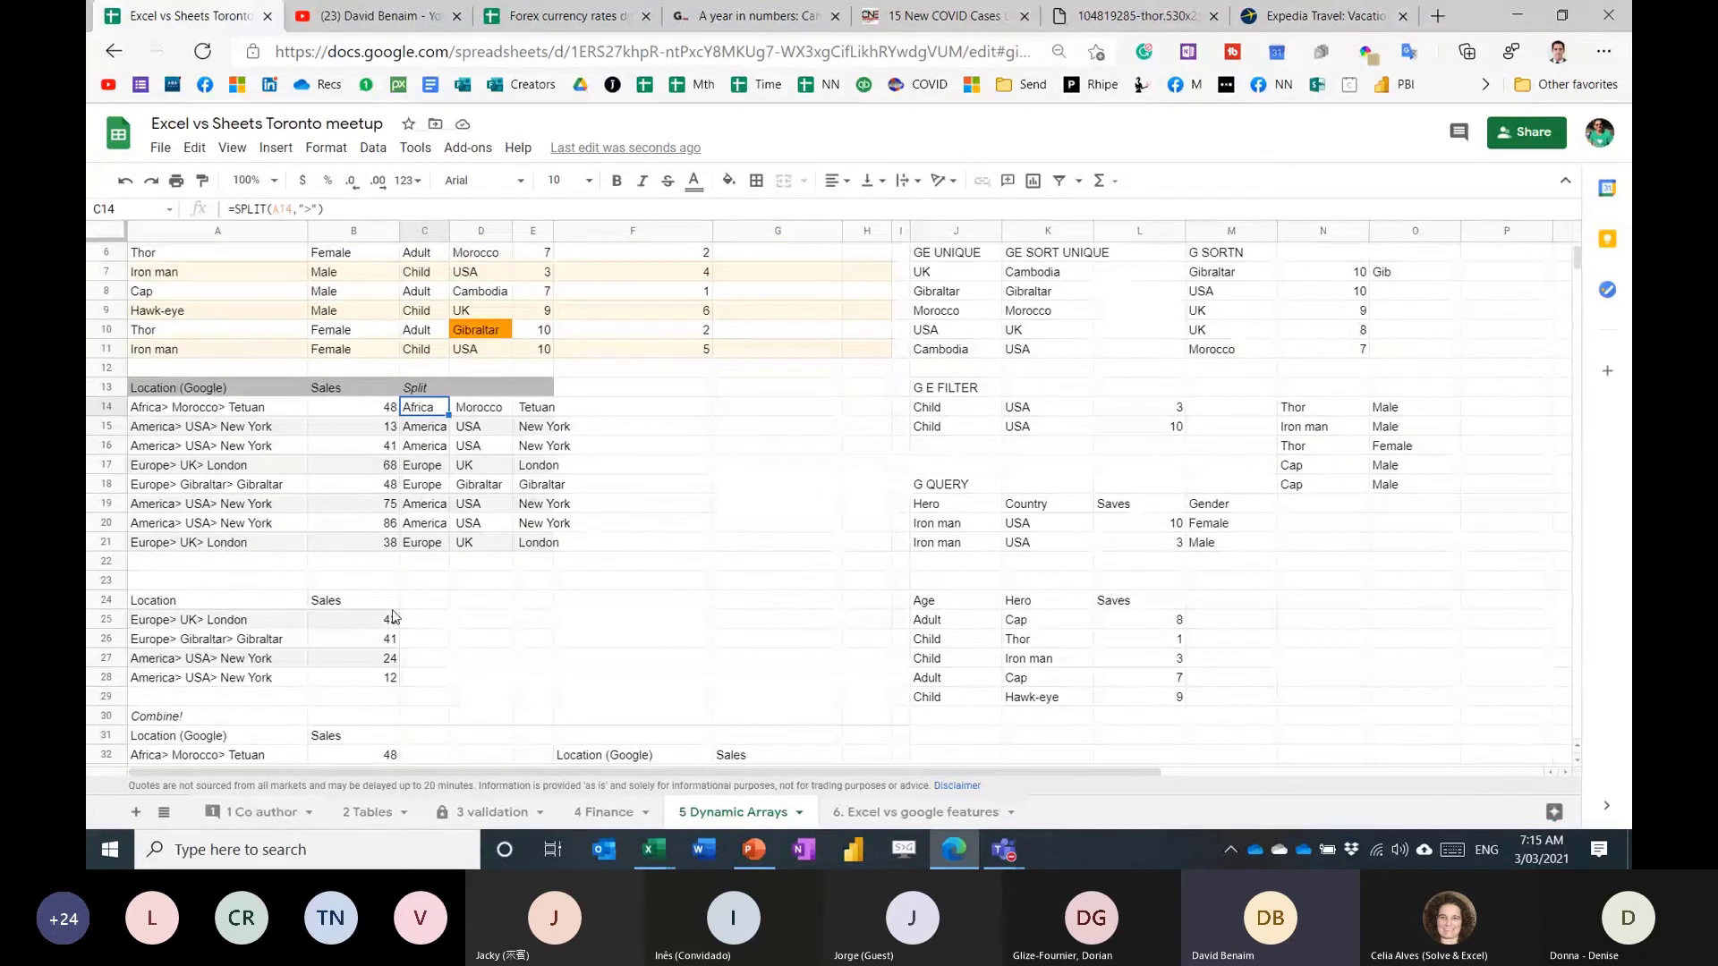
scroll(394, 618, down, 5)
click(632, 562)
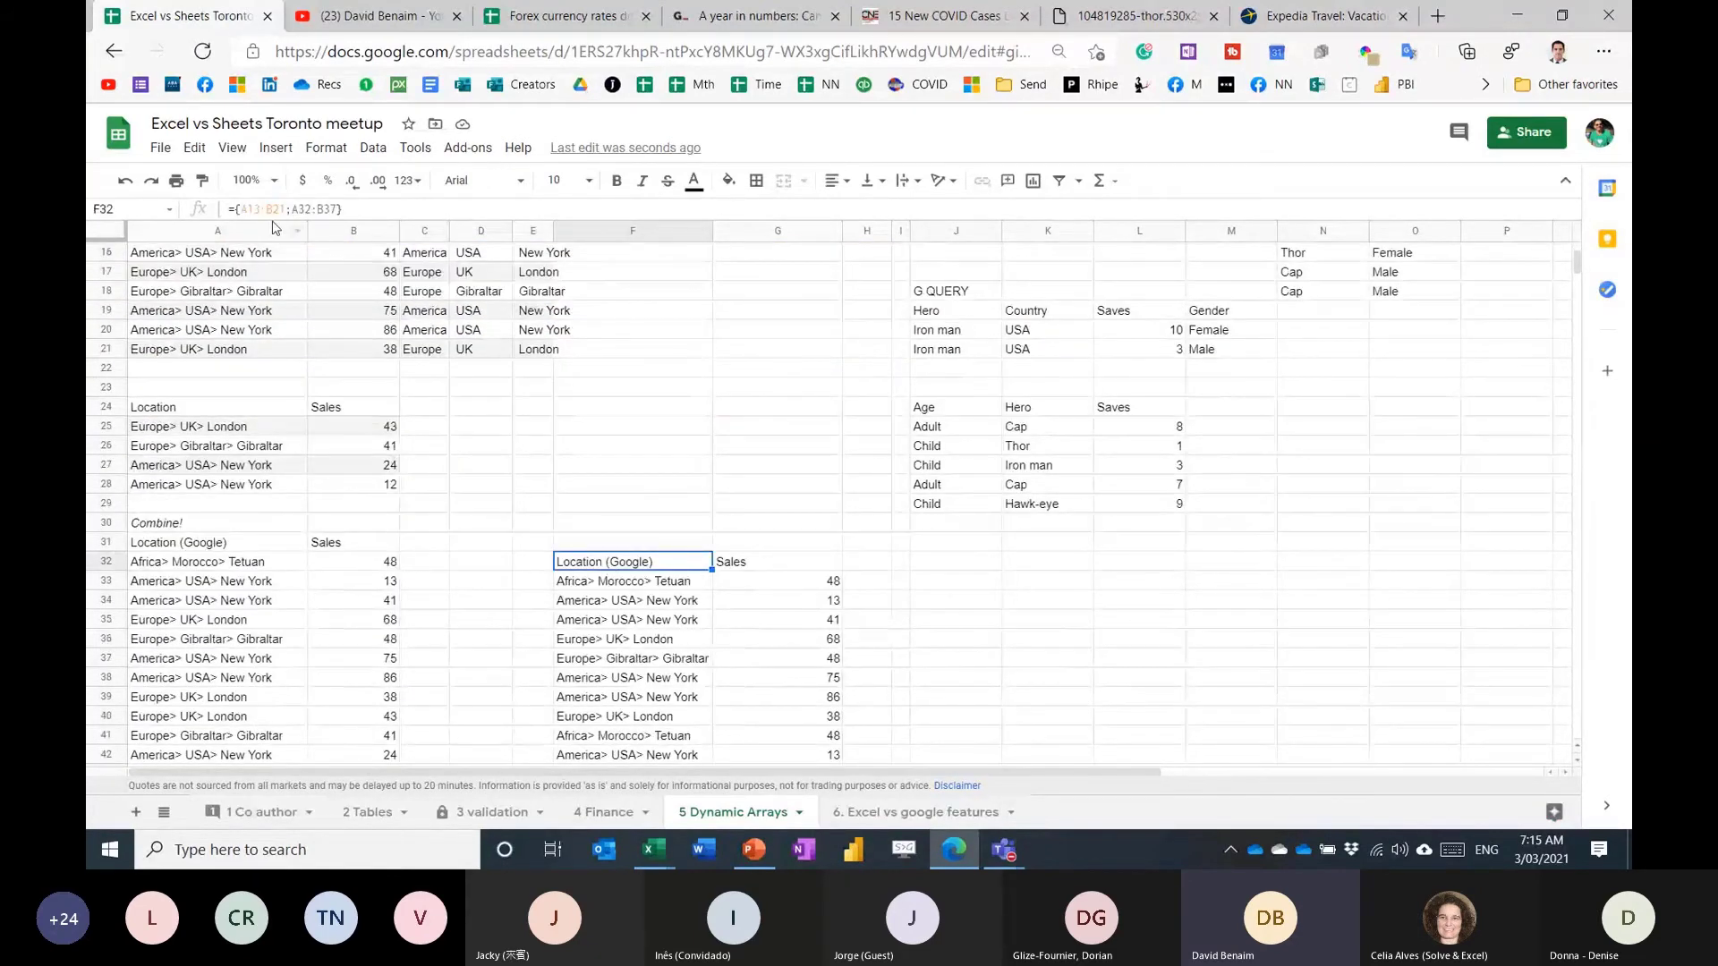
scroll(696, 517, up, 5)
drag(778, 310, 861, 467)
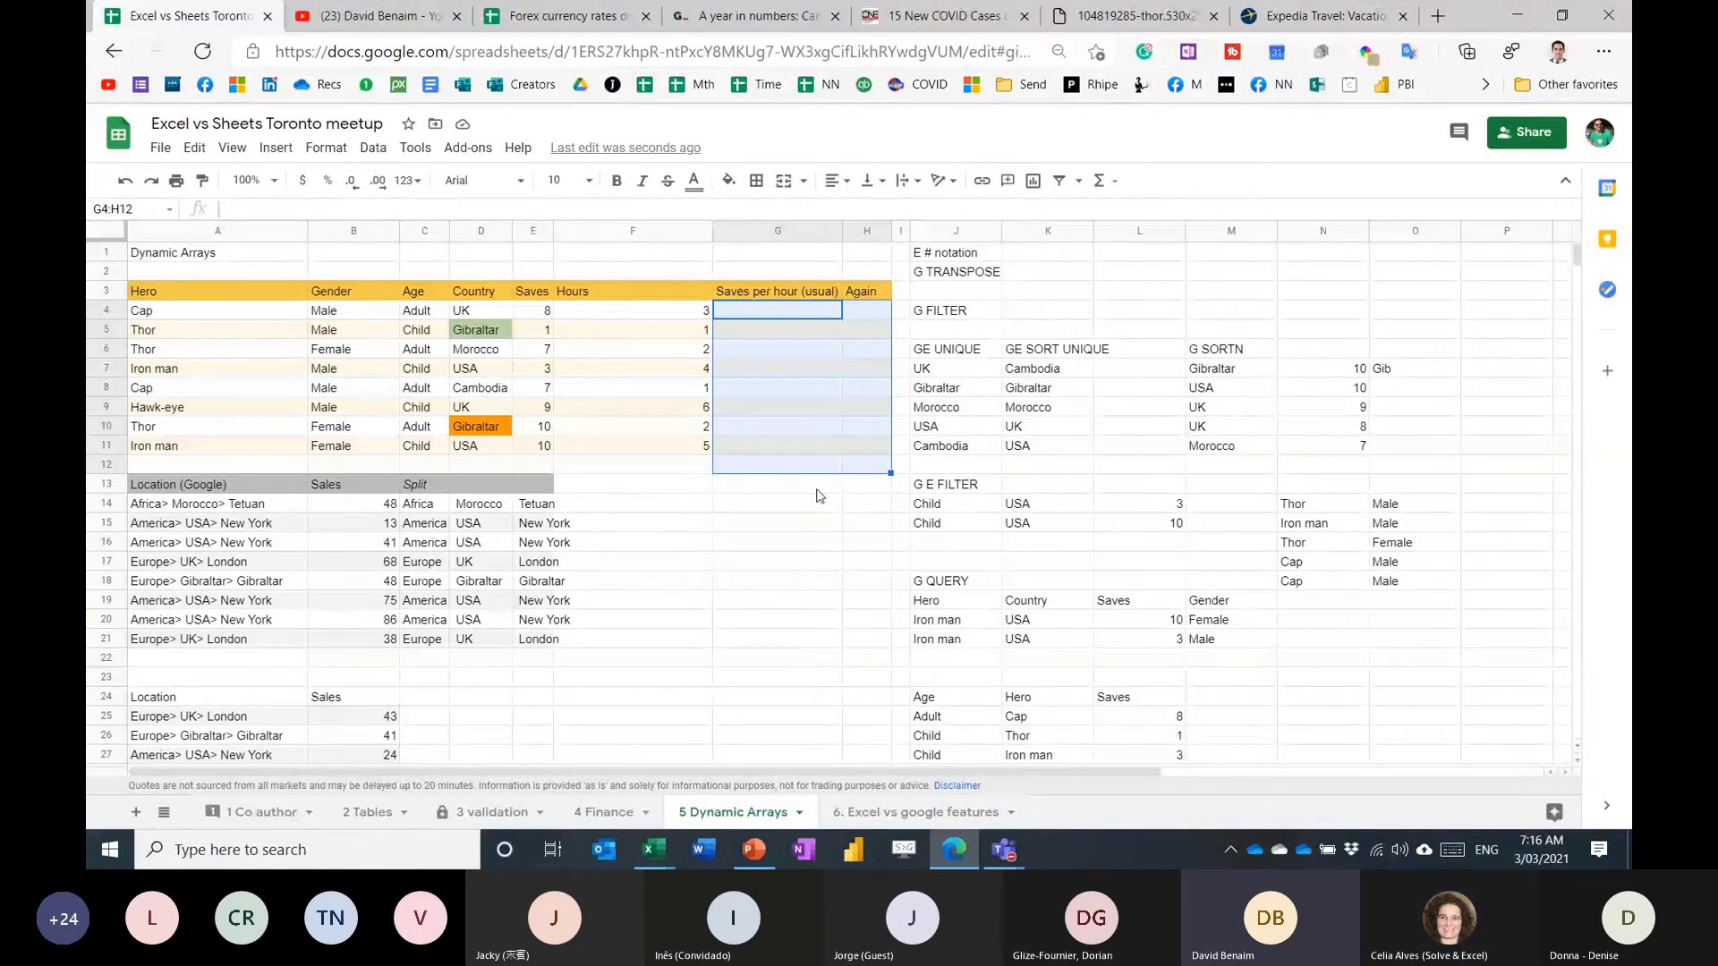
key(Left)
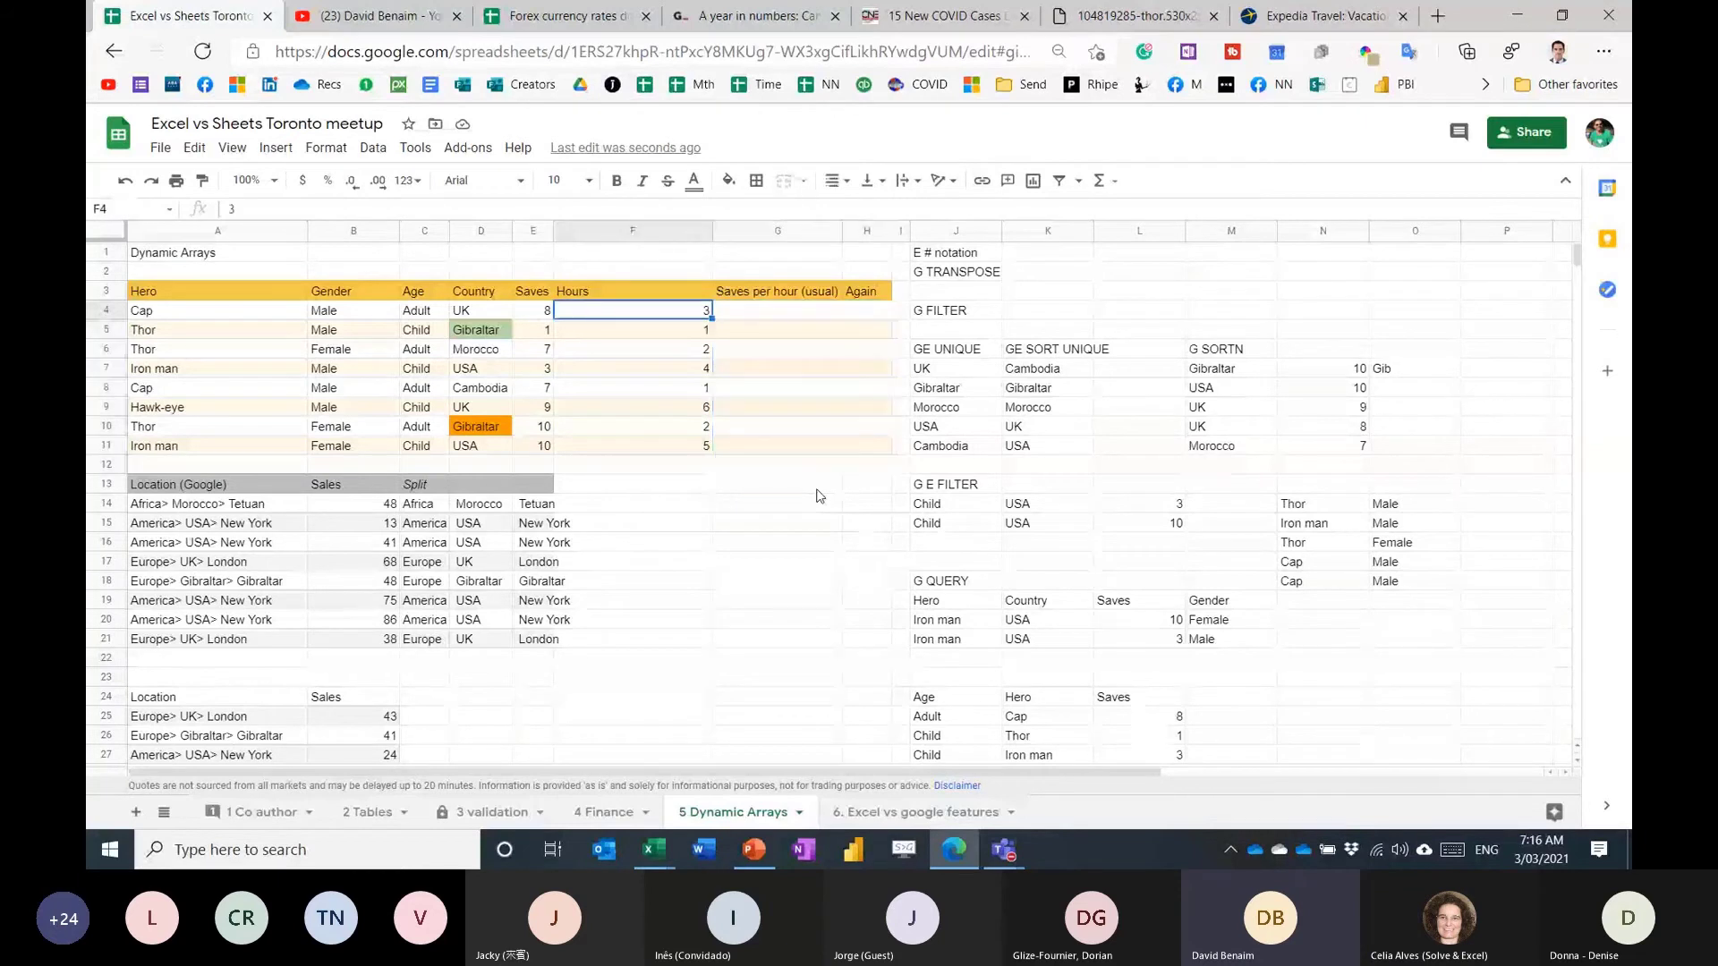
key(Right)
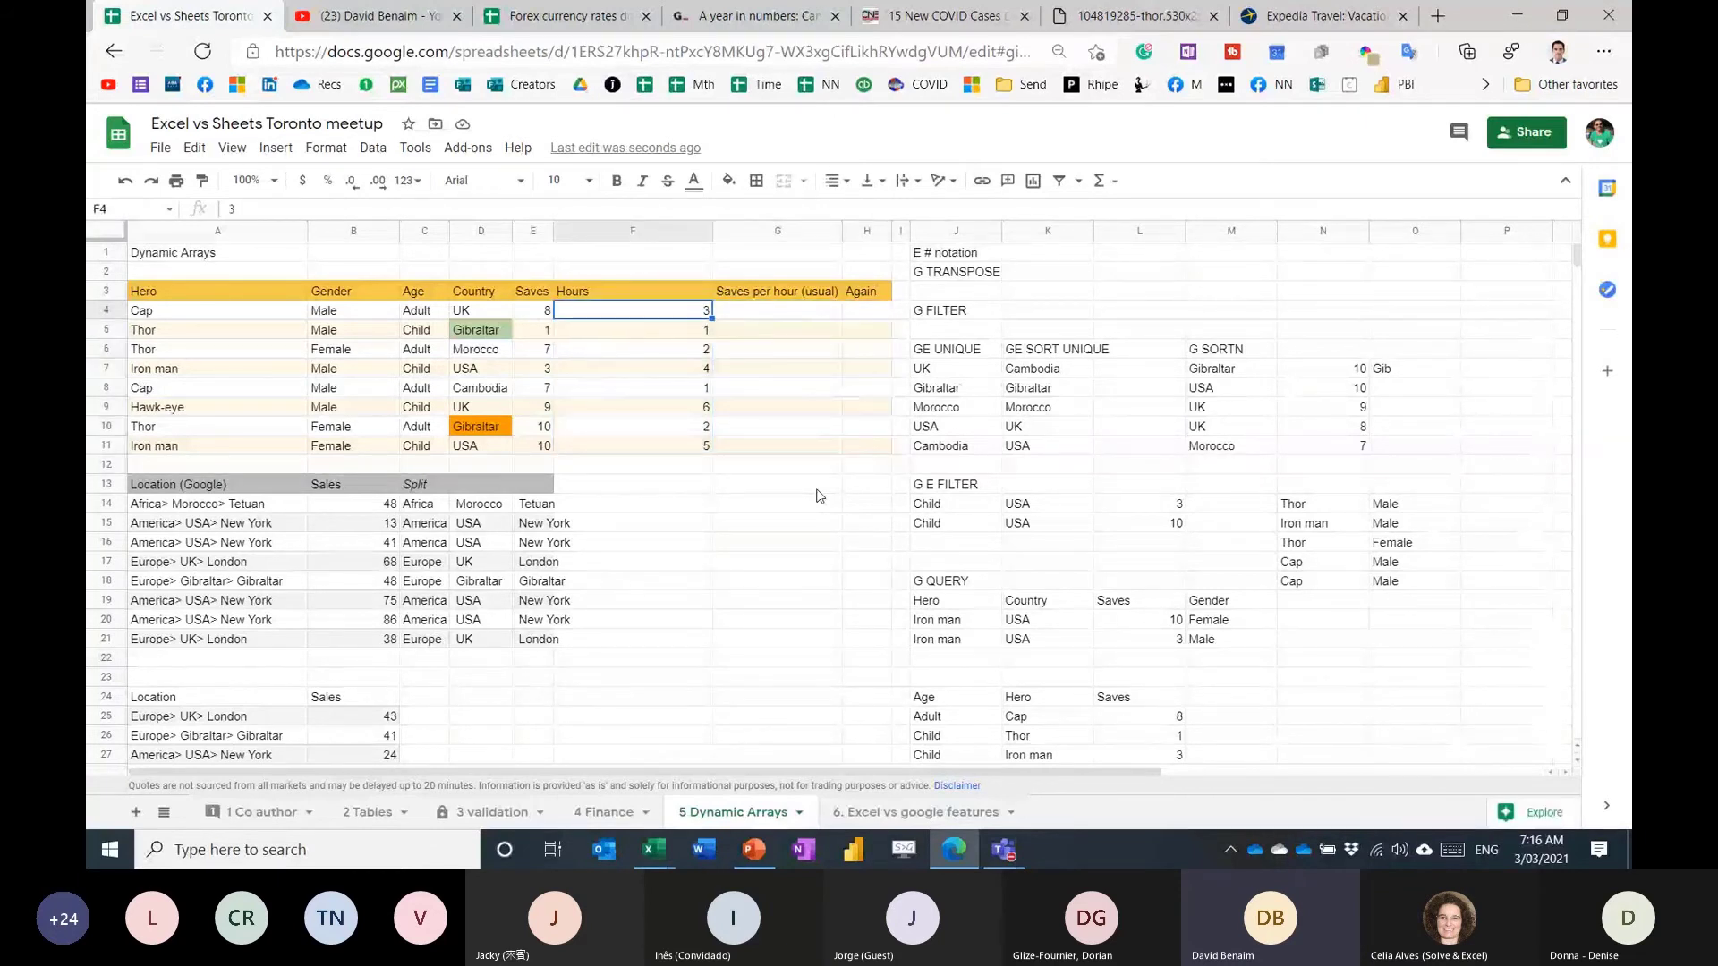
key(ctrl+shift+Down)
key(shift+Right)
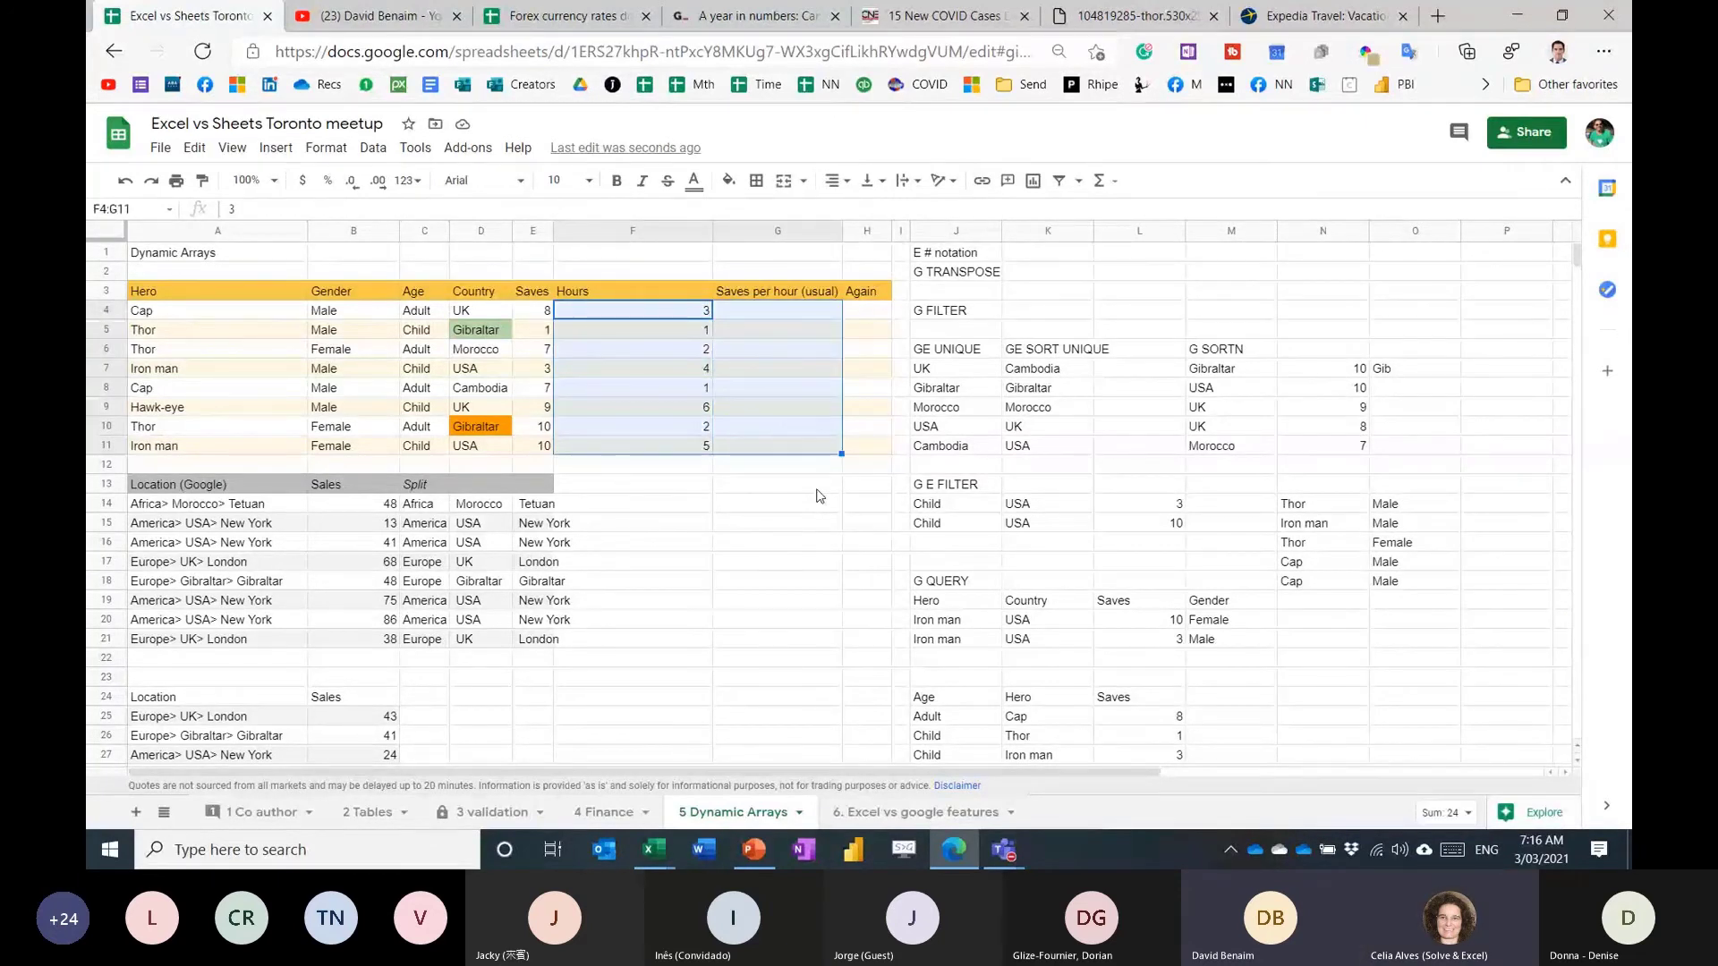
key(shift+Right)
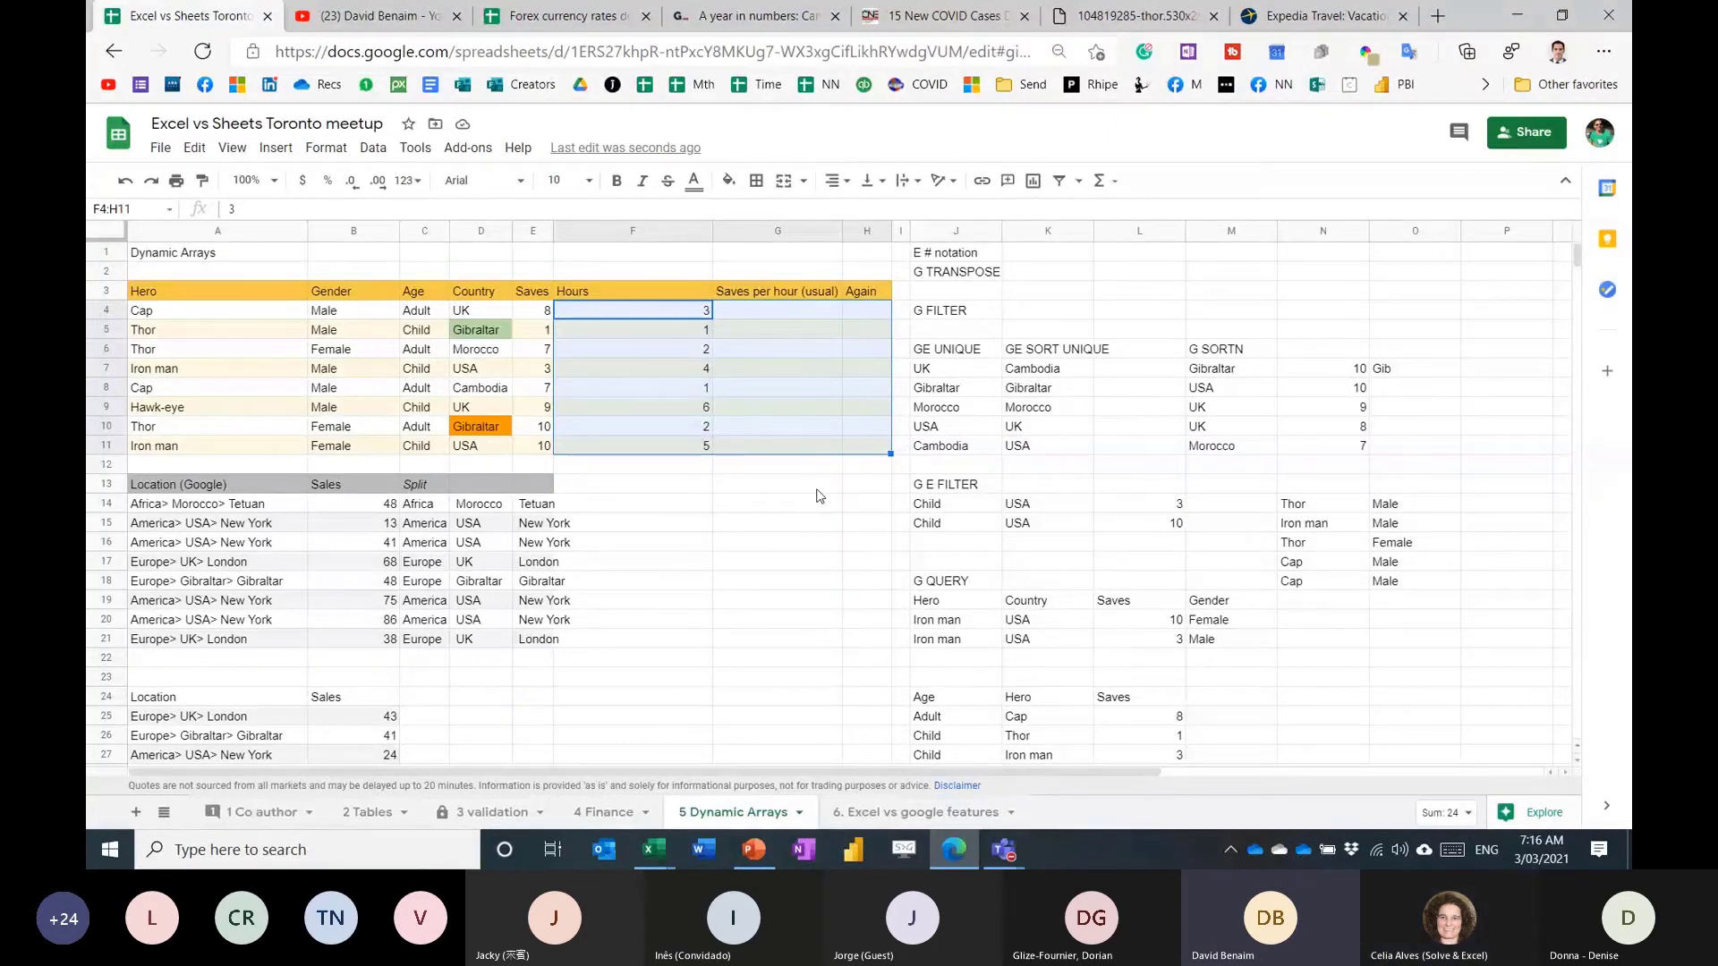
key(Escape)
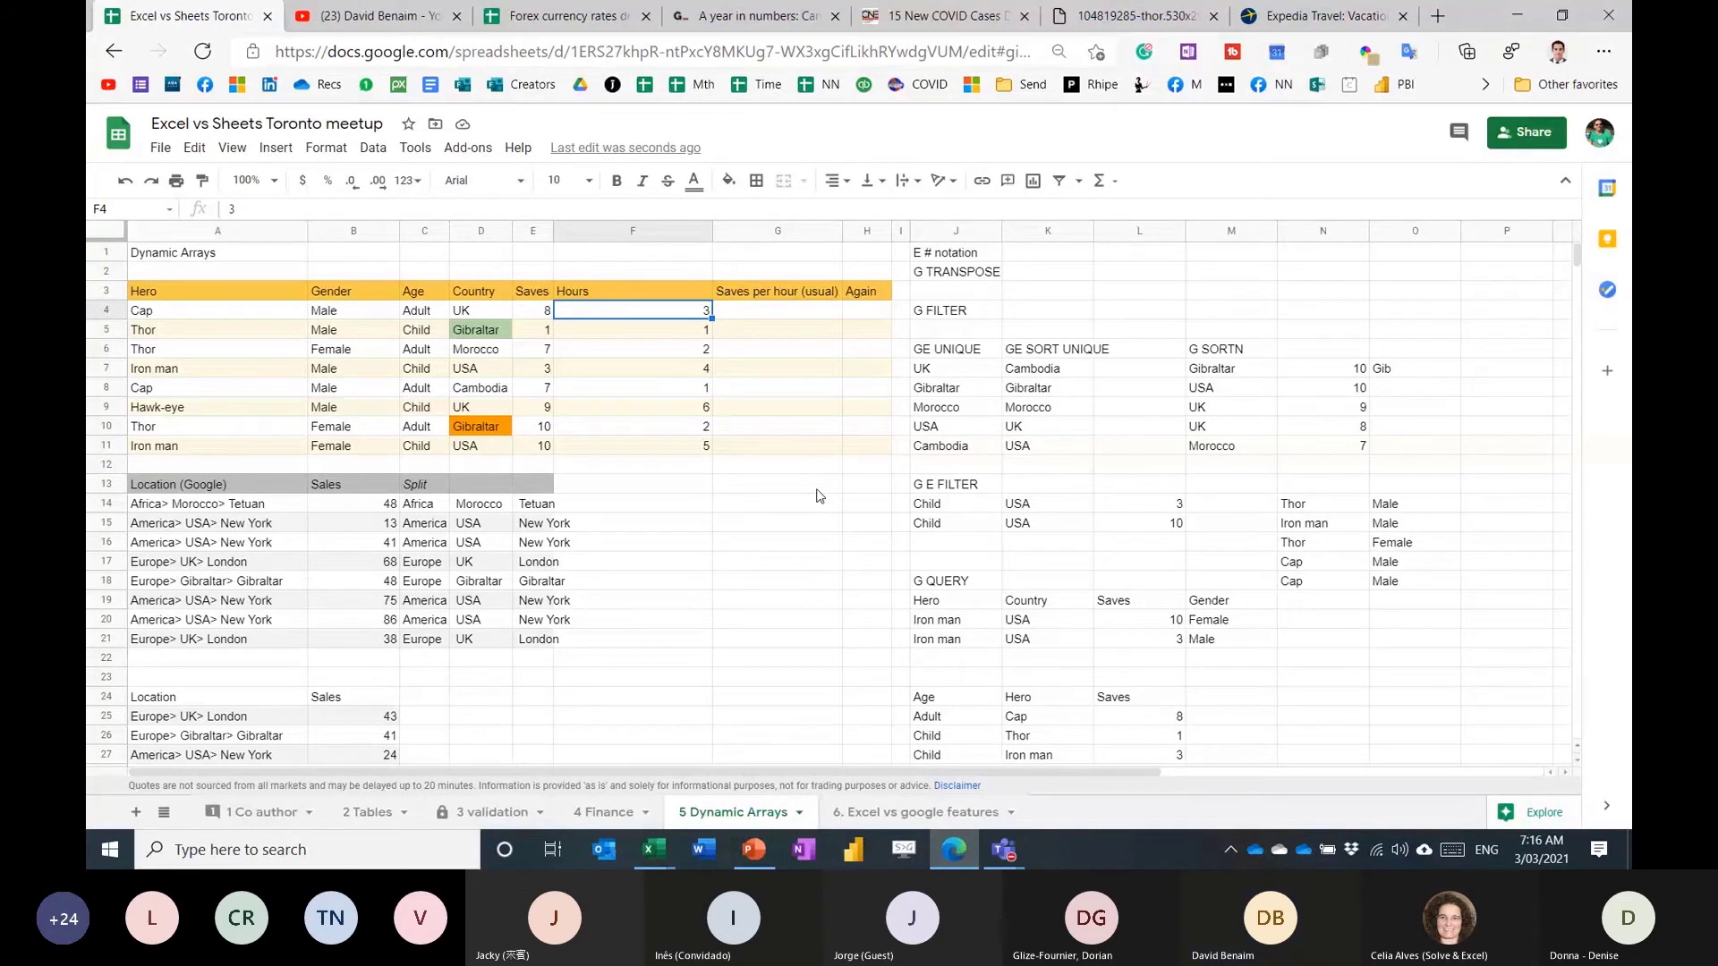
Look up the arguments of the QUERY function from empty cell P4, including the optional headers argument, without entering a formula.
key(Right)
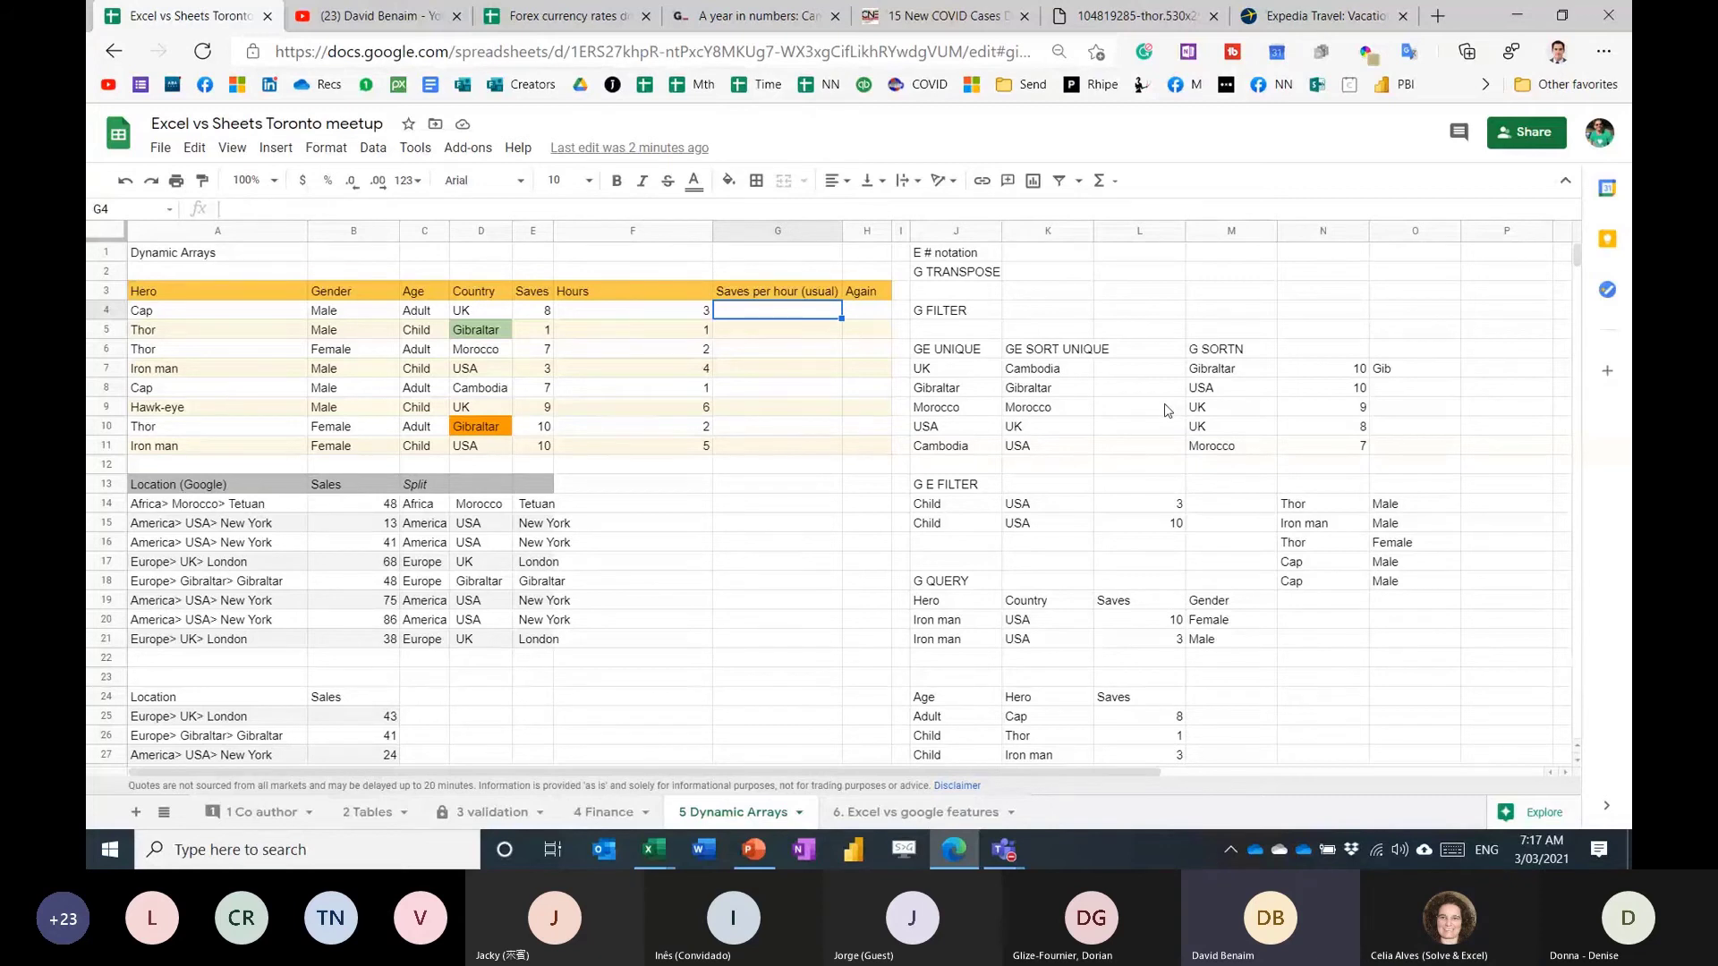
key(Right)
key(Right)
key(Right)
key(Right)
key(Right)
key(Right)
key(Right)
key(Right)
key(Right)
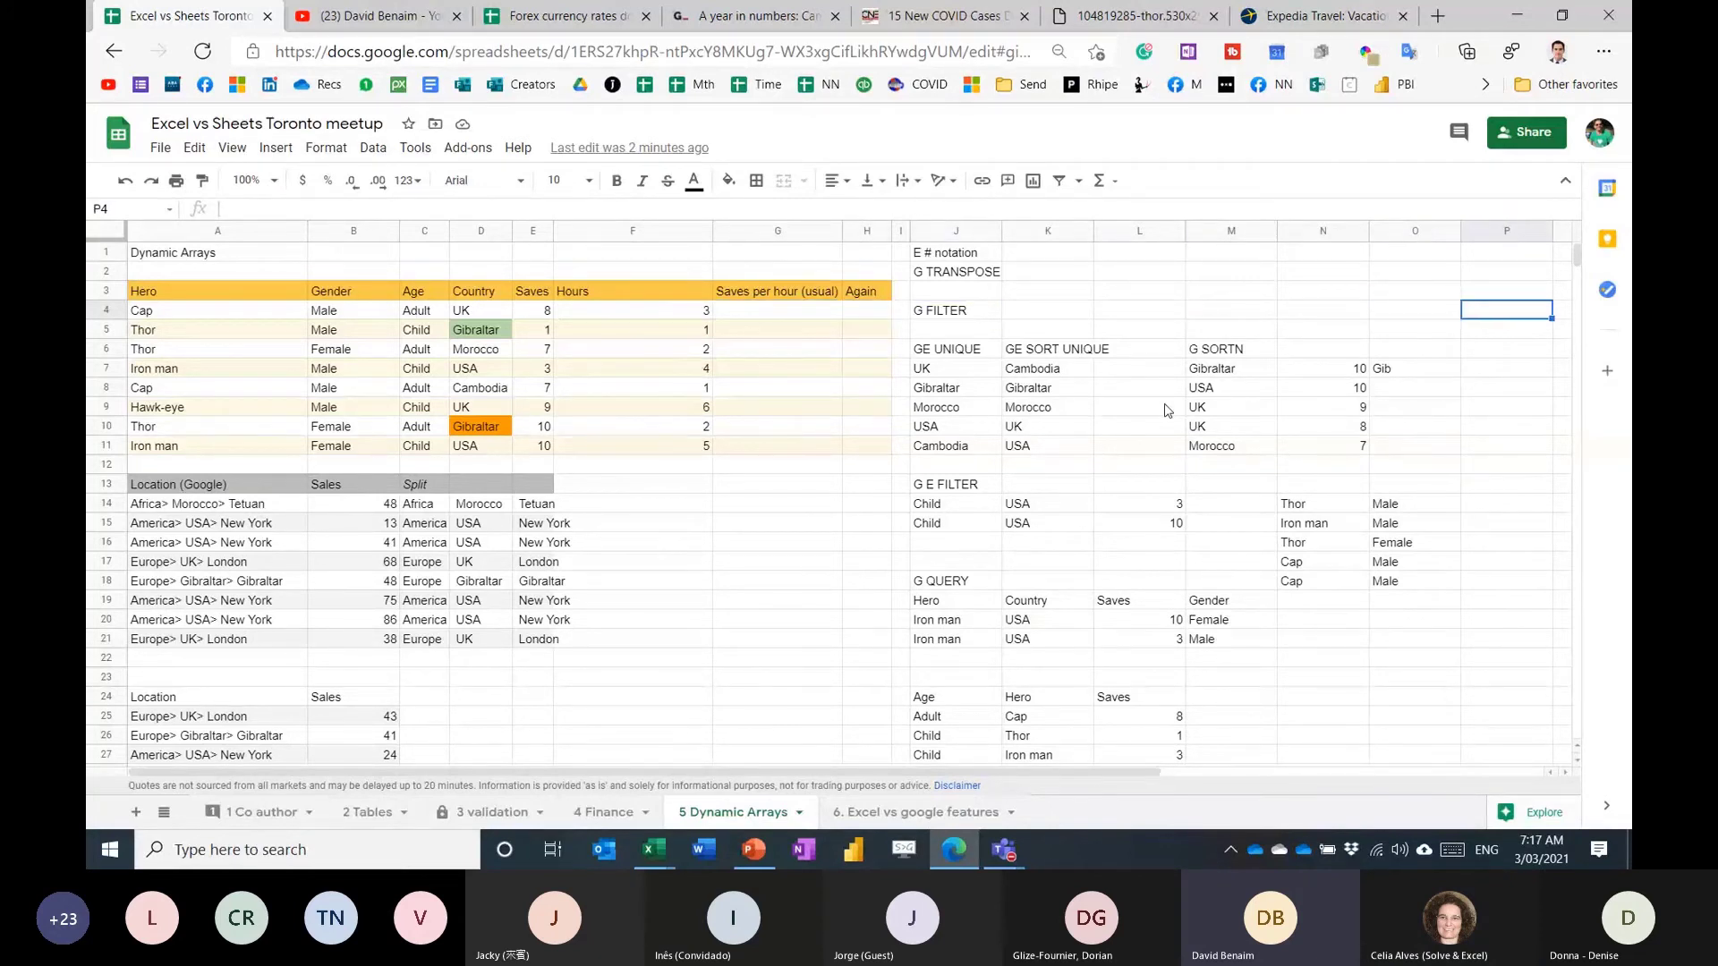
text(=query()
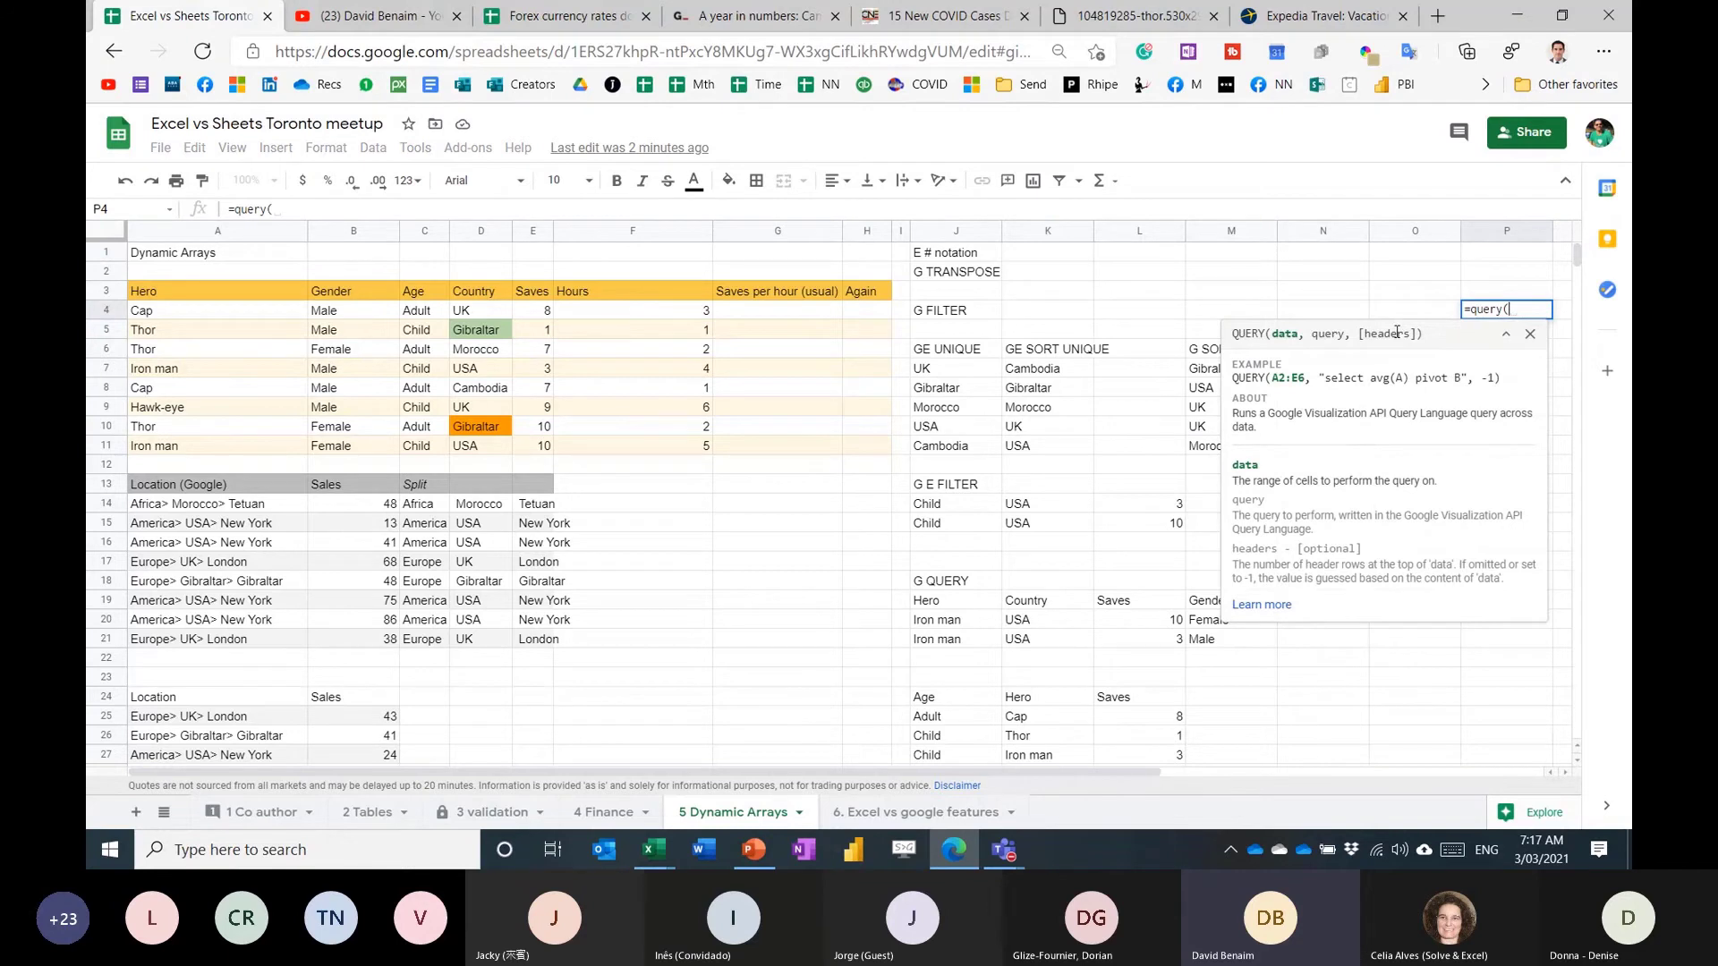
text(,,)
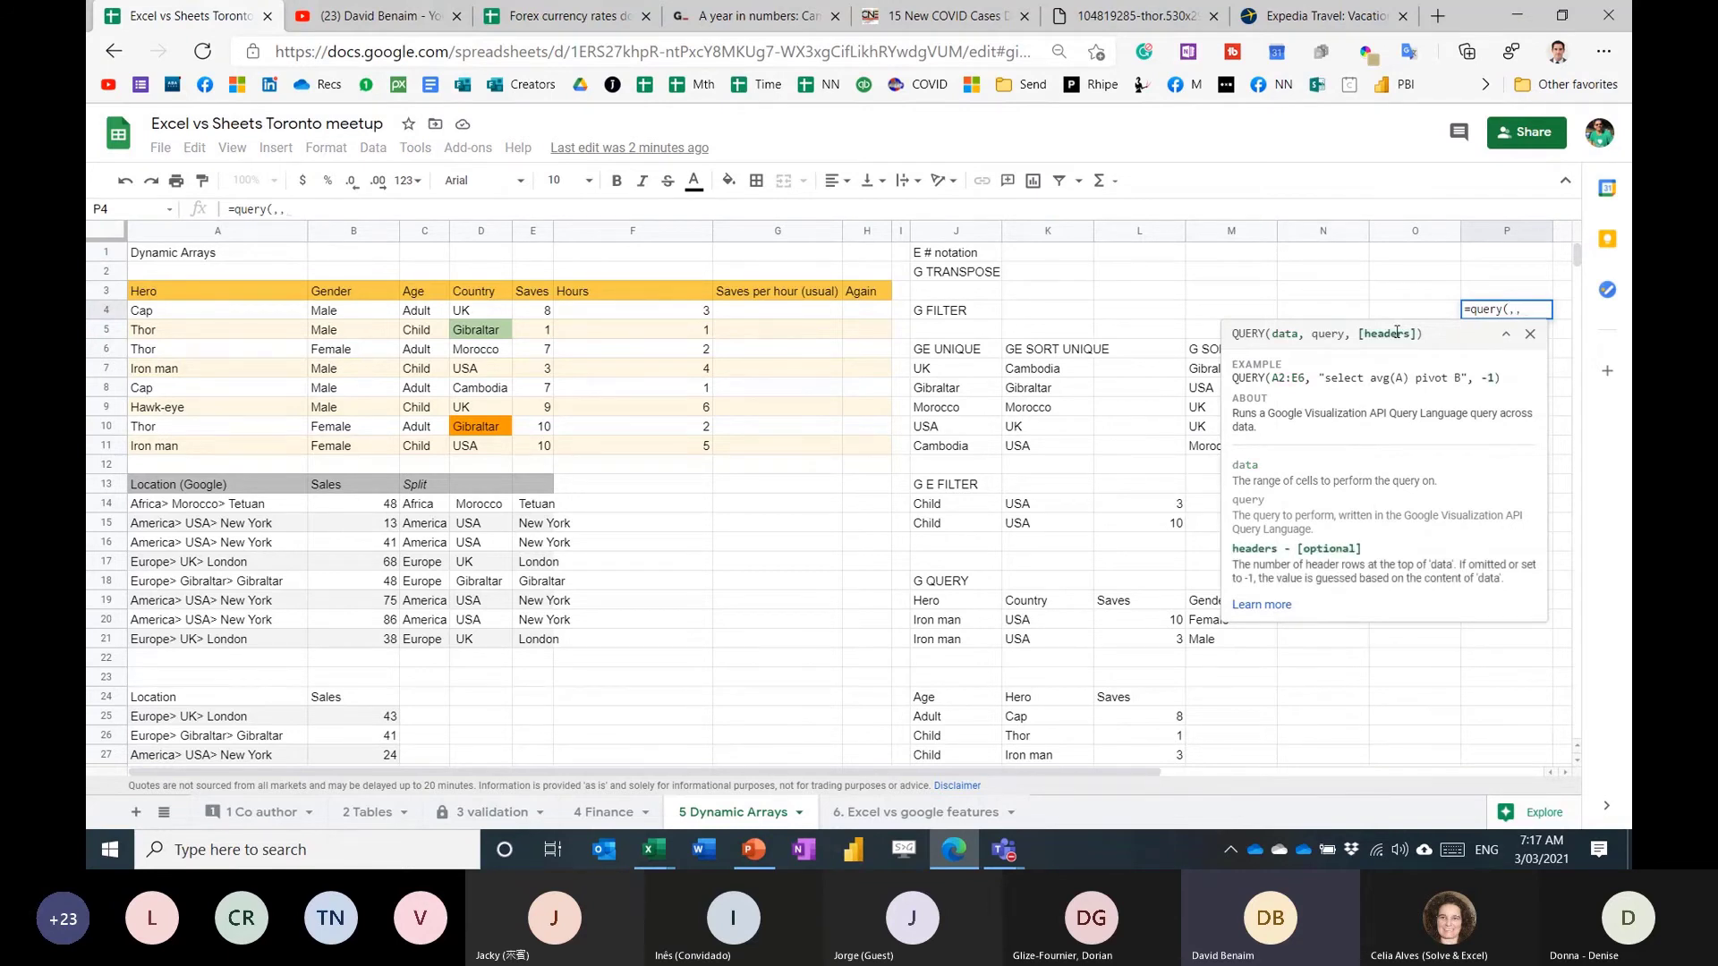
key(Escape)
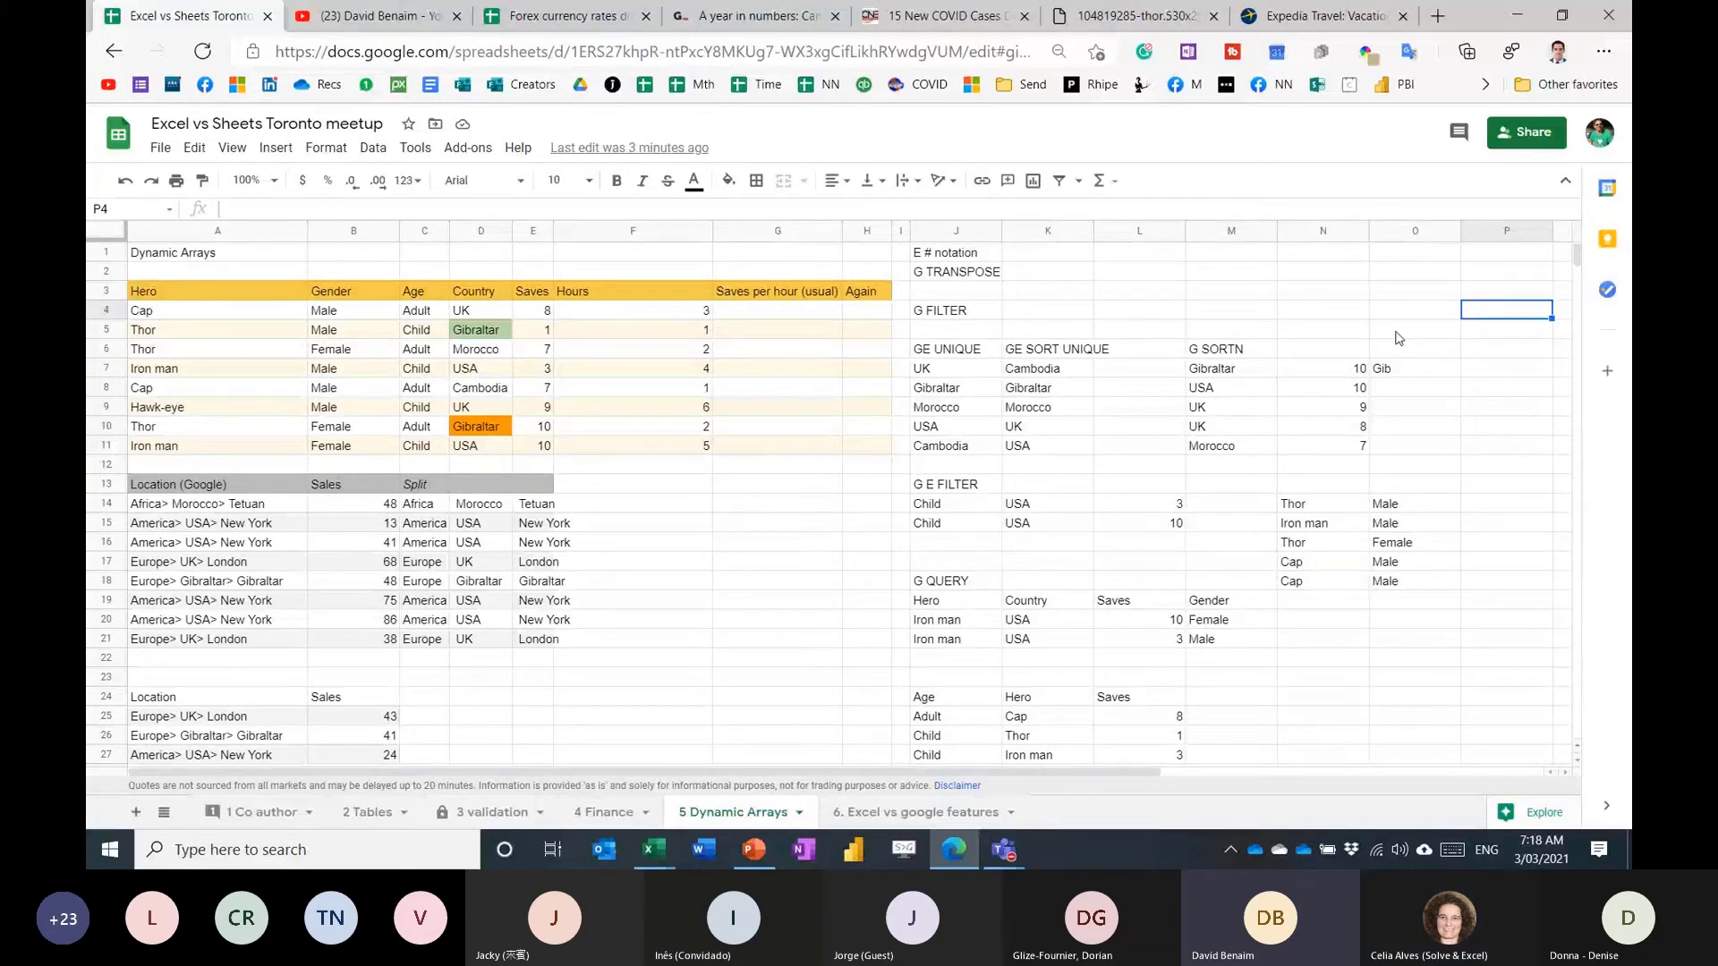
key(Home)
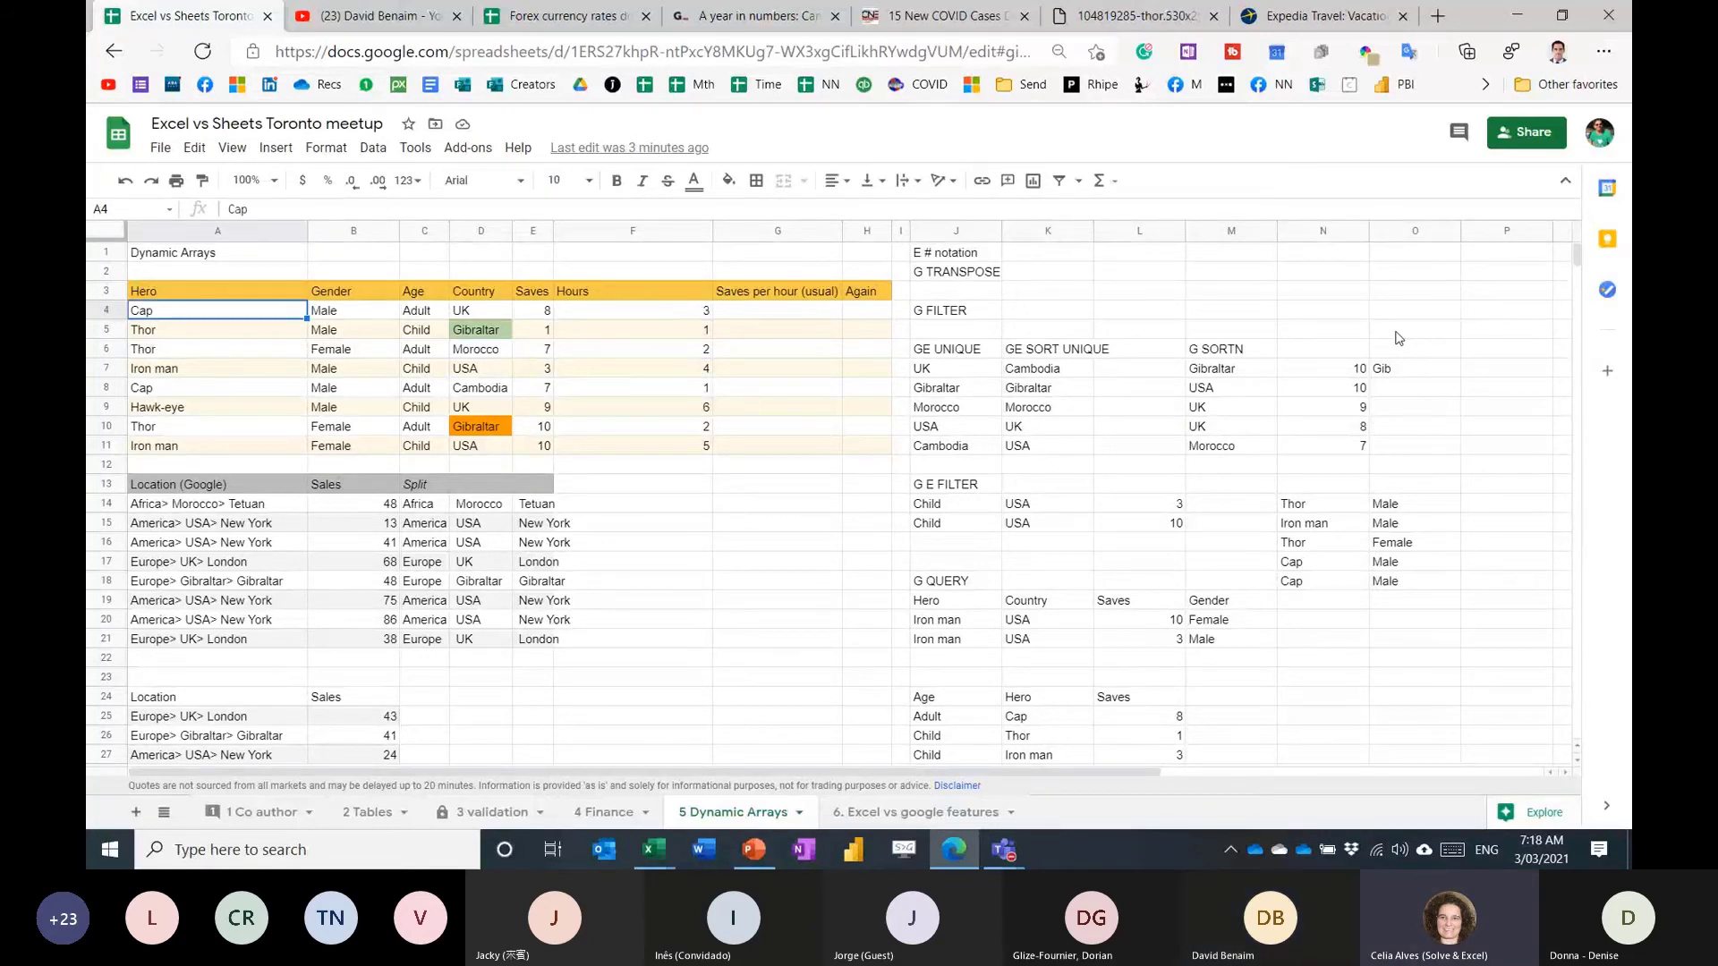
key(Up)
key(Up)
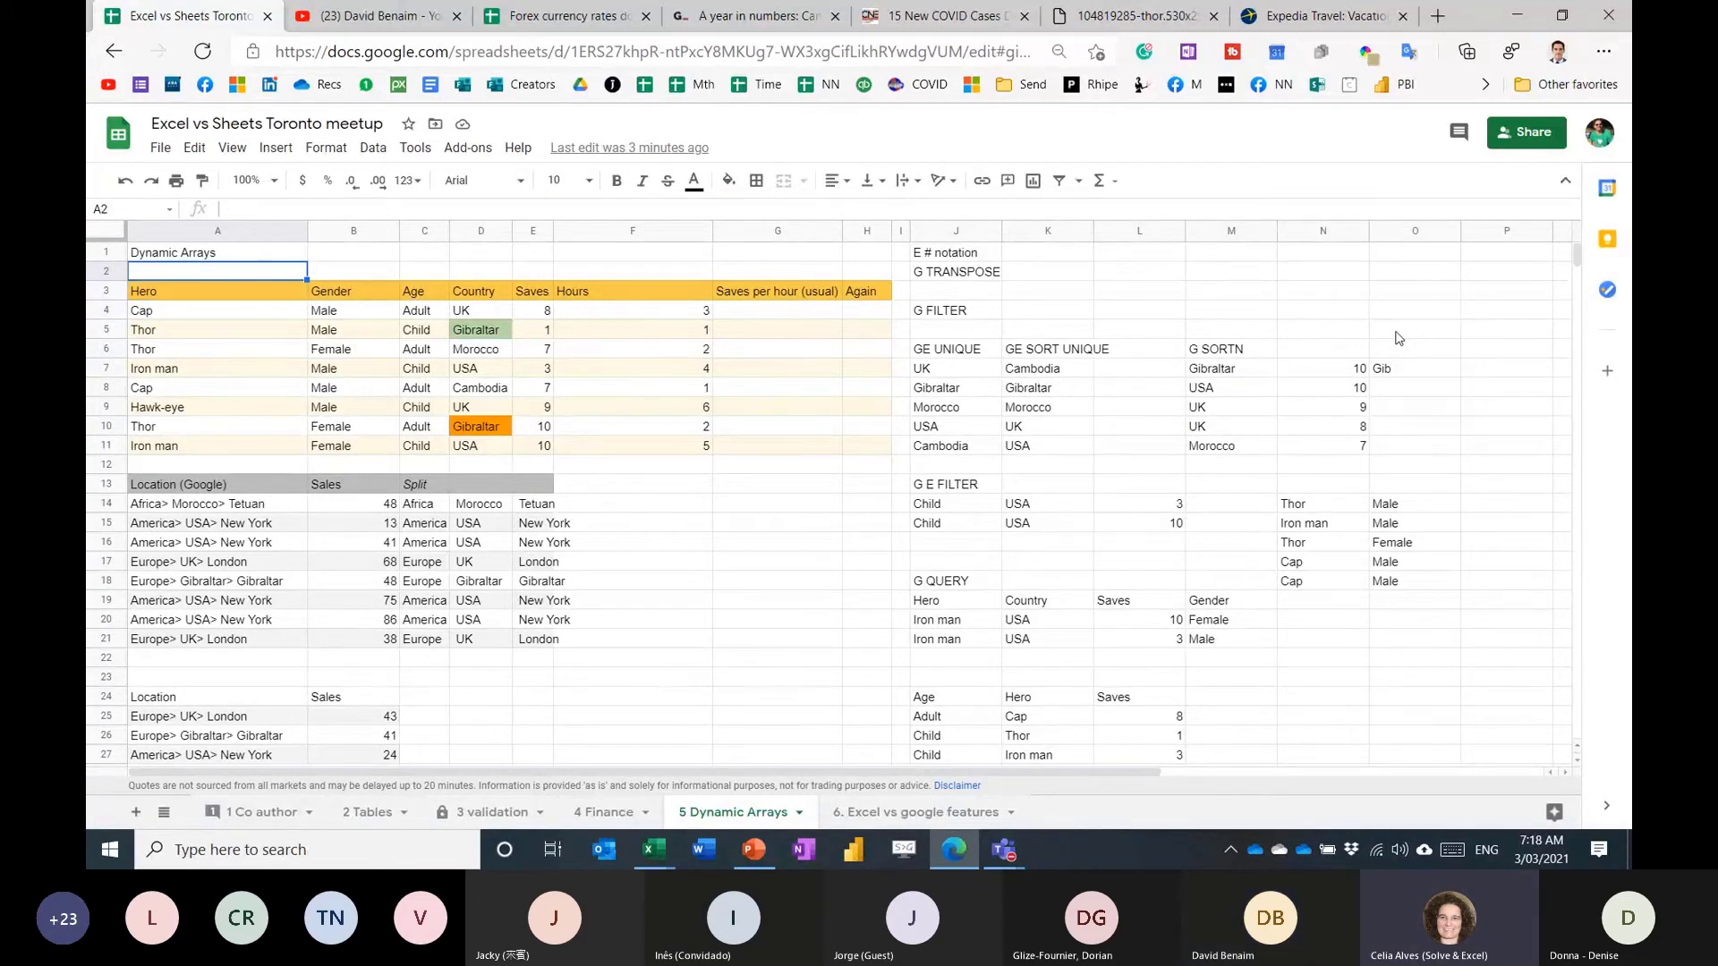
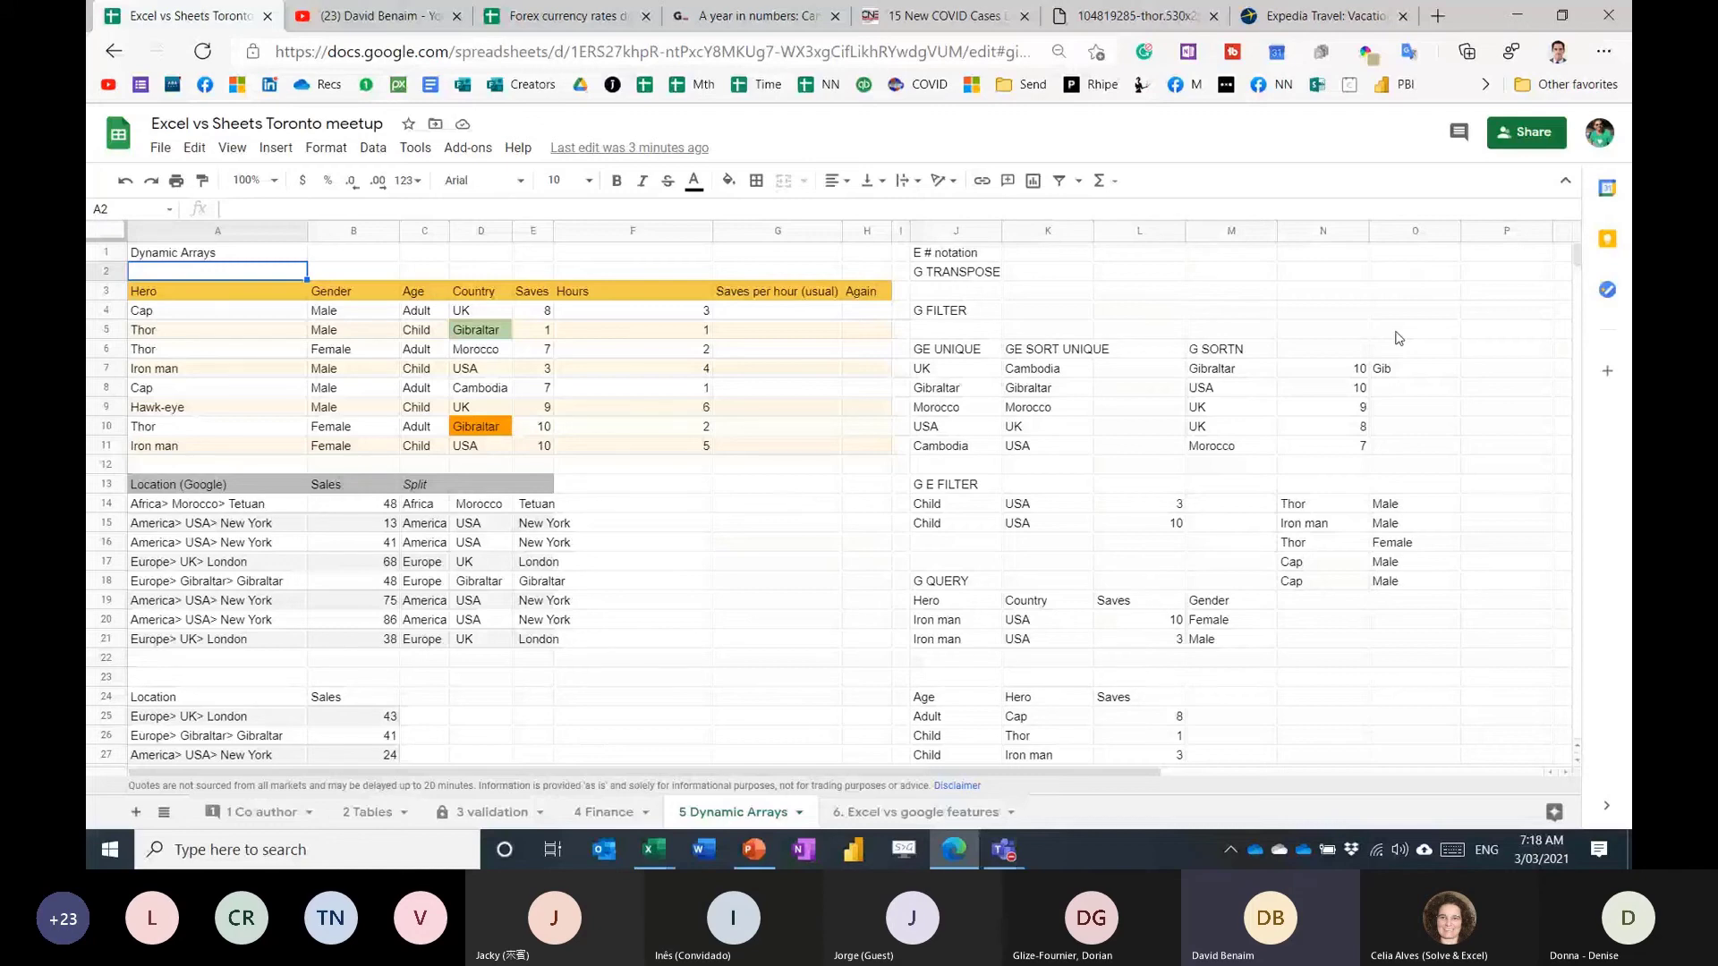
Go to the 4 Finance sheet of the Google Sheets file and reload the page.
key(ctrl+Tab)
key(alt+Tab)
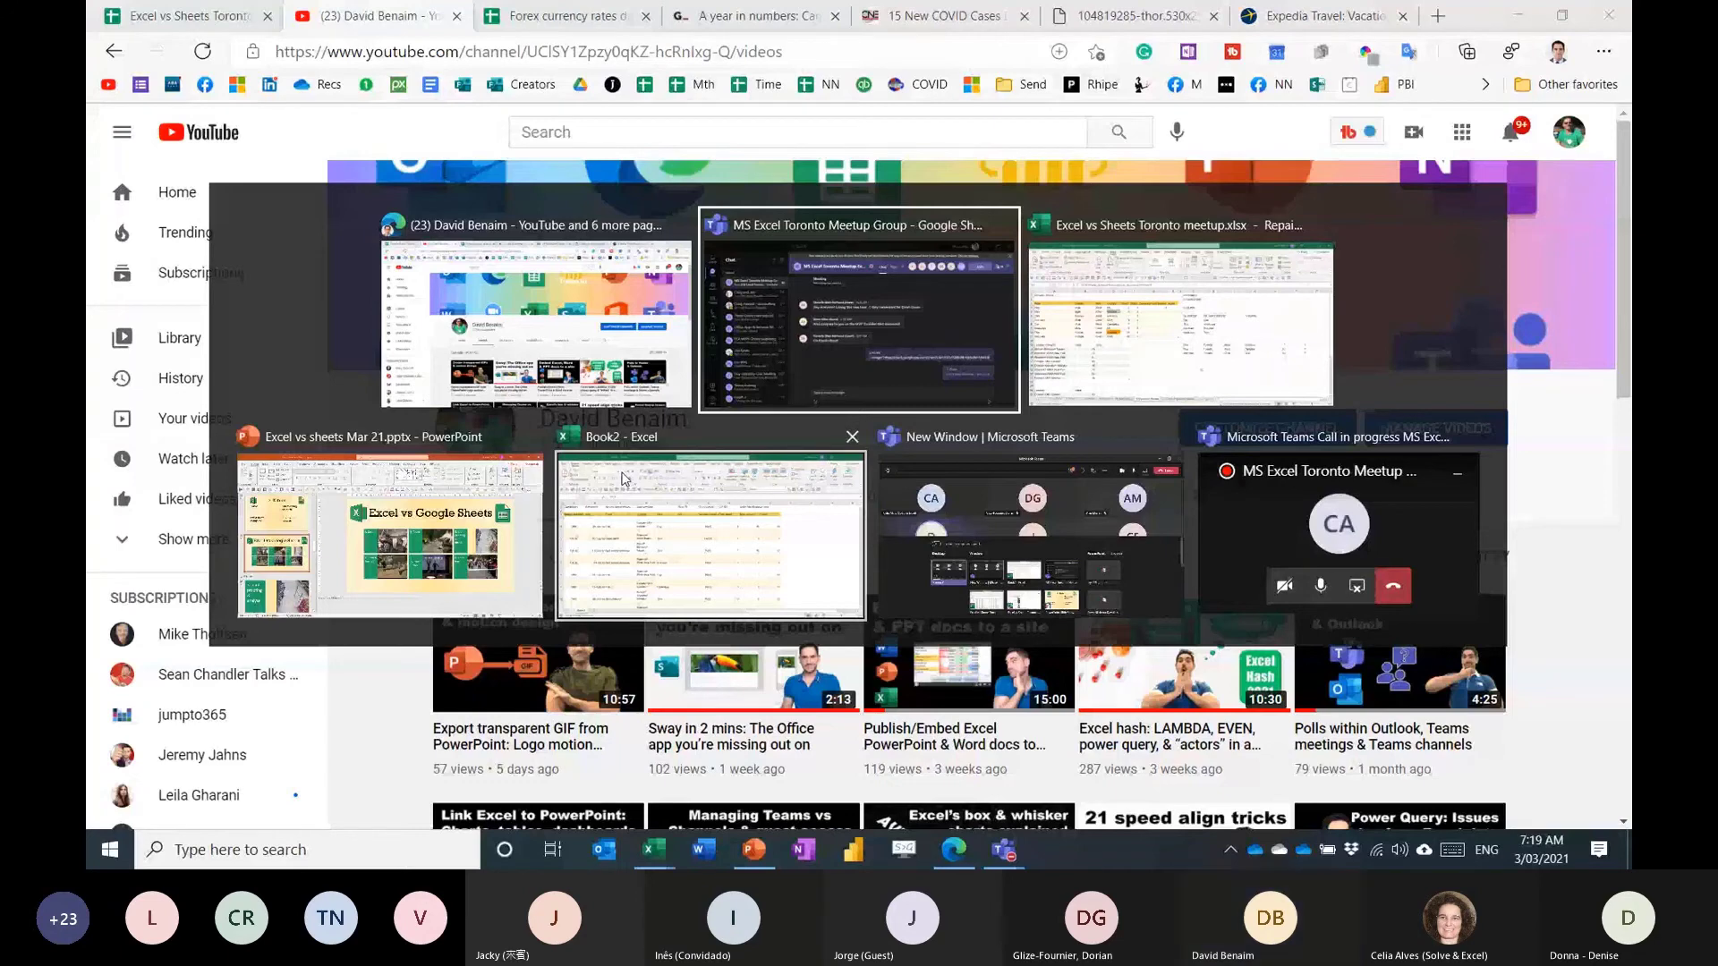
key(Return)
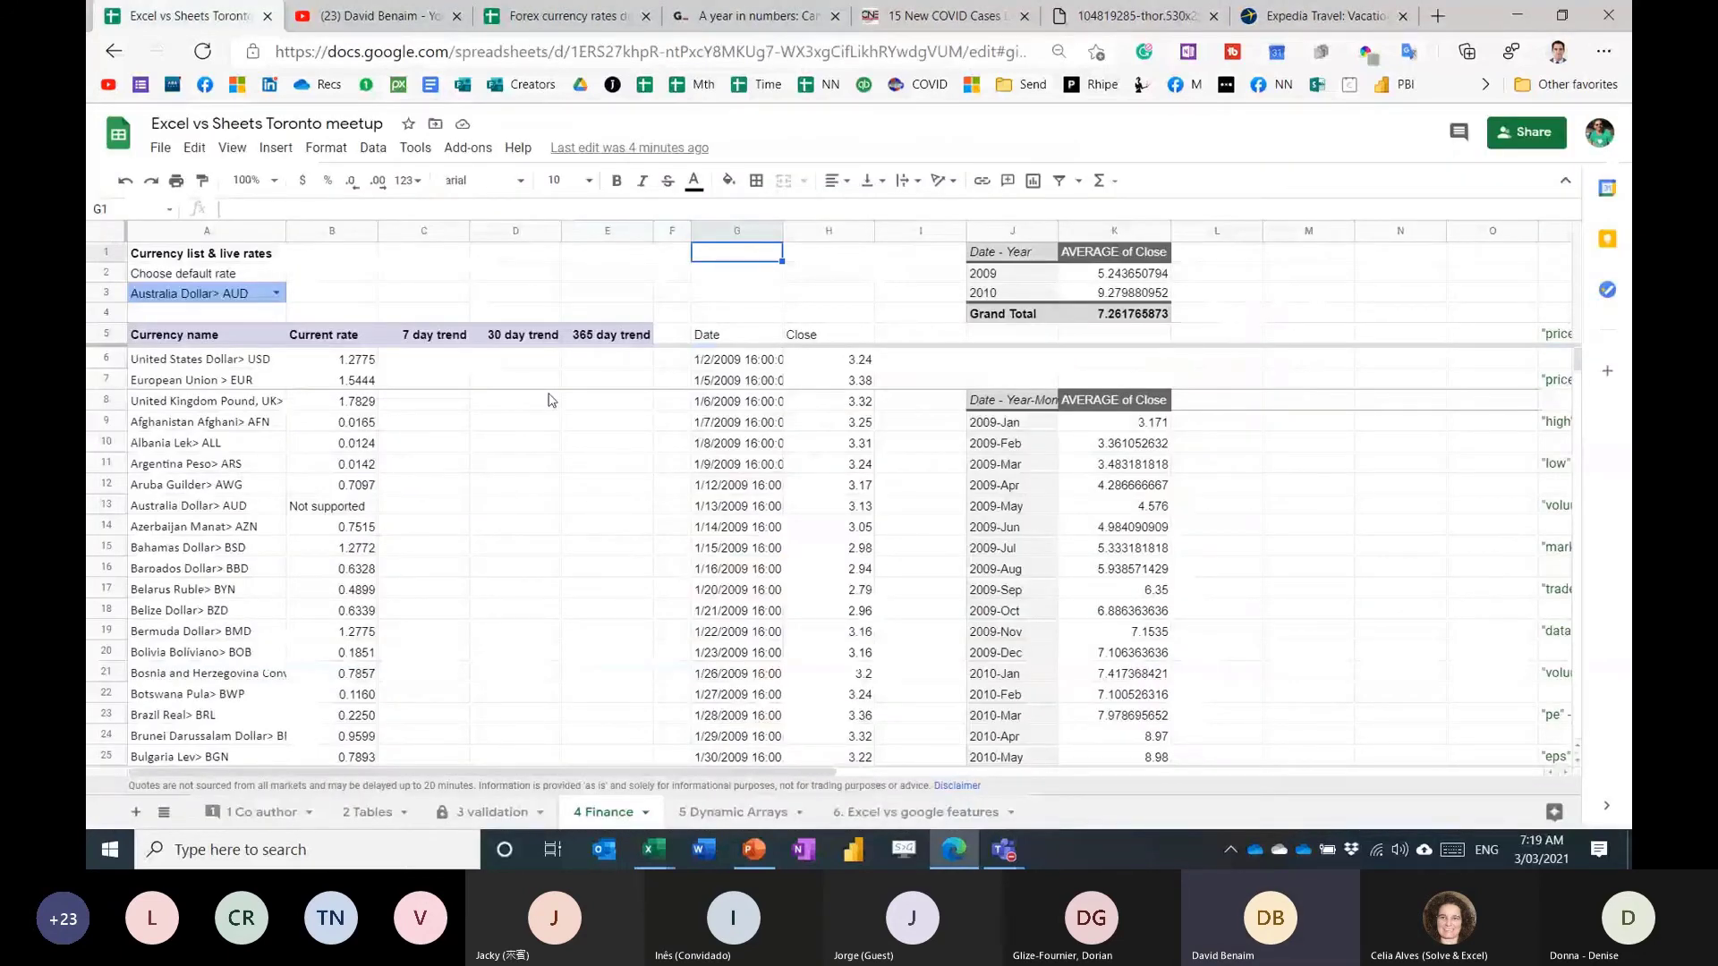
click(537, 361)
click(737, 292)
key(F5)
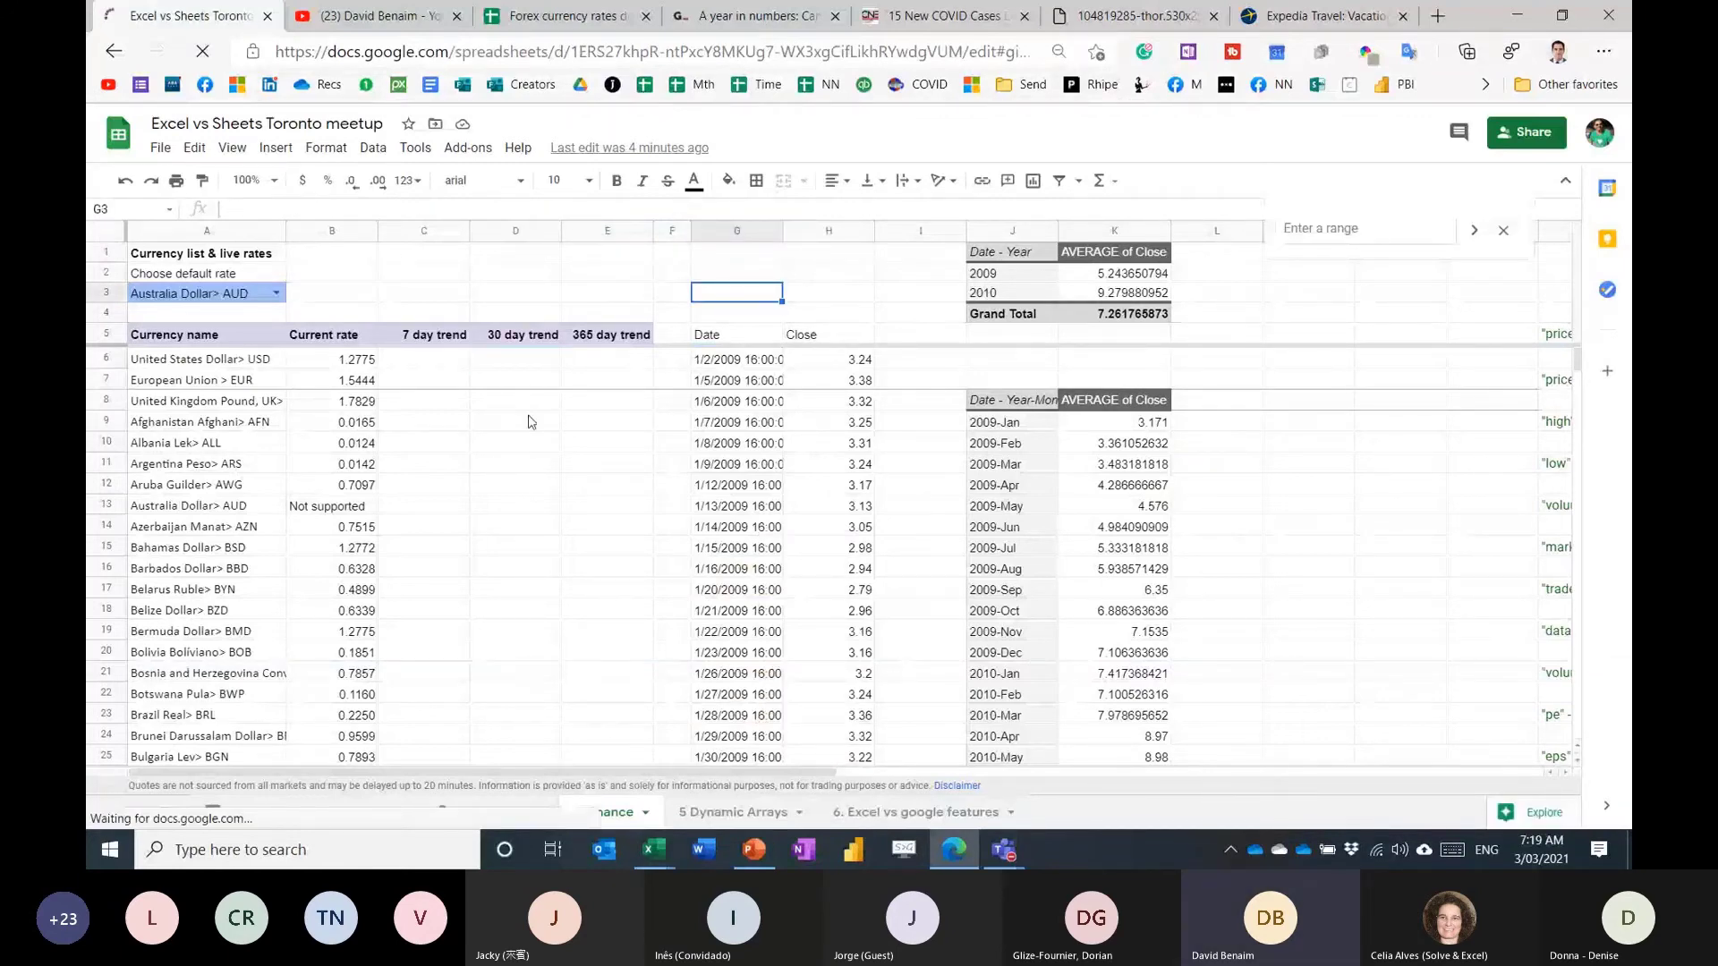
key(alt+Tab)
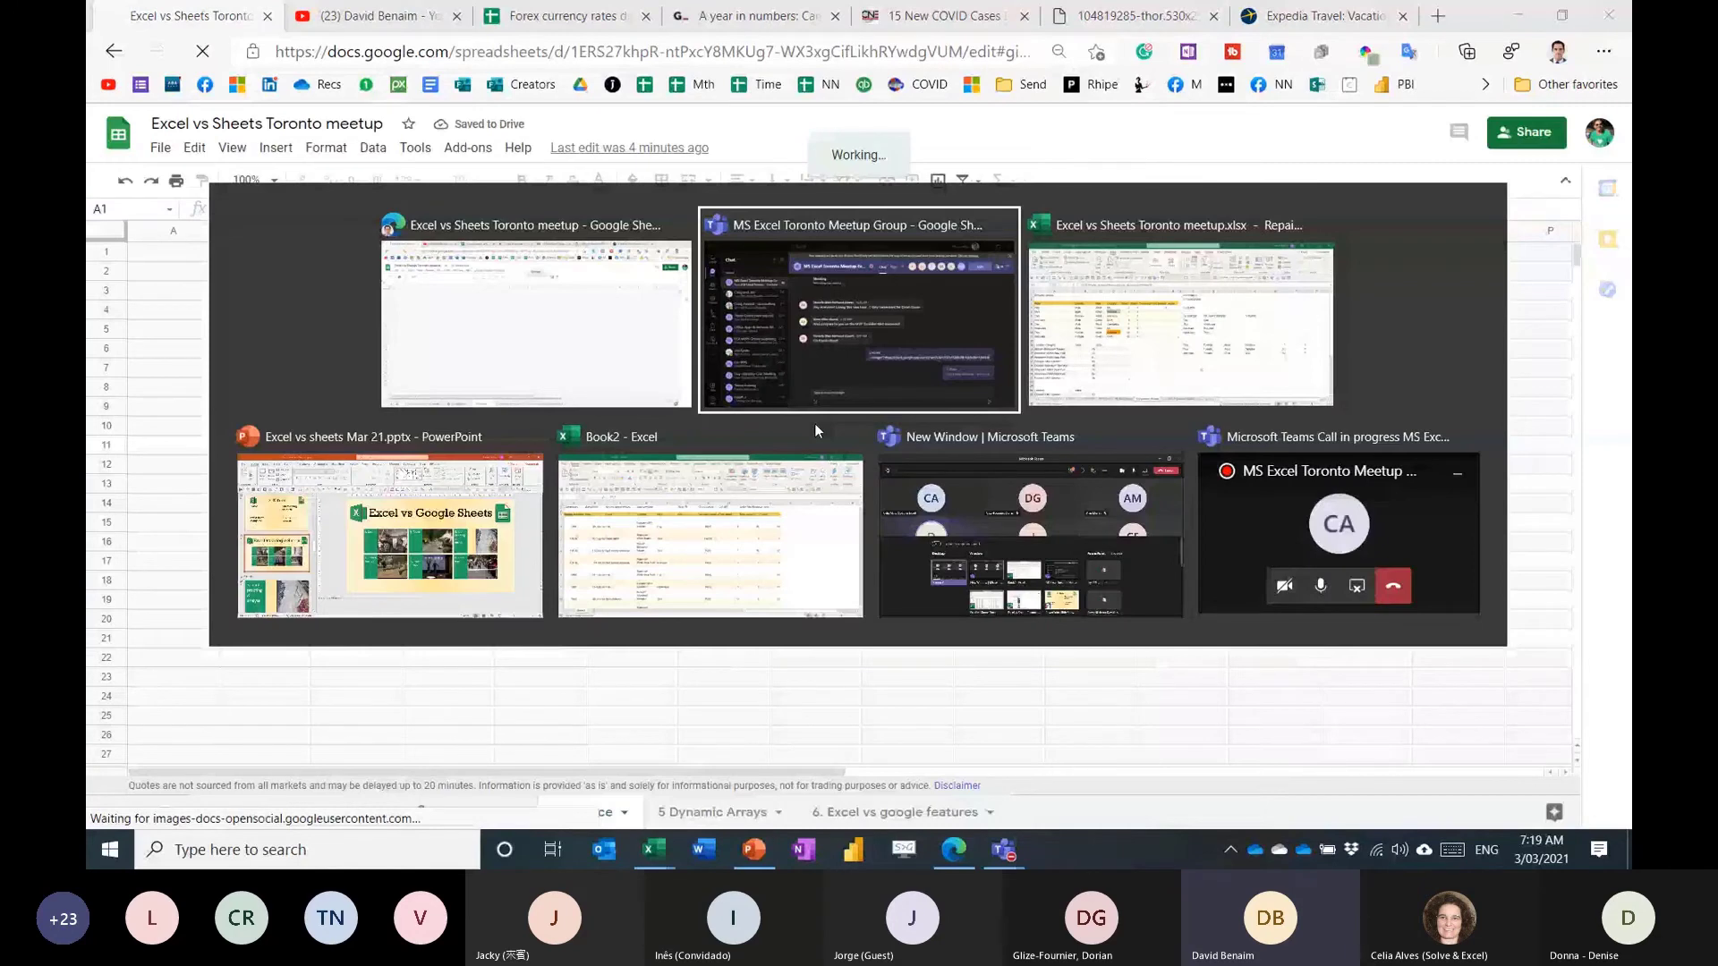
key(alt+shift+Tab)
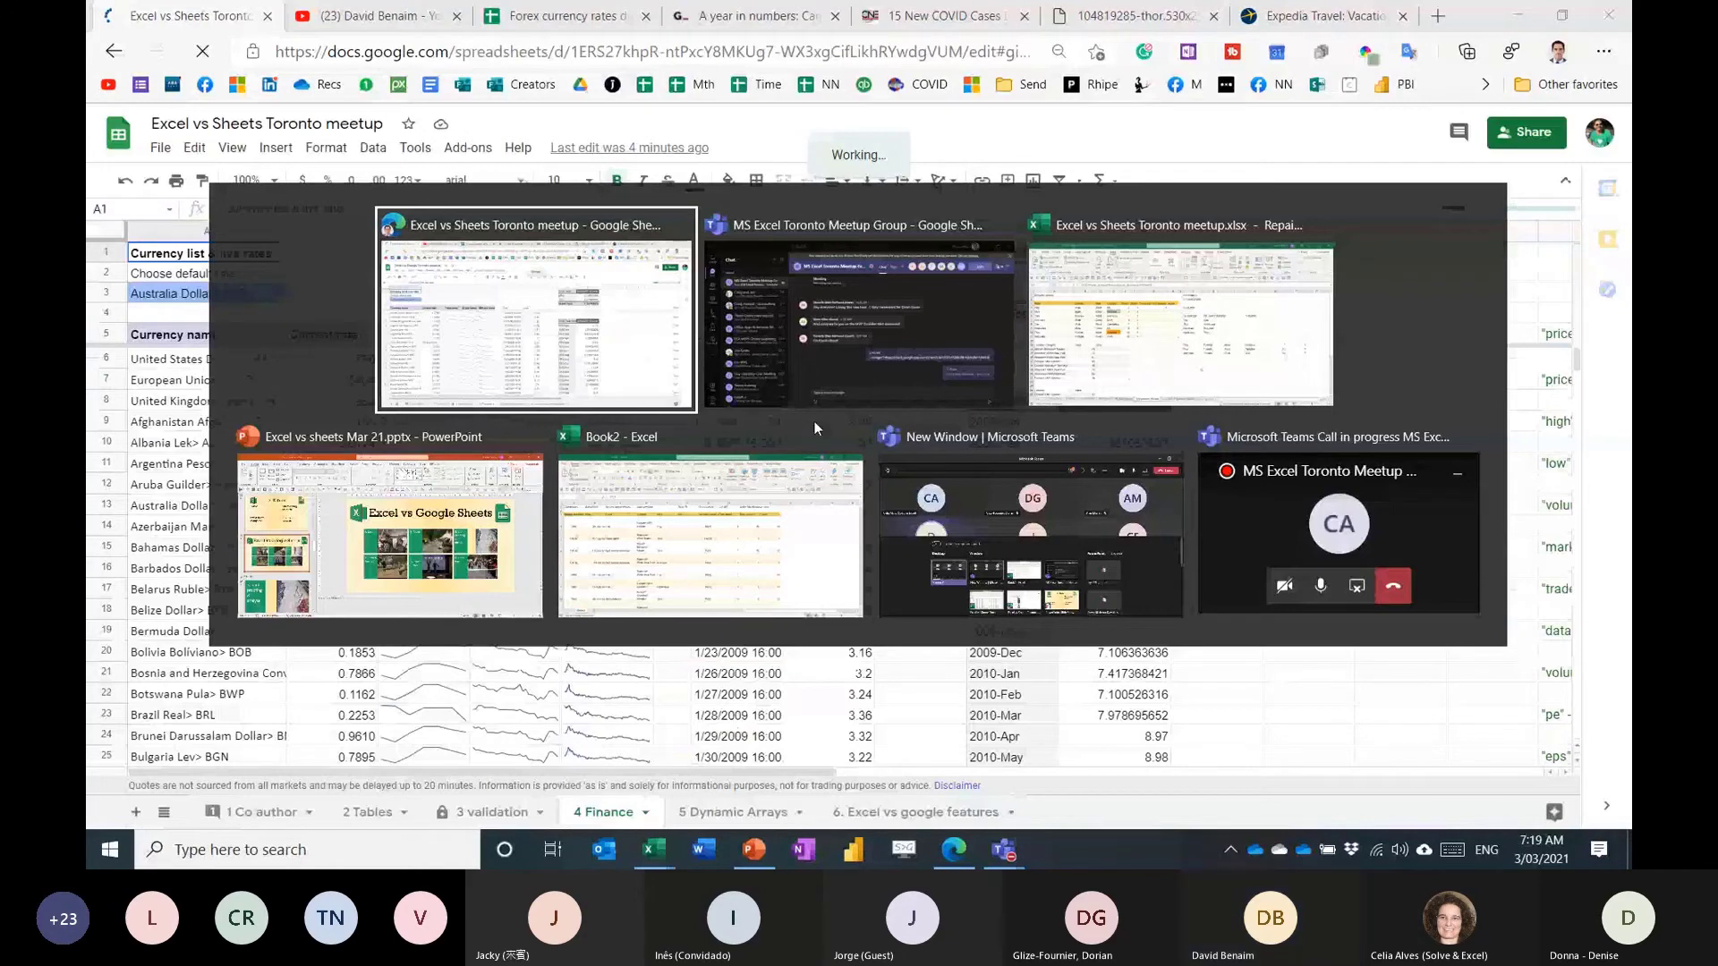
click(528, 370)
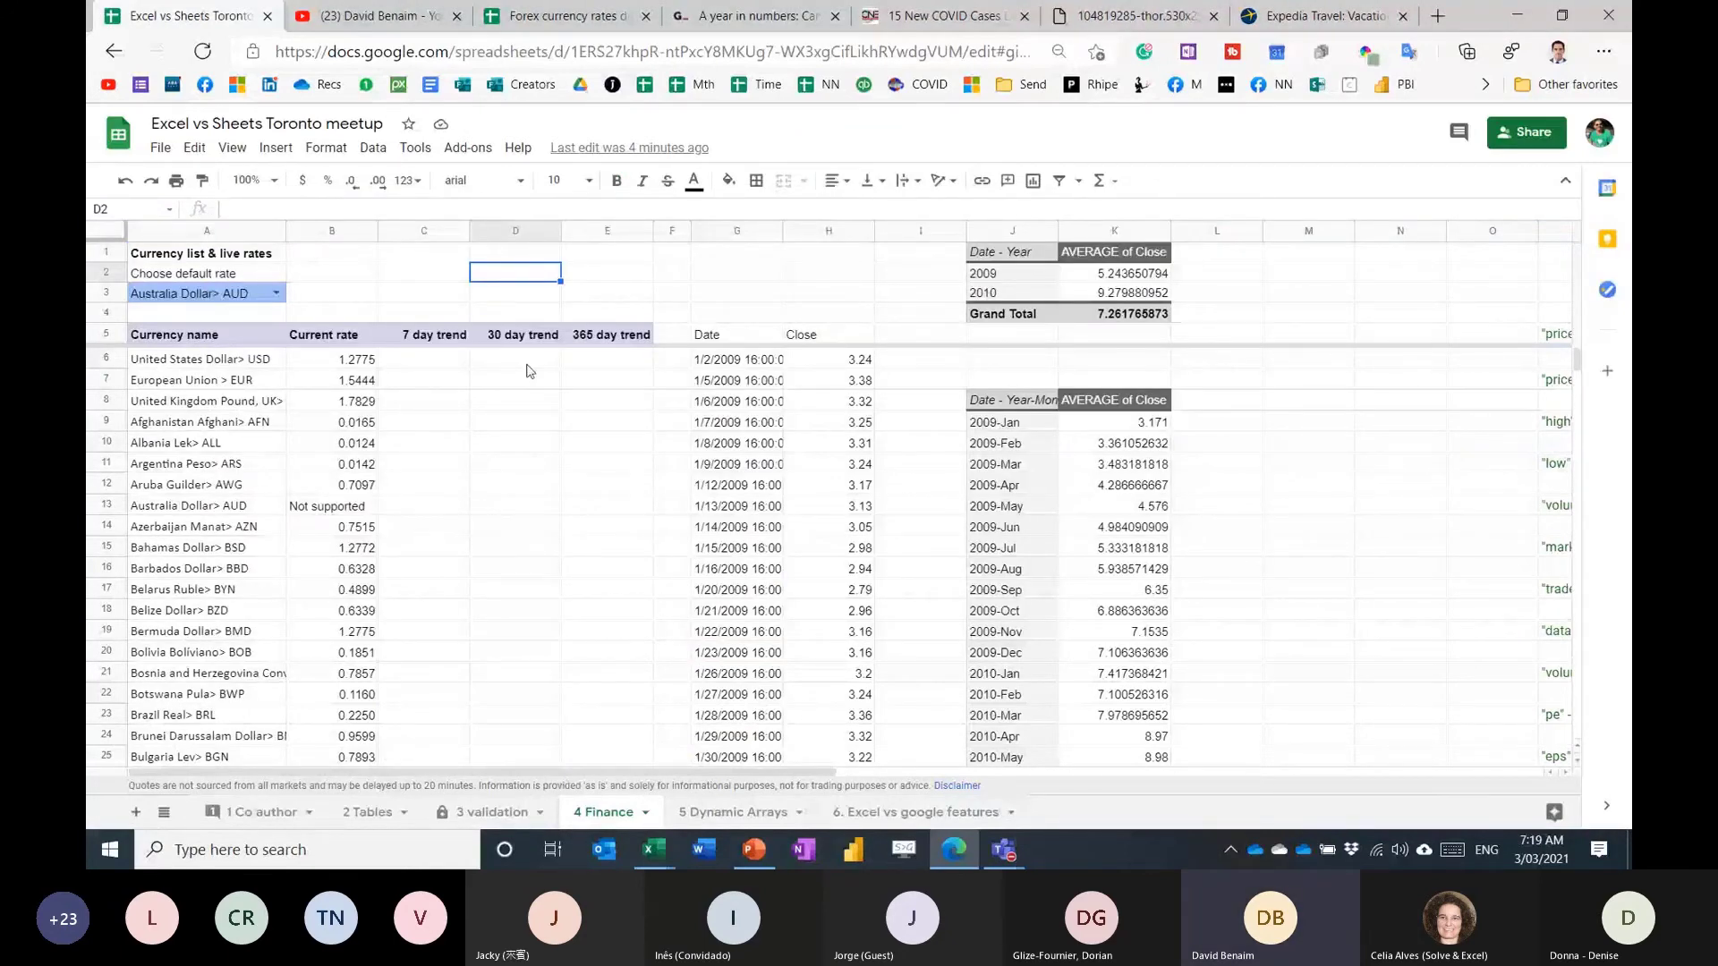
Examine the SPARKLINE formulas behind the 7, 30 and 365 day trends in C6:E6 and the GOOGLEFINANCE formula in B6.
click(416, 362)
key(F5)
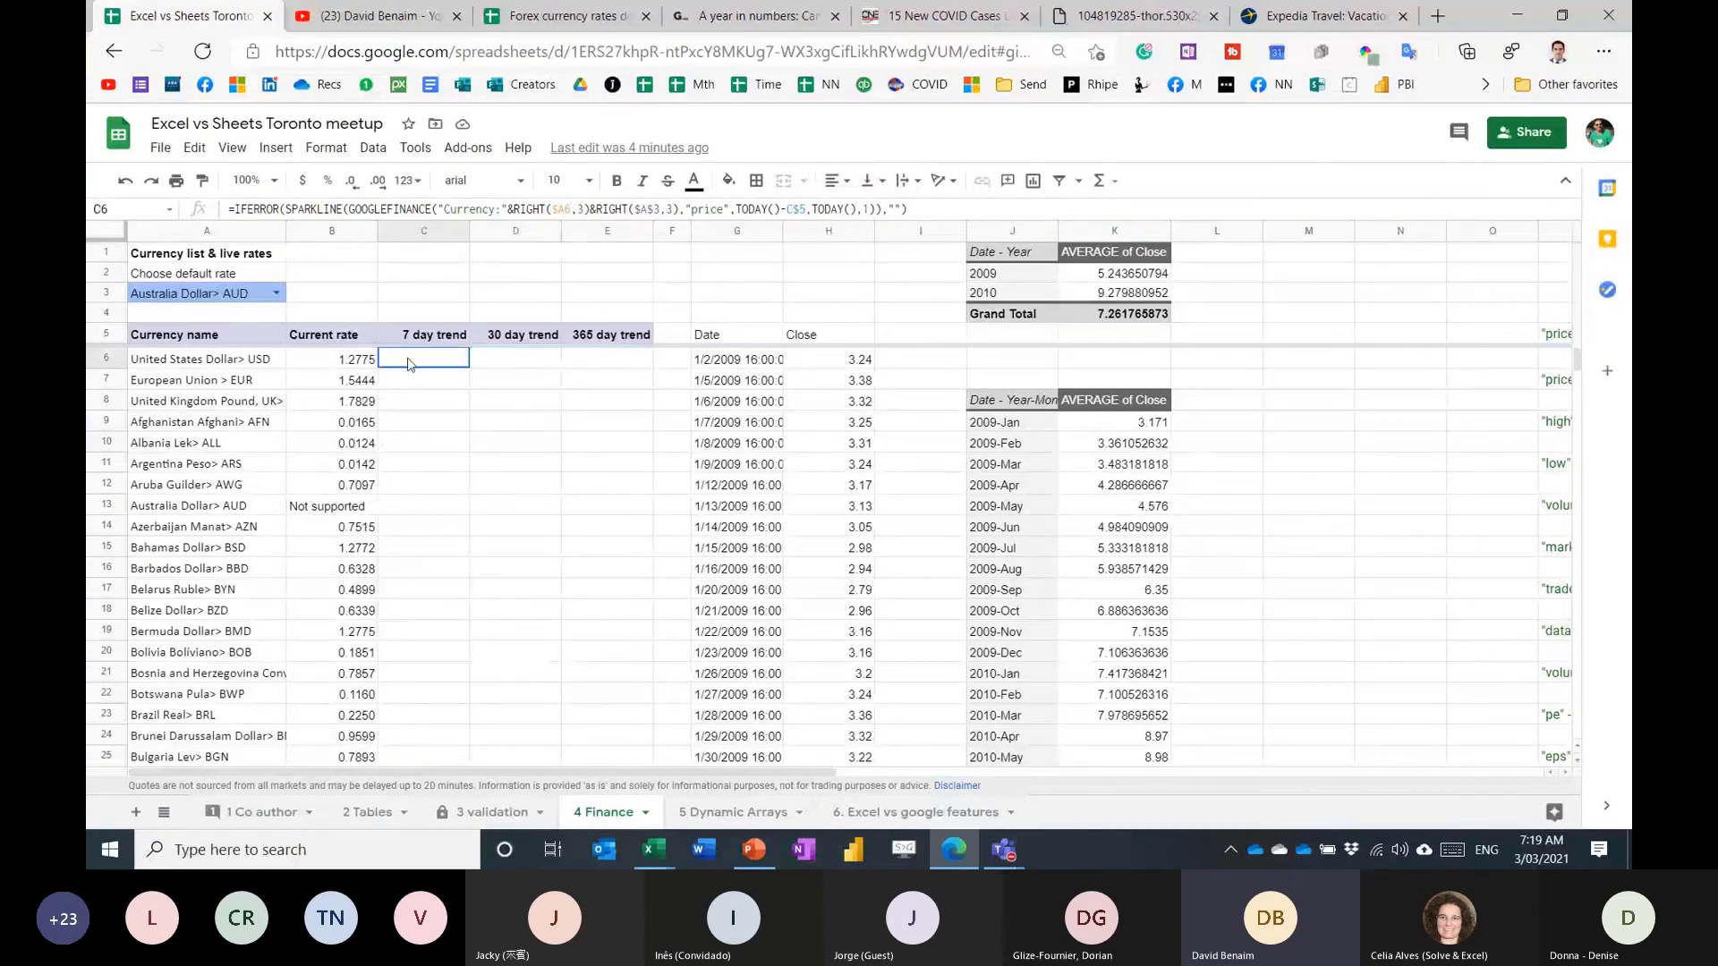
double_click(410, 363)
key(Escape)
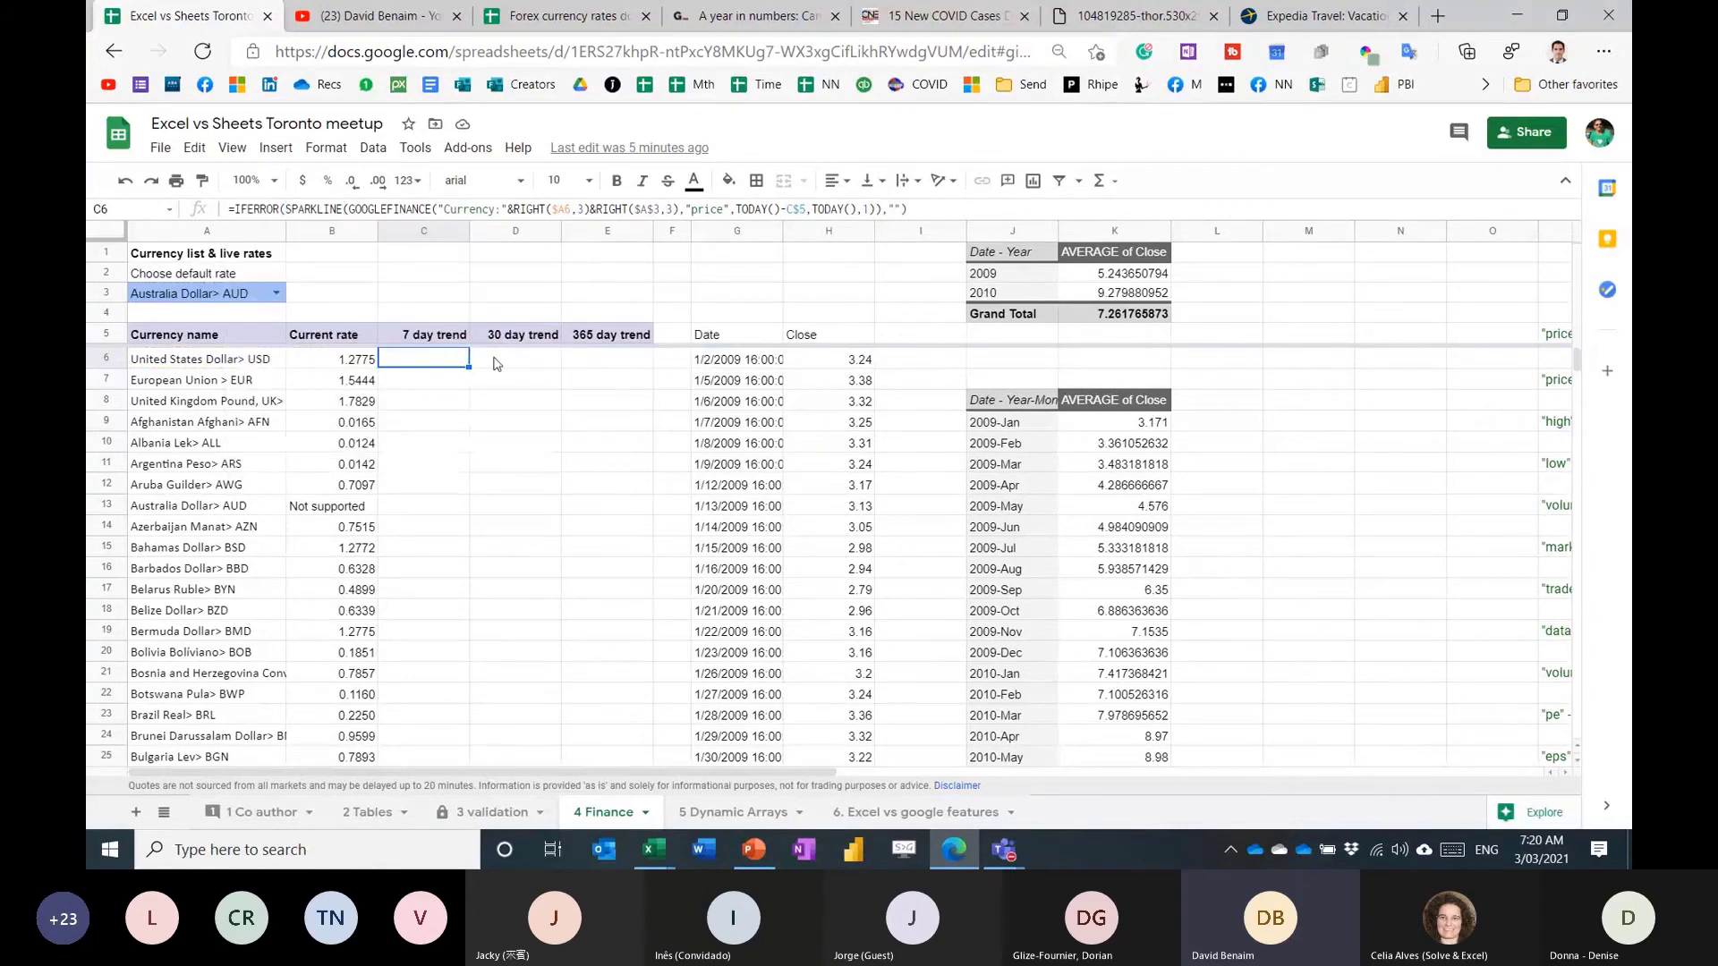
key(Right)
key(Right)
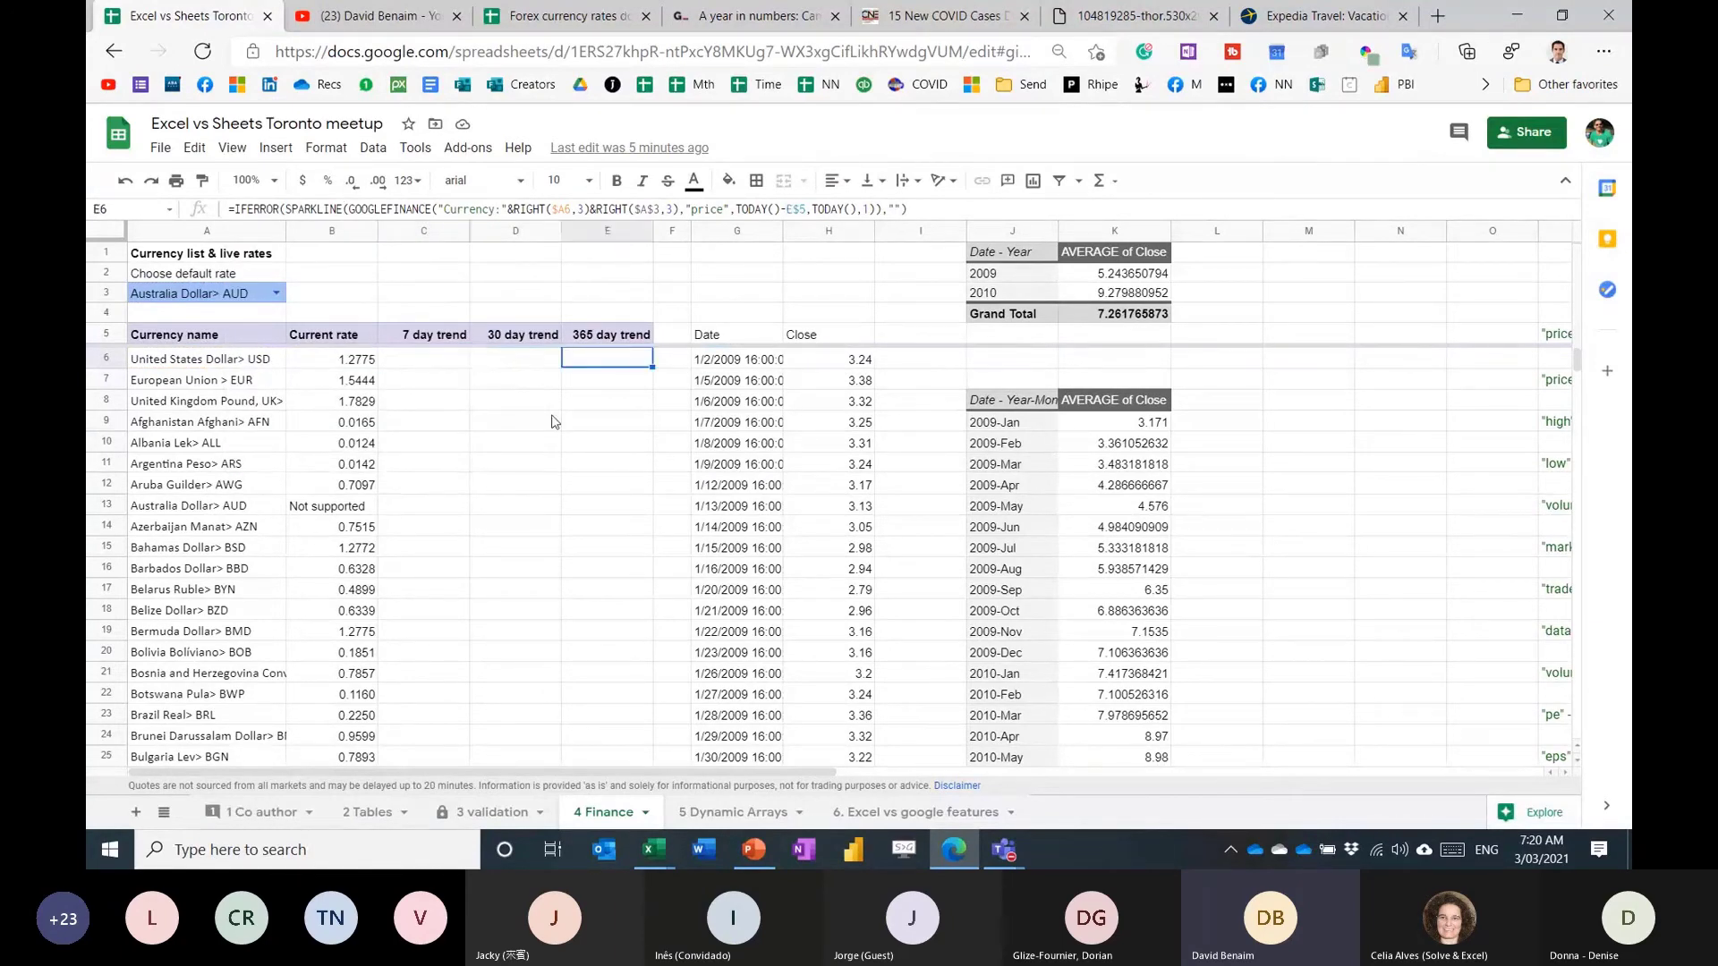
key(Left)
key(Left)
key(Right)
key(Right)
key(Left)
key(Left)
key(Left)
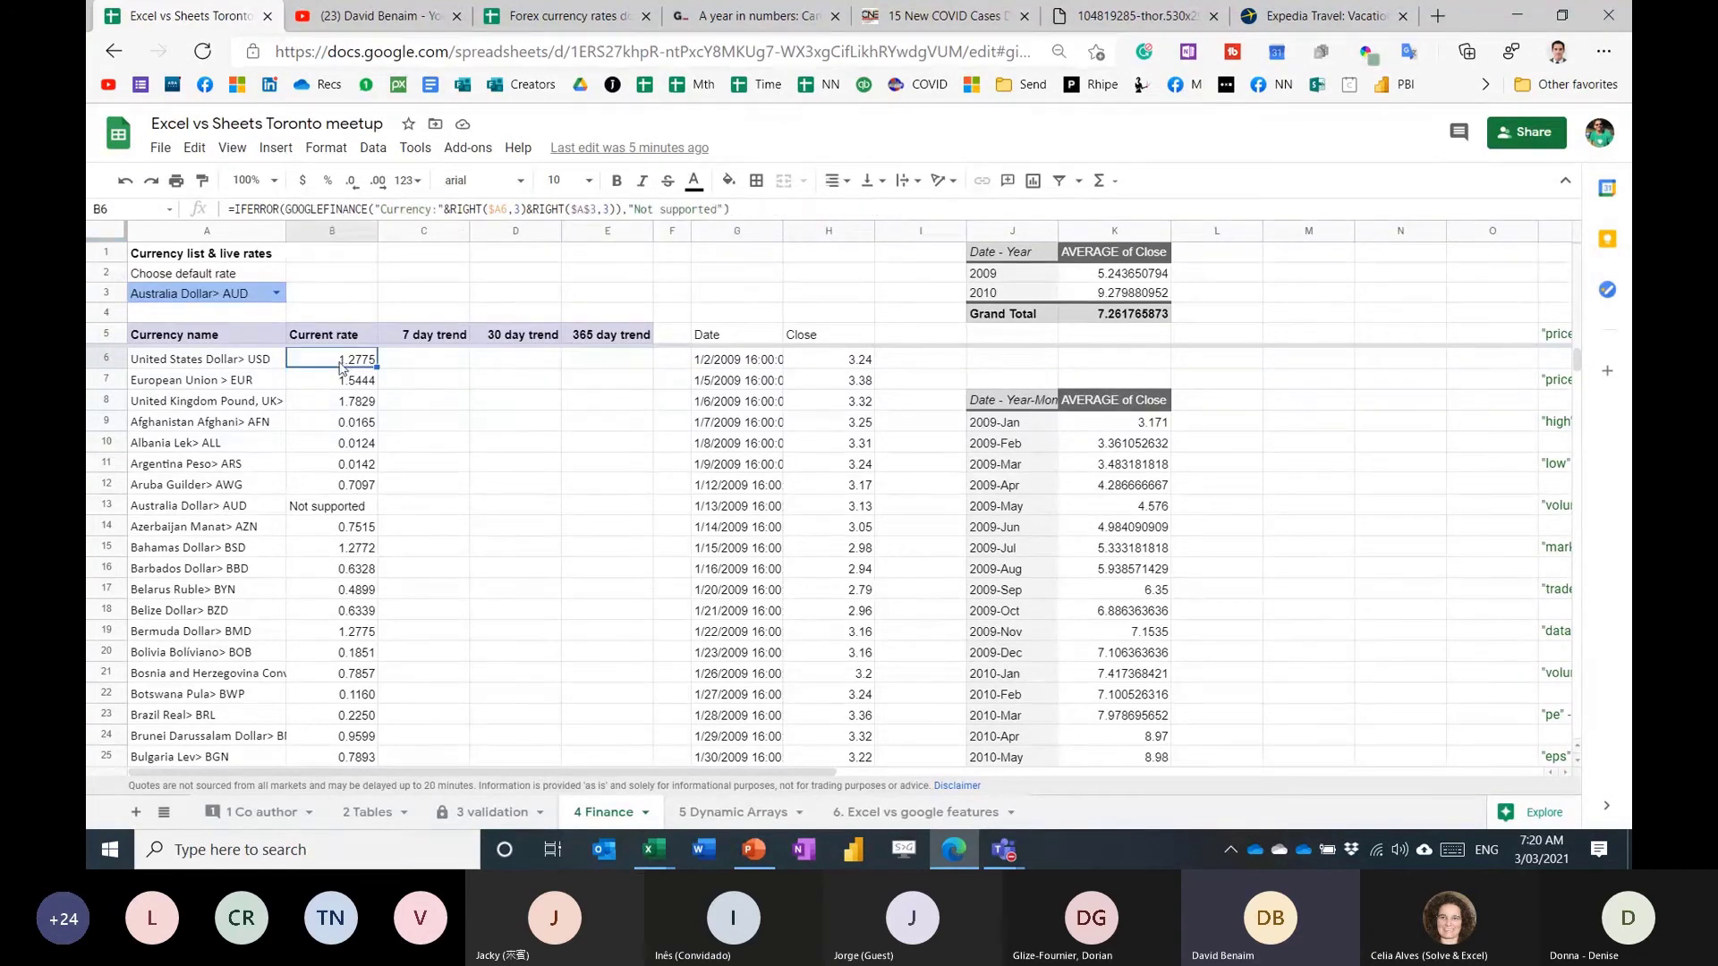
Set the default rate in A3 to United States Dollar> USD.
click(206, 295)
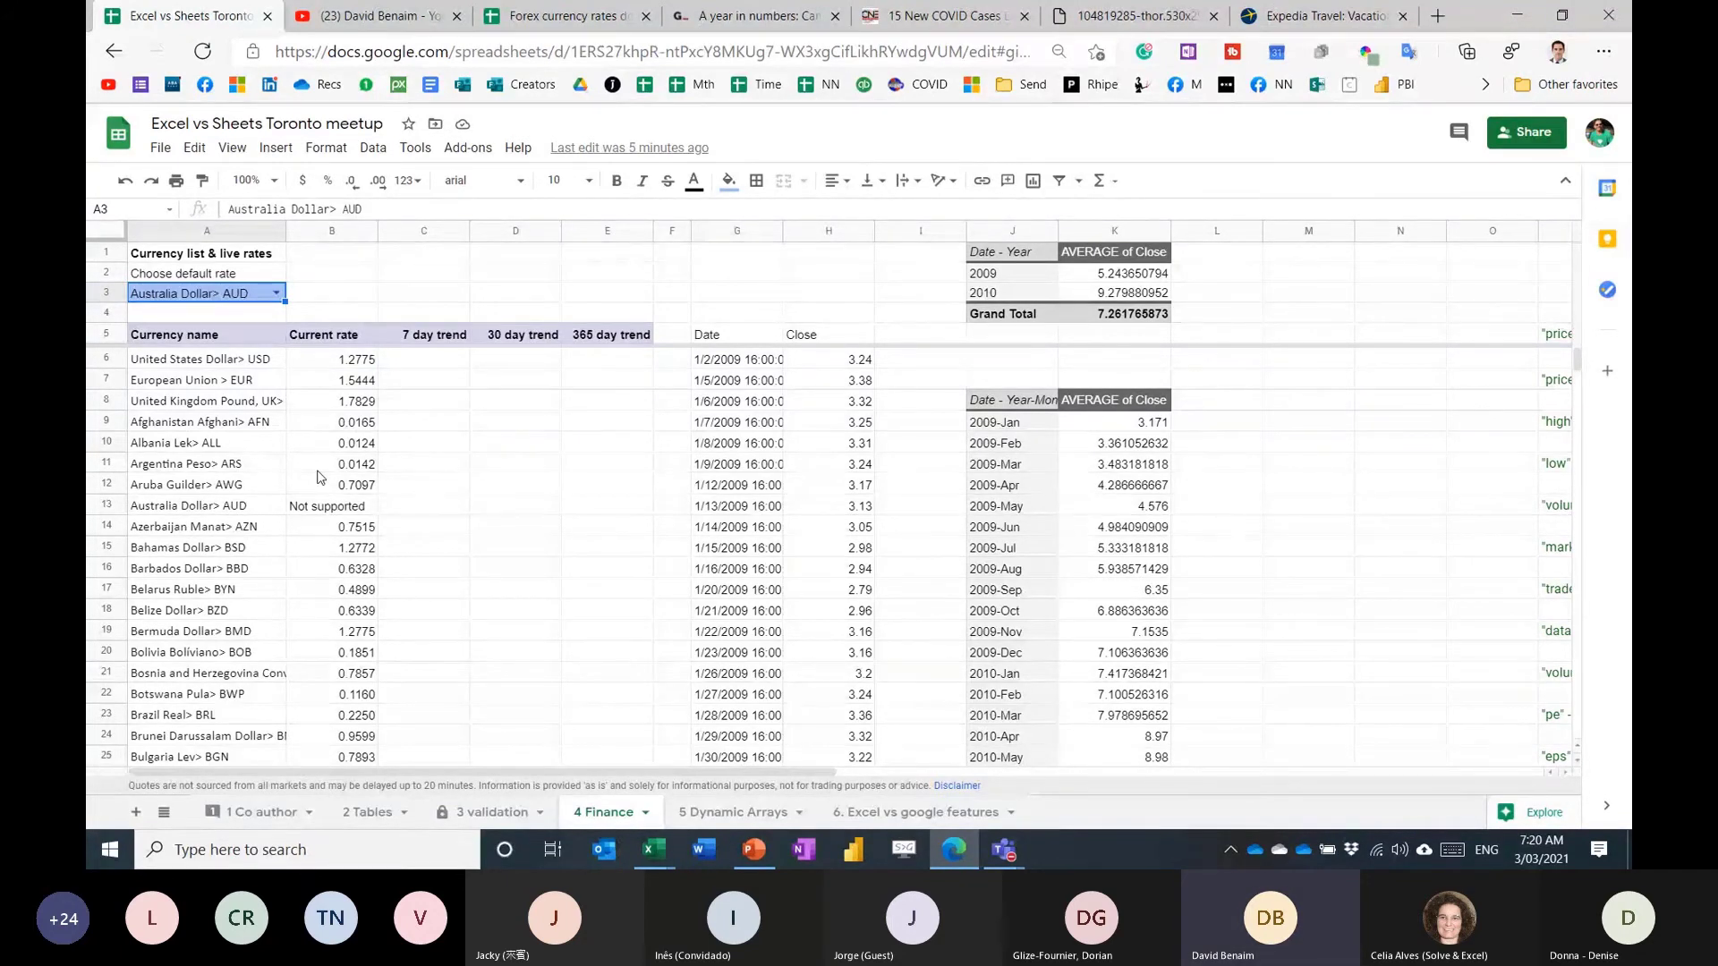
text(usd)
key(Return)
key(Down)
key(Down)
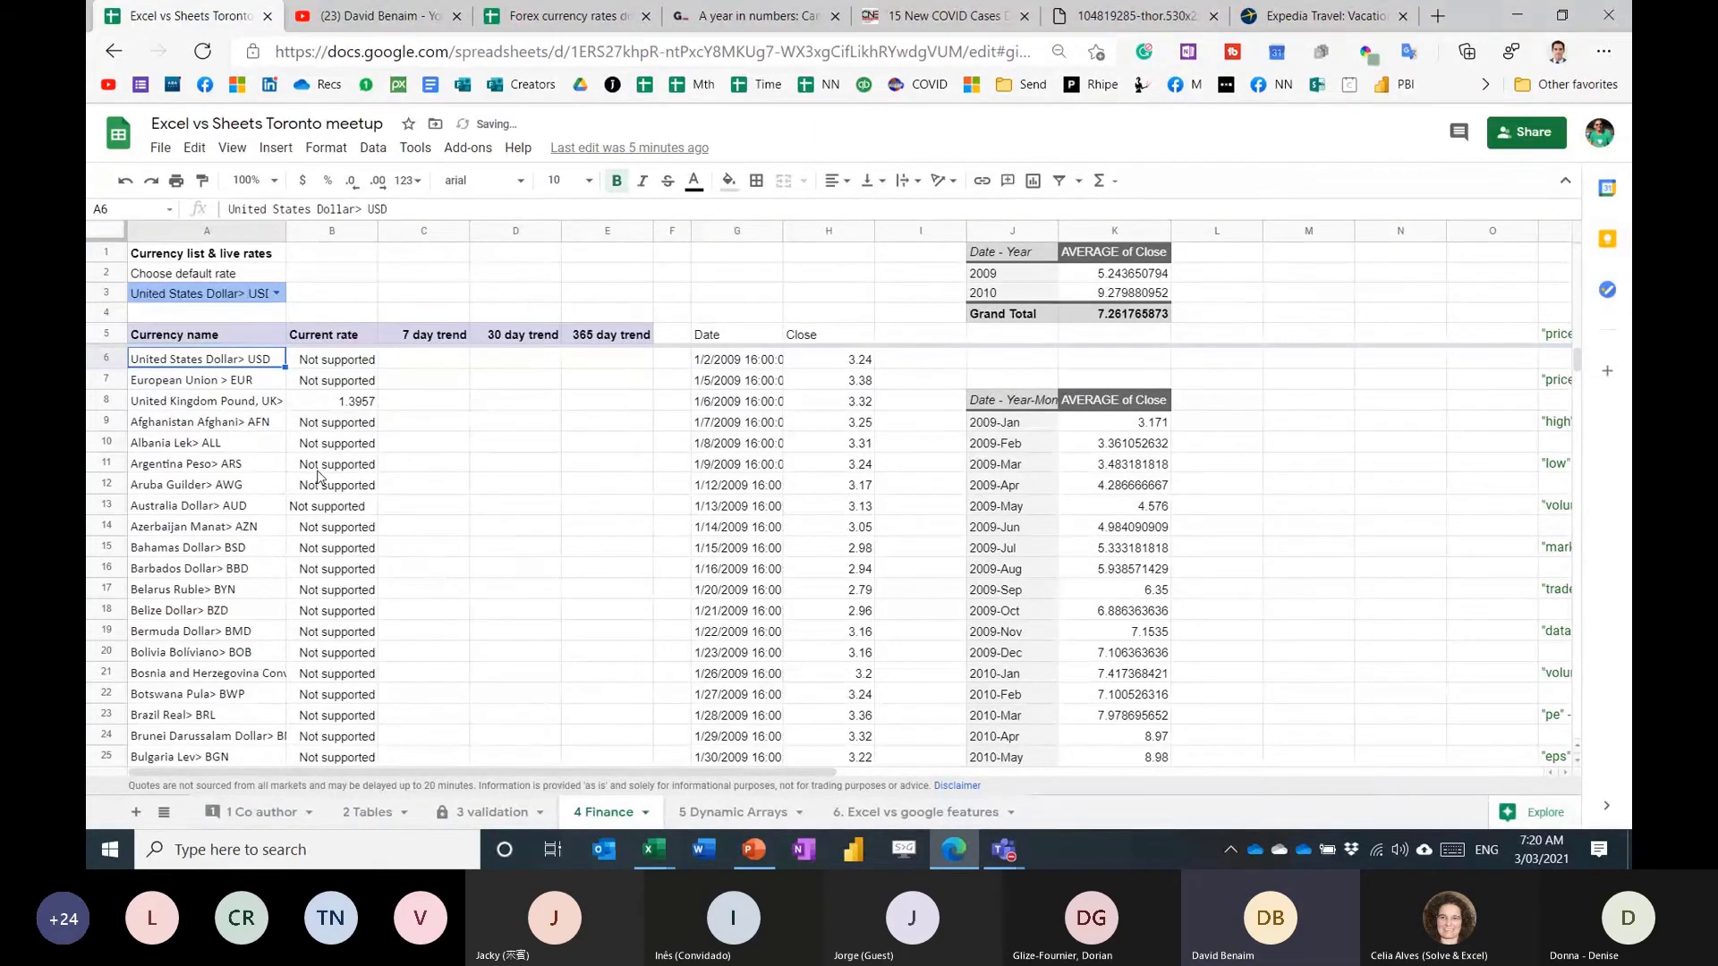
Check the Current rate formulas in rows 6 to 14 and the computer's Wi-Fi connection.
key(Right)
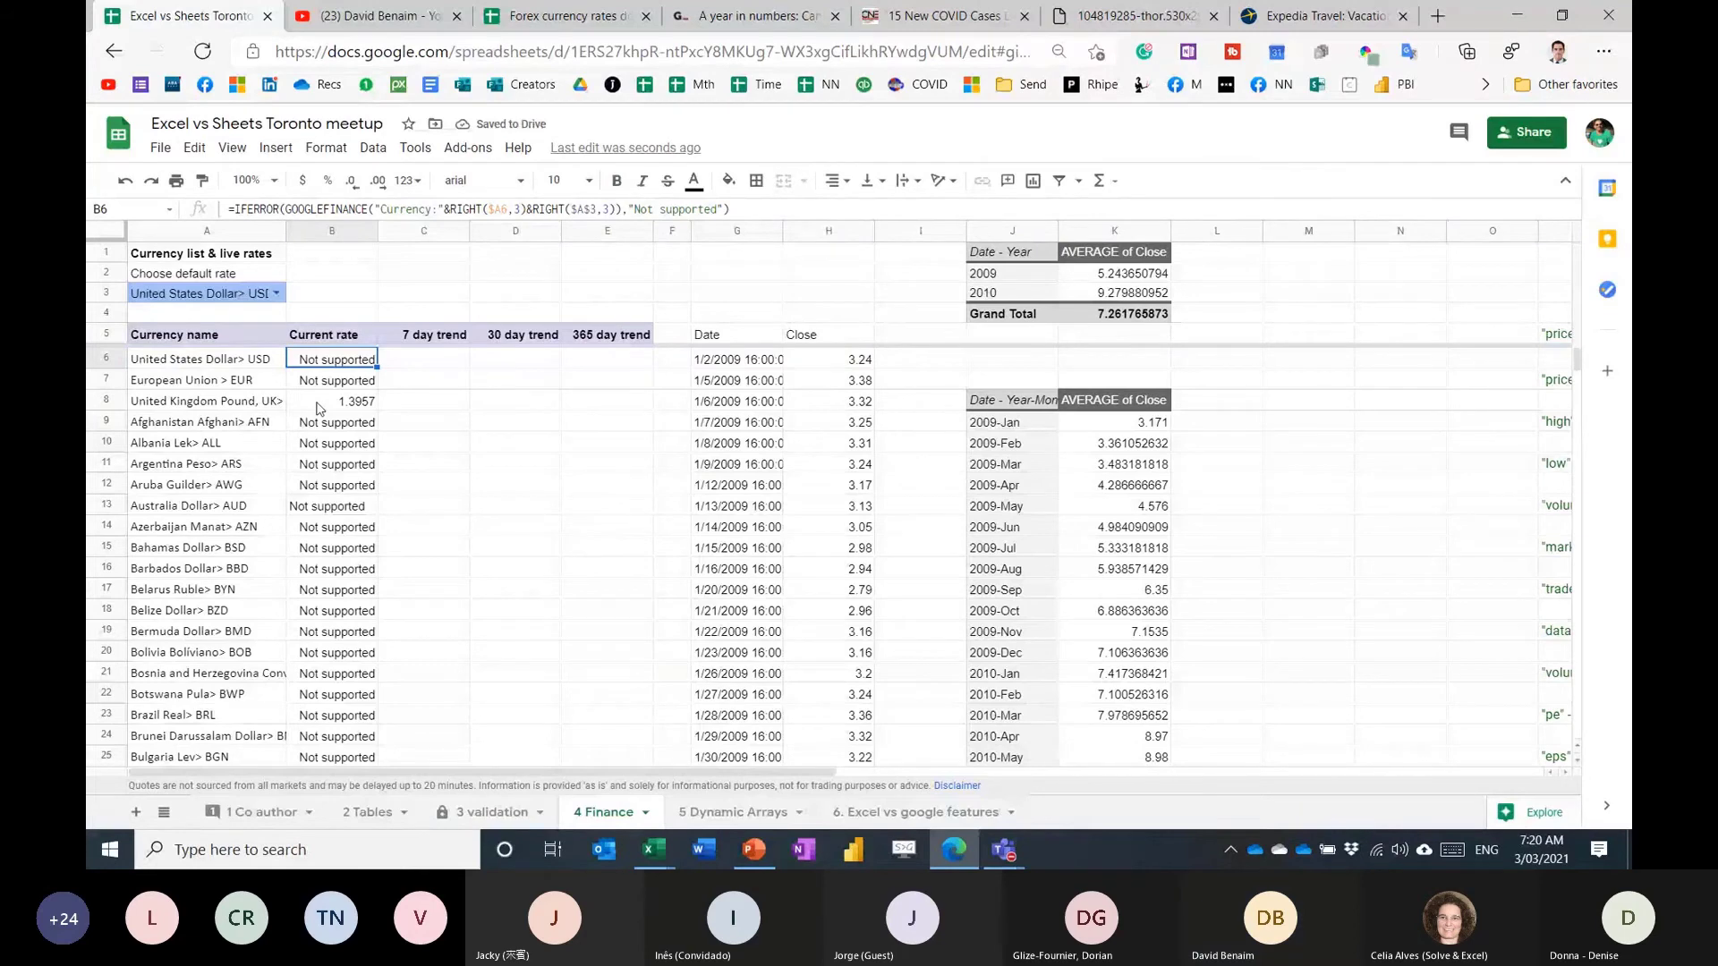
click(334, 528)
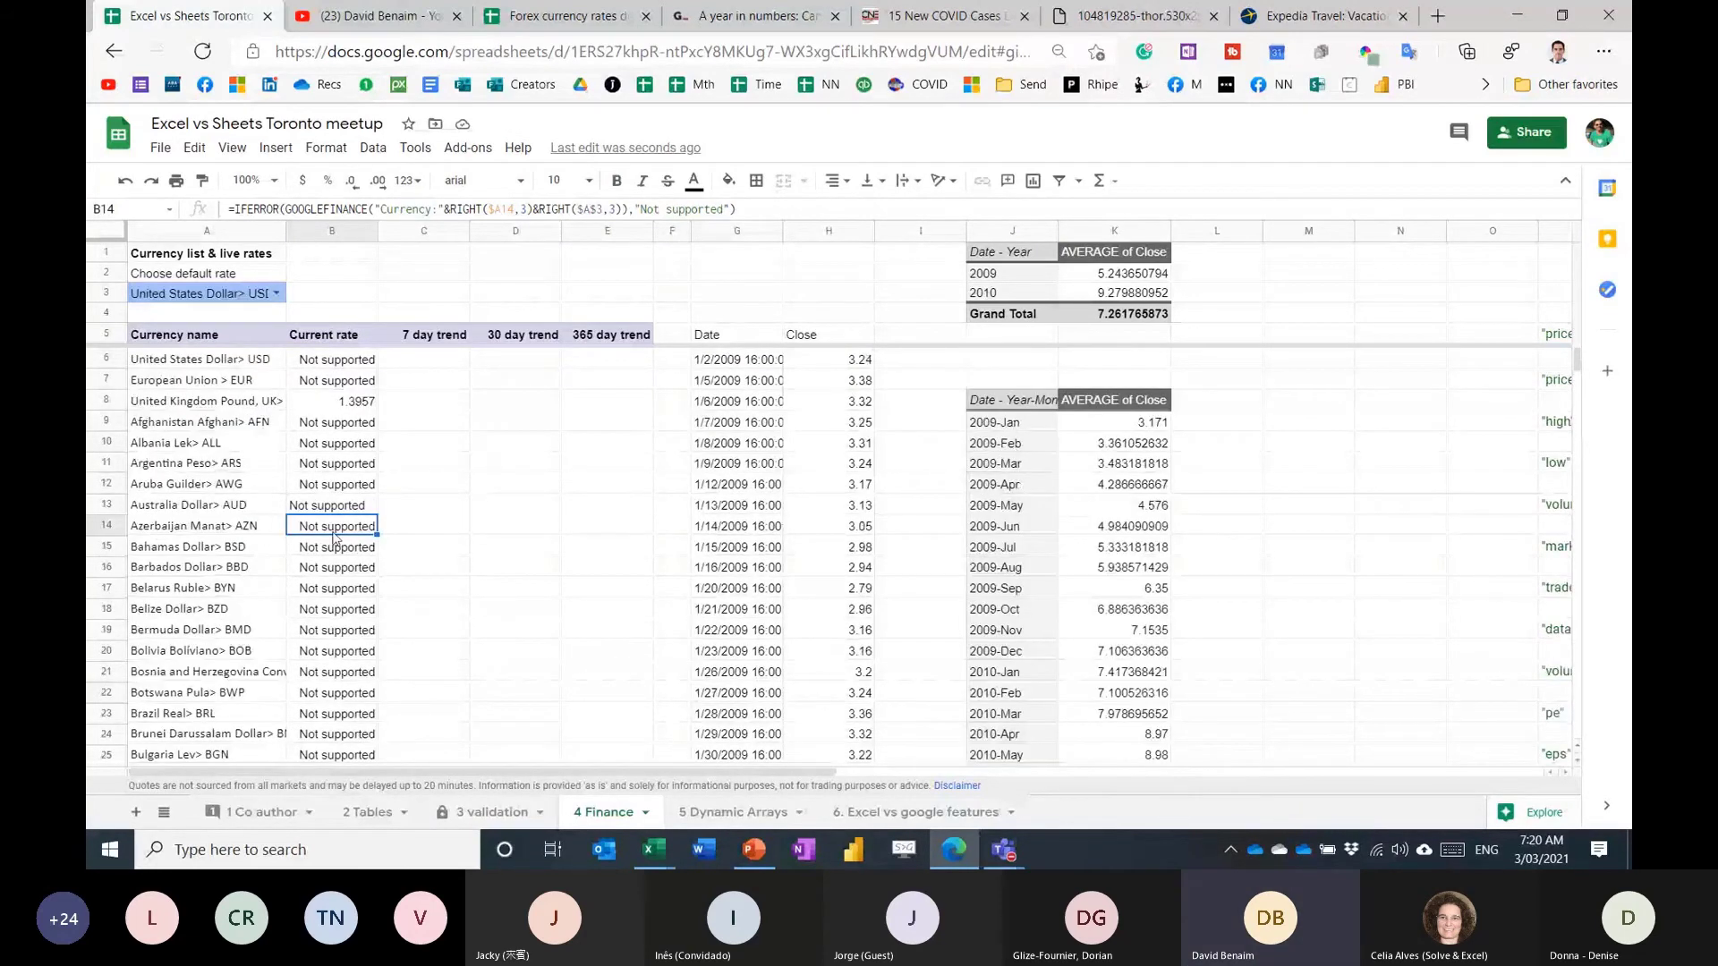
click(331, 359)
click(1375, 850)
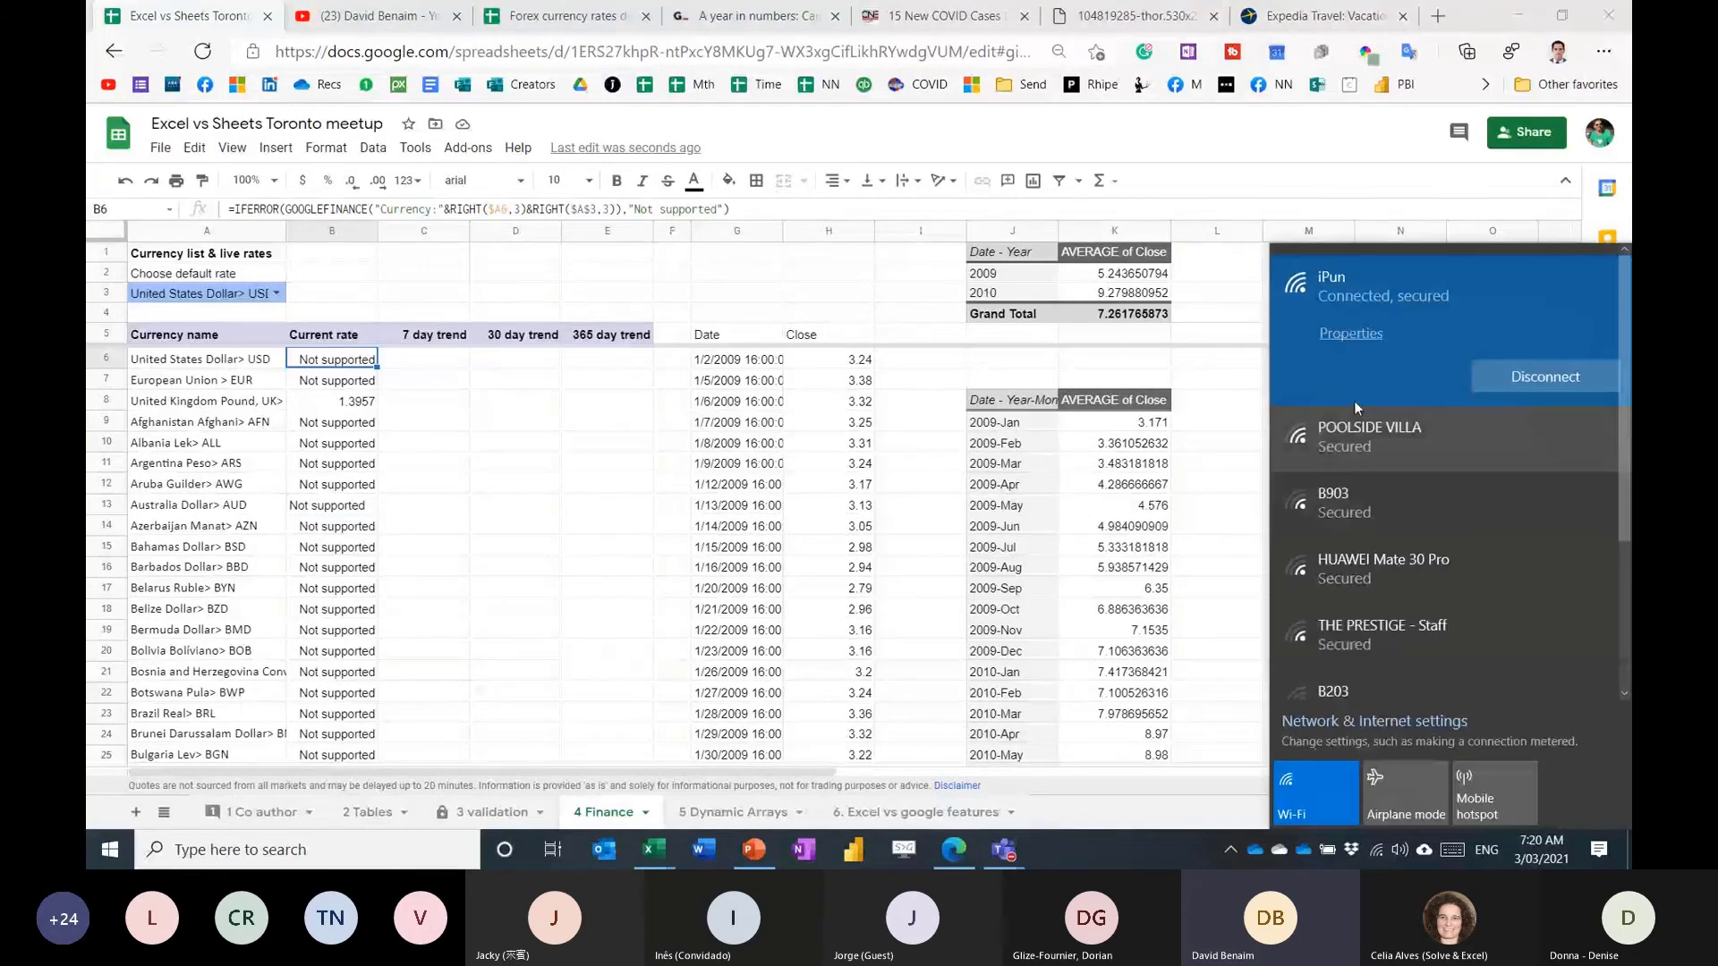
click(573, 290)
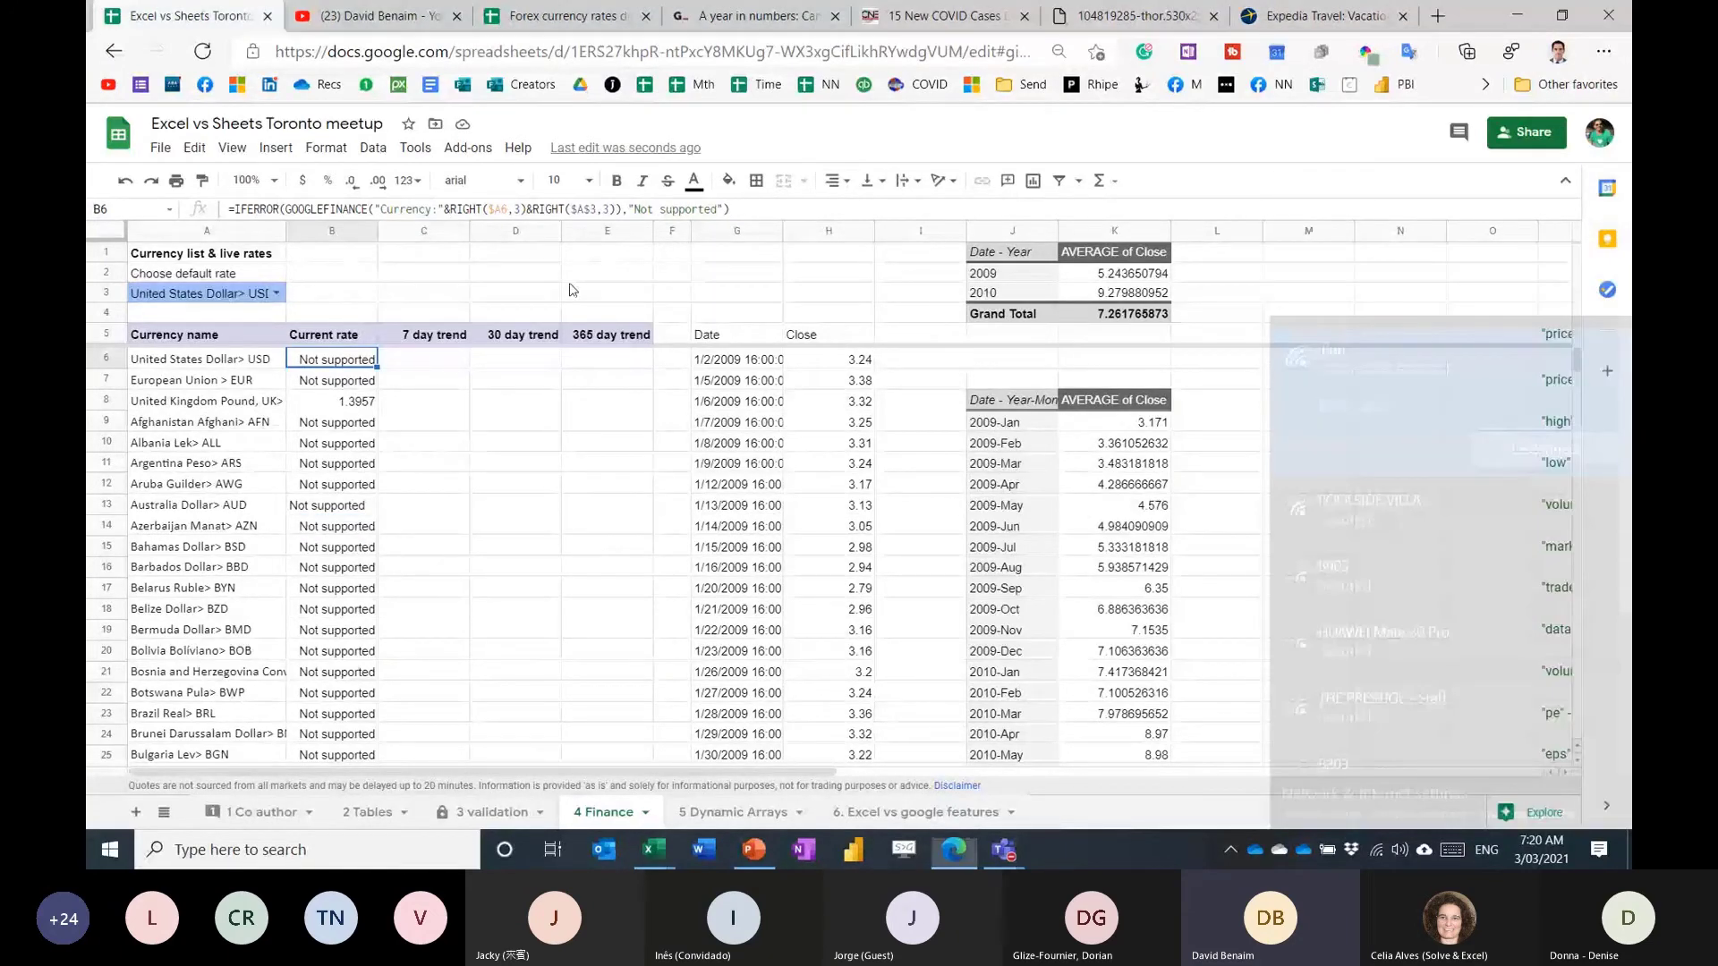
key(Down)
key(Down)
key(Down)
key(Down)
key(Down)
key(Down)
key(Down)
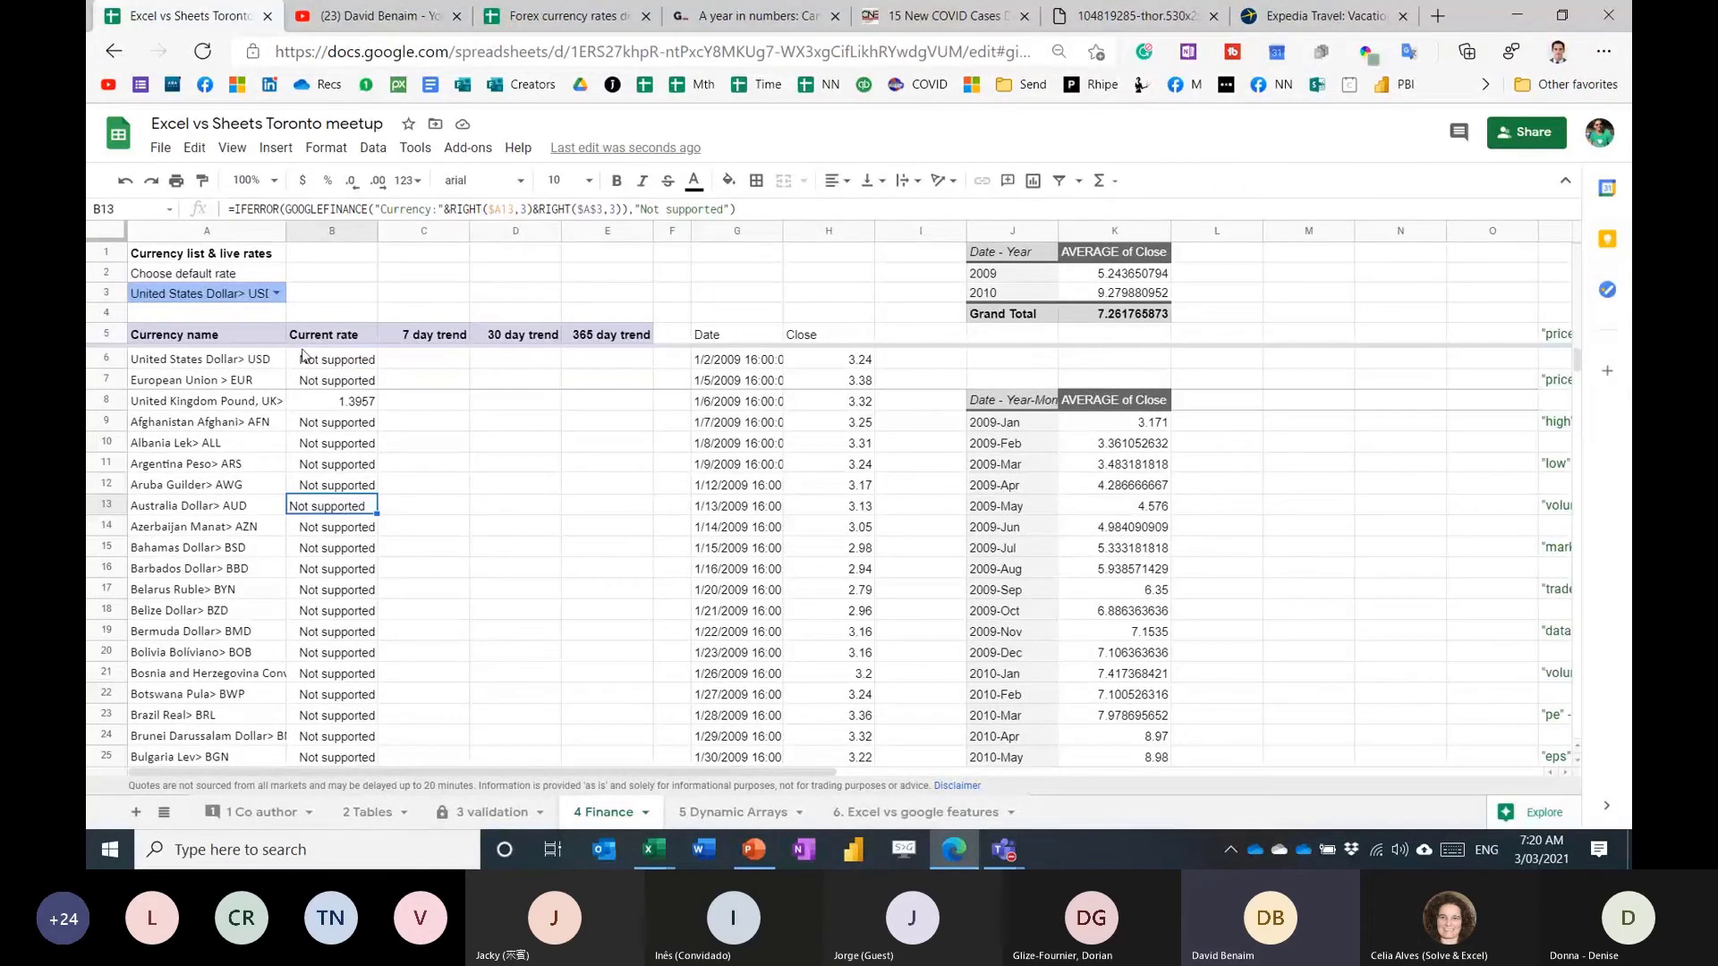
click(302, 356)
key(Down)
key(Down)
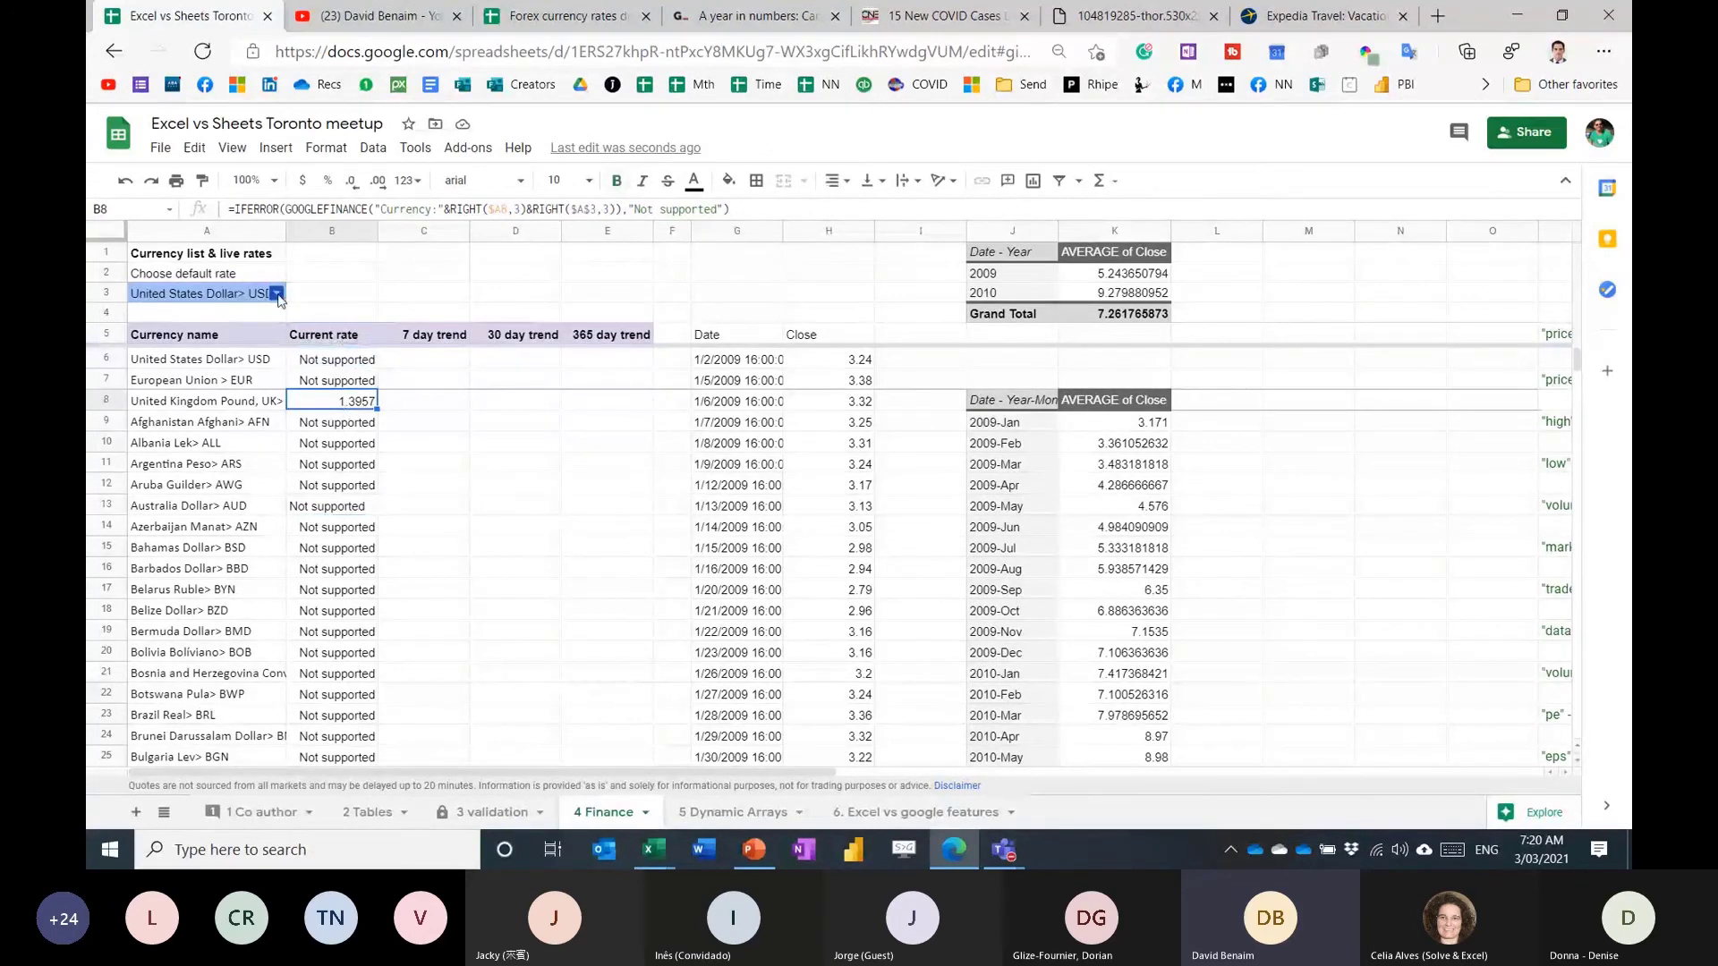
Change the default rate in A3 to European Union > EUR.
click(278, 295)
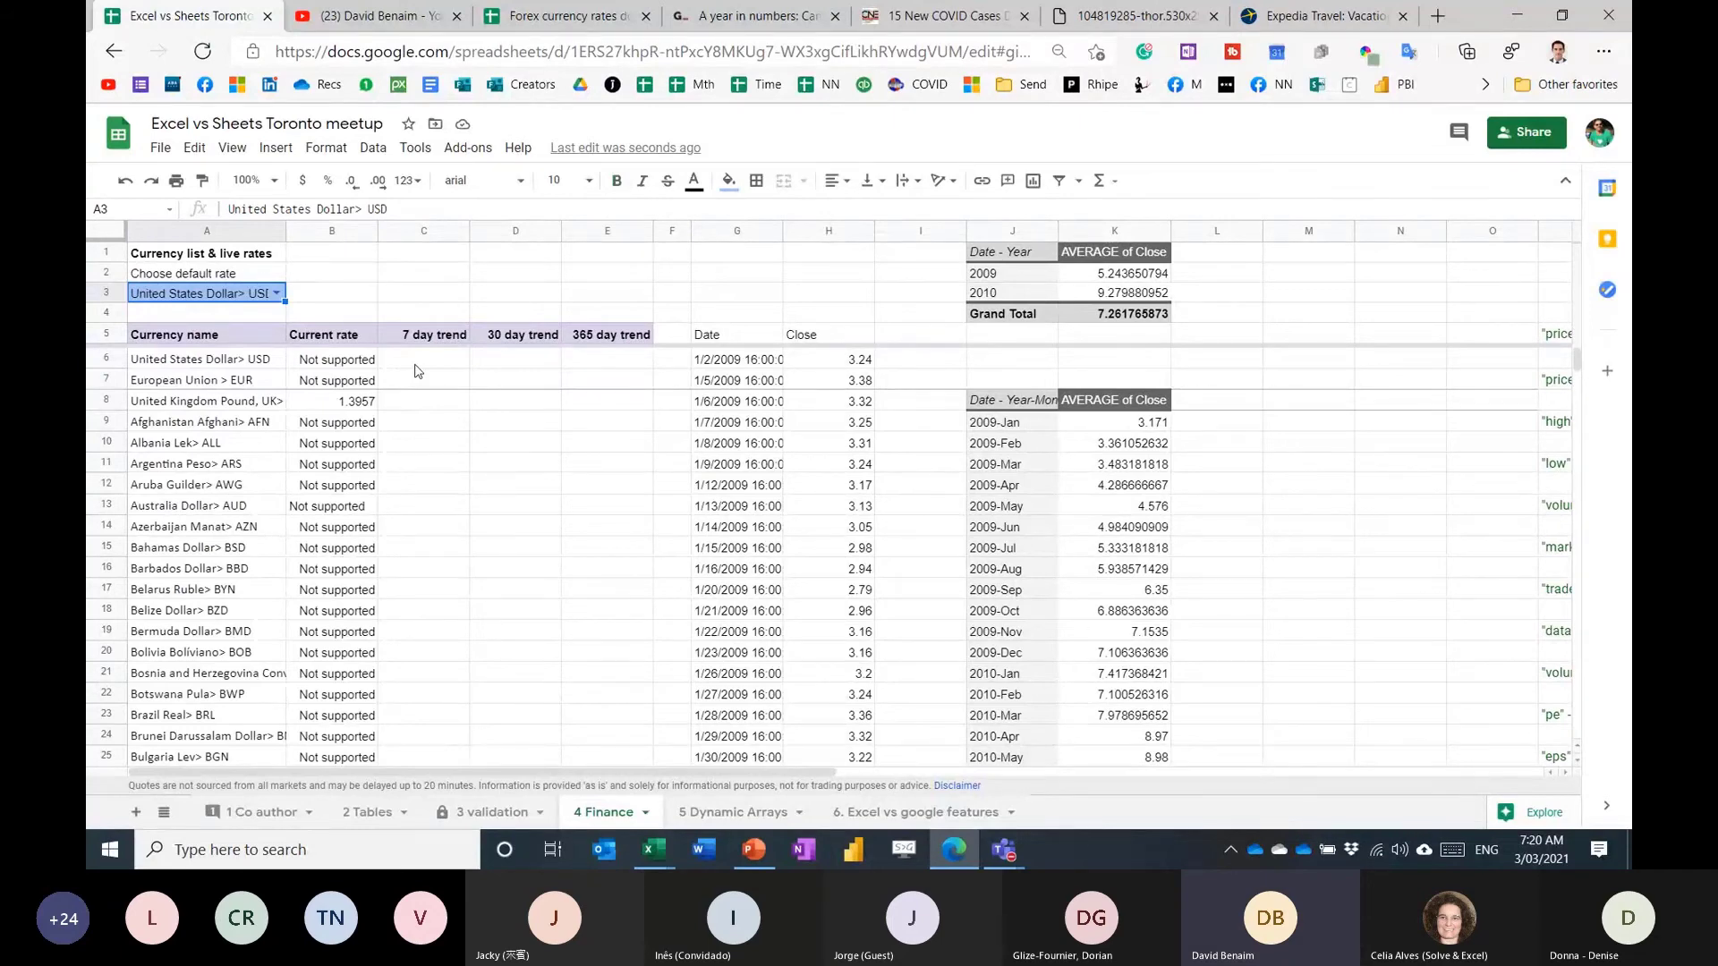
text(doll)
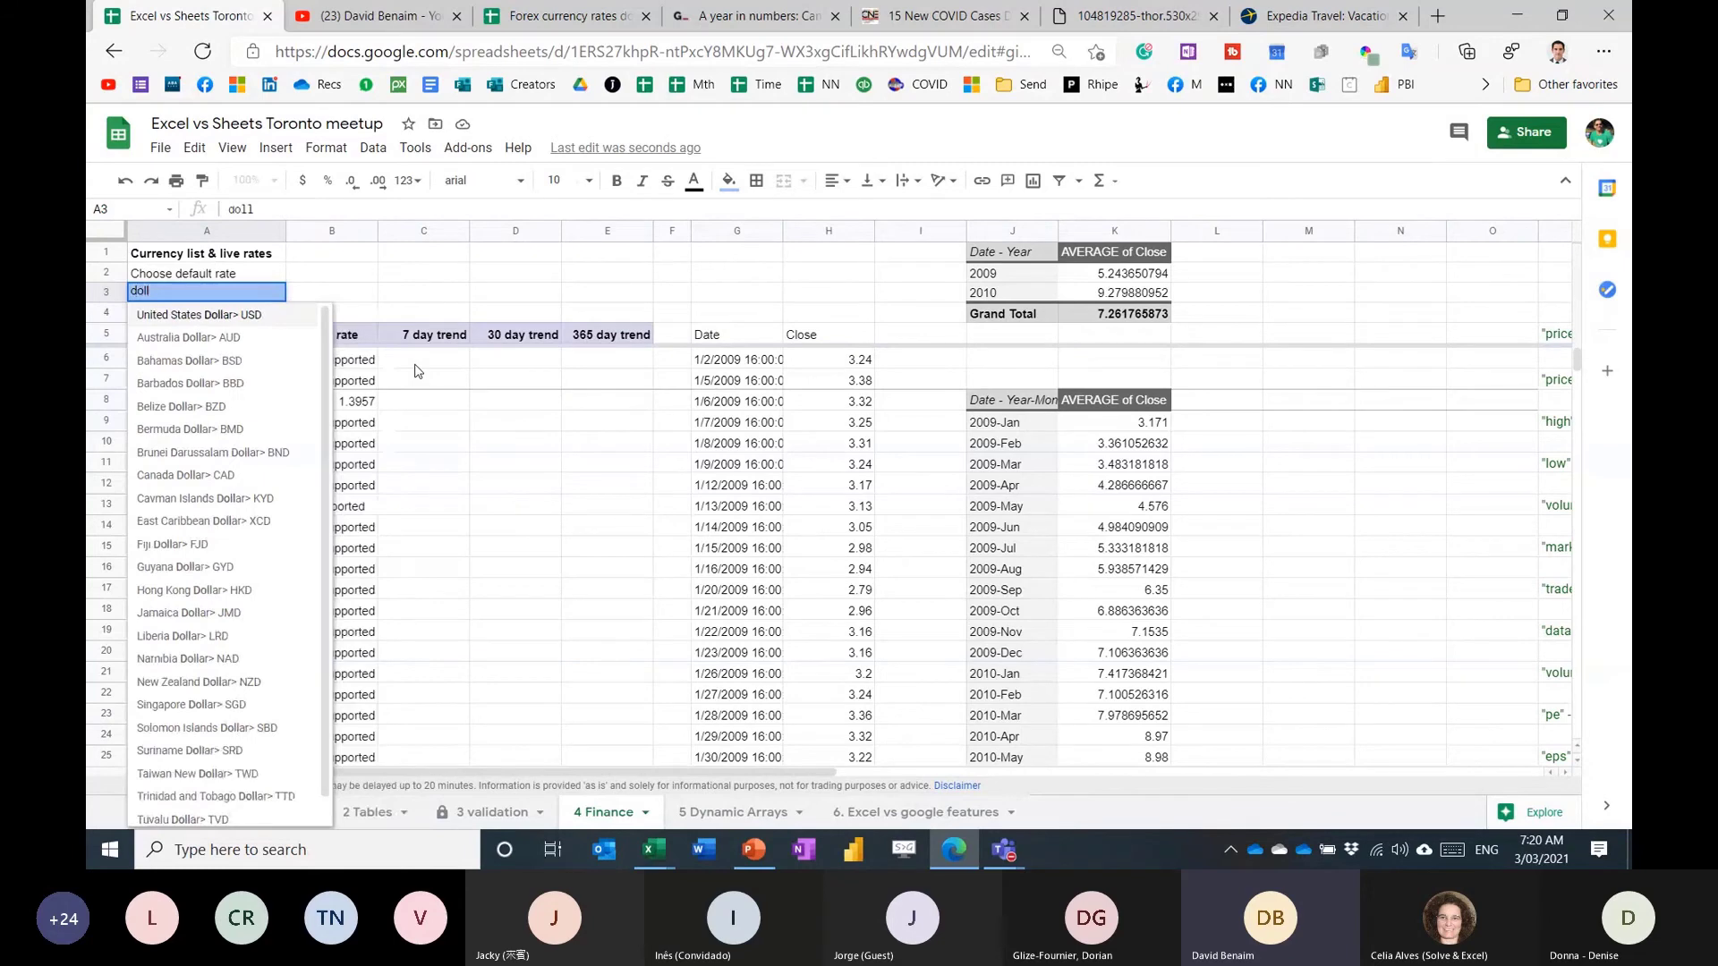
key(BackSpace)
key(BackSpace)
key(BackSpace)
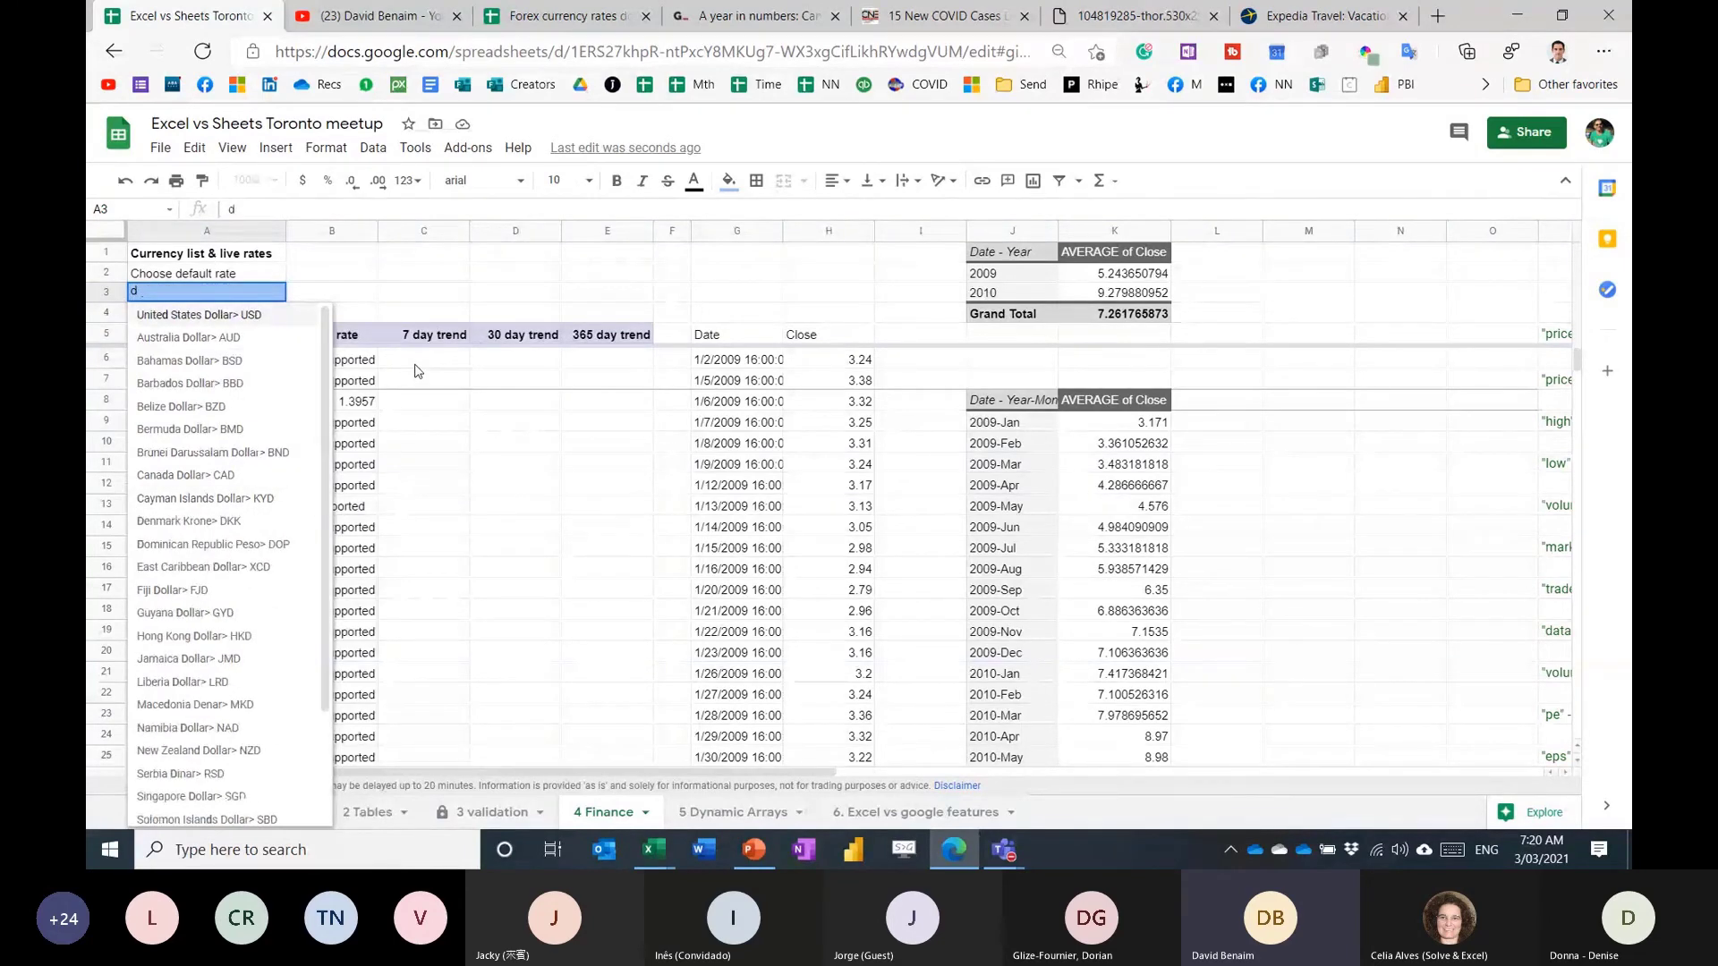
key(BackSpace)
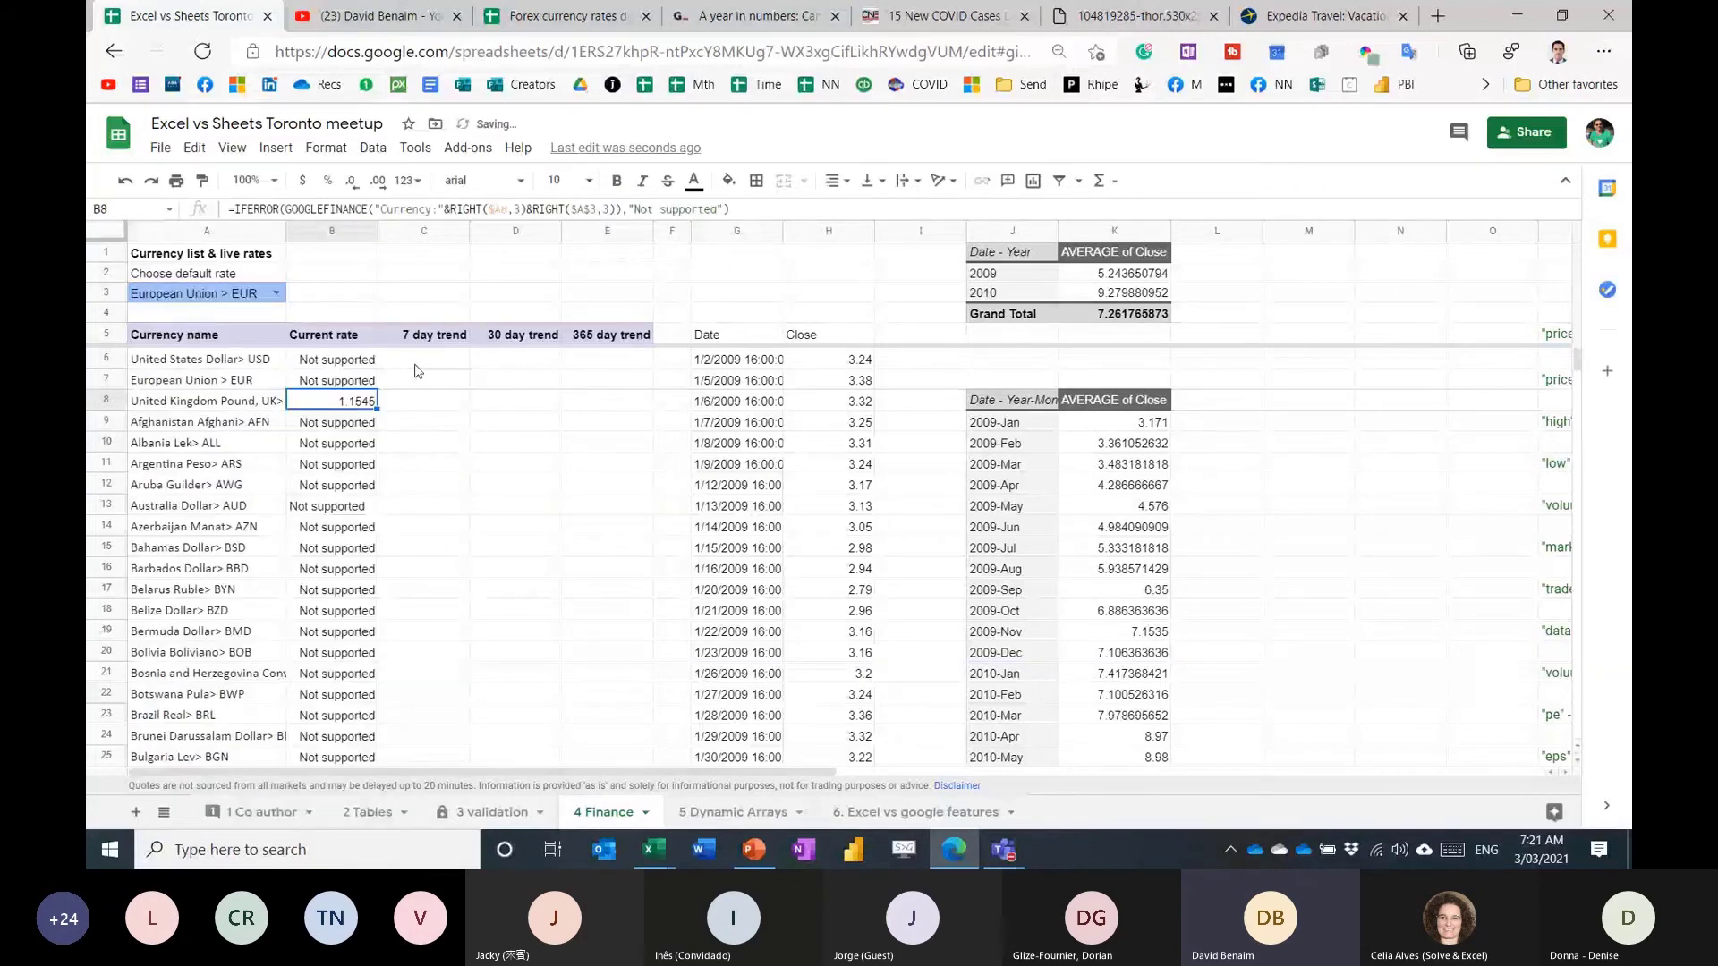
Enter =GOOGLEFINANCE("CURRENCY:USDEUR","PRICE","1/1/2020",today(),1) in cell M3 to fetch the daily dollar-to-euro rate history.
click(1227, 279)
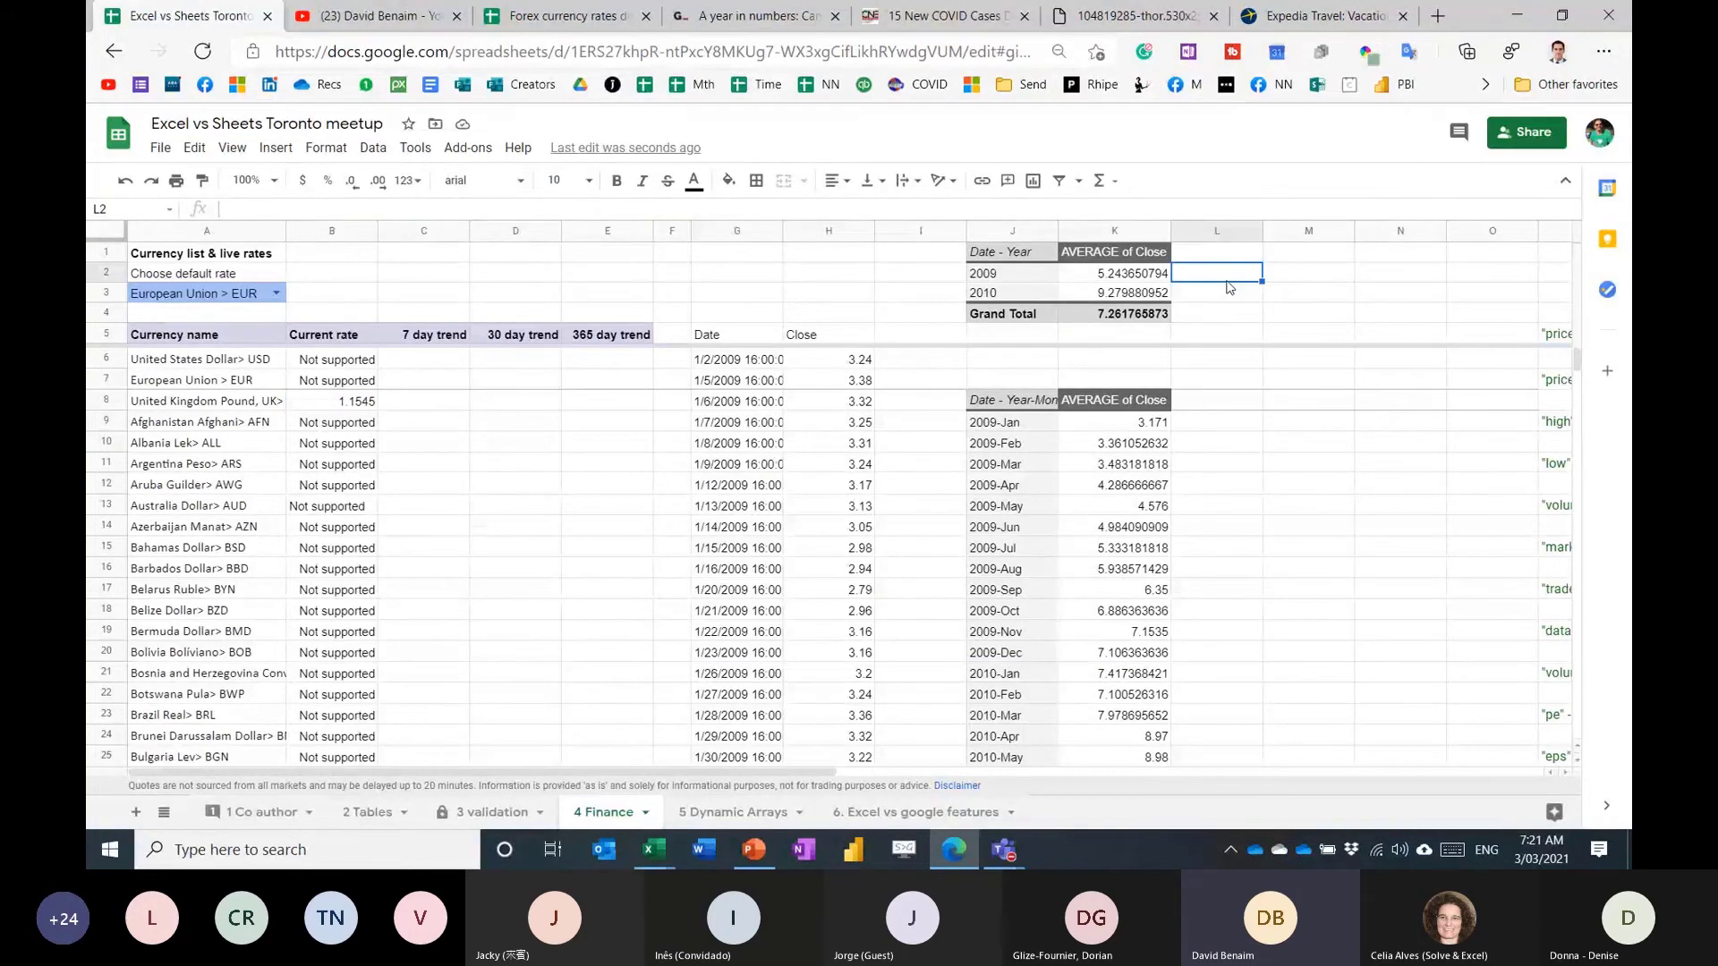
scroll(1229, 286, right, 5)
key(Right)
key(Right)
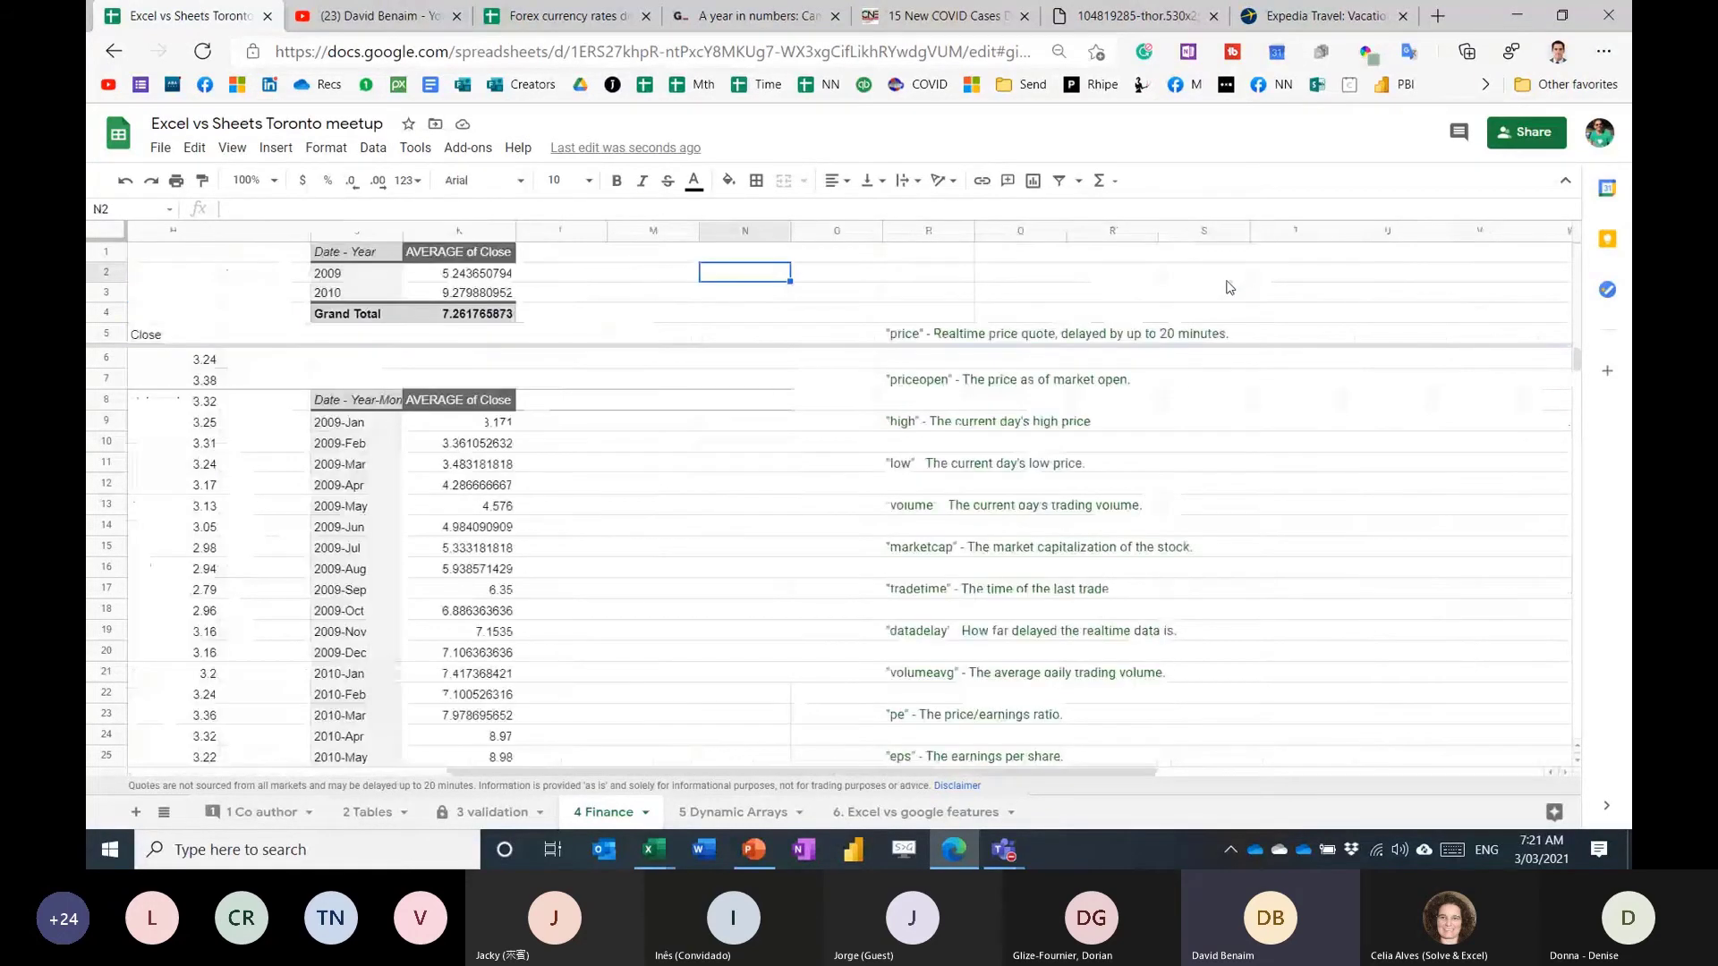
key(Left)
key(Down)
text(=GOOGLEFINANCE(")
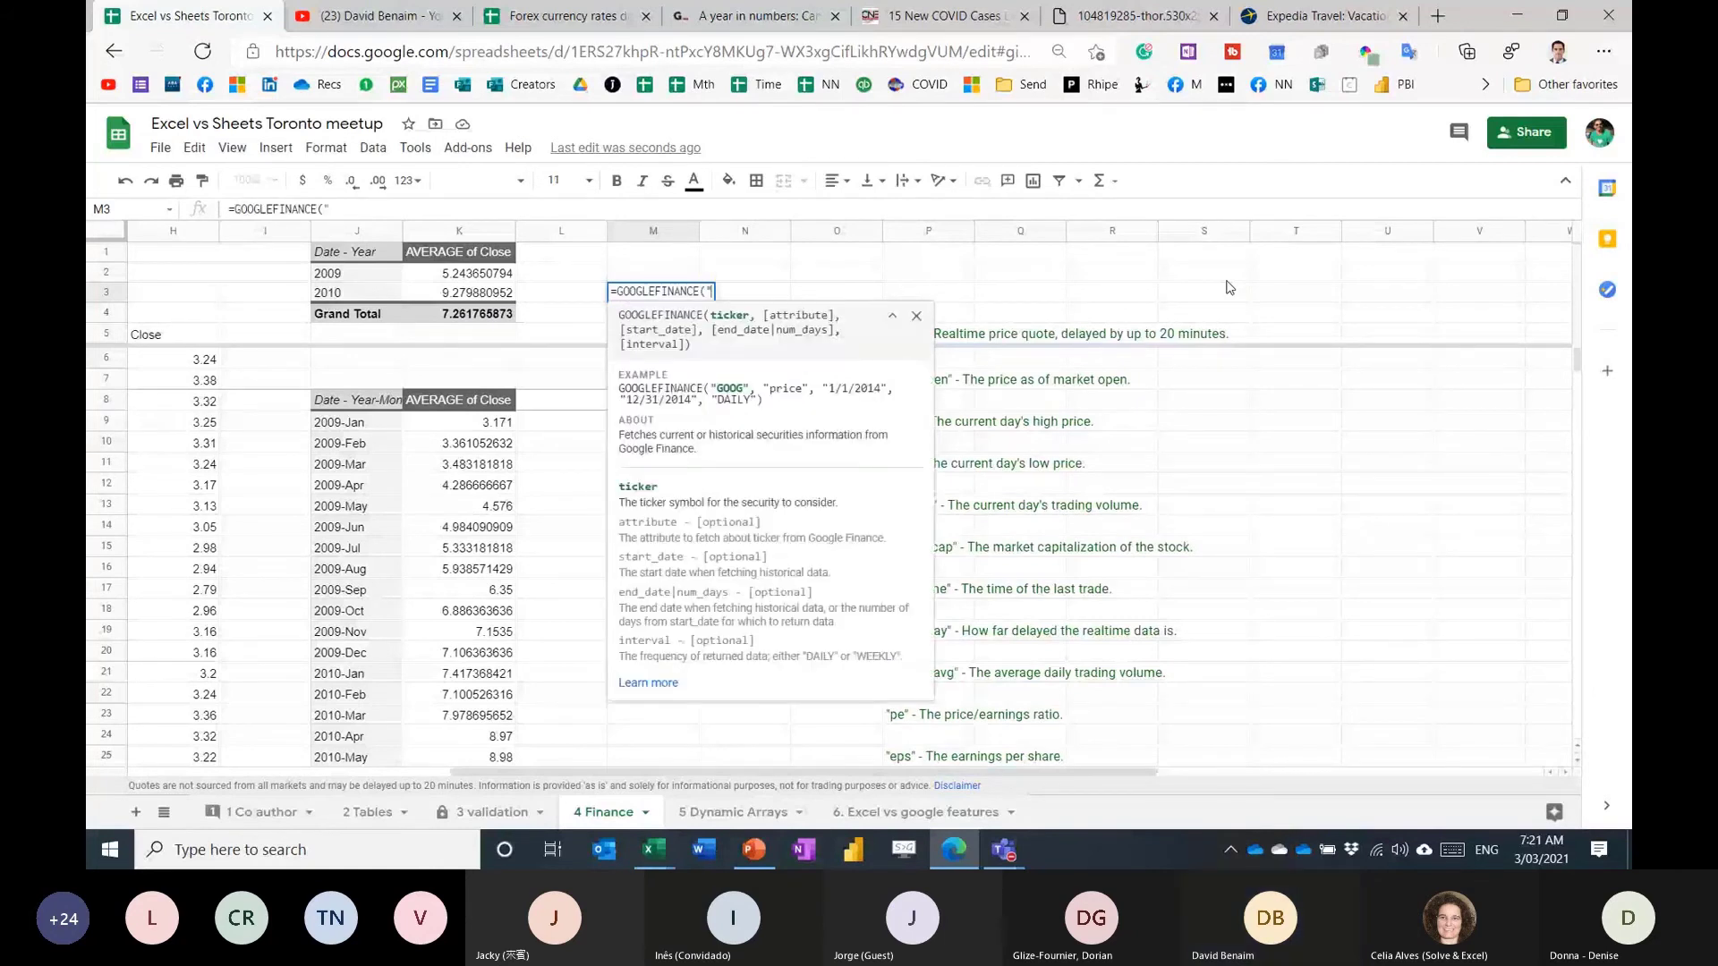
text(CURRENCY:US)
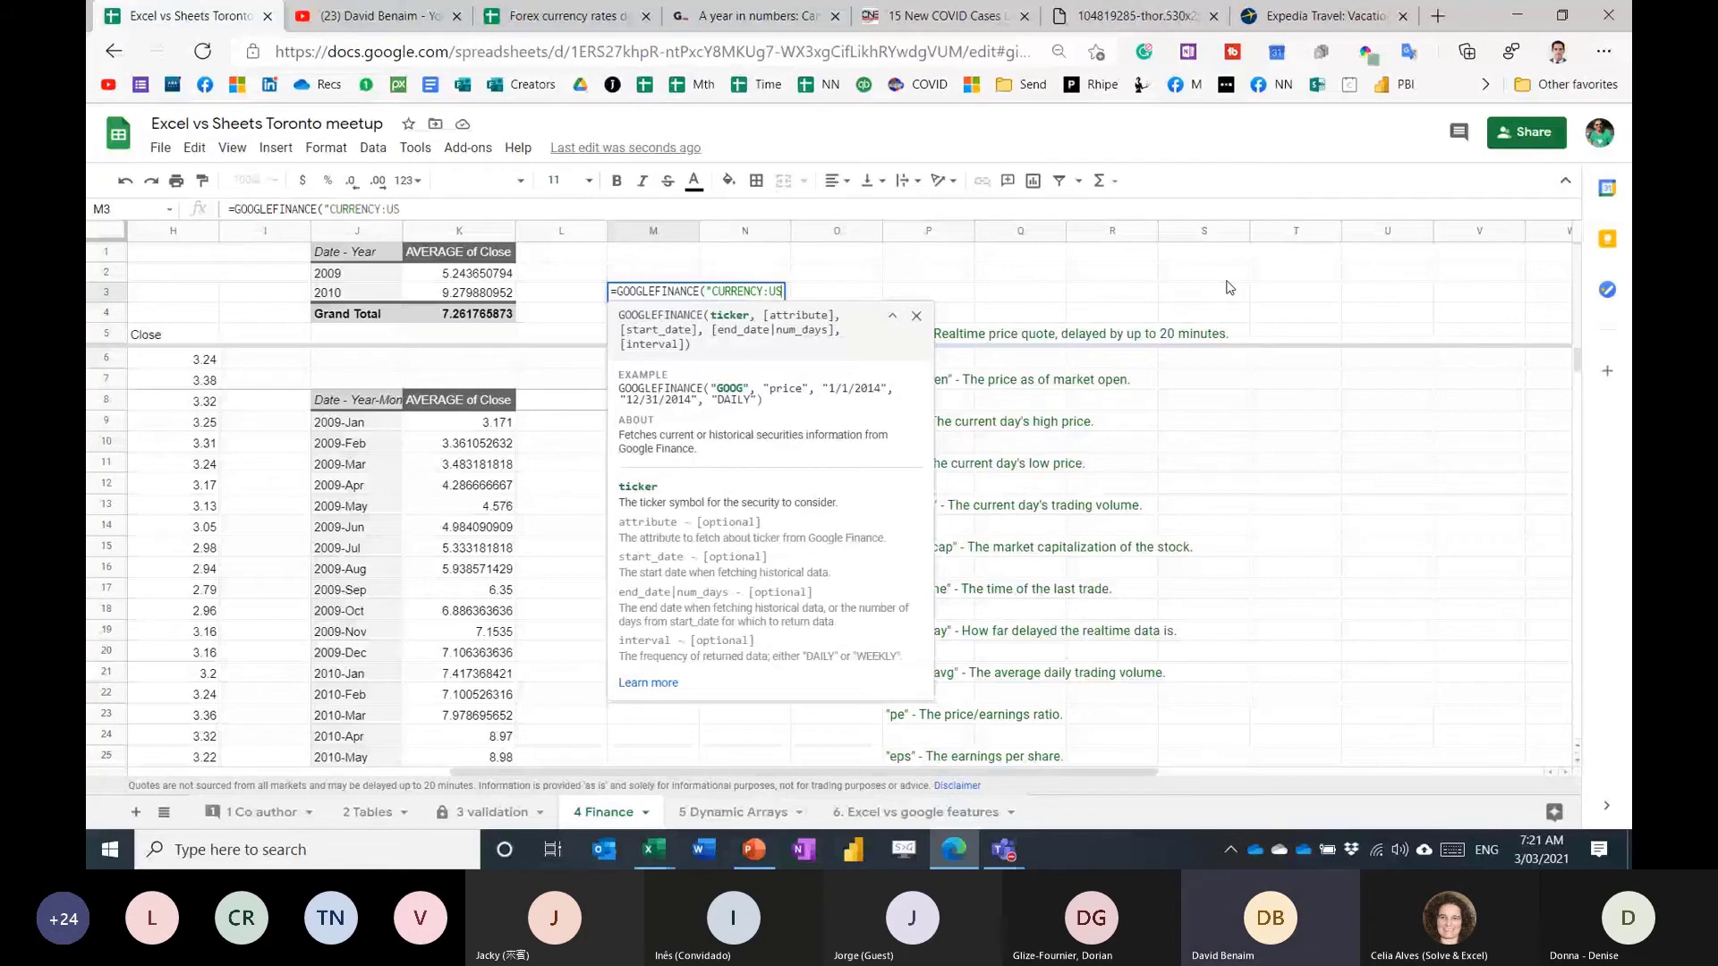
text(DEUR)
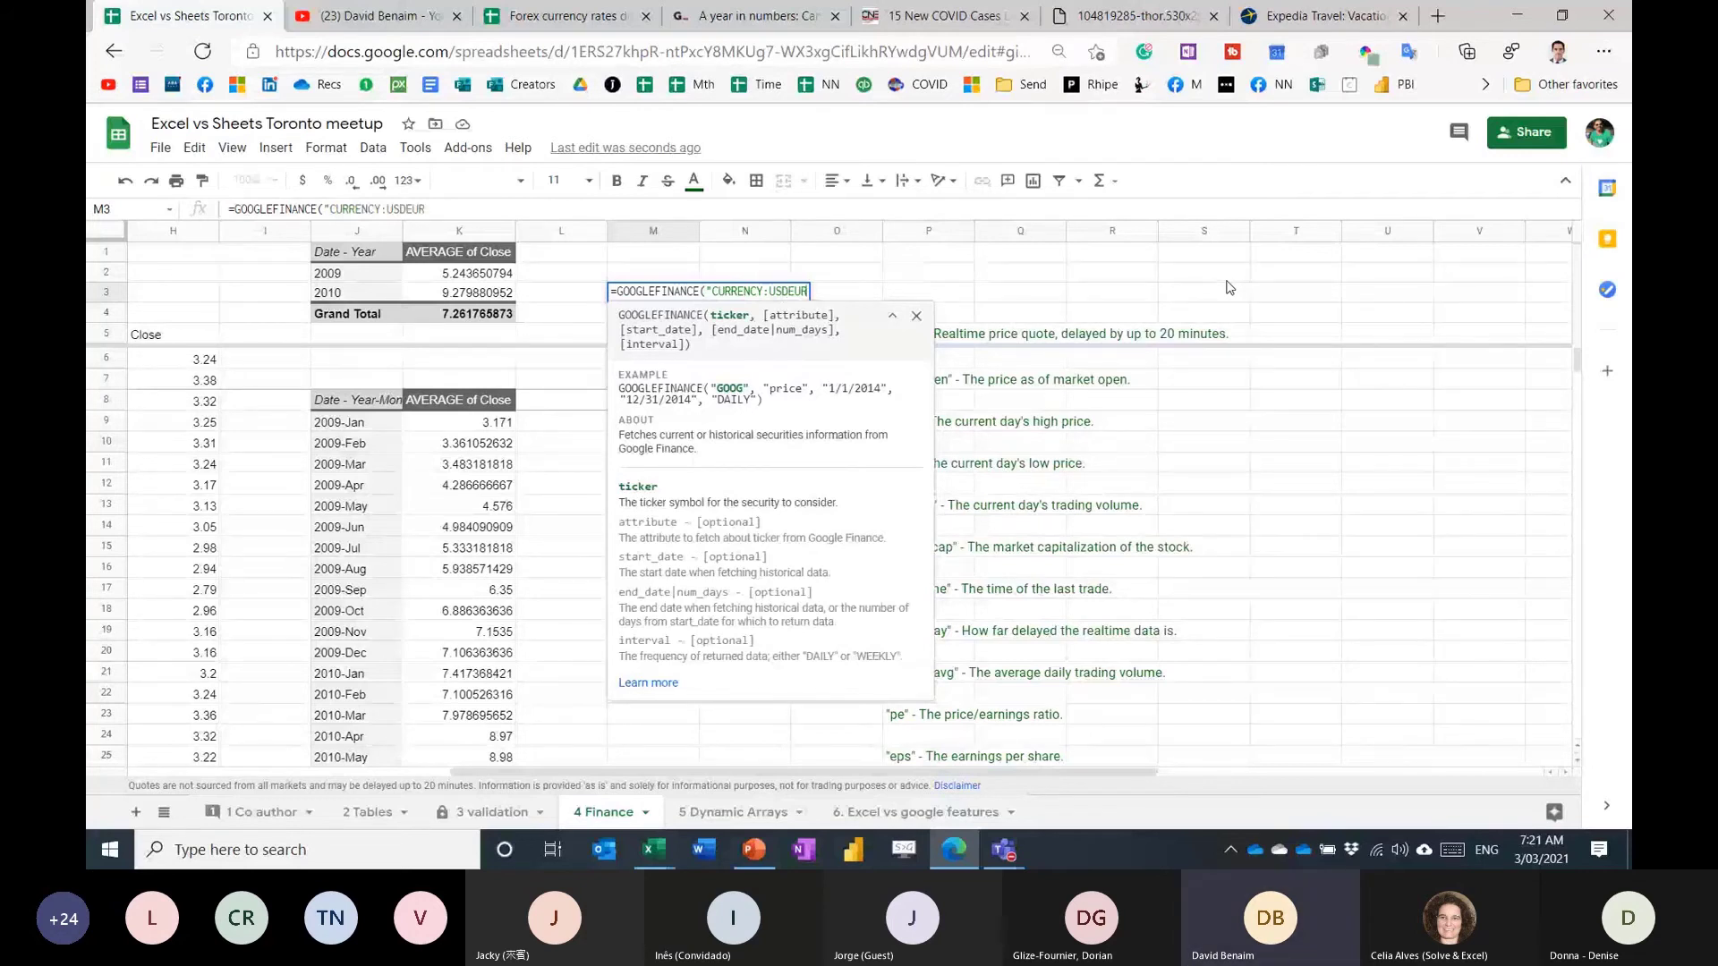
text(",)
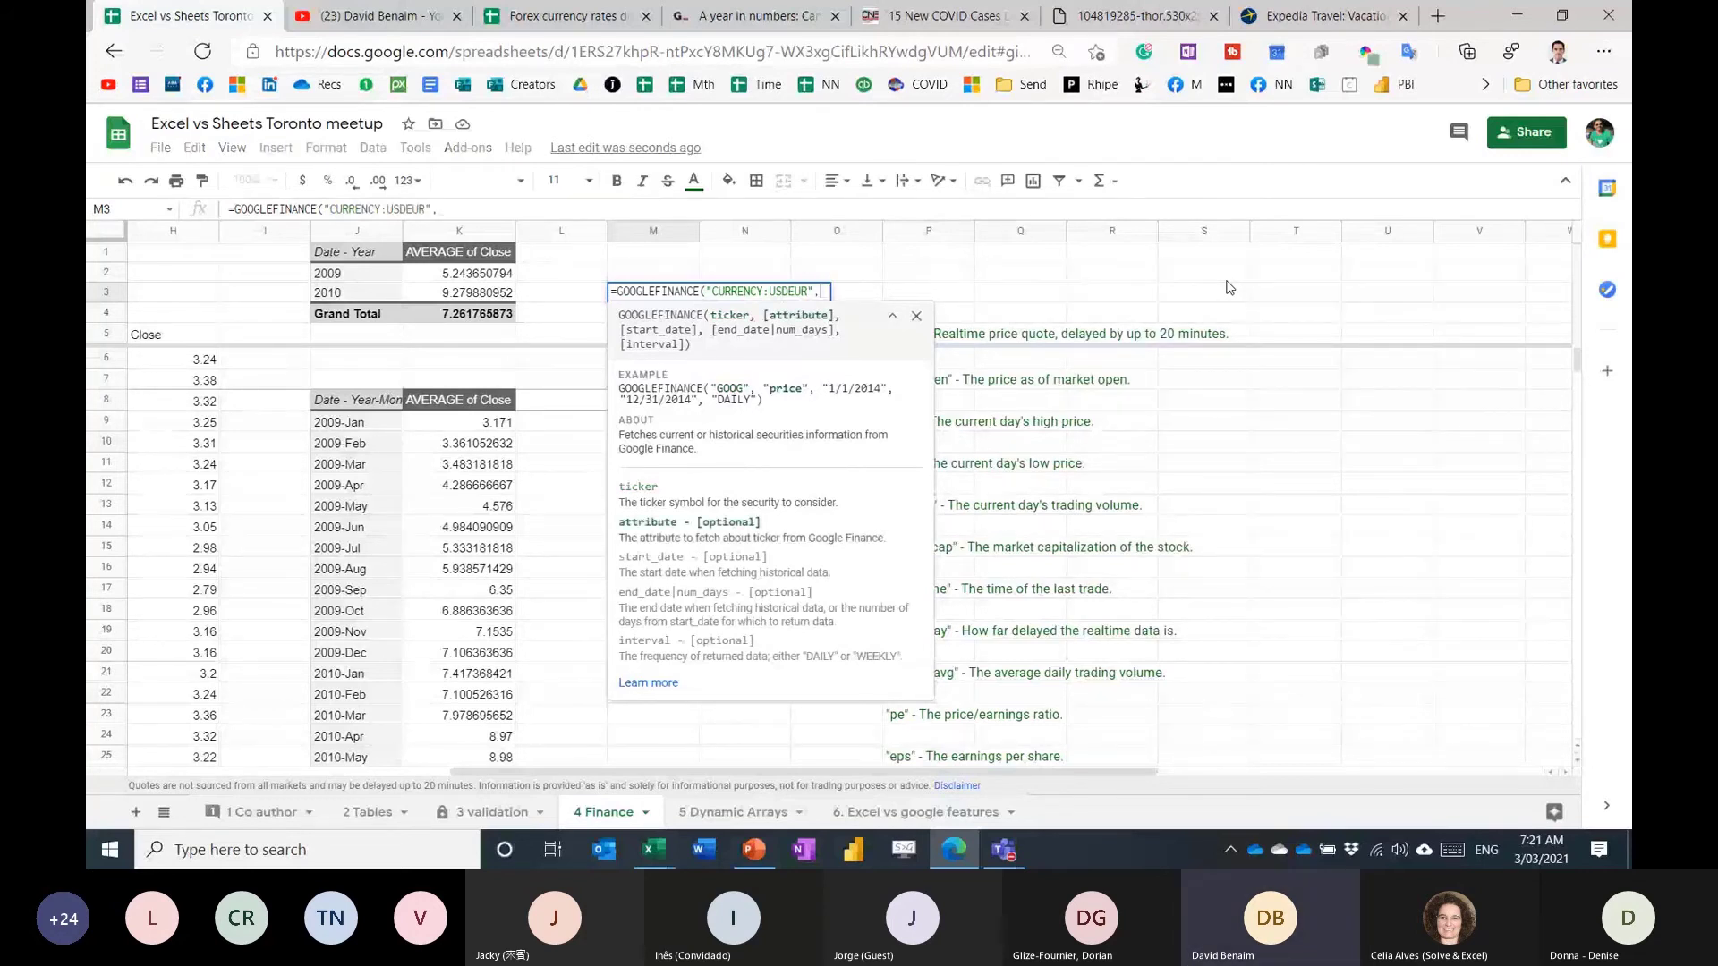
text("PRICE",)
text("1)
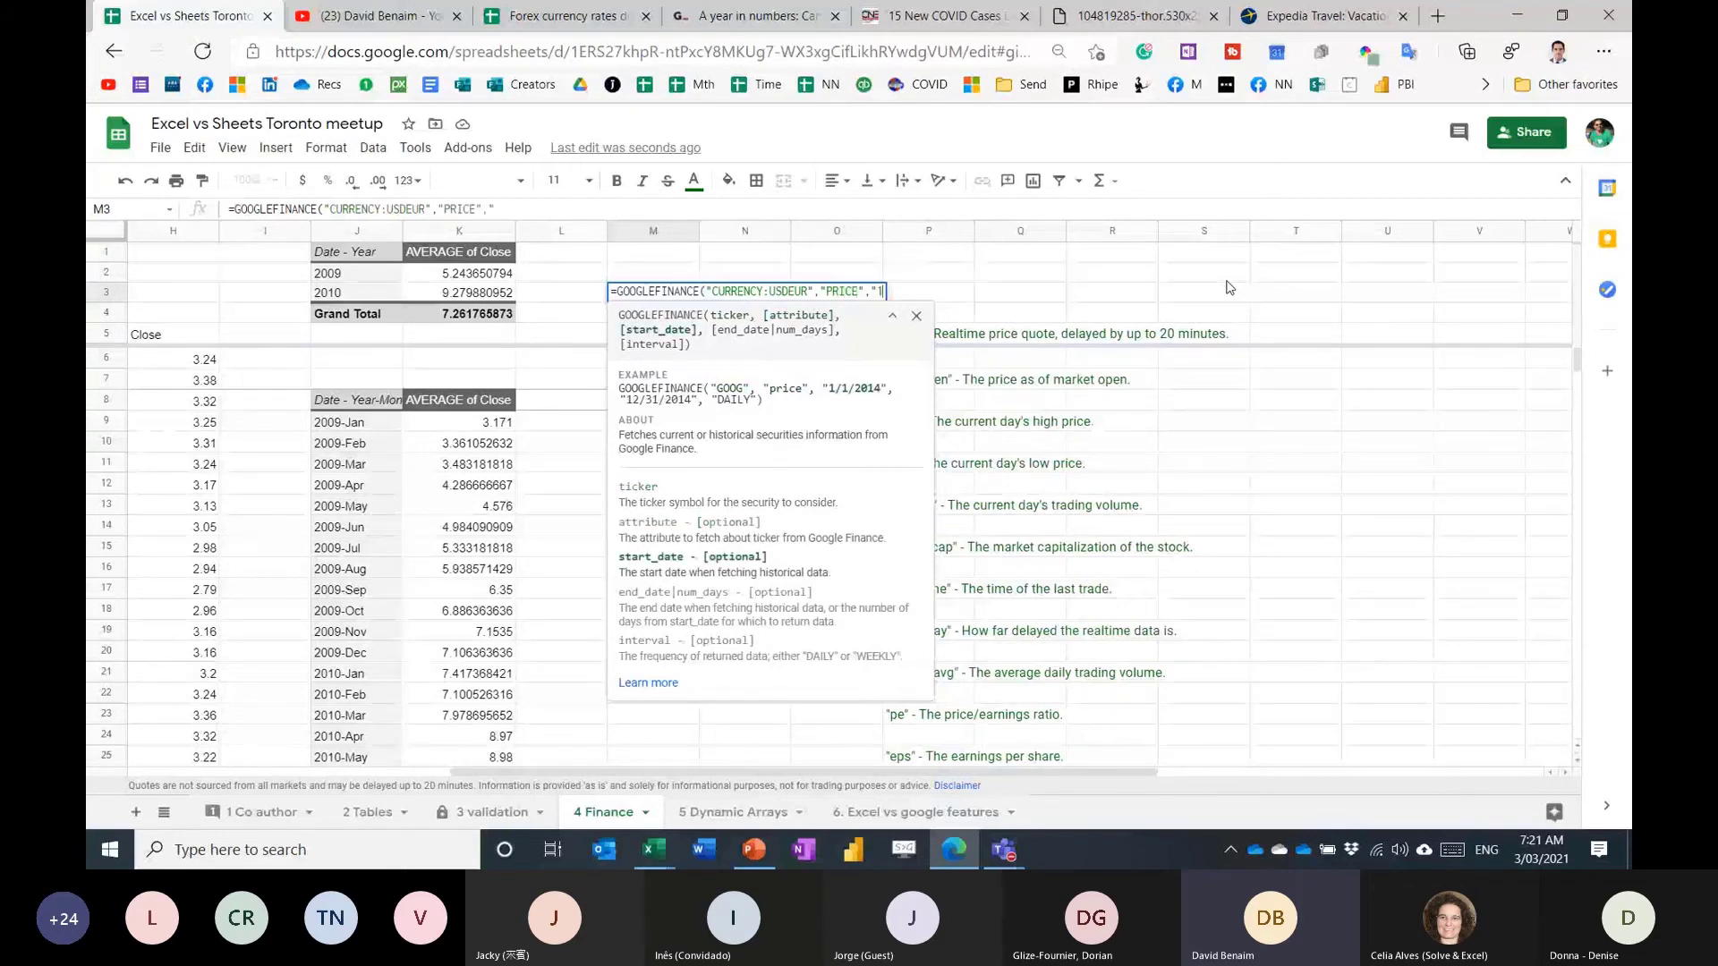
text(/1/2020",)
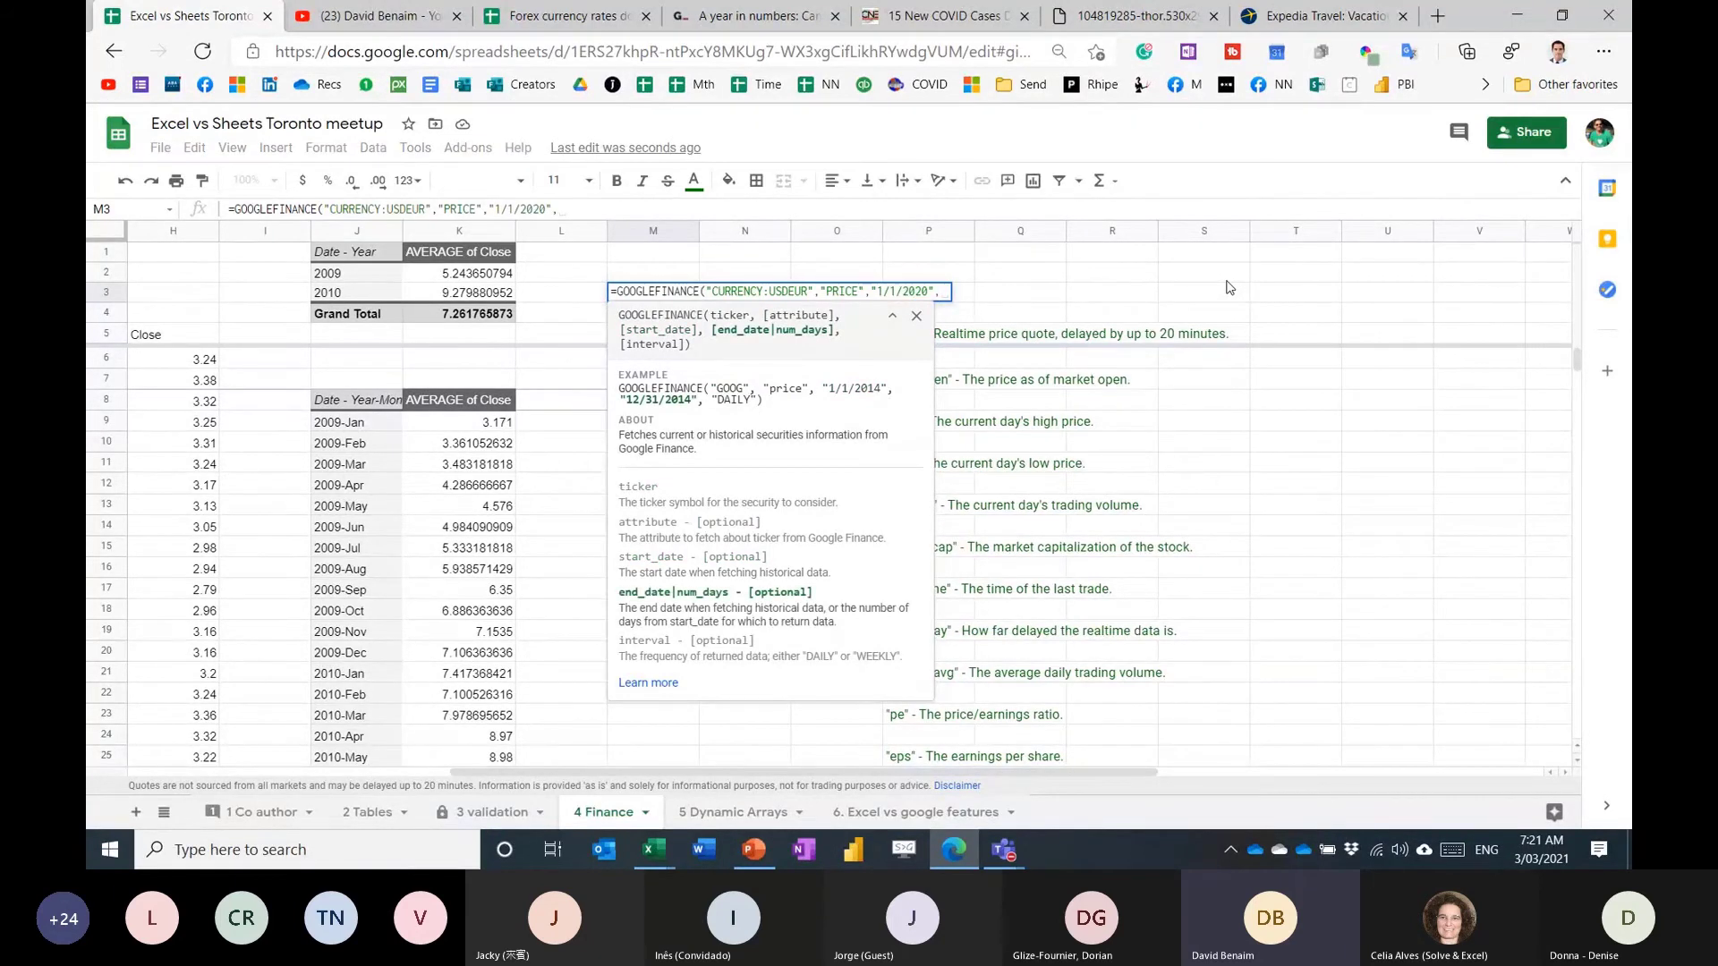
text(today()
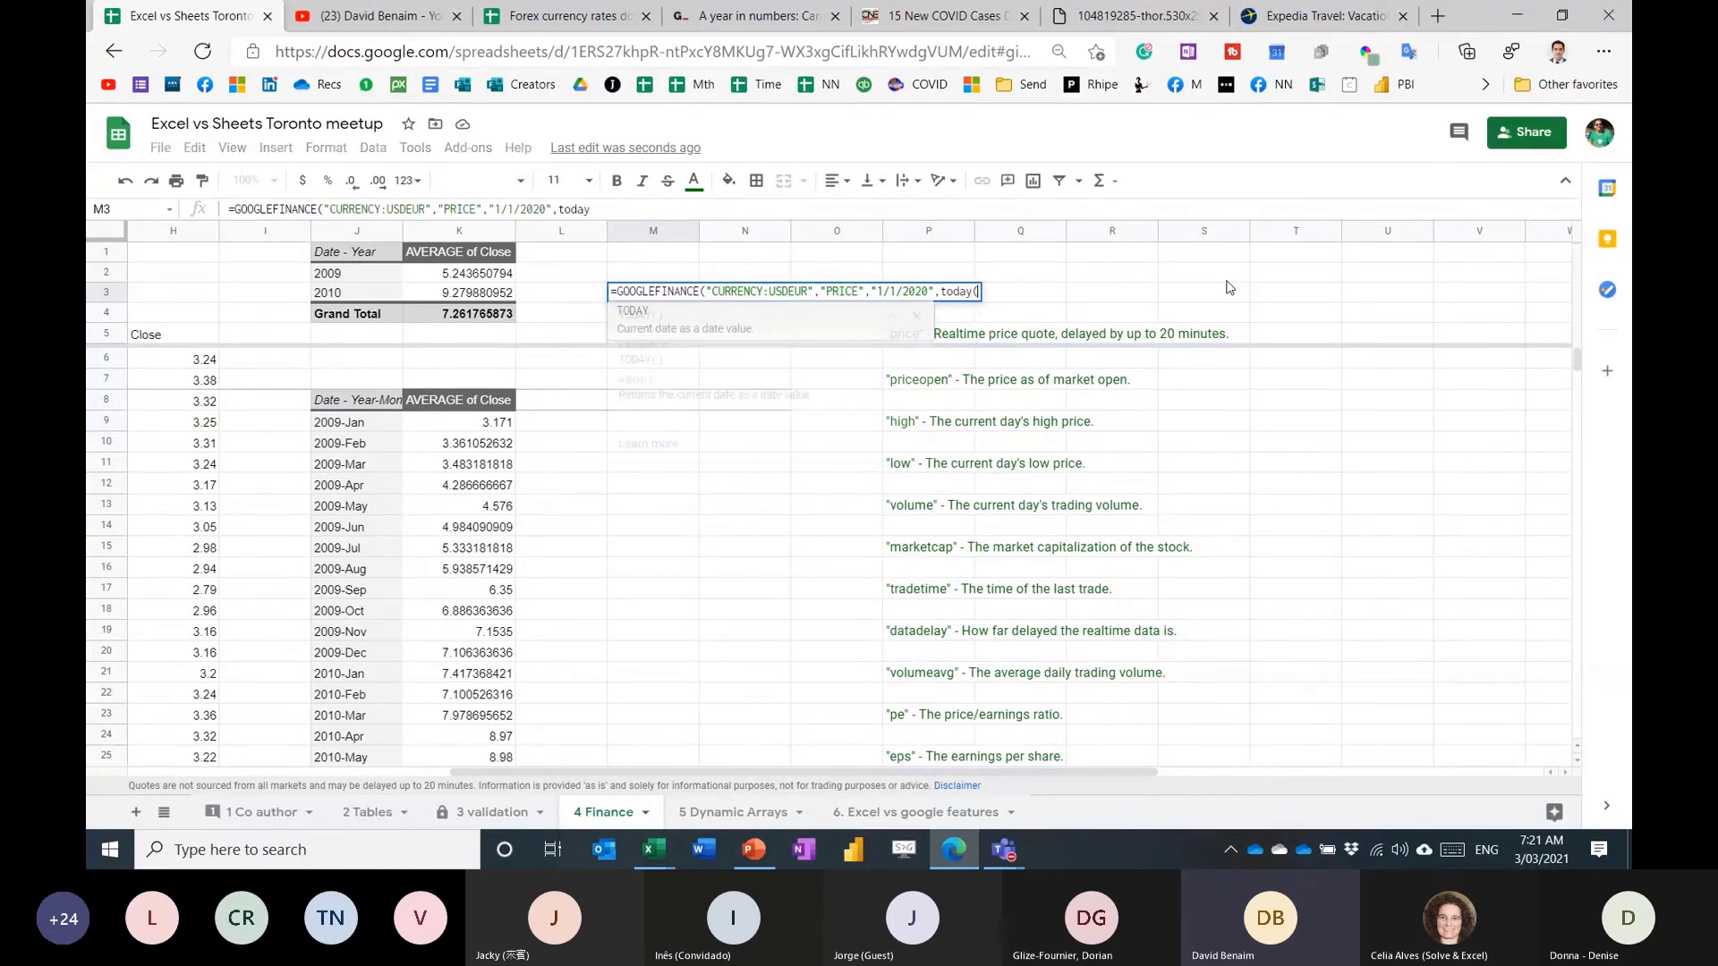
text())
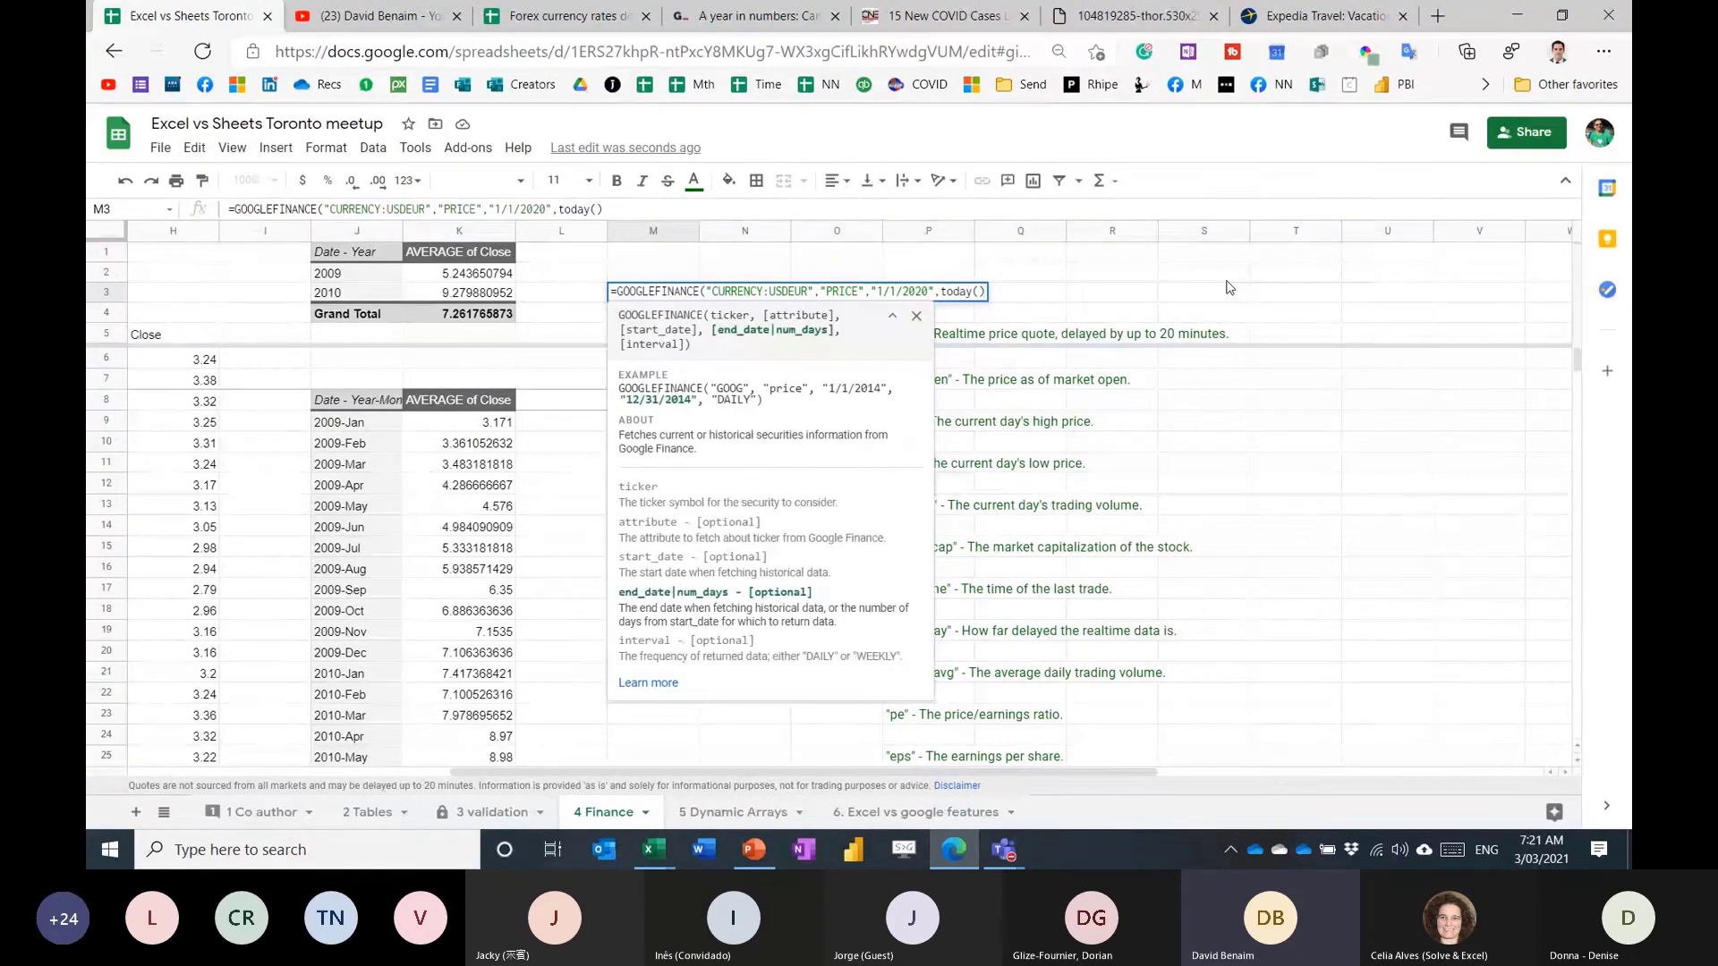
text())
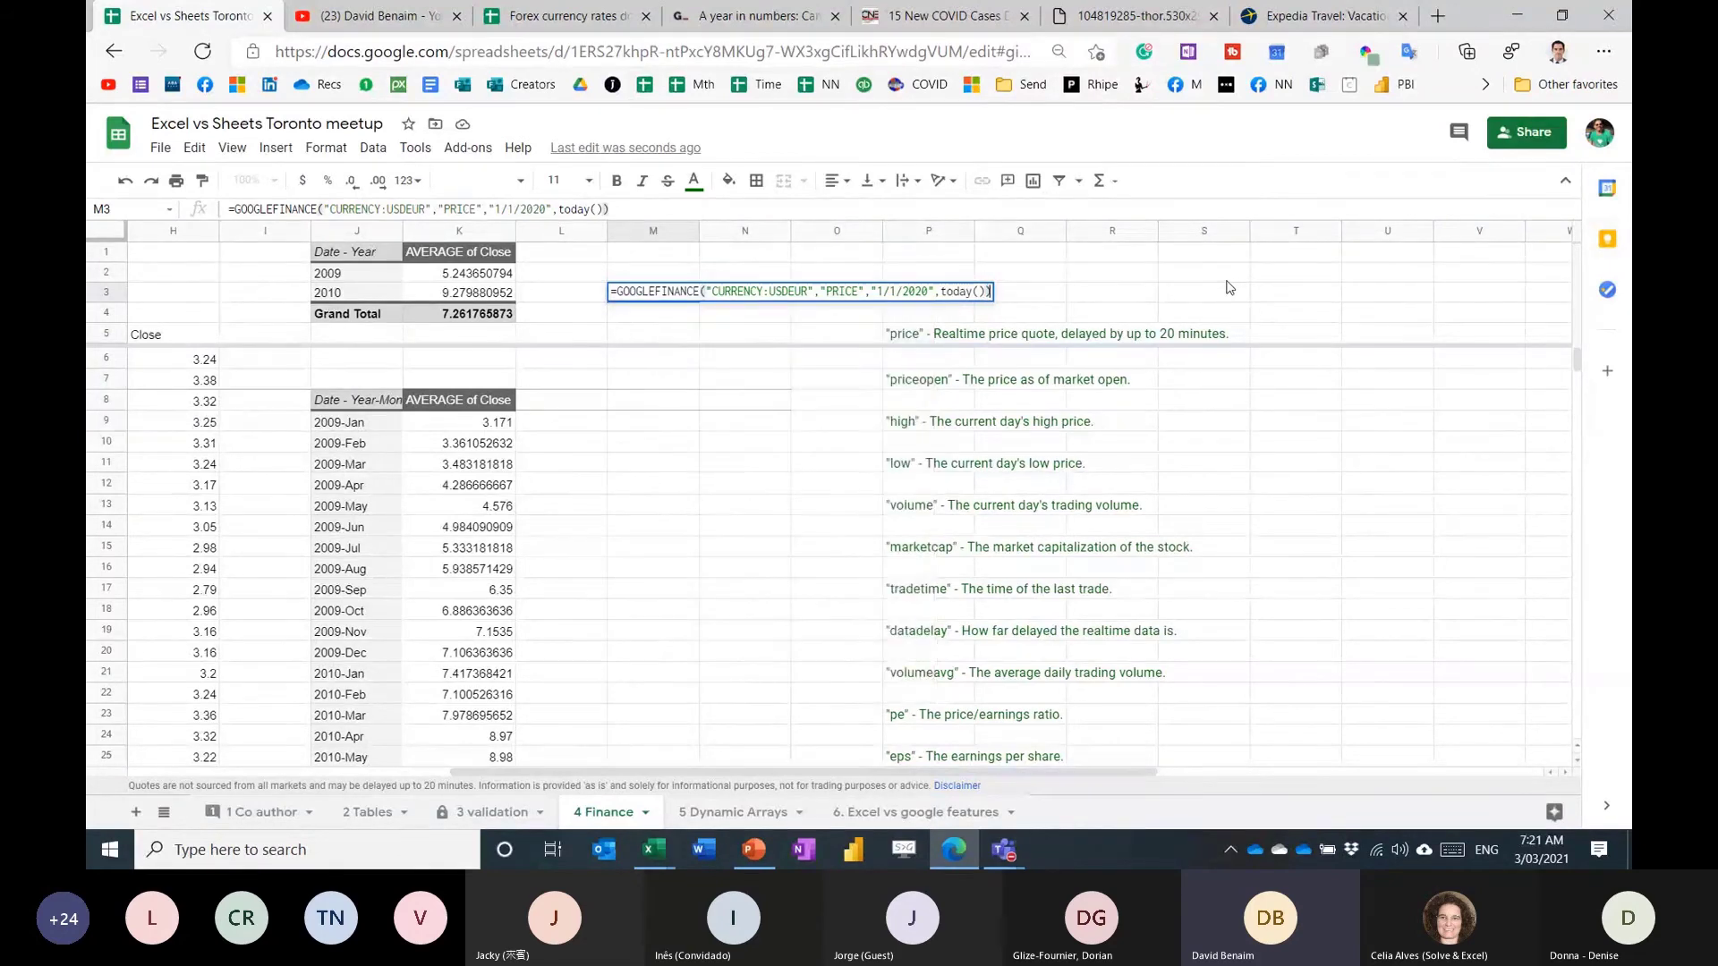
key(BackSpace)
text(,)
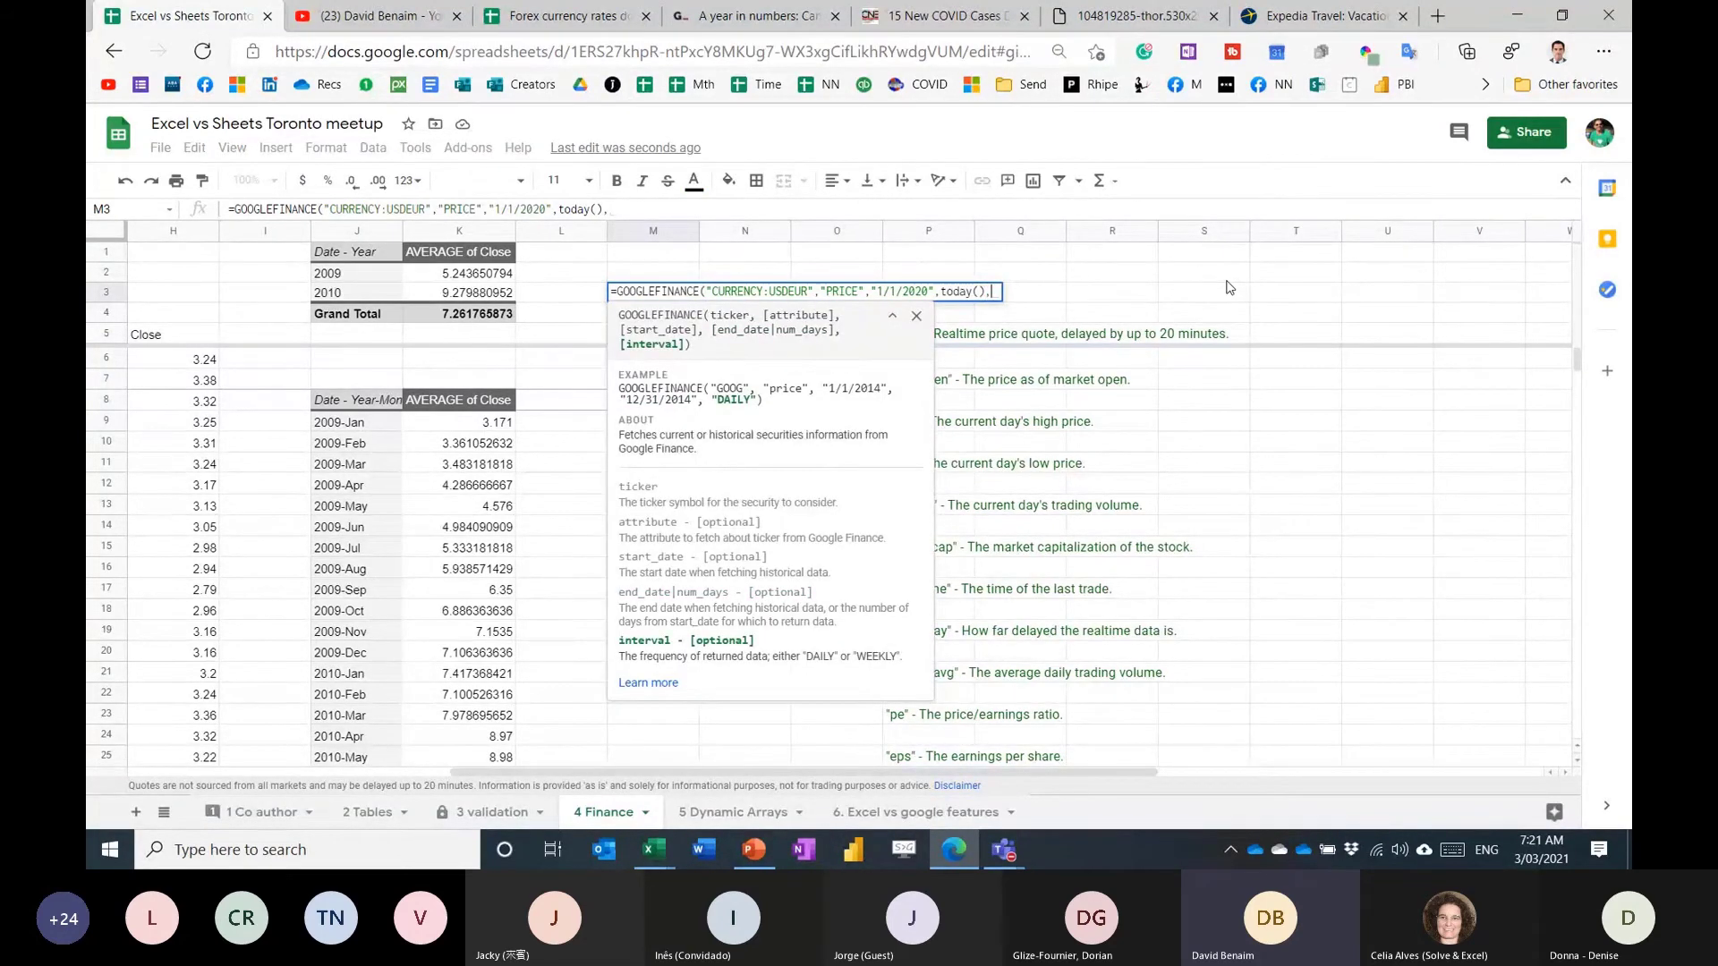
text(1))
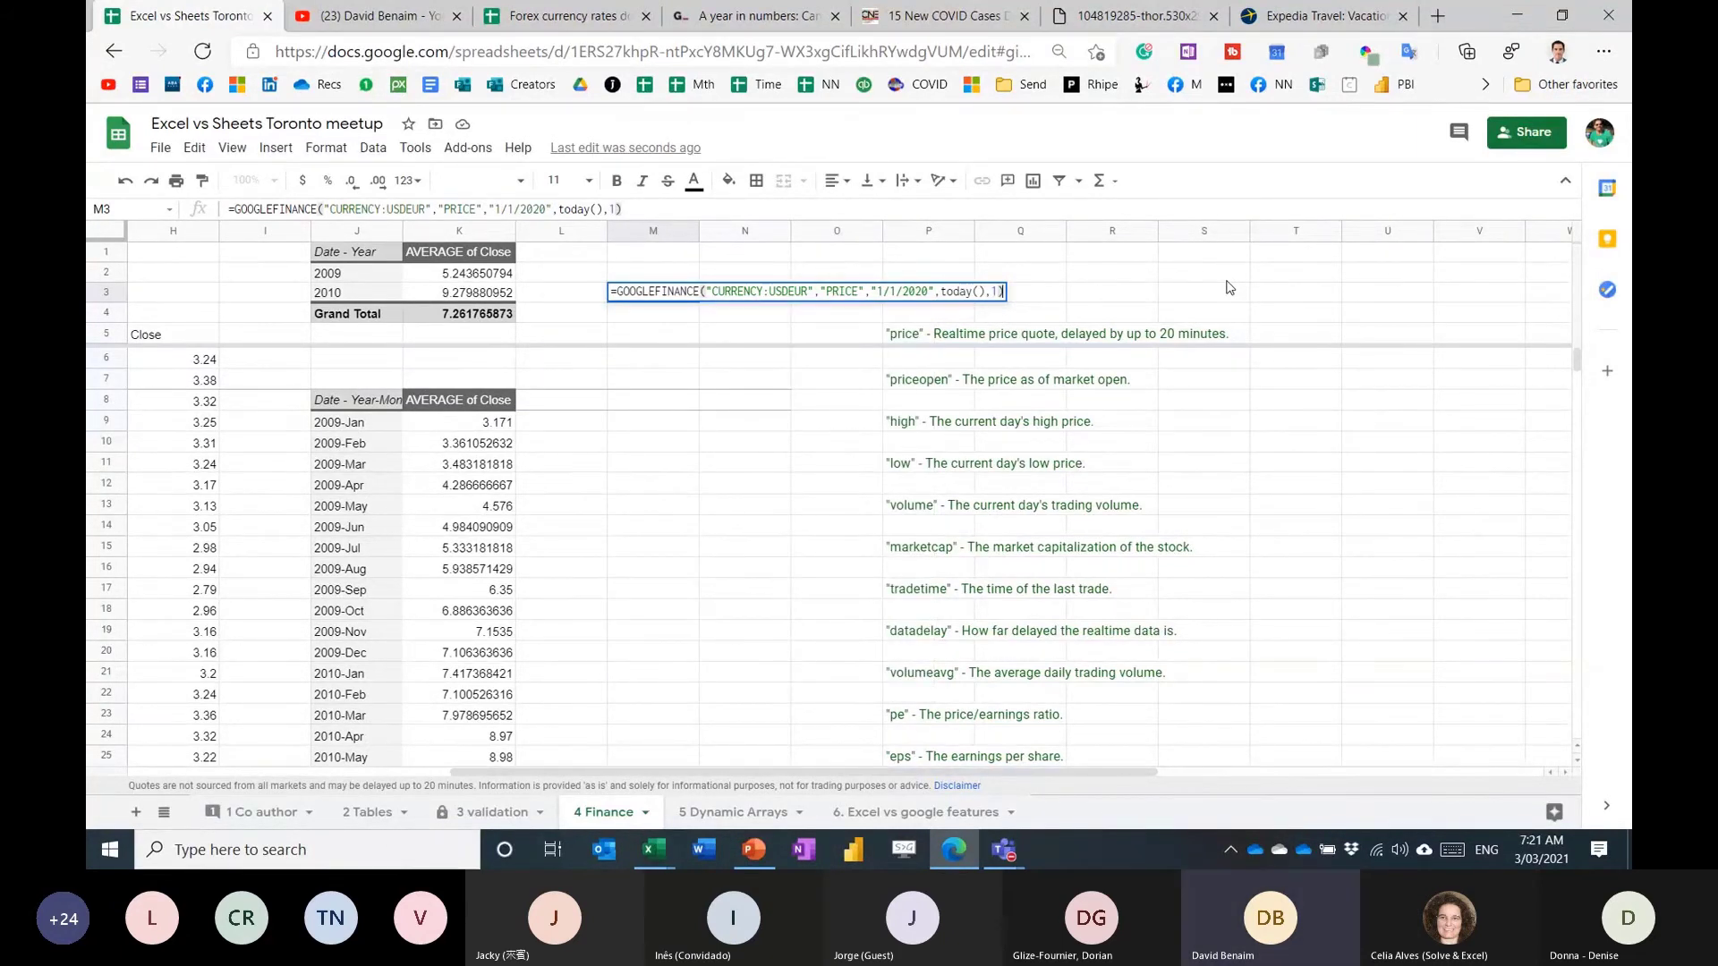
key(Return)
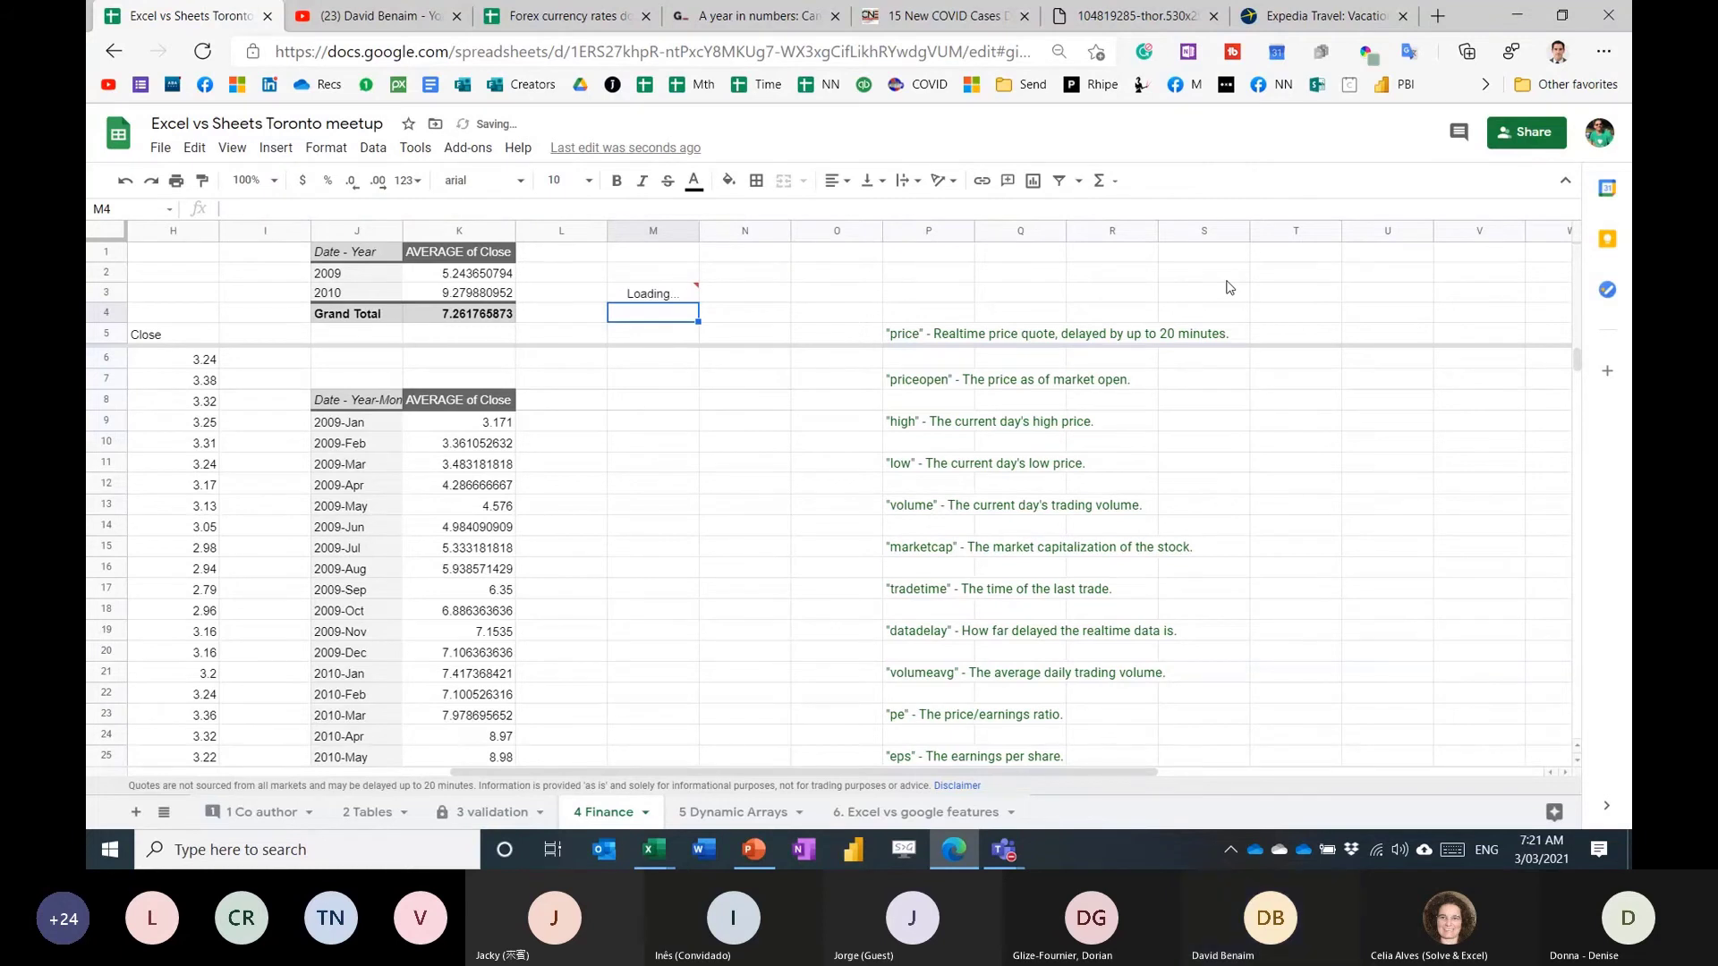
Check the result of the currency history formula in M3.
key(Up)
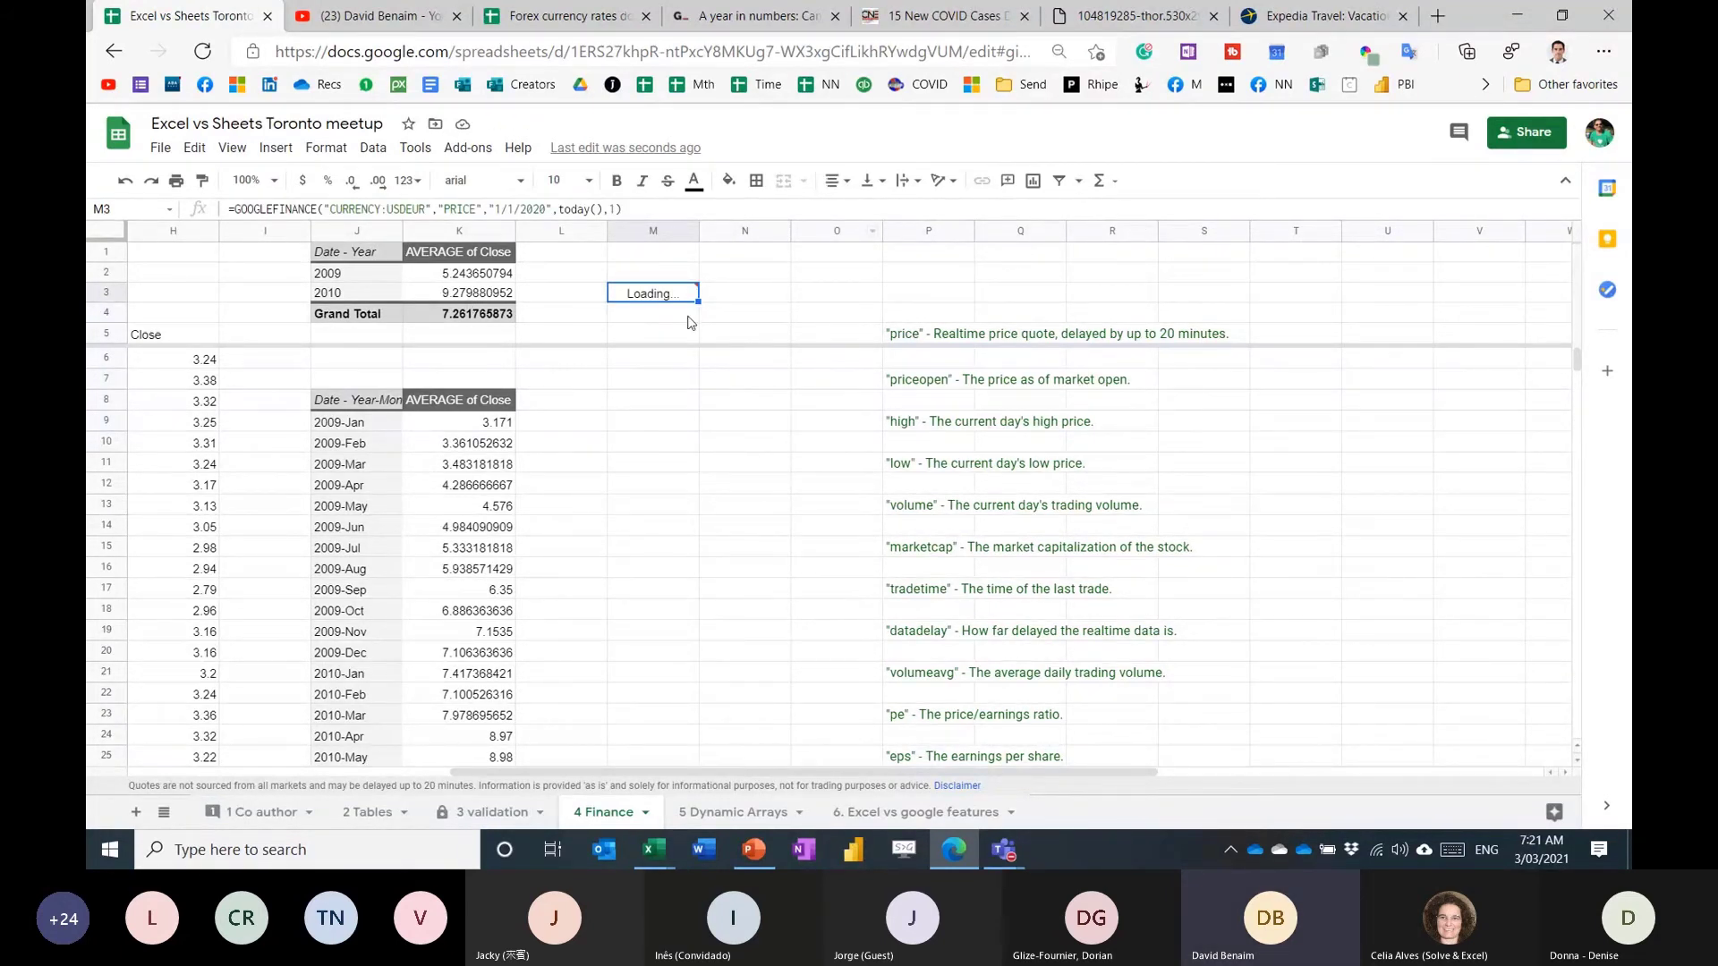
click(655, 279)
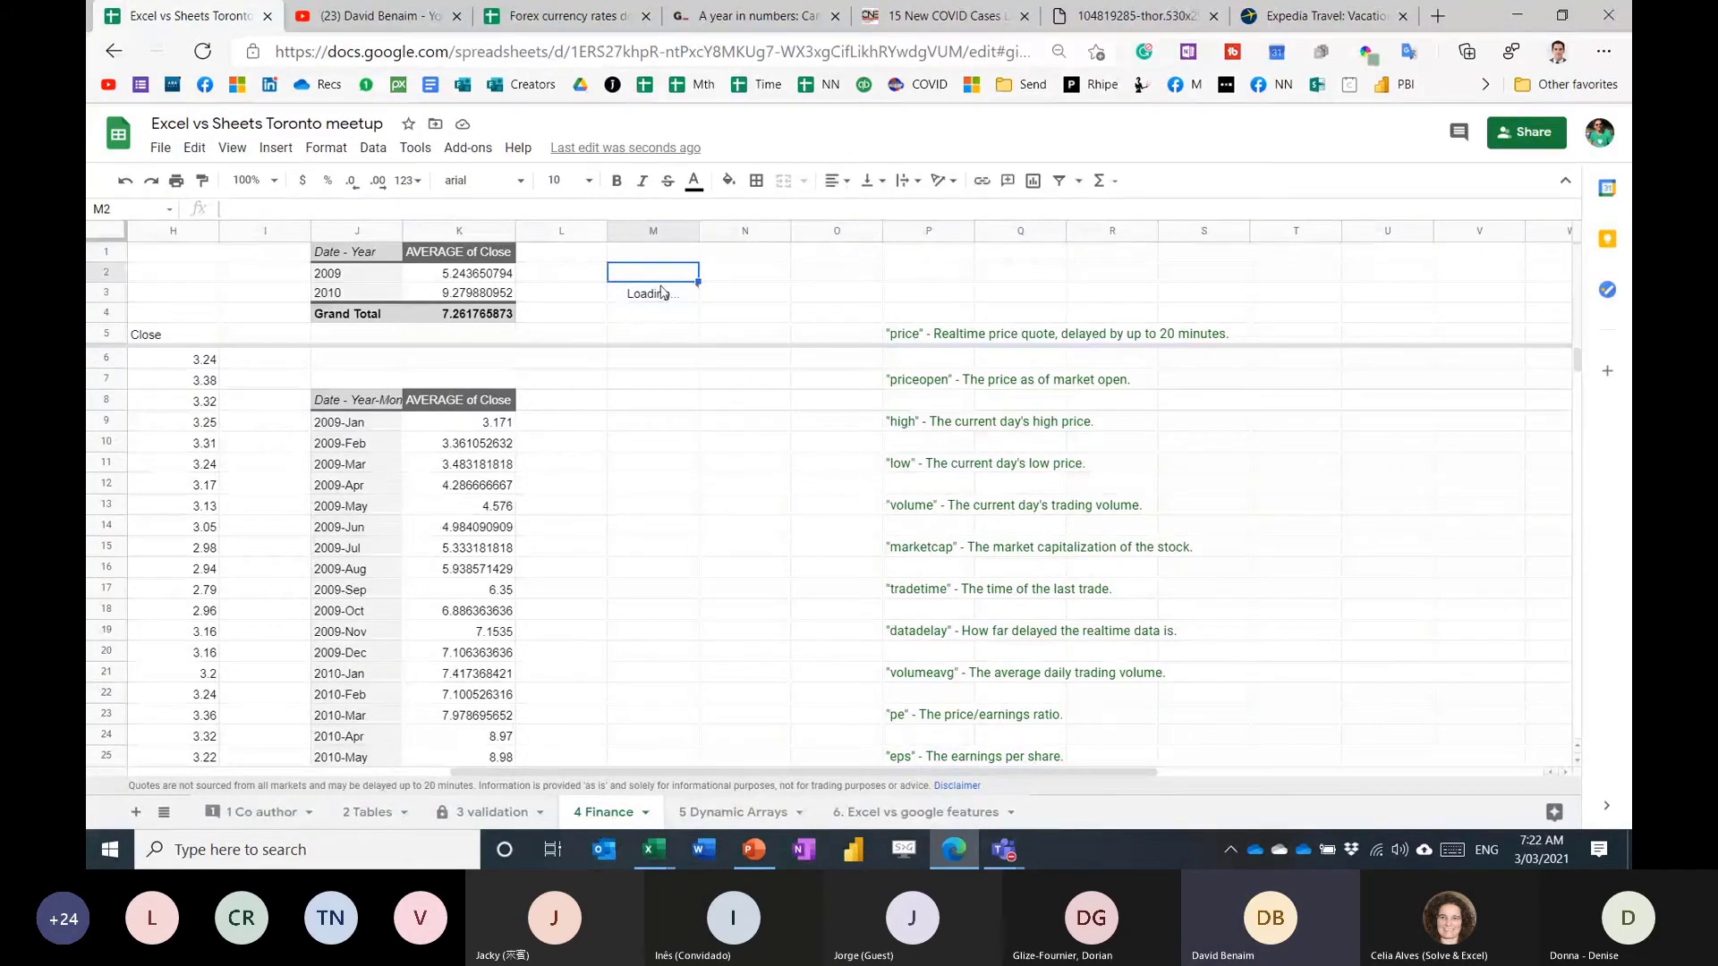
click(666, 299)
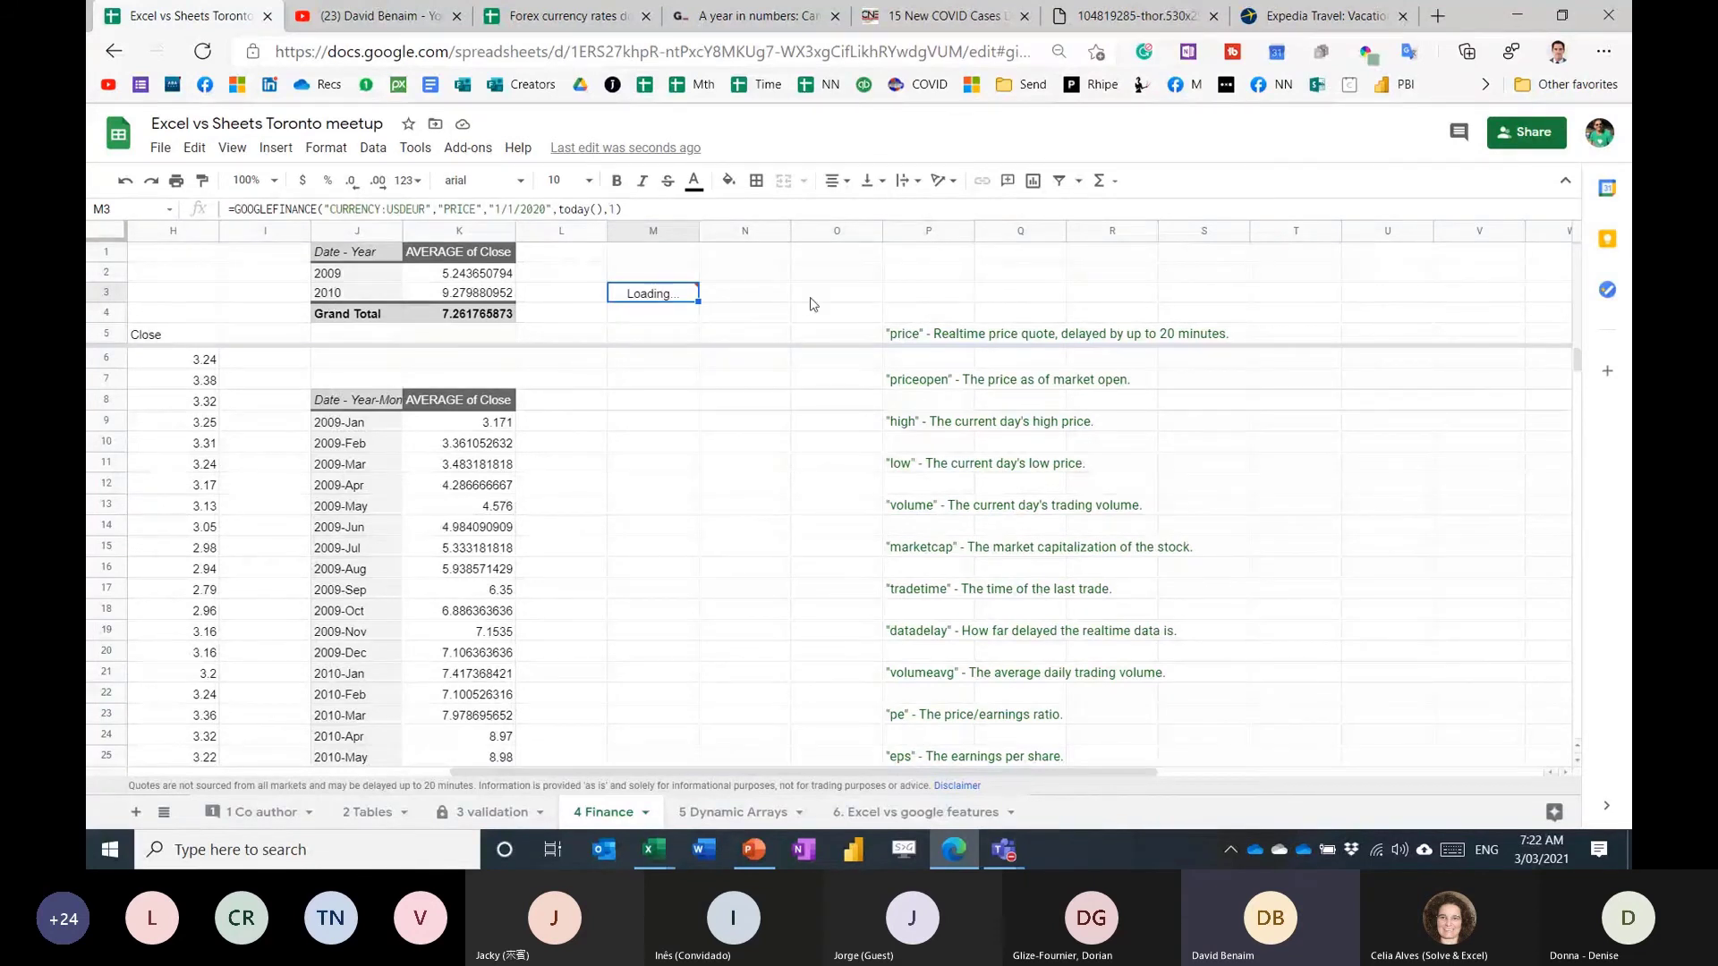
Enter =GOOGLEFINANCE("AAPL","all","1 mar 2021",TODAY(),1) in cell U3 to fetch Apple's daily stock data.
key(Right)
key(Right)
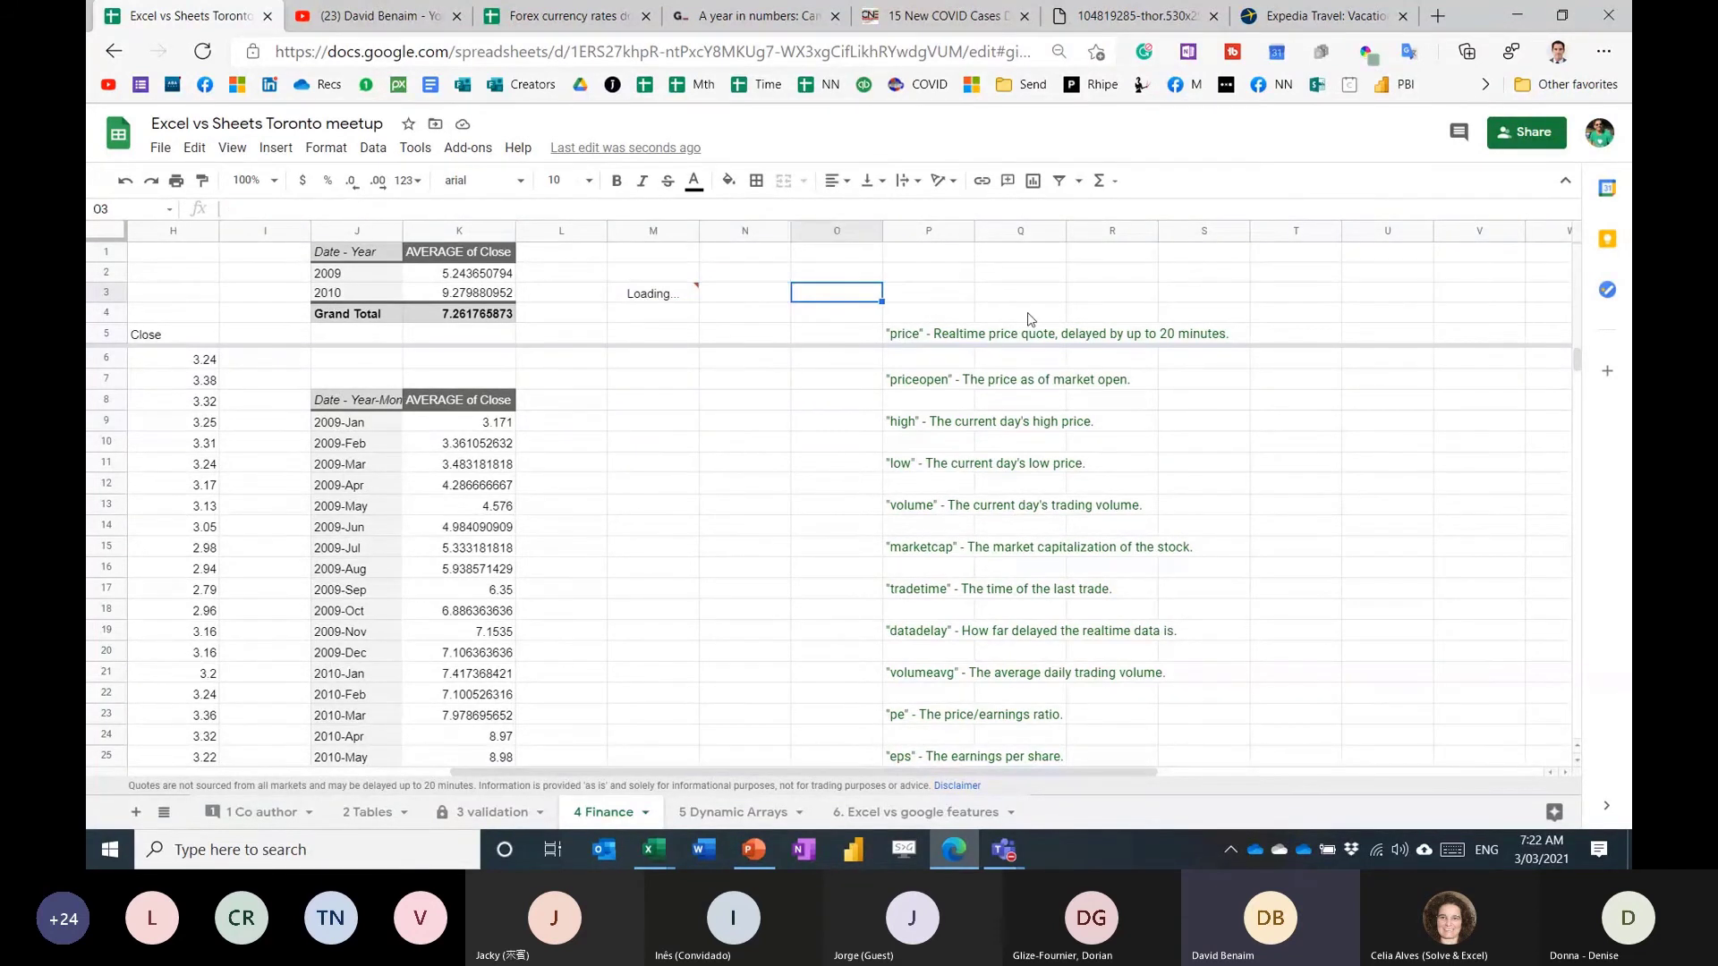
key(Right)
key(Right)
key(Right)
key(Right)
key(Right)
key(Right)
text(=)
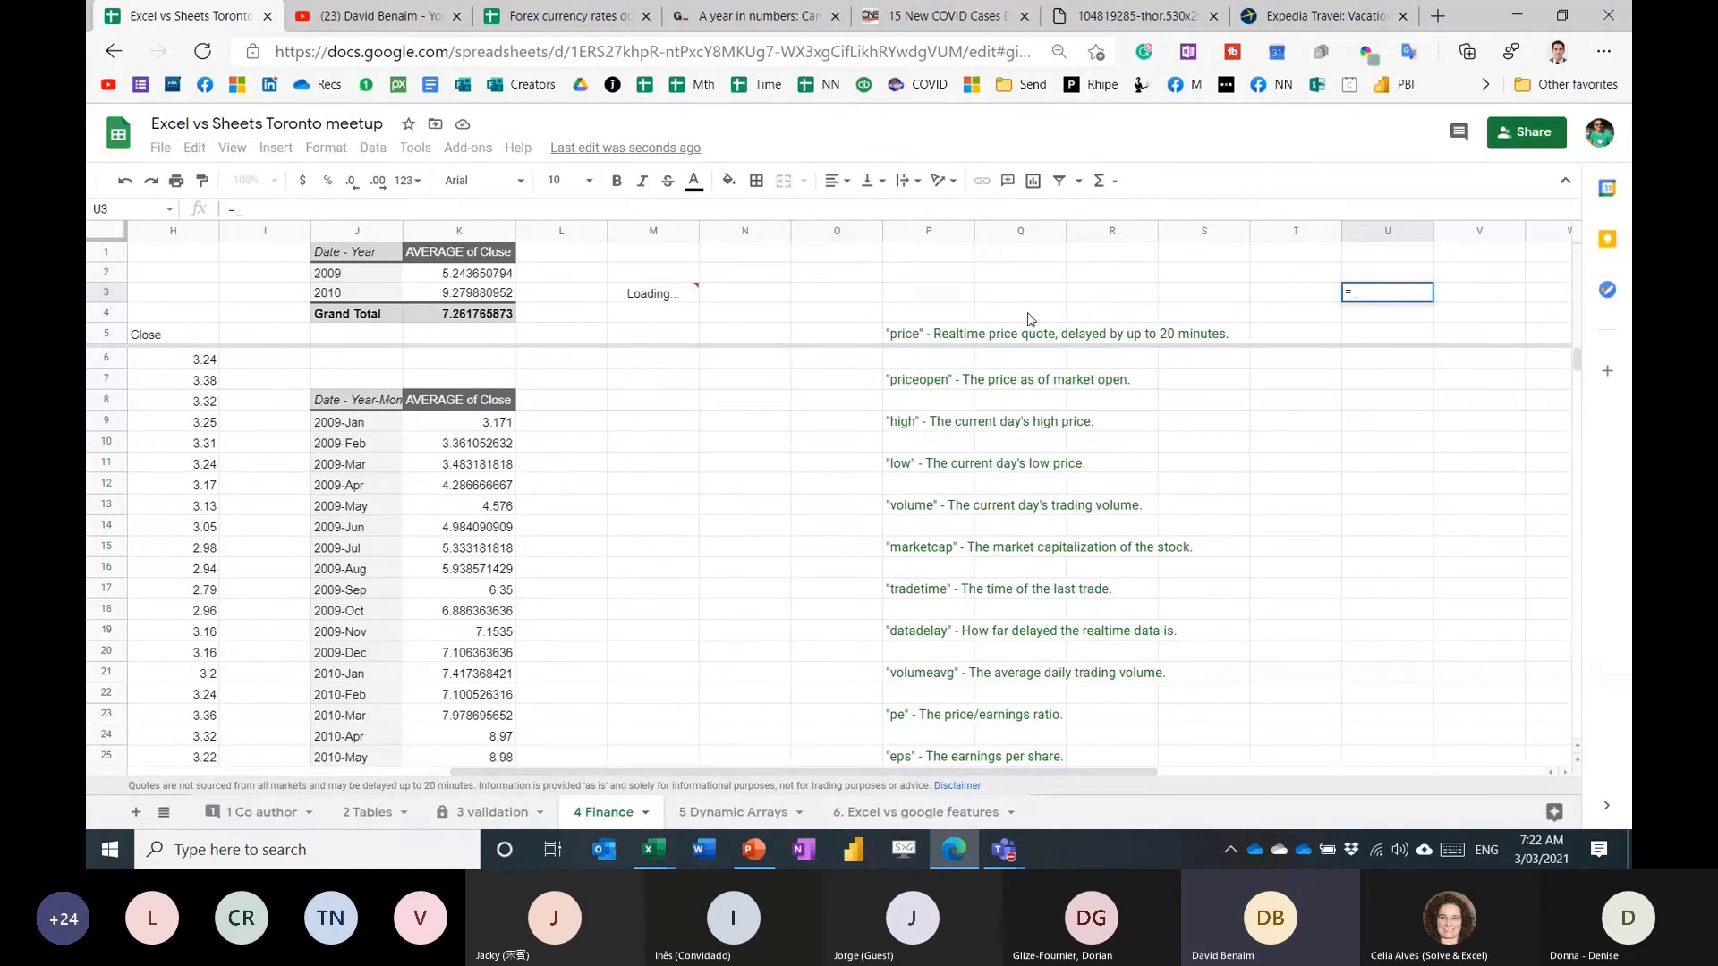
text(goog)
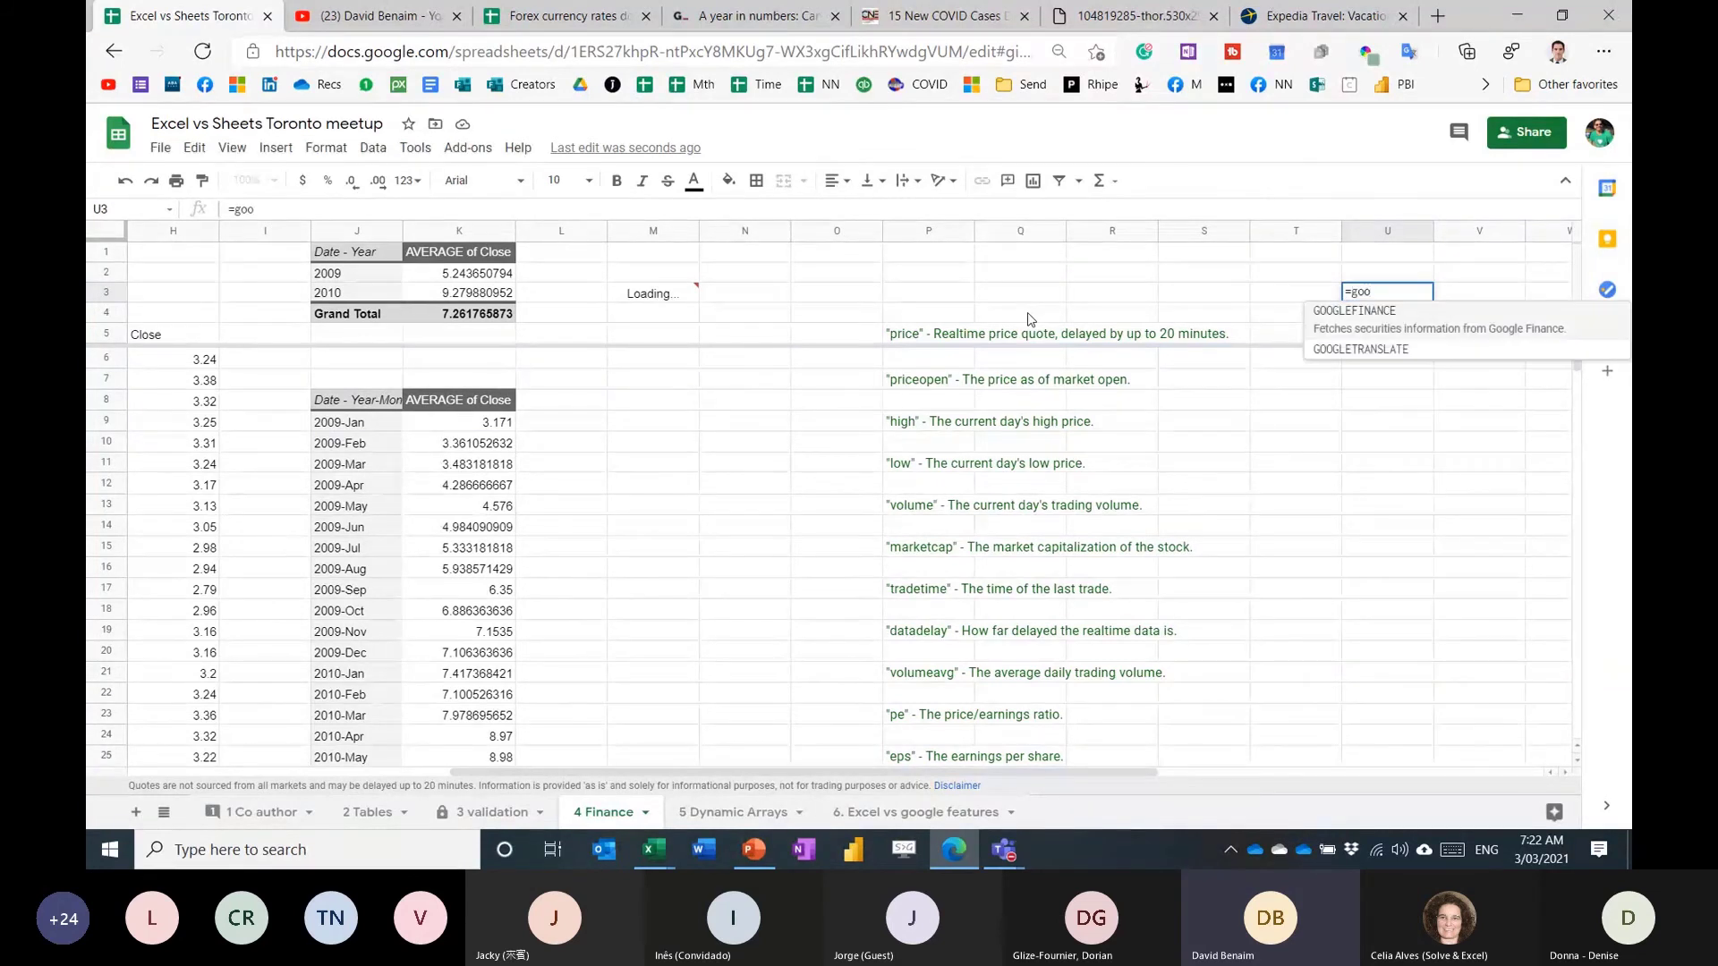
key(Tab)
text(")
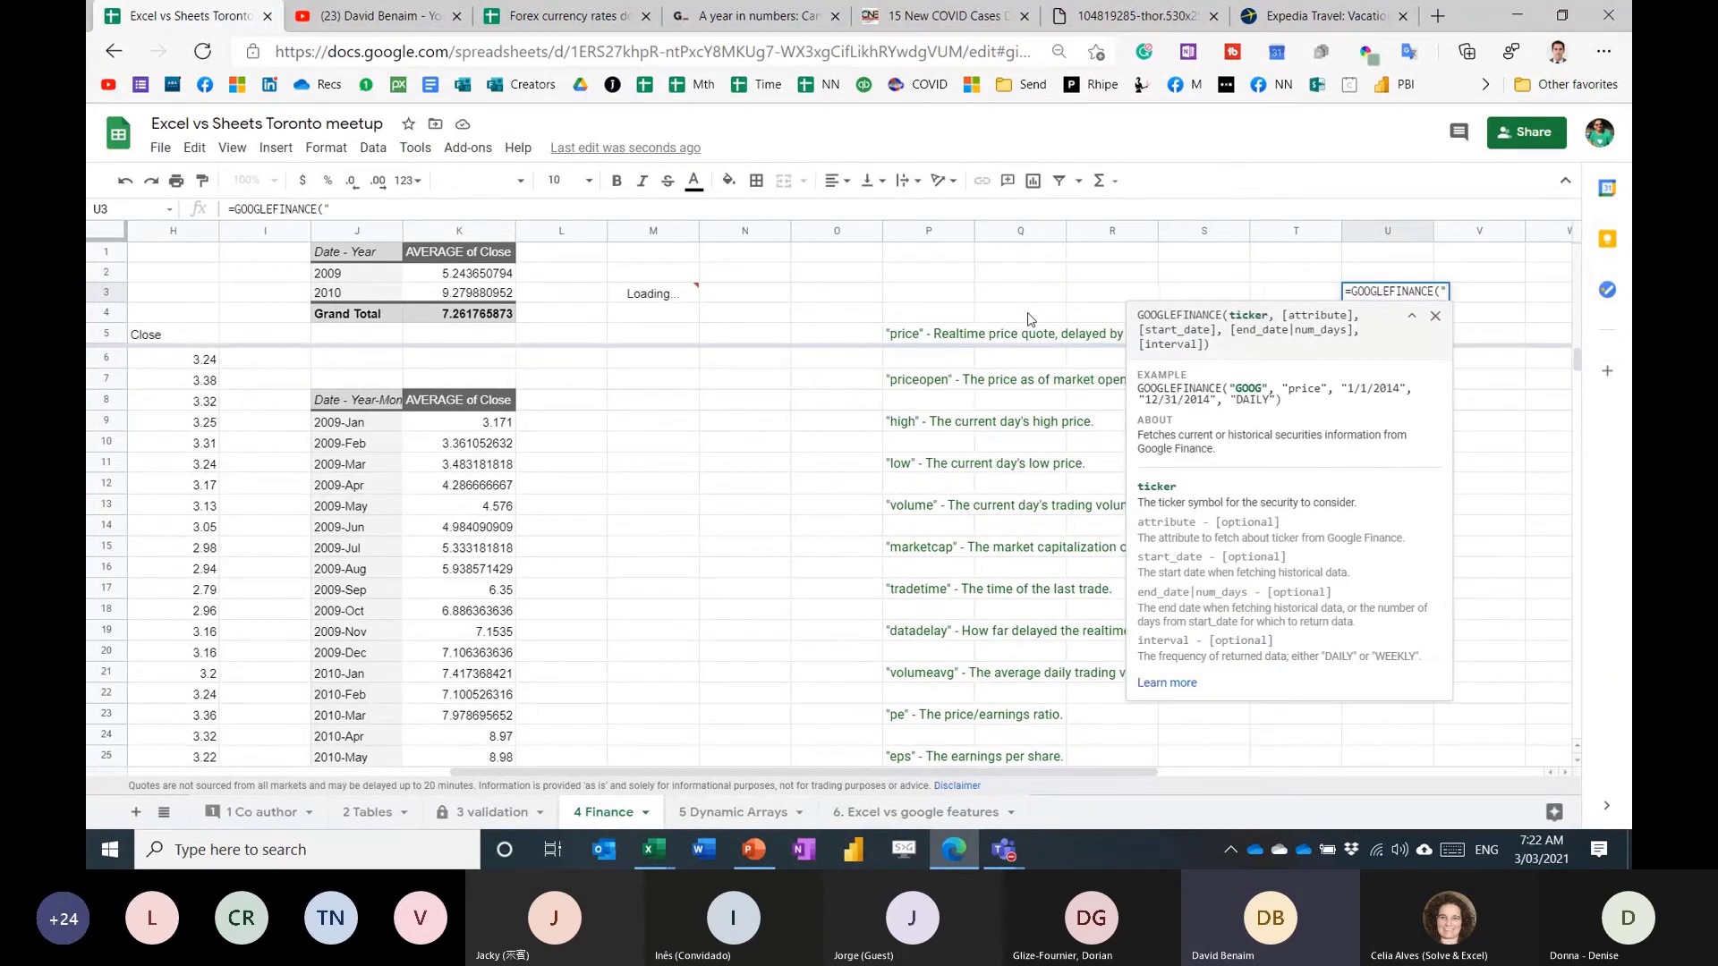
text(AAPL",")
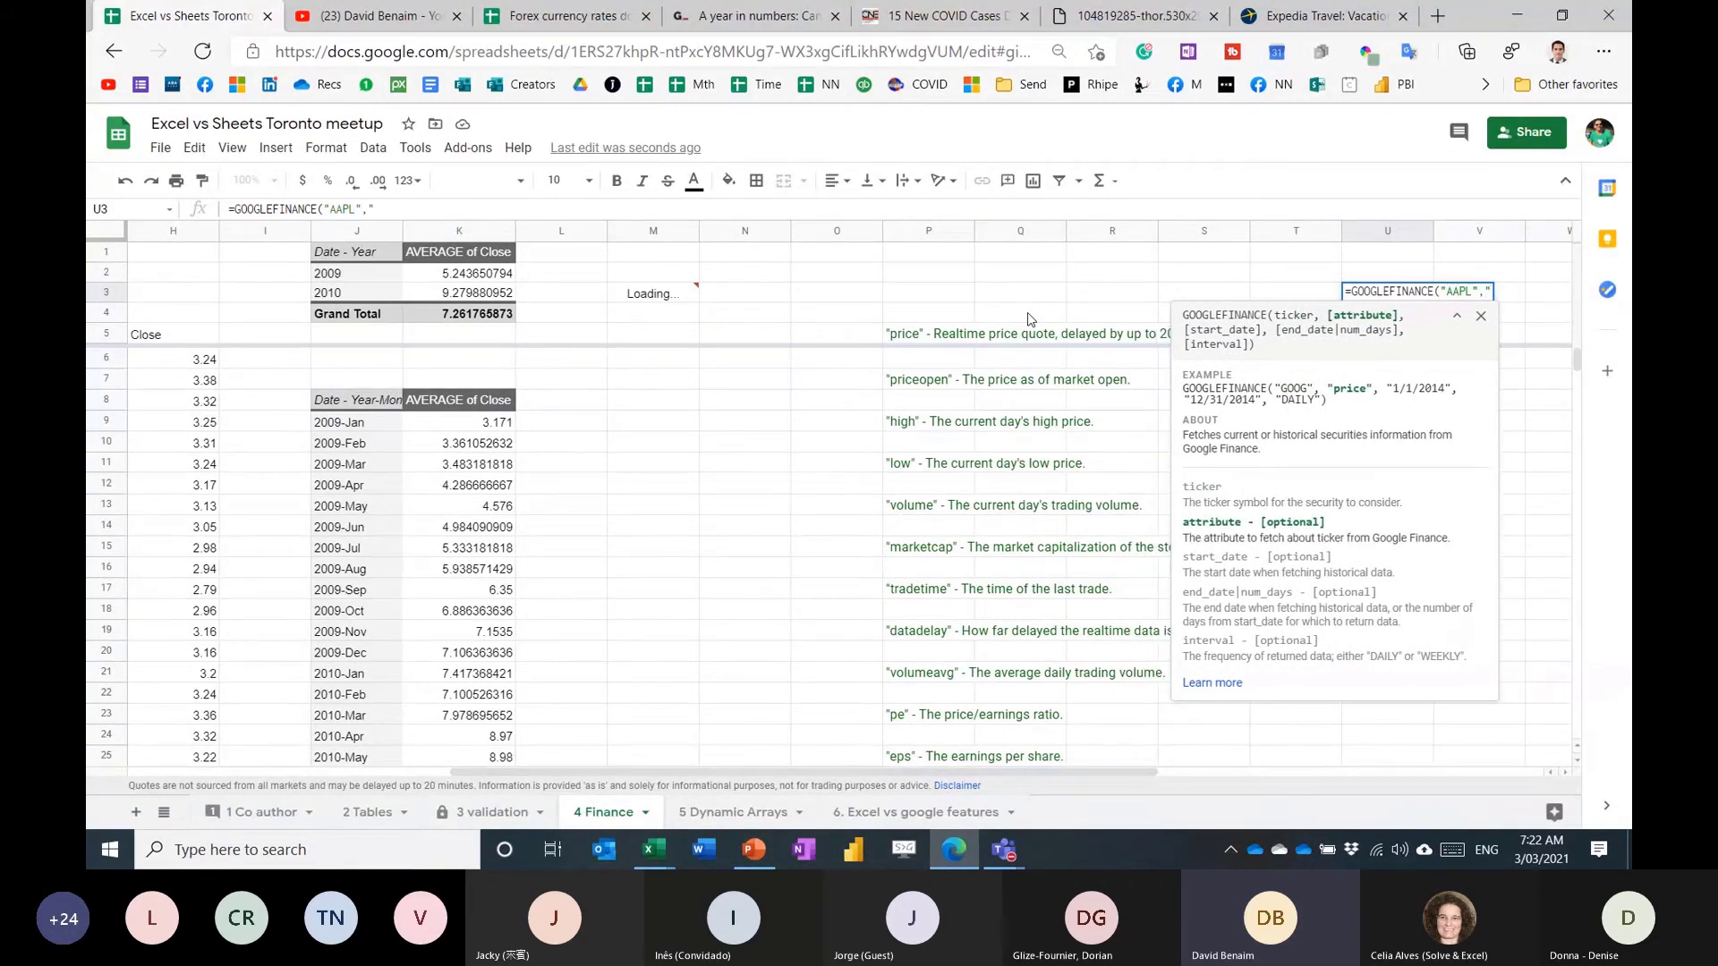
text(all")
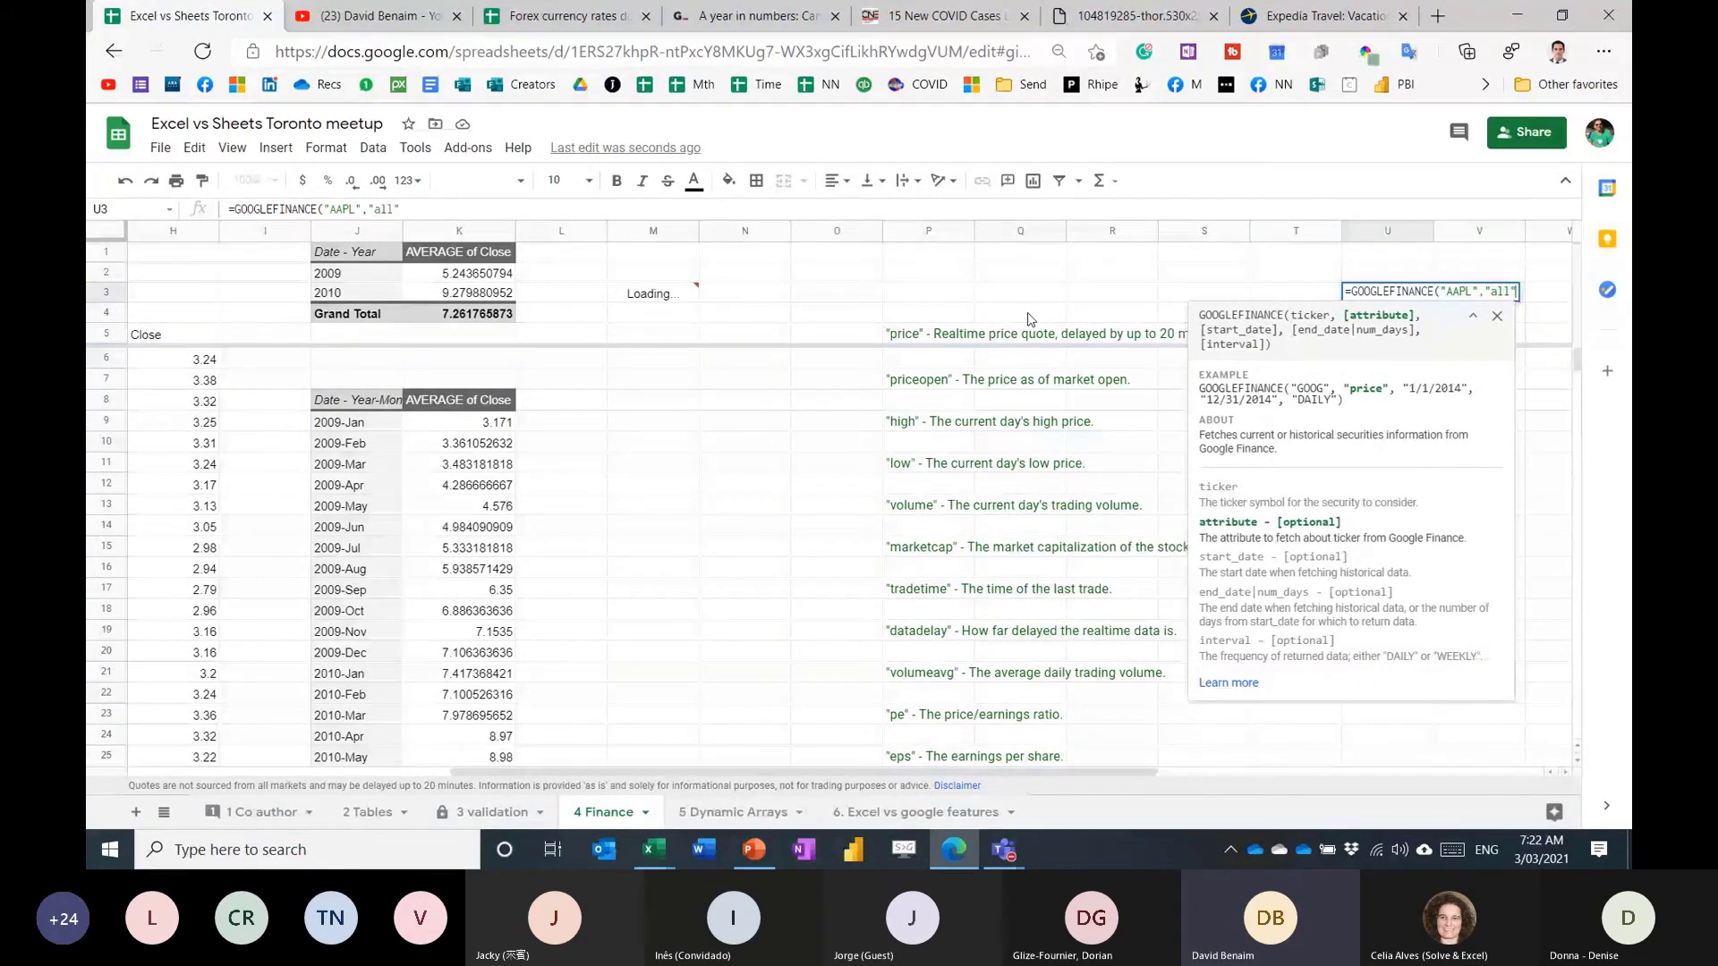
text(,)
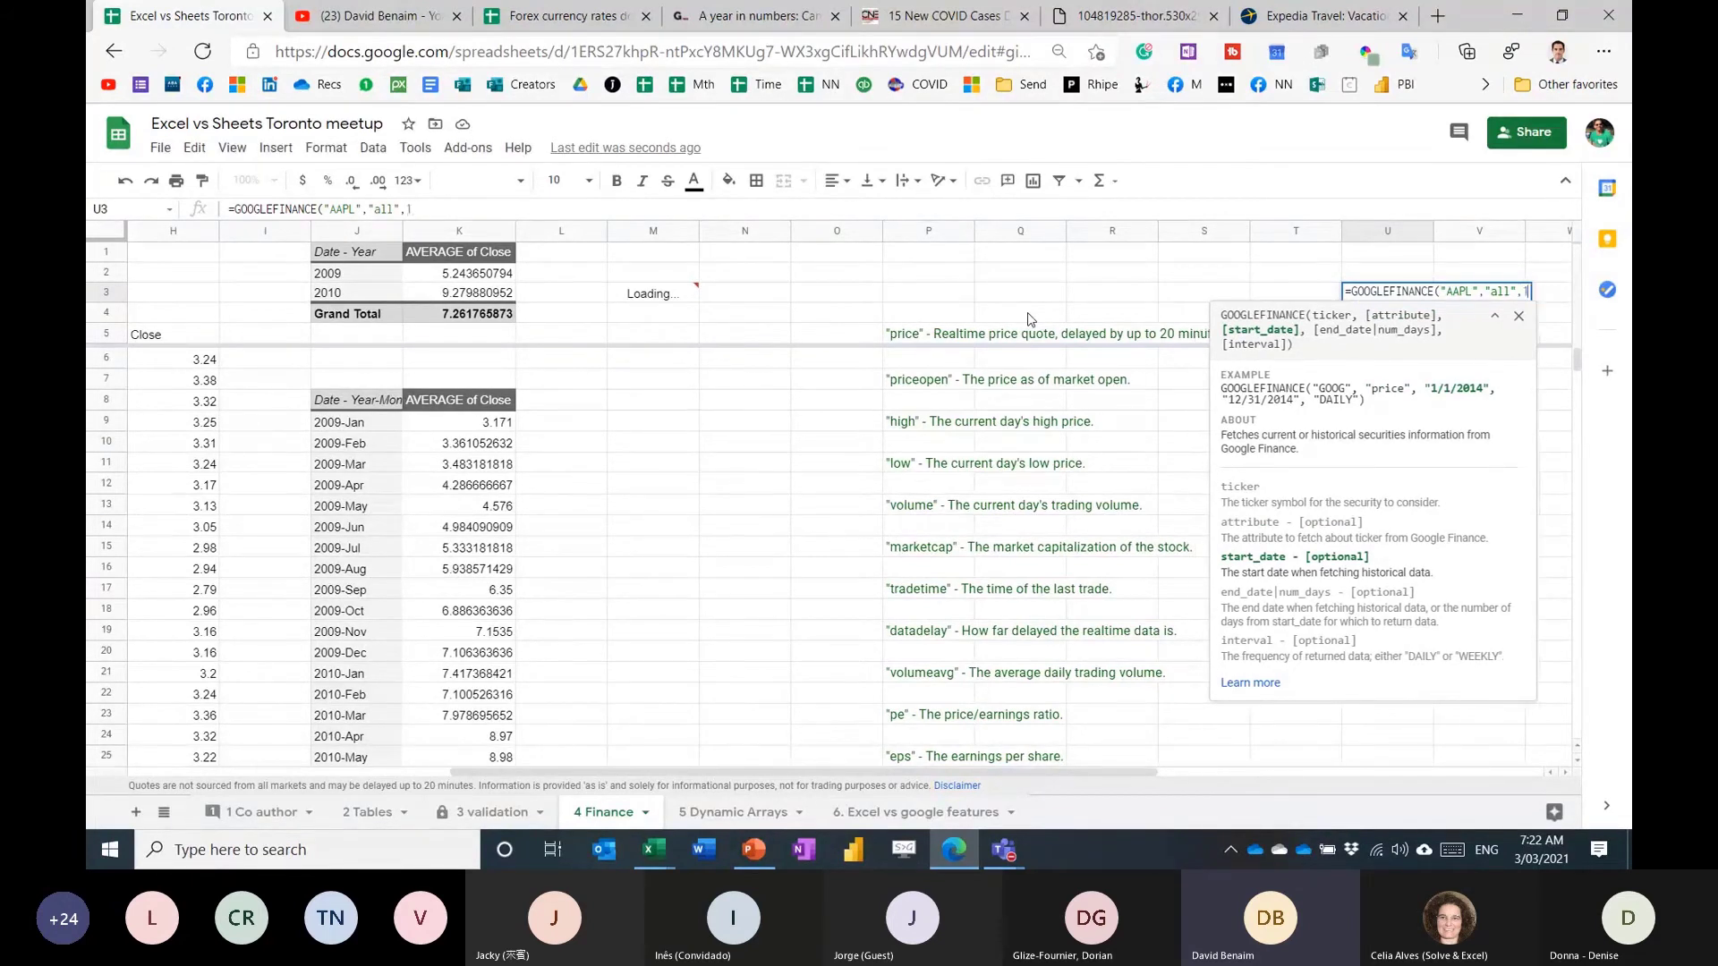
text( "1/)
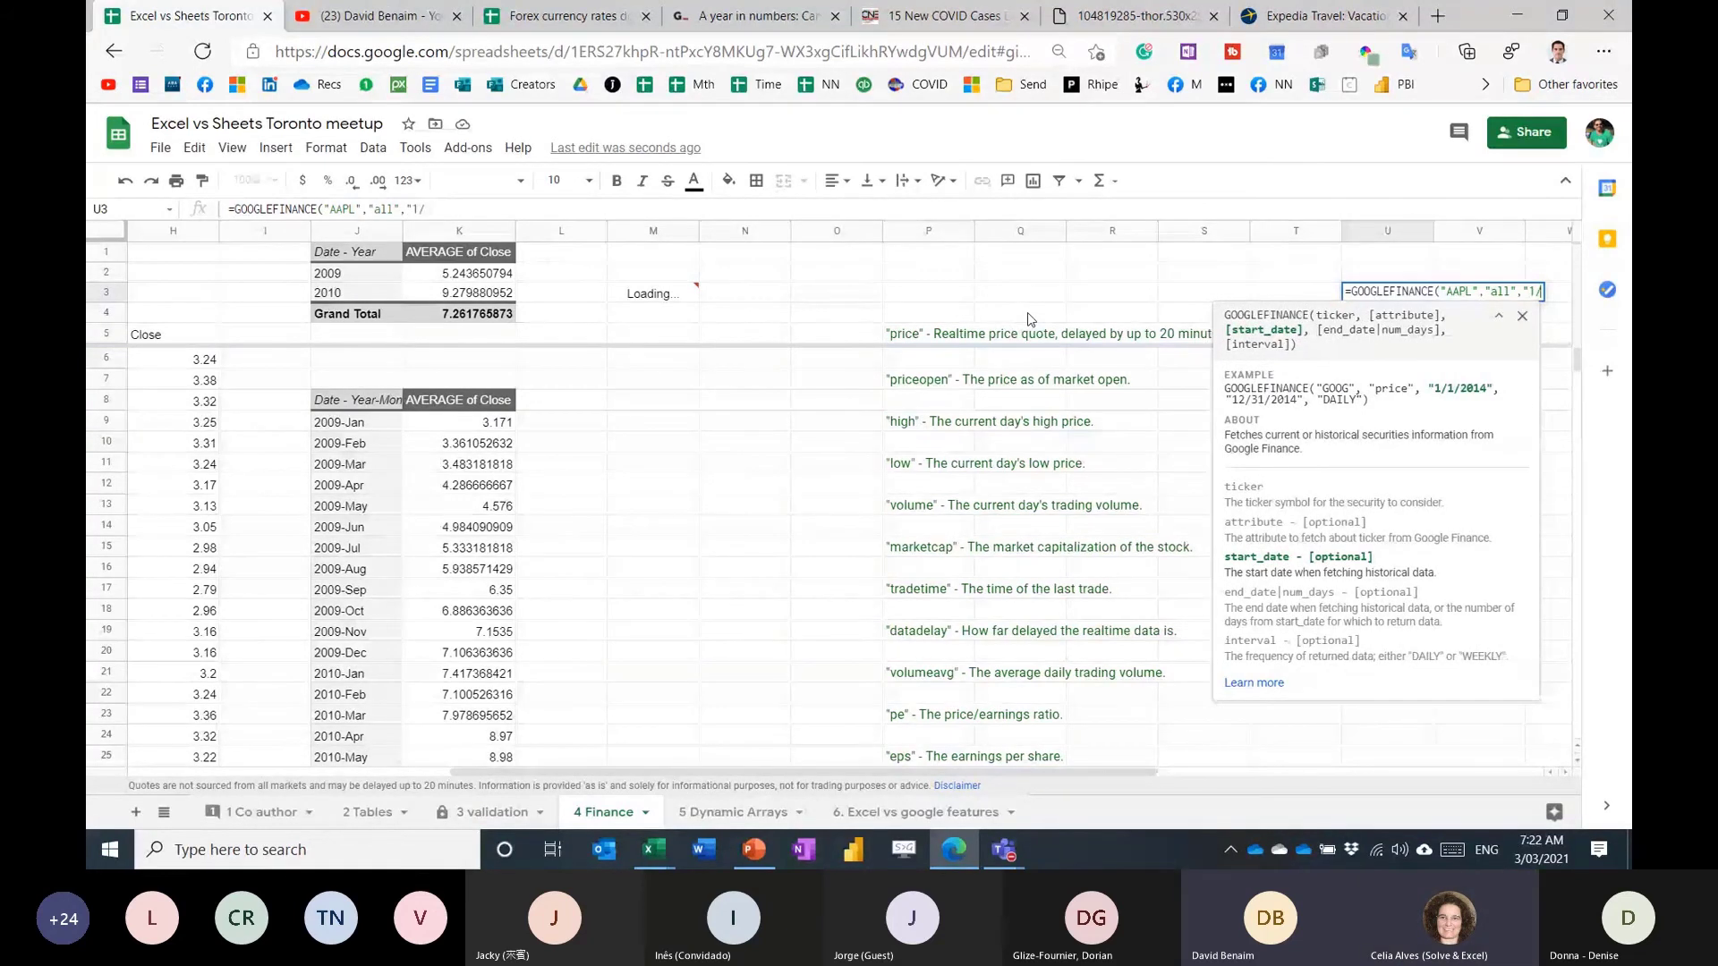
key(BackSpace)
text(mar 202)
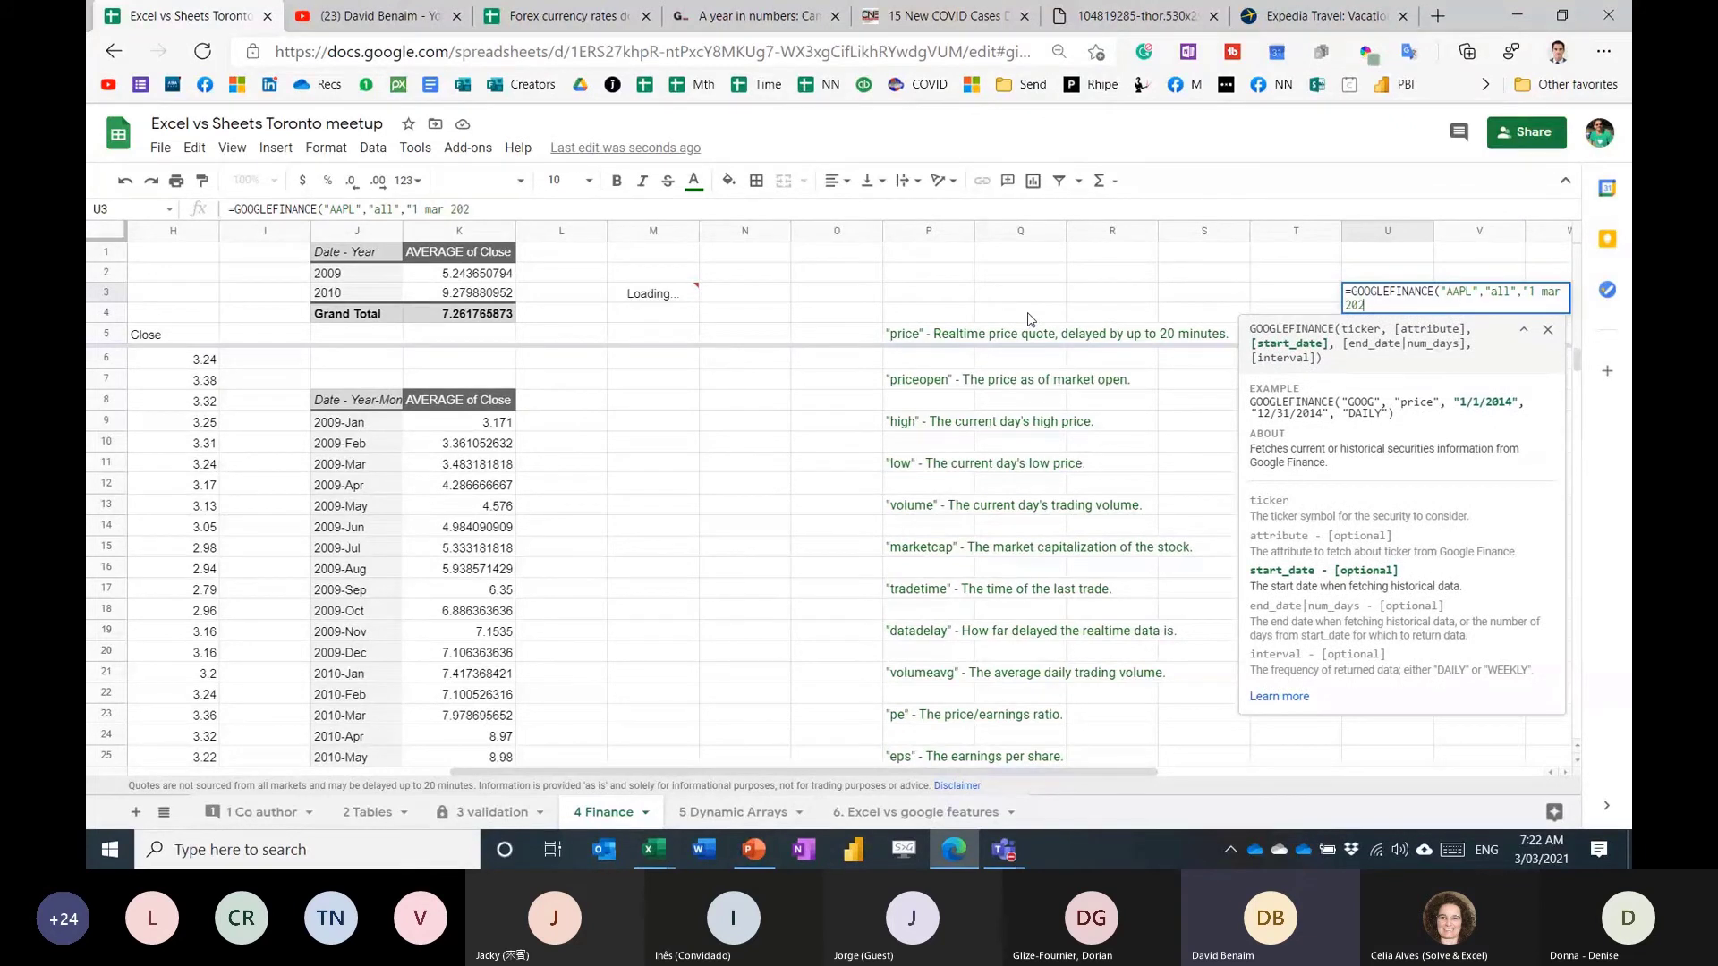
text(1",)
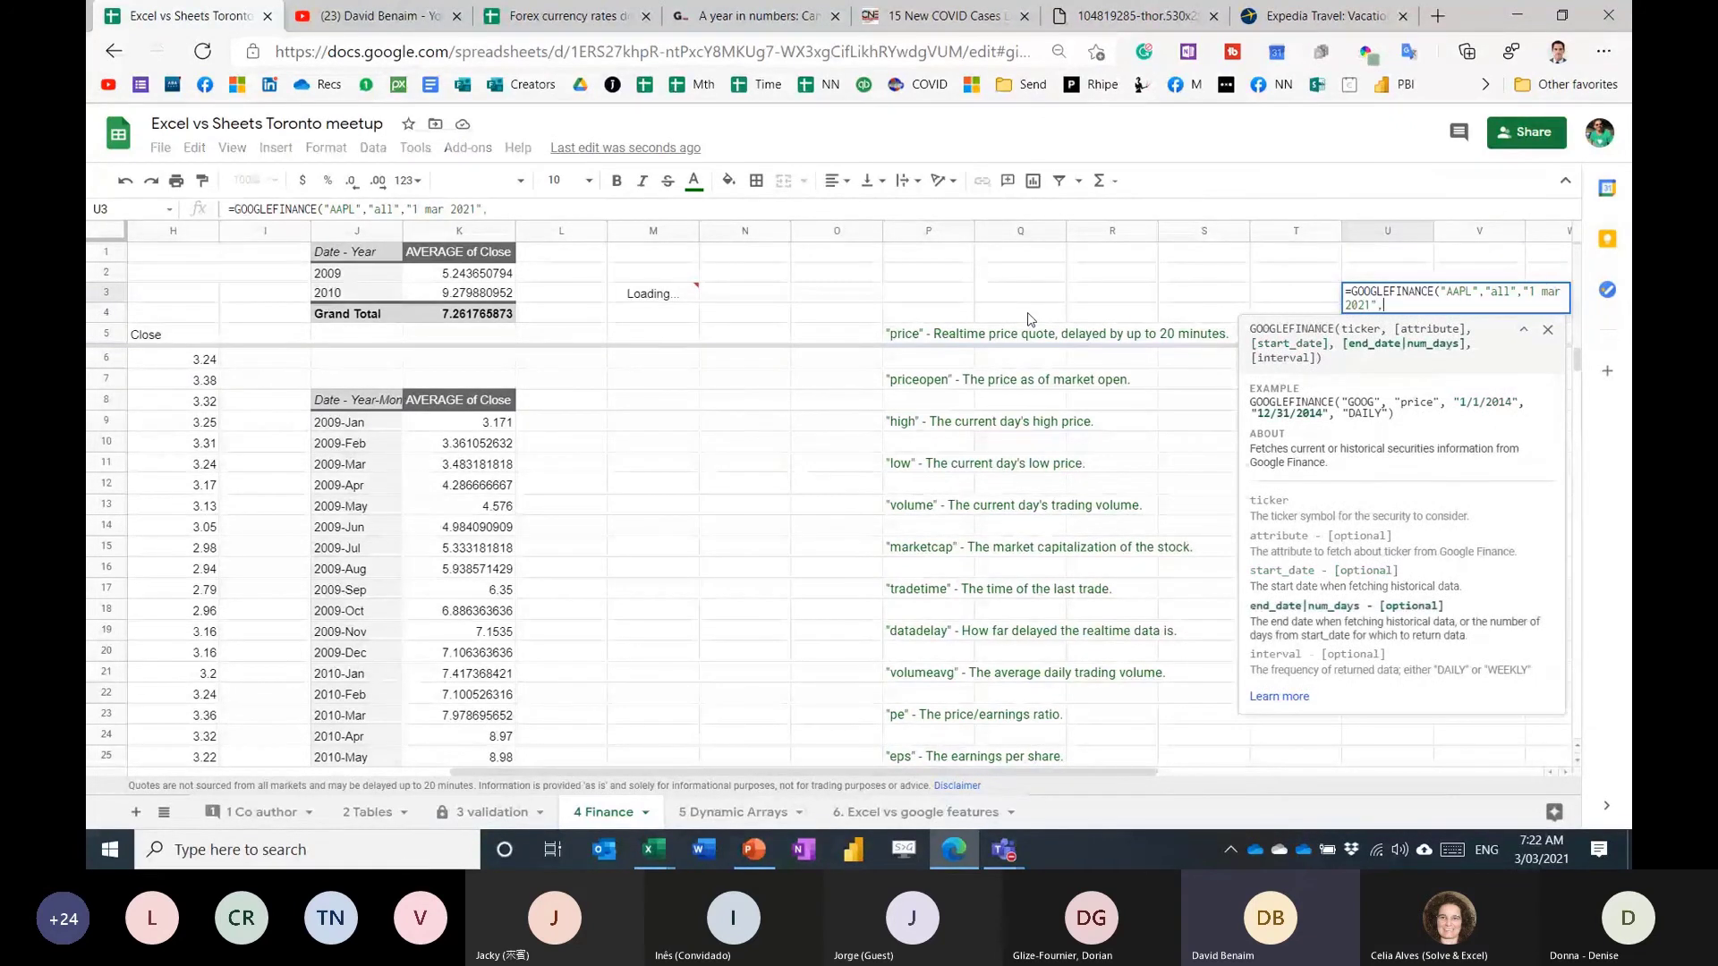
text(to)
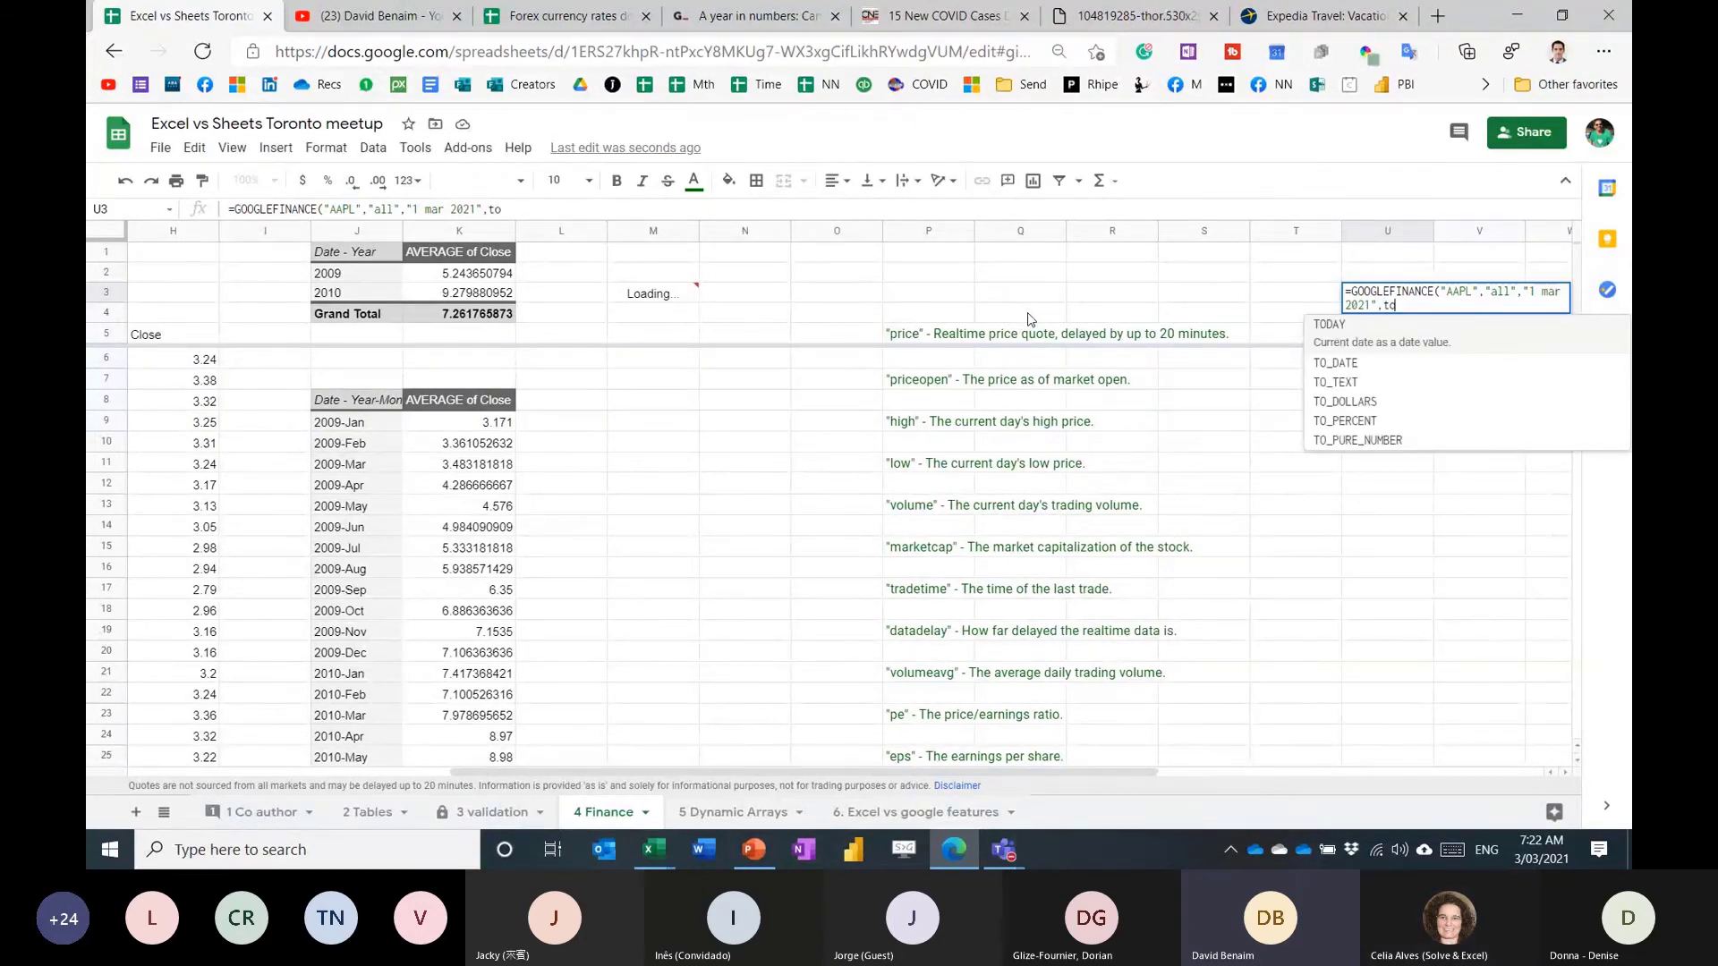
key(Tab)
text(),1))
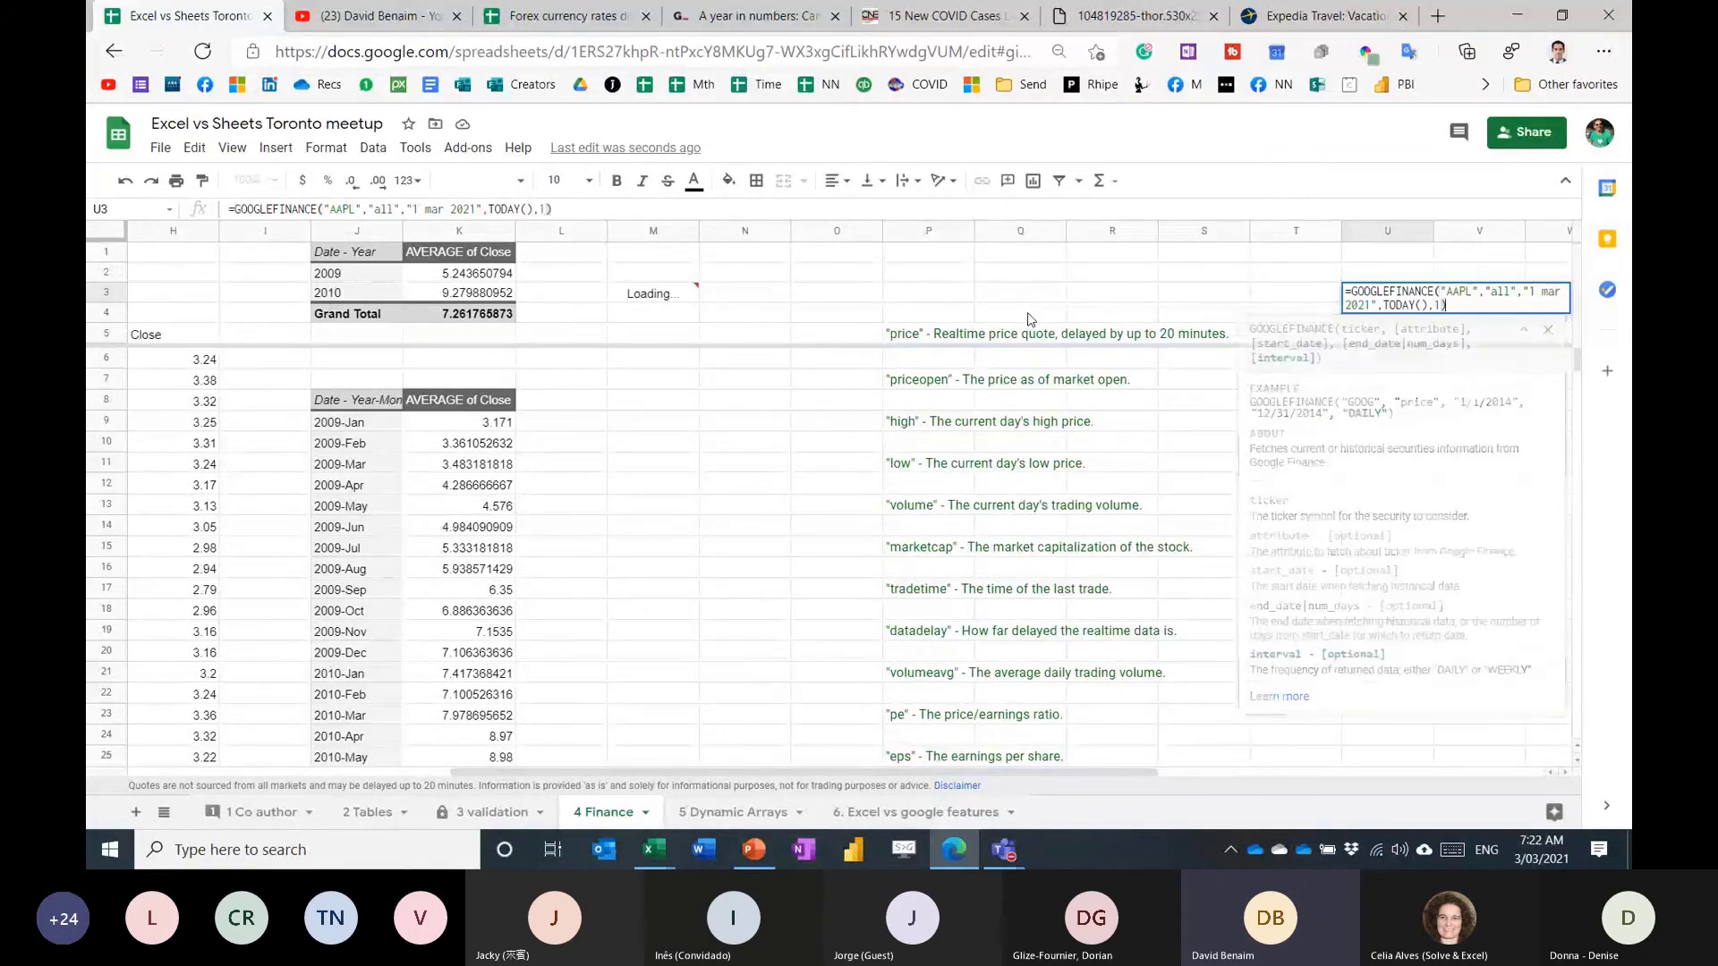
key(Return)
Check the result of the AAPL formula in U3 and the computer's Wi-Fi connection.
click(1387, 293)
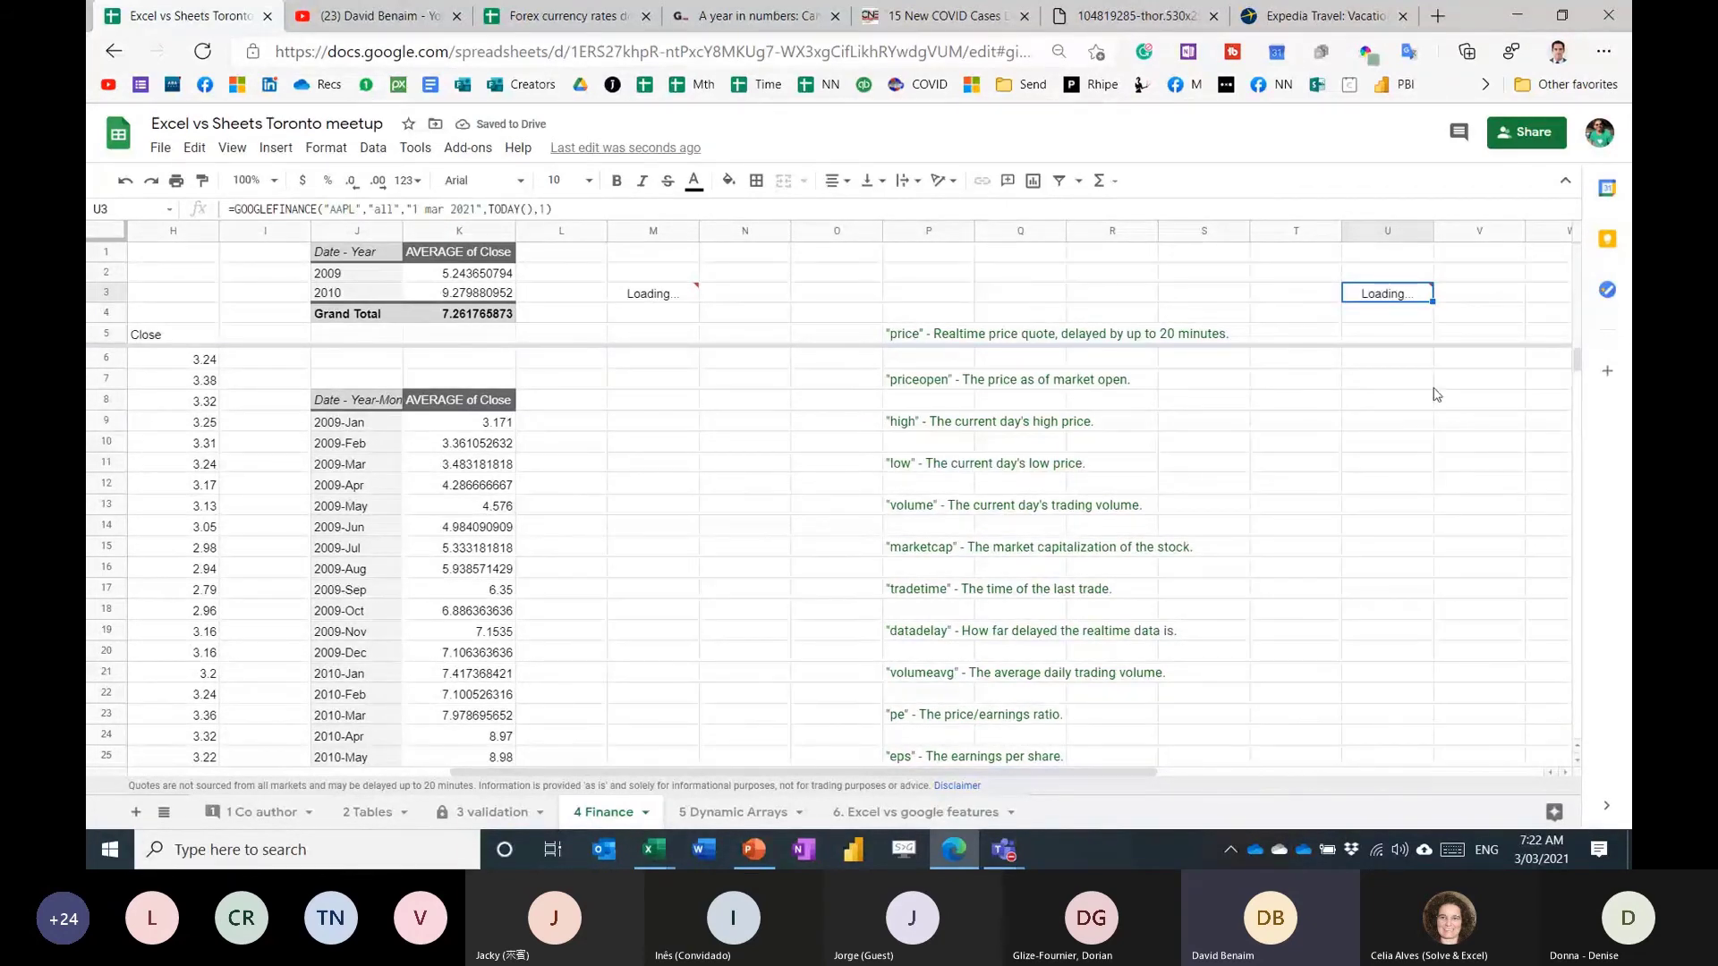
click(1377, 851)
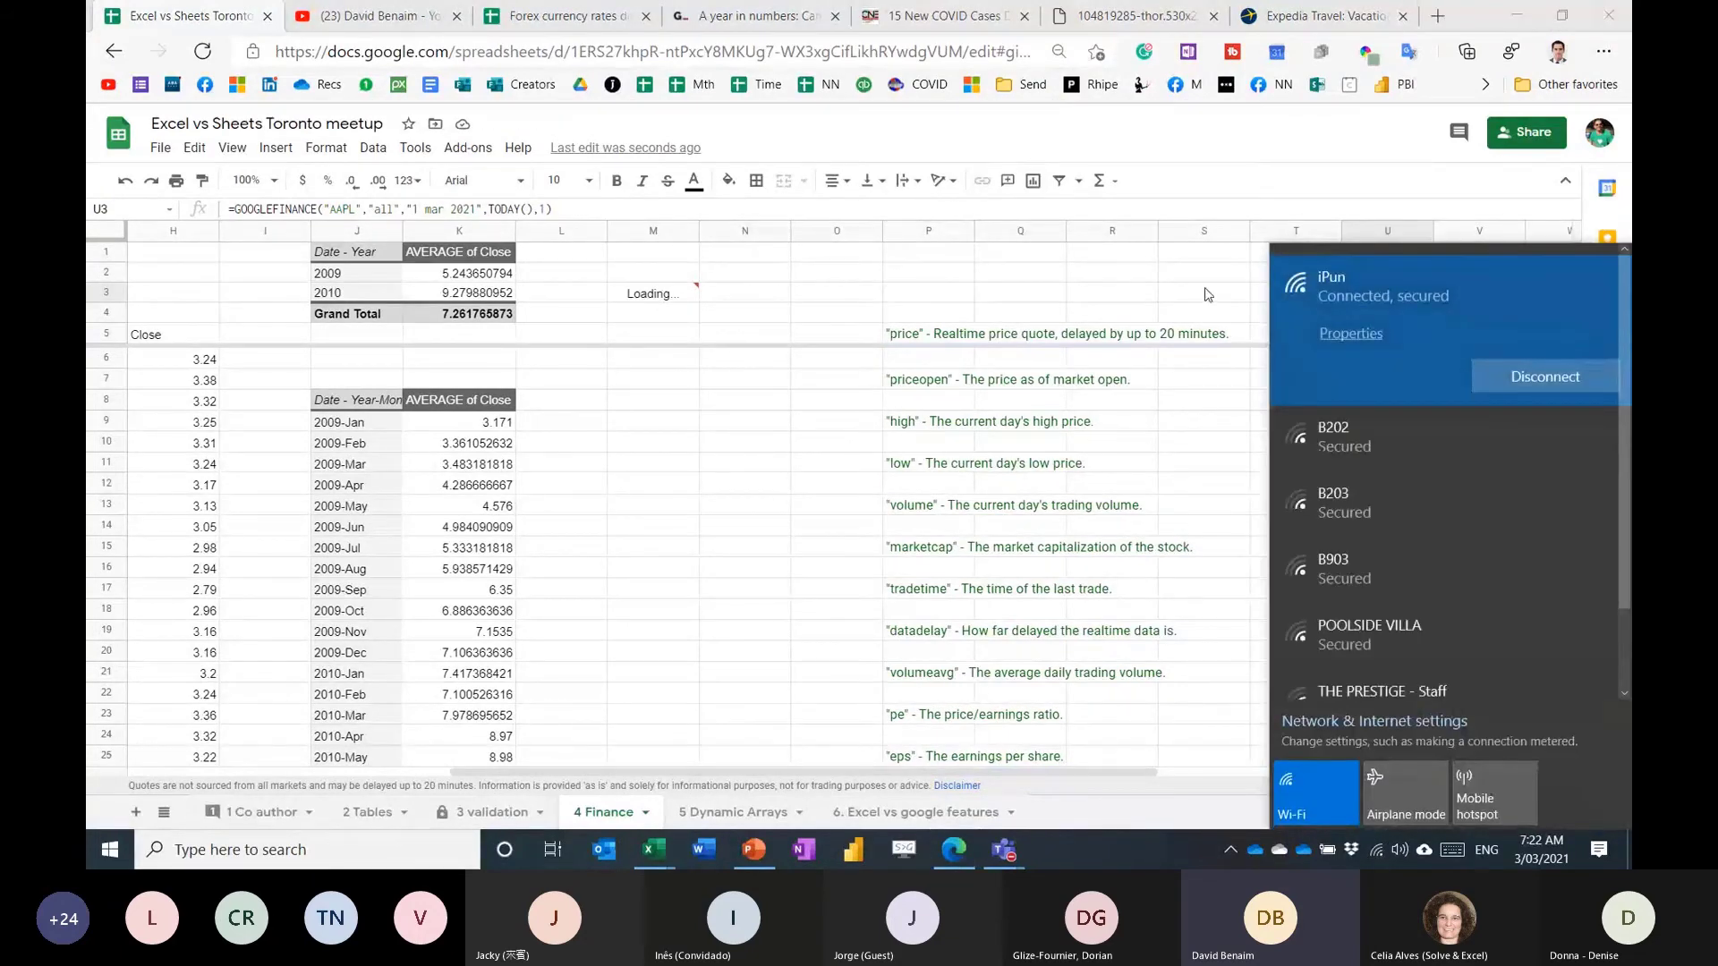
scroll(1355, 443, up, 1)
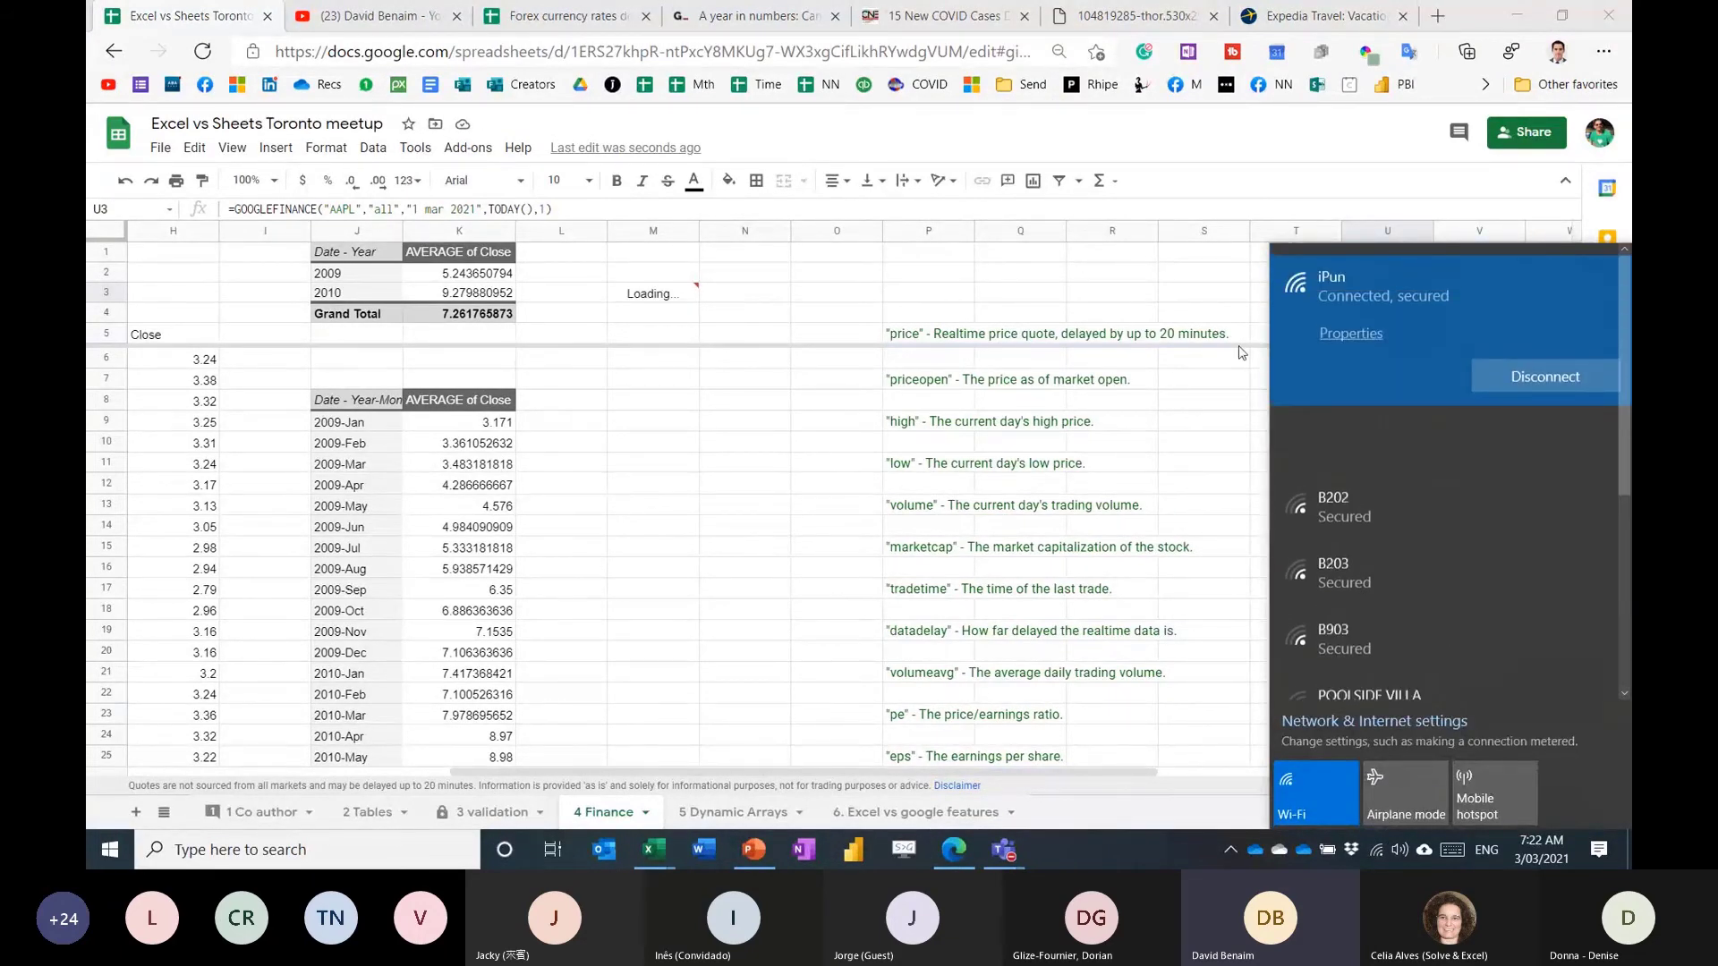
click(1217, 295)
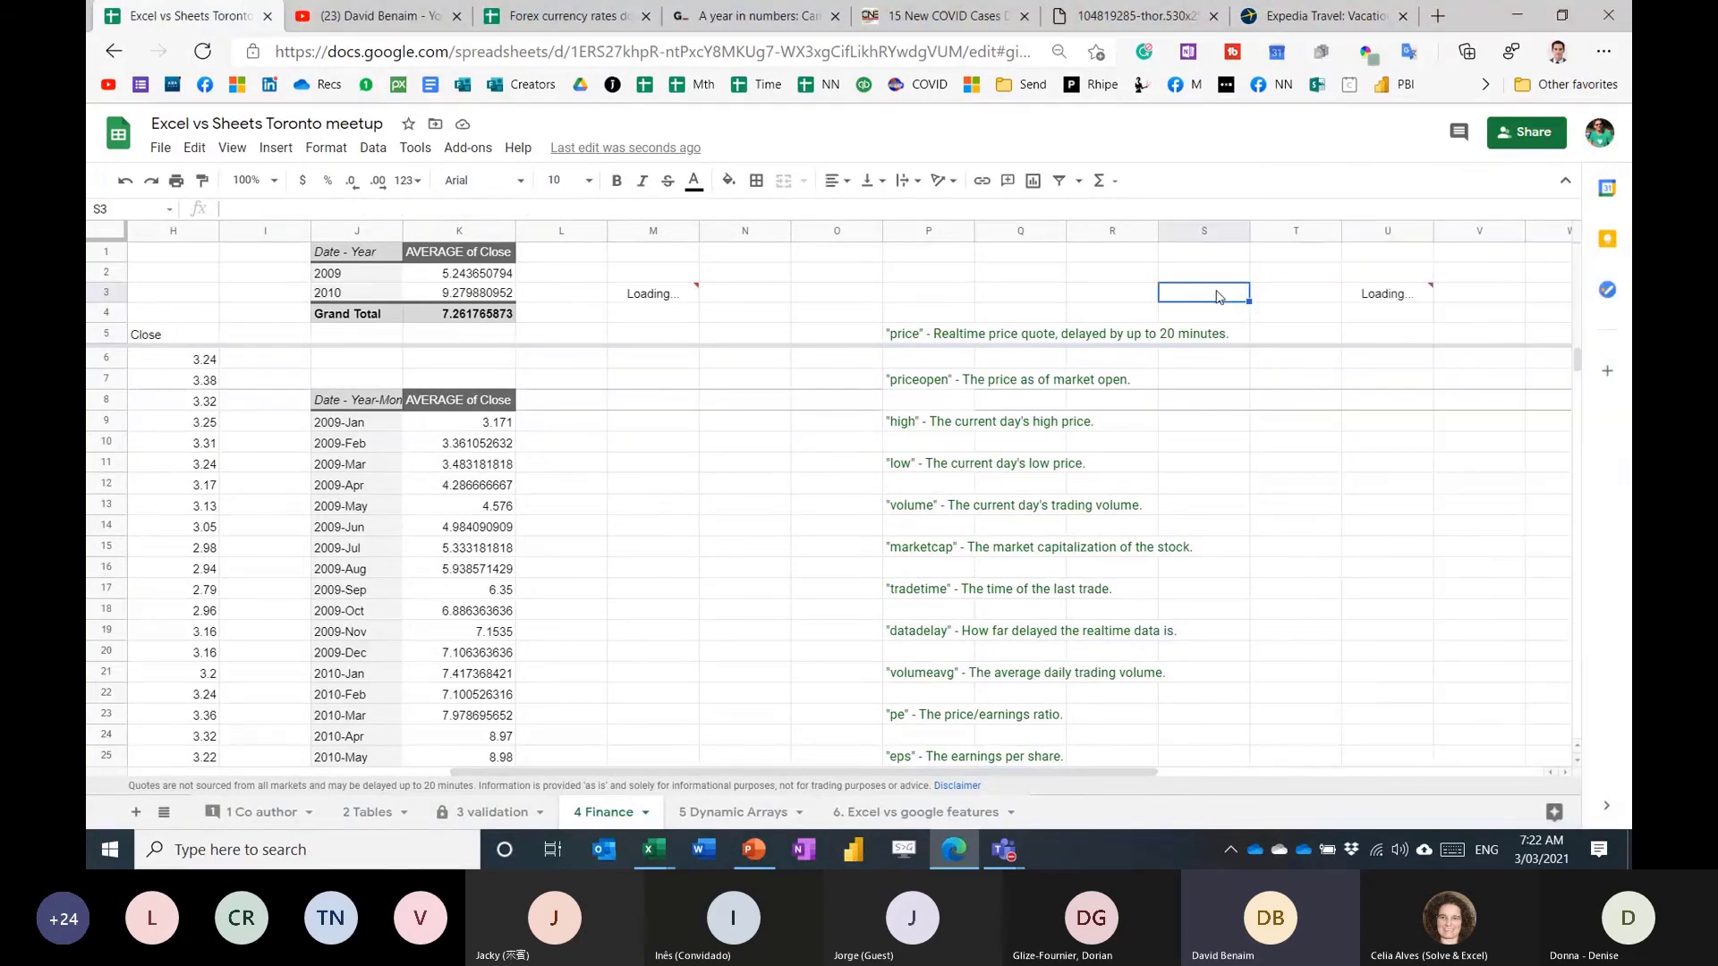
Switch to the Excel workbook Excel vs Sheets Toronto meetup.xlsx and select cell G19 on the 5 Dynamic Arrays sheet.
key(Right)
key(Right)
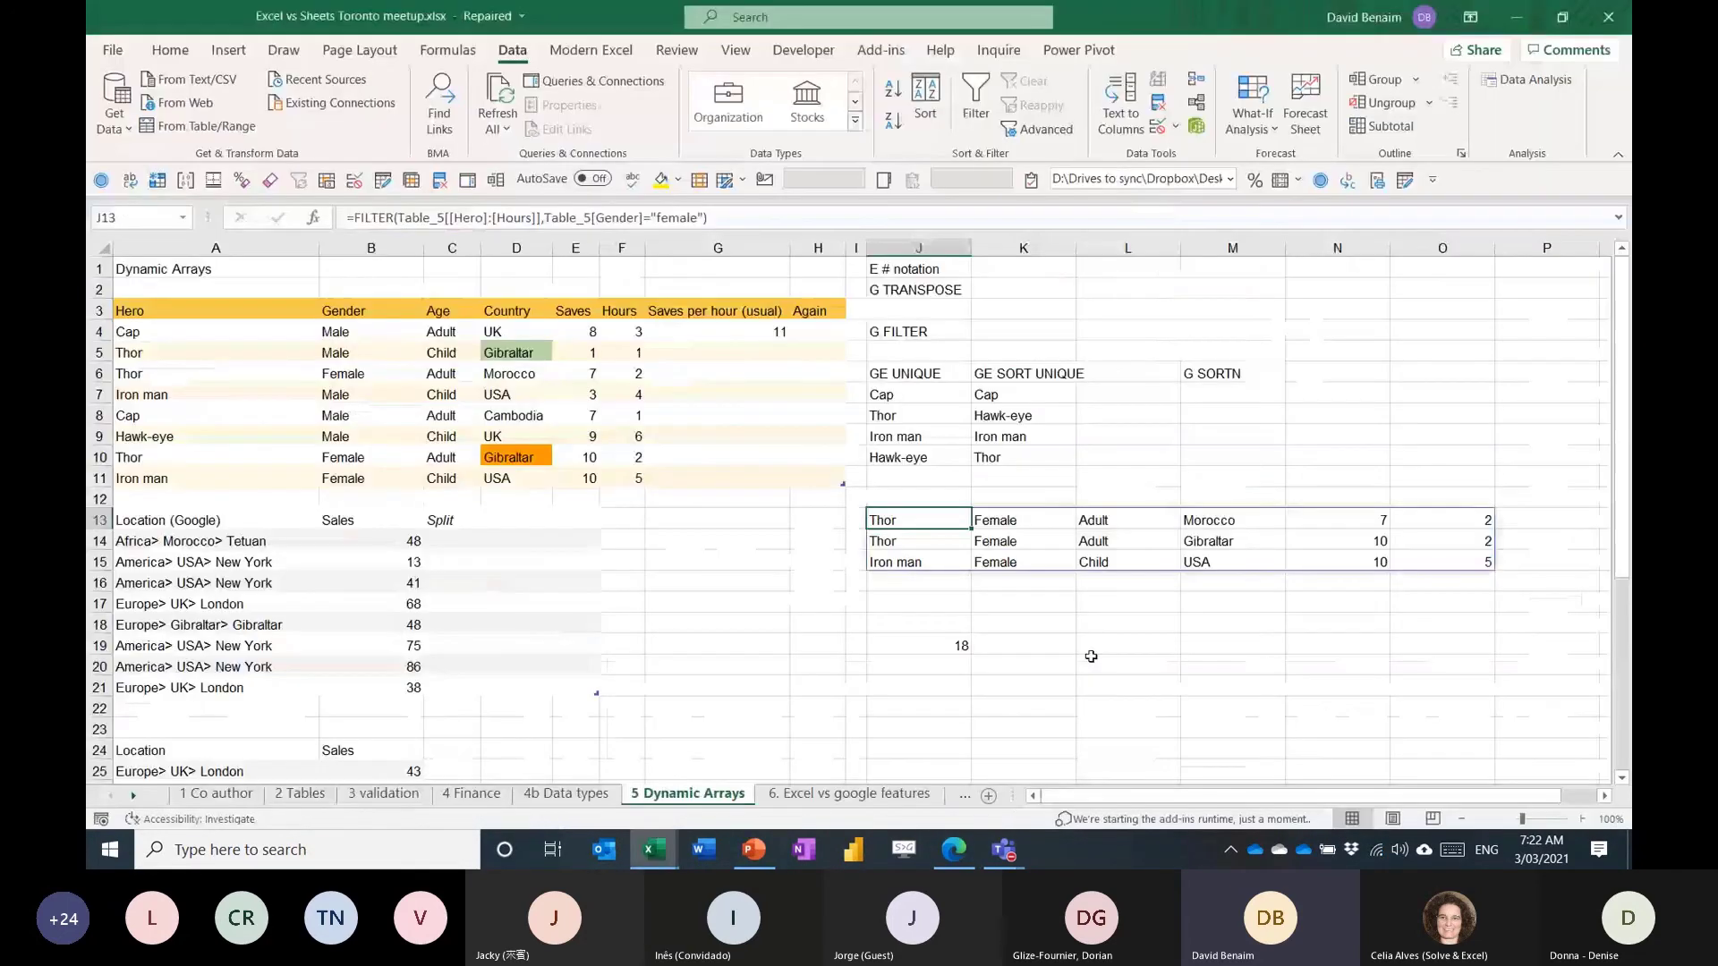
click(731, 639)
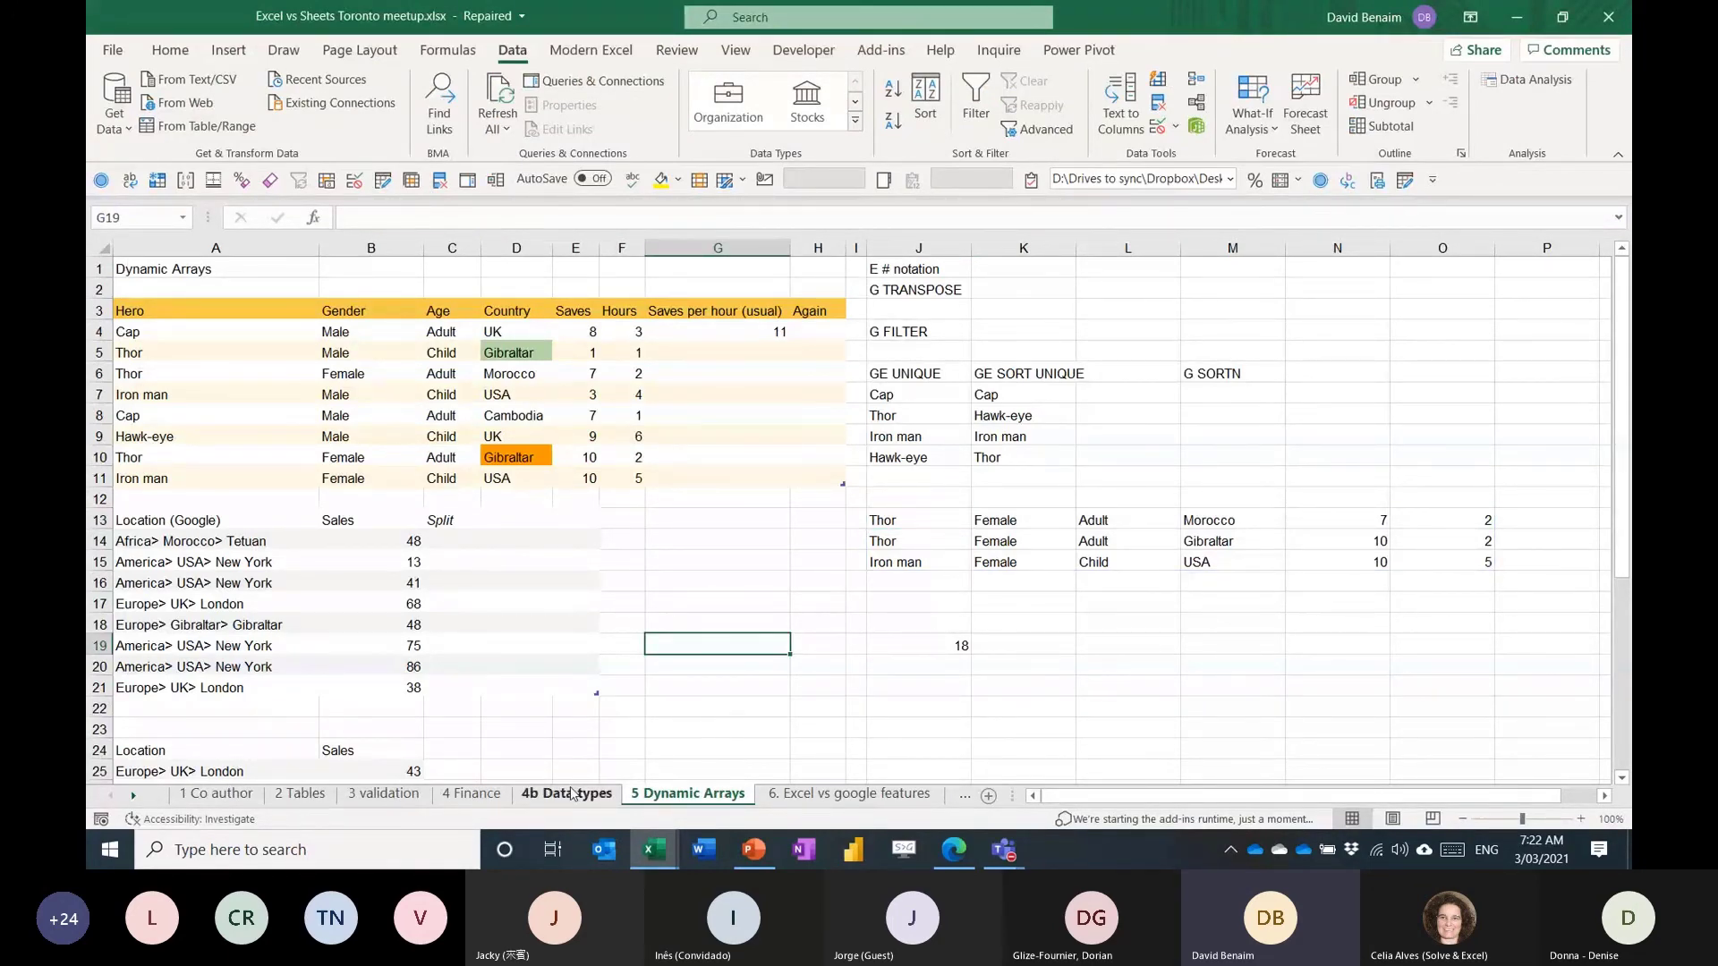
Open the 4 Finance sheet and select the empty cell Q6 beyond the currency pair list.
click(492, 795)
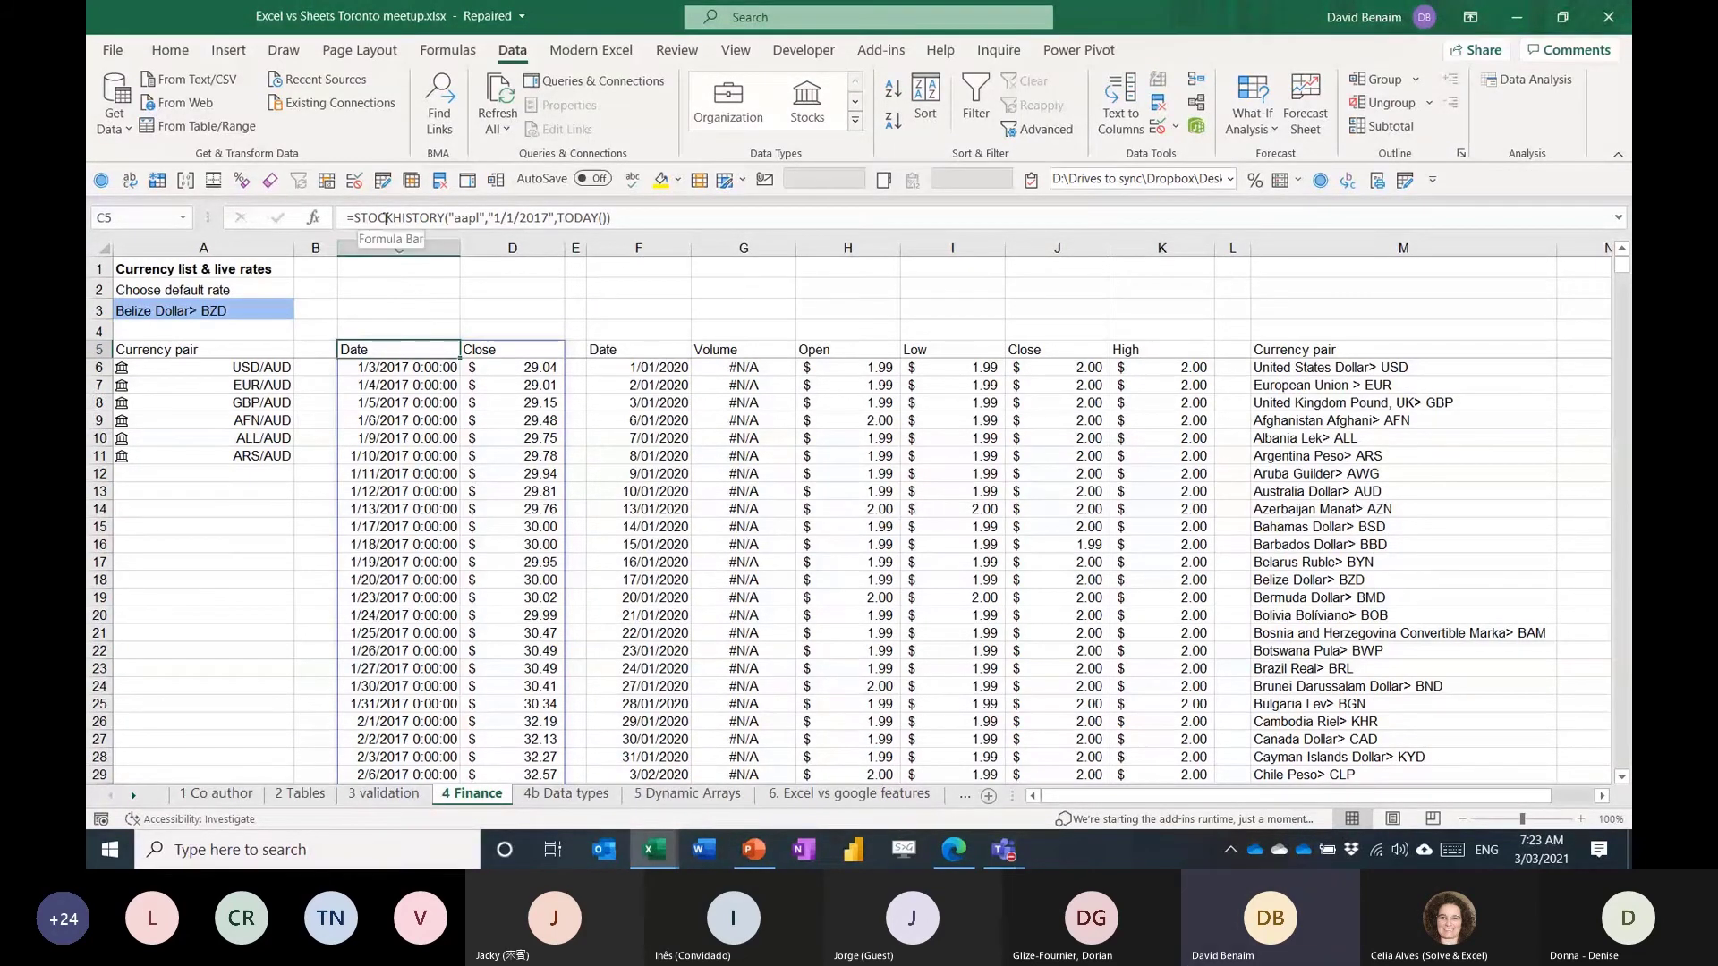
click(1232, 350)
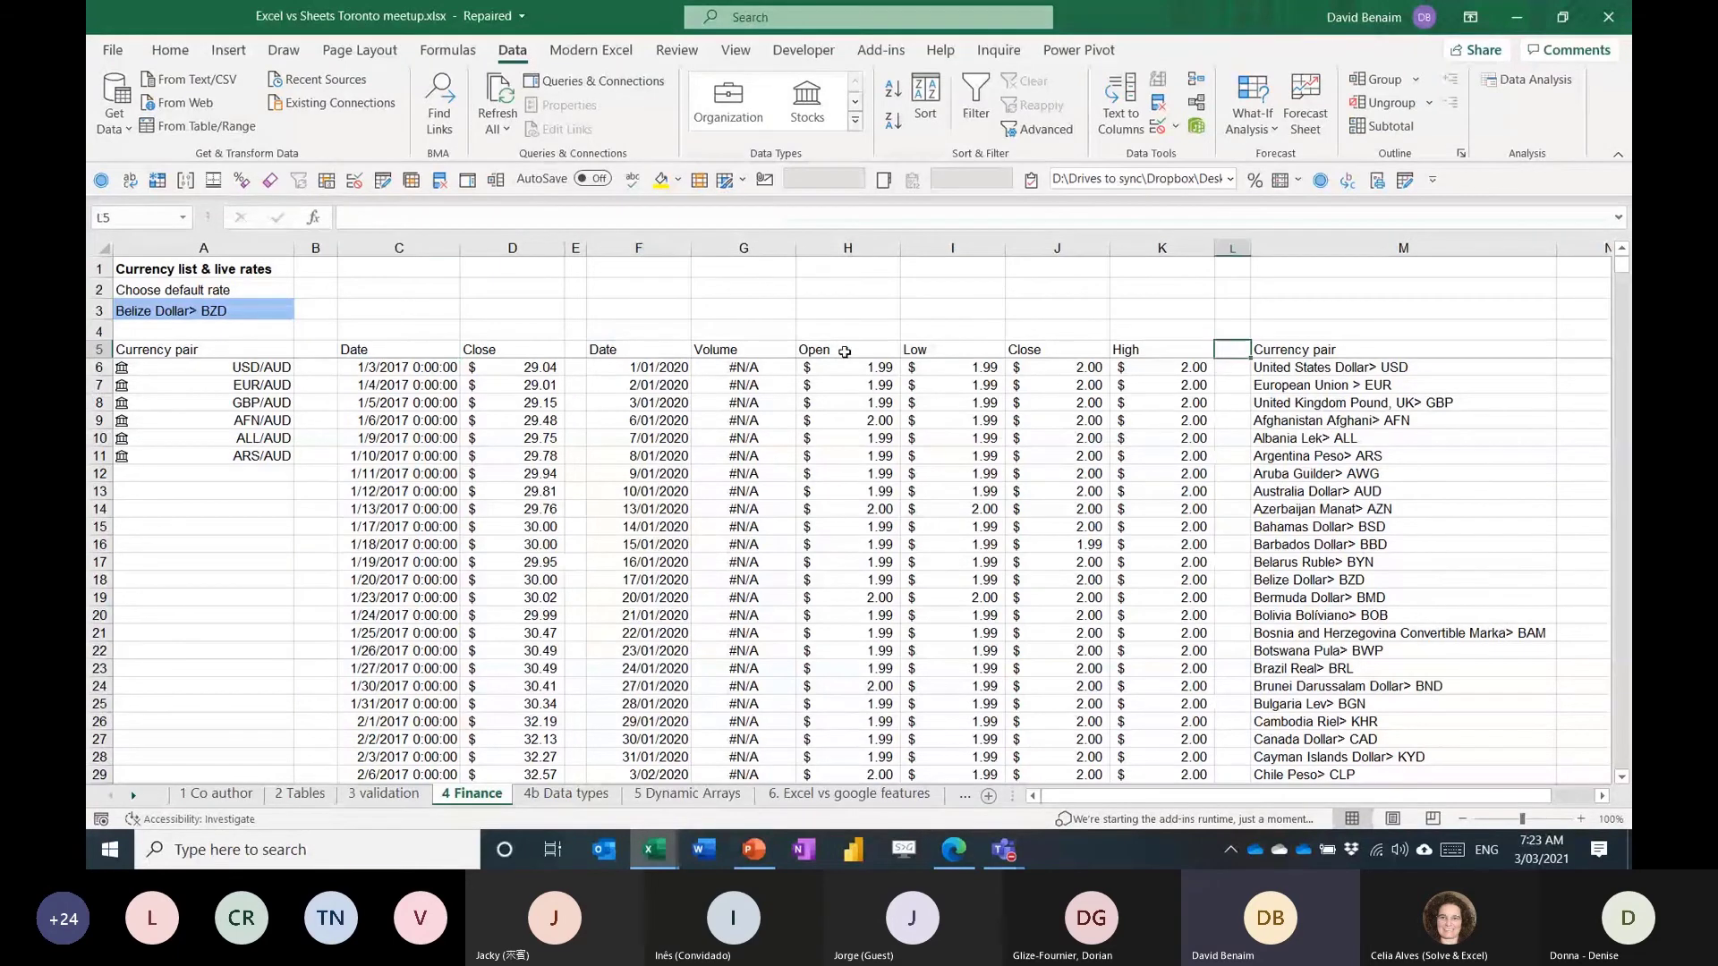
key(Right)
key(Right)
key(Right)
key(Right)
key(Right)
key(Right)
key(Right)
key(Right)
key(Right)
key(Right)
key(Right)
key(Down)
key(Down)
key(Left)
key(Left)
key(Left)
key(Left)
key(Left)
key(Left)
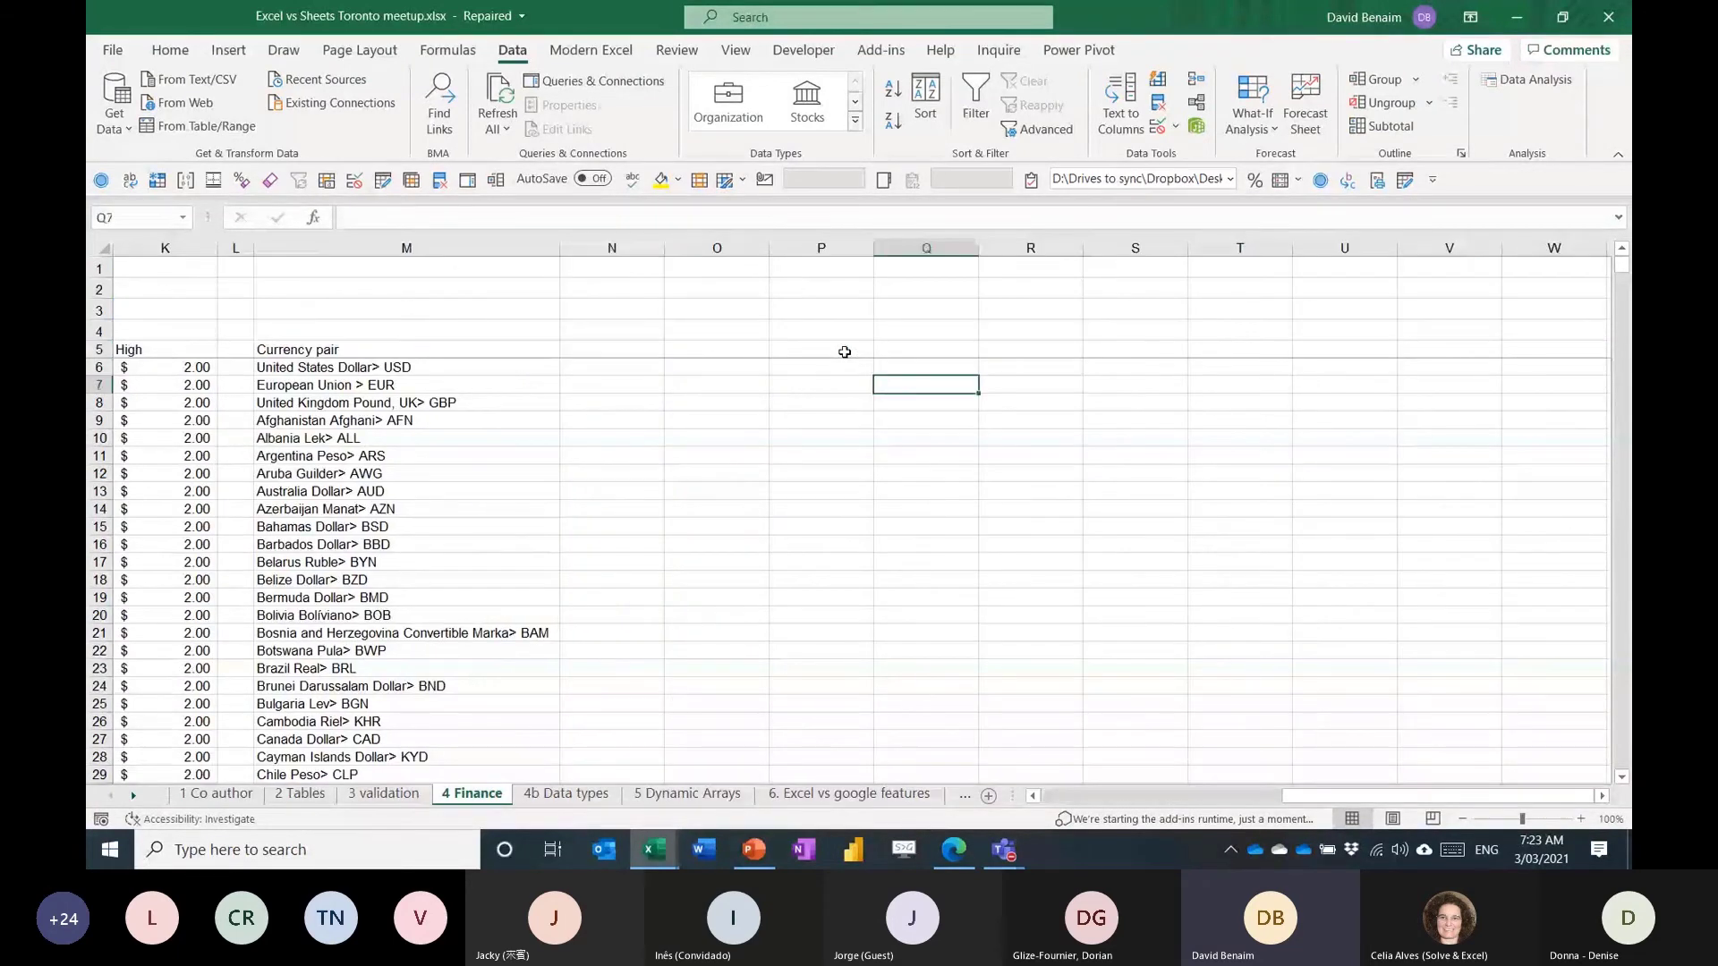
key(Up)
Enter =STOCKHISTORY("AAPL","1 mar 2021") in Q6 to fetch Apple's share price history.
text(=sto)
key(Tab)
text("AAPL)
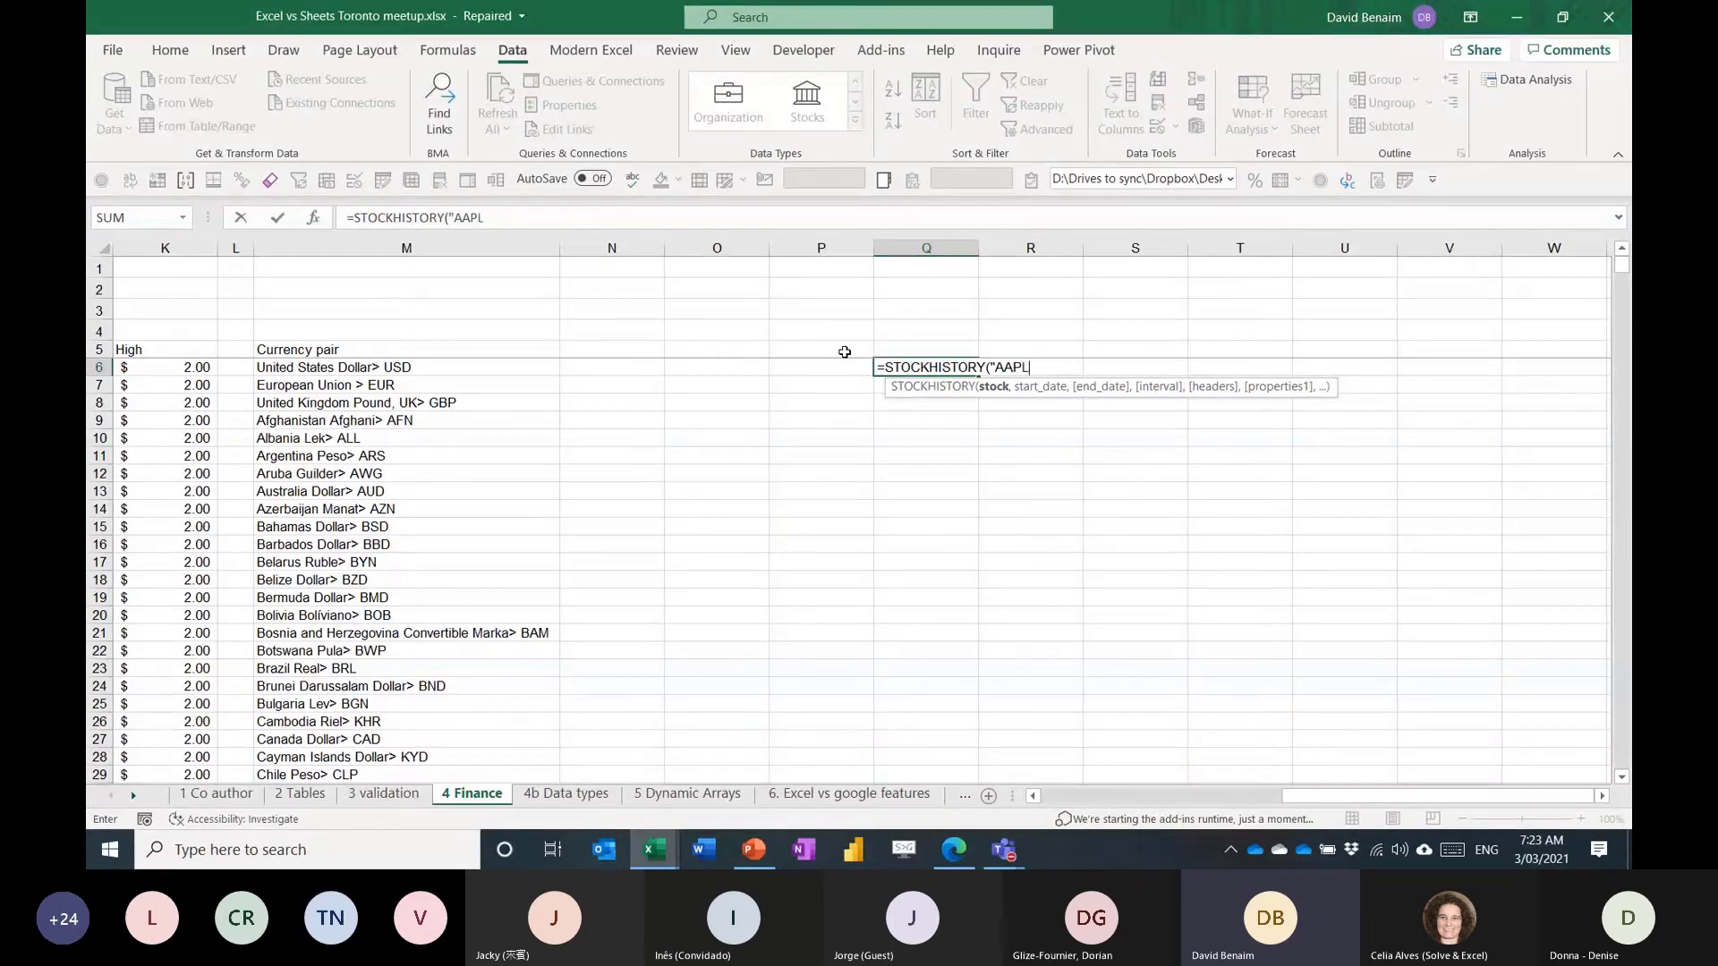
text(")
click(570, 217)
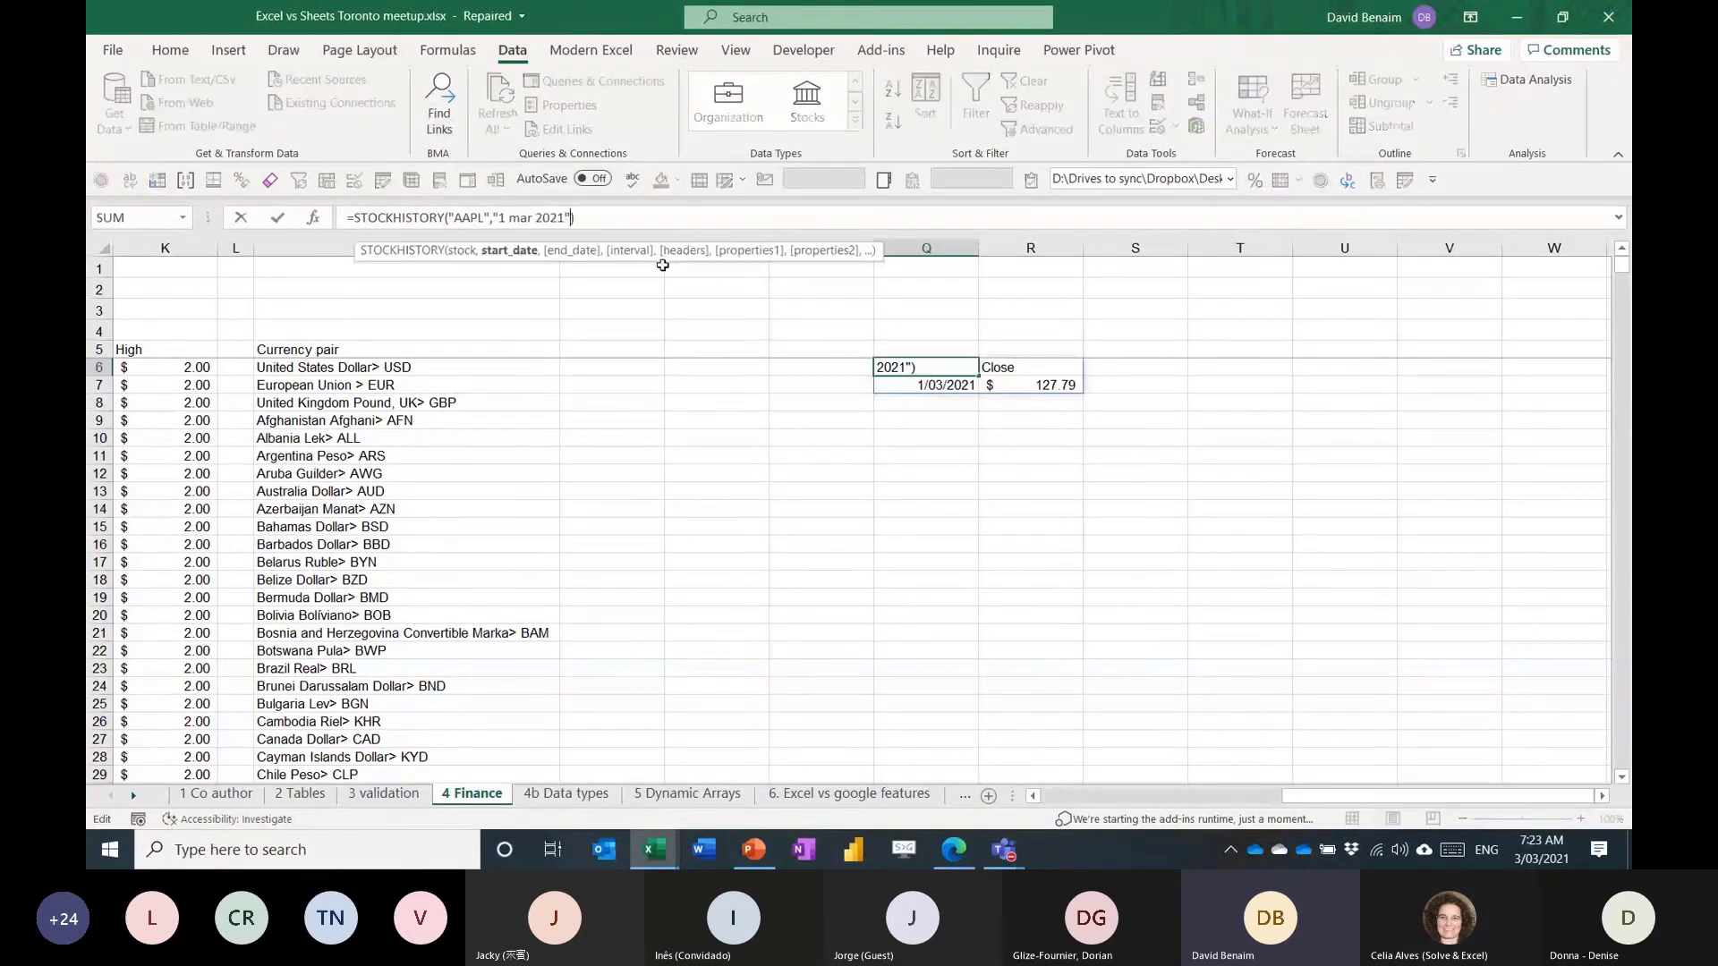
text(,"1 mar 2021",)
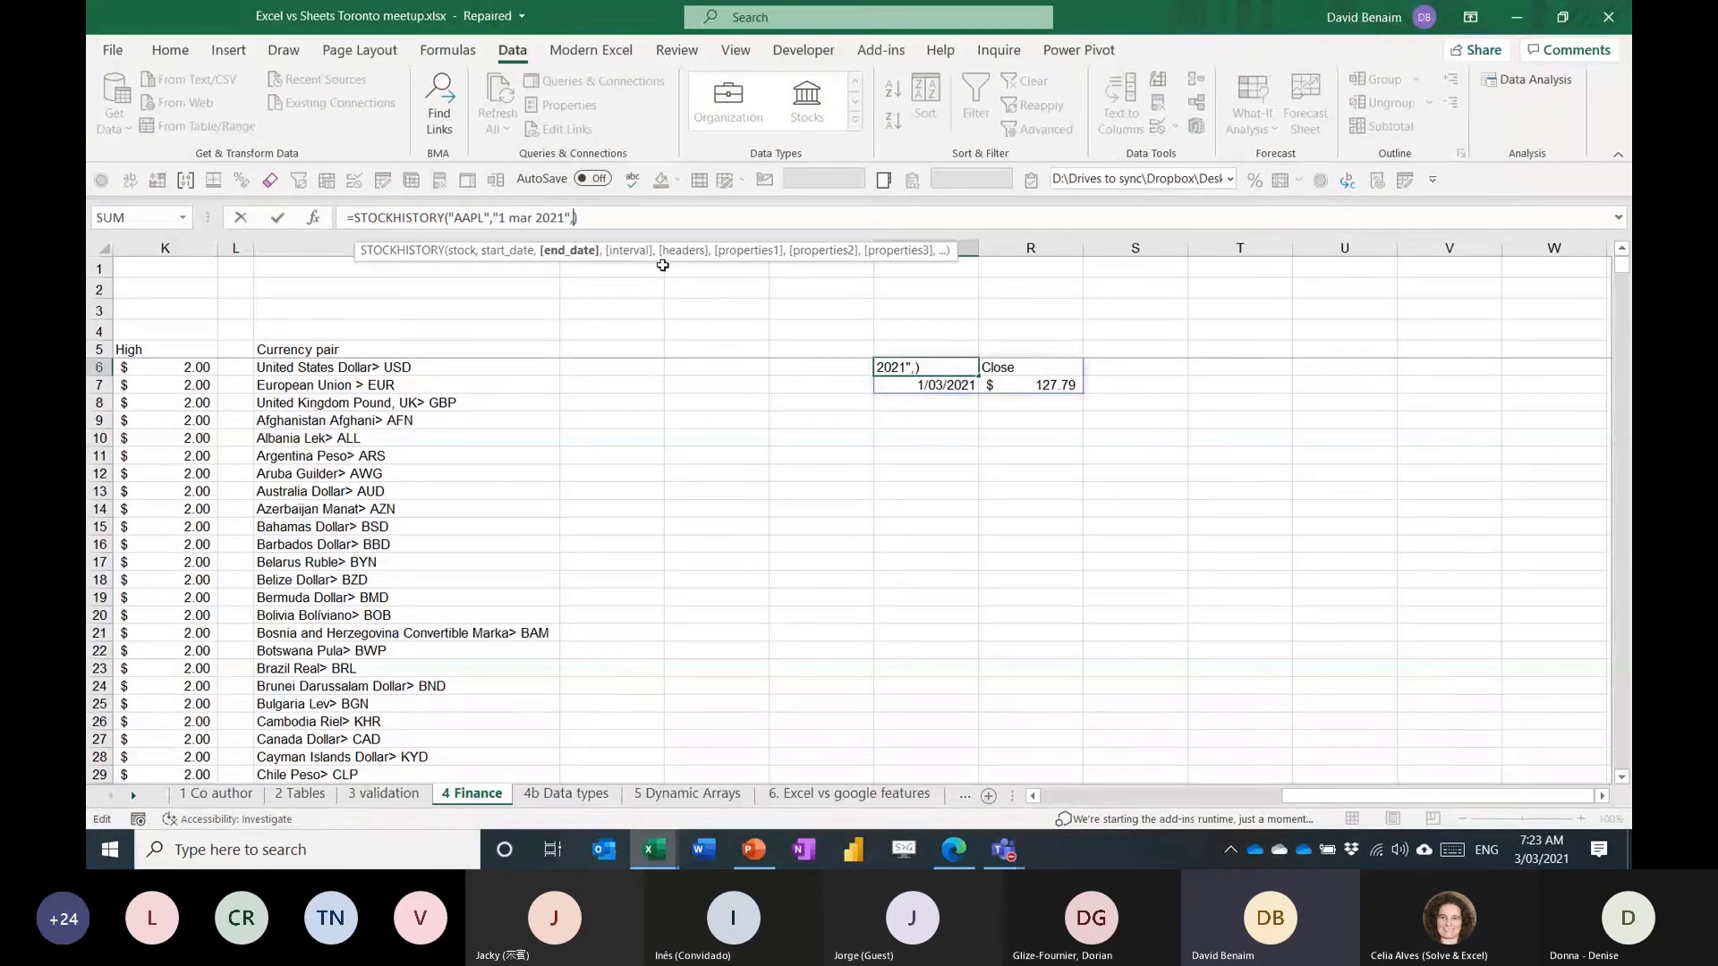
Add TODAY() as the end date of the STOCKHISTORY formula in Q6.
text(tod)
key(Tab)
text()))
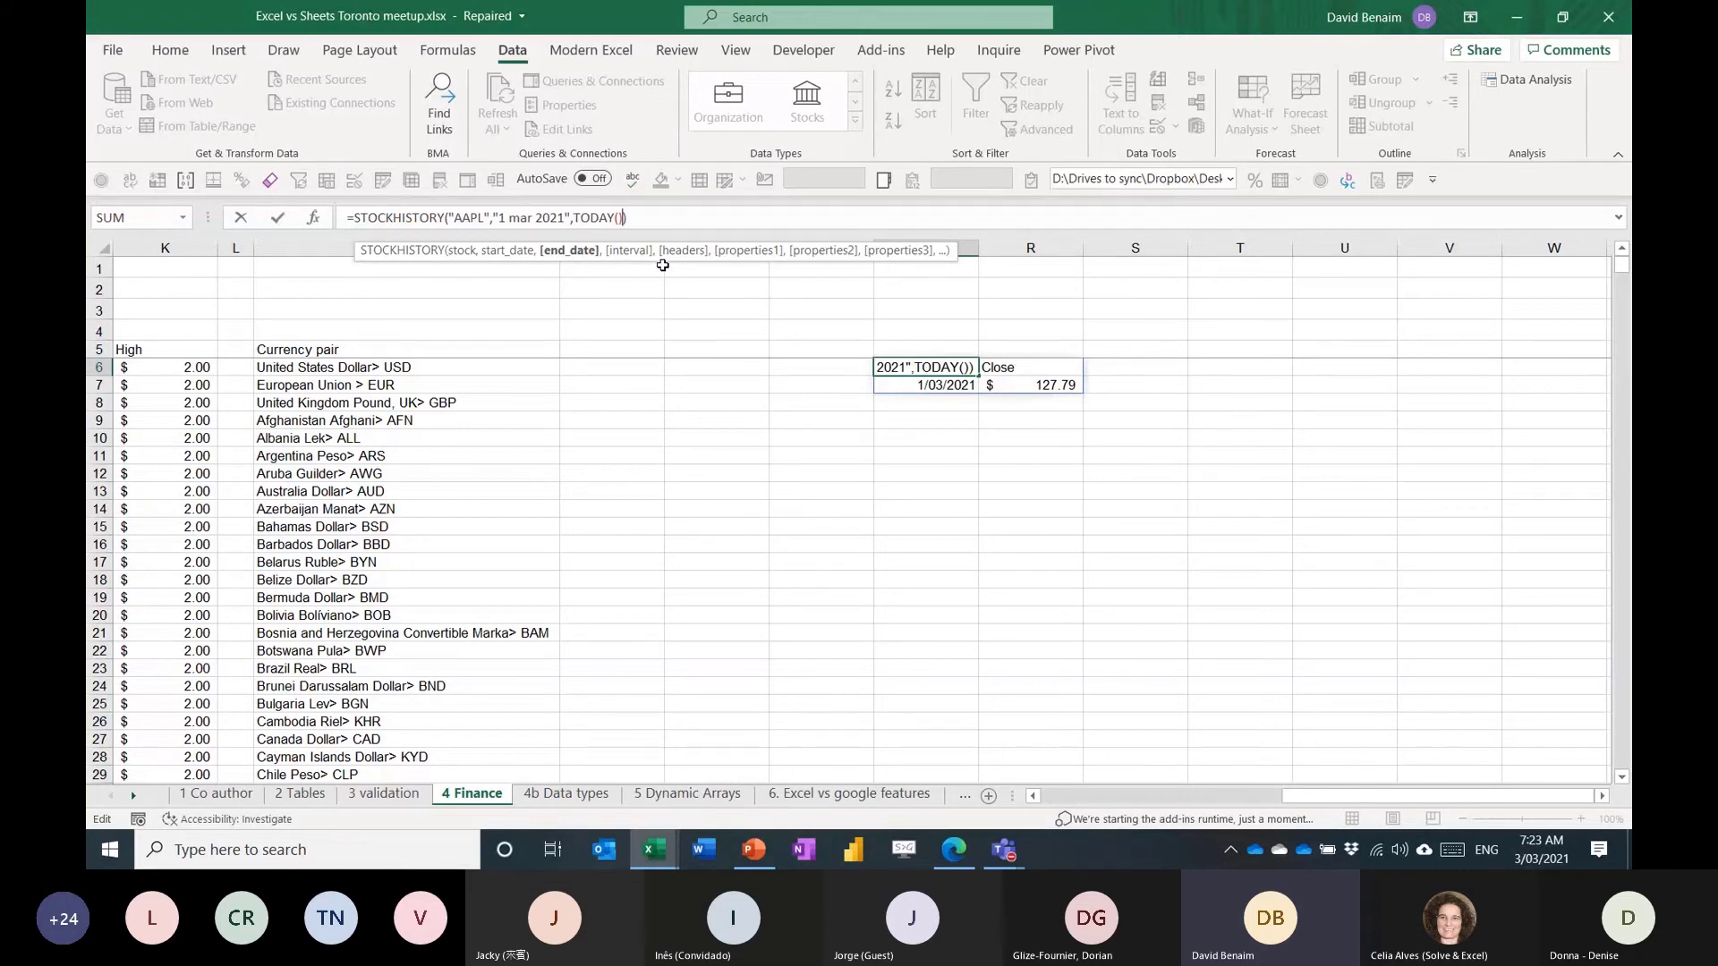
text(,)
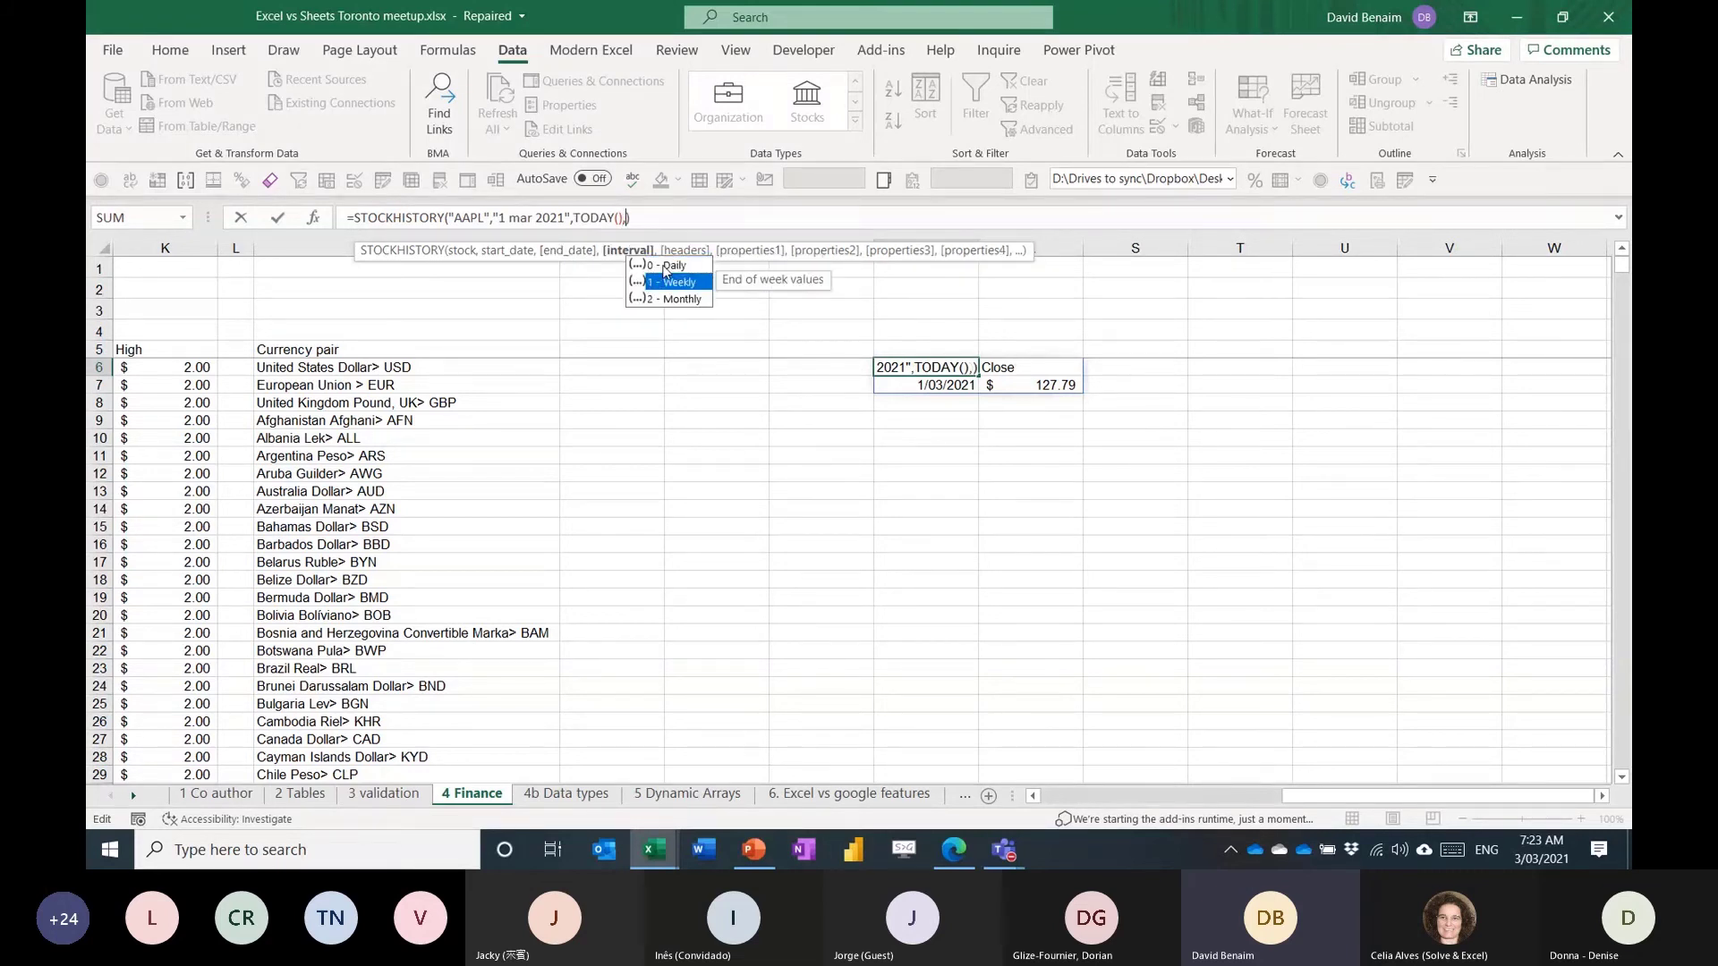
key(BackSpace)
text())
key(Return)
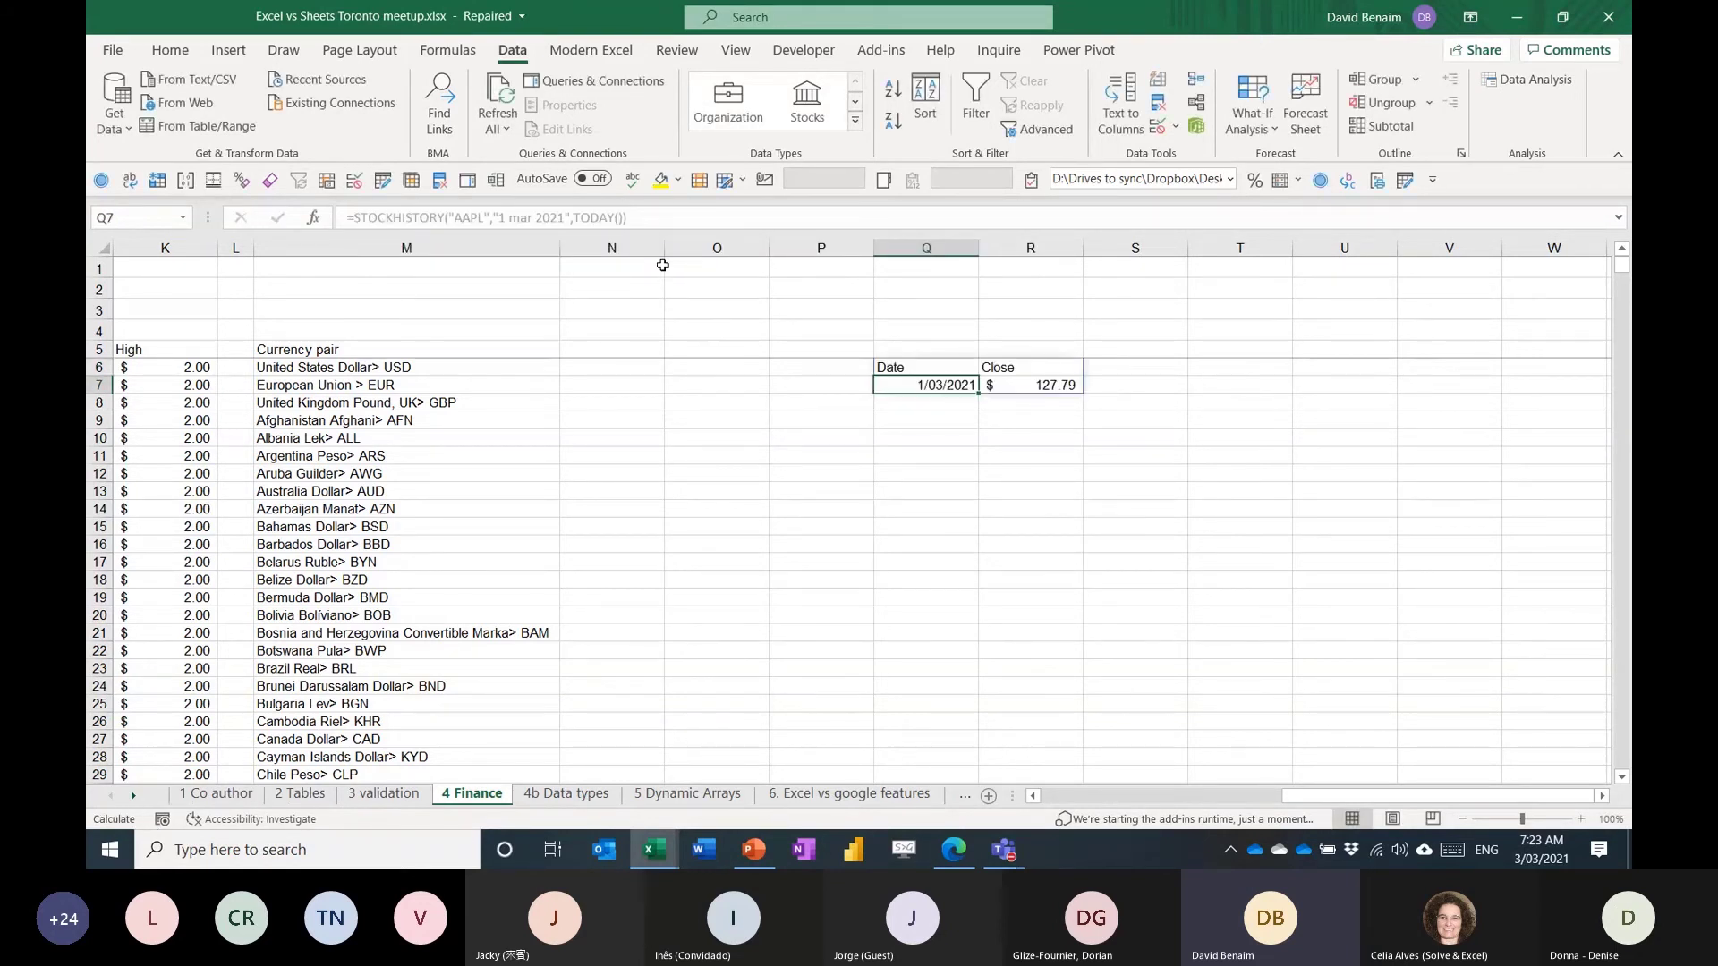
Extend the STOCKHISTORY formula in Q6 with interval 0 (Daily) and headers option 1 (Show header).
key(Up)
key(F2)
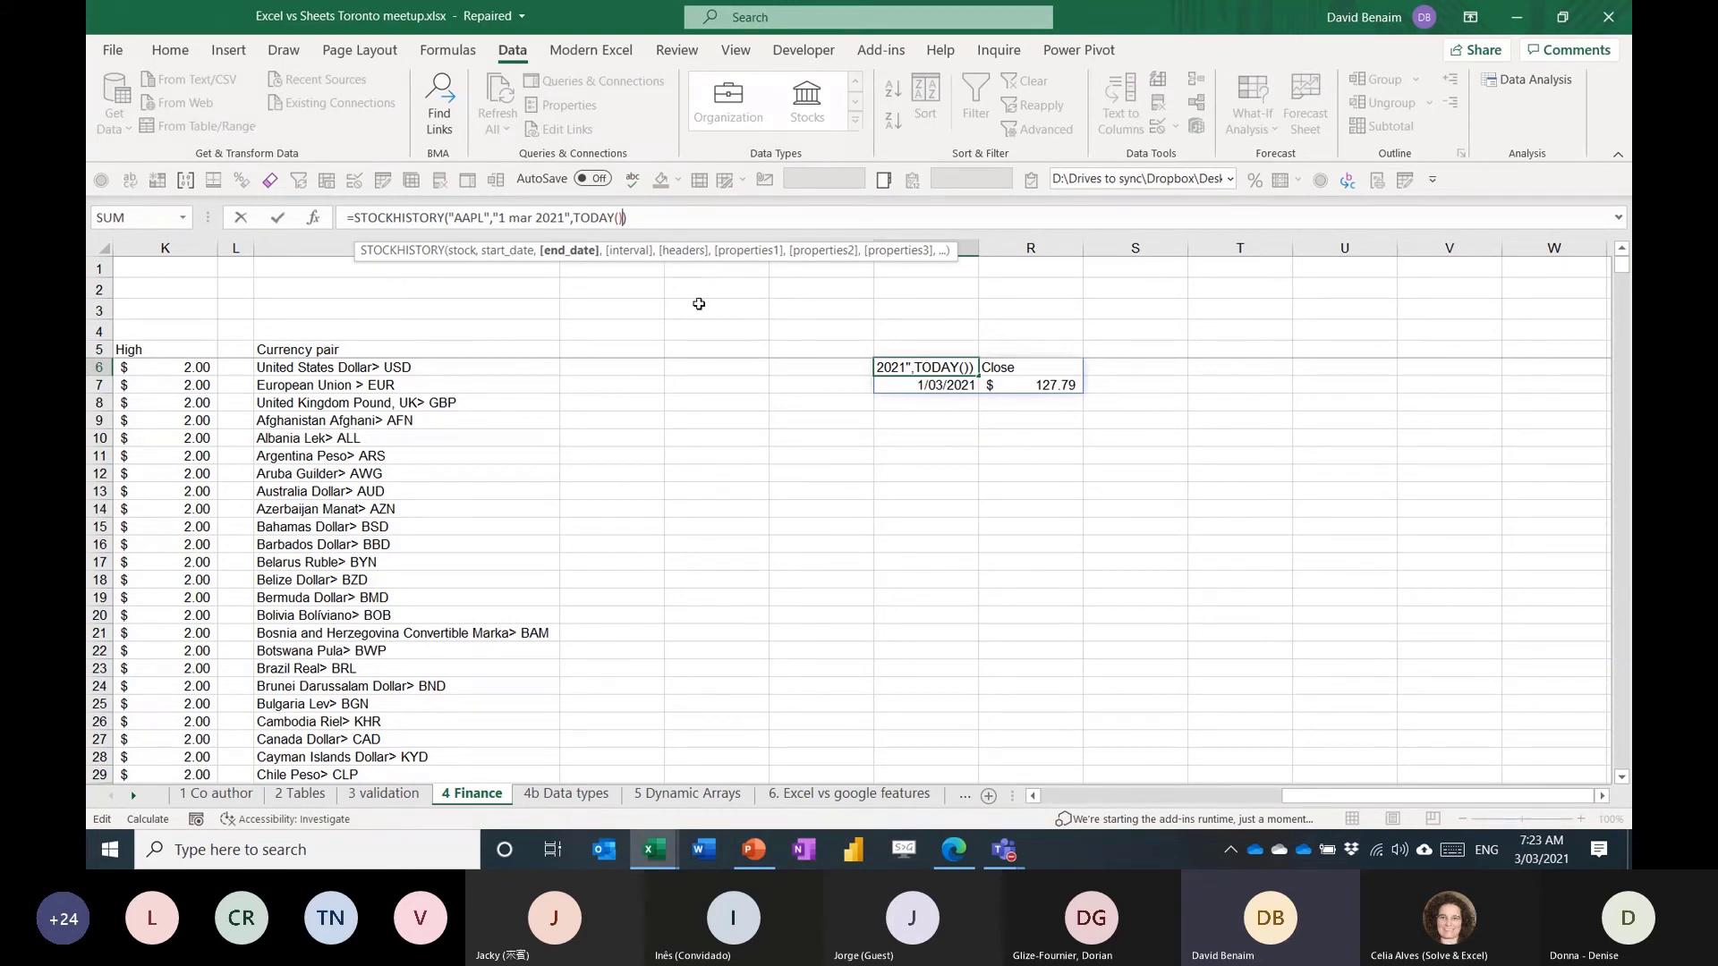
text(,0)
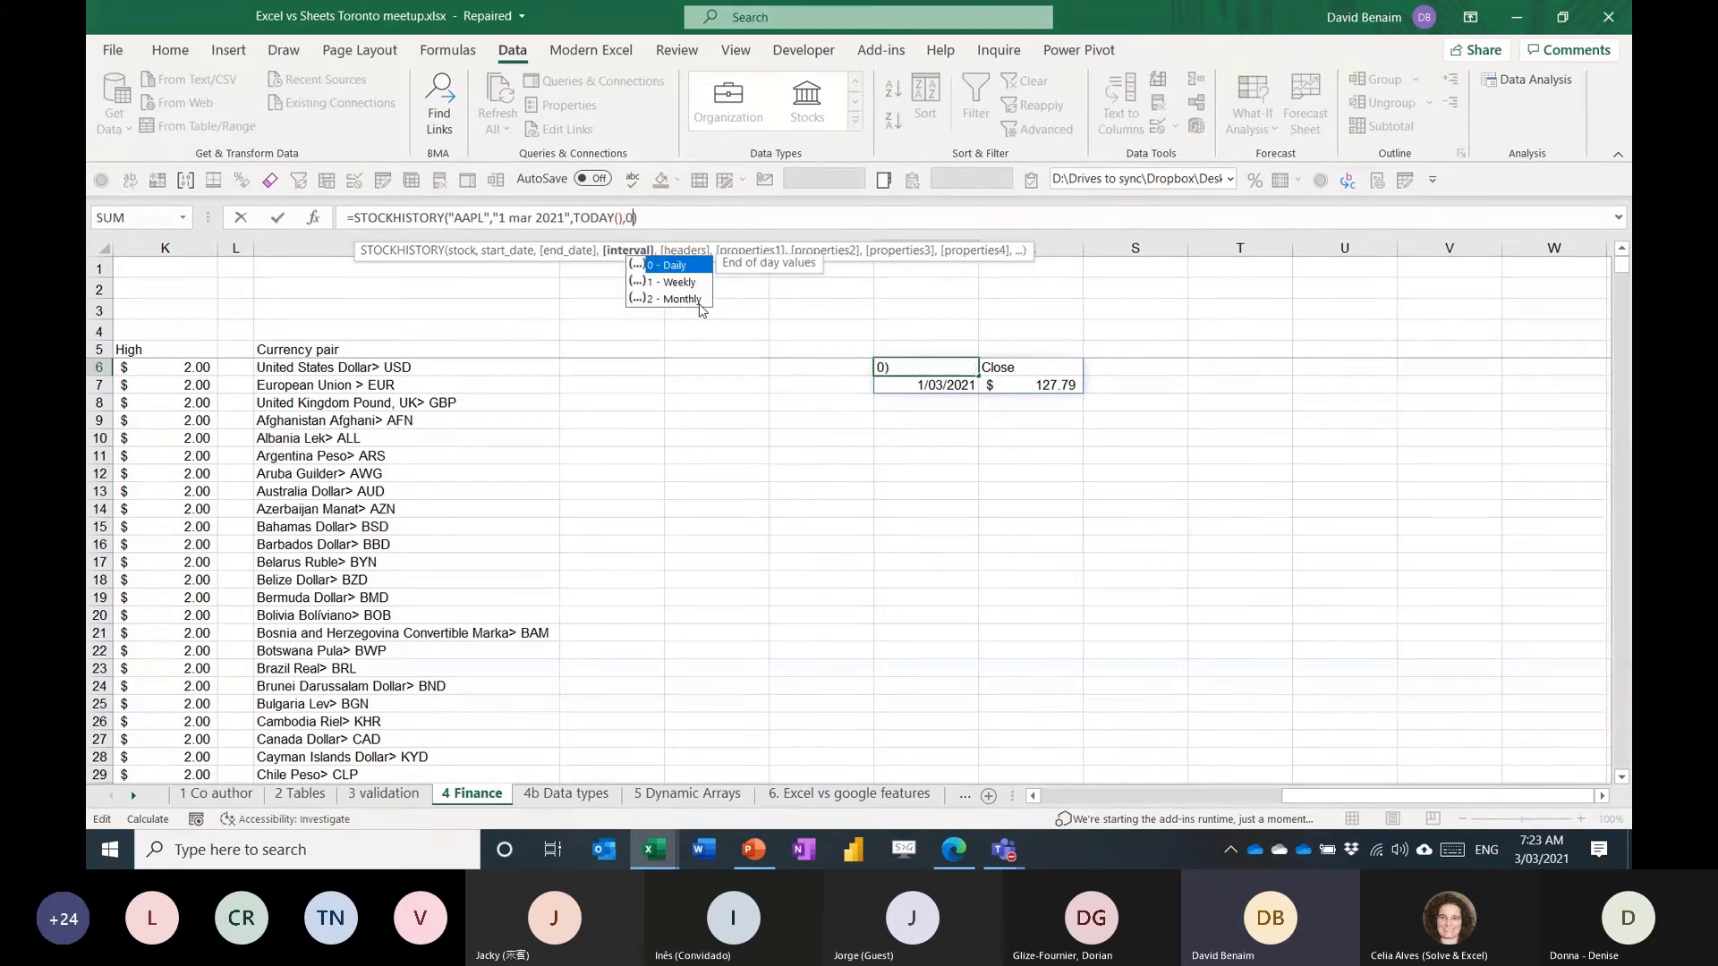
text(,)
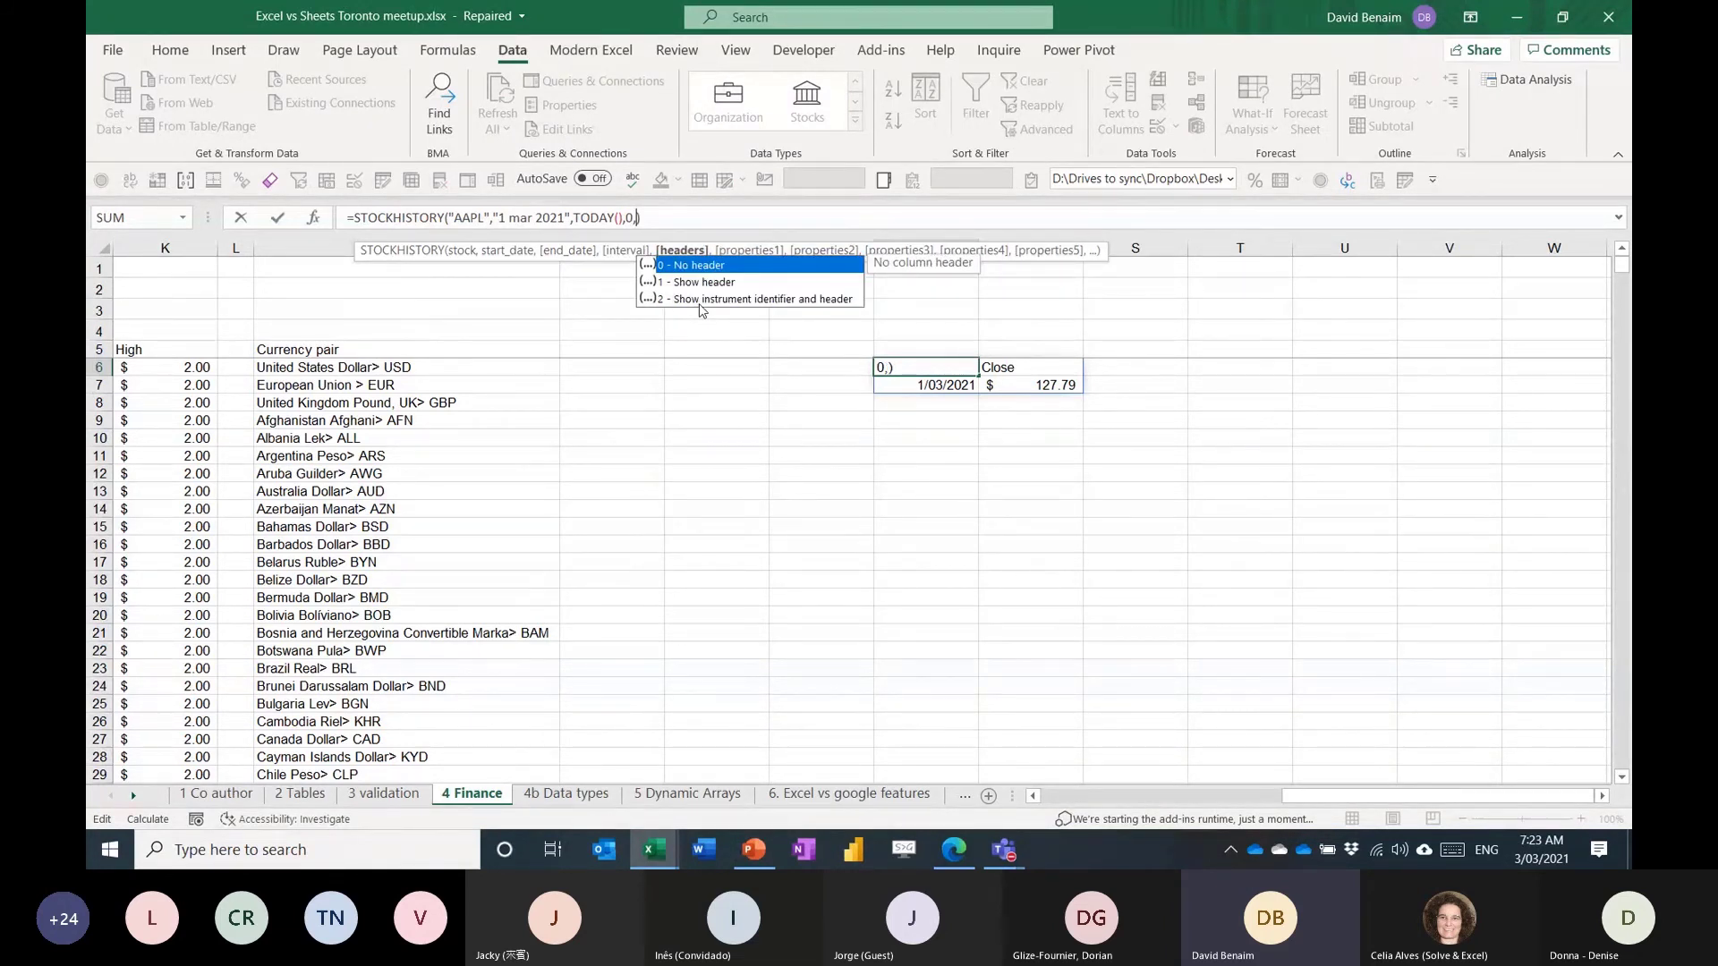
text(1,)
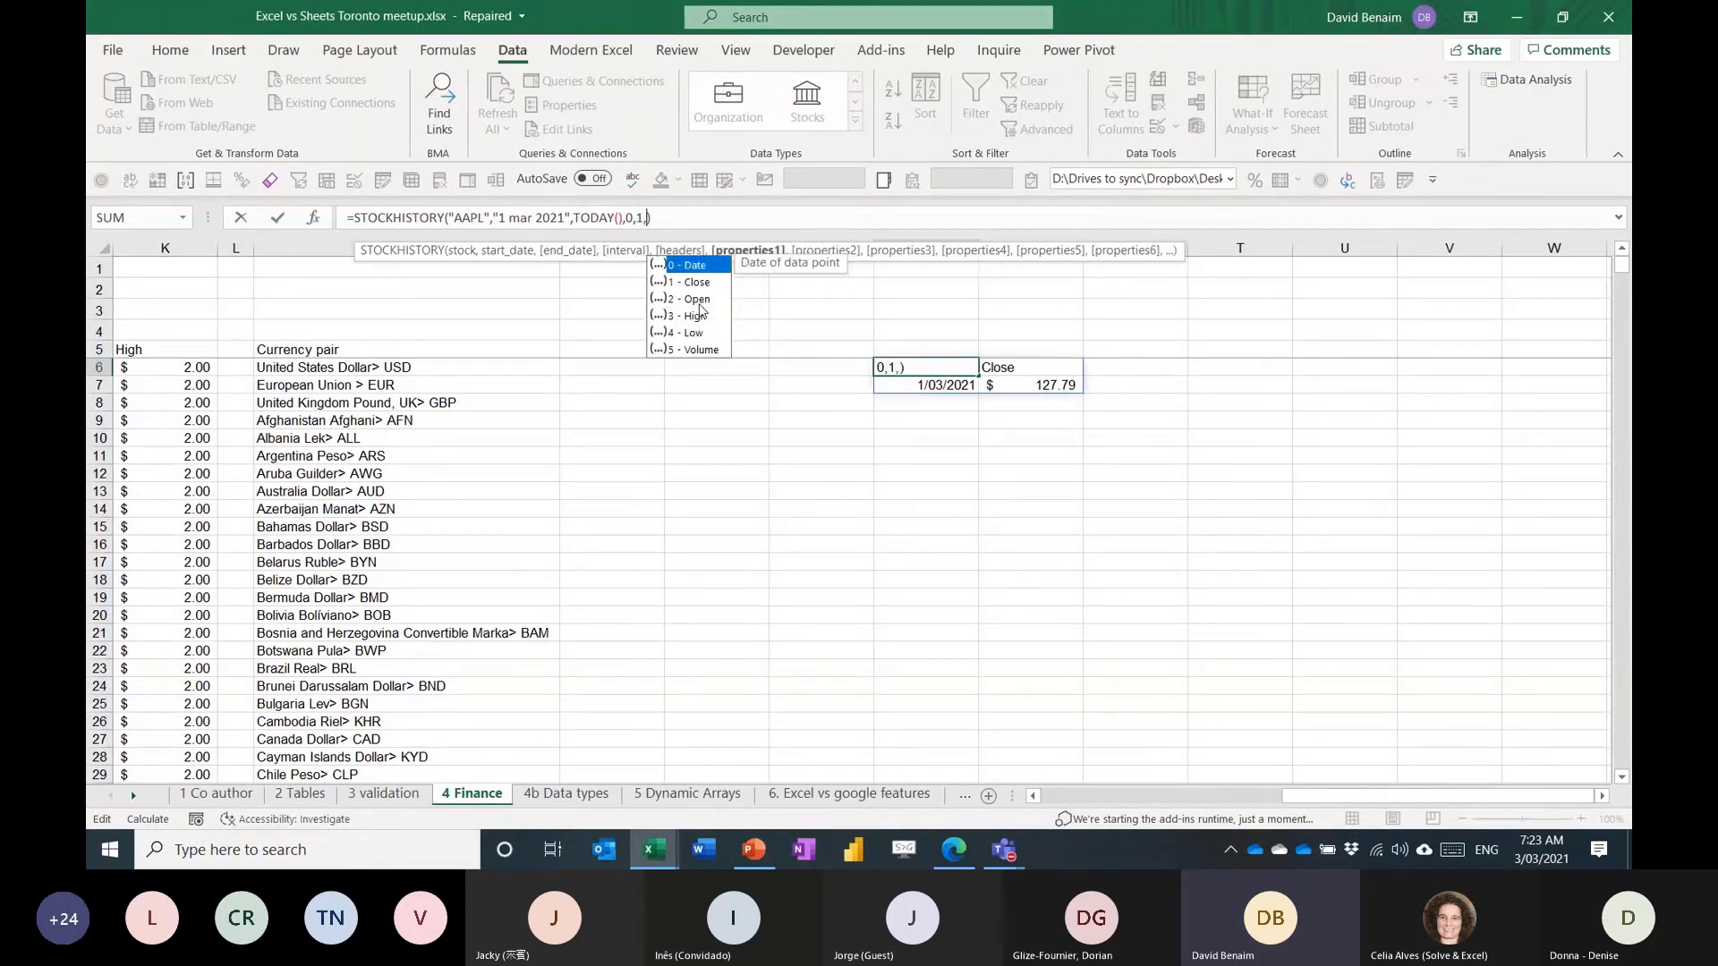
Look through the STOCKHISTORY property choices from Date to Volume and commit the Q6 formula without adding a property.
click(700, 315)
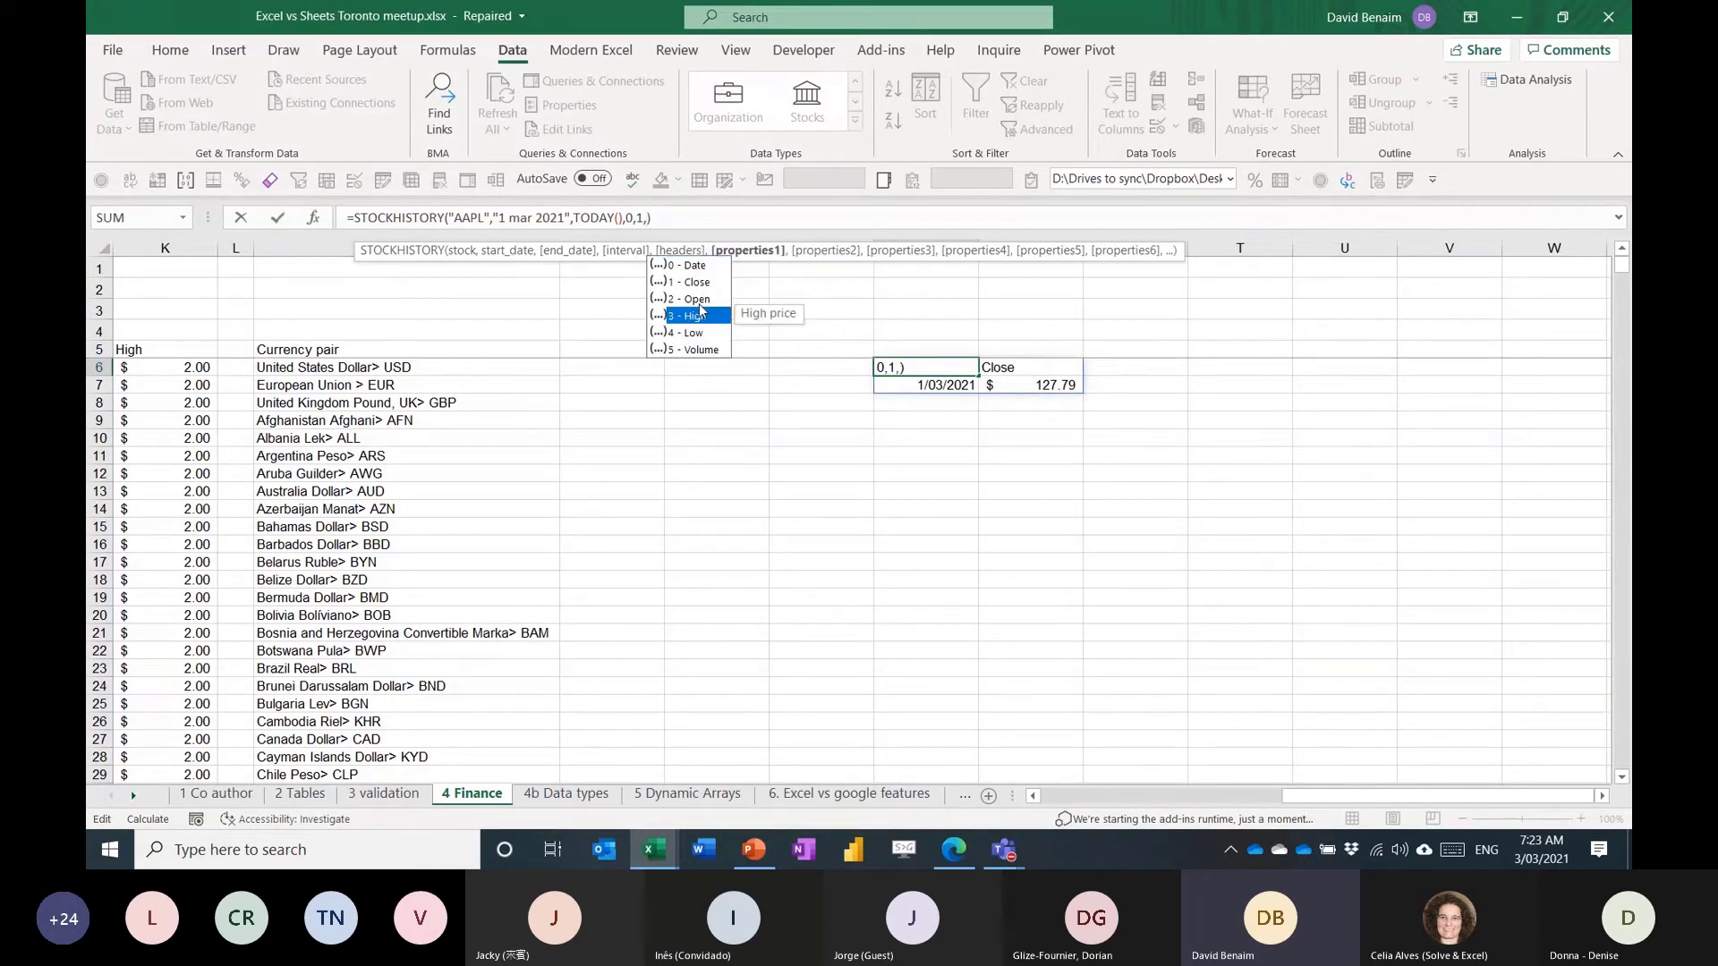
key(Up)
key(Up)
key(Up)
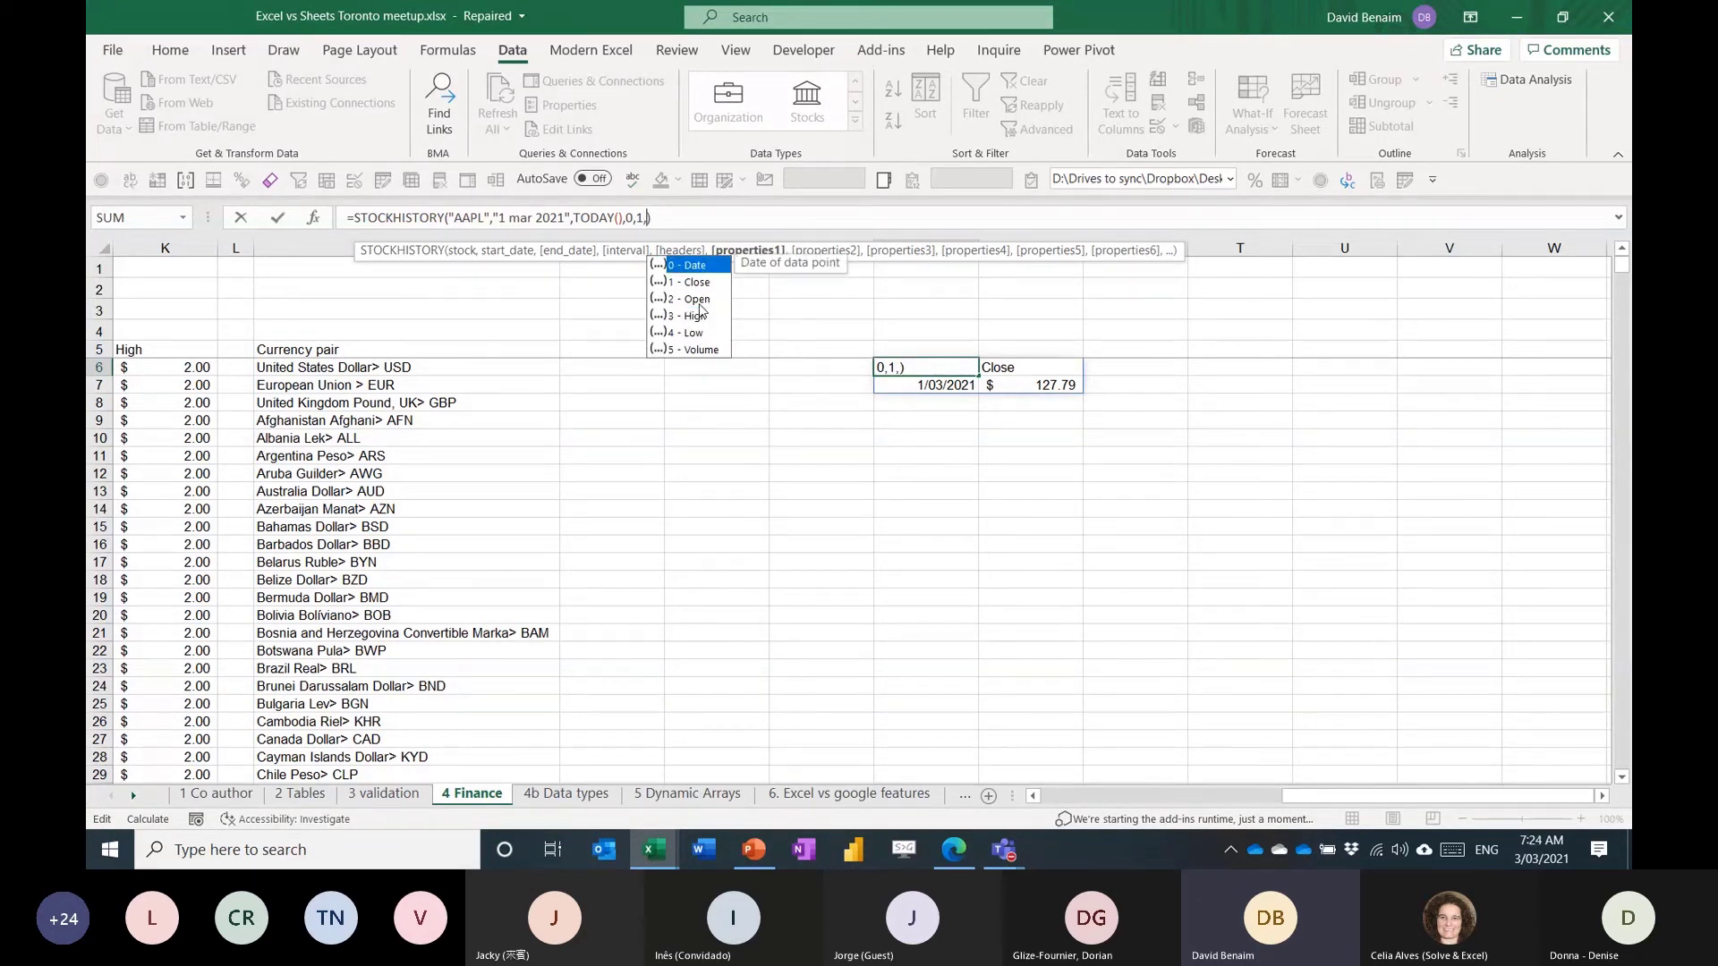
key(Down)
key(Down)
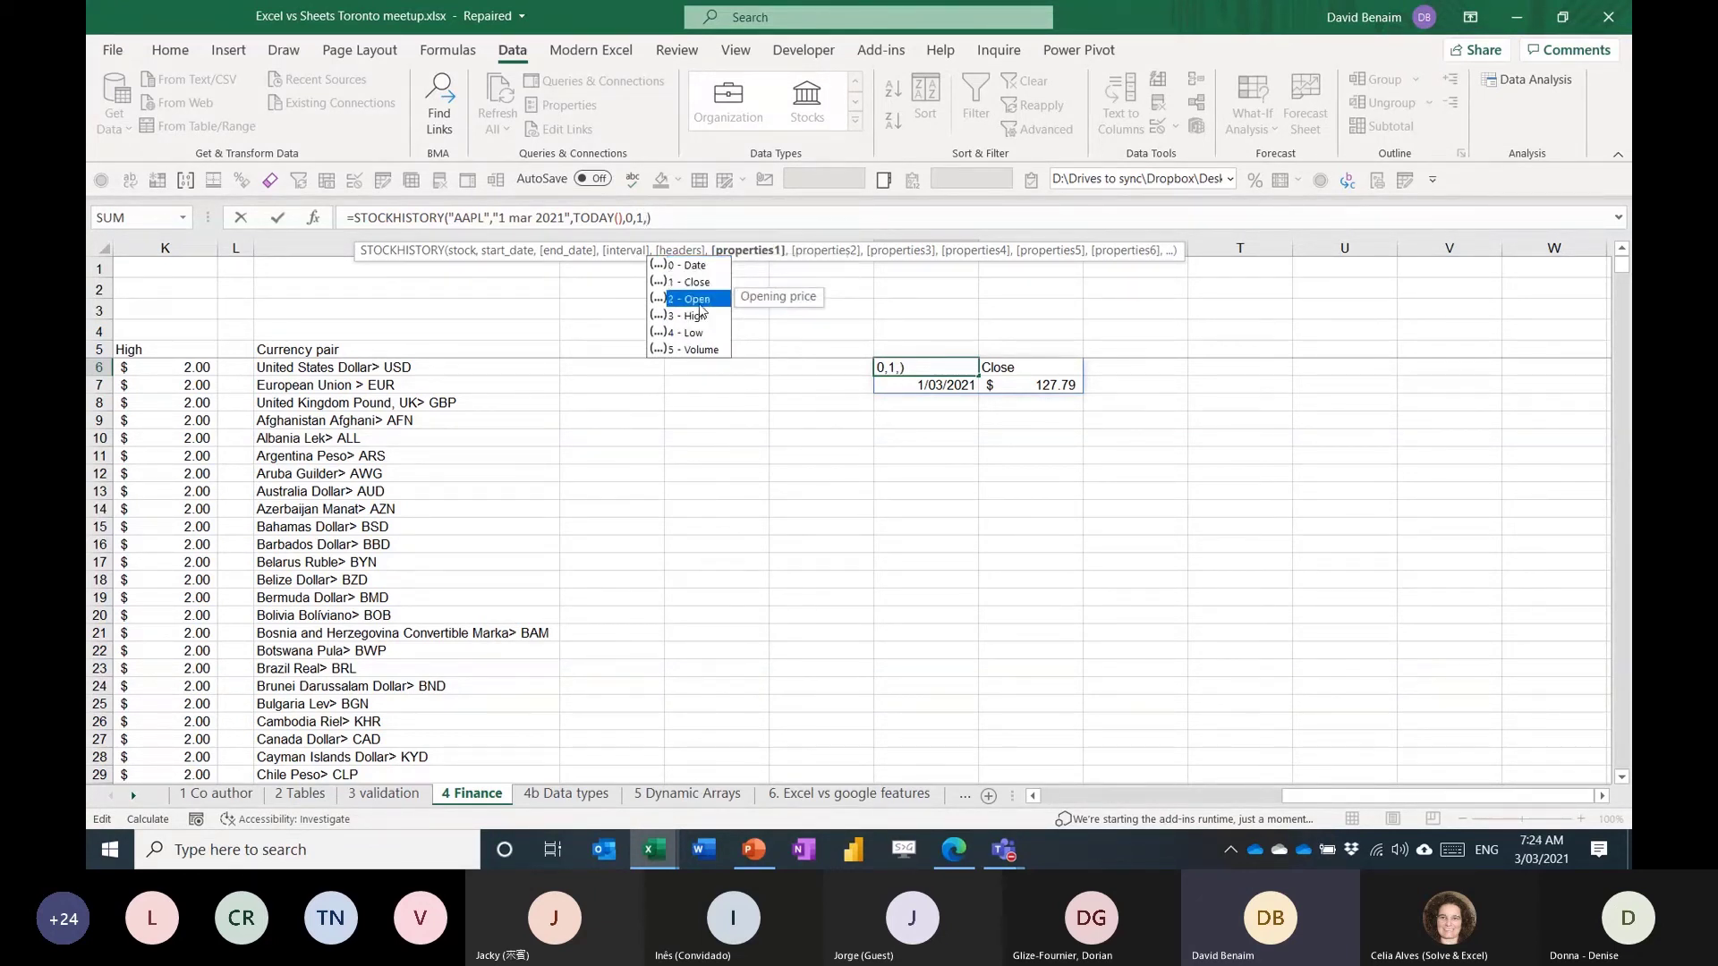
key(Down)
key(Down)
key(Down)
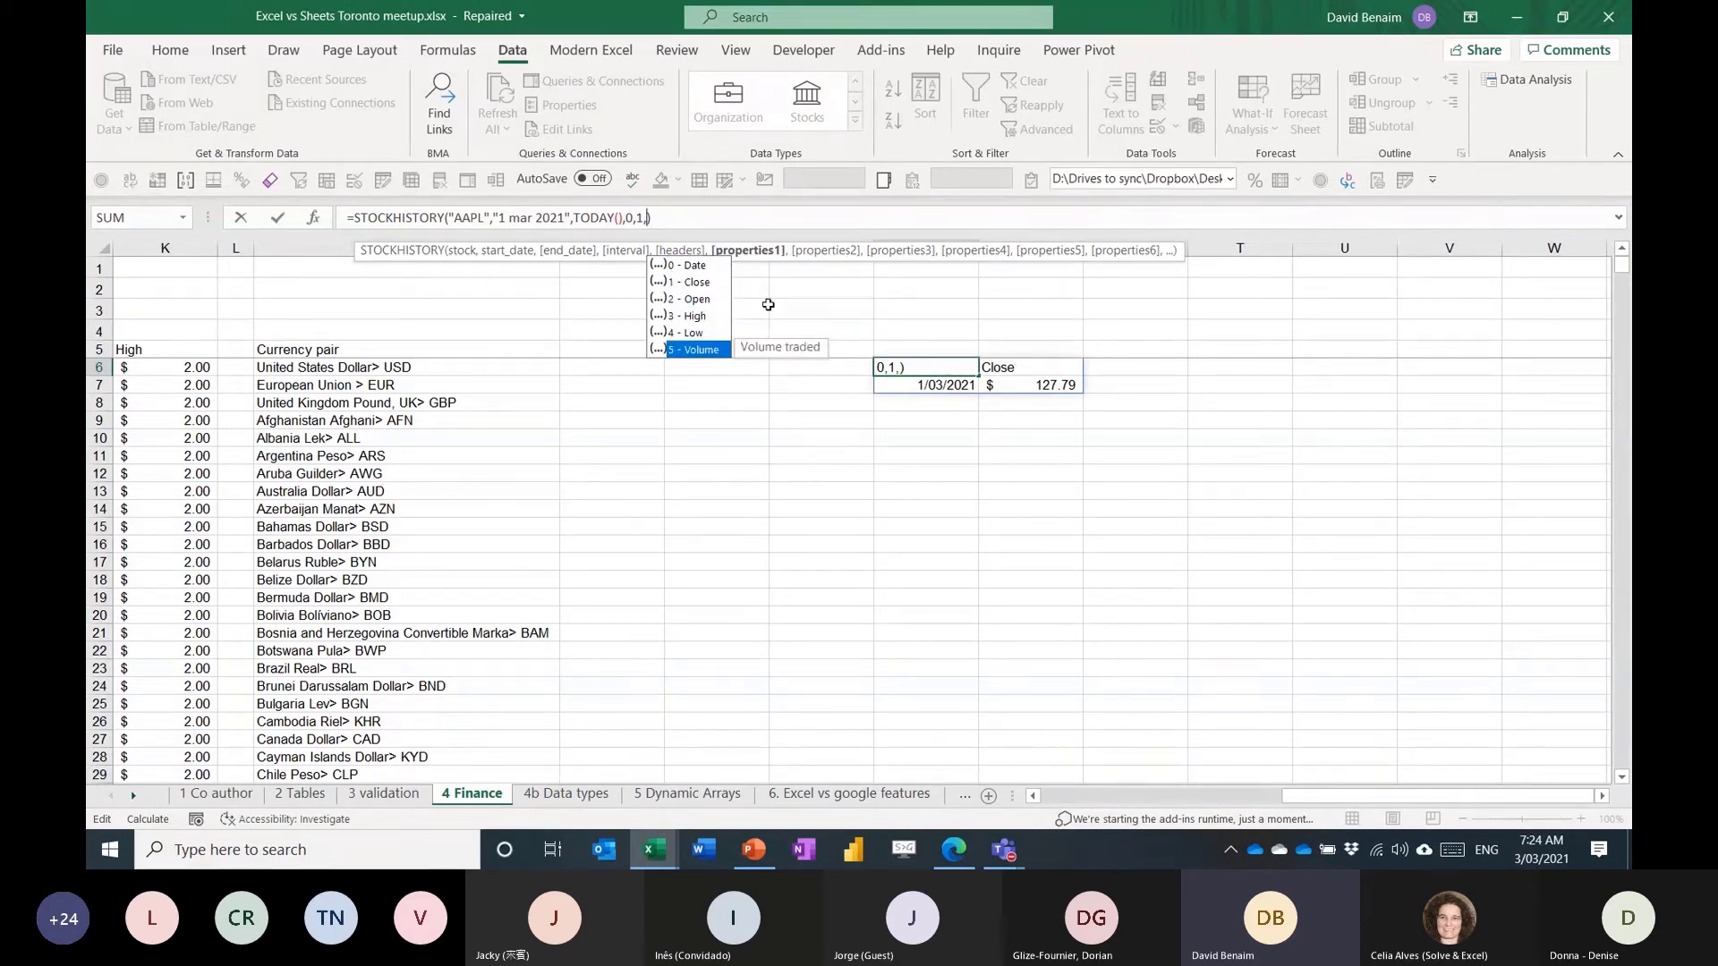
key(BackSpace)
key(Return)
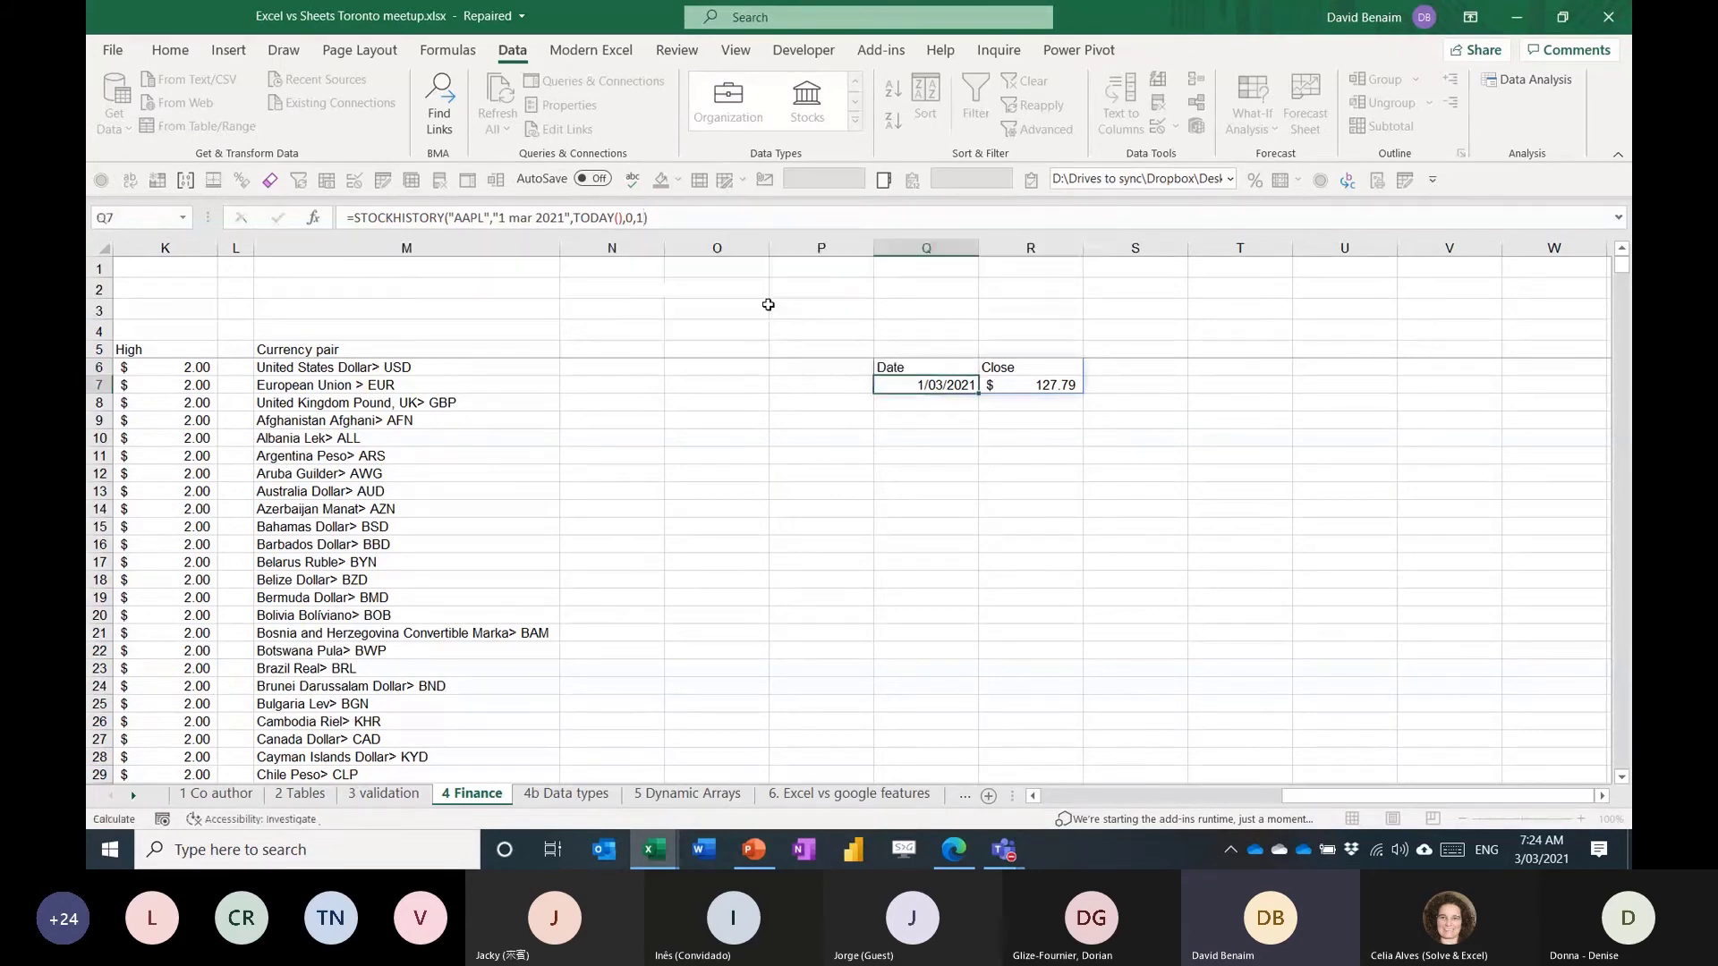
Inspect the TODAY() end-date argument of the Q6 formula and the result it returns.
key(Down)
key(Up)
key(Up)
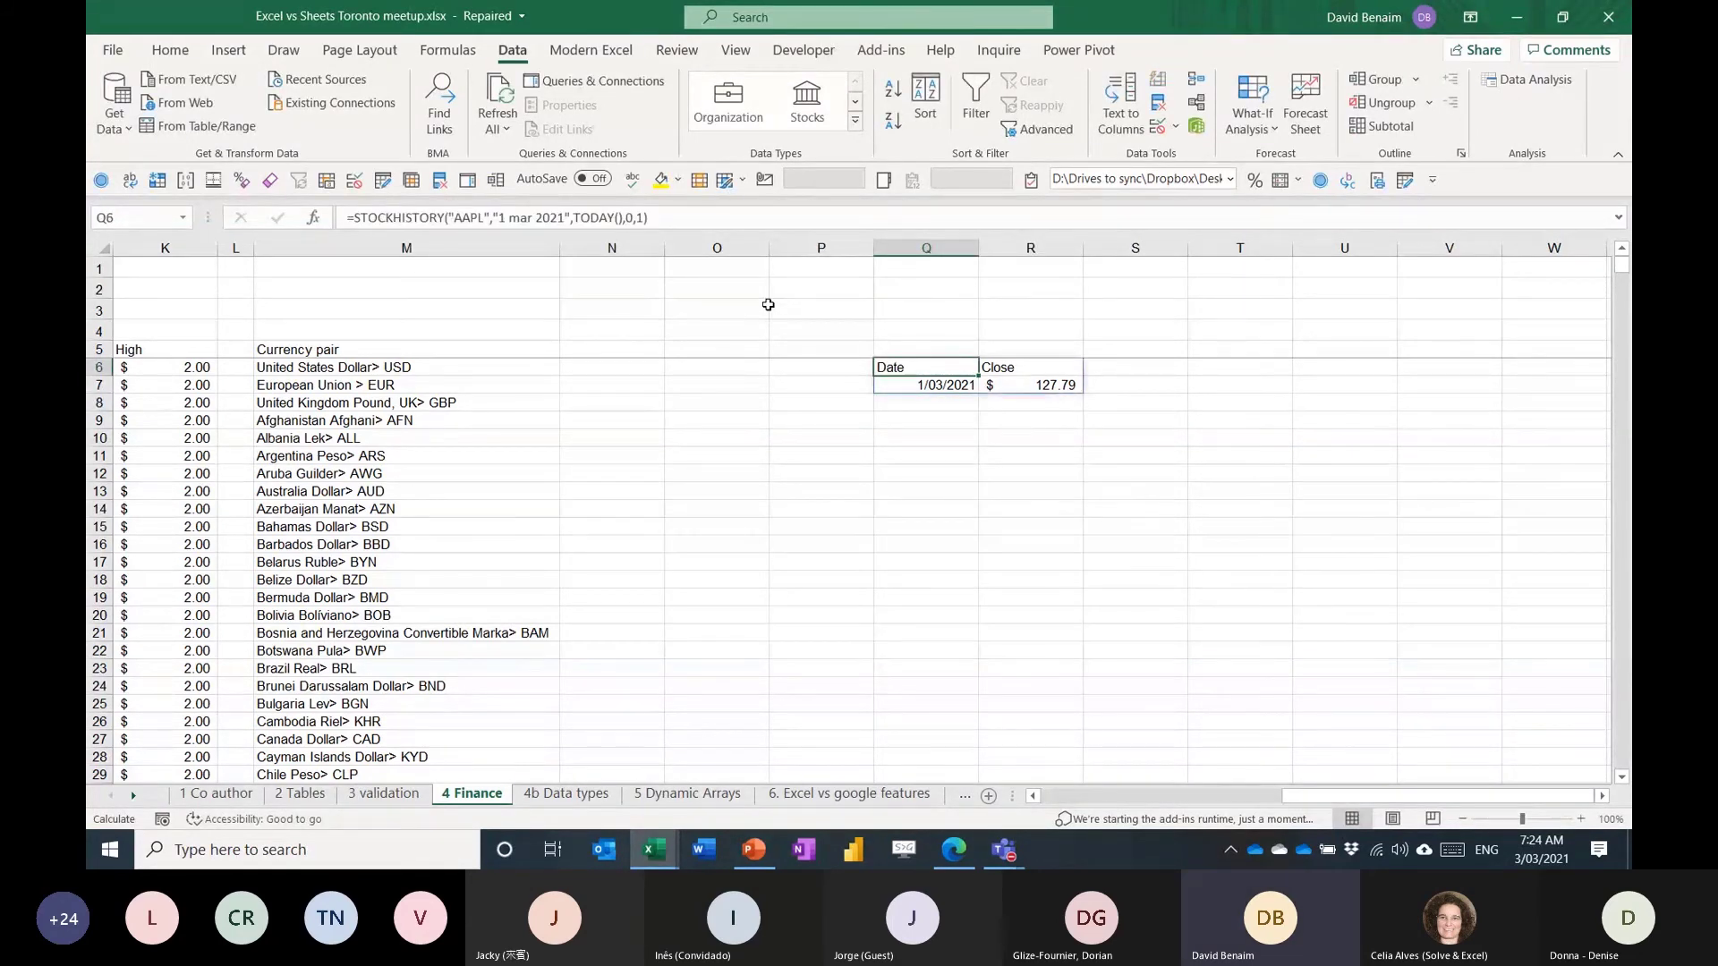
click(626, 218)
key(ctrl+shift+Left)
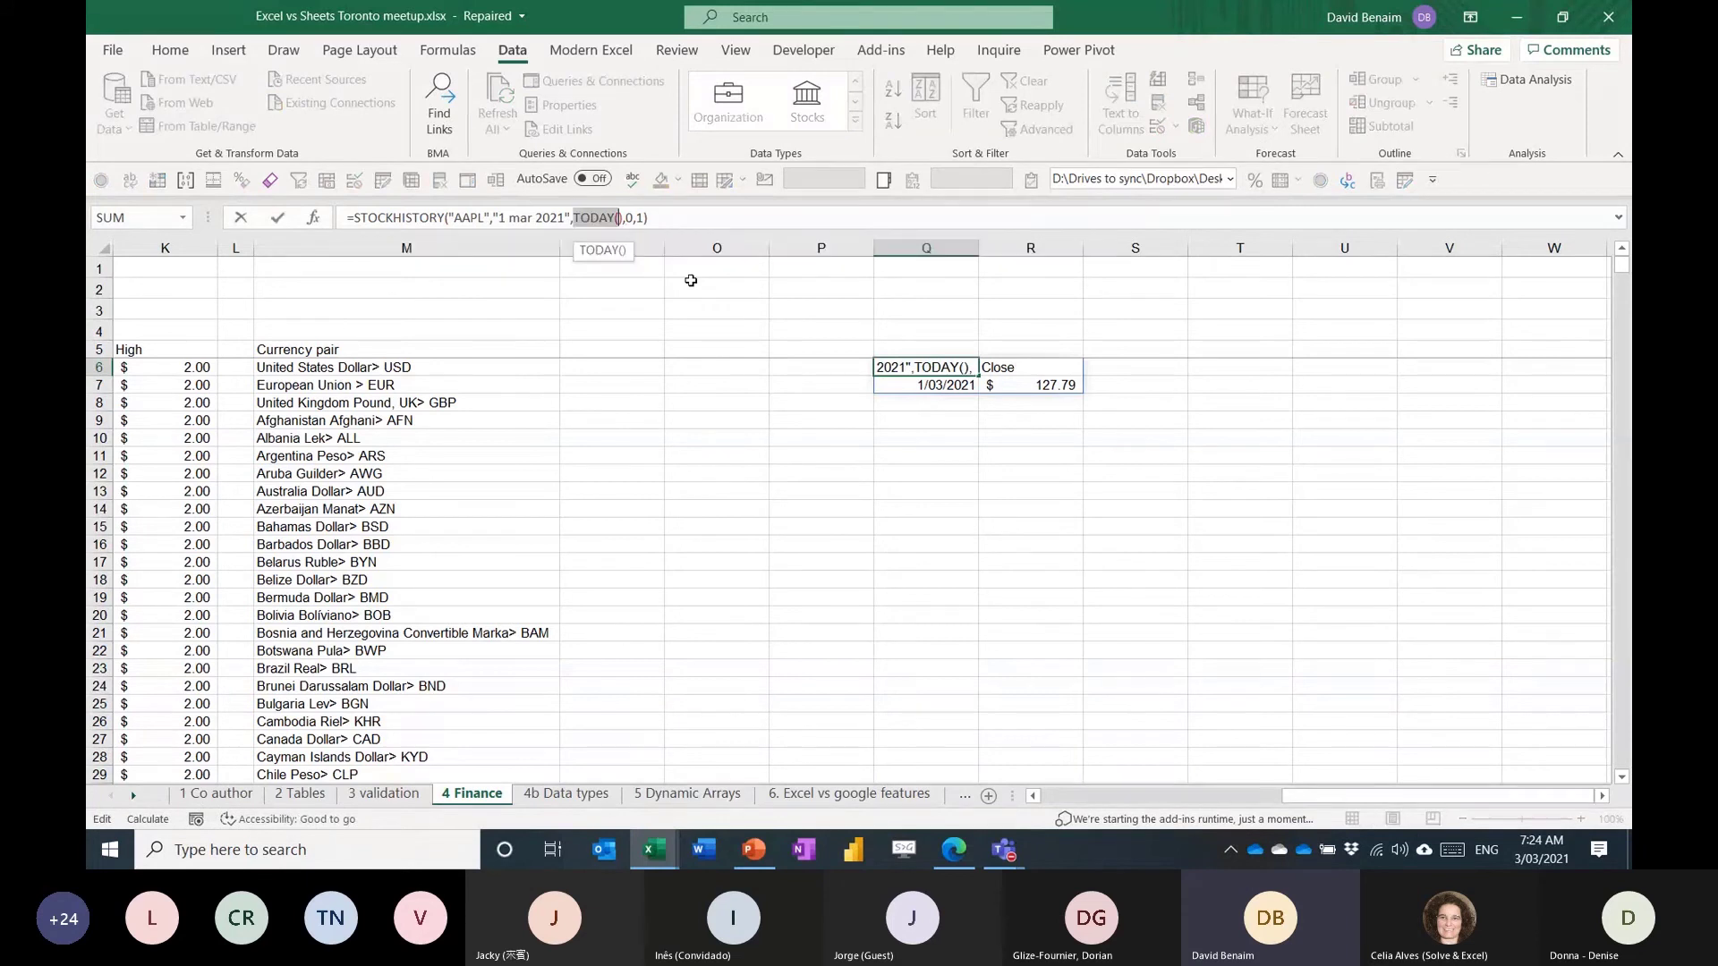
key(shift+Right)
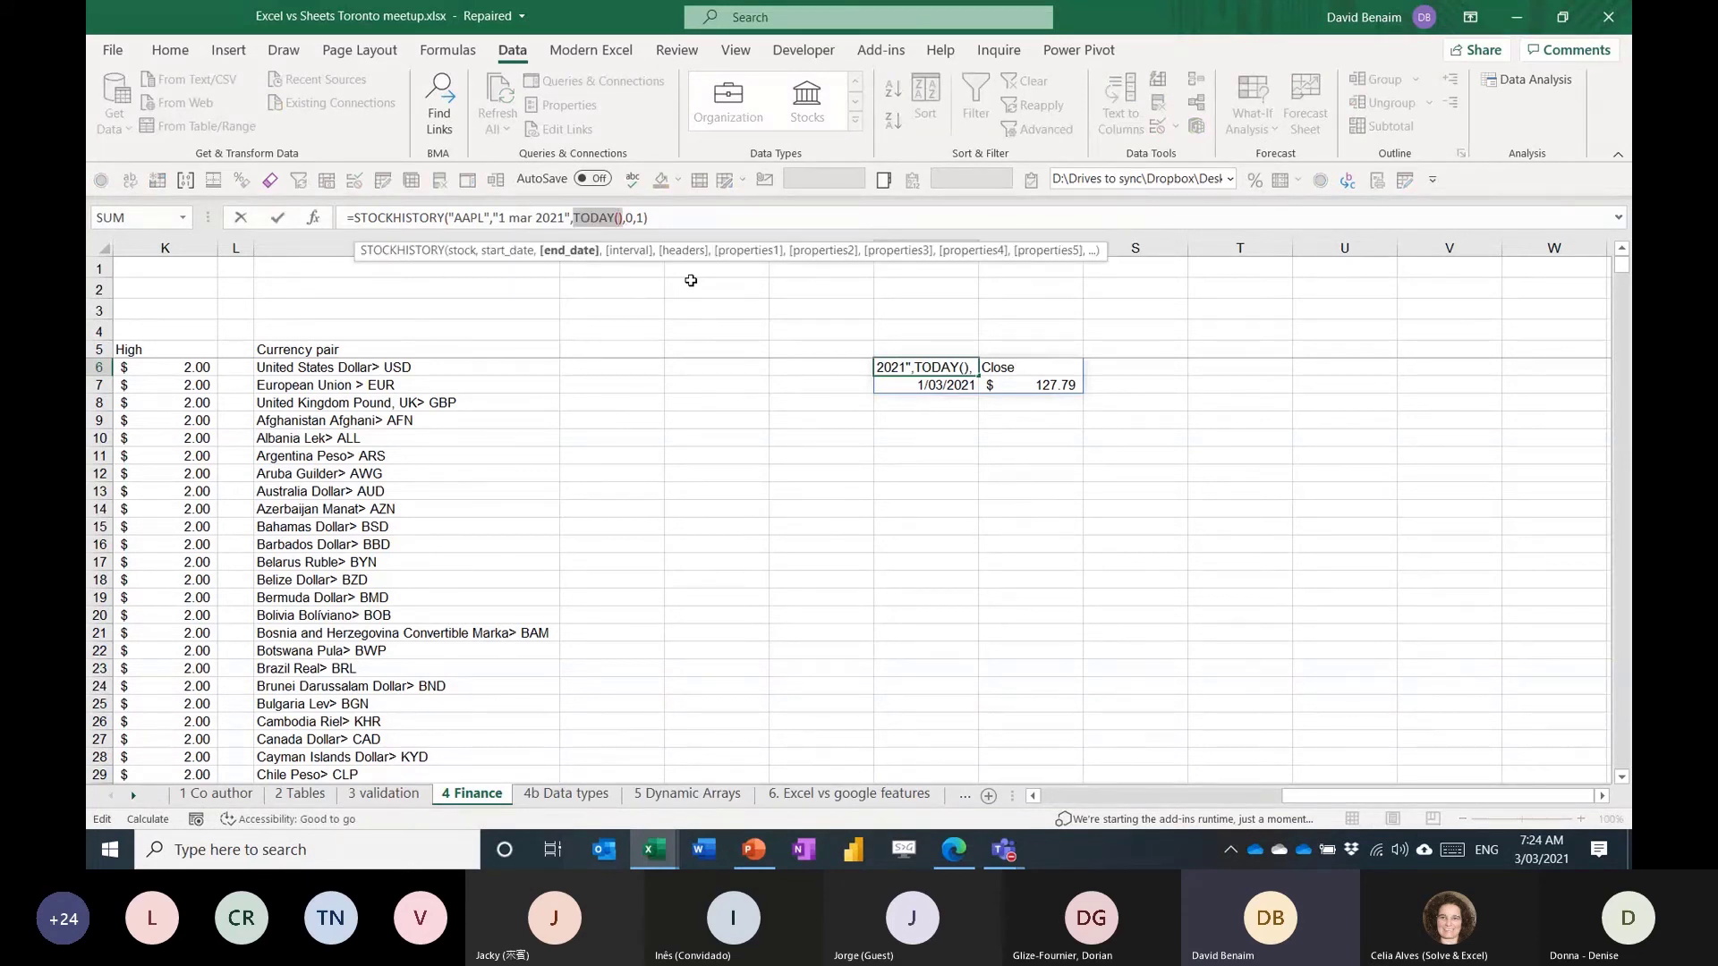
key(Return)
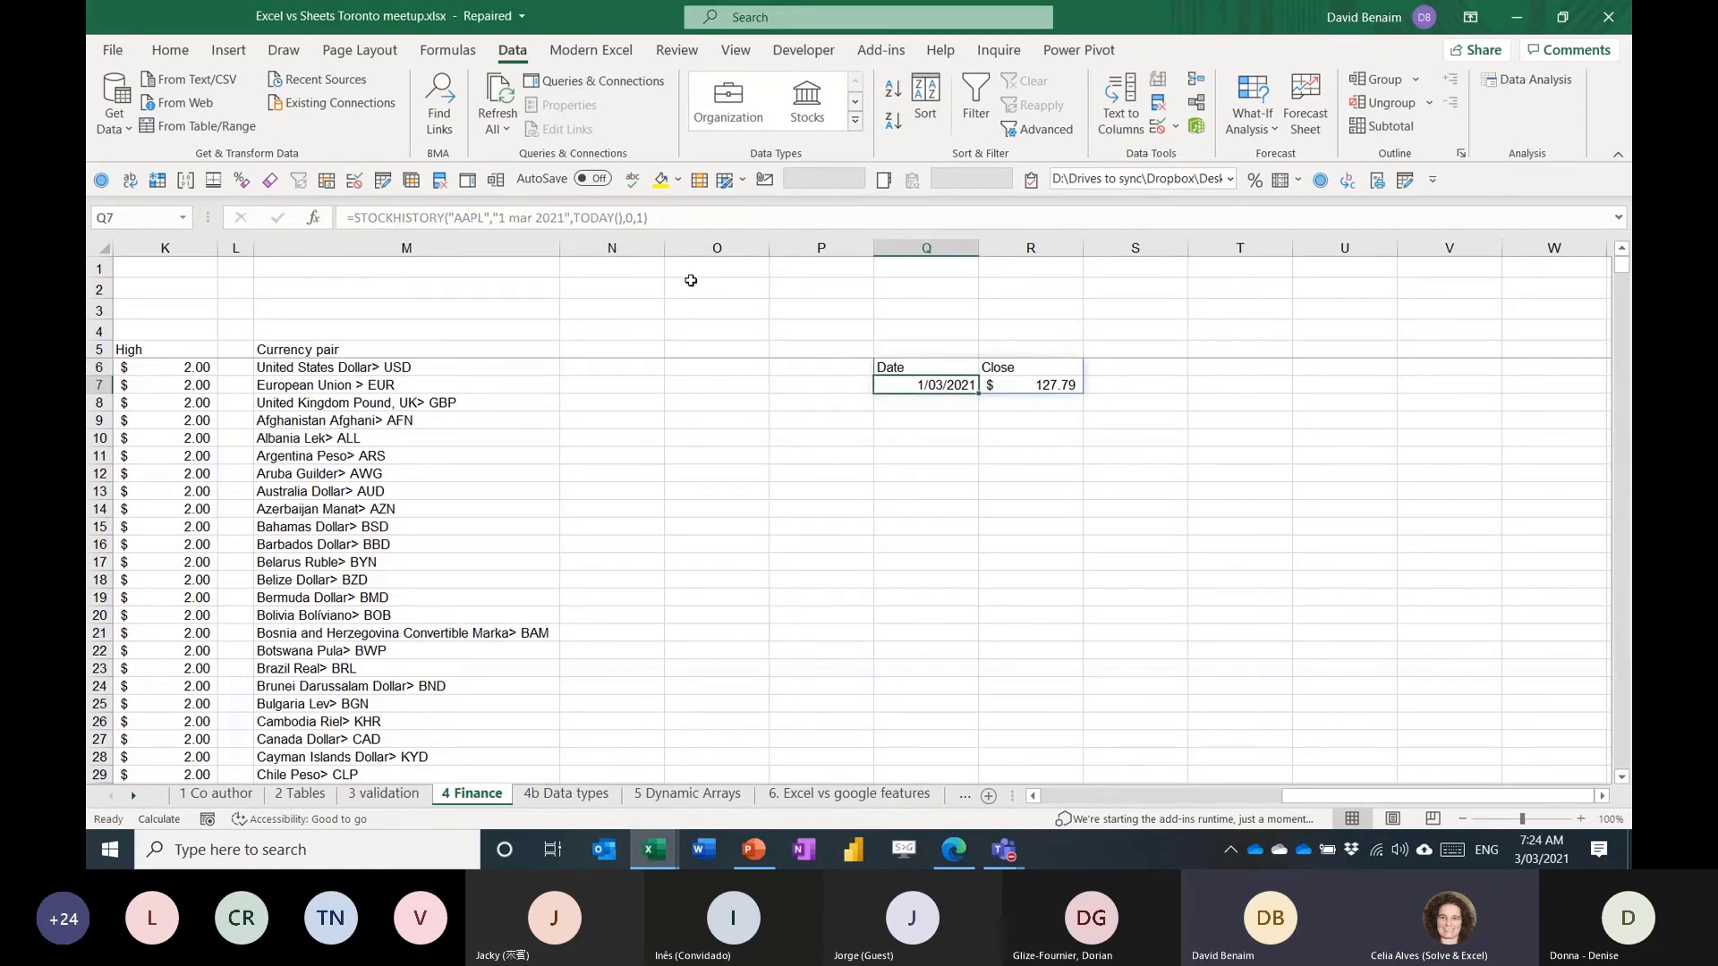
key(BackSpace)
key(Escape)
Set the start date in the Q6 STOCKHISTORY formula to "1 feb 2021".
key(Up)
key(F2)
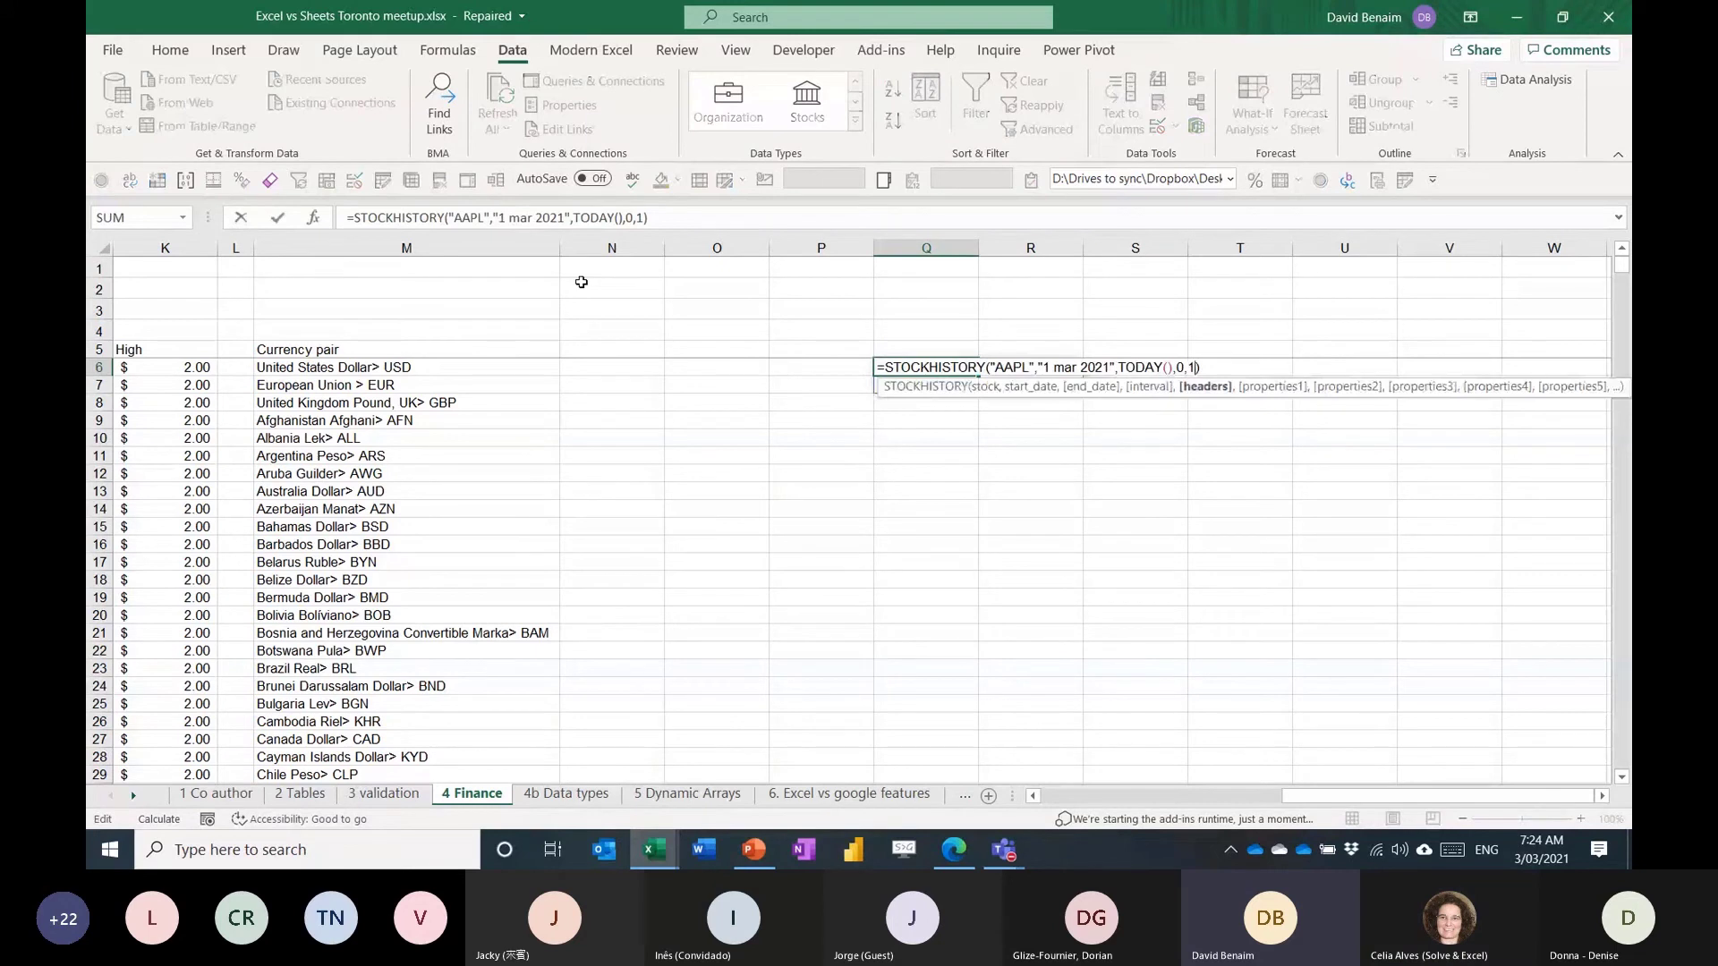
key(Left)
key(Left)
key(ctrl+Left)
key(ctrl+Left)
key(ctrl+Left)
key(ctrl+Left)
key(ctrl+shift+Right)
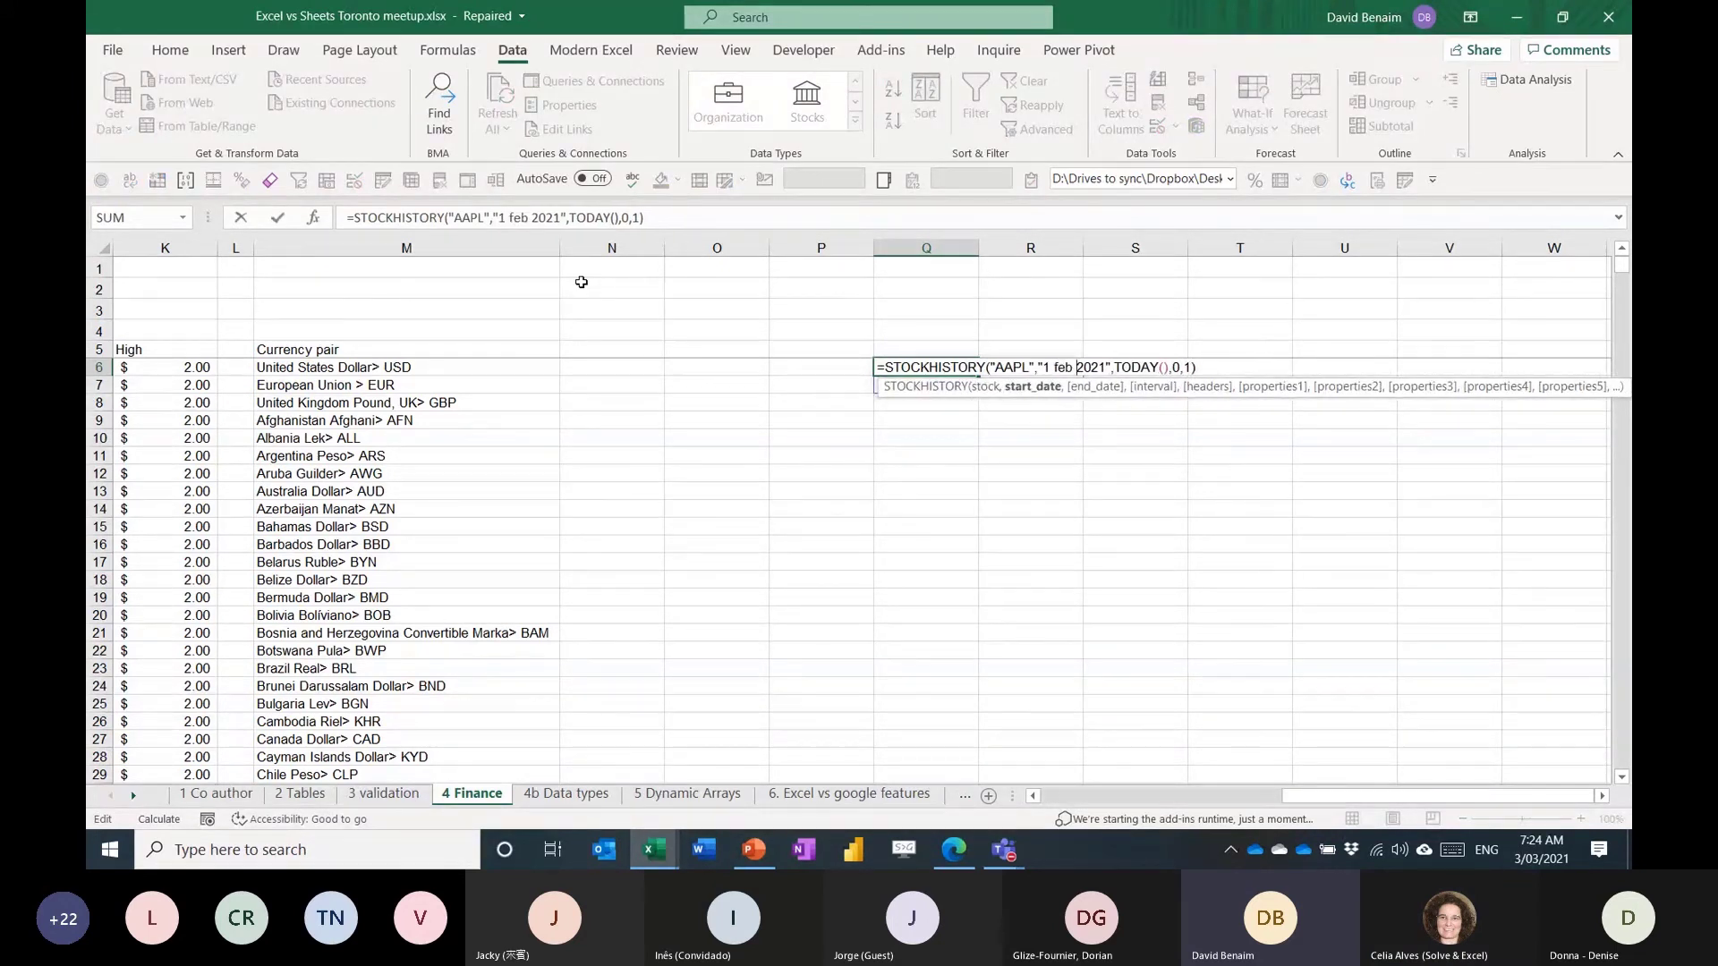
key(Return)
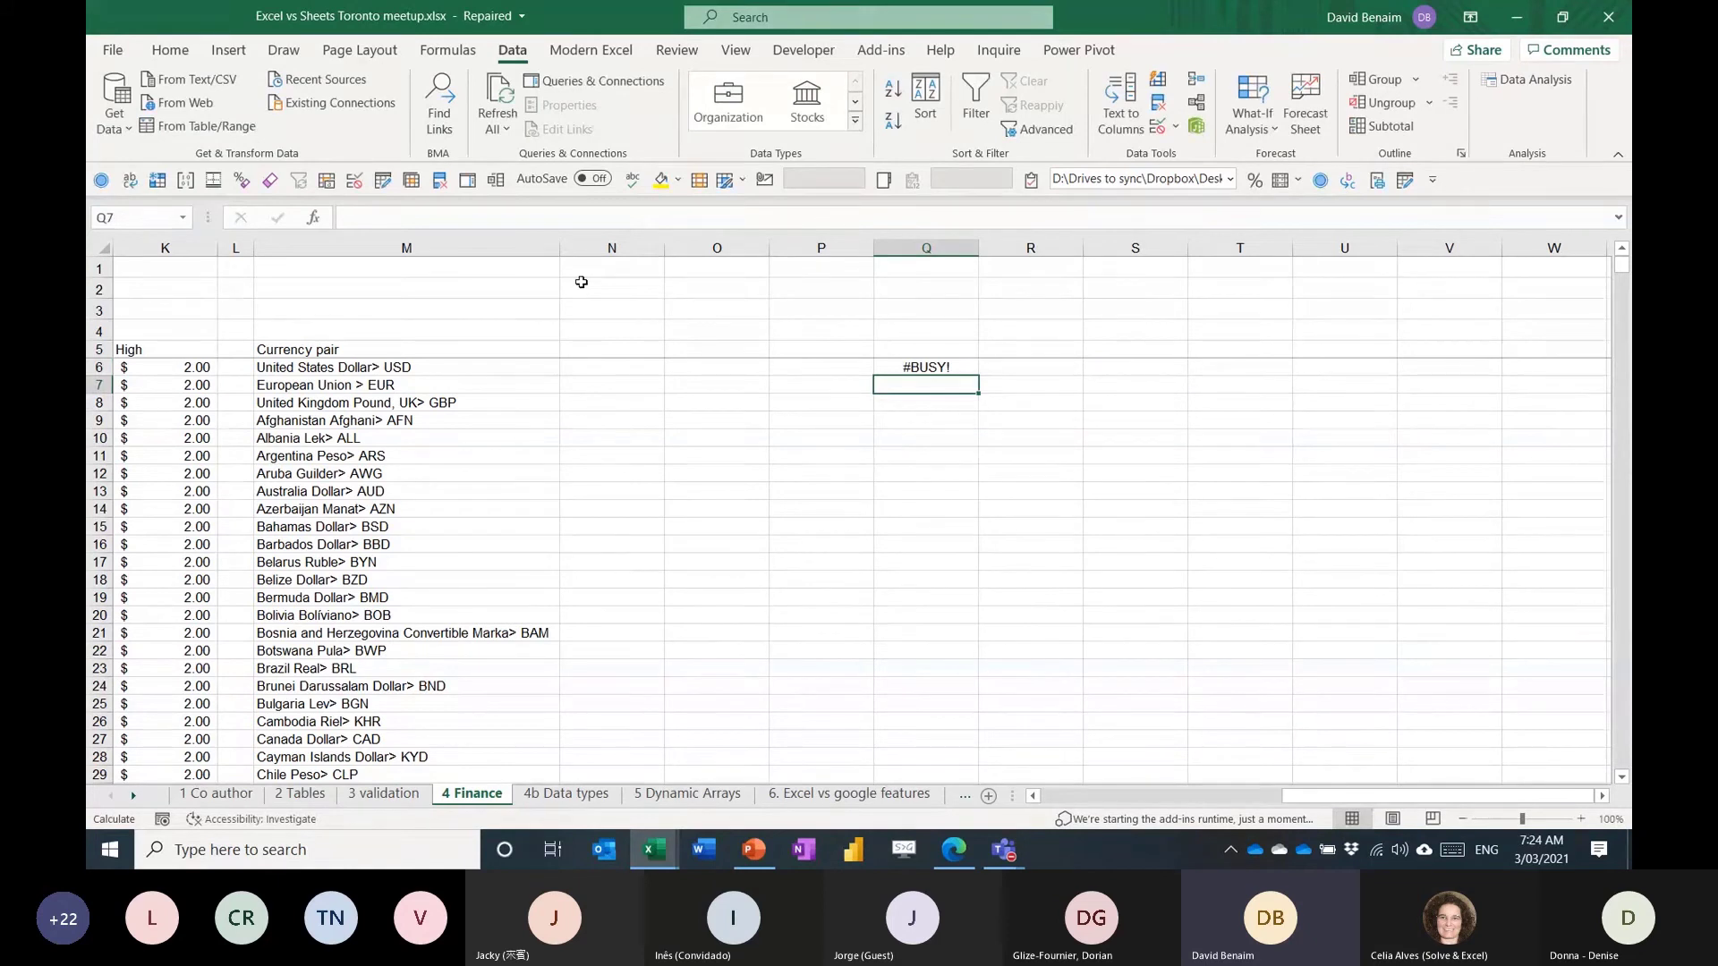
Review the spilled Date and Close results under Q6 and the formula behind them.
key(Down)
key(ctrl+Down)
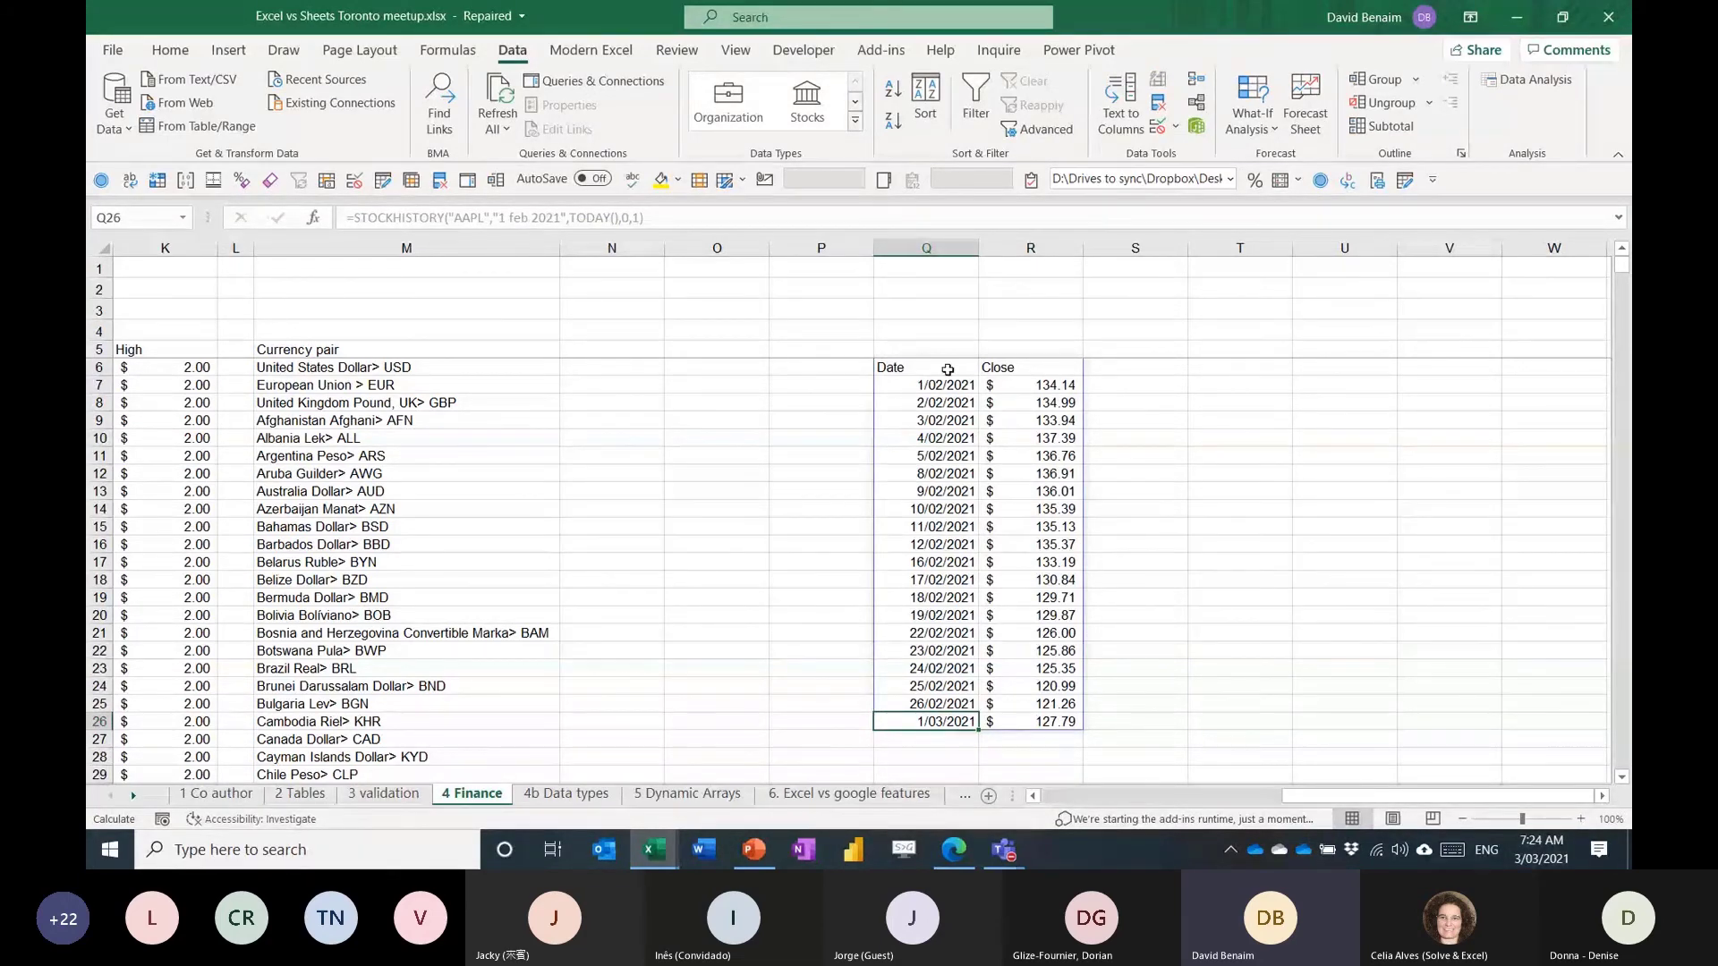
drag(947, 368, 1037, 739)
click(691, 224)
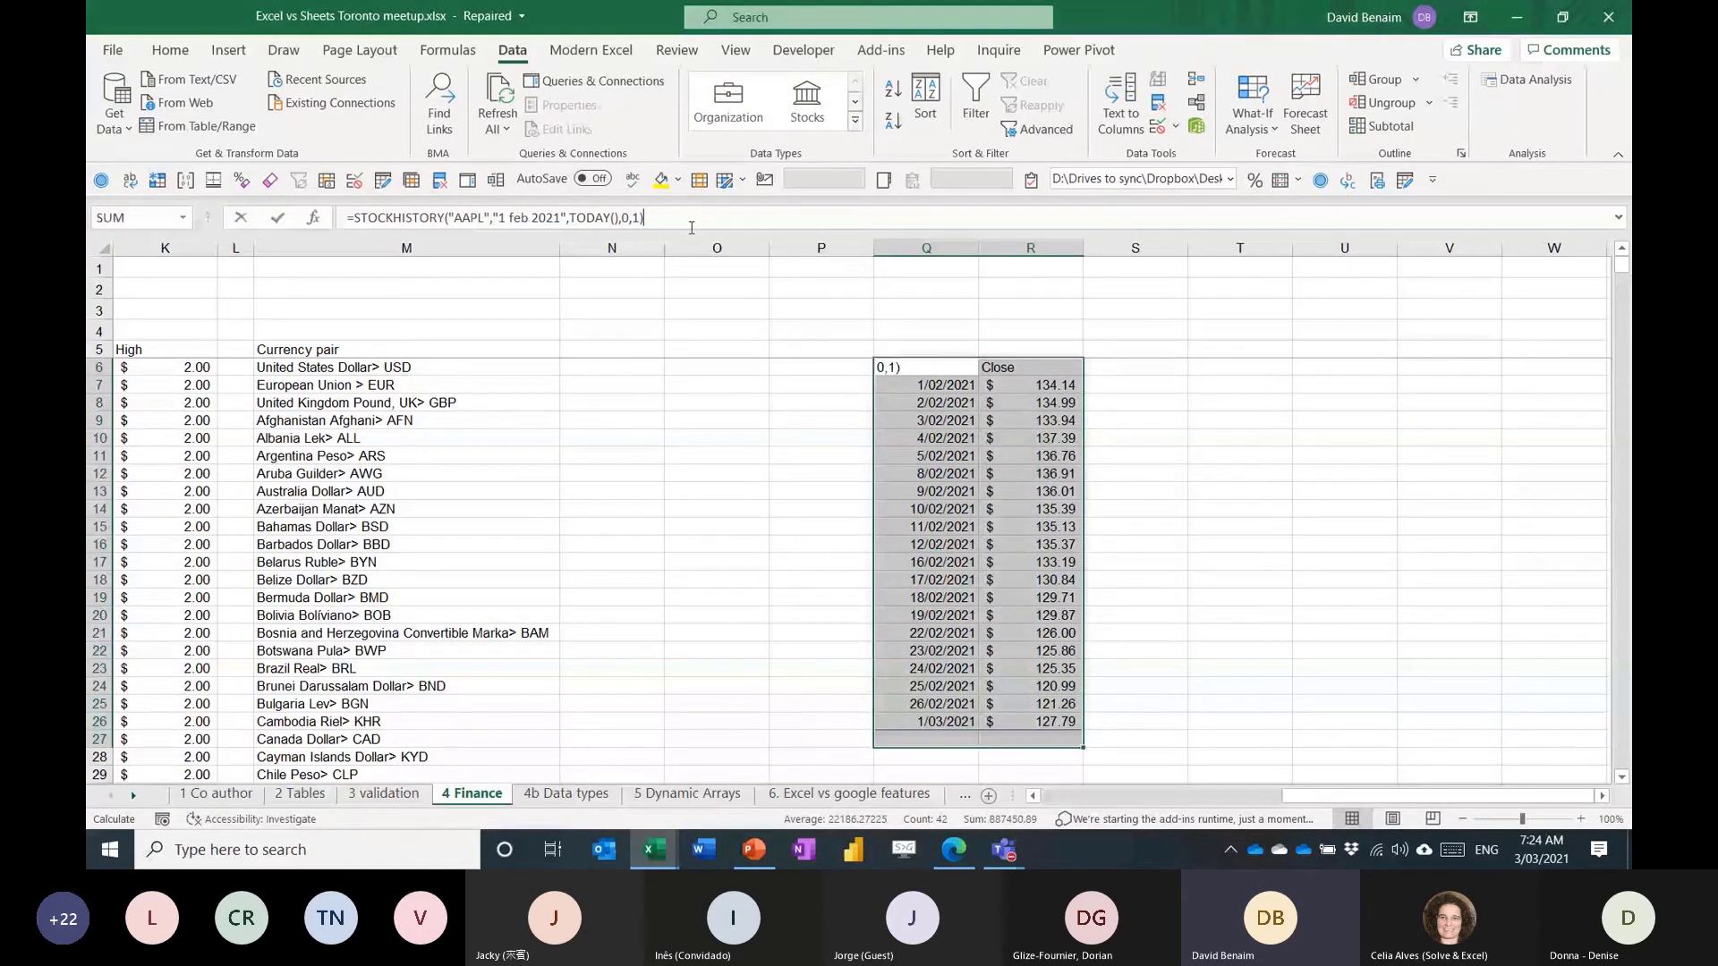
key(Escape)
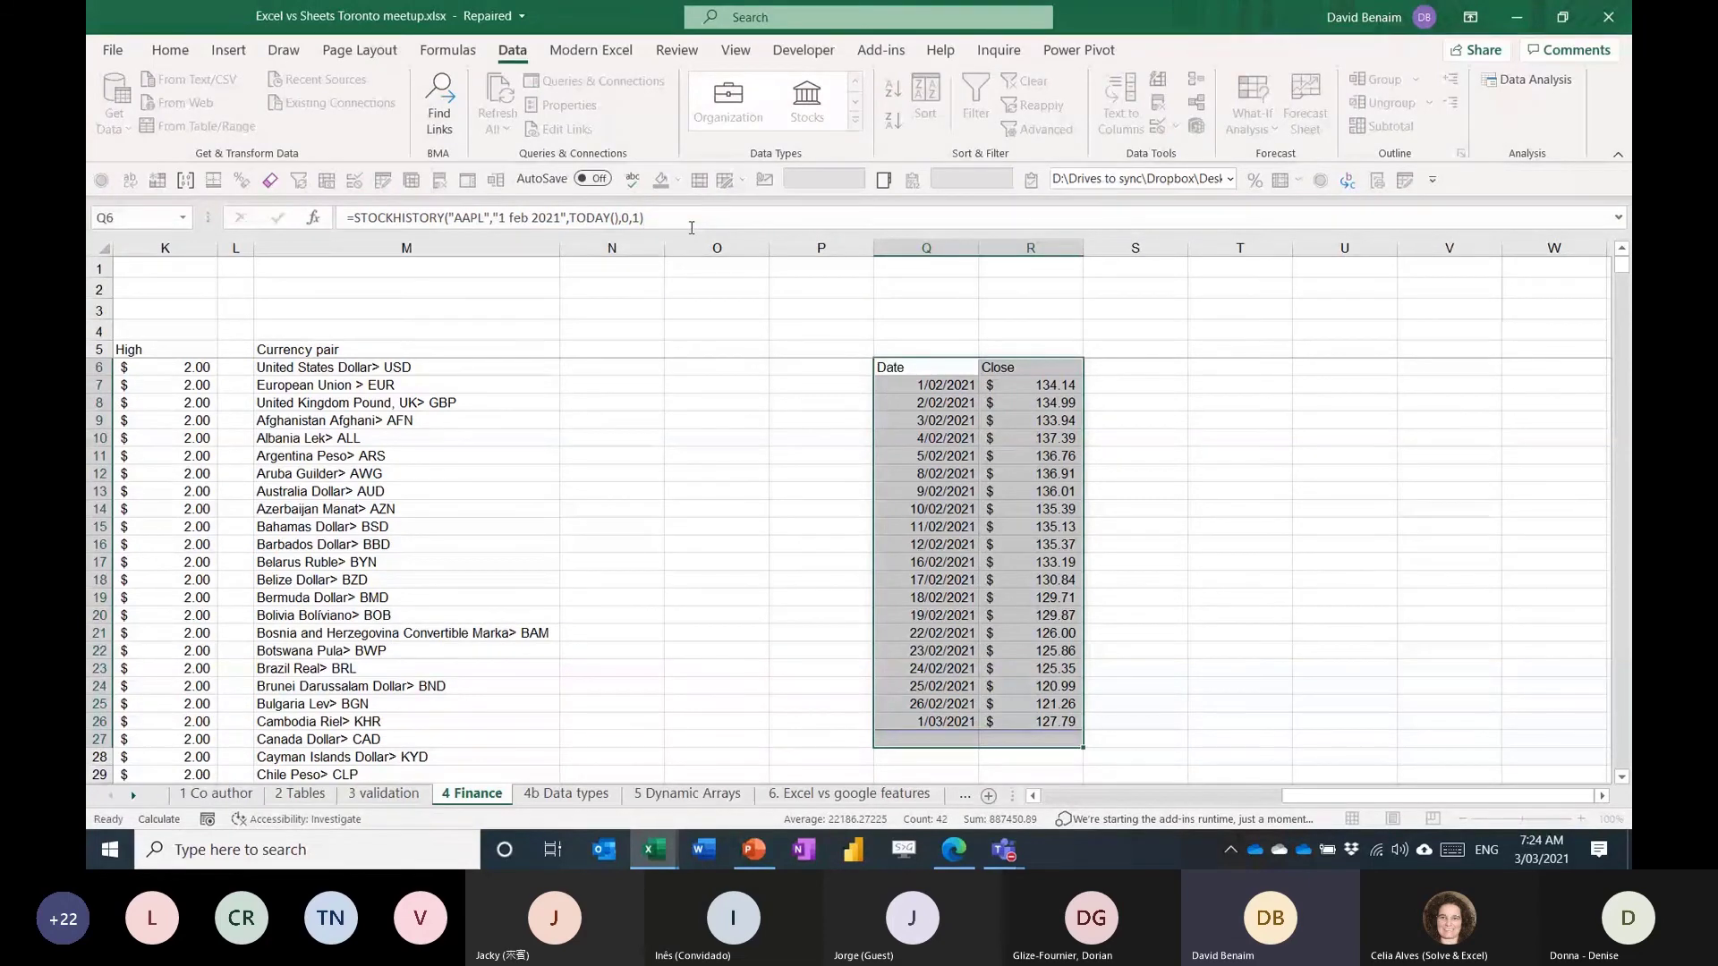
key(Left)
key(Left)
key(Left)
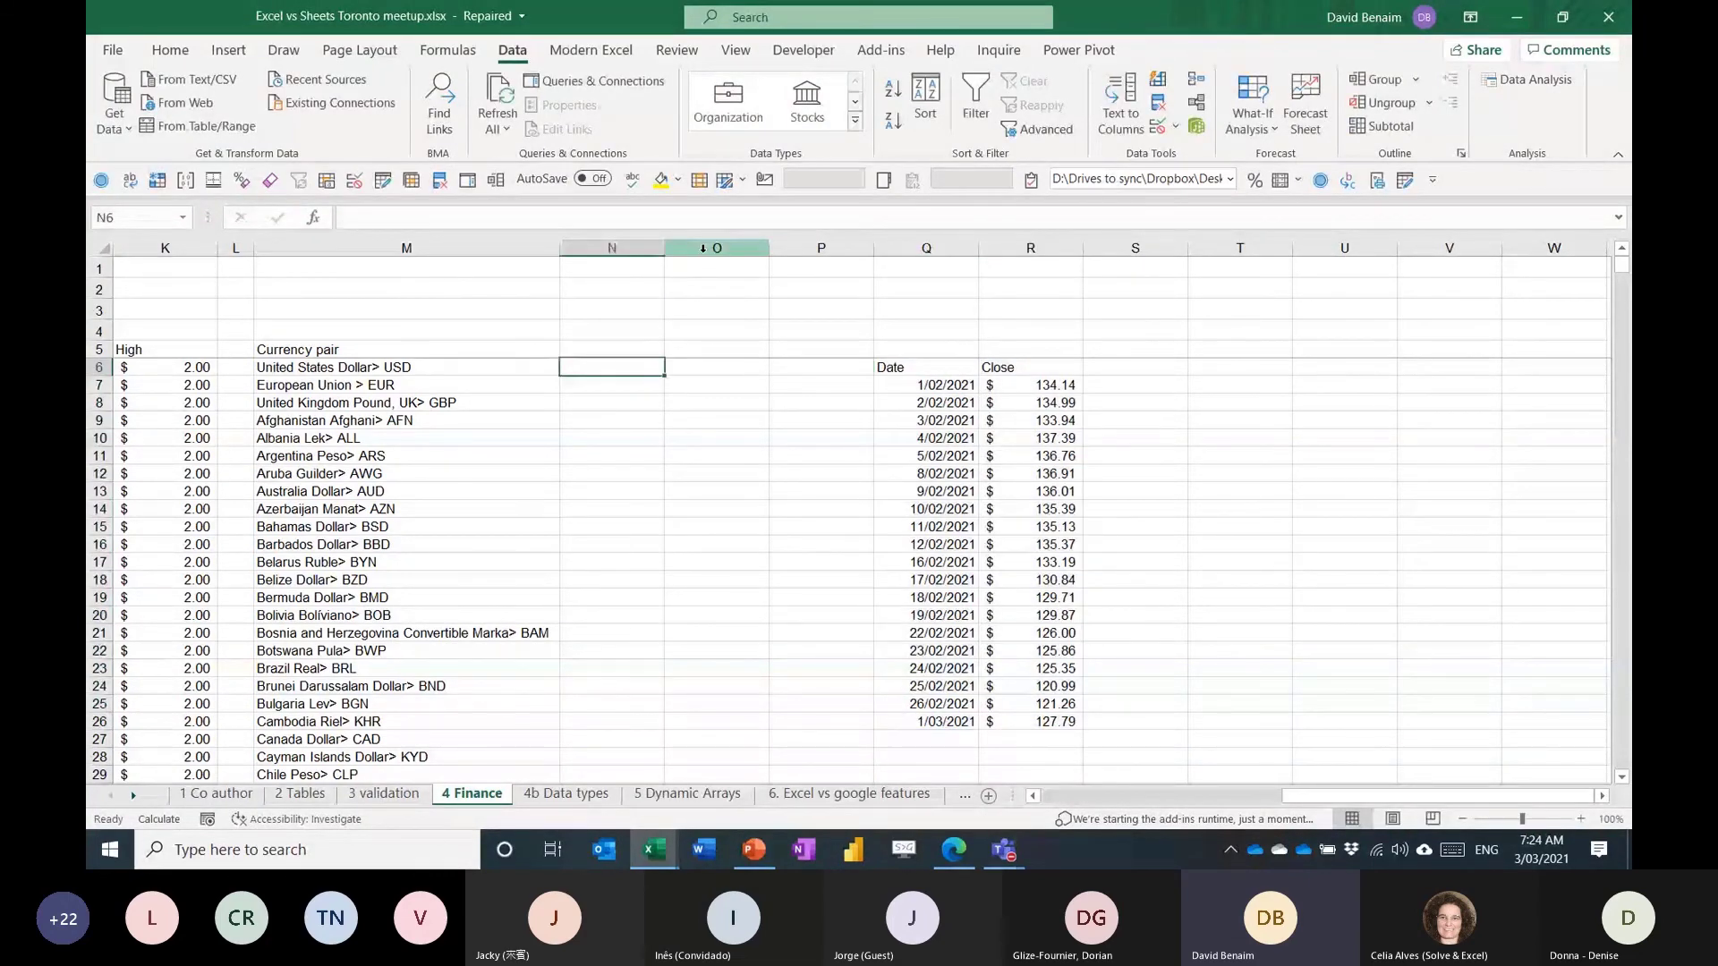
Check the existing currency history table around H9 and the currency pair list in A6:A11.
scroll(703, 248, left, 3)
click(488, 419)
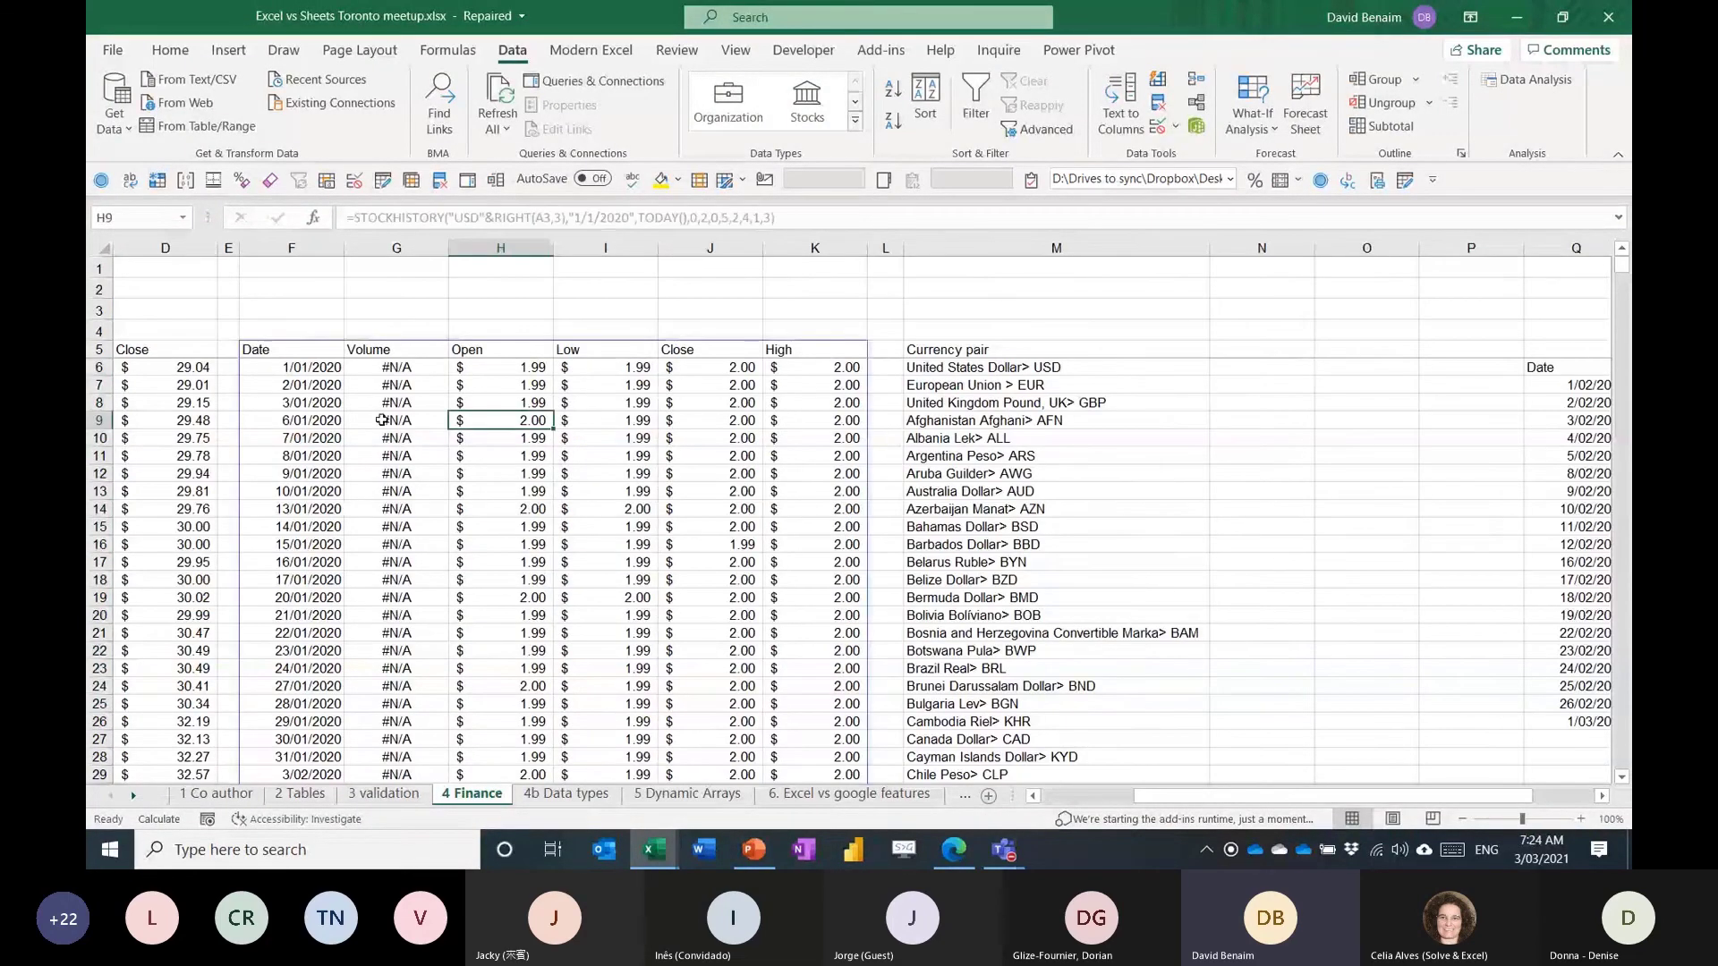
drag(382, 420, 111, 437)
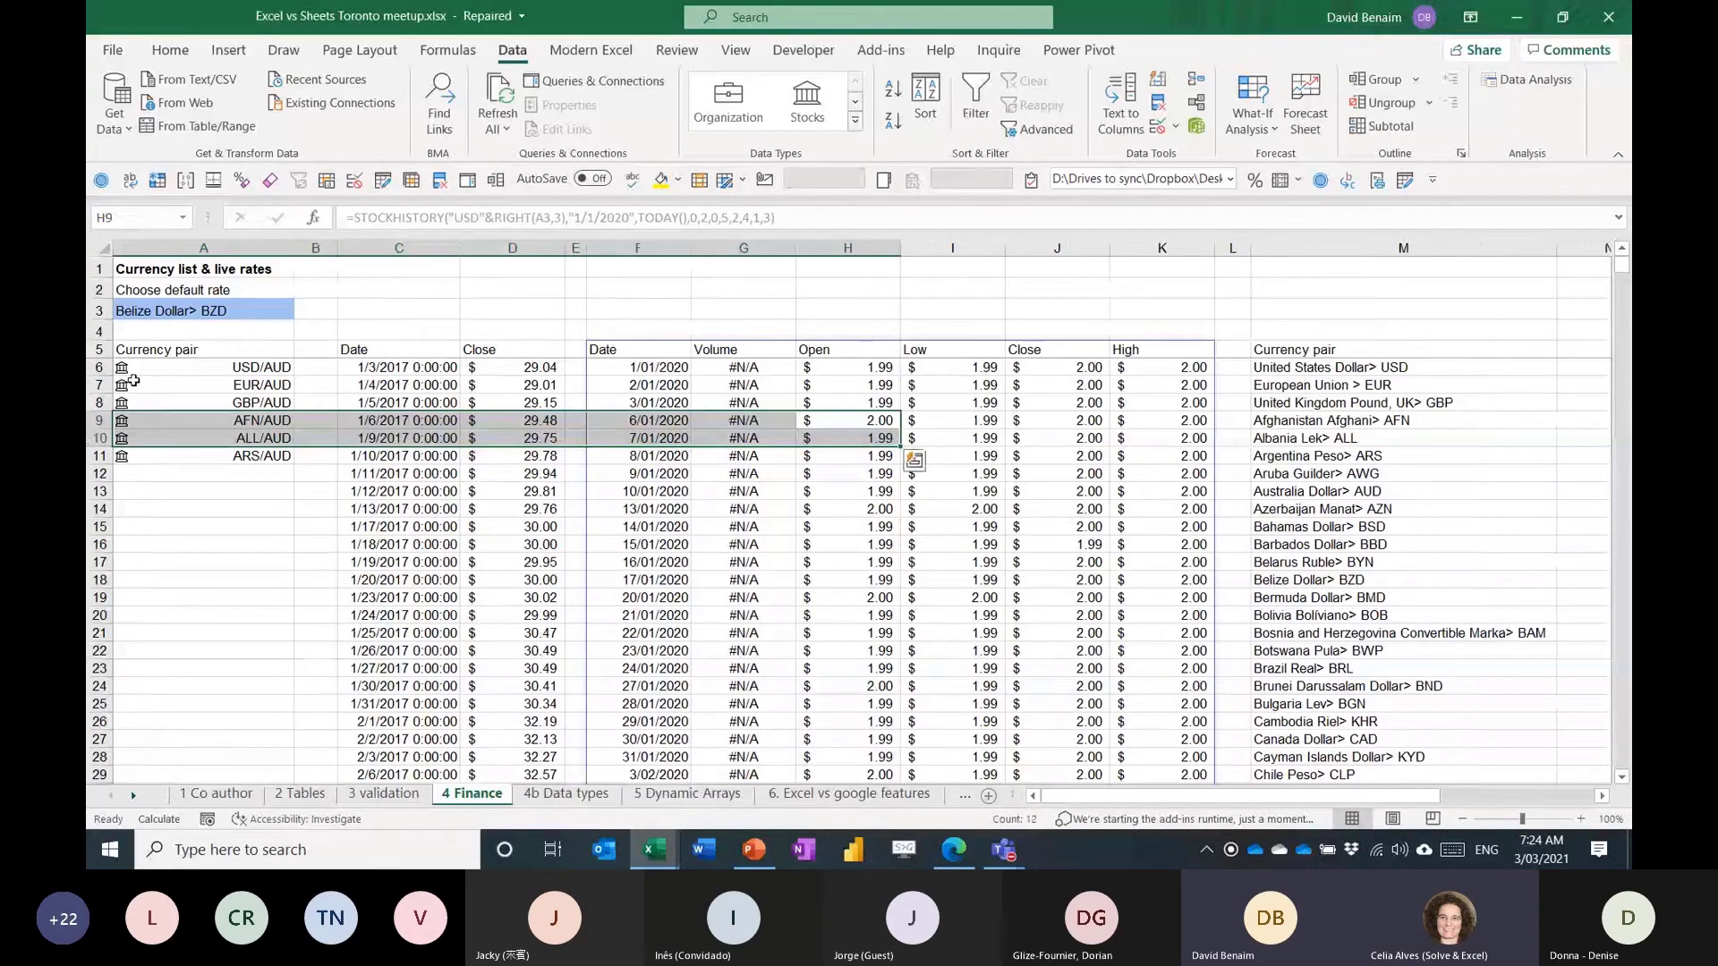
click(187, 370)
key(ctrl+shift+Down)
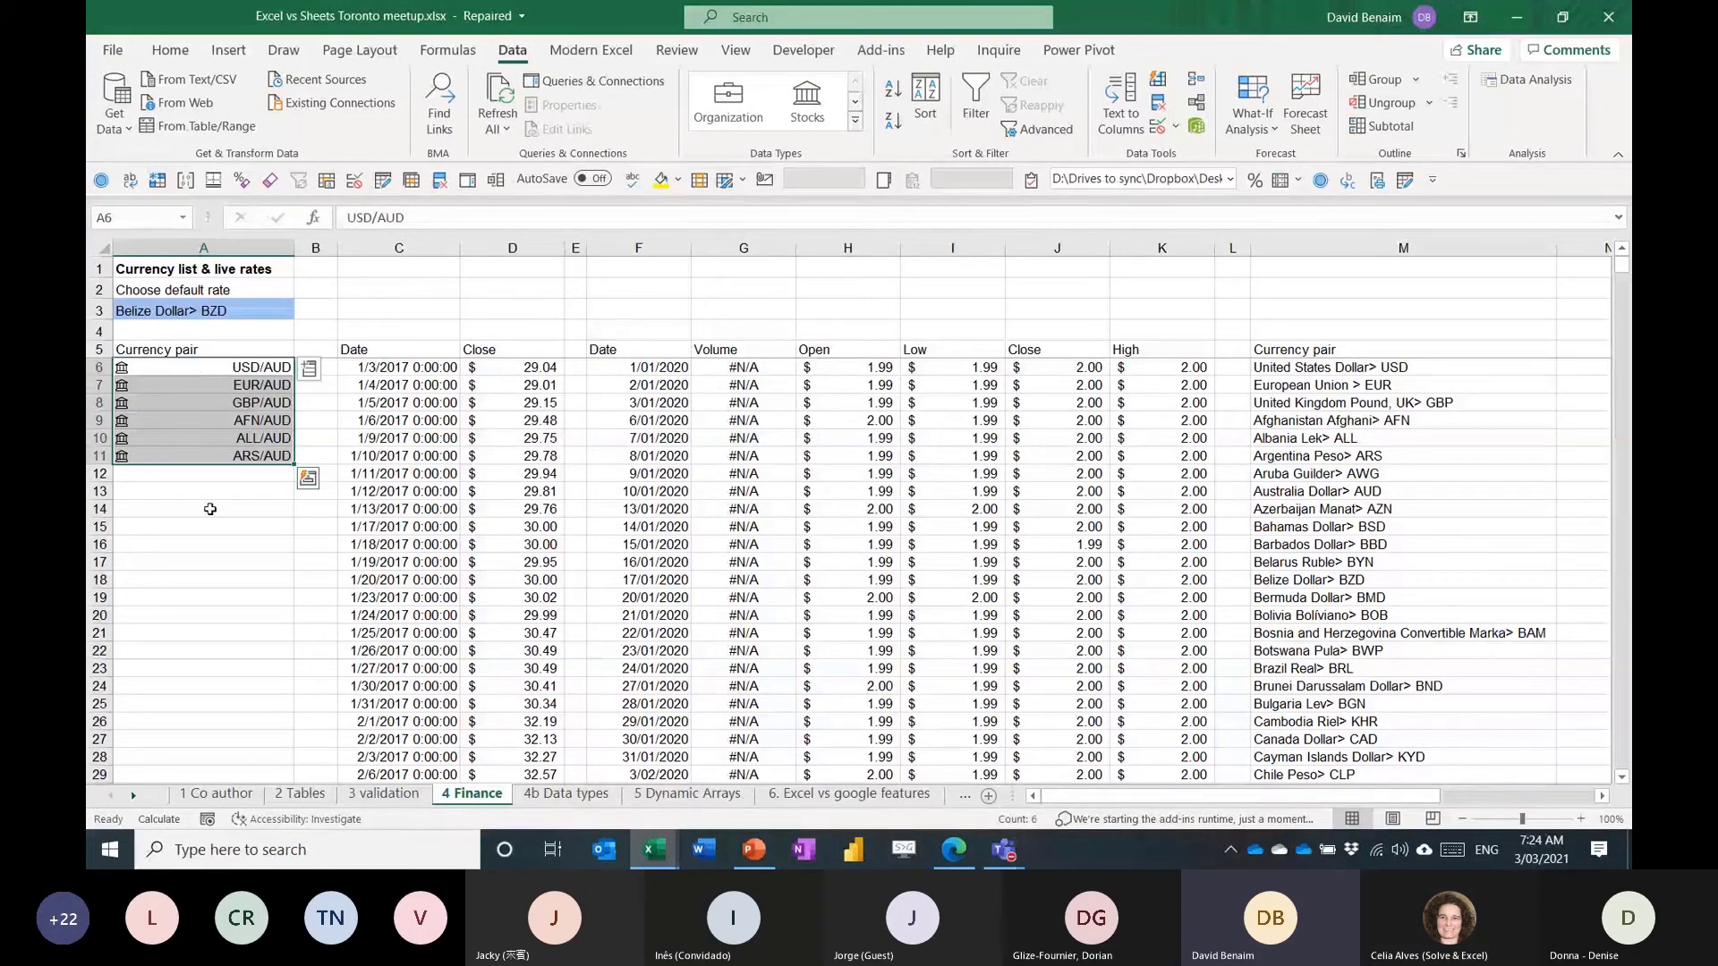
Enter USDEUR in A17 and GBPTHB in A18 and convert both cells to the currency data type.
click(237, 562)
text(USDEUR)
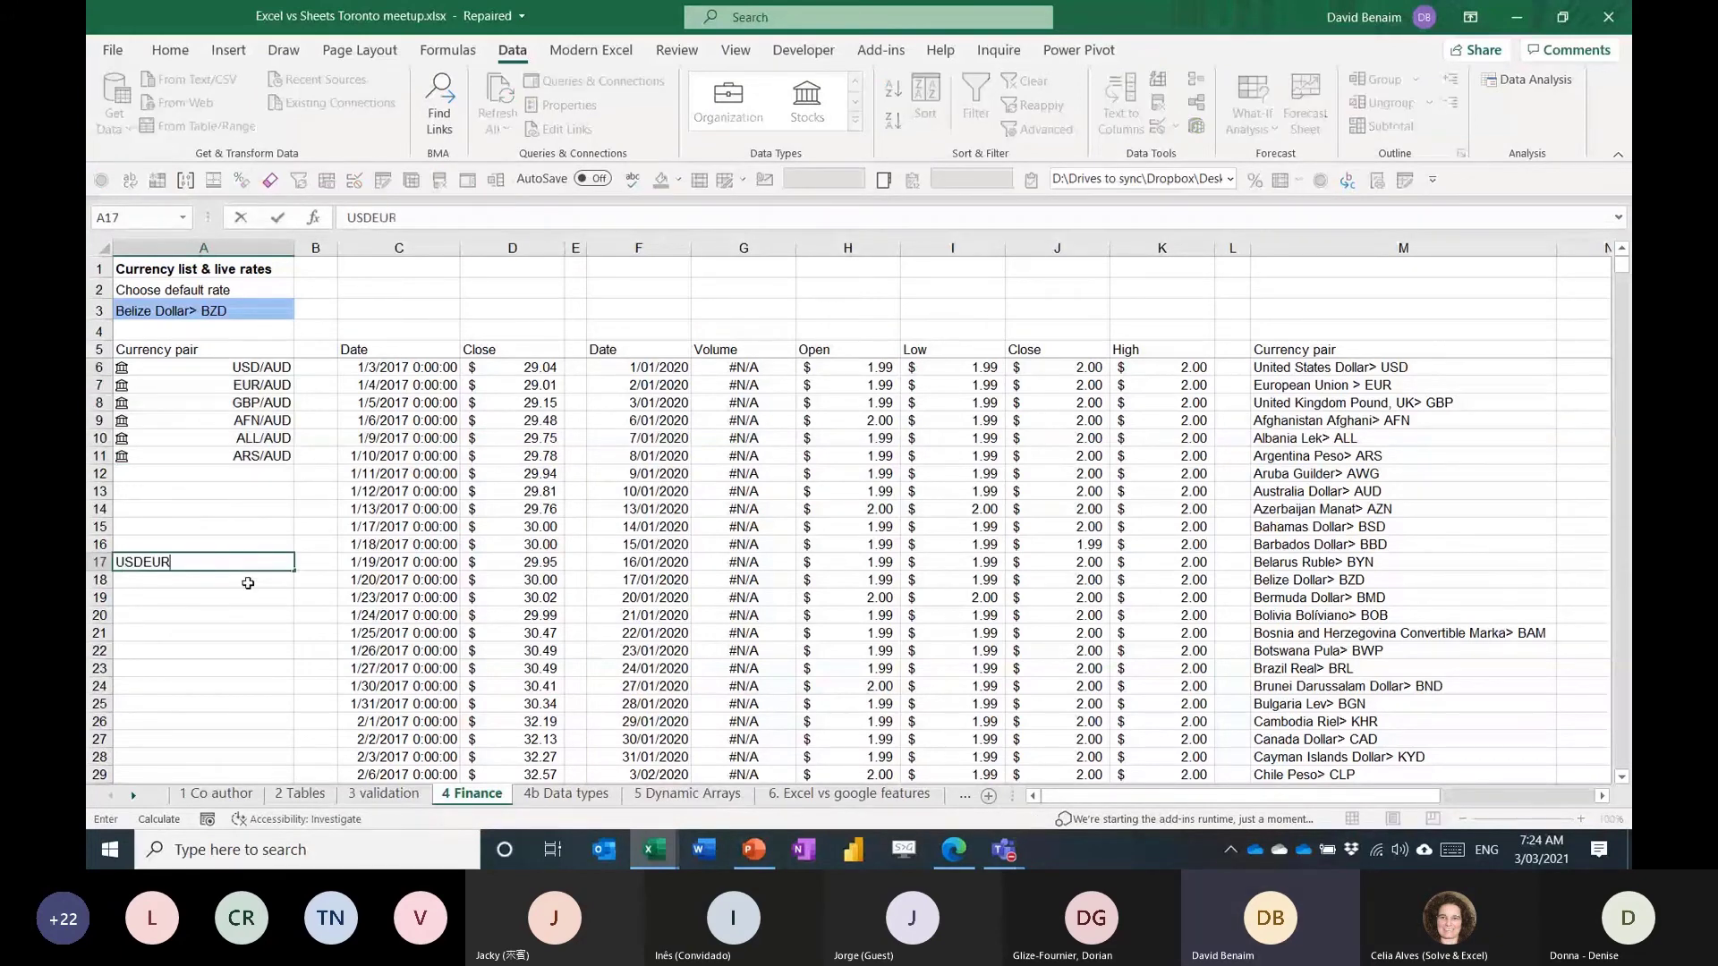
key(Return)
text(GB)
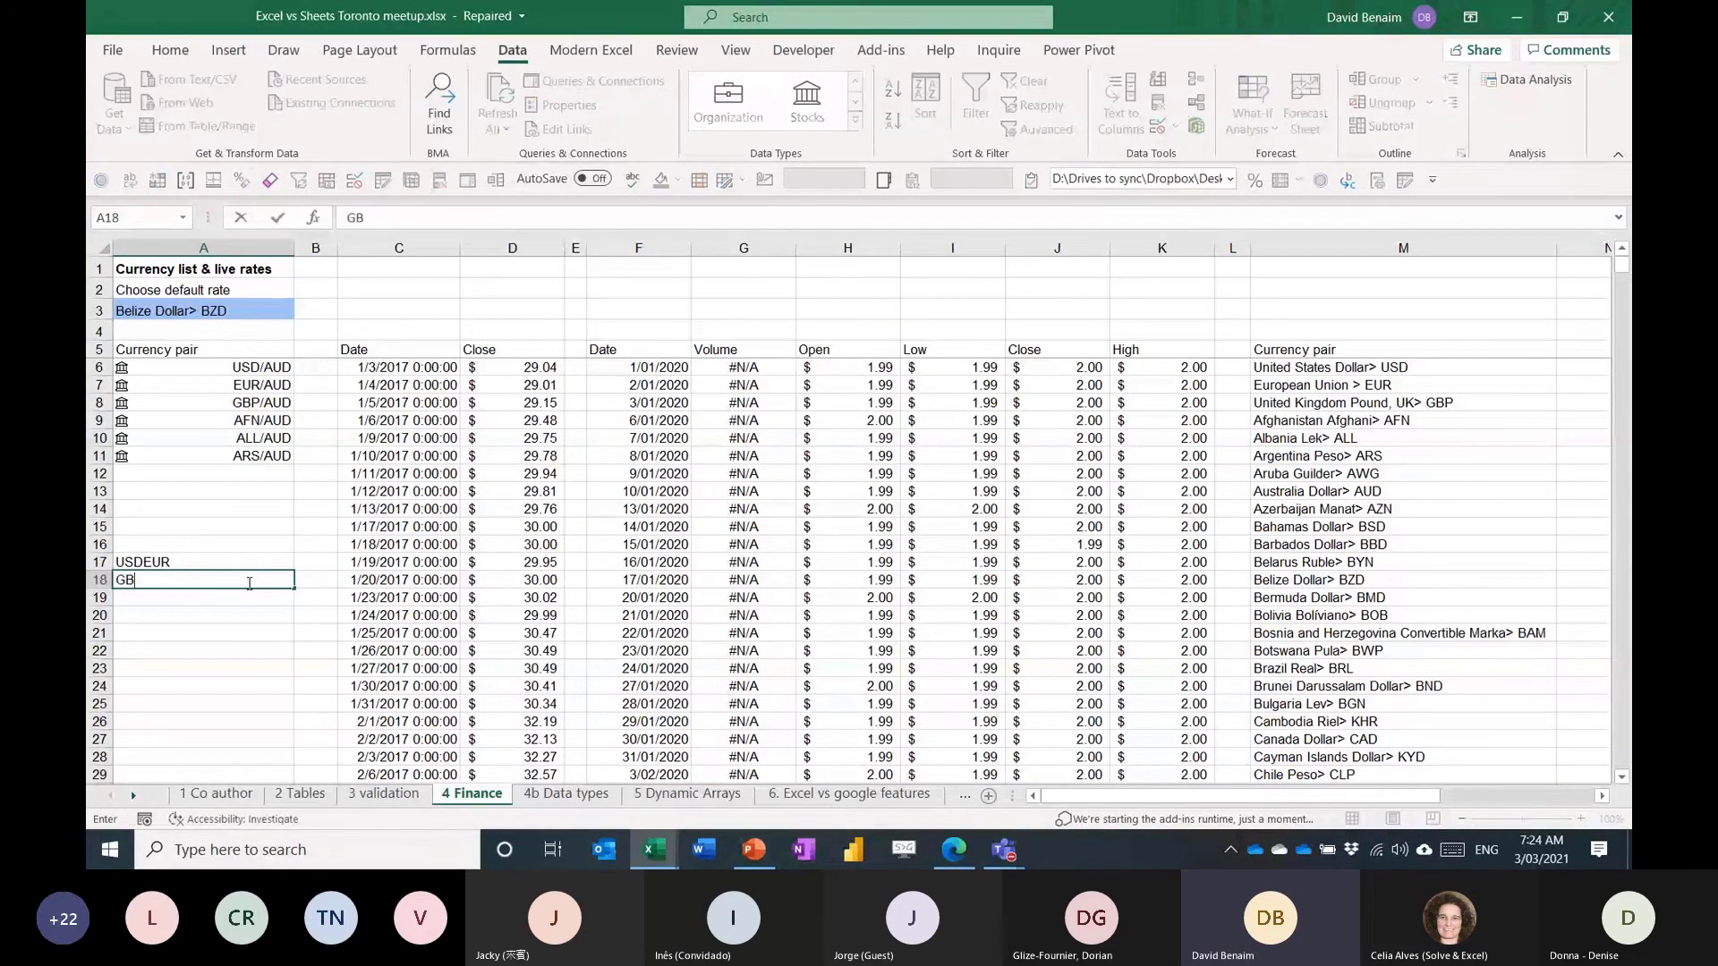
text(T)
key(BackSpace)
text(PTHB)
key(Return)
key(Up)
key(Up)
key(shift+Down)
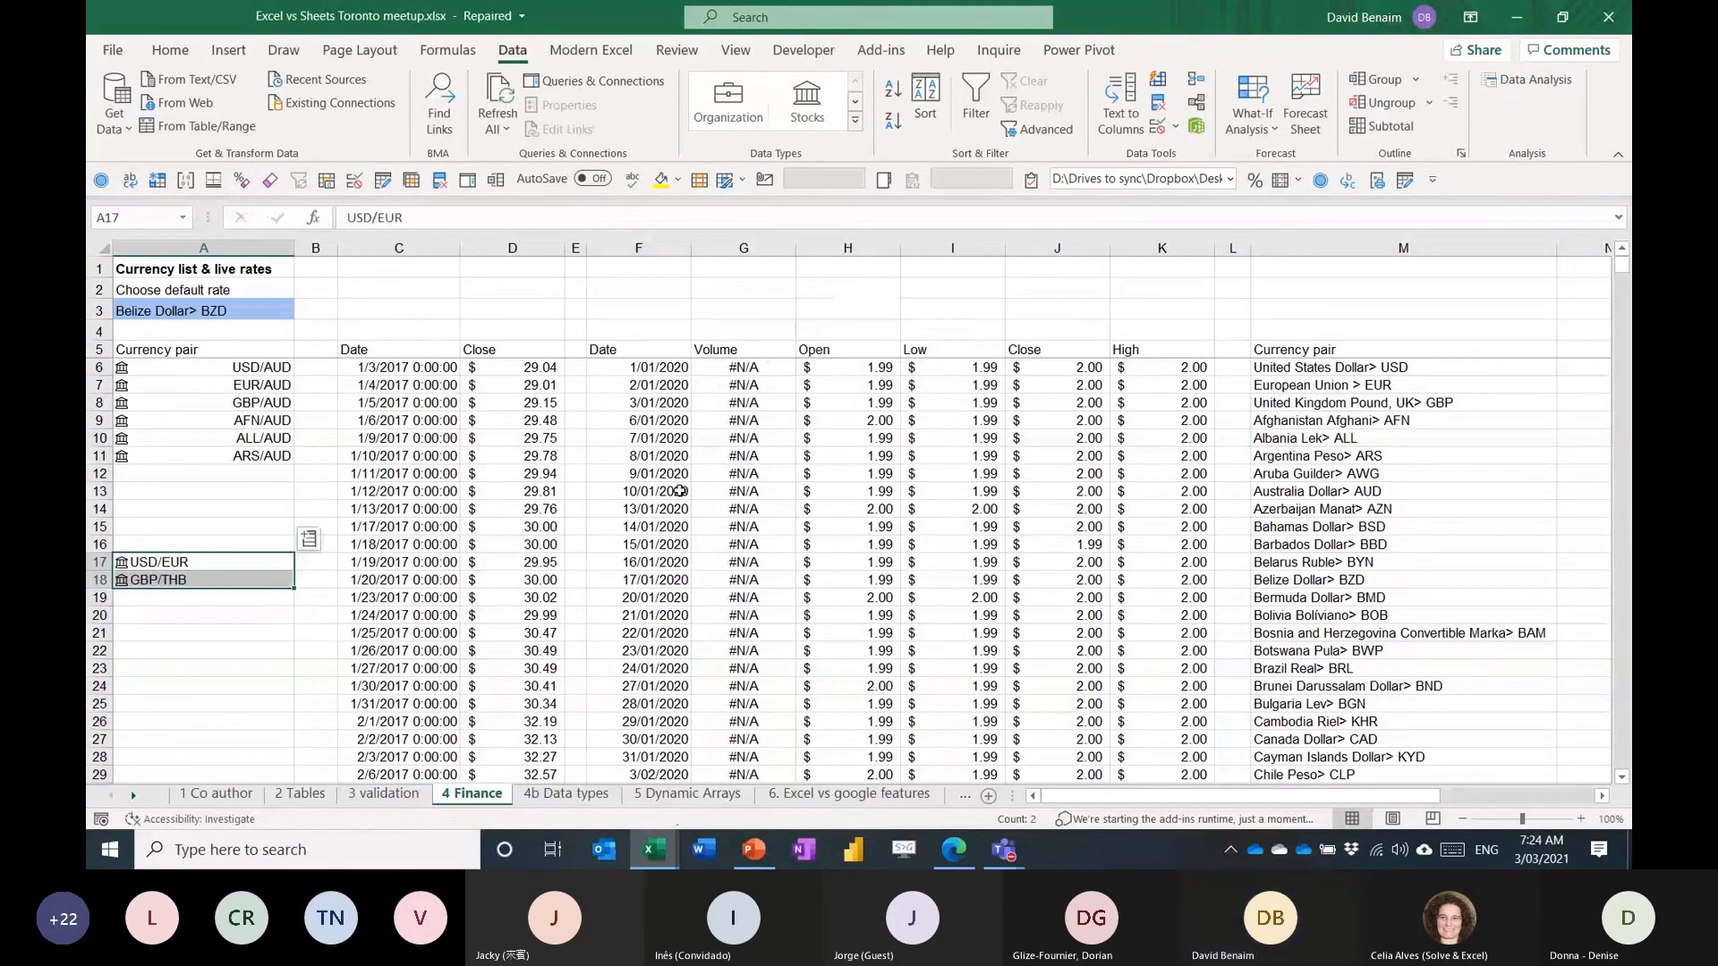
Extract the Price field for the USD/EUR and GBP/THB currency data types in A17:A18 into column B.
click(310, 542)
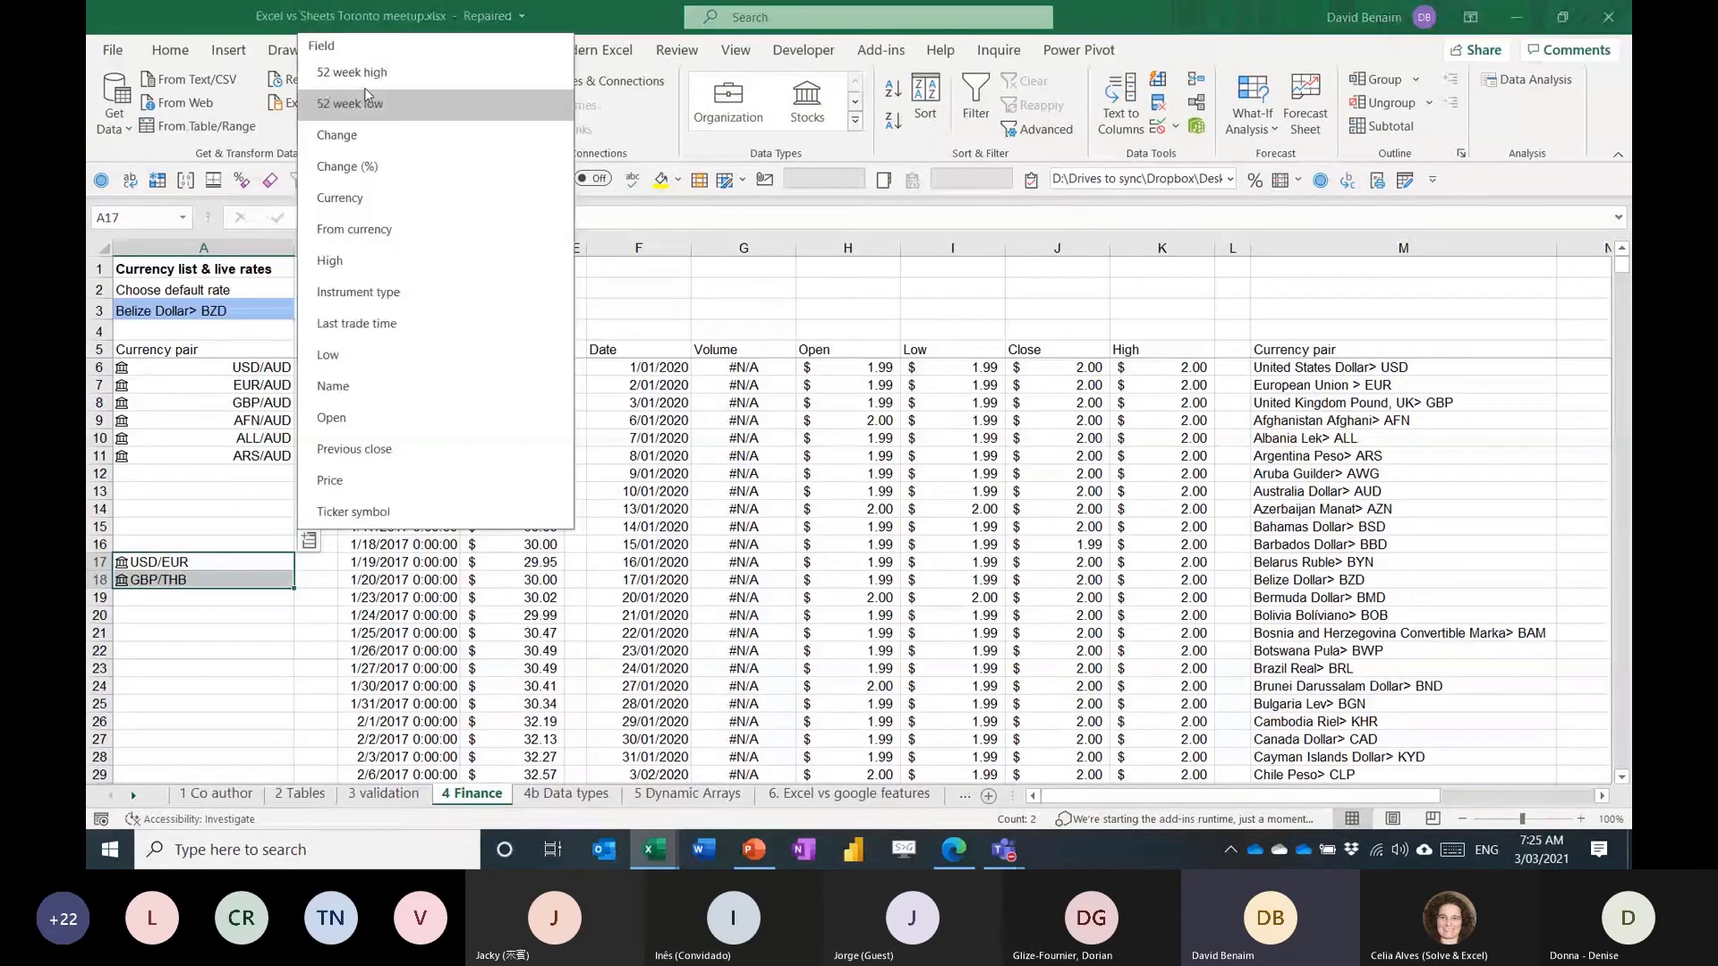
click(392, 474)
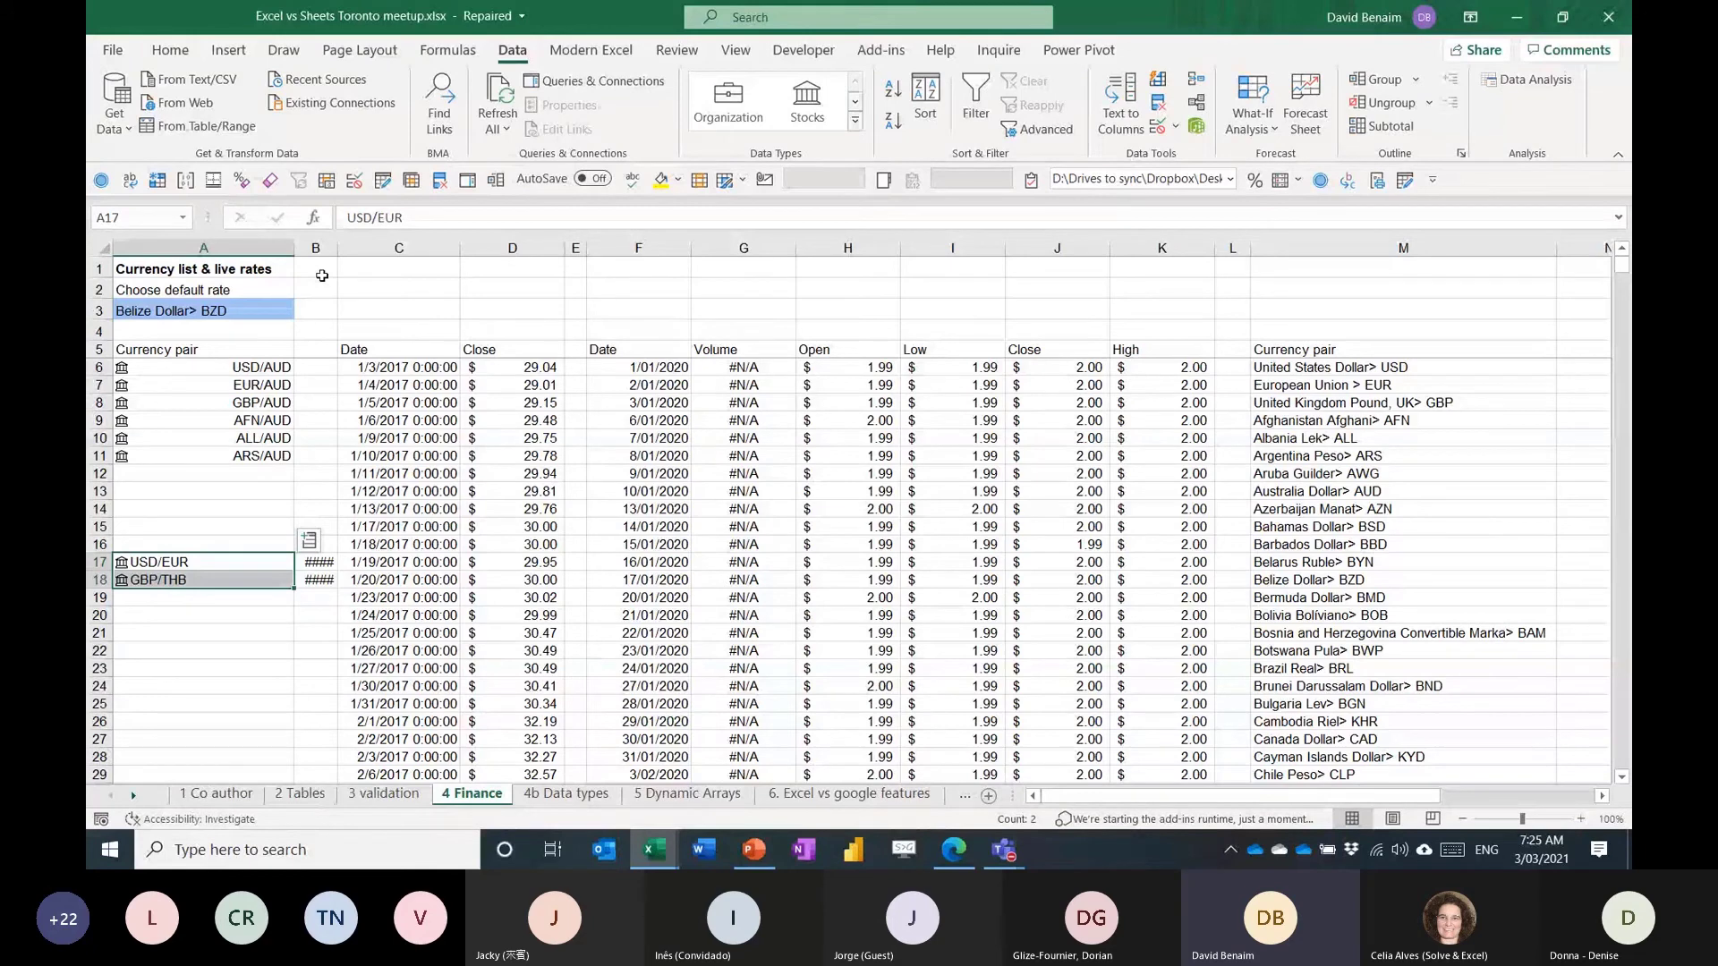
Review the Country again geography column on the 4b Data types sheet and the formula behind its Population column.
key(ctrl+Page_Down)
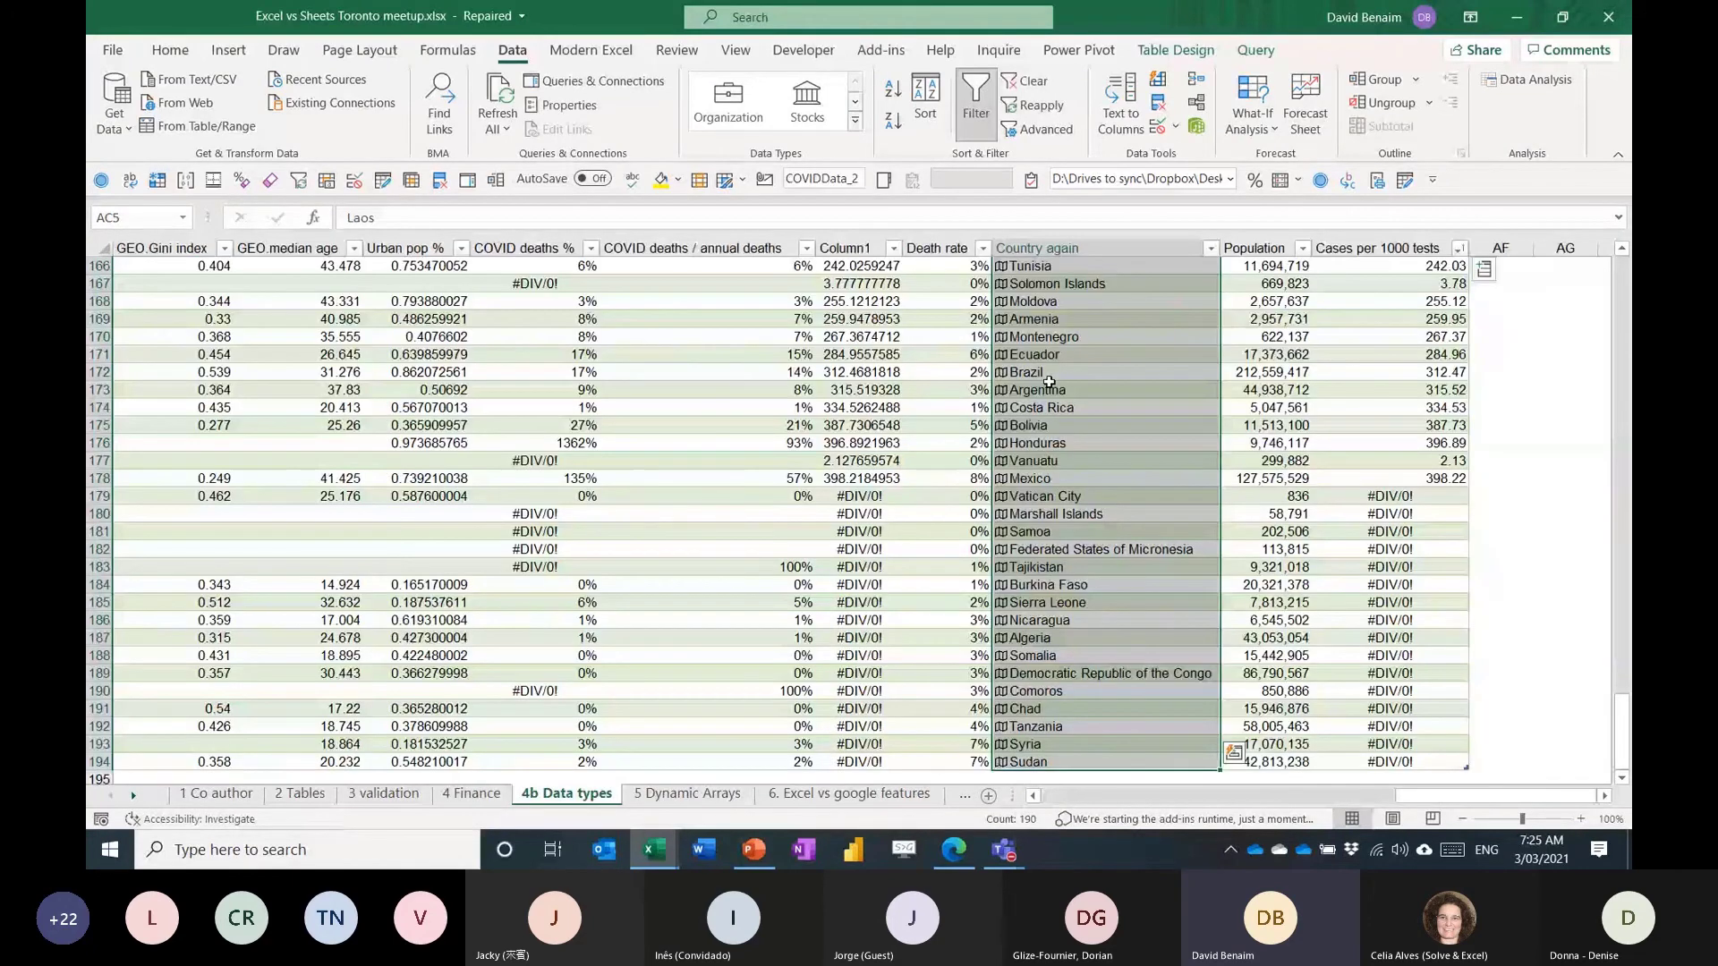
scroll(1048, 382, up, 20)
scroll(1049, 382, up, 6)
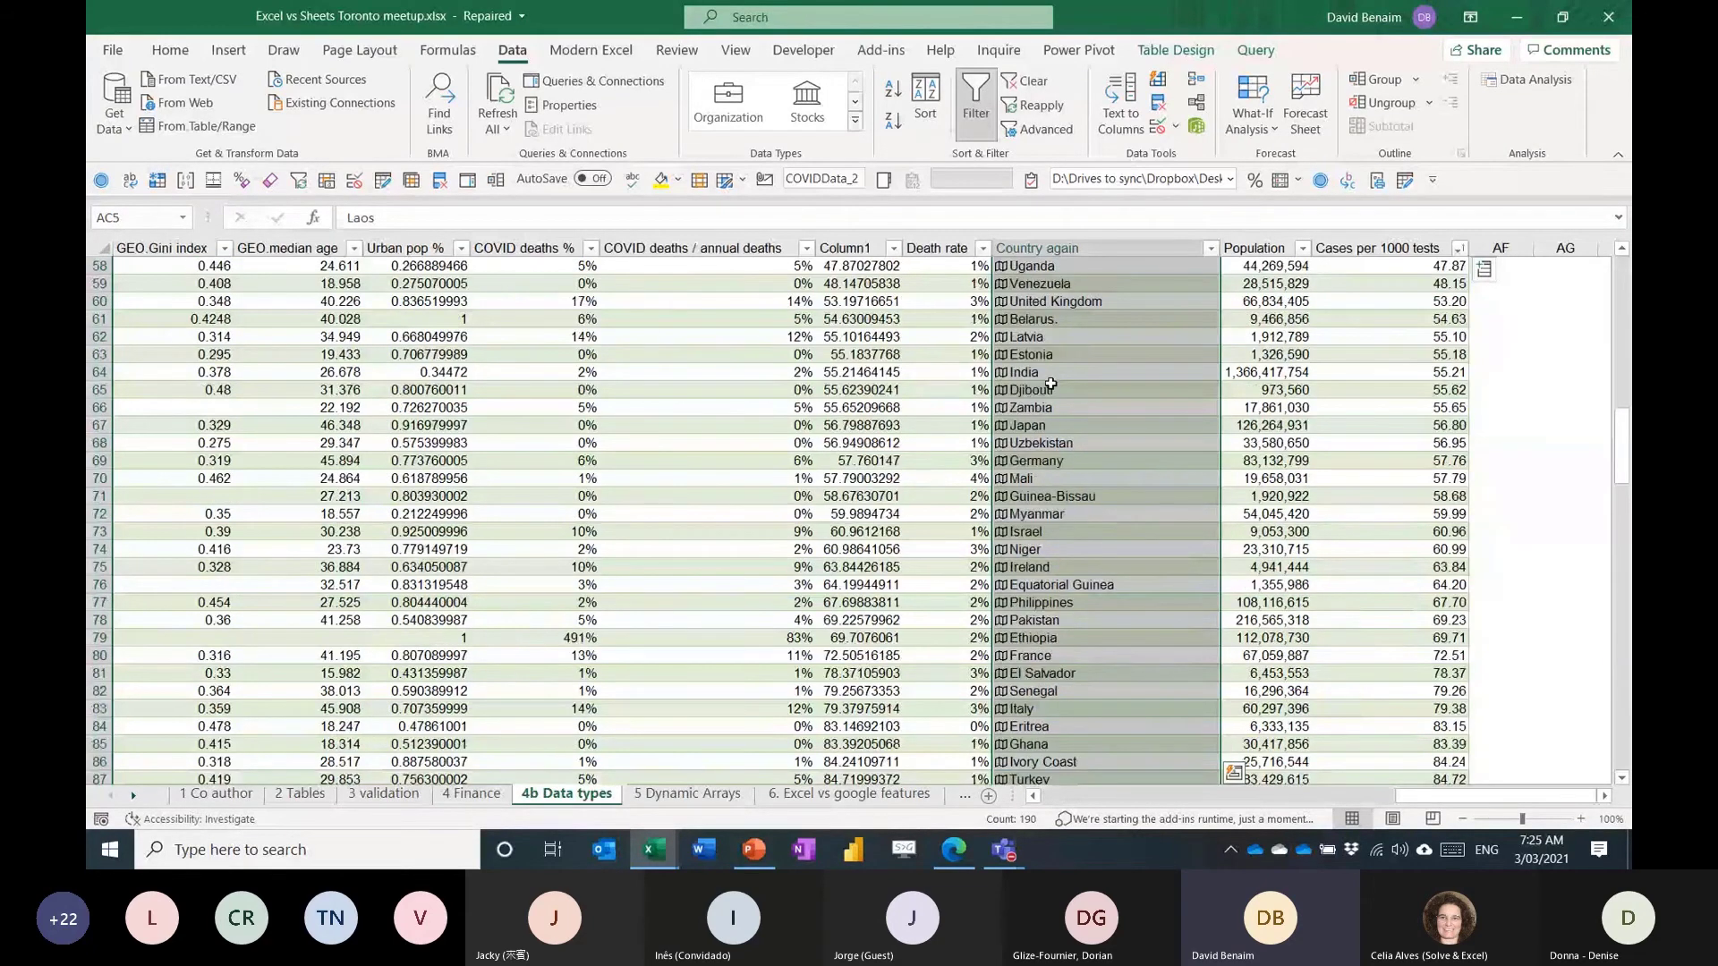
scroll(1051, 383, up, 19)
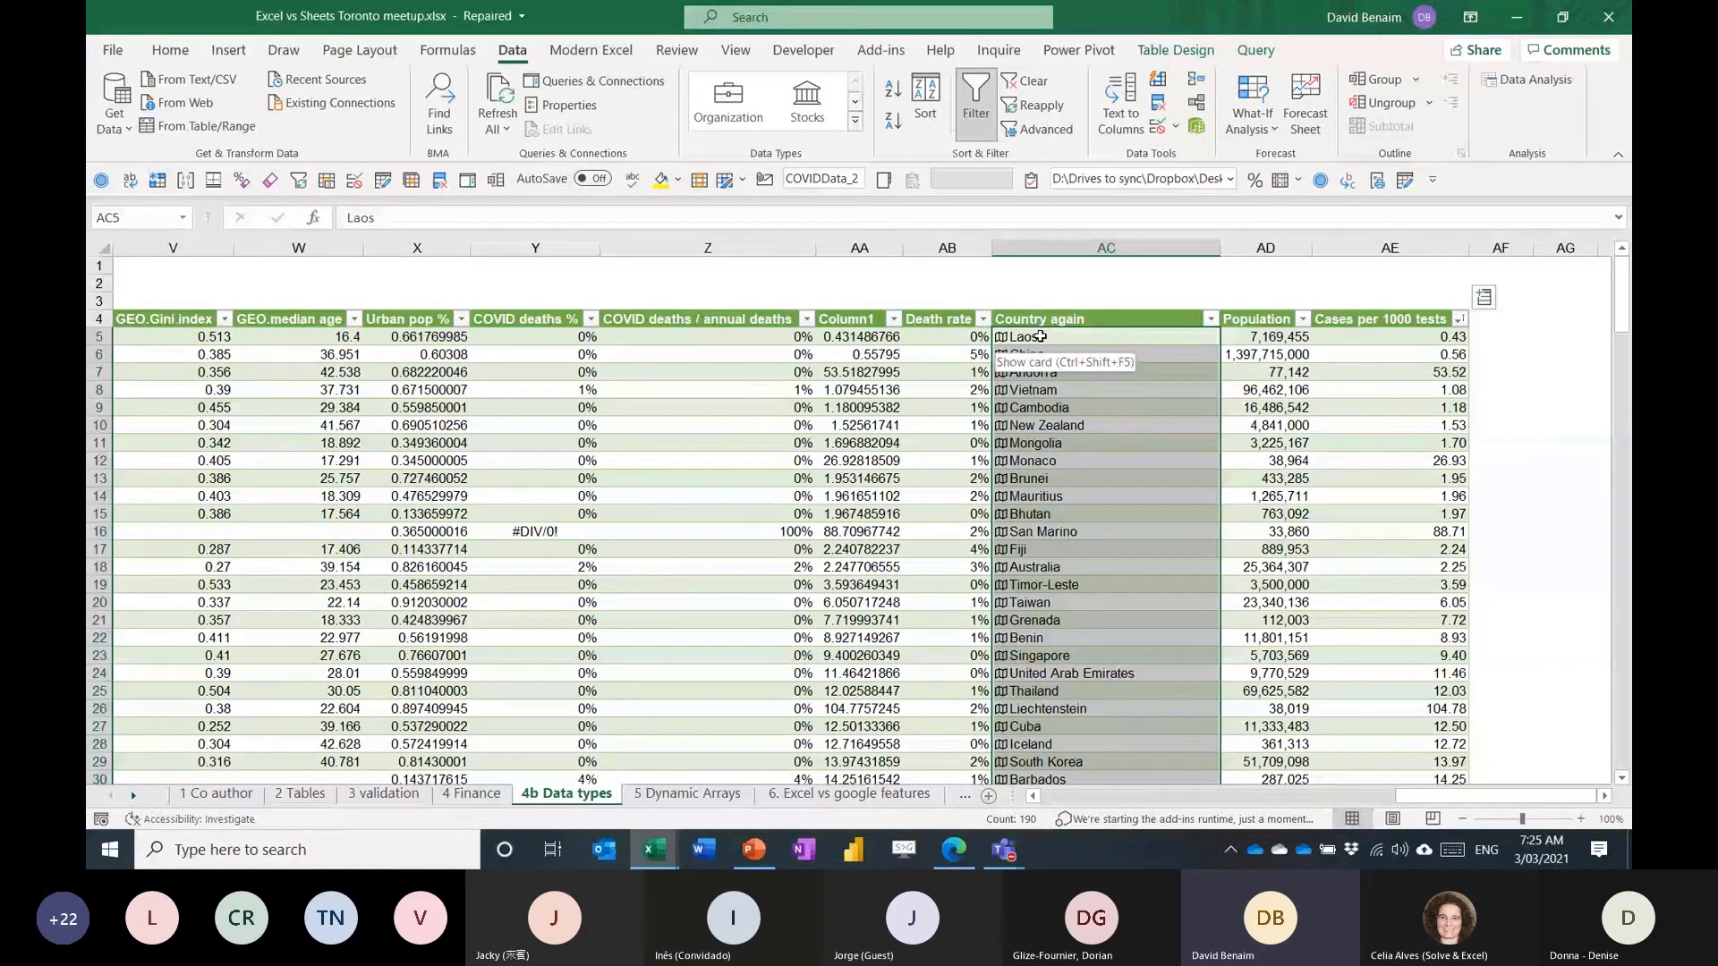
click(1264, 338)
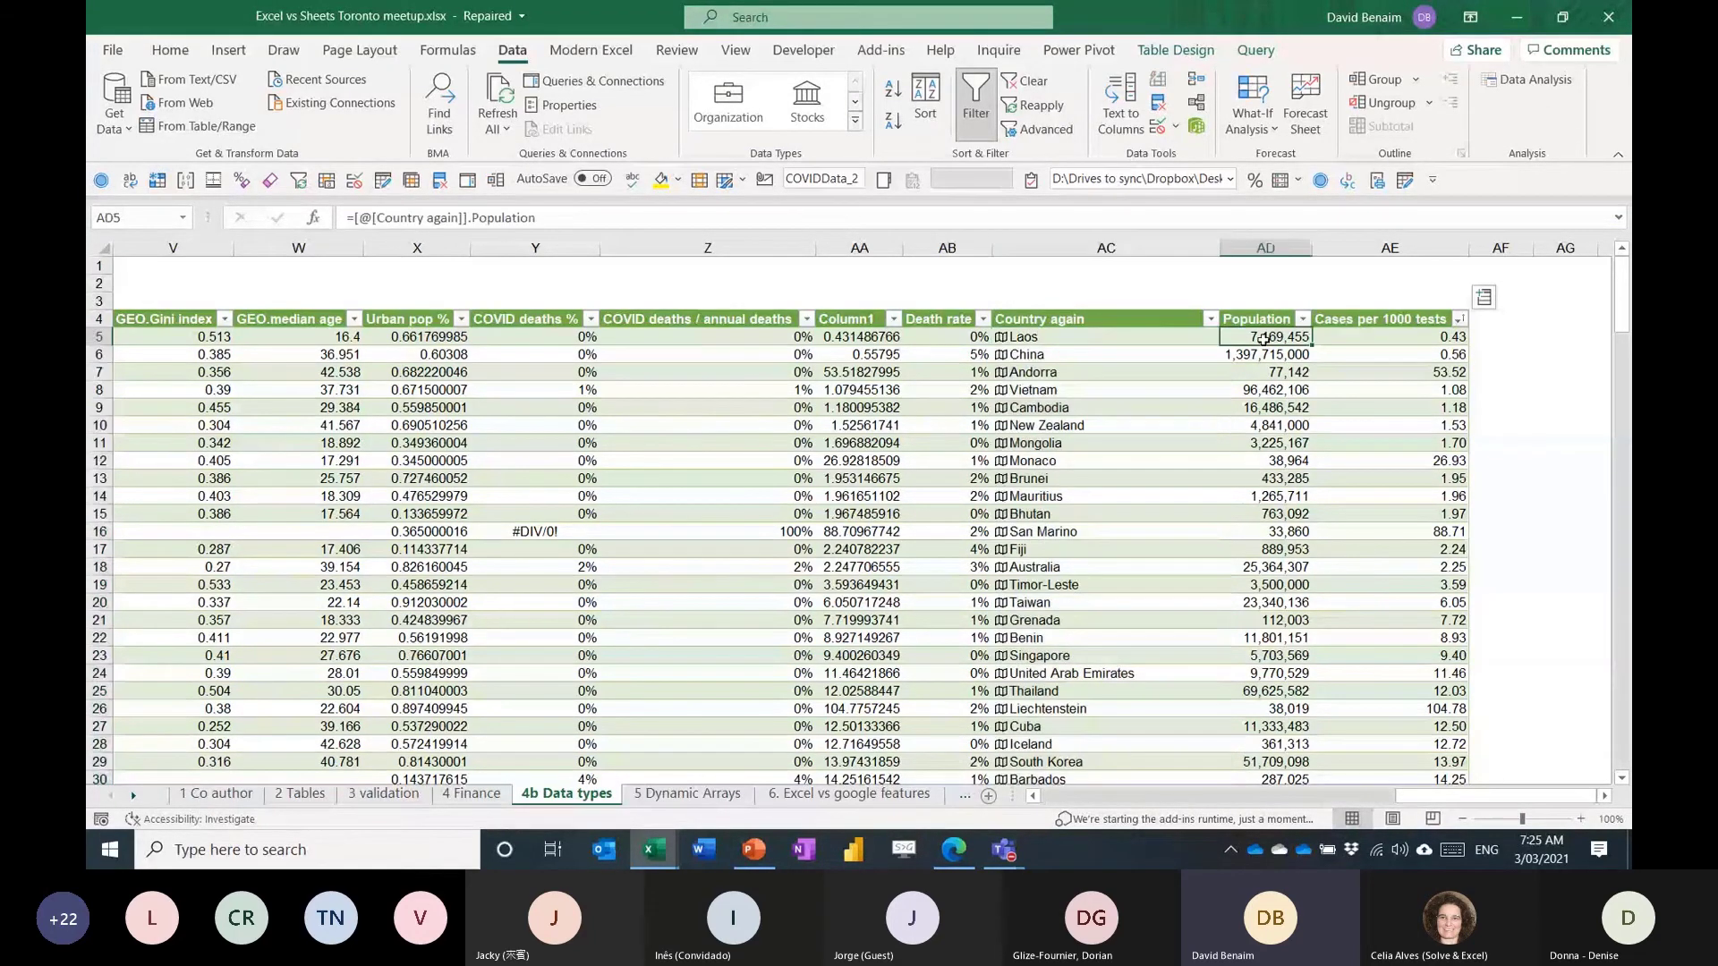
Look through the table's GEO columns, including Gini index, median age, mobile subscriptions, life expectancy and average broadband download rate.
click(220, 339)
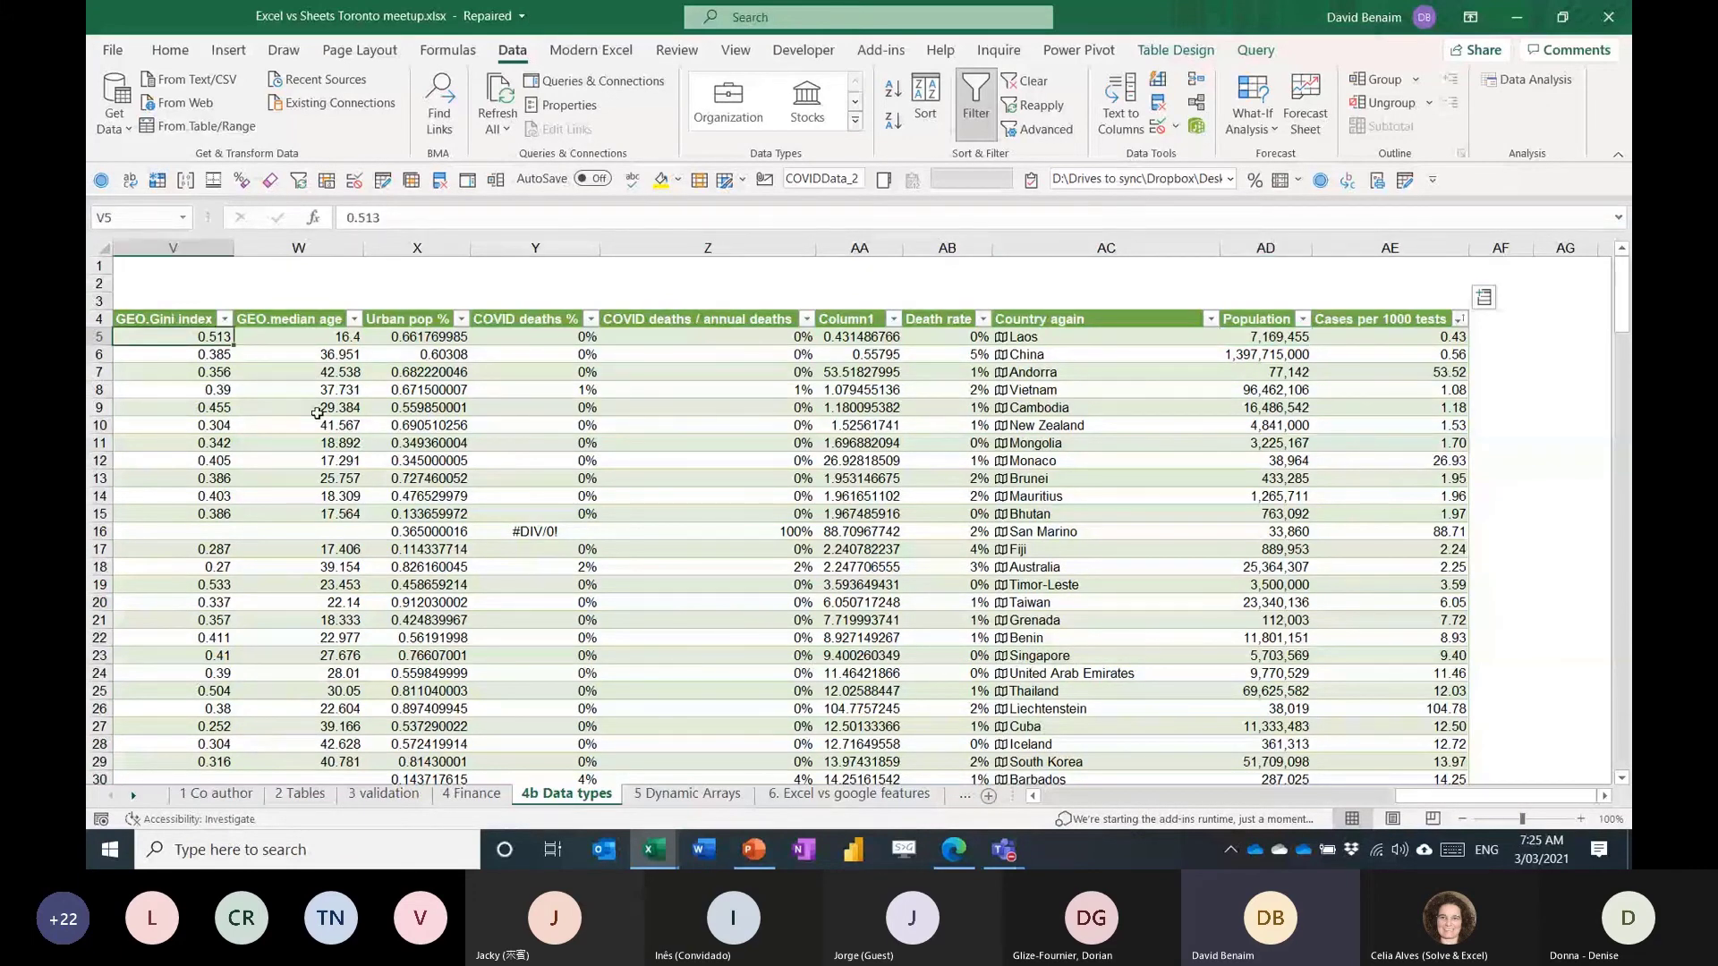
key(Left)
key(Left)
key(Left)
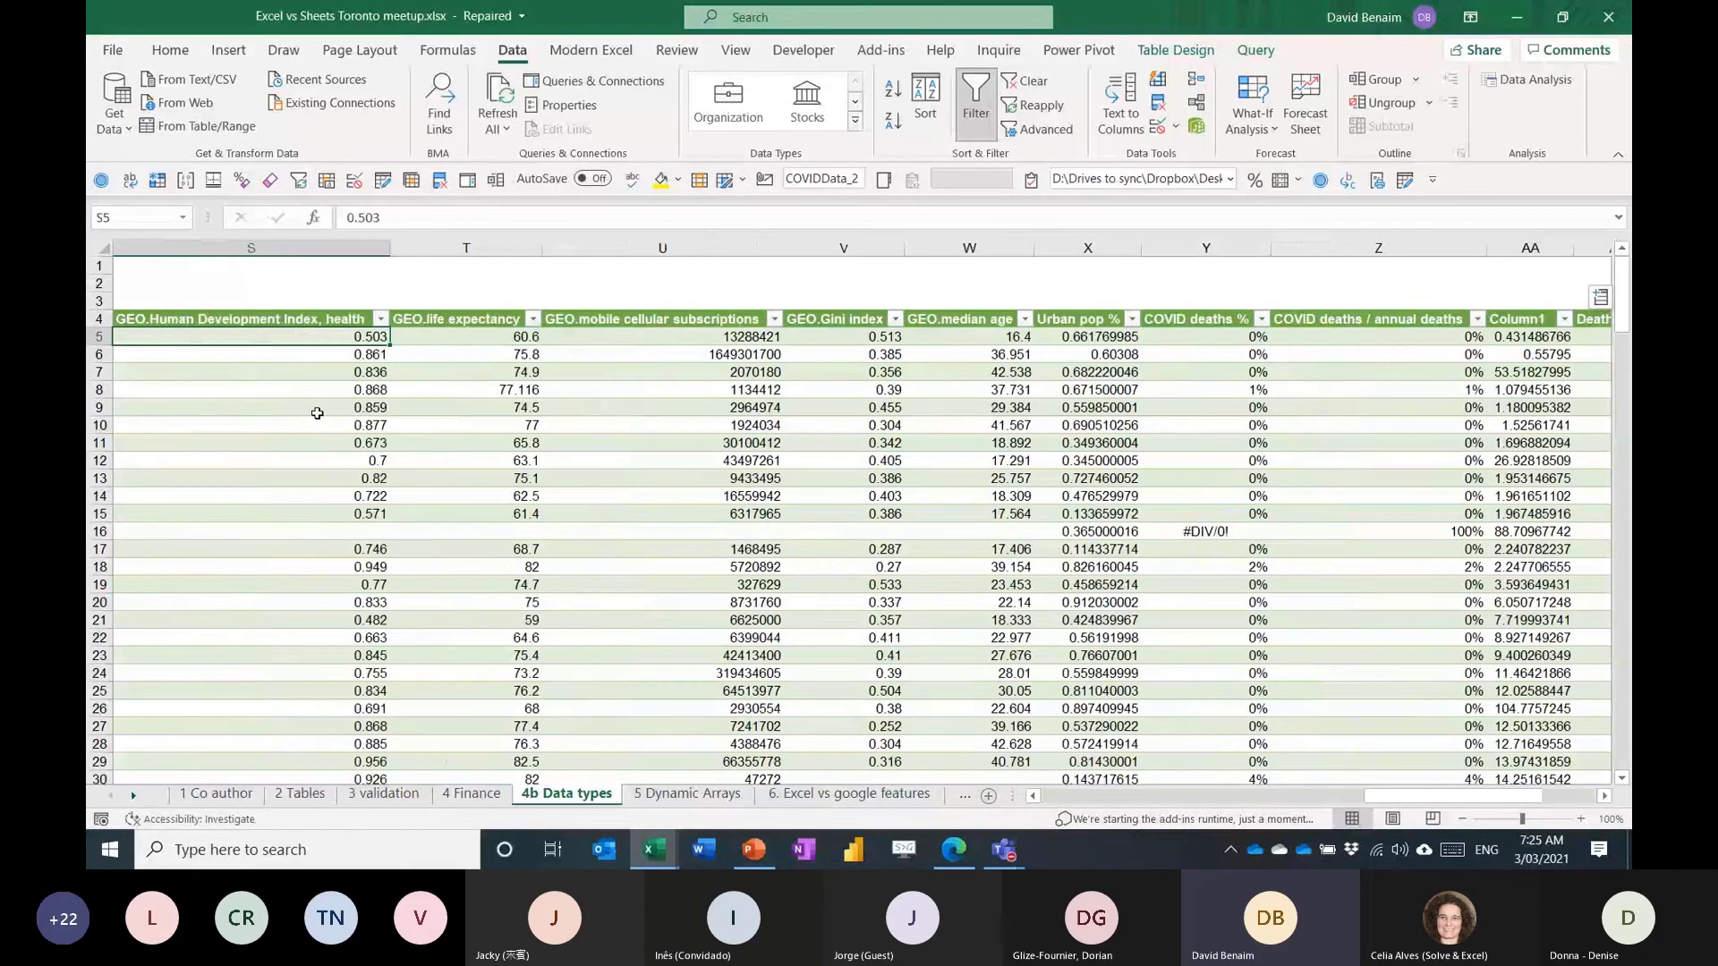
key(Right)
key(Right)
key(Right)
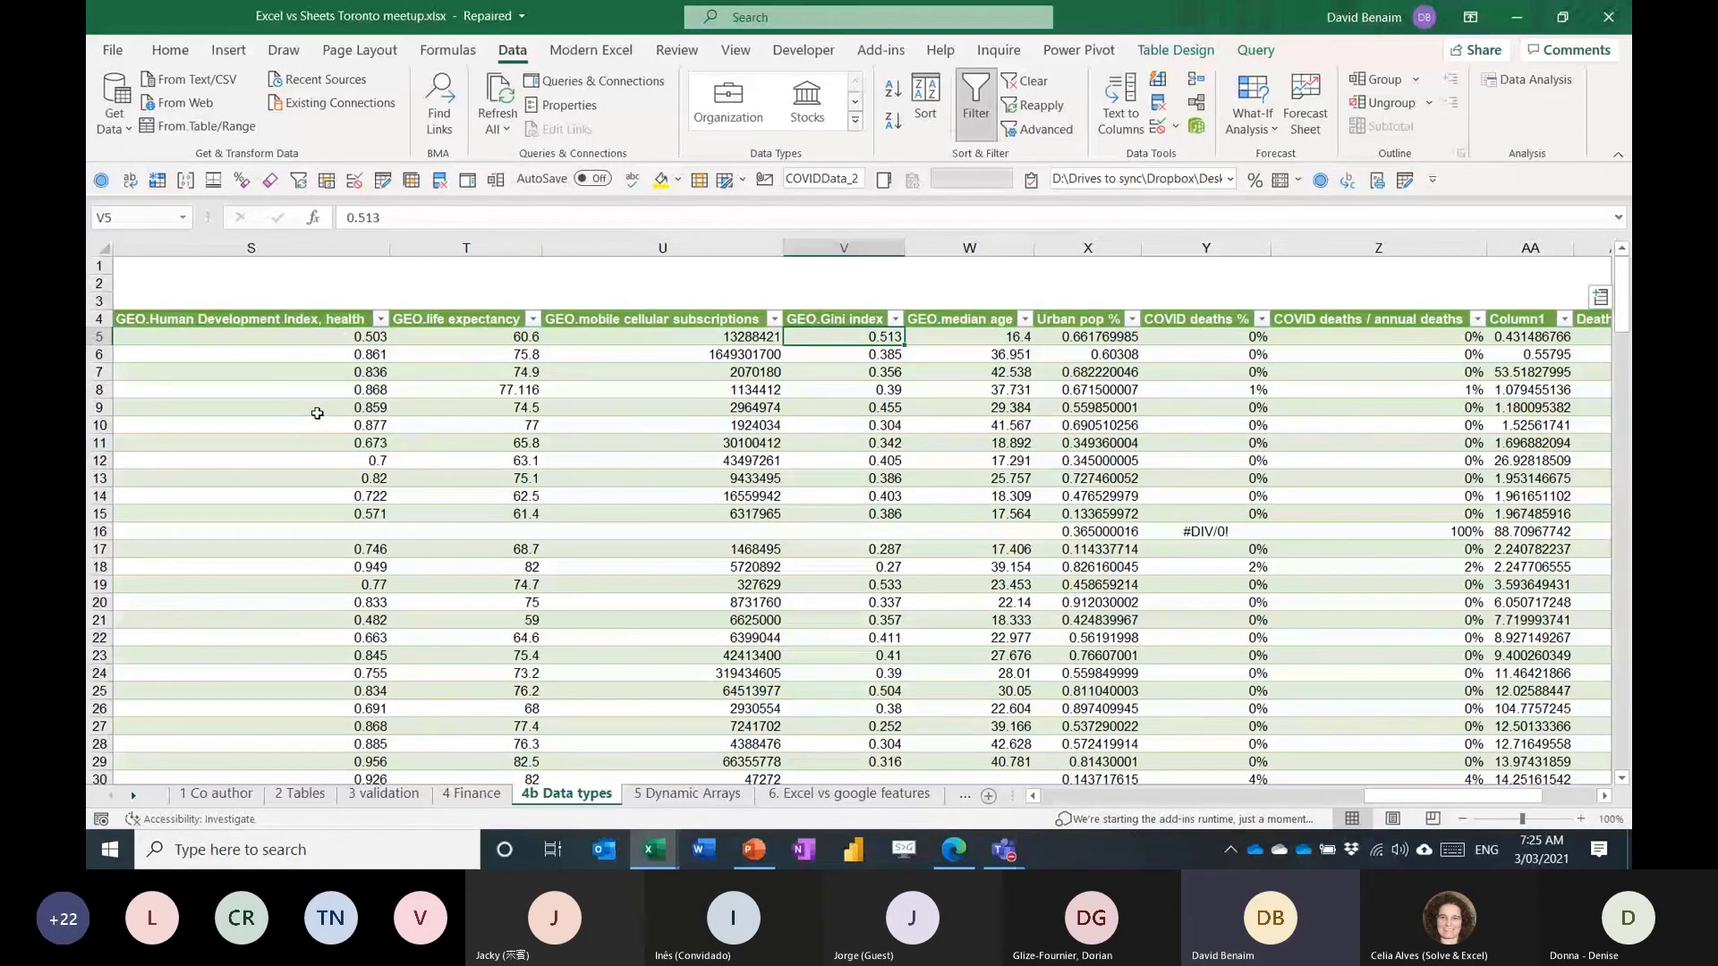
key(Right)
key(Right)
key(Left)
key(Left)
key(Left)
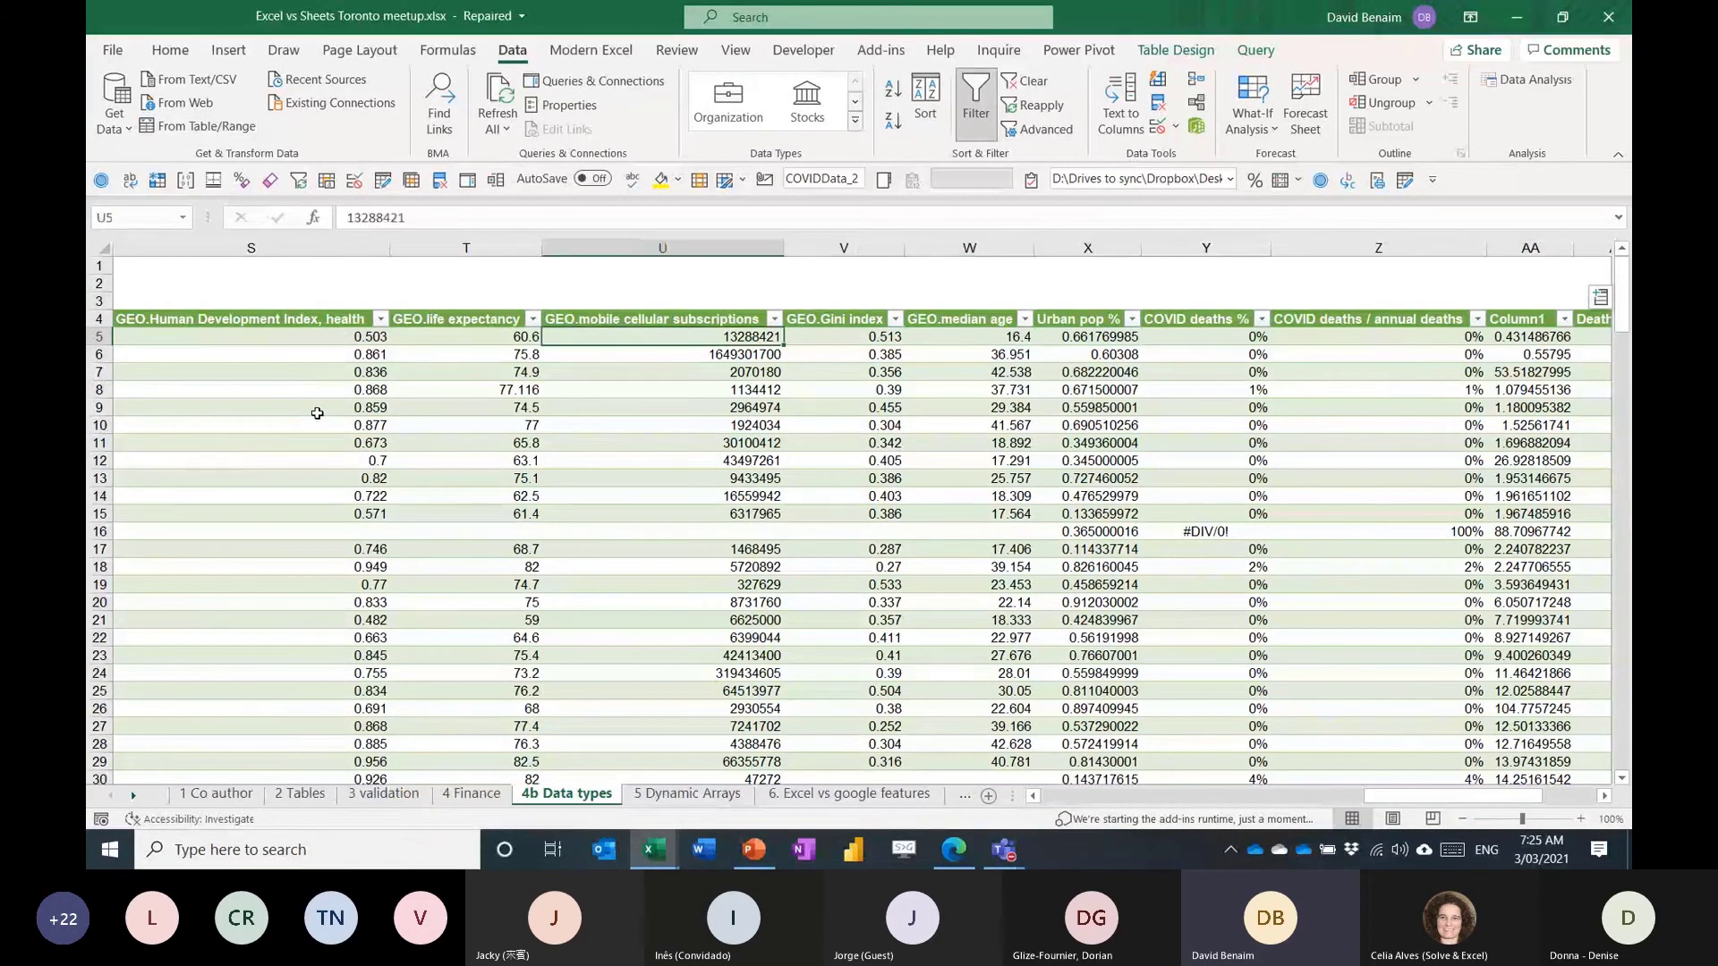
key(Left)
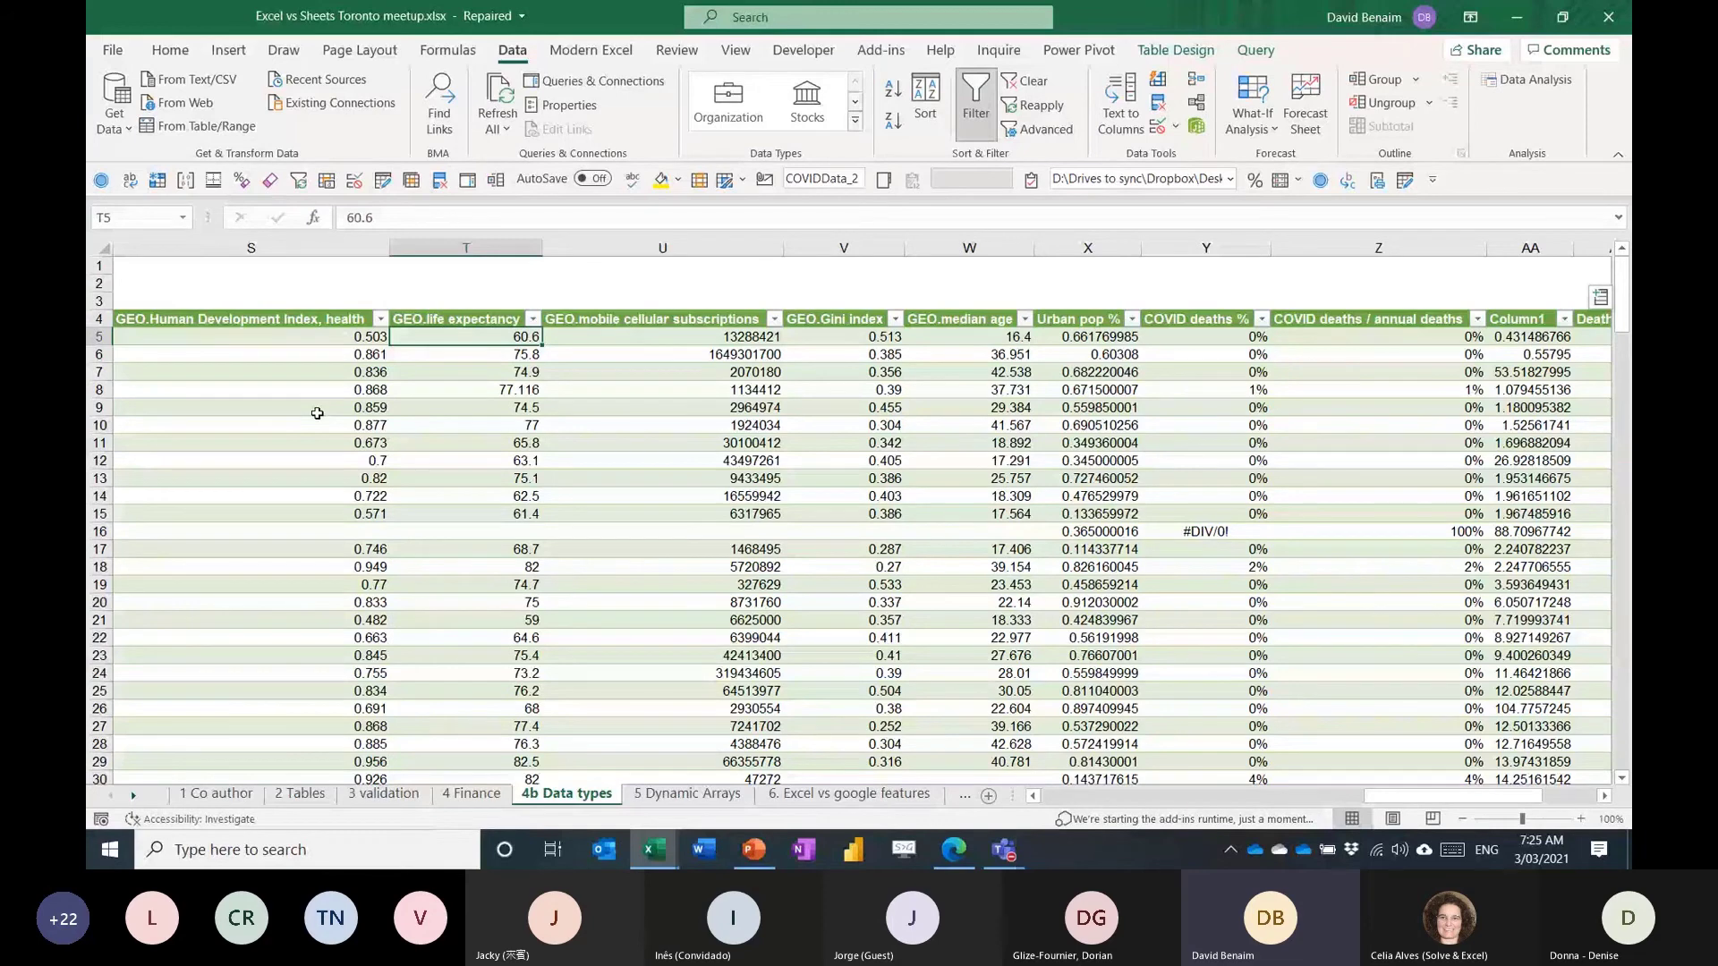
key(Left)
key(Left)
key(Left)
key(Left)
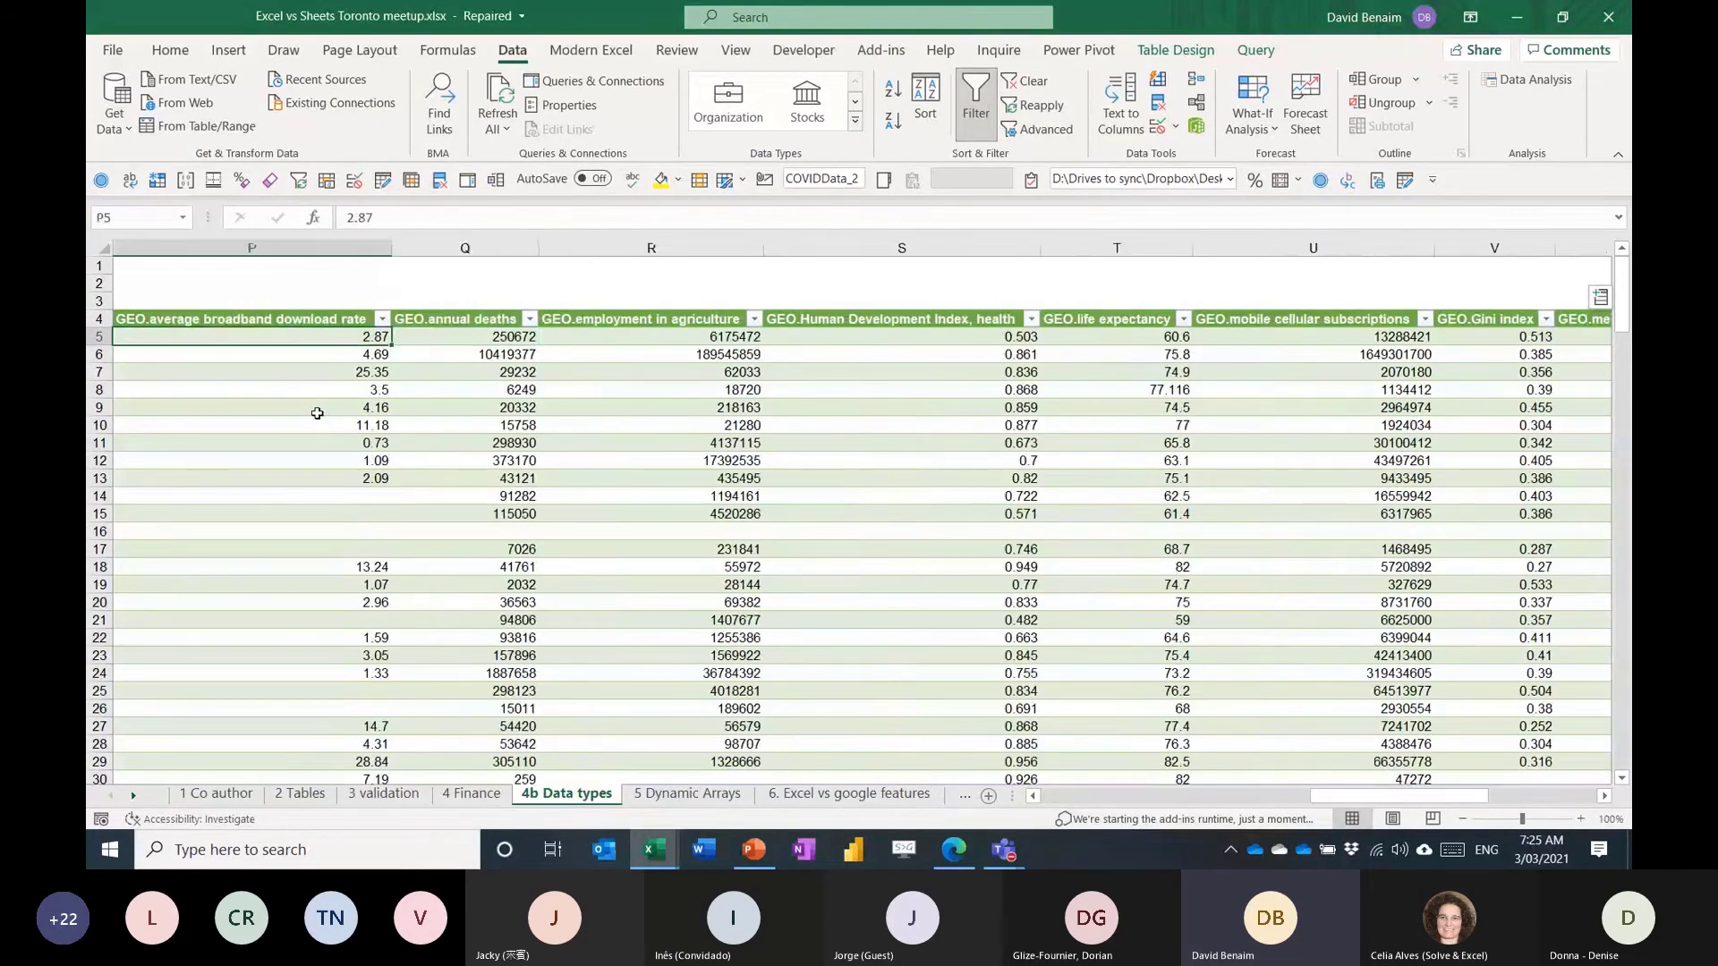
key(Left)
key(Left)
key(Left)
key(Left)
key(Left)
Check the Cases per 1000 tests formula in AE5 and return to the first Country again entry.
key(Up)
key(ctrl+Right)
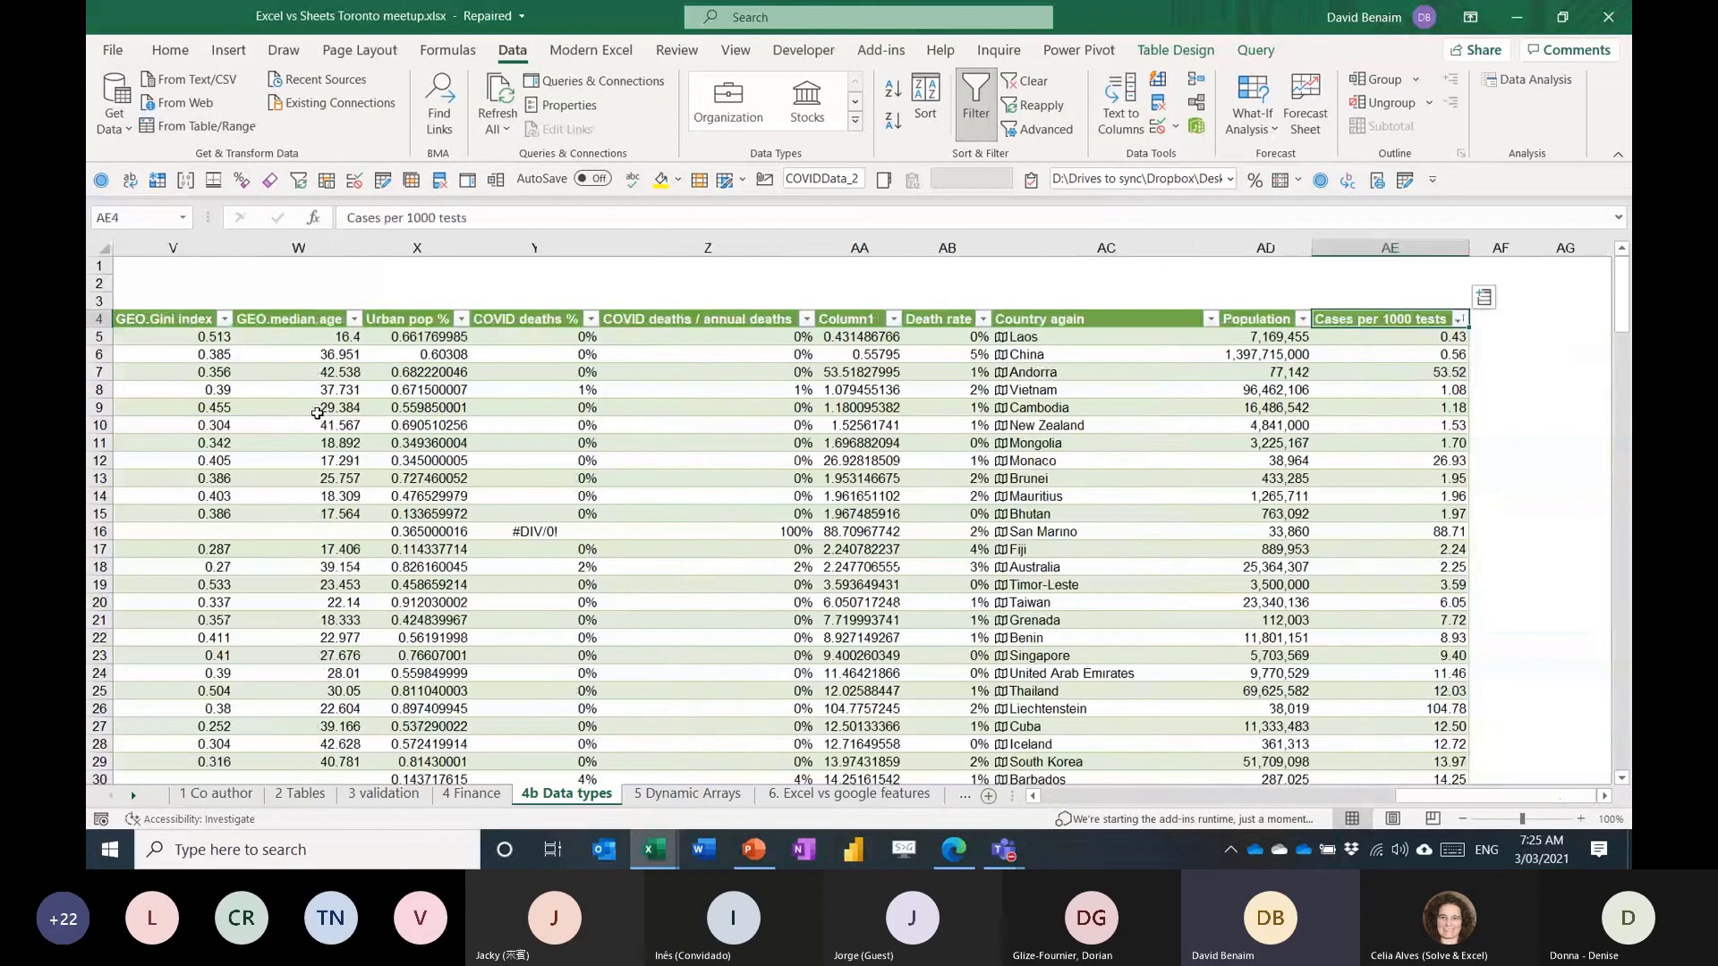
key(Down)
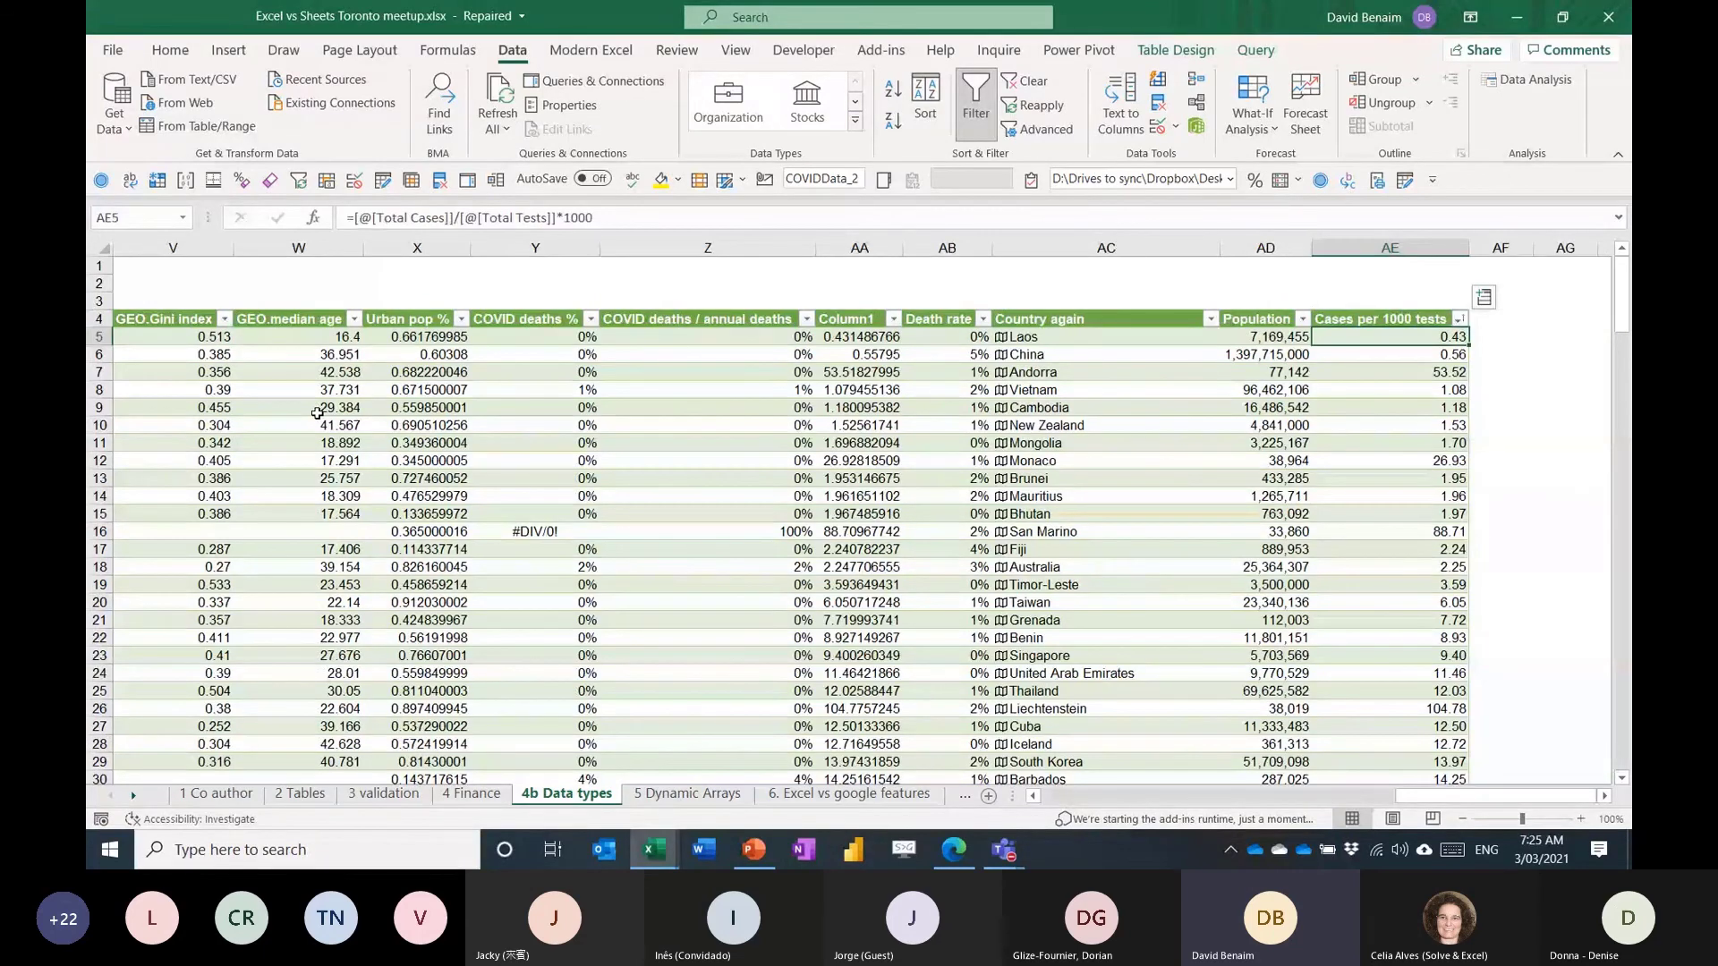
key(Left)
key(Left)
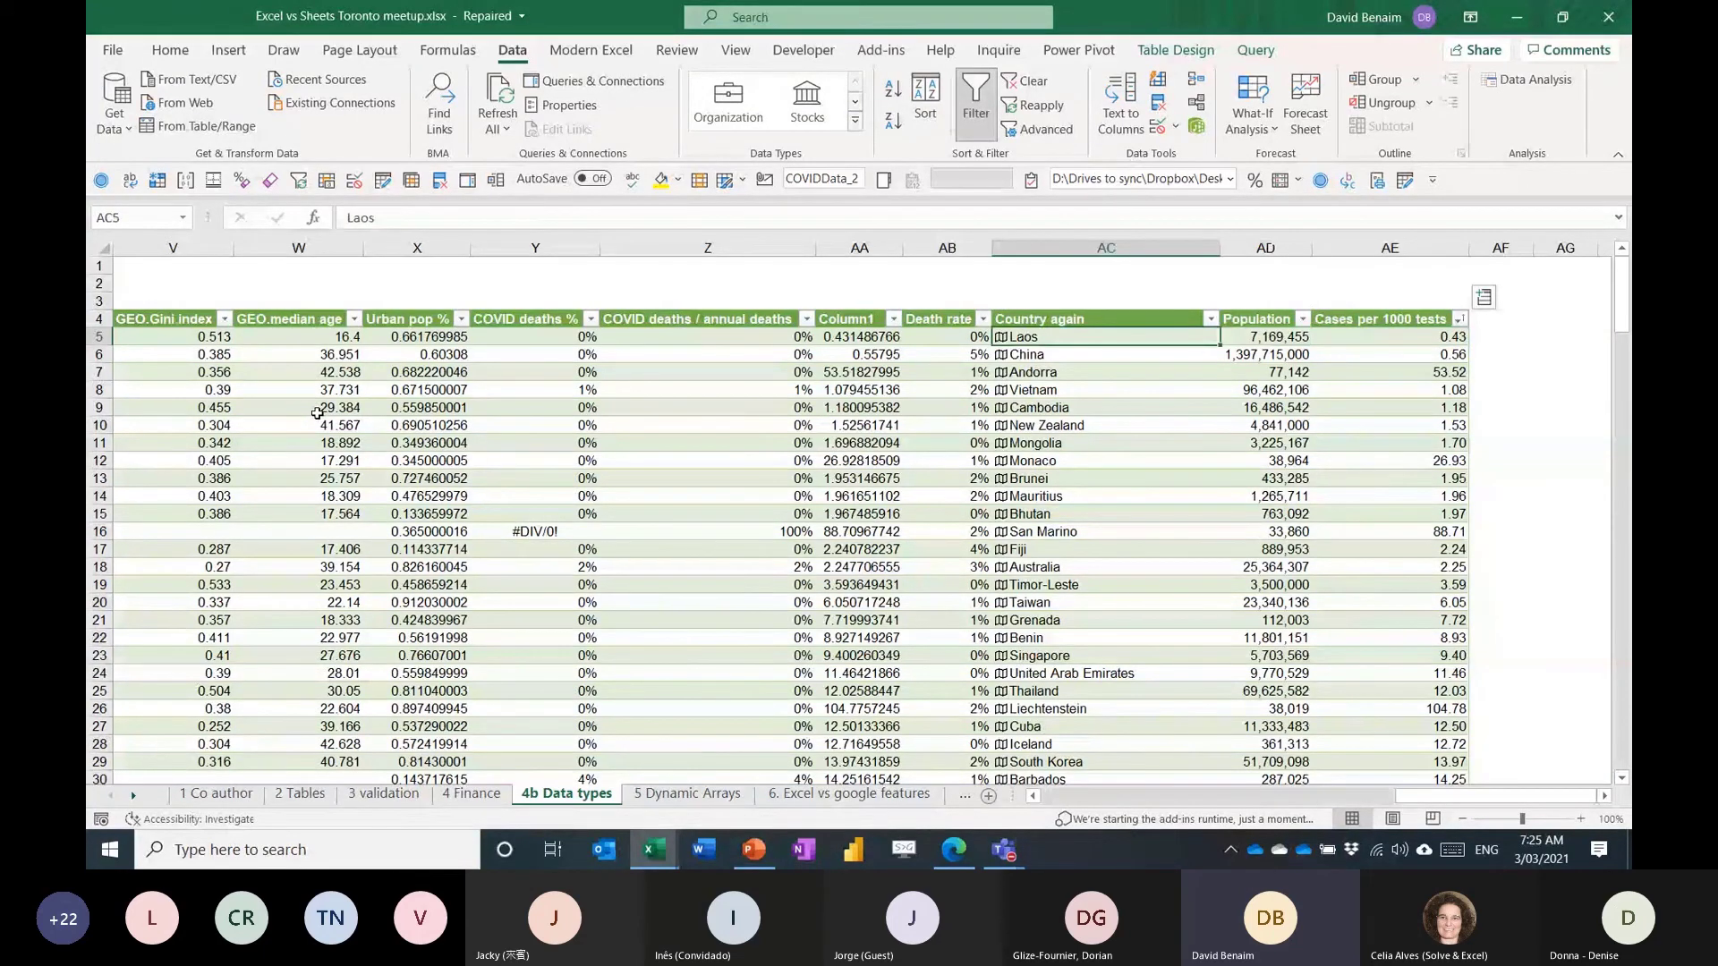
Select the Country again entries and examine the available organization and Wolfram data types without applying one.
key(ctrl+shift+Down)
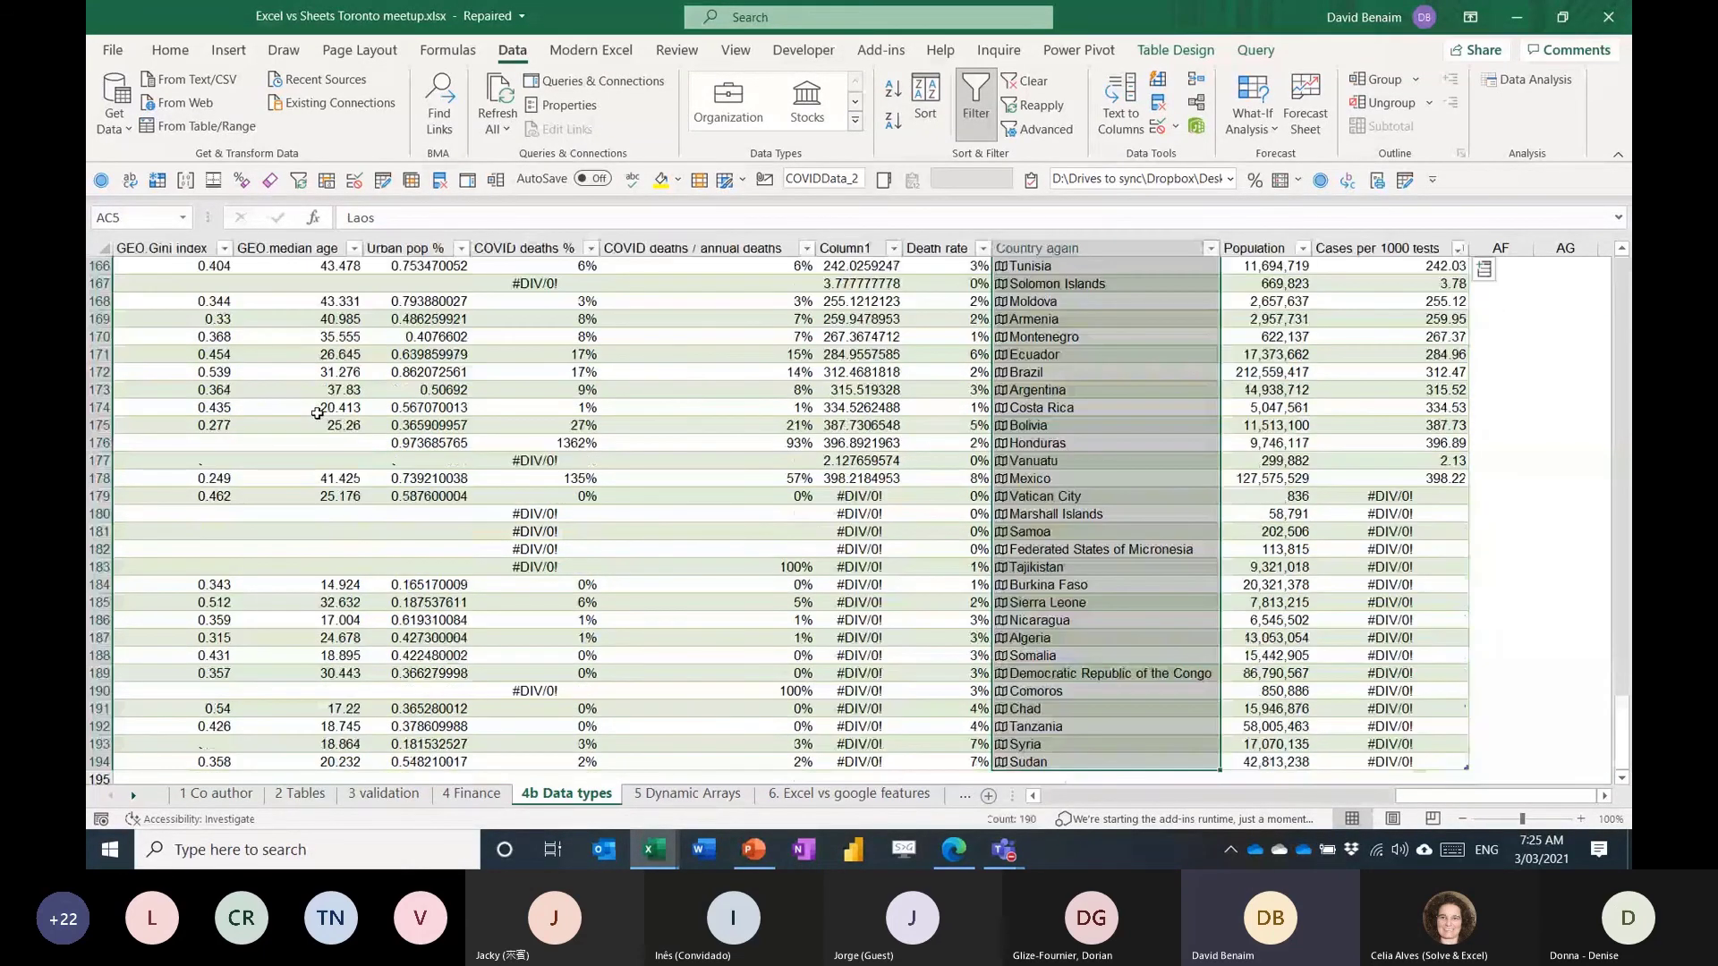
click(855, 120)
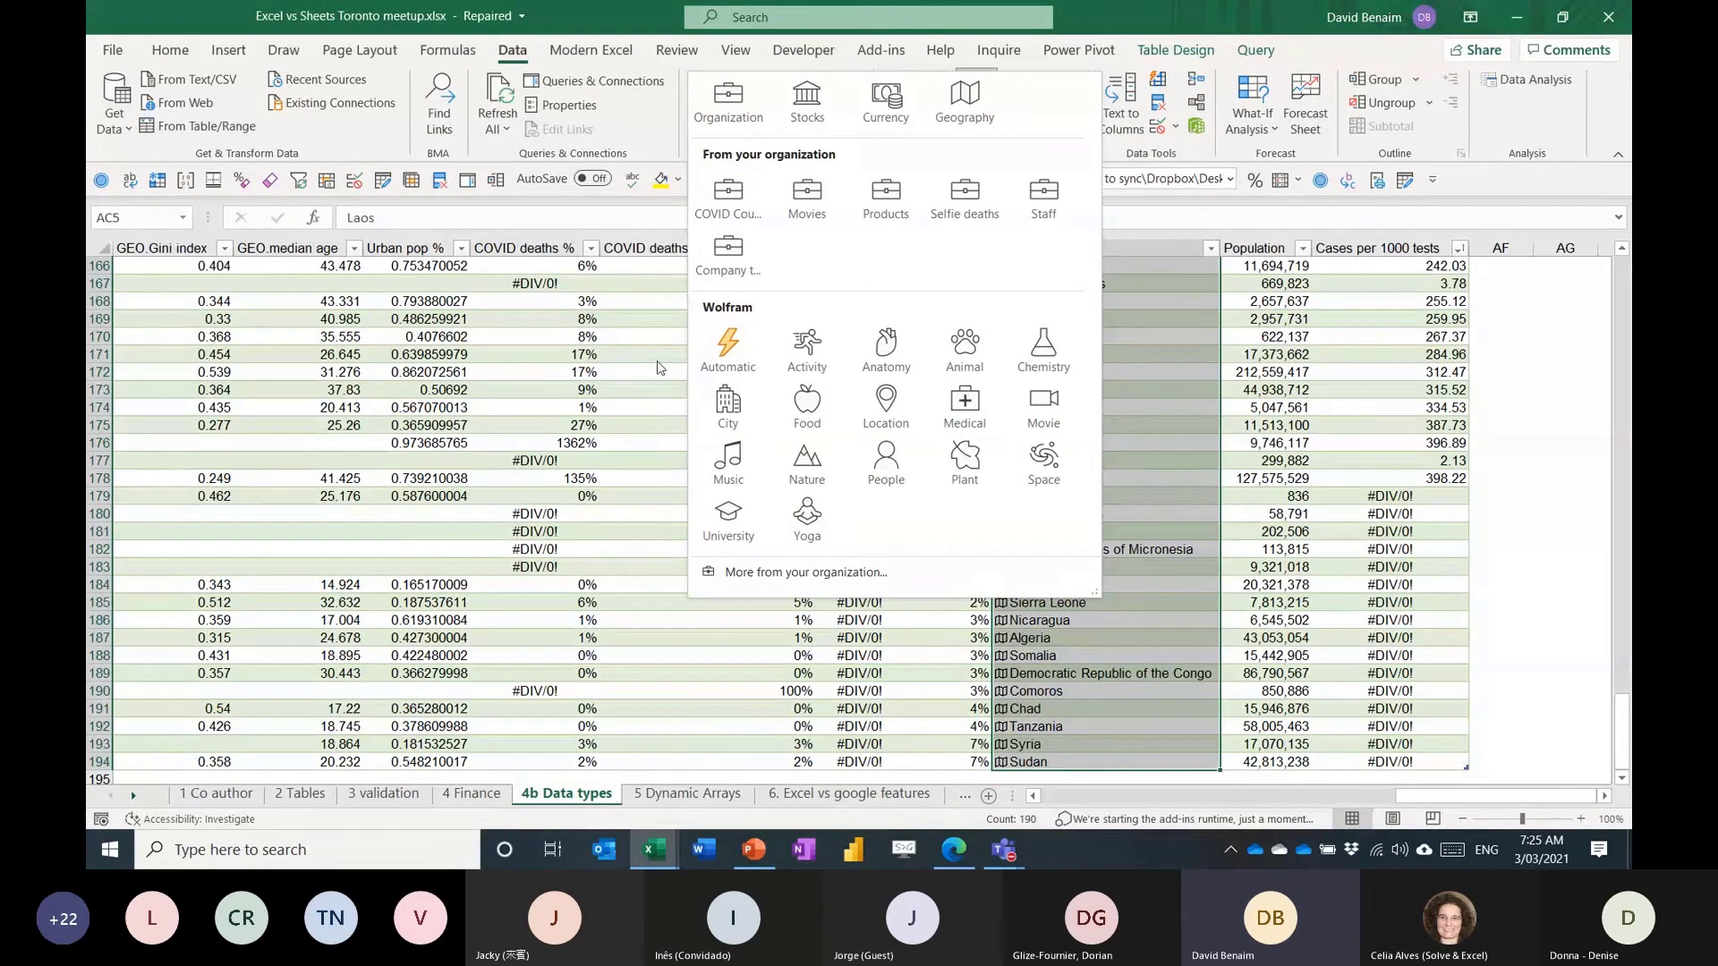
click(832, 333)
click(837, 336)
scroll(841, 304, up, 20)
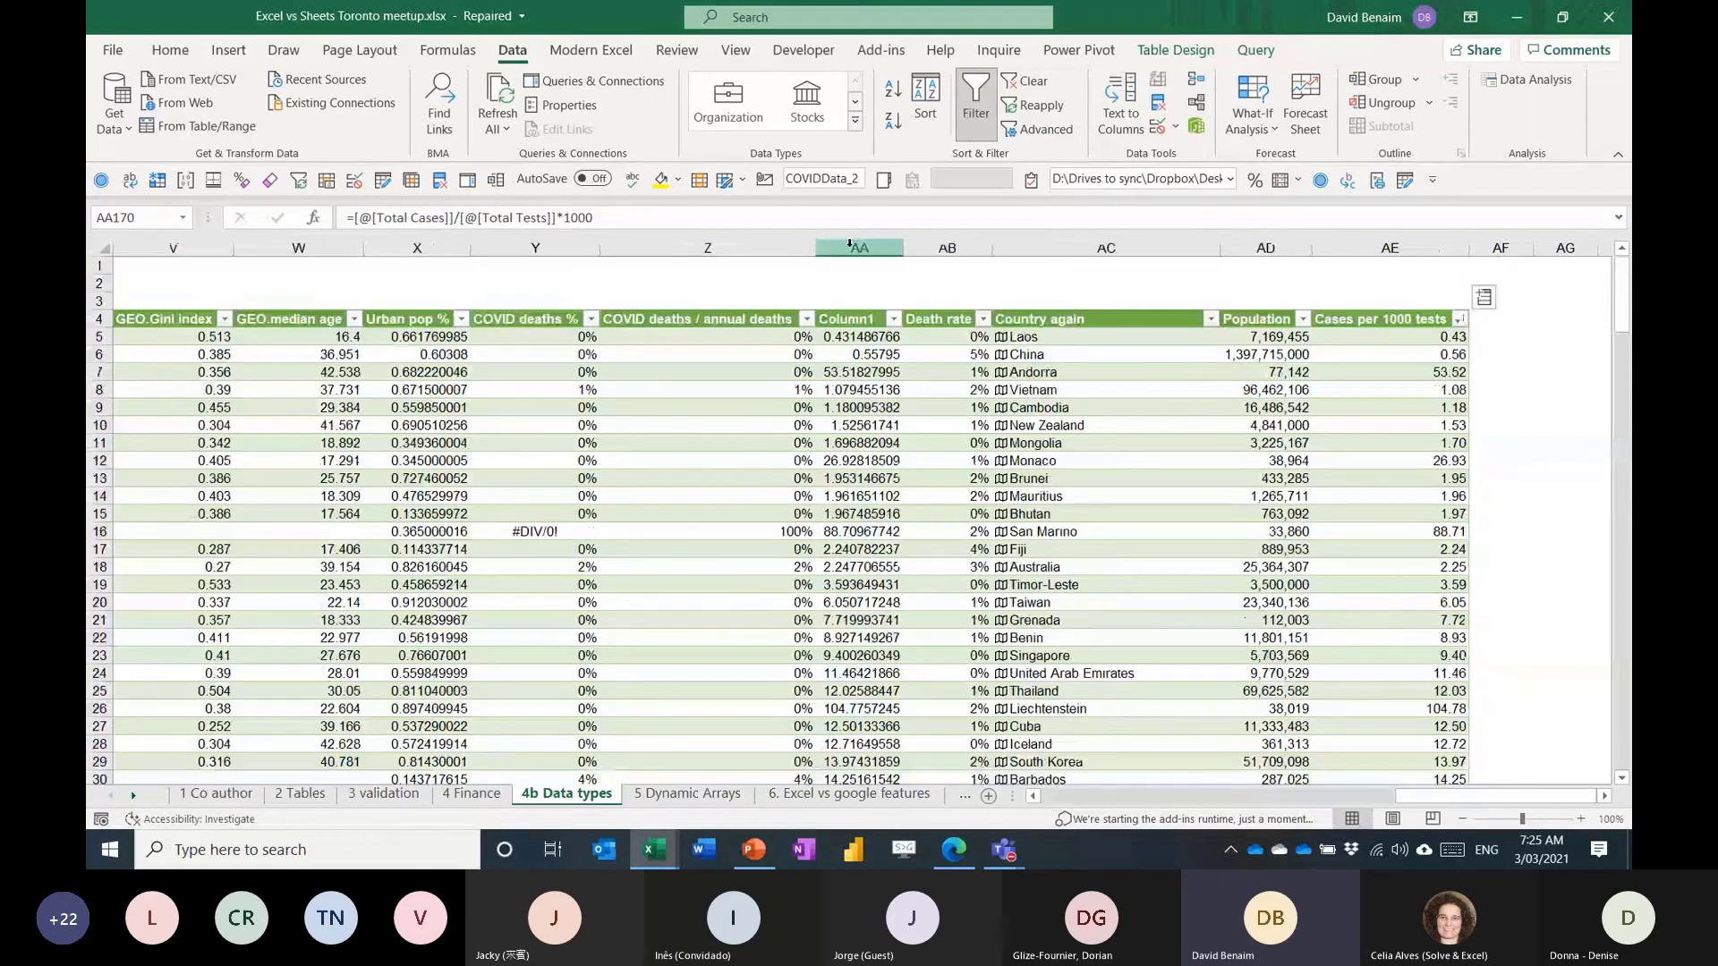
Switch to the Google Sheets meetup file and inspect the GOOGLEFINANCE sparkline formulas in the currency table's trend columns.
key(alt+Tab)
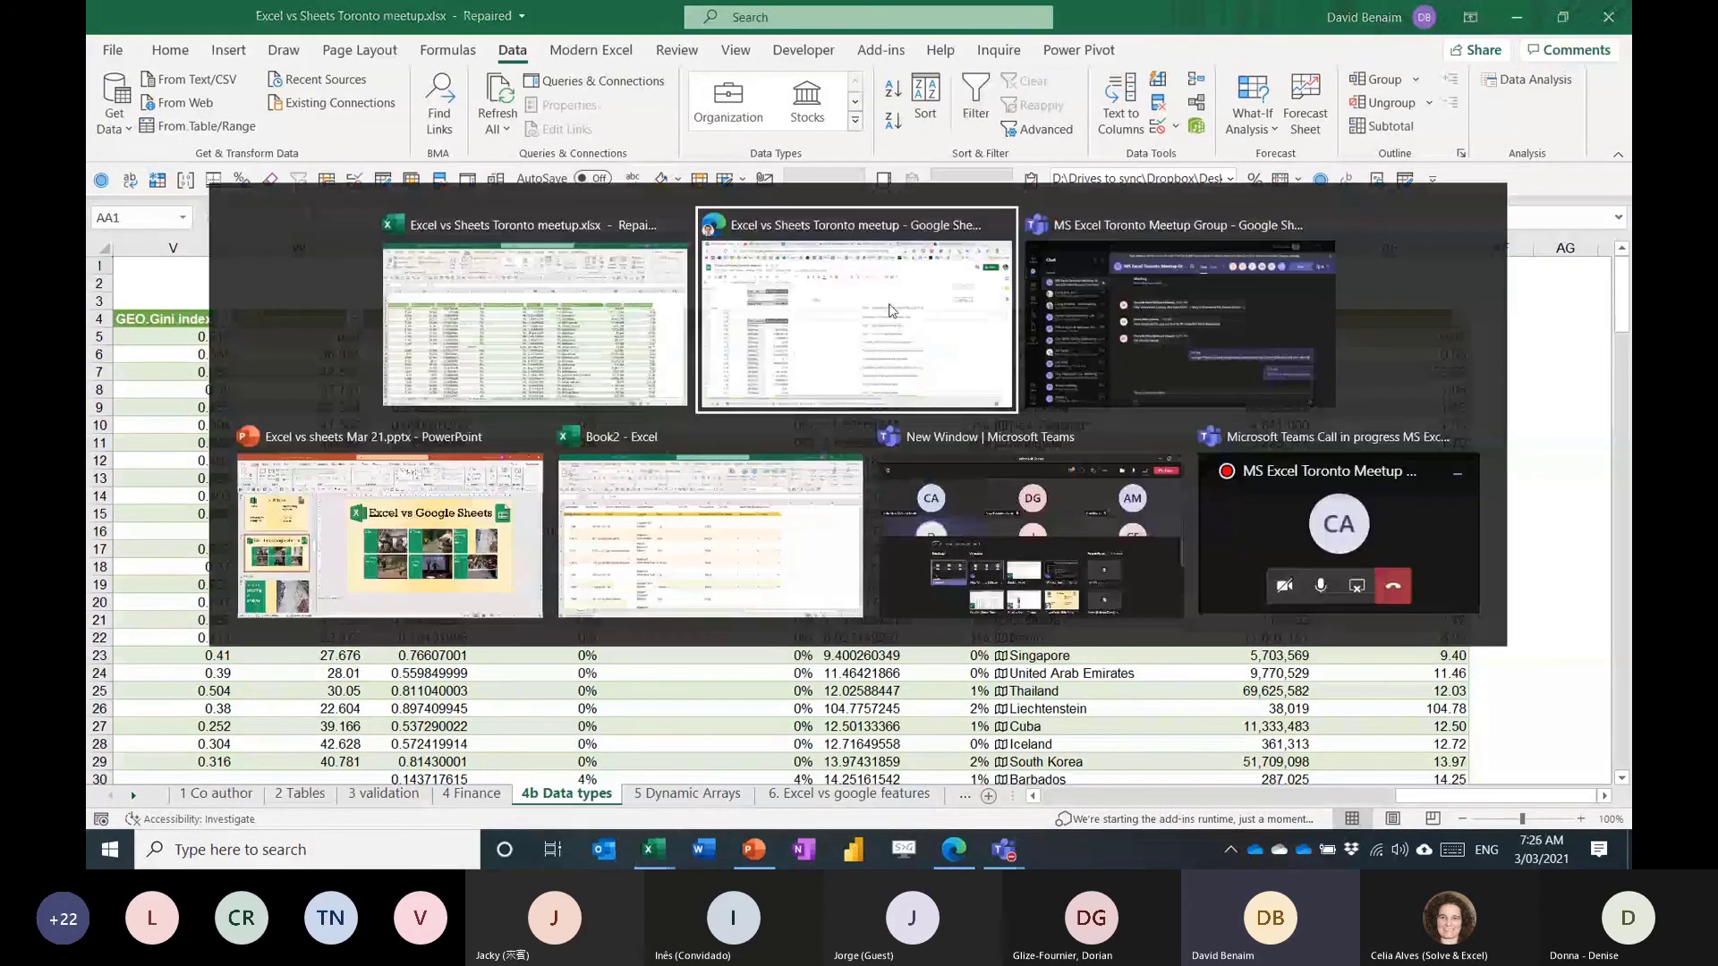
key(Left)
key(Left)
key(Left)
key(Left)
key(Left)
key(Left)
key(Left)
key(Left)
key(Left)
key(Left)
key(Left)
key(Left)
key(Left)
key(Left)
key(Left)
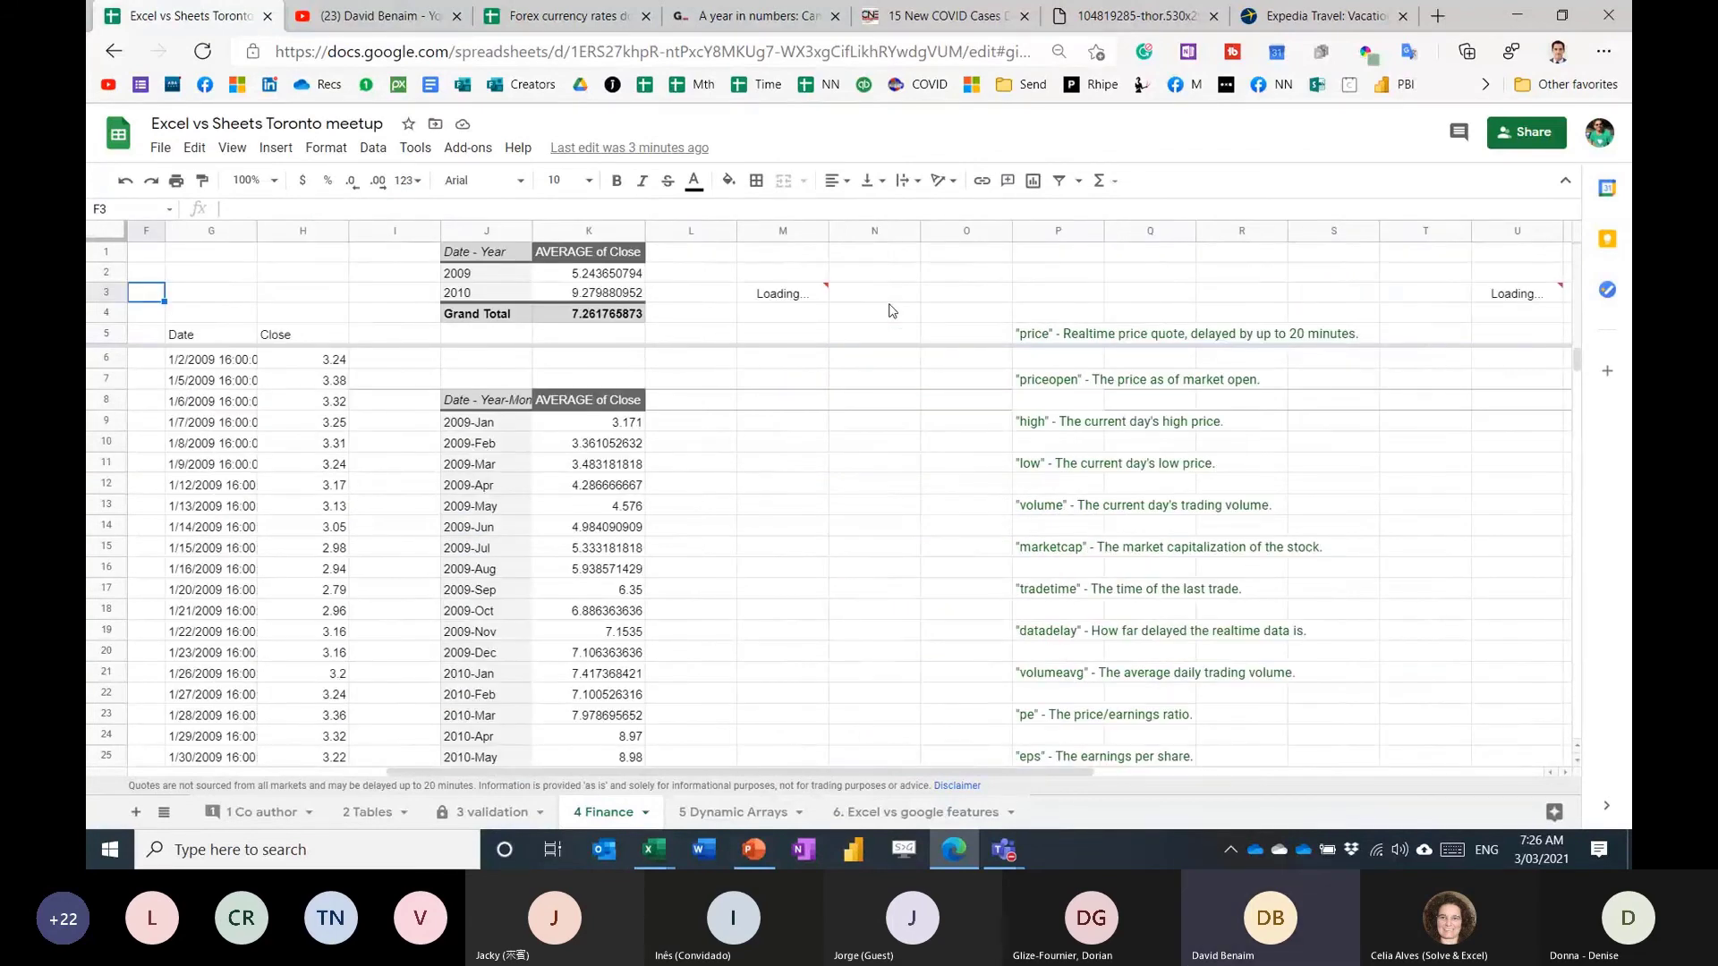
key(Left)
key(Left)
key(Left)
key(Left)
key(Left)
key(Down)
key(Down)
key(Down)
key(Down)
key(Right)
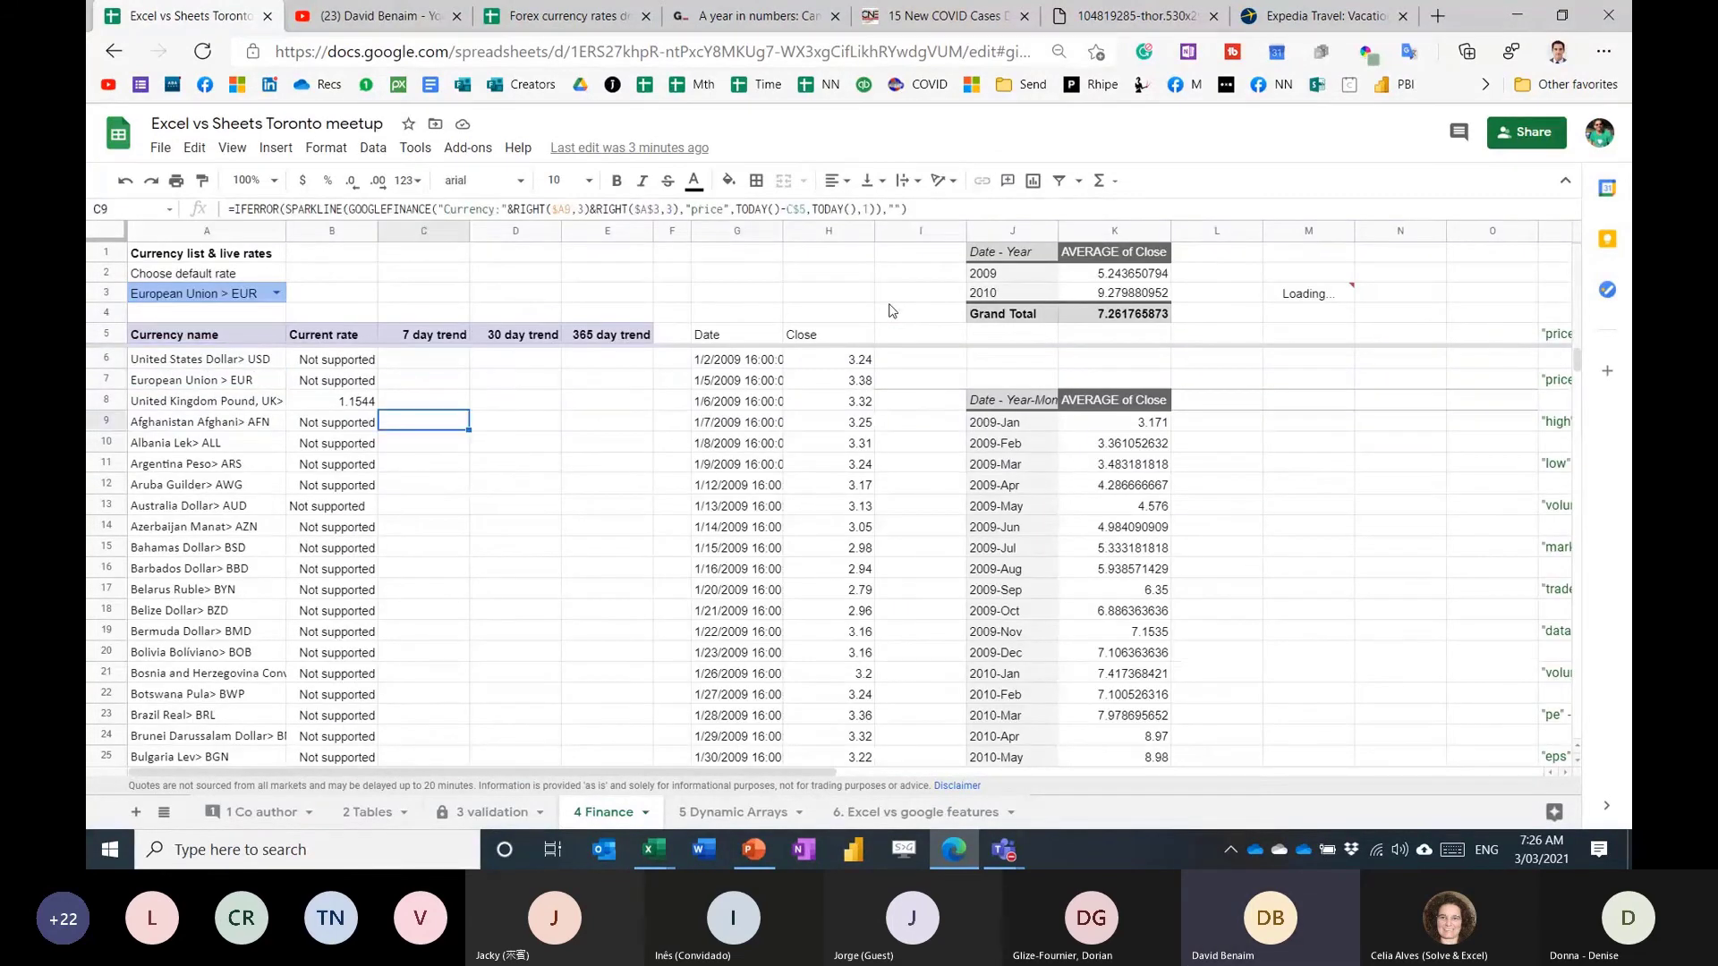
key(Up)
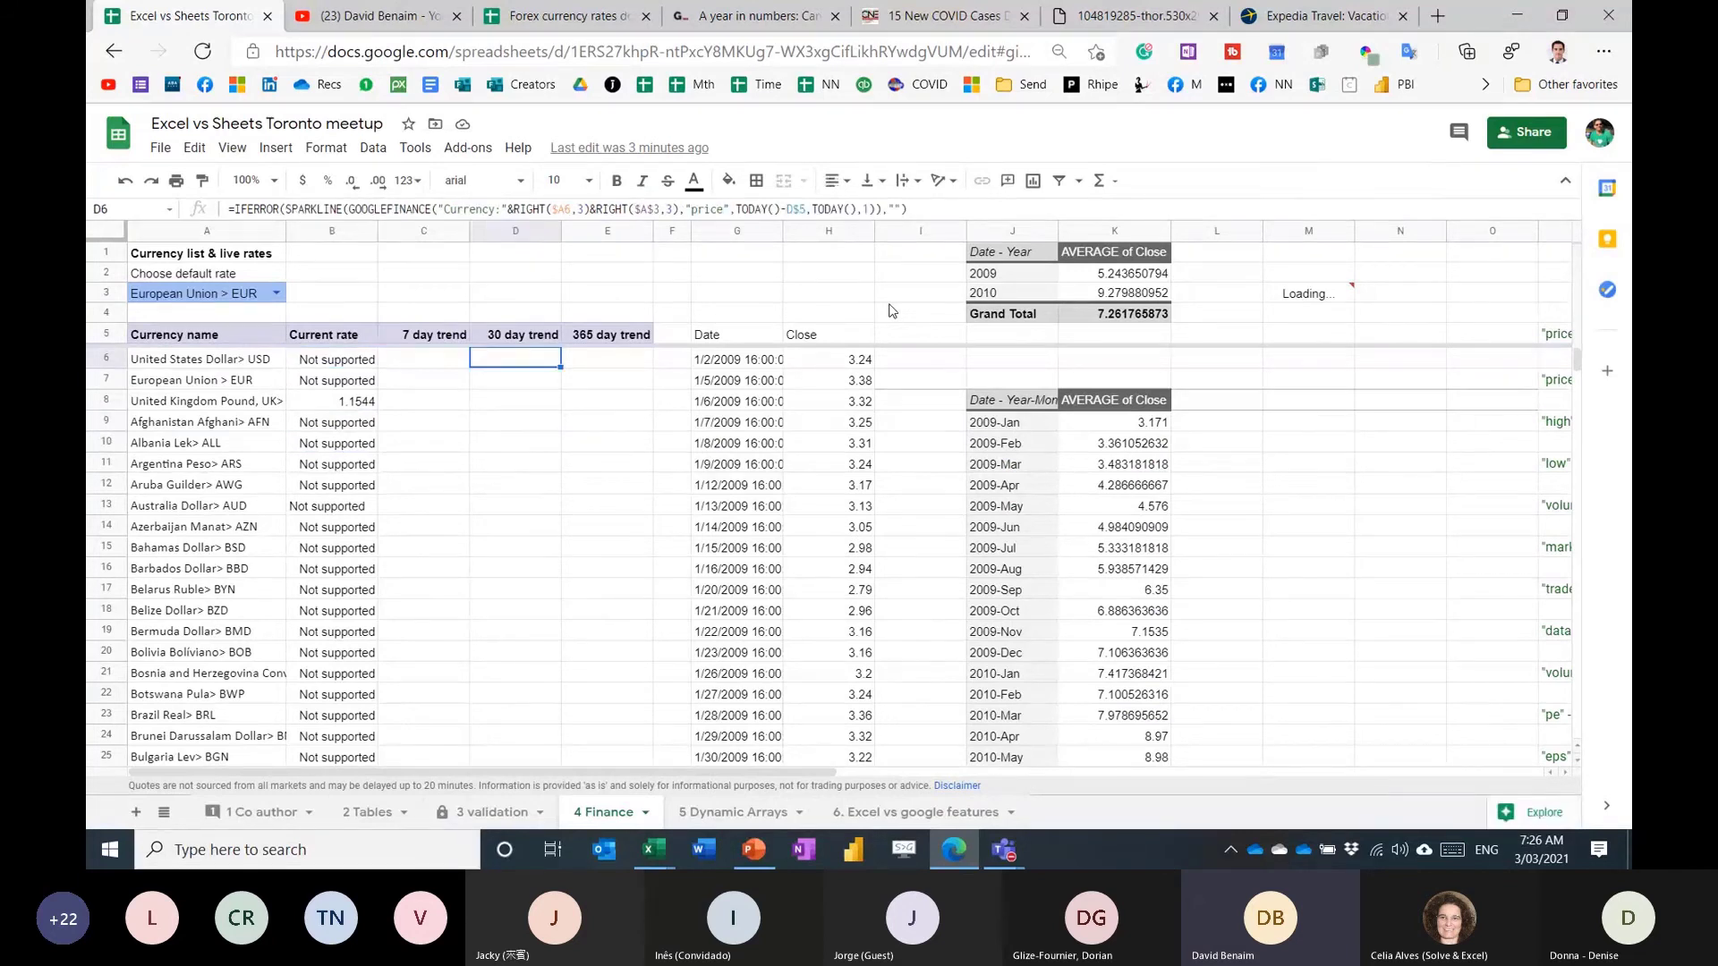
Check the 7 day trend formula in C6 and the default rate chosen in A3.
click(433, 360)
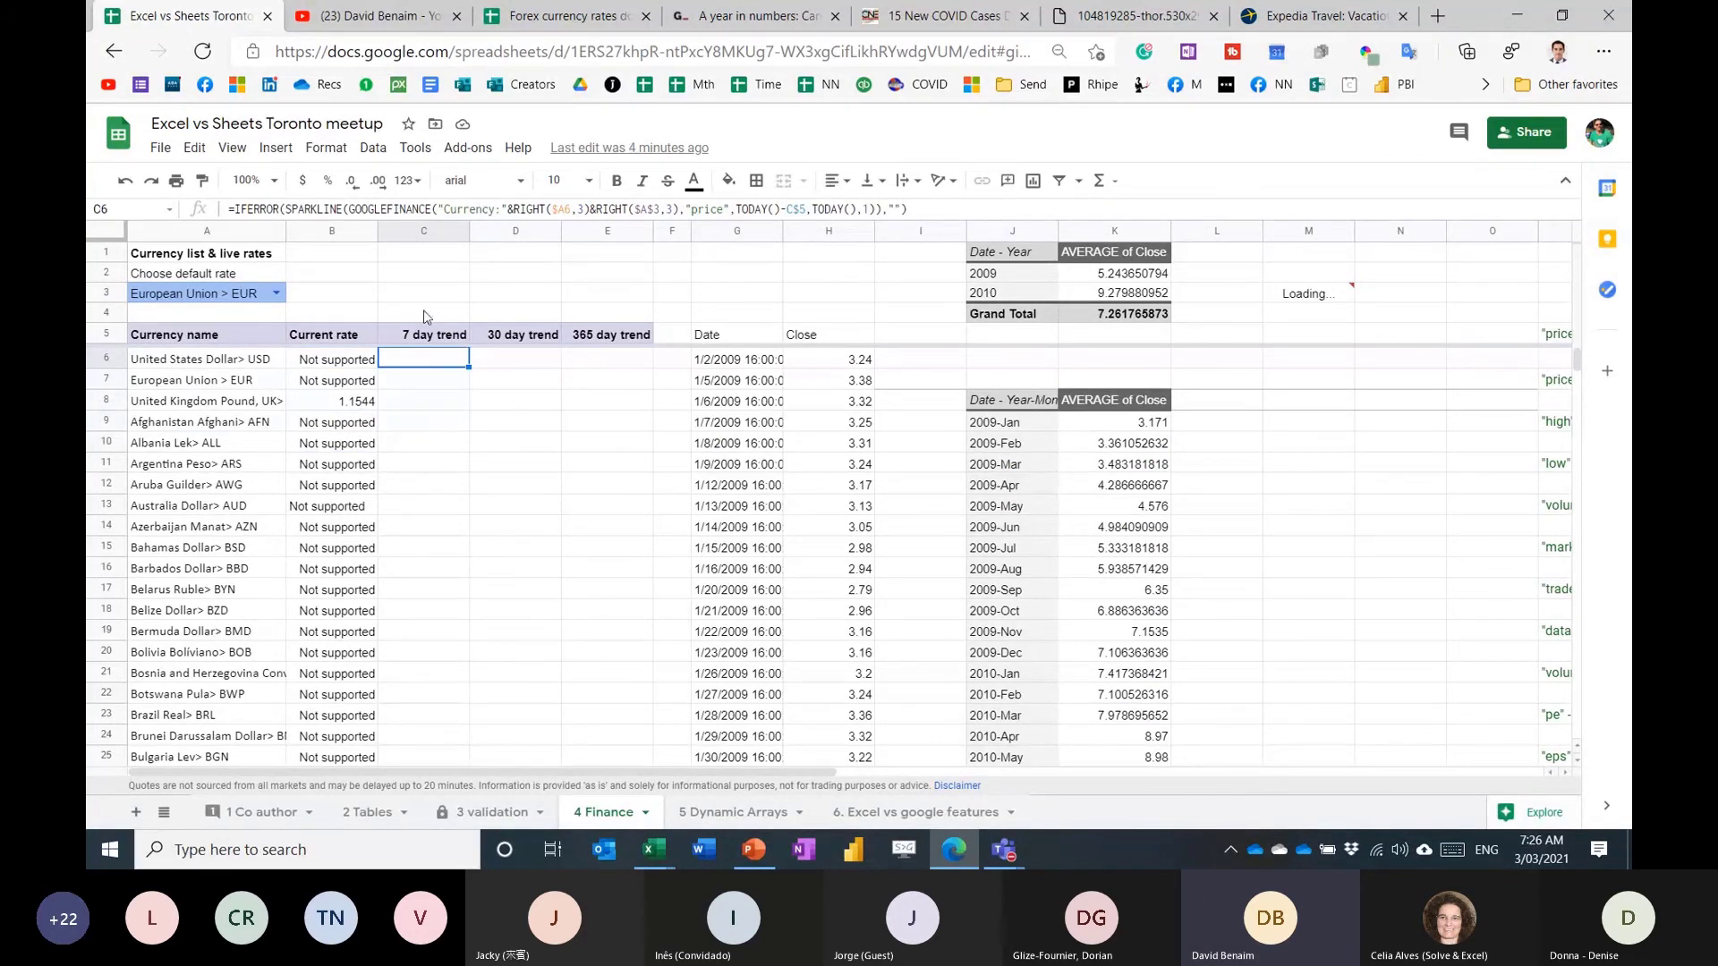
key(Left)
key(Left)
key(Up)
key(Up)
key(Up)
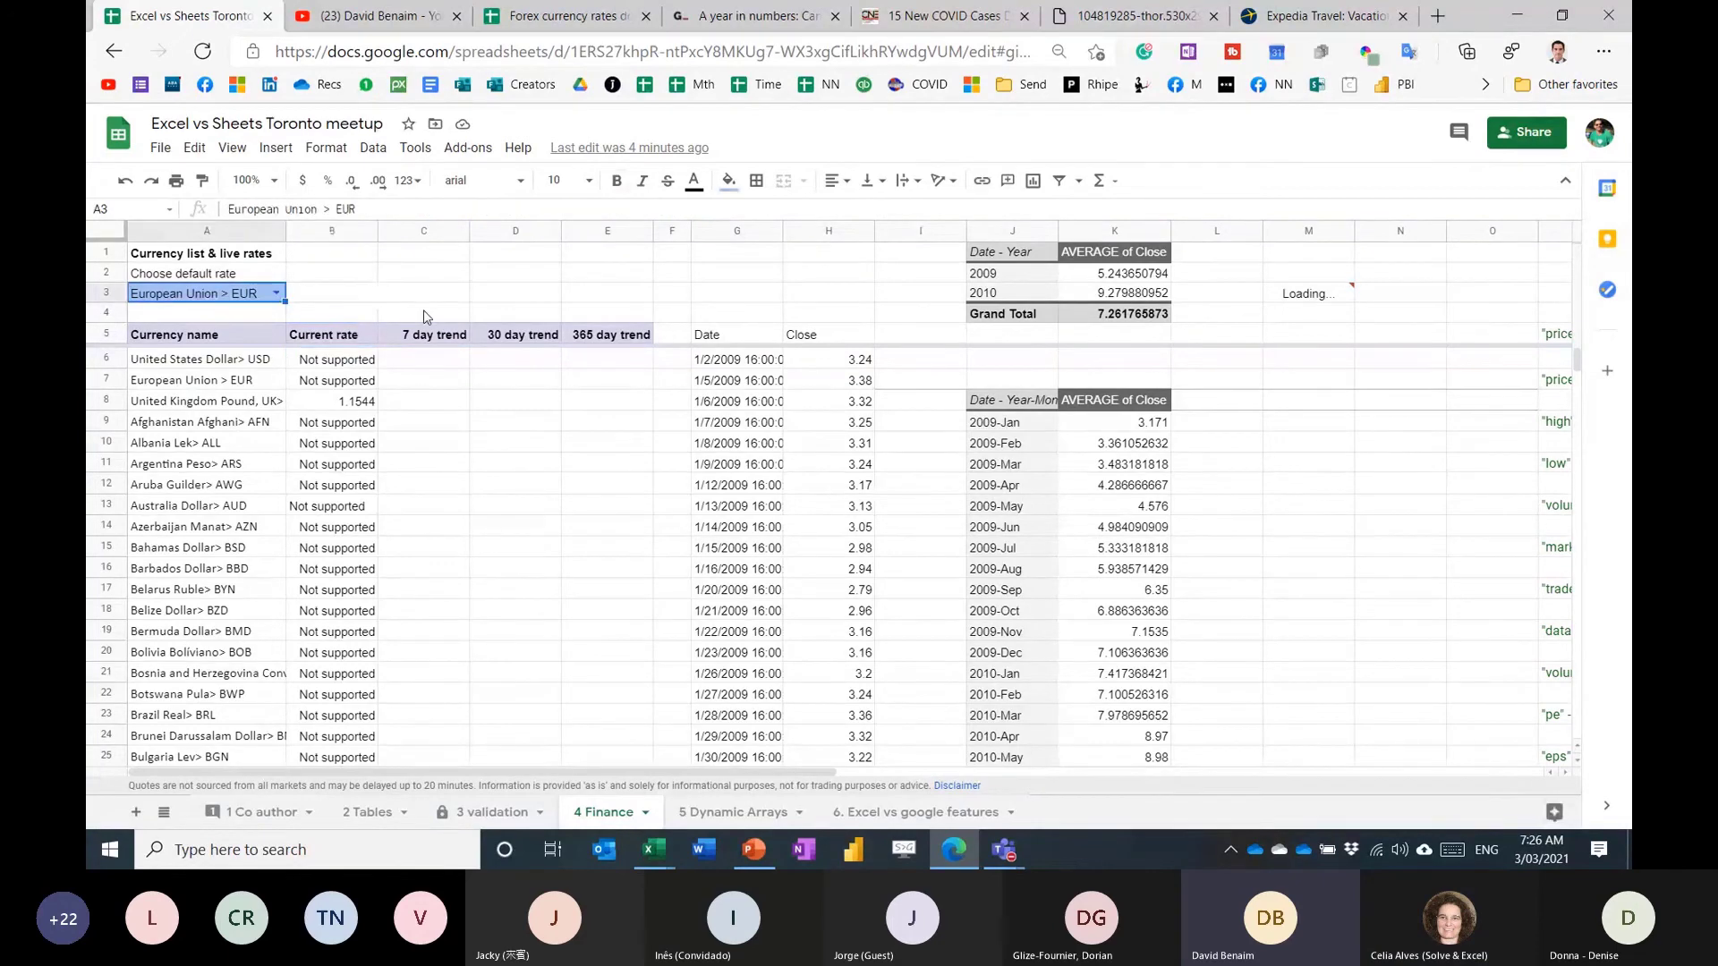
Open the Forex currency rates doc and inspect a 365 day trend sparkline formula on the Current rates sheet.
click(583, 17)
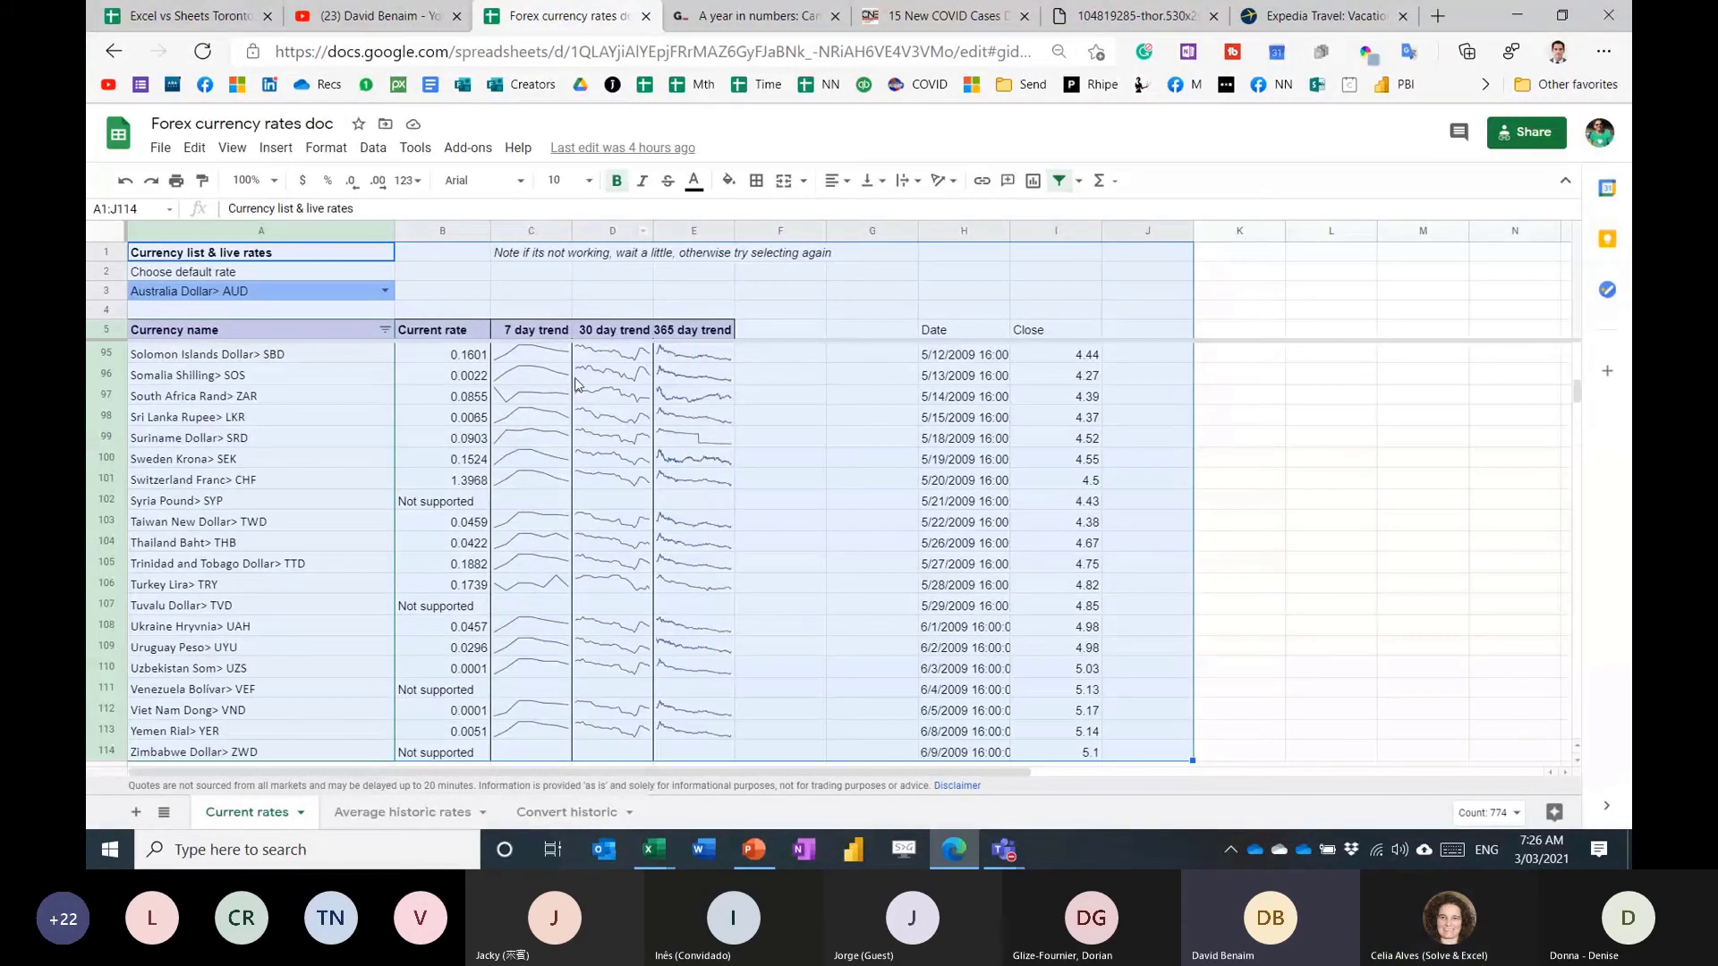
click(692, 417)
click(692, 455)
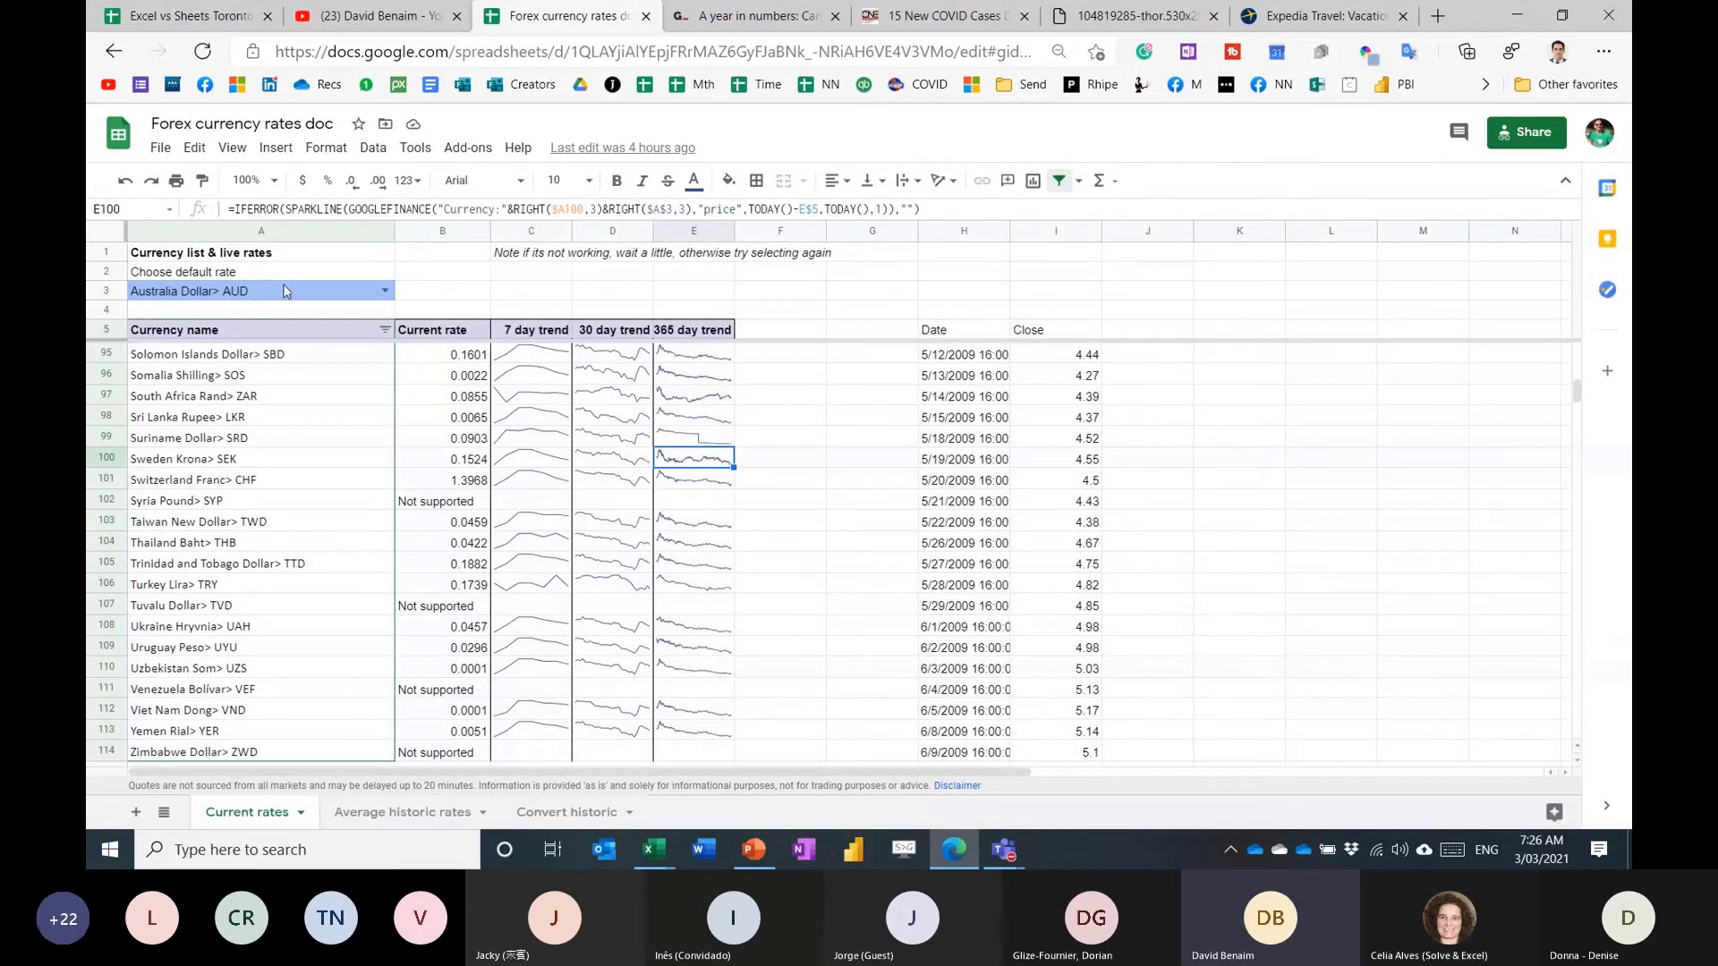
Set the default rate in A3 to "Thailand Baht> THB" and check the Current rate column.
click(286, 291)
text(th)
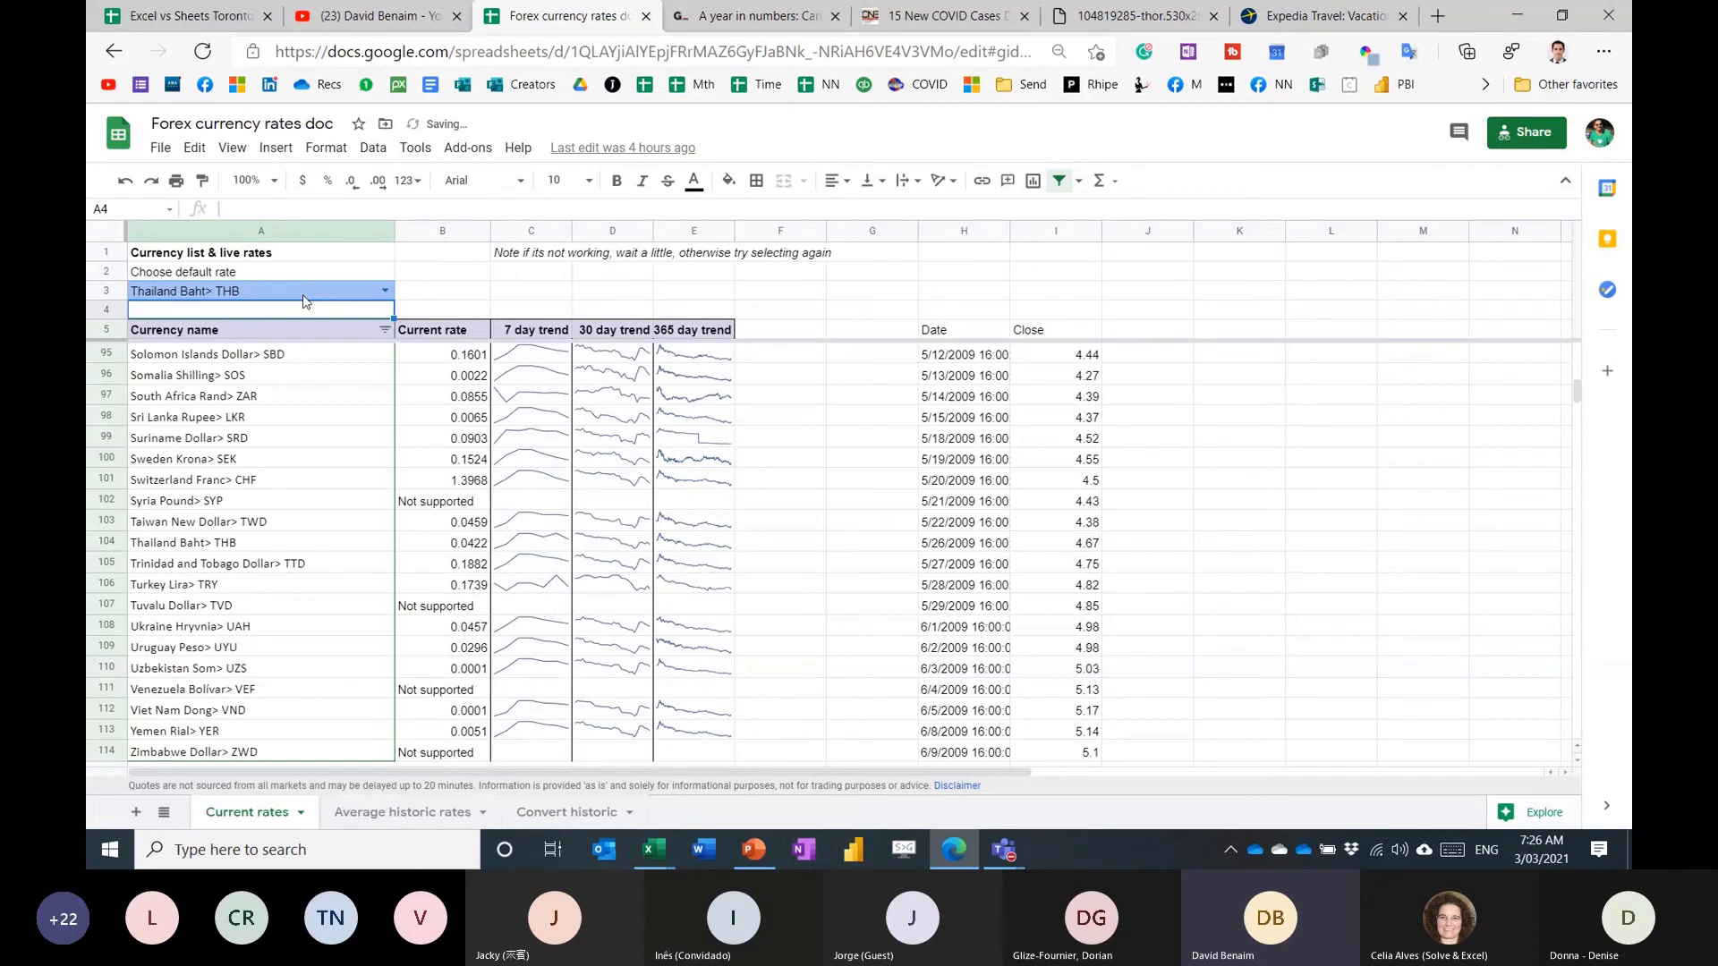
click(444, 362)
scroll(510, 390, up, 15)
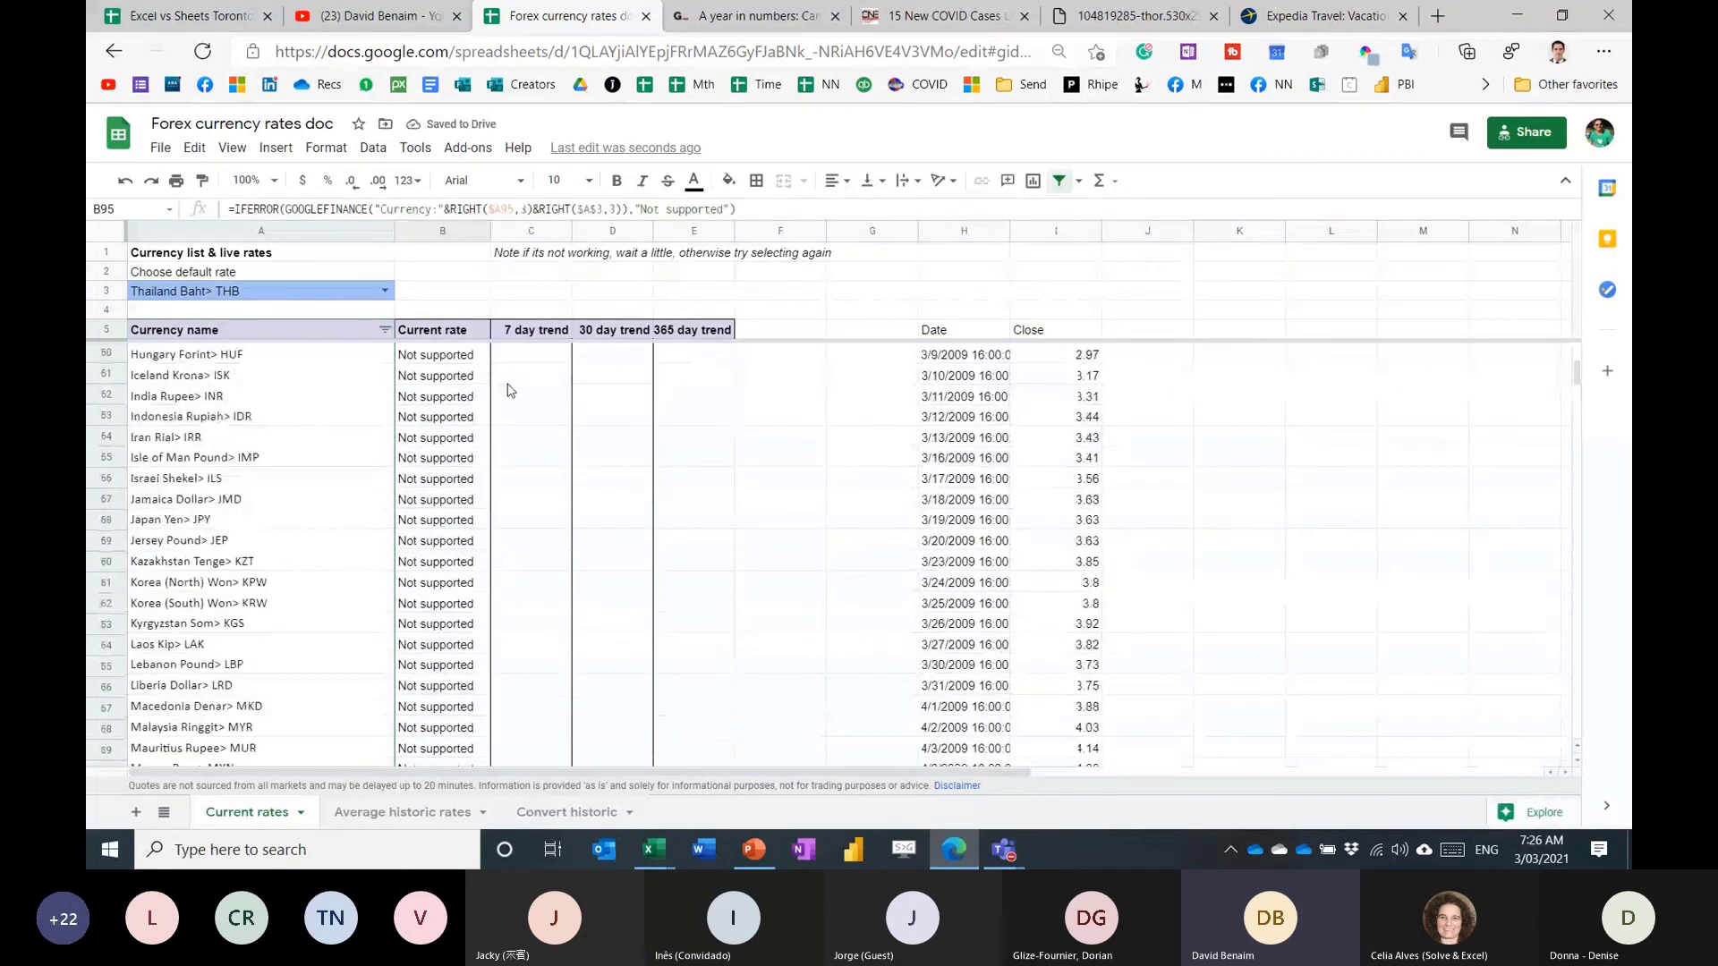
On the Average historic rates sheet, expand and collapse the By month group and collapse the By day group.
click(403, 812)
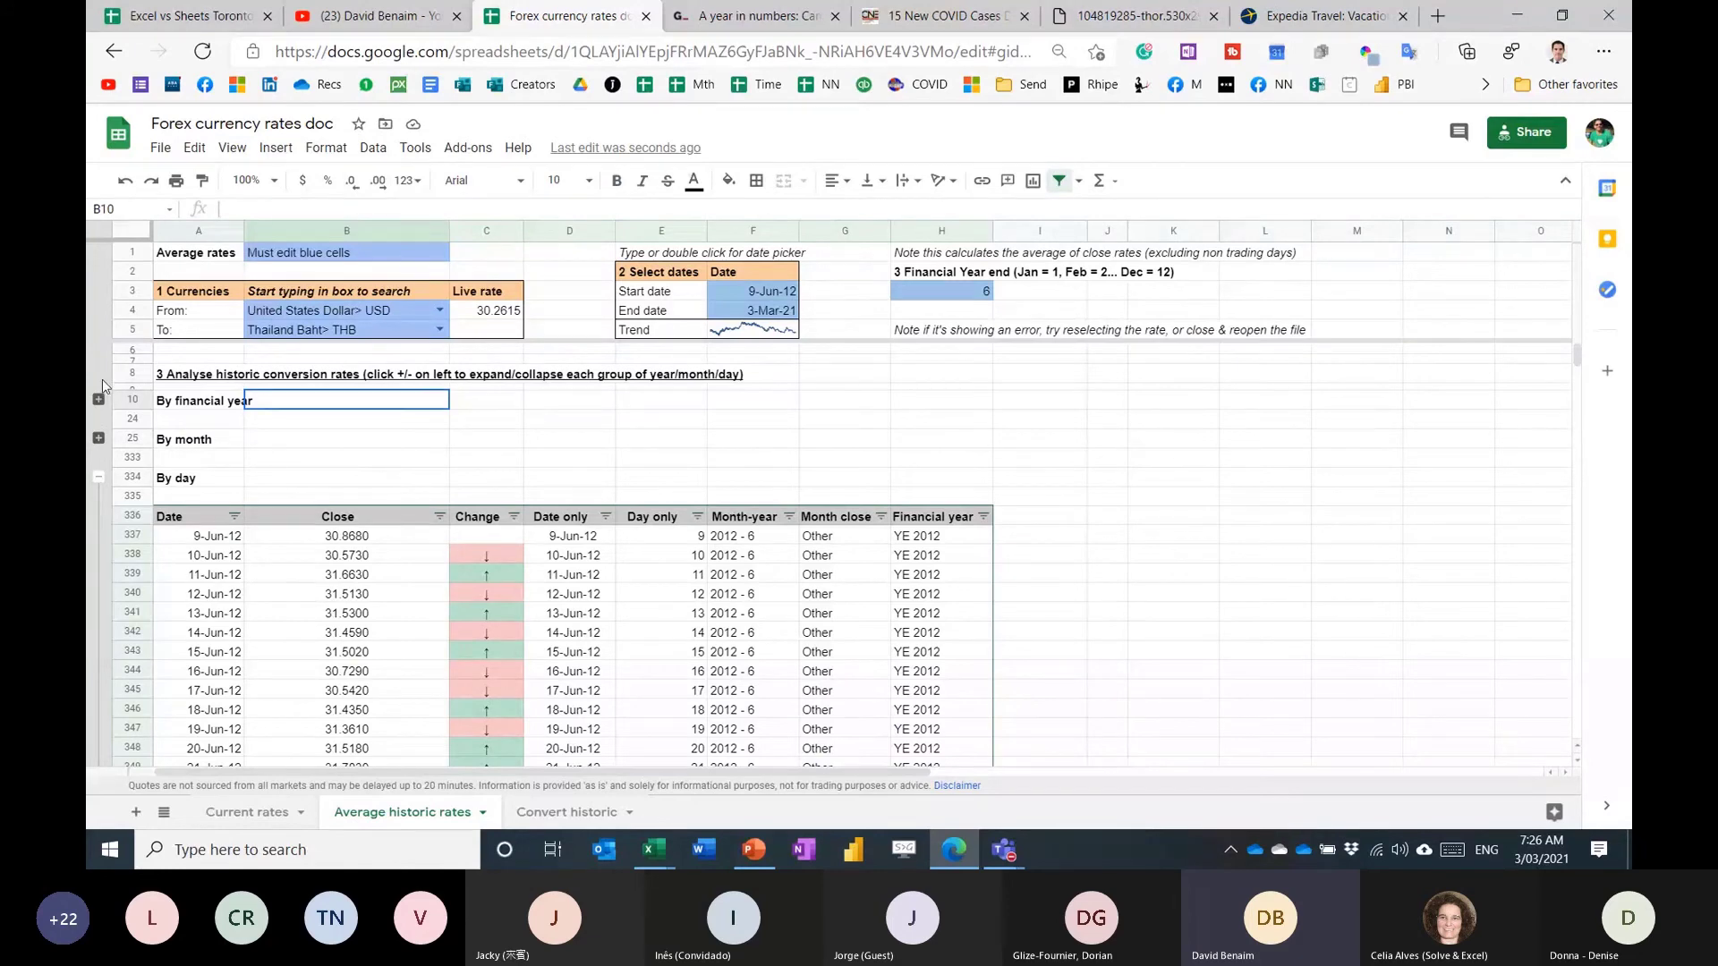
click(99, 438)
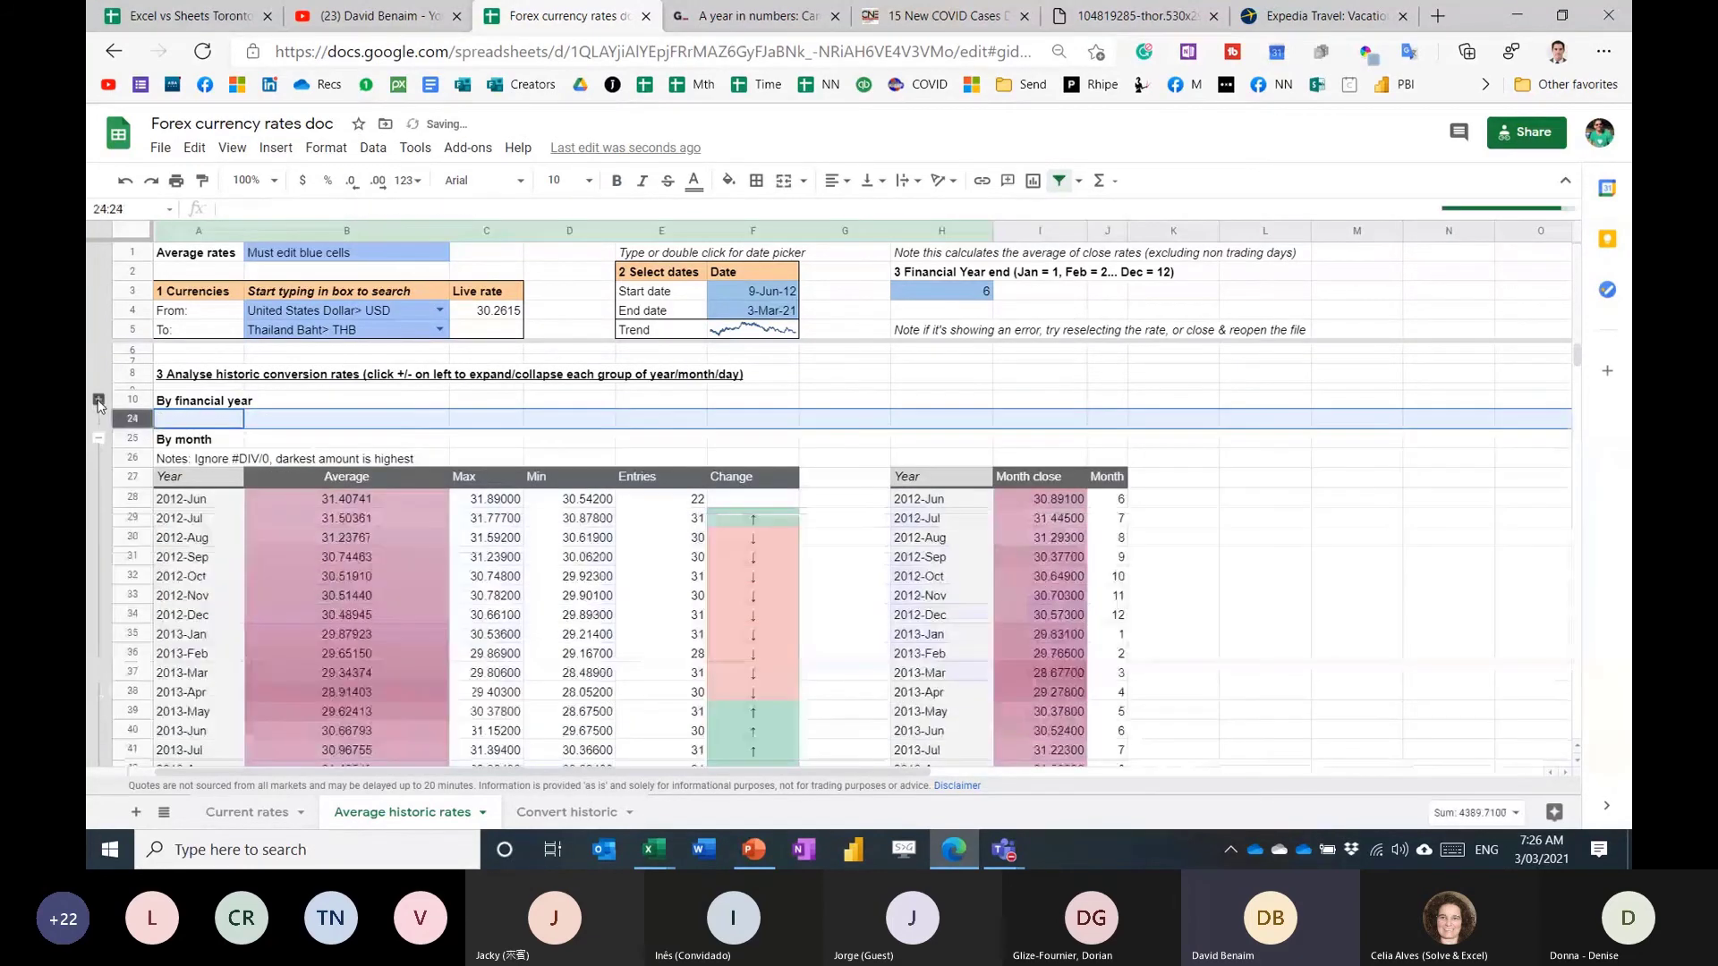
click(99, 439)
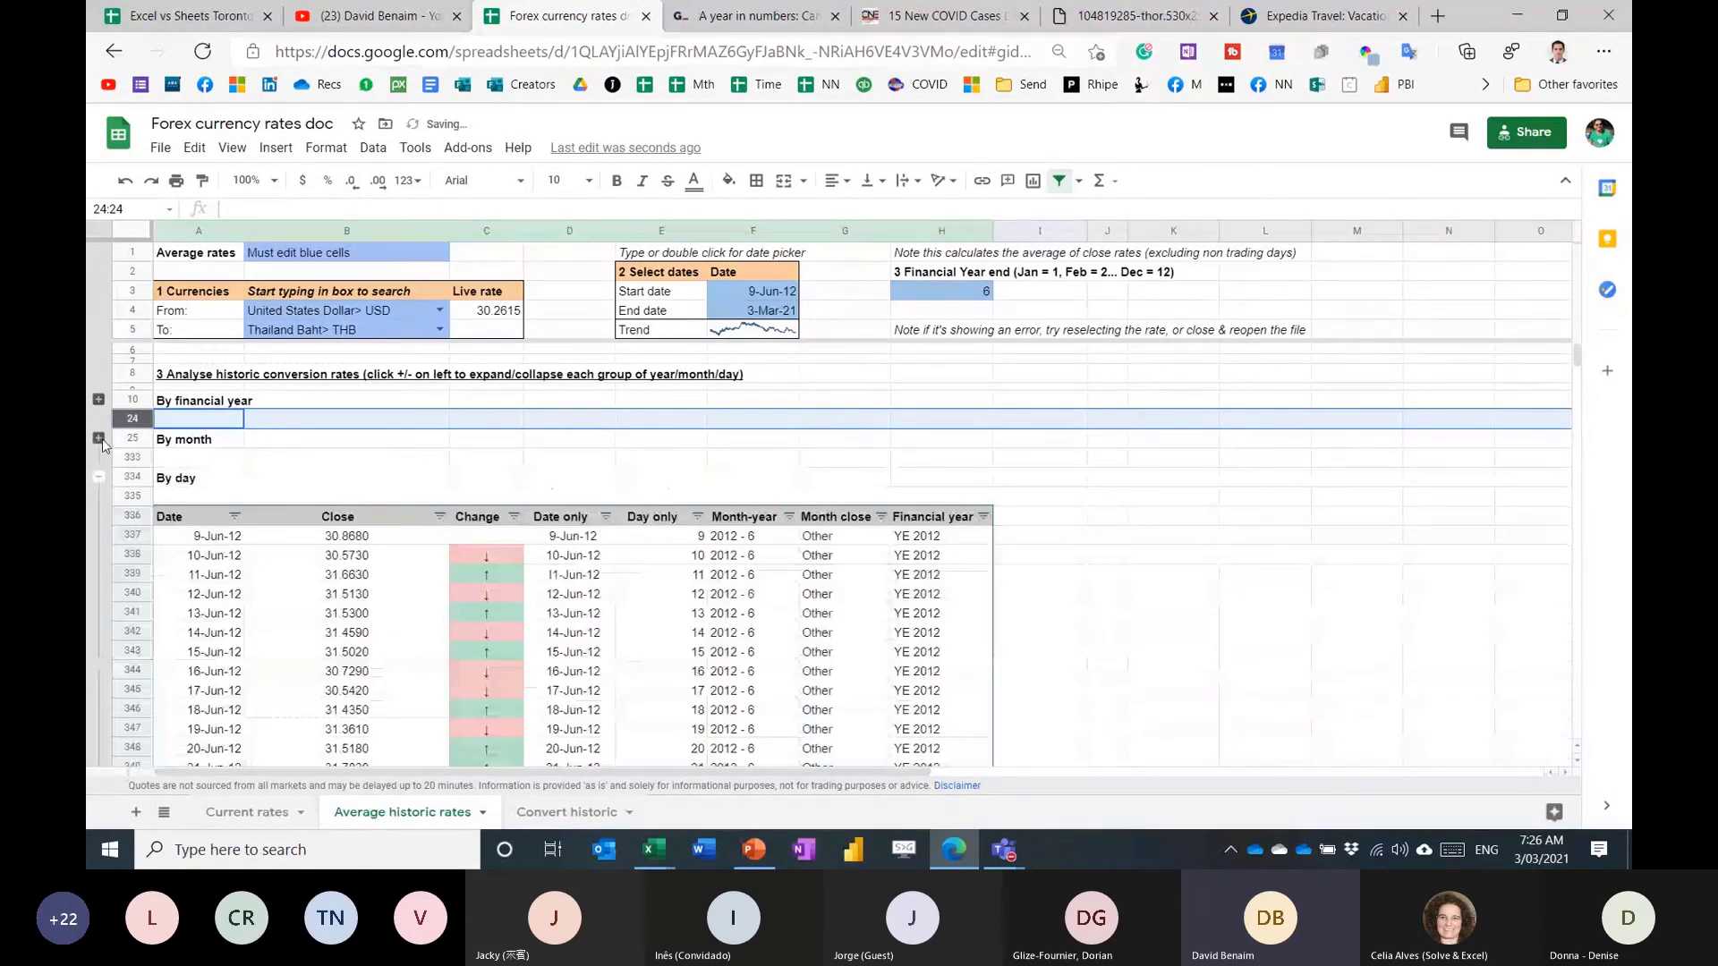
click(98, 477)
key(Down)
key(Down)
key(Down)
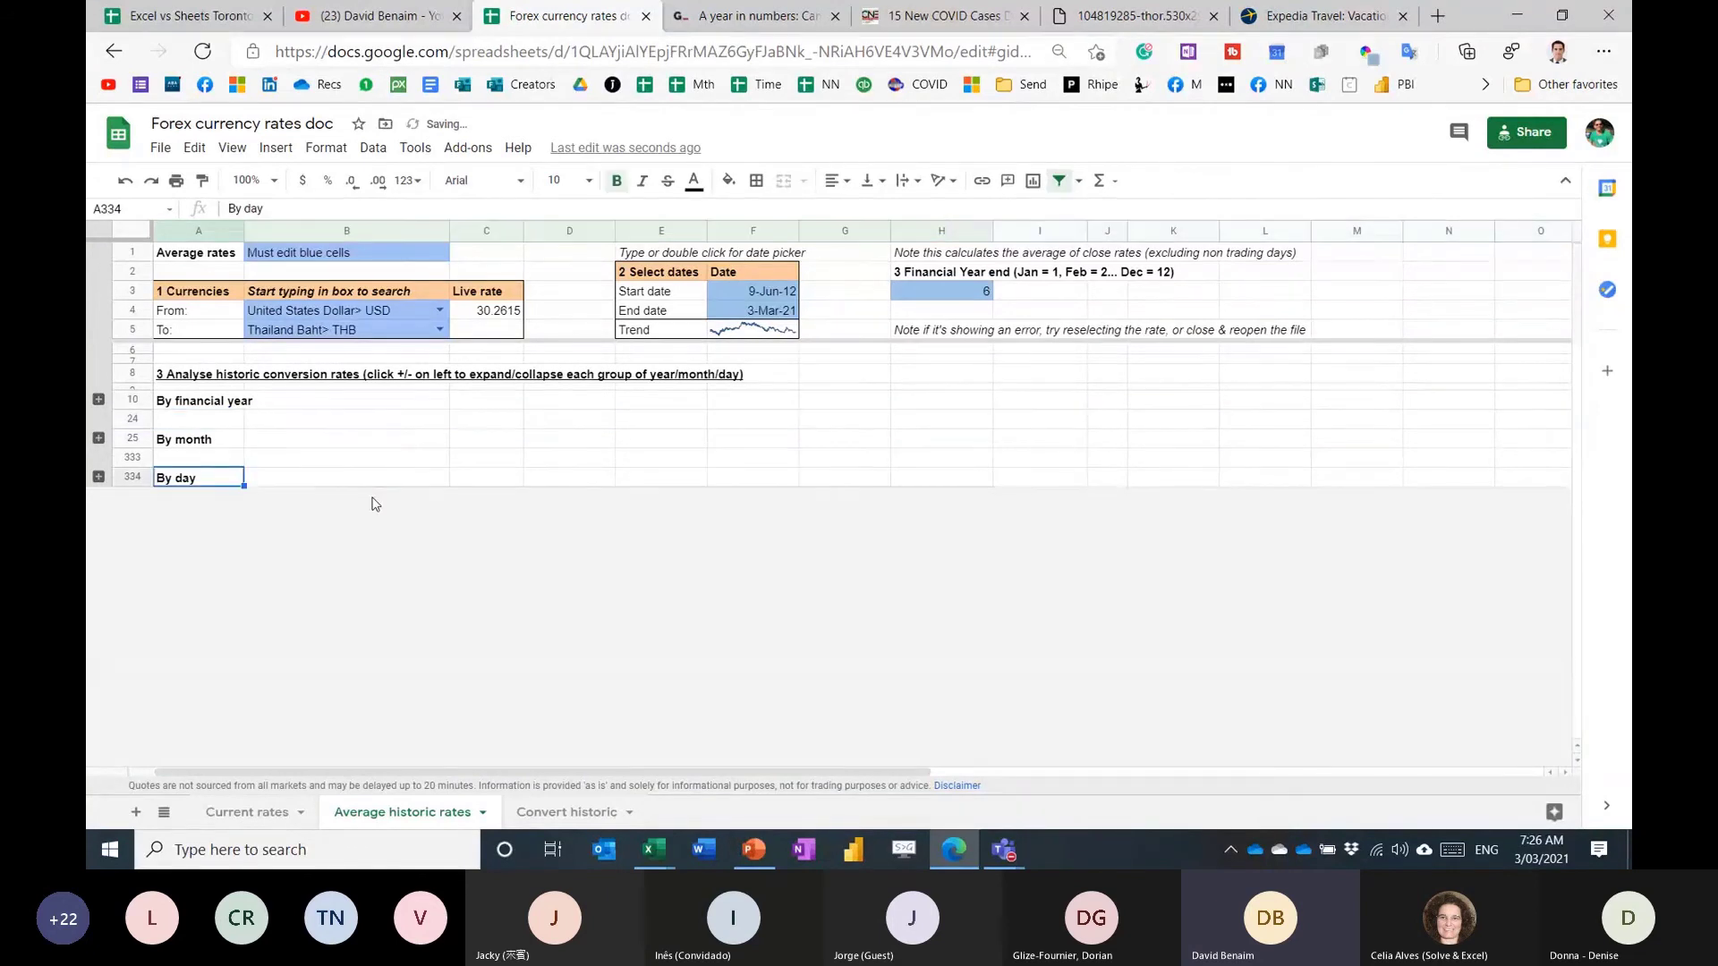
Review the historic rate groups, the Trend sparkline in F5 and the start and end dates above it.
key(Right)
key(Right)
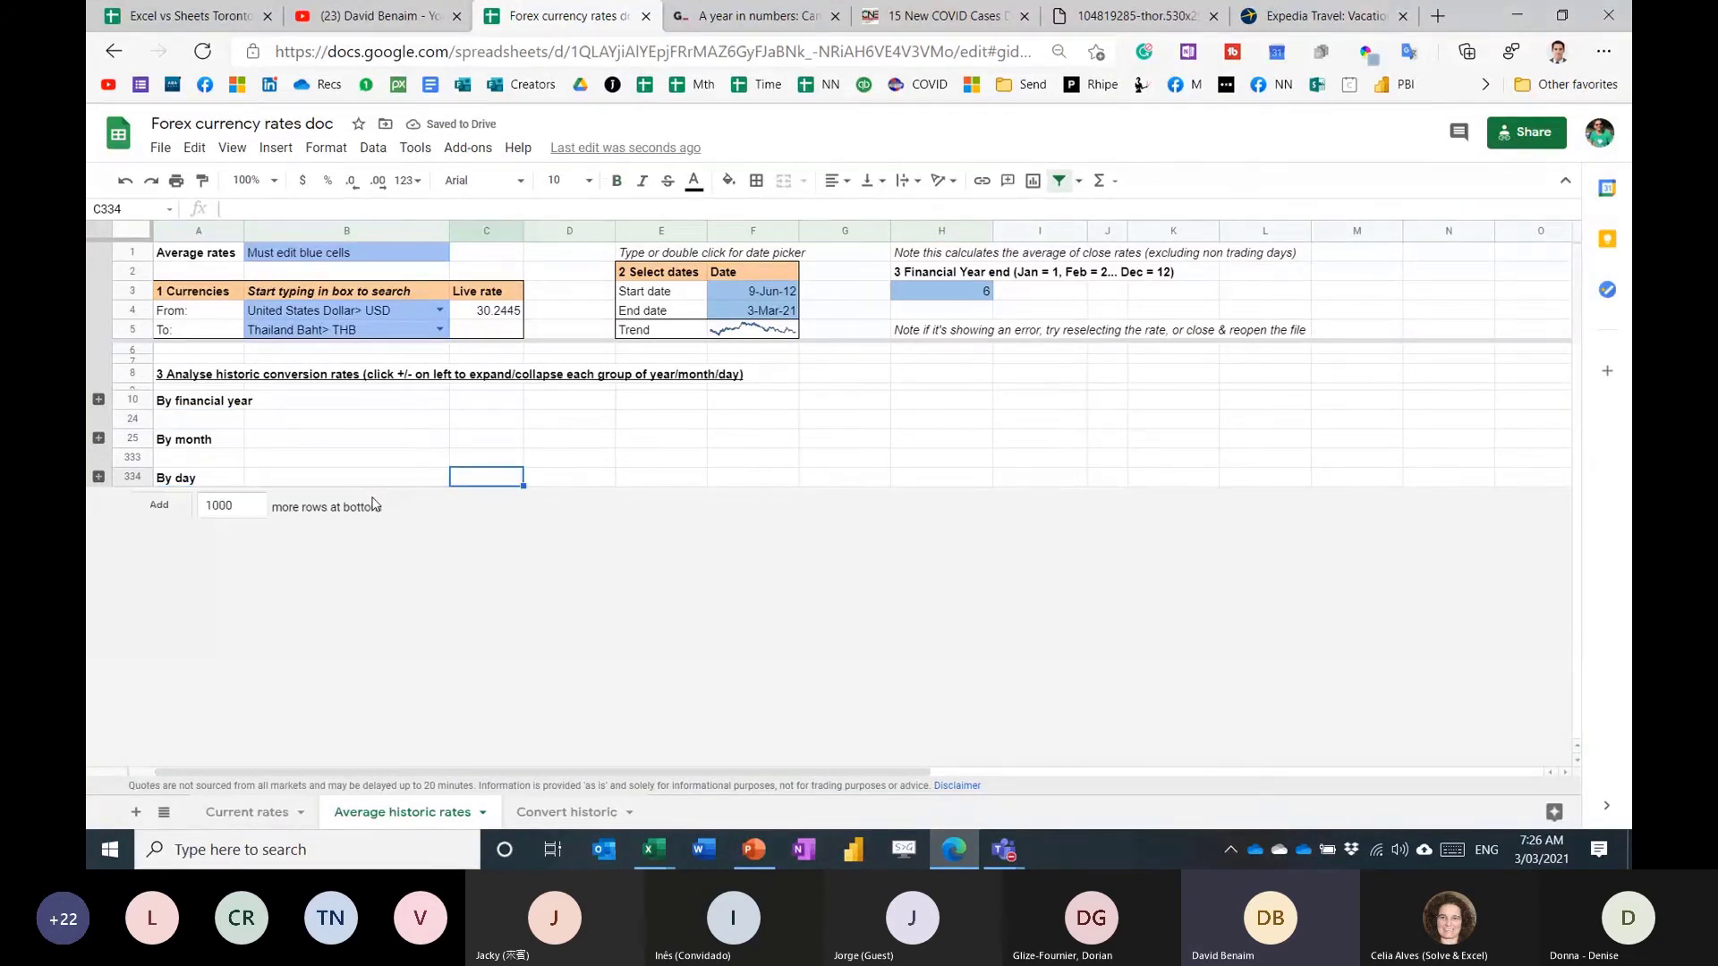
drag(220, 401, 803, 449)
click(764, 333)
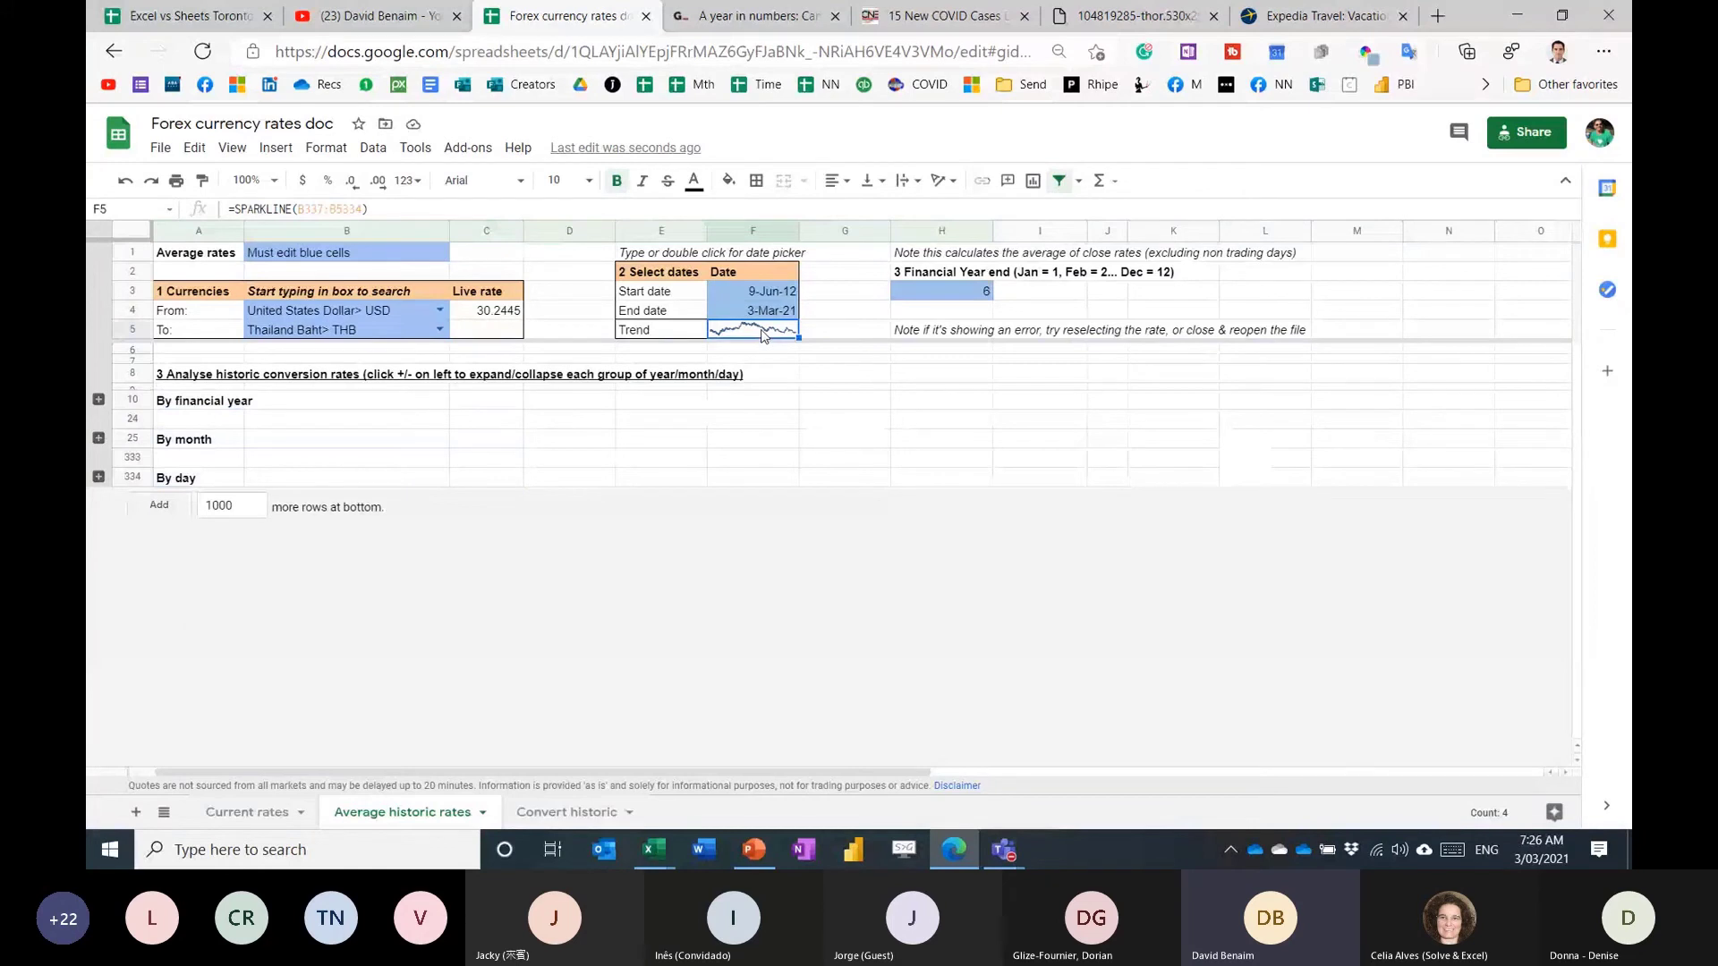
key(Up)
key(Up)
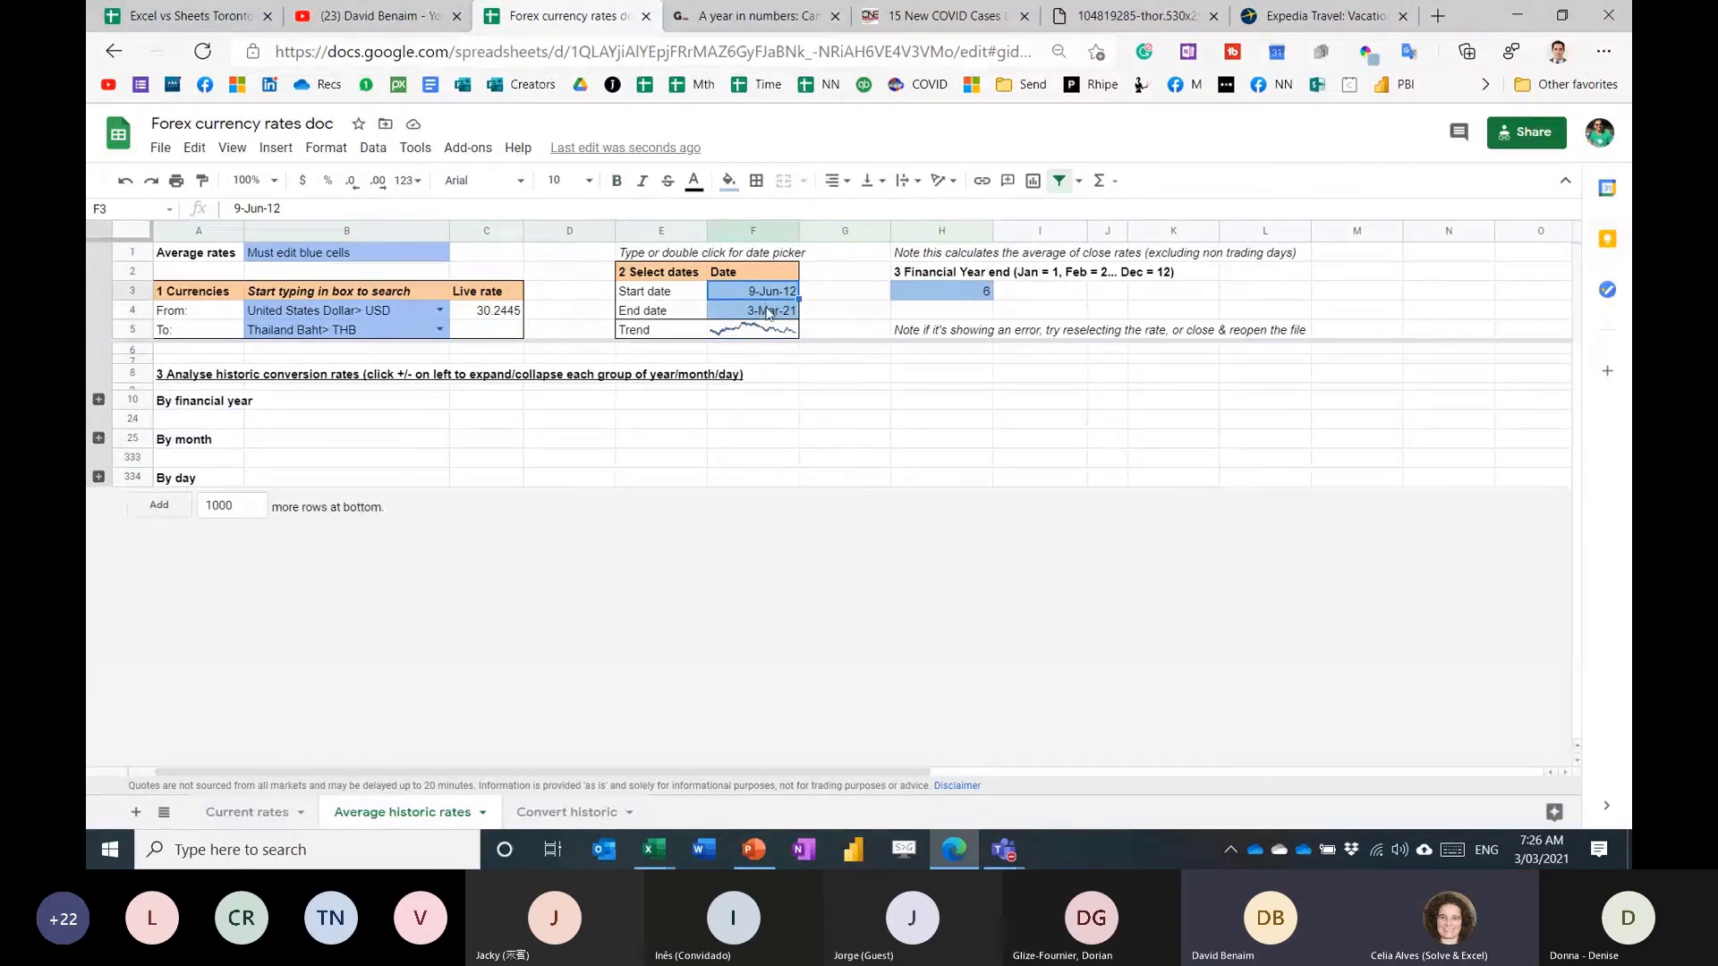
drag(569, 252, 572, 349)
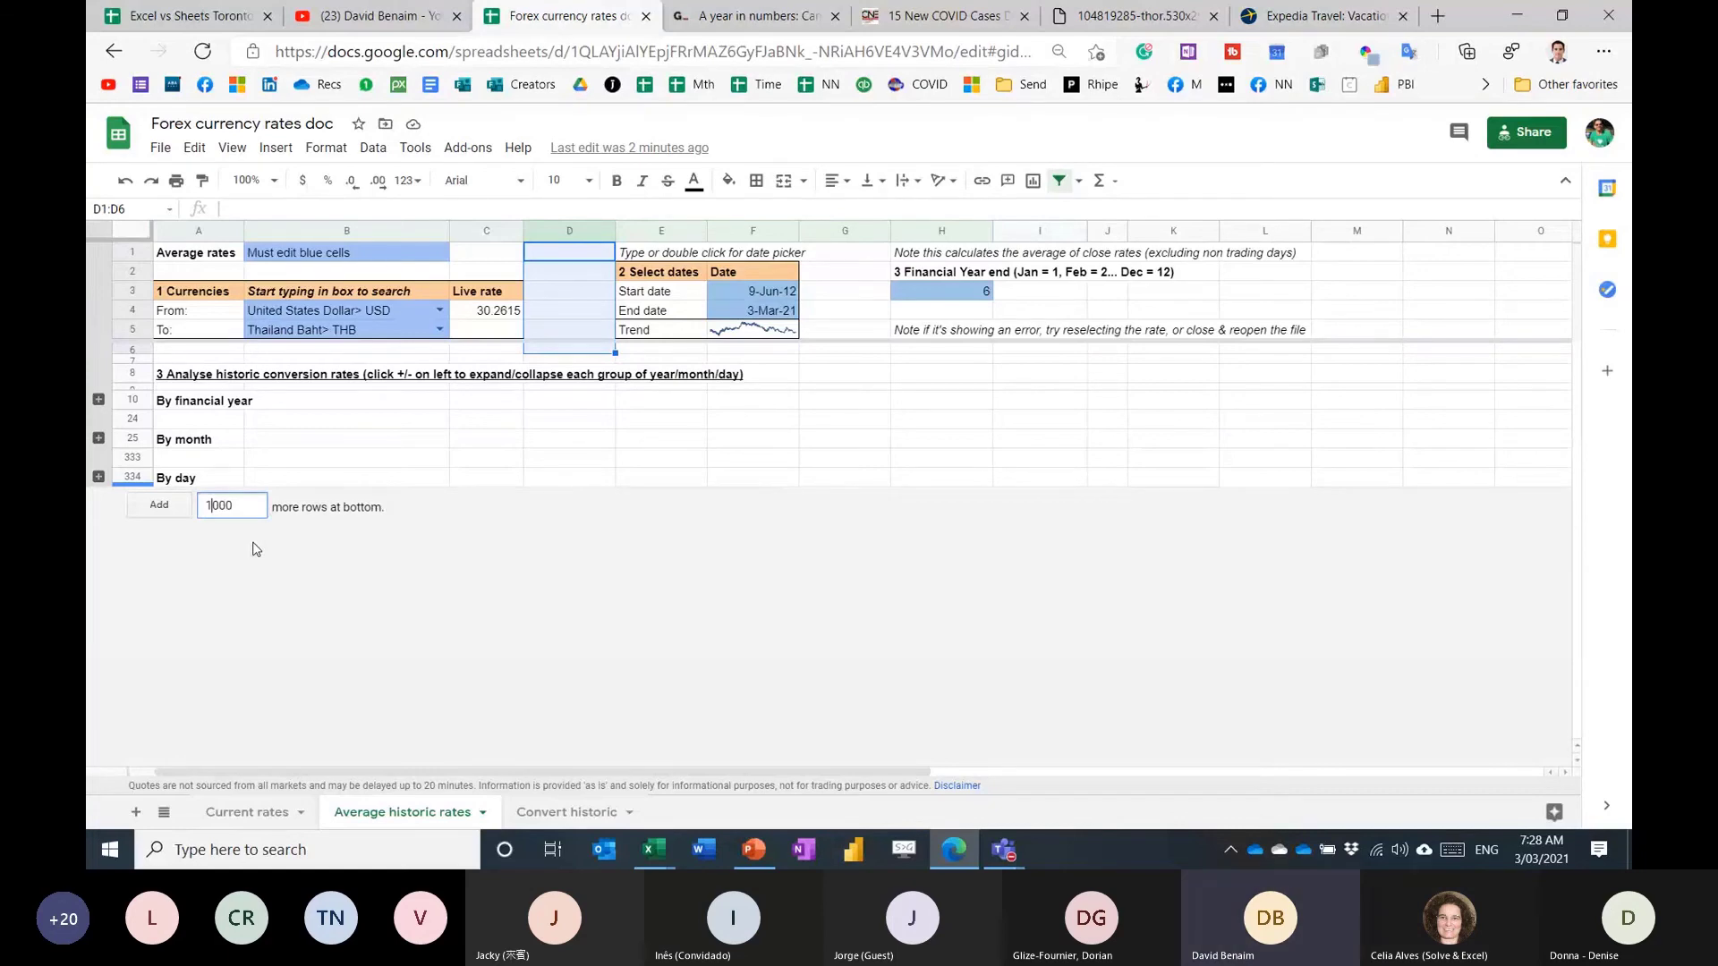
Switch to the Excel vs sheets PowerPoint presentation, start the slide show from the current slide and open the "6. Finish line" section.
key(alt+Tab)
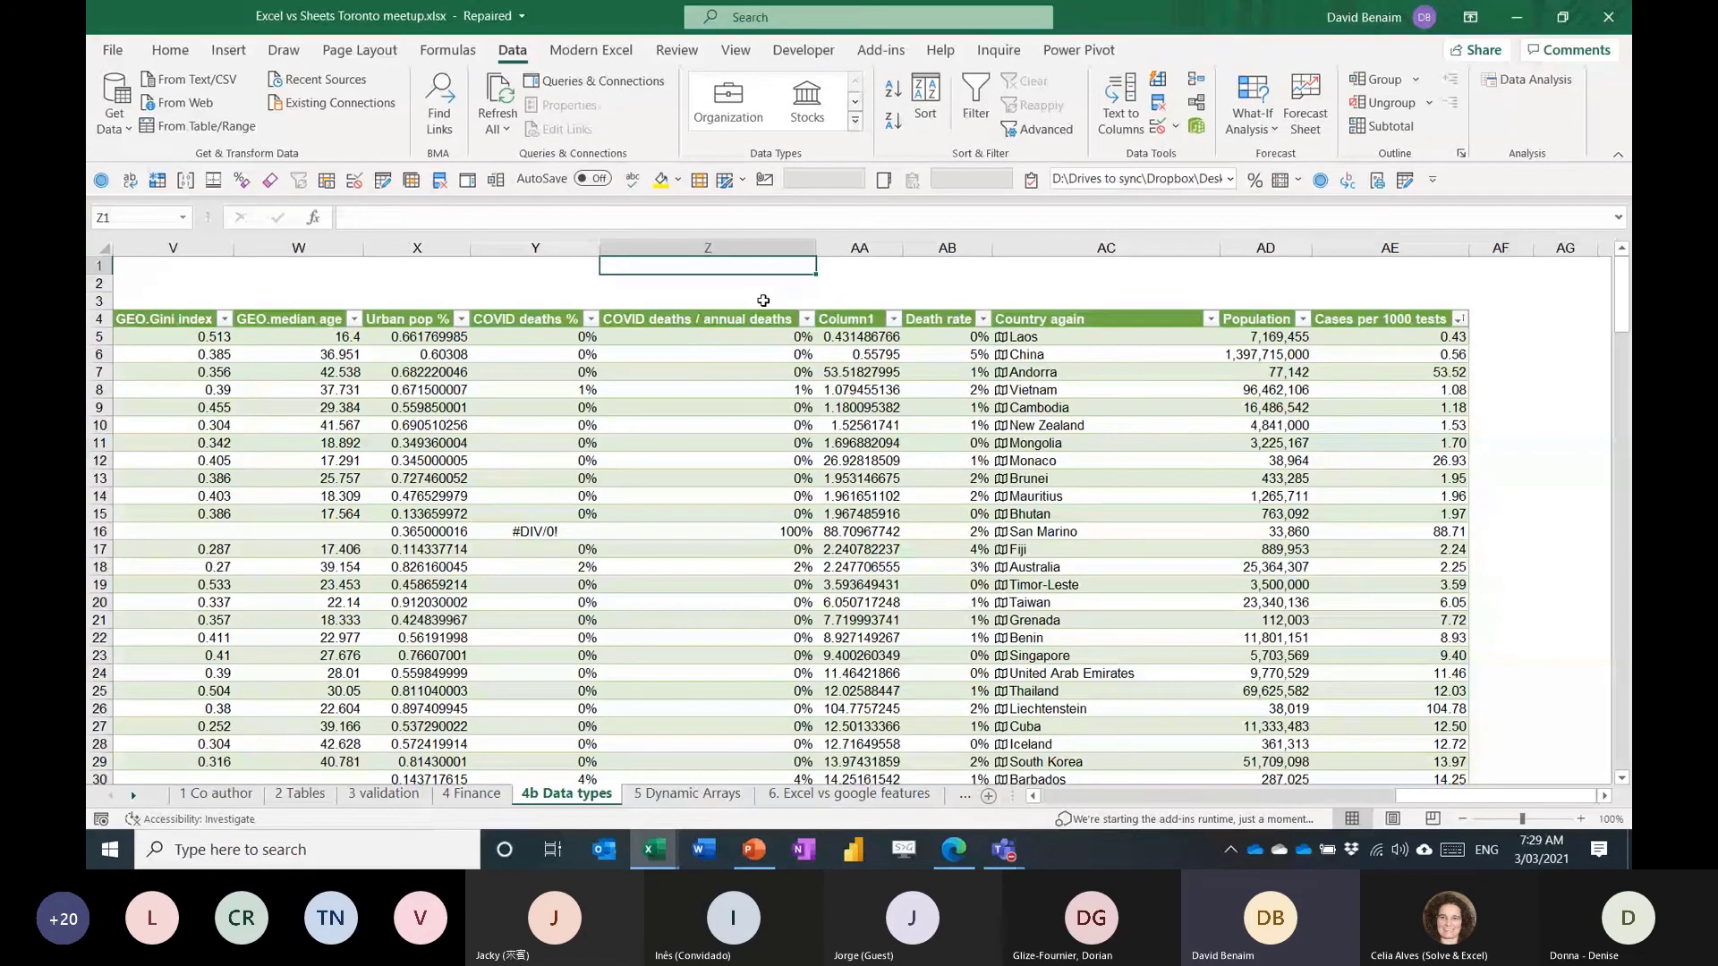
key(alt+Tab)
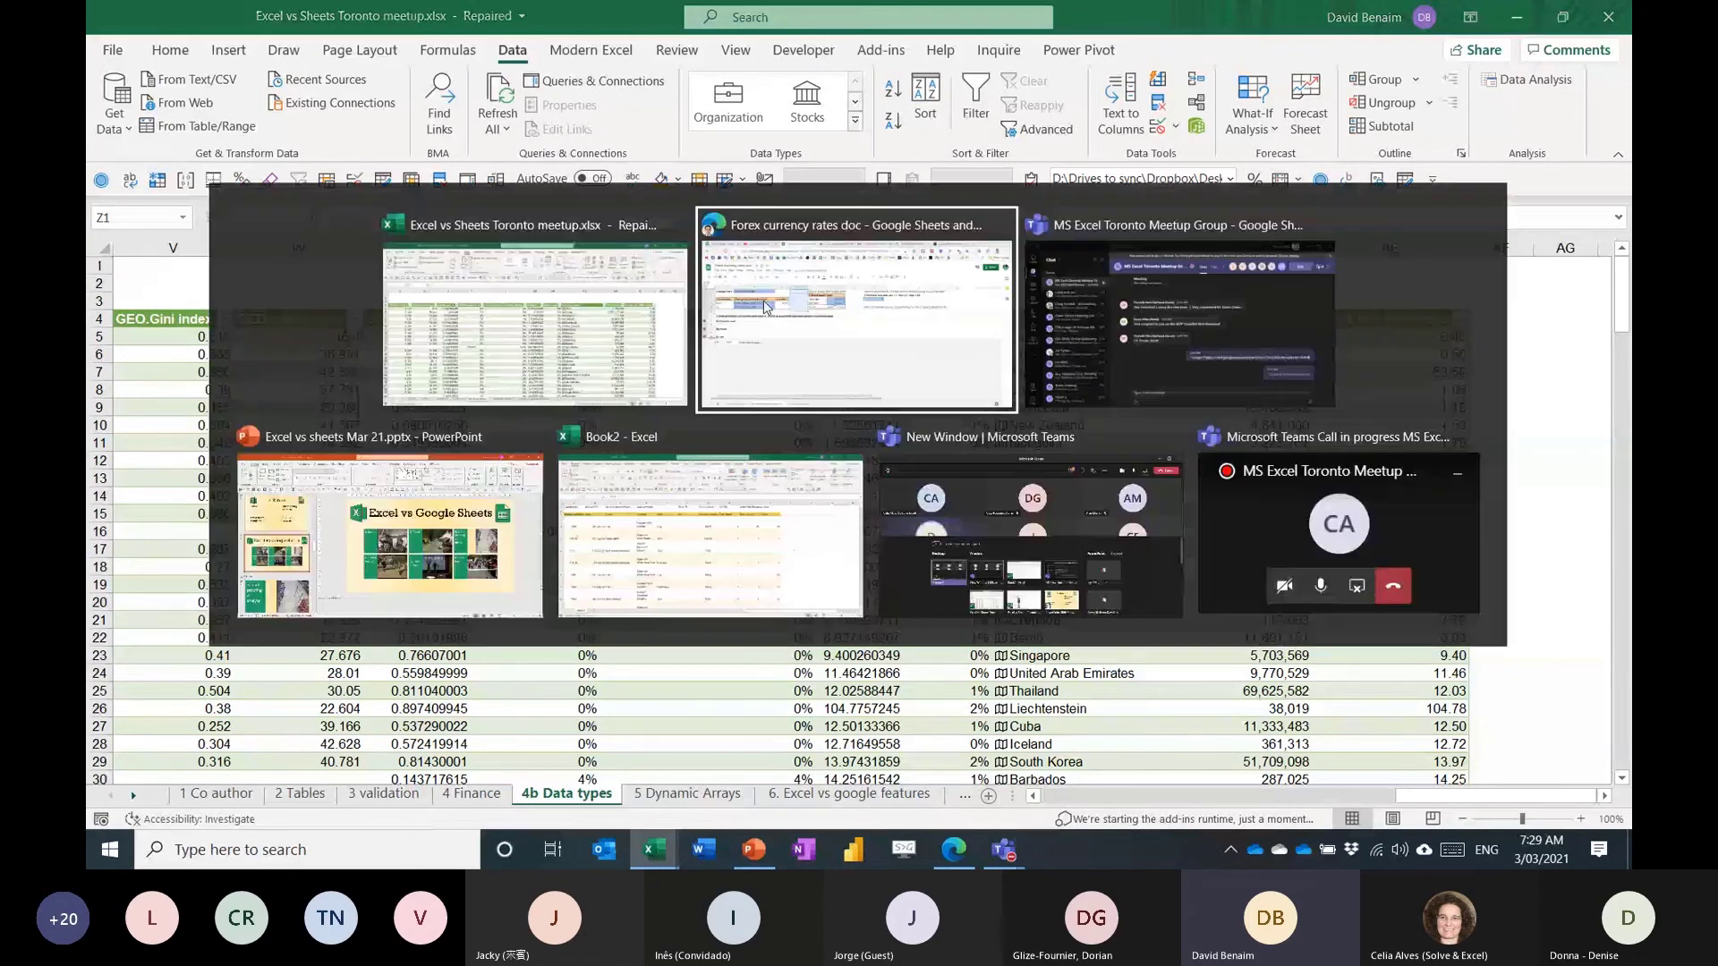
click(262, 494)
key(shift+F5)
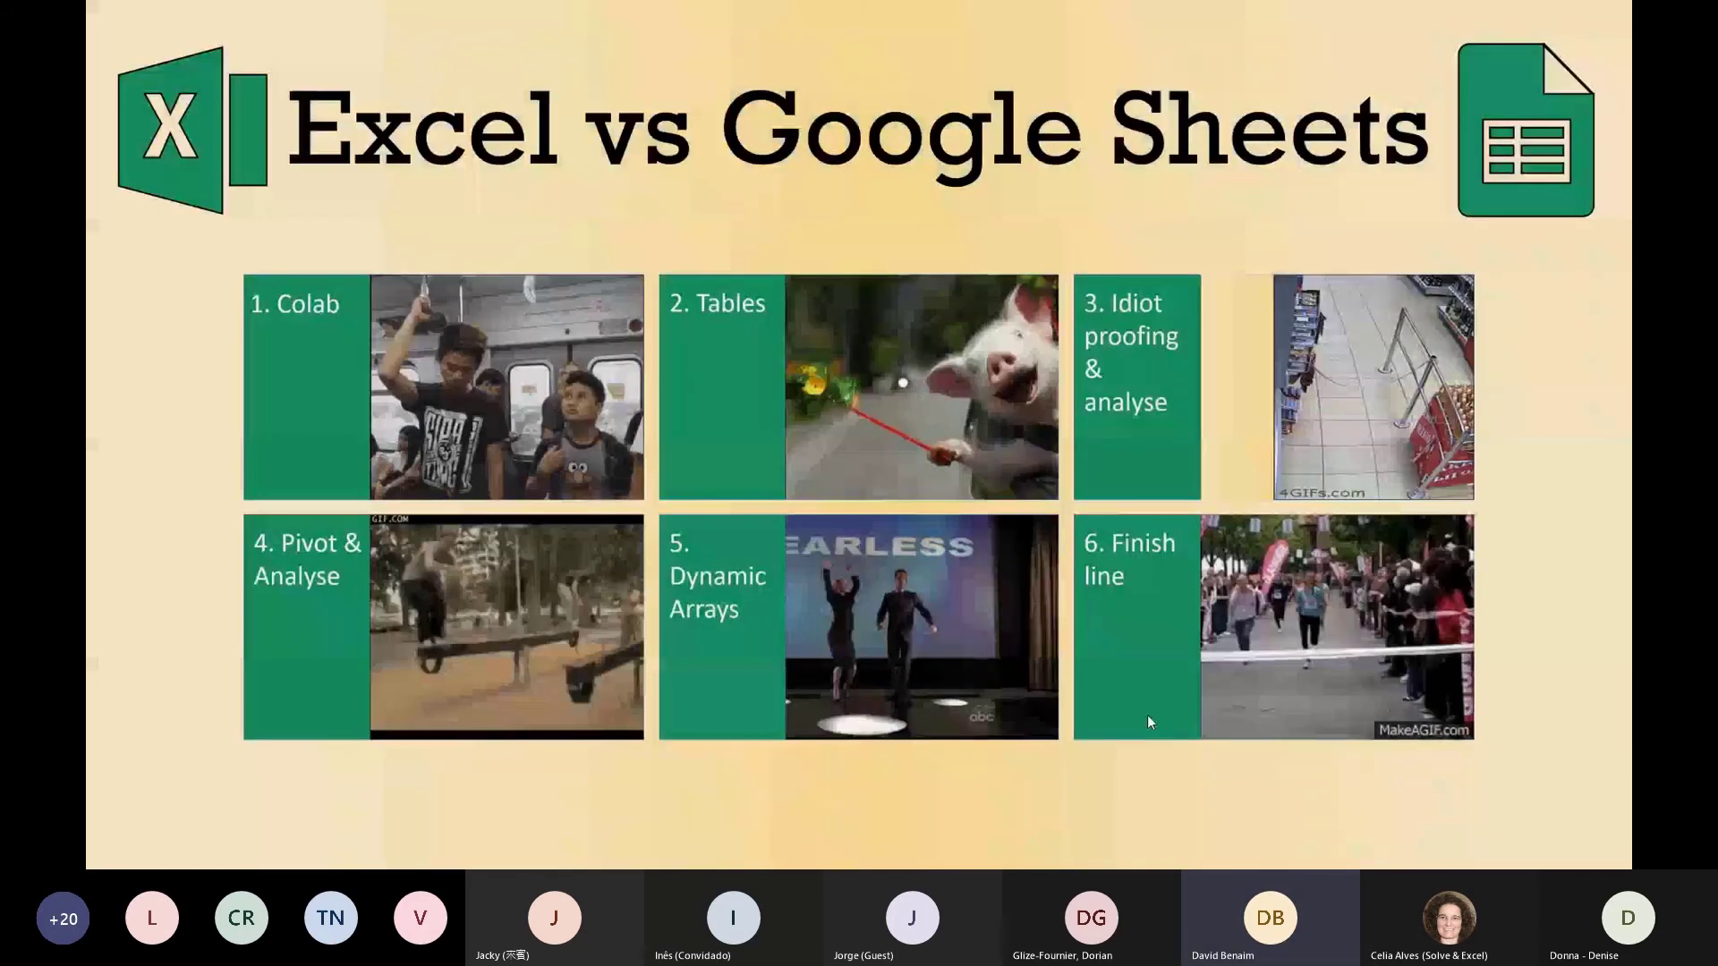
click(1147, 716)
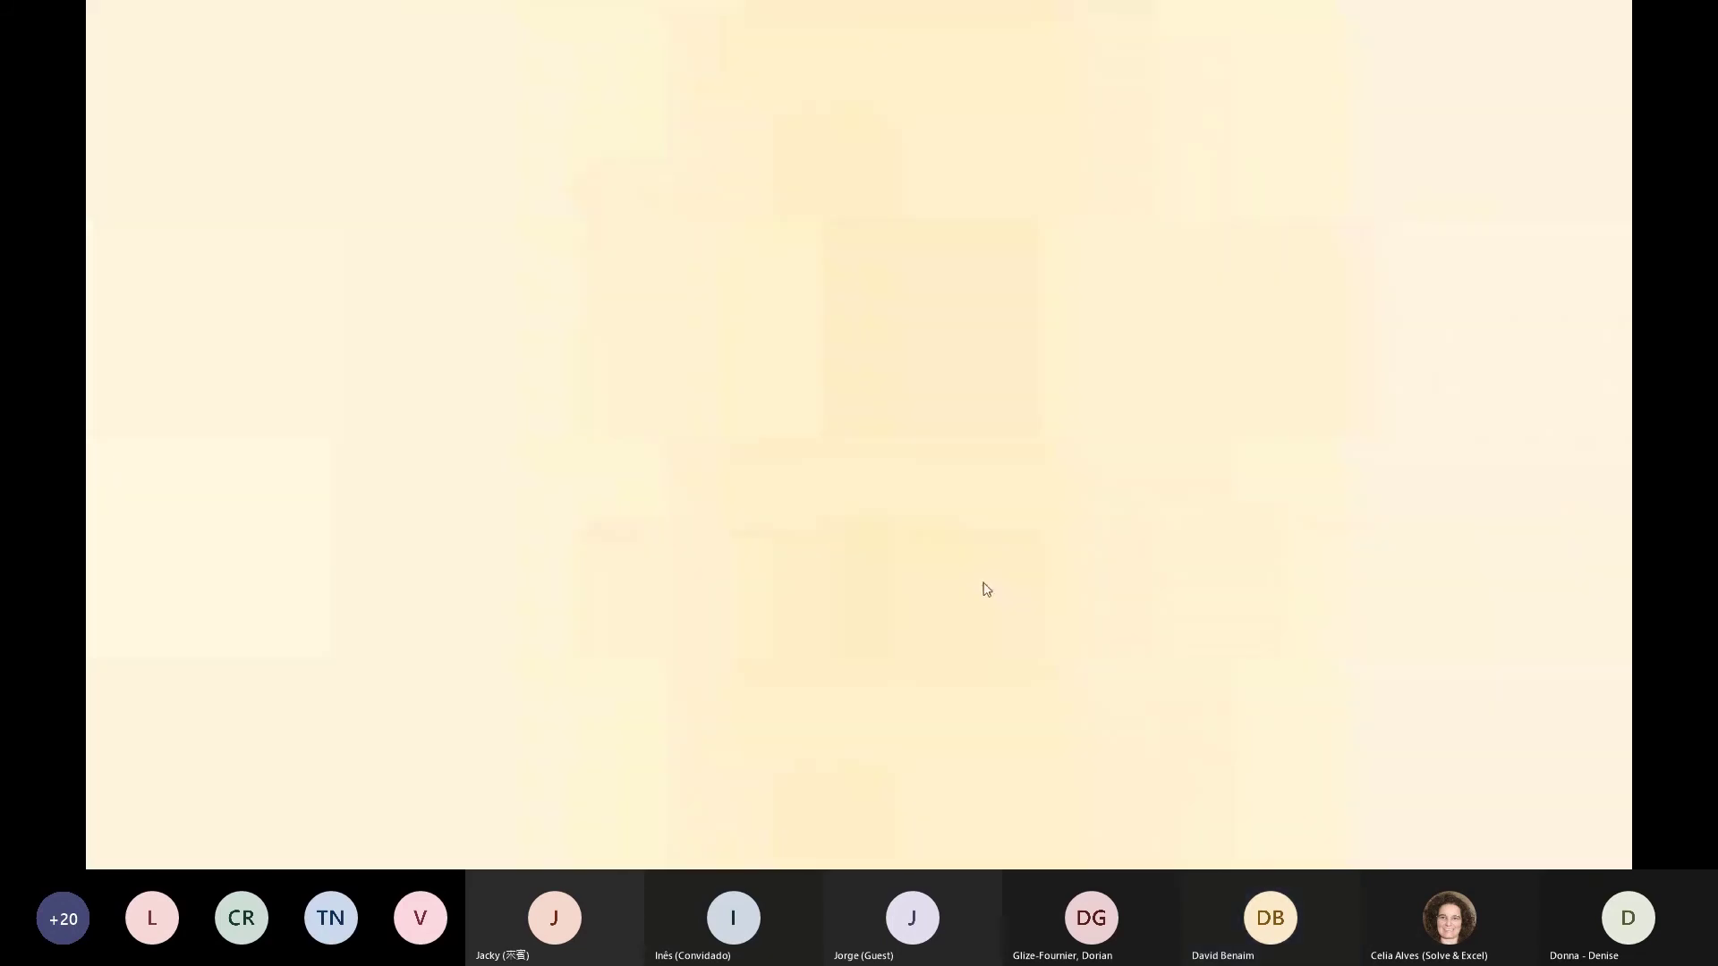